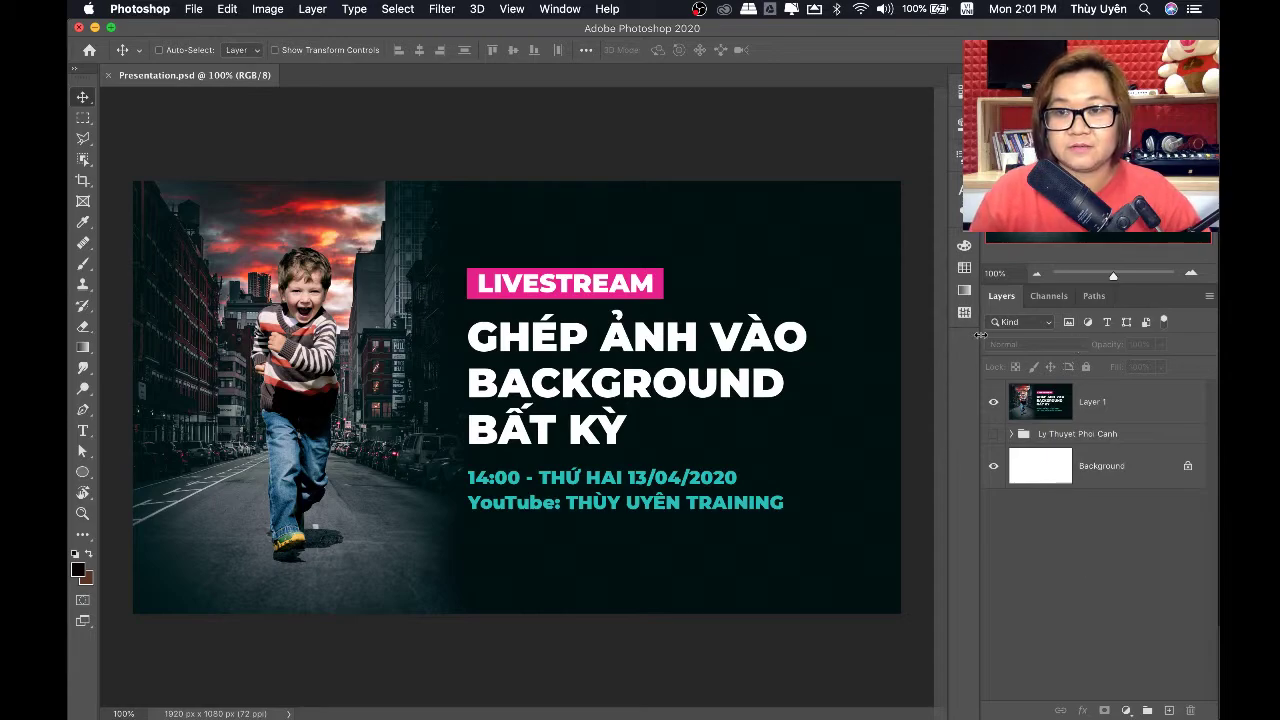
Widen the right-hand panel dock by dragging its left edge leftward
drag(980, 335, 944, 333)
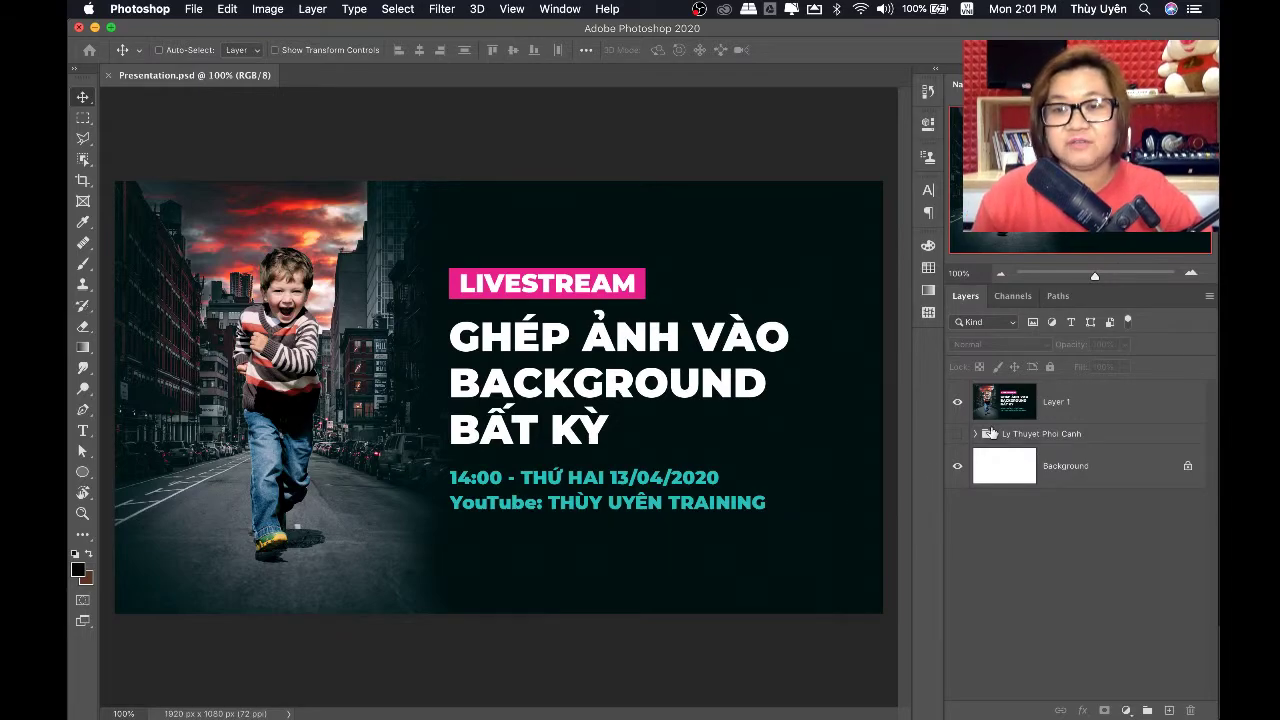
Hide the livestream banner layer and start a left-aligned, black text box on the left
click(957, 401)
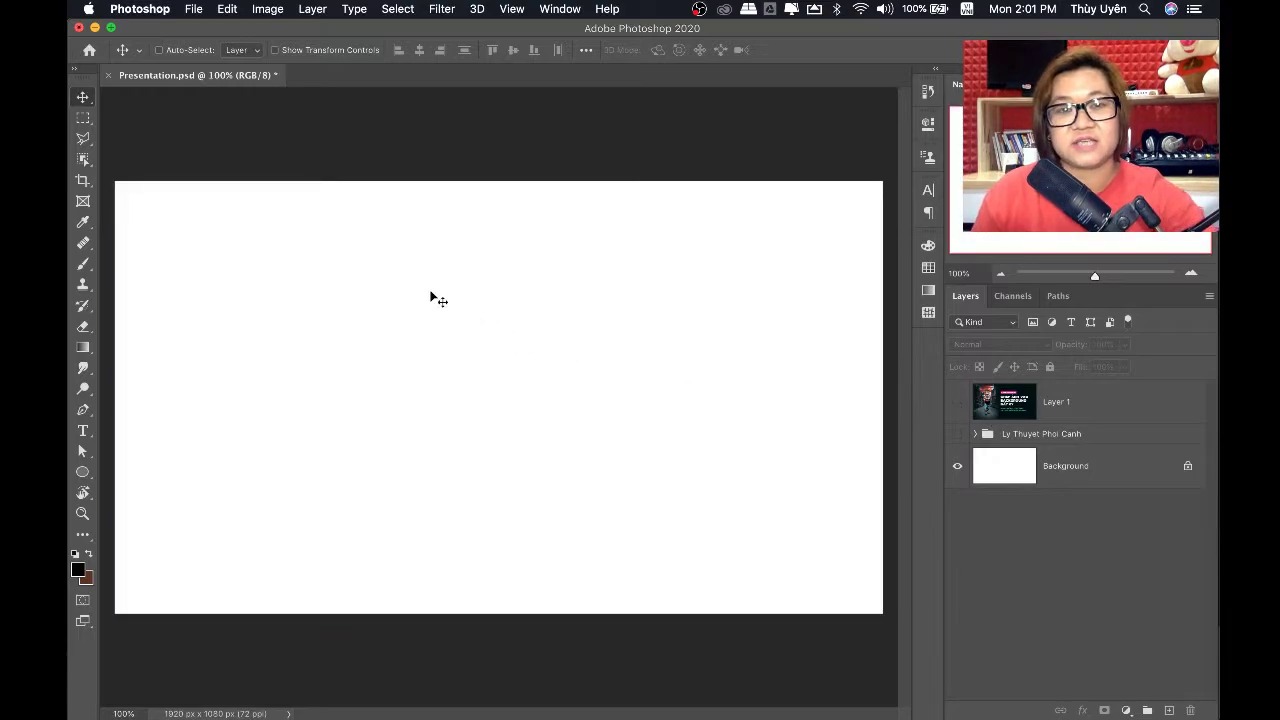
key(t)
click(324, 286)
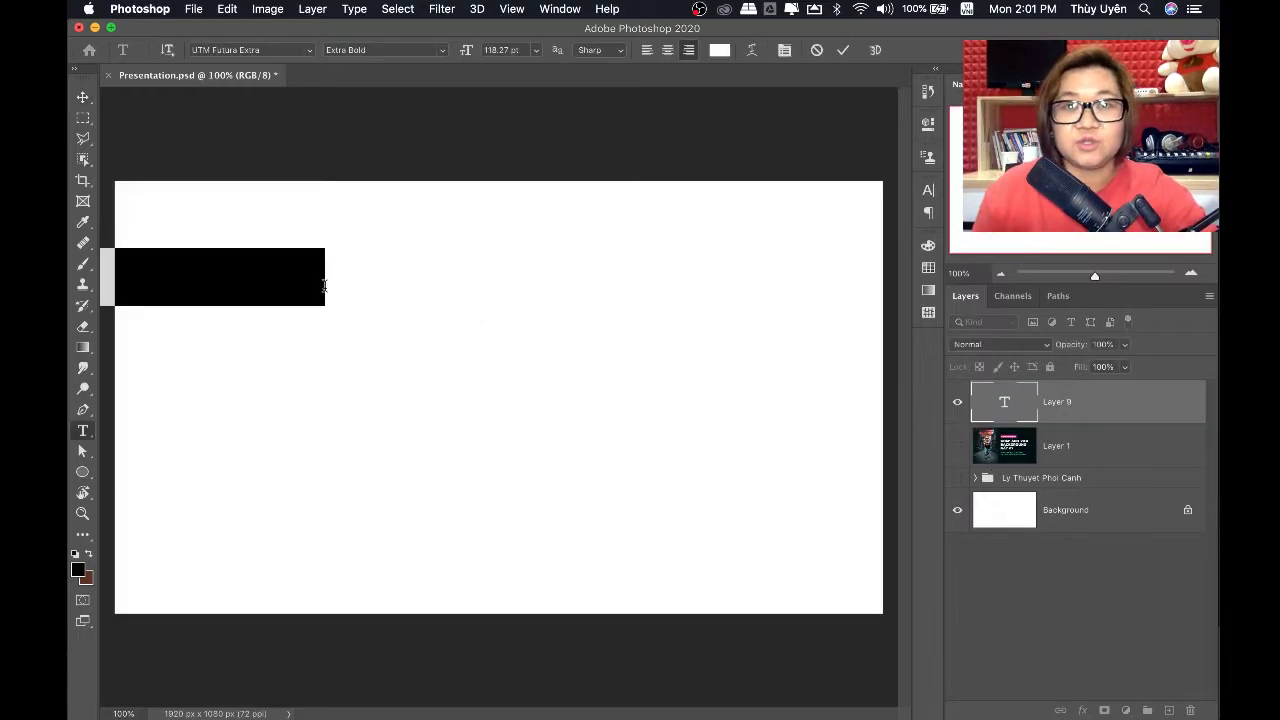
click(647, 50)
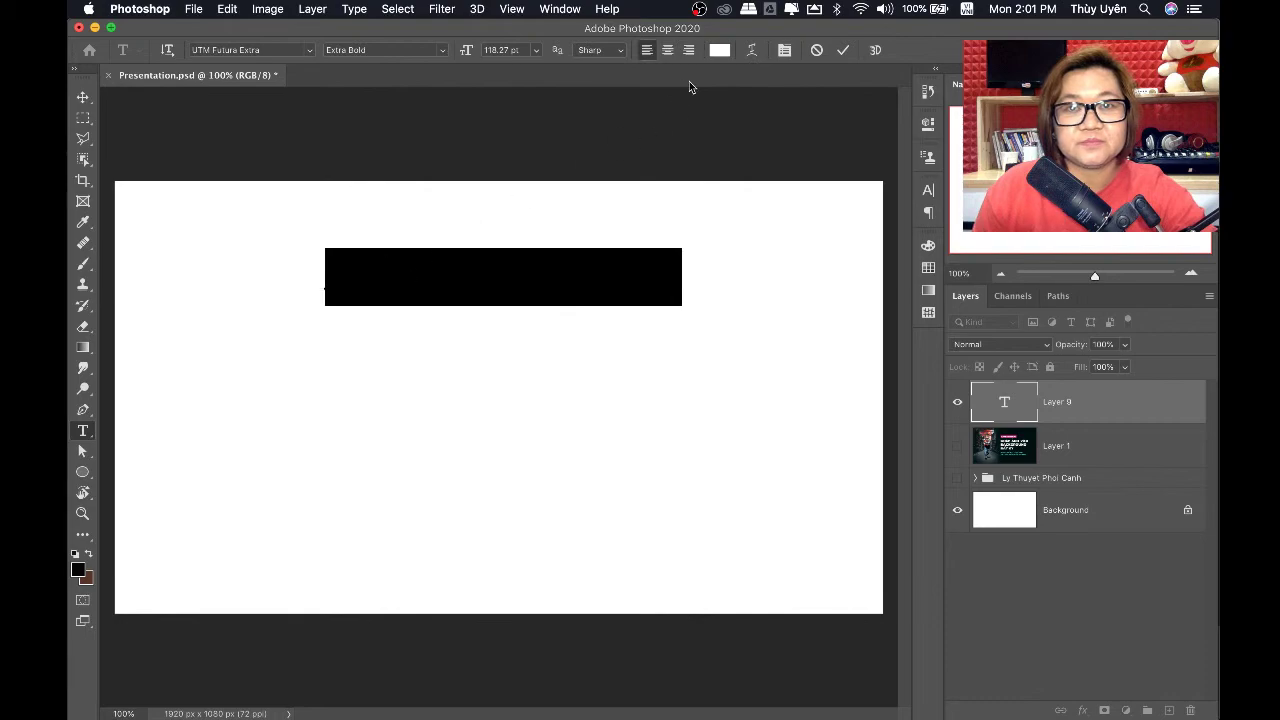
click(719, 50)
drag(419, 584, 356, 602)
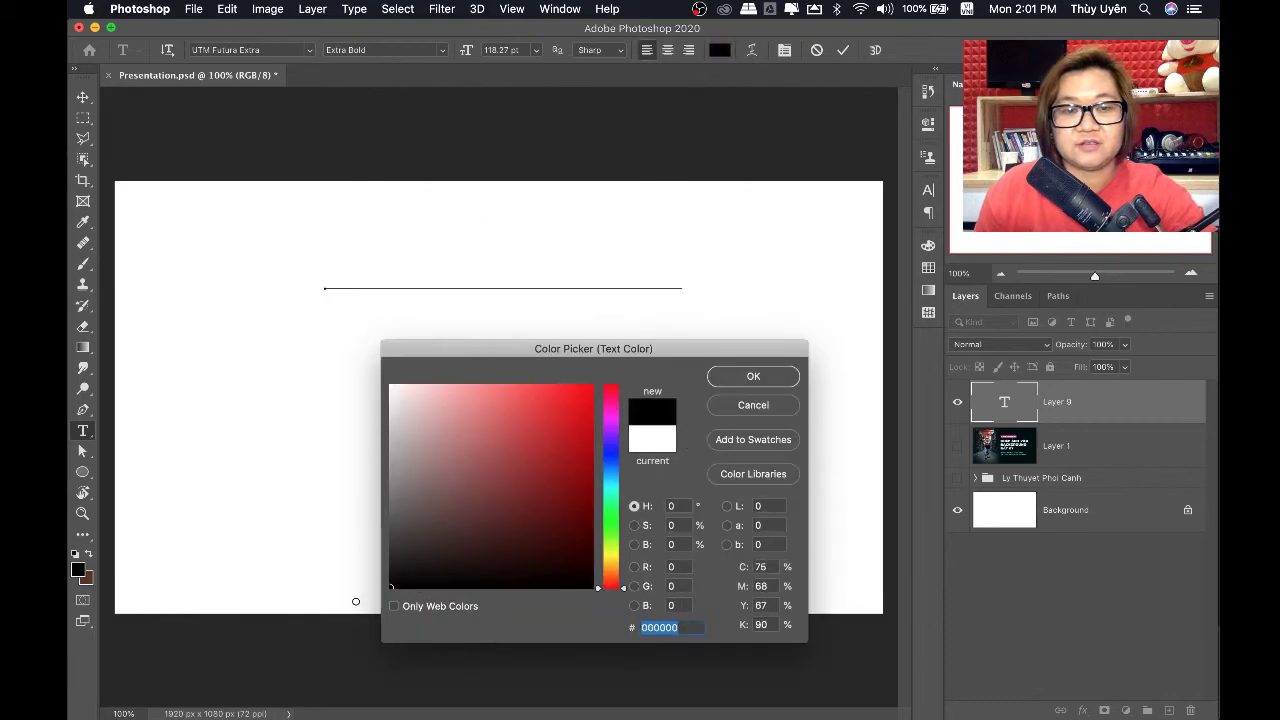
click(740, 377)
Type the first two list lines, '1. PHỐI CẢNH' and '2. ÁNH SÁNG'
click(502, 278)
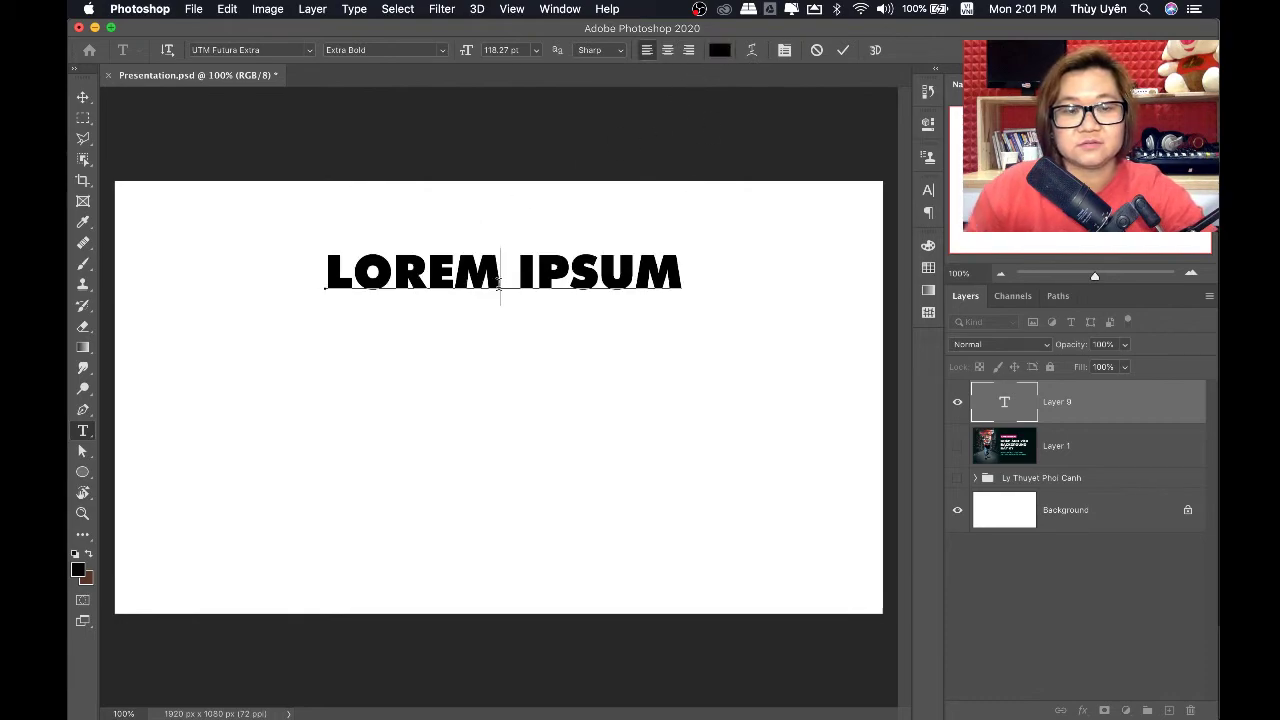
text(1.)
key(super+a)
text(1)
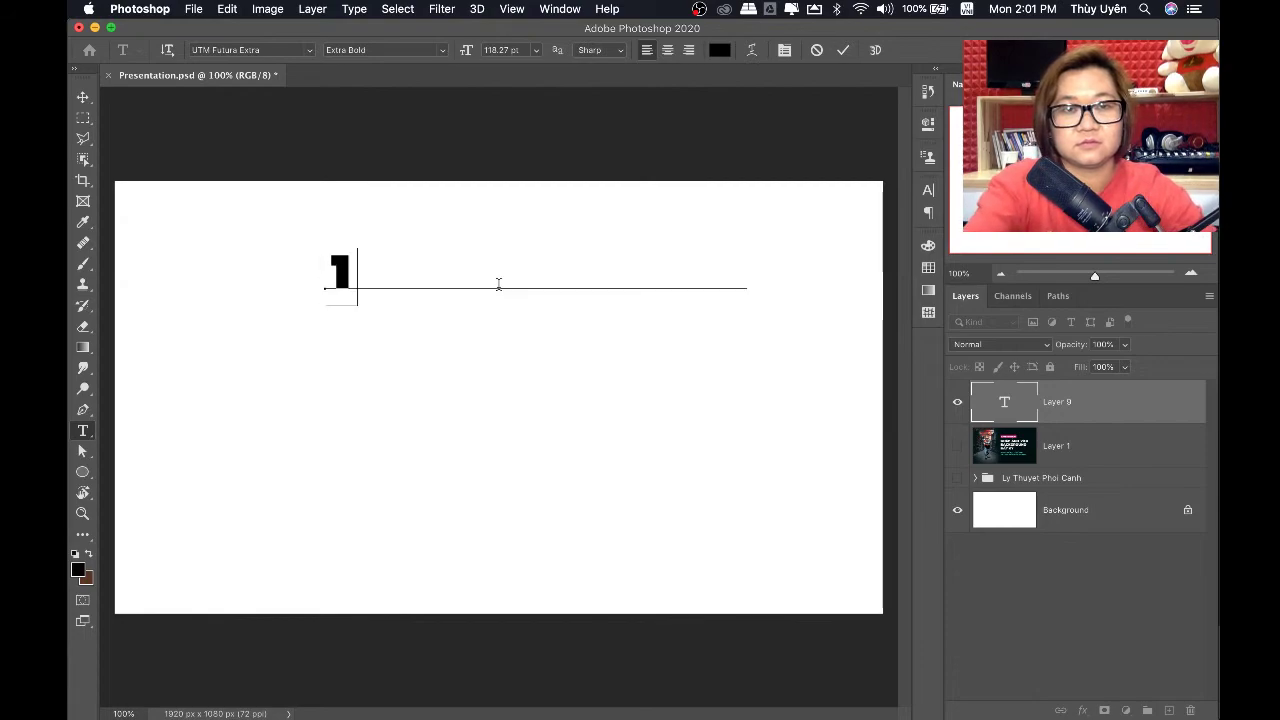
text(. PHỐI CA)
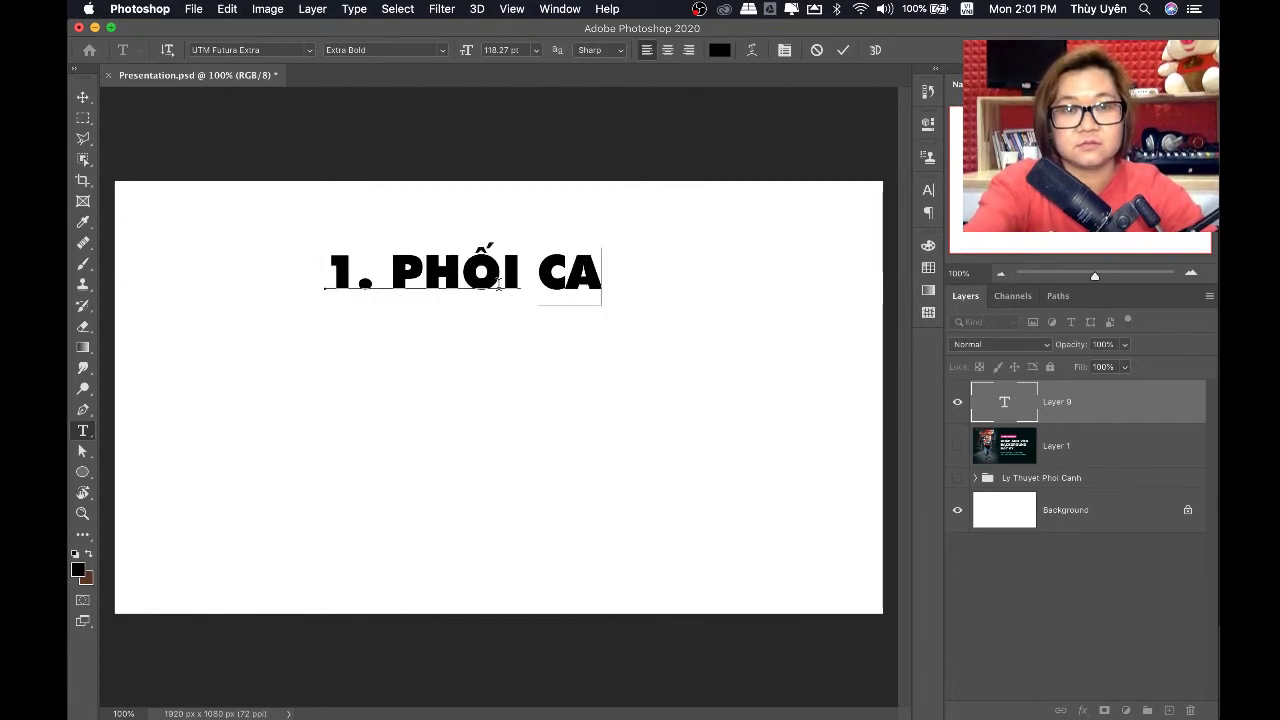
key(BackSpace)
text(ẢNH)
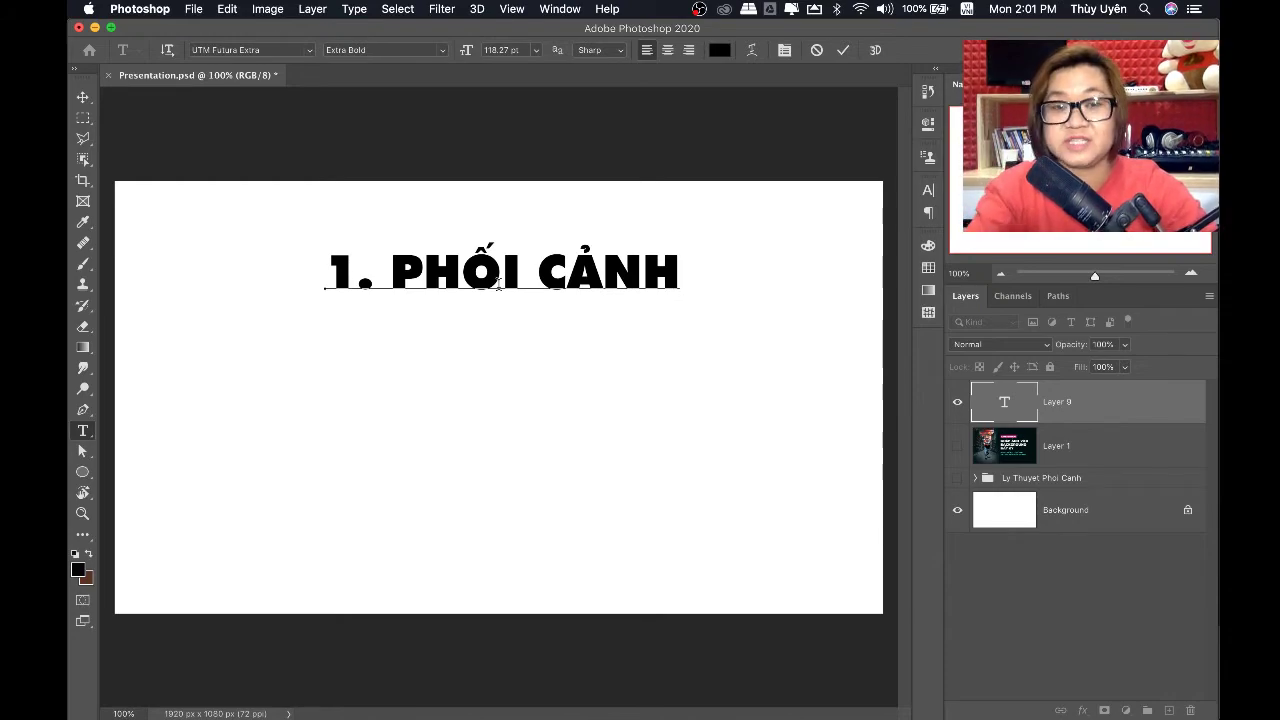
key(Return)
text(2.)
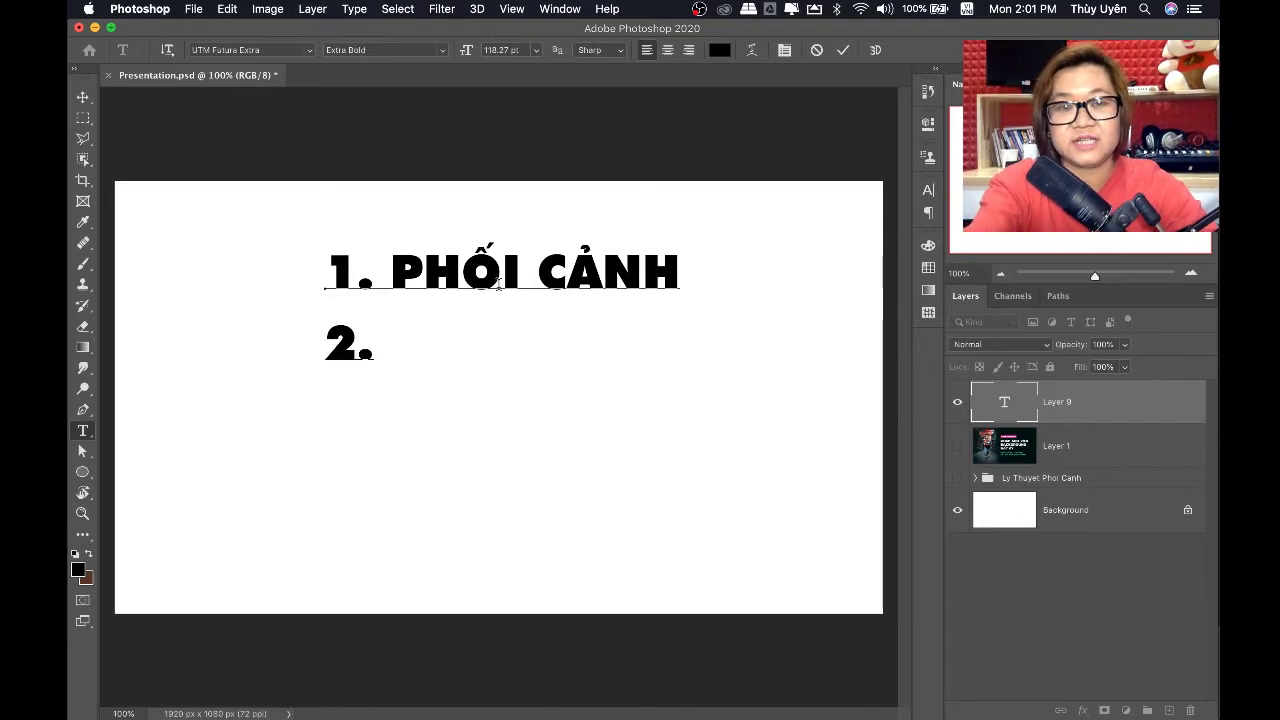
text( A)
text(NH)
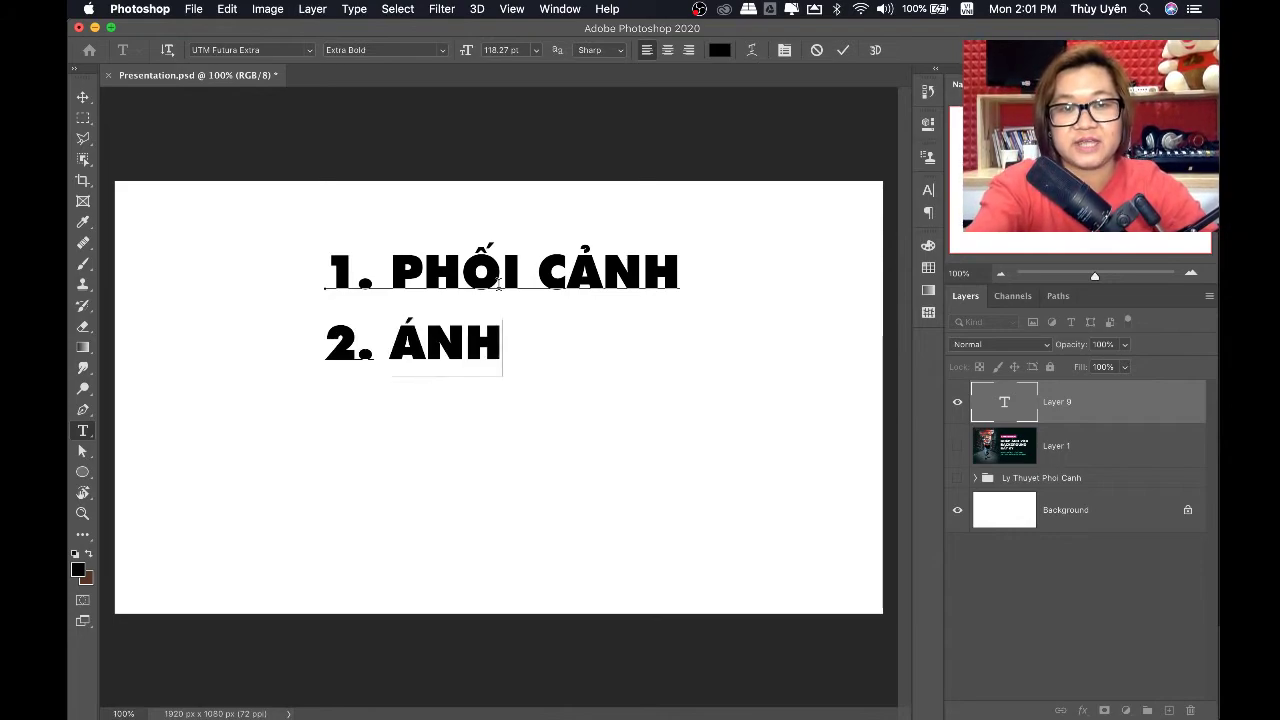
text( SANG)
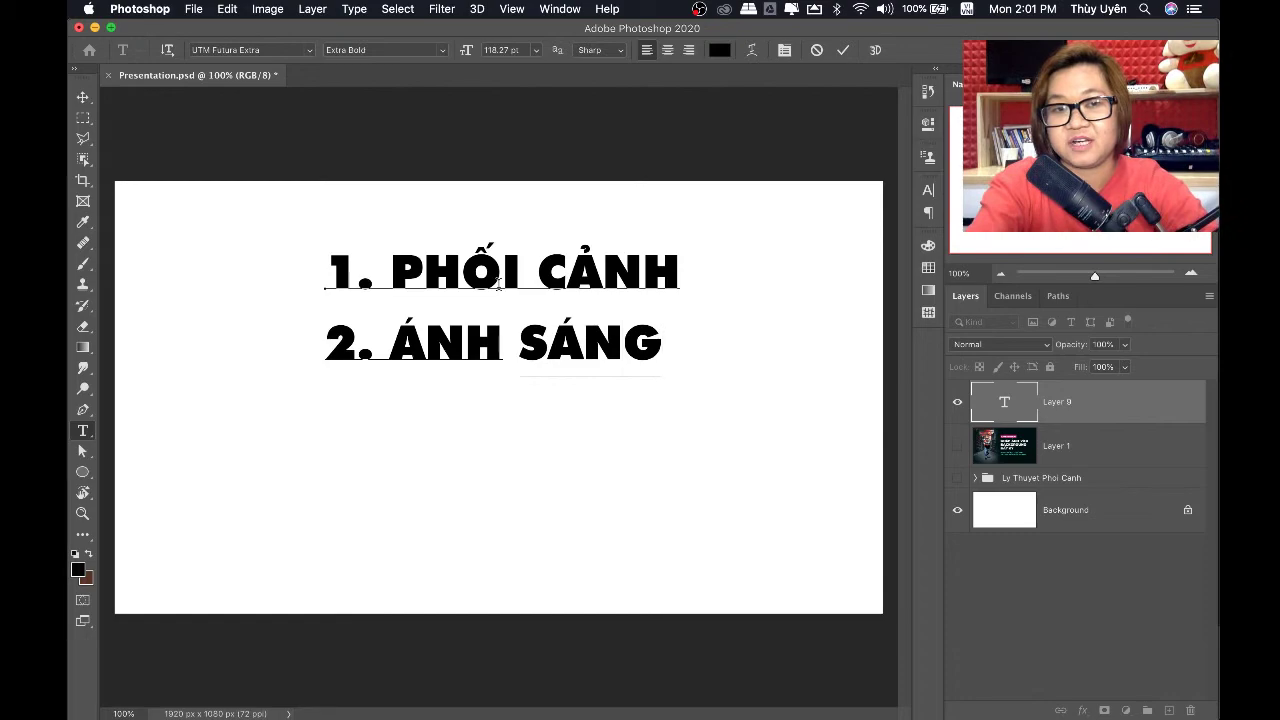
key(Return)
Add the third line '3. MÀU SẮC' and move the list further left
text(3. D)
key(BackSpace)
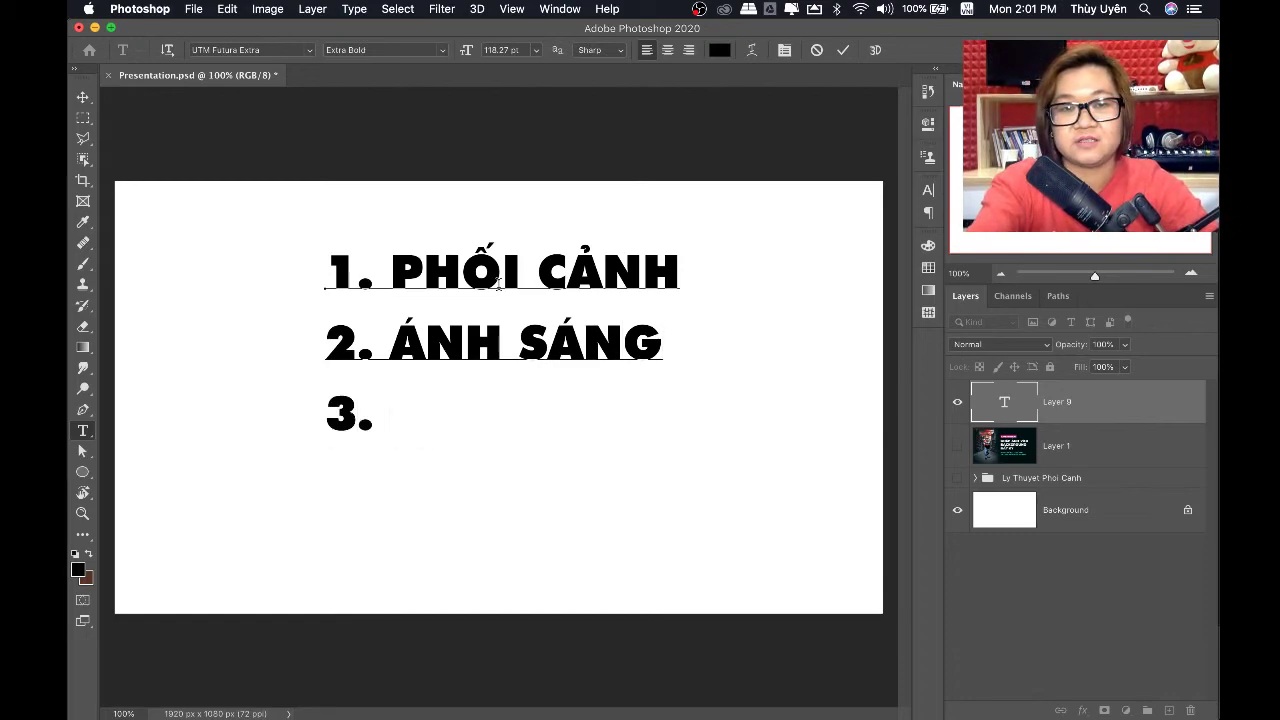
text(A)
key(BackSpace)
text(MÀU SAS81C)
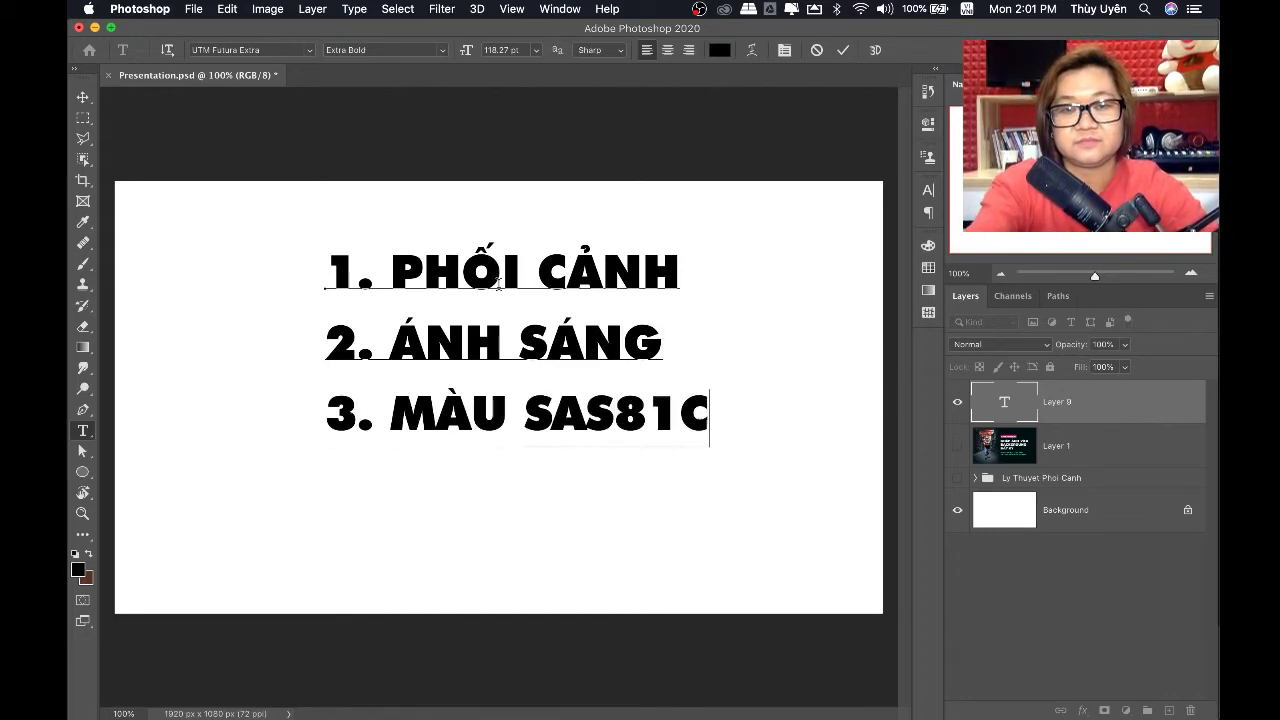
key(BackSpace)
key(BackSpace)
key(BackSpace)
key(BackSpace)
key(BackSpace)
text(ẮC)
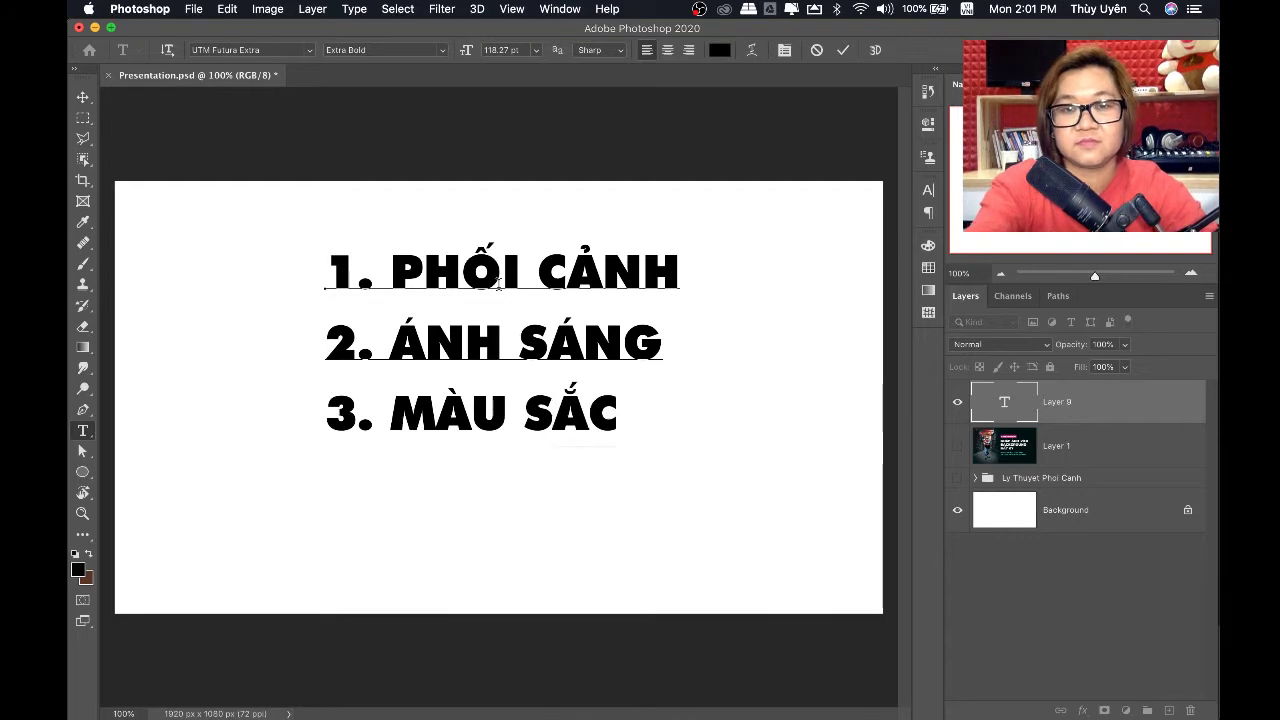
key(Escape)
key(v)
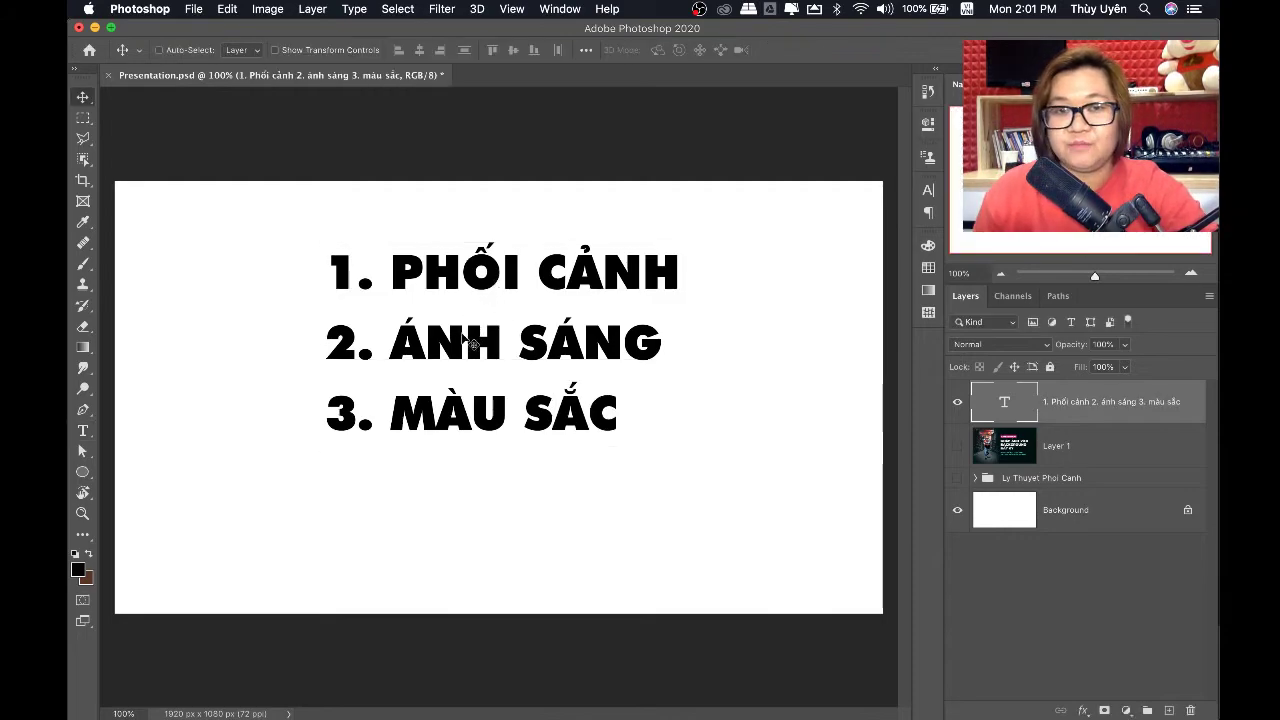
drag(505, 311, 322, 341)
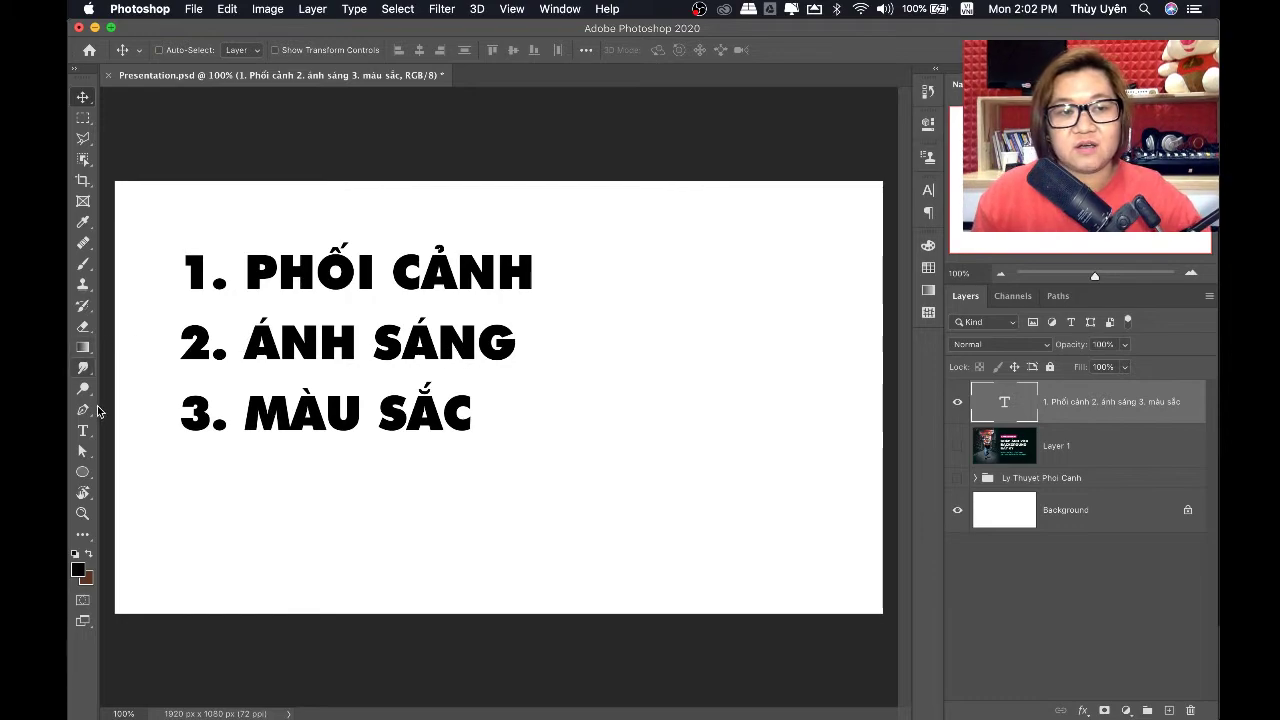
Add a CONTRAST text layer beside the ÁNH SÁNG line
click(83, 431)
click(588, 348)
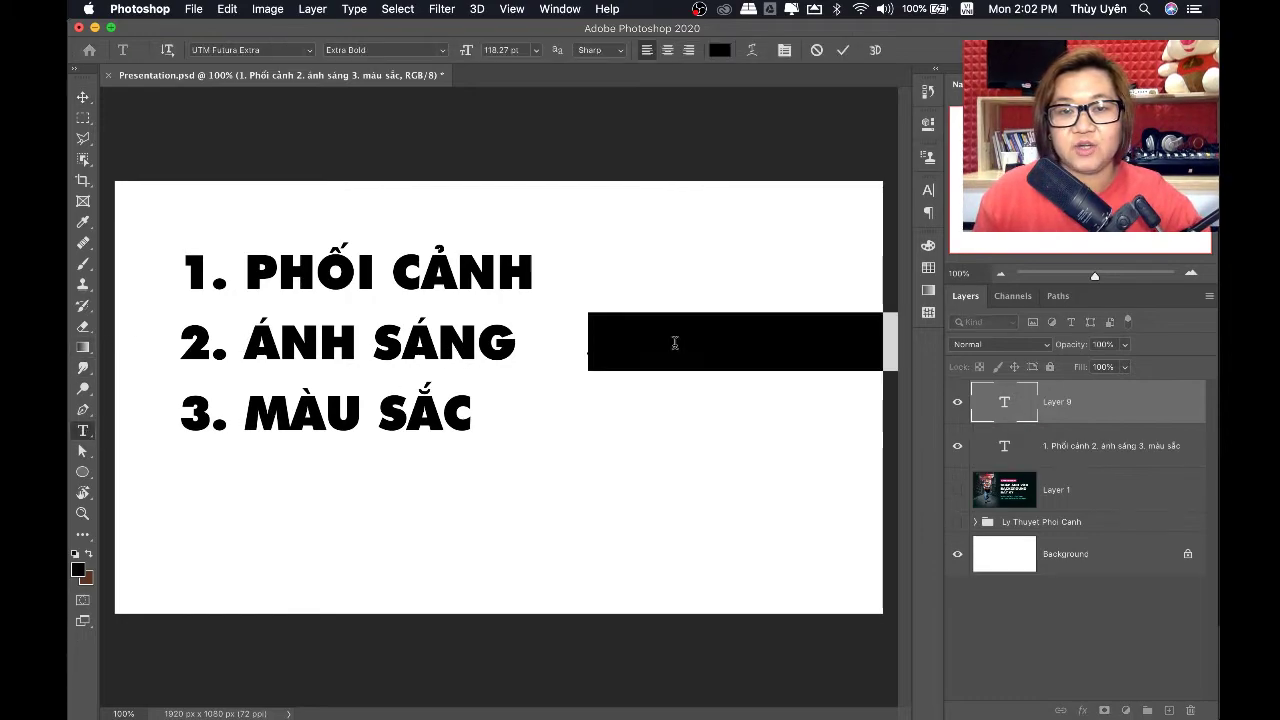
text(CONTRA)
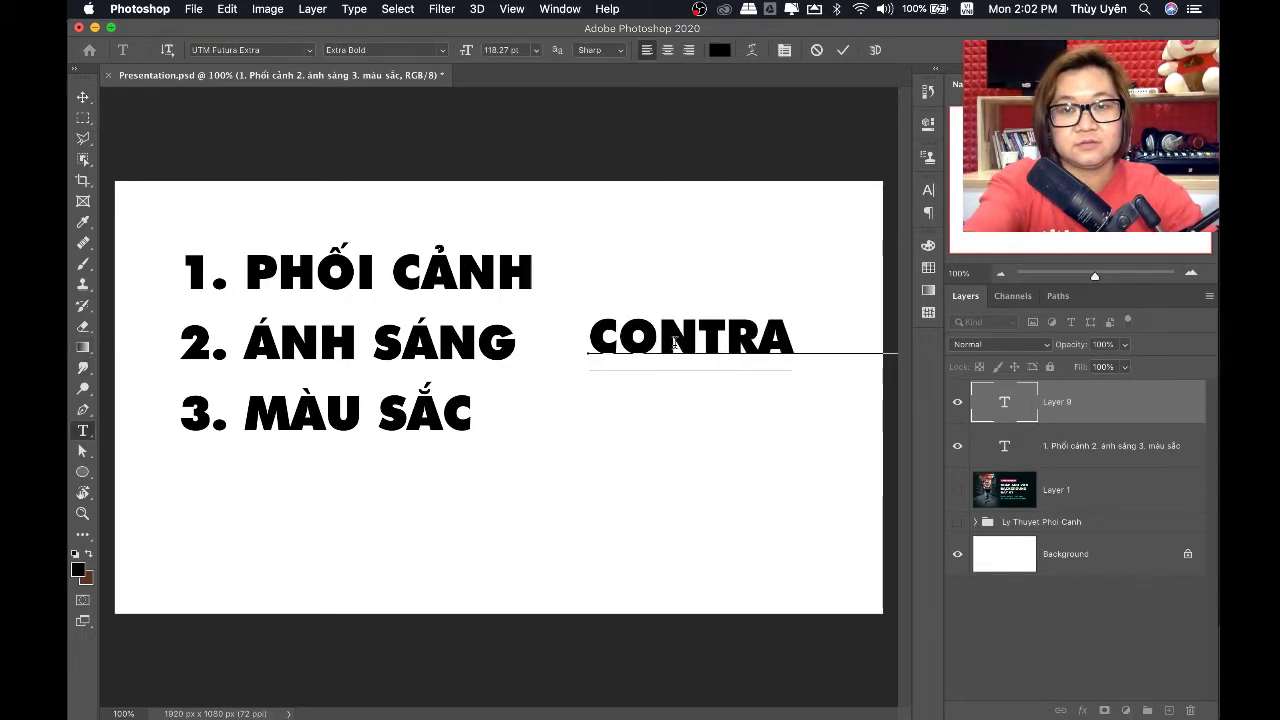
text(C)
key(BackSpace)
text(ST)
key(Escape)
key(v)
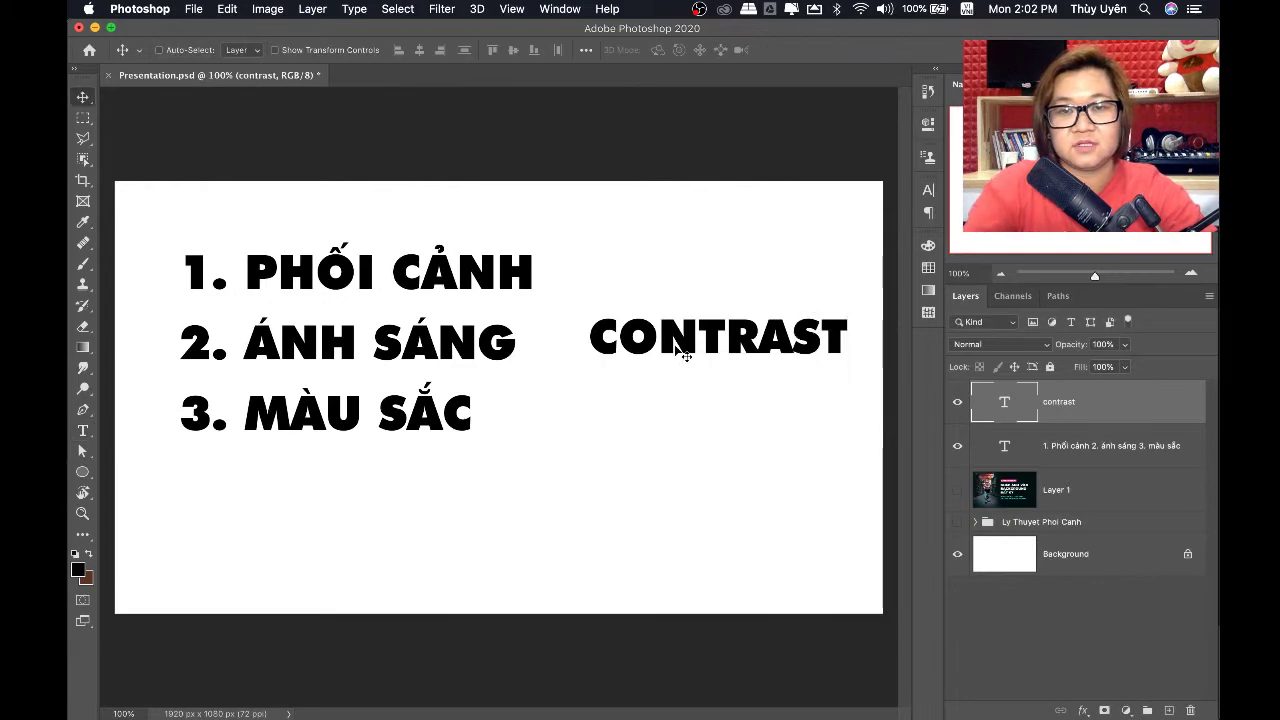
drag(624, 362, 591, 367)
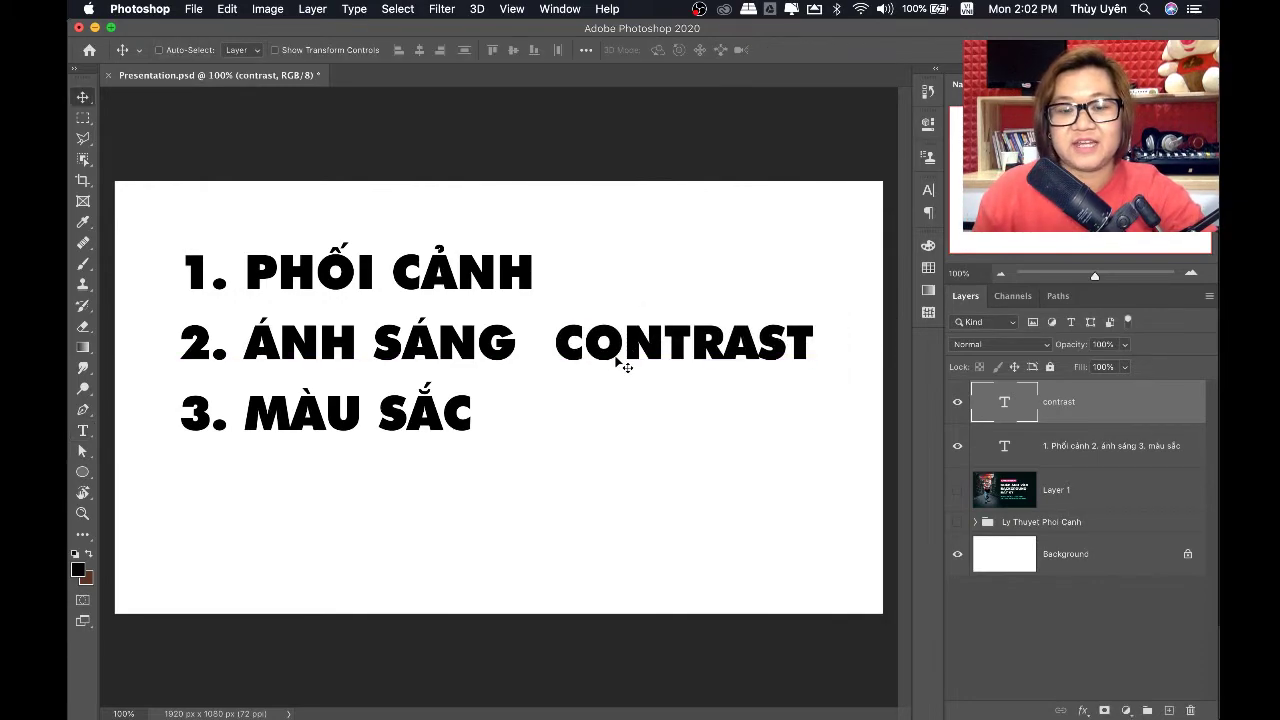
Colour the CONTRAST text red (ff0000)
key(t)
click(721, 50)
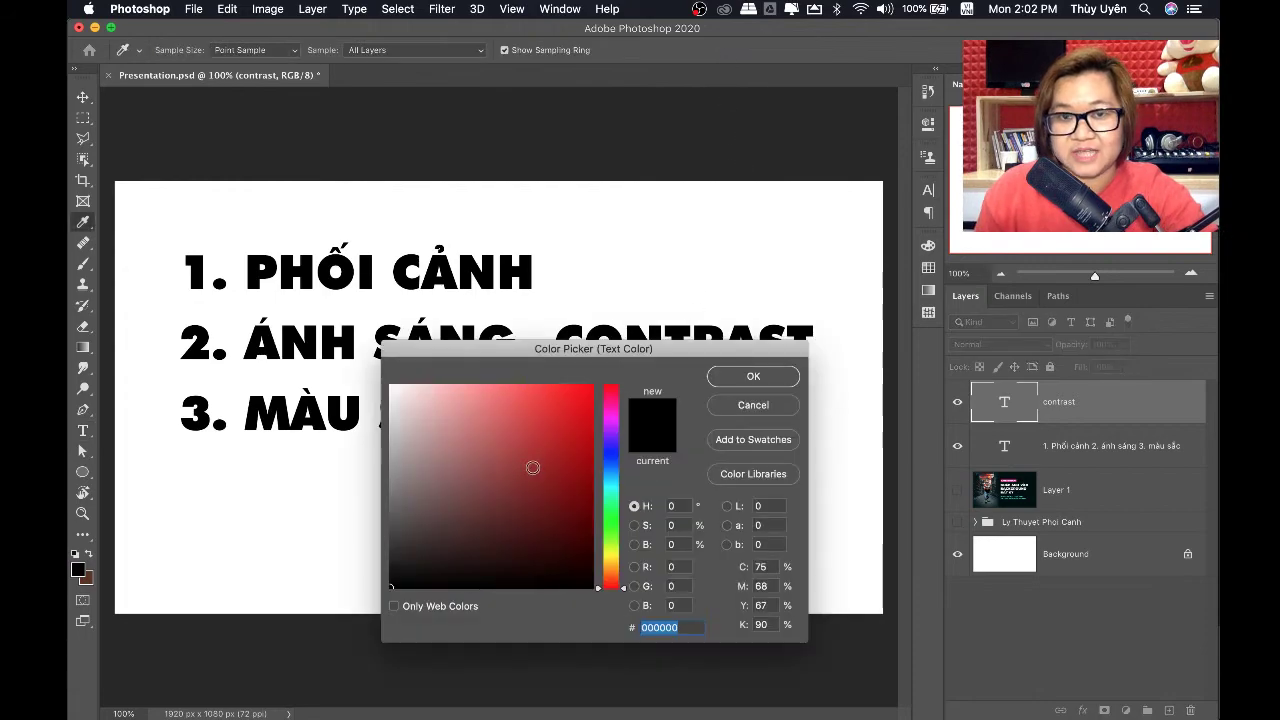
text(ff0000)
click(753, 376)
Duplicate CONTRAST onto the MÀU SẮC line and replace its text with HUE
key(v)
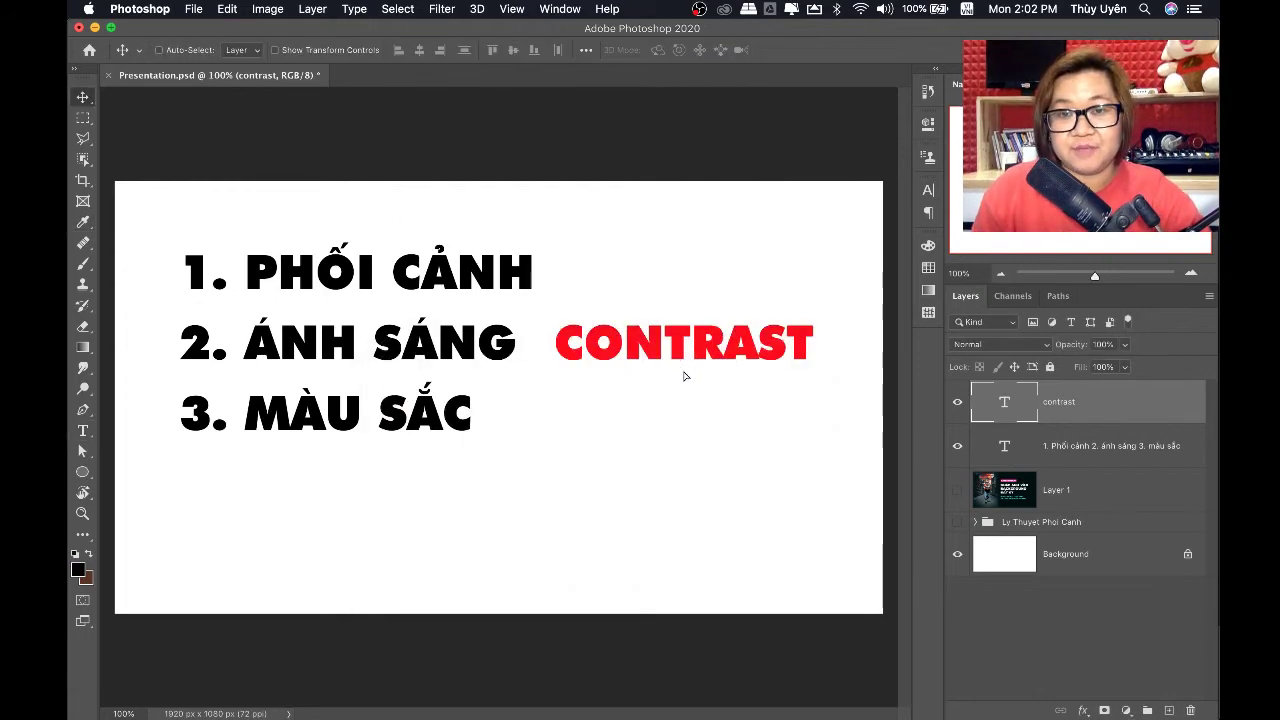
drag(690, 362, 690, 432)
key(t)
click(663, 413)
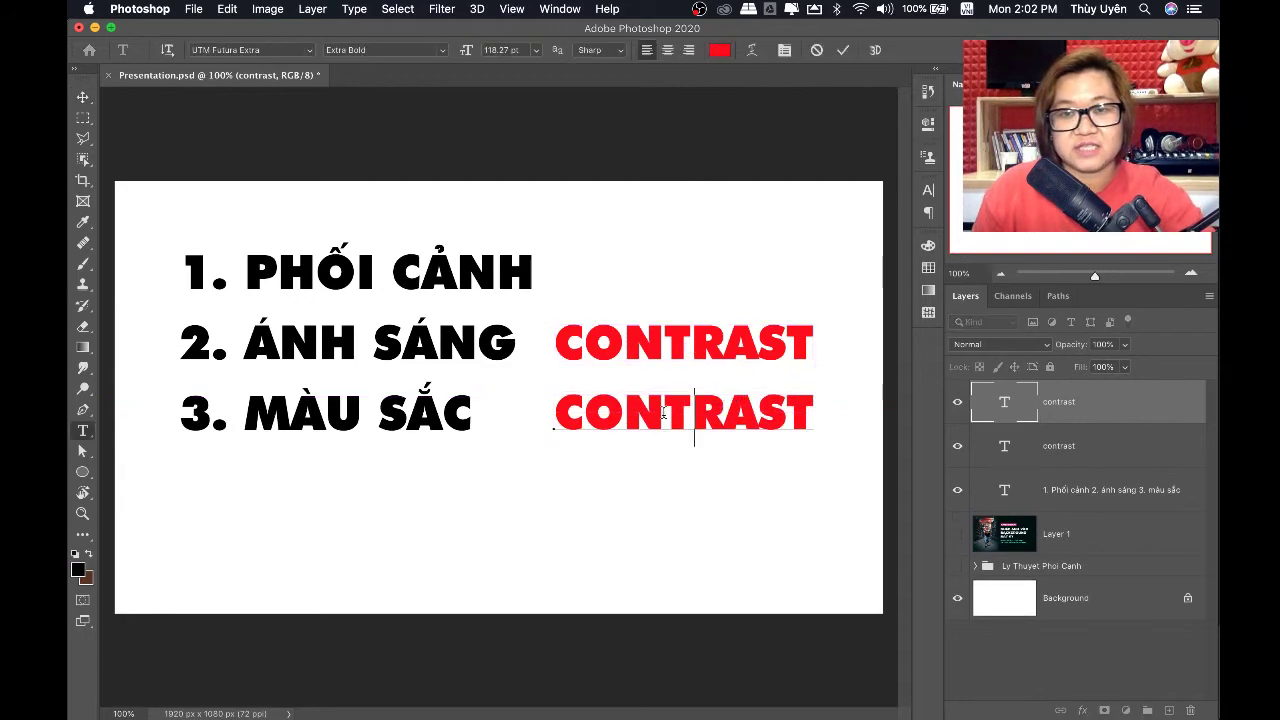
text(a)
key(BackSpace)
key(ctrl+a)
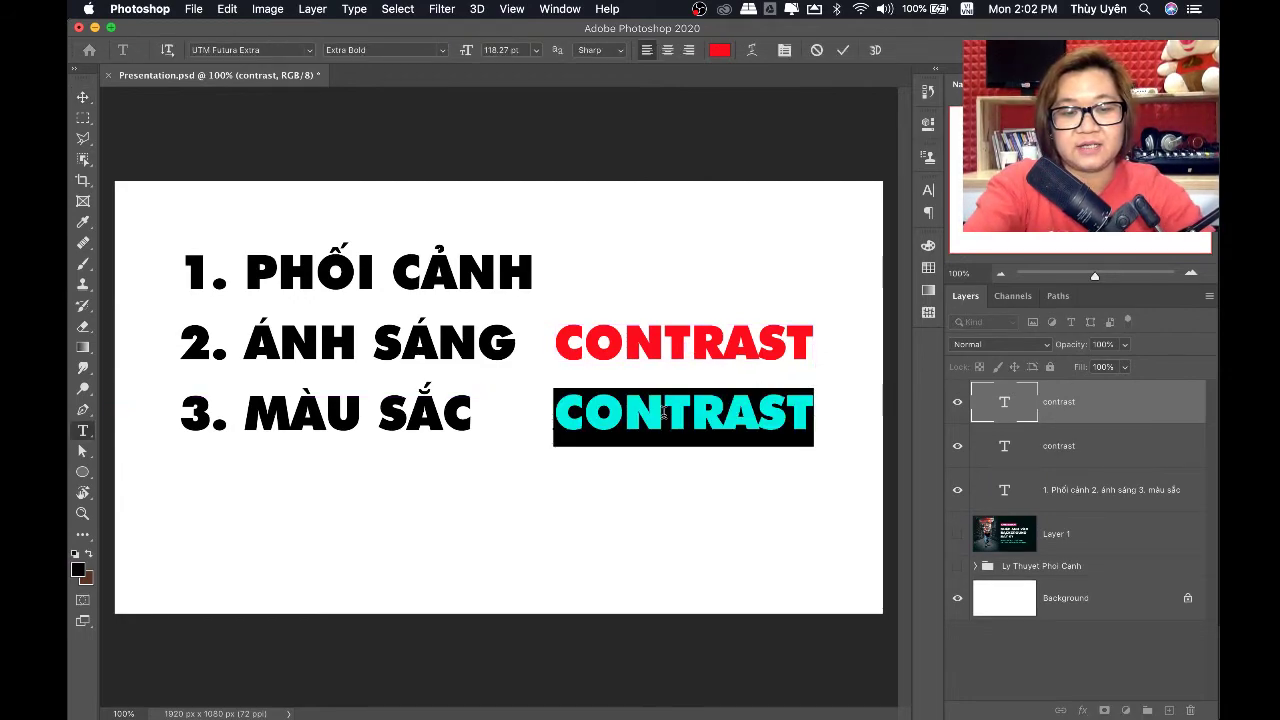
text(HUE)
Add SATURATION as a second line and nudge HUE SATURATION two steps left
key(Return)
text(SATURA)
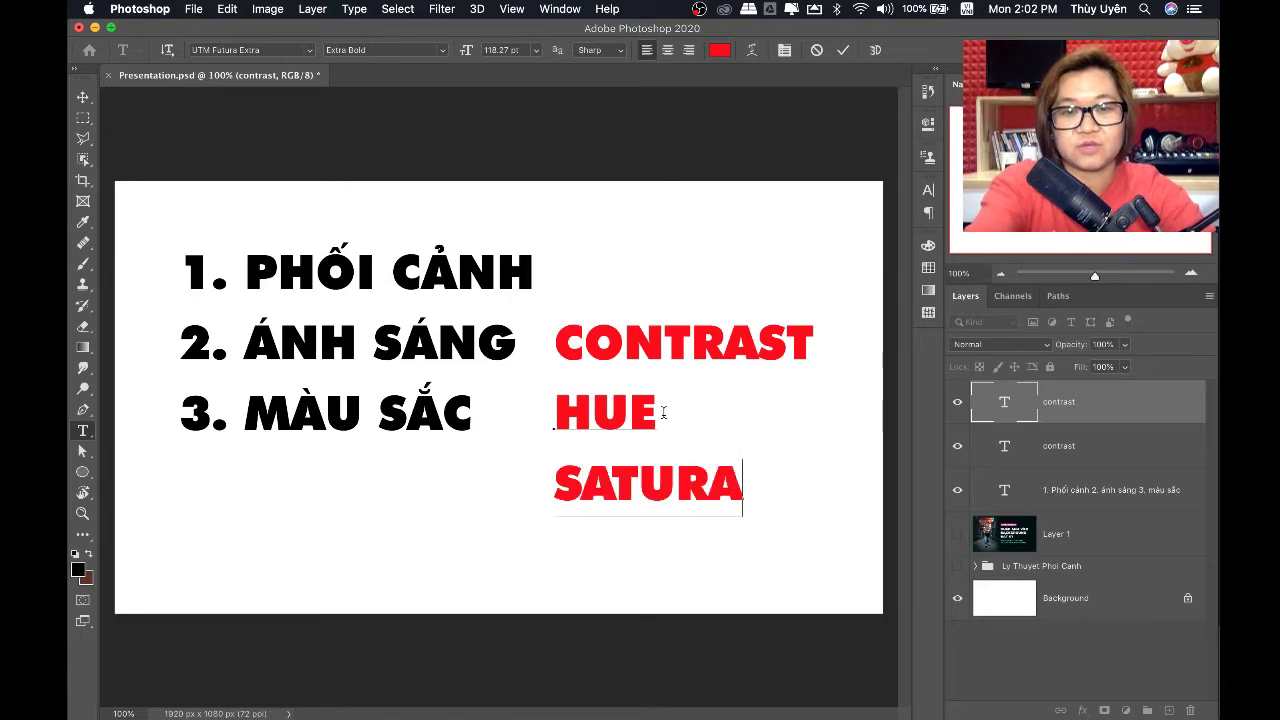
text(TION)
key(ctrl+Return)
key(v)
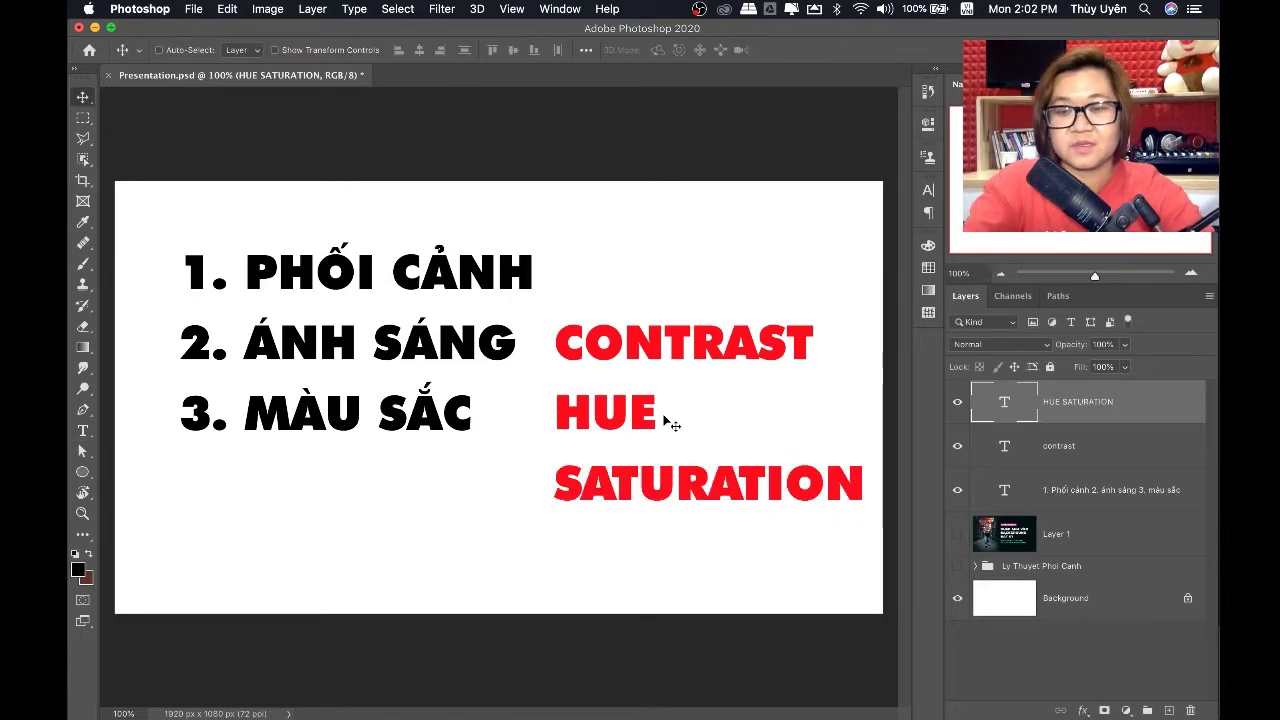
key(Left)
key(Left)
key(Left)
key(Left)
key(Left)
key(Left)
key(Left)
key(Left)
key(Left)
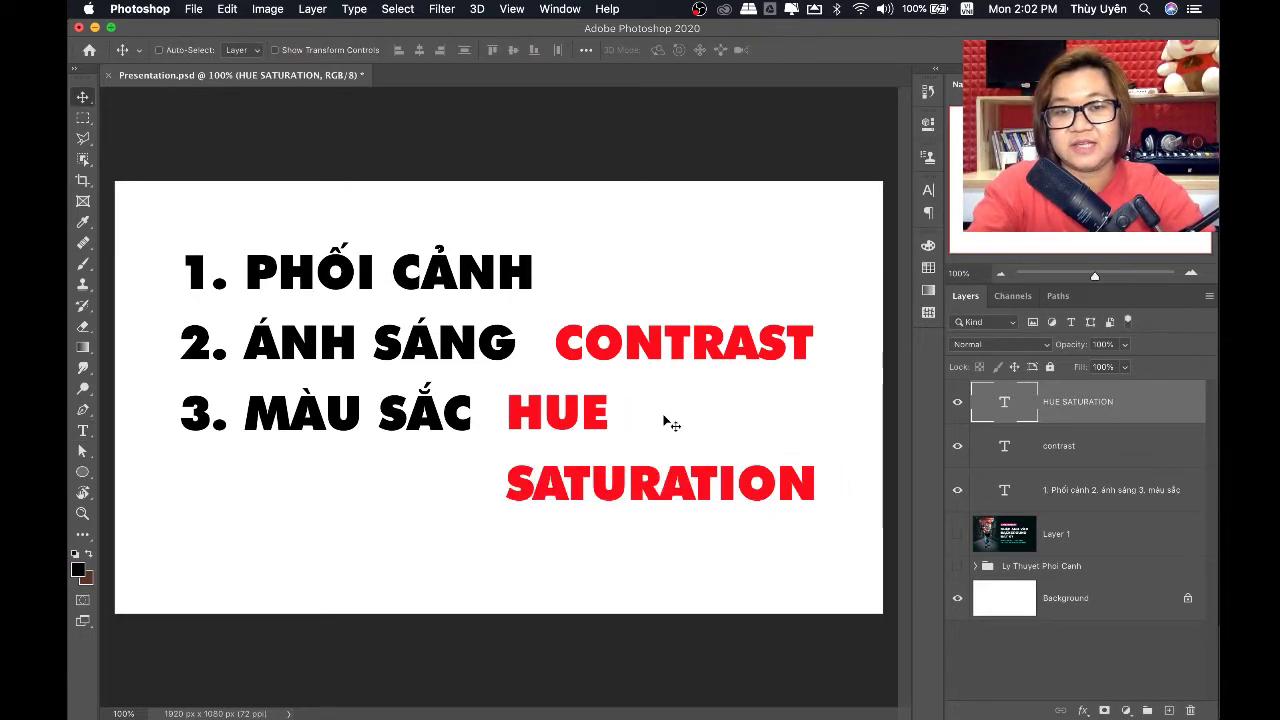
key(Left)
key(Left)
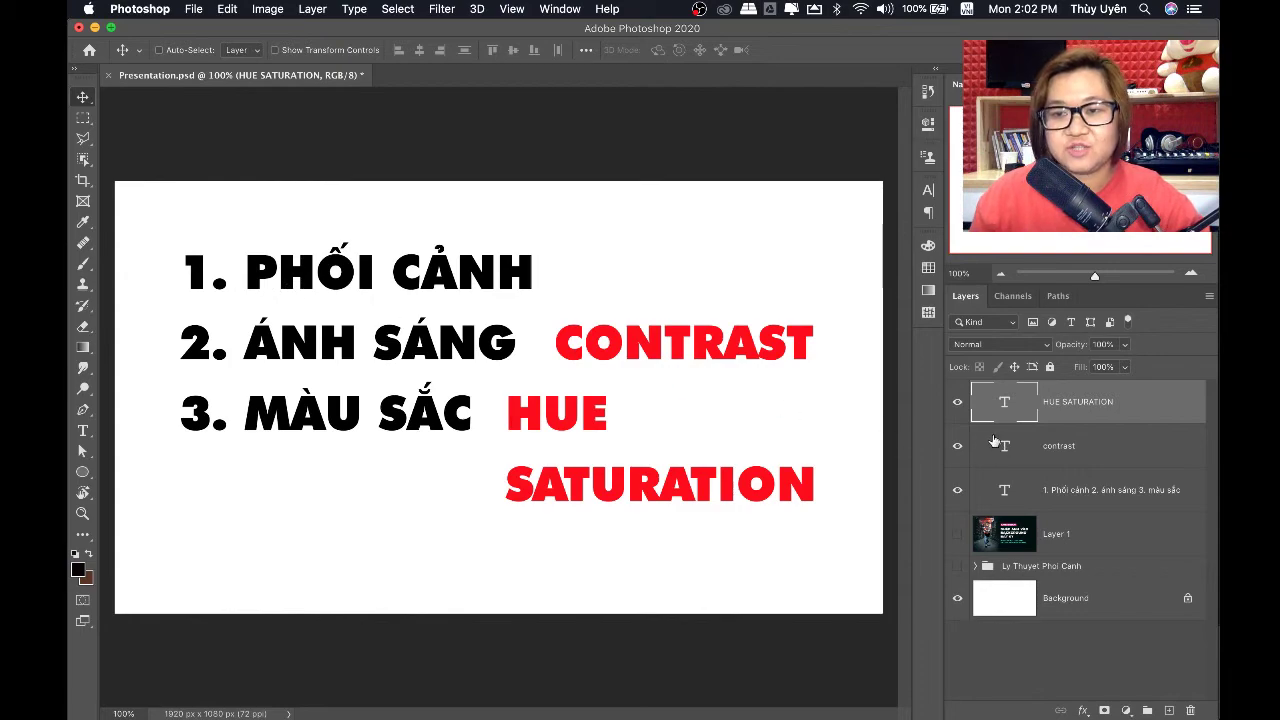
Group the three text layers as Group 3, hide it, and show the Ly Thuyet Phoi Canh group
shift+click(1135, 497)
key(ctrl+g)
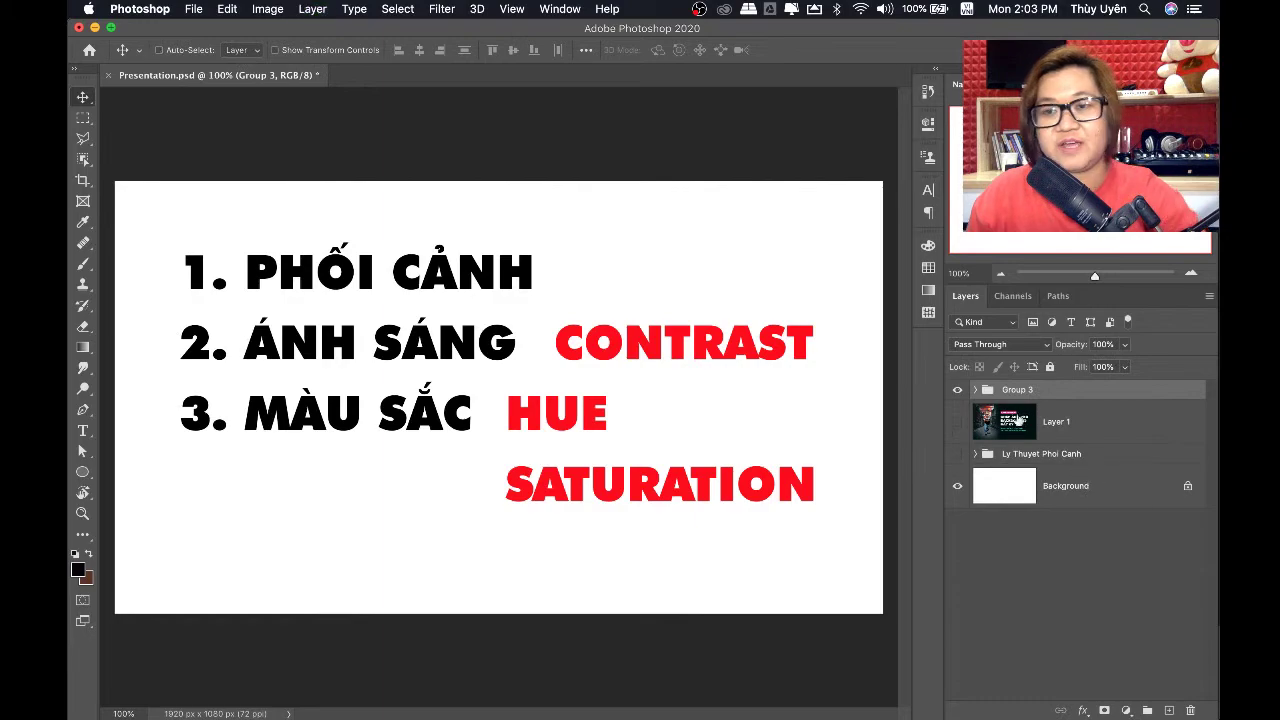
click(957, 389)
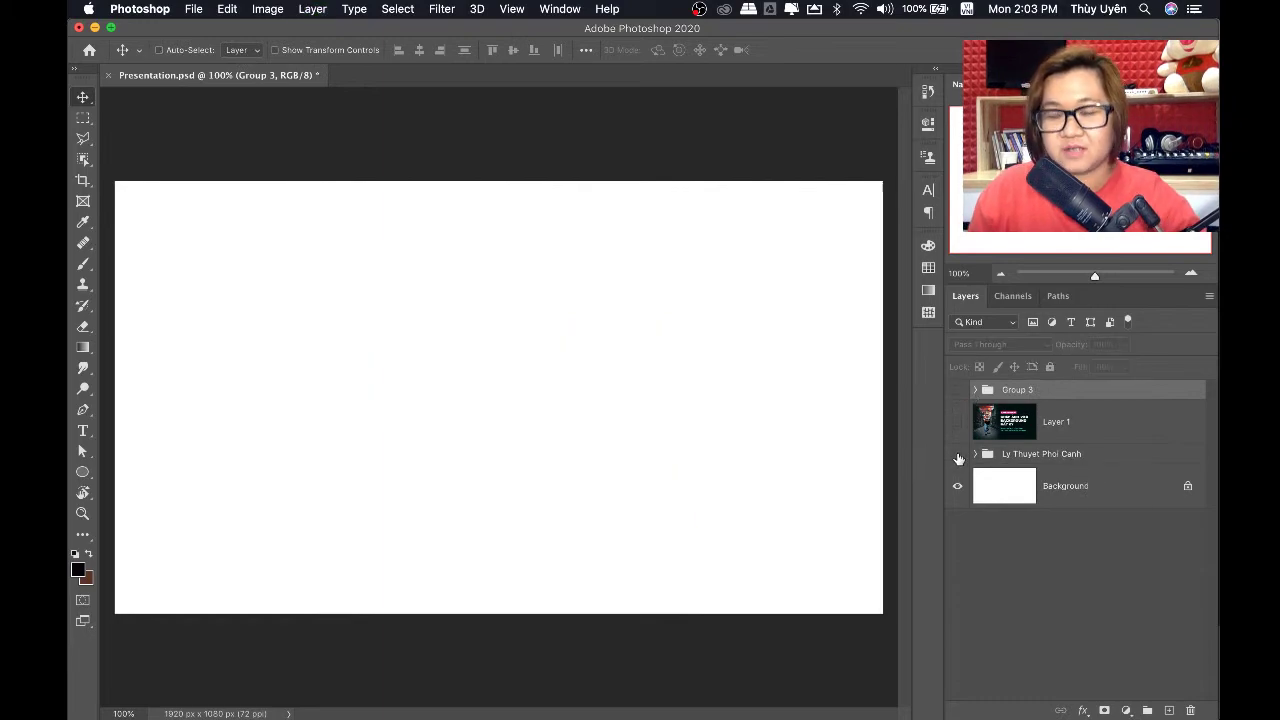
click(957, 455)
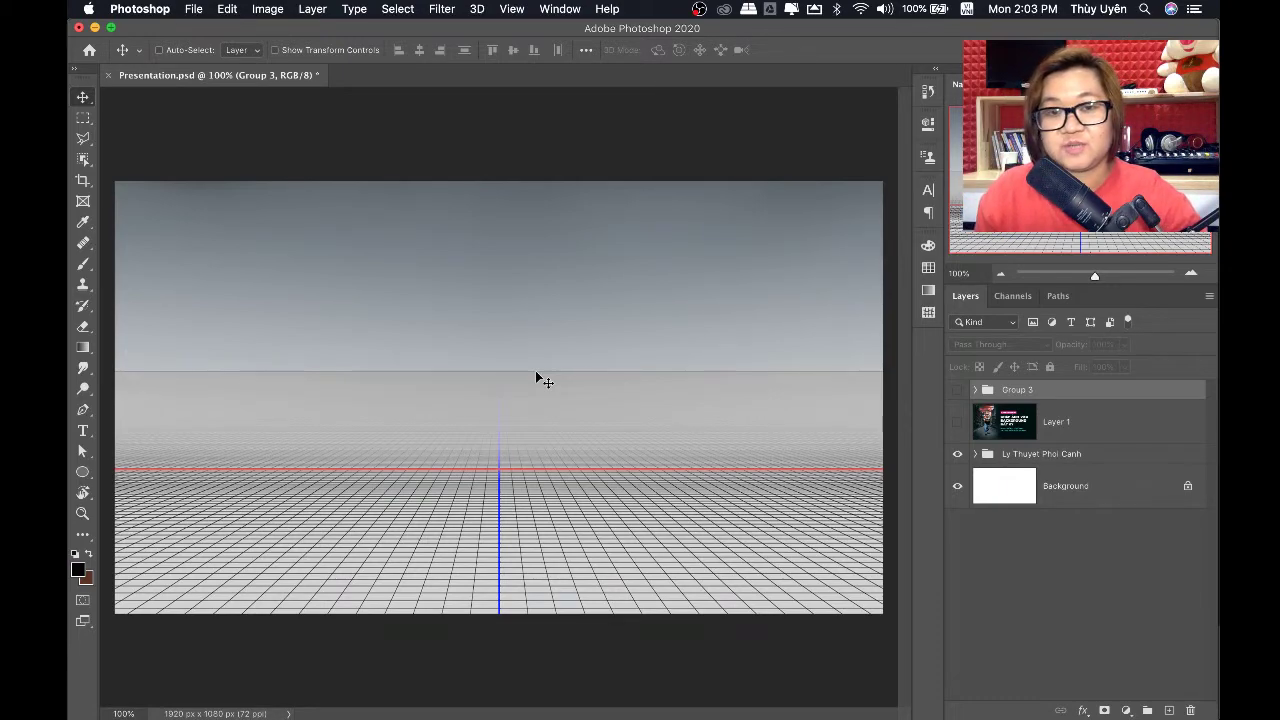
Expand the Ly Thuyet Phoi Canh group and turn on the Eye Level face overlay
click(973, 455)
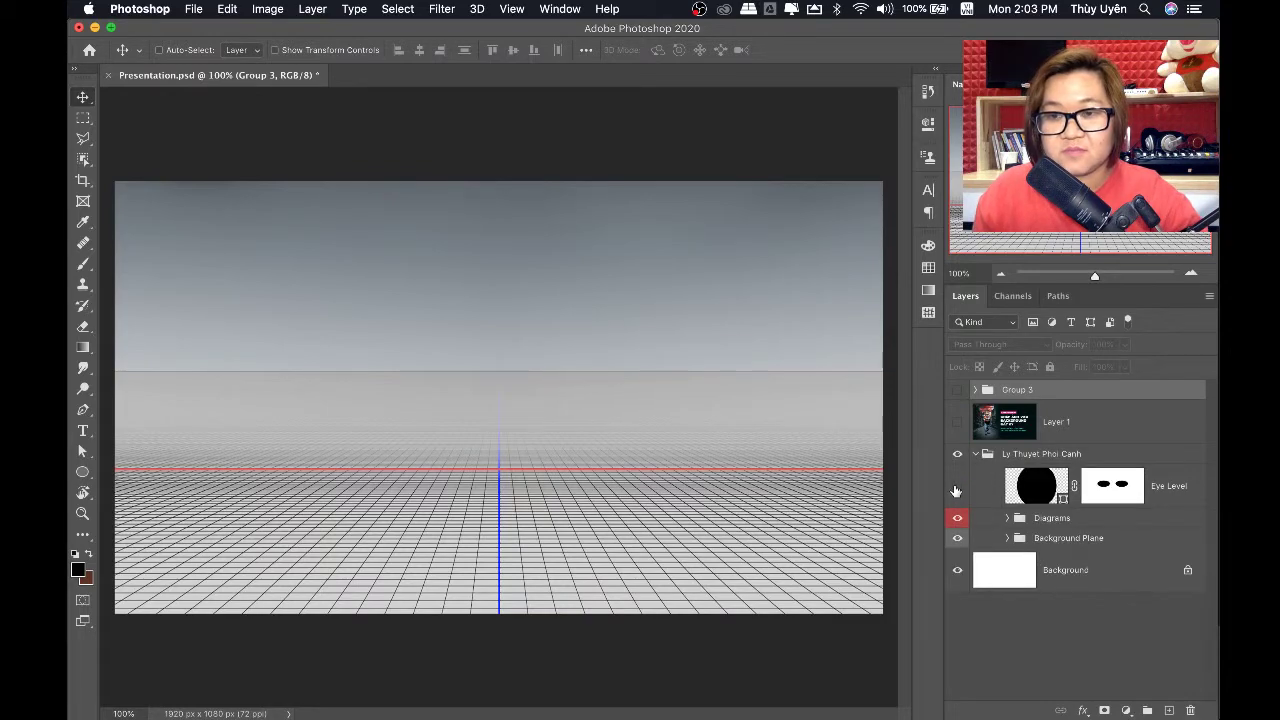
click(957, 487)
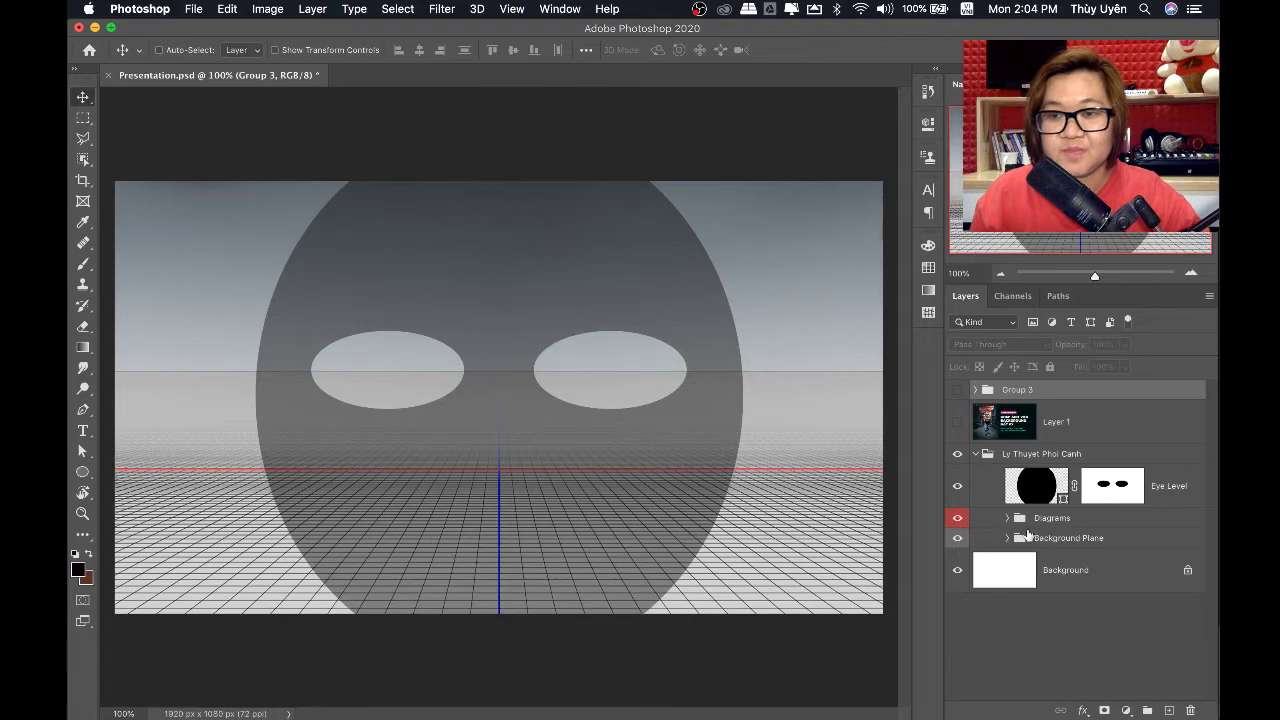
Hide Eye Level and show the one-point perspective diagram with its vanishing point lines
click(957, 486)
click(1008, 518)
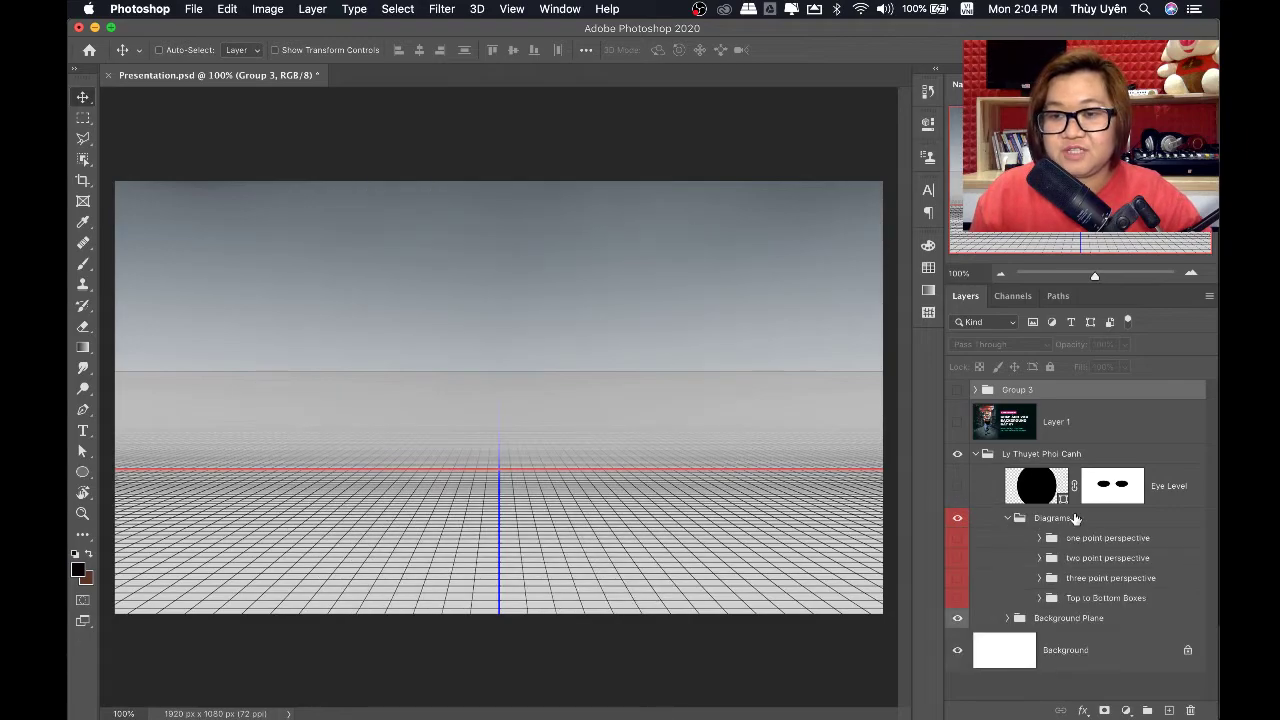
click(958, 541)
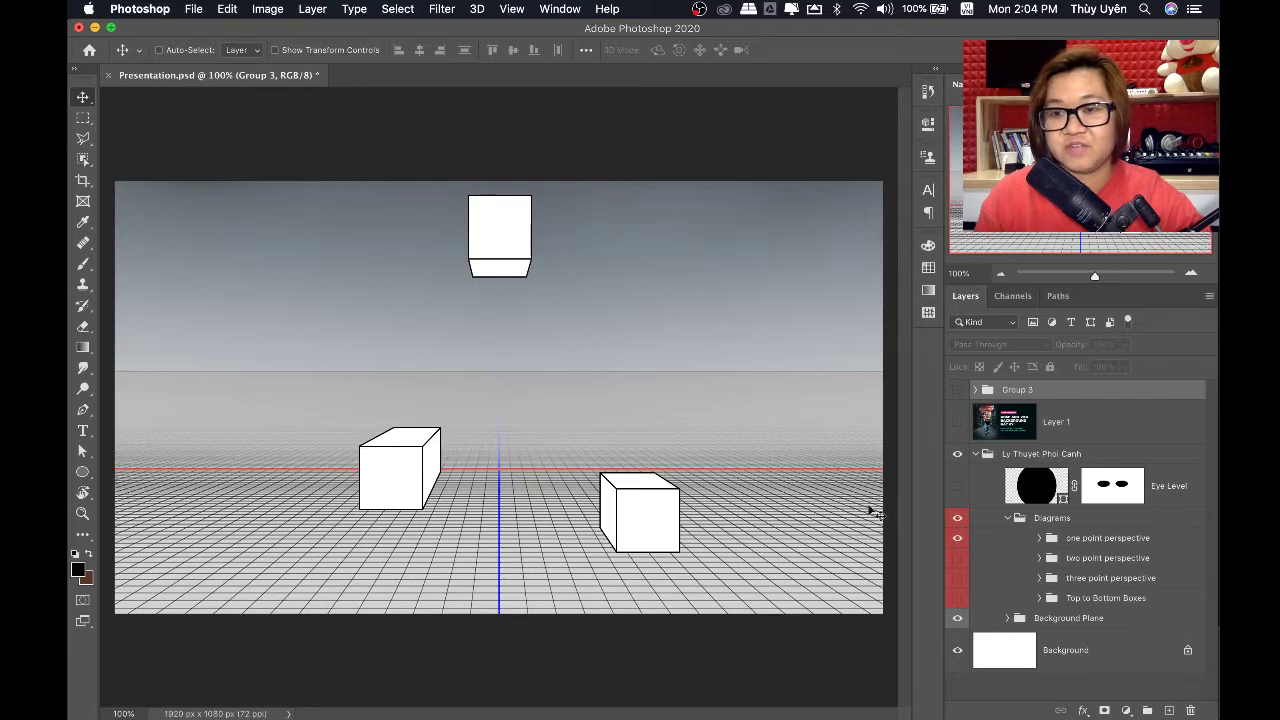
click(1039, 539)
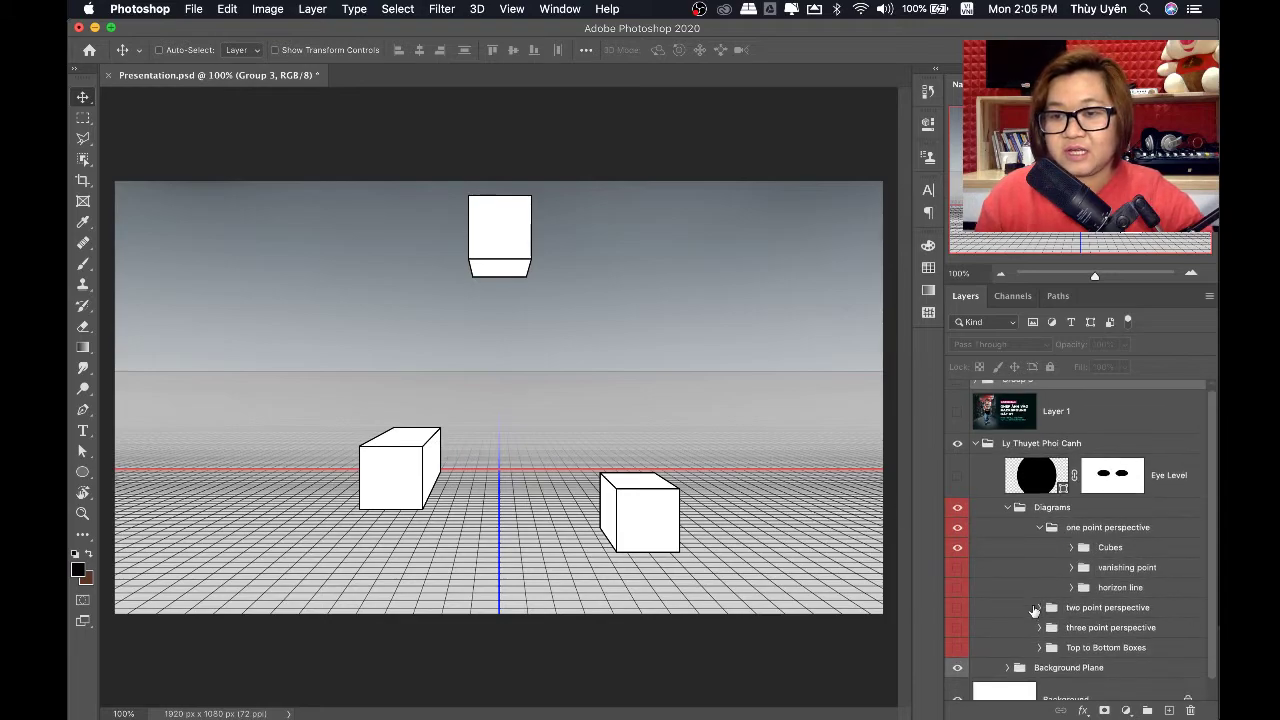
click(958, 553)
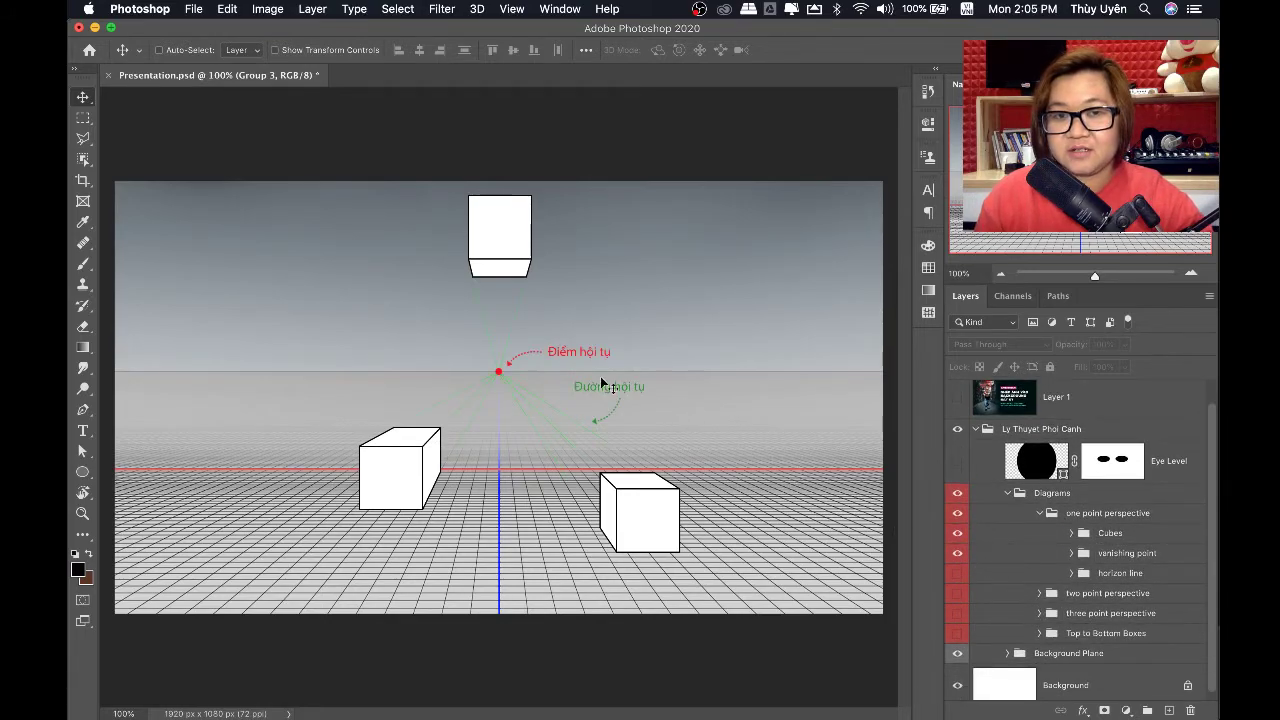
Zoom in to show the blue horizon line, return to 100%, then hide the one-point diagram
key(super+equal)
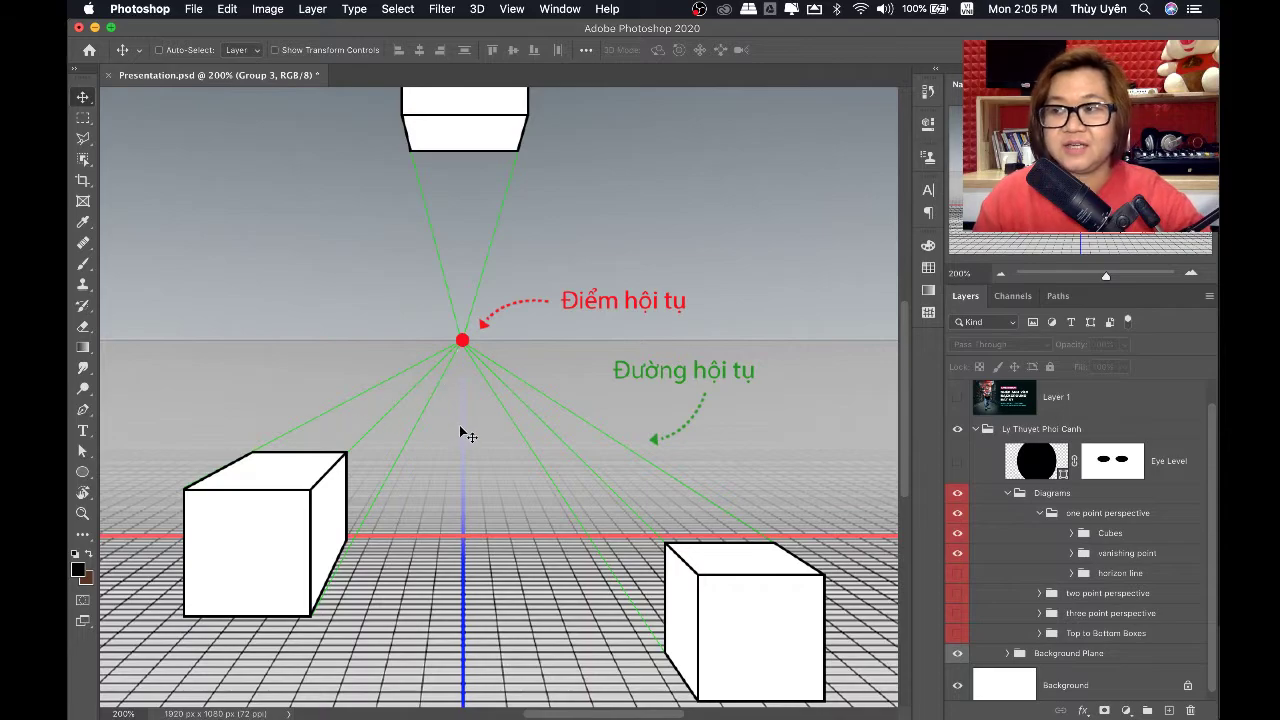
key(super+plus)
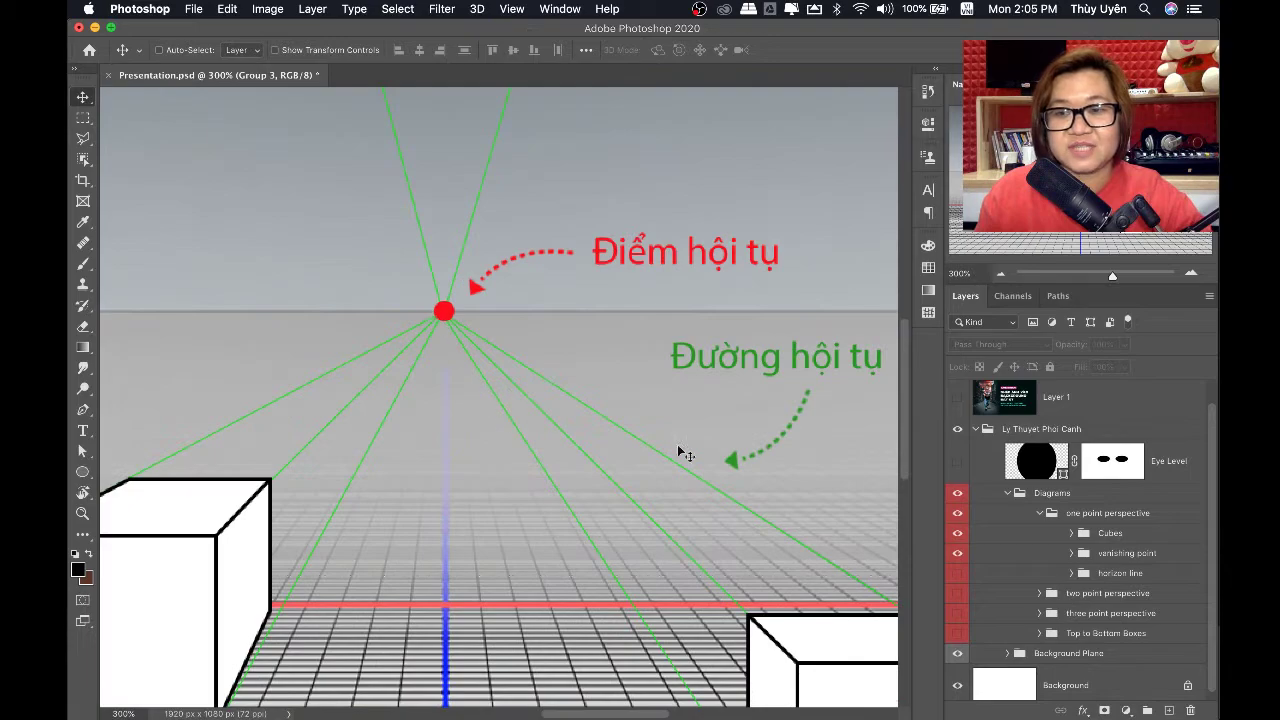
click(957, 573)
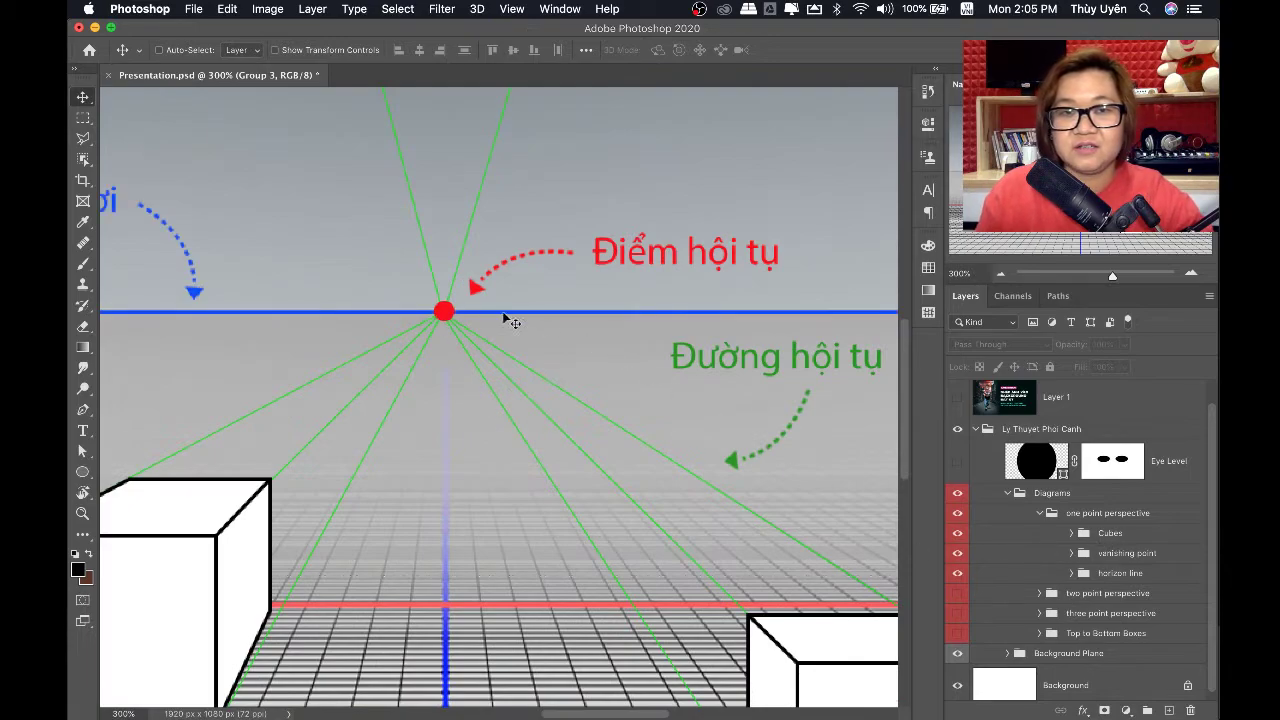
key(super+1)
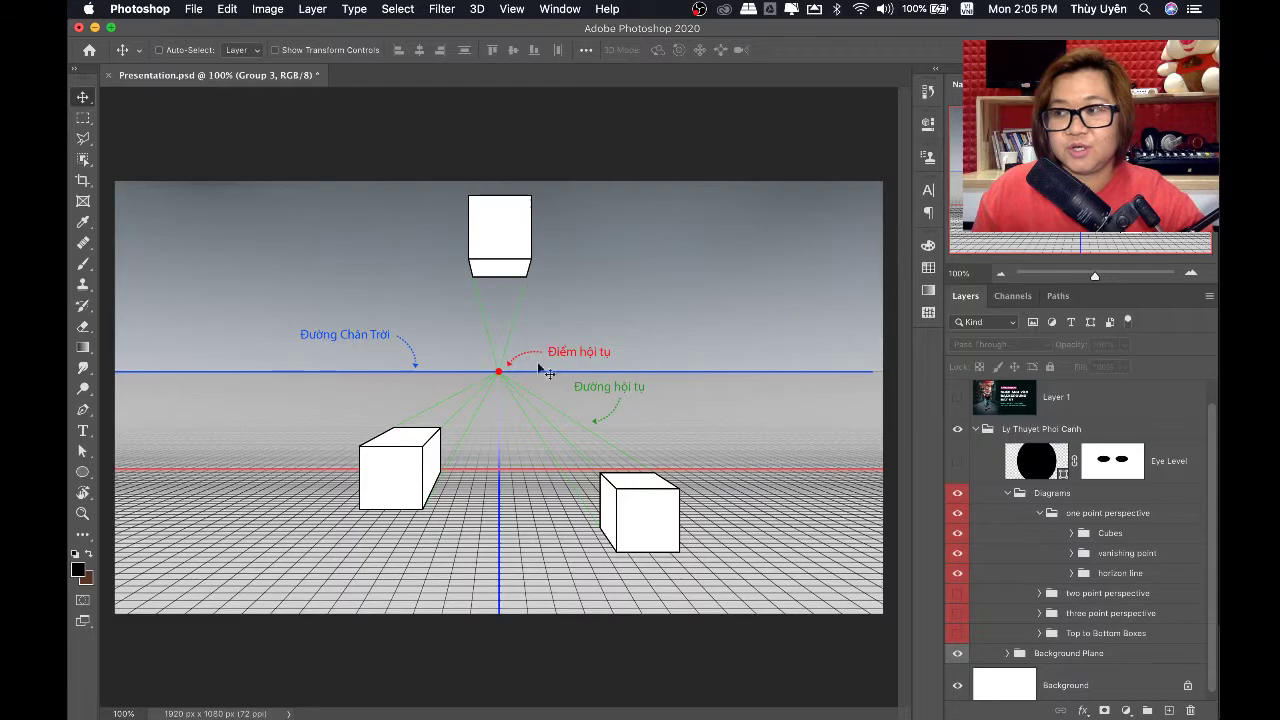
click(1041, 514)
click(956, 541)
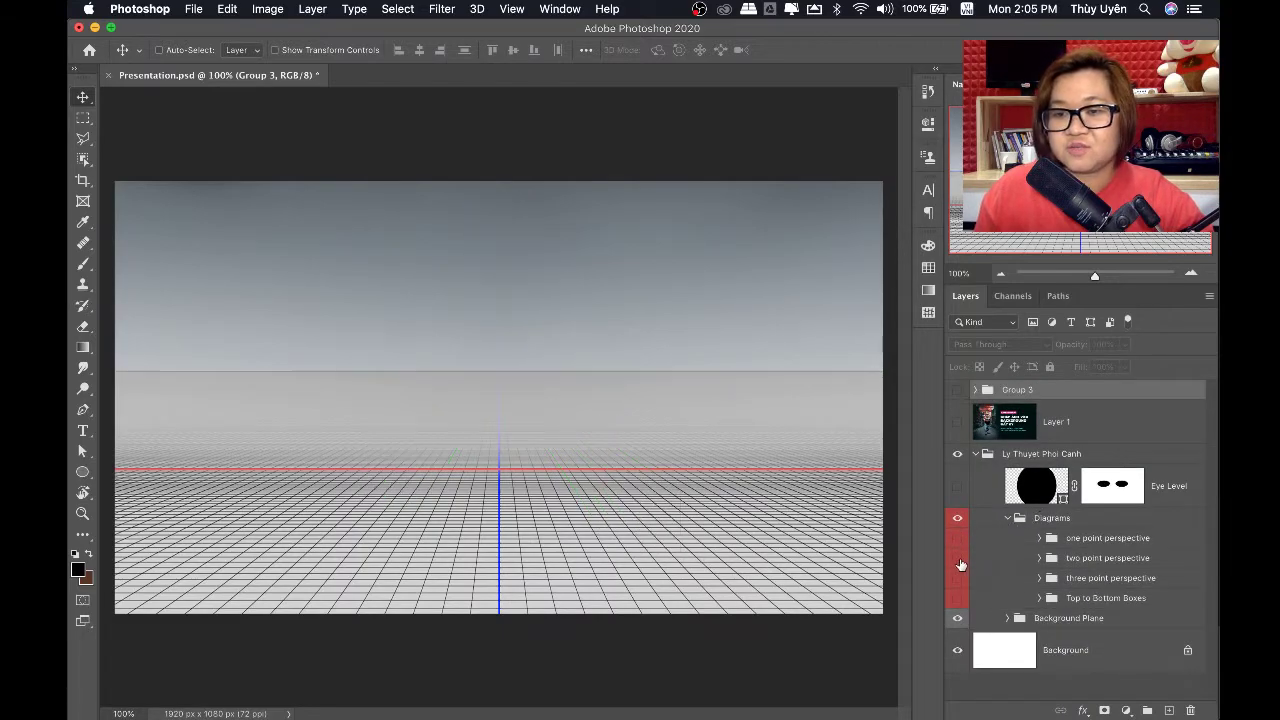
Show the two-point perspective diagram with its two vanishing points and horizon line
click(959, 563)
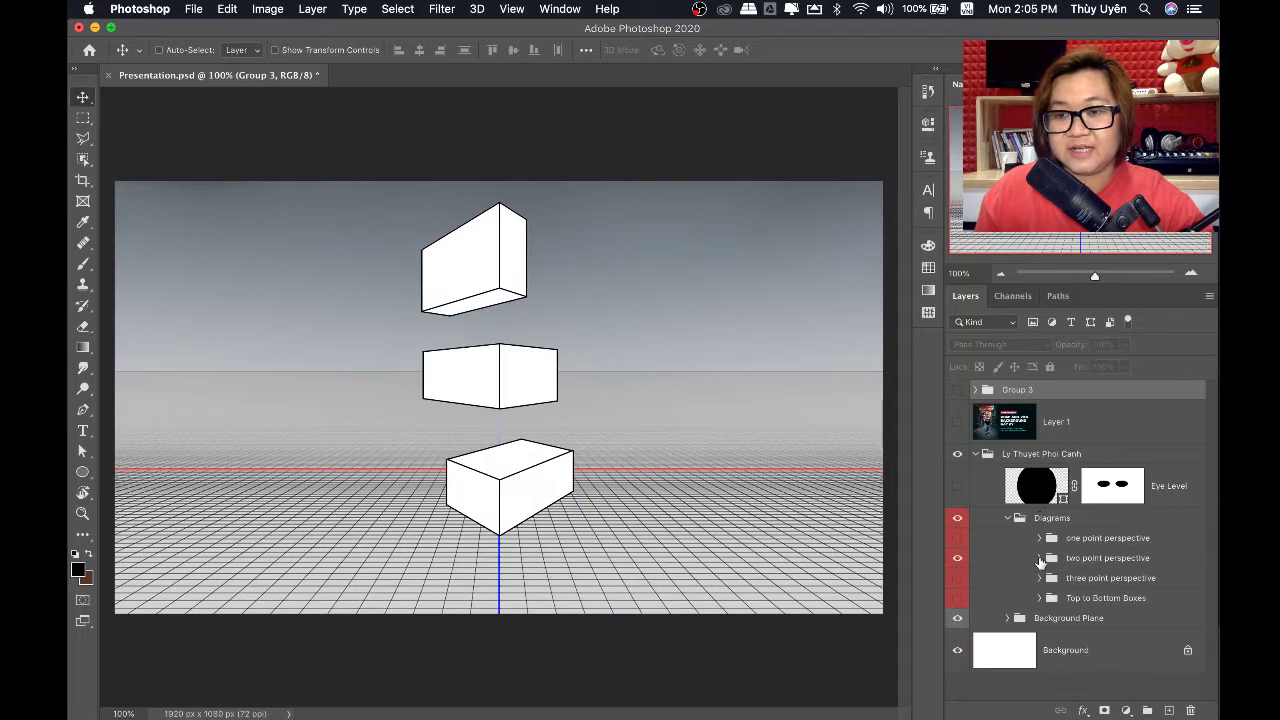
click(1040, 559)
click(958, 569)
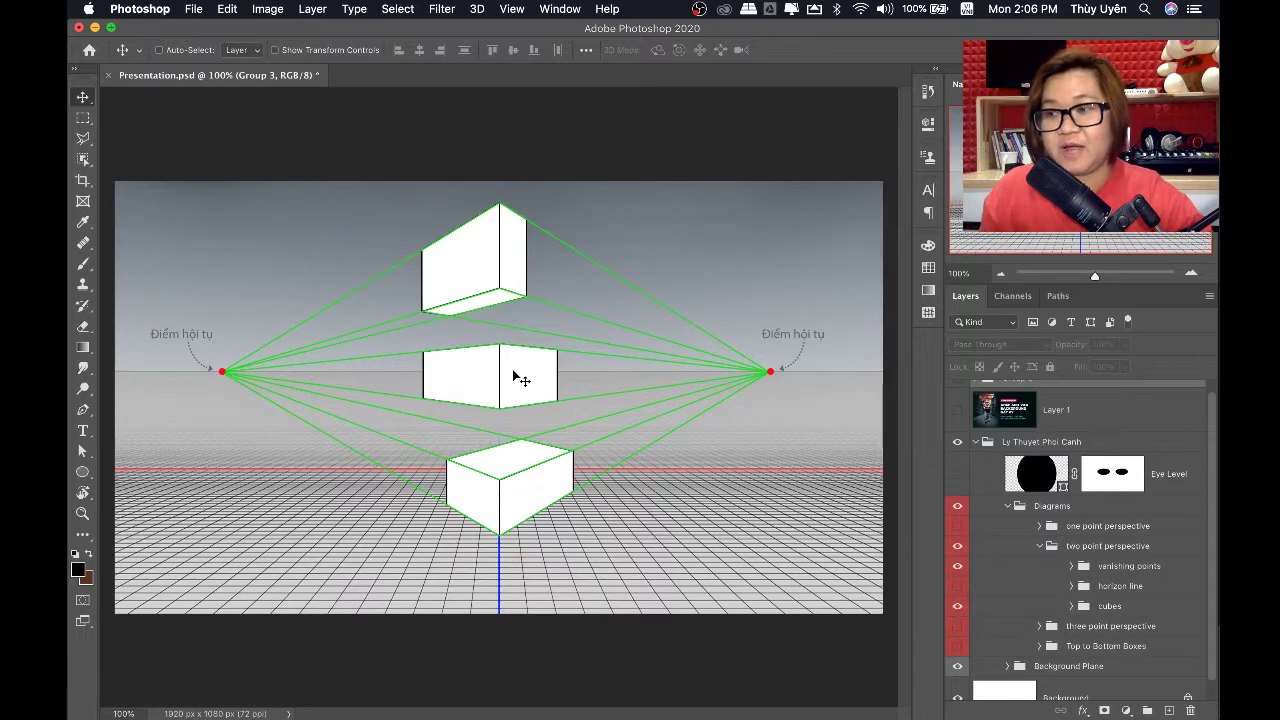
click(958, 588)
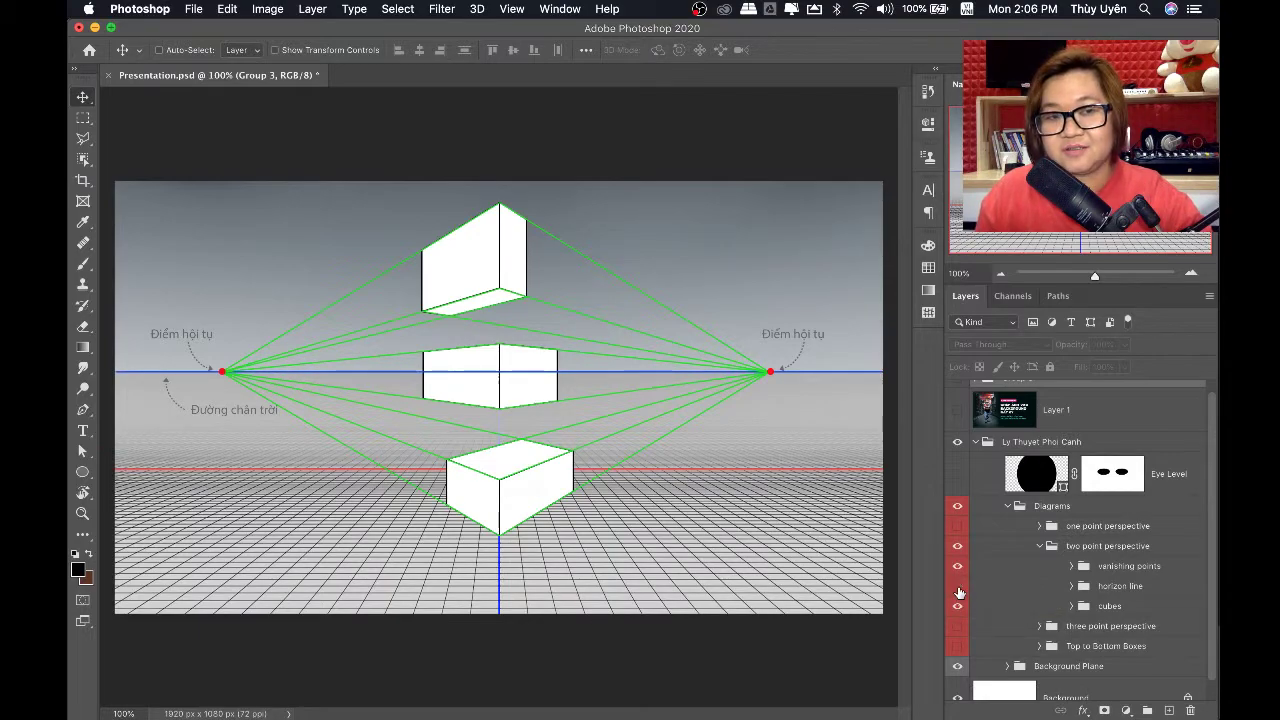
click(958, 588)
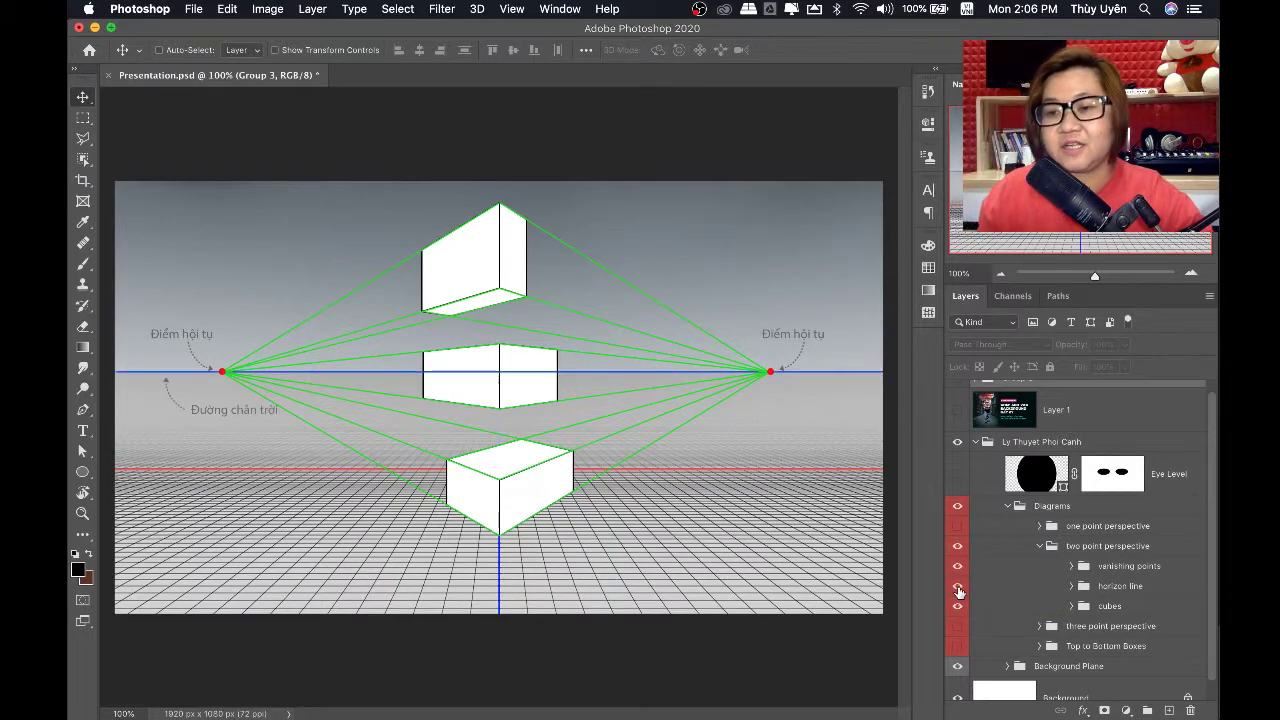
Hide the two-point and three-point perspective diagrams and select the Diagrams group
click(1040, 547)
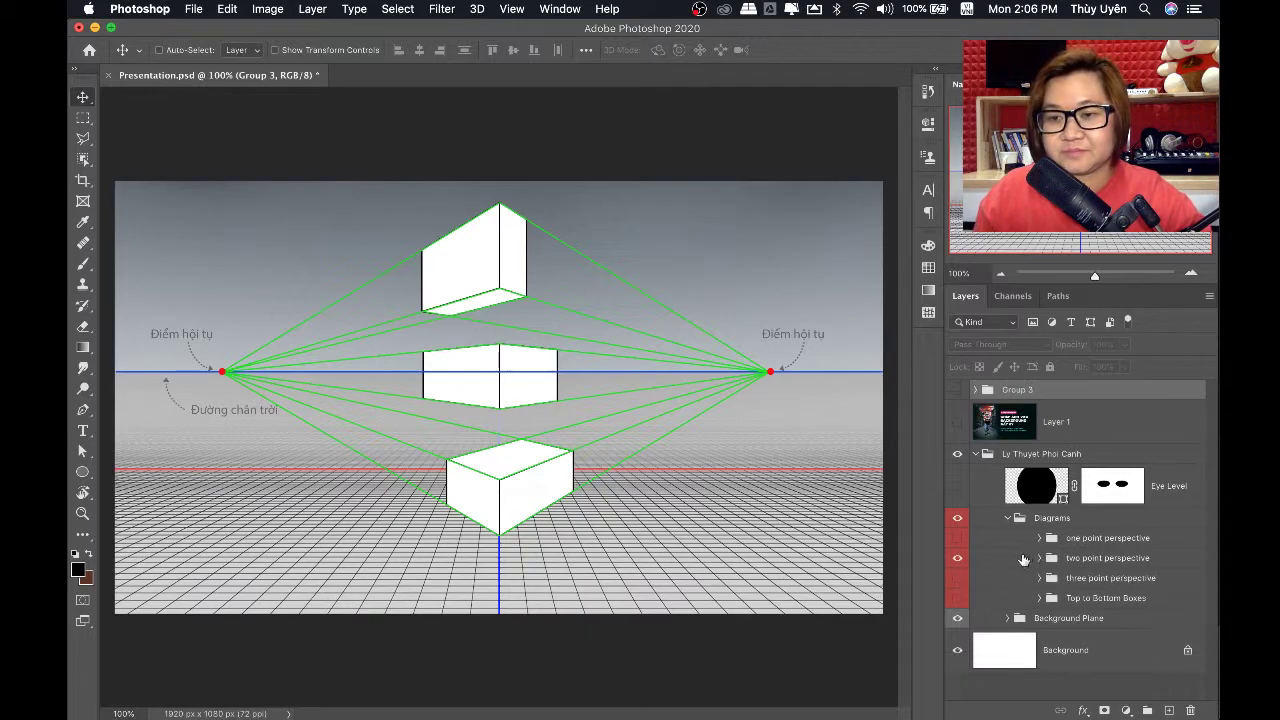
click(958, 562)
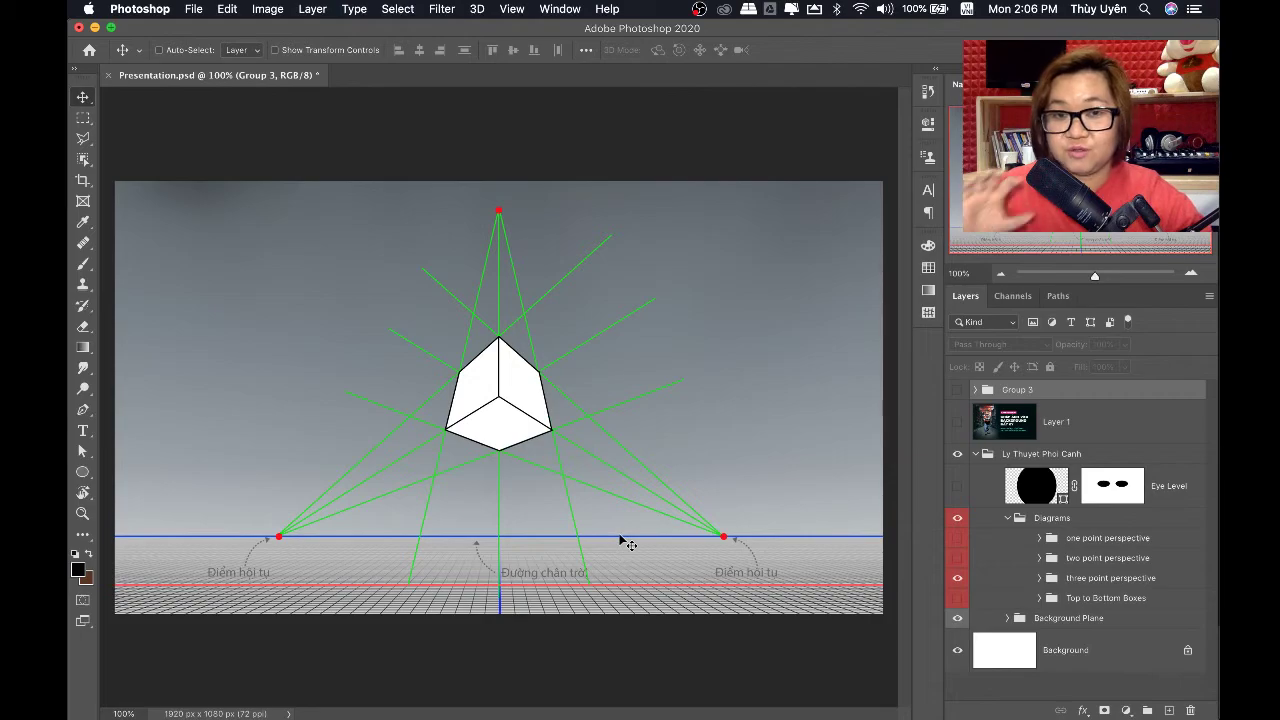
click(957, 579)
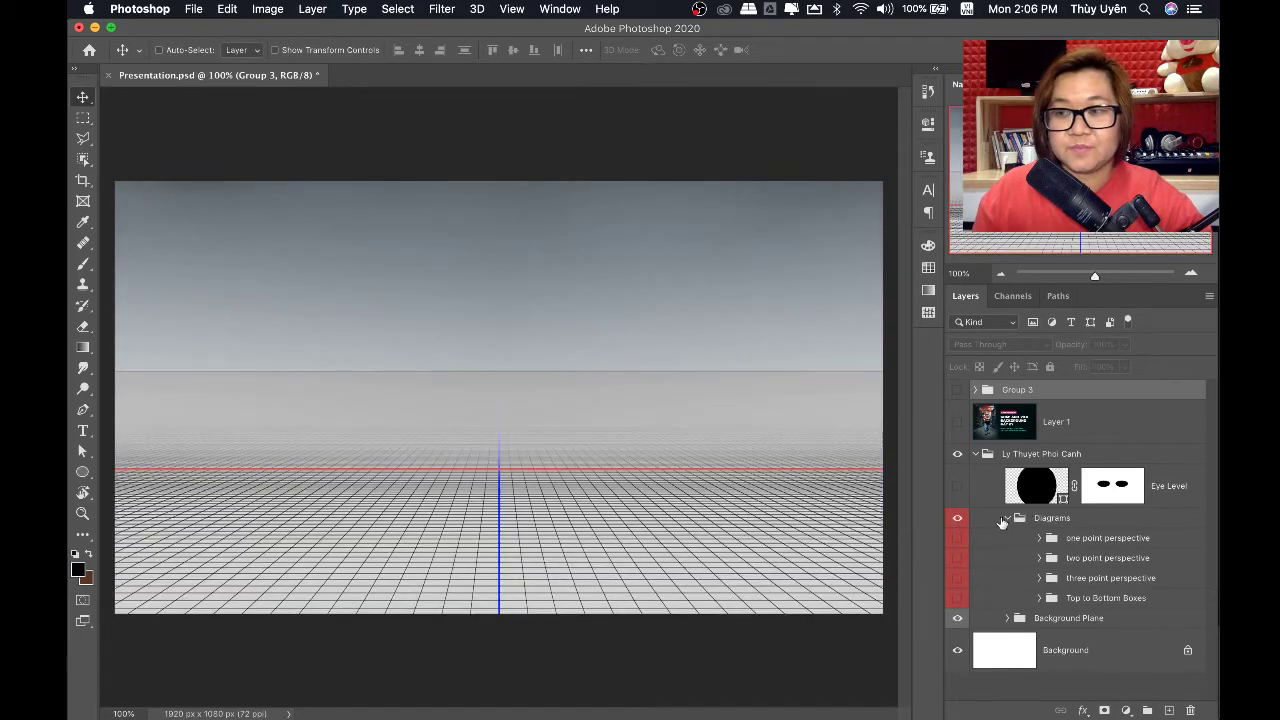
click(1002, 522)
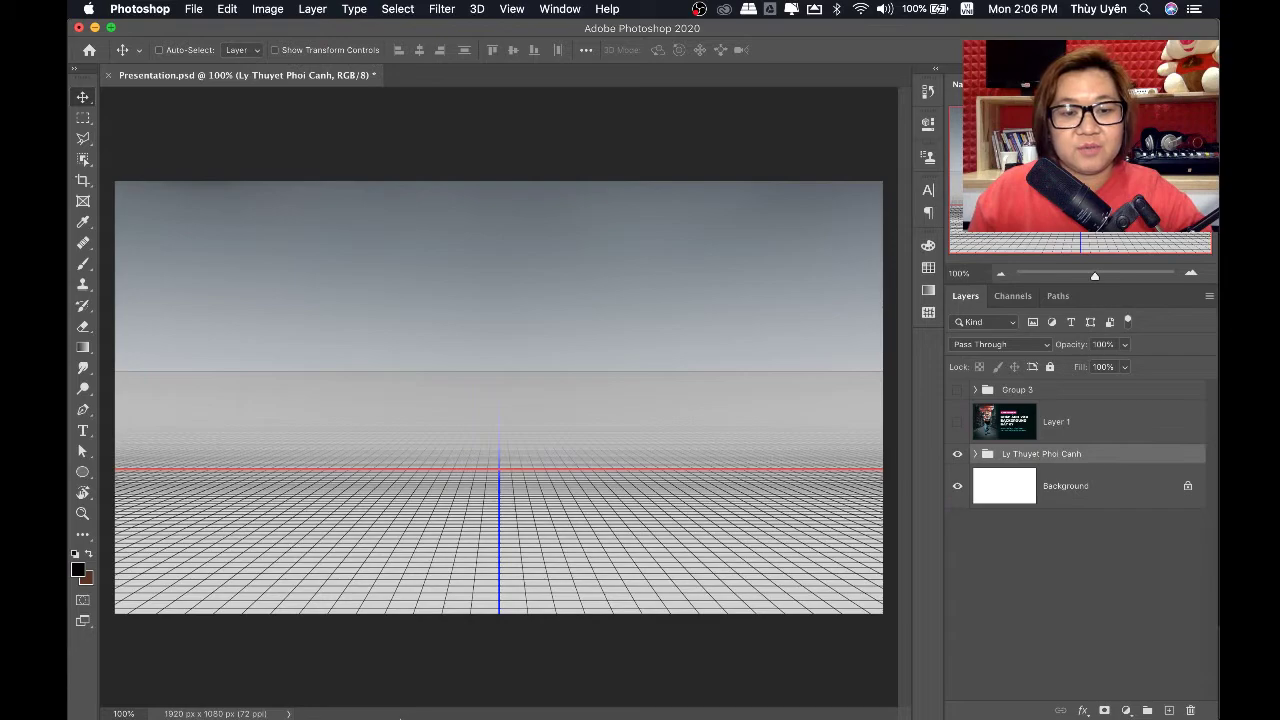
Browse Finder to the PSD folder and open Ghep Anh 1.psd in Photoshop
mouse_move(400, 716)
click(420, 700)
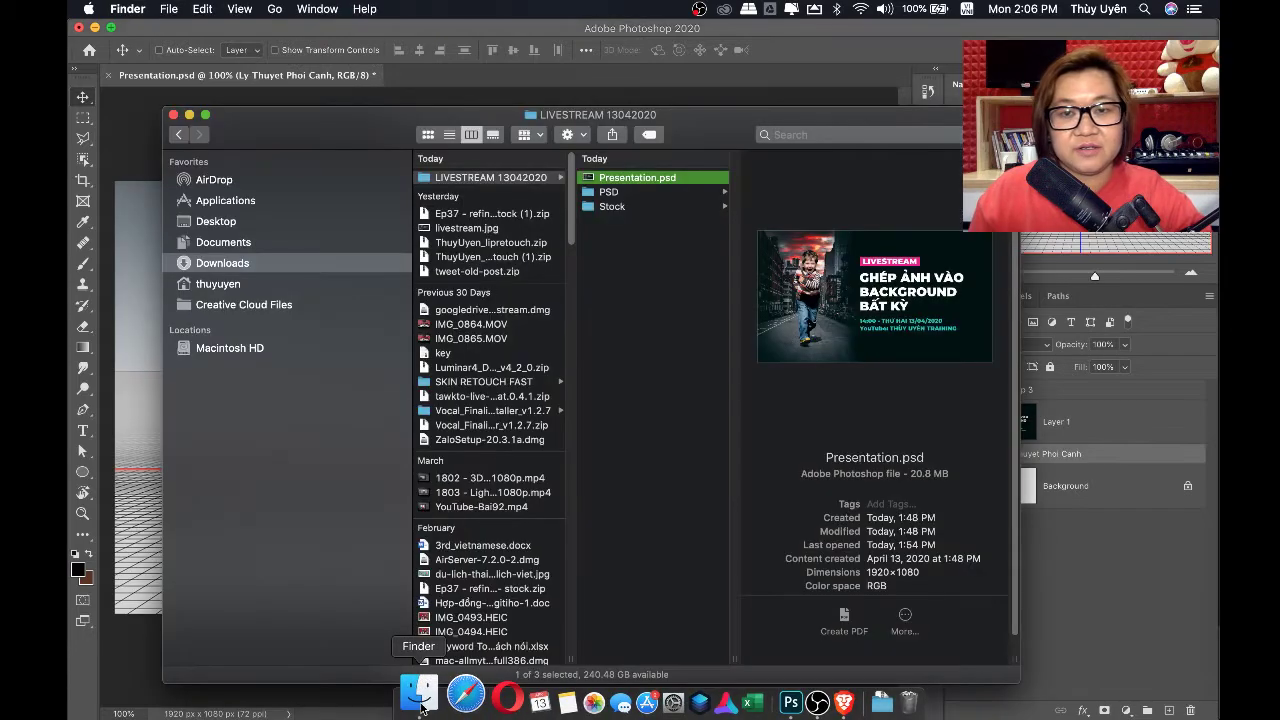
click(632, 204)
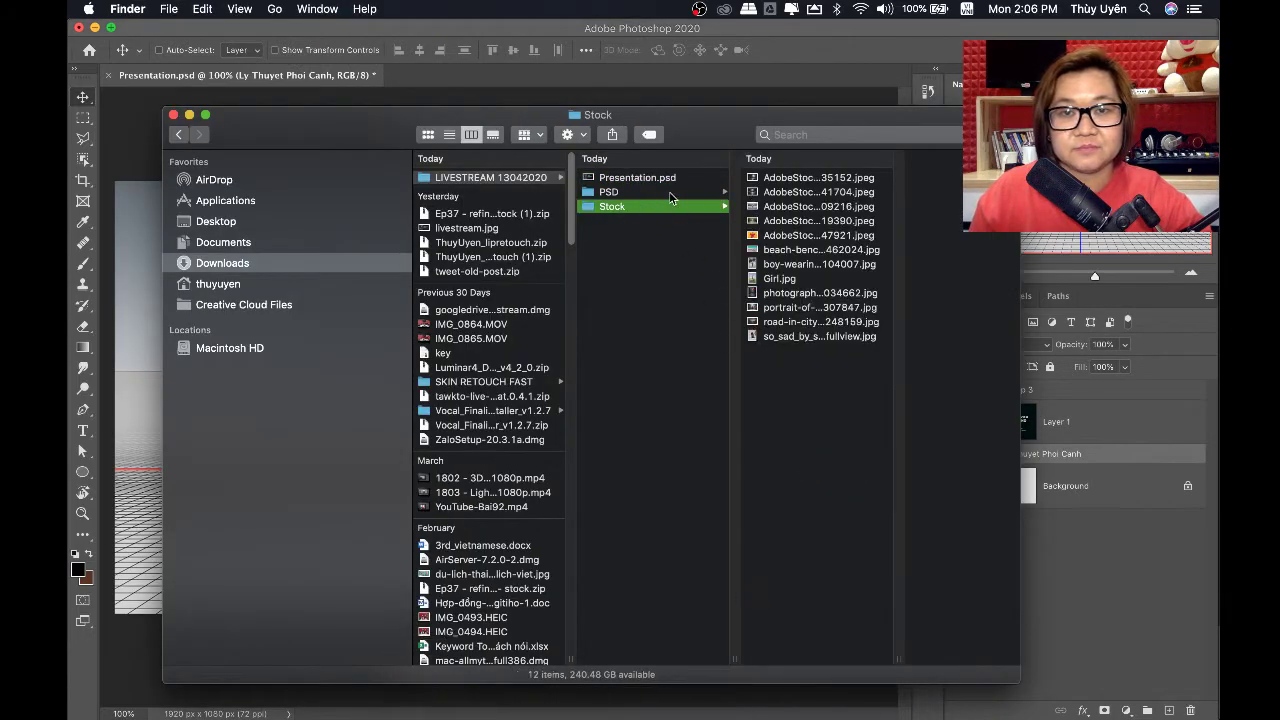
click(670, 192)
click(755, 178)
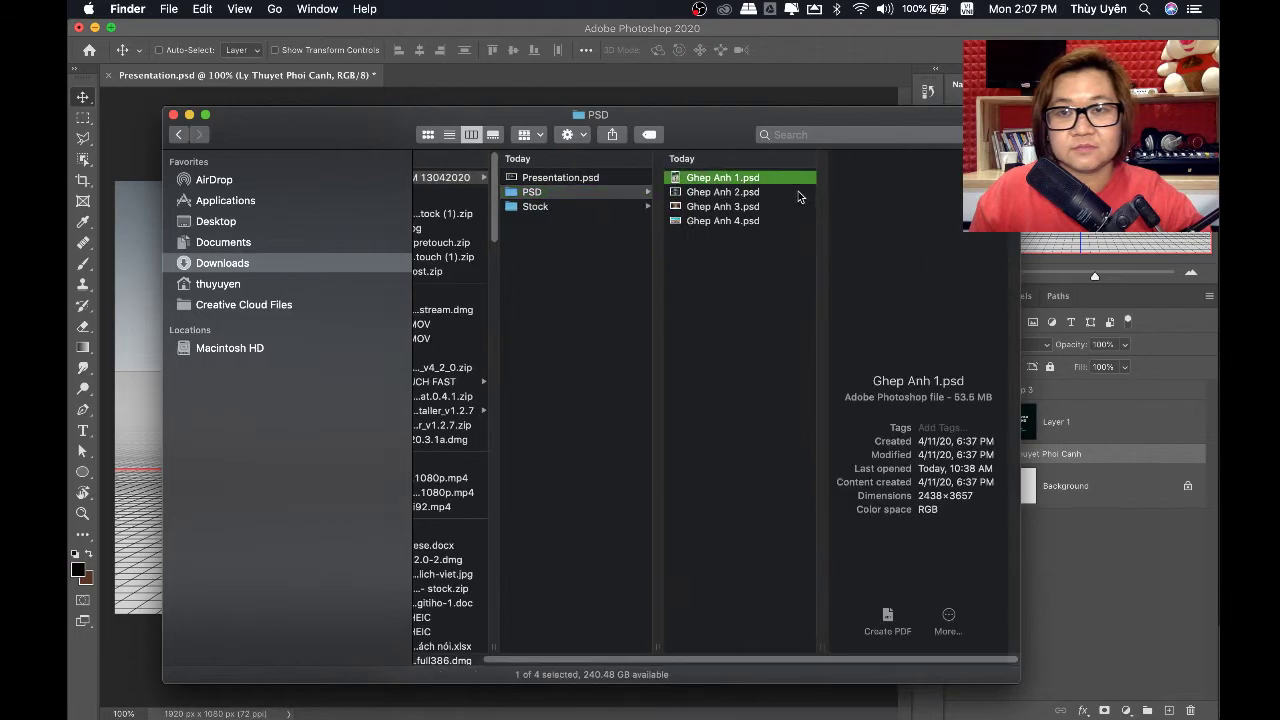
double_click(735, 180)
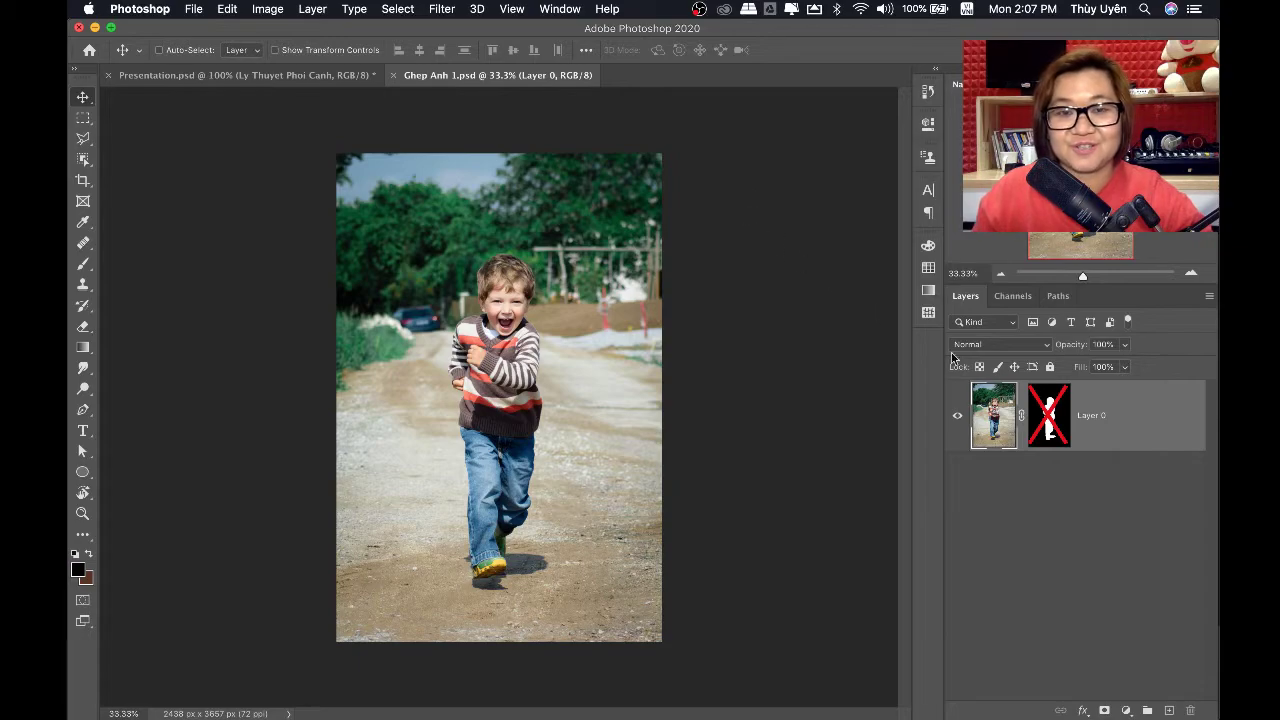
Turn Layer 0's mask on to inspect the cut-out child up close, then turn it off
shift+click(1055, 428)
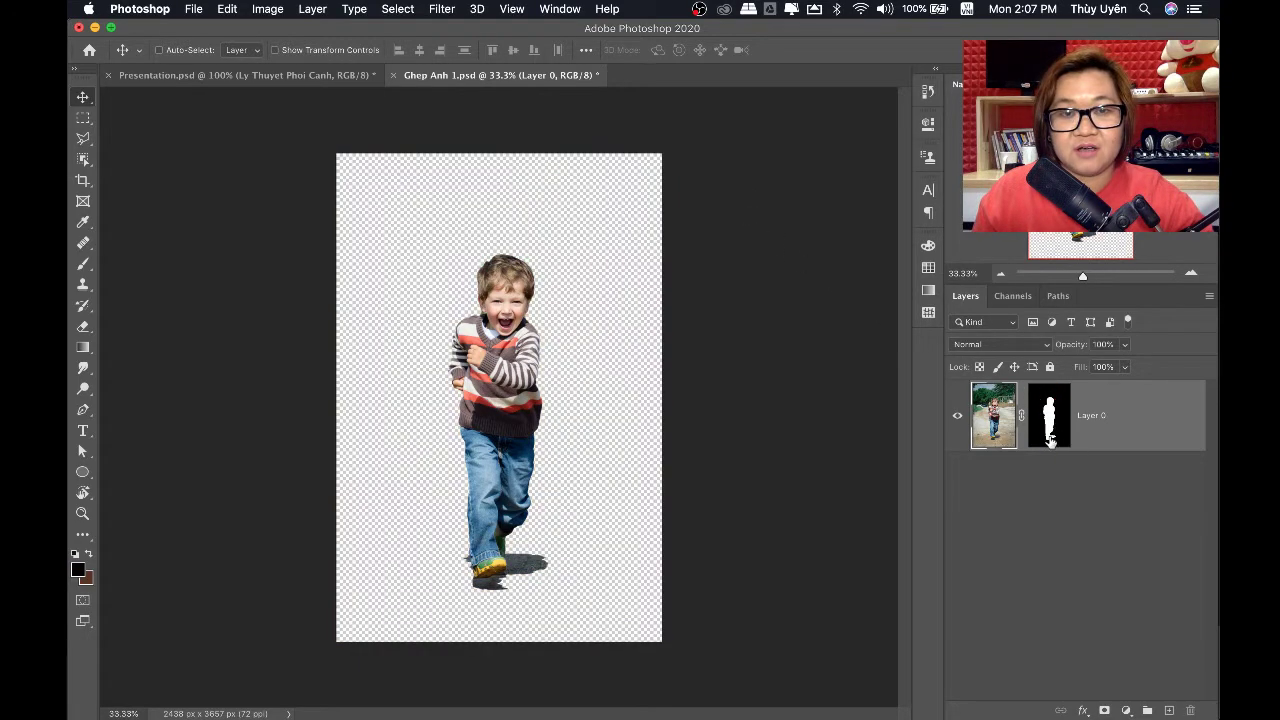
scroll(505, 518, up, 1)
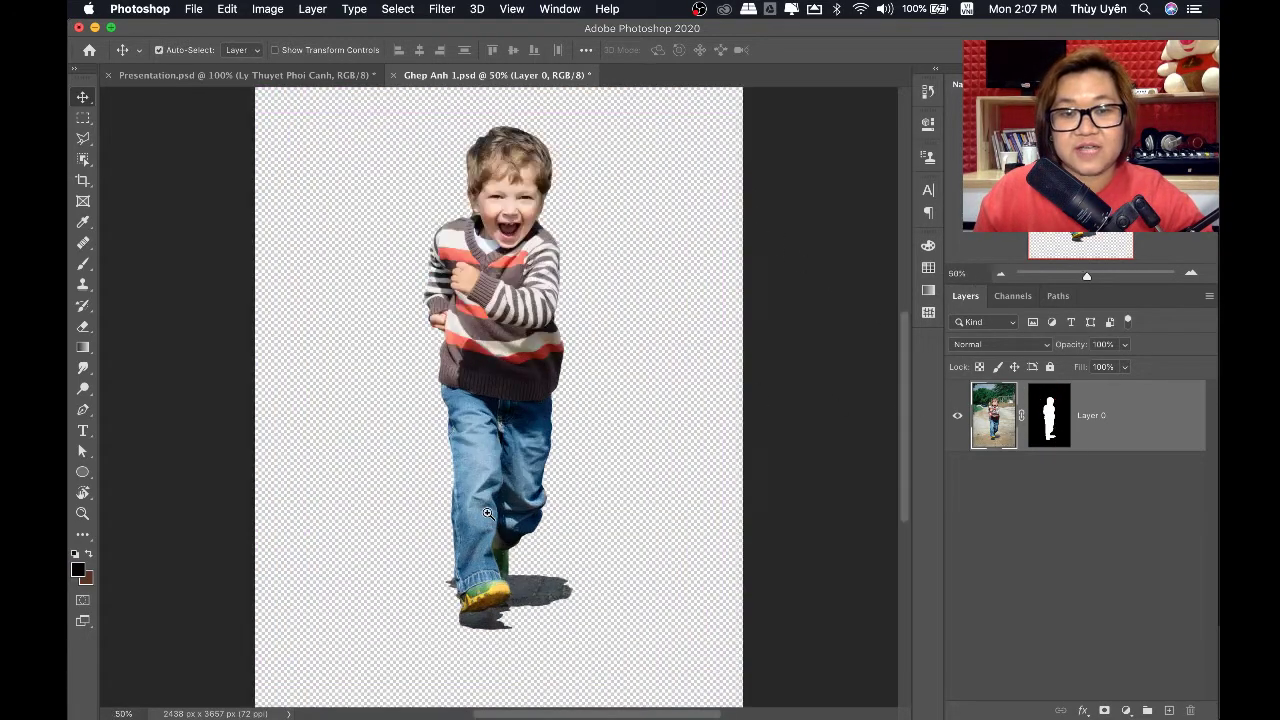
scroll(505, 518, up, 1)
drag(556, 514, 608, 549)
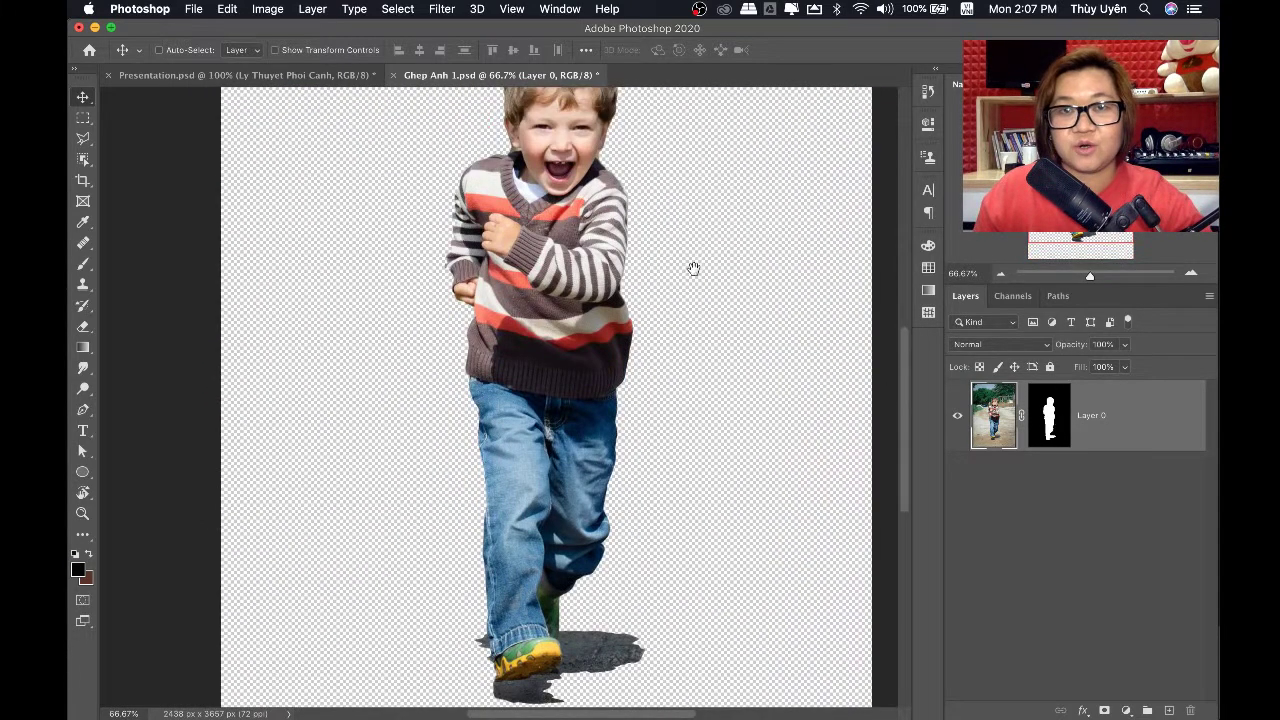
drag(693, 268, 671, 346)
shift+click(1055, 421)
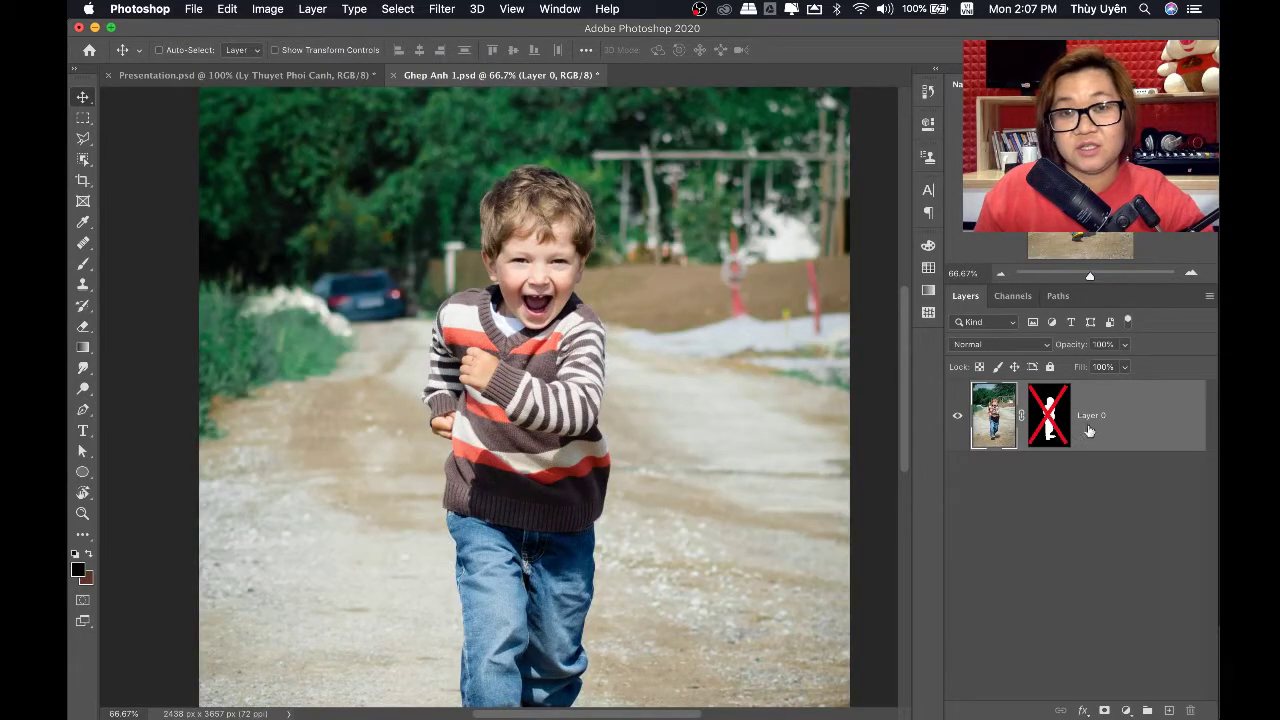
Delete Layer 0's mask without applying it and zoom out
drag(1052, 414, 1190, 710)
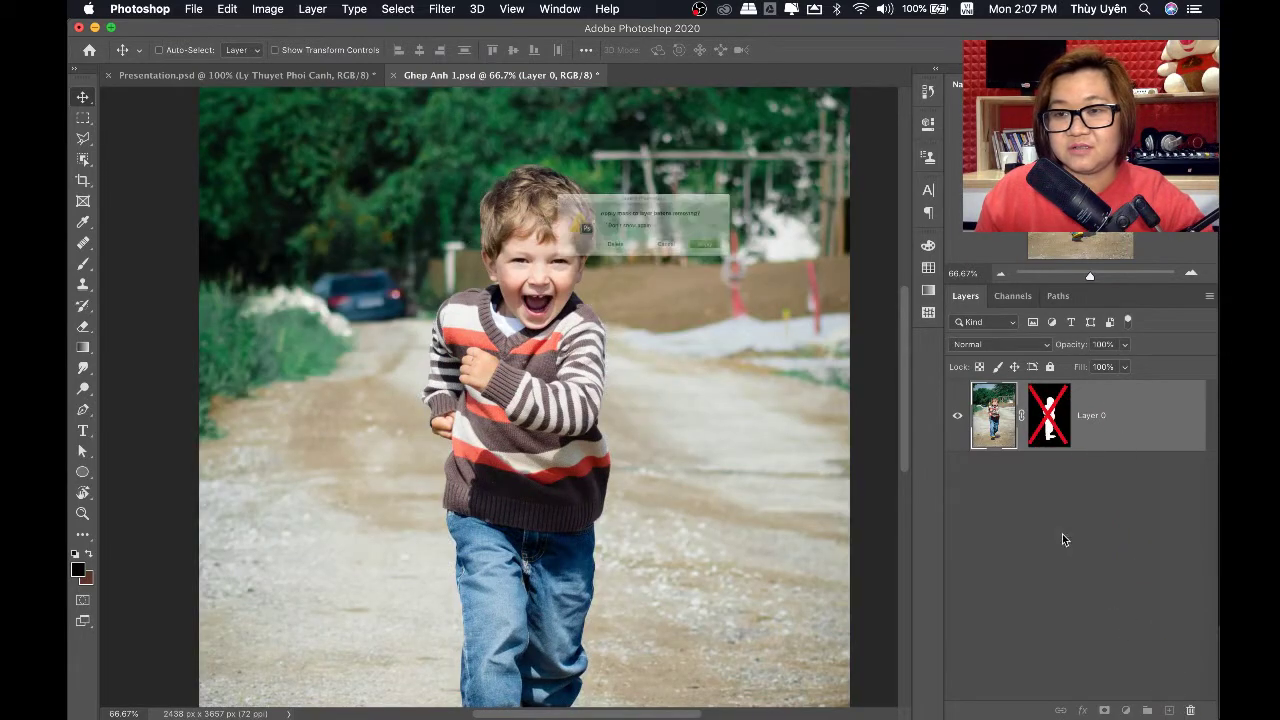
click(590, 264)
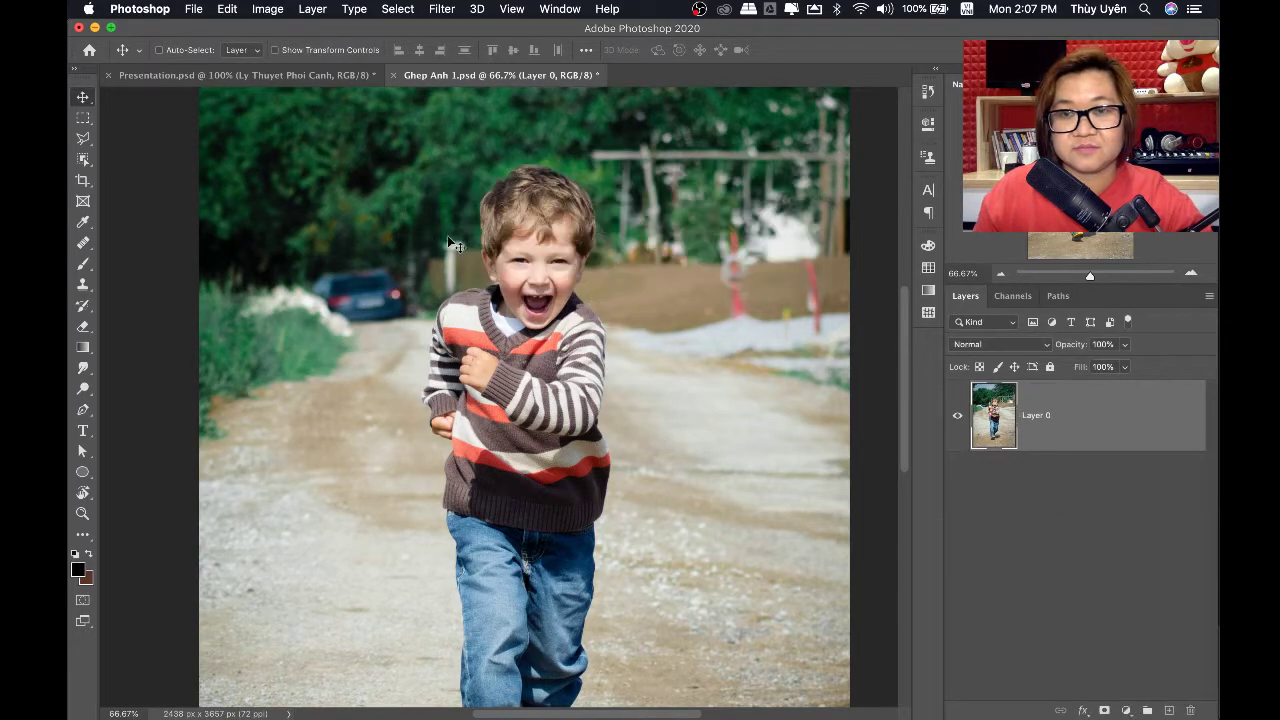
key(super+minus)
key(super+minus)
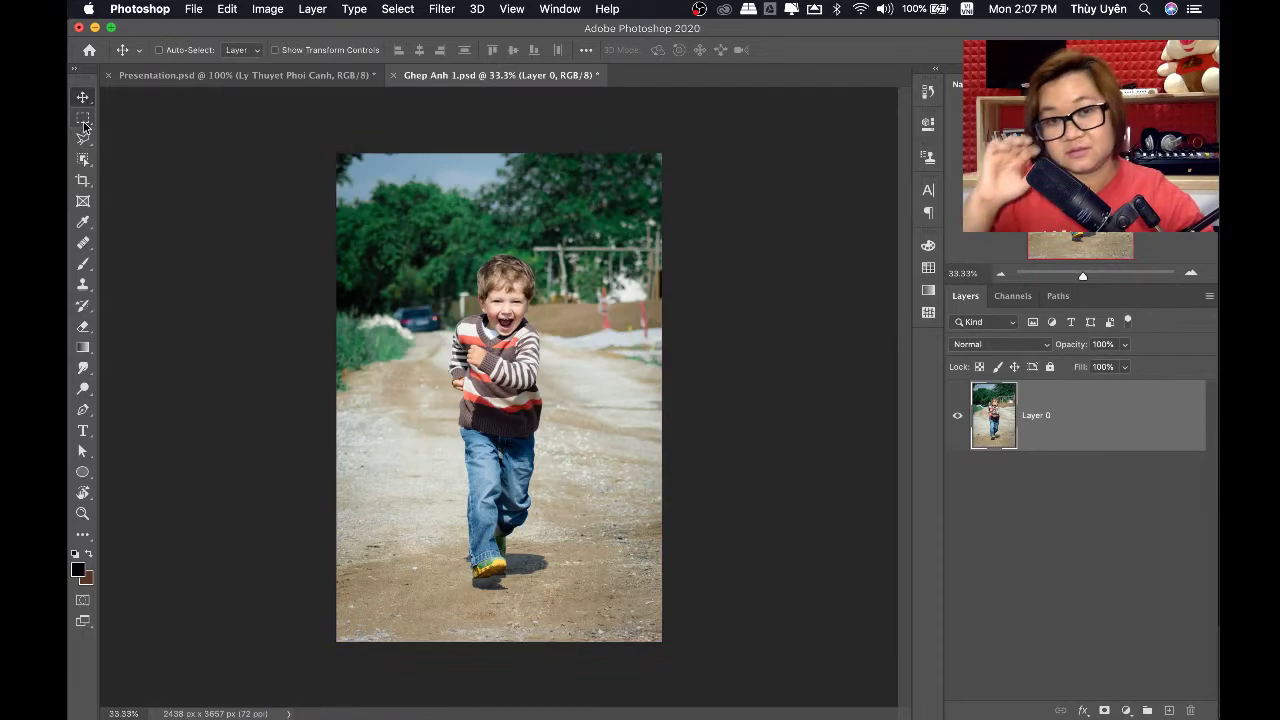
Frame the running boy with the Object Selection Tool, then zoom in on his shoes
click(83, 159)
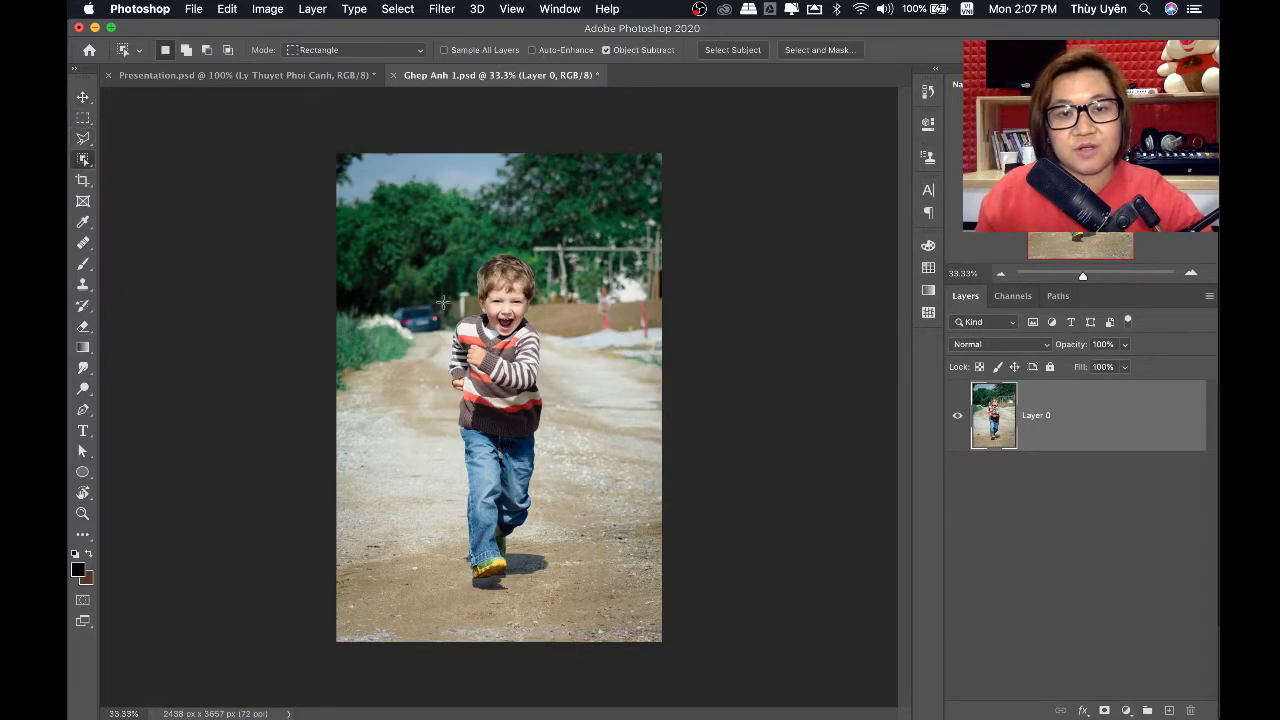
drag(435, 238, 576, 602)
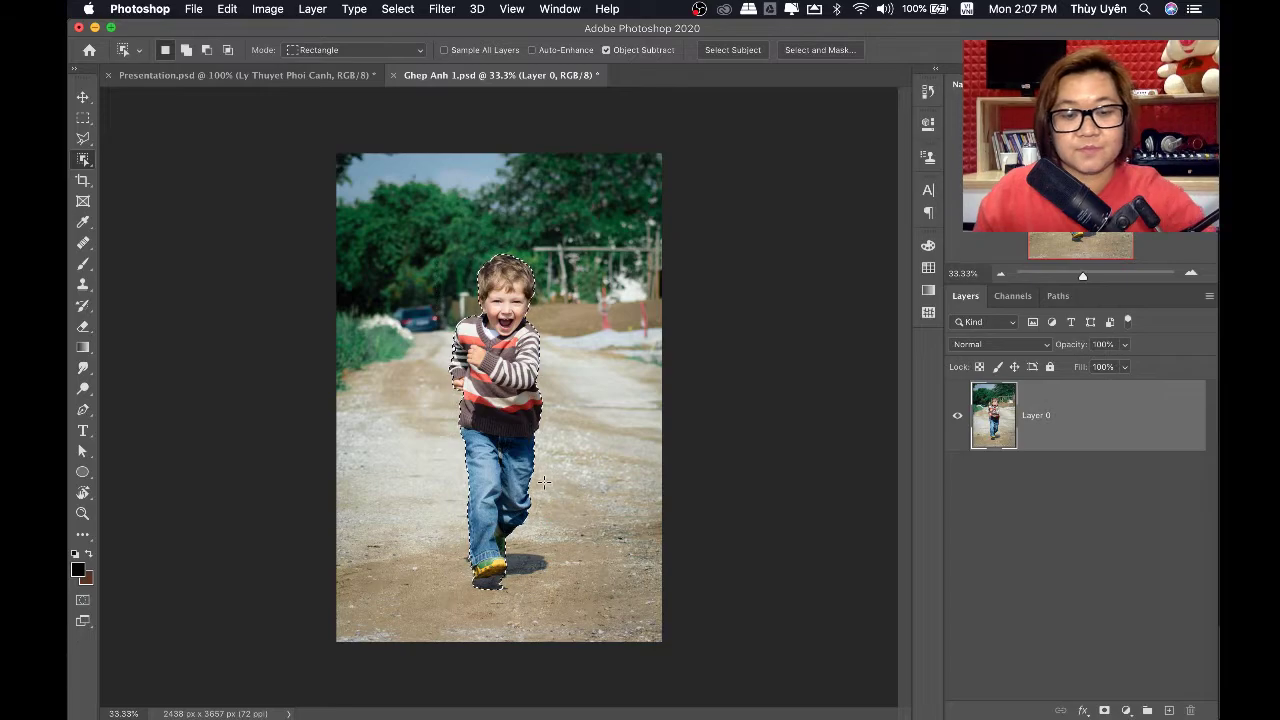
scroll(484, 402, up, 1)
scroll(470, 415, up, 1)
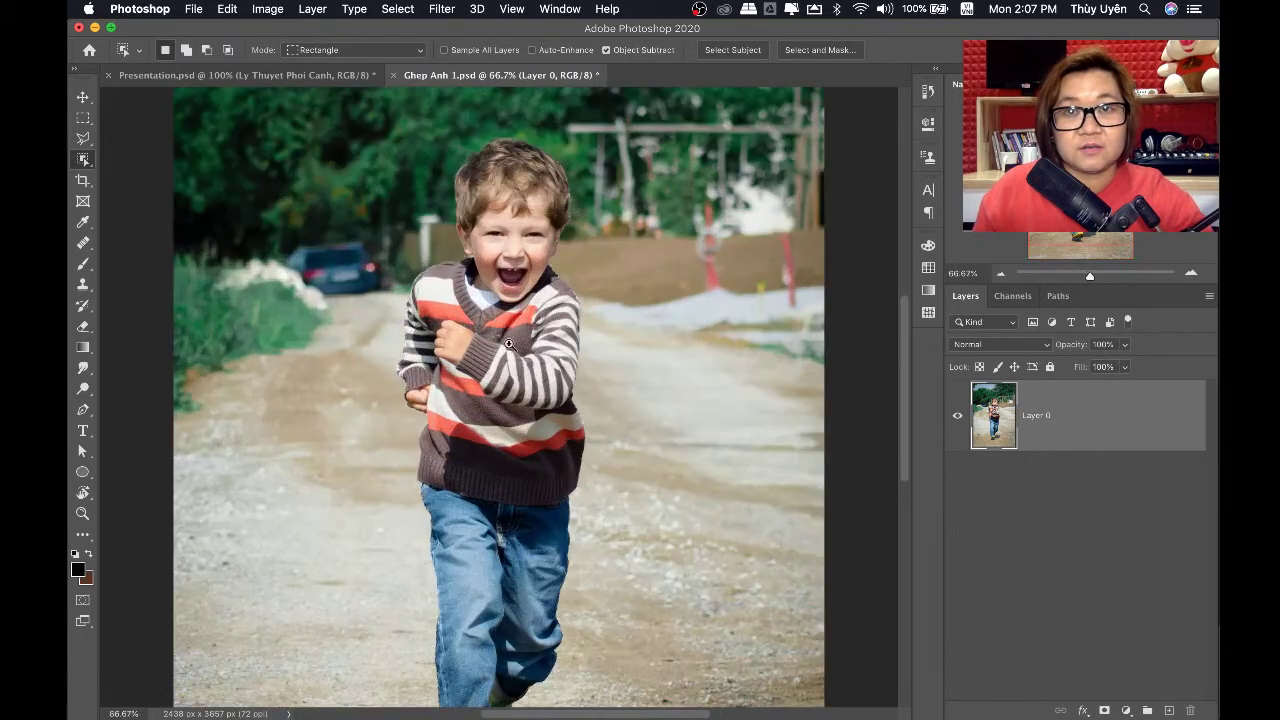
scroll(443, 430, up, 1)
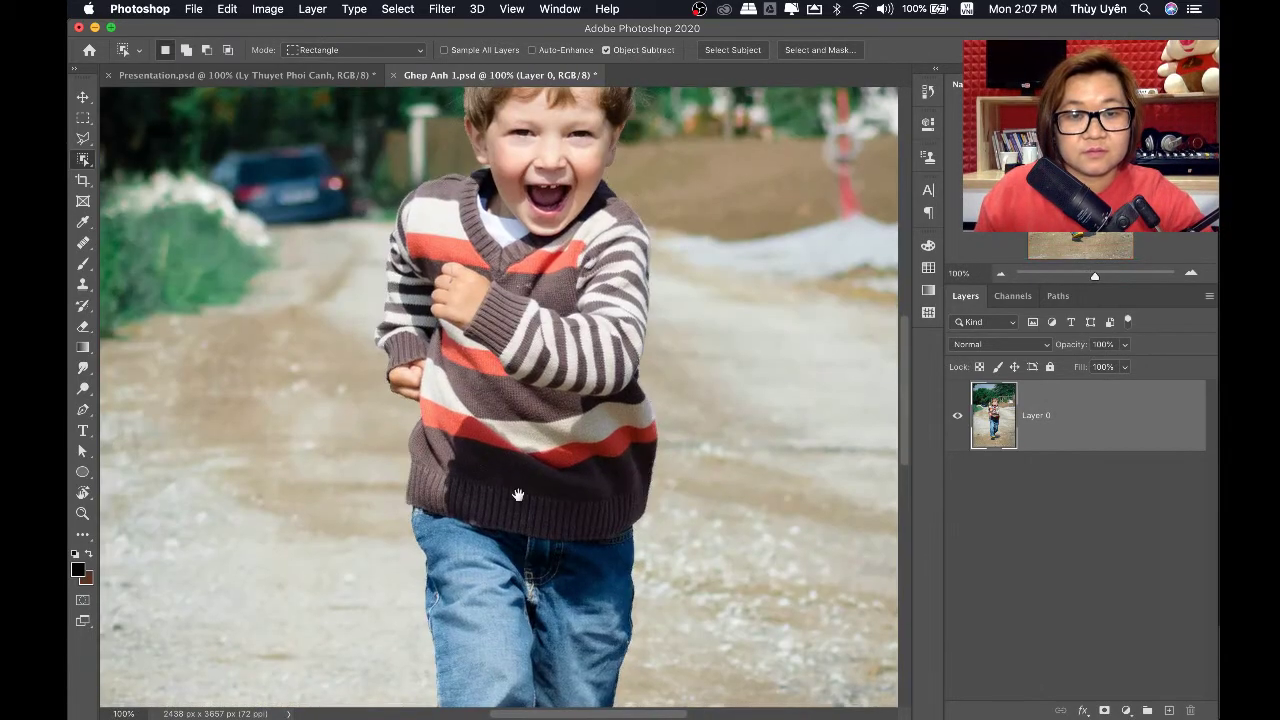
drag(545, 700, 548, 390)
drag(550, 550, 549, 366)
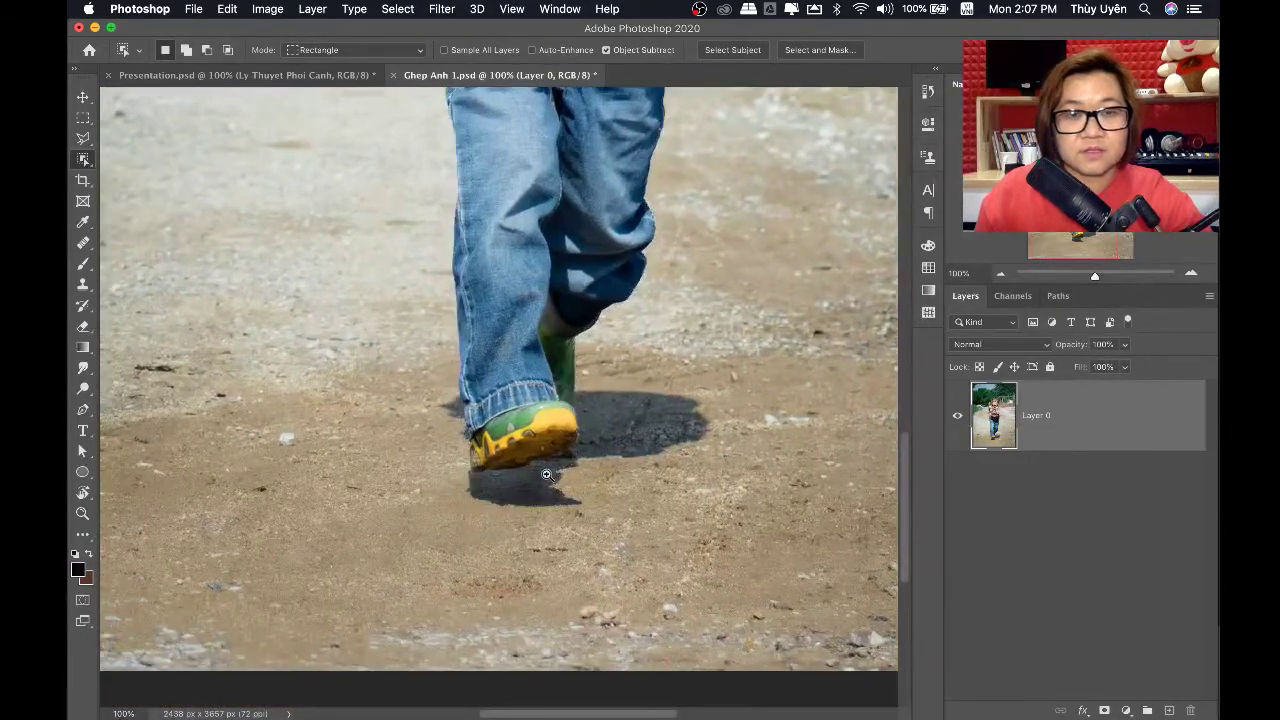
scroll(541, 470, up, 2)
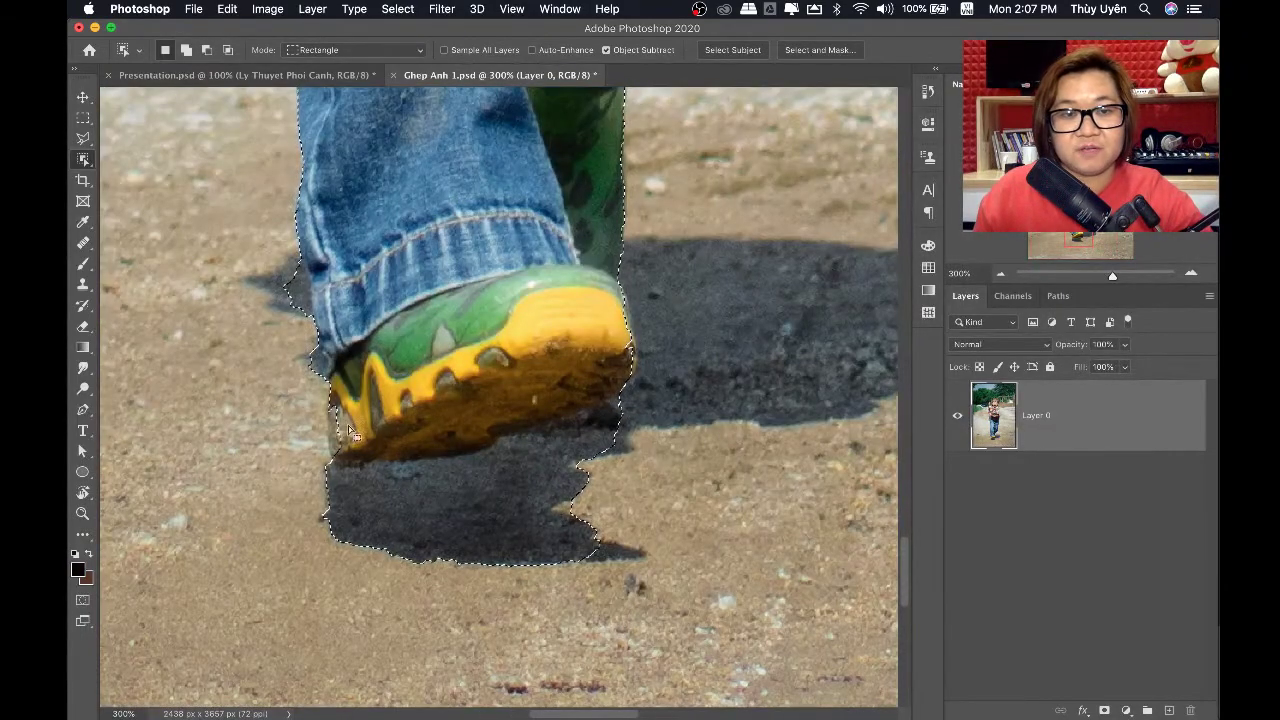
Trim the shadow bump near the jeans cuff from the selection with the Lasso
right_click(85, 137)
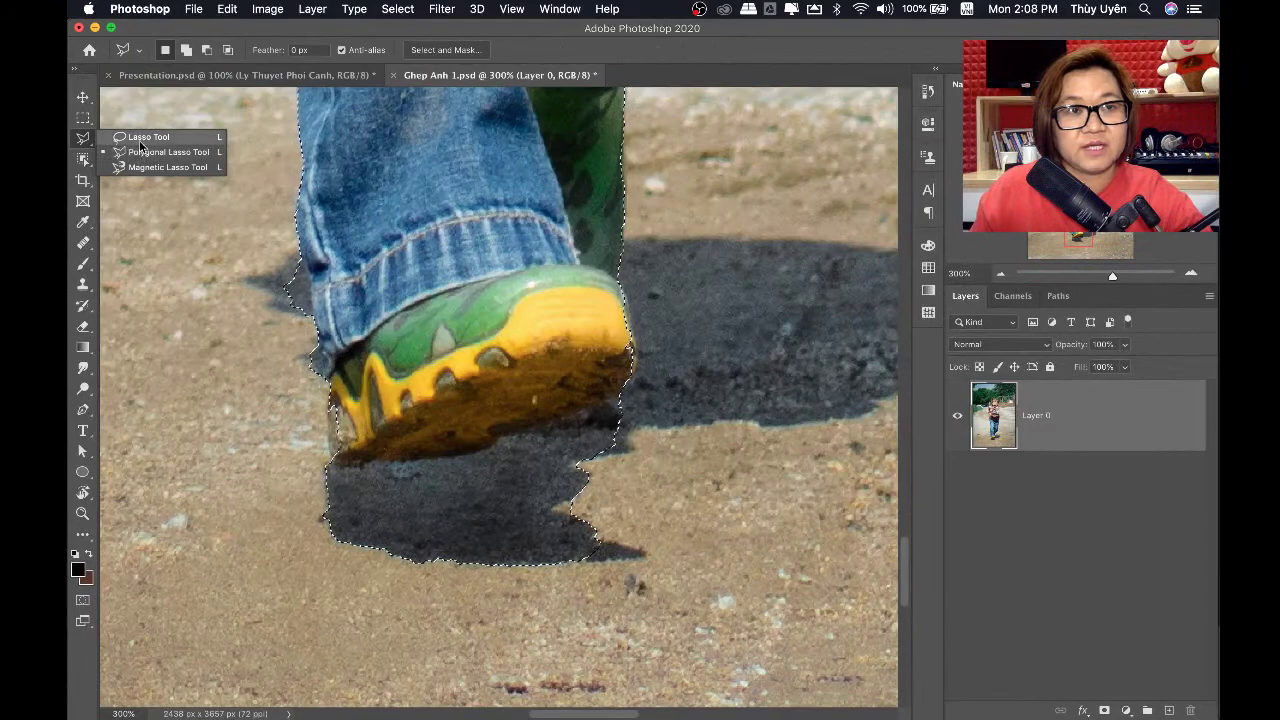
click(130, 135)
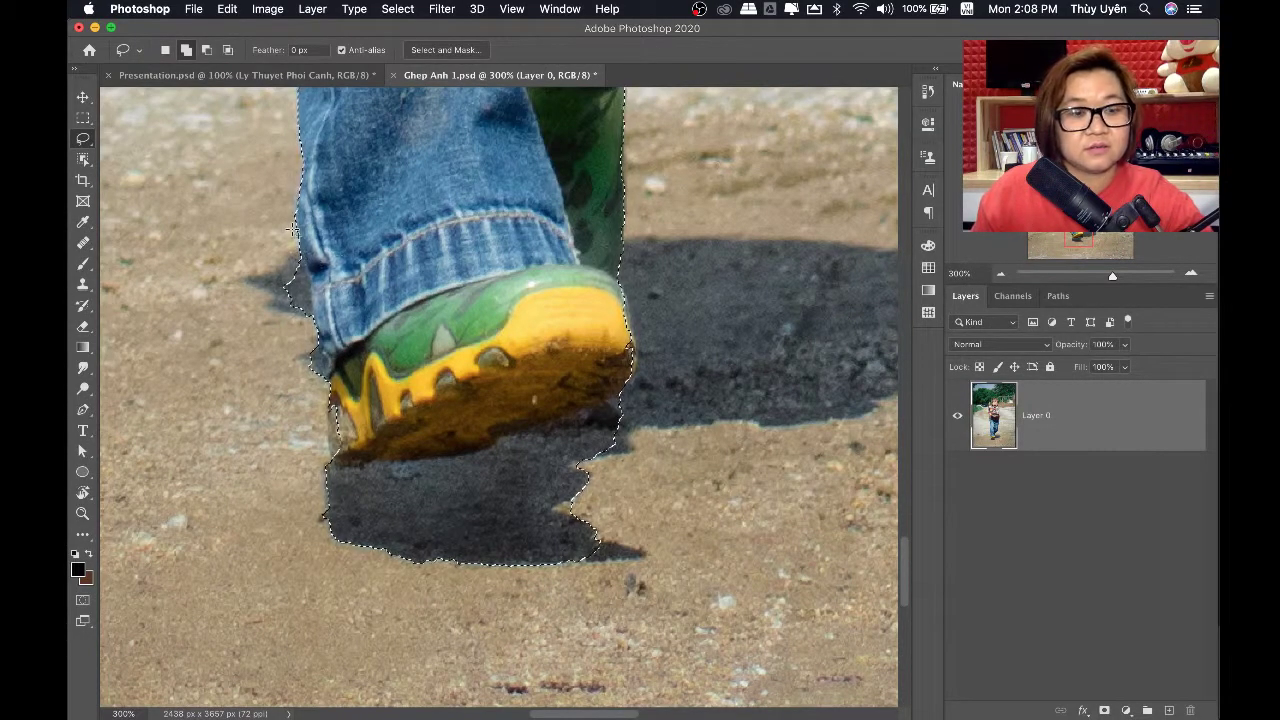
key(alt)
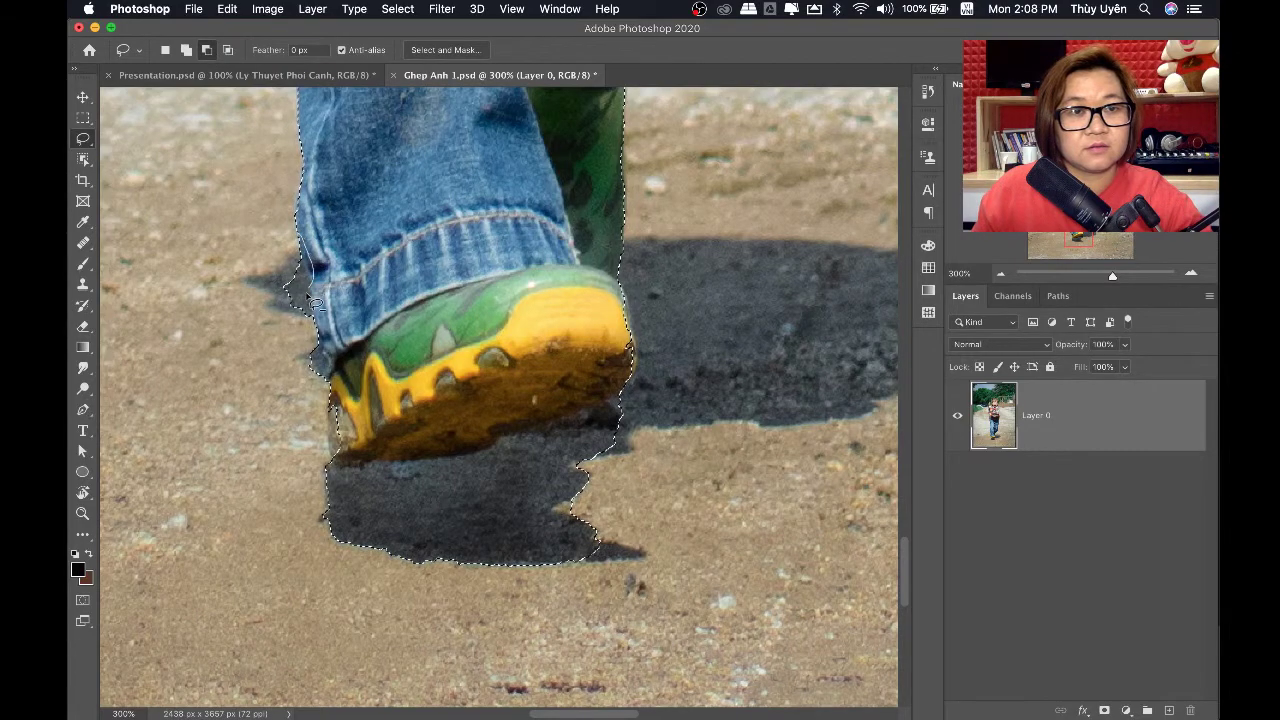
drag(327, 255, 327, 262)
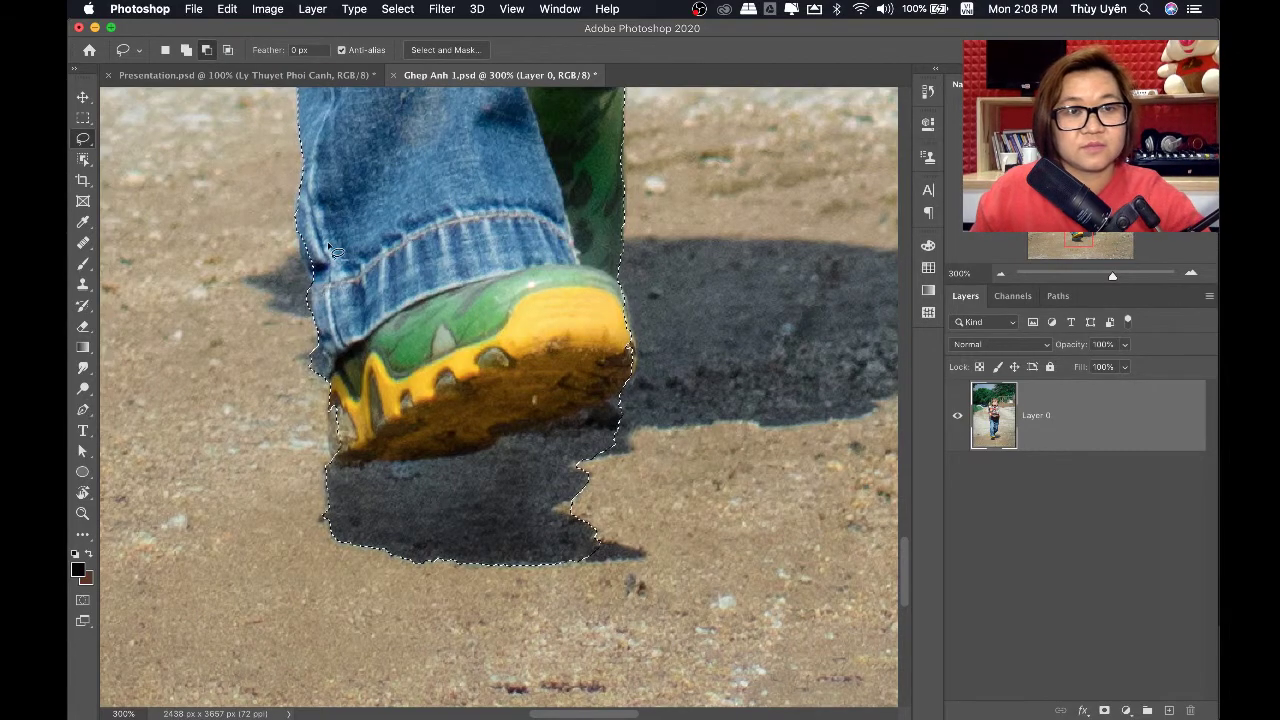
click(186, 49)
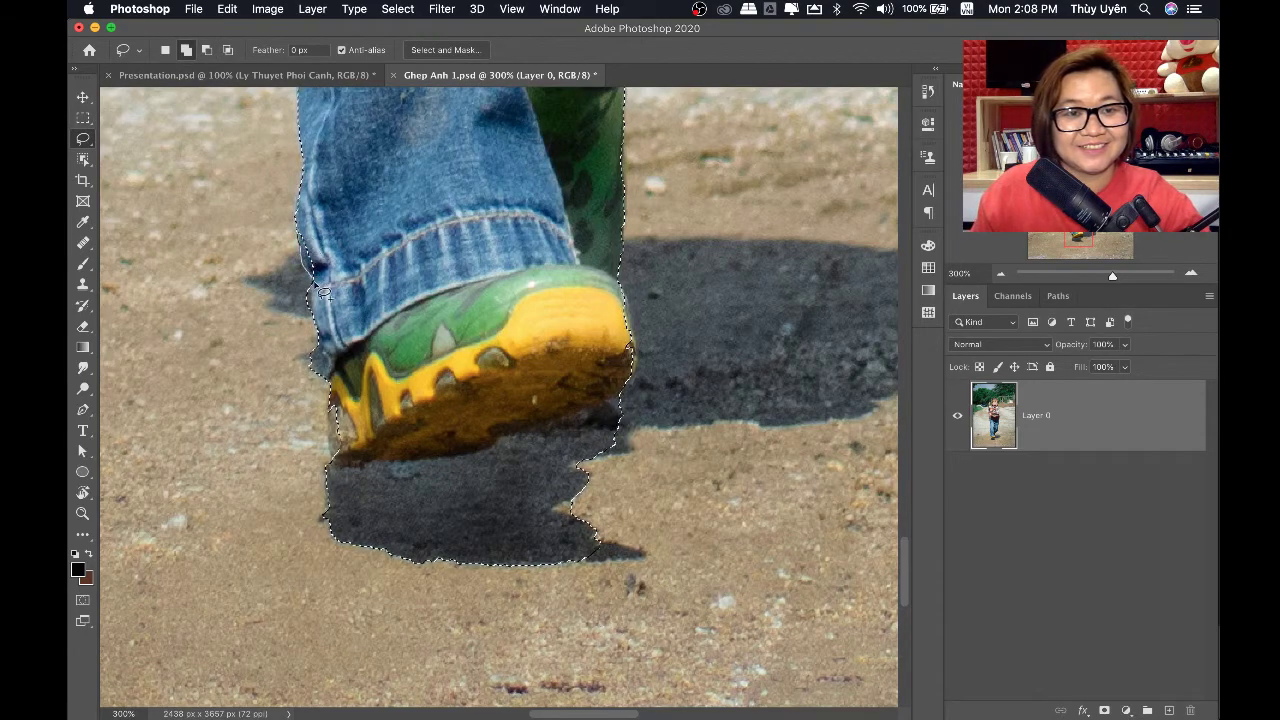
Subtract the shadow under the shoe using the Polygonal Lasso
right_click(90, 146)
click(125, 149)
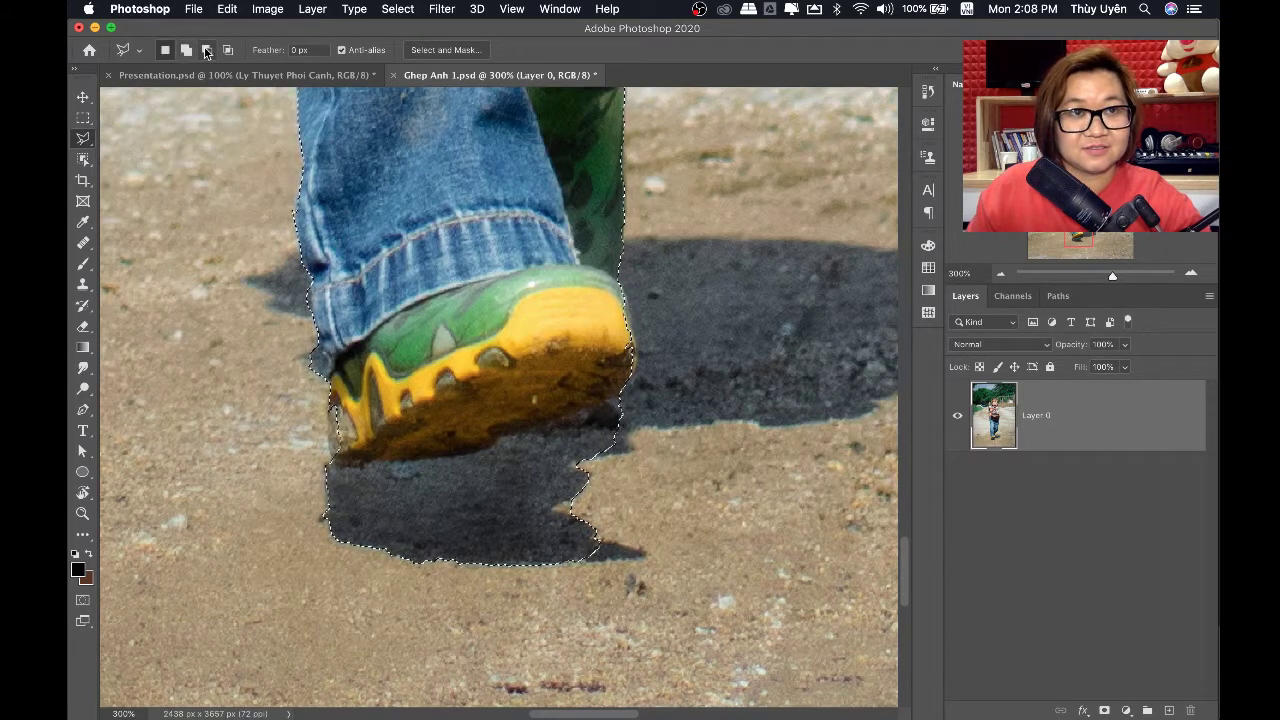
click(206, 49)
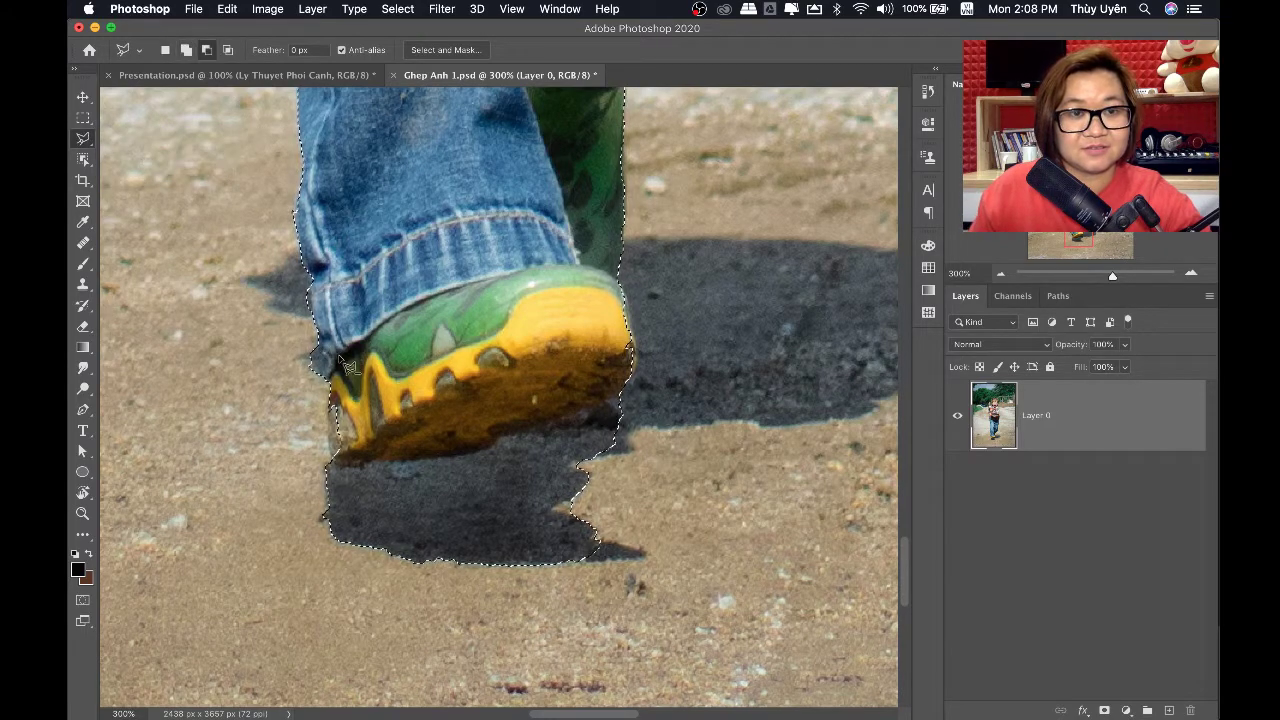
click(334, 466)
click(480, 454)
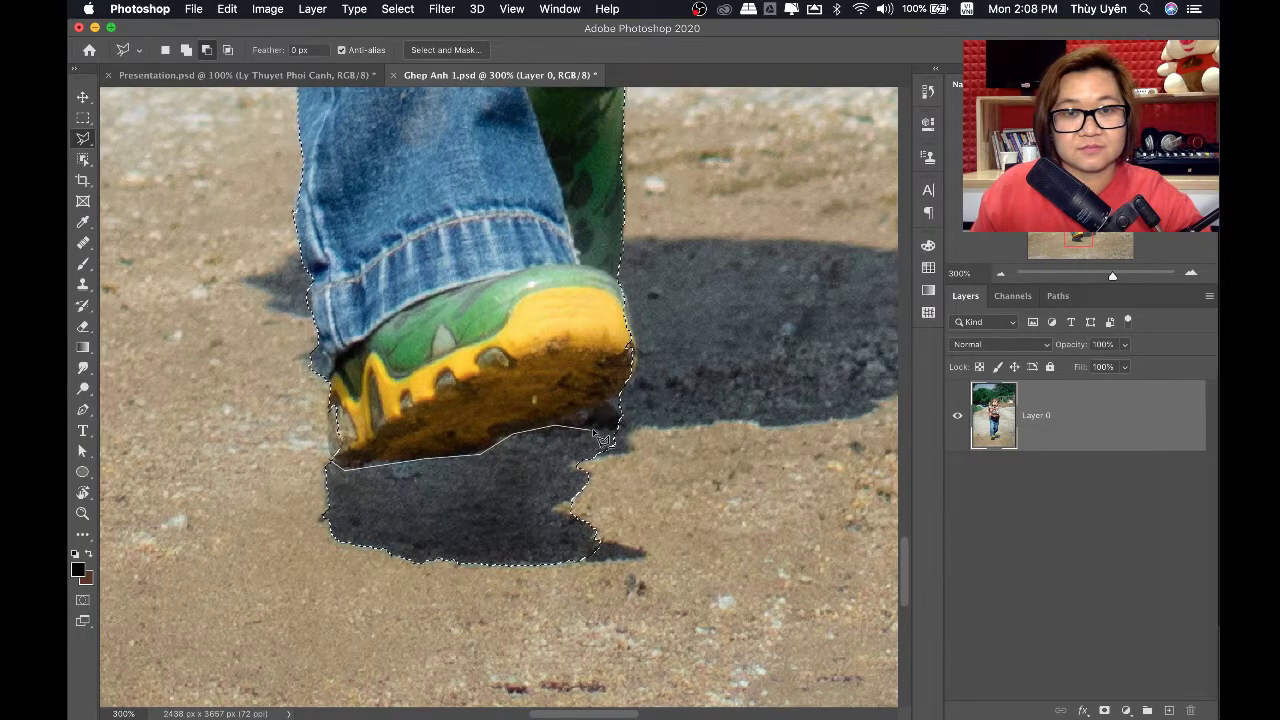
click(632, 427)
click(652, 537)
click(530, 638)
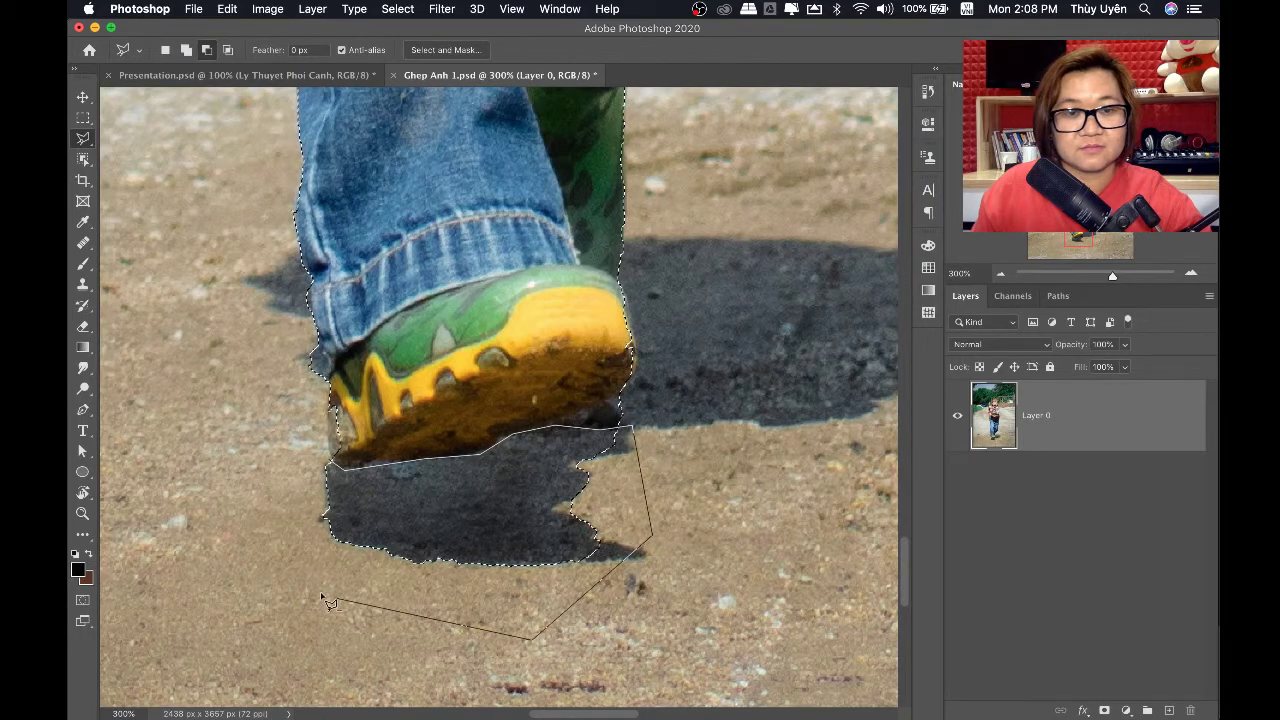
click(318, 592)
click(280, 505)
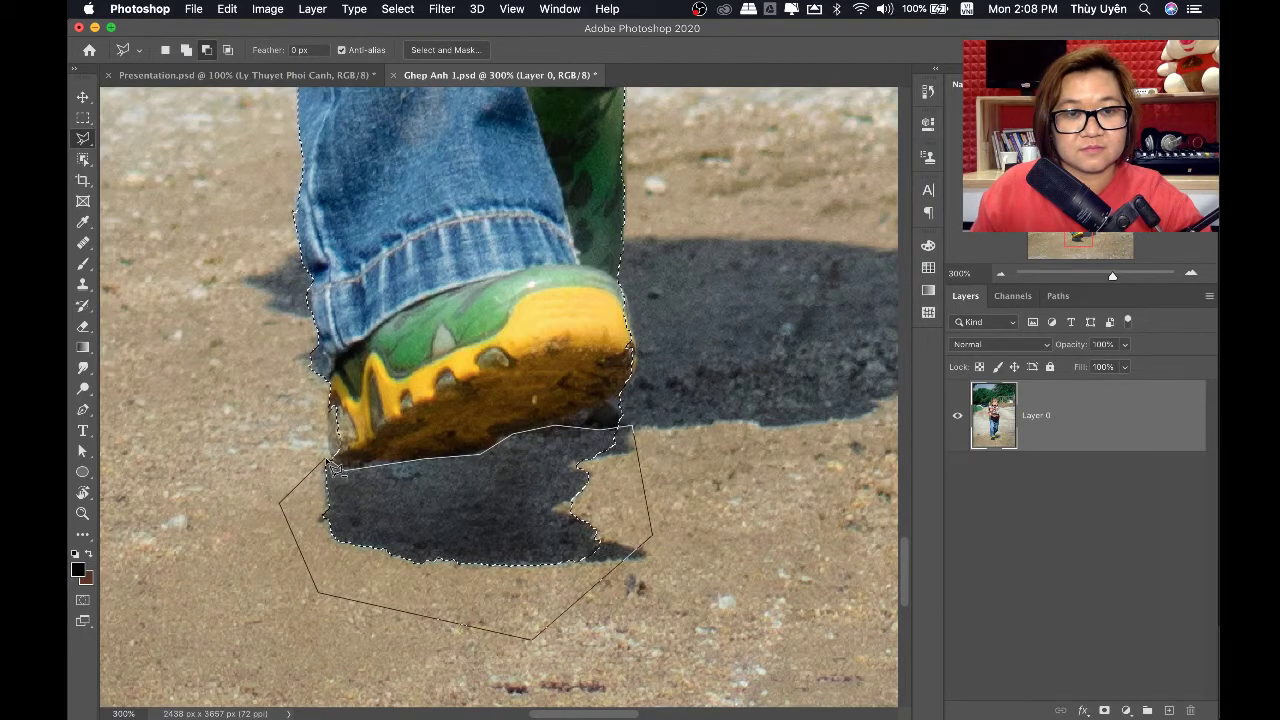
click(335, 468)
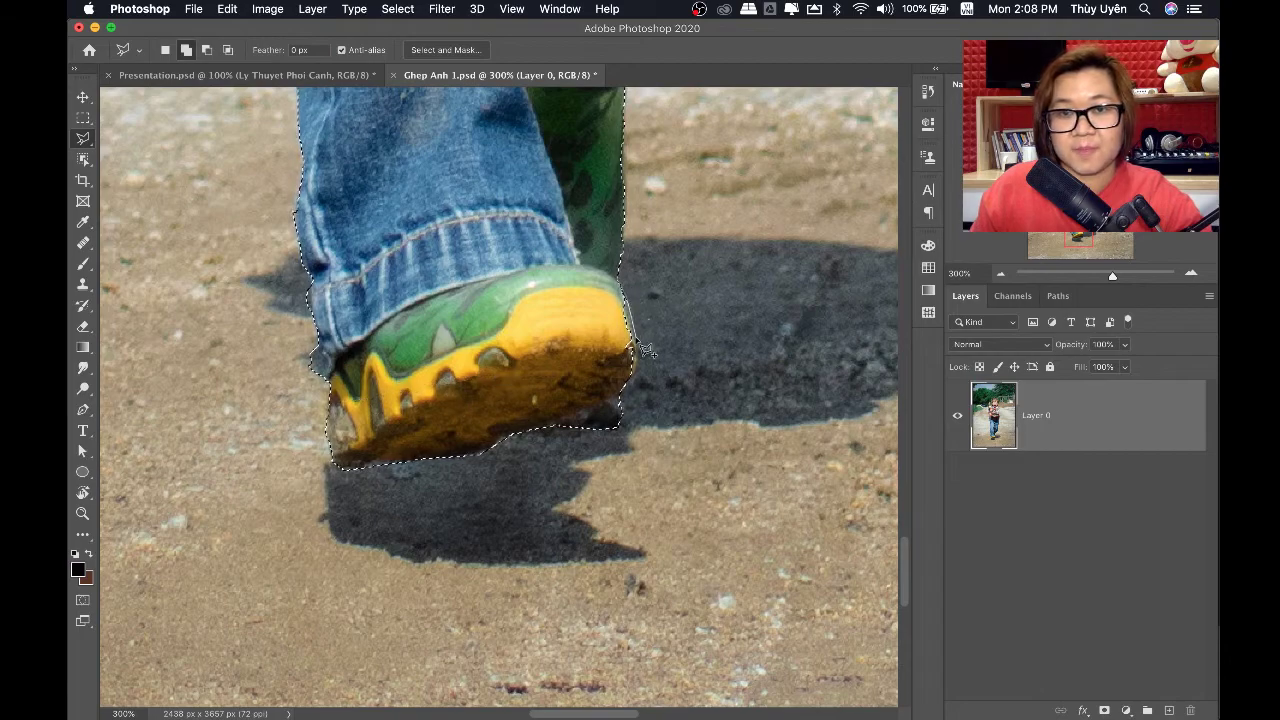
Add the shoe's missing toe to the selection and turn it into Layer 0's mask
click(634, 398)
click(605, 395)
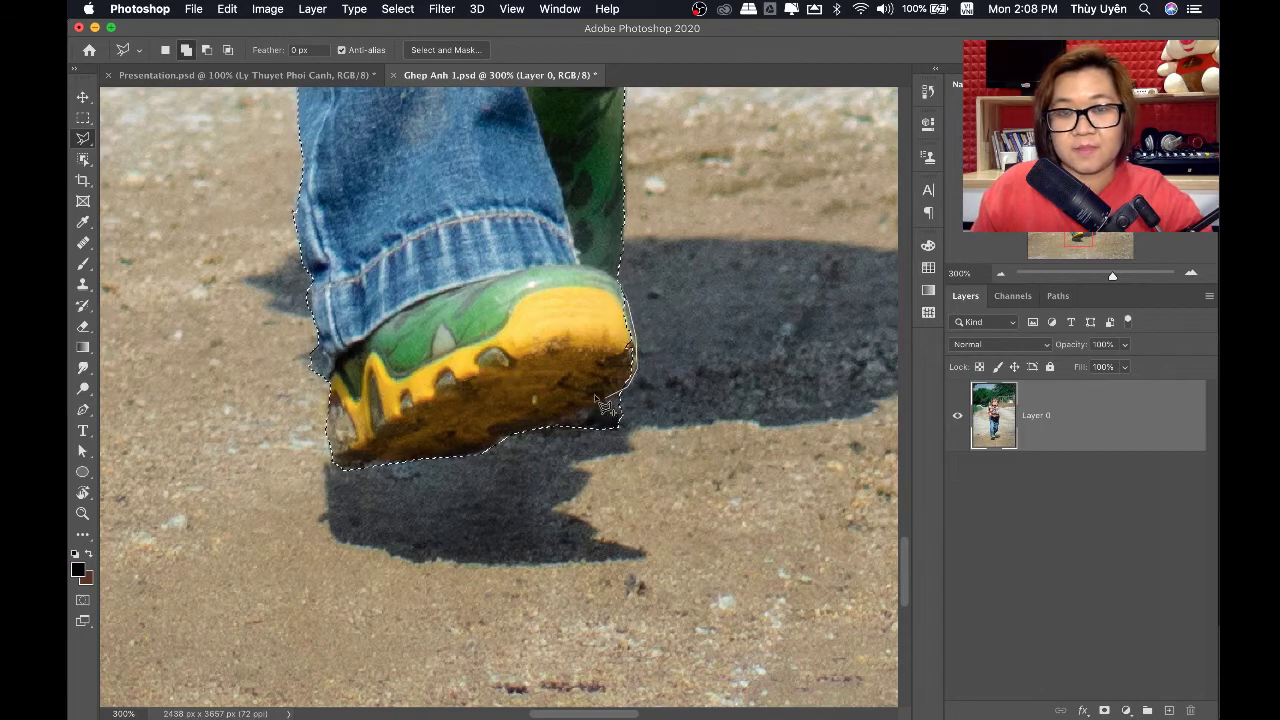
click(580, 355)
click(588, 315)
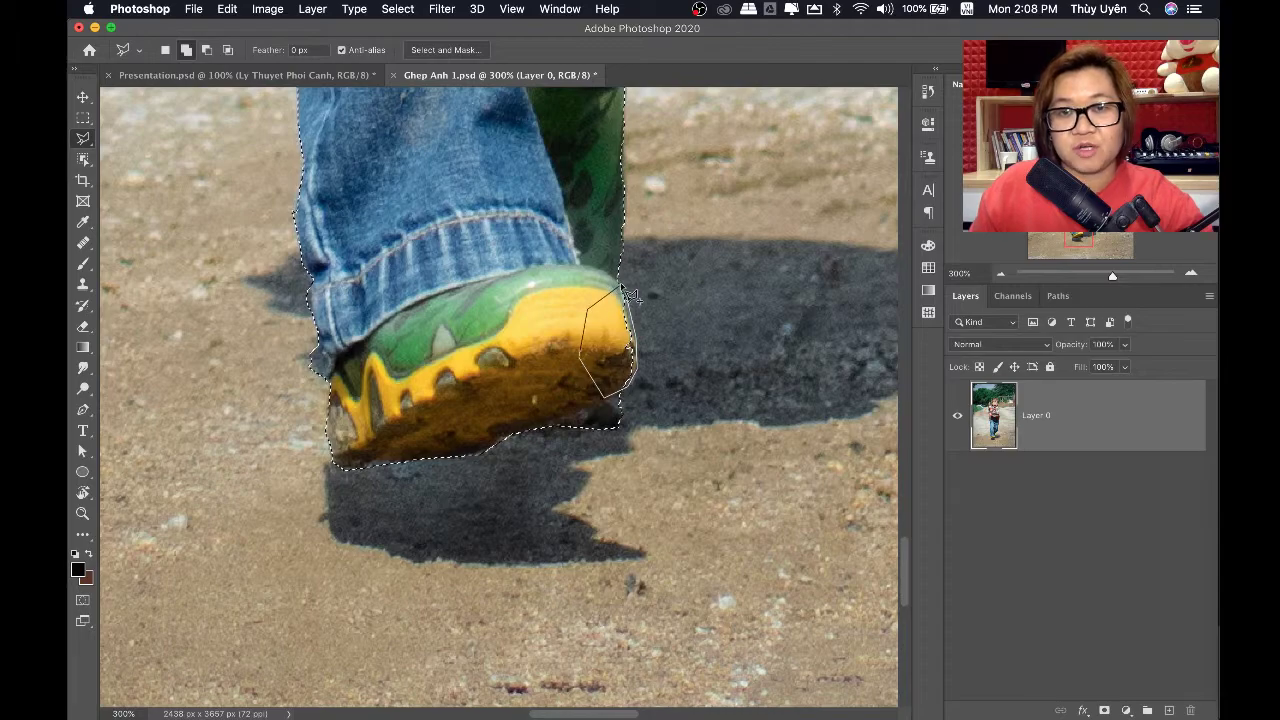
double_click(626, 293)
key(super+0)
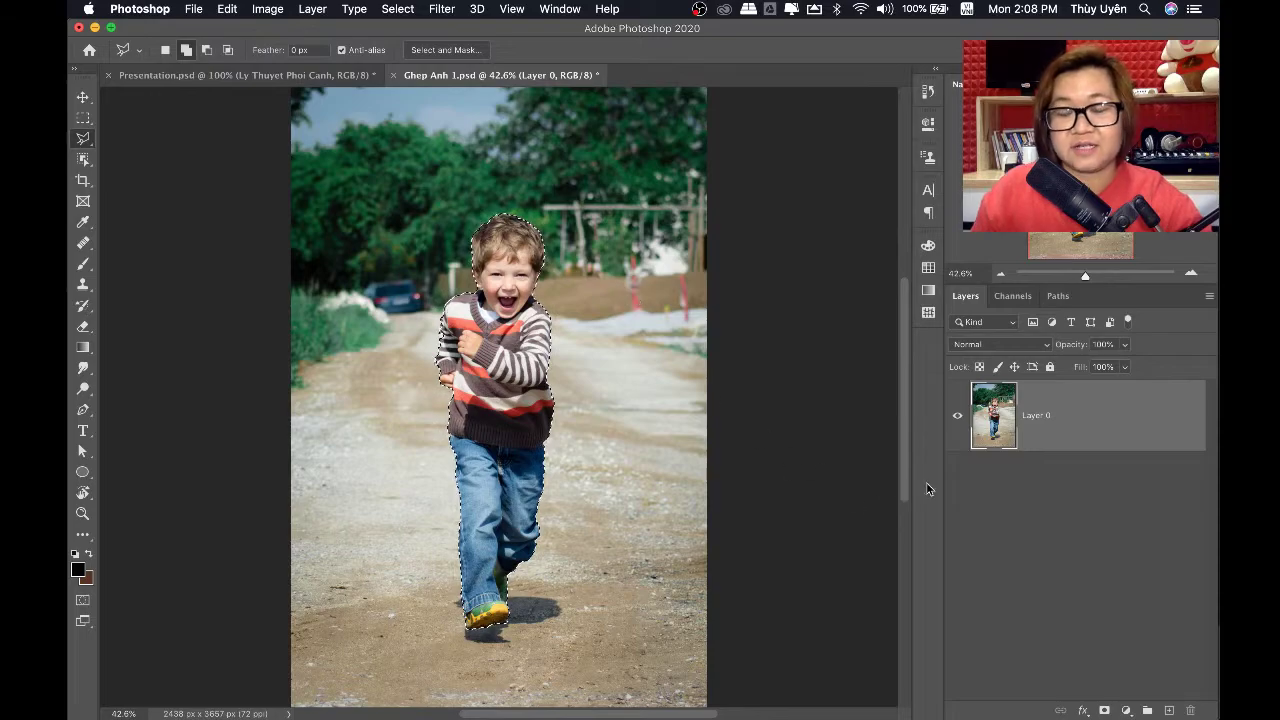
click(1104, 710)
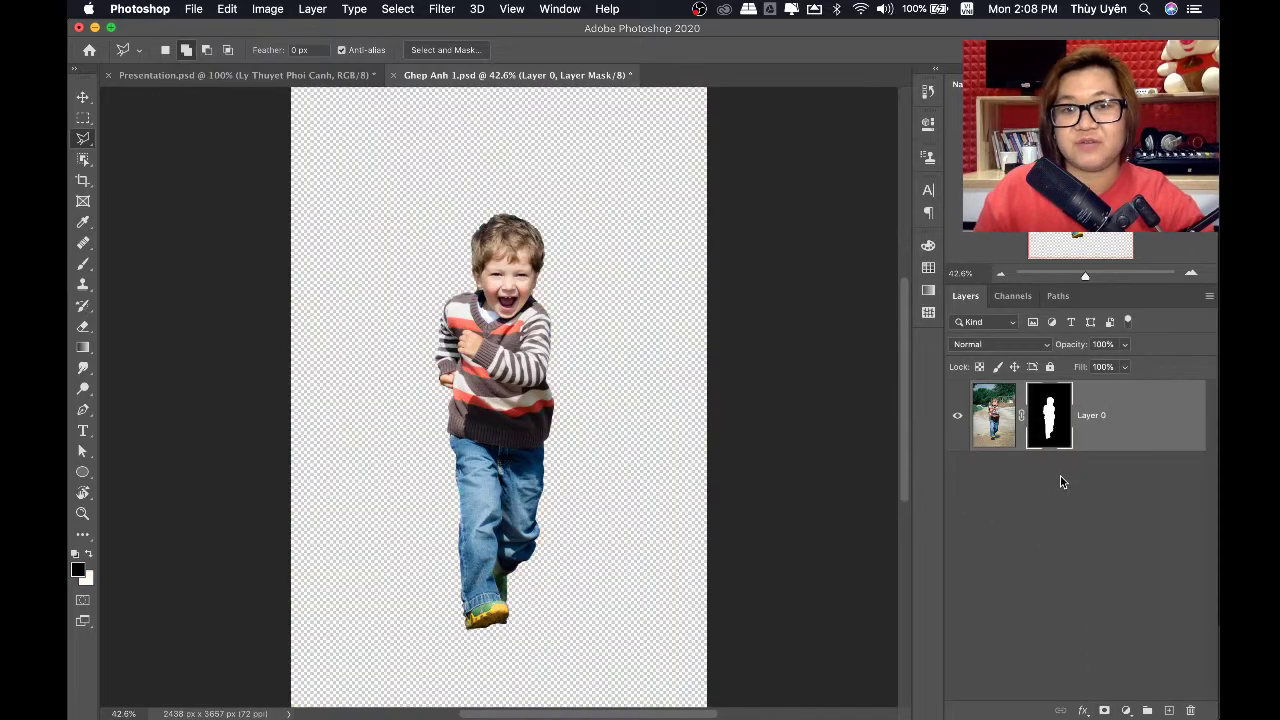
key(ctrl+2)
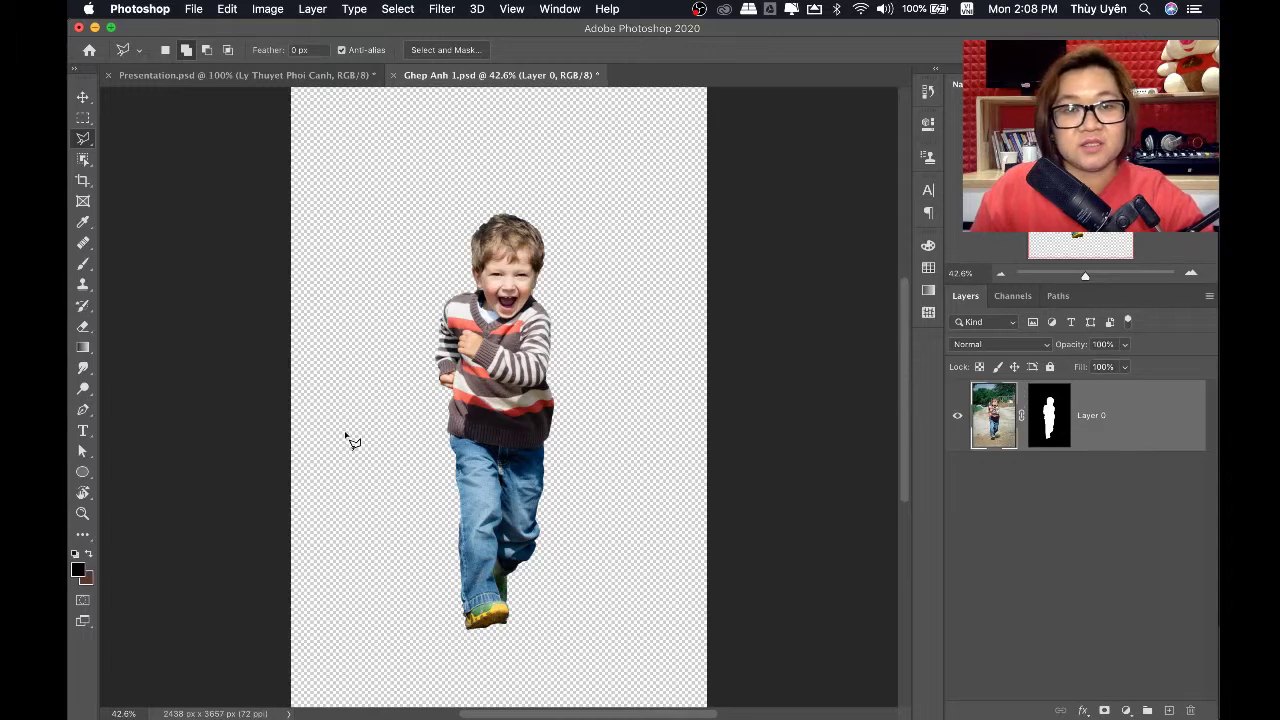
Open photography-of-roadway-during-dusk-1034662.jpg from the Stock folder with Adobe Photoshop 2020
click(423, 695)
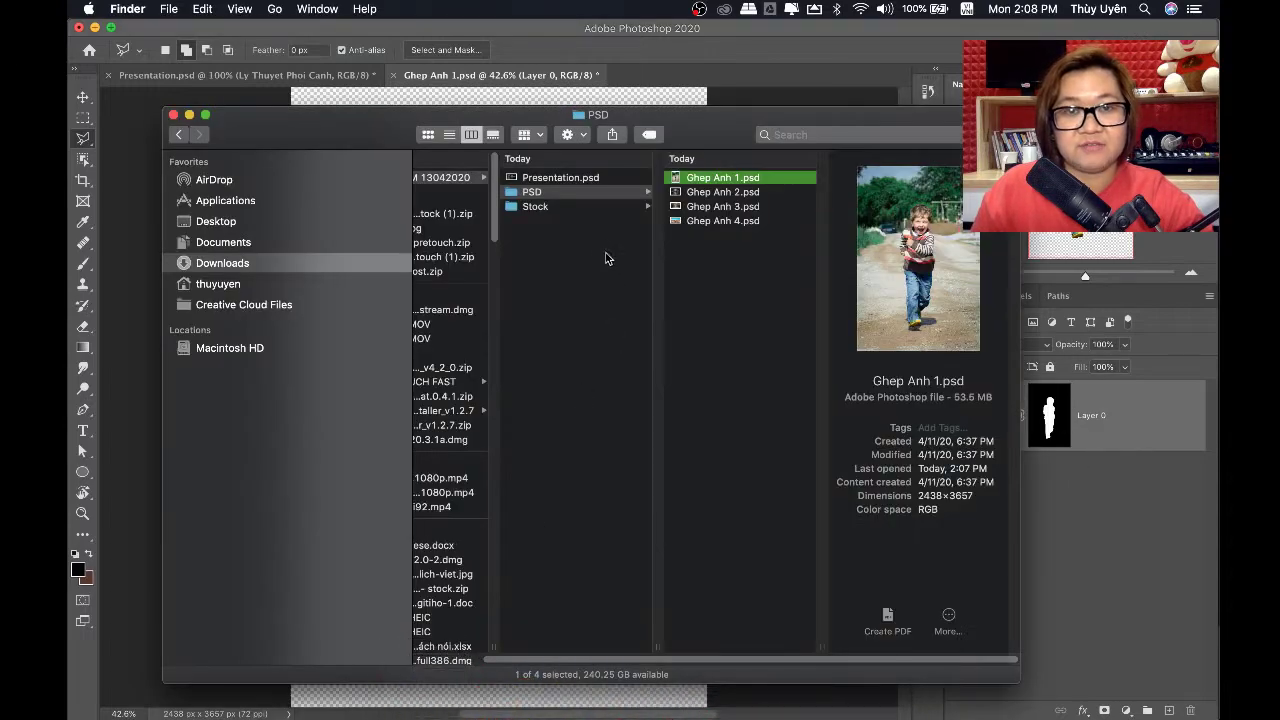
click(582, 209)
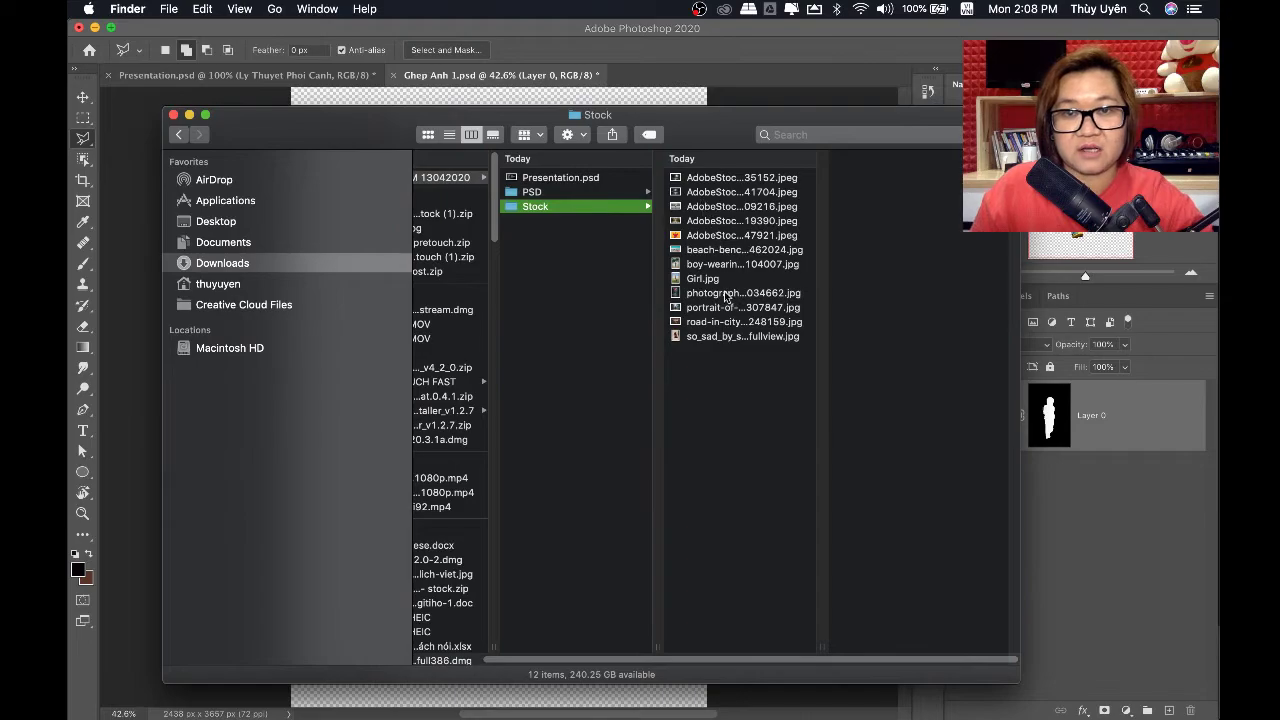
click(722, 295)
right_click(712, 296)
mouse_move(753, 316)
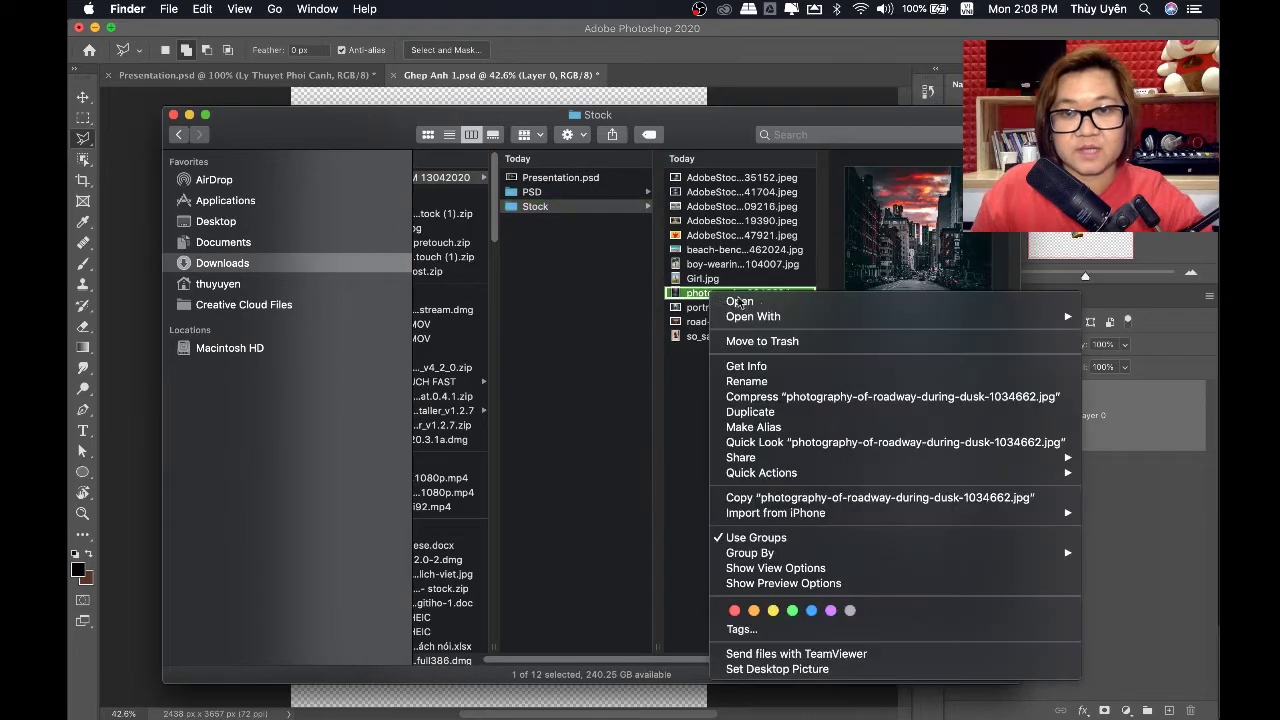
click(586, 382)
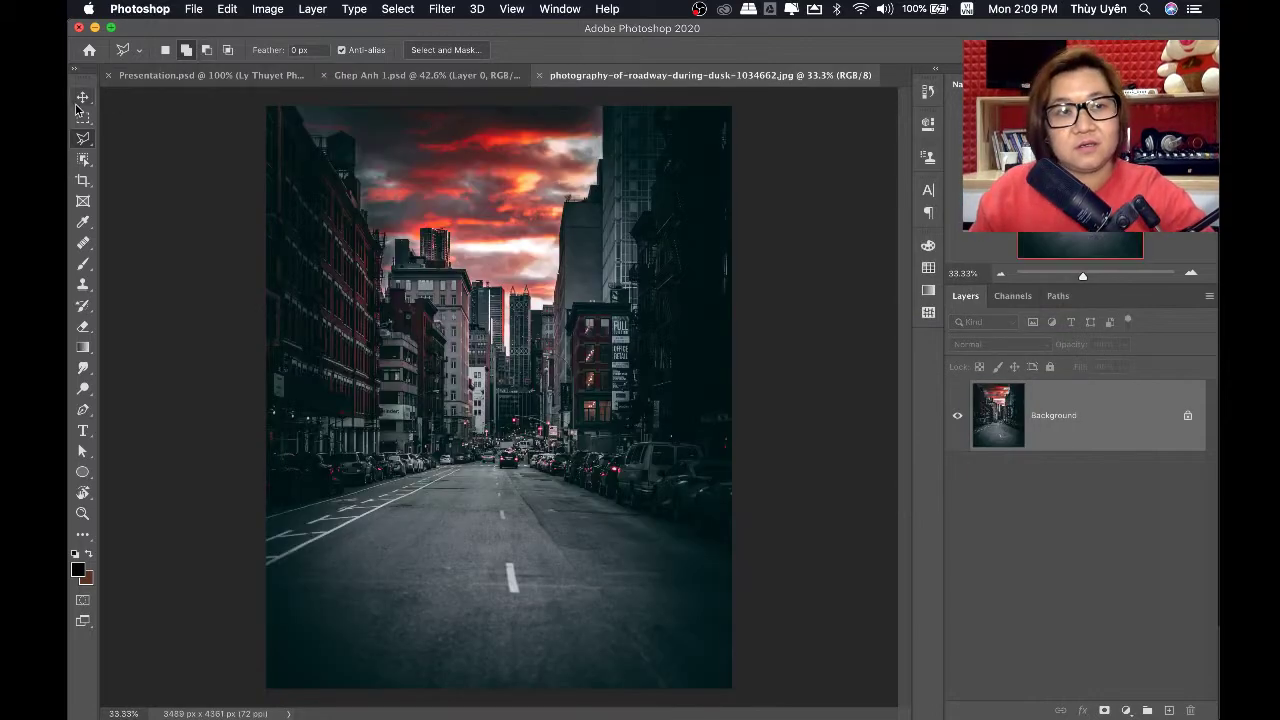
Drag the cut-out boy from Ghep Anh 1 into the roadway photo onto the street
click(82, 98)
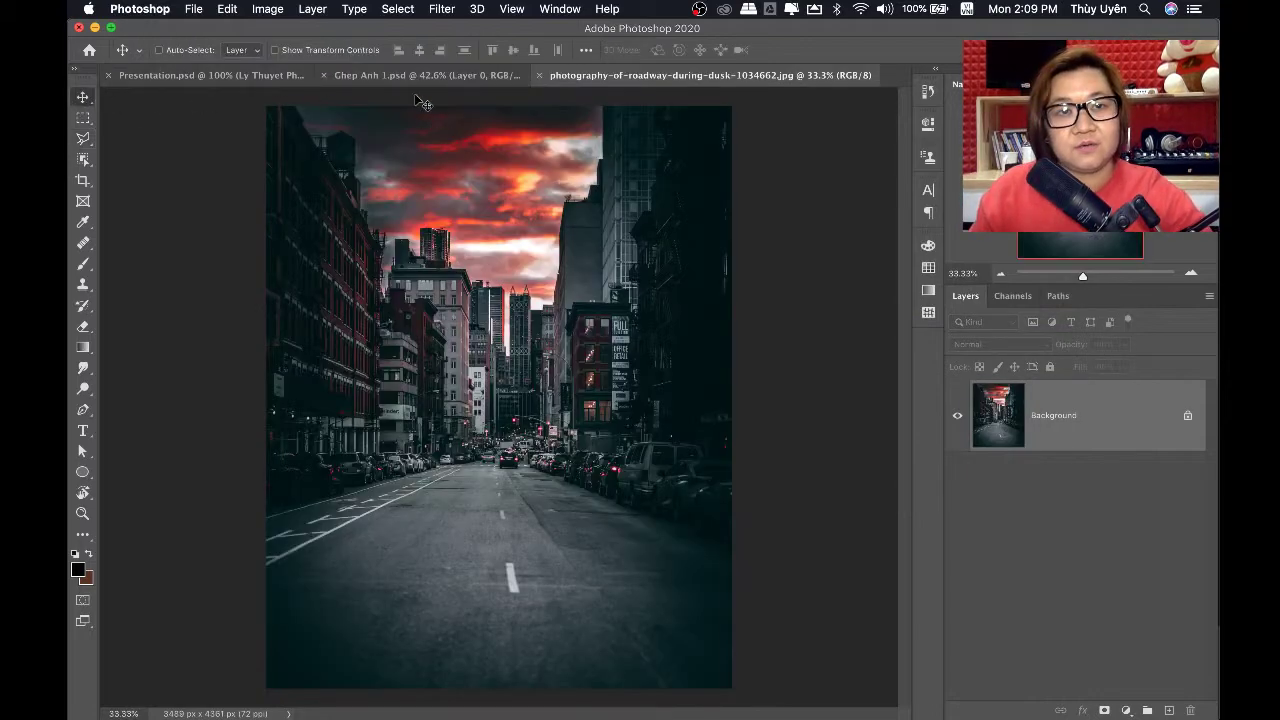
click(420, 76)
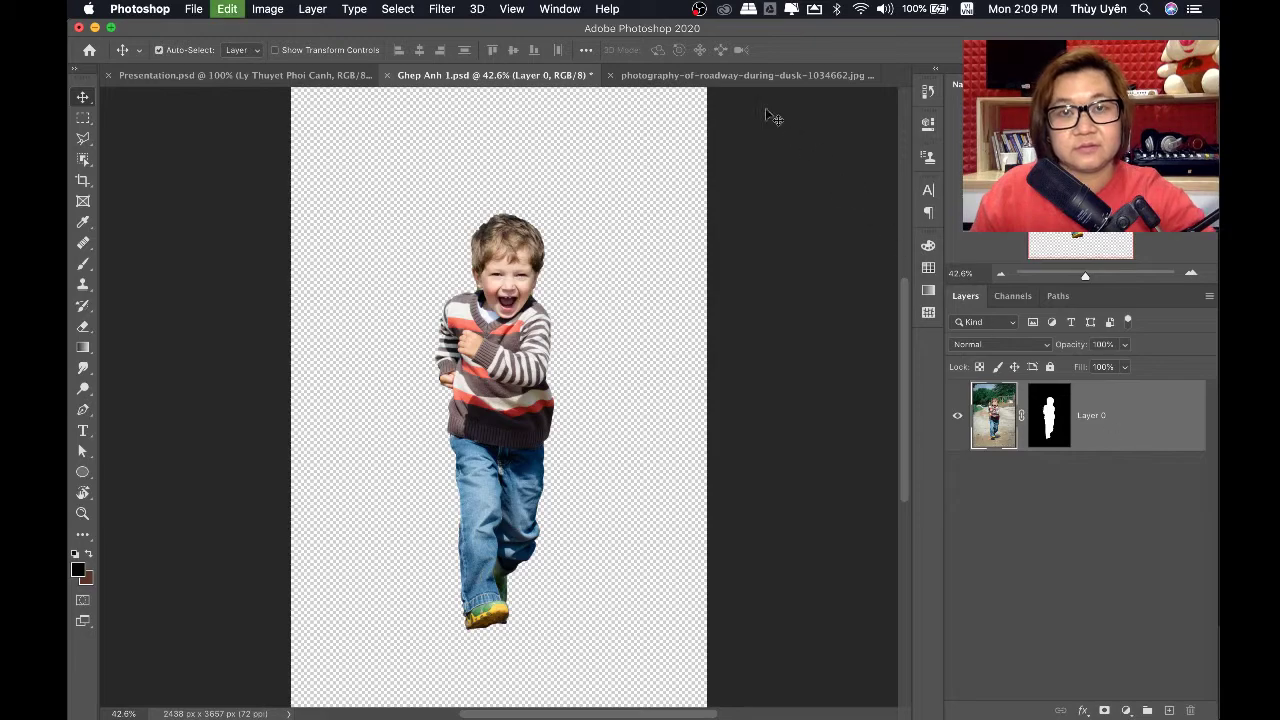
drag(1127, 432, 618, 290)
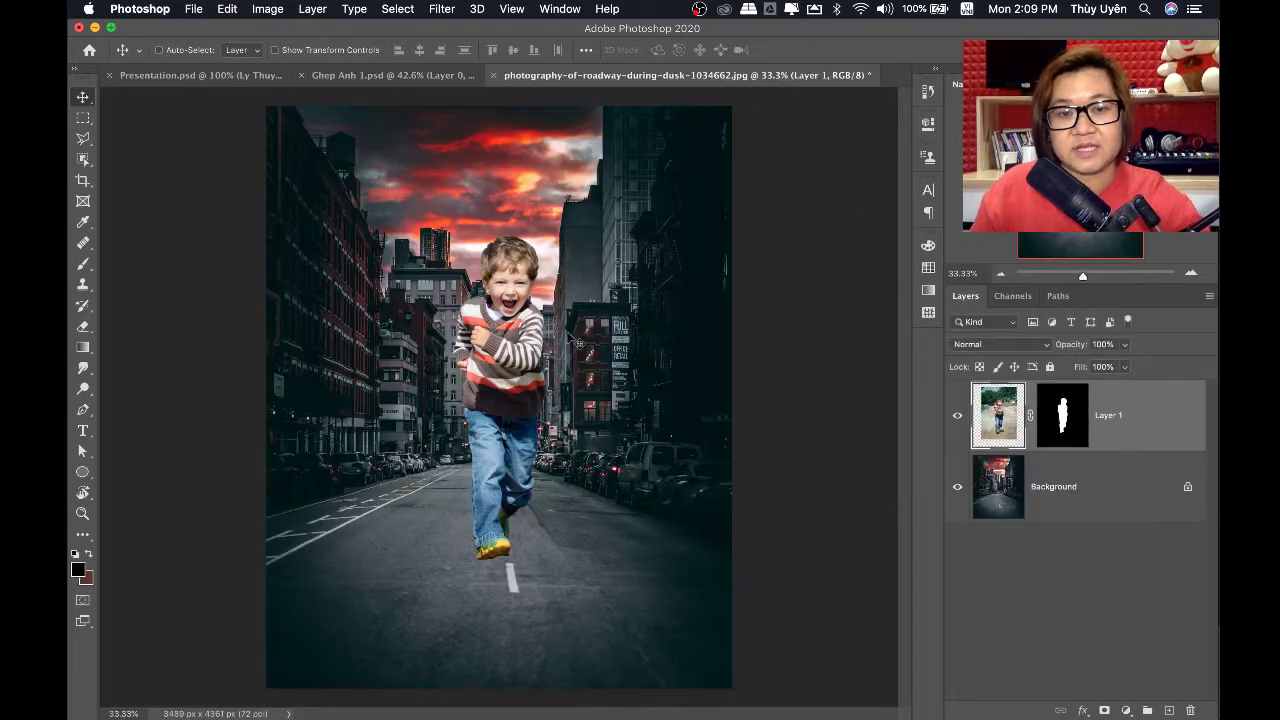
drag(503, 415, 577, 447)
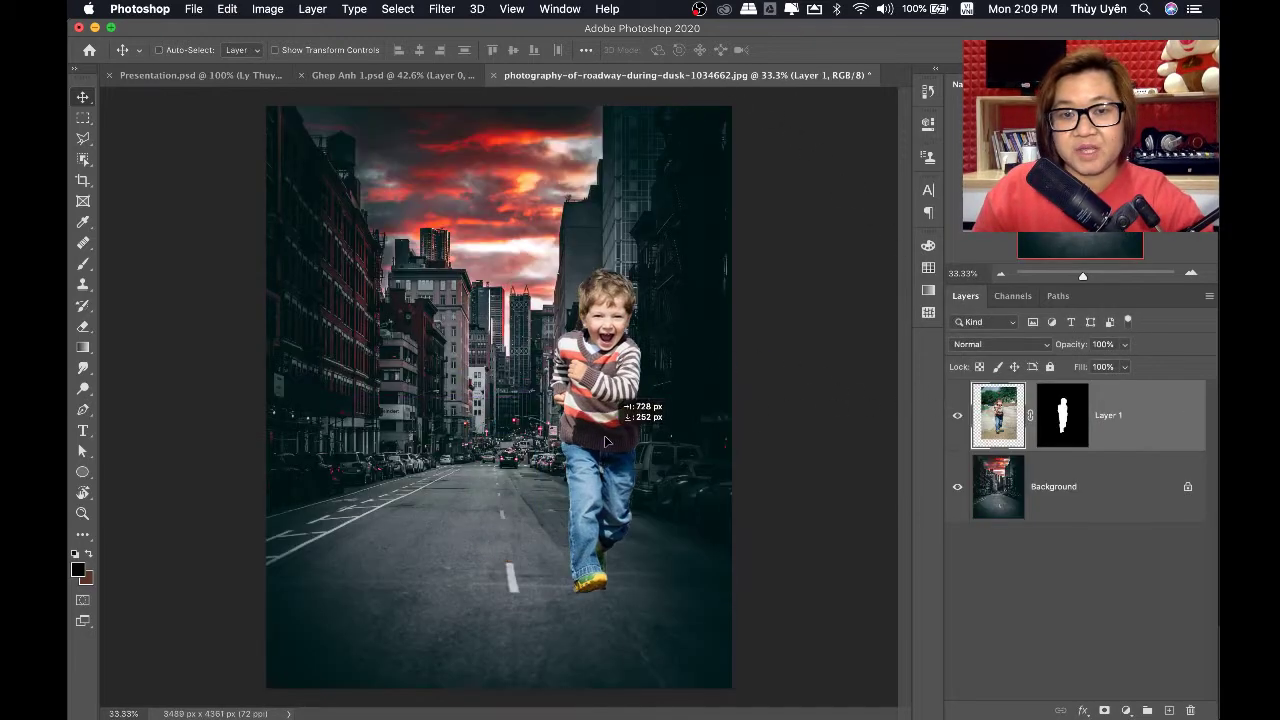
key(super+minus)
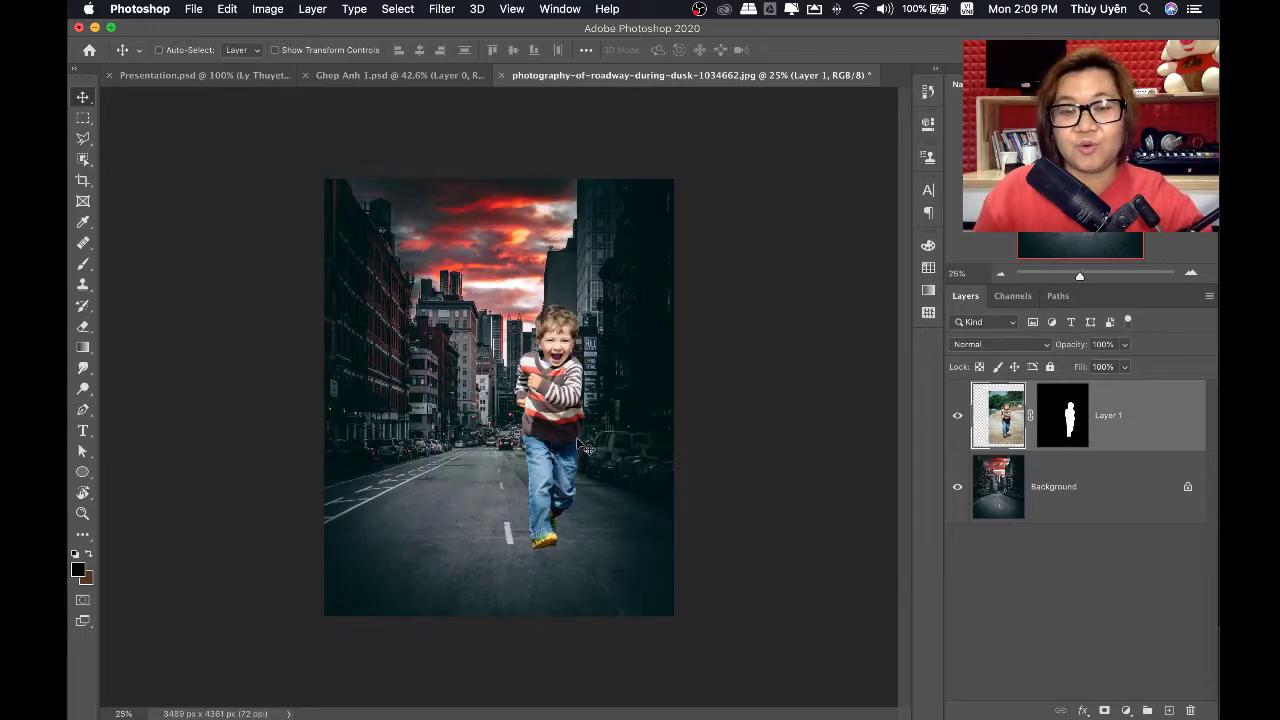
key(super+equal)
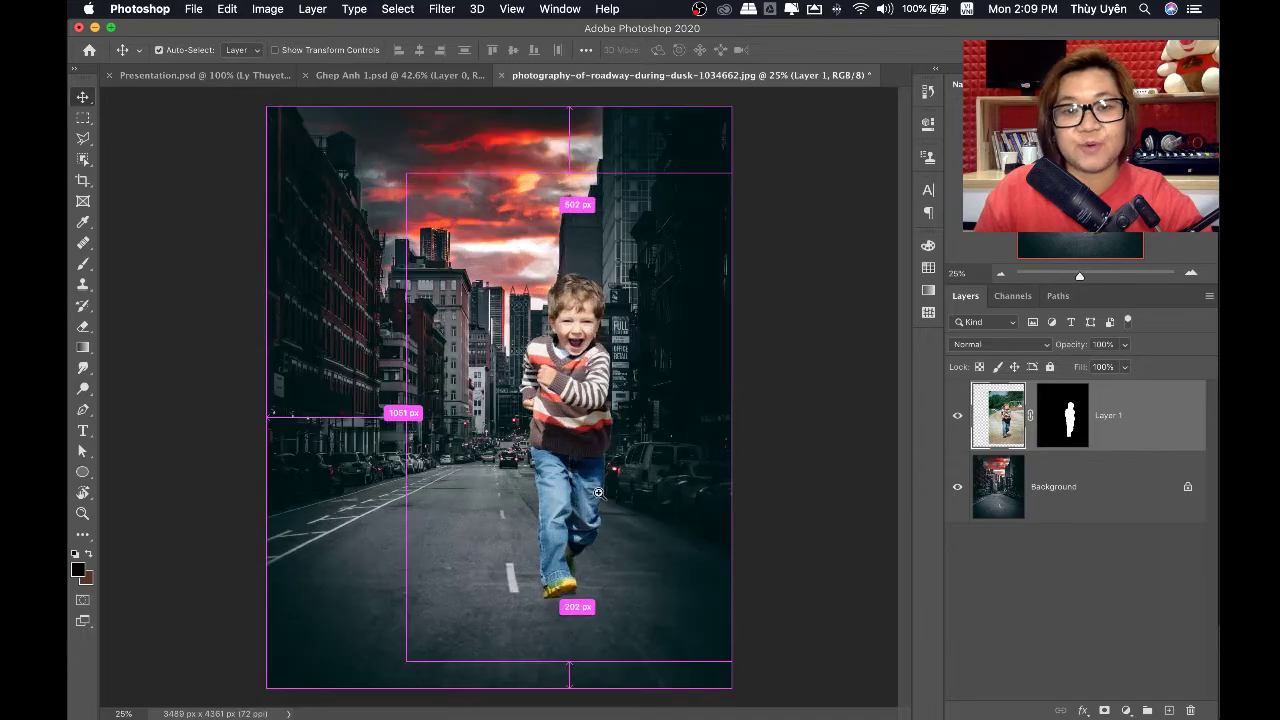
Disable Layer 1's mask, shift the photo left, and try a ruler guide before removing it
shift+click(1068, 422)
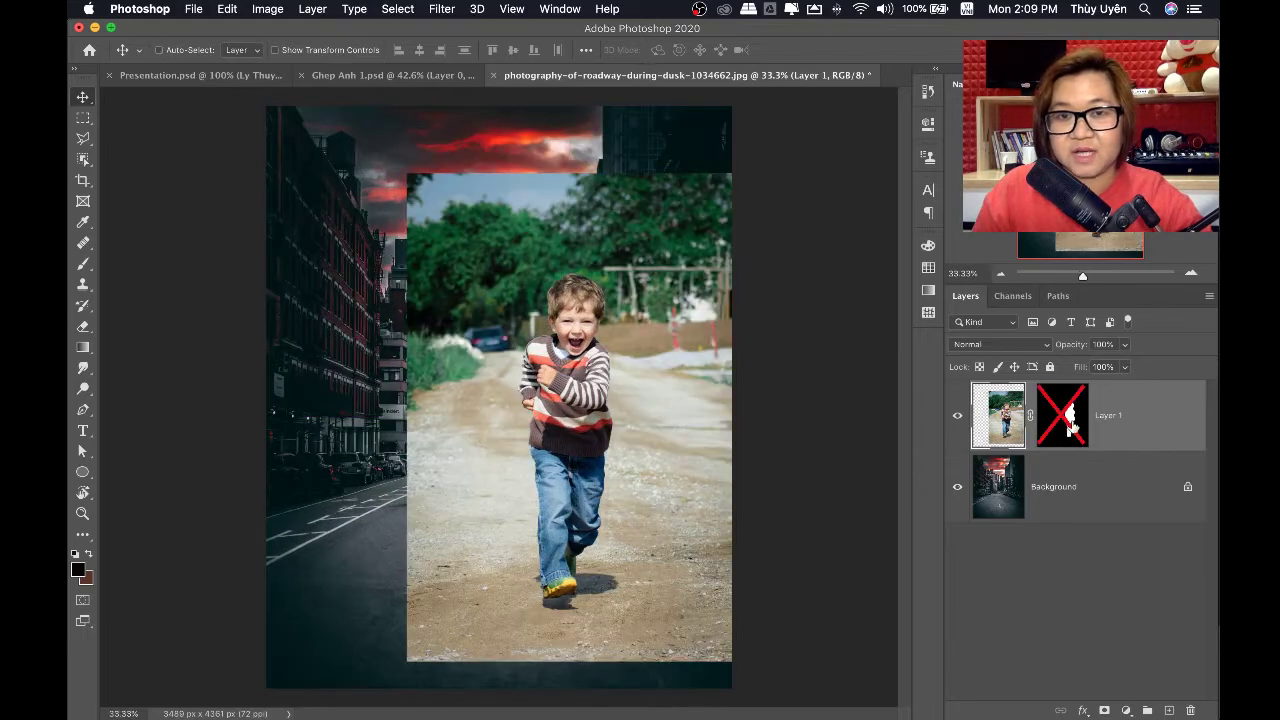
drag(599, 352, 529, 350)
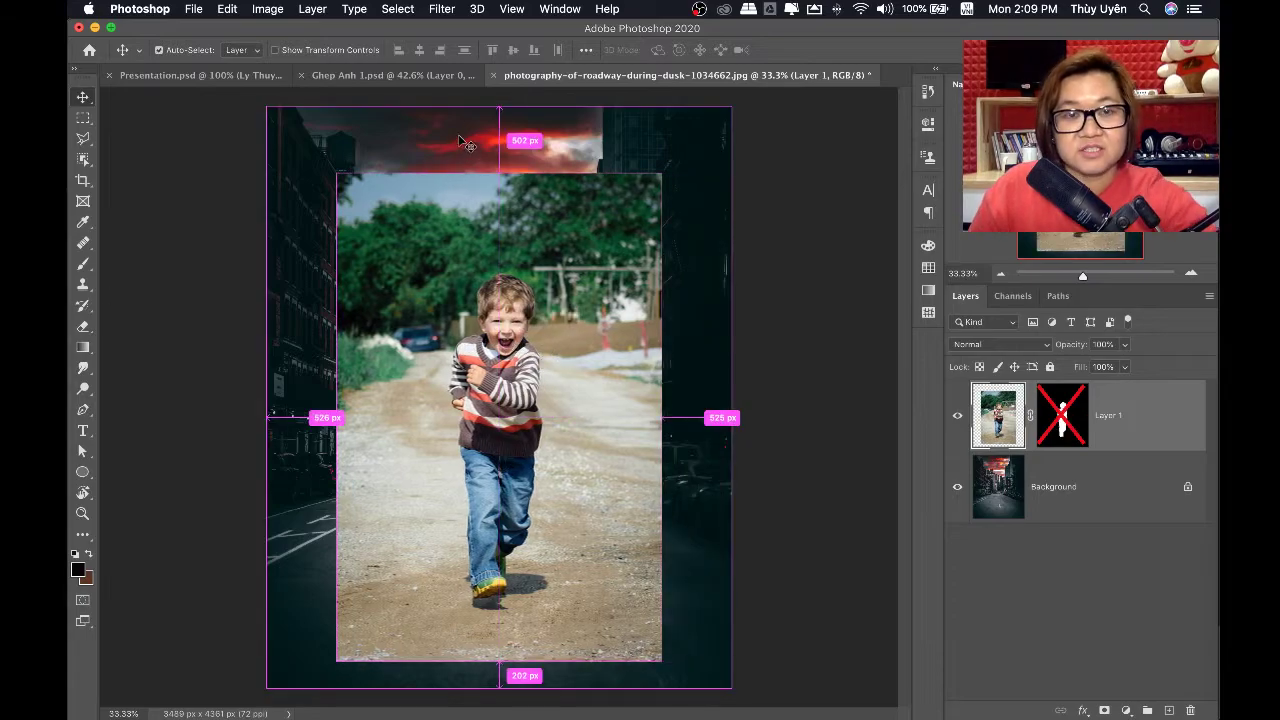
key(super+r)
drag(520, 94, 523, 217)
mouse_move(523, 261)
mouse_down()
mouse_move(595, 330)
mouse_move(592, 357)
mouse_up()
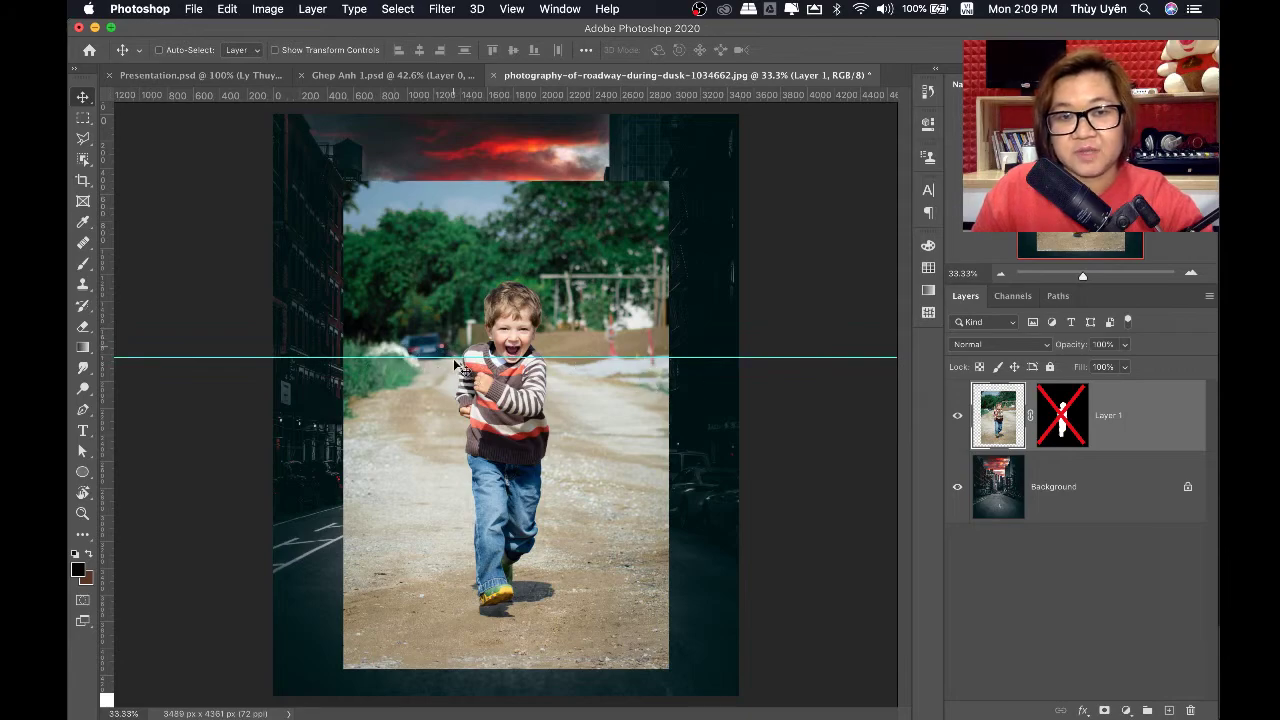
drag(454, 357, 455, 329)
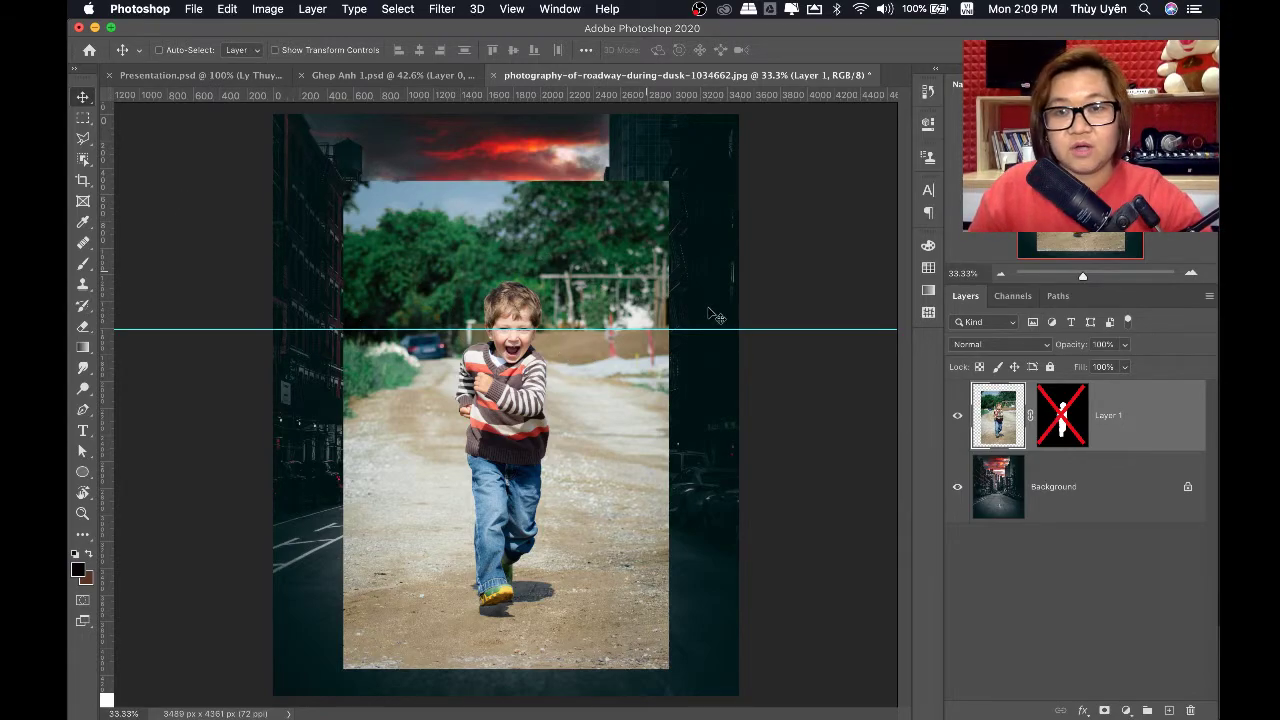
mouse_move(722, 330)
mouse_down()
mouse_move(714, 206)
mouse_move(897, 204)
mouse_up()
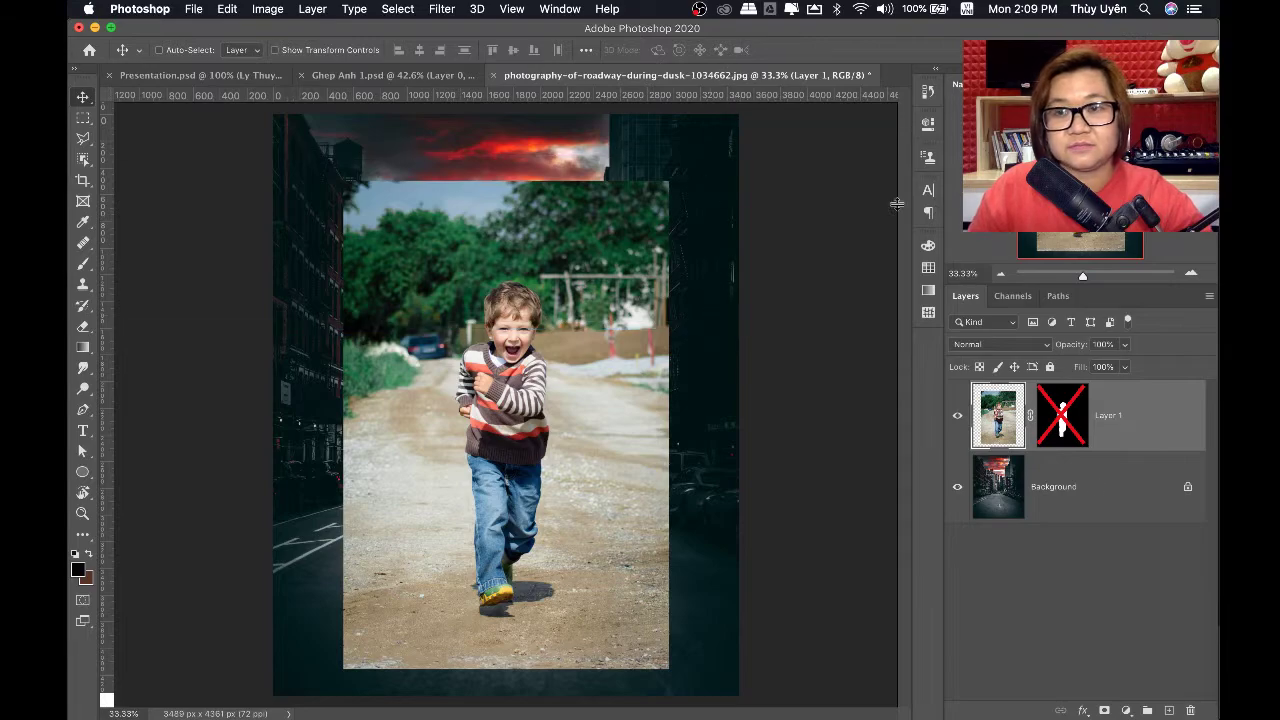
Re-enable and hide Layer 1, select Background, and ready the Line Tool in red ff0000
shift+click(1061, 427)
click(957, 415)
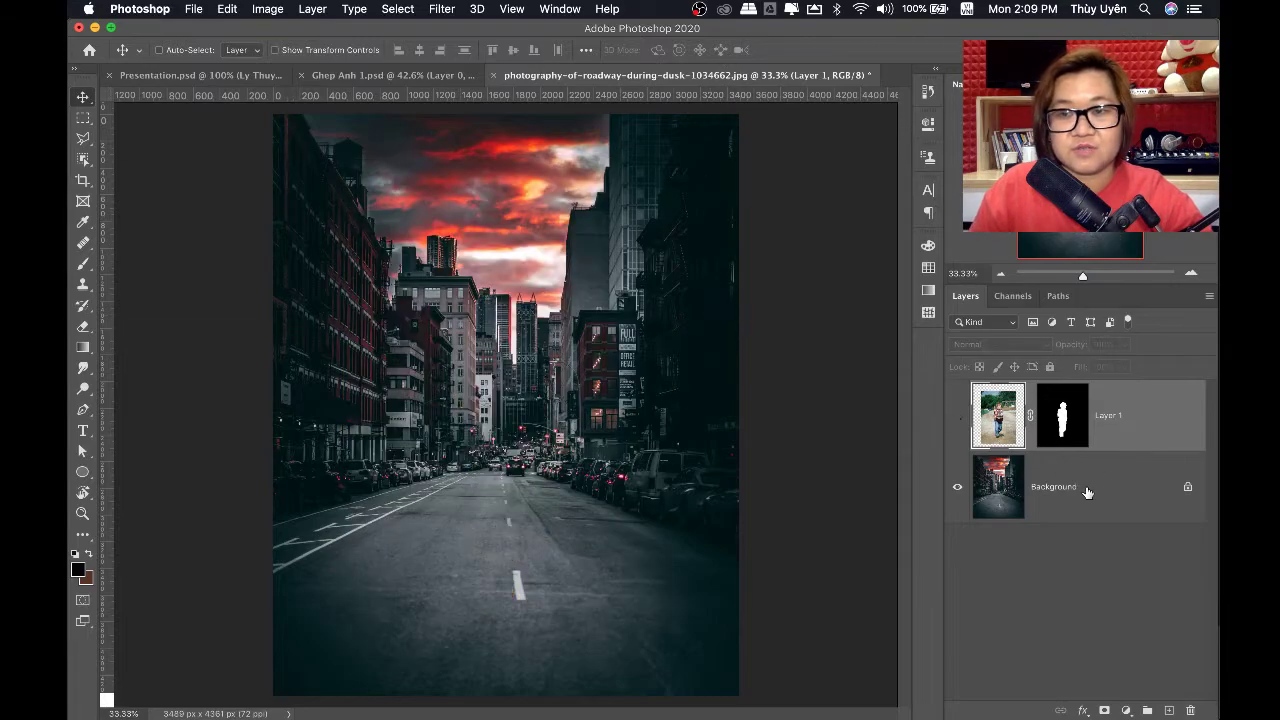
click(1087, 492)
click(83, 472)
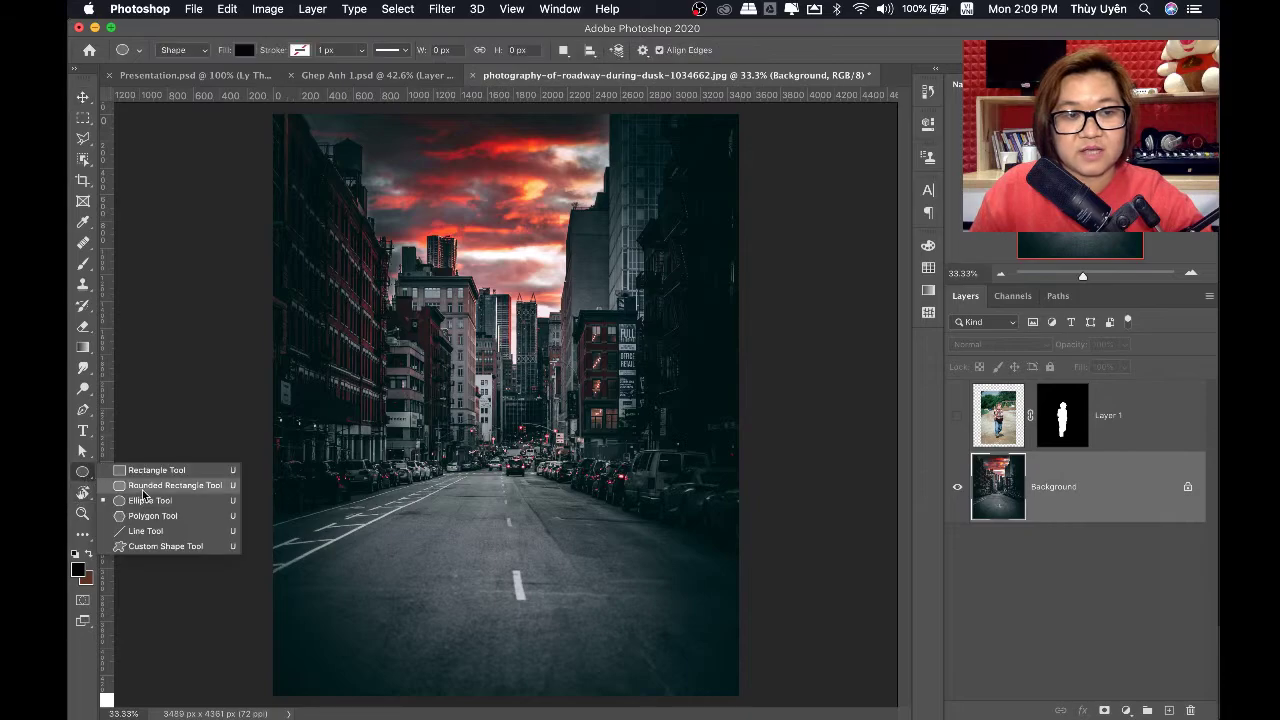
click(145, 531)
click(78, 570)
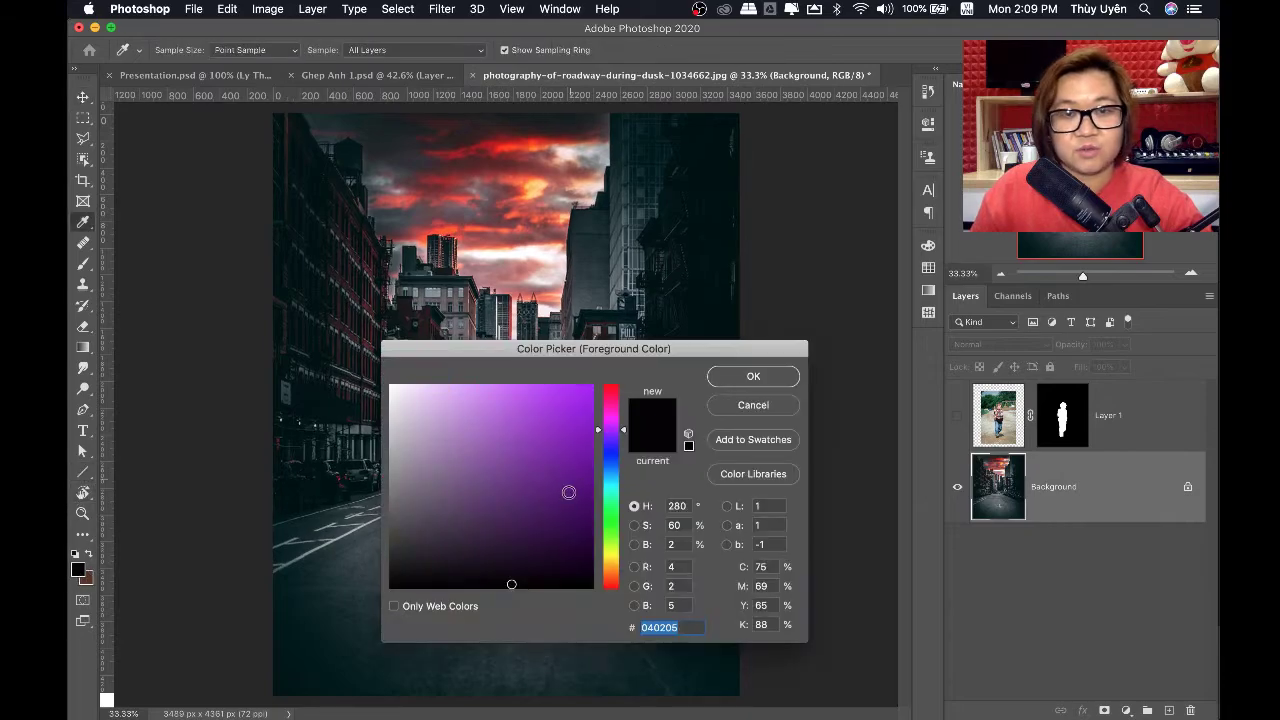
text(ff0000)
click(740, 377)
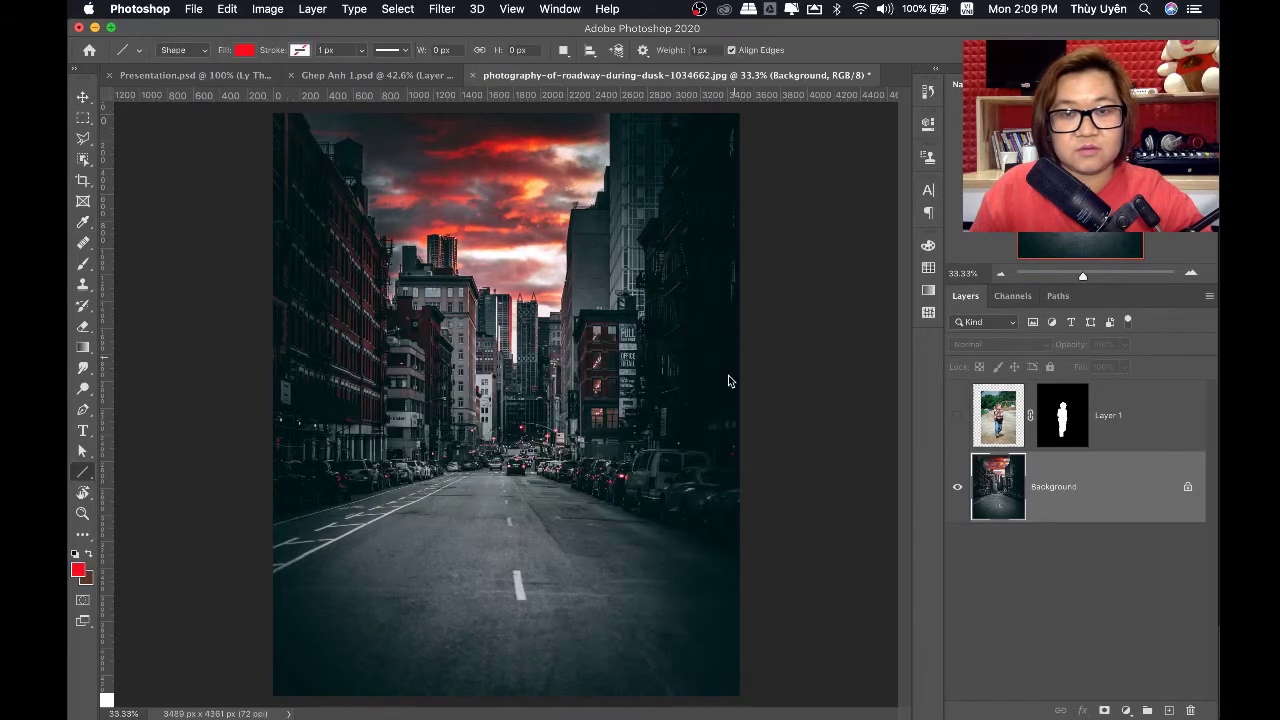
Draw trial road-edge perspective lines, then delete those shape layers
drag(270, 524, 582, 428)
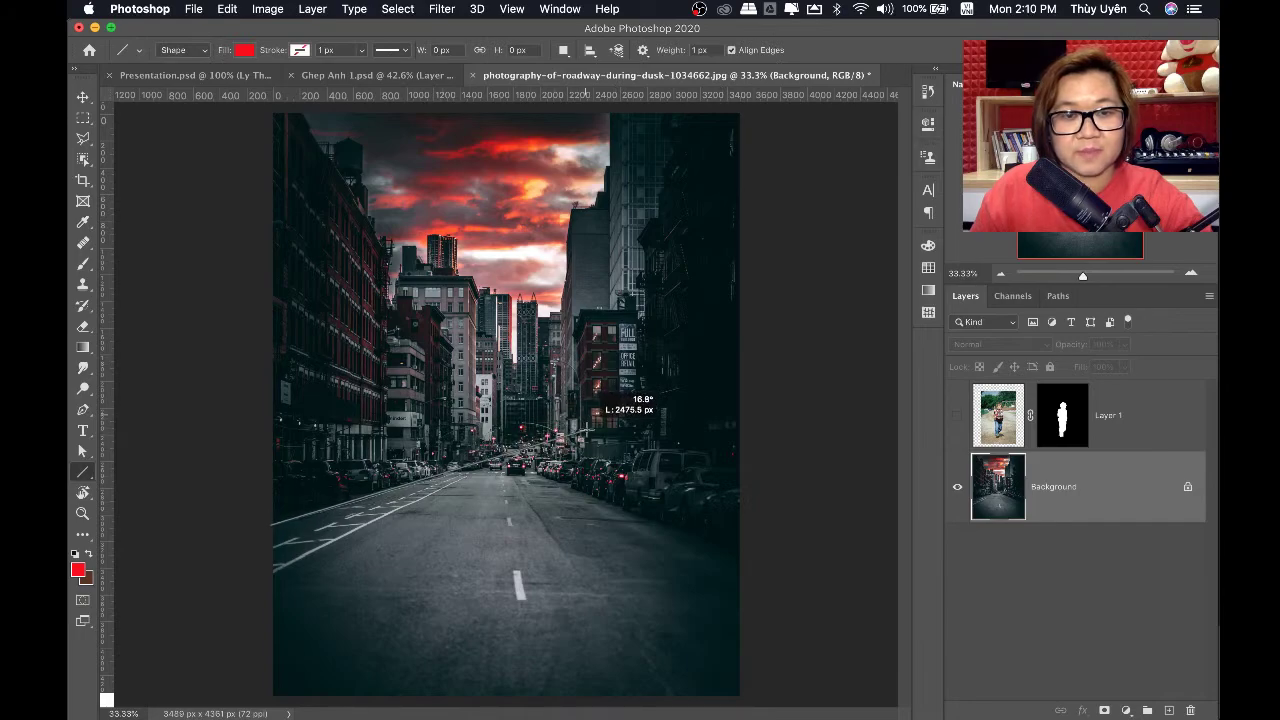
drag(583, 428, 594, 430)
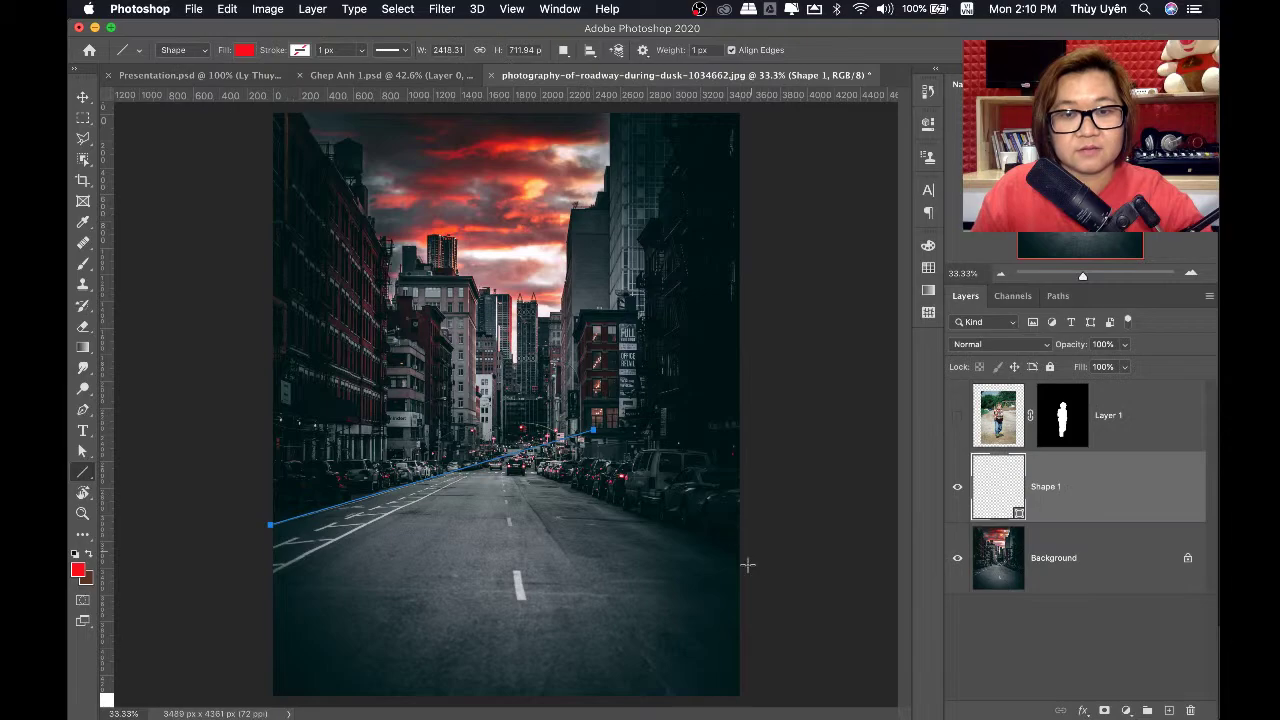
drag(734, 559, 440, 430)
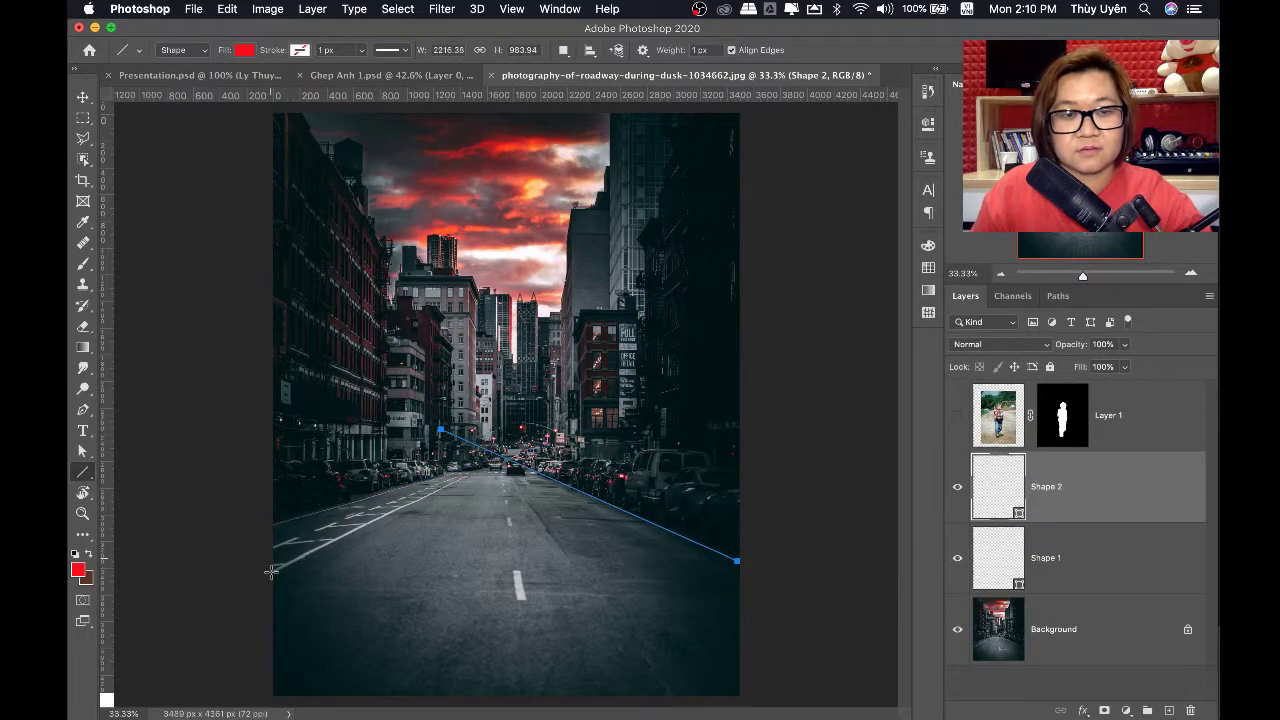
drag(270, 572, 541, 436)
super+click(569, 591)
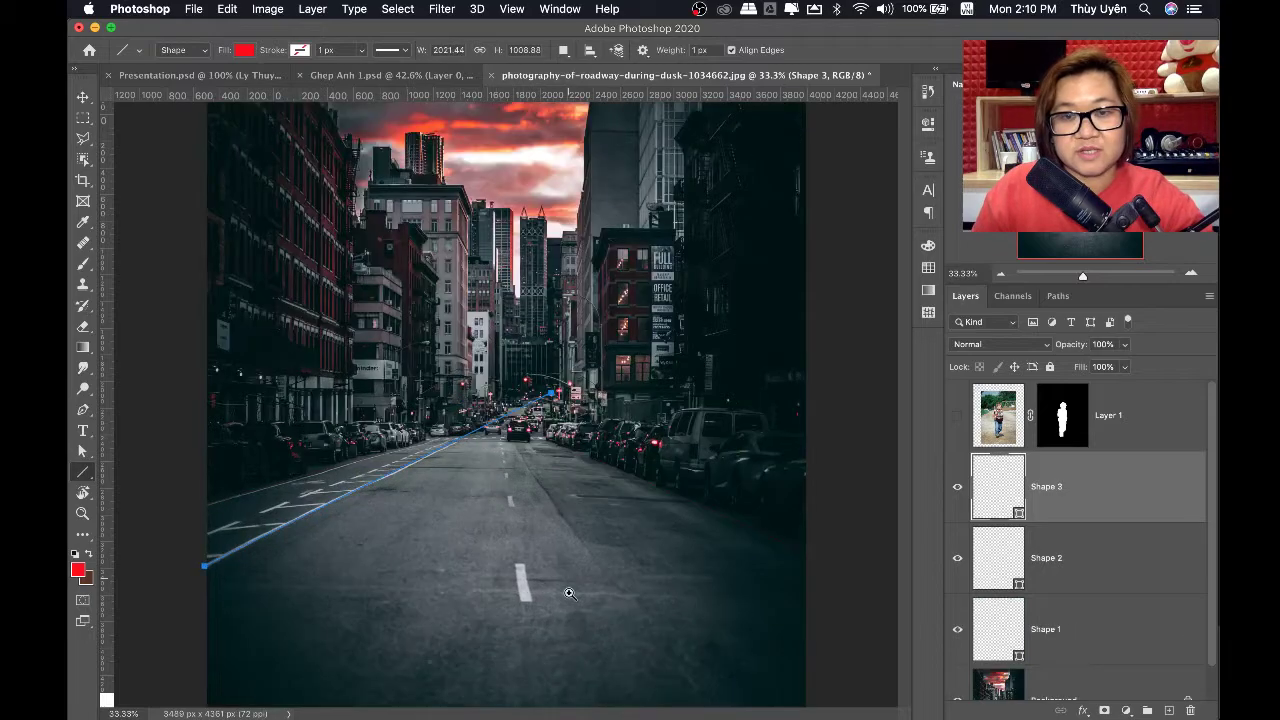
super+click(562, 593)
key(v)
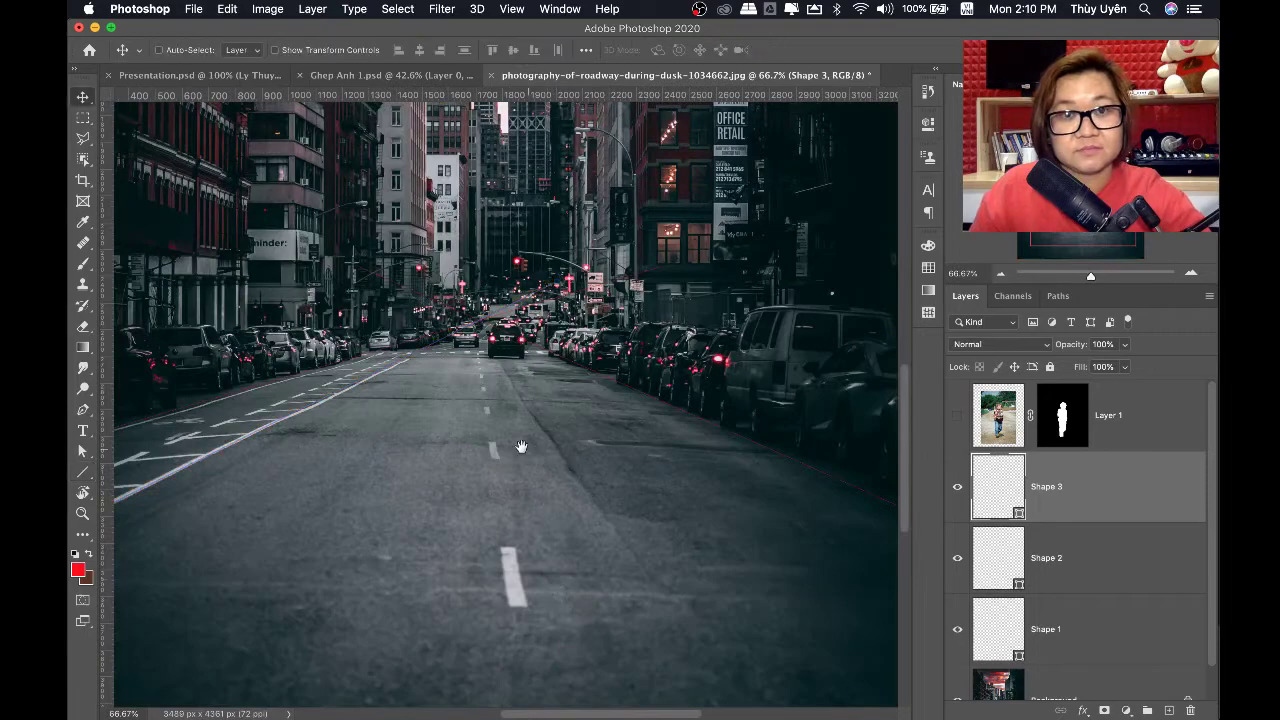
drag(523, 449, 566, 425)
key(super+r)
key(BackSpace)
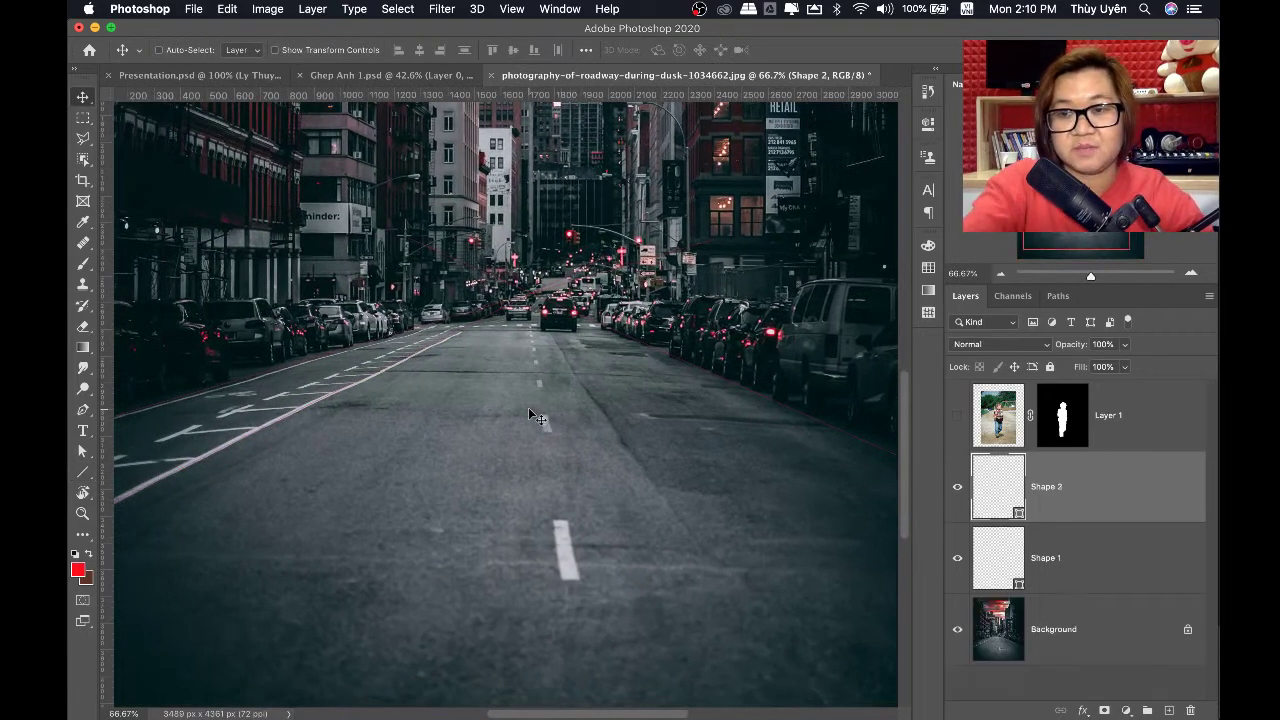
key(BackSpace)
key(BackSpace)
key(super+0)
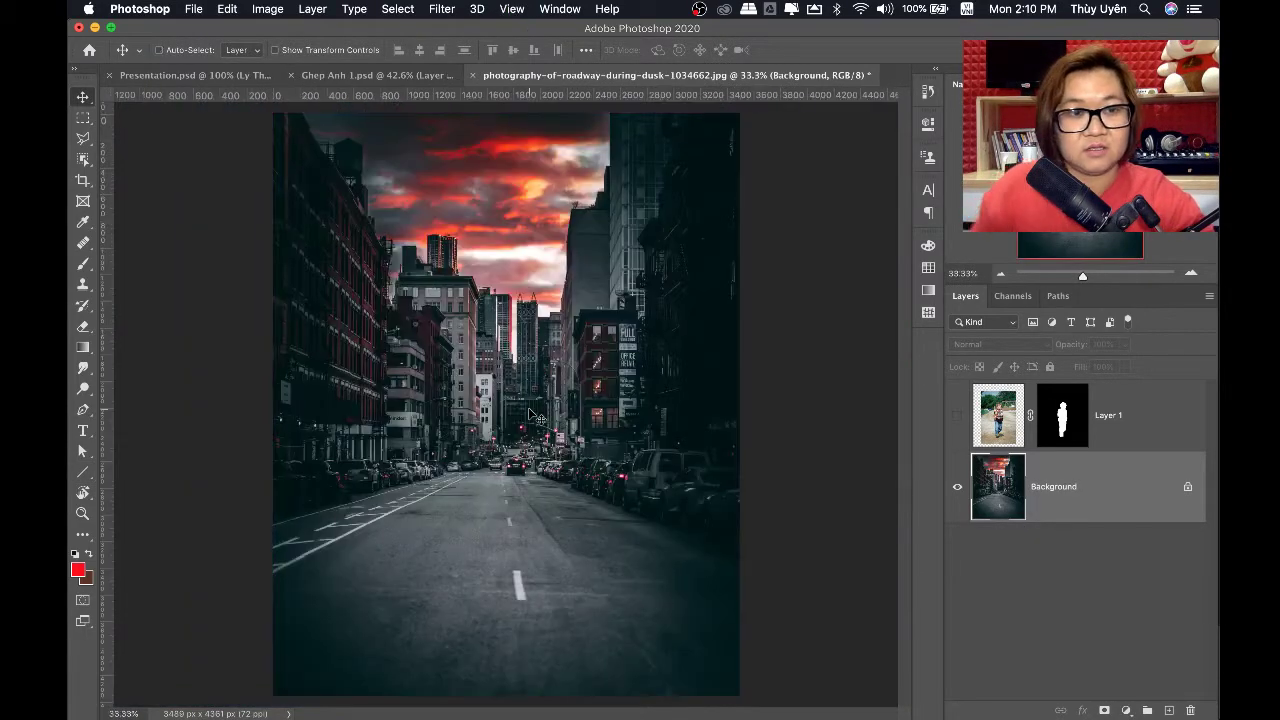
Draw red lines along the left road edge, lower left lane and right road edge
click(83, 471)
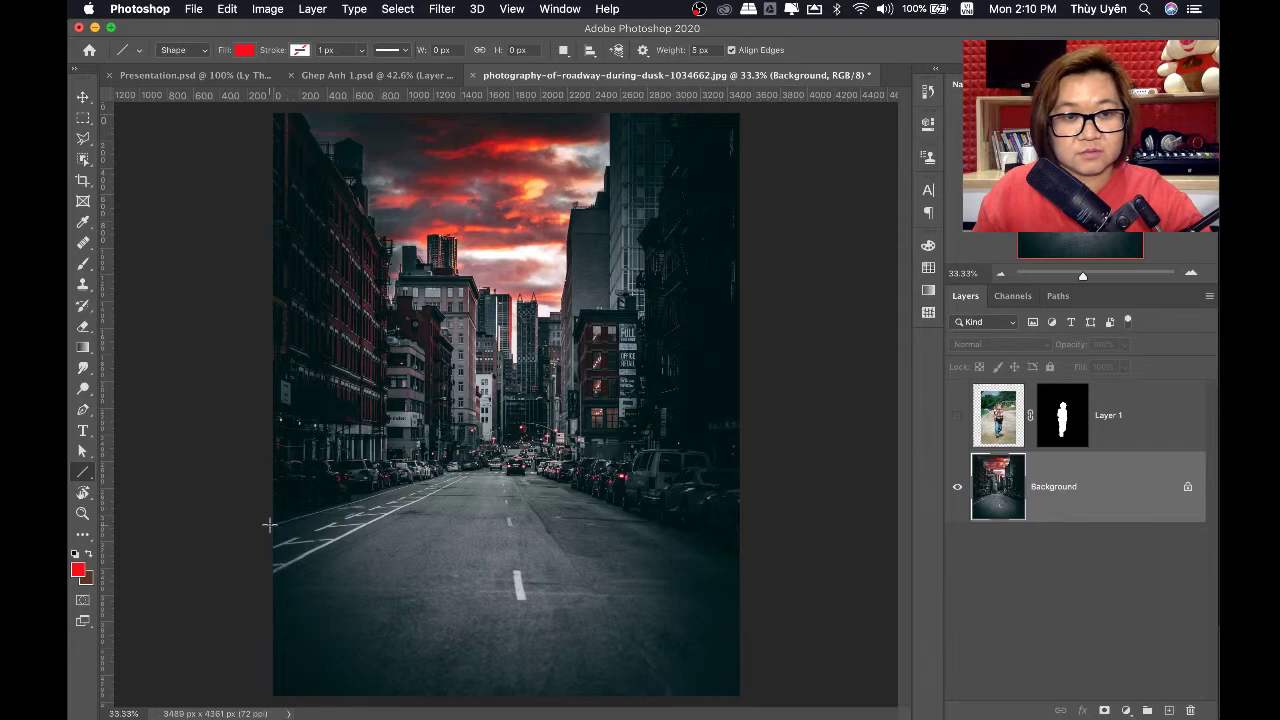
drag(269, 524, 590, 432)
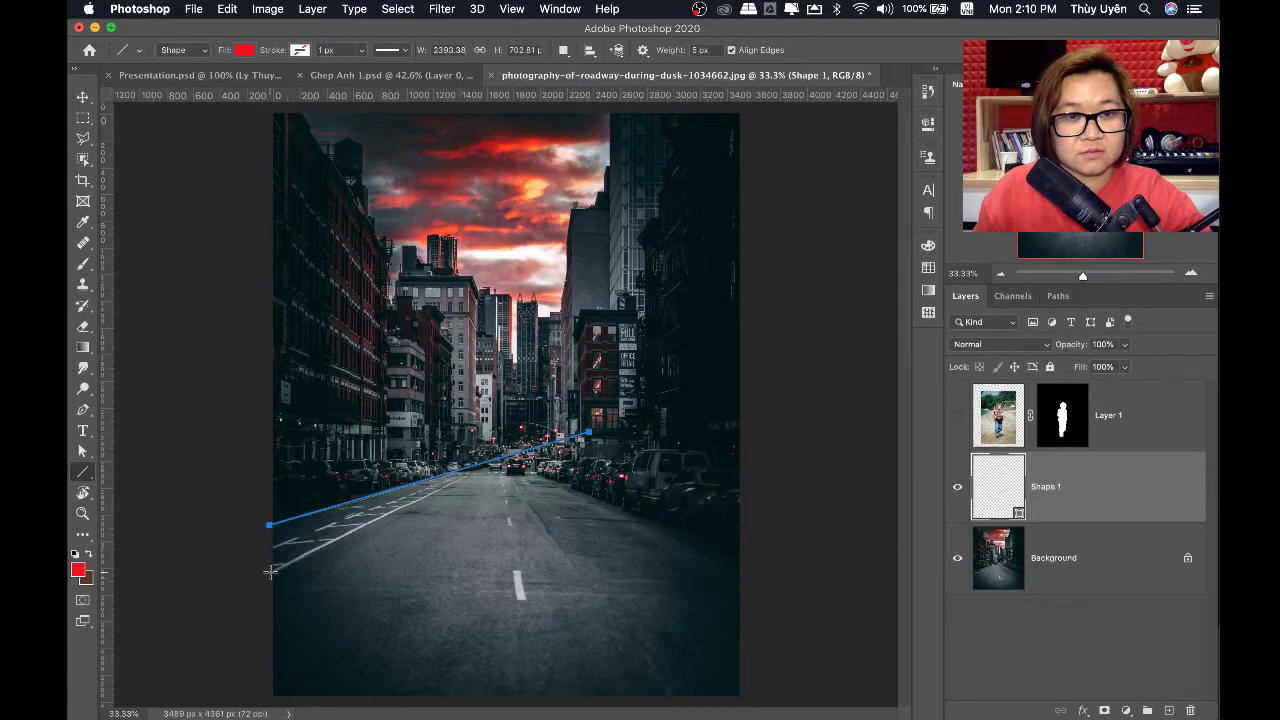
drag(270, 572, 568, 426)
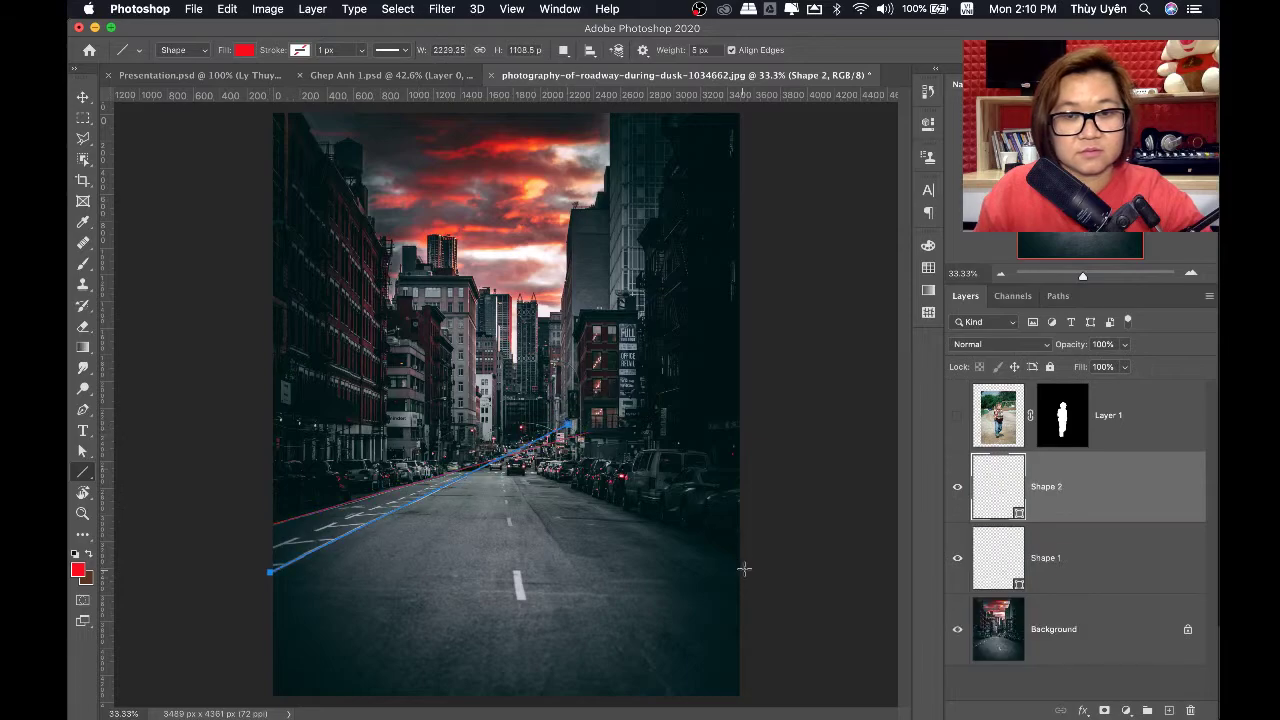
drag(744, 569, 427, 420)
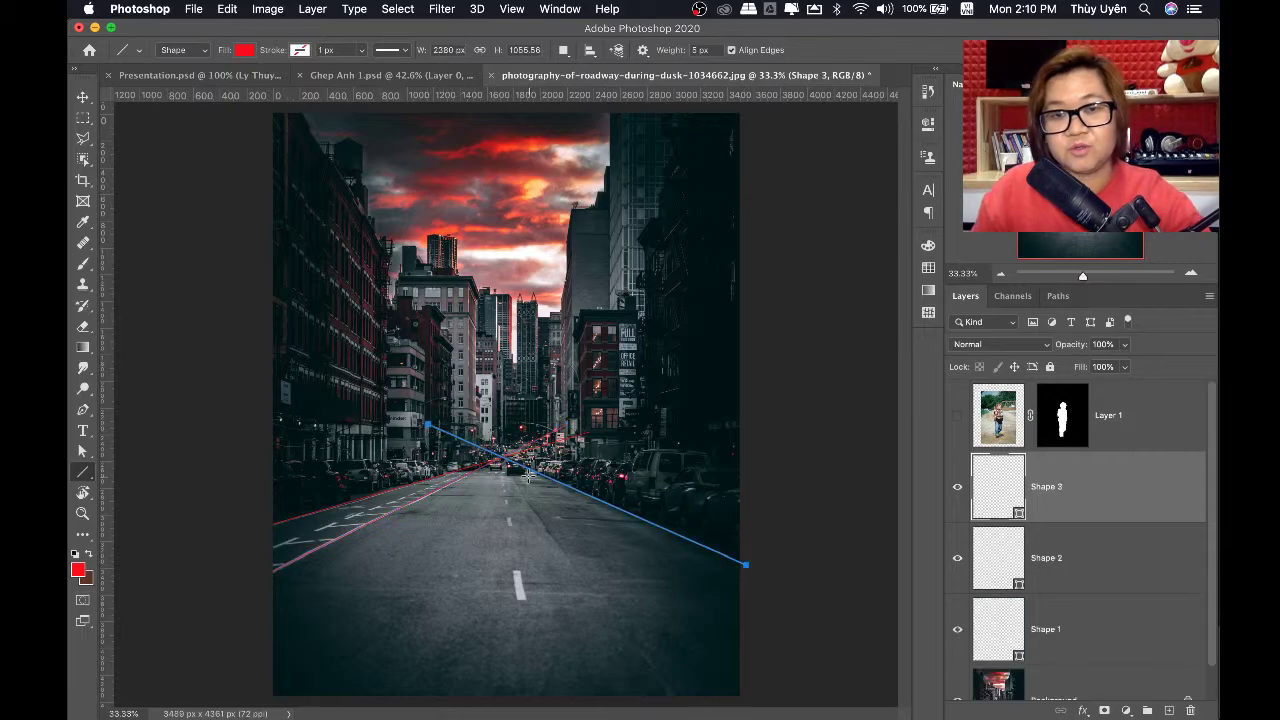
key(v)
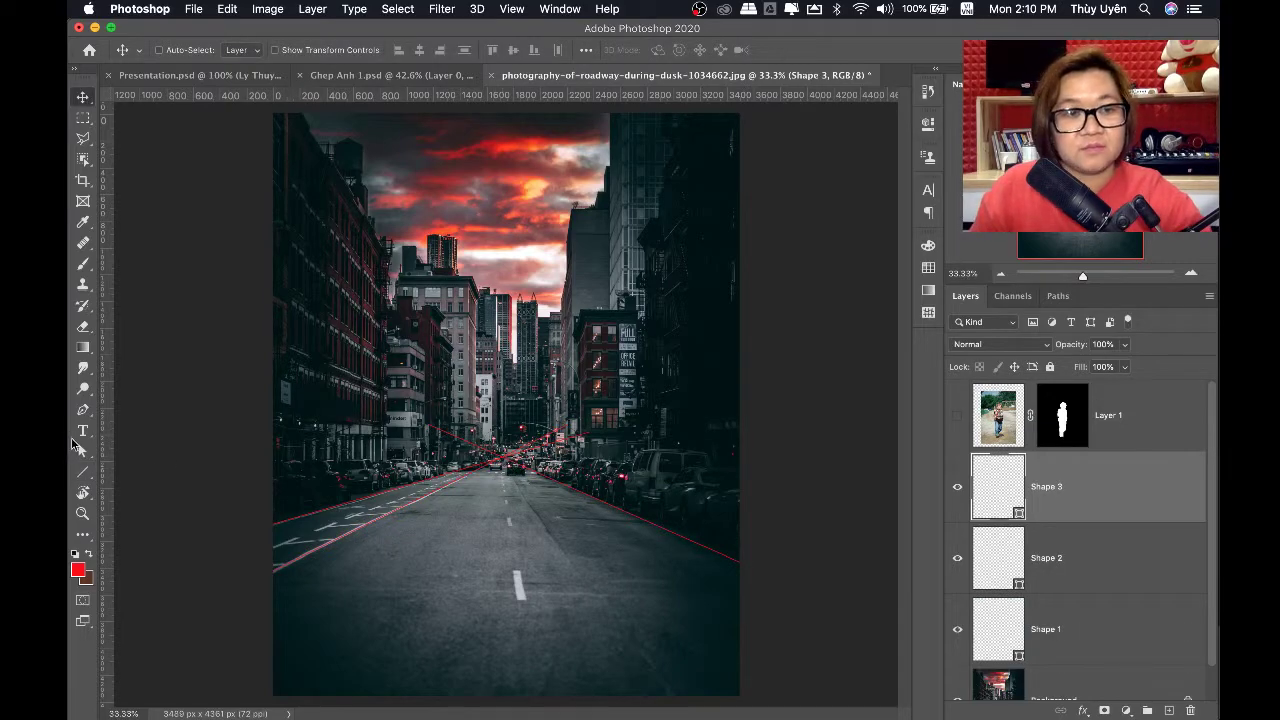
Add a horizontal horizon line and raise it to the vanishing point
click(81, 473)
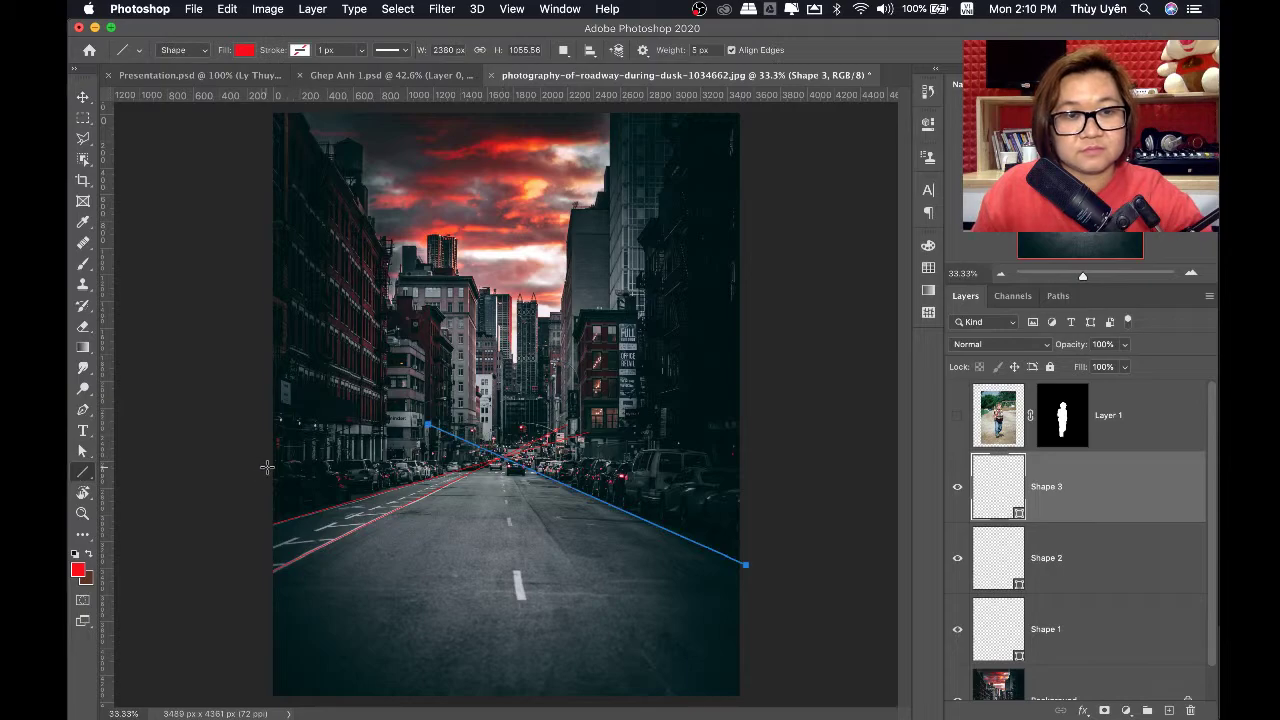
drag(267, 467, 746, 463)
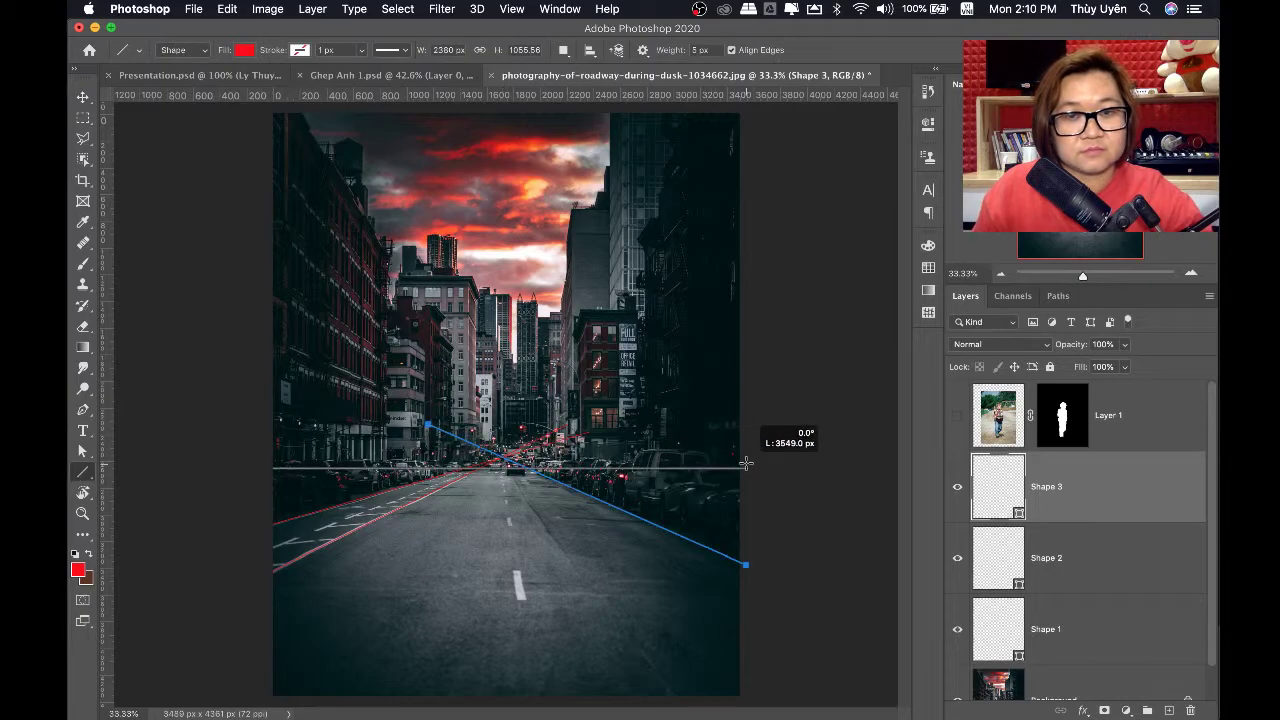
key(v)
drag(566, 467, 566, 460)
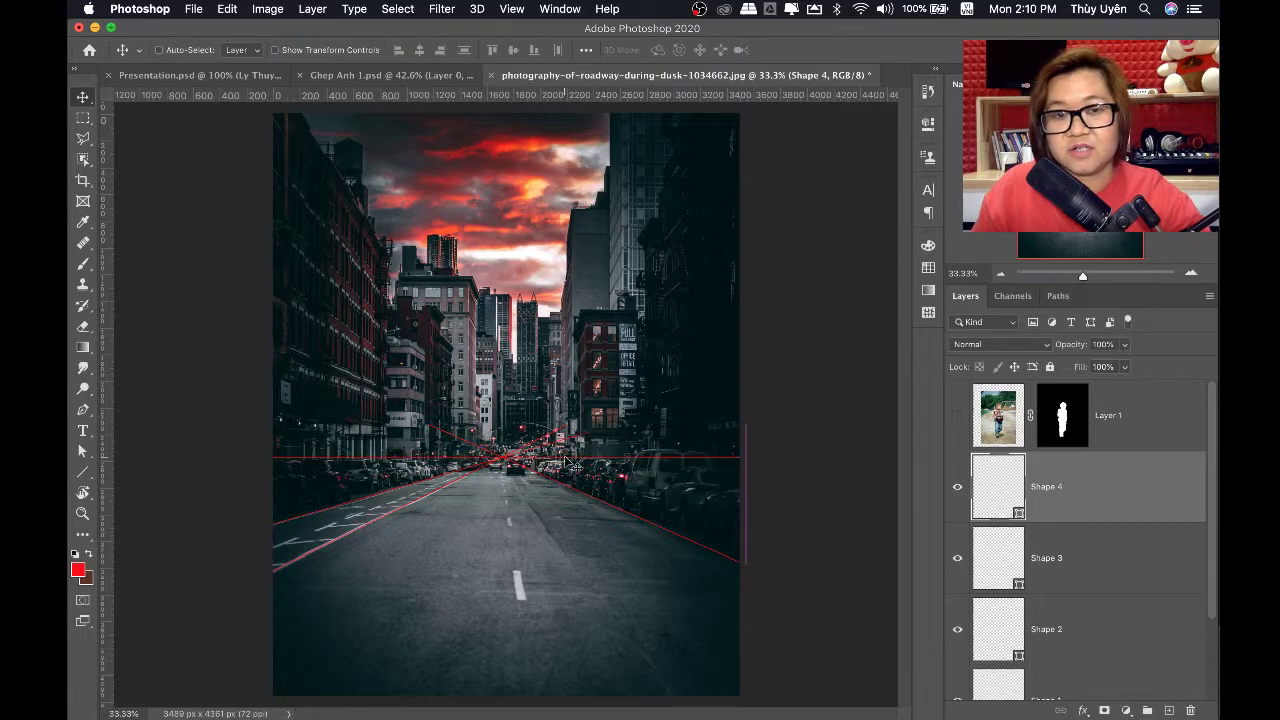
Show Layer 1 again and move the boy down onto the road
key(super+minus)
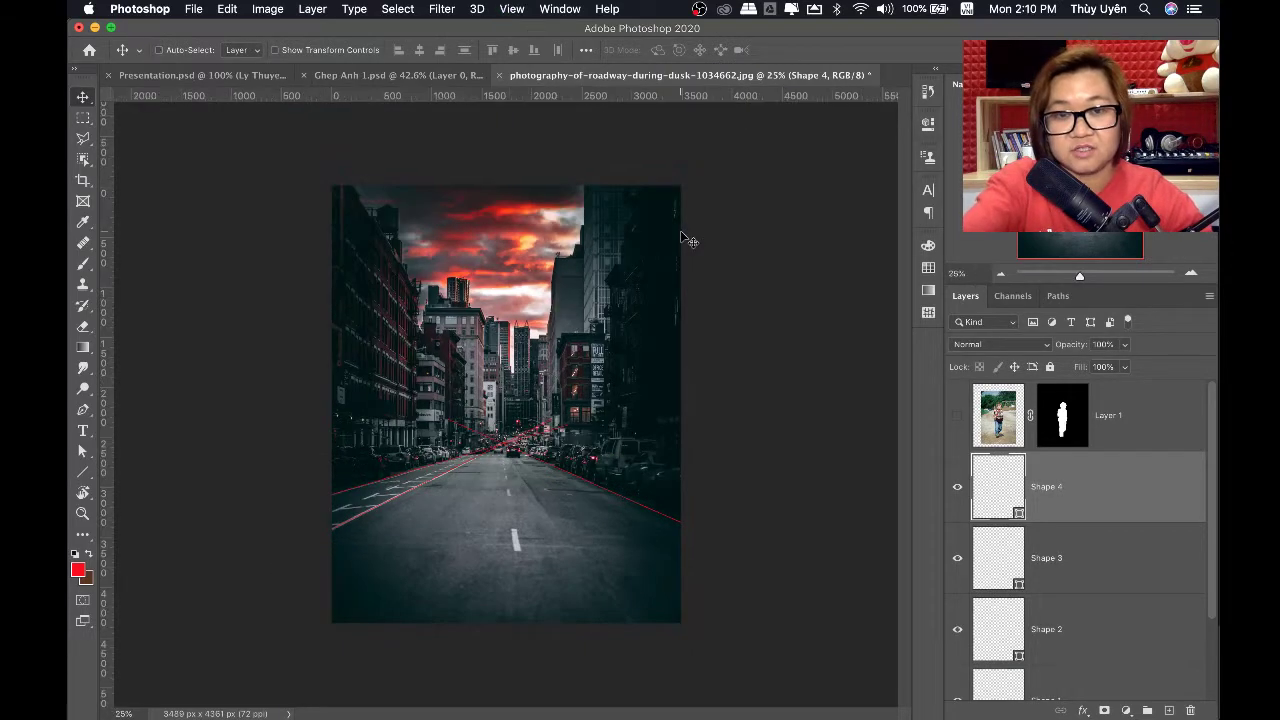
click(957, 415)
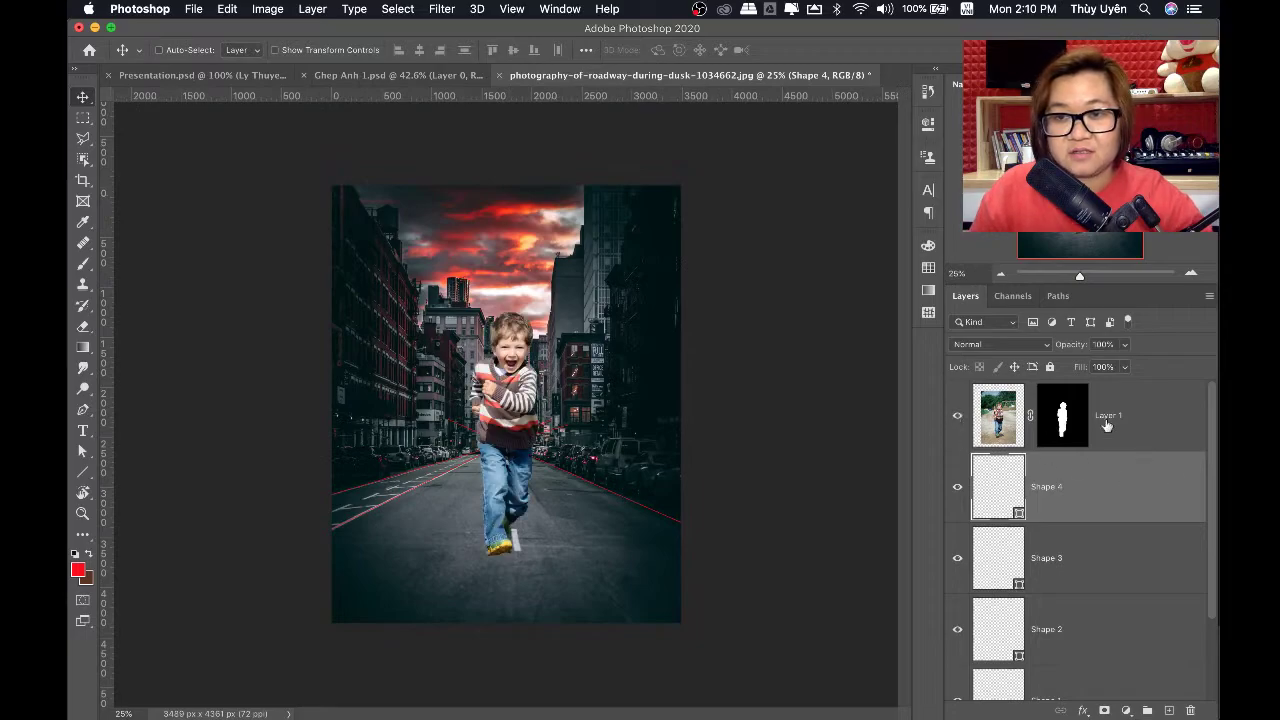
key(alt+bracketright)
mouse_move(513, 394)
mouse_down()
mouse_move(530, 450)
mouse_move(516, 484)
mouse_up()
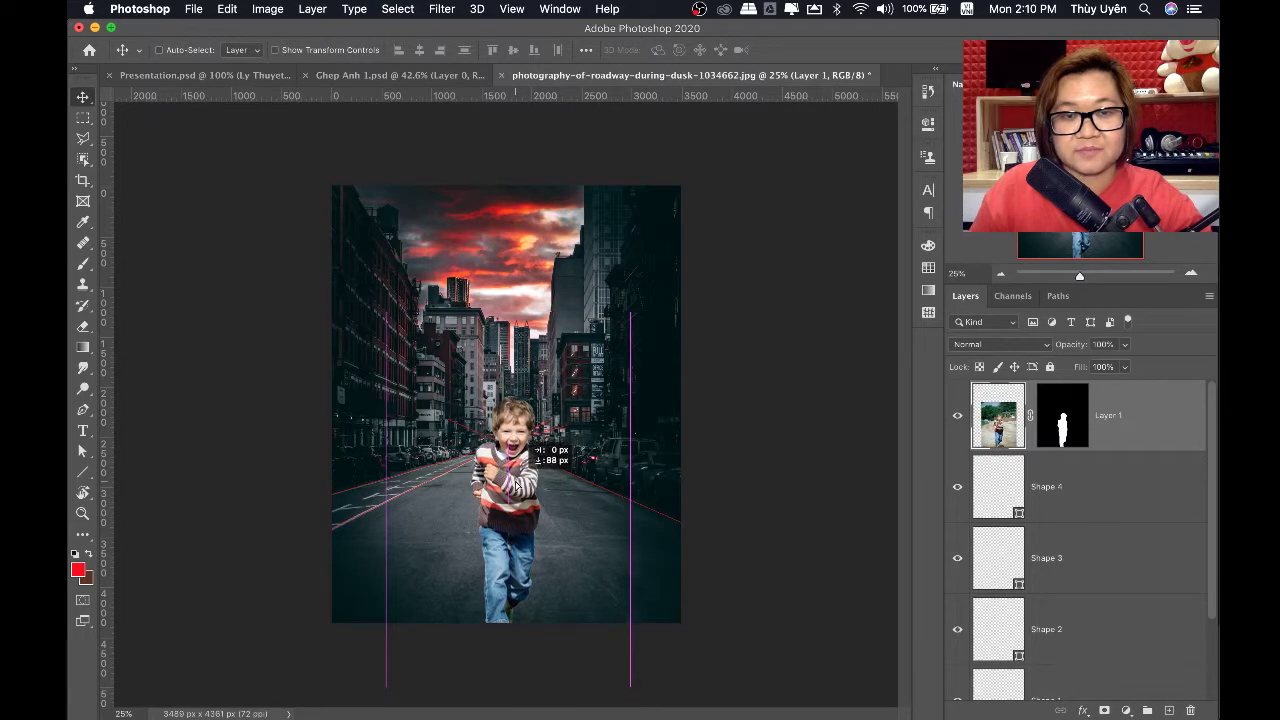
key(super+minus)
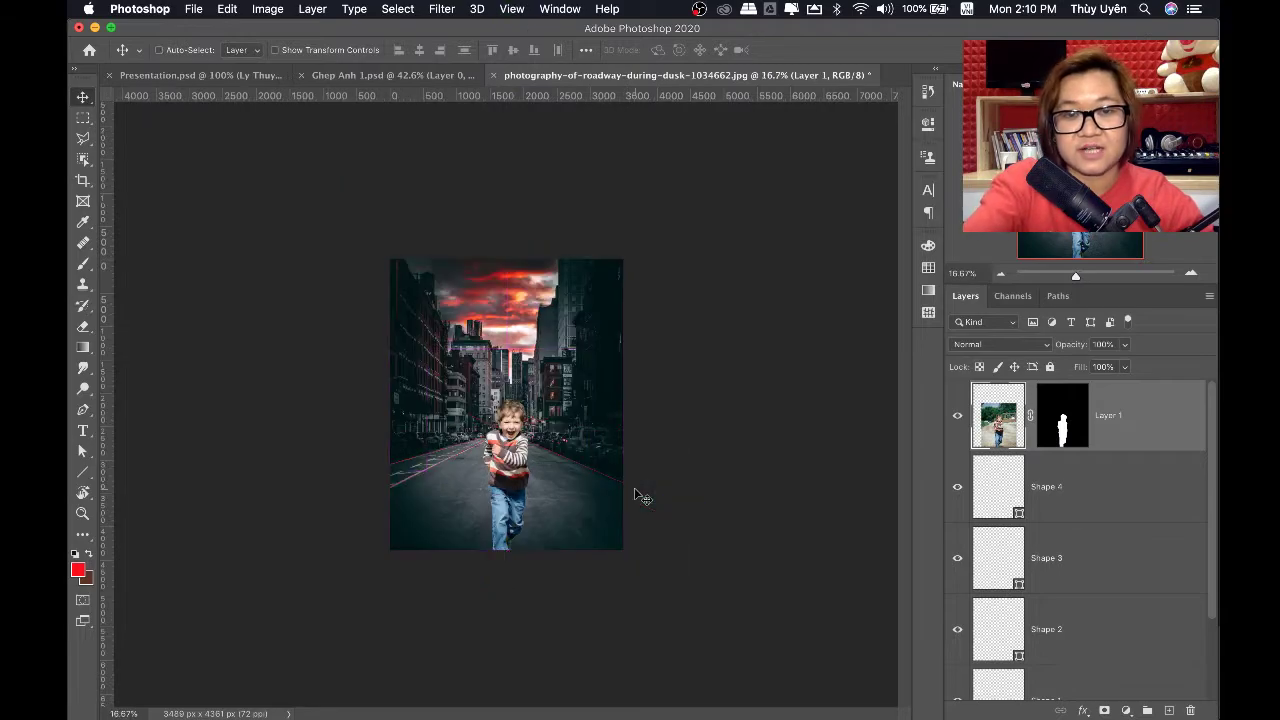
key(super+plus)
key(super+plus)
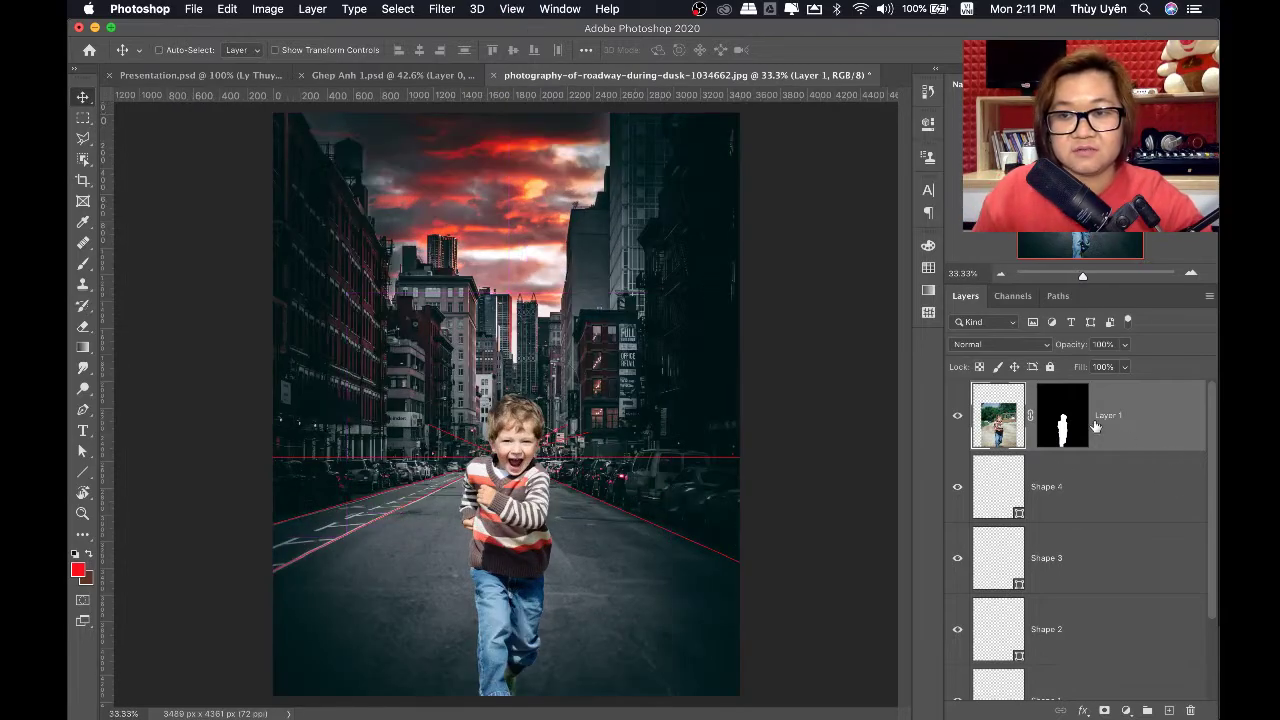
With the mask off, nudge the boy photo slightly lower, then re-enable the mask
shift+click(1075, 420)
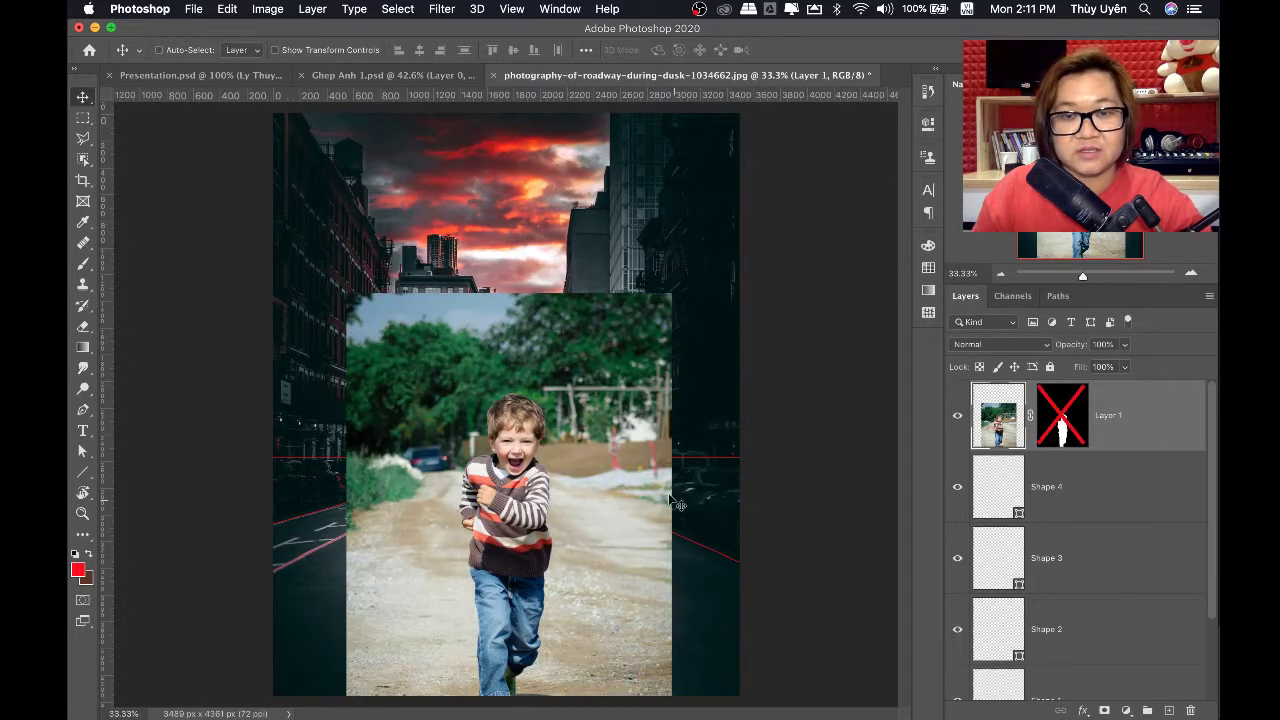
drag(617, 478, 617, 491)
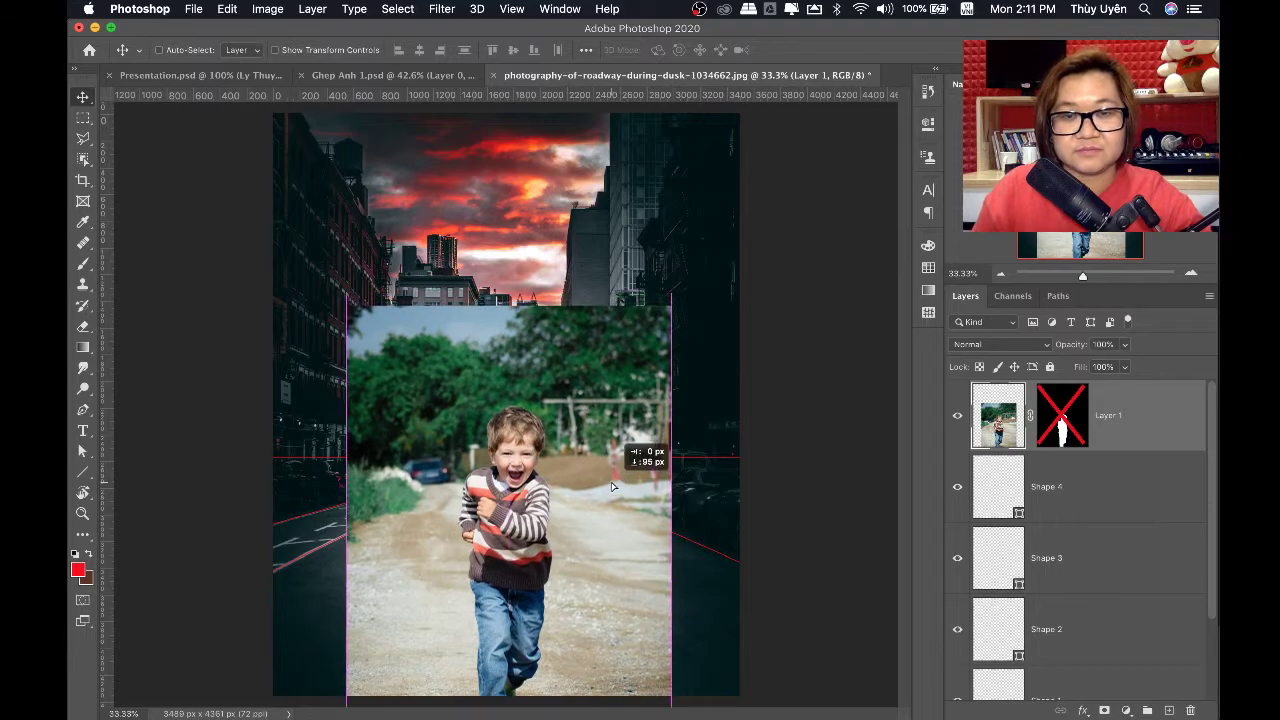
shift+click(1065, 428)
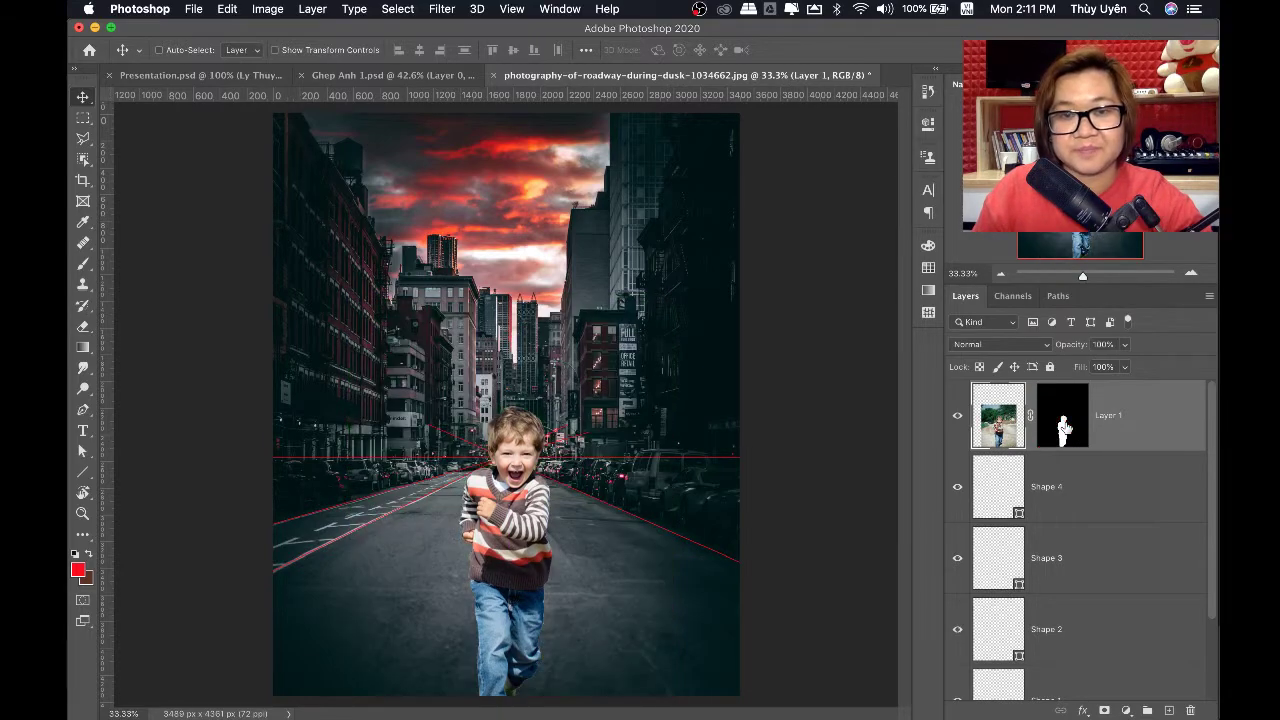
key(super+minus)
key(super+minus)
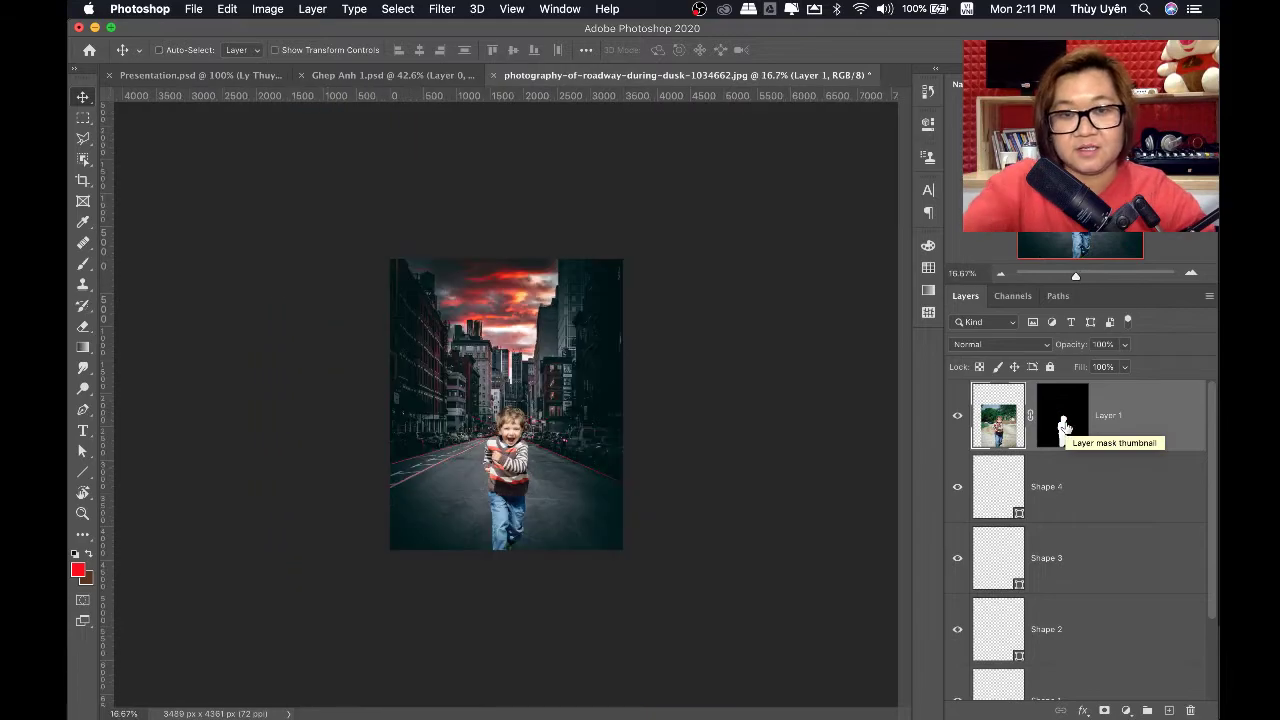
Start a custom-ratio crop extending beyond the image's top and bottom edges
key(c)
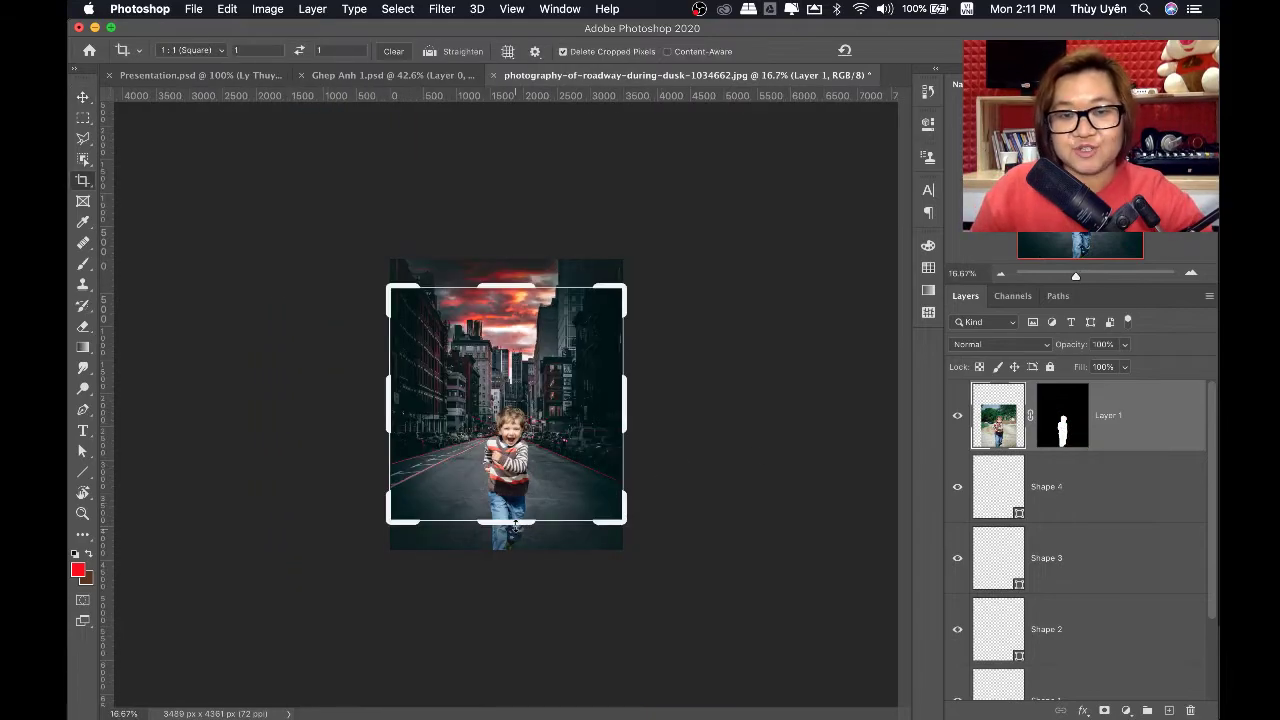
click(190, 50)
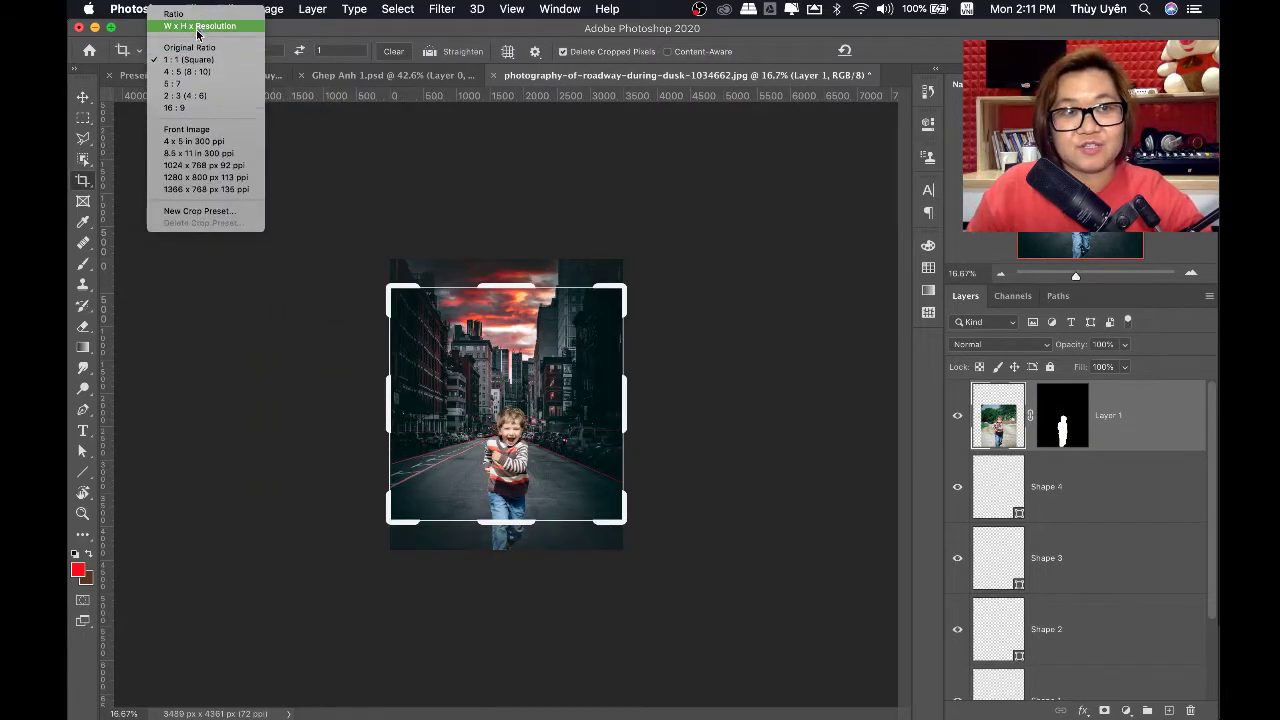
click(180, 14)
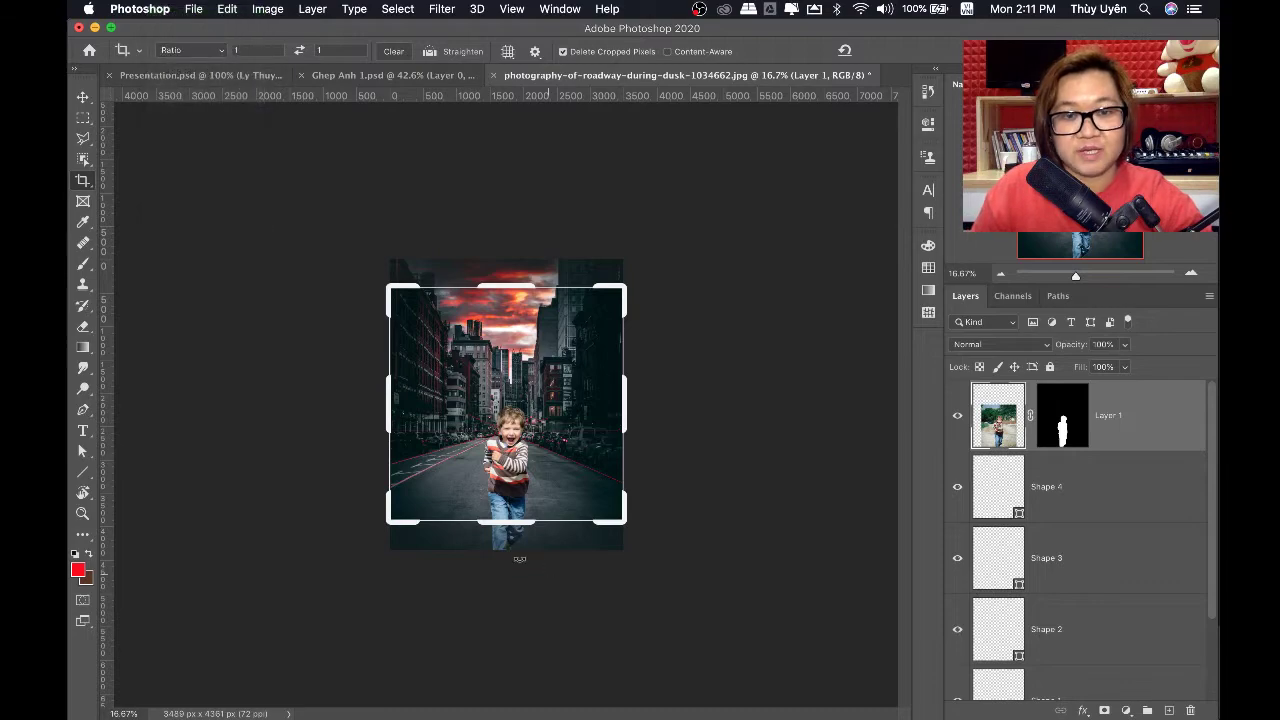
drag(513, 530, 513, 578)
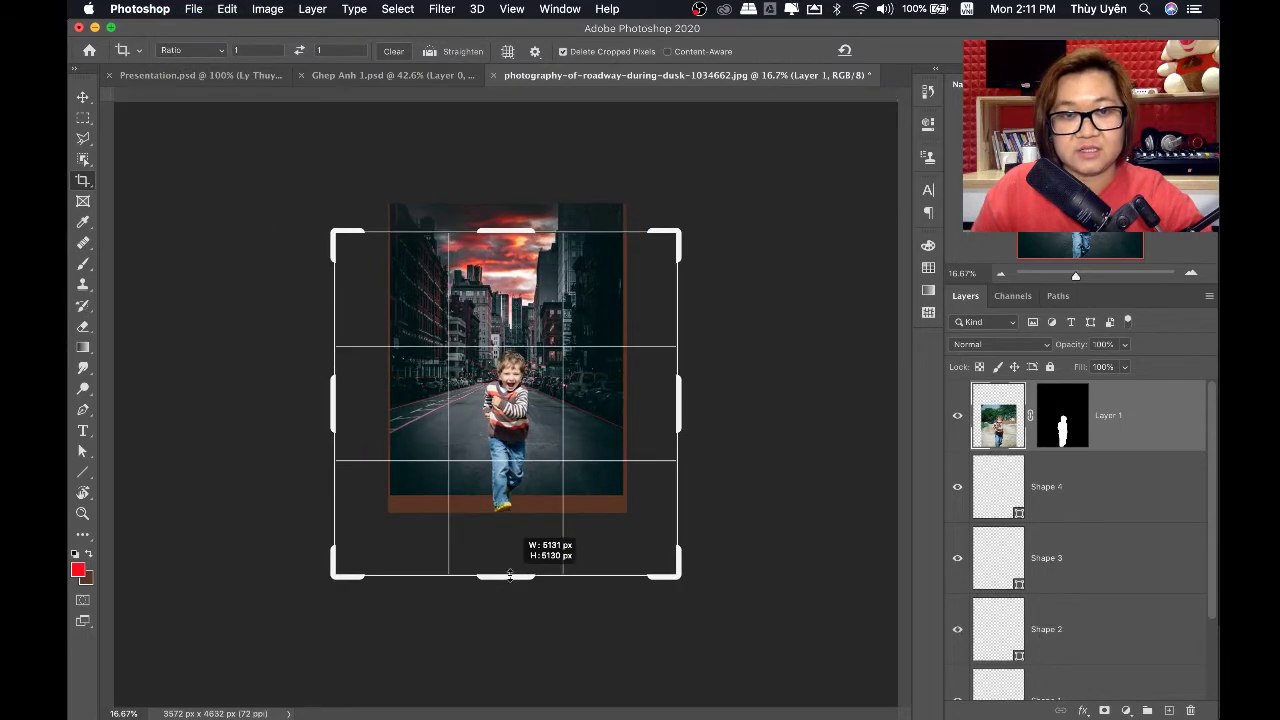
drag(501, 226, 506, 182)
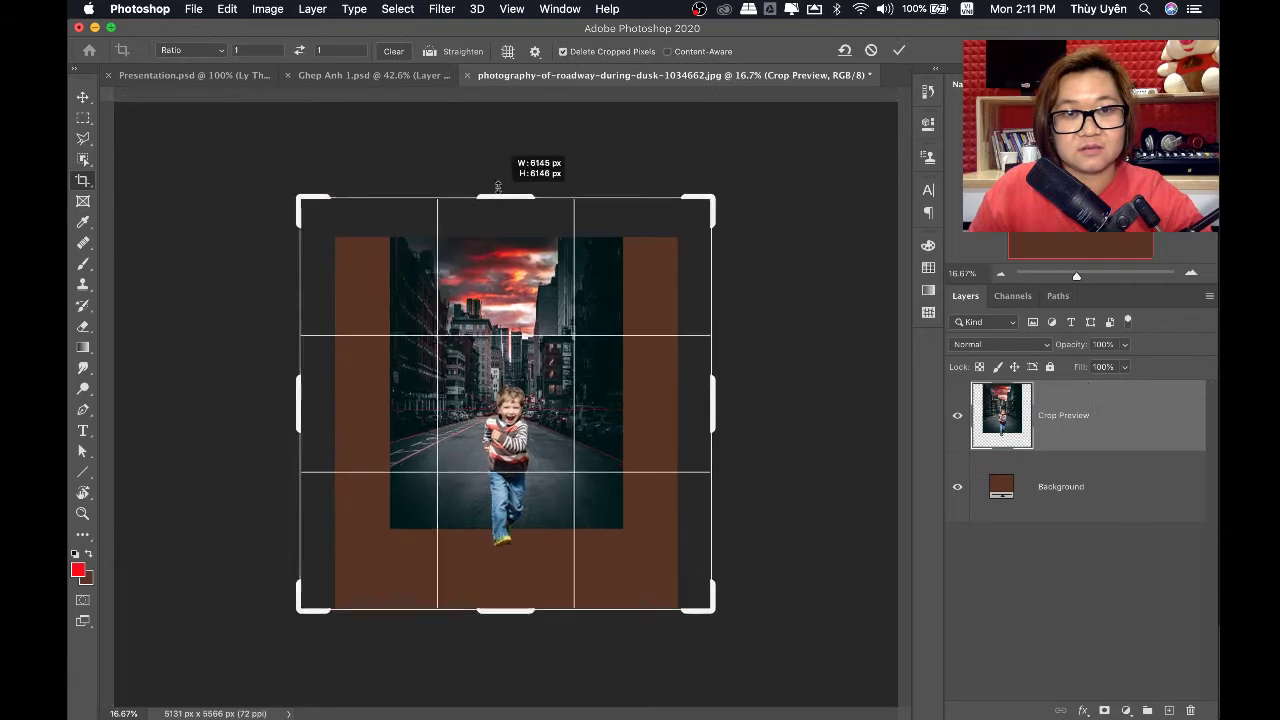
Lock the crop to Original Ratio, size it to 3426 × 4282 px, and apply it
click(172, 50)
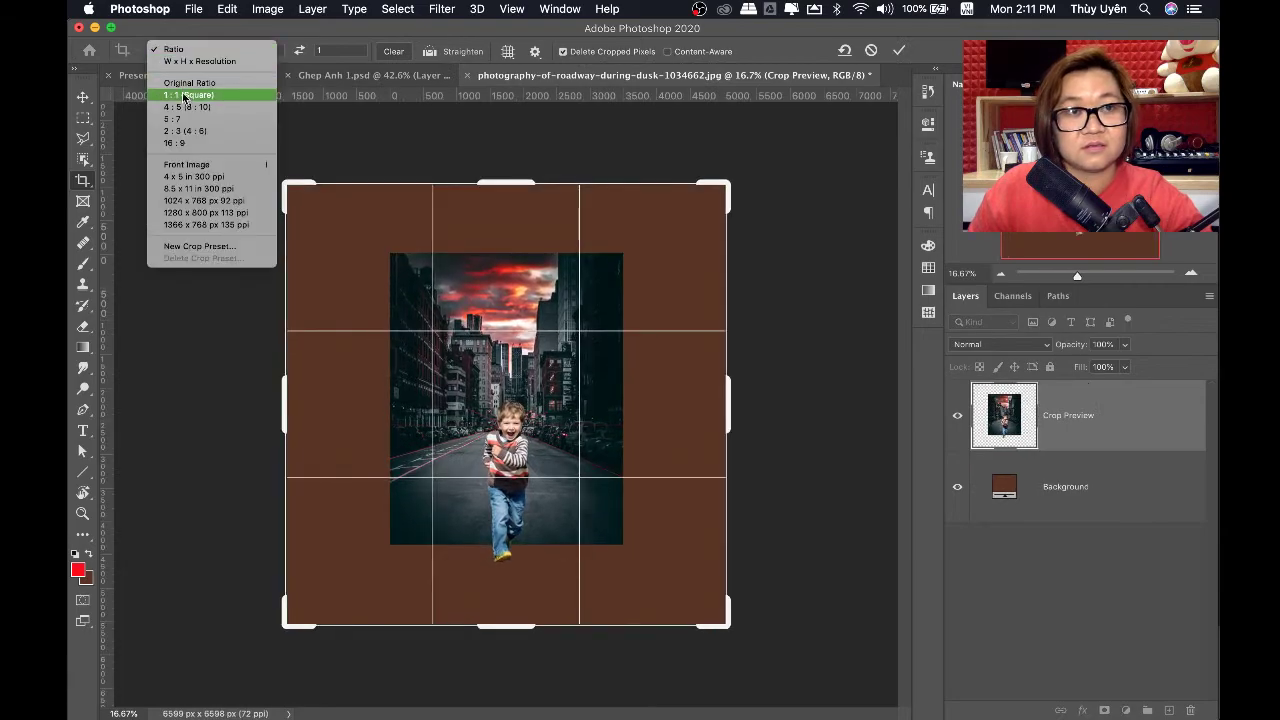
click(189, 83)
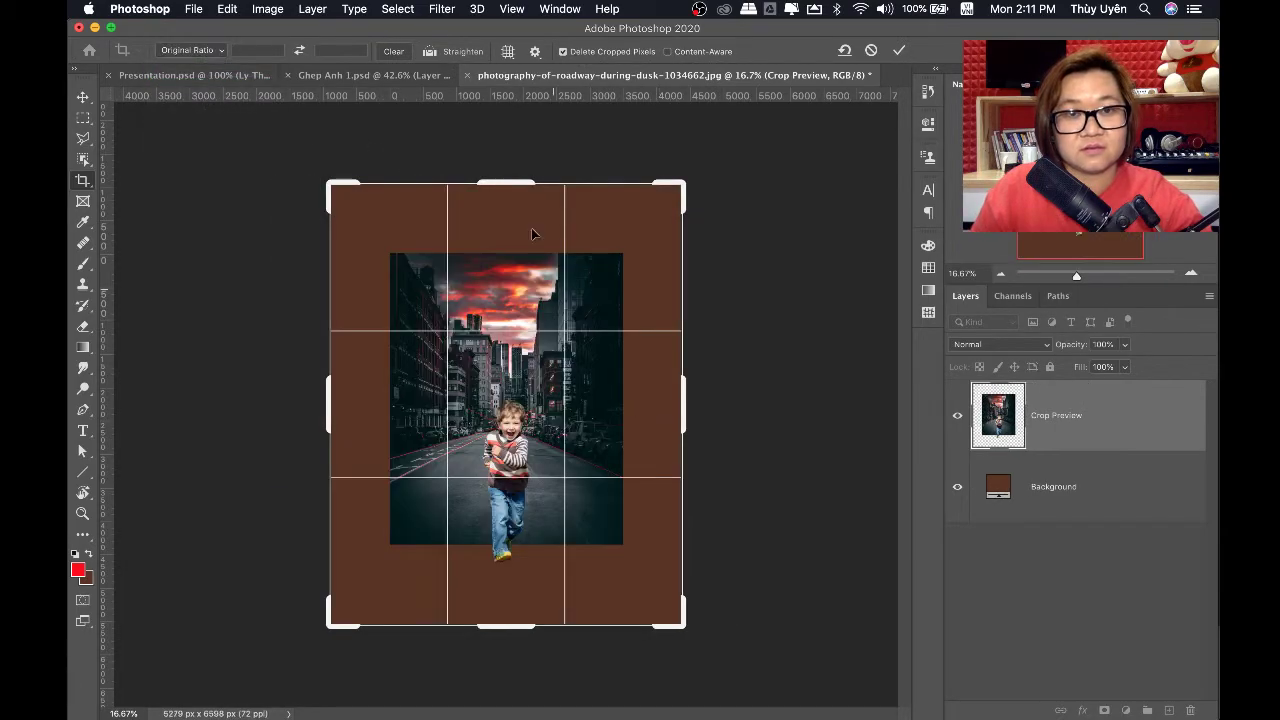
drag(513, 177, 513, 215)
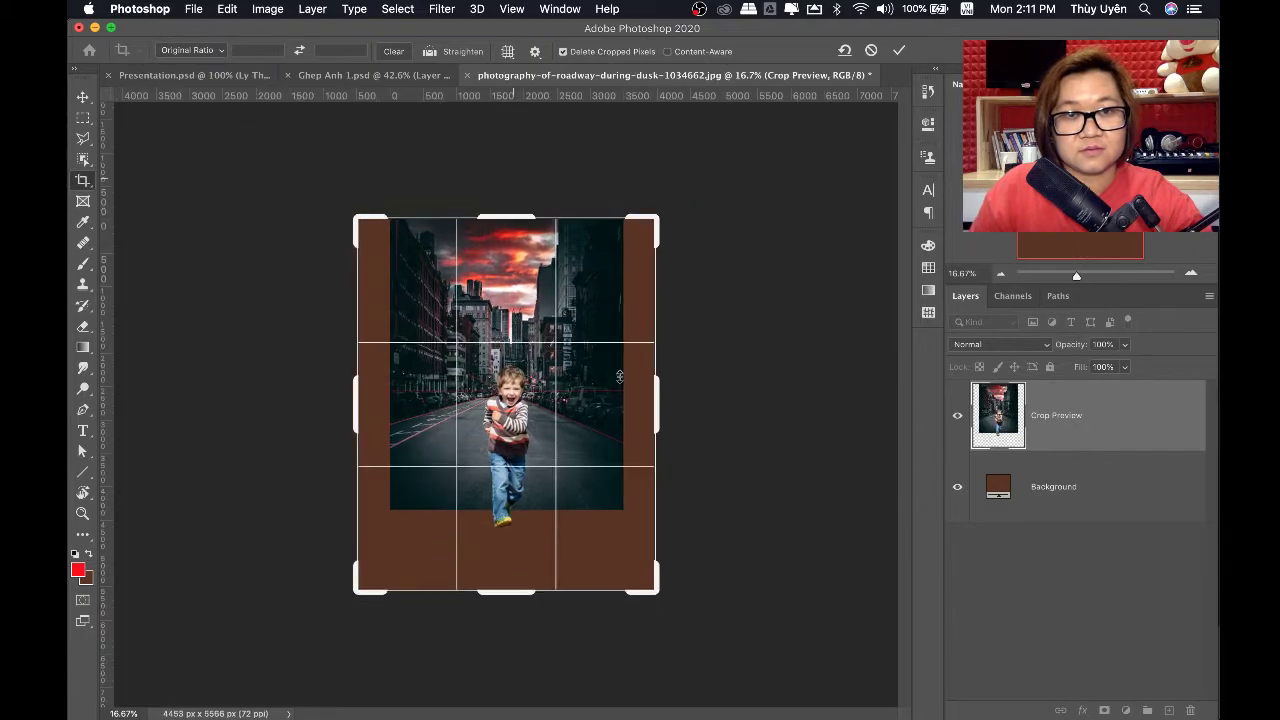
drag(658, 421, 642, 405)
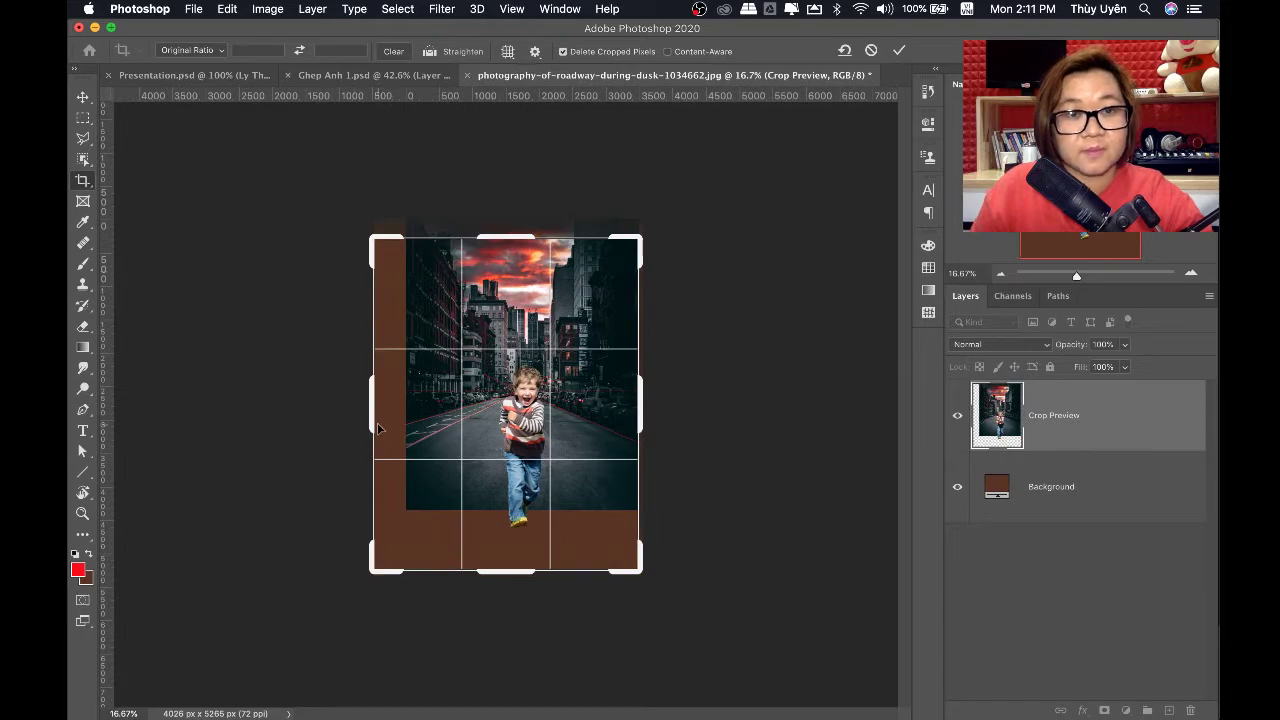
drag(377, 428, 391, 415)
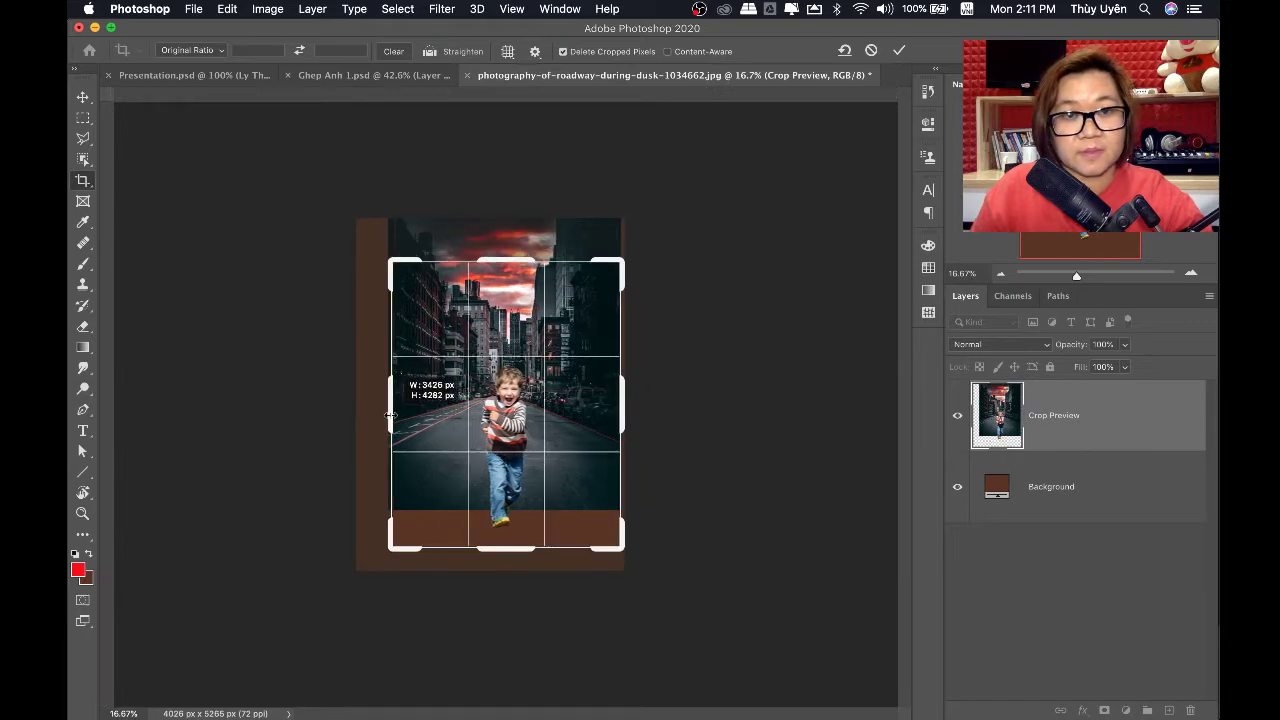
key(Return)
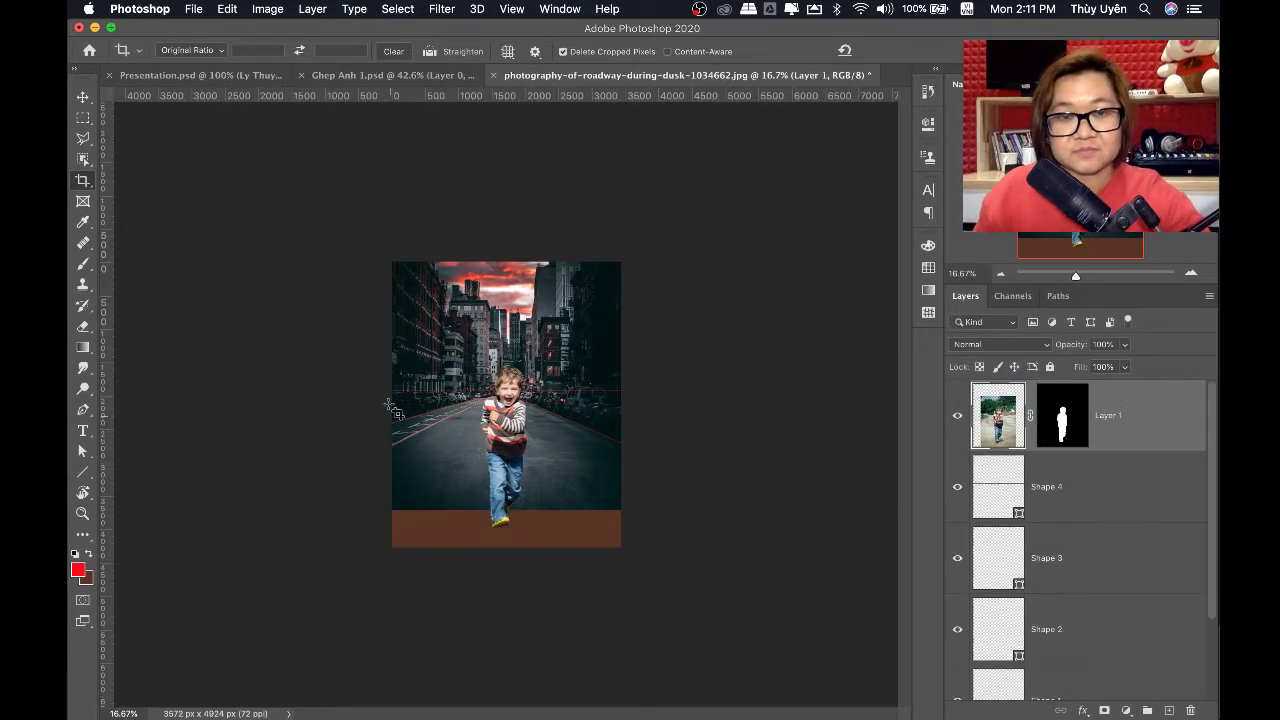
key(v)
key(super+plus)
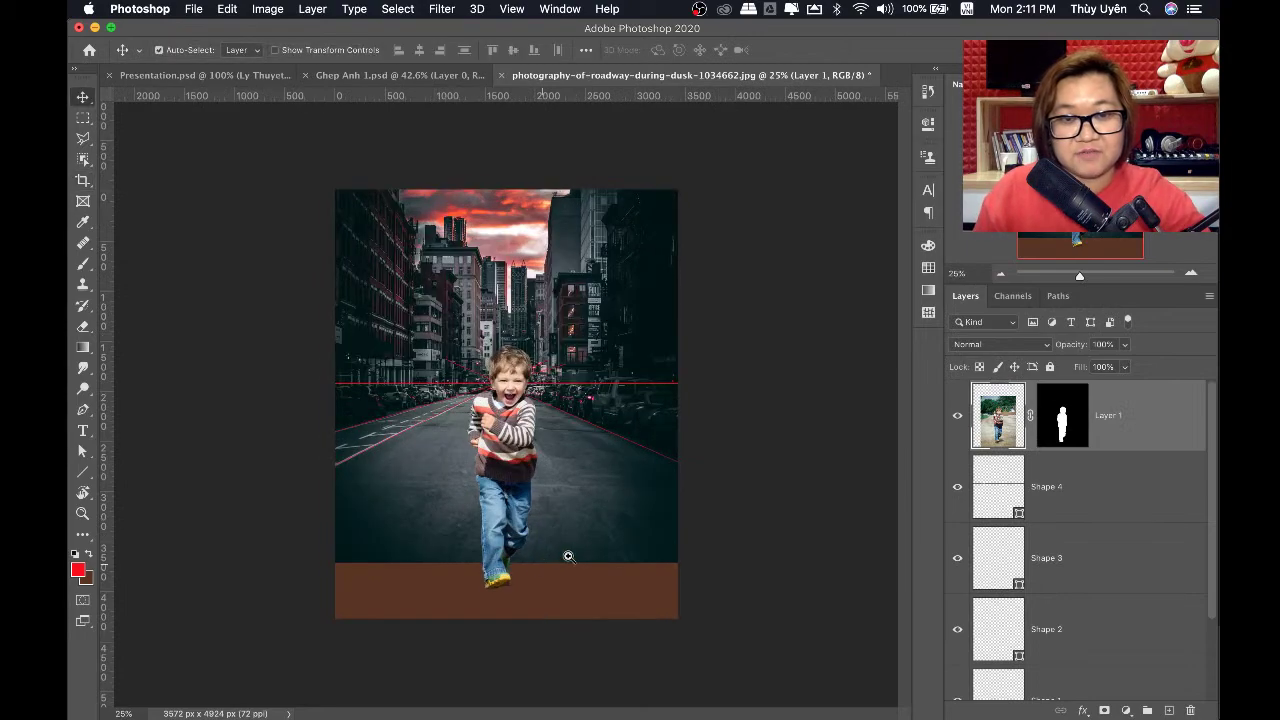
key(super+plus)
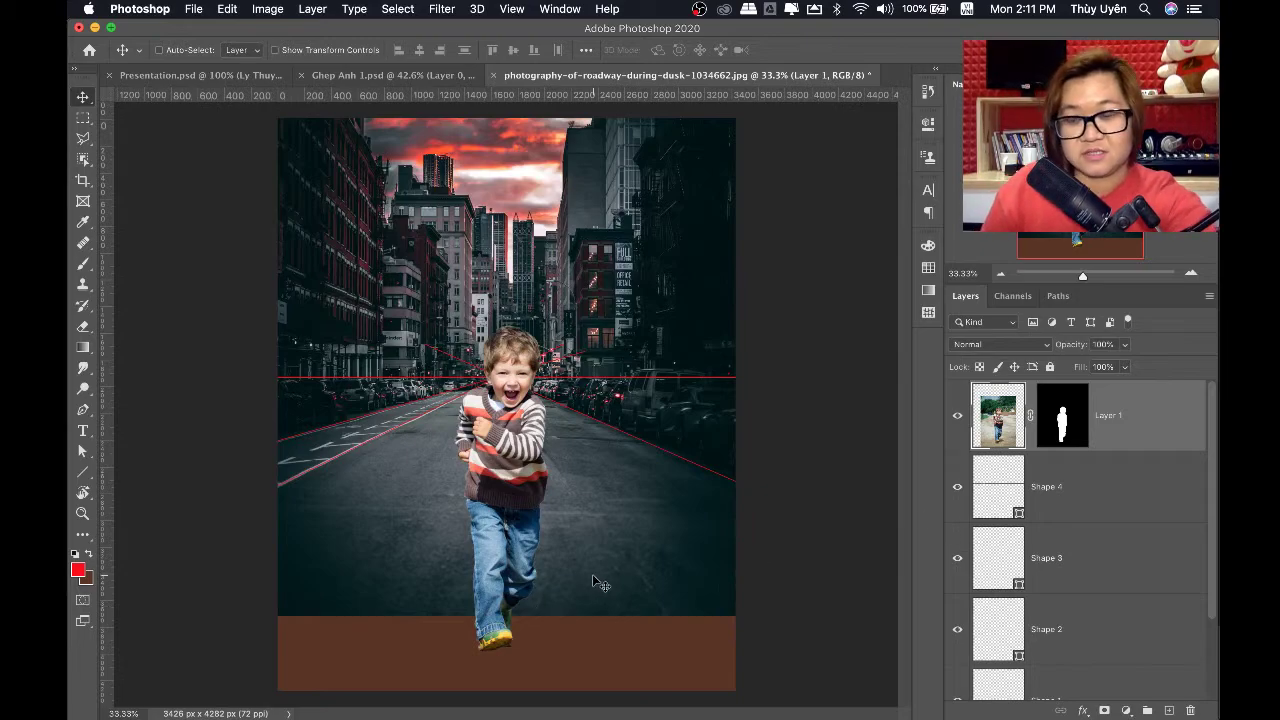
key(super+minus)
Marquee the brown bottom strip on Background and Content-Aware fill it, then deselect
scroll(1102, 585, down, 3)
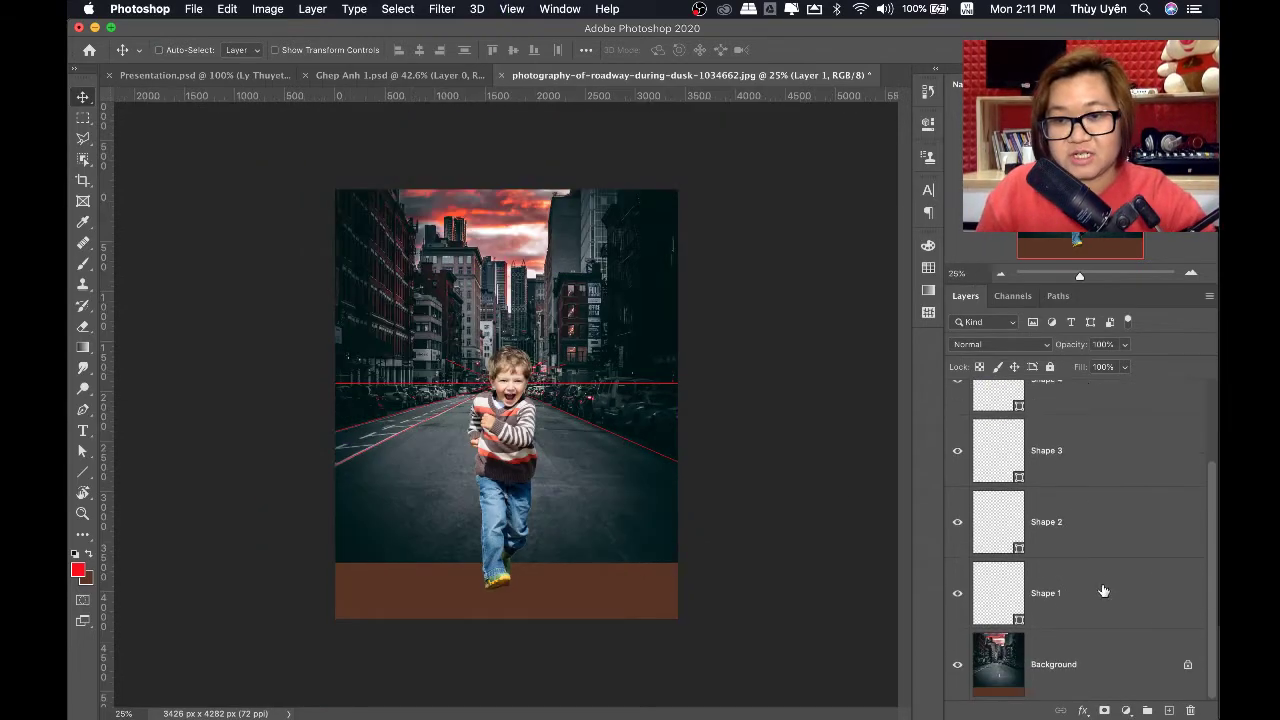
click(1098, 654)
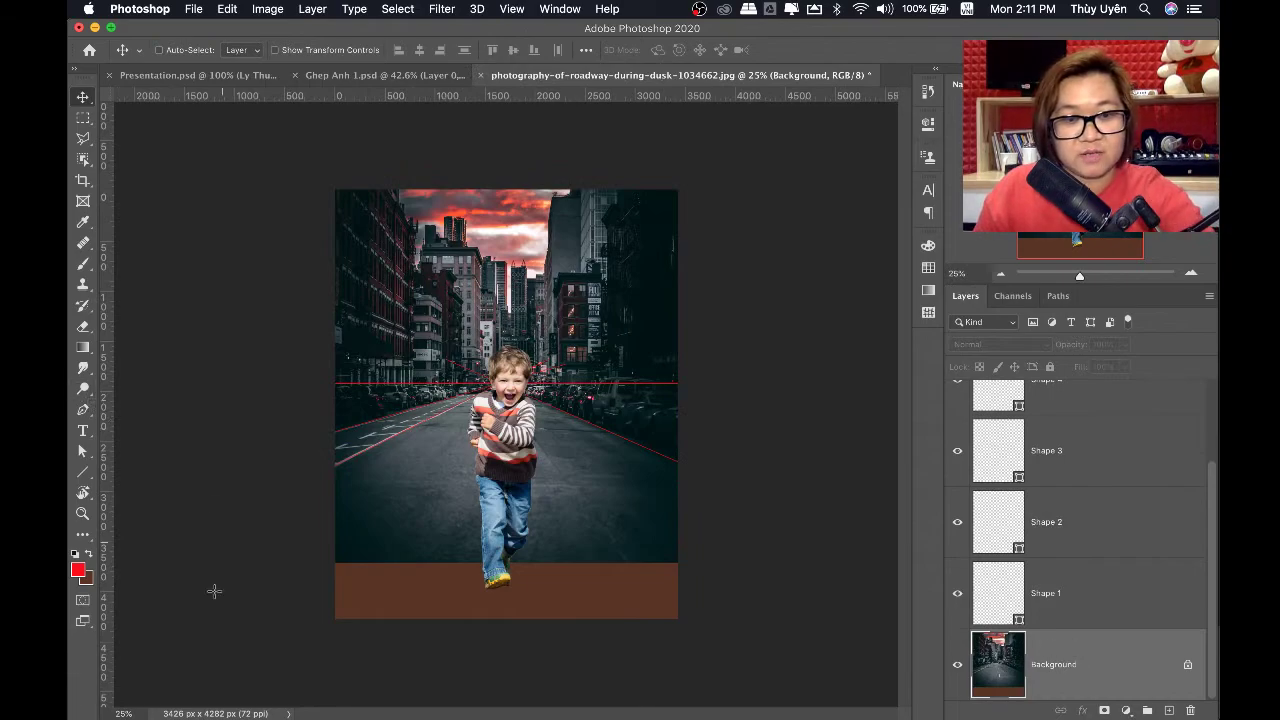
key(m)
drag(326, 557, 714, 665)
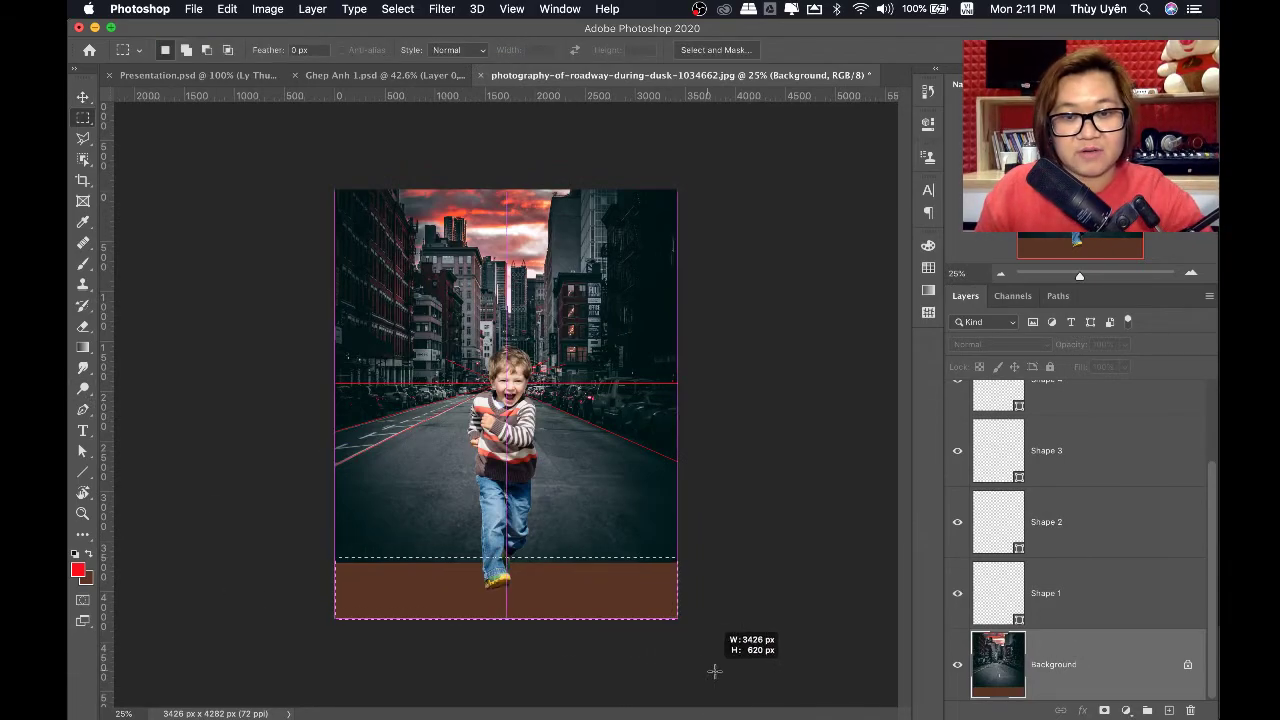
key(shift+BackSpace)
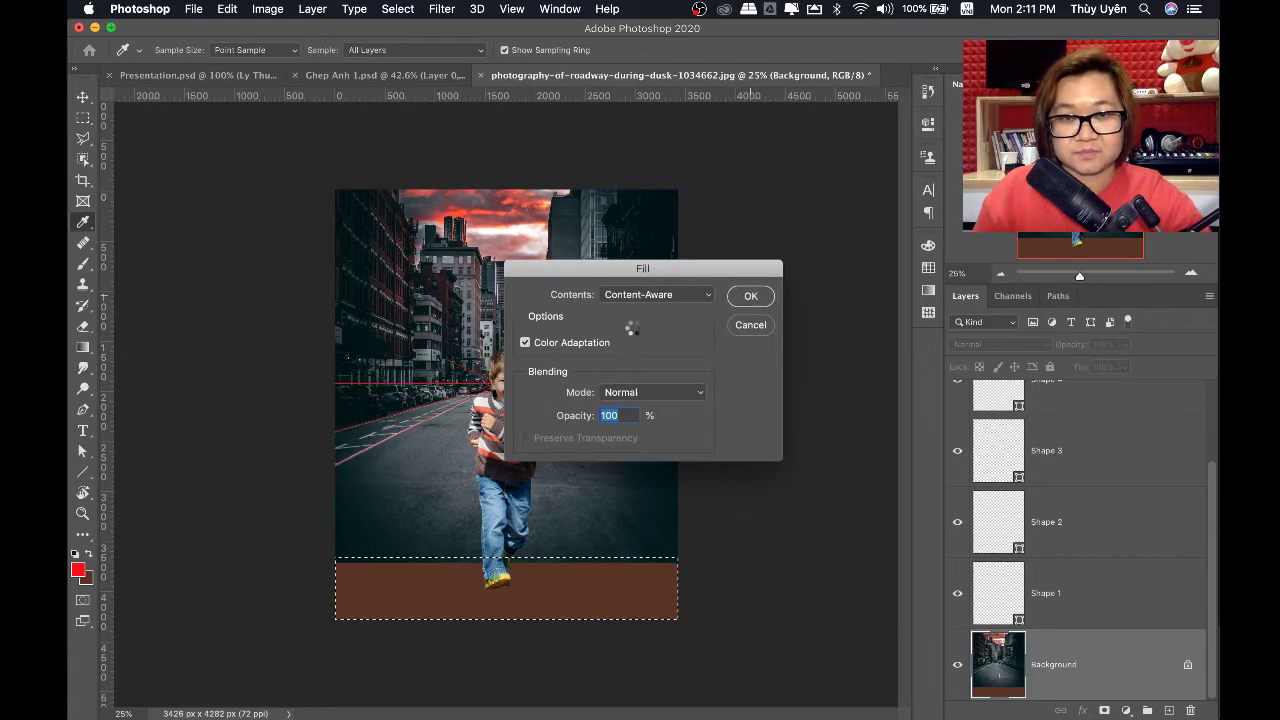
key(Return)
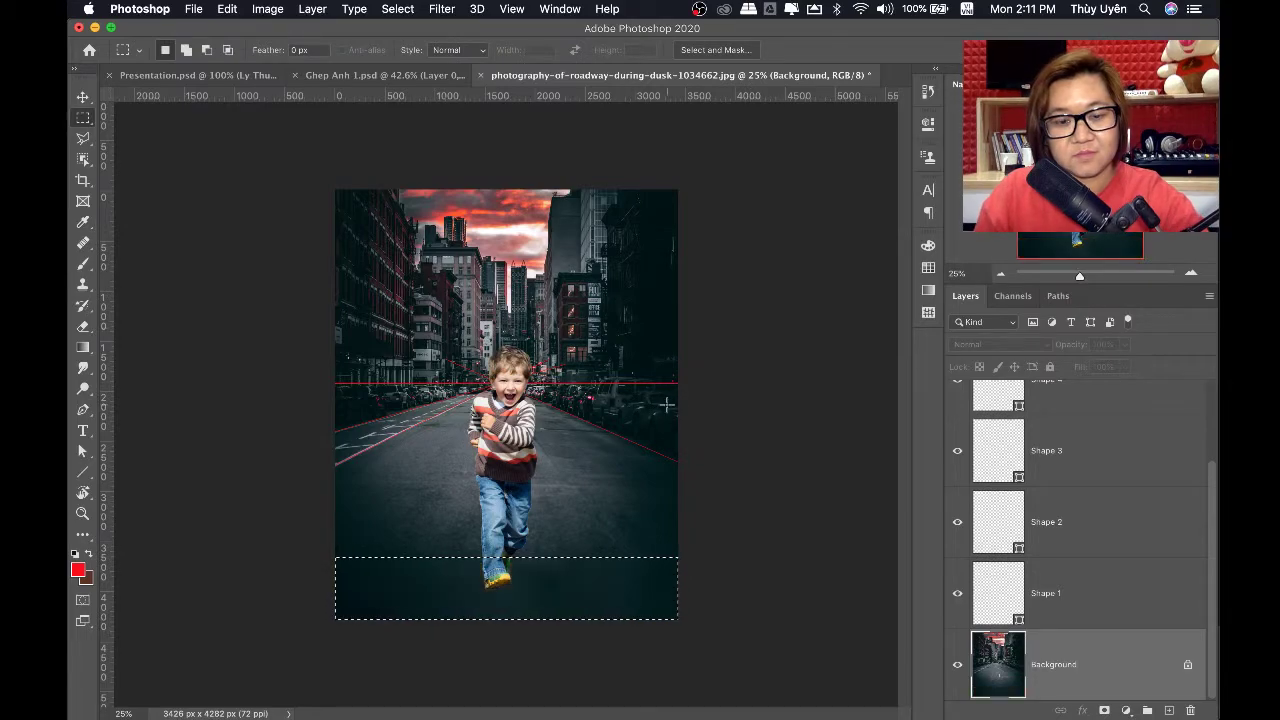
key(ctrl+d)
Return to the Move tool and select the Shape 4 layer
key(v)
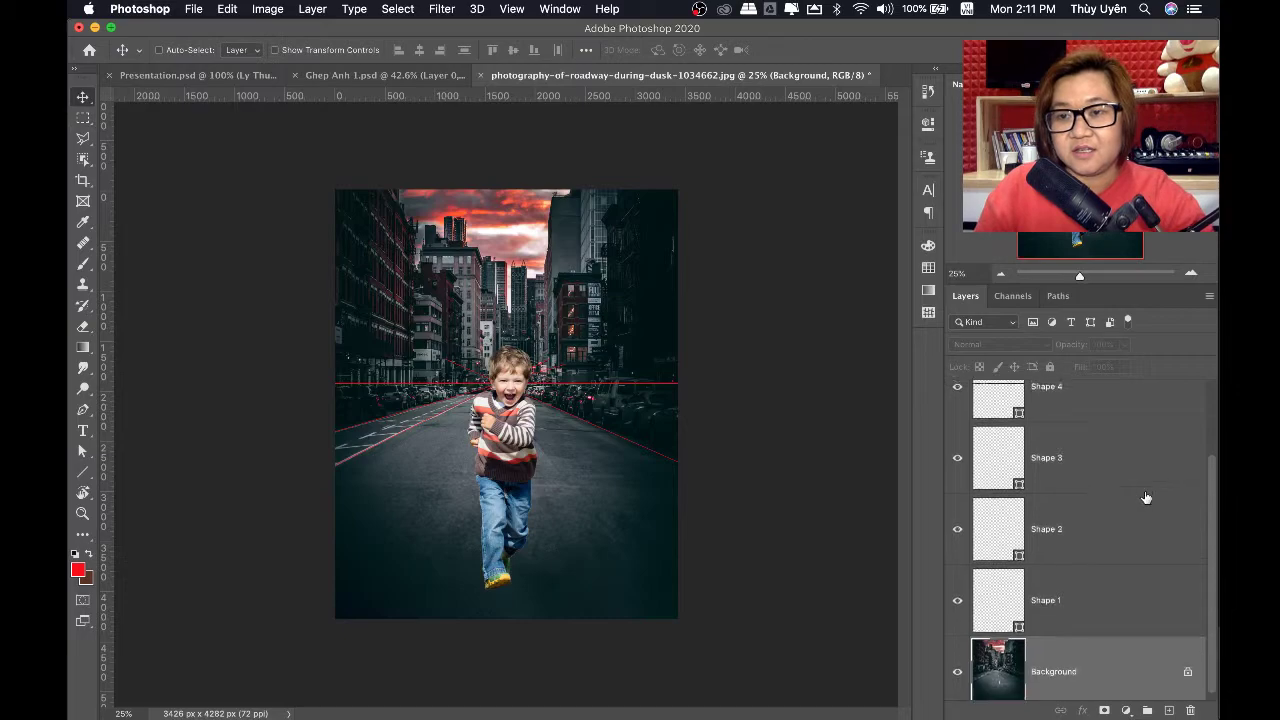
scroll(1146, 494, up, 2)
click(1085, 468)
scroll(1113, 624, down, 2)
Group Shape 1–4 into Group 1, toggle its visibility, then select Layer 1
shift+click(1103, 606)
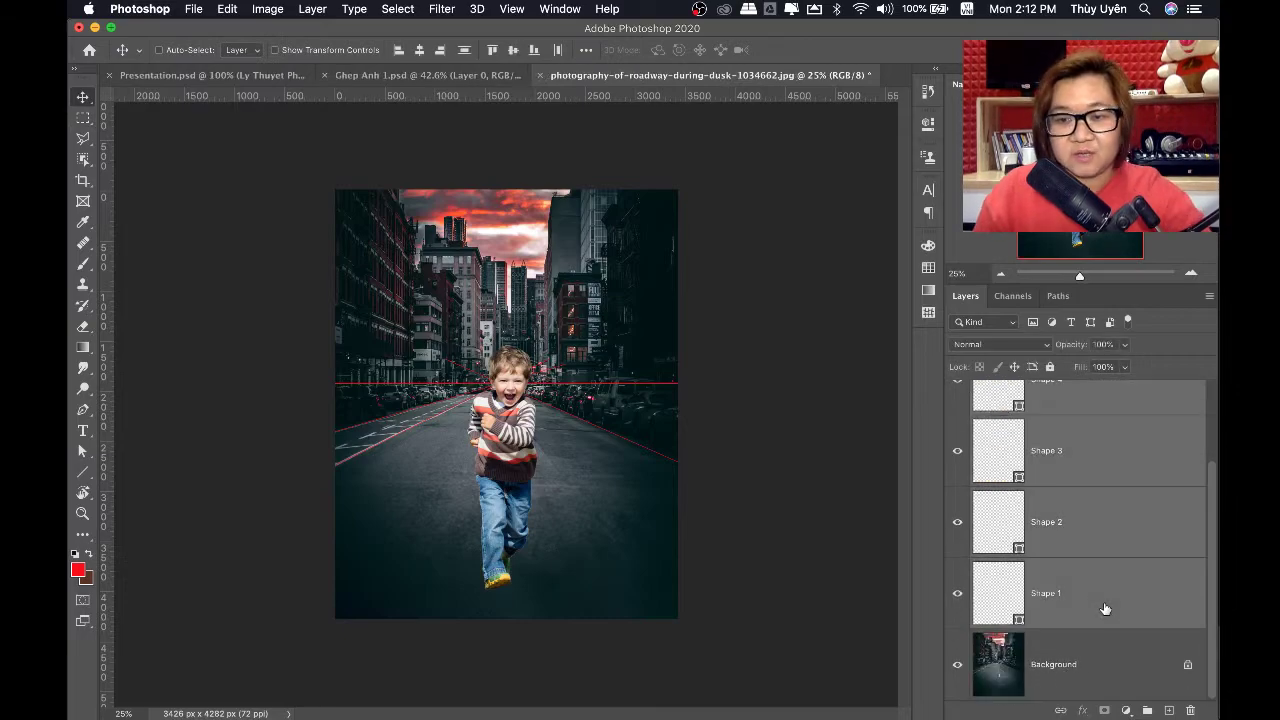
key(ctrl+g)
click(957, 416)
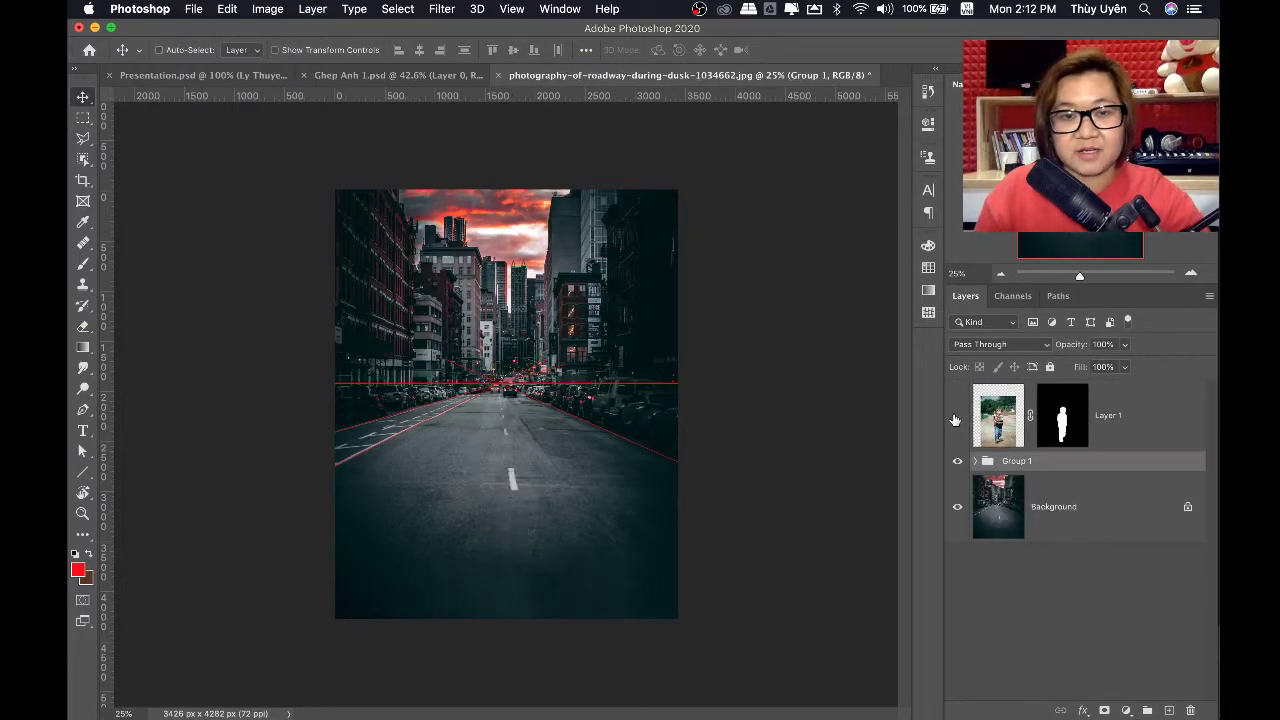
click(959, 463)
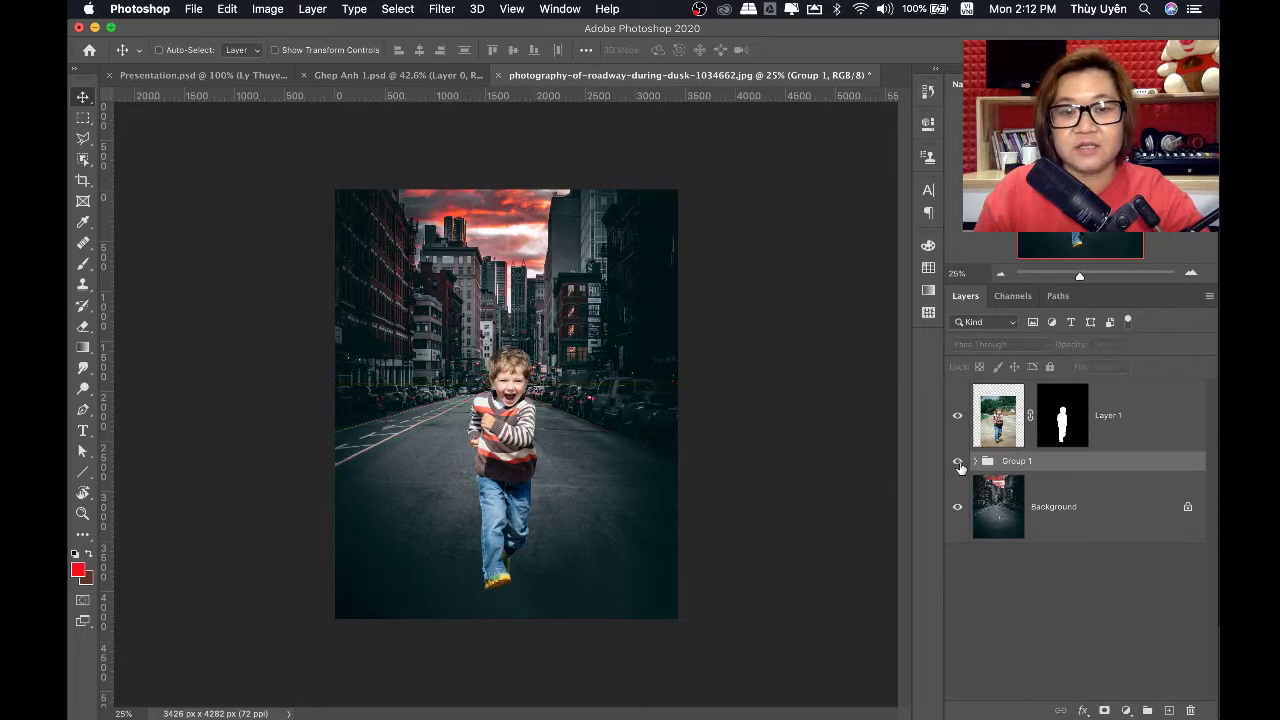
click(959, 463)
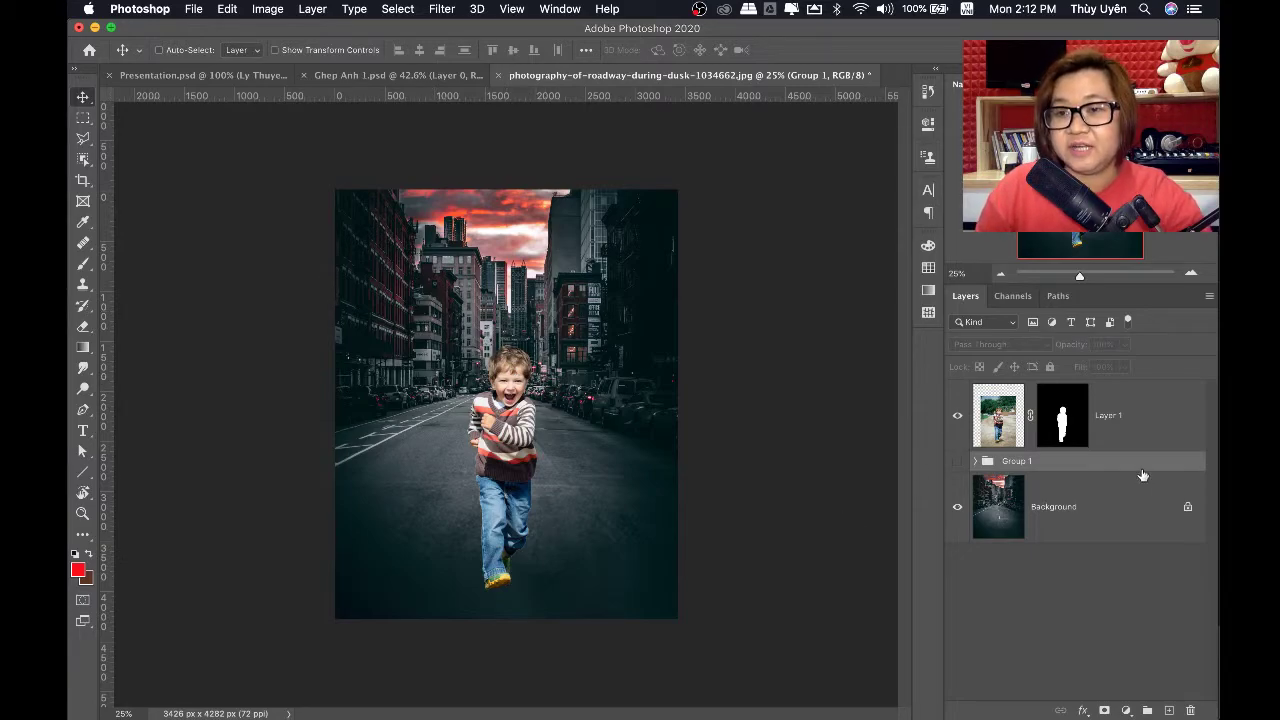
click(1142, 428)
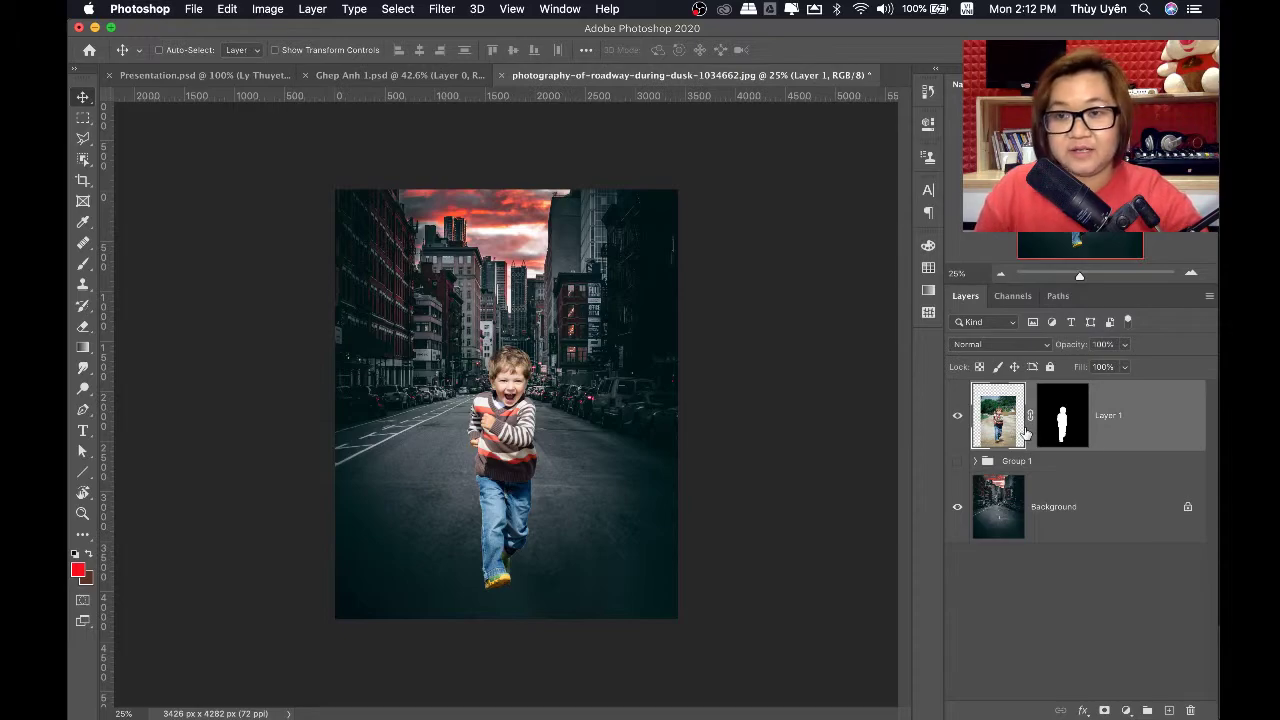
Start Free Transform on Layer 1 with its reference point anchored on the horizon line
key(ctrl+t)
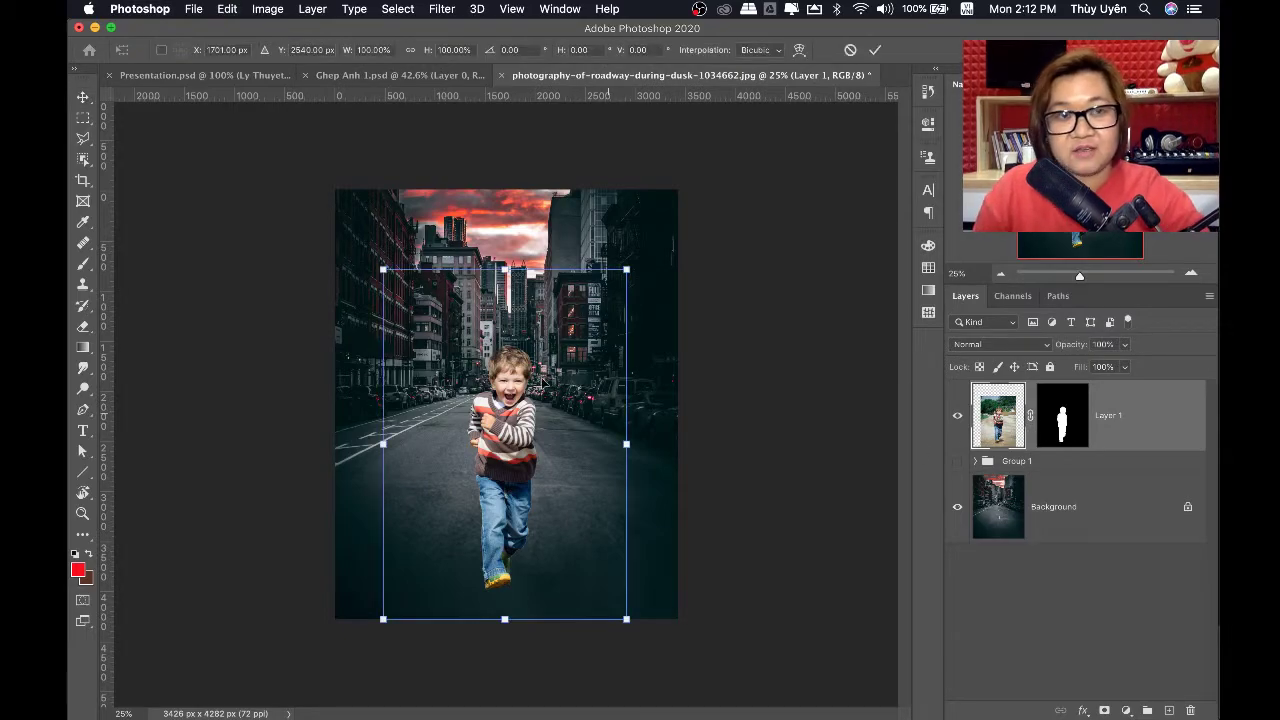
key(Return)
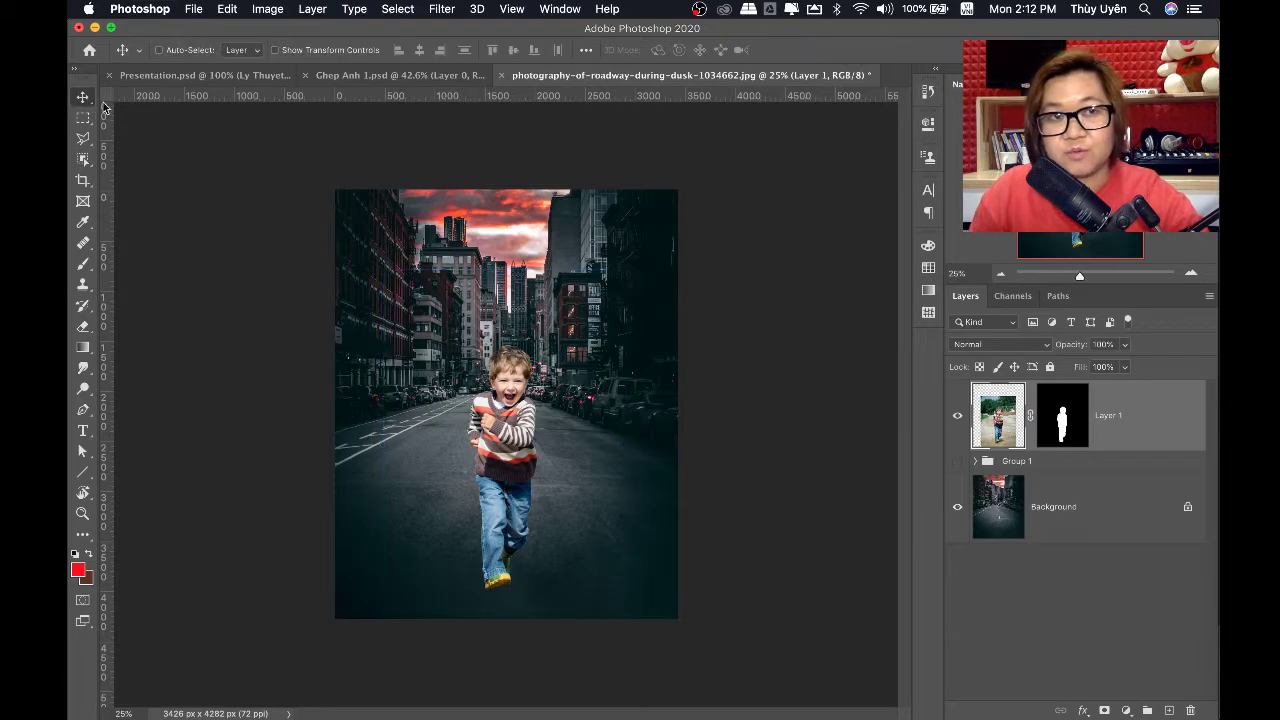
key(ctrl+t)
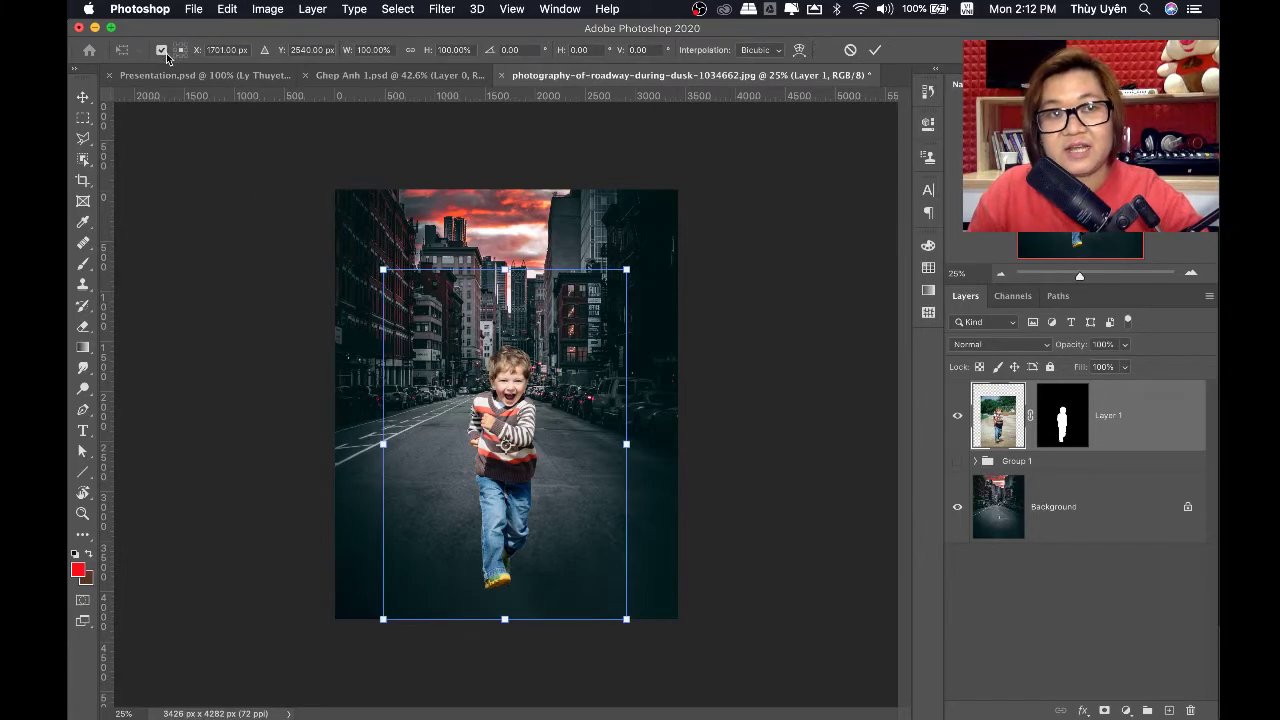
click(161, 50)
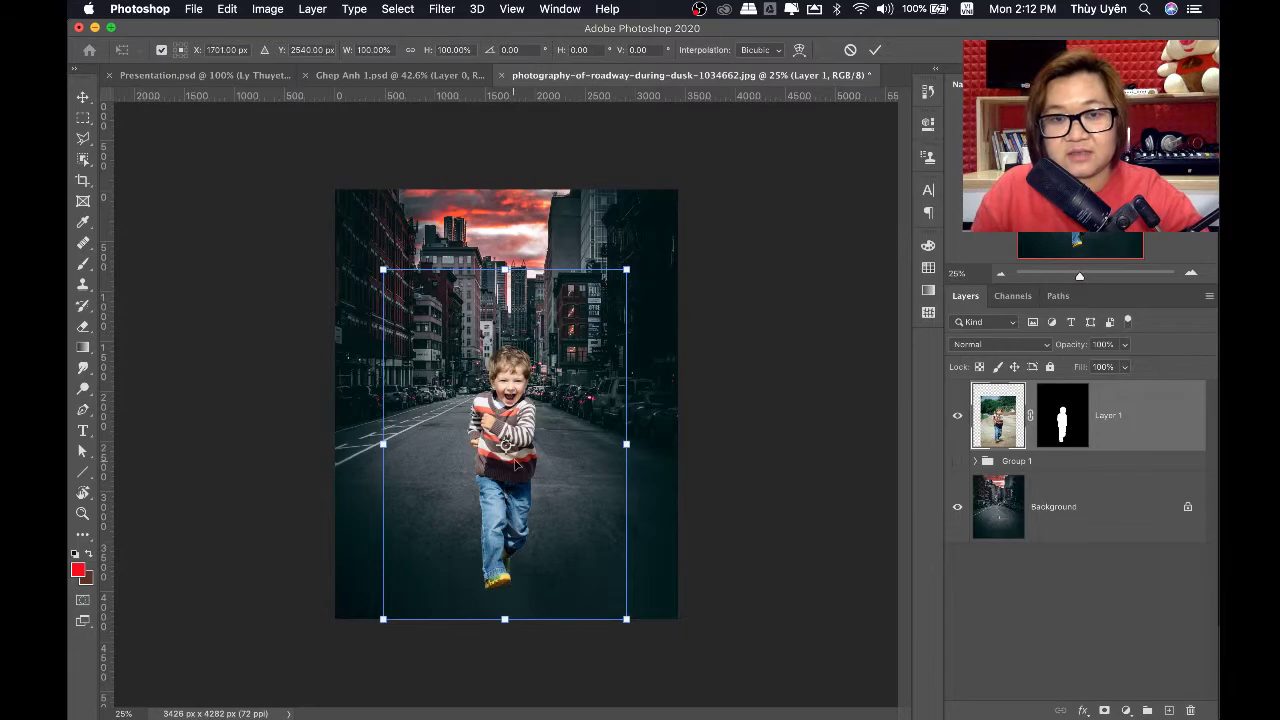
key(Return)
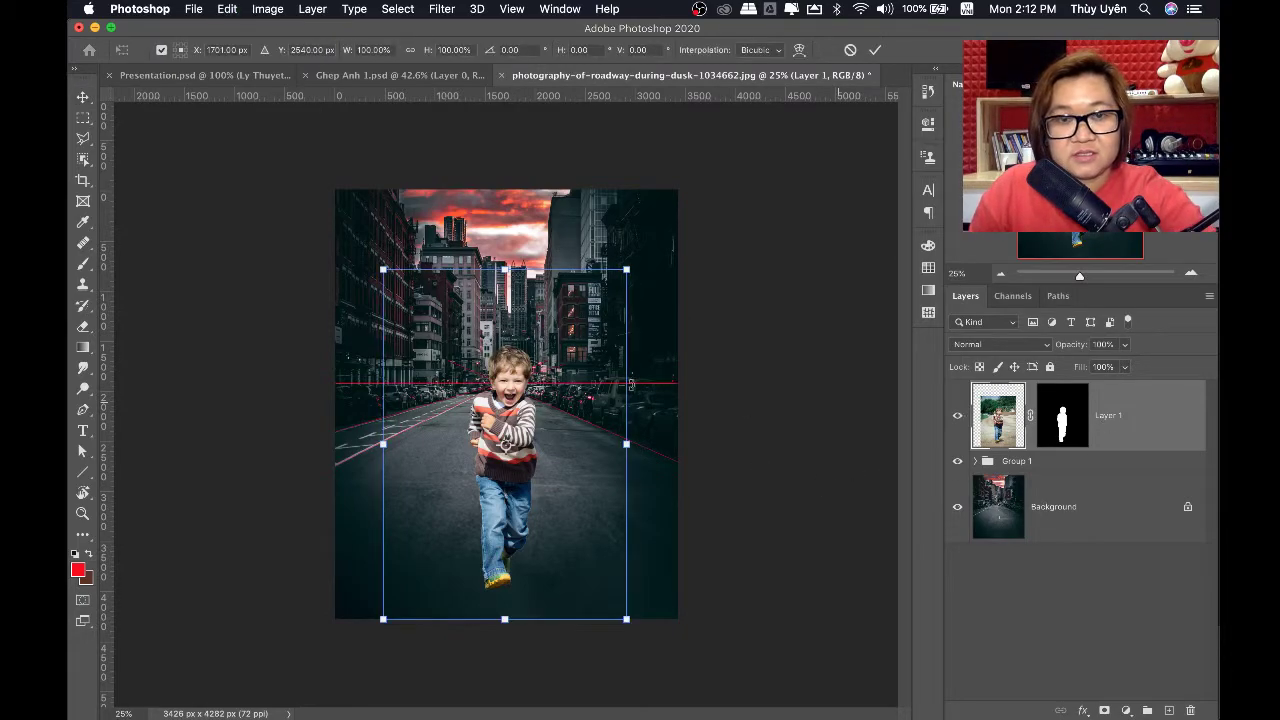
key(ctrl+t)
mouse_move(505, 450)
mouse_down()
mouse_move(451, 382)
mouse_move(418, 383)
mouse_up()
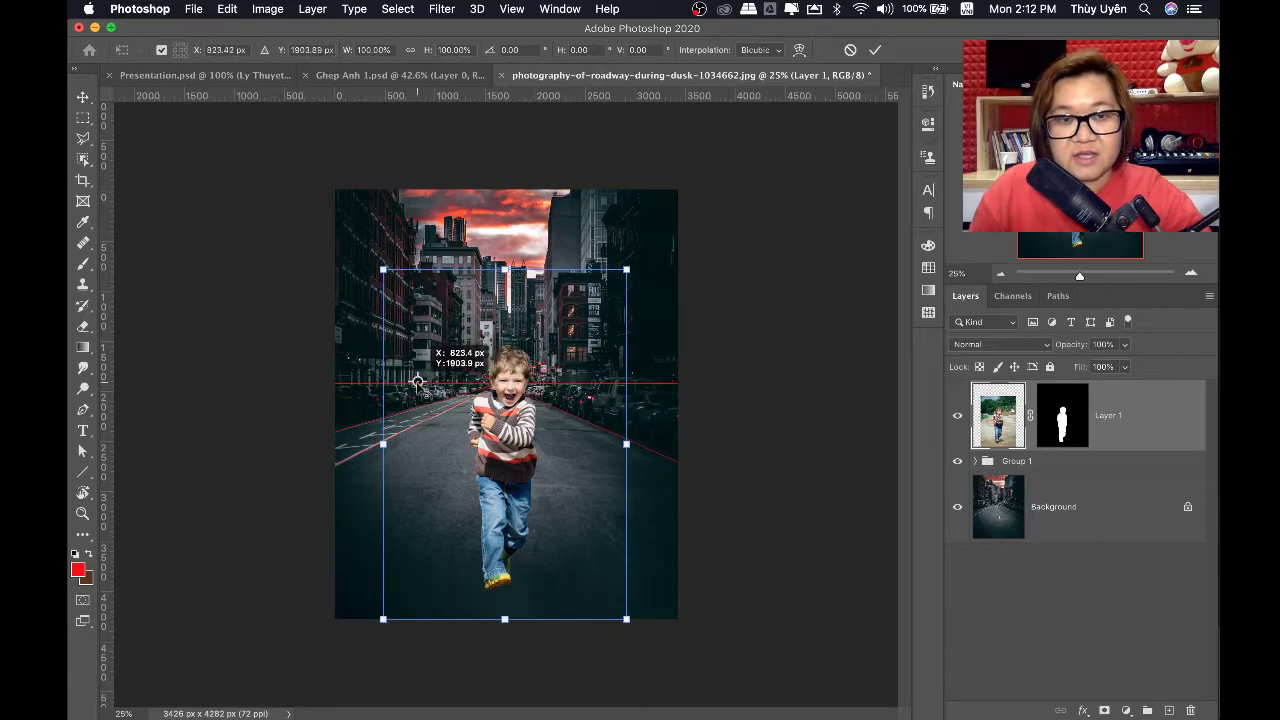
key(ctrl+plus)
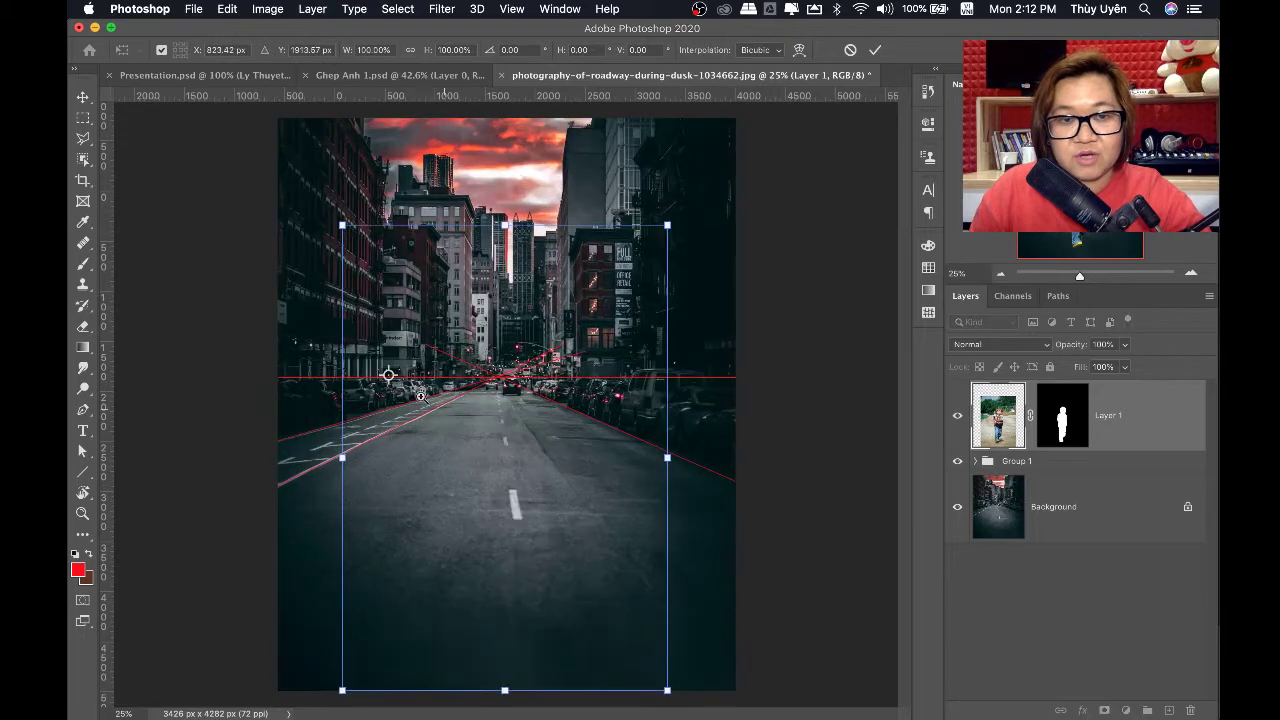
drag(391, 379, 390, 376)
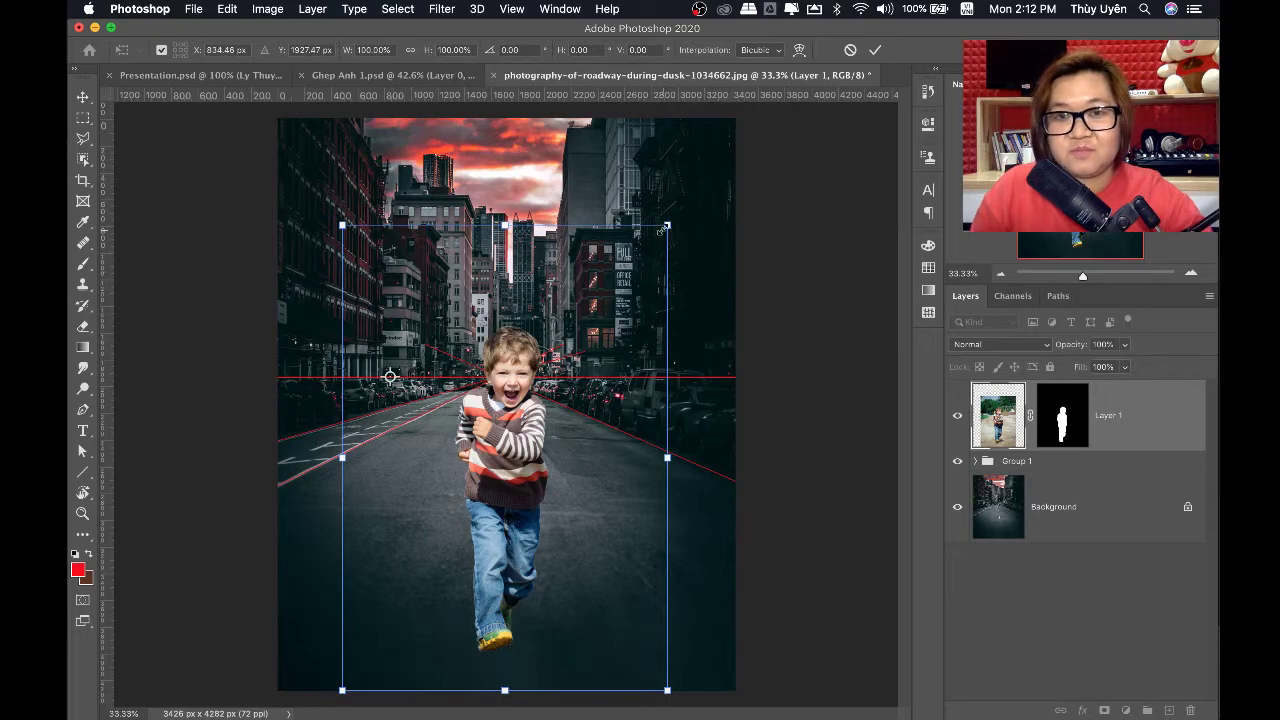
Trial-shrink the boy and move the reference point to the vanishing point
drag(668, 224, 557, 330)
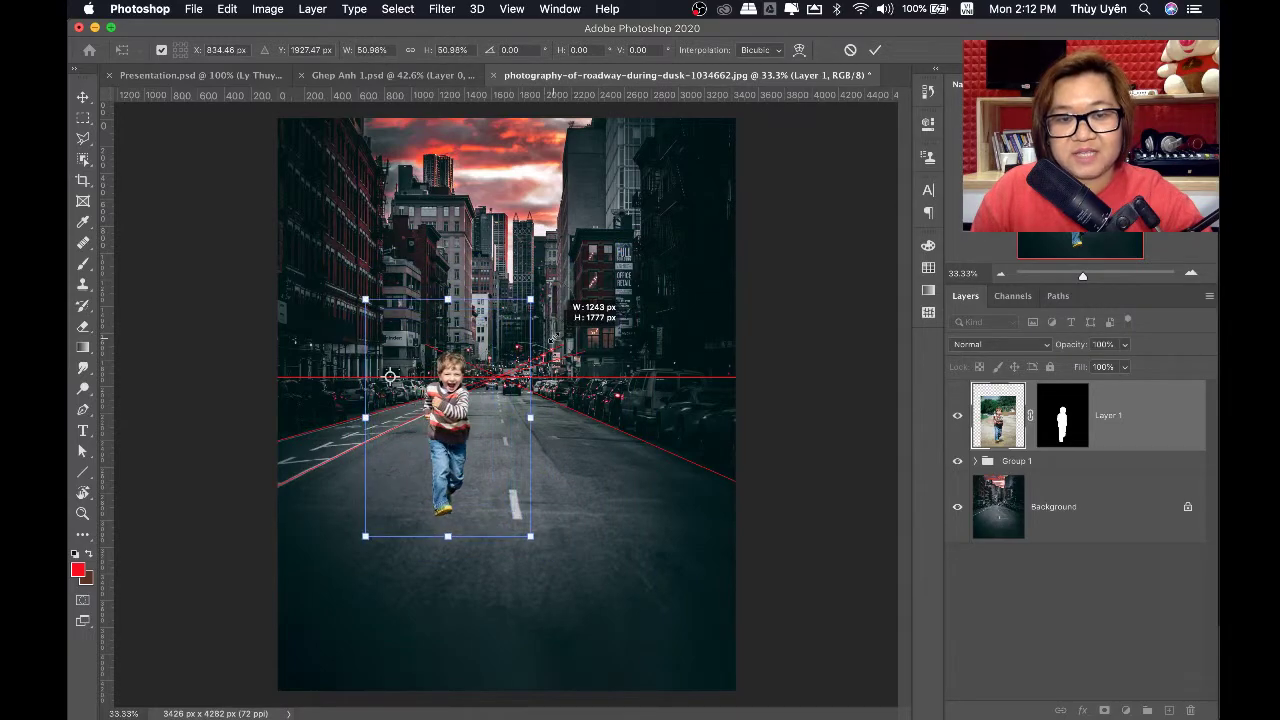
drag(557, 330, 581, 325)
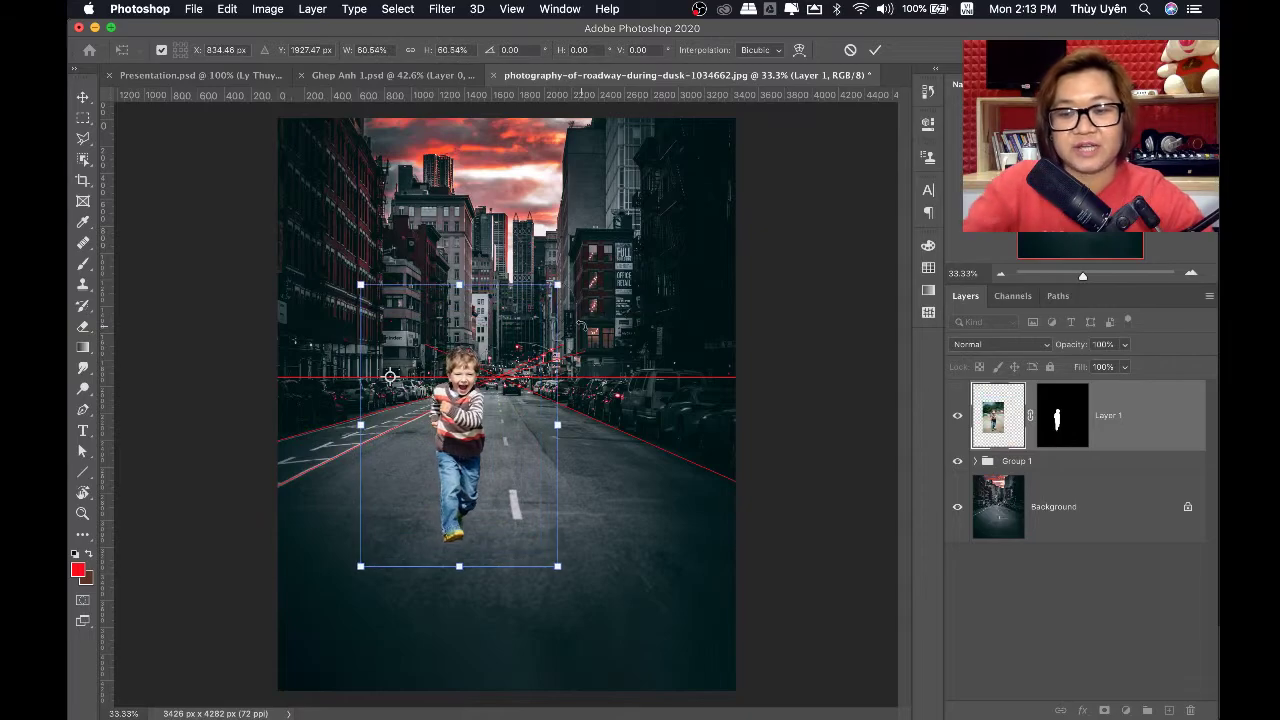
key(ctrl+minus)
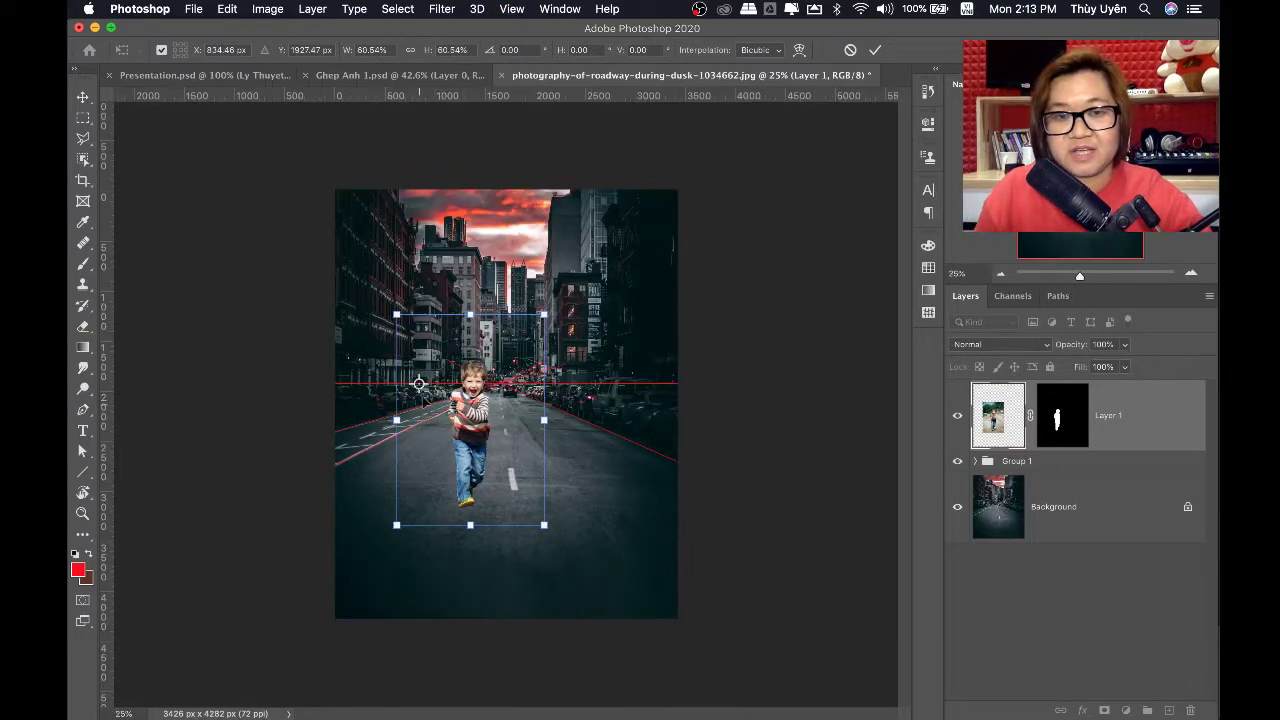
drag(423, 384, 500, 387)
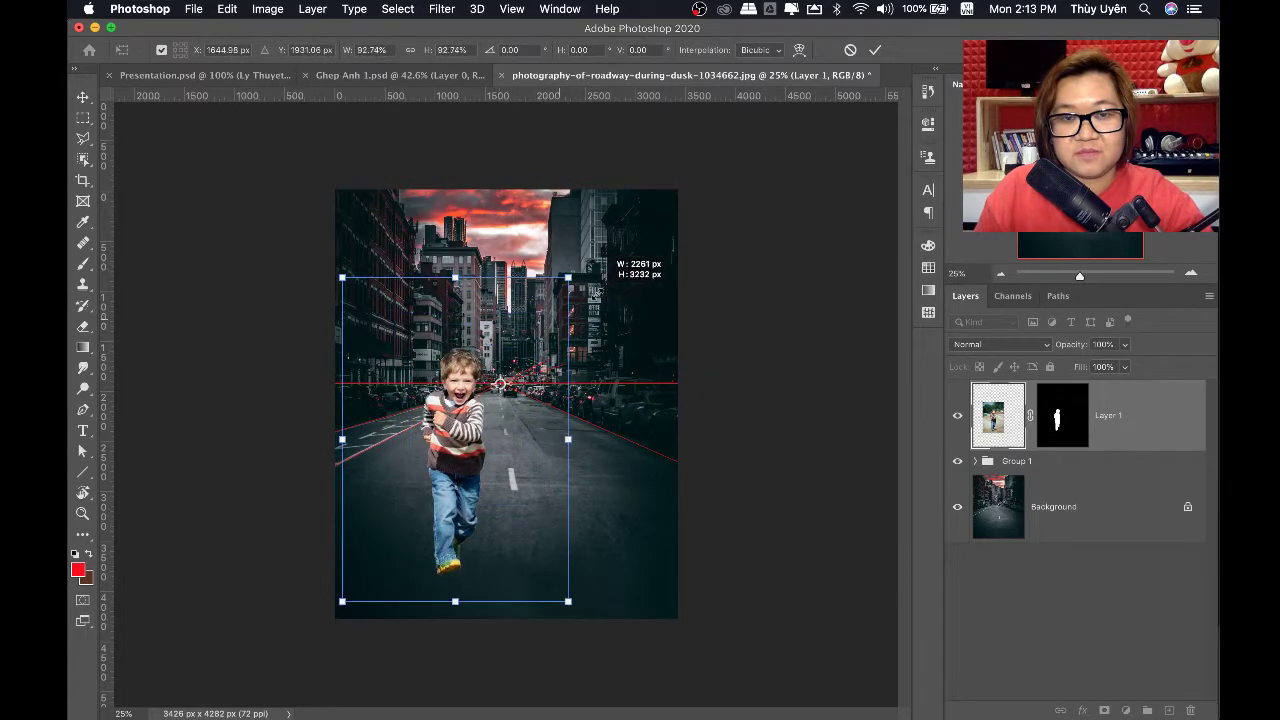
mouse_move(546, 314)
mouse_down()
mouse_move(582, 320)
mouse_move(520, 353)
mouse_up()
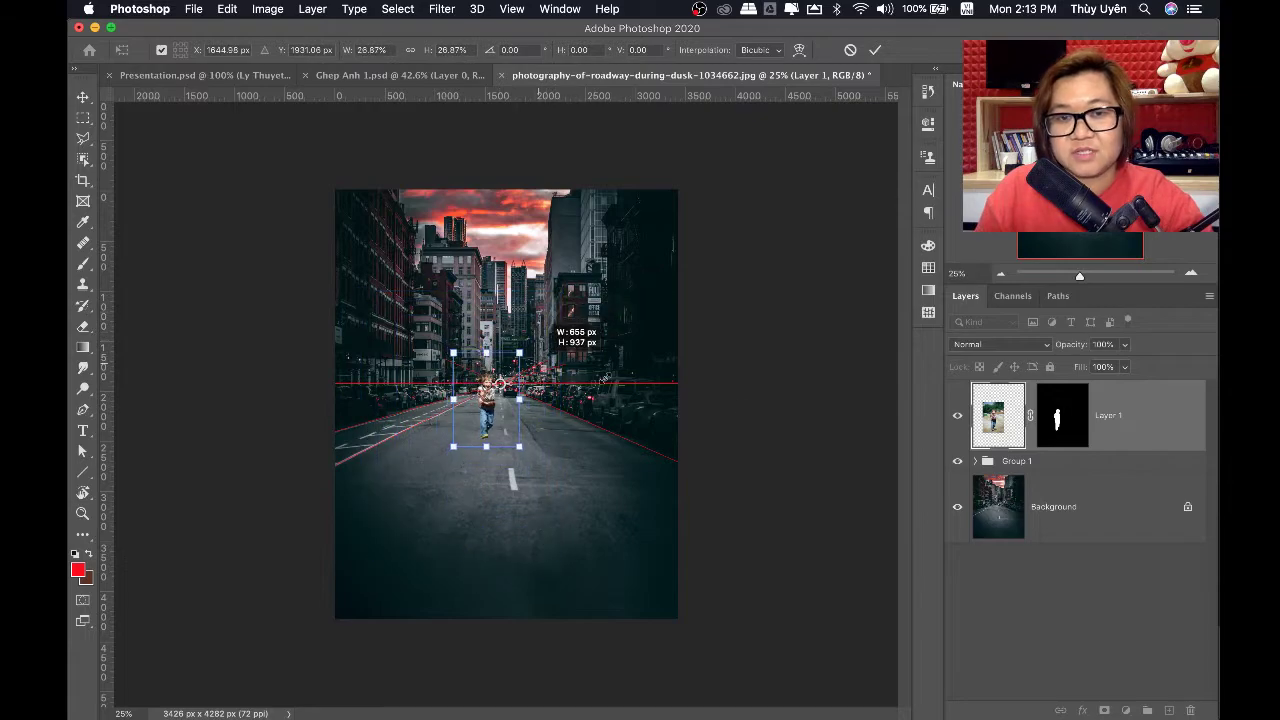
Resize the boy around the vanishing point to about 85% and commit the transform
key(super+equal)
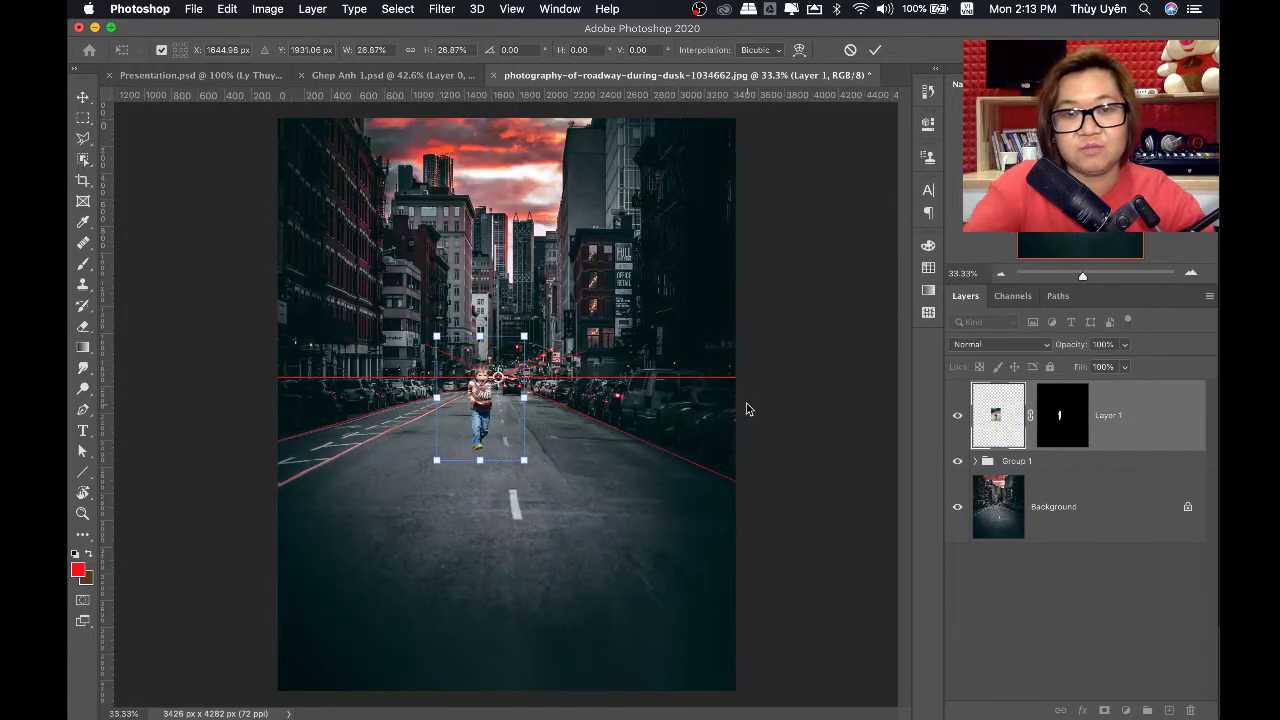
drag(524, 336, 558, 283)
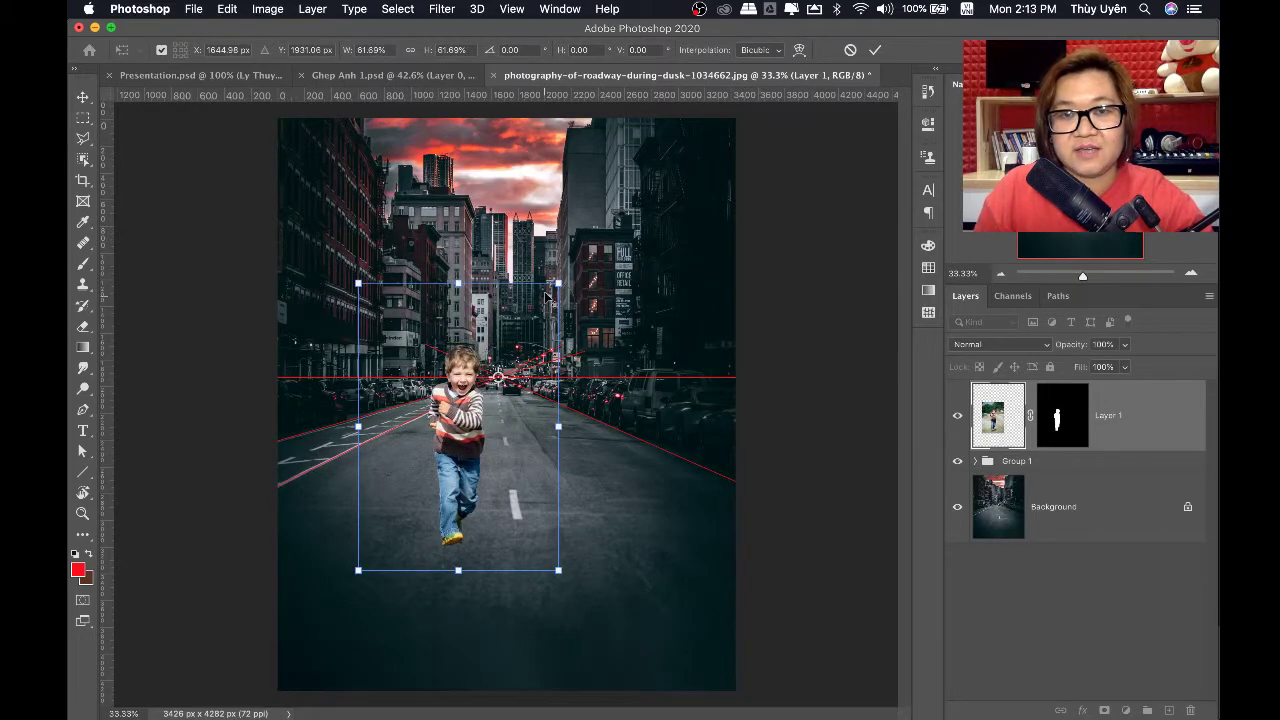
drag(555, 283, 588, 238)
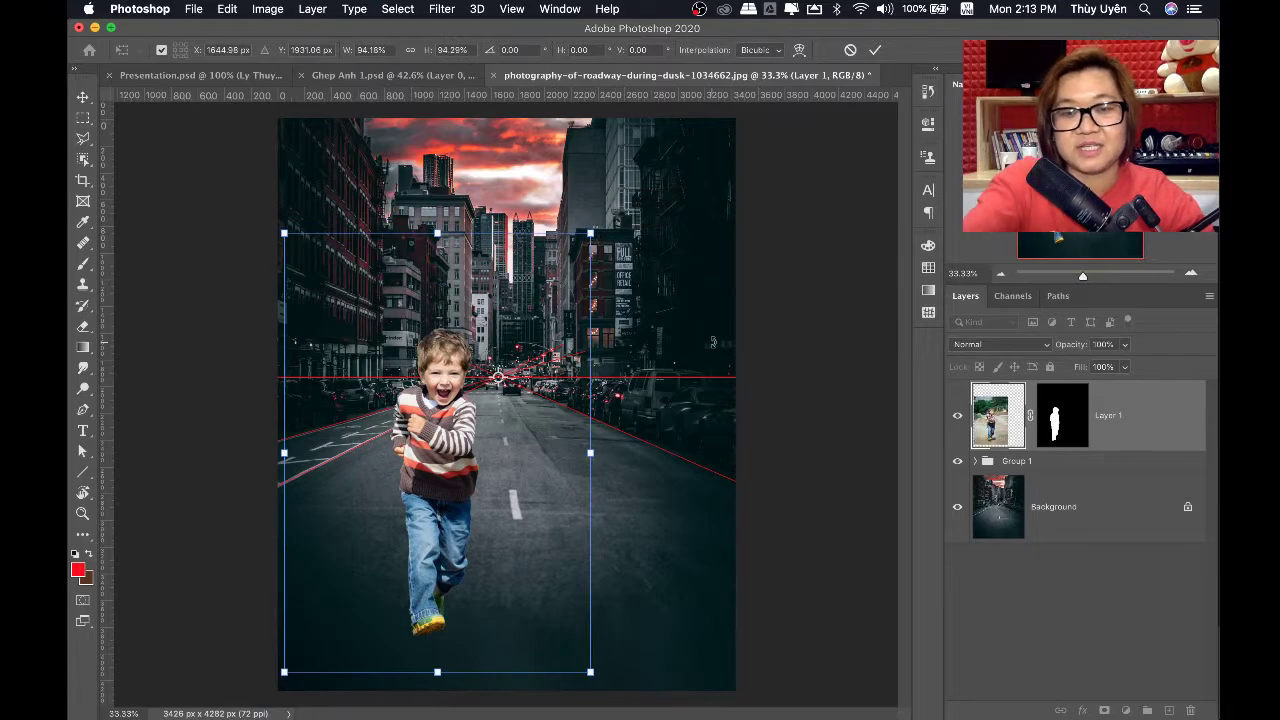
key(super+minus)
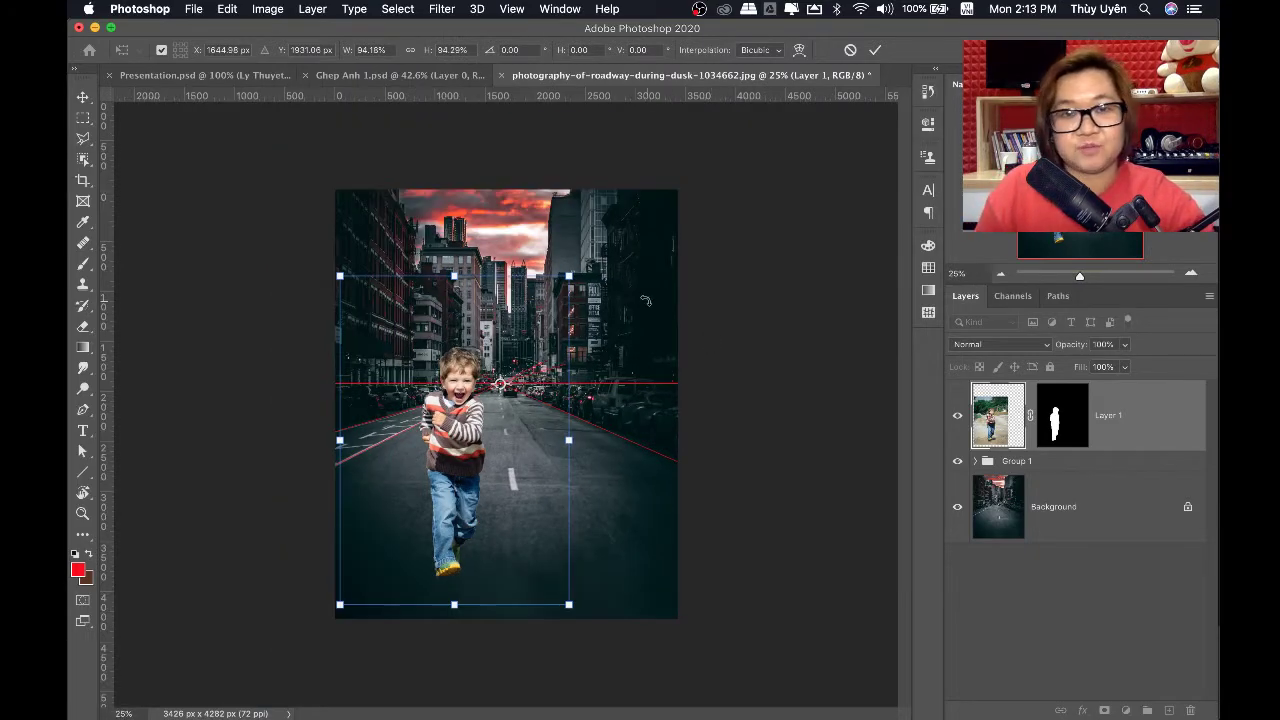
mouse_move(567, 275)
mouse_down()
mouse_move(490, 348)
mouse_move(600, 299)
mouse_up()
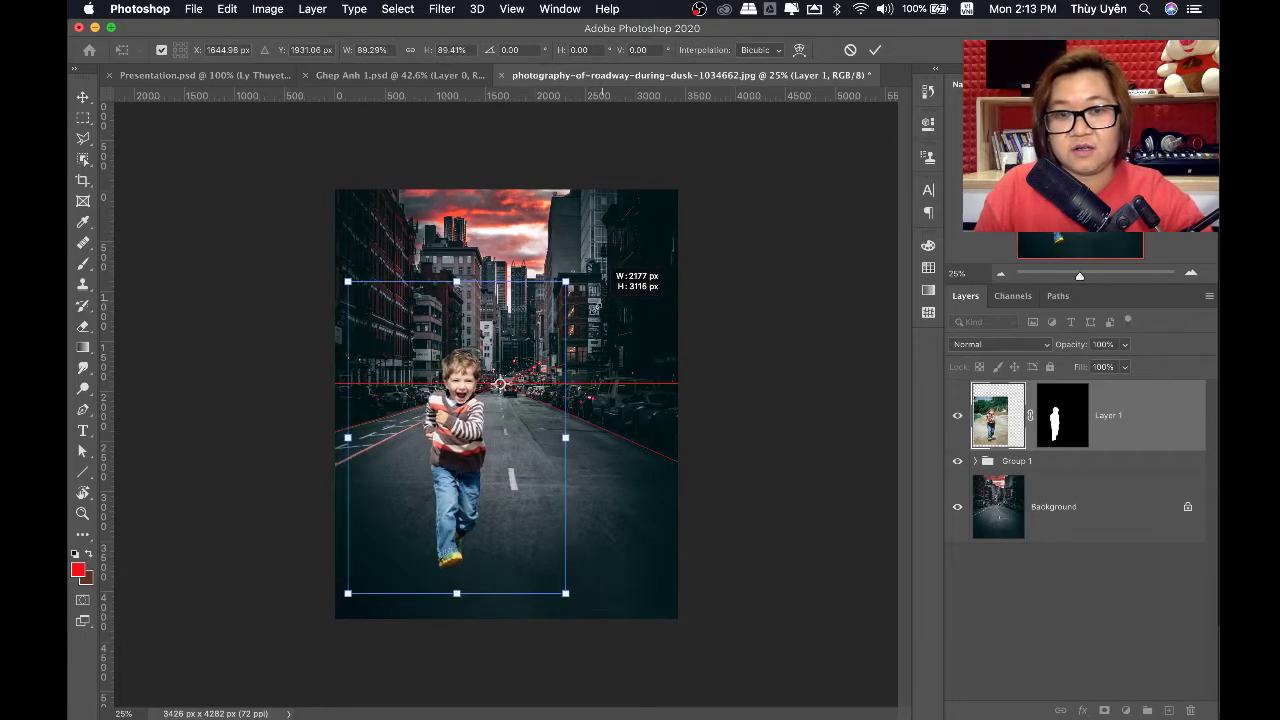
drag(600, 299, 590, 310)
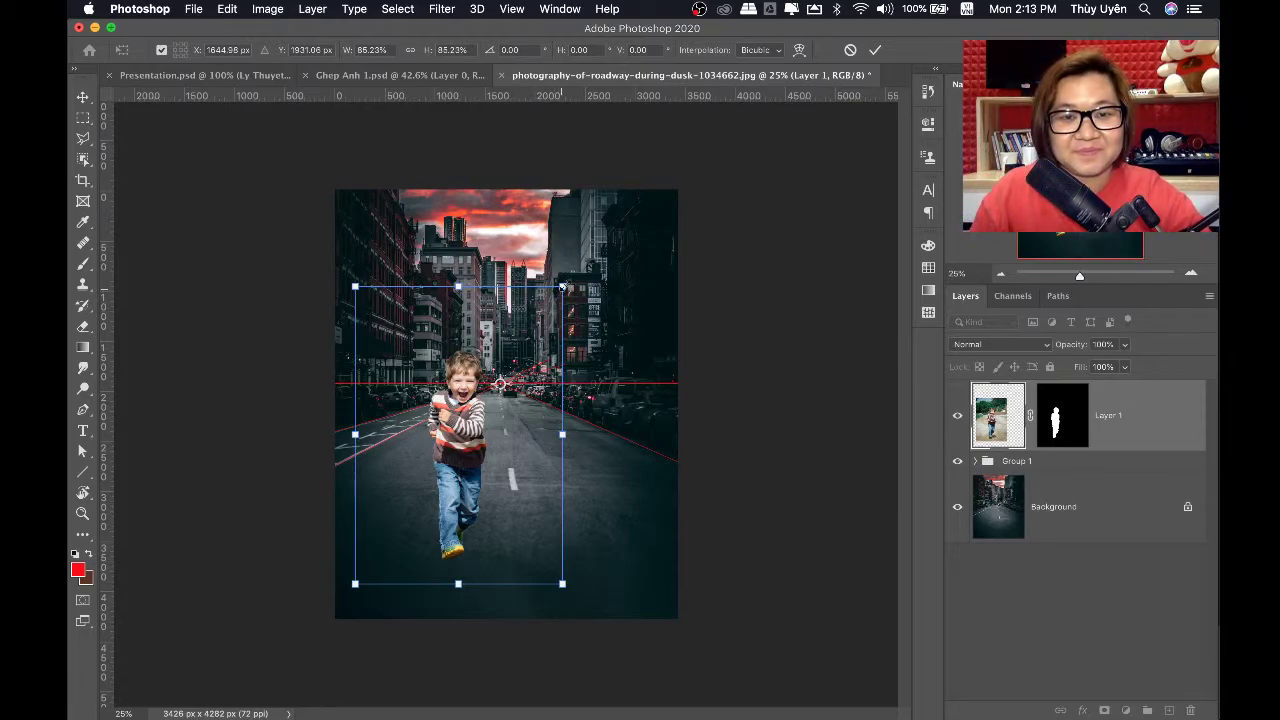
drag(562, 287, 568, 278)
key(Return)
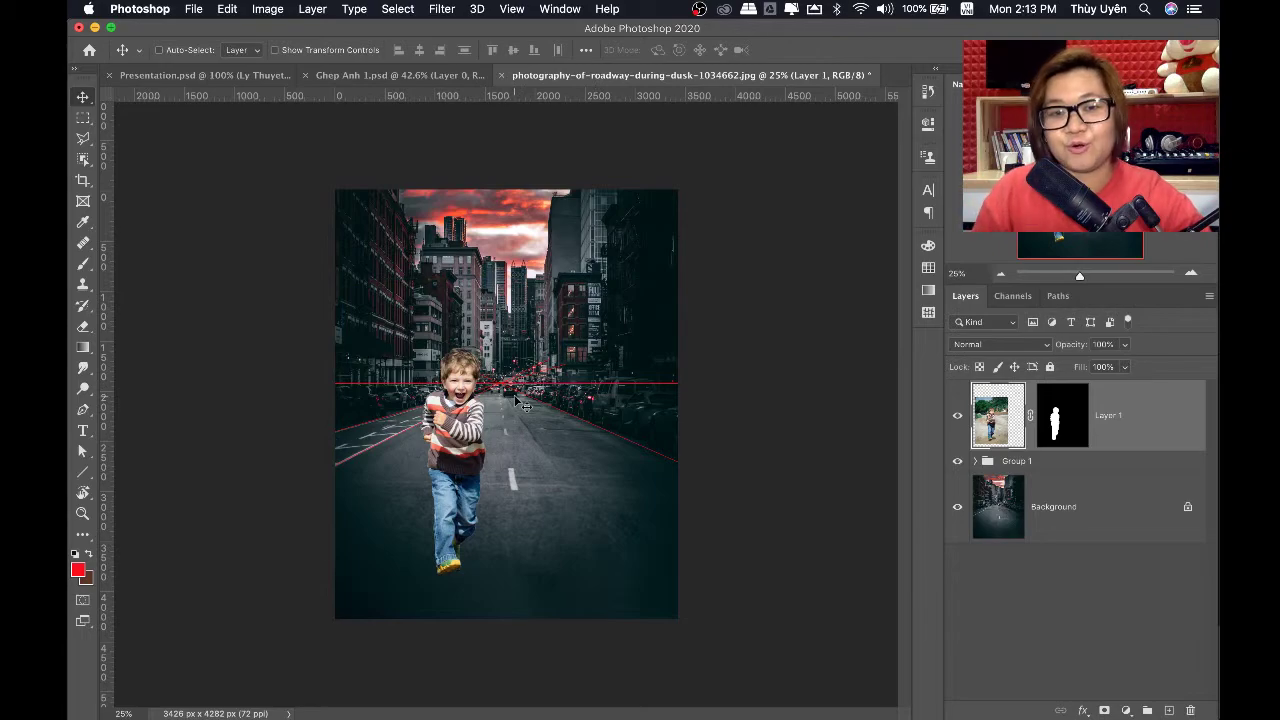
Show Layer 1's livestream banner in Presentation.psd, then return to the roadway composite via Ghep Anh 1
click(230, 76)
click(956, 422)
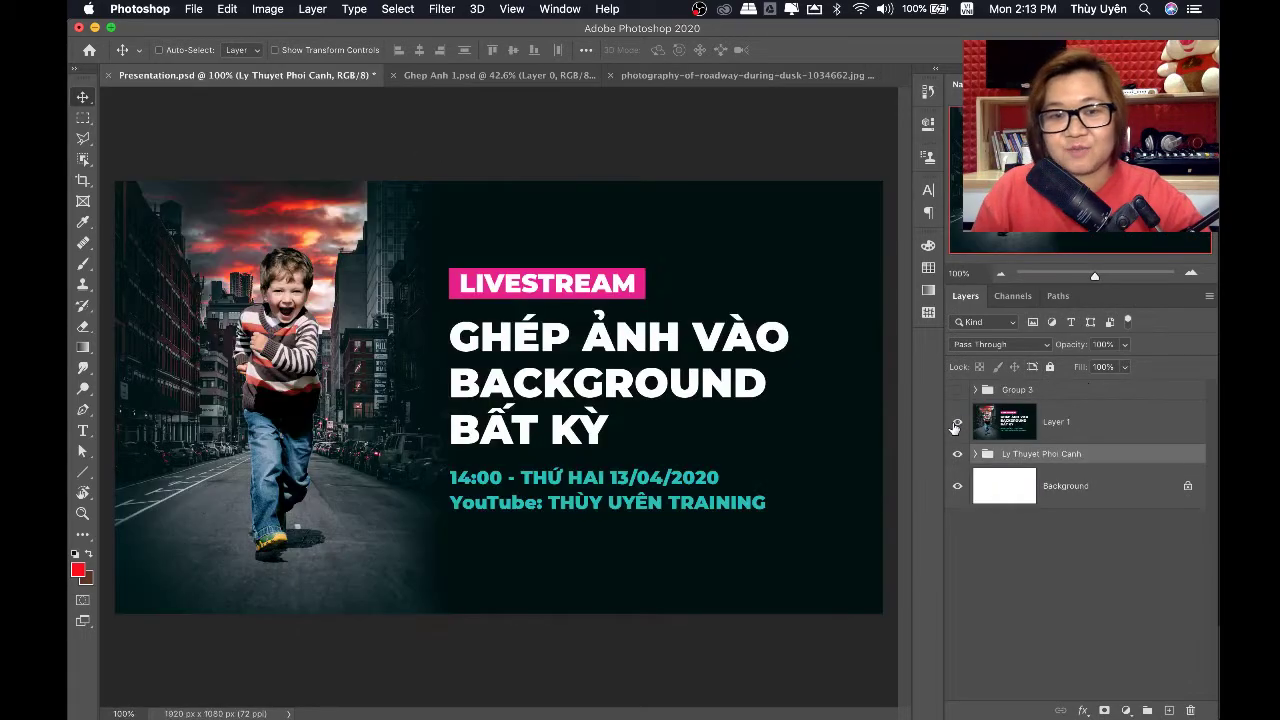
scroll(288, 392, up, 3)
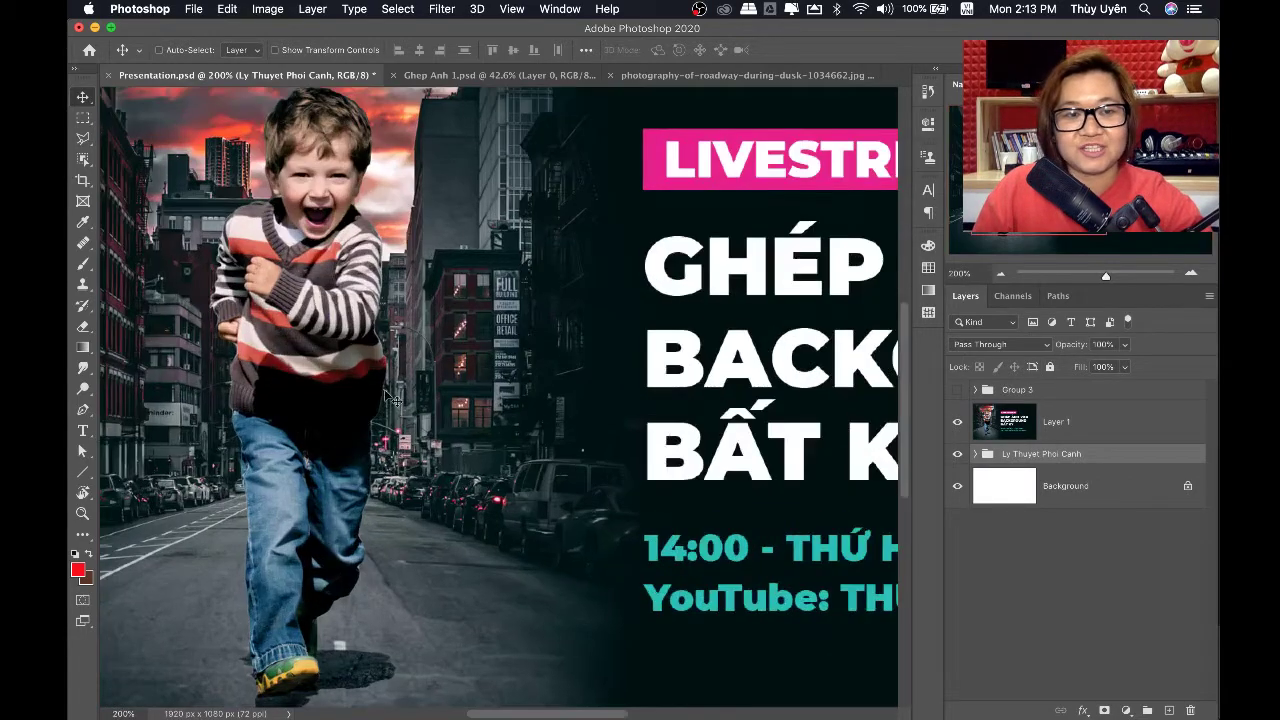
scroll(400, 395, left, 2)
scroll(500, 395, down, 3)
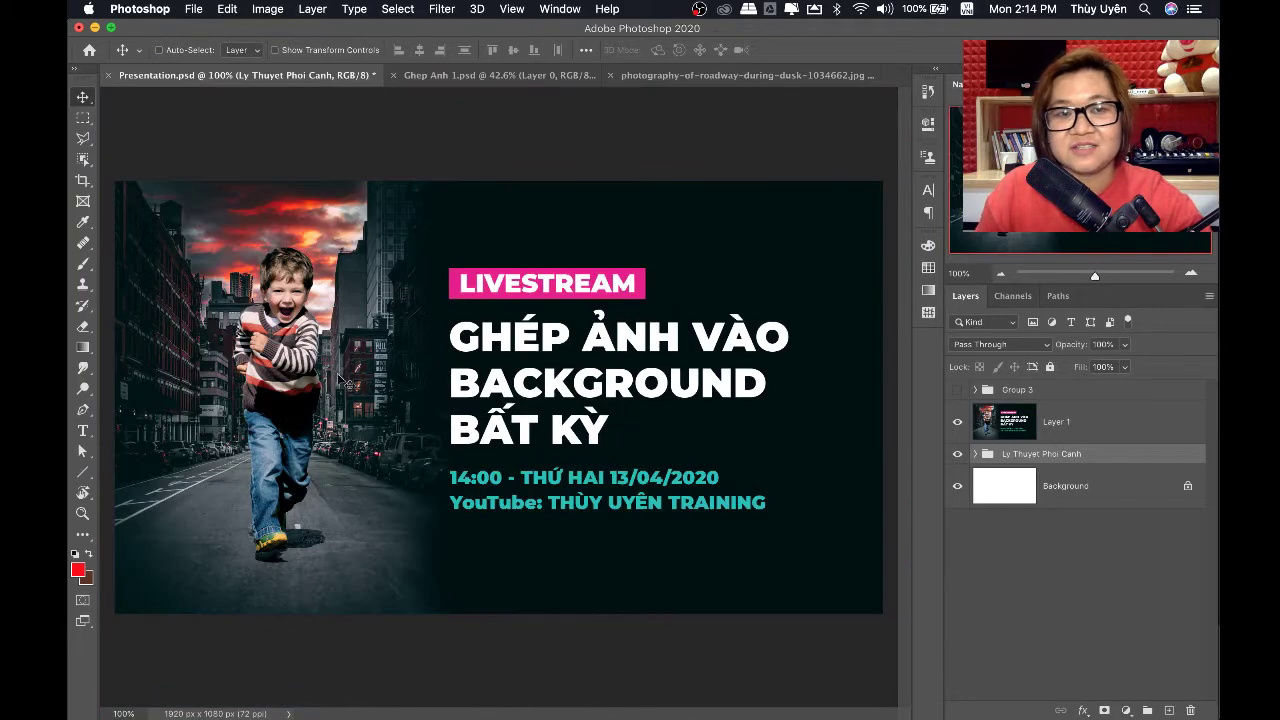
click(553, 77)
click(700, 75)
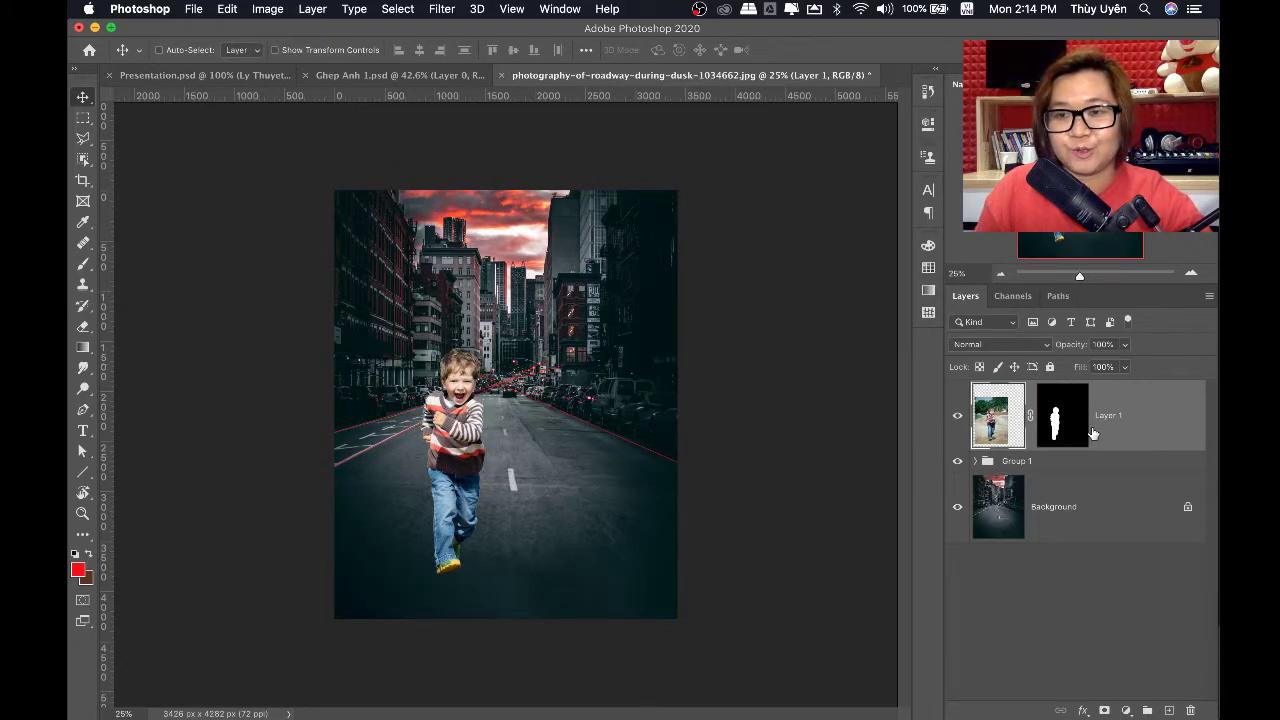
Scale the boy up over twice his size from the vanishing point and shift him right
key(ctrl+t)
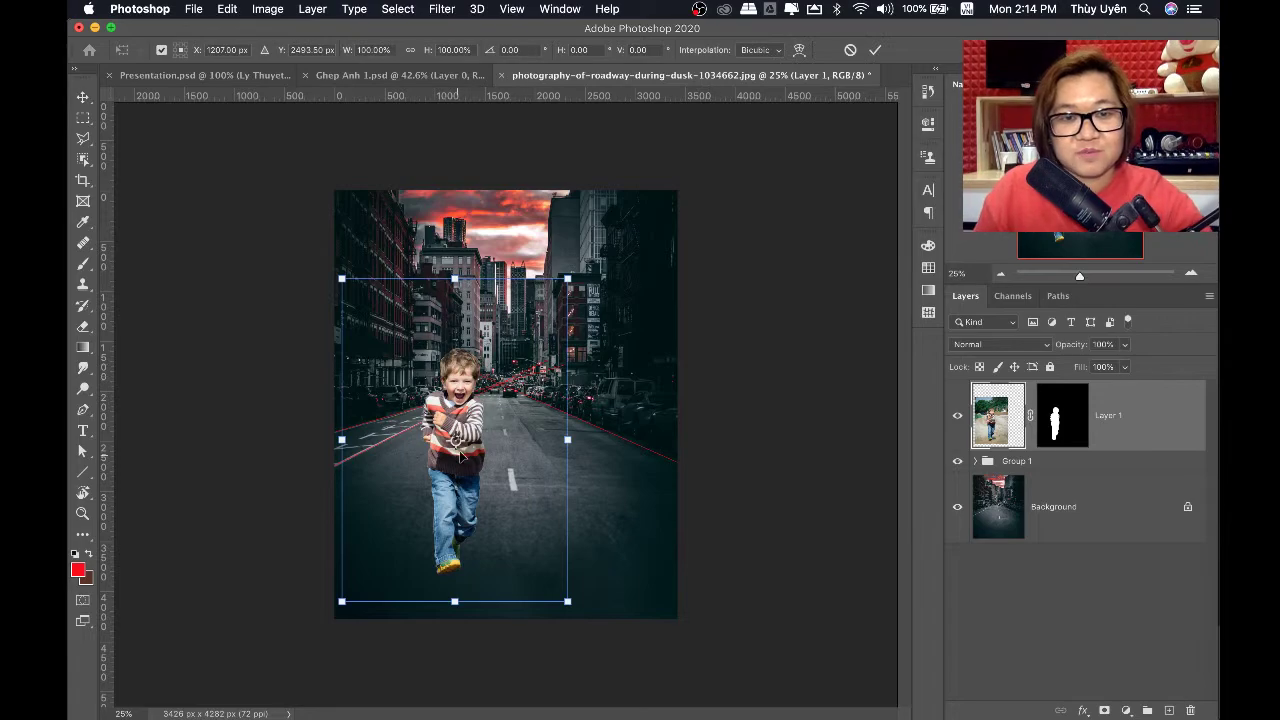
drag(455, 440, 498, 383)
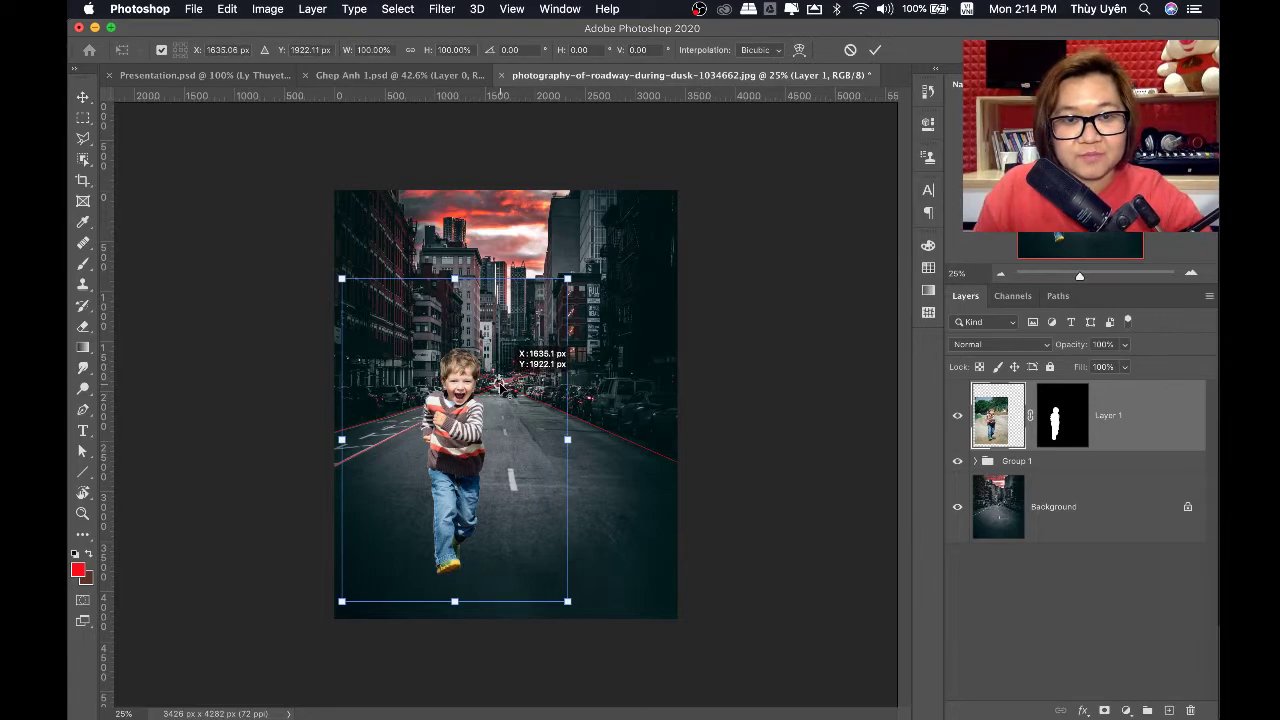
drag(568, 278, 662, 162)
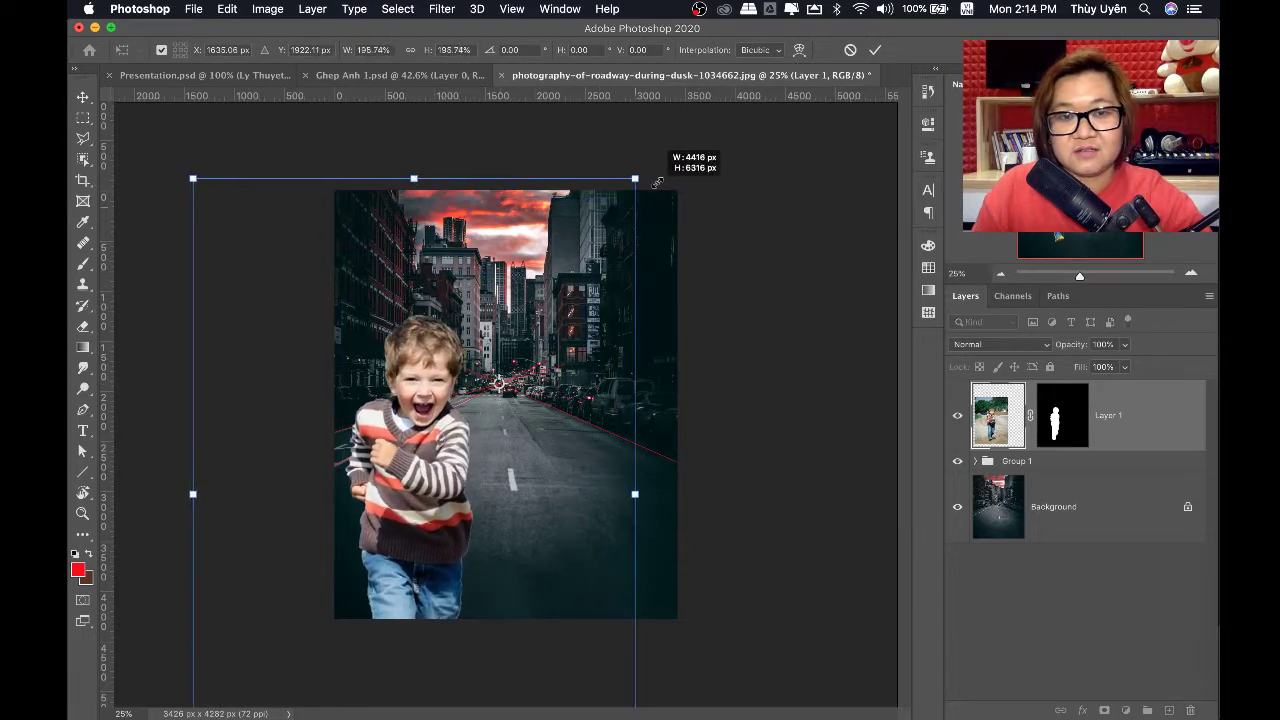
mouse_move(503, 393)
mouse_down()
mouse_move(625, 395)
mouse_move(612, 403)
mouse_up()
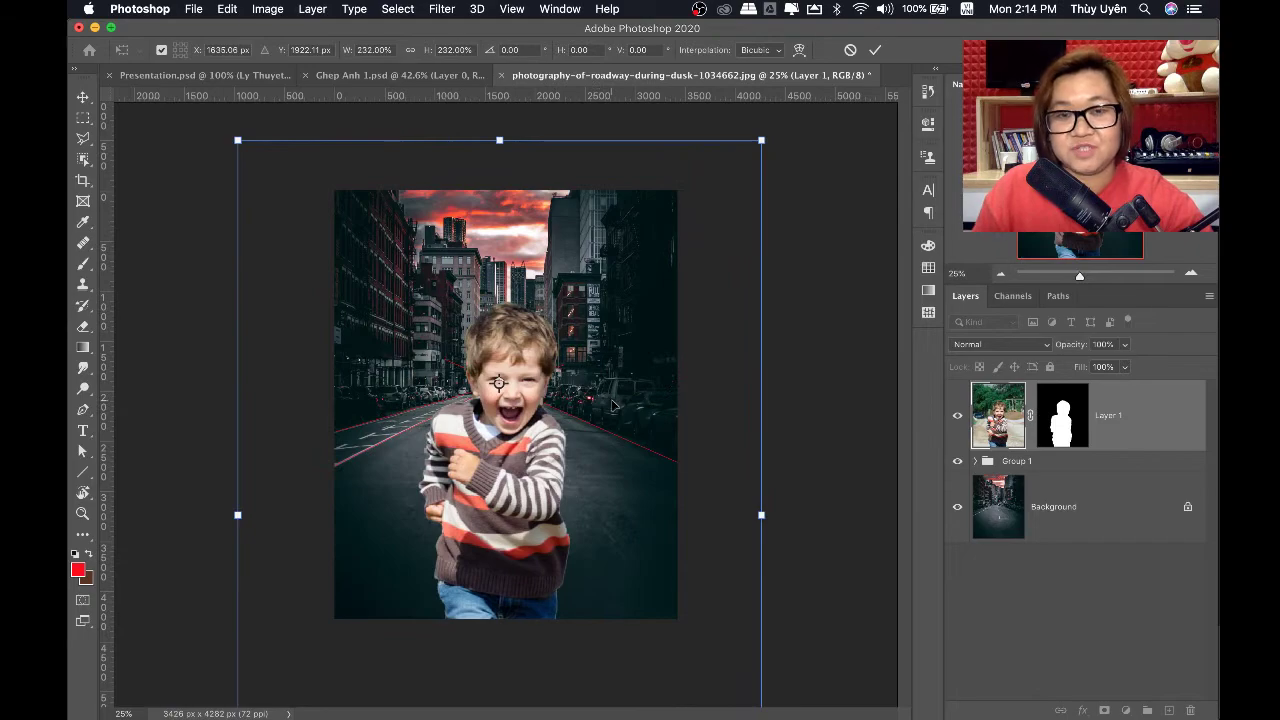
mouse_move(761, 141)
mouse_down()
mouse_move(666, 246)
mouse_move(686, 191)
mouse_move(743, 166)
mouse_move(744, 180)
mouse_up()
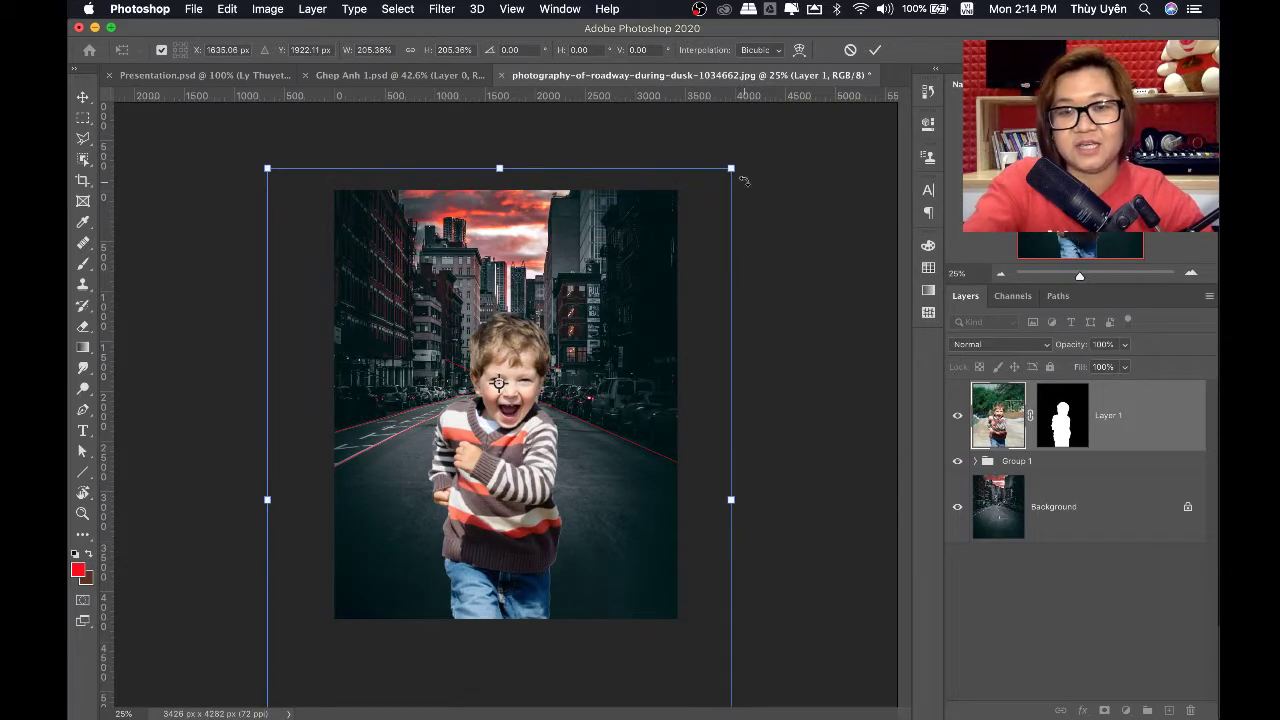
key(Return)
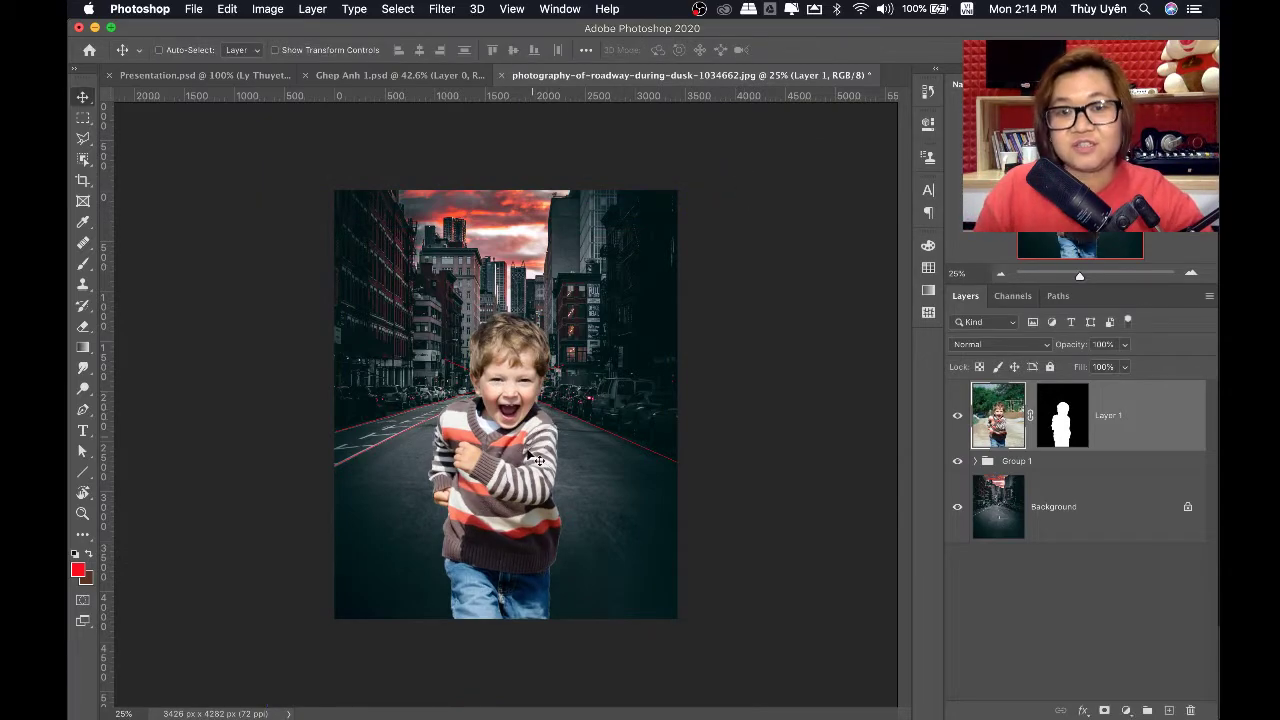
Move the boy slightly left and shrink him to about 70% of his size
mouse_move(517, 466)
mouse_down()
mouse_move(487, 486)
mouse_move(536, 302)
mouse_up()
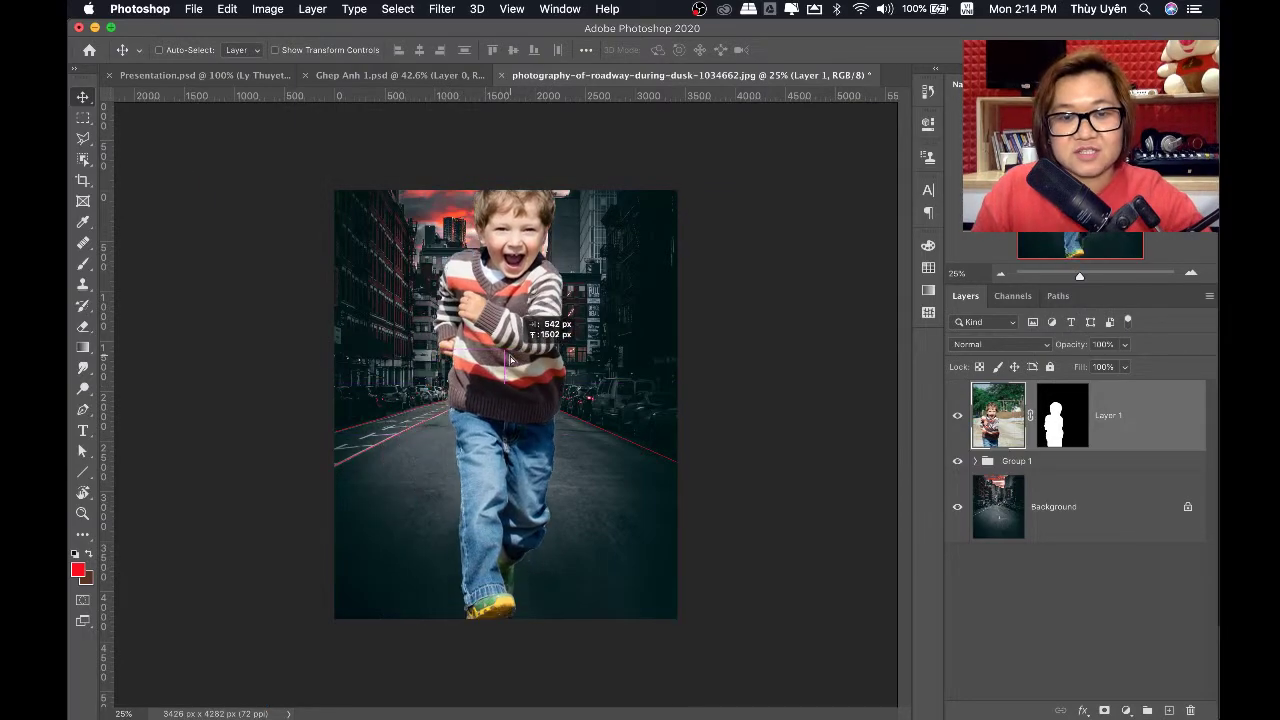
key(ctrl+t)
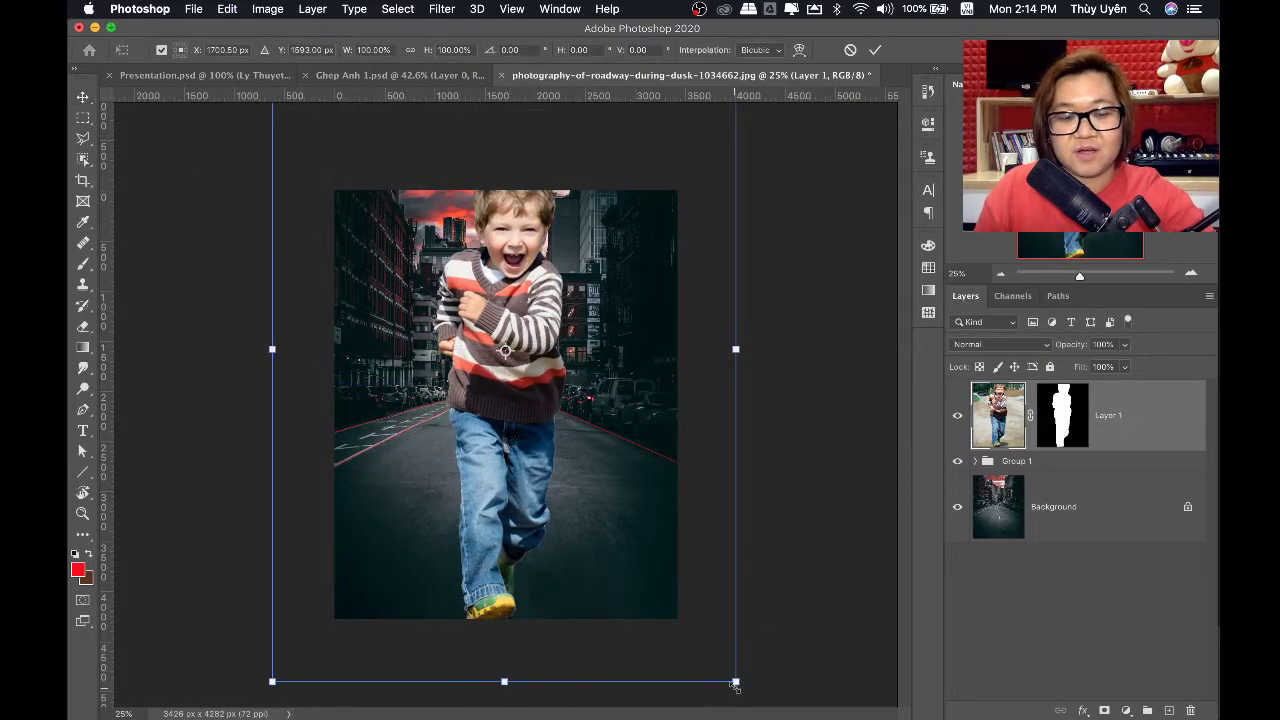
drag(740, 670, 642, 604)
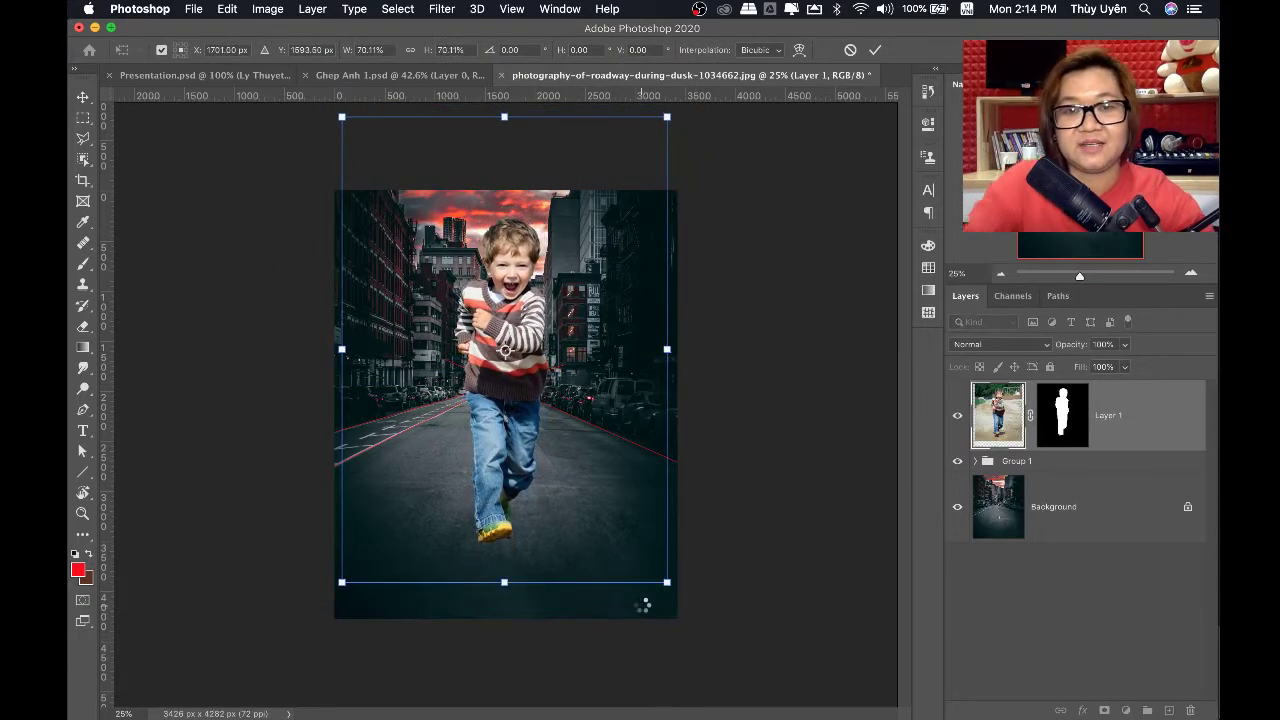
key(Return)
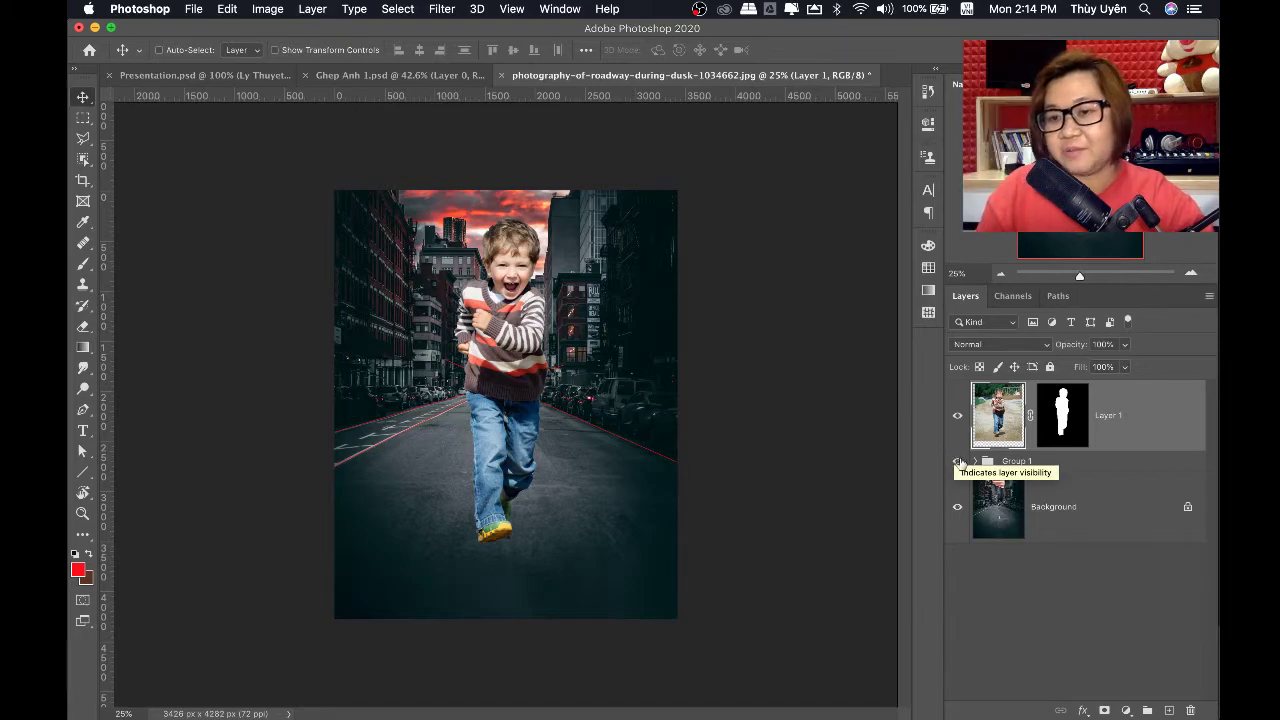
Hide the red guide lines and move the smaller boy right of the road's centre line
click(957, 463)
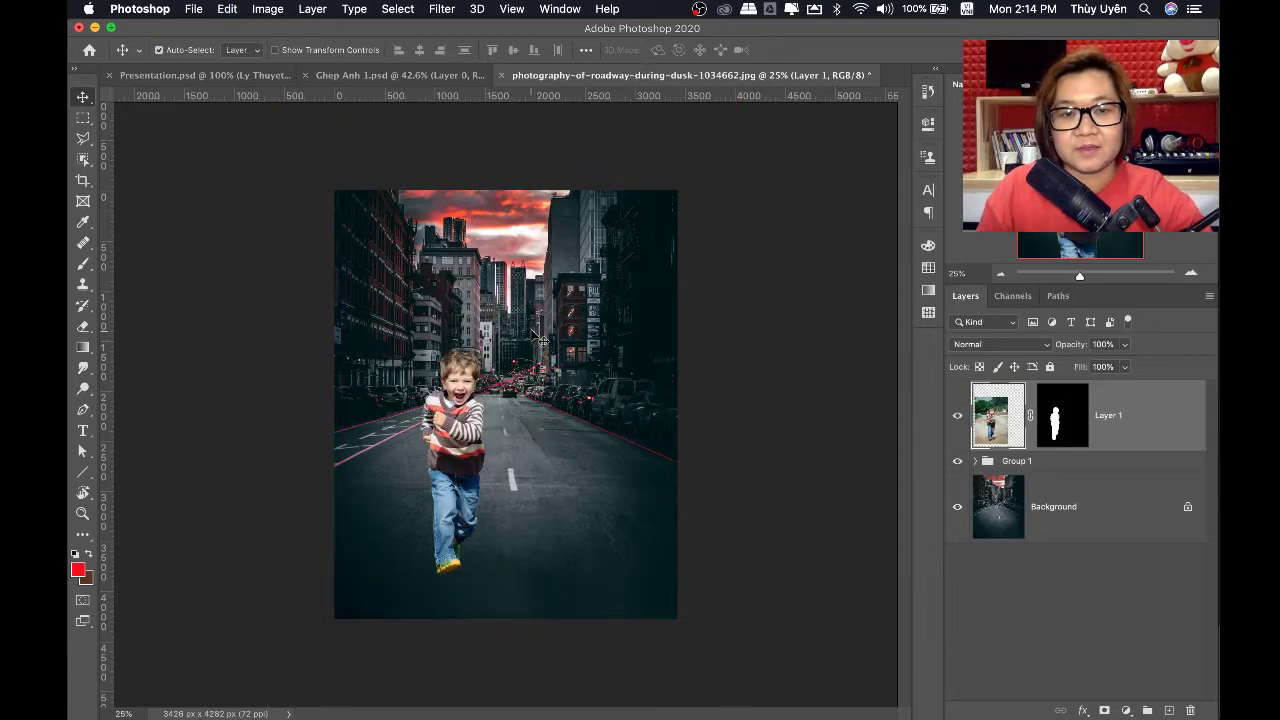
key(super)
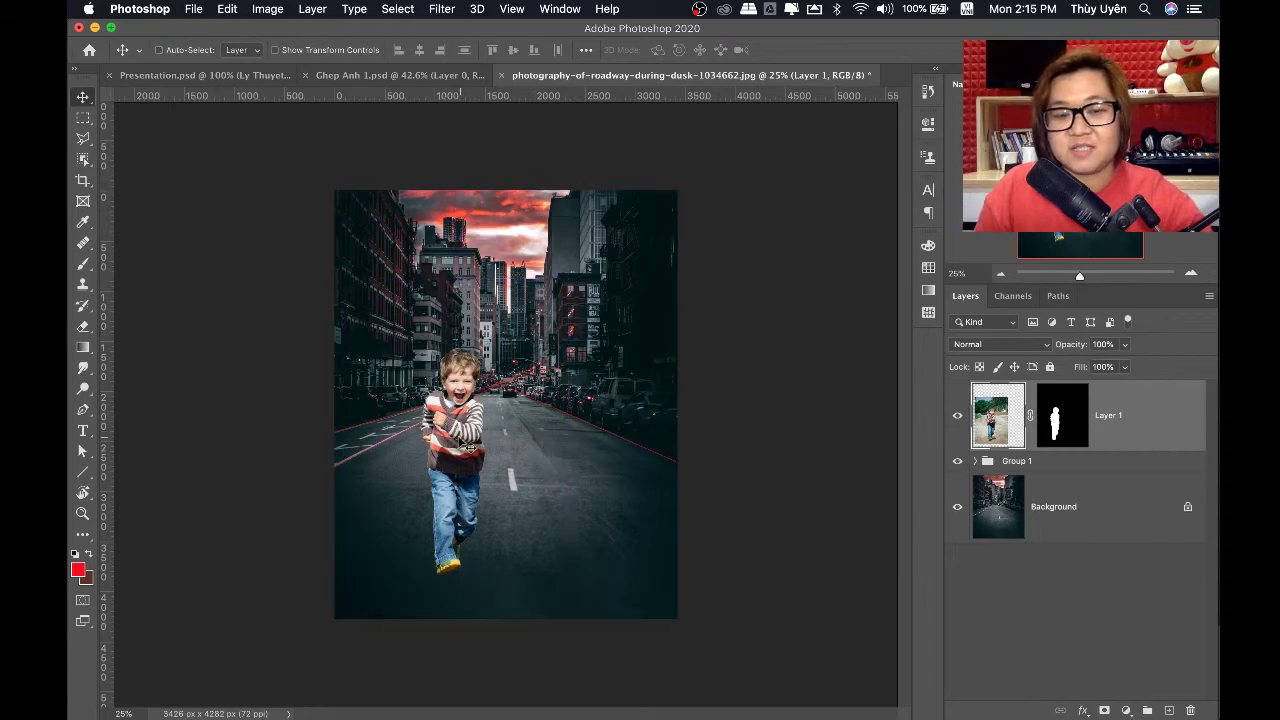
mouse_move(468, 446)
mouse_down()
mouse_move(598, 450)
mouse_move(556, 435)
mouse_up()
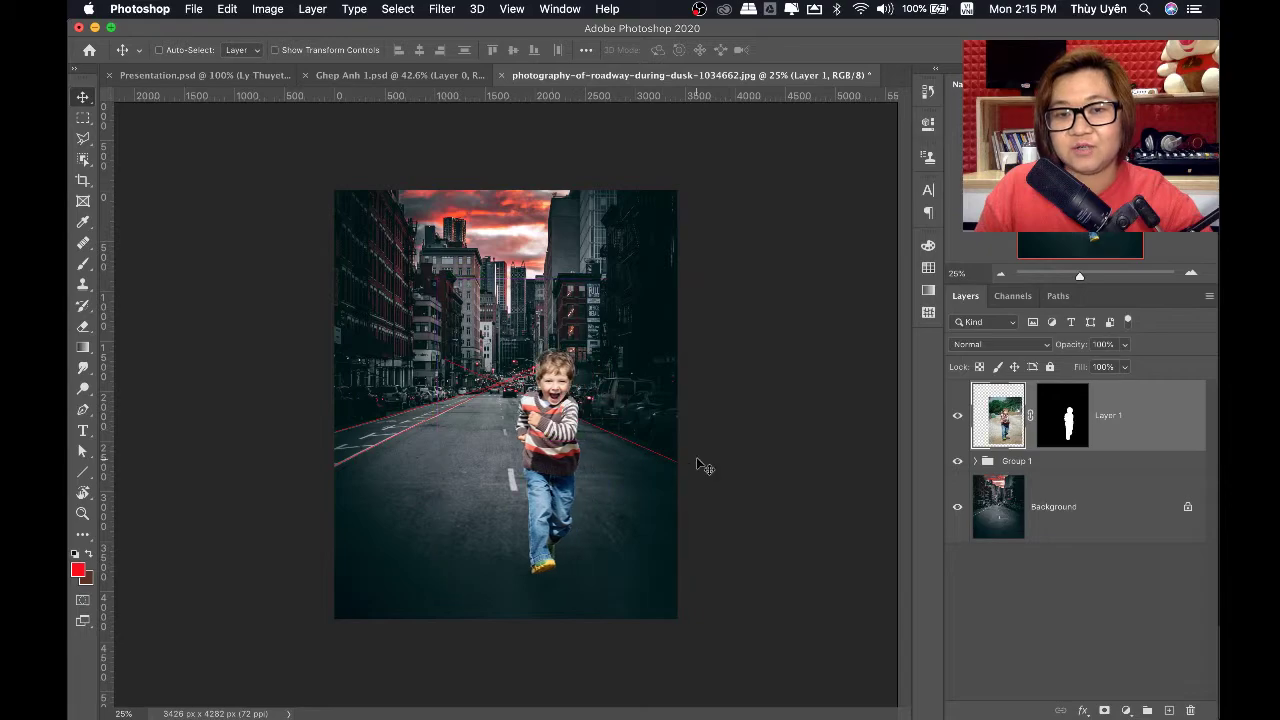
Duplicate Layer 1, hide the lower copy, and enlarge the top boy to fill the foreground
key(super+j)
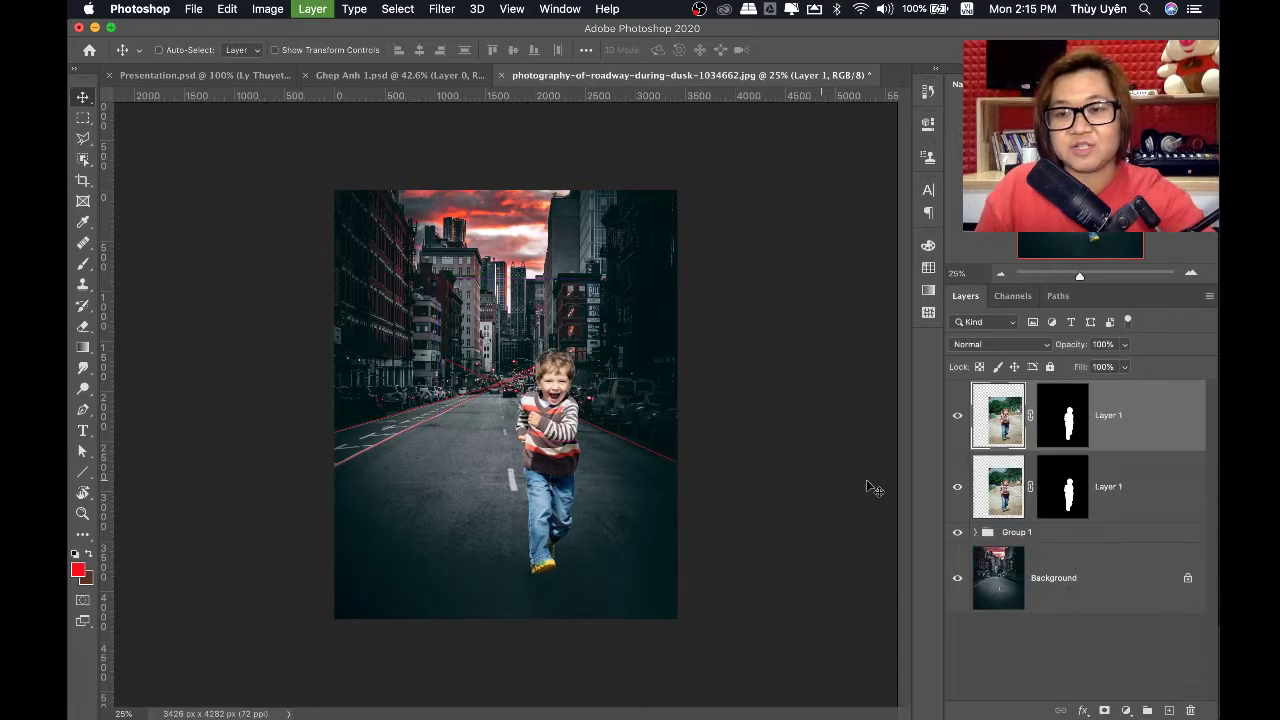
click(957, 487)
key(super+t)
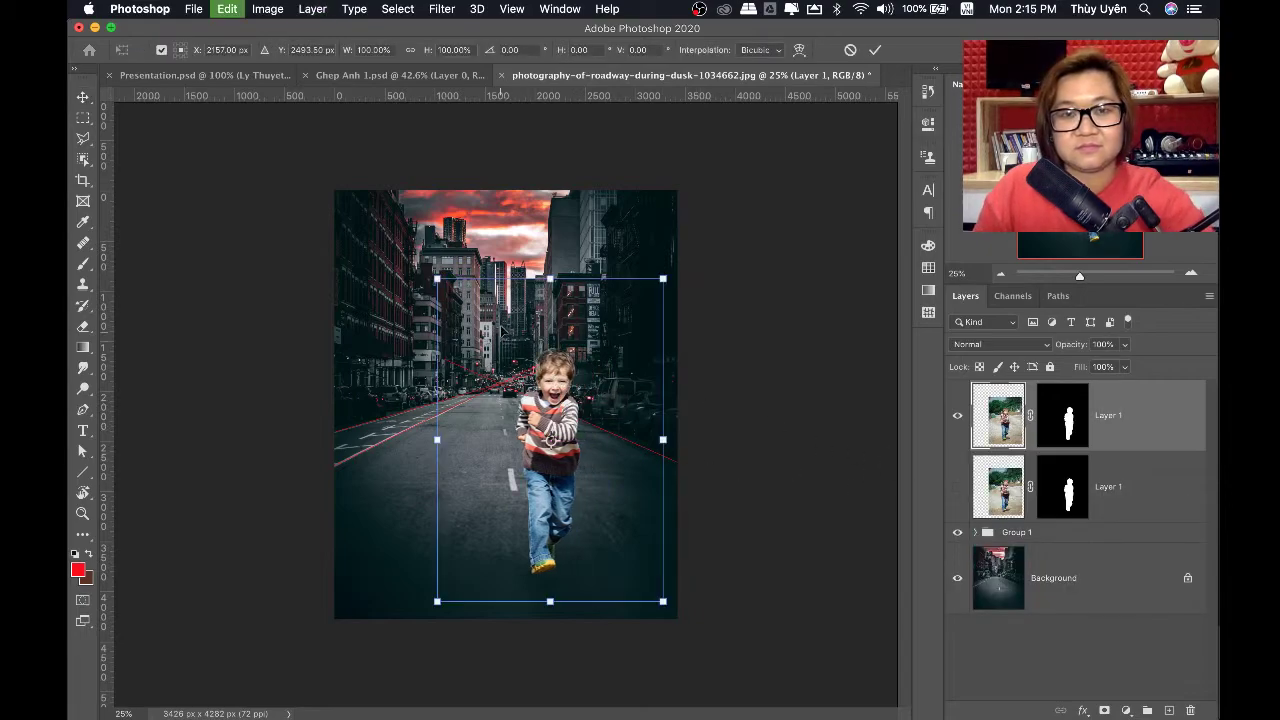
drag(438, 280, 270, 183)
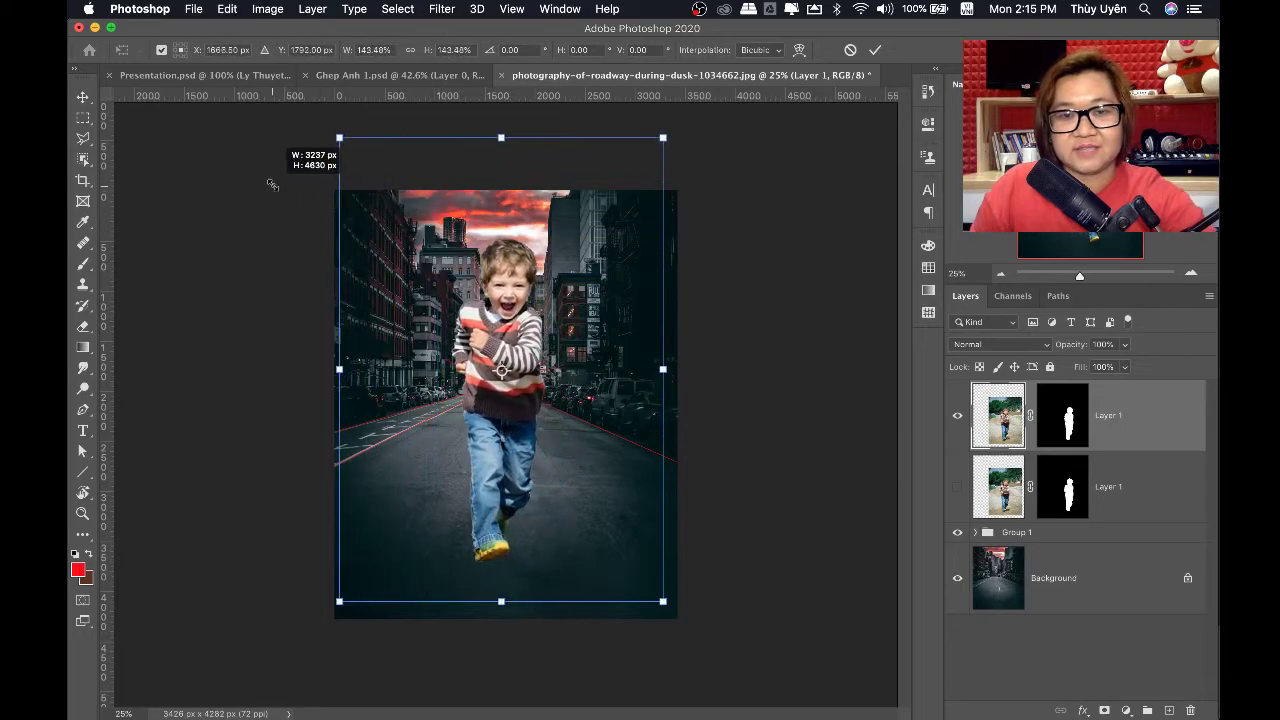
key(Return)
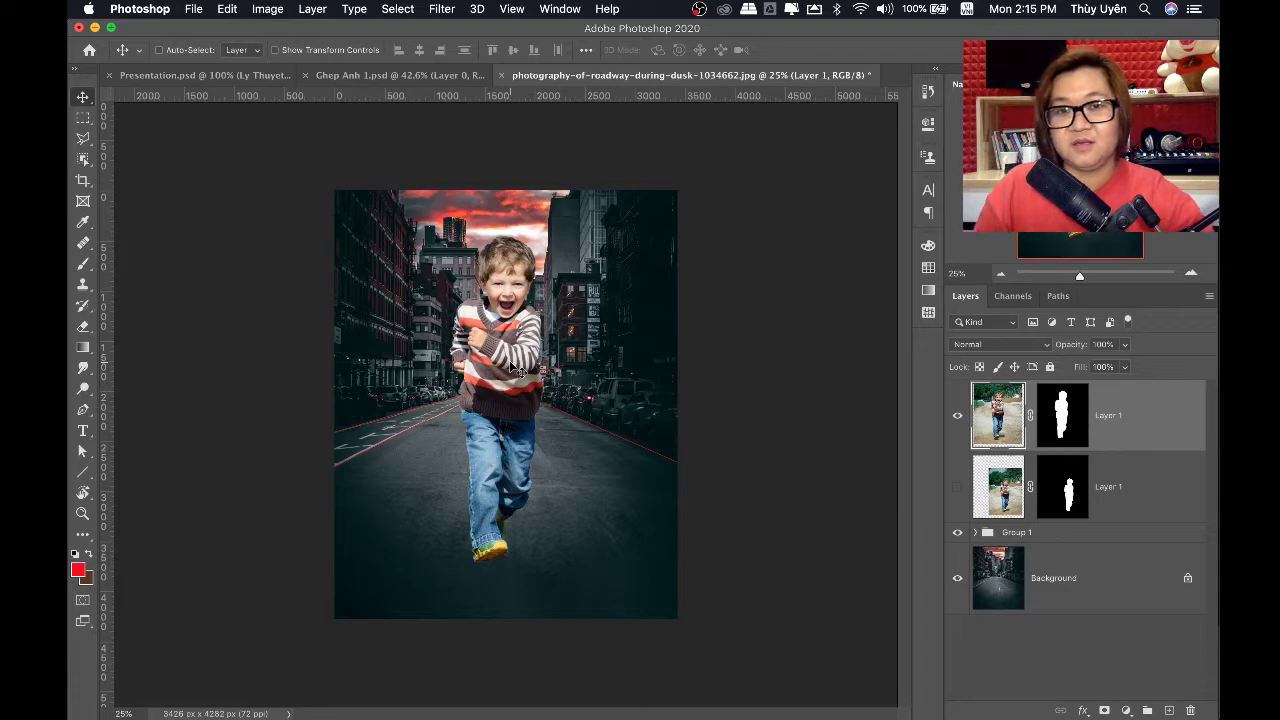
Compare the roadway composite with and without the boy, and hide the rulers
click(156, 76)
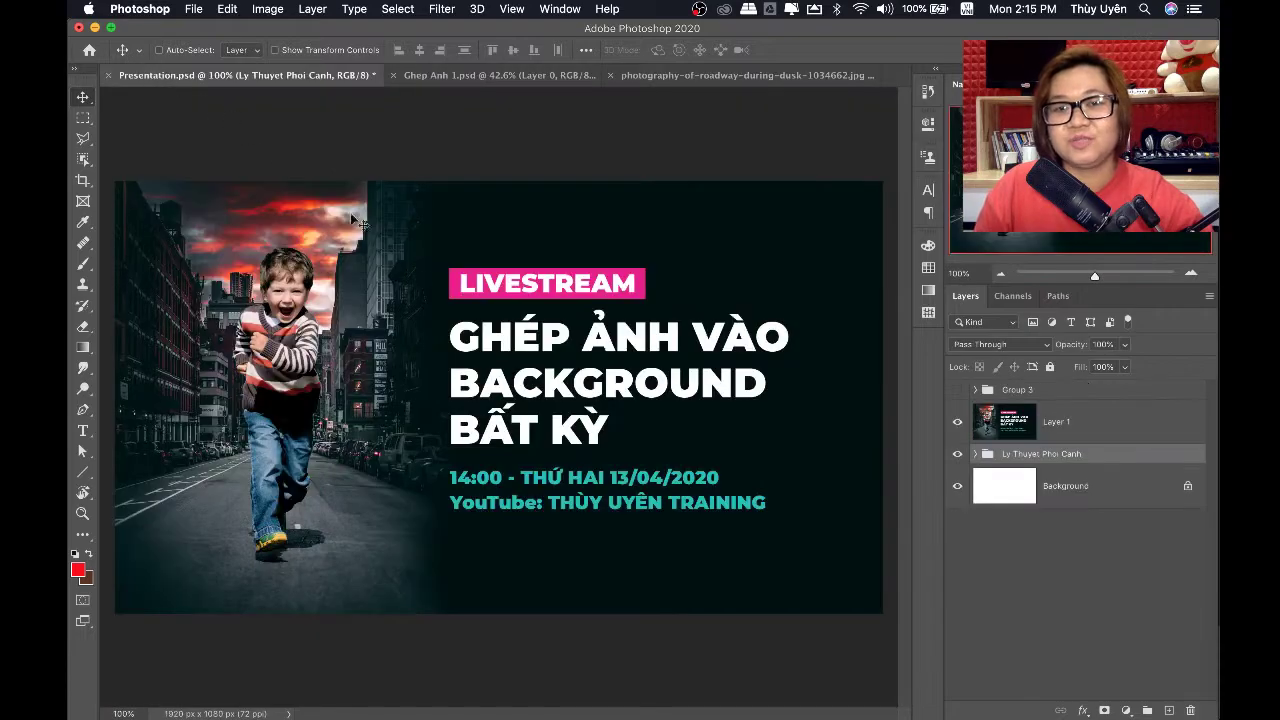
click(770, 80)
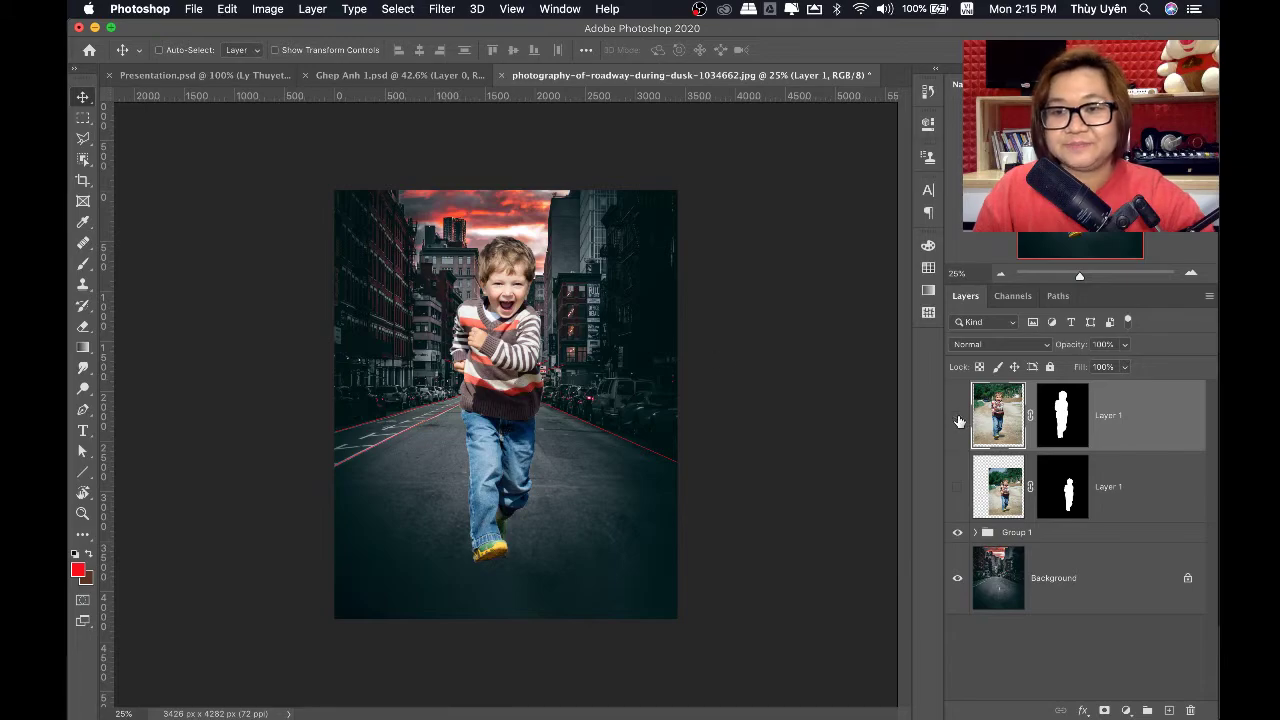
click(957, 420)
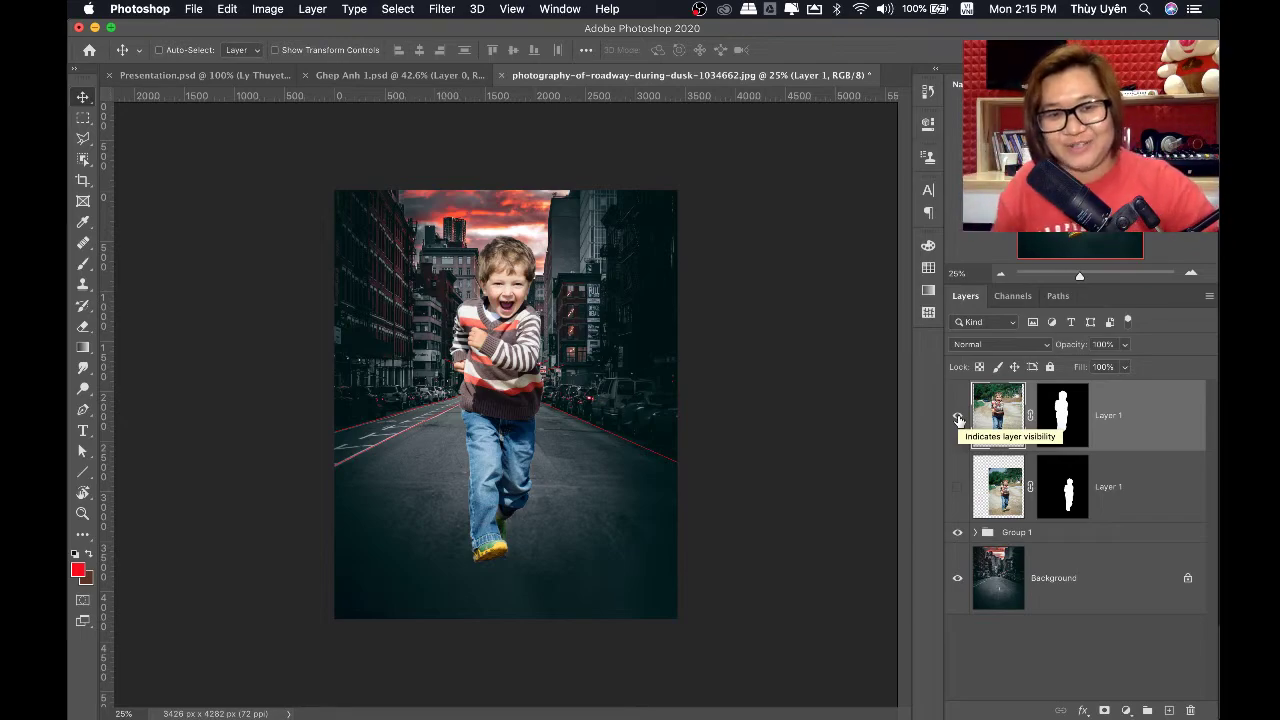
key(super+r)
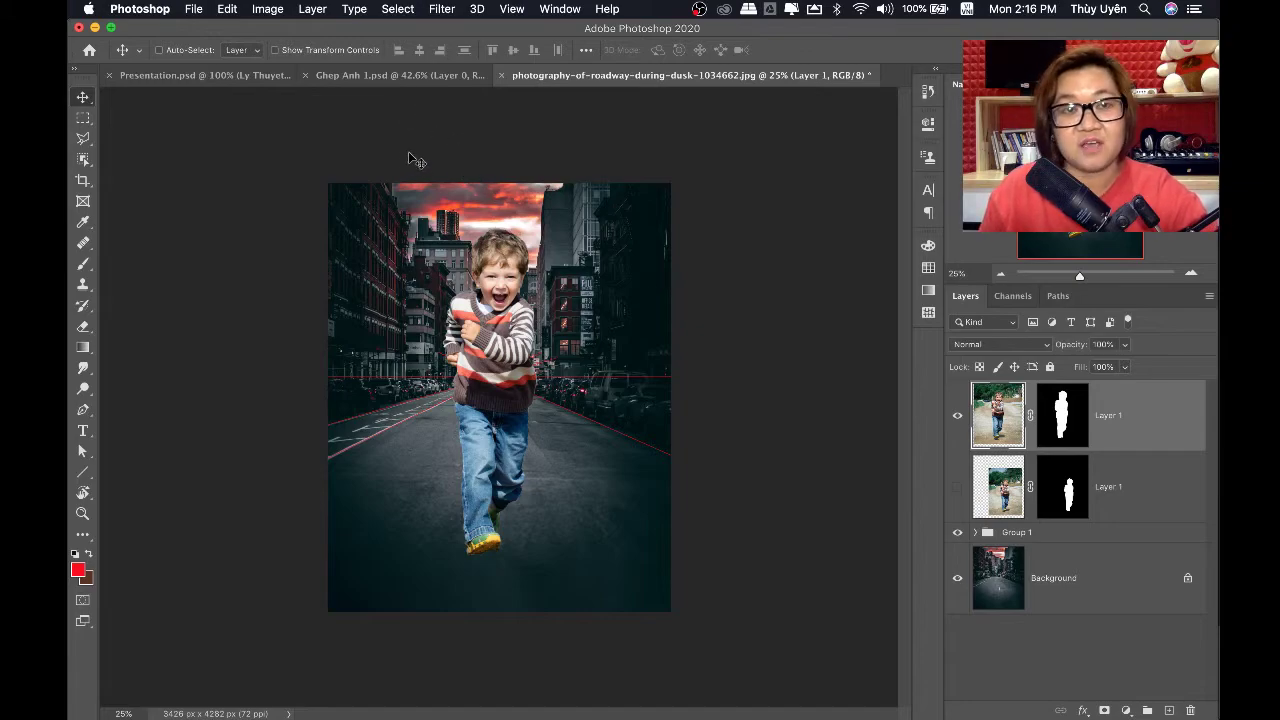
Back in Presentation.psd, hide the livestream banner to reveal the perspective grid
click(395, 76)
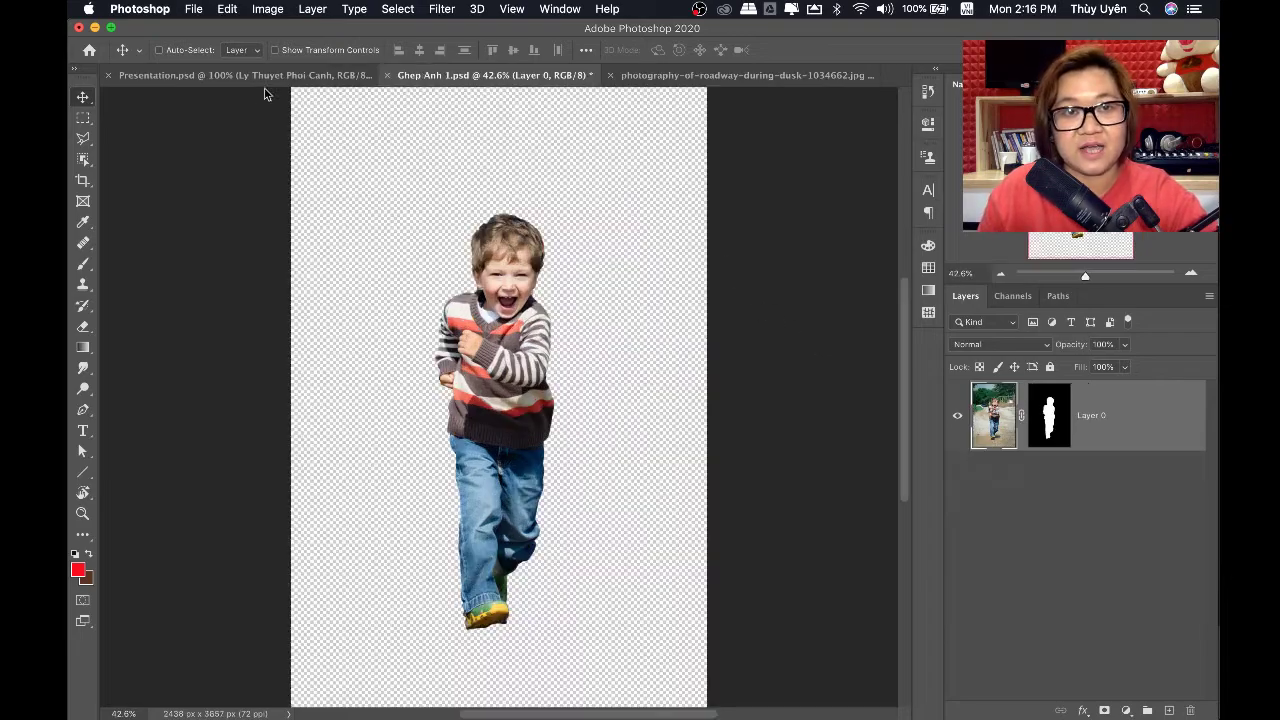
click(210, 76)
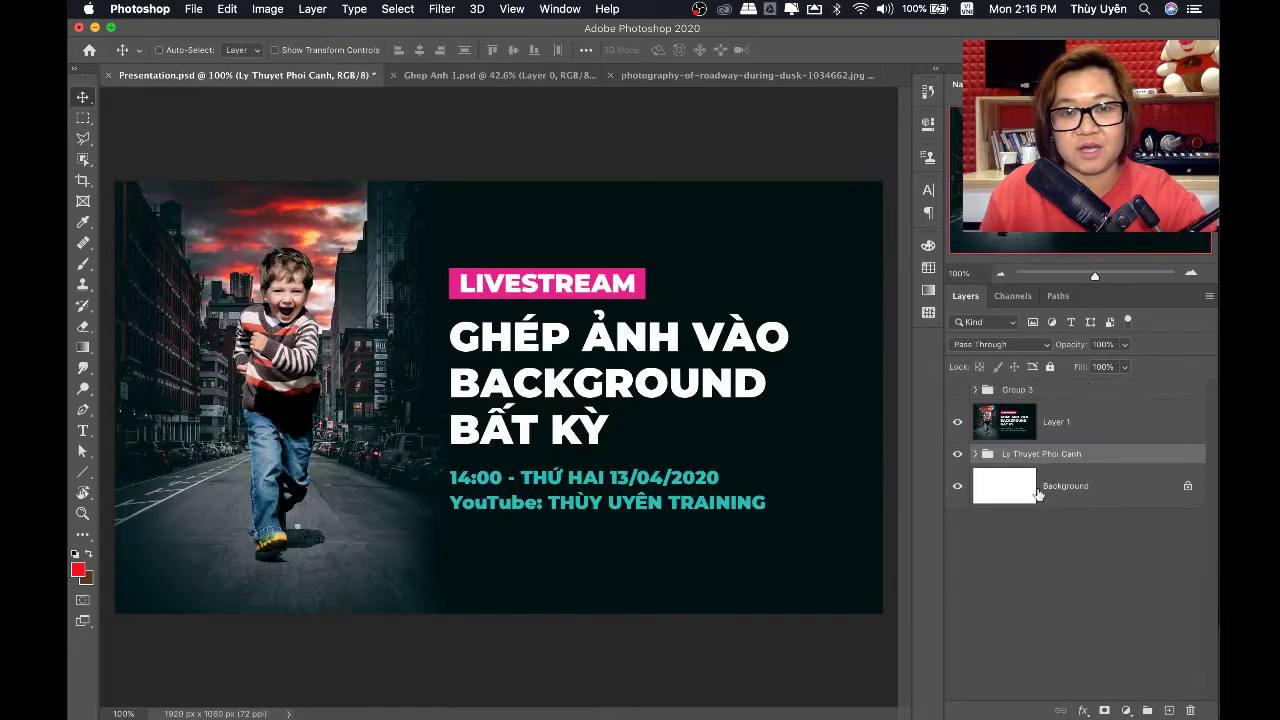
click(957, 424)
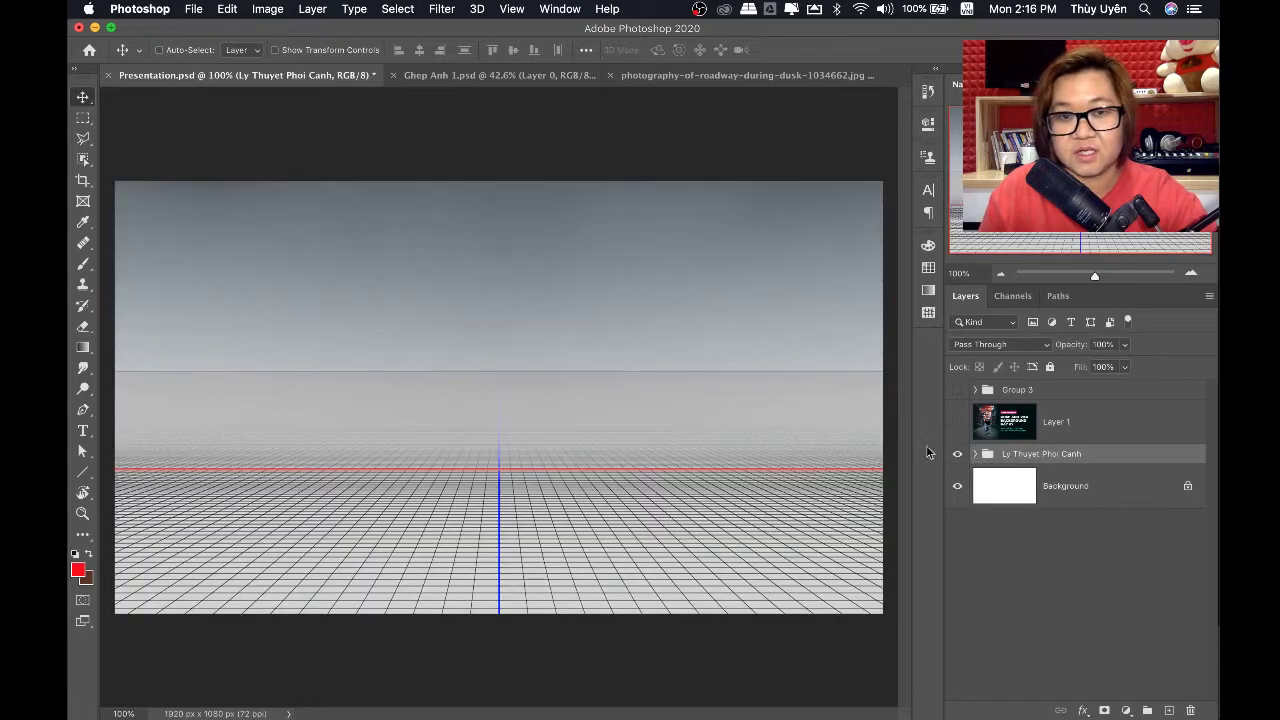
Expand Ly Thuyet Phoi Canh and show only the one point perspective diagram
click(976, 455)
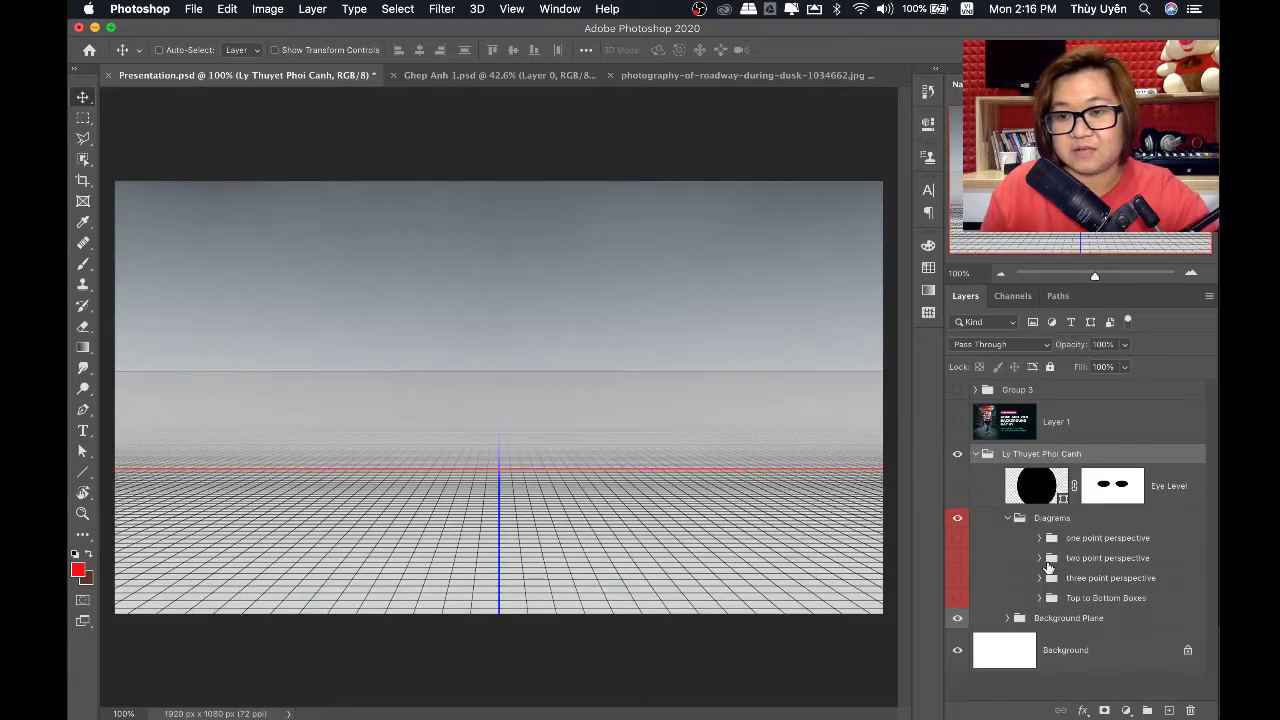
click(959, 579)
click(959, 578)
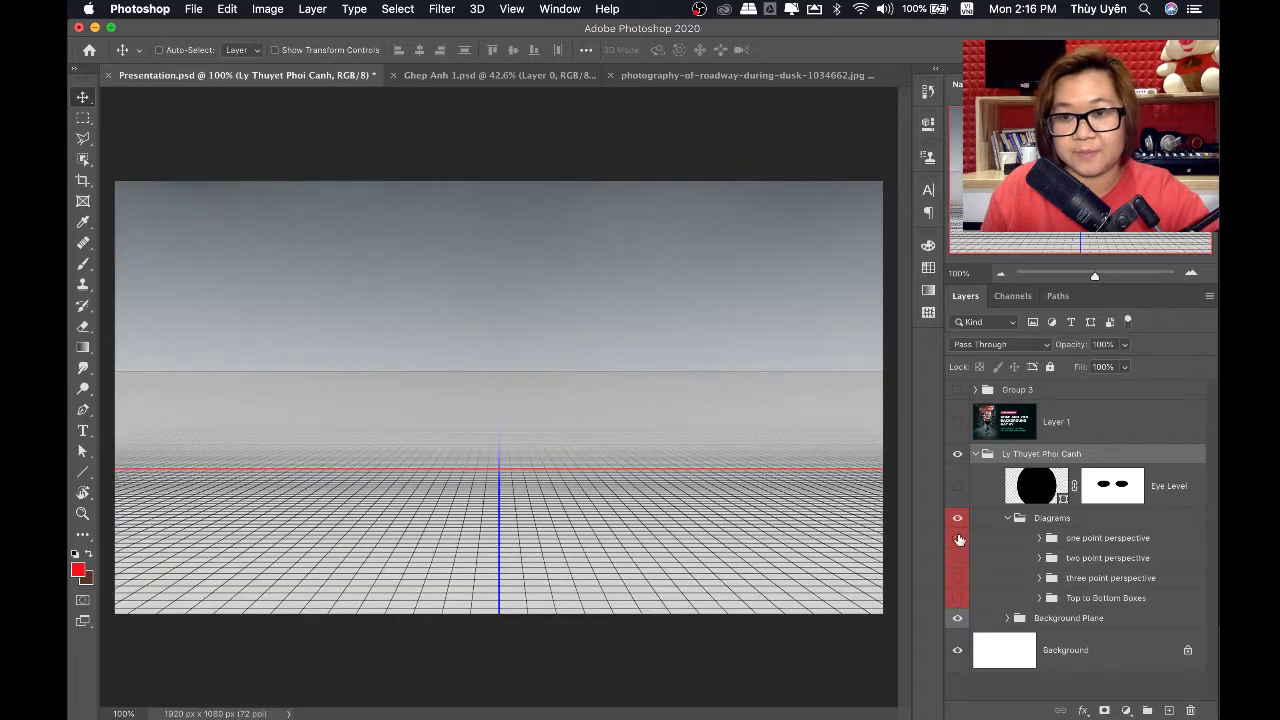
click(958, 538)
click(1039, 538)
scroll(1043, 571, down, 1)
scroll(1043, 571, down, 1)
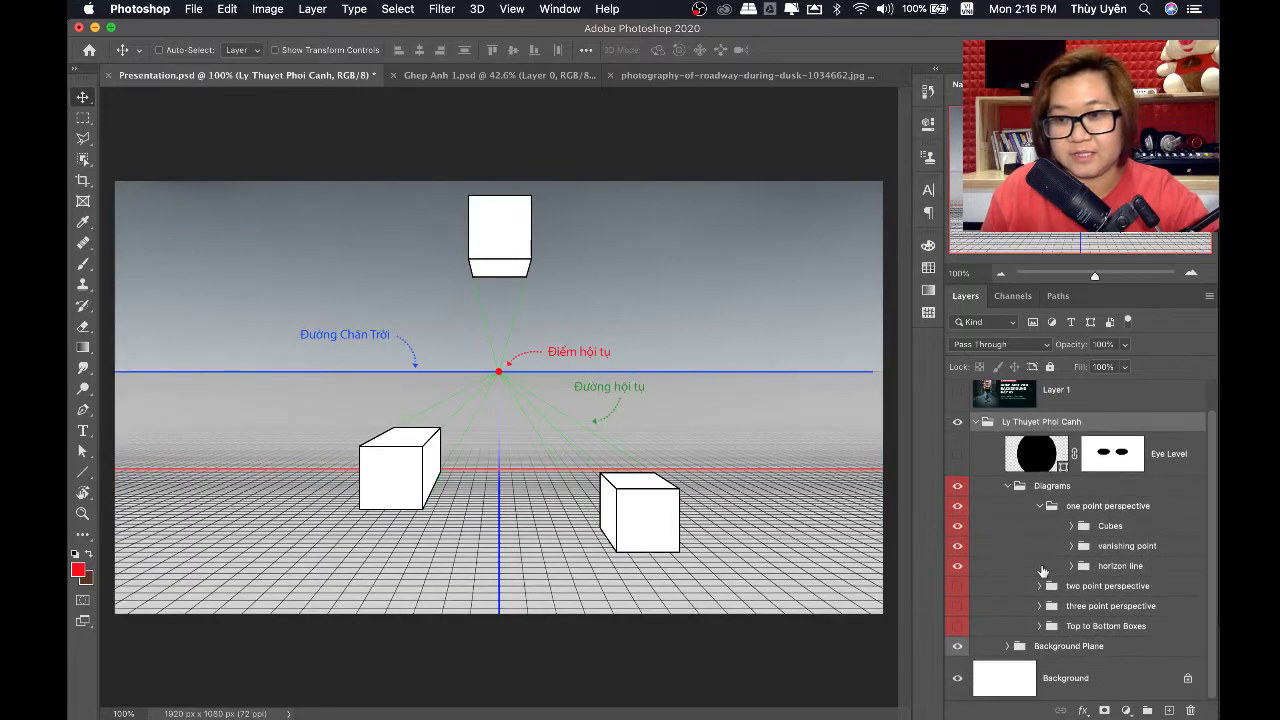
Turn on the Free Cube layer in the Cubes group and drag it above the horizon
click(1071, 526)
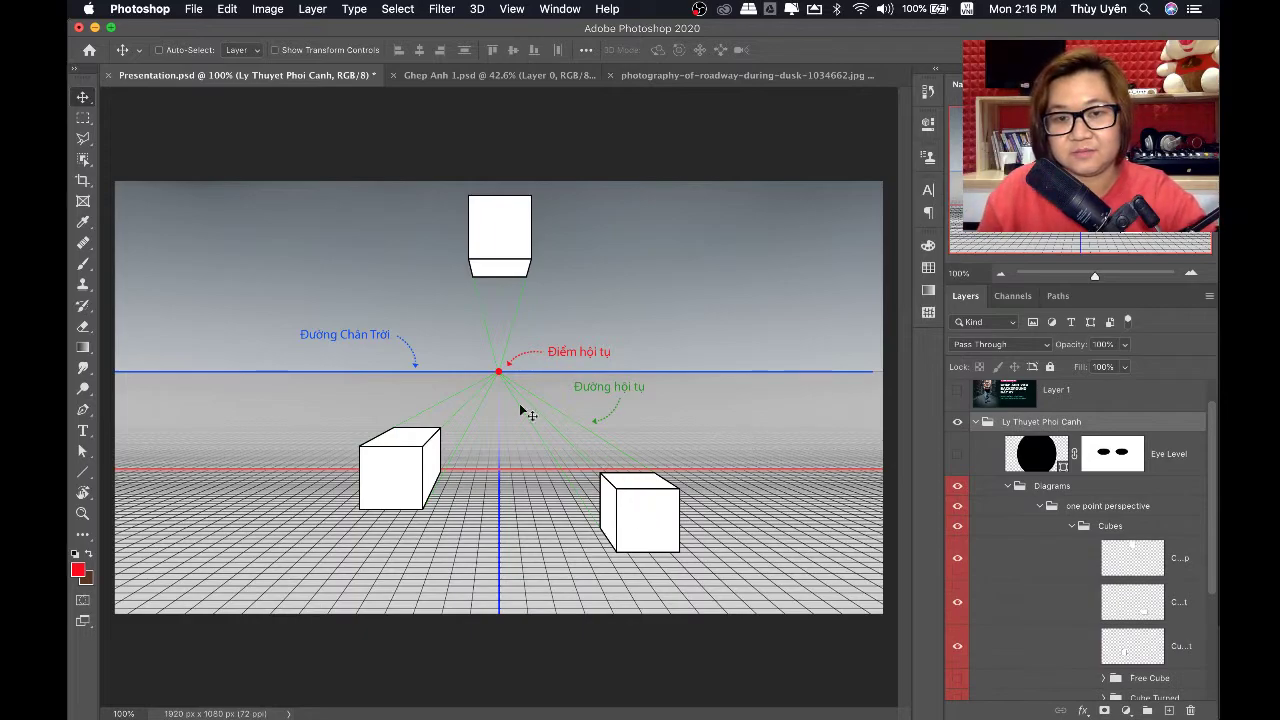
scroll(1039, 556, down, 2)
scroll(1090, 598, down, 3)
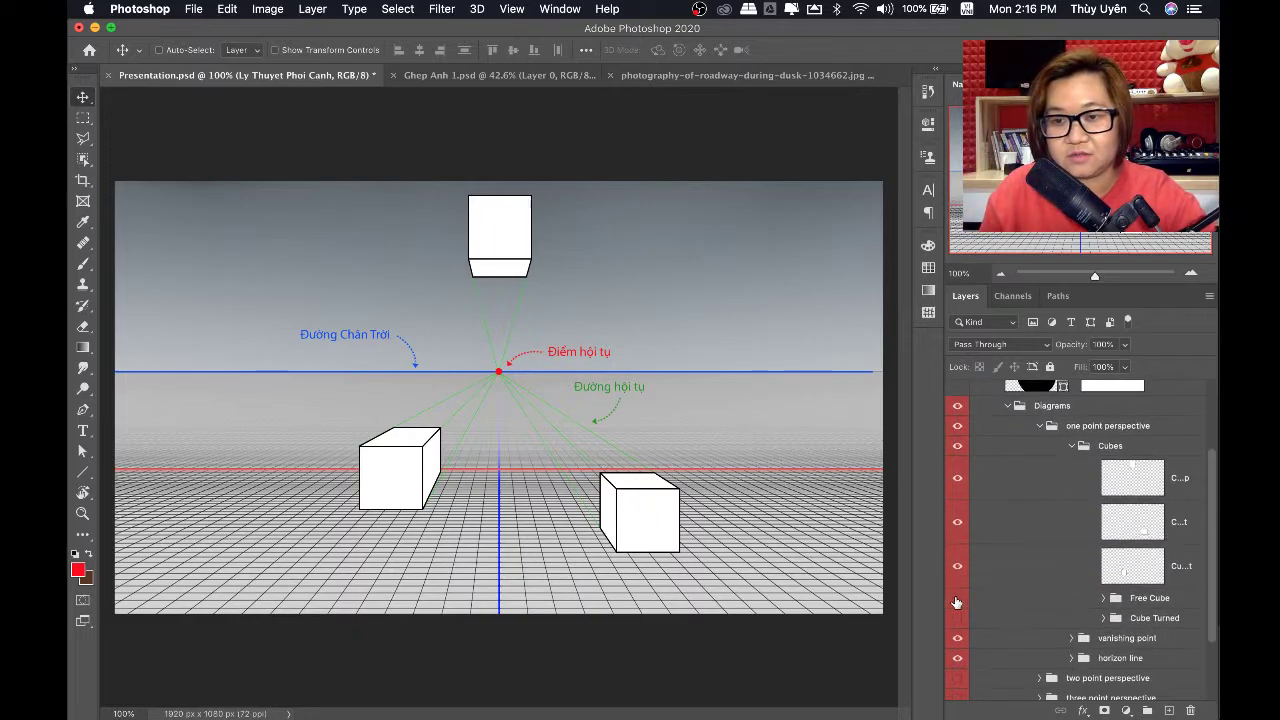
click(956, 600)
click(1150, 600)
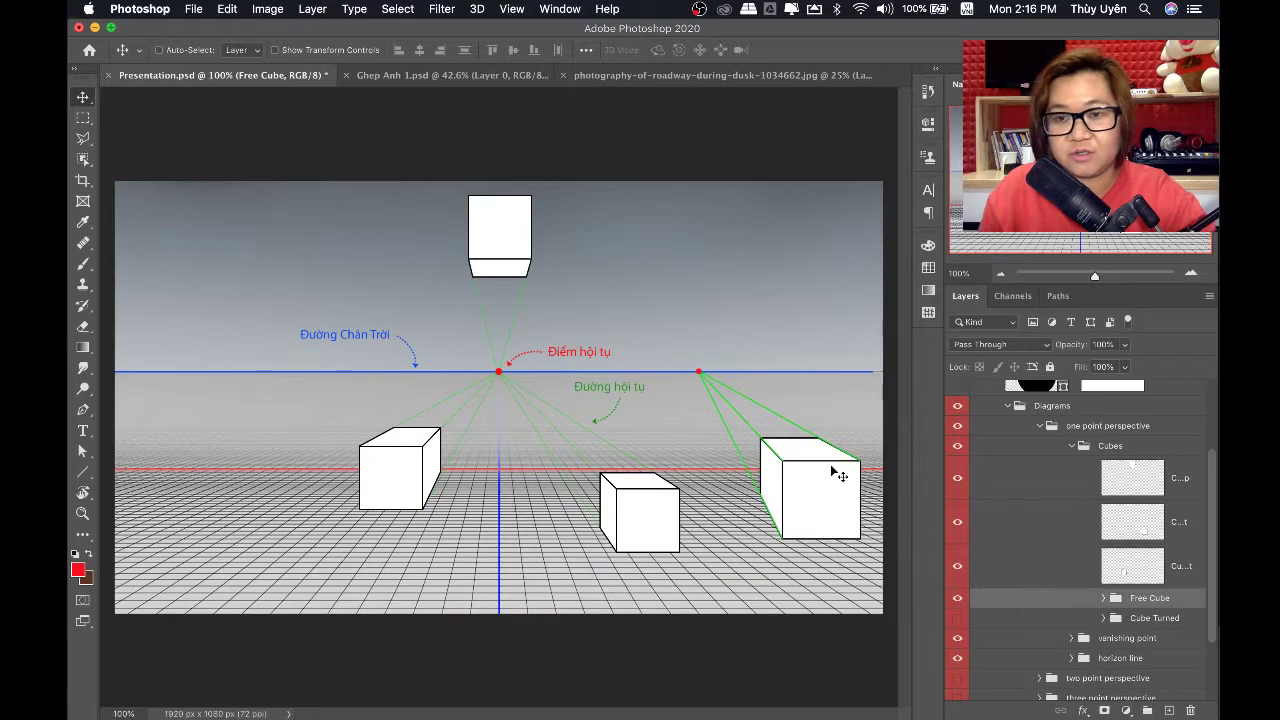
drag(838, 476, 777, 402)
Reposition the free cube lower right, toggling its vanishing lines to check alignment
click(1104, 599)
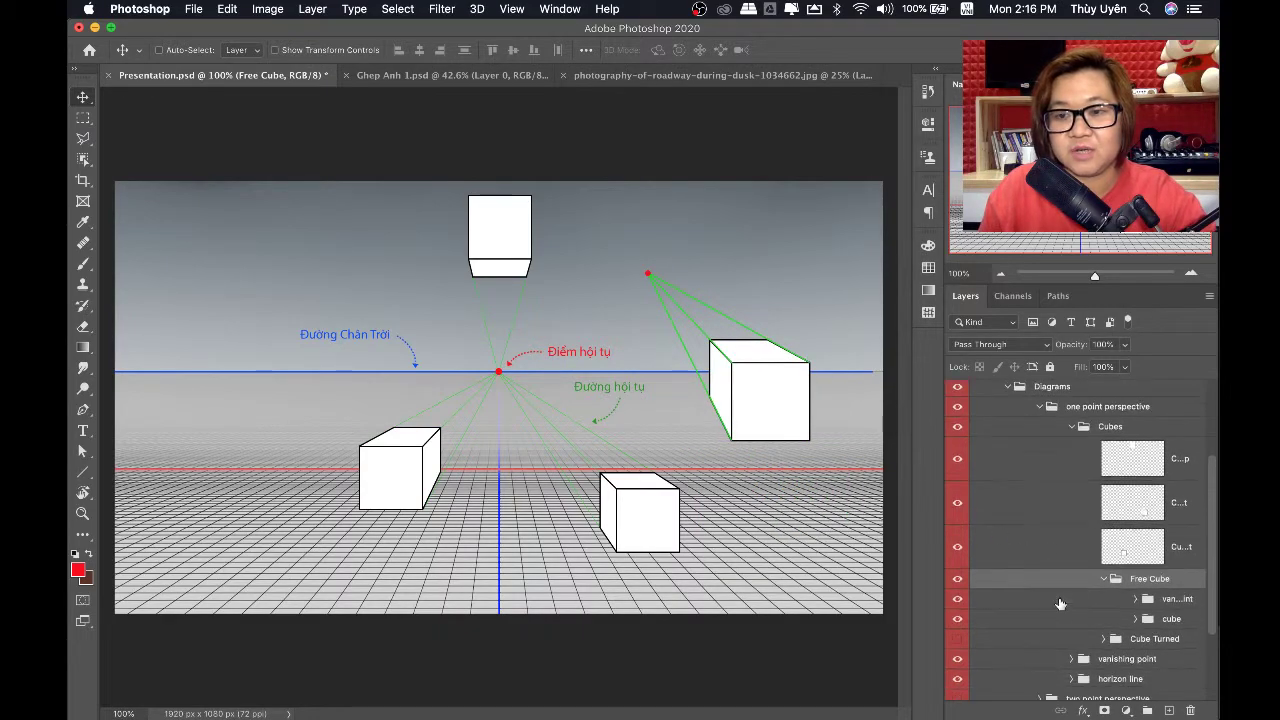
scroll(1003, 571, down, 2)
click(958, 557)
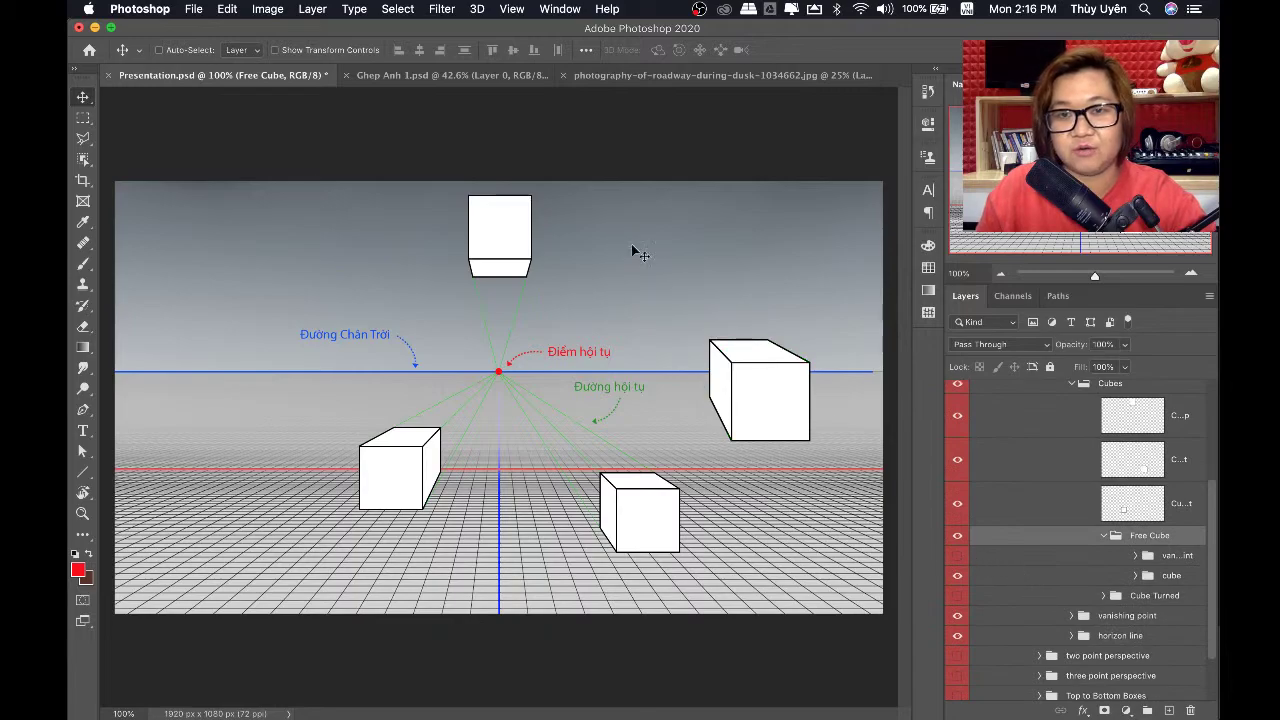
mouse_move(757, 386)
mouse_down()
mouse_move(700, 380)
mouse_move(749, 378)
mouse_up()
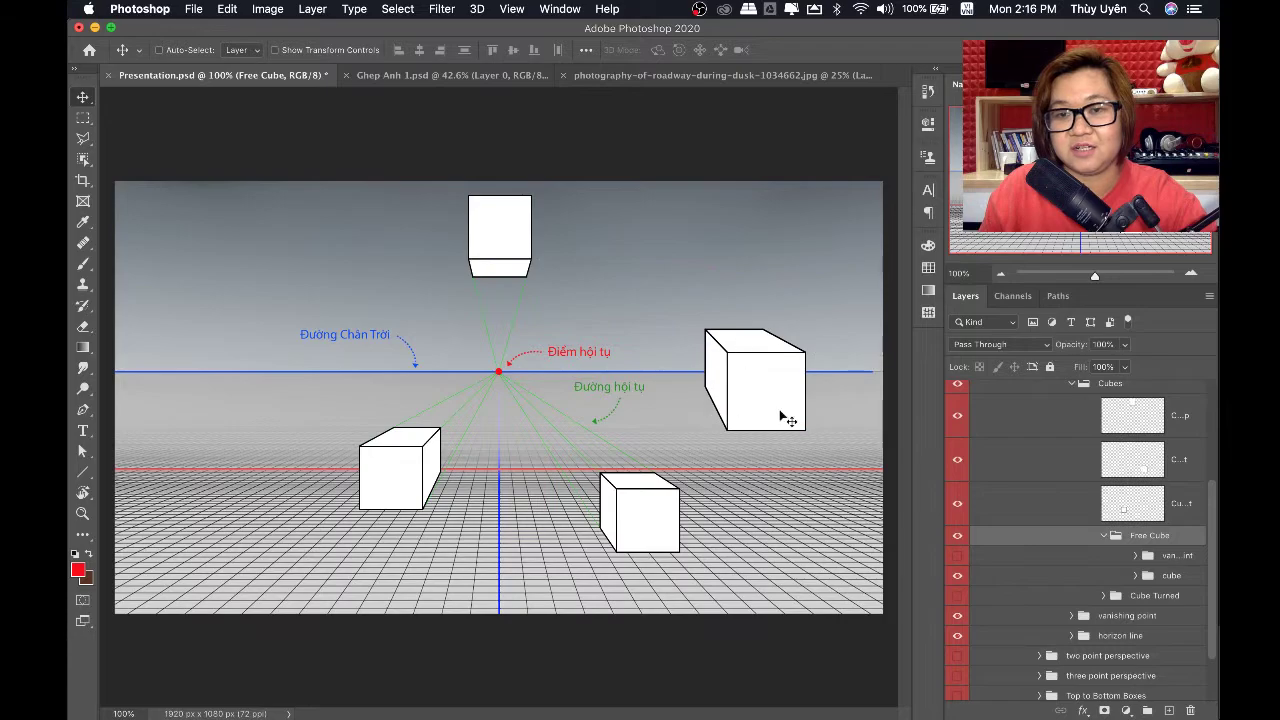
click(958, 557)
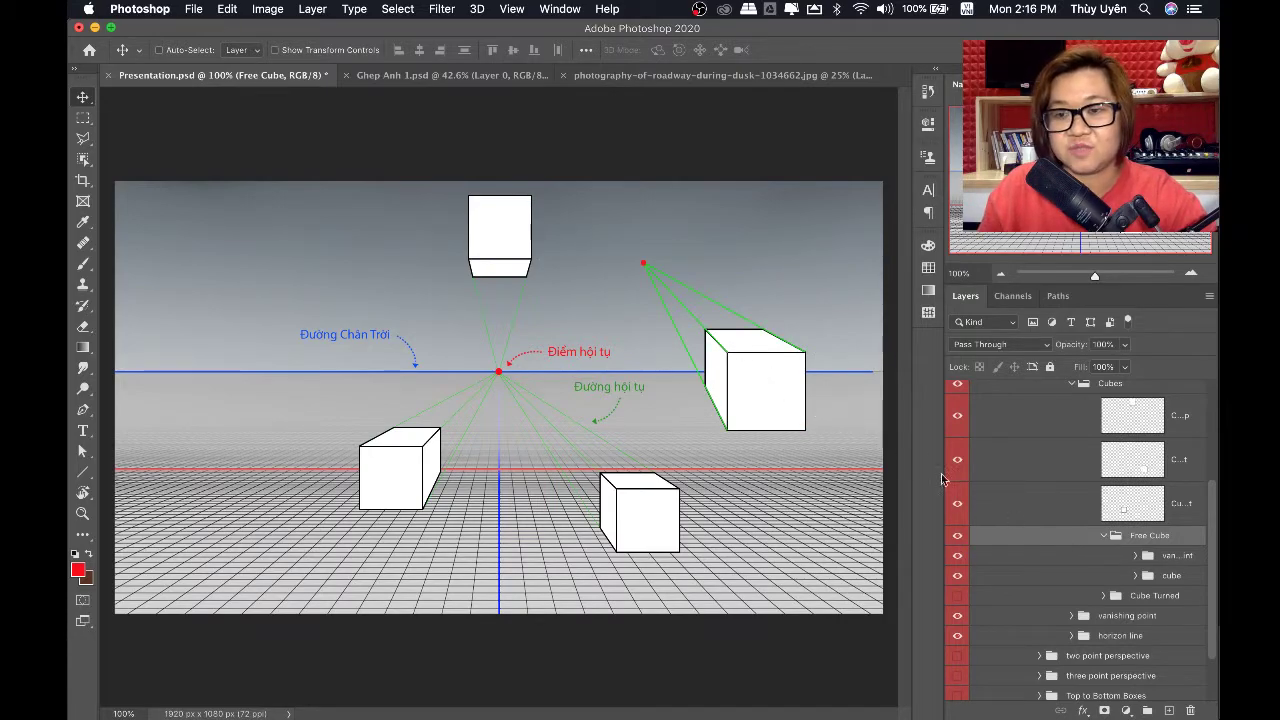
drag(737, 393, 790, 485)
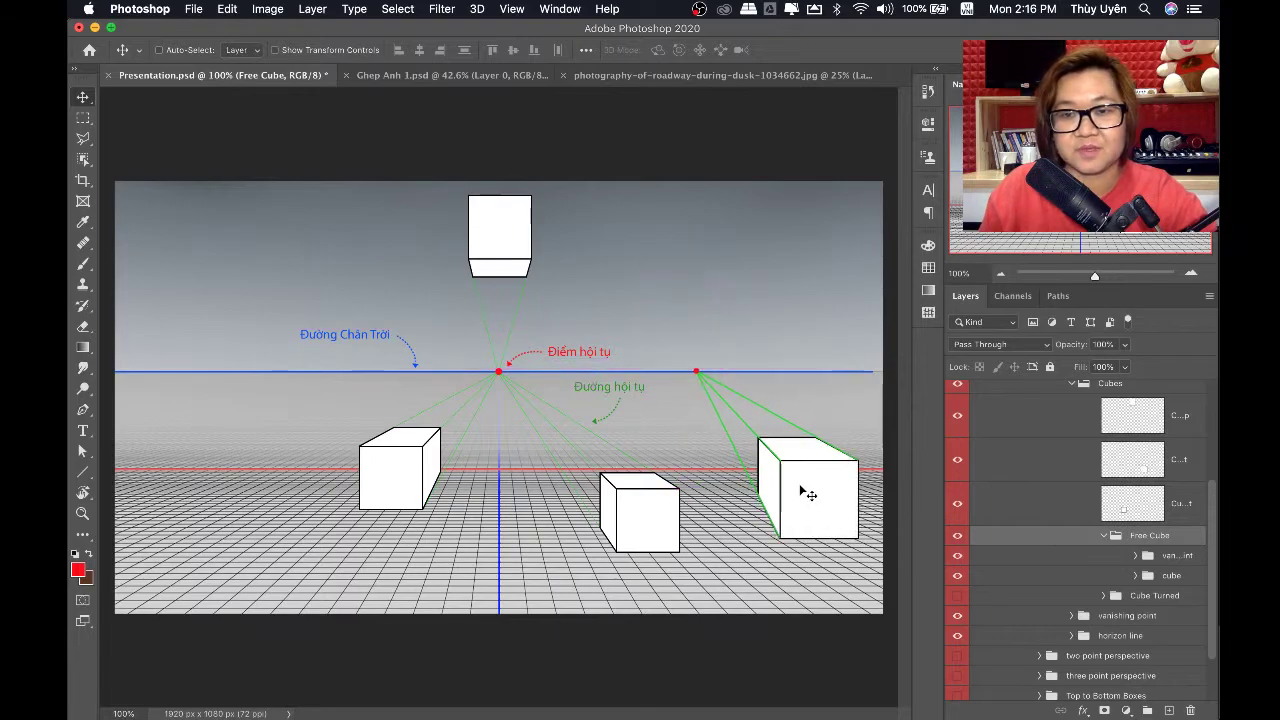
click(958, 556)
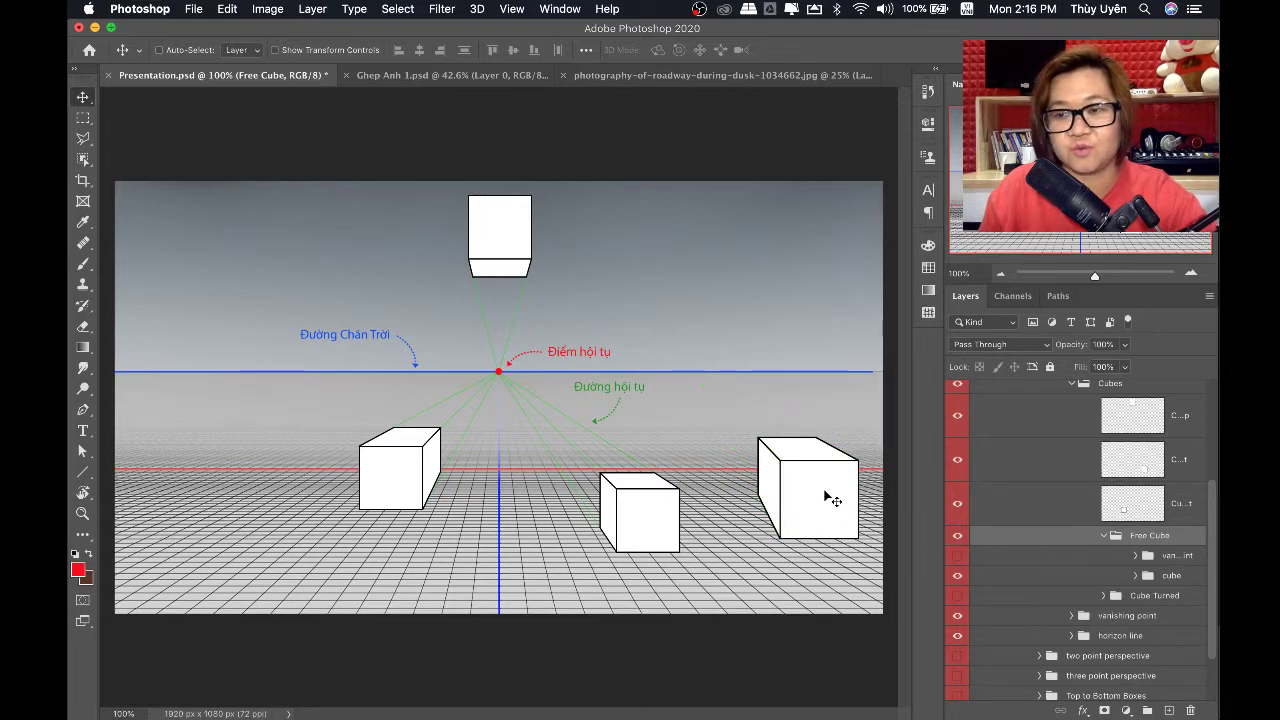
mouse_move(838, 500)
mouse_down()
mouse_move(305, 502)
mouse_move(769, 516)
mouse_up()
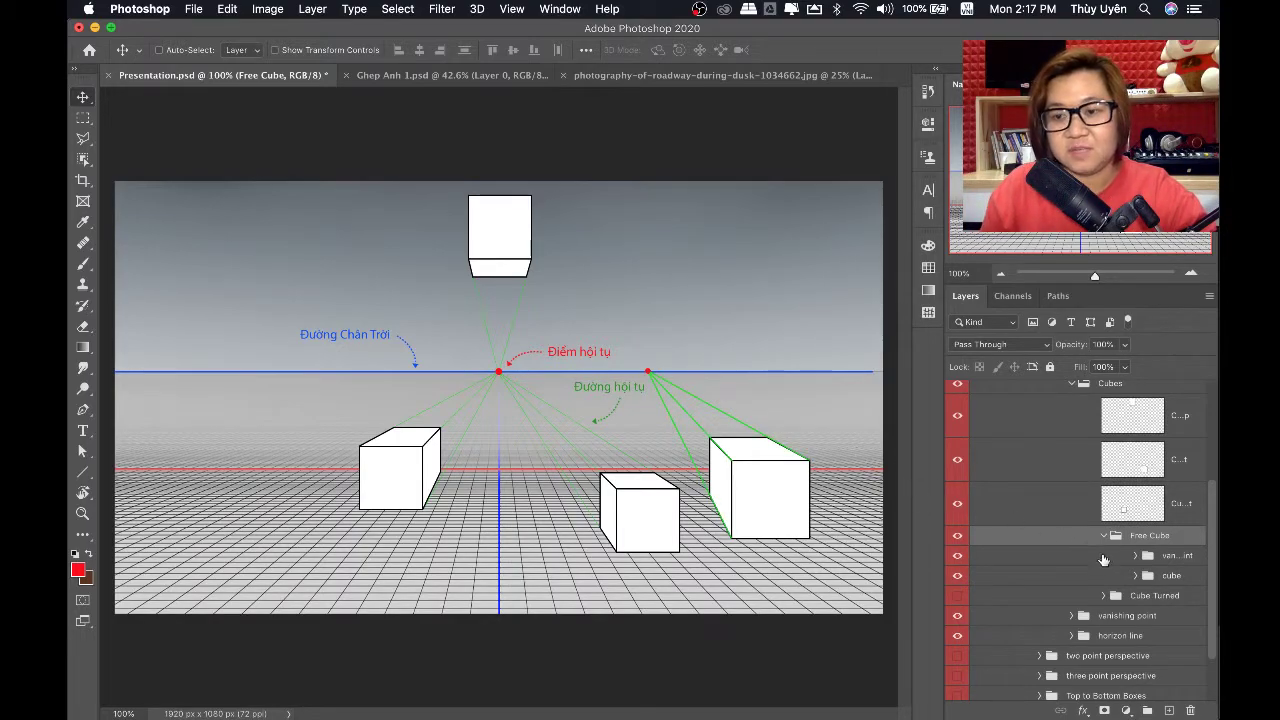
Scale the free cube to about 10% toward the vanishing point and nudge it along the horizon
key(ctrl+t)
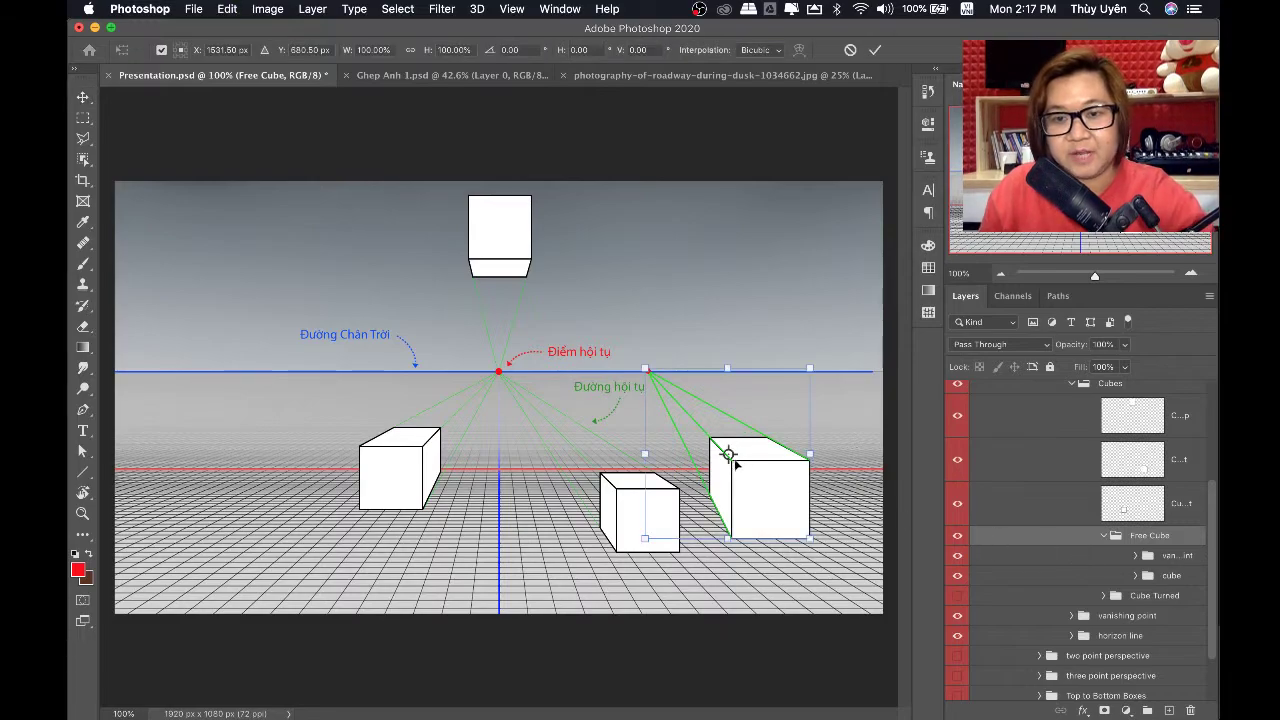
mouse_move(728, 455)
mouse_down()
mouse_move(647, 370)
mouse_move(554, 372)
mouse_up()
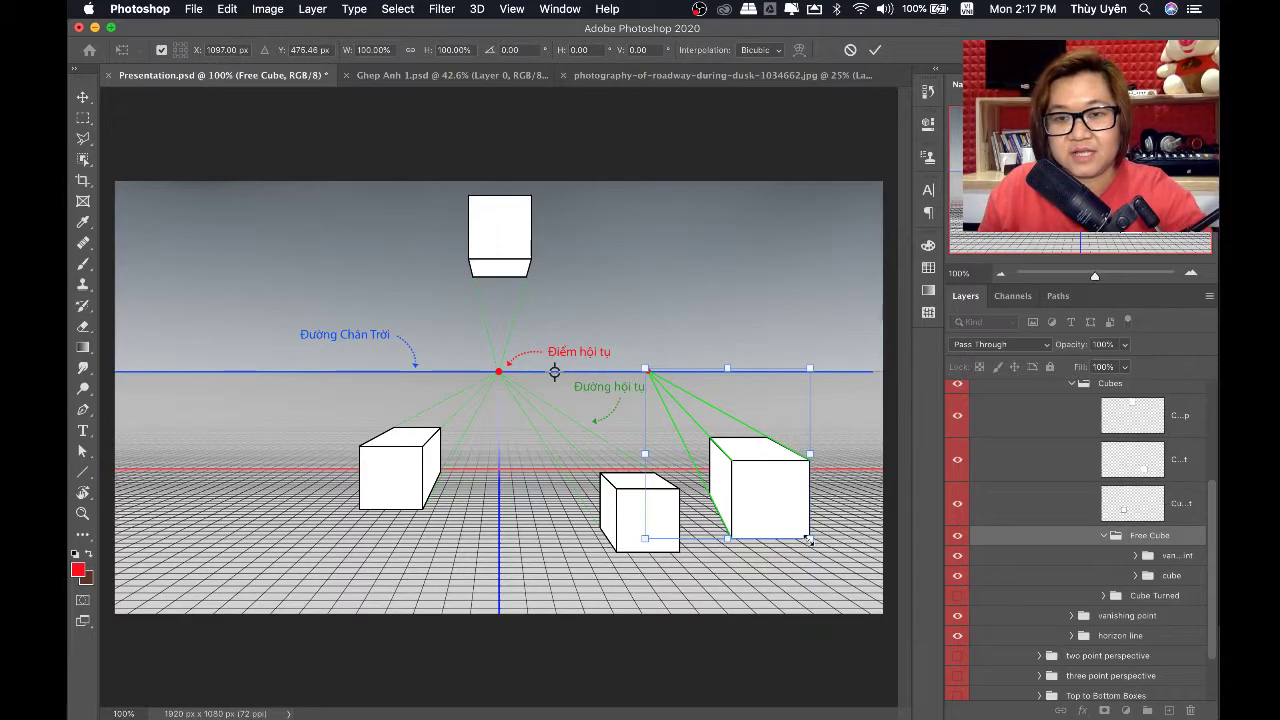
drag(809, 540, 576, 384)
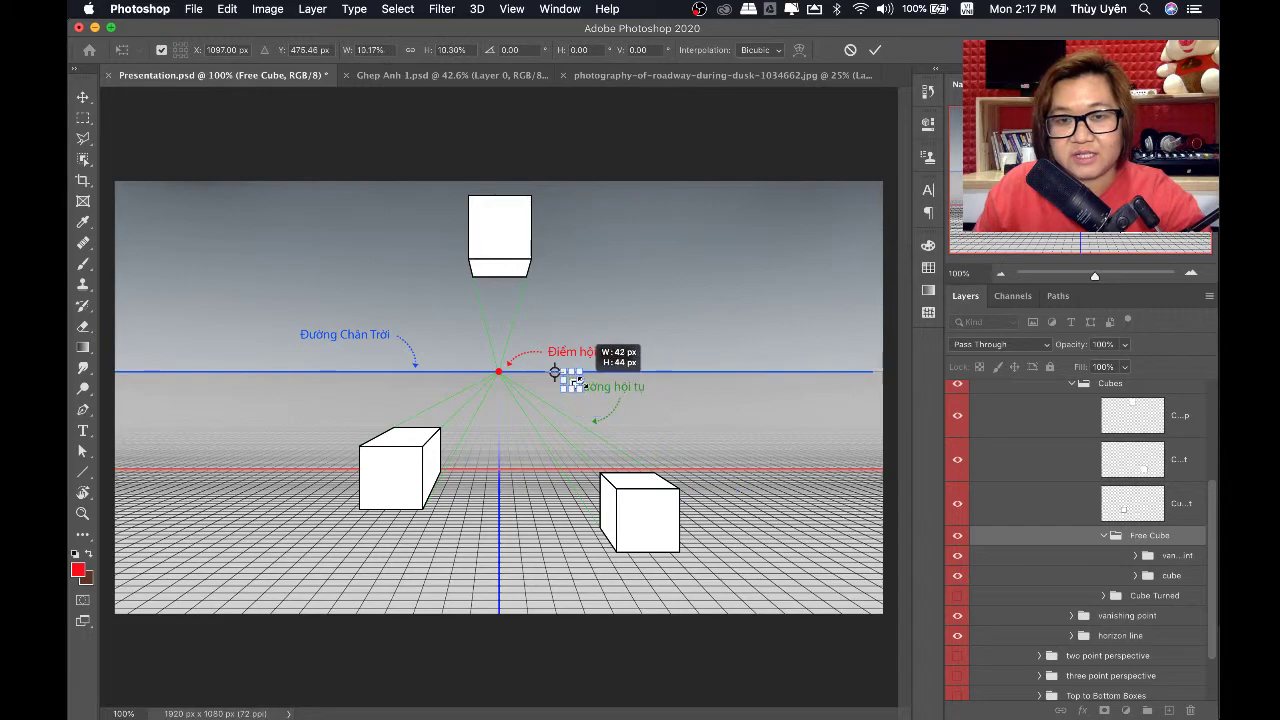
drag(576, 384, 540, 400)
key(Return)
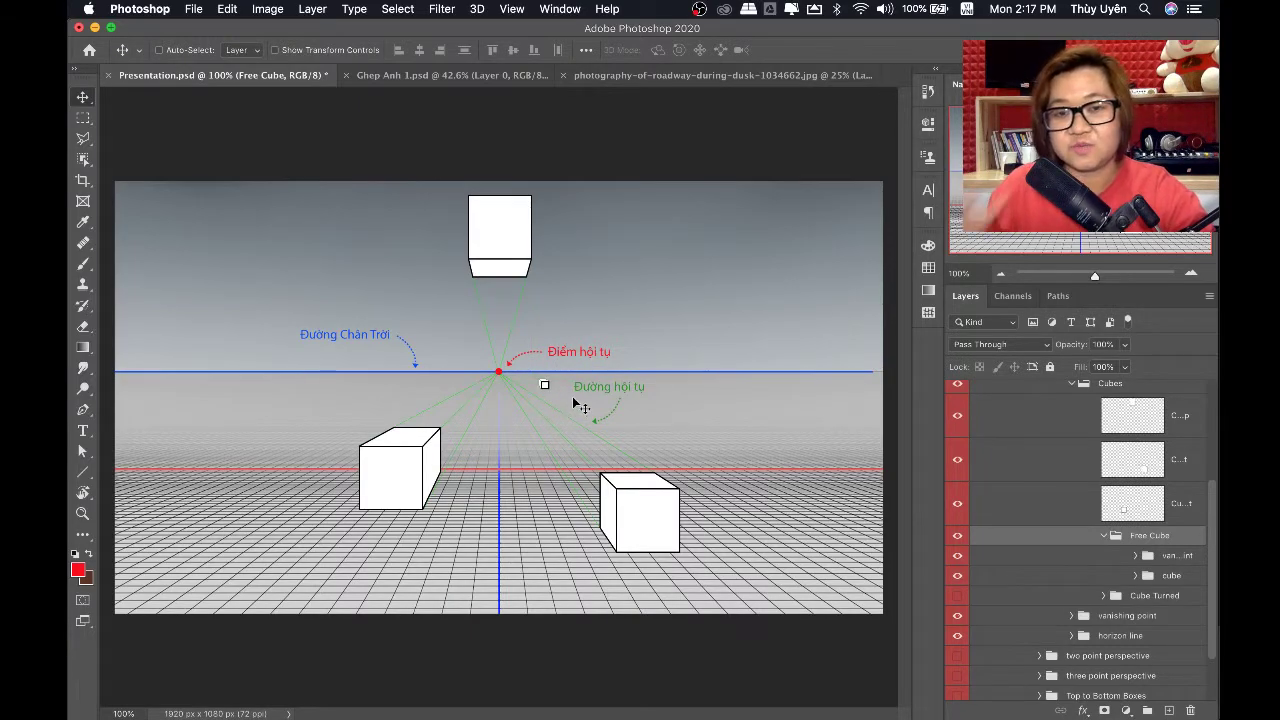
drag(573, 398, 605, 398)
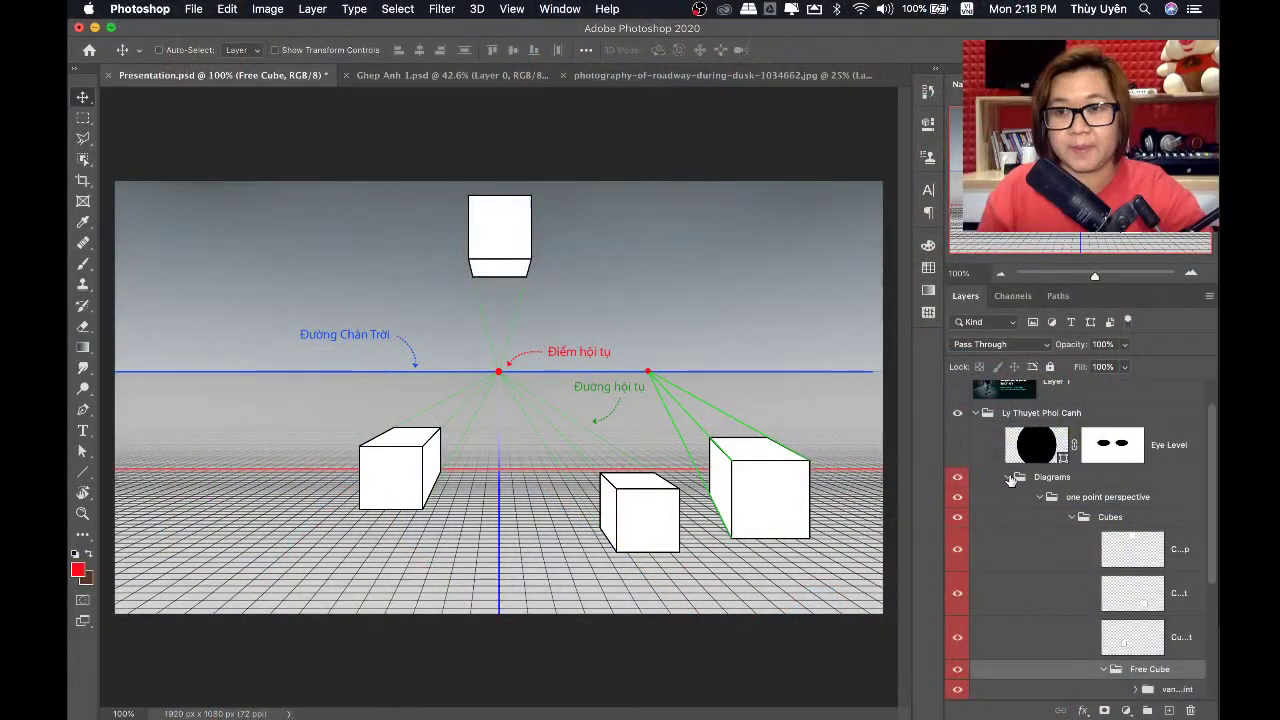
Collapse and hide the Ly Thuyet Phoi Canh group, then select the Background layer
click(977, 440)
click(978, 454)
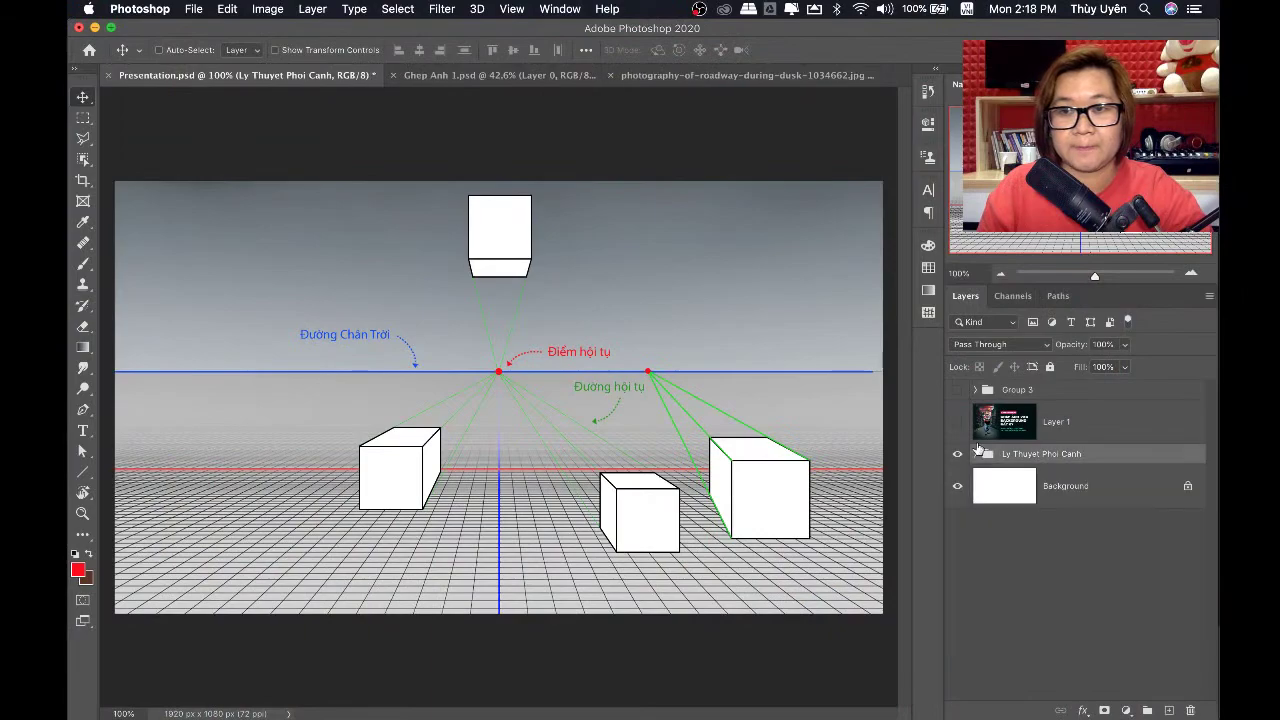
click(958, 455)
click(1092, 488)
Add the red TIỀN CẢNH heading near the upper left and shift it left
key(t)
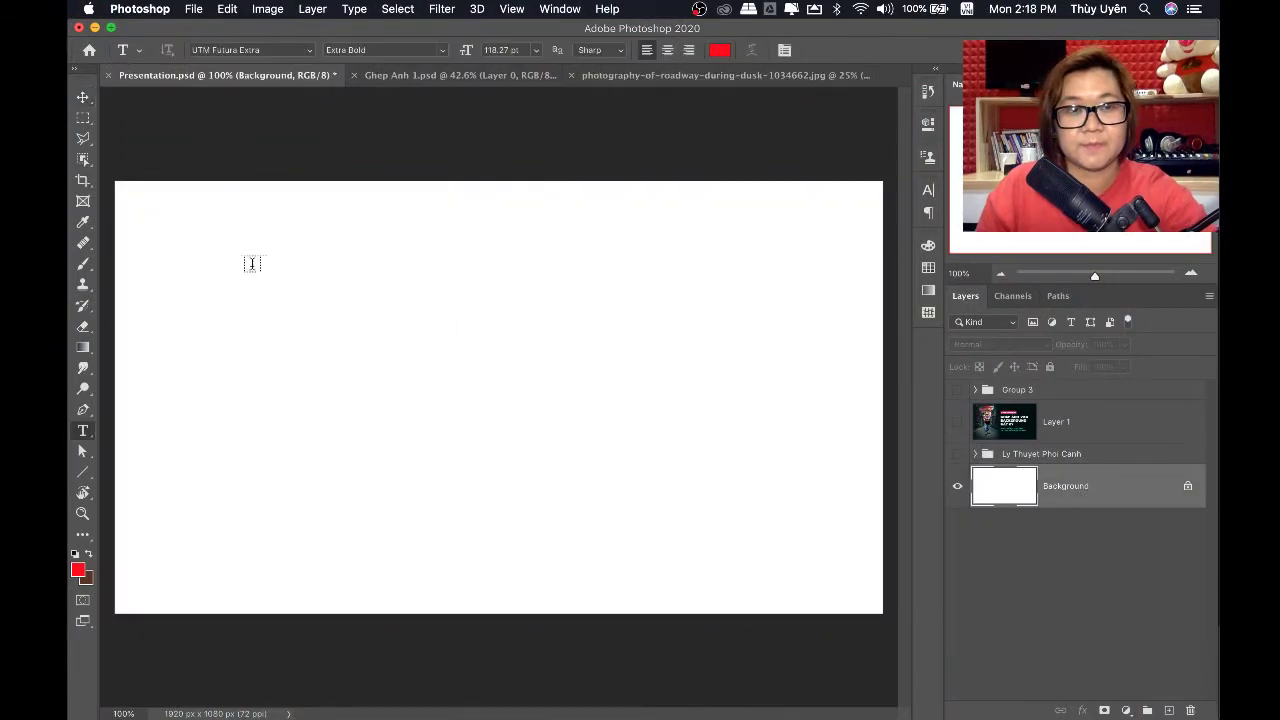
click(242, 267)
text(I)
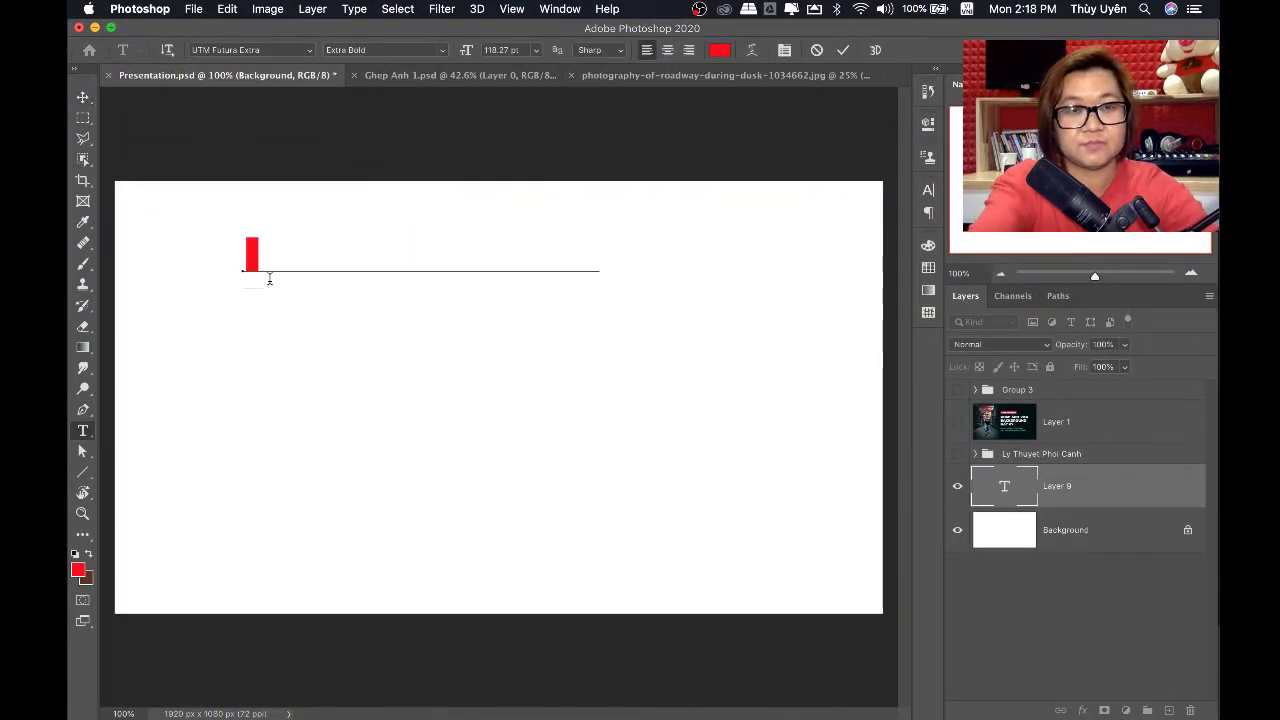
text(ỀN)
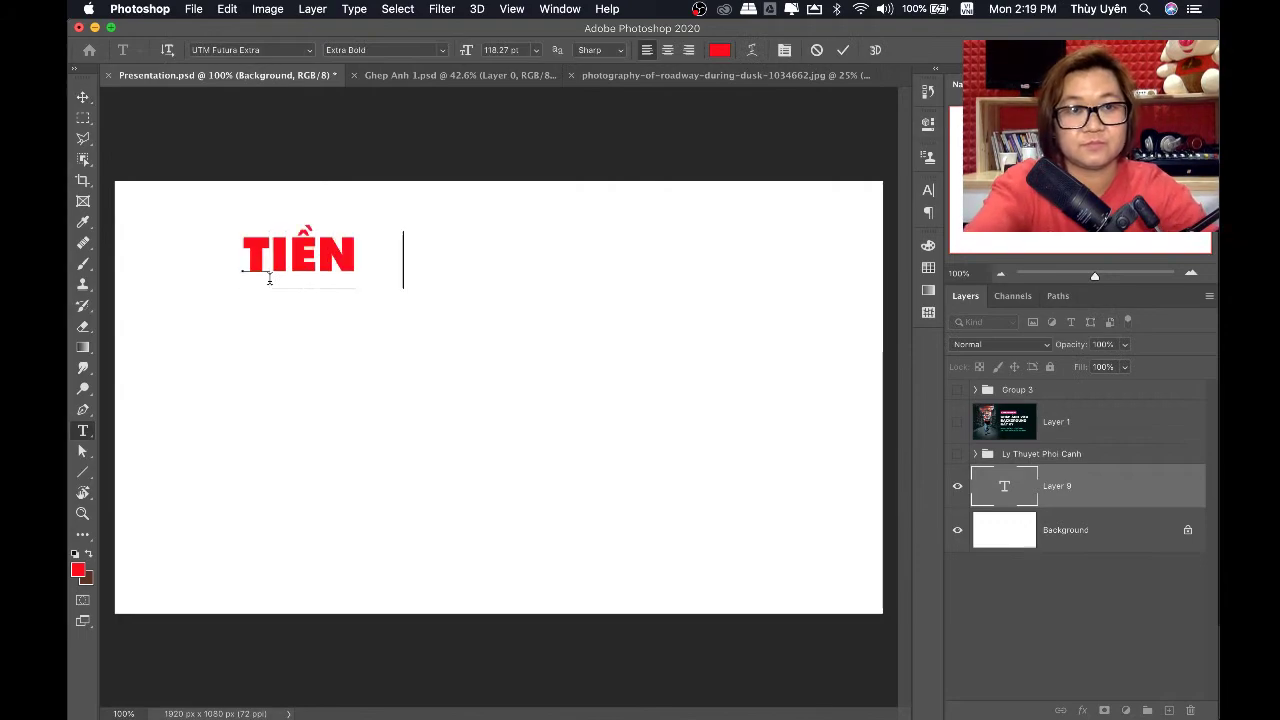
text( CANH)
key(ctrl+Return)
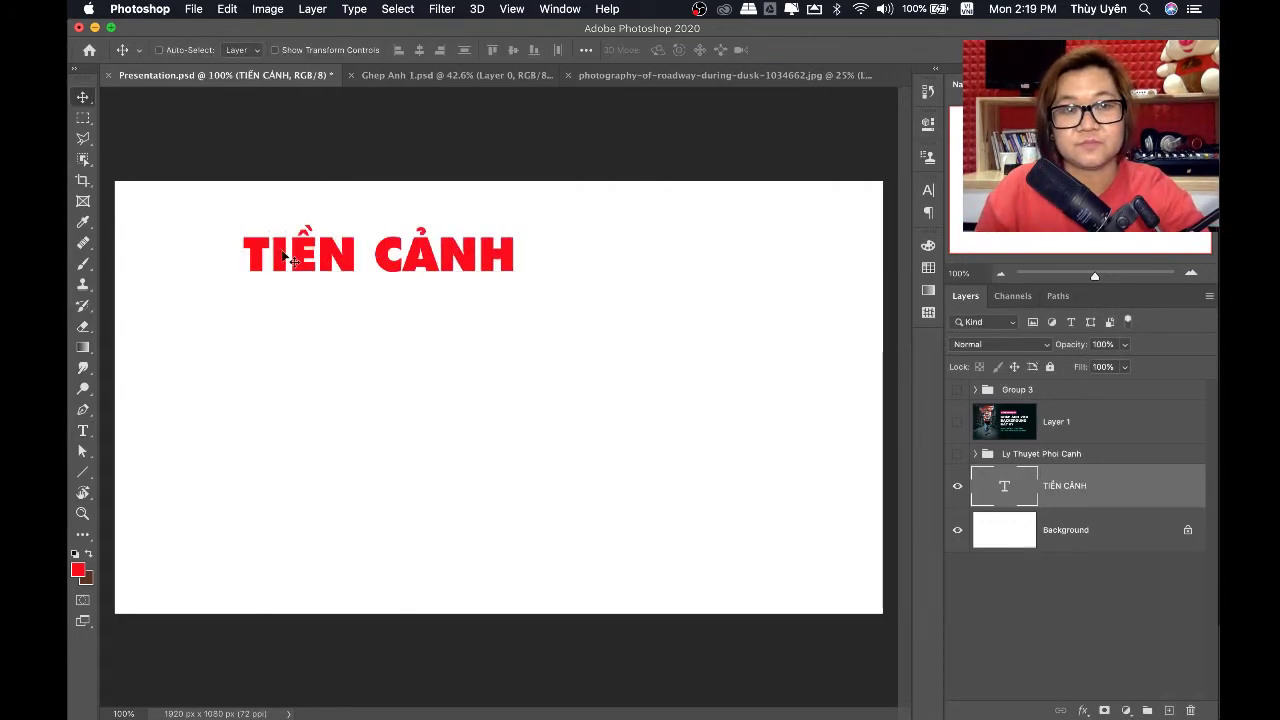
drag(285, 256, 229, 257)
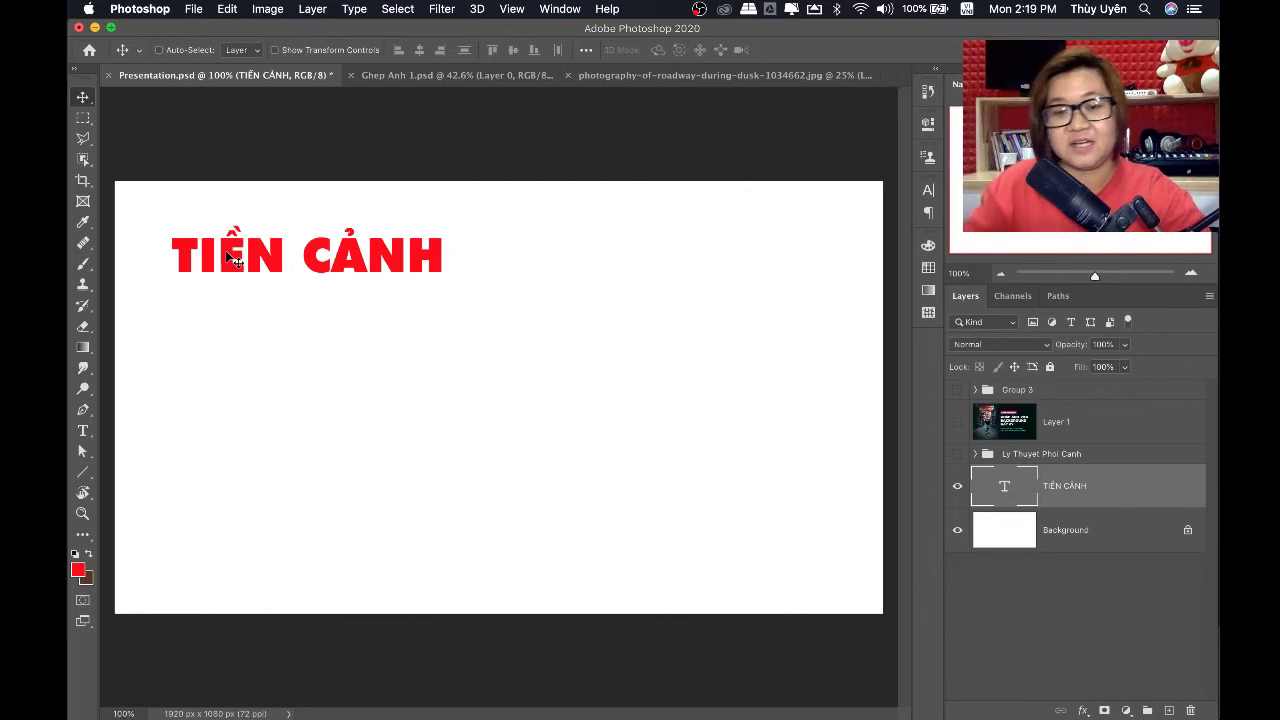
With All Caps off, type 'Càng gần càng to / càng gần càng nhòe' below the heading
key(t)
click(196, 352)
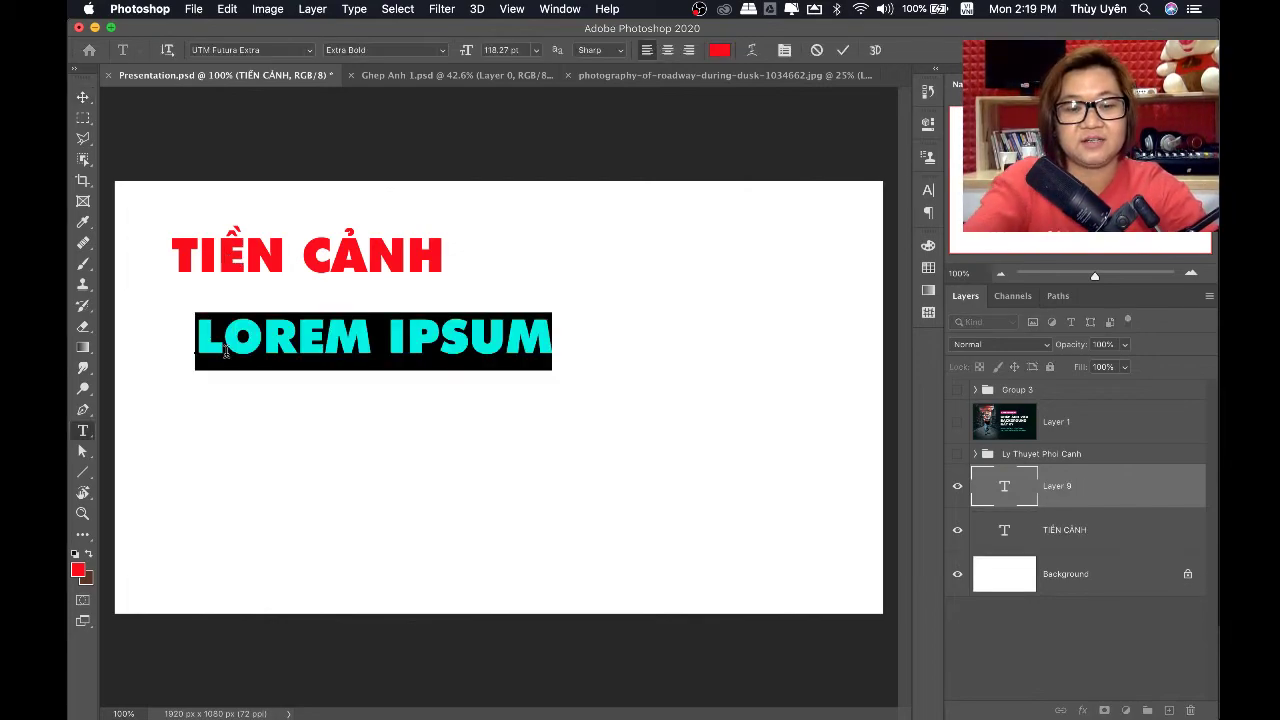
click(928, 190)
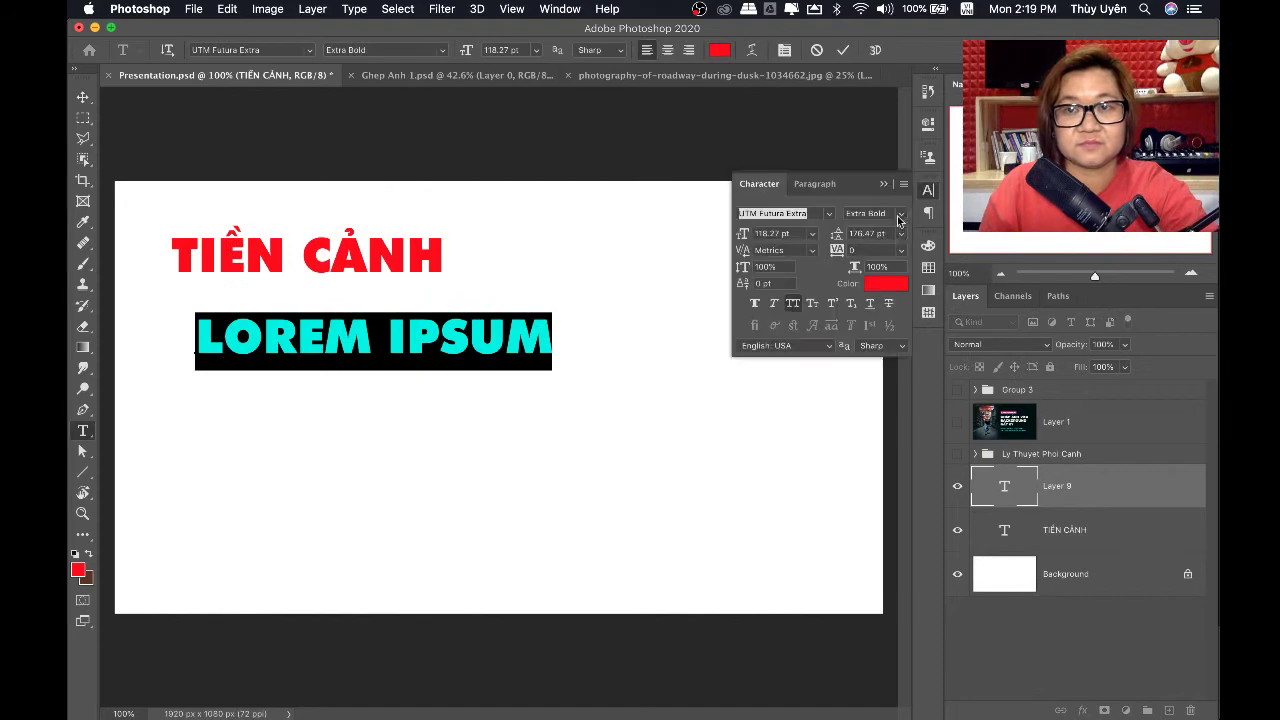
click(793, 303)
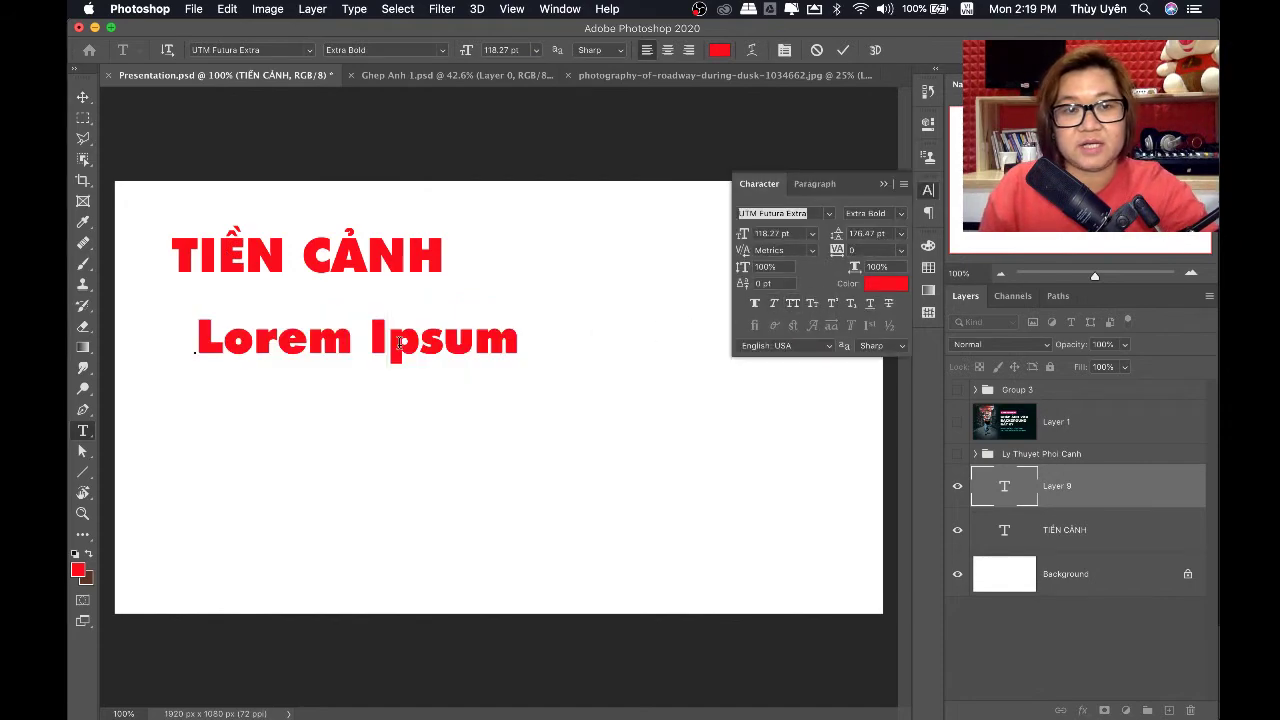
text(càn)
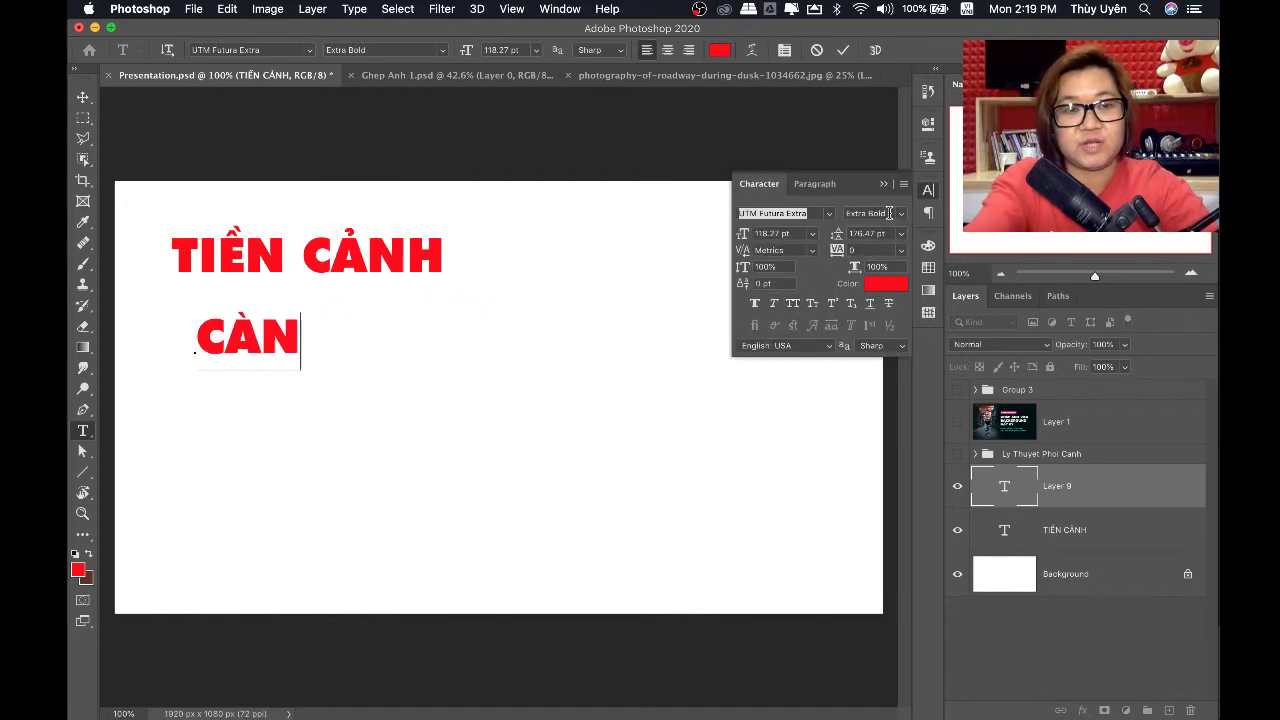
text(g)
key(BackSpace)
key(BackSpace)
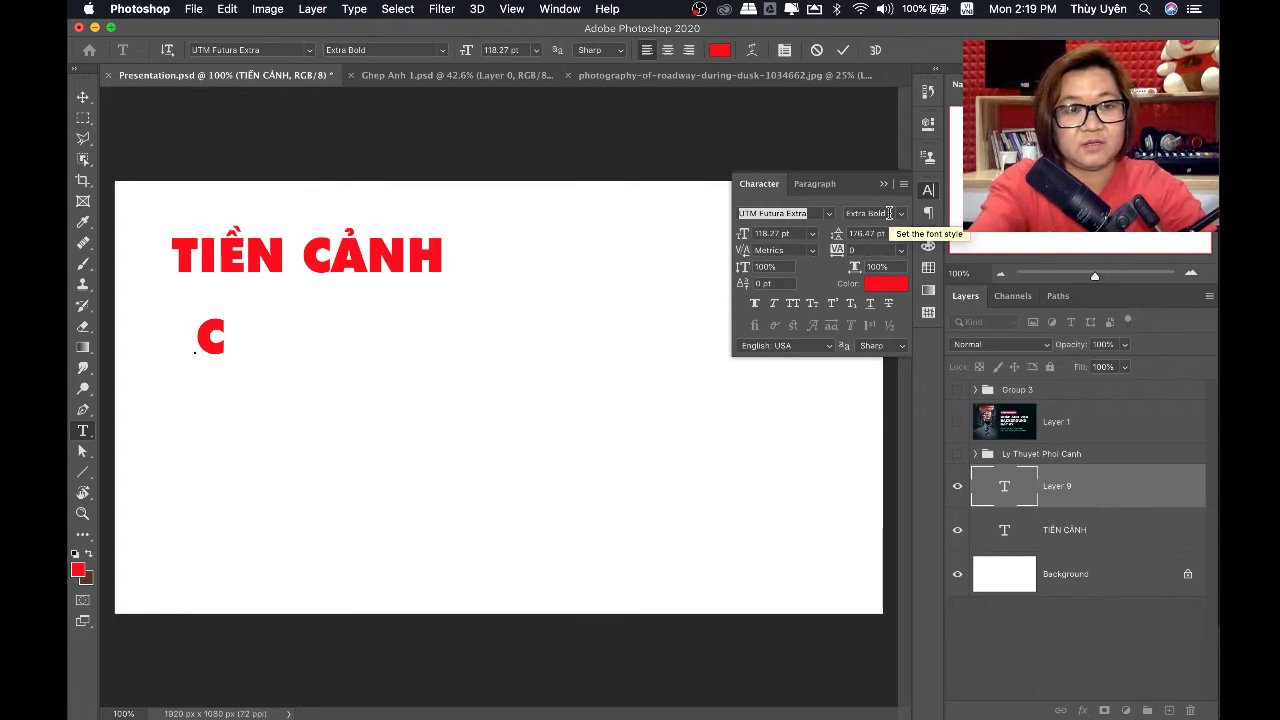
text(n)
key(BackSpace)
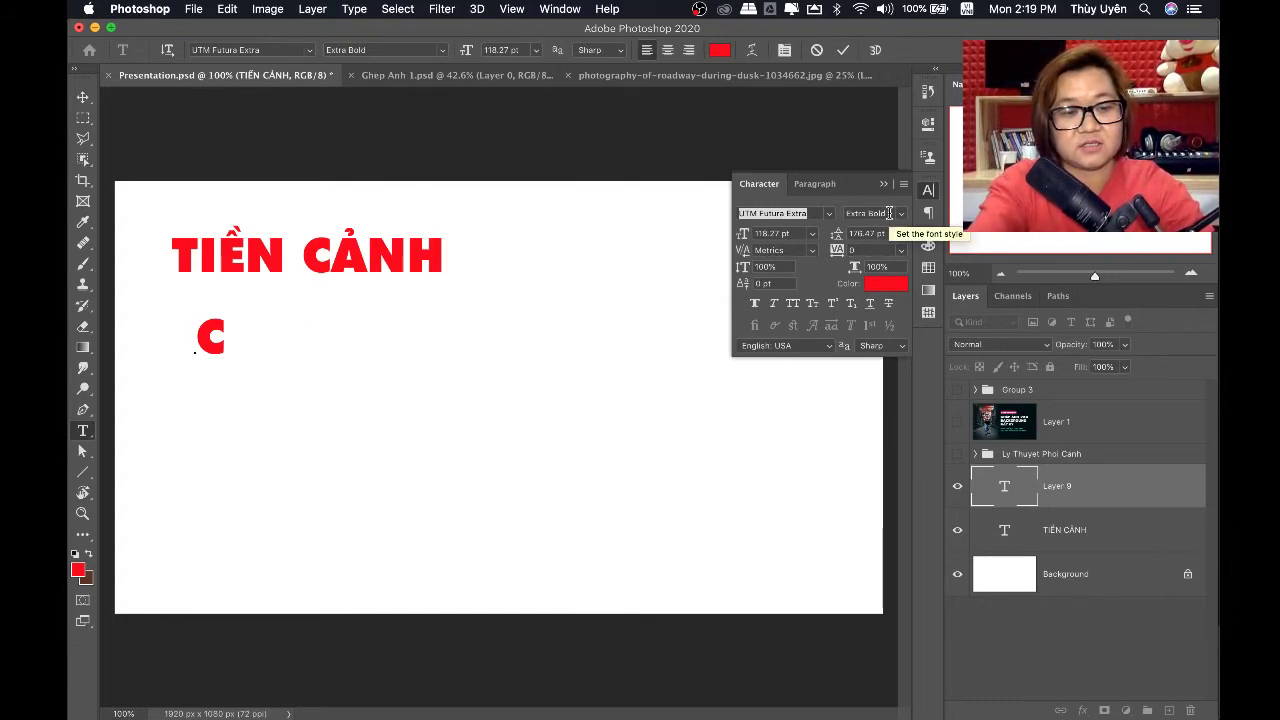
text(àng)
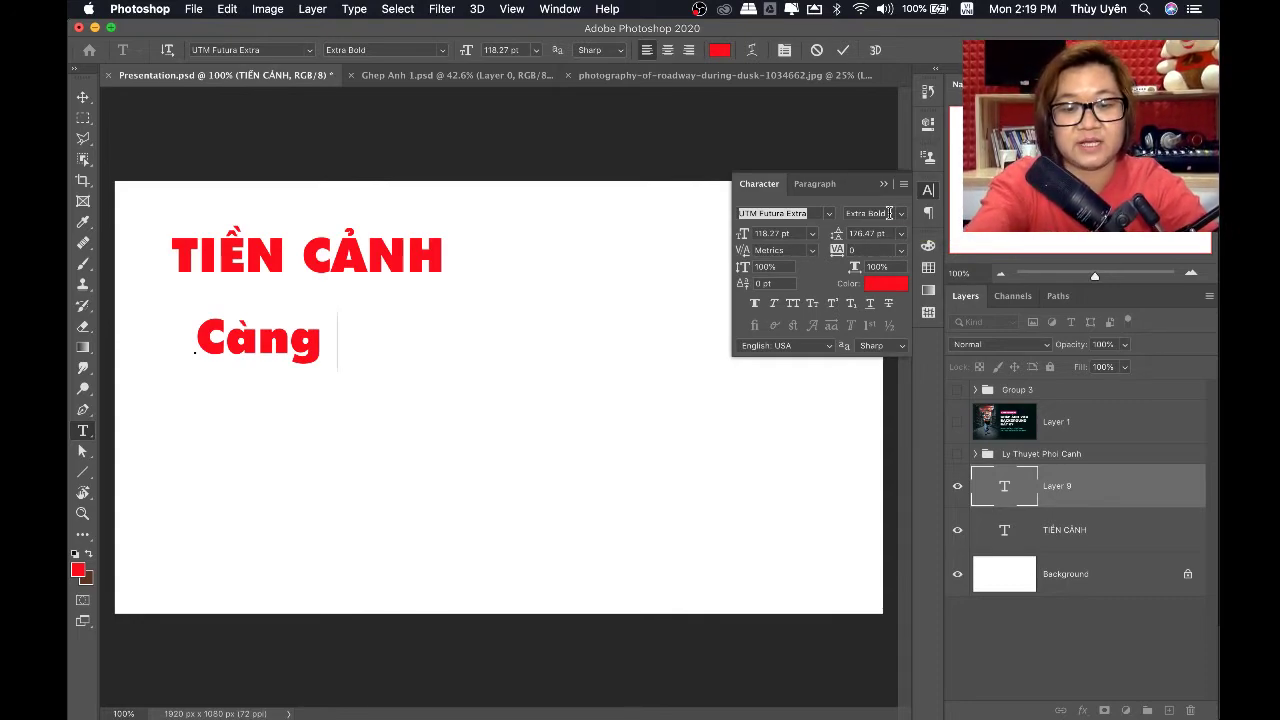
text( gàng)
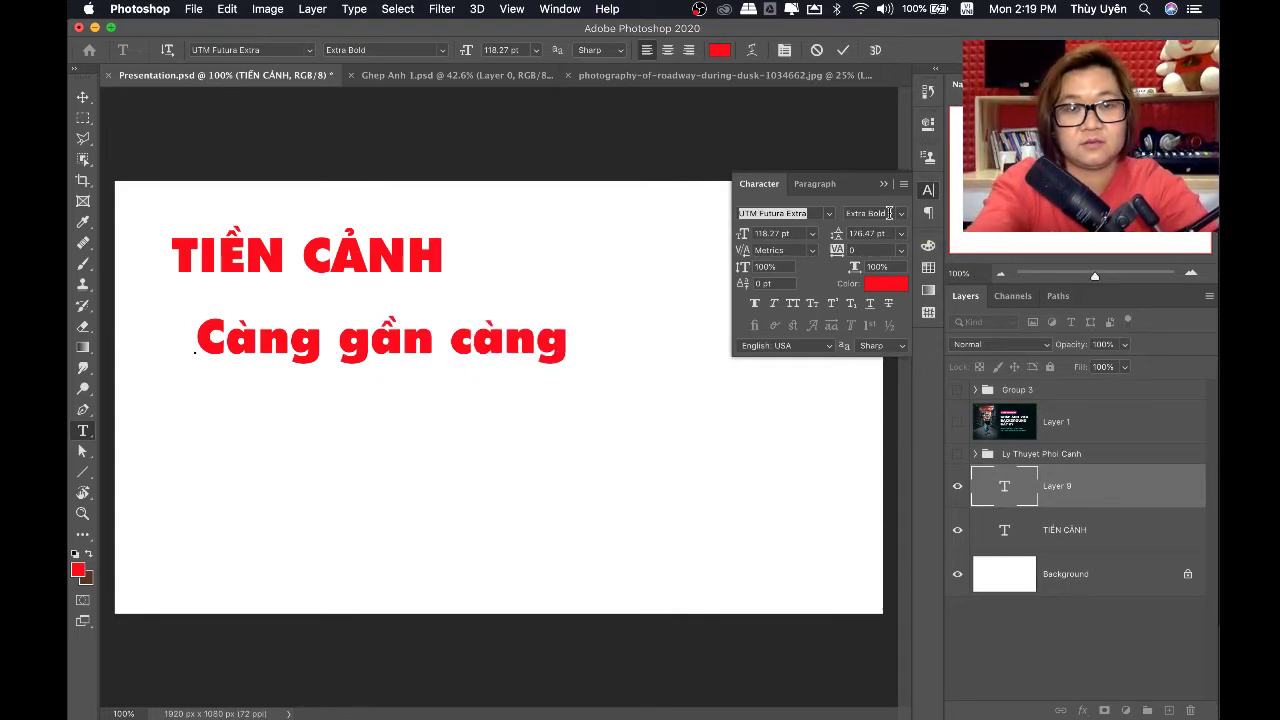
text( to)
text(àng gầ)
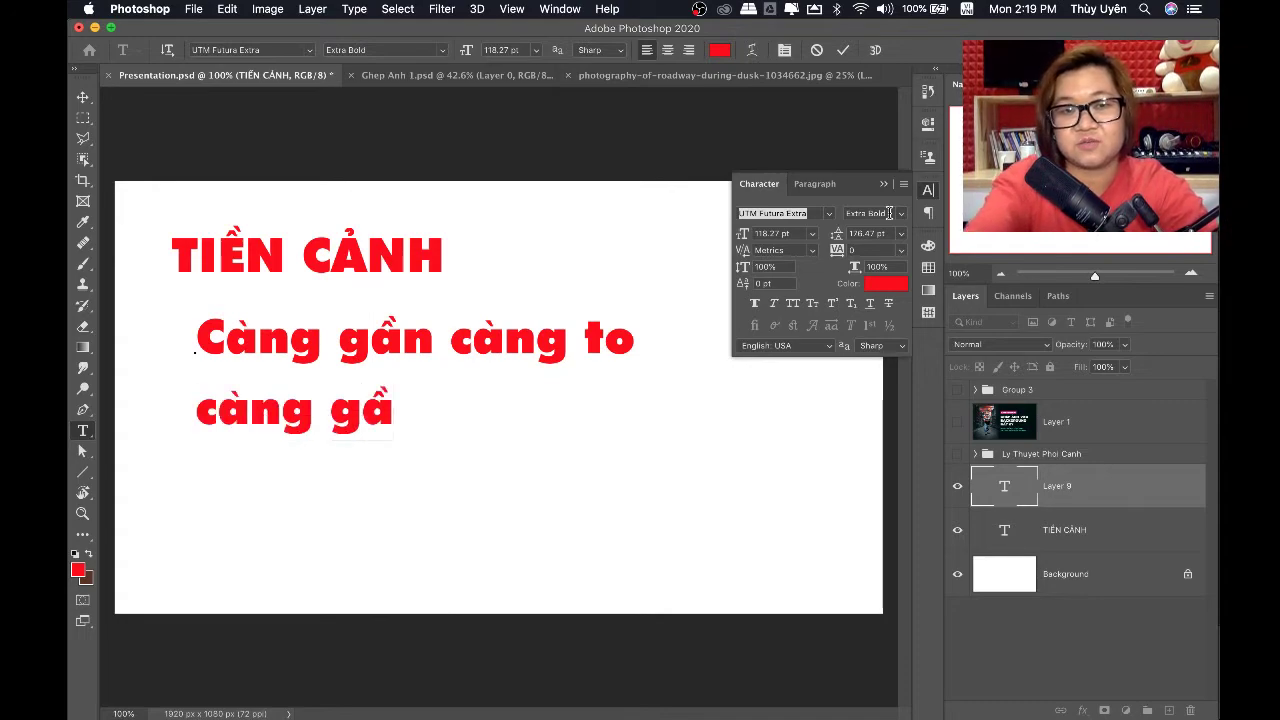
text( cang nhơ)
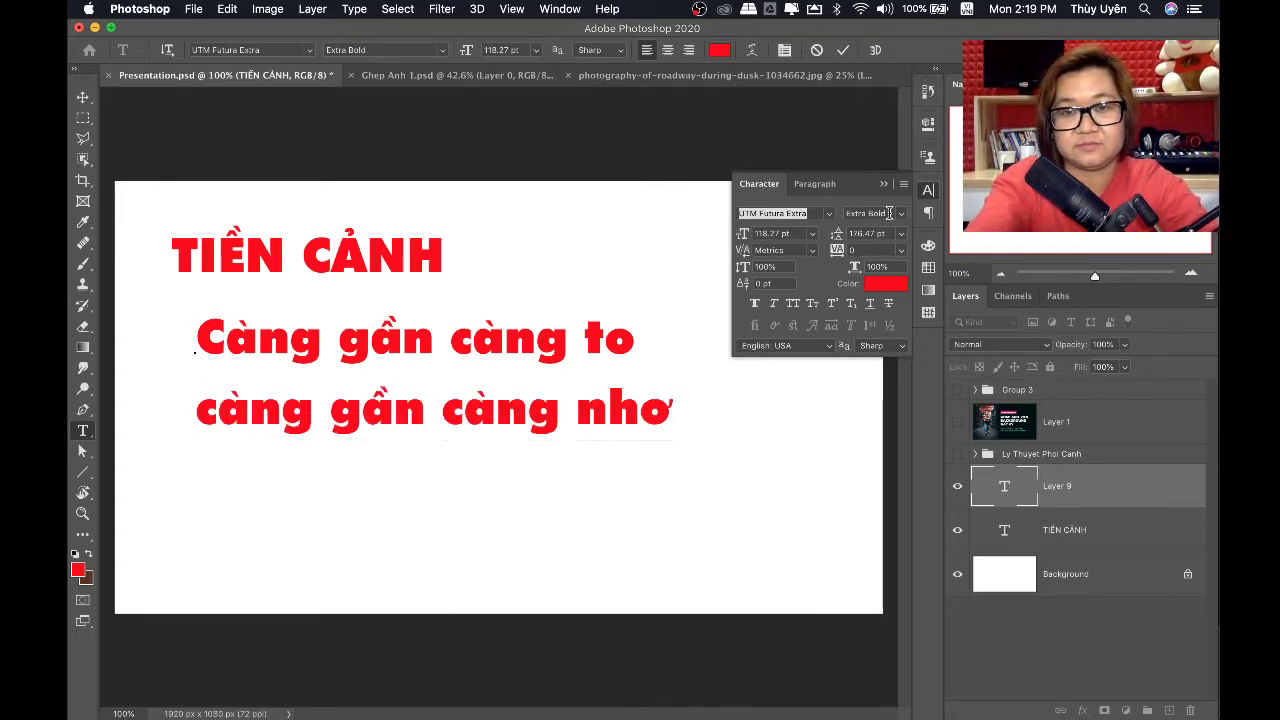
text(òe)
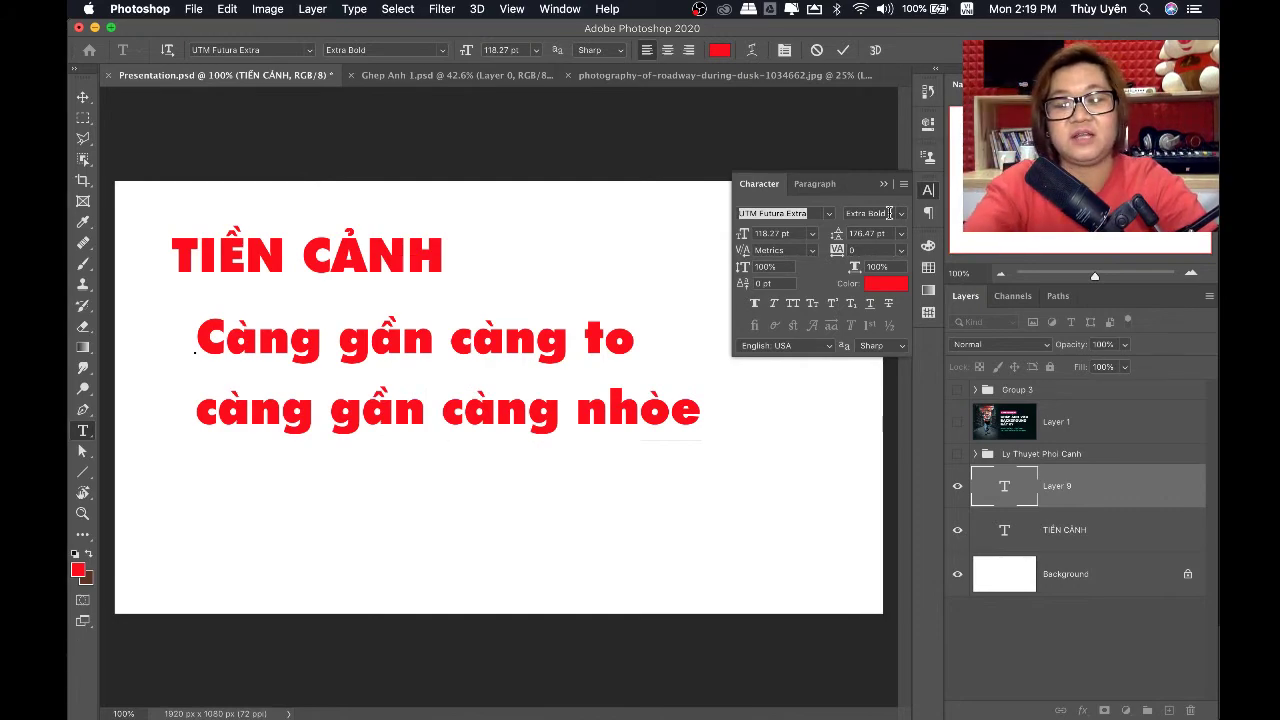
text(ang)
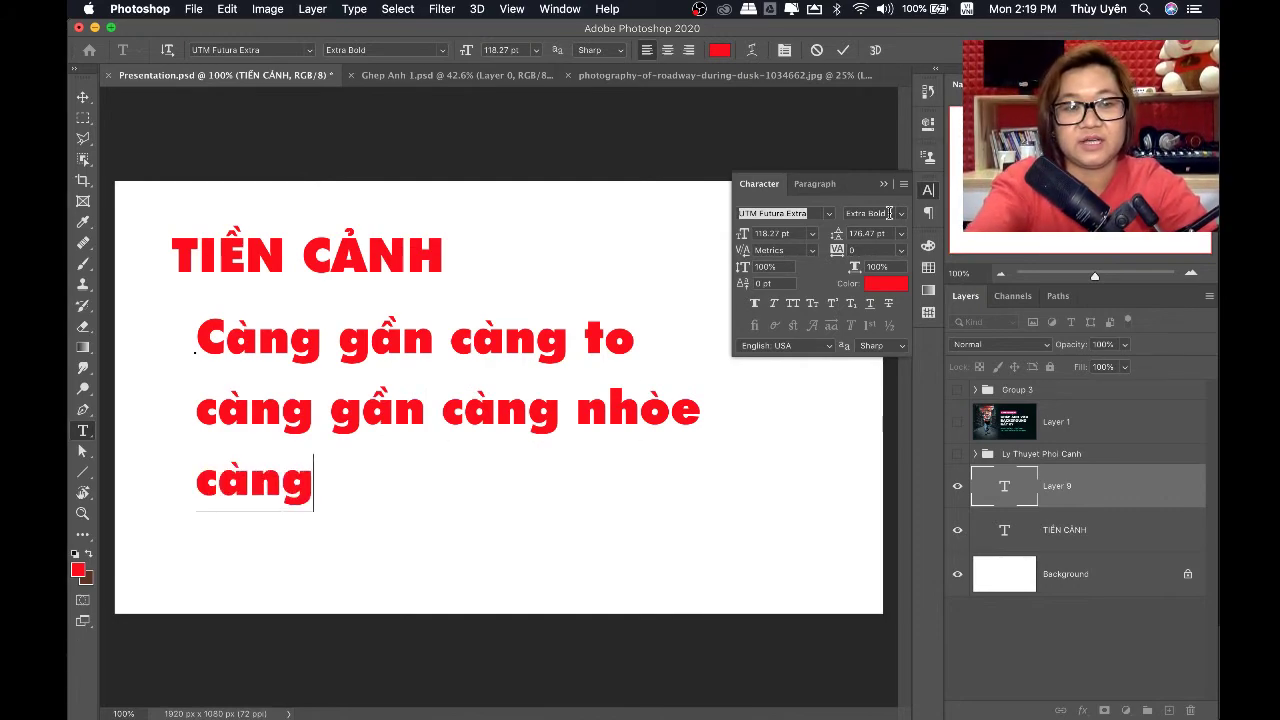
key(BackSpace)
key(BackSpace)
key(BackSpace)
key(BackSpace)
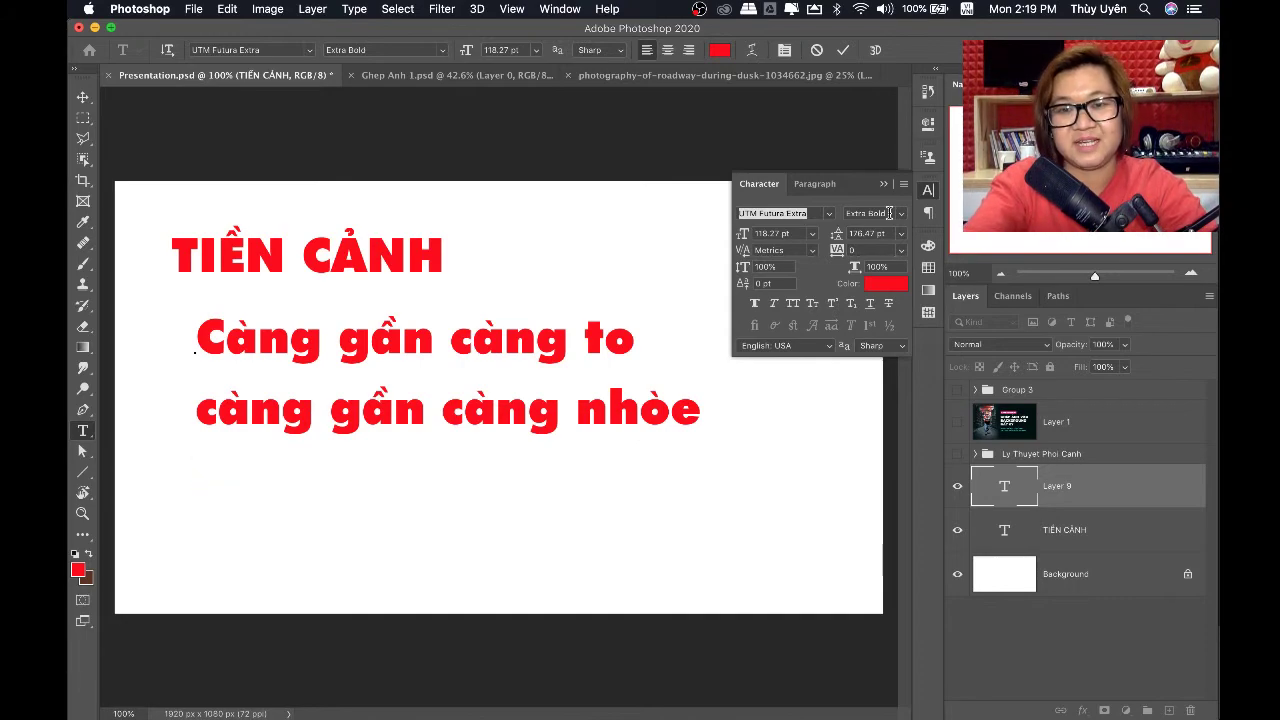
Commit the two-line note and move it left to align with TIỀN CẢNH
key(Escape)
key(v)
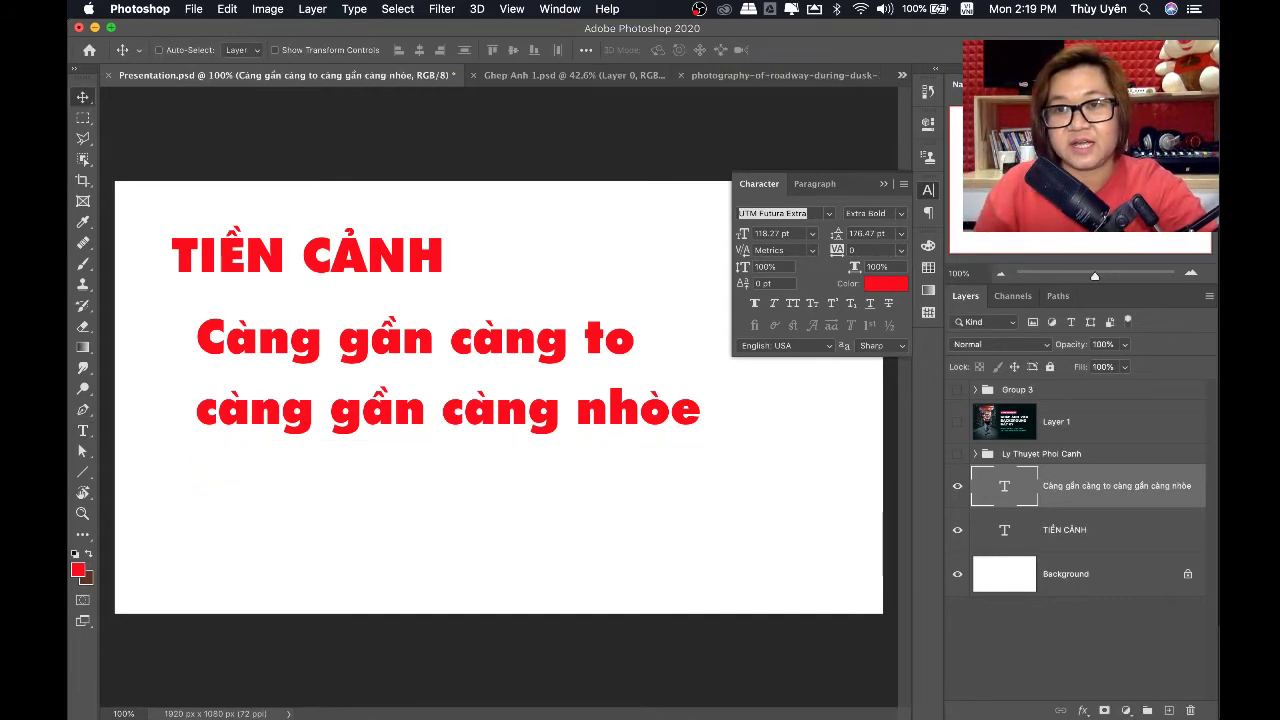
click(884, 184)
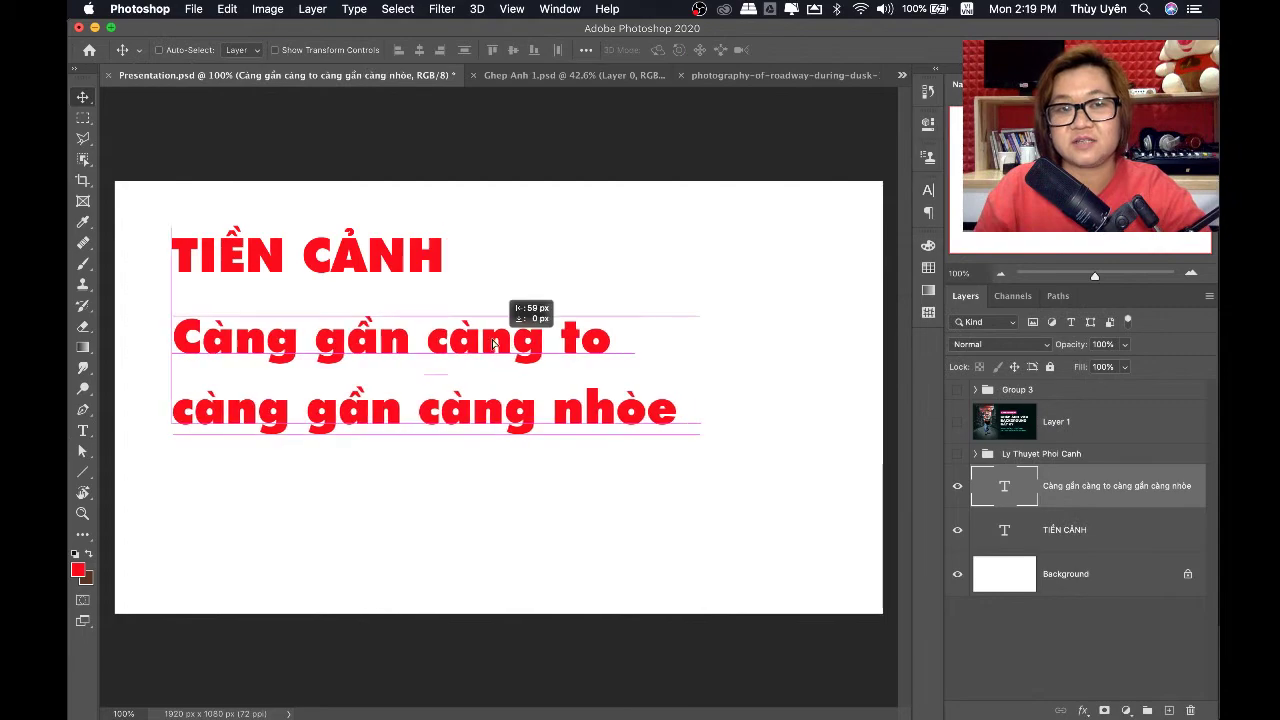
drag(529, 347, 495, 347)
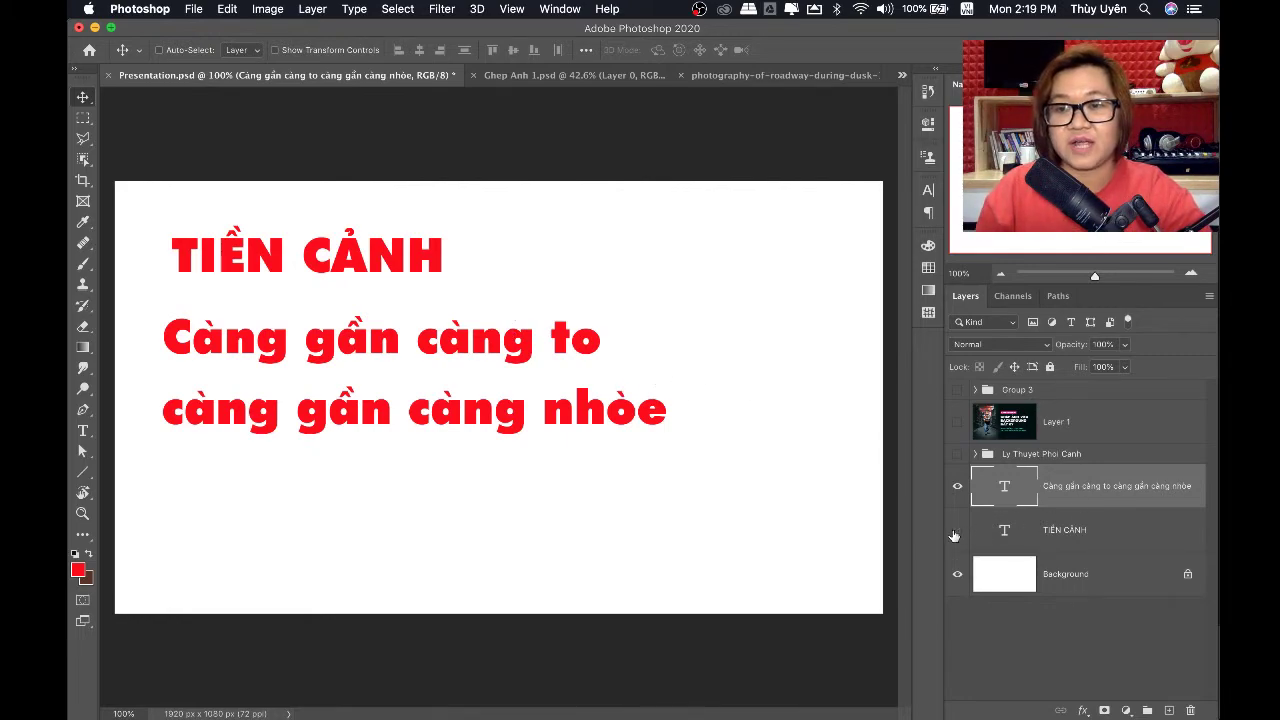
Add the HẬU CẢNH heading on the blank canvas and move it toward the left margin
key(t)
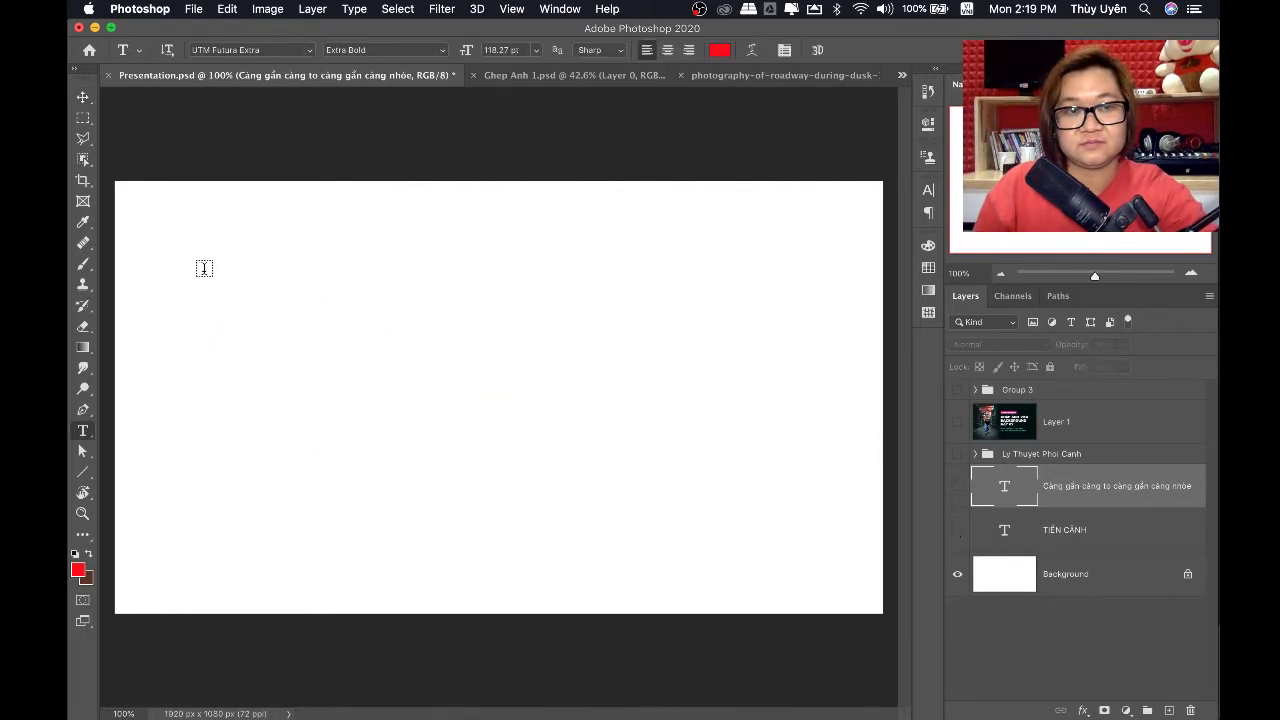
click(204, 268)
text(HẬU CẢNH)
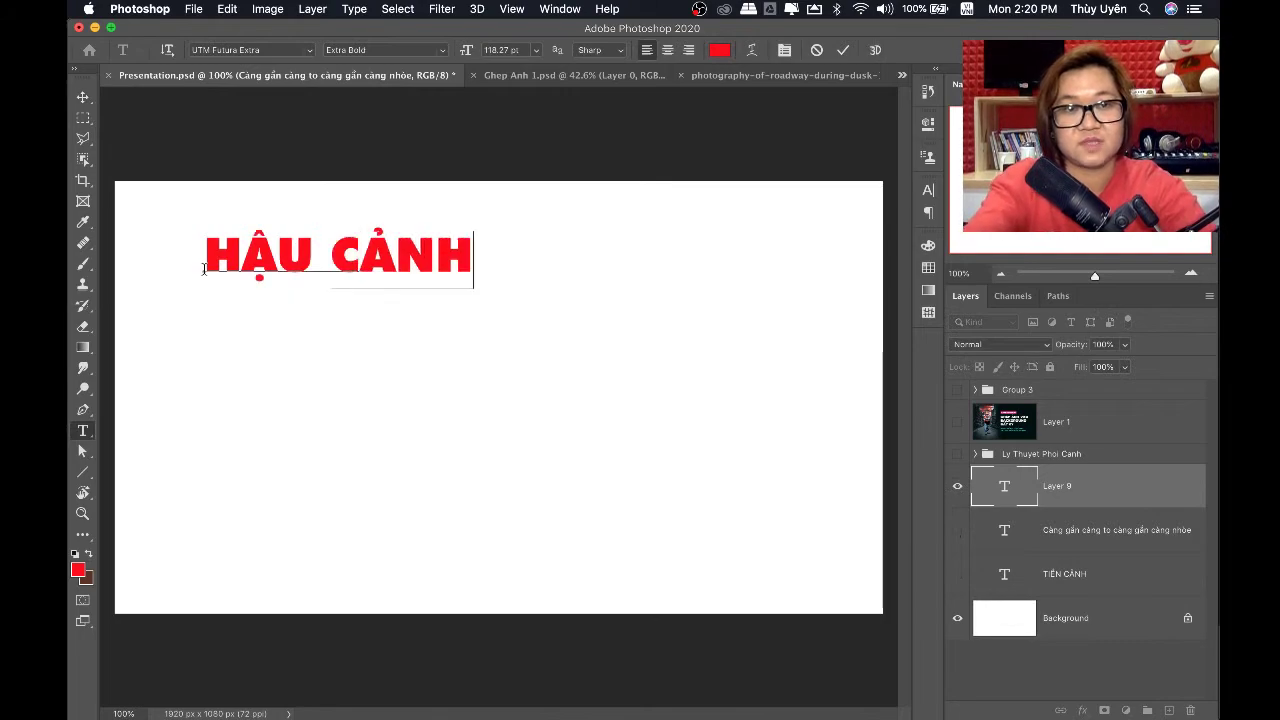
key(ctrl+Return)
drag(204, 276, 179, 286)
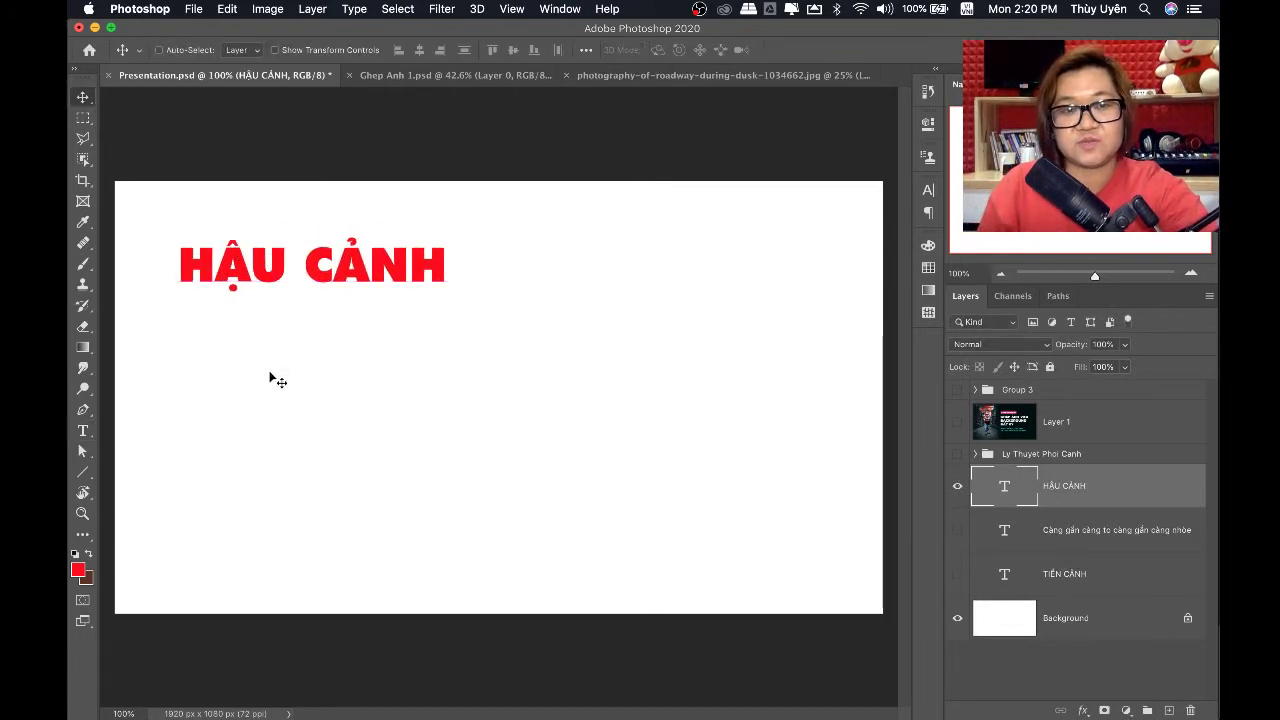
Type the three 'càng xa càng nhỏ / nhòe / mờ' lines below HẬU CẢNH and nudge them
click(204, 369)
text(can)
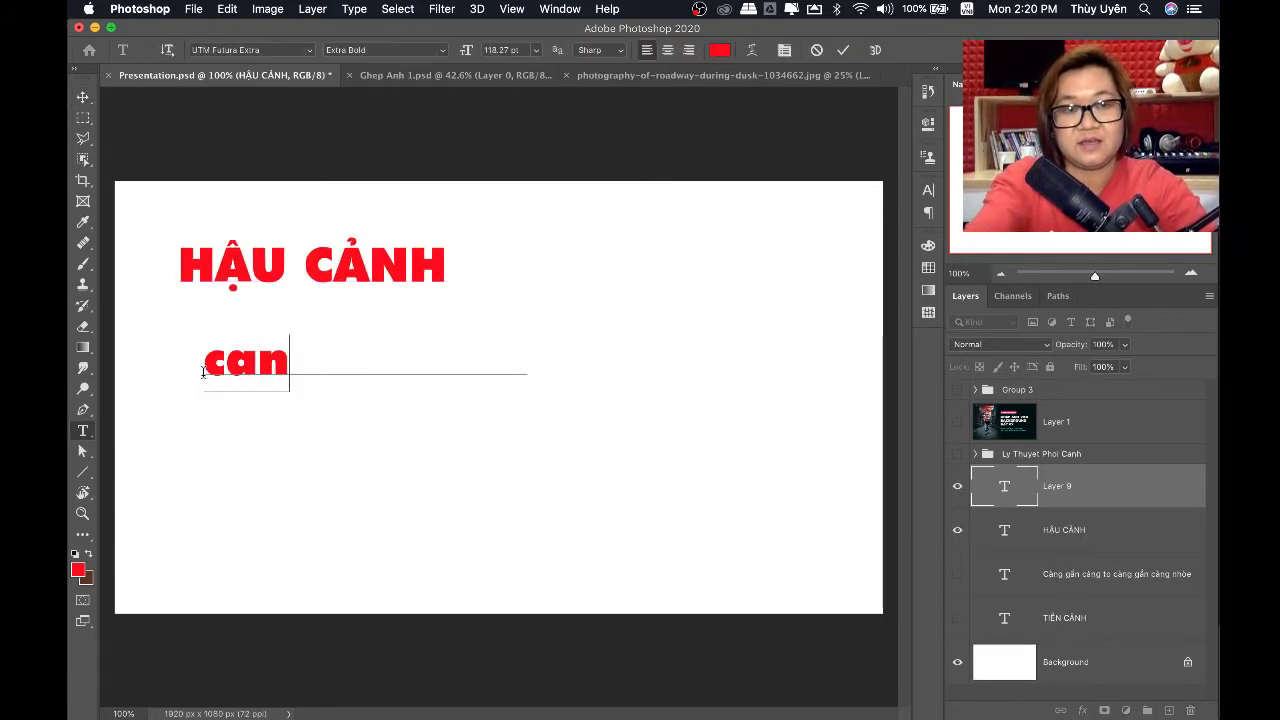
text(g xa cang nhỏ)
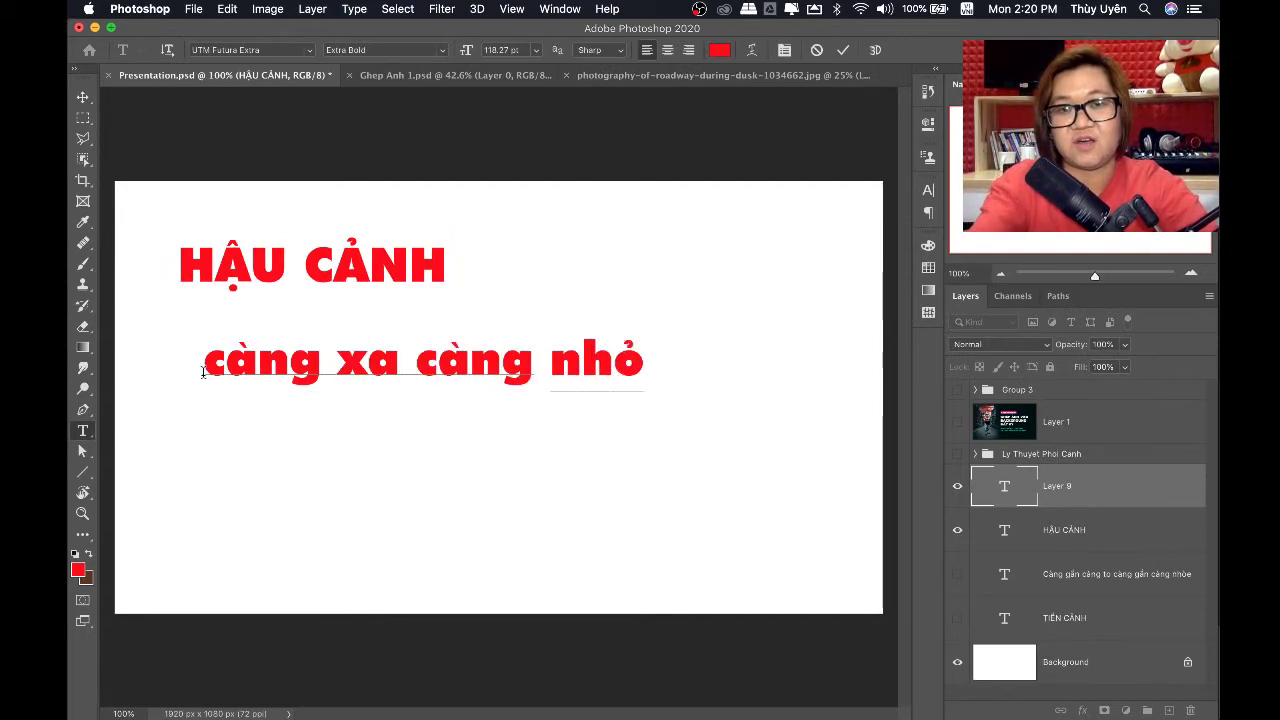
key(Return)
text(c)
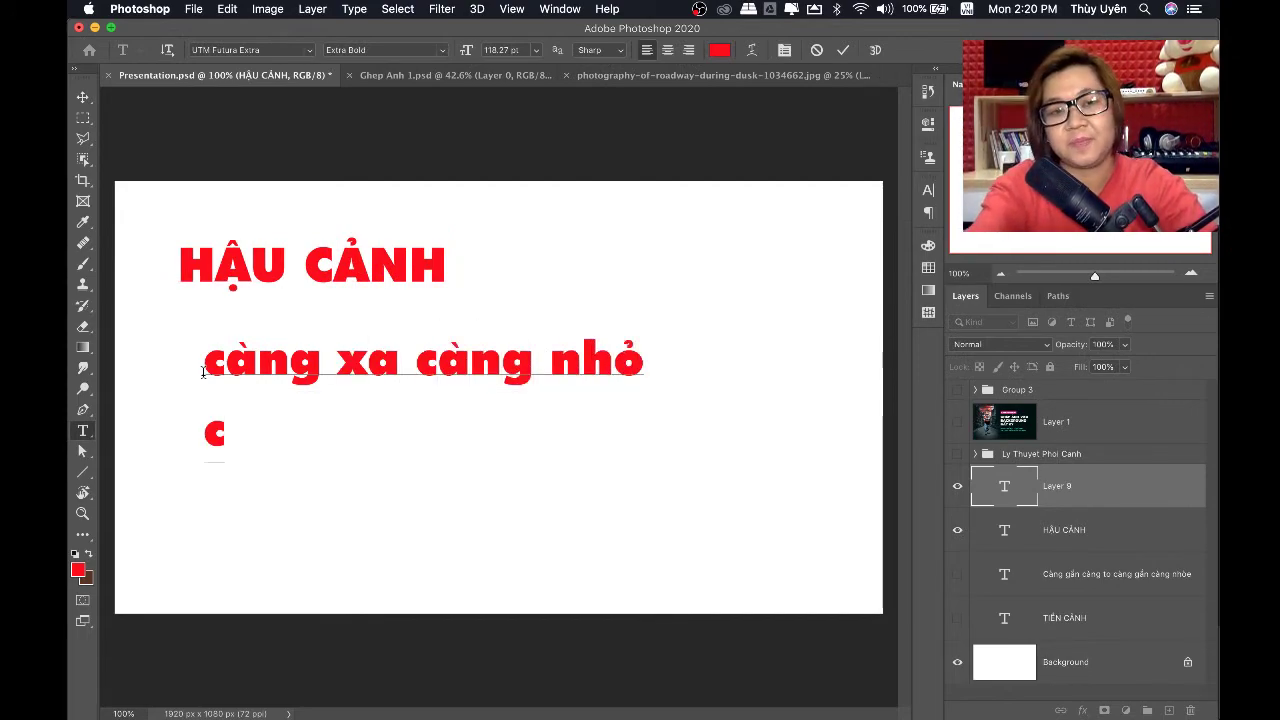
text(g xa cang n)
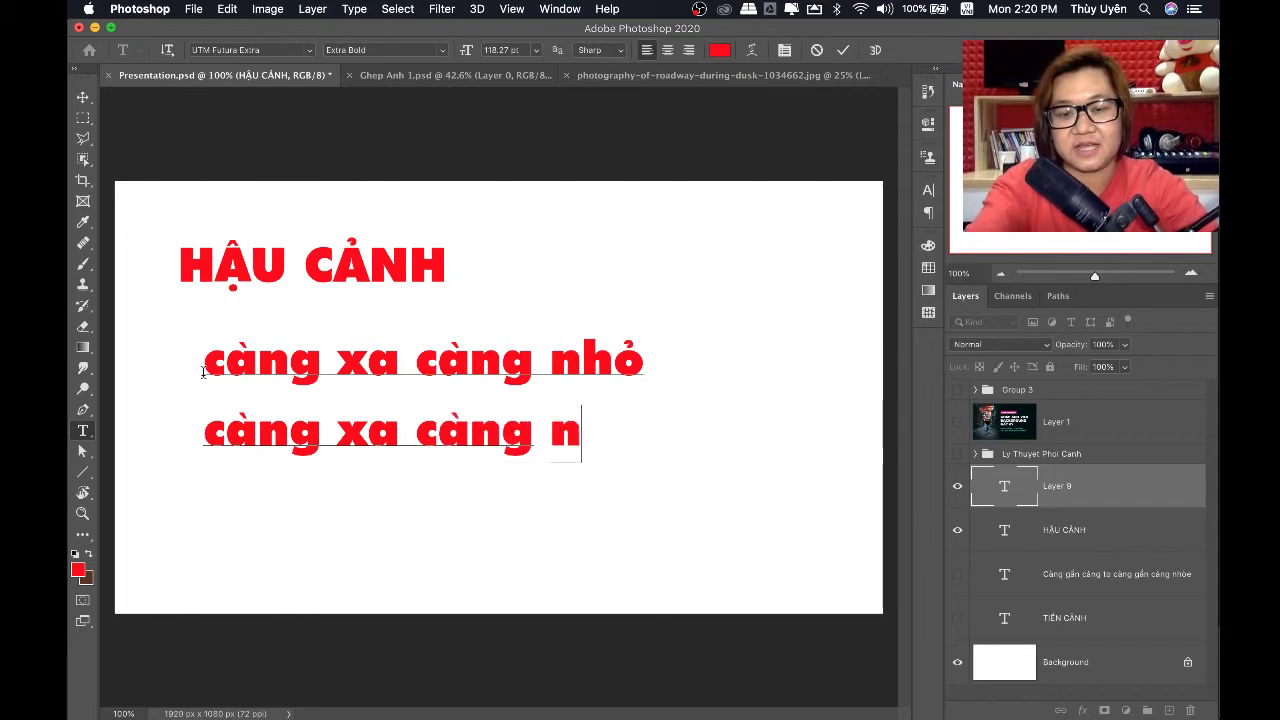
text(hoe)
text(ca)
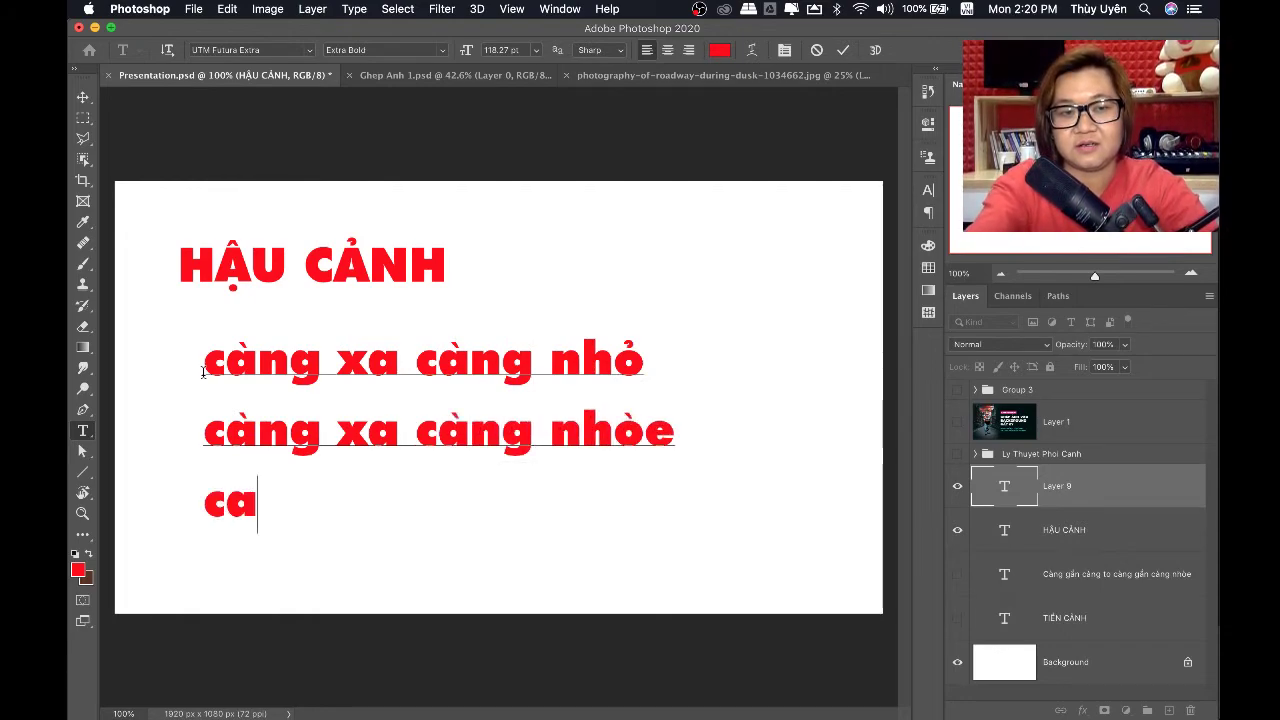
text(ng xa càng)
text(m)
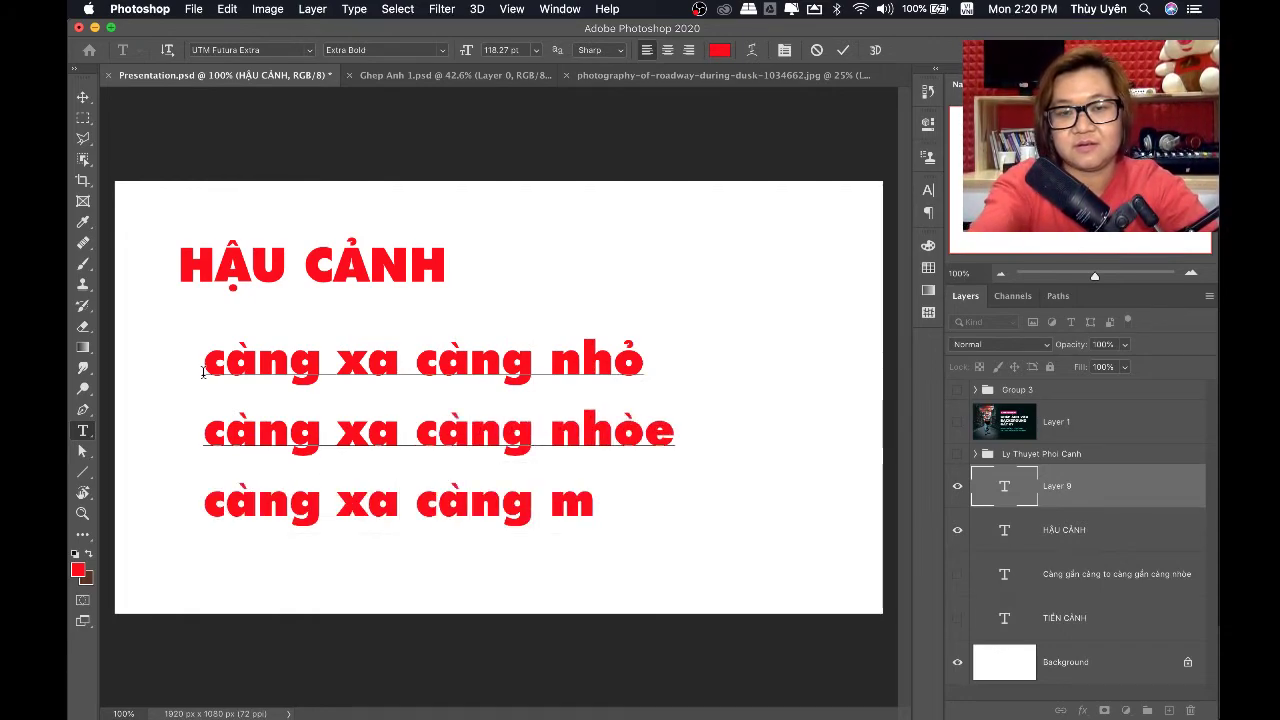
text(ờ)
key(super+Return)
key(v)
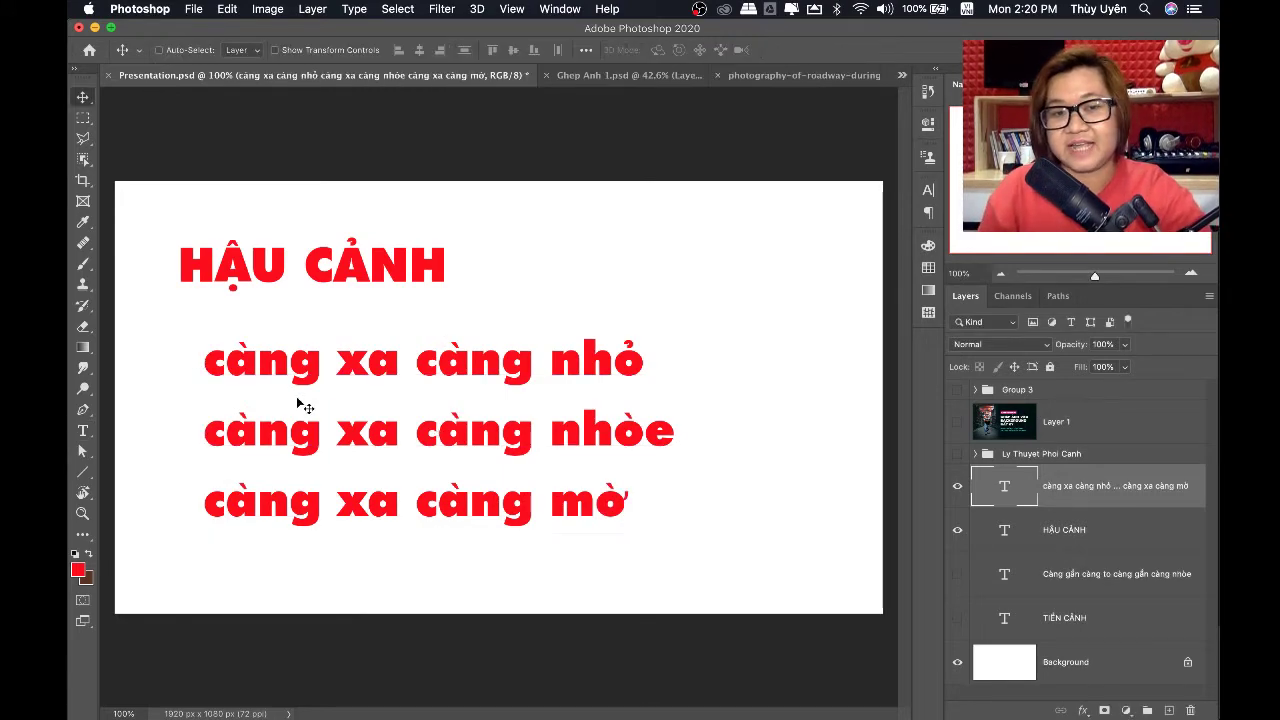
drag(320, 429, 288, 407)
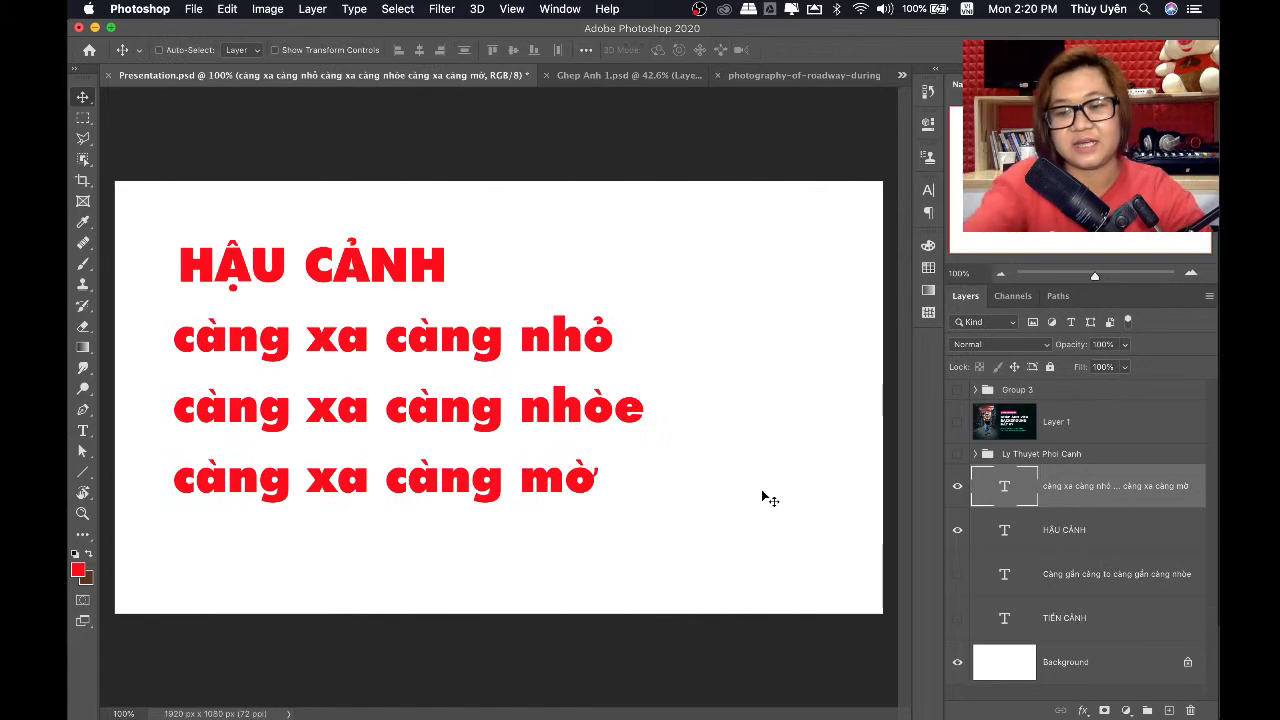
Scale the three lines down, adjust their position, and place a copy to the right
key(ctrl+minus)
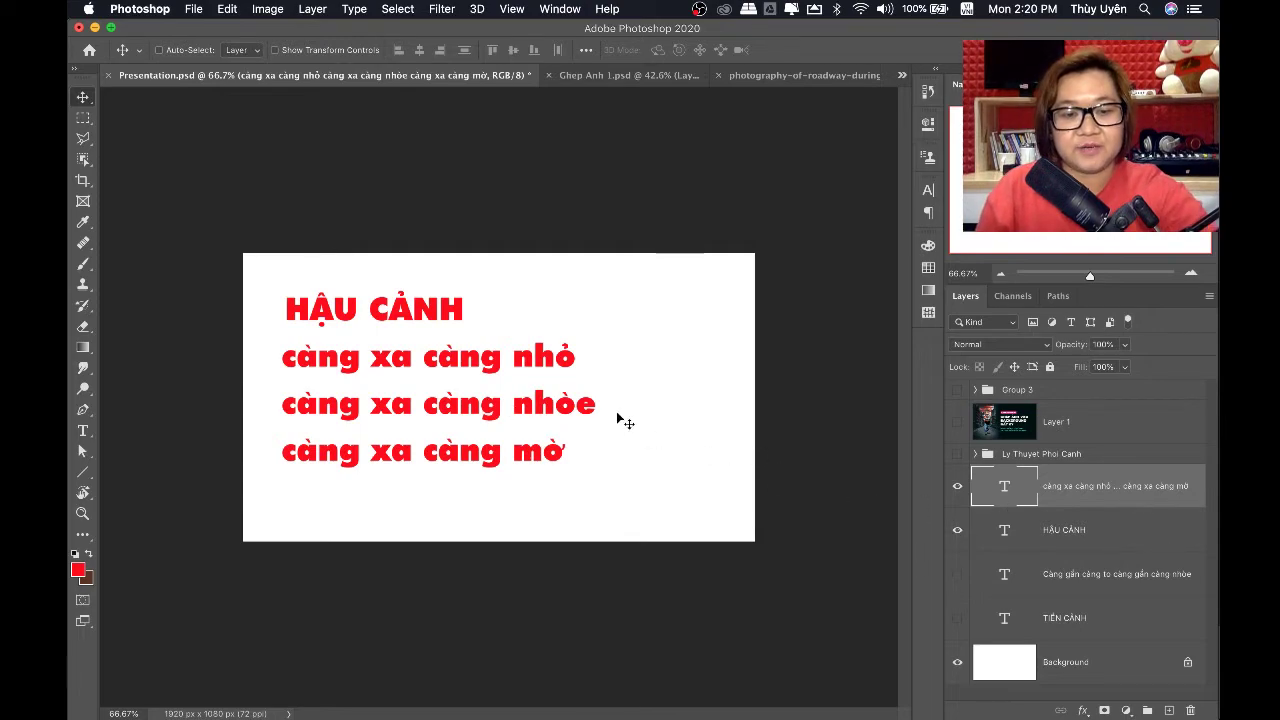
key(ctrl+t)
drag(594, 466, 531, 441)
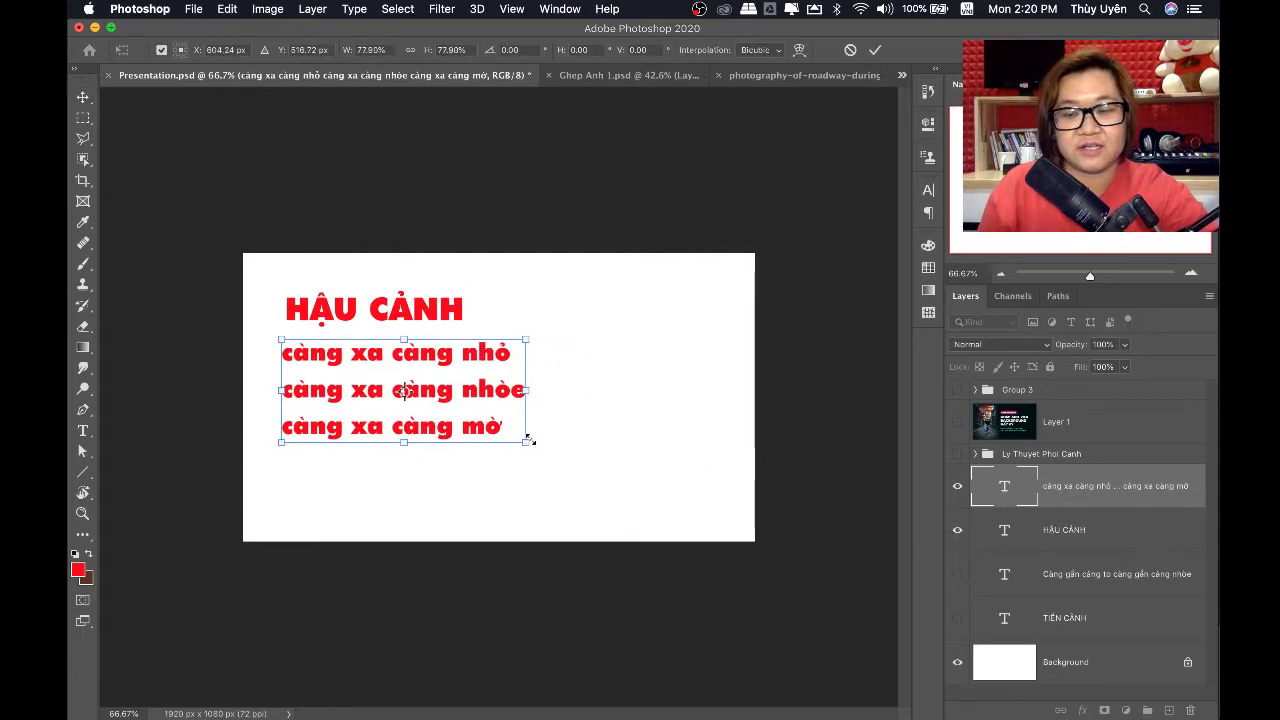
key(Return)
click(570, 422)
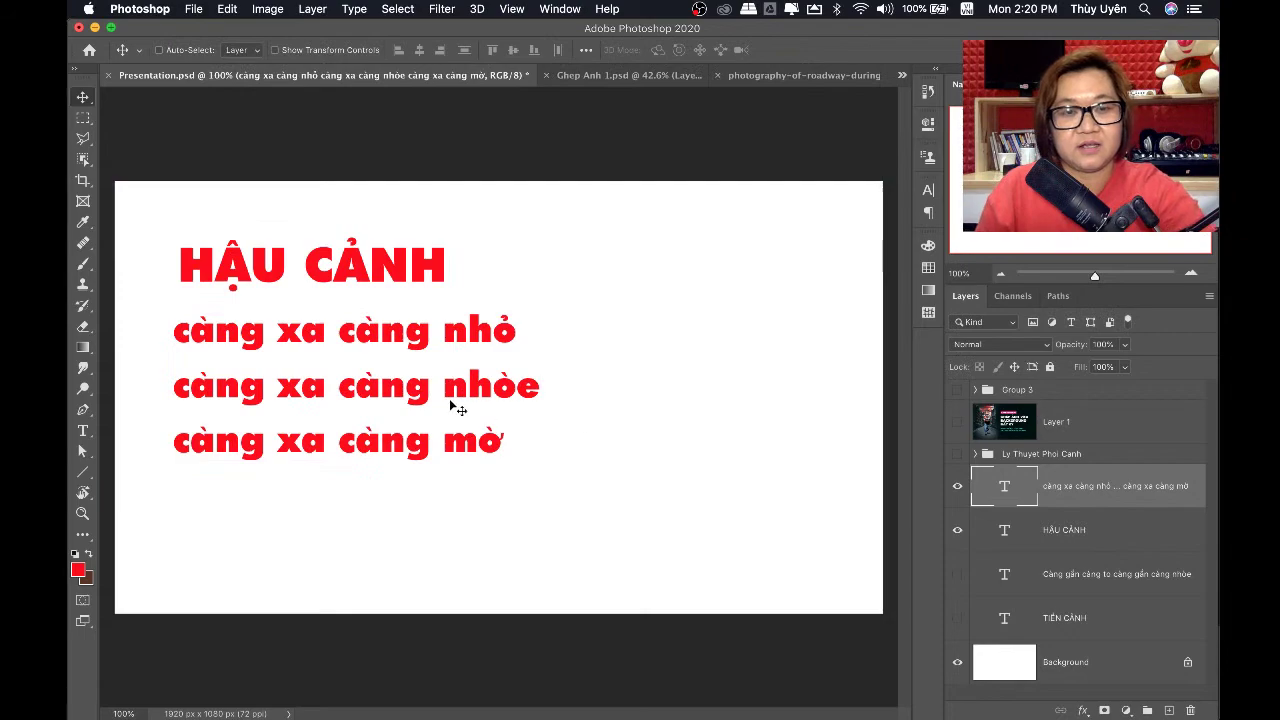
mouse_move(340, 395)
mouse_down()
mouse_move(403, 400)
mouse_move(341, 400)
mouse_up()
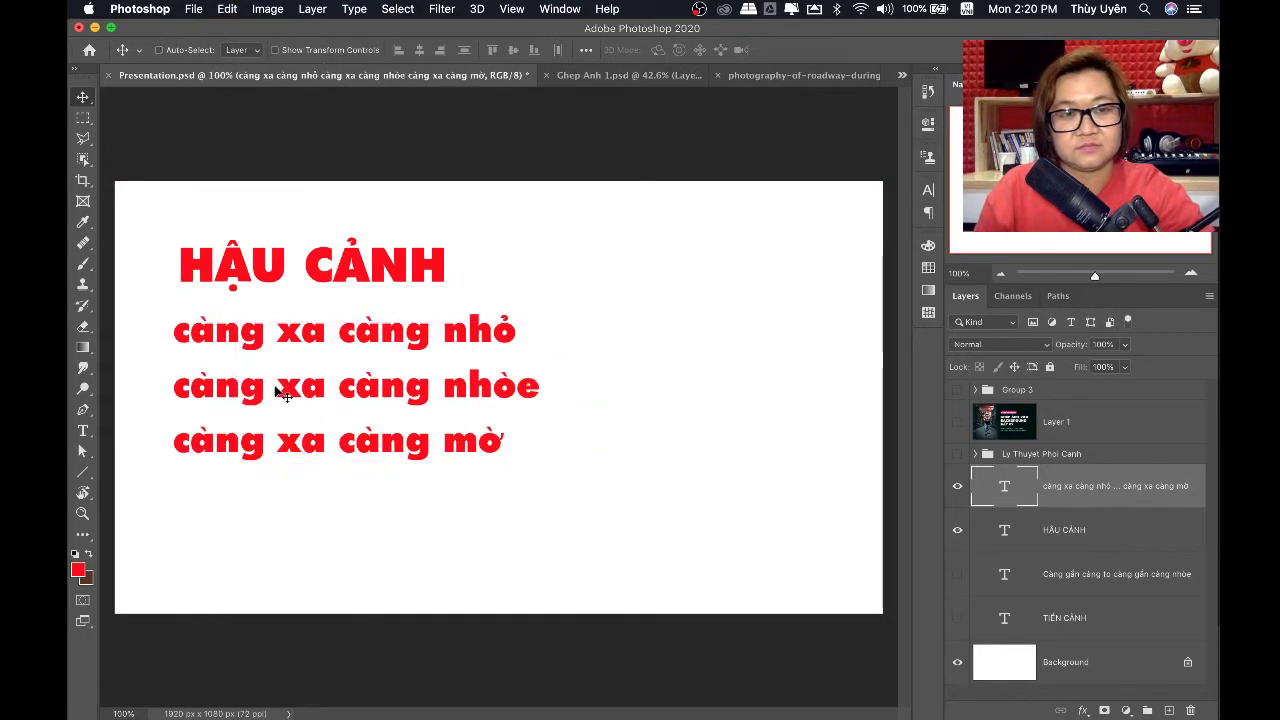
drag(471, 403, 663, 418)
Replace the copied block's text with scale, blur and opacity on separate lines
key(t)
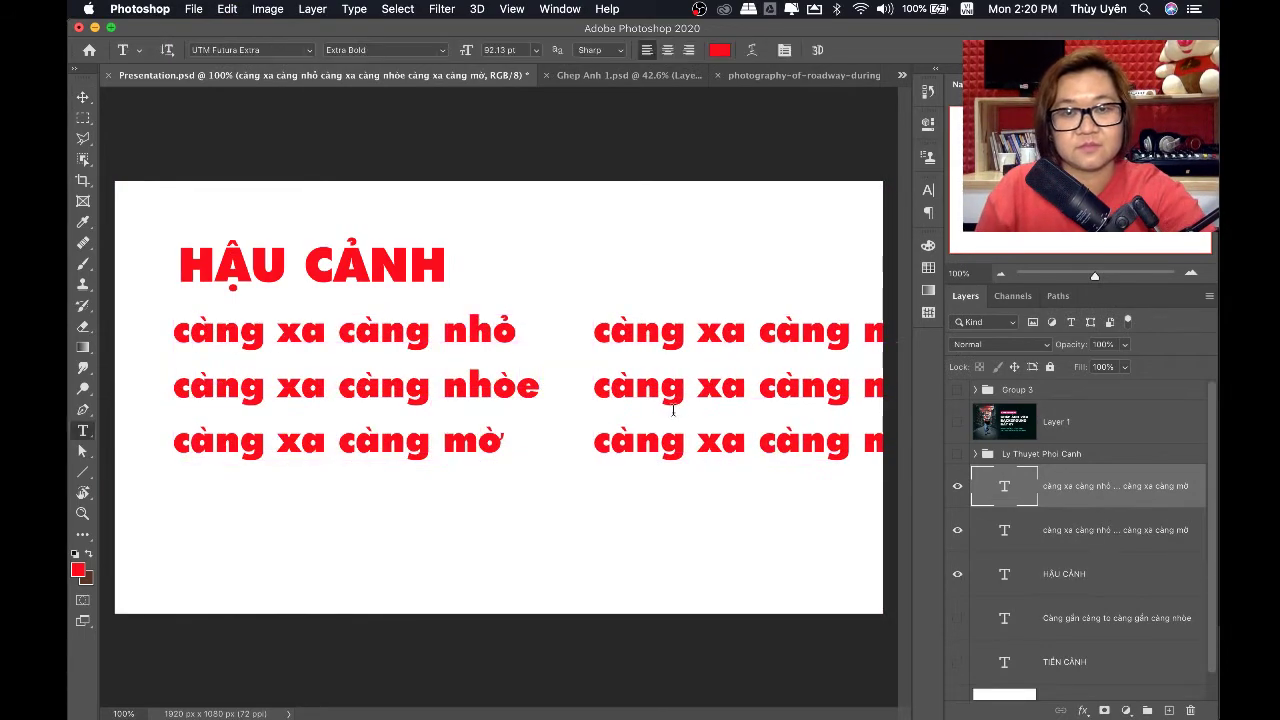
click(678, 388)
key(ctrl+a)
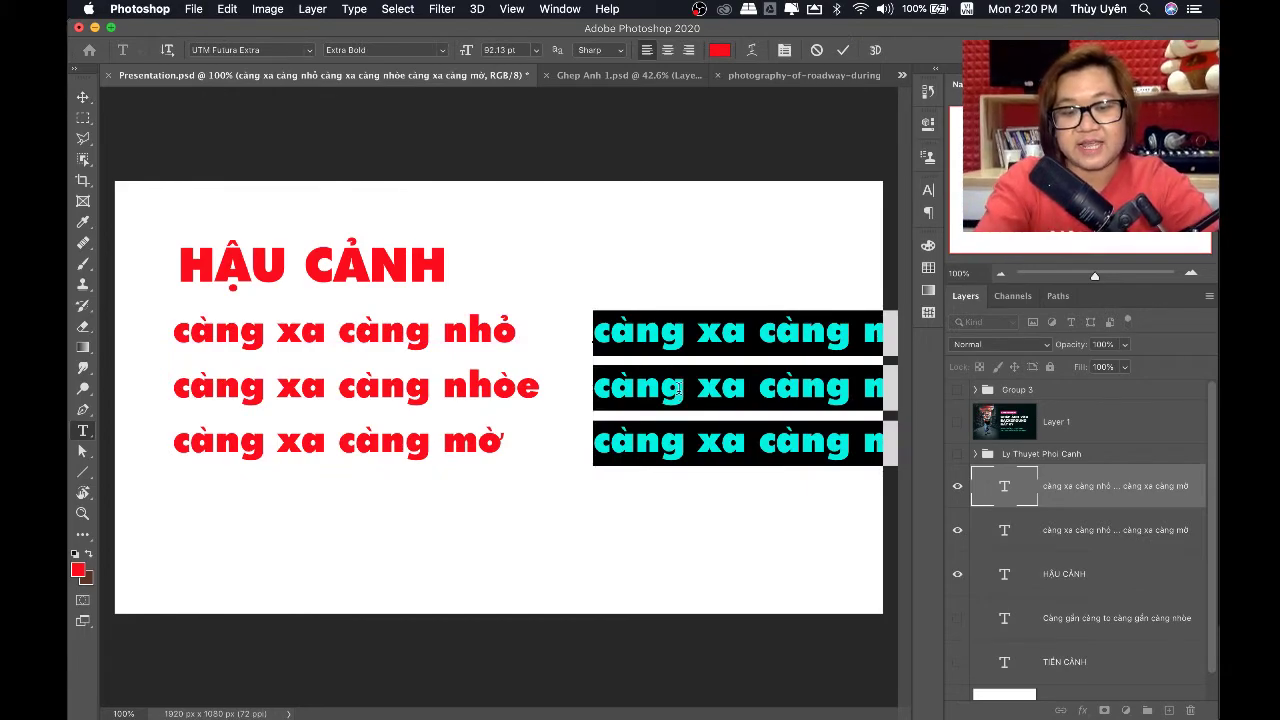
text(scale)
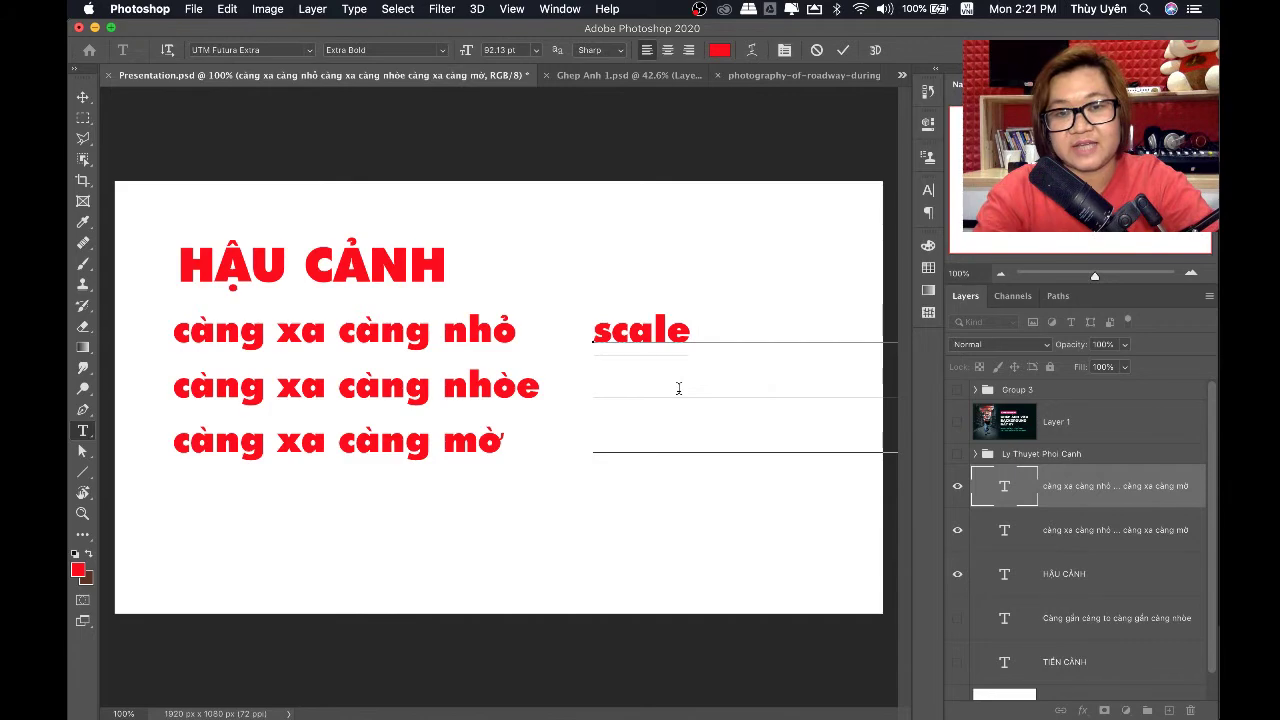
text(bl)
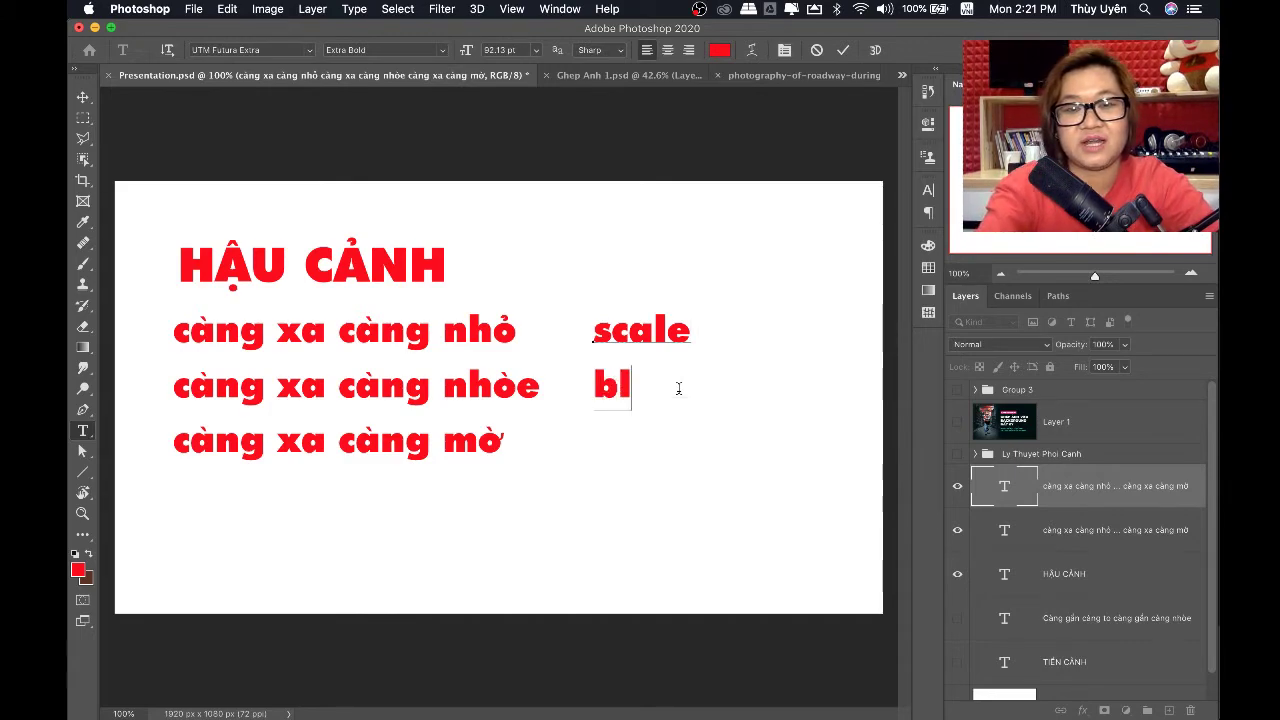
text(ur)
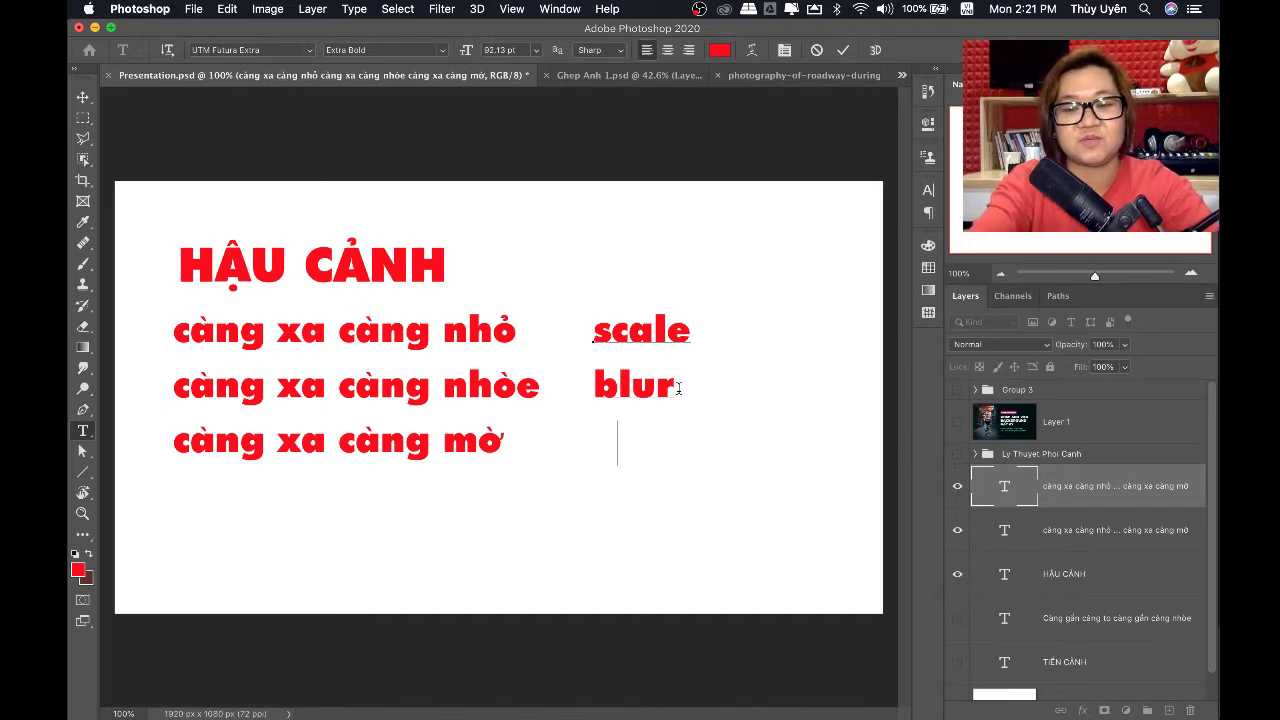
text(opacity)
key(Escape)
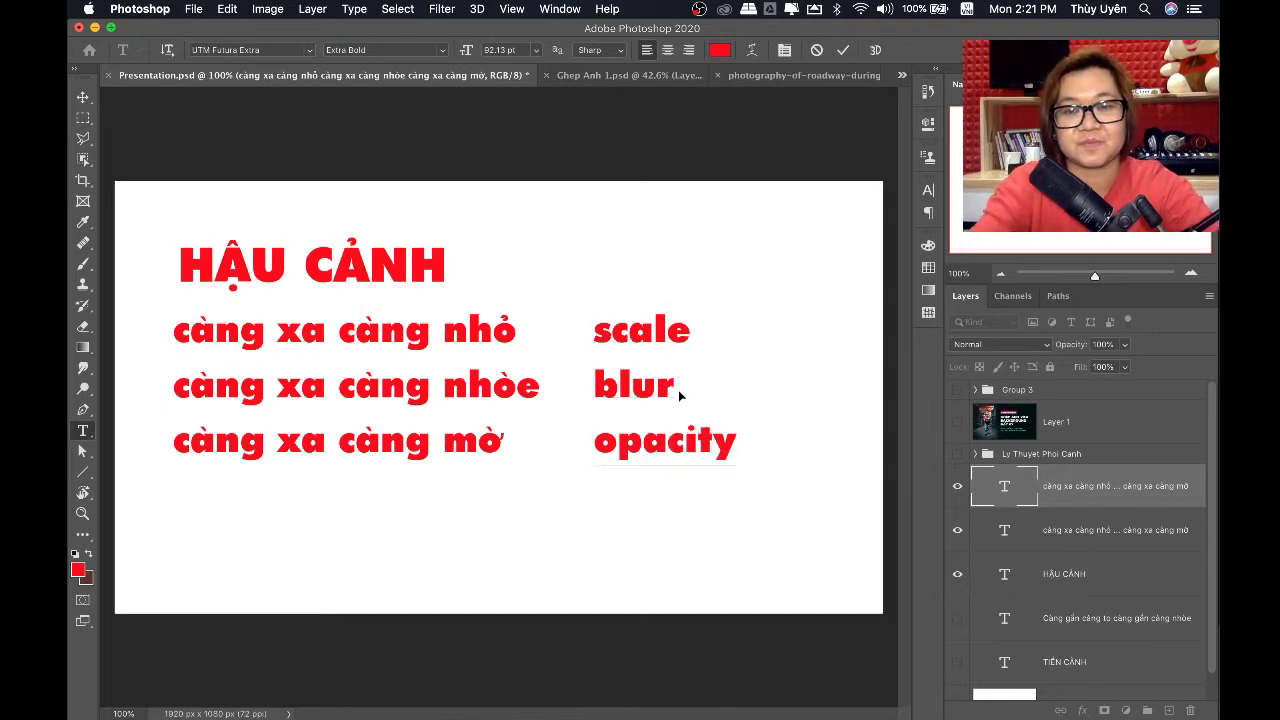
click(678, 388)
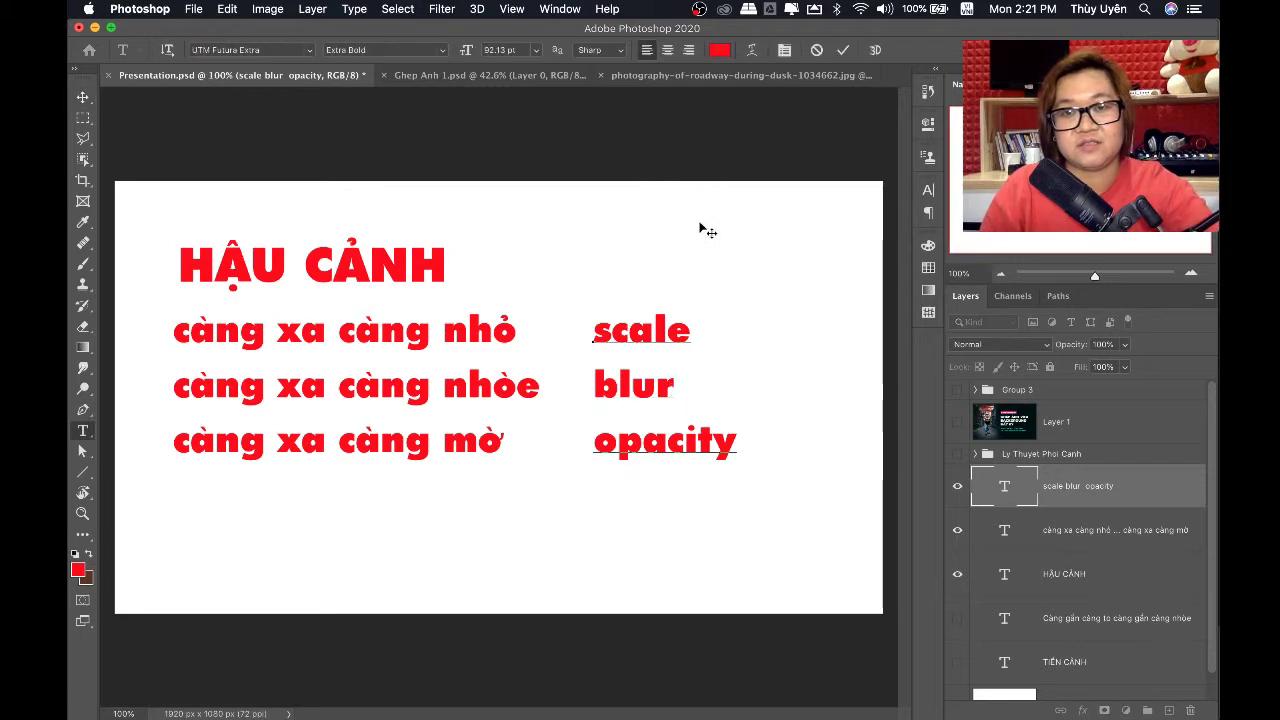
Colour the scale, blur and opacity keywords blue (0d41d5)
key(super+a)
click(720, 50)
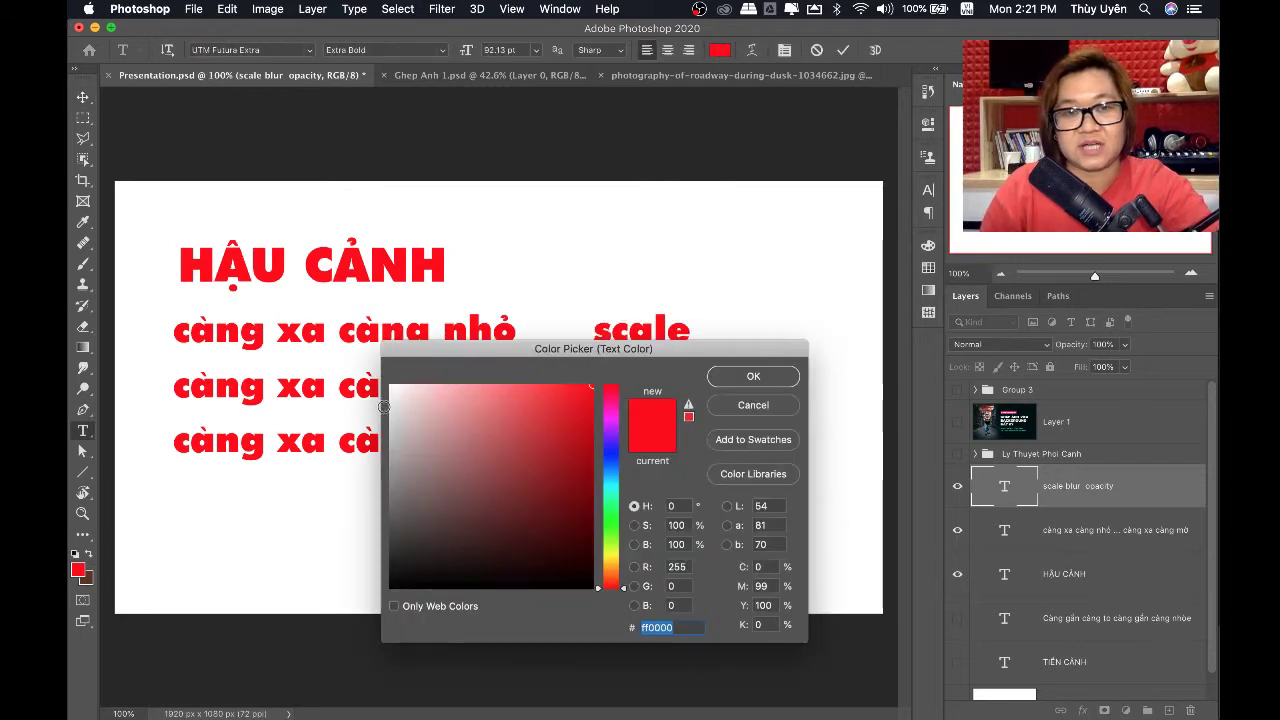
click(610, 461)
click(580, 417)
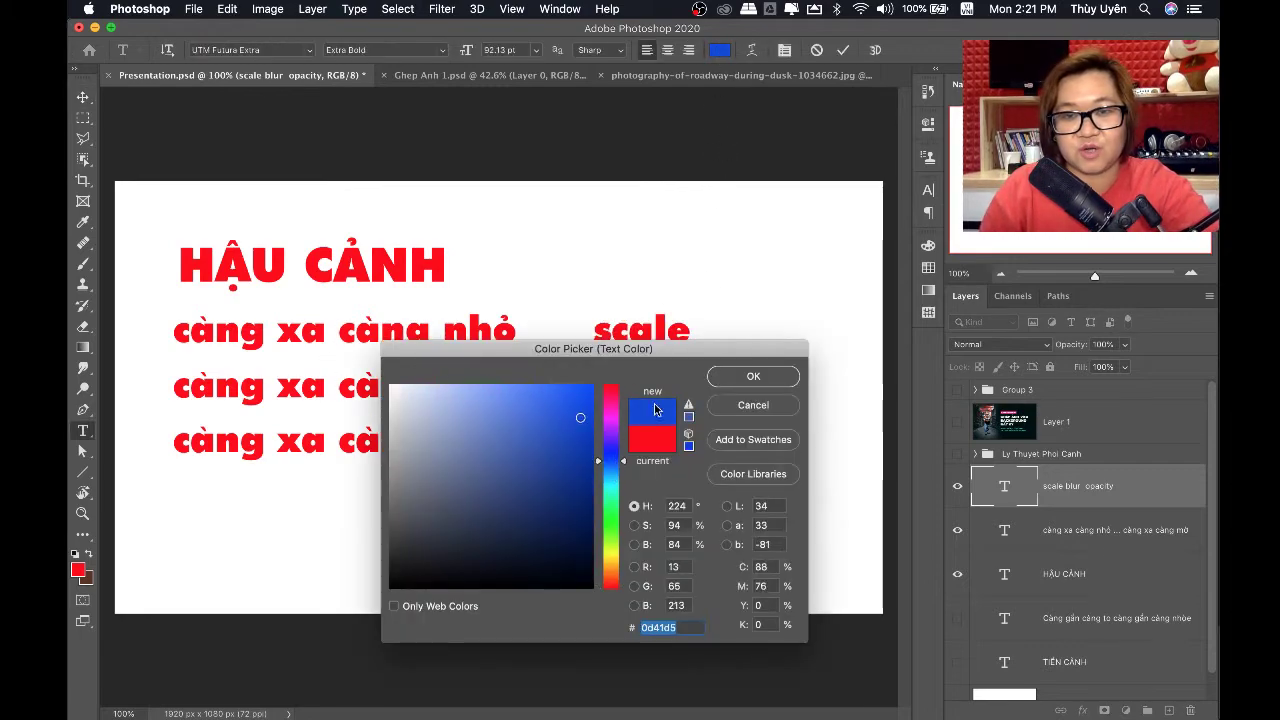
click(753, 377)
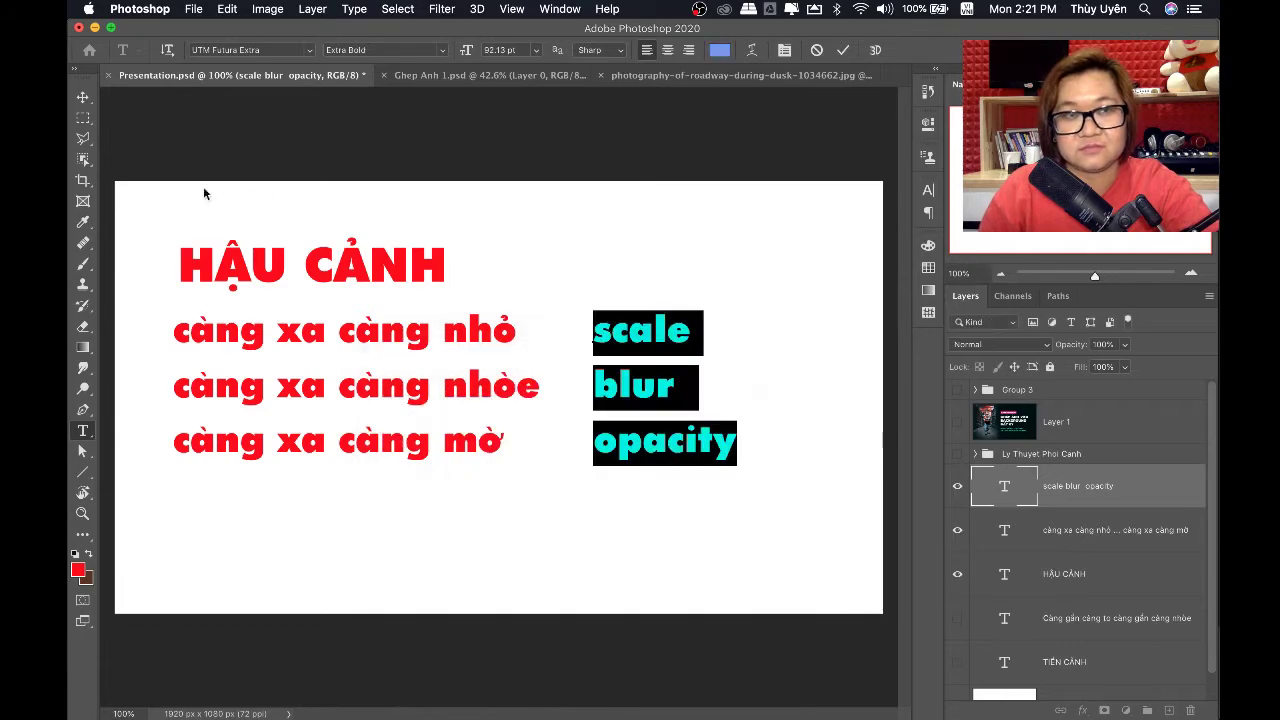
click(83, 97)
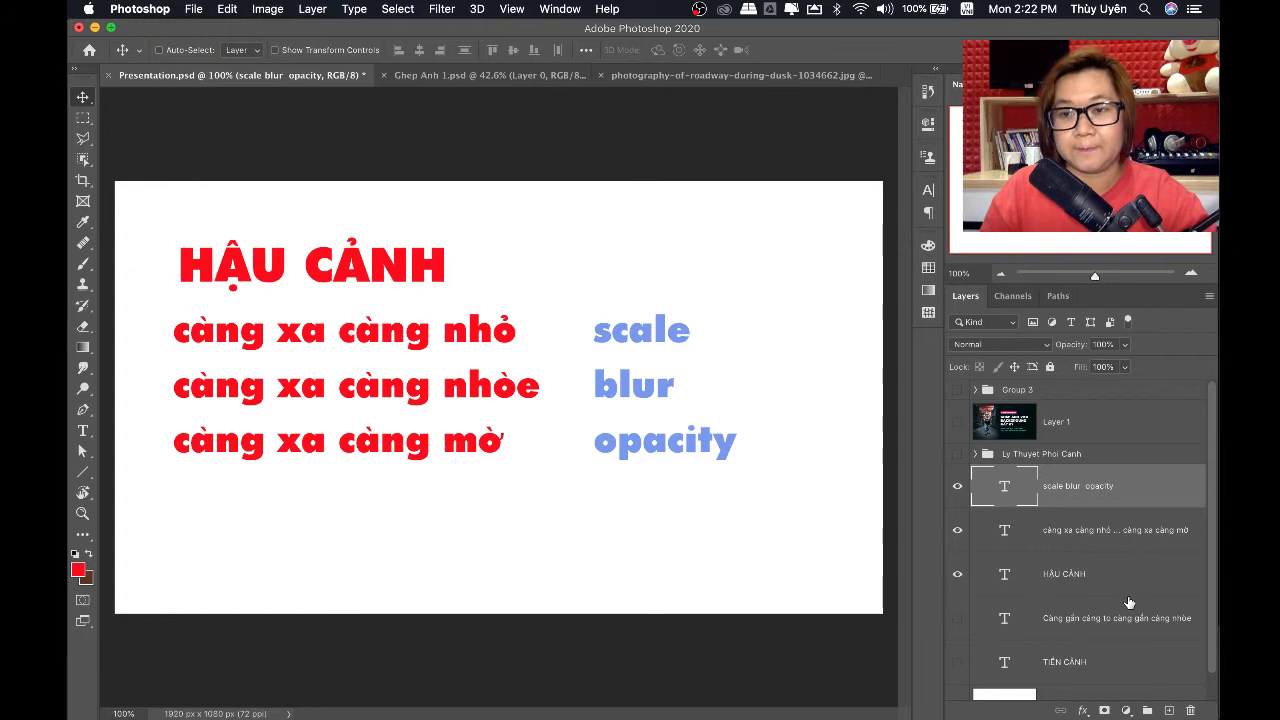
Make the TIỀN CẢNH heading and foreground notes layers visible
scroll(1054, 548, down, 1)
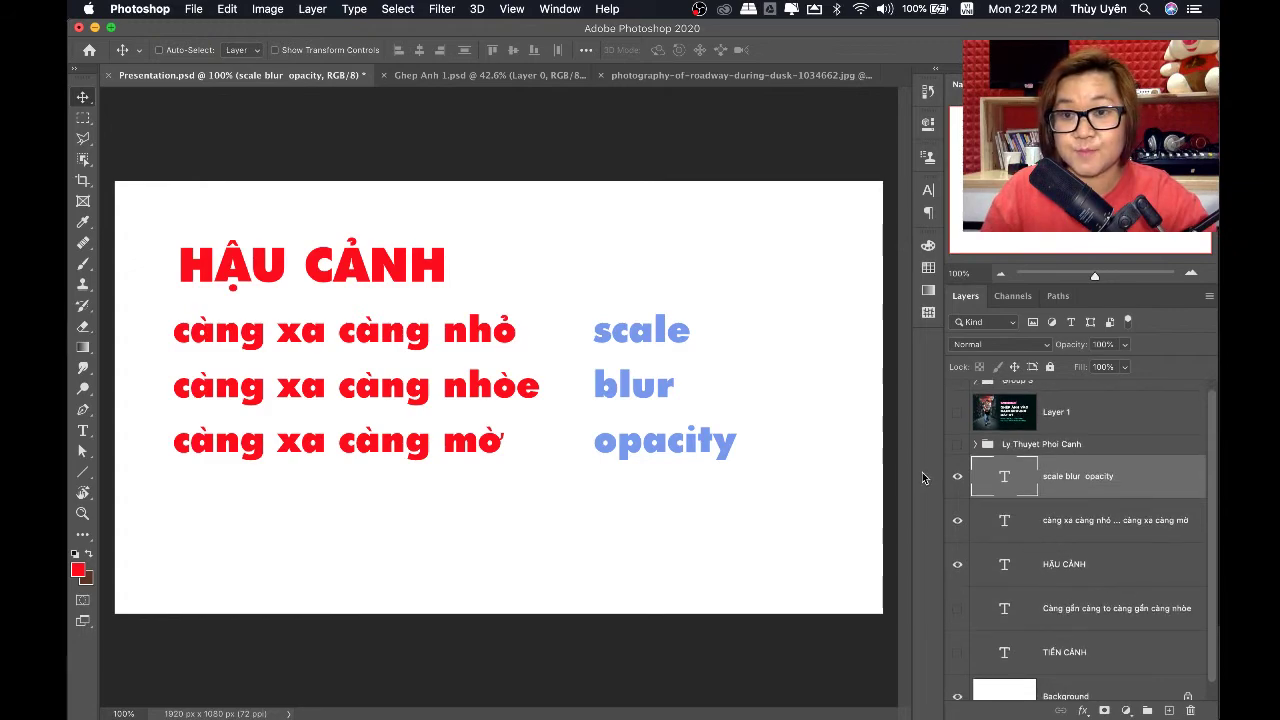
scroll(1032, 526, up, 1)
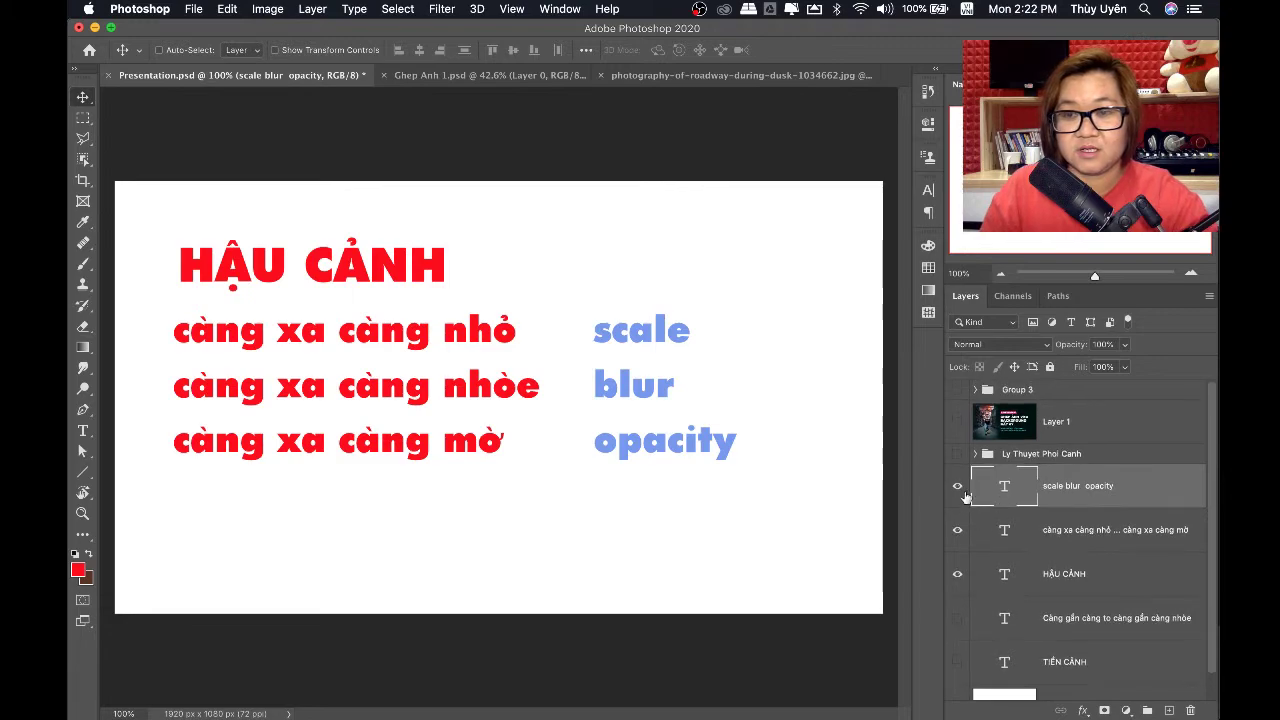
key(super+minus)
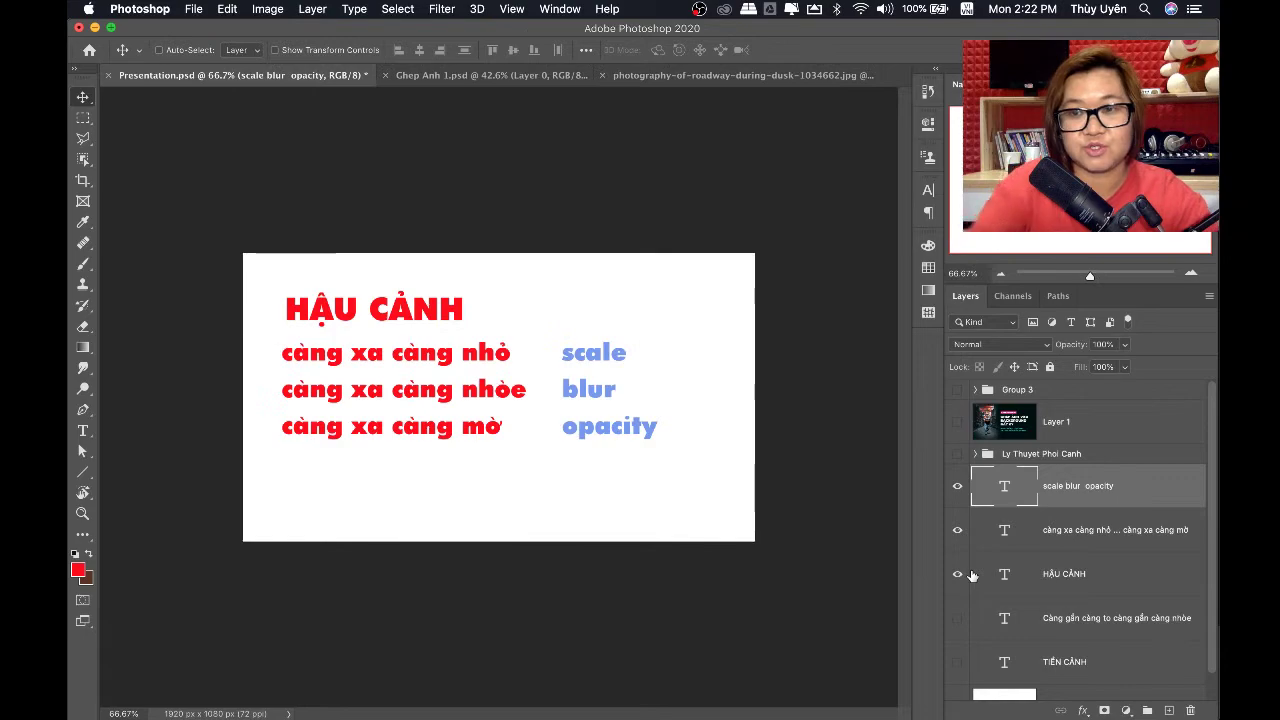
scroll(980, 590, down, 2)
click(957, 590)
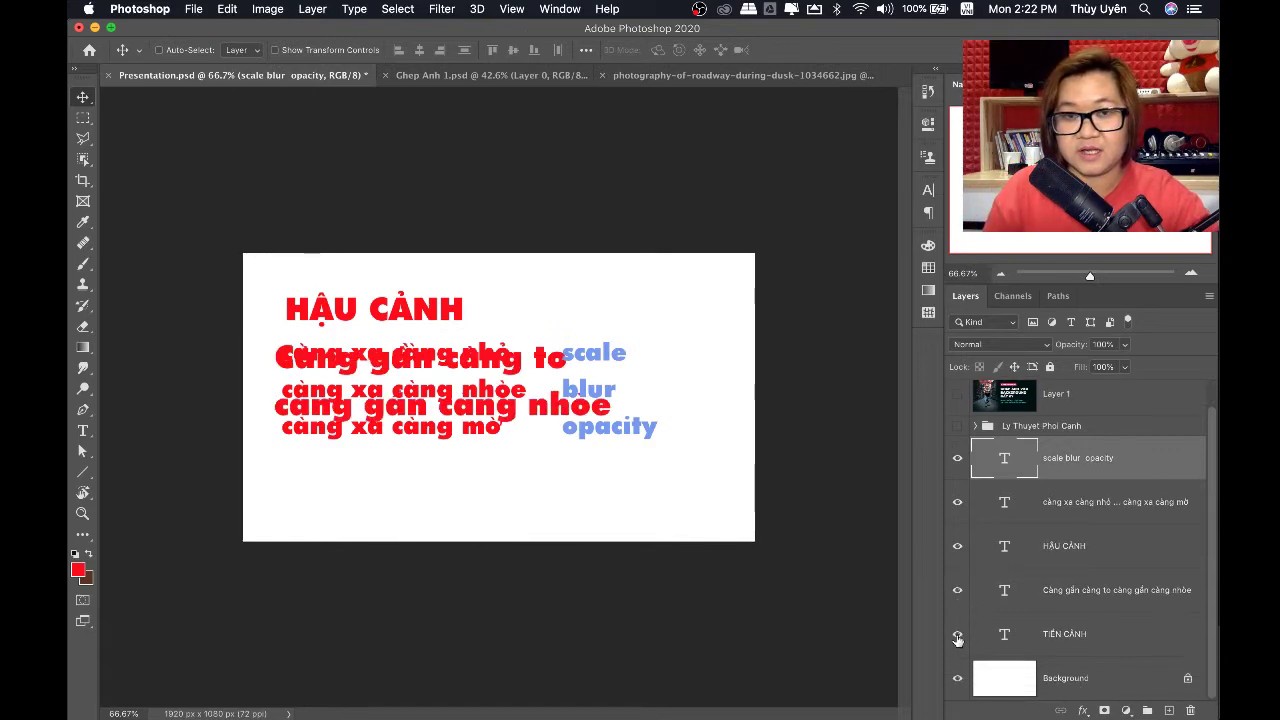
click(957, 634)
Move the HẬU CẢNH heading, notes and keywords layers below the foreground notes
click(1074, 620)
click(1078, 586)
click(1088, 546)
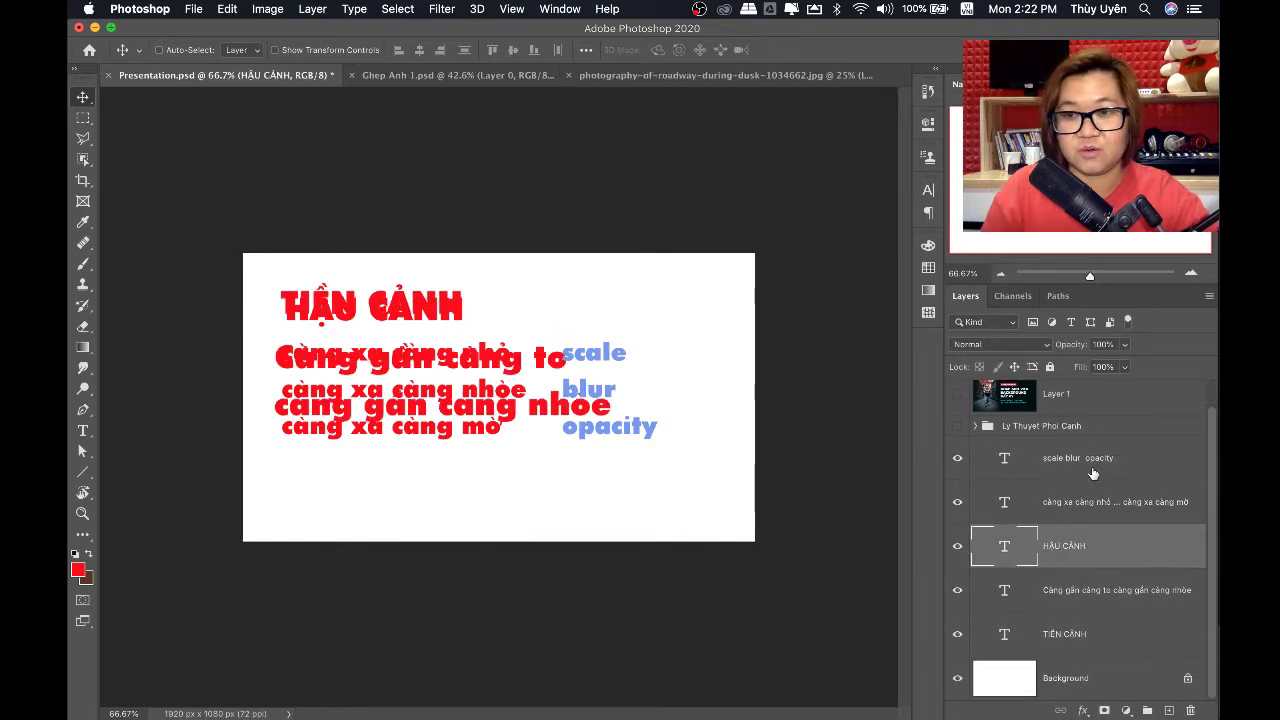
shift+click(1095, 462)
drag(440, 288, 445, 445)
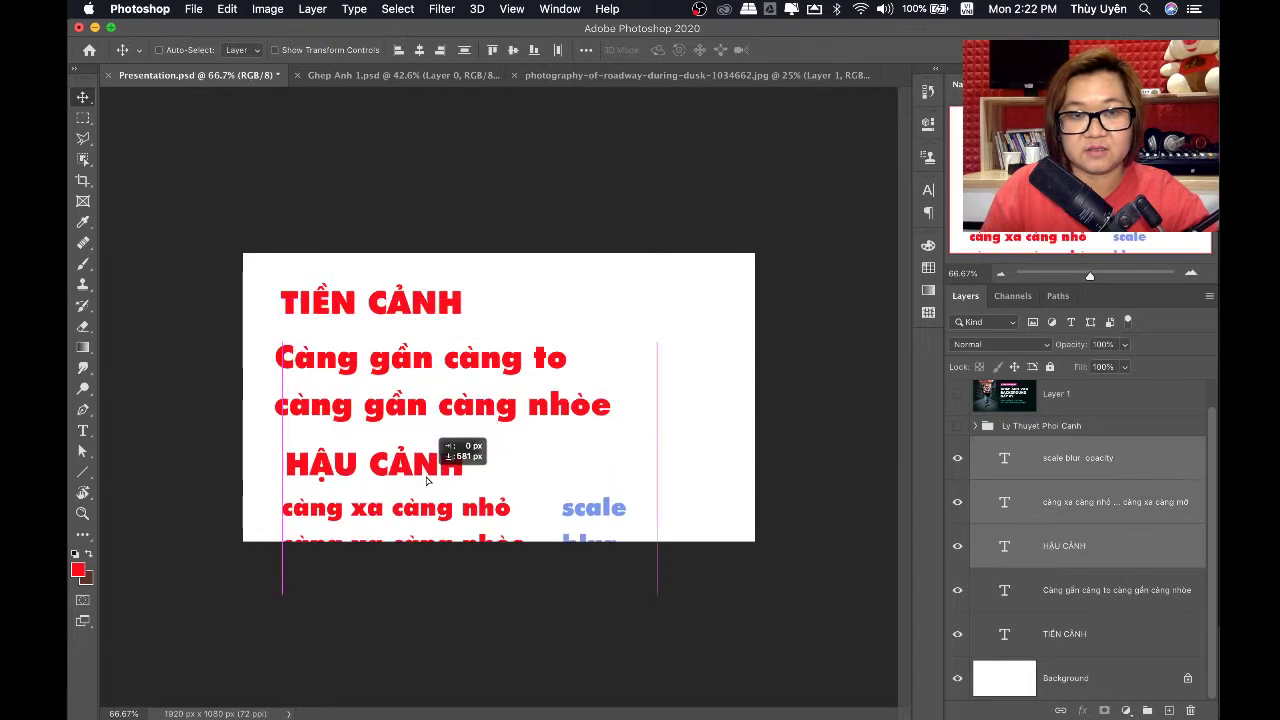
Expand the canvas to 2664 × 1499 px and fill the added area white
key(c)
drag(513, 560, 503, 600)
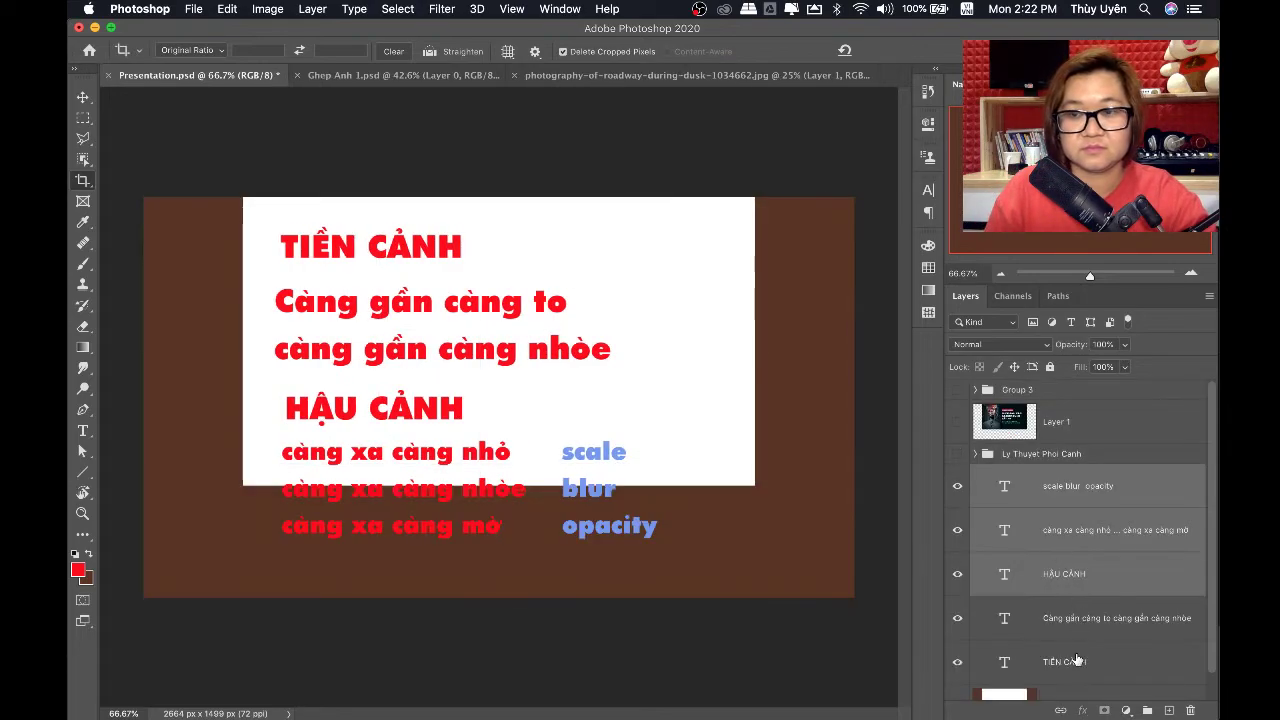
scroll(1076, 660, down, 1)
click(1072, 679)
key(d)
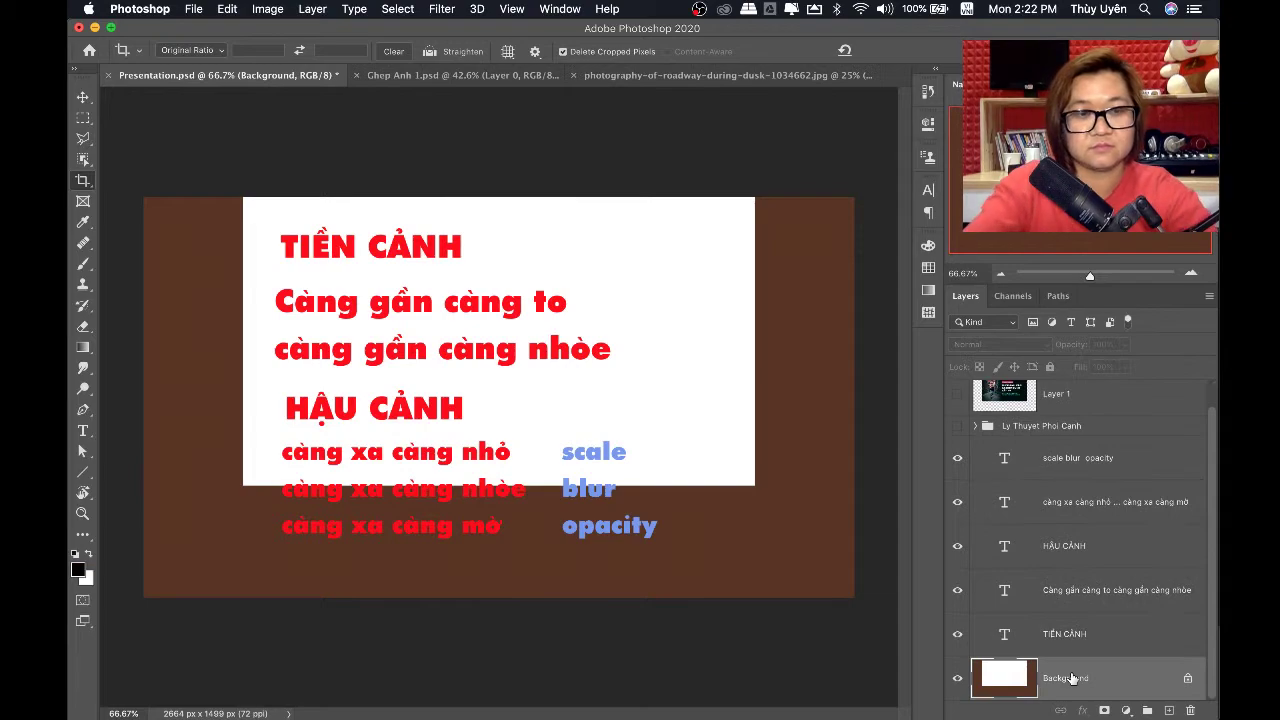
key(BackSpace)
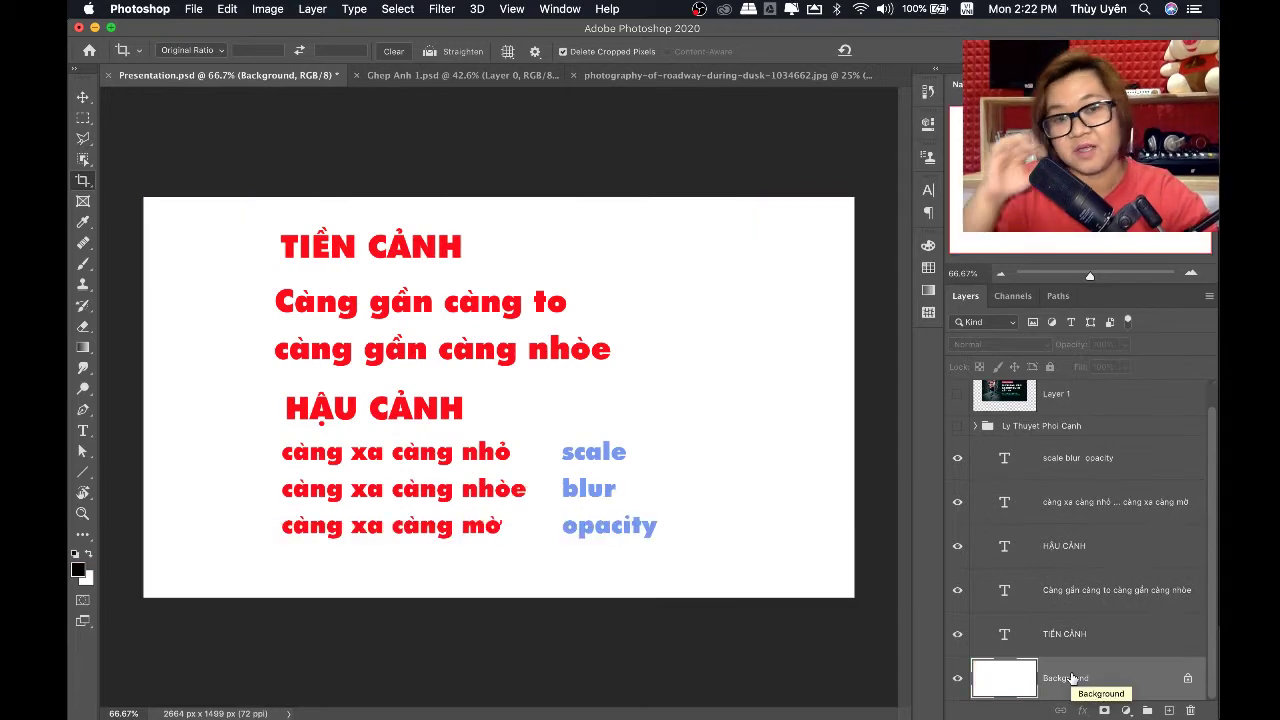
scroll(1066, 457, up, 1)
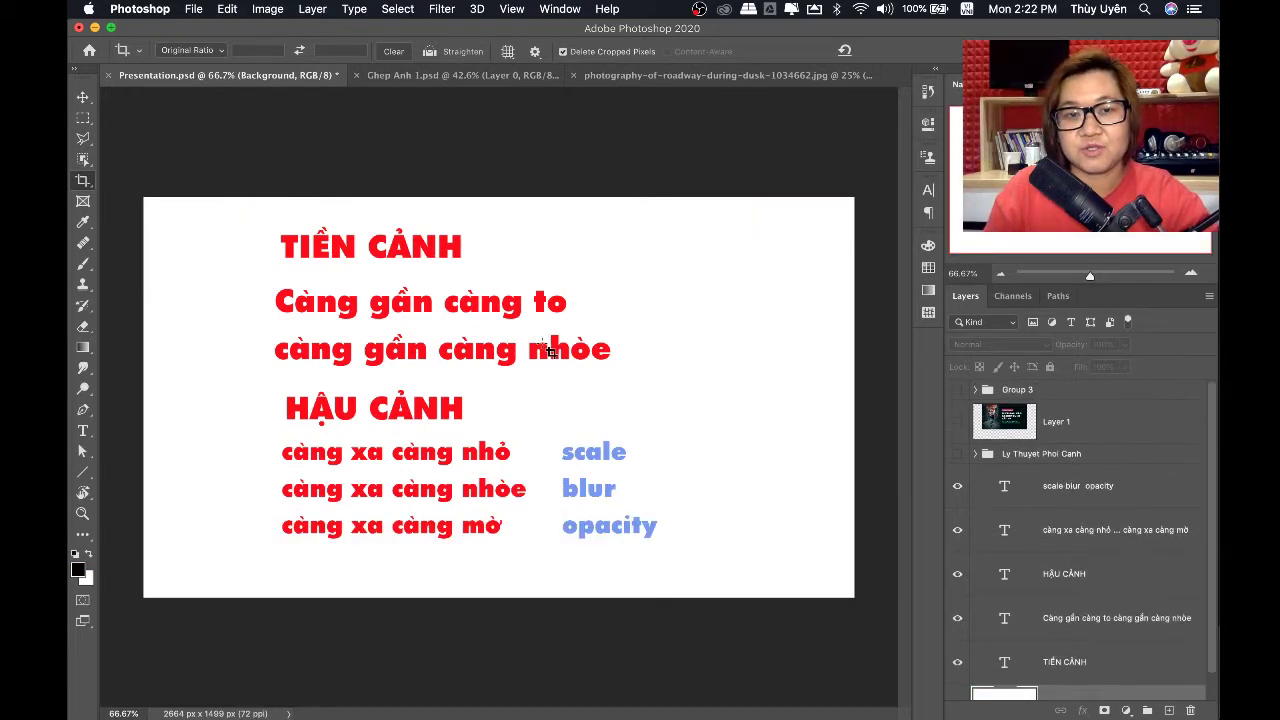
key(v)
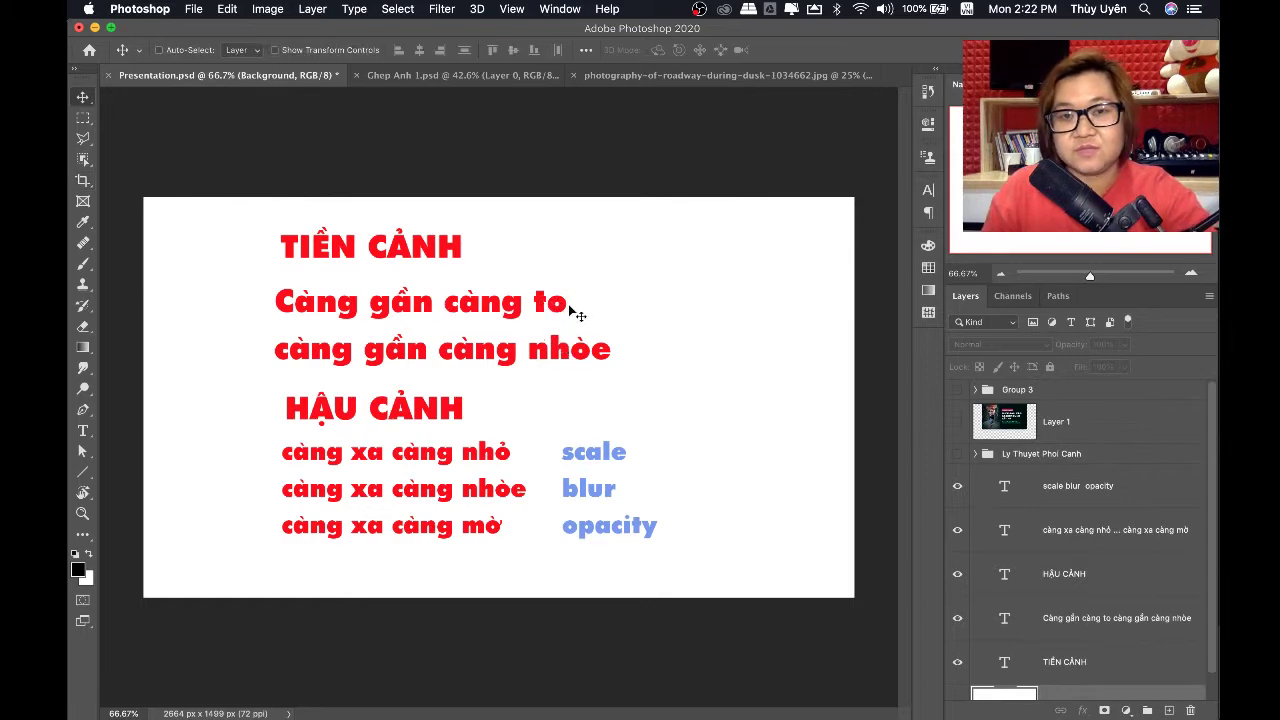
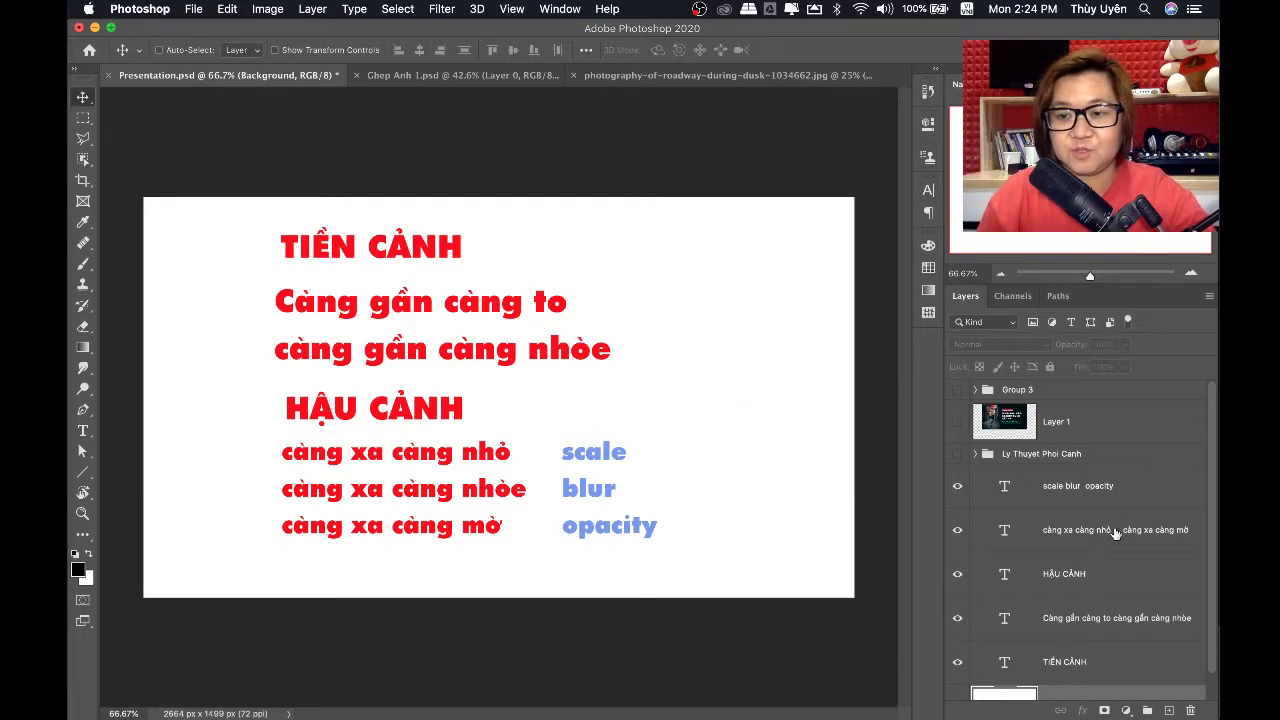
Group the five text layers and name the group 'Tien Canh & Hau Canh'
scroll(1119, 547, down, 2)
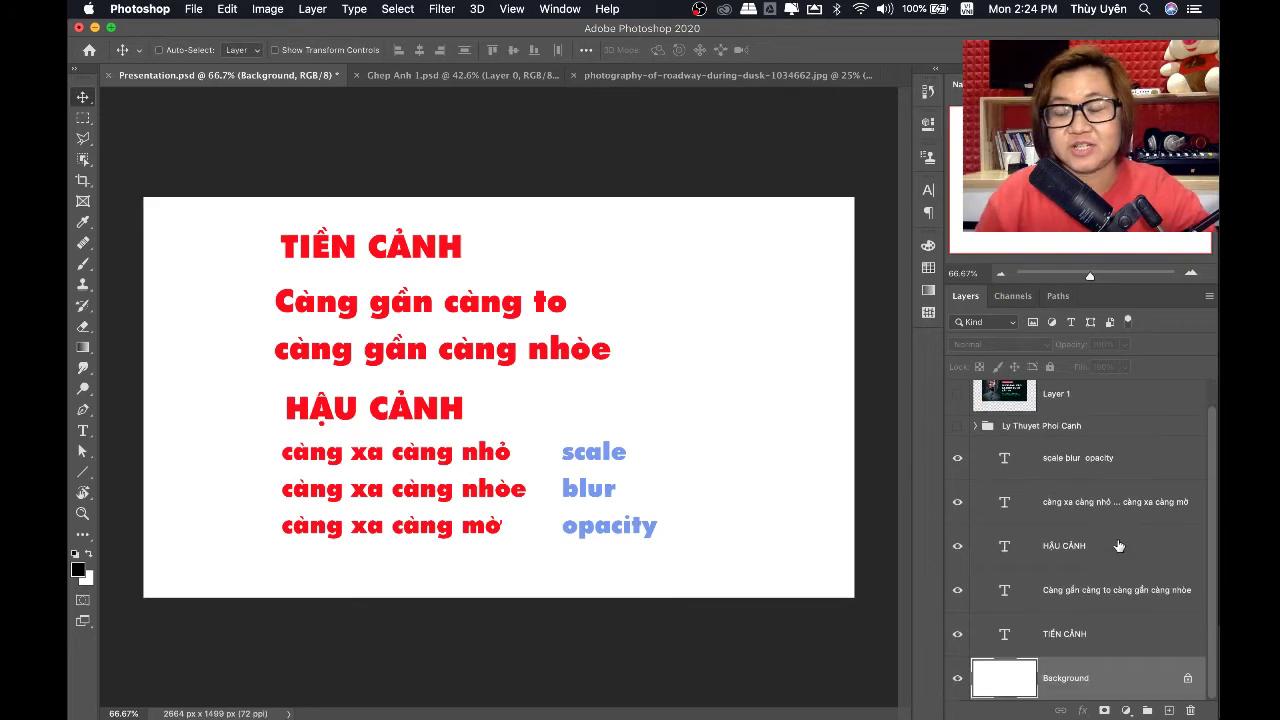
scroll(1076, 565, up, 2)
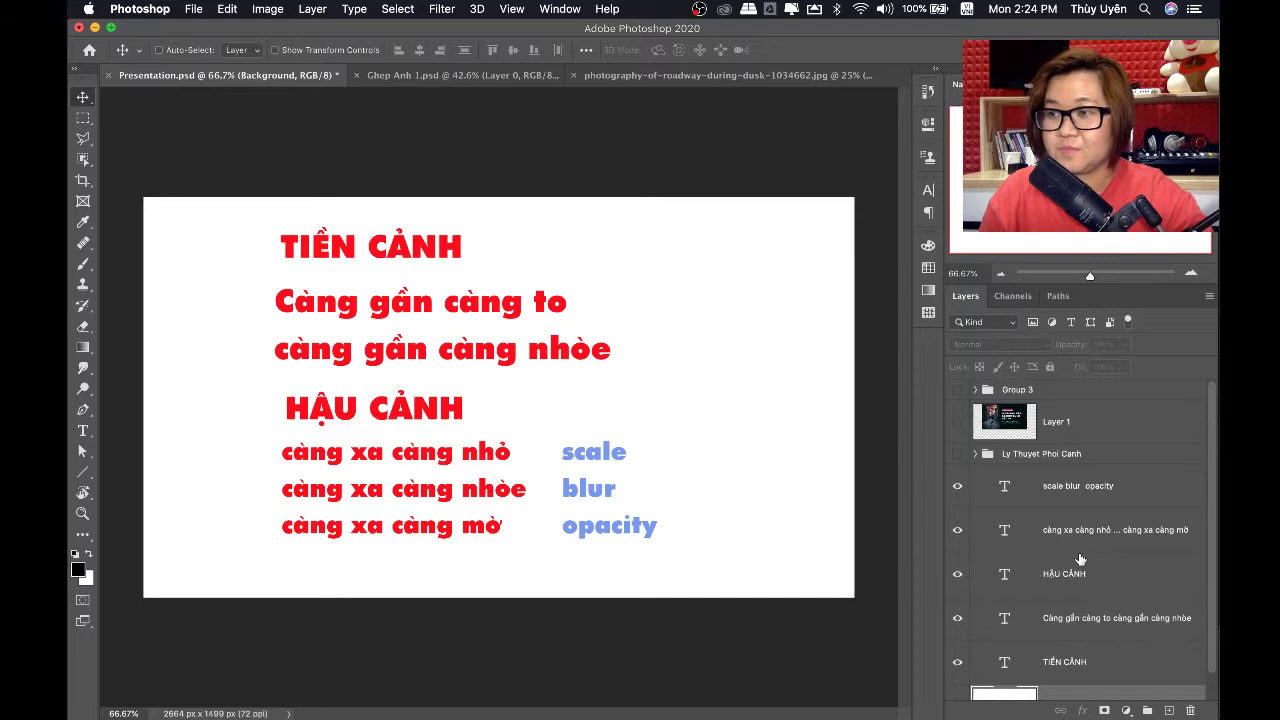
scroll(1134, 550, down, 1)
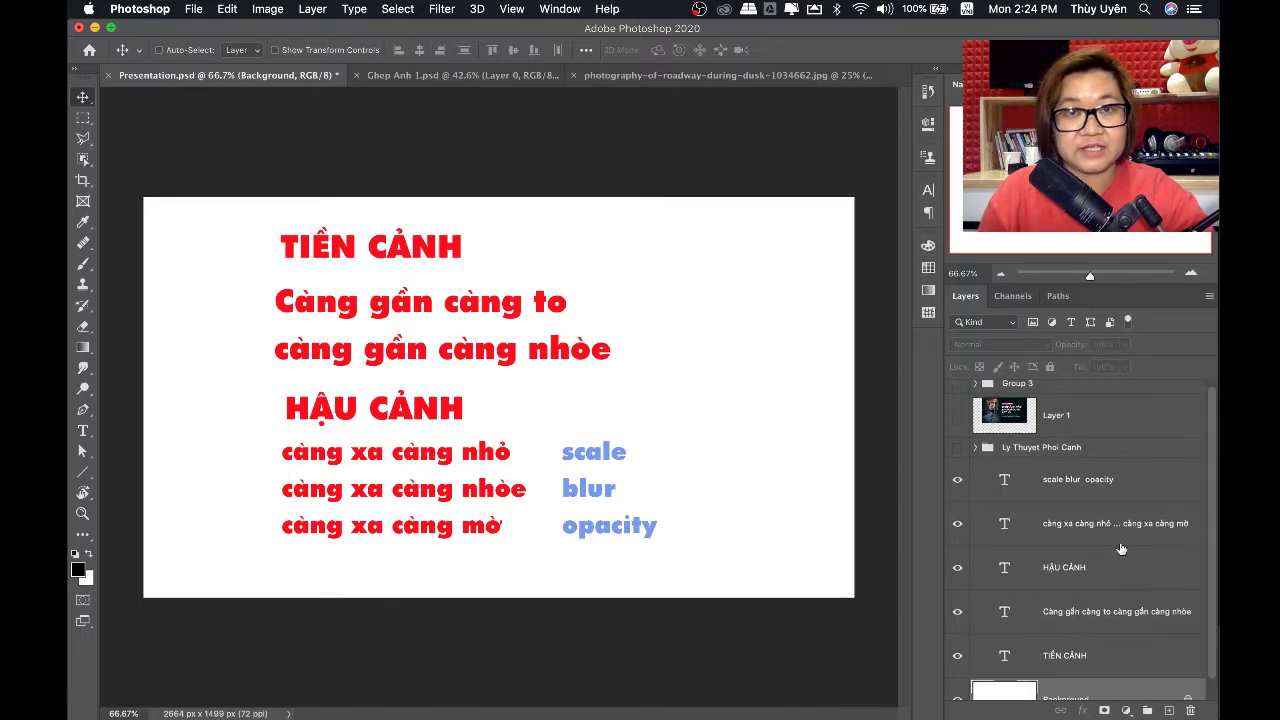
click(1068, 488)
shift+click(1093, 645)
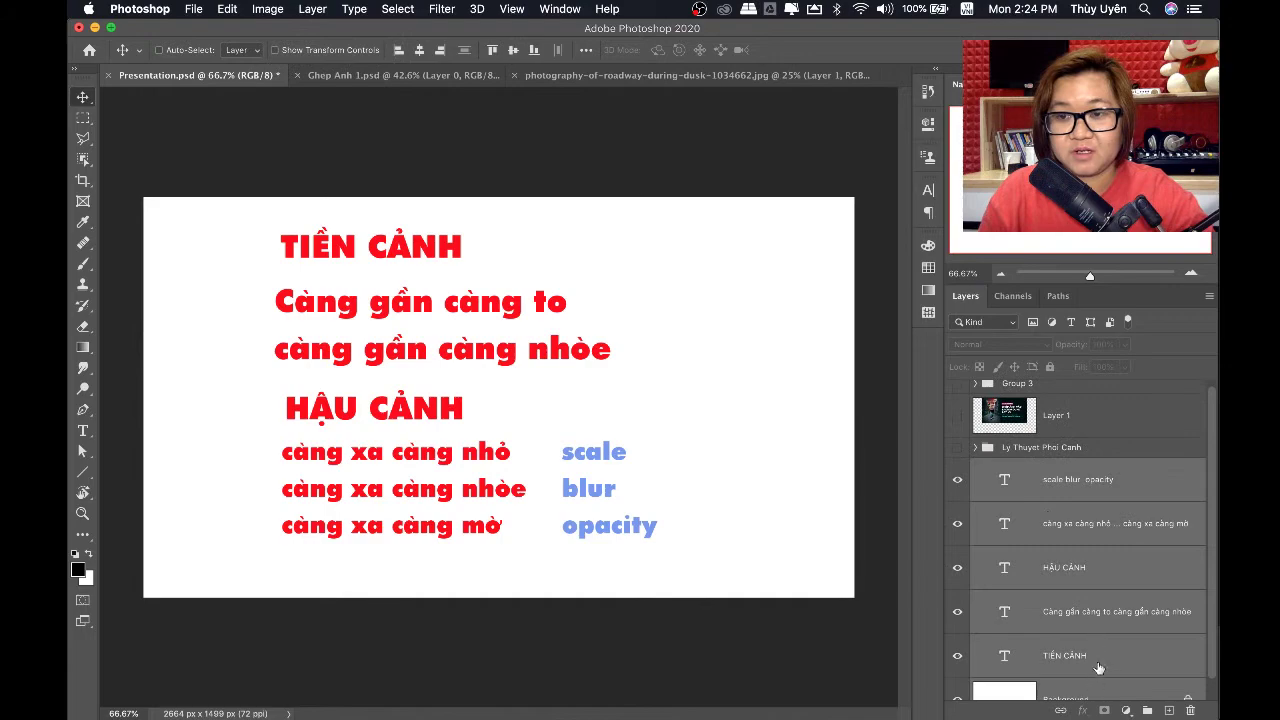
scroll(1098, 668, down, 1)
click(1102, 642)
shift+click(1065, 455)
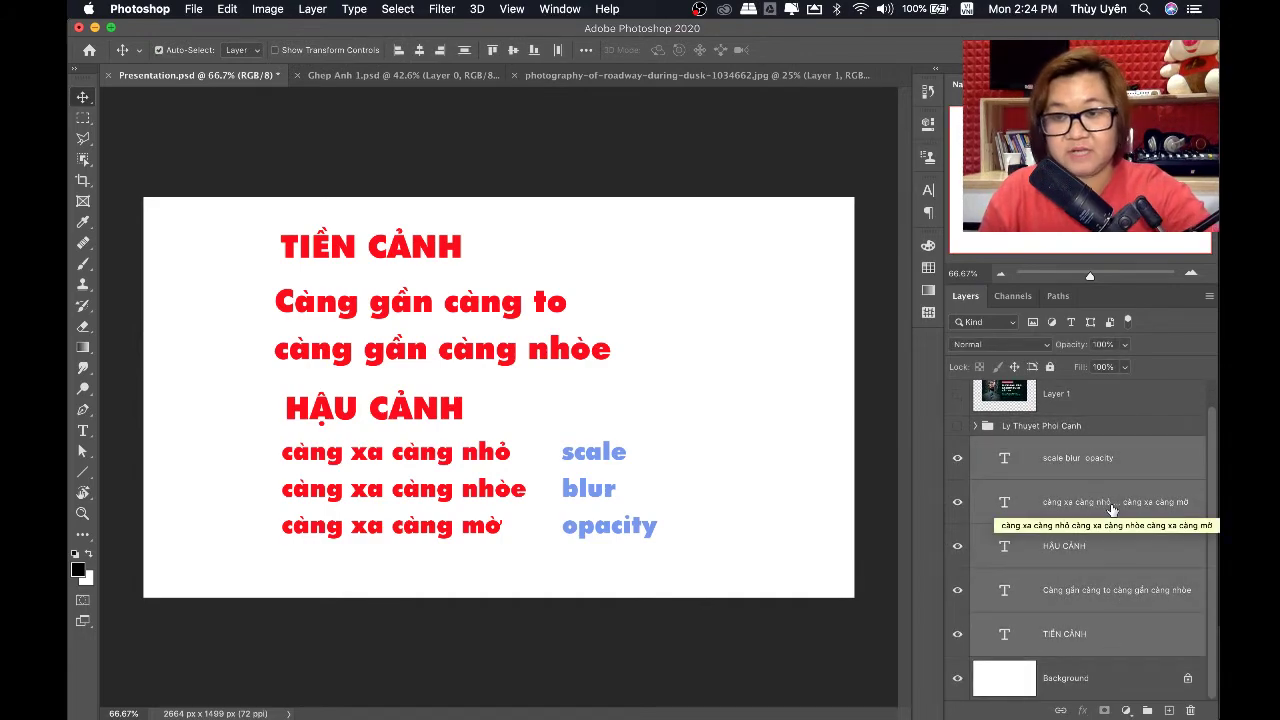
key(ctrl+g)
click(957, 477)
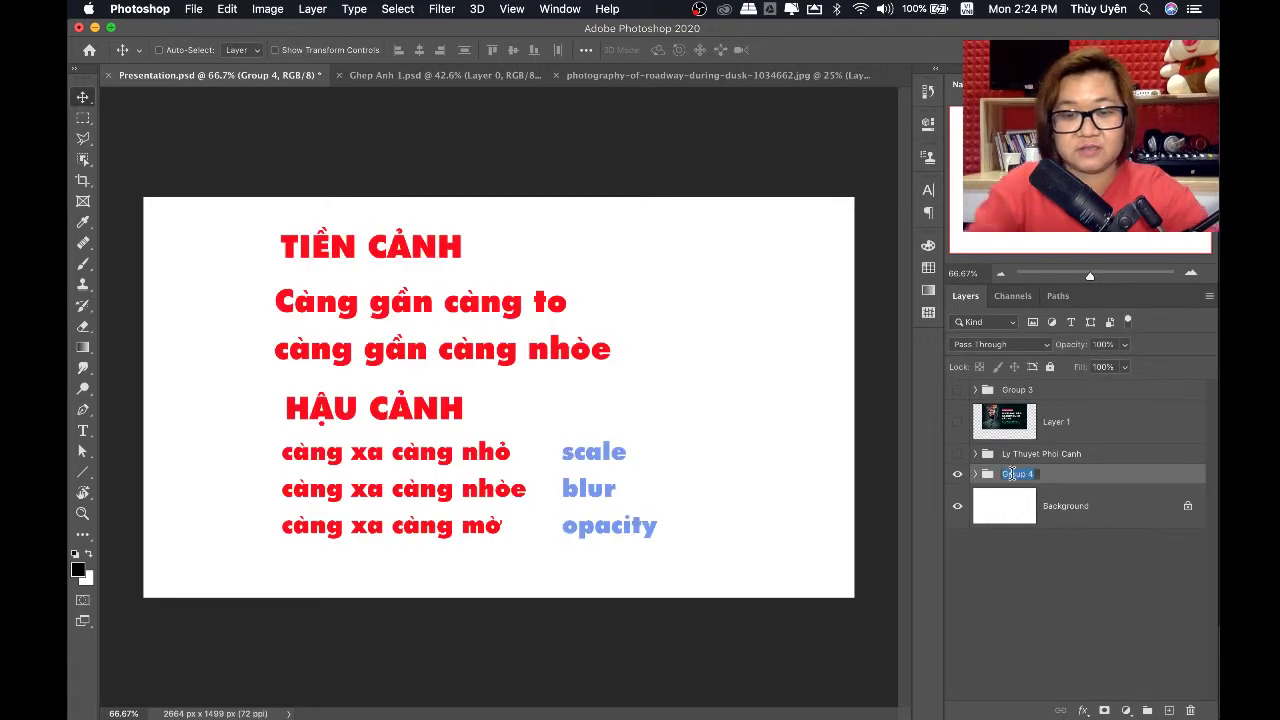
text(Tien Canh & H)
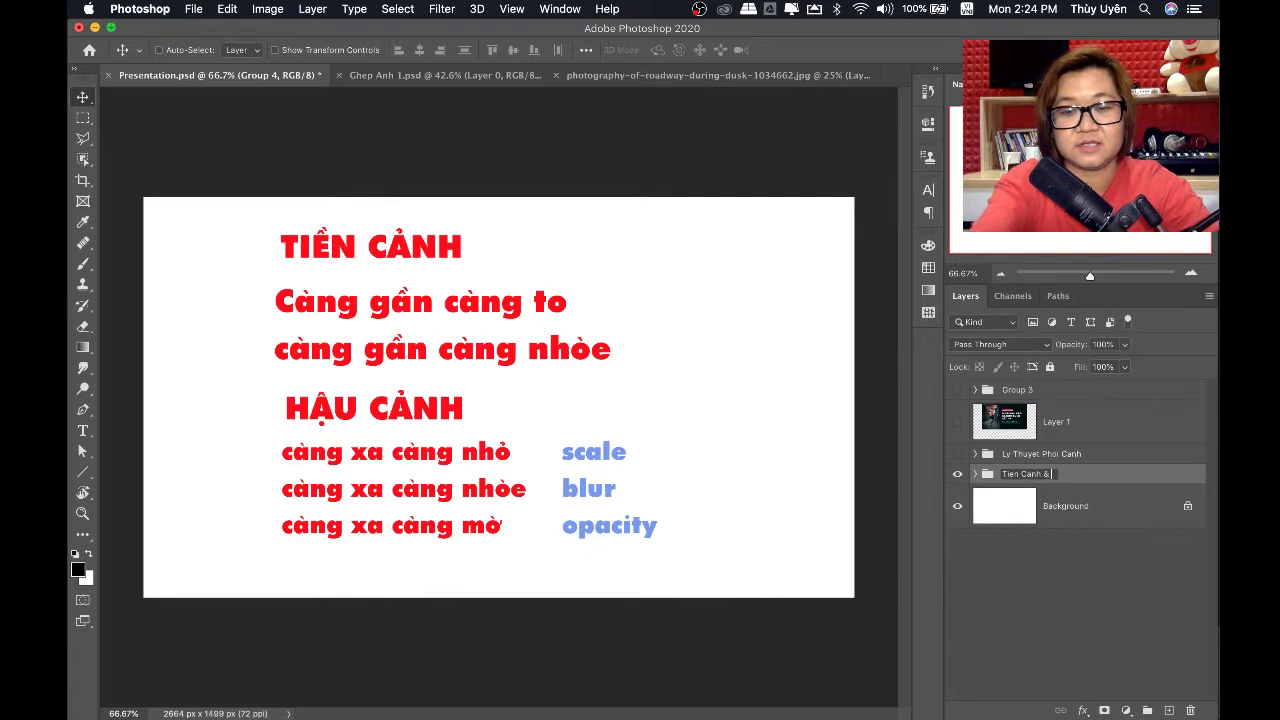
text(au Canh)
key(Return)
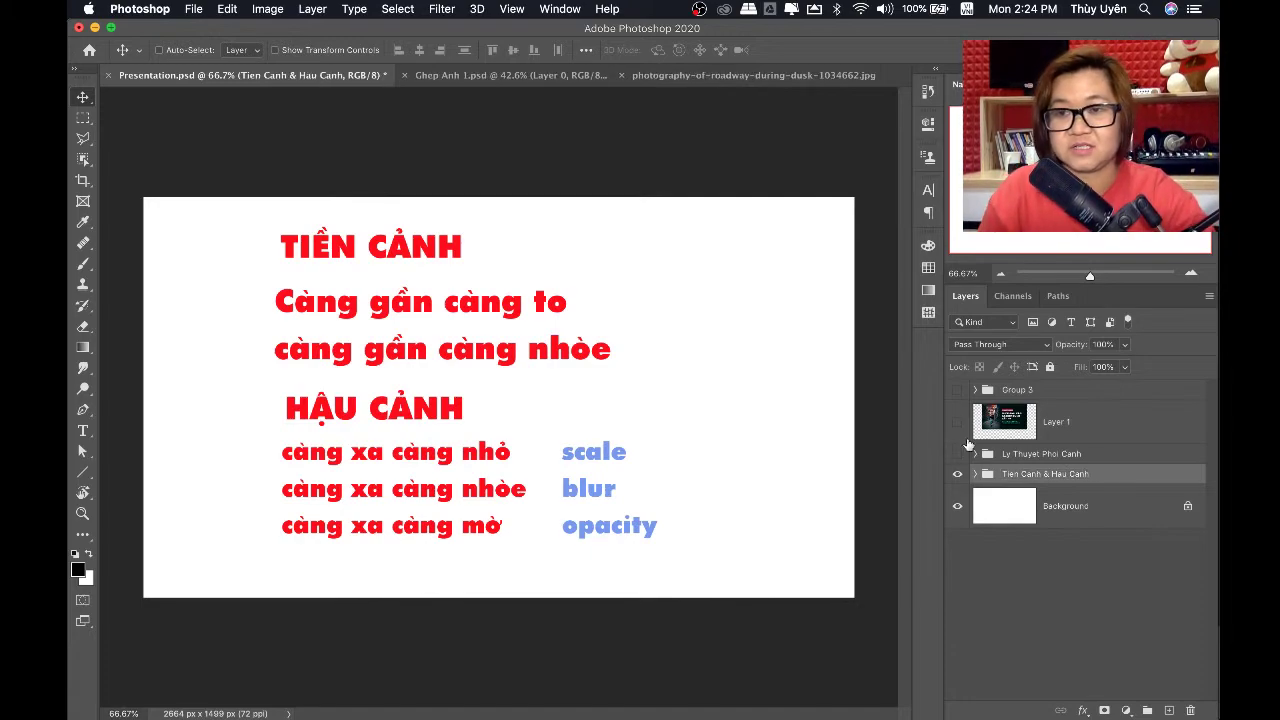
Rename Group 3 to '3 yeu to', show it instead of the text group, and move its list left
click(958, 390)
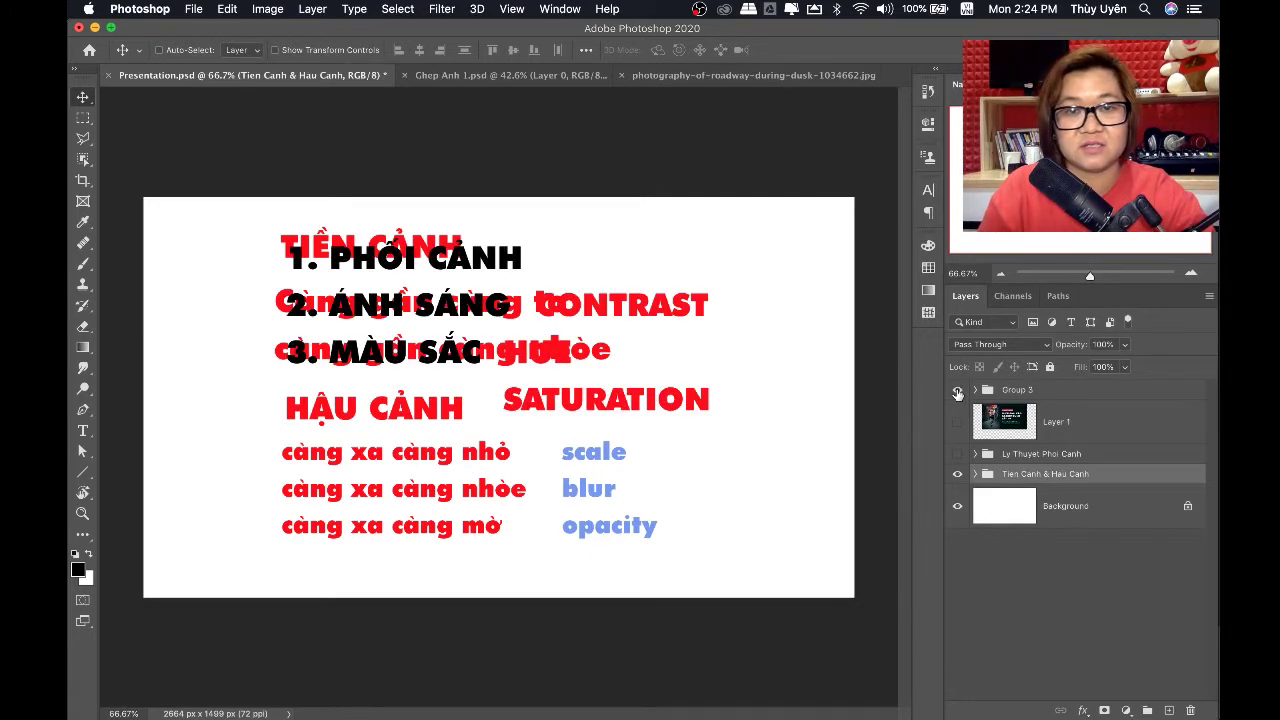
click(958, 391)
double_click(1017, 390)
text(3 yeu to)
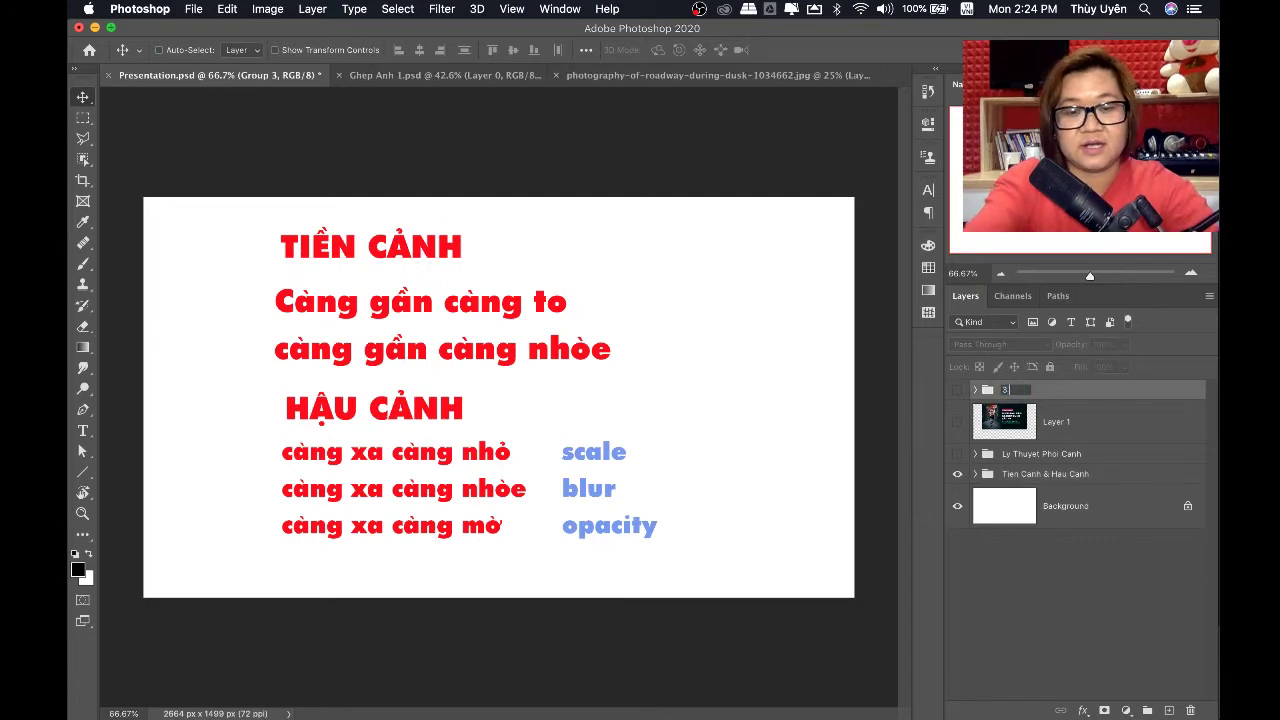
key(Return)
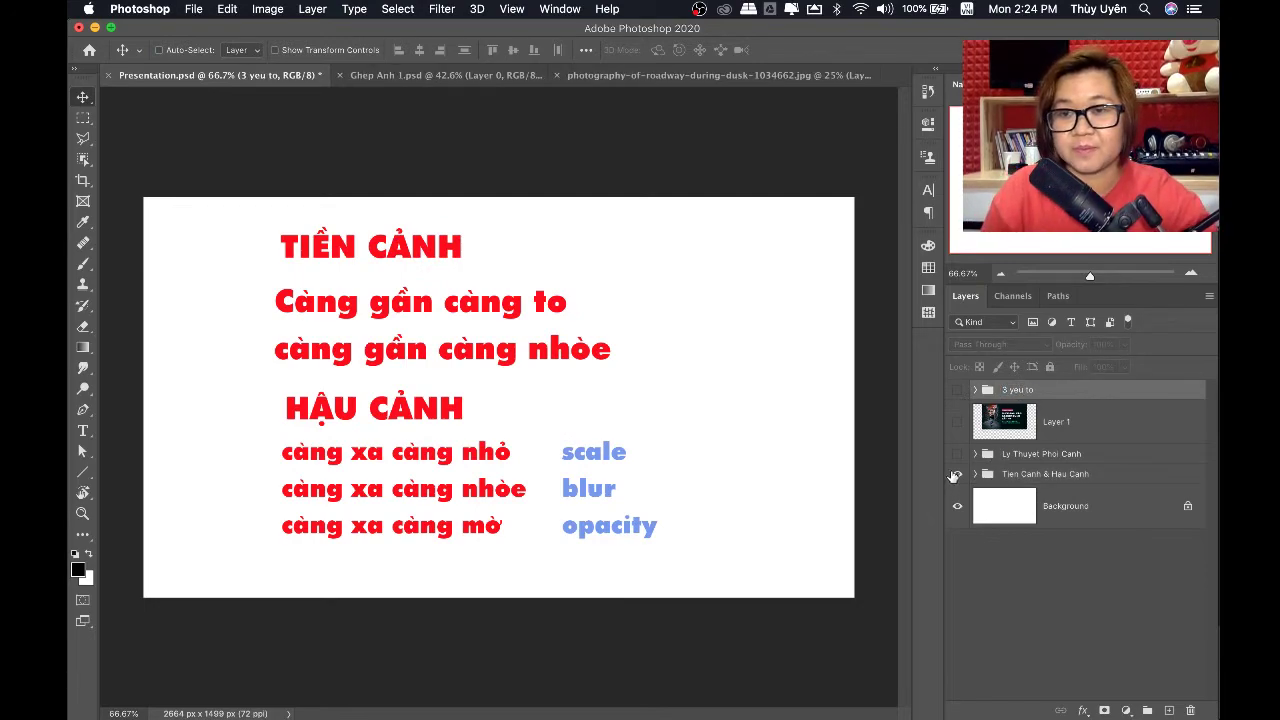
click(957, 474)
click(958, 390)
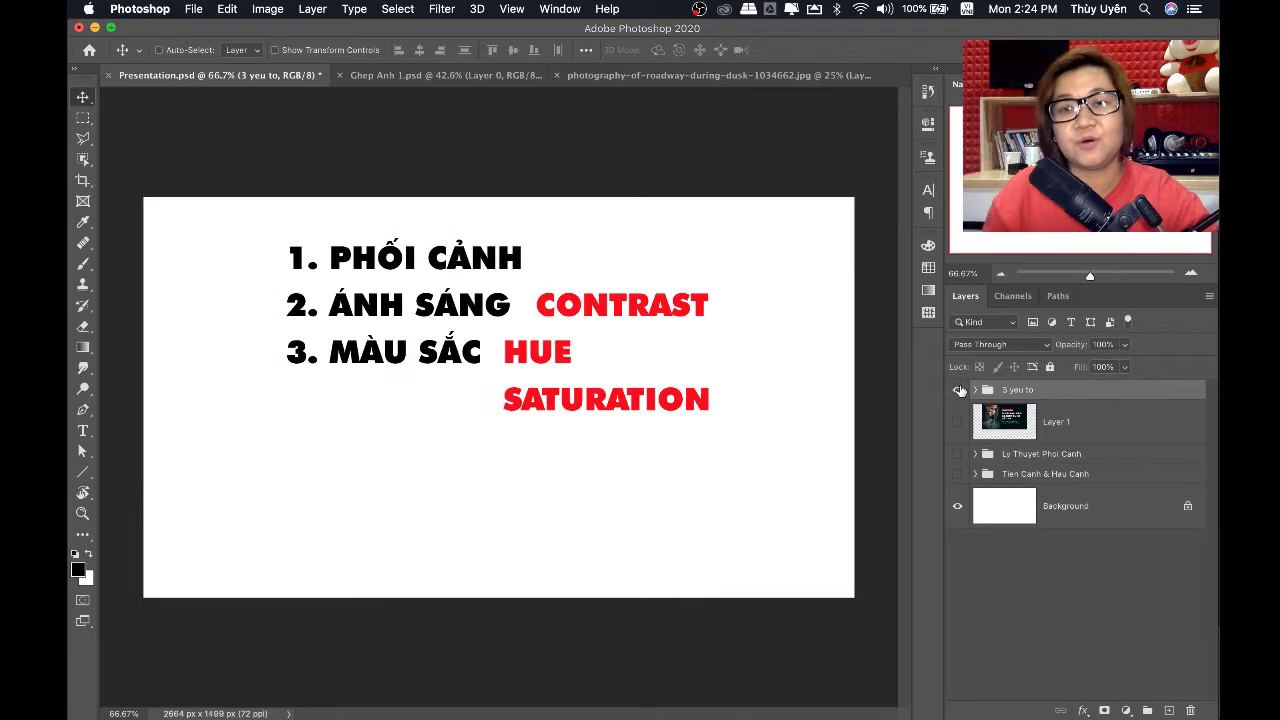
drag(472, 320, 412, 338)
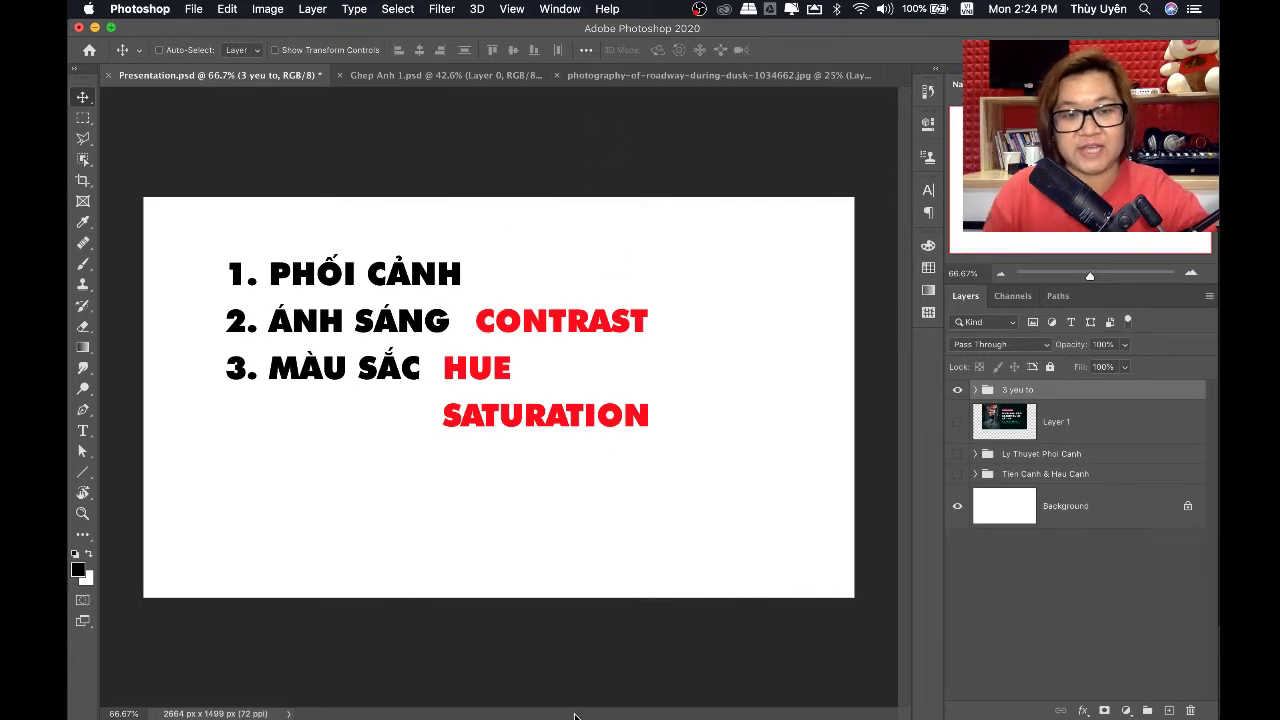
Preview the Ghep Anh files in Finder's PSD folder and open Ghep Anh 4.psd
mouse_move(428, 710)
click(415, 694)
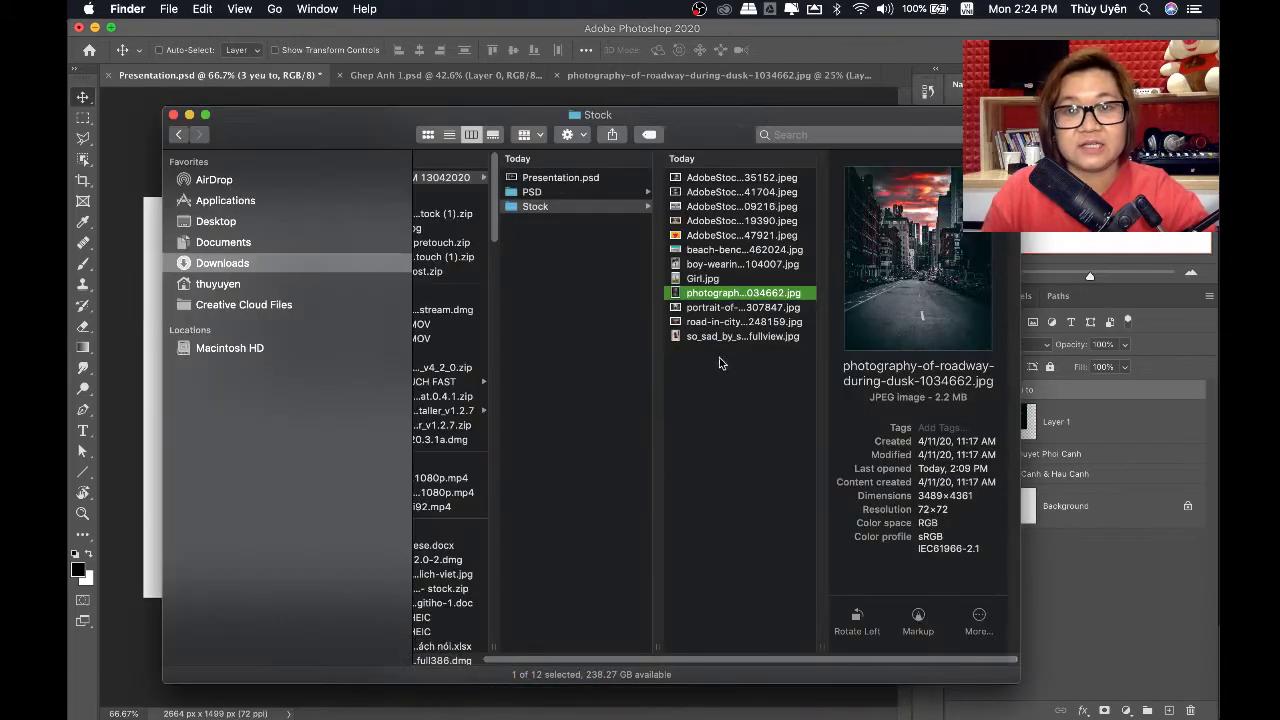
click(551, 193)
click(712, 193)
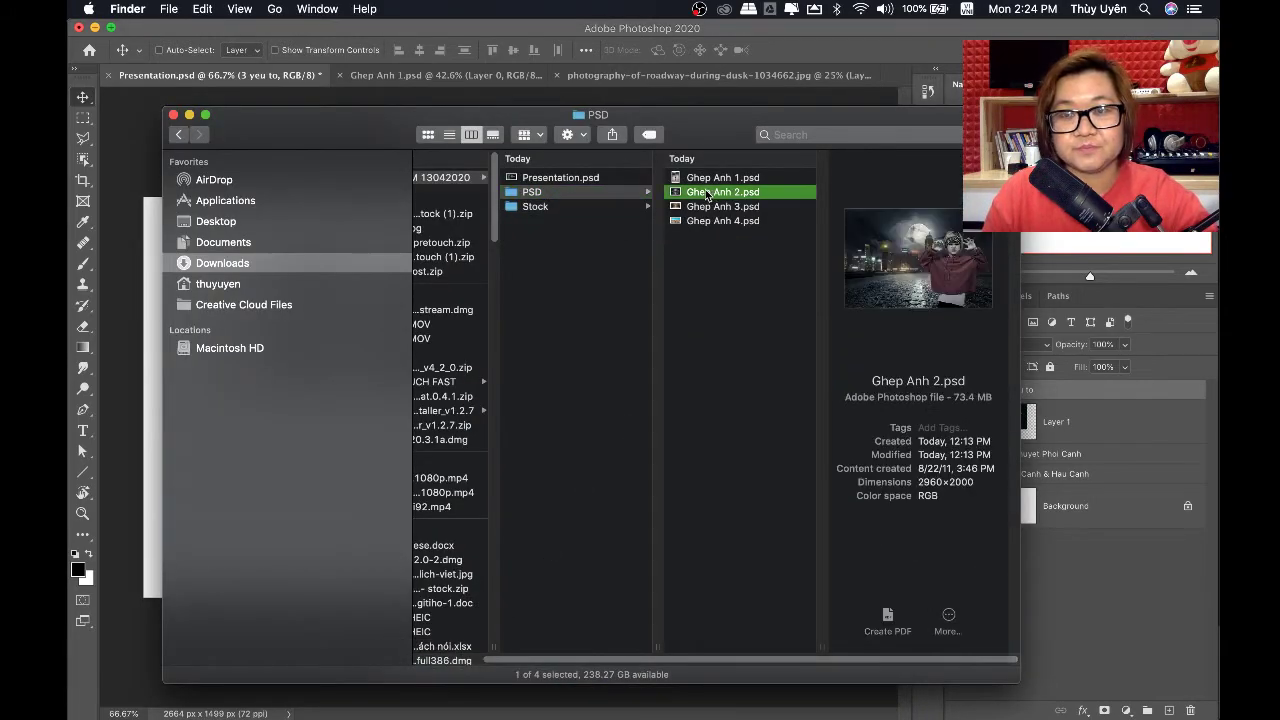
click(714, 207)
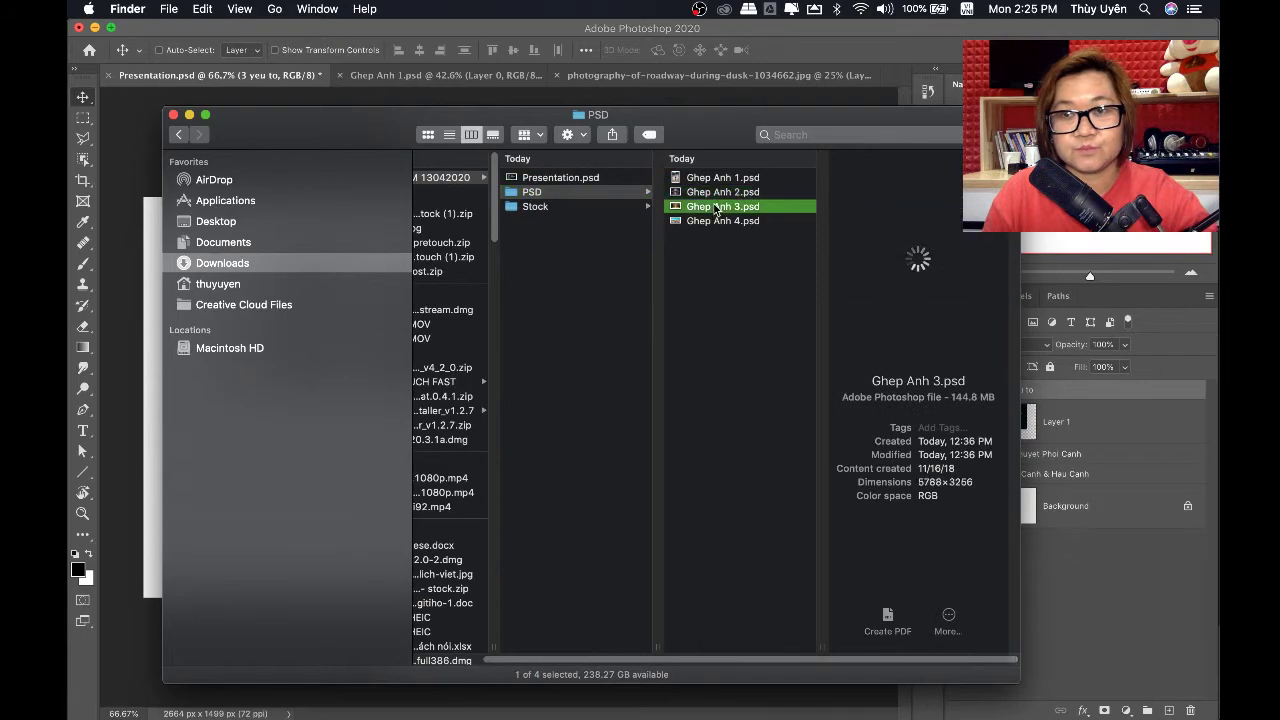
click(713, 223)
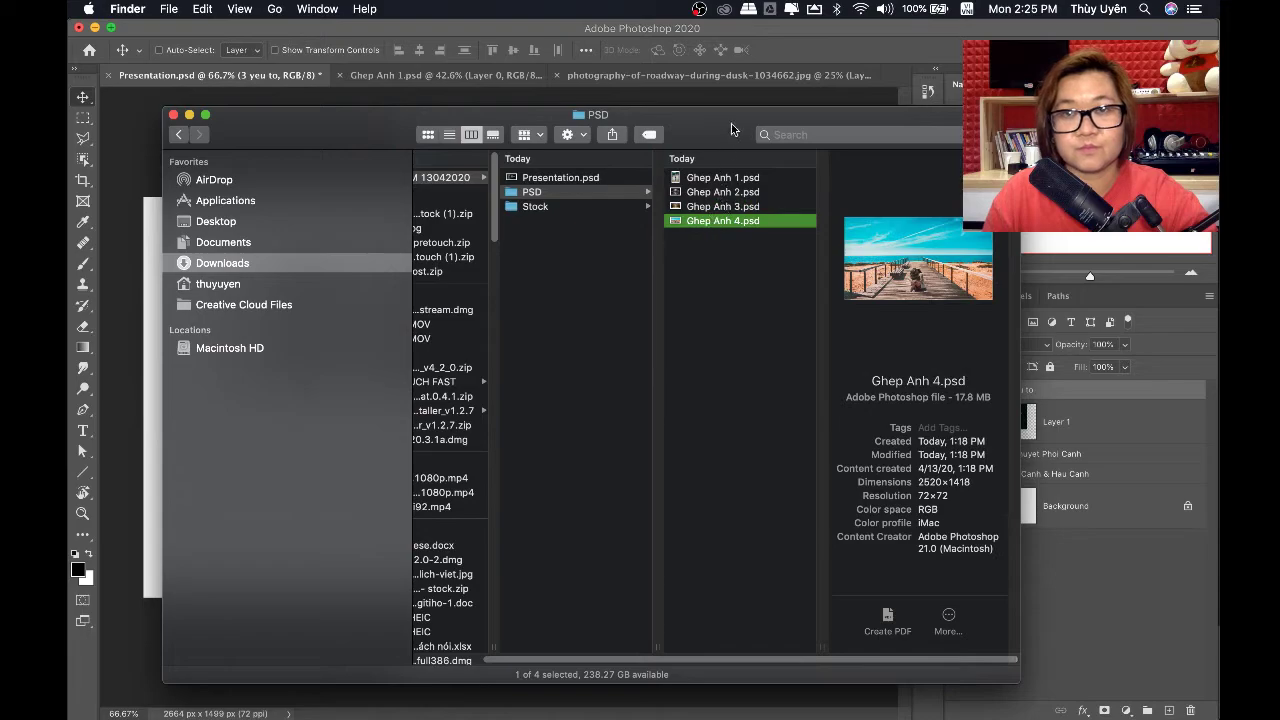
drag(731, 130, 751, 170)
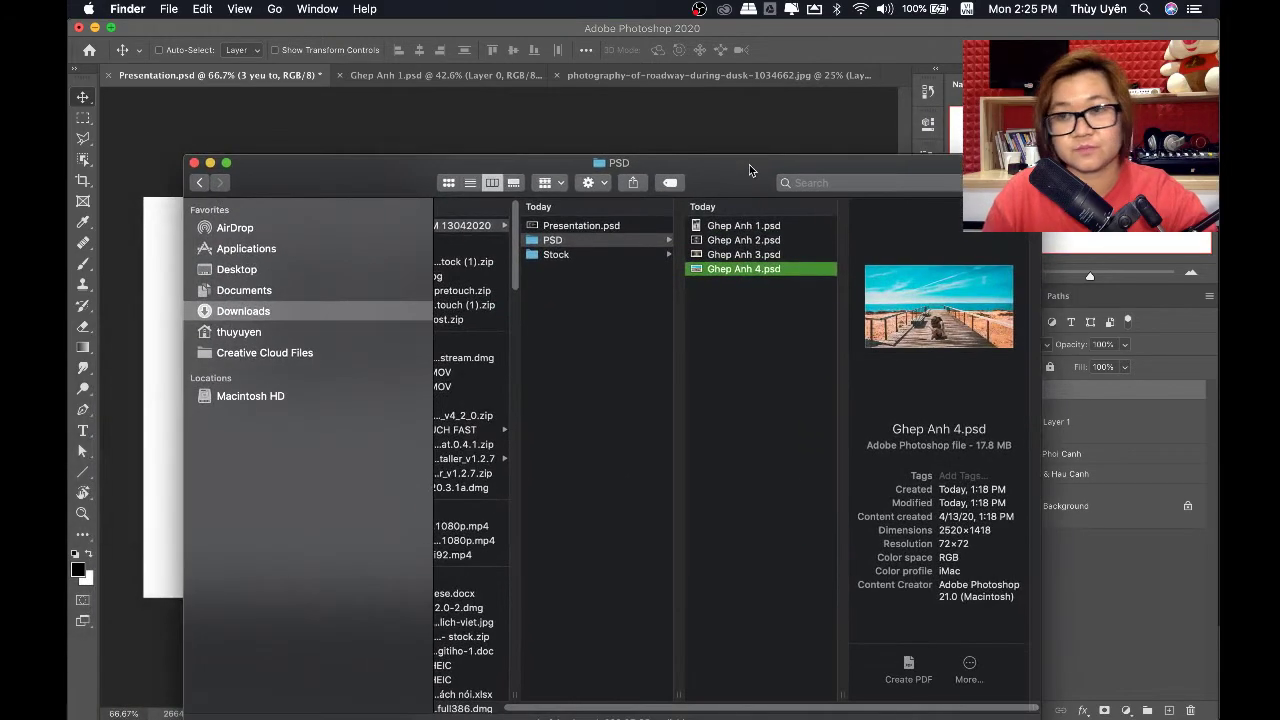
double_click(729, 270)
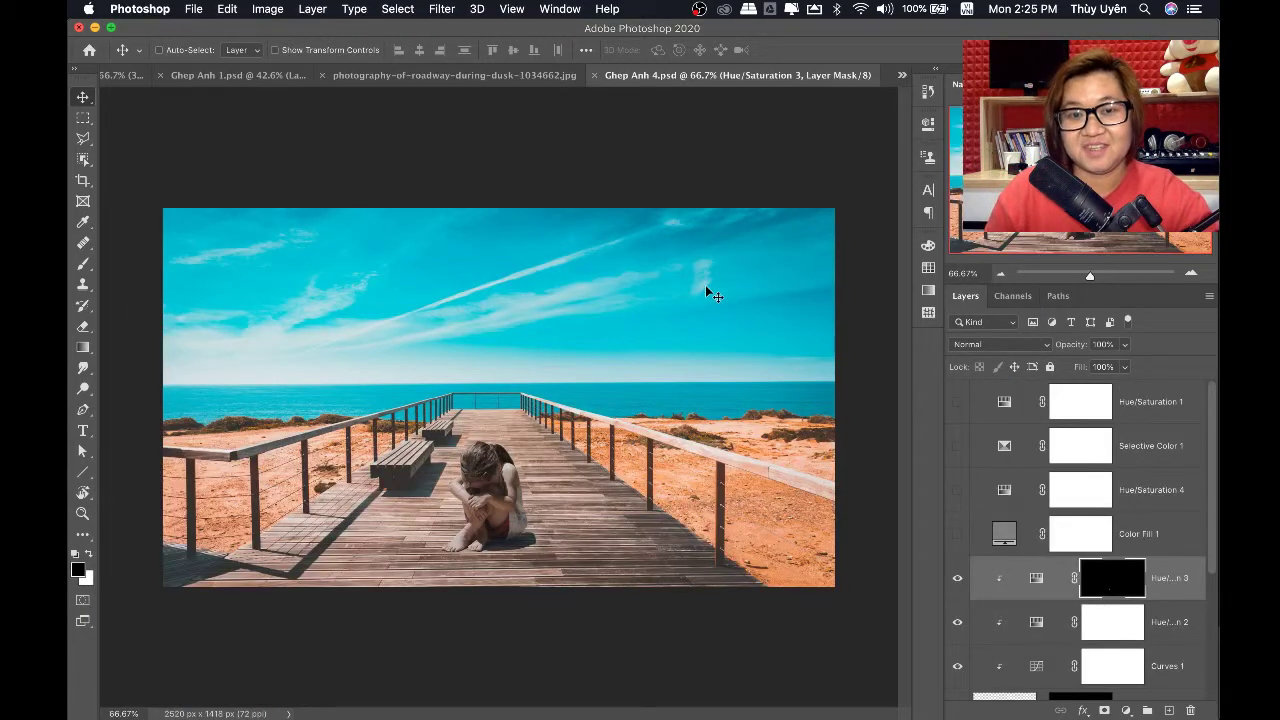
Delete the four top adjustment layers, Hue/Saturation 1 through Color Fill 1
click(1160, 530)
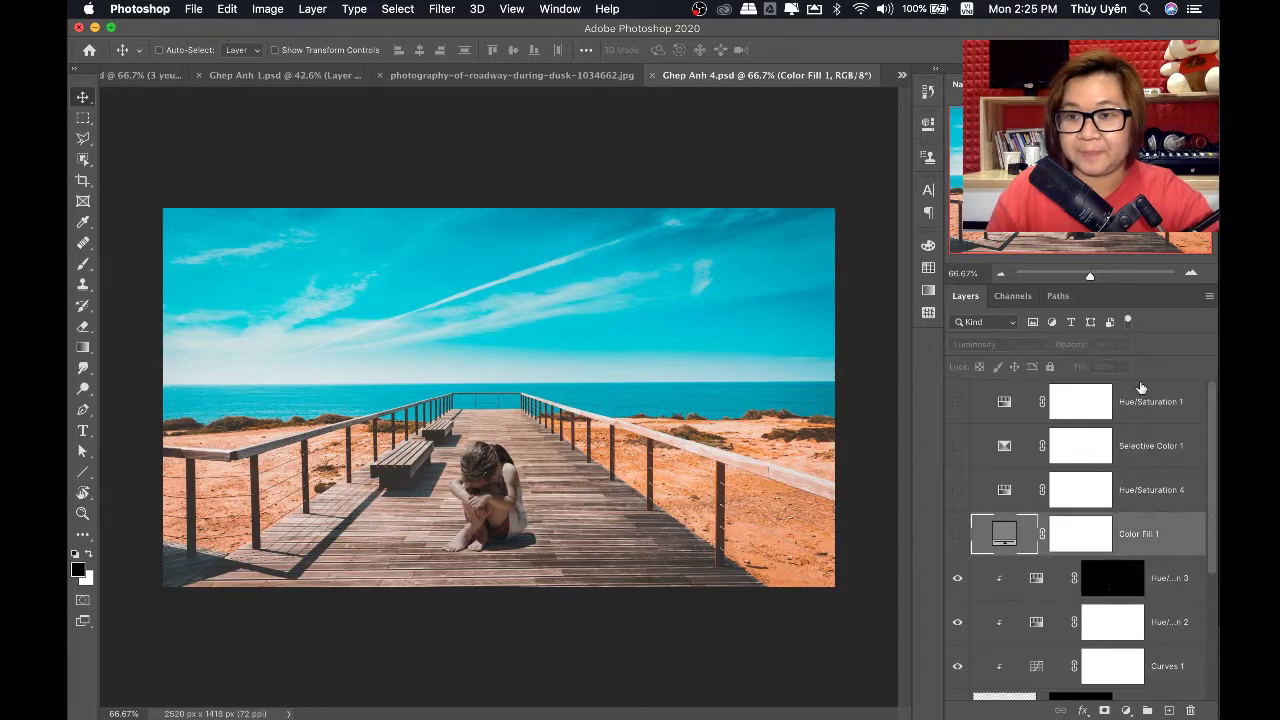
shift+click(1148, 406)
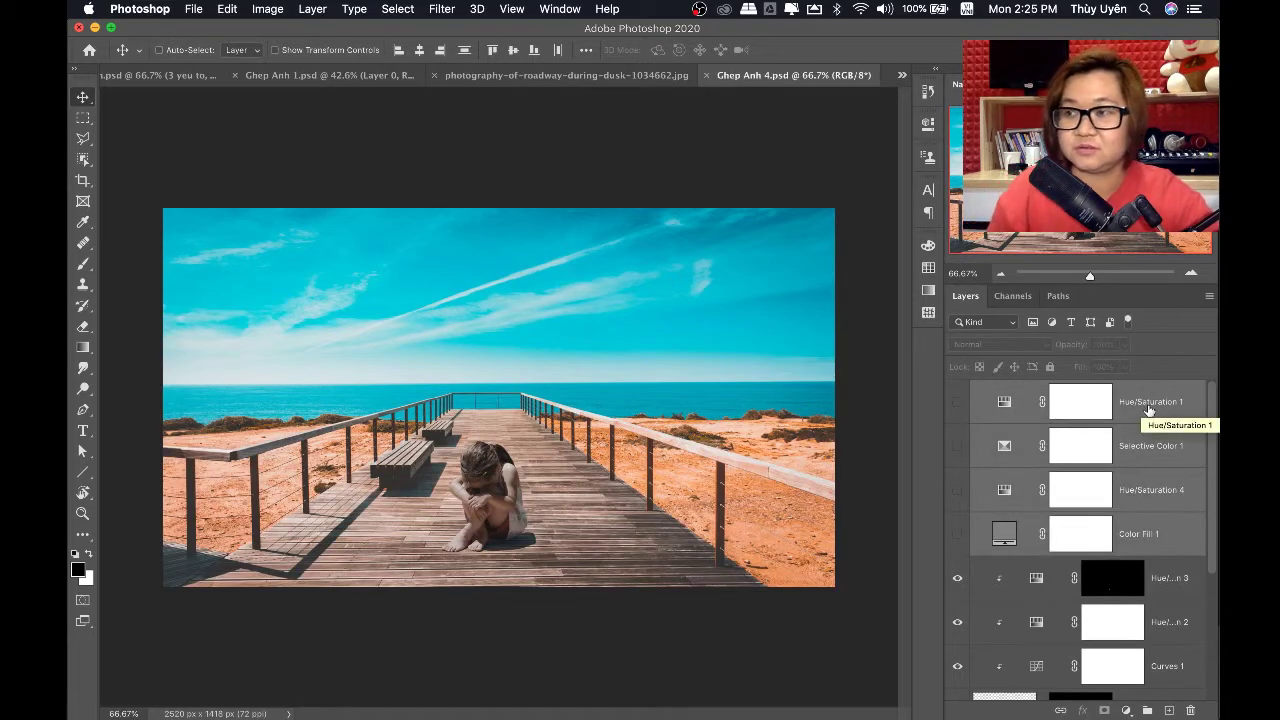
click(1190, 710)
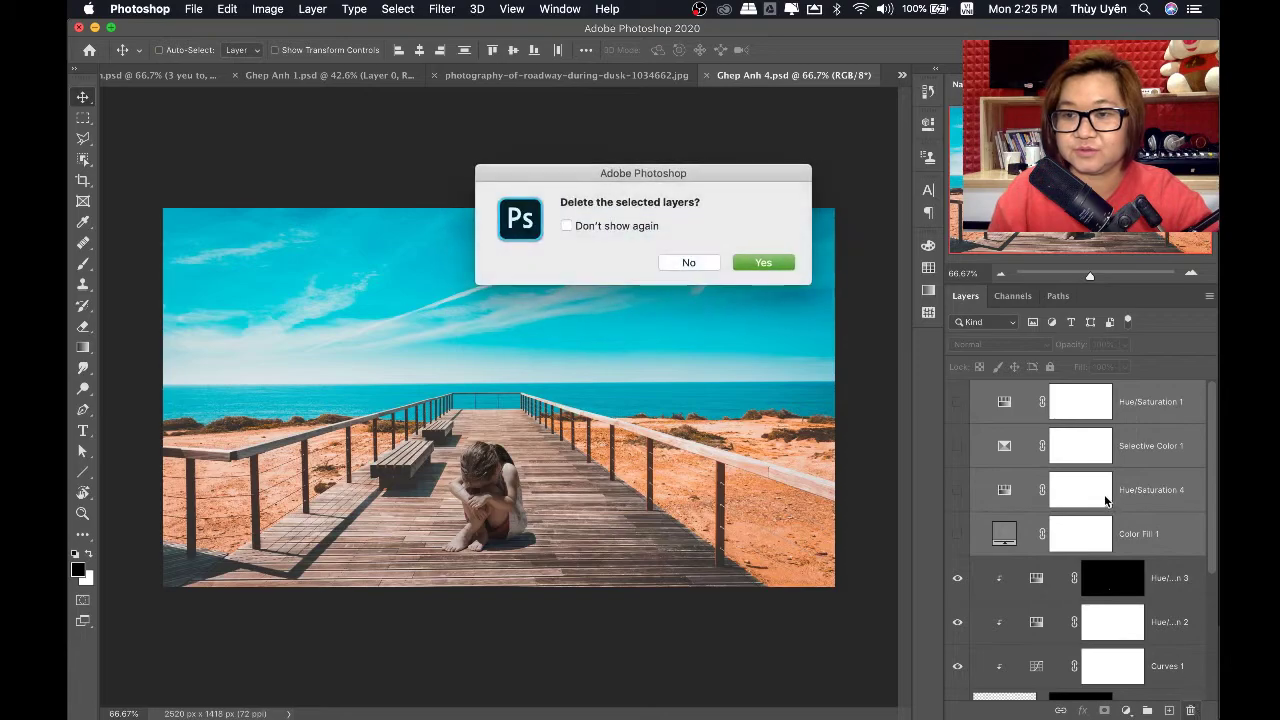
click(740, 263)
Group the remaining layers down to Layer 2 into Group 1 and compare it on and off
scroll(1124, 660, down, 1)
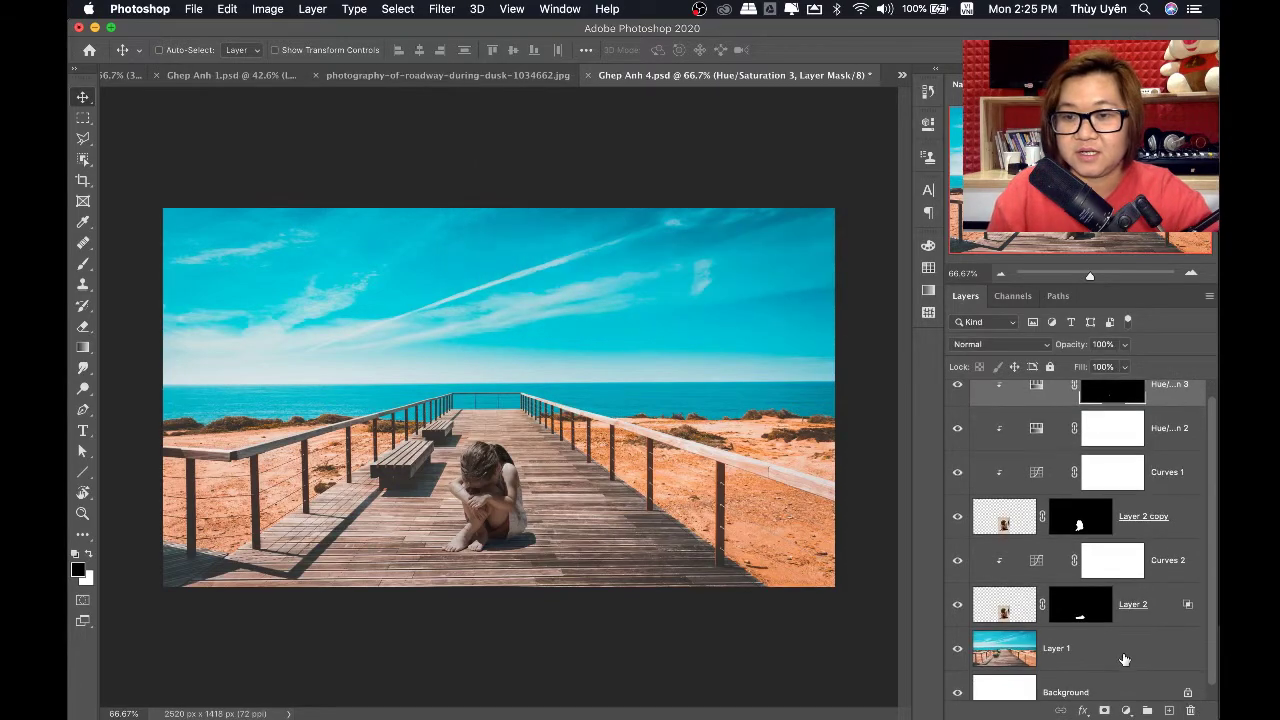
scroll(1124, 660, down, 1)
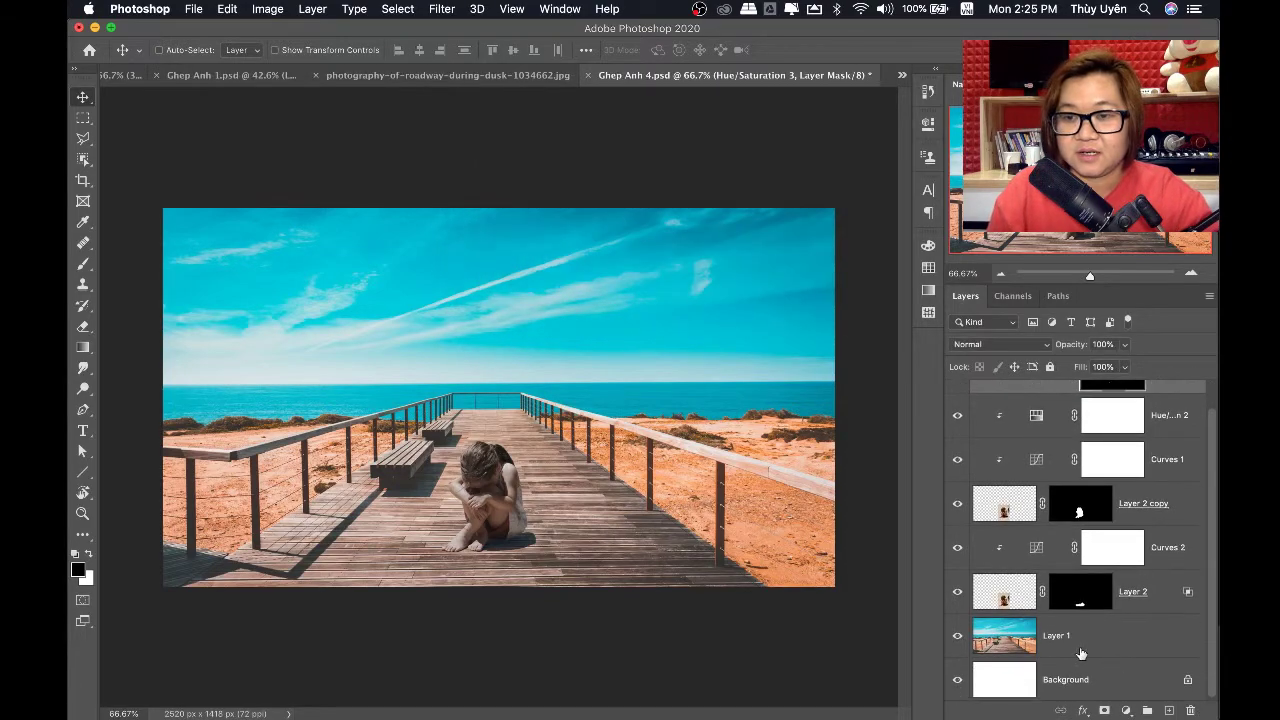
shift+click(1154, 602)
key(ctrl+g)
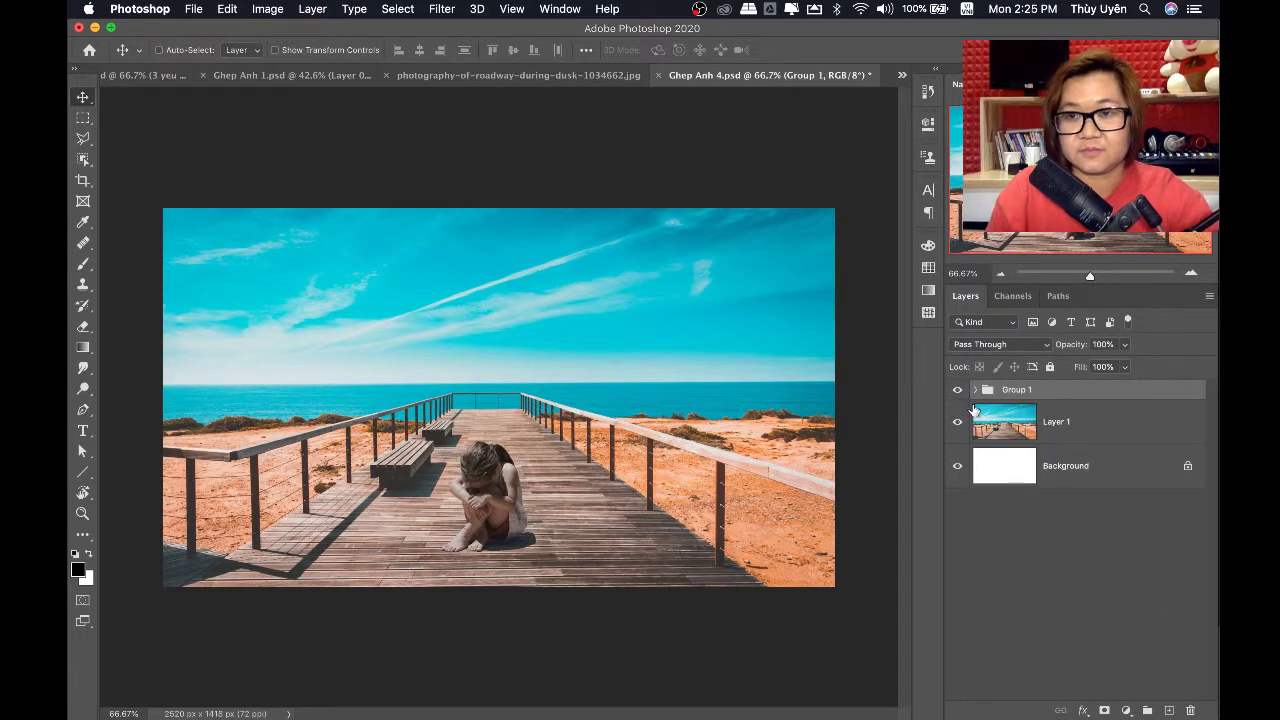
click(957, 389)
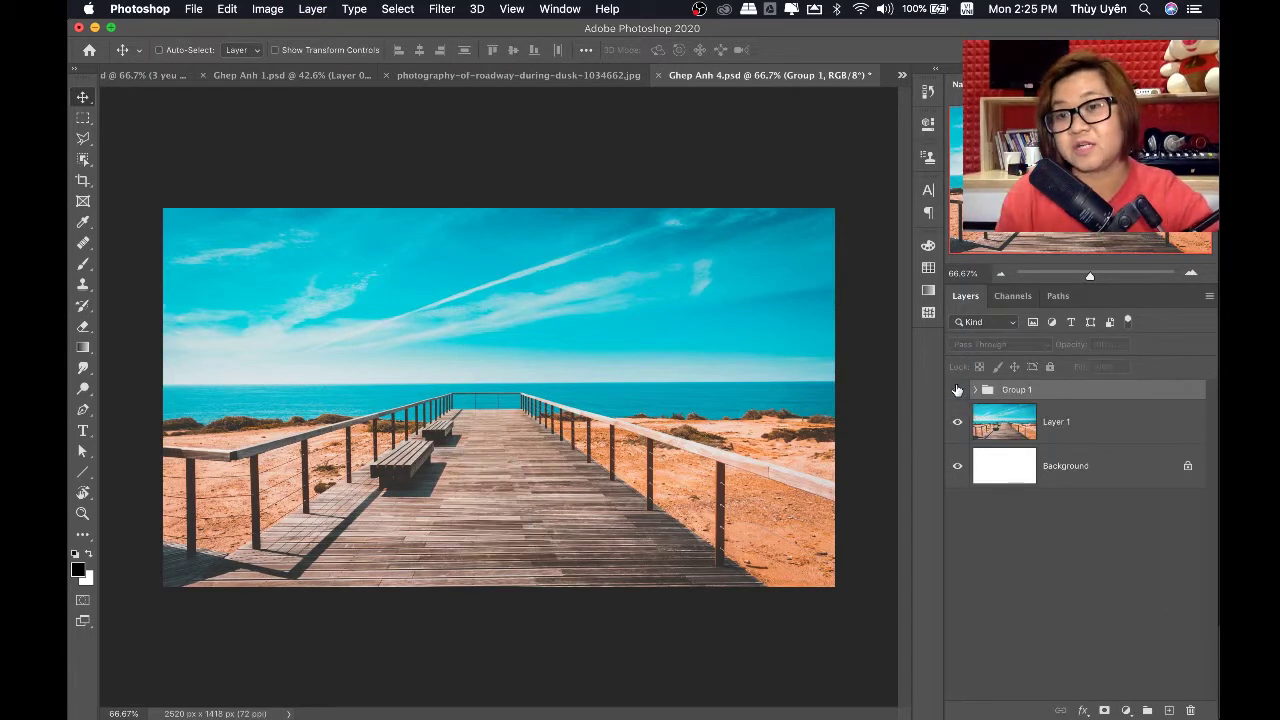
click(957, 389)
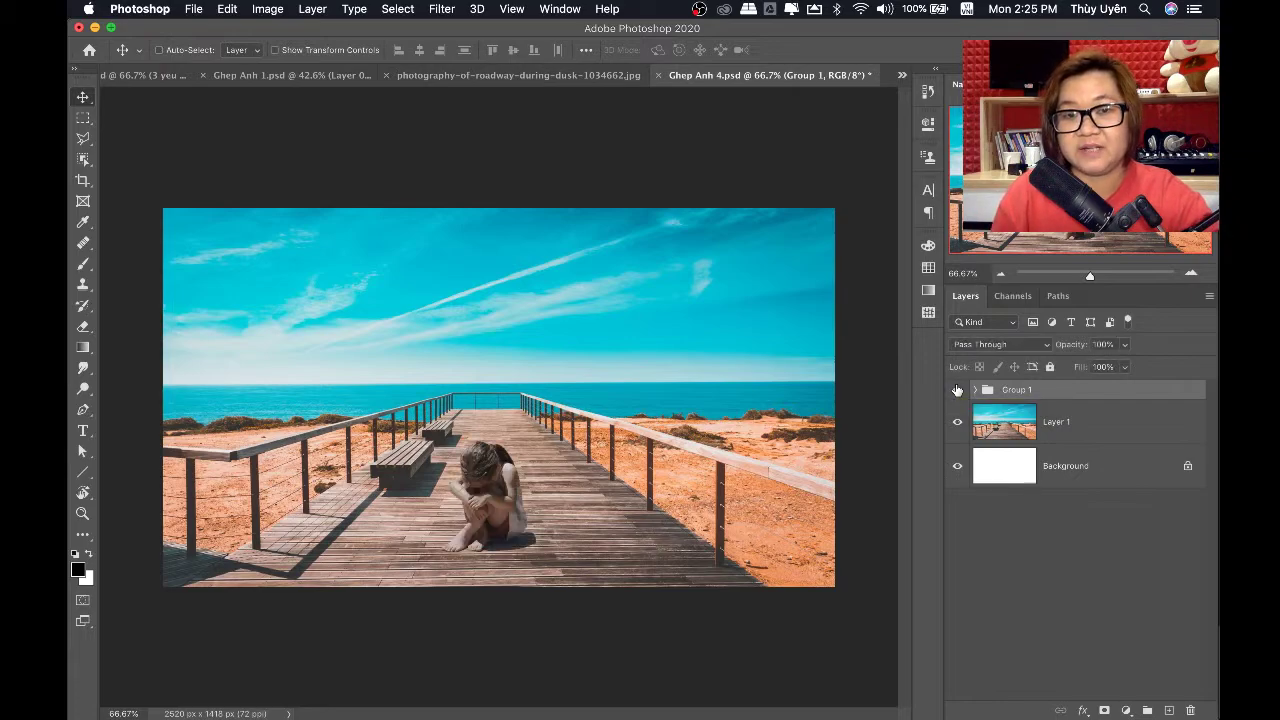
click(957, 389)
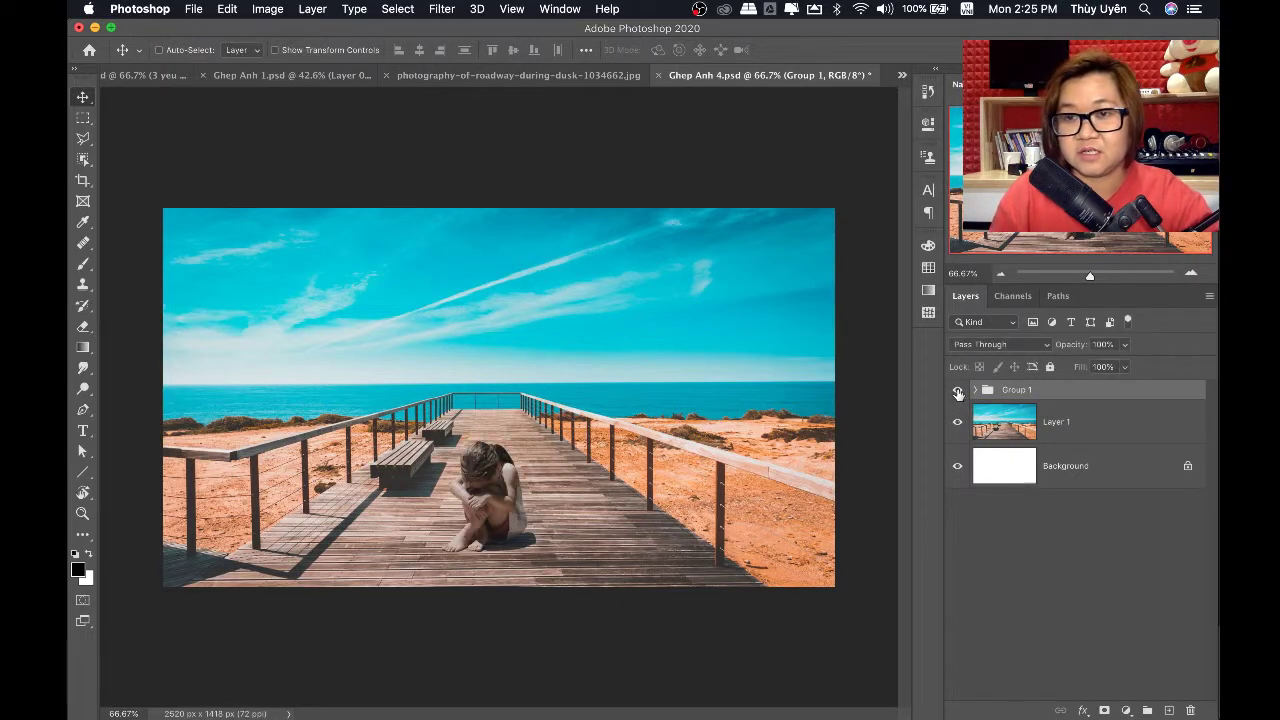
mouse_move(432, 712)
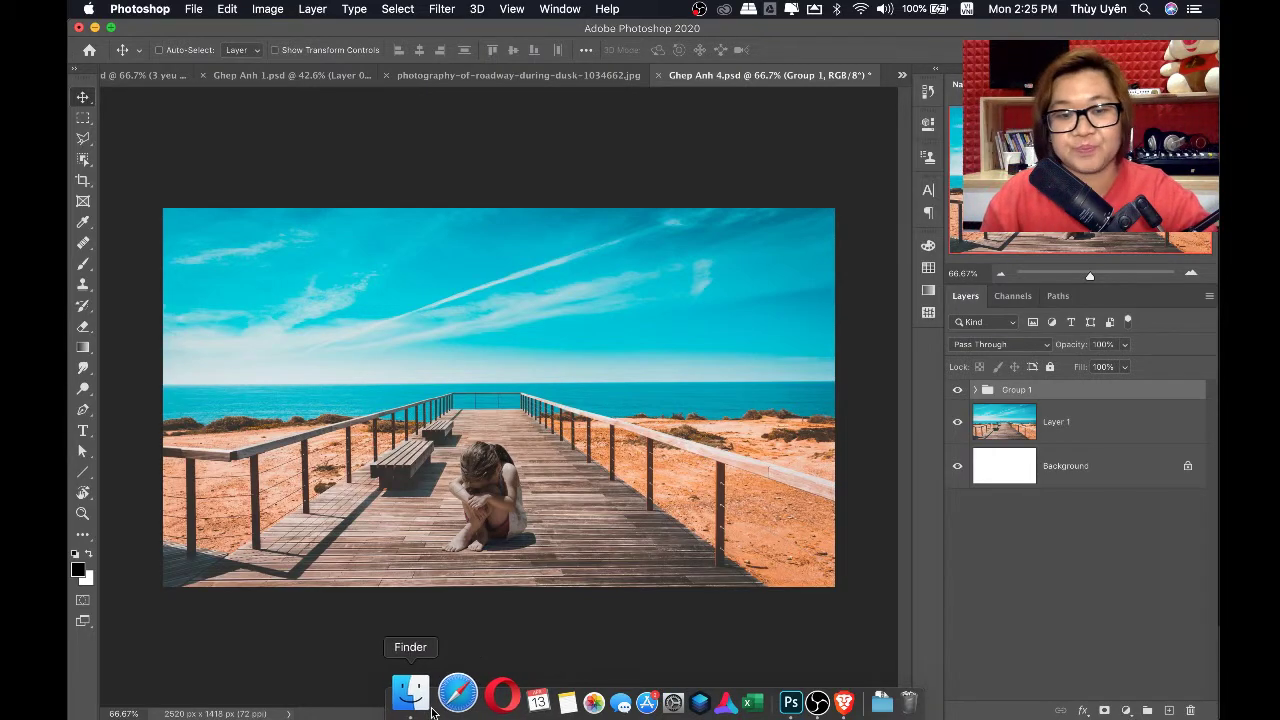
Open the beach boardwalk photo from the Stock folder by dragging it onto Photoshop
click(431, 707)
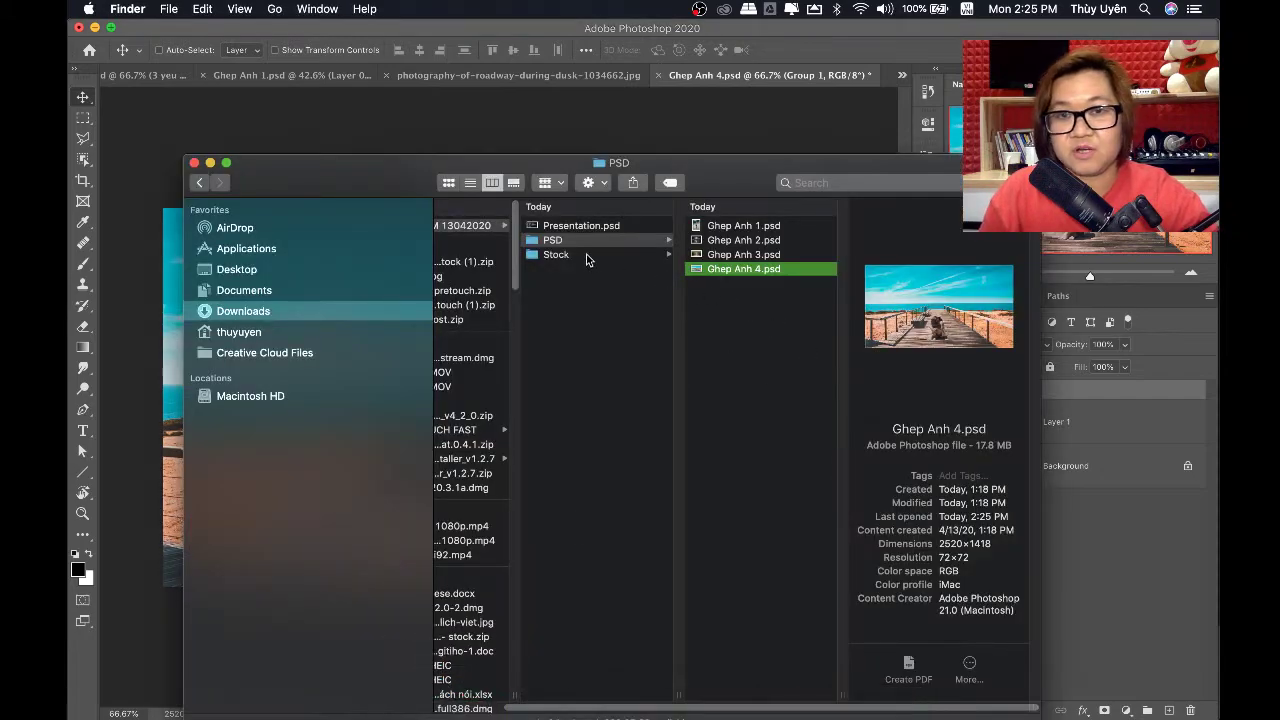
click(596, 256)
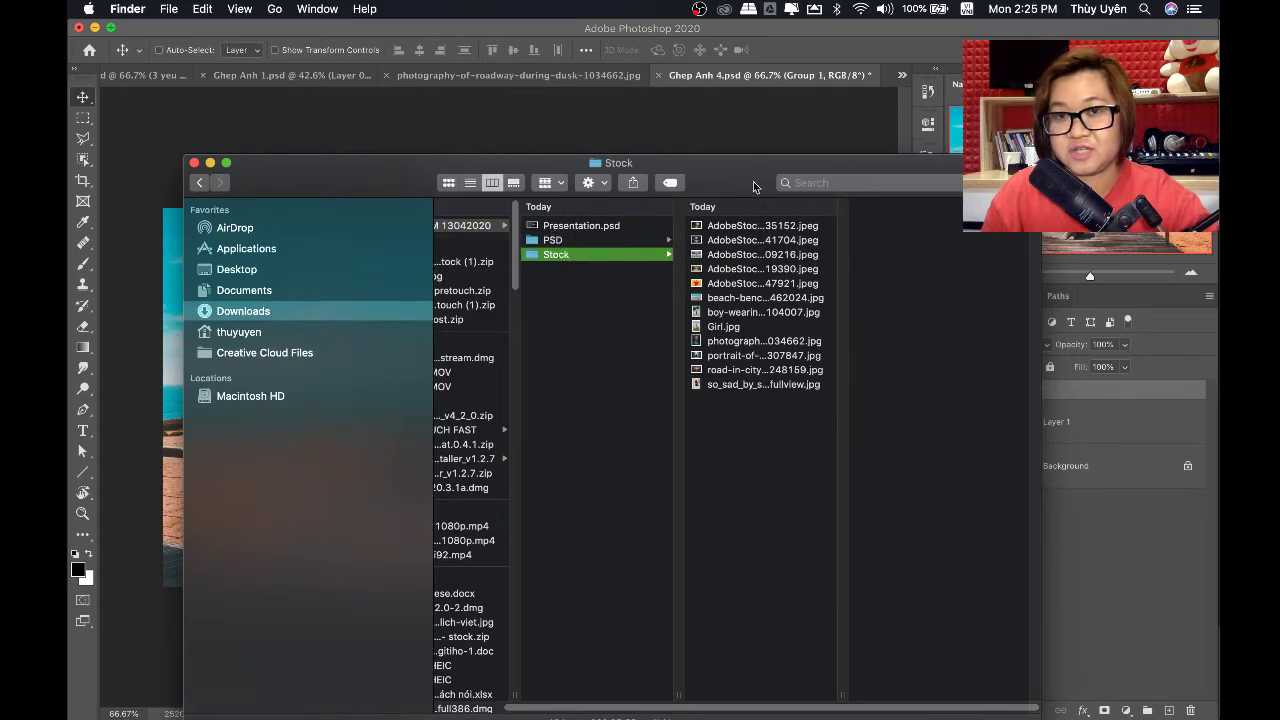
drag(736, 171, 680, 136)
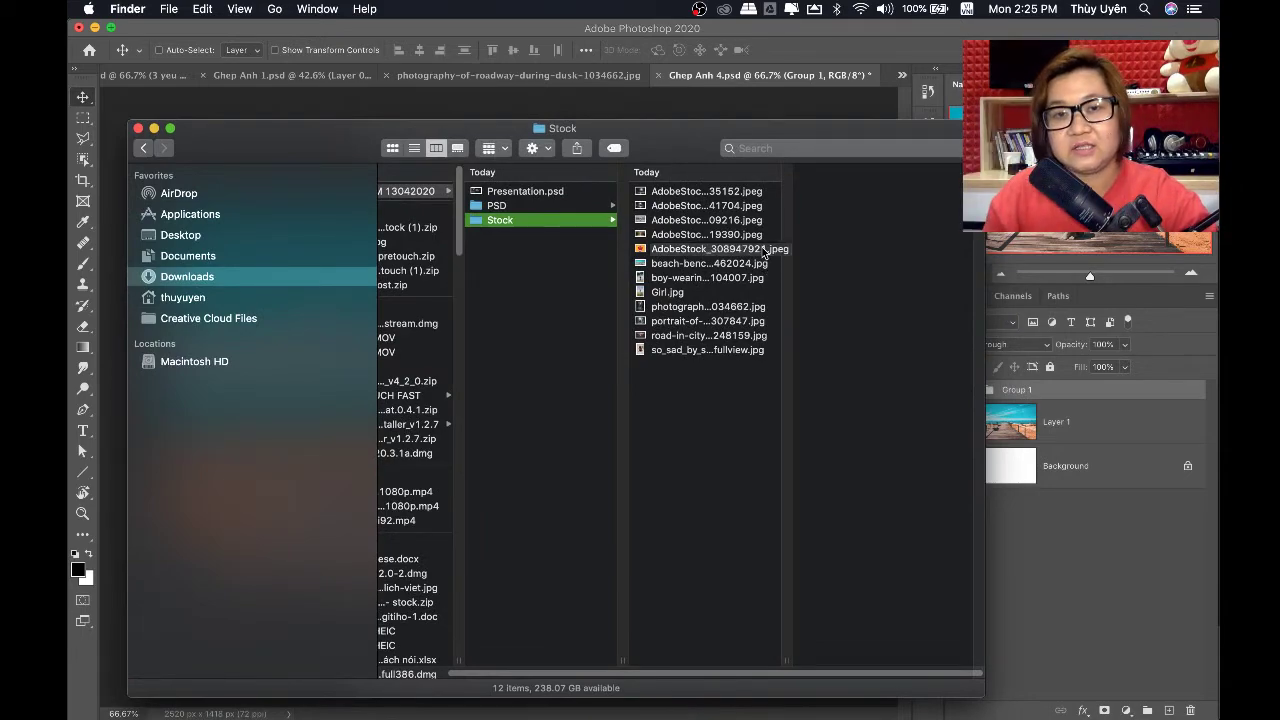
click(703, 266)
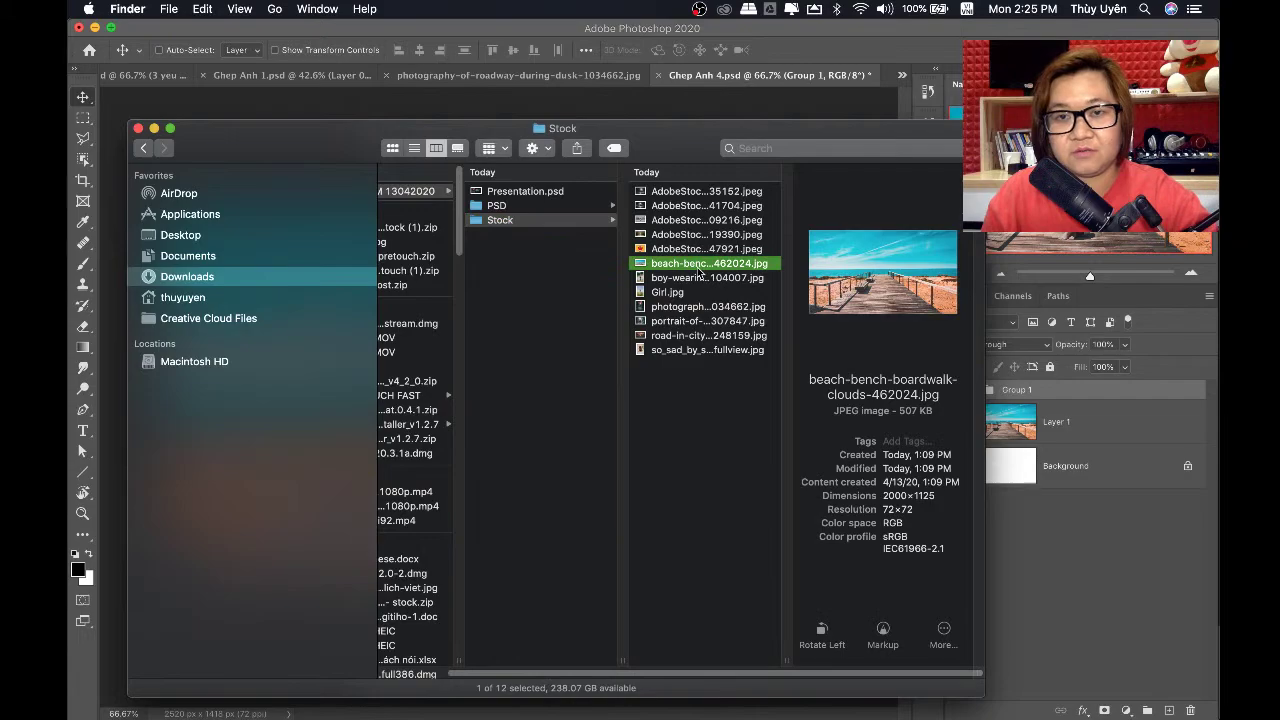
drag(679, 270, 889, 78)
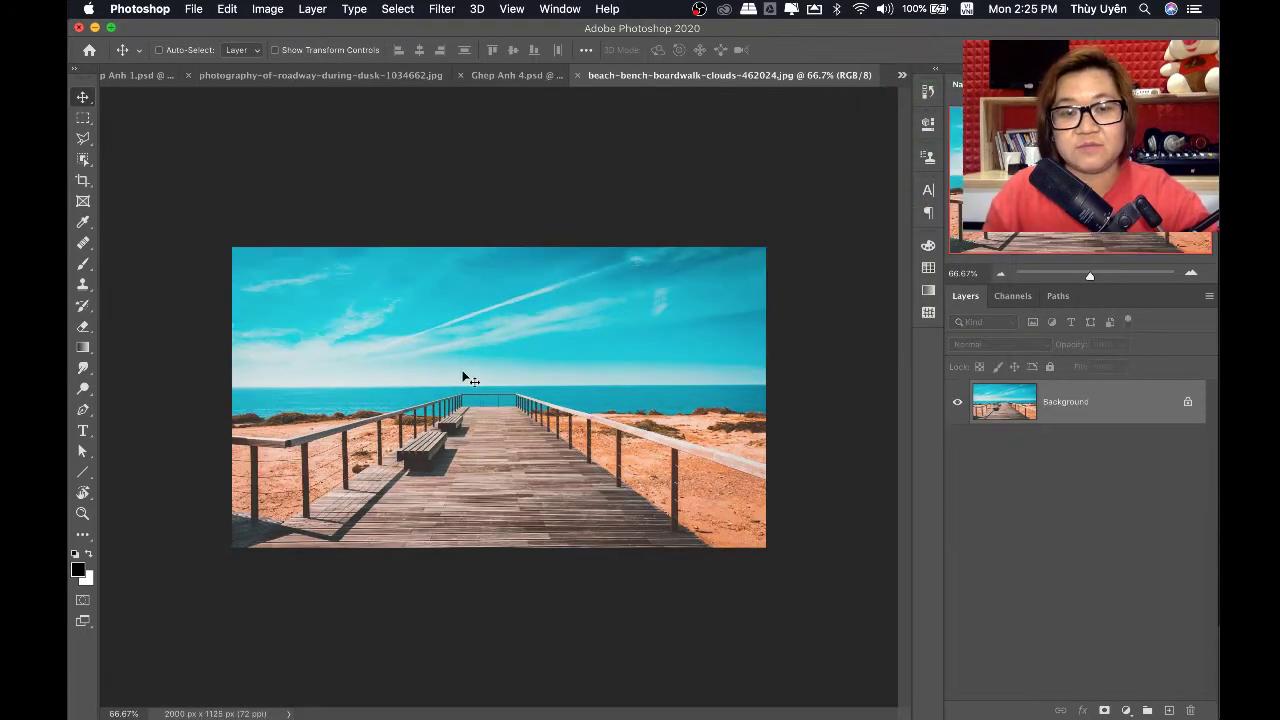
mouse_move(427, 710)
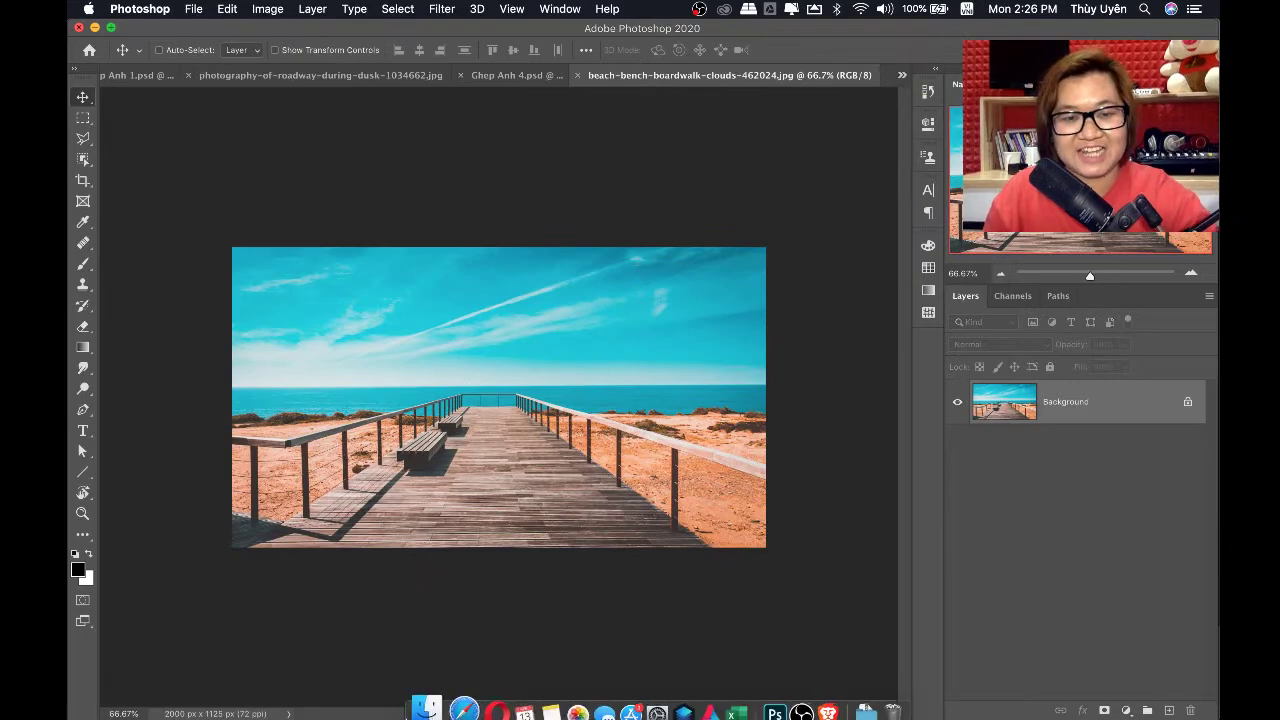
Open the moonlit road photo with Adobe Photoshop 2020
click(420, 698)
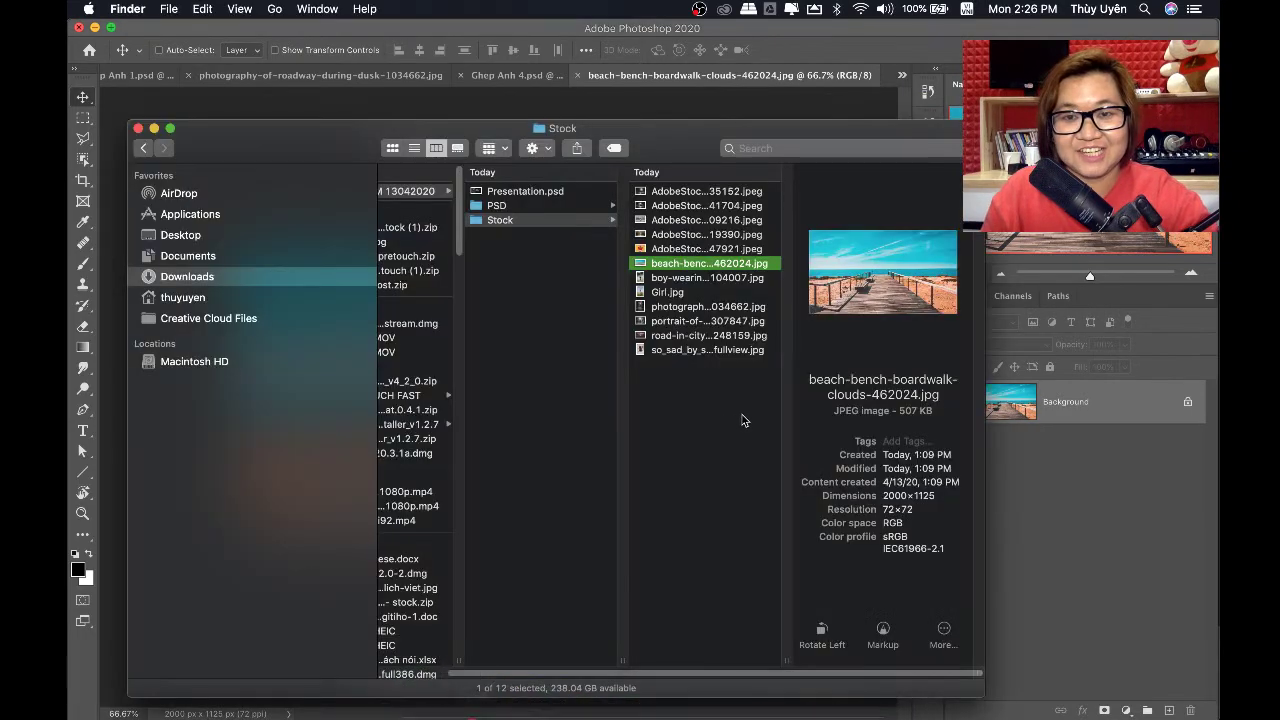
click(684, 191)
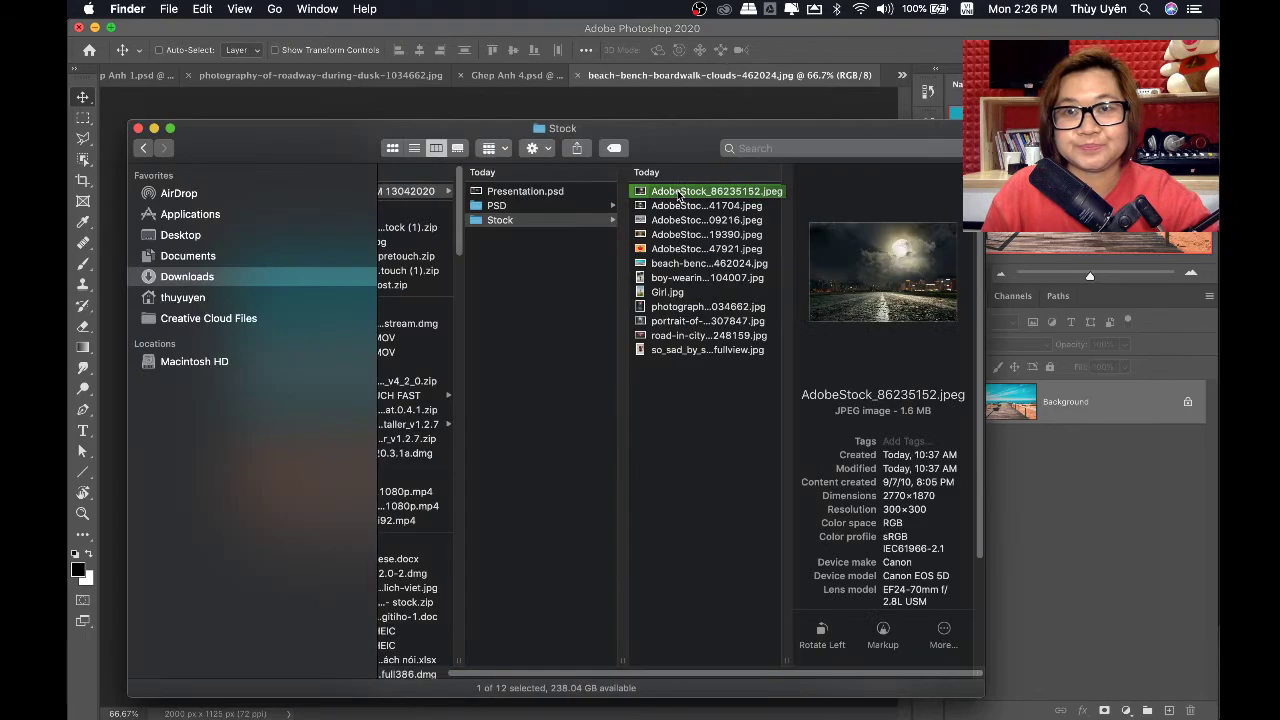
right_click(682, 195)
mouse_move(760, 213)
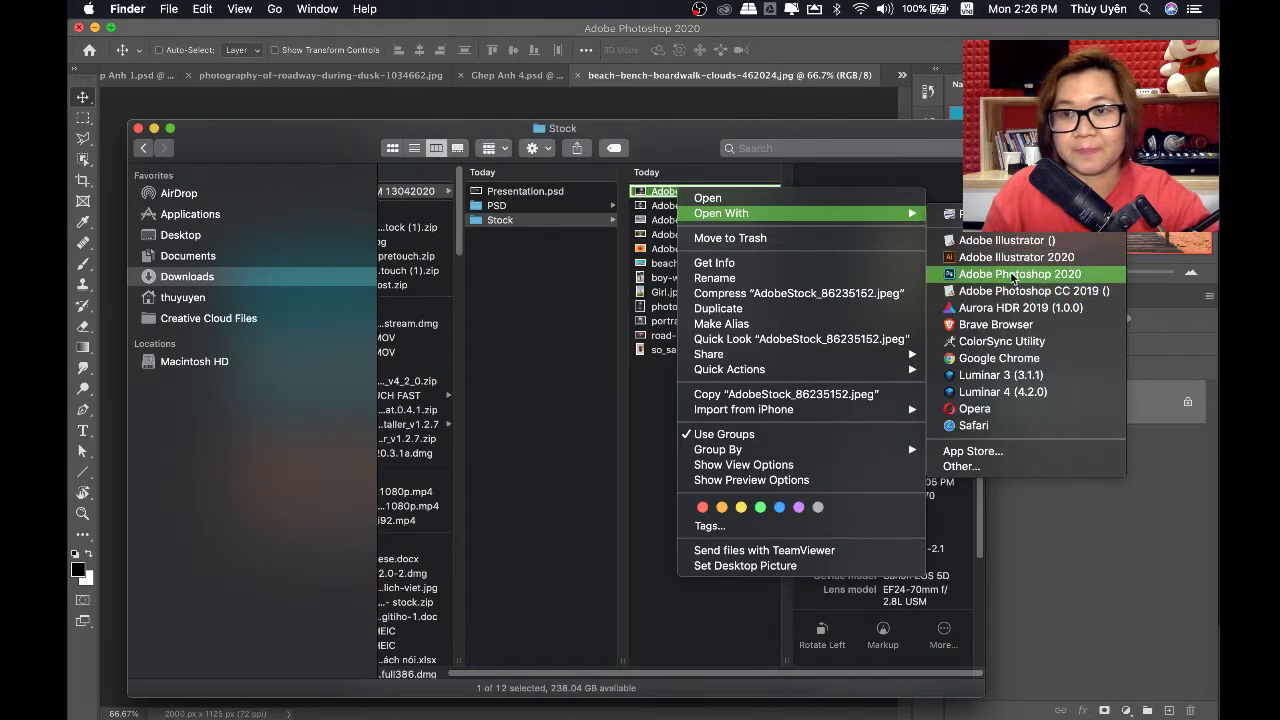
click(1010, 276)
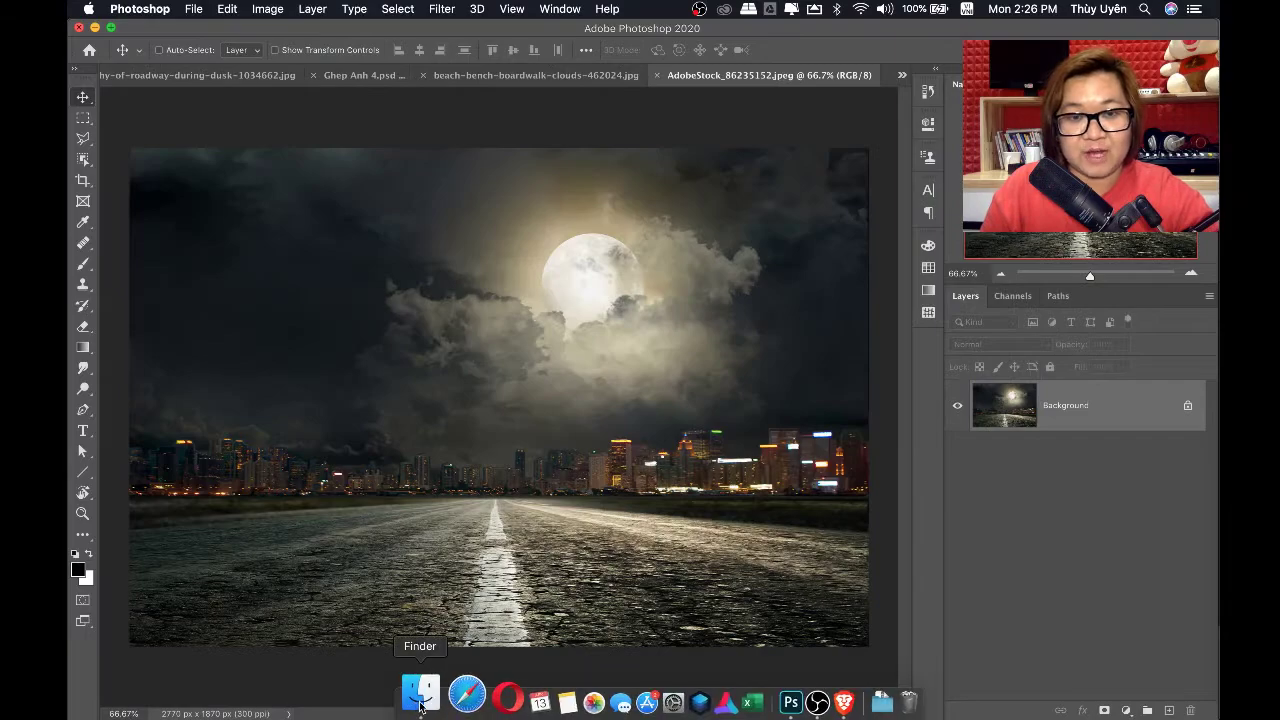
Open the crouching girl photo with Adobe Photoshop 2020
click(407, 710)
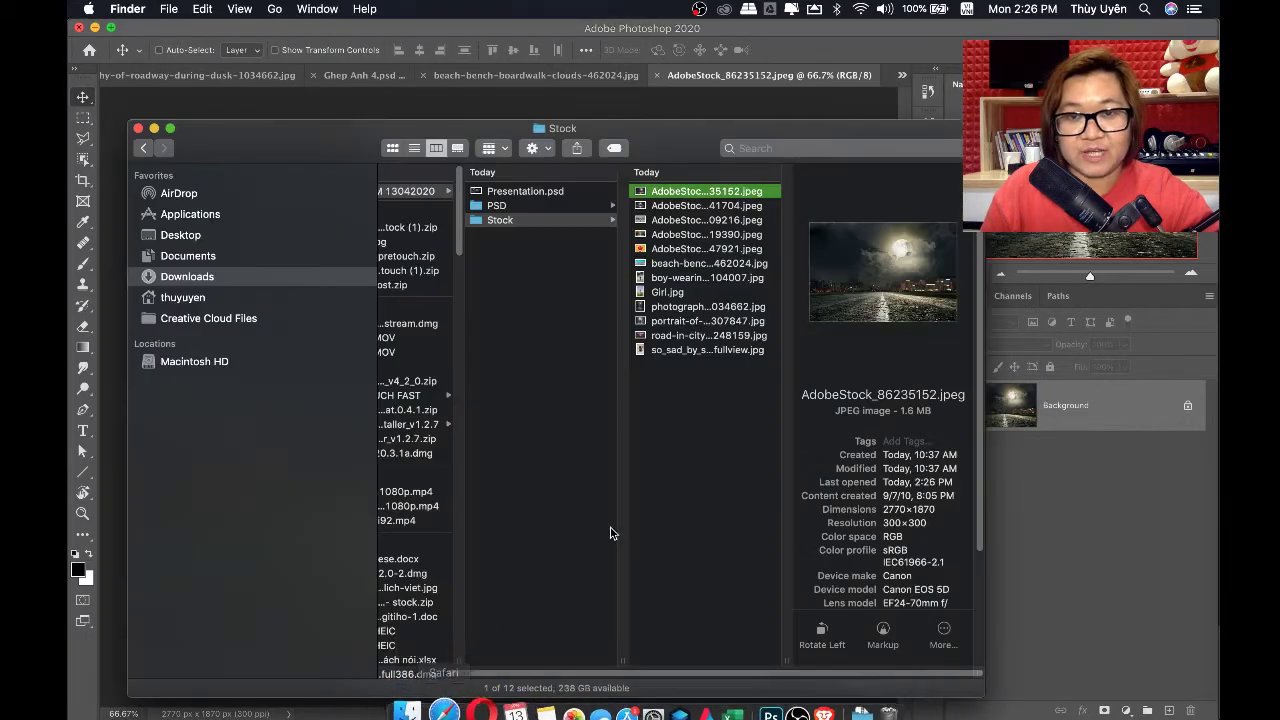
click(665, 352)
right_click(661, 352)
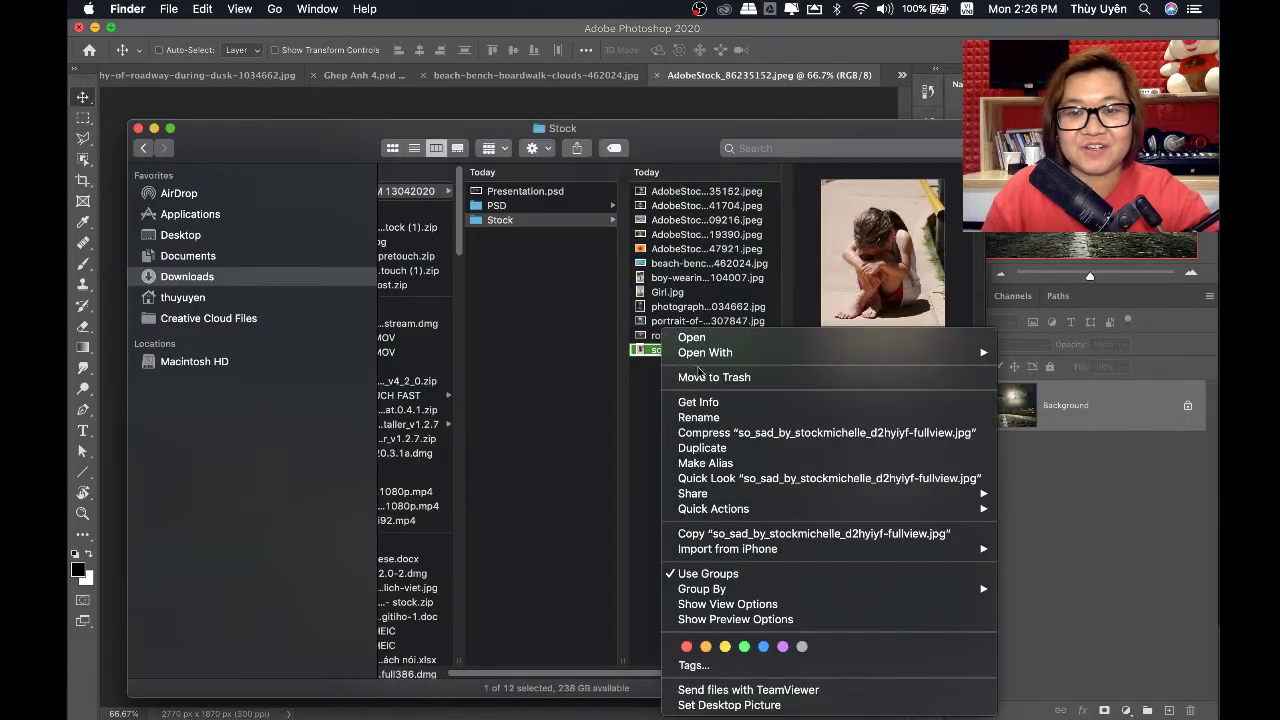
mouse_move(705, 353)
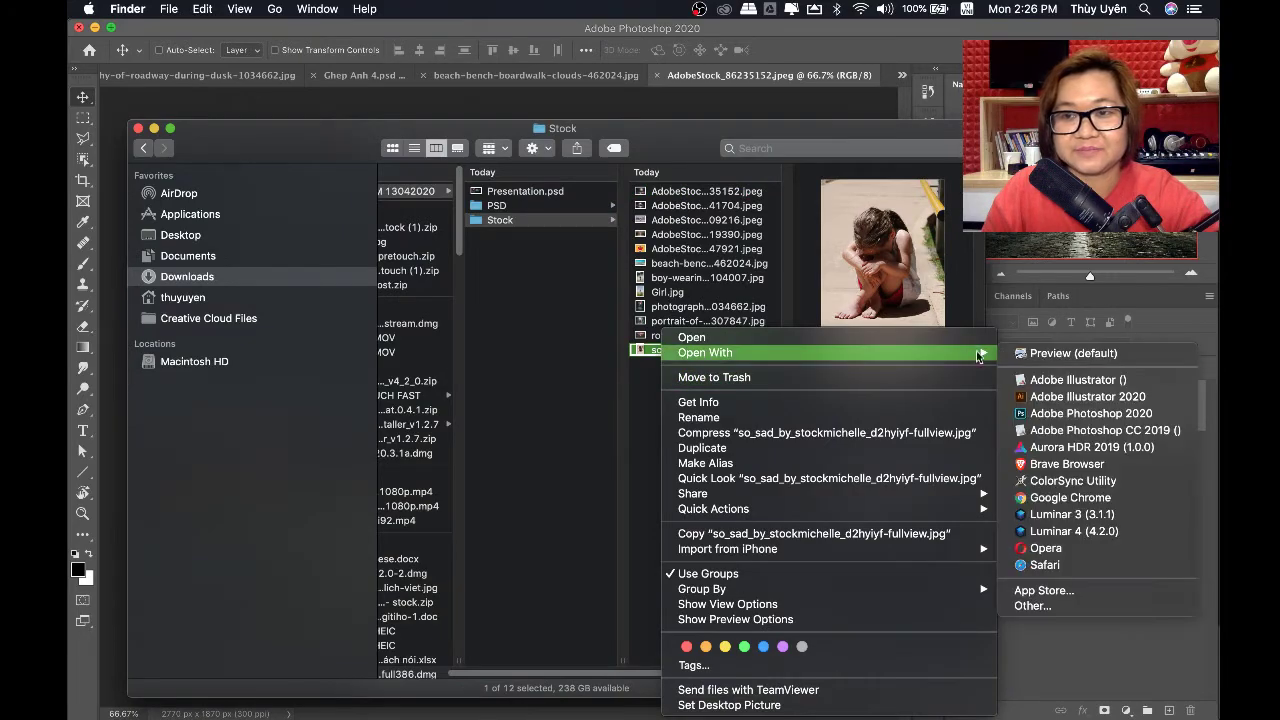
click(1087, 408)
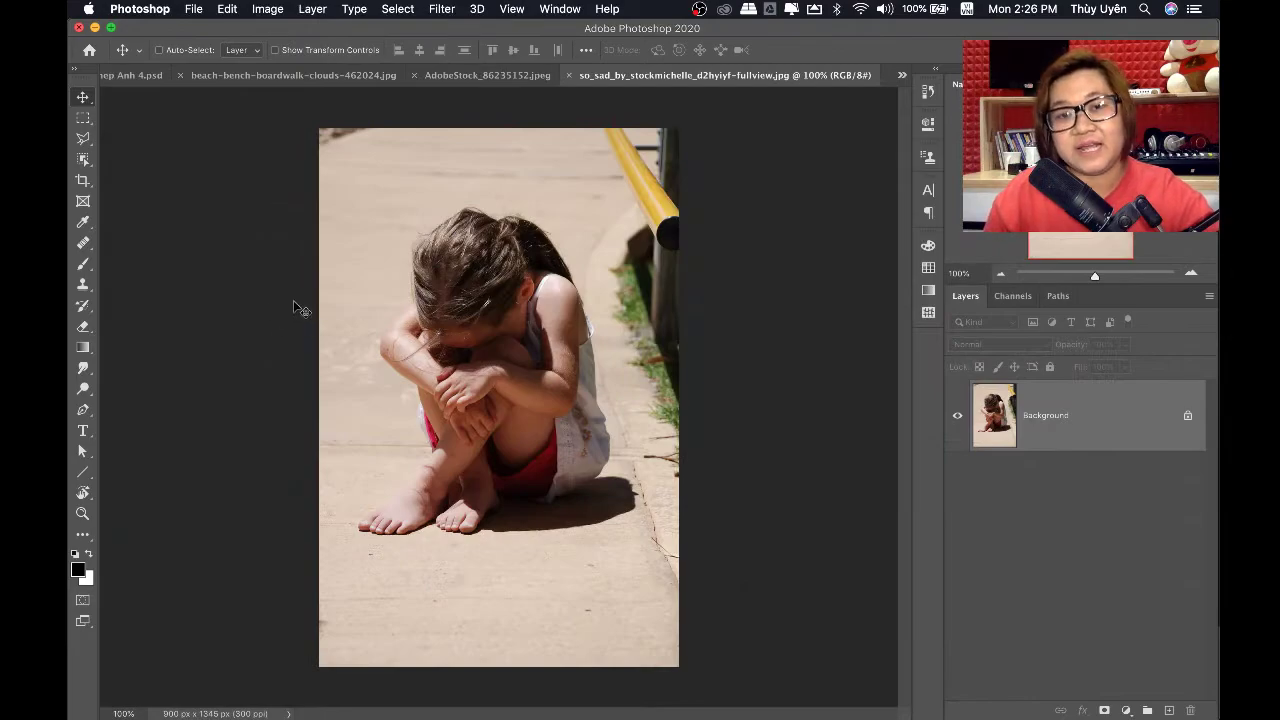
Box the crouching girl with the Object Selection tool, then zoom in on her feet
key(w)
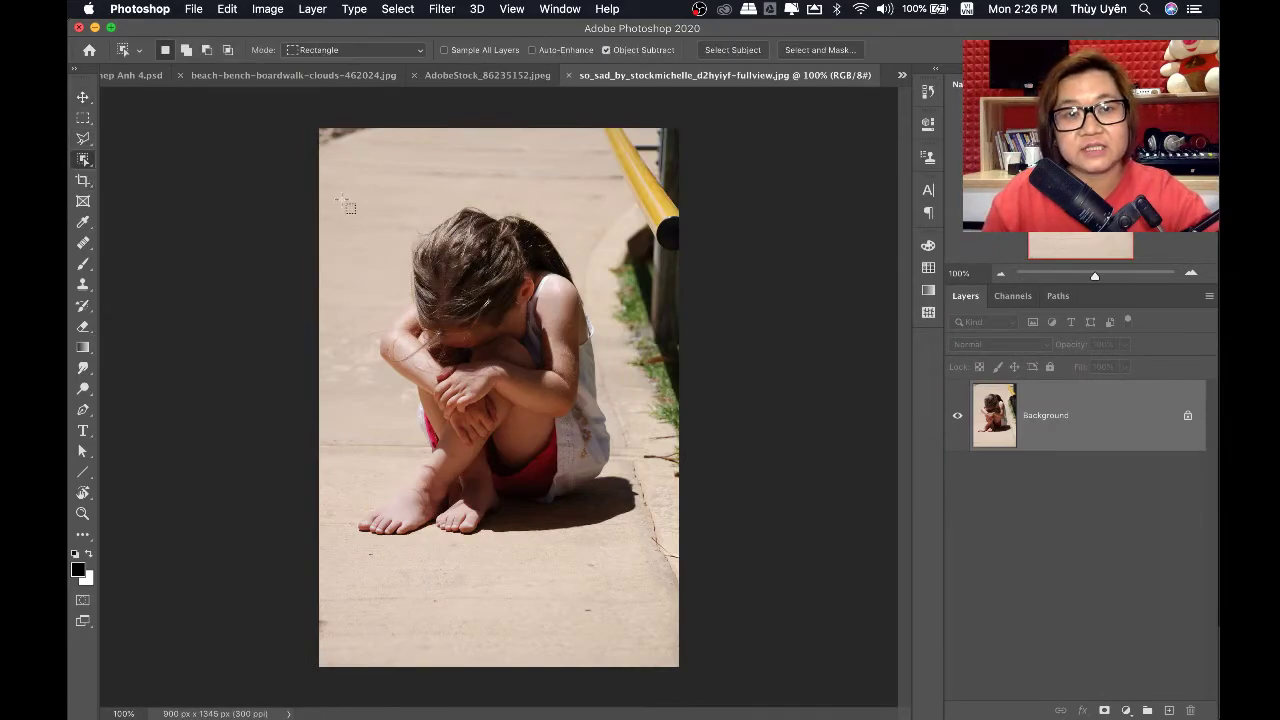
drag(347, 197, 655, 573)
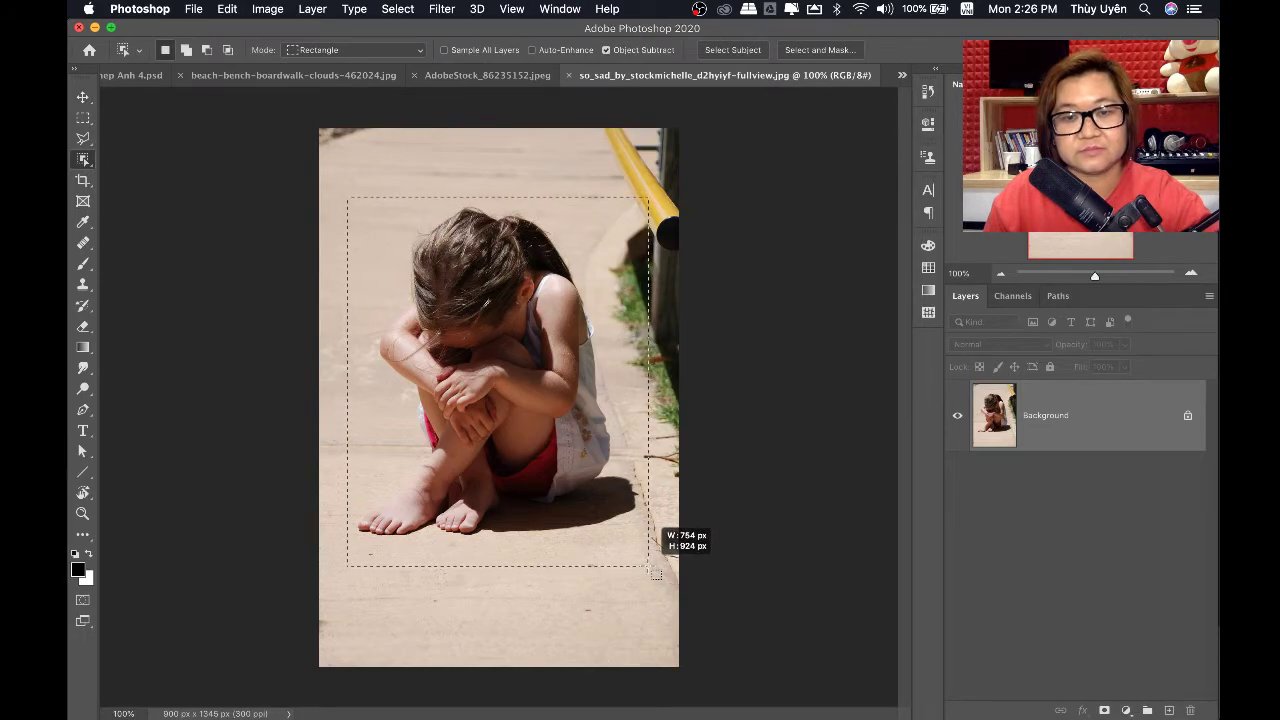
drag(646, 566, 646, 566)
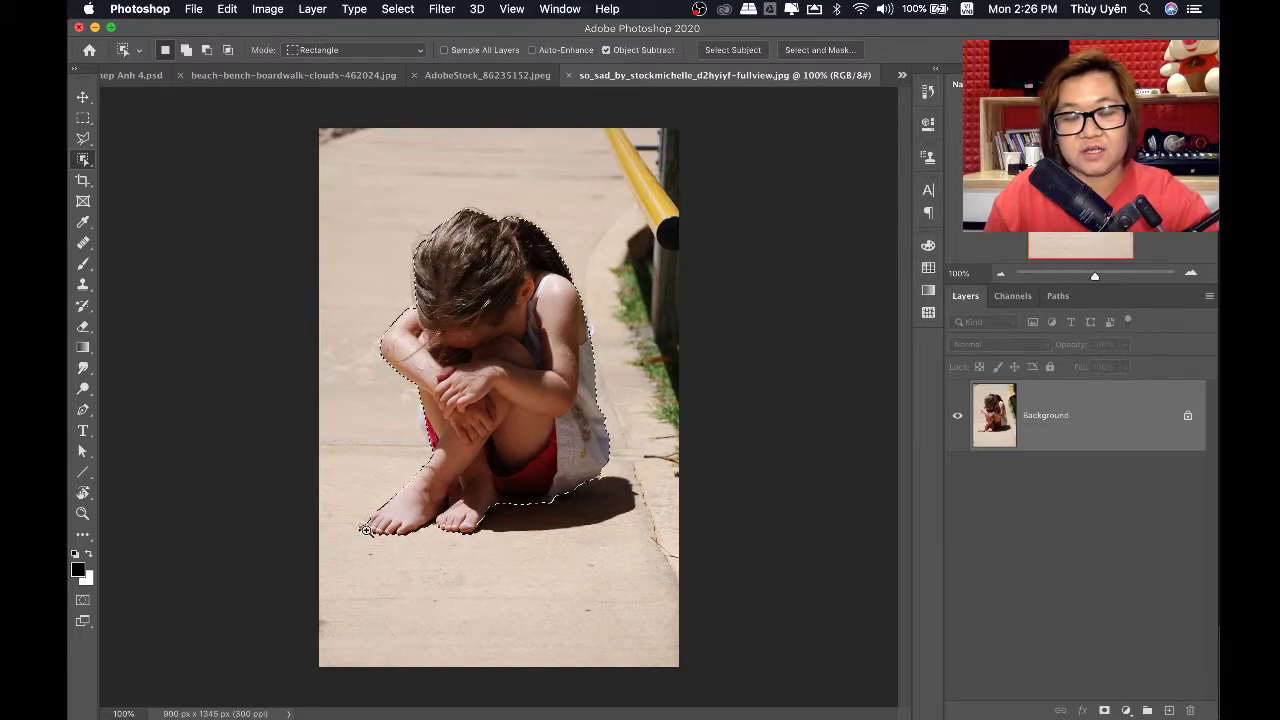
scroll(361, 508, up, 3)
drag(284, 492, 443, 509)
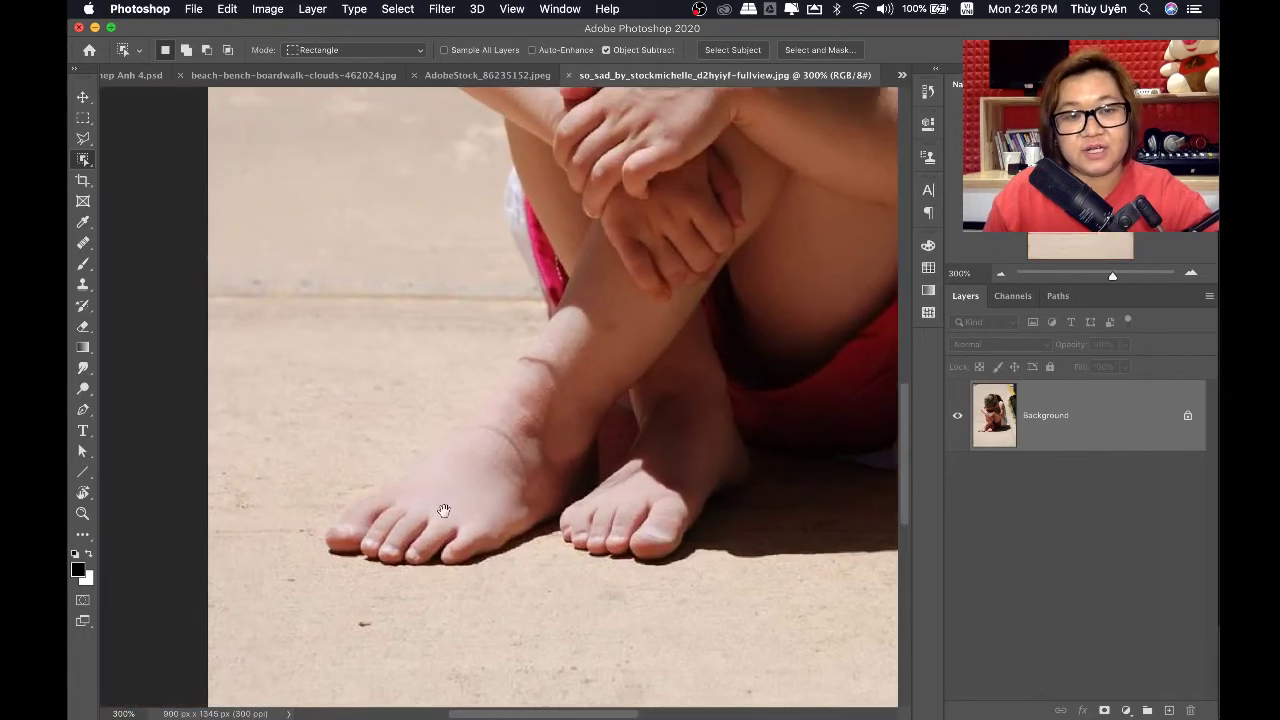
scroll(380, 534, up, 2)
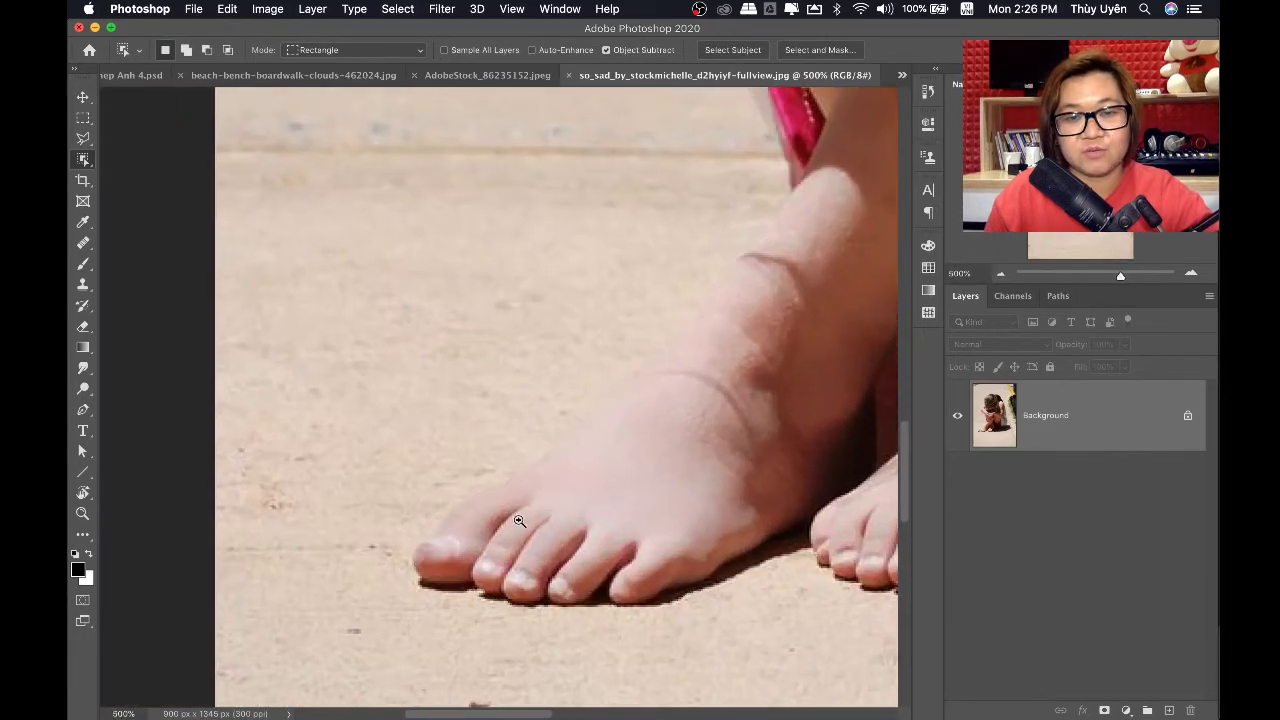
scroll(516, 520, up, 1)
scroll(516, 520, up, 1)
scroll(450, 495, up, 1)
With the Polygonal Lasso, add the missed big toe area to the selection
drag(393, 472, 293, 437)
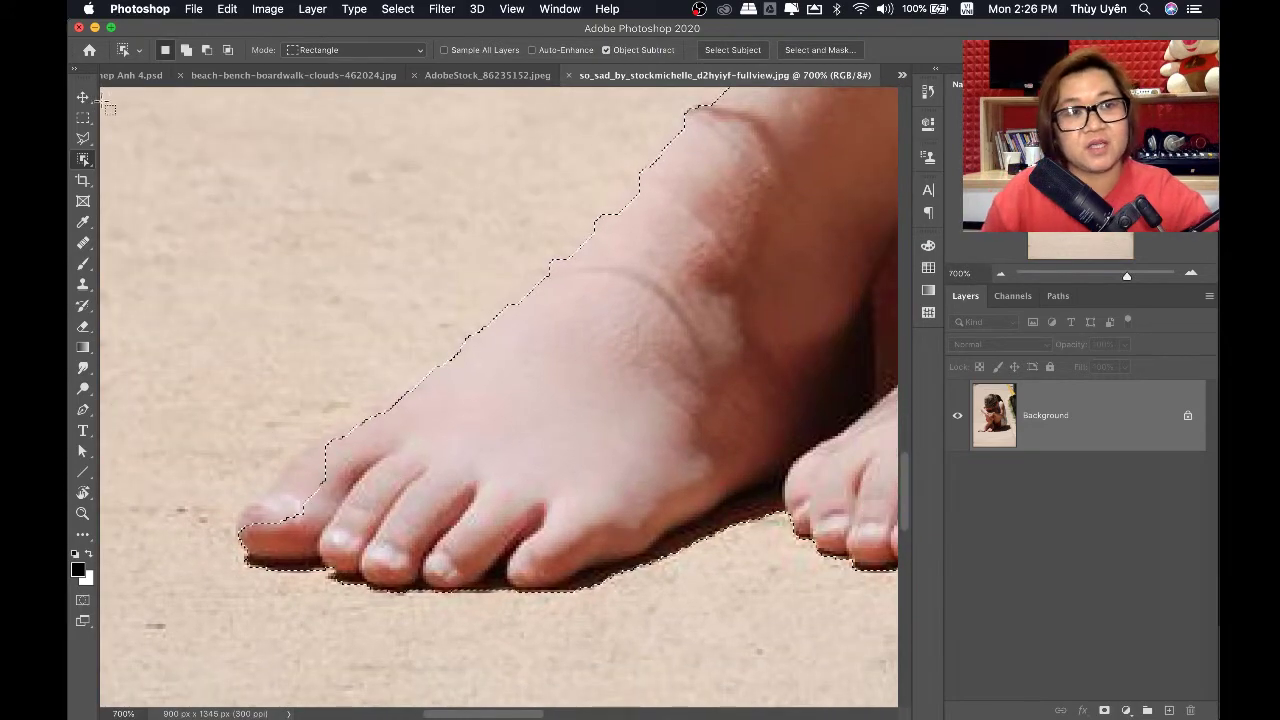
click(83, 138)
click(148, 137)
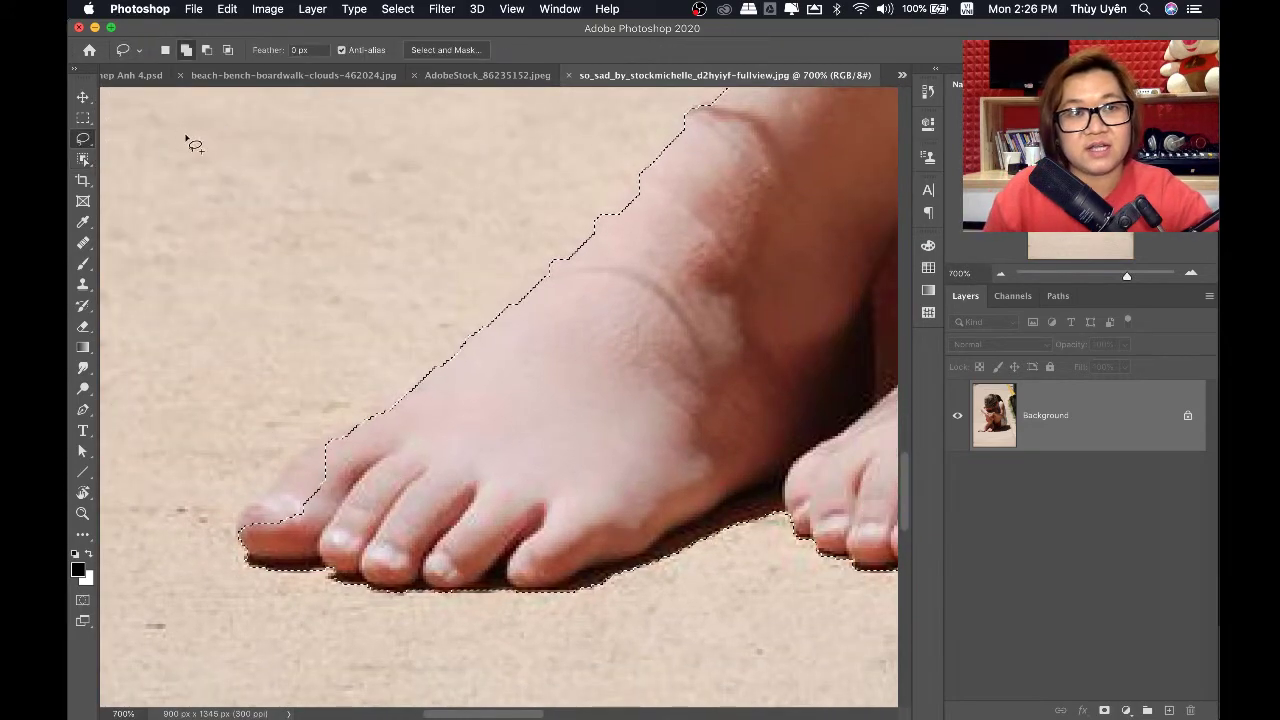
click(83, 138)
click(150, 152)
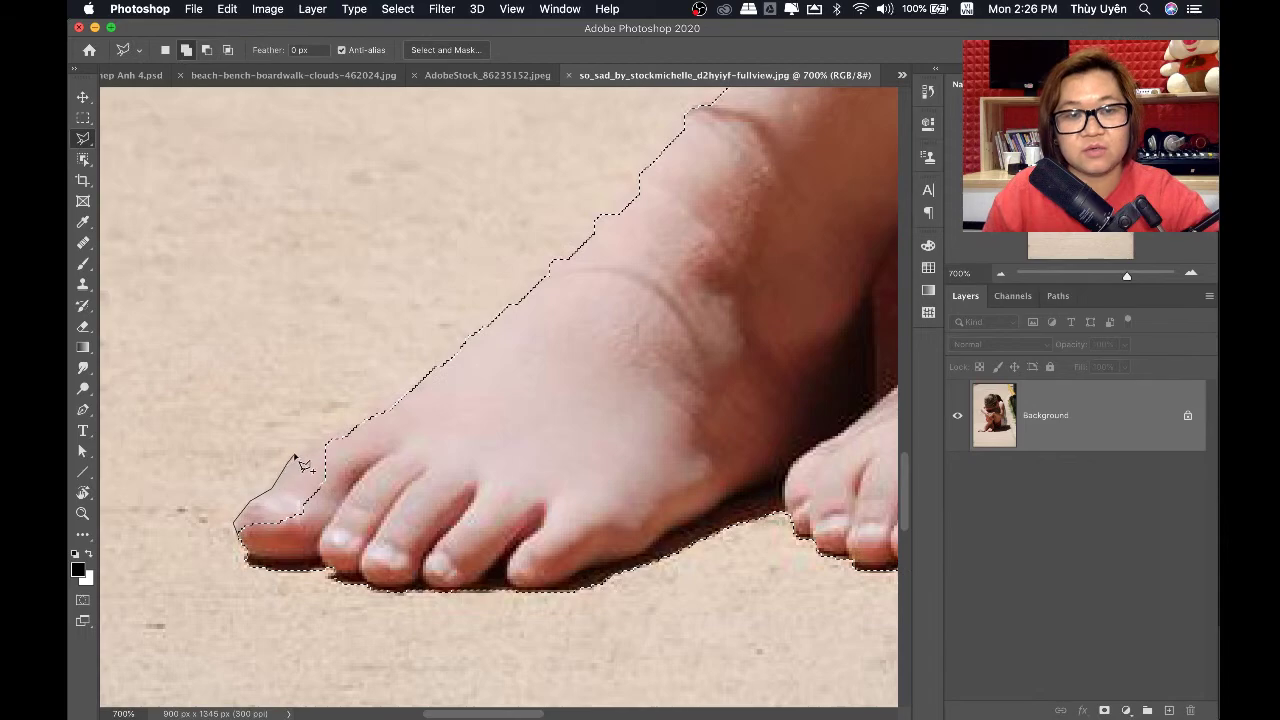
click(395, 408)
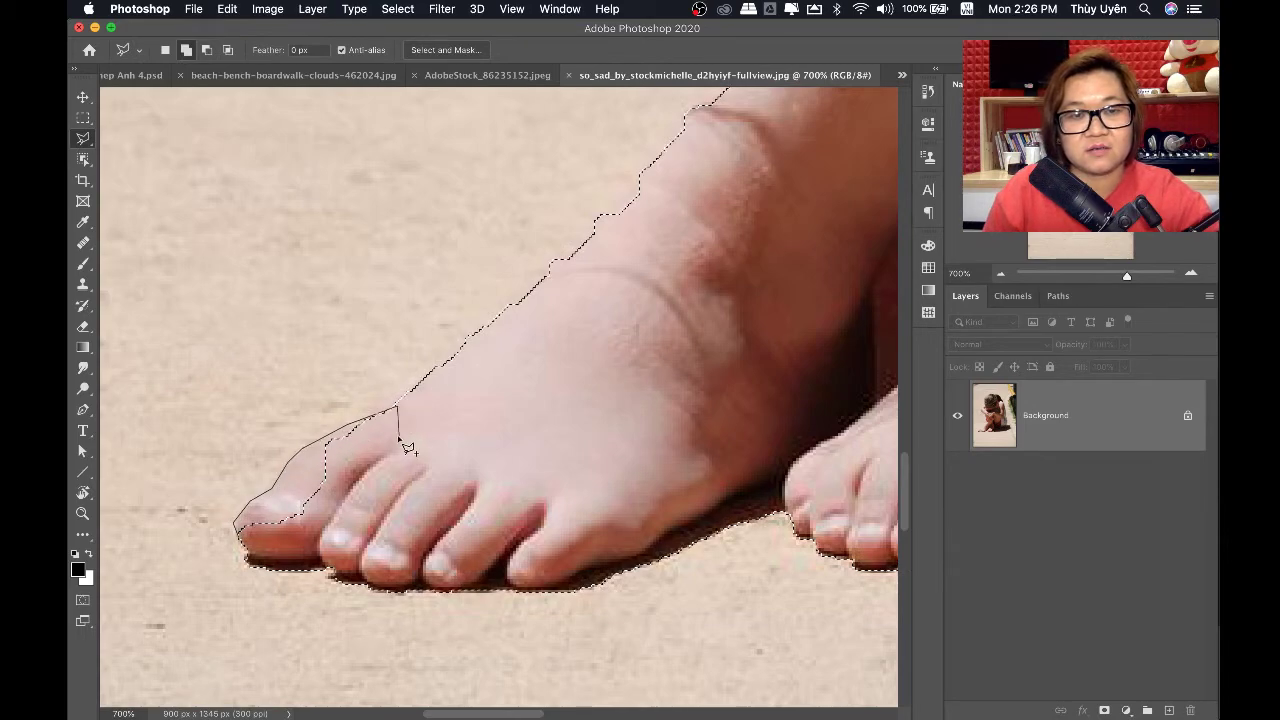
click(396, 445)
click(242, 541)
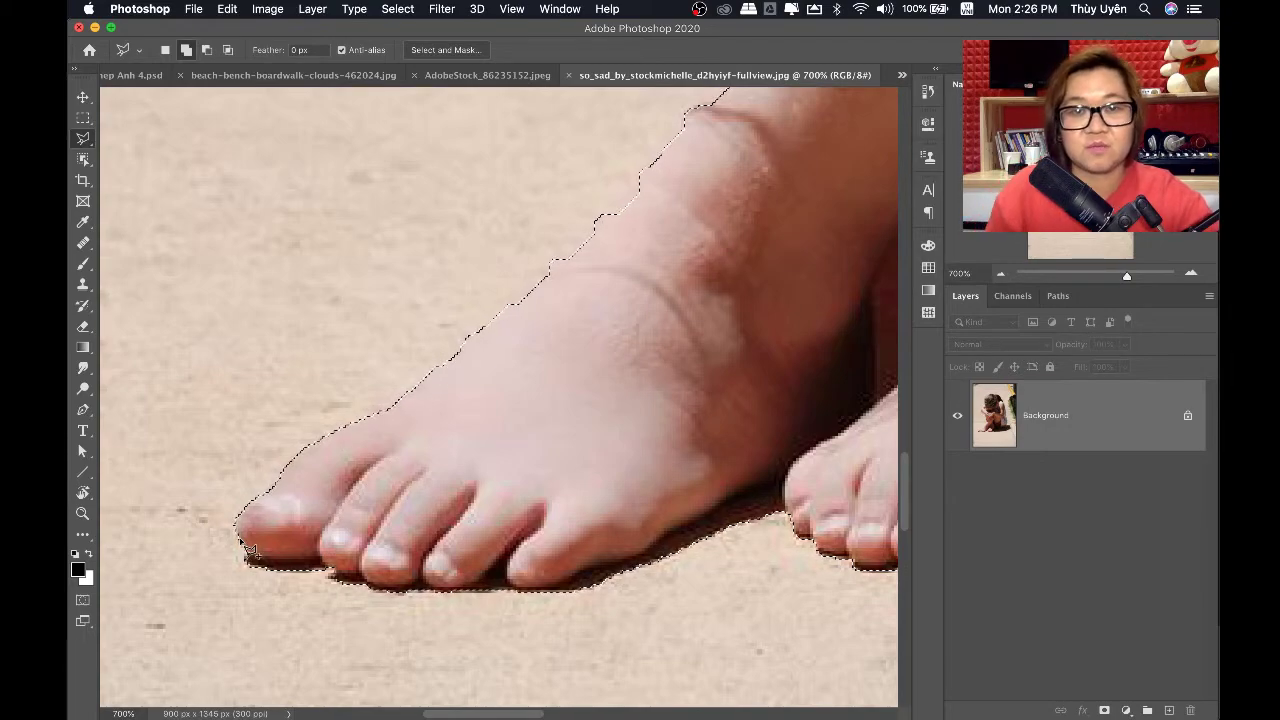
Correct the selection along the foot's upper edge
click(508, 305)
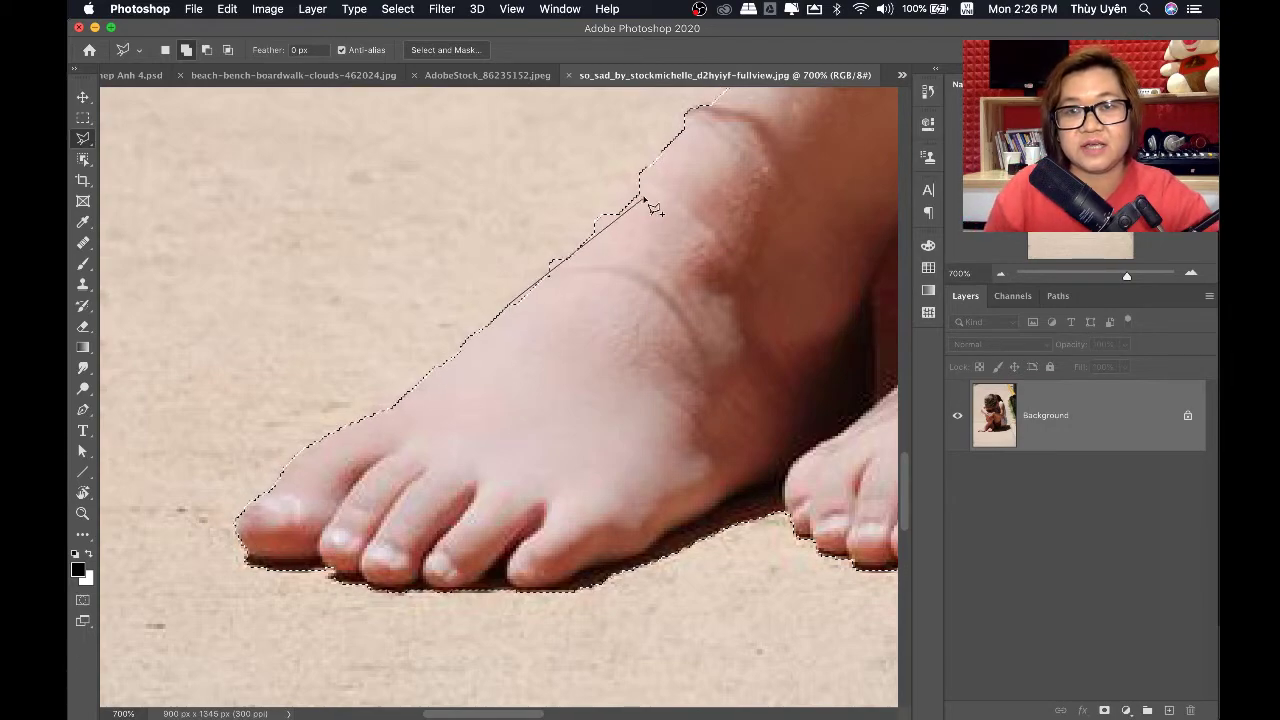
click(693, 120)
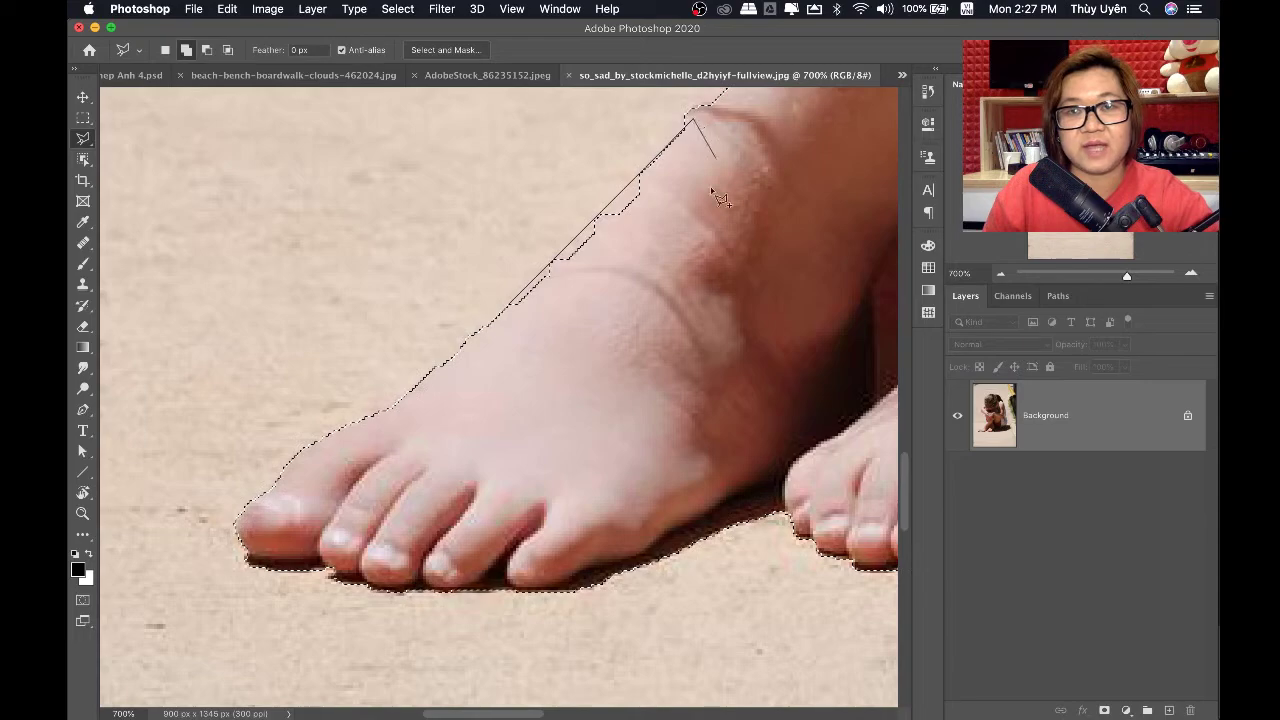
click(702, 207)
click(600, 322)
click(550, 324)
click(514, 313)
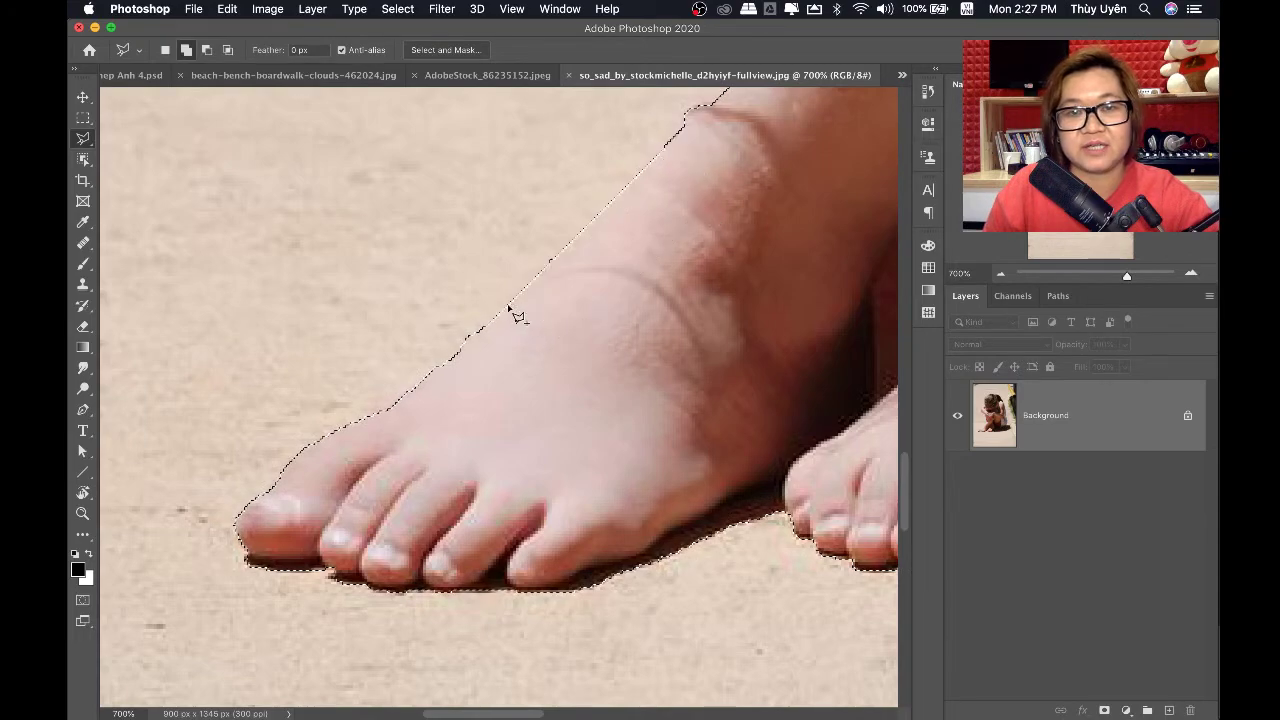
Fix the selection along the leg and the pink shorts edge
mouse_move(571, 337)
mouse_down()
mouse_move(546, 404)
mouse_move(563, 326)
mouse_up()
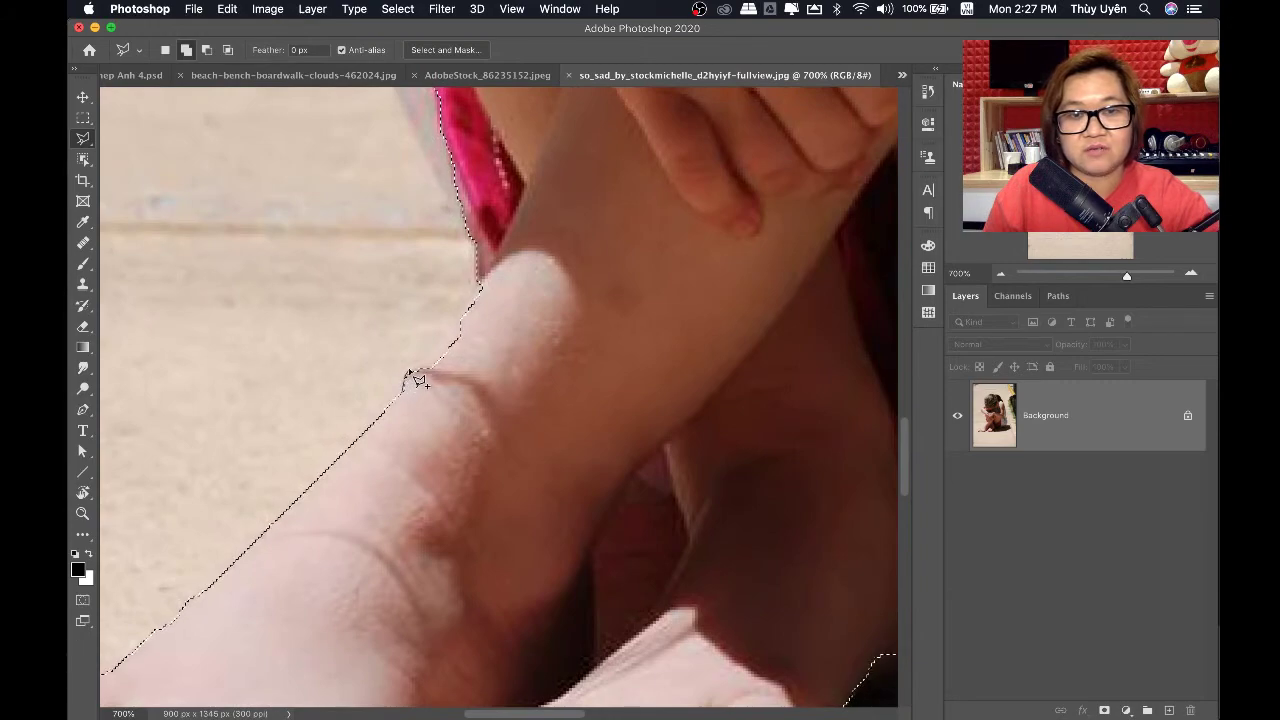
mouse_move(404, 381)
mouse_down()
mouse_move(484, 296)
mouse_move(446, 187)
mouse_move(483, 350)
mouse_move(449, 280)
mouse_move(443, 229)
mouse_move(478, 132)
mouse_move(528, 163)
mouse_move(614, 457)
mouse_move(600, 545)
mouse_move(490, 472)
mouse_move(503, 465)
mouse_up()
scroll(604, 548, down, 3)
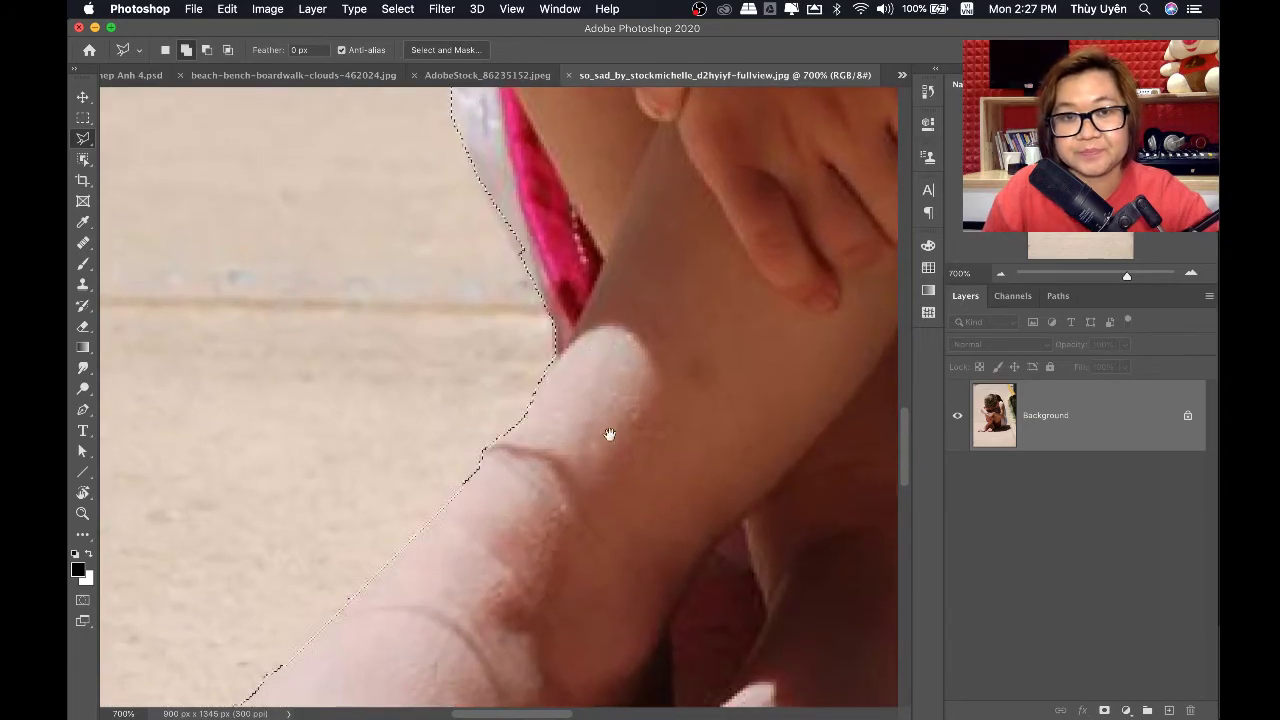
scroll(609, 434, up, 3)
mouse_move(520, 337)
mouse_down()
mouse_move(492, 268)
mouse_move(552, 393)
mouse_up()
scroll(552, 393, down, 3)
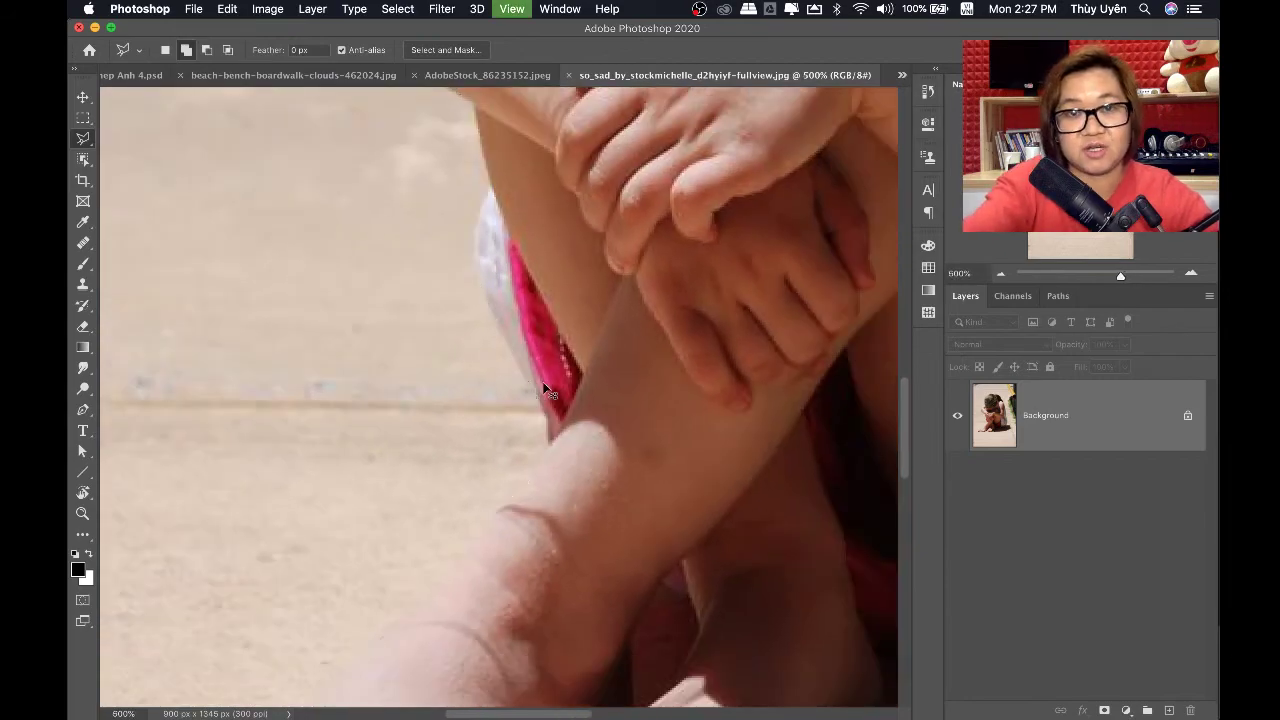
scroll(580, 330, up, 10)
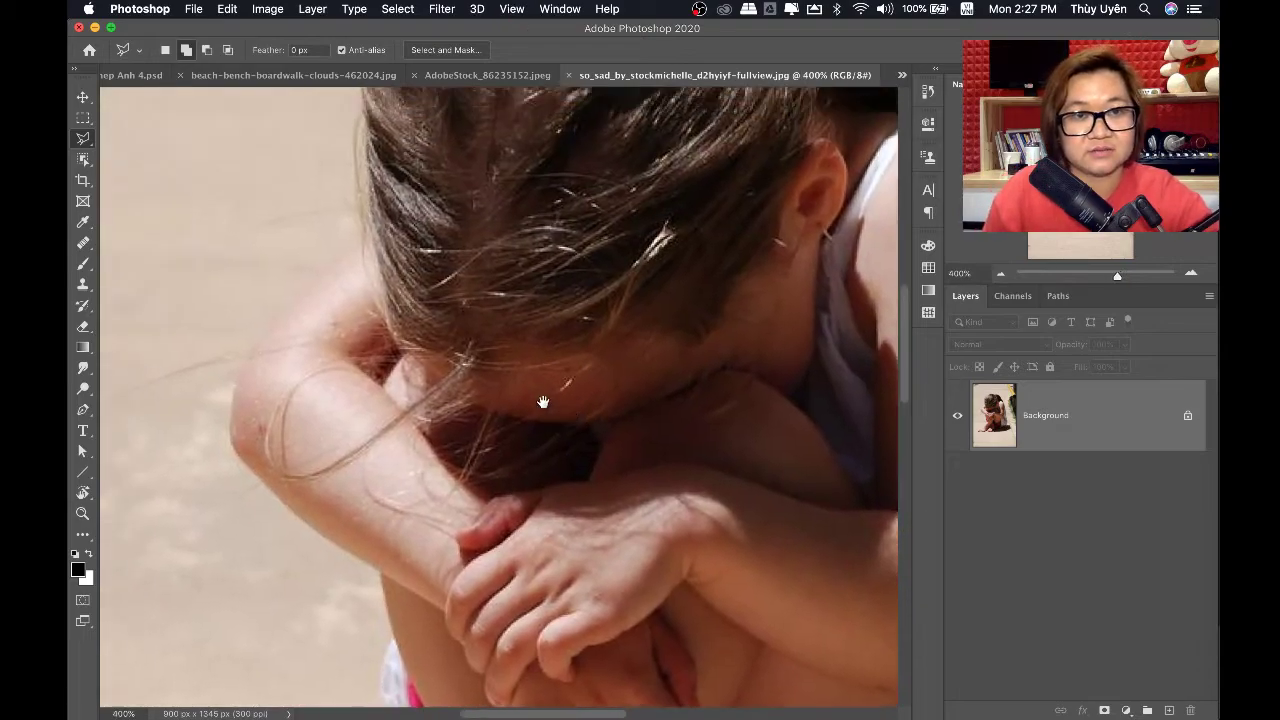
scroll(520, 370, up, 5)
scroll(520, 370, left, 5)
Refine the selection along the girl's hair and arm edge
click(501, 339)
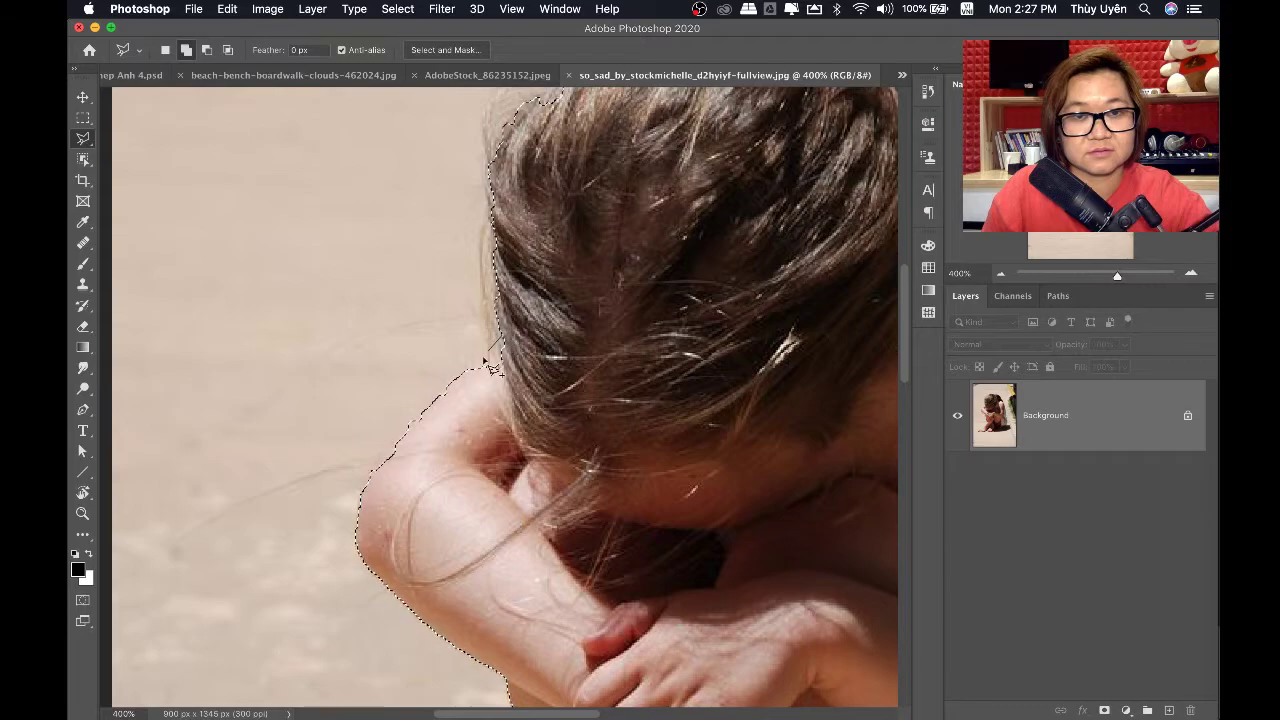
click(460, 370)
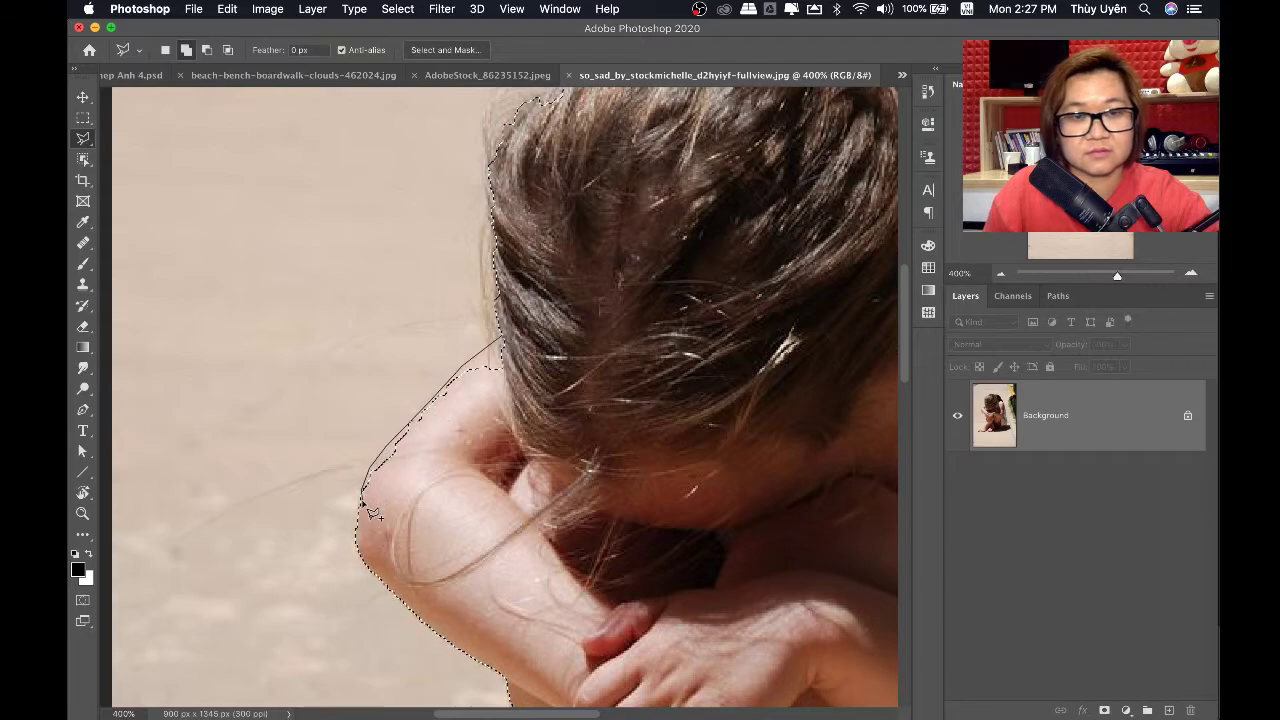
click(363, 497)
click(516, 447)
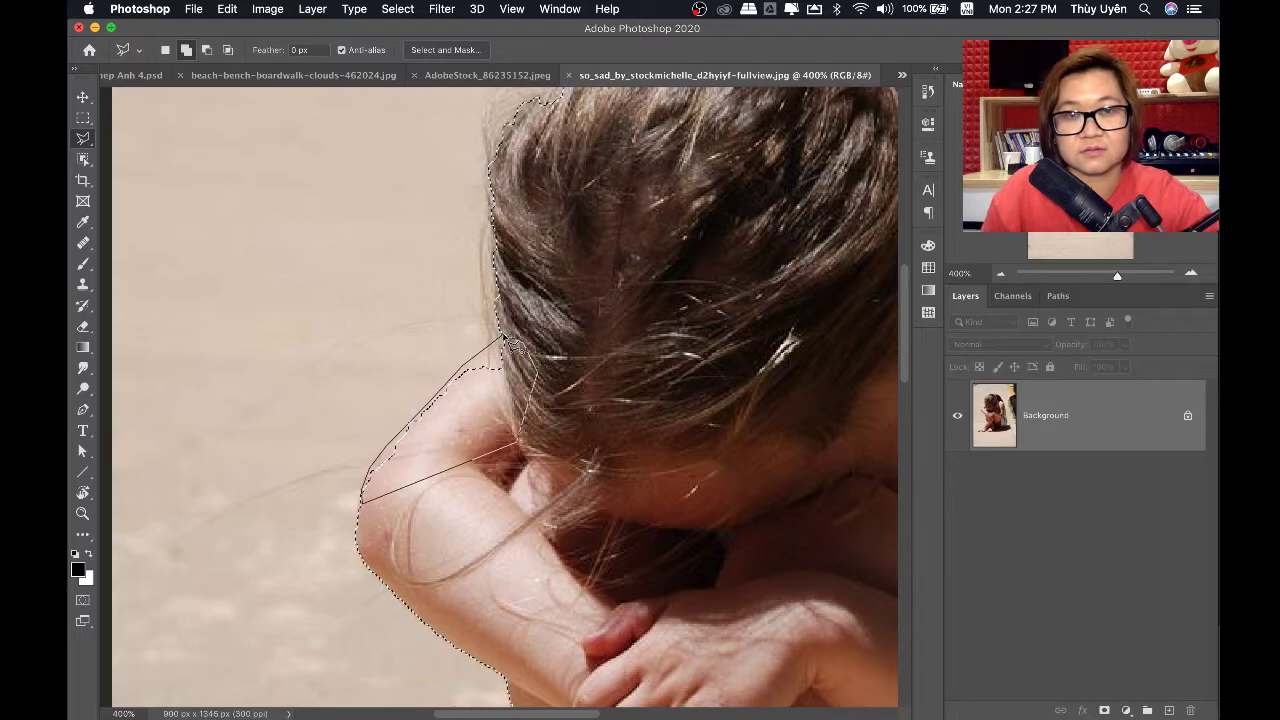
click(512, 345)
scroll(512, 345, down, 2)
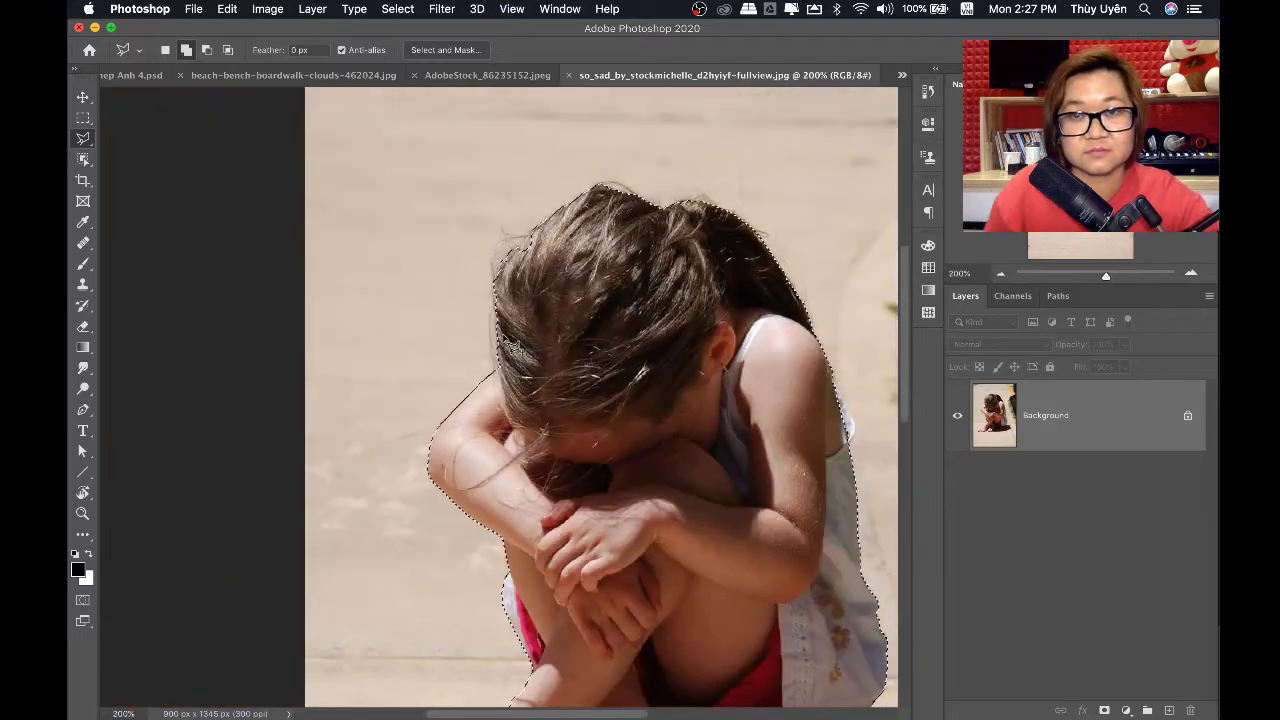
Refine the selection around the right arm's outer edge and strap
key(super+d)
scroll(600, 355, right, 5)
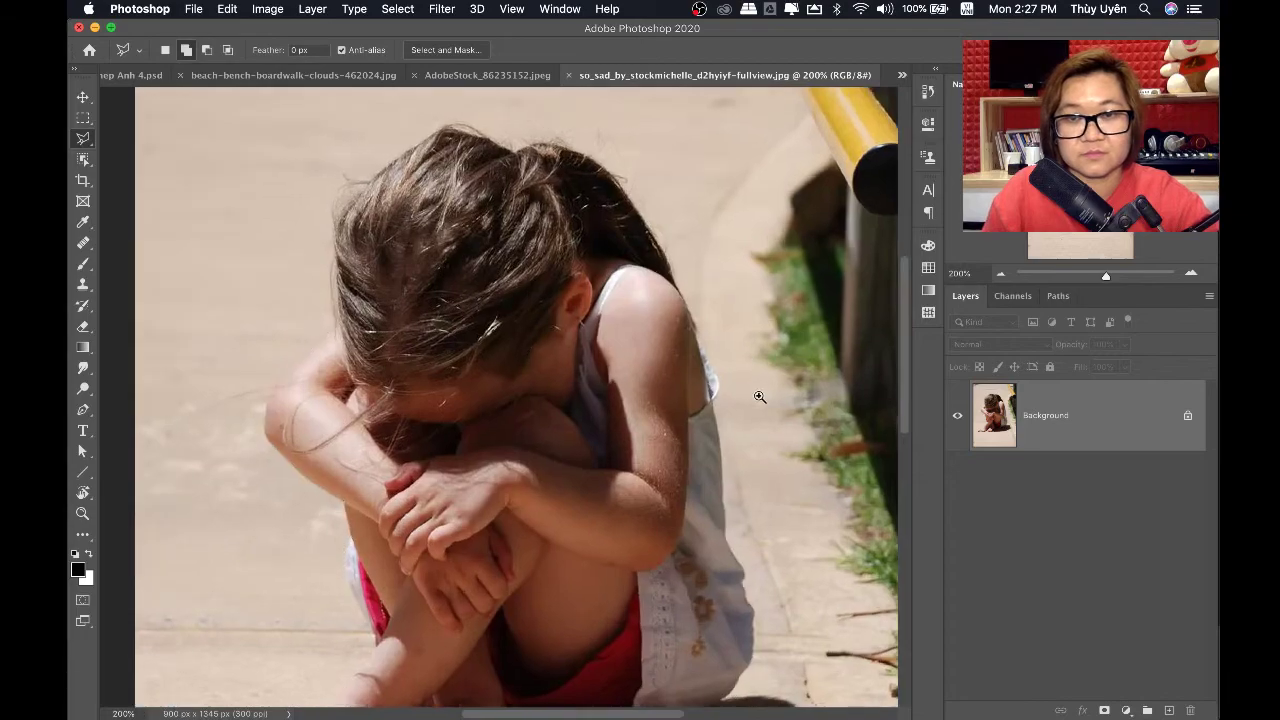
scroll(760, 397, up, 3)
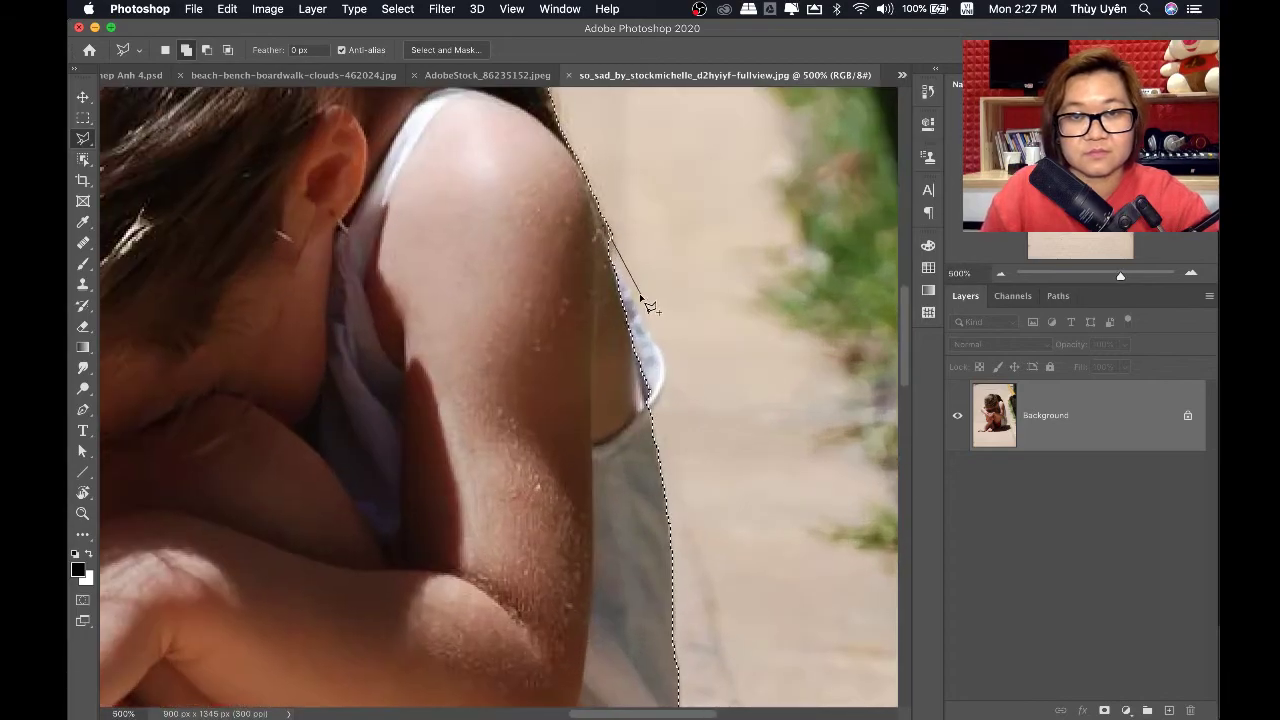
click(664, 357)
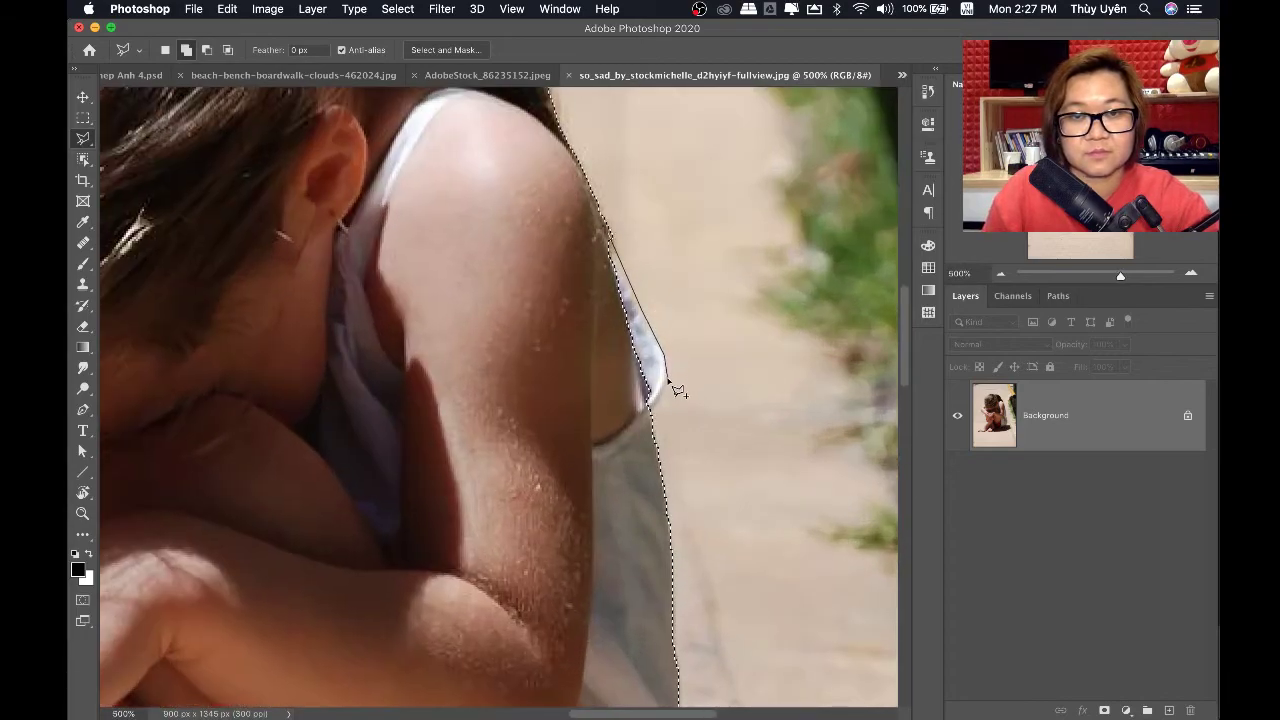
click(650, 405)
click(636, 425)
click(588, 400)
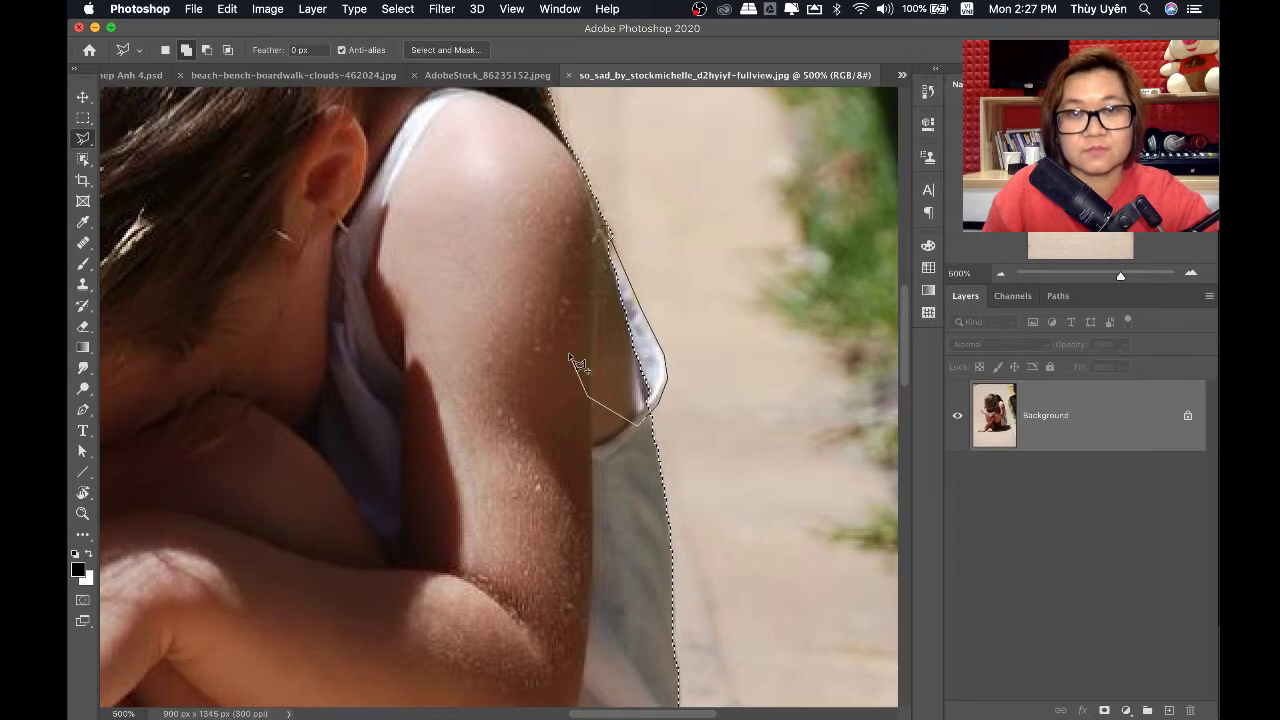
click(565, 300)
click(583, 240)
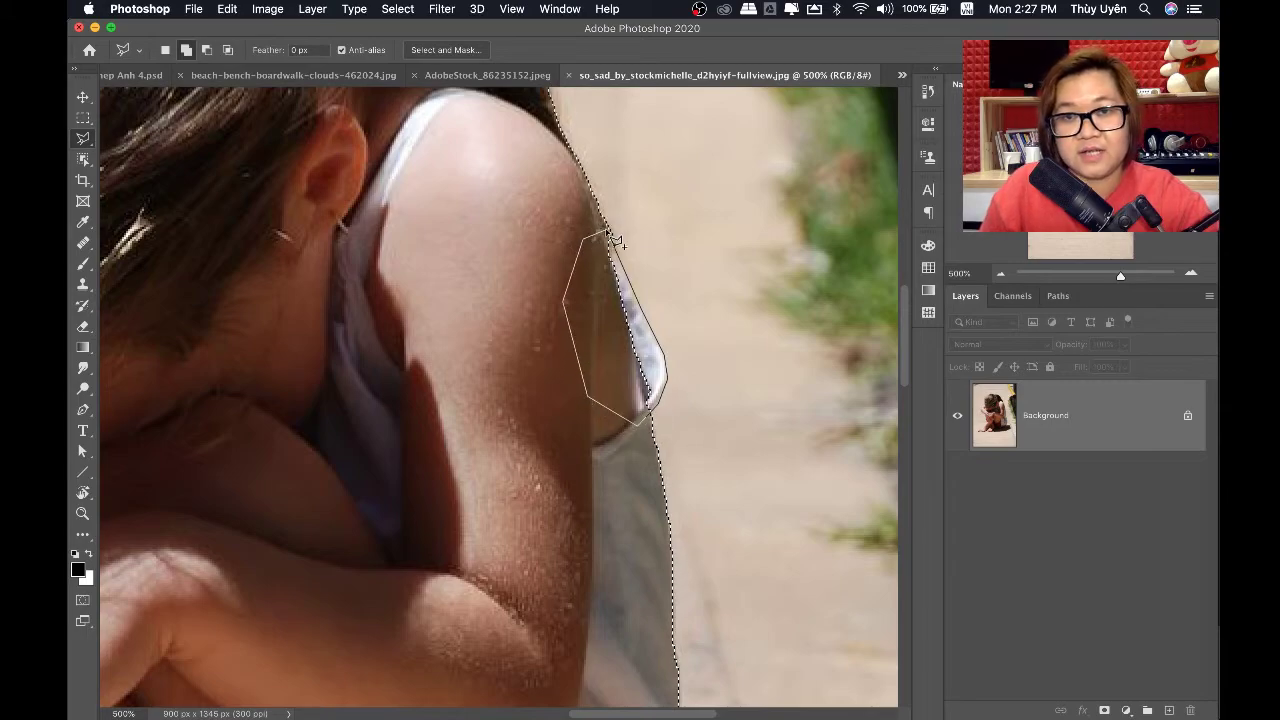
click(610, 235)
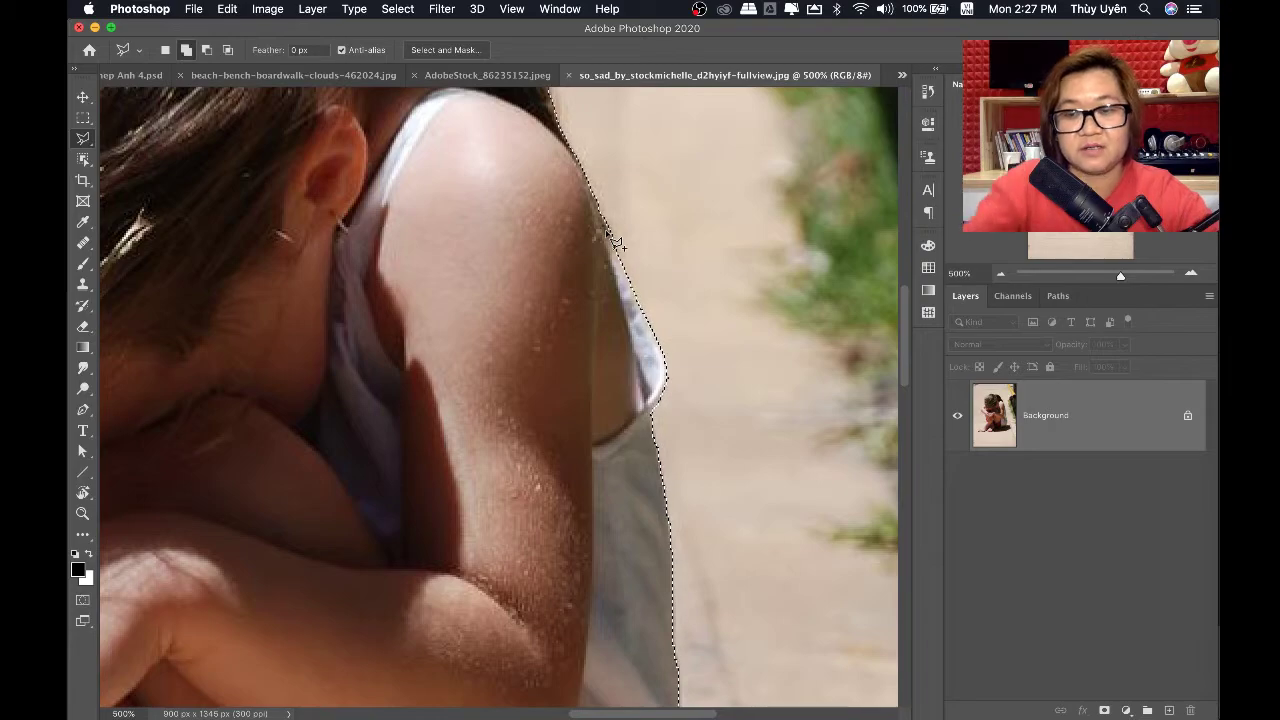
Exclude the shadow below the skirt hem, then fit the image on screen
key(super+minus)
key(super+minus)
scroll(657, 443, down, 5)
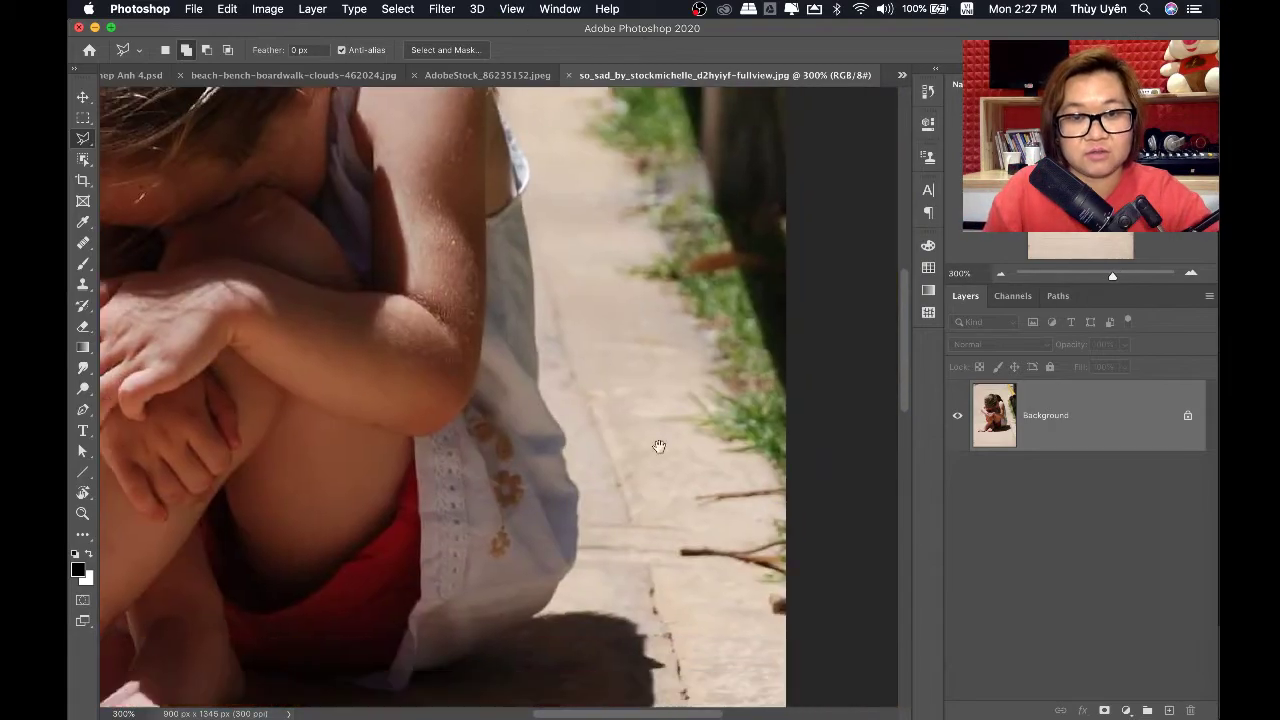
scroll(642, 487, down, 3)
drag(537, 537, 697, 411)
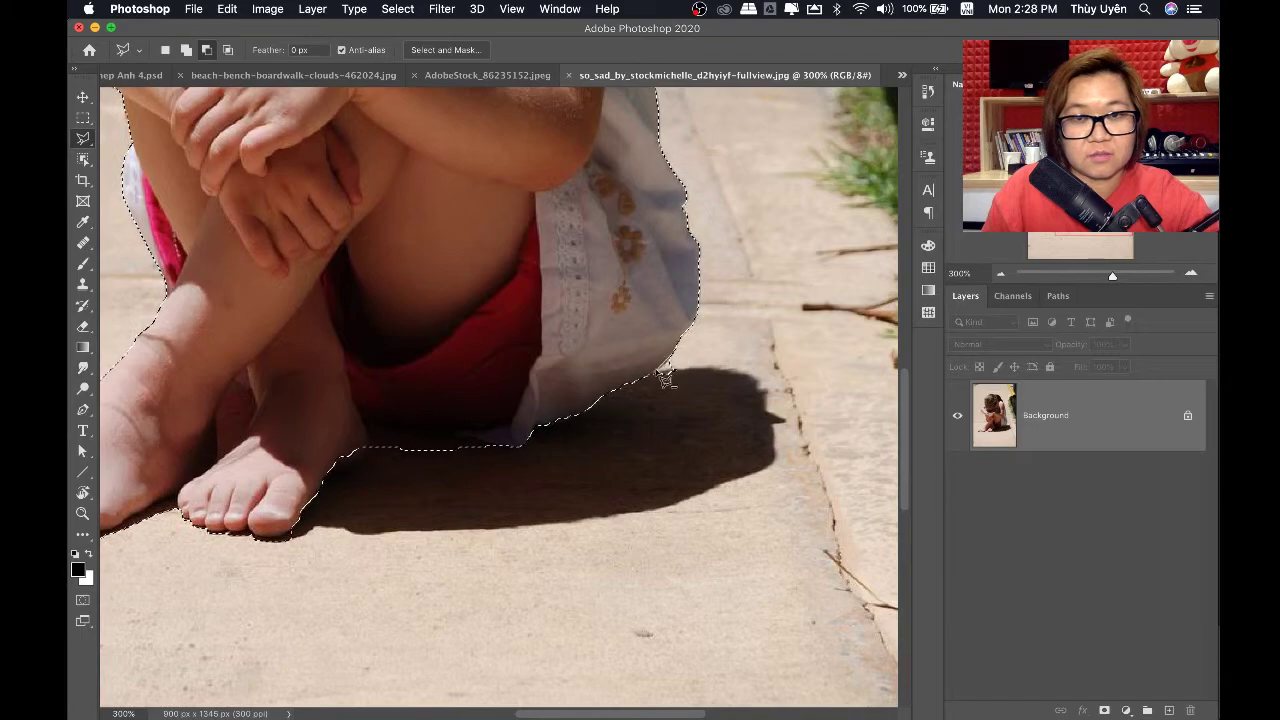
click(663, 373)
click(631, 383)
click(631, 437)
click(709, 421)
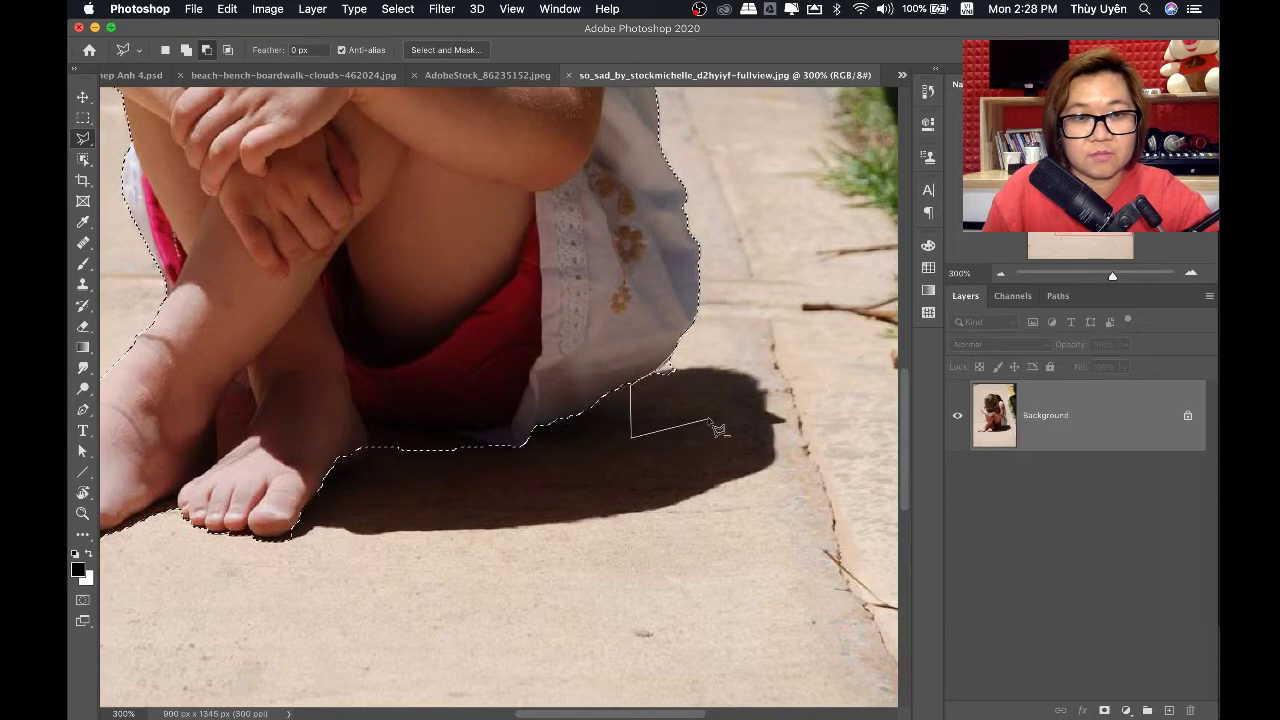
click(707, 371)
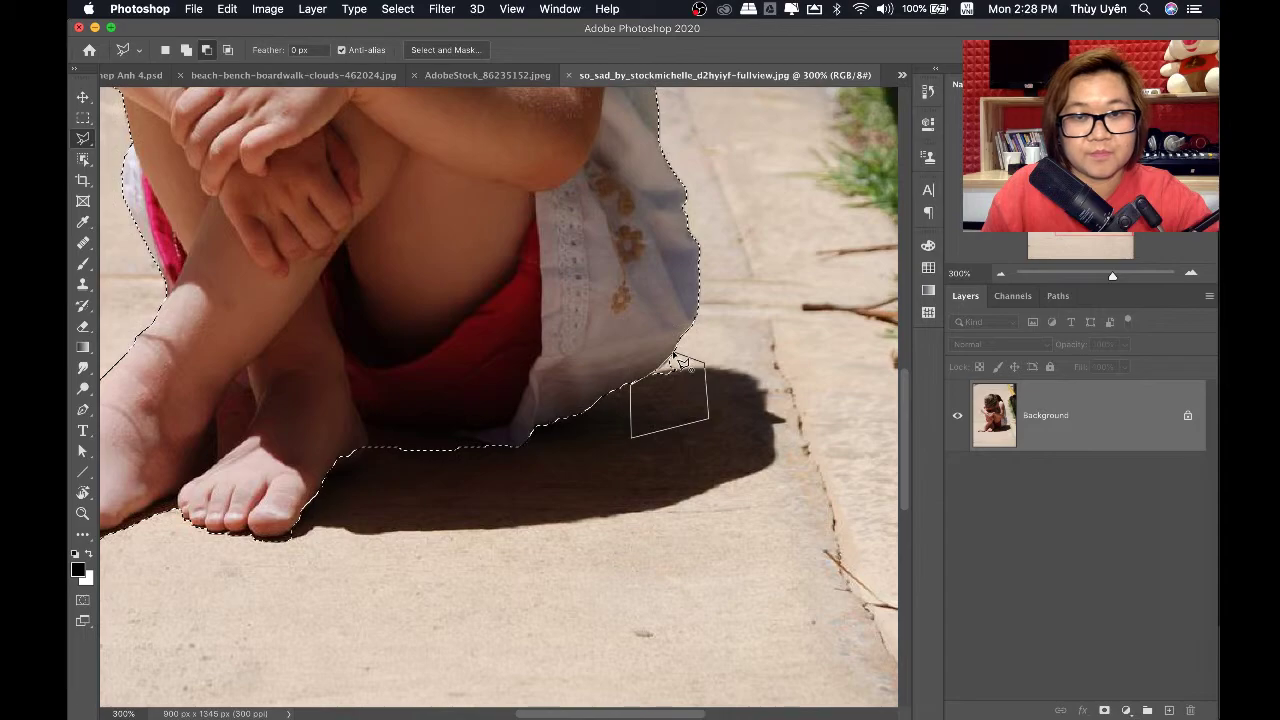
click(681, 361)
key(super+0)
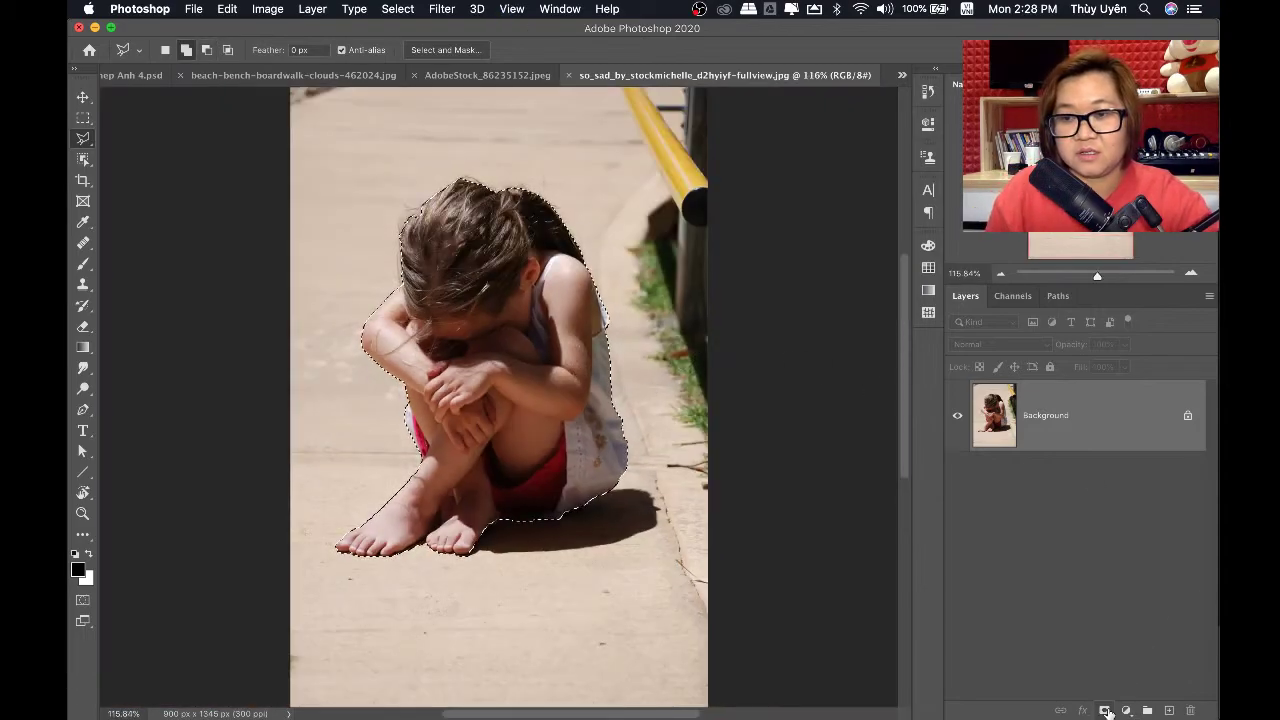
Mask the girl from her background and target the layer image, not the mask
click(1104, 710)
key(v)
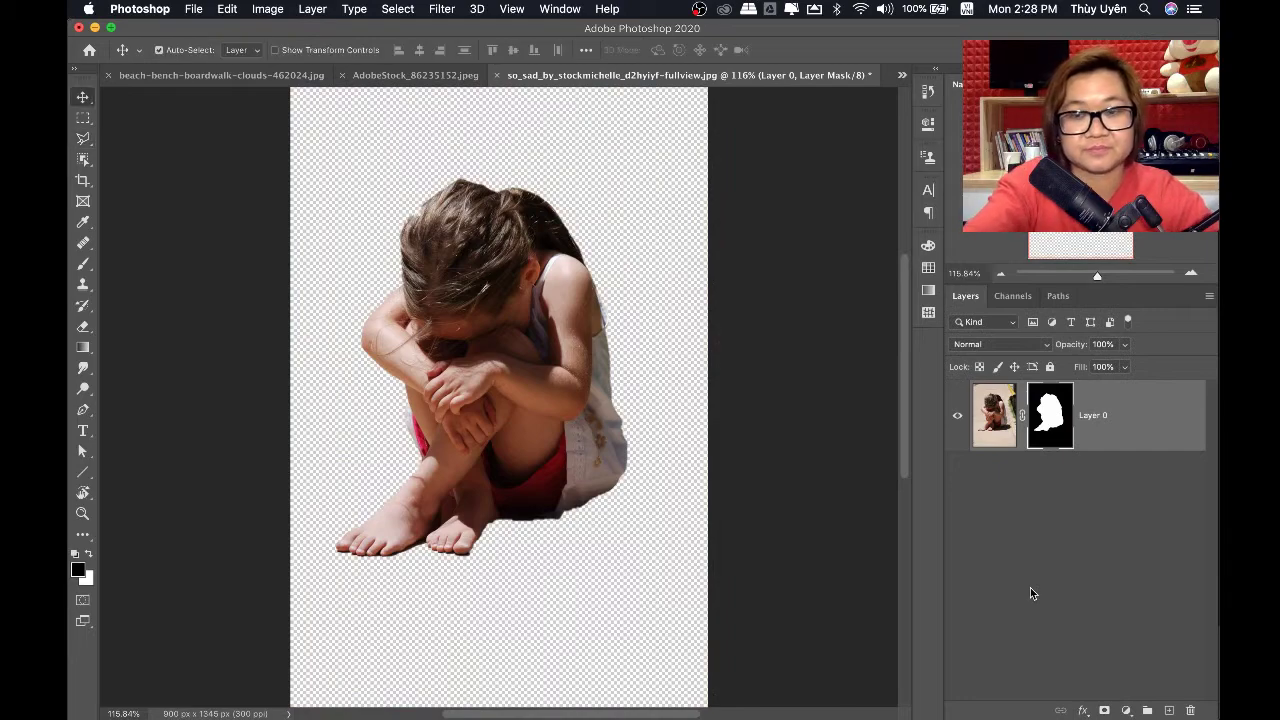
key(super+minus)
key(super+minus)
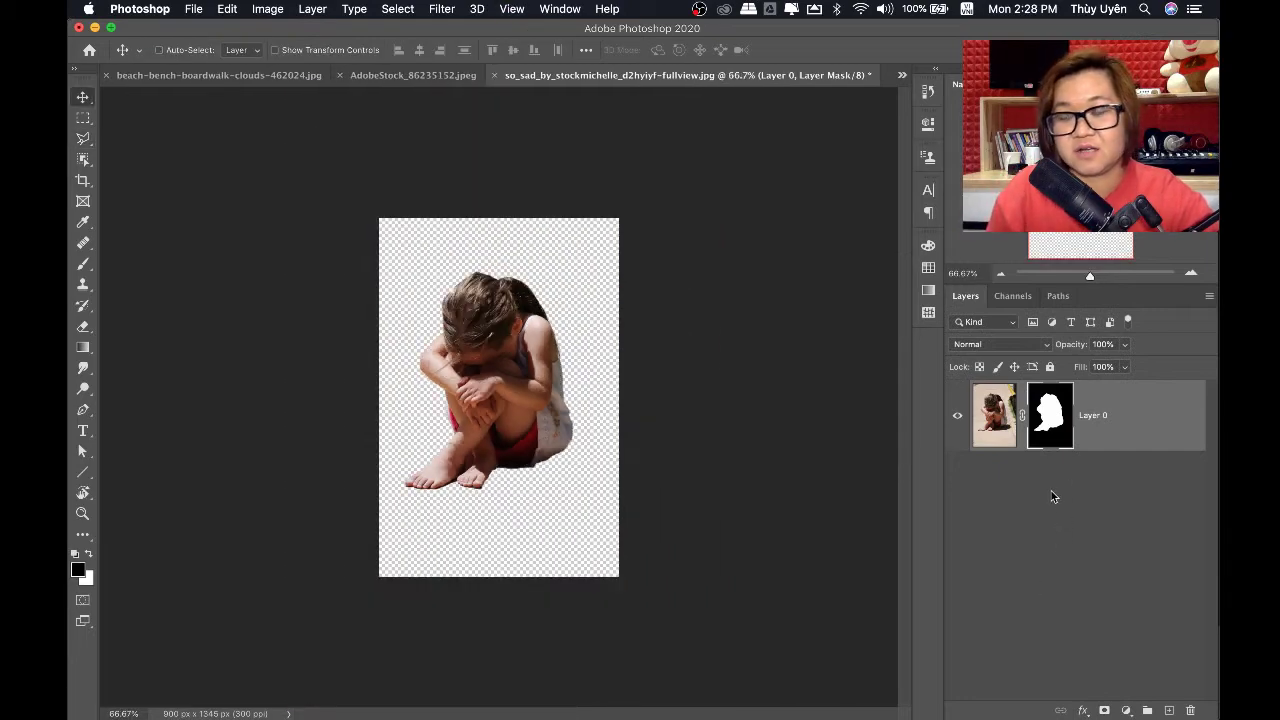
click(994, 415)
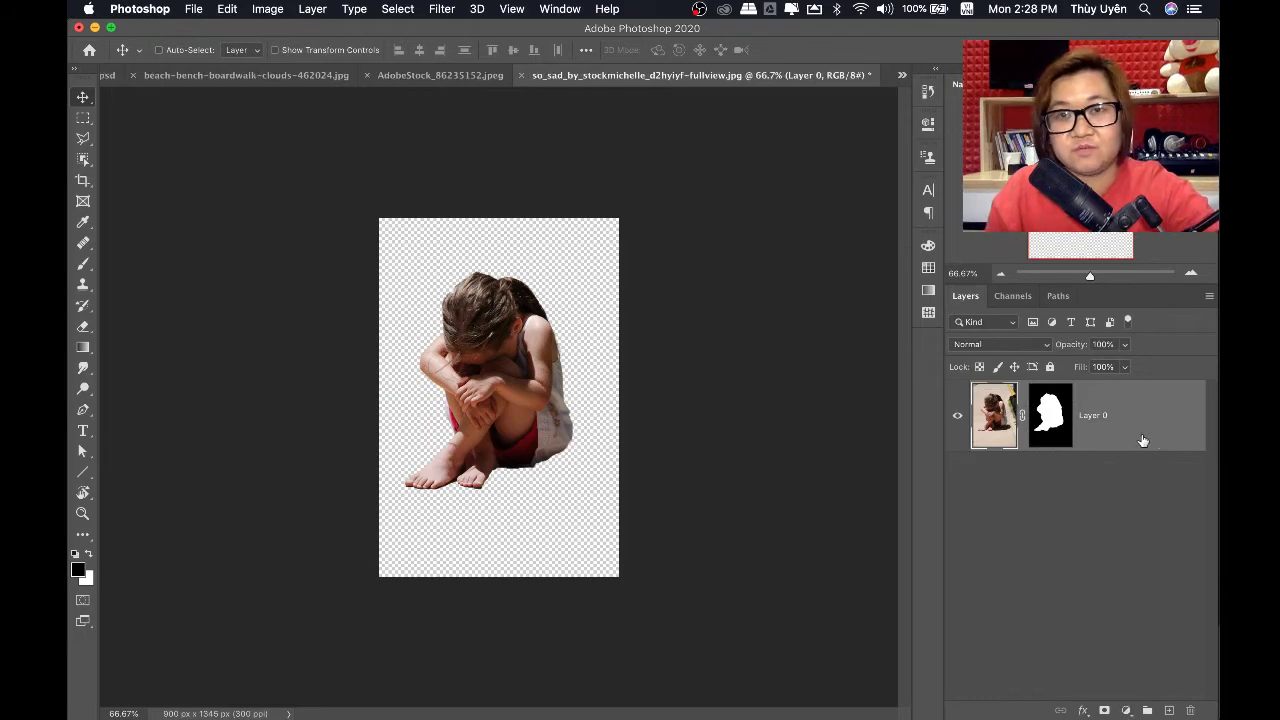
Drag the girl cutout into the night road image and place her on the road's left
click(431, 77)
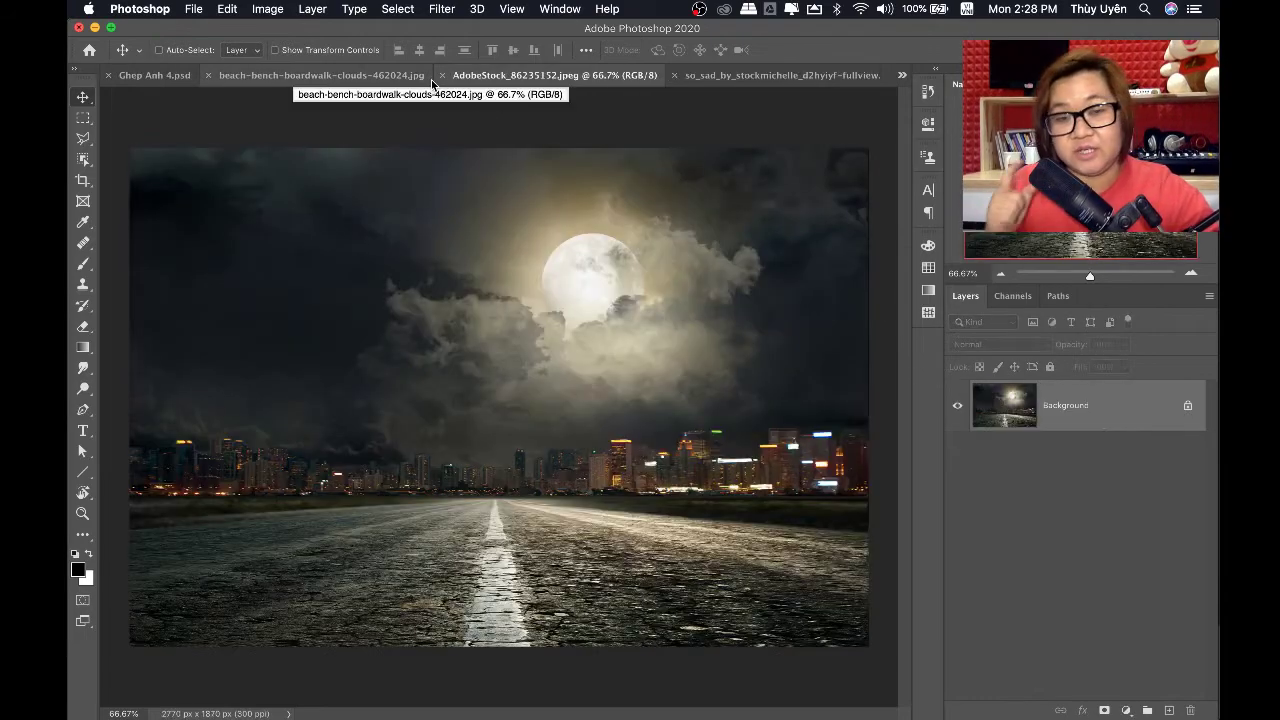
drag(431, 79, 712, 292)
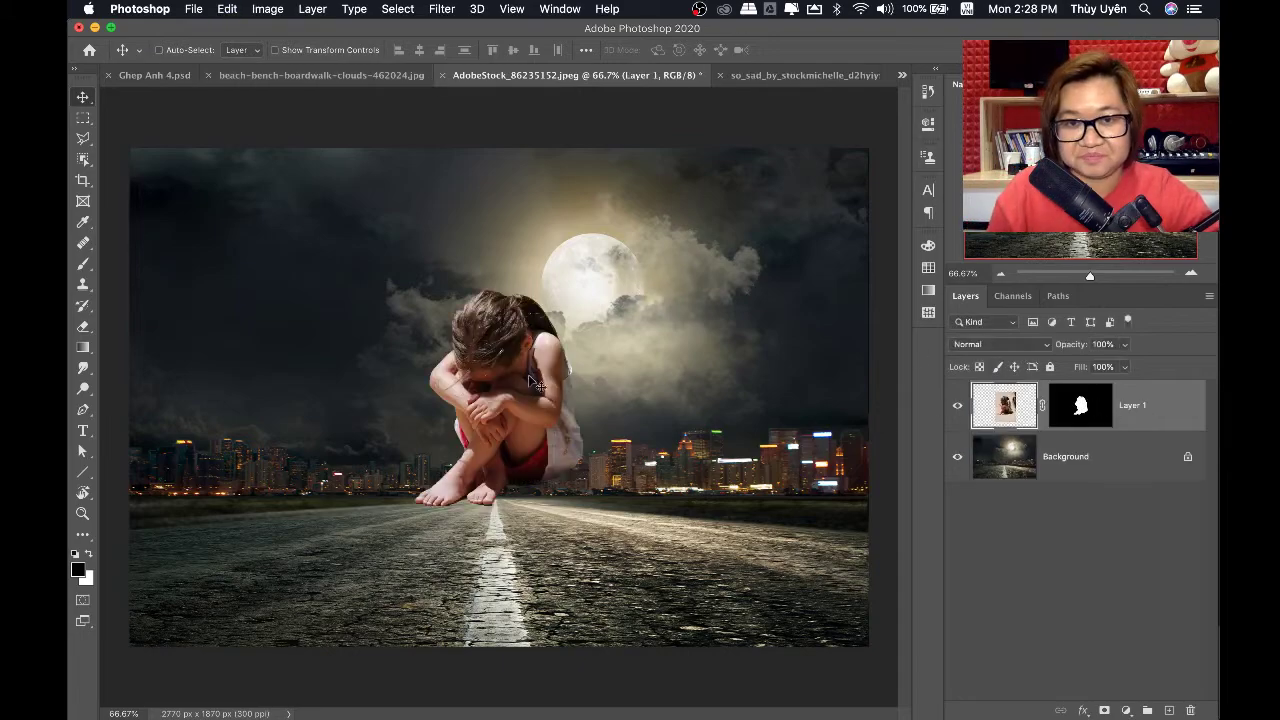
mouse_move(535, 383)
mouse_down()
mouse_move(686, 488)
mouse_move(572, 518)
mouse_move(685, 516)
mouse_up()
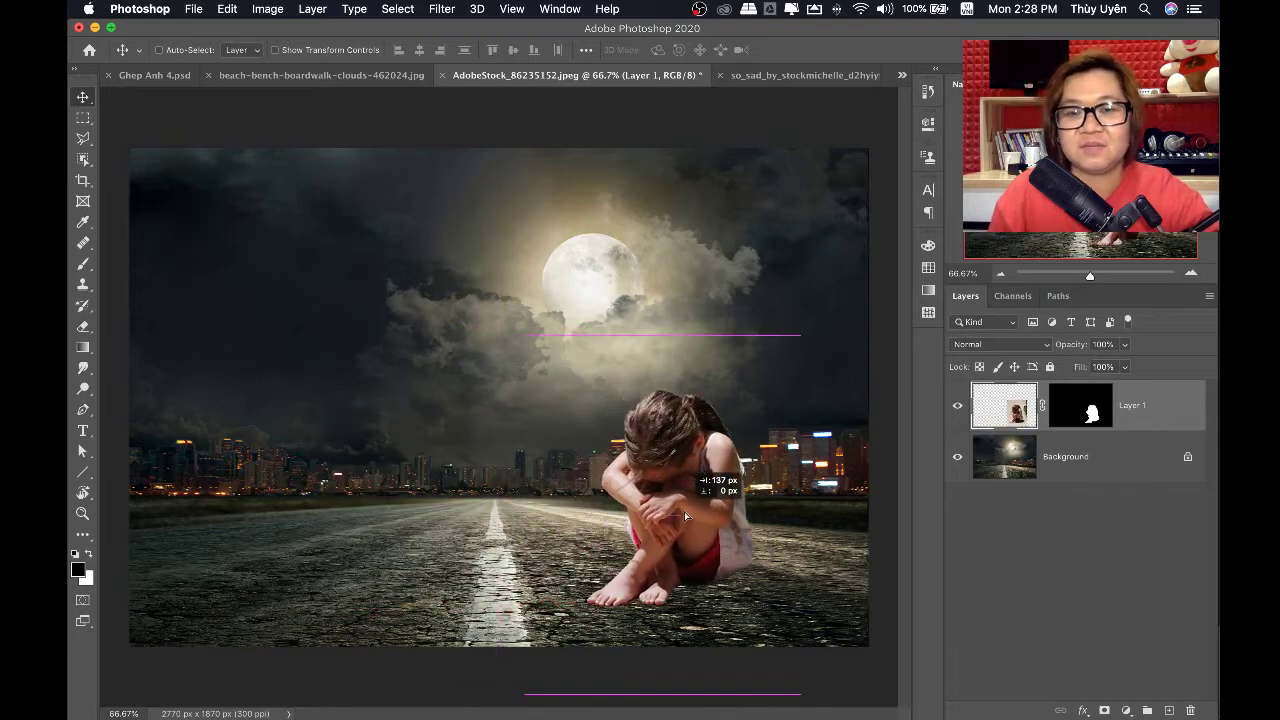
drag(685, 516, 385, 512)
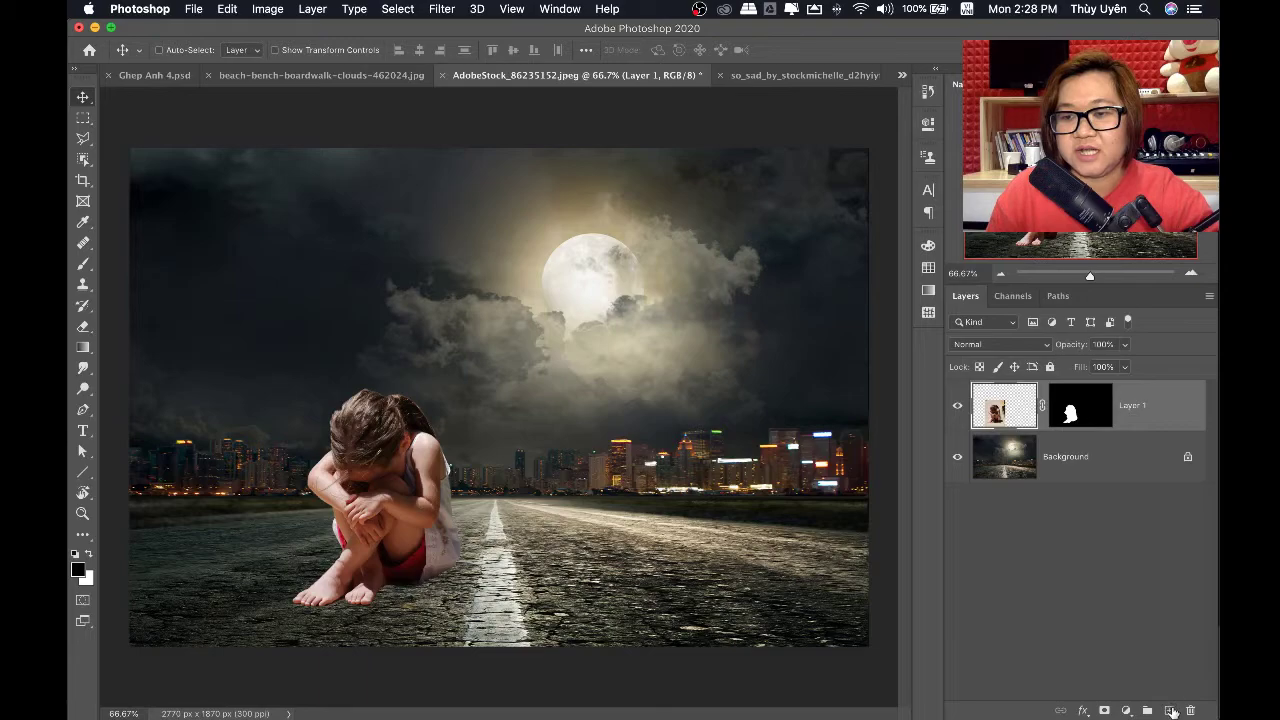
On a new layer, paint red guide arrows with the brush near the moon
click(1170, 710)
click(84, 576)
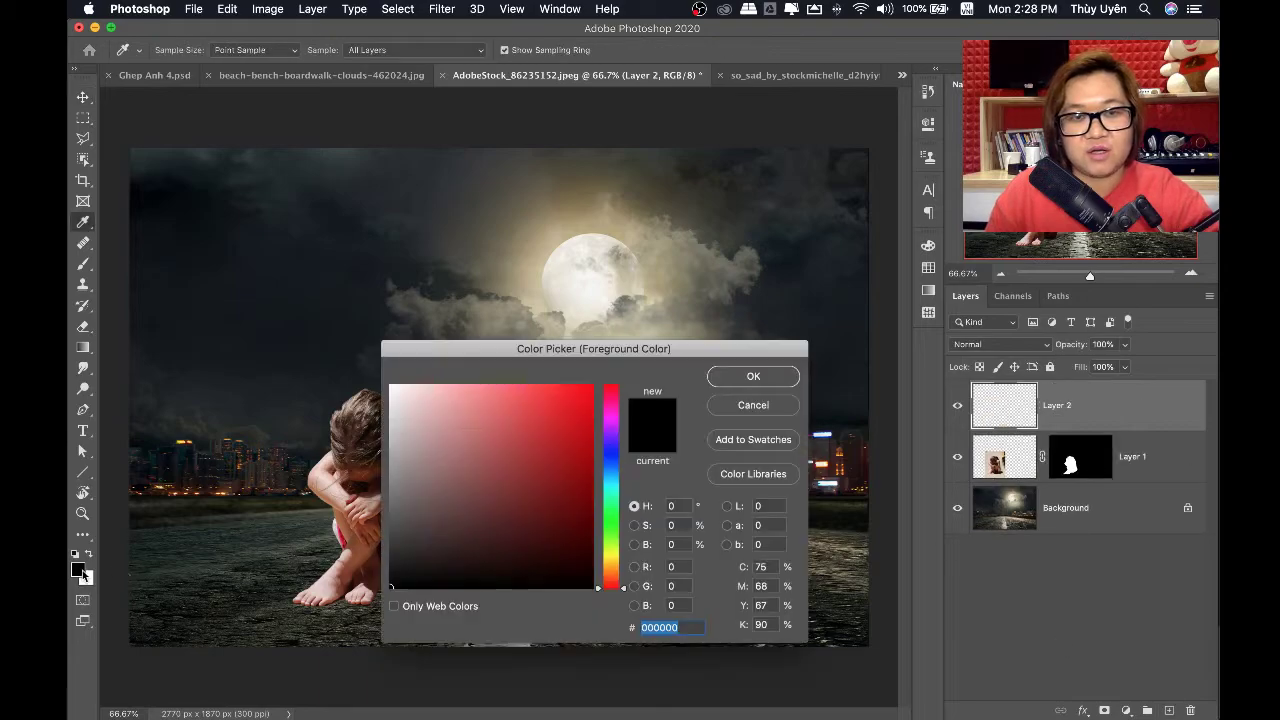
click(576, 446)
click(753, 376)
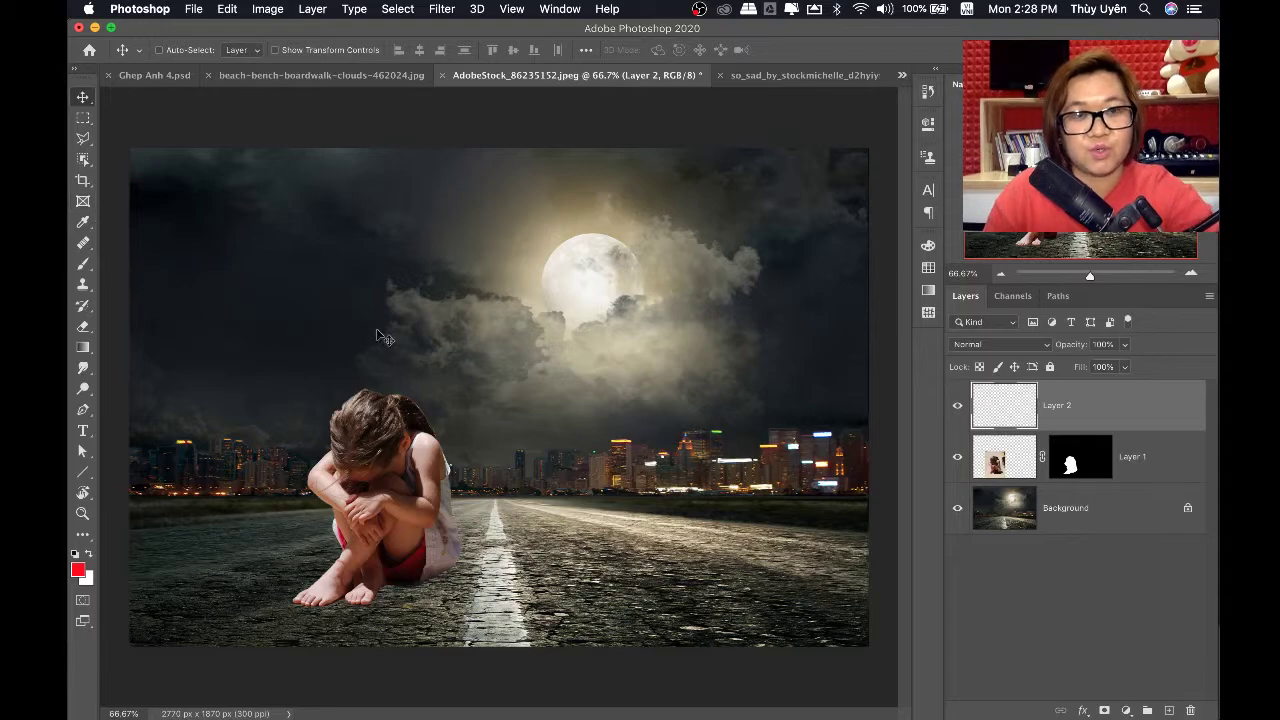
key(b)
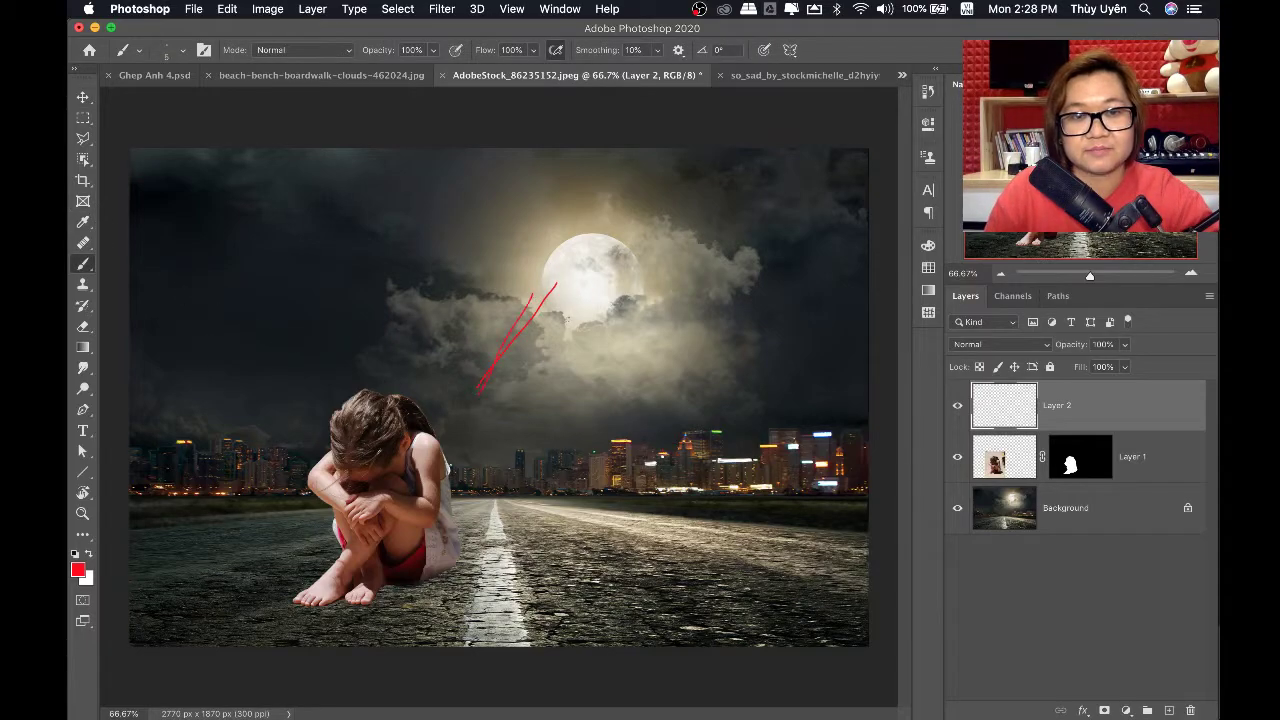
drag(558, 298, 492, 388)
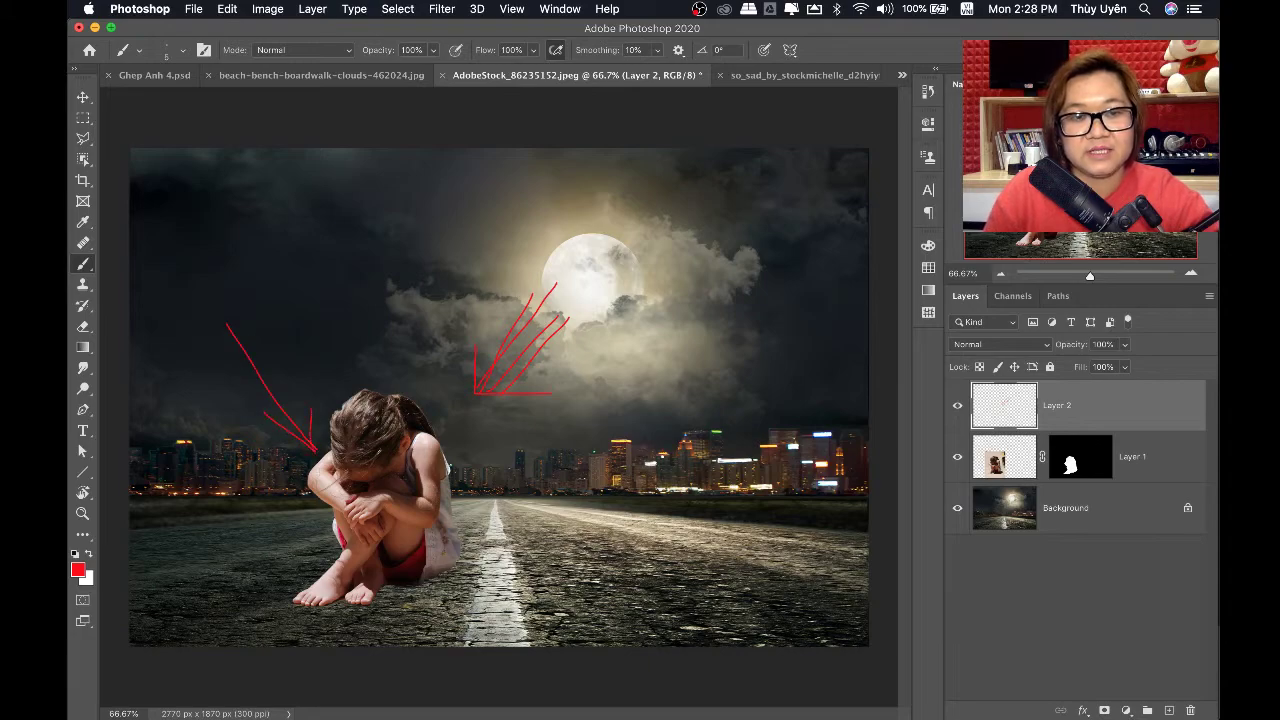
scroll(310, 500, up, 1)
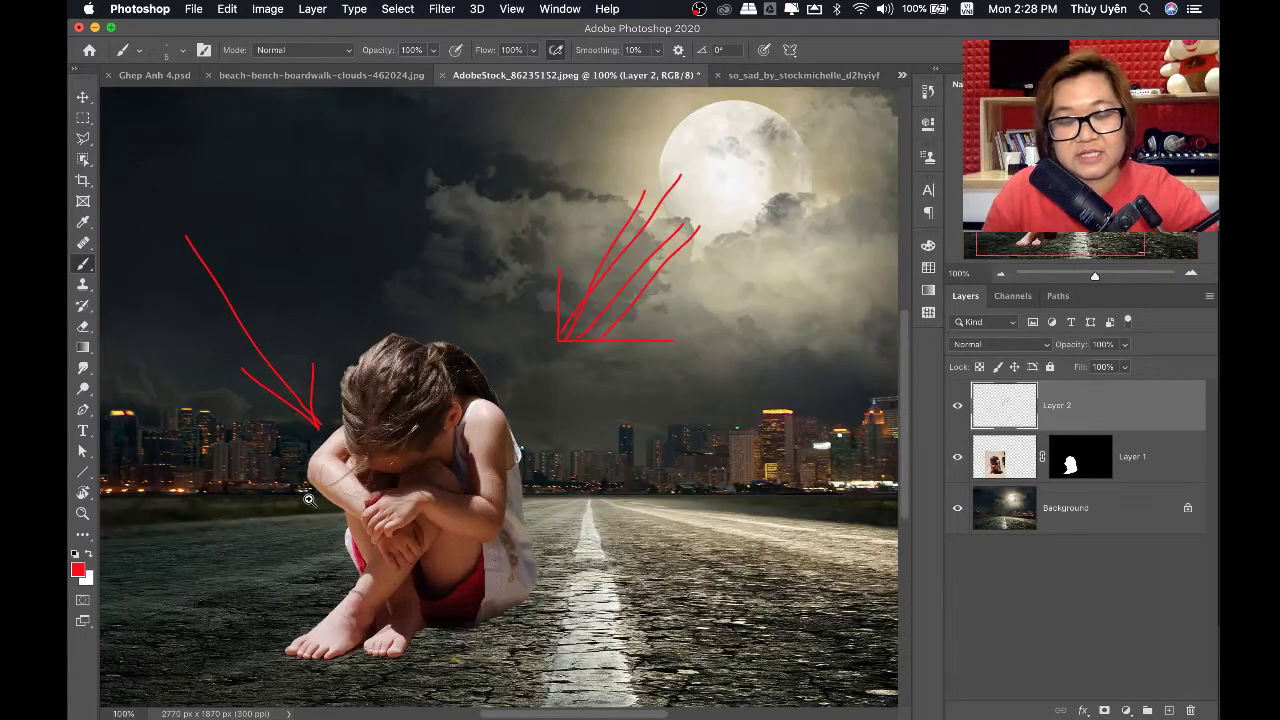
scroll(310, 500, up, 1)
scroll(425, 492, down, 3)
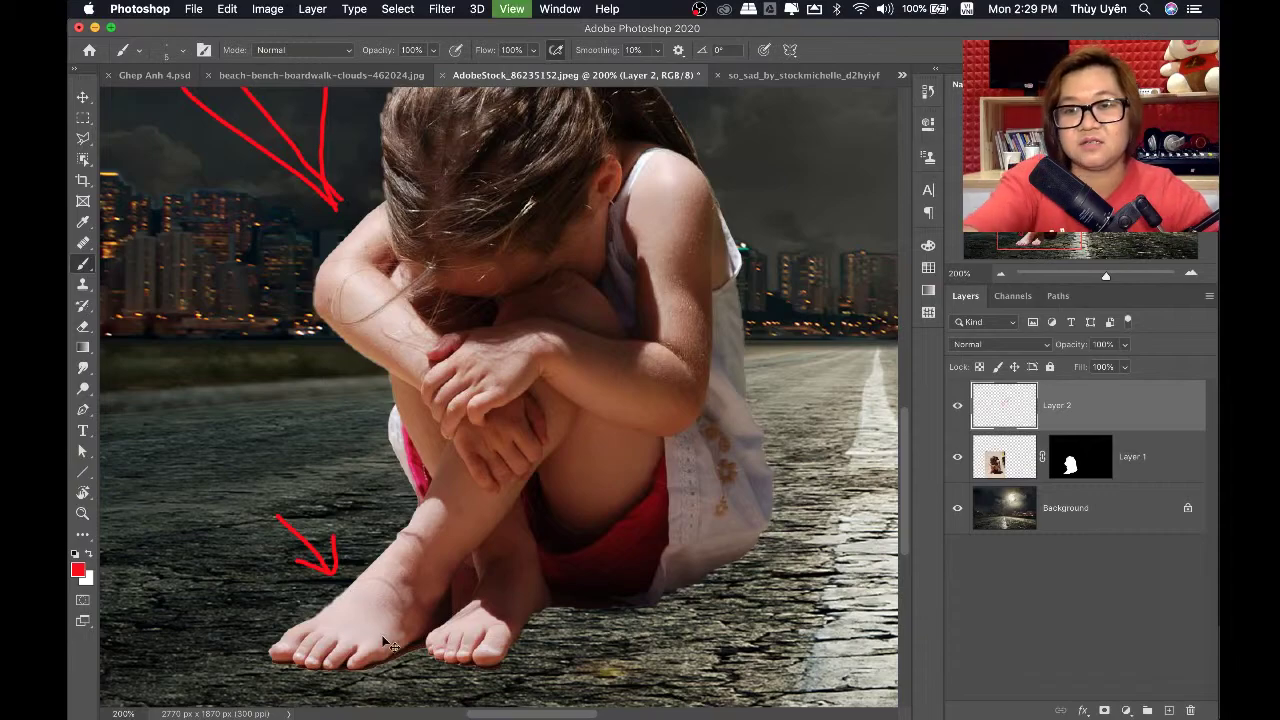
key(super+minus)
key(super+minus)
key(super+minus)
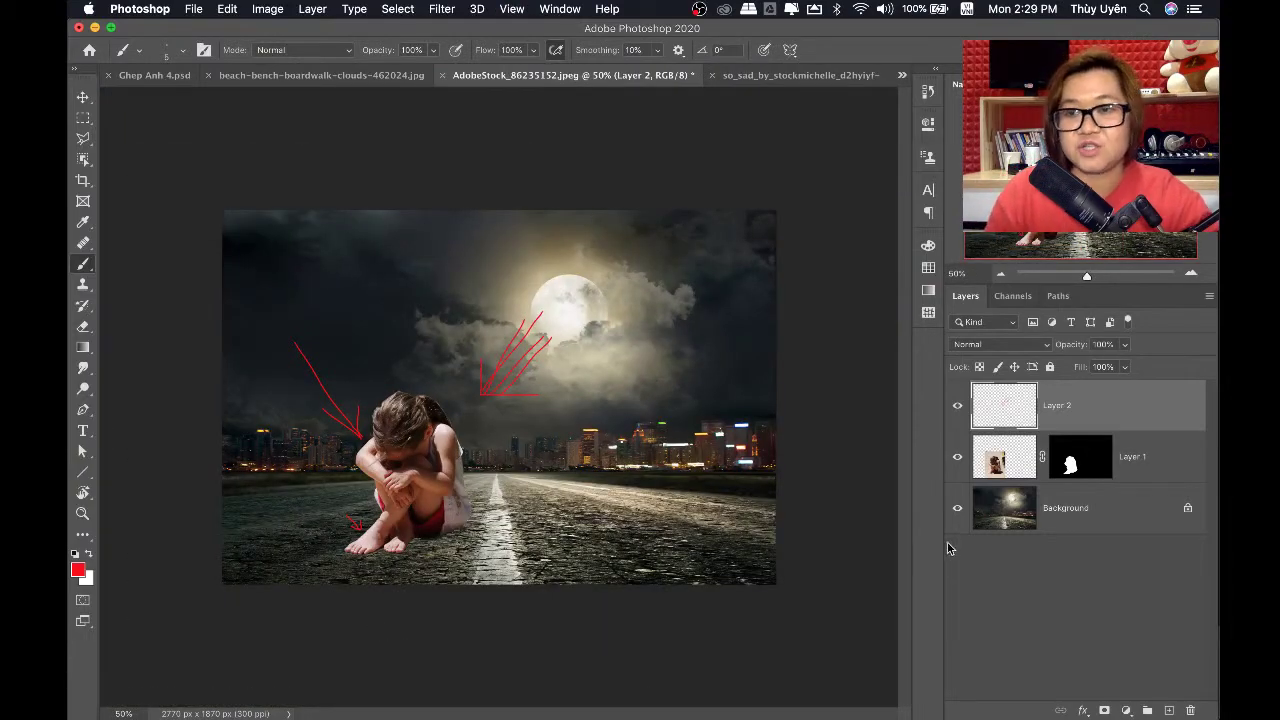
Move the girl's Layer 1 right onto the road's centre
click(1165, 473)
key(v)
drag(360, 500, 610, 500)
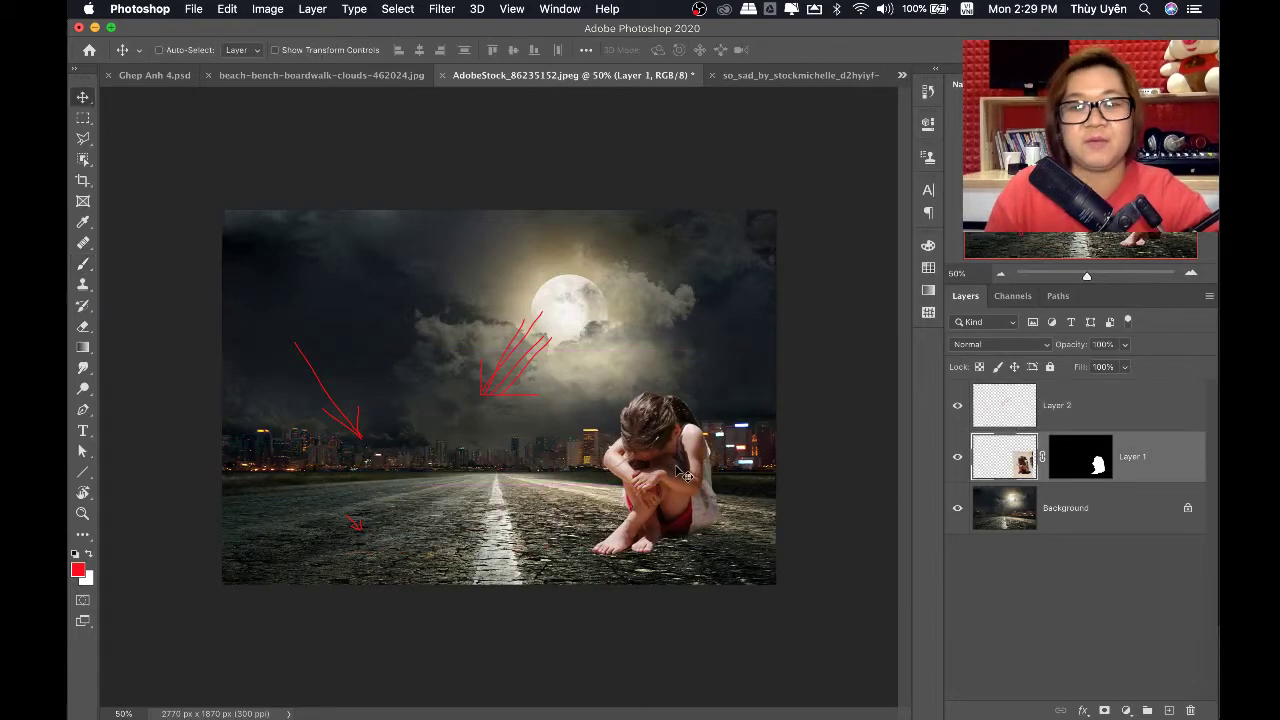
Undo the girl's move, hide the red-arrow Layer 2, and close the road composite unsaved
key(super+z)
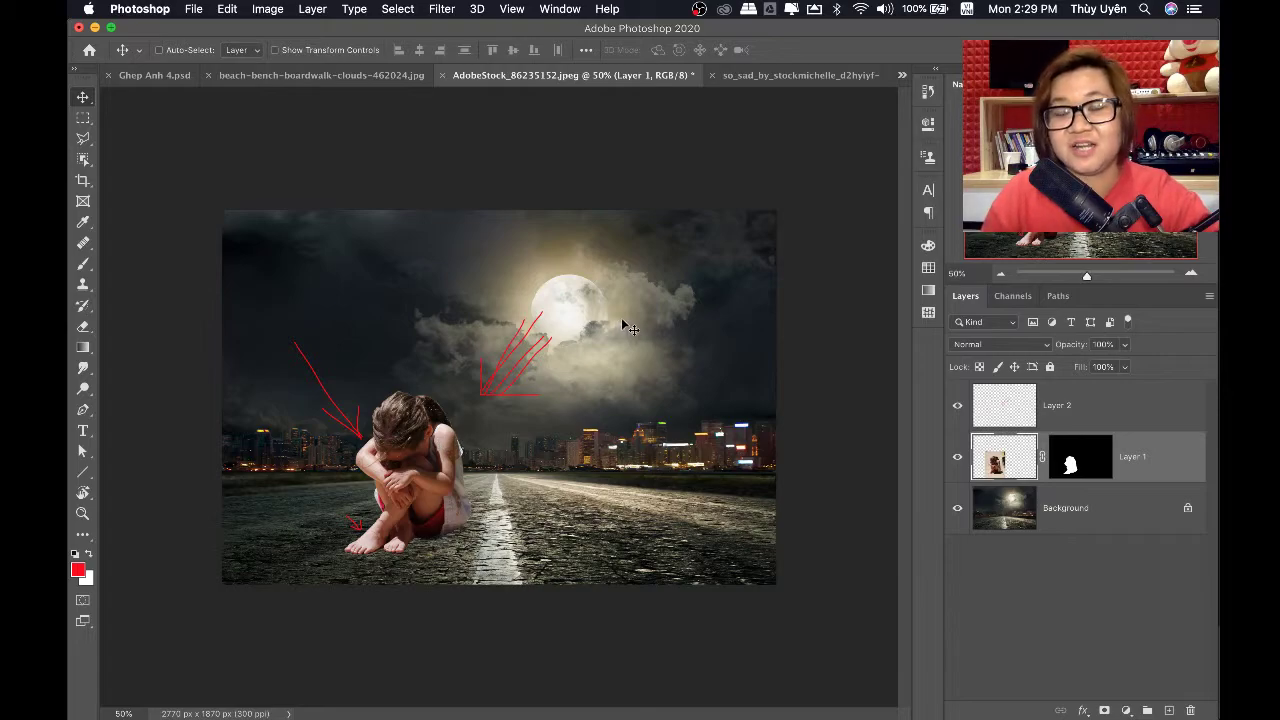
click(957, 405)
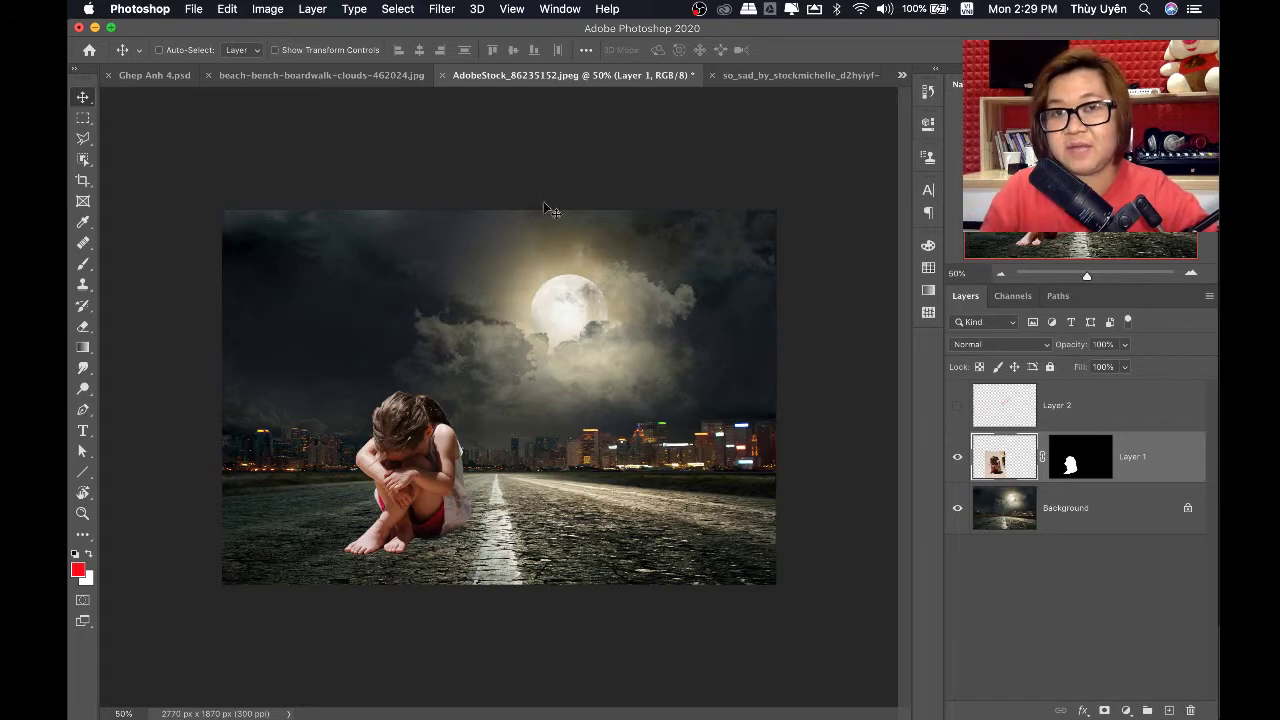
click(442, 75)
Close the girl's document without saving and place her masked Layer 1 on the beach photo
click(588, 264)
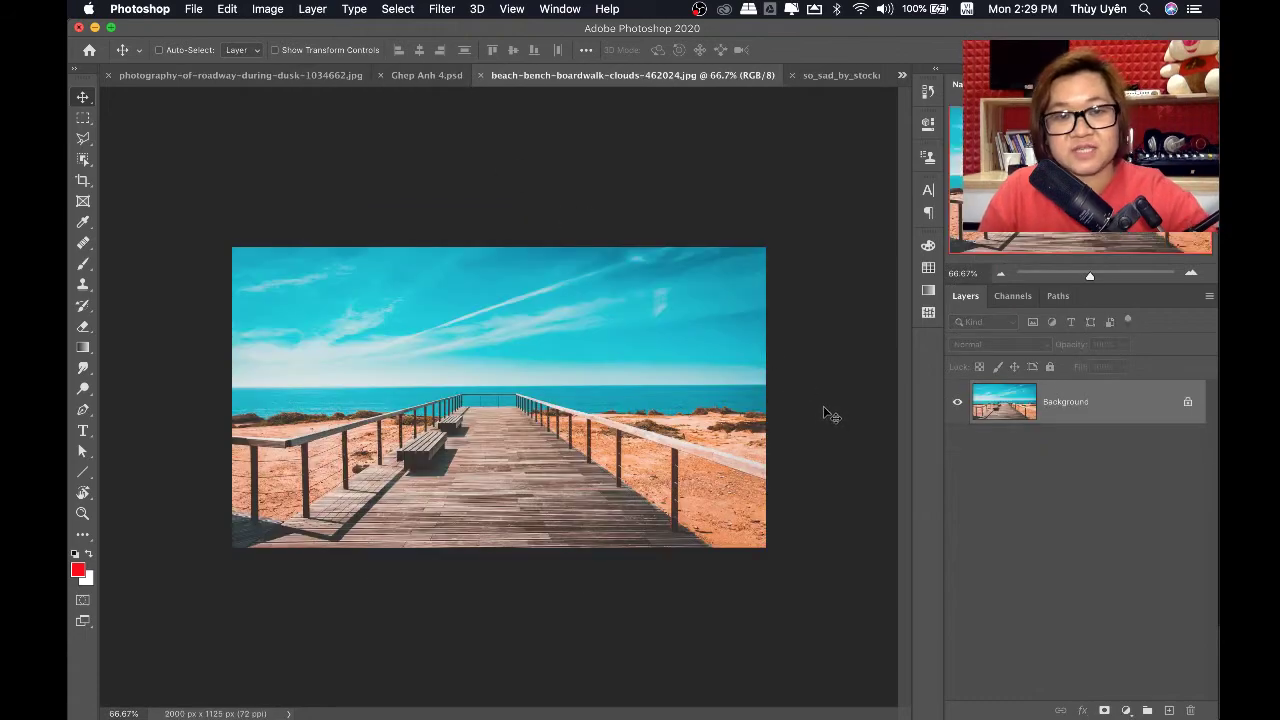
drag(430, 67, 829, 409)
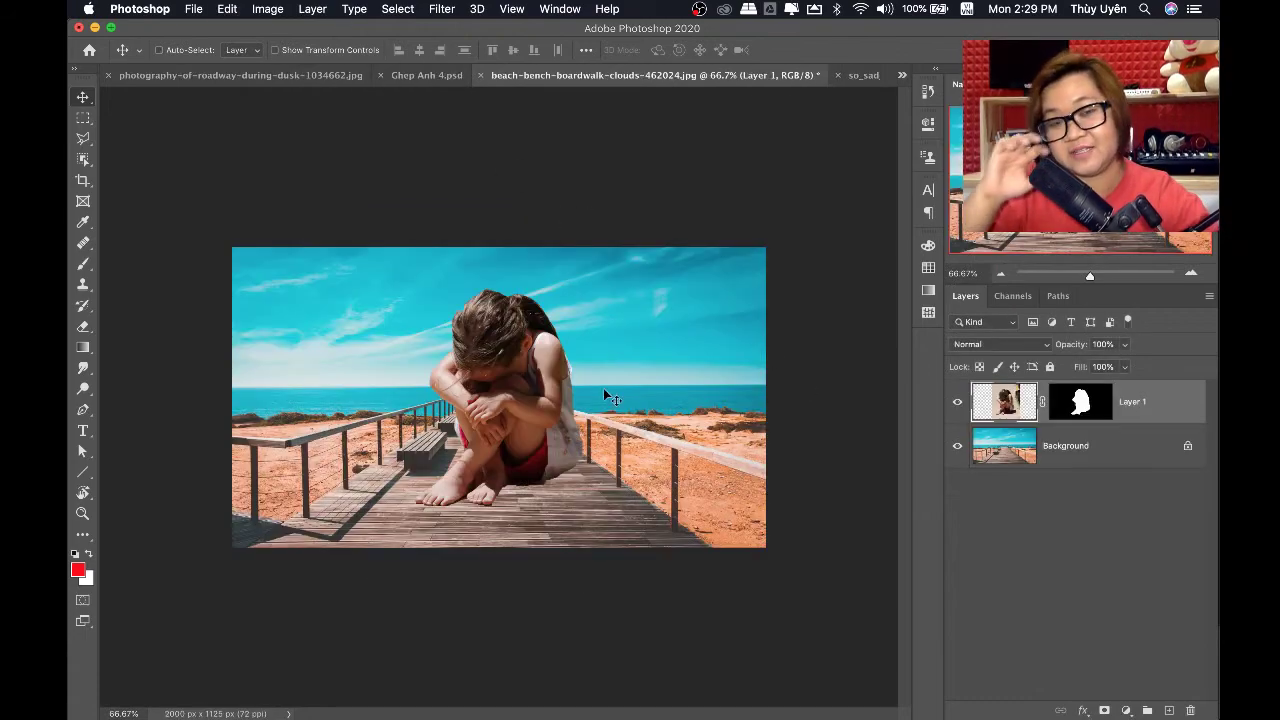
key(ctrl+1)
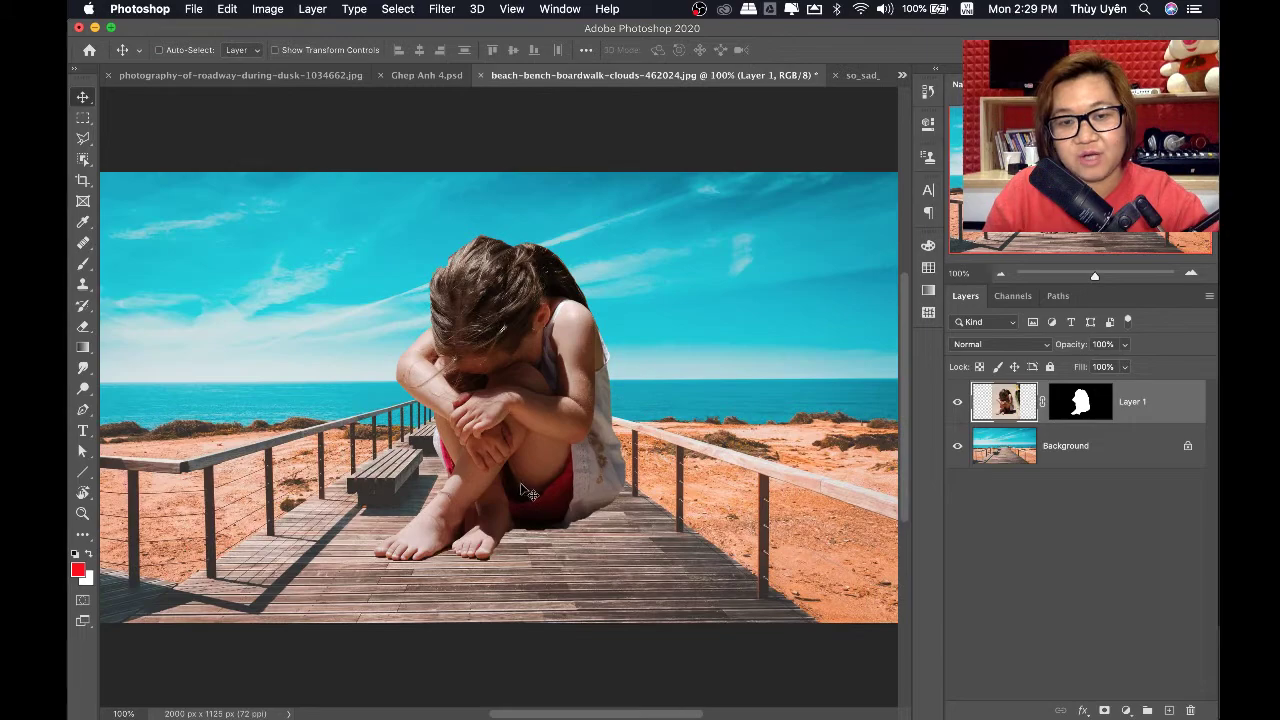
drag(370, 525, 425, 527)
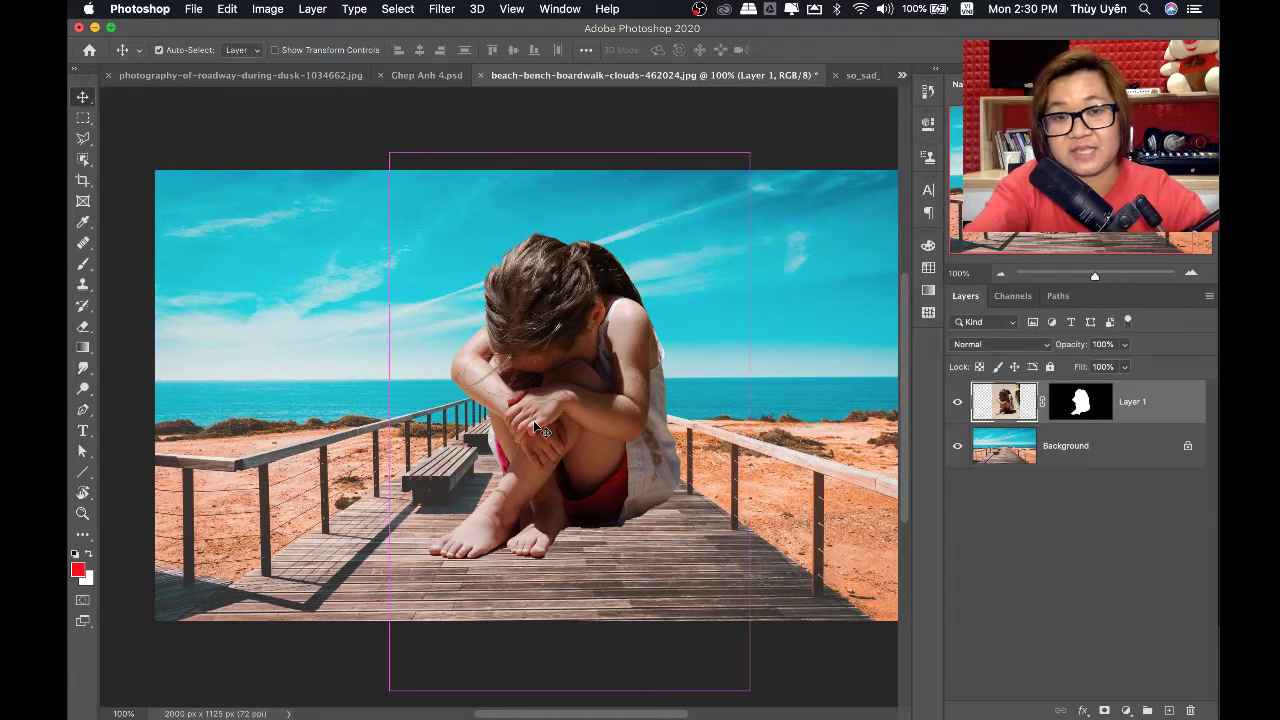
Hide the girl's Layer 1 and make Background the active layer
key(super+minus)
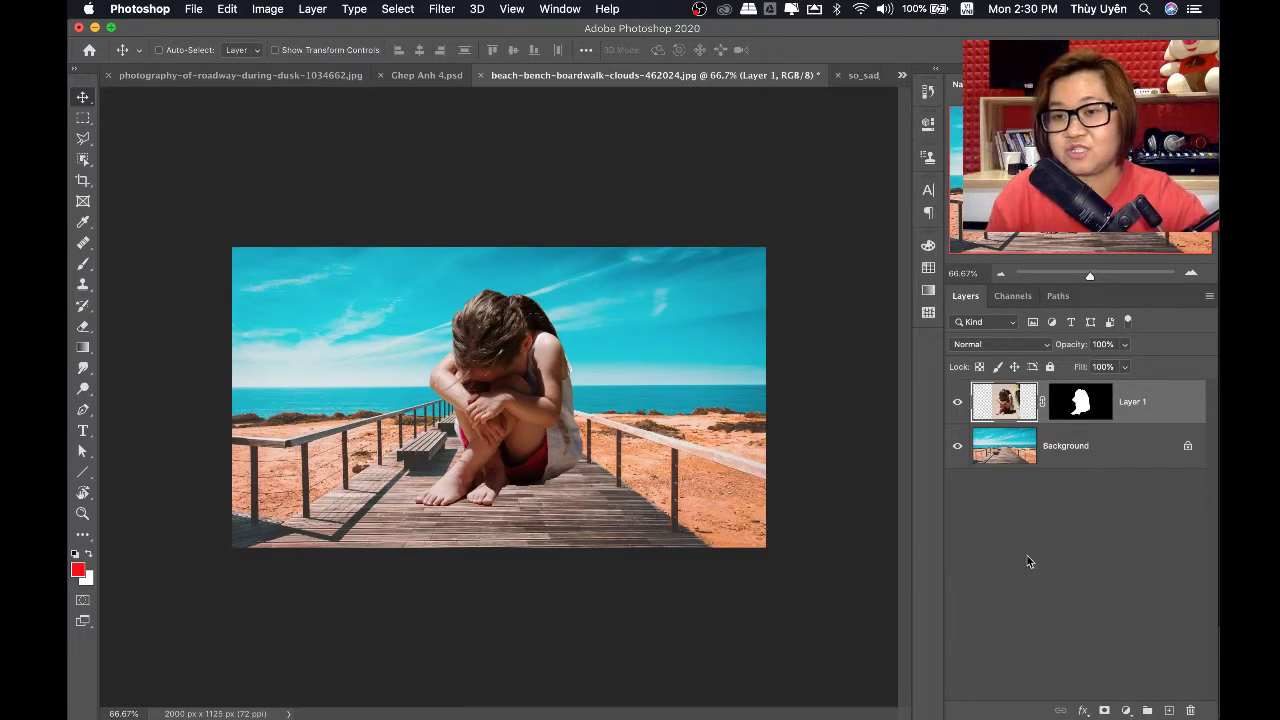
click(957, 402)
click(1048, 460)
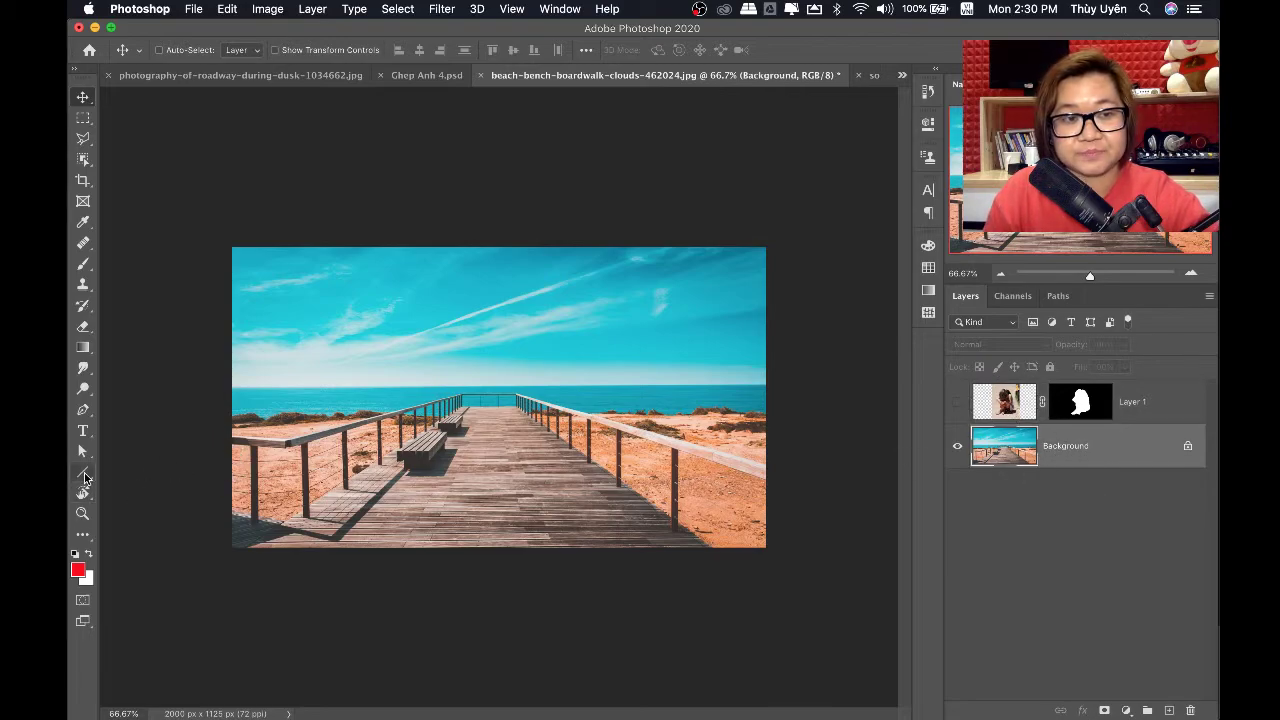
Draw a 10 px red line straight across the beach horizon
click(84, 474)
text(10)
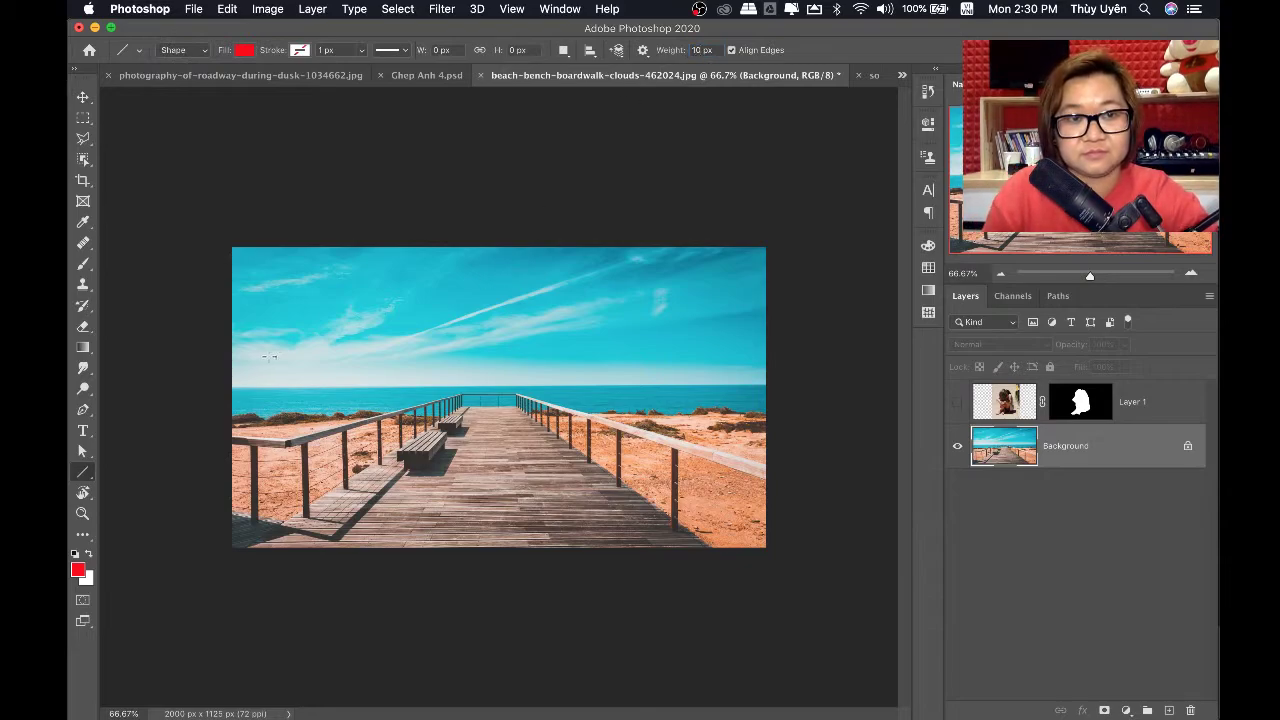
drag(230, 385, 769, 385)
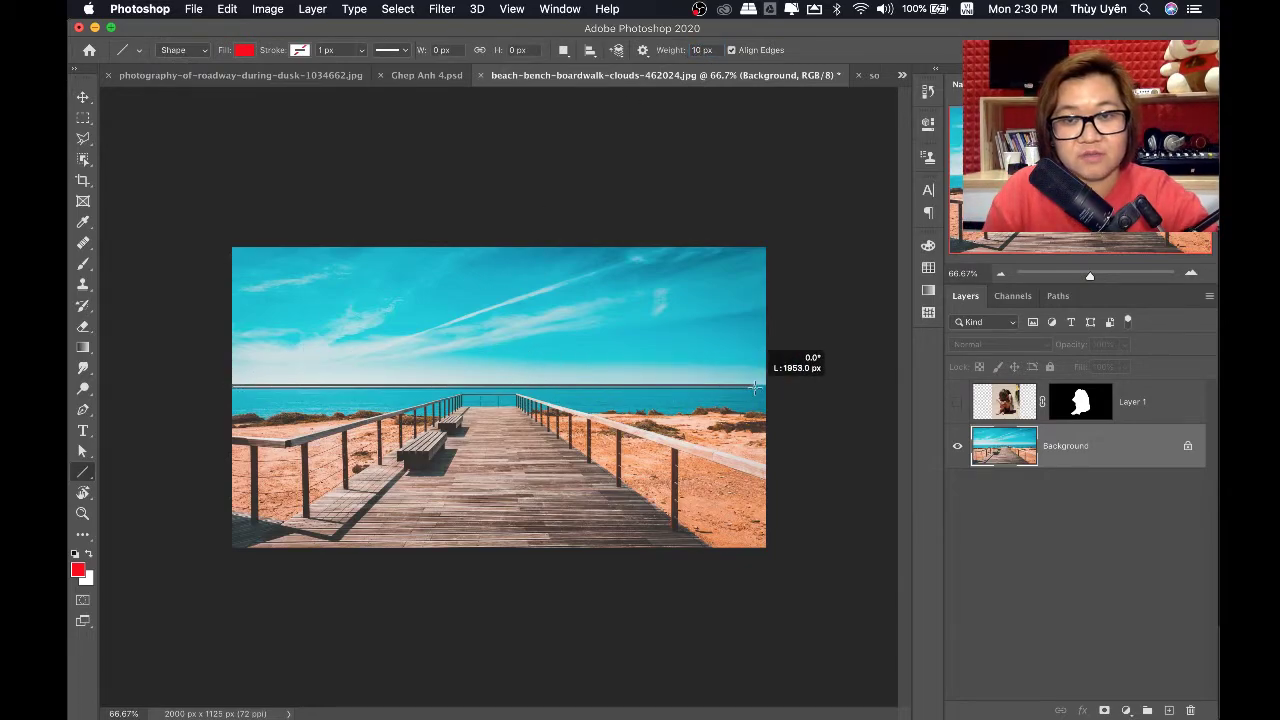
Move Layer 1 below the Shape 1 line and make the girl visible again
key(v)
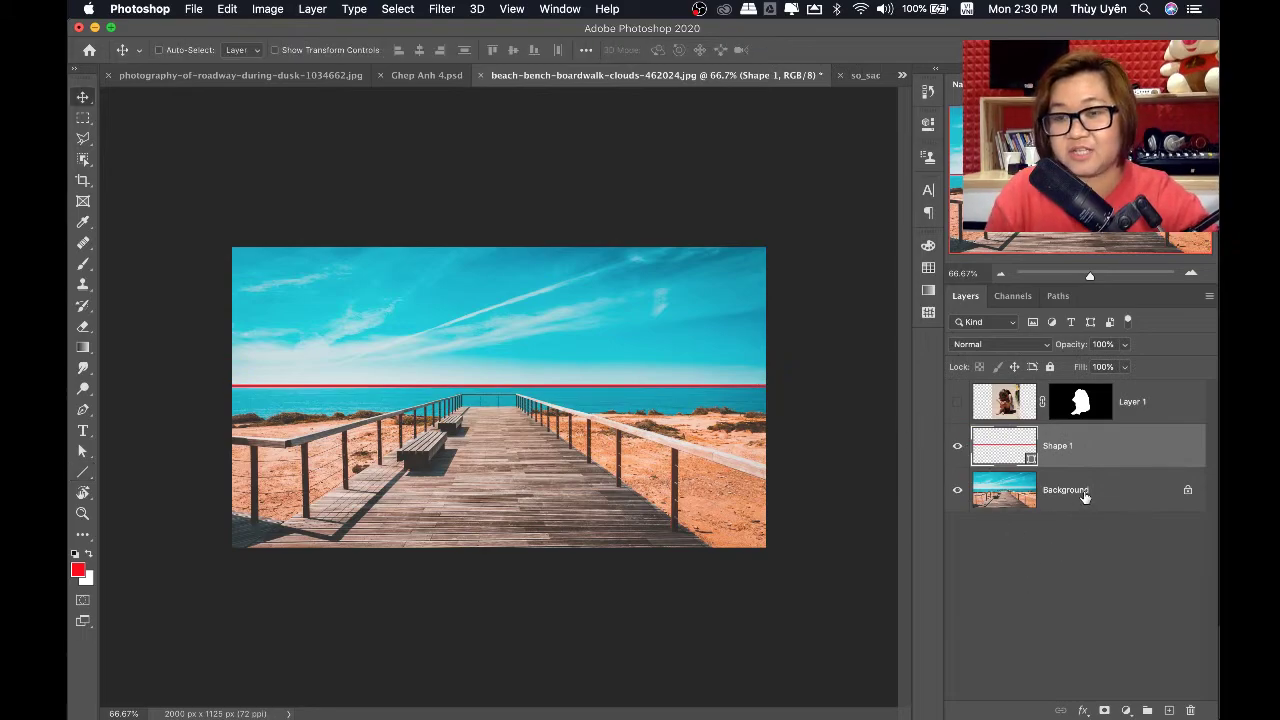
drag(1132, 400, 1132, 447)
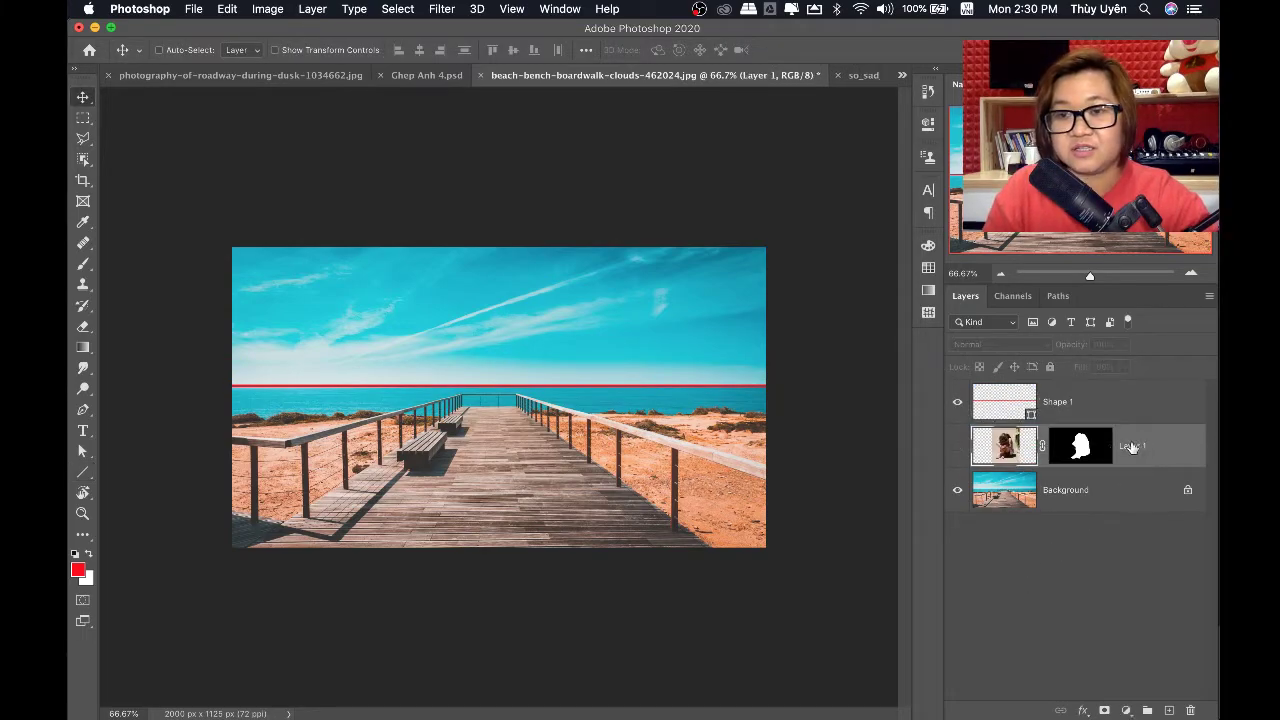
click(959, 449)
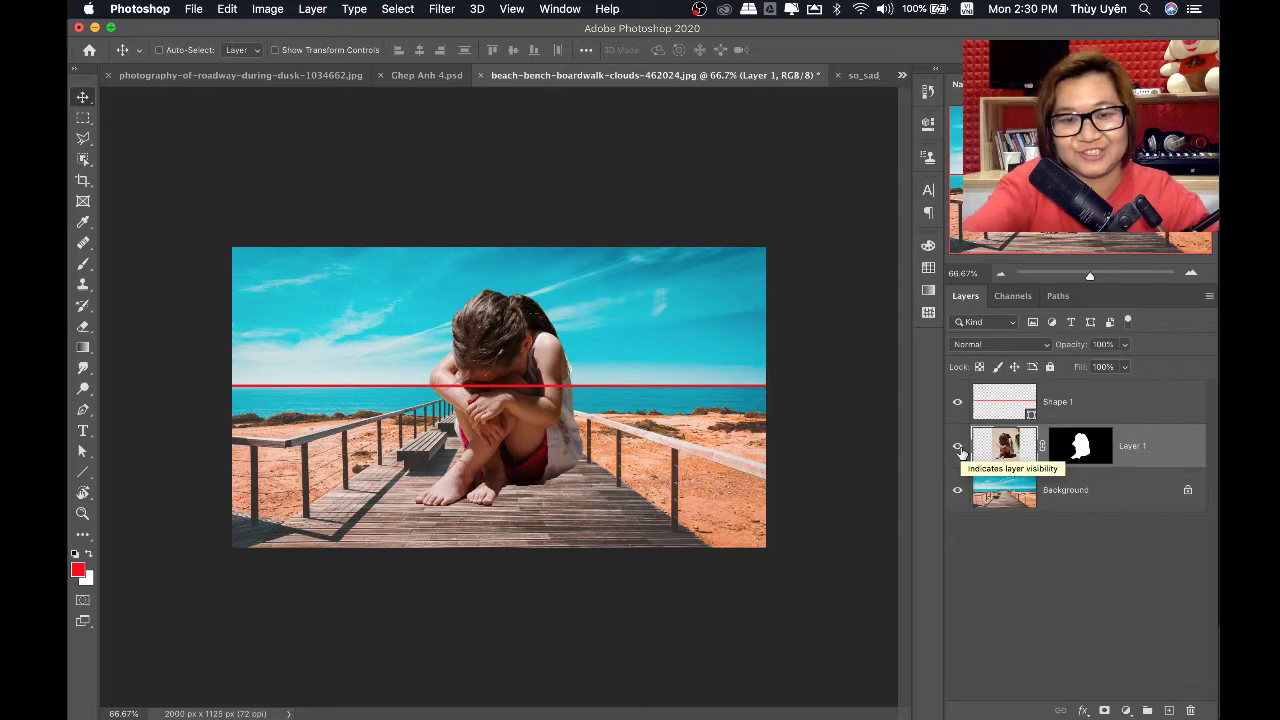
Disable Layer 1's mask and scale the girl's full photo down to 82.11%
key(ctrl+minus)
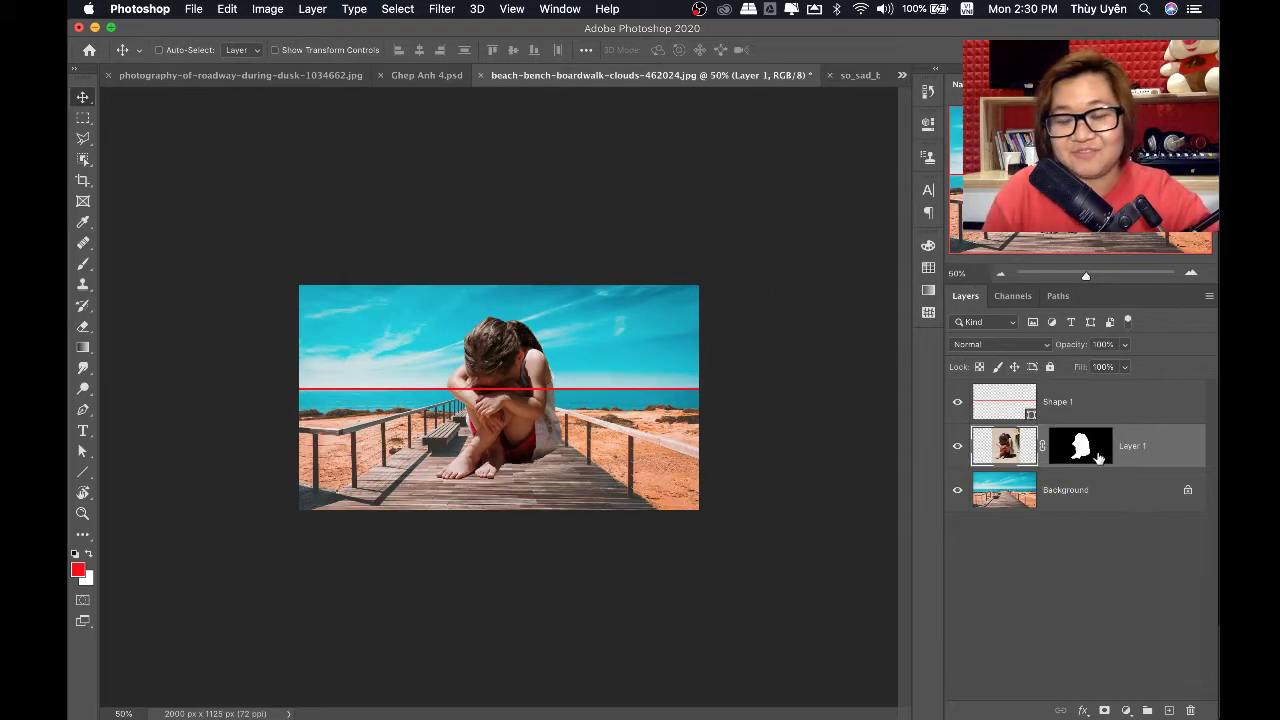
shift+click(1090, 446)
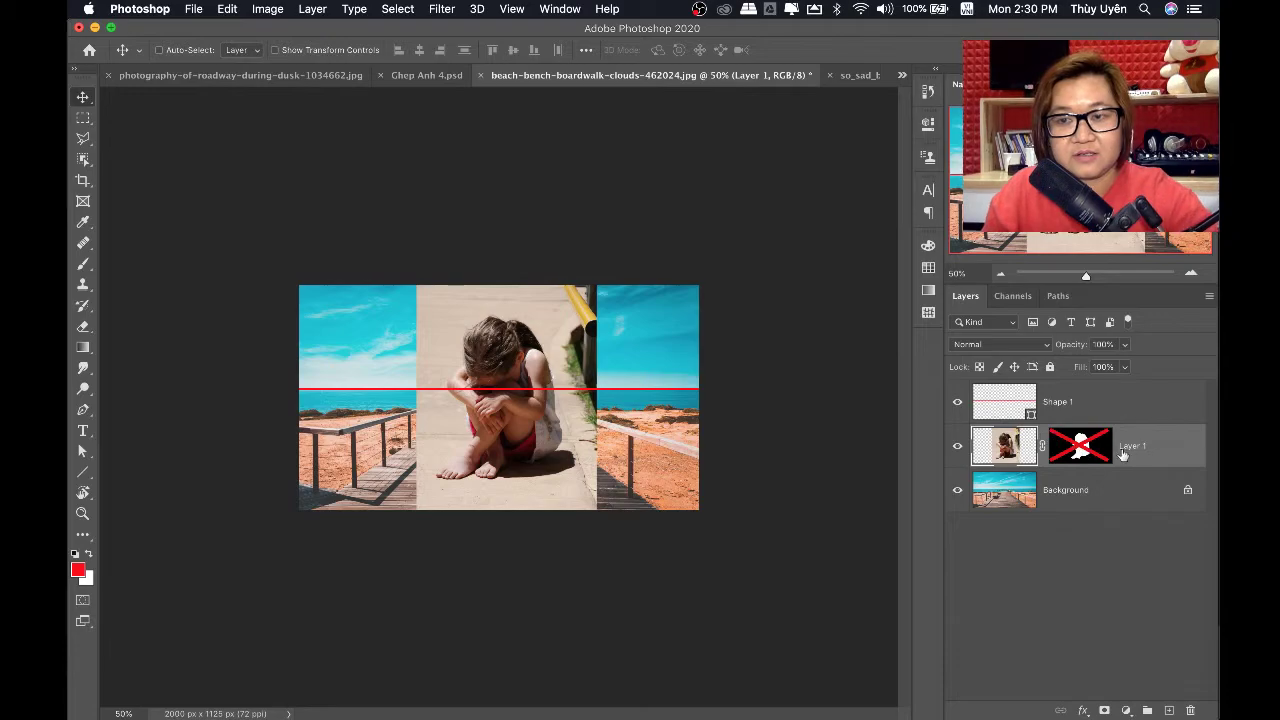
key(ctrl+t)
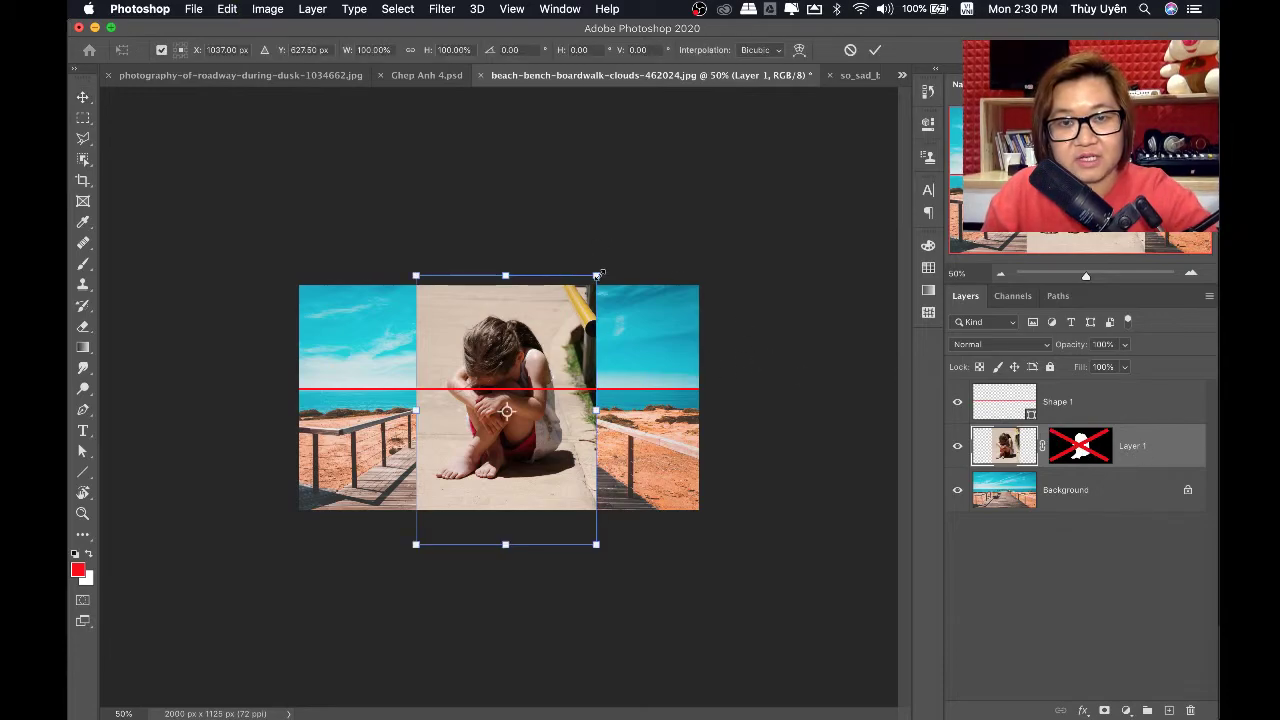
drag(598, 273, 579, 297)
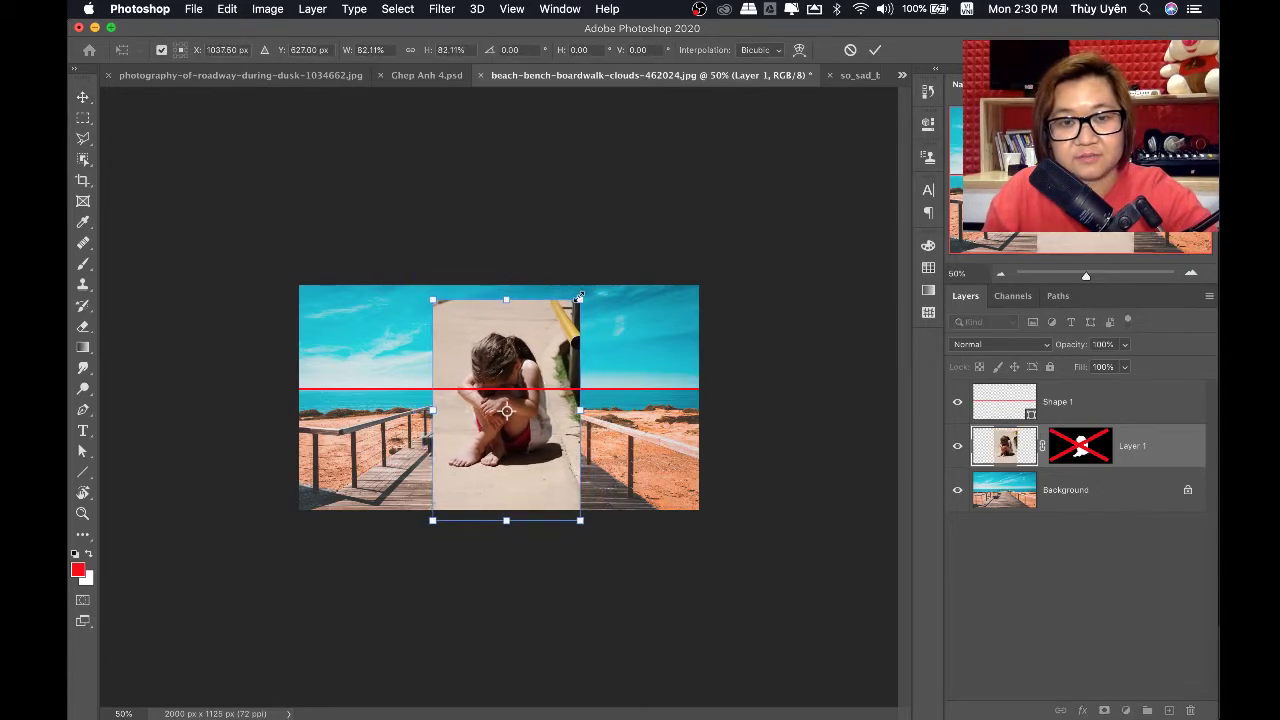
key(Return)
Zoom to 100% and pan to inspect the scaled photo over the boardwalk
key(ctrl+plus)
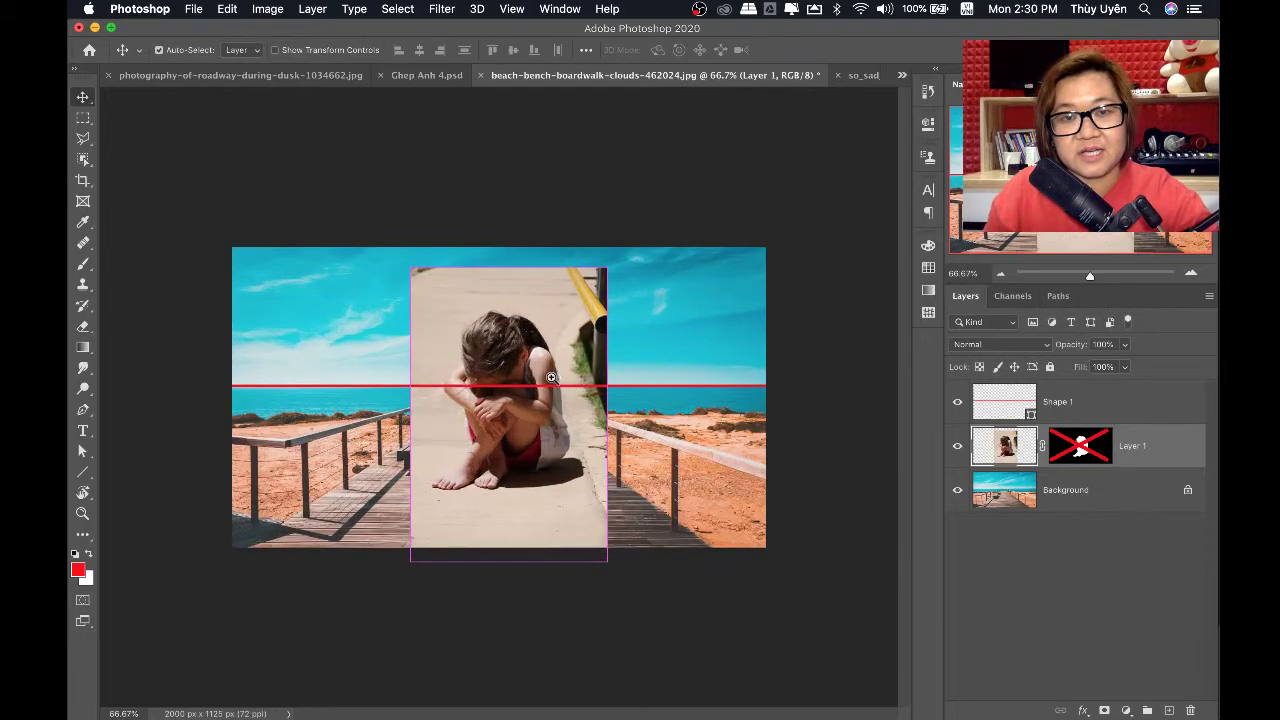
key(ctrl+plus)
drag(686, 346, 651, 414)
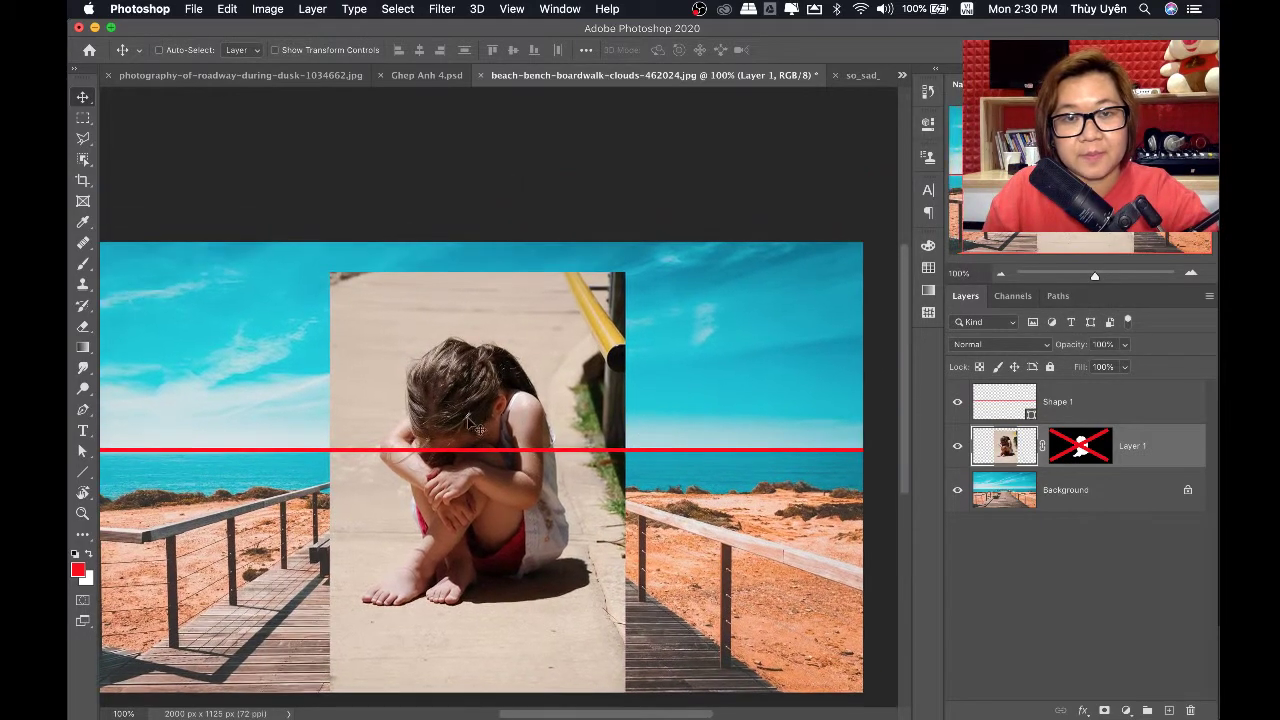
drag(479, 405, 461, 434)
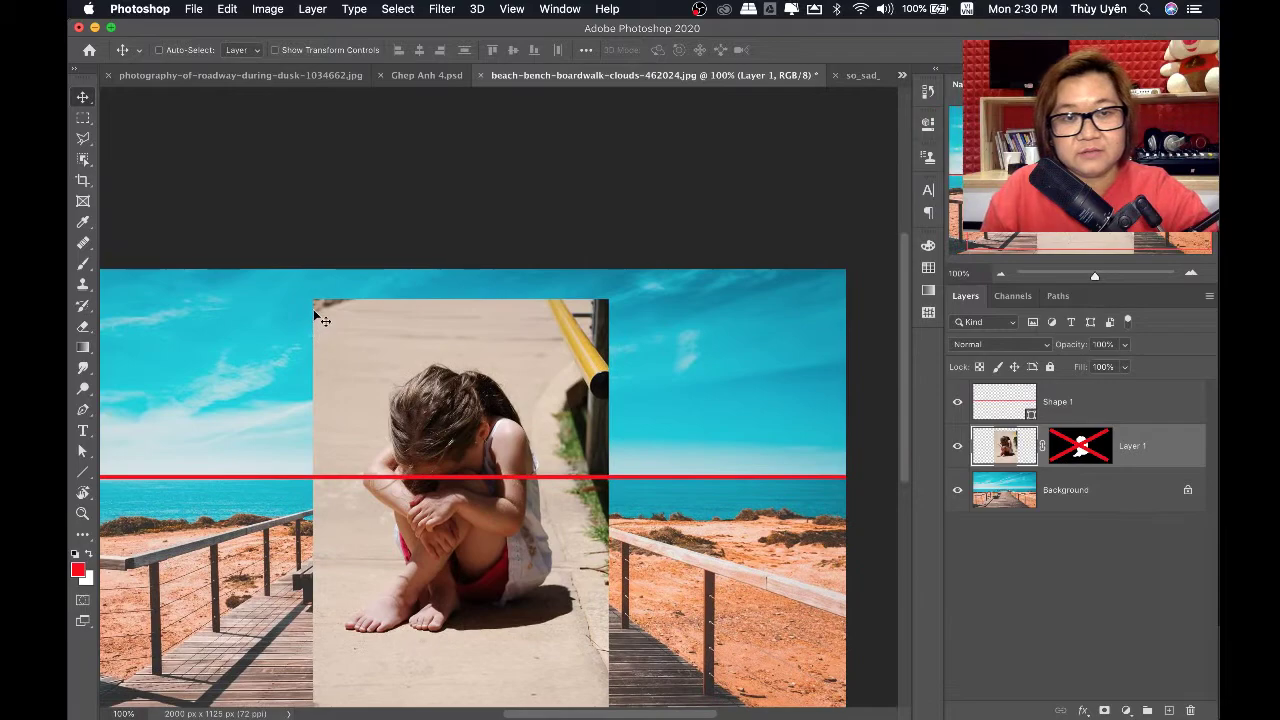
Set the Line tool to a 5 px weight with magenta fill
click(81, 472)
double_click(701, 50)
text(5)
key(Return)
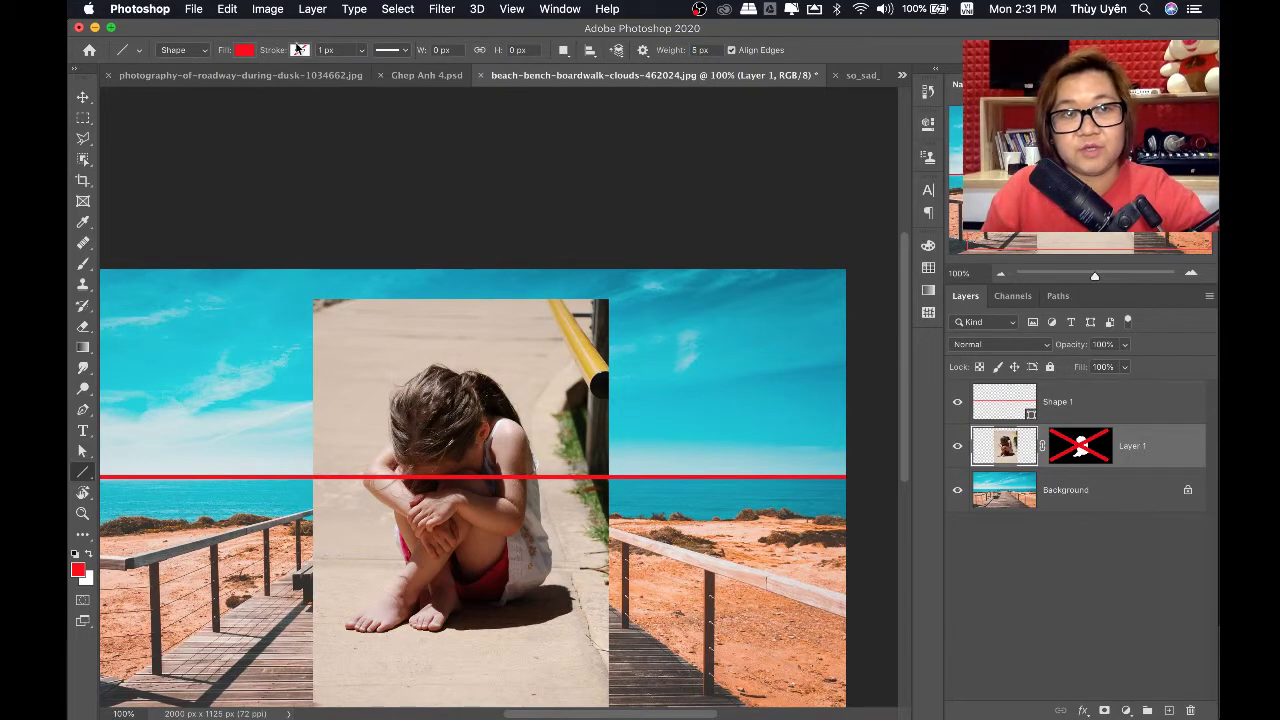
click(245, 51)
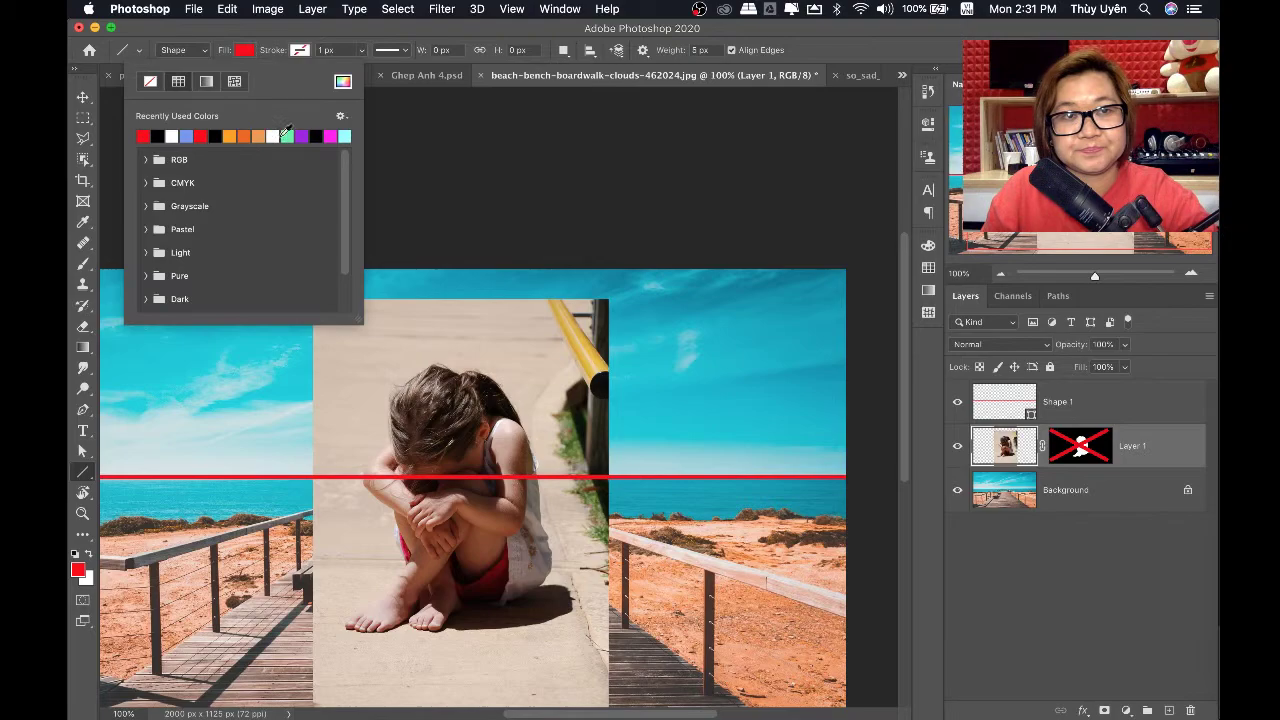
click(330, 135)
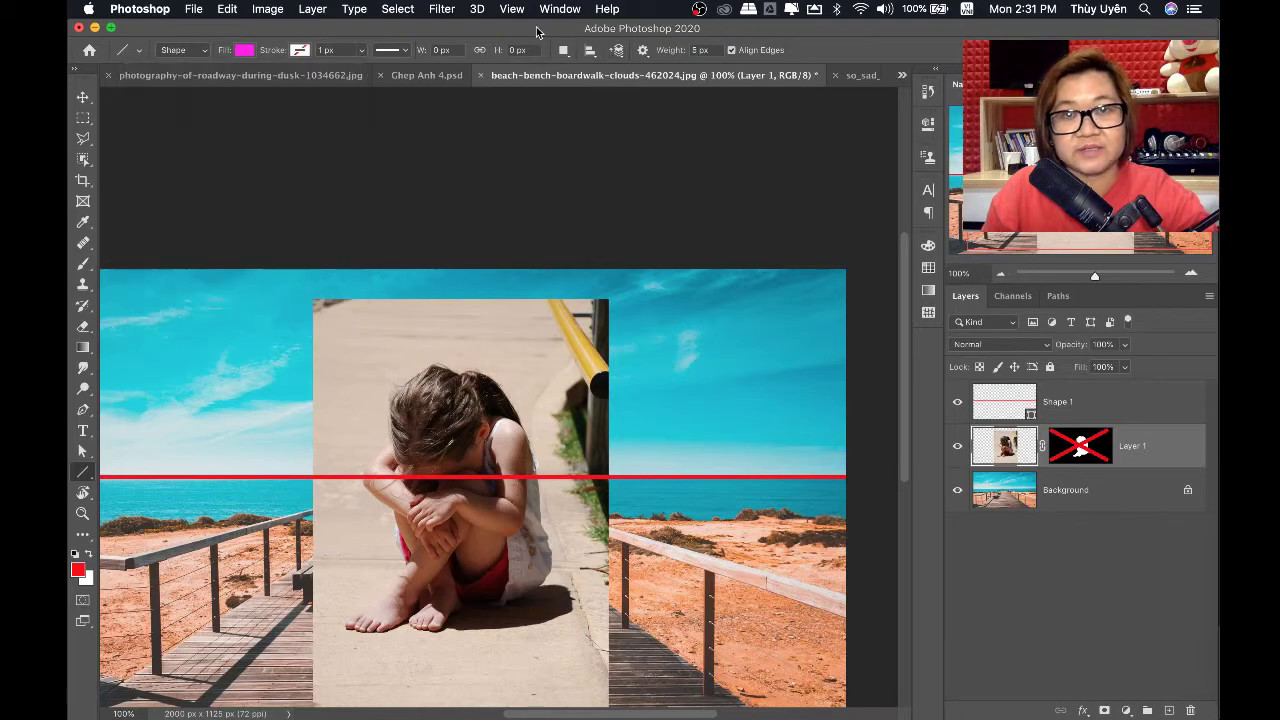
click(541, 33)
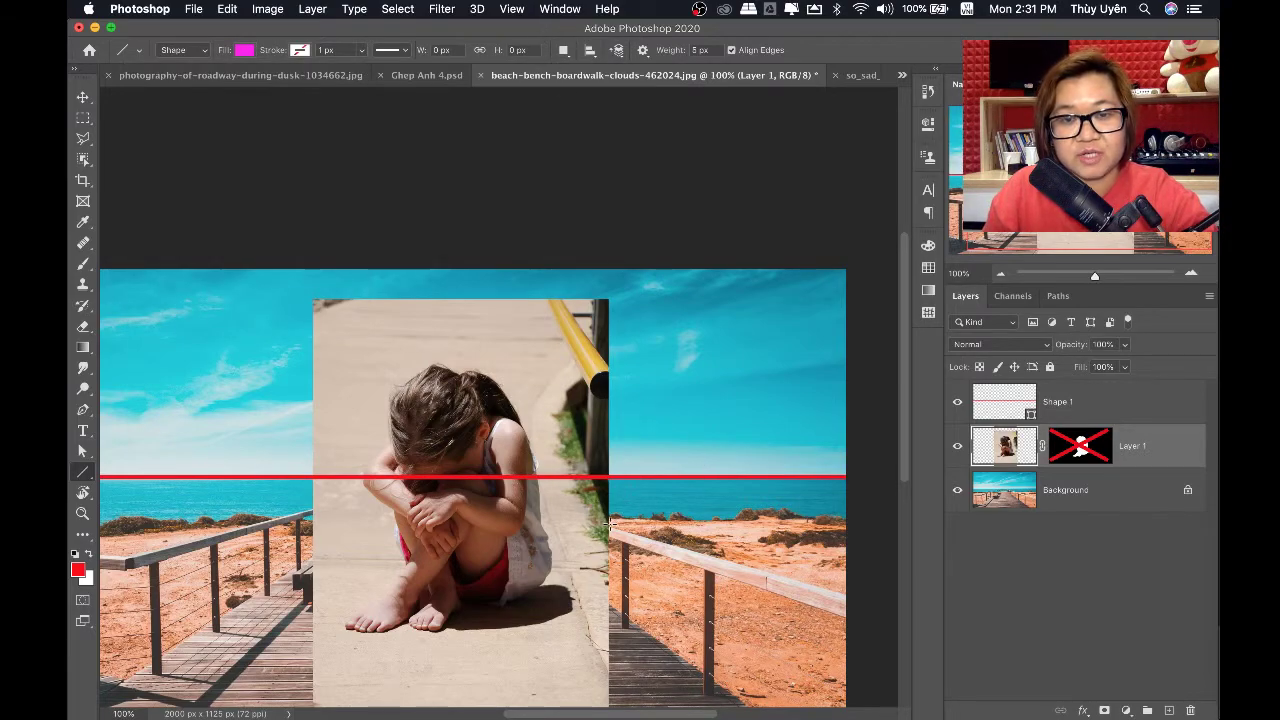
Draw three magenta lines along the photo's walkway edges and top-left corner, then zoom out to 50%
drag(609, 522, 501, 201)
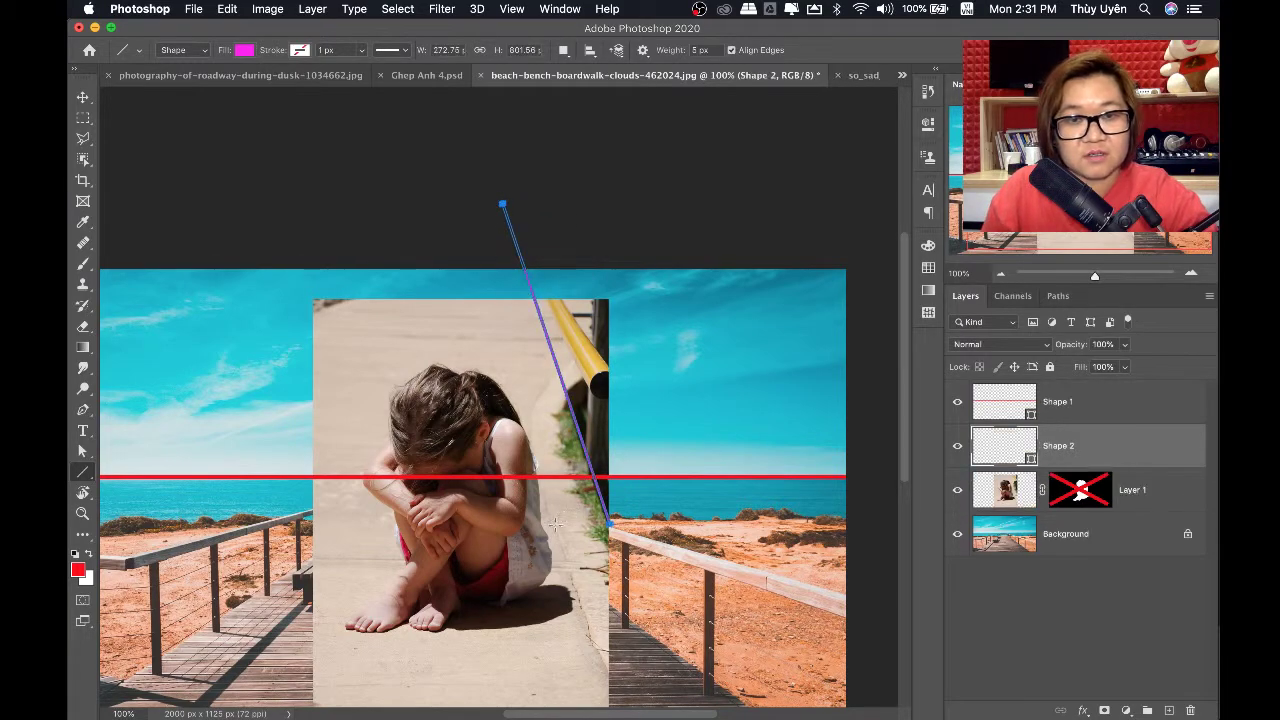
drag(552, 525, 464, 122)
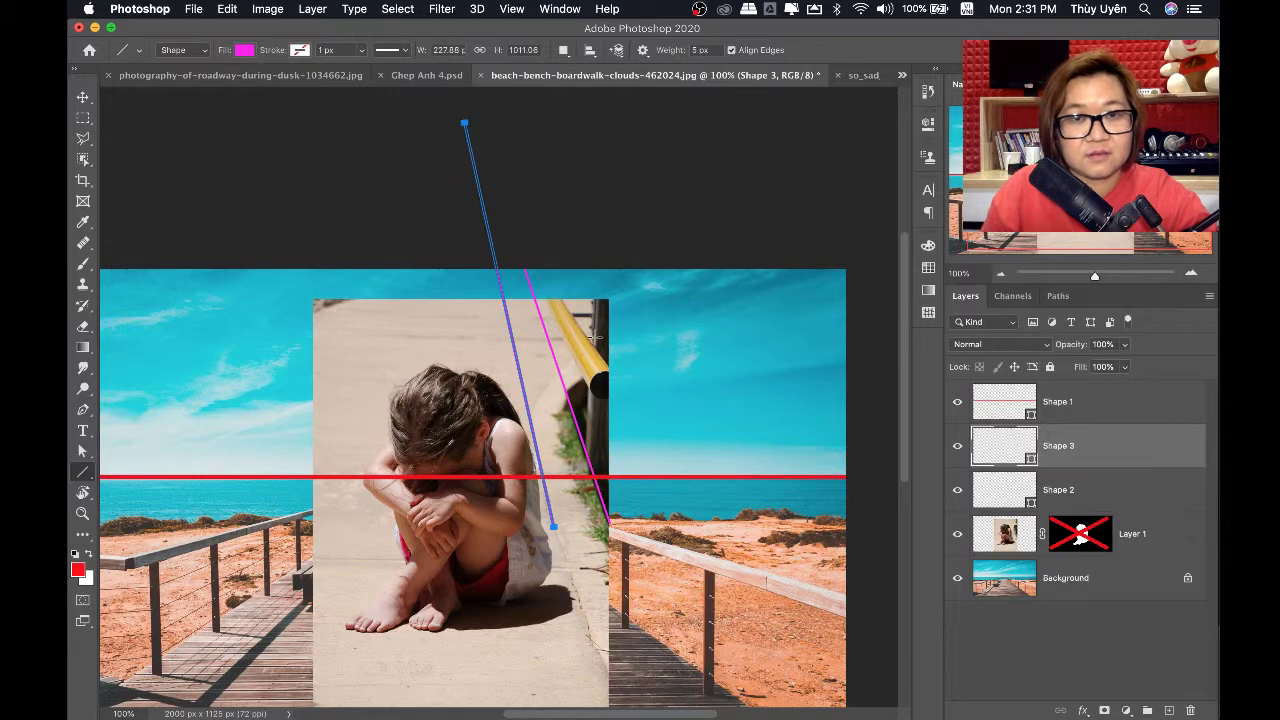
drag(311, 314, 638, 160)
key(ctrl+minus)
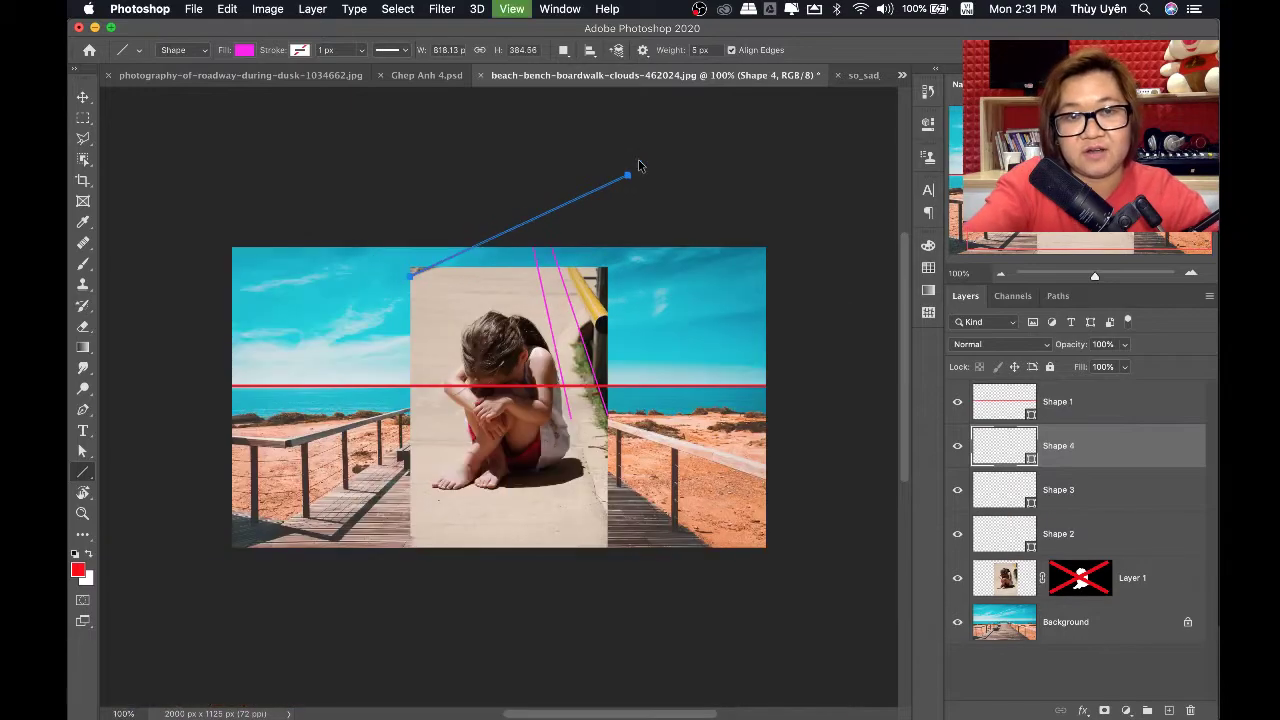
key(ctrl+minus)
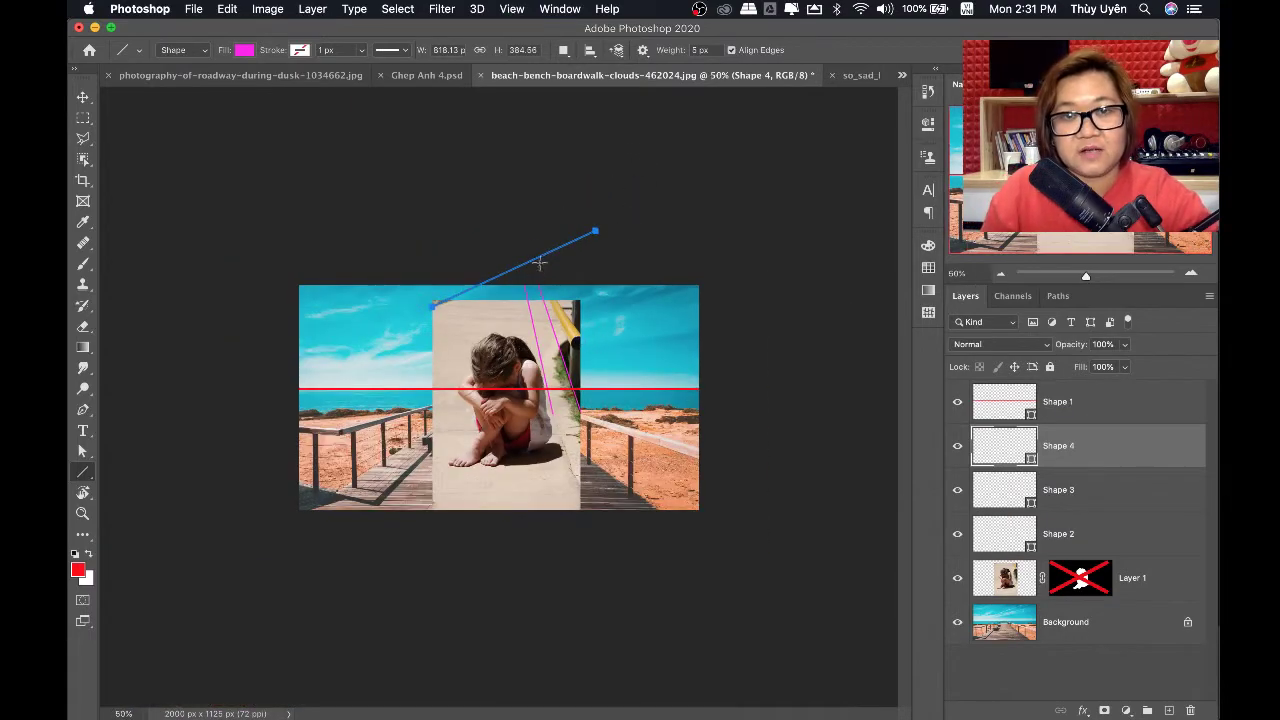
Unlock Background into Layer 0 and extend the canvas upward with transparent space
key(v)
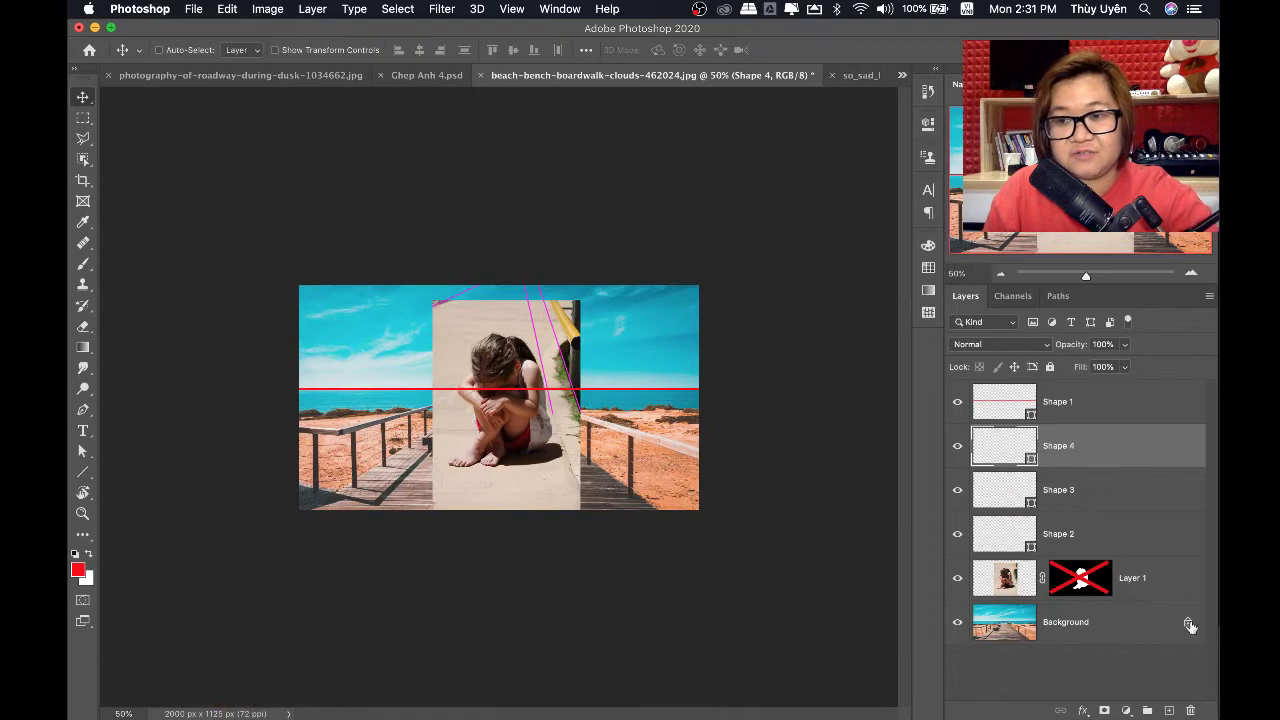
click(1189, 625)
click(83, 181)
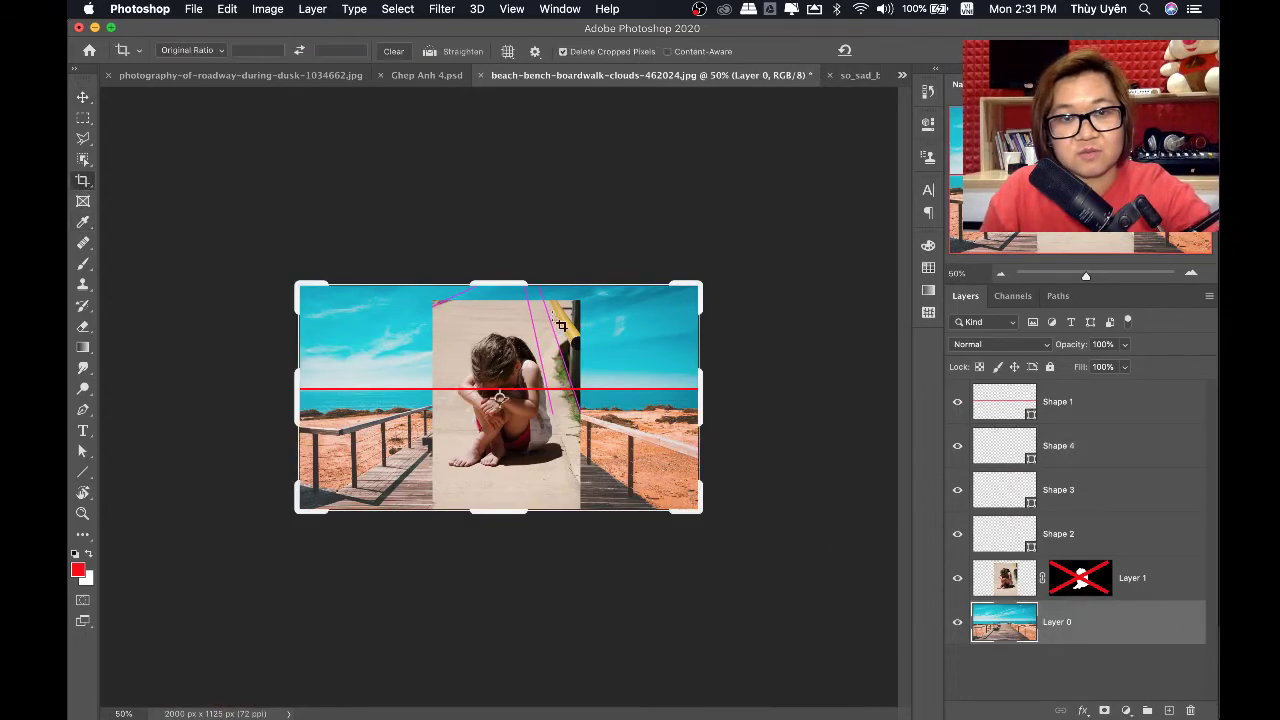
drag(503, 277, 513, 213)
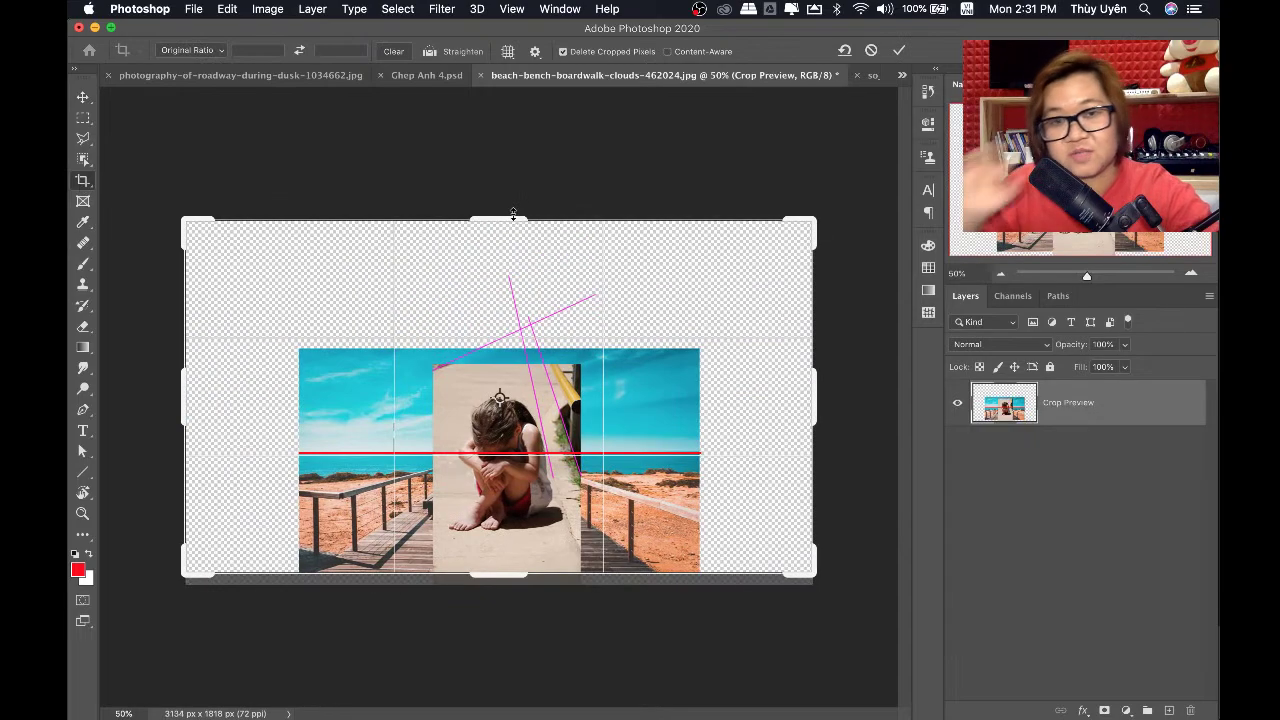
click(83, 98)
scroll(565, 441, up, 1)
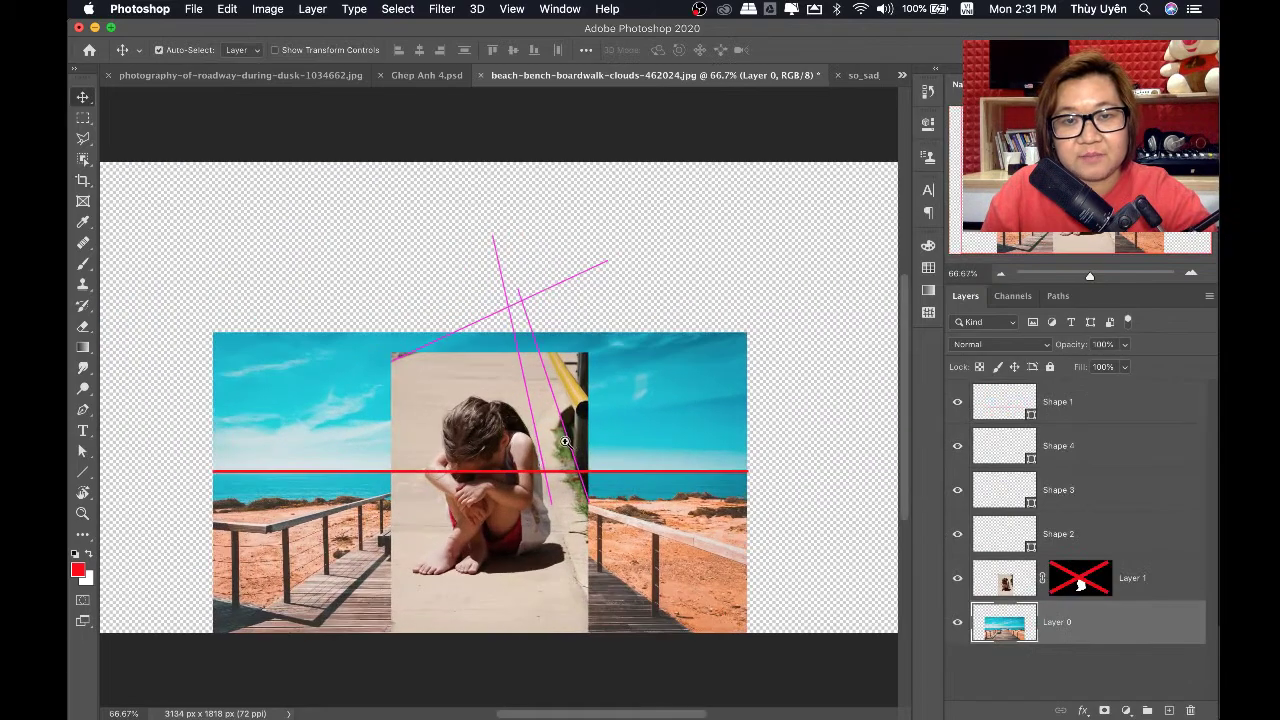
scroll(565, 441, up, 1)
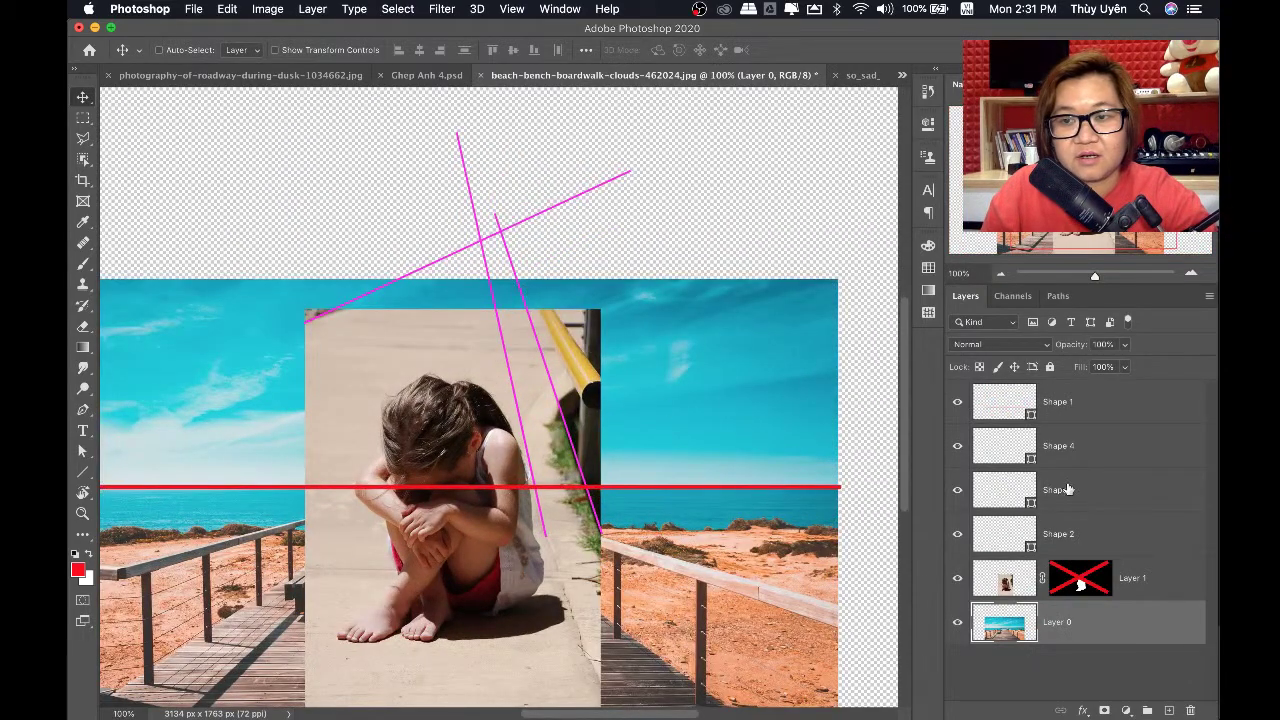
Select the Shape 2 line layer and start a free transform on it
right_click(513, 258)
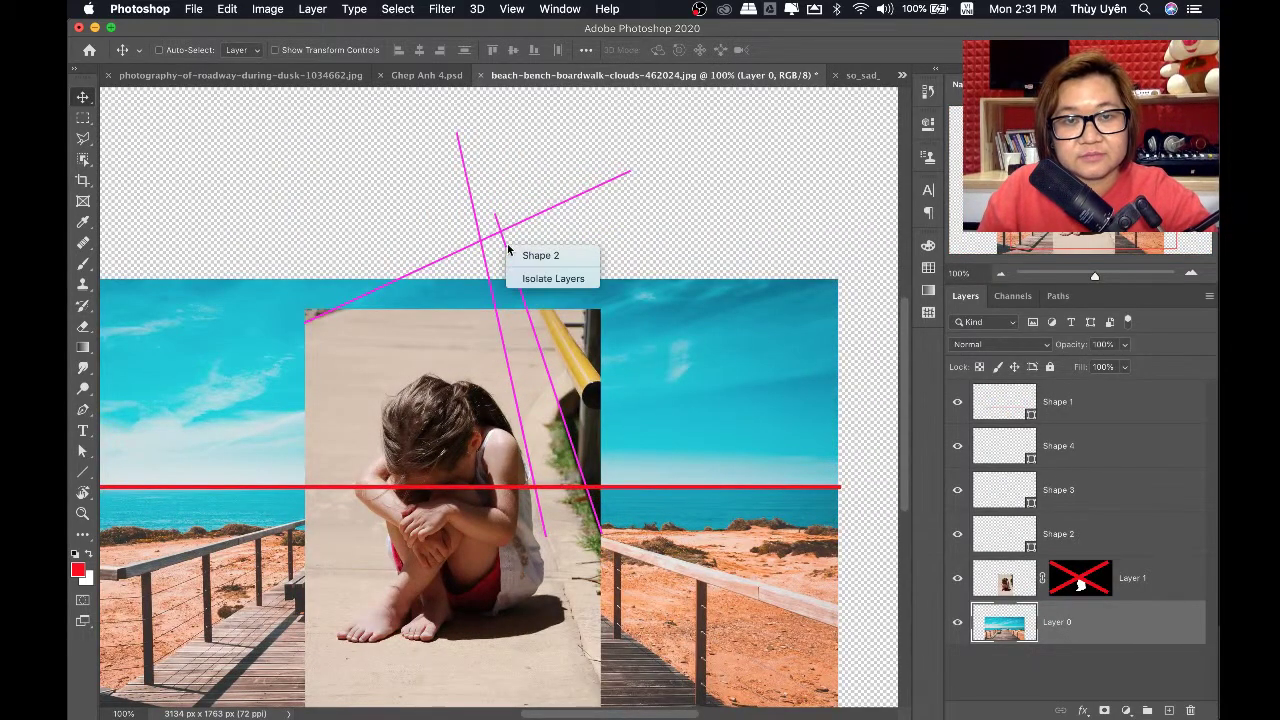
click(520, 252)
key(ctrl+t)
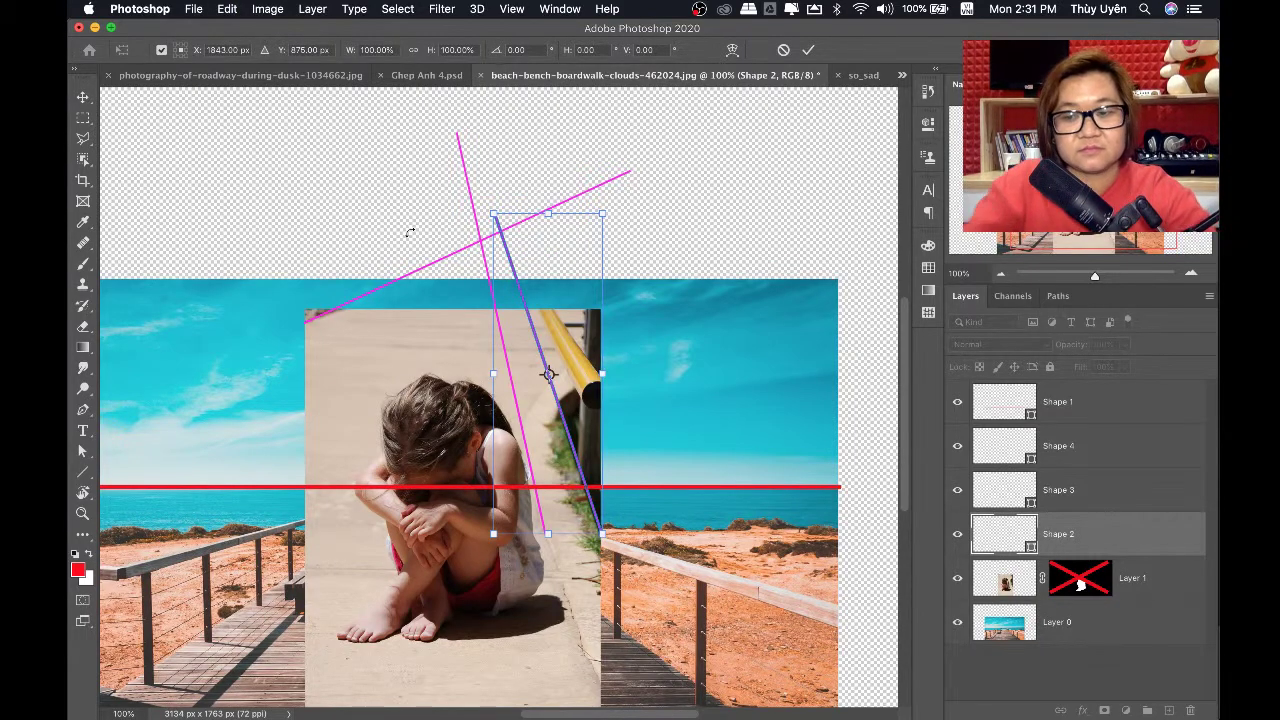
Delete Shape 2 and draw two magenta lines along the right railing, meeting above the photo
key(Return)
key(Delete)
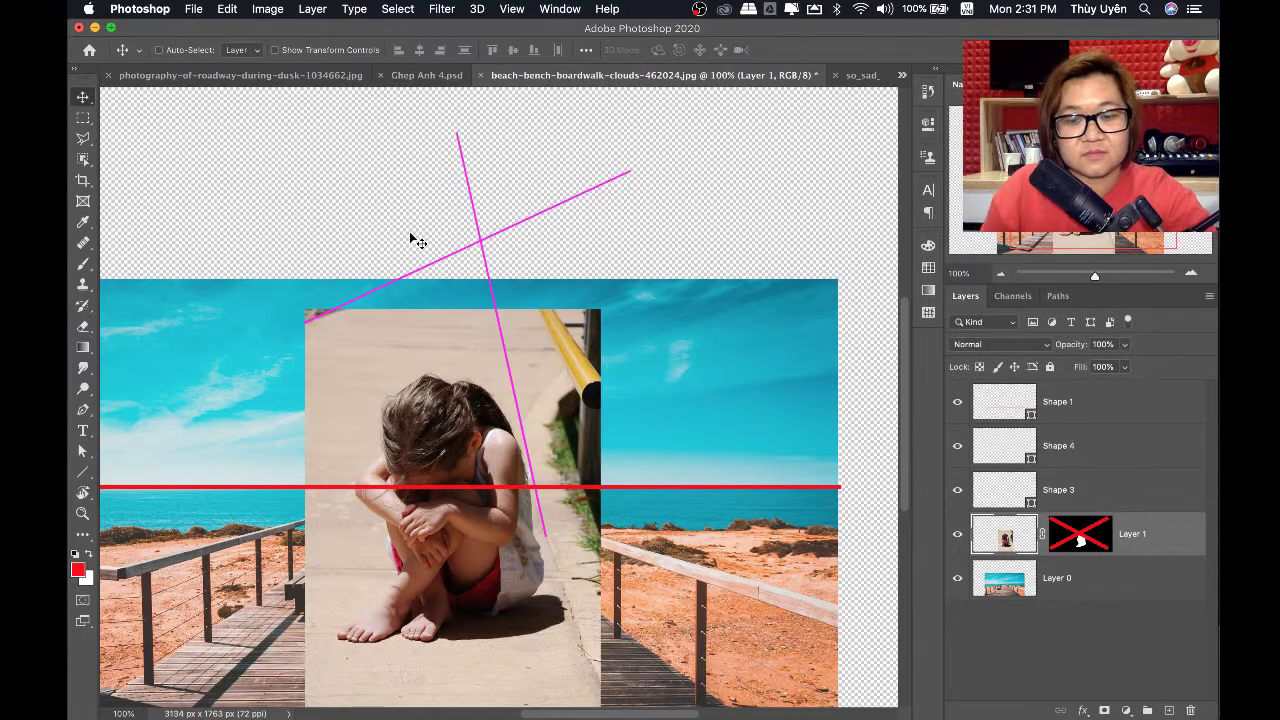
click(83, 471)
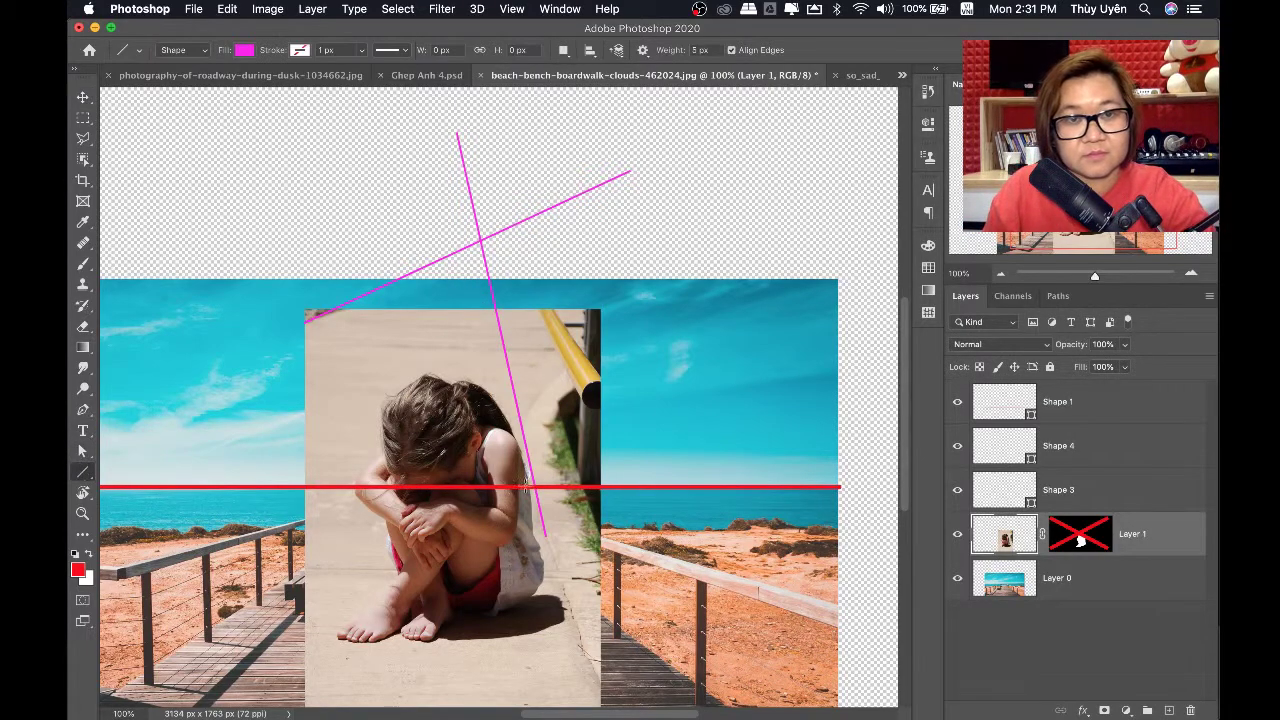
drag(603, 540, 450, 115)
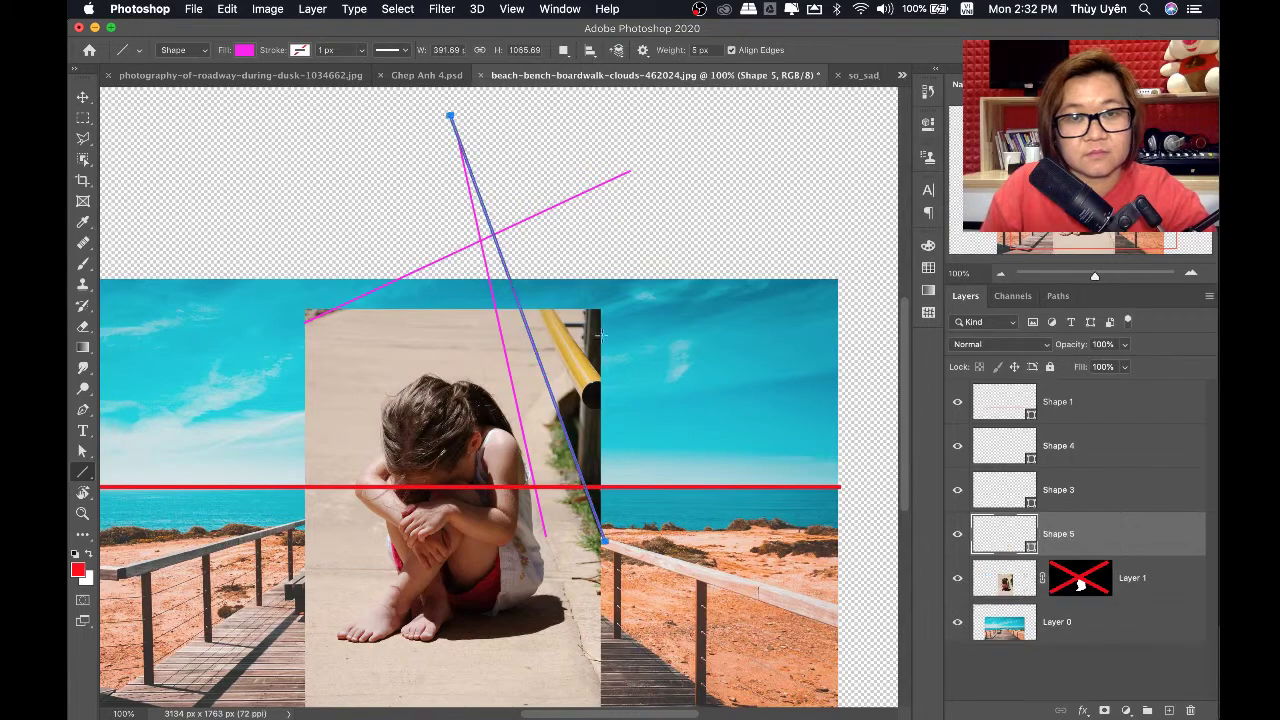
drag(616, 393, 418, 120)
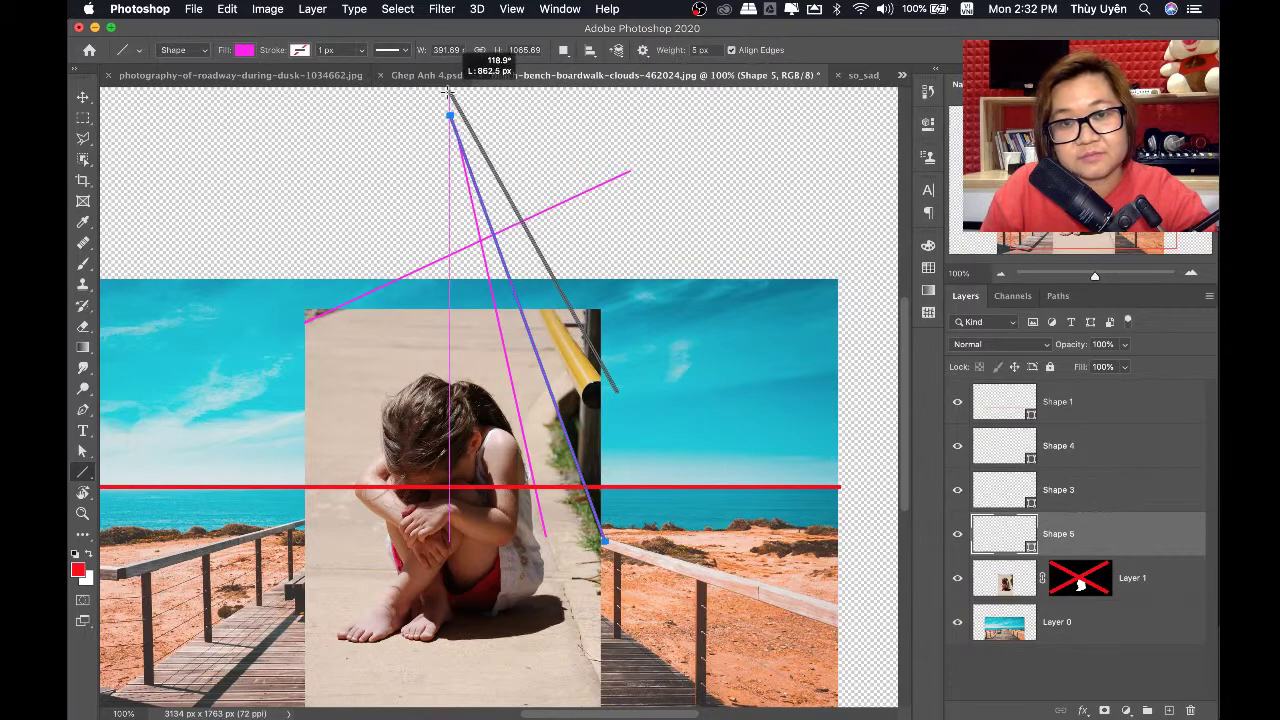
mouse_move(418, 122)
mouse_down()
mouse_move(457, 114)
mouse_move(434, 123)
mouse_move(446, 114)
mouse_move(436, 101)
mouse_up()
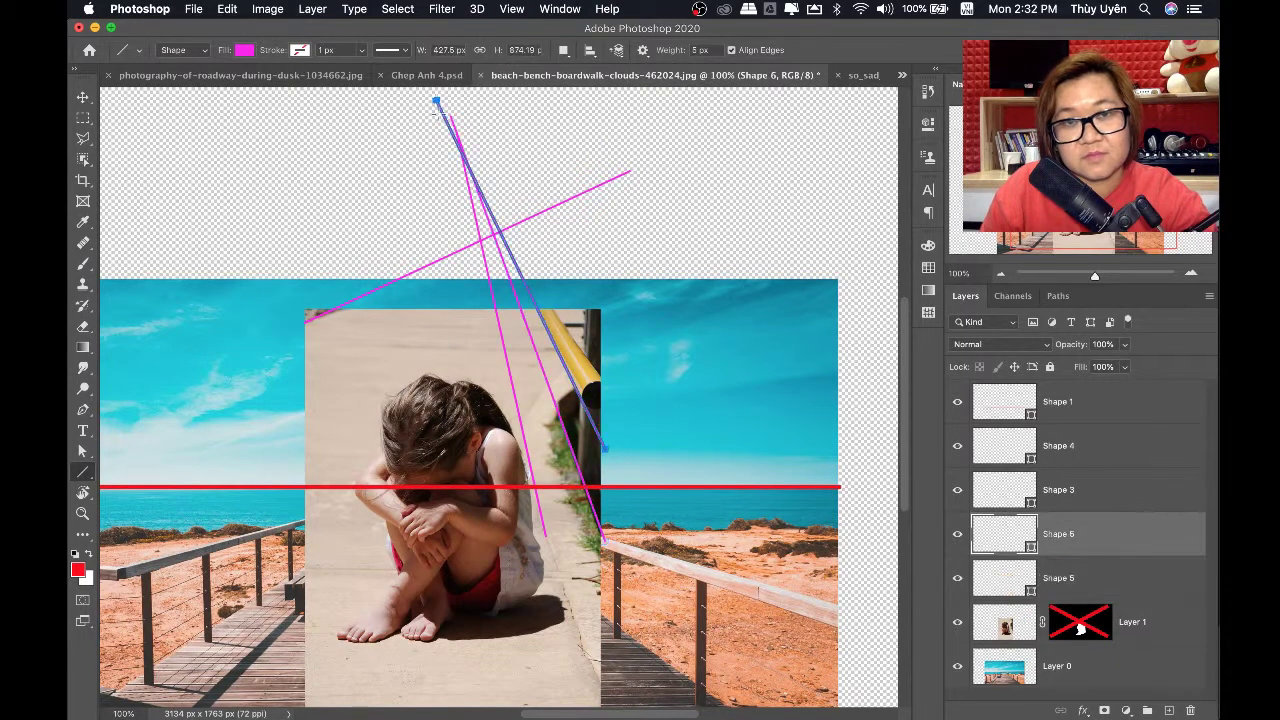
Delete the crossing Shape 4 line layer and zoom out to the whole composition
click(83, 97)
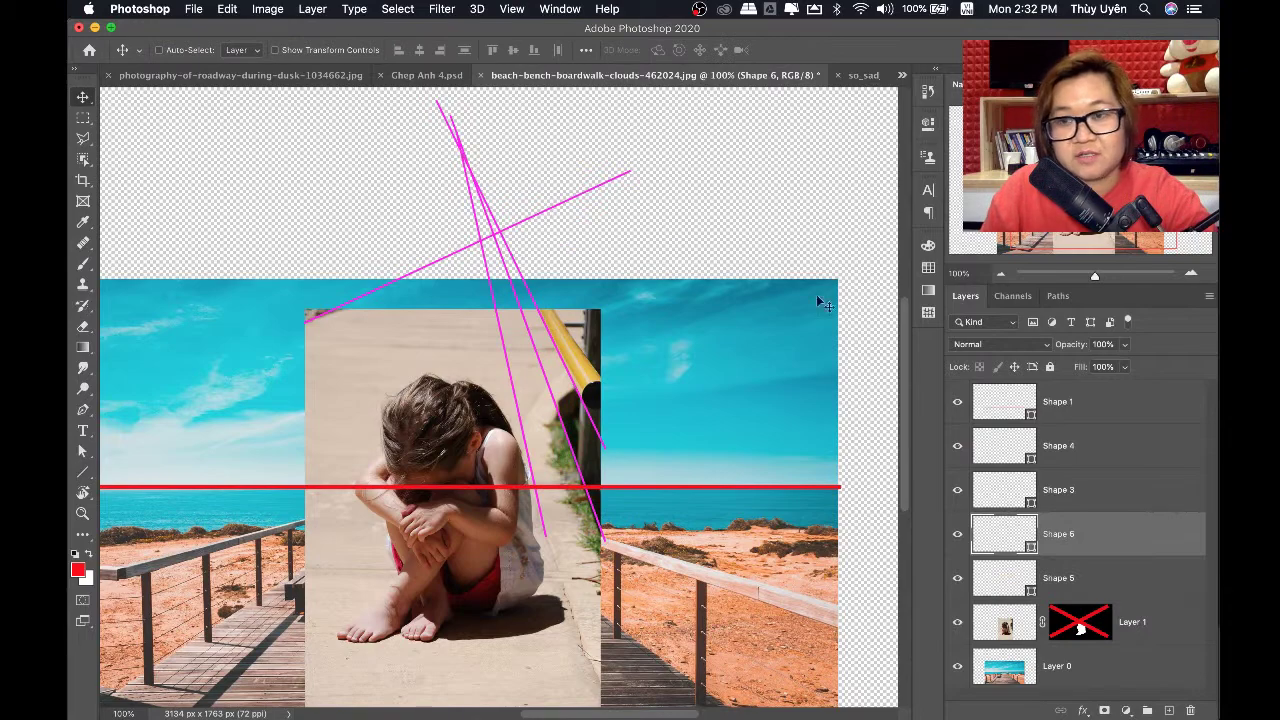
click(993, 457)
click(953, 447)
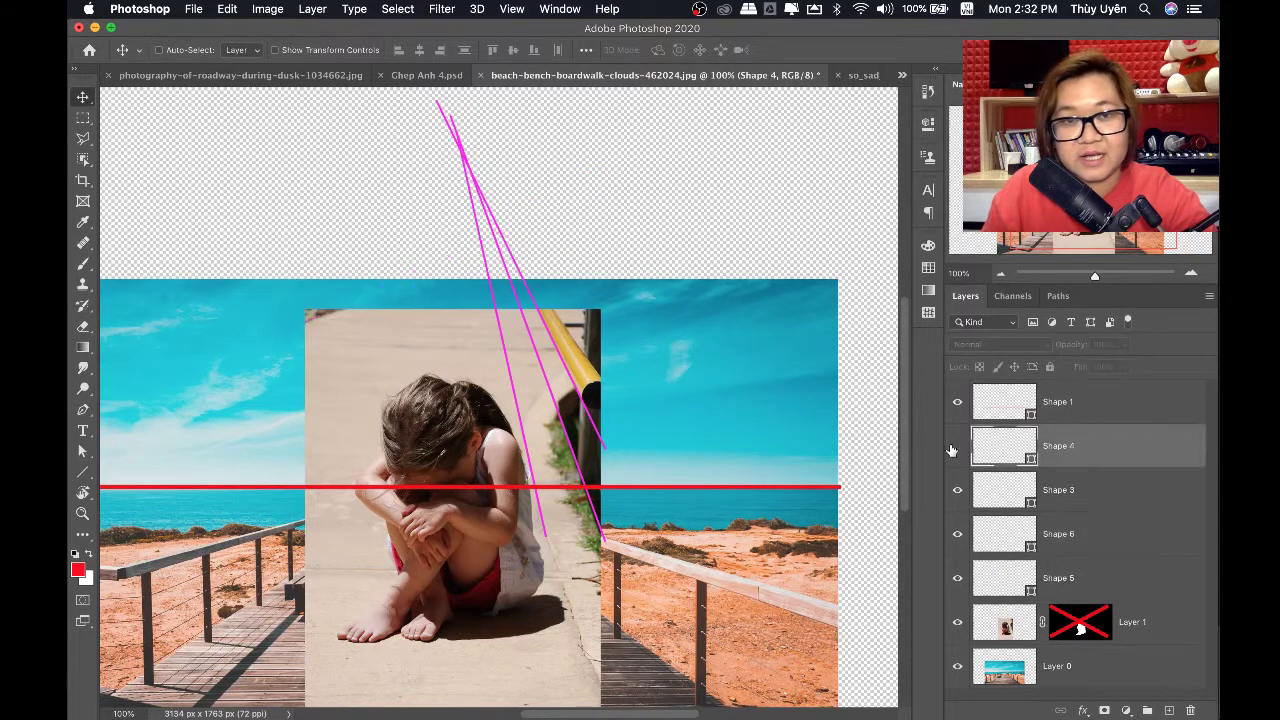
key(Delete)
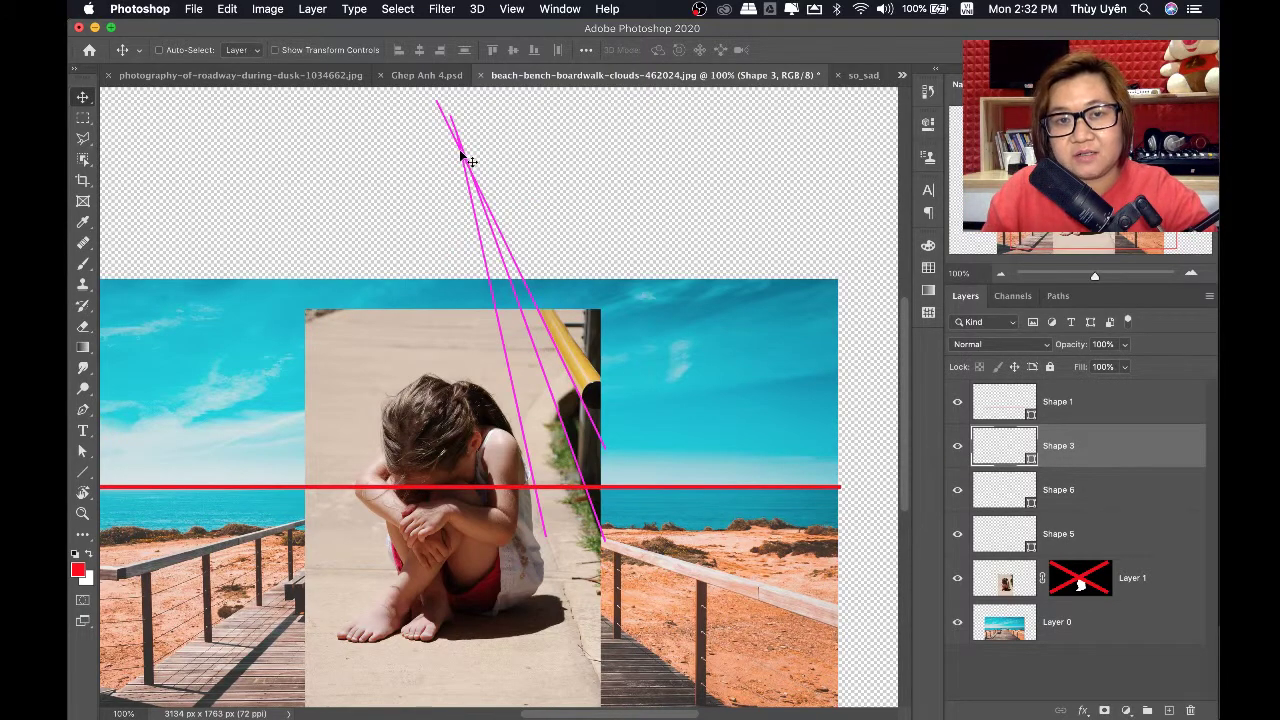
key(super+minus)
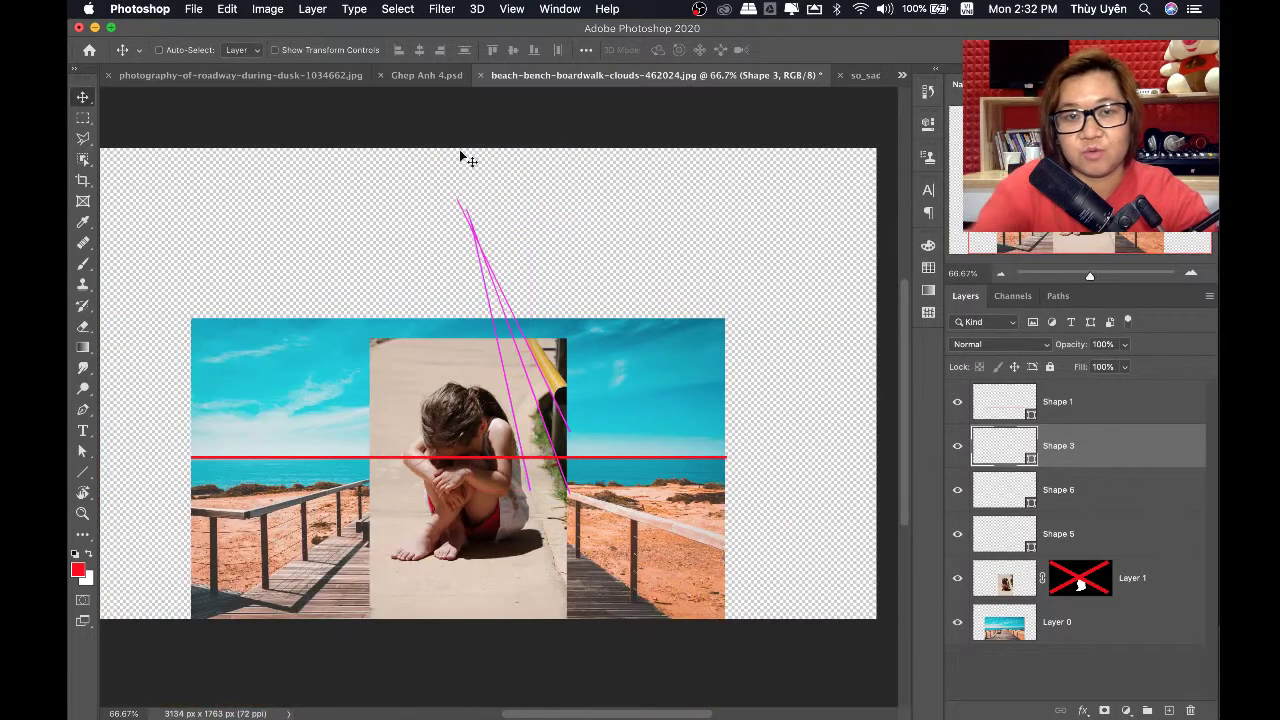
Scale Layer 1 and the Shape 3 line layers down together to match the boardwalk perspective
shift+click(1147, 578)
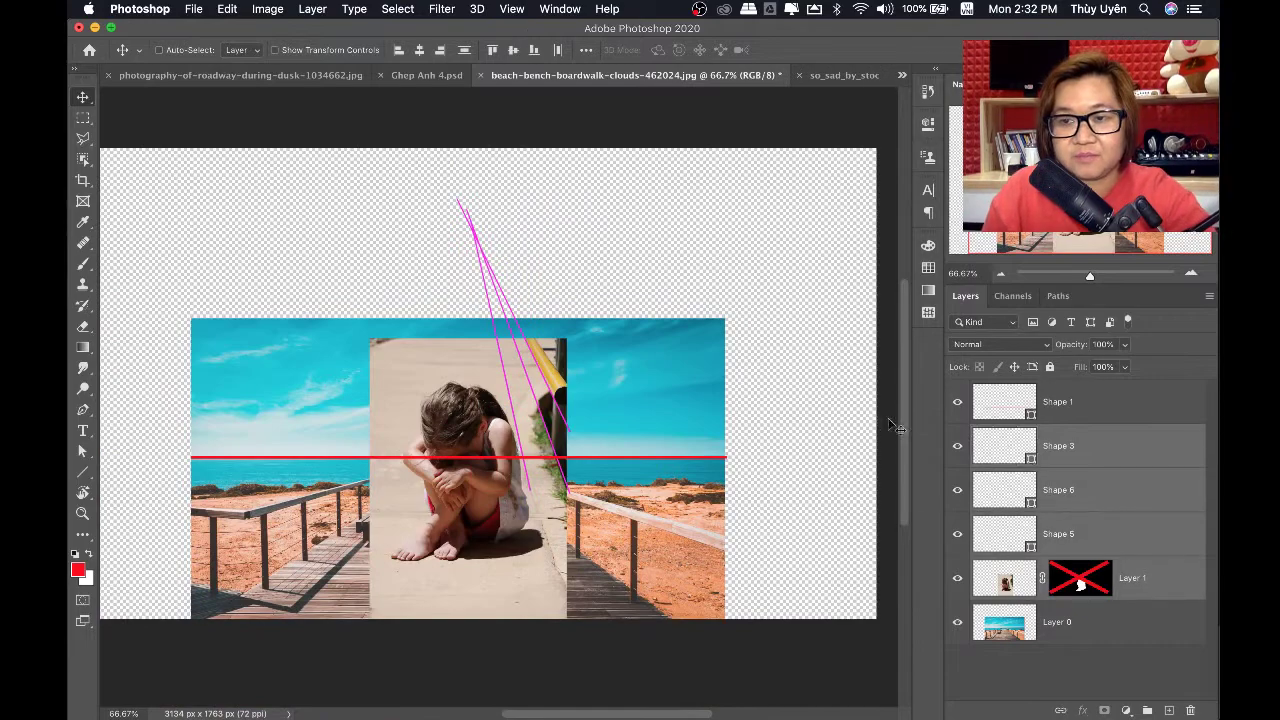
key(super+t)
drag(566, 203, 460, 330)
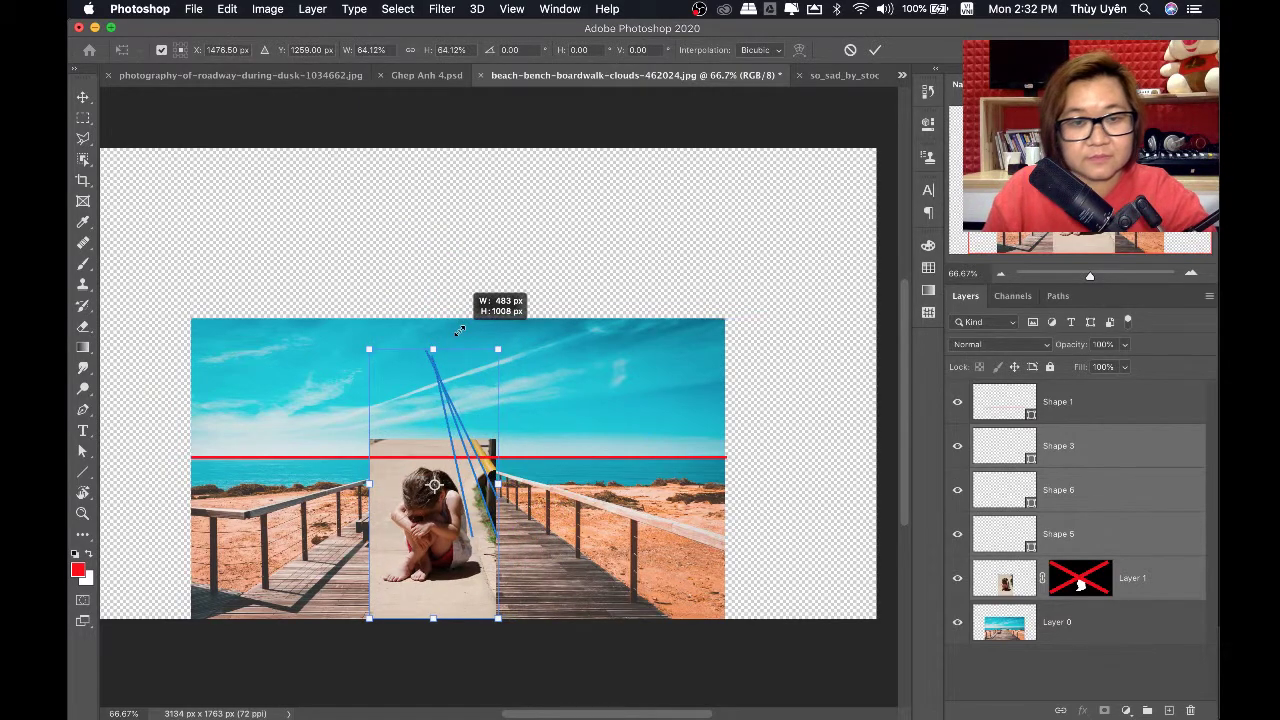
key(super+equal)
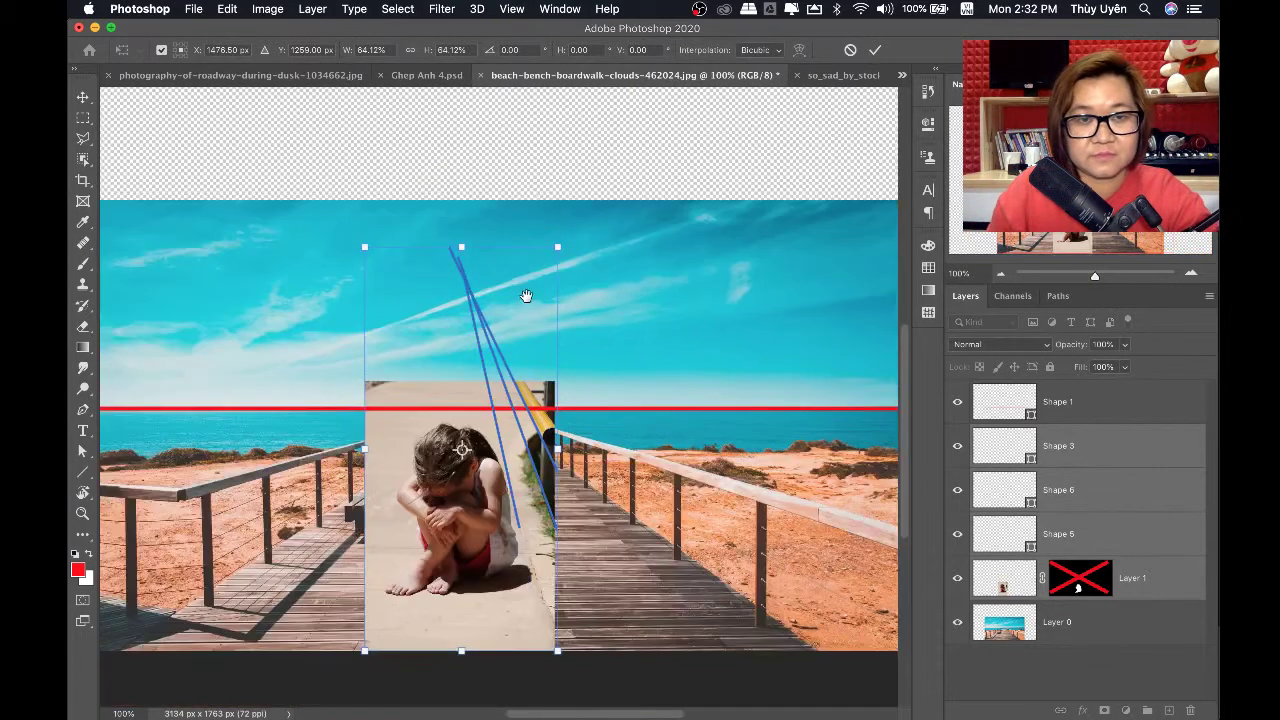
drag(449, 405, 523, 297)
mouse_move(372, 216)
mouse_down()
mouse_move(461, 348)
mouse_move(451, 339)
mouse_up()
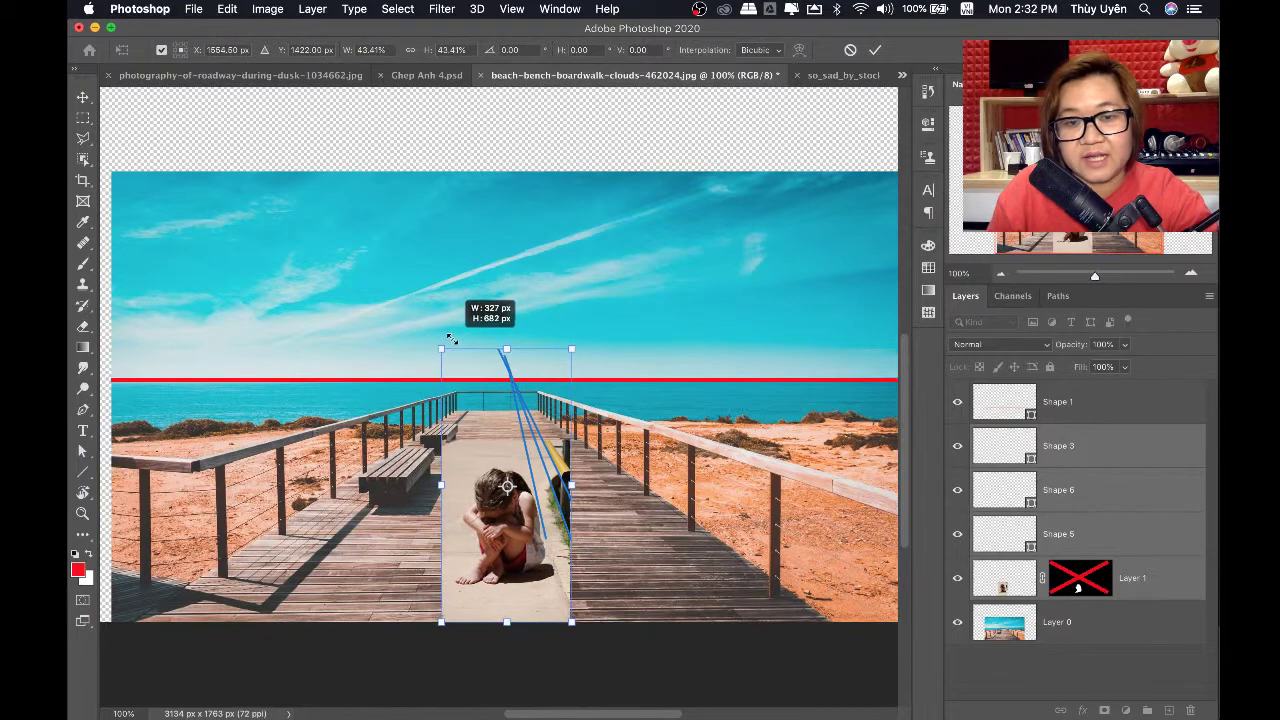
key(Return)
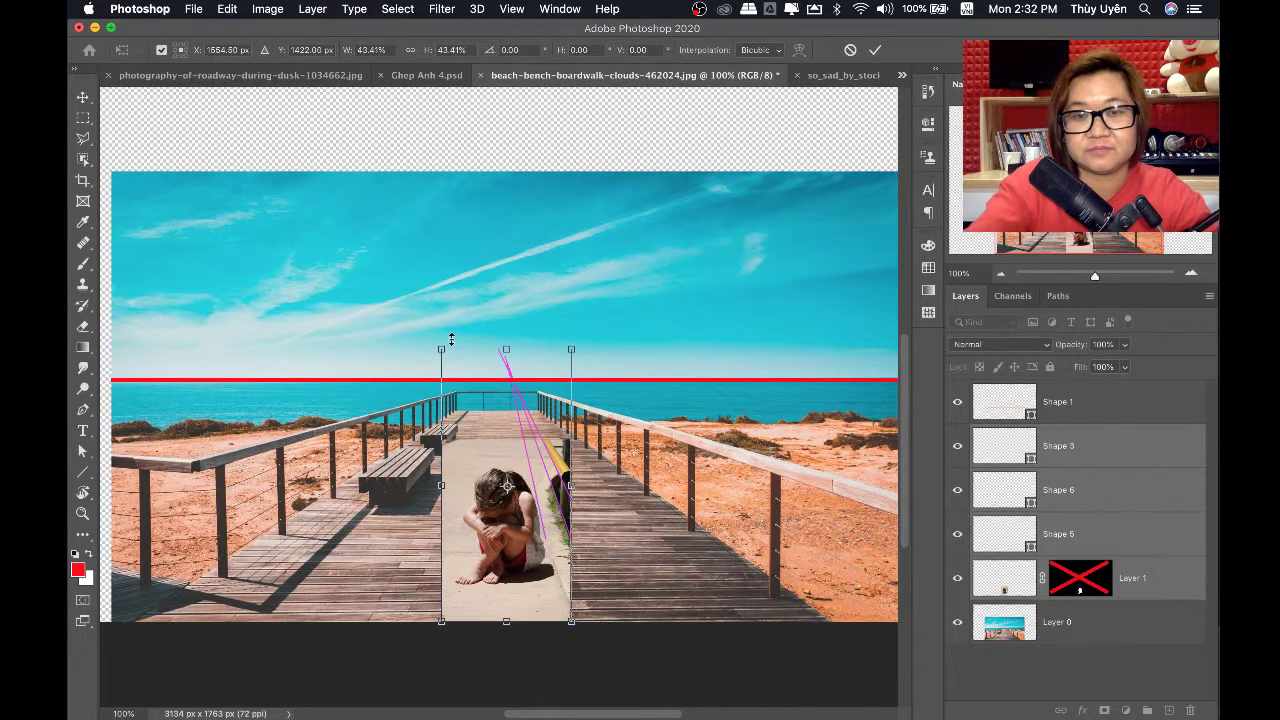
Hide the magenta Shape 3, 5 and 6 lines and re-enable the girl's mask
click(1107, 465)
click(958, 517)
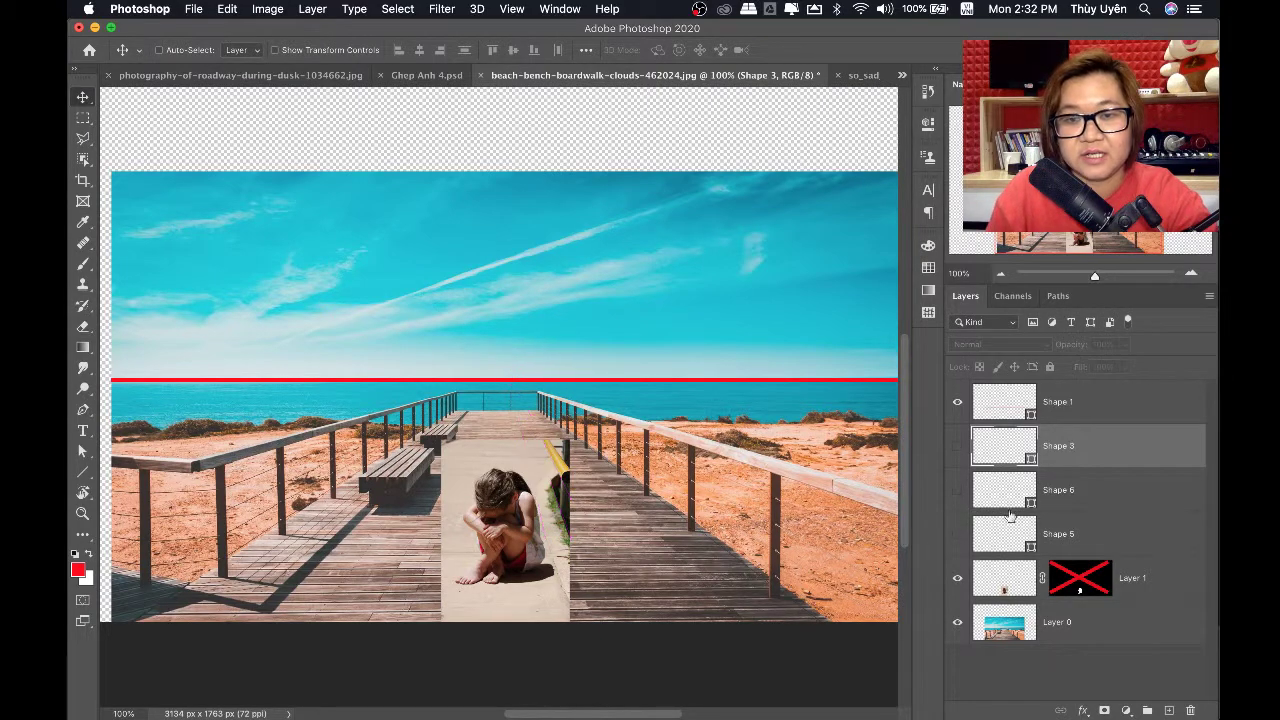
shift+click(1090, 590)
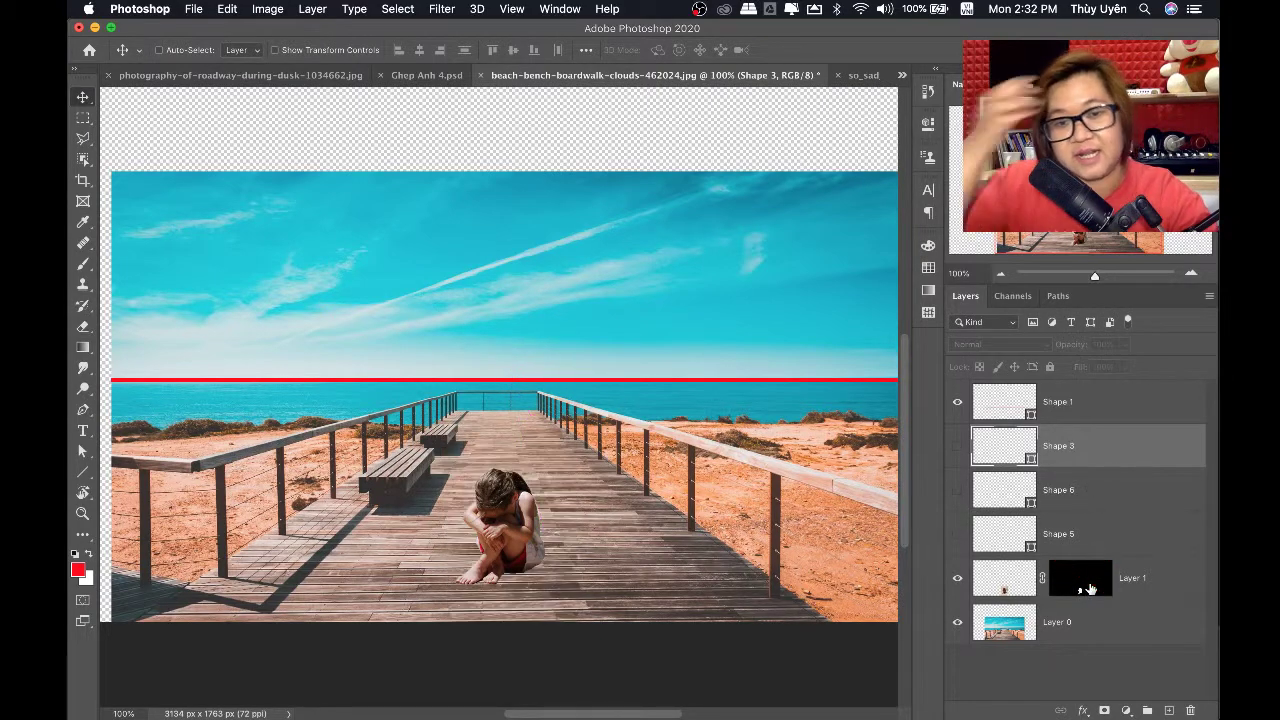
Hide the red Shape 1 horizon line and bring the boardwalk into view
click(960, 406)
key(super+minus)
key(super+minus)
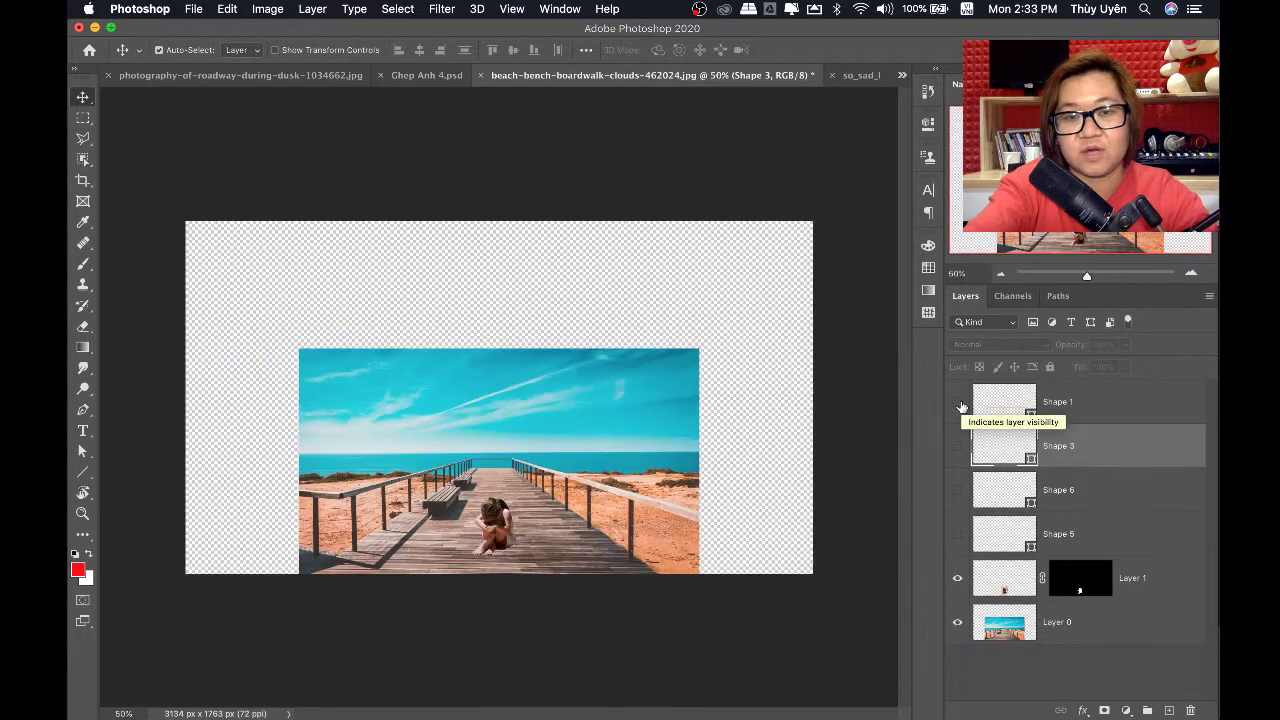
key(super+plus)
key(super+plus)
drag(689, 469, 702, 332)
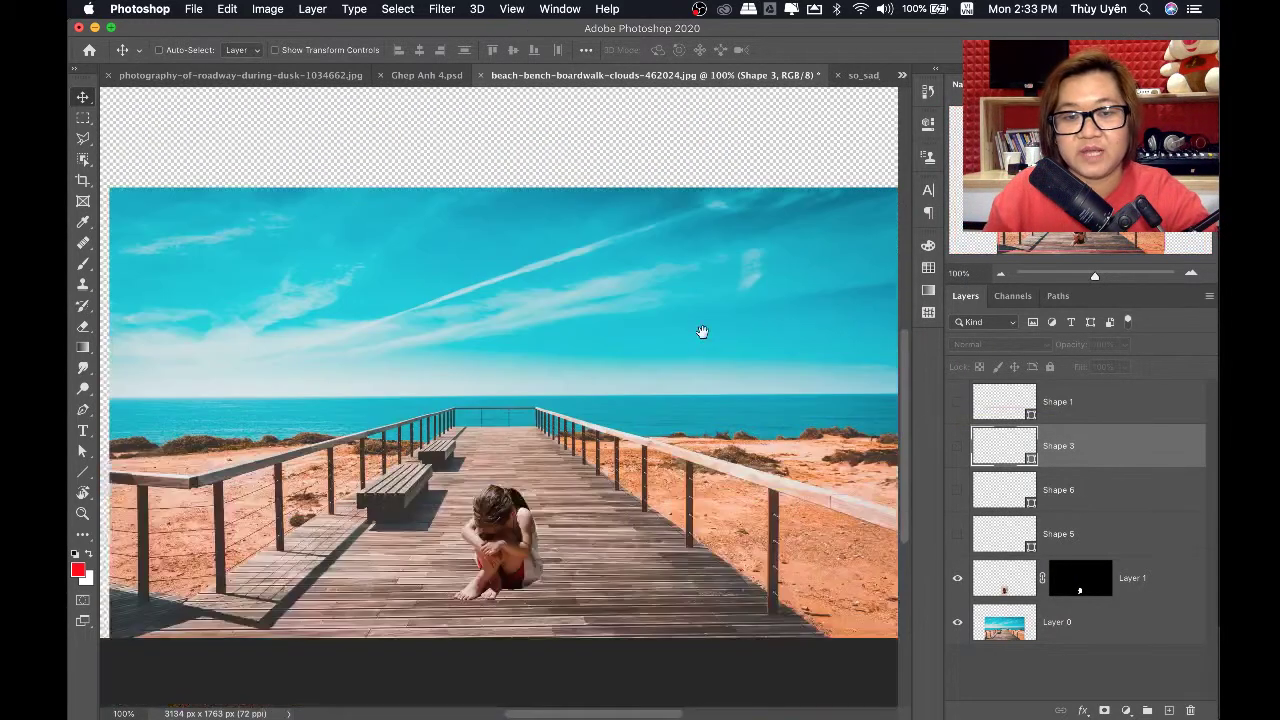
scroll(702, 332, down, 3)
scroll(670, 393, left, 2)
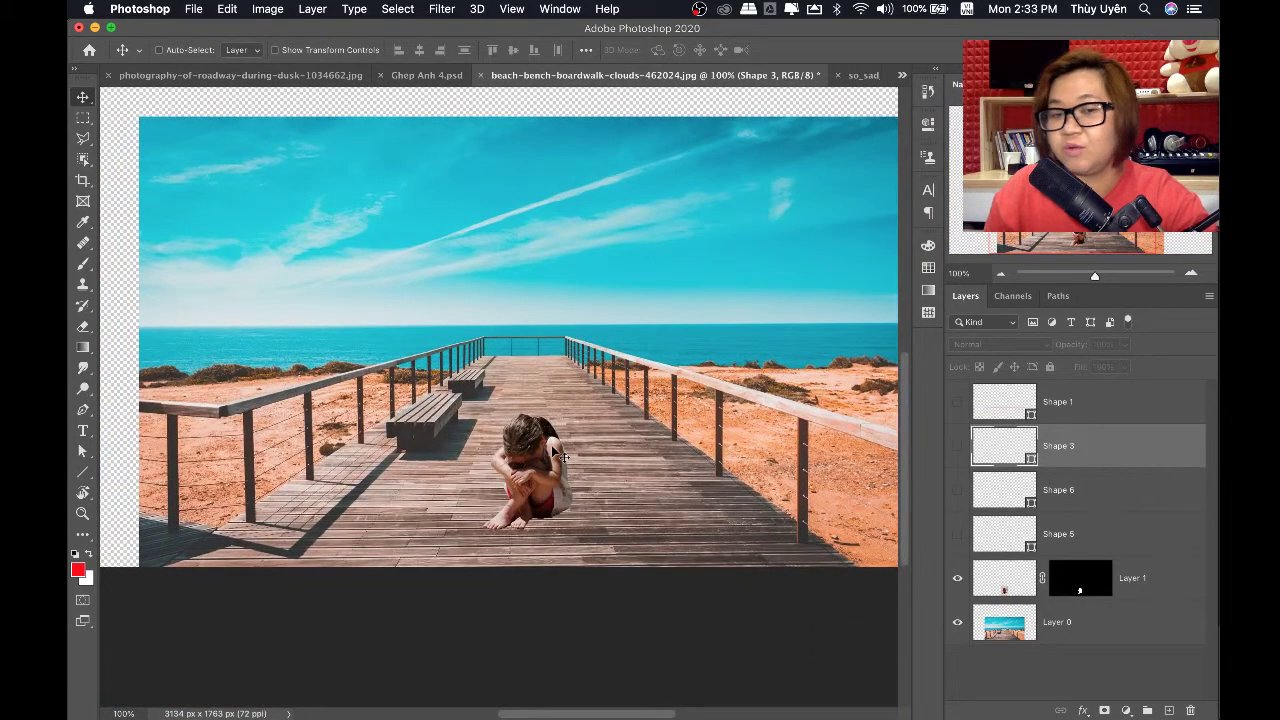
Move the girl's Layer 1 about 199 px right along the boardwalk
click(1142, 585)
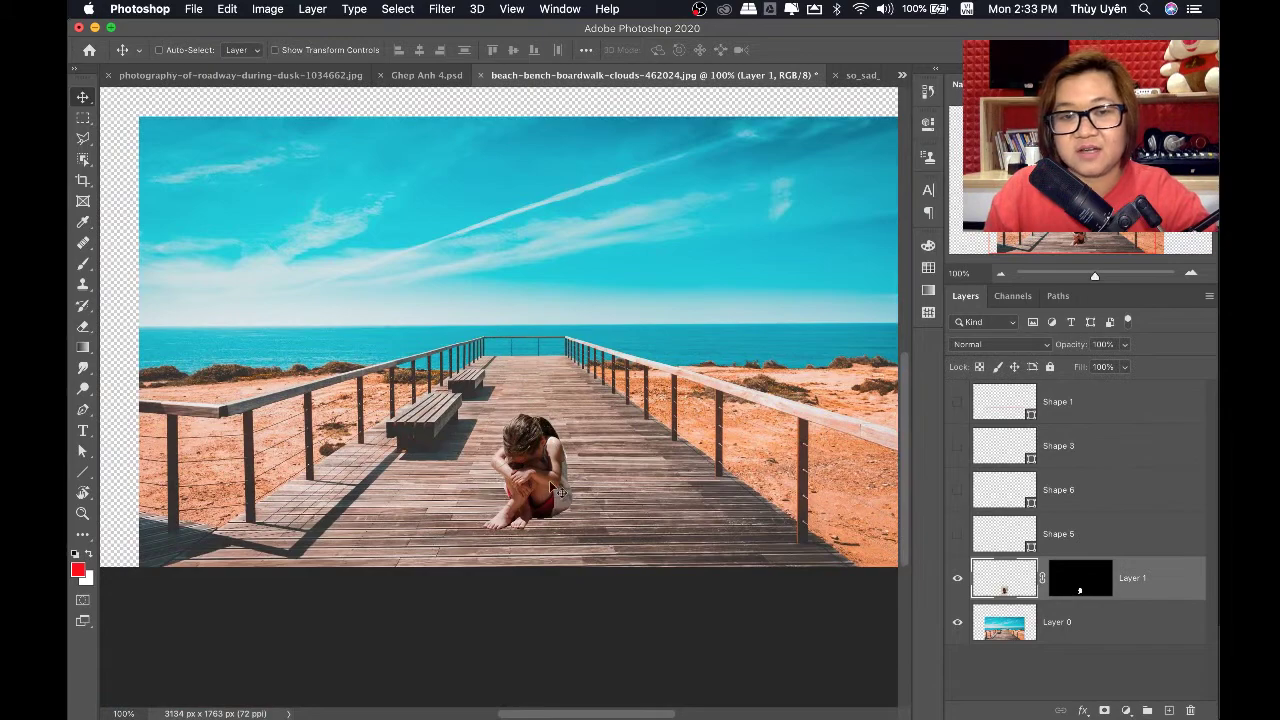
mouse_move(542, 482)
mouse_down()
mouse_move(570, 486)
mouse_move(522, 500)
mouse_up()
key(super+minus)
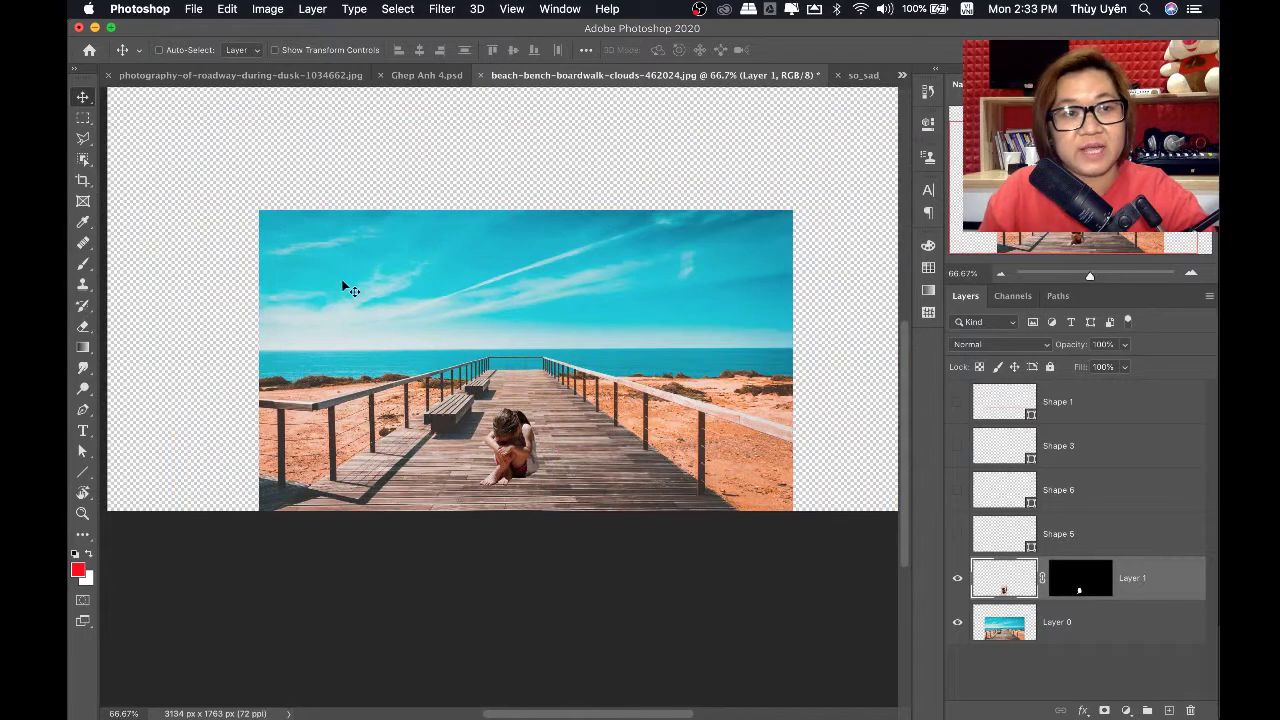
click(83, 180)
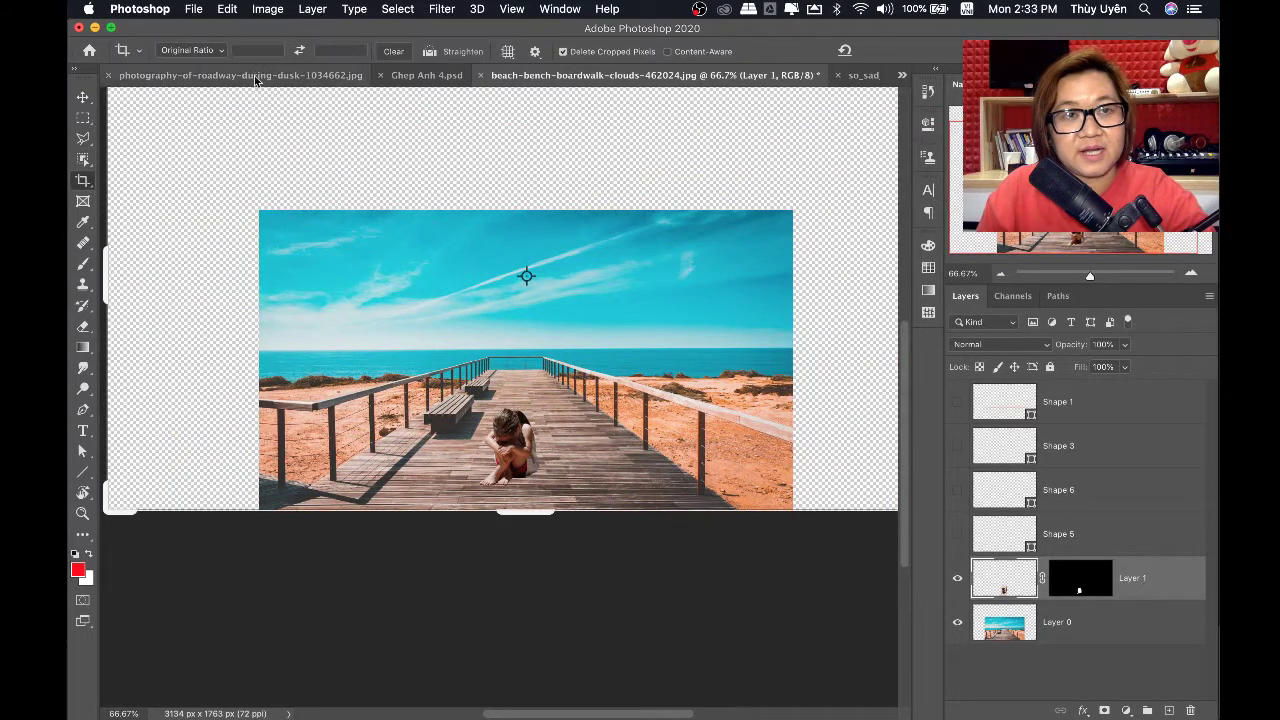
Crop the canvas back to the 2000 × 1125 px photo in W x H x Resolution mode
click(210, 51)
click(200, 27)
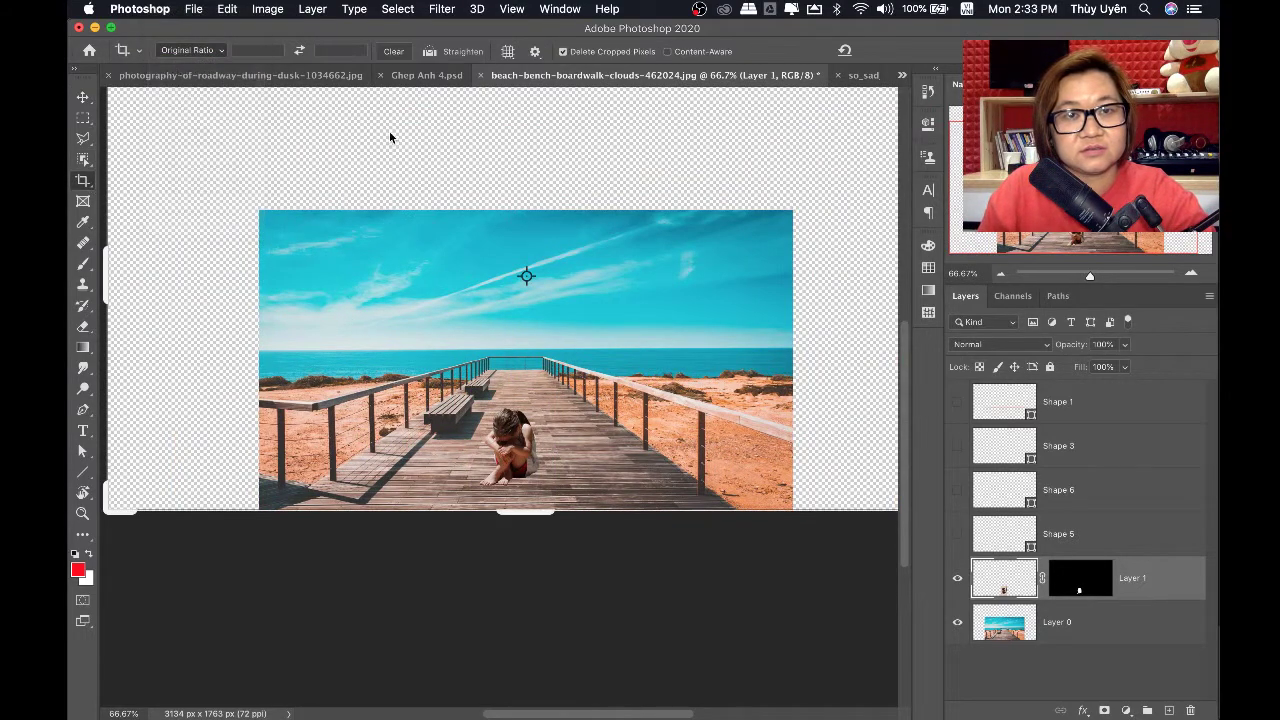
key(ctrl+minus)
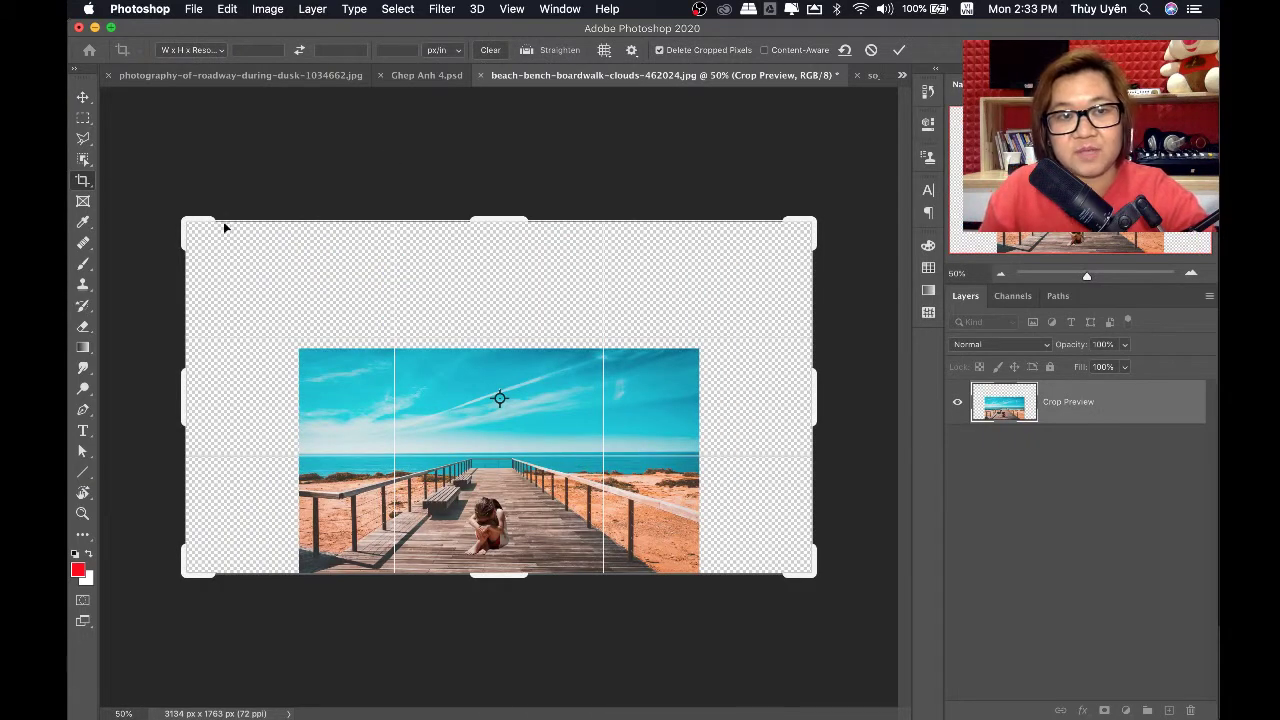
drag(186, 224, 240, 285)
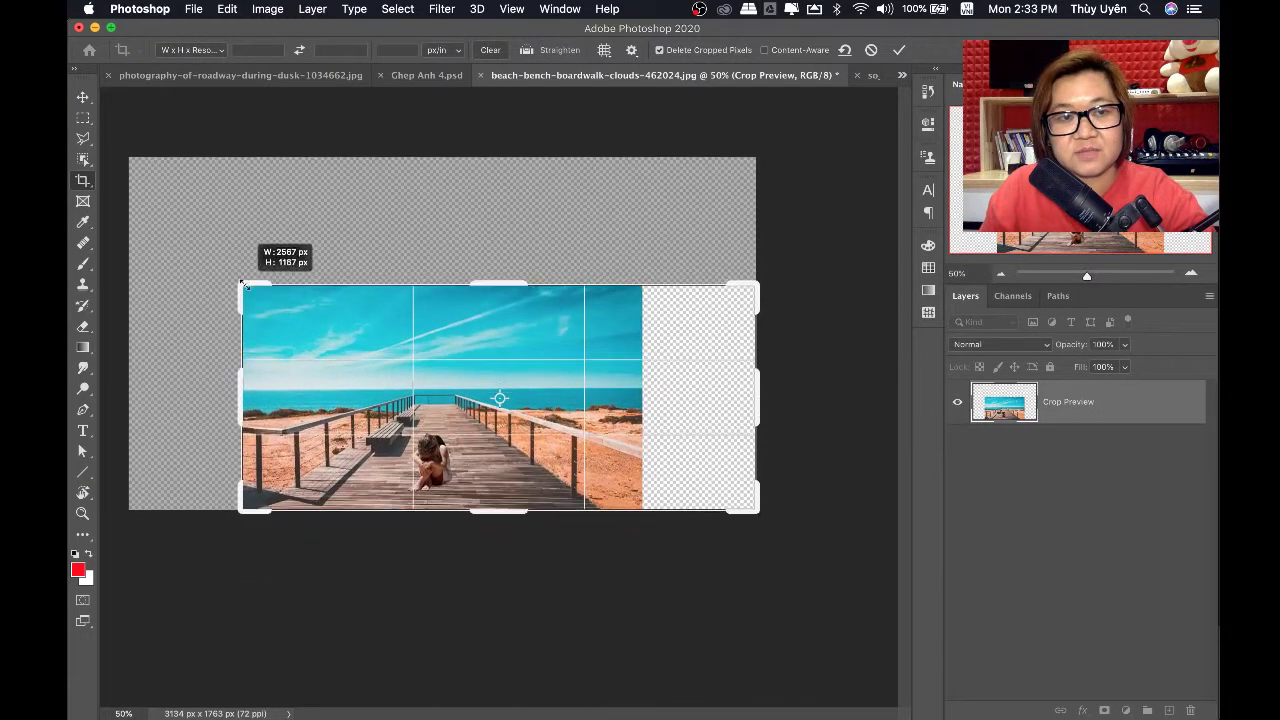
drag(753, 397, 702, 406)
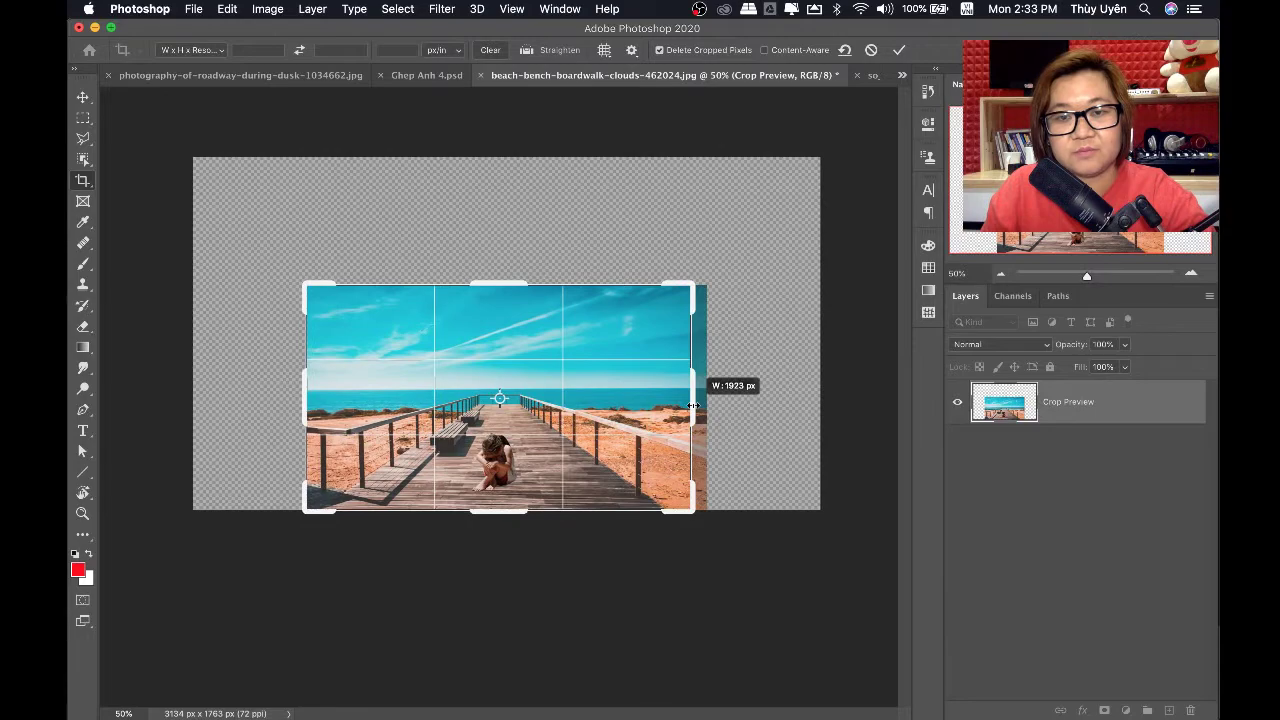
key(Return)
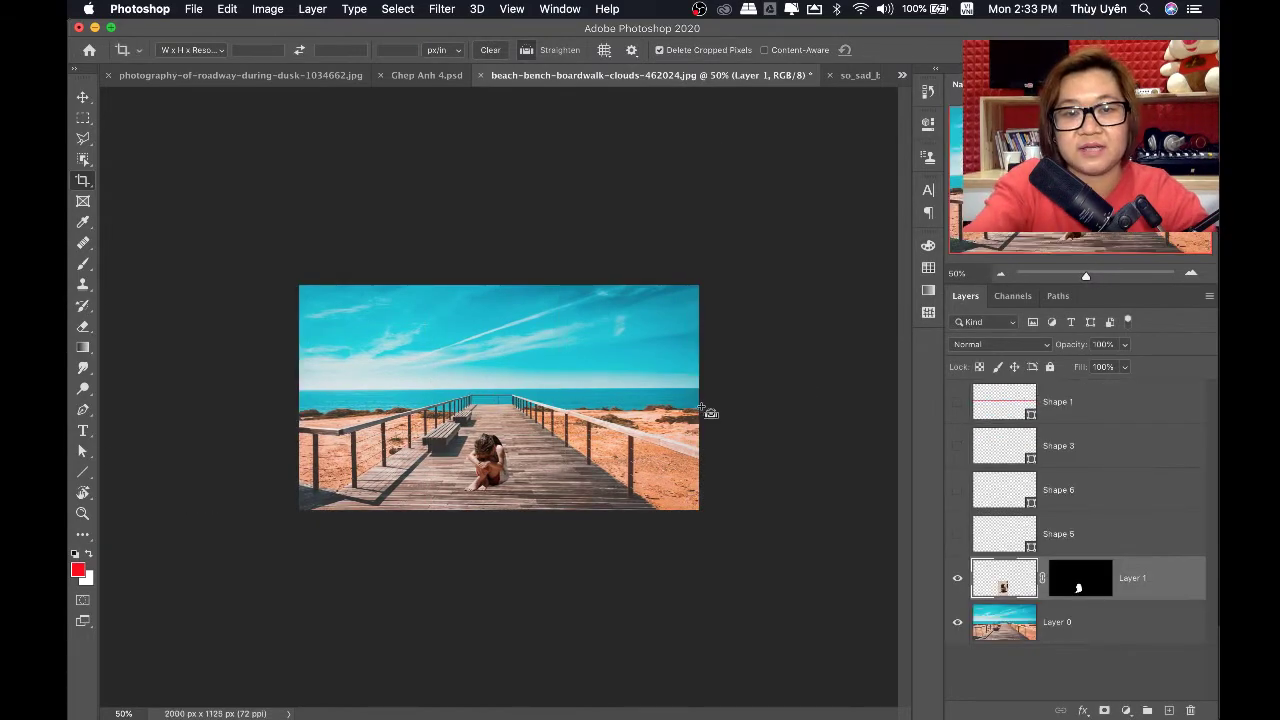
Check the cropped image at 100%, then delete the four unused Shape layers
key(ctrl+plus)
key(ctrl+plus)
key(ctrl+plus)
key(super+1)
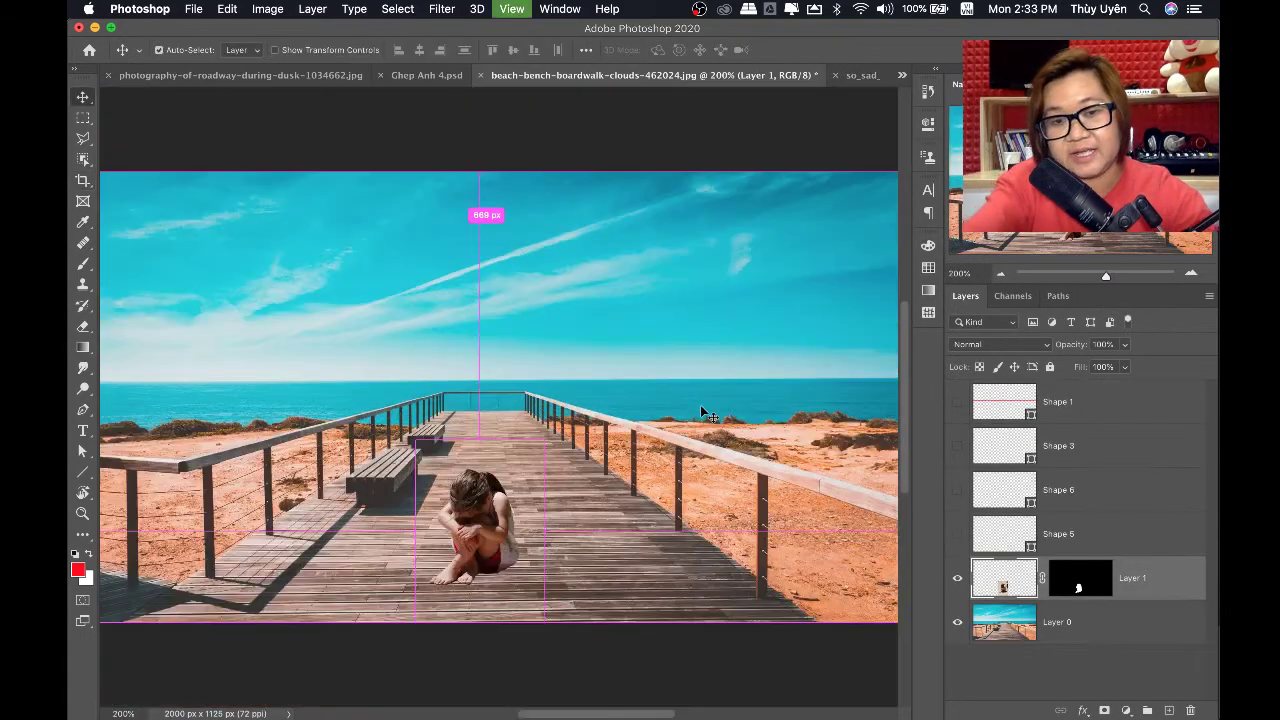
drag(392, 473, 431, 413)
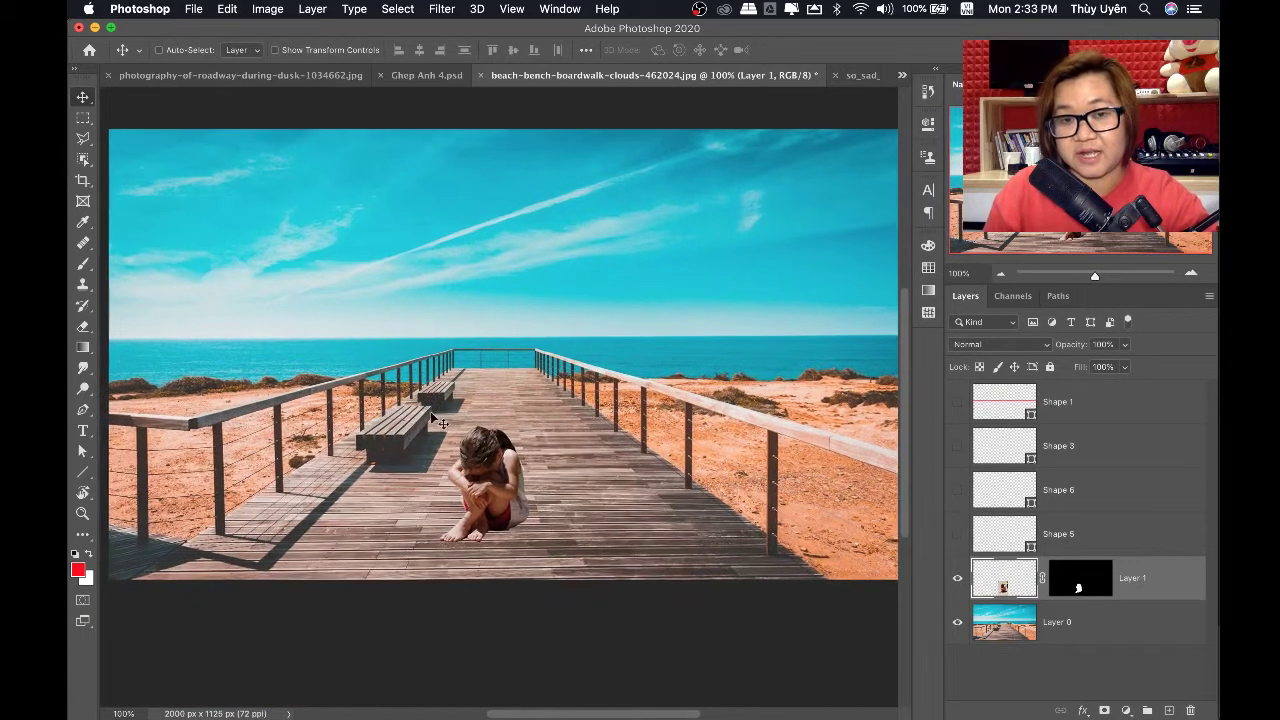
drag(522, 441, 538, 408)
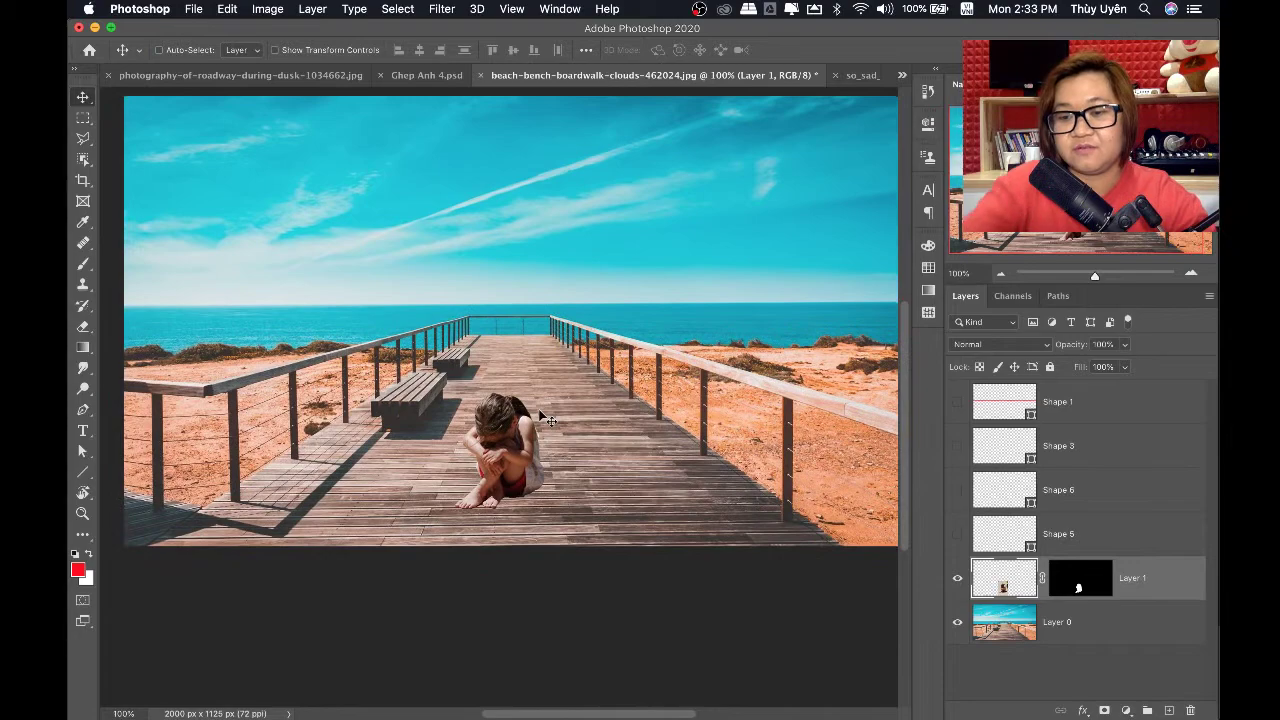
key(super+minus)
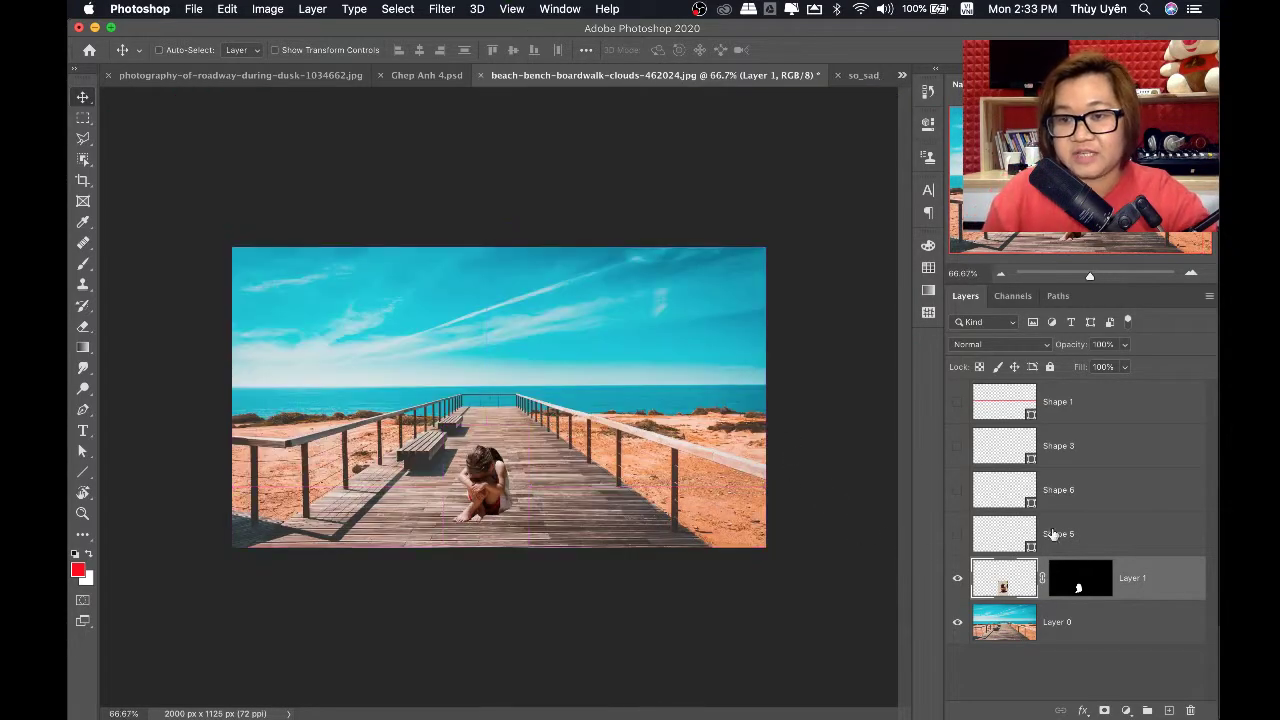
click(1090, 532)
shift+click(1101, 407)
key(BackSpace)
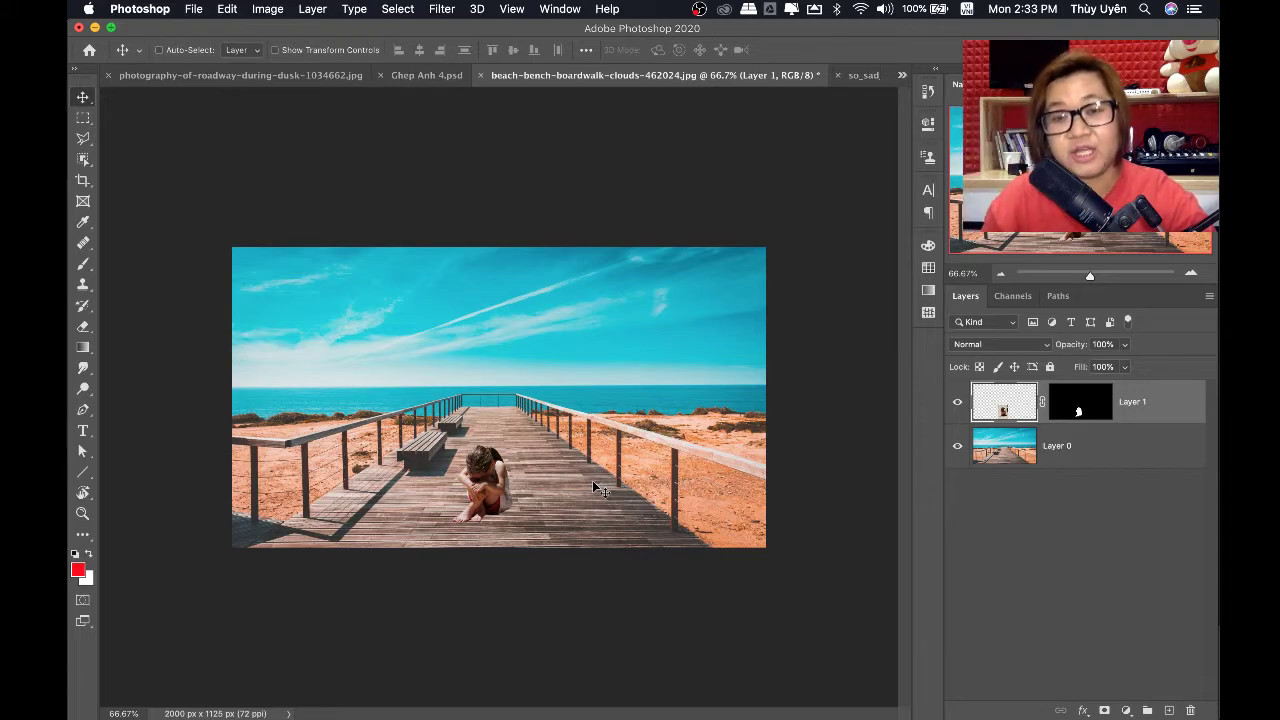
Add a Hue/Saturation adjustment layer with Saturation set to -100
click(1126, 710)
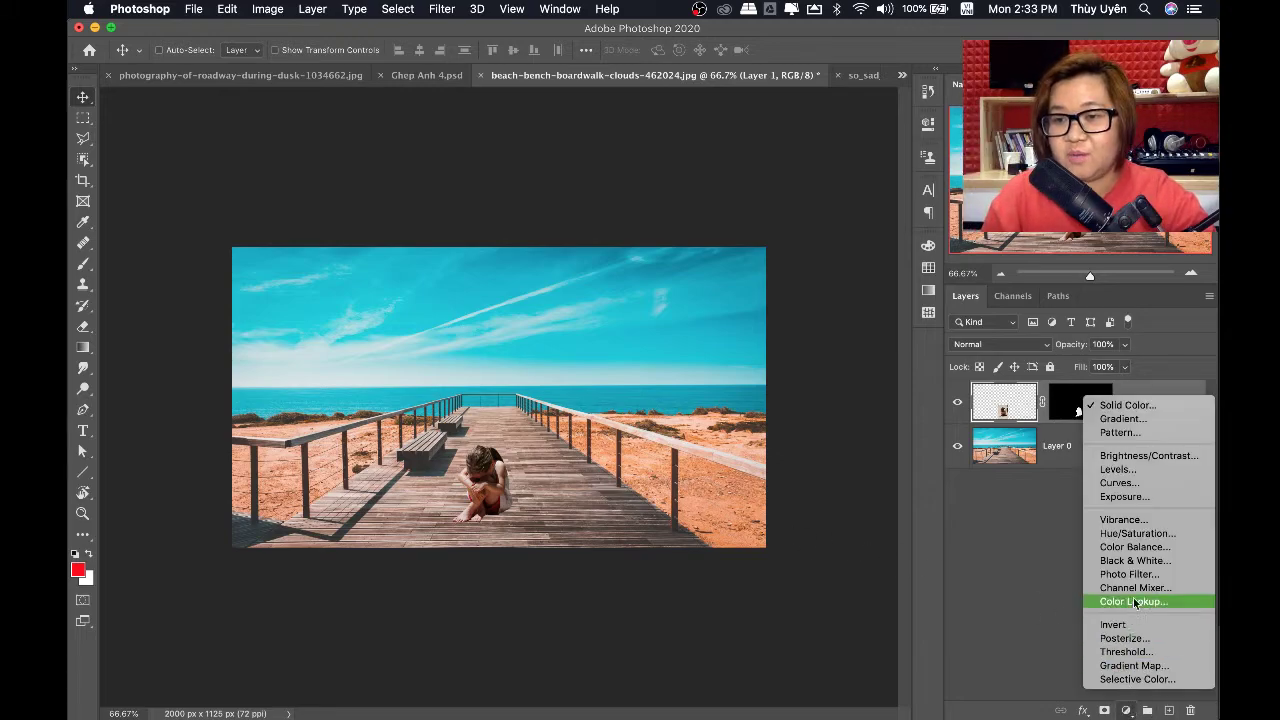
click(1132, 534)
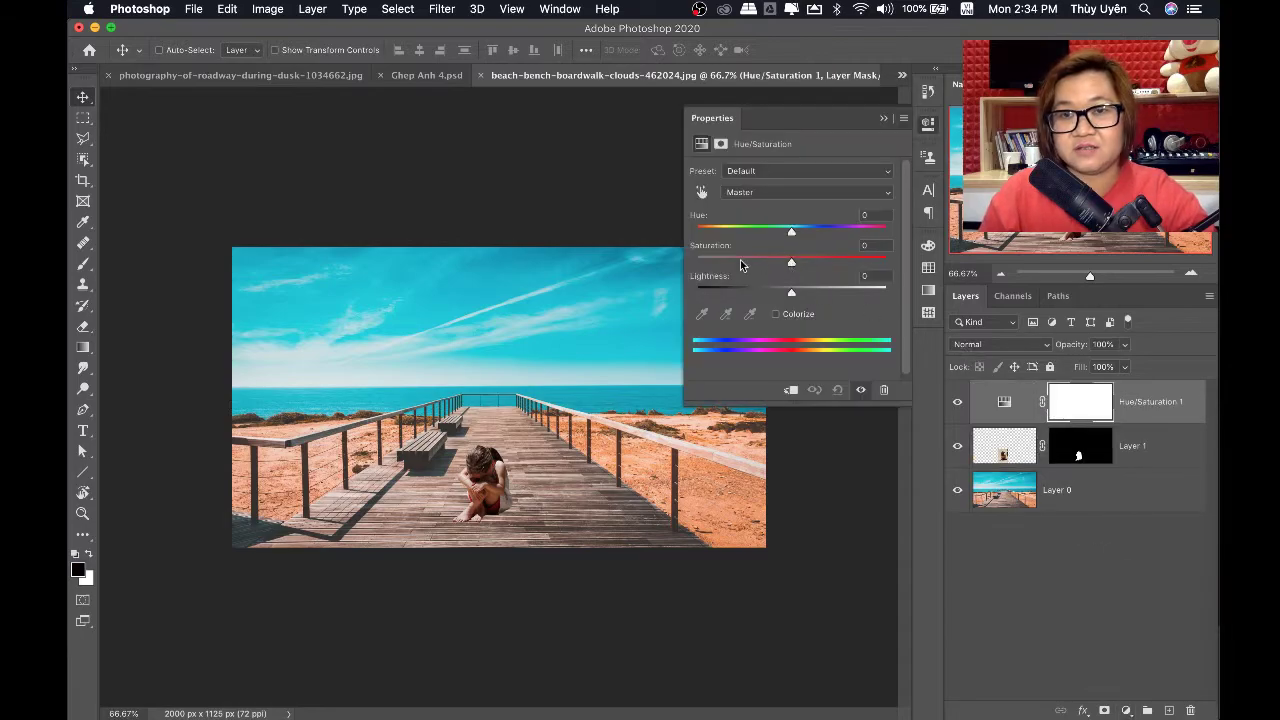
drag(763, 270, 666, 275)
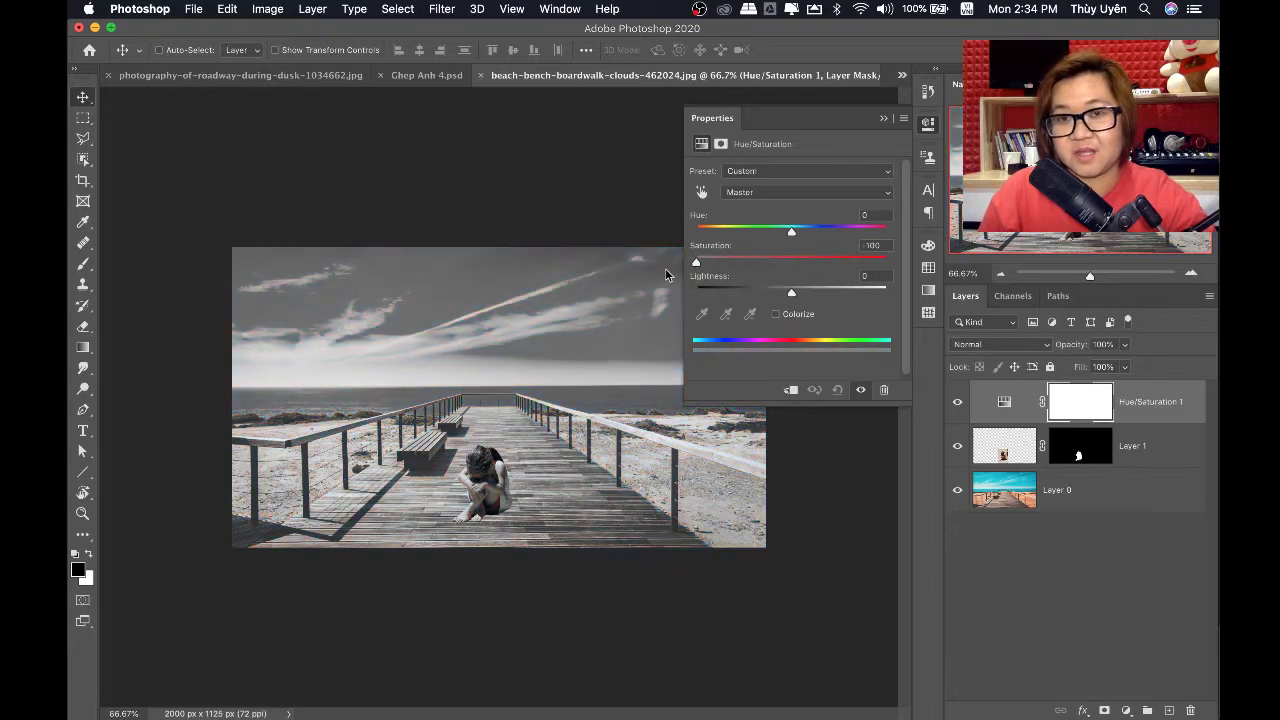
click(884, 119)
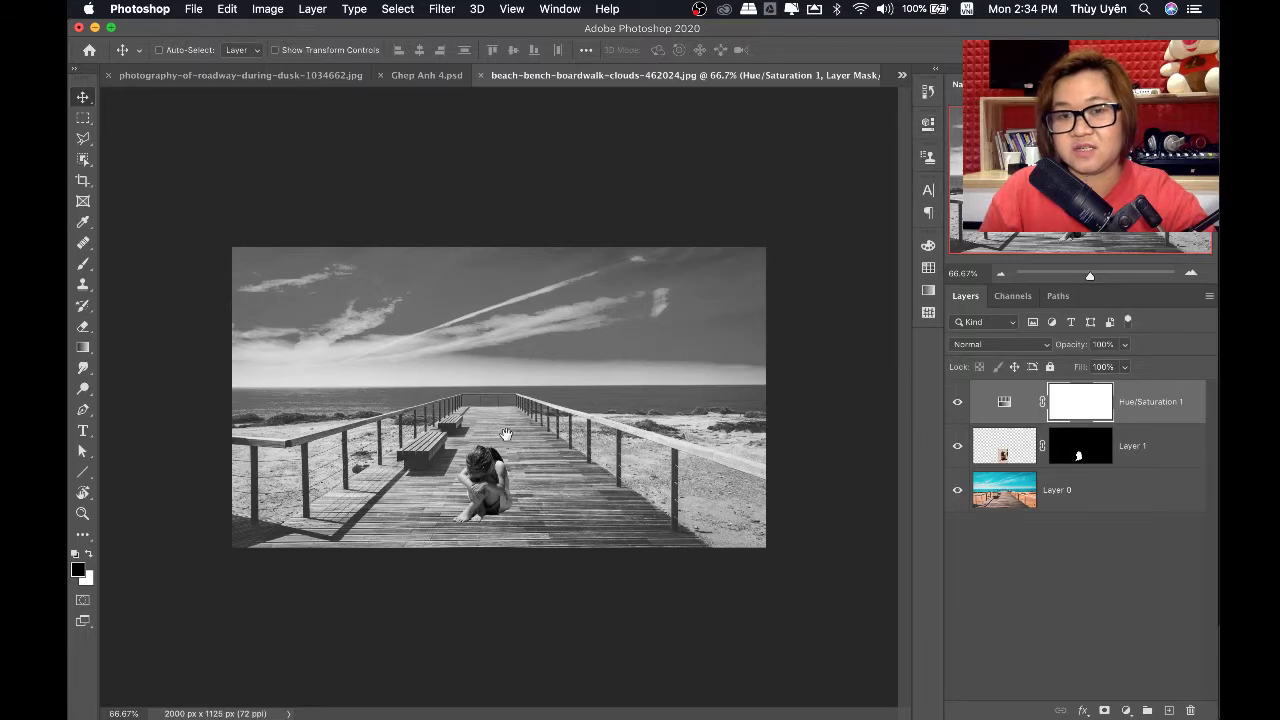
Inspect the black-and-white composite at 100%, panning across the photo
key(ctrl+1)
drag(585, 470, 645, 388)
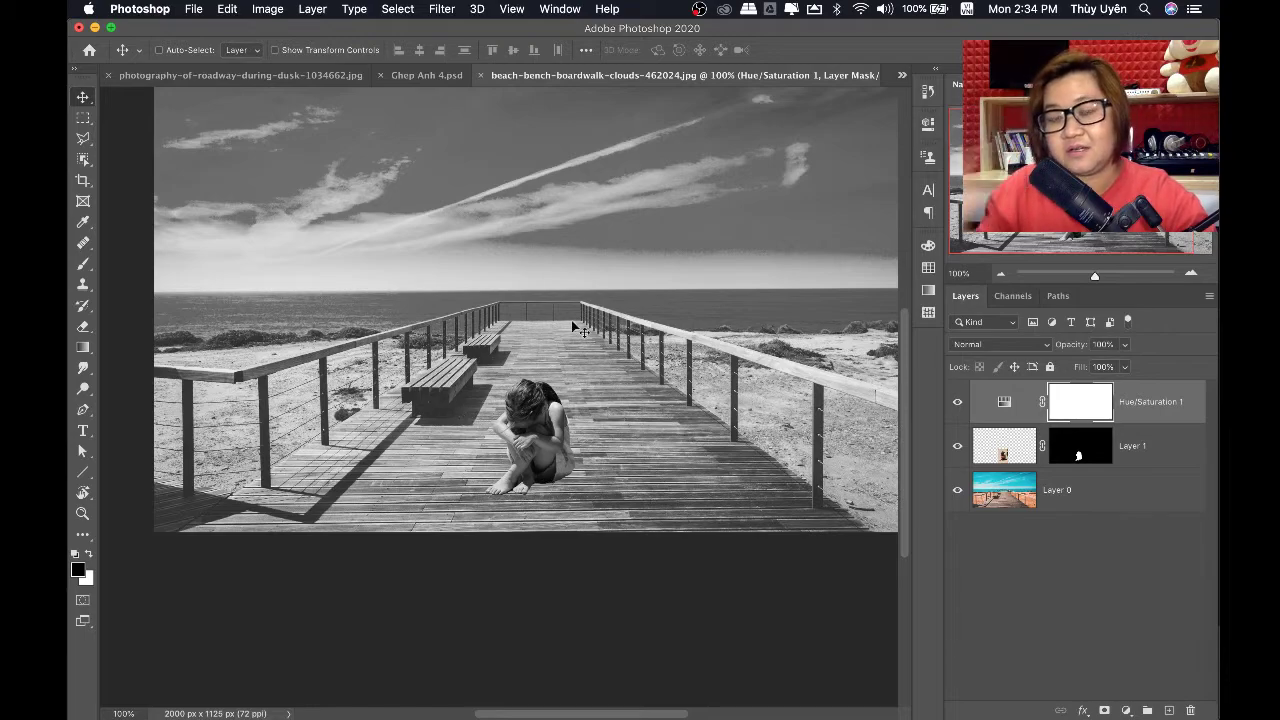
scroll(560, 371, down, 2)
scroll(560, 371, right, 3)
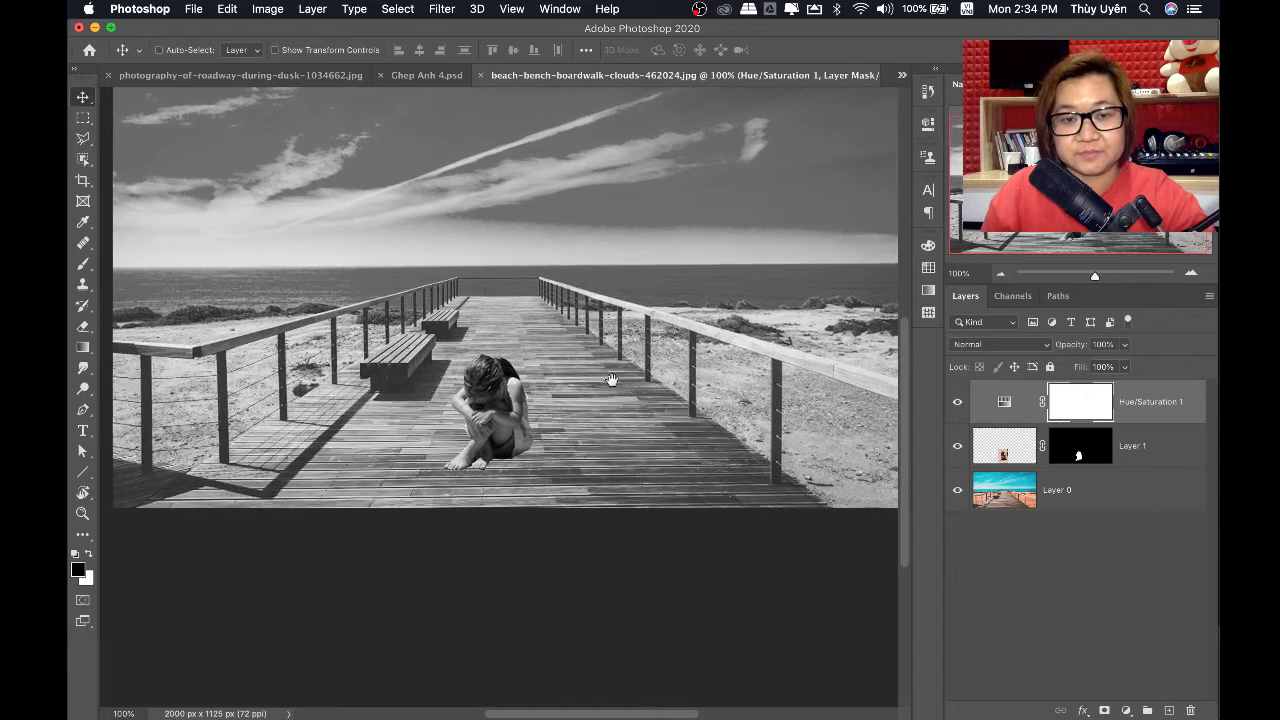
drag(611, 379, 608, 388)
scroll(650, 378, right, 2)
scroll(650, 378, up, 1)
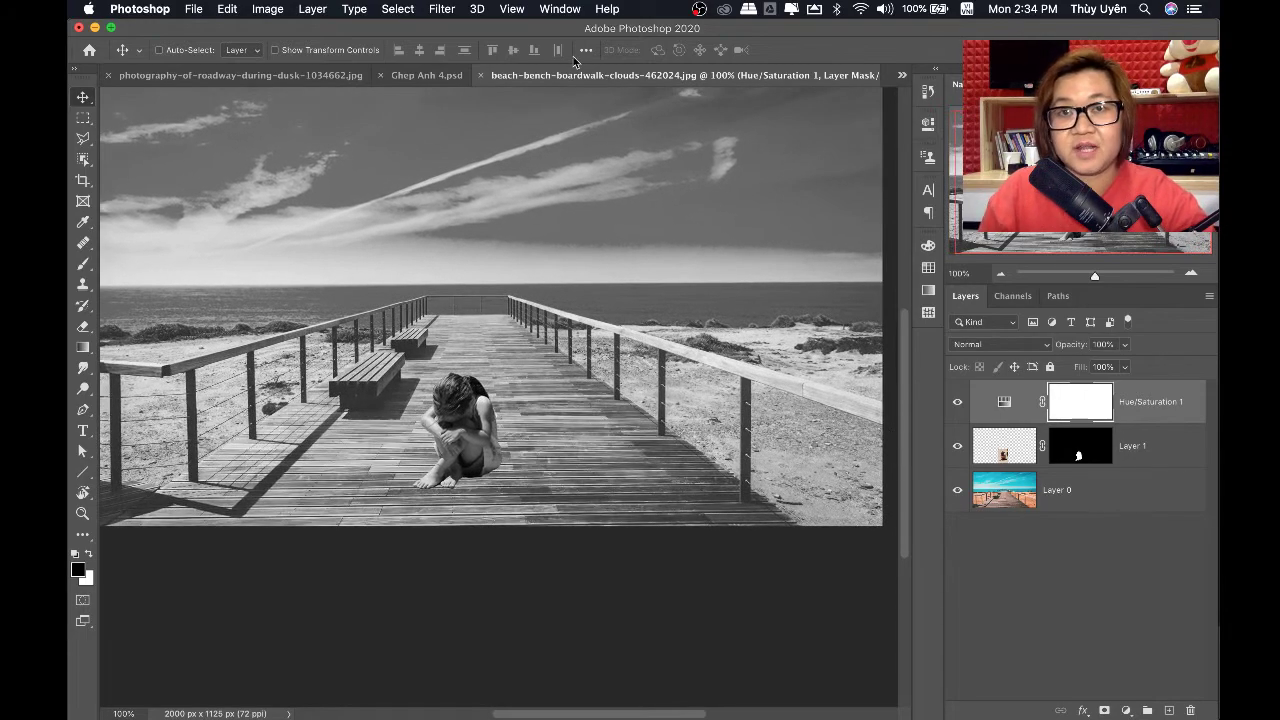
Float the Info panel, close the adjustment properties, and pick the Color Sampler tool
click(561, 14)
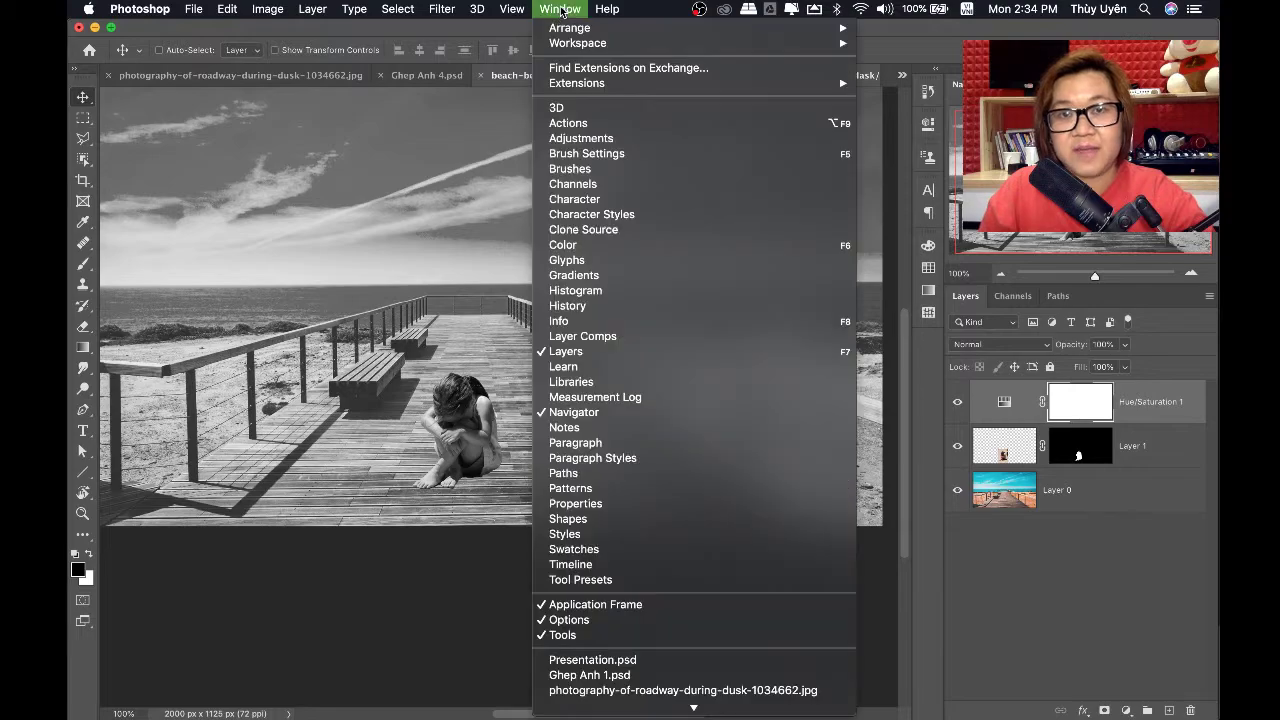
click(600, 319)
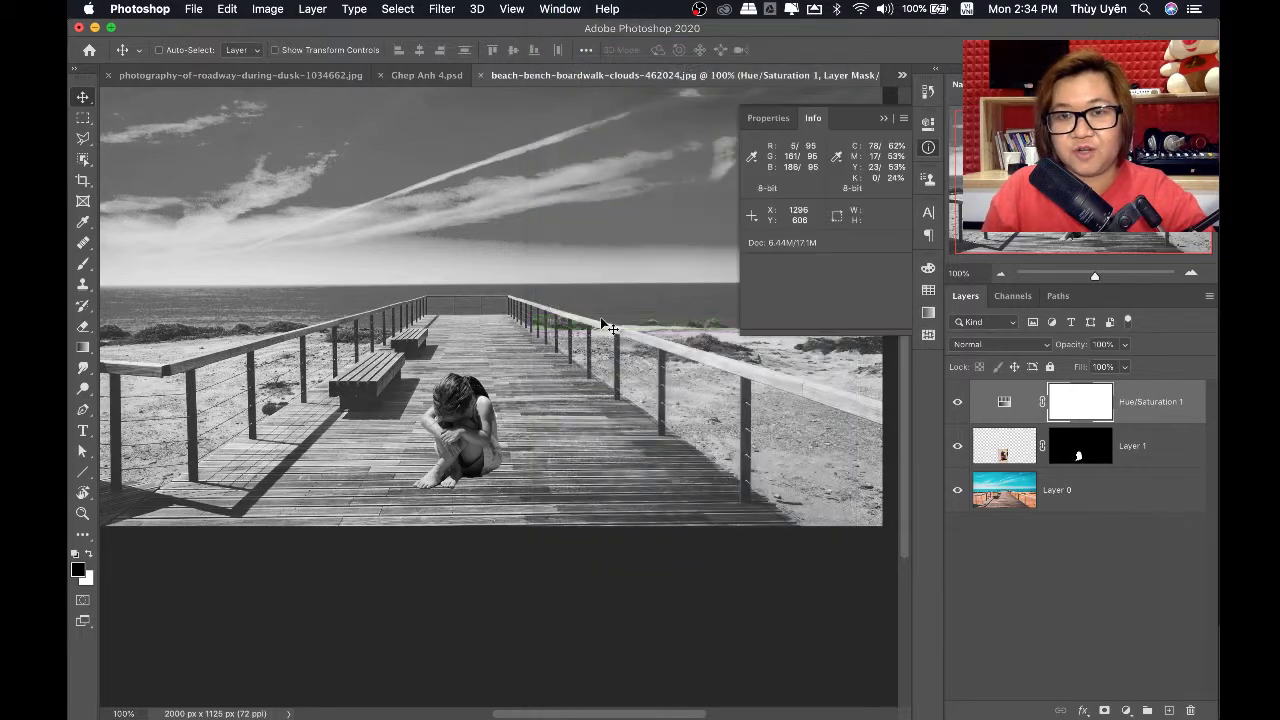
drag(813, 118, 155, 106)
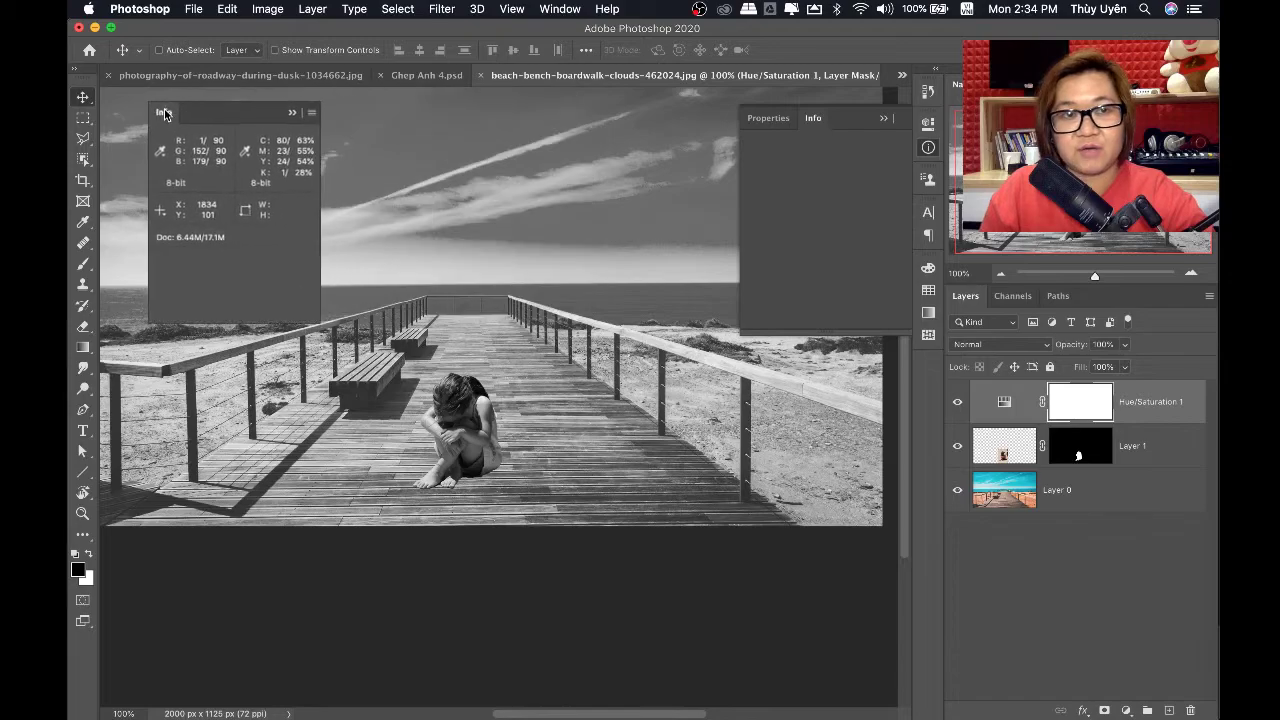
click(886, 119)
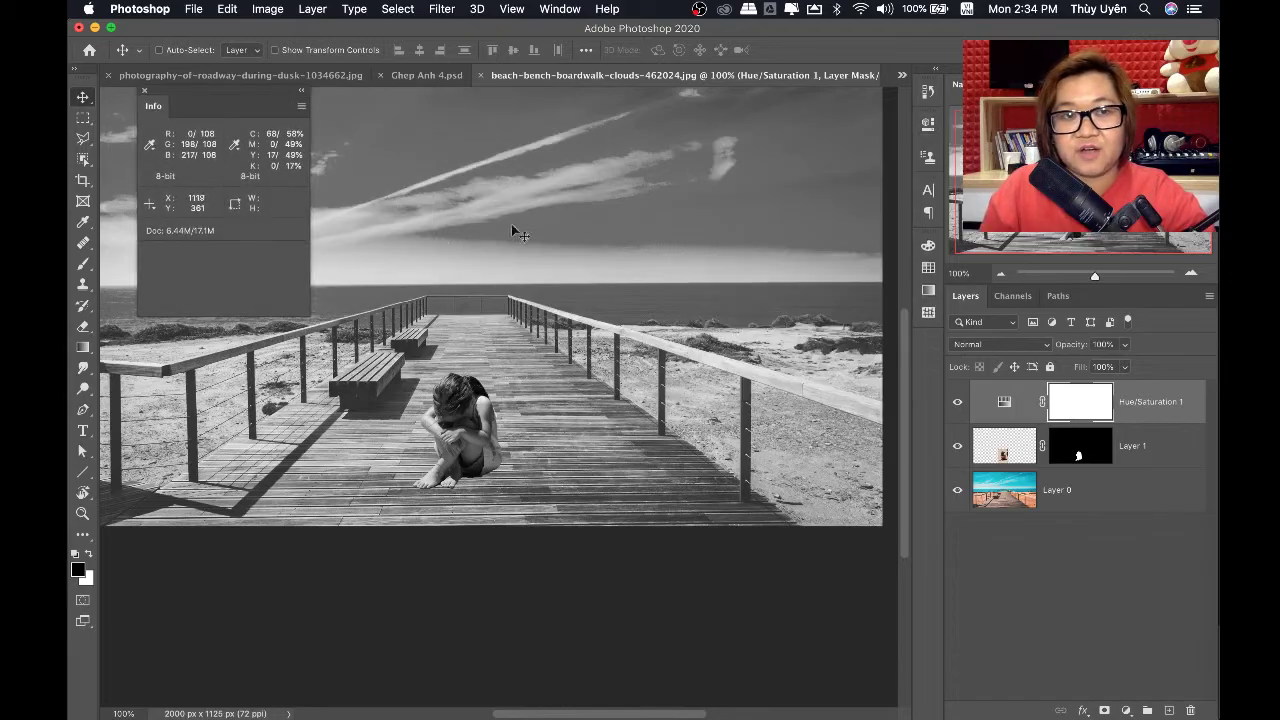
click(84, 222)
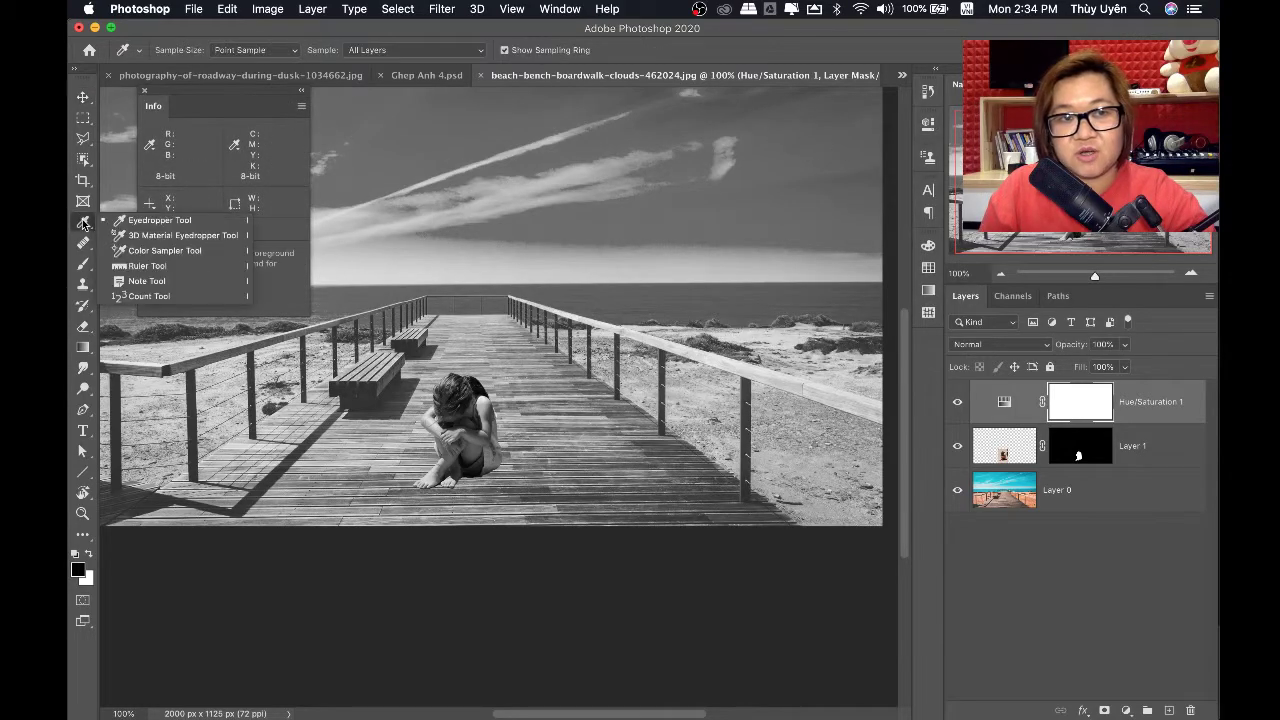
click(120, 253)
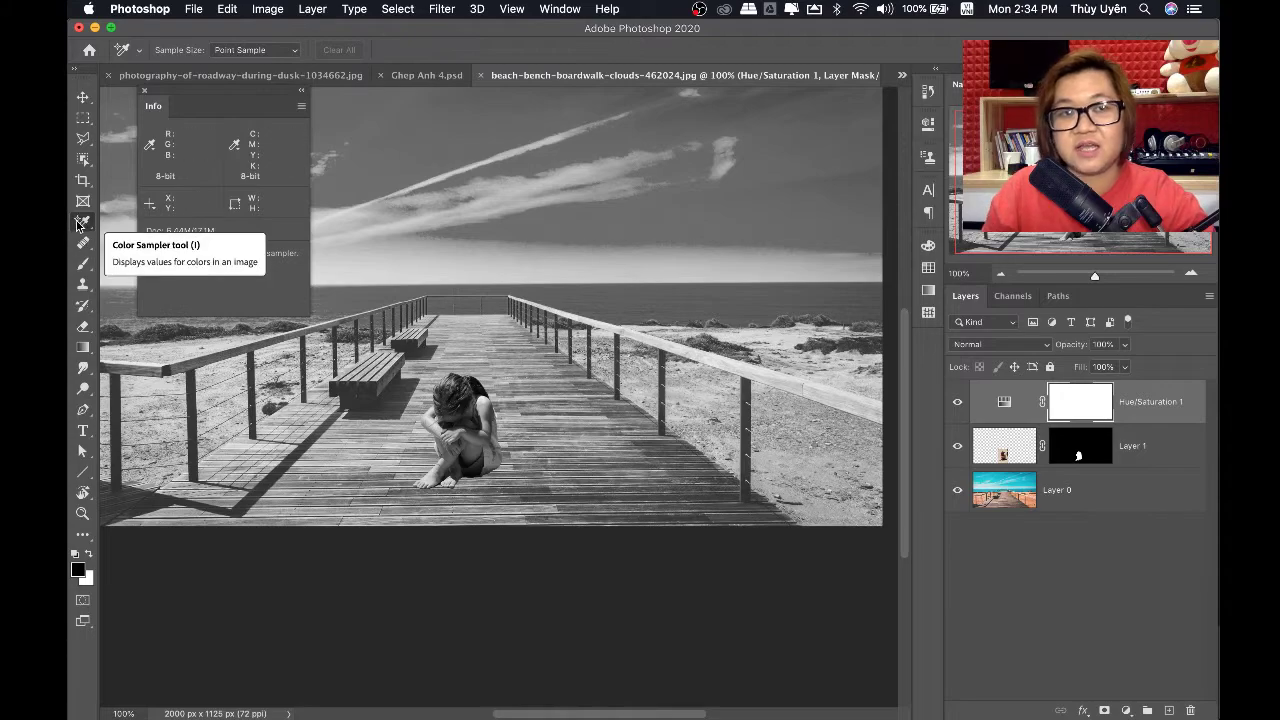
Place a colour sampler on the girl's hair with a Grayscale readout
drag(477, 443, 585, 385)
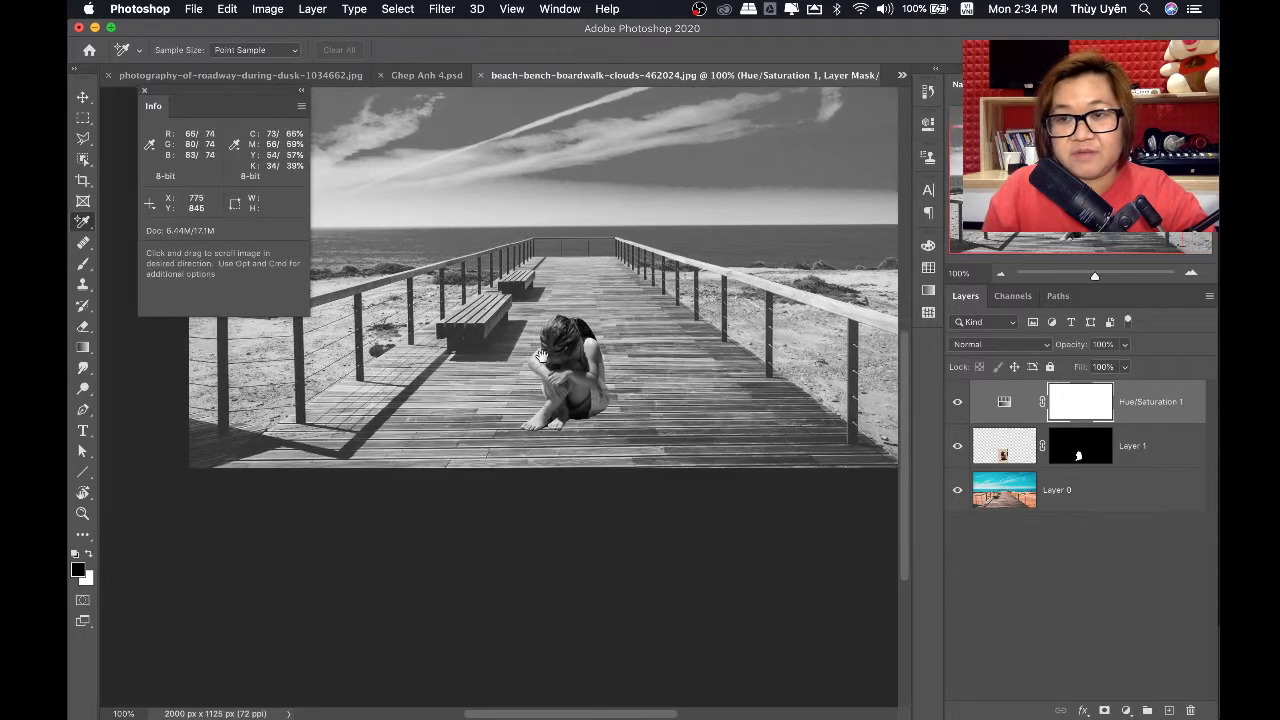
scroll(585, 385, up, 2)
scroll(610, 370, up, 2)
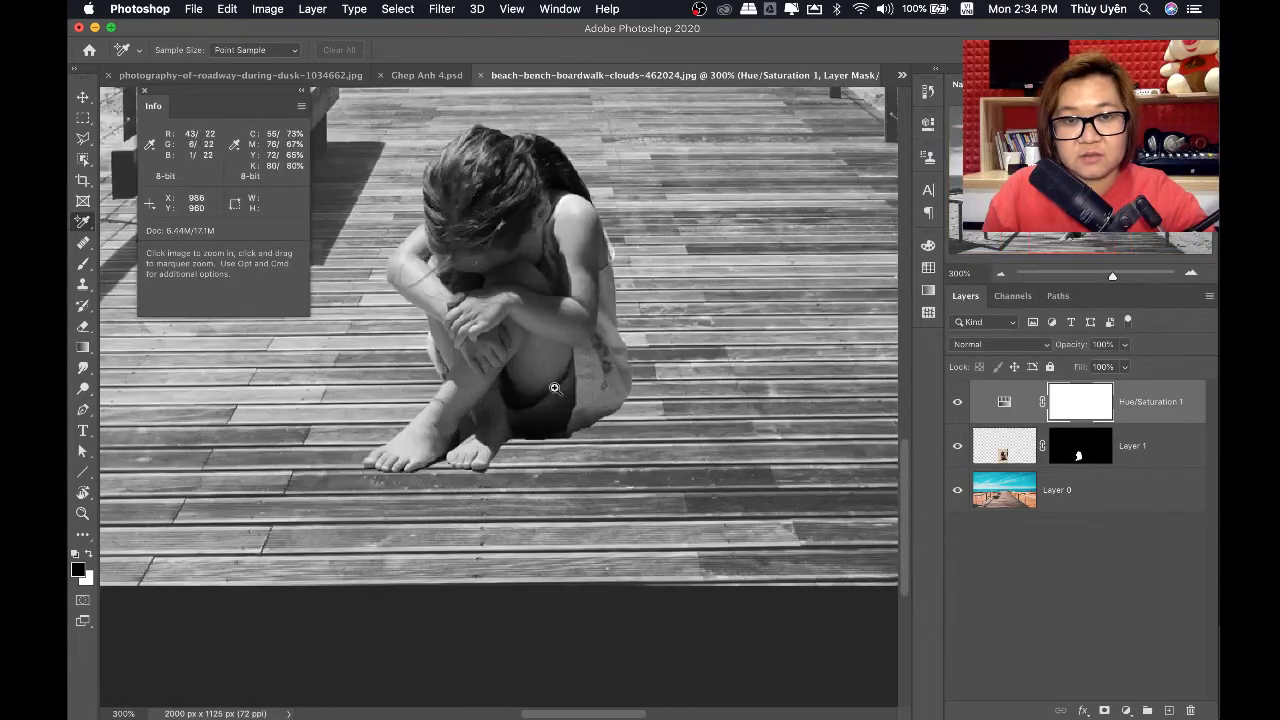
scroll(643, 353, up, 2)
scroll(643, 353, up, 3)
scroll(641, 352, up, 1)
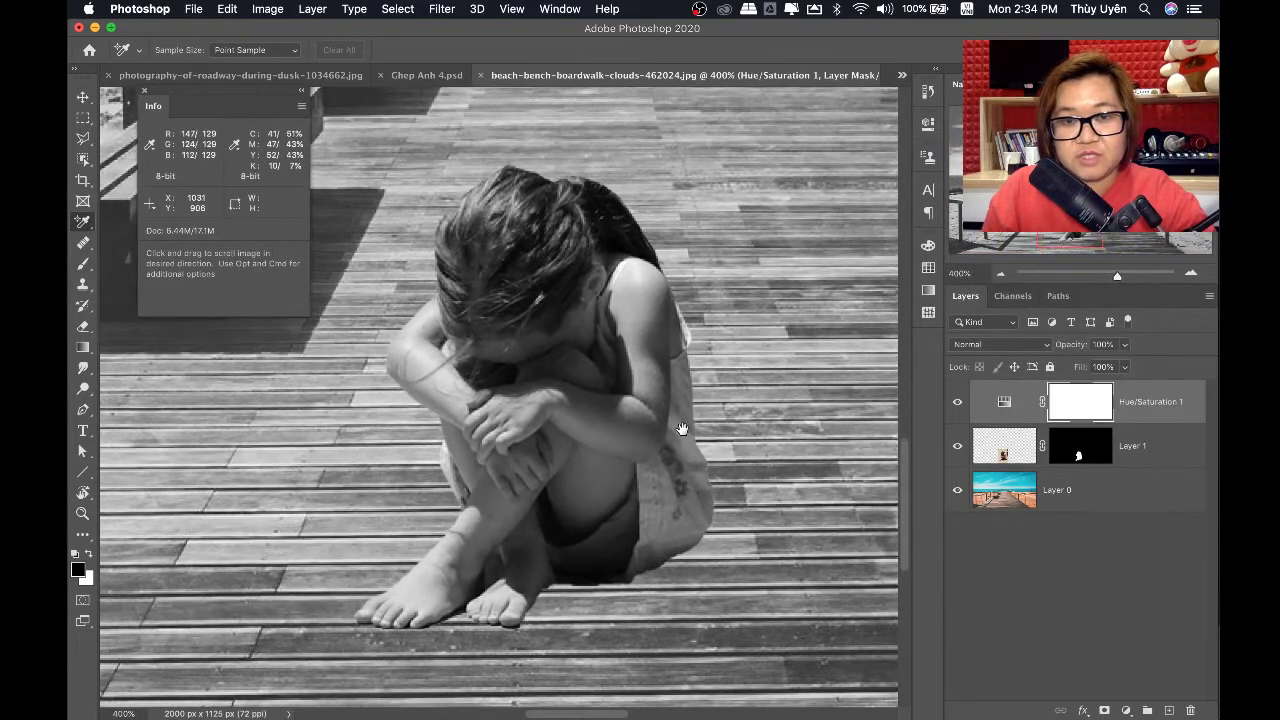
click(616, 244)
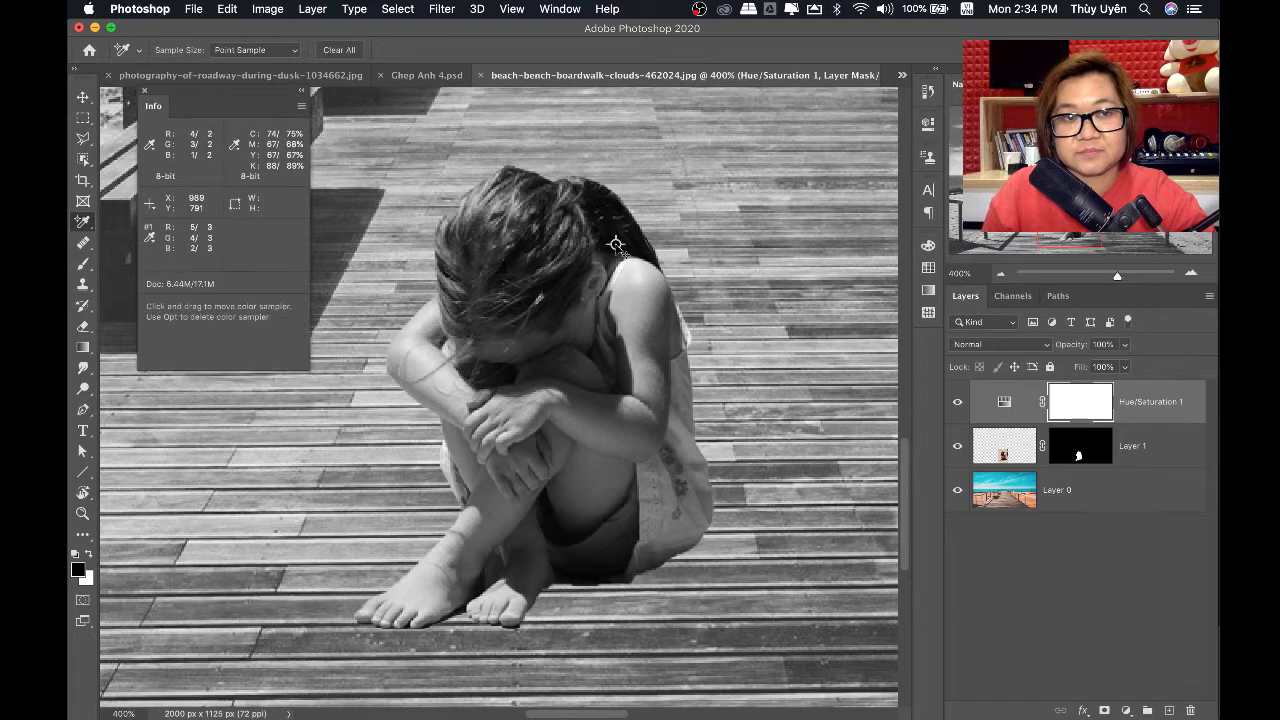
click(150, 244)
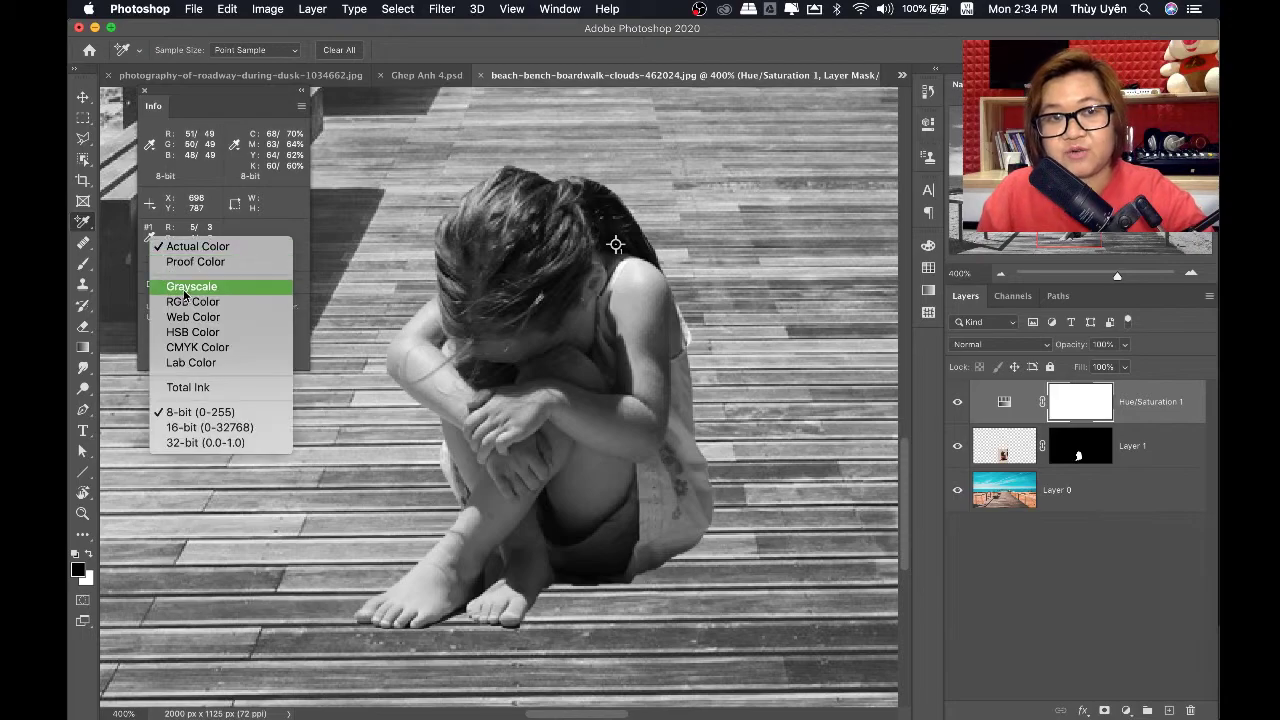
click(184, 291)
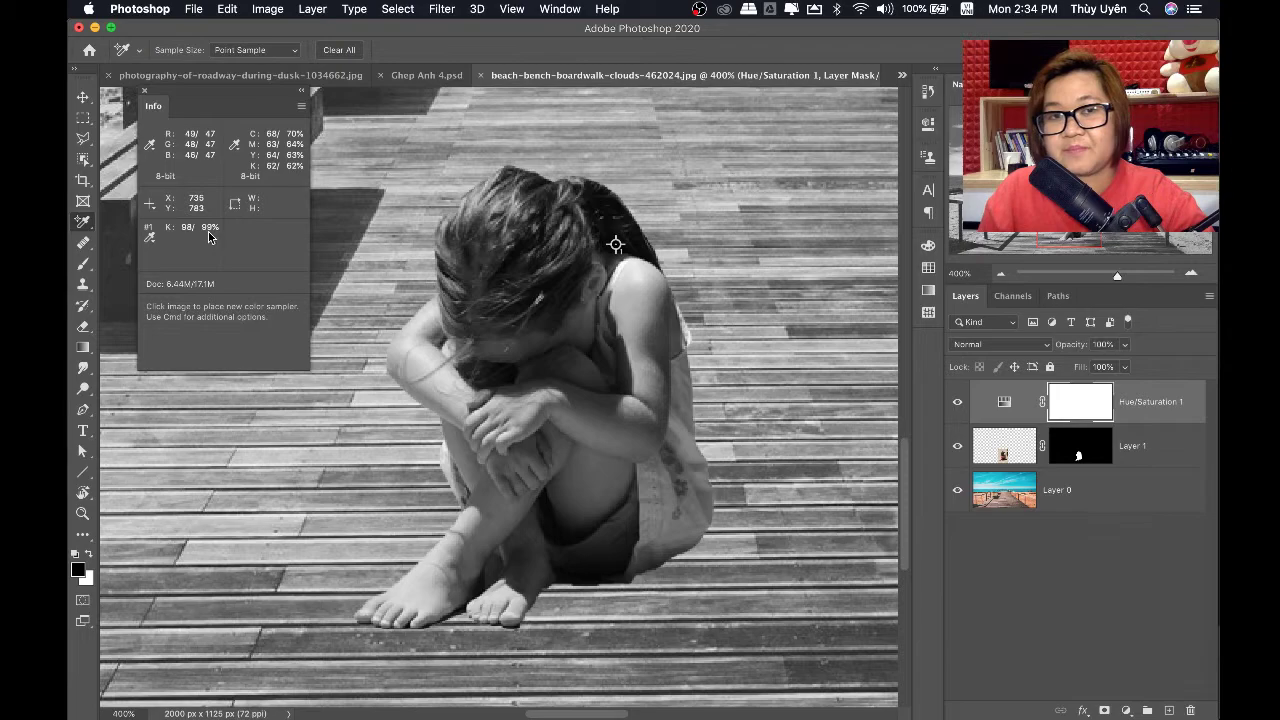
Add sampler #2 in the bench's shadow, reading in Grayscale
key(ctrl+minus)
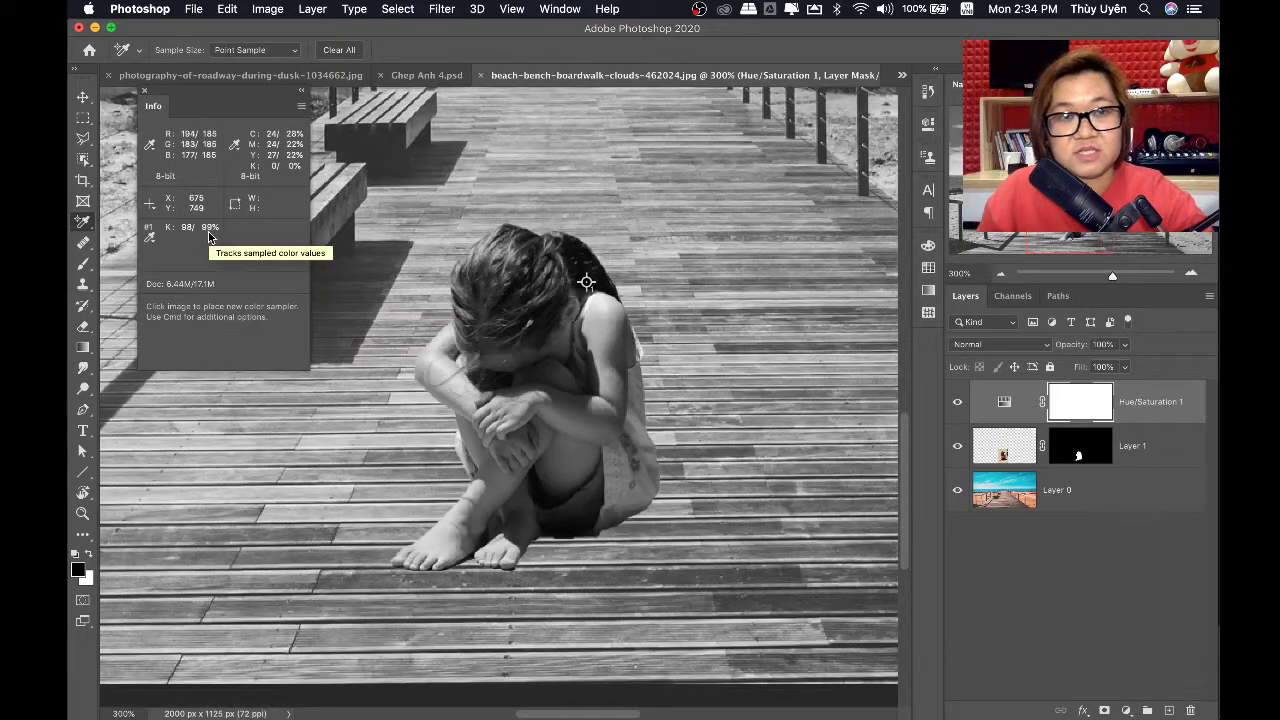
key(ctrl+minus)
key(ctrl+minus)
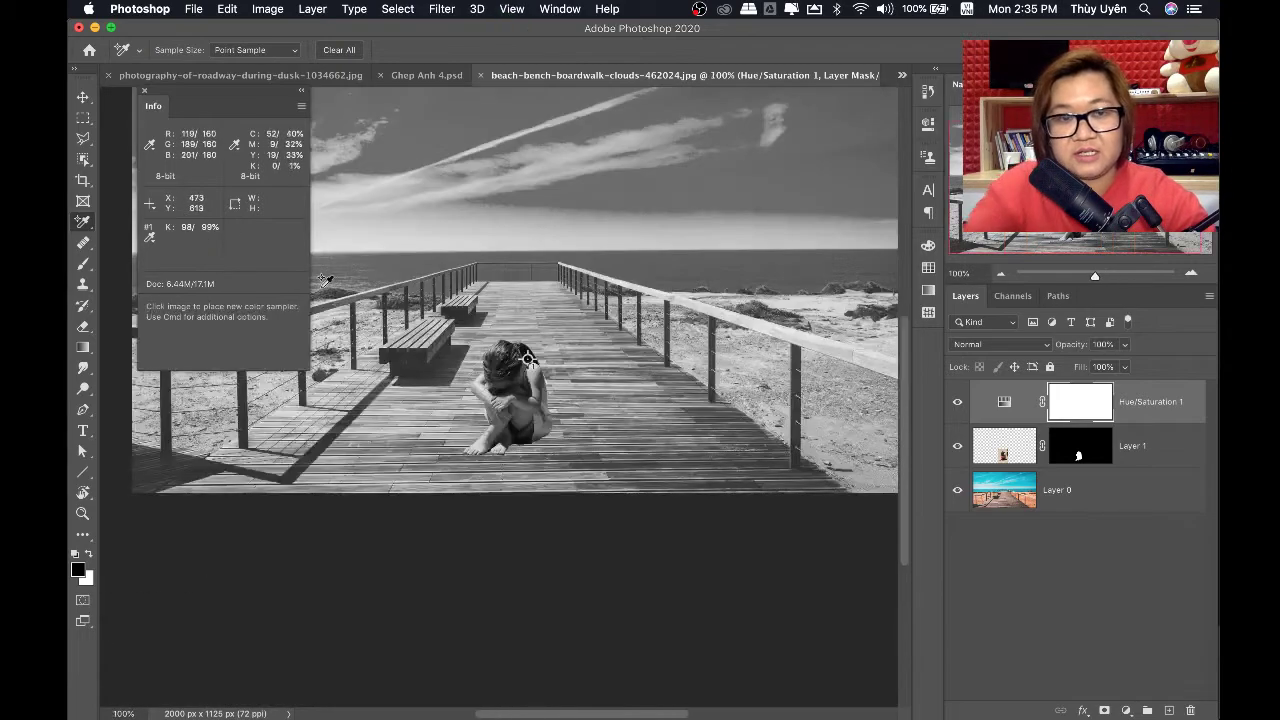
scroll(450, 380, left, 3)
scroll(450, 380, up, 1)
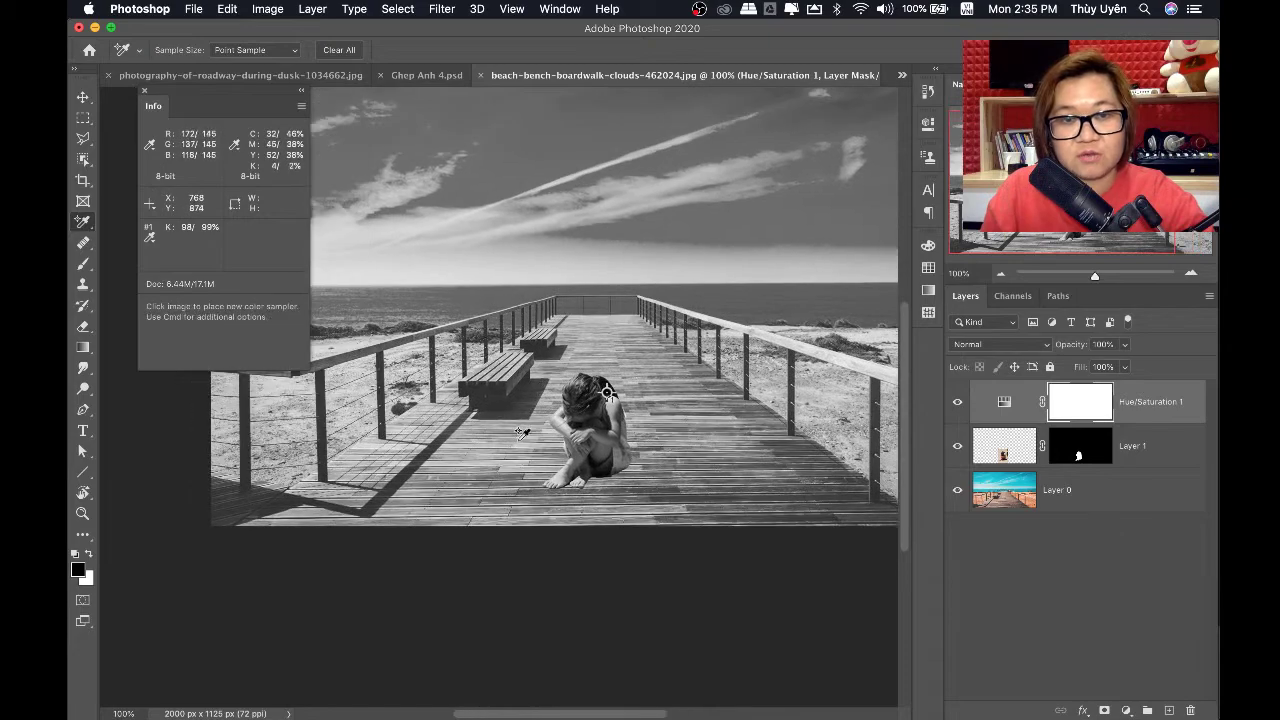
key(ctrl+plus)
key(ctrl+plus)
key(ctrl+plus)
key(ctrl+plus)
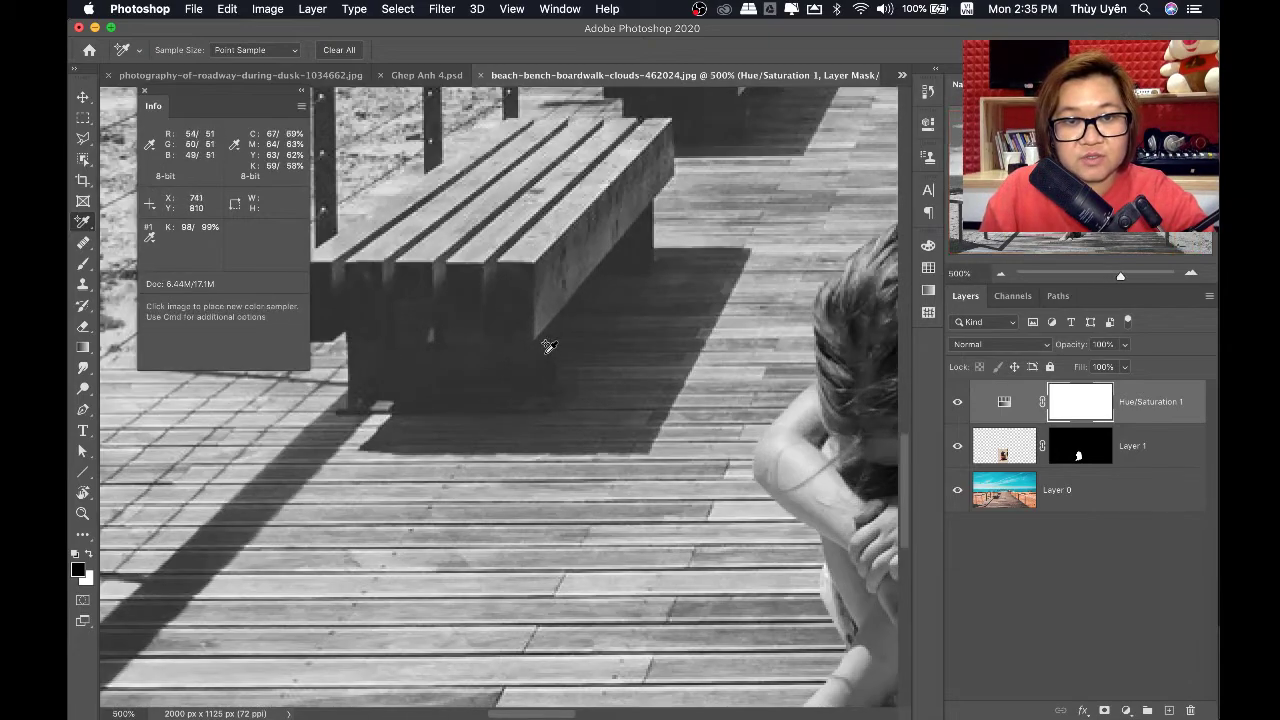
click(531, 358)
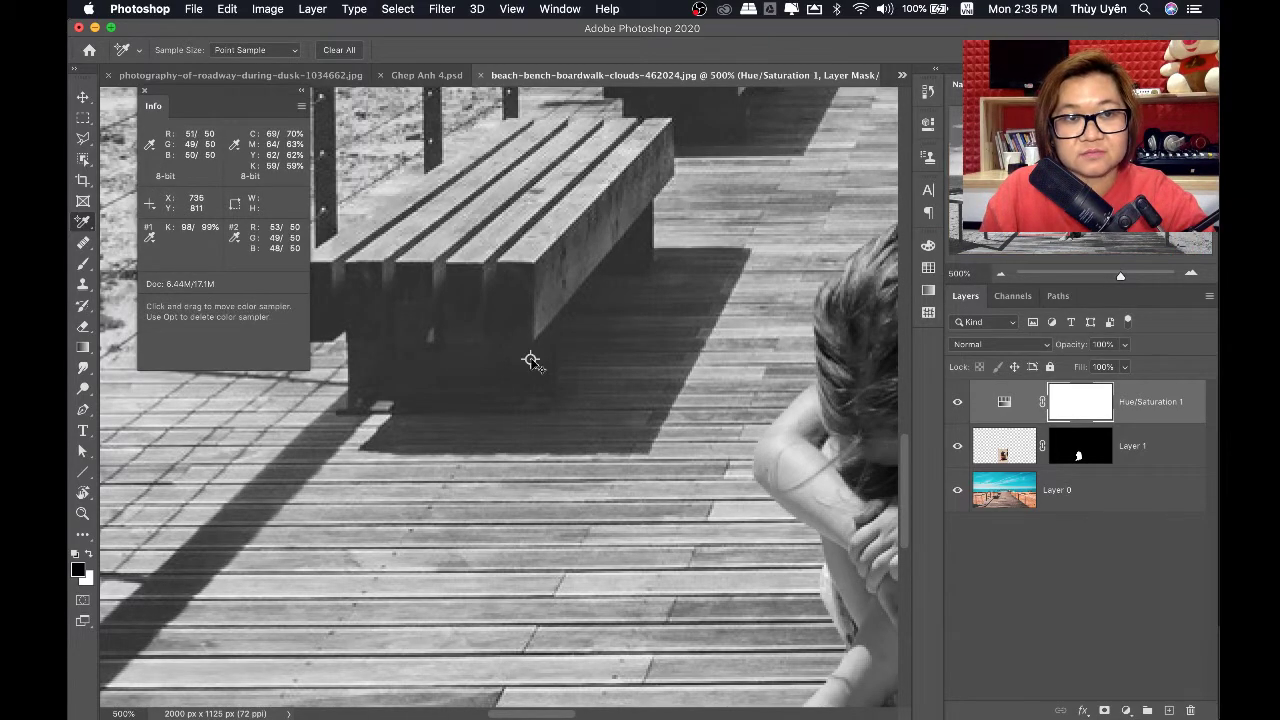
click(235, 239)
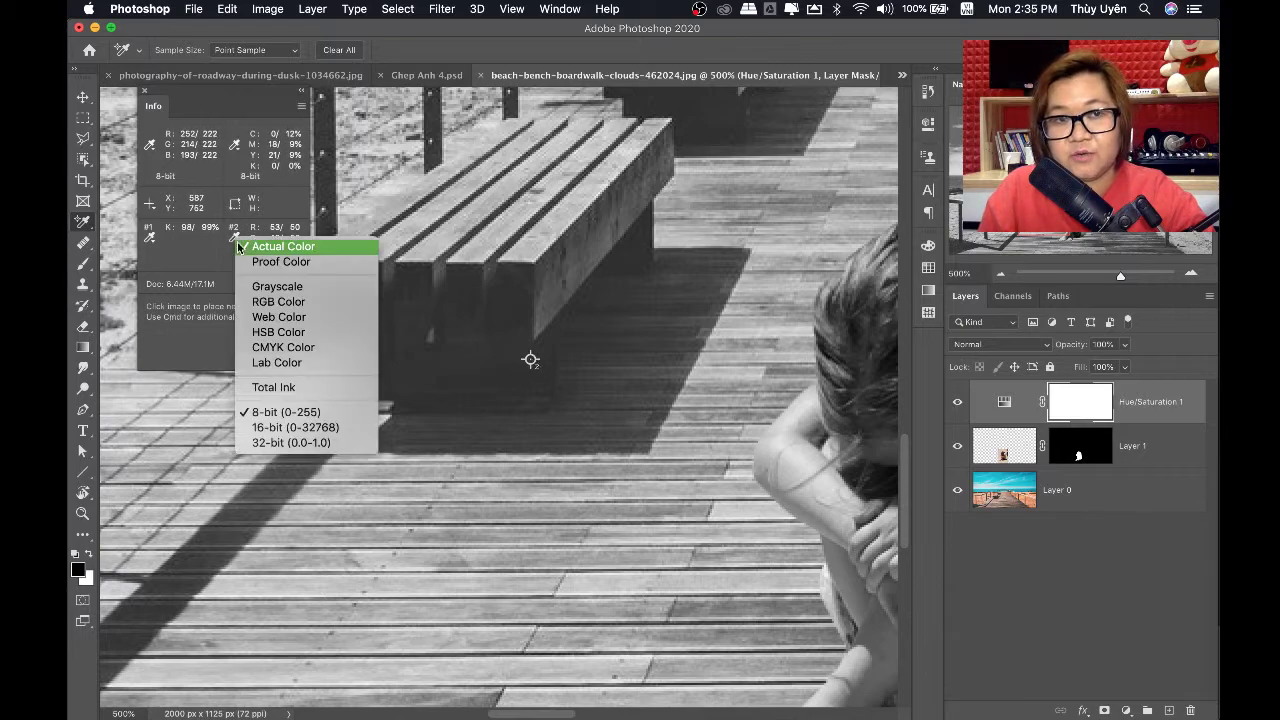
click(266, 286)
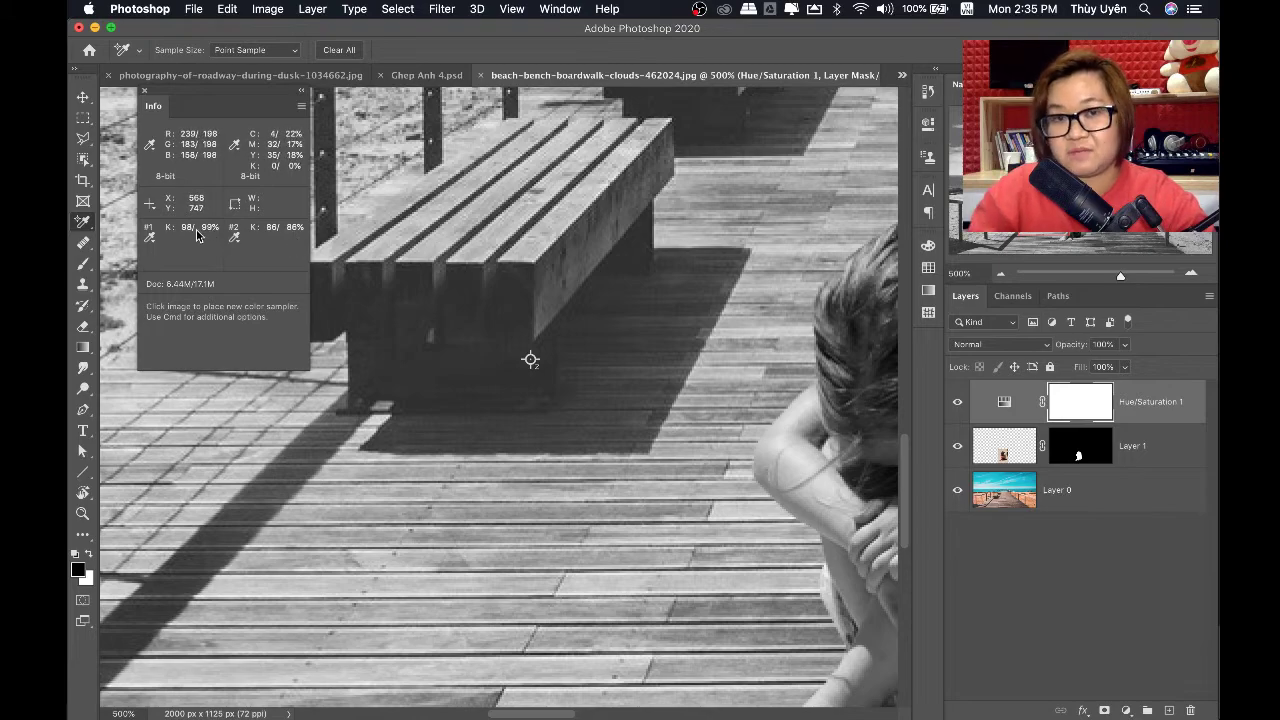
Add sampler #3 on the girl's shoulder, reading in Grayscale
key(super+minus)
key(super+minus)
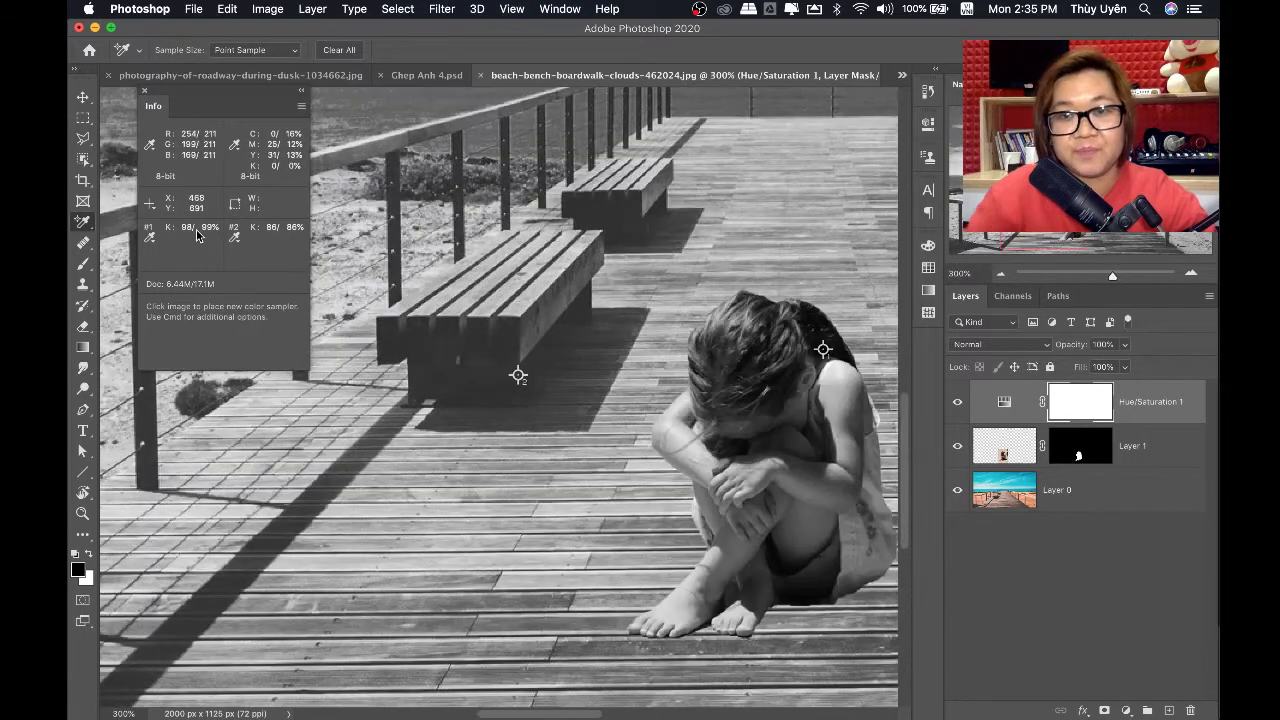
key(super+minus)
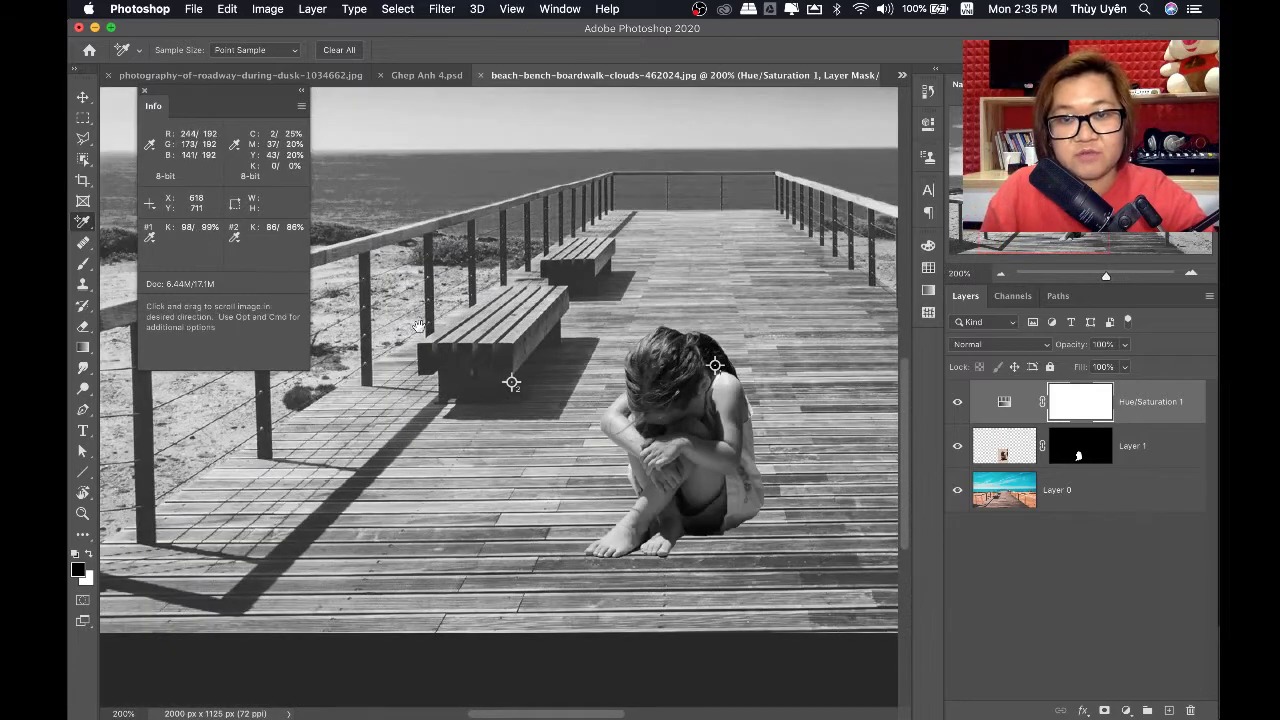
drag(624, 520, 516, 489)
click(535, 496)
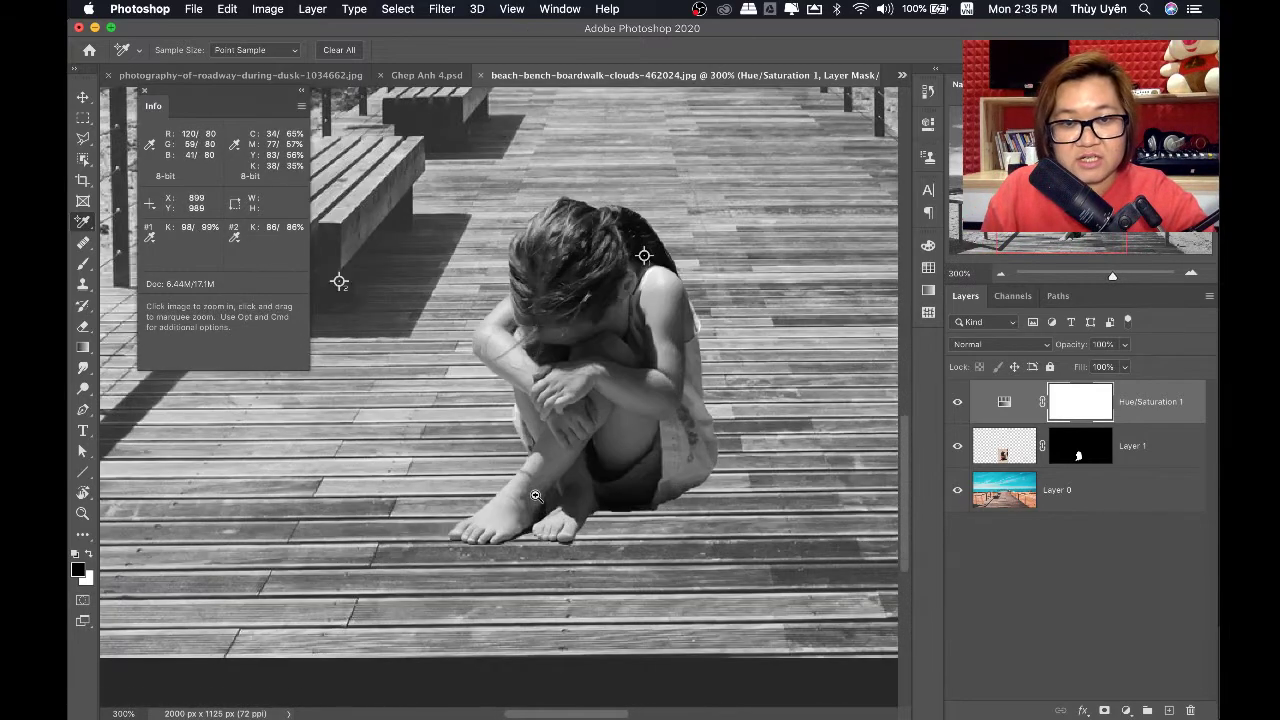
drag(531, 497, 486, 536)
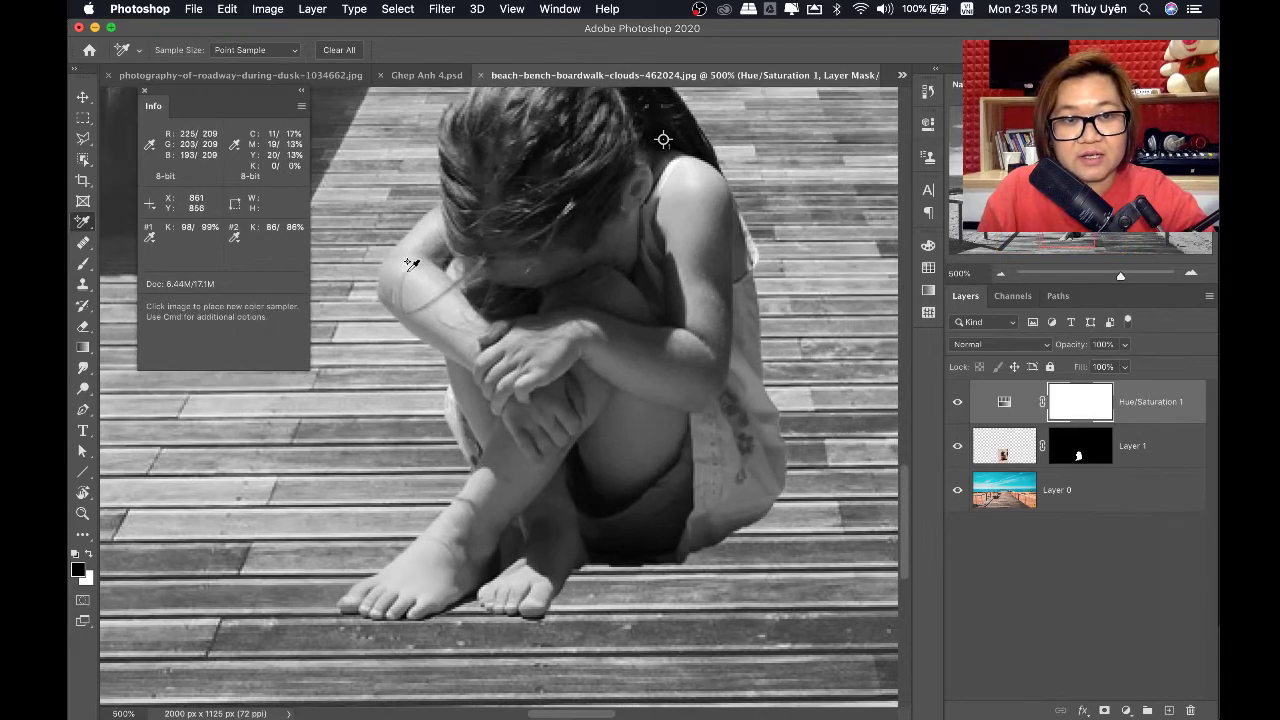
drag(409, 265, 433, 307)
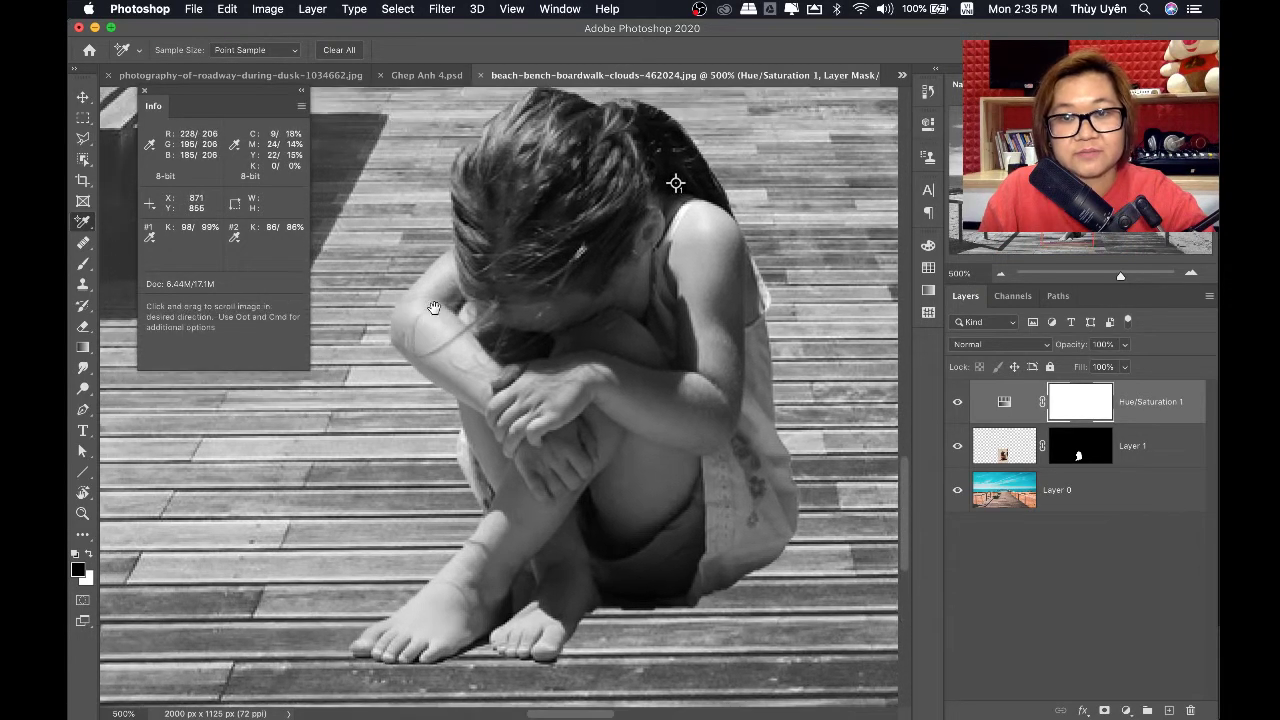
scroll(433, 307, up, 1)
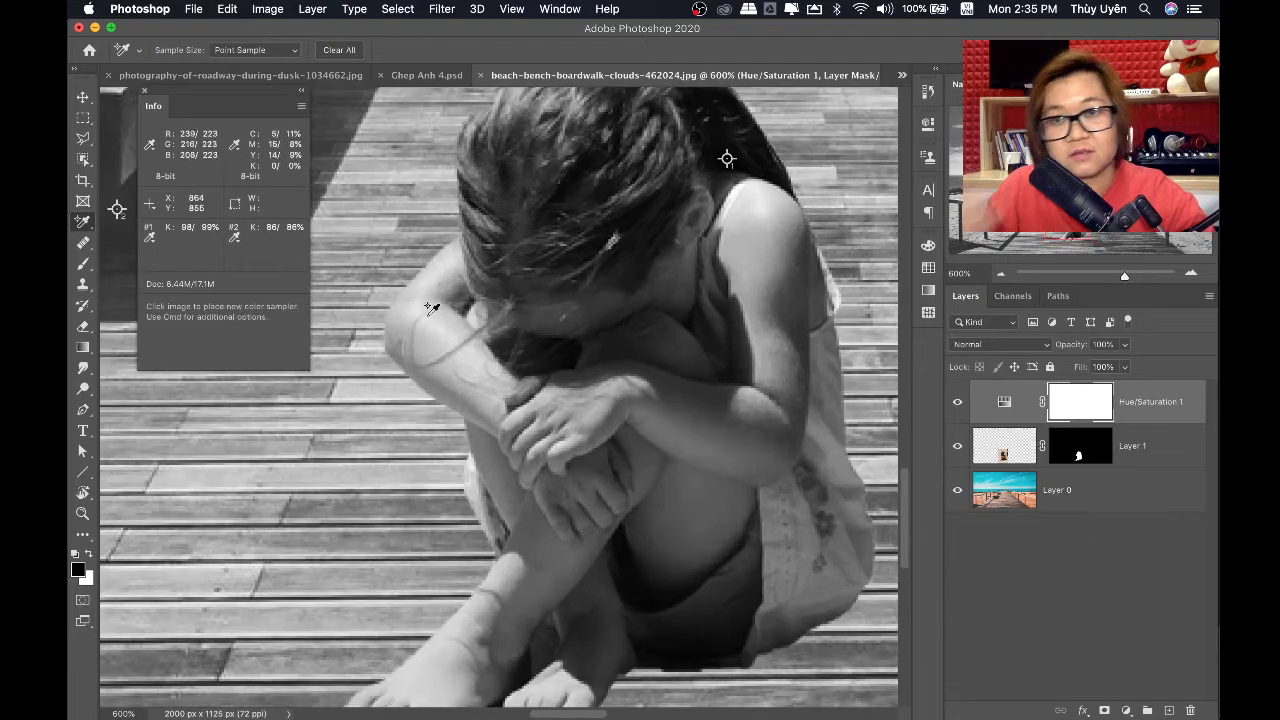
scroll(732, 190, up, 1)
scroll(732, 187, up, 1)
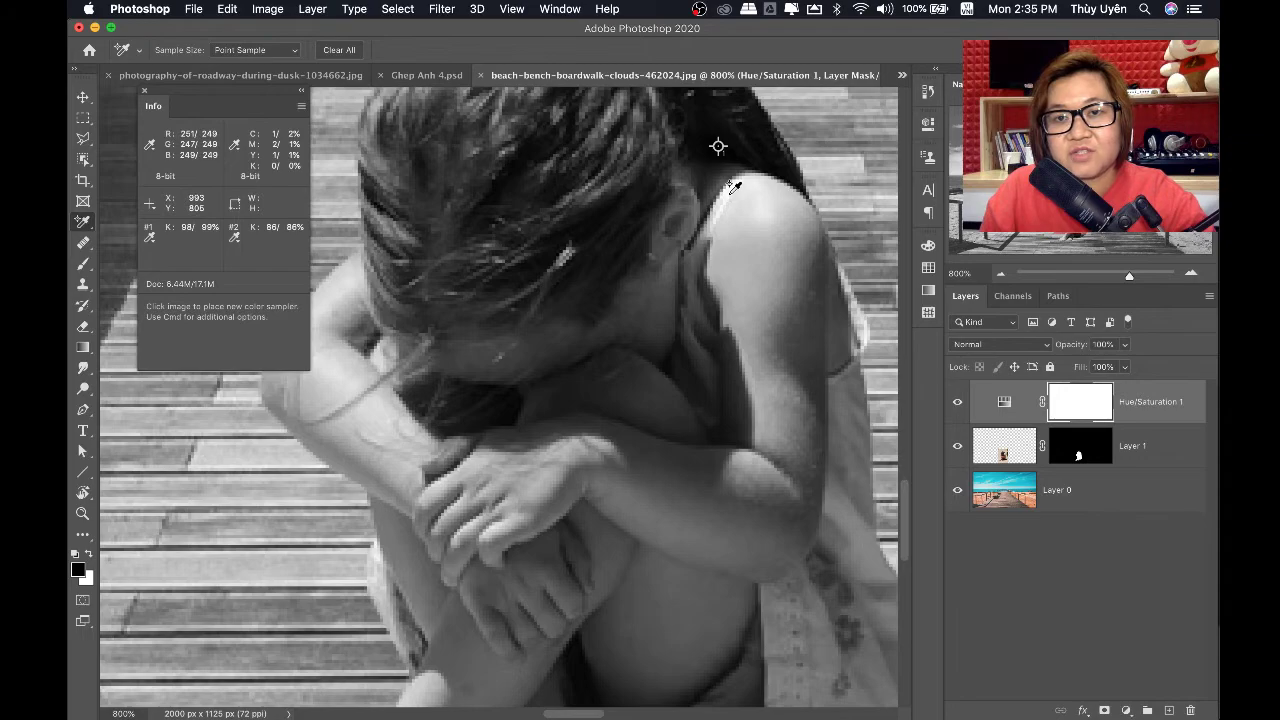
click(731, 194)
click(150, 290)
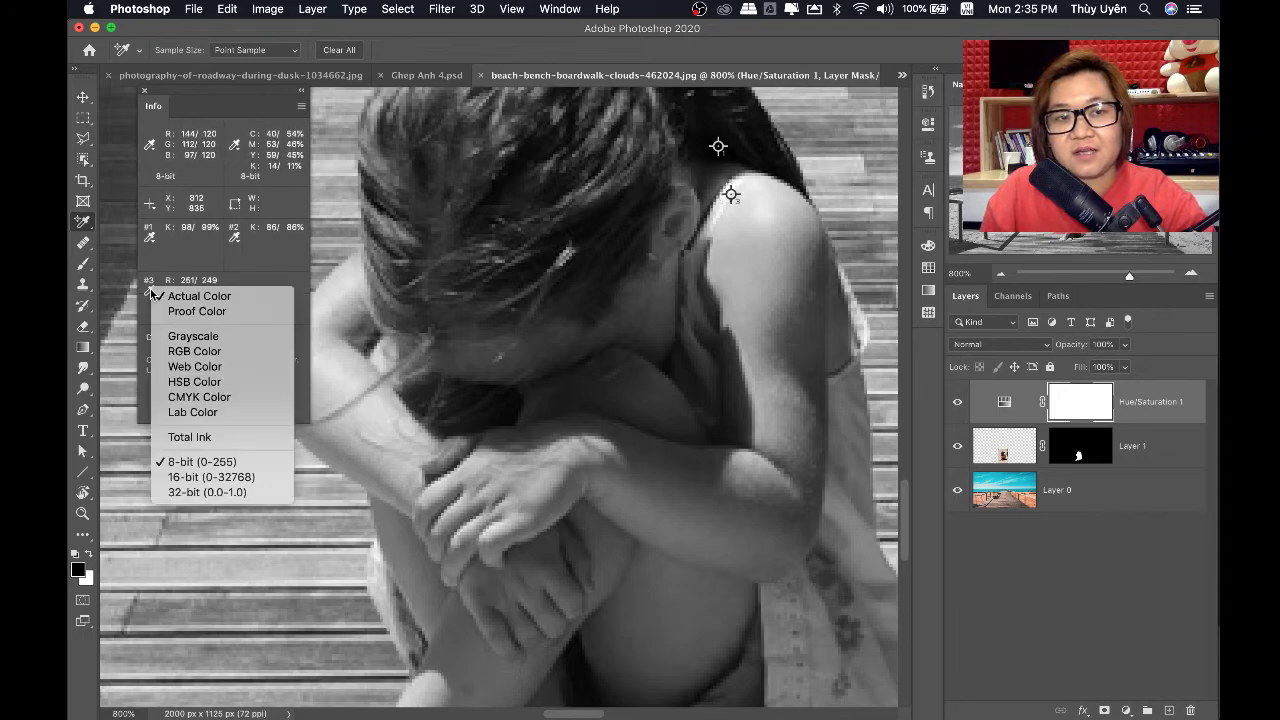
click(193, 335)
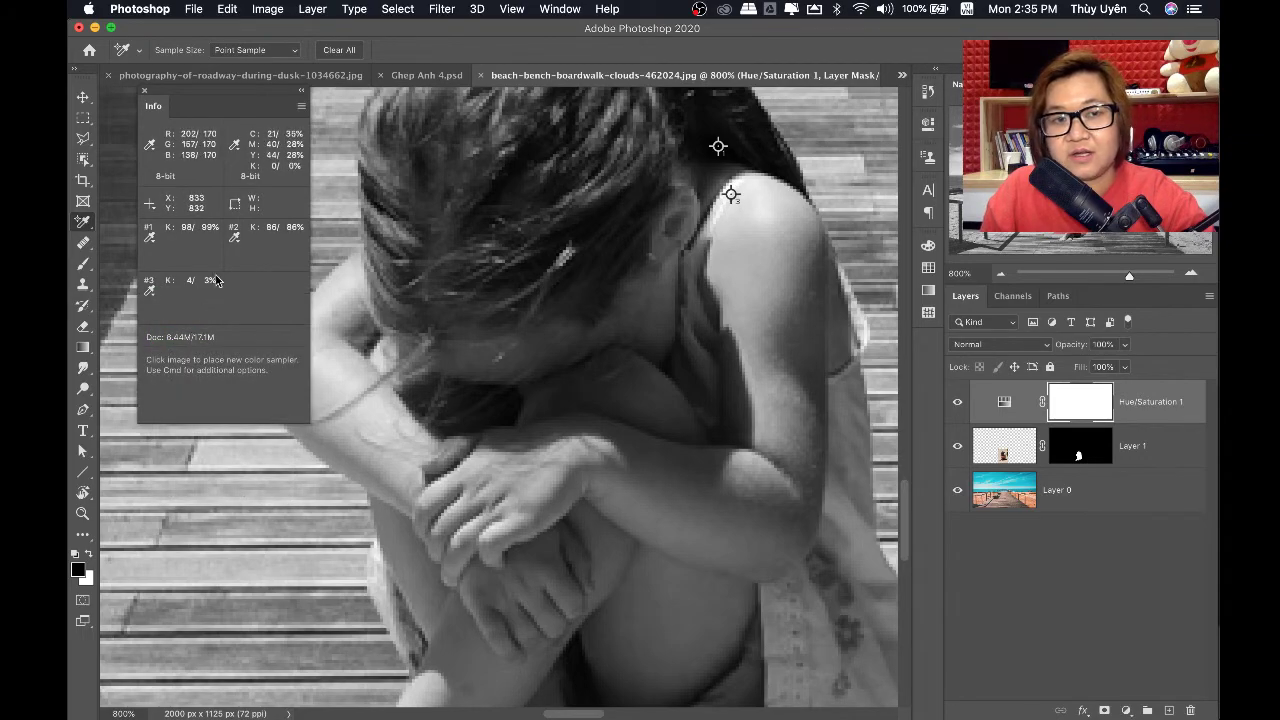
Add sampler #4 on the railing in Grayscale, then reframe the girl and boardwalk
key(super+minus)
key(super+minus)
key(super+minus)
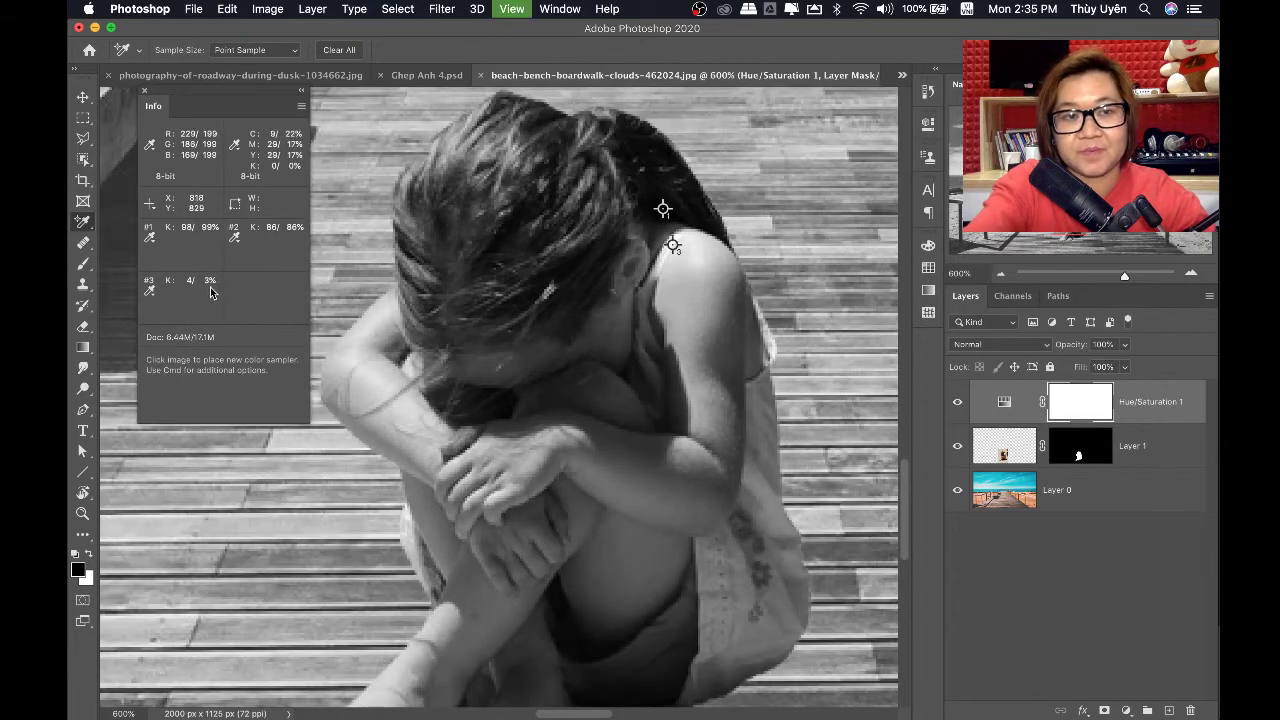
key(super+minus)
key(super+minus)
key(super+minus)
key(super+minus)
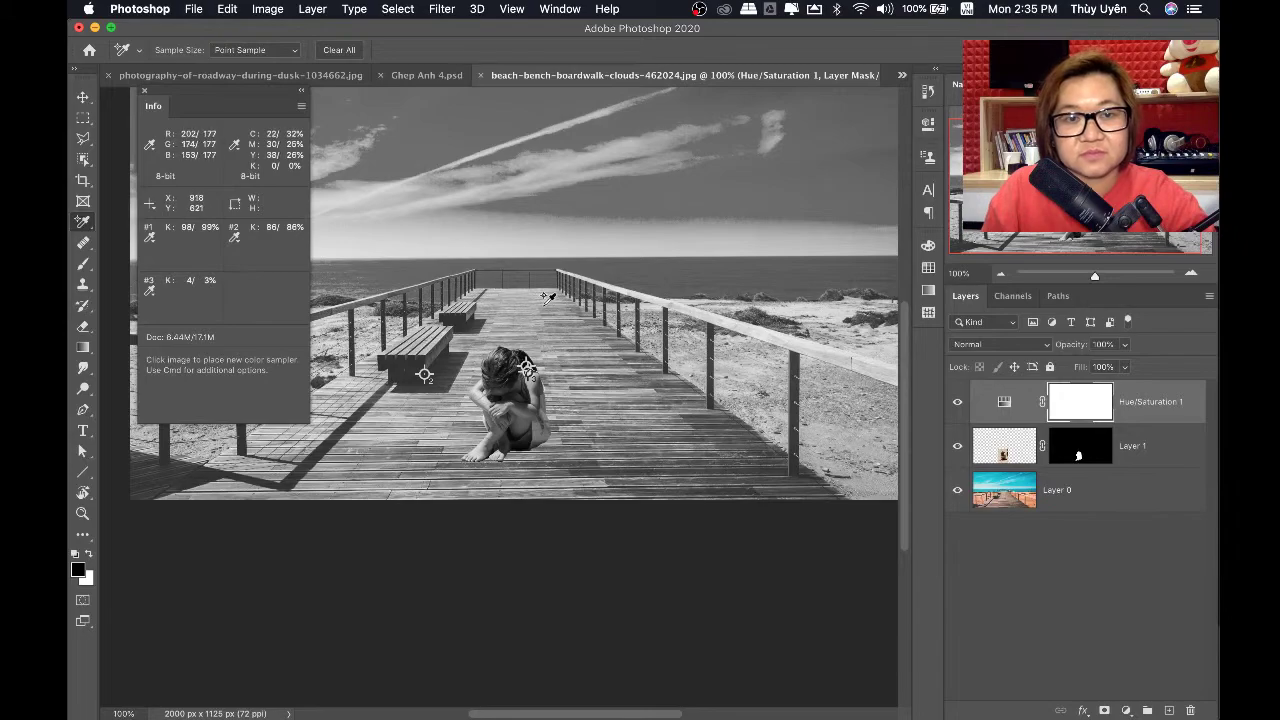
mouse_move(159, 105)
mouse_down()
mouse_move(391, 362)
mouse_move(225, 168)
mouse_up()
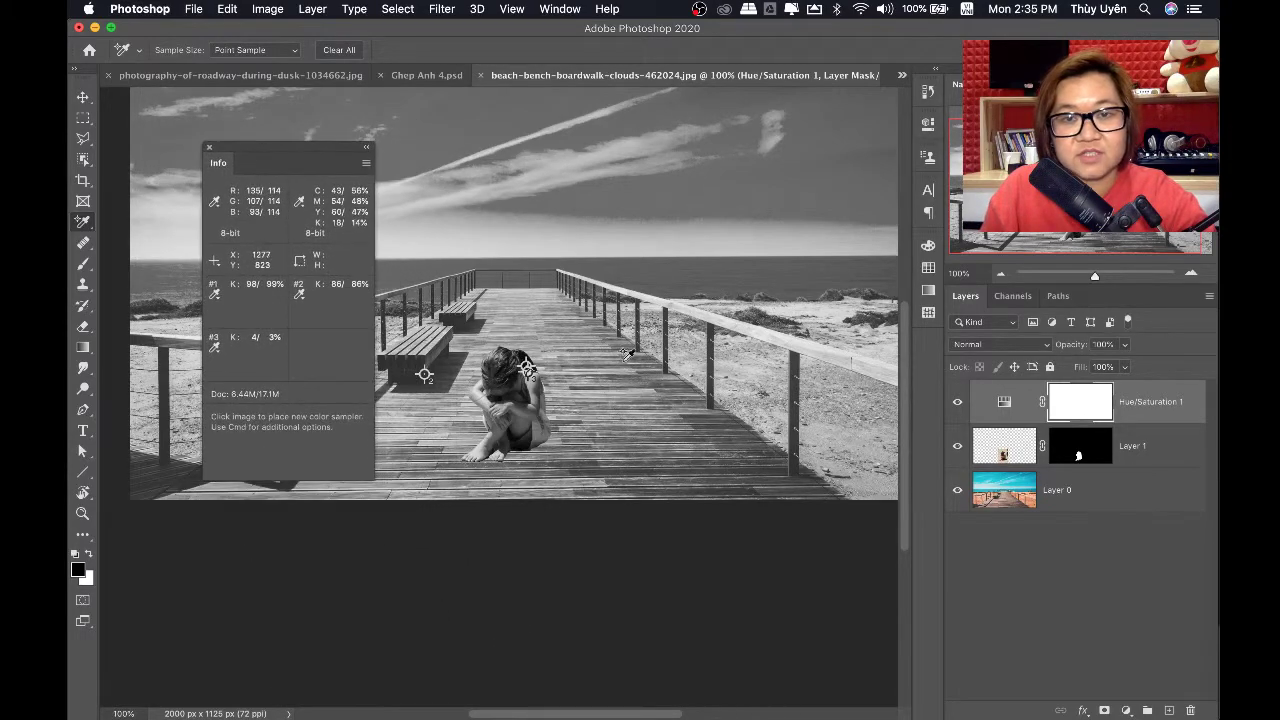
key(z)
click(608, 290)
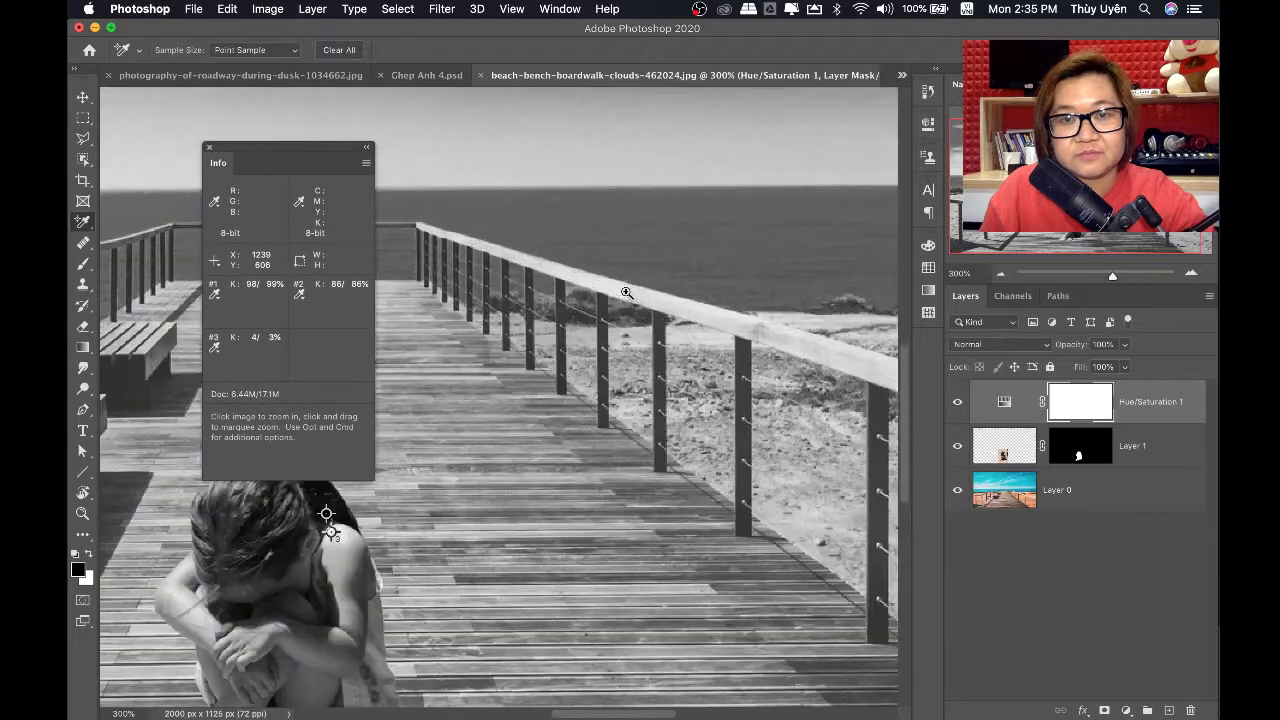
click(608, 290)
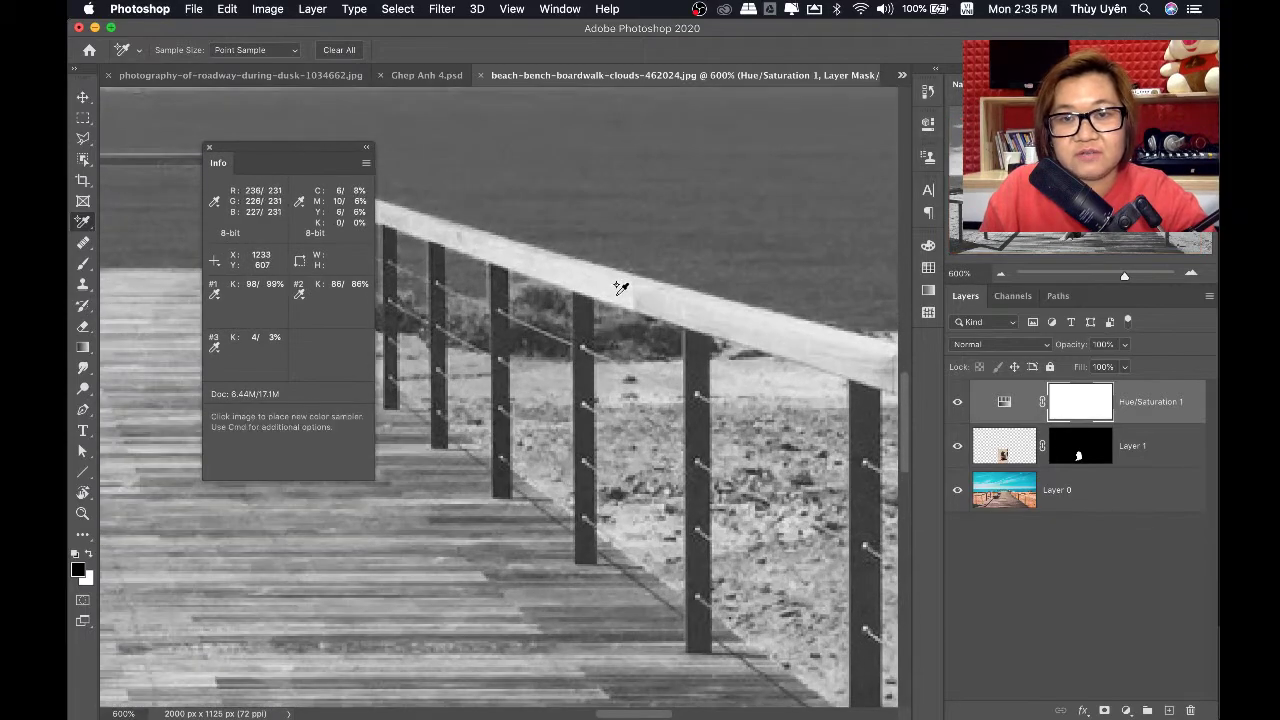
click(614, 295)
click(299, 348)
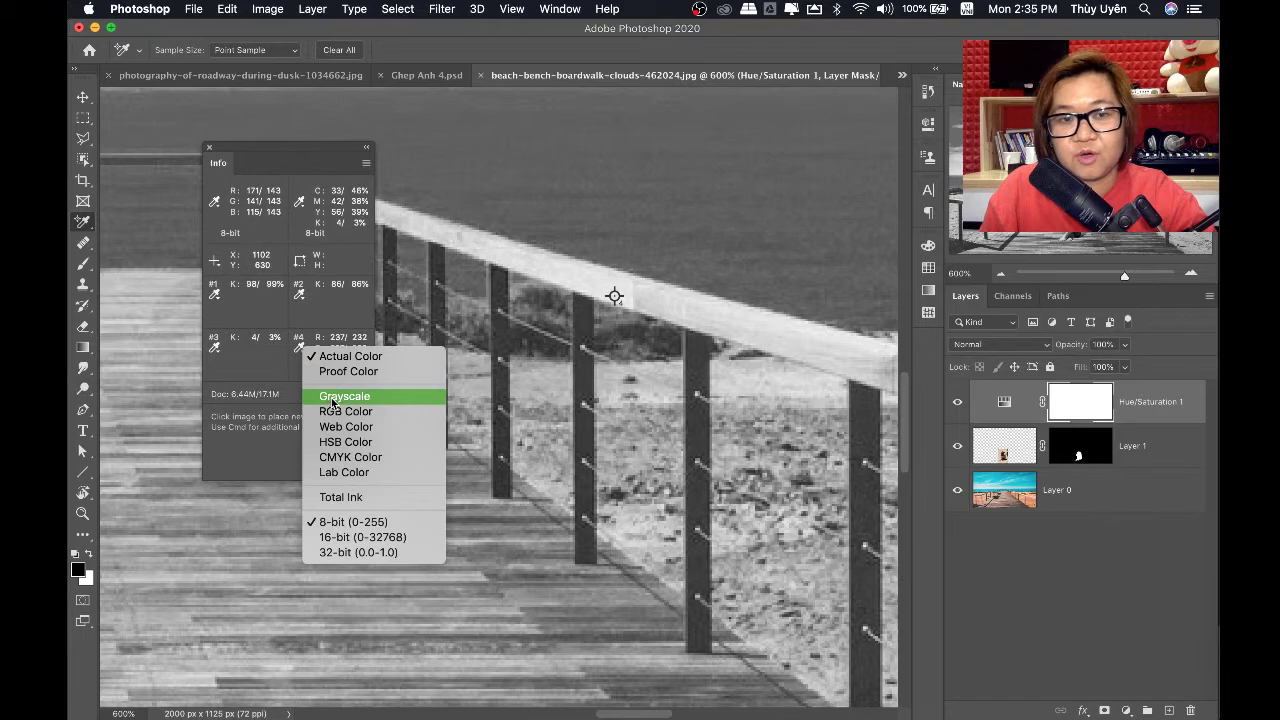
click(333, 399)
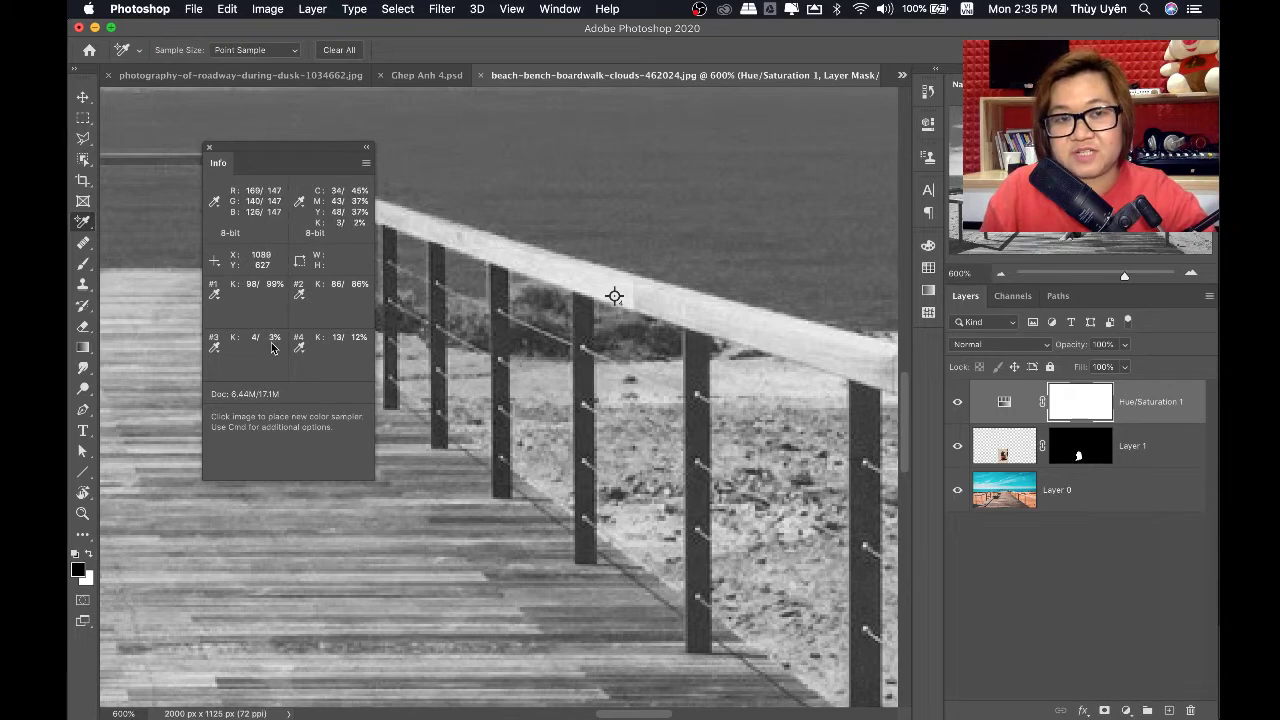
key(super+minus)
key(super+minus)
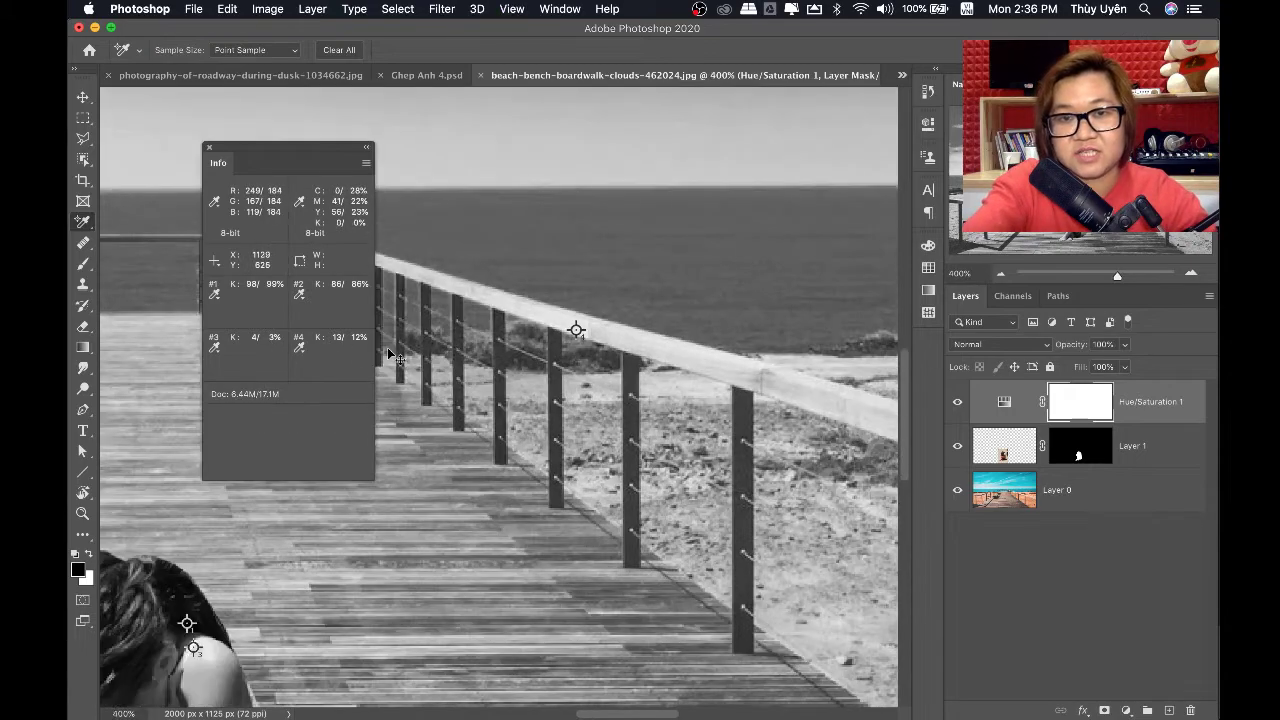
key(super+minus)
drag(430, 570, 652, 457)
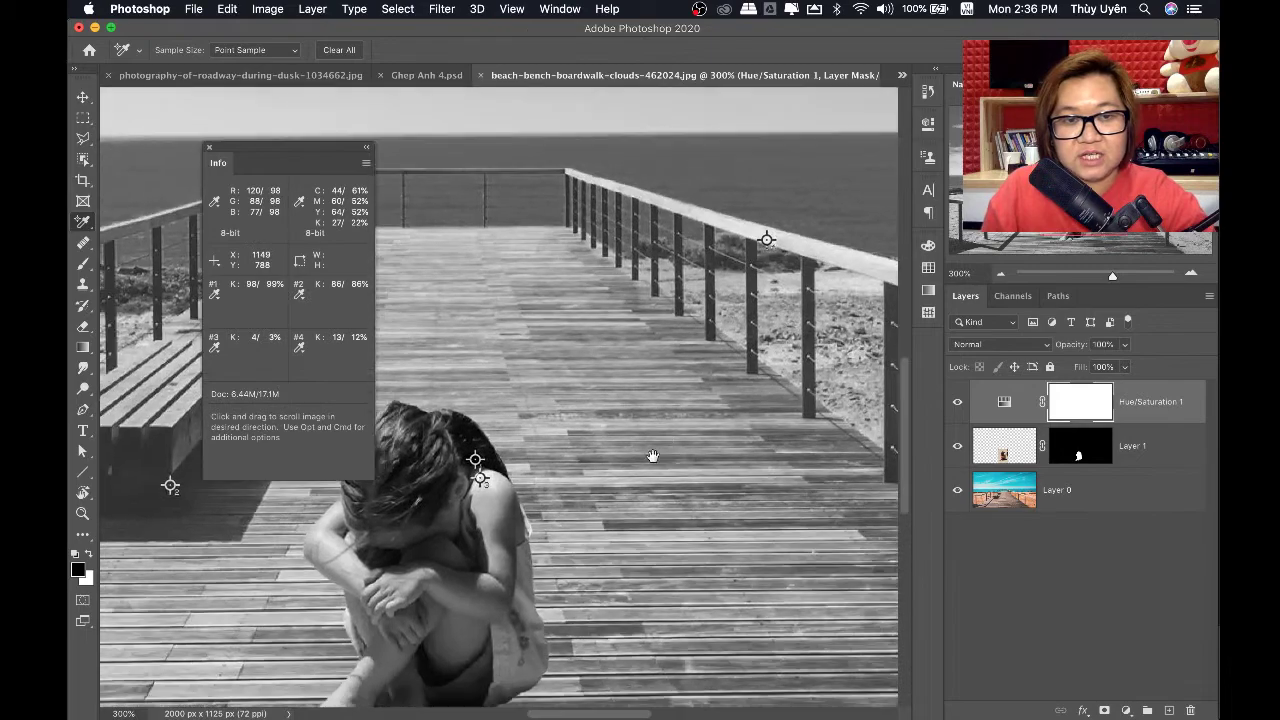
scroll(652, 456, left, 3)
scroll(650, 440, down, 2)
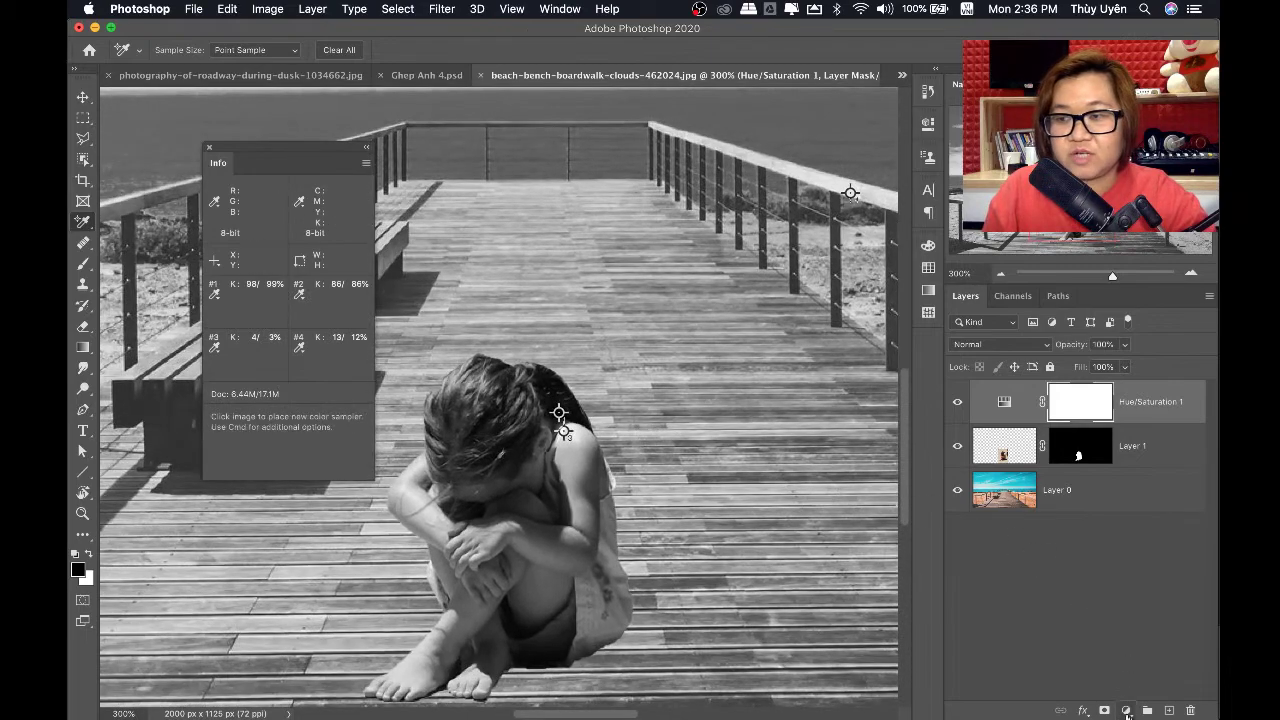
Add a Curves layer below Hue/Saturation 1, clipped to the girl's Layer 1
click(1126, 711)
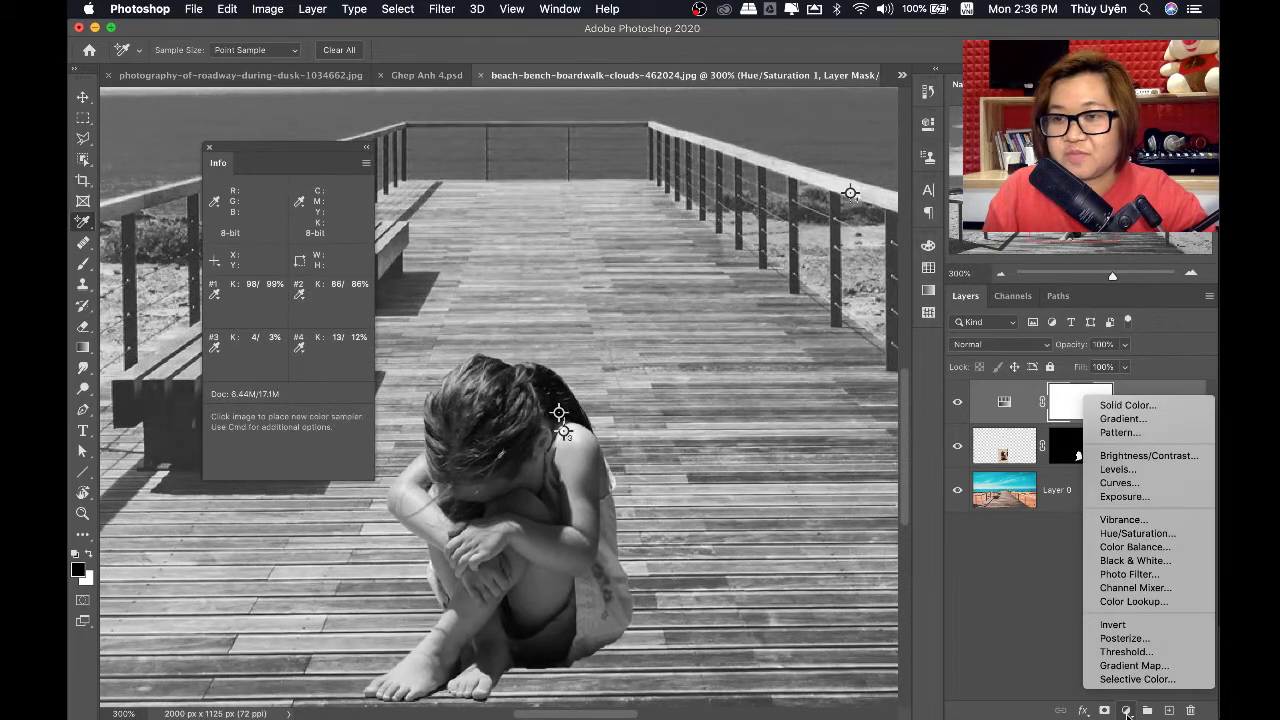
click(1116, 483)
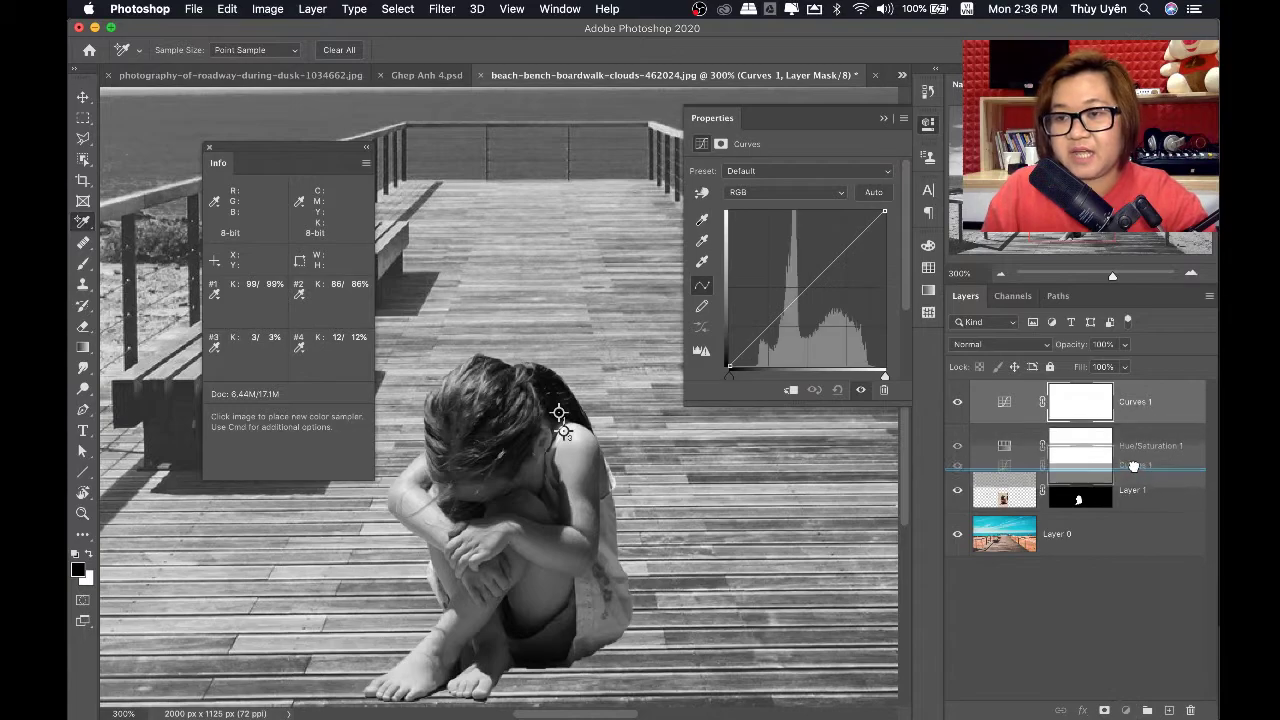
drag(1143, 407, 1012, 465)
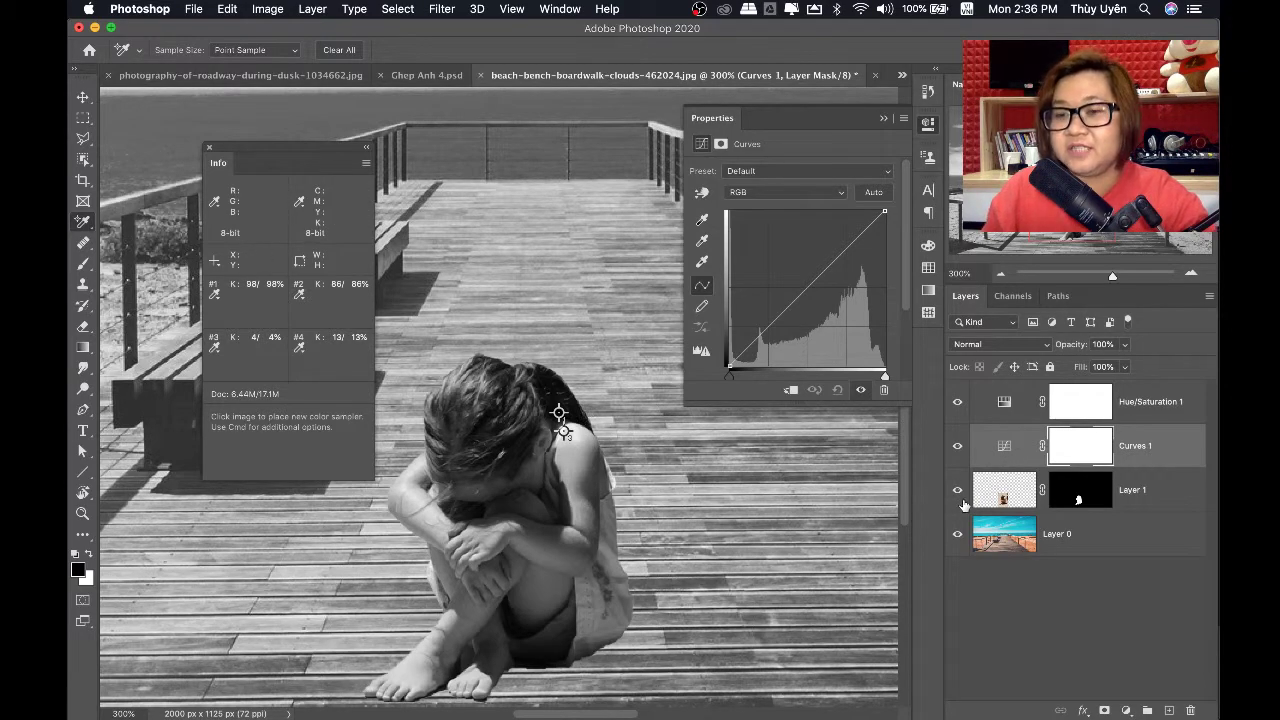
alt+click(1033, 462)
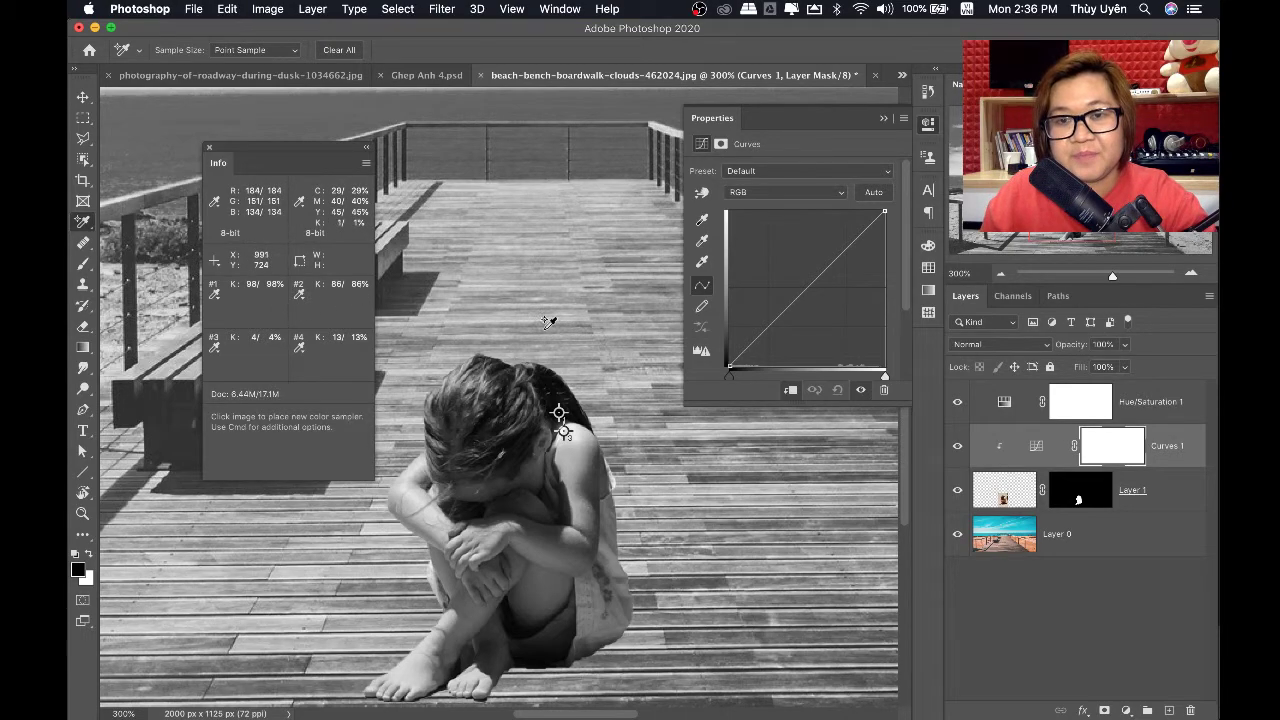
Raise the curve's black point and lower its white point to flatten the girl's tones
drag(730, 366, 730, 336)
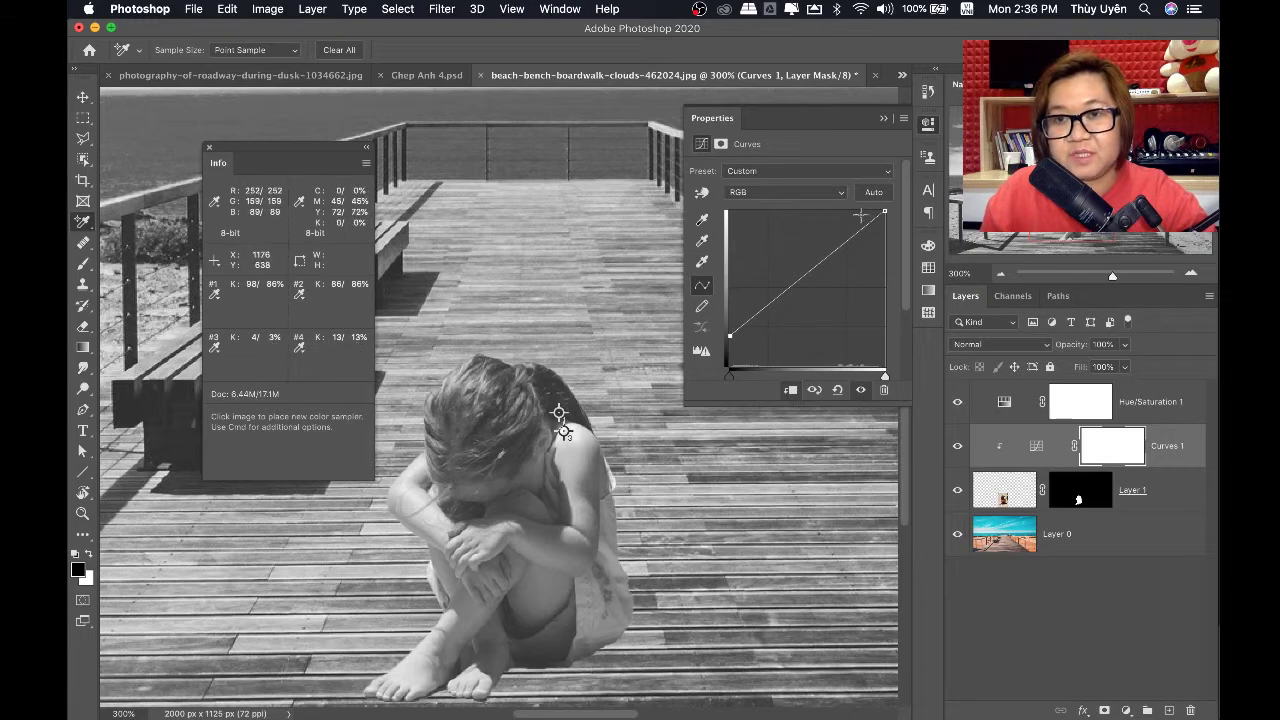
drag(884, 212, 884, 226)
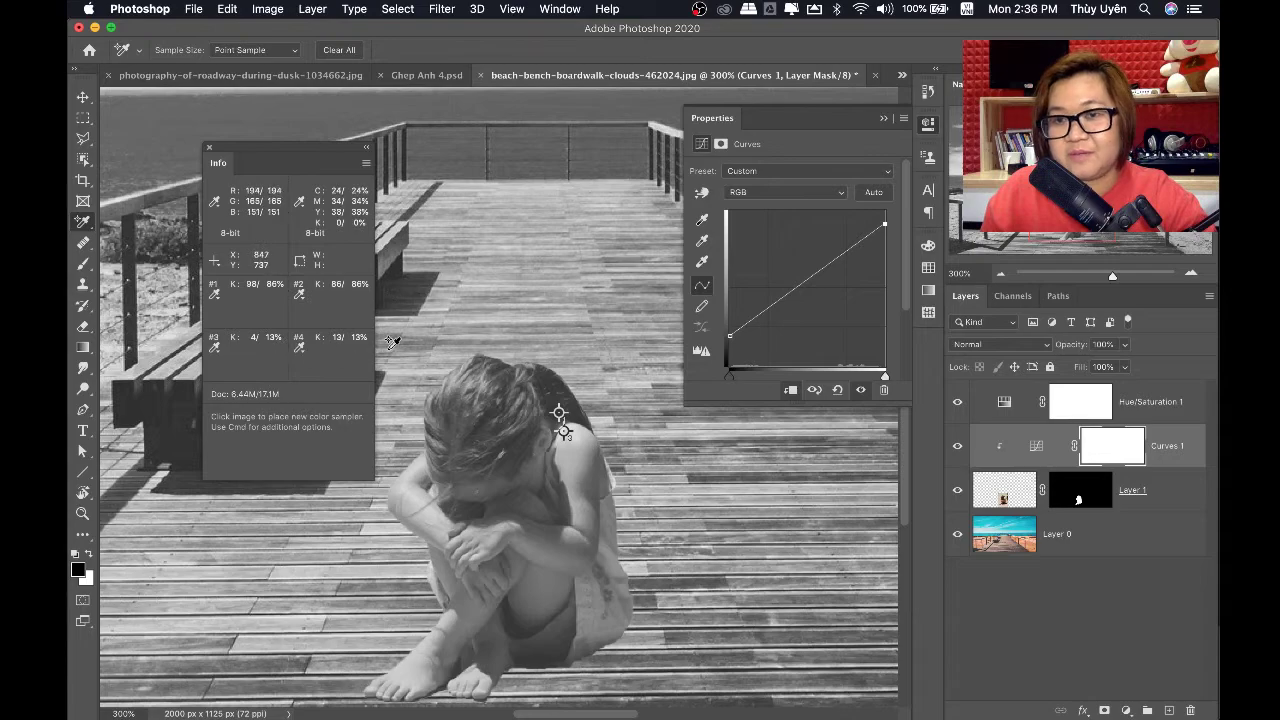
click(884, 118)
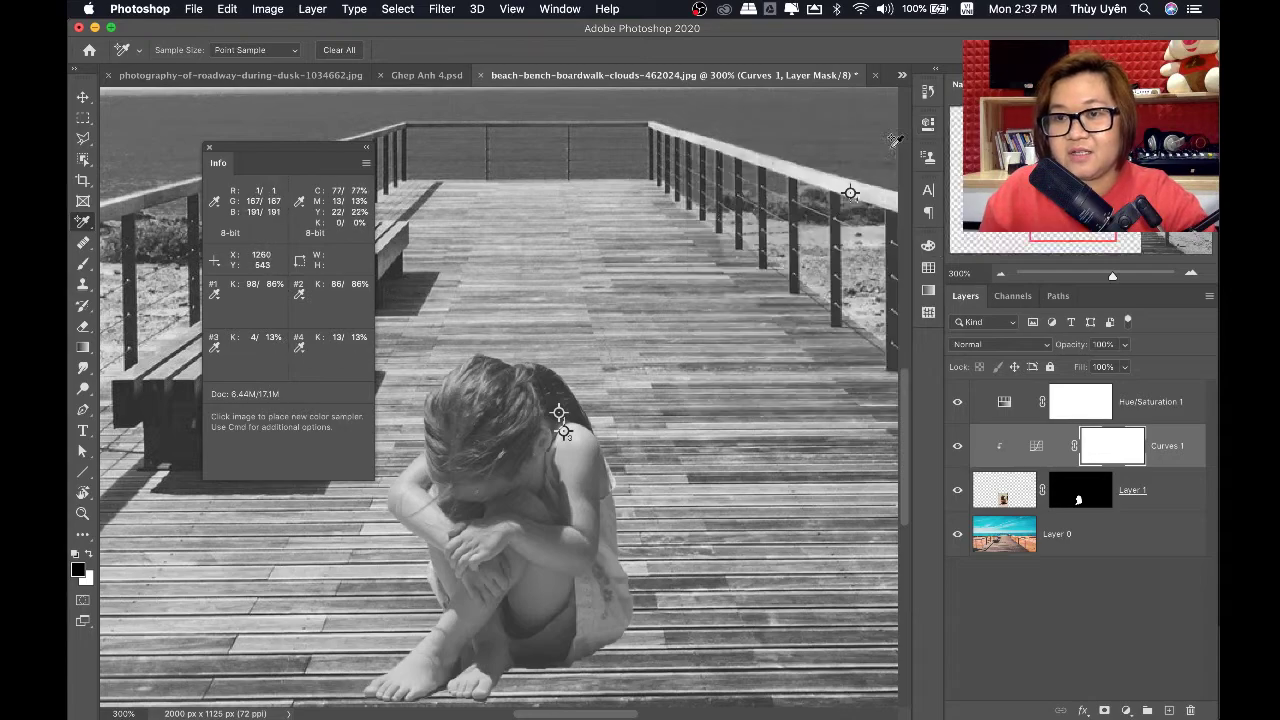
Hide Hue/Saturation 1, close the Info panel, and view at 100% with Curves 1 targeted
click(956, 404)
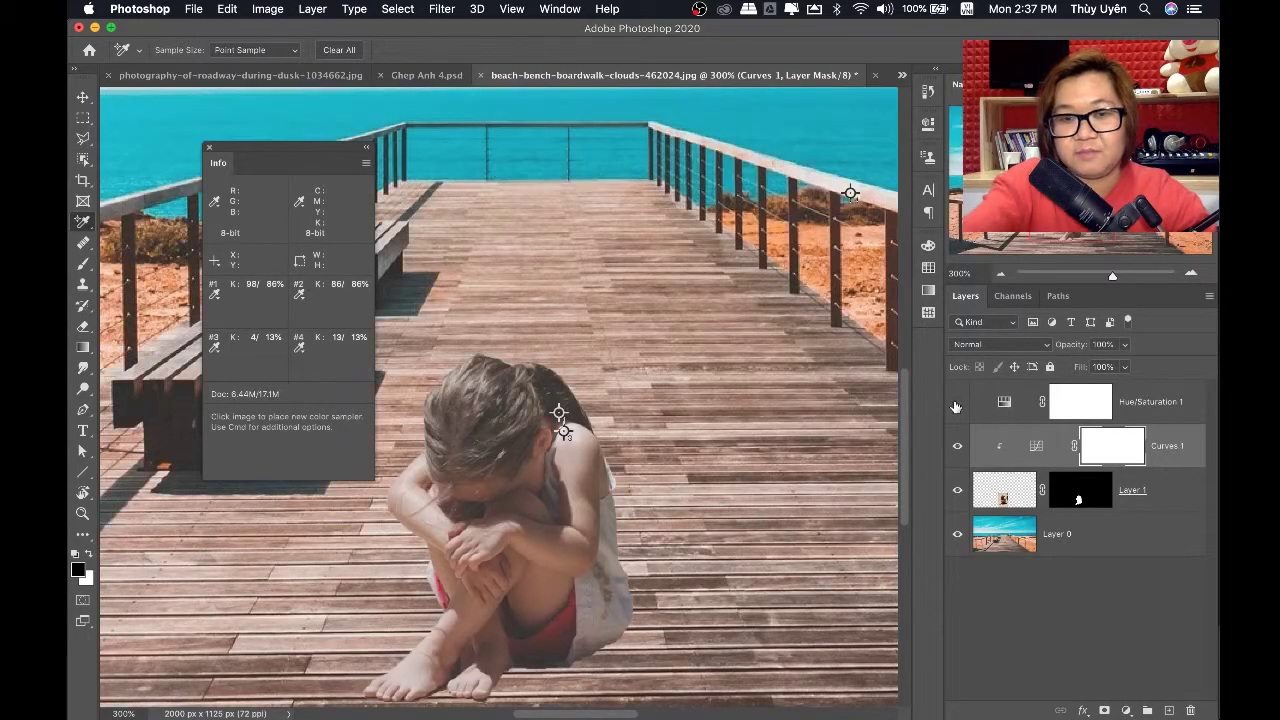
key(super+minus)
key(super+minus)
key(super+minus)
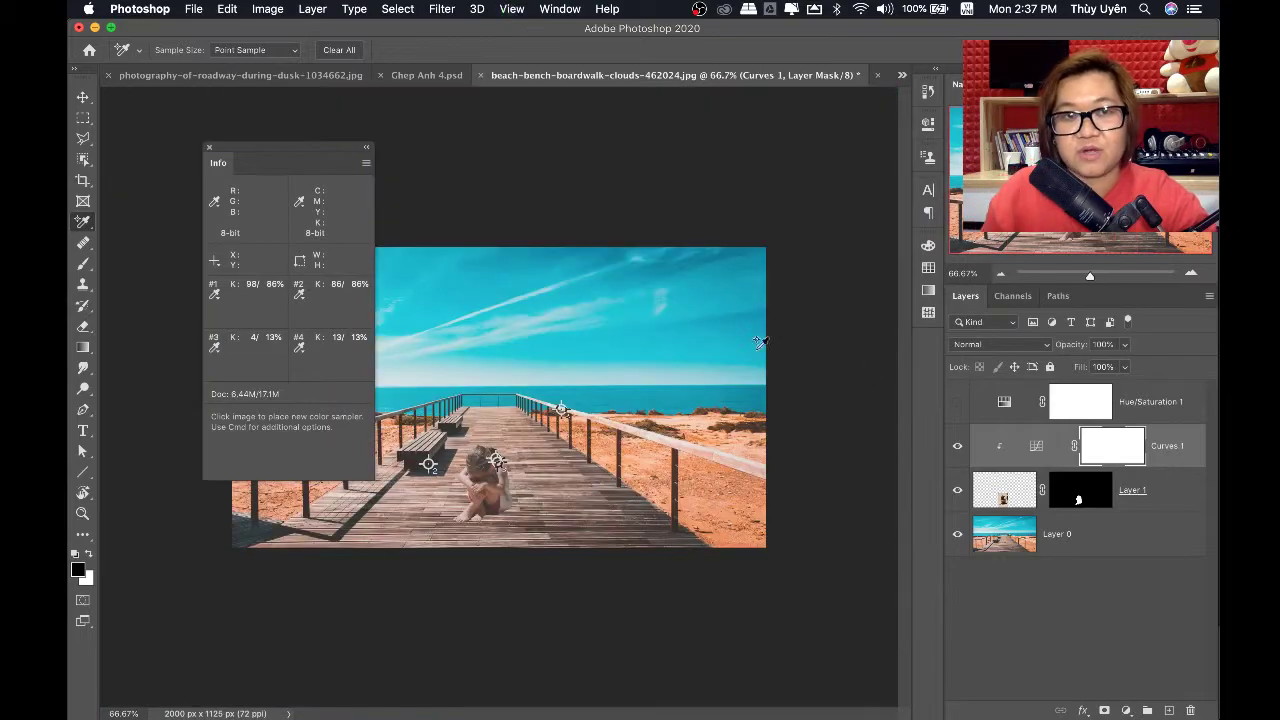
click(208, 148)
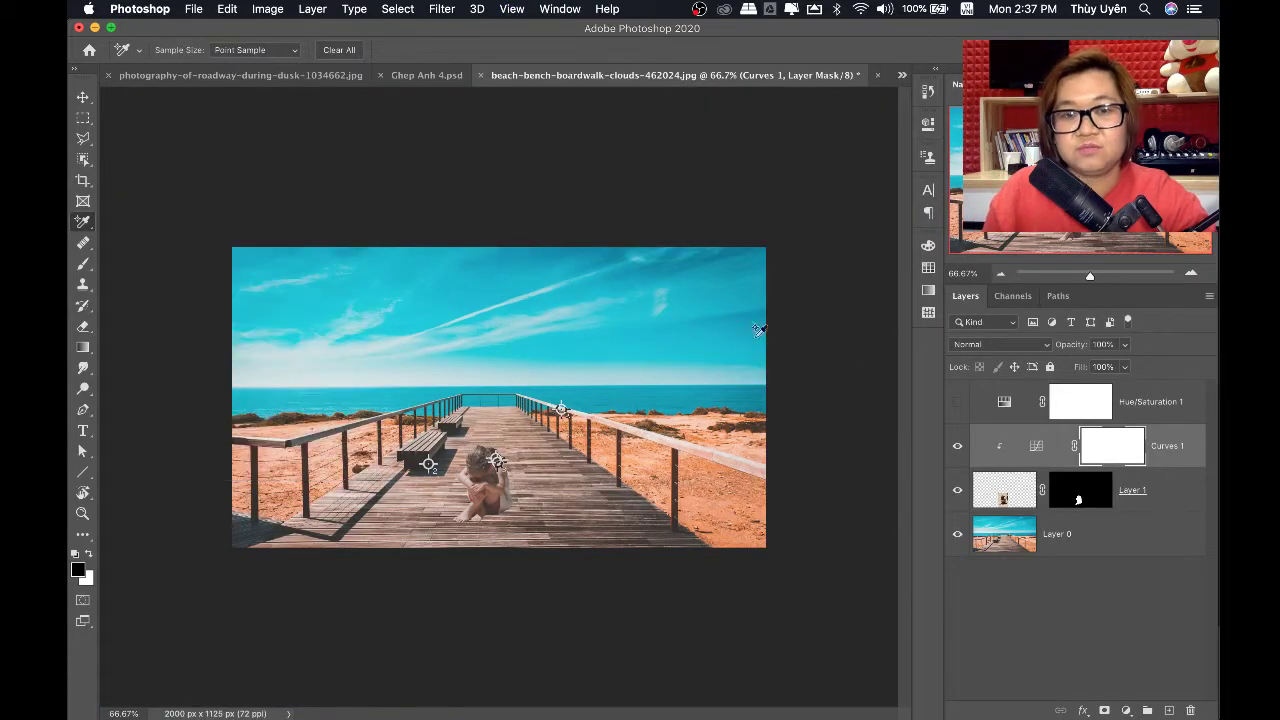
key(v)
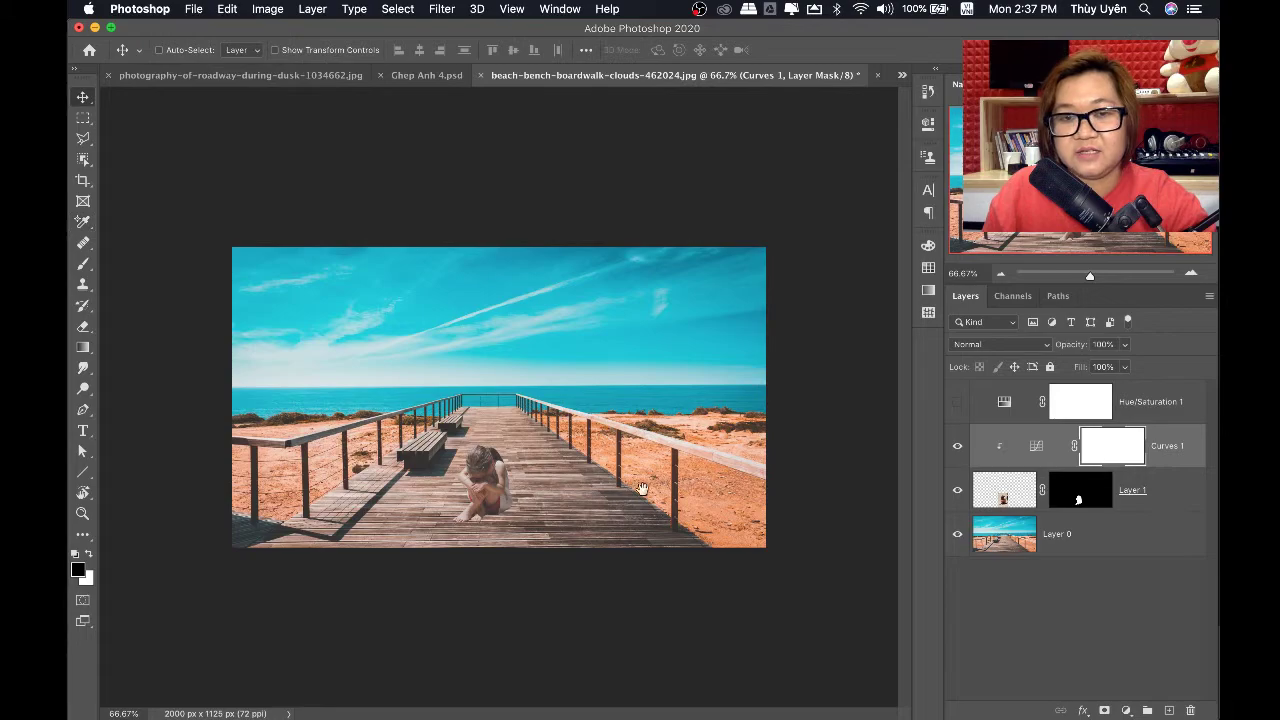
key(super+1)
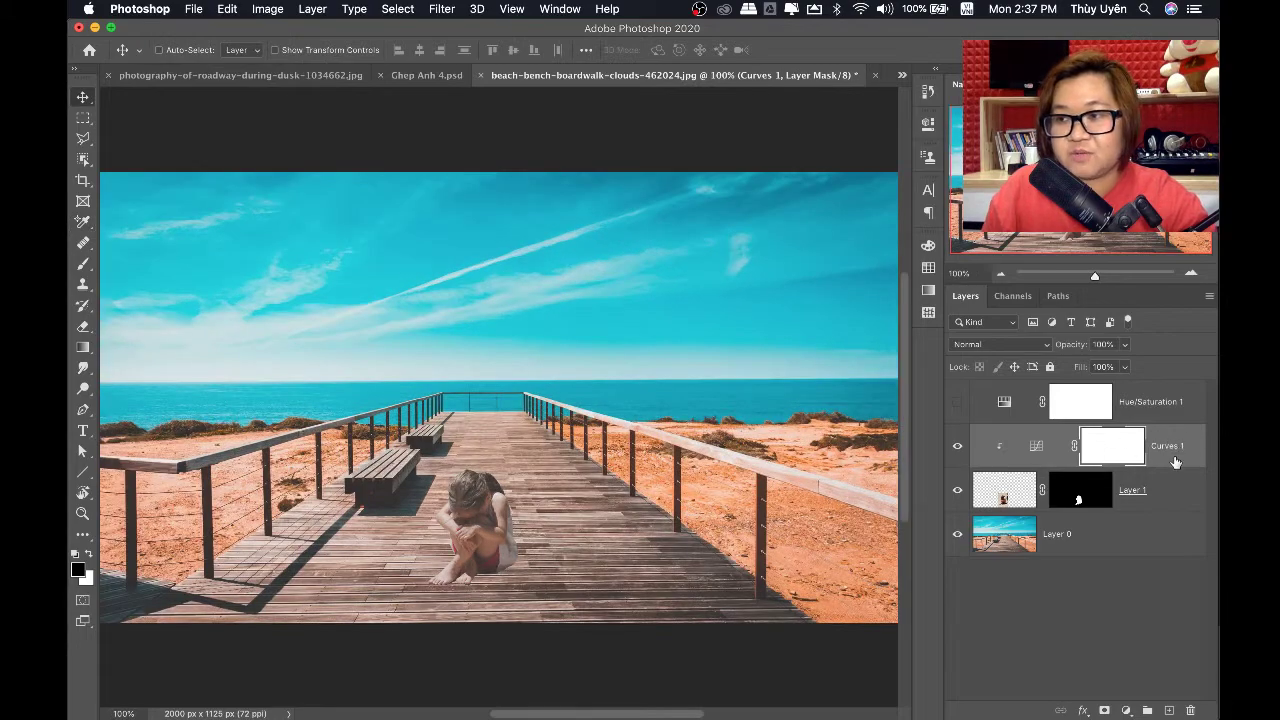
key(super+2)
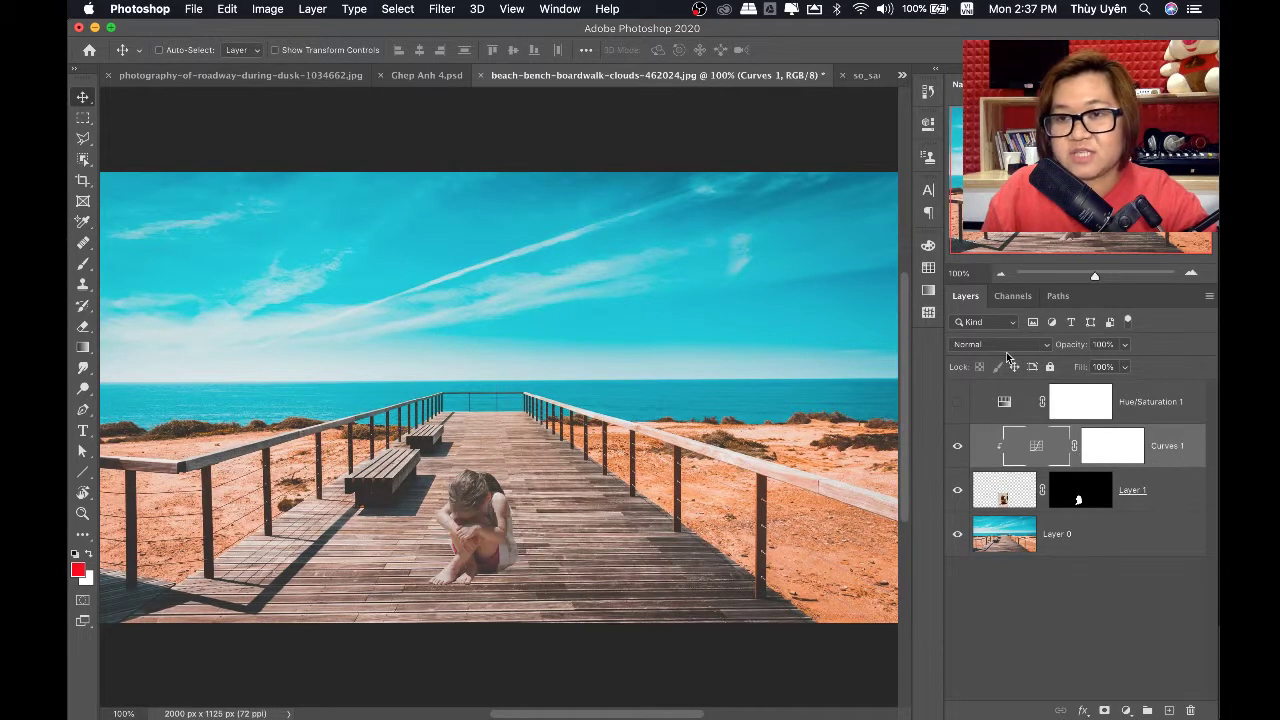
Set Curves 1 to Luminosity blending and toggle its visibility to compare
click(1000, 345)
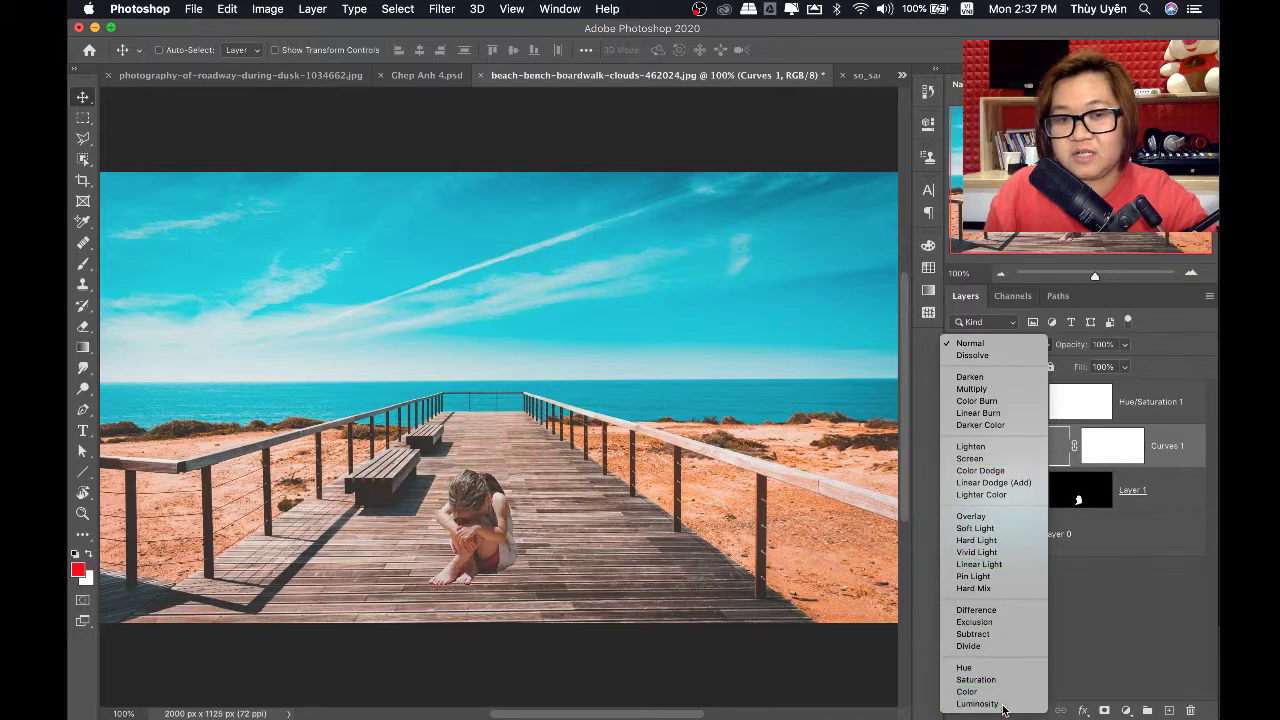
click(1003, 705)
click(956, 452)
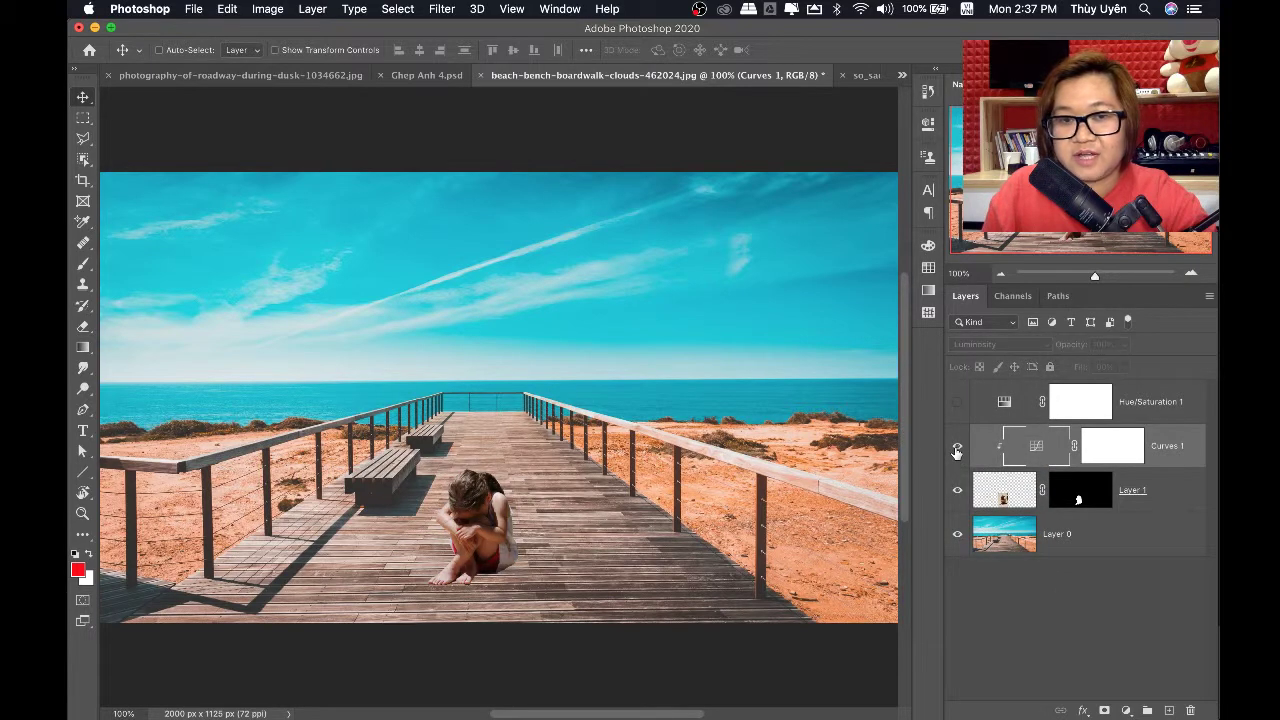
click(956, 452)
click(956, 452)
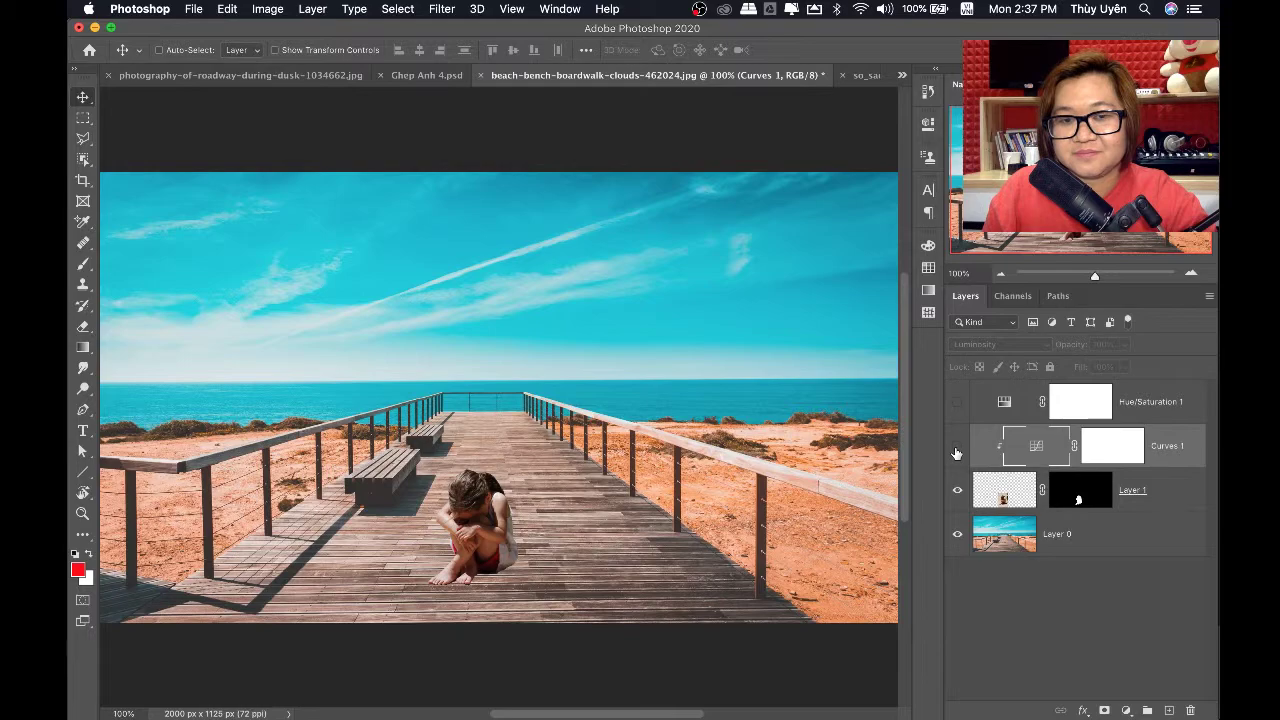
click(956, 452)
click(956, 452)
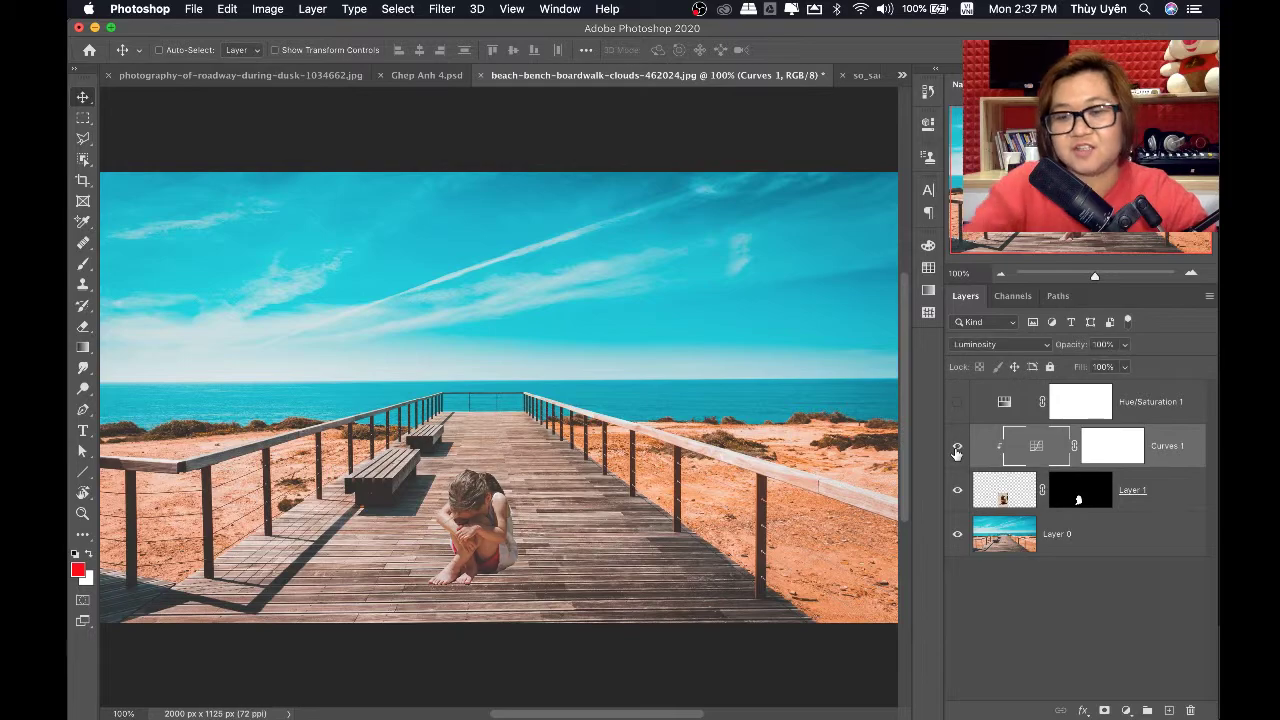
Zoom in on the girl and compare her with and without Curves 1
key(super+minus)
super+click(525, 489)
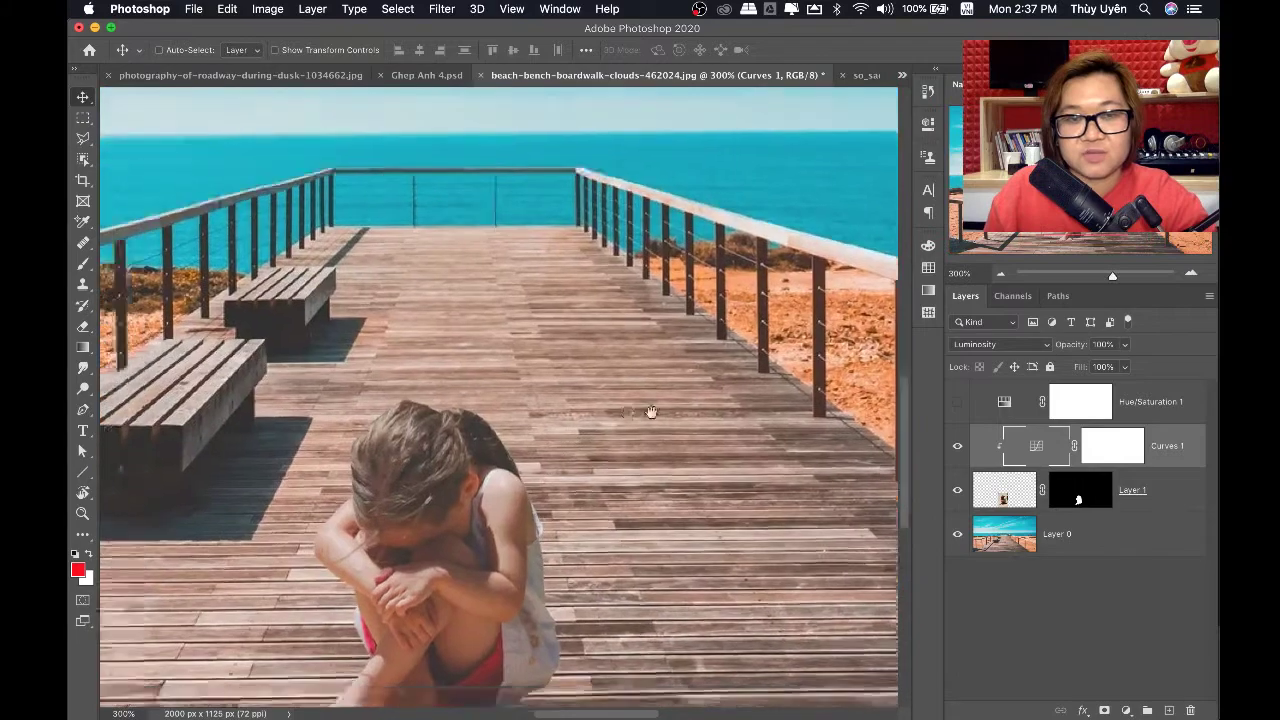
super+click(651, 411)
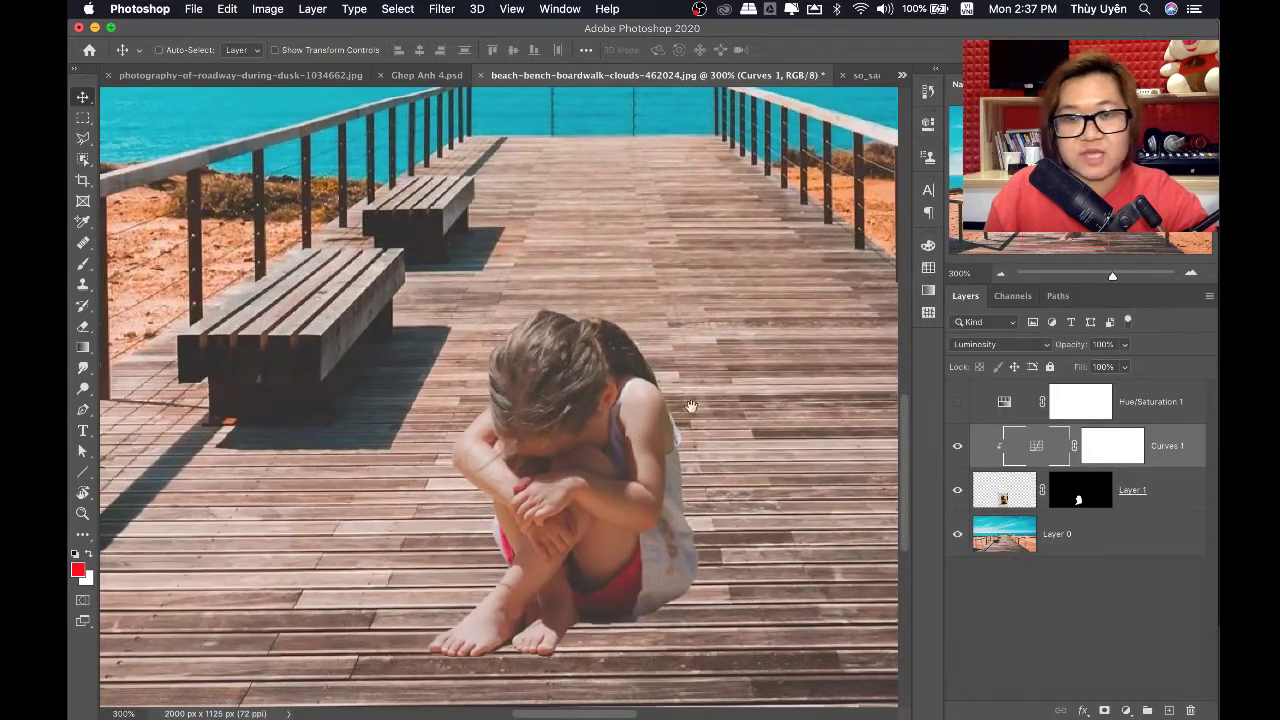
drag(690, 405, 755, 360)
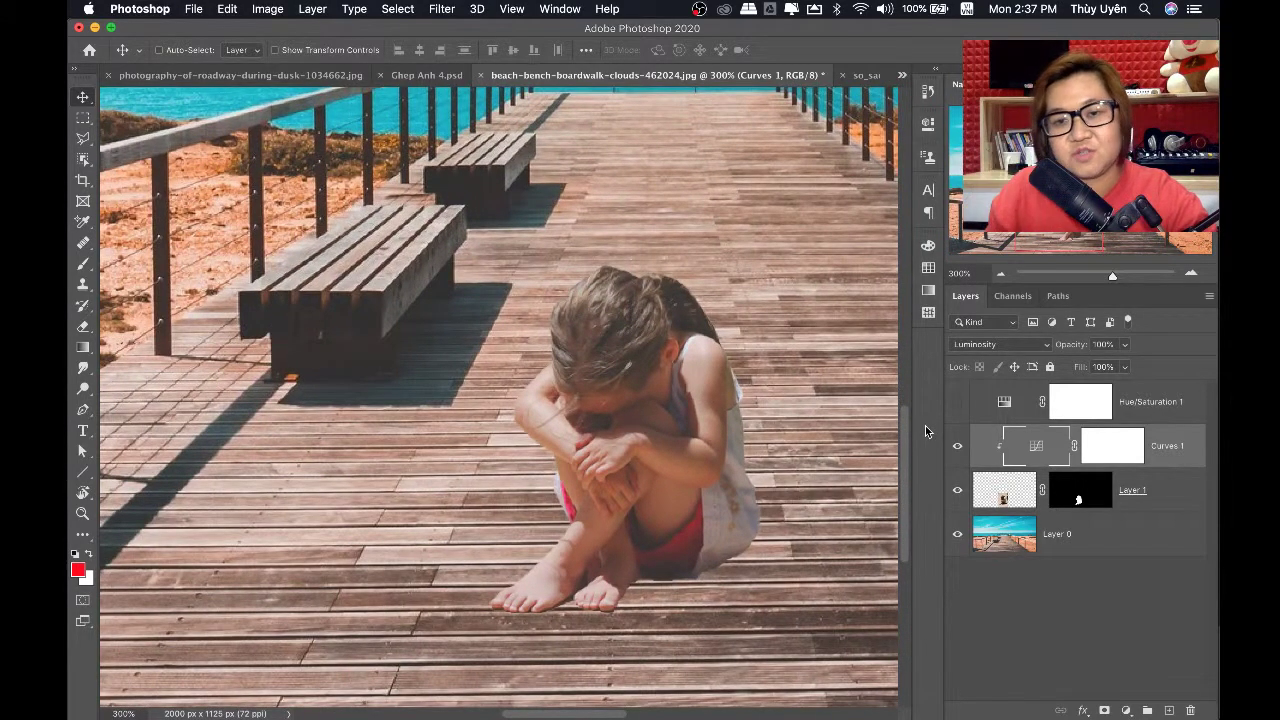
click(958, 454)
click(958, 454)
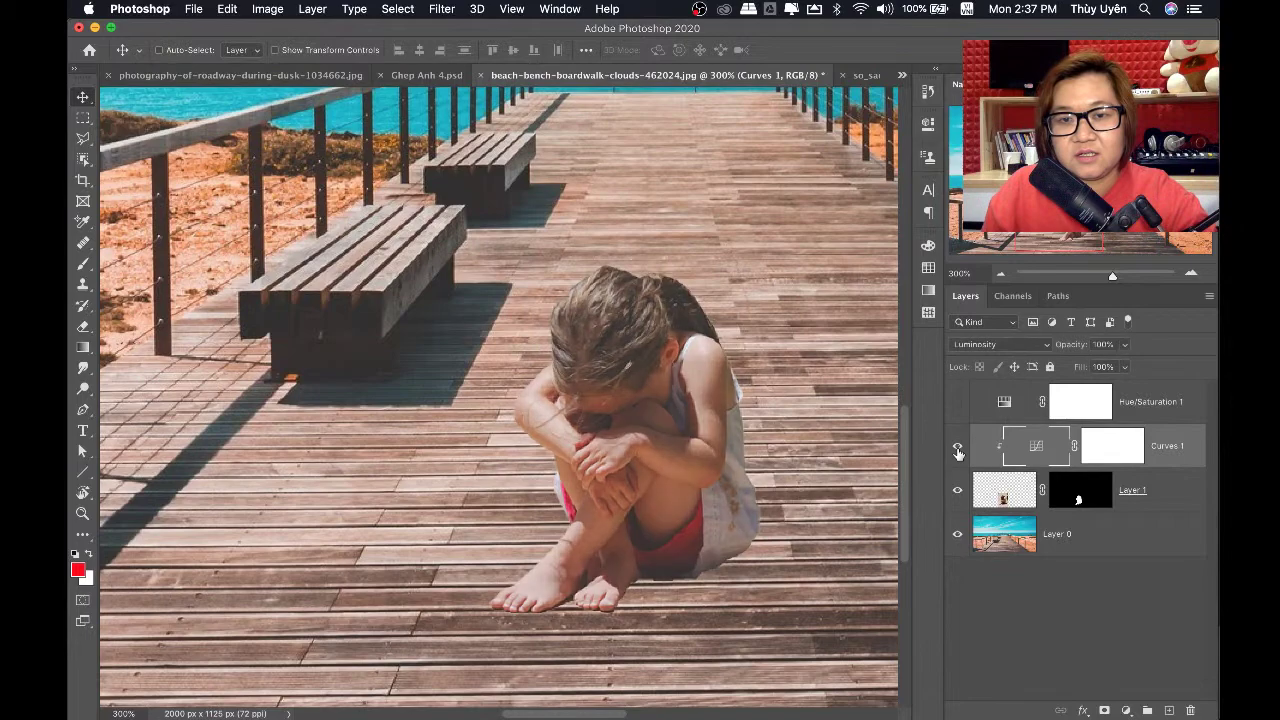
click(958, 453)
click(958, 453)
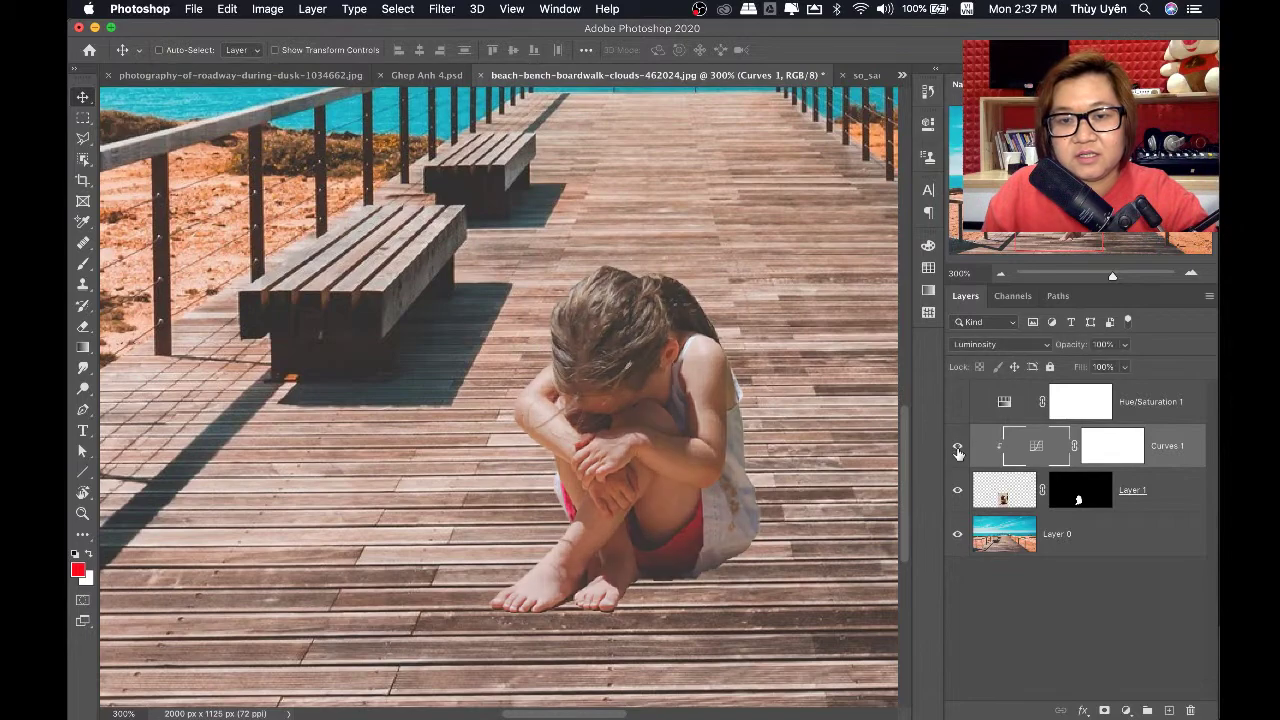
Pull the Curves 1 black point down slightly to darken the girl's shadows, then compare
double_click(1034, 449)
drag(731, 335, 727, 346)
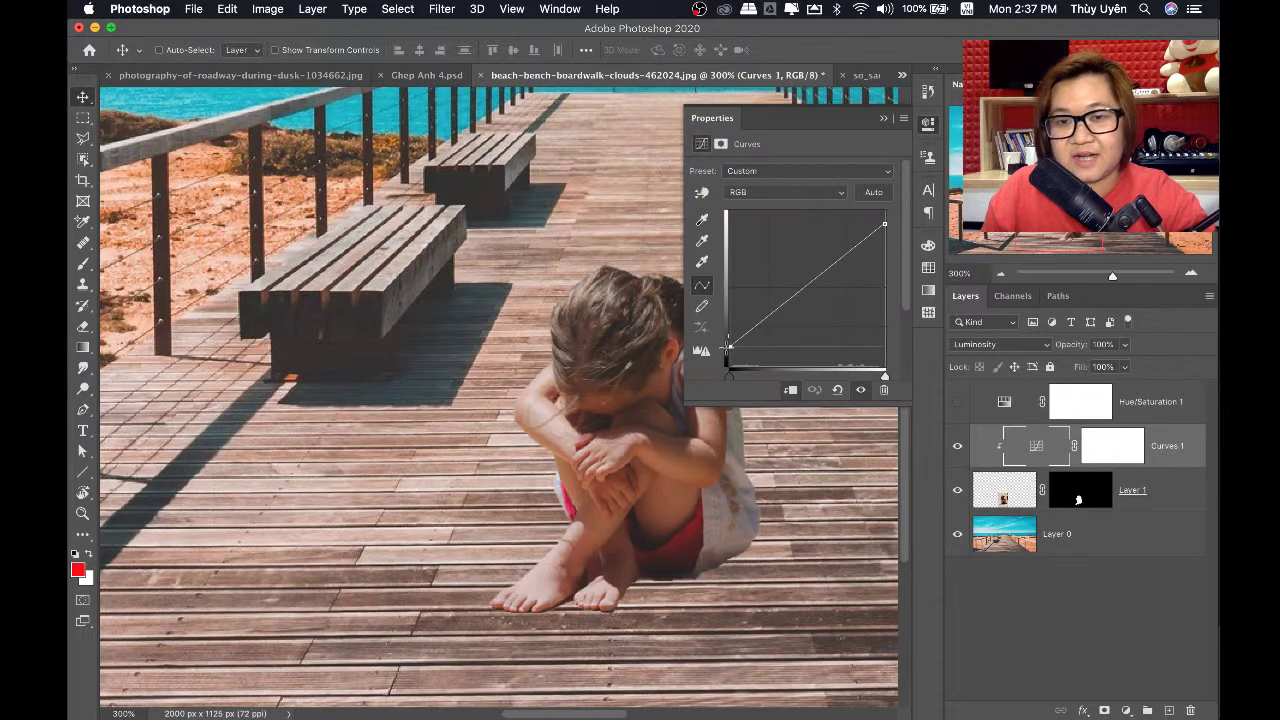
click(881, 120)
key(ctrl+minus)
key(ctrl+minus)
key(ctrl+minus)
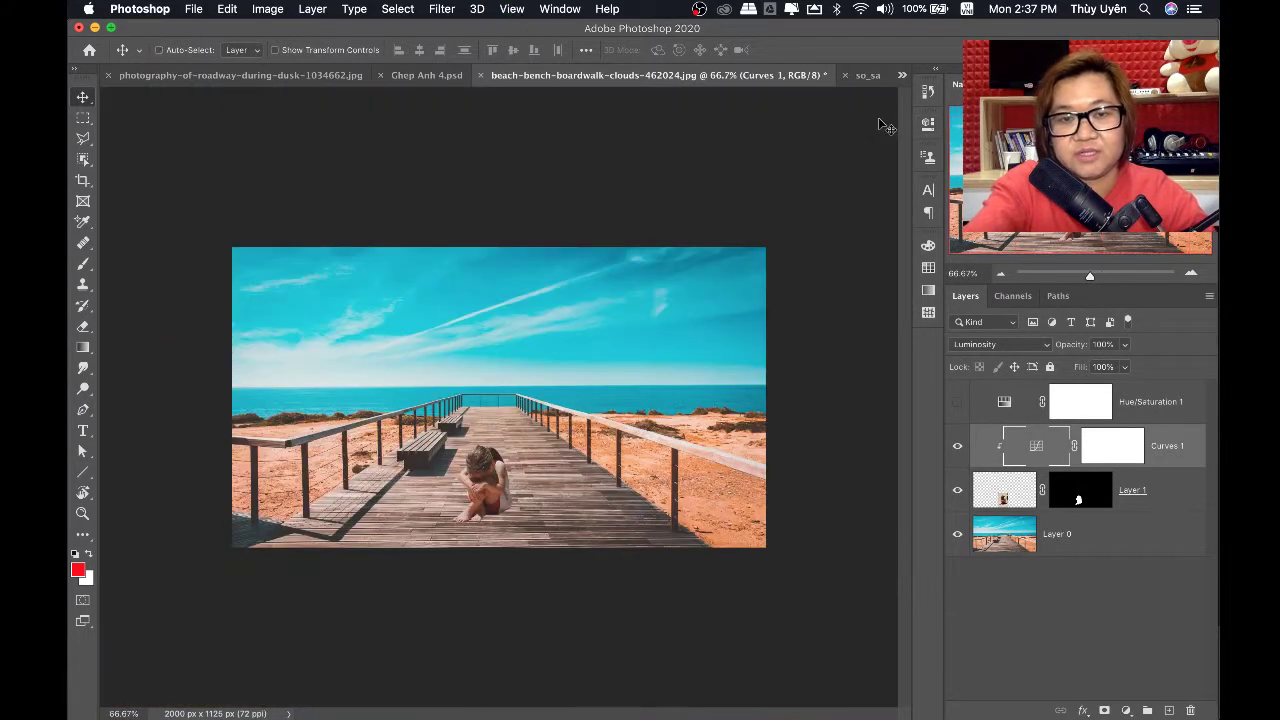
click(956, 449)
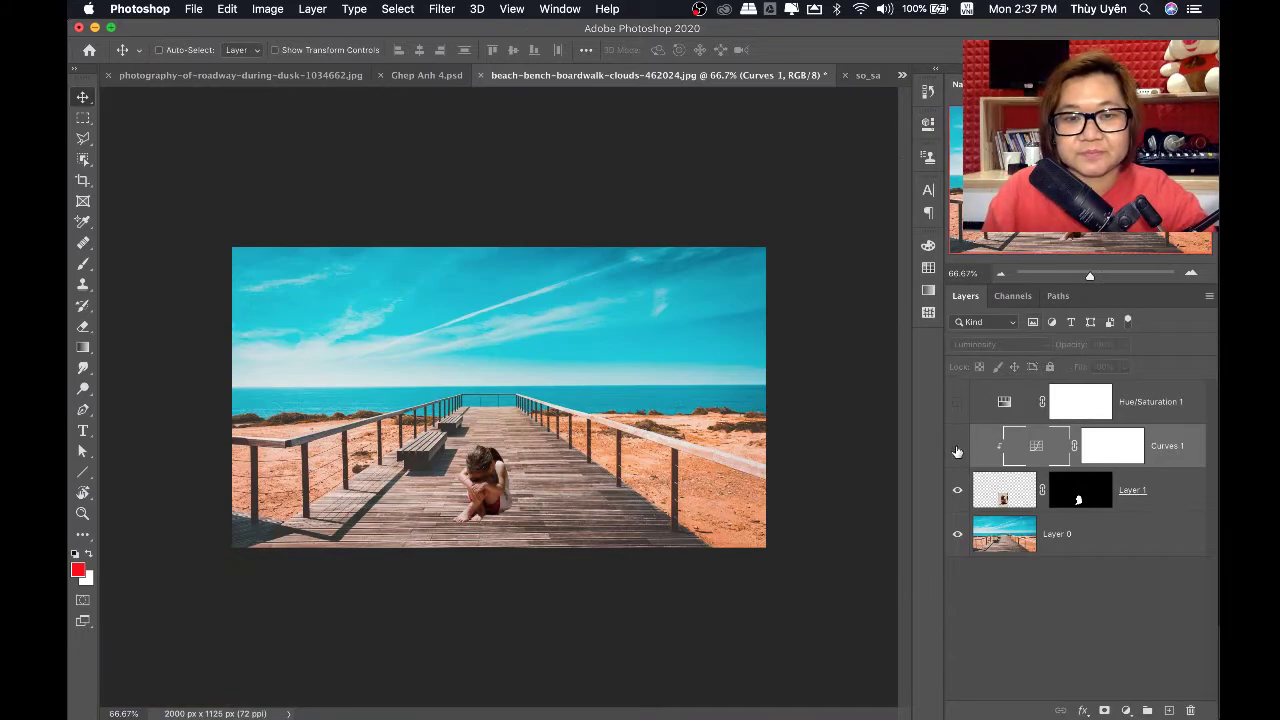
click(956, 449)
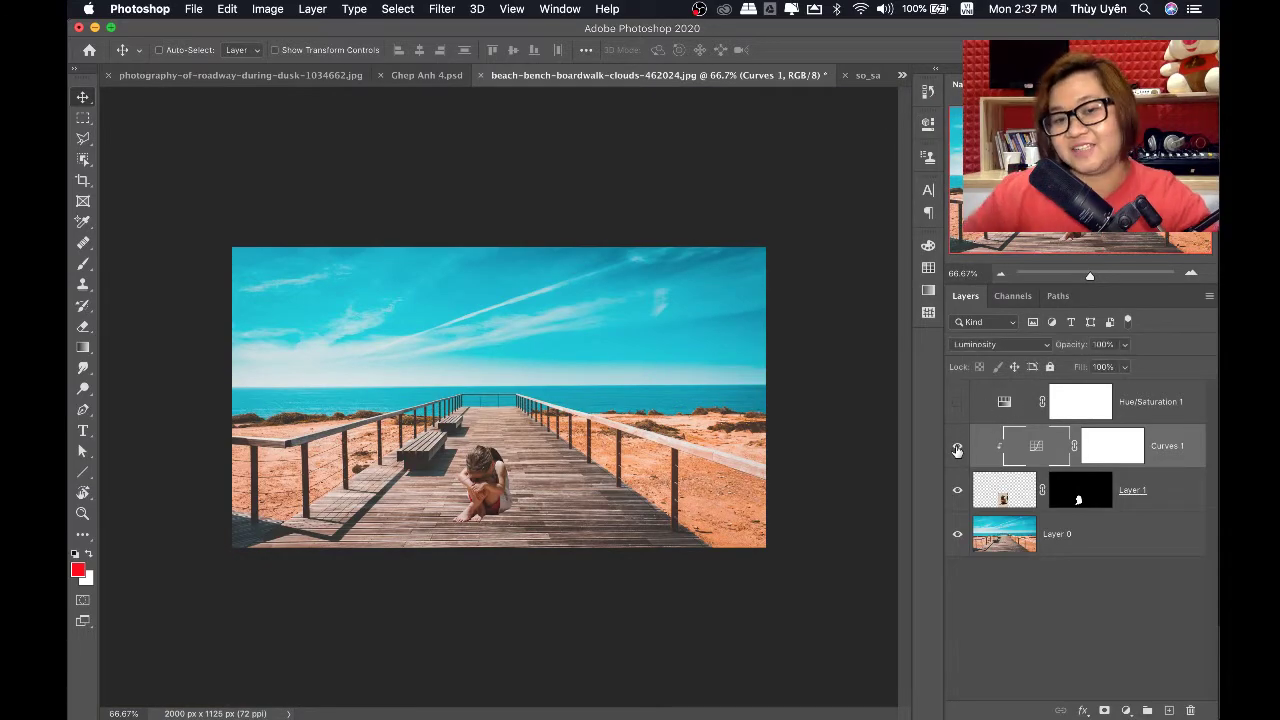
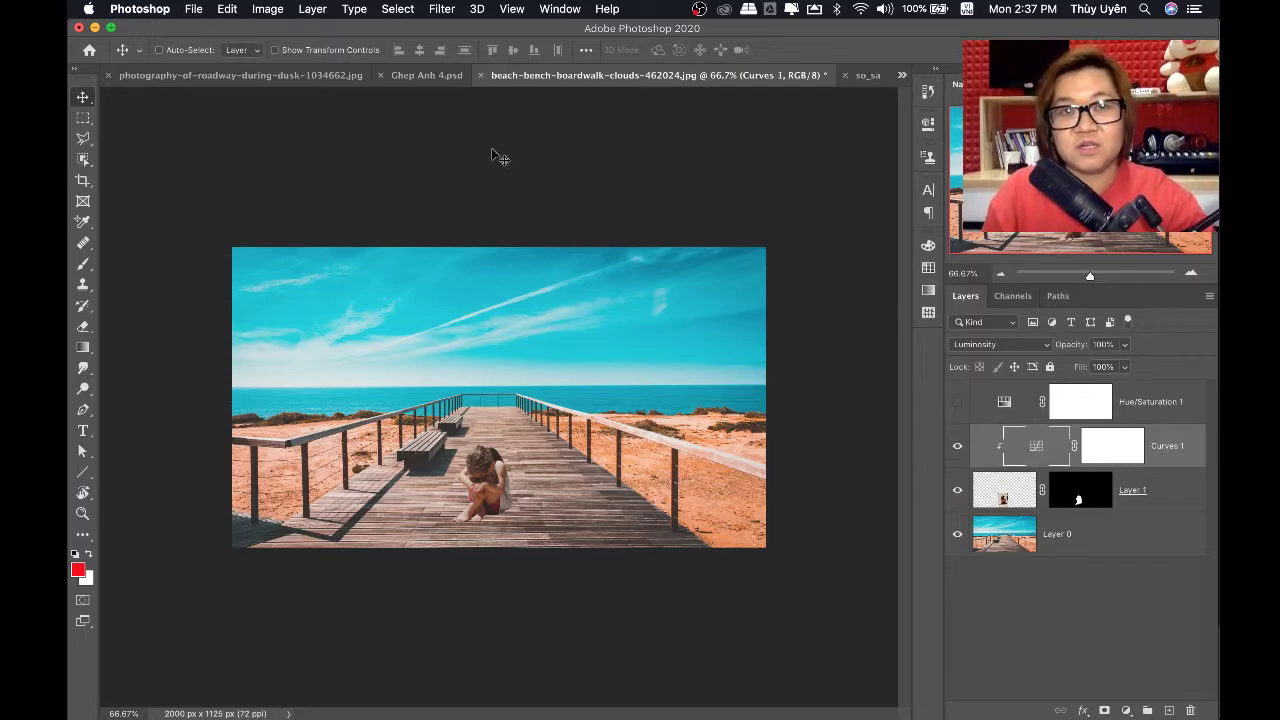
Close Ghep Anh 4.psd and the so_sad cut-out, choosing Don't Save for both
click(380, 75)
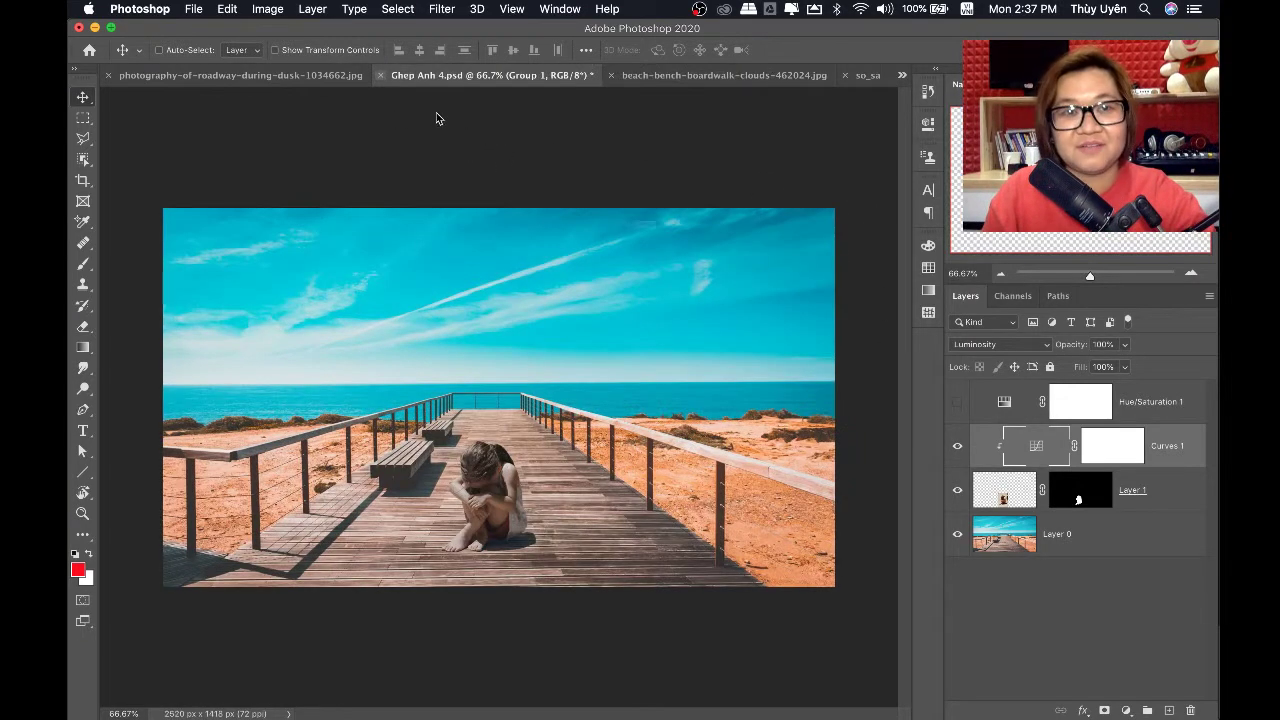
click(590, 262)
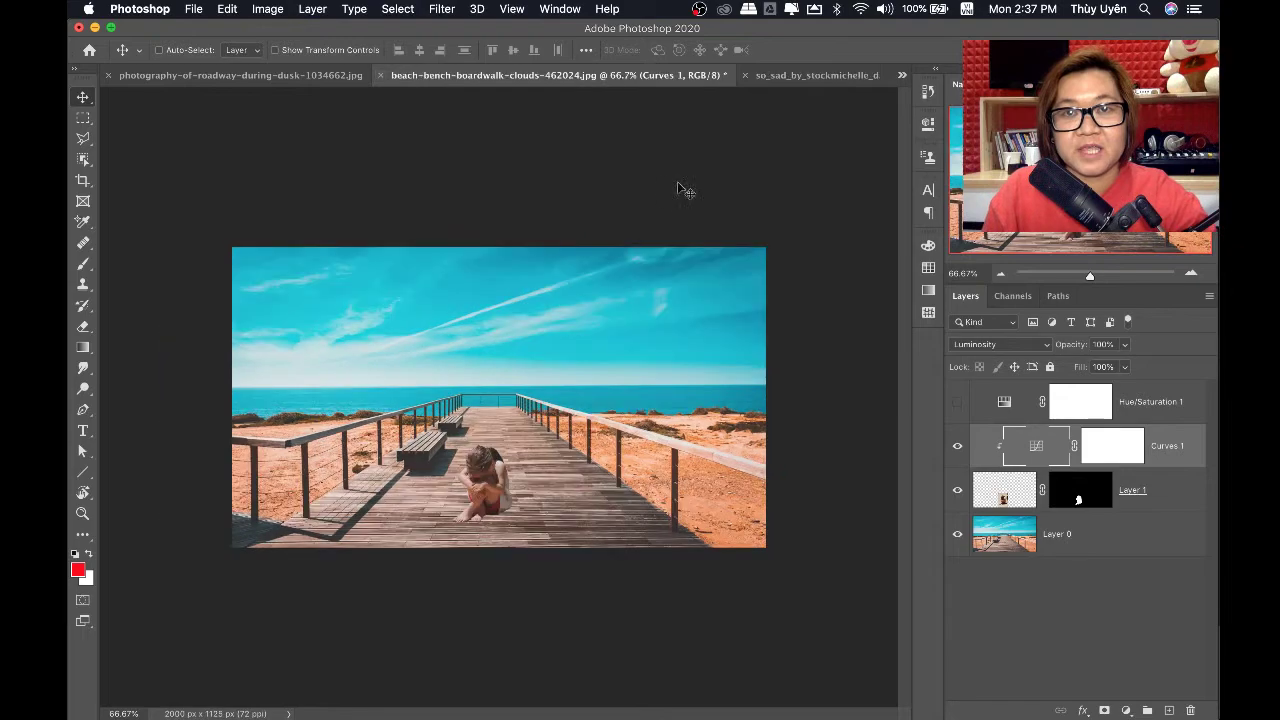
click(819, 76)
click(525, 76)
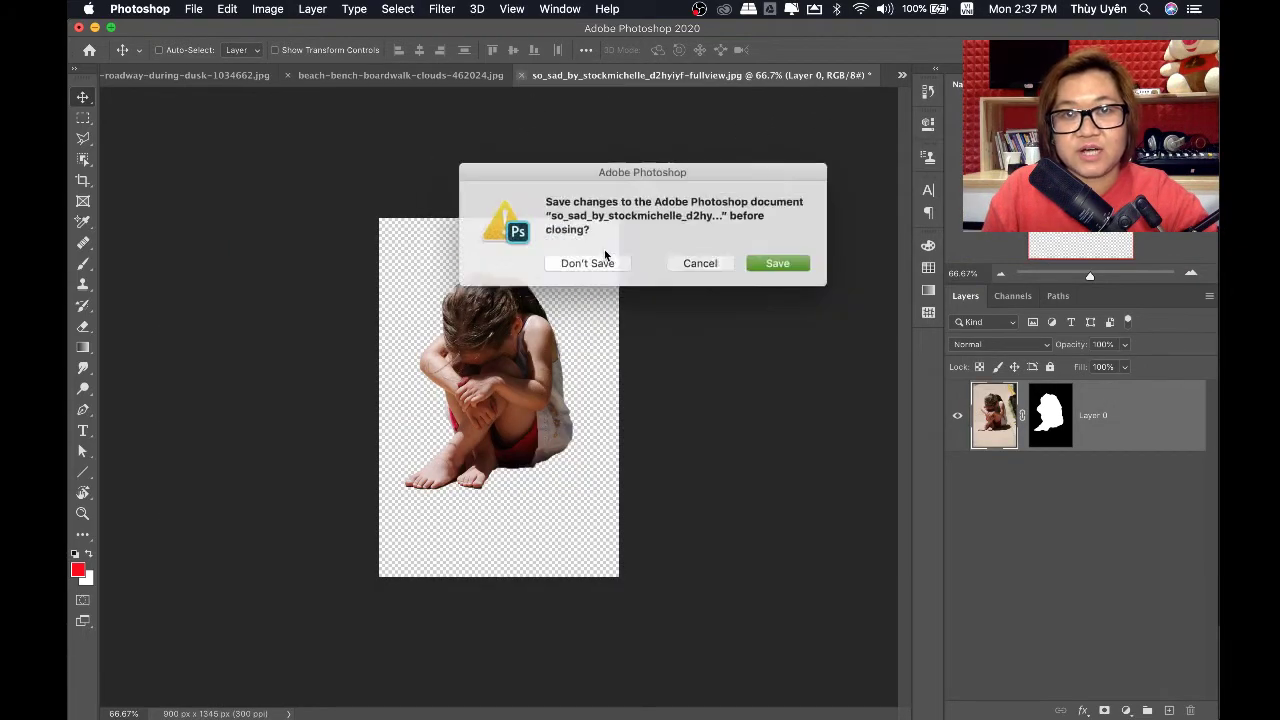
click(588, 264)
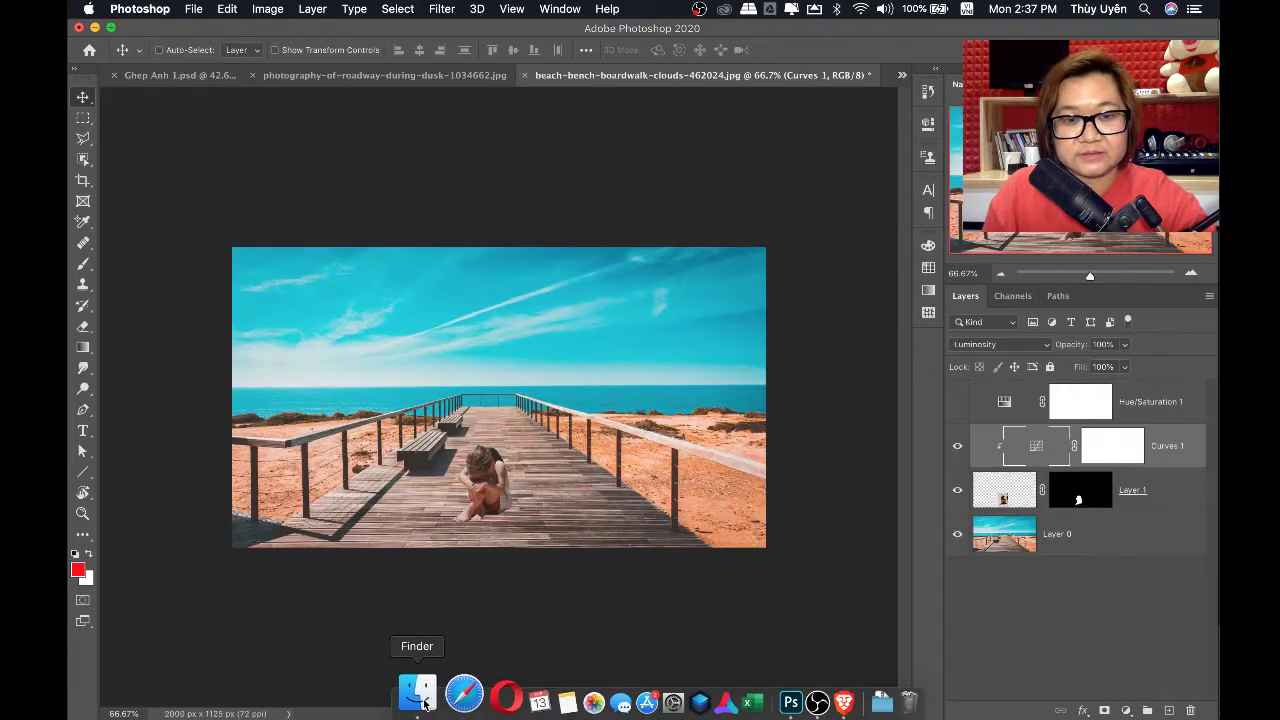
Open Ghep Anh 3.psd from the PSD folder through Finder
click(420, 695)
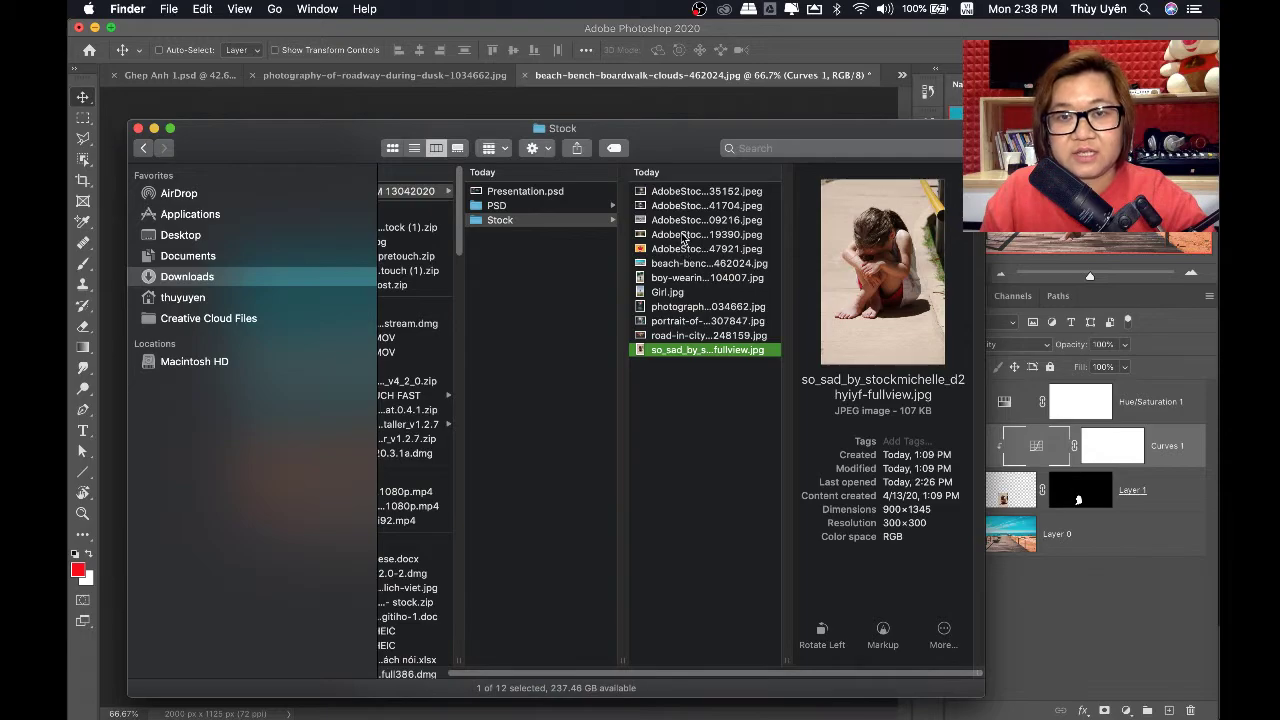
click(562, 206)
click(714, 221)
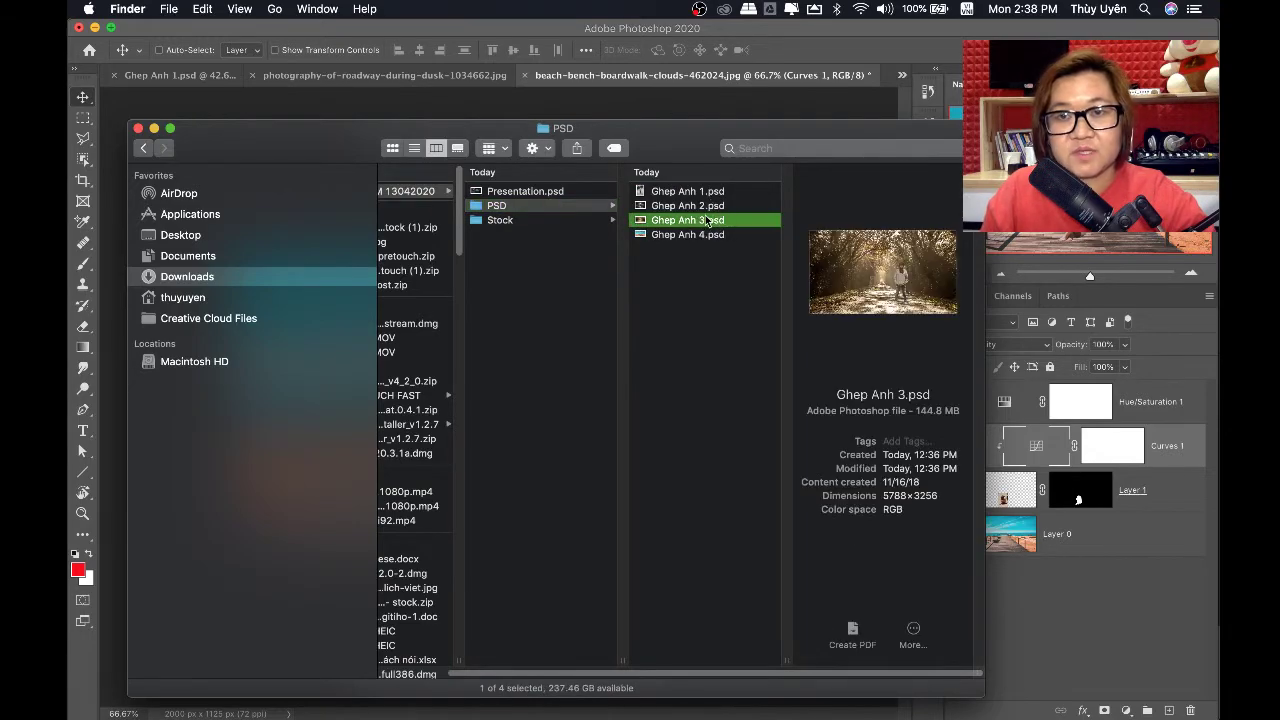
double_click(703, 220)
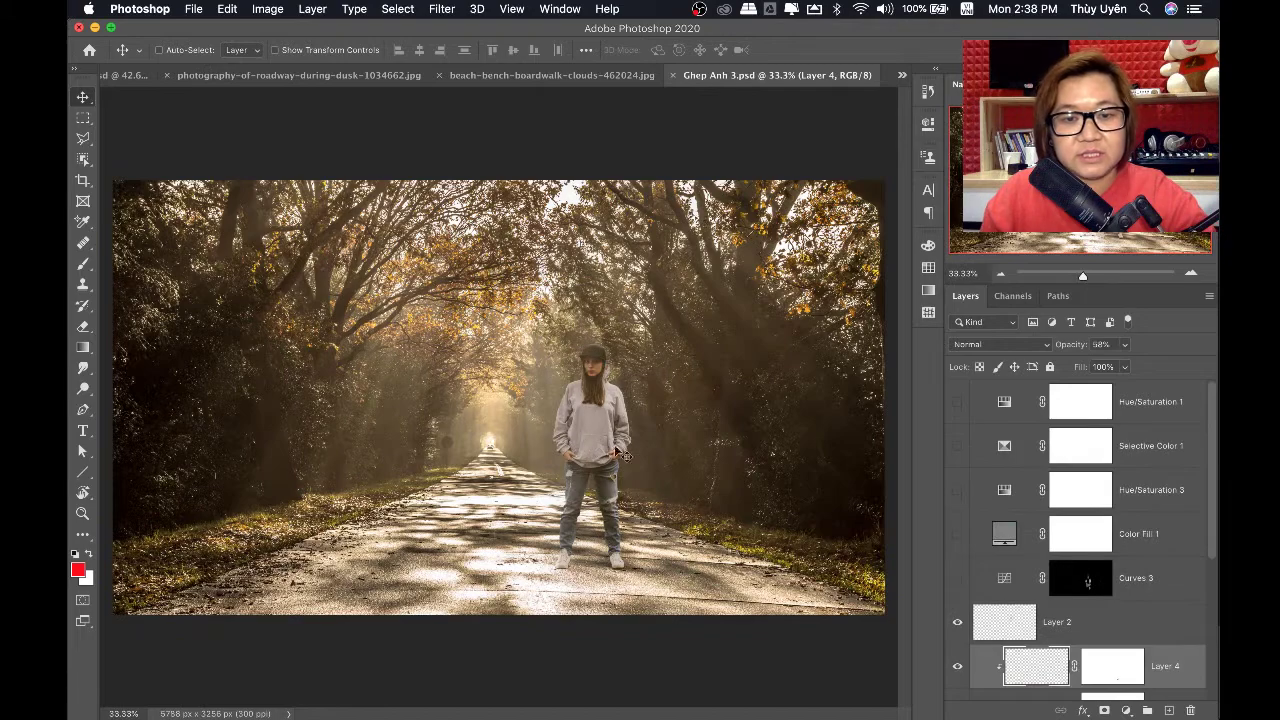
Delete the adjustment layers from Hue/Saturation 1 through Curves 3
click(1157, 579)
shift+click(1138, 401)
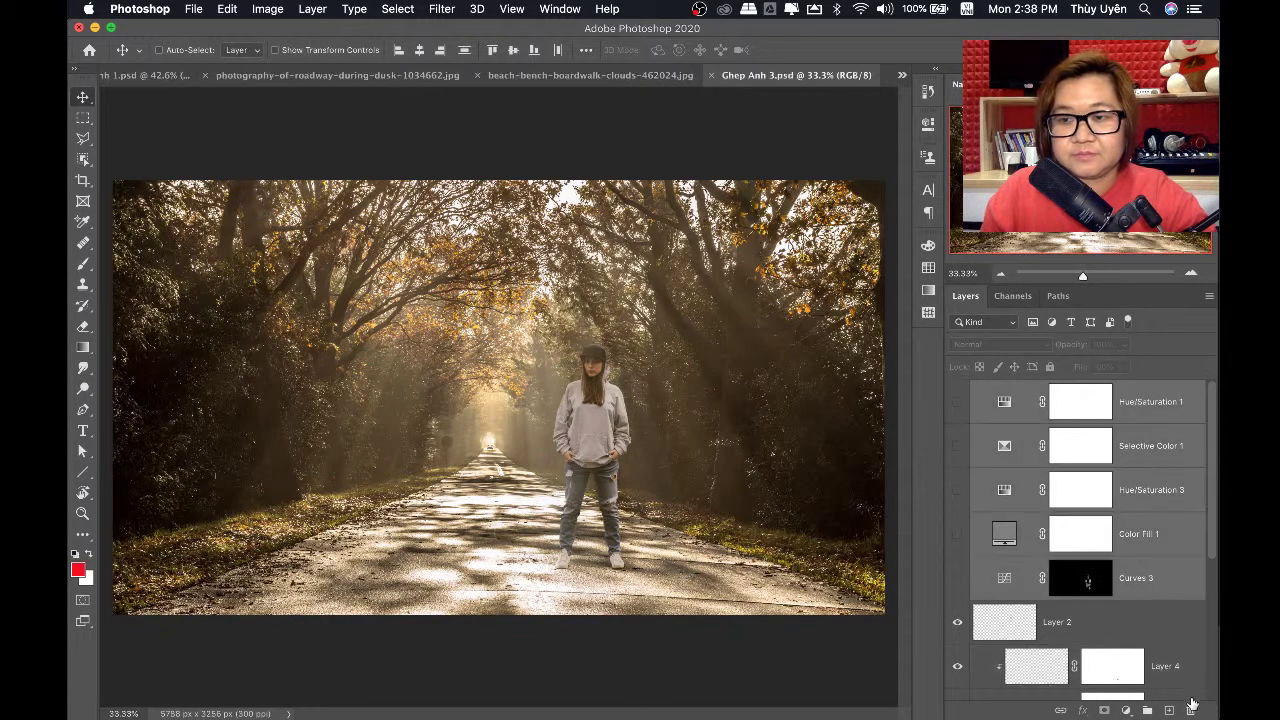
click(1190, 709)
key(Return)
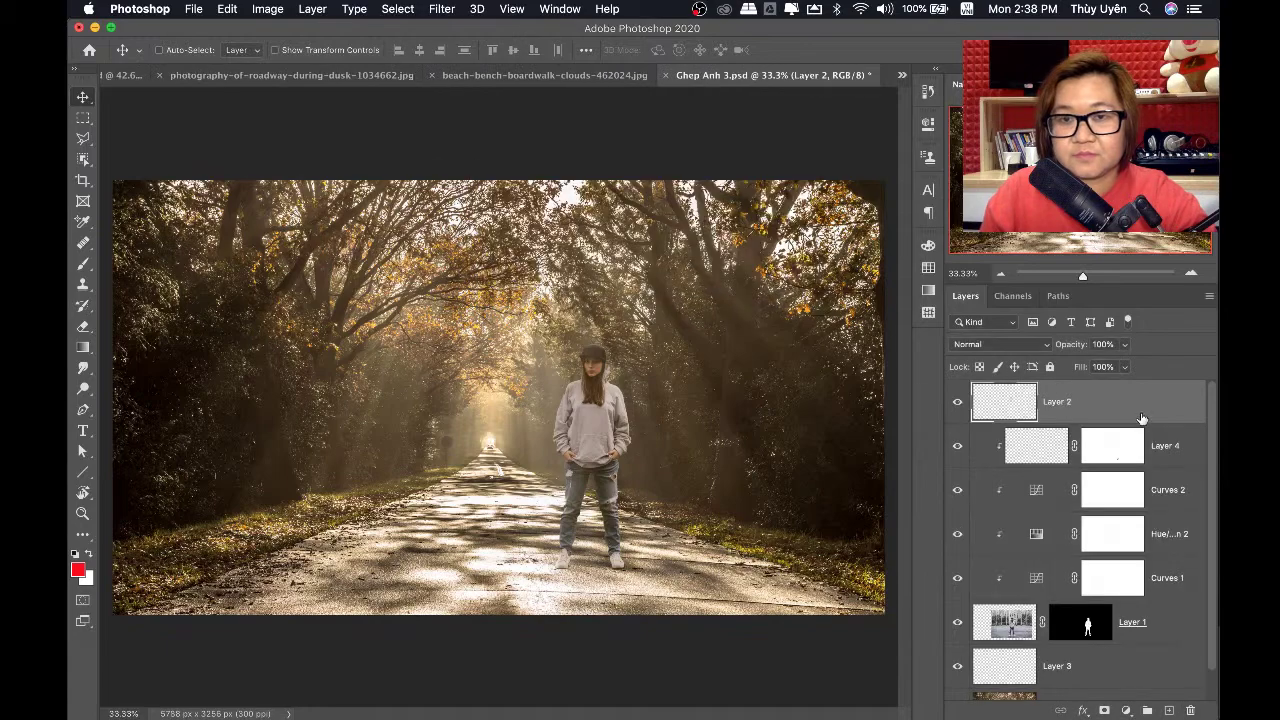
Compare the girl with and without her toning, then close Ghep Anh 3.psd unsaved
shift+click(1164, 631)
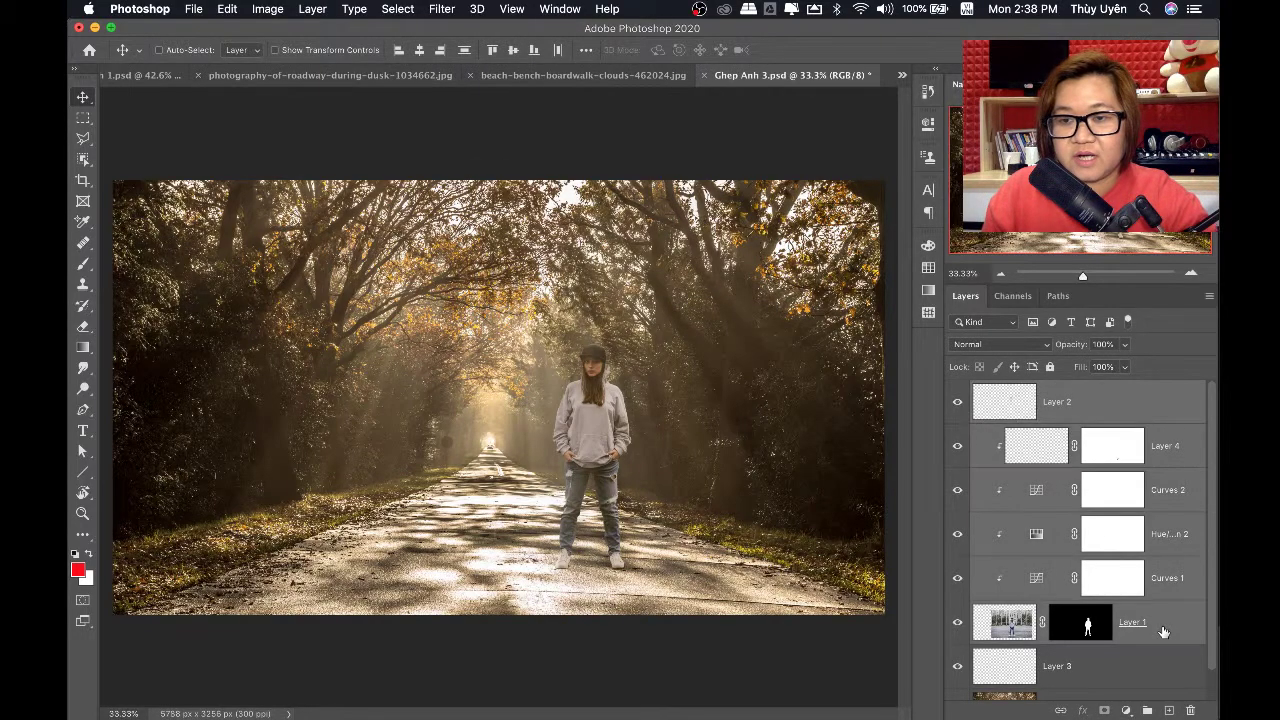
click(955, 577)
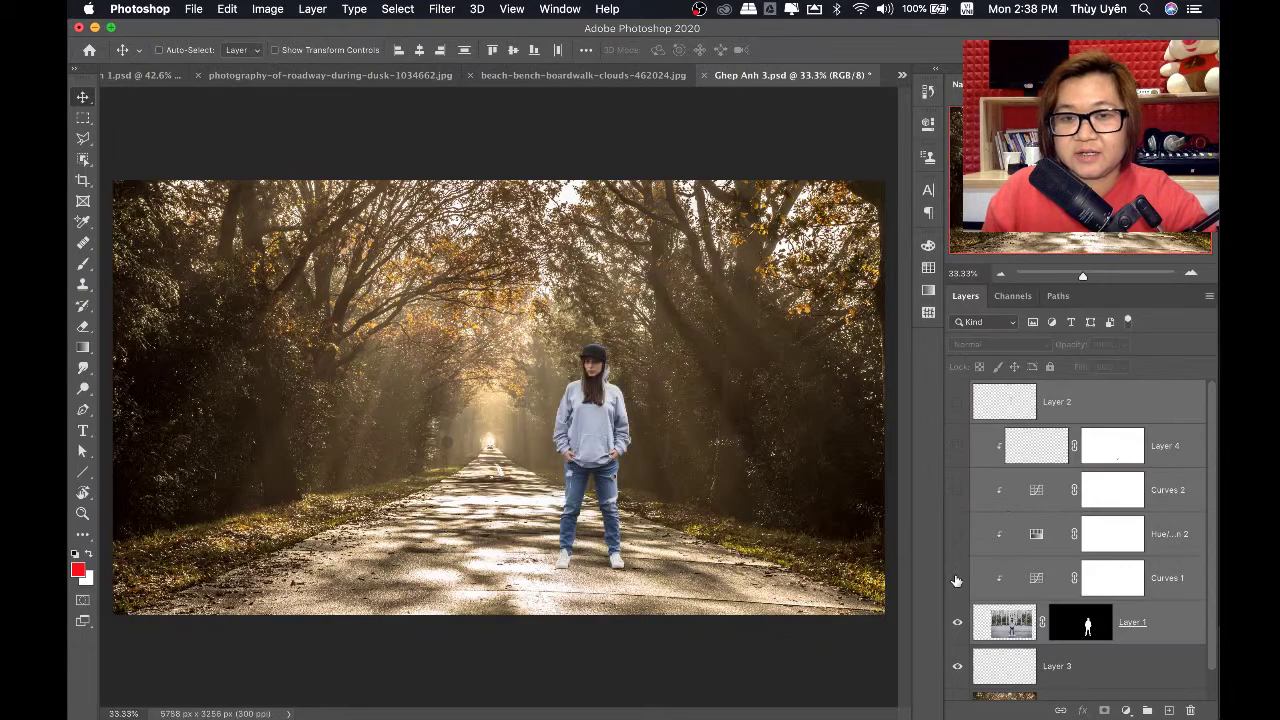
click(955, 405)
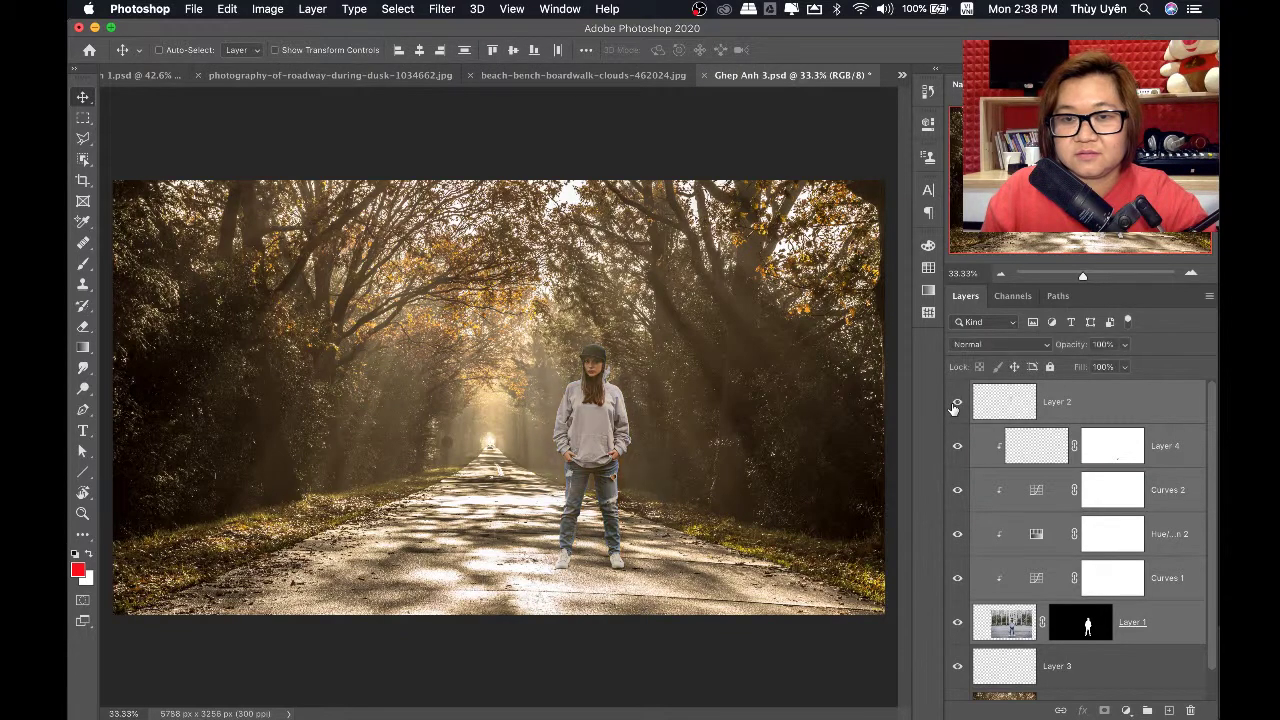
scroll(1026, 525, down, 2)
click(1049, 648)
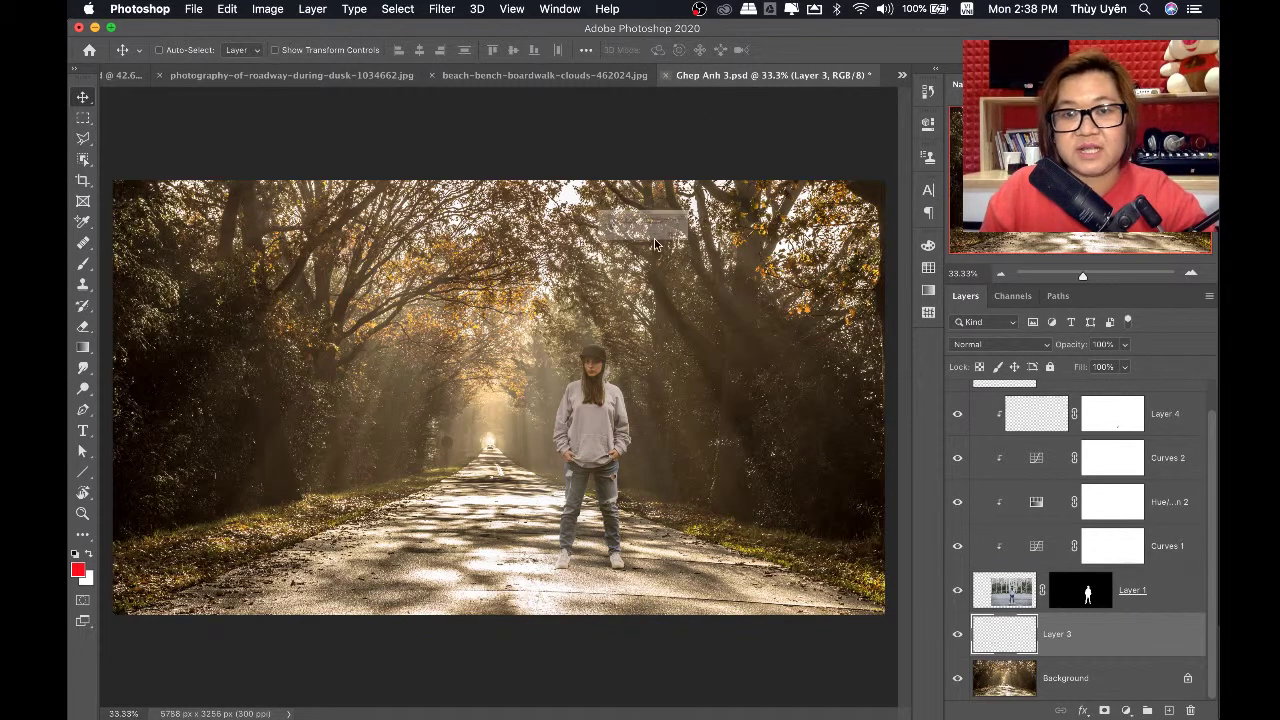
click(608, 262)
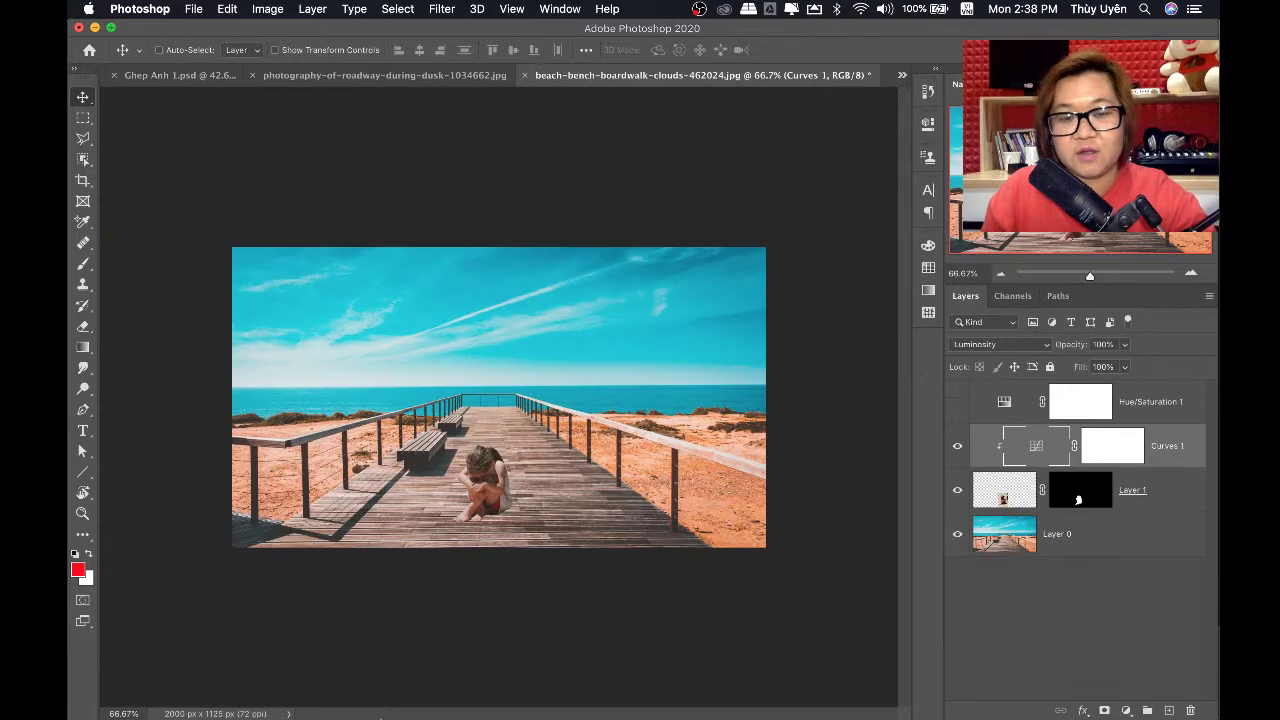
Browse the Stock folder, previewing the road, dusk and other stock photos
click(417, 694)
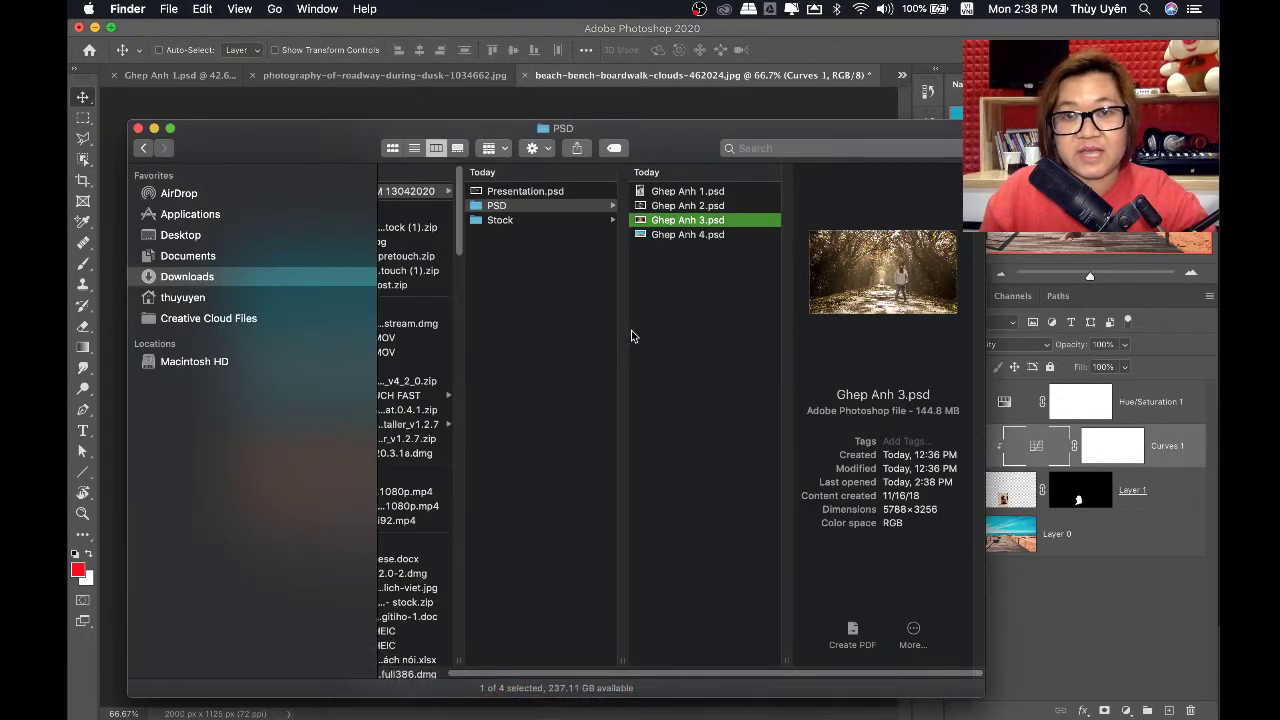
click(528, 221)
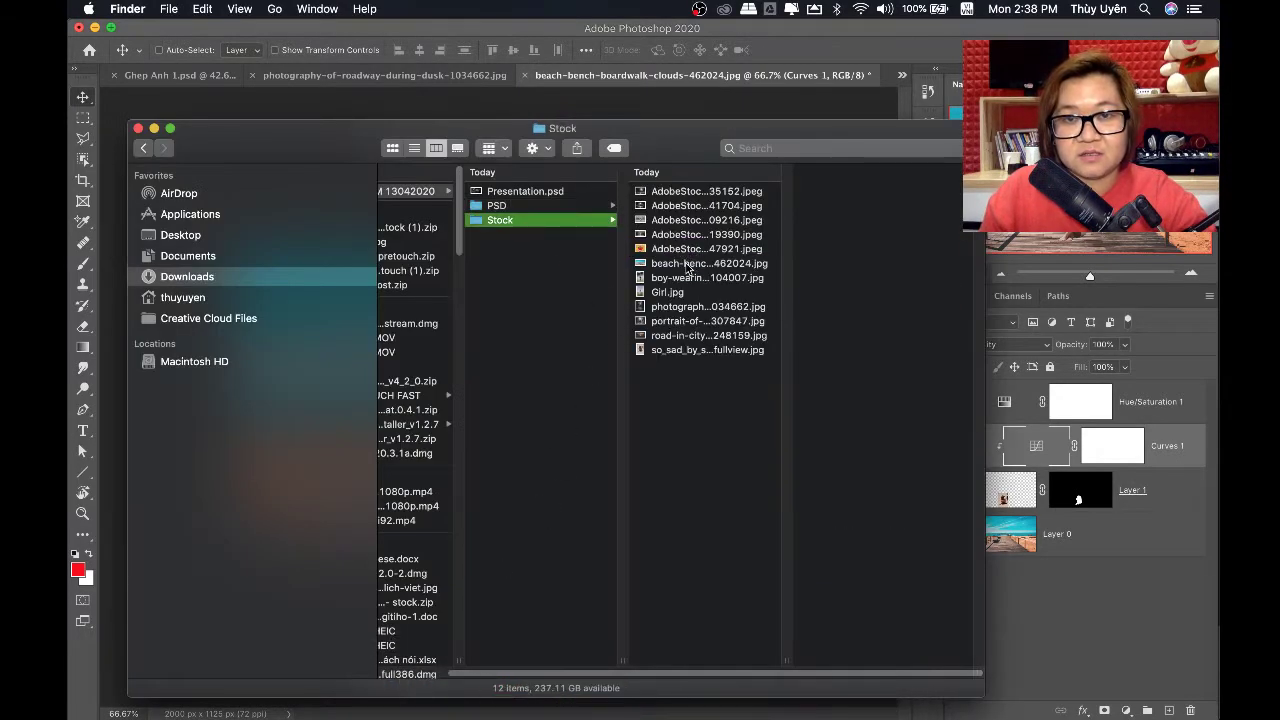
click(676, 338)
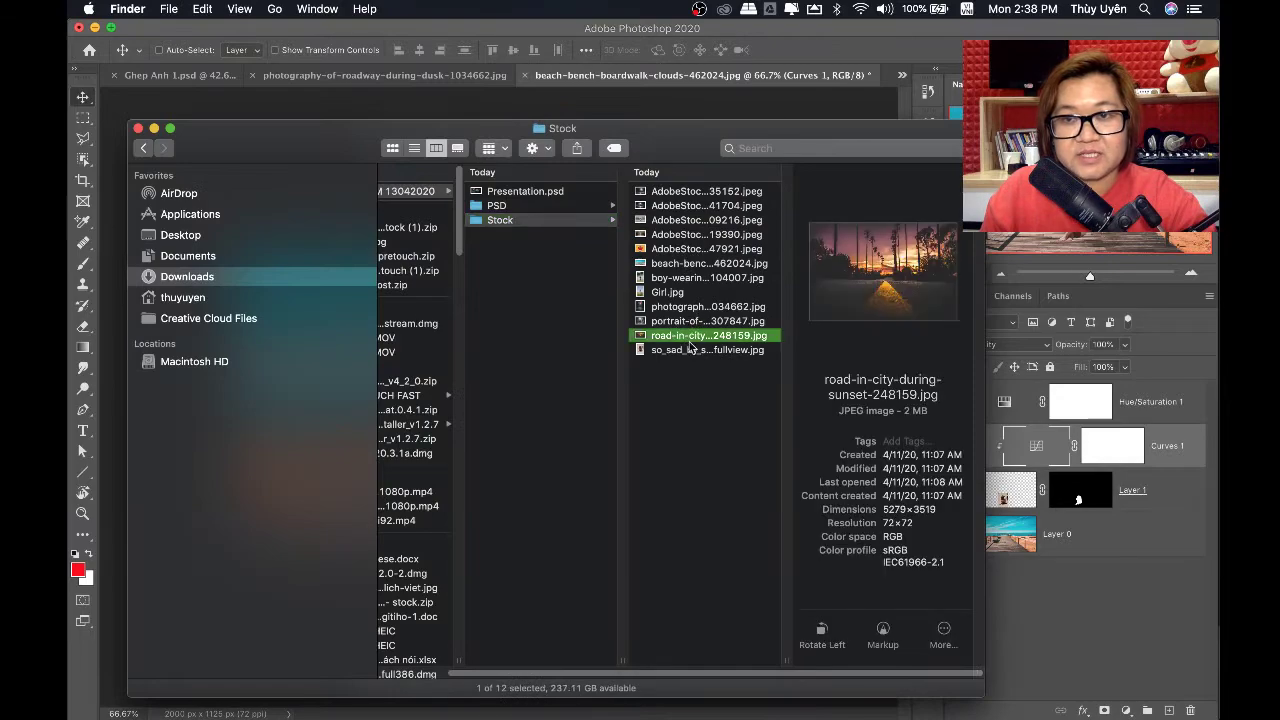
click(690, 350)
click(690, 308)
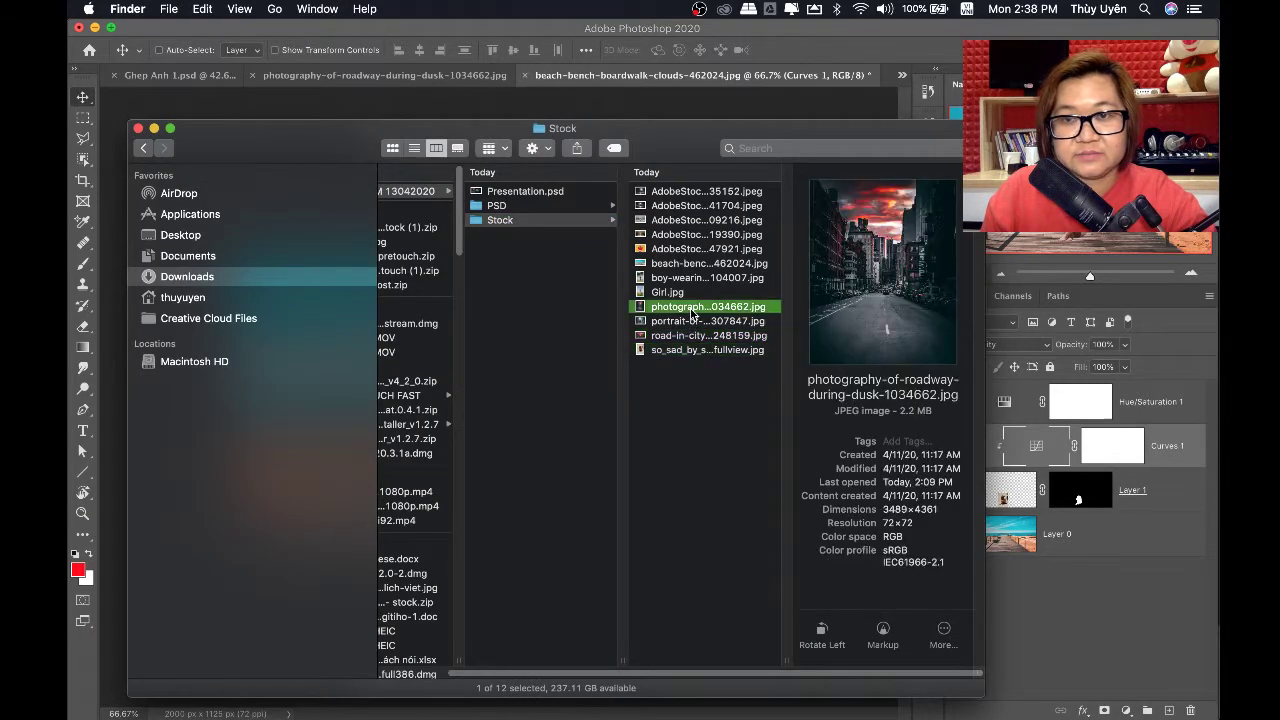
click(686, 192)
Open the woman-on-court and forest road AdobeStock photos together in Photoshop 2020
click(685, 220)
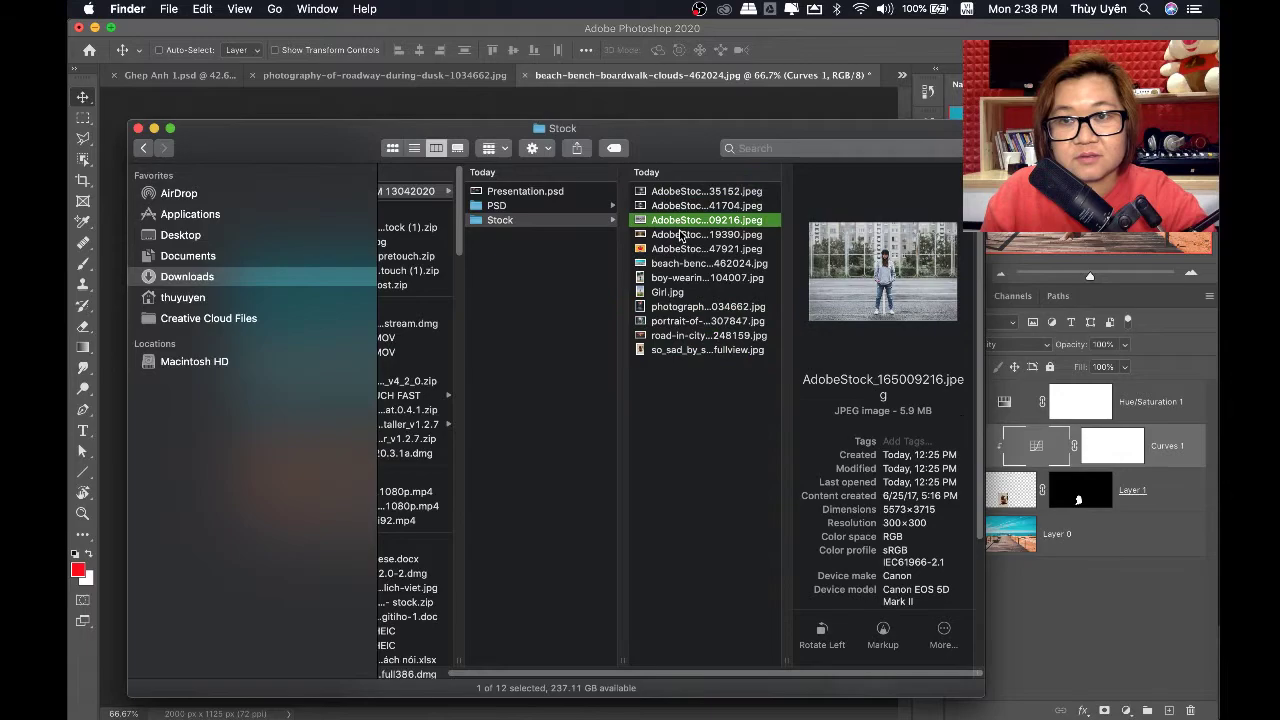
super+click(676, 238)
right_click(686, 234)
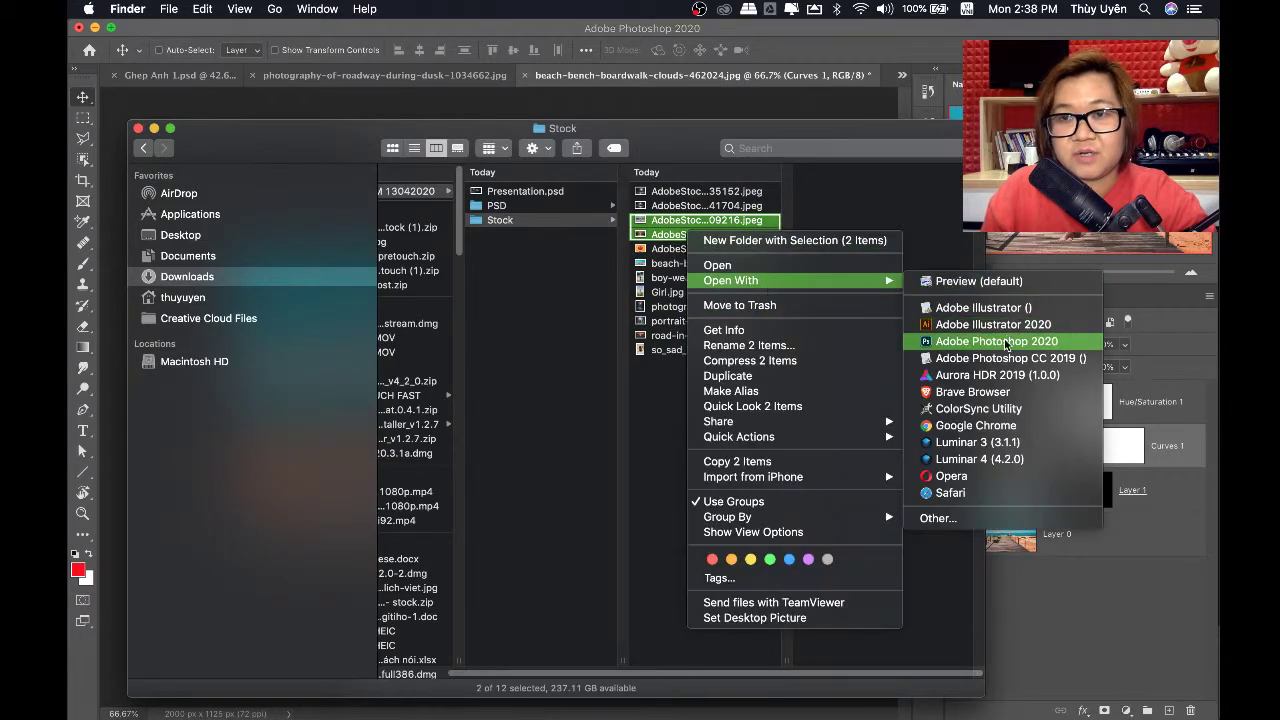
click(995, 341)
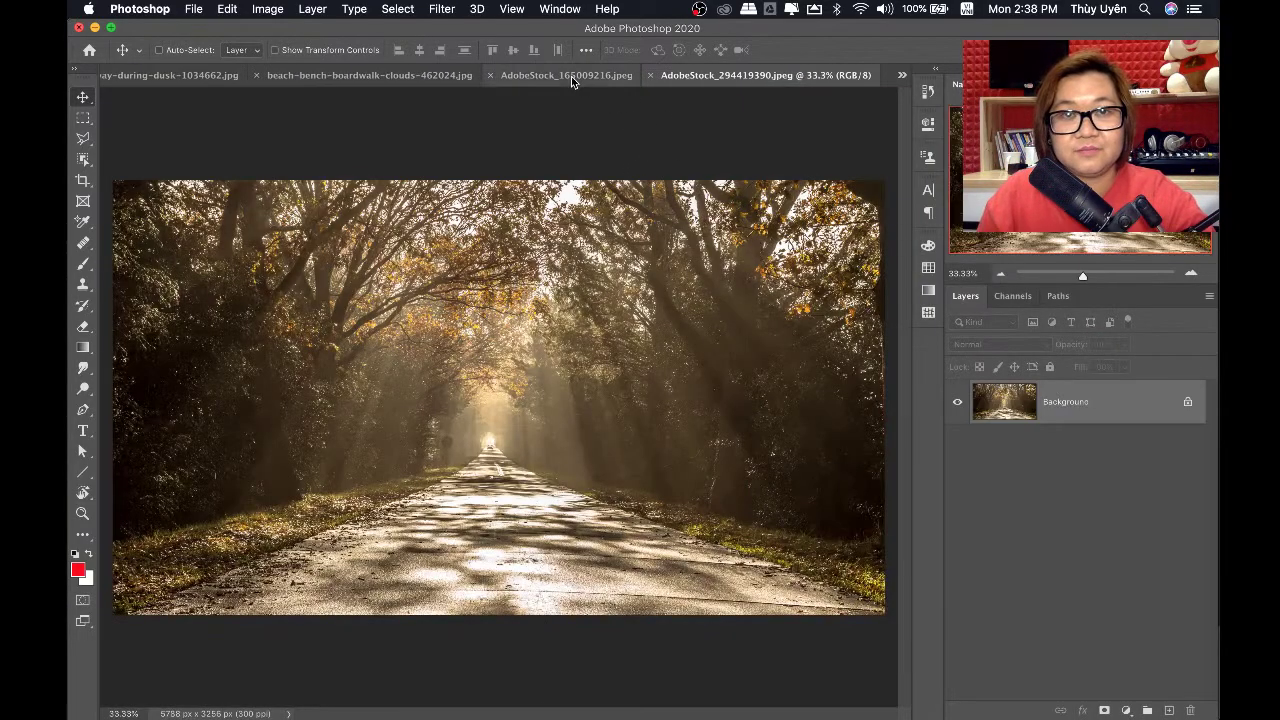
Box the woman in AdobeStock_165009216 with the Object Selection tool to select her
click(571, 76)
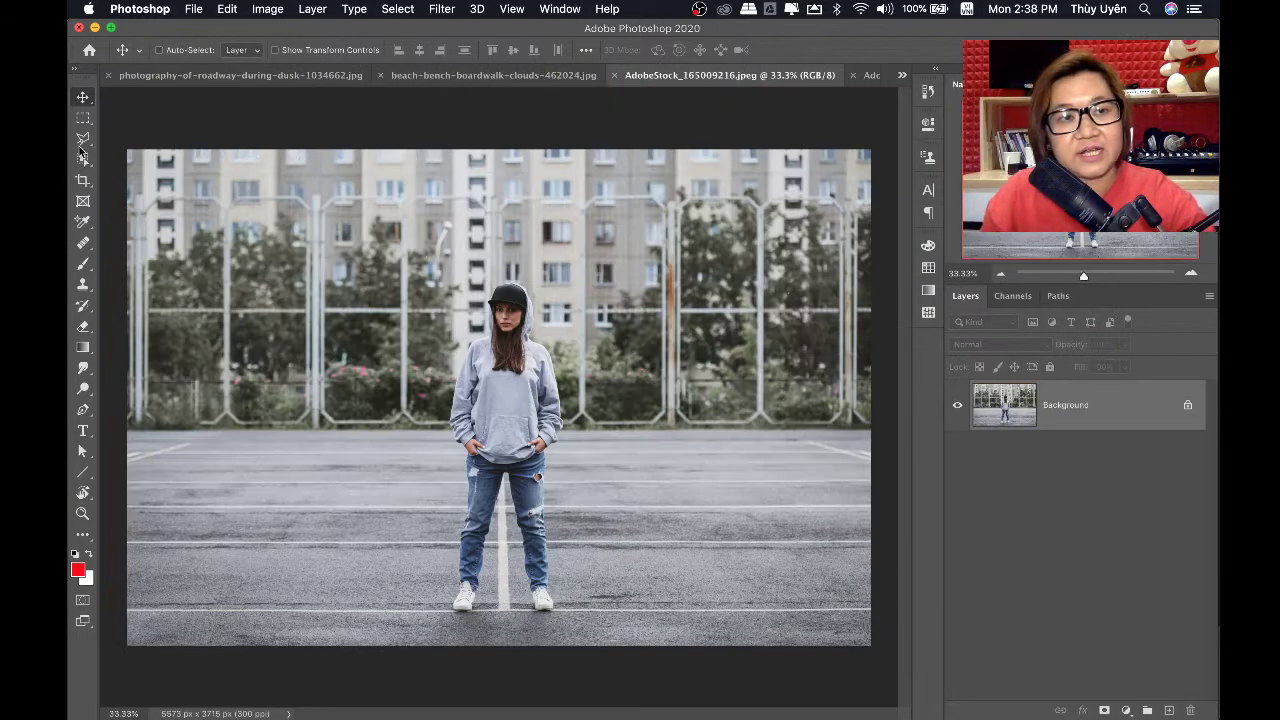
key(w)
drag(435, 276, 577, 623)
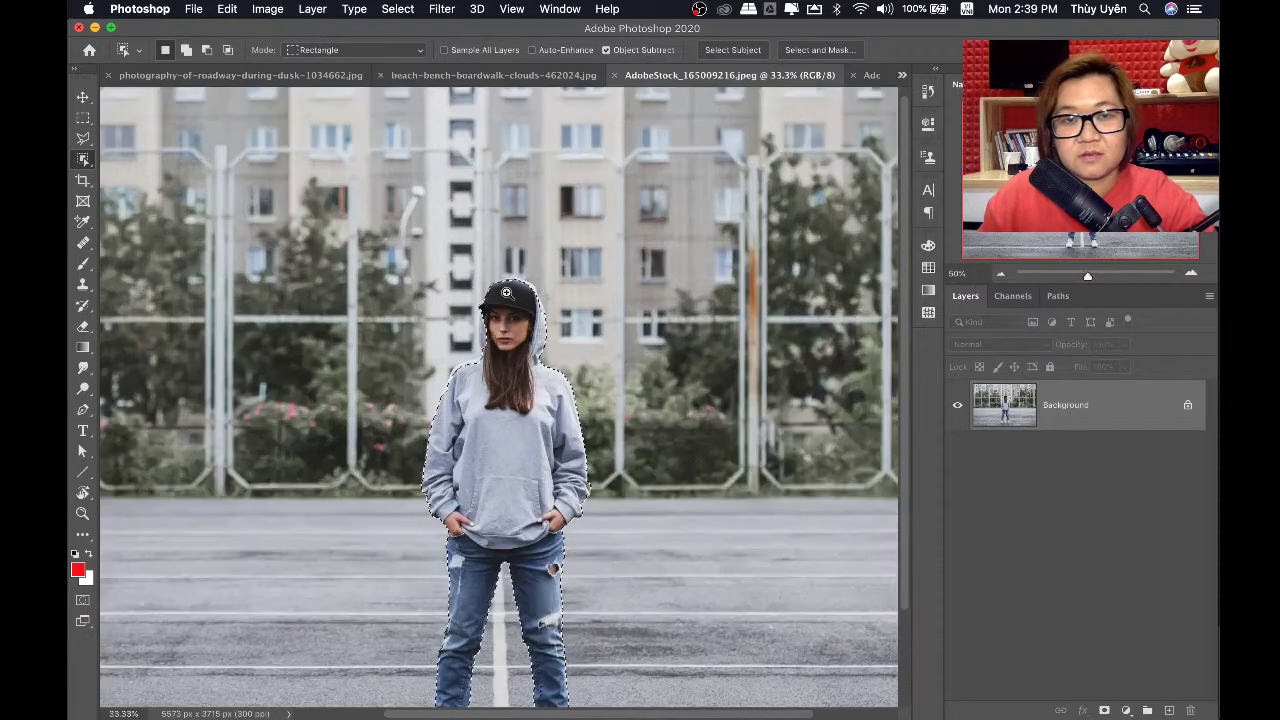
Zoom in and lasso-trace the woman's hood and shoulder edges into the selection
drag(509, 296, 548, 310)
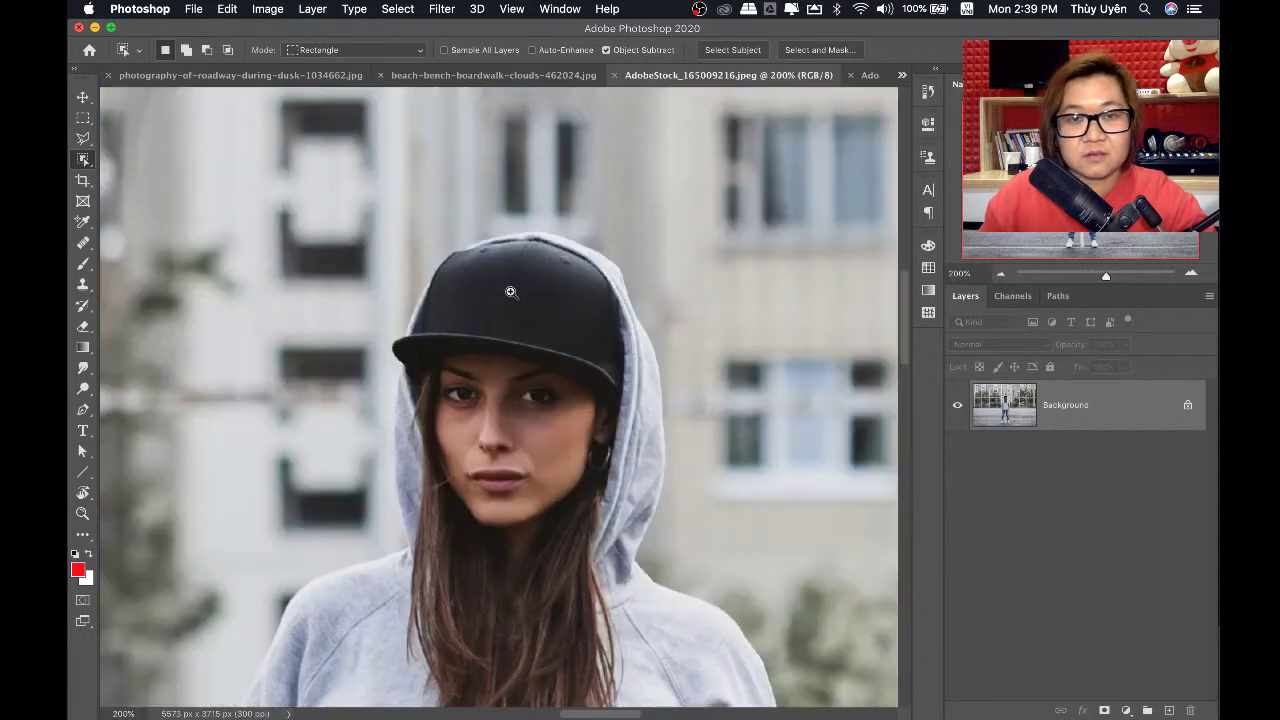
key(l)
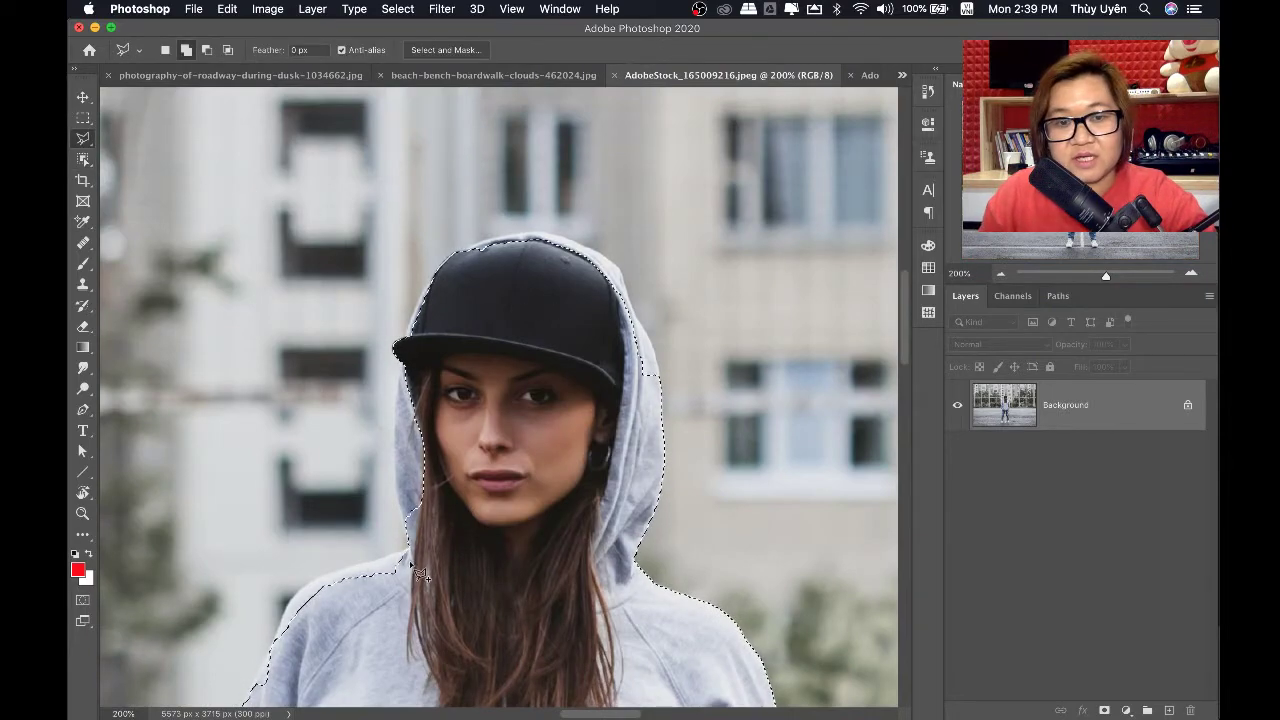
mouse_move(420, 565)
mouse_down()
mouse_move(398, 432)
mouse_move(430, 300)
mouse_move(493, 237)
mouse_move(577, 249)
mouse_move(631, 284)
mouse_up()
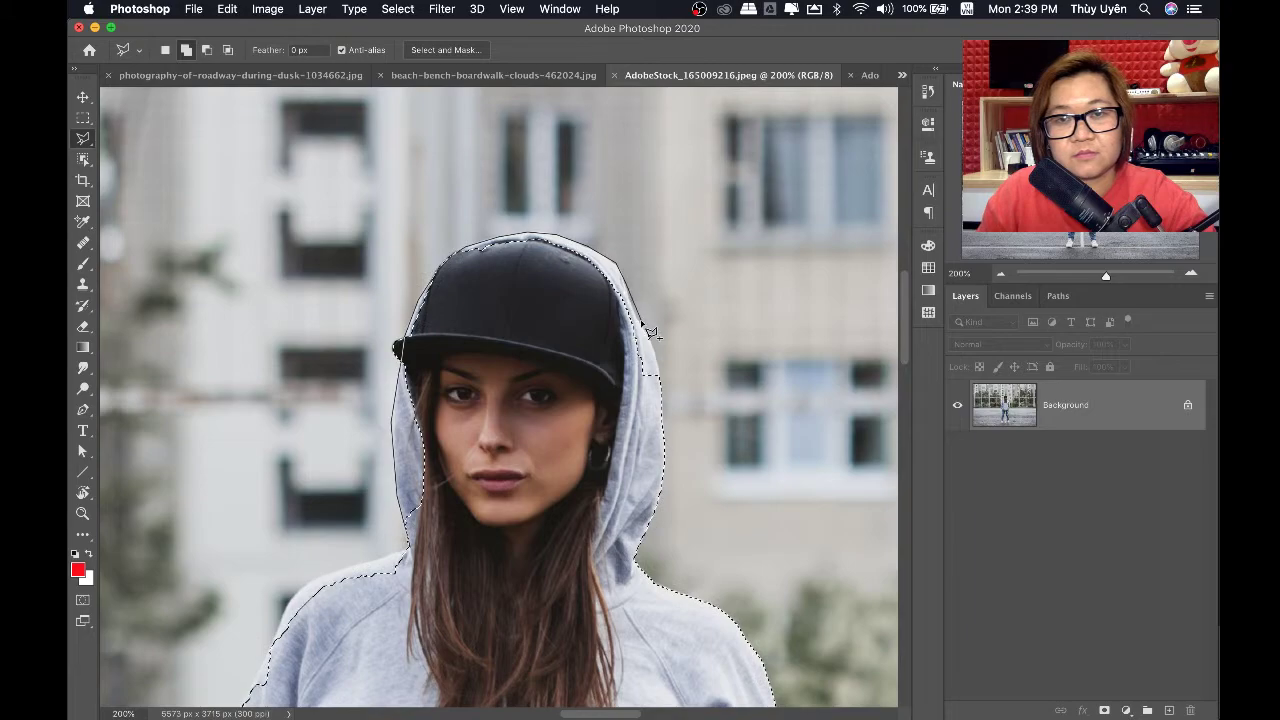
mouse_move(651, 332)
mouse_down()
mouse_move(665, 374)
mouse_move(553, 527)
mouse_move(478, 562)
mouse_move(595, 368)
mouse_move(622, 383)
mouse_up()
click(420, 556)
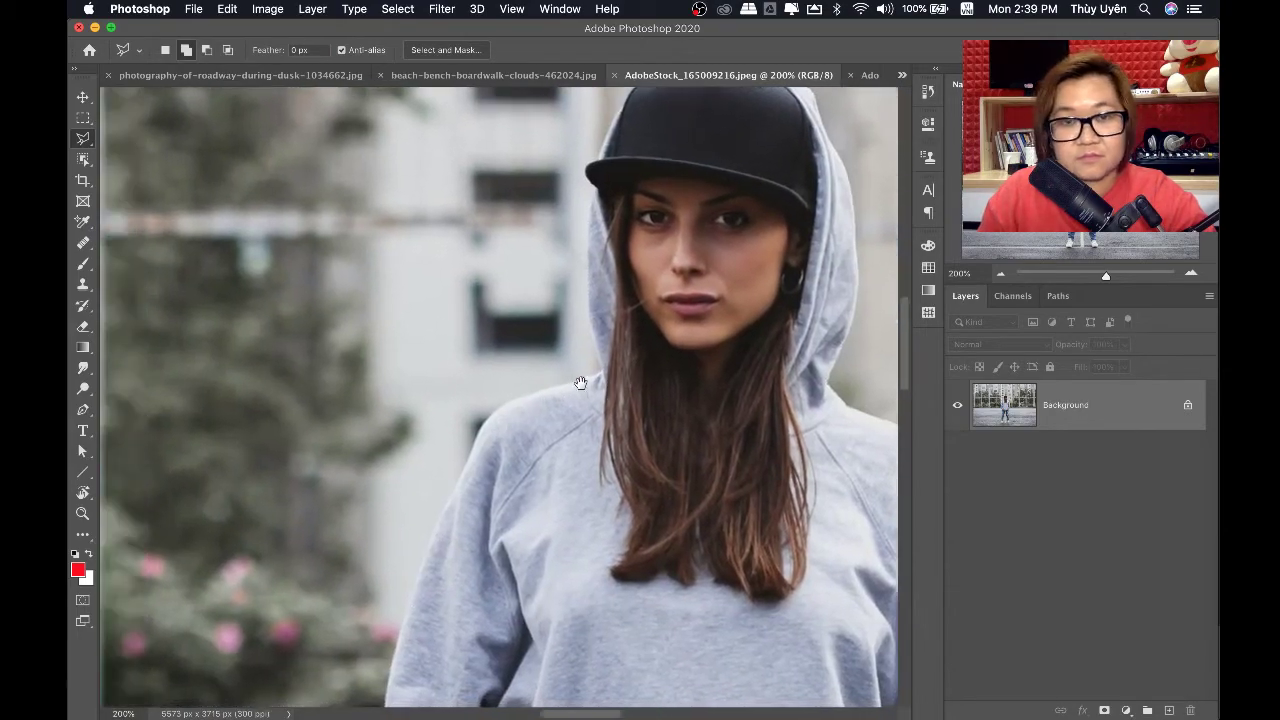
click(613, 373)
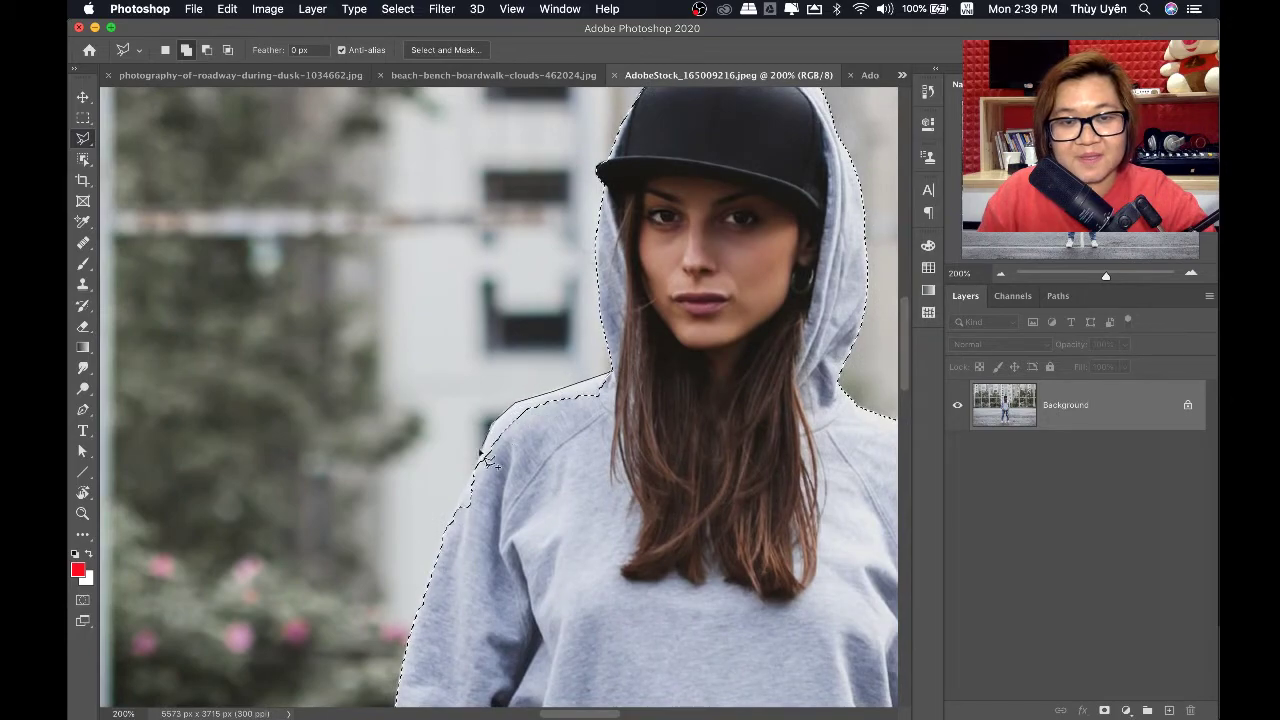
click(624, 378)
Correct the selection edge along the hoodie sleeve with a polygonal outline
scroll(560, 360, down, 3)
scroll(560, 360, right, 5)
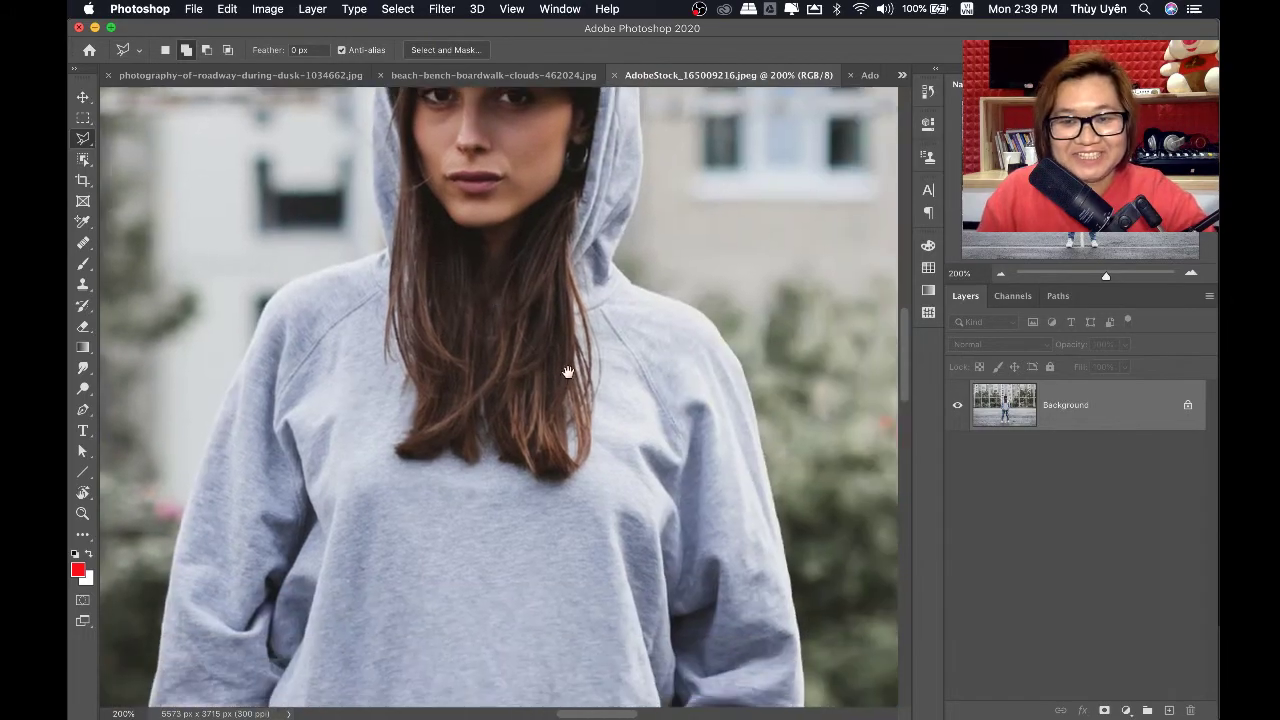
scroll(576, 318, down, 5)
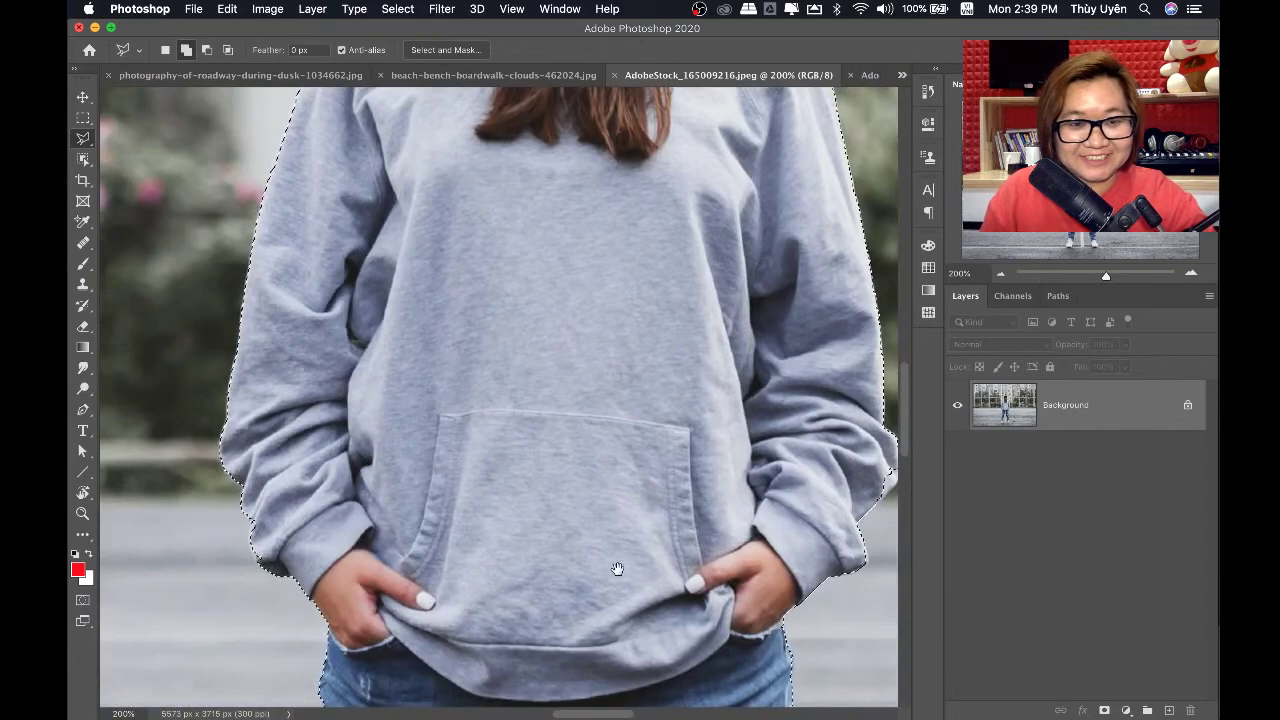
scroll(571, 363, down, 2)
scroll(568, 395, down, 2)
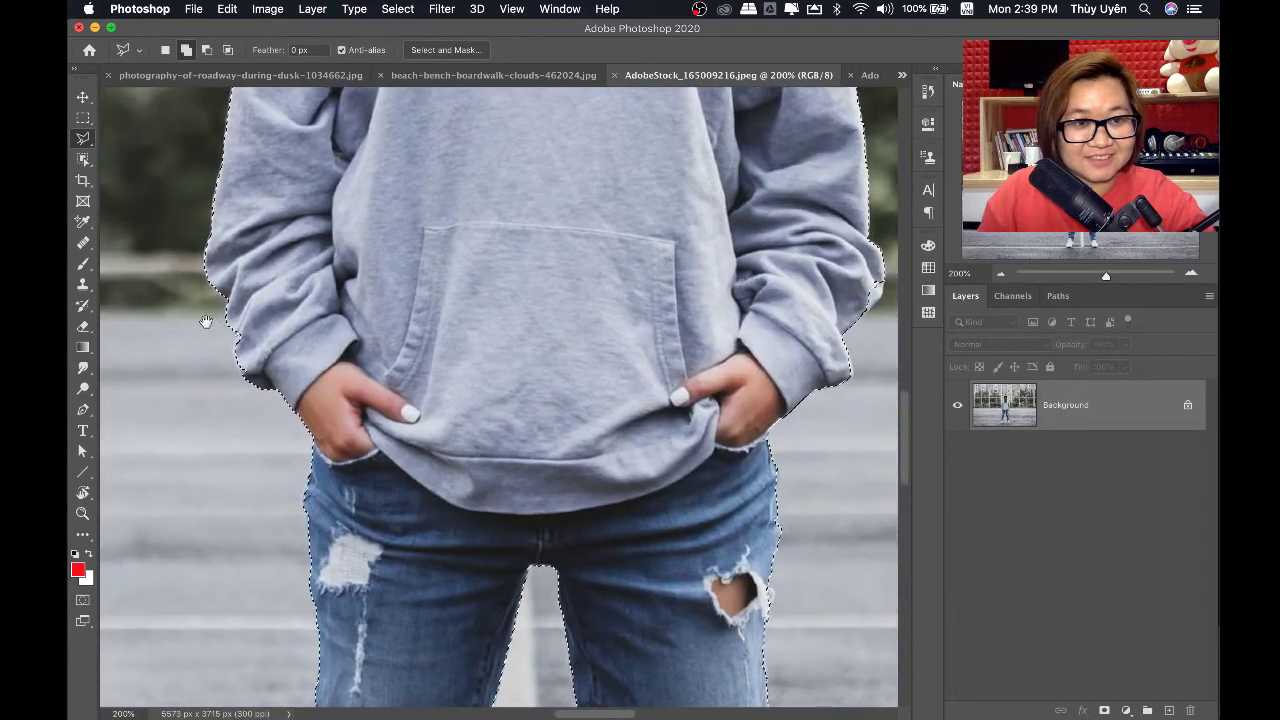
scroll(194, 323, up, 2)
click(268, 340)
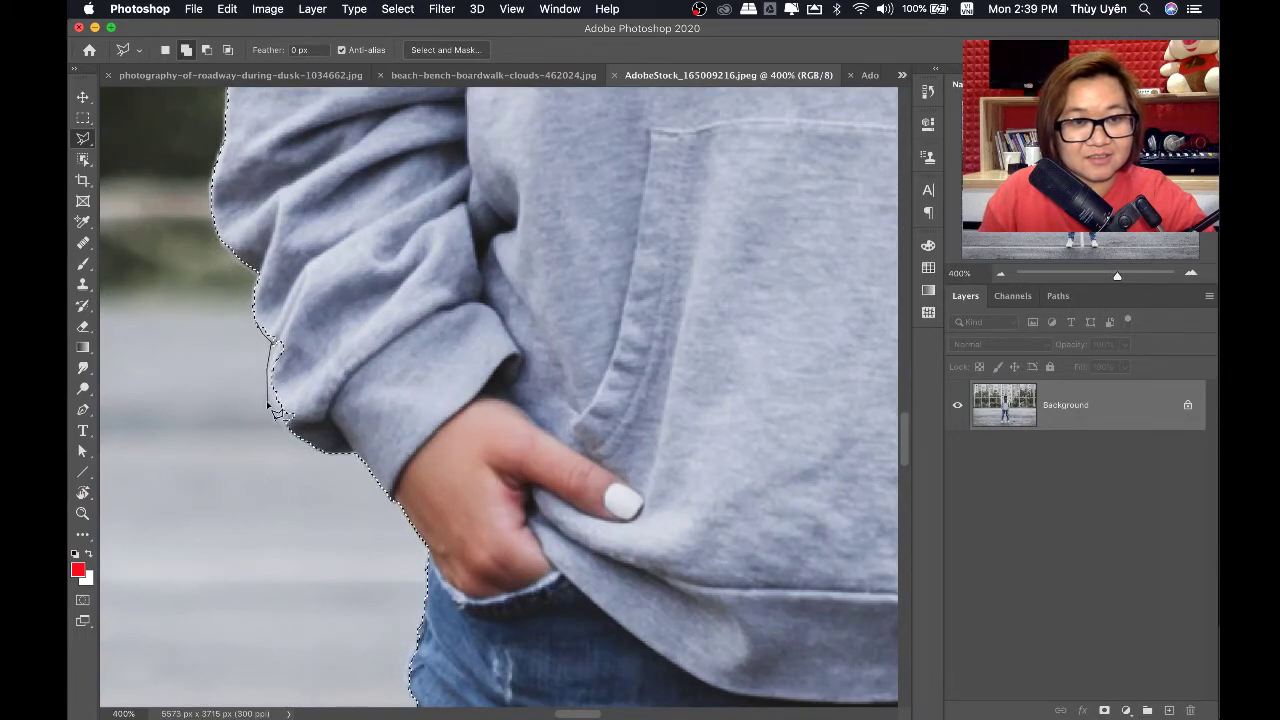
click(295, 428)
click(327, 388)
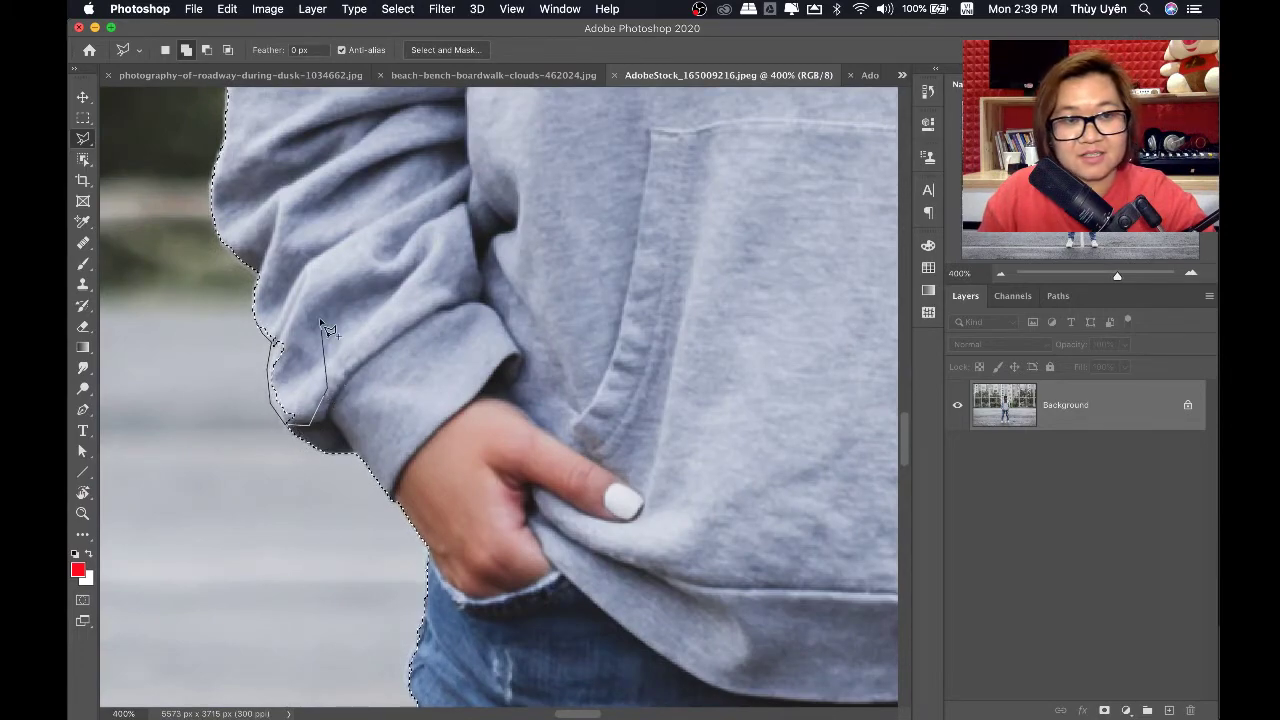
click(320, 320)
click(258, 318)
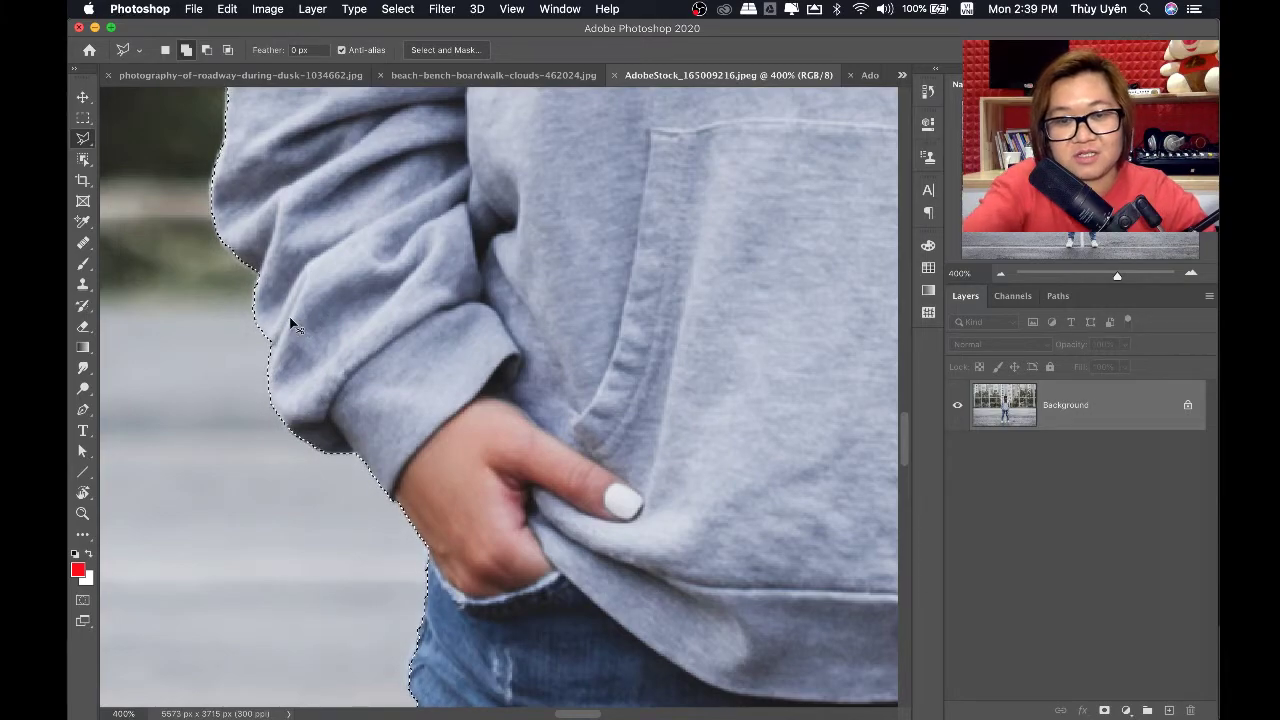
Fix the selection along the left knee of the jeans
key(super+minus)
key(super+minus)
scroll(446, 350, down, 3)
scroll(536, 458, down, 3)
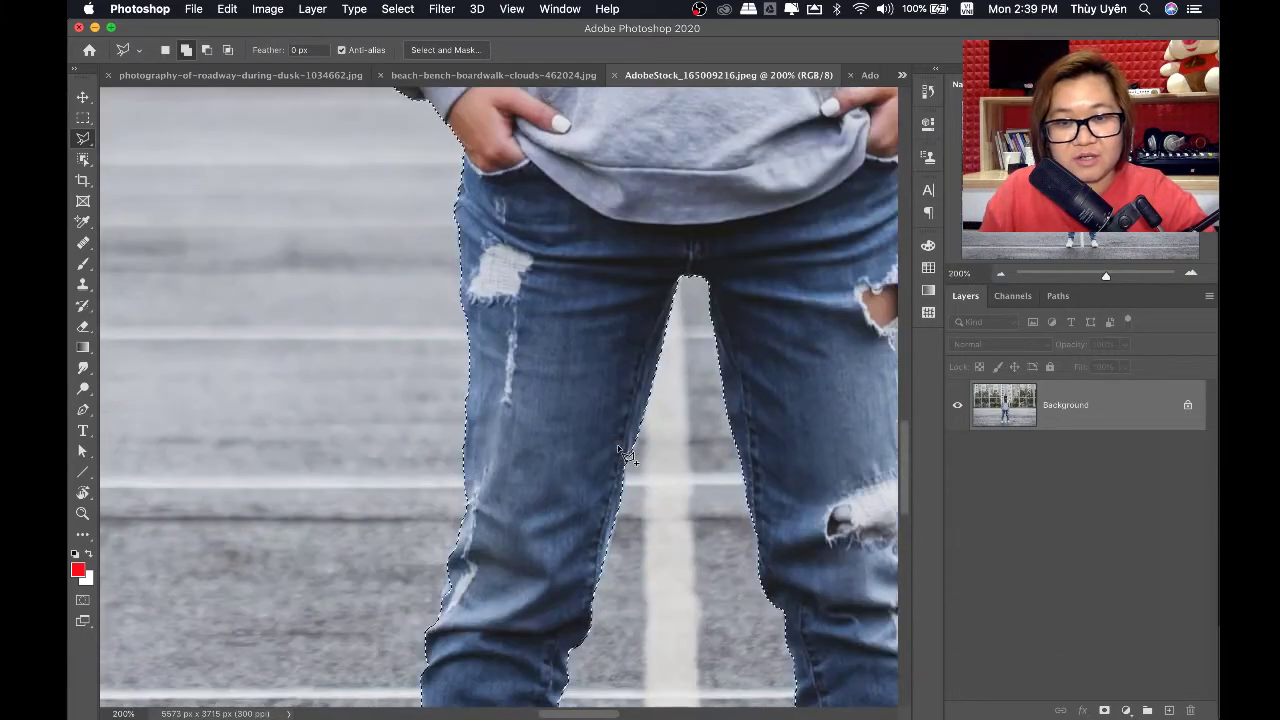
scroll(536, 458, down, 2)
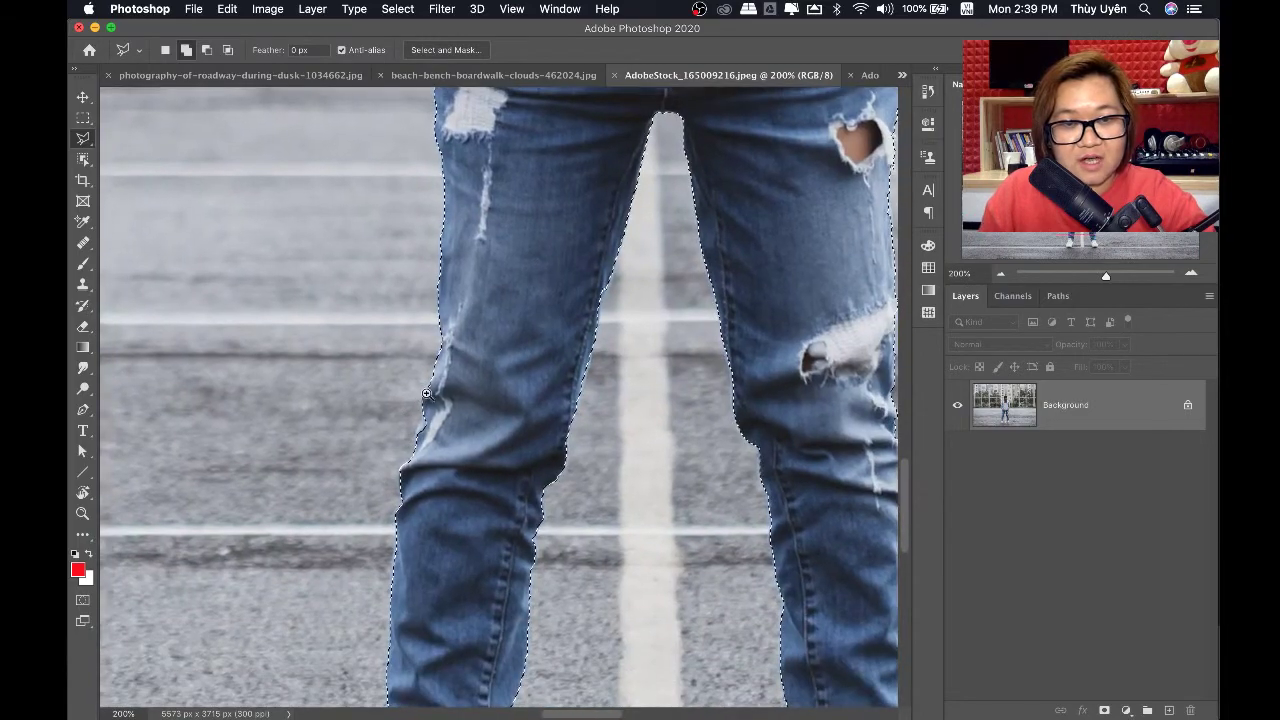
key(super+plus)
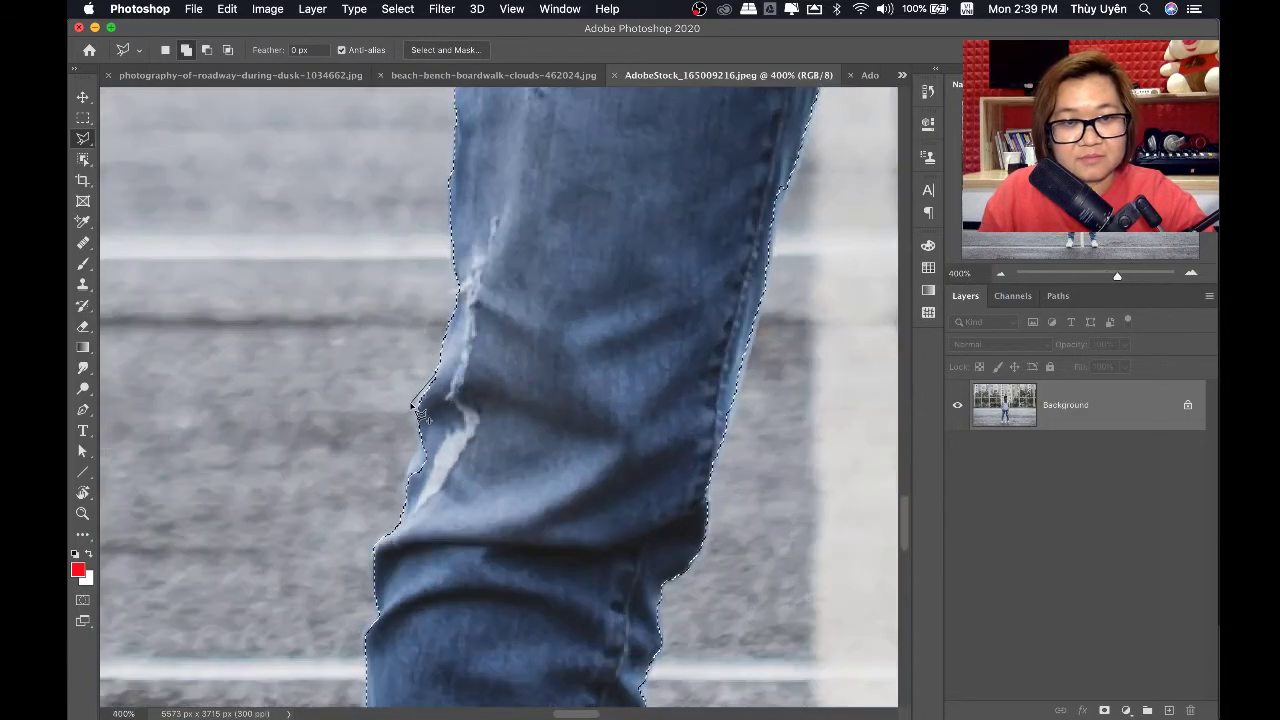
mouse_move(417, 414)
mouse_down()
mouse_move(416, 461)
mouse_move(441, 513)
mouse_up()
drag(455, 427, 440, 388)
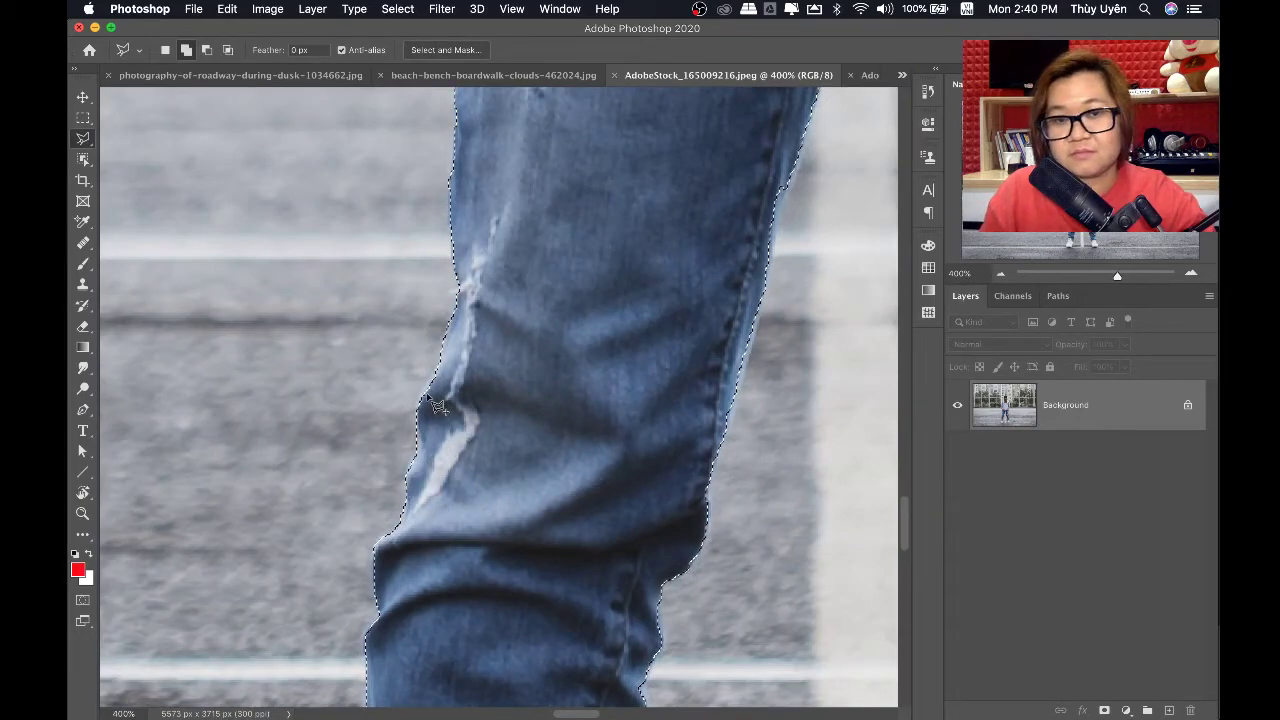
key(super+minus)
key(super+0)
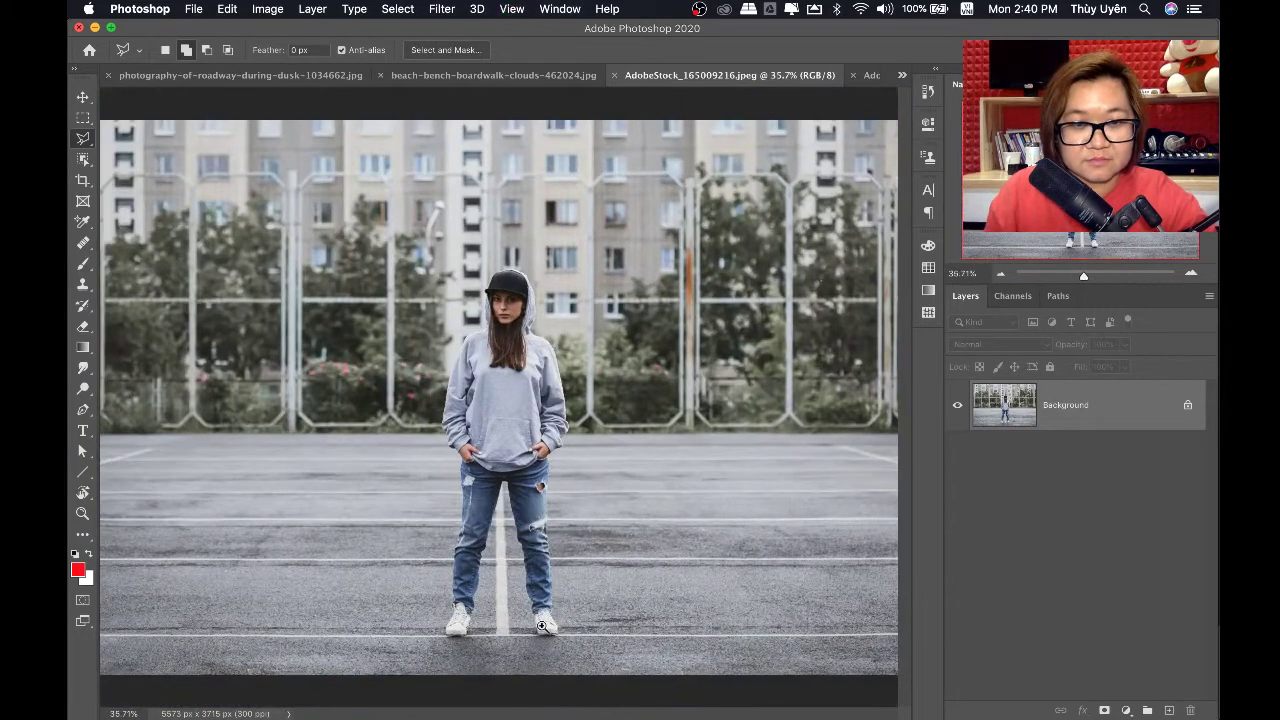
Zoom in on the shoes and trace the shoe's left edge into the selection
scroll(541, 626, up, 5)
click(541, 626)
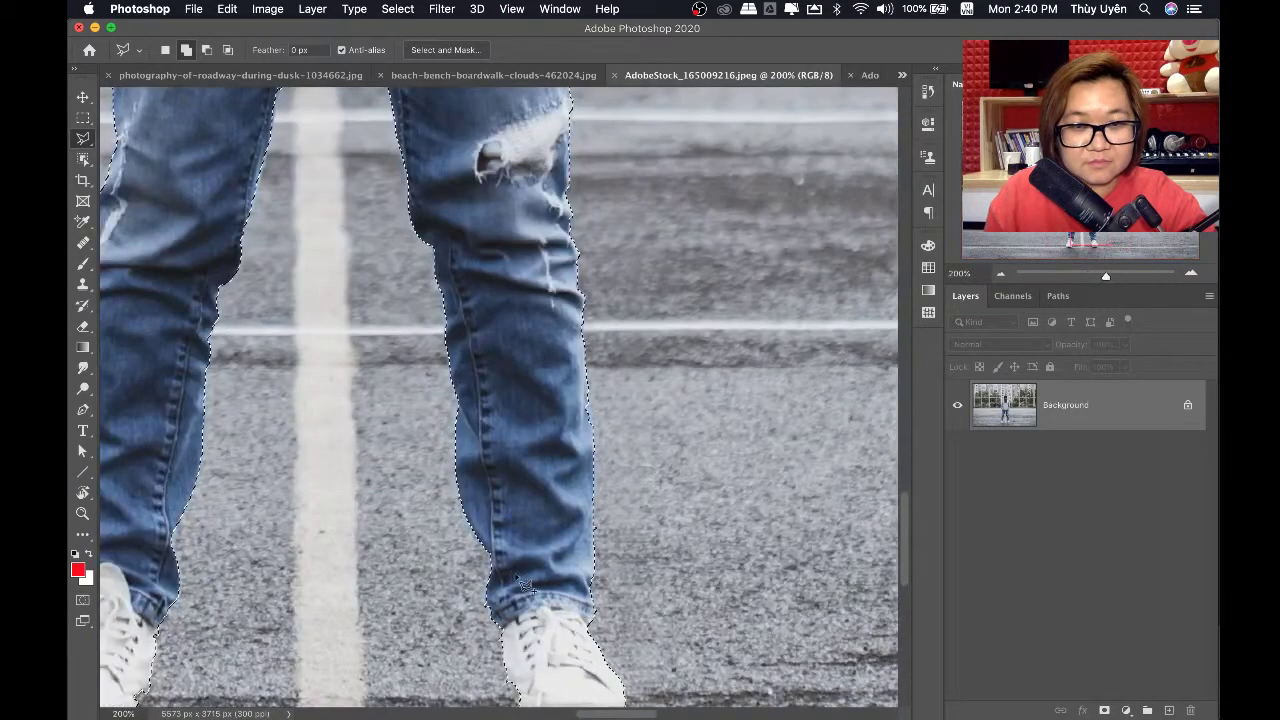
drag(598, 570, 600, 470)
scroll(600, 470, left, 5)
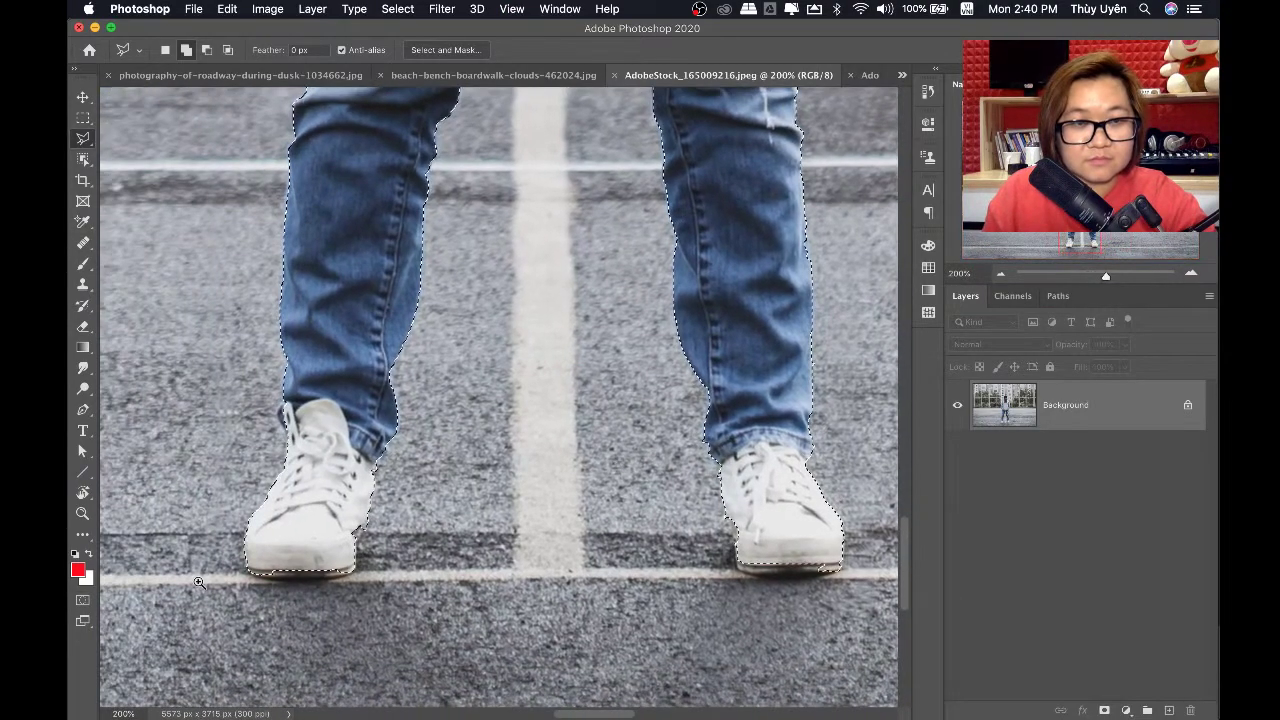
key(super+plus)
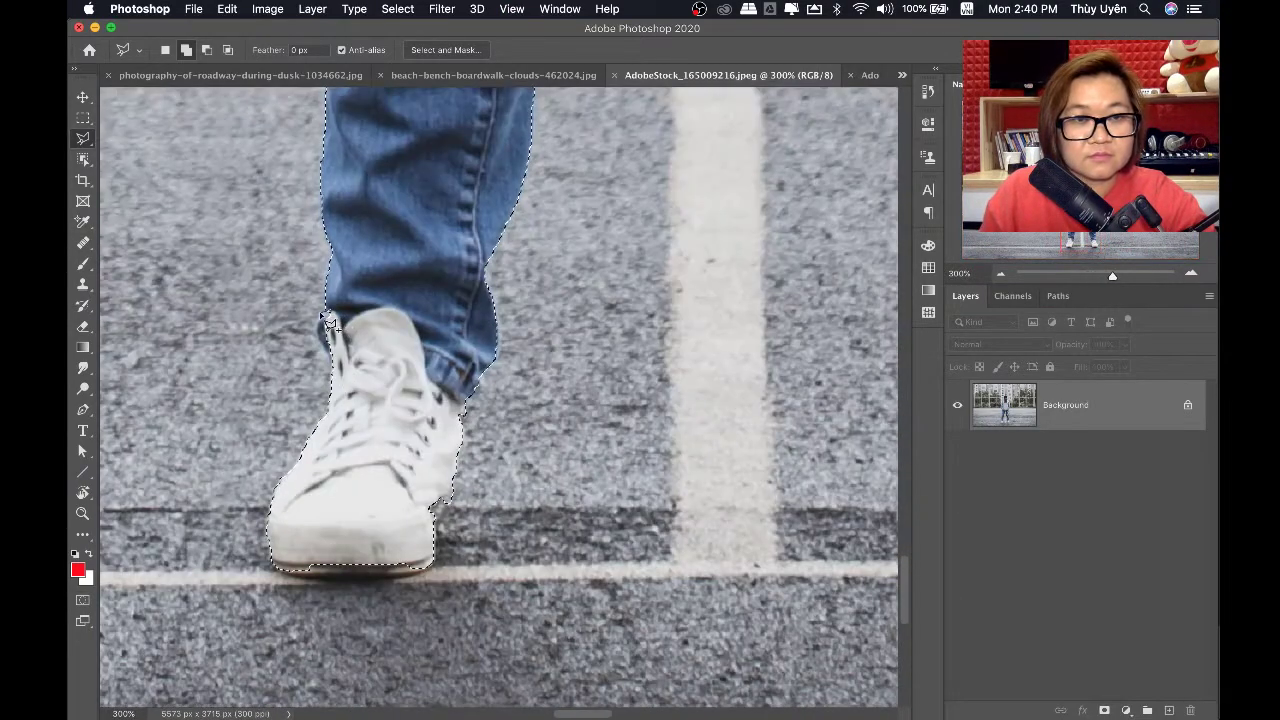
mouse_move(322, 330)
mouse_down()
mouse_move(340, 370)
mouse_move(350, 325)
mouse_up()
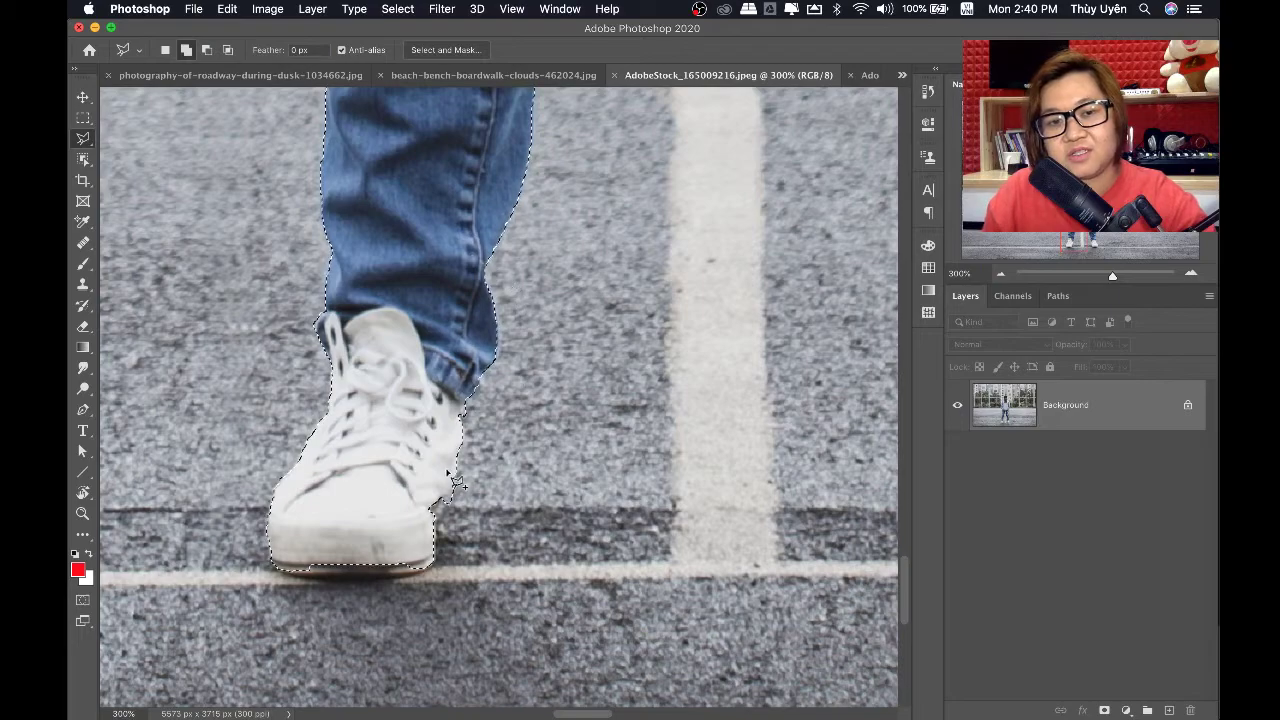
scroll(500, 400, down, 2)
key(ctrl+plus)
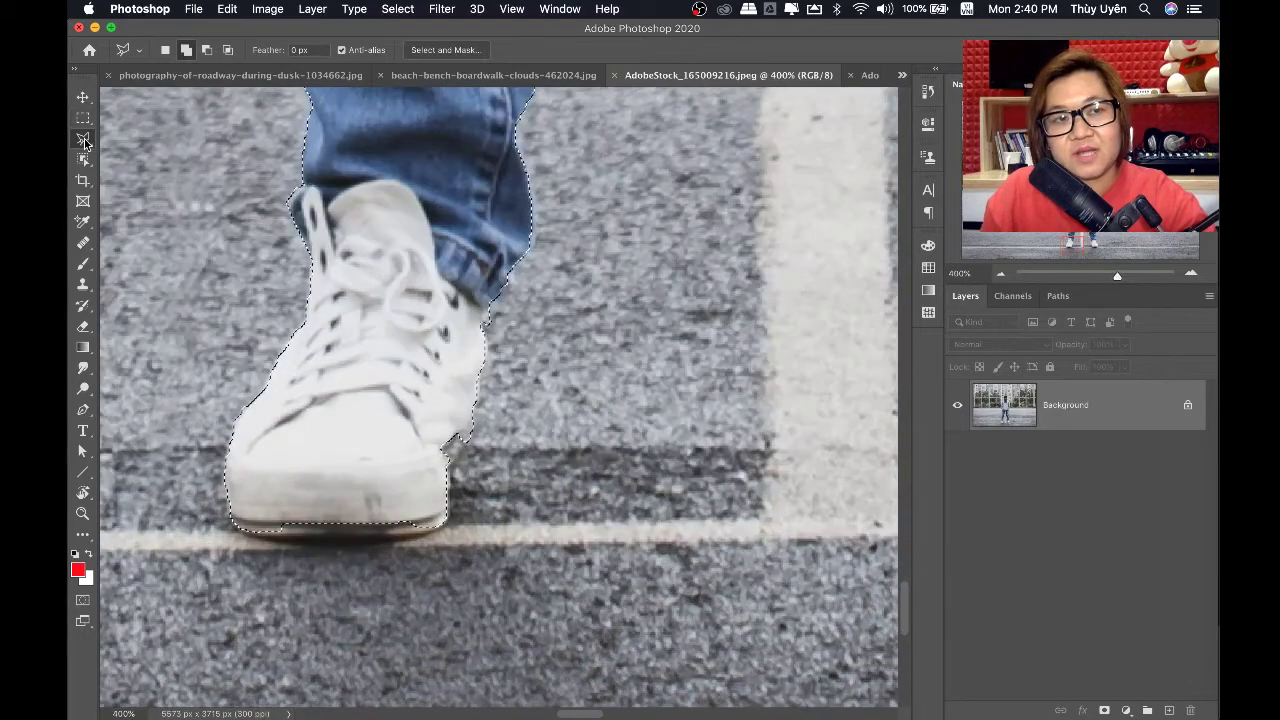
Add the bottom of the sole and the toe area with the Lasso and Polygonal Lasso
right_click(86, 140)
click(140, 140)
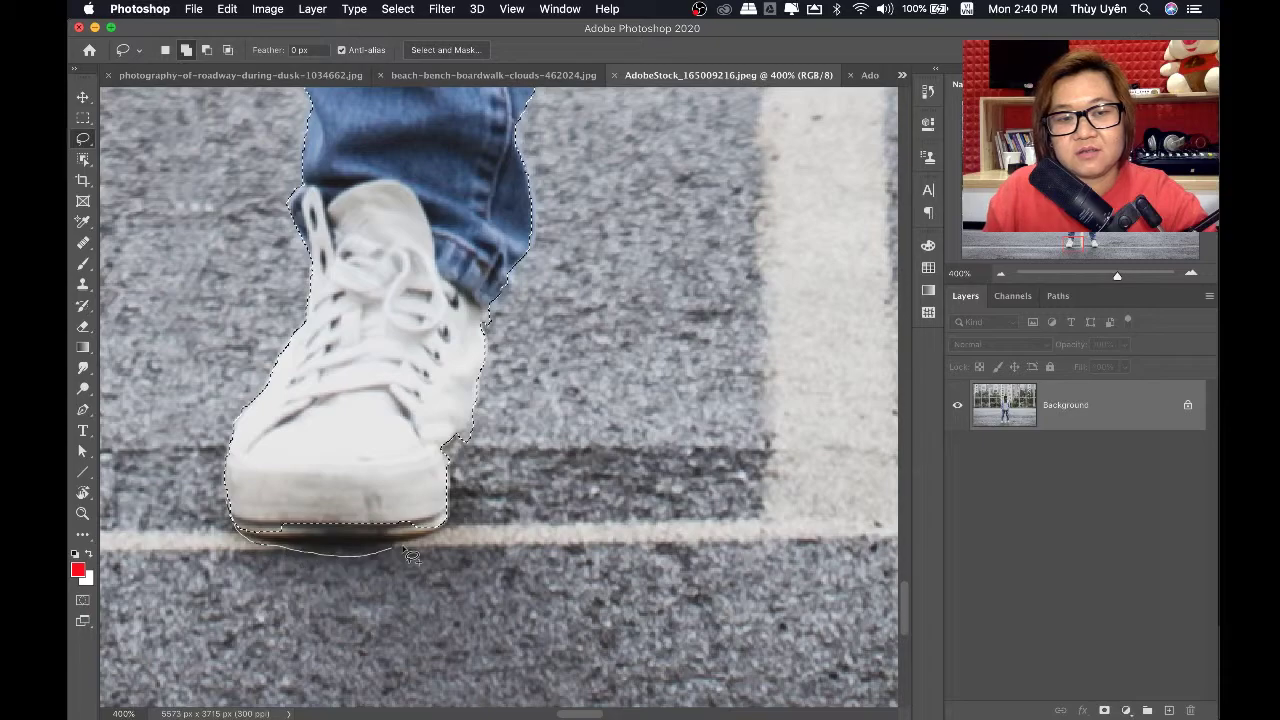
drag(368, 494, 345, 493)
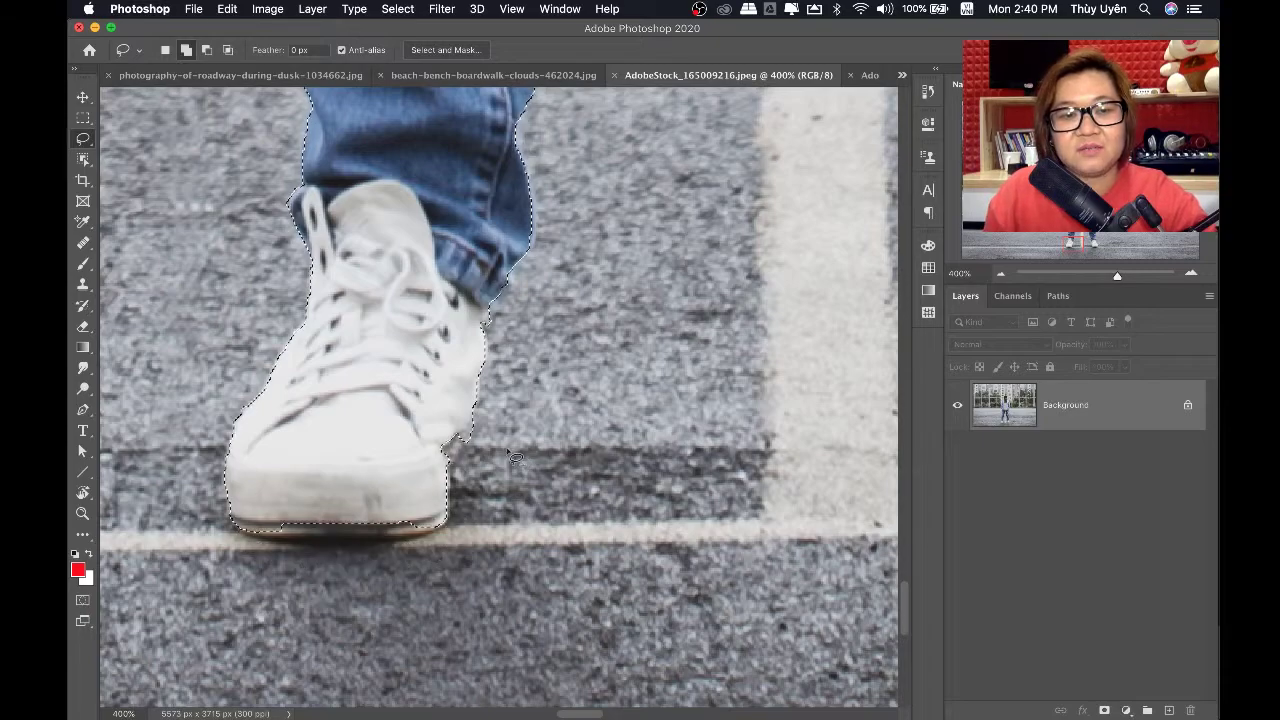
right_click(79, 145)
click(140, 152)
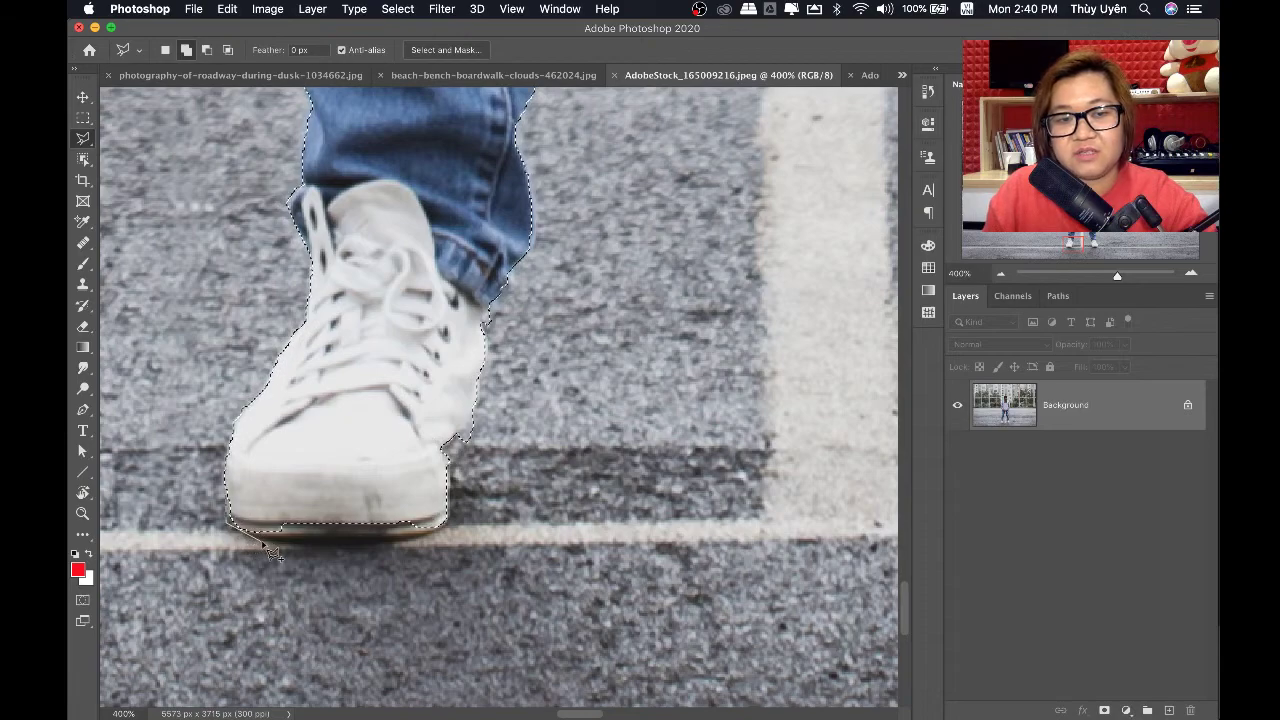
click(264, 542)
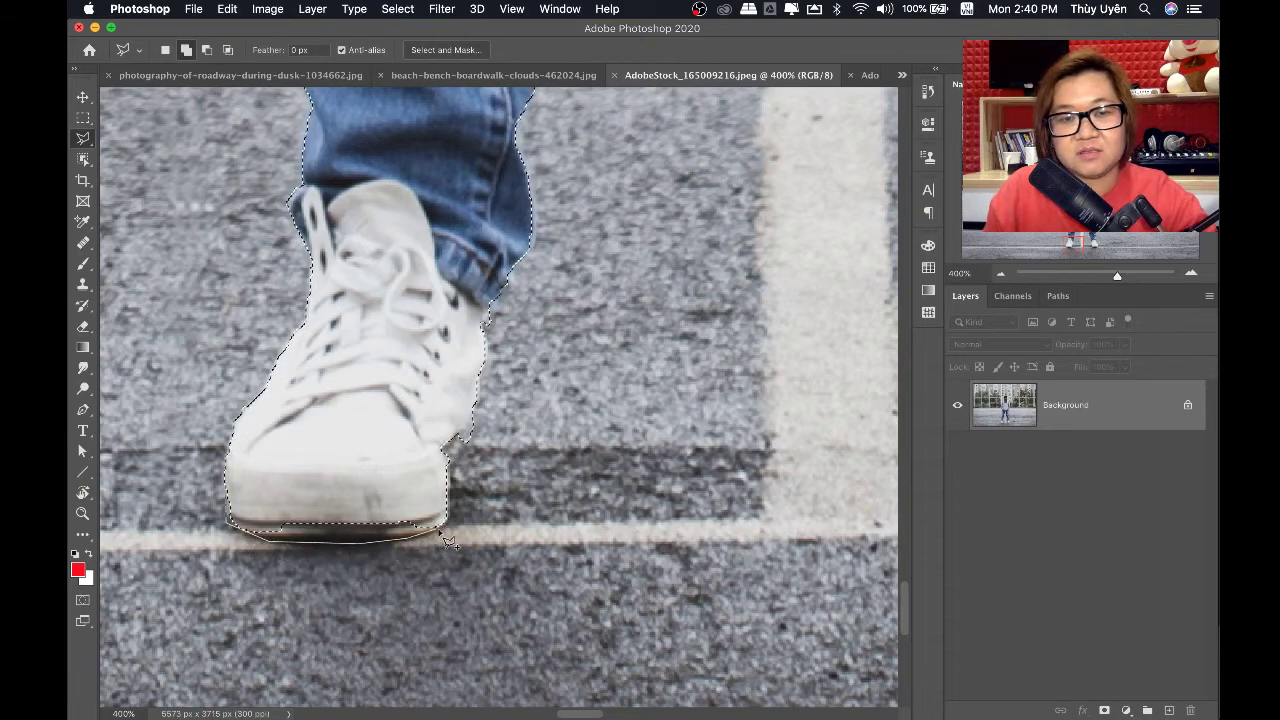
click(368, 482)
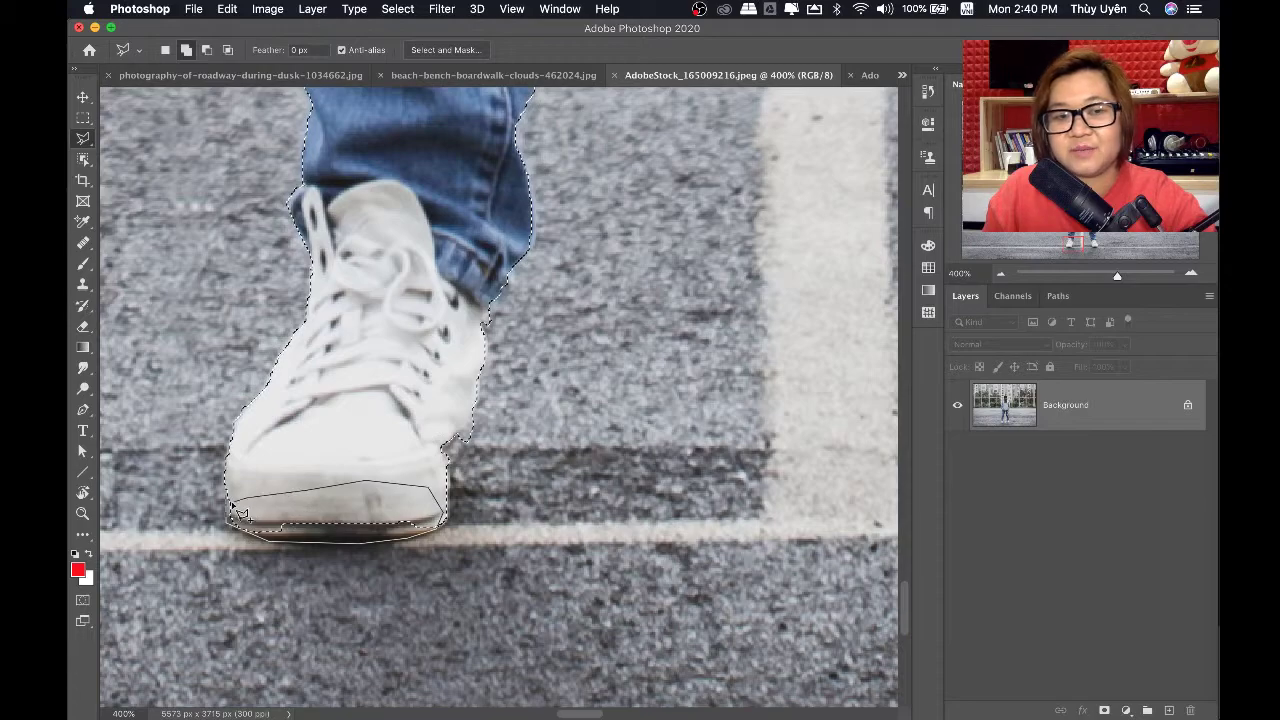
click(232, 515)
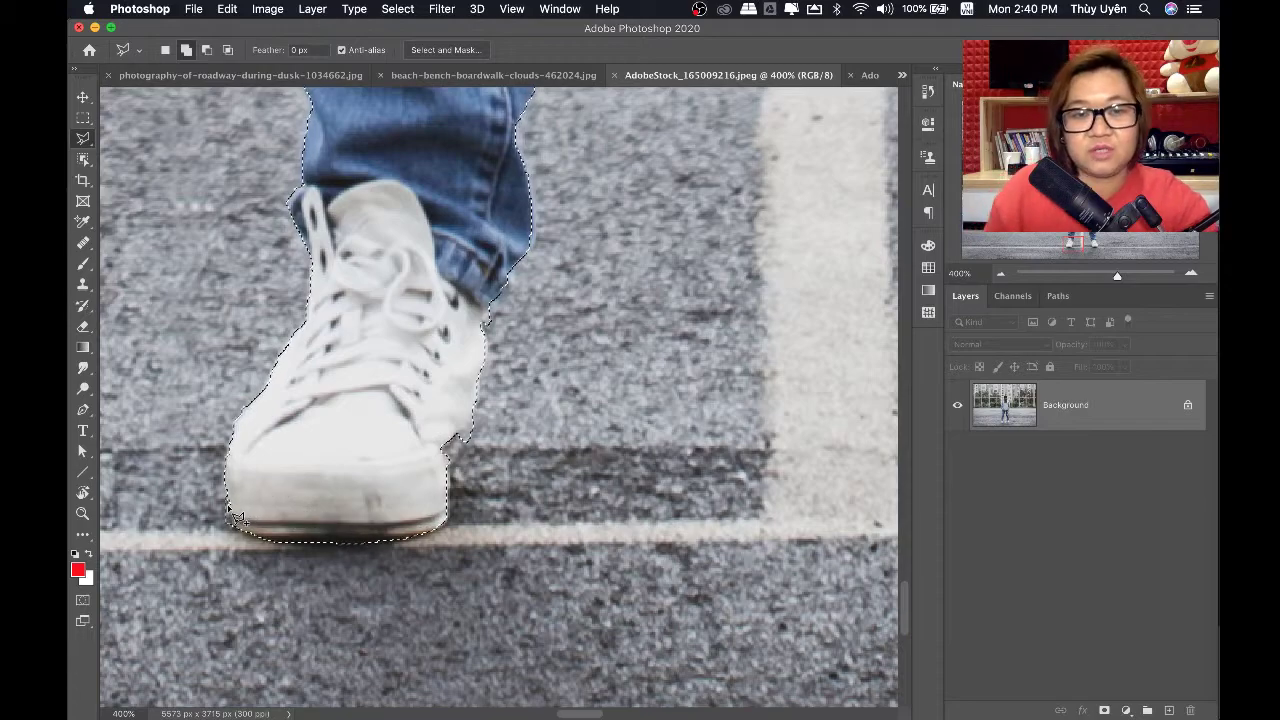
click(467, 434)
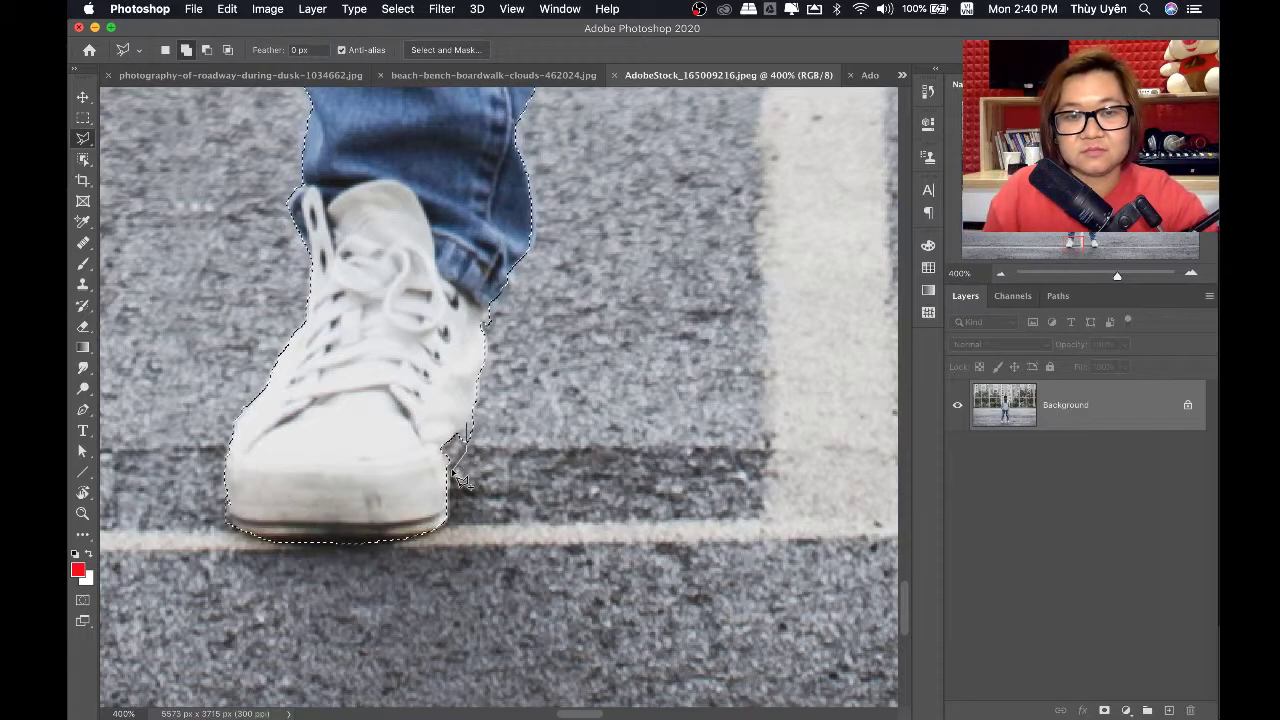
click(447, 478)
click(468, 432)
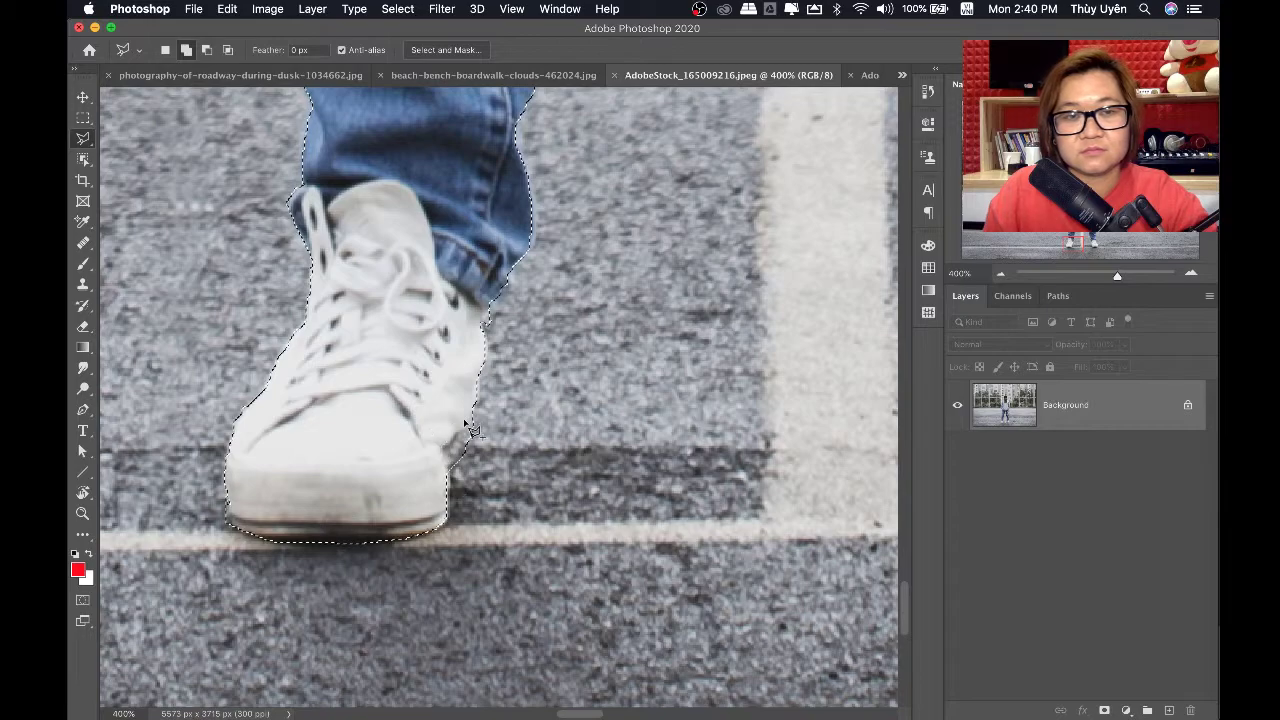
Trace the other shoe's left edge into the selection and fit the photo in view
key(super+0)
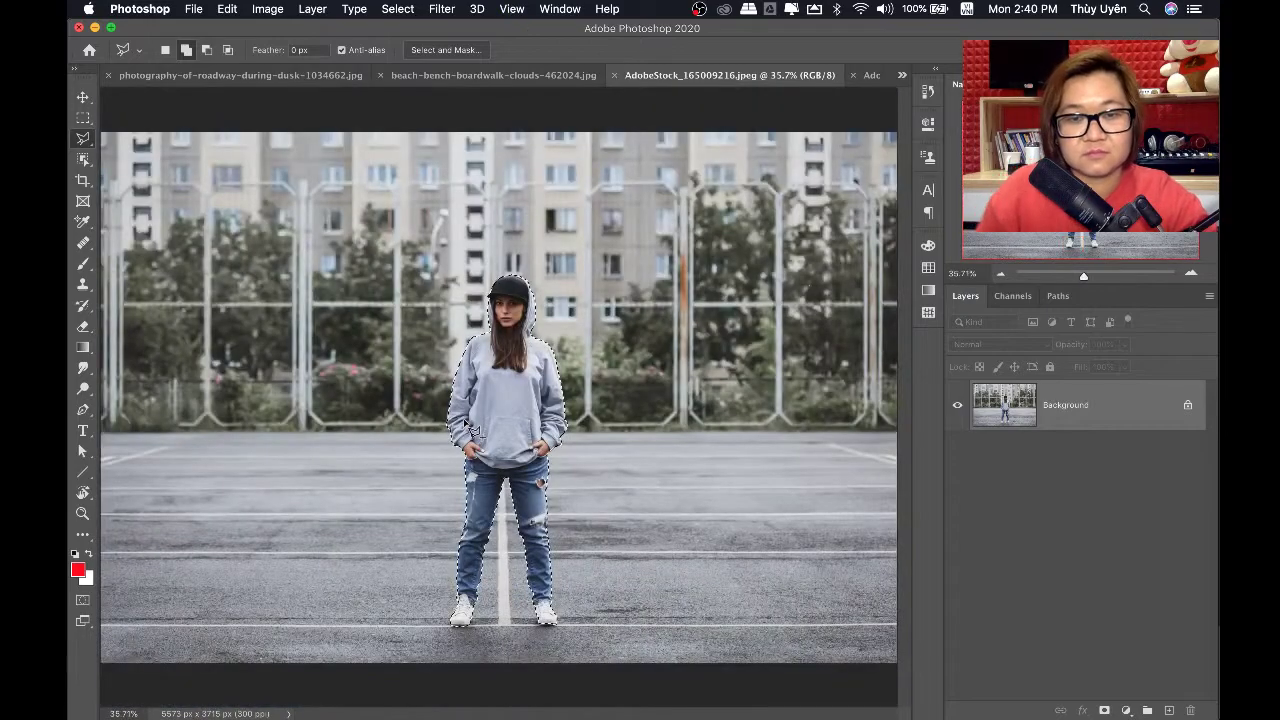
scroll(545, 622, up, 2)
scroll(545, 625, up, 3)
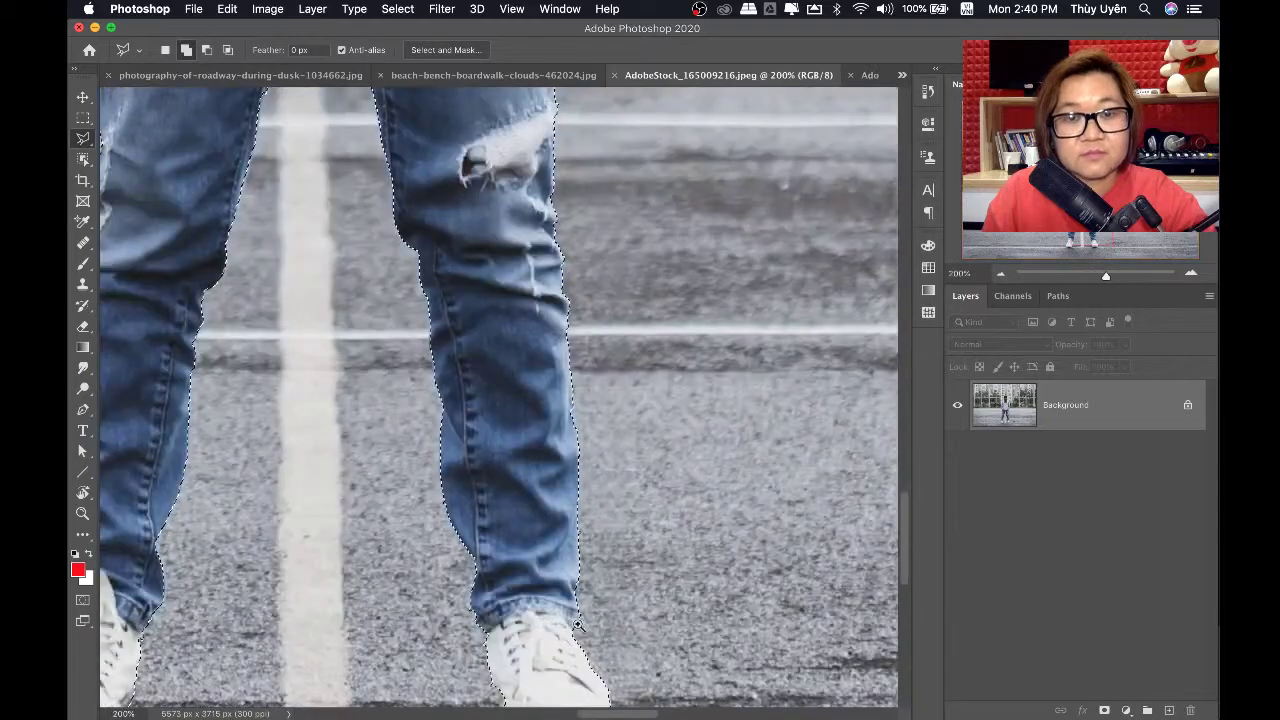
scroll(530, 610, down, 3)
scroll(521, 598, up, 2)
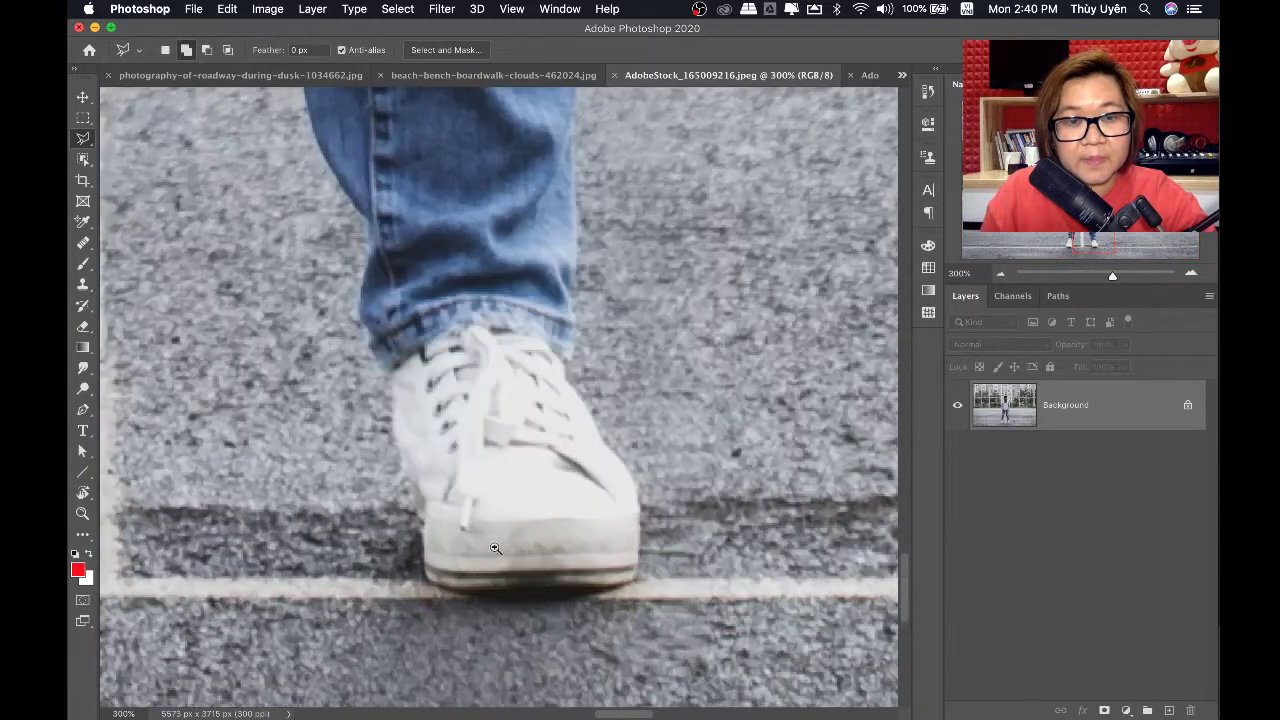
mouse_move(417, 502)
mouse_down()
mouse_move(446, 596)
mouse_move(618, 602)
mouse_move(452, 466)
mouse_move(400, 456)
mouse_move(426, 570)
mouse_up()
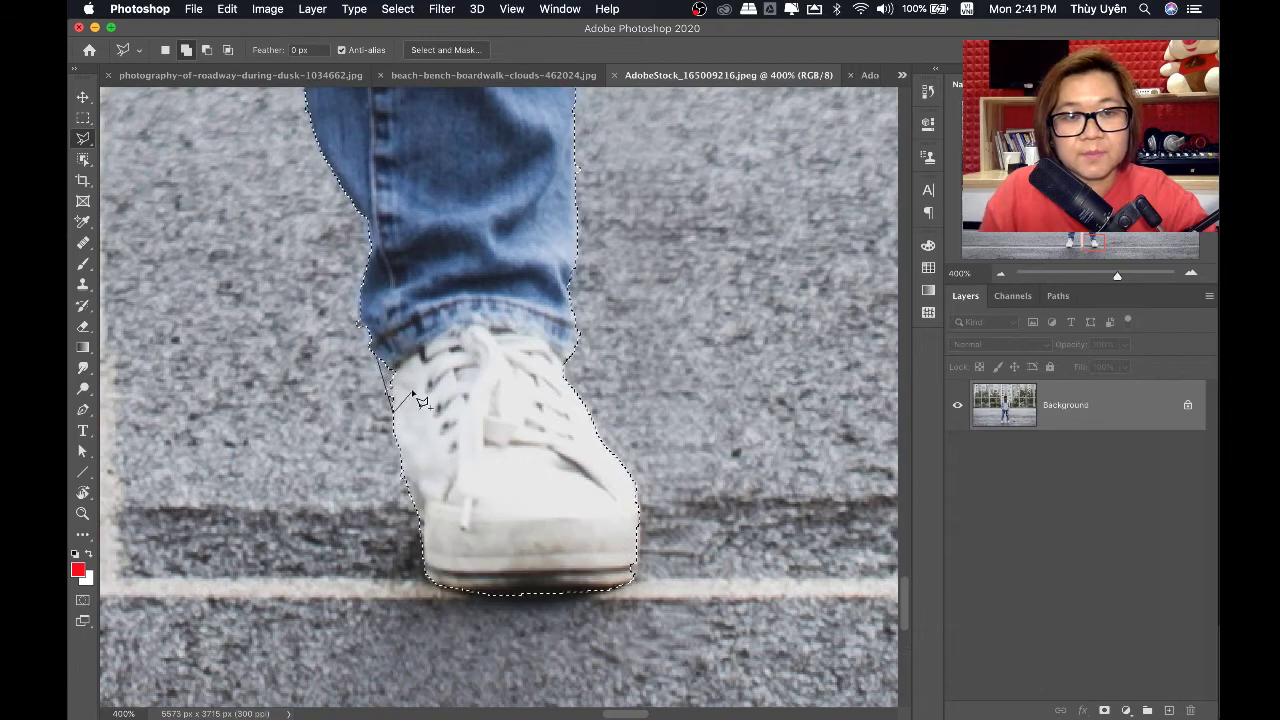
click(384, 360)
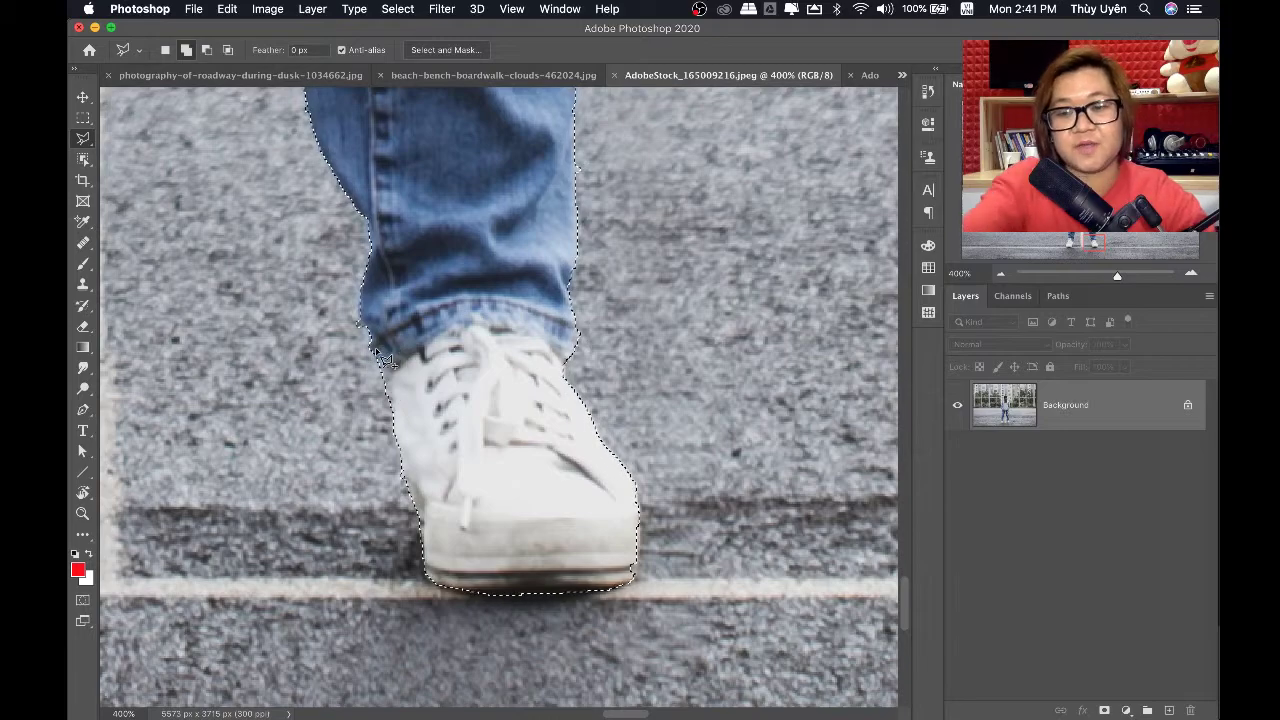
key(super+0)
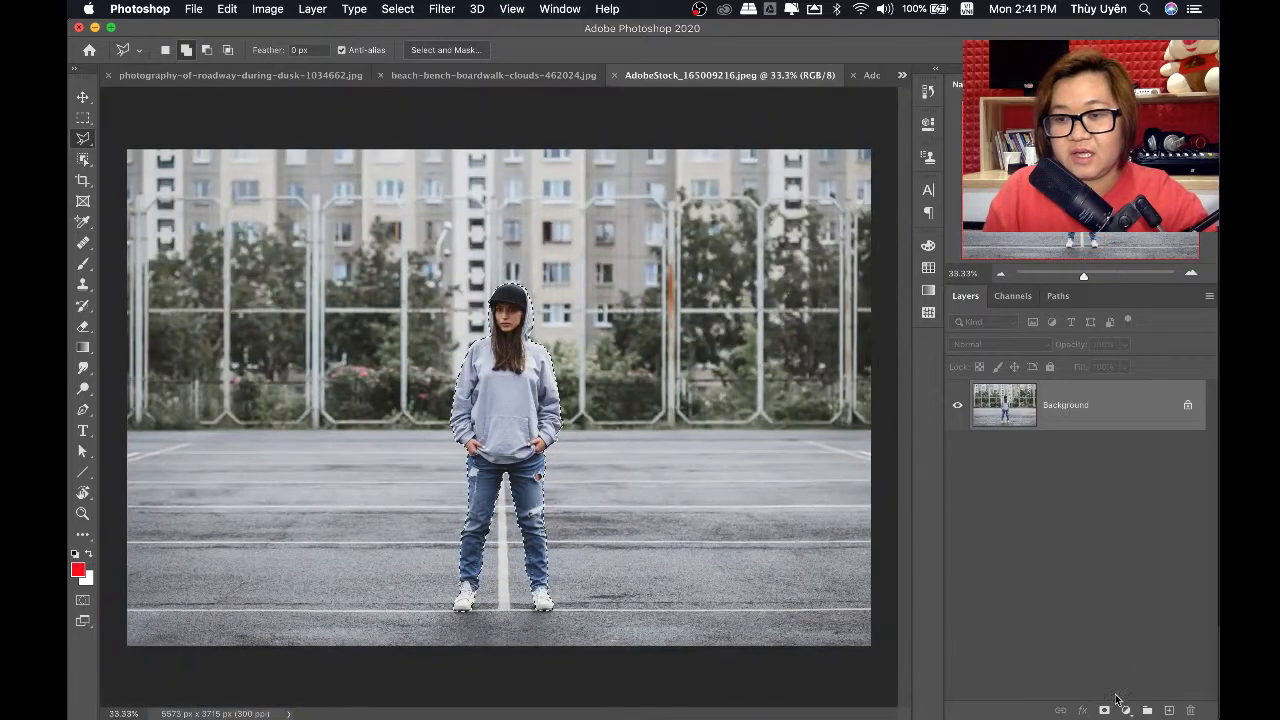
Mask the girl and paste her into the forest road image
click(1104, 709)
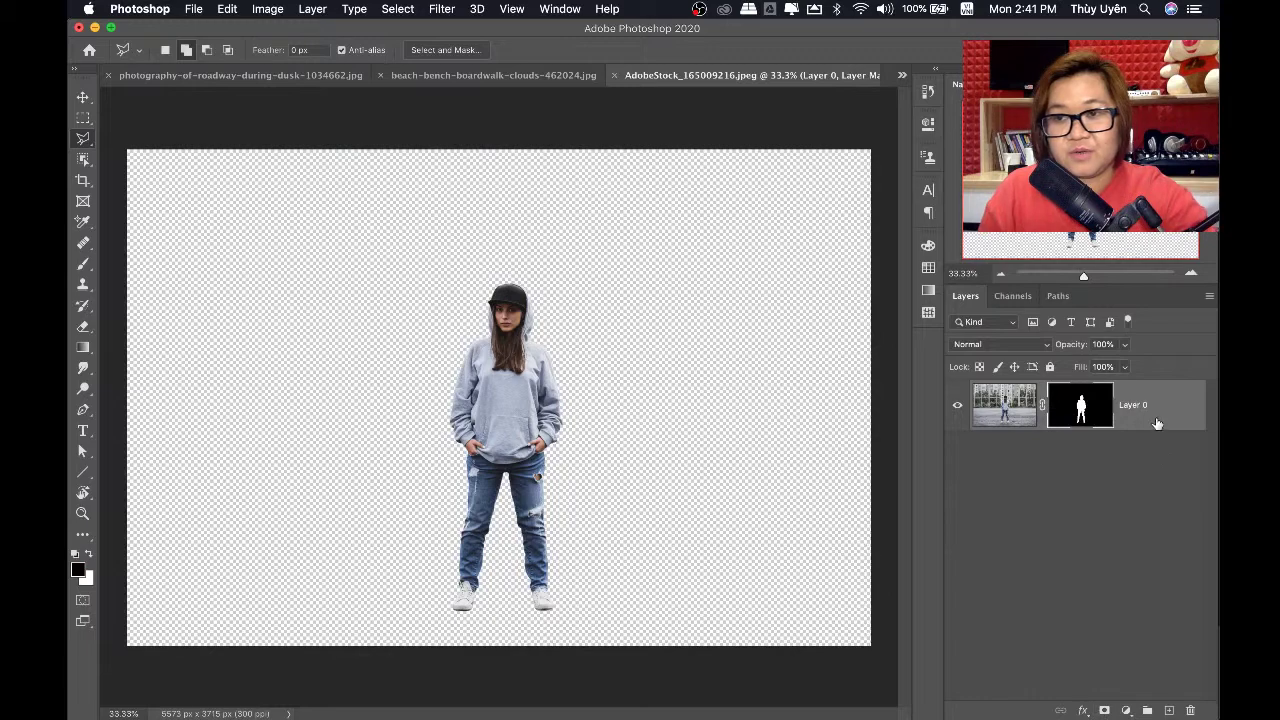
click(1014, 420)
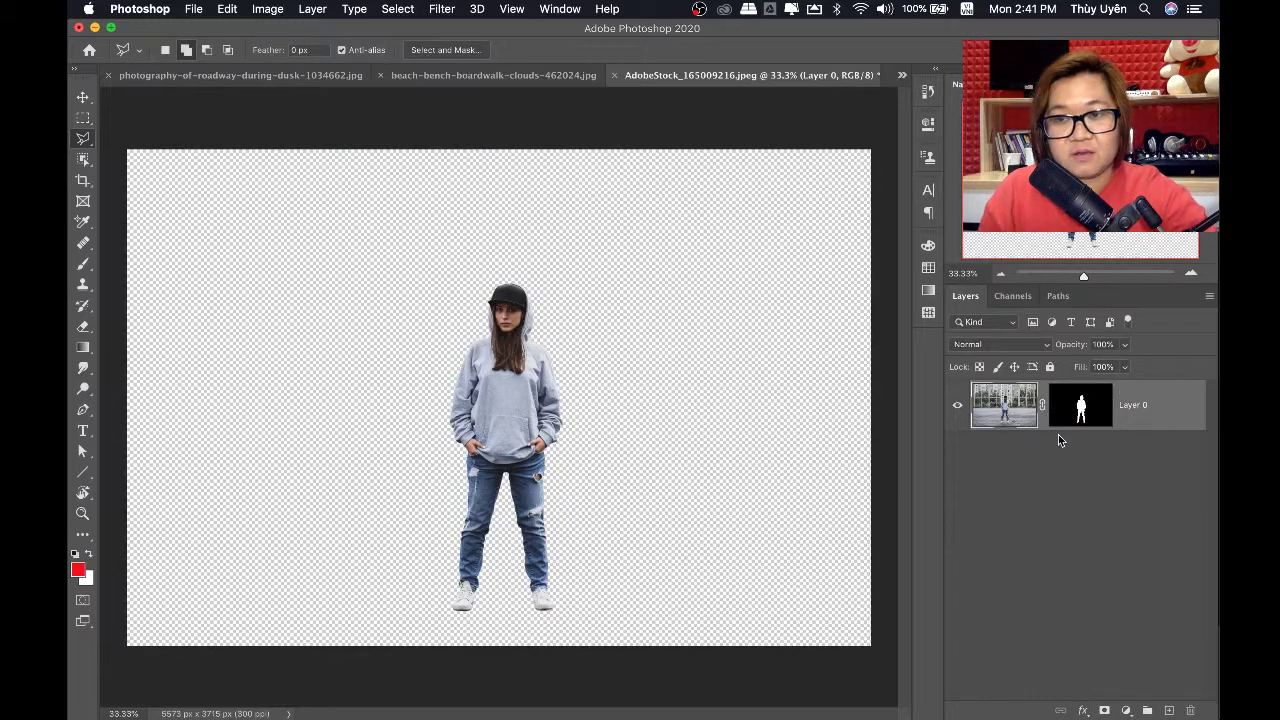
click(519, 76)
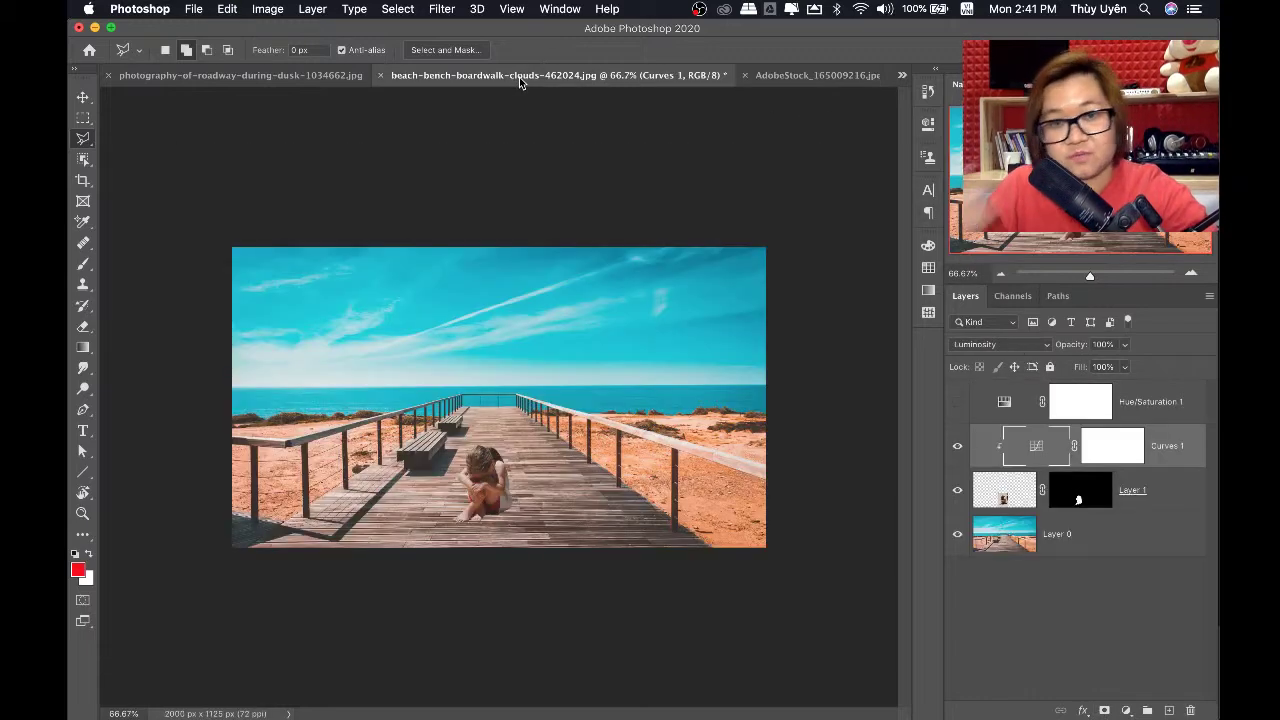
click(901, 75)
click(948, 154)
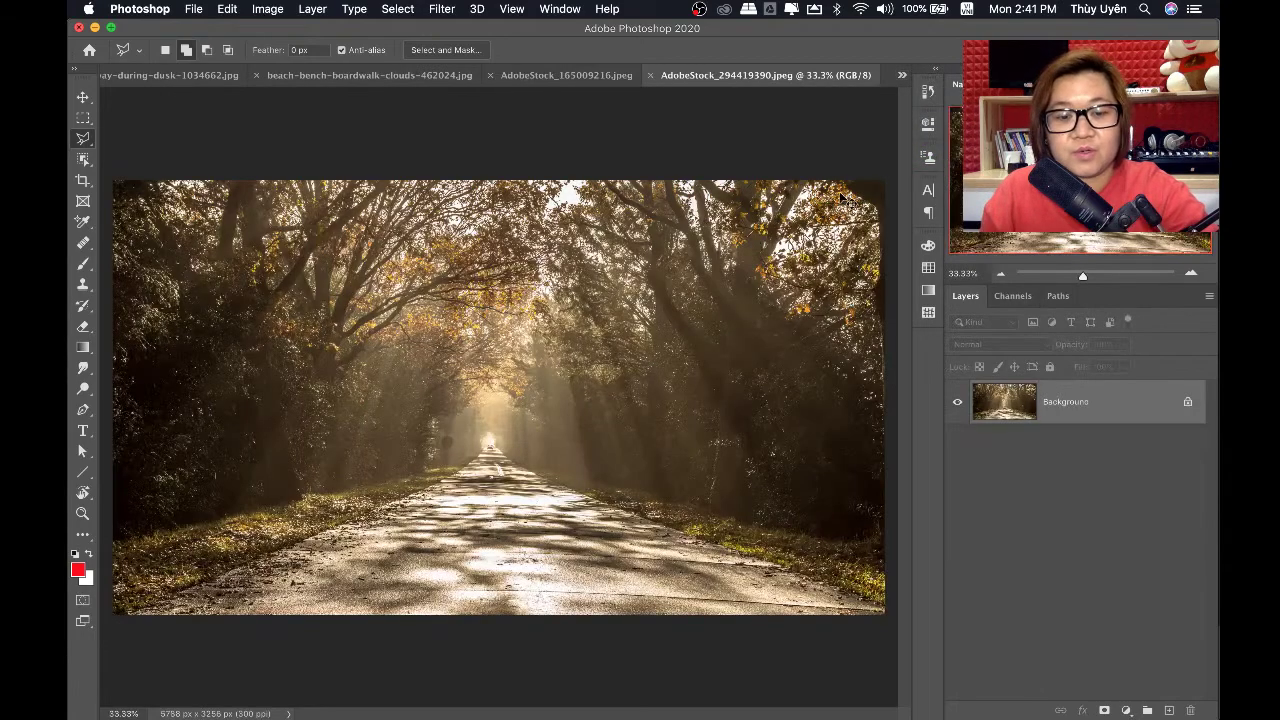
key(super+v)
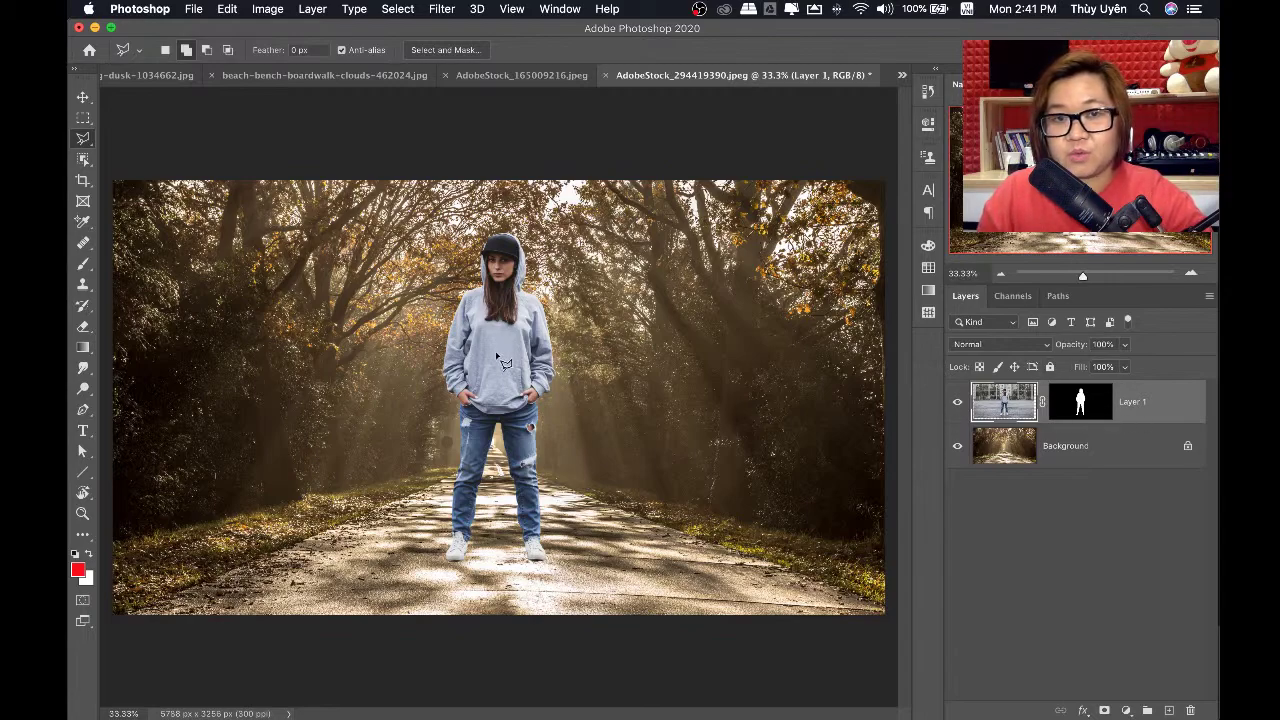
Compare Layer 1 with its mask on and off, then hide it and select Background
key(v)
click(957, 401)
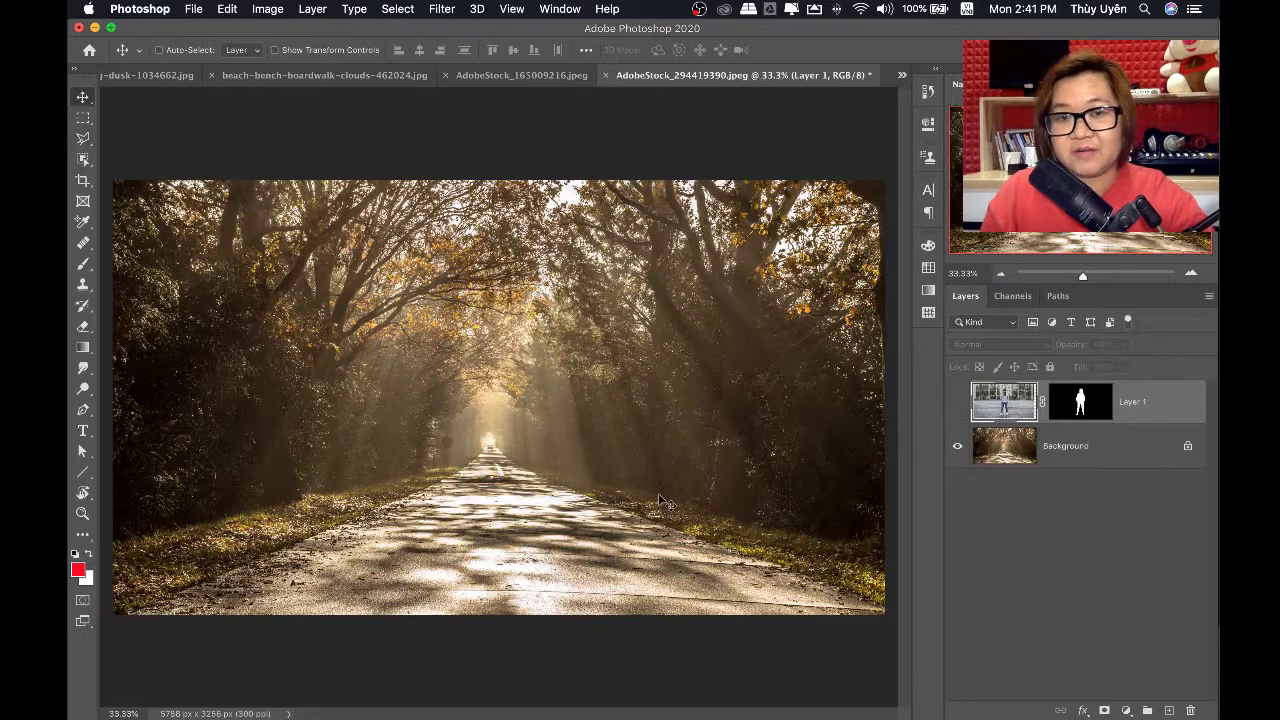
click(957, 401)
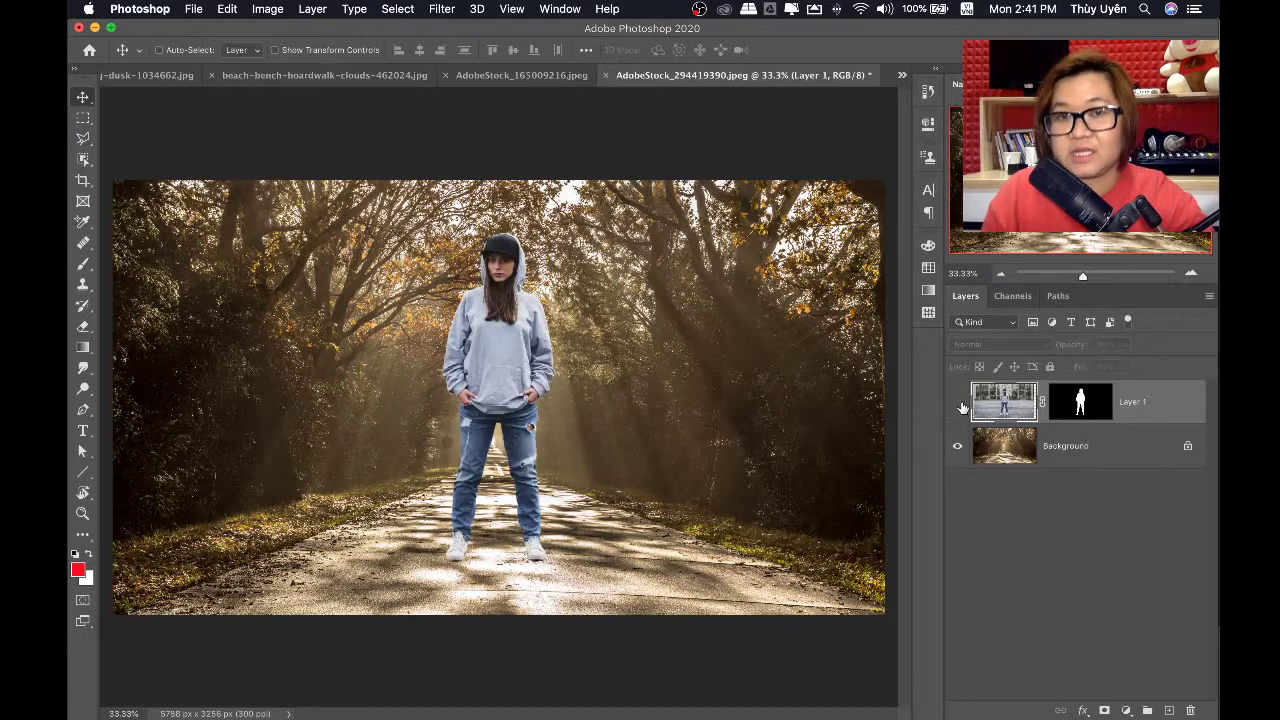
click(957, 401)
click(957, 401)
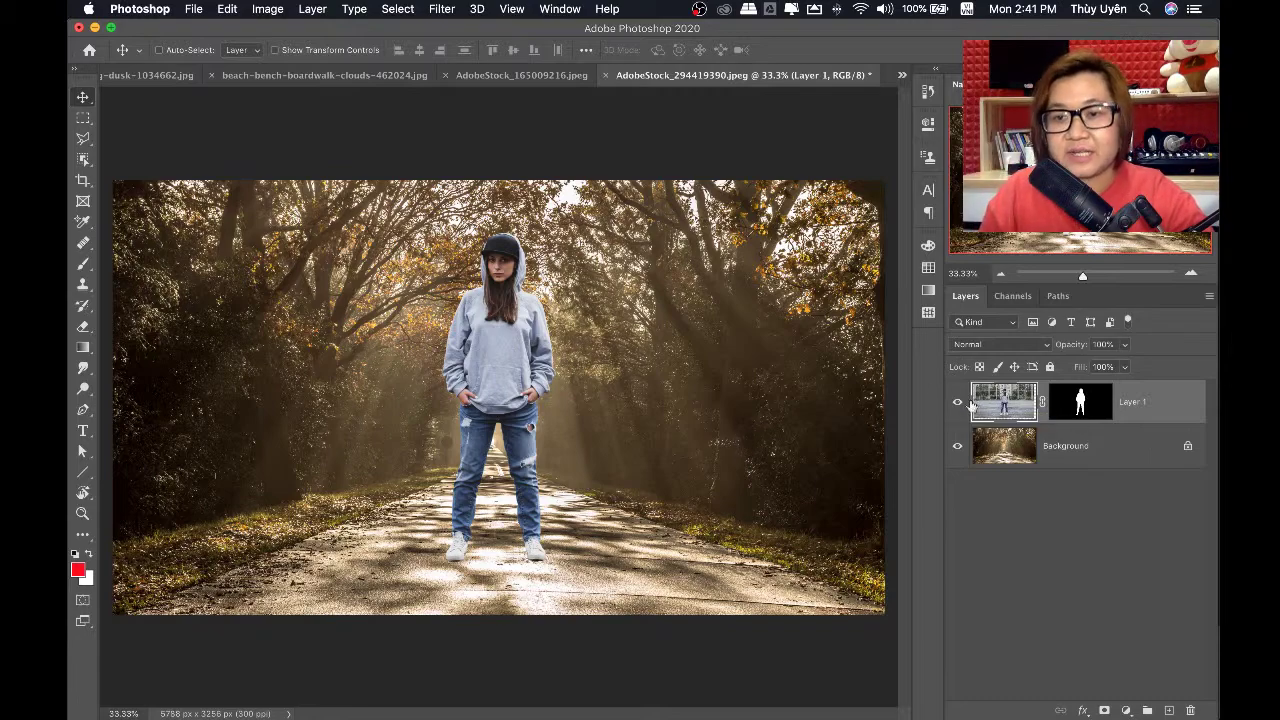
shift+click(1080, 406)
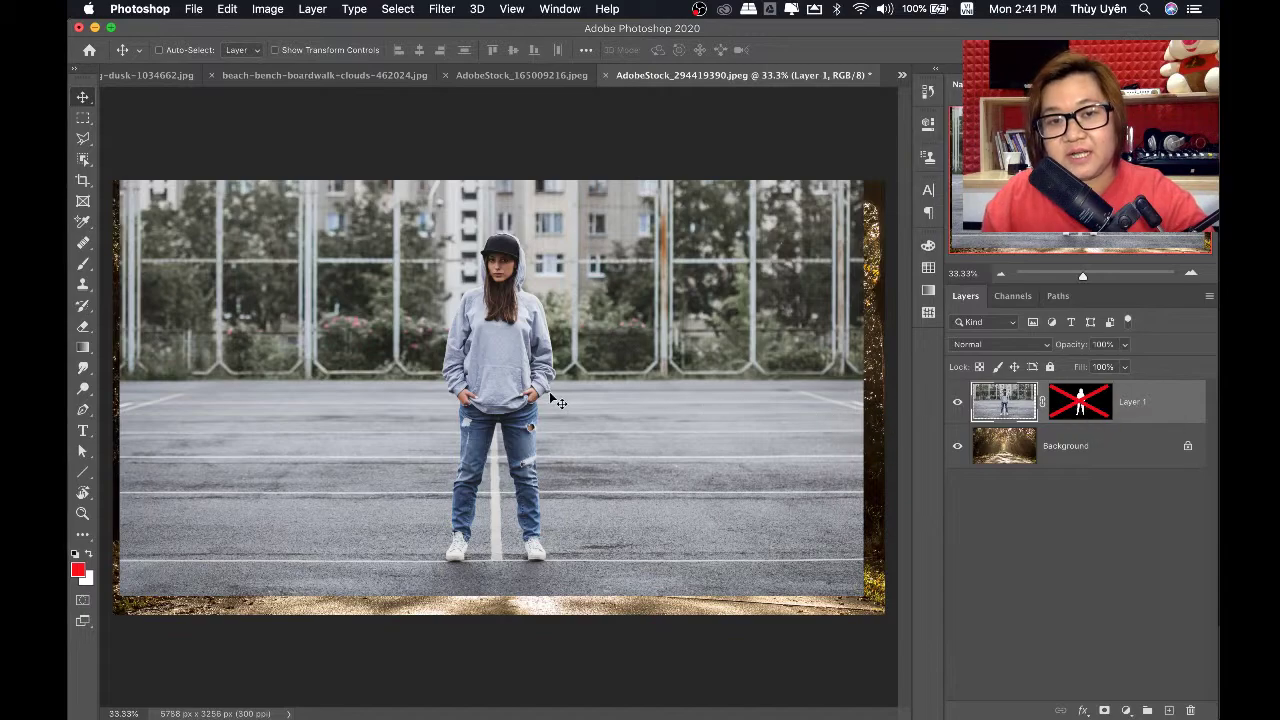
scroll(558, 400, up, 5)
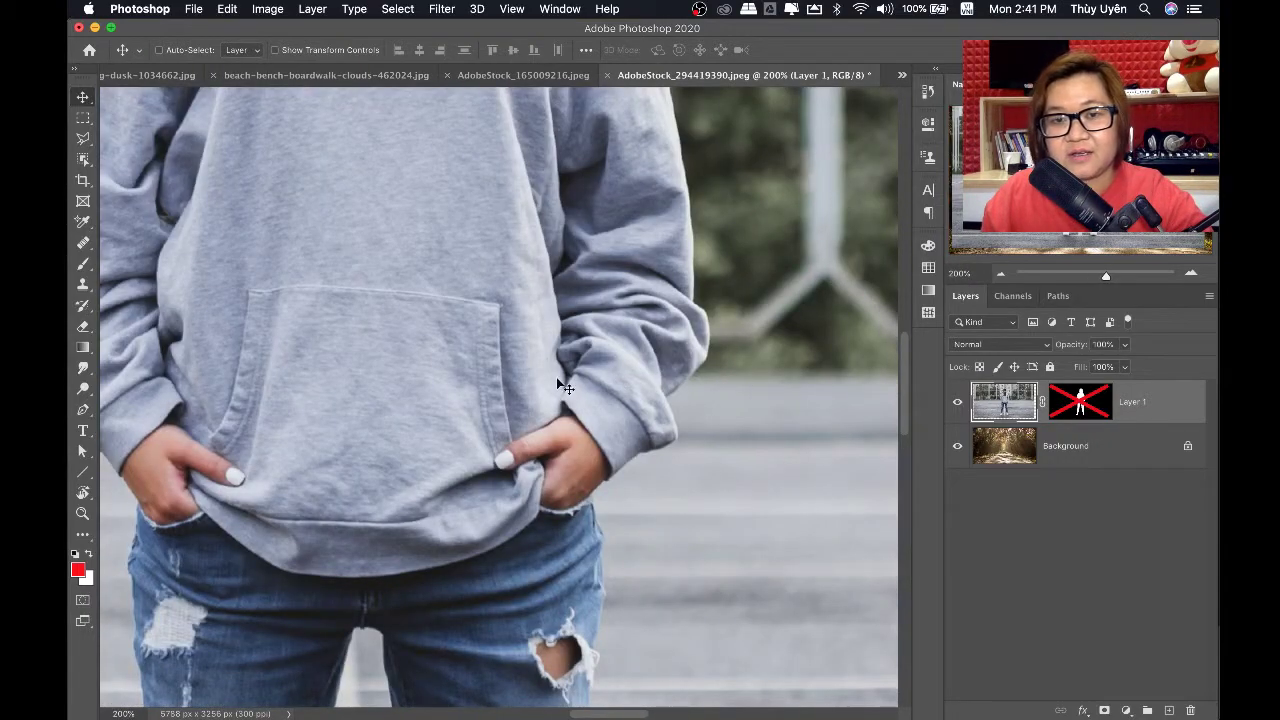
scroll(558, 382, down, 2)
scroll(558, 382, down, 2)
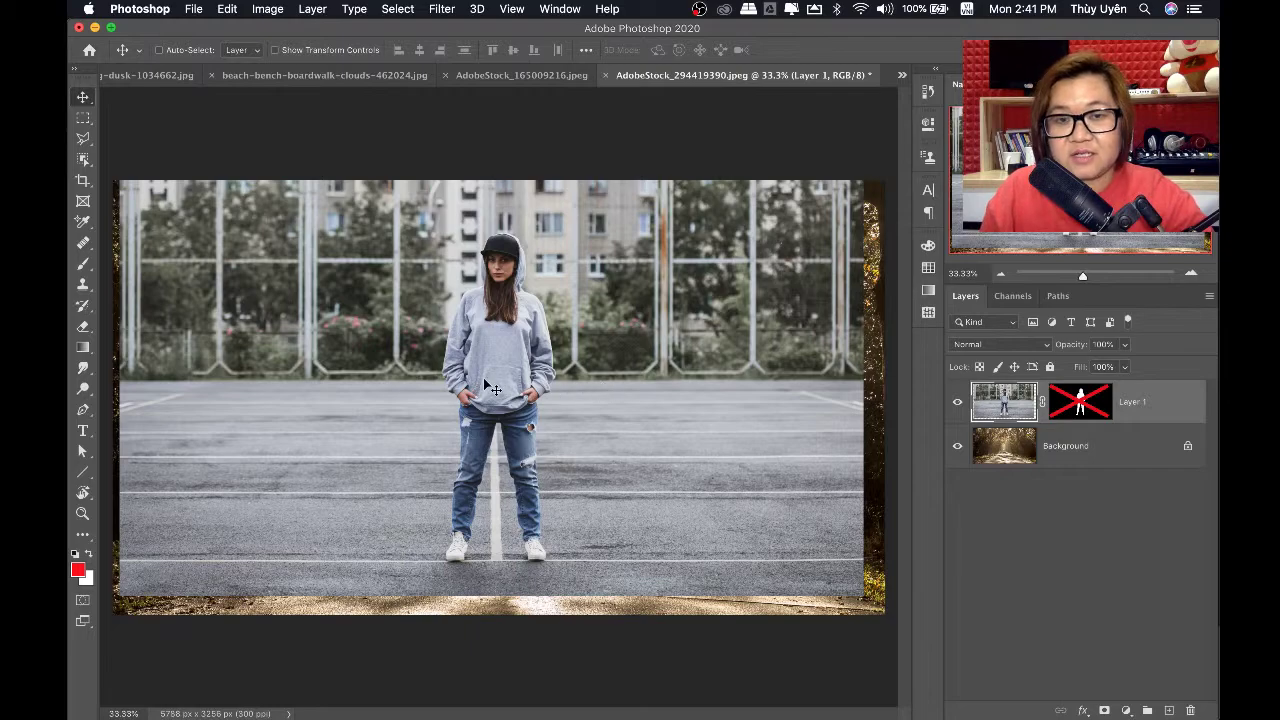
shift+click(1078, 402)
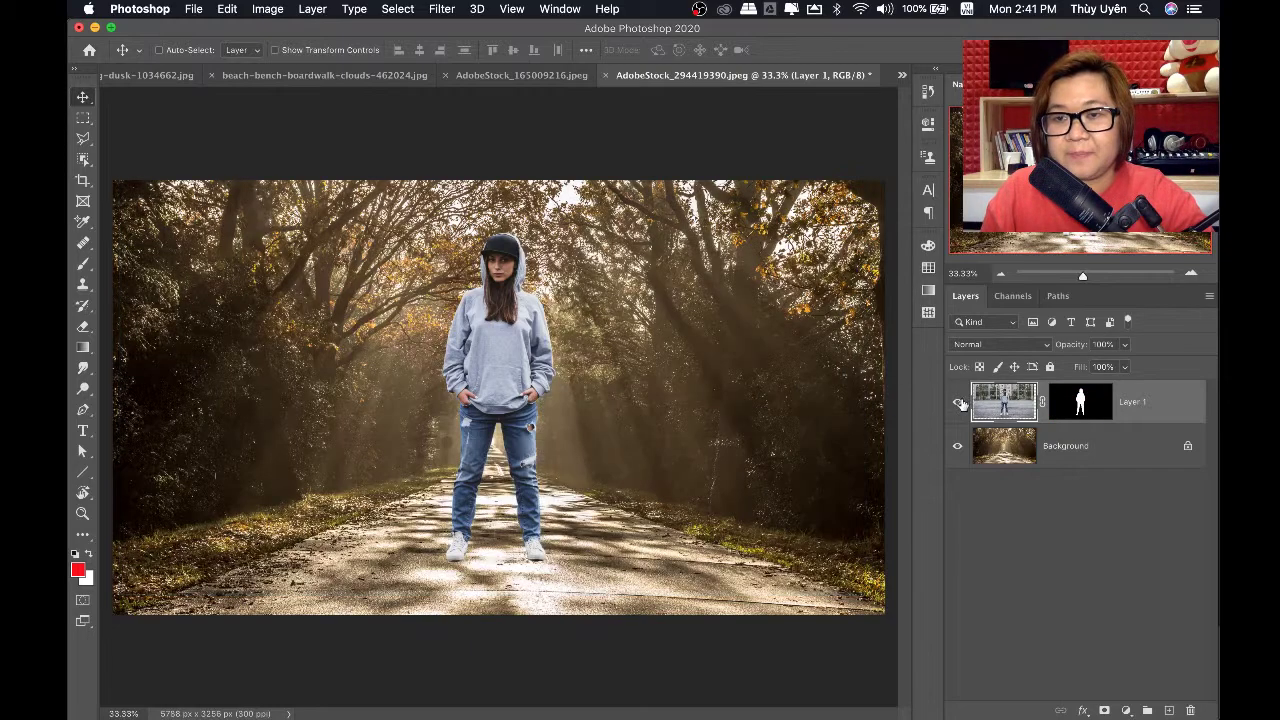
click(957, 401)
click(1119, 457)
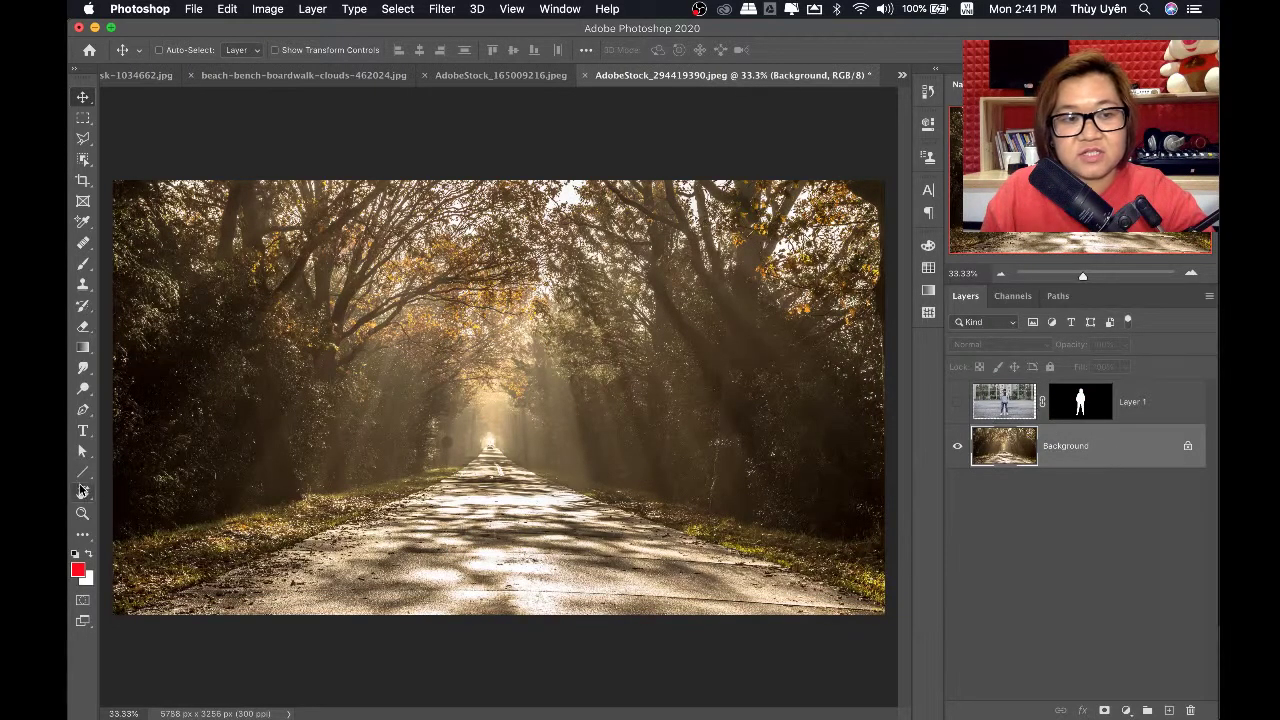
Draw lines along the road edges converging on the vanishing point
click(80, 473)
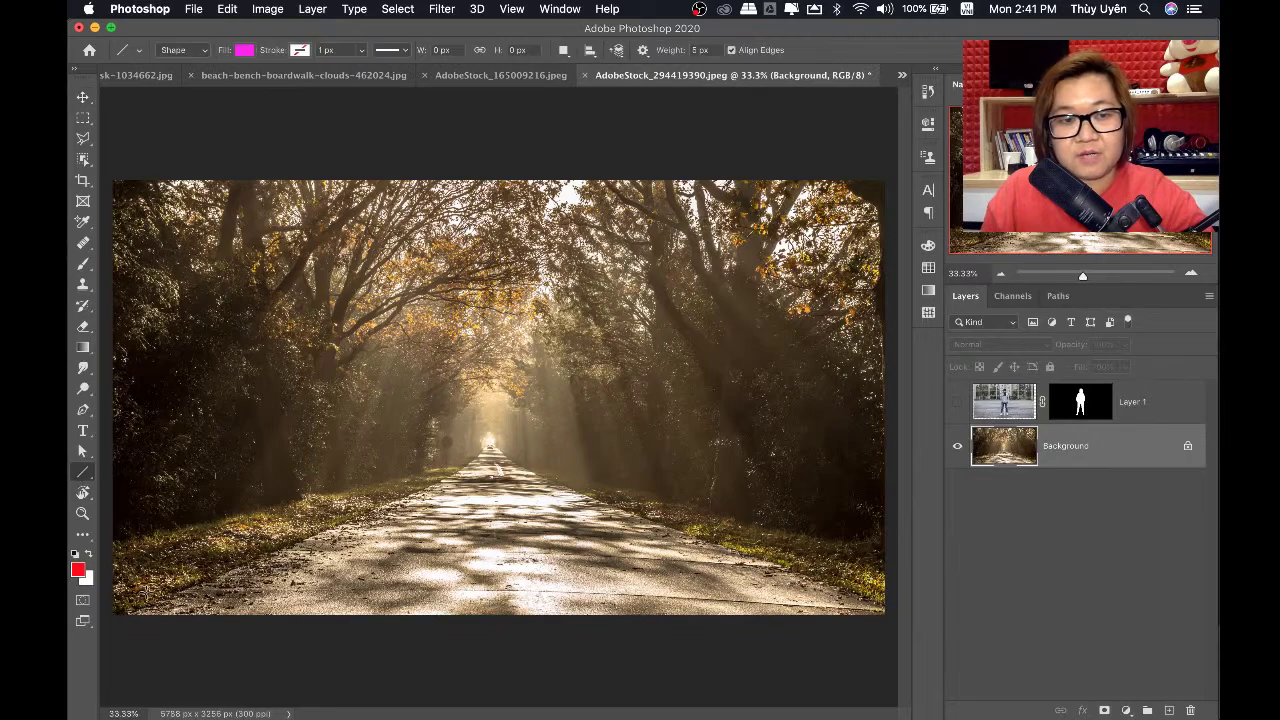
drag(130, 608, 637, 396)
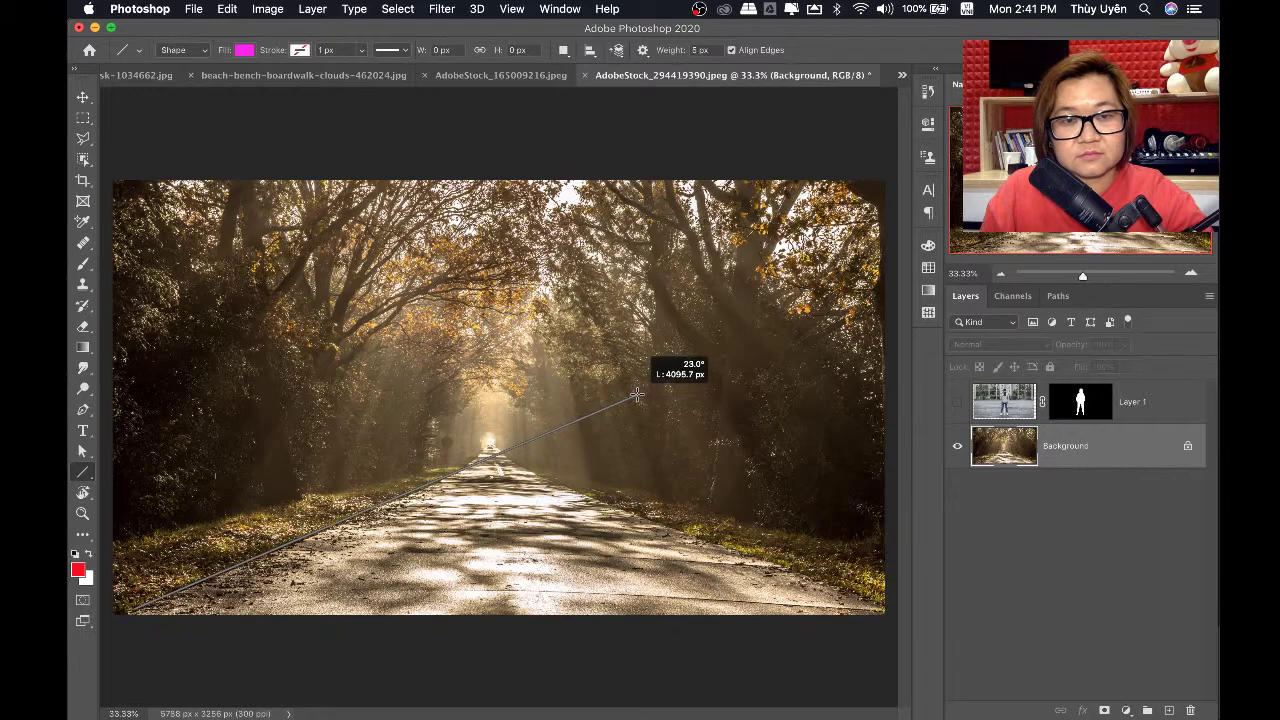
drag(637, 396, 637, 396)
drag(890, 608, 388, 421)
drag(104, 540, 655, 421)
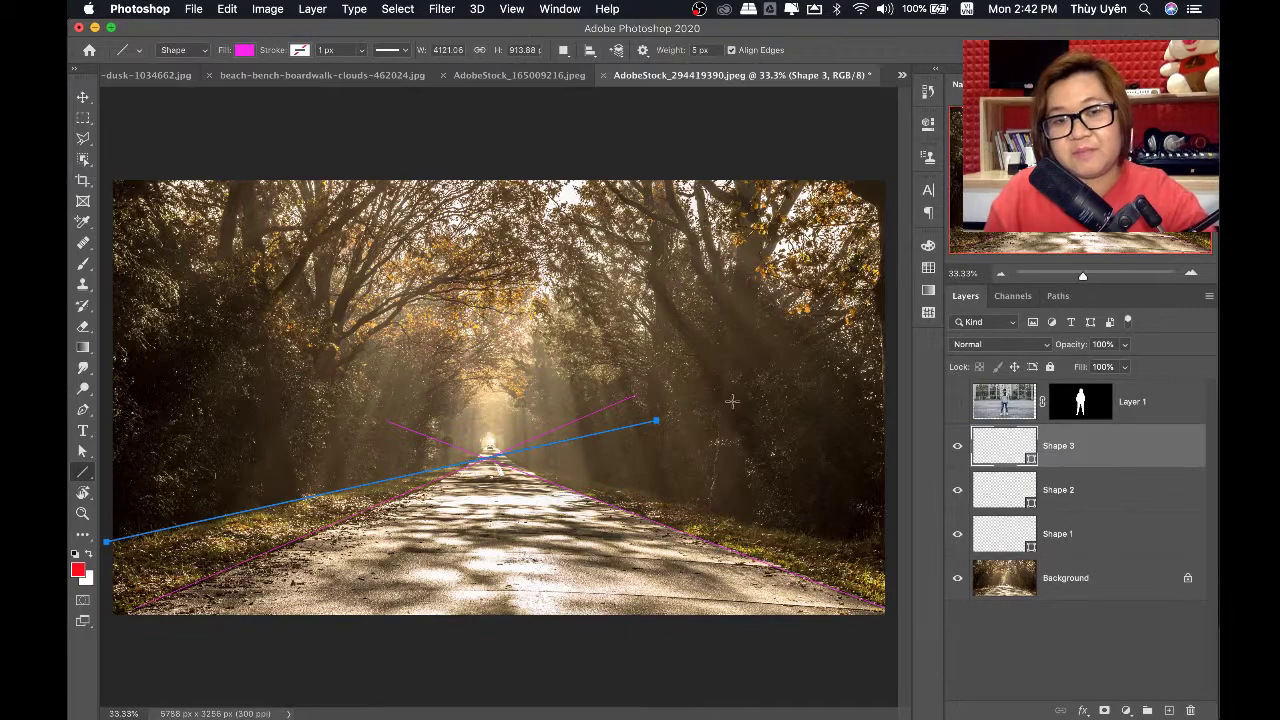
key(Return)
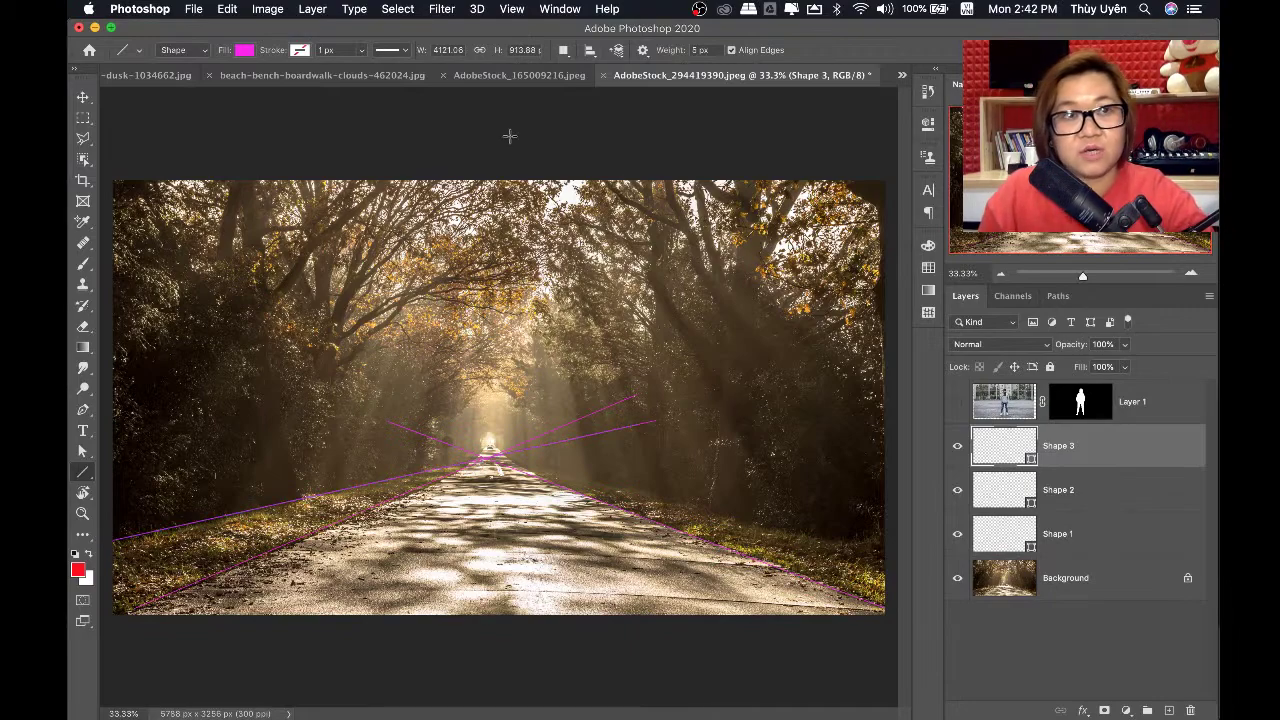
Add a red 10 px horizontal horizon line and move it to the vanishing point
click(244, 50)
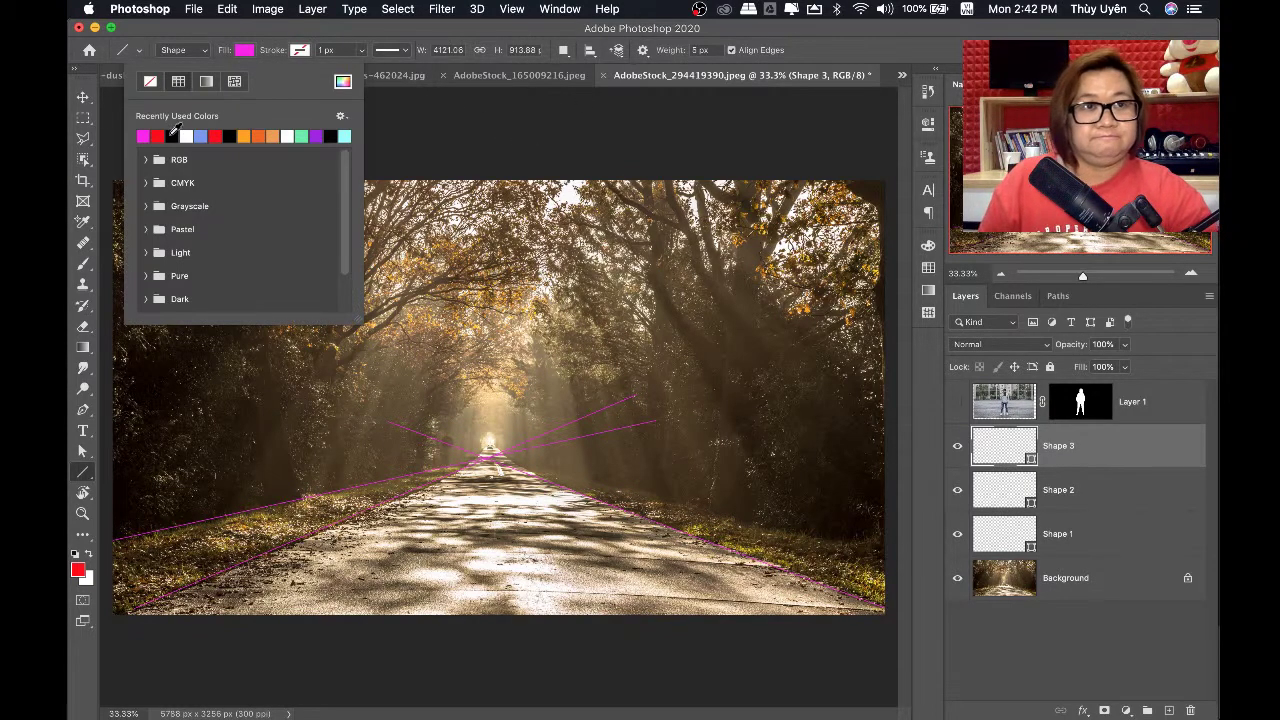
click(157, 136)
click(693, 50)
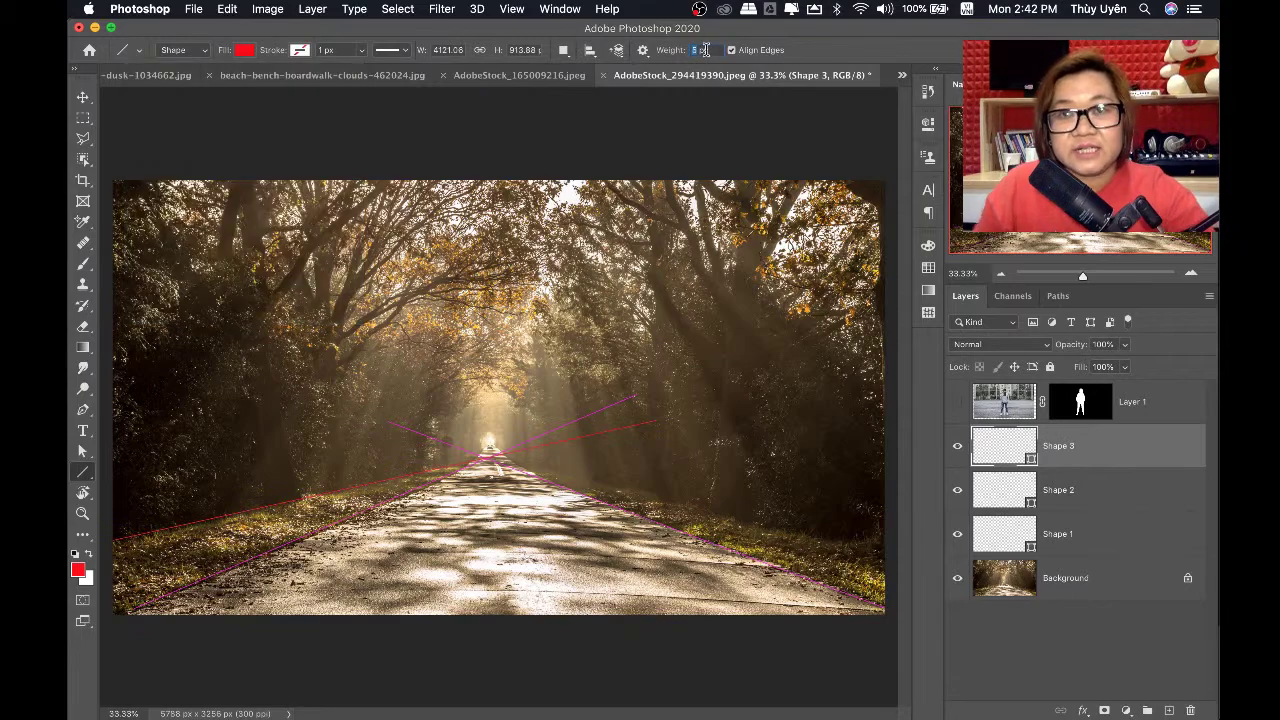
text(10)
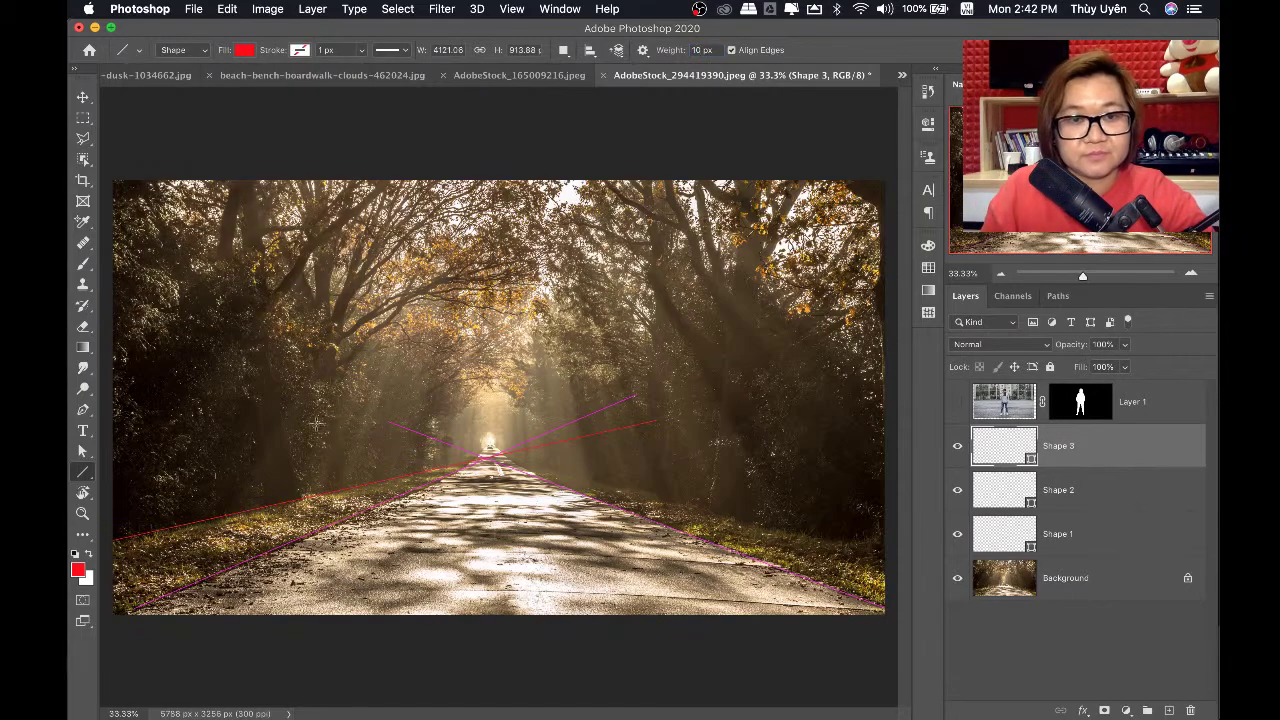
drag(109, 478, 887, 483)
key(v)
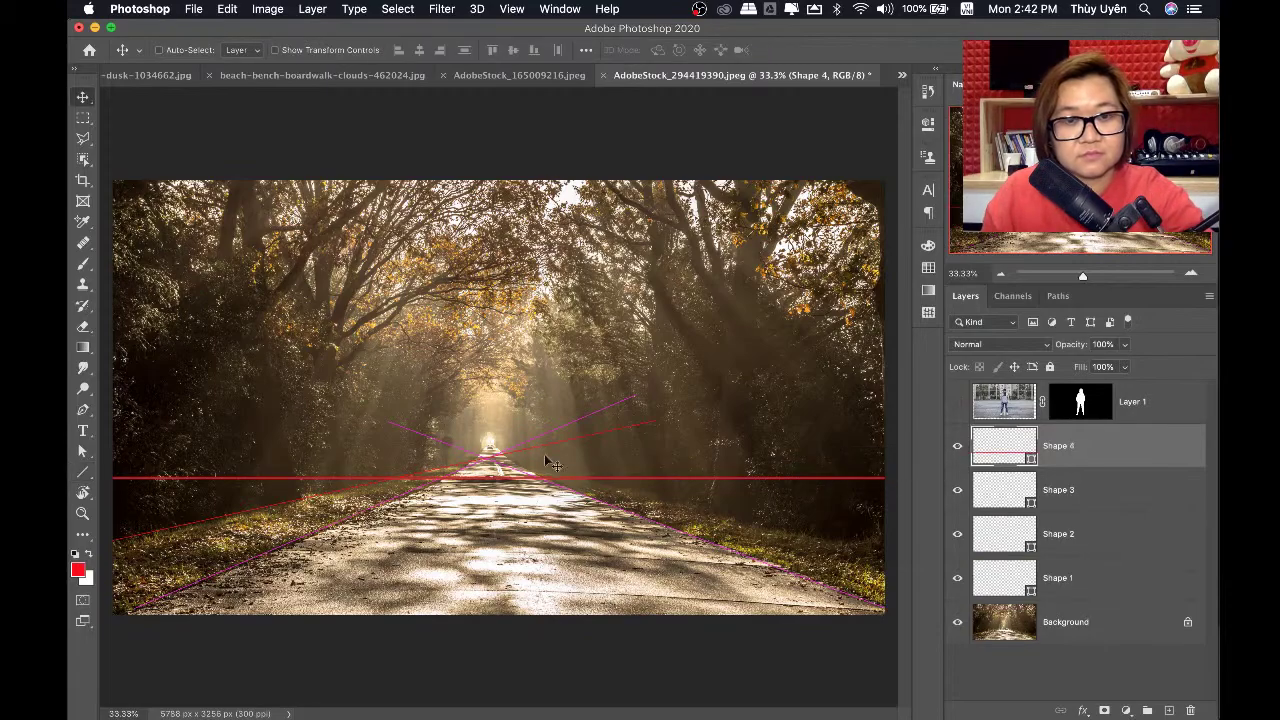
click(505, 490)
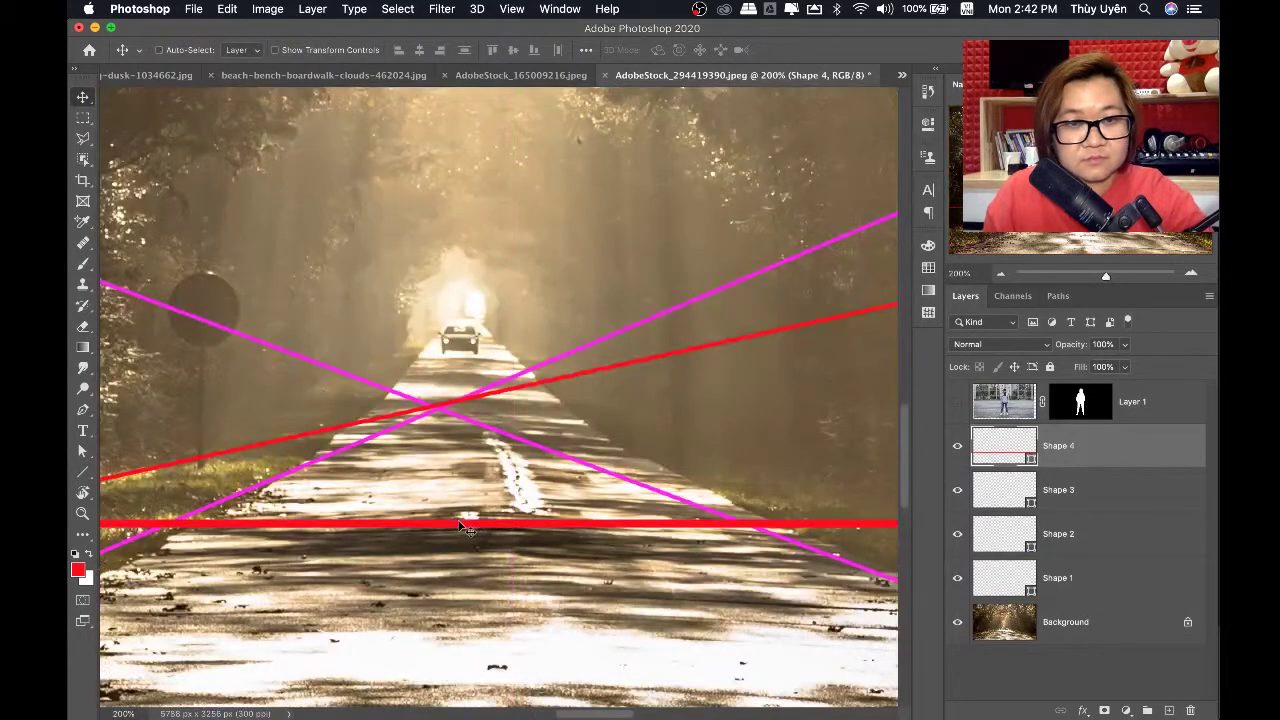
drag(463, 523, 465, 408)
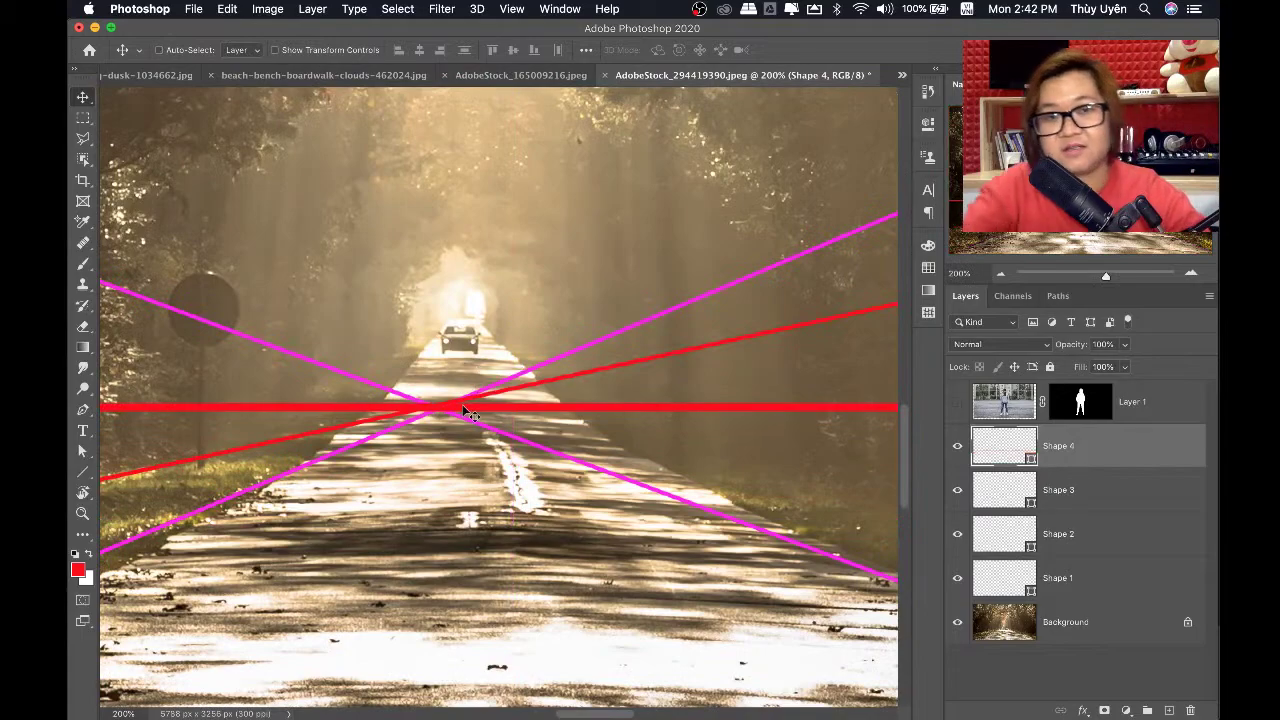
key(super+0)
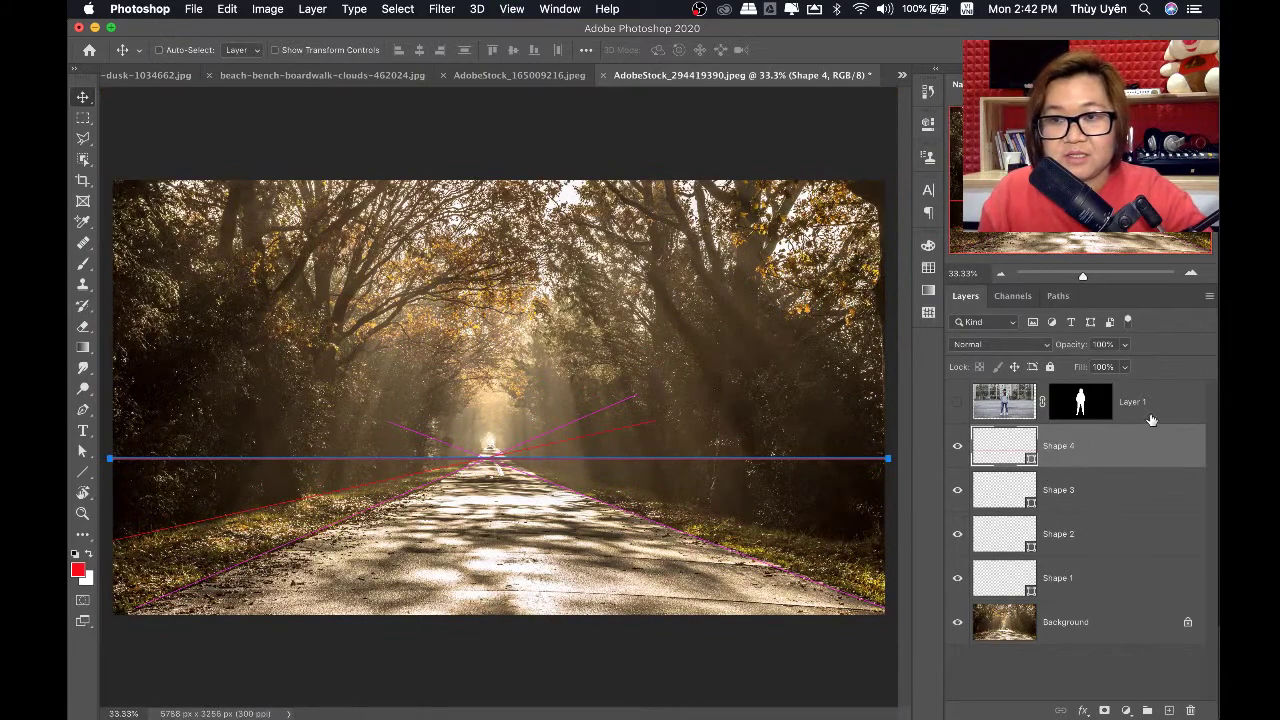
click(991, 418)
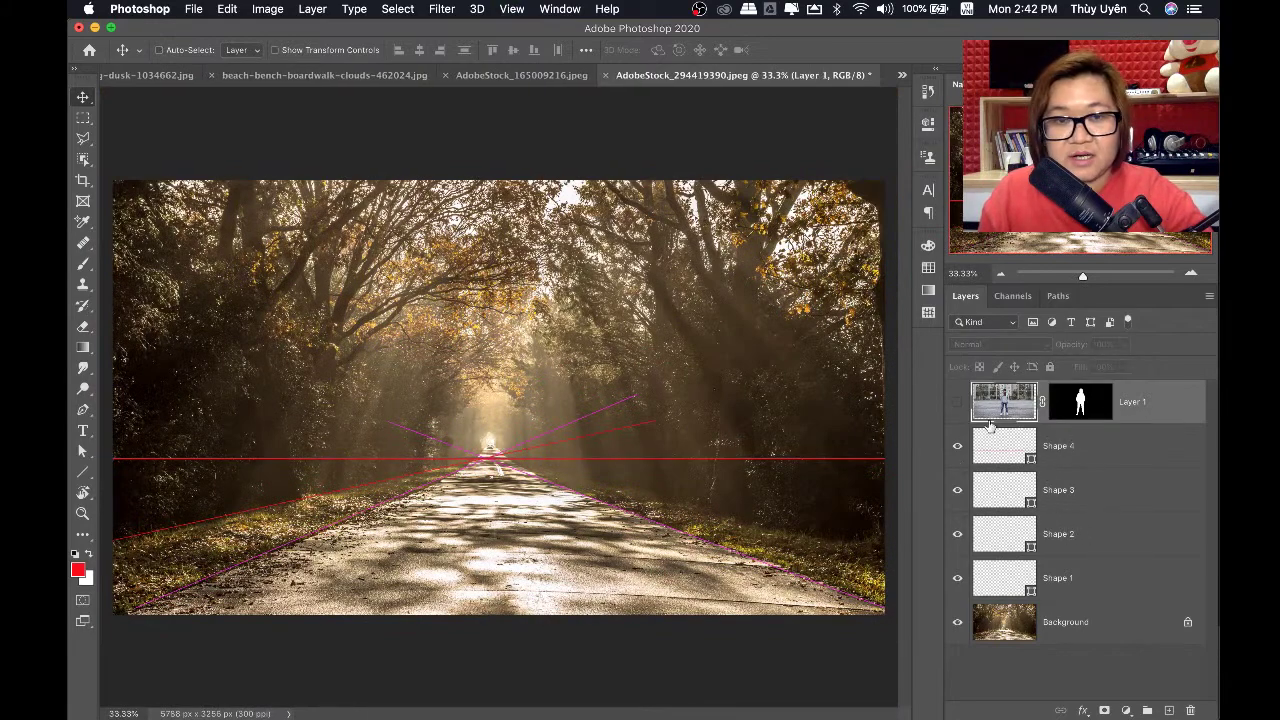
Hide the perspective lines and show the masked girl at about 61% opacity
click(957, 577)
shift+click(1082, 408)
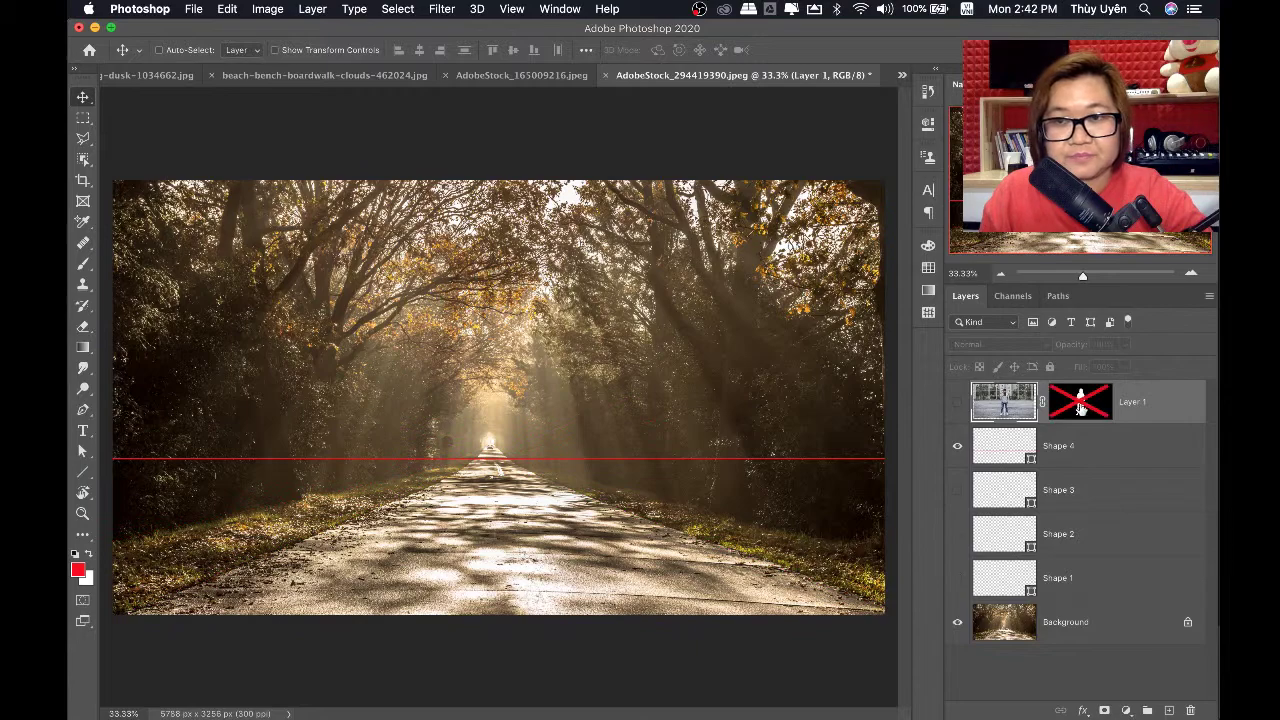
click(957, 401)
shift+click(1082, 405)
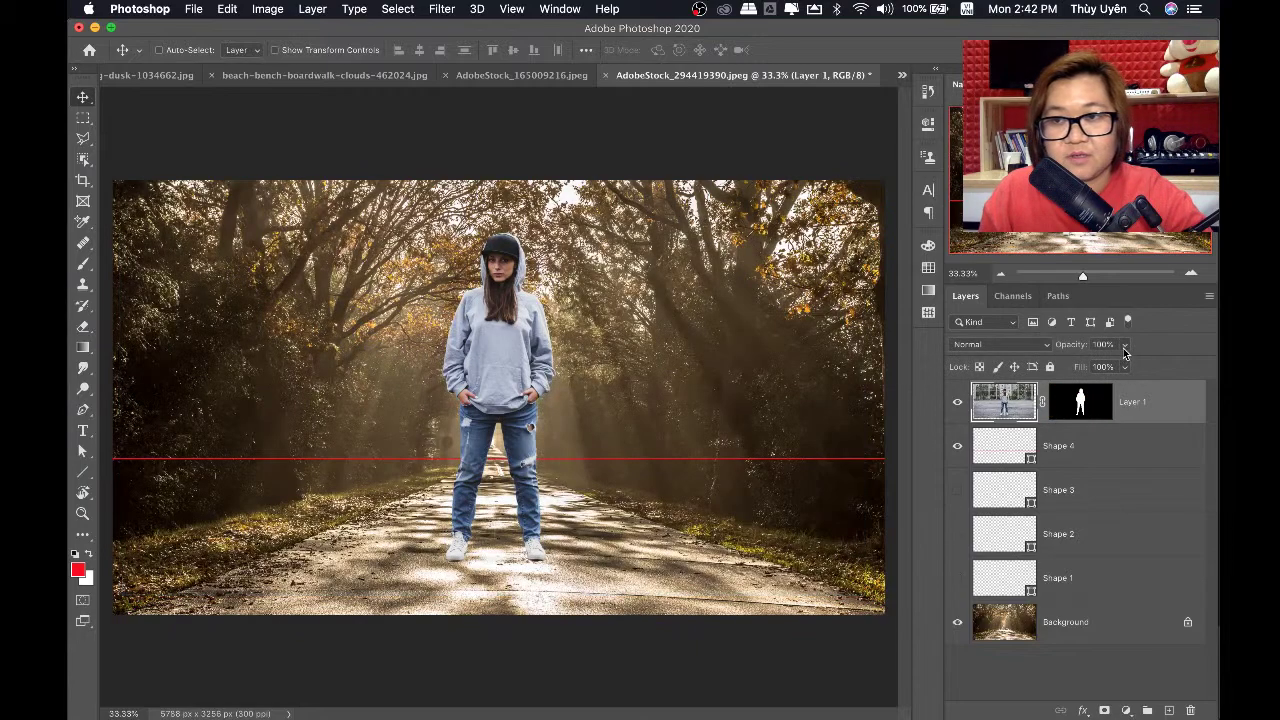
mouse_move(1125, 350)
mouse_down()
mouse_move(1119, 369)
mouse_move(1098, 368)
mouse_up()
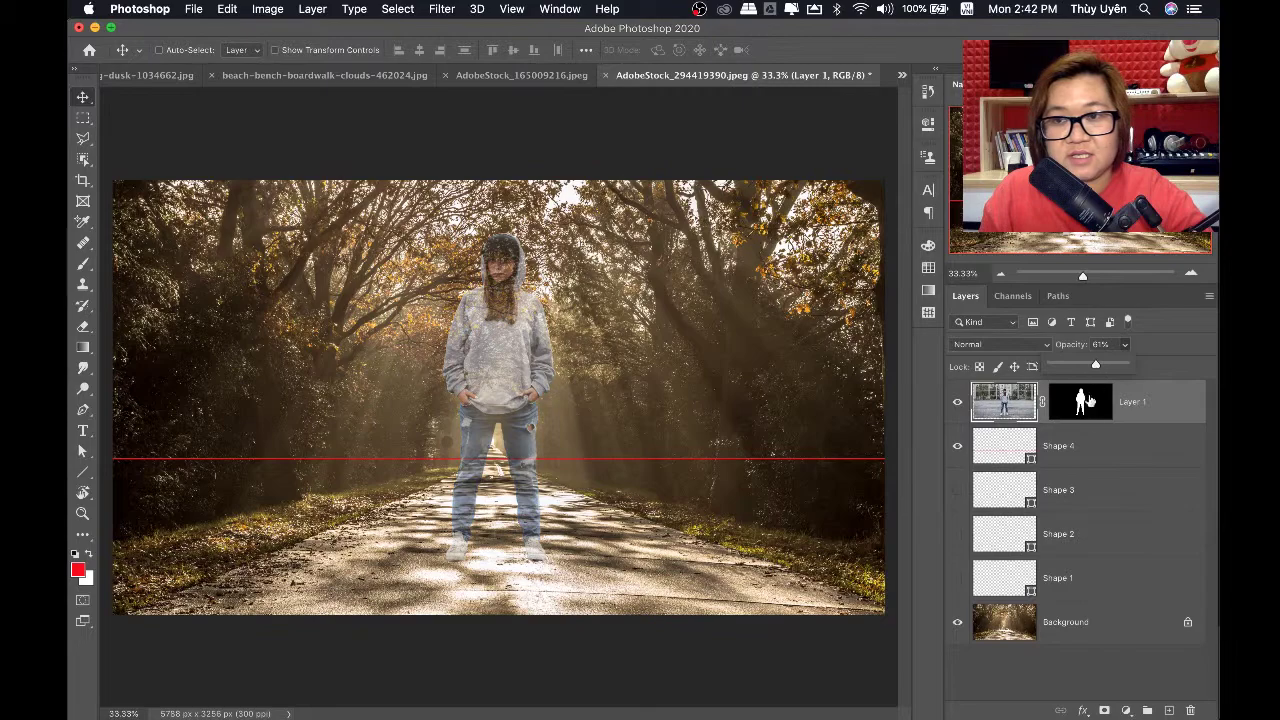
shift+click(1105, 401)
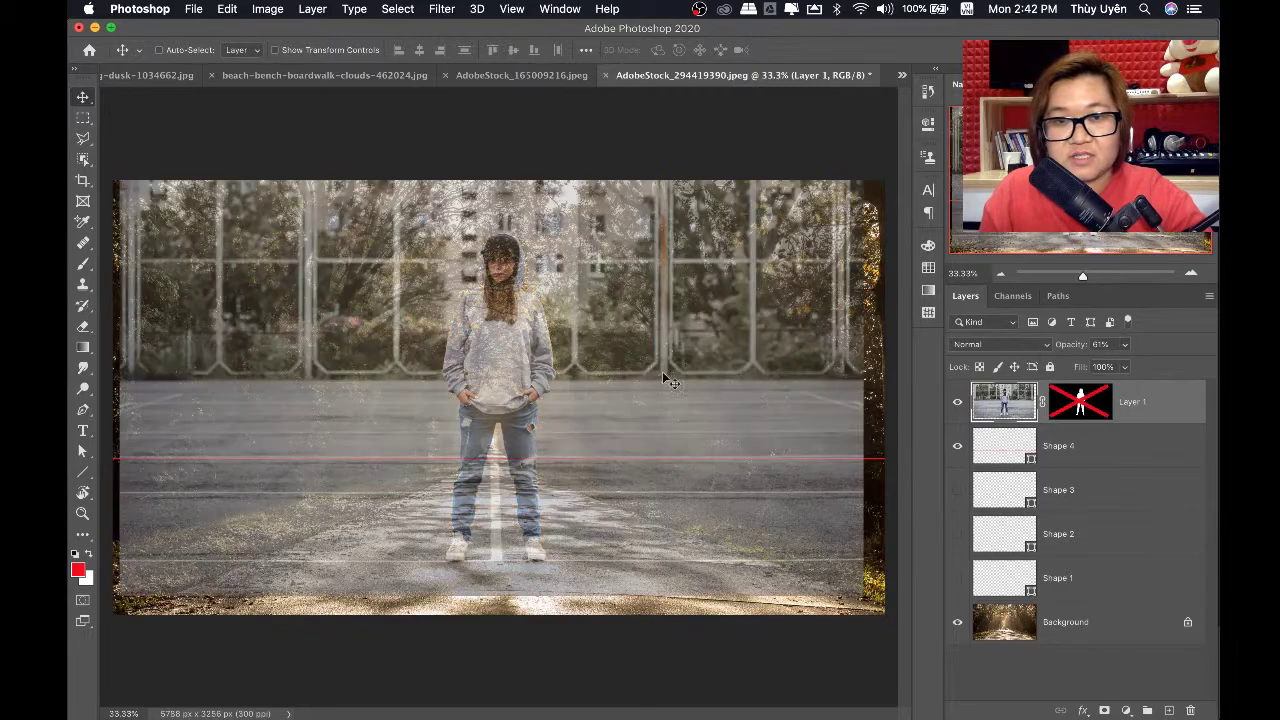
Lower the girl onto the road, restore 100% opacity and turn her mask back on
drag(614, 335, 620, 397)
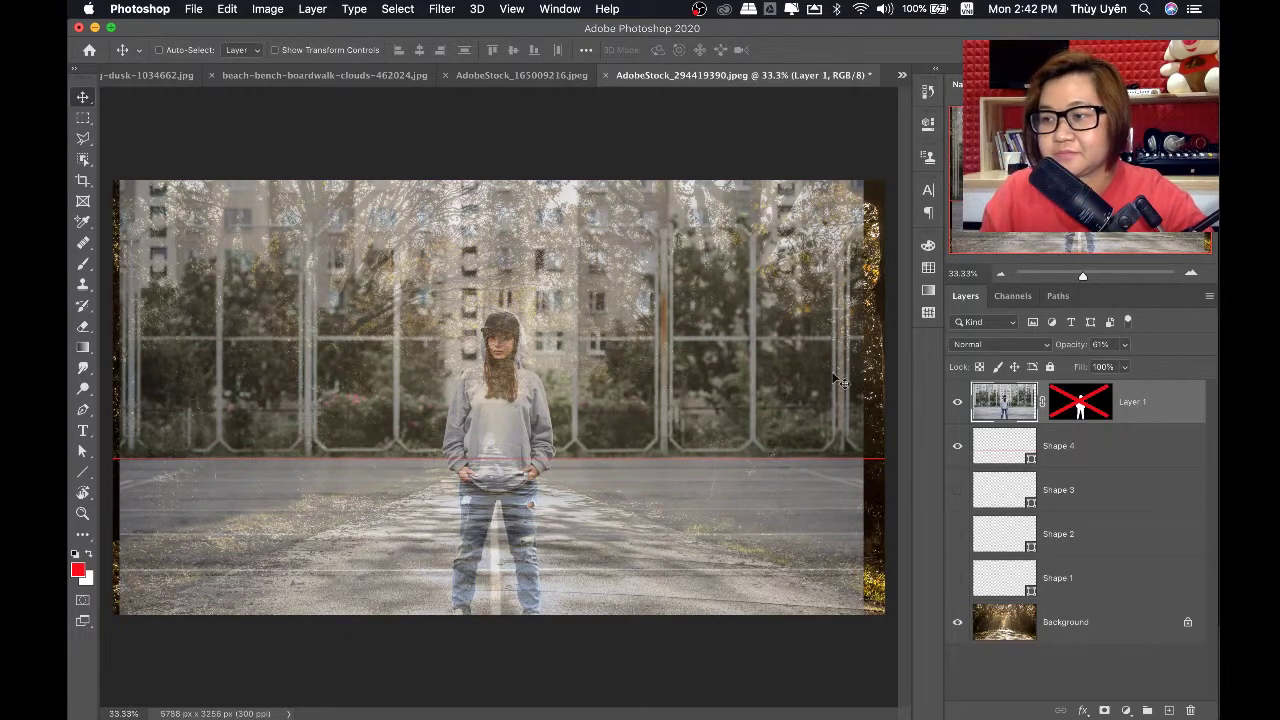
click(1124, 345)
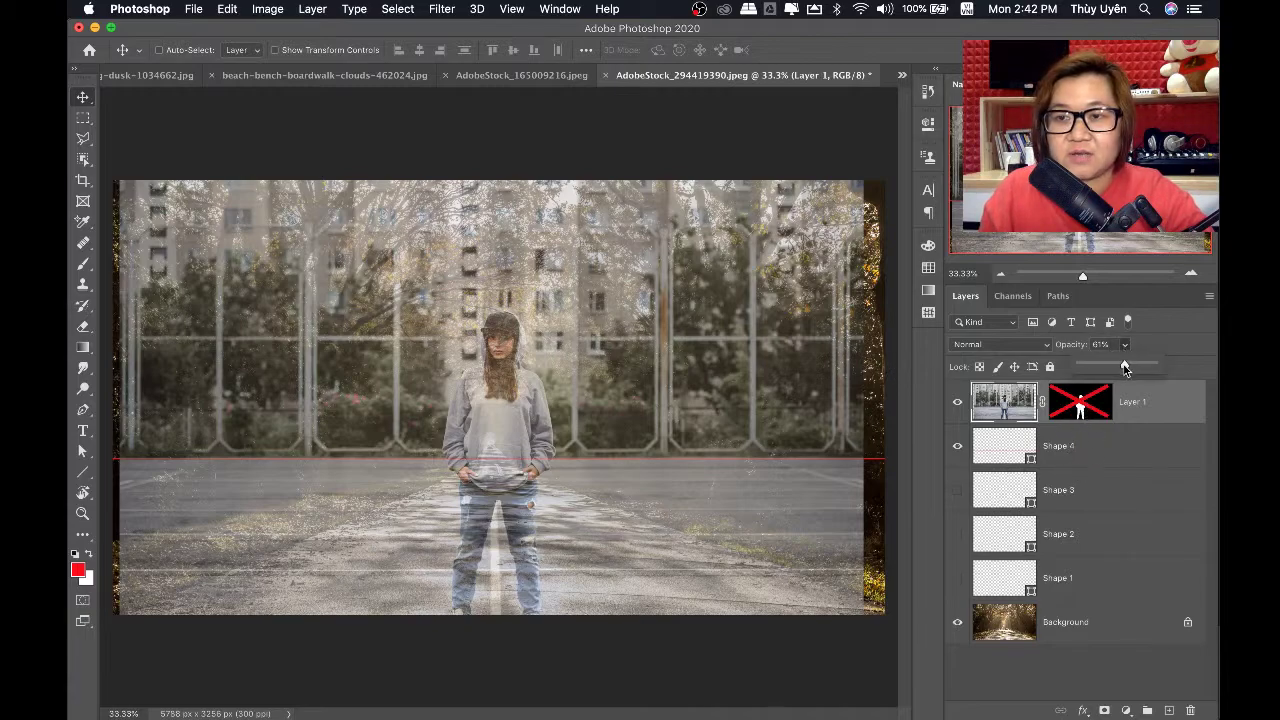
drag(1124, 368, 1158, 366)
shift+click(1080, 402)
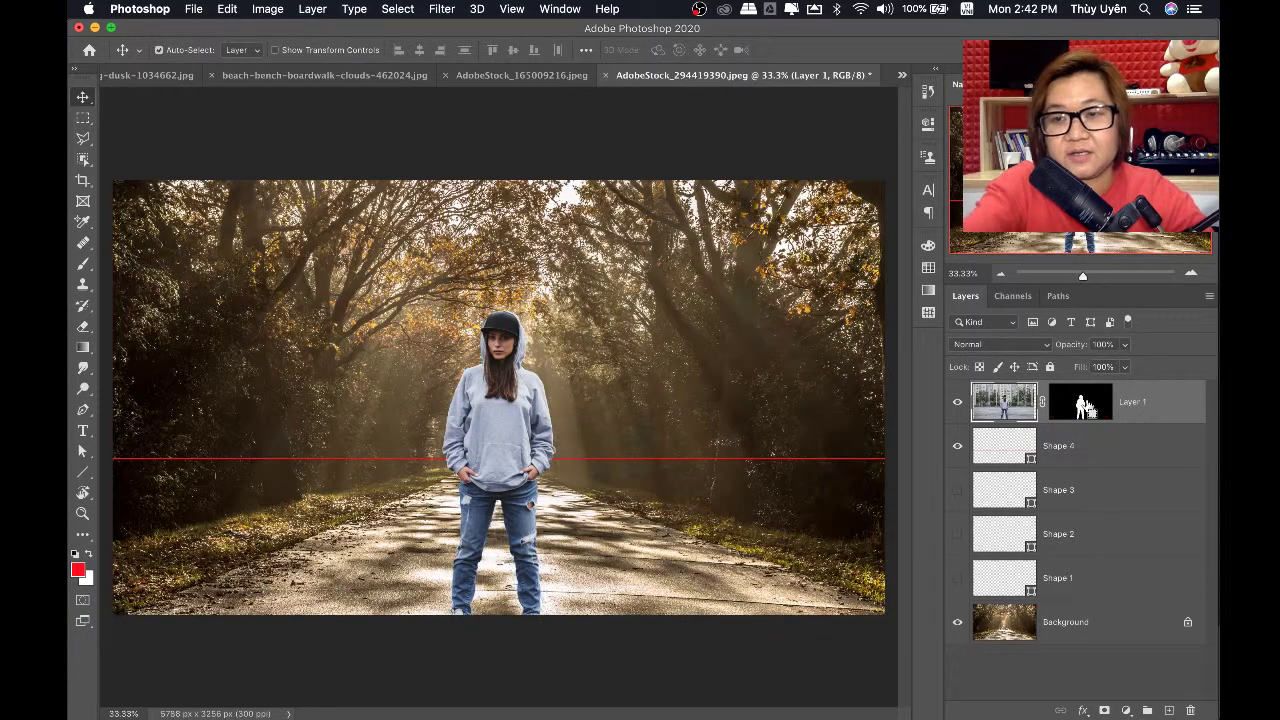
key(super+minus)
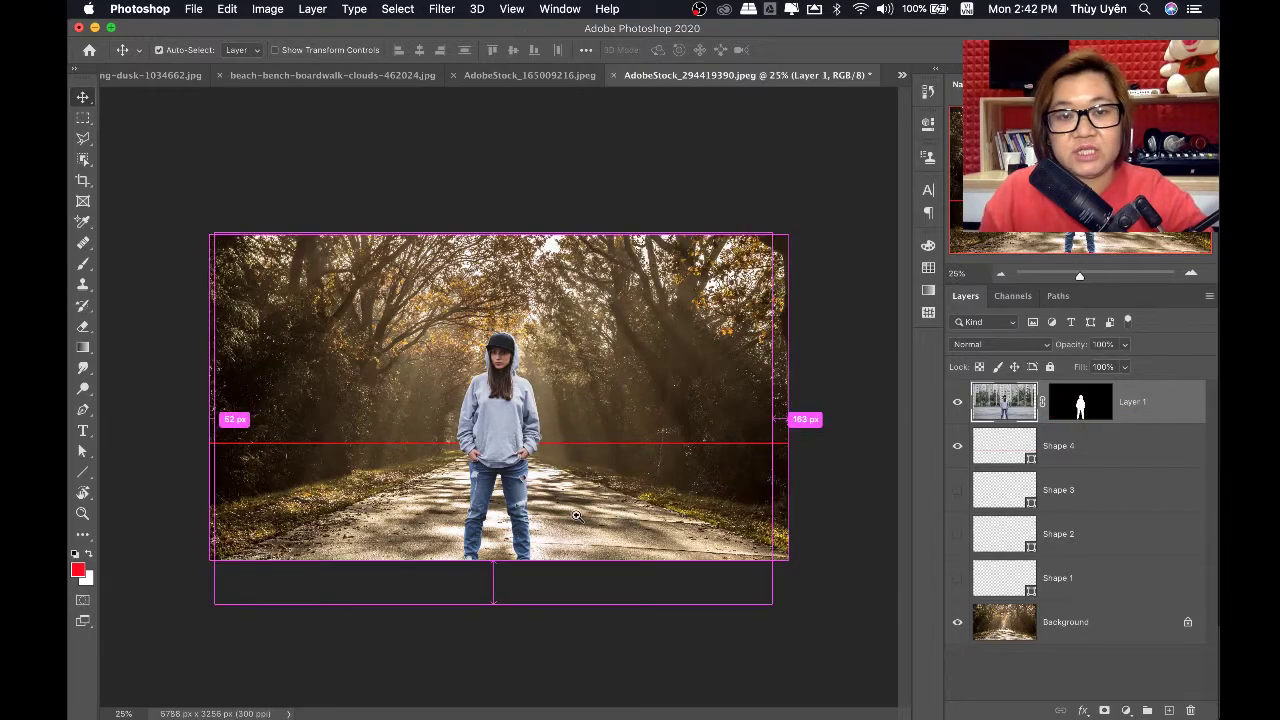
key(super+plus)
Scale the girl to about 71.83% from a pivot on the red horizon line and commit
key(super+t)
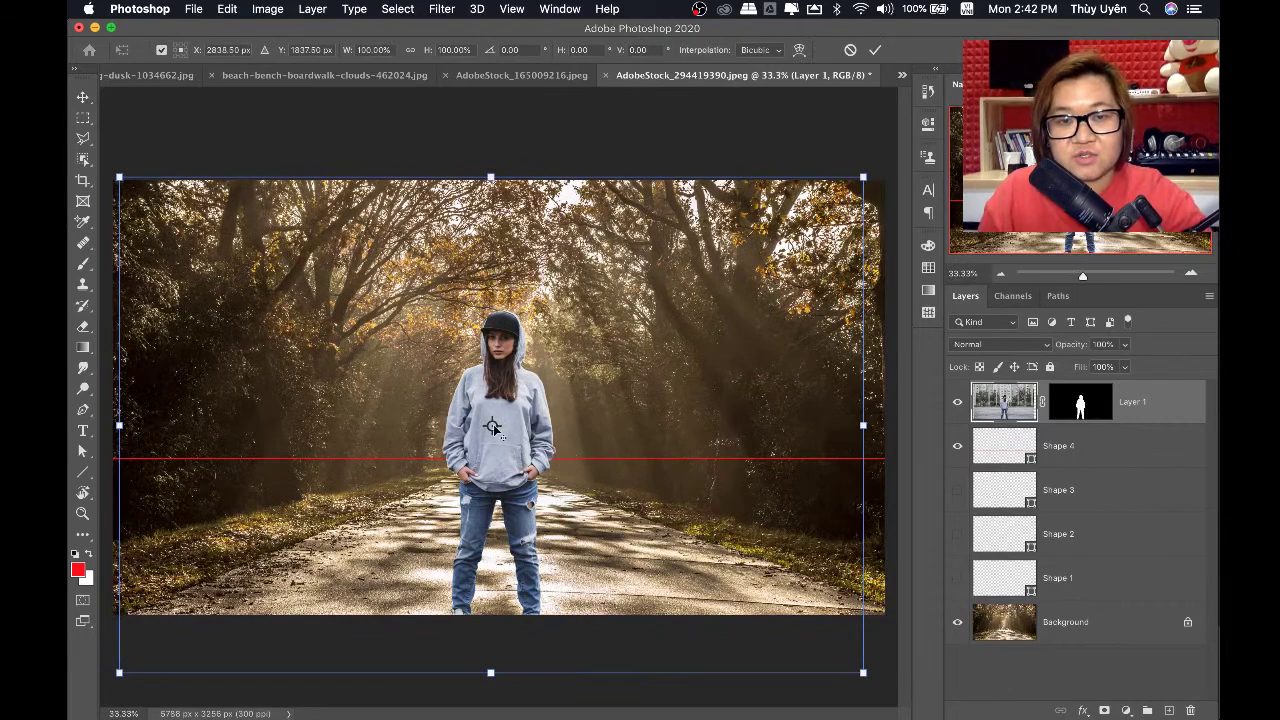
drag(492, 427, 492, 458)
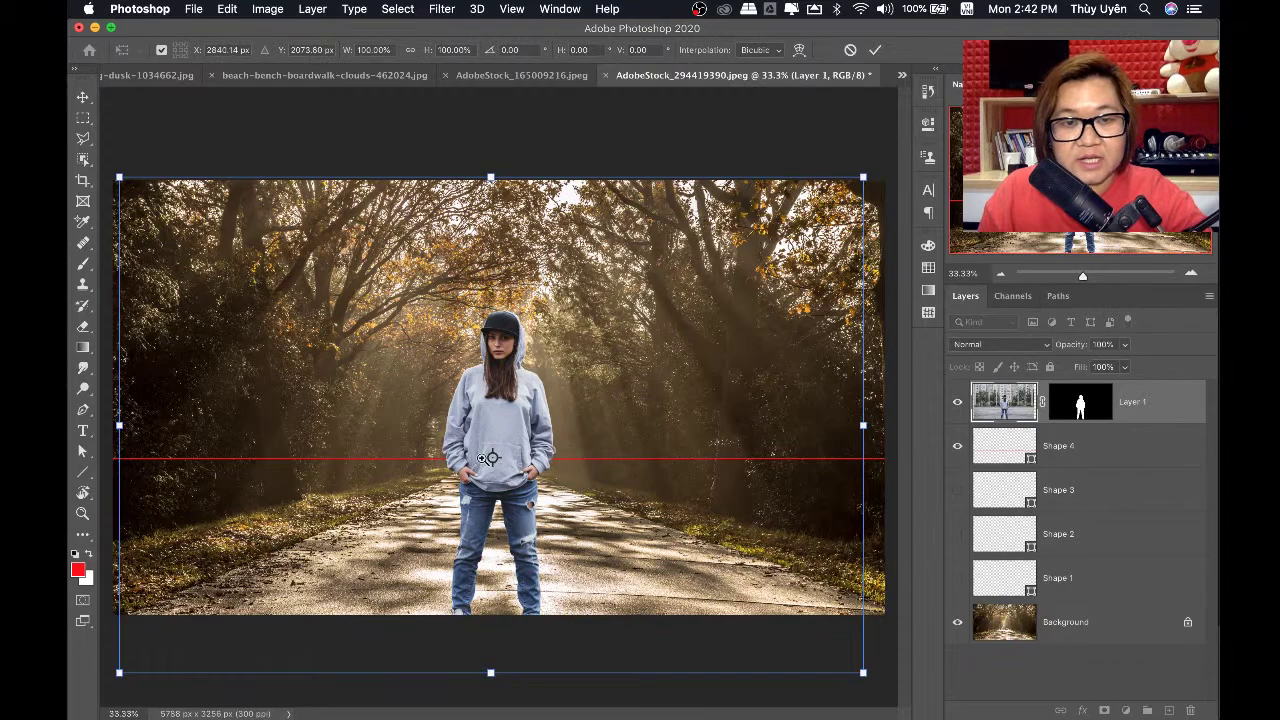
scroll(480, 458, up, 2)
drag(502, 476, 524, 476)
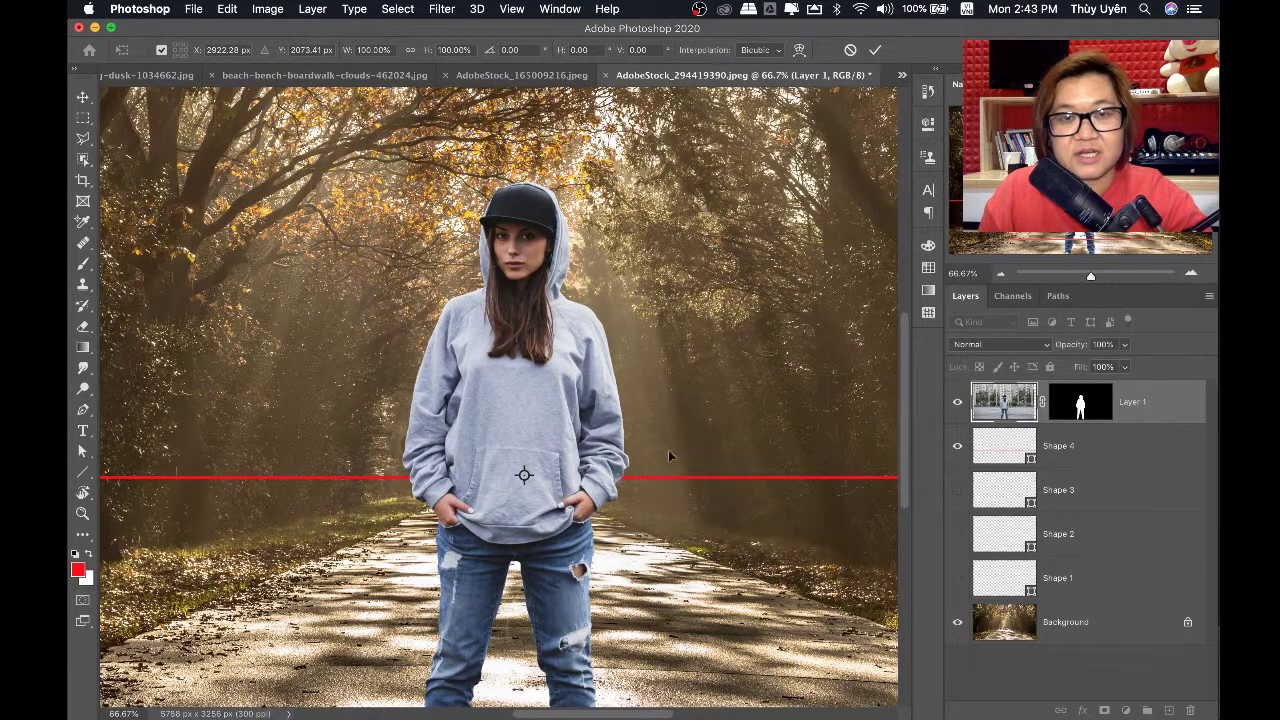
key(super+minus)
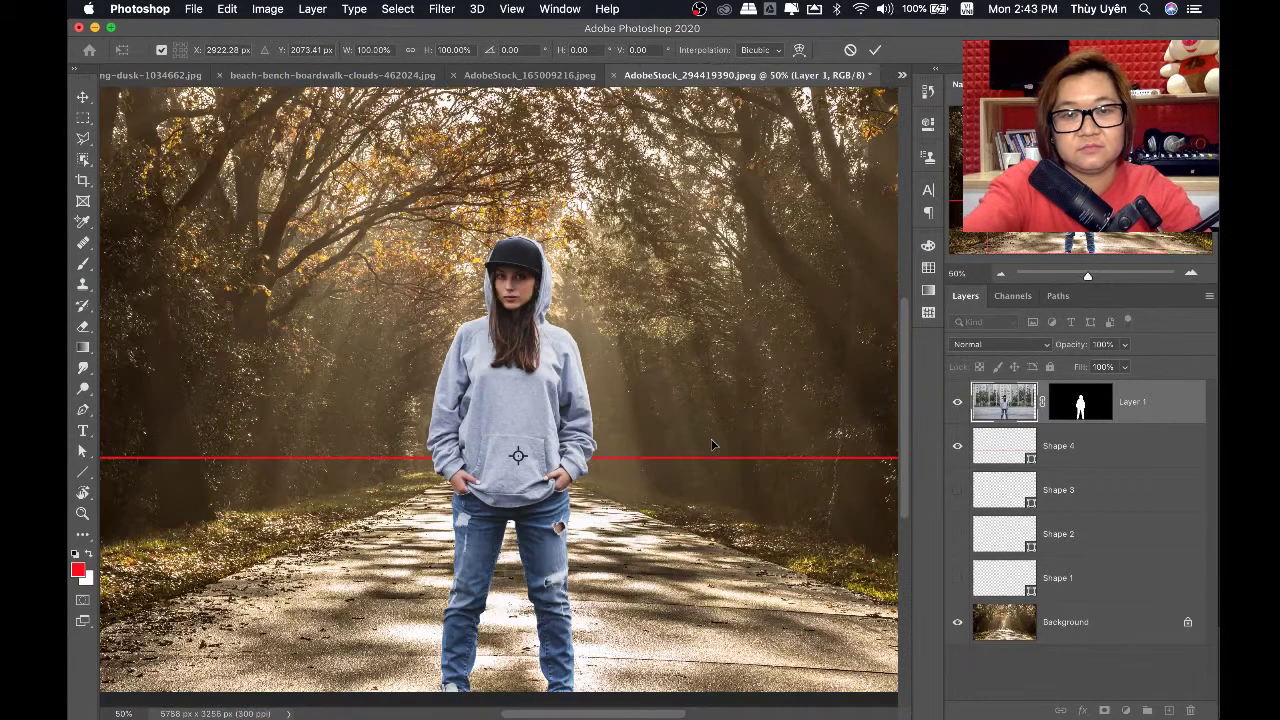
key(super+minus)
key(super+minus)
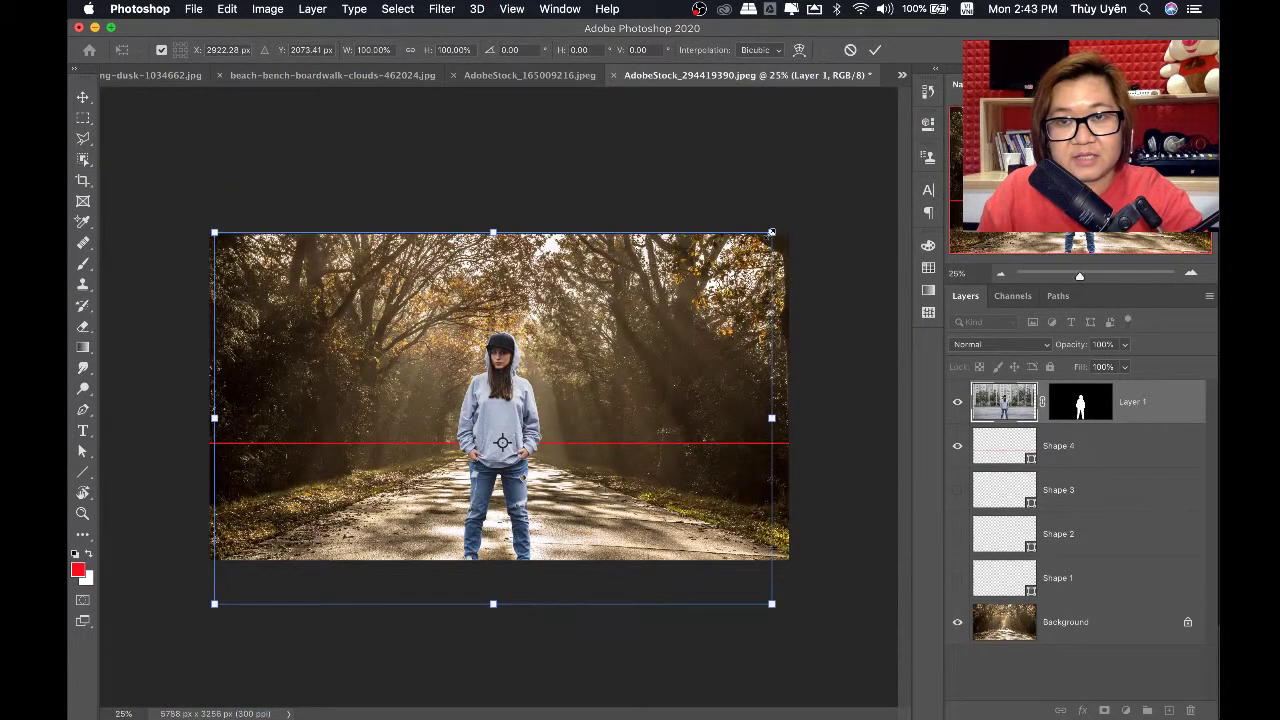
mouse_move(771, 232)
mouse_down()
mouse_move(569, 369)
mouse_move(710, 277)
mouse_move(662, 298)
mouse_move(573, 399)
mouse_move(690, 350)
mouse_move(710, 322)
mouse_move(718, 333)
mouse_move(715, 317)
mouse_up()
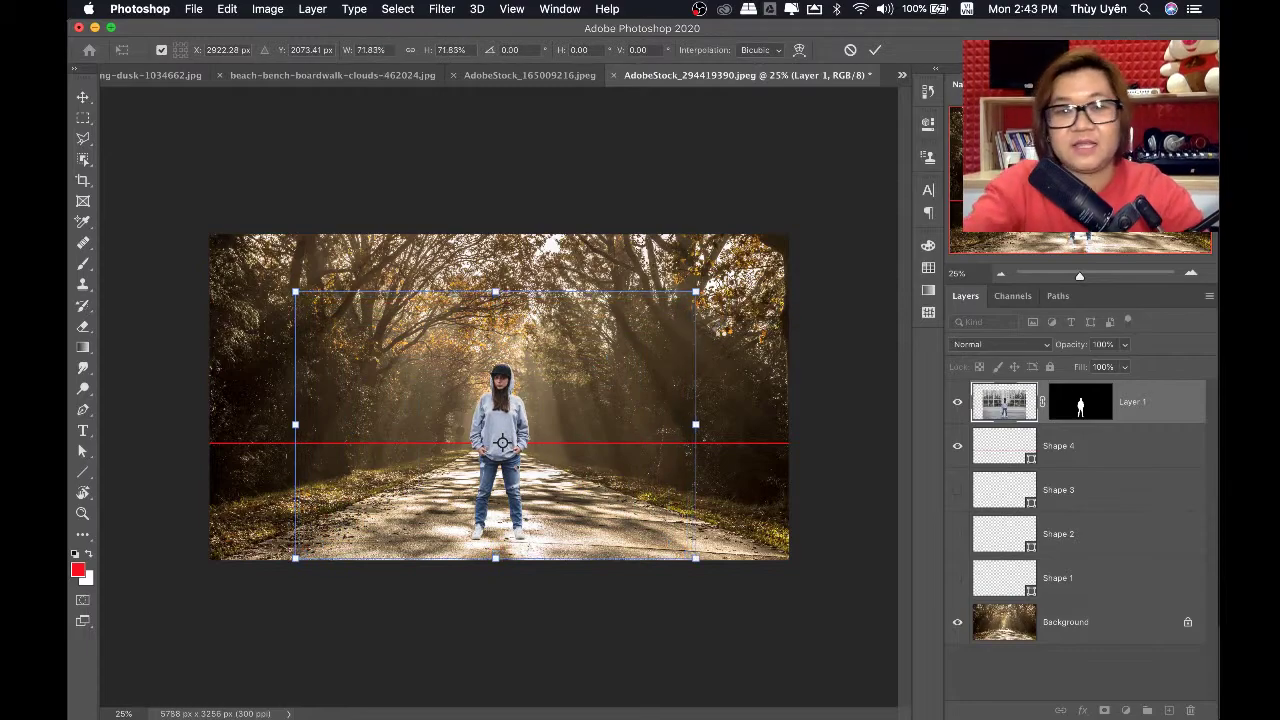
key(Return)
key(super+equal)
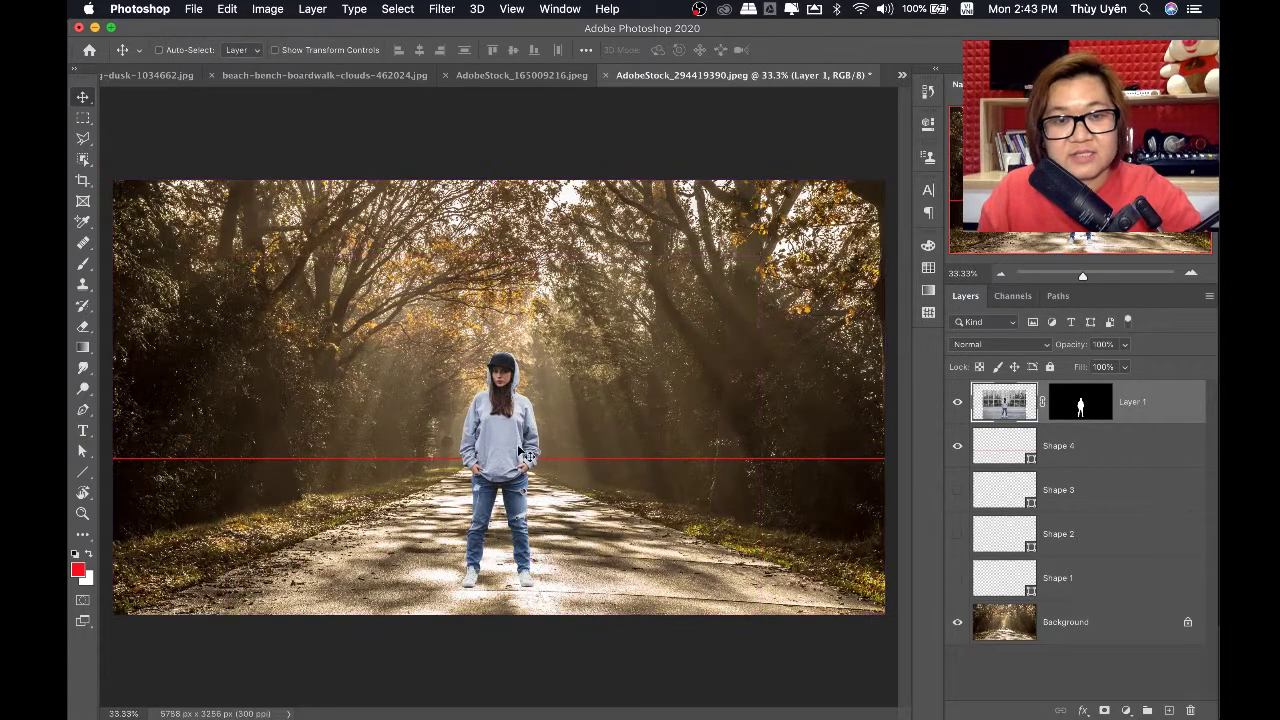
Position the girl just right of the road's centre, hiding the red horizontal line
mouse_move(528, 456)
mouse_down()
mouse_move(604, 460)
mouse_move(590, 461)
mouse_up()
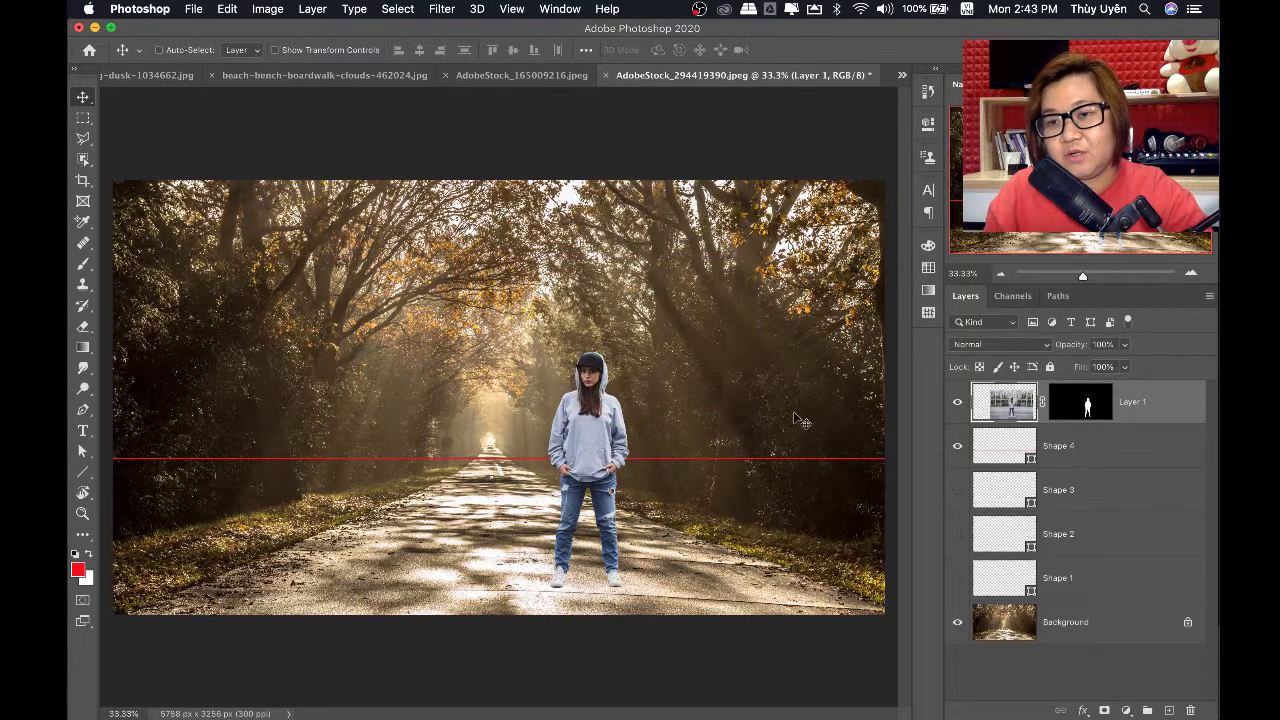
click(962, 452)
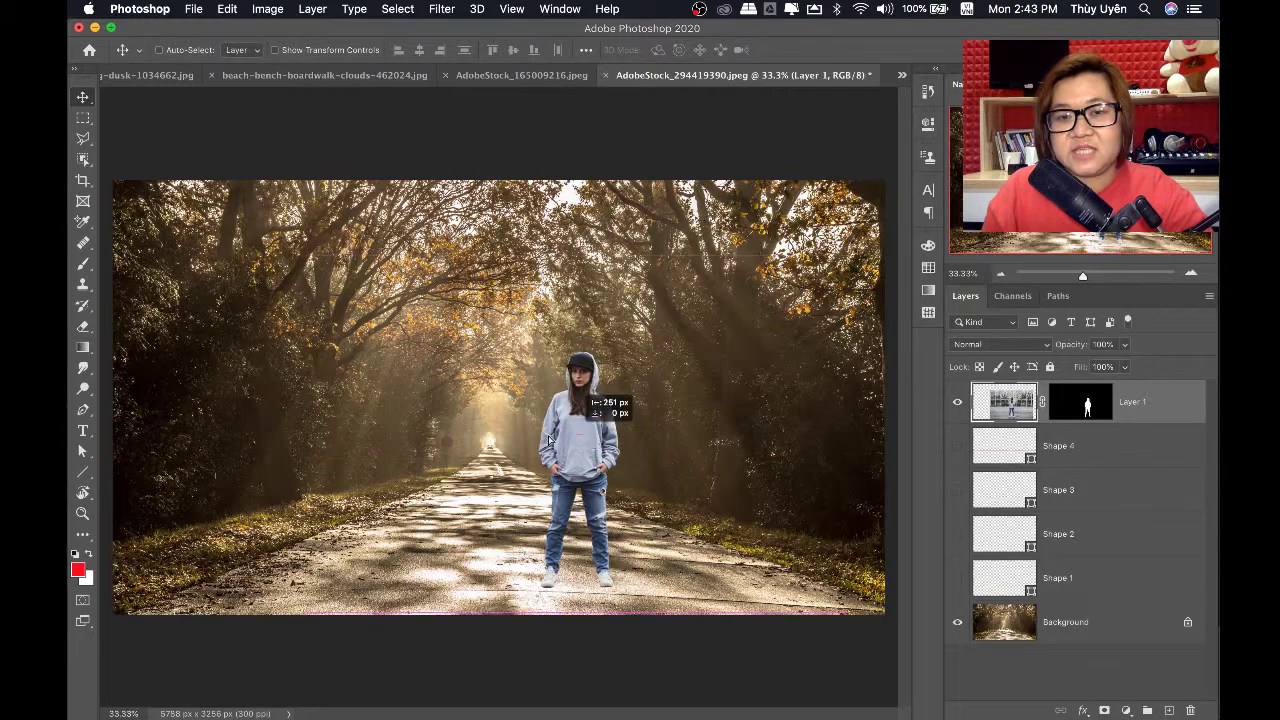
drag(630, 457, 532, 458)
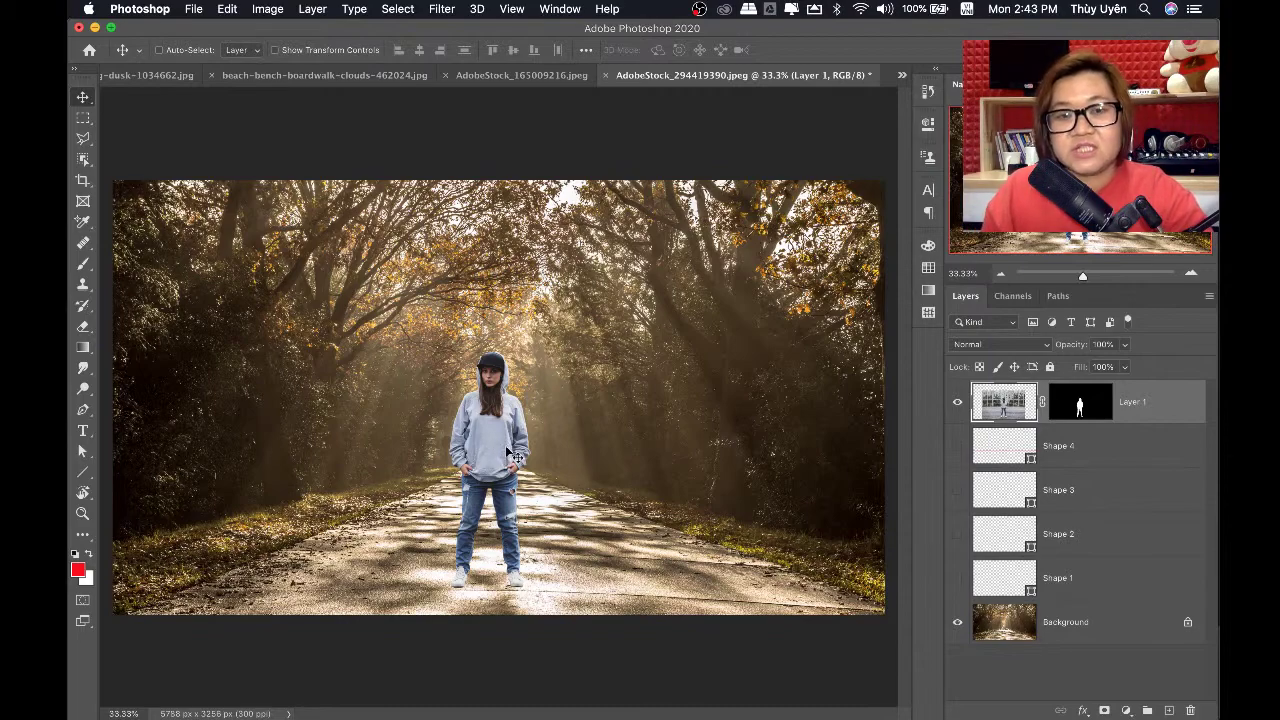
drag(507, 448, 591, 436)
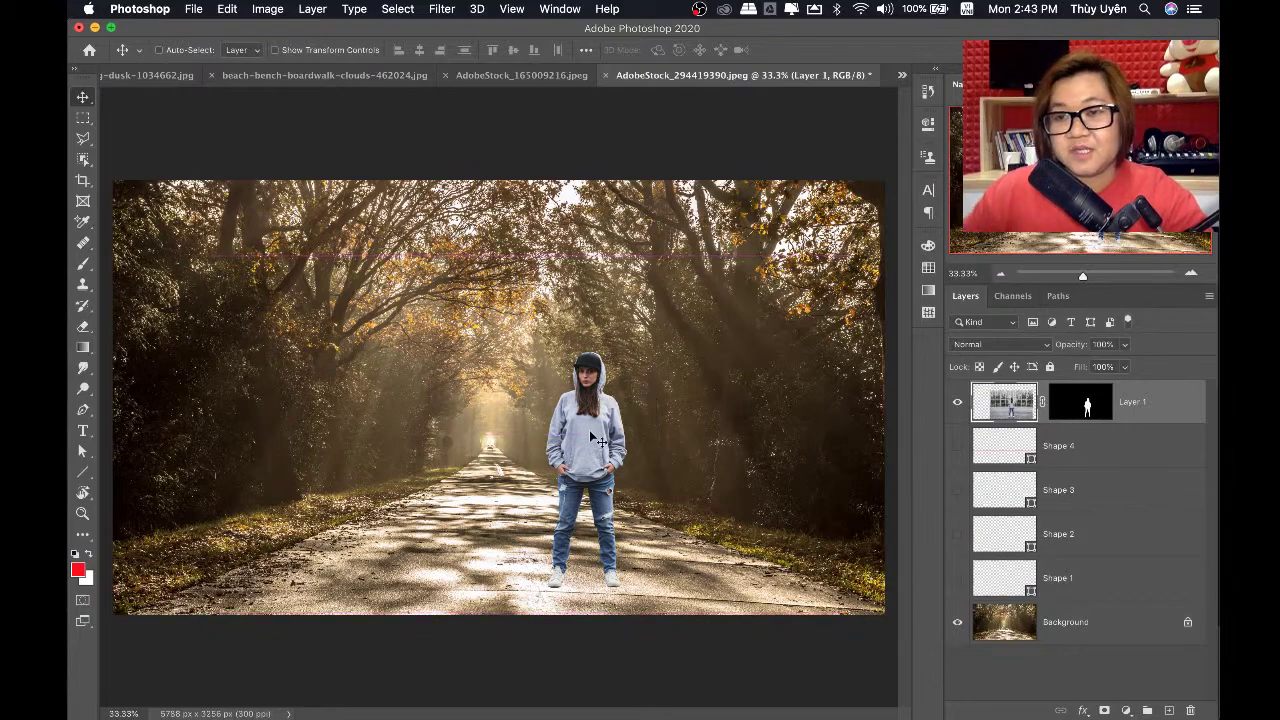
Delete the Shape 1–4 red line layers and reselect the girl's Layer 1
click(1076, 450)
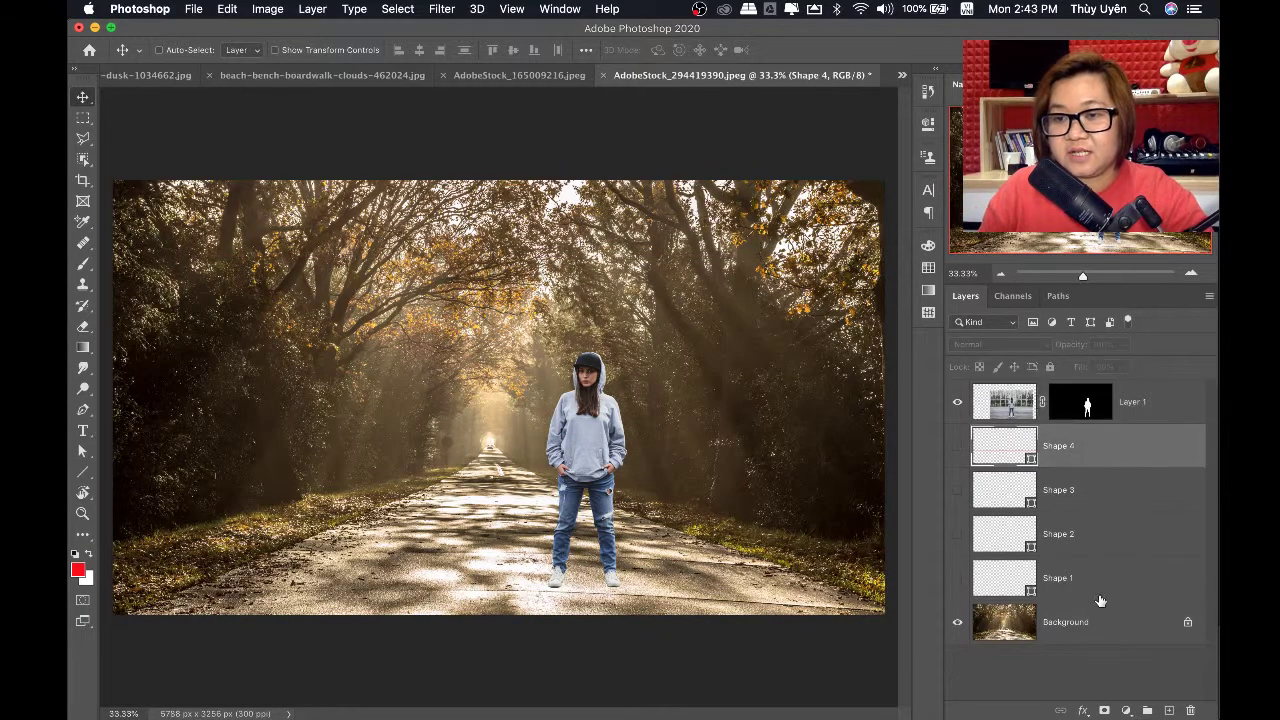
shift+click(1099, 596)
key(Delete)
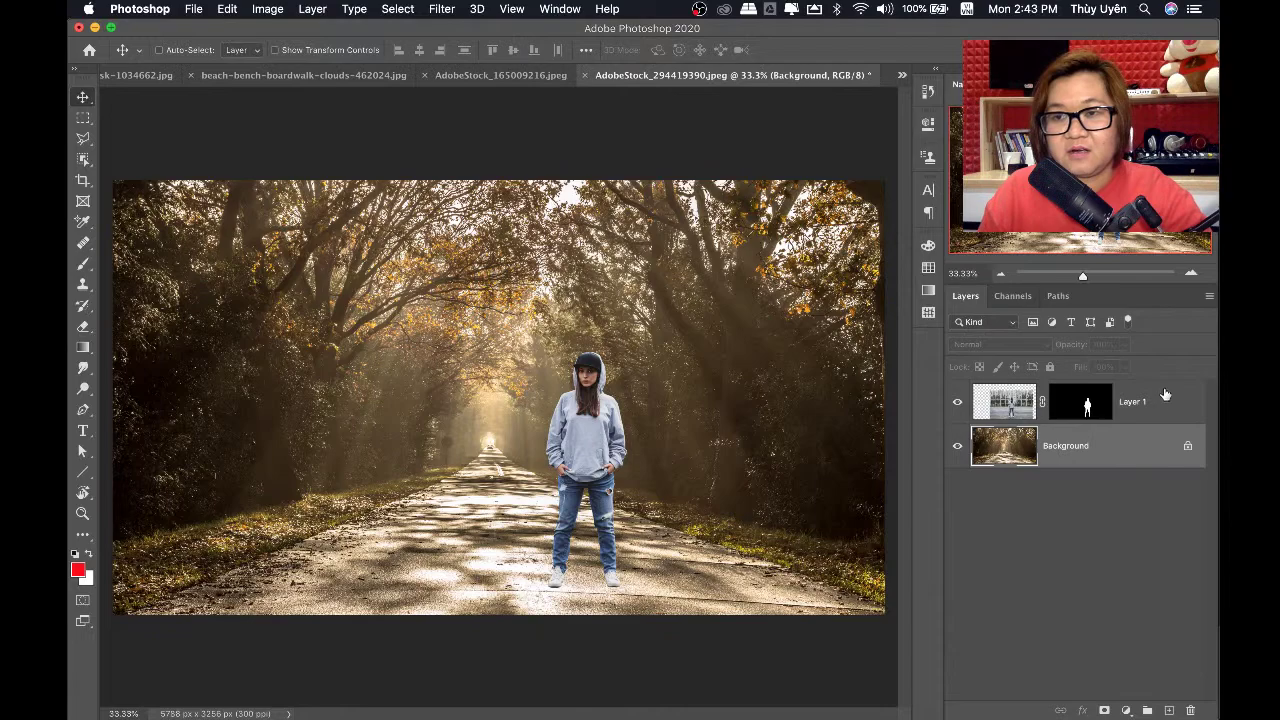
click(1160, 401)
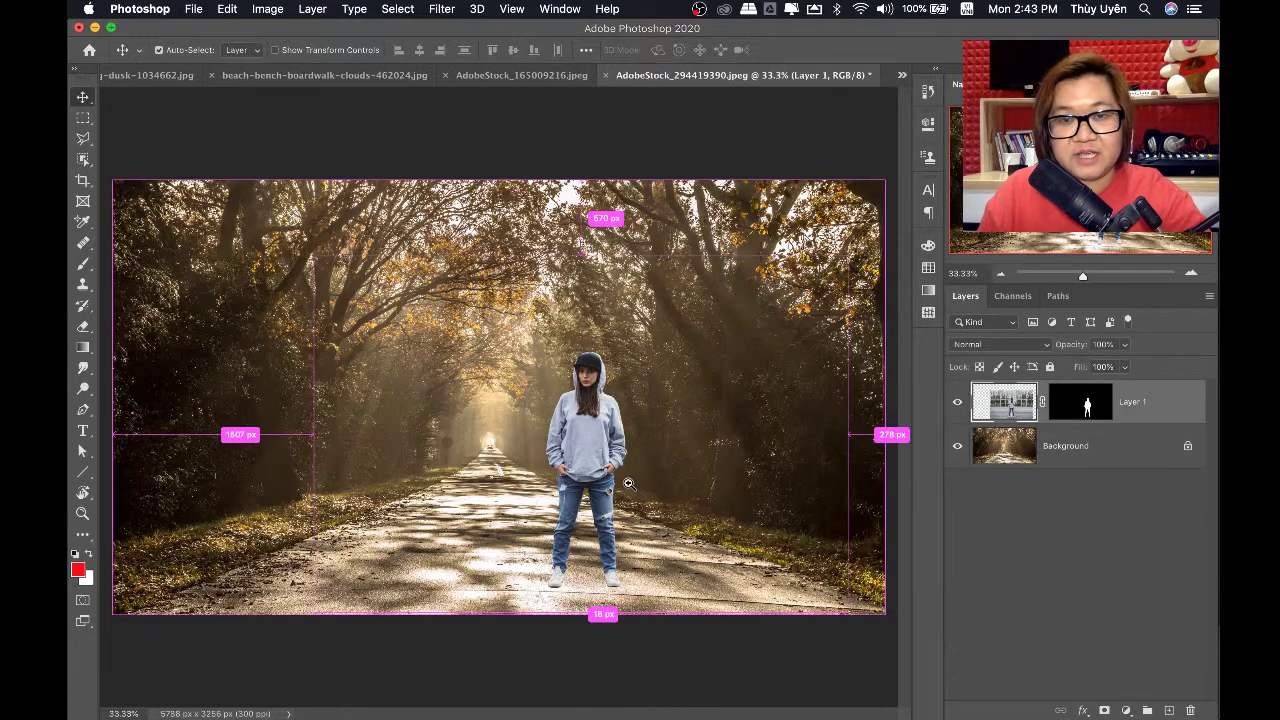
scroll(627, 490, up, 1)
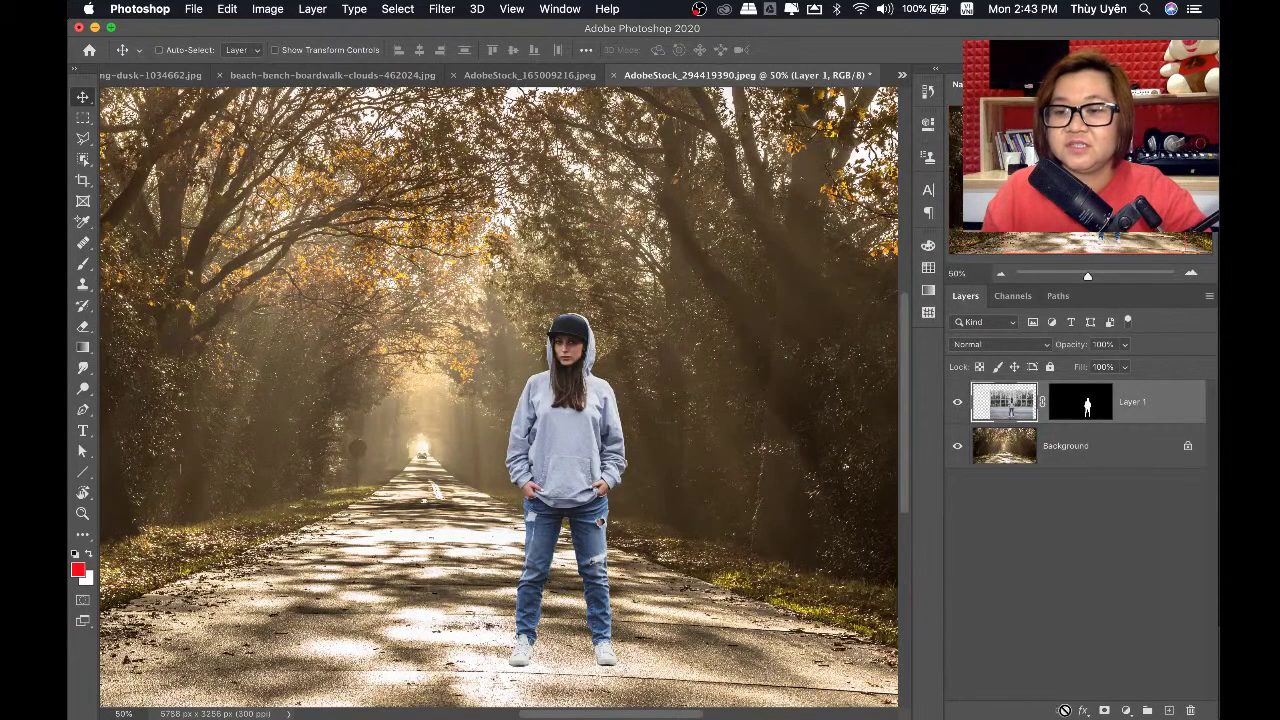
Add a Hue/Saturation 1 adjustment with Saturation -100 above the girl's layer
click(1126, 710)
click(1128, 540)
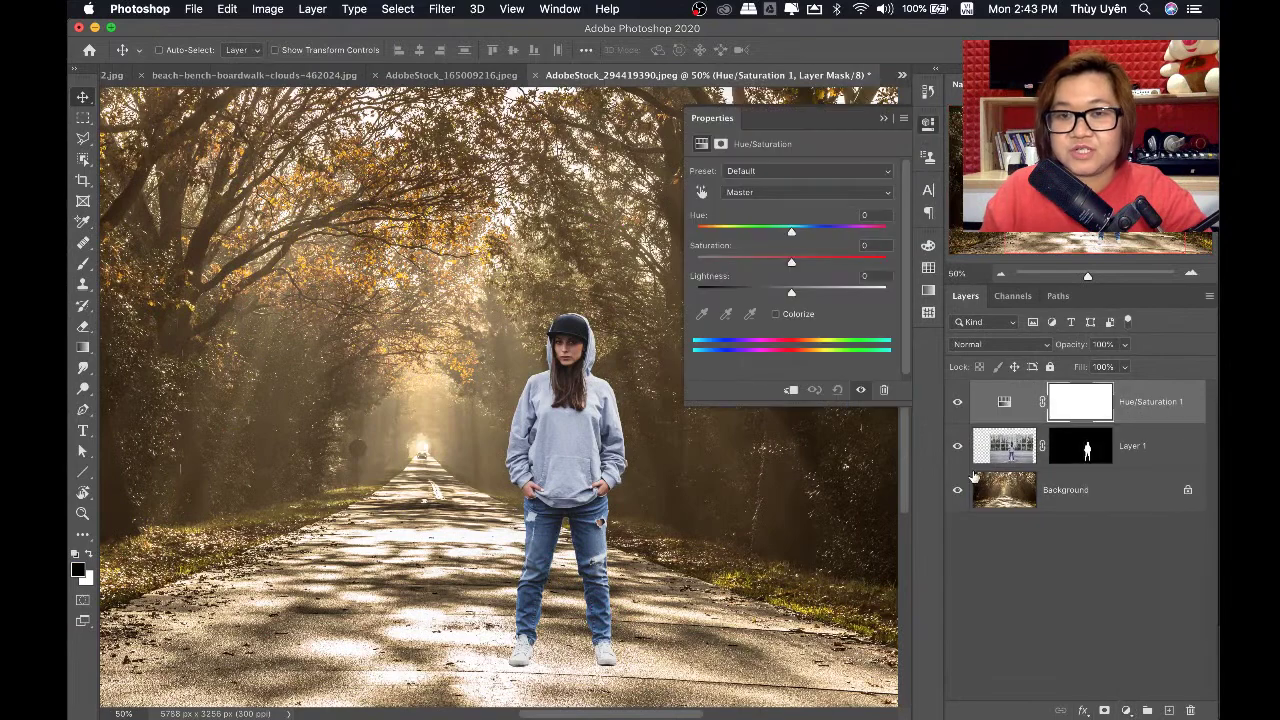
drag(791, 262, 682, 260)
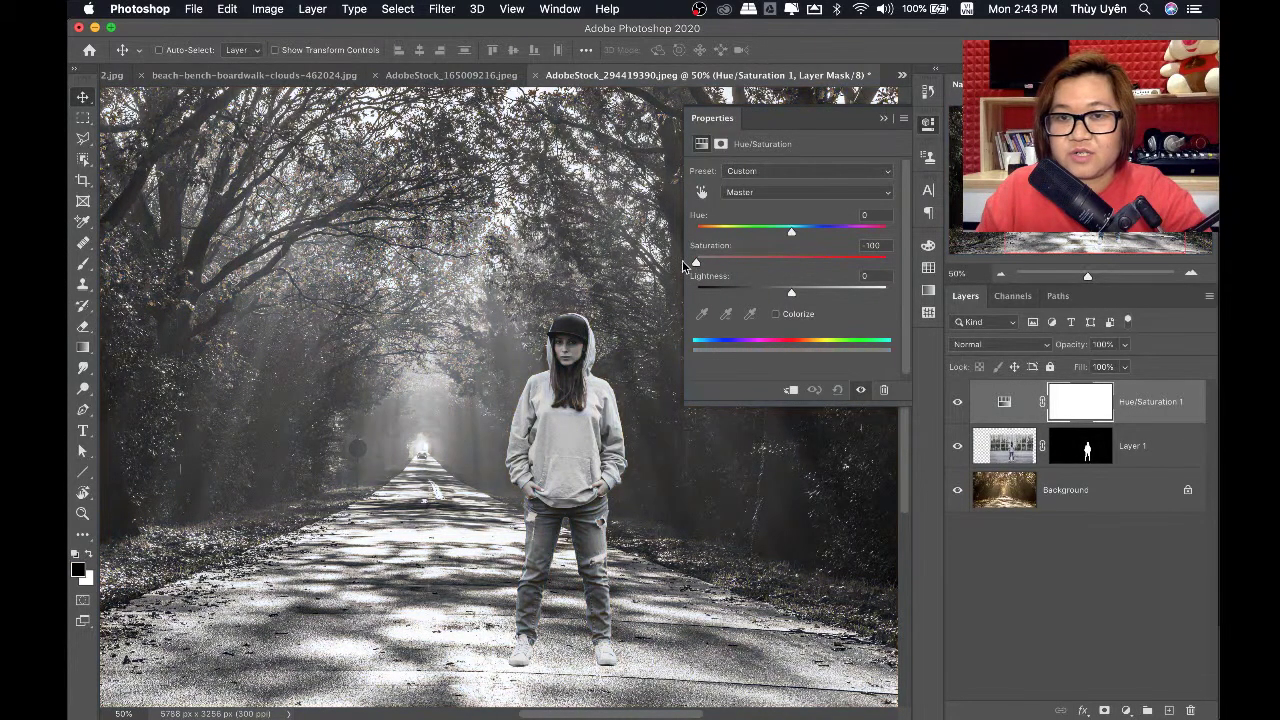
click(884, 119)
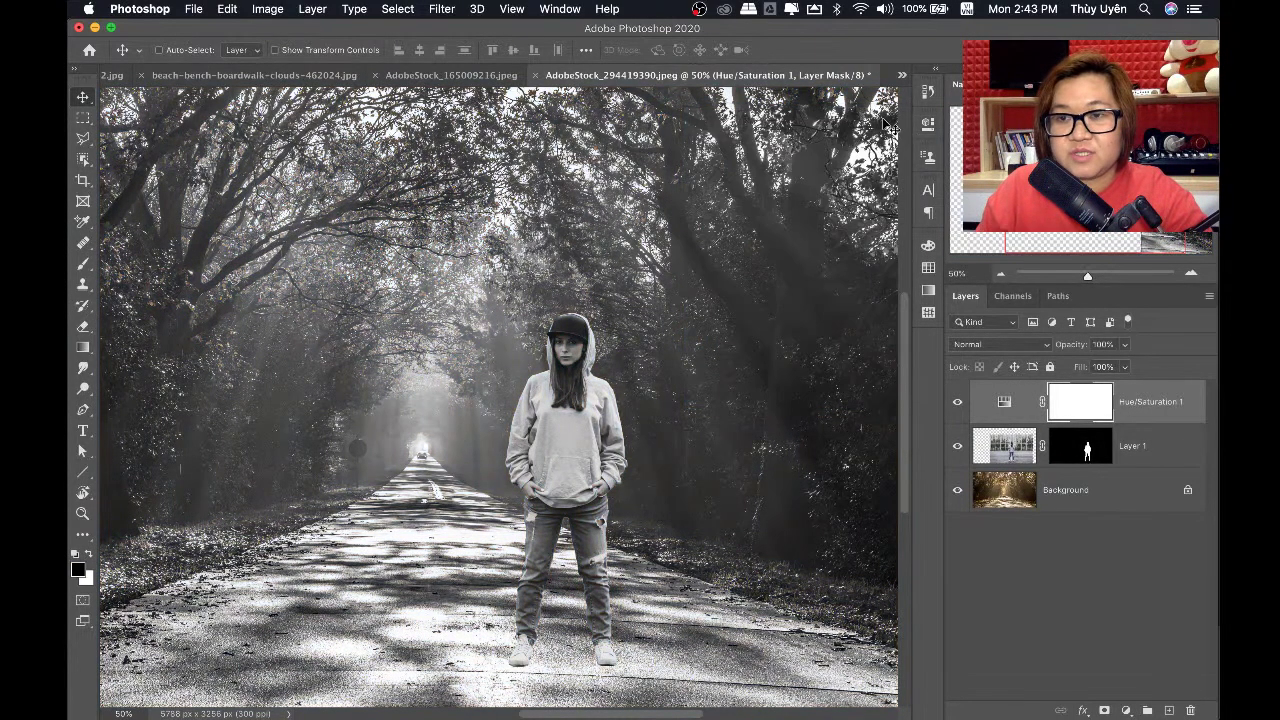
key(super+minus)
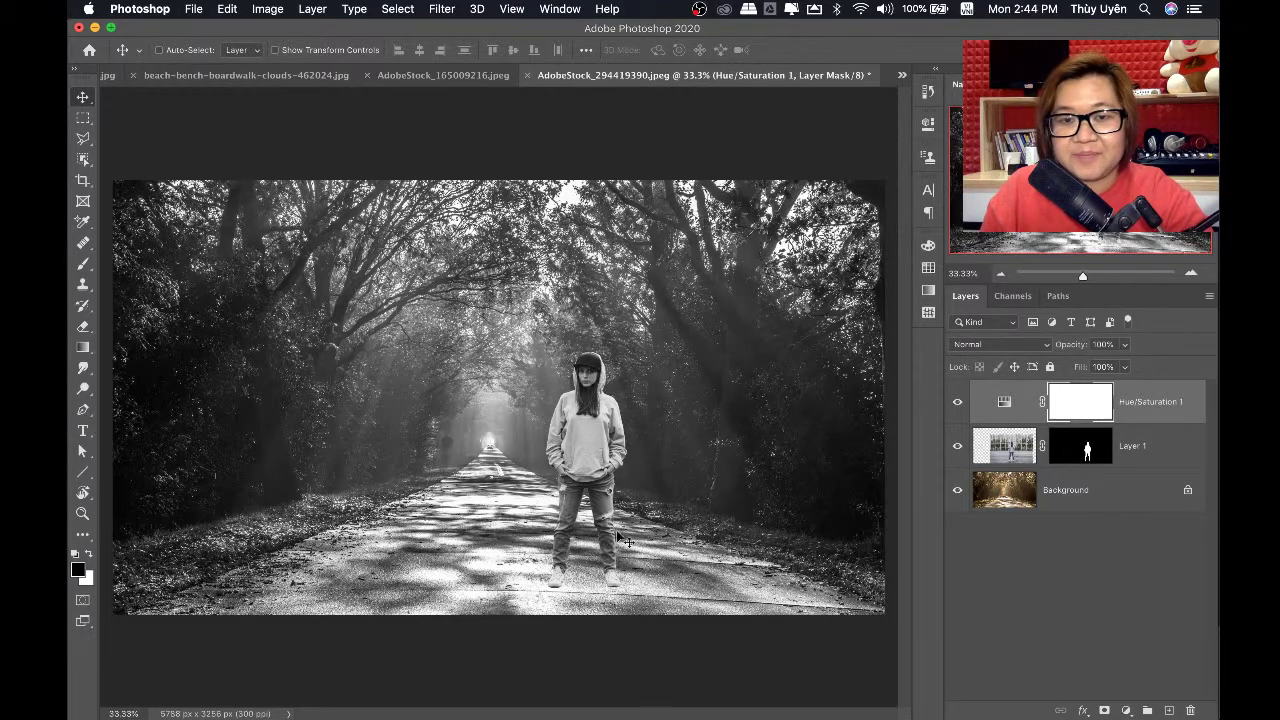
Switch to the Color Sampler tool and show the Info panel
click(1120, 457)
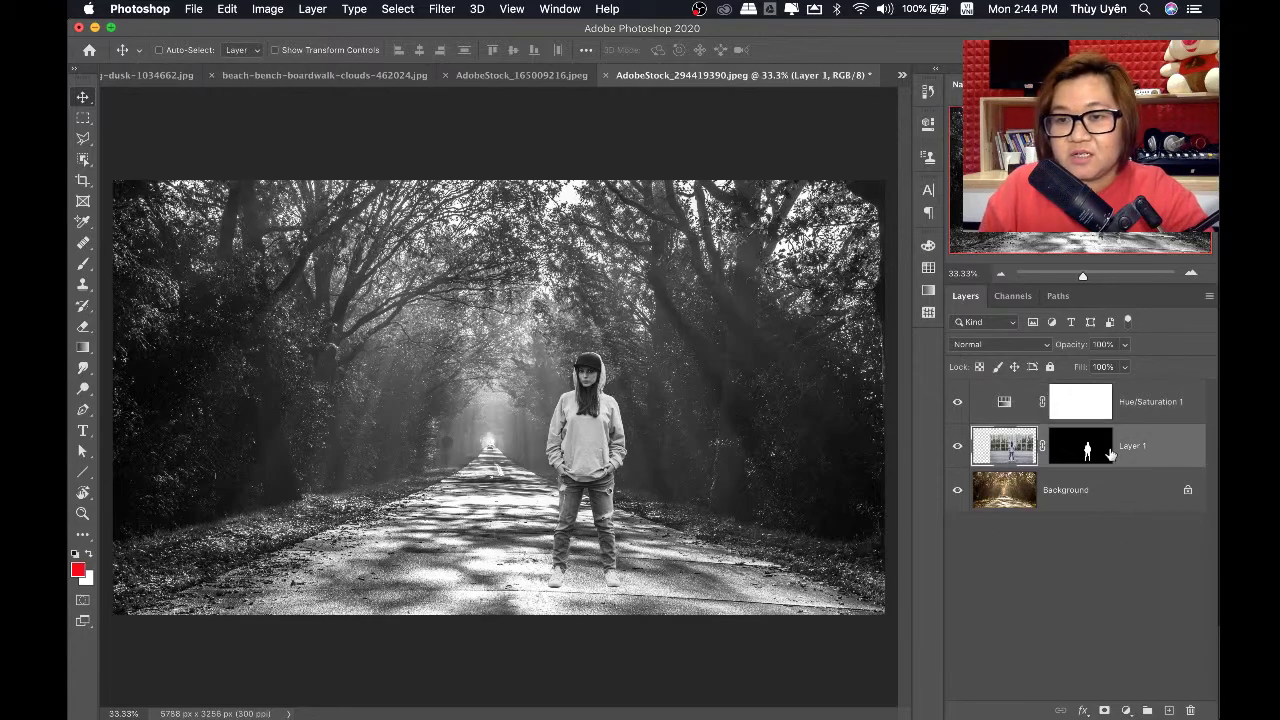
click(84, 223)
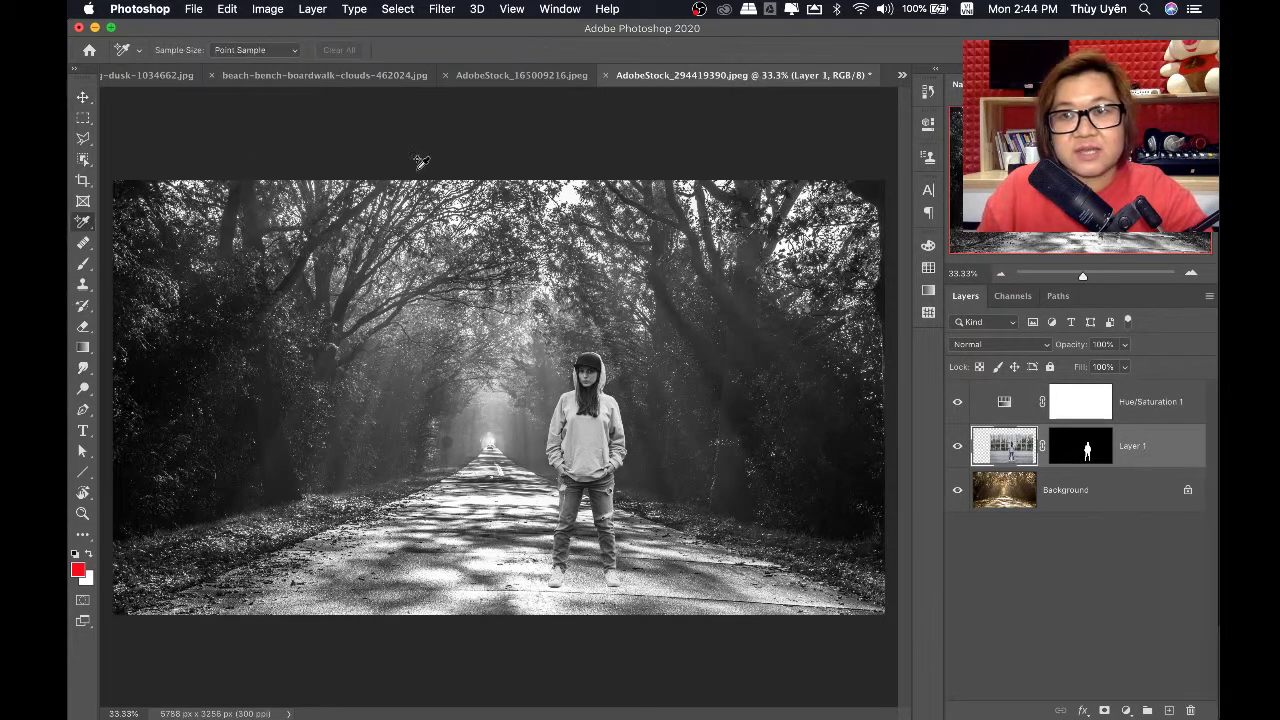
click(561, 8)
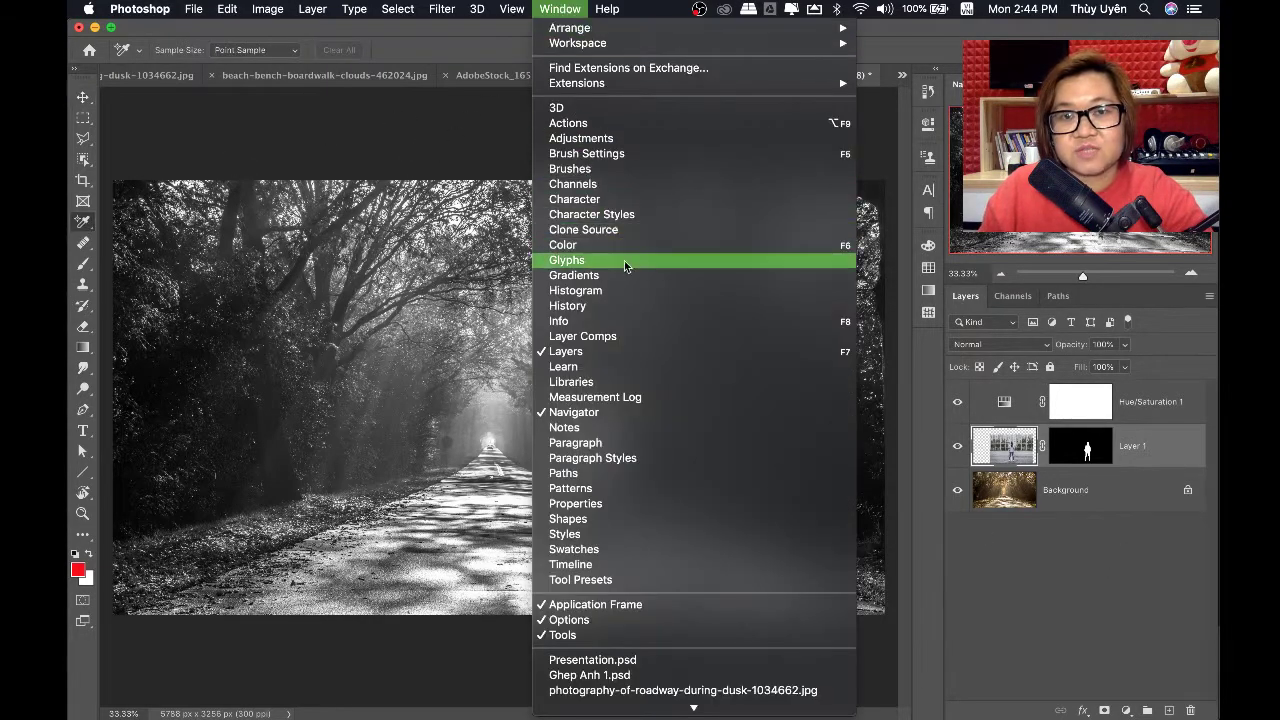
click(609, 322)
Place sampler #1 on the dark forest edge with a Grayscale readout of 94% K
key(z)
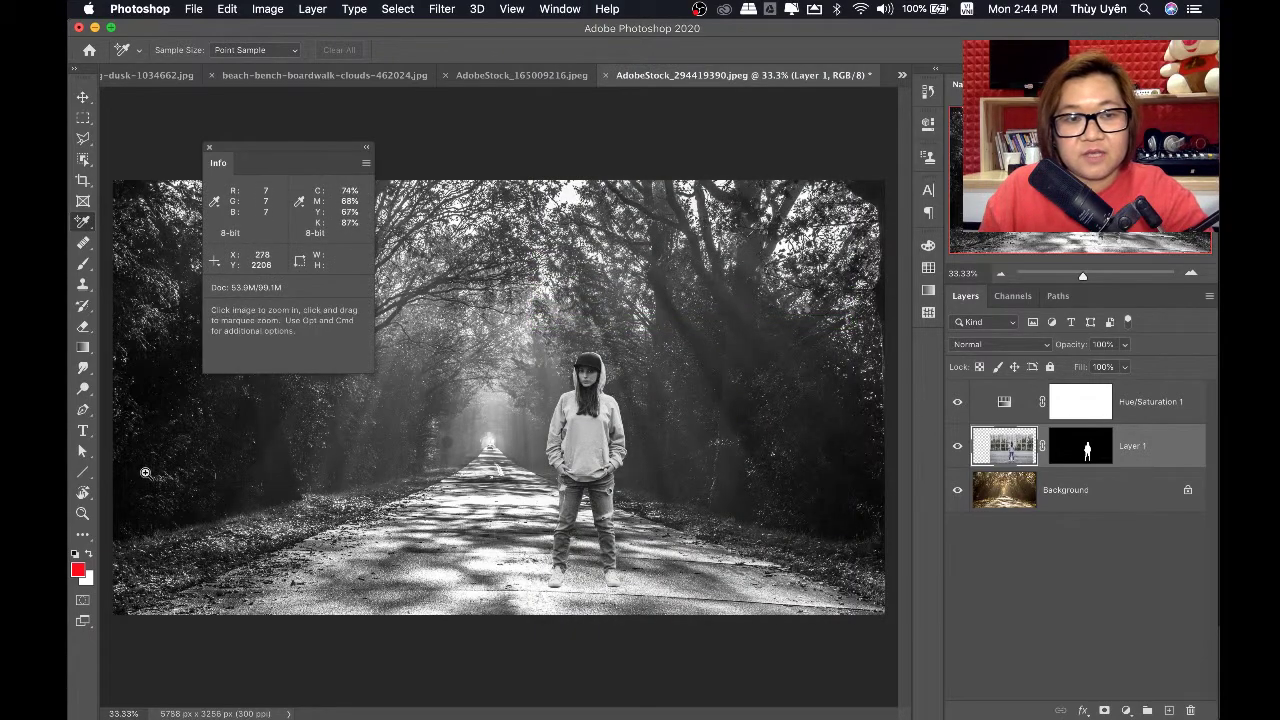
click(148, 430)
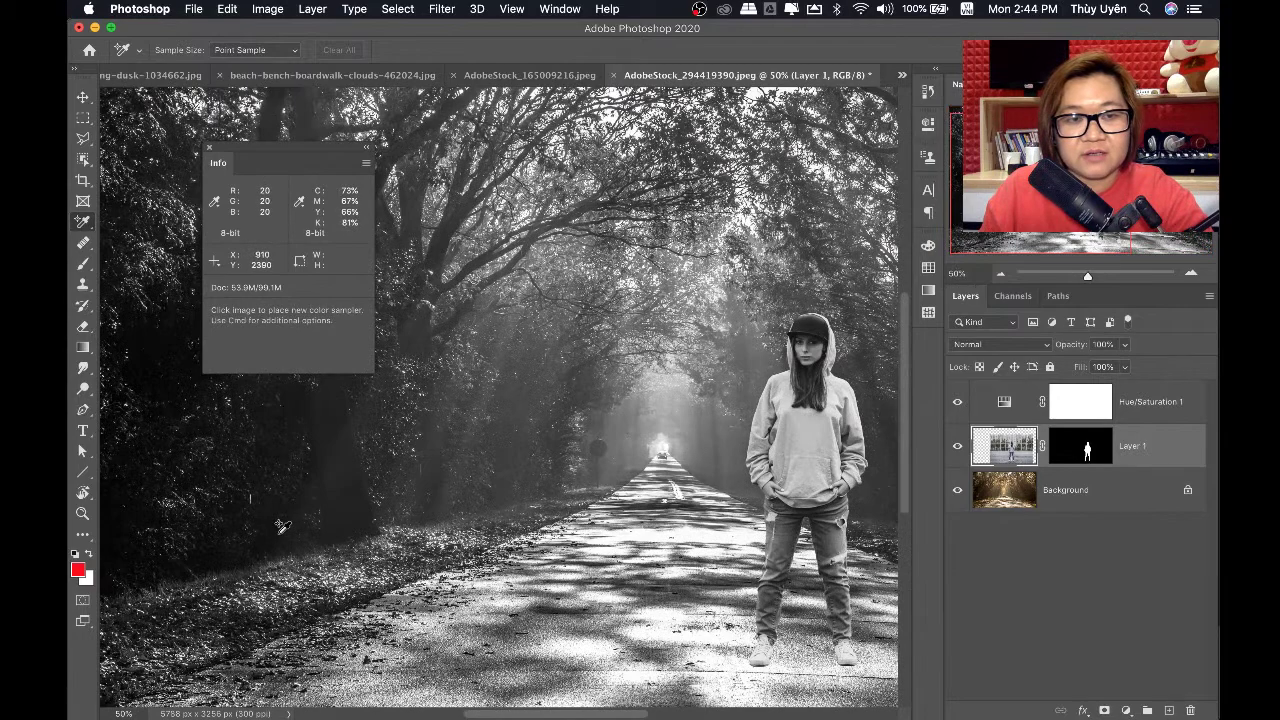
click(278, 533)
click(213, 292)
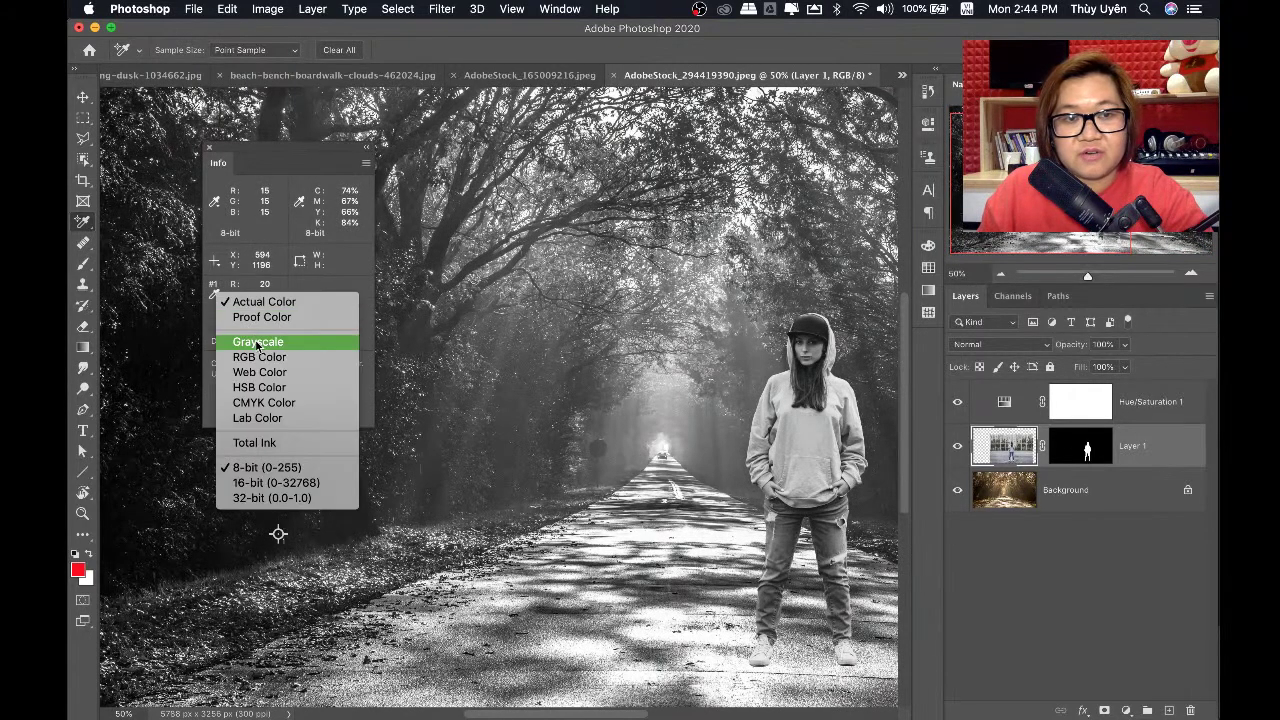
click(257, 343)
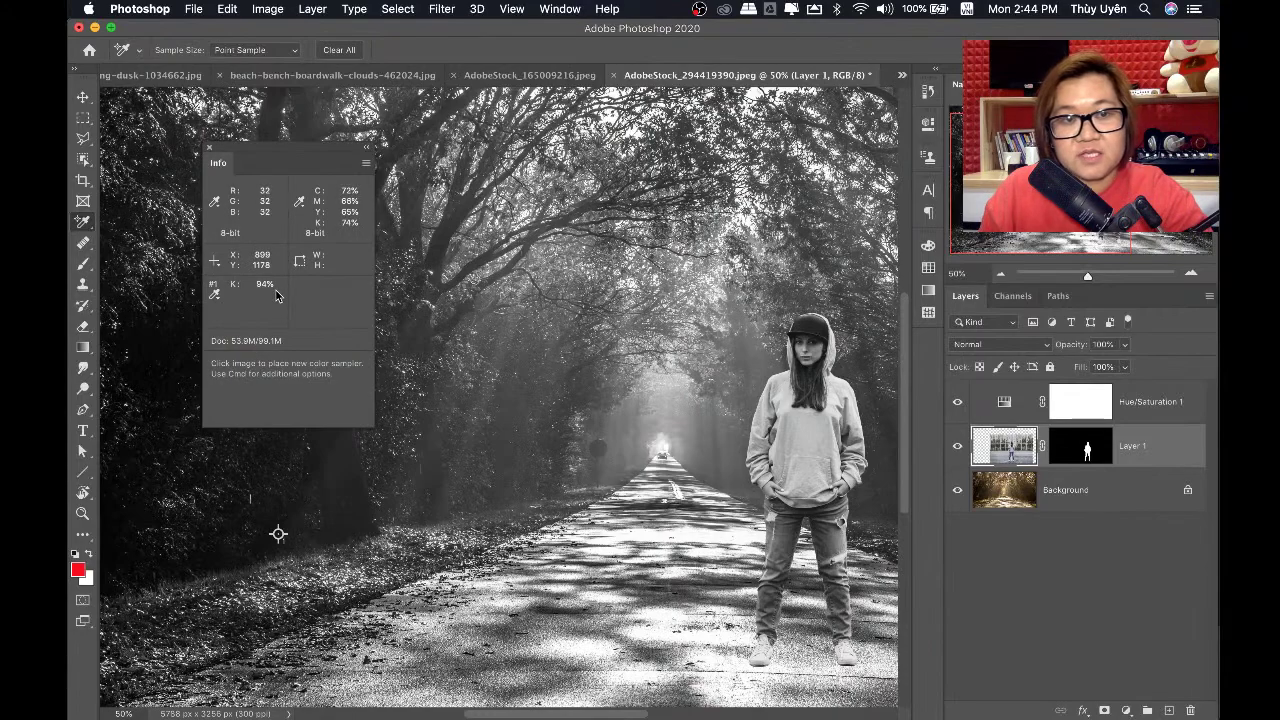
Set sampler #2 on the woman's cap to a Grayscale readout of 94% K
key(z)
click(840, 346)
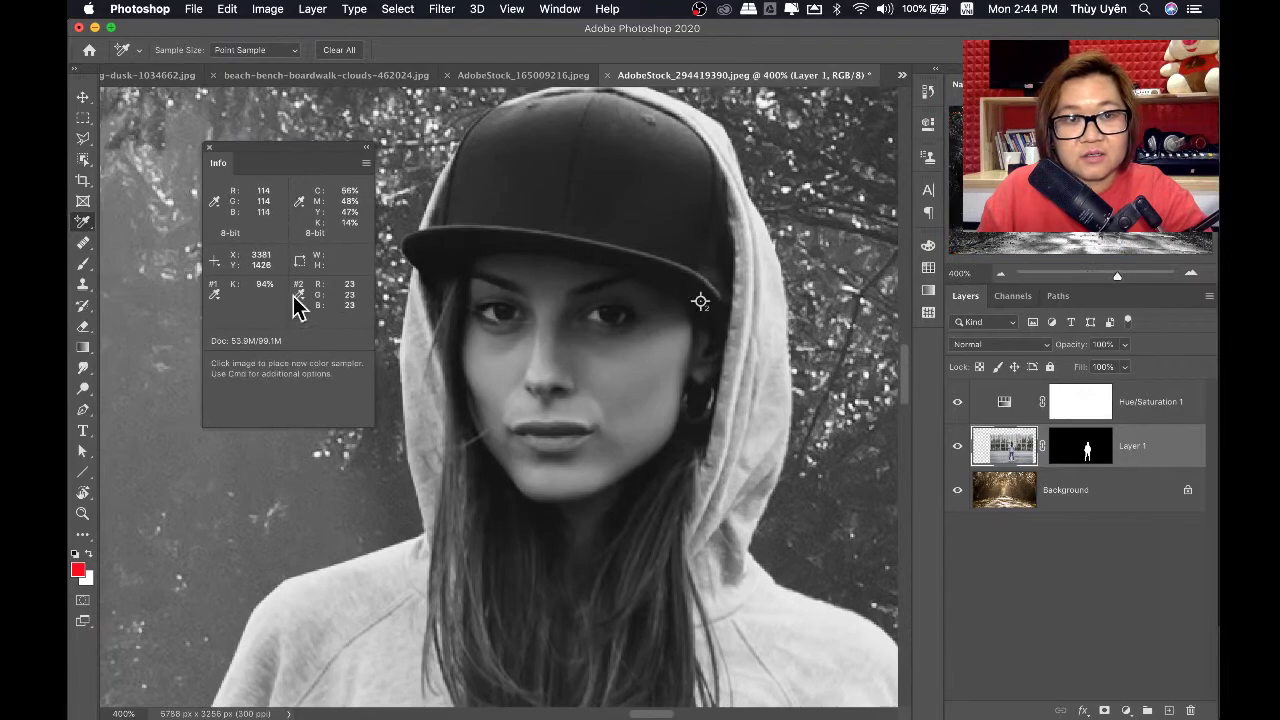
click(299, 293)
click(322, 341)
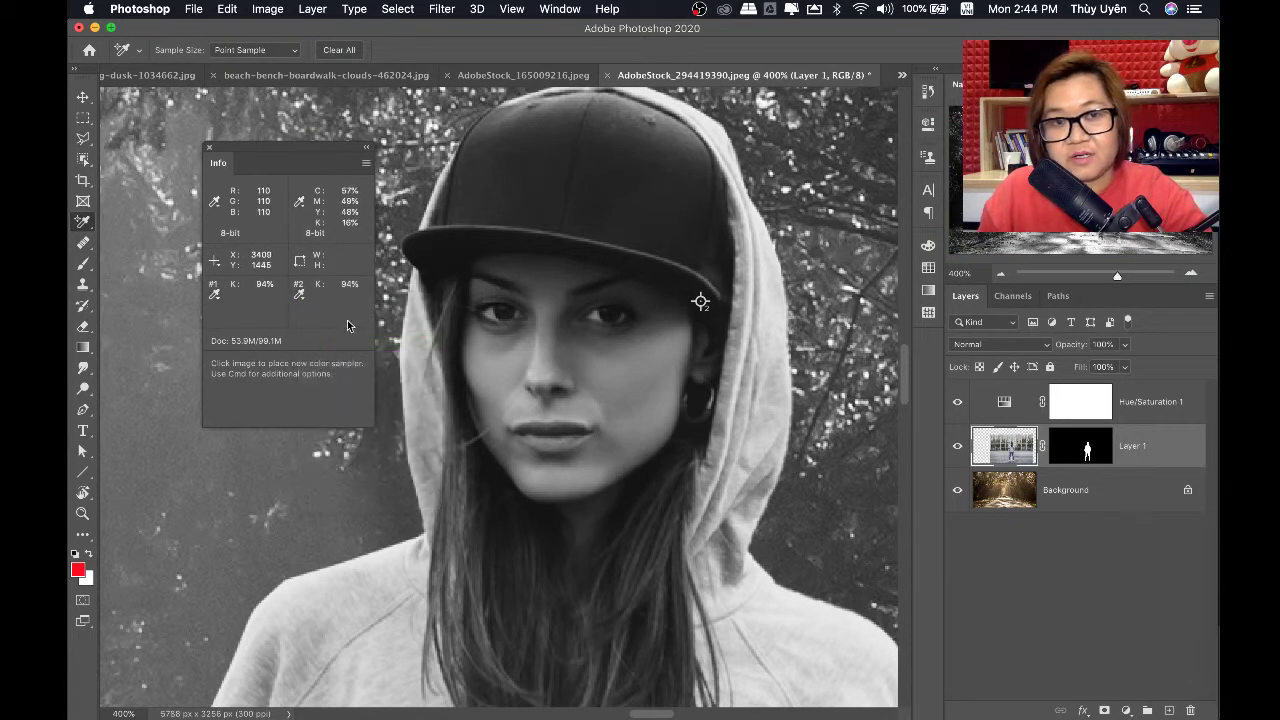
key(super+0)
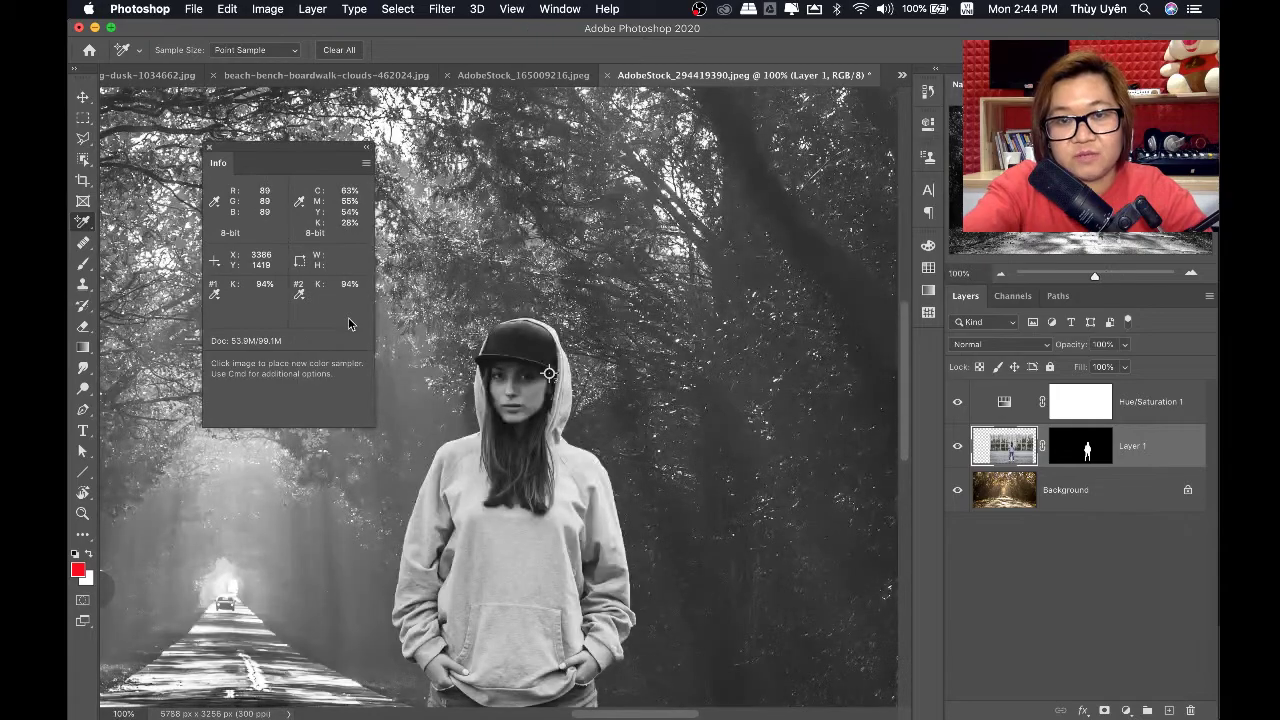
key(super+minus)
key(super+minus)
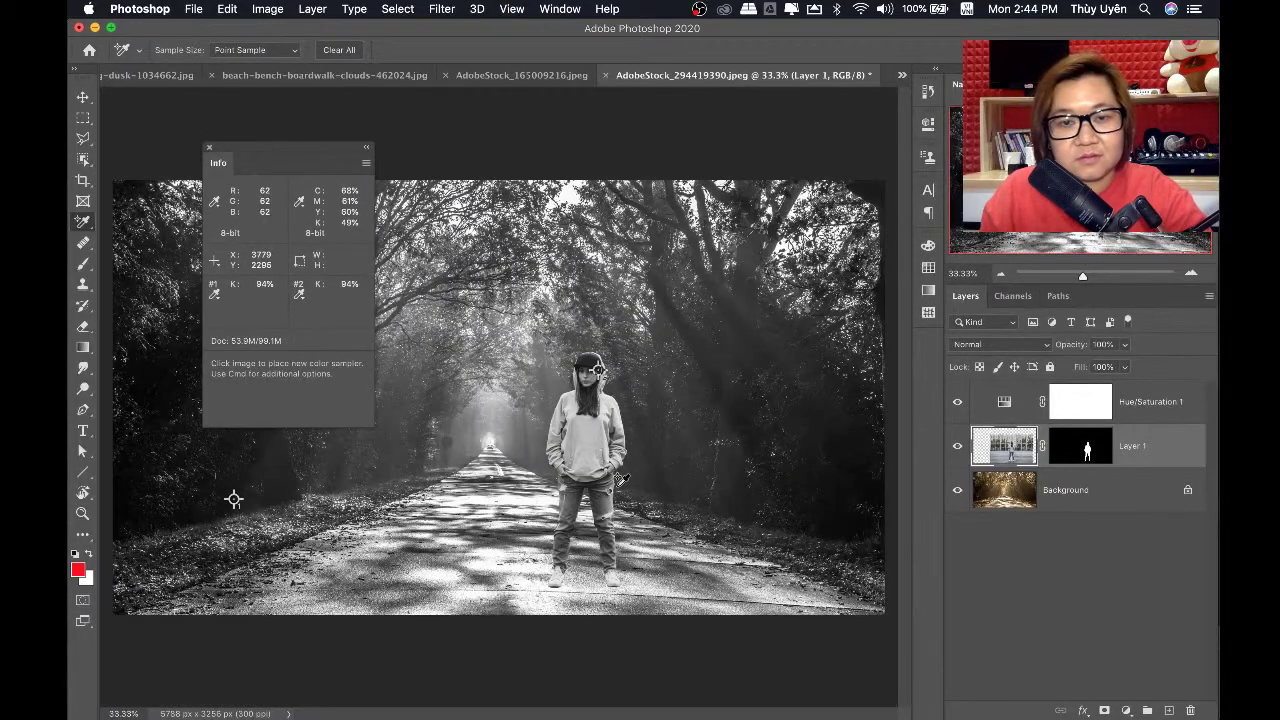
Move sampler #2 from the woman's hair onto her hoodie, reading 88% K
click(593, 439)
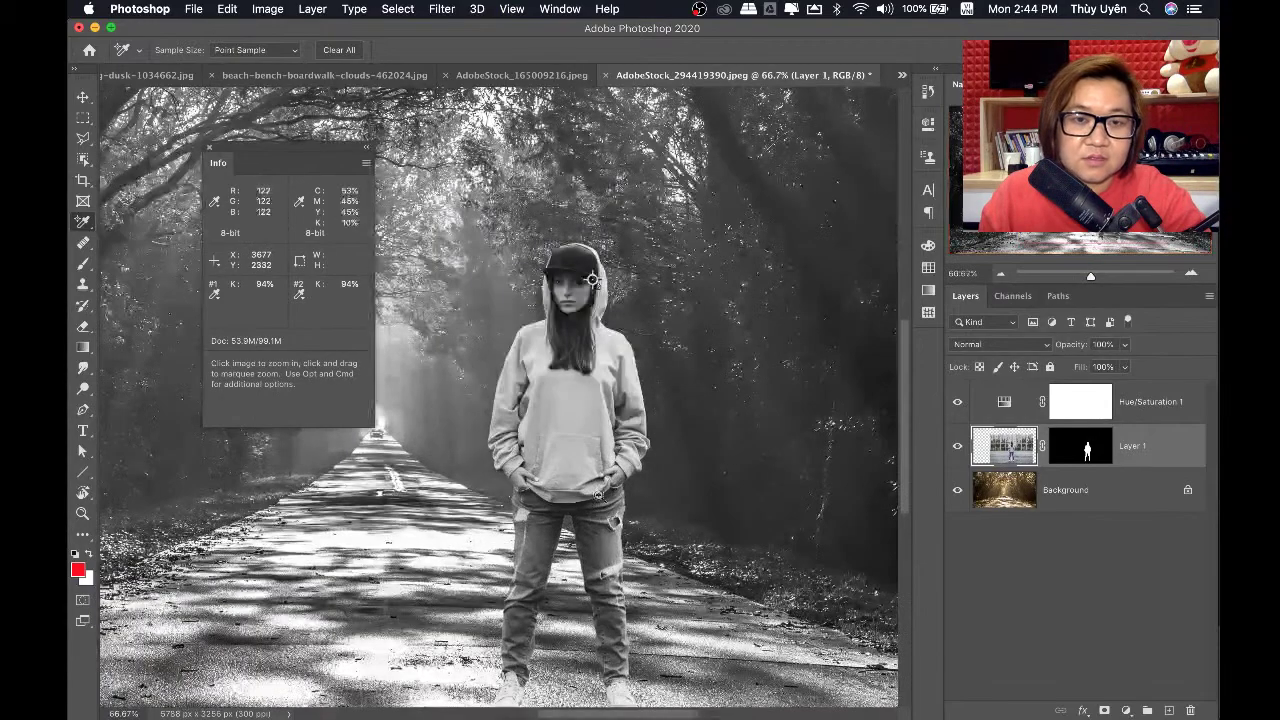
click(593, 439)
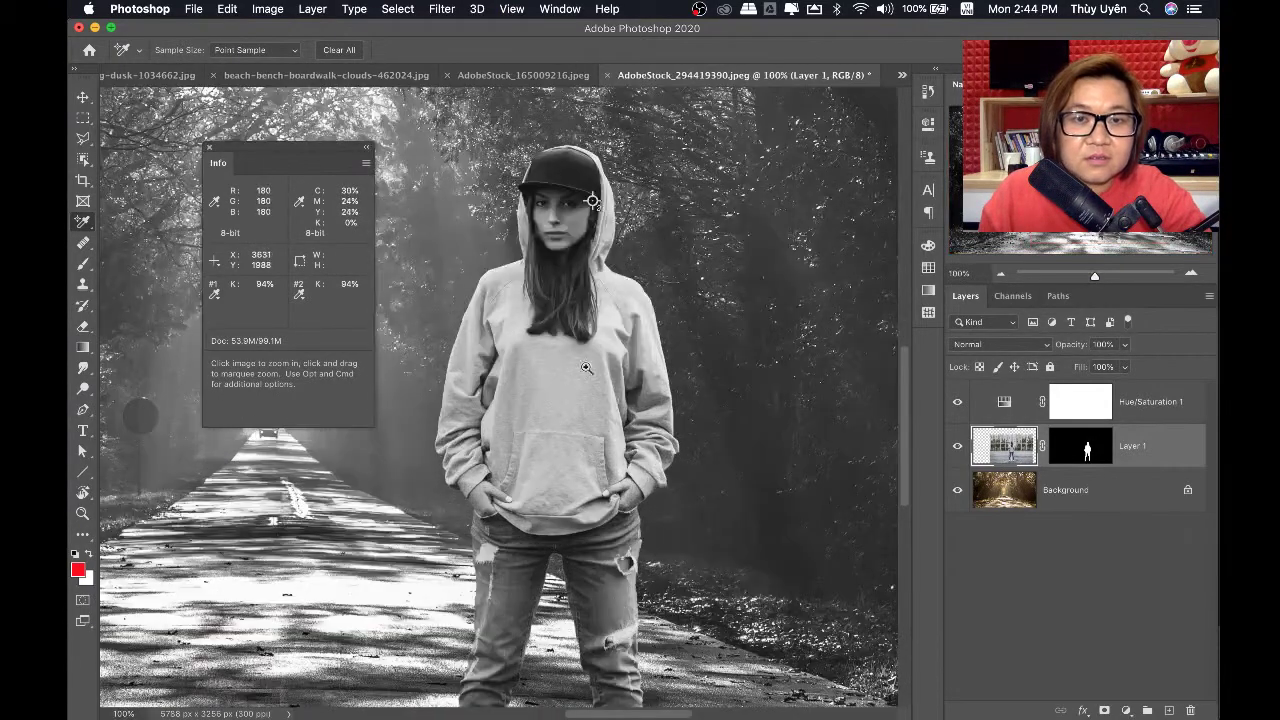
click(560, 249)
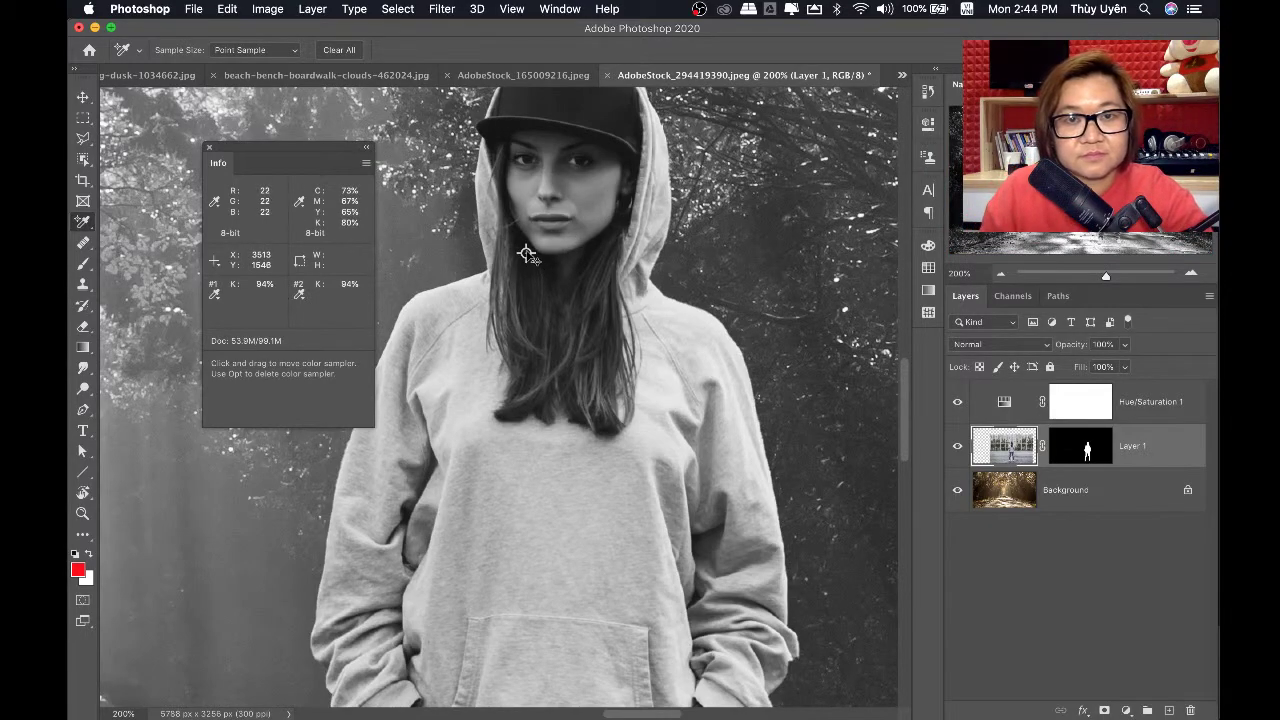
mouse_move(526, 253)
mouse_down()
mouse_move(493, 420)
mouse_move(428, 471)
mouse_up()
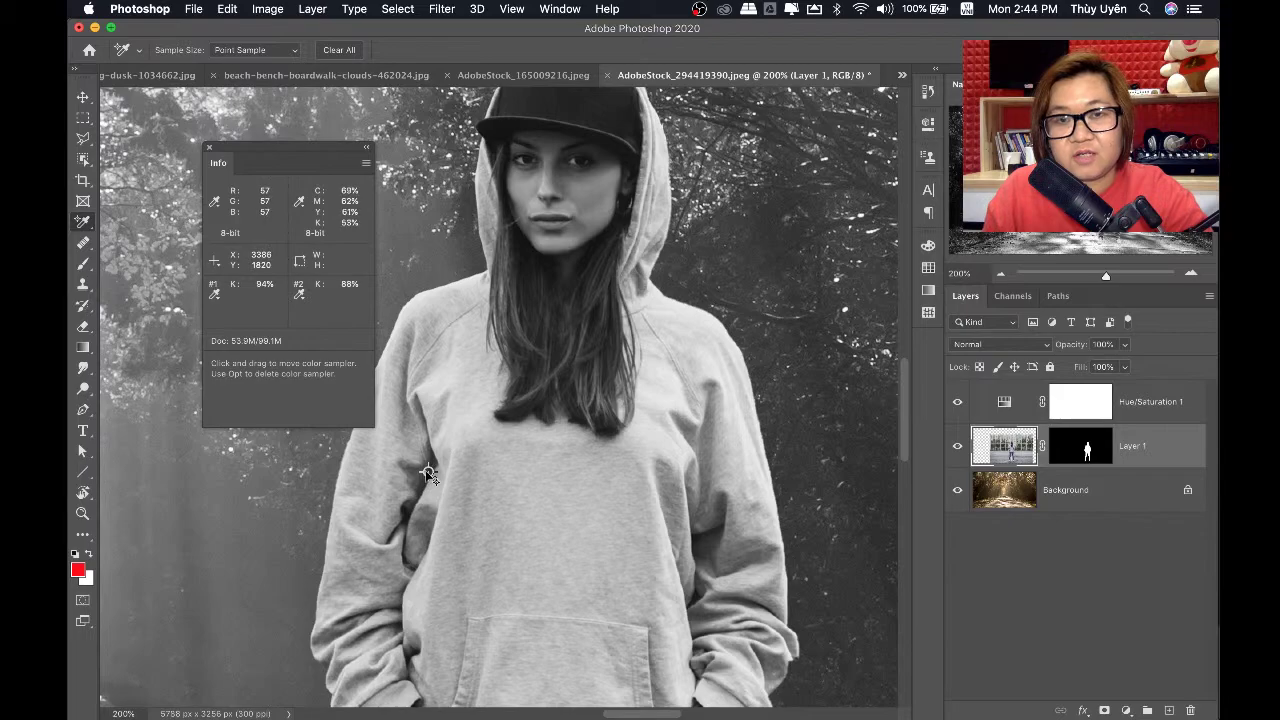
Add sampler #3 on a bright road patch with a Grayscale readout of 1% K
key(super+minus)
key(super+minus)
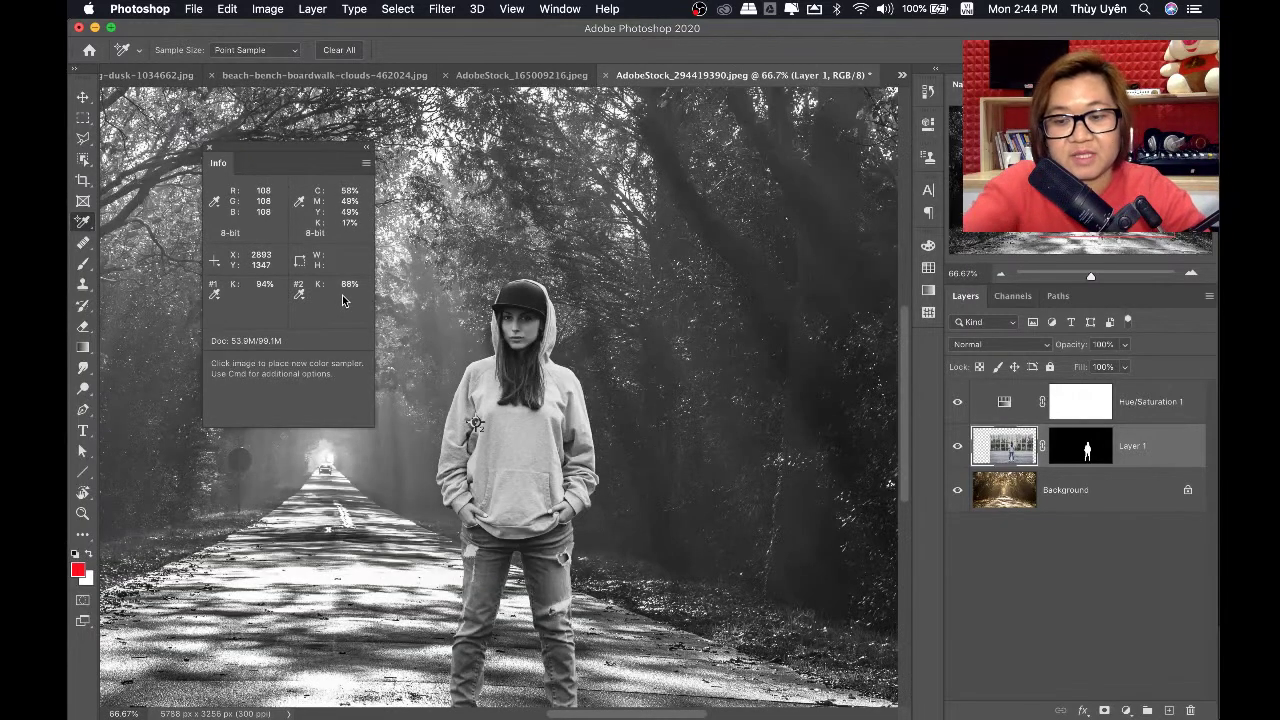
key(super+minus)
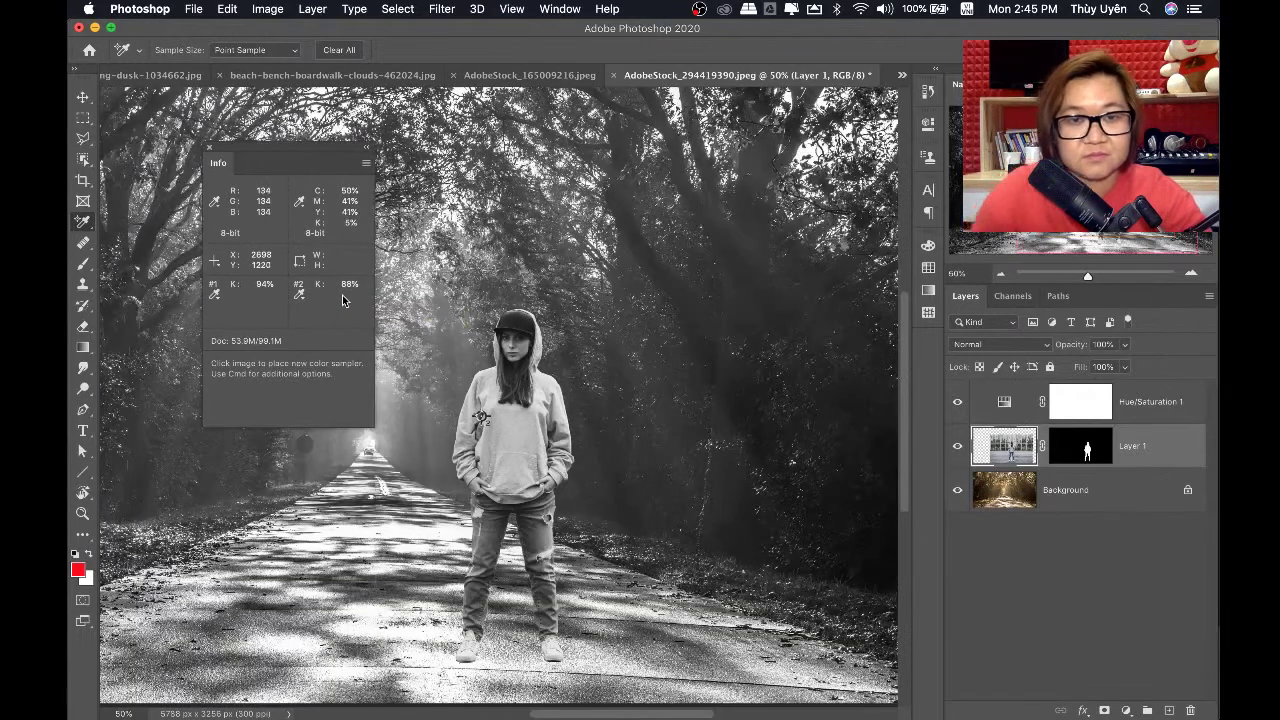
click(370, 630)
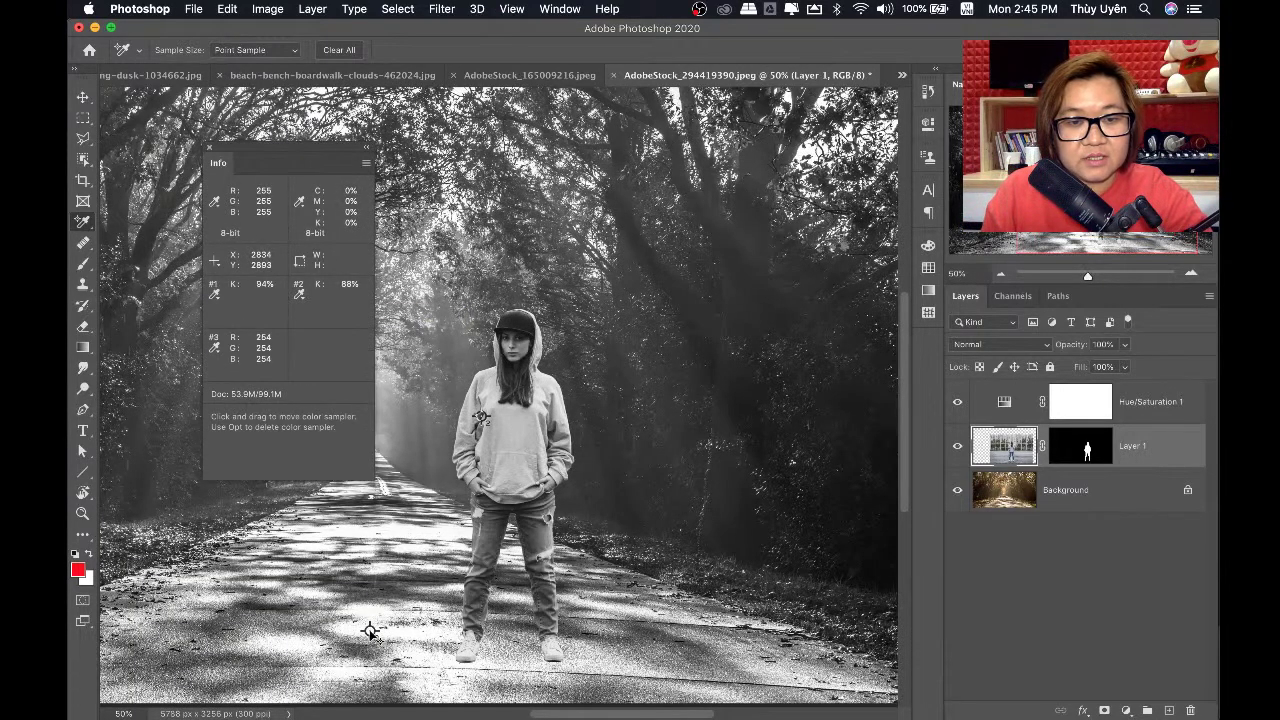
click(214, 345)
click(259, 394)
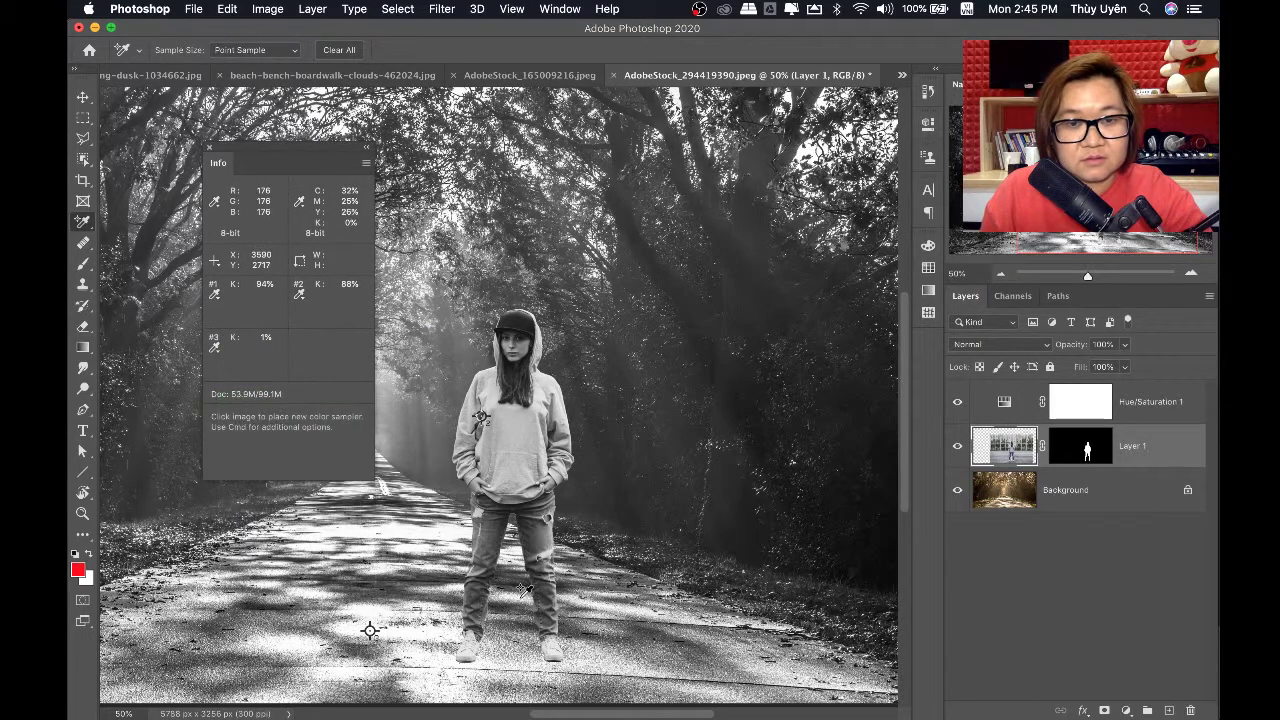
Add sampler #4 on the hood highlight with a Grayscale readout of 12% K
super+click(487, 680)
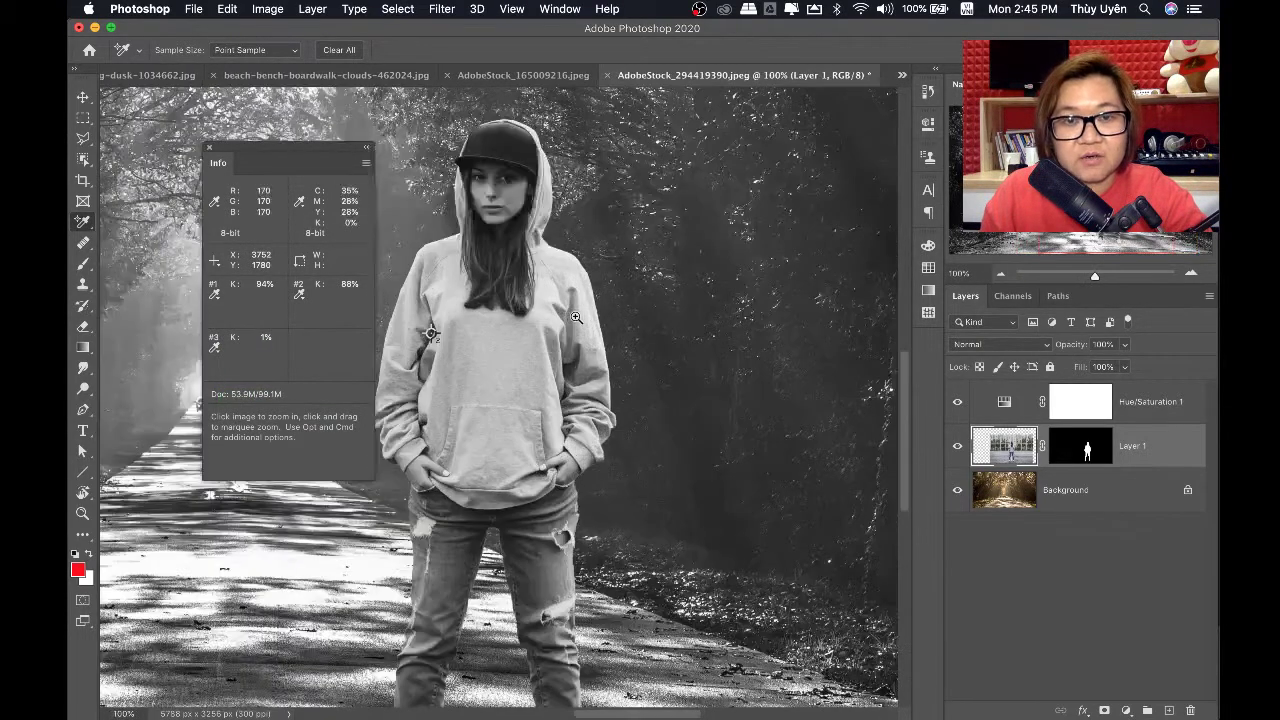
click(576, 317)
drag(646, 361, 690, 493)
drag(620, 305, 650, 400)
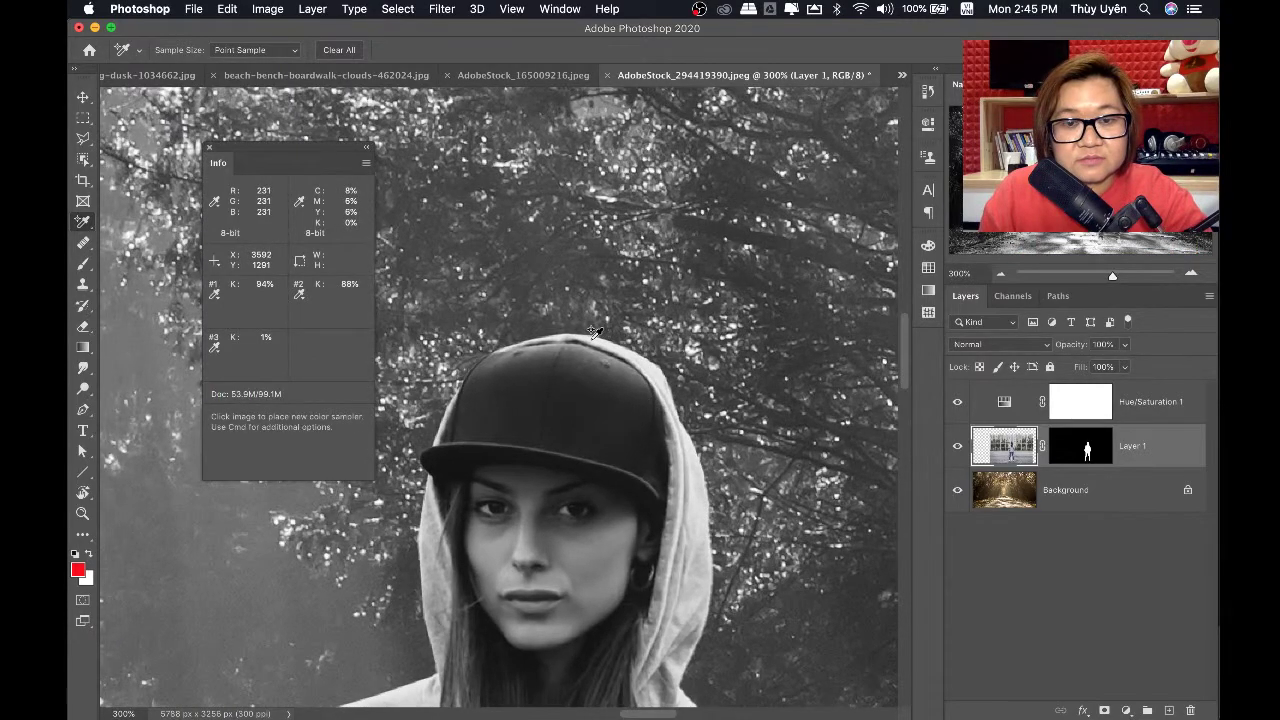
drag(529, 451, 669, 261)
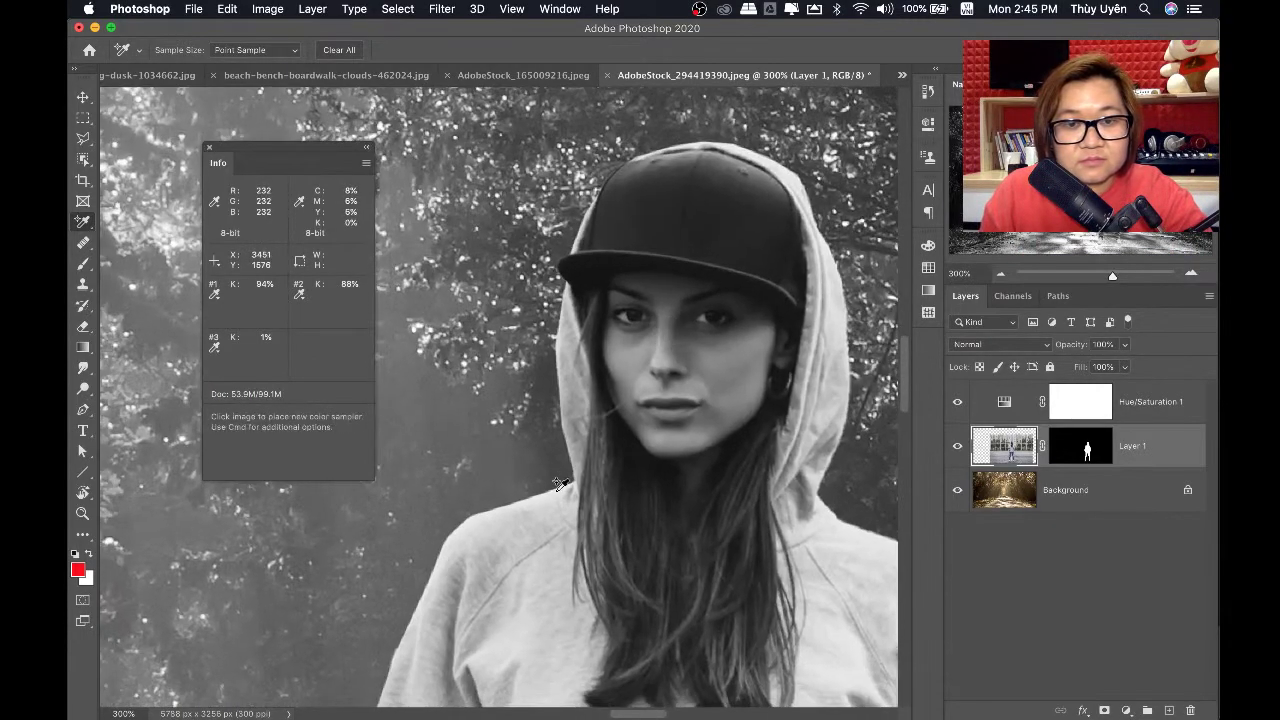
click(552, 493)
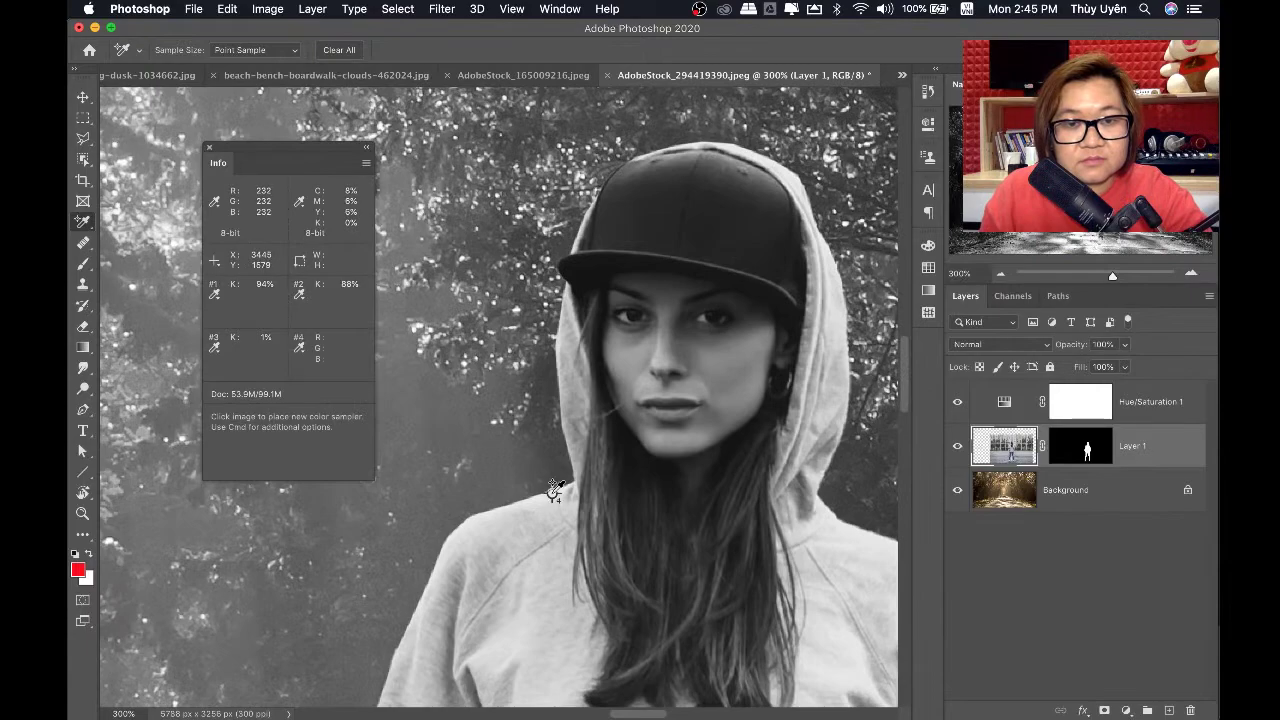
click(297, 348)
click(328, 391)
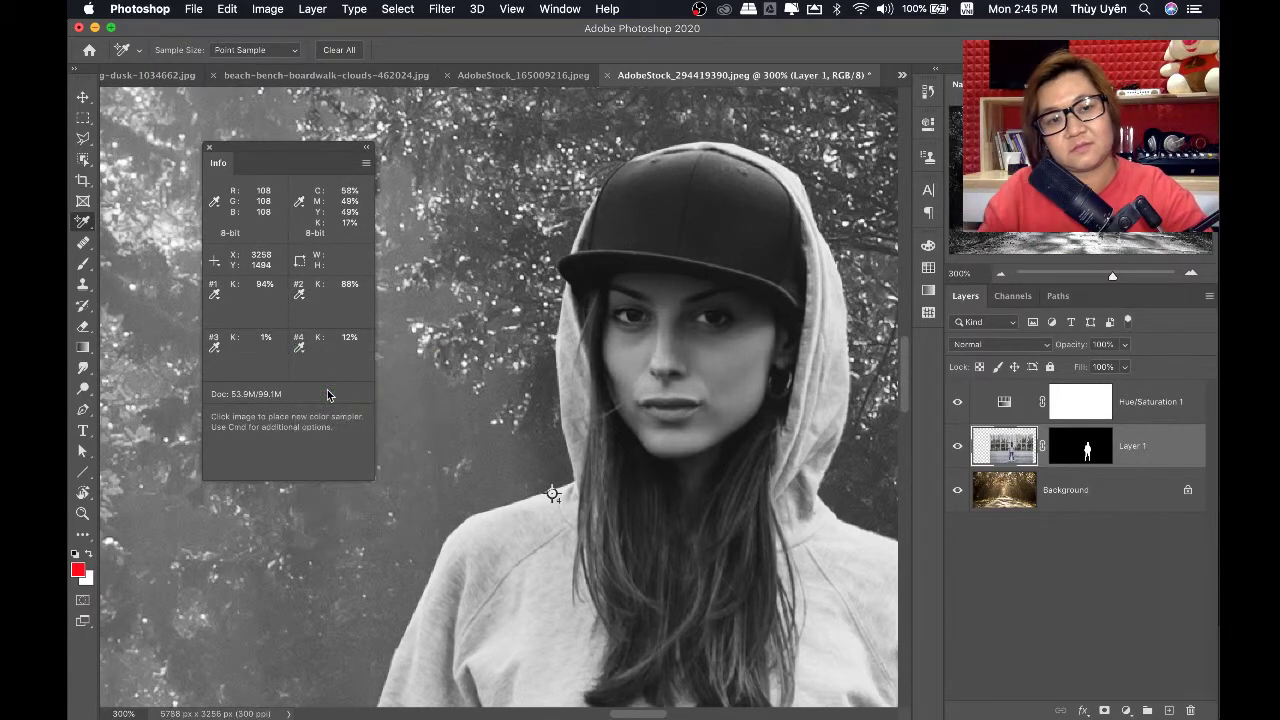
key(super+minus)
key(super+minus)
key(super+minus)
key(super+minus)
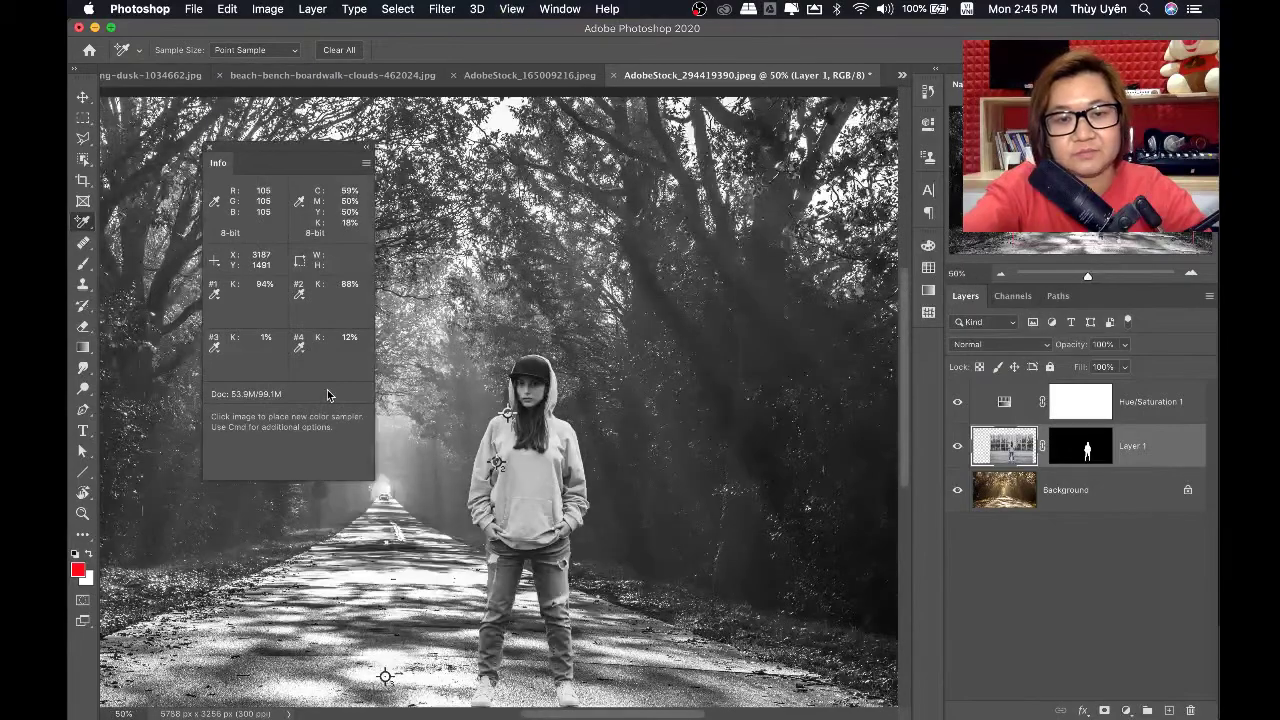
key(super+minus)
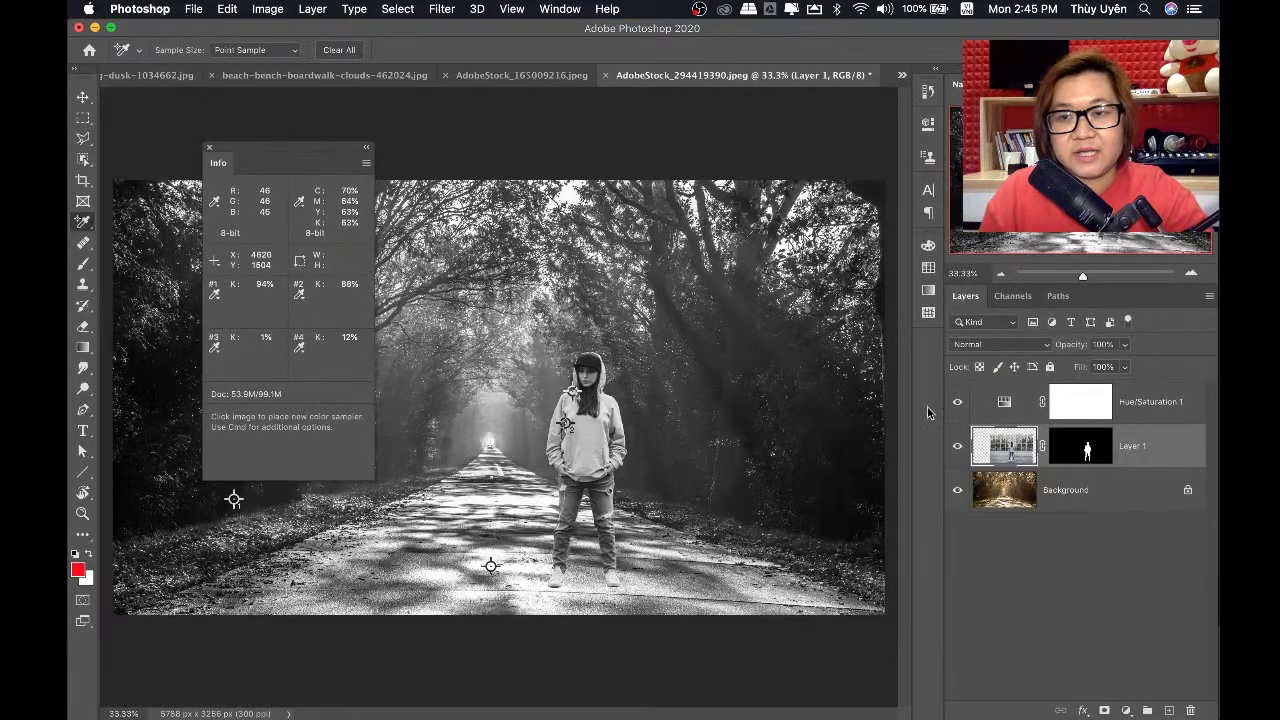
Clip a Curves 1 layer to the woman, raise its black point, lower its white point, hide Hue/Saturation 1
click(1125, 711)
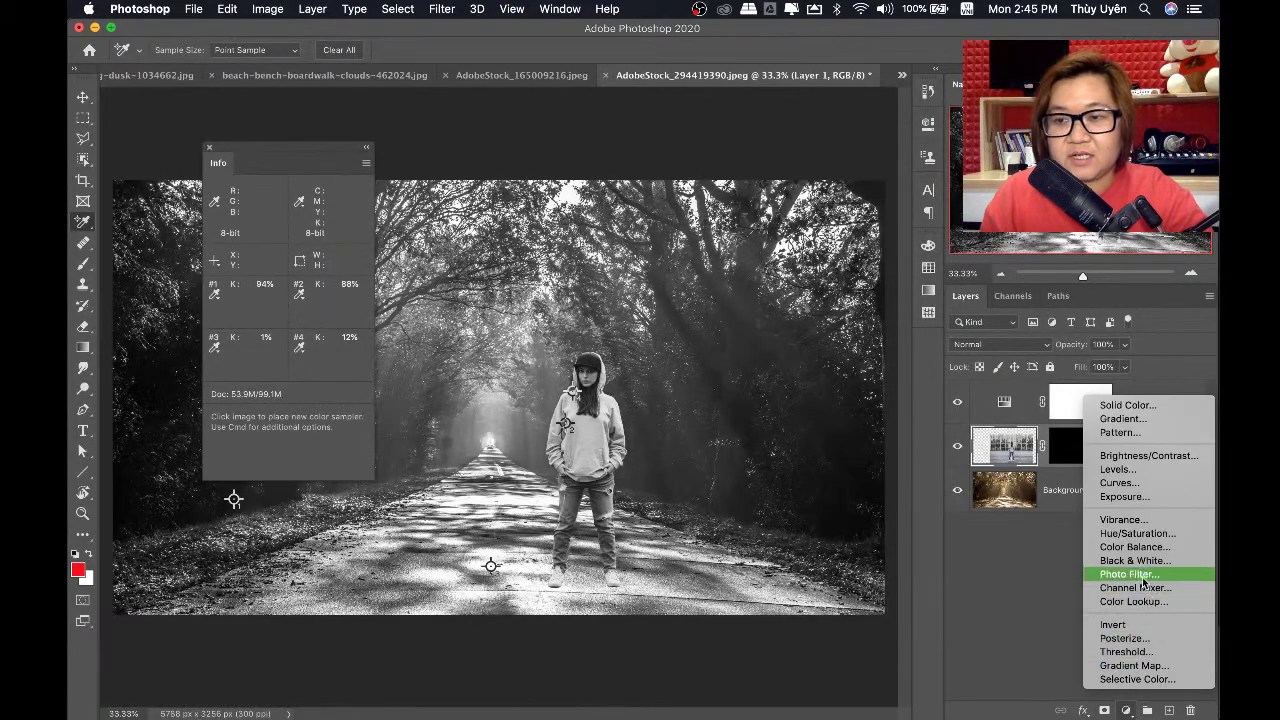
click(1148, 490)
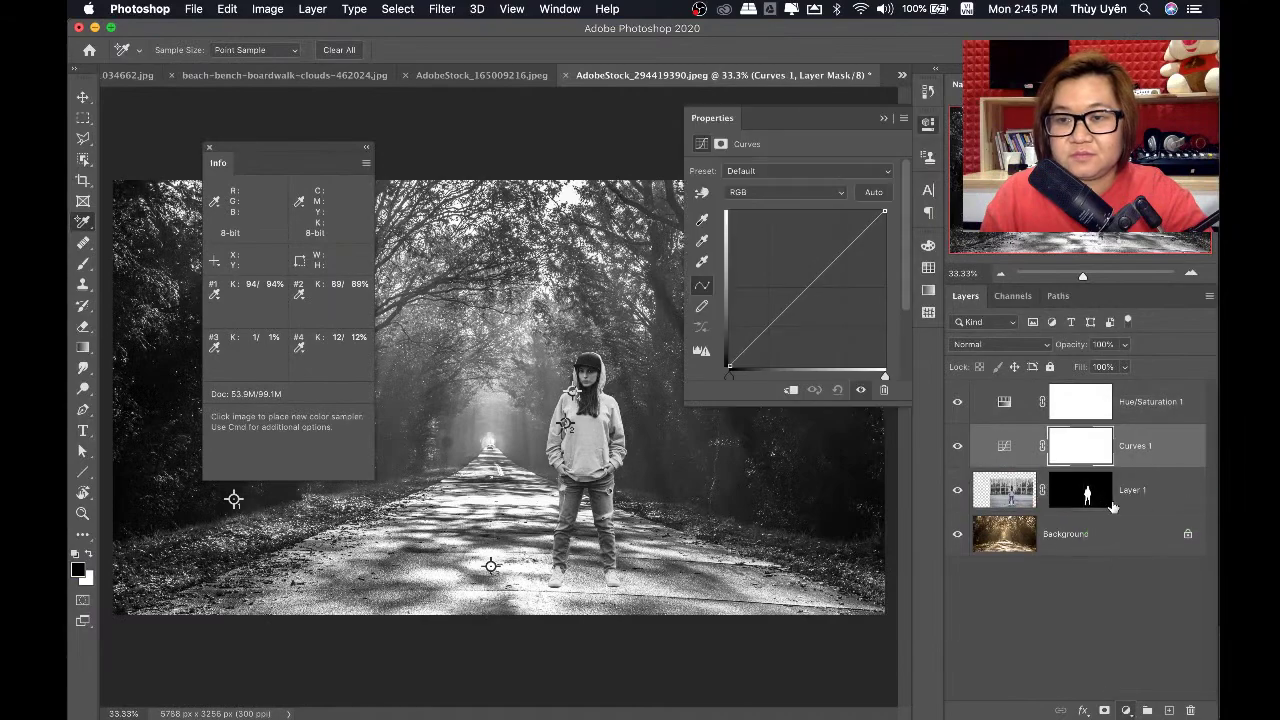
click(790, 390)
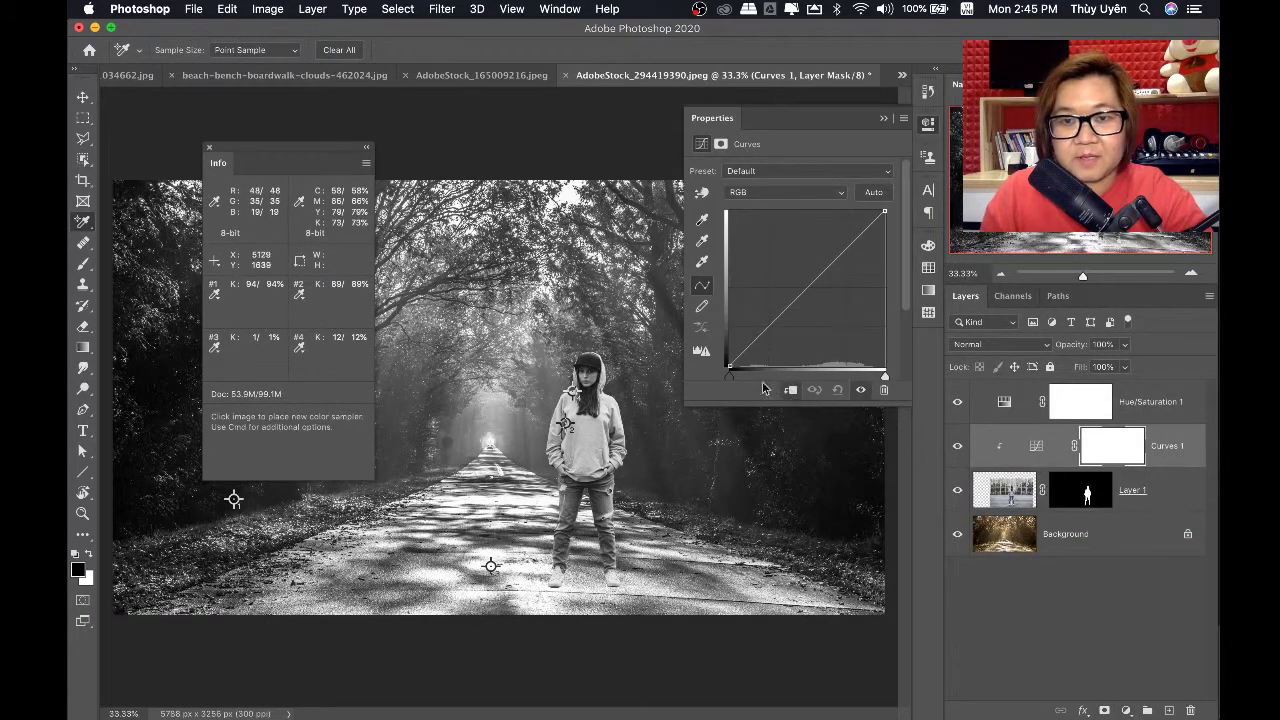
drag(730, 366, 727, 353)
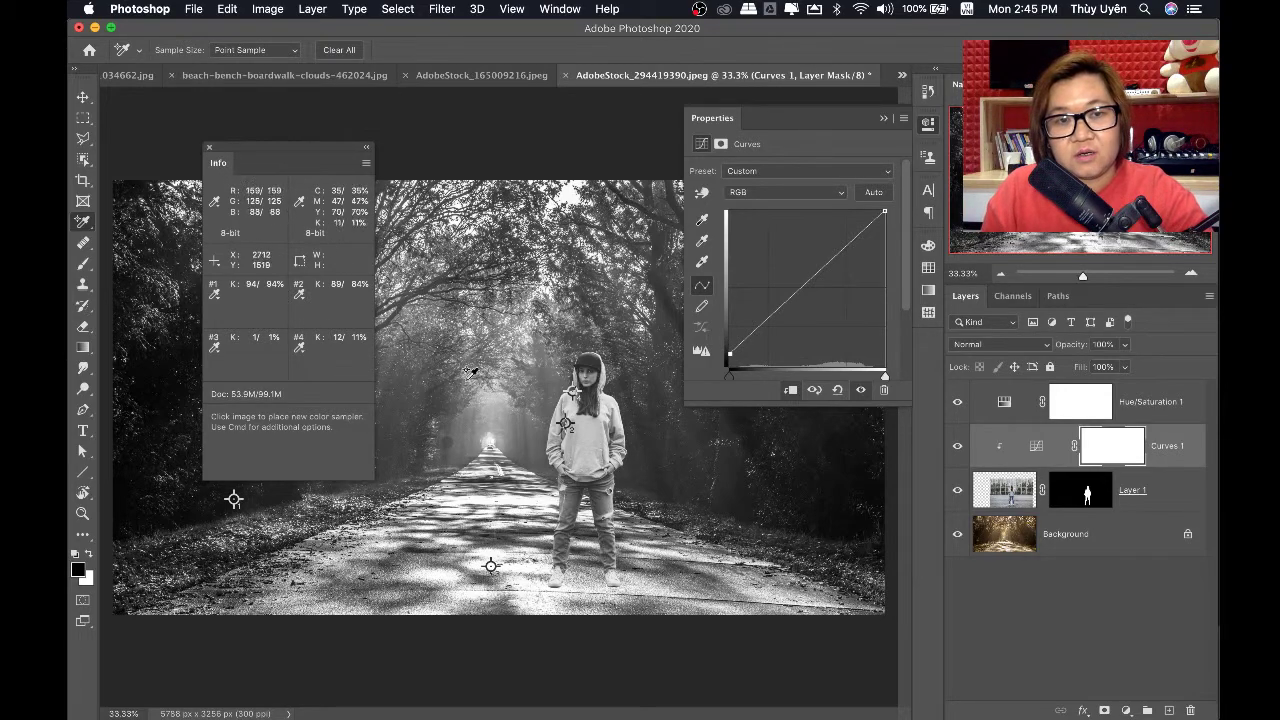
click(208, 148)
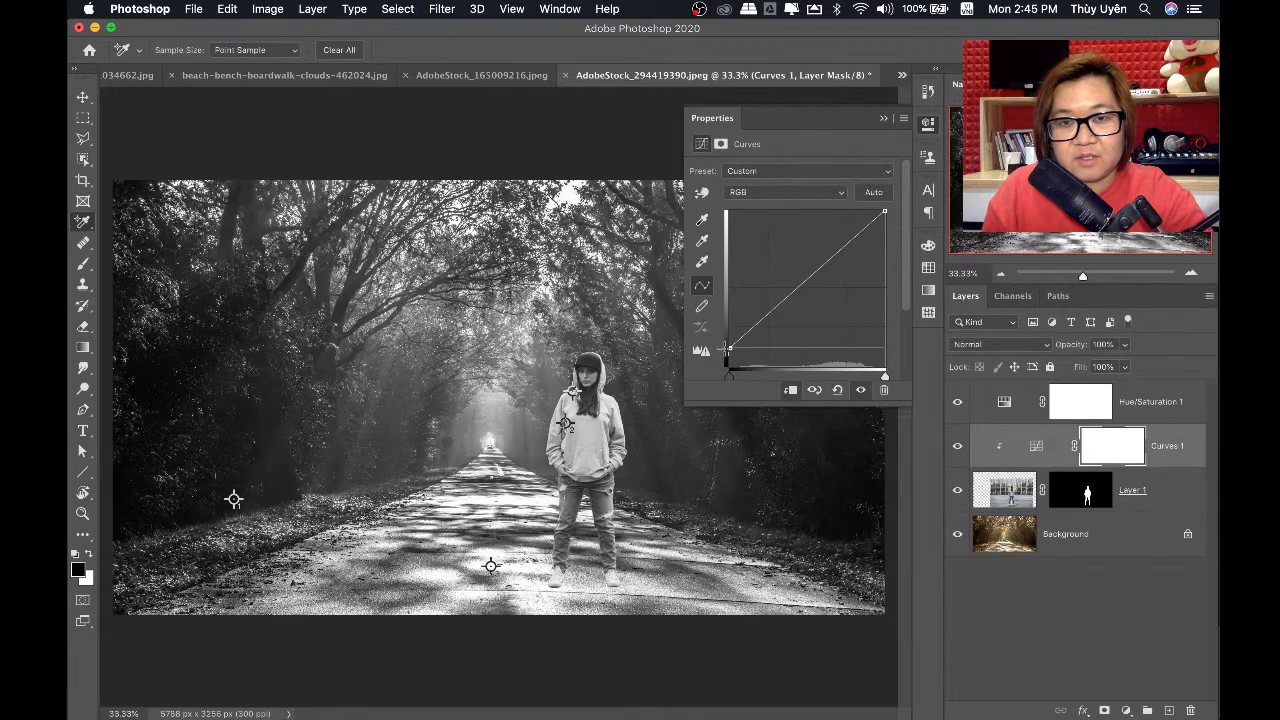
drag(728, 354, 728, 354)
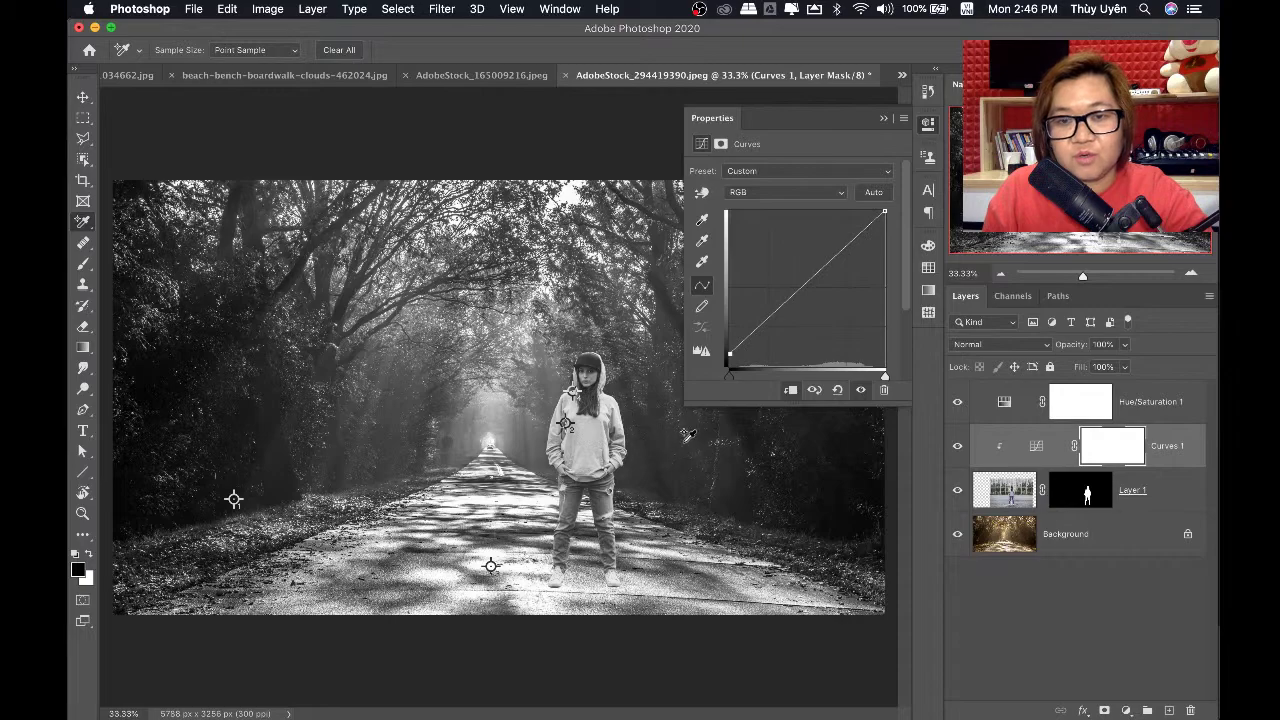
drag(732, 353, 729, 351)
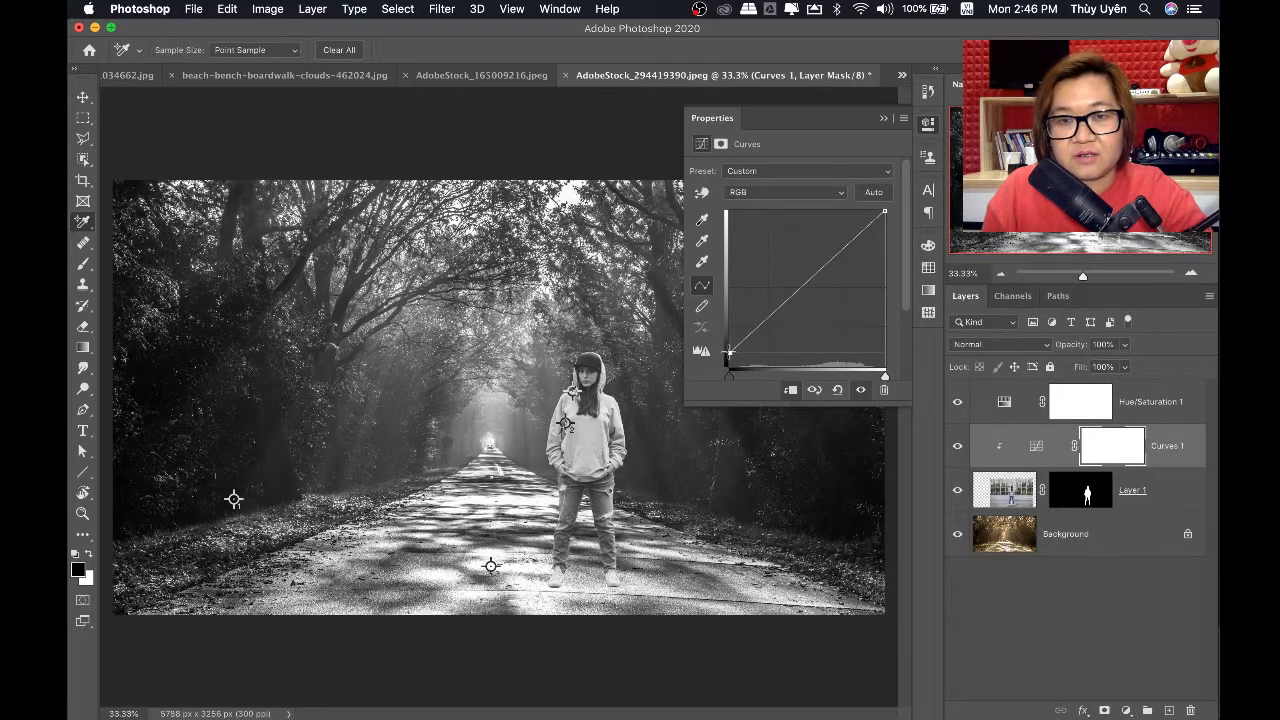
drag(883, 211, 884, 221)
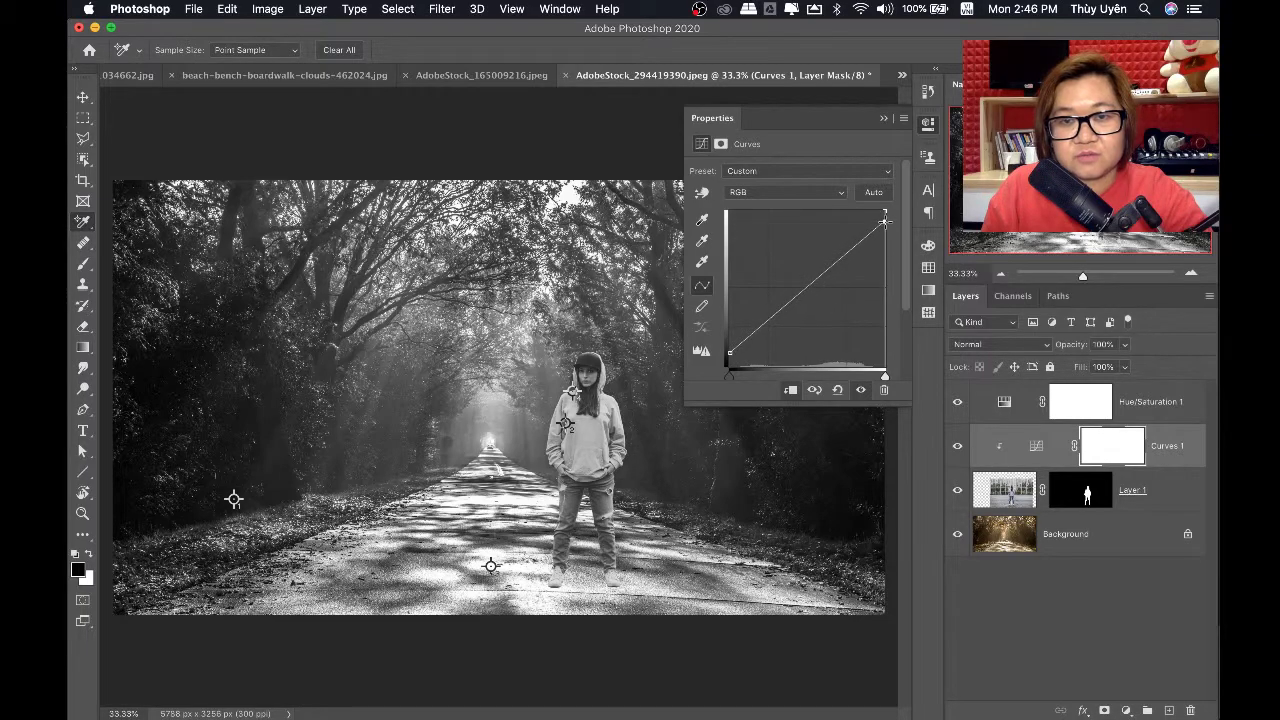
click(956, 402)
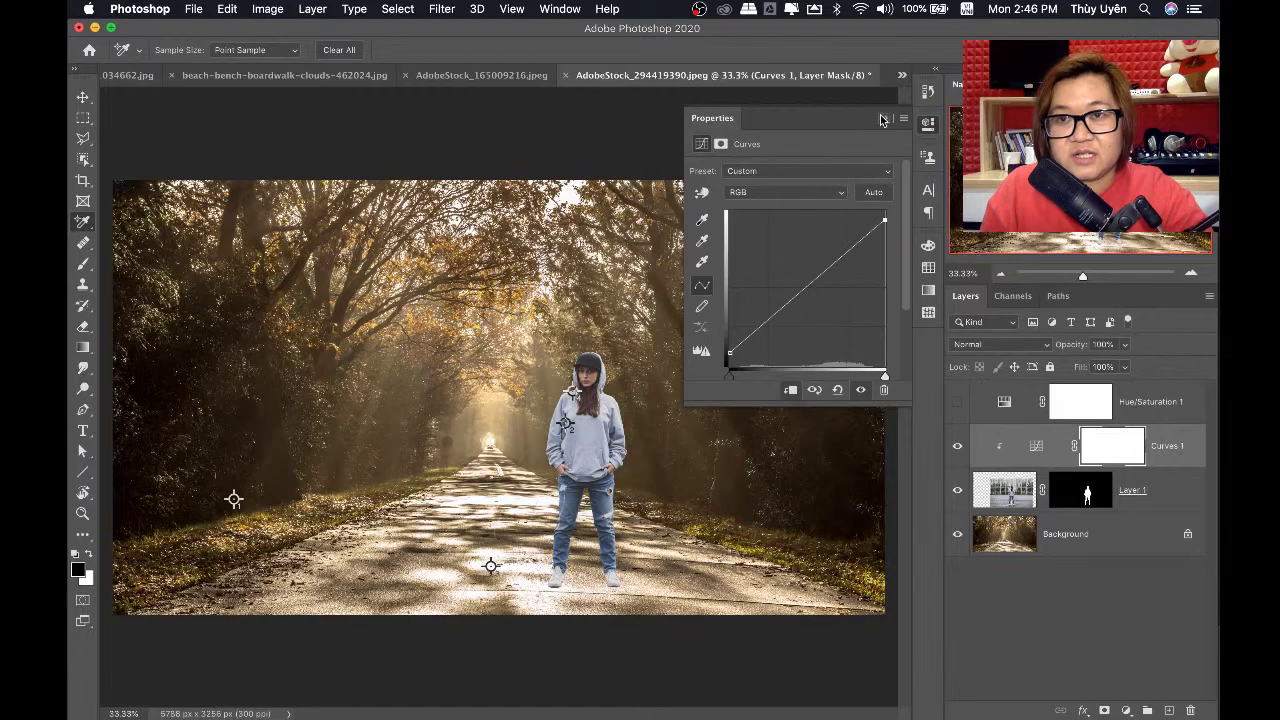
Set the Curves 1 blend mode to Luminosity and toggle it to compare
click(881, 119)
click(1000, 344)
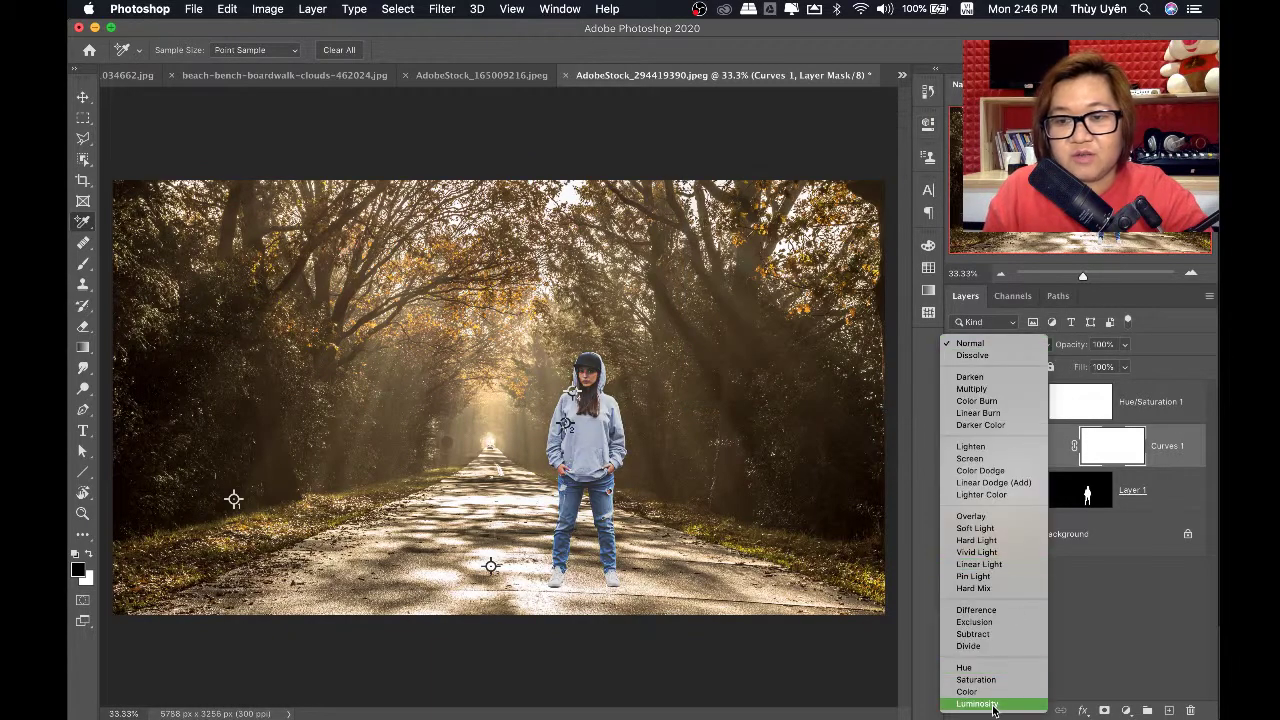
click(993, 704)
click(83, 97)
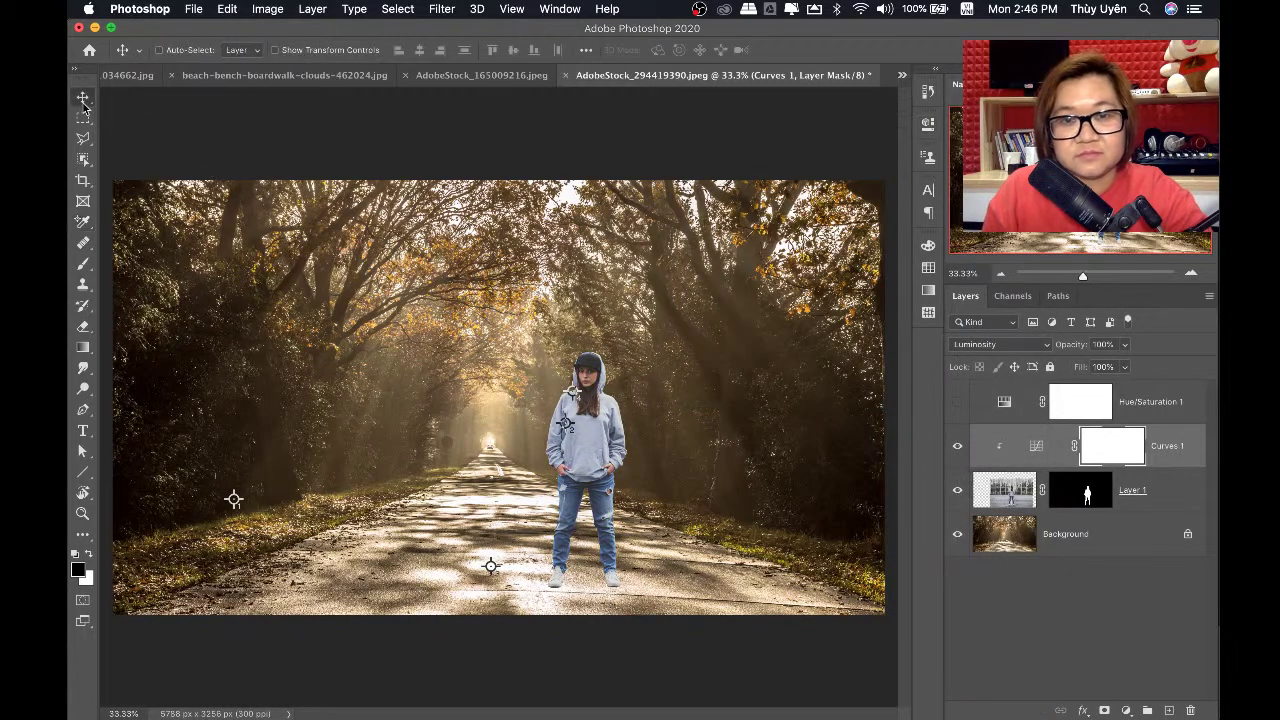
click(957, 451)
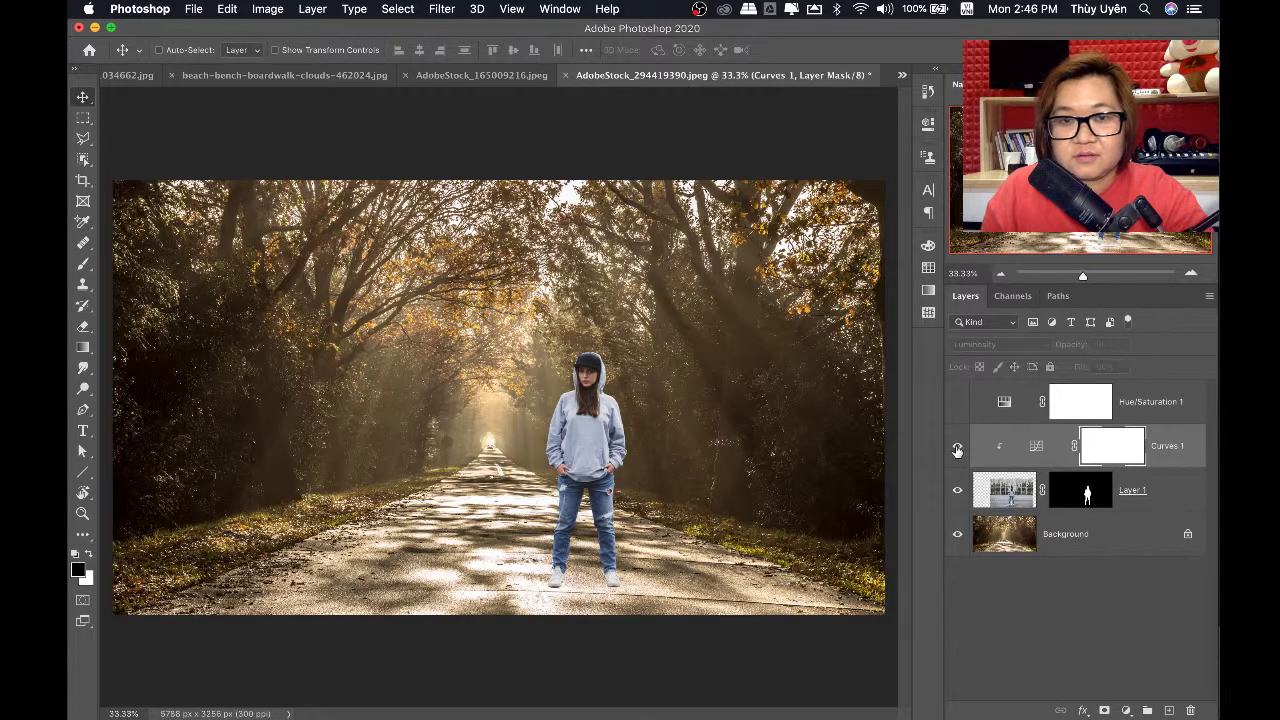
click(957, 451)
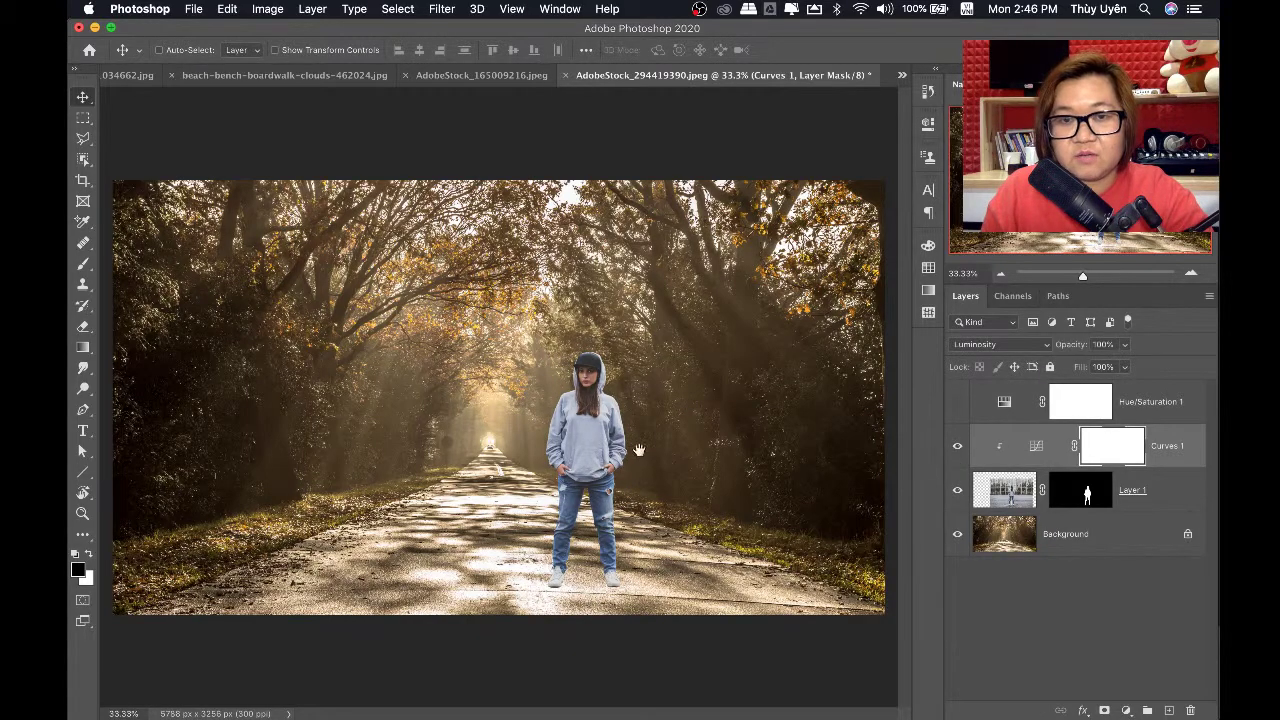
key(ctrl+1)
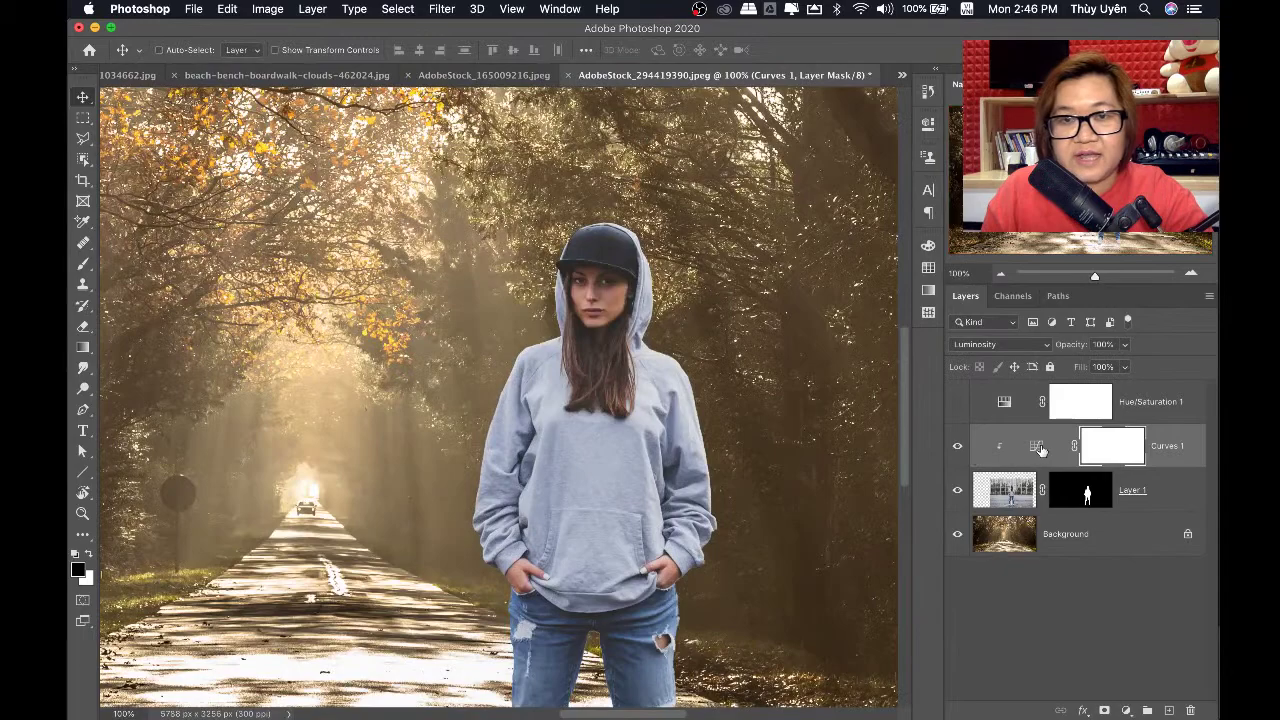
Lift the Curves 1 black point very slightly and compare before and after
double_click(1038, 448)
drag(729, 350, 730, 348)
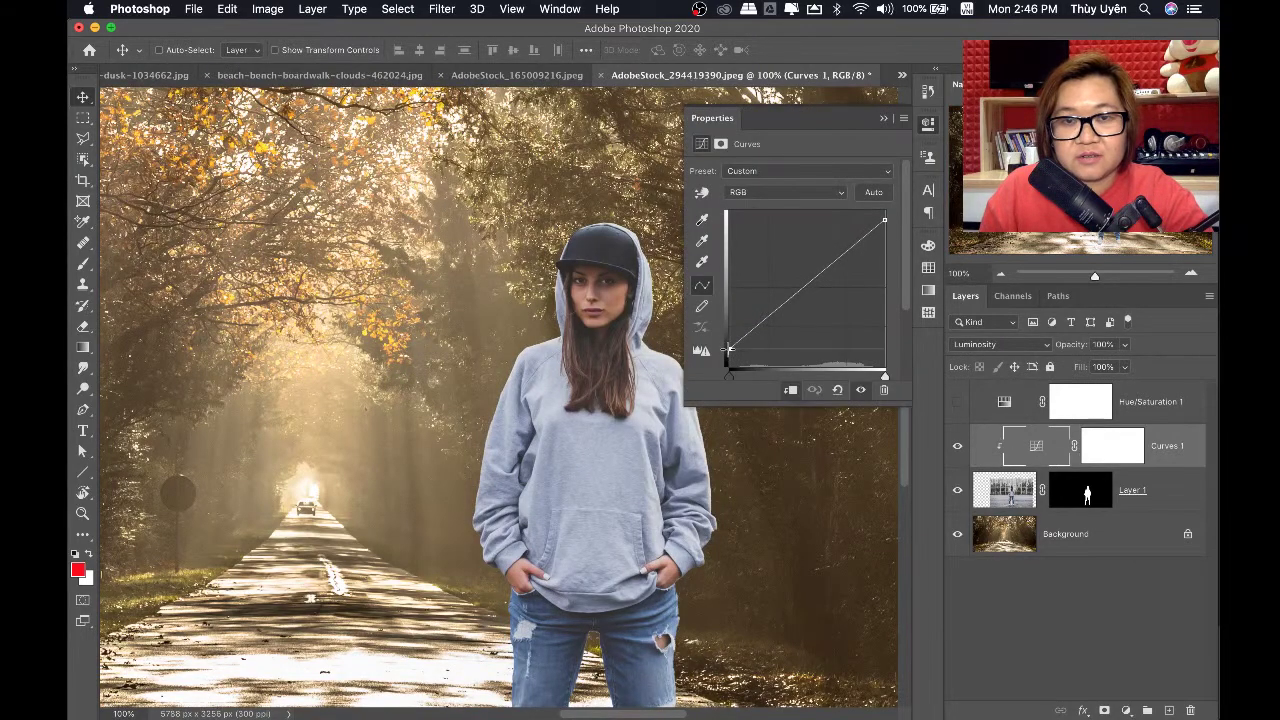
key(ctrl+minus)
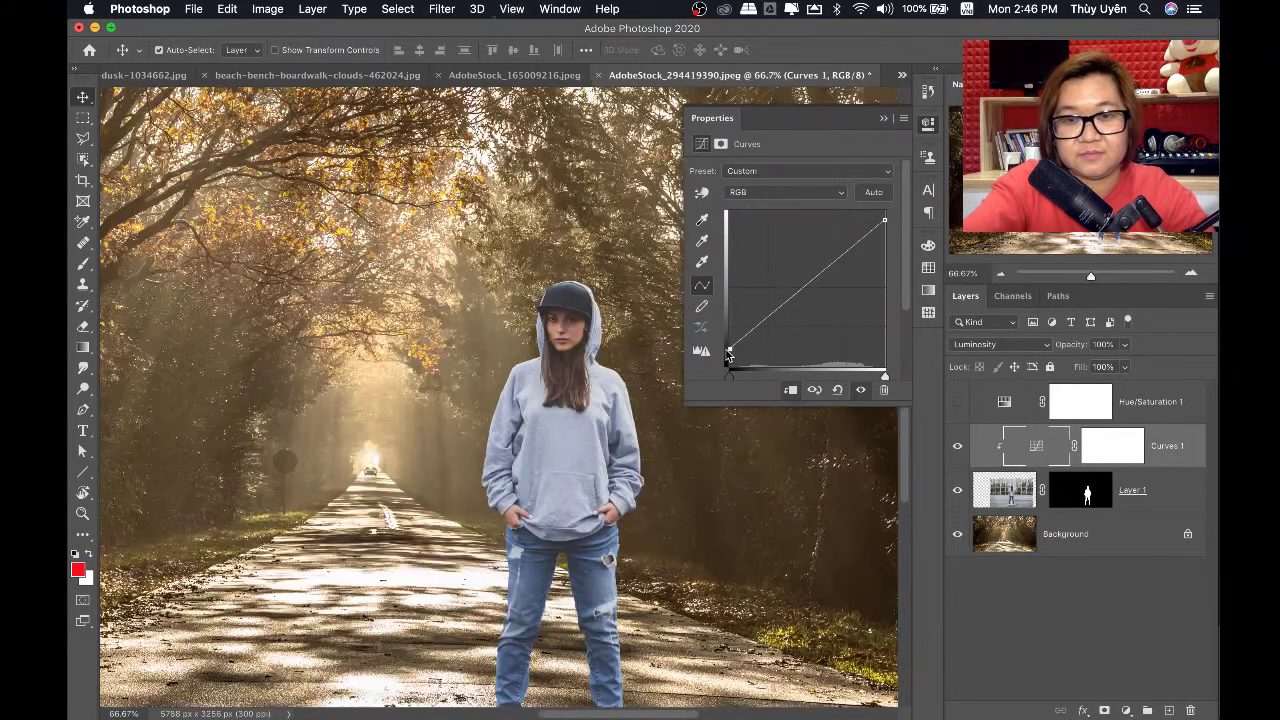
key(ctrl+minus)
key(ctrl+minus)
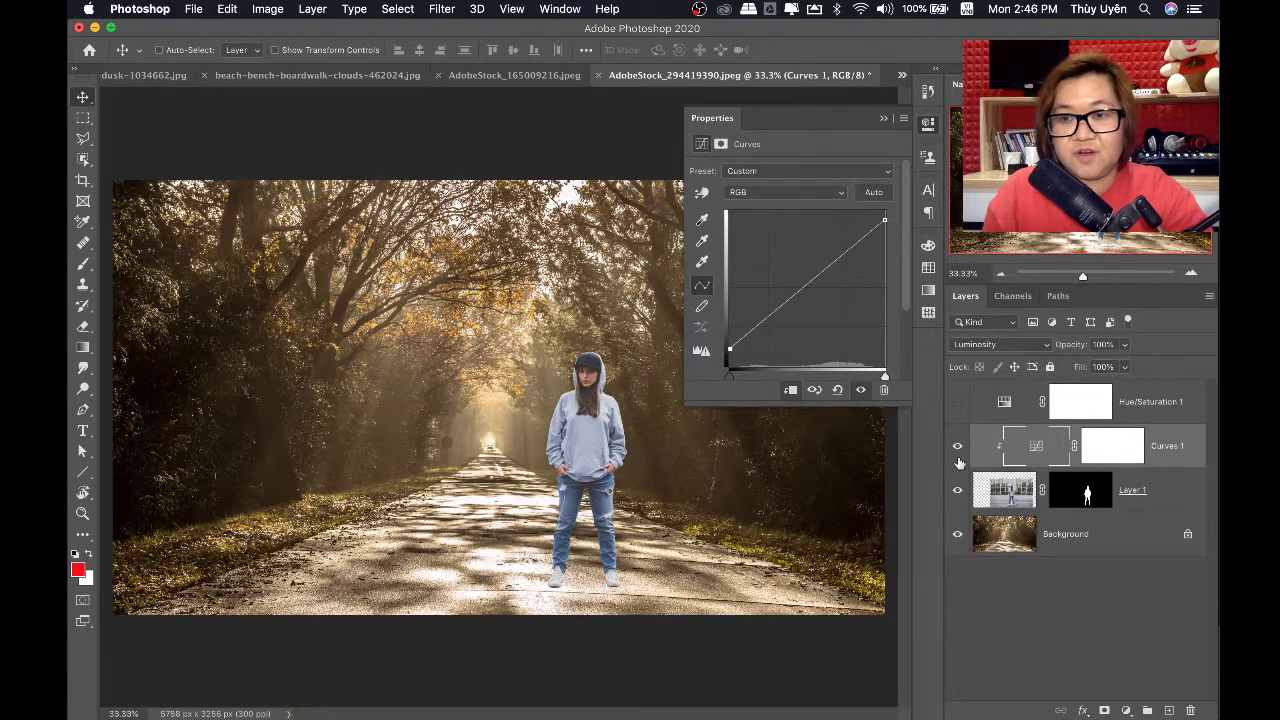
click(957, 446)
click(957, 446)
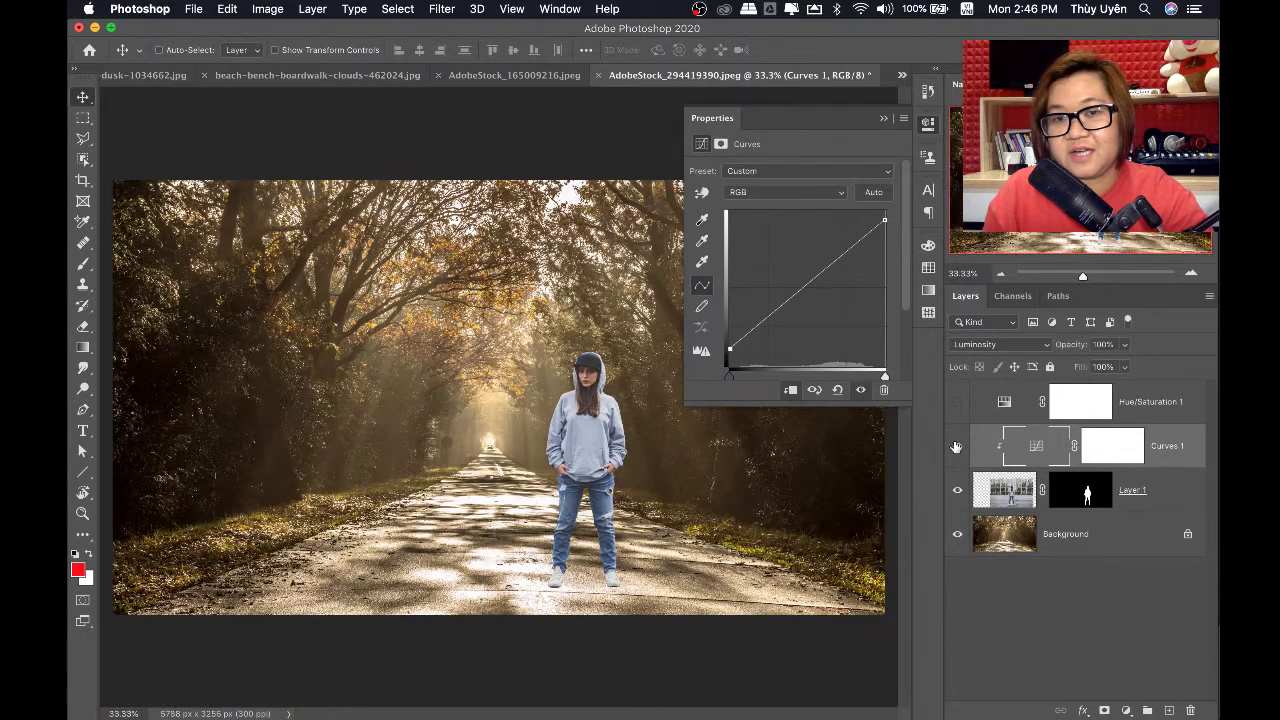
click(883, 119)
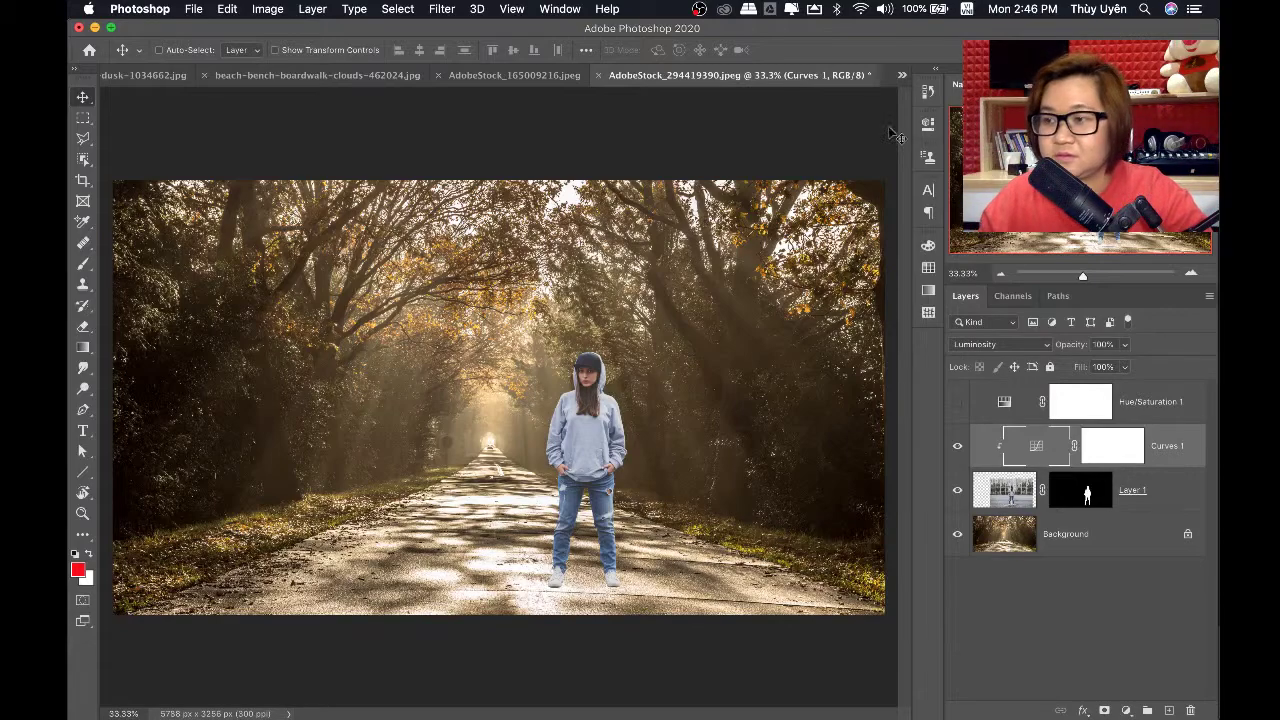
key(super+minus)
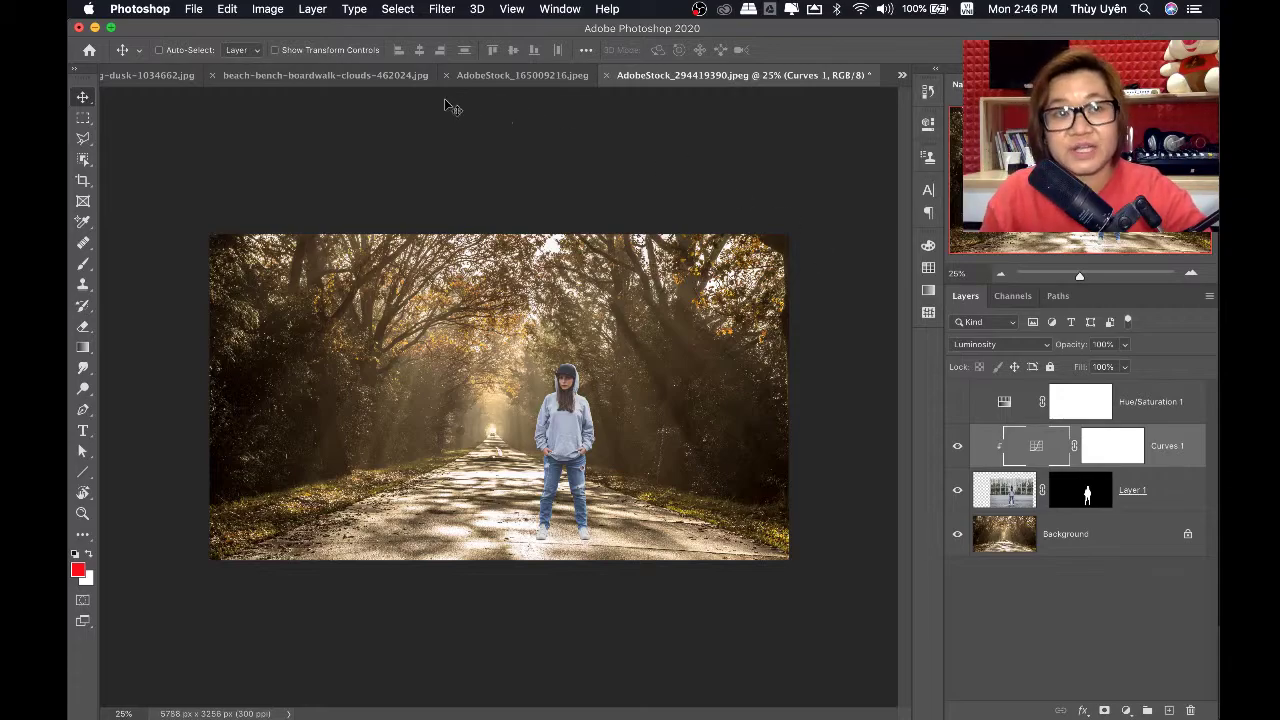
Close the woman's AdobeStock_165009216 cut-out document, answering the save prompt
click(153, 78)
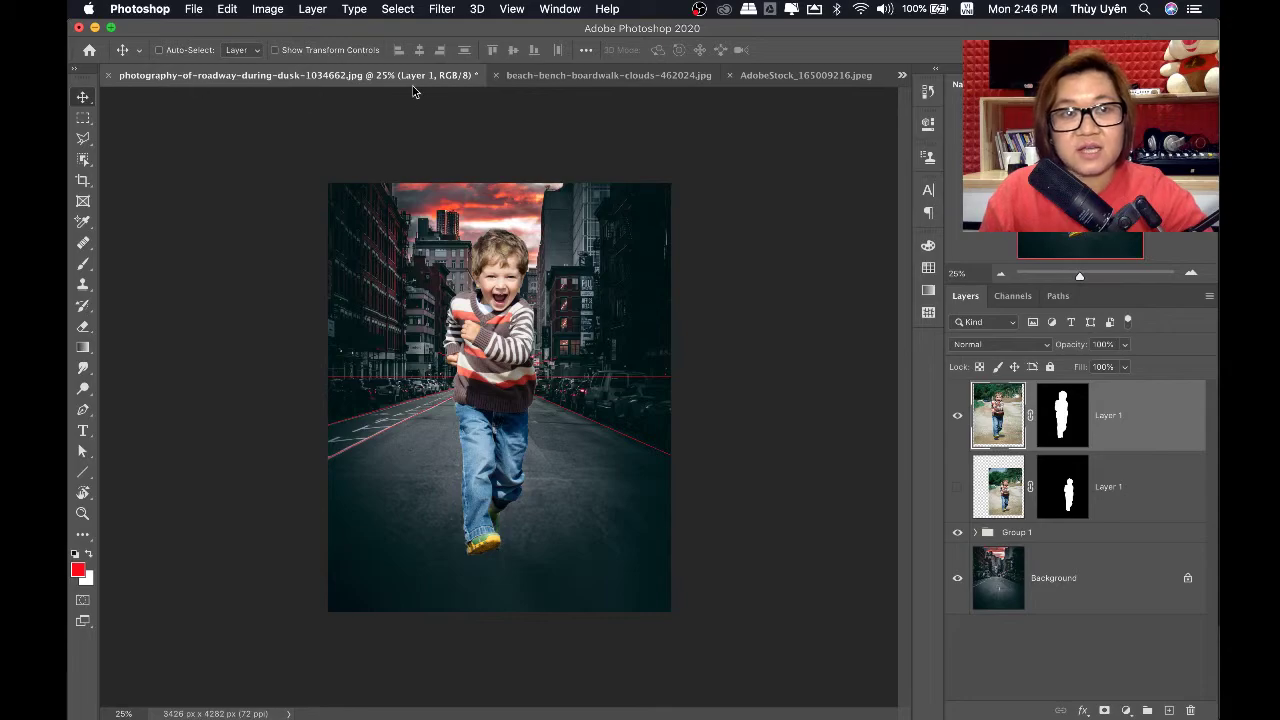
click(571, 76)
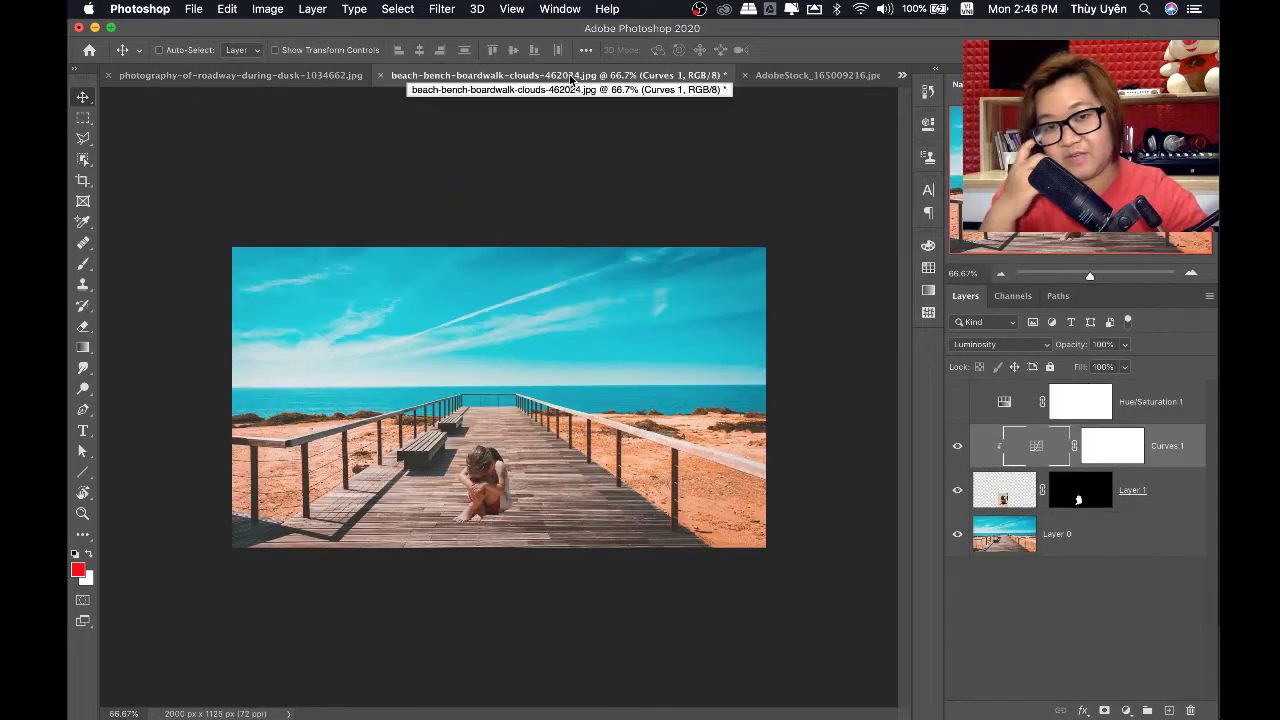
click(826, 76)
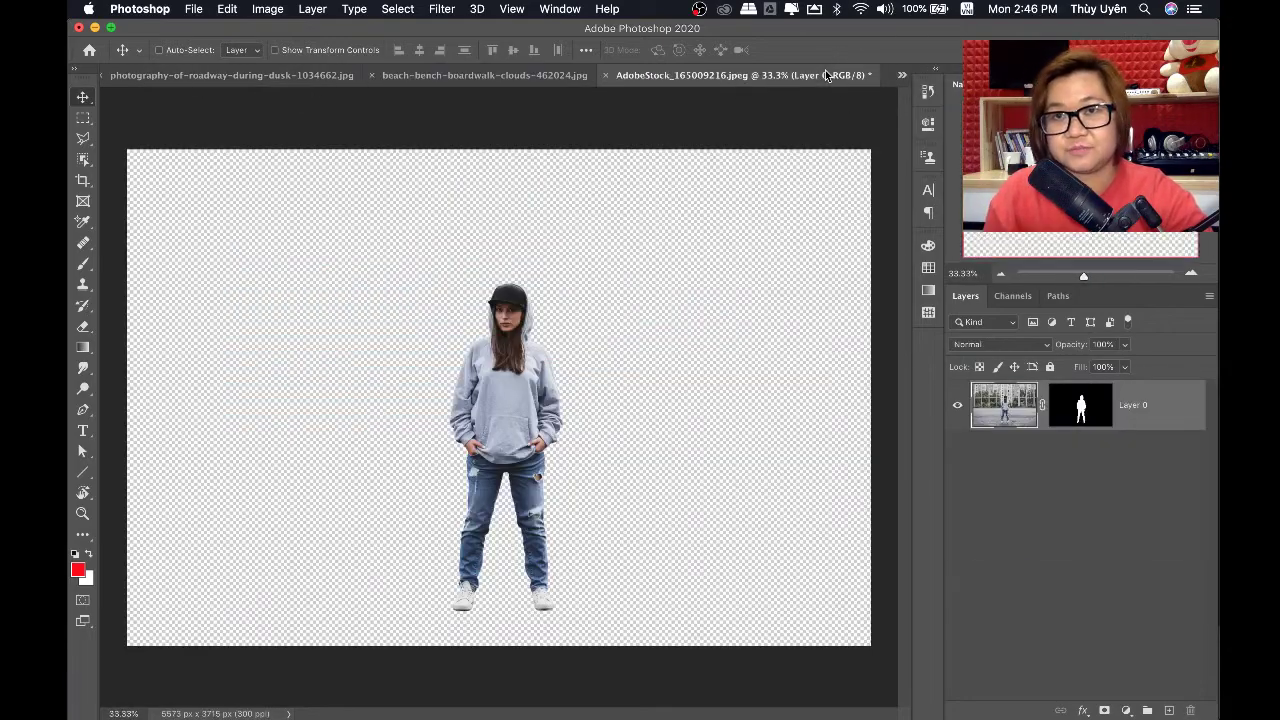
click(605, 76)
click(607, 262)
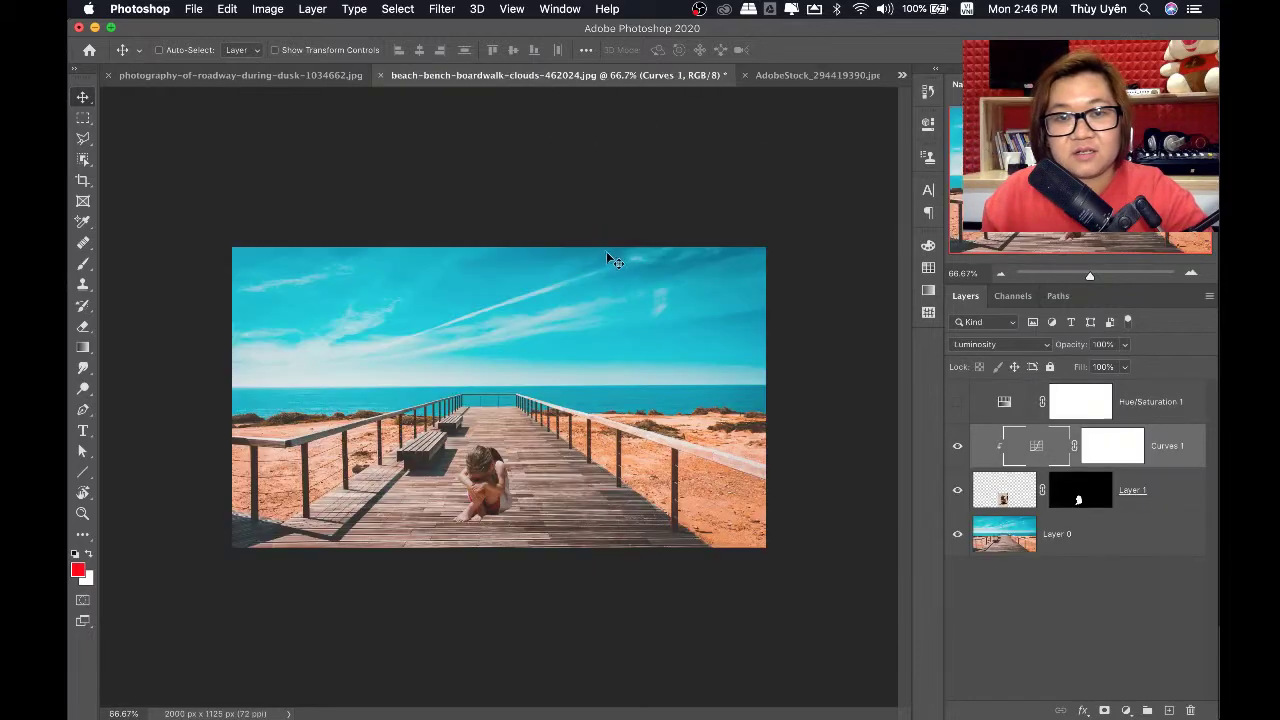
Cycle through the open documents and return to the forest road composite
click(298, 76)
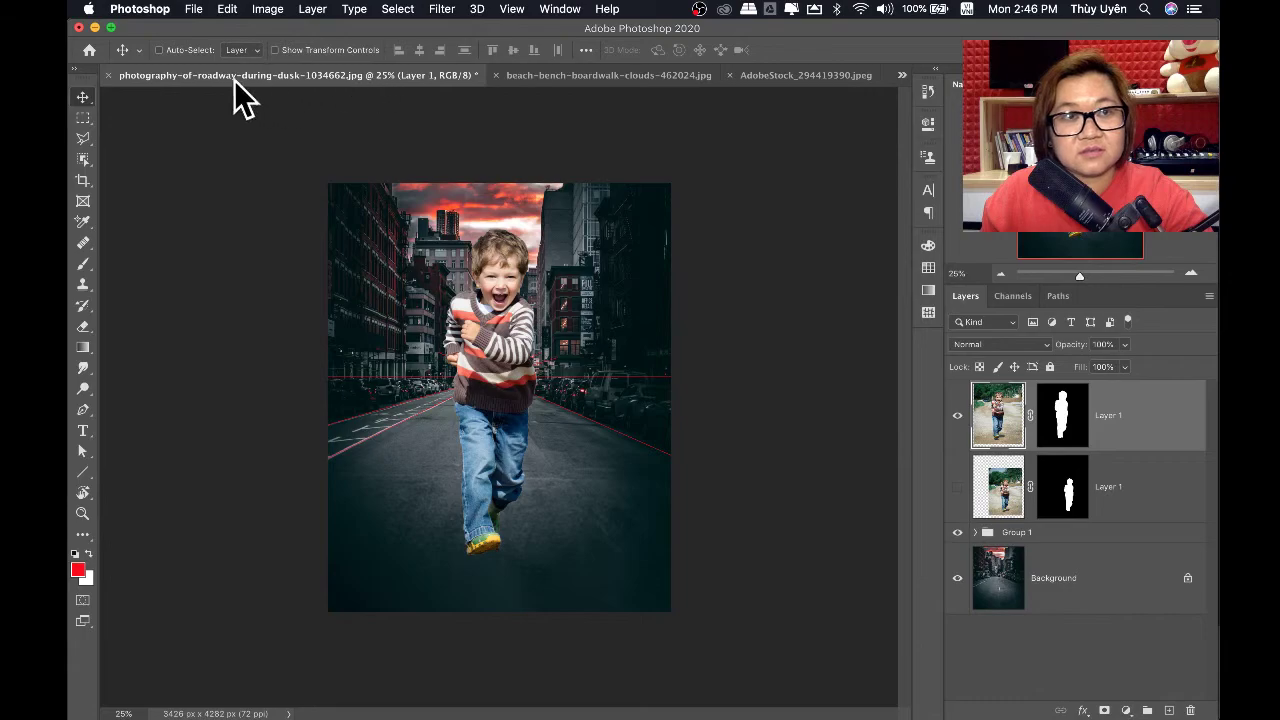
click(901, 75)
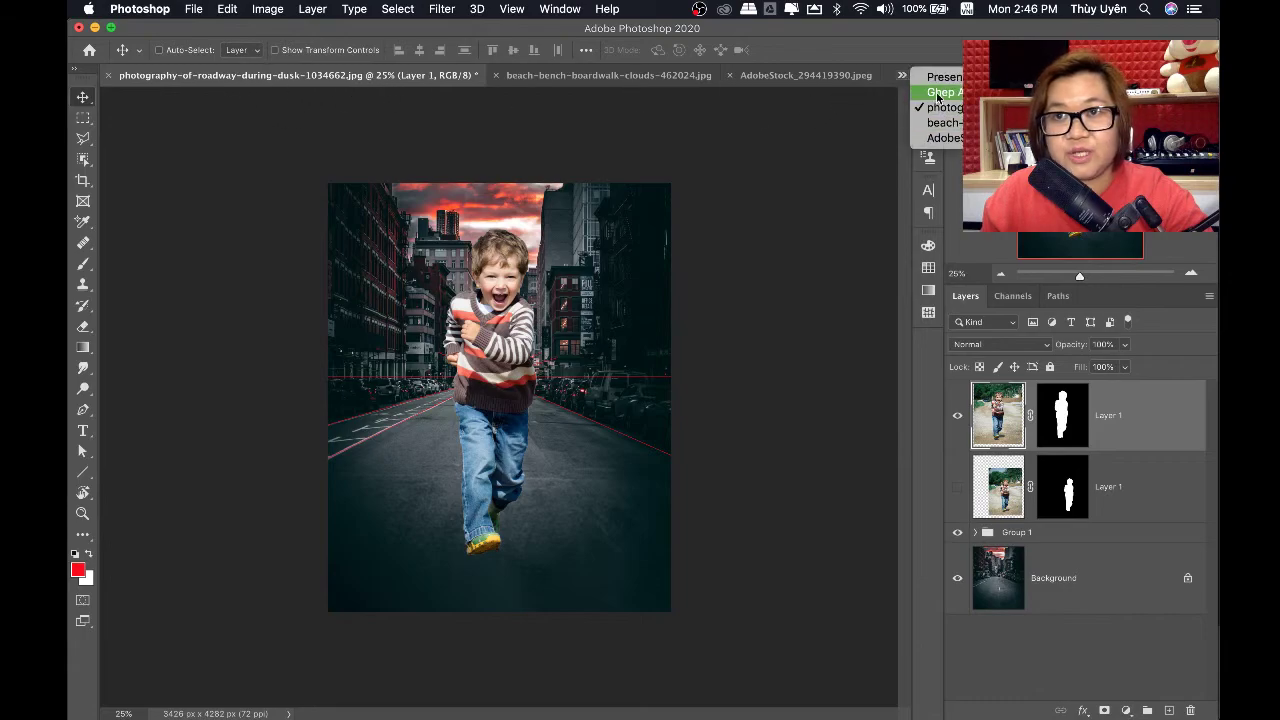
click(943, 122)
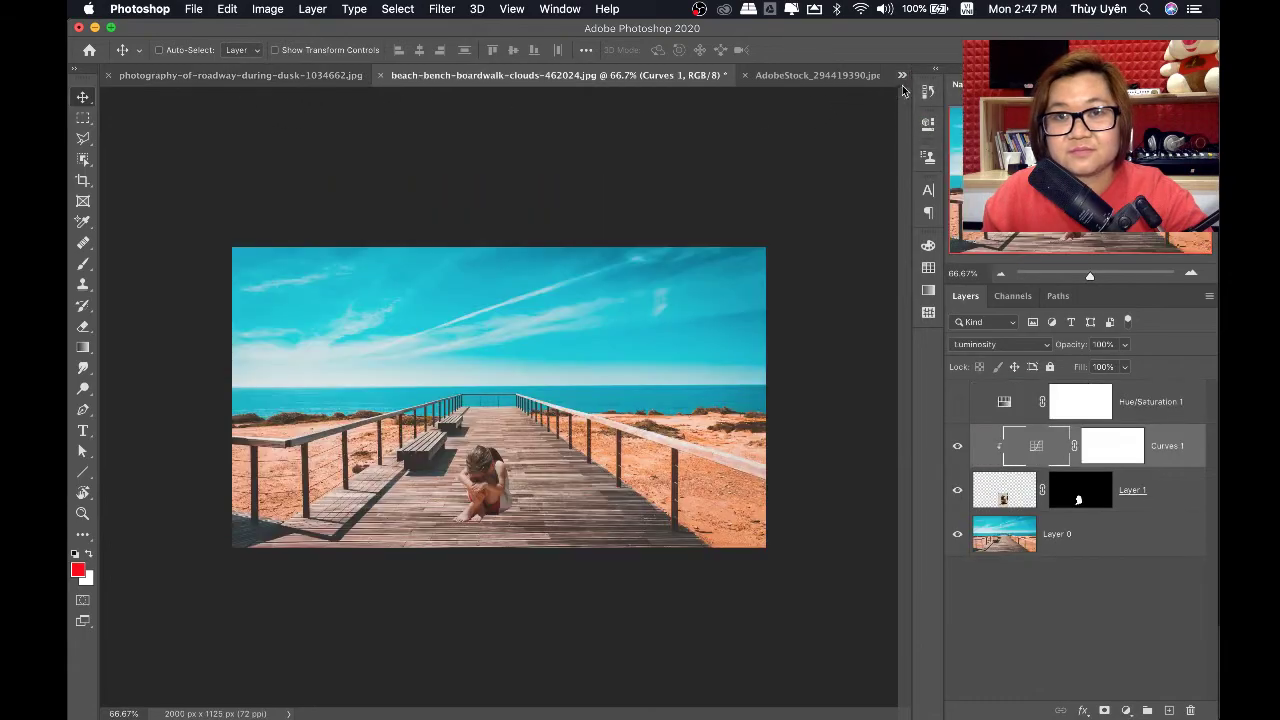
click(903, 75)
click(957, 143)
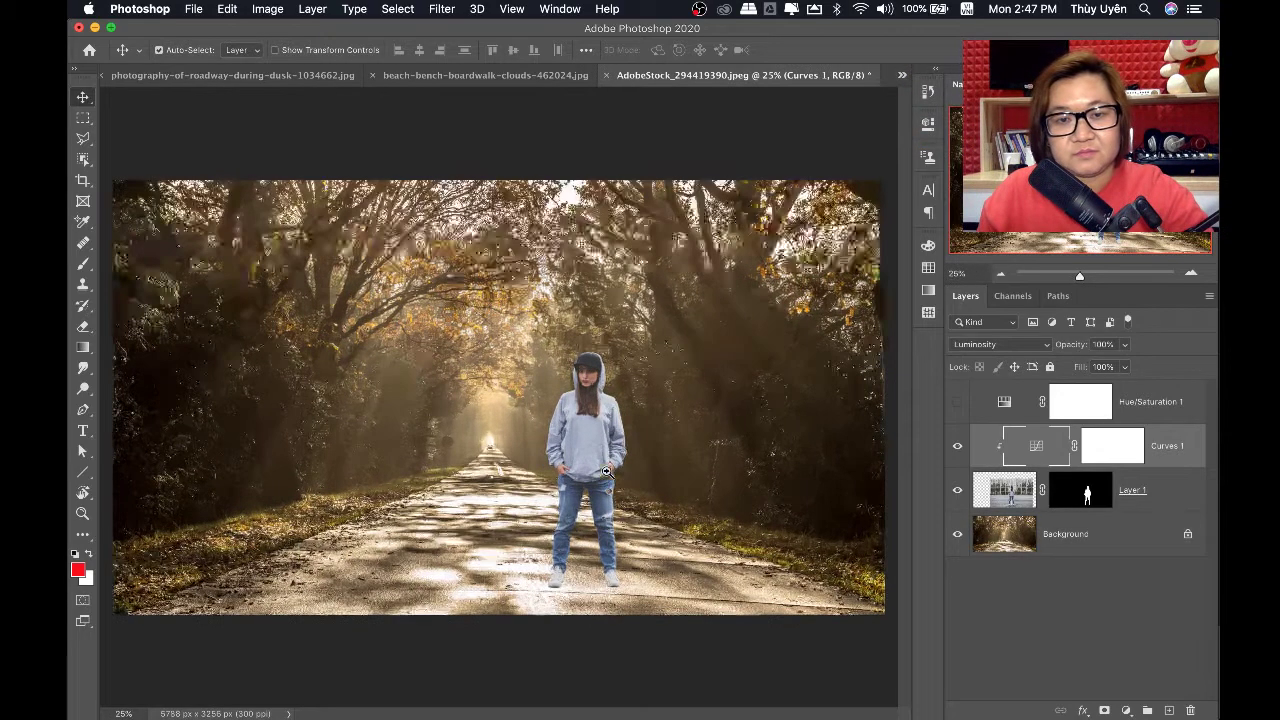
Delete and restore Hue/Saturation 1, then make it visible for a grayscale view
click(606, 471)
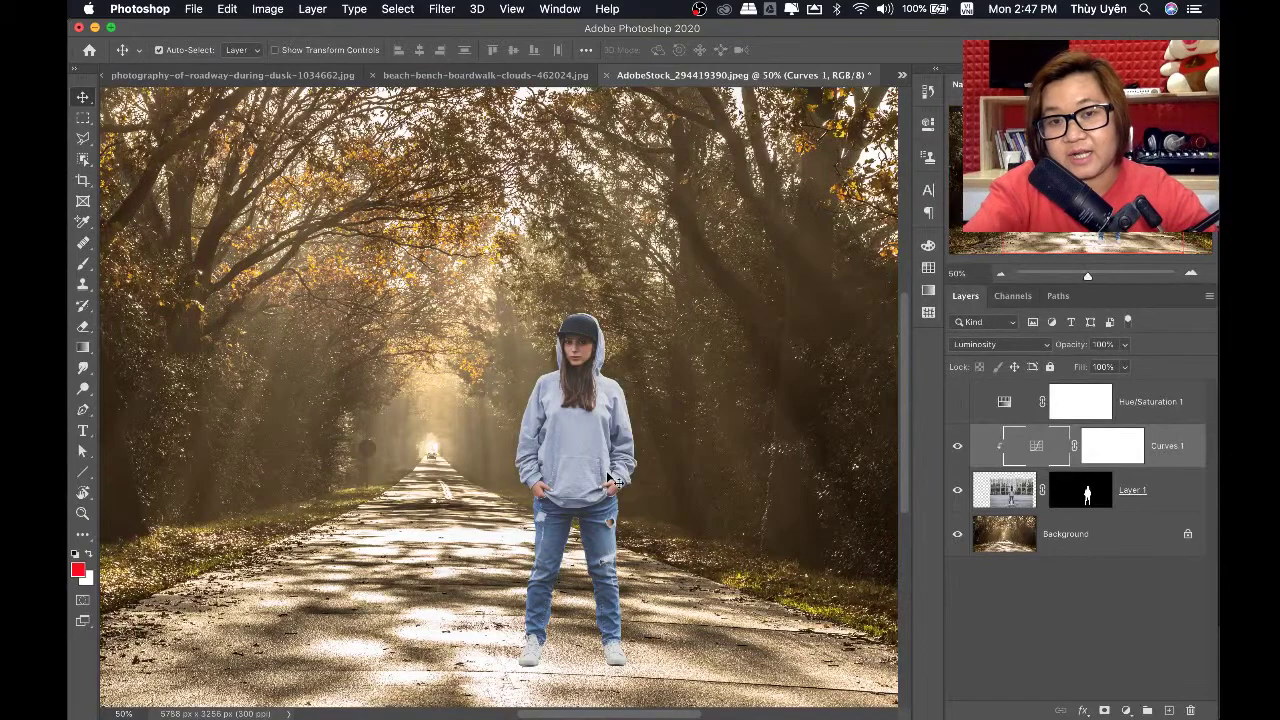
key(super+minus)
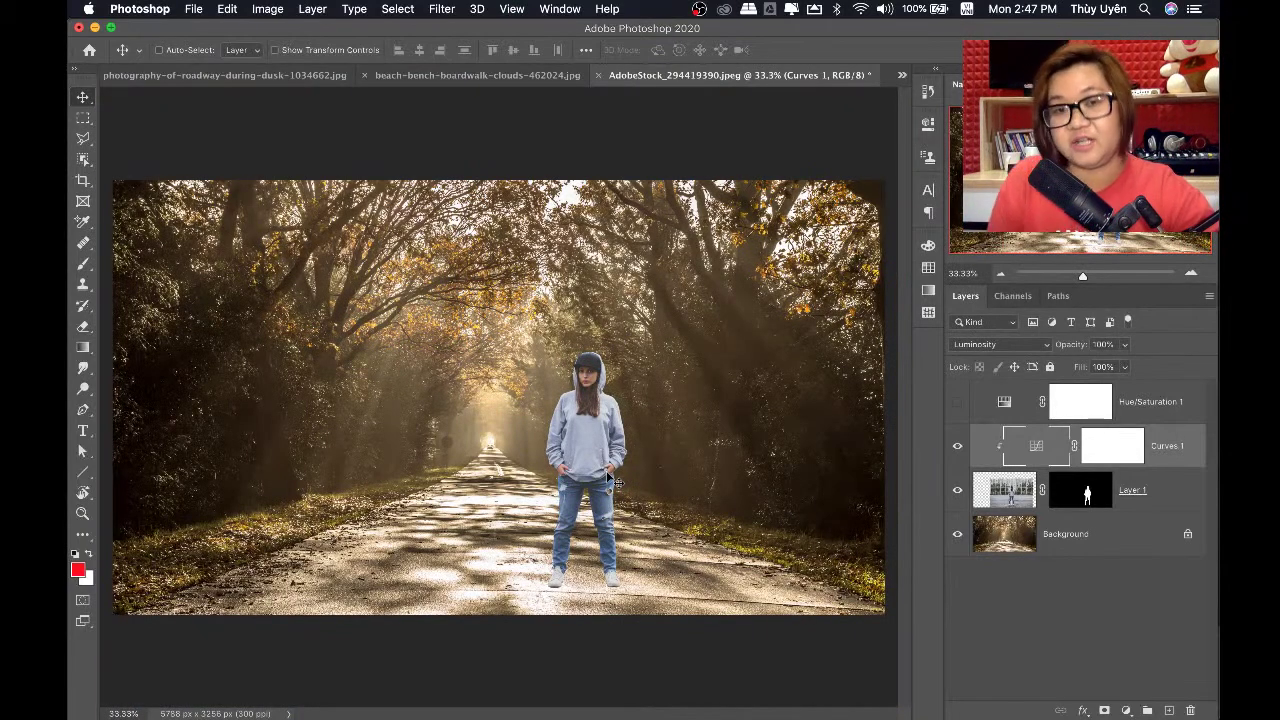
key(super+minus)
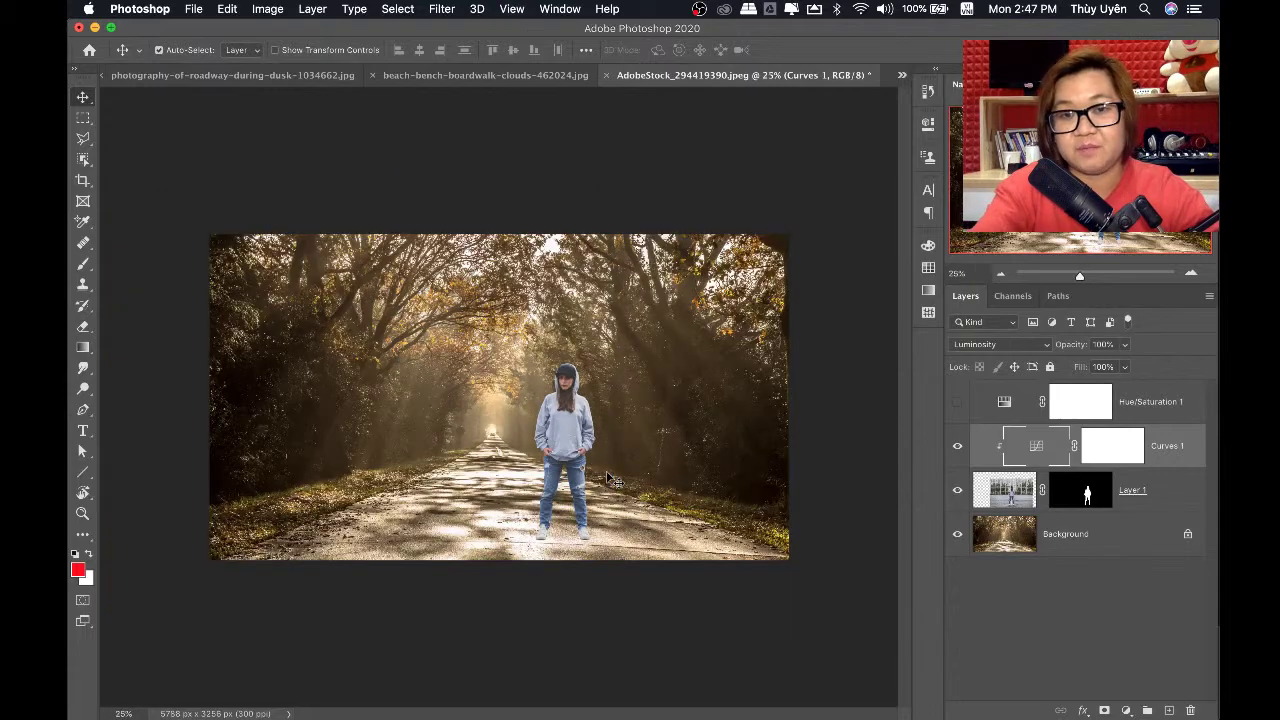
key(super+equal)
key(super+minus)
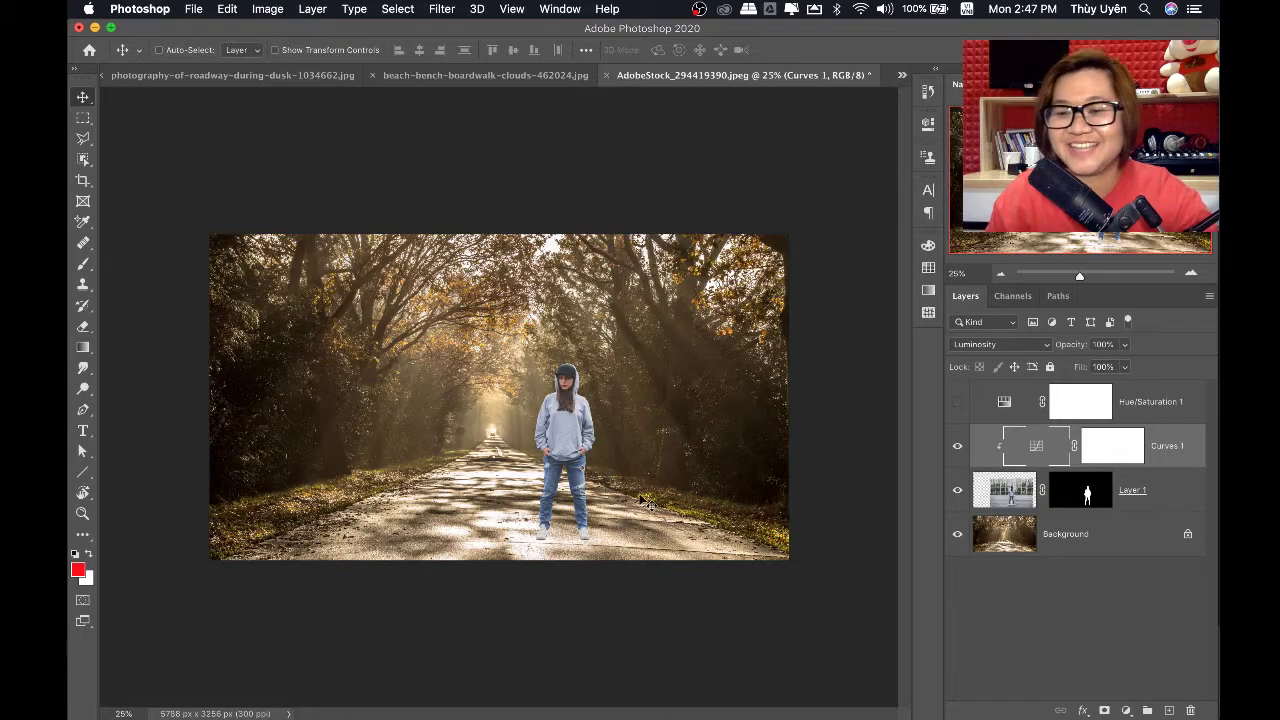
click(1151, 403)
key(Delete)
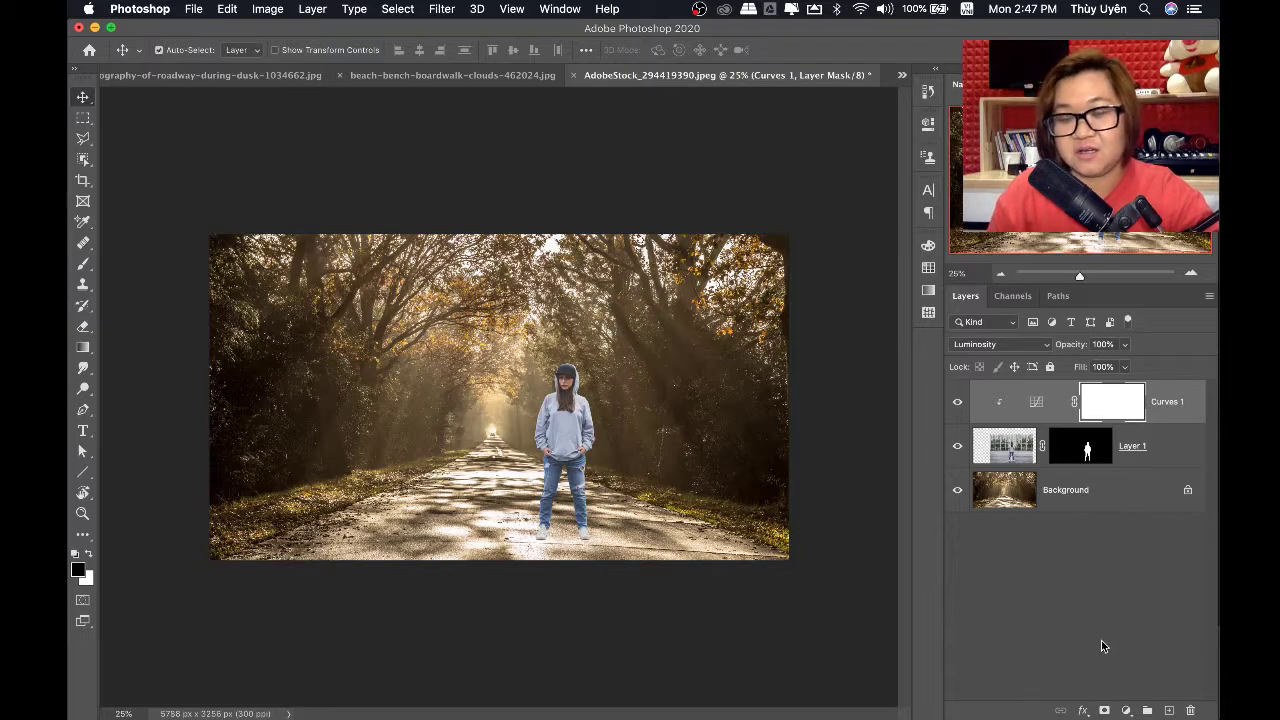
key(ctrl+z)
click(961, 402)
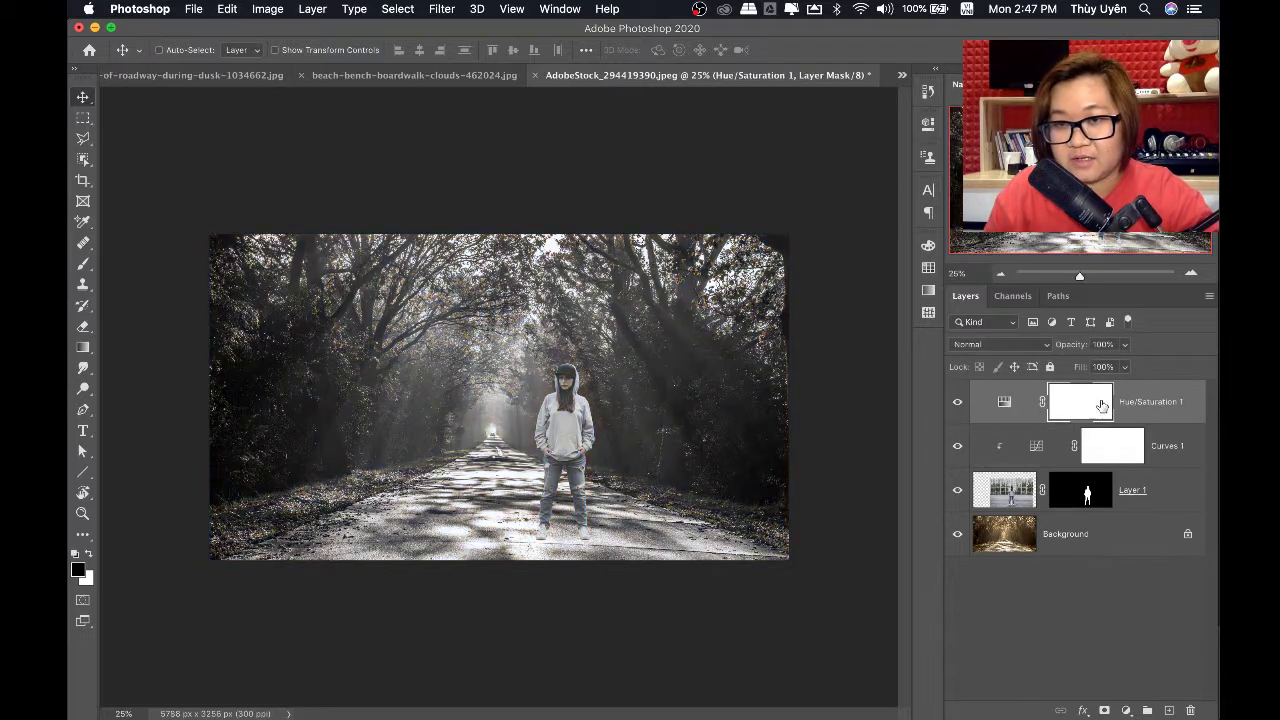
Group Hue/Saturation 1 into a group named 'Luminosity Check' and hide it
key(ctrl+g)
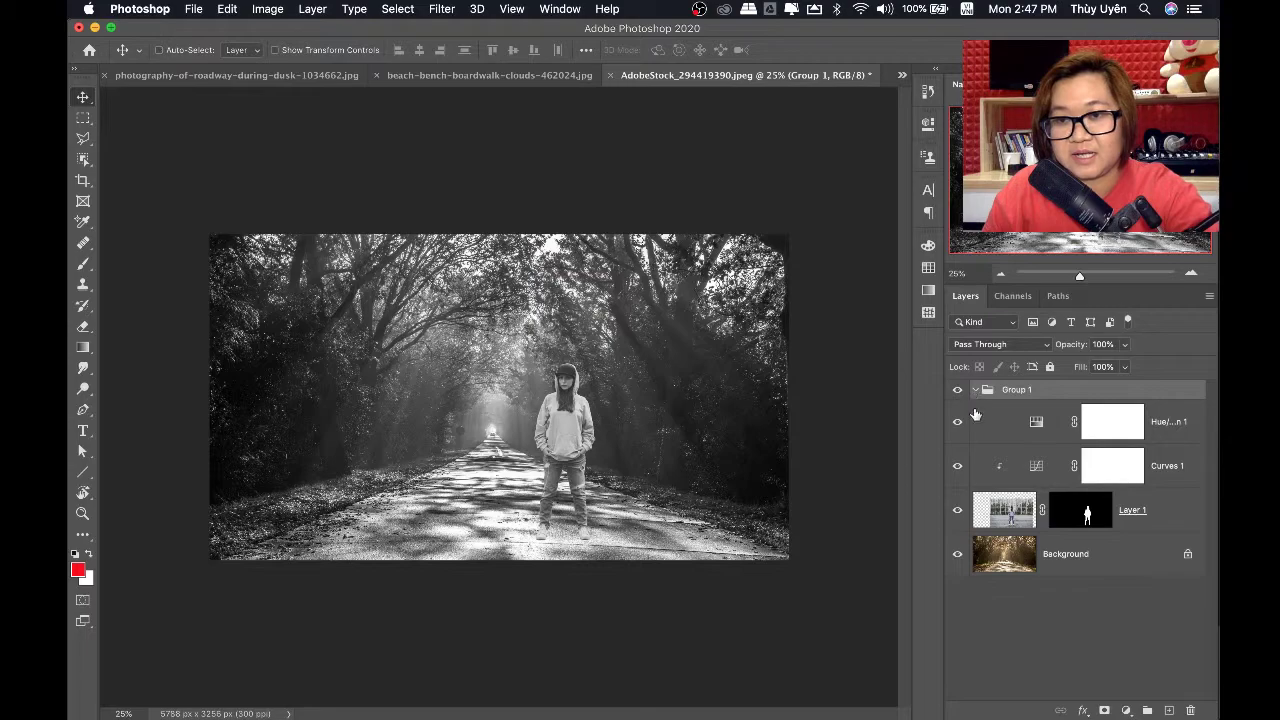
click(958, 421)
click(976, 390)
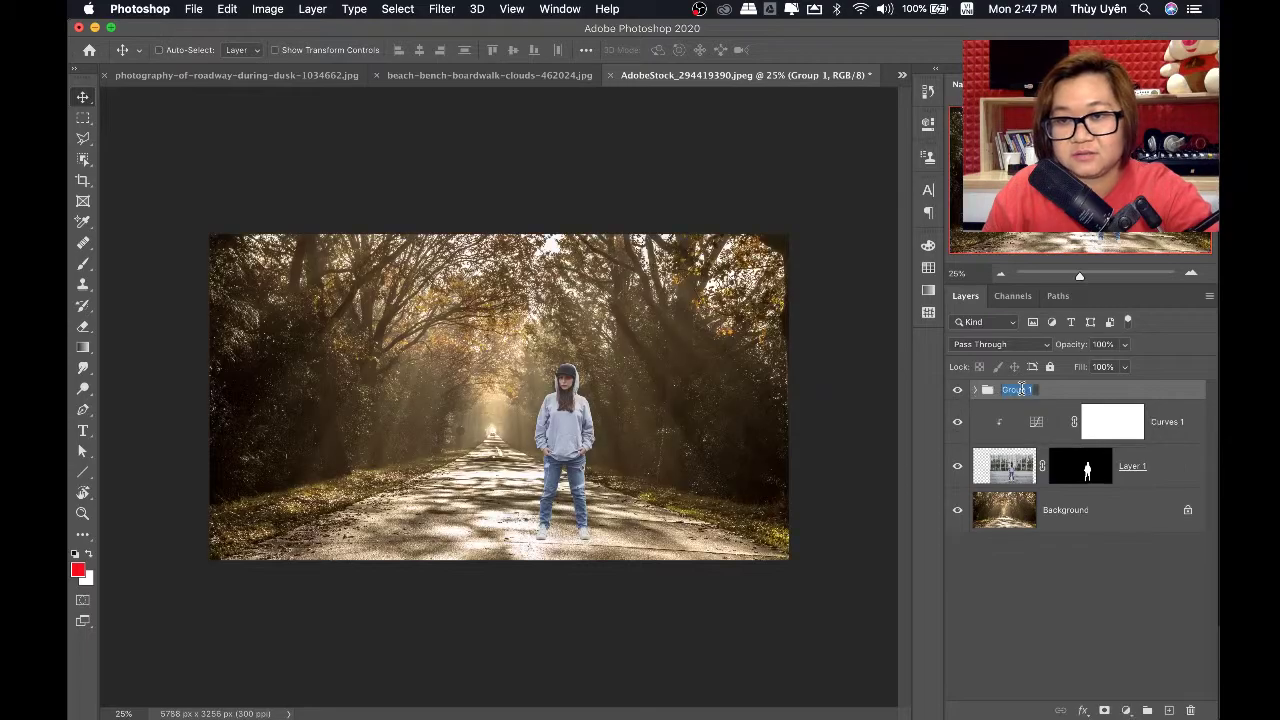
text(Luminosi)
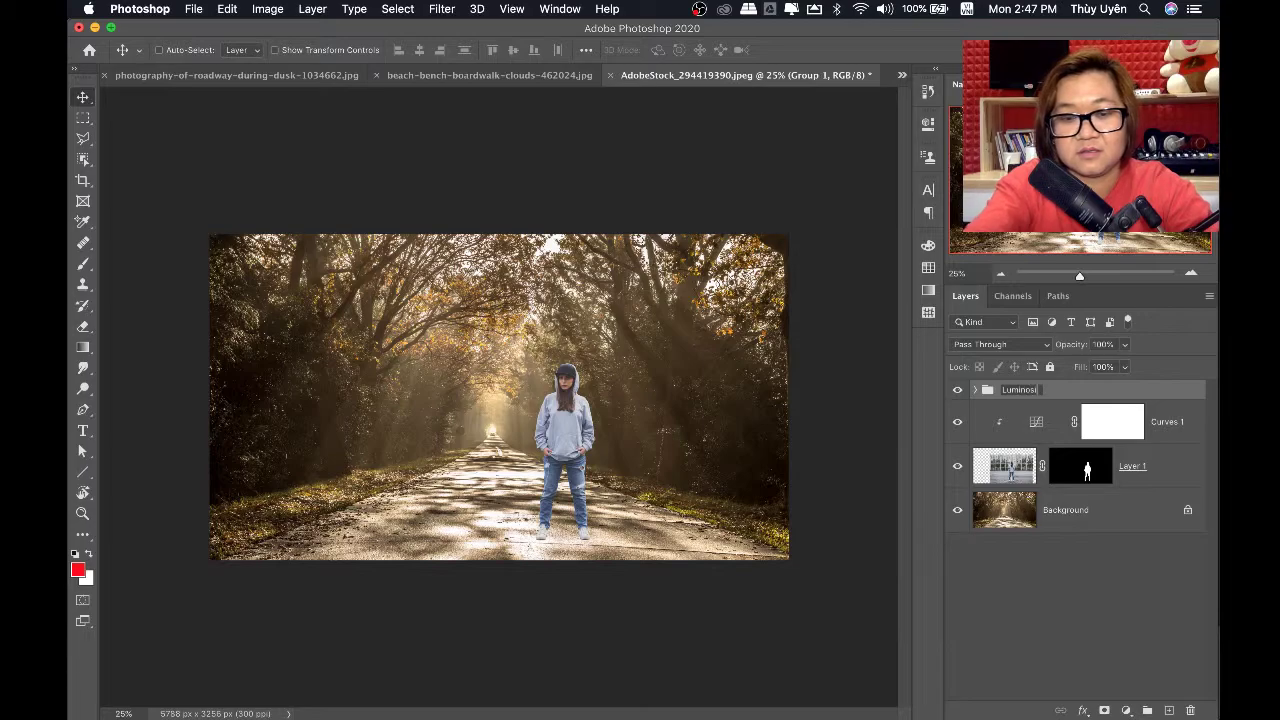
text(ty Check)
key(Return)
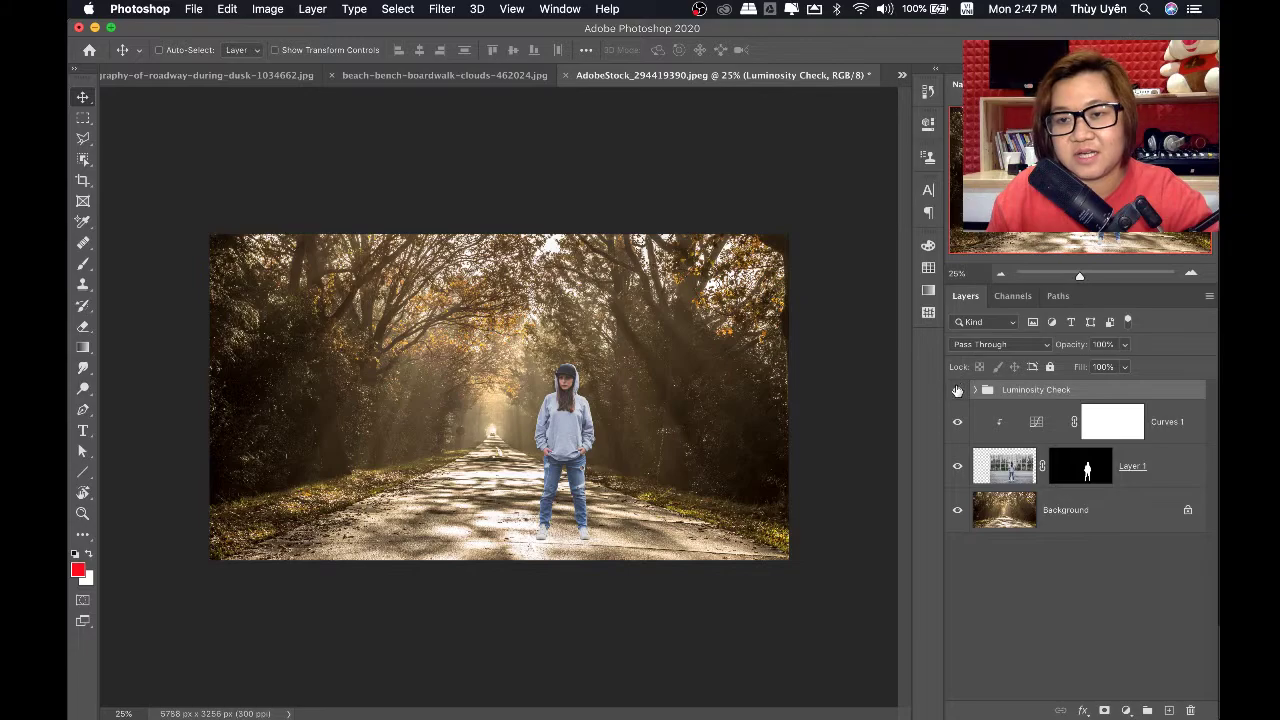
click(957, 391)
Add a Selective Color adjustment layer and set Black to -100 for Reds
click(1127, 711)
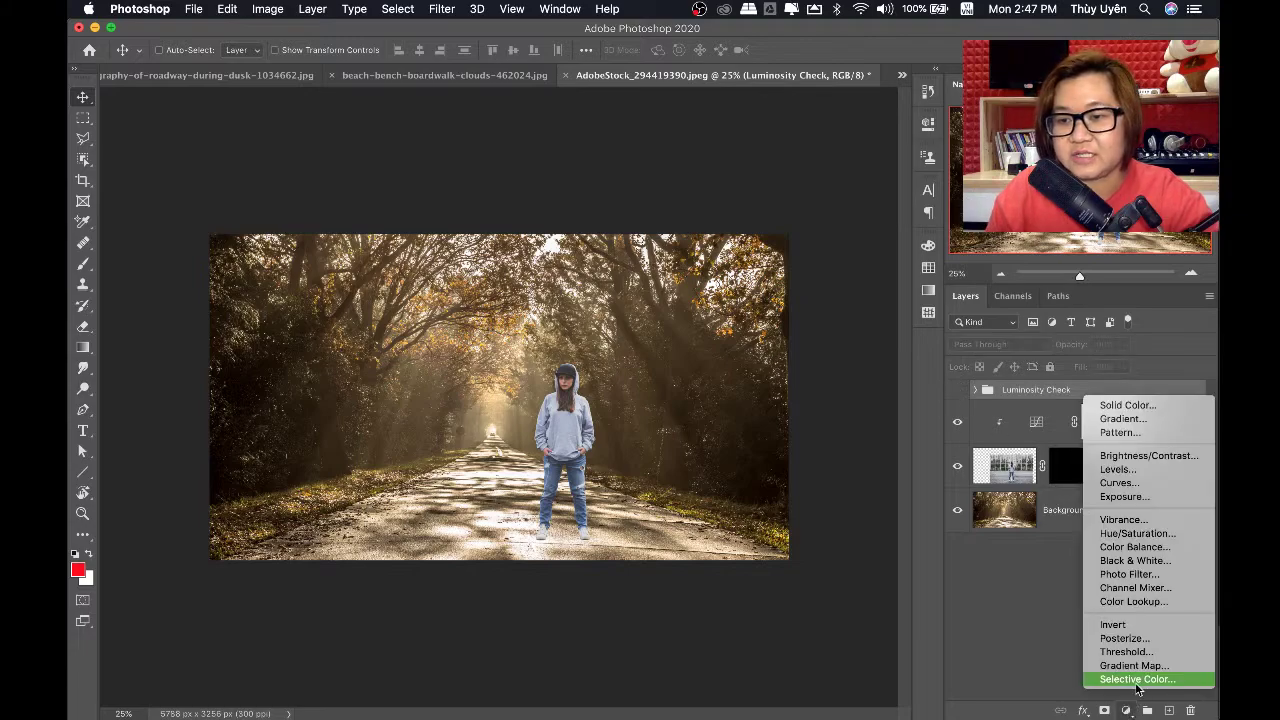
click(1137, 680)
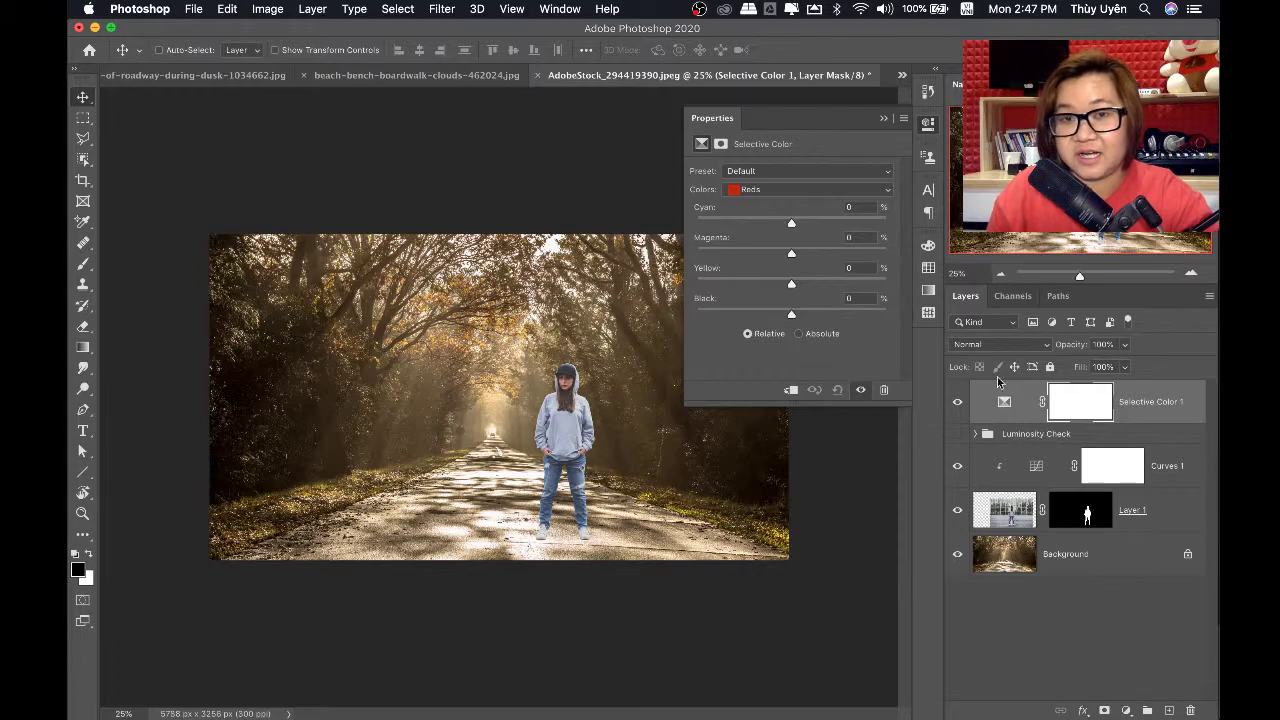
click(783, 190)
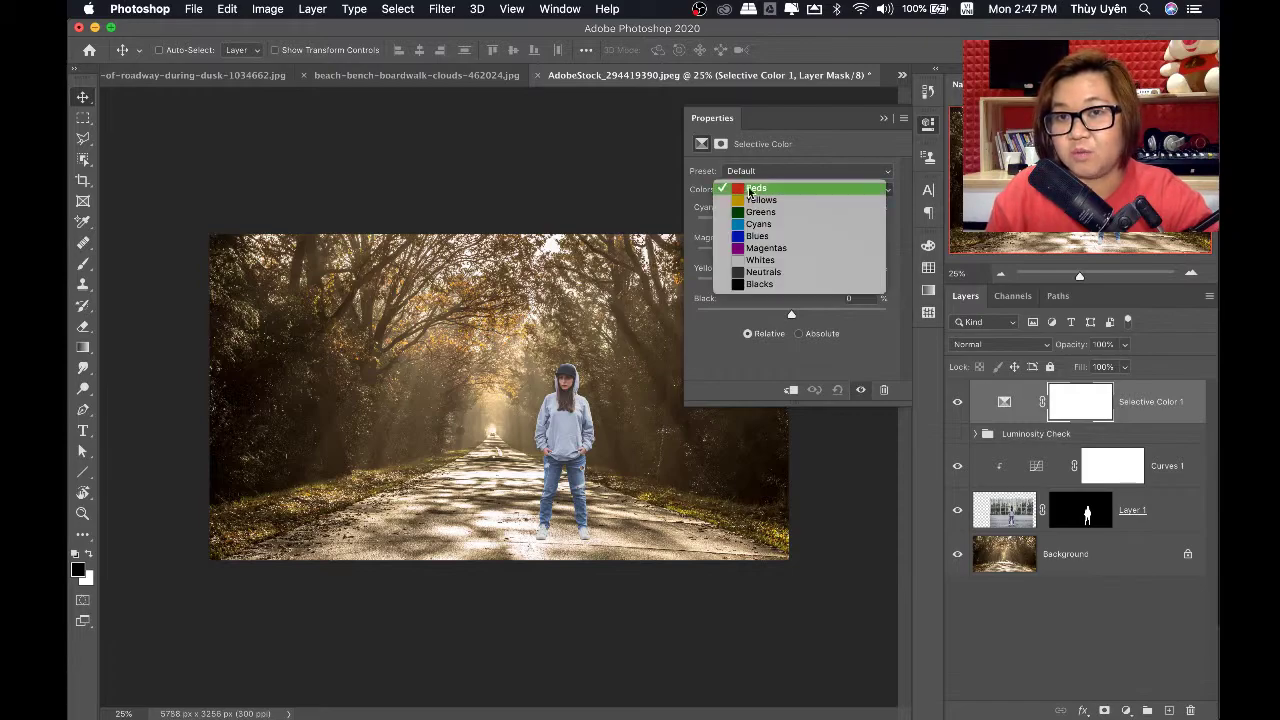
click(753, 189)
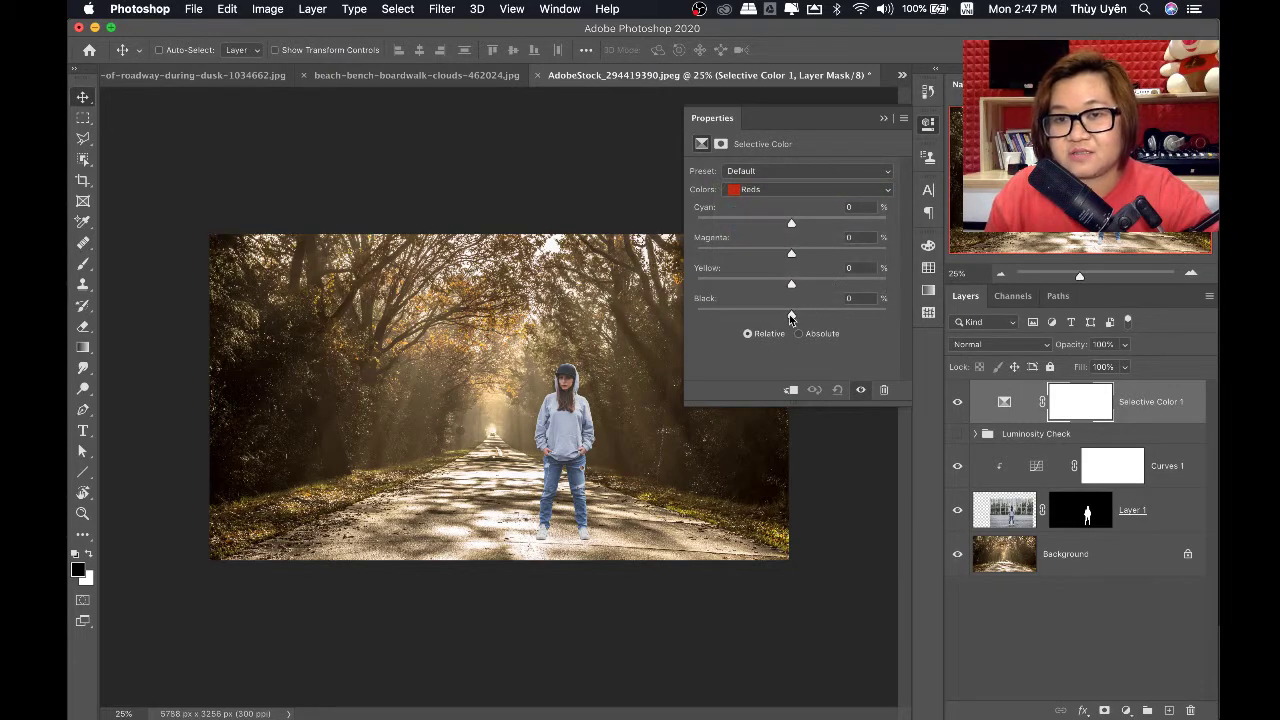
drag(791, 316, 695, 316)
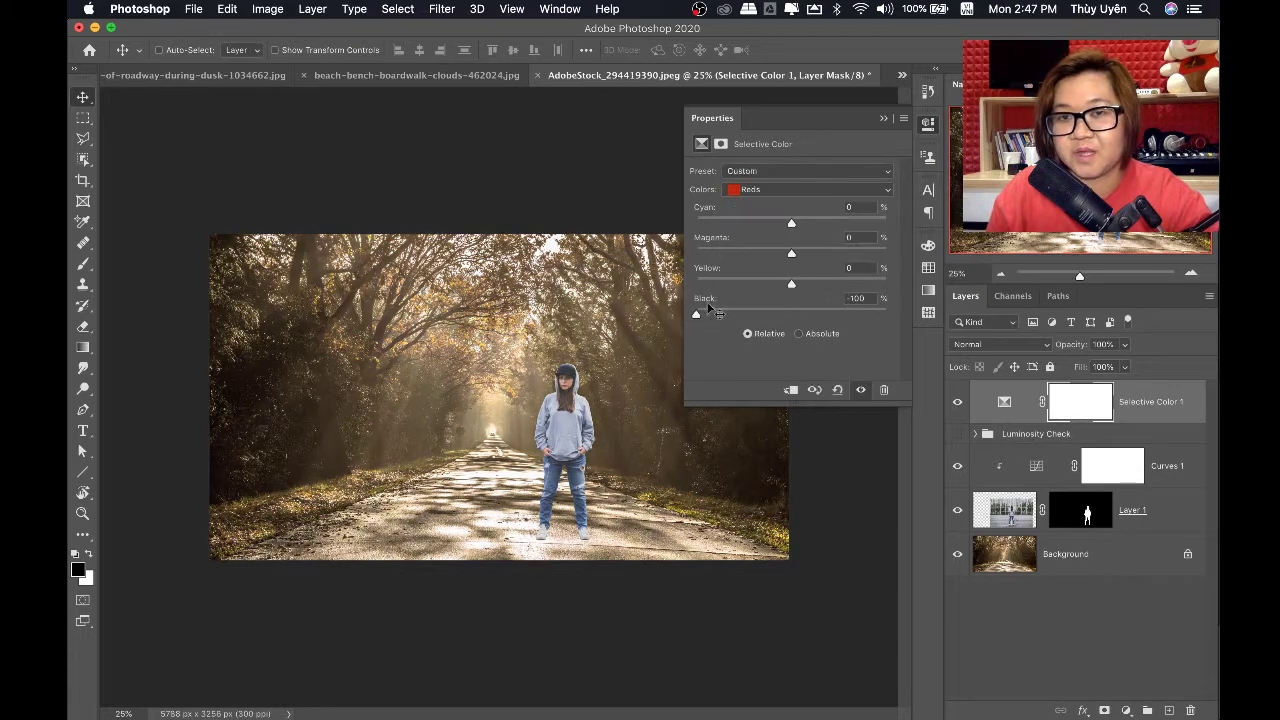
Set Black to -100 for the Greens and Yellows ranges
click(762, 190)
click(770, 215)
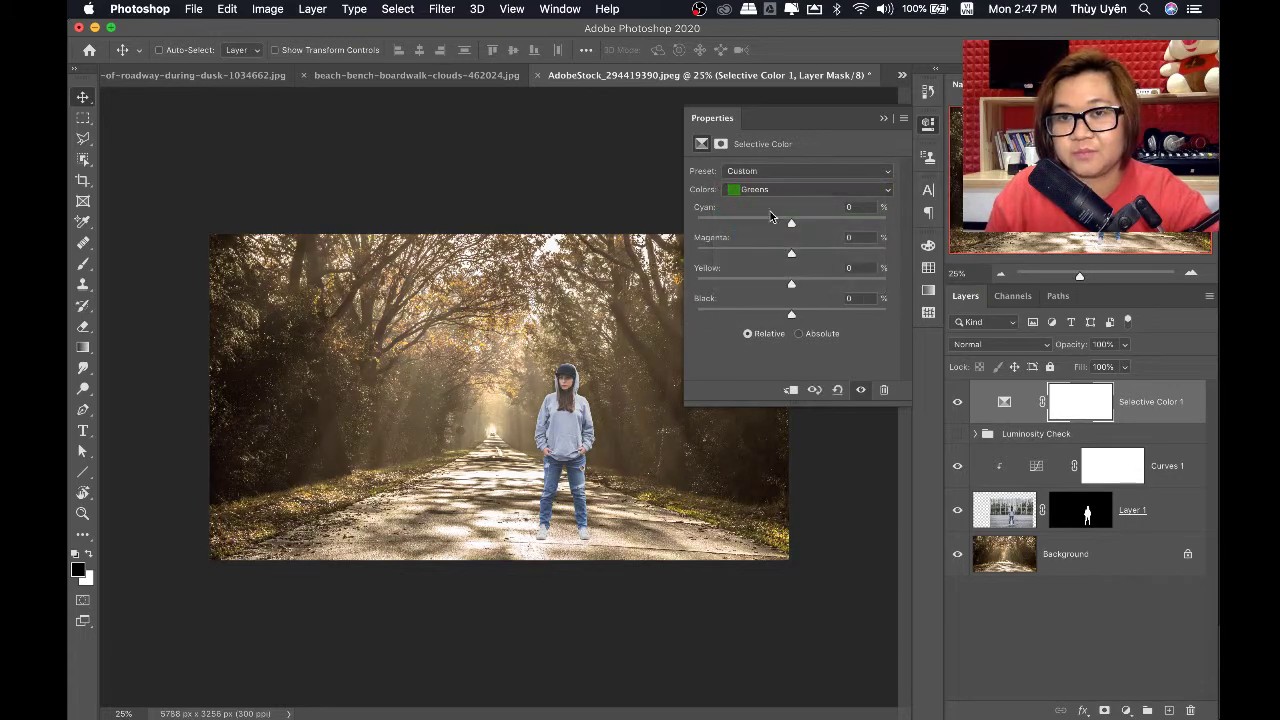
drag(728, 311, 695, 314)
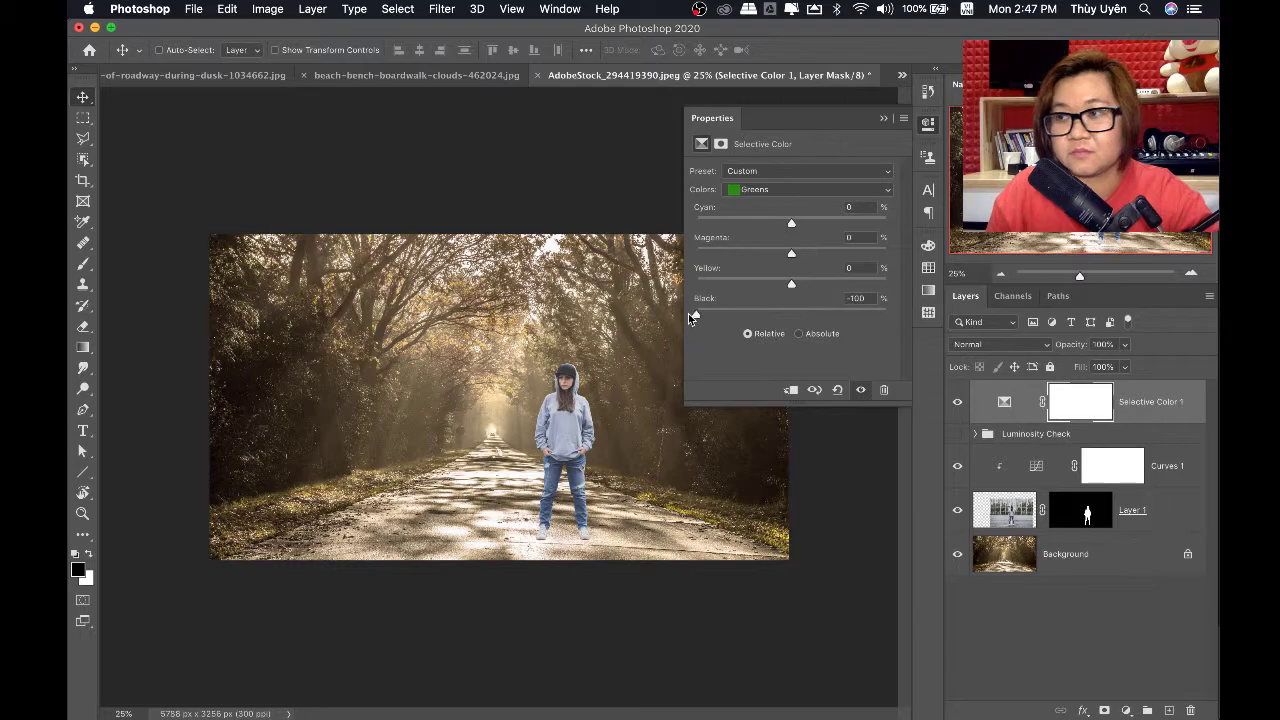
click(781, 190)
click(783, 177)
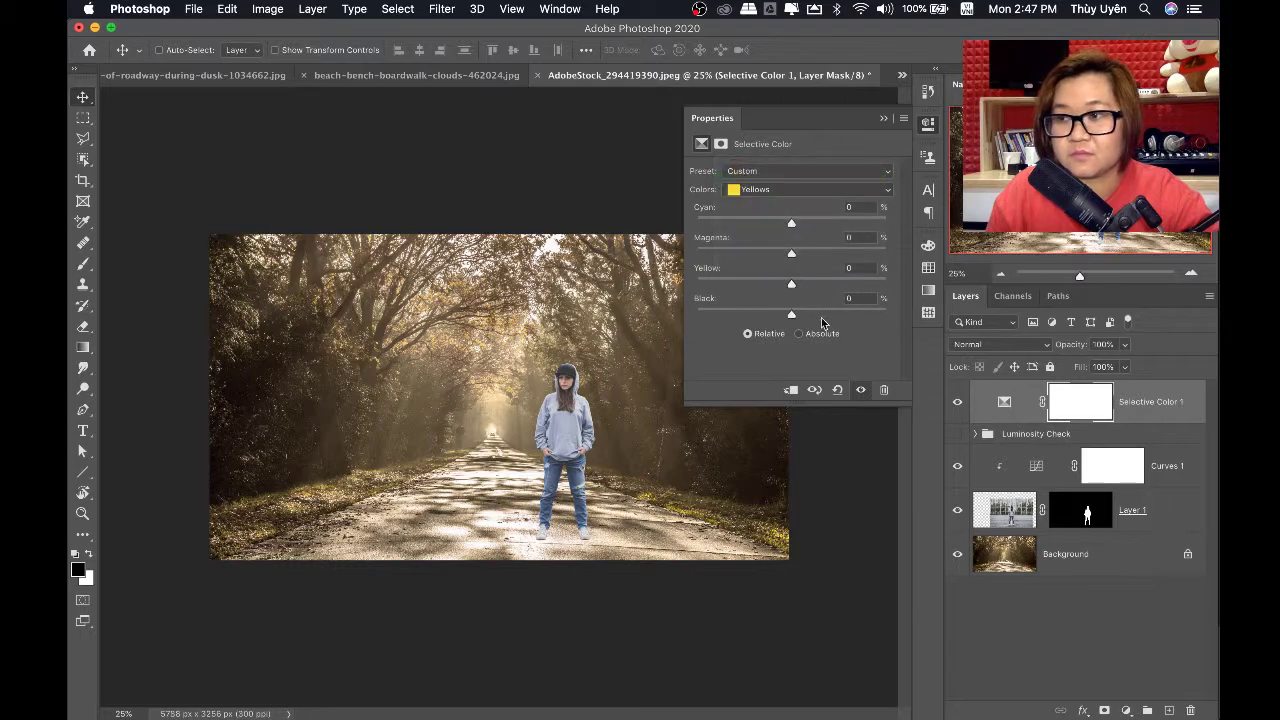
drag(793, 317, 696, 314)
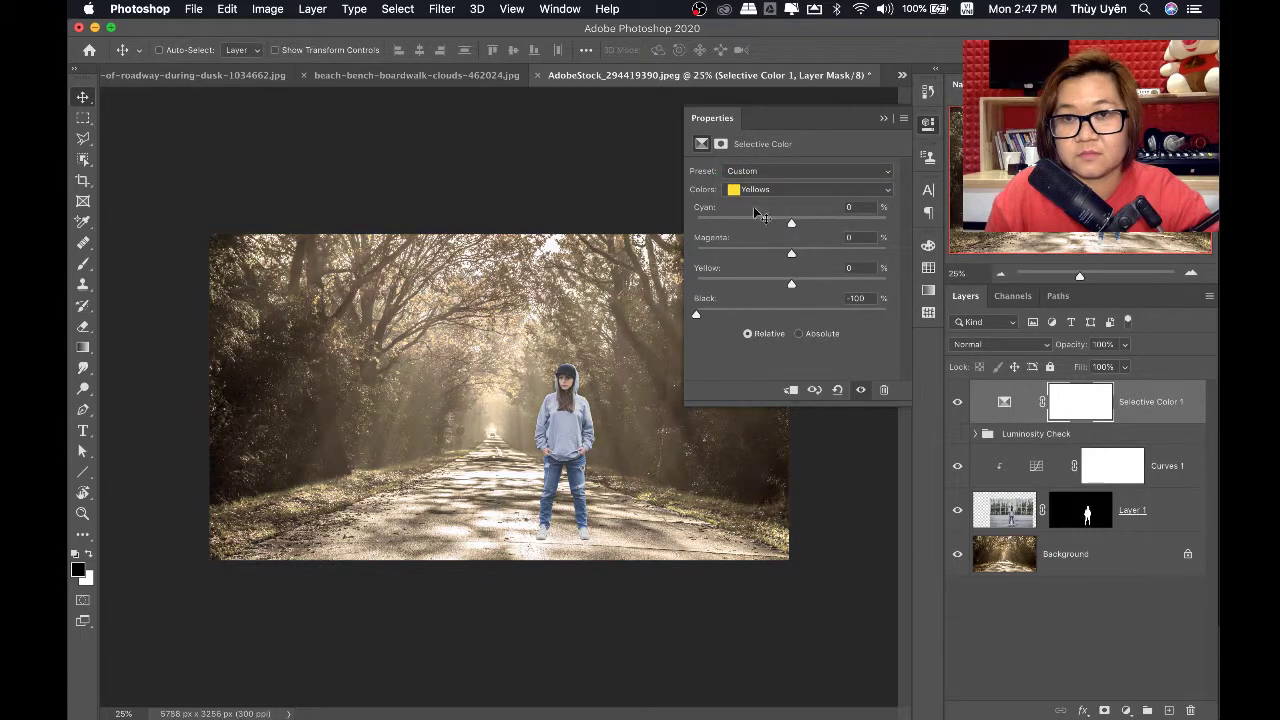
Set Black to -100 for the Cyans through Magentas ranges
click(766, 190)
click(763, 200)
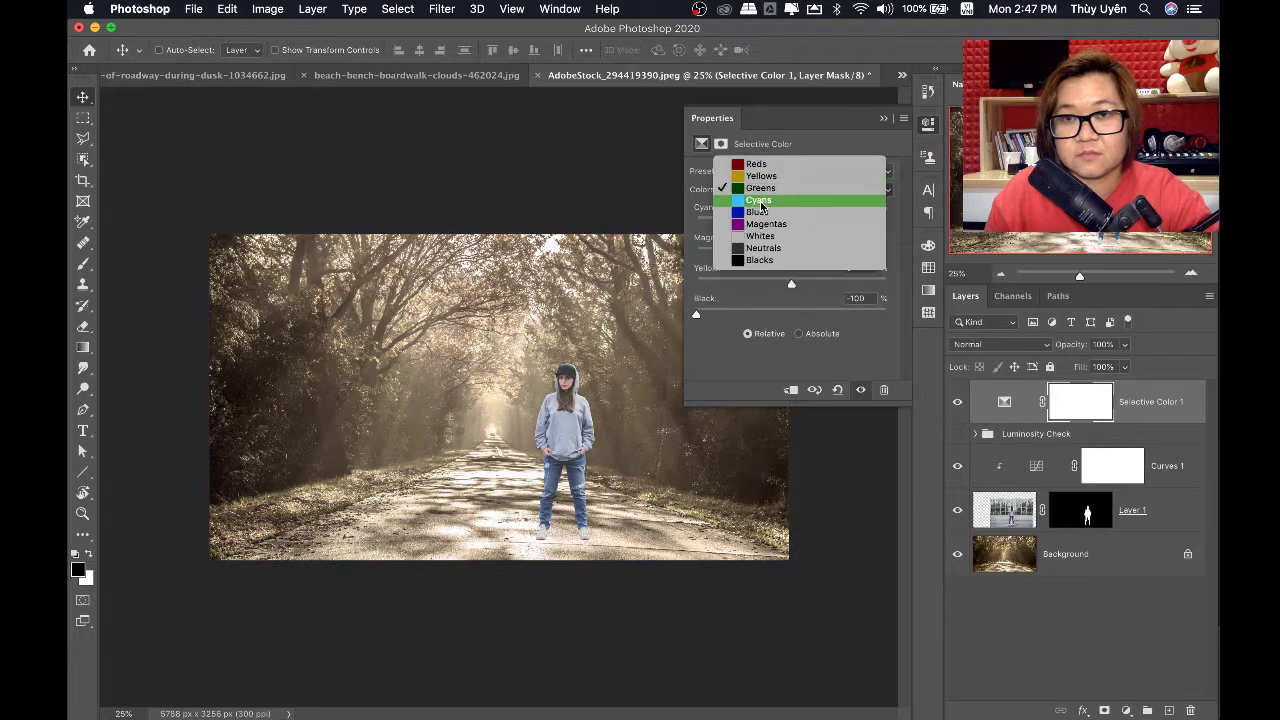
click(758, 212)
drag(791, 315, 793, 317)
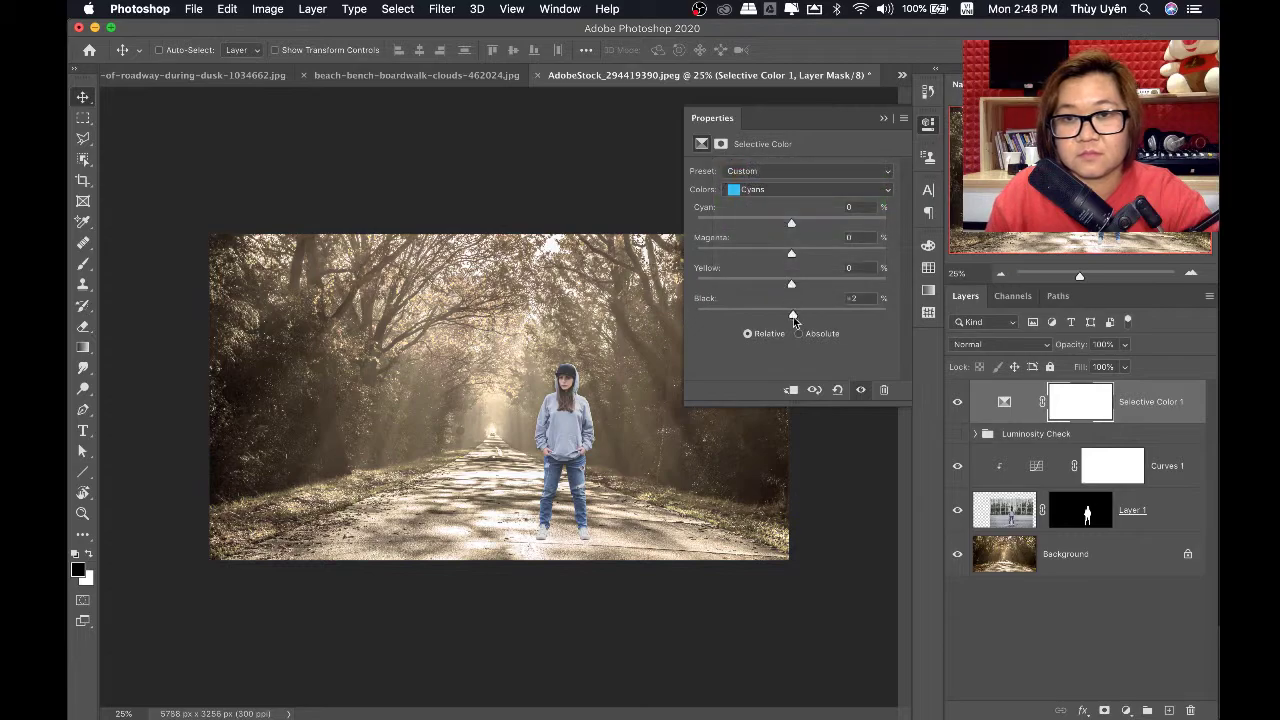
click(768, 190)
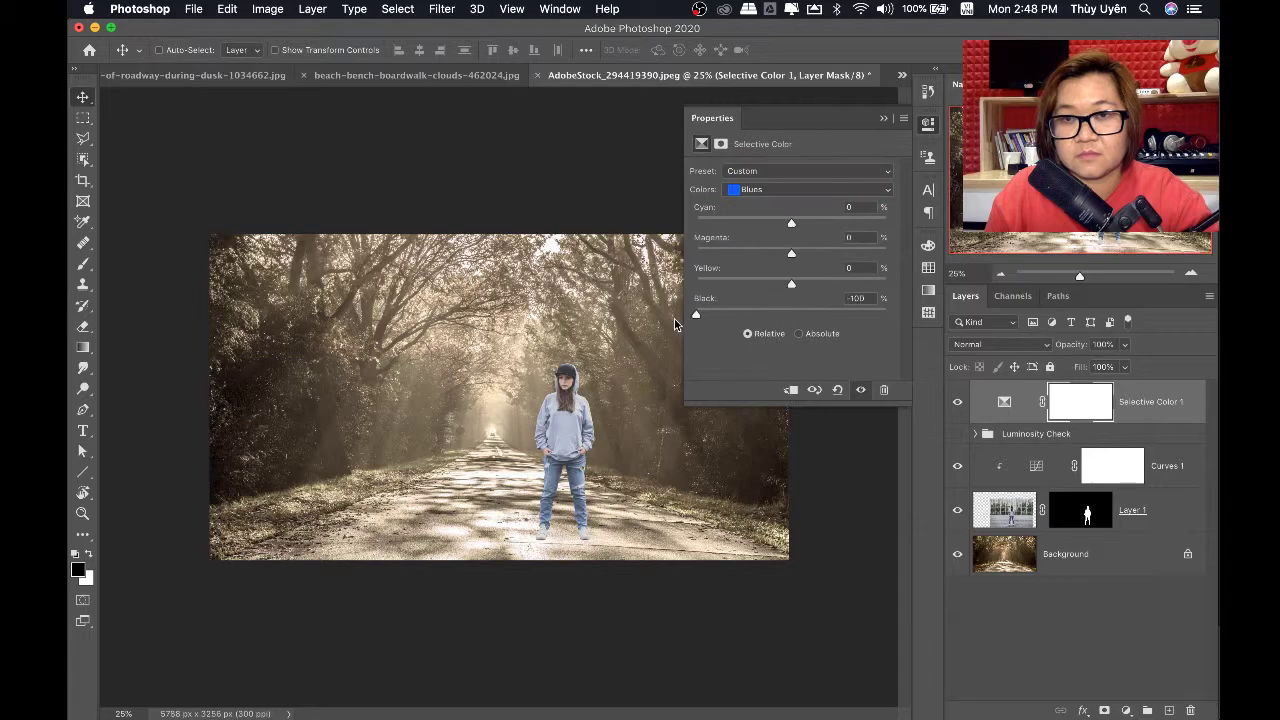
click(762, 190)
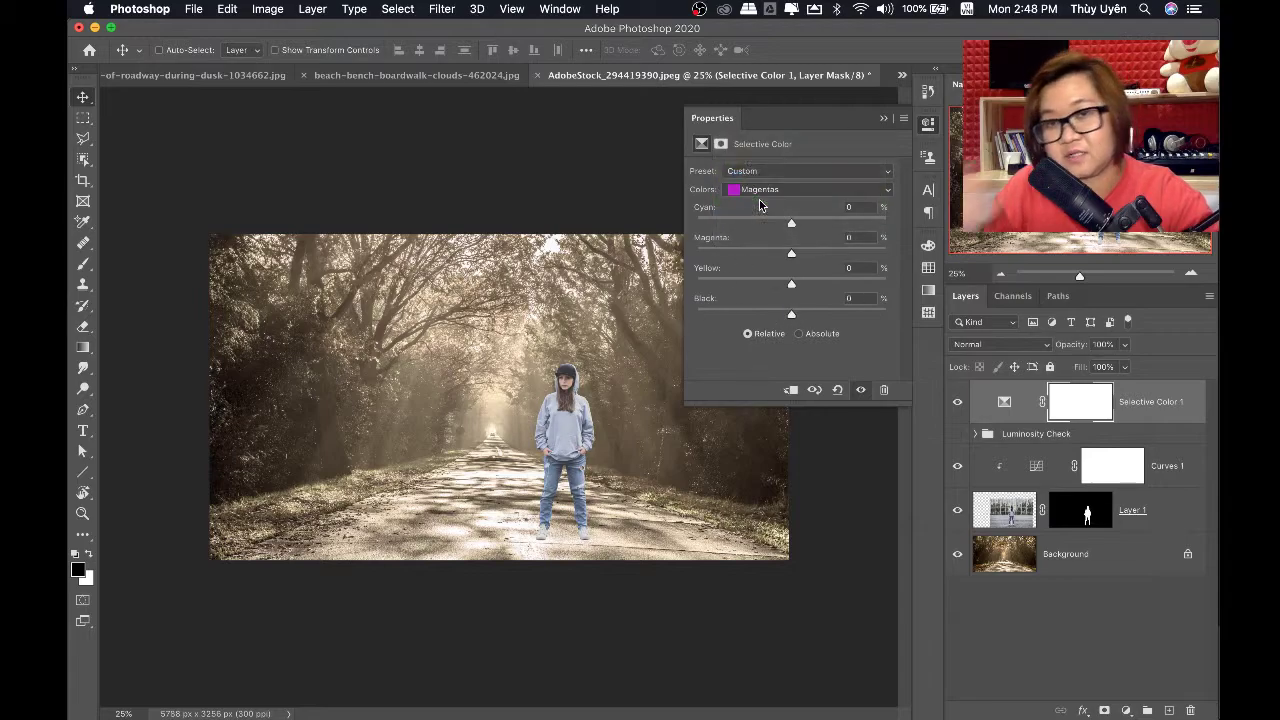
drag(792, 313, 696, 320)
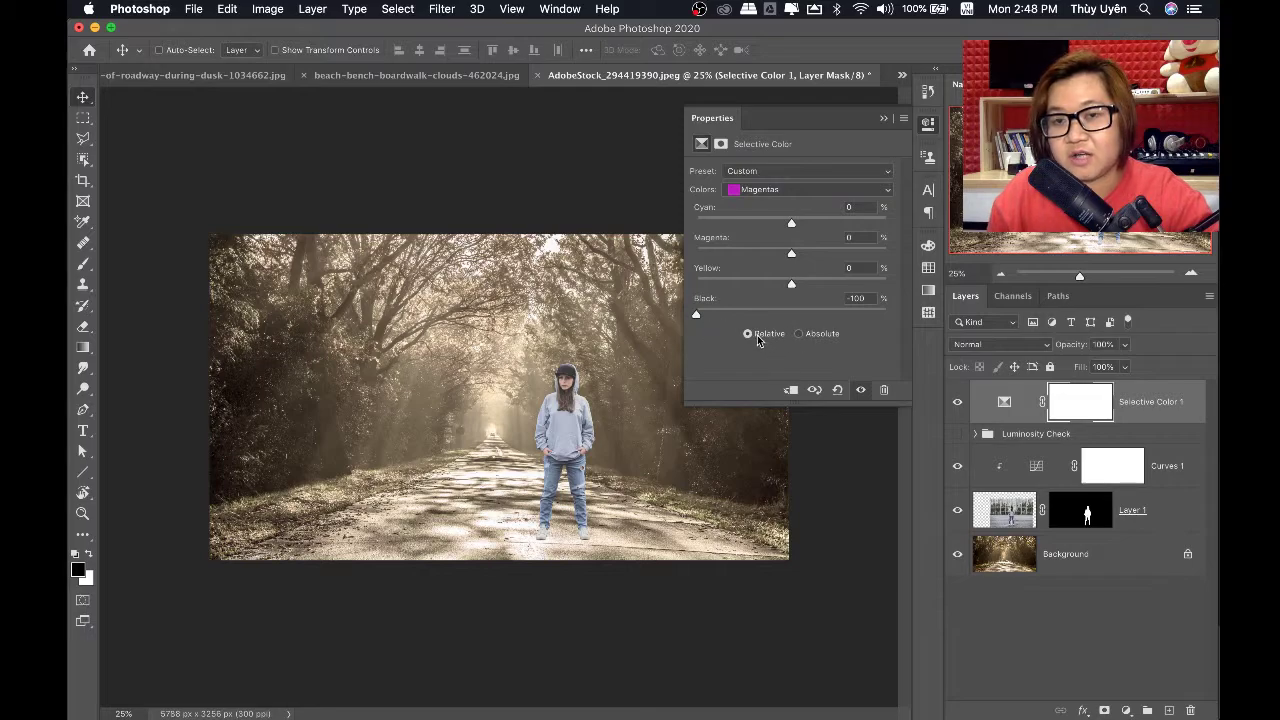
Switch the method to Absolute and set Black to +100 for Whites
click(799, 335)
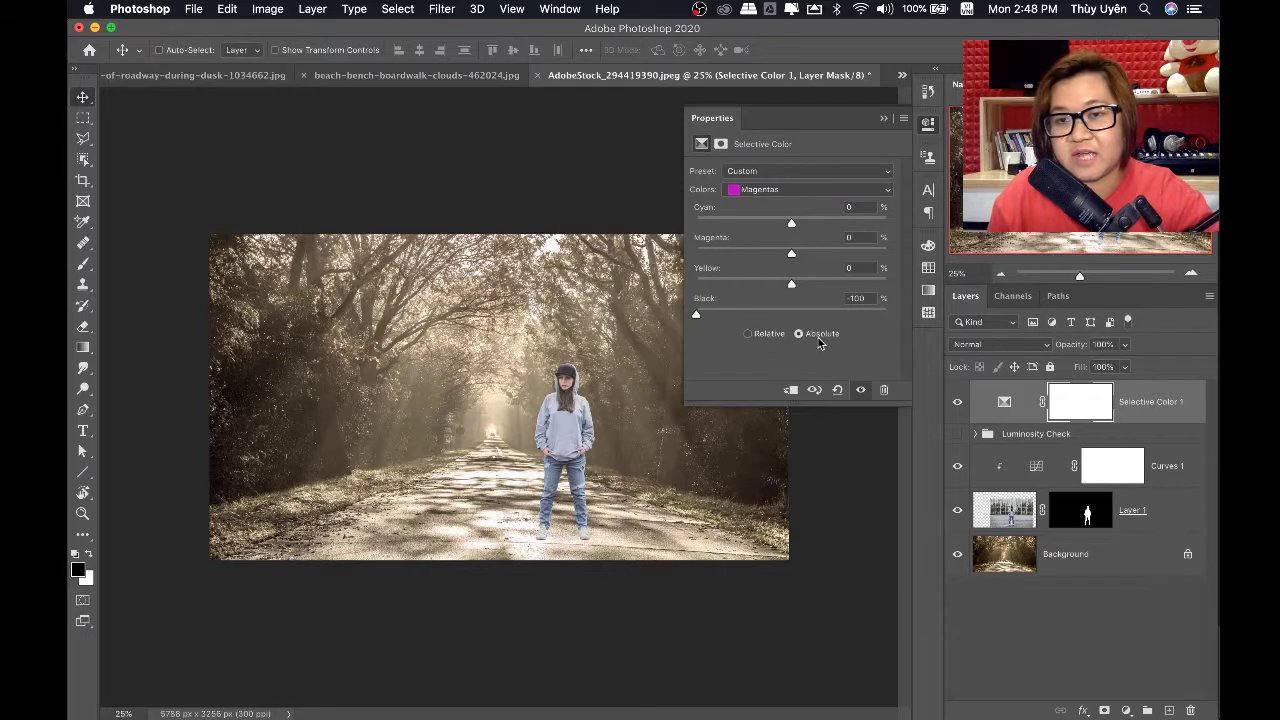
click(771, 190)
click(766, 205)
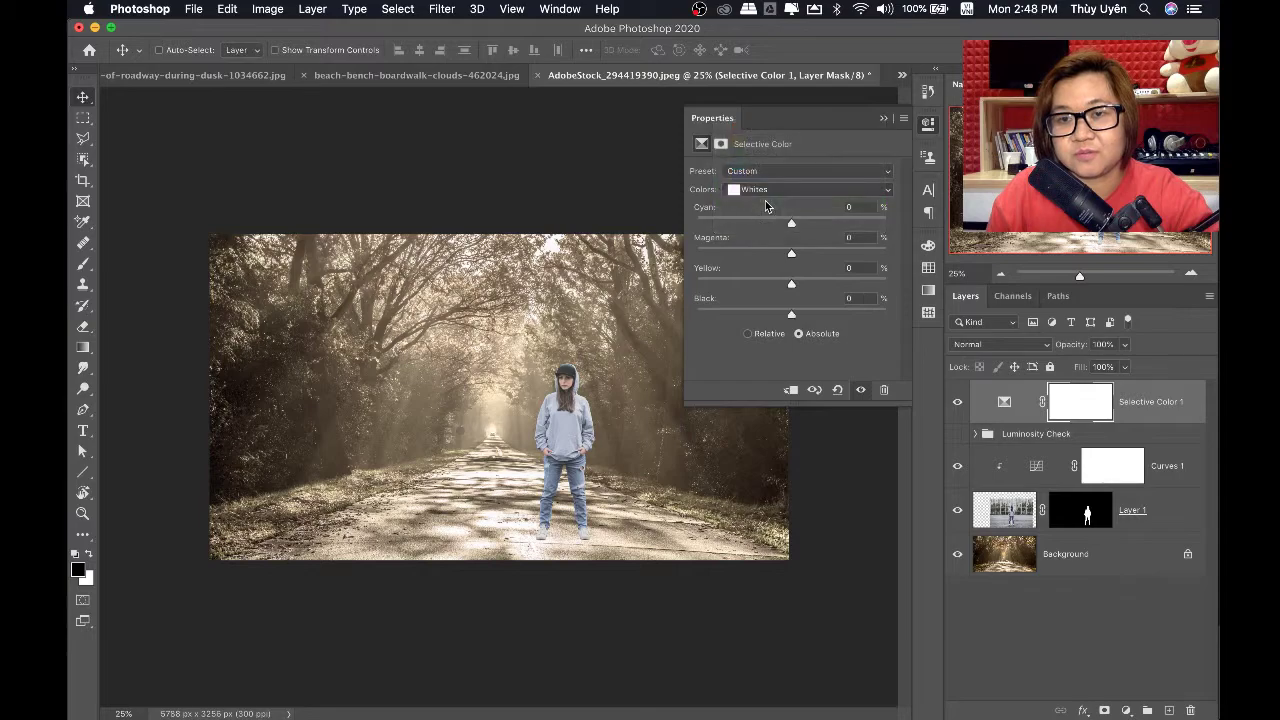
click(762, 189)
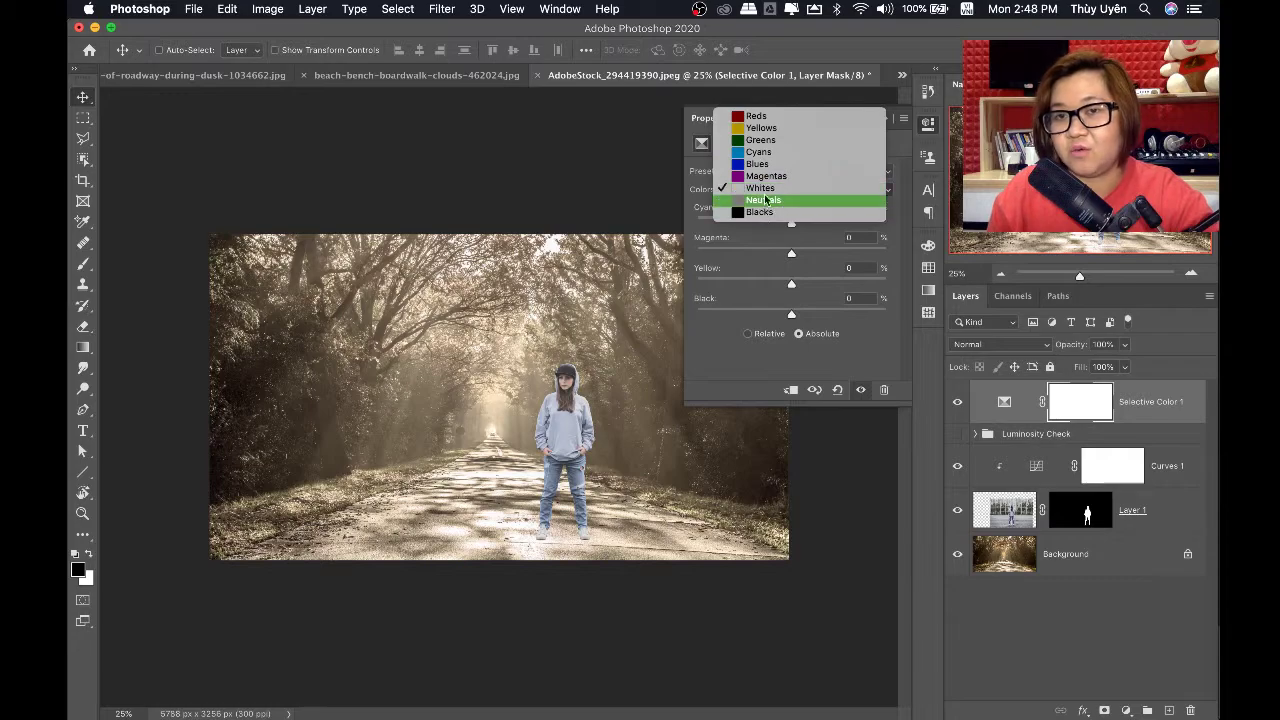
click(793, 318)
drag(793, 316, 886, 314)
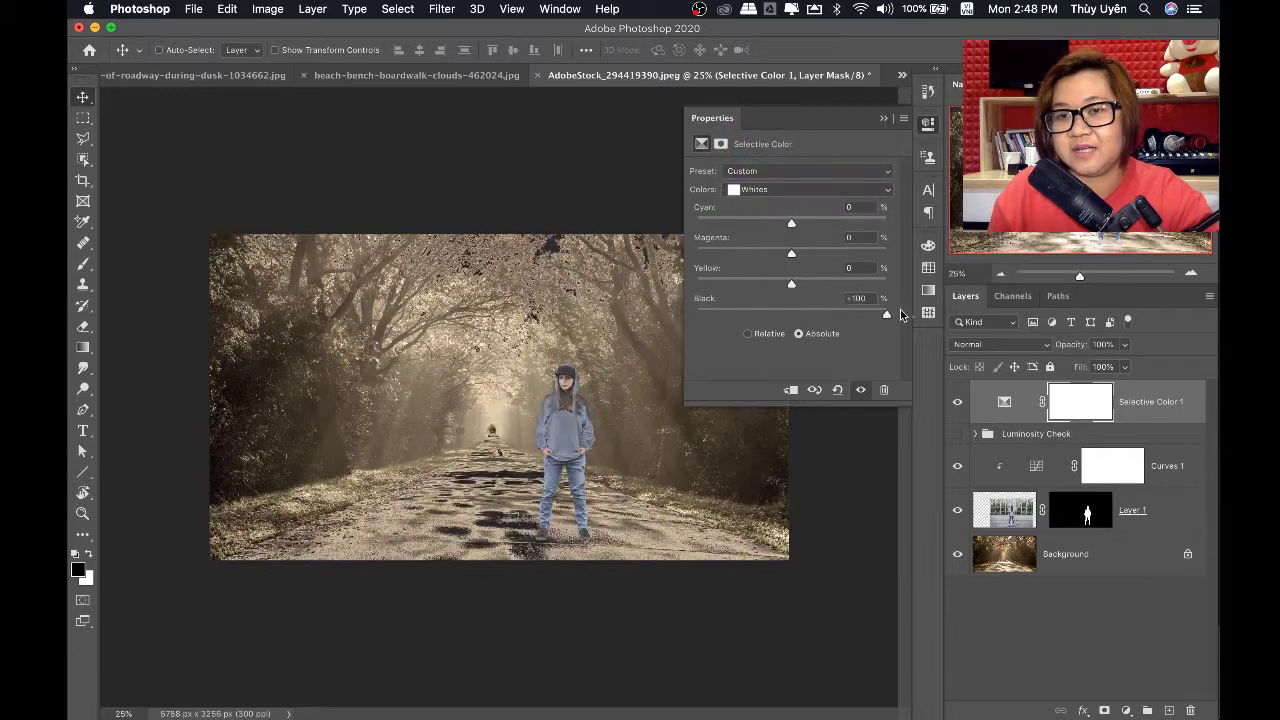
Set Black to +100 for the Neutrals and Blacks ranges
click(760, 190)
click(760, 200)
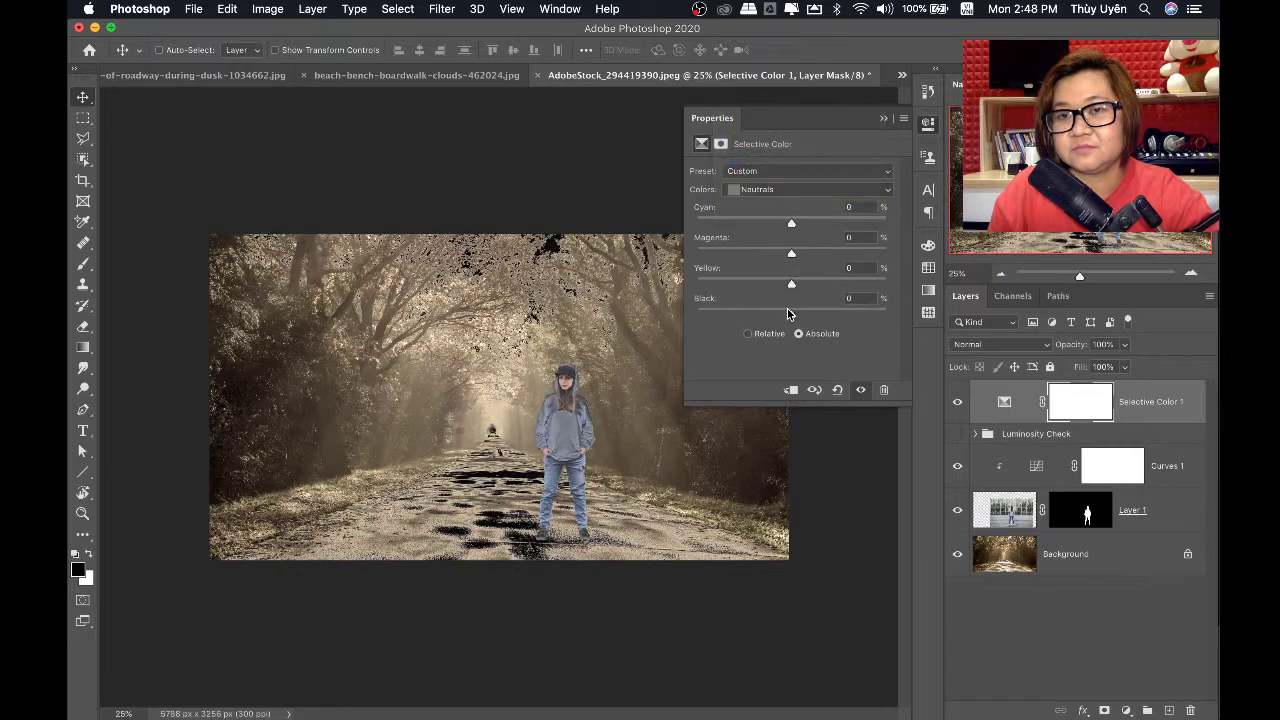
drag(791, 314, 886, 314)
click(770, 189)
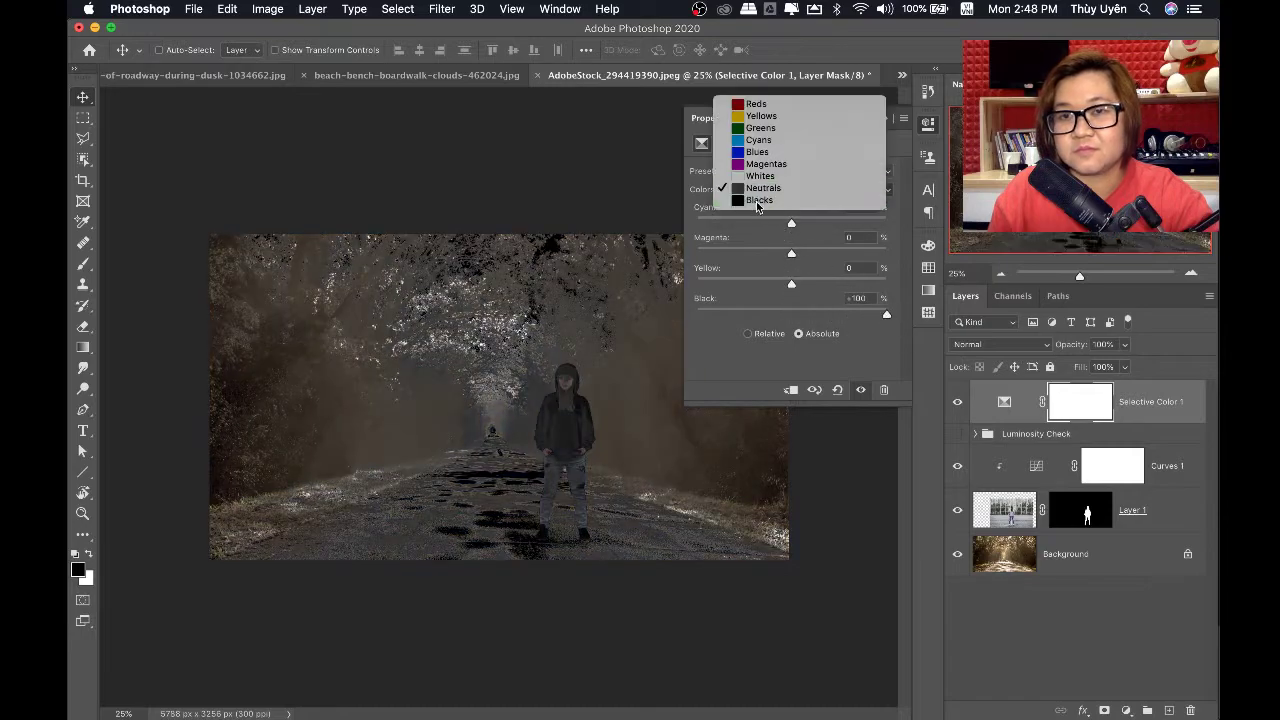
click(765, 204)
drag(832, 317, 921, 338)
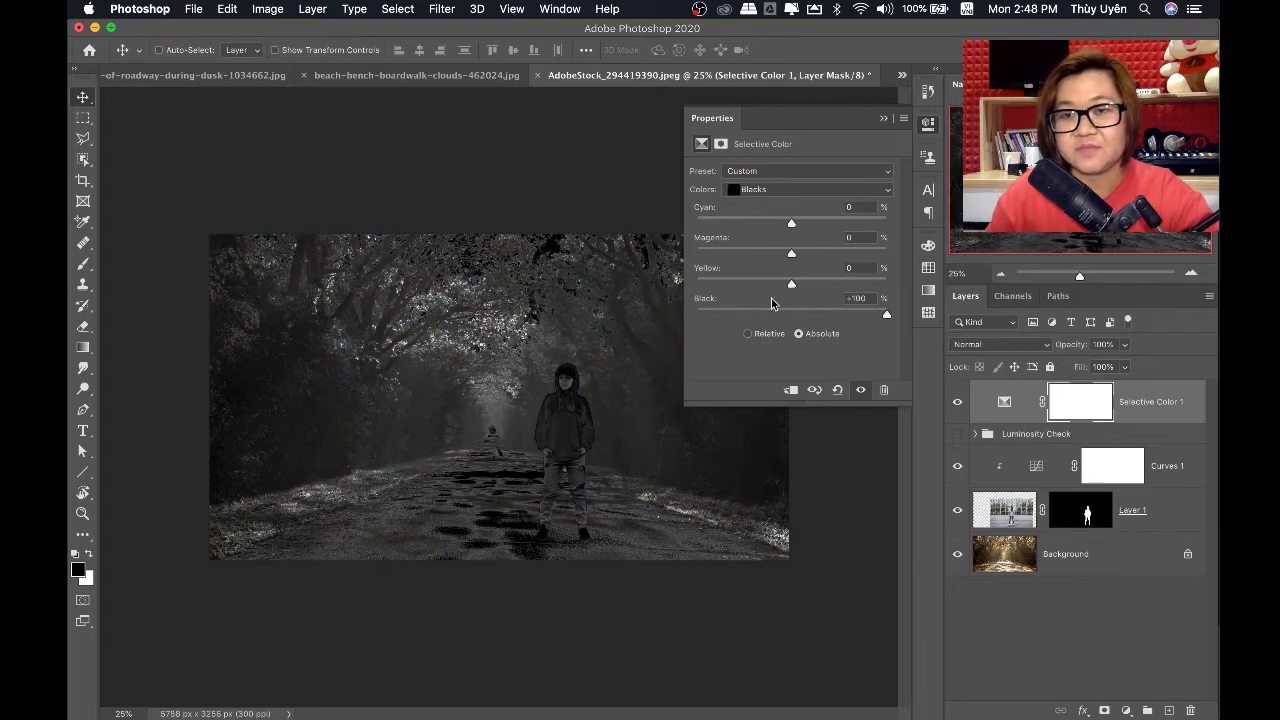
click(984, 618)
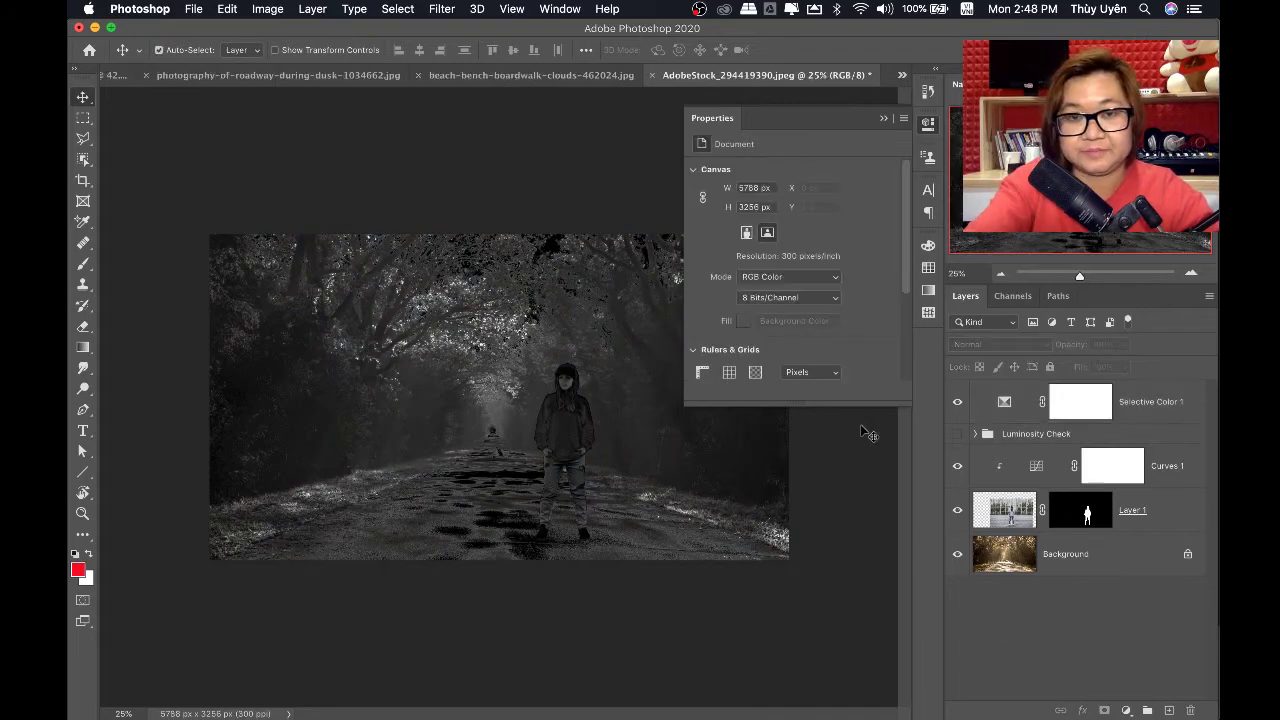
Zoom the forest road composite to 50% and pan across the scene with the adjustment settings hidden
key(super+plus)
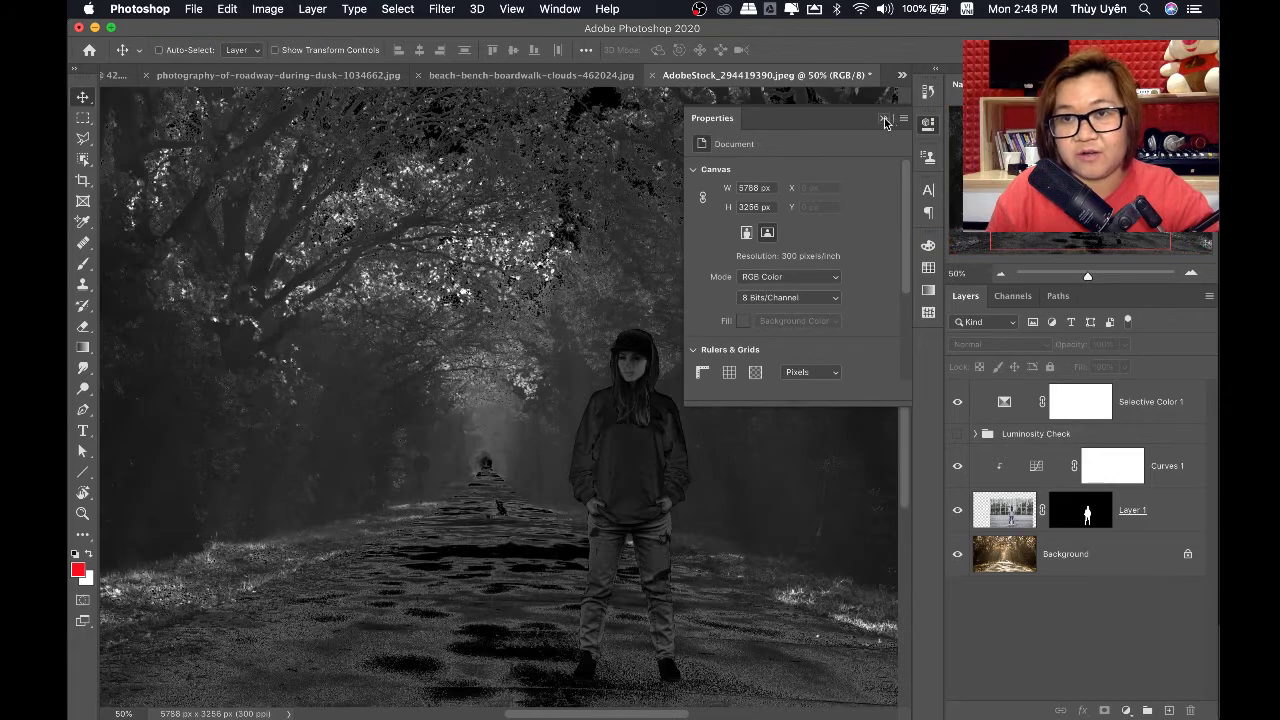
click(883, 118)
drag(627, 373, 574, 331)
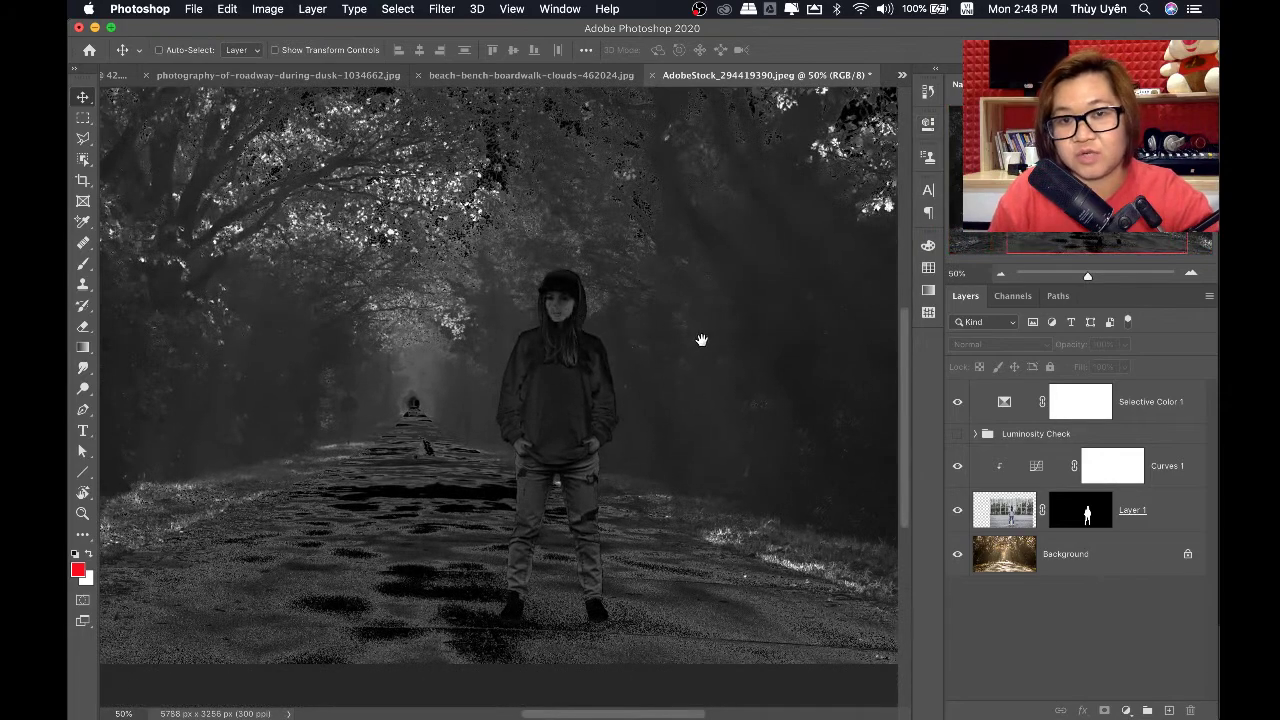
drag(700, 340, 640, 318)
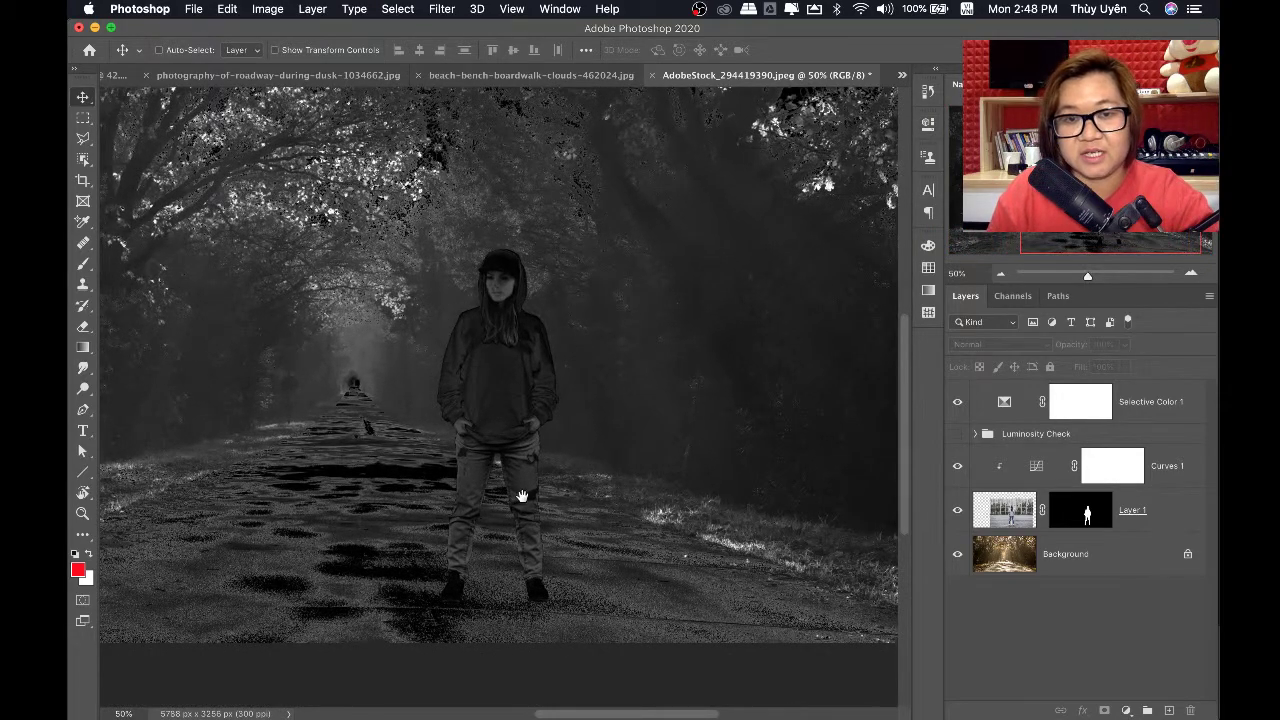
scroll(522, 496, down, 2)
scroll(554, 460, right, 2)
scroll(603, 471, right, 4)
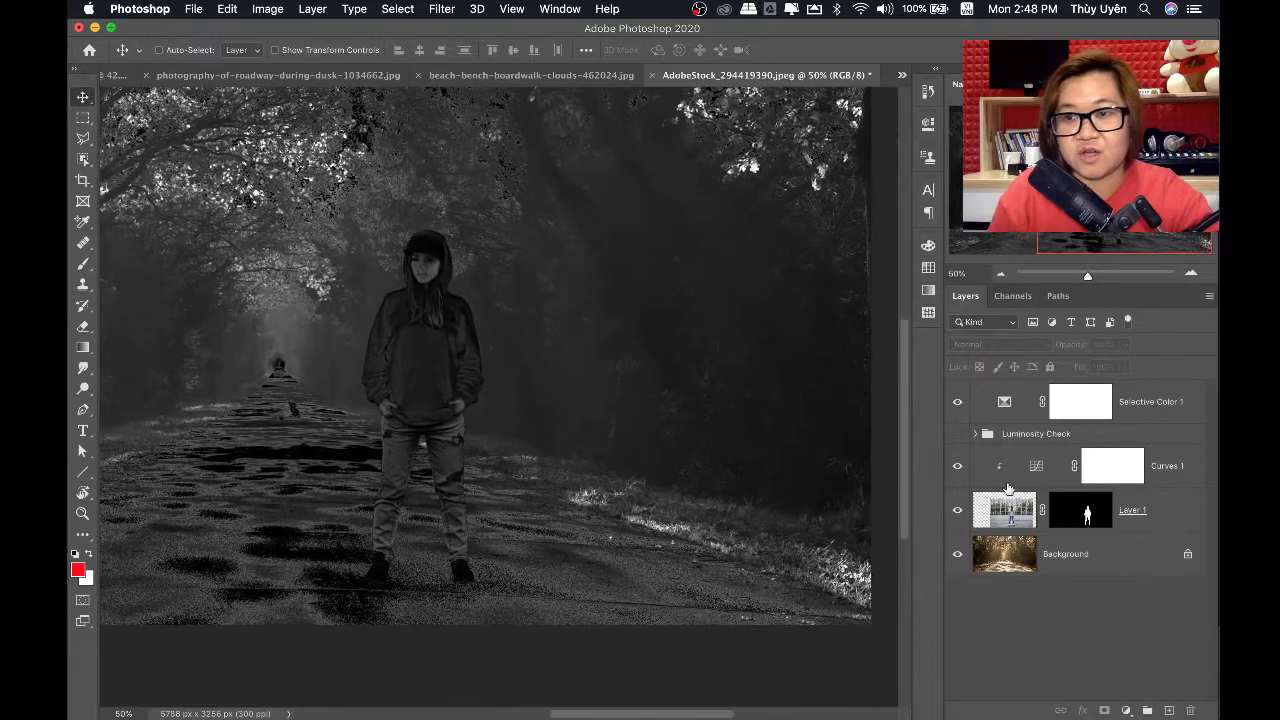
scroll(459, 420, left, 3)
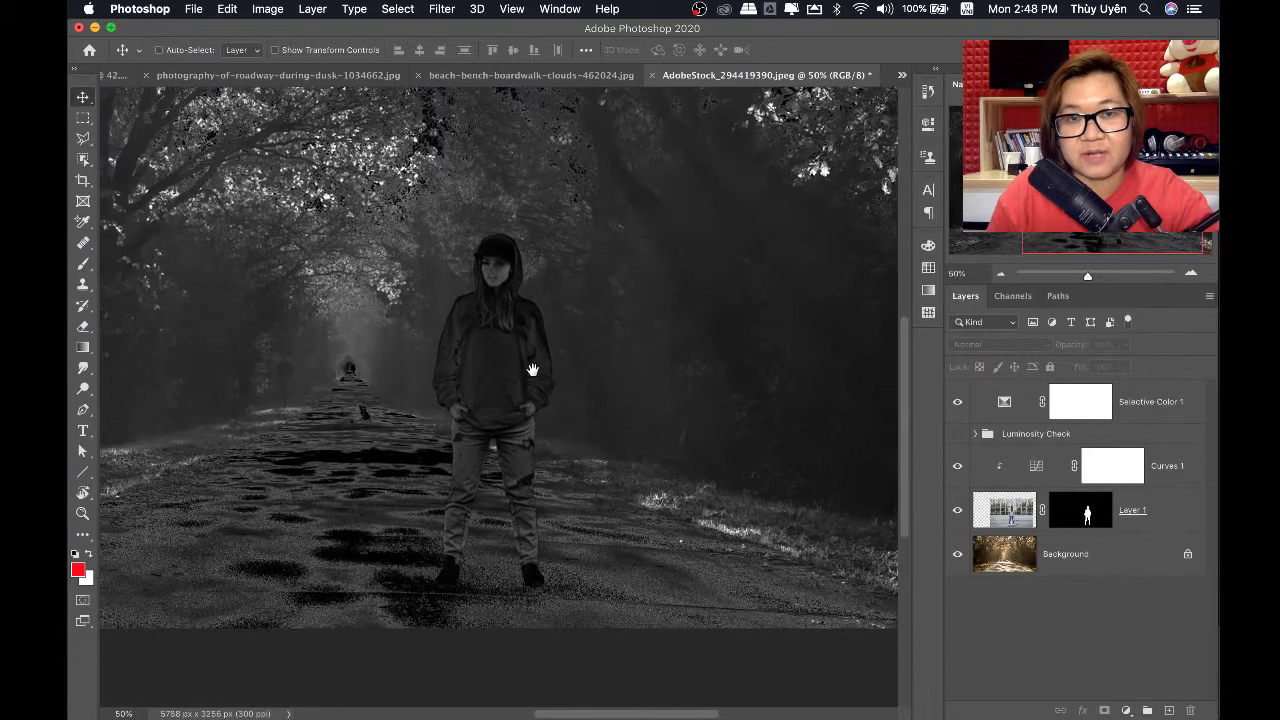
Zoom in on the hooded figure's torso and legs, then switch to the beach boardwalk document
drag(538, 461, 568, 441)
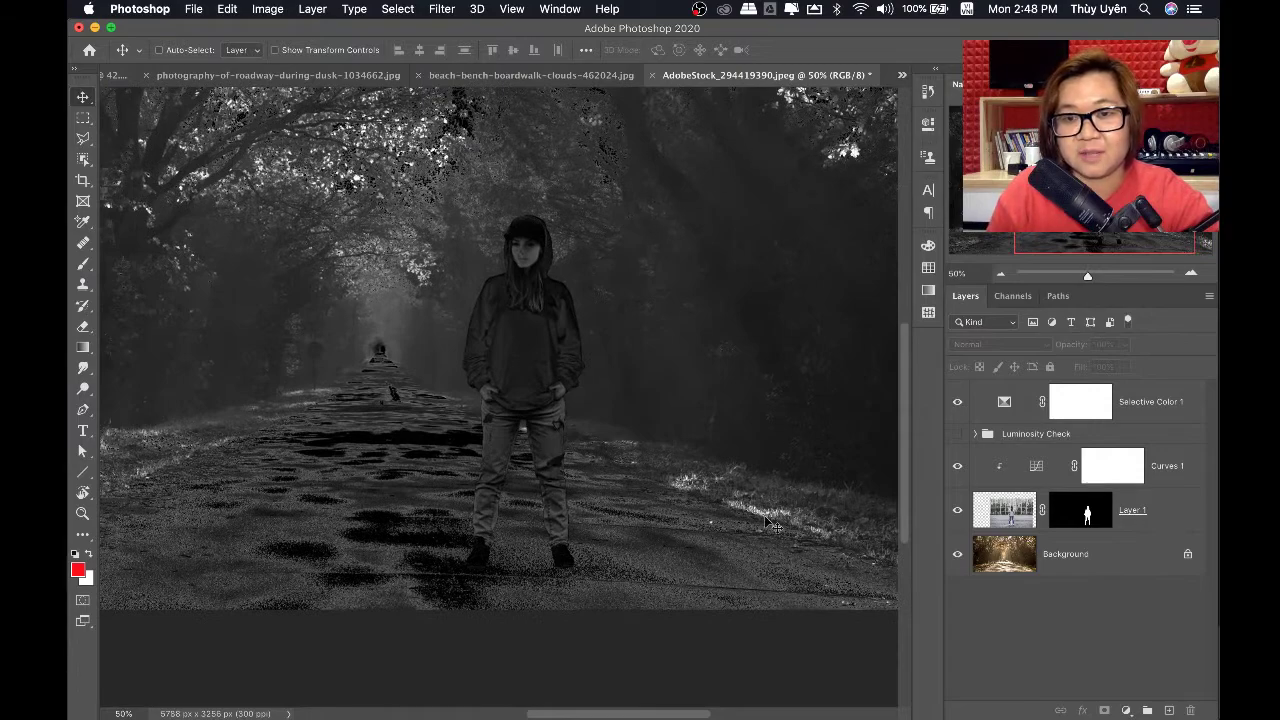
key(ctrl+plus)
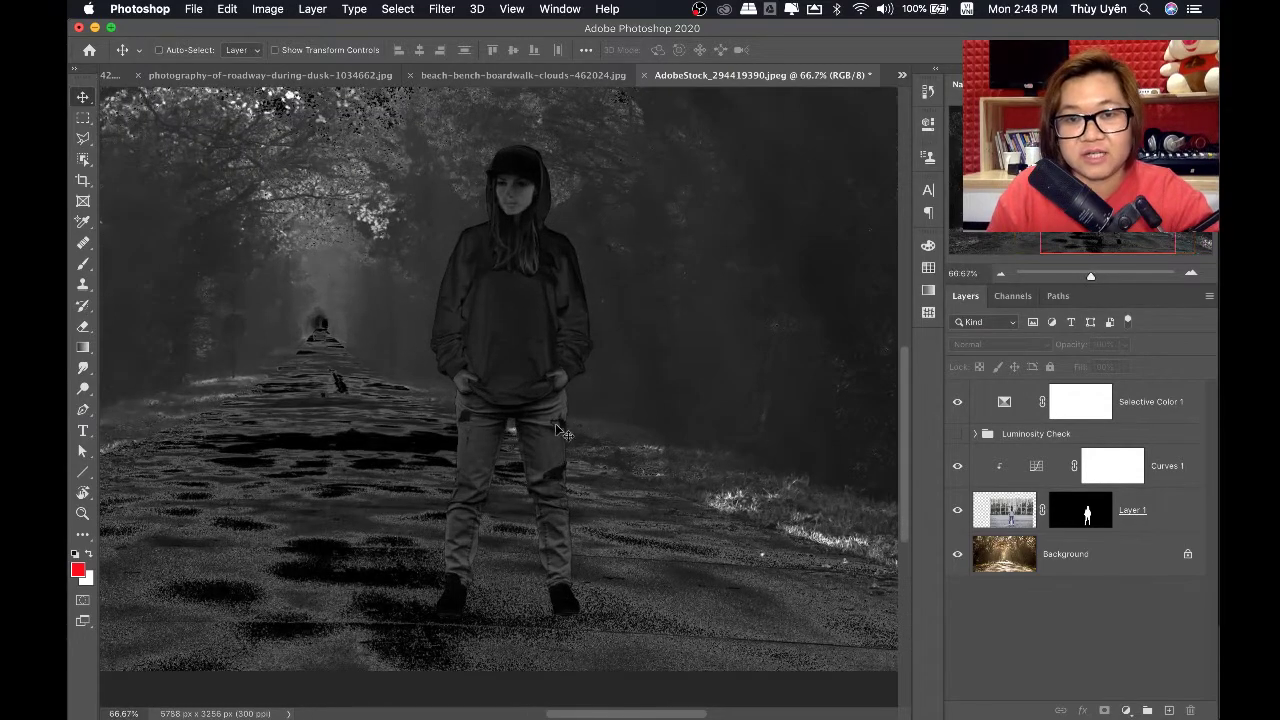
key(ctrl+plus)
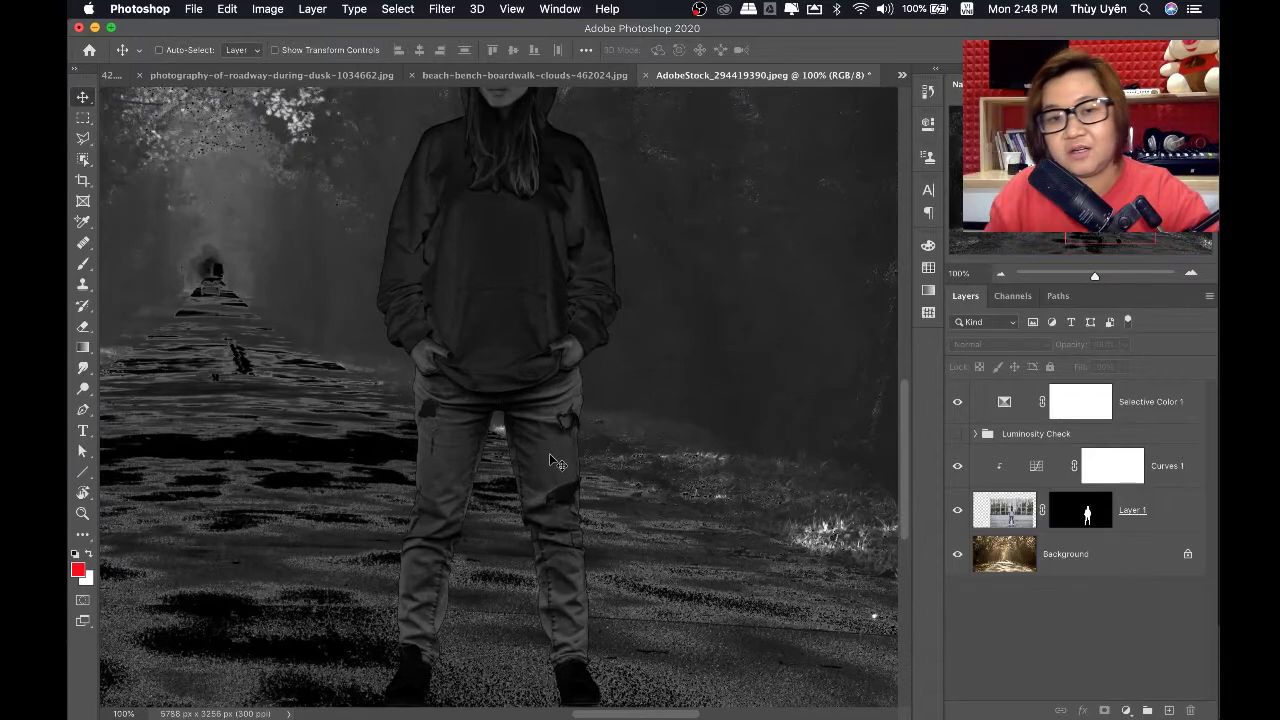
drag(564, 480, 572, 466)
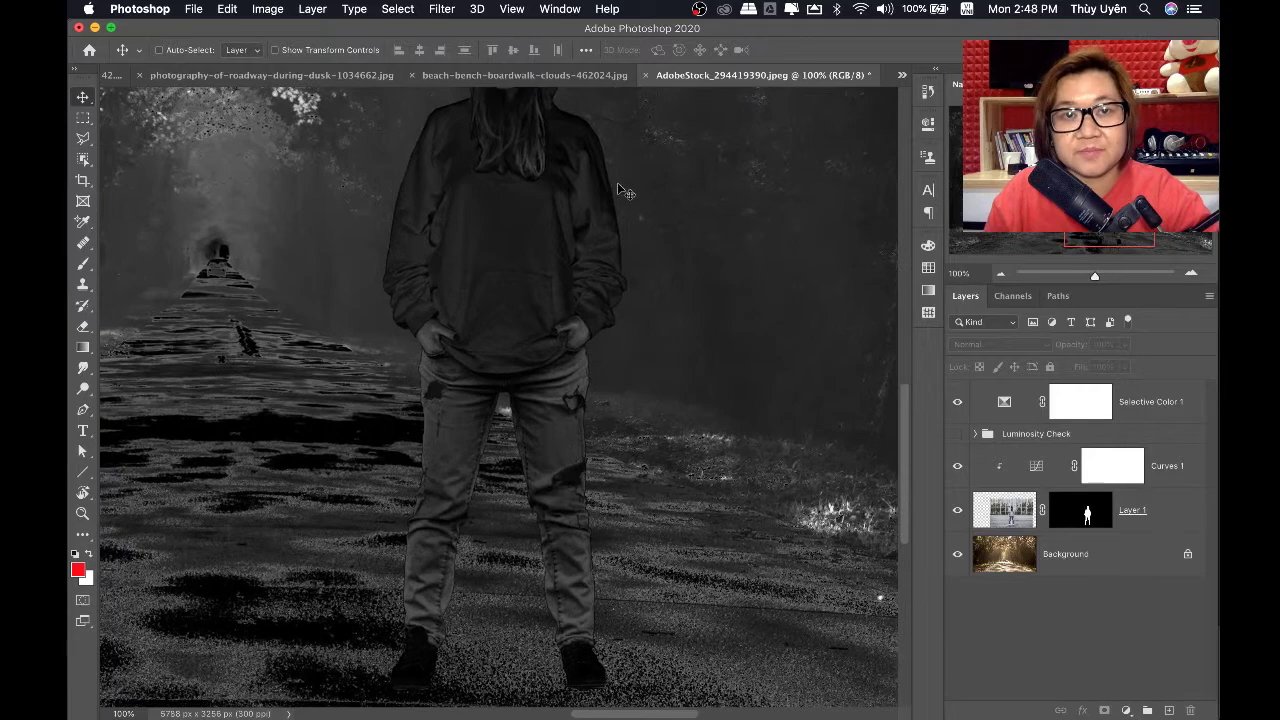
click(542, 77)
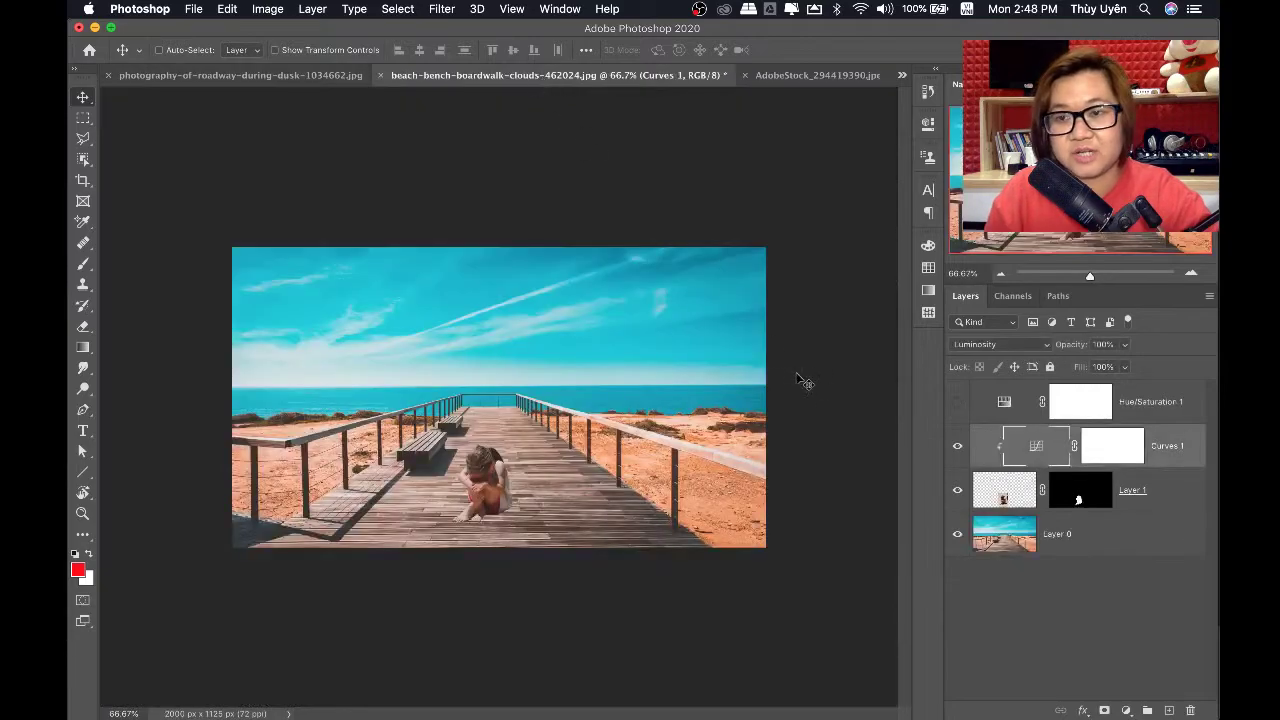
Add a Selective Color adjustment layer at 100% zoom with Black maxed out for Blacks and Whites
key(ctrl+1)
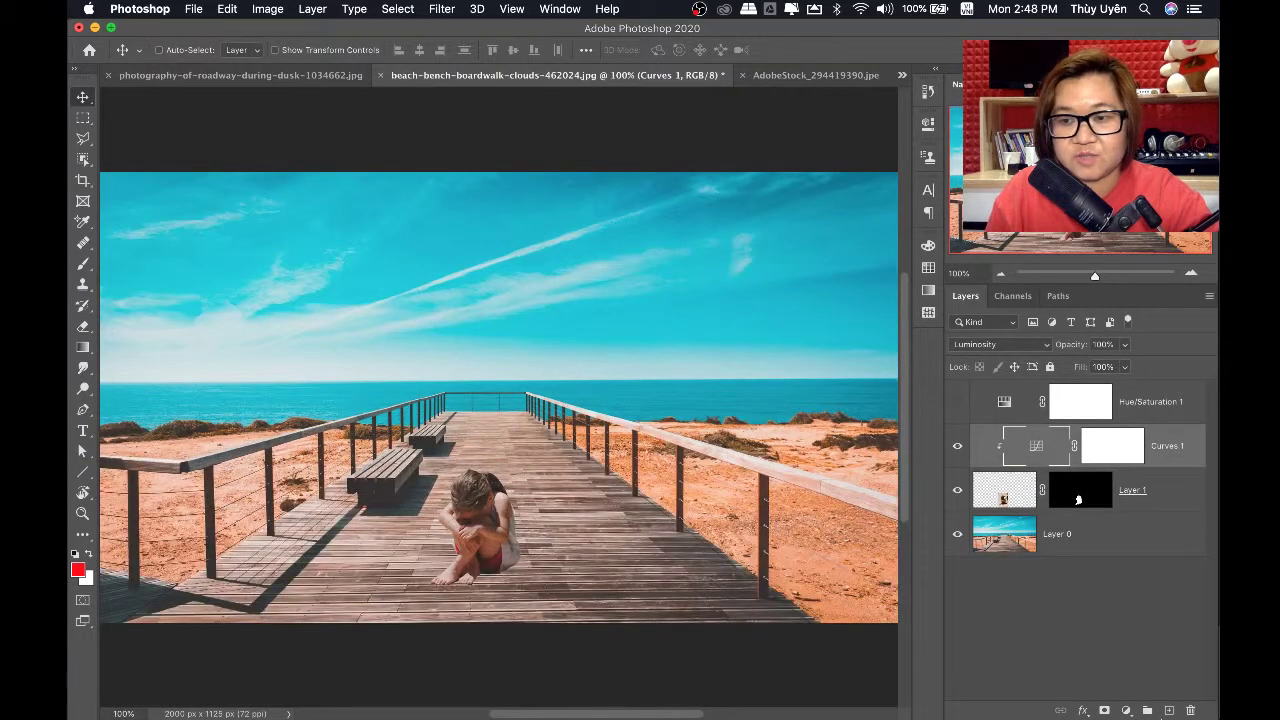
click(1126, 710)
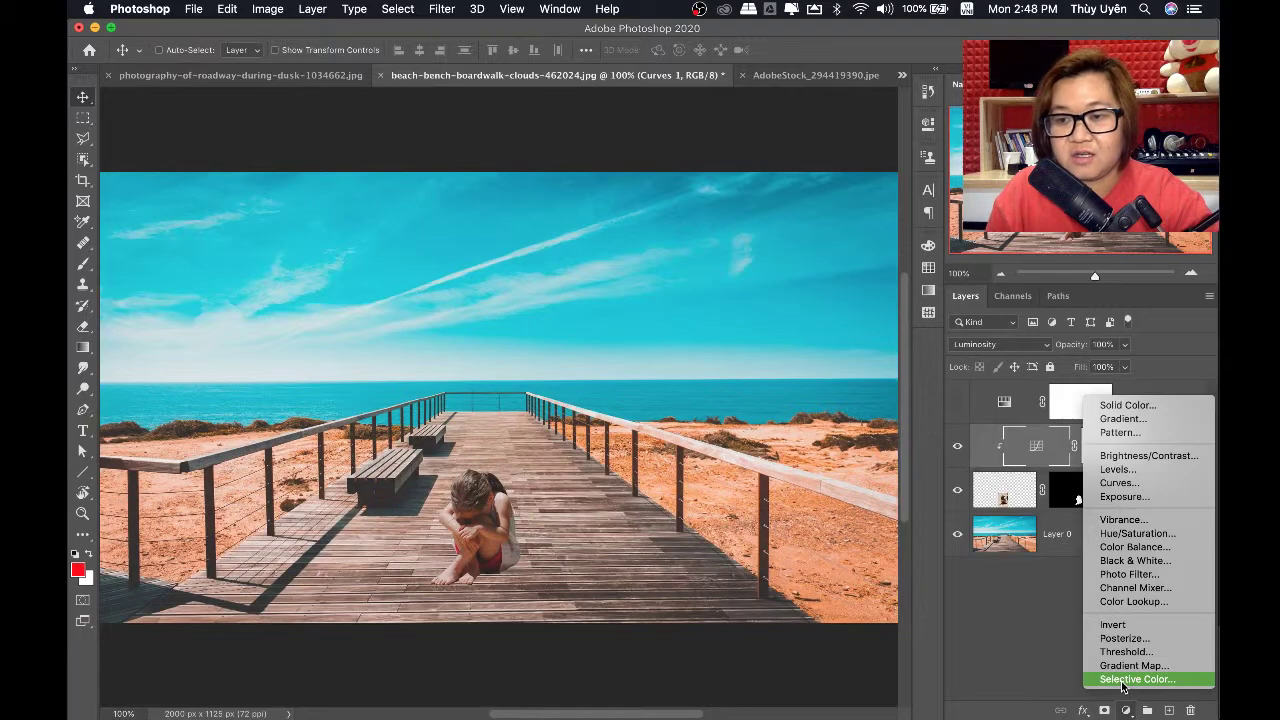
click(1122, 680)
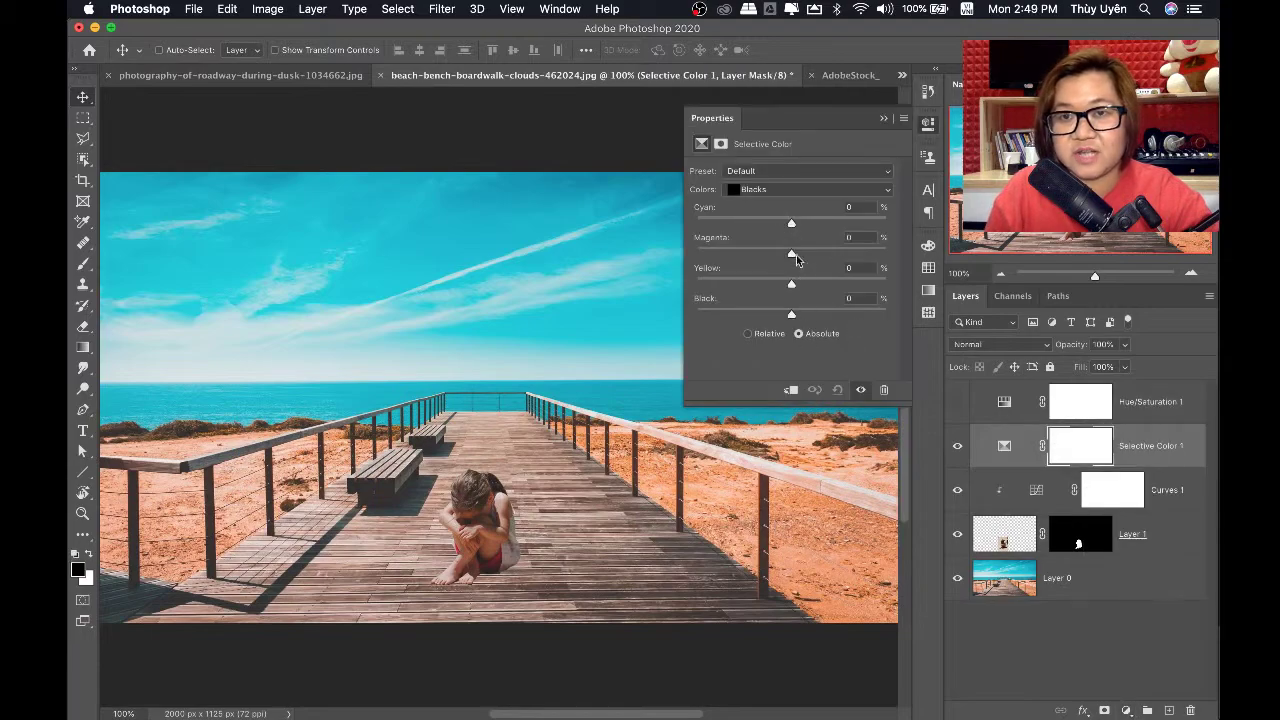
drag(791, 314, 888, 314)
click(804, 189)
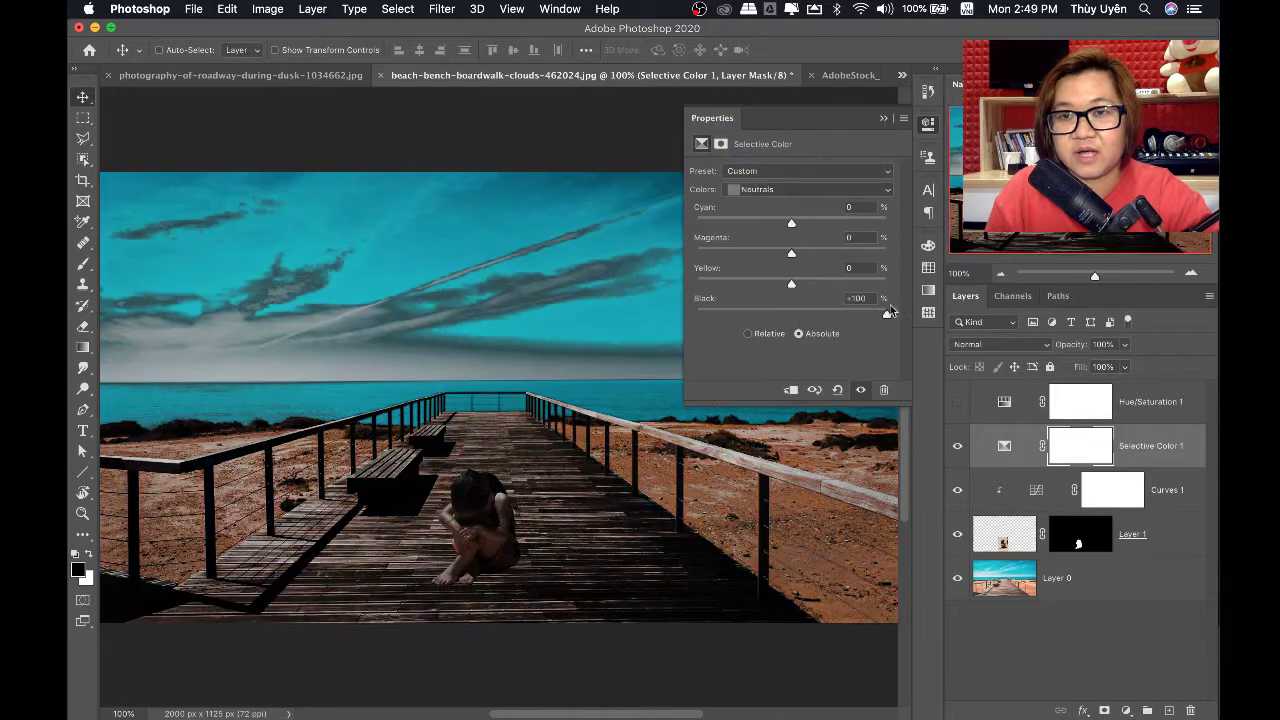
click(790, 189)
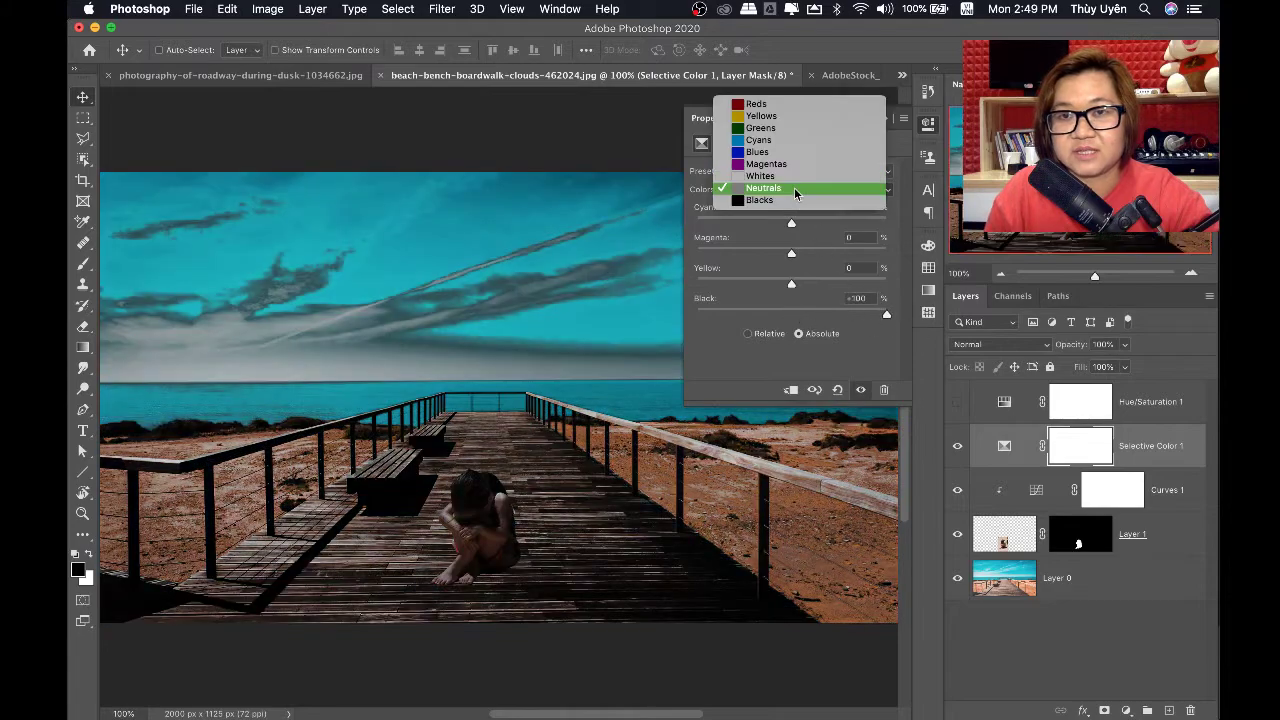
click(781, 175)
drag(793, 314, 910, 321)
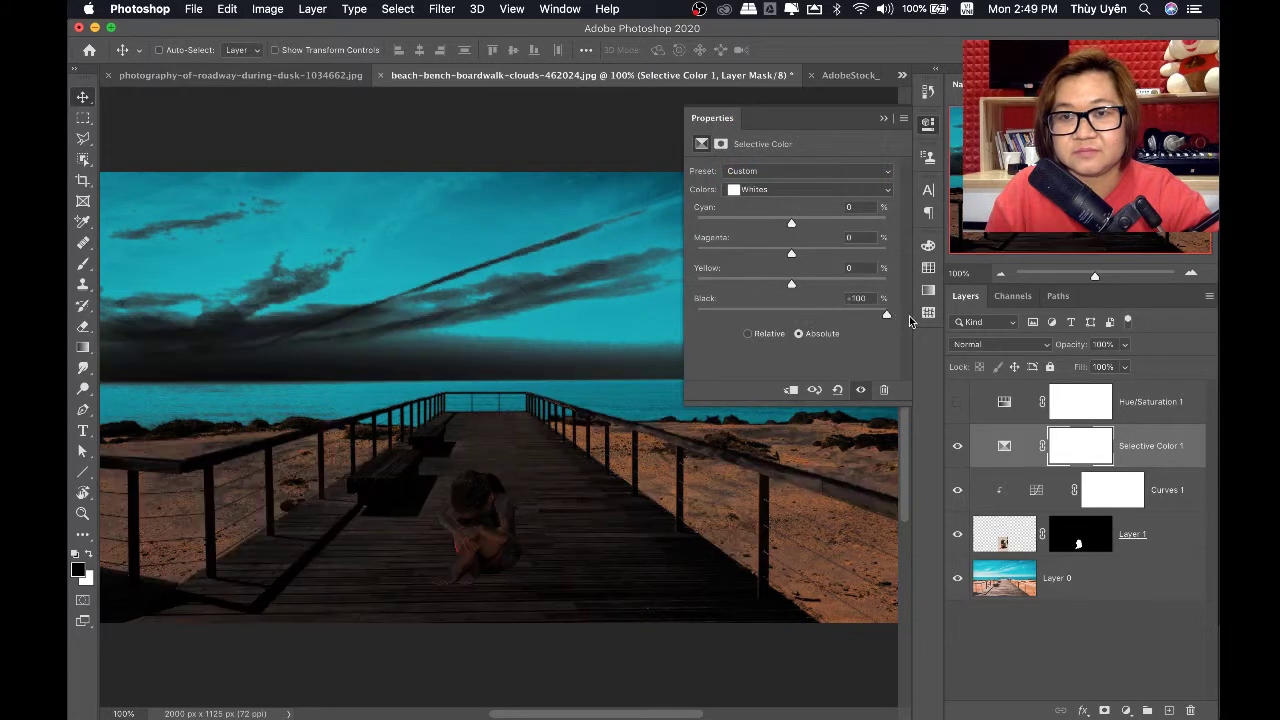
Set the Black amount to -100 for the Blues and Greens colour ranges
click(784, 194)
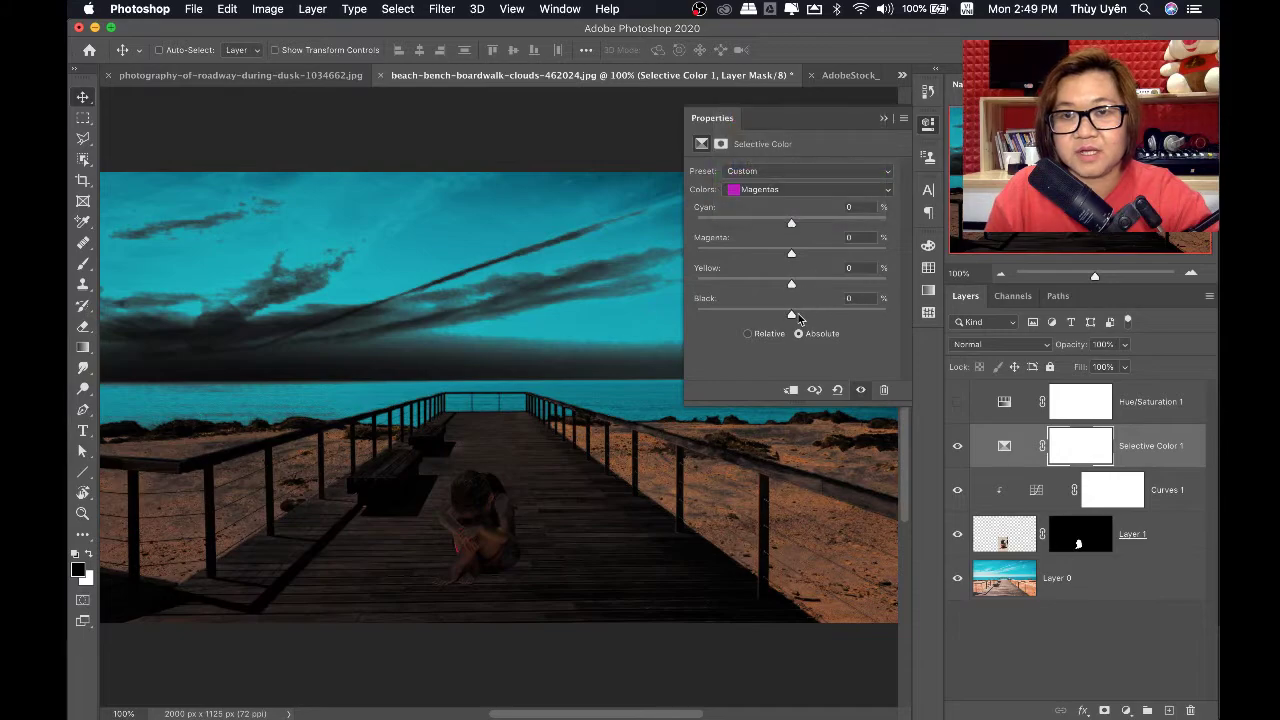
click(760, 192)
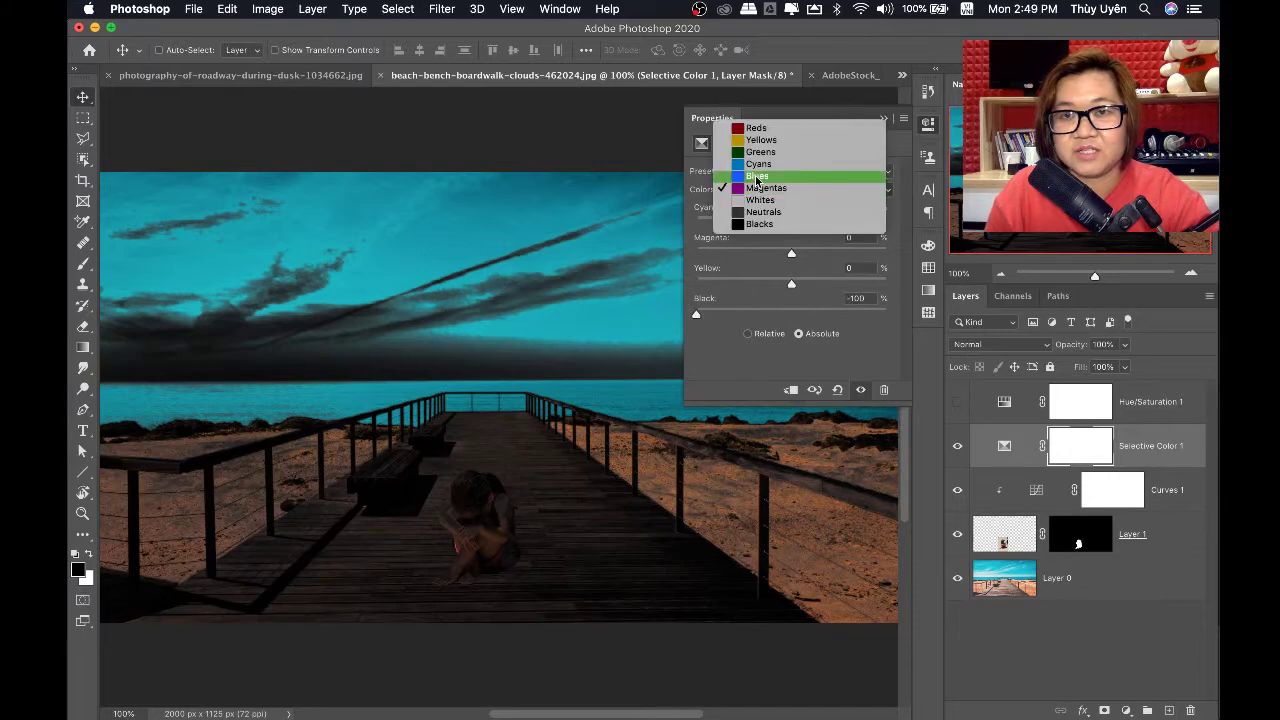
click(765, 178)
drag(793, 312, 696, 314)
click(780, 189)
click(760, 175)
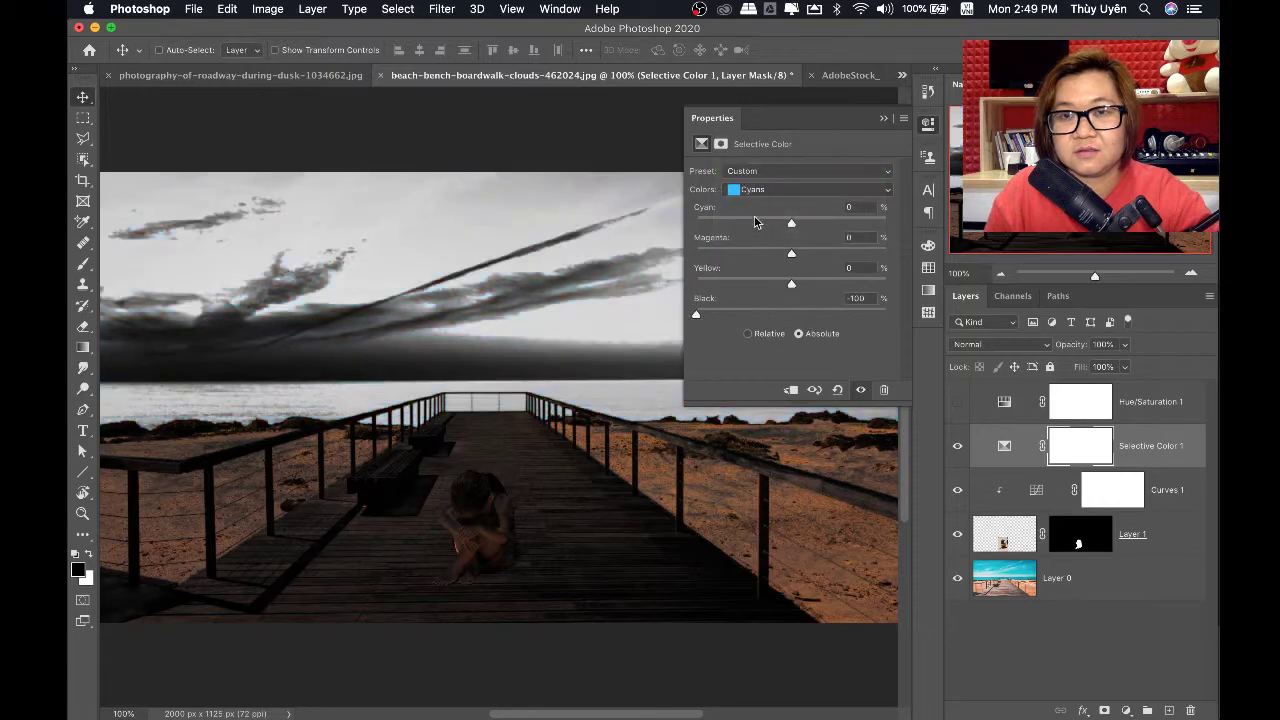
click(767, 189)
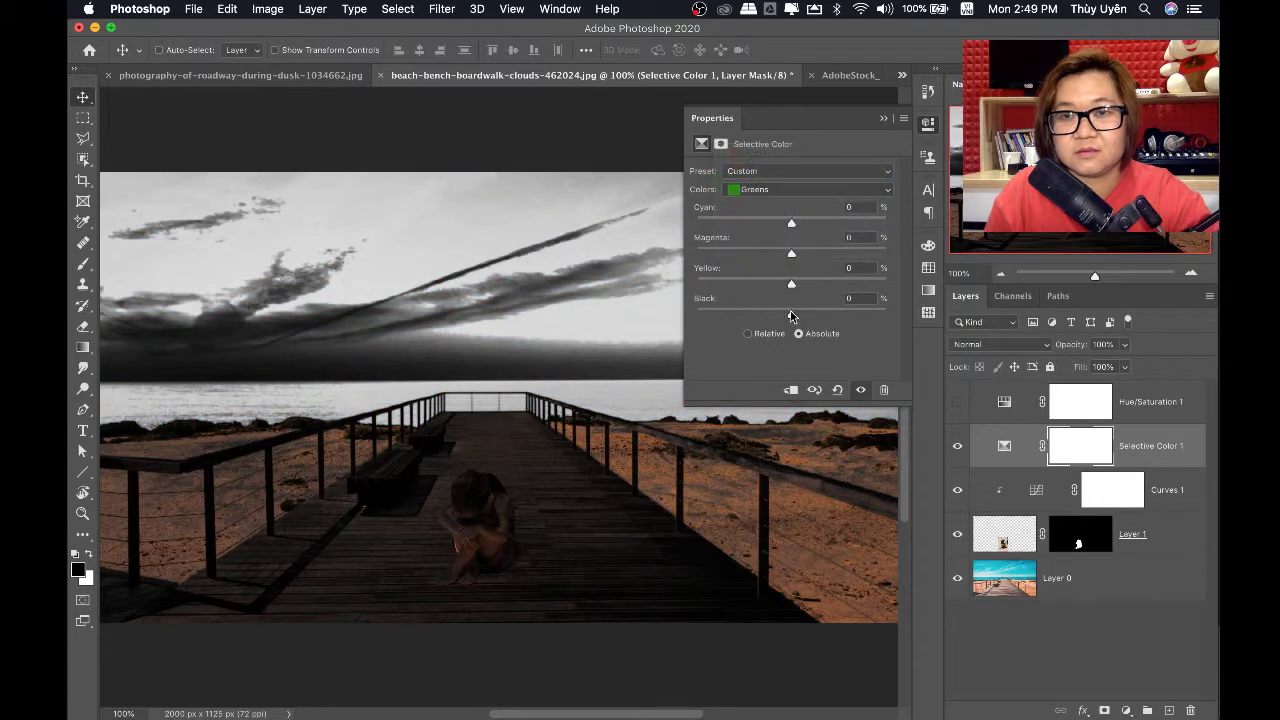
drag(791, 314, 694, 316)
Set Black to -100 for Yellows and Reds, then close the Selective Color properties
click(767, 190)
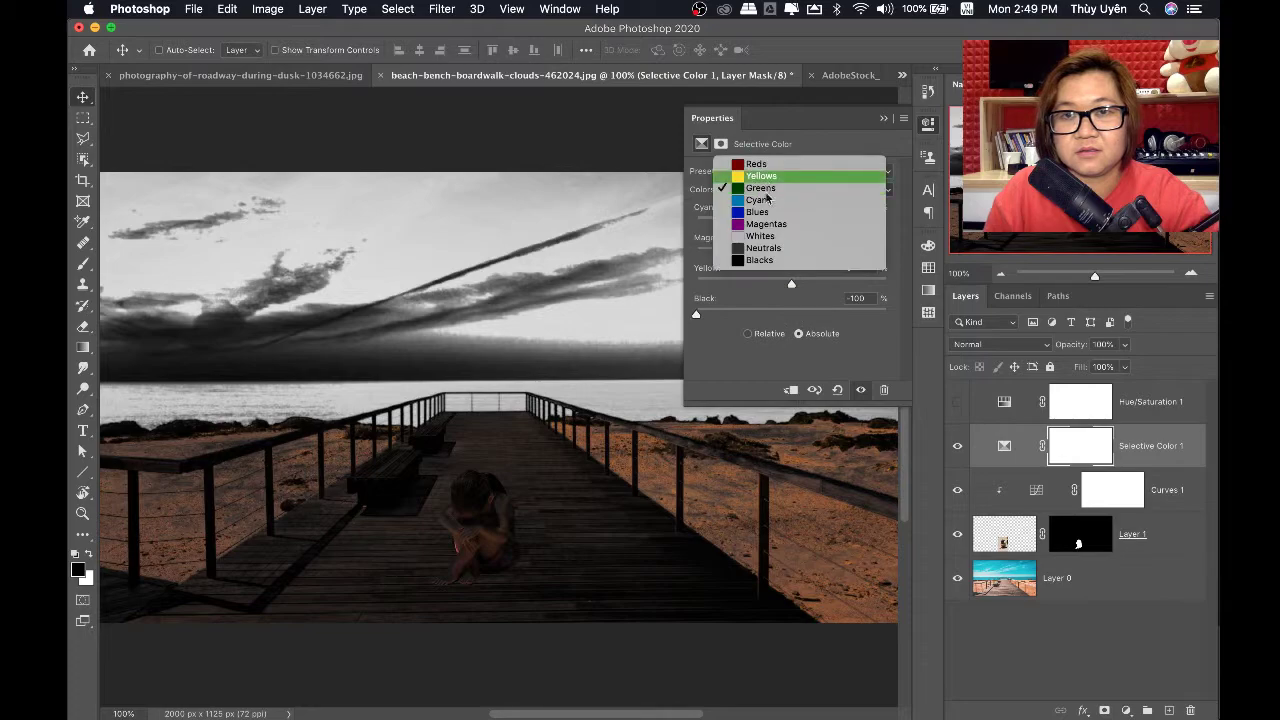
click(765, 177)
drag(791, 314, 694, 315)
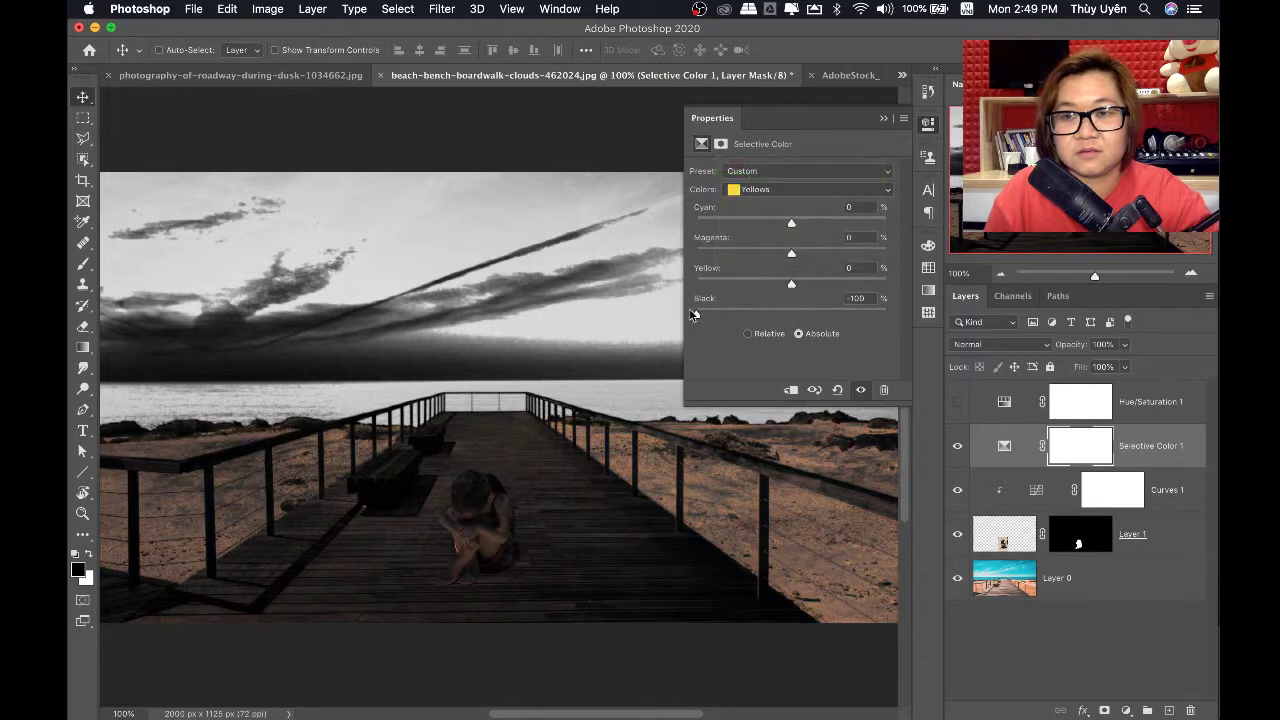
click(785, 192)
click(785, 177)
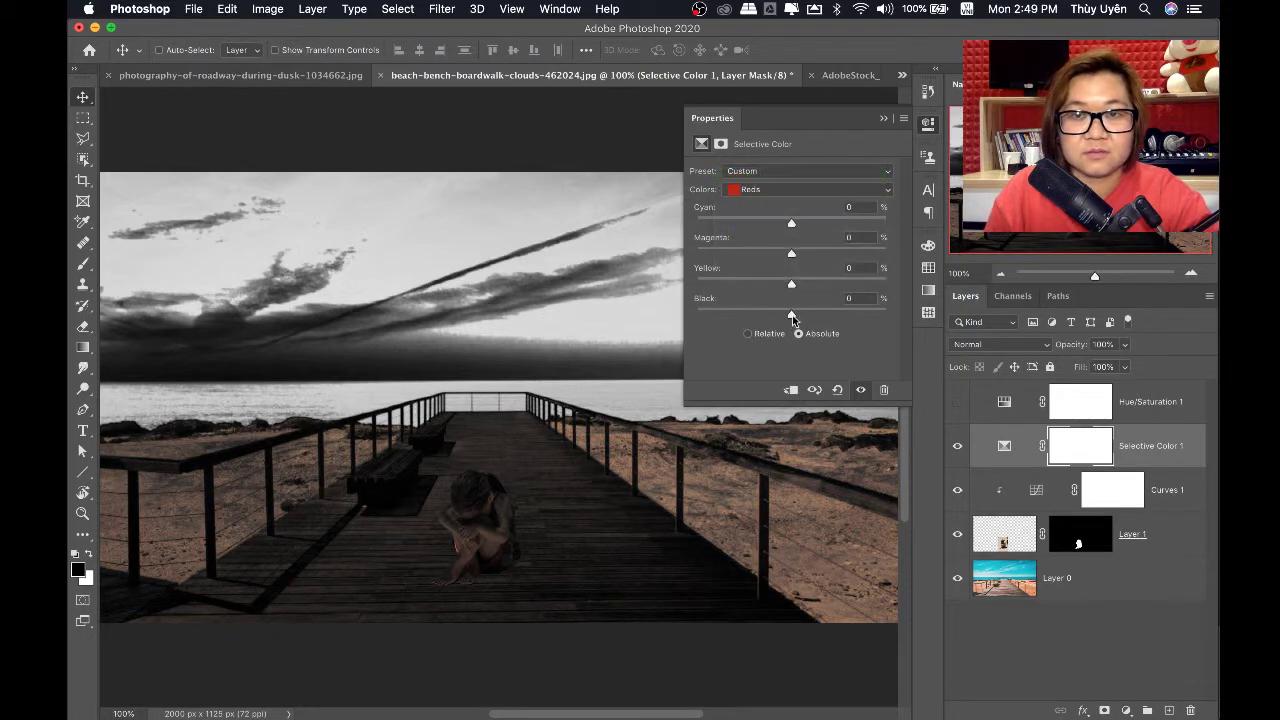
drag(791, 315, 667, 312)
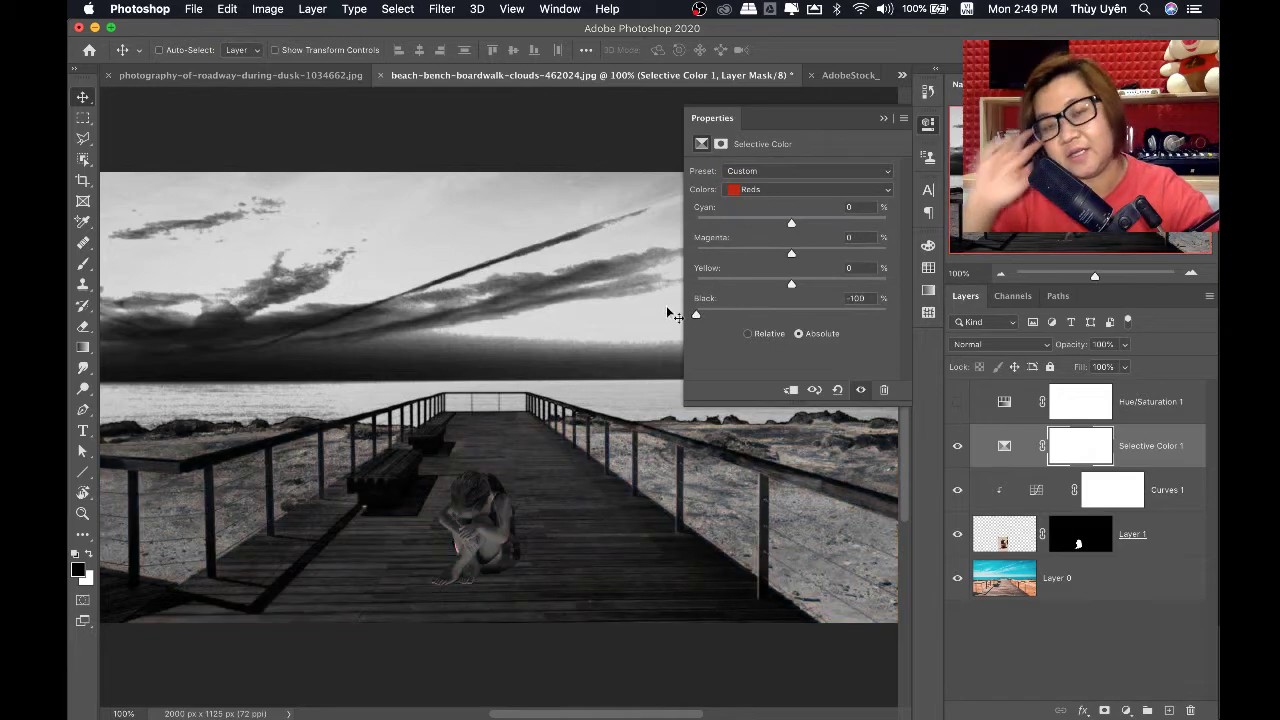
click(883, 118)
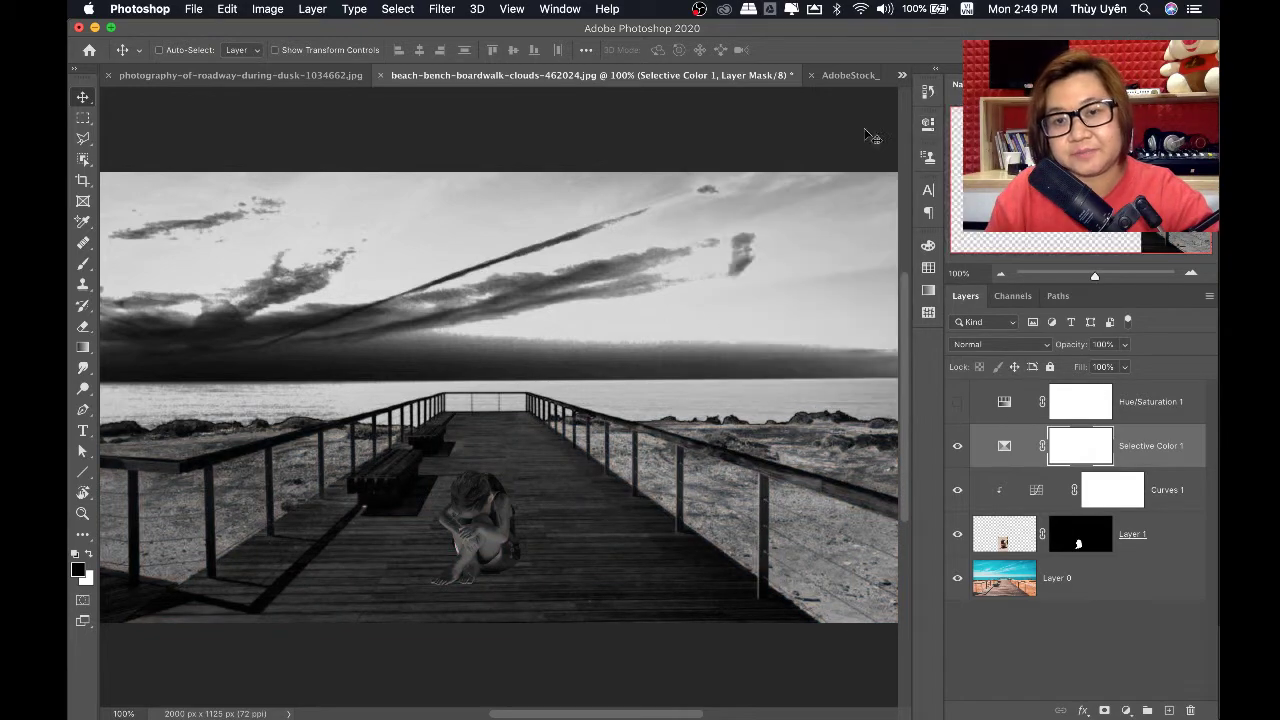
click(481, 565)
Compare the seated girl's grayscale and colour tones via Selective Color 1, then target the Curves 1 mask
click(615, 500)
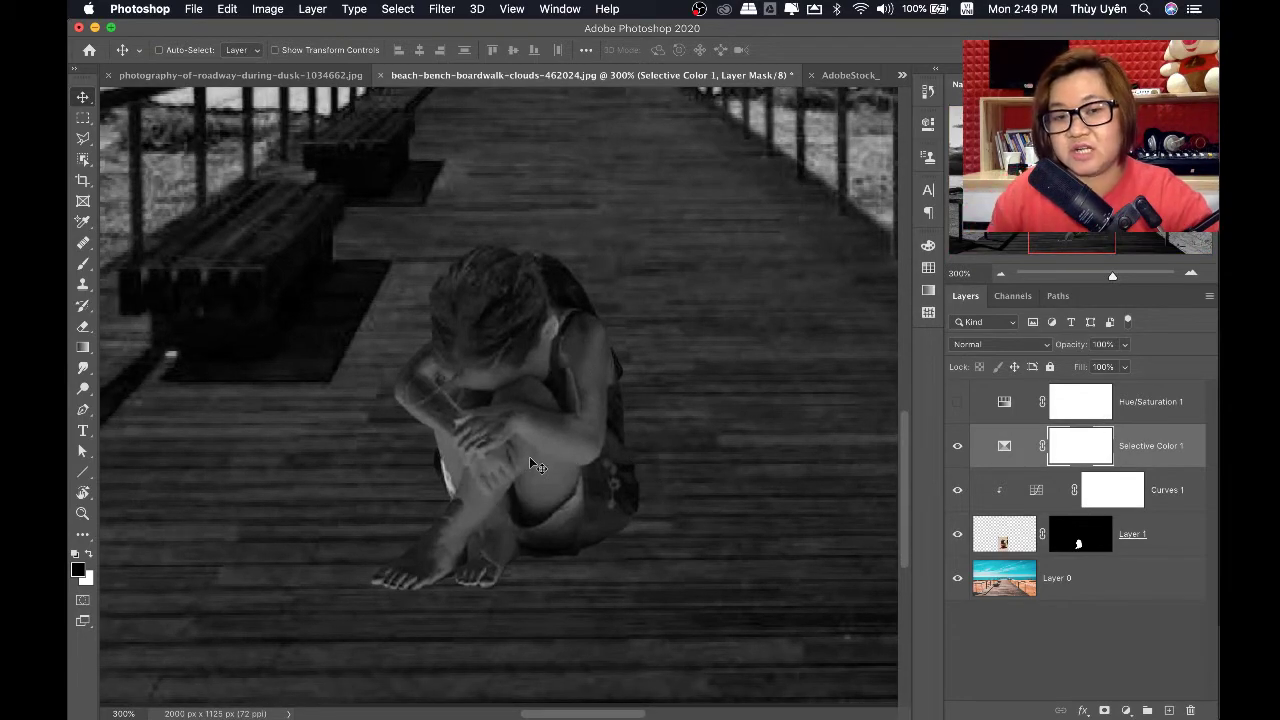
scroll(443, 490, up, 5)
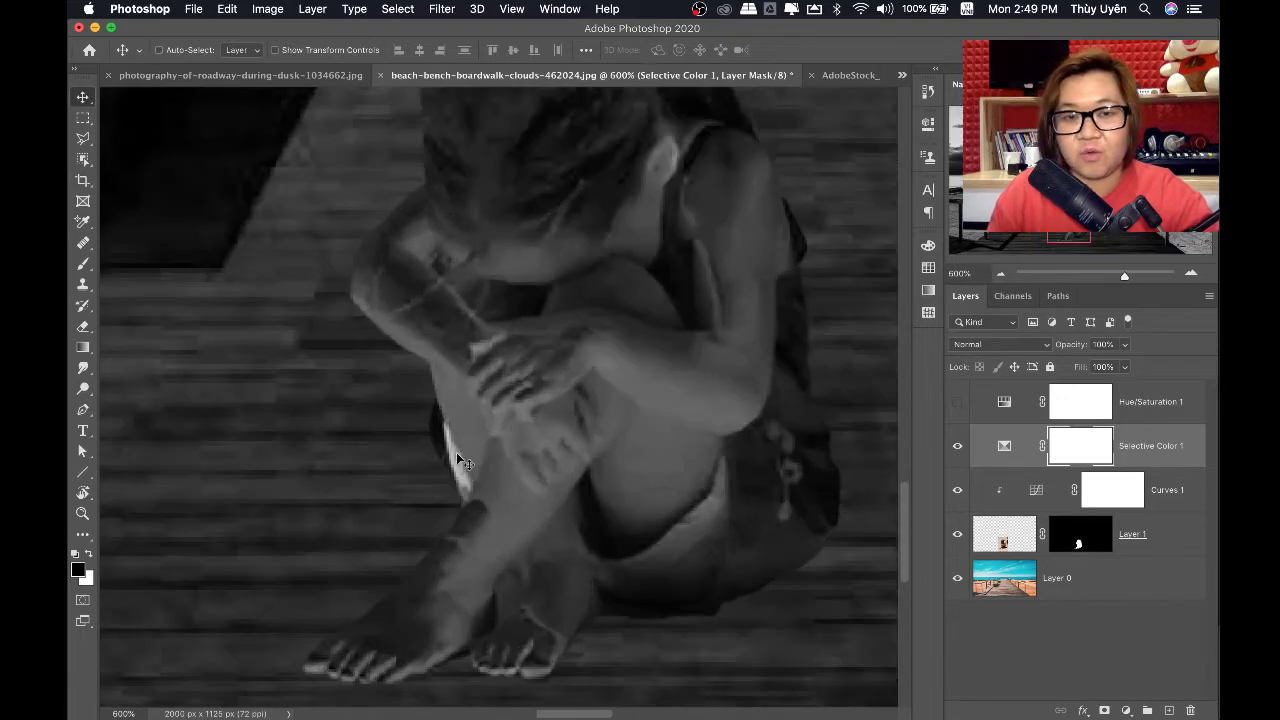
click(958, 449)
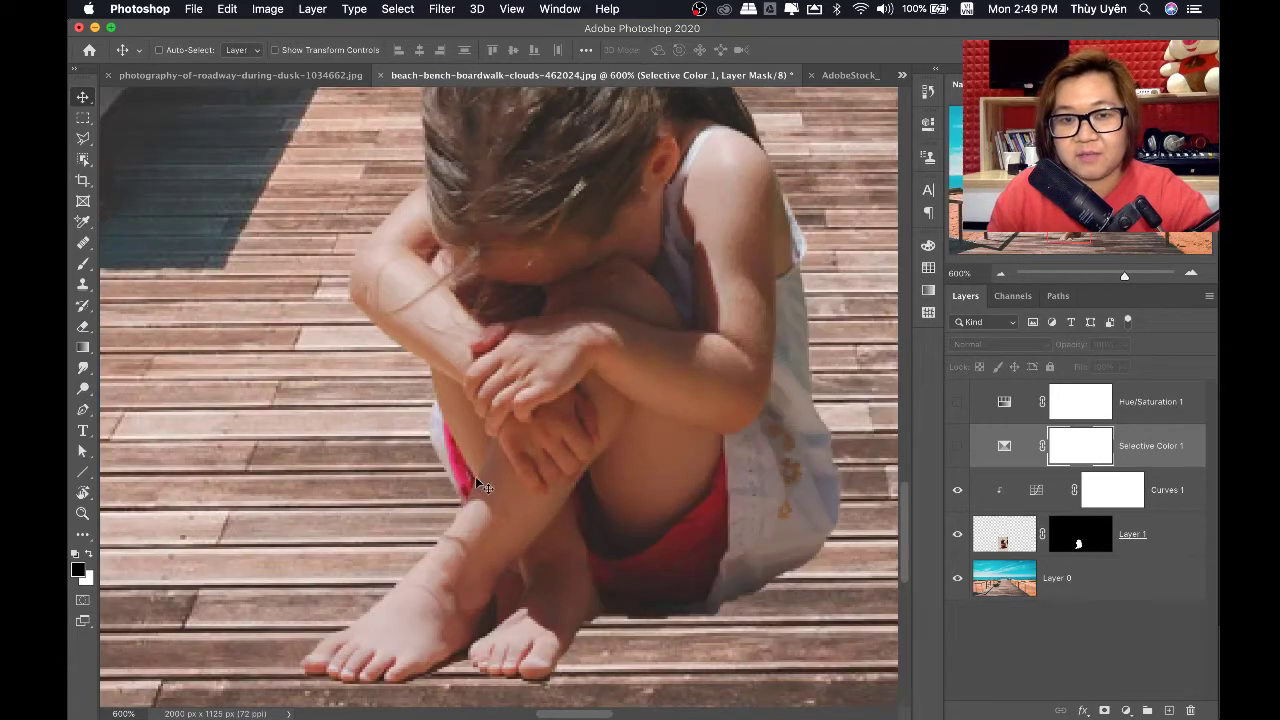
click(957, 447)
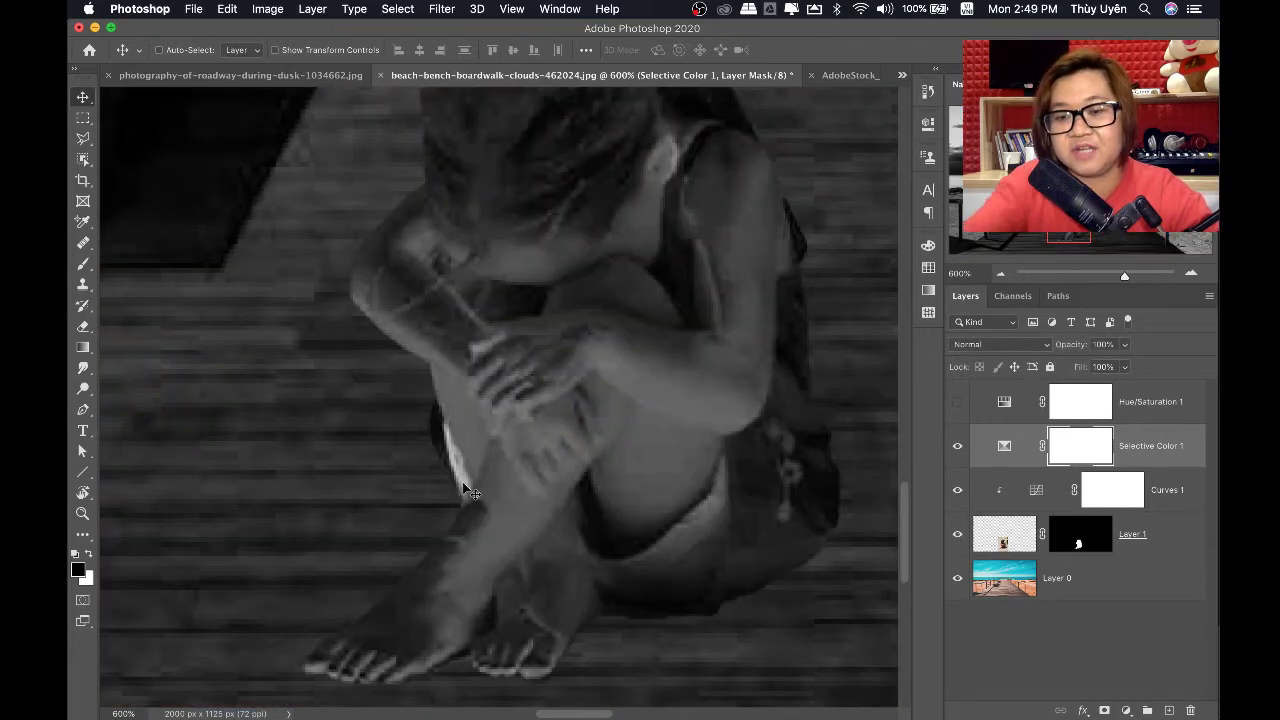
key(super+minus)
key(super+minus)
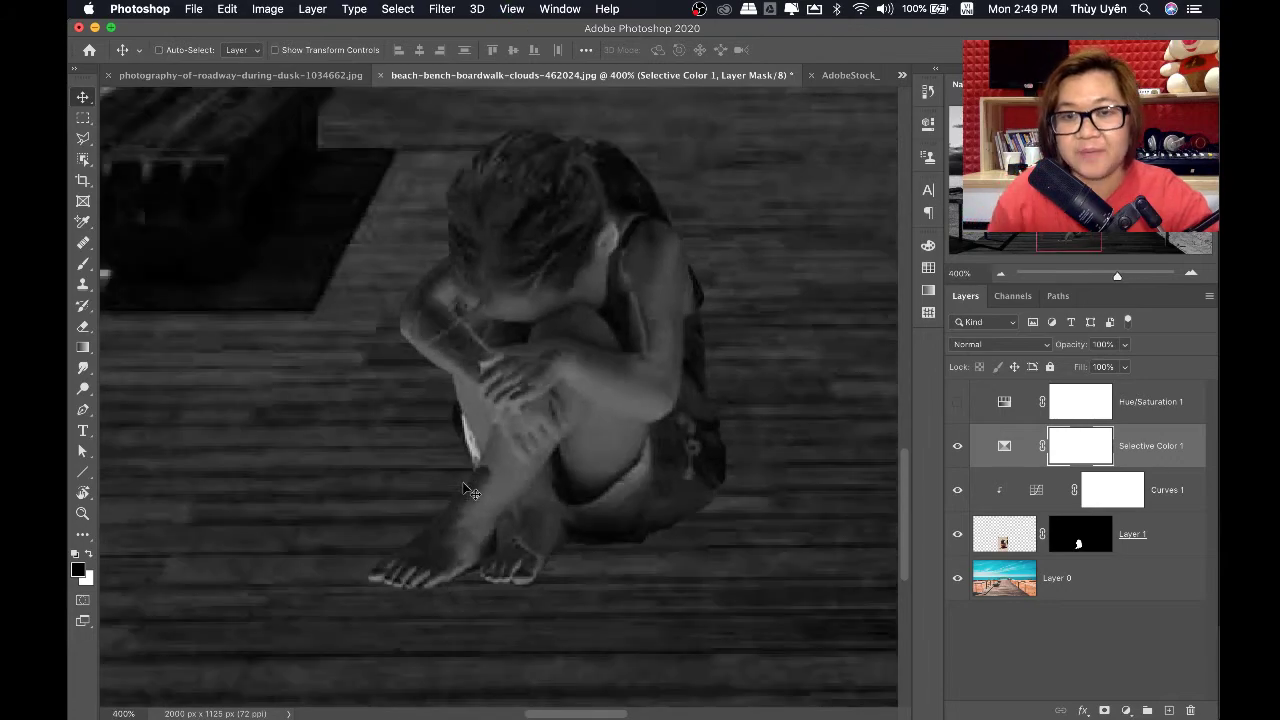
drag(651, 395, 548, 417)
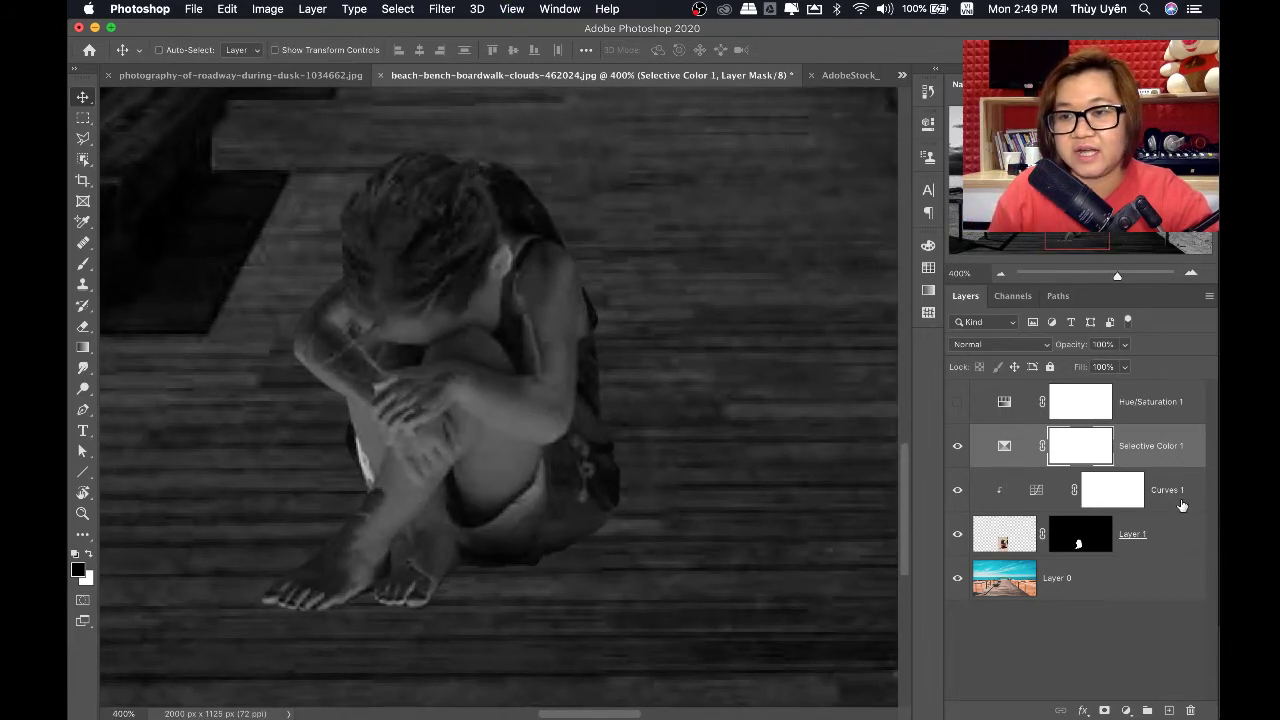
click(1176, 498)
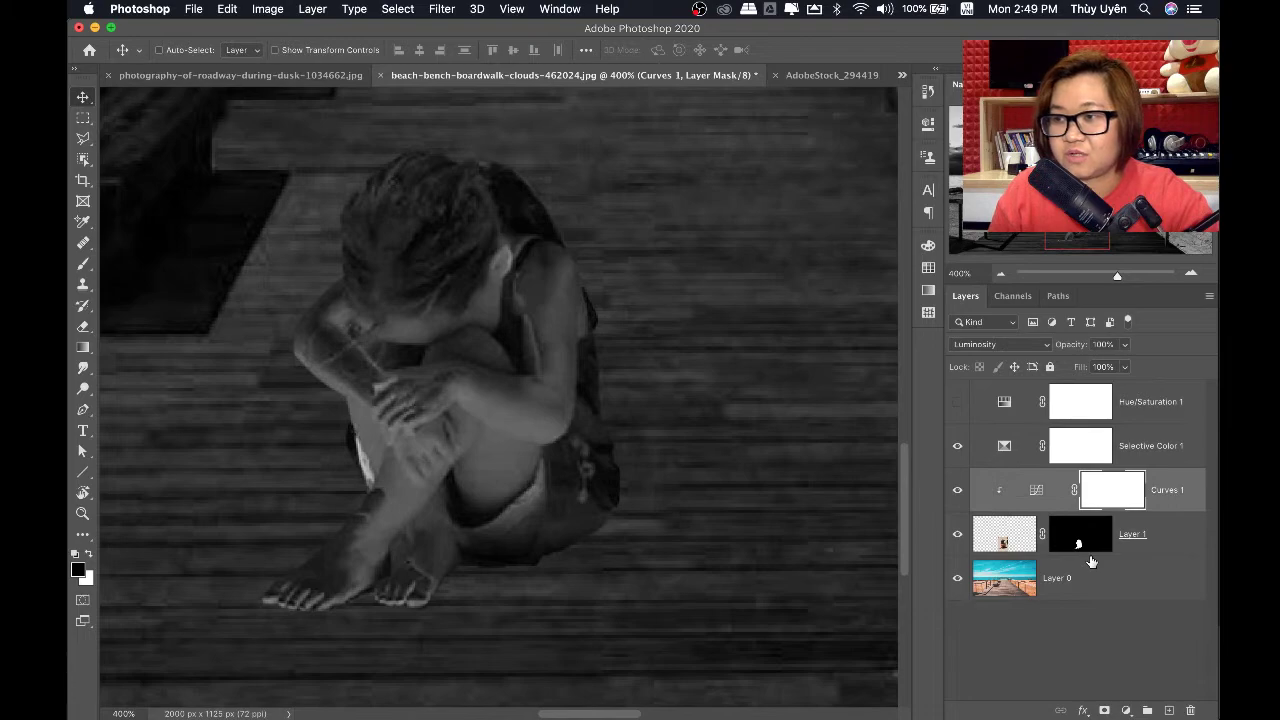
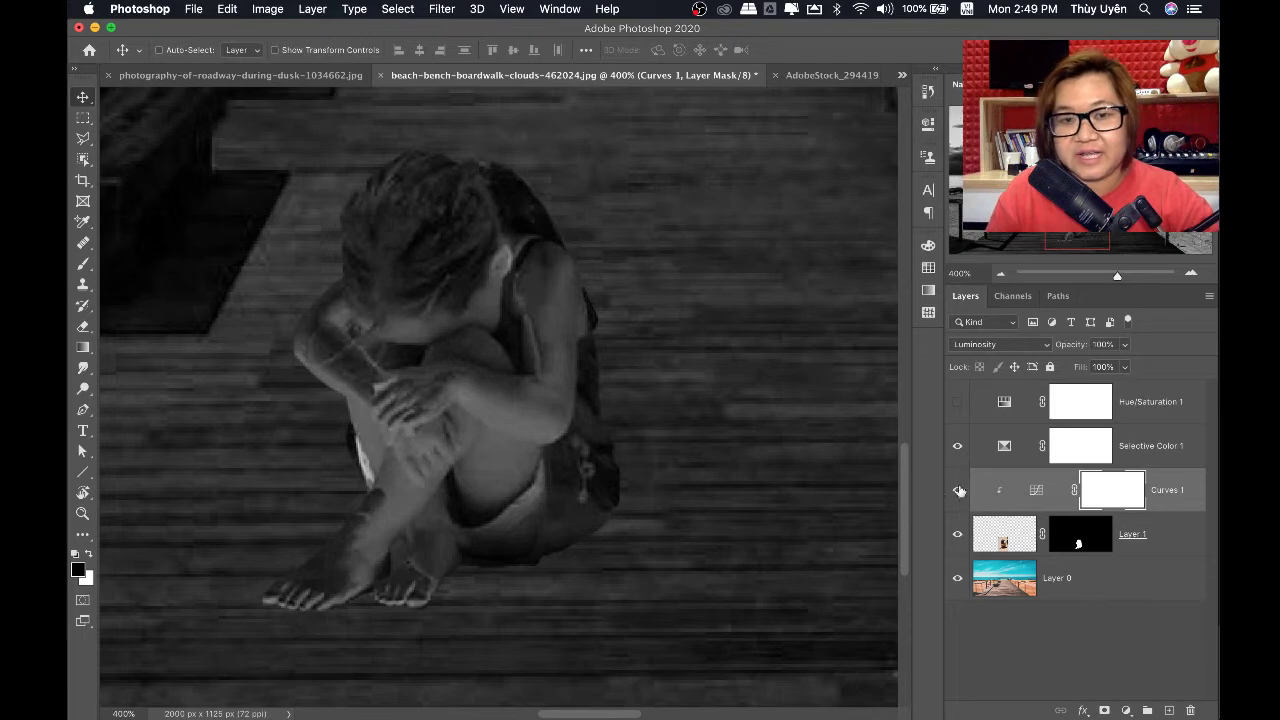
Re-enable Curves 1 and add a Hue/Saturation layer clipped to the girl in Saturation blend mode
click(959, 491)
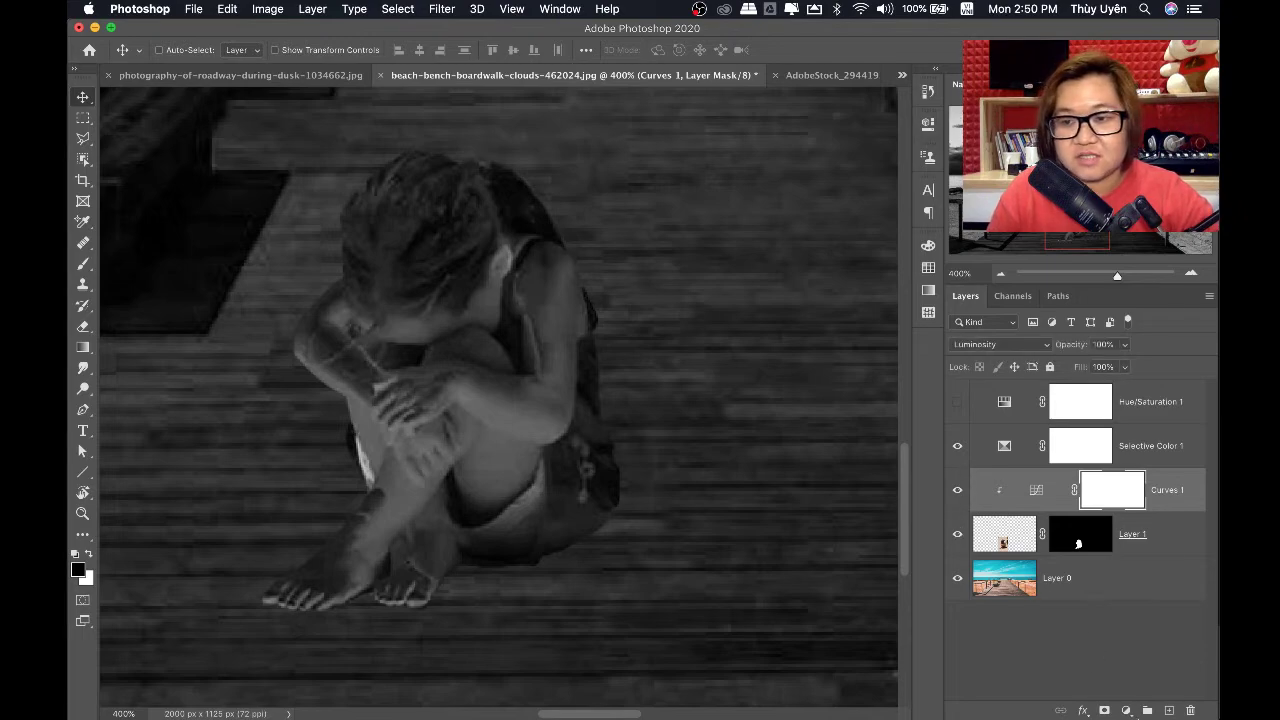
click(1126, 710)
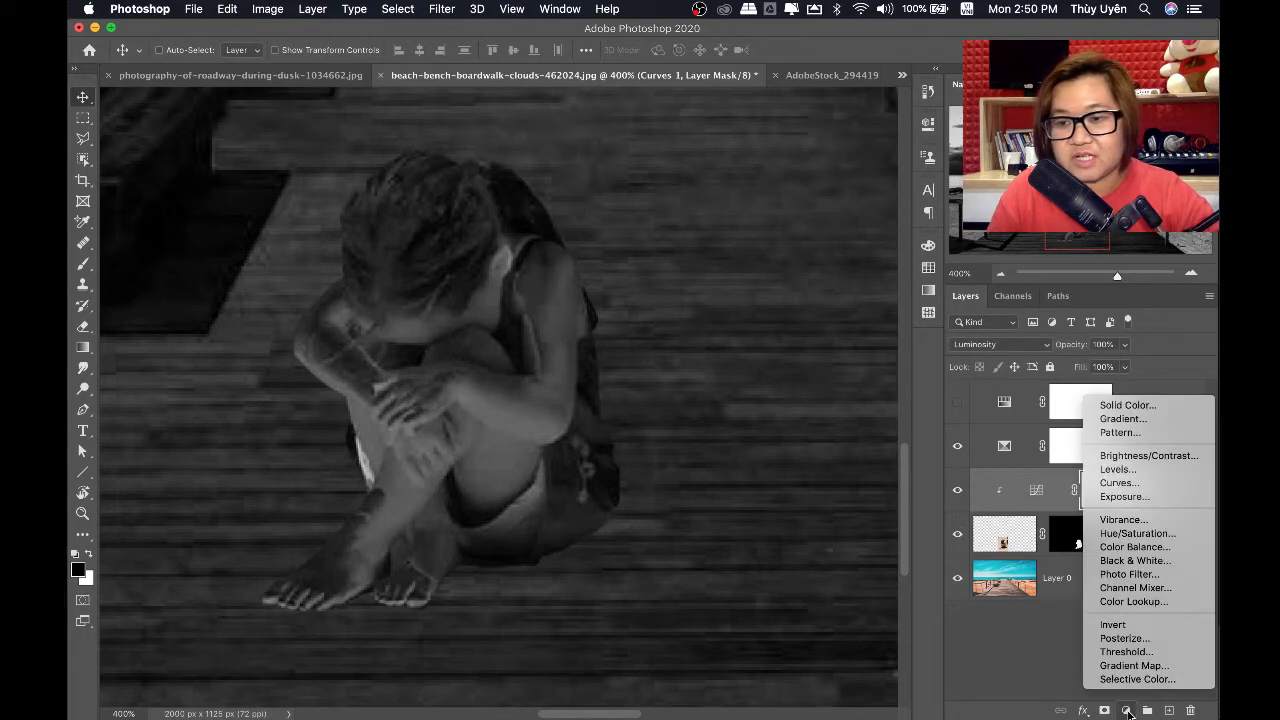
click(1125, 534)
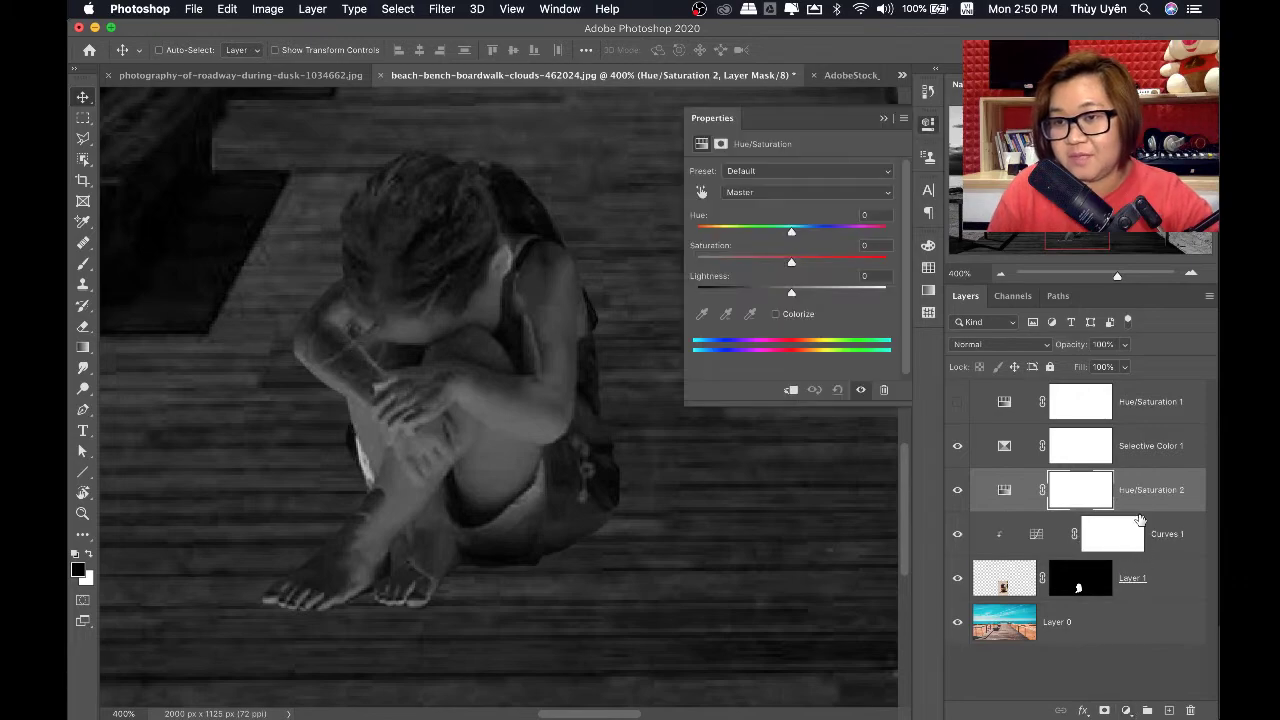
click(791, 393)
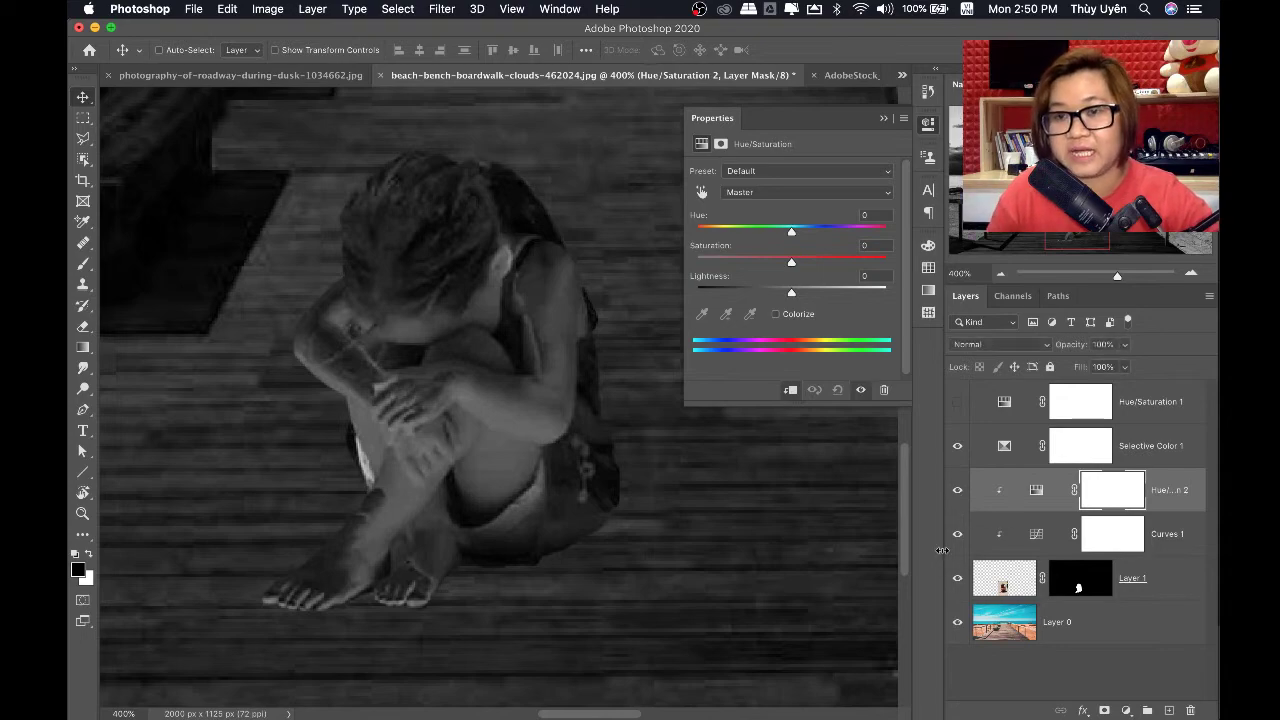
click(988, 346)
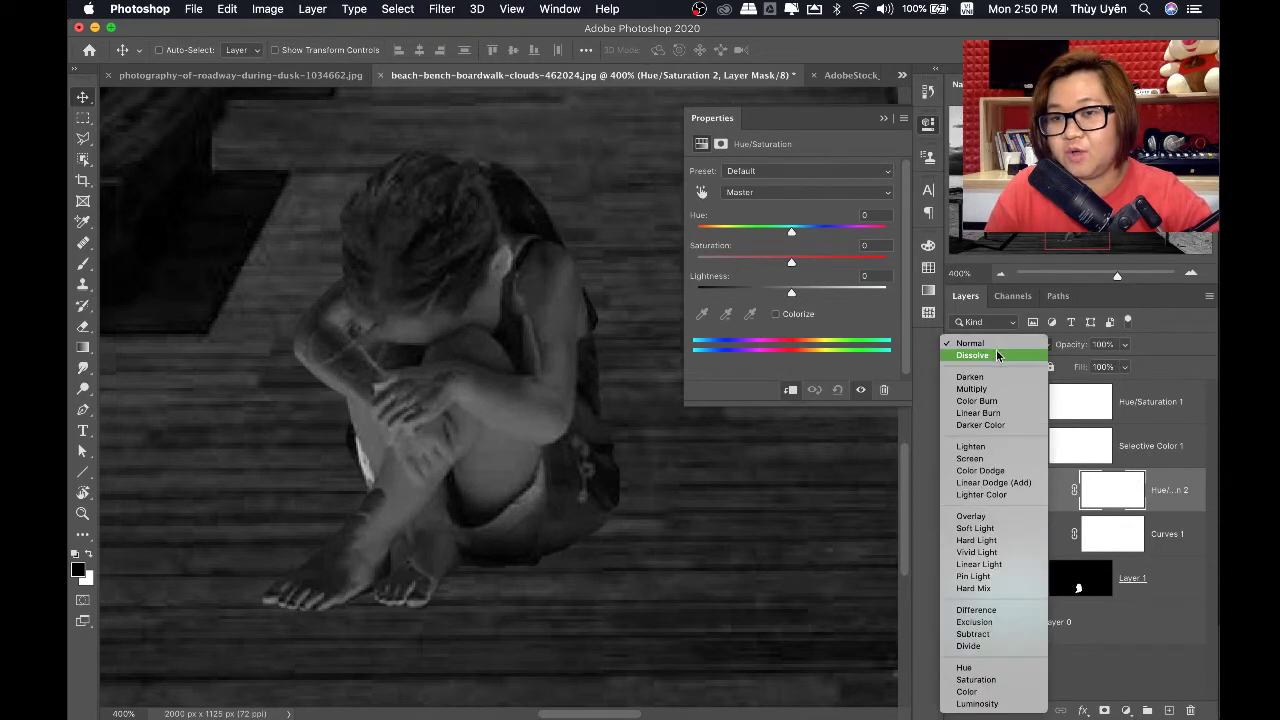
click(987, 681)
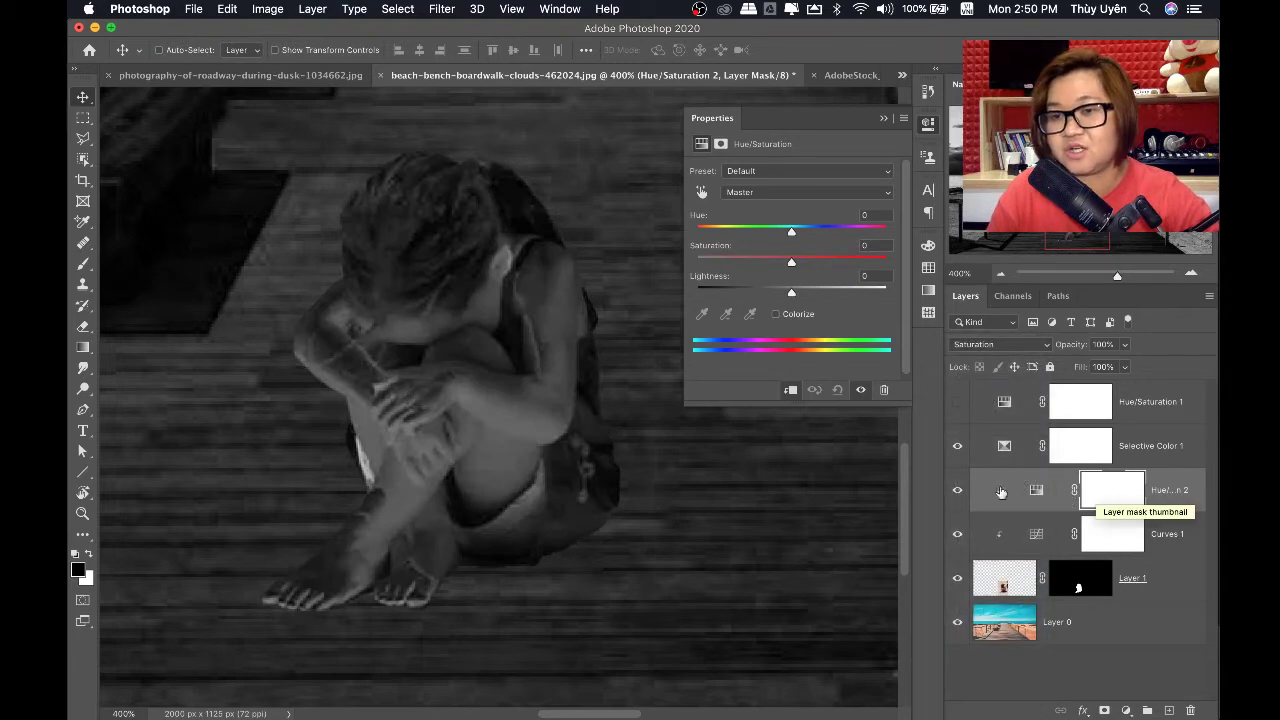
click(958, 492)
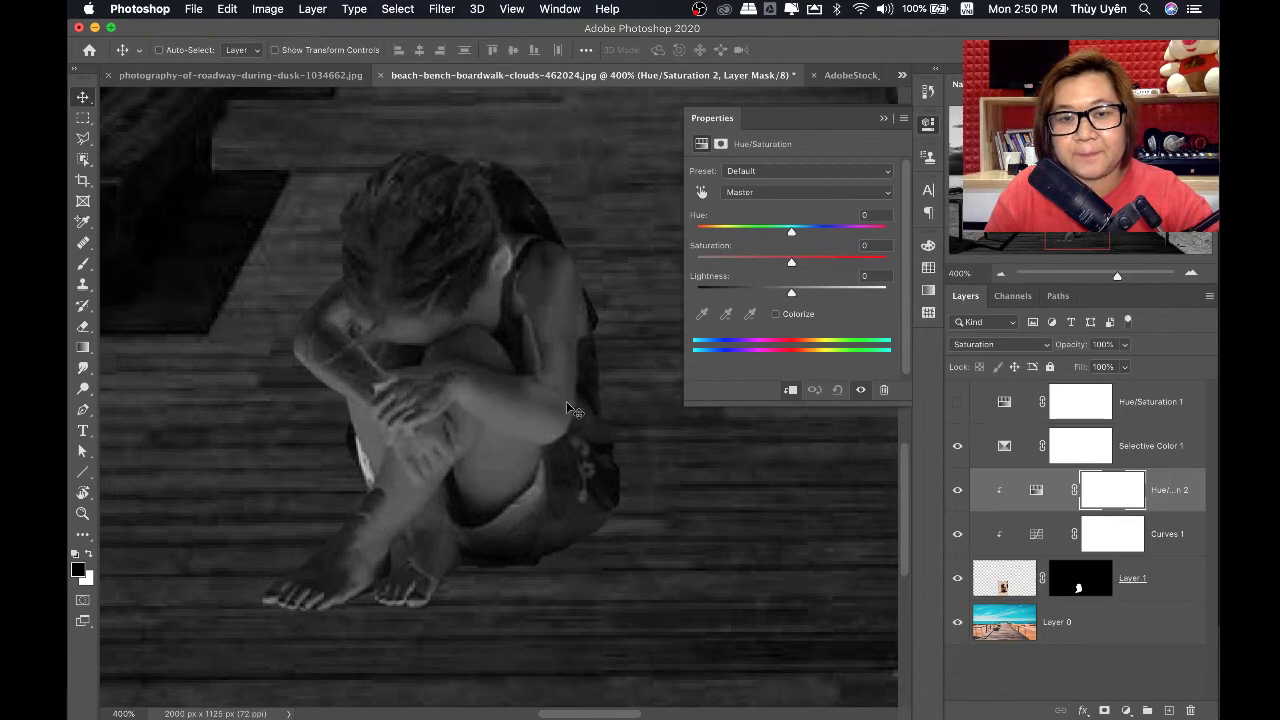
Sample the girl's skin to target Reds and lower their saturation to -36
click(702, 192)
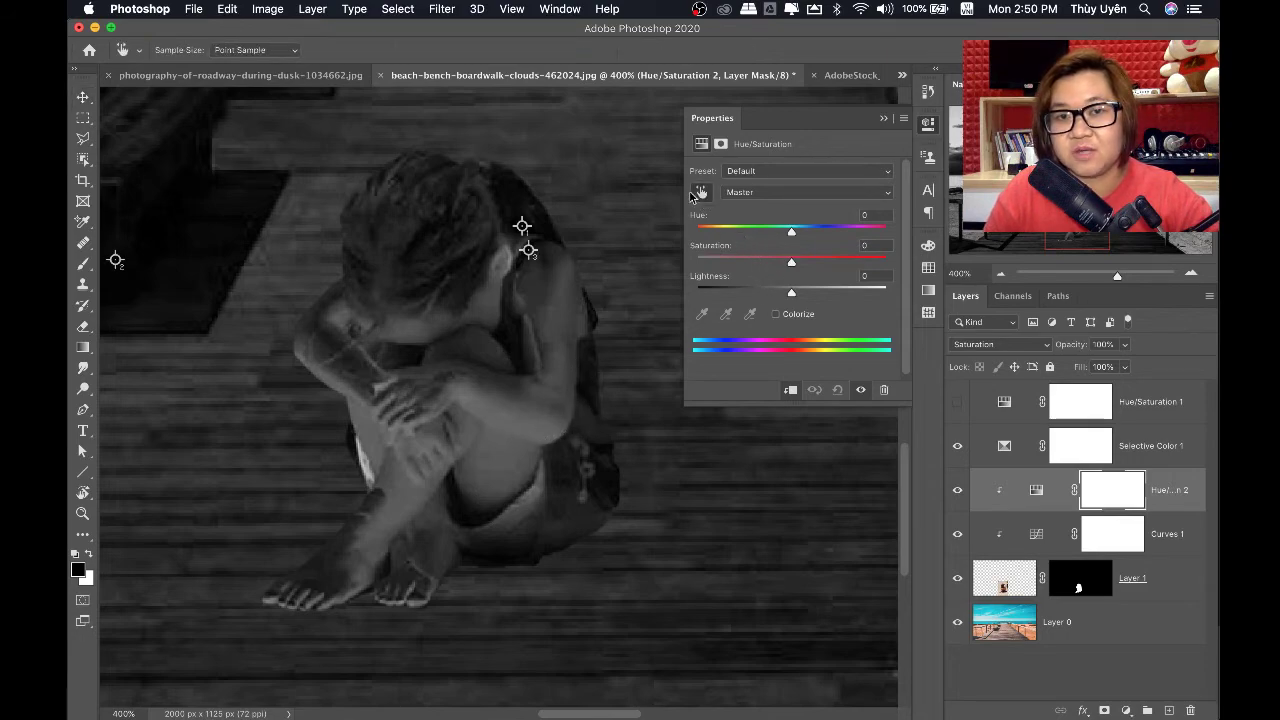
click(535, 423)
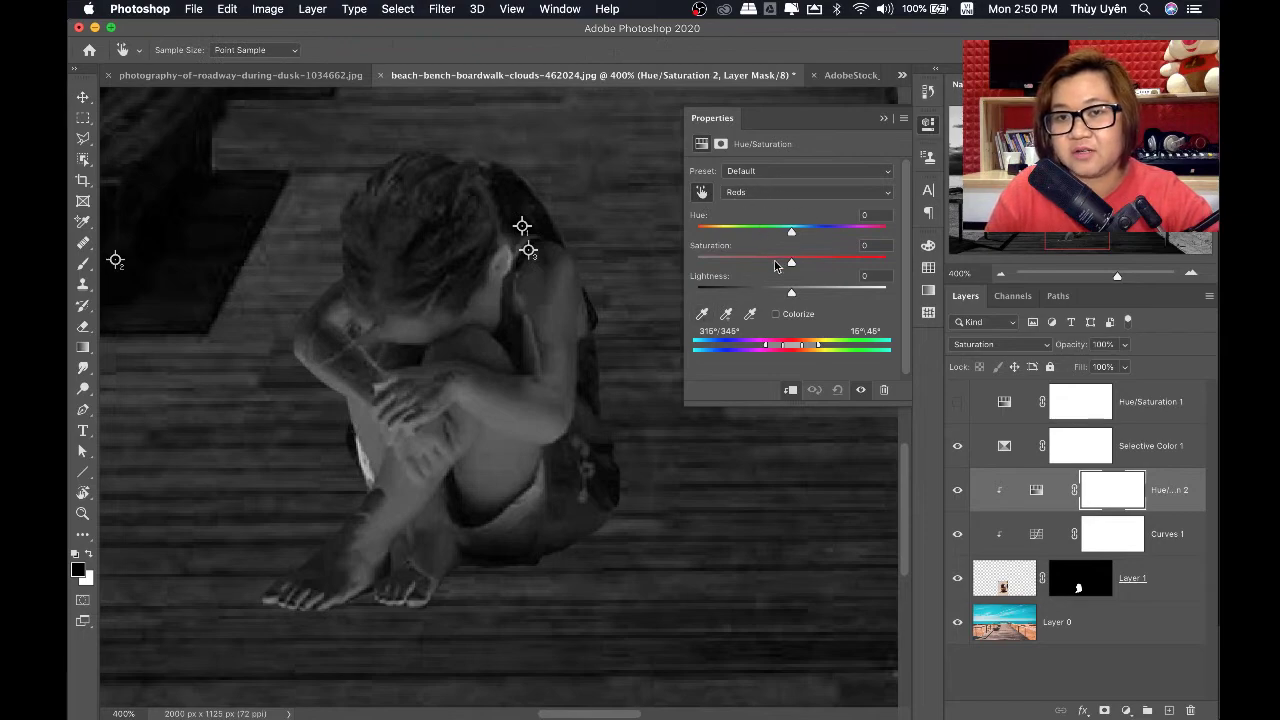
drag(791, 263, 758, 276)
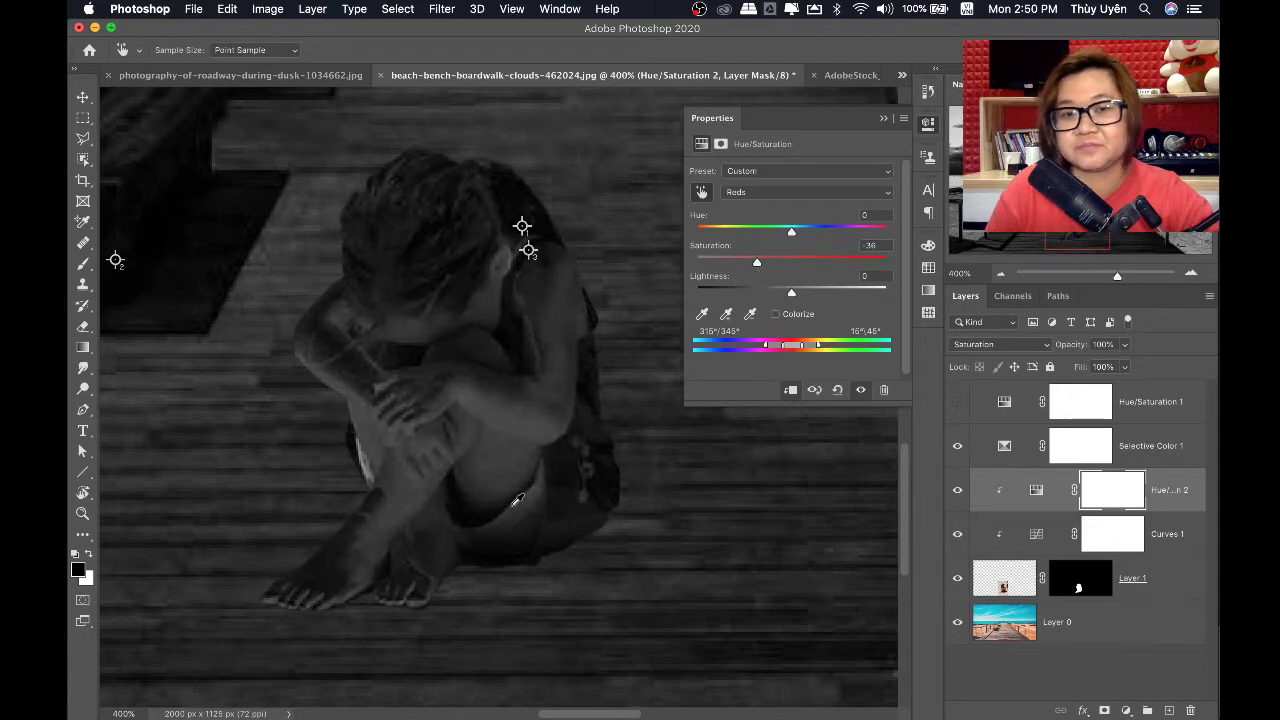
key(super+minus)
key(super+minus)
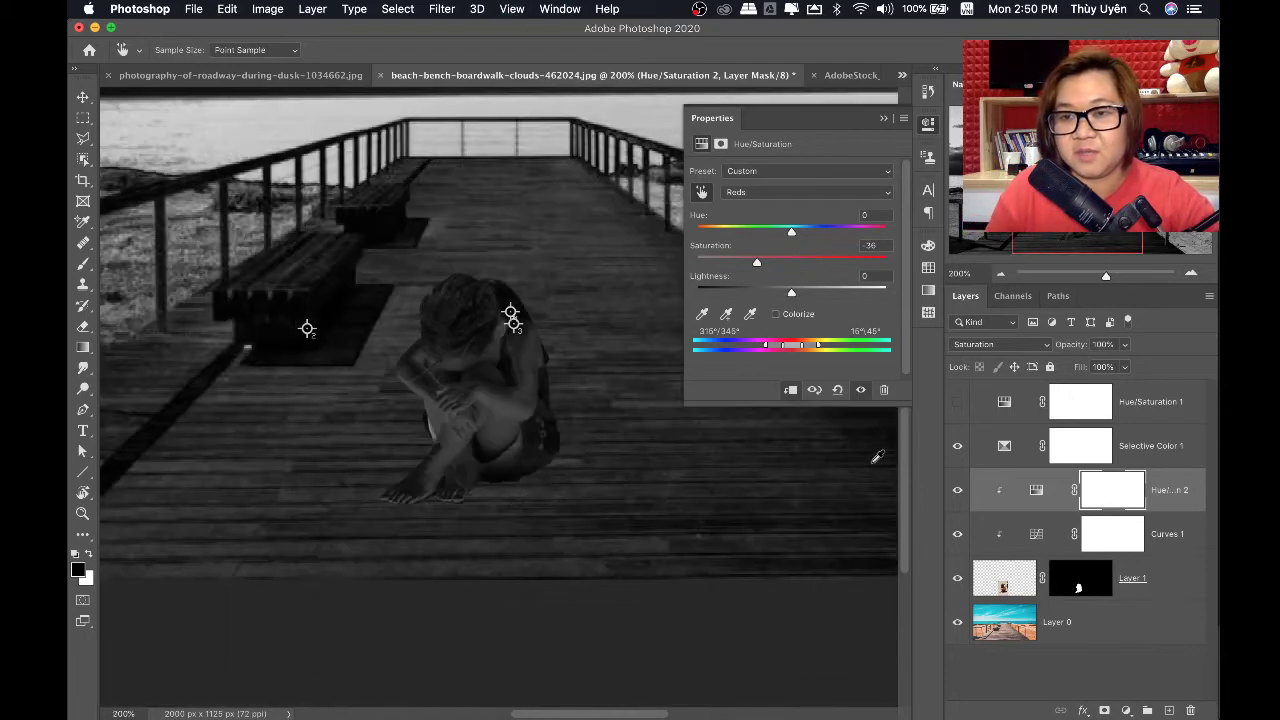
Hide the Selective Color check and toggle Hue/Saturation 2 to compare the girl's skin
click(958, 446)
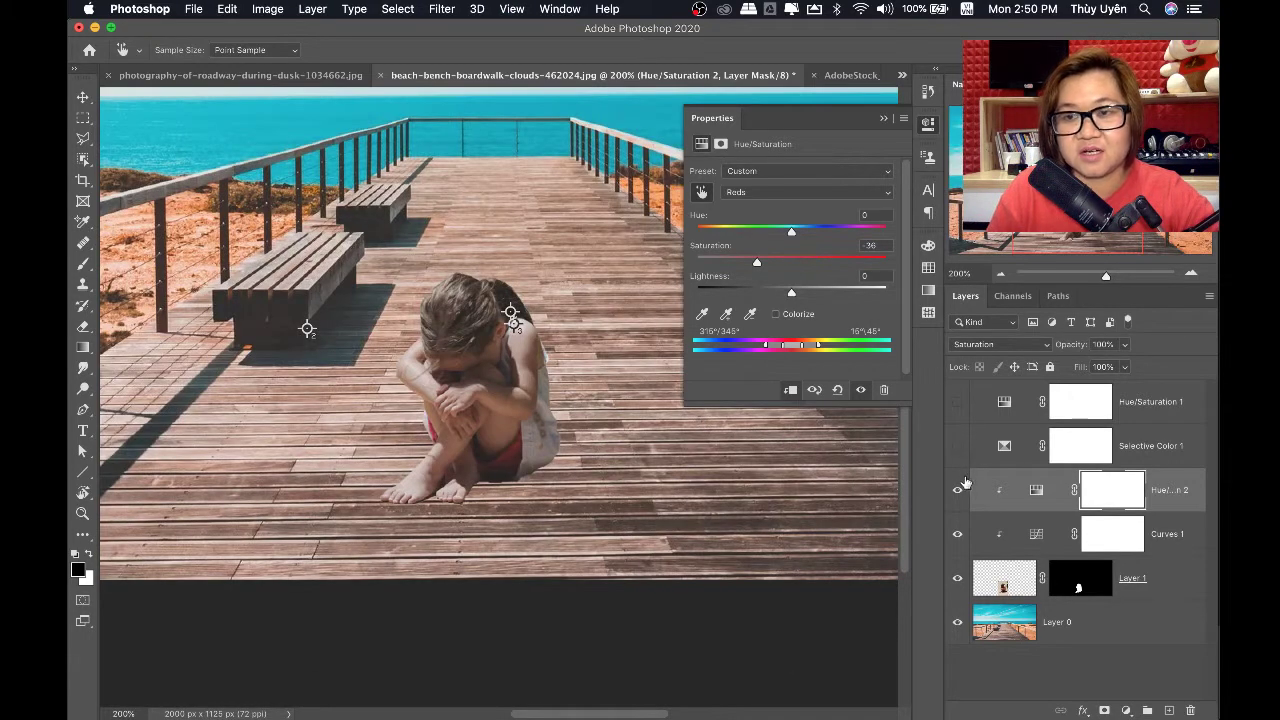
click(958, 489)
click(958, 489)
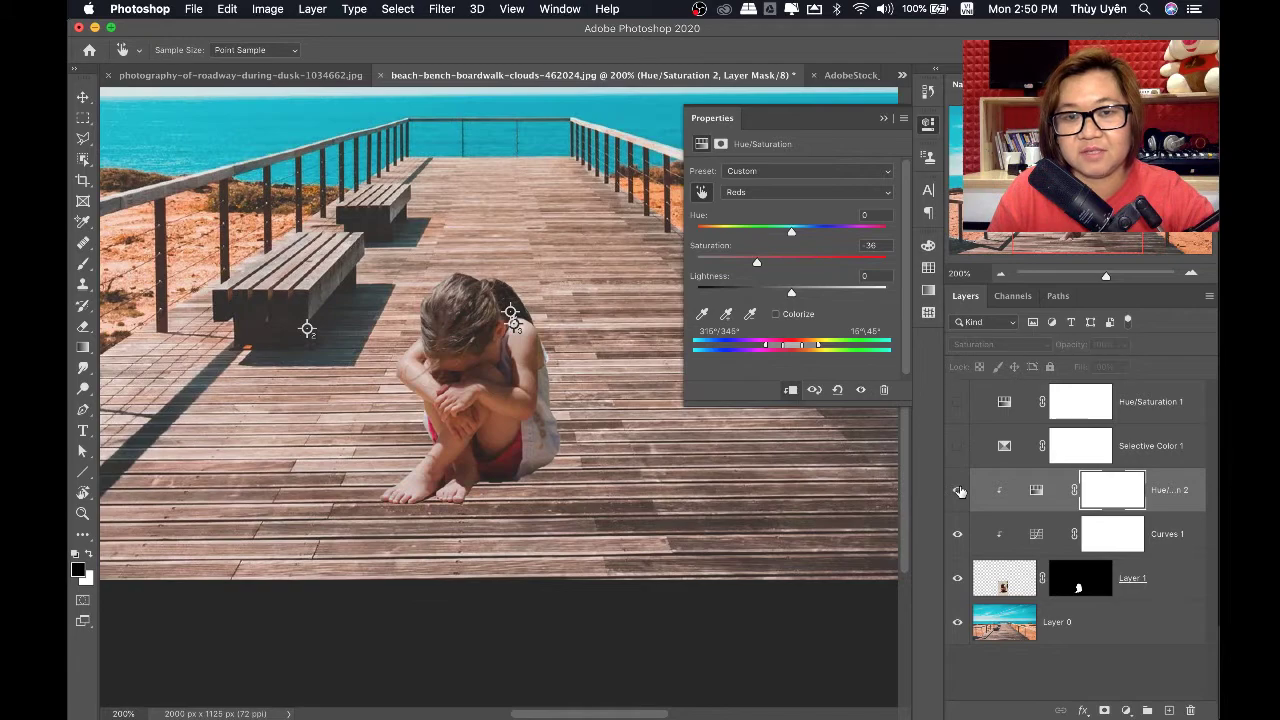
click(958, 489)
key(super+plus)
key(super+plus)
key(super+plus)
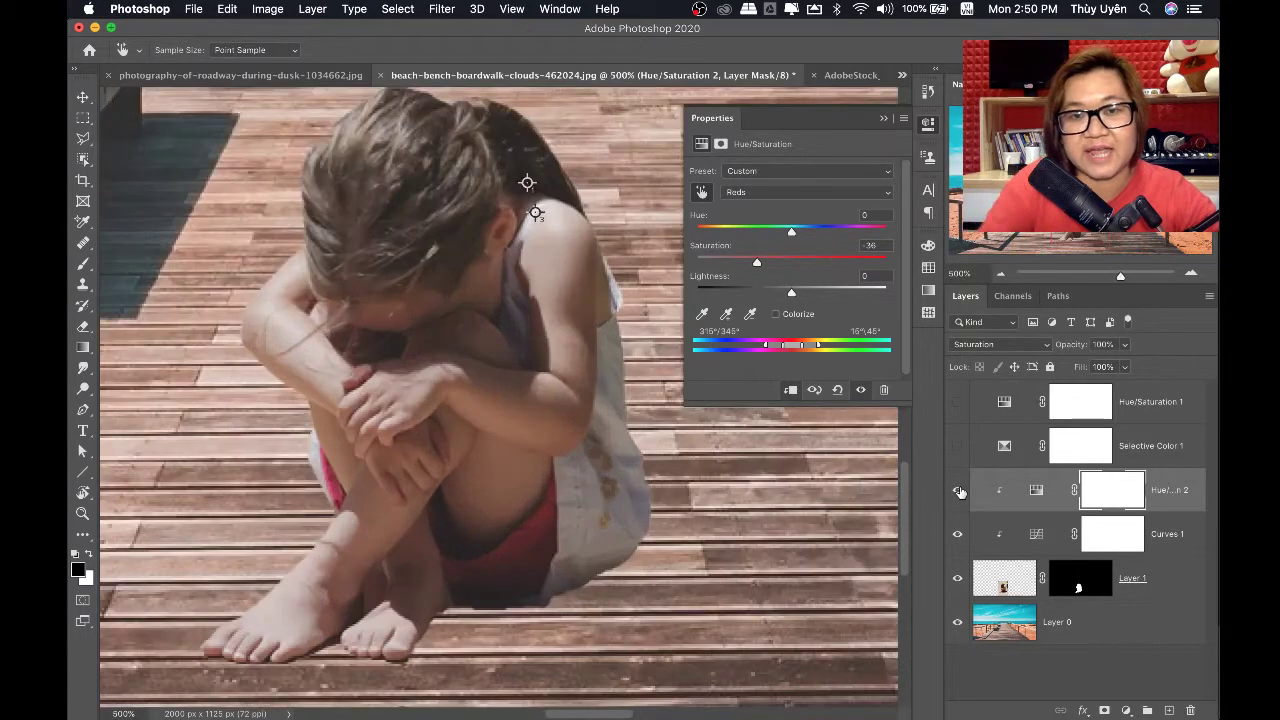
click(958, 490)
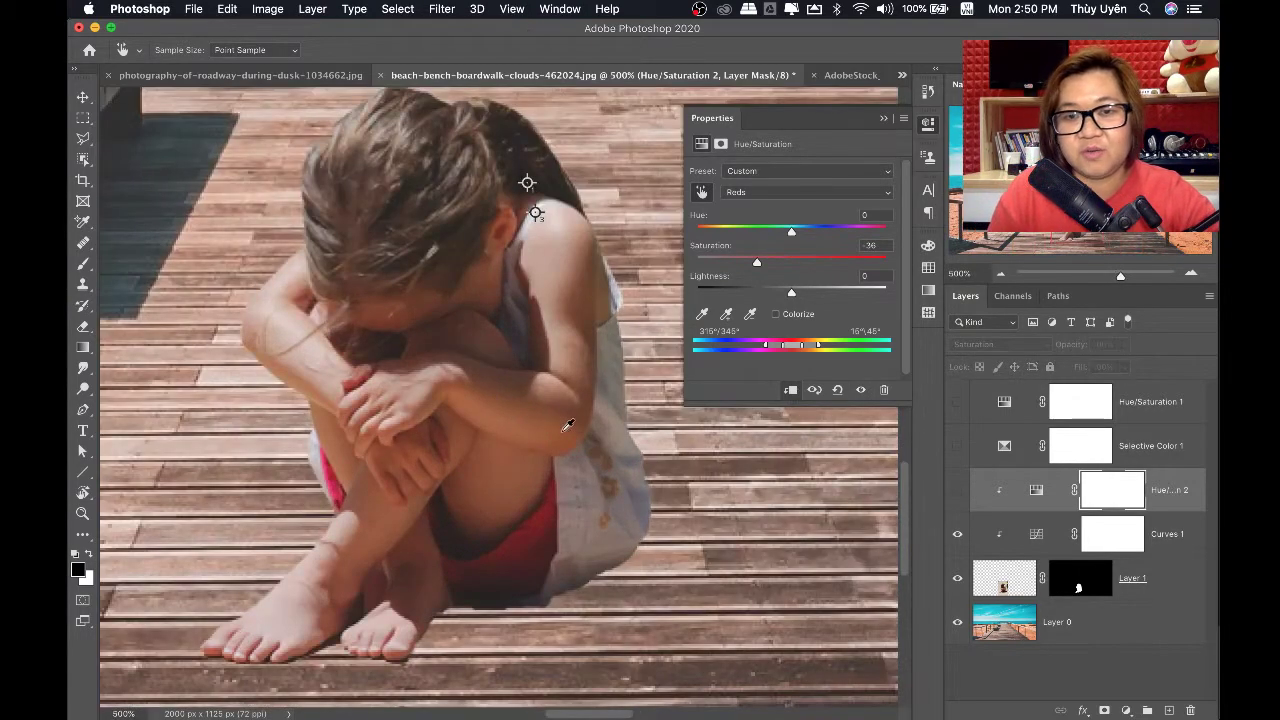
click(957, 491)
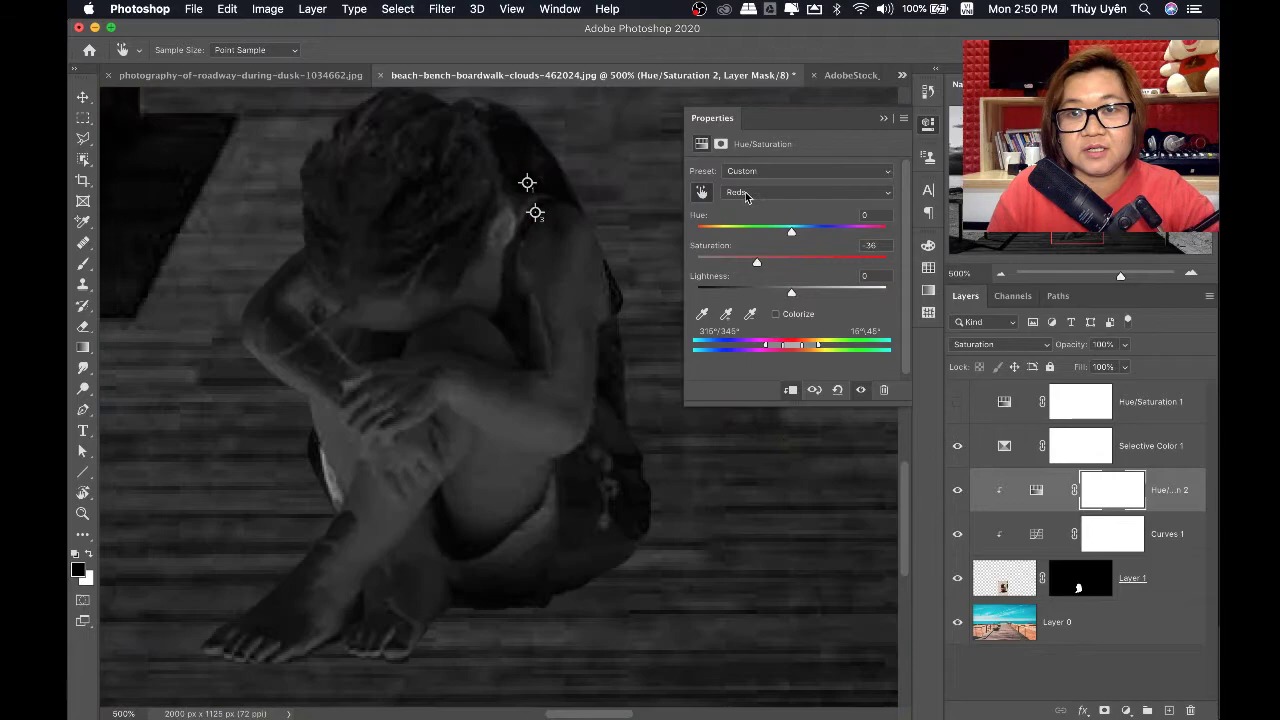
Desaturate the girl's Magentas to -93
click(750, 192)
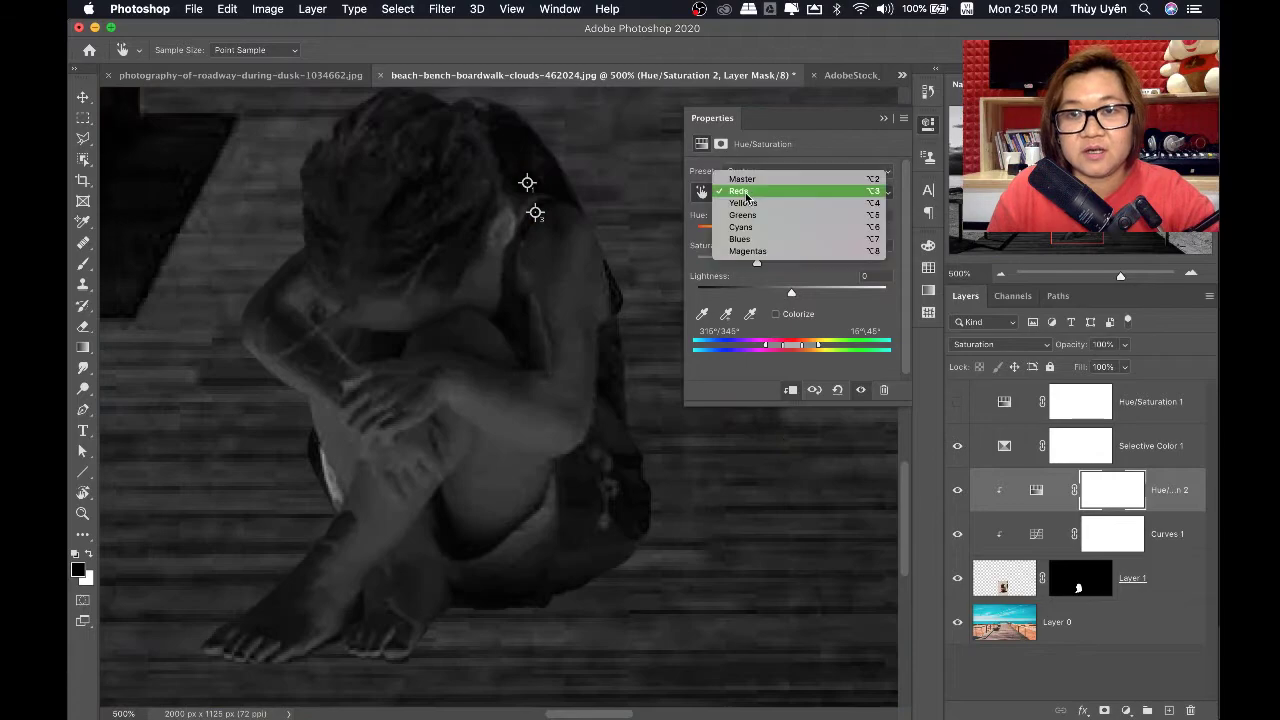
click(759, 254)
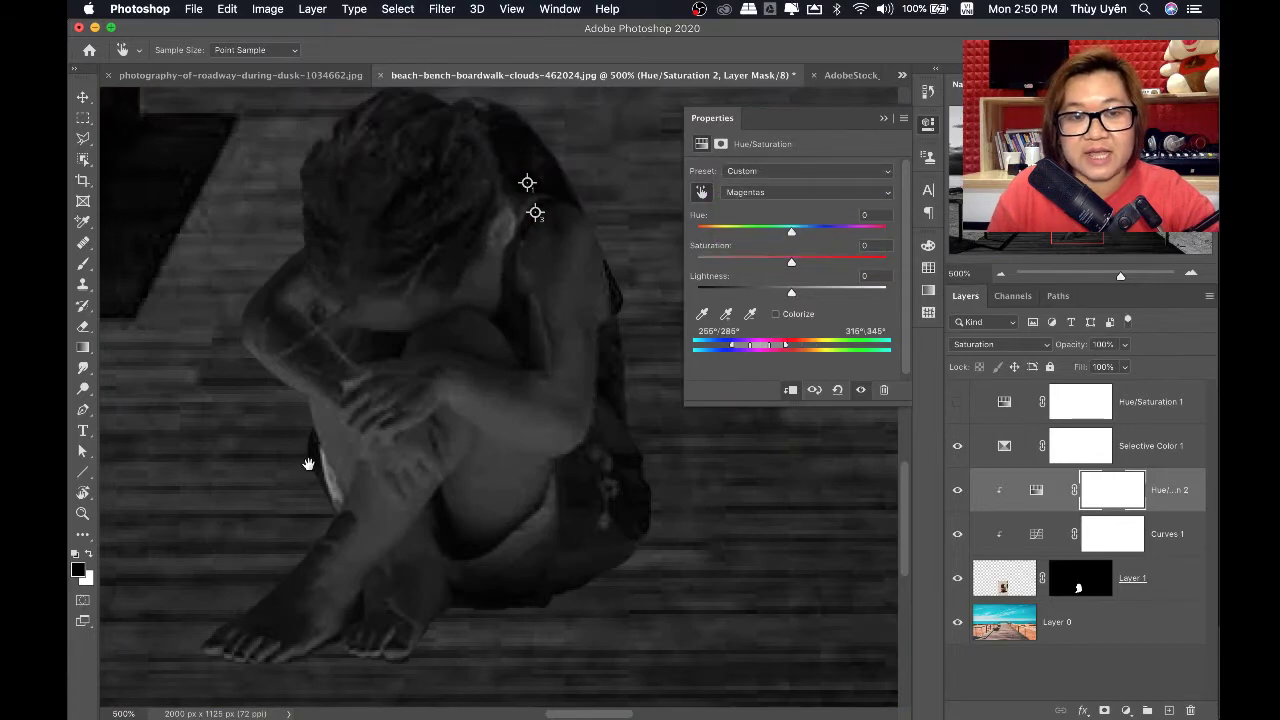
scroll(308, 464, up, 3)
scroll(308, 464, up, 2)
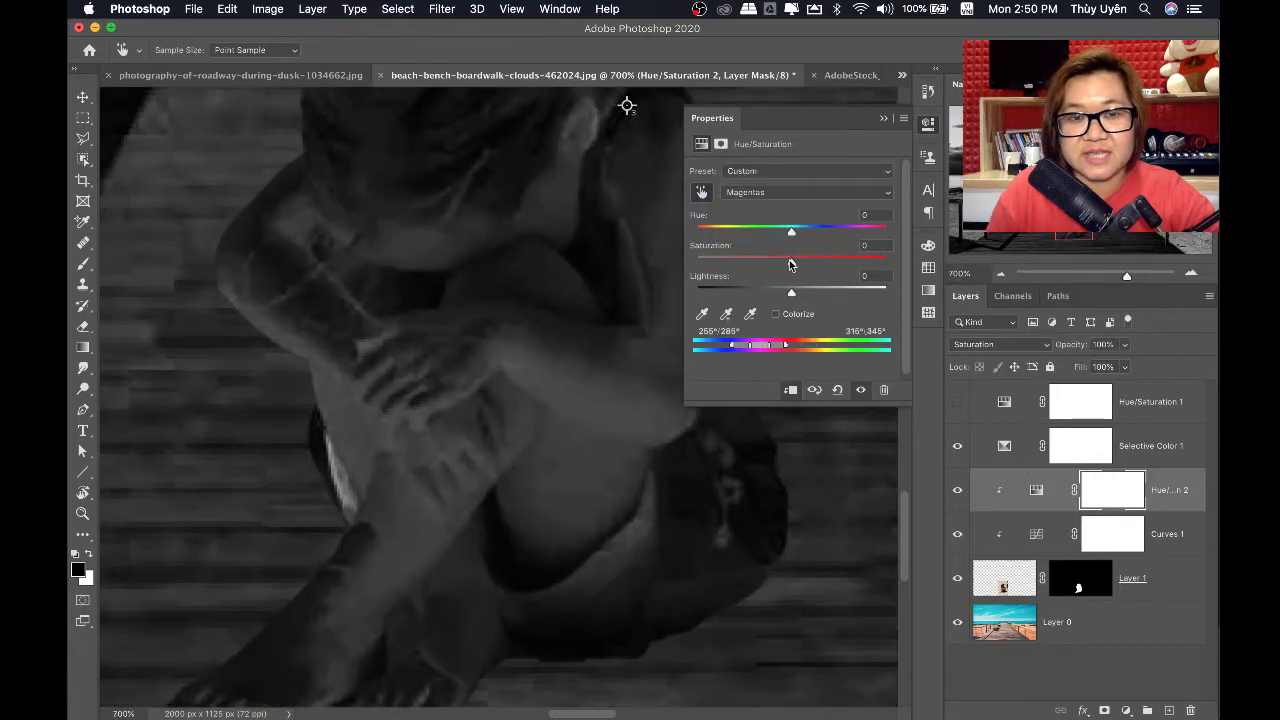
drag(790, 263, 702, 262)
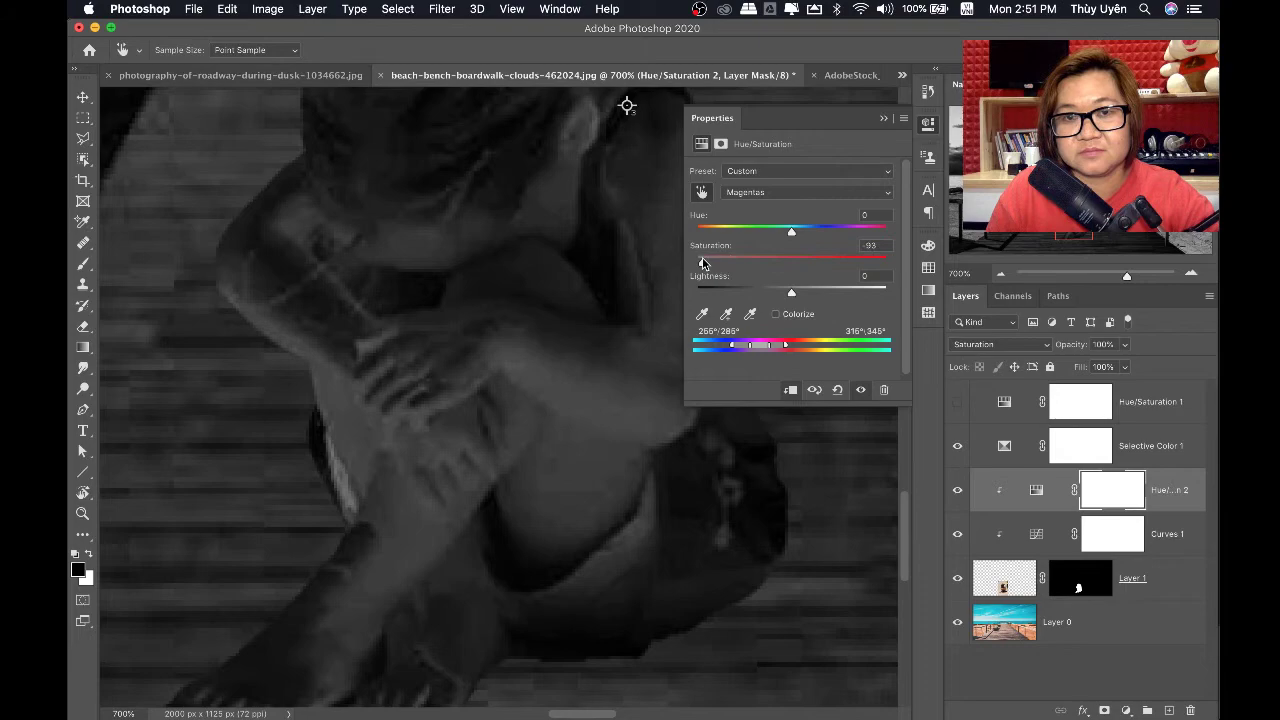
click(755, 193)
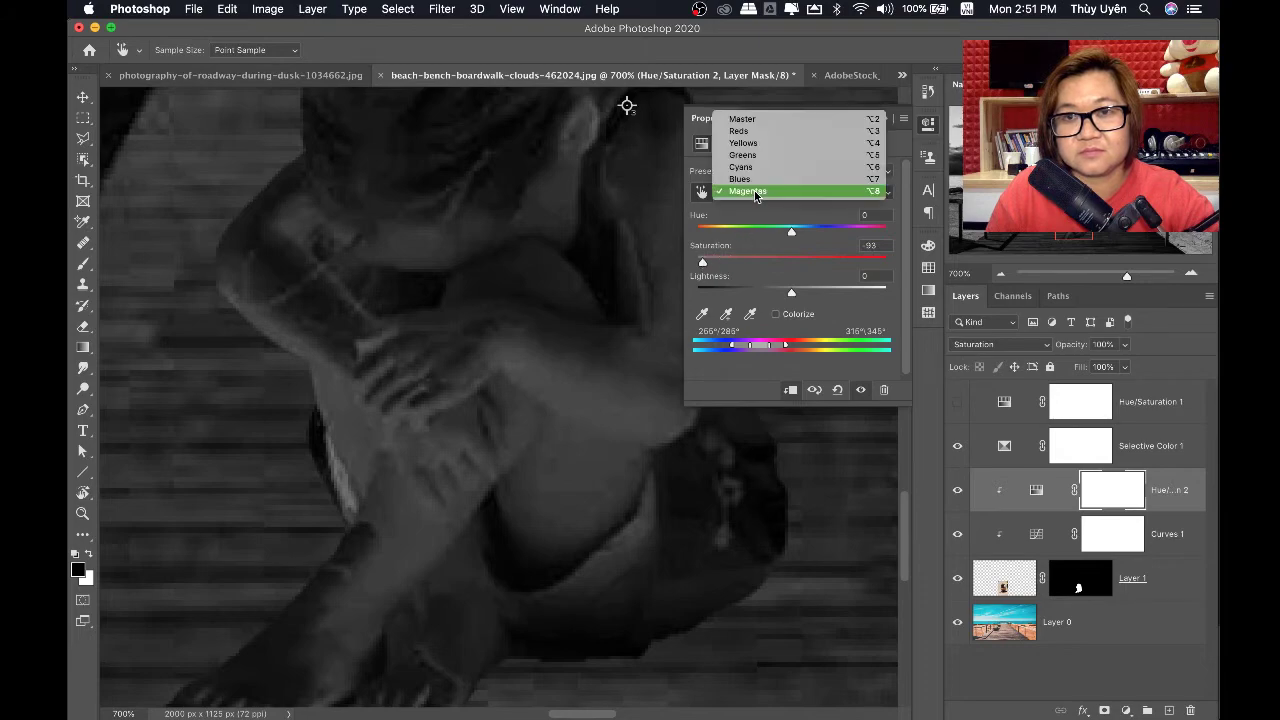
click(702, 193)
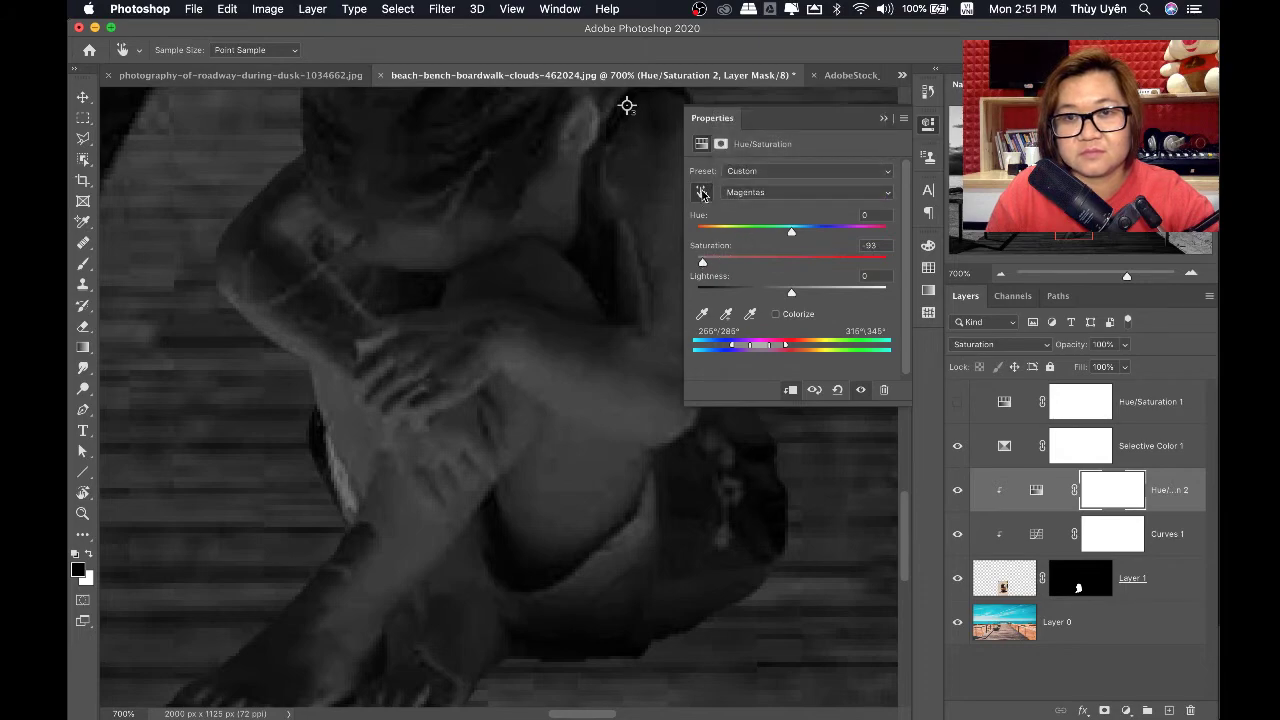
Set the Reds range to -42, close Properties and fit the image on screen
click(352, 485)
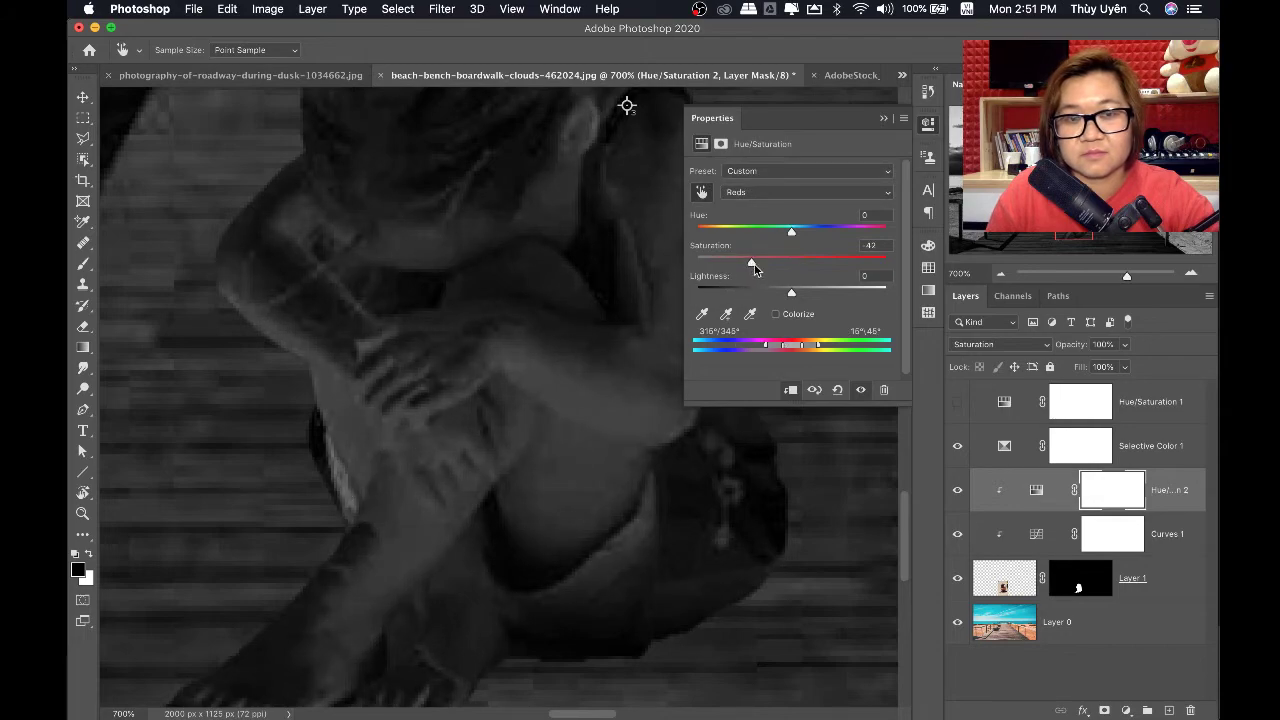
key(super+minus)
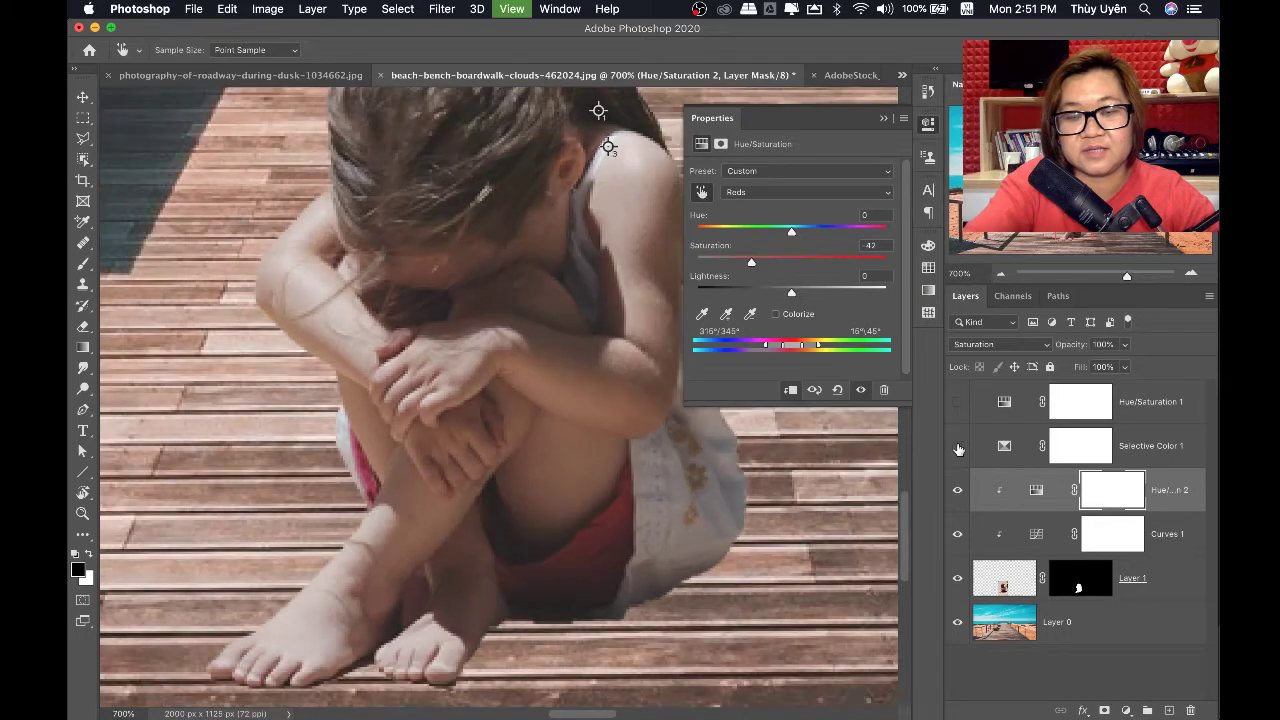
key(super+minus)
key(super+minus)
key(super+minus)
key(super+minus)
key(super+minus)
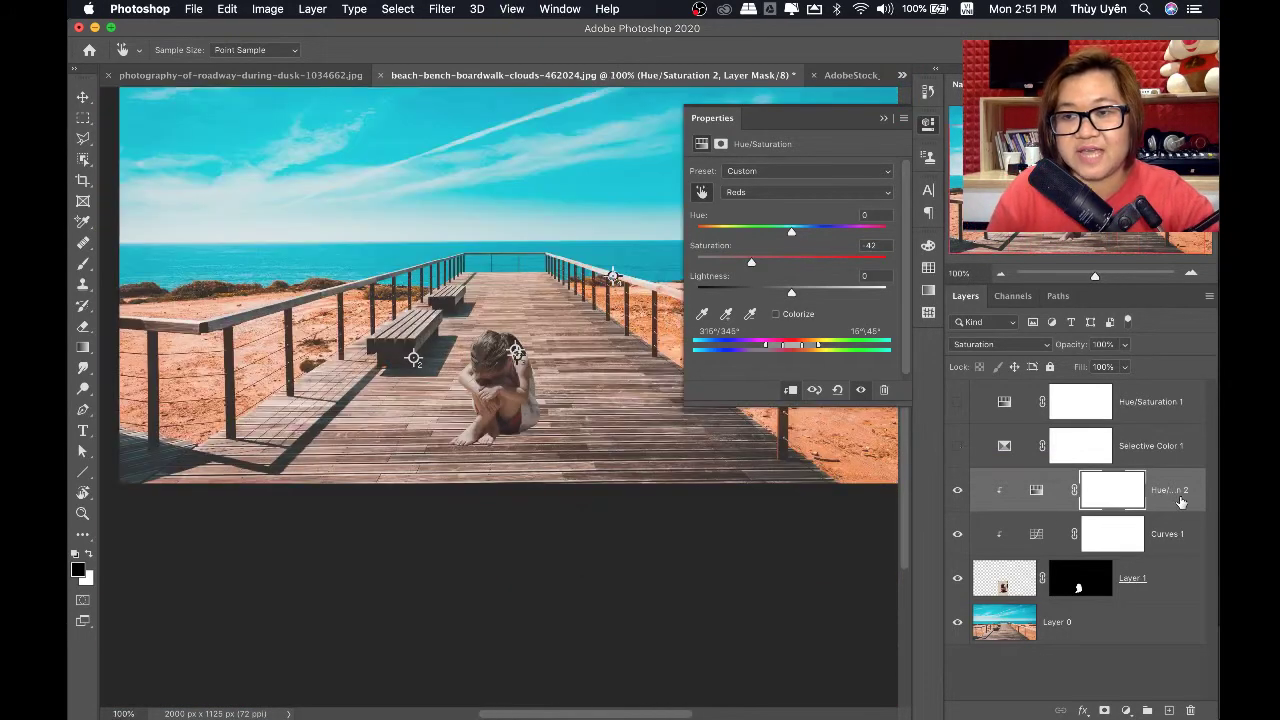
key(v)
click(1036, 490)
click(884, 118)
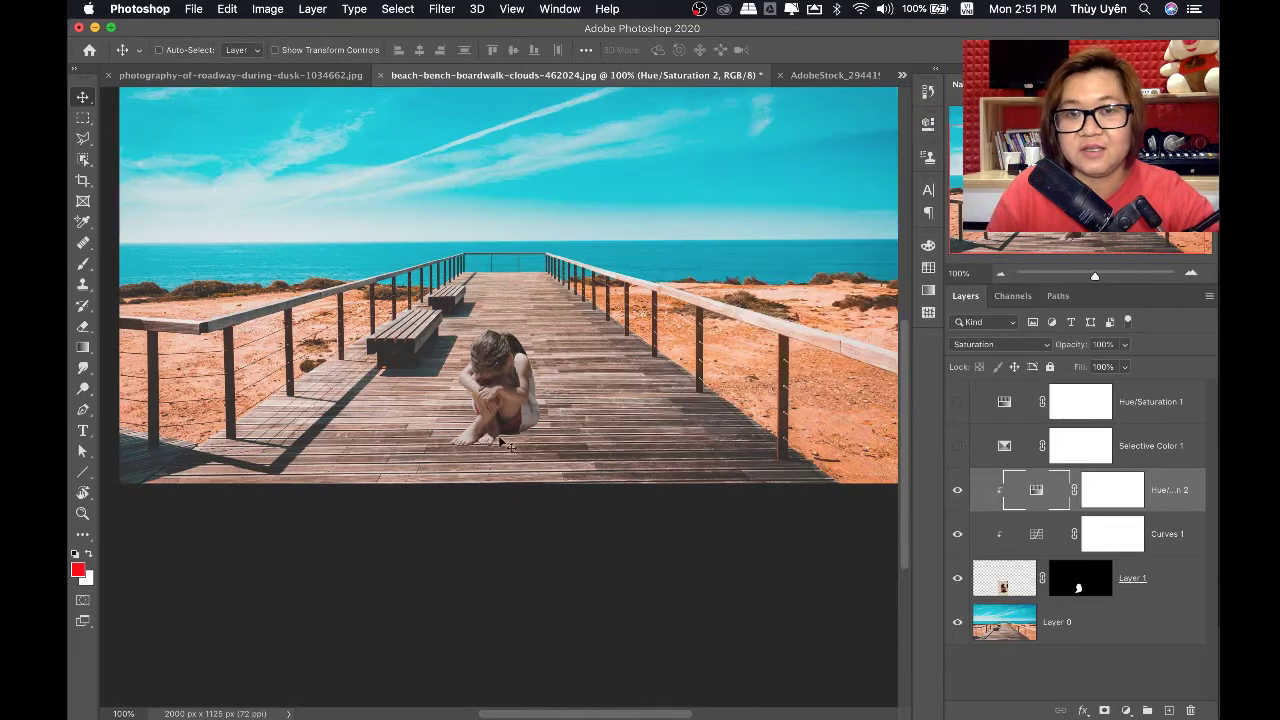
key(super+0)
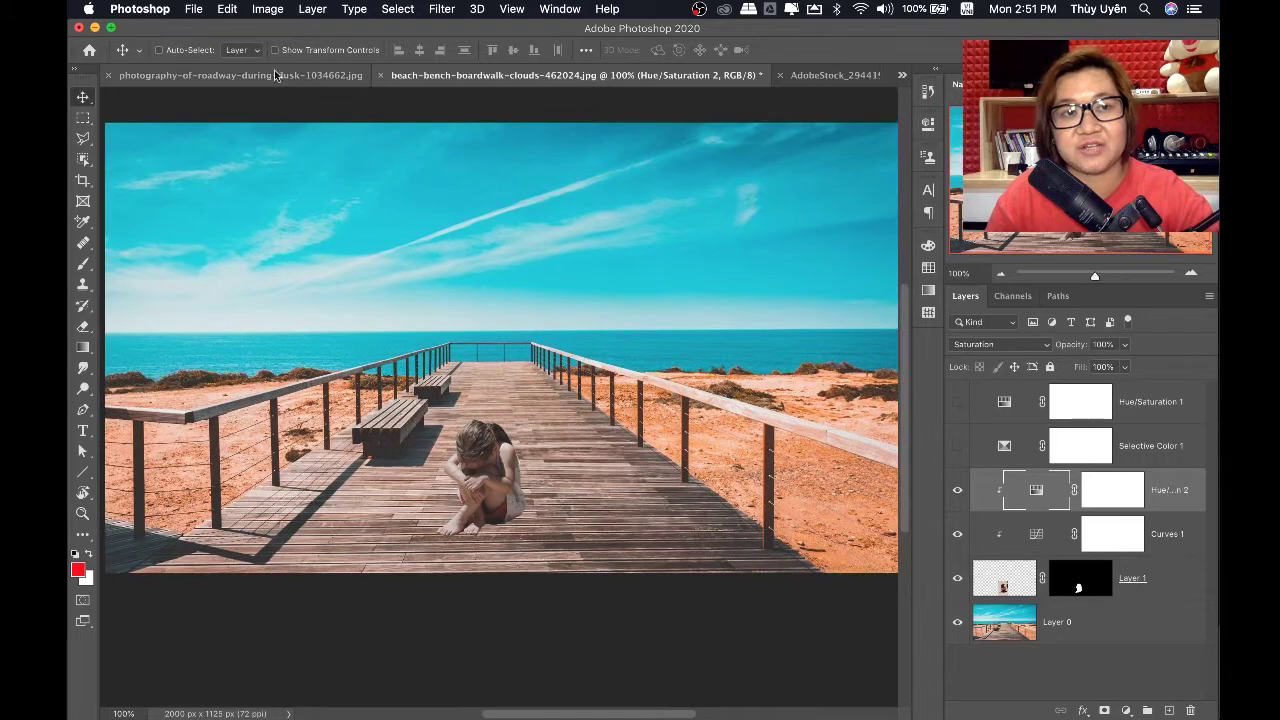
In the forest road composite, move Selective Color 1 below the Luminosity Check group and select Curves 1
click(823, 75)
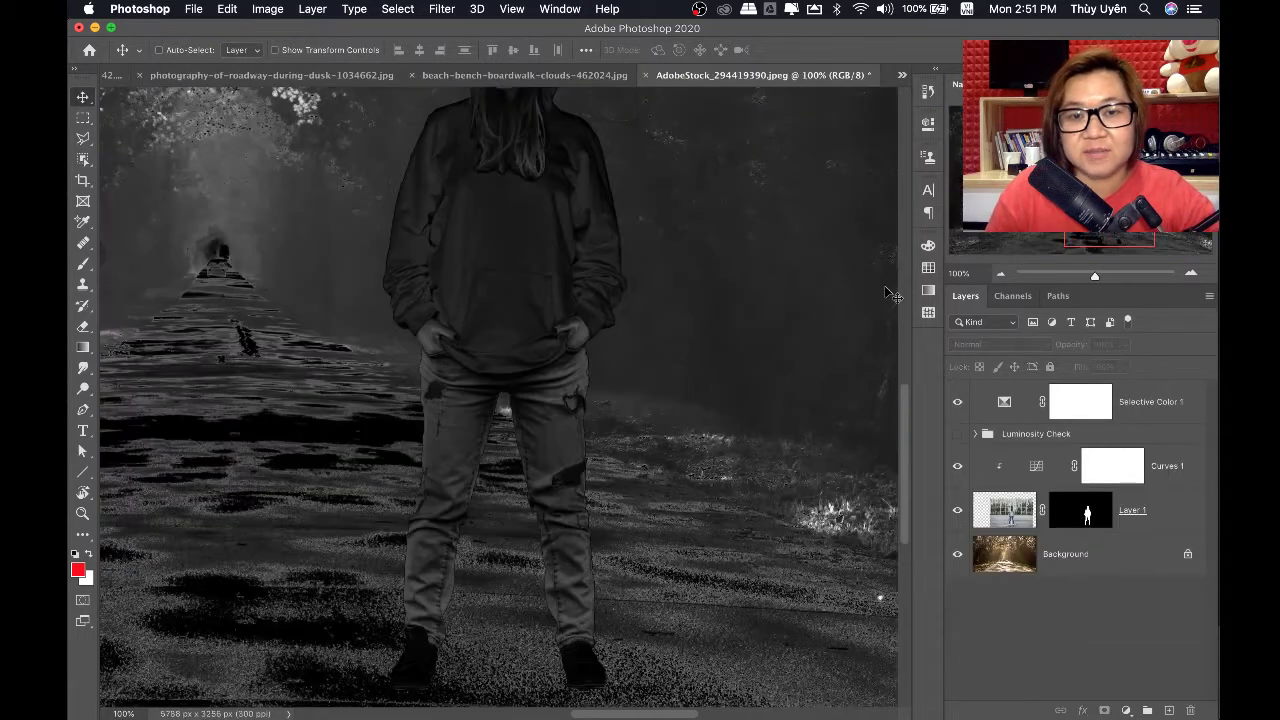
key(super+minus)
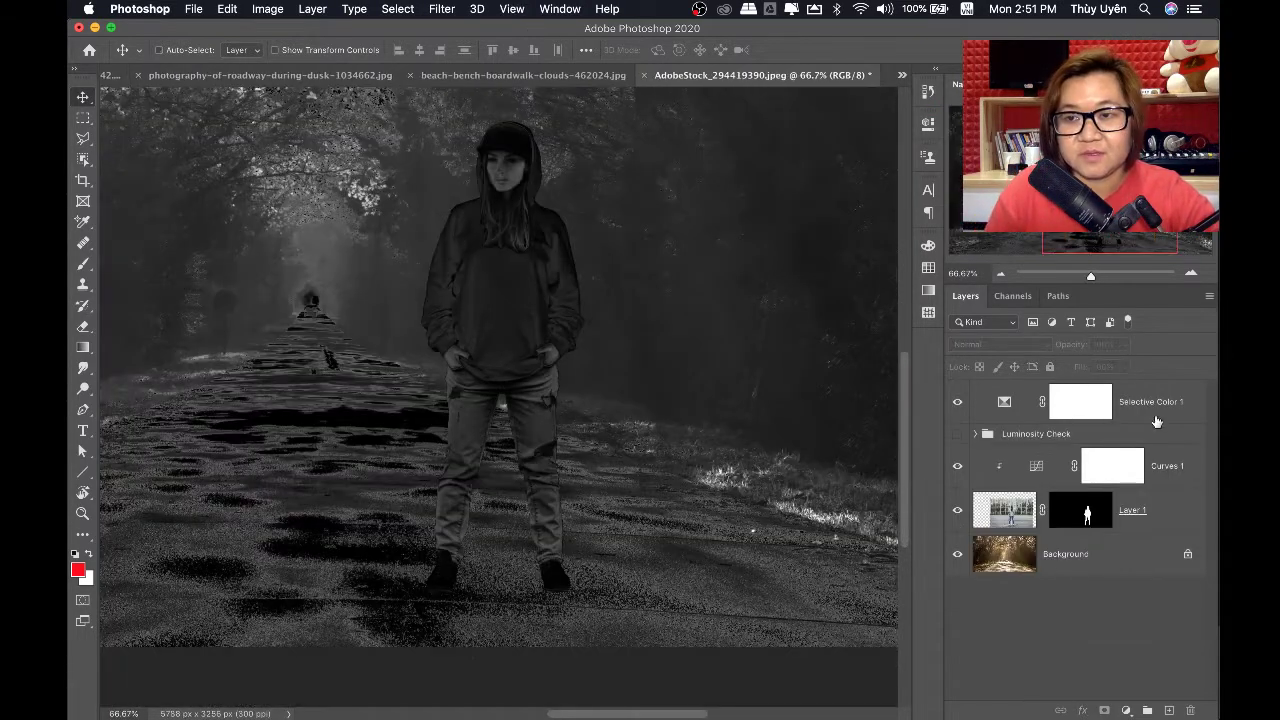
drag(1156, 421, 1129, 470)
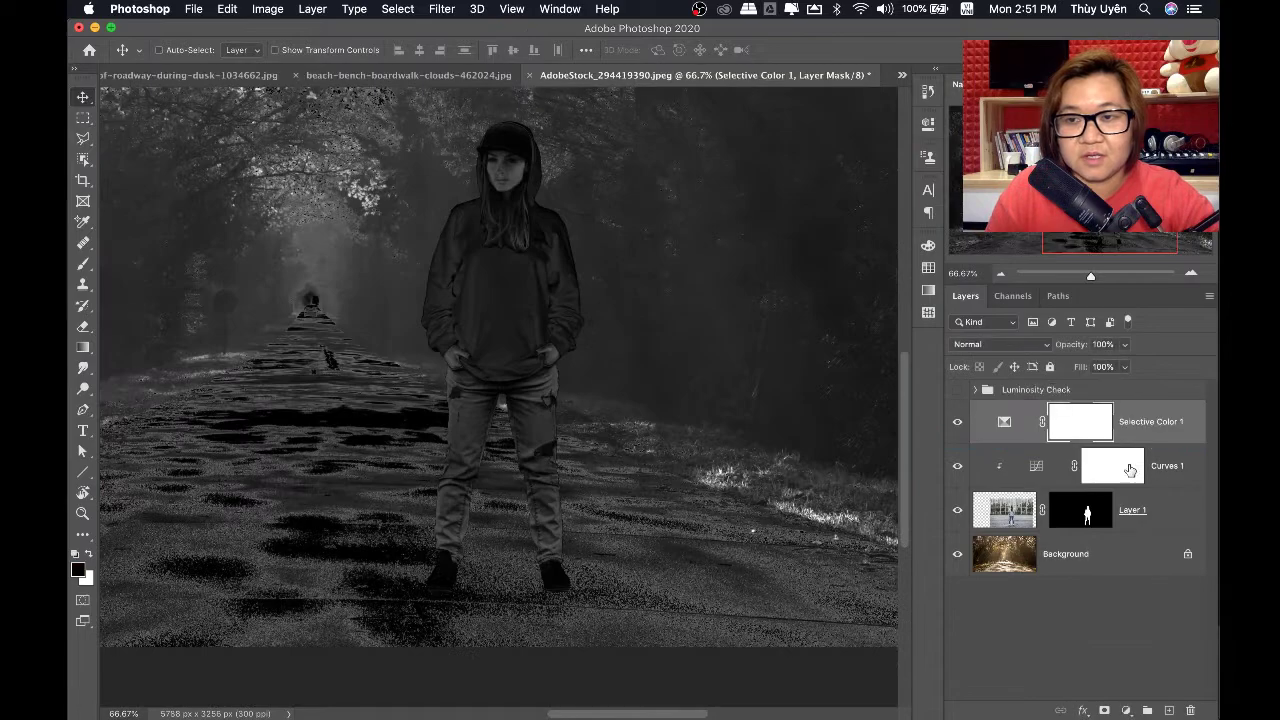
click(1171, 473)
Add a Hue/Saturation layer clipped to the girl in Saturation blend mode
click(1127, 710)
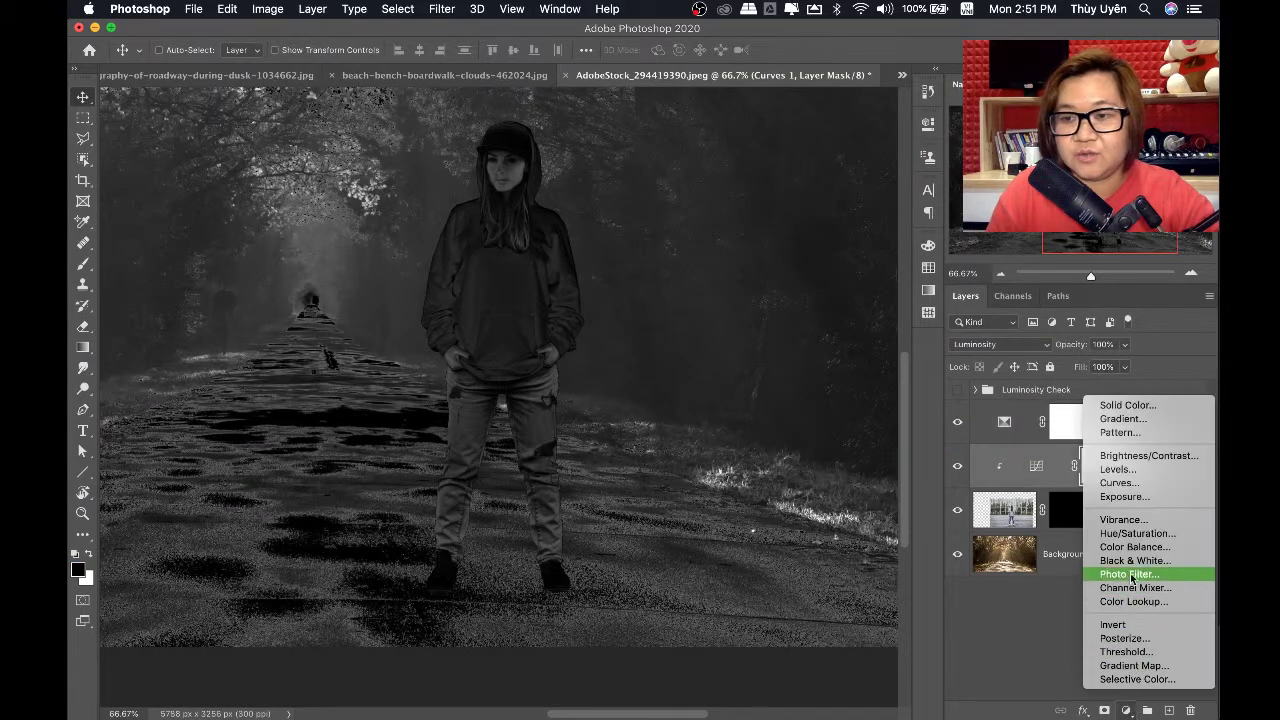
click(1129, 532)
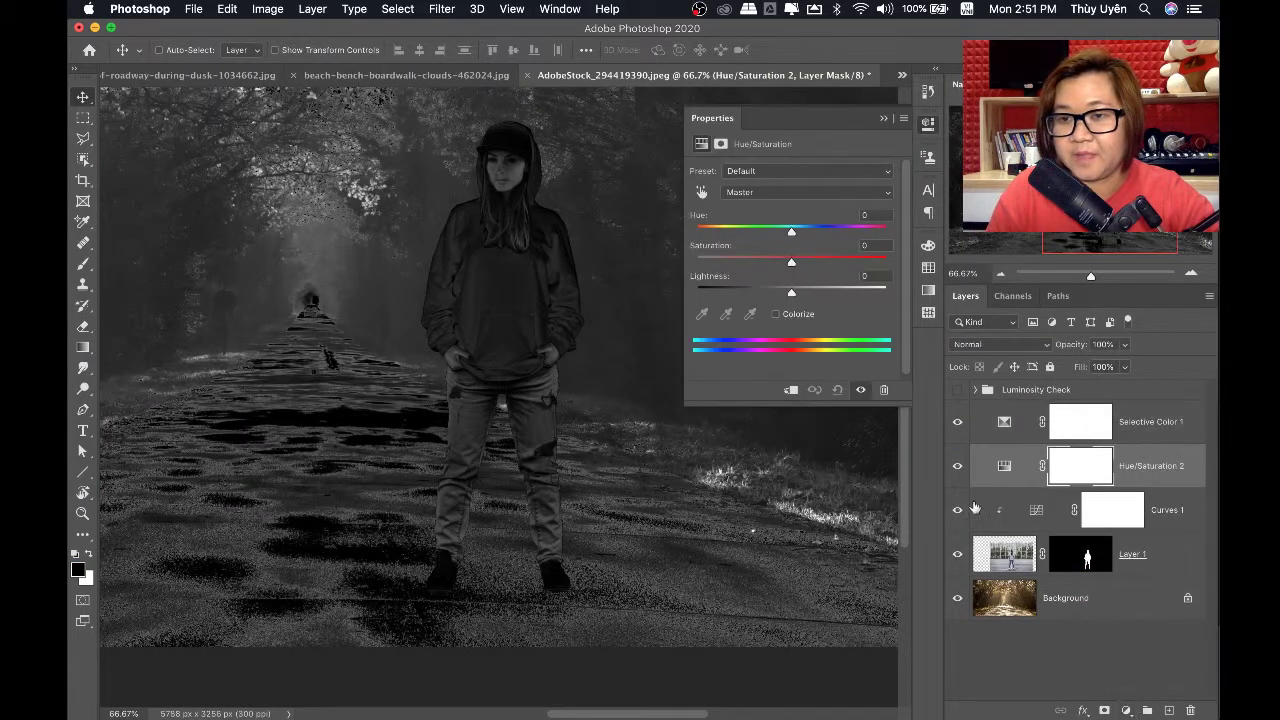
click(790, 389)
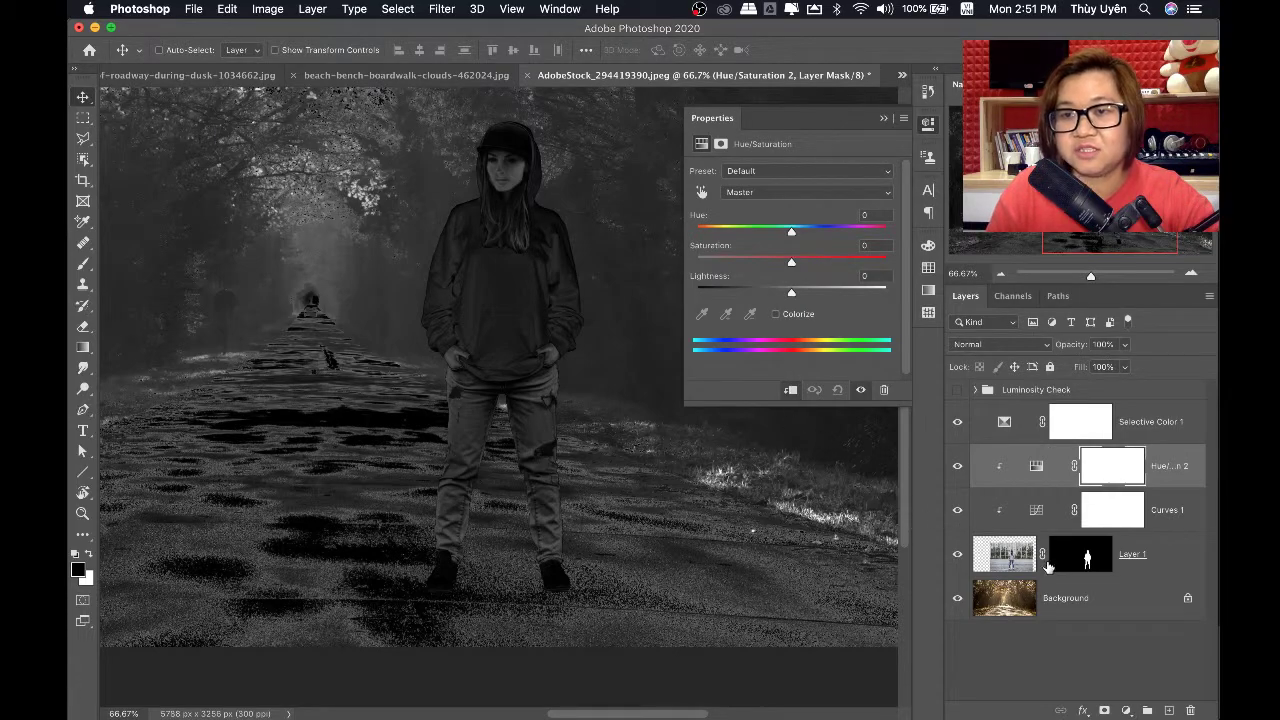
click(1001, 347)
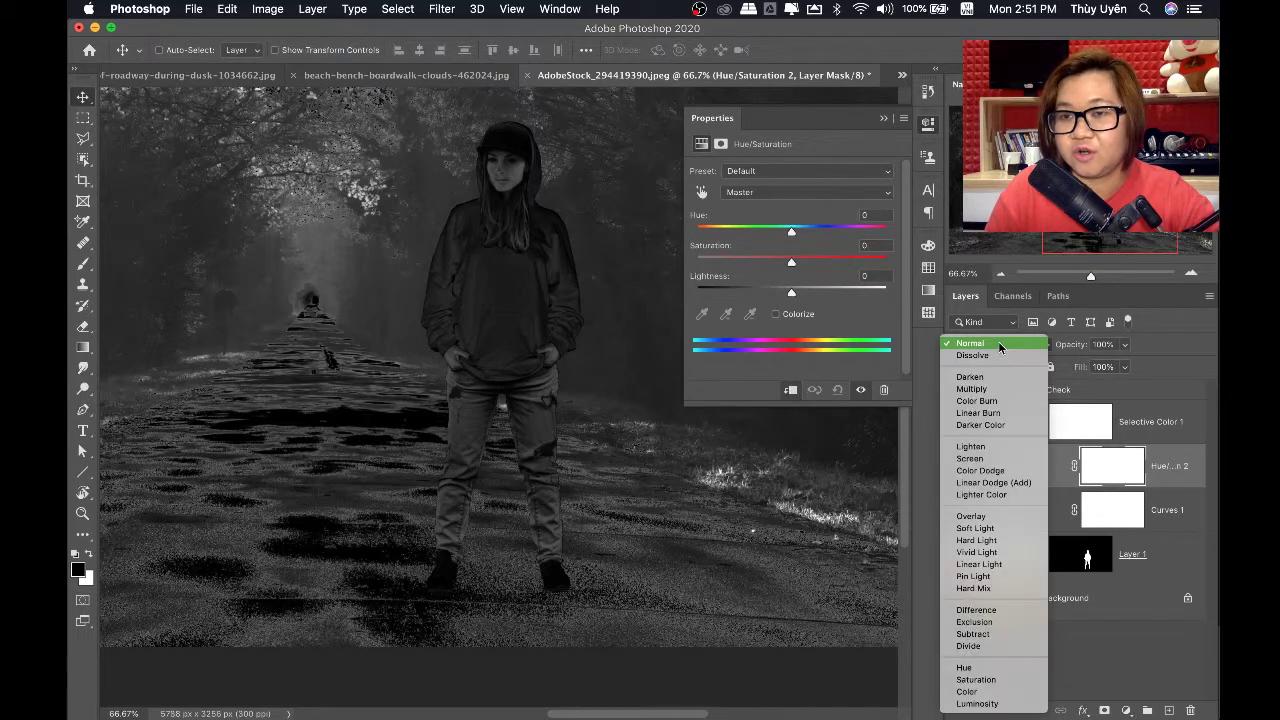
click(992, 683)
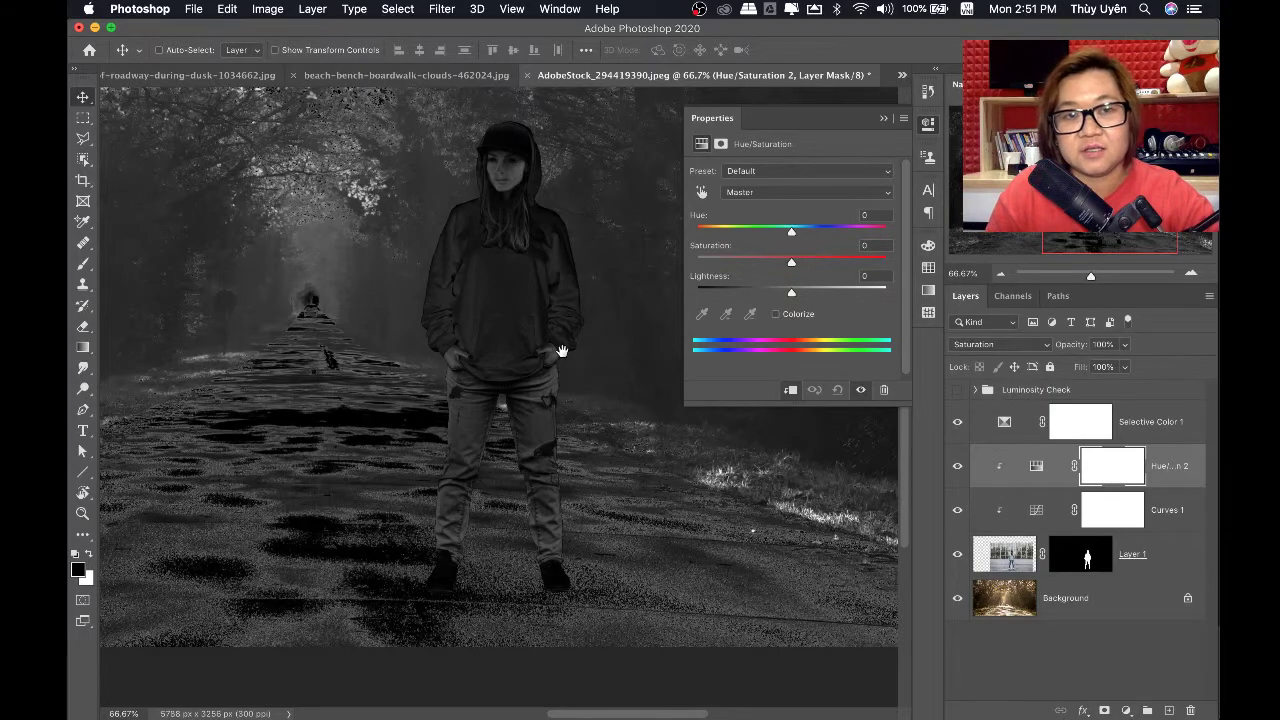
Zoom in on the girl's face, sample her skin and lower Reds saturation to -39
drag(555, 357, 497, 389)
key(ctrl+plus)
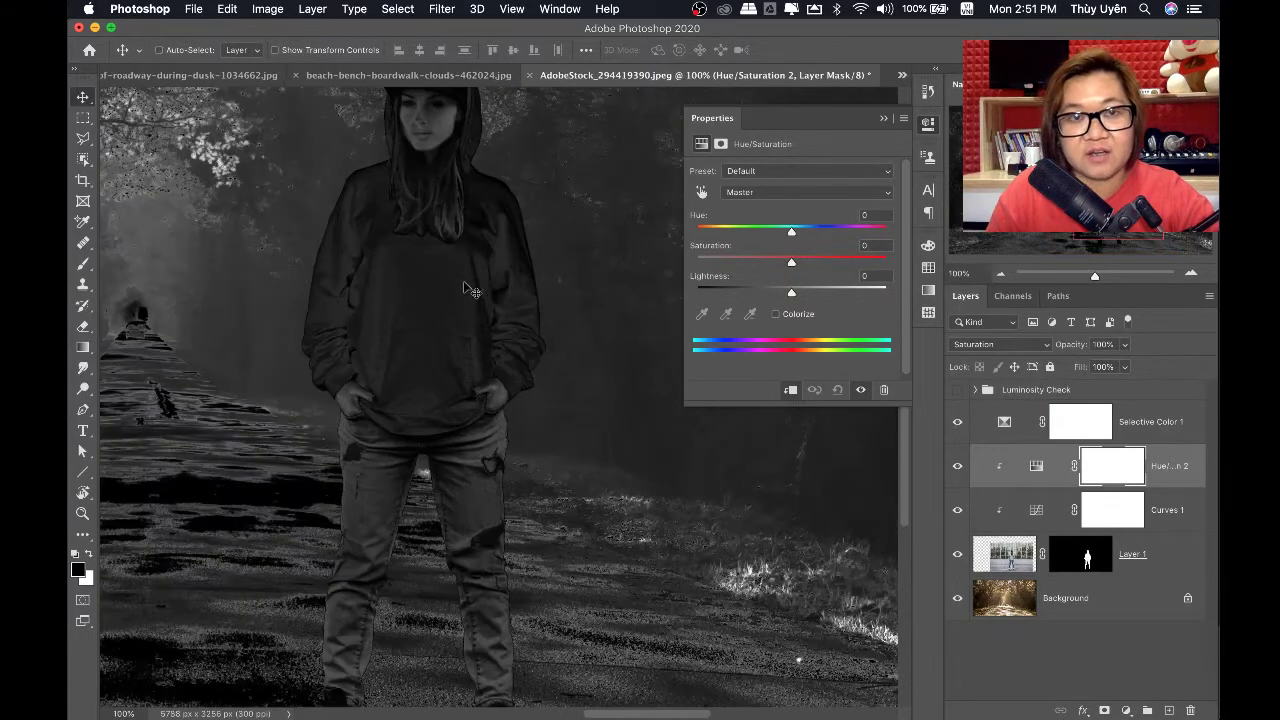
scroll(470, 285, up, 1)
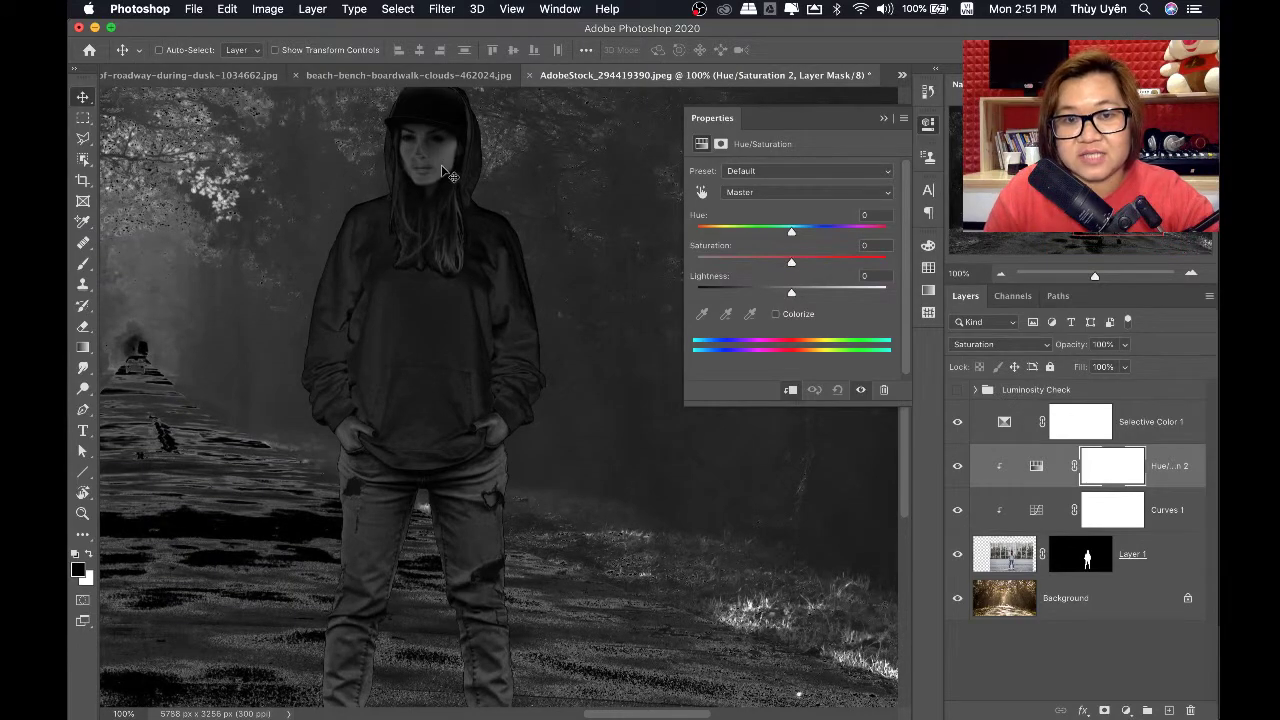
scroll(520, 400, down, 1)
scroll(505, 465, down, 2)
scroll(492, 578, down, 2)
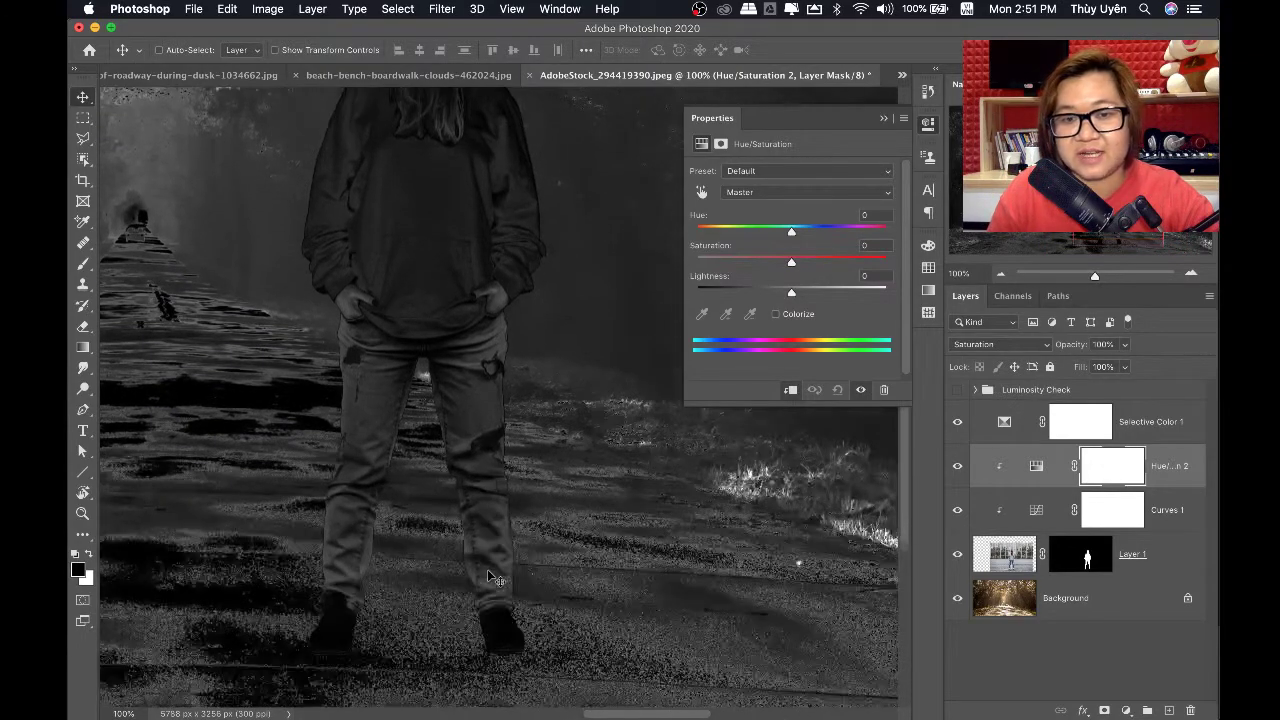
scroll(492, 578, up, 5)
click(415, 205)
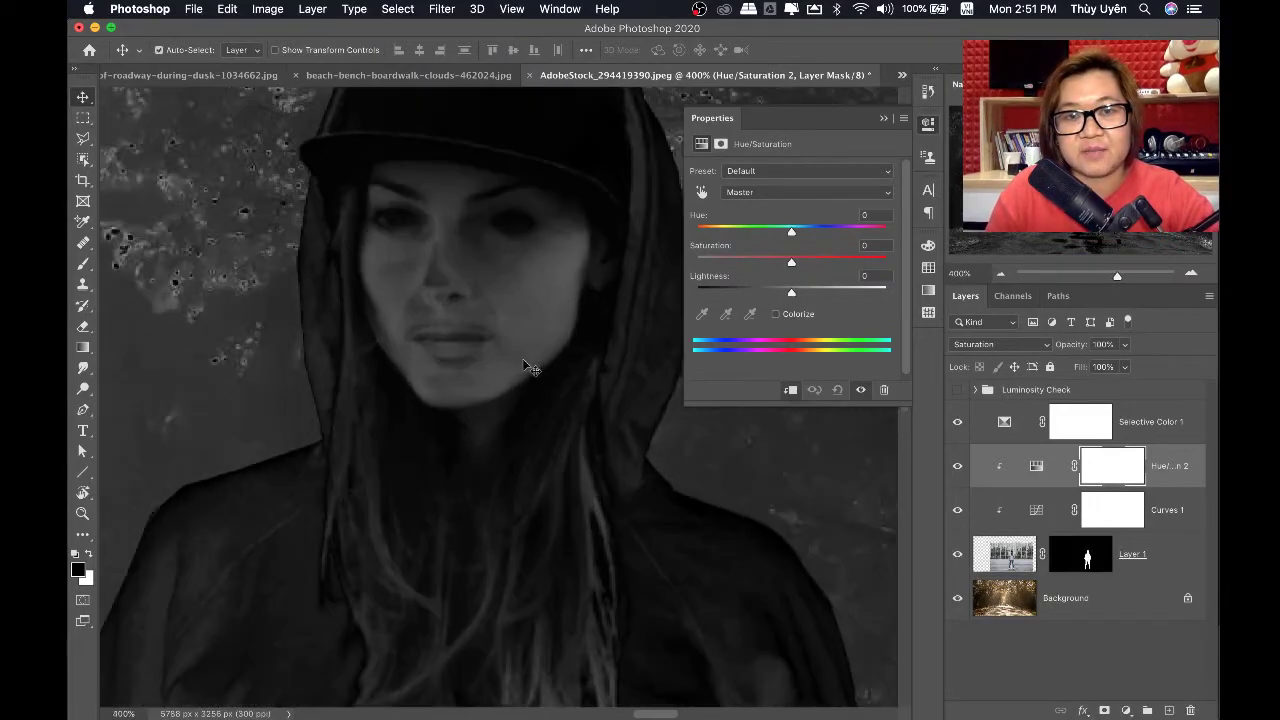
scroll(530, 368, up, 3)
click(702, 192)
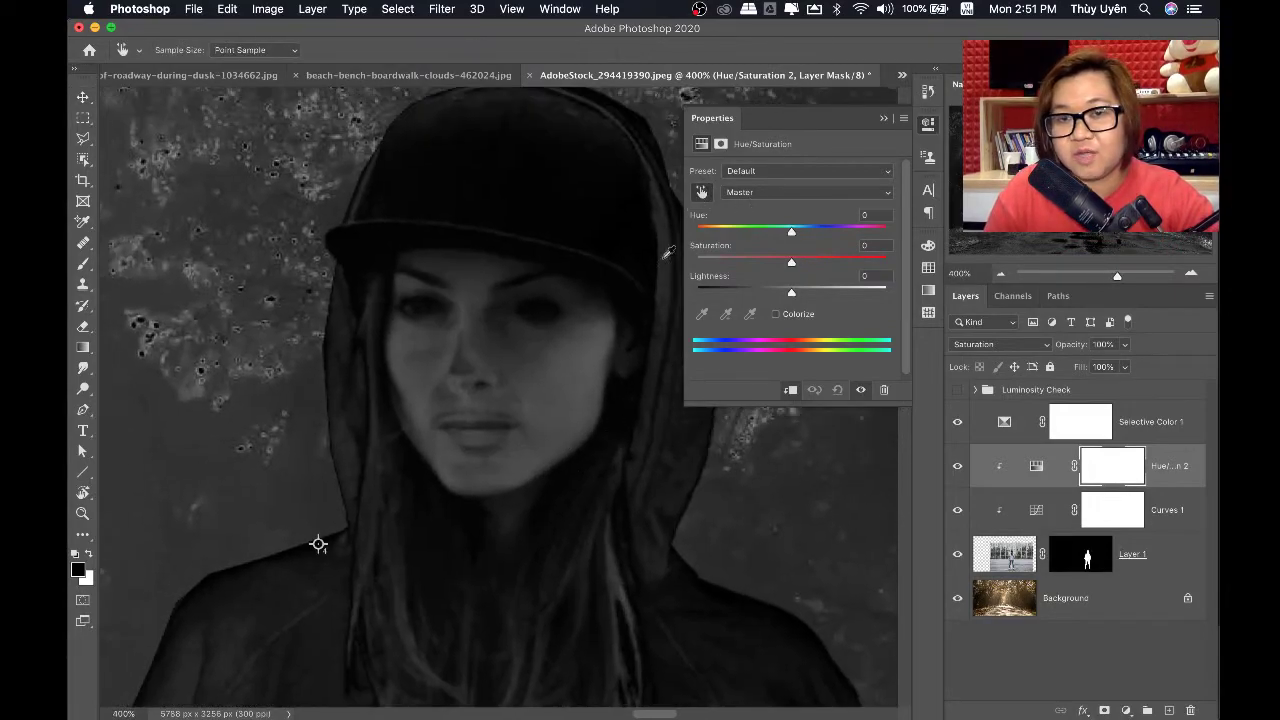
click(590, 397)
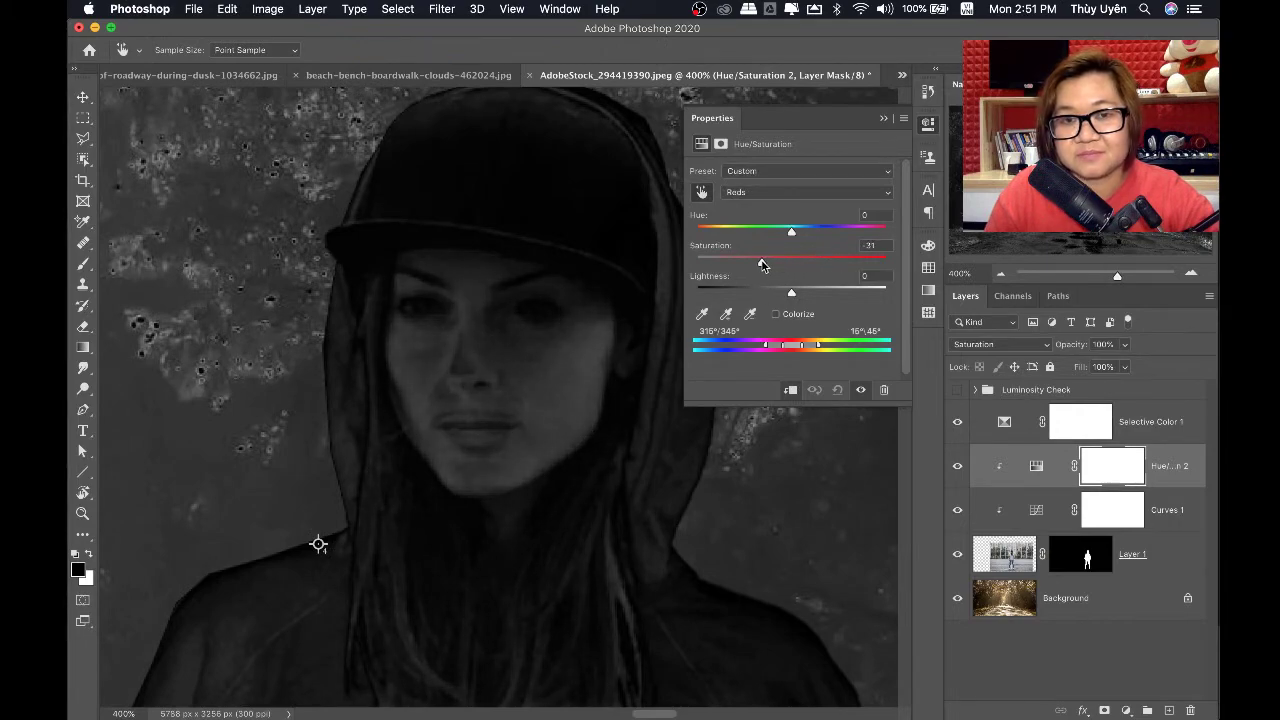
drag(755, 262, 753, 262)
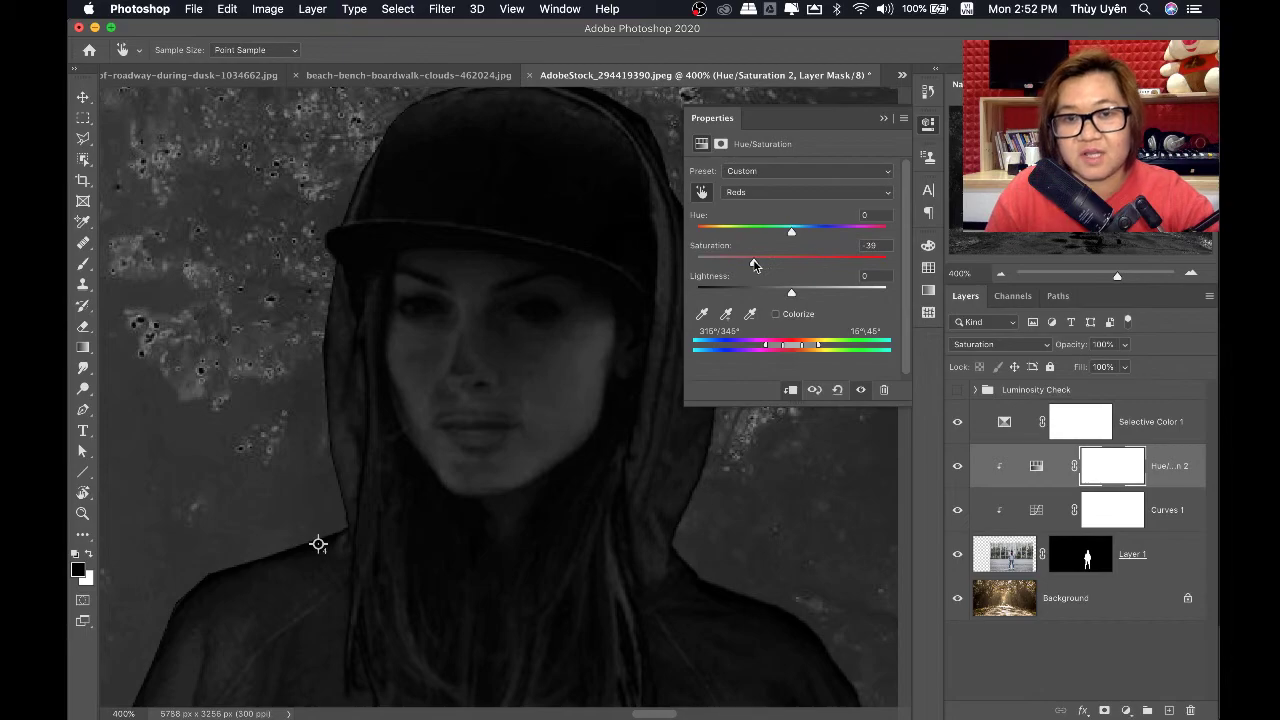
Sample the girl's jeans and lower Blues saturation to -44
key(super+minus)
key(super+minus)
key(super+minus)
key(super+minus)
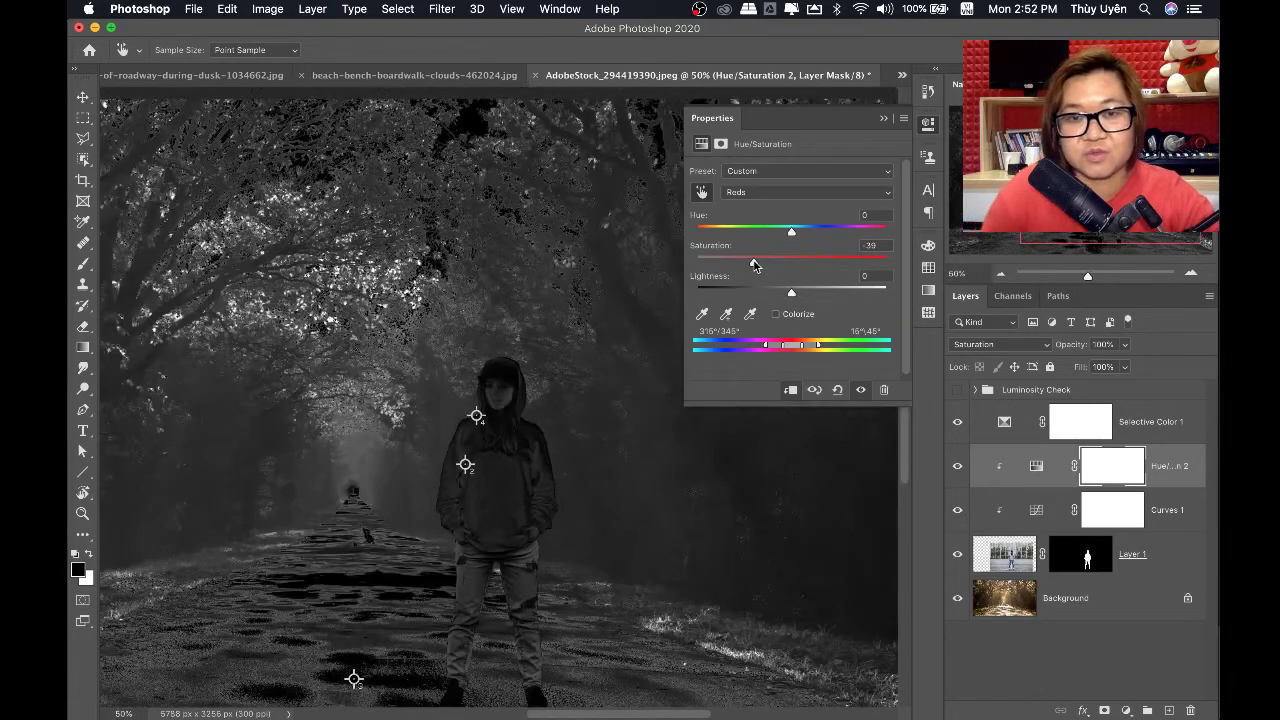
key(super+minus)
drag(554, 413, 540, 409)
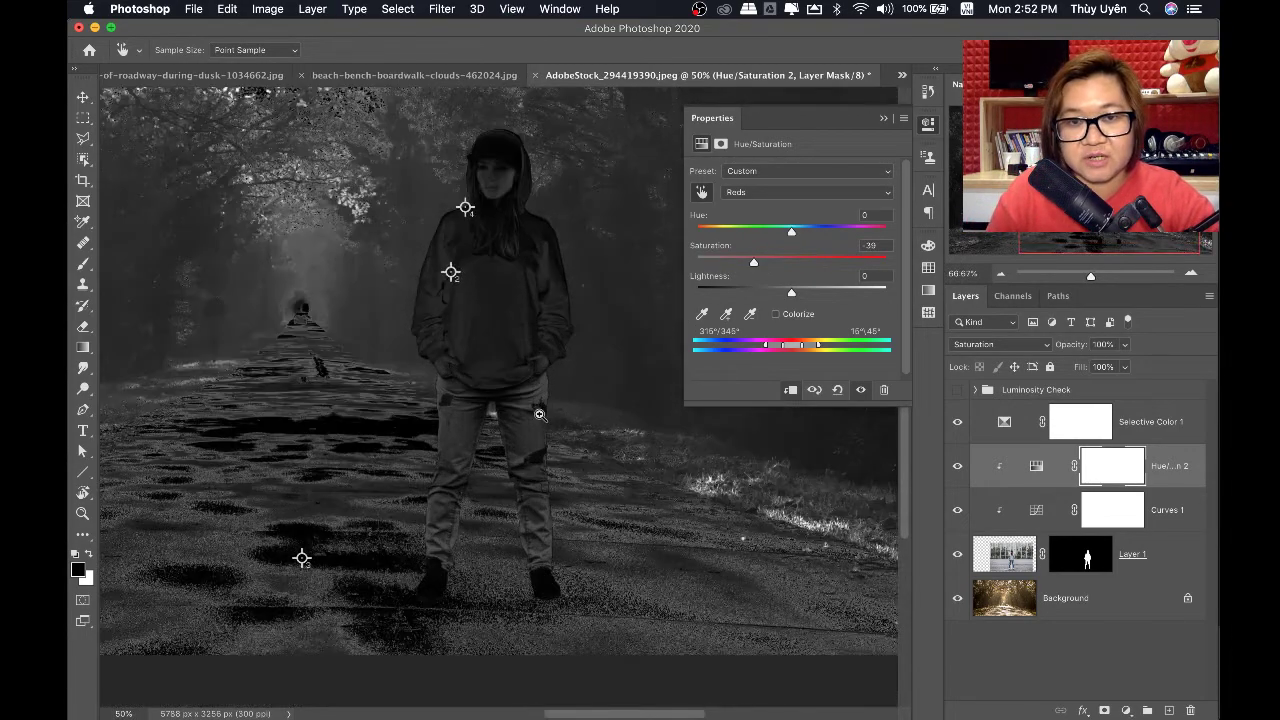
click(561, 321)
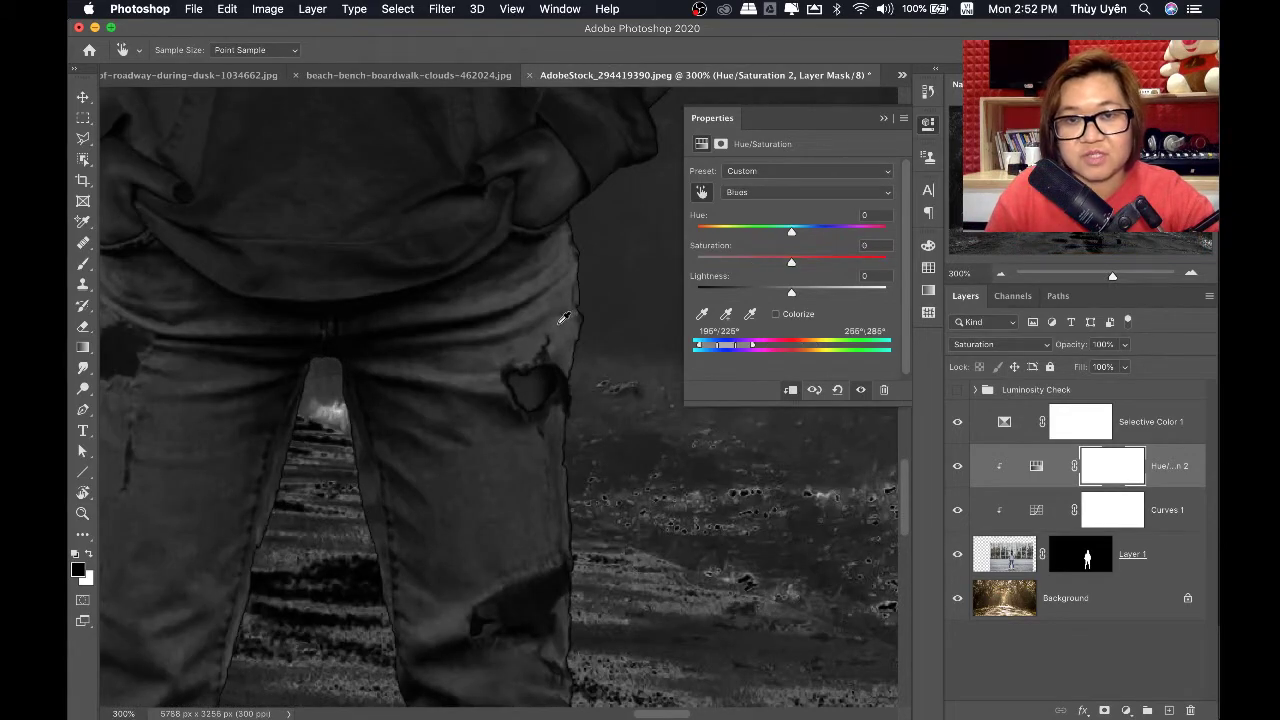
drag(783, 265, 762, 266)
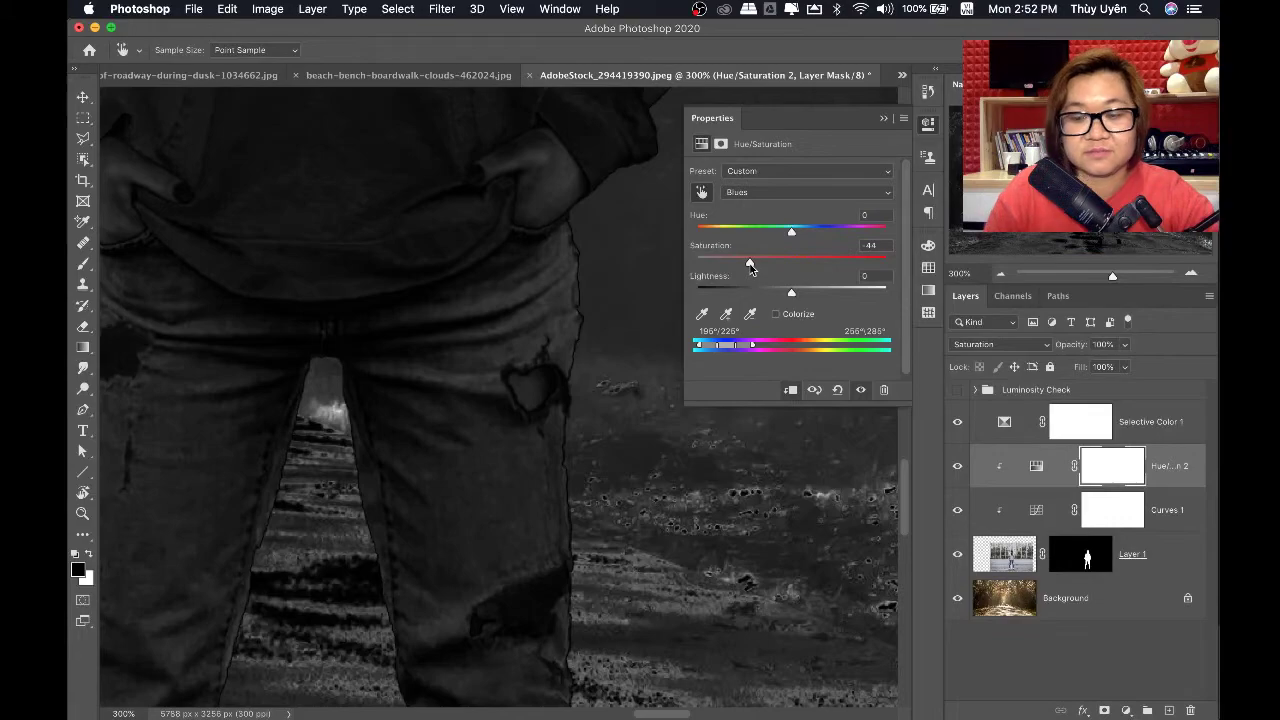
key(super+minus)
key(super+minus)
key(super+minus)
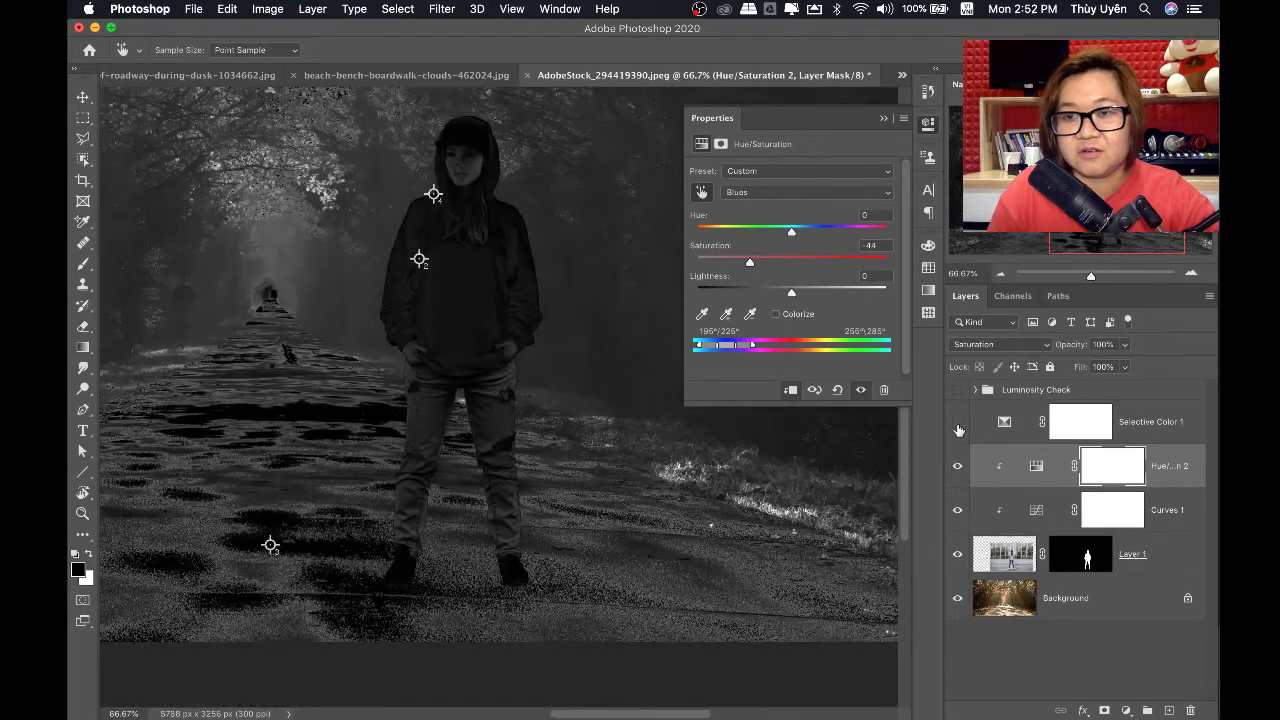
Hide the grayscale check and toggle Hue/Saturation 2 to compare the girl's jeans before and after
click(958, 426)
click(883, 119)
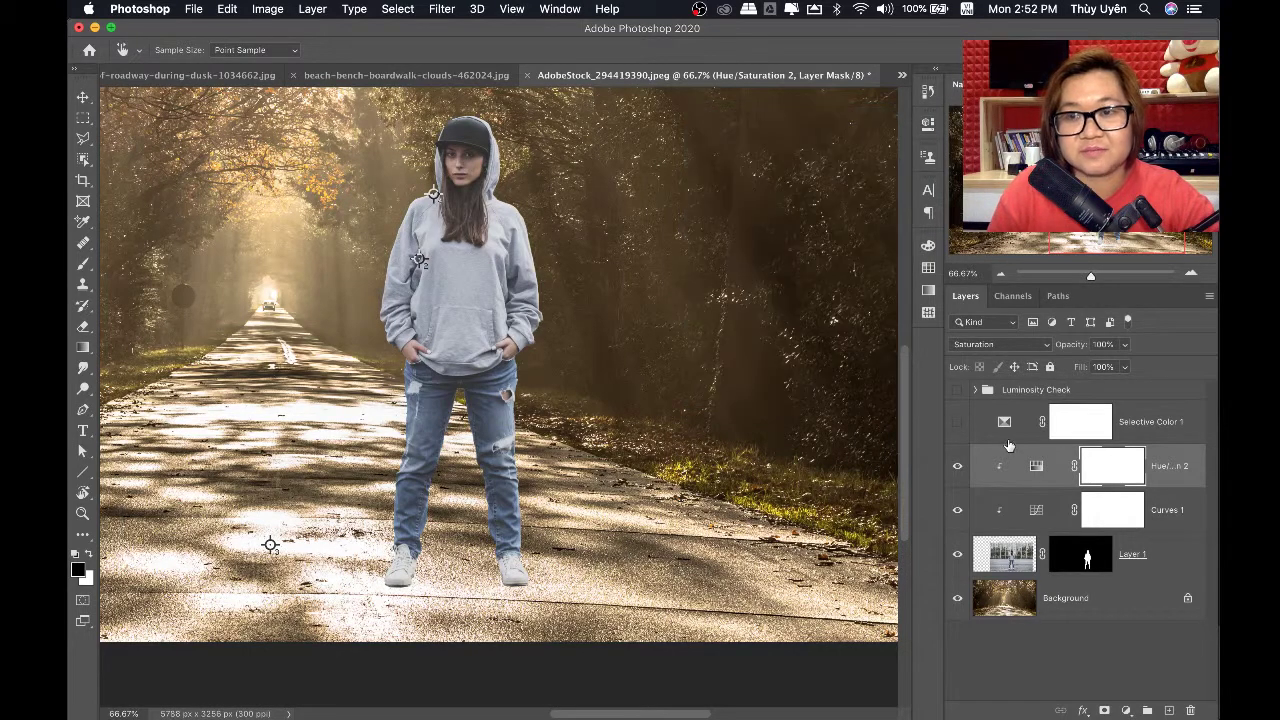
click(956, 470)
click(956, 468)
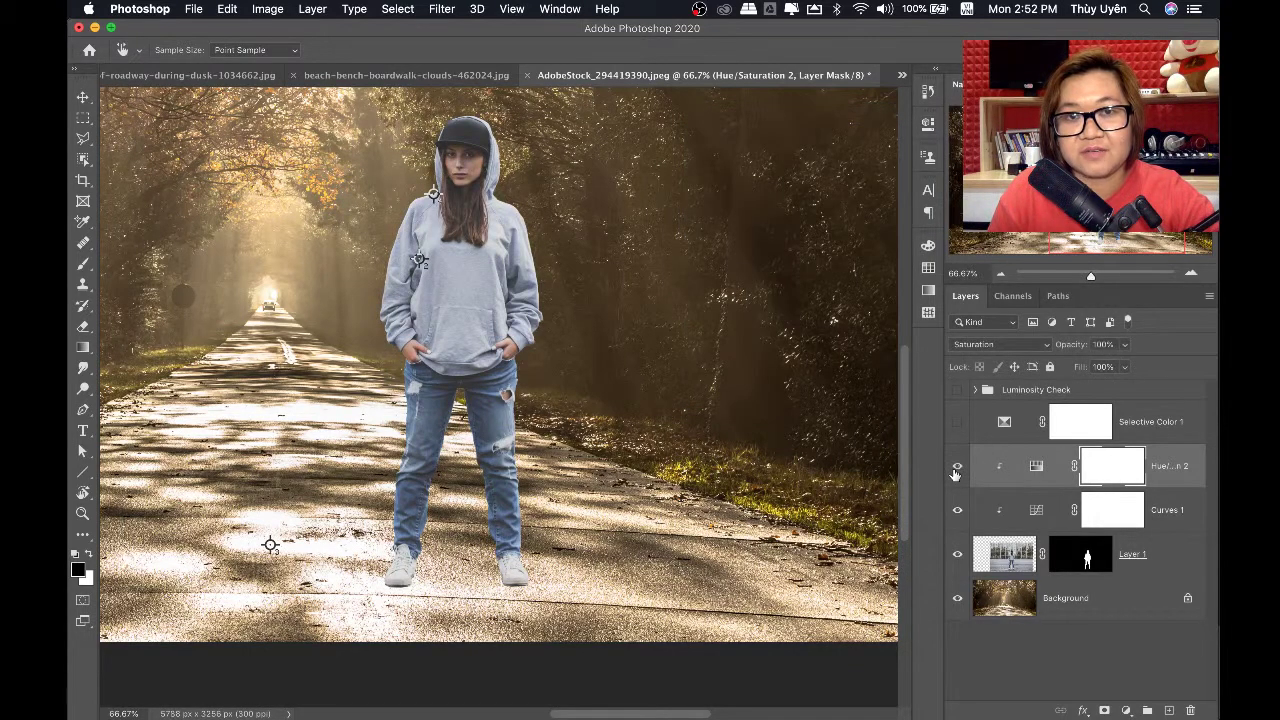
click(956, 468)
scroll(445, 387, up, 2)
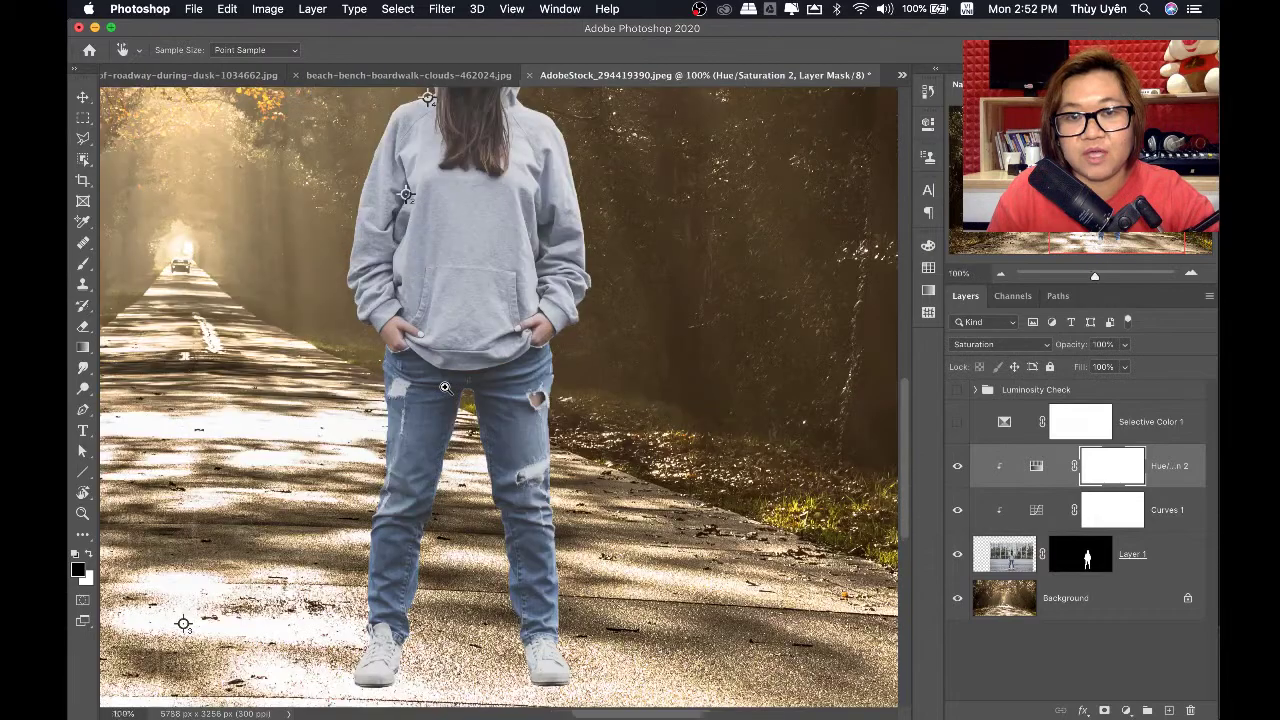
scroll(445, 387, up, 2)
scroll(643, 357, up, 2)
scroll(650, 455, up, 2)
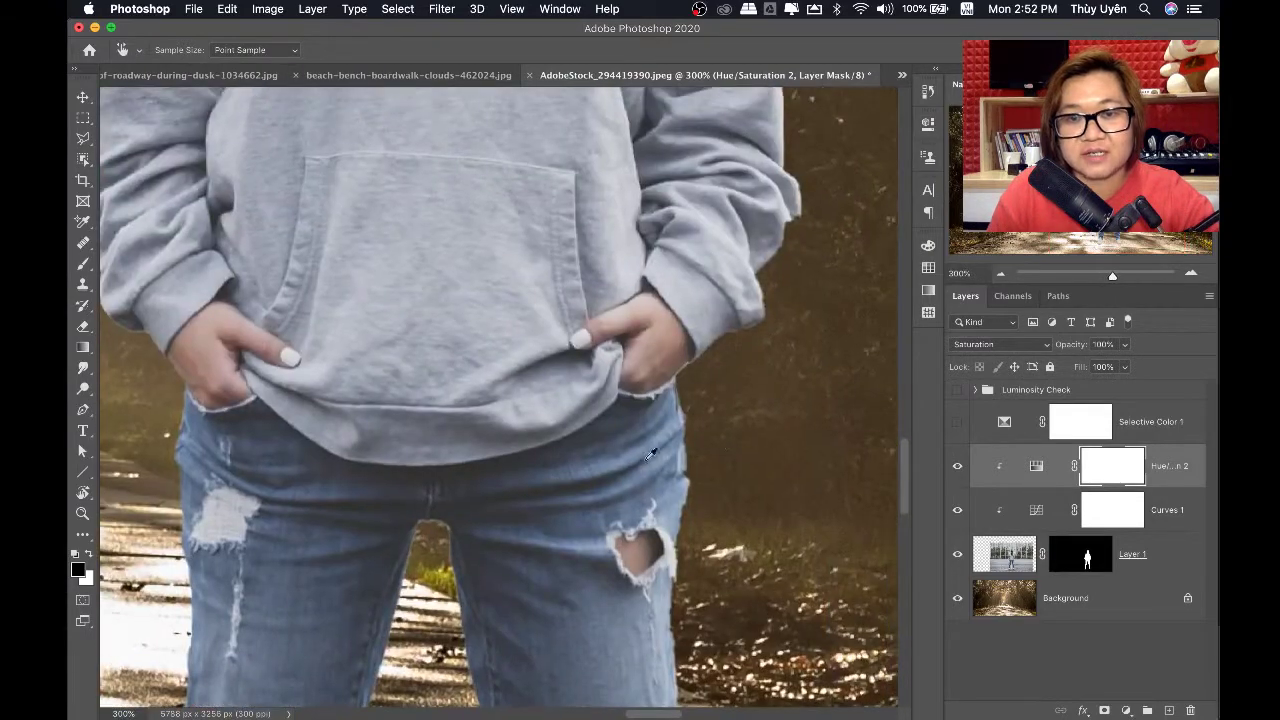
click(958, 470)
click(958, 470)
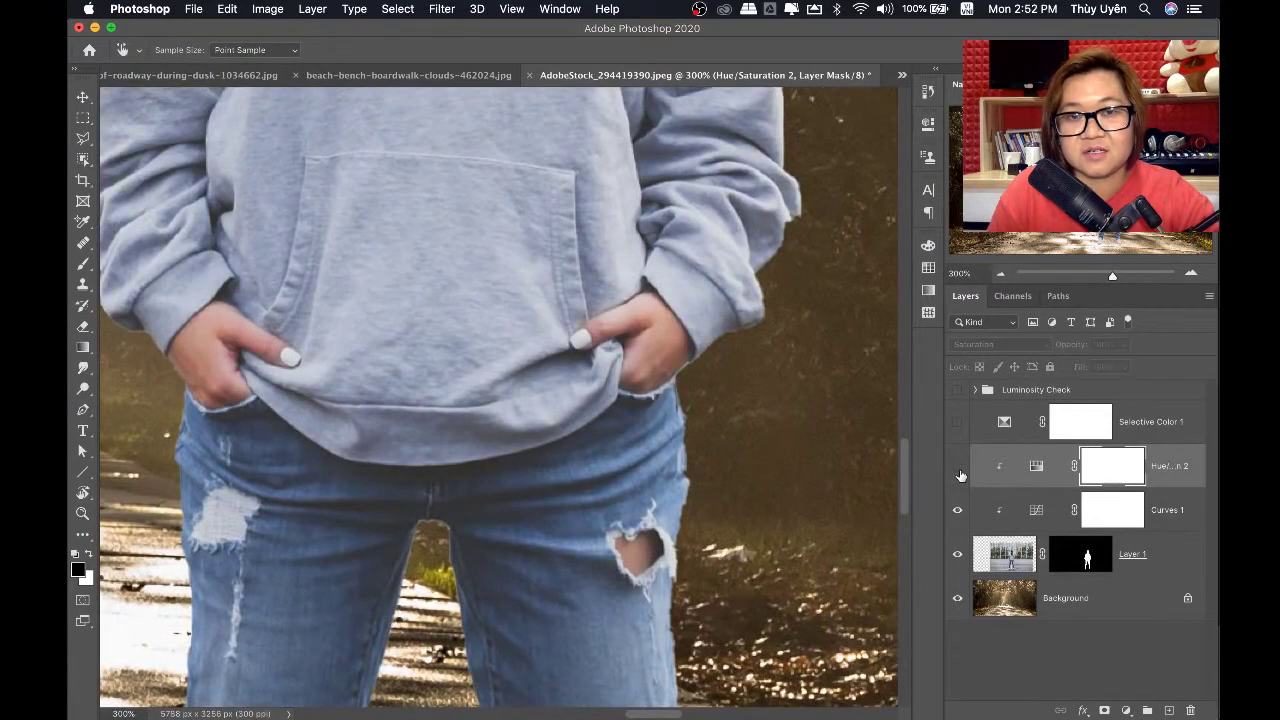
click(958, 470)
key(super+0)
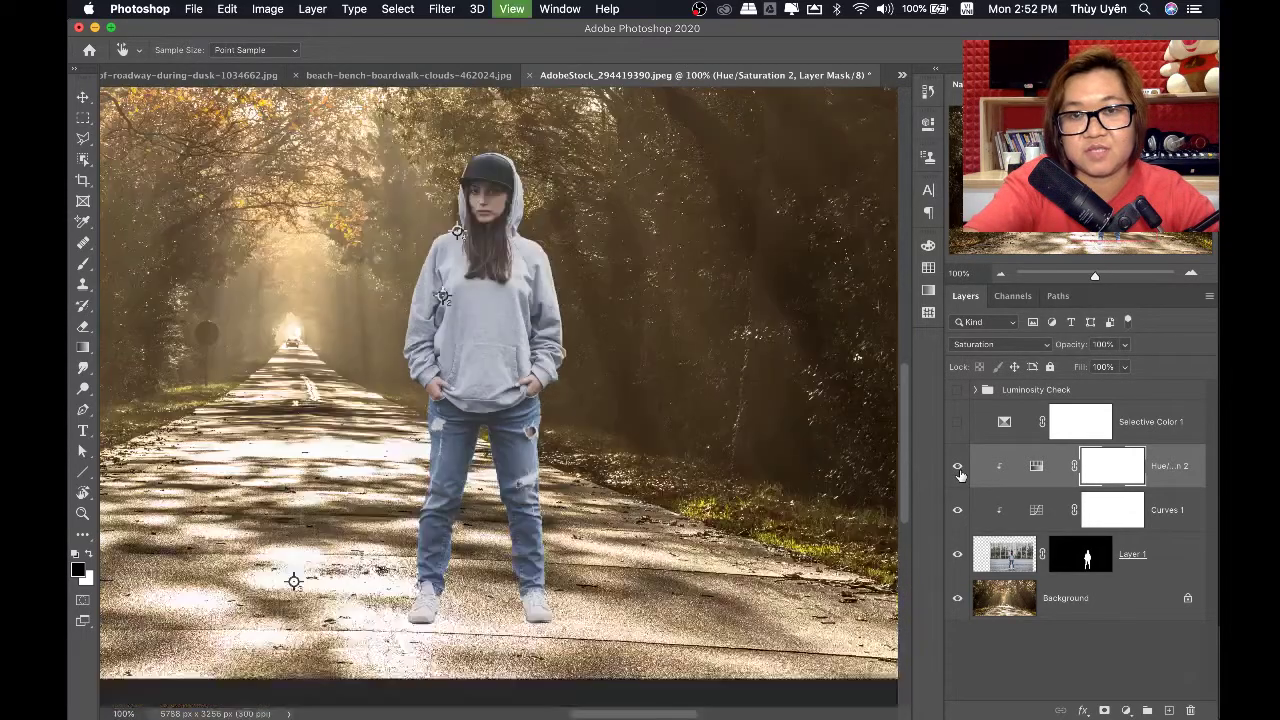
Check the face in grayscale and toggle the saturation fix to compare her face
scroll(513, 383, up, 8)
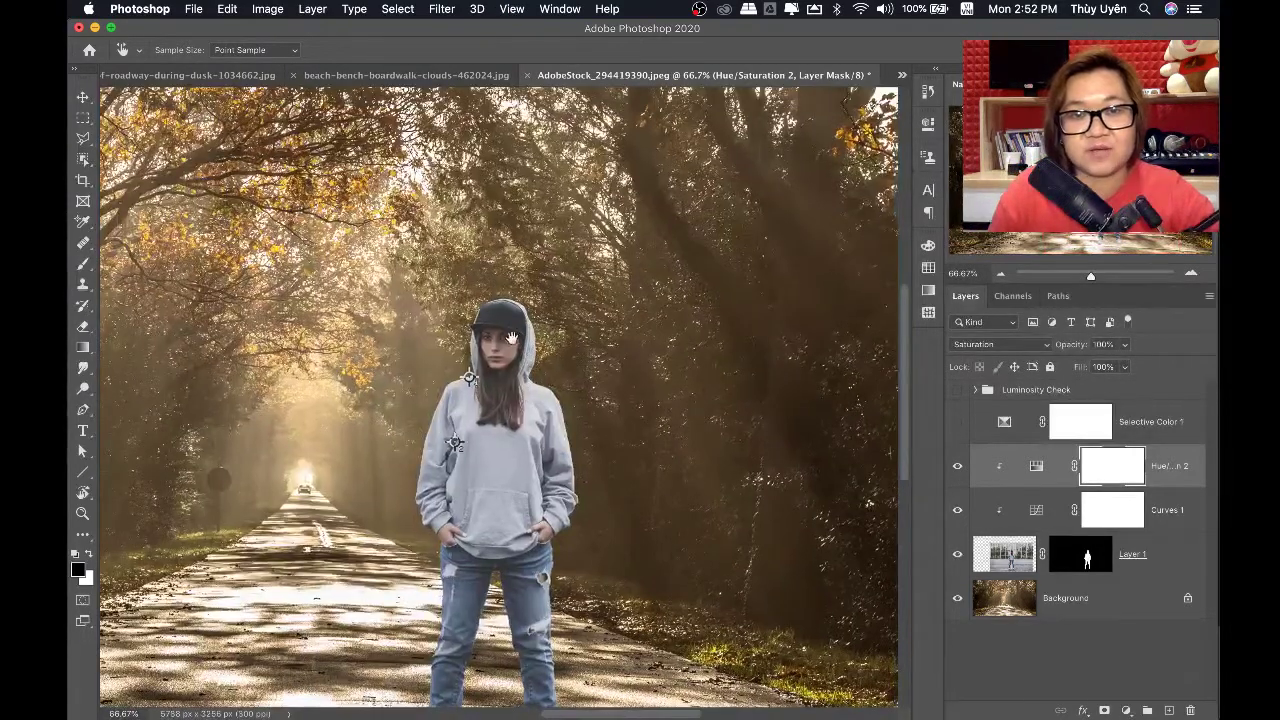
scroll(513, 383, up, 2)
scroll(513, 383, up, 2)
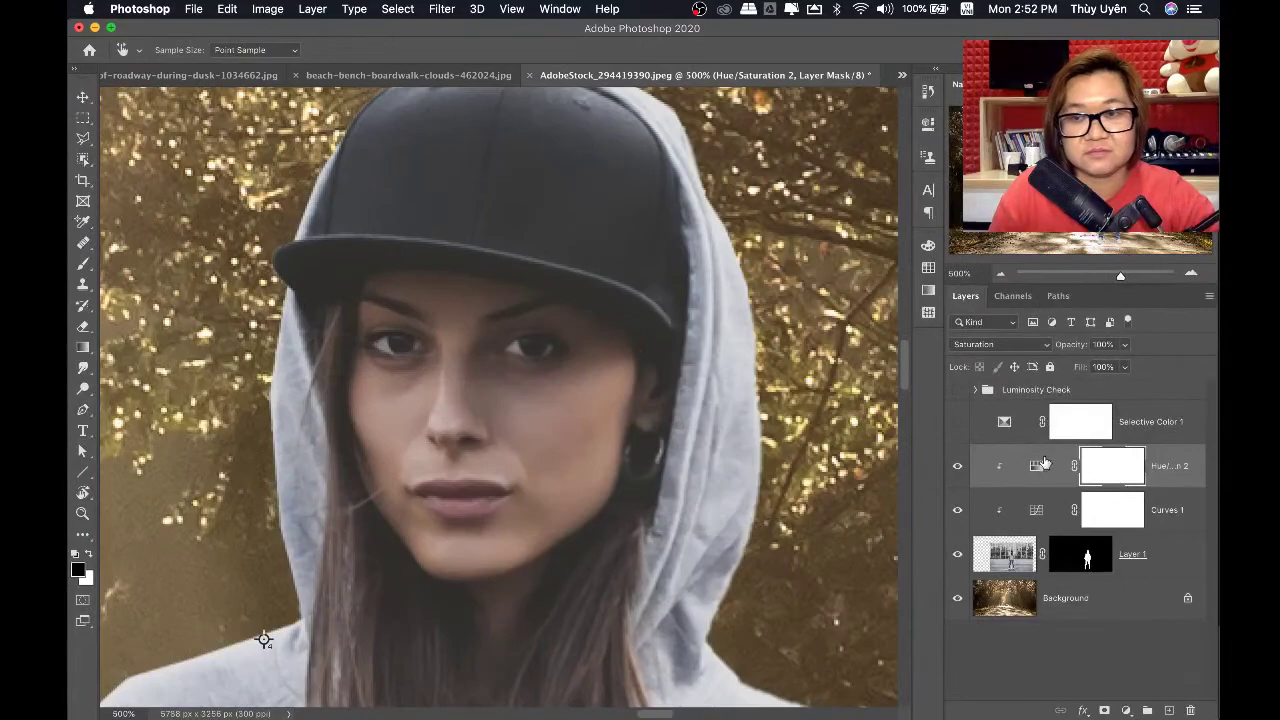
click(957, 421)
click(958, 467)
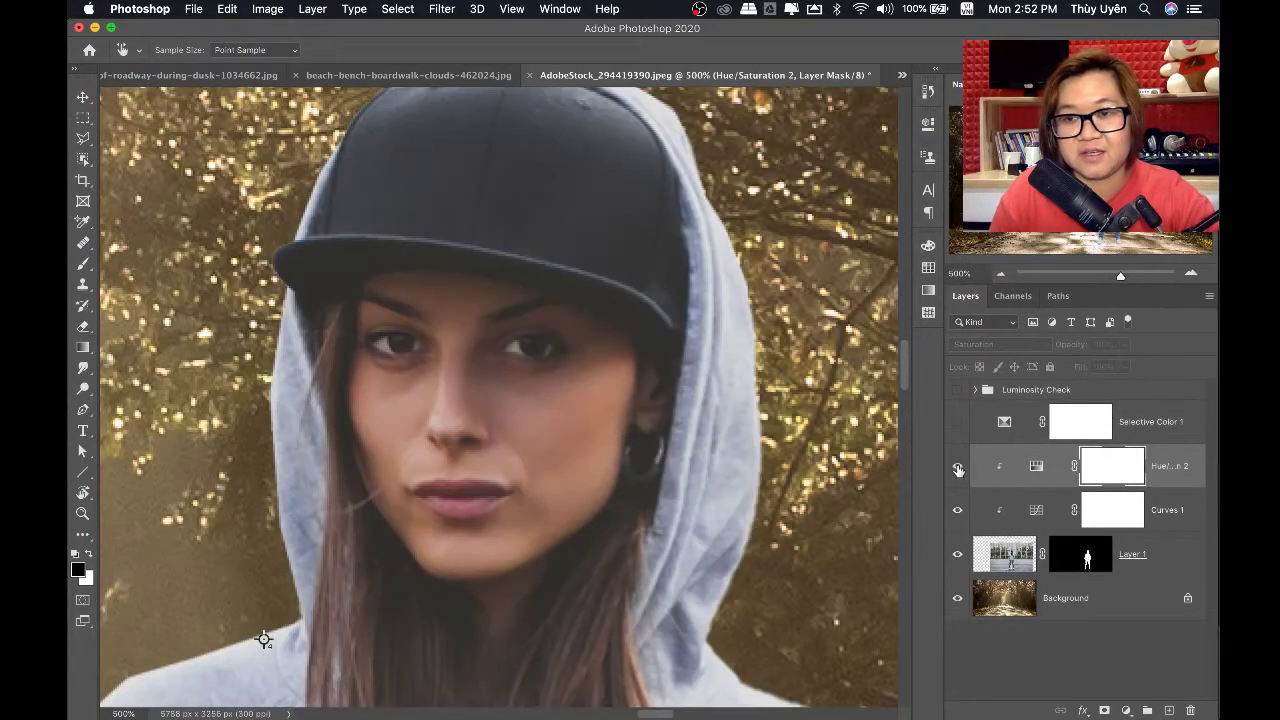
click(958, 467)
click(958, 468)
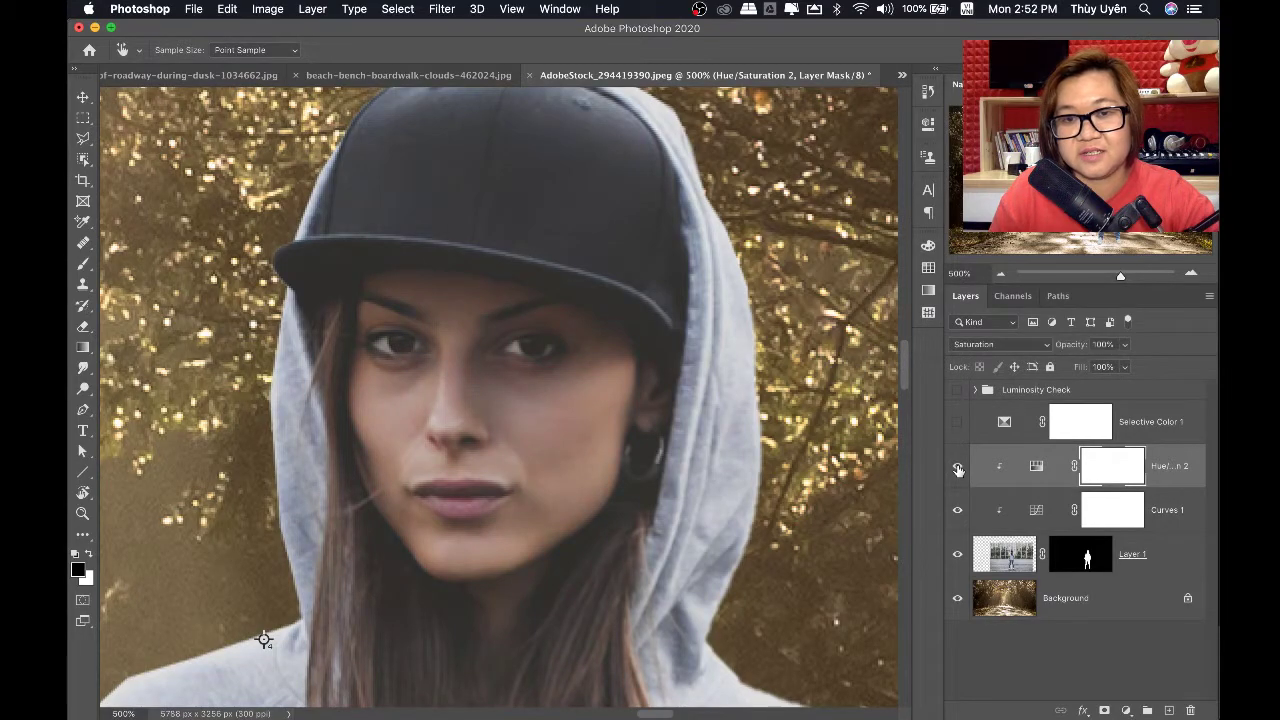
click(958, 469)
click(958, 469)
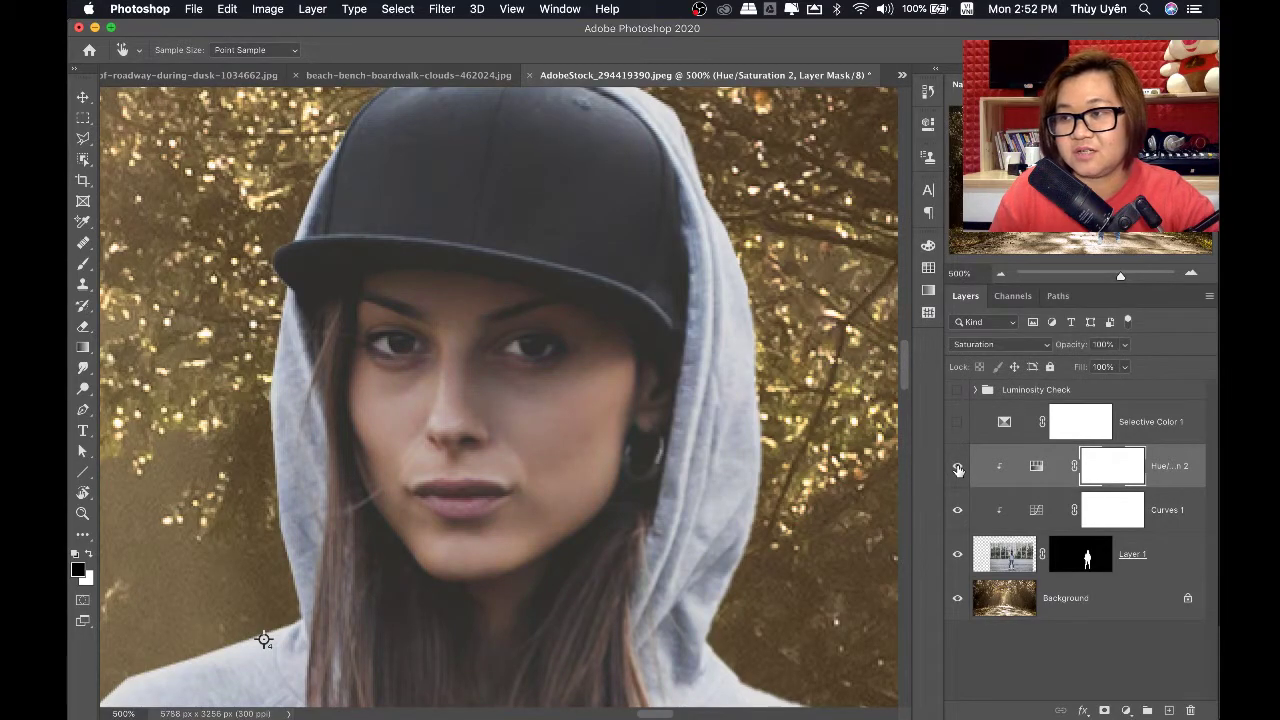
click(958, 470)
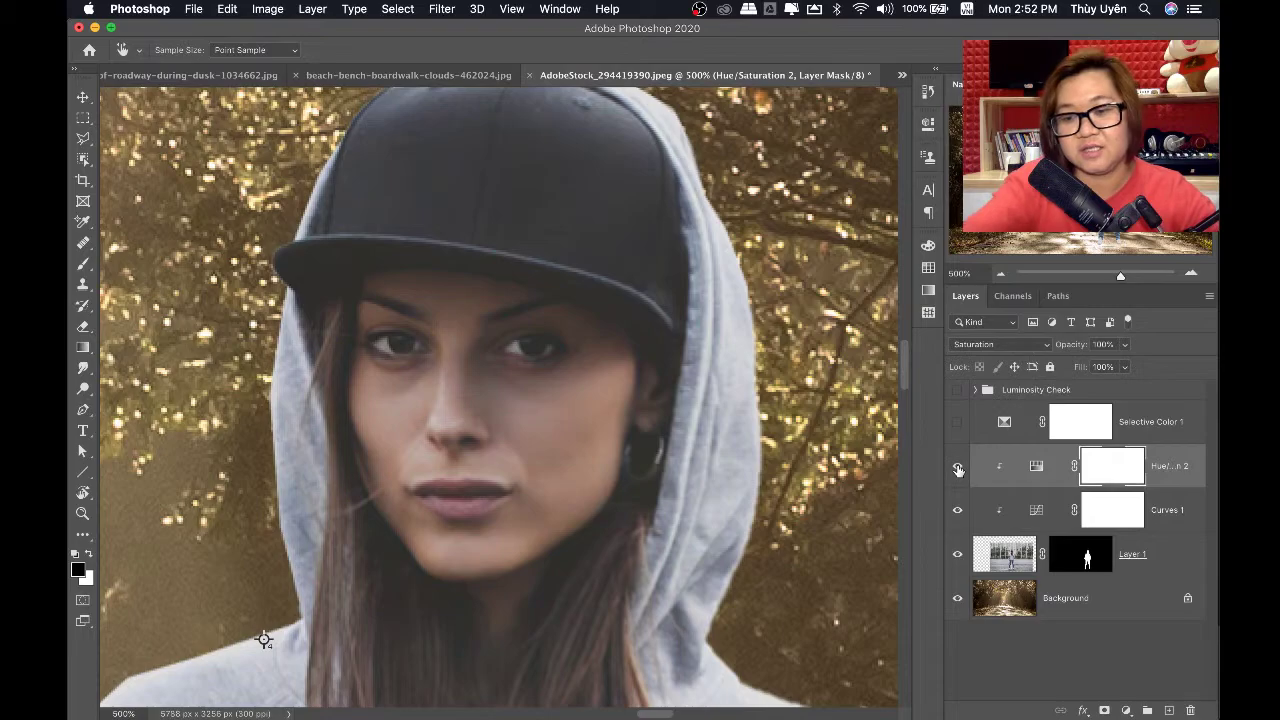
key(super+minus)
key(super+minus)
key(super+minus)
key(super+minus)
key(super+minus)
key(super+minus)
key(super+minus)
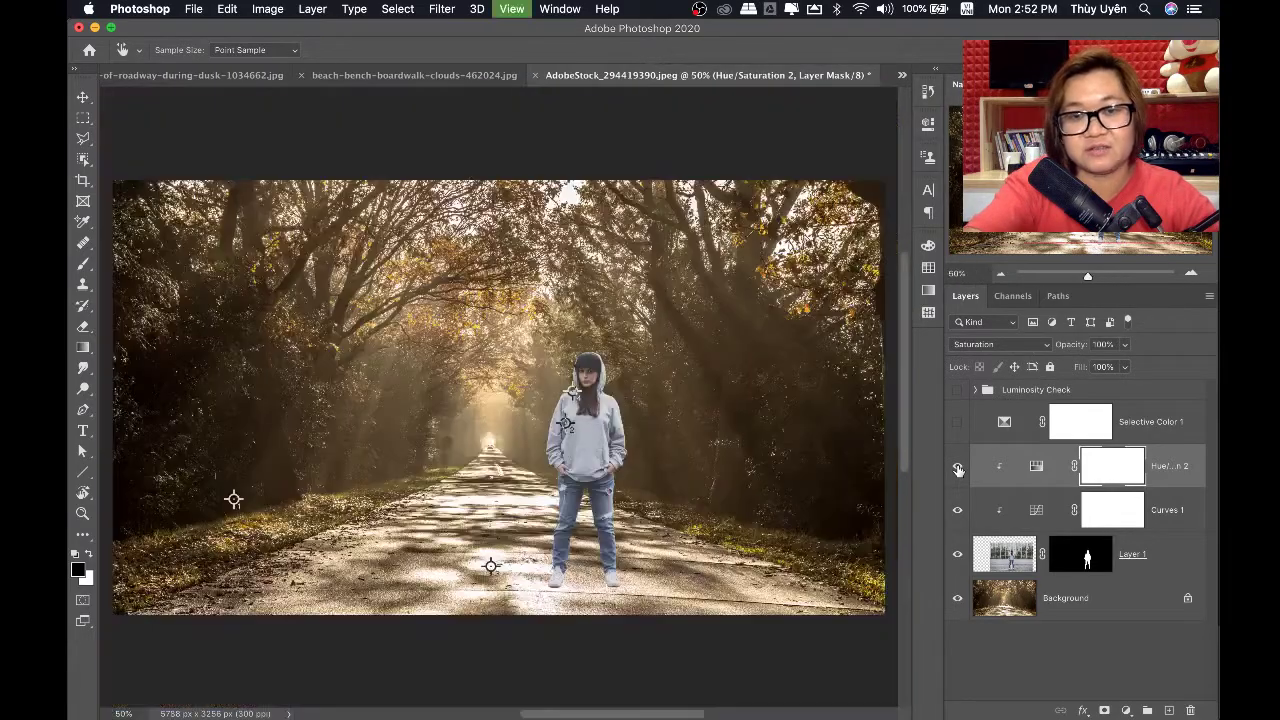
In the running-boy street composite, compare the top boy layer and hide Group 1
click(175, 75)
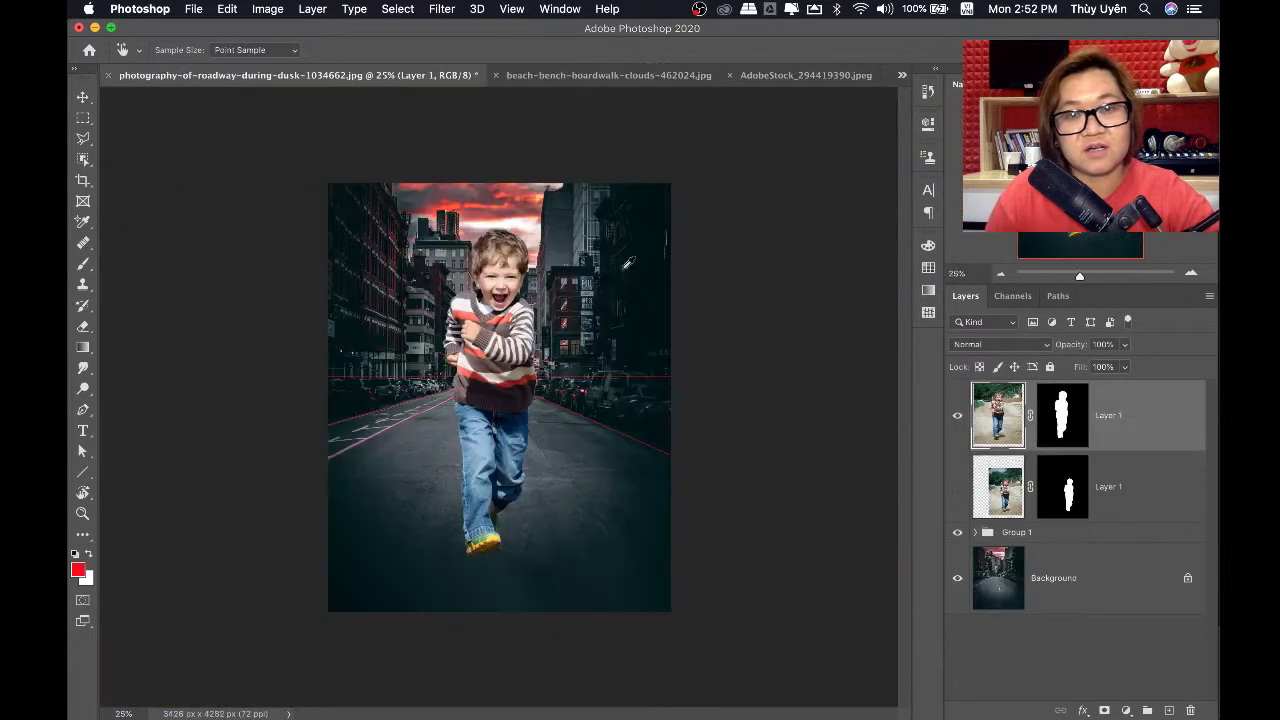
key(v)
click(957, 415)
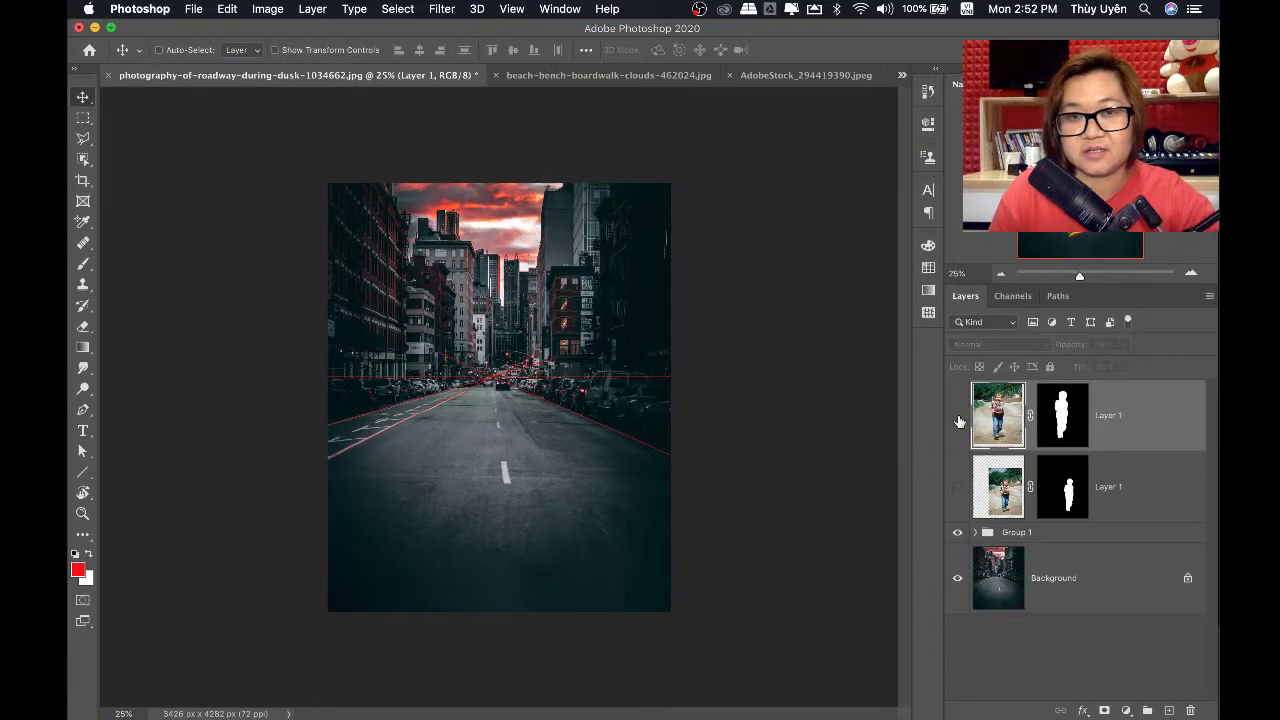
click(956, 411)
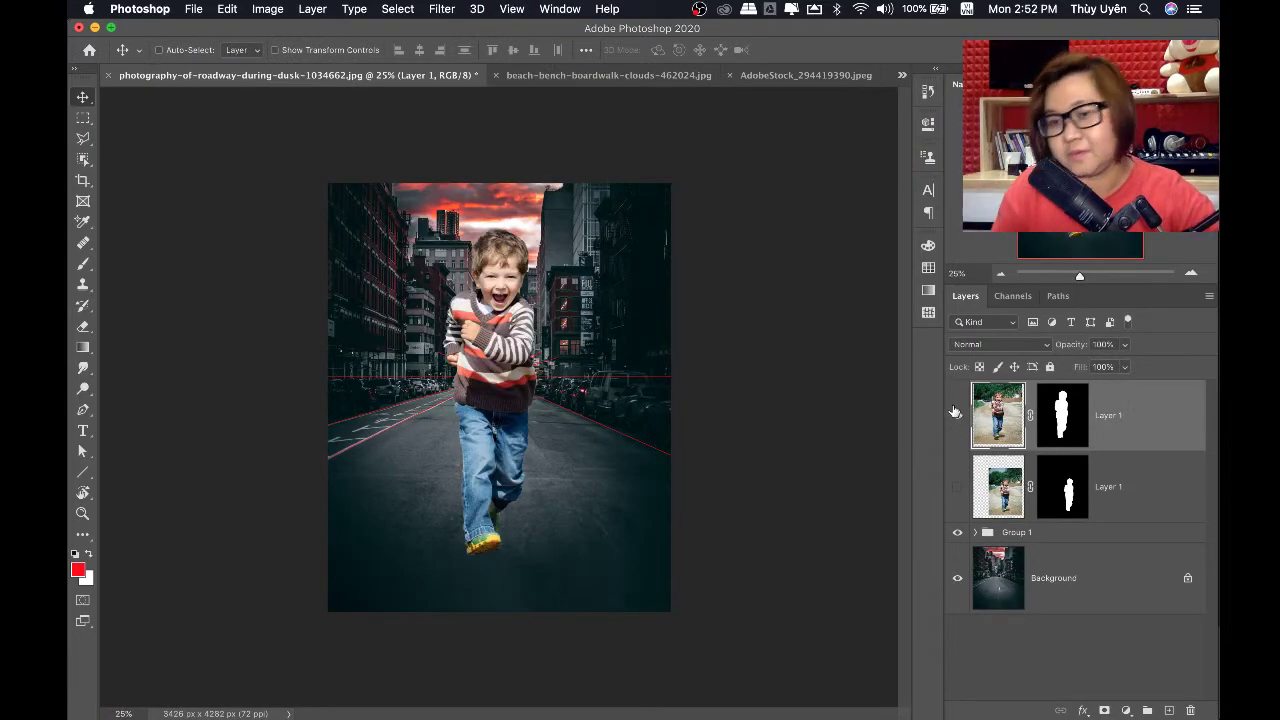
click(958, 532)
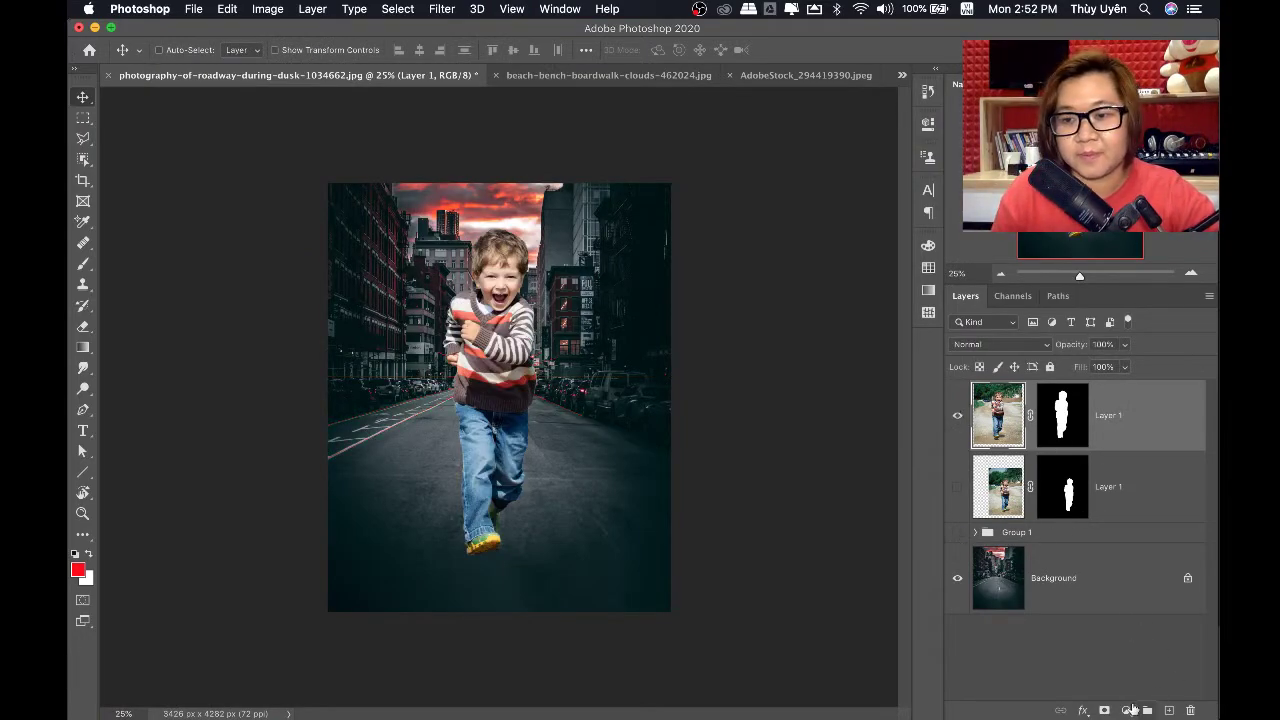
Delete the duplicate hidden Layer 1 and select the boy's Layer 1
click(1126, 710)
click(1035, 675)
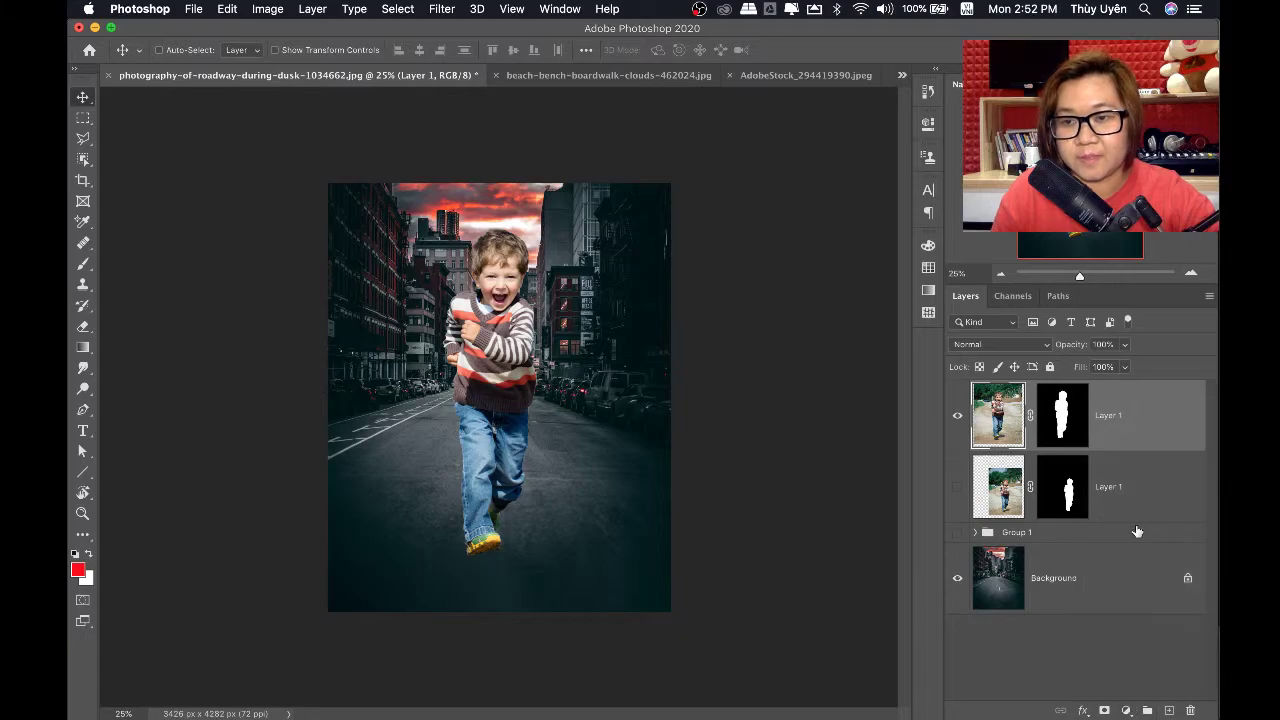
click(1136, 505)
key(Delete)
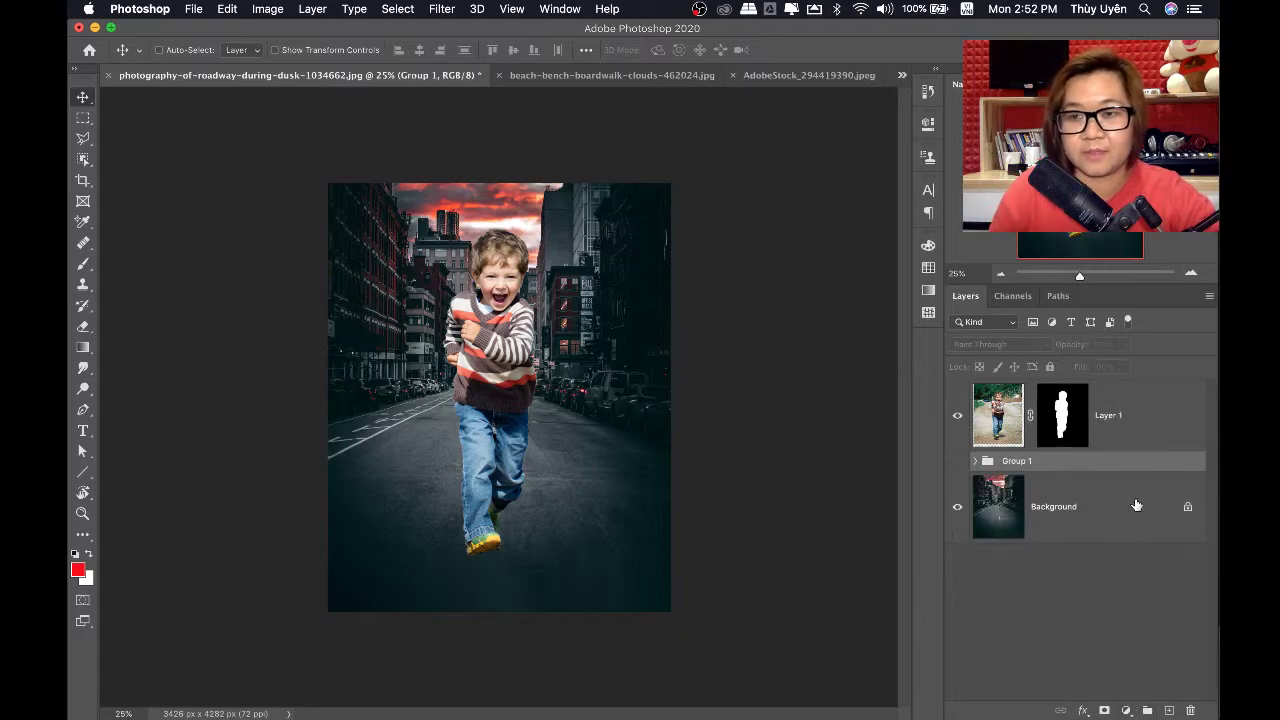
click(1126, 411)
click(958, 416)
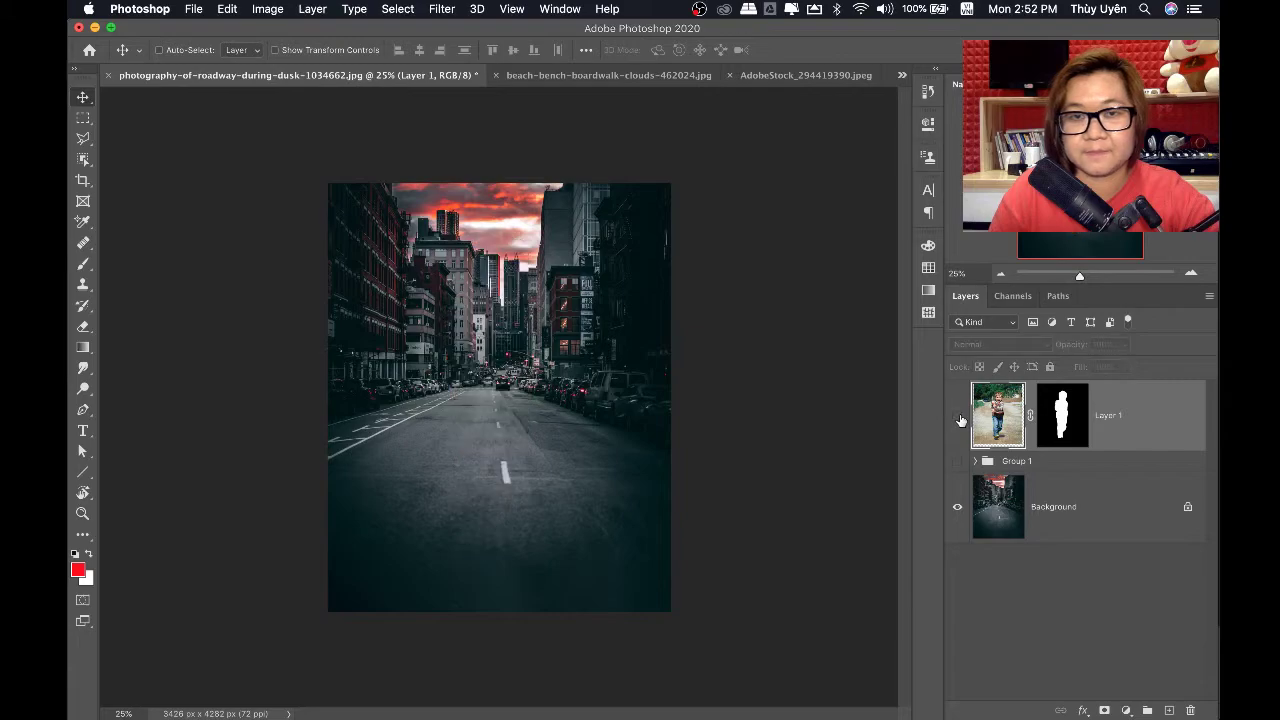
Add a Hue/Saturation check layer with Saturation at -100
click(1126, 710)
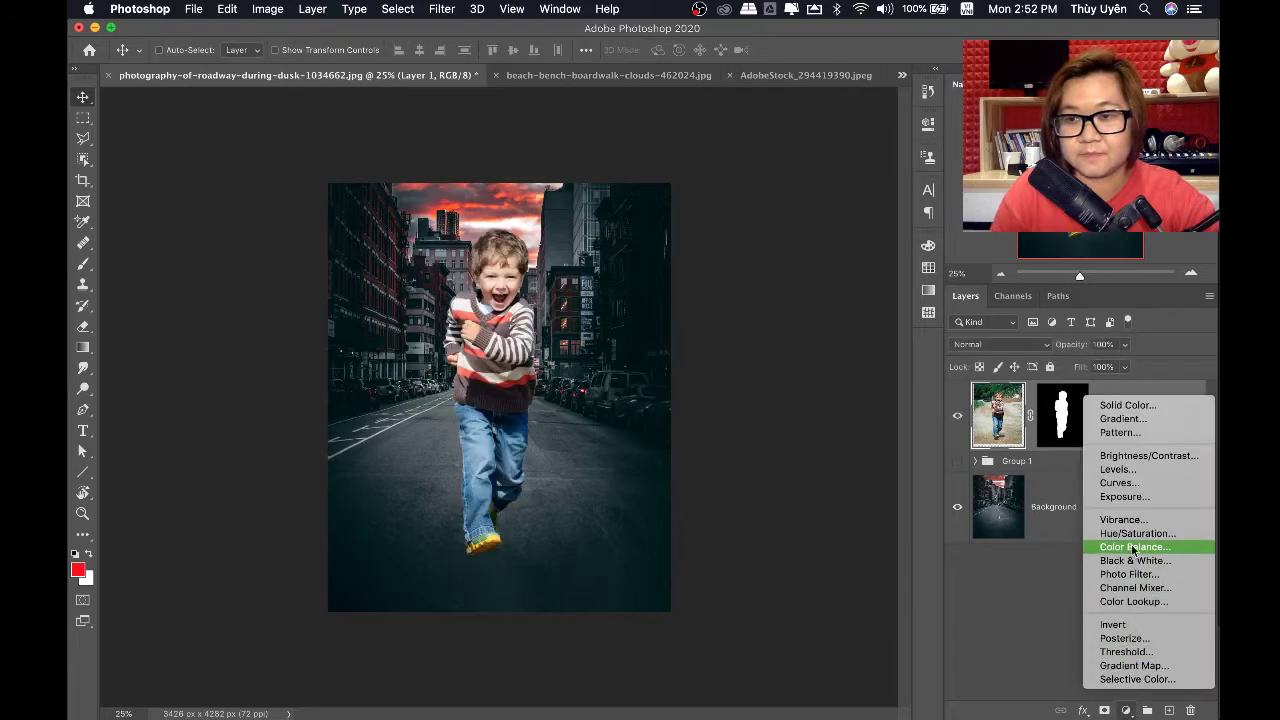
key(Escape)
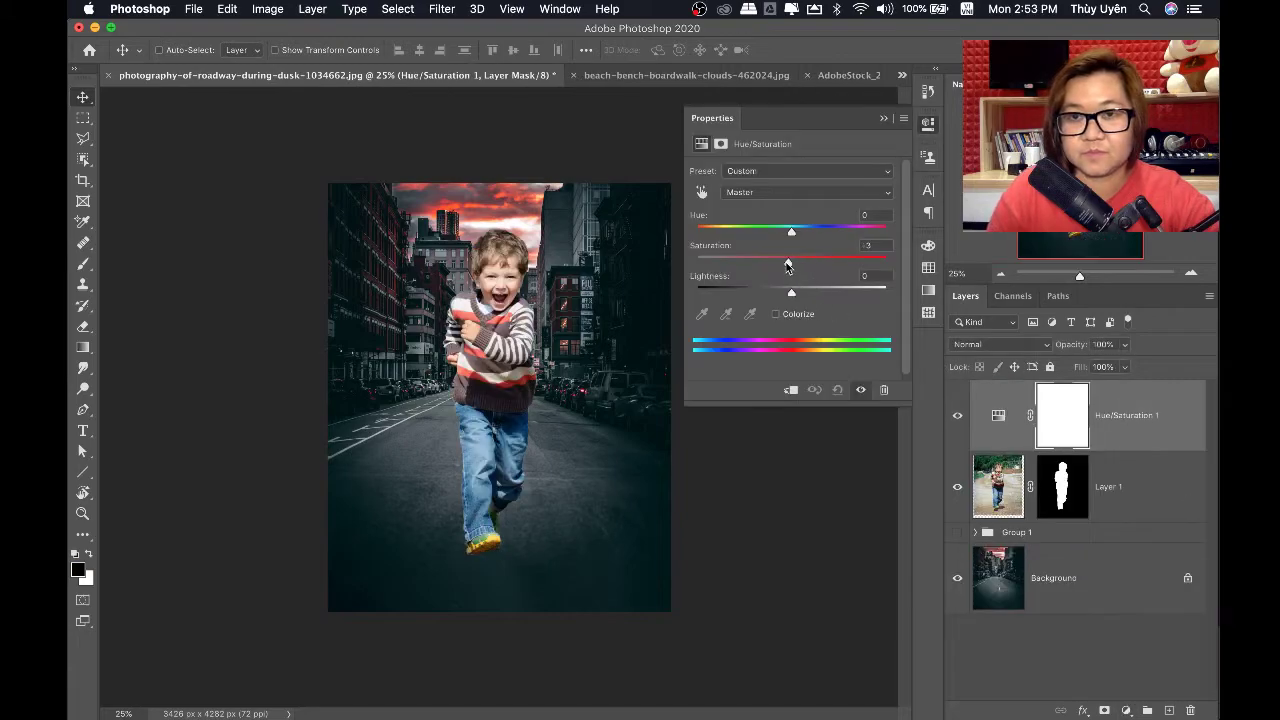
drag(788, 265, 666, 262)
click(884, 118)
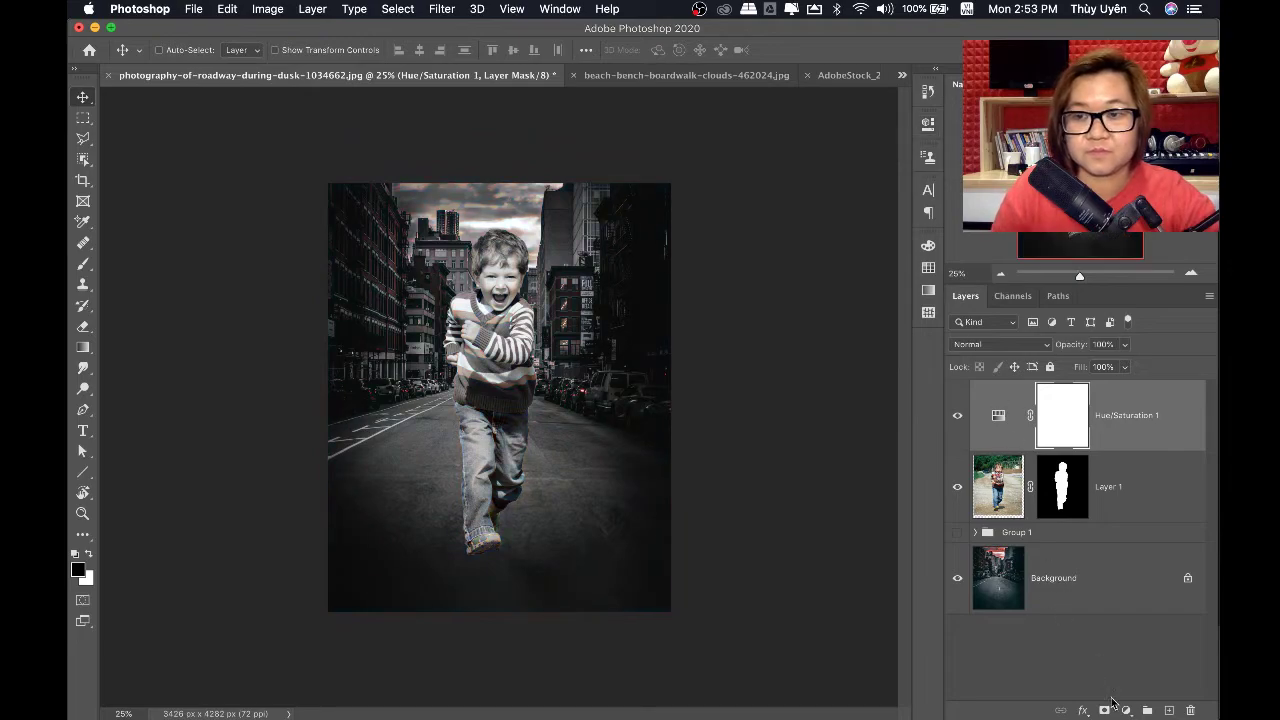
Clip a Curves layer to the boy, dimming highlights and deepening shadows, in Luminosity blend mode
click(1140, 516)
click(1127, 712)
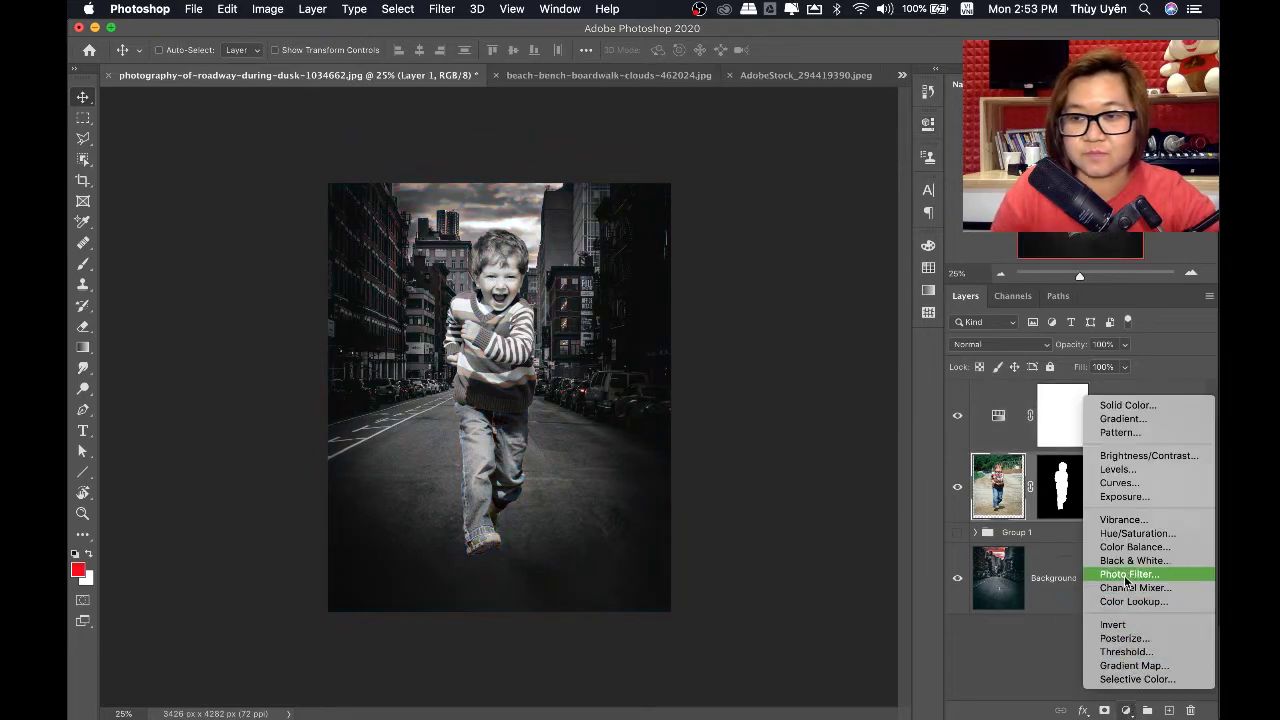
click(1110, 483)
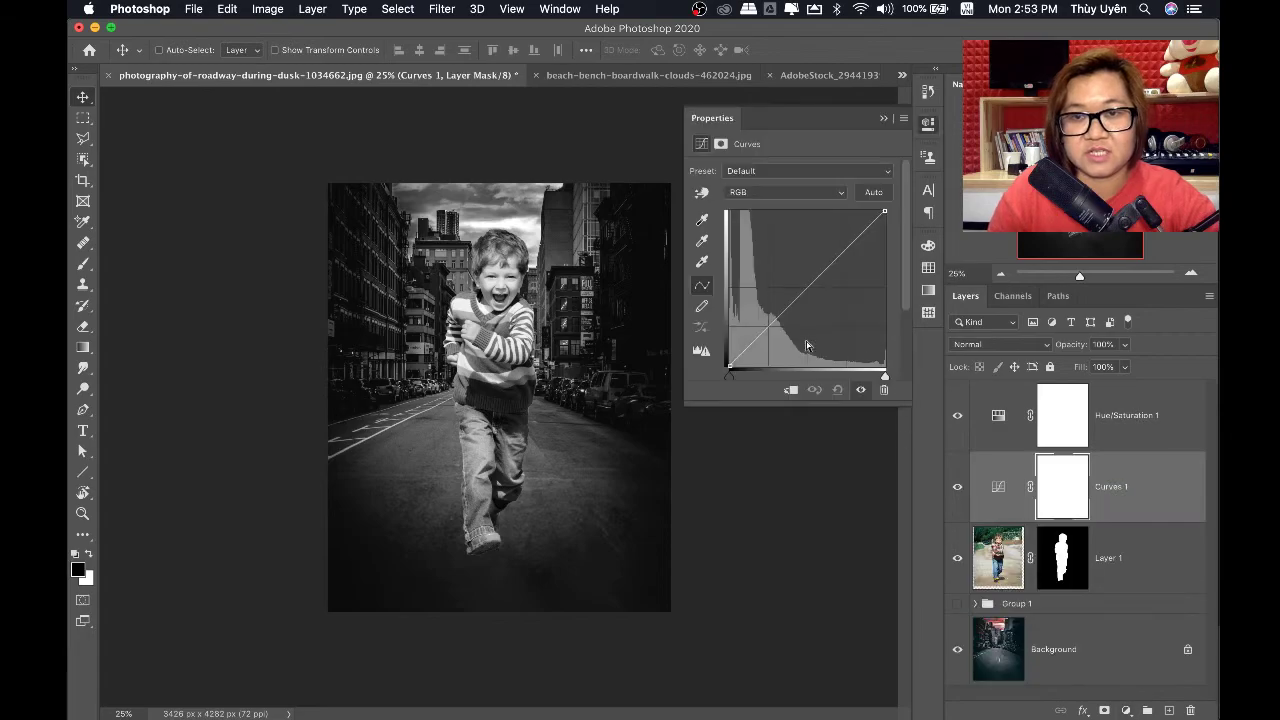
click(792, 392)
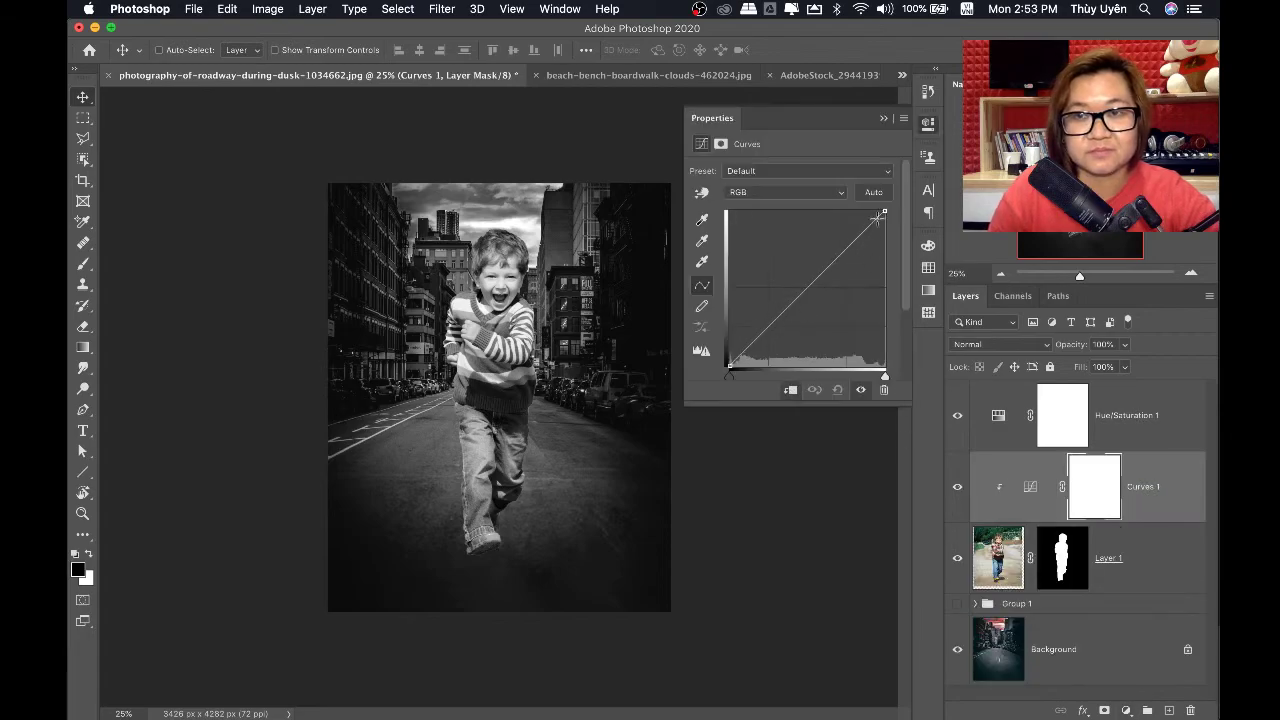
drag(884, 213, 894, 239)
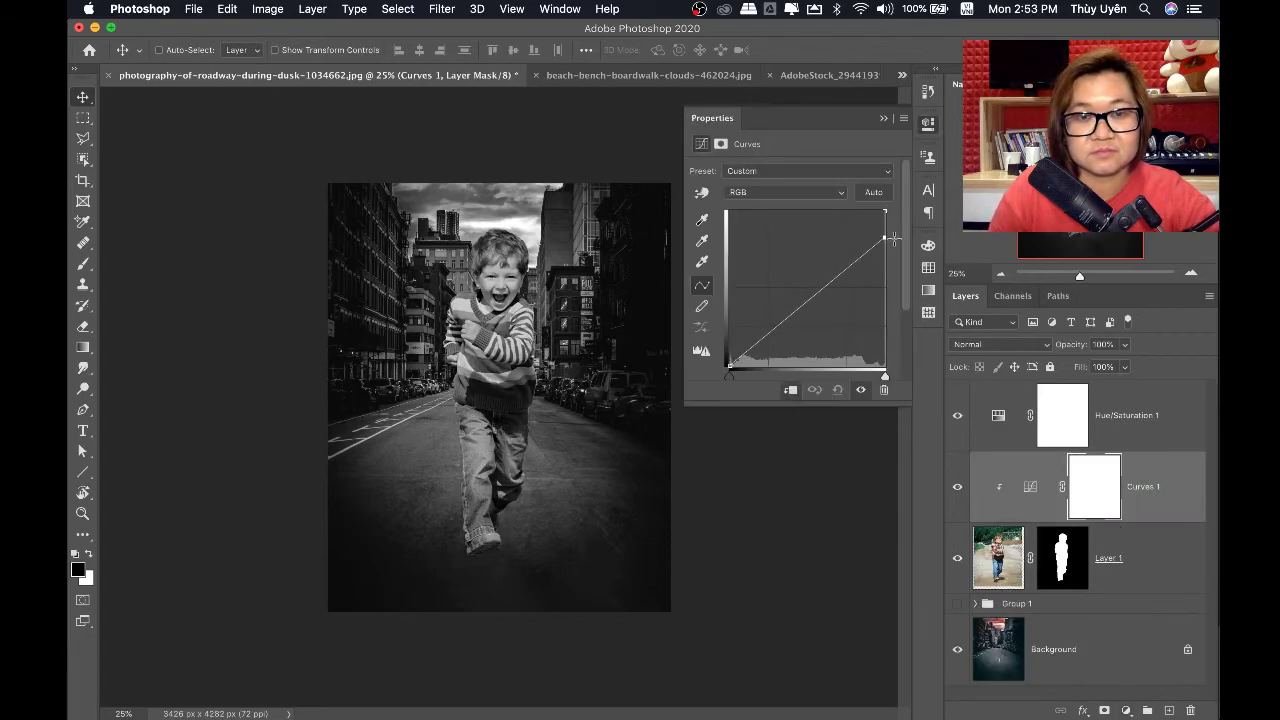
drag(735, 367, 743, 370)
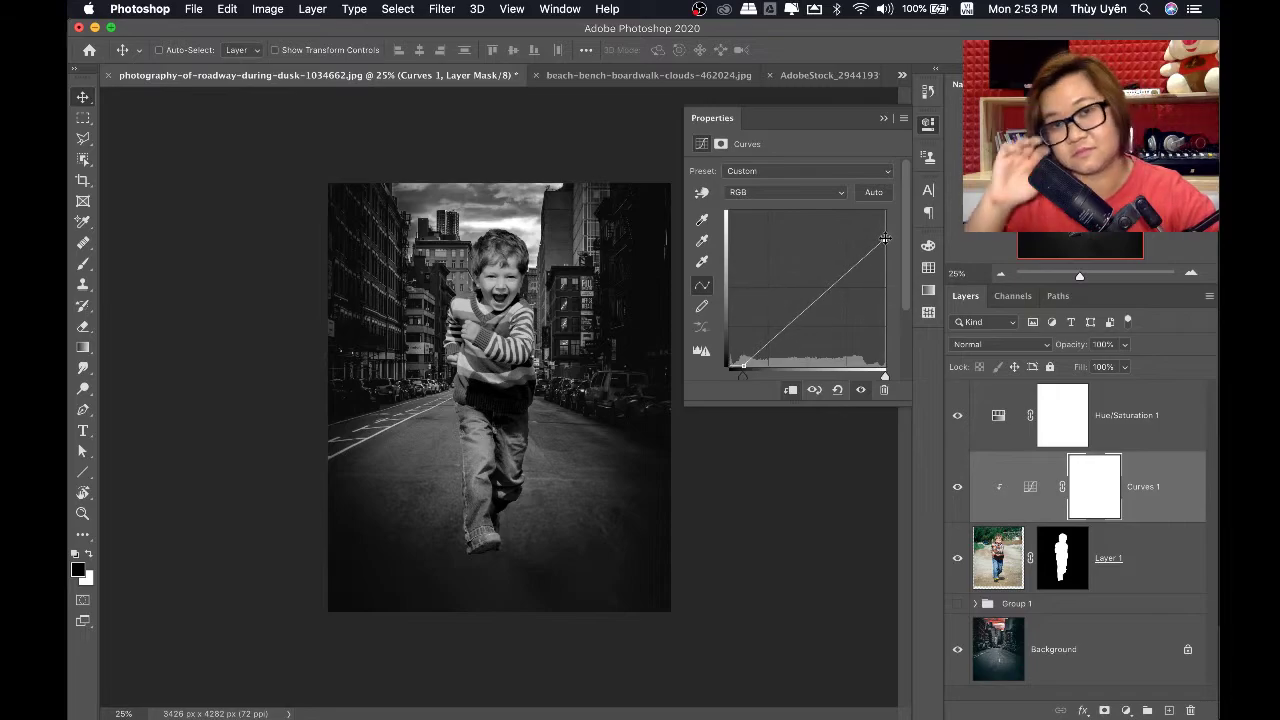
click(1000, 344)
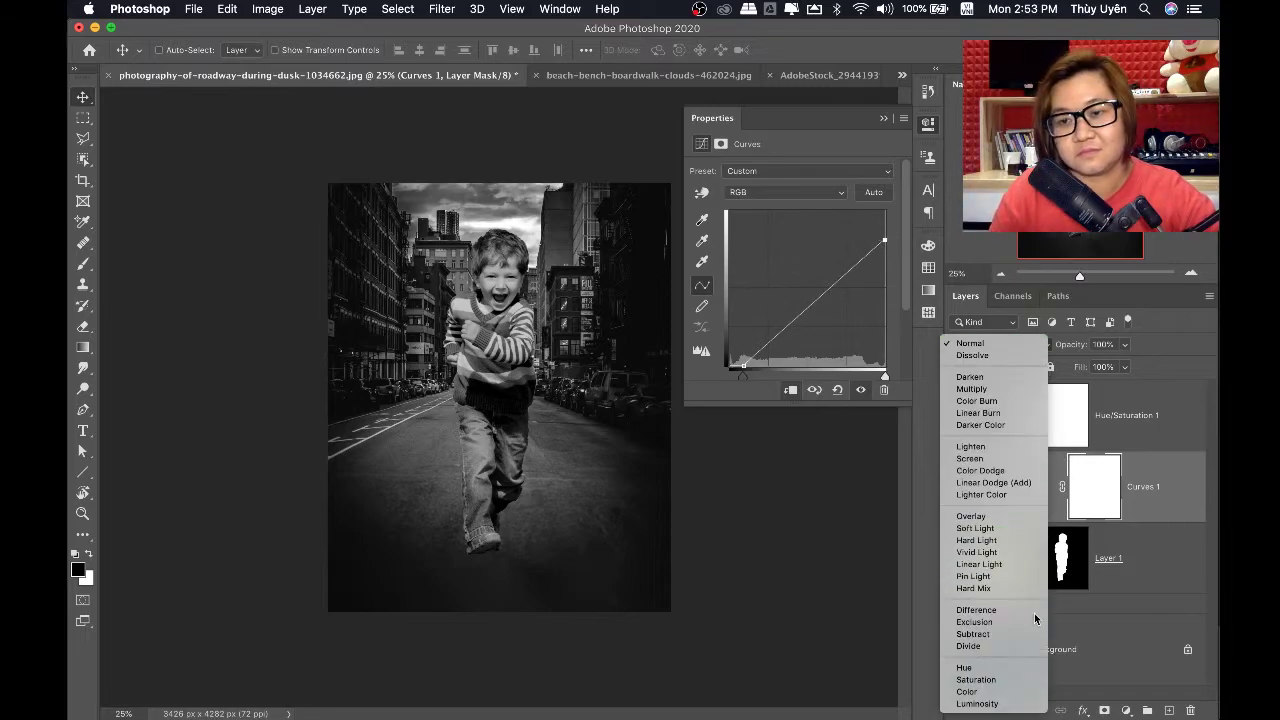
click(977, 703)
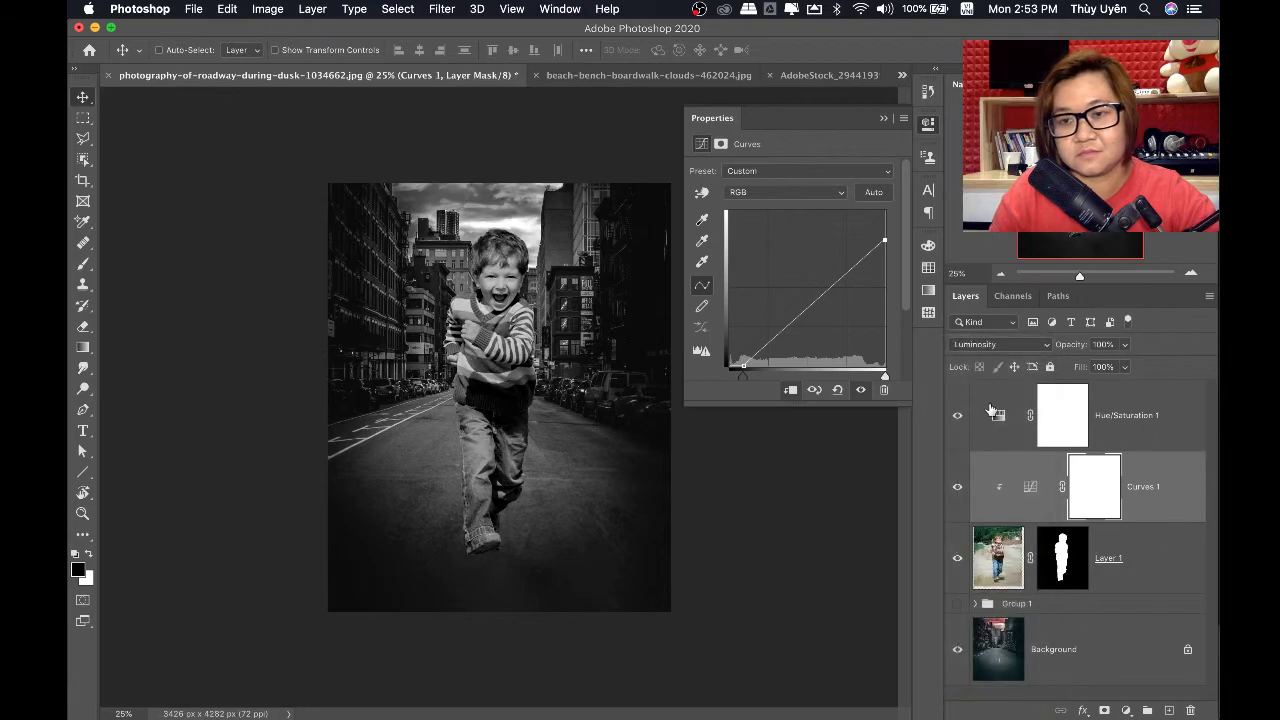
click(964, 415)
Add a Selective Color layer above Hue/Saturation 1 and remove all black from Yellows
click(1145, 418)
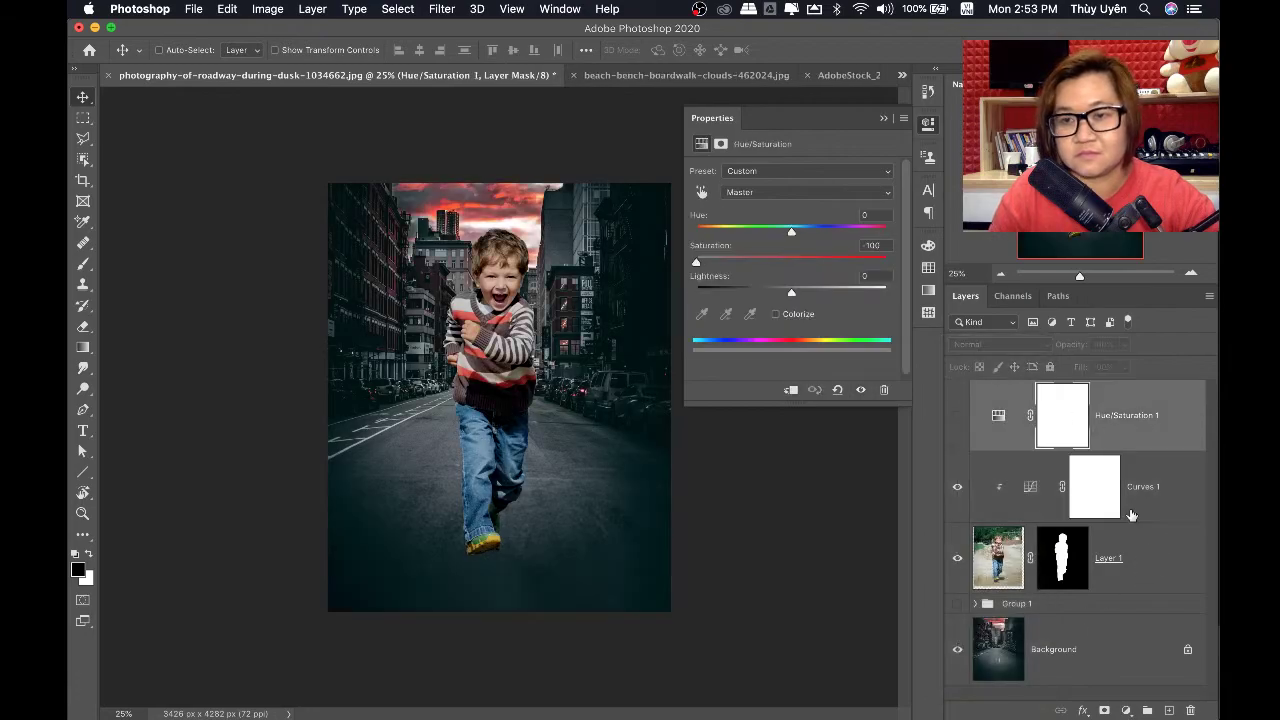
click(1126, 710)
click(1137, 679)
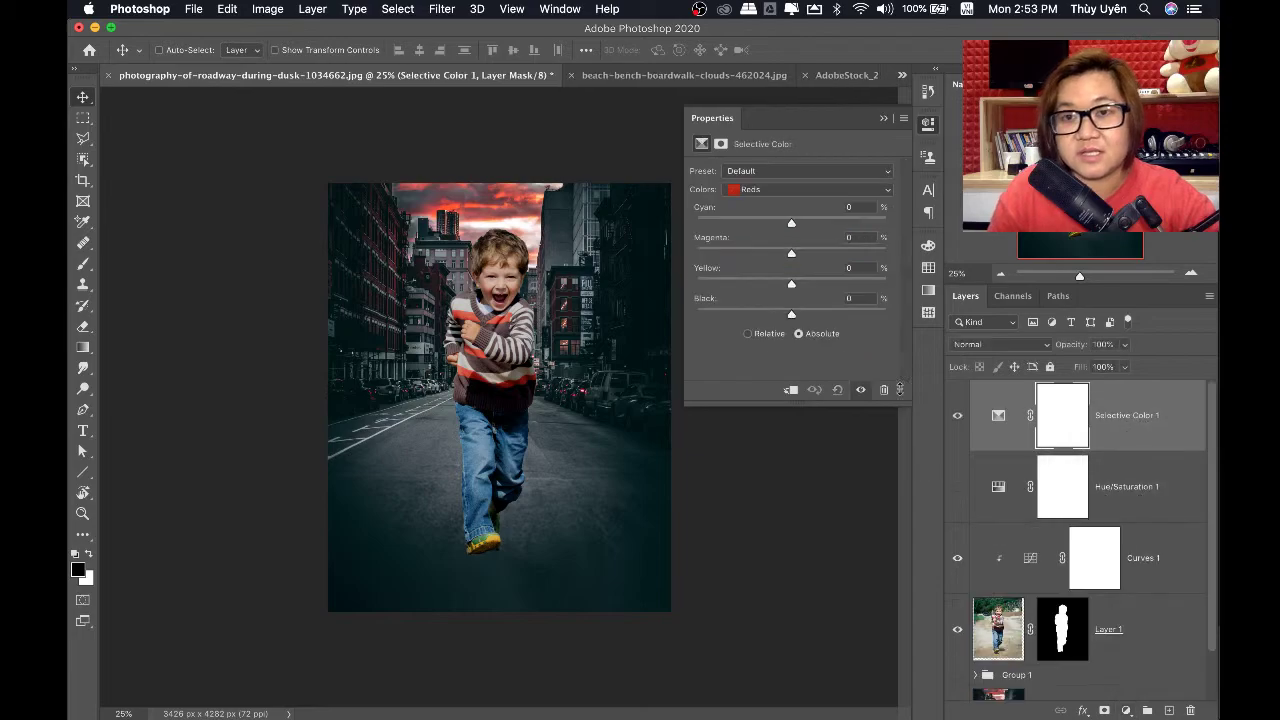
click(770, 190)
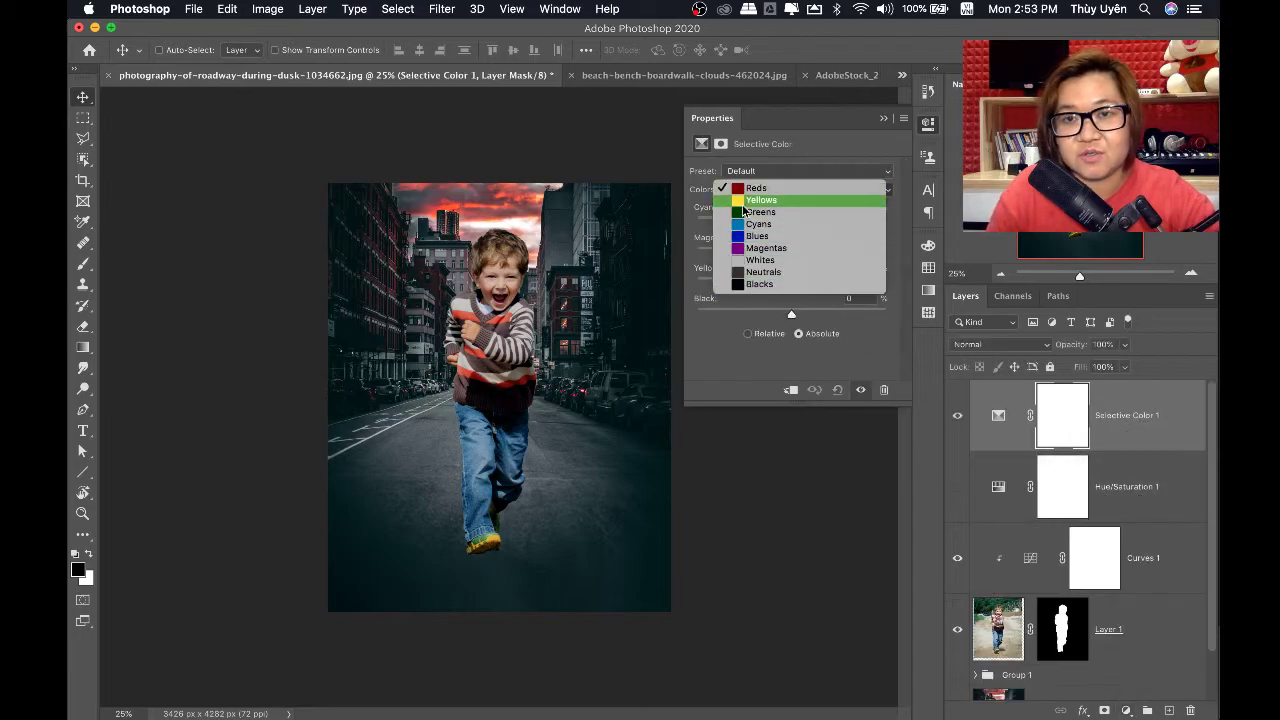
click(765, 188)
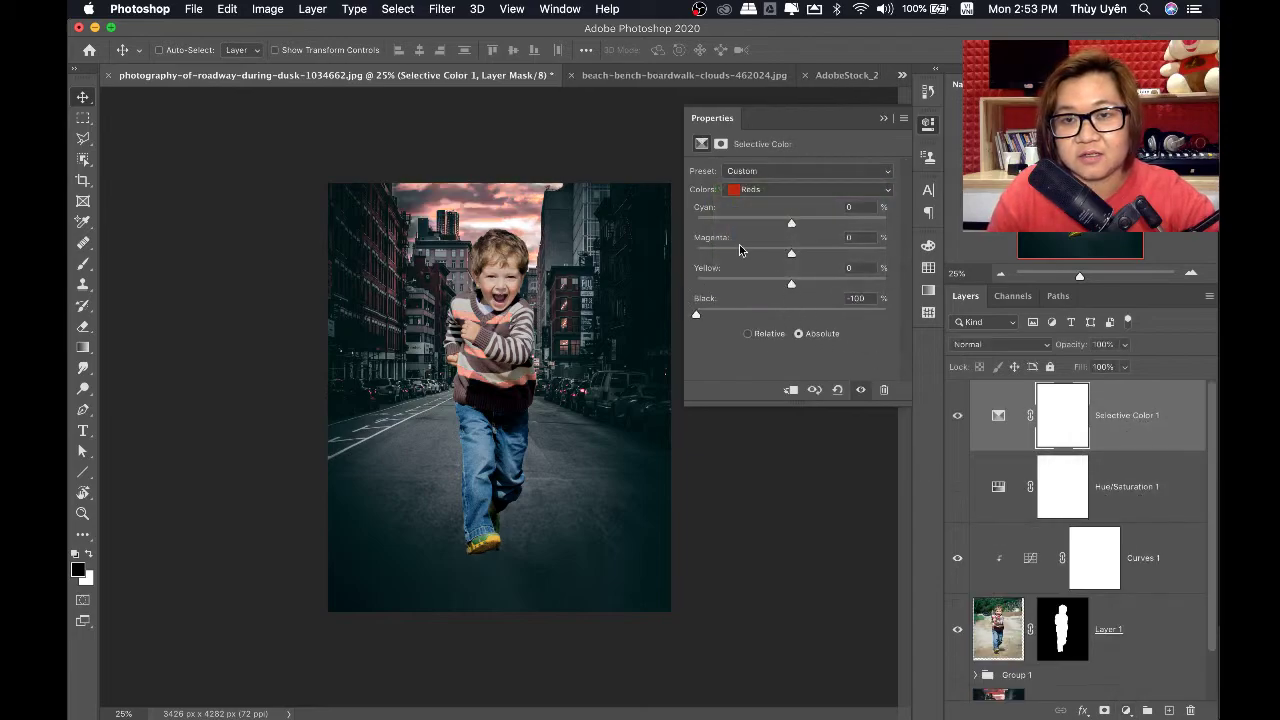
click(770, 189)
click(760, 202)
drag(793, 317, 696, 314)
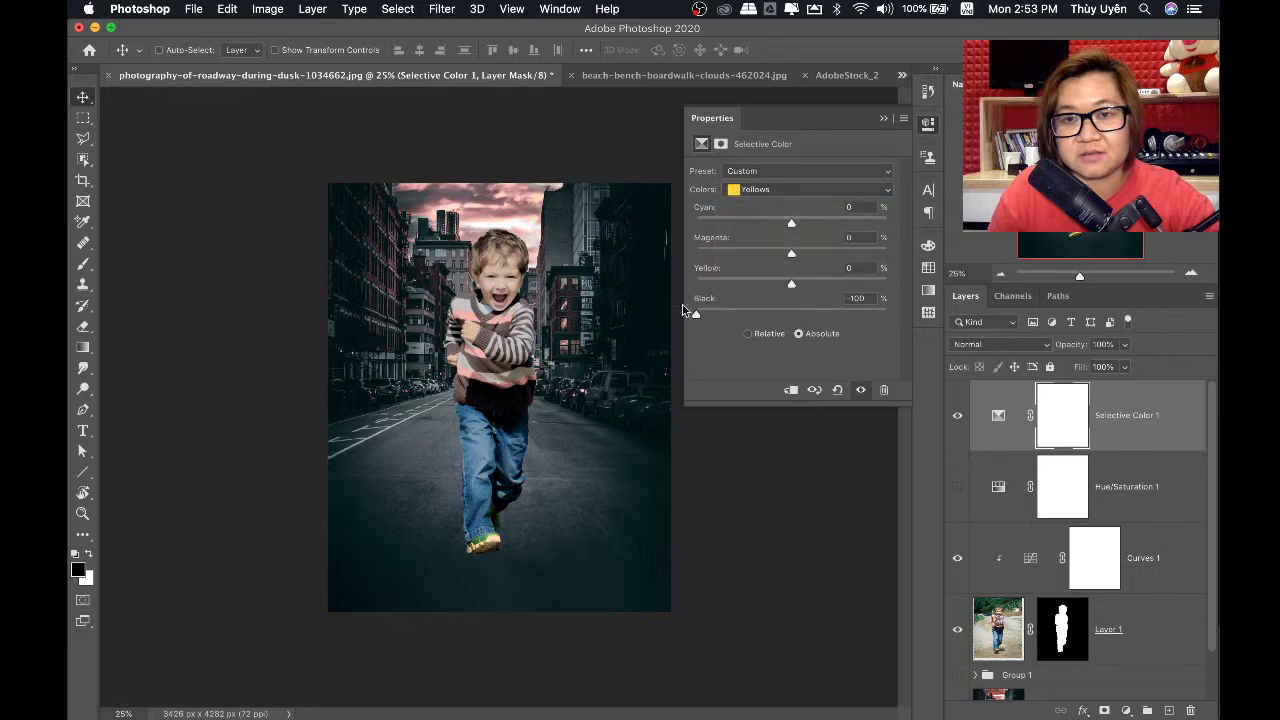
Remove all black from the Greens and Blues ranges
click(770, 189)
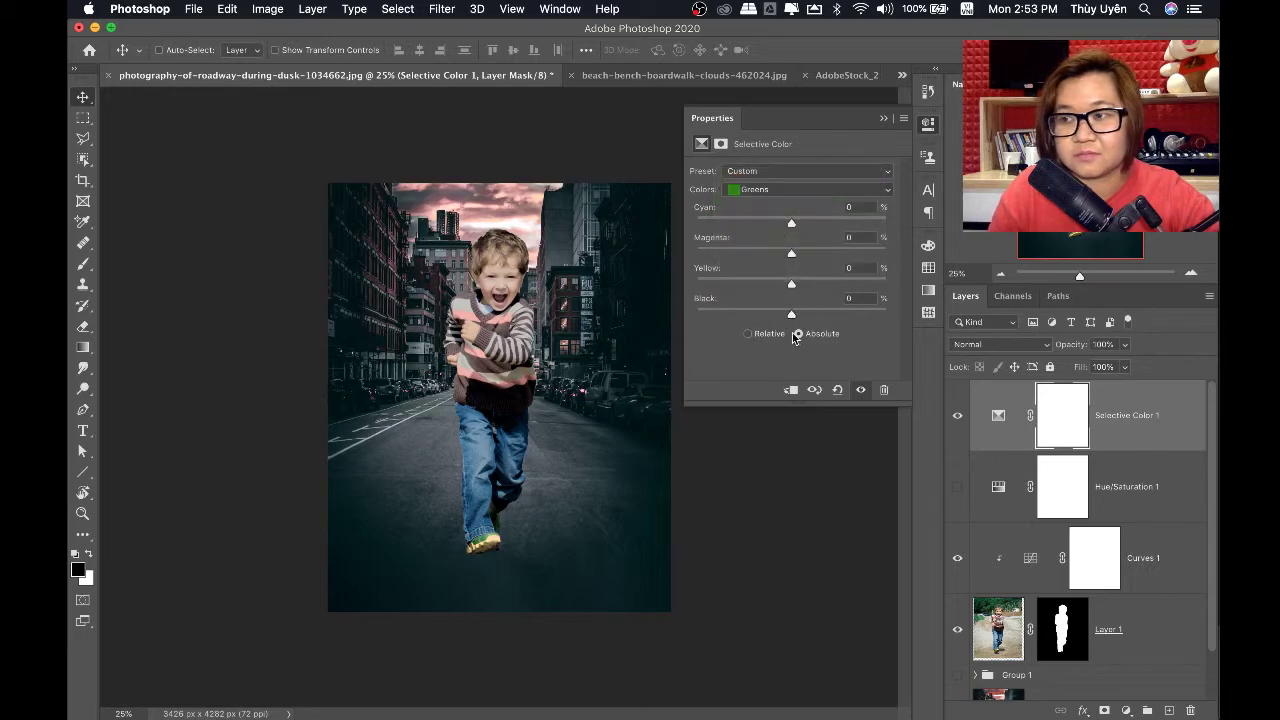
drag(791, 314, 678, 314)
click(770, 190)
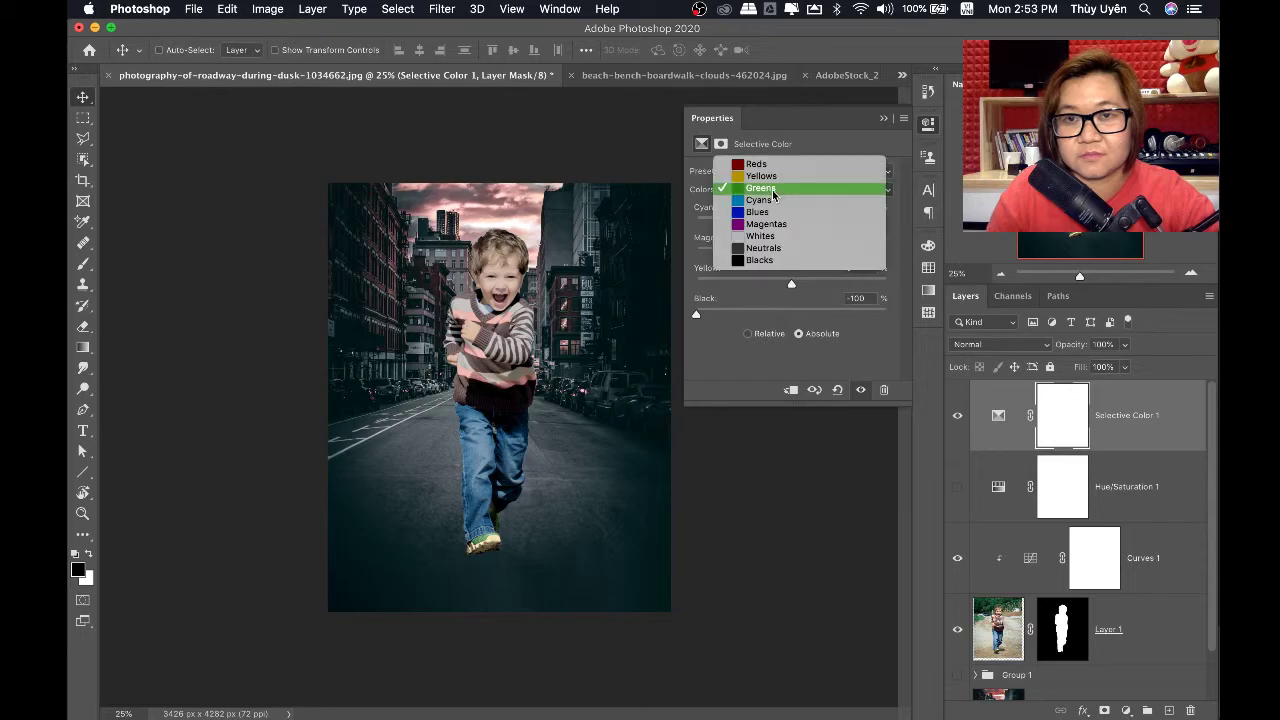
click(768, 204)
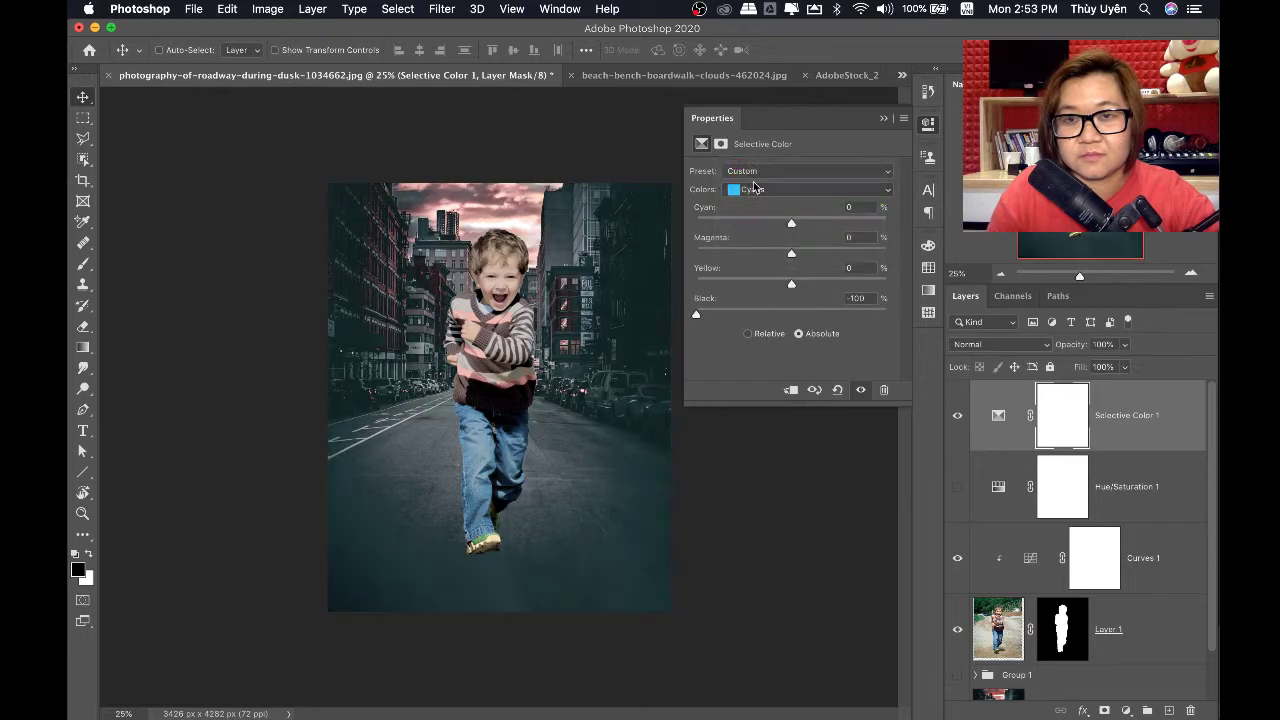
click(758, 189)
click(760, 205)
drag(791, 314, 694, 316)
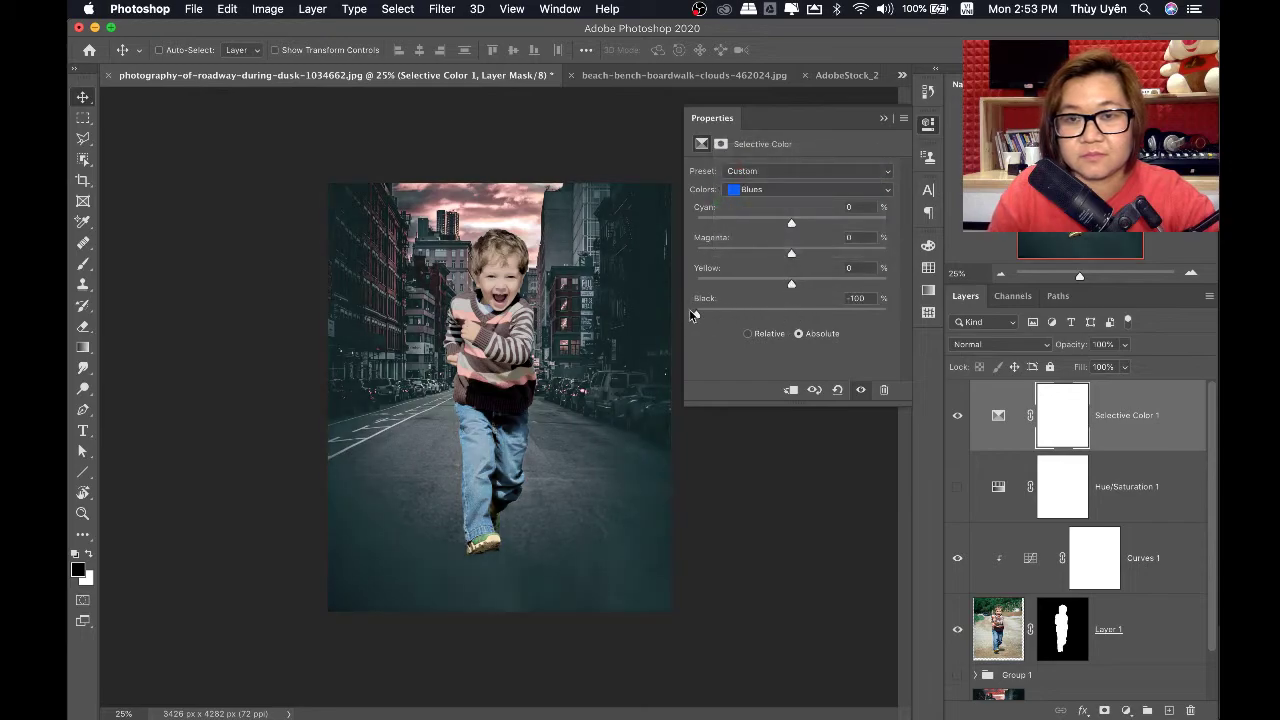
Add full black to Whites and Neutrals and set Blacks to +100
click(770, 190)
click(760, 190)
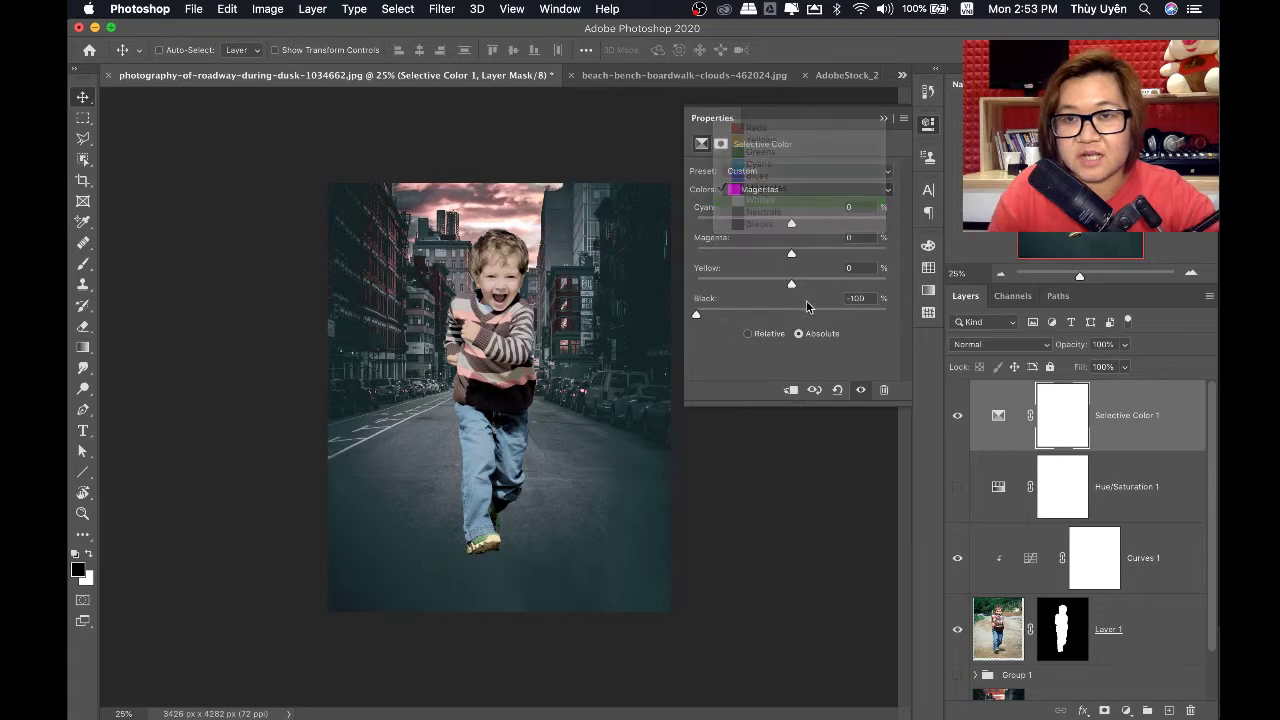
drag(791, 314, 886, 315)
click(765, 189)
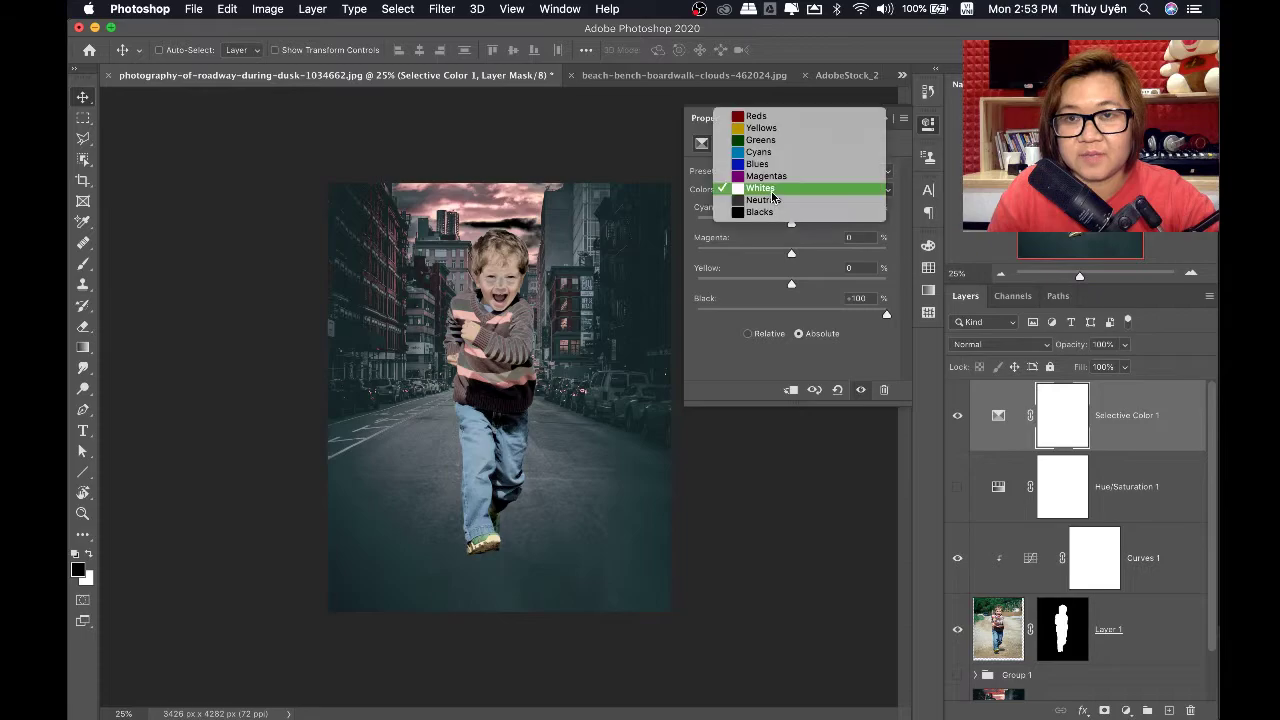
click(765, 200)
drag(791, 314, 886, 315)
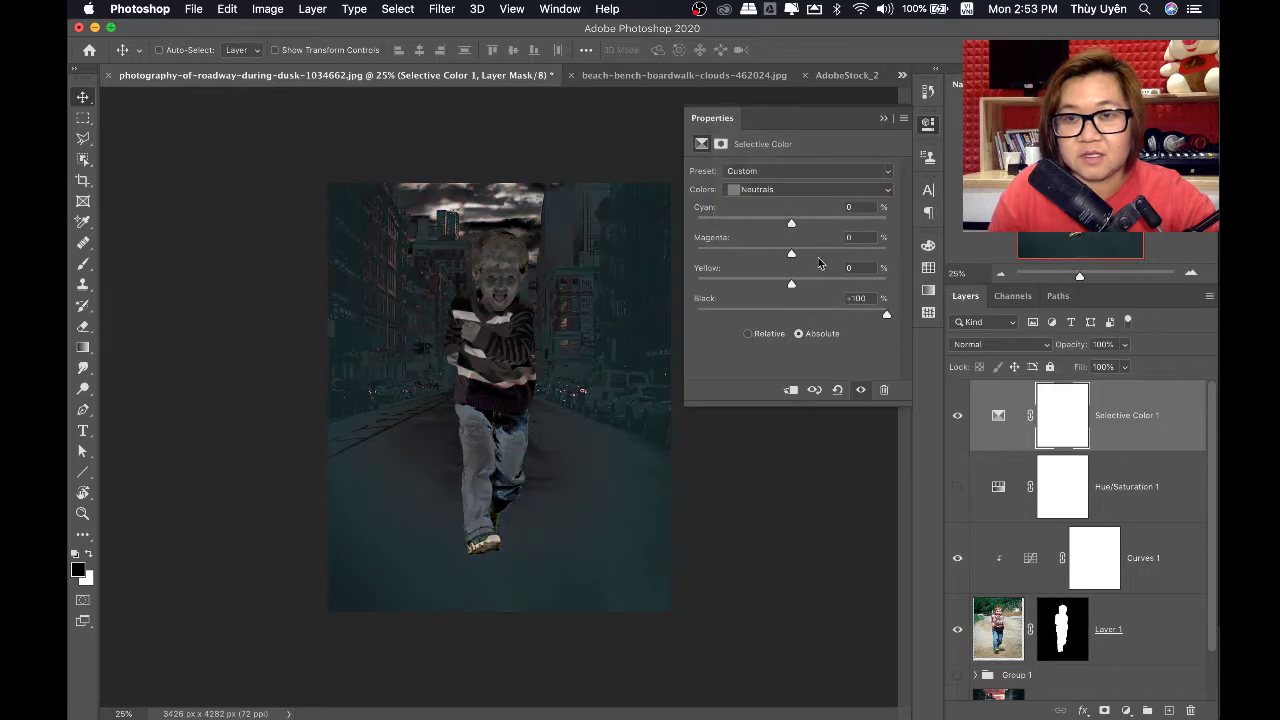
click(779, 191)
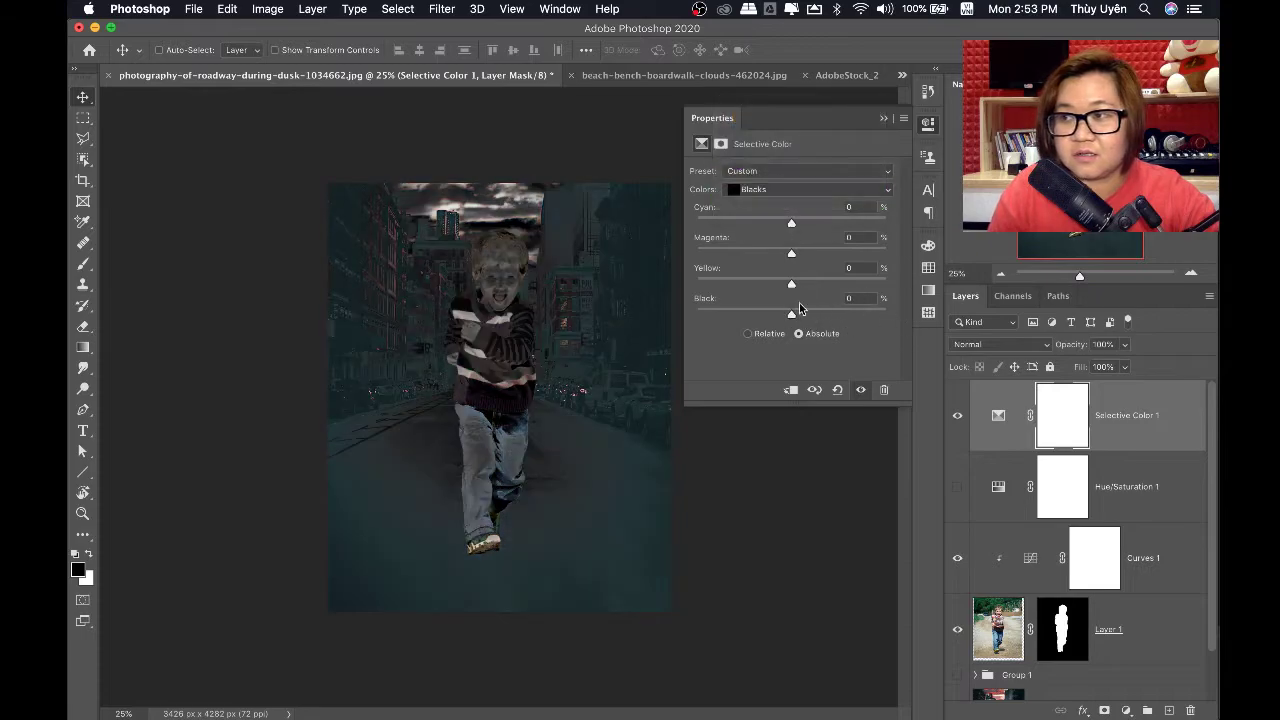
drag(791, 314, 886, 315)
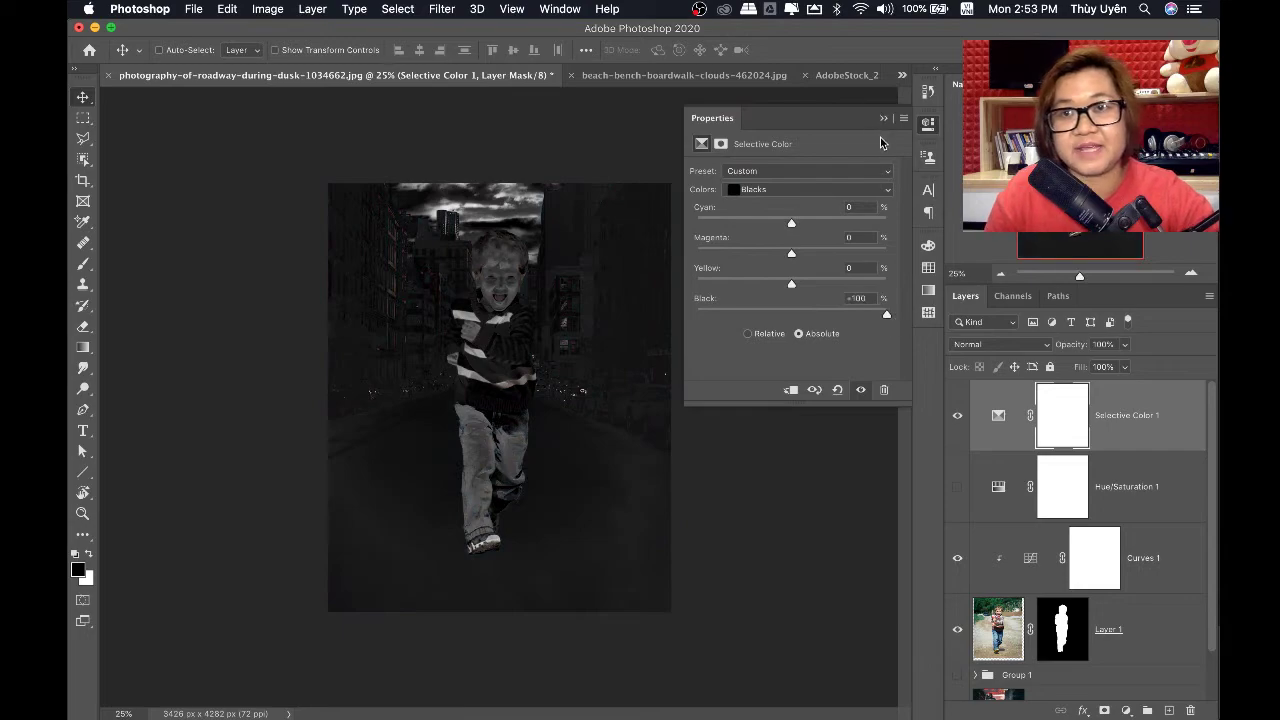
click(883, 119)
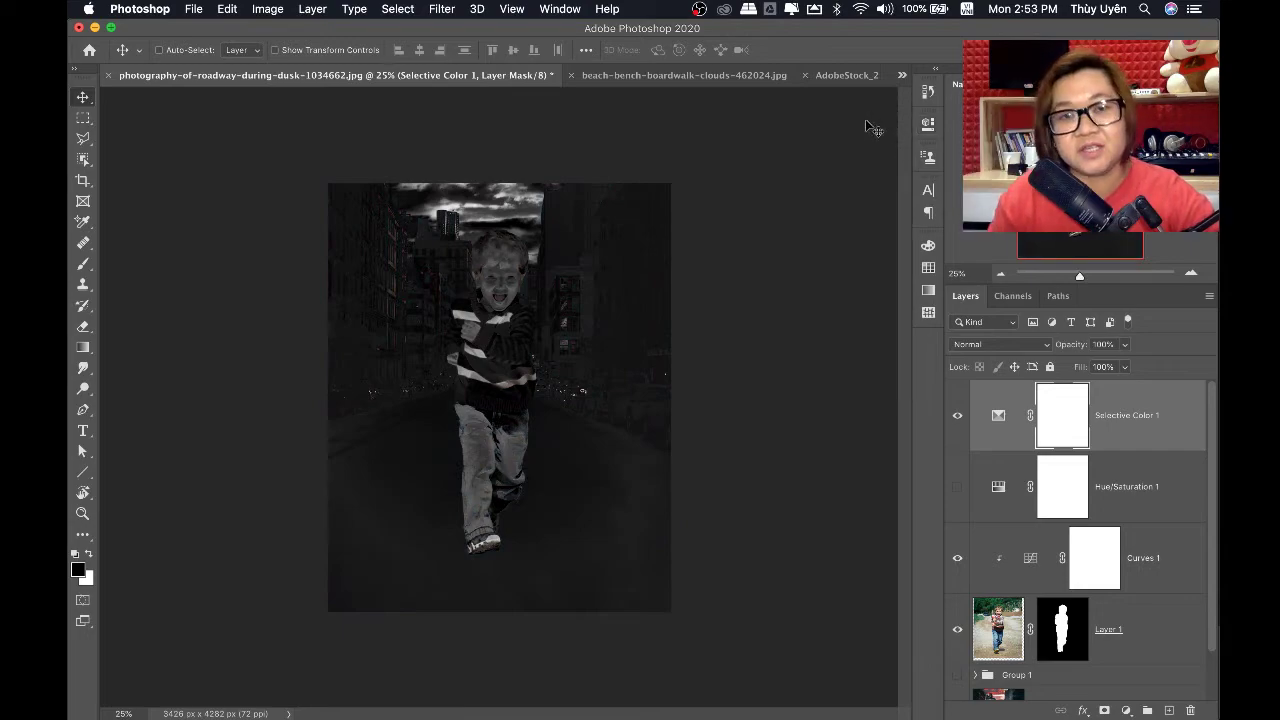
Compare the Selective Color 1 check on the boy, move it below Hue/Saturation 1, and select Curves 1
click(510, 400)
click(490, 307)
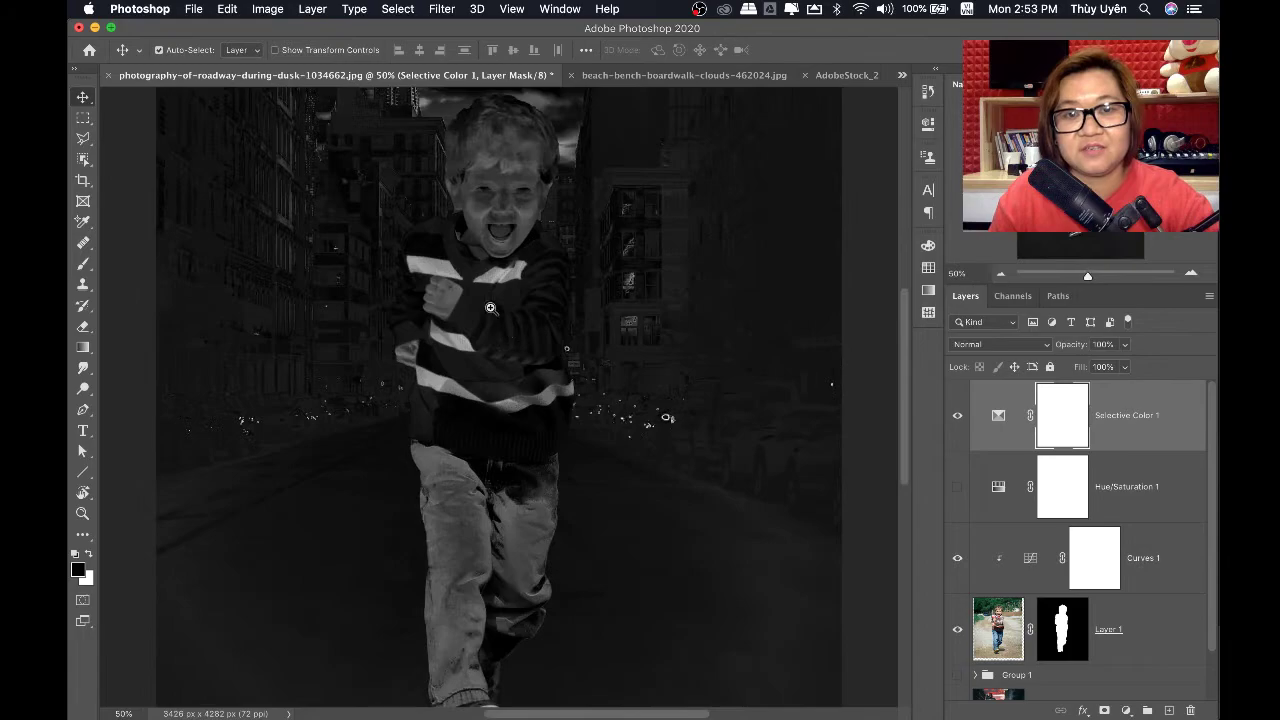
click(490, 307)
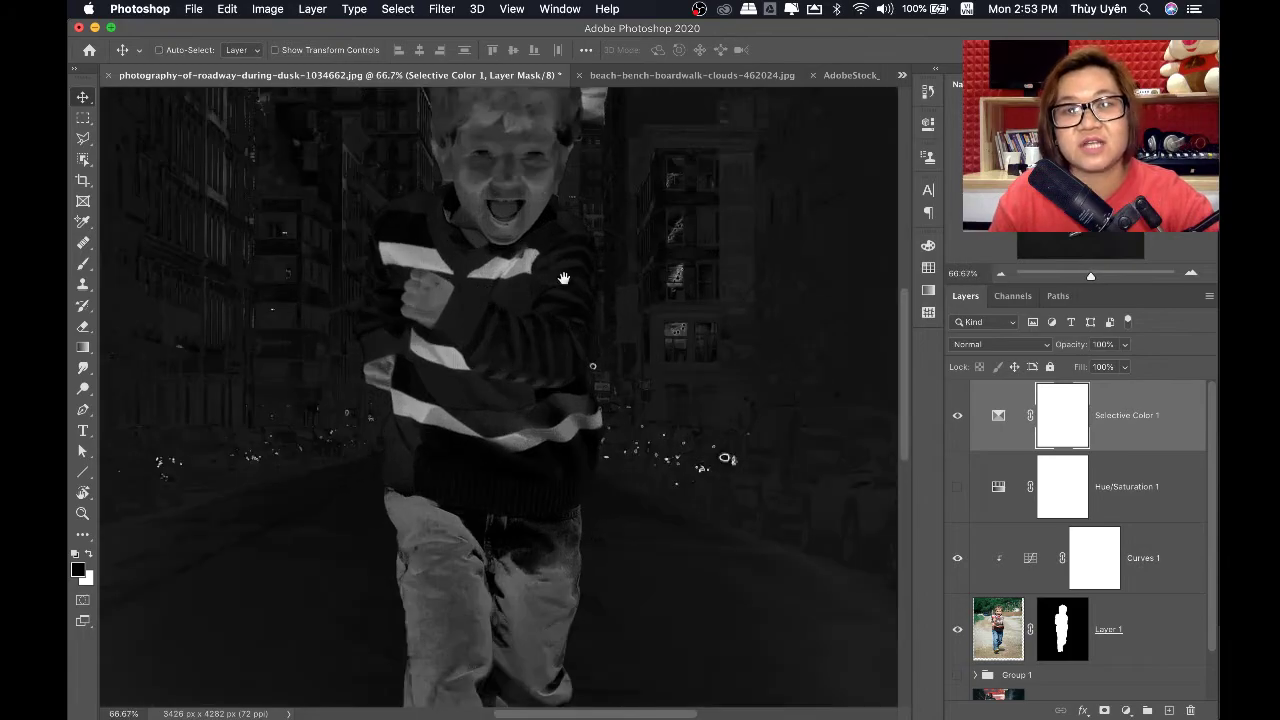
click(958, 416)
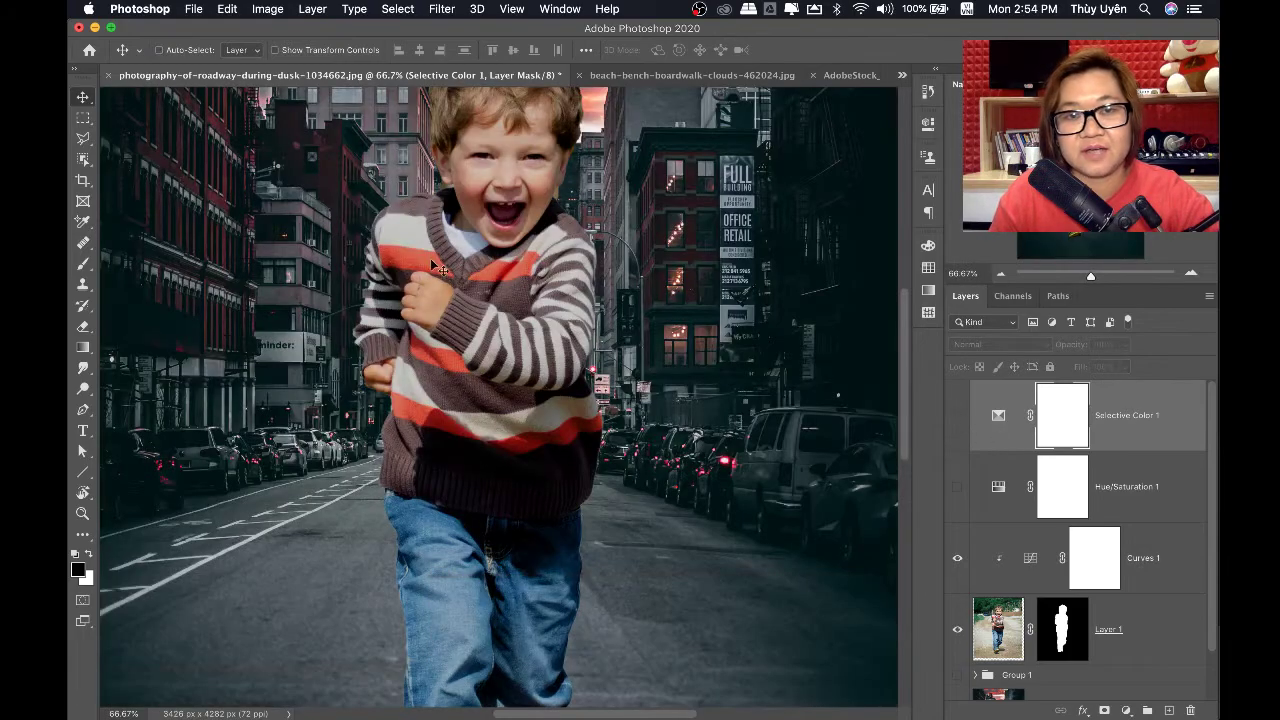
click(958, 416)
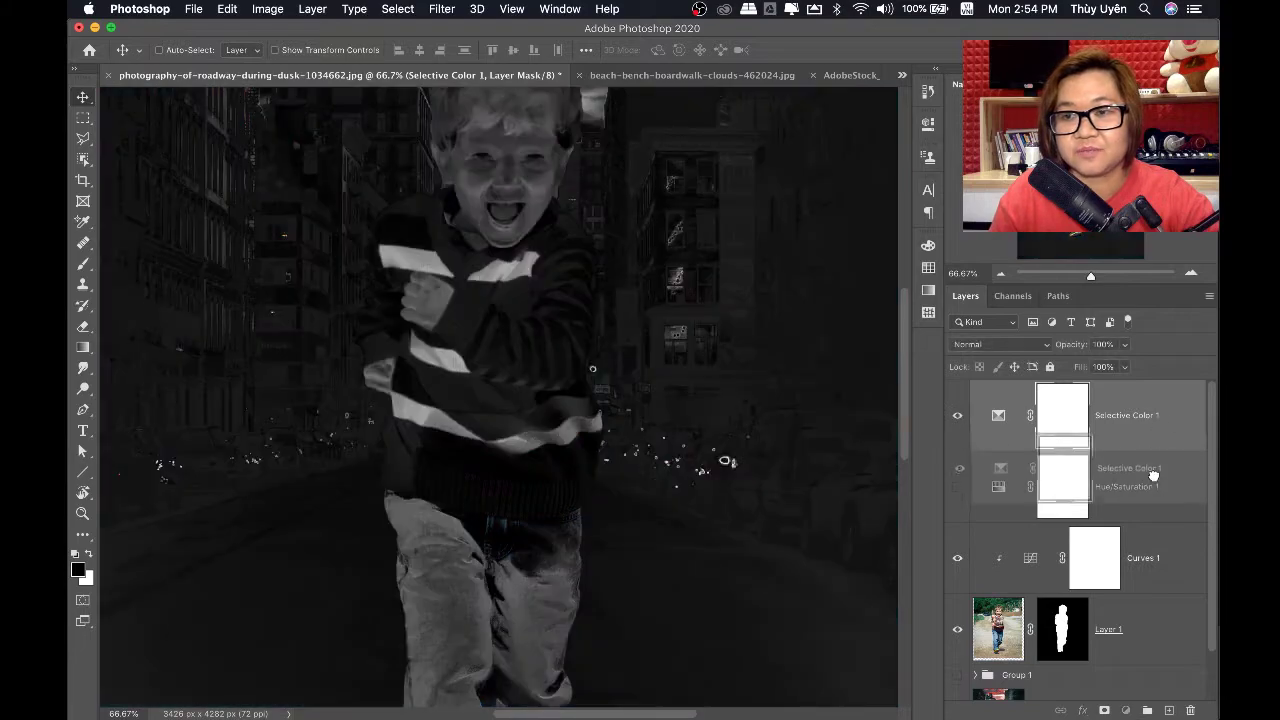
drag(1155, 424, 1150, 490)
click(1132, 560)
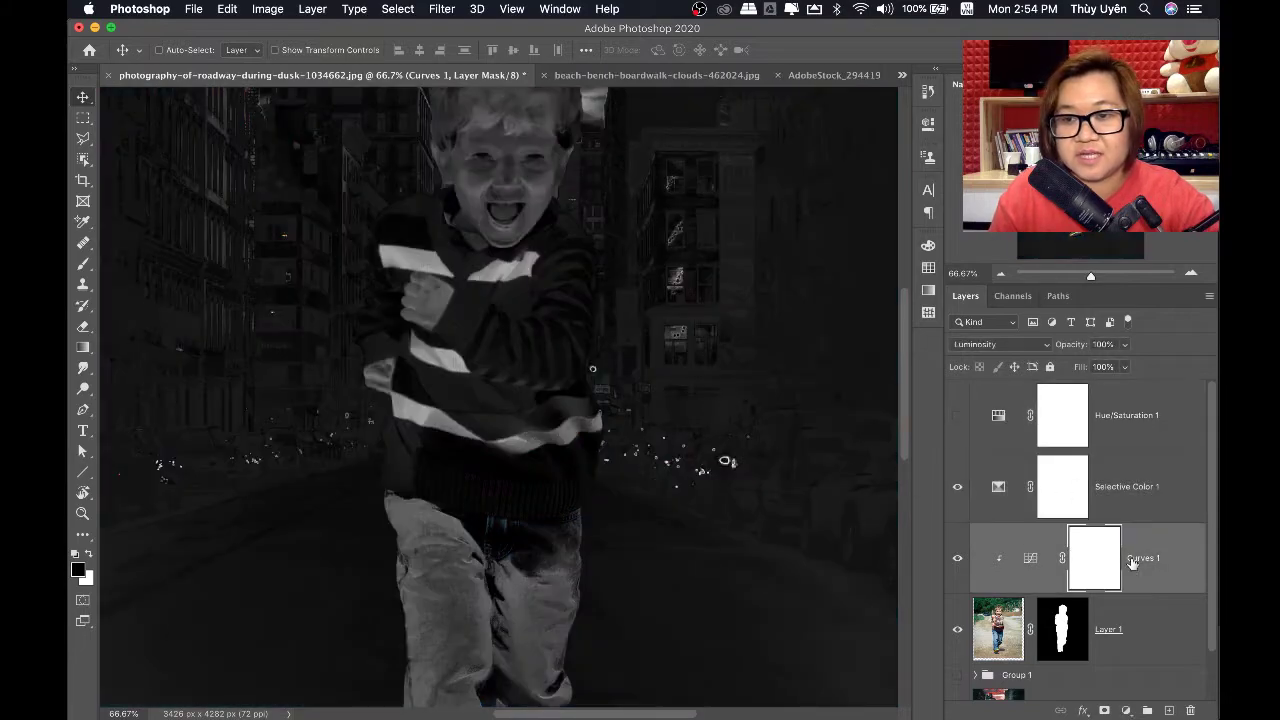
Add a Hue/Saturation adjustment layer above Curves 1 in Saturation blend mode
click(1105, 711)
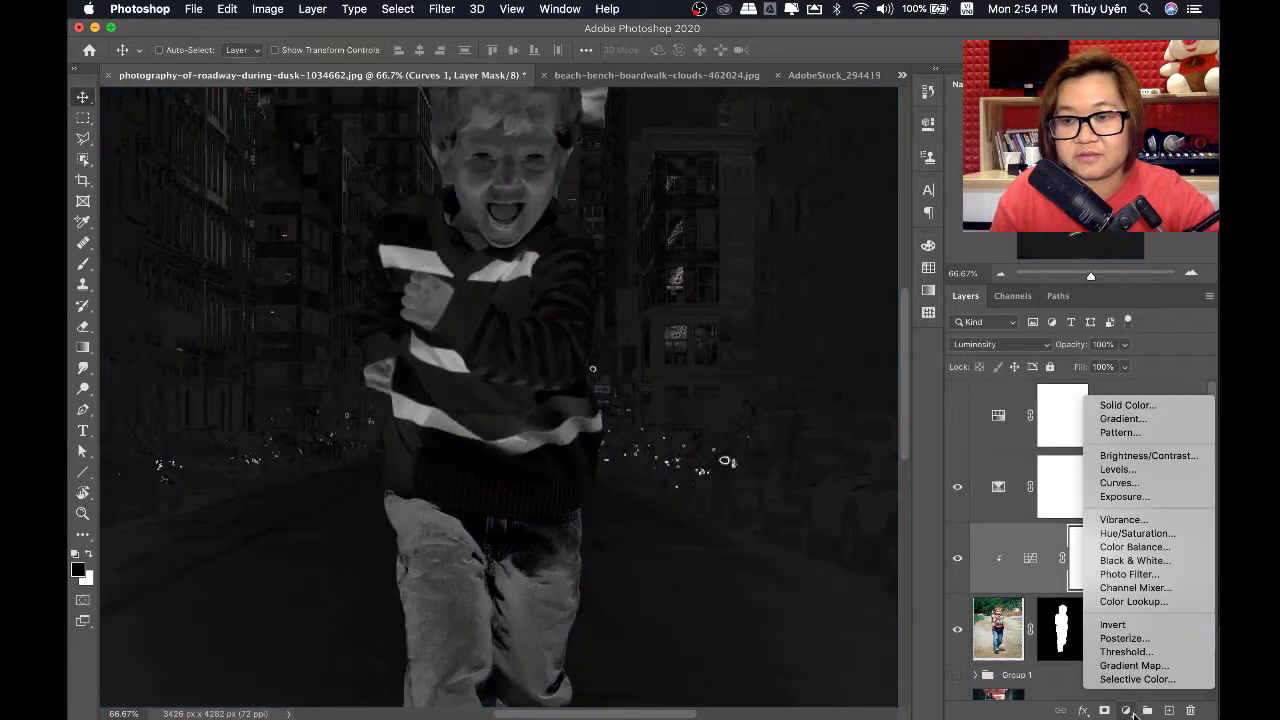
click(1153, 534)
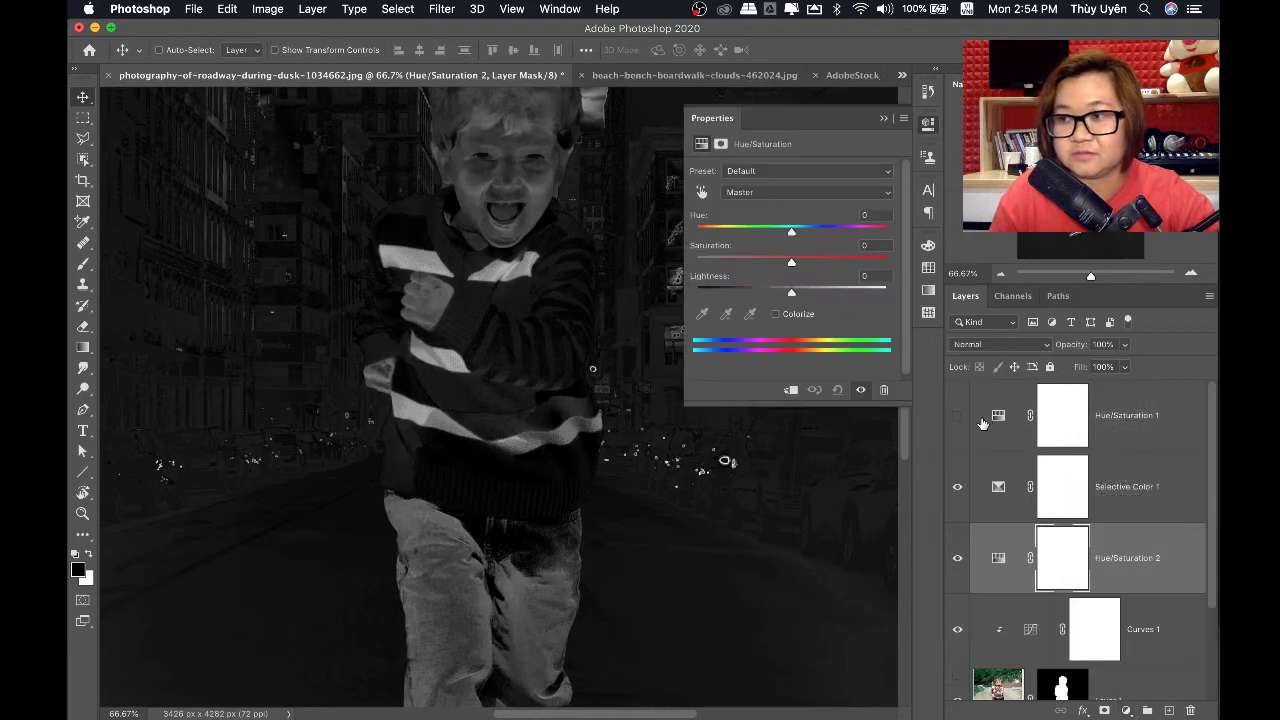
click(984, 344)
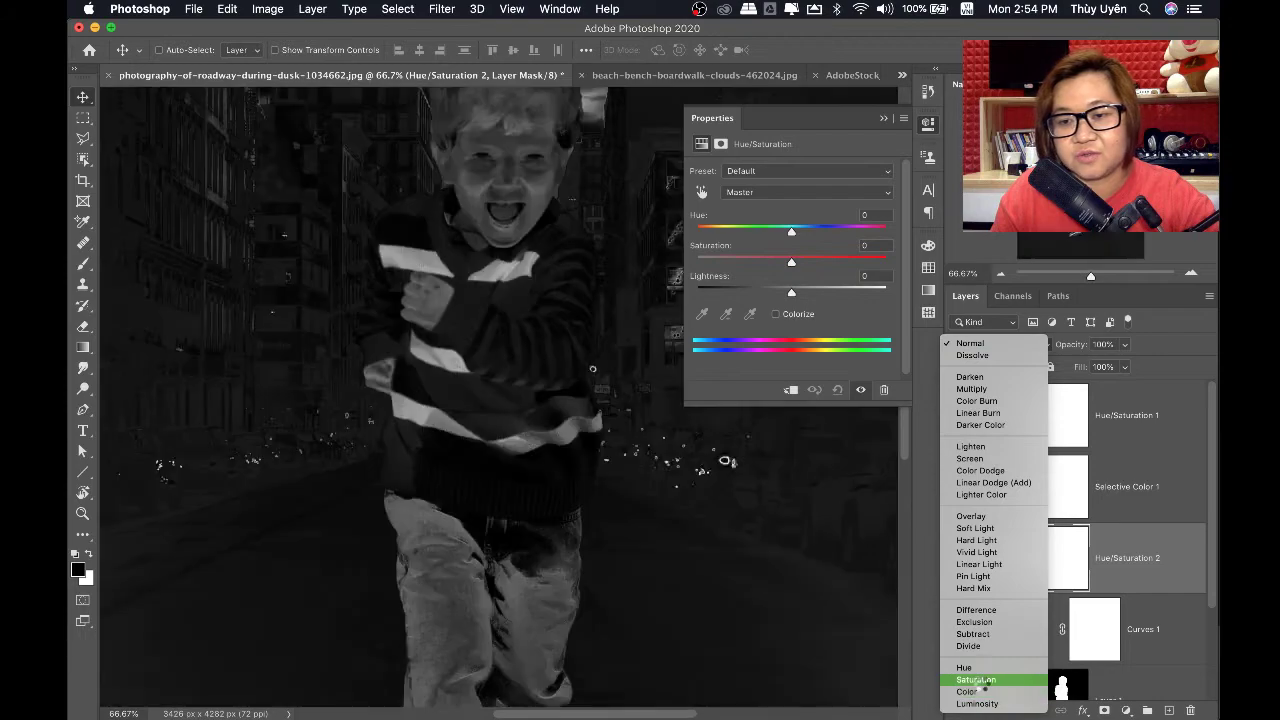
click(866, 390)
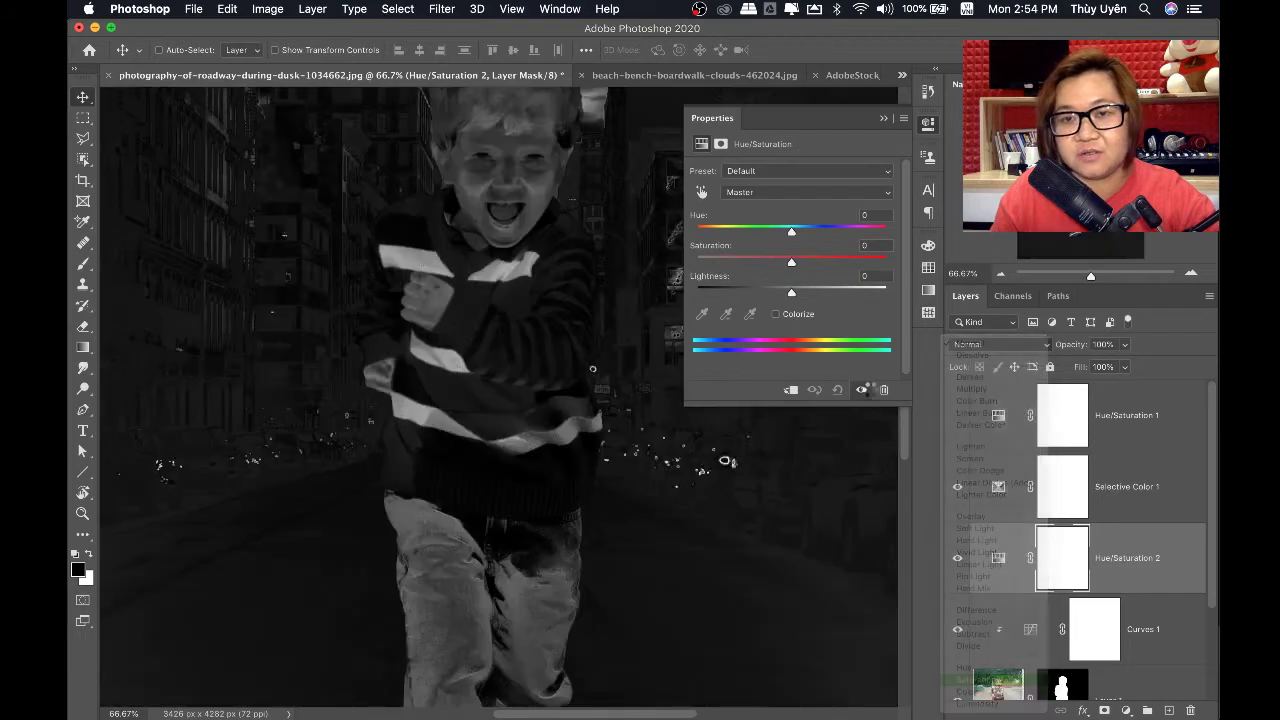
Lower the Reds and Yellows saturation, sampling the boy's sweater
click(701, 192)
super+click(476, 253)
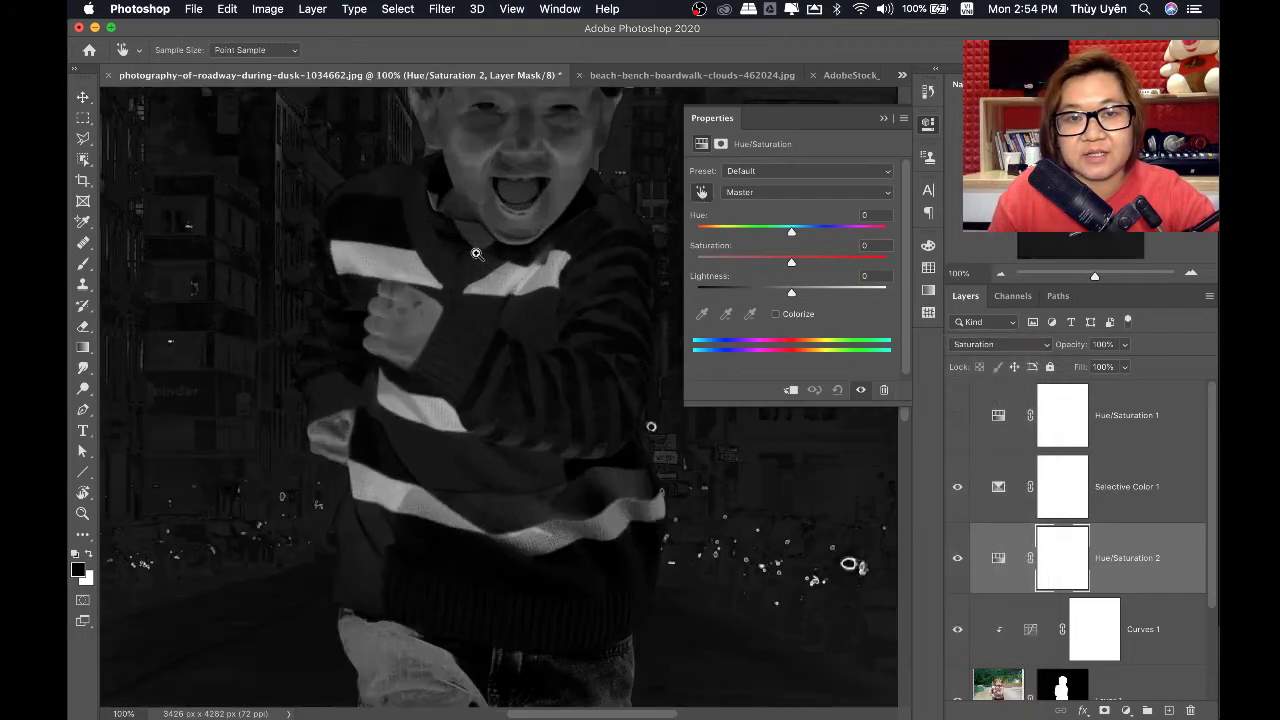
click(410, 270)
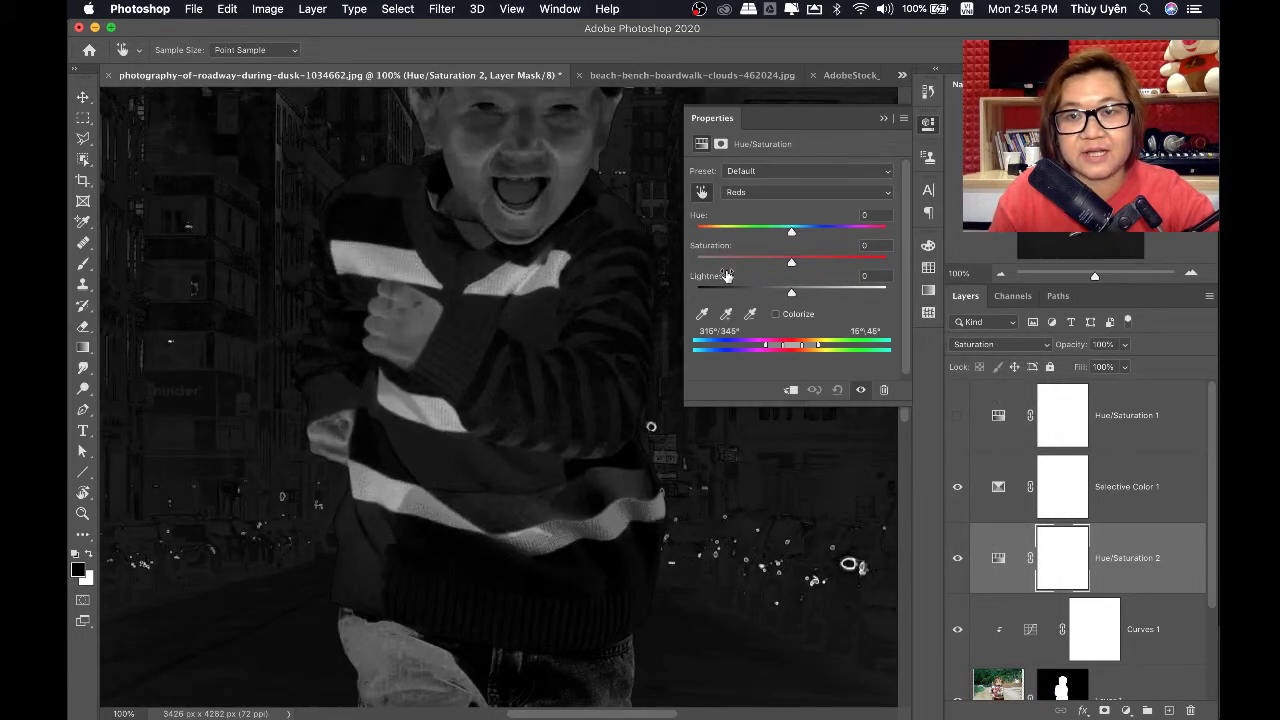
drag(786, 267, 783, 267)
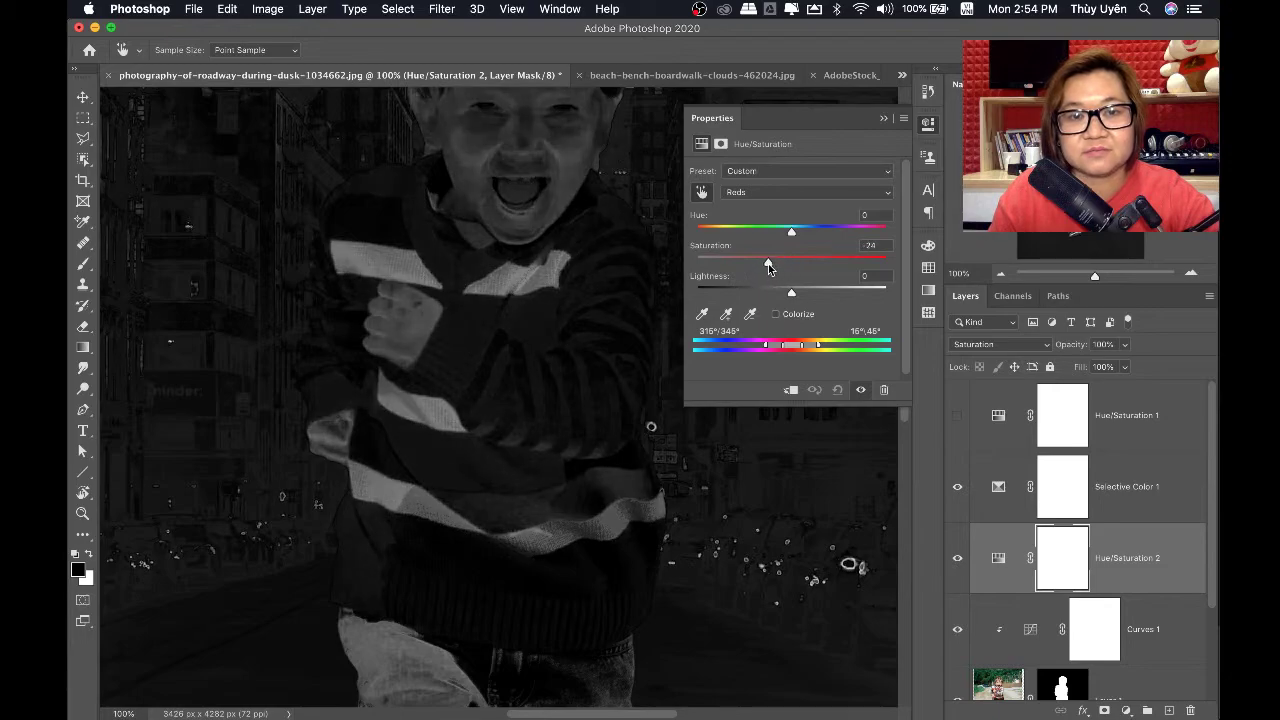
click(766, 191)
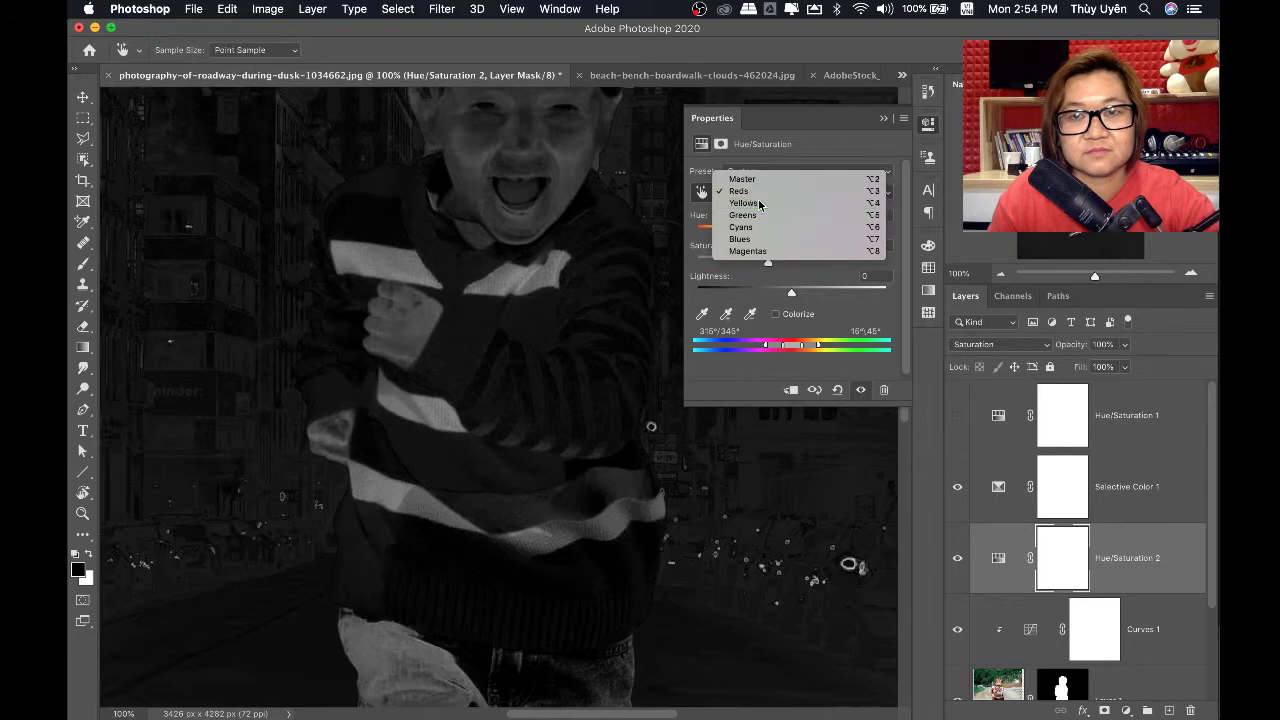
drag(787, 263, 771, 264)
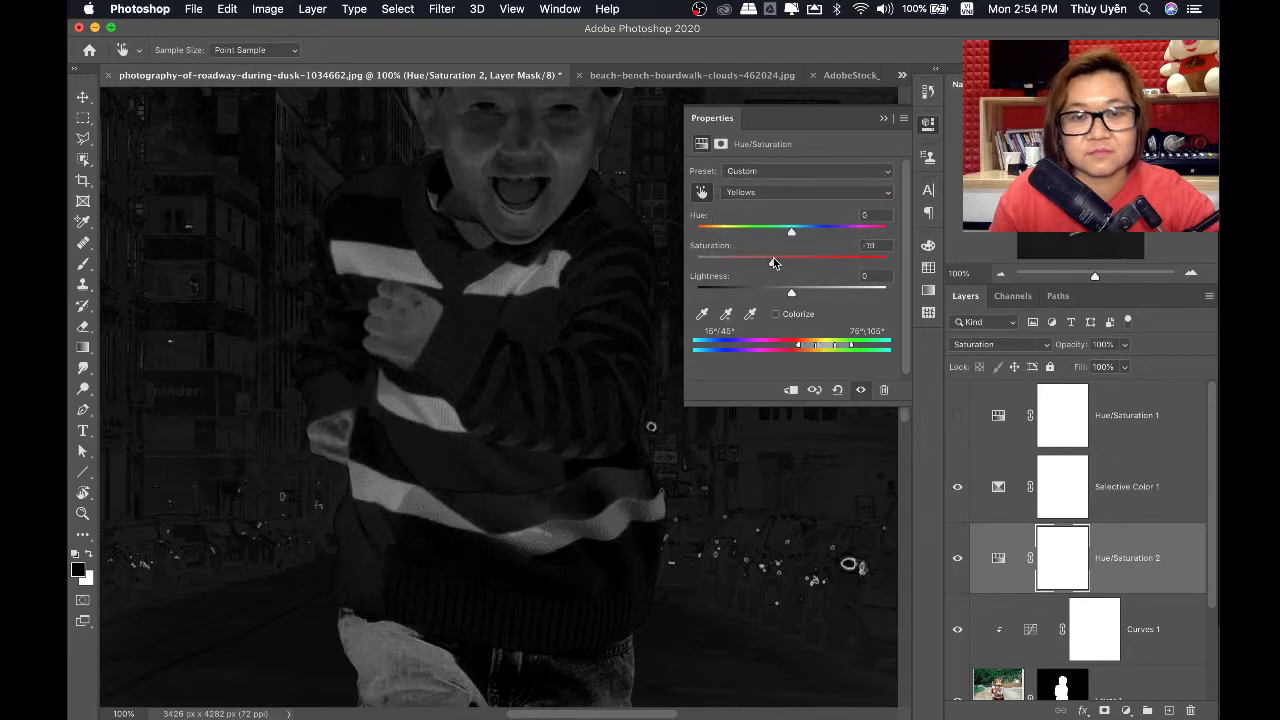
Lower the Cyans saturation to -48, hide the check layer and compare before/after
key(super+minus)
key(super+minus)
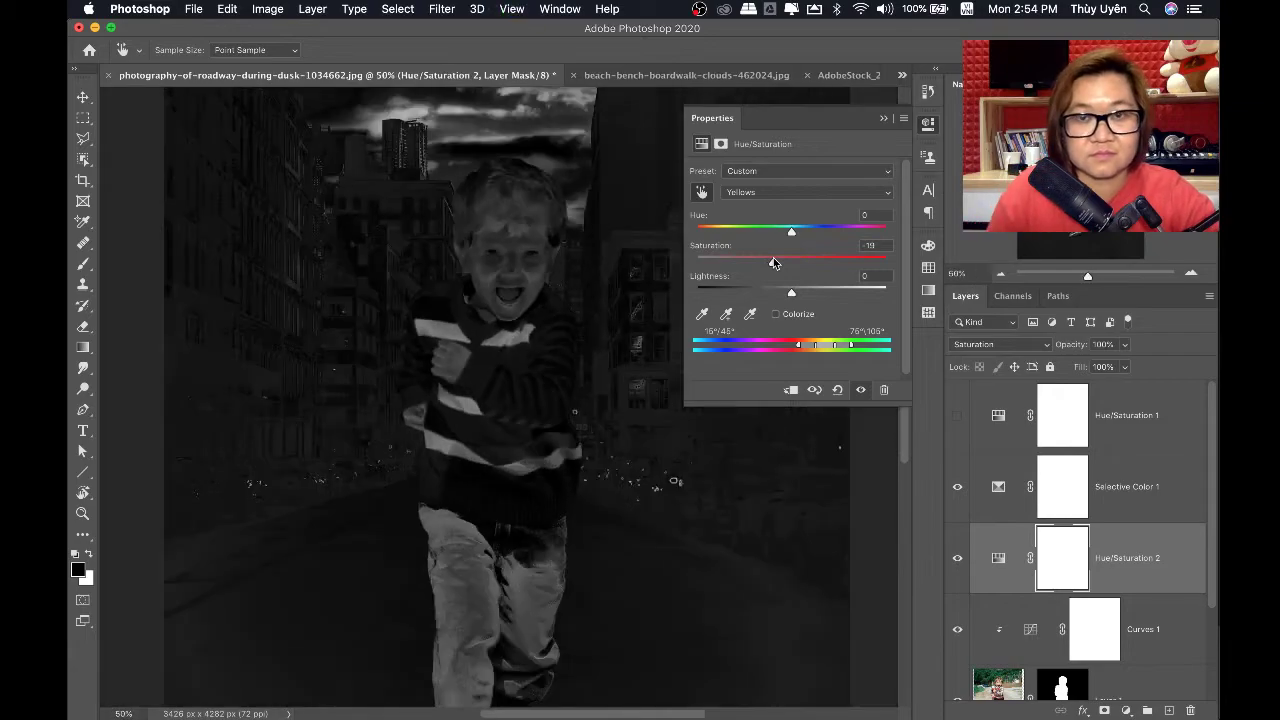
click(464, 497)
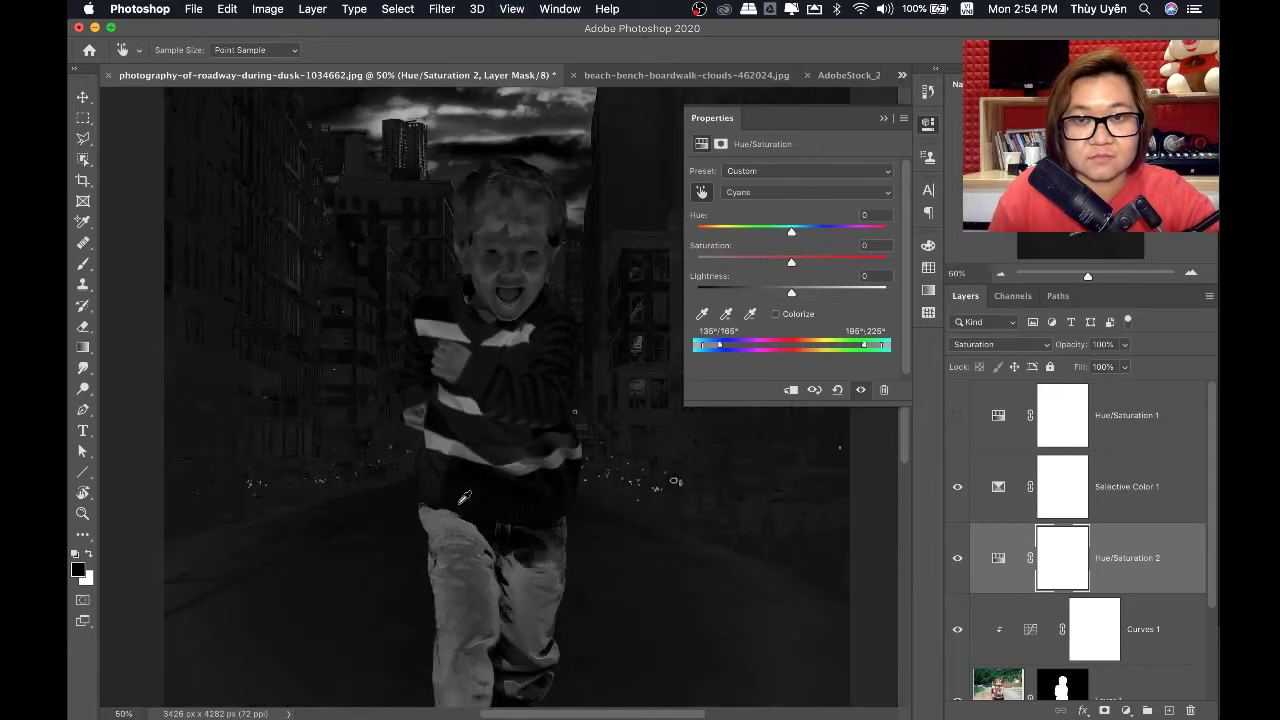
drag(791, 262, 755, 266)
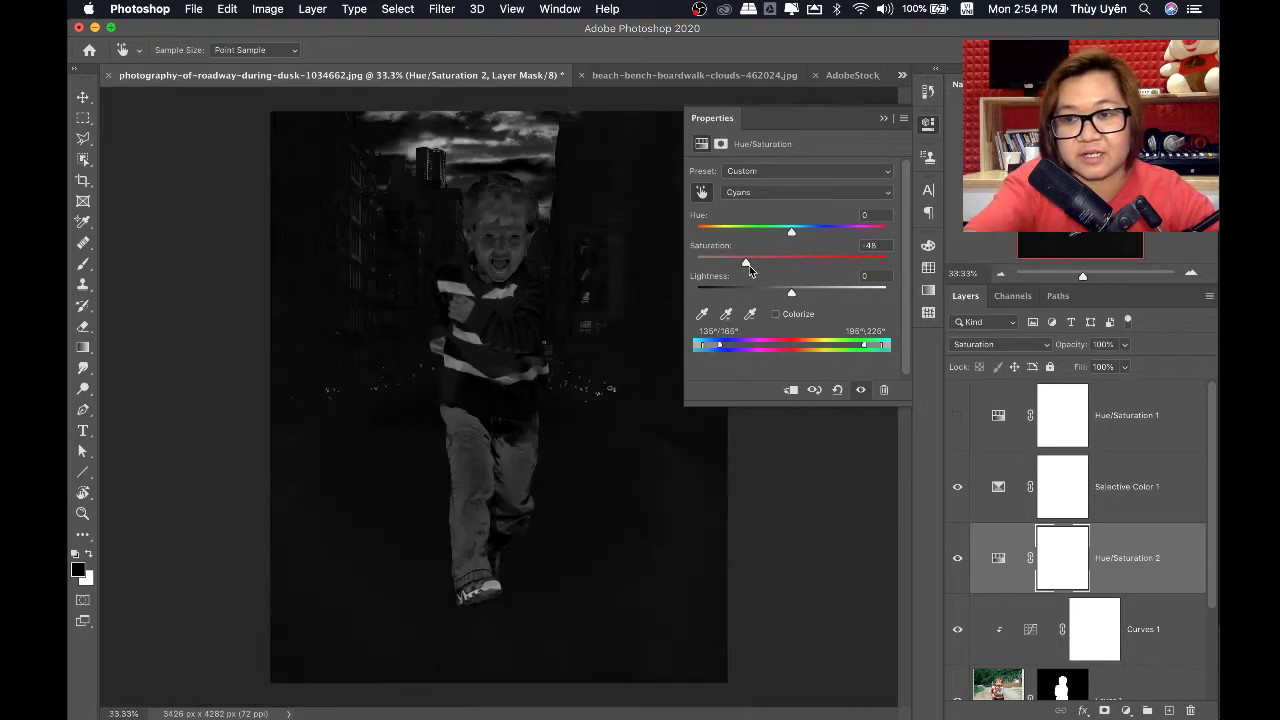
key(super+minus)
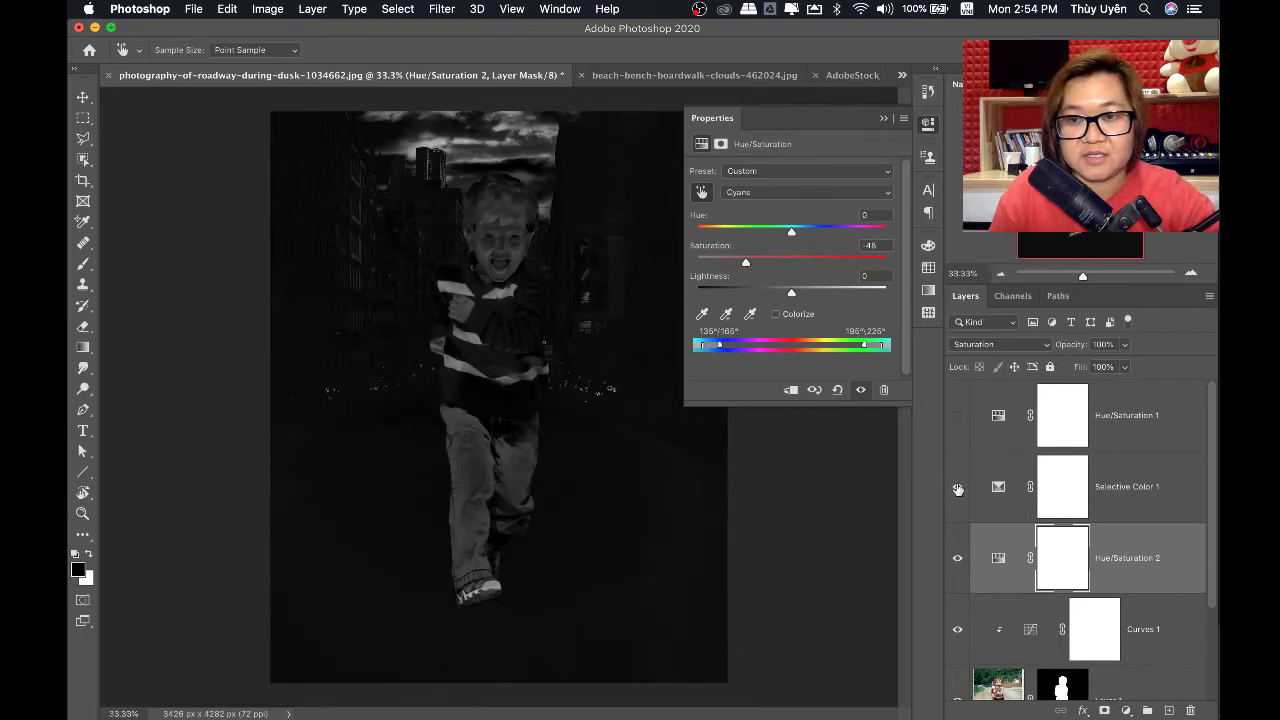
click(957, 487)
click(957, 487)
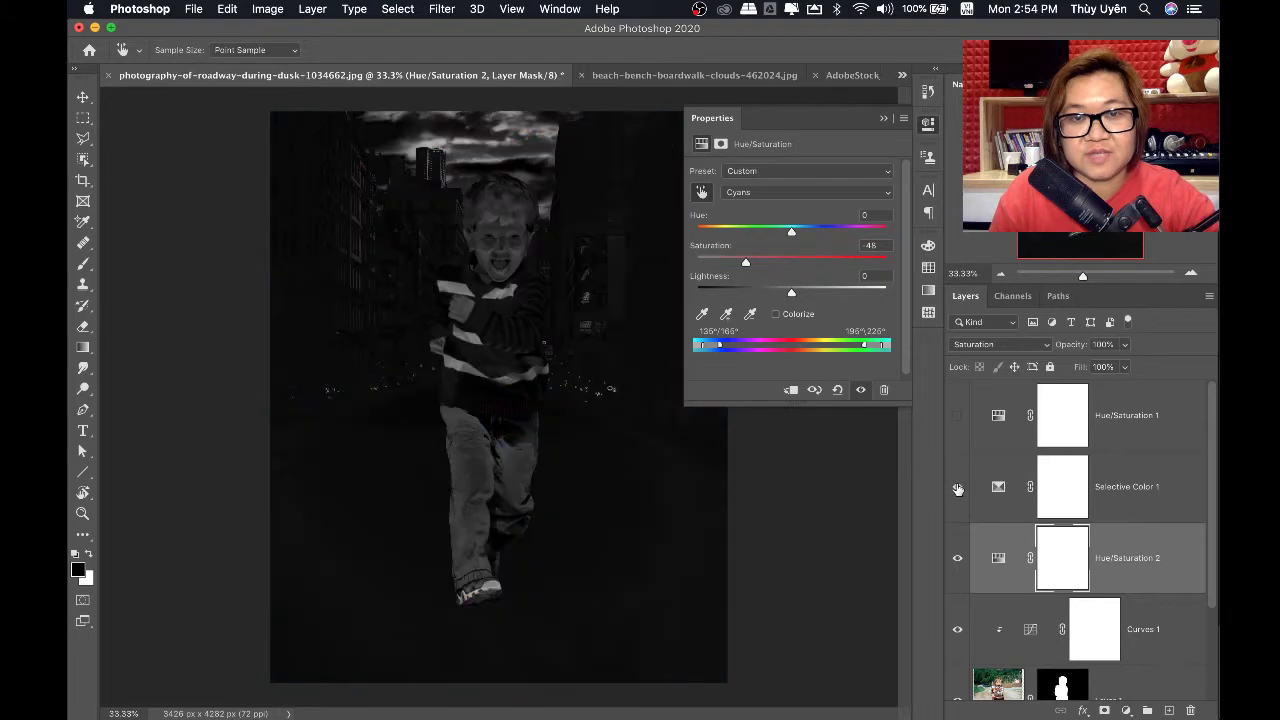
click(957, 558)
Compare Hue/Saturation 2 off and on, then show the Selective Color 1 check again
click(957, 560)
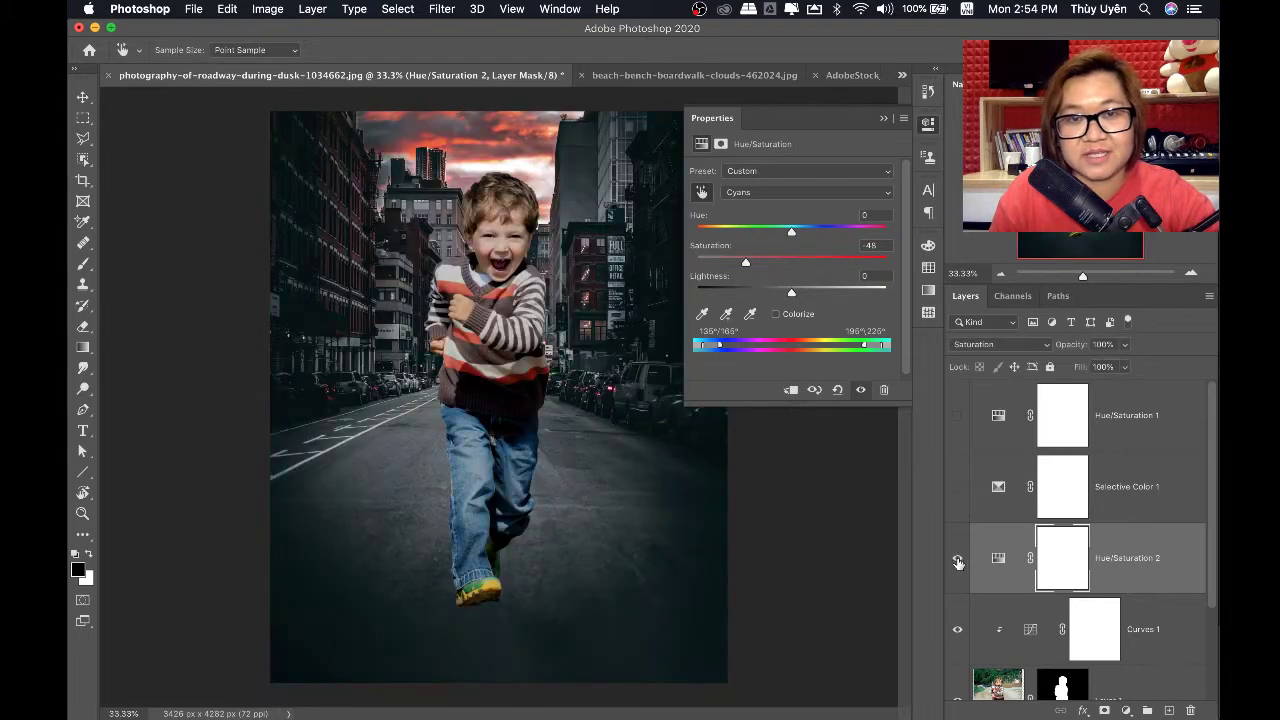
click(957, 560)
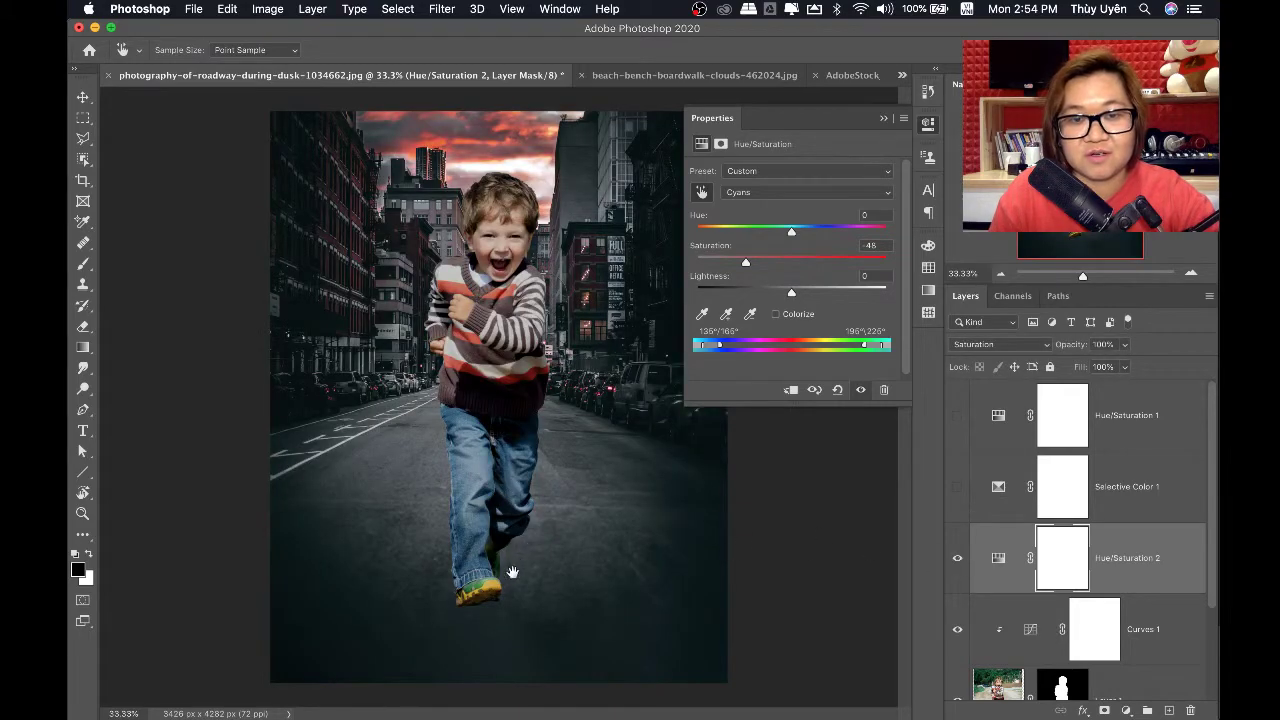
scroll(512, 571, up, 2)
click(957, 487)
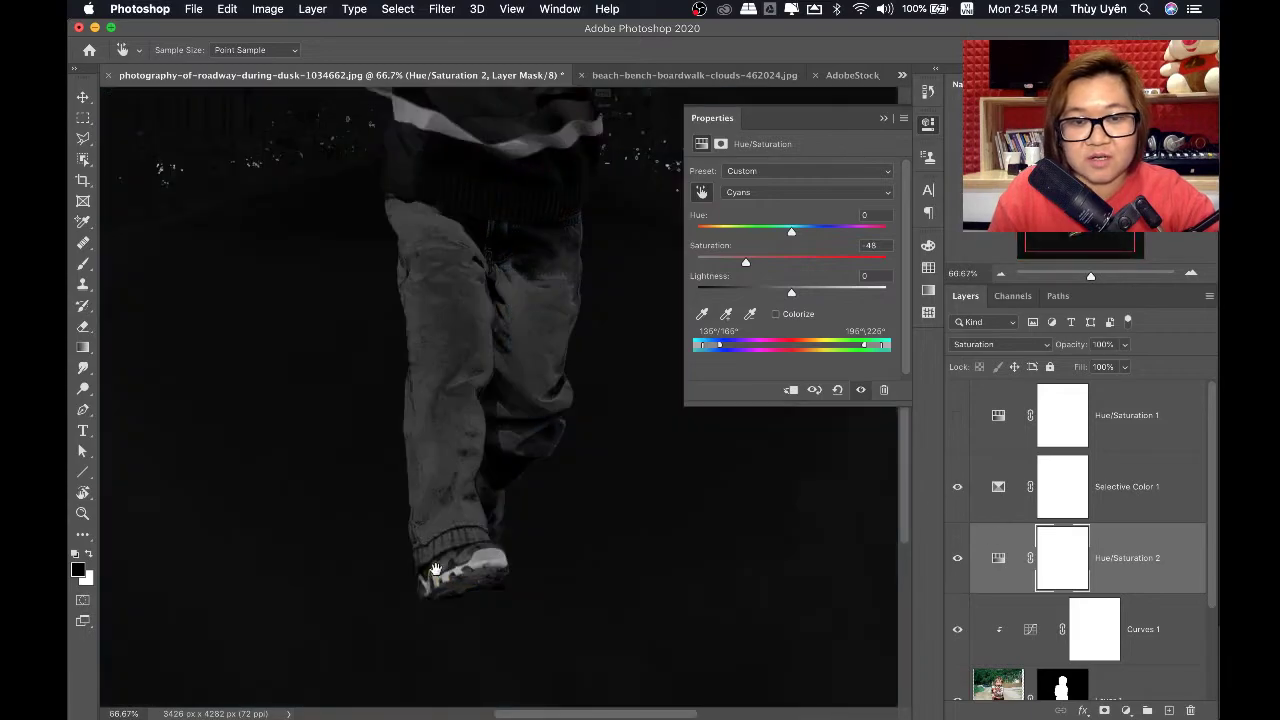
scroll(680, 503, up, 3)
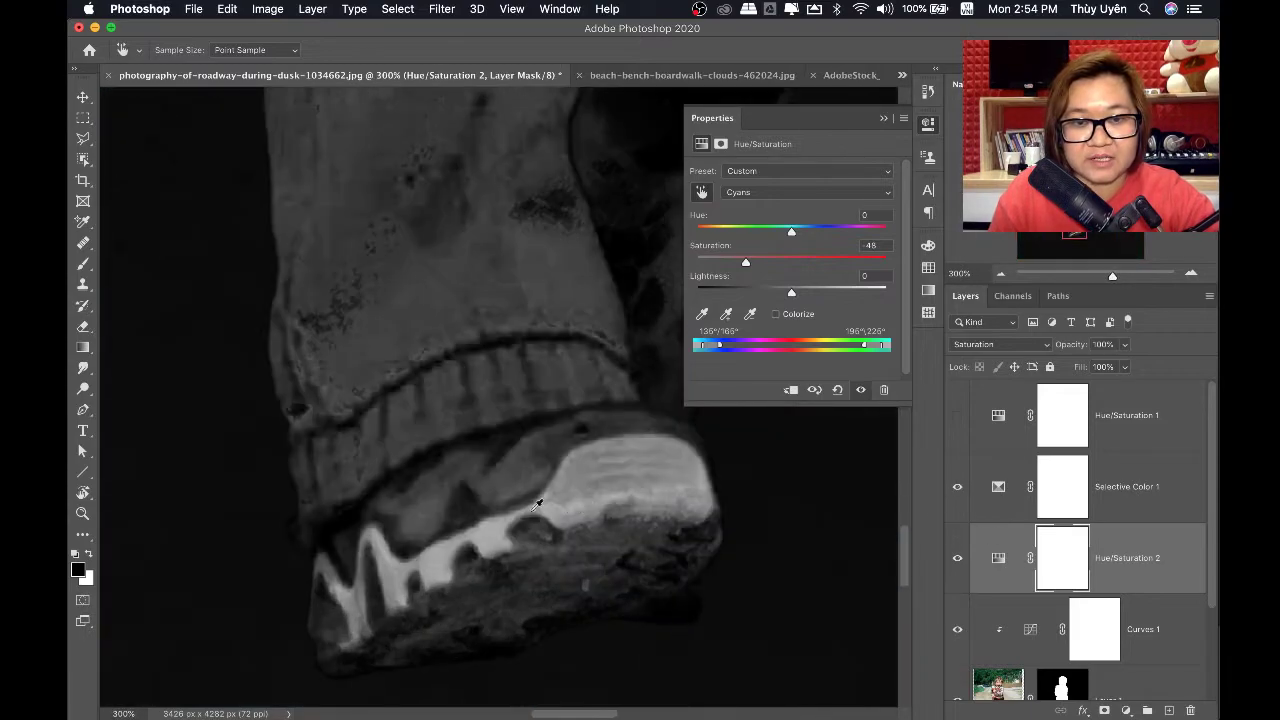
Desaturate the Yellows further to tone down the boy's shoe
click(493, 535)
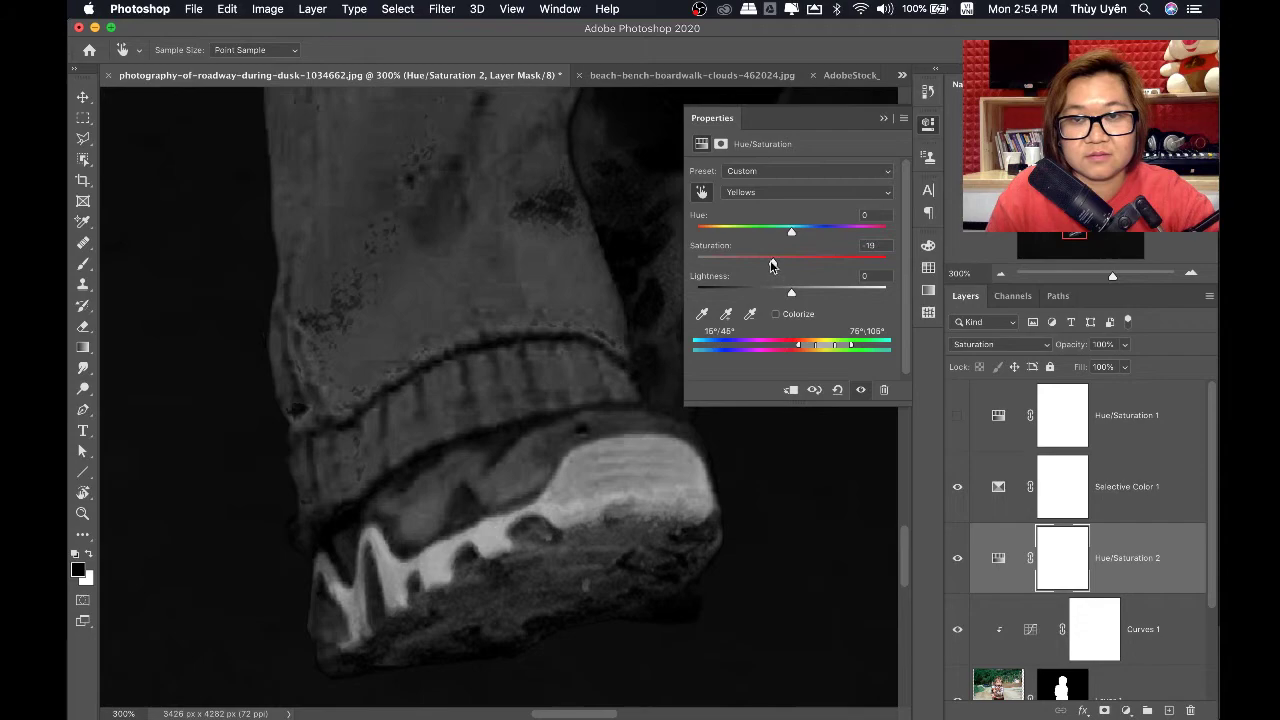
drag(772, 265, 762, 265)
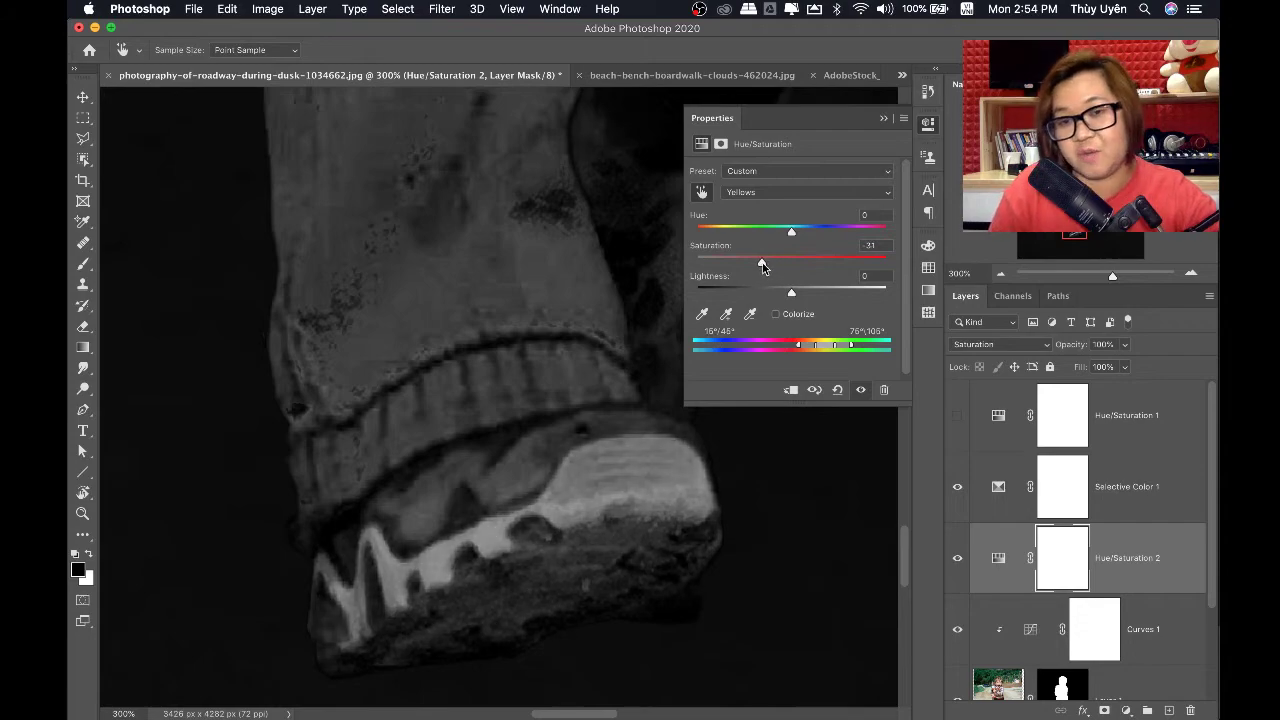
key(super+minus)
key(super+minus)
key(super+minus)
key(super+minus)
key(super+minus)
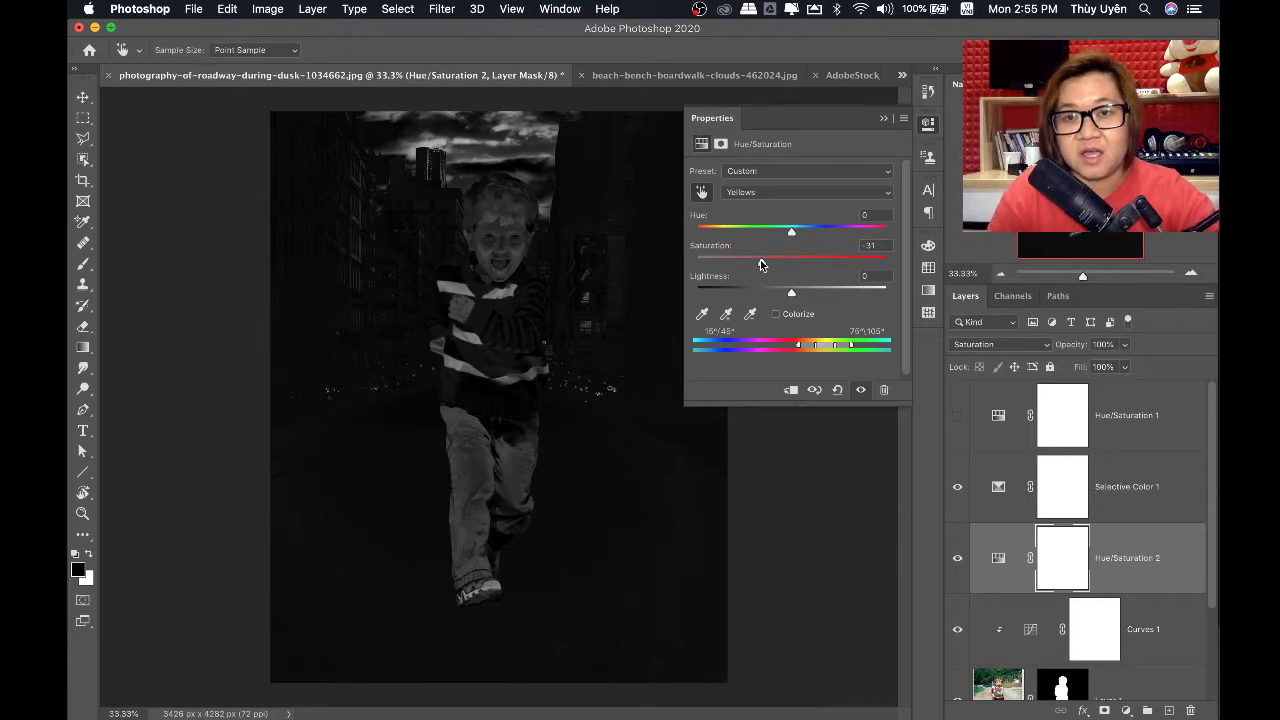
key(super+plus)
key(super+plus)
key(super+plus)
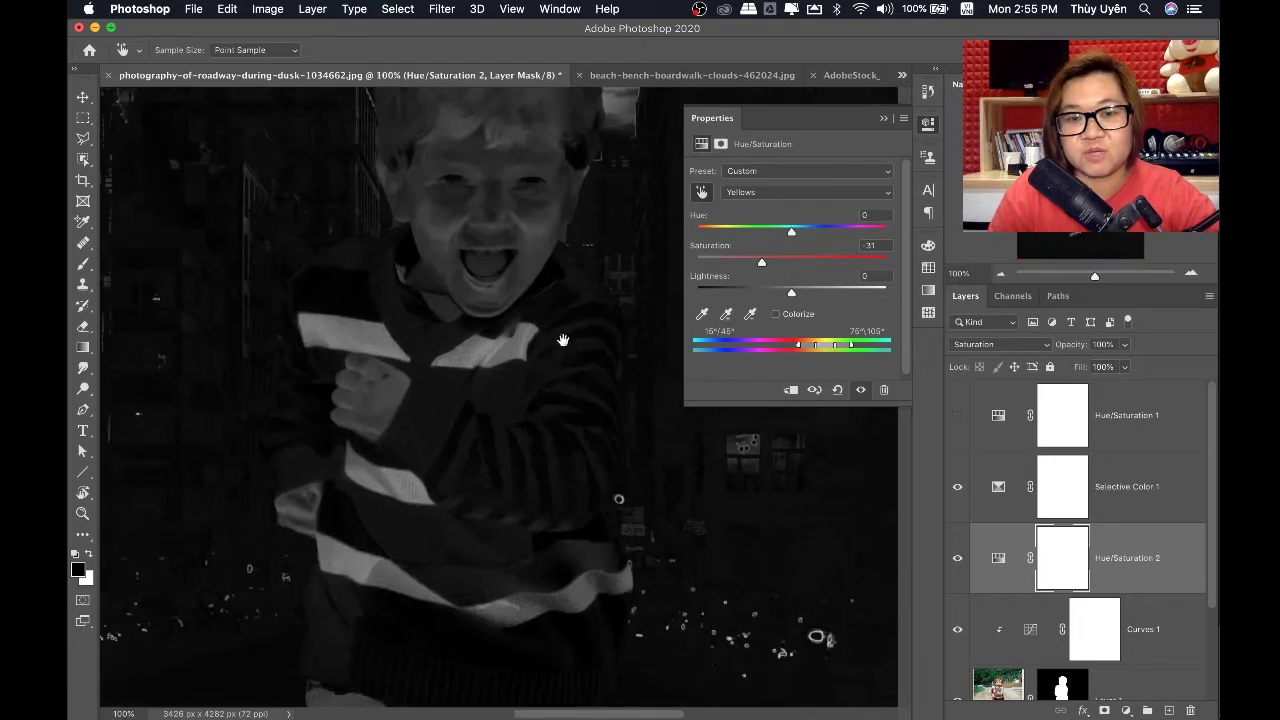
scroll(563, 337, down, 5)
scroll(600, 409, down, 5)
scroll(537, 494, down, 3)
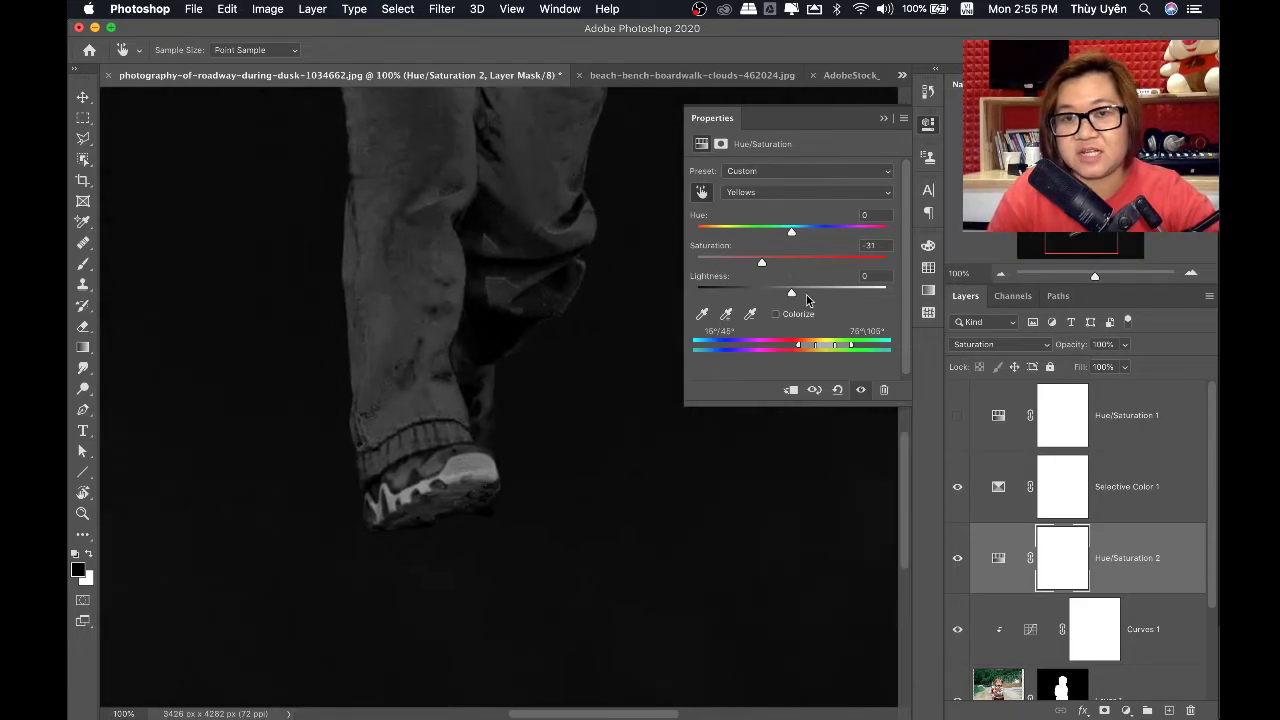
drag(762, 262, 717, 262)
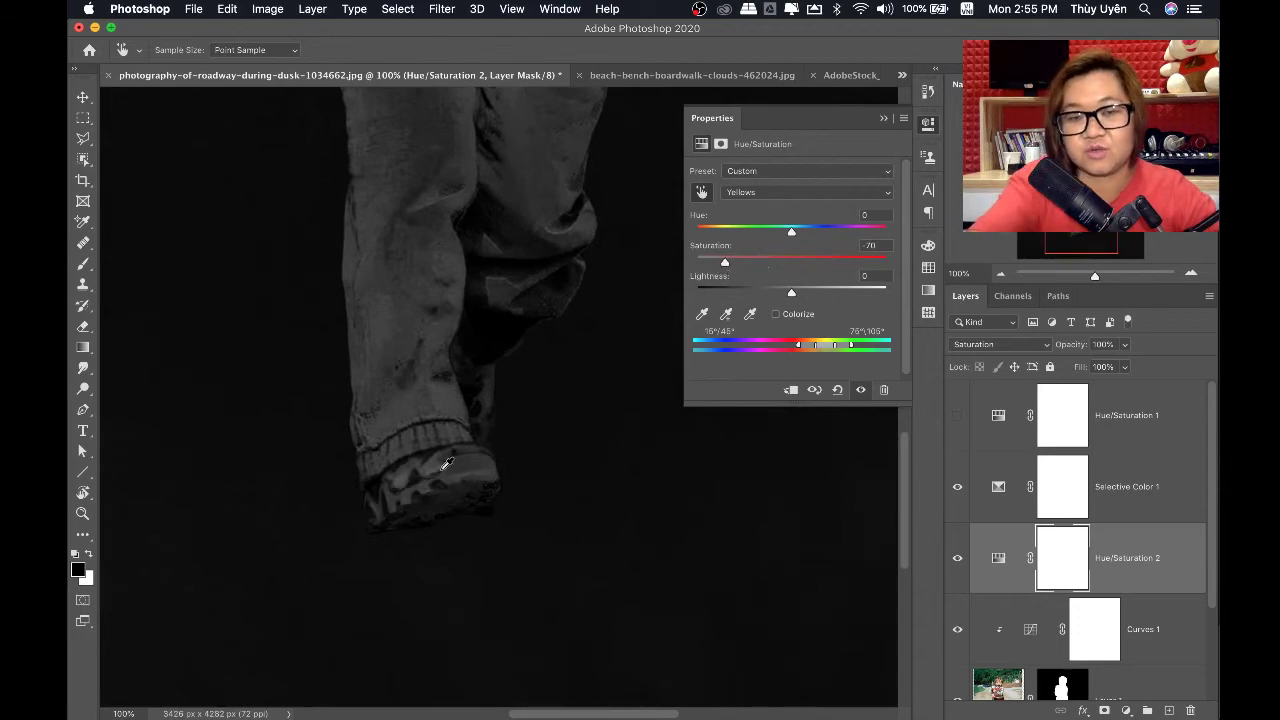
key(super+minus)
key(super+minus)
scroll(466, 300, up, 5)
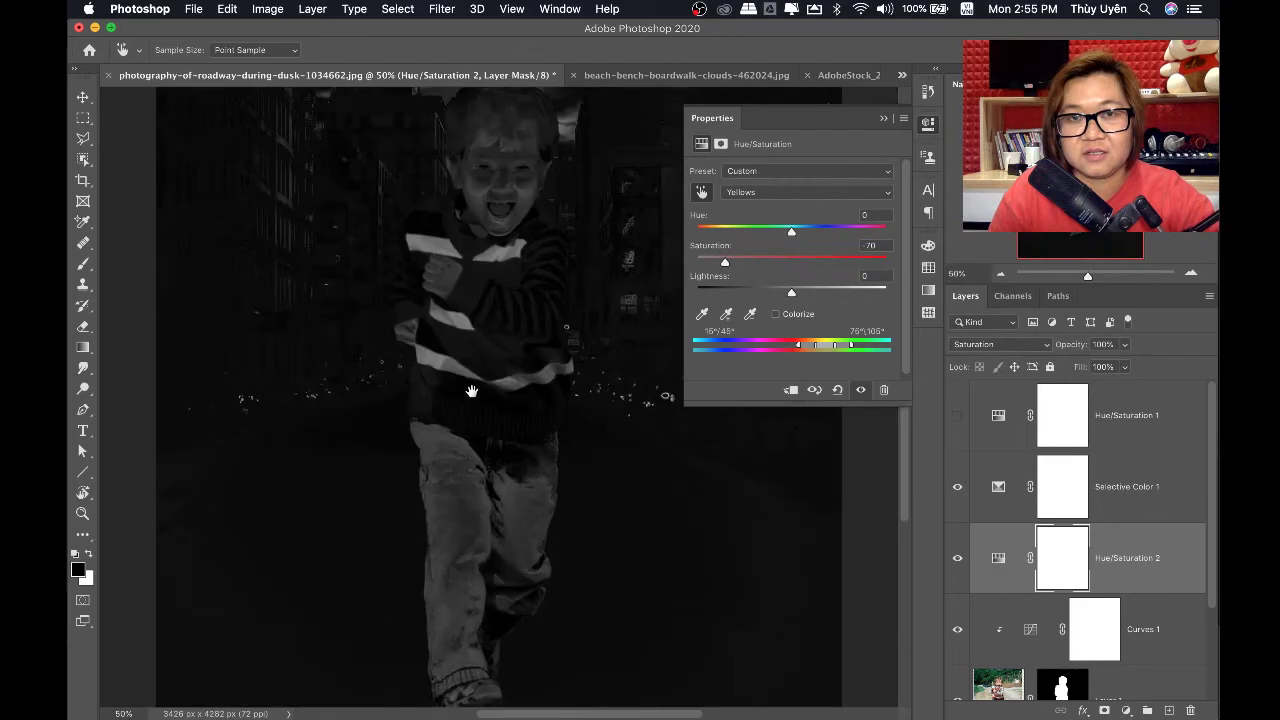
scroll(471, 380, up, 5)
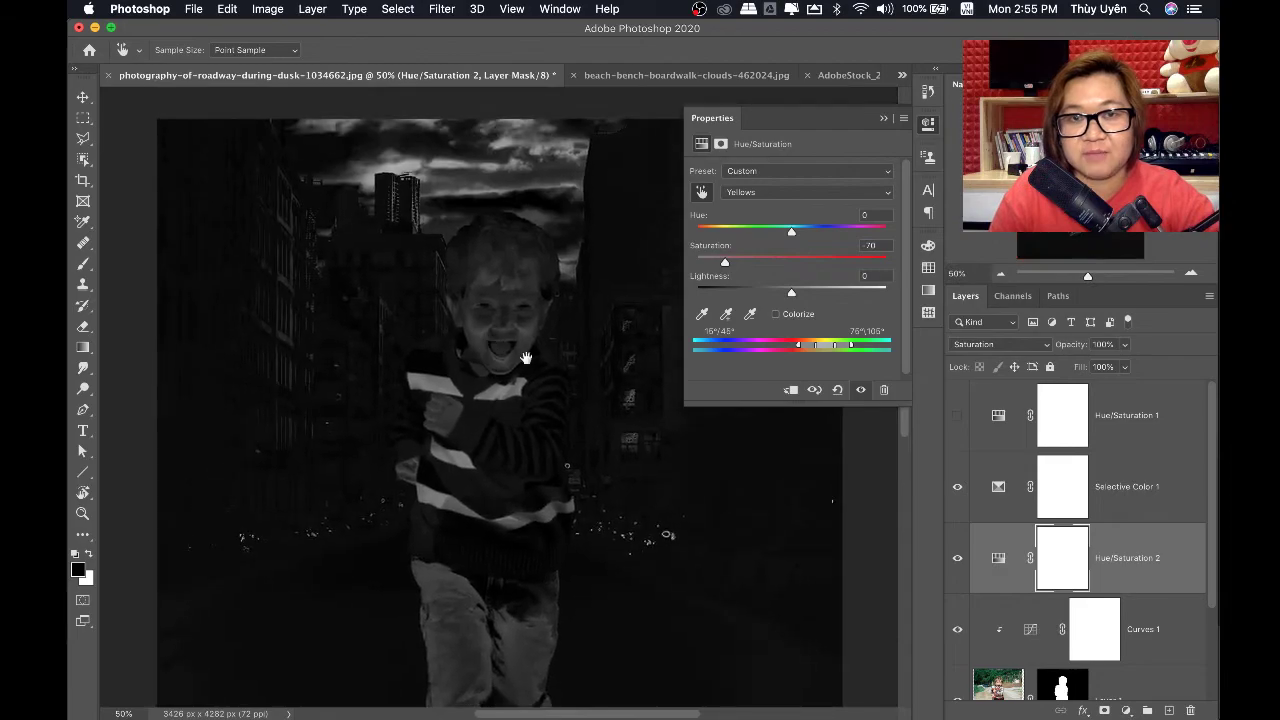
Clip Hue/Saturation 2 to the boy and set its Reds saturation to -71
click(956, 487)
click(956, 488)
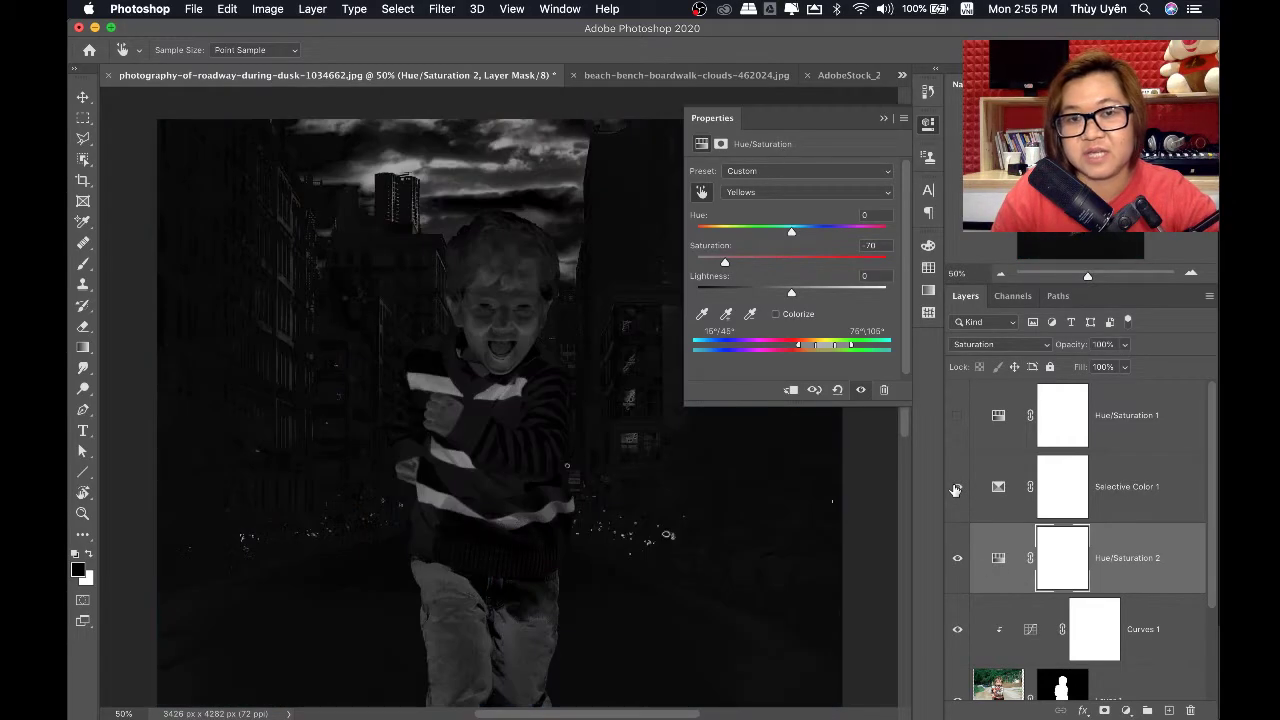
click(956, 488)
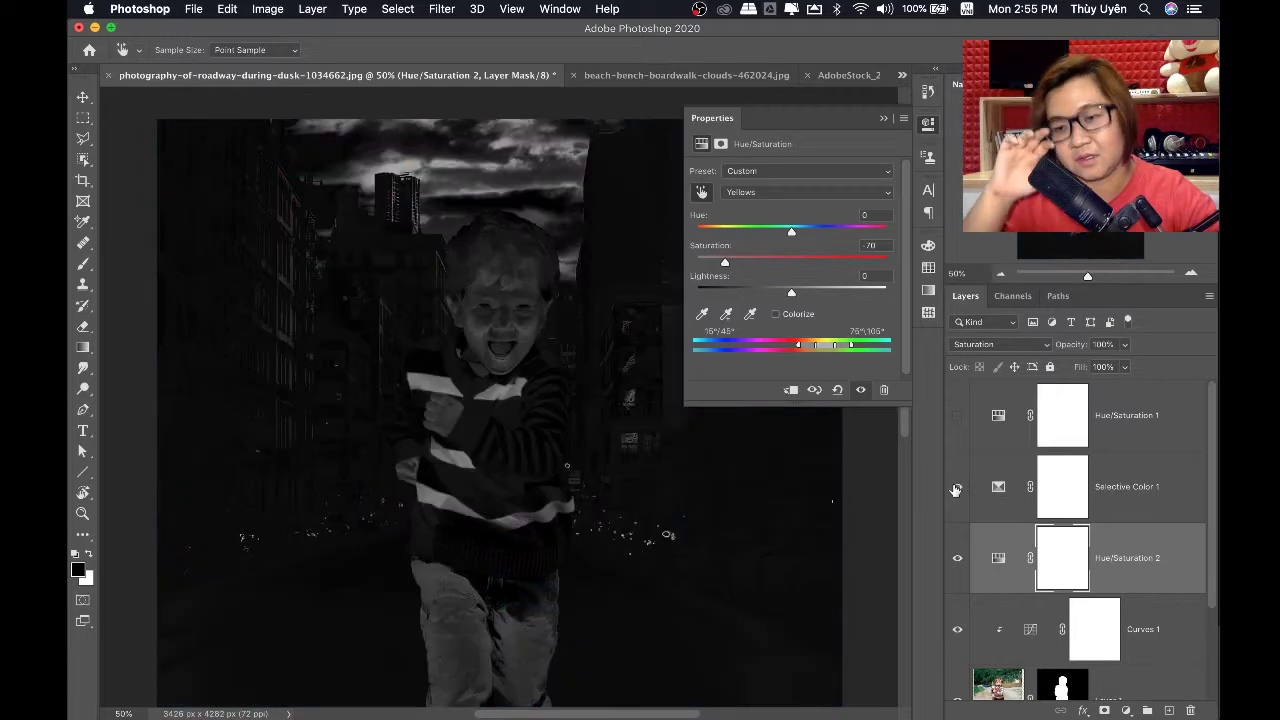
click(740, 192)
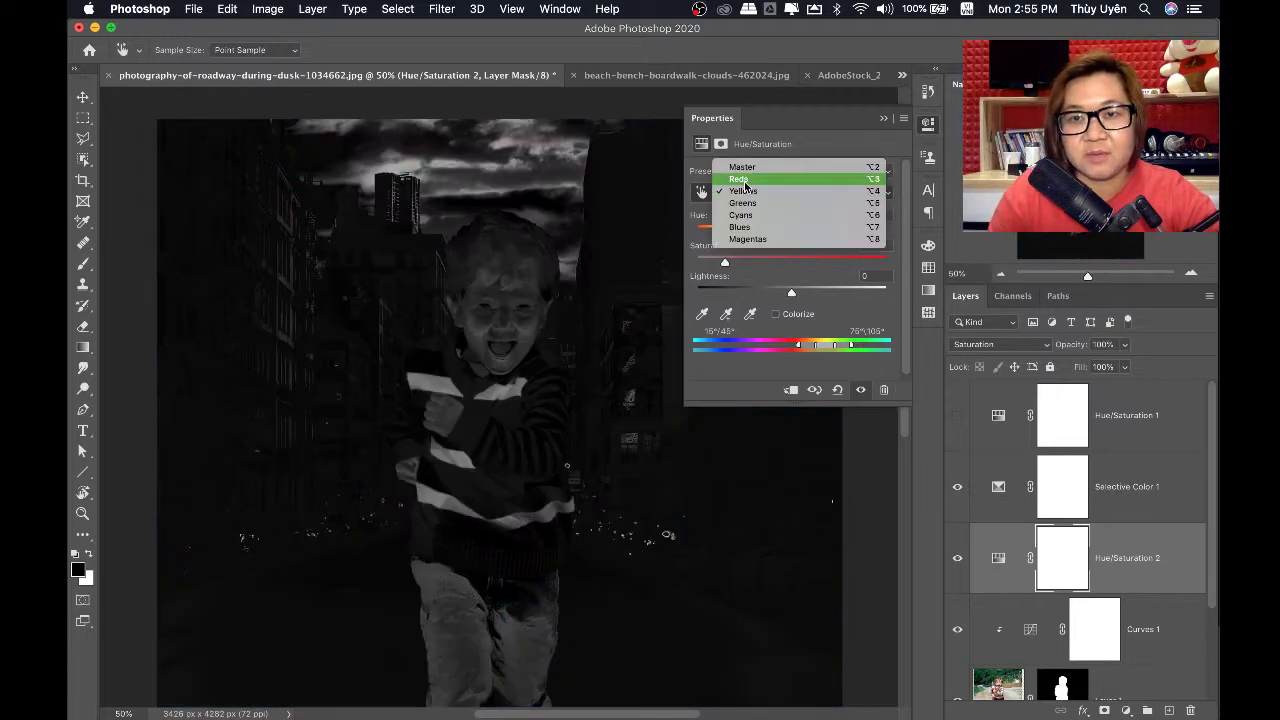
click(748, 181)
drag(736, 265, 724, 268)
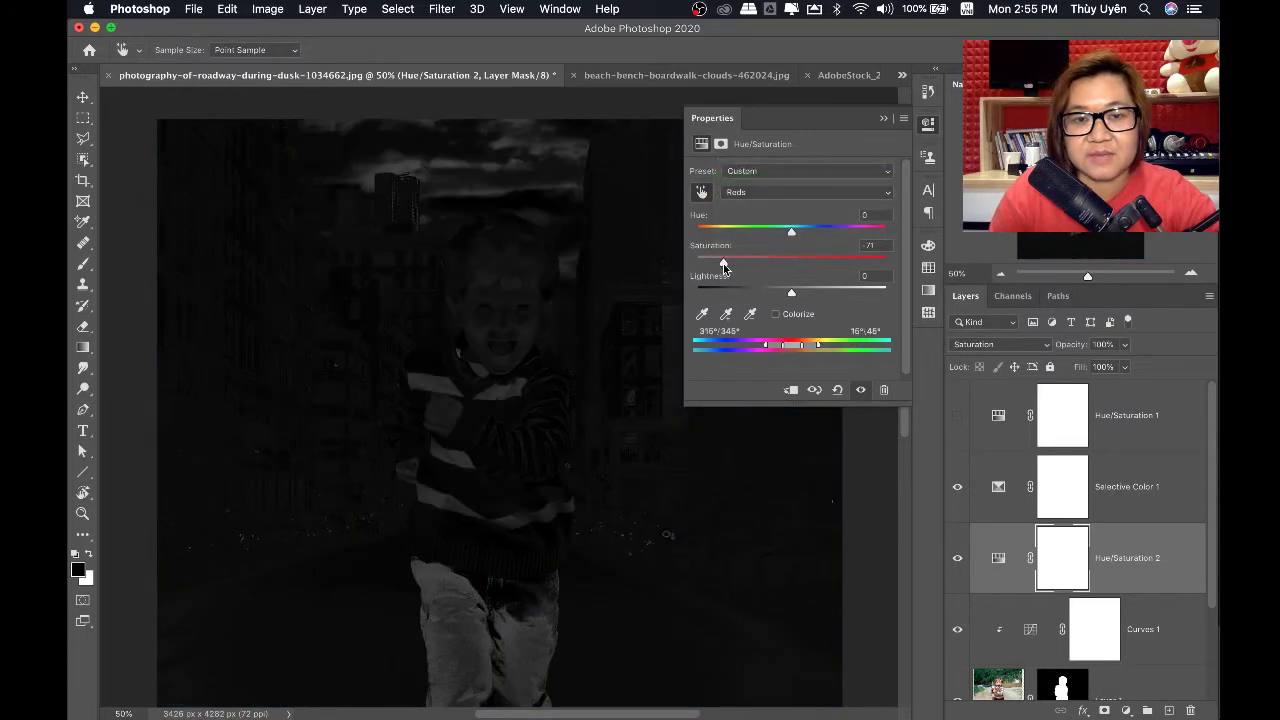
click(790, 390)
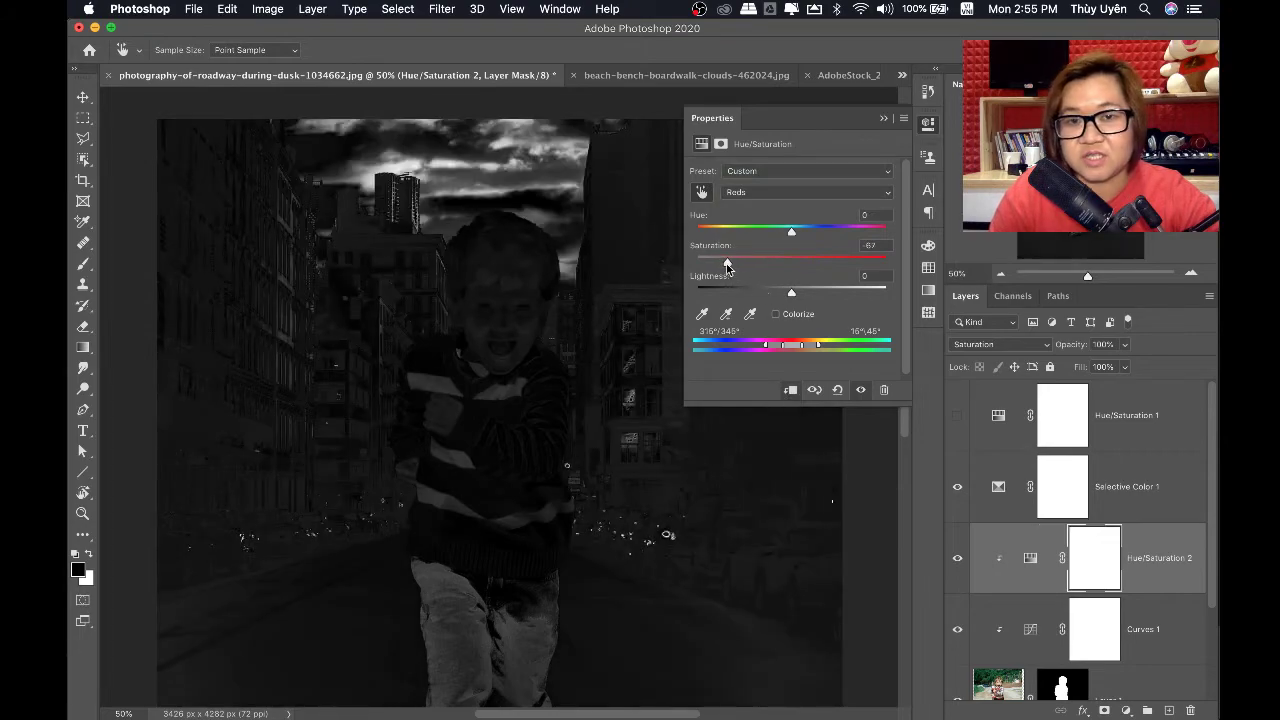
drag(721, 264, 724, 264)
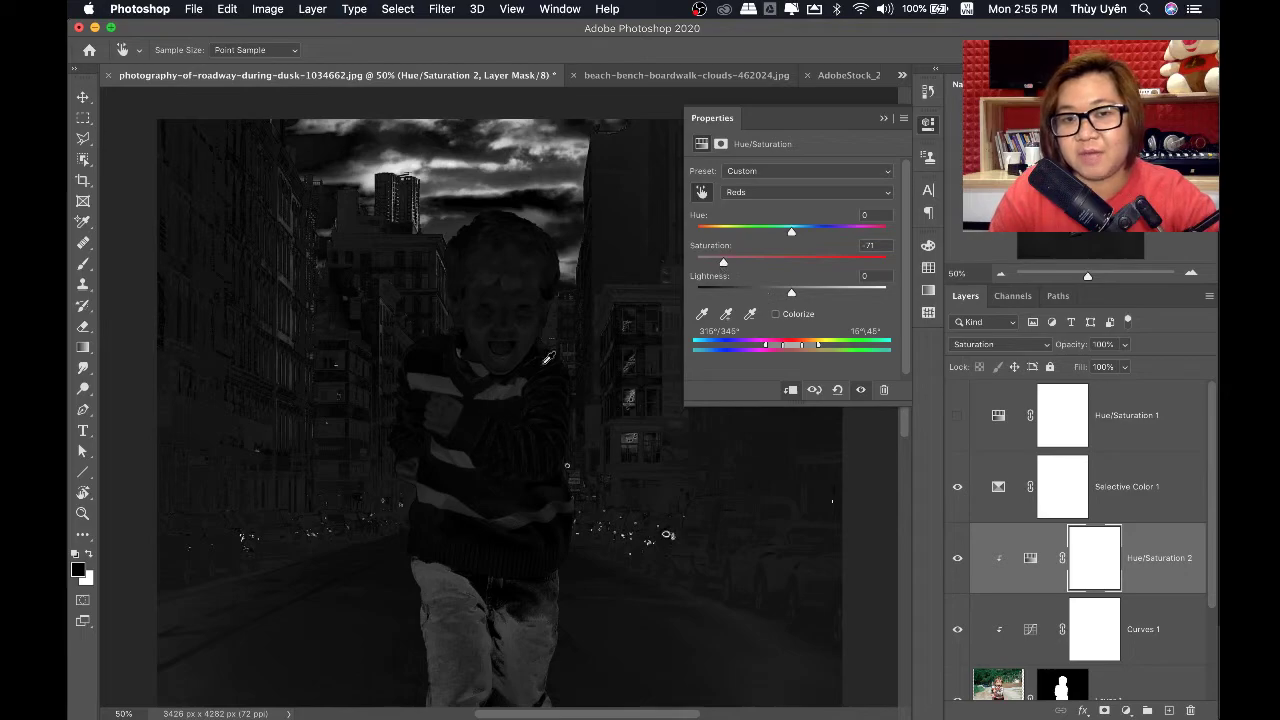
Check full colour, then raise the Reds saturation to about -29
click(960, 487)
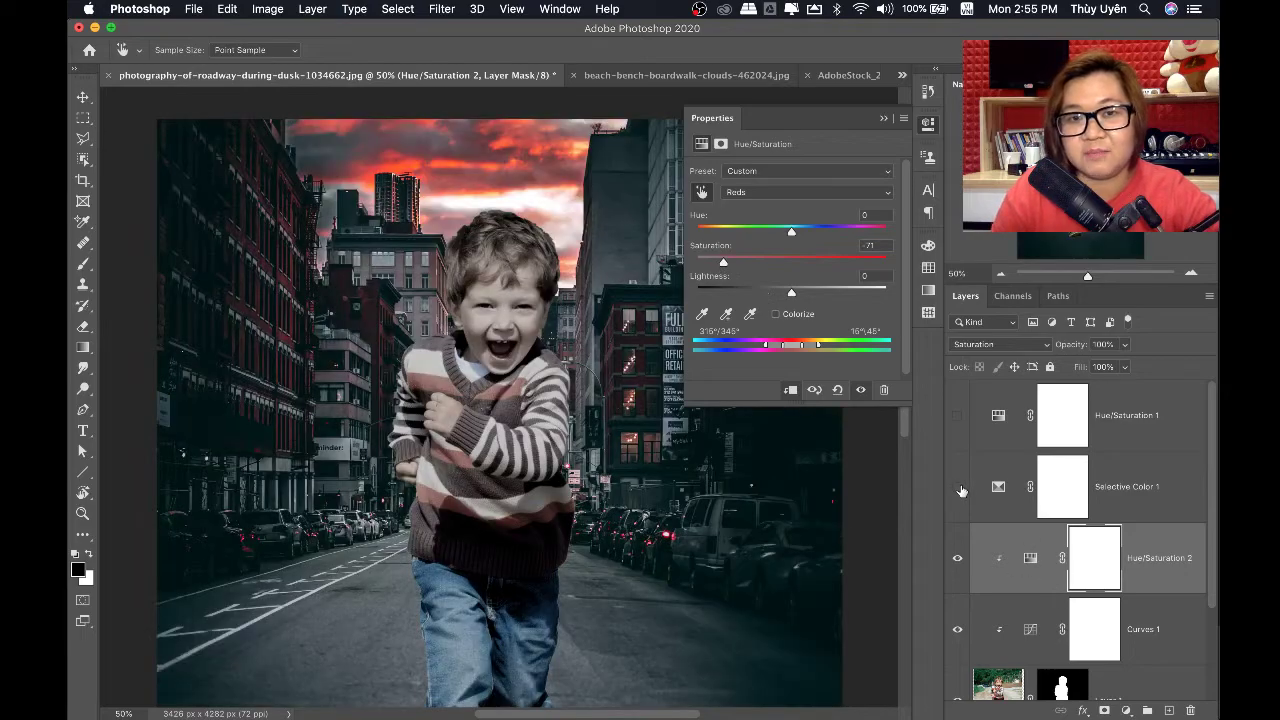
scroll(503, 376, up, 2)
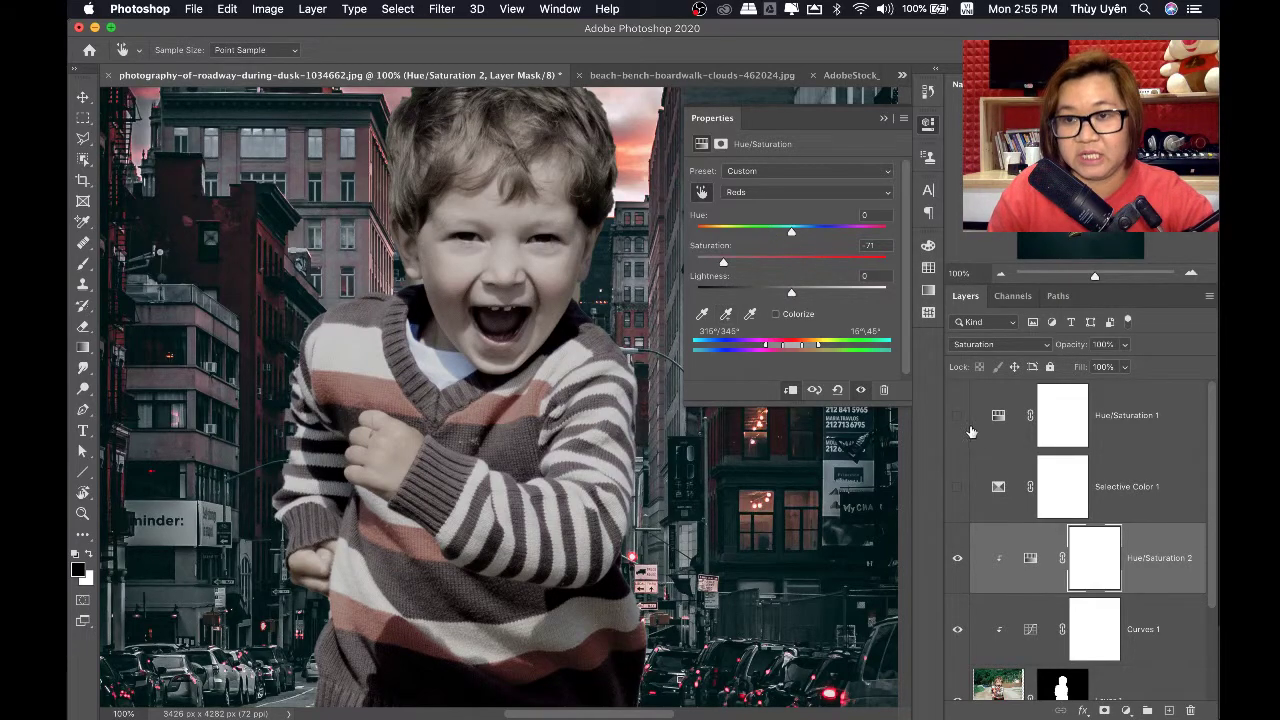
click(957, 490)
drag(724, 263, 763, 263)
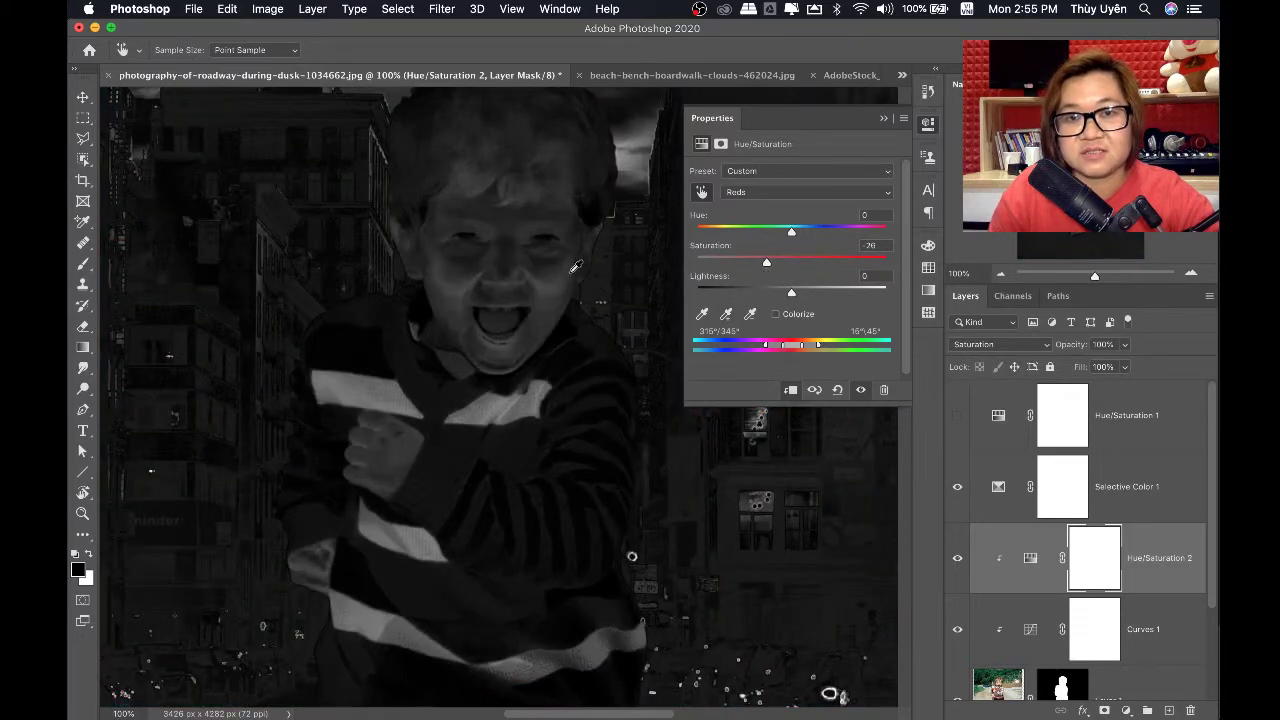
drag(762, 266, 754, 266)
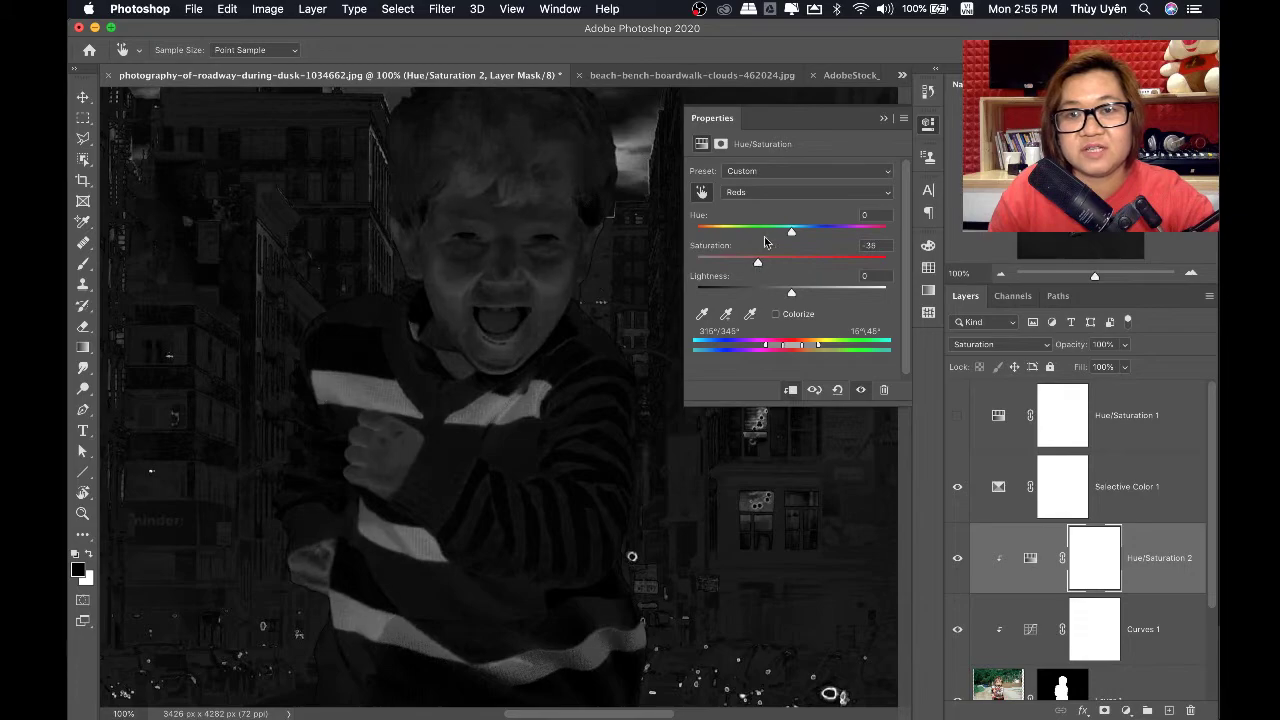
Raise the Yellows saturation back up and compare with the check layer off and on
click(773, 190)
click(764, 203)
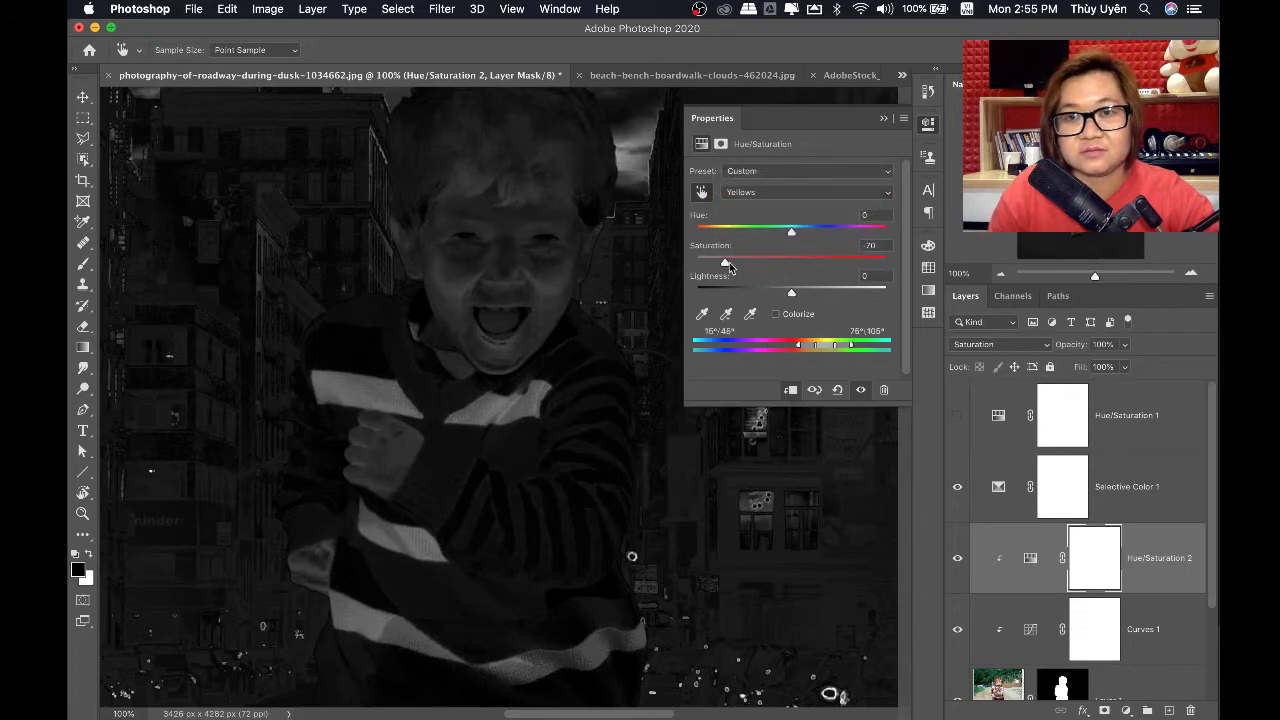
drag(729, 266, 763, 266)
click(957, 491)
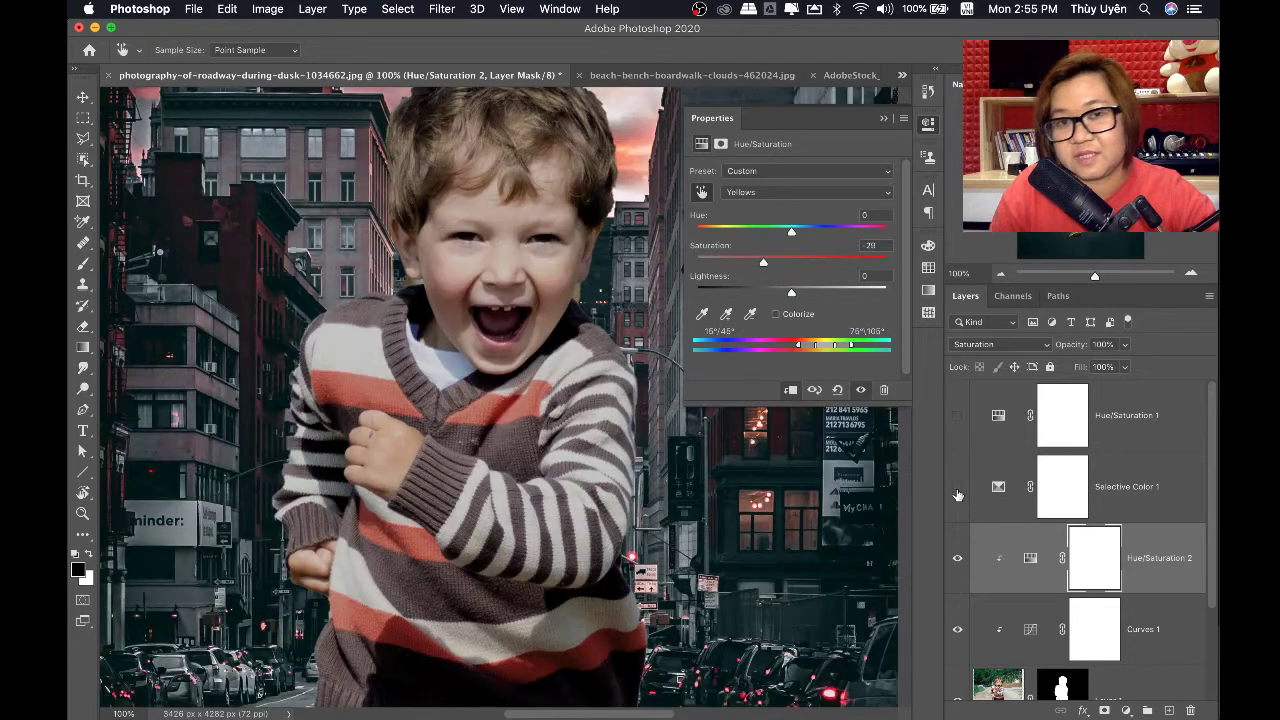
click(957, 491)
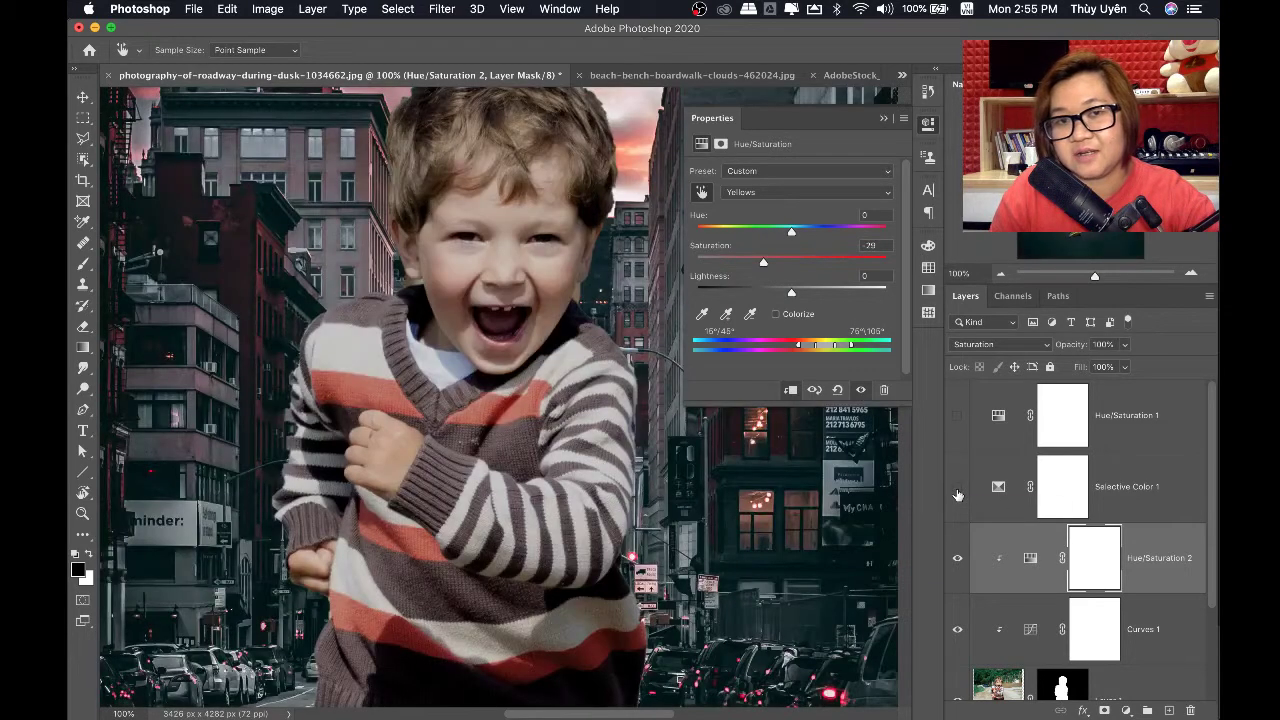
click(957, 491)
click(957, 491)
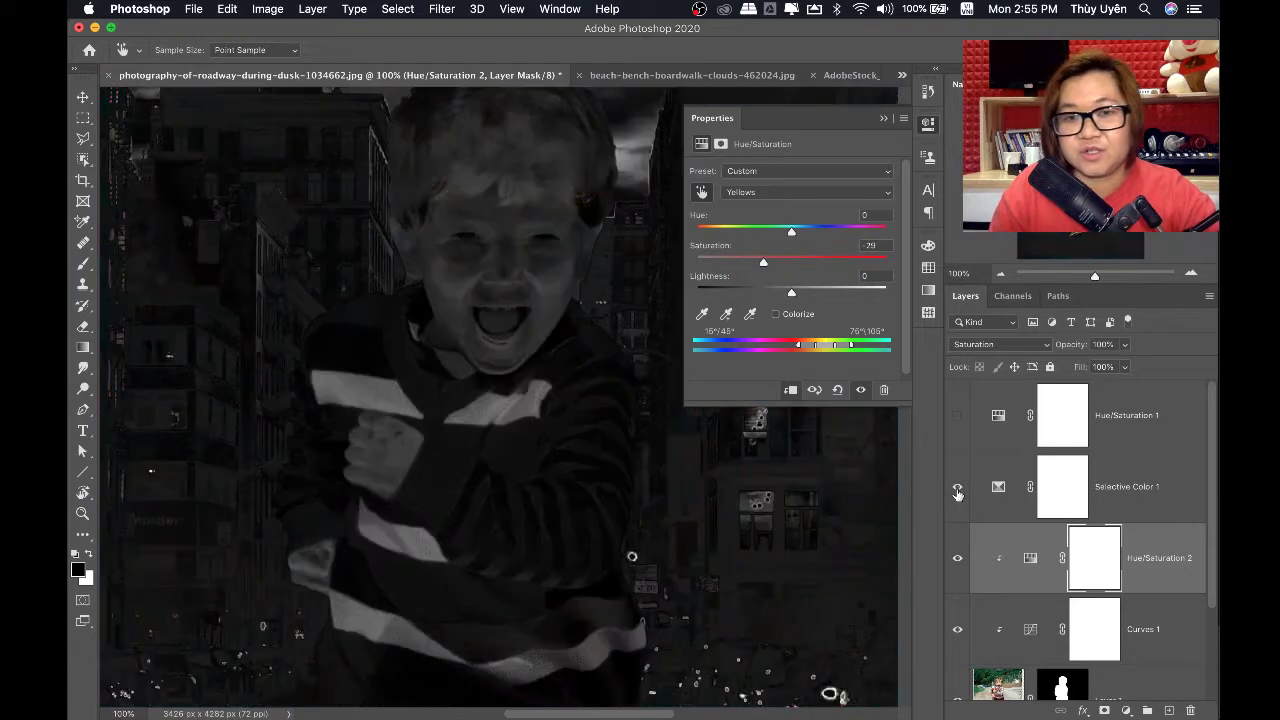
key(super+minus)
key(super+minus)
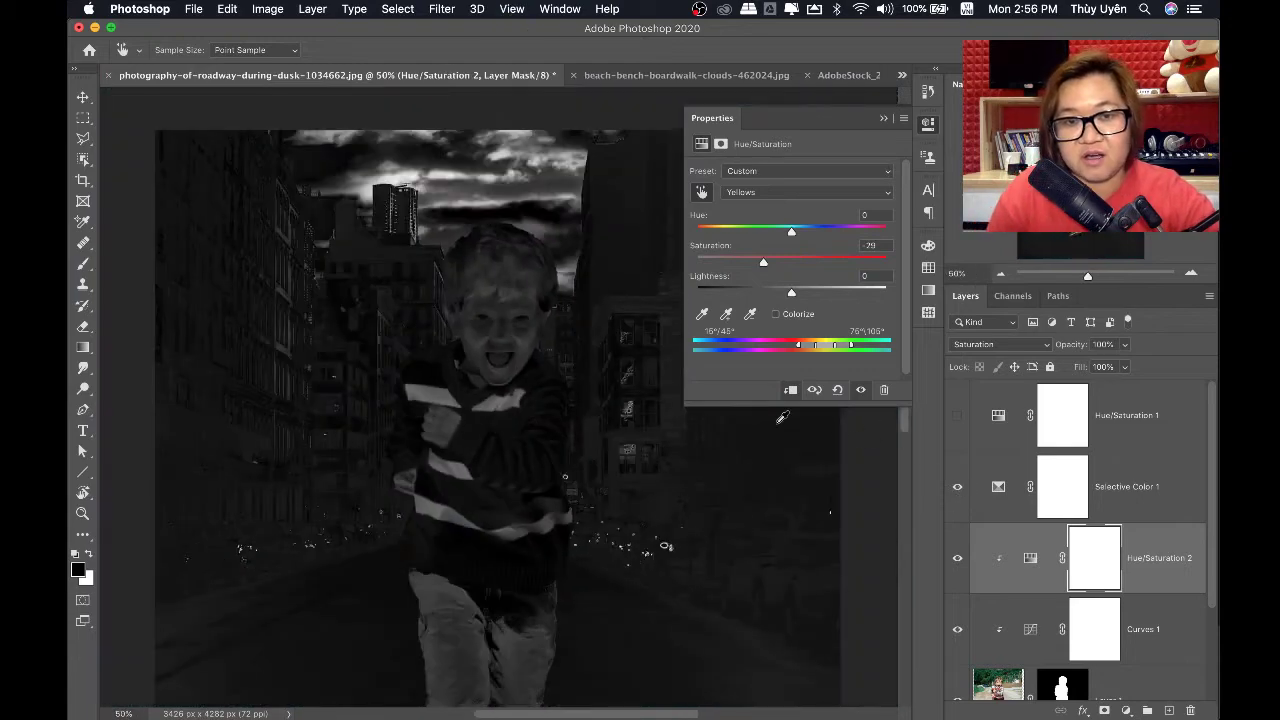
scroll(490, 507, down, 5)
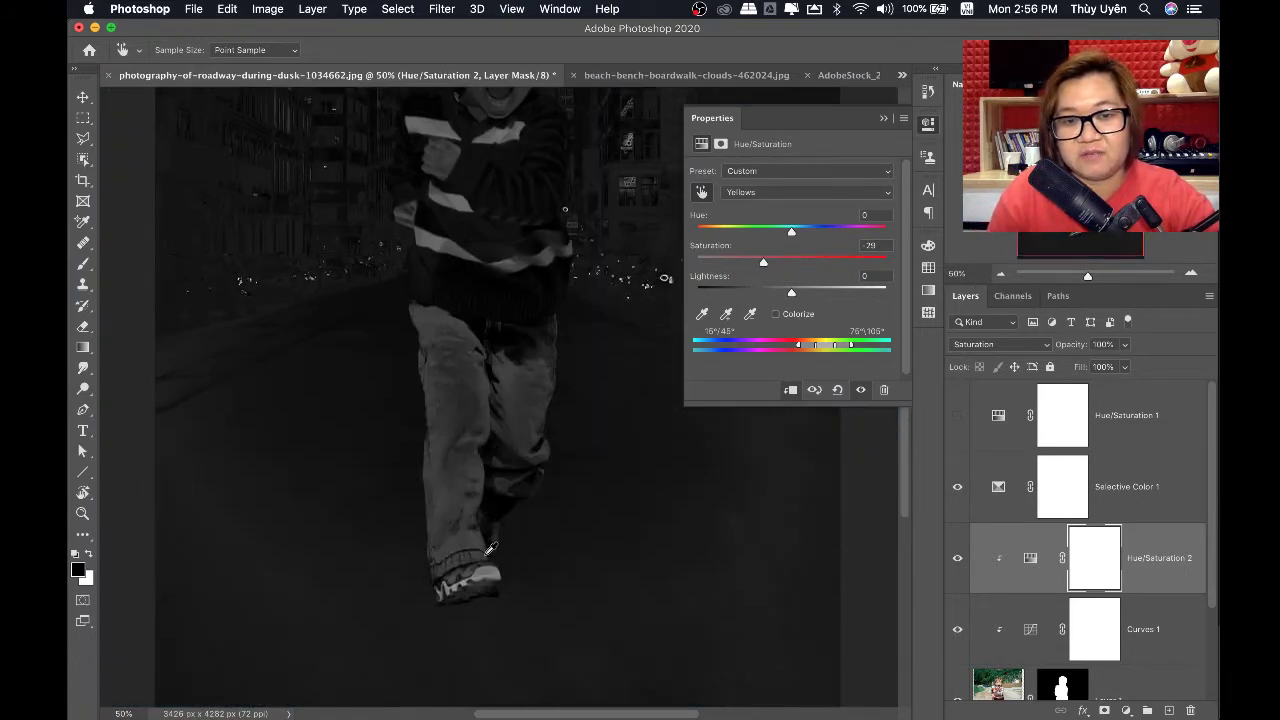
click(1128, 710)
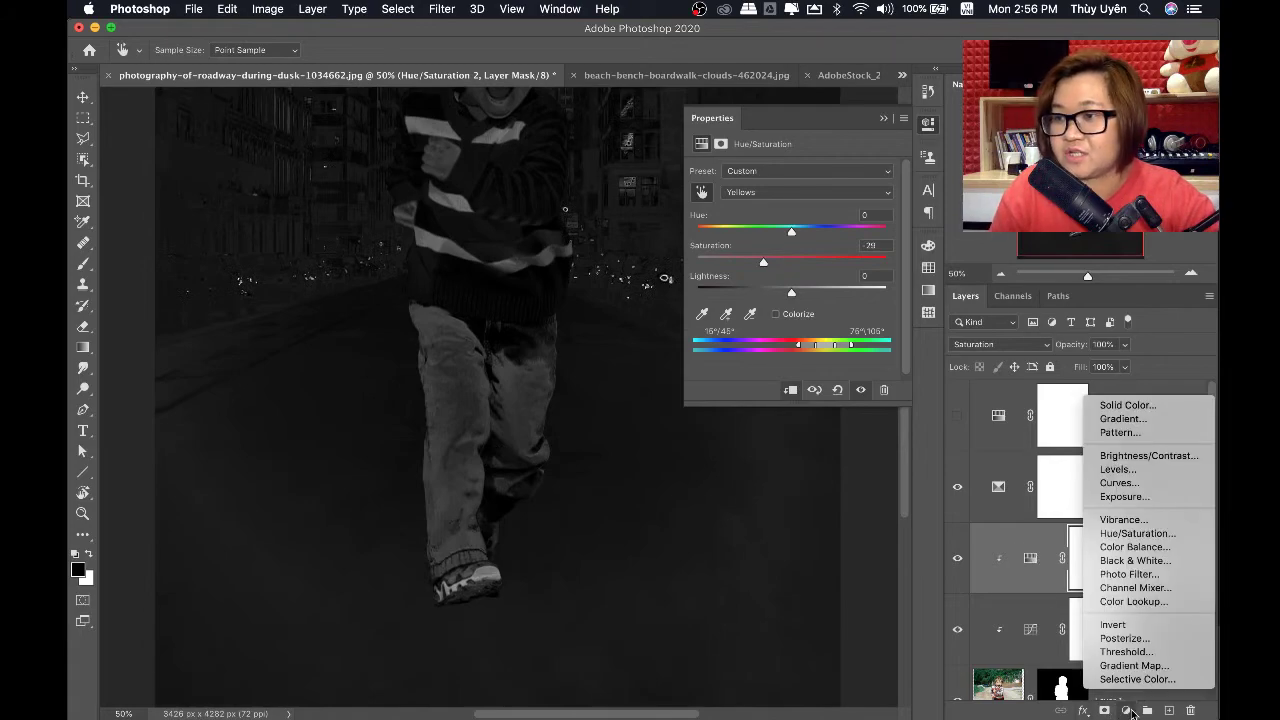
Add a Hue/Saturation 3 layer clipped to the boy, lowering Yellows to about -53
click(1163, 535)
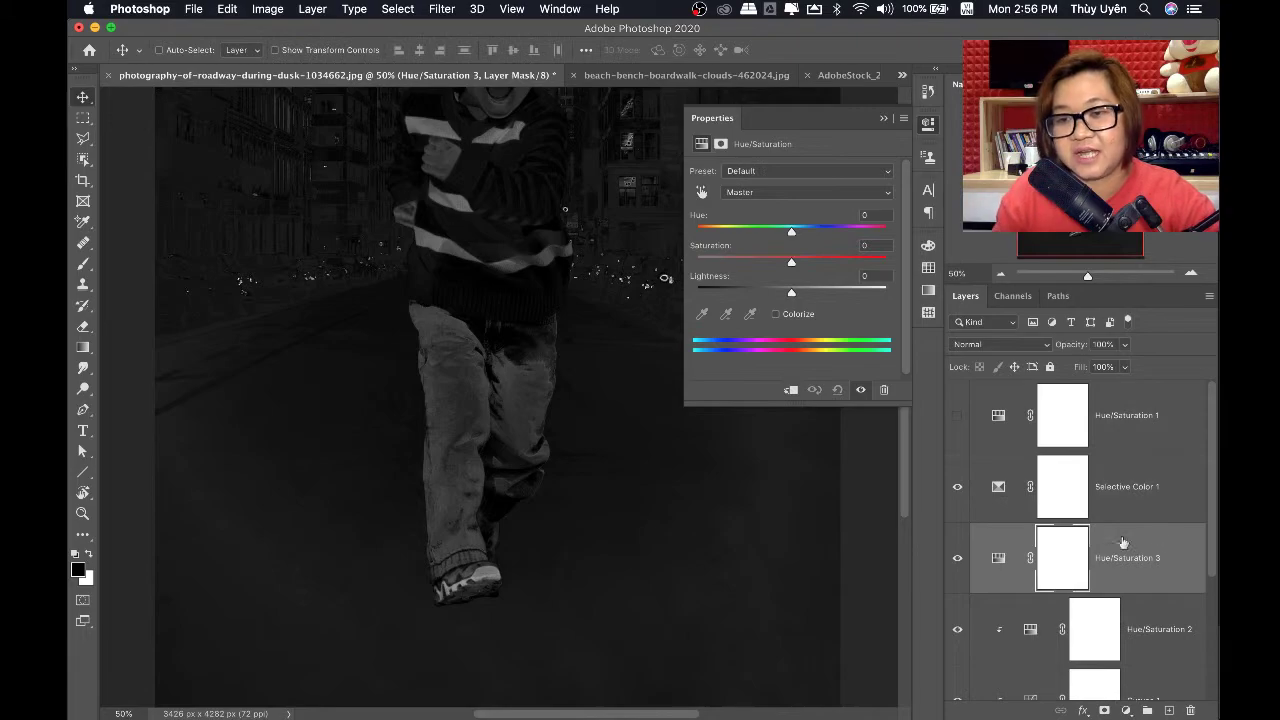
click(791, 390)
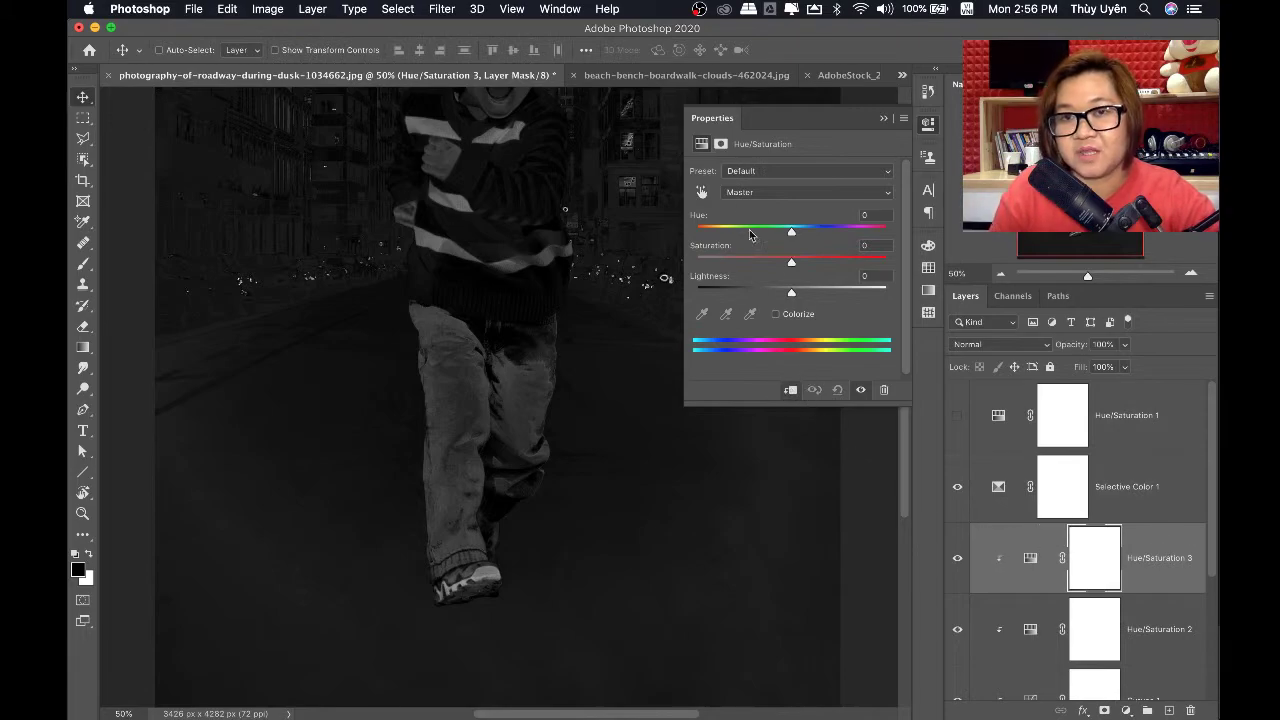
click(752, 195)
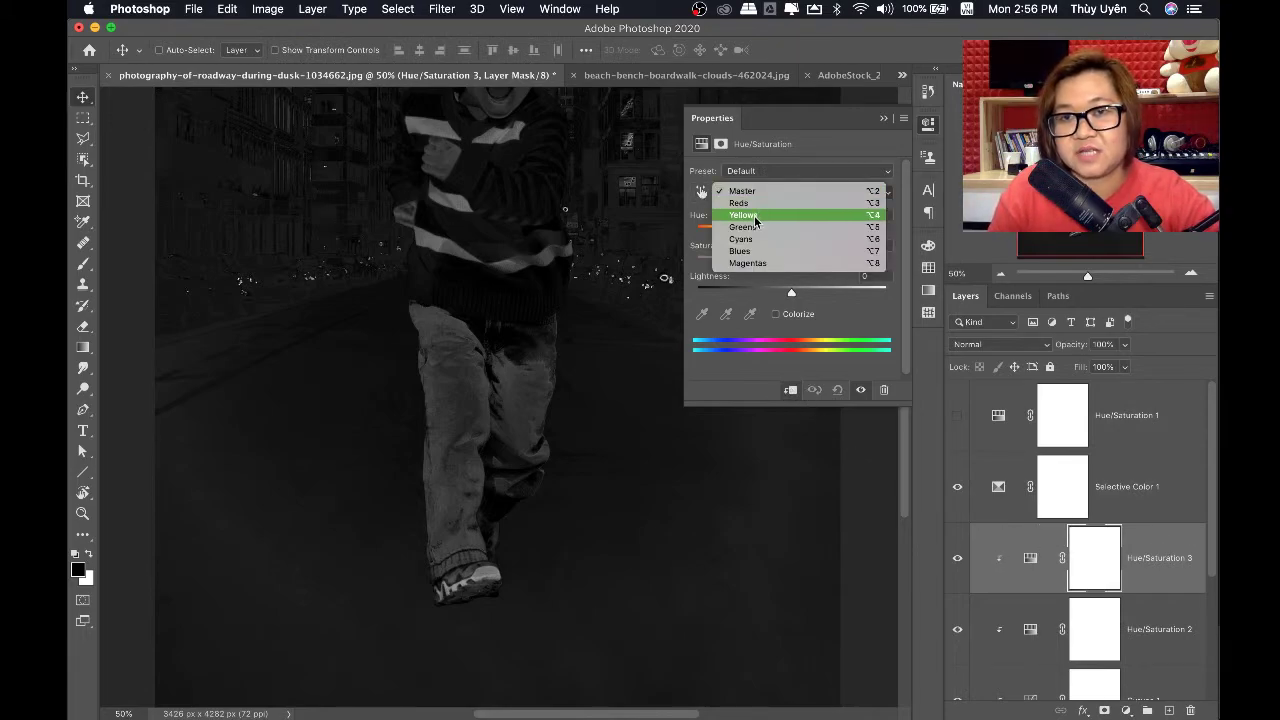
click(757, 216)
scroll(447, 595, up, 1)
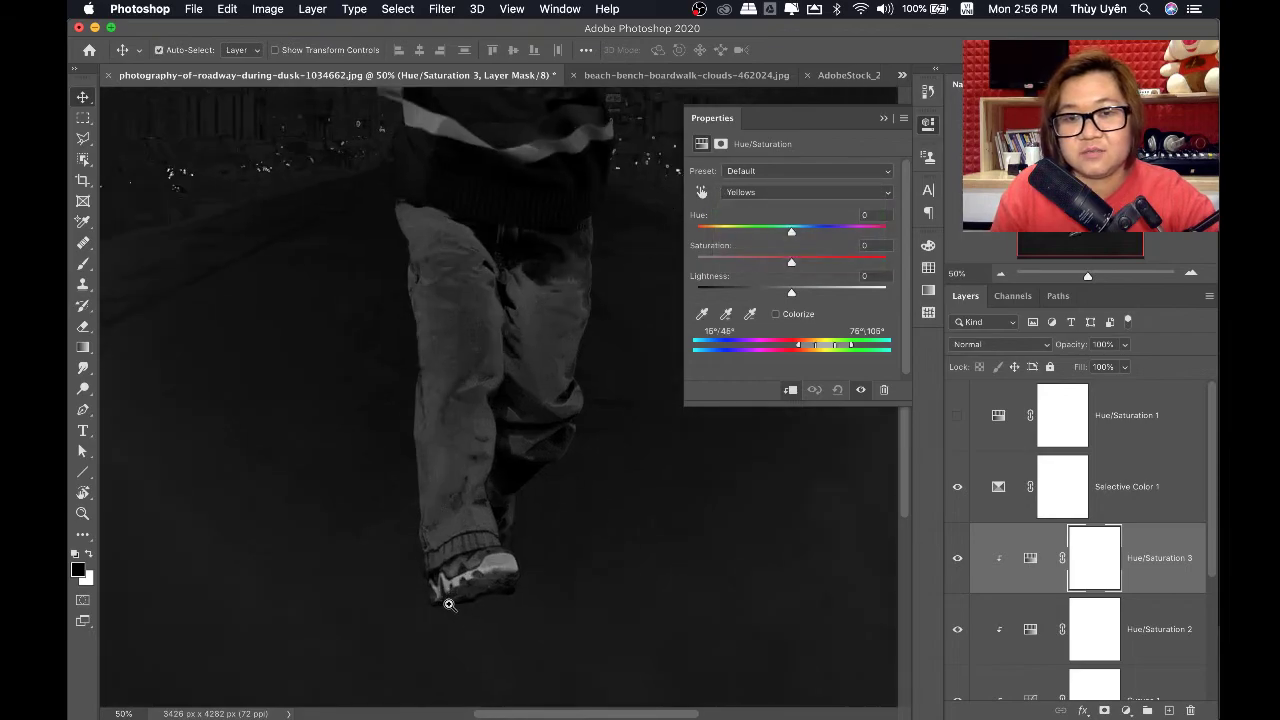
drag(791, 265, 745, 268)
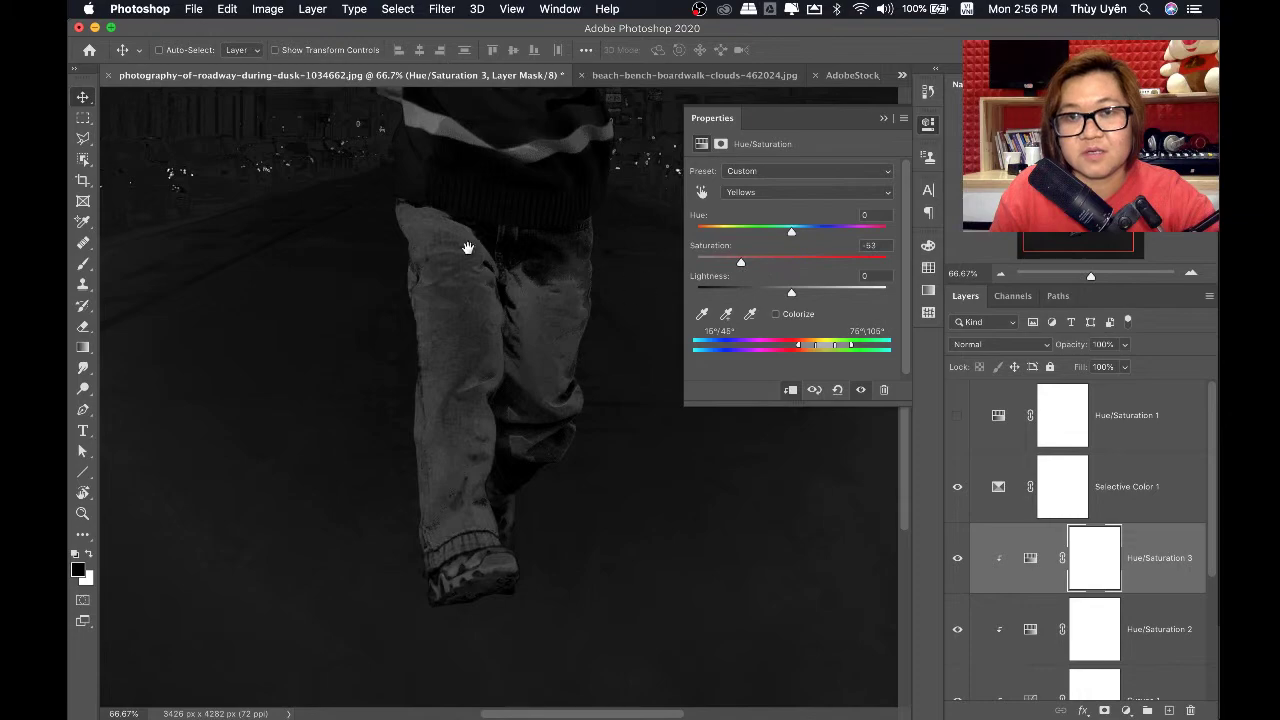
Lower the Reds saturation to -49 and select the layer's mask
scroll(478, 320, up, 5)
click(748, 194)
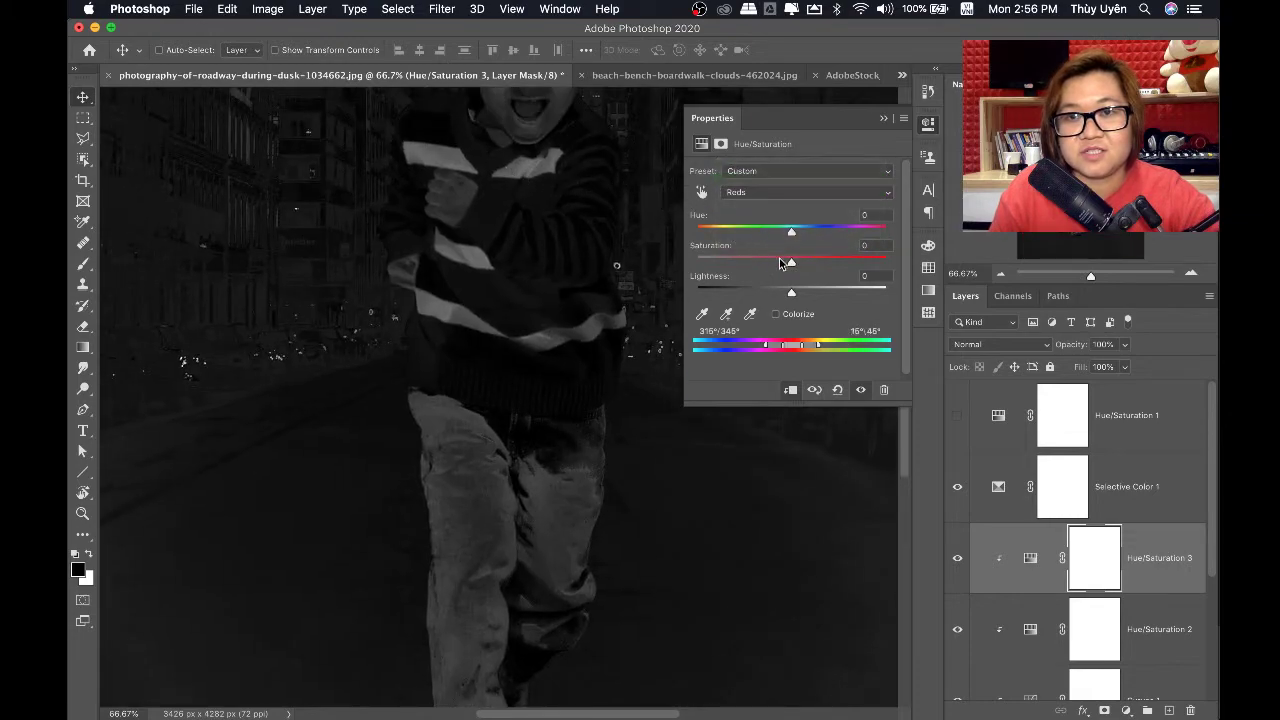
drag(791, 266, 745, 271)
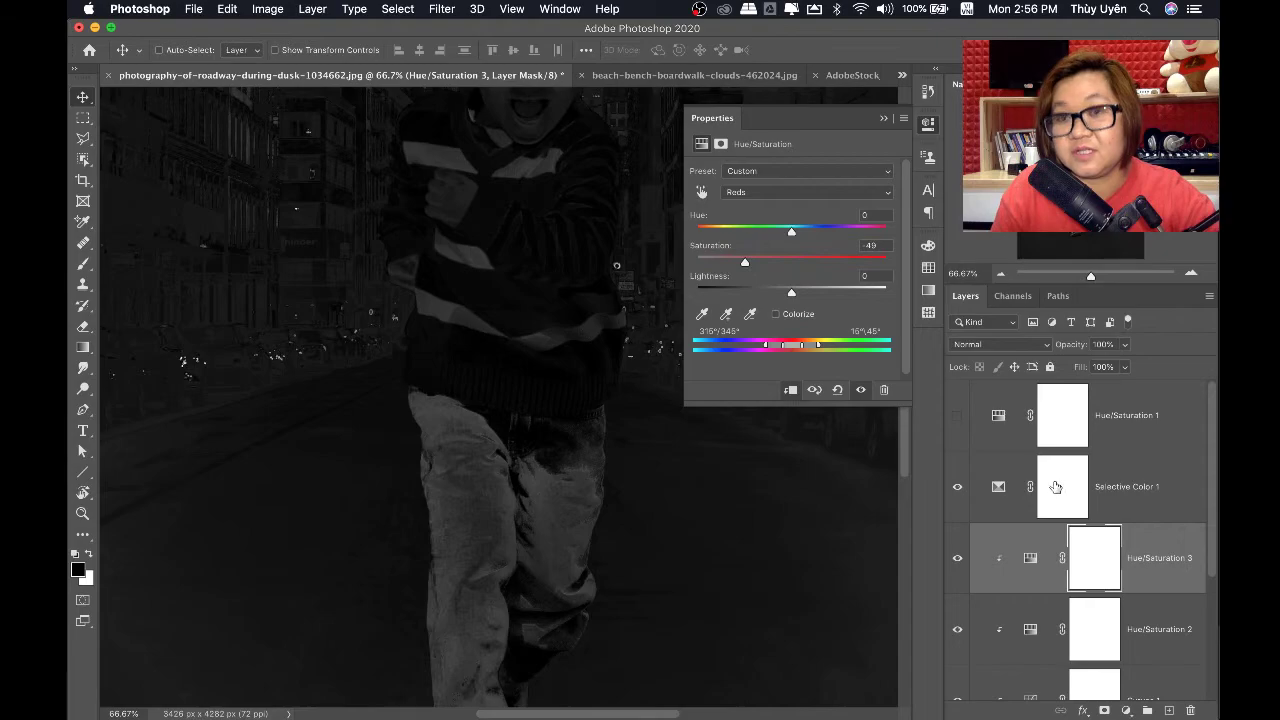
click(1100, 566)
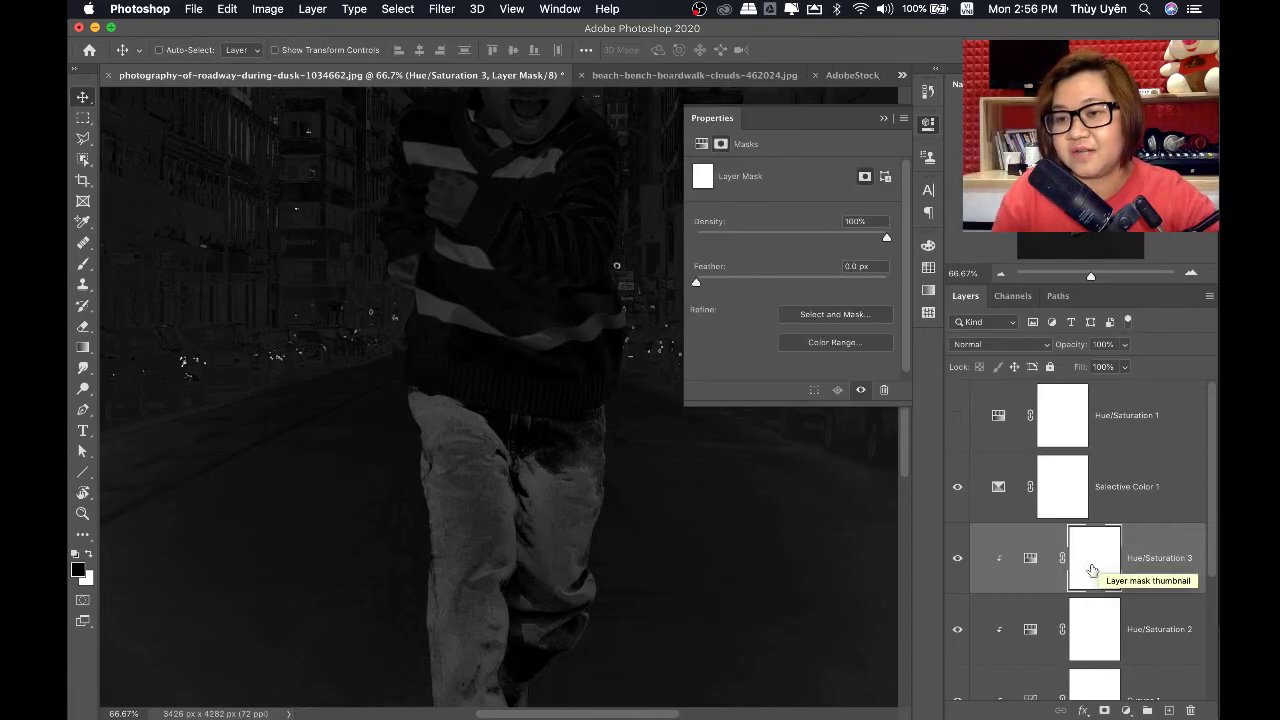
Invert the mask to black and set a white brush of about 108 px
key(ctrl+i)
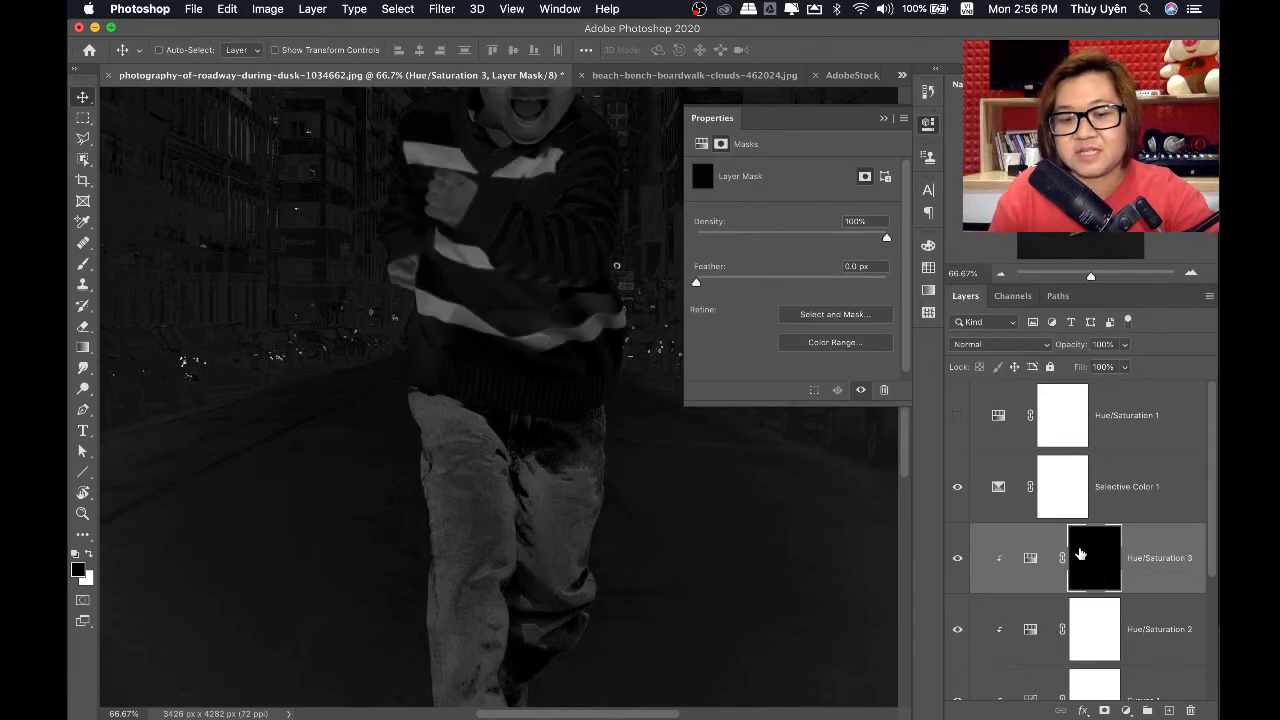
key(b)
key(x)
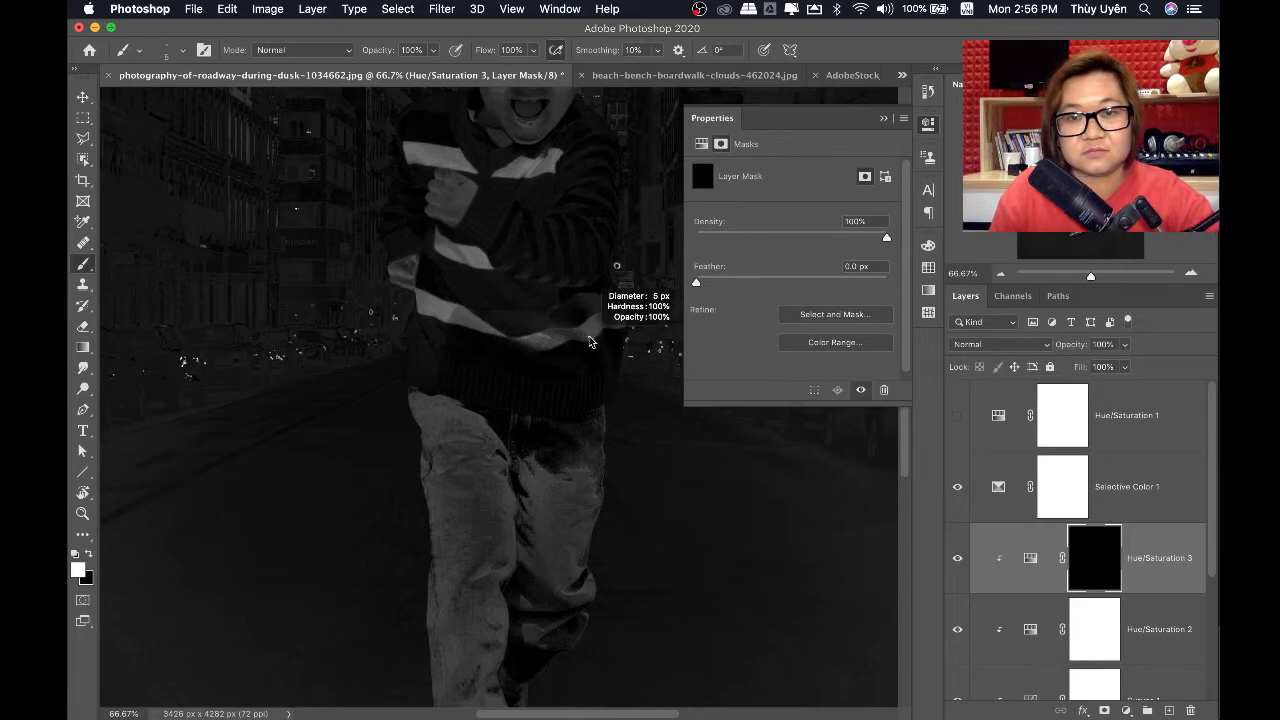
drag(596, 332, 650, 332)
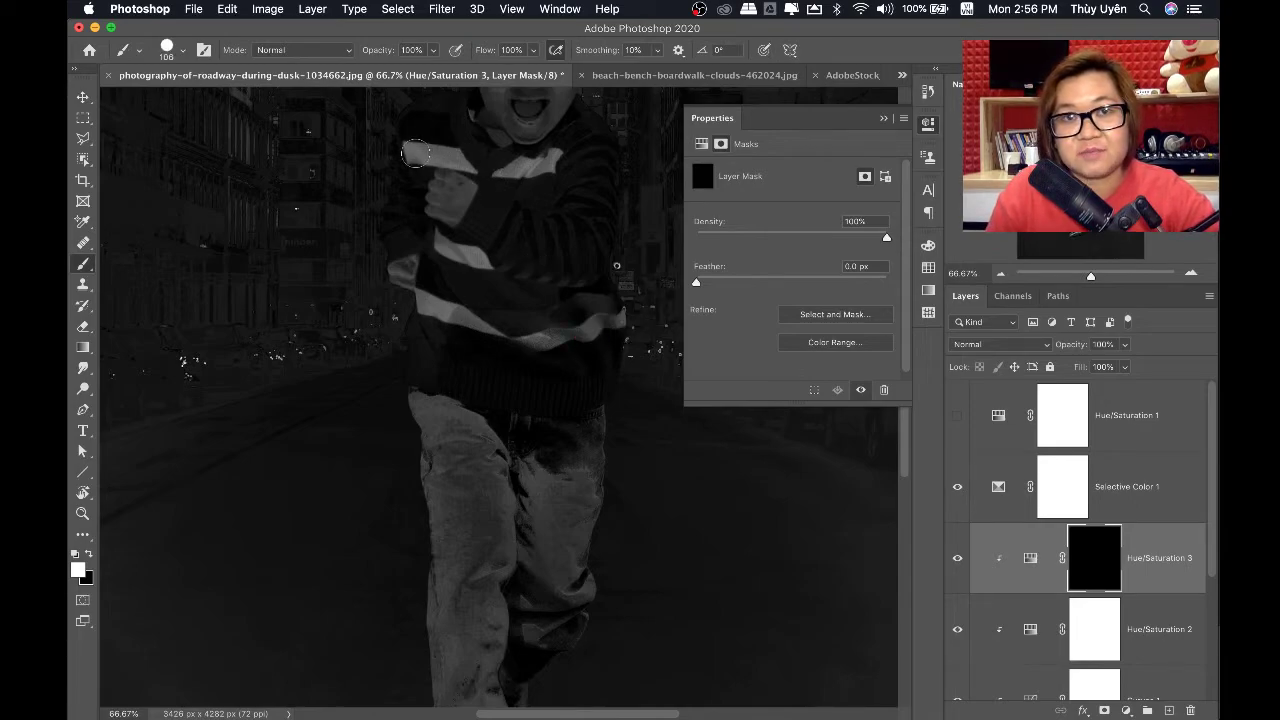
drag(415, 152, 429, 148)
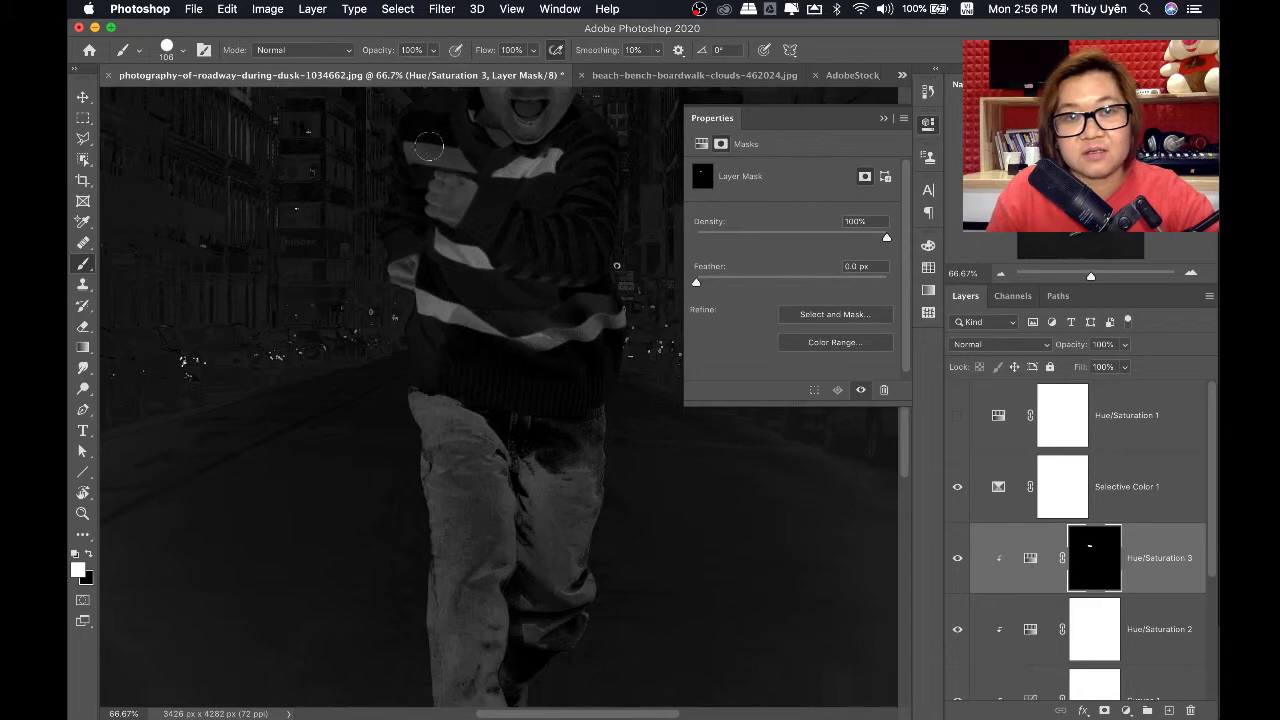
Switch to a Soft Round 0% hardness brush and paint over the sweater stripes
click(181, 54)
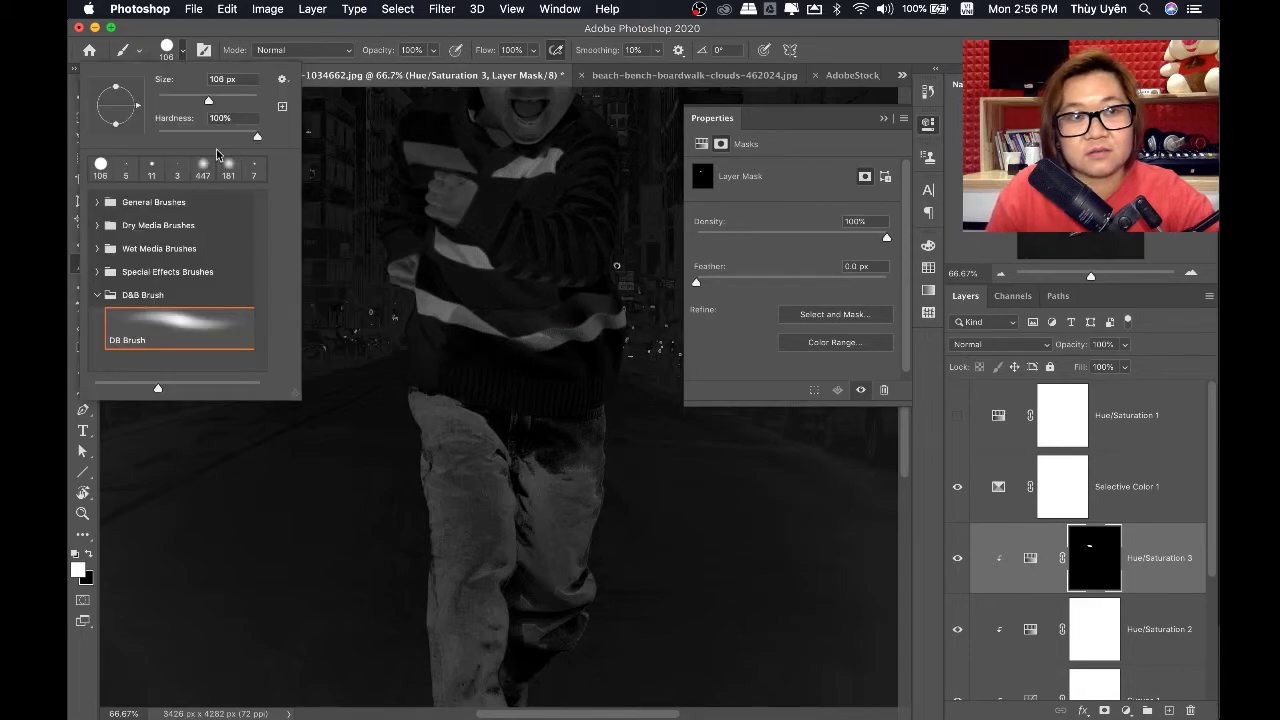
click(95, 204)
click(180, 232)
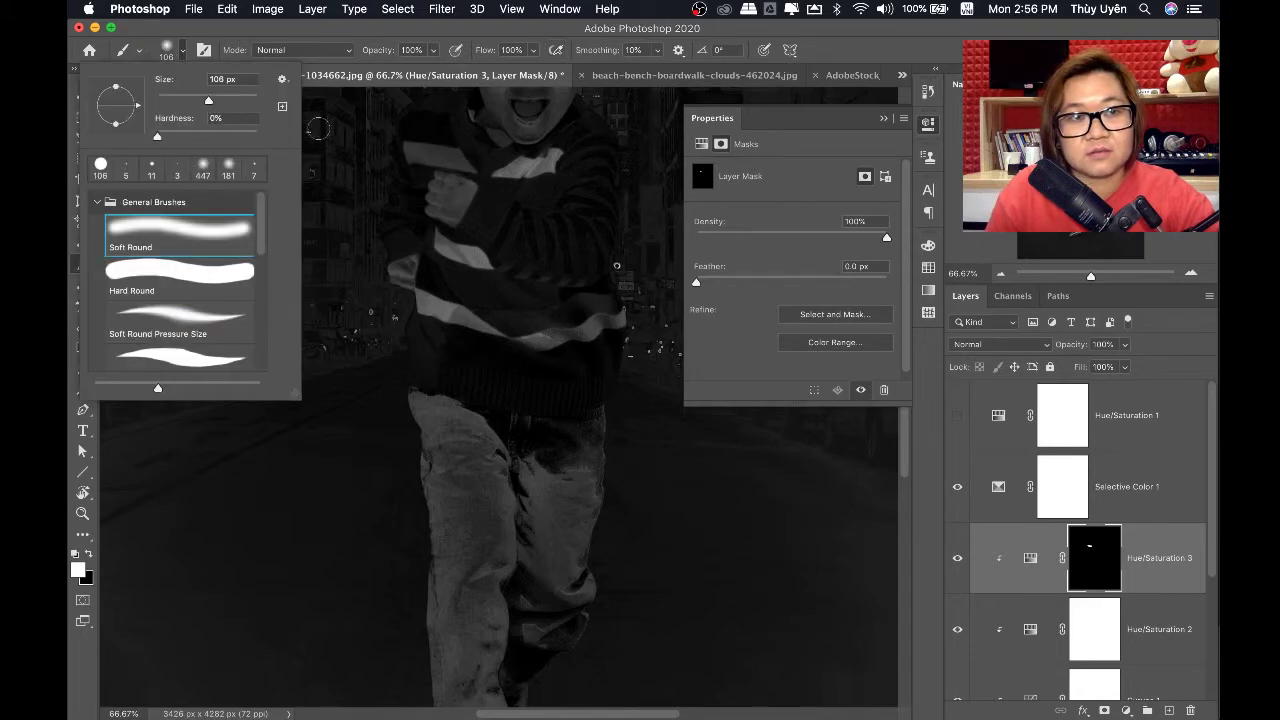
click(380, 29)
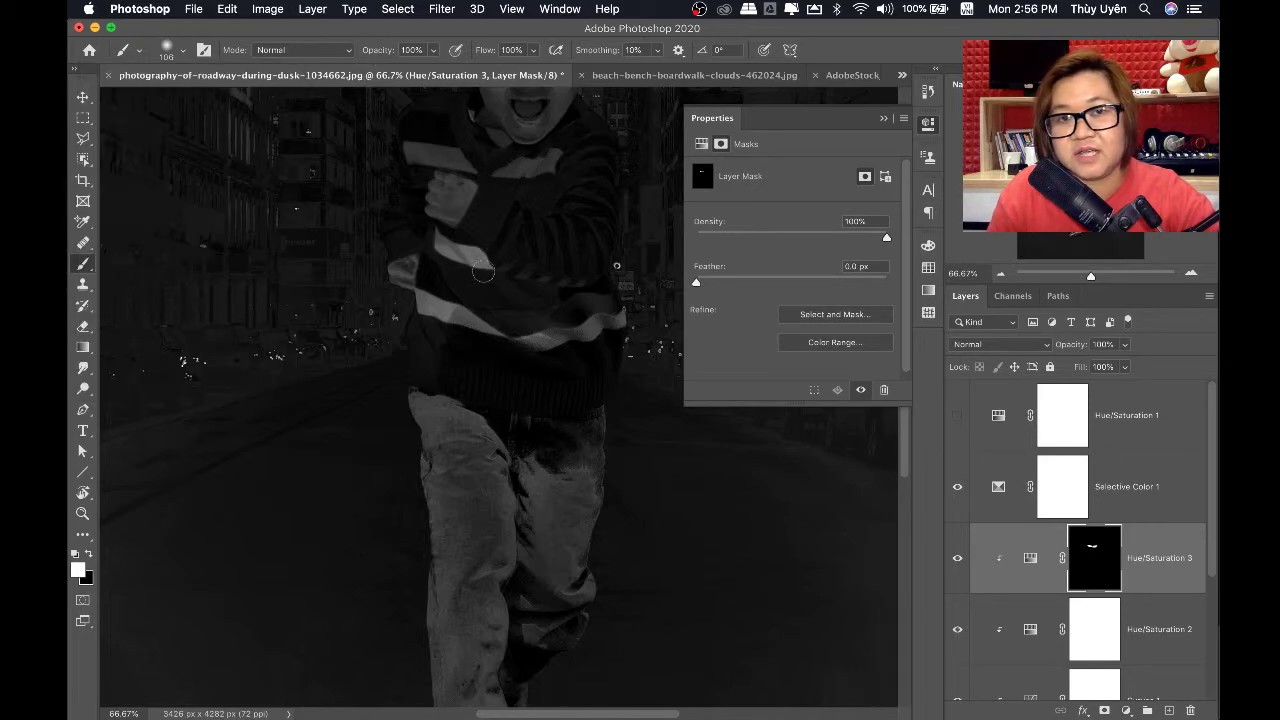
drag(490, 265, 432, 241)
mouse_move(443, 291)
mouse_down()
mouse_move(521, 337)
mouse_move(580, 333)
mouse_move(516, 340)
mouse_up()
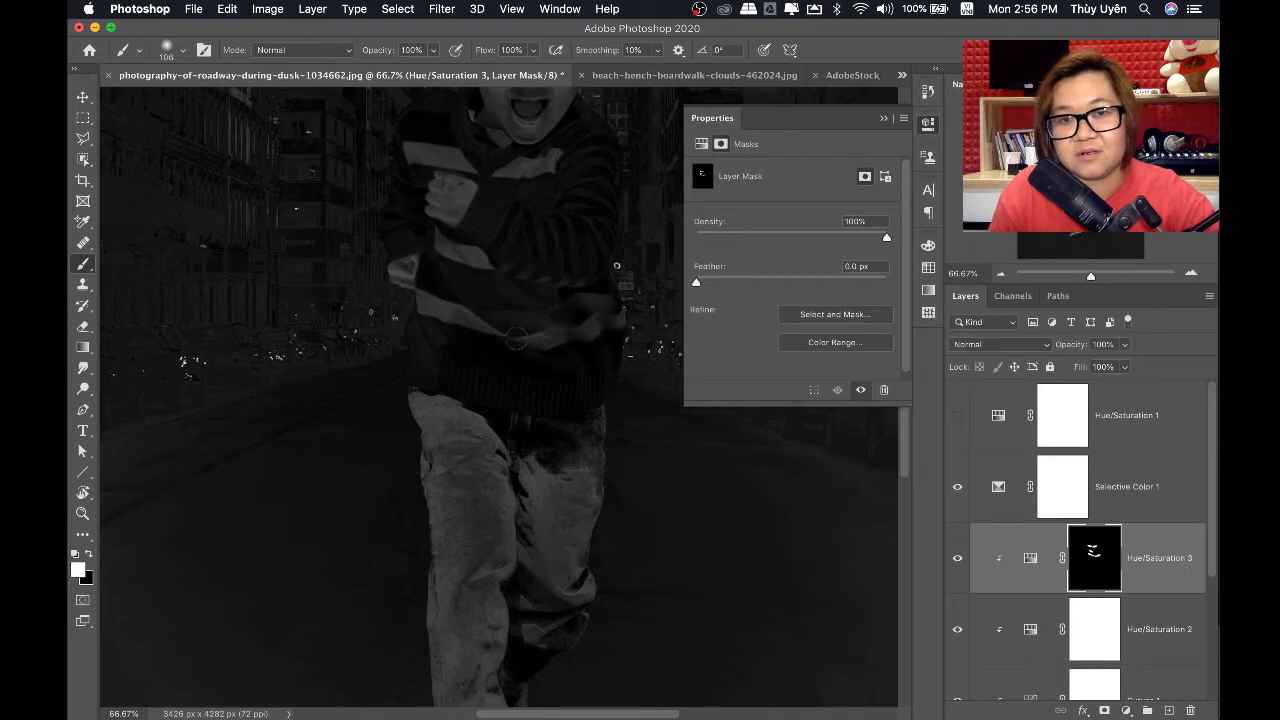
Paint the mask over the bright shoe, compare the result, and zoom out
scroll(590, 290, down, 5)
scroll(520, 449, down, 1)
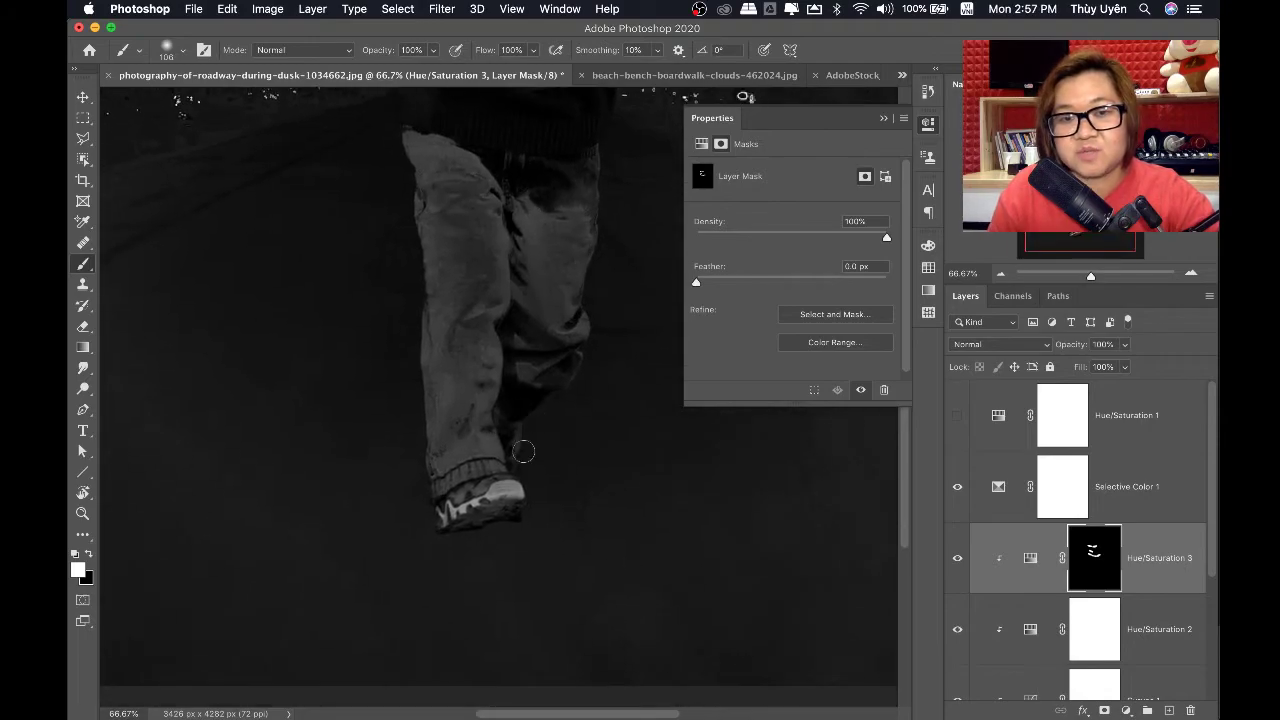
mouse_move(516, 494)
mouse_down()
mouse_move(439, 521)
mouse_move(485, 497)
mouse_up()
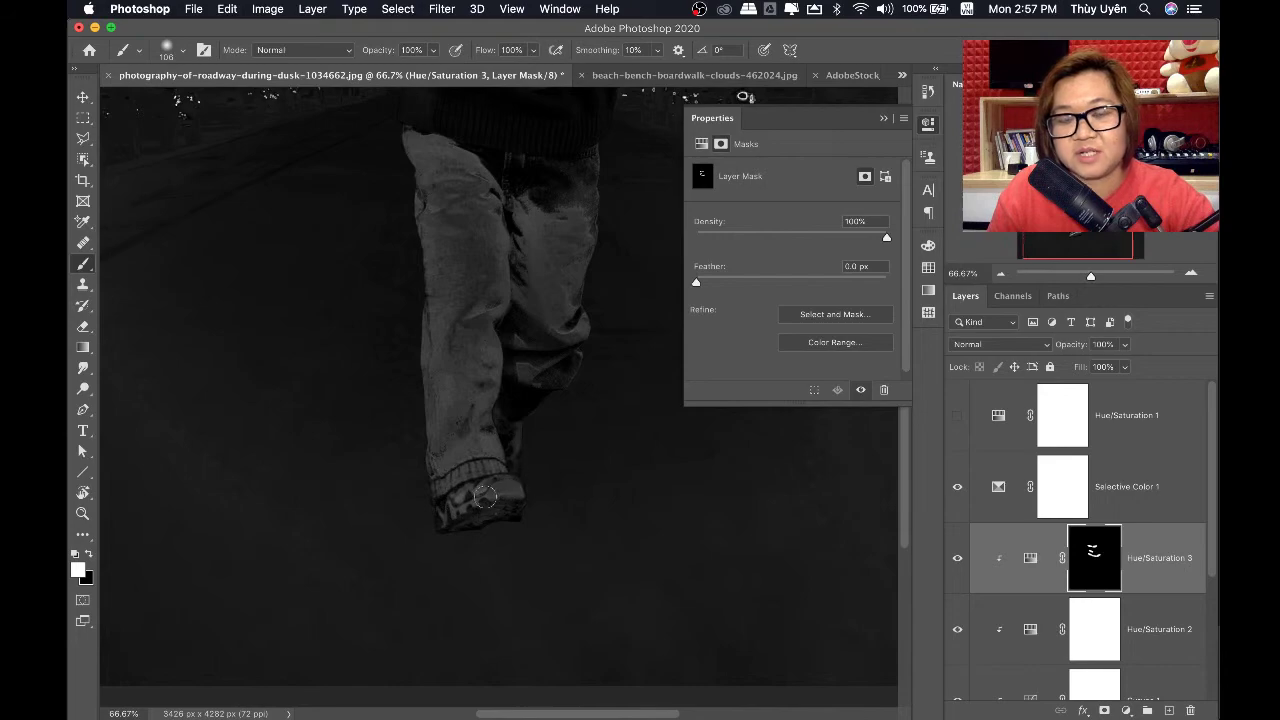
click(958, 562)
click(958, 562)
key(super+minus)
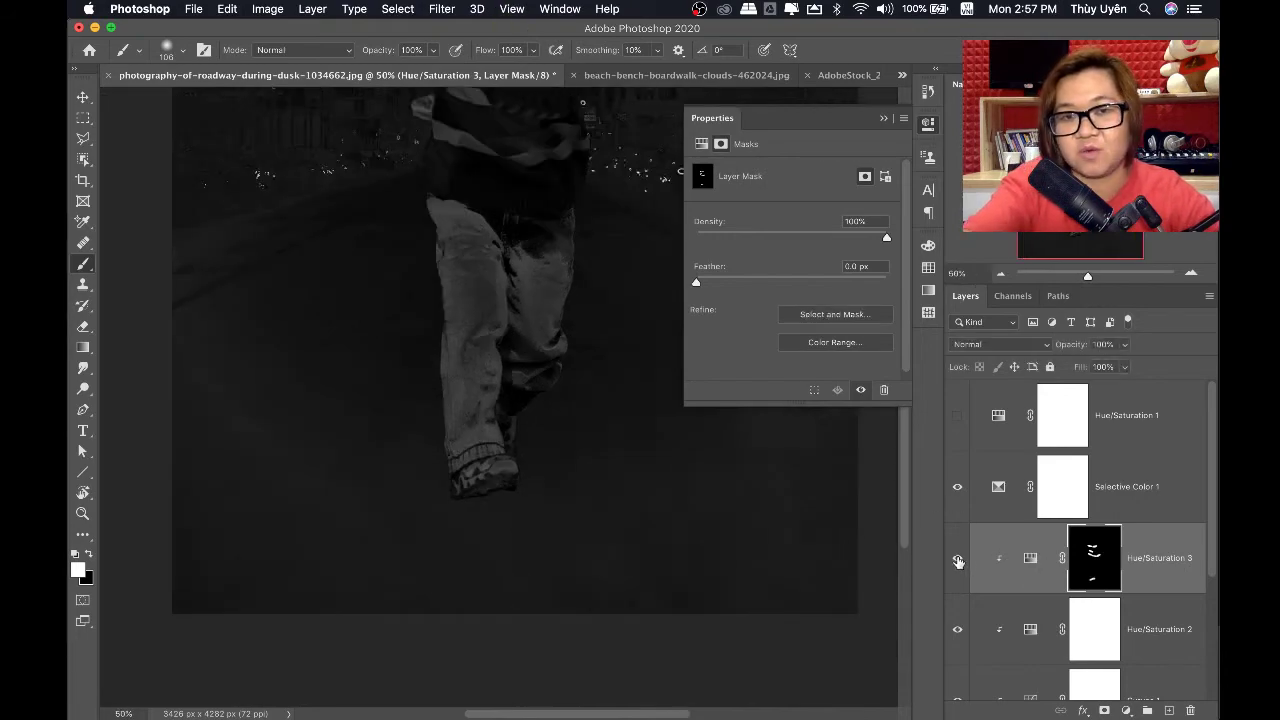
key(super+minus)
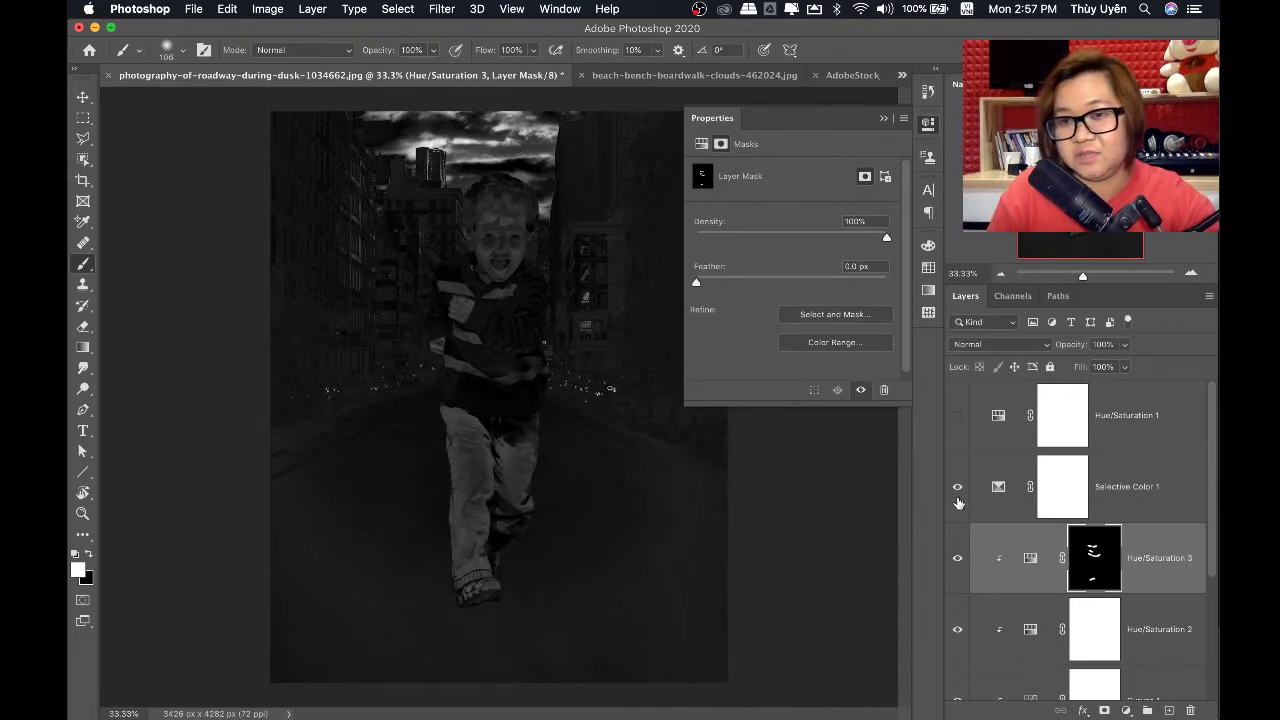
Hide the Selective Color 1 check and compare Hue/Saturation 2 and 3 off and on
click(957, 487)
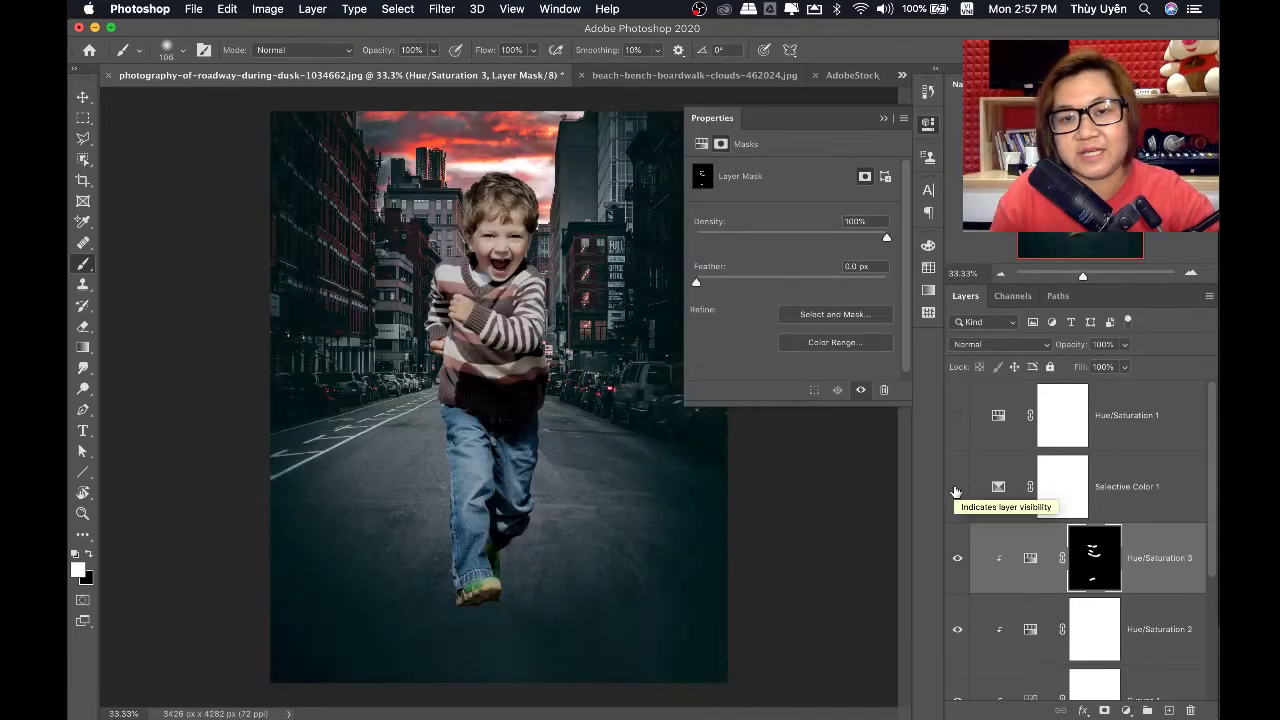
scroll(990, 570, down, 1)
drag(960, 624, 959, 566)
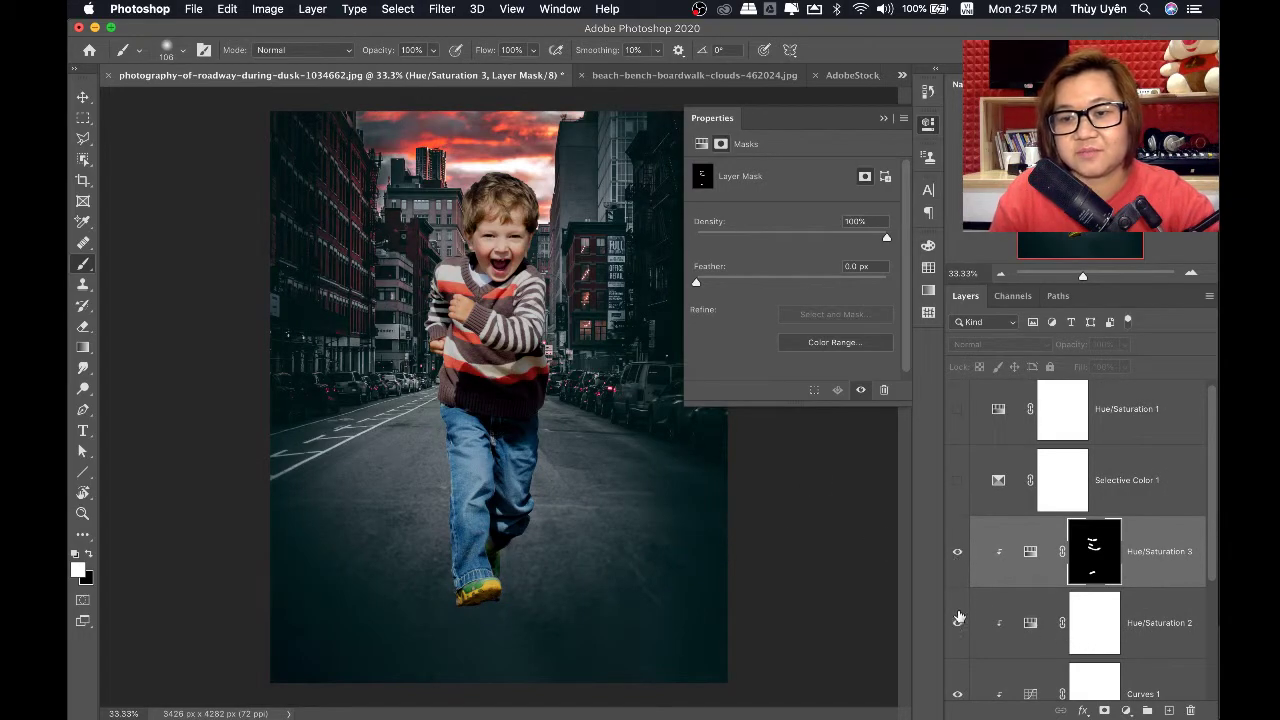
drag(958, 617, 959, 624)
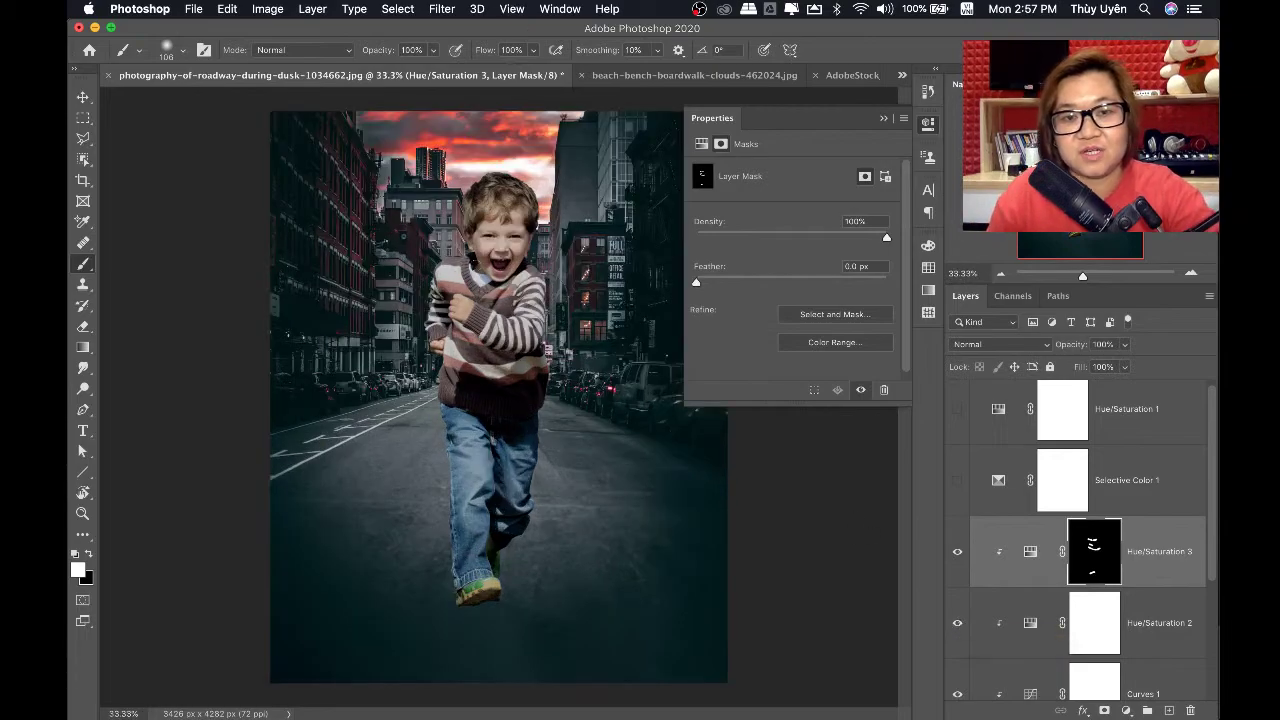
Lower Hue/Saturation 3 to about half opacity and switch to the beach boardwalk document
key(v)
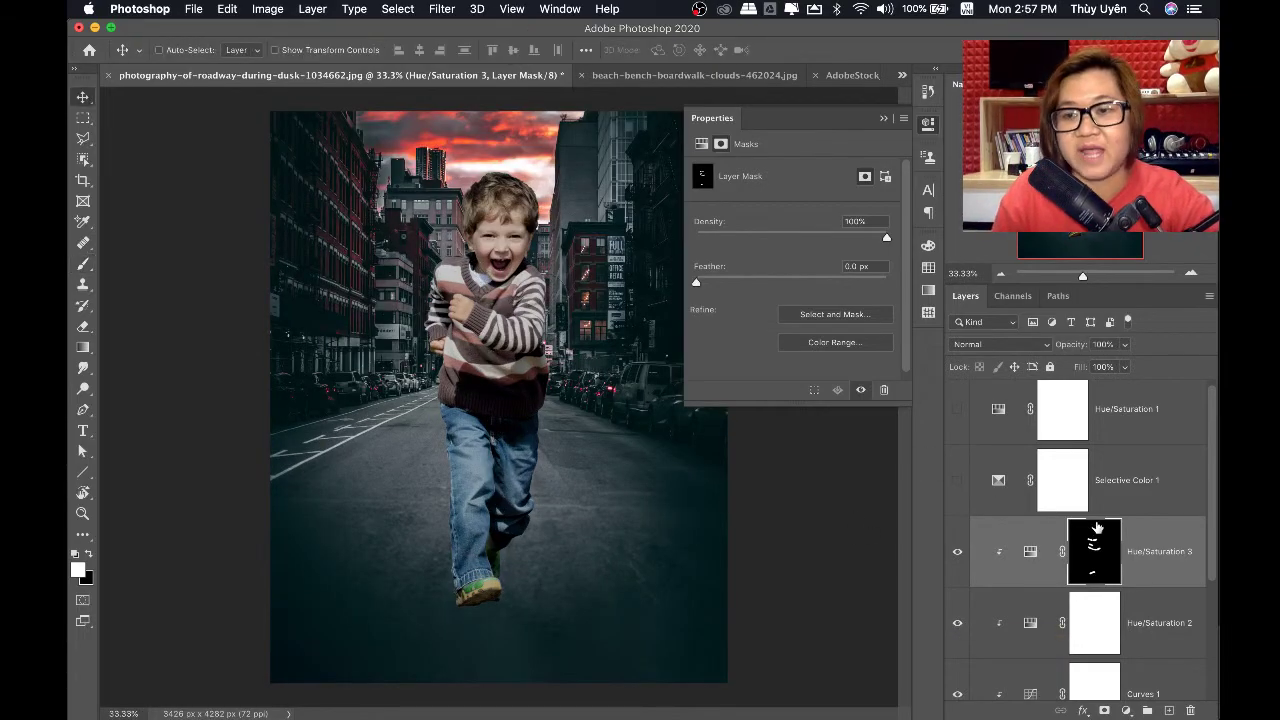
click(1031, 555)
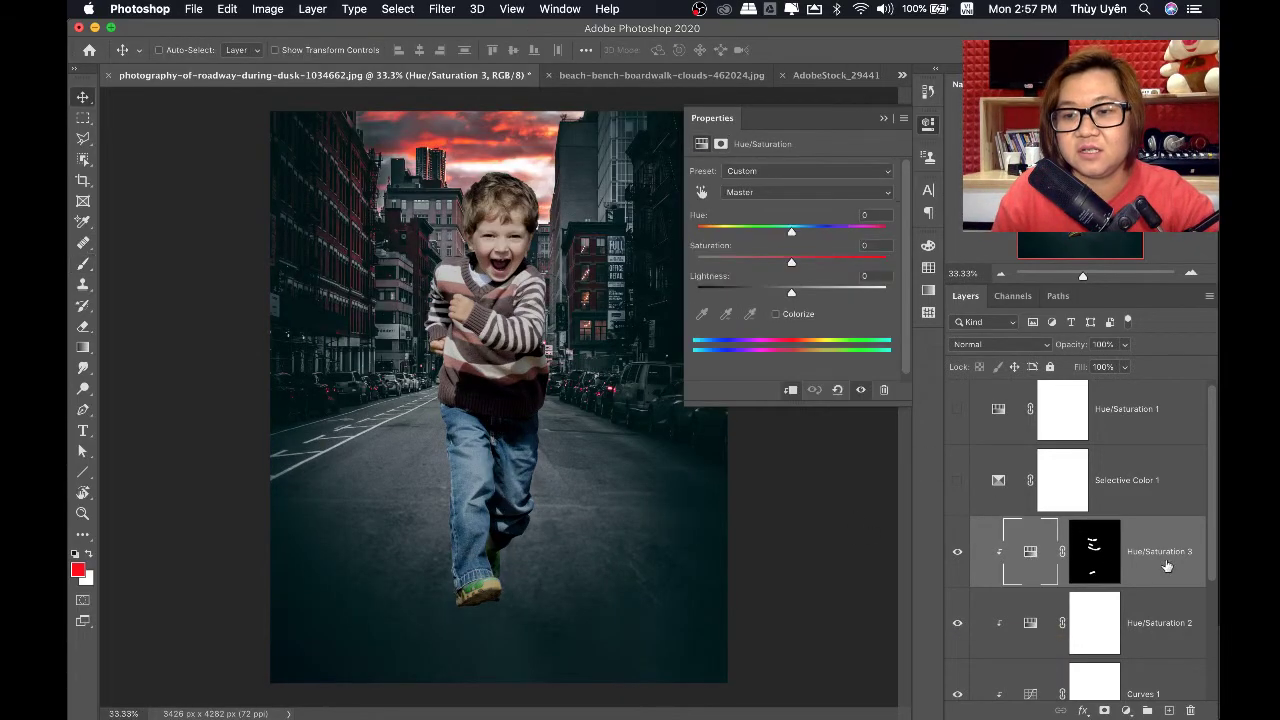
click(1125, 345)
drag(1122, 367, 1093, 368)
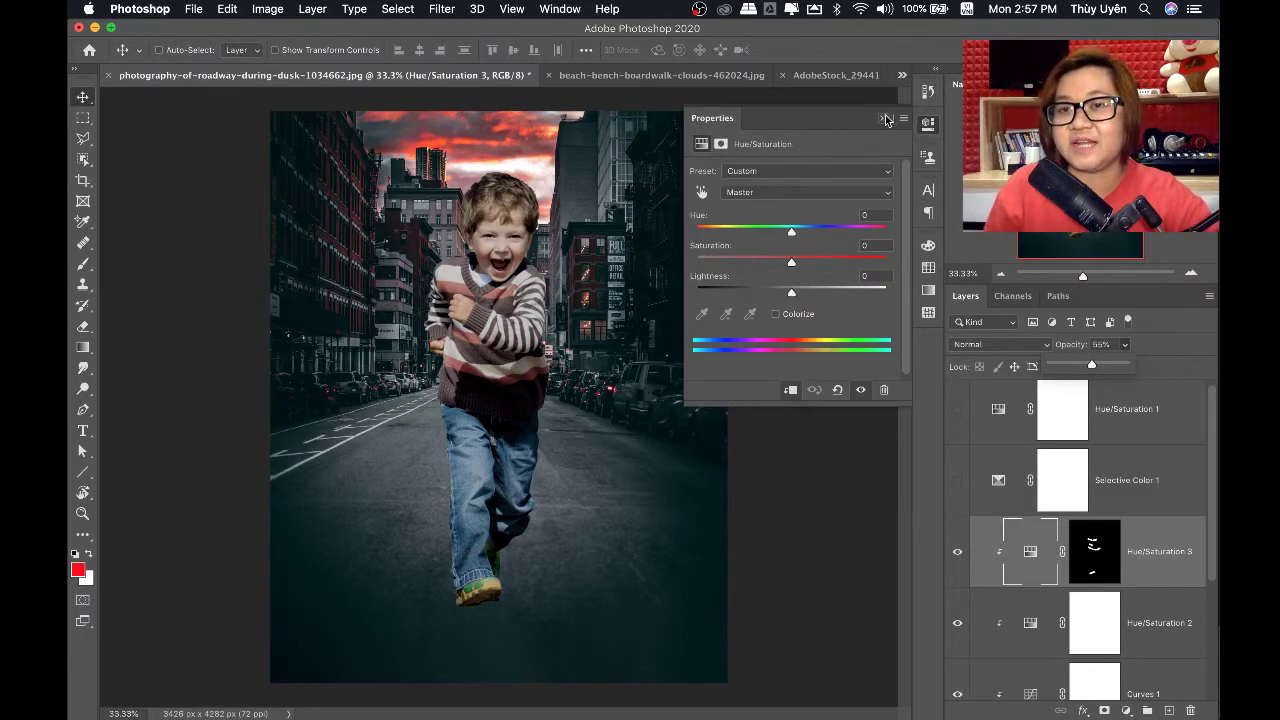
click(884, 119)
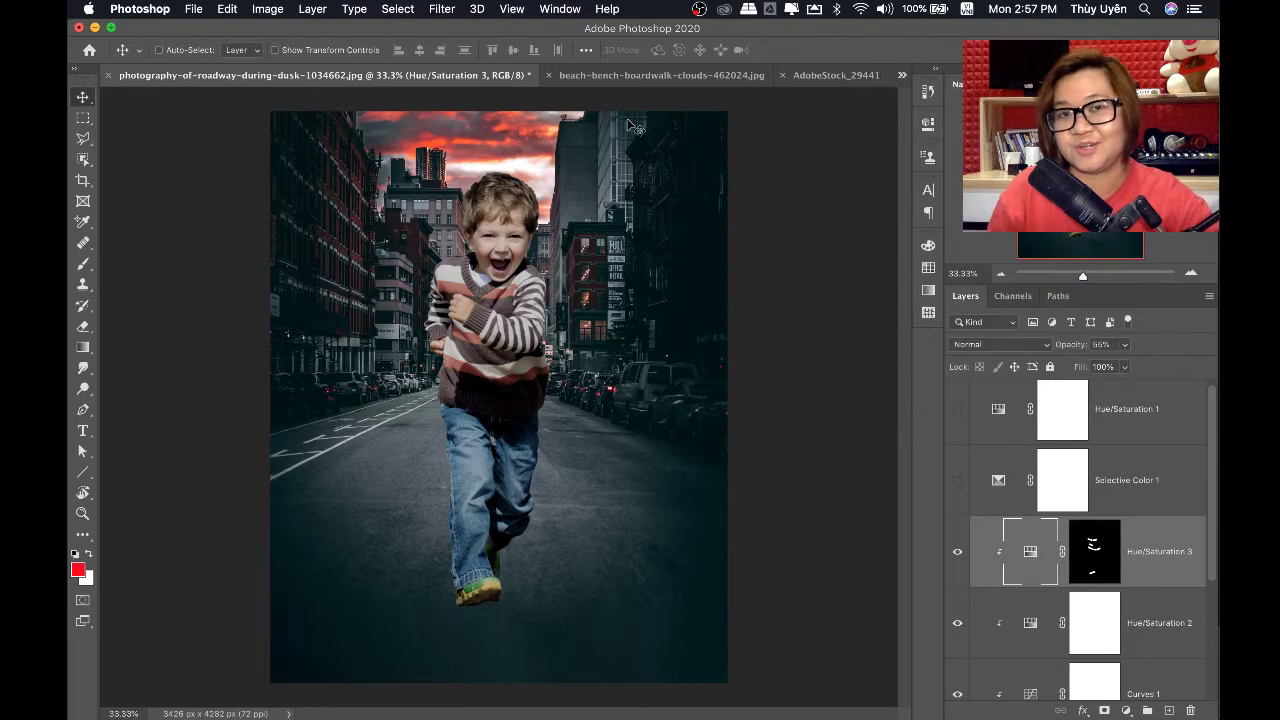
click(620, 76)
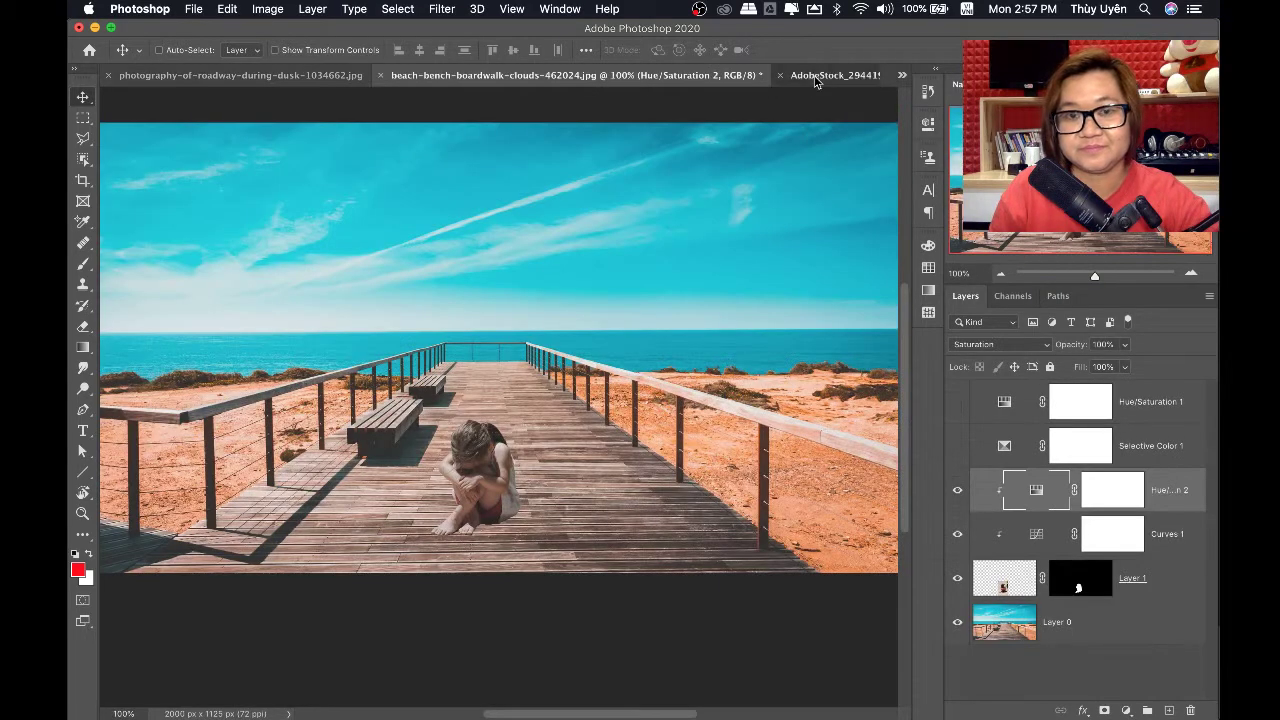
Return to the forest road document, check the zoom, and select Selective Color 1
click(815, 76)
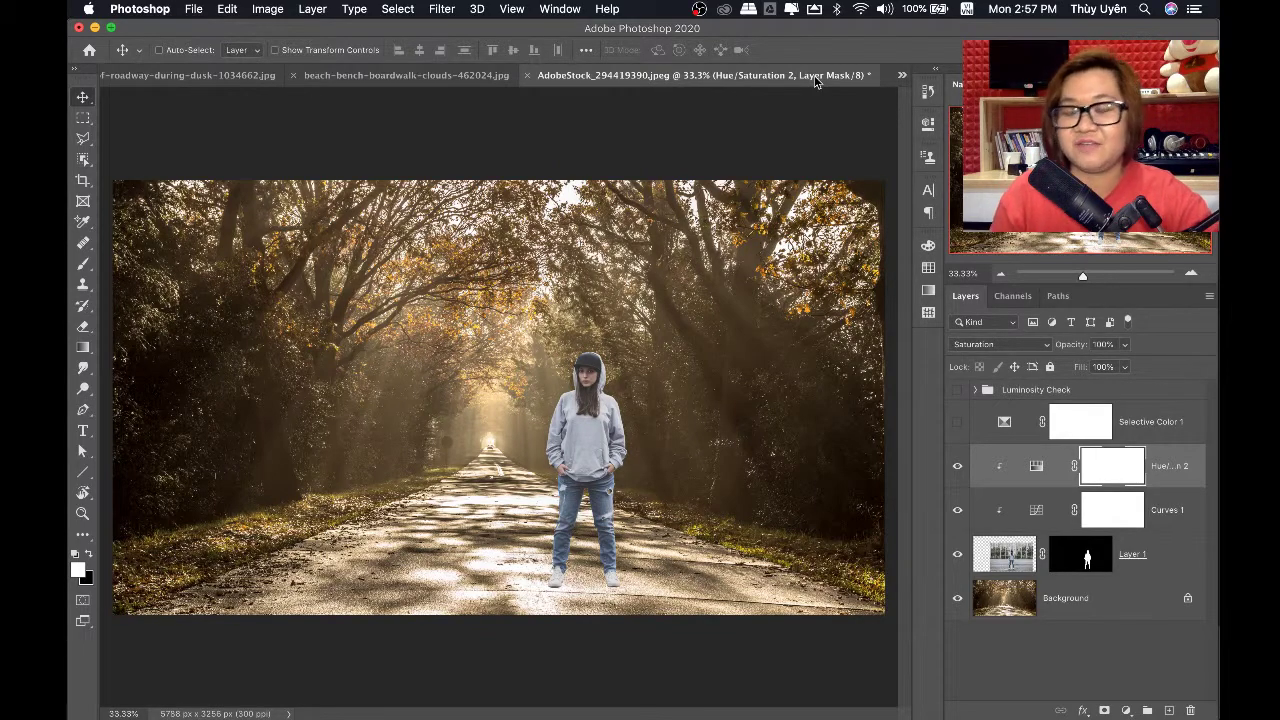
key(super)
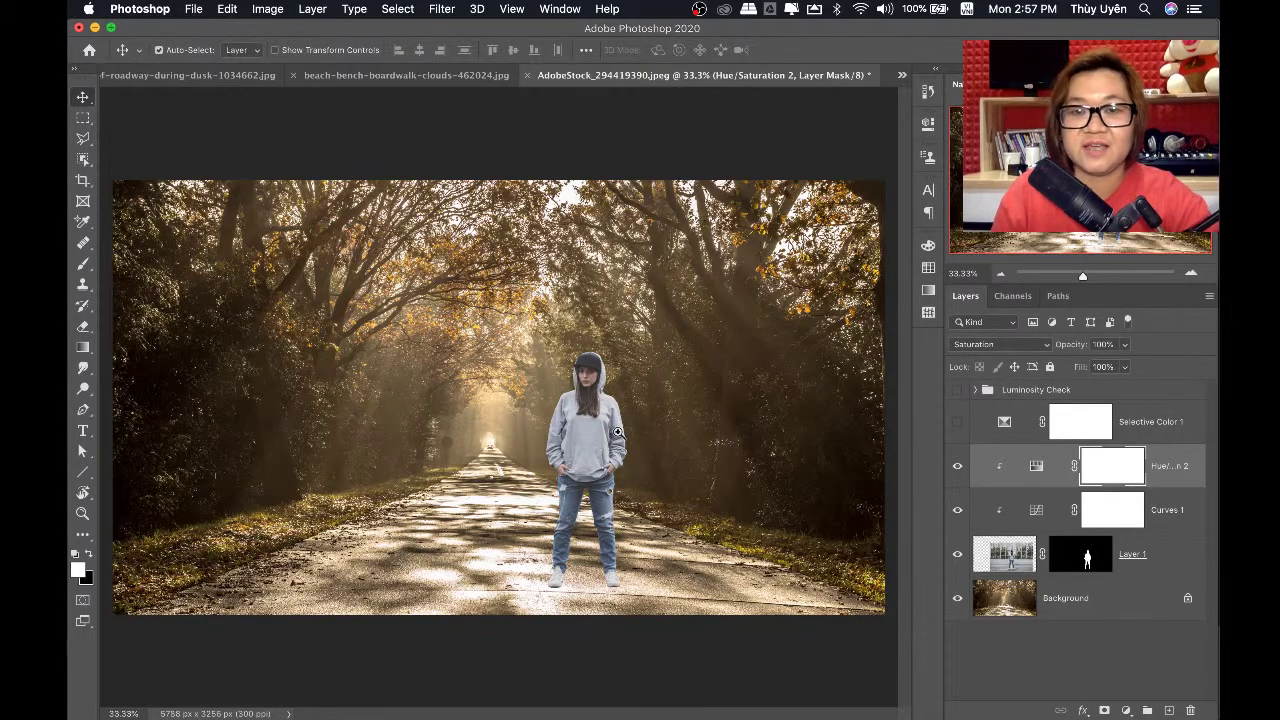
key(super+plus)
key(super+minus)
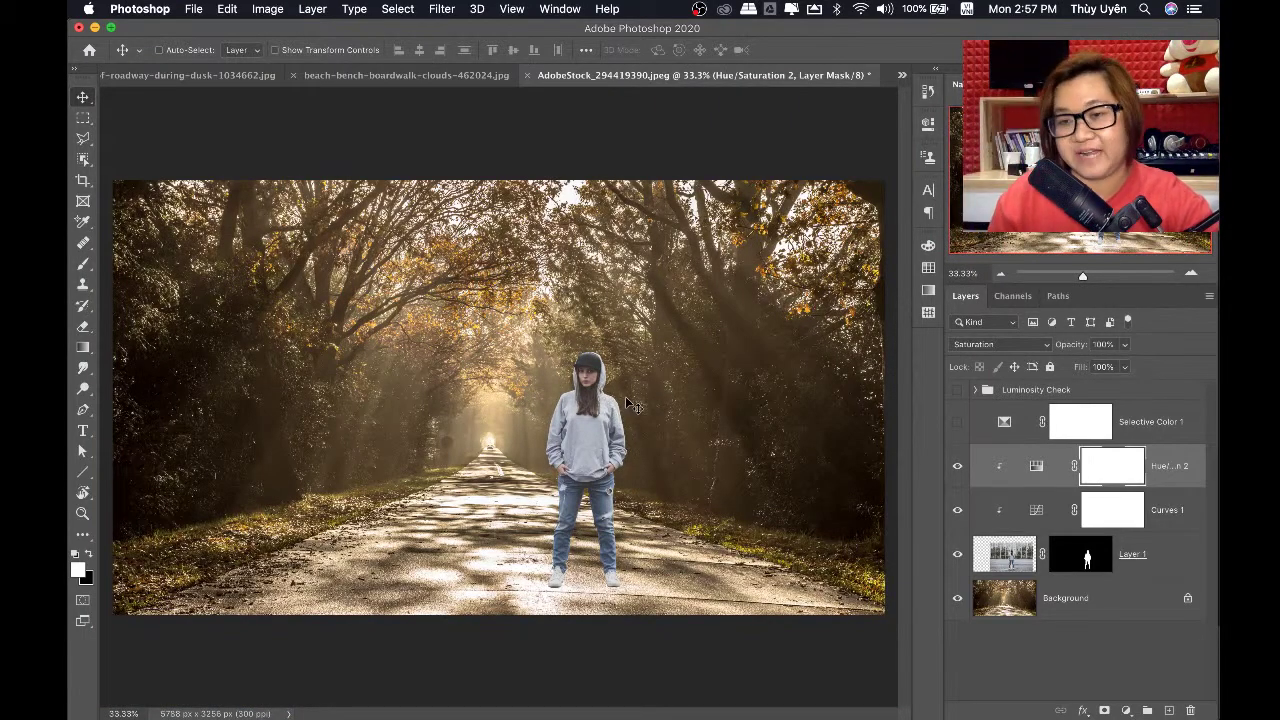
click(1152, 421)
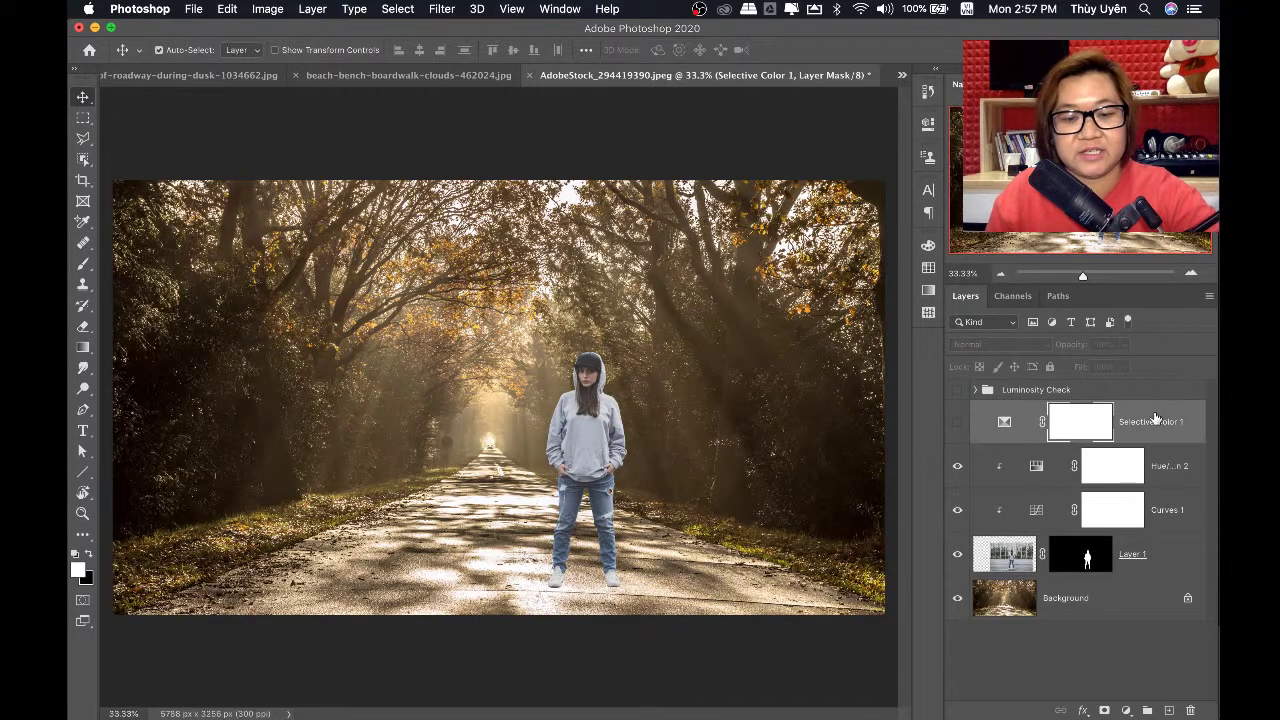
Group Selective Color 1, name the group 'Saturation Check', and hide it
key(ctrl+g)
double_click(1018, 410)
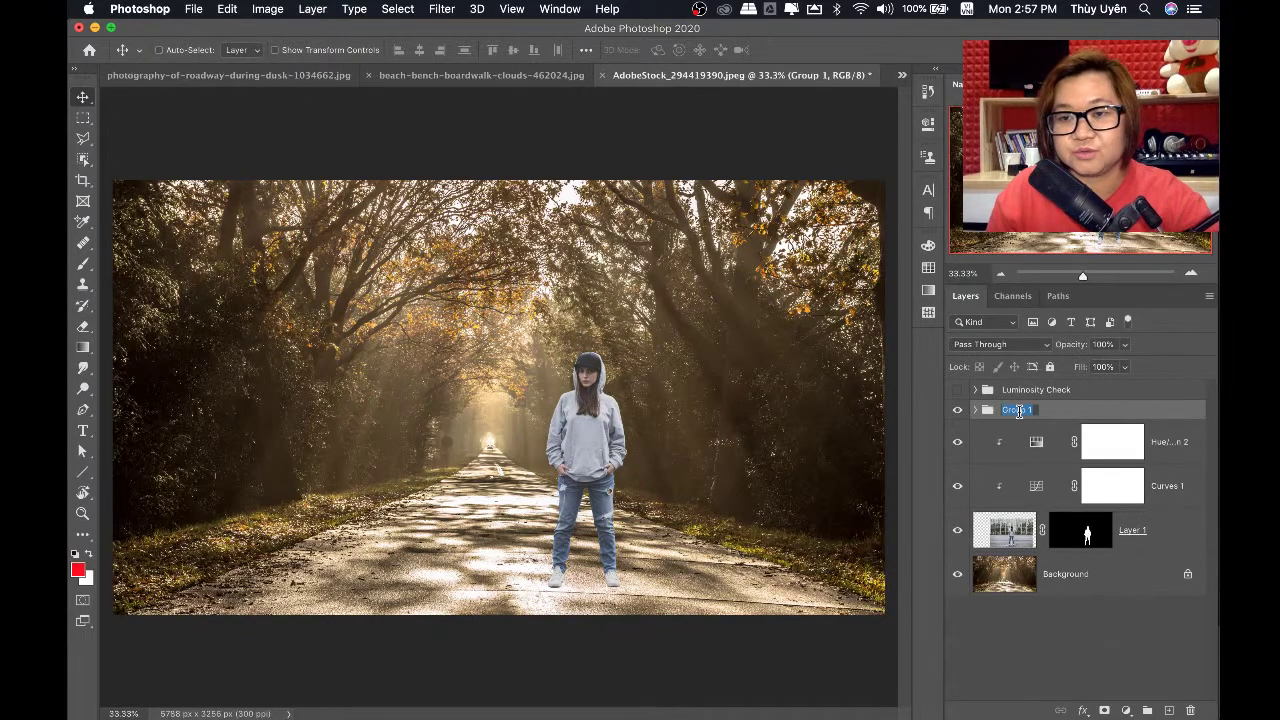
text(Saturati)
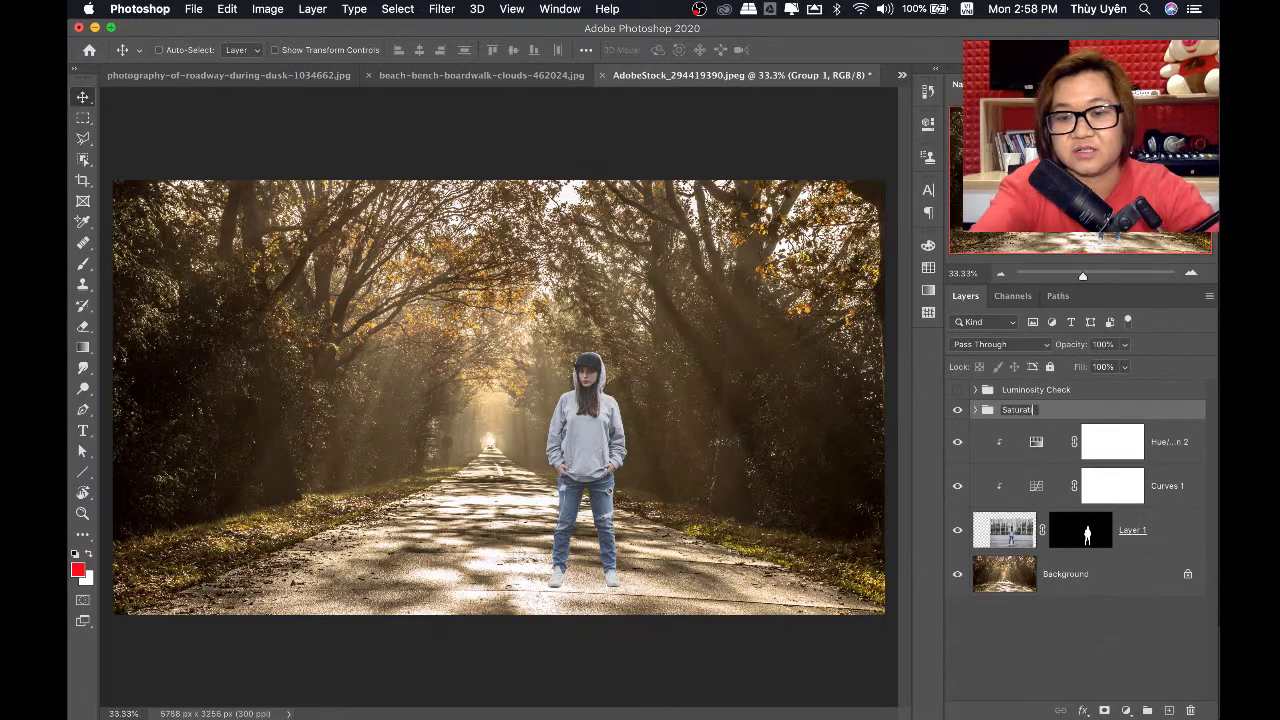
text(on Check)
key(Return)
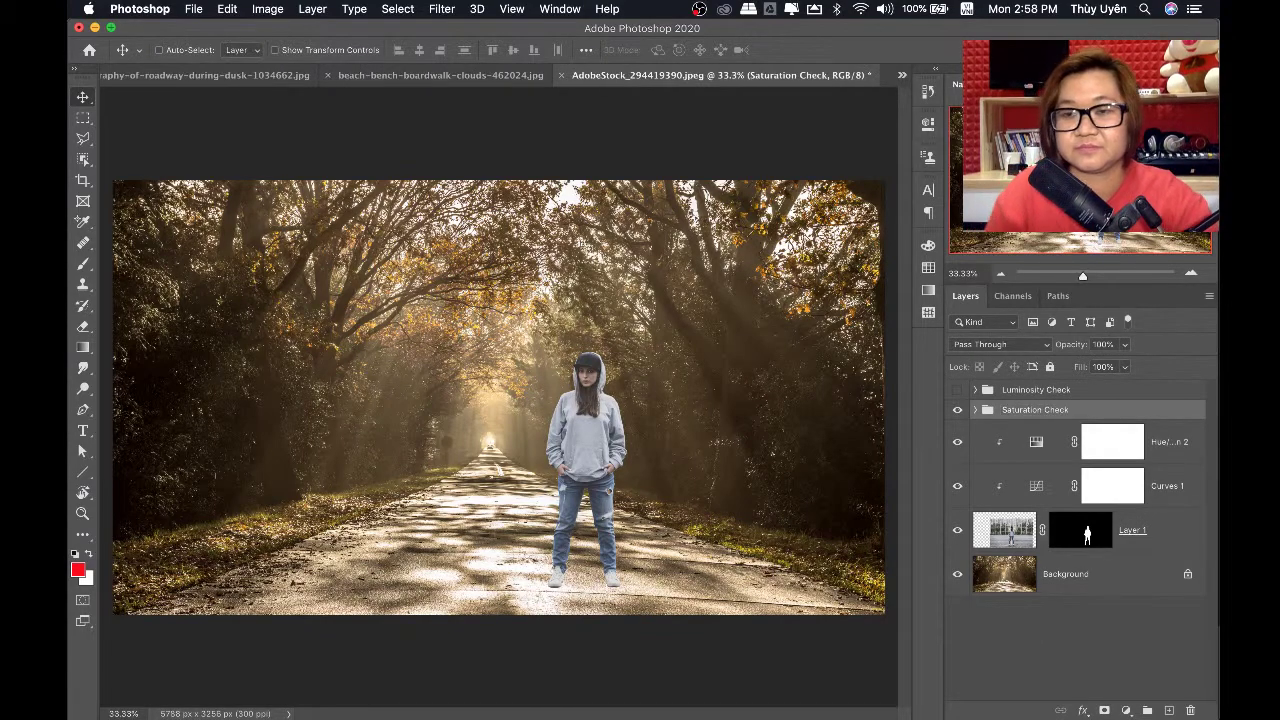
click(960, 410)
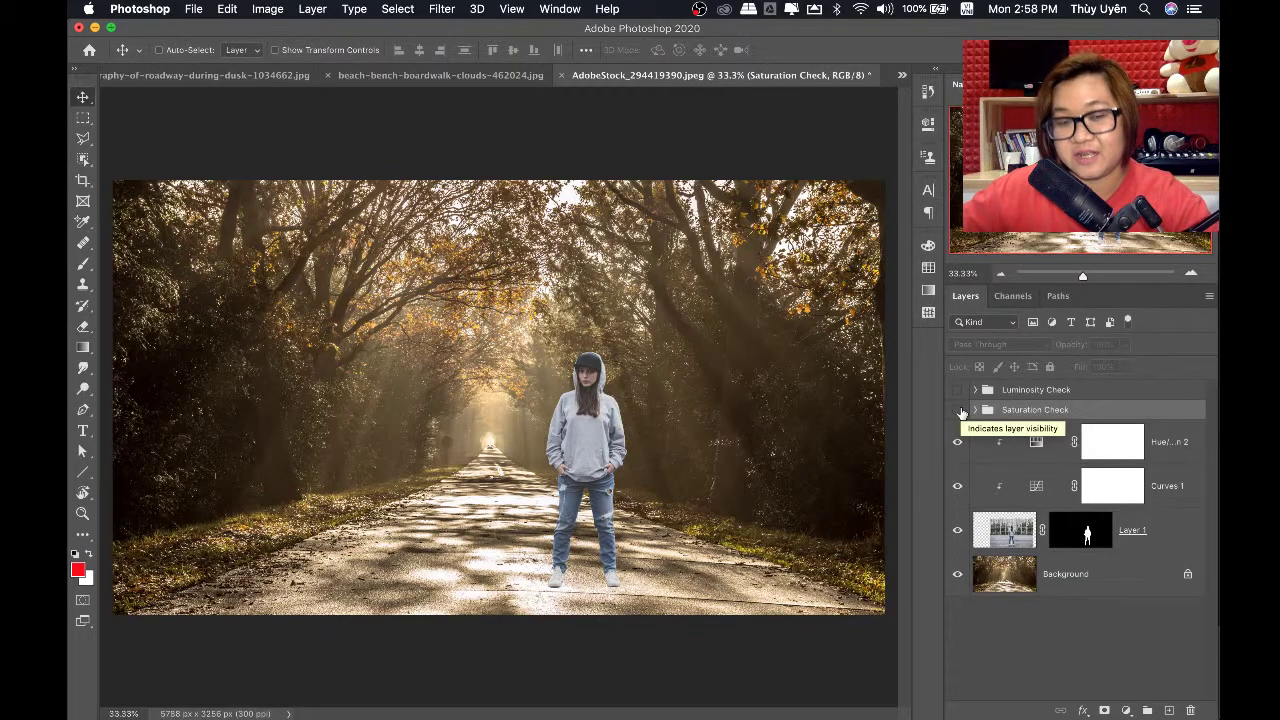
Add a Solid Color fill layer of 50% neutral grey (brightness 50)
click(1126, 710)
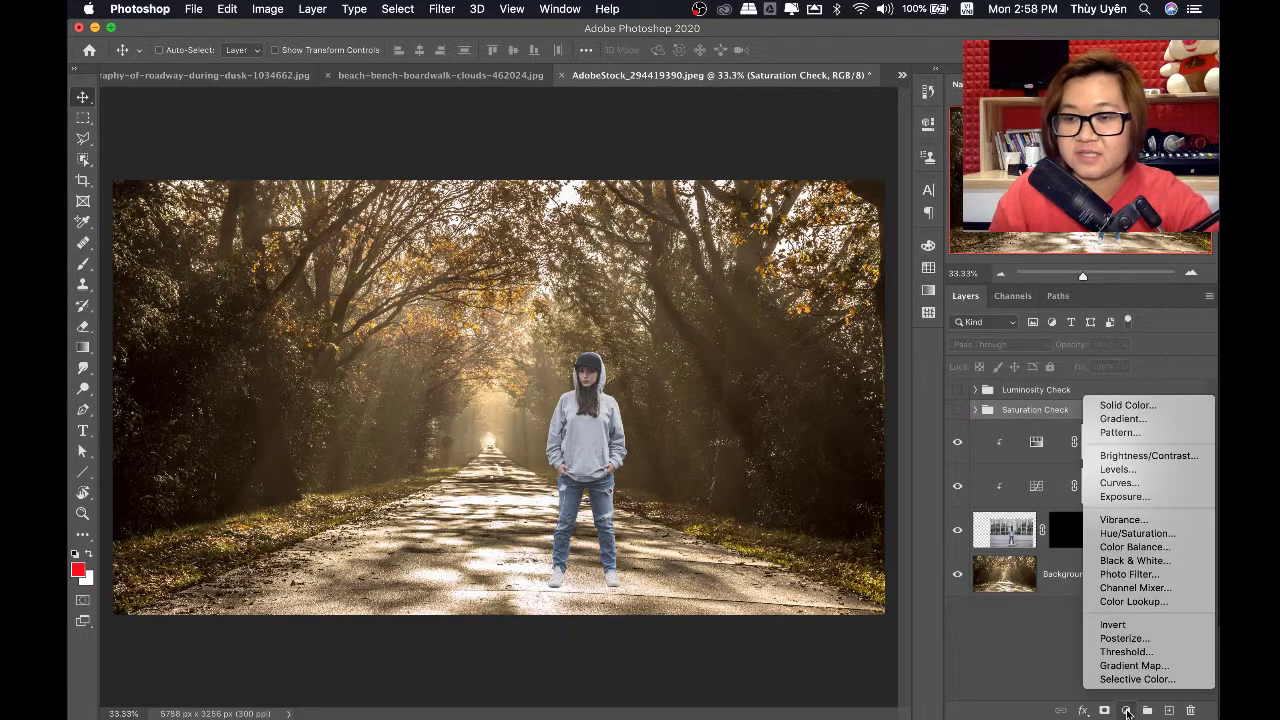
click(1126, 405)
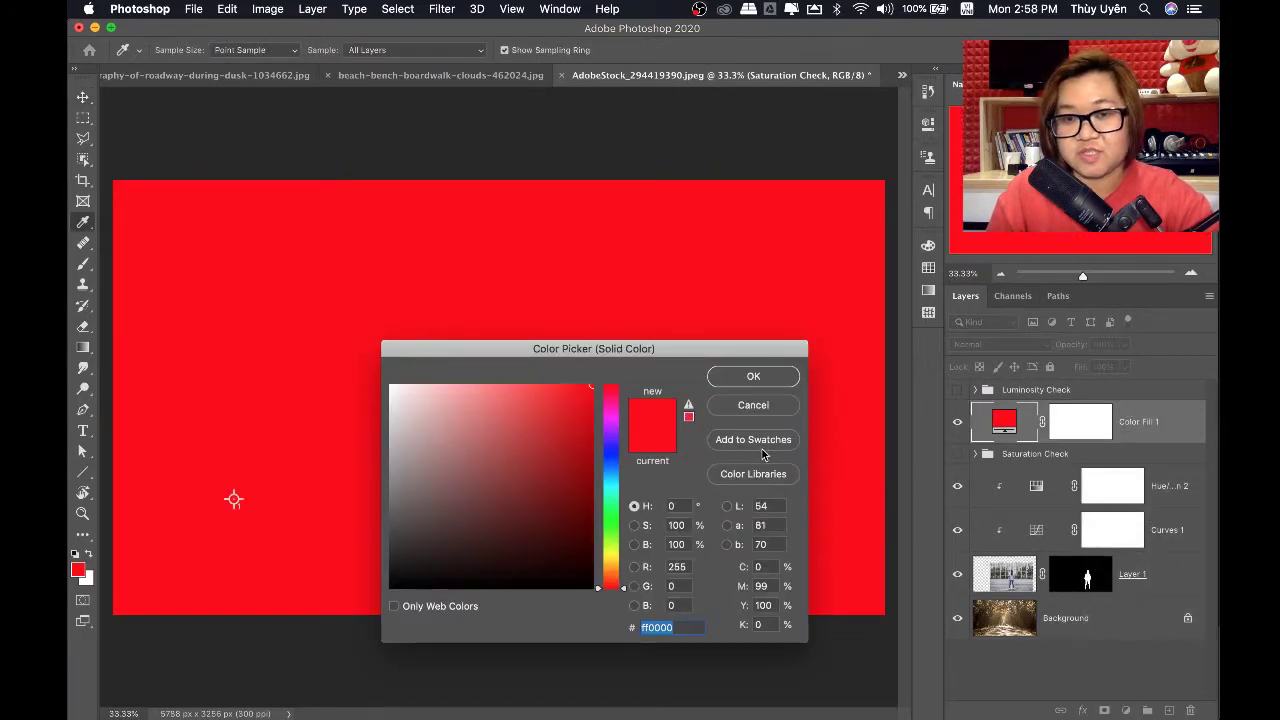
drag(398, 476, 389, 472)
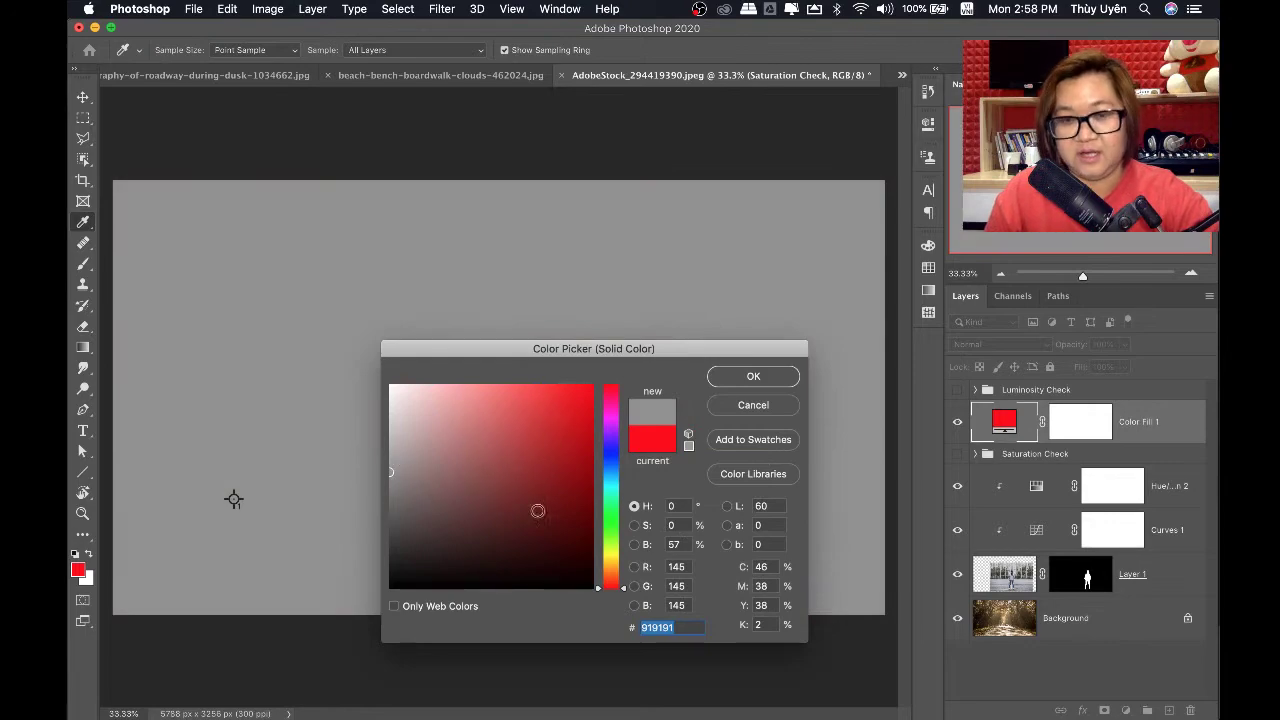
mouse_move(679, 542)
mouse_down()
mouse_move(659, 544)
mouse_move(662, 529)
mouse_up()
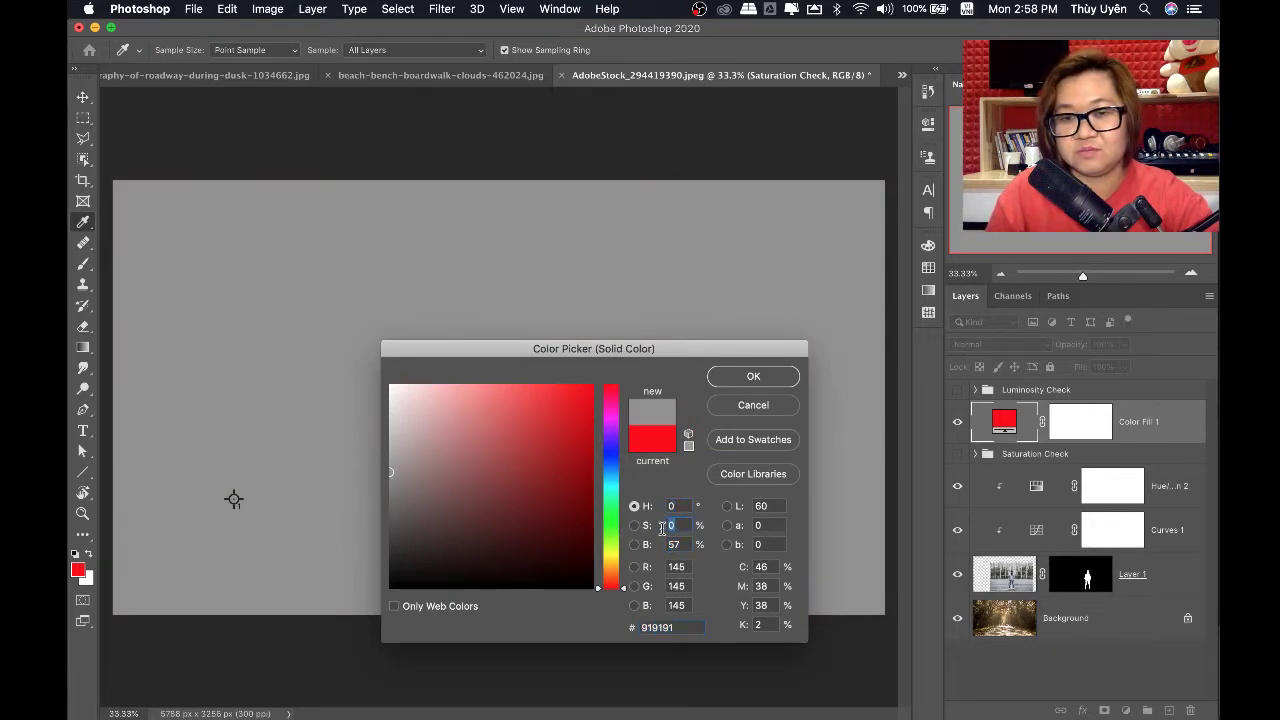
double_click(680, 544)
text(5)
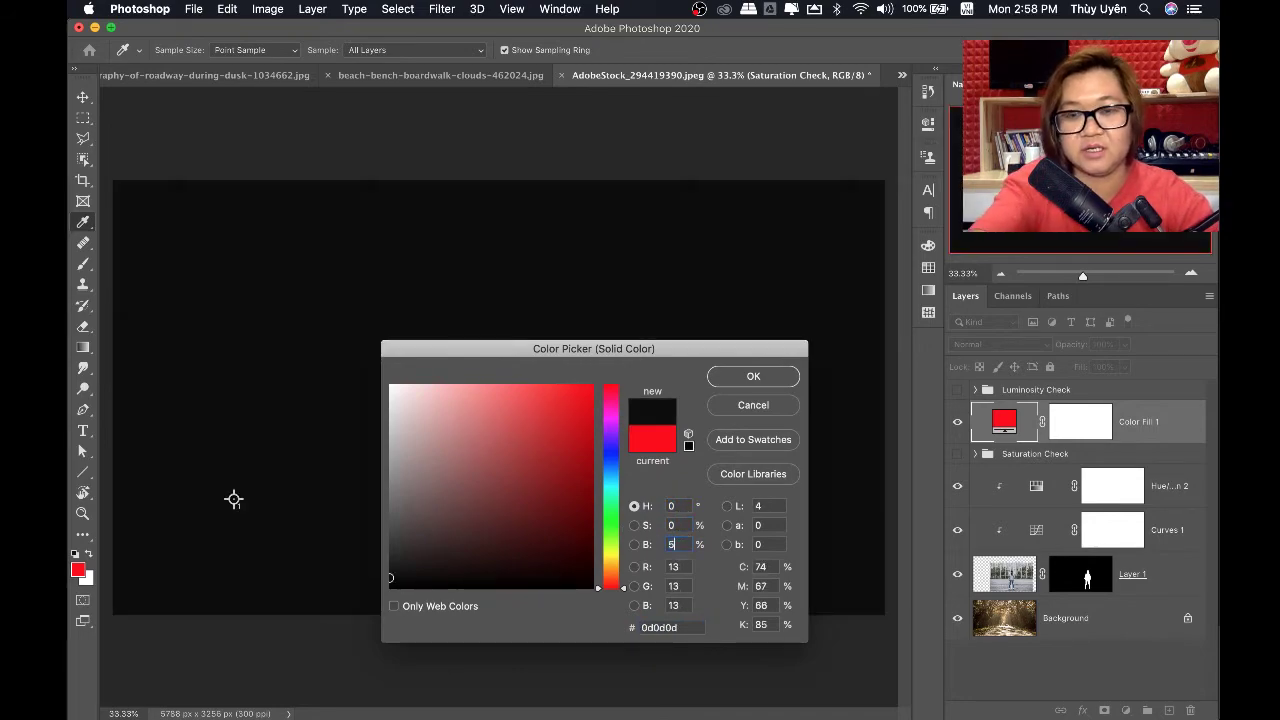
text(0)
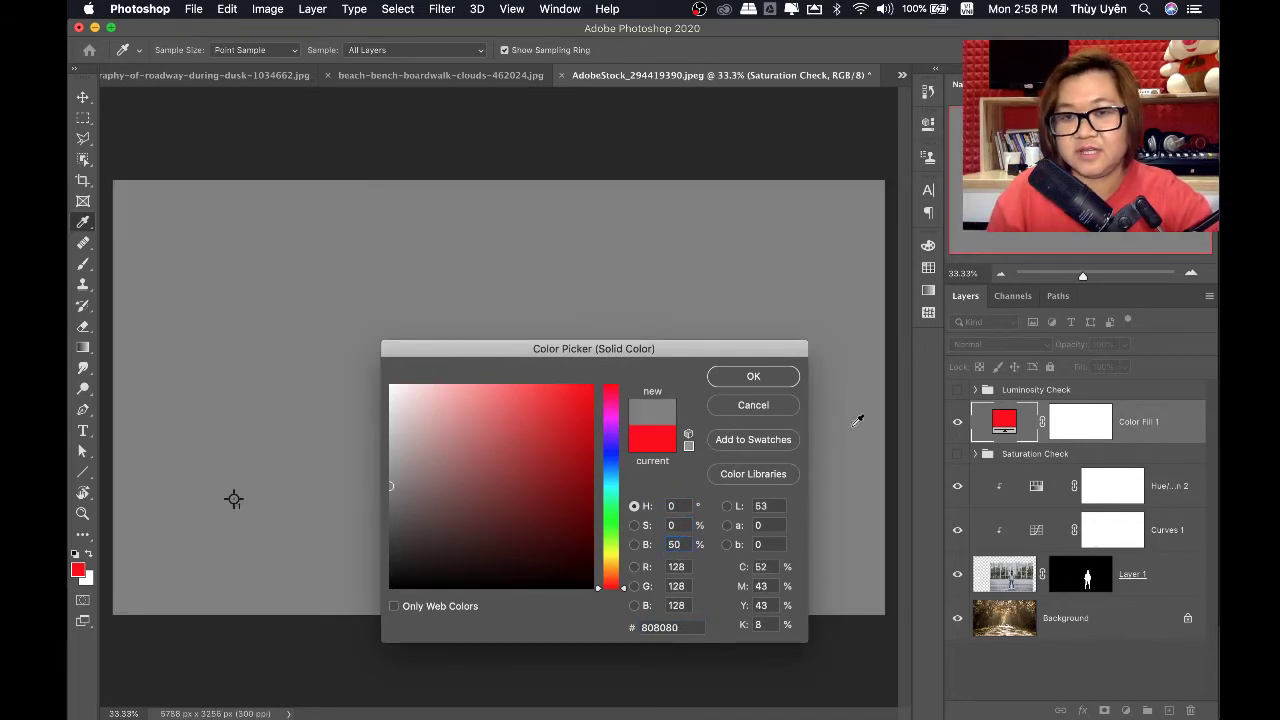
click(753, 377)
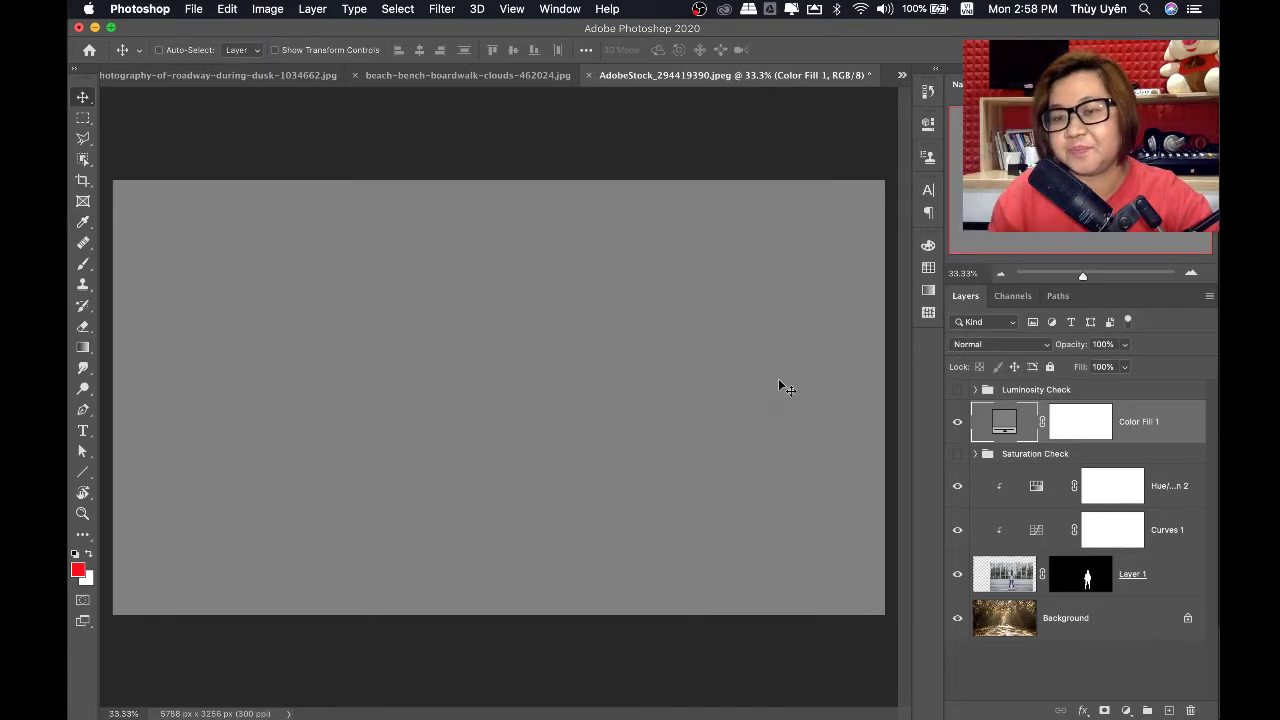
Set the grey fill's blend mode to Luminosity and inspect the girl's colours
click(986, 346)
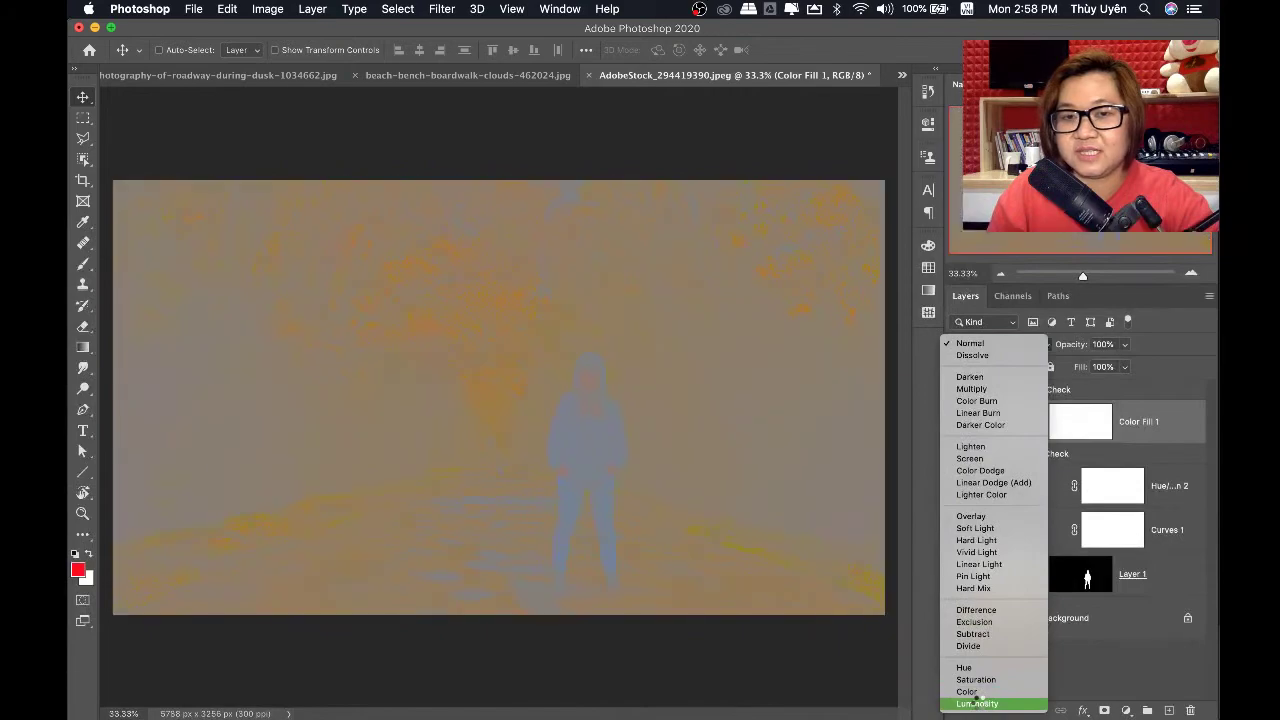
click(976, 703)
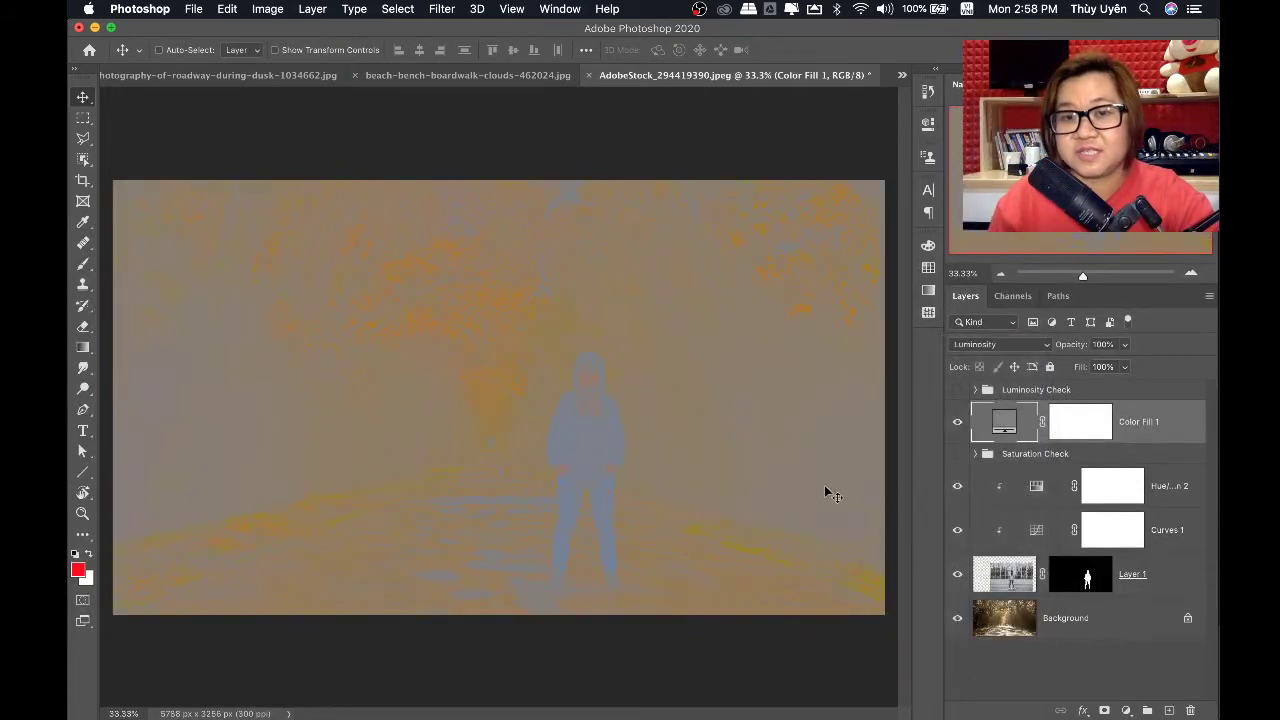
click(623, 449)
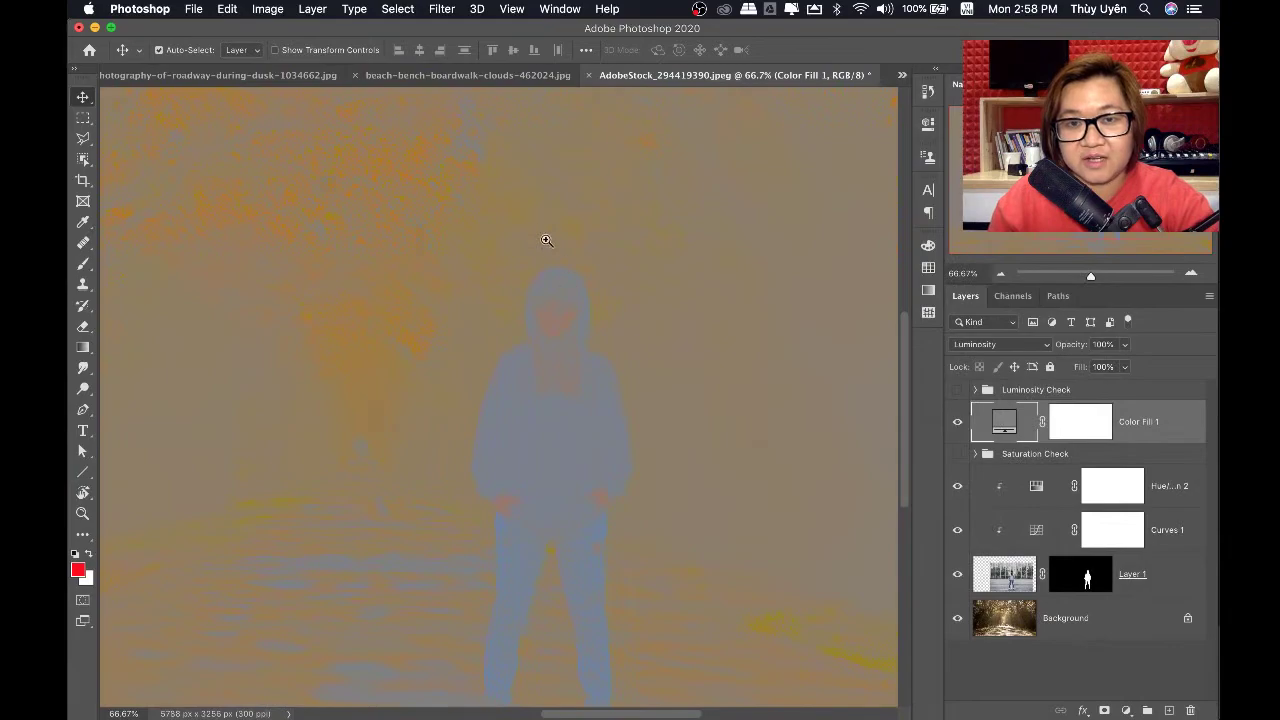
alt+click(543, 320)
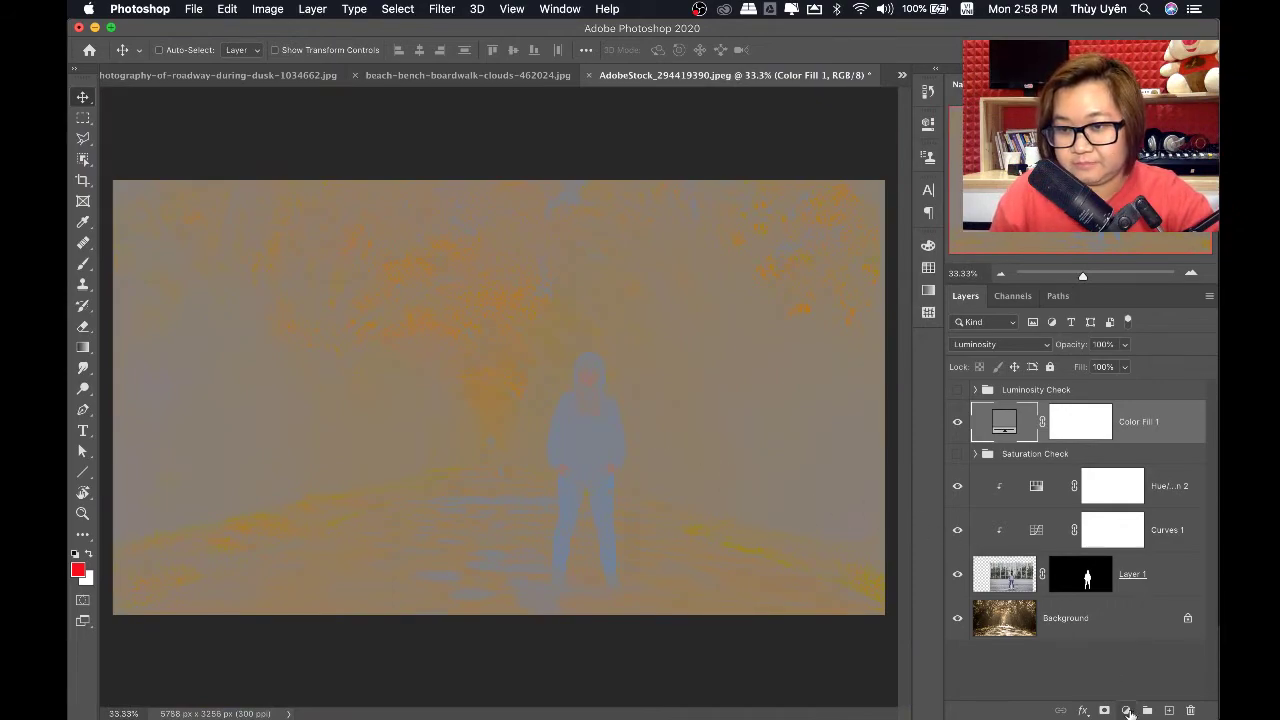
Add a Hue/Saturation layer with Saturation boosted to +88
click(1127, 710)
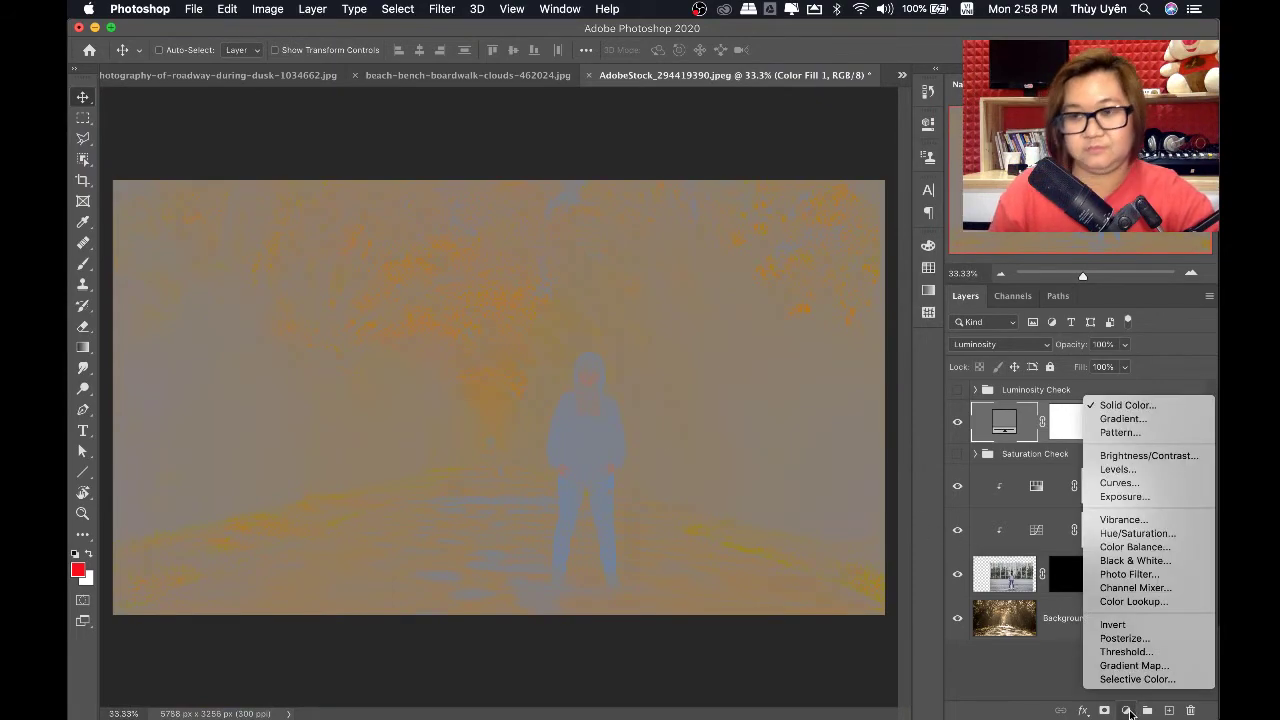
click(1138, 534)
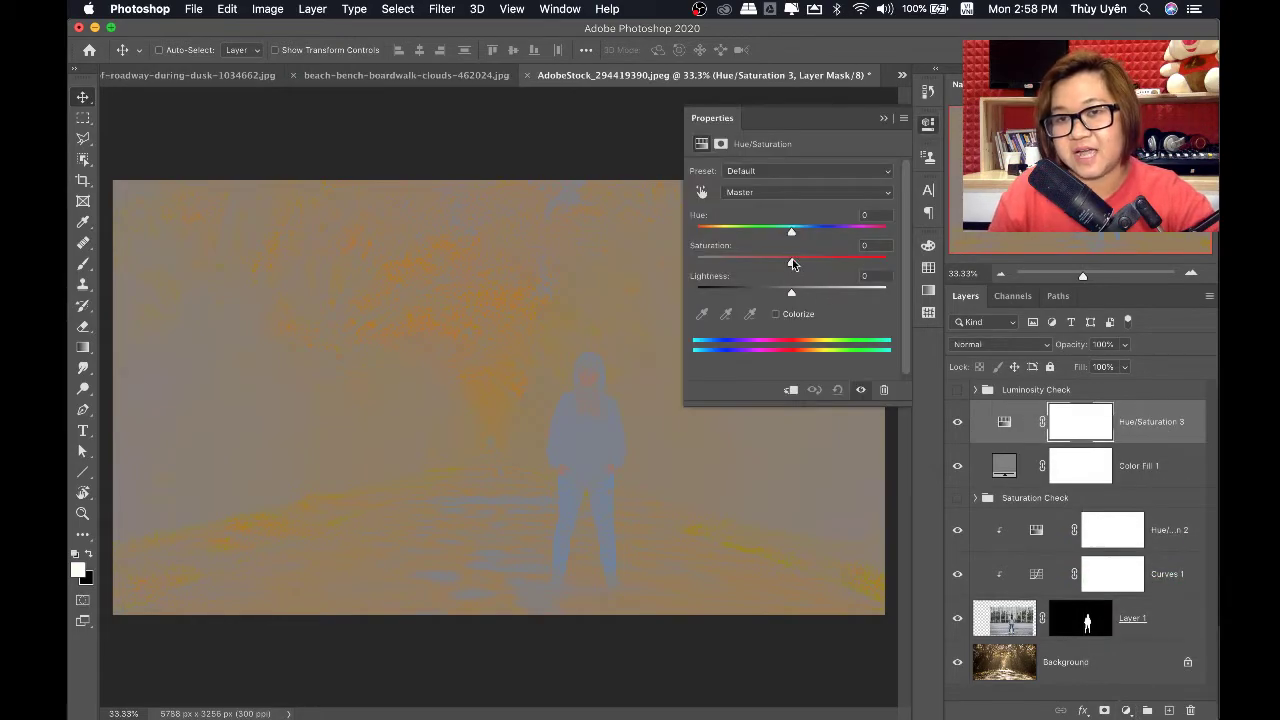
drag(792, 263, 866, 255)
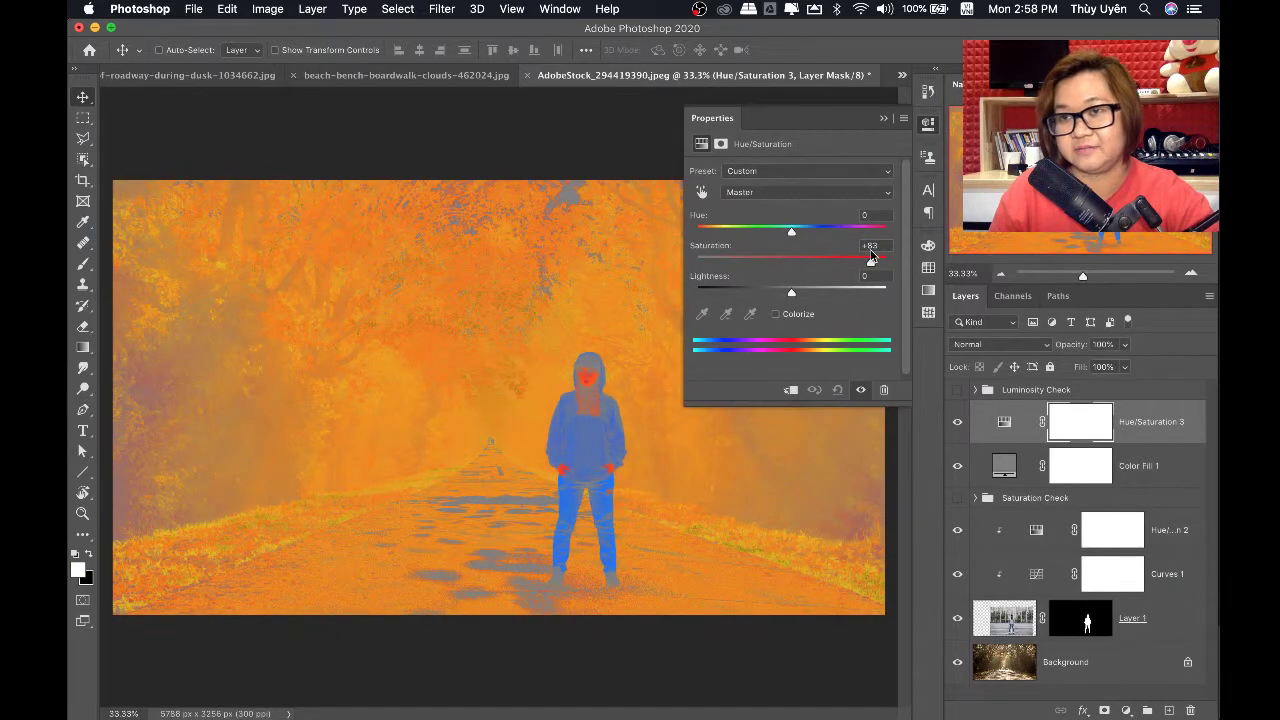
drag(871, 256, 876, 258)
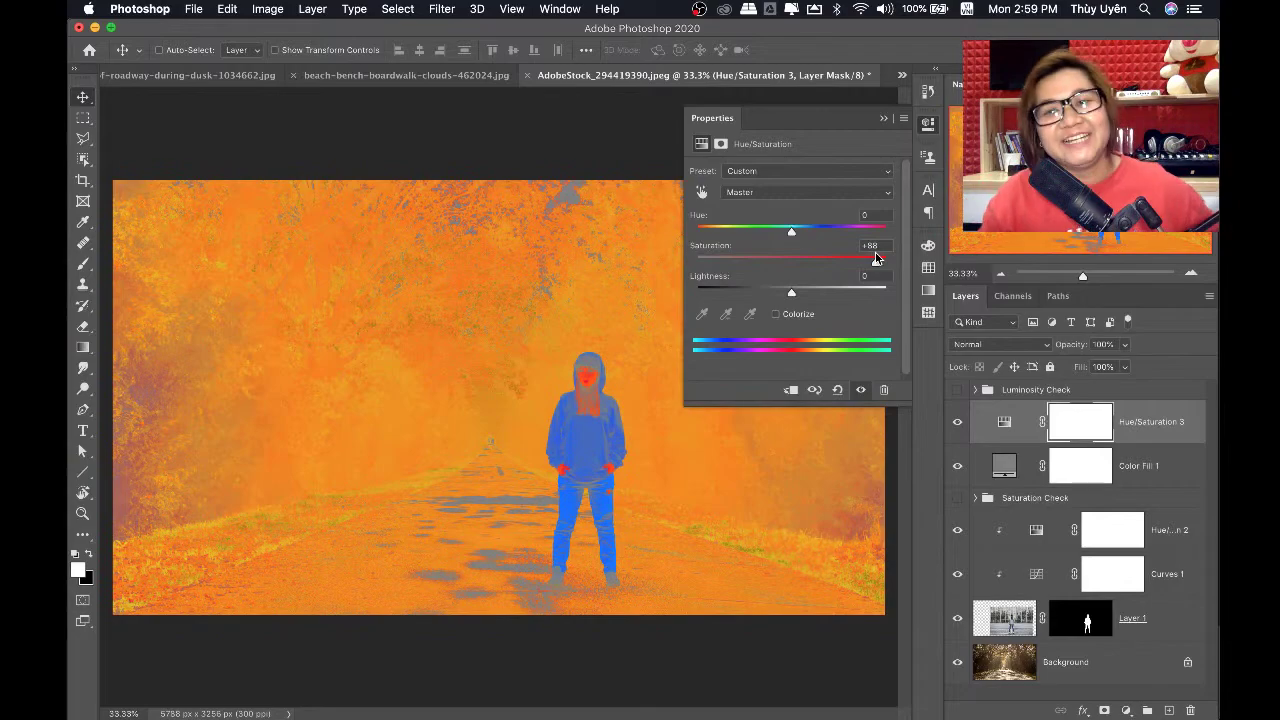
click(928, 123)
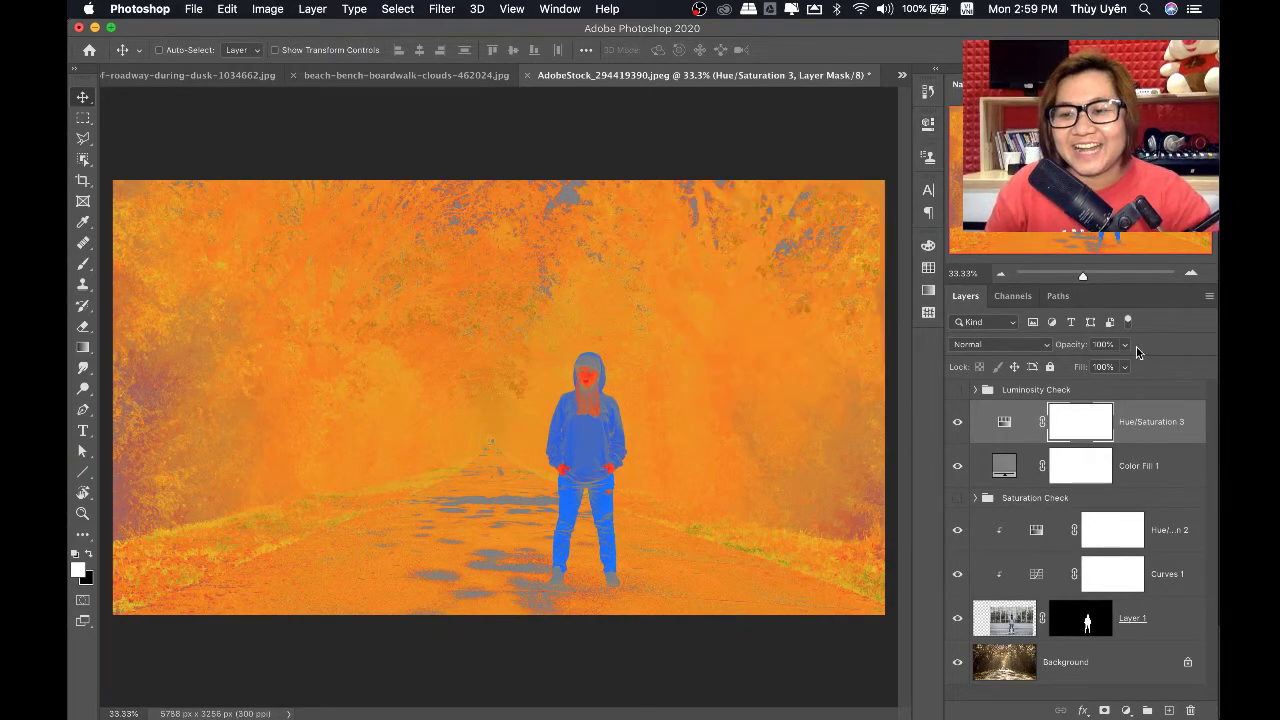
Group it with Color Fill 1 as 'Color Help' and hide the group
shift+click(1150, 466)
key(super+g)
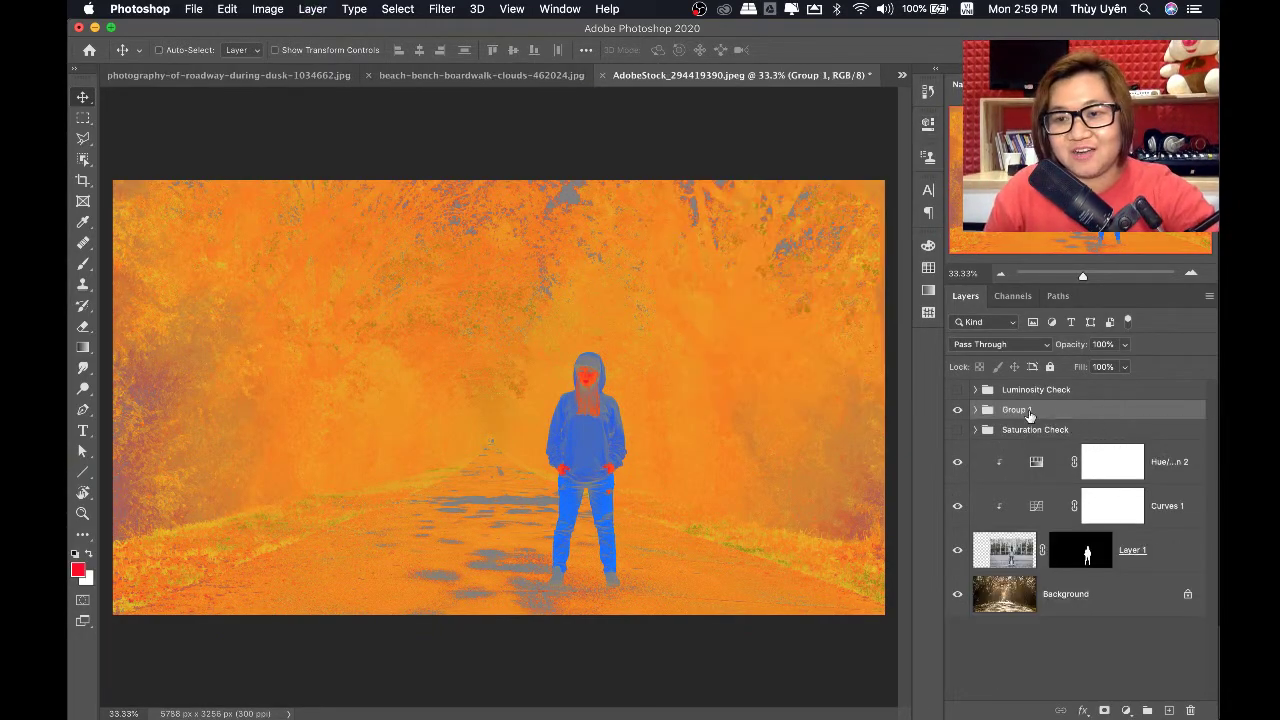
double_click(1018, 410)
text(Color Help)
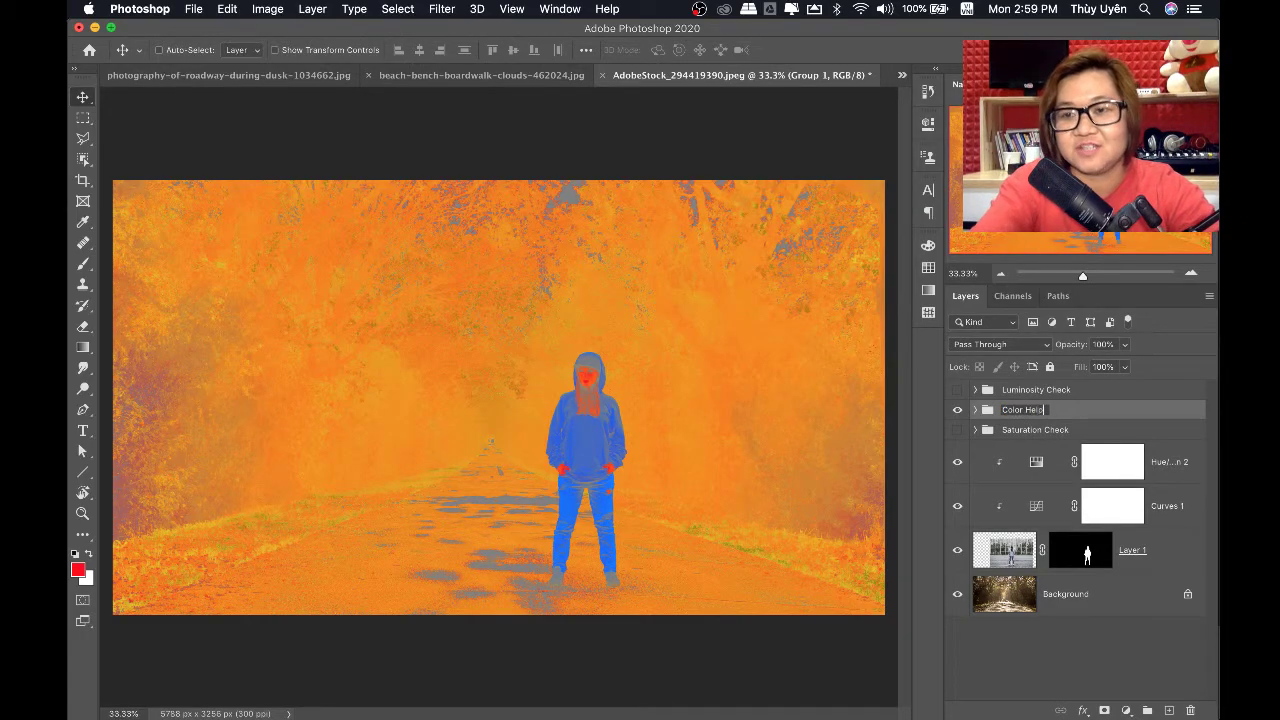
key(Return)
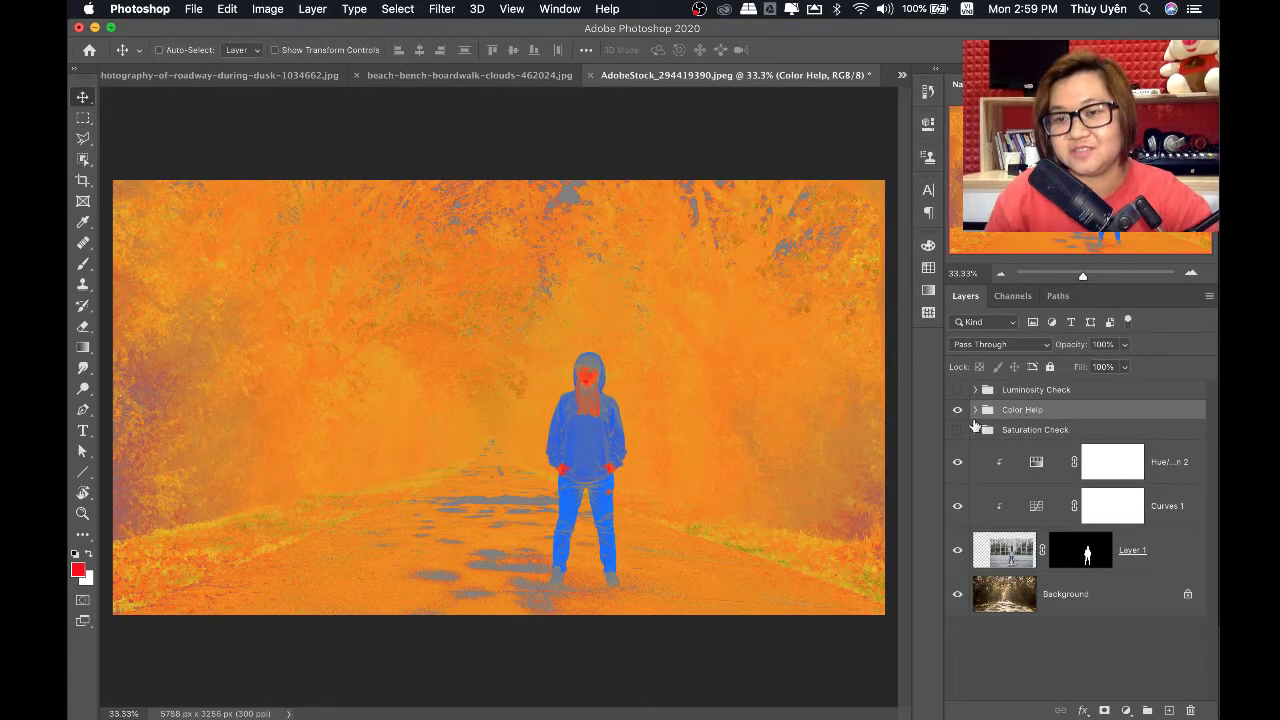
click(957, 411)
click(957, 411)
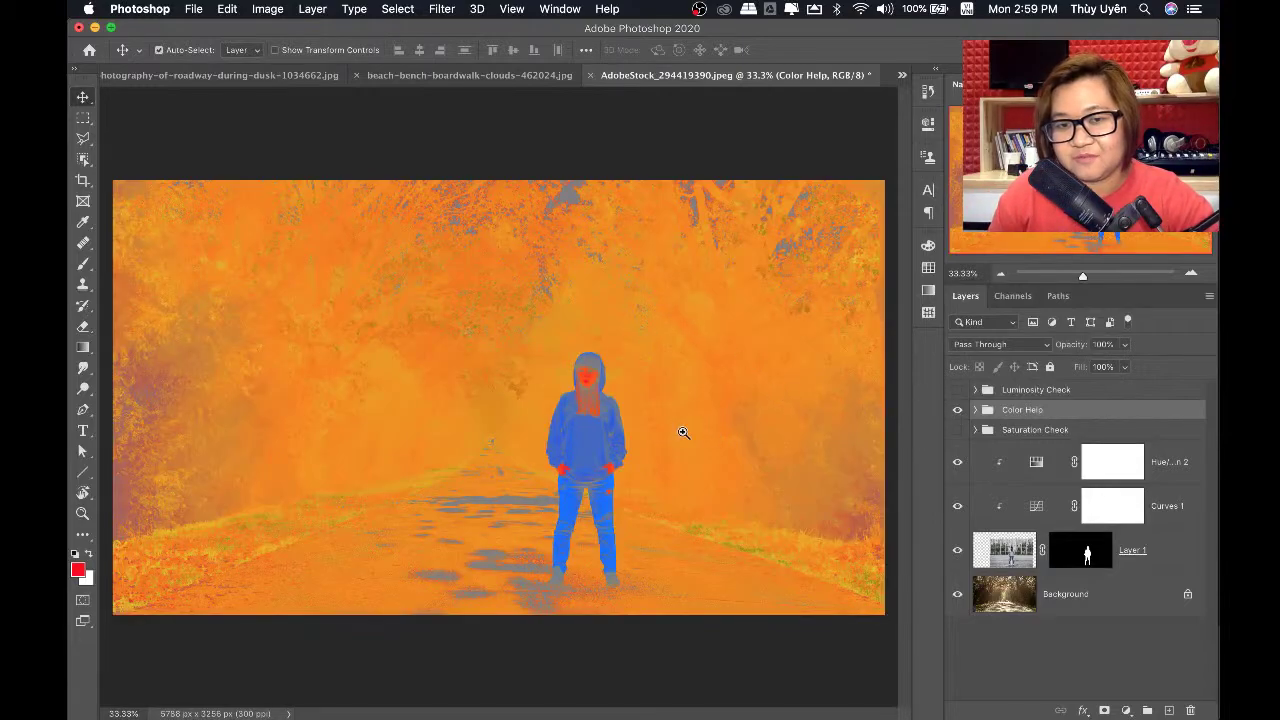
scroll(708, 422, up, 1)
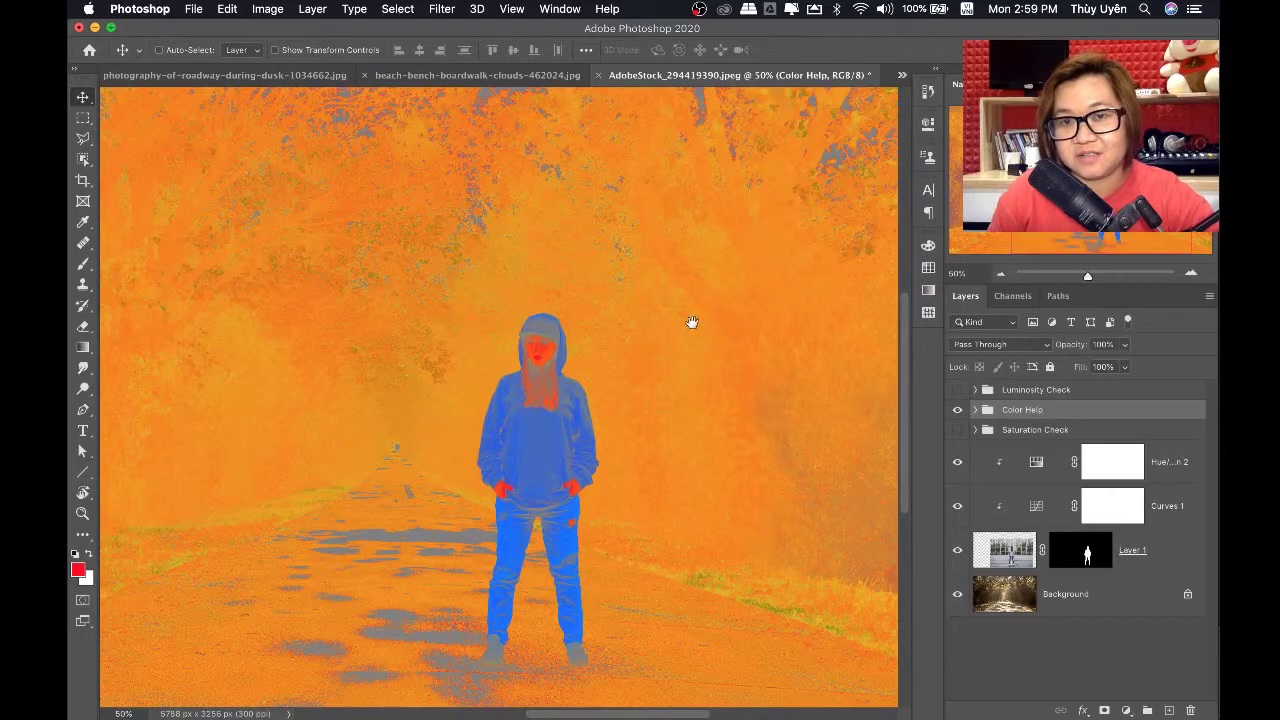
scroll(690, 323, up, 1)
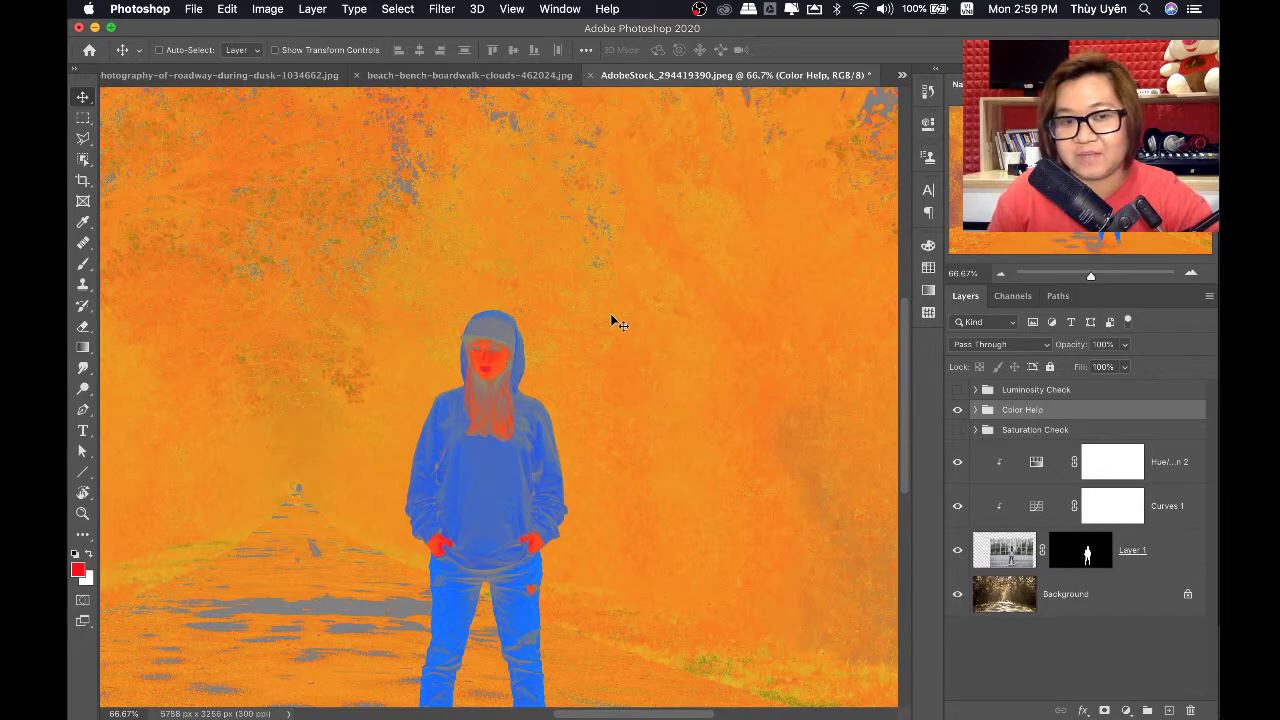
scroll(607, 355, up, 5)
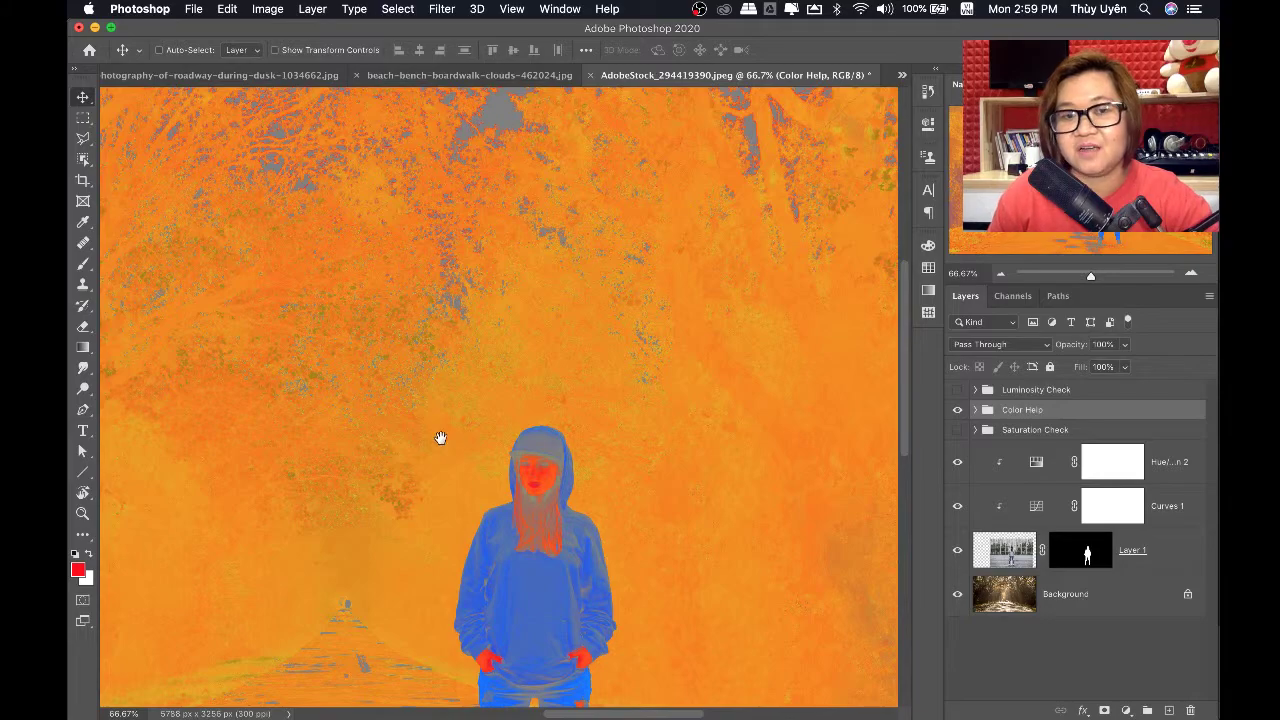
scroll(440, 434, down, 6)
scroll(466, 294, down, 4)
scroll(662, 374, right, 3)
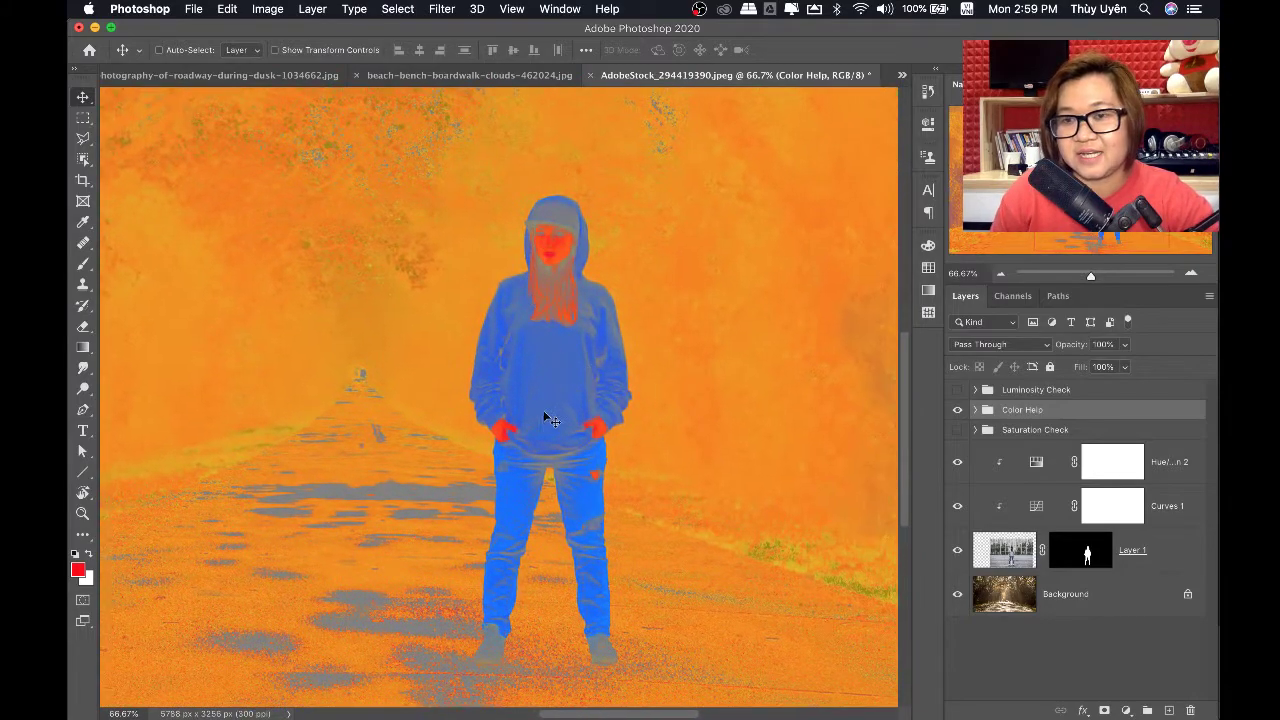
key(super+minus)
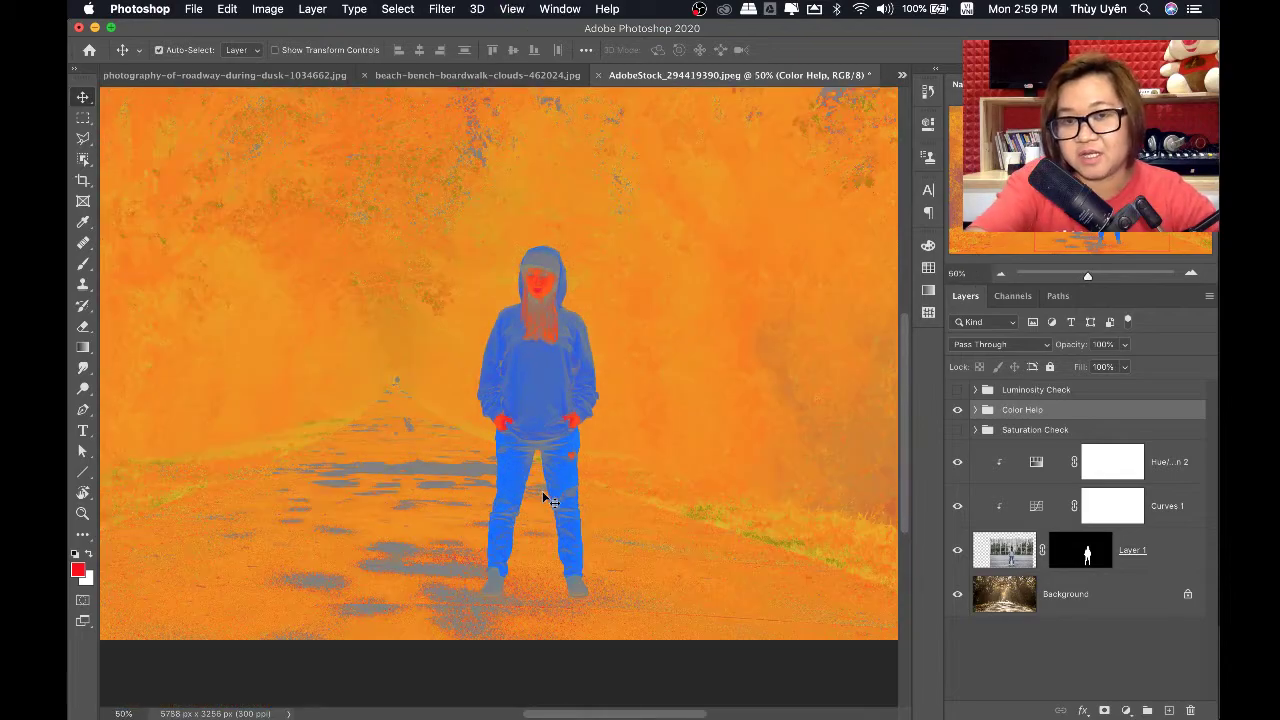
key(super+minus)
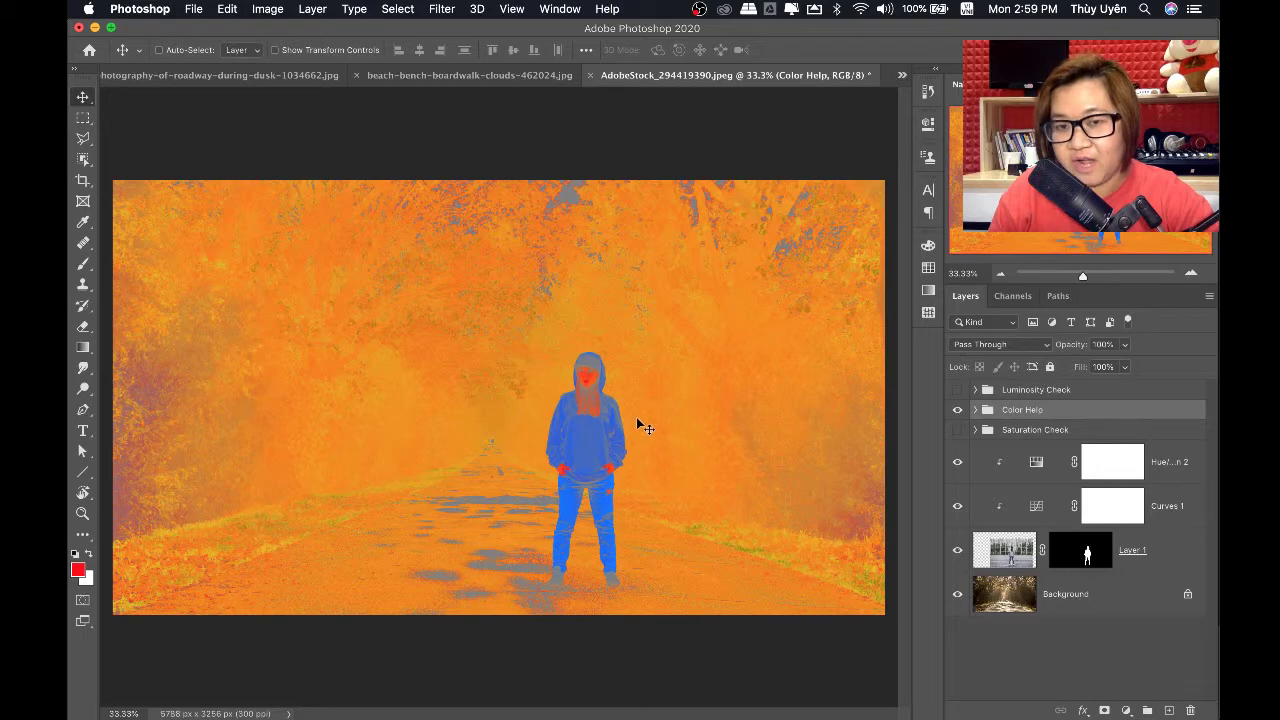
scroll(684, 424, up, 1)
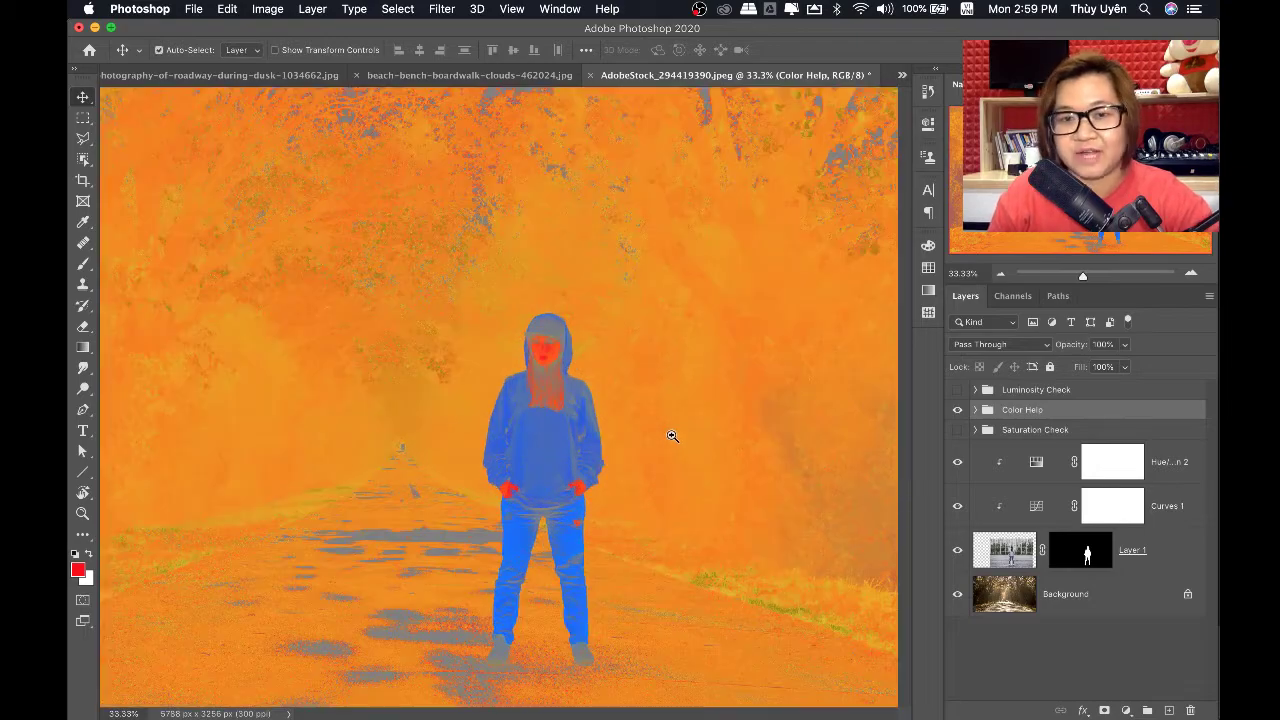
click(1130, 468)
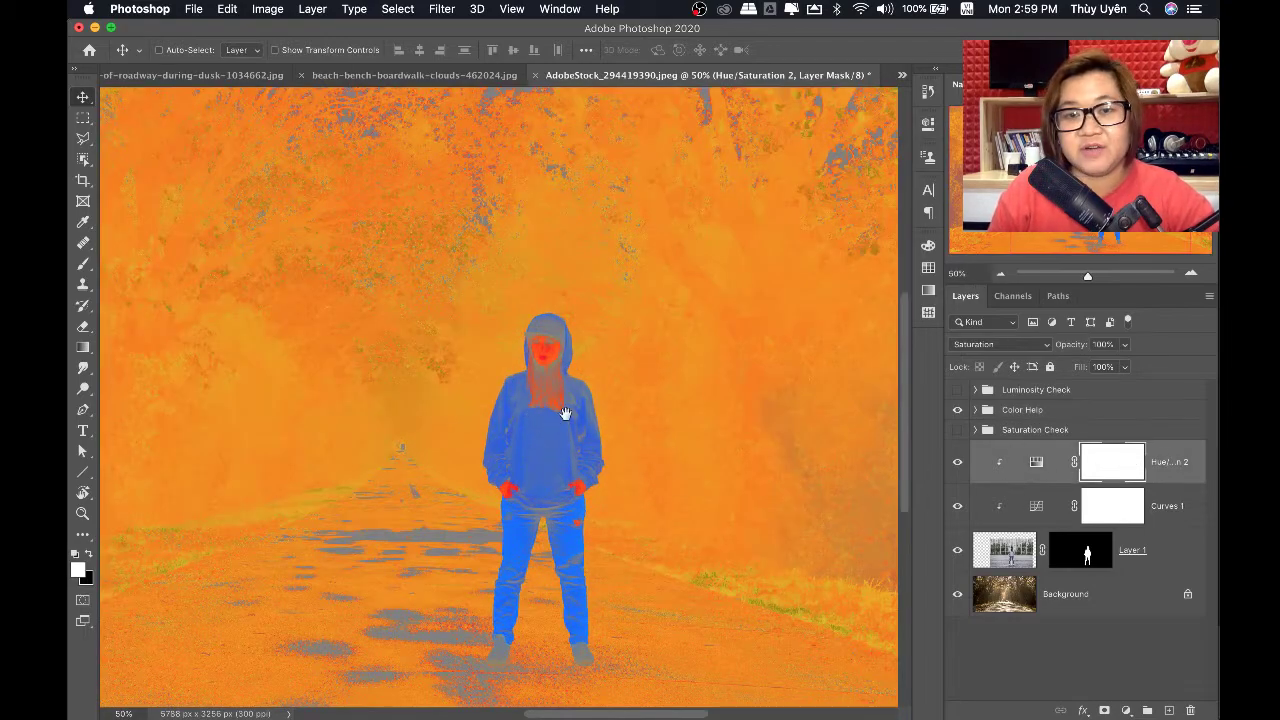
Add a Curves layer and adjust its Blue channel by sampling the girl's hoodie
scroll(563, 411, down, 2)
click(1127, 710)
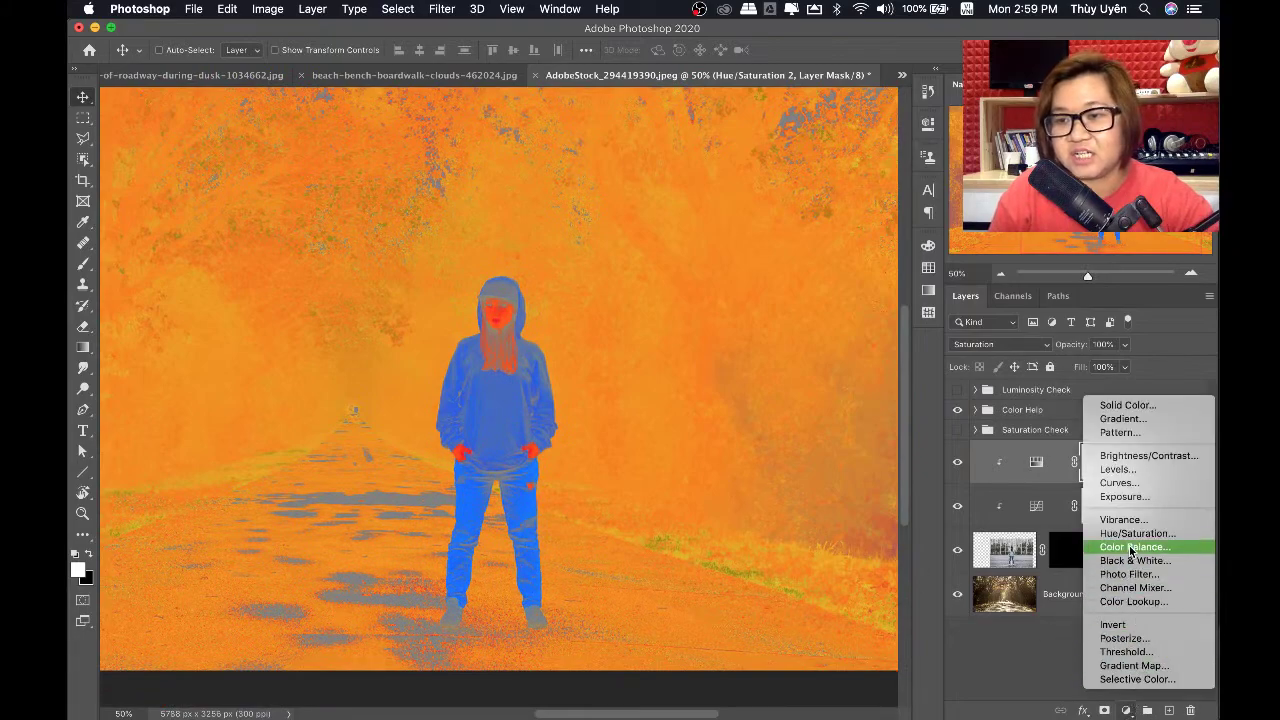
click(1130, 488)
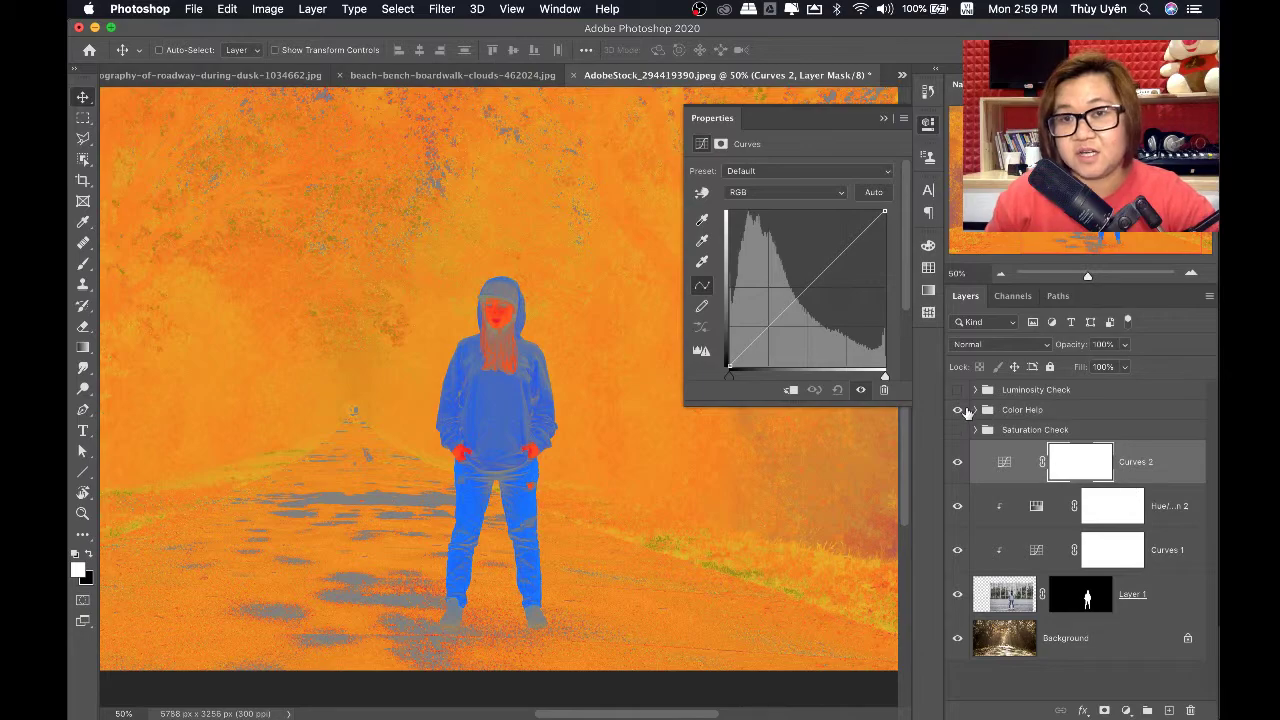
click(746, 199)
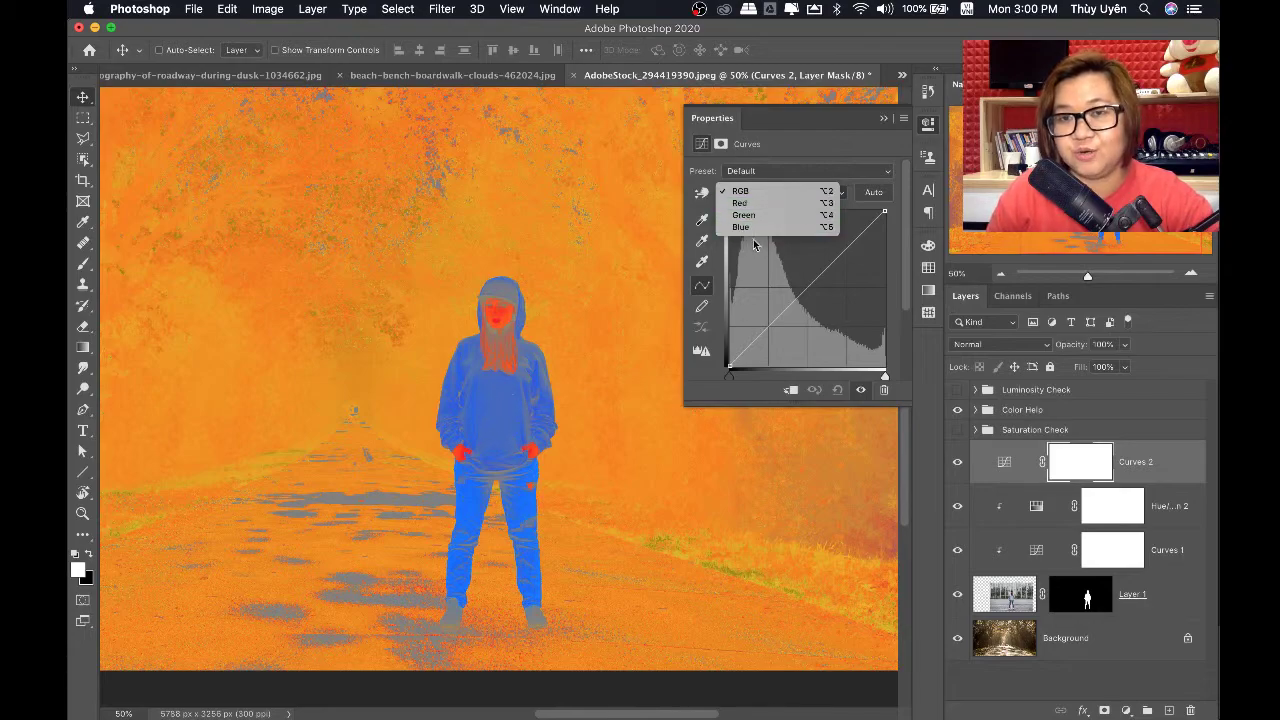
click(747, 228)
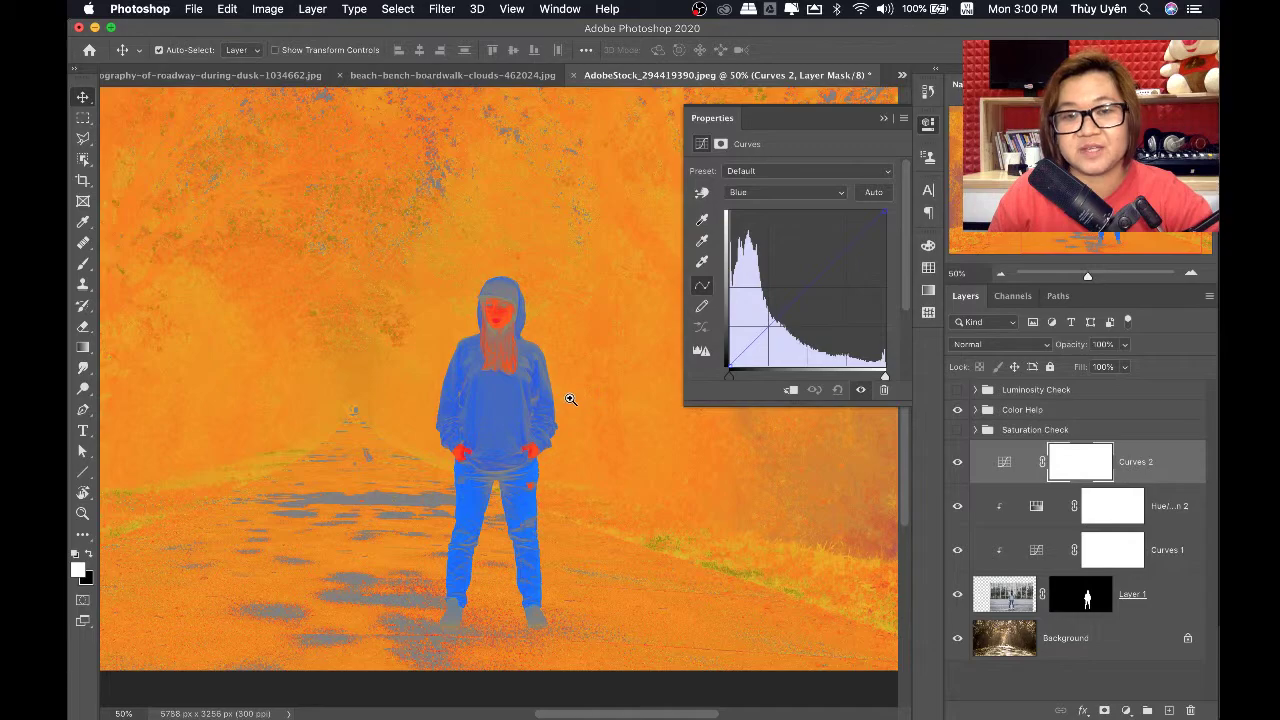
scroll(566, 397, up, 1)
scroll(563, 370, up, 1)
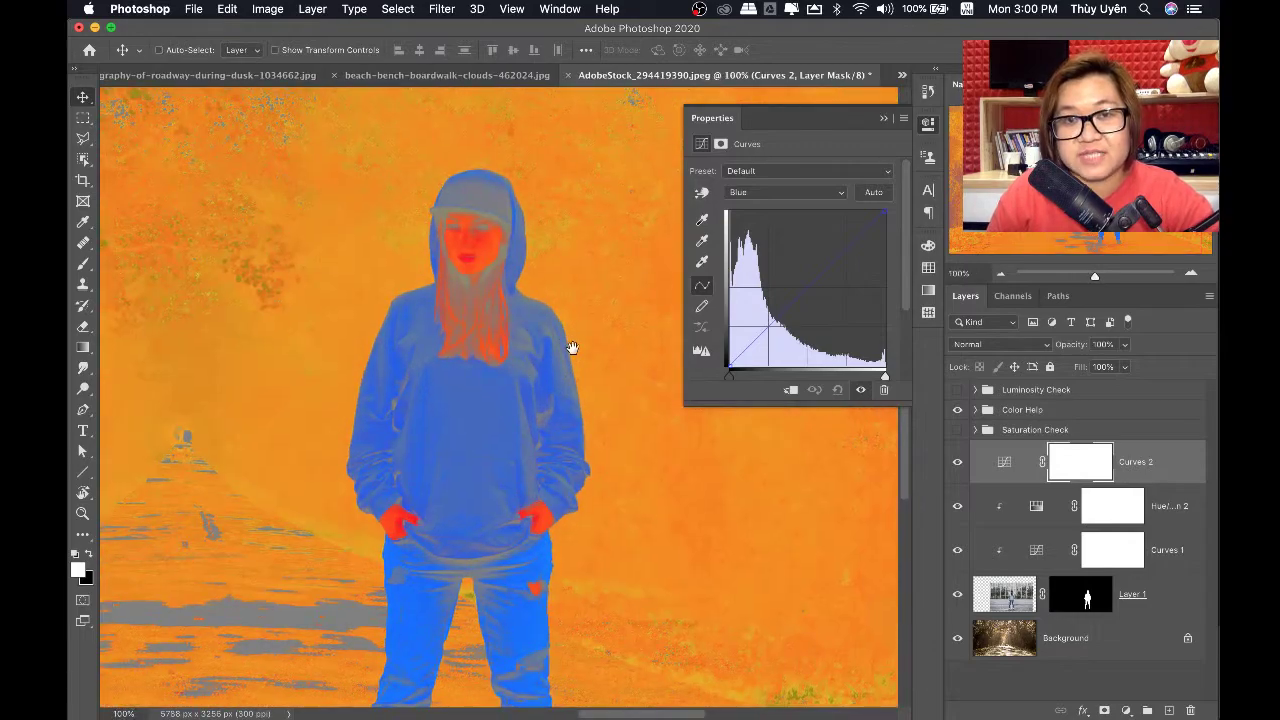
scroll(571, 349, up, 1)
click(702, 195)
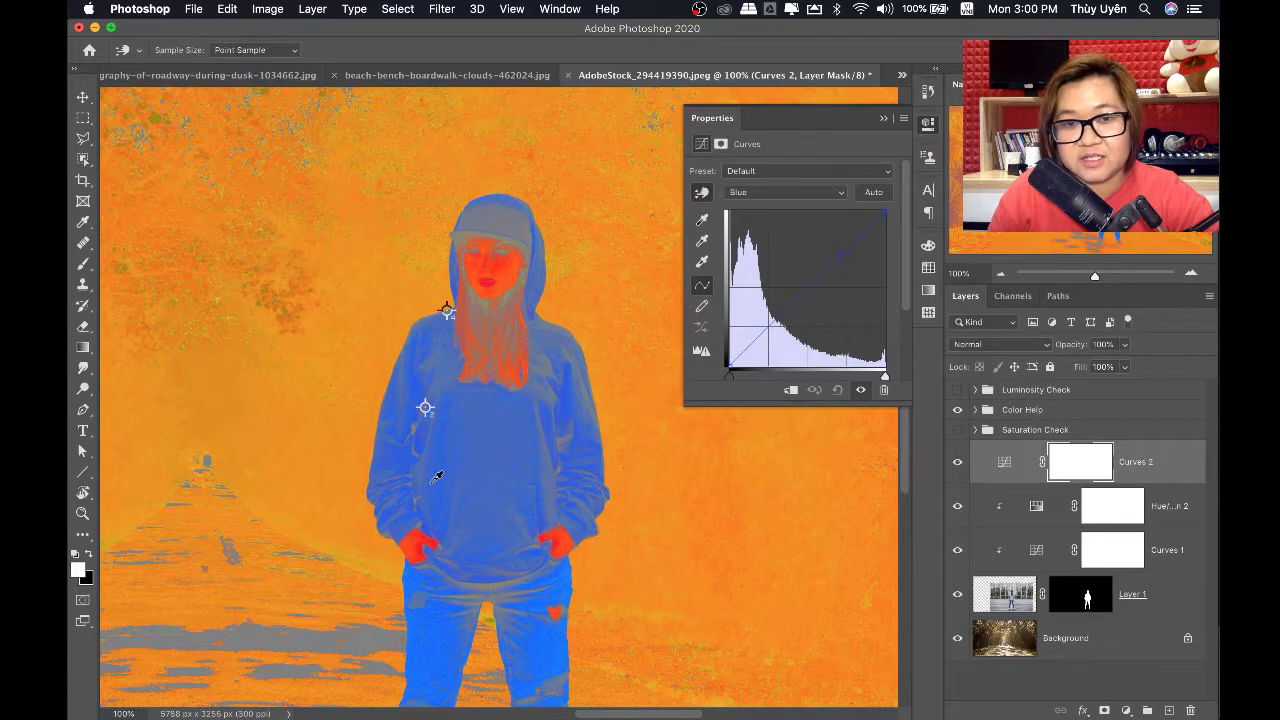
mouse_move(442, 476)
mouse_down()
mouse_move(442, 458)
mouse_move(448, 497)
mouse_up()
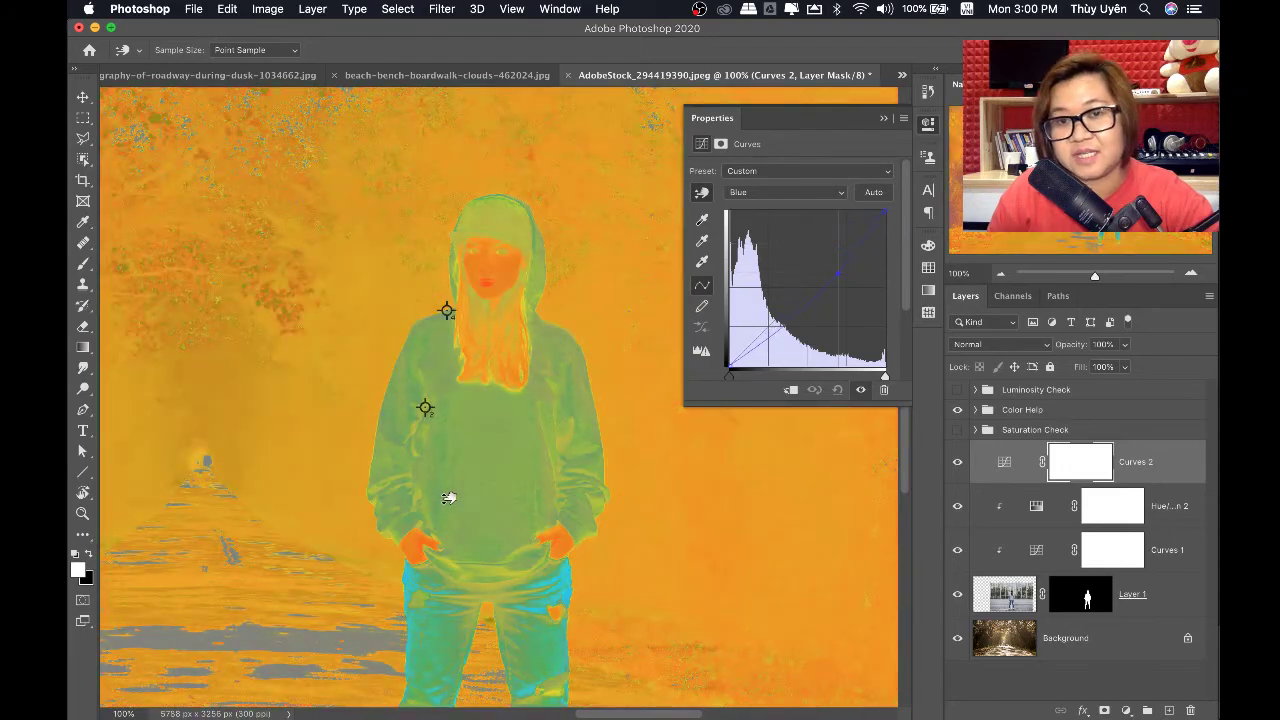
drag(448, 496, 449, 496)
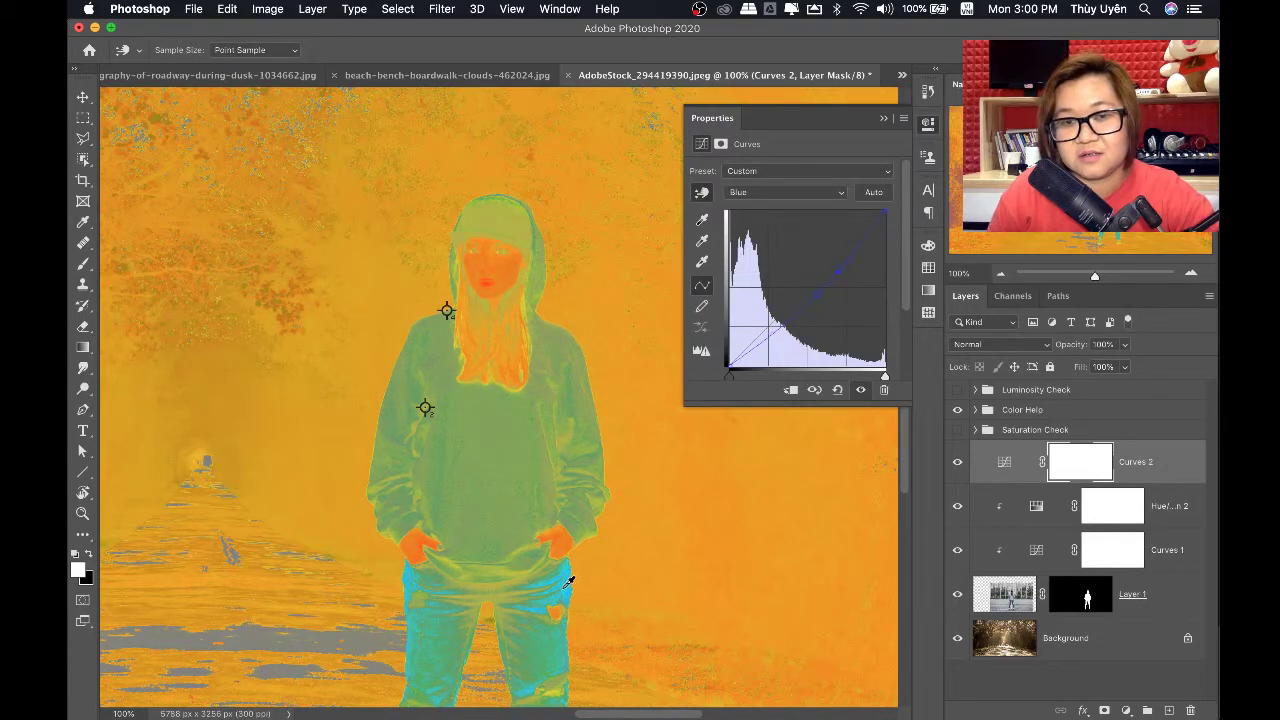
drag(570, 583, 570, 585)
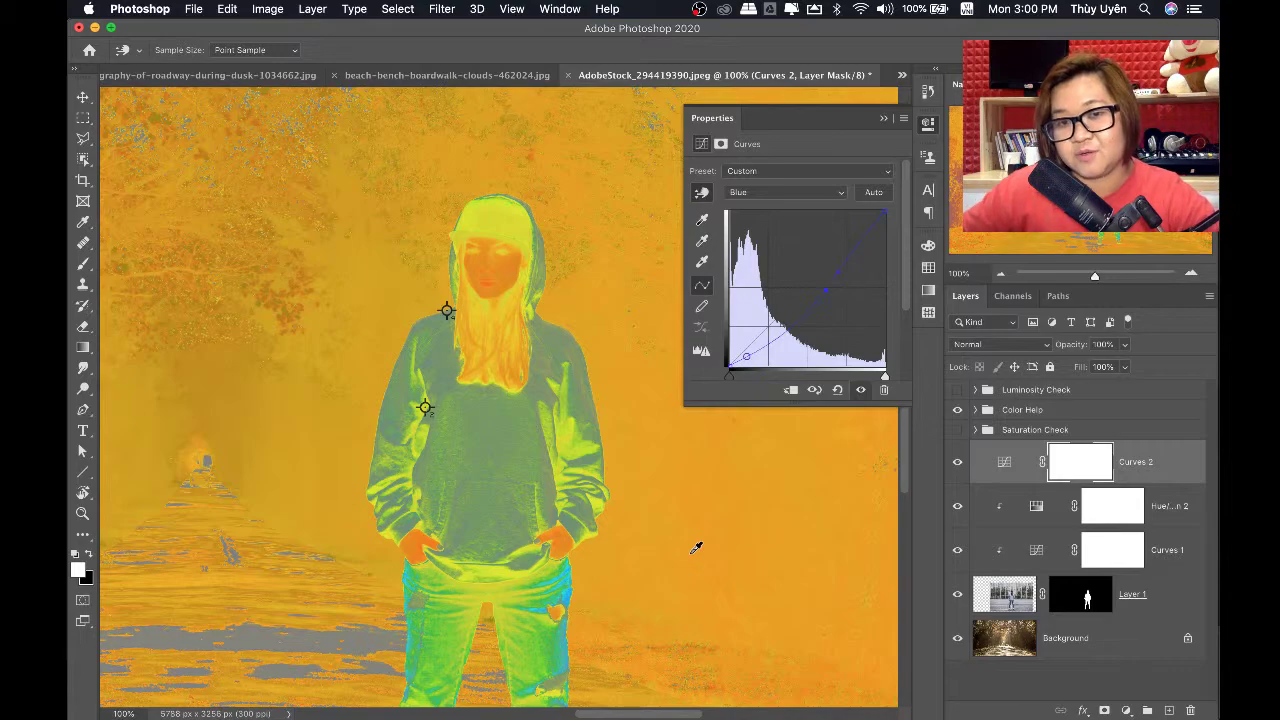
key(super+minus)
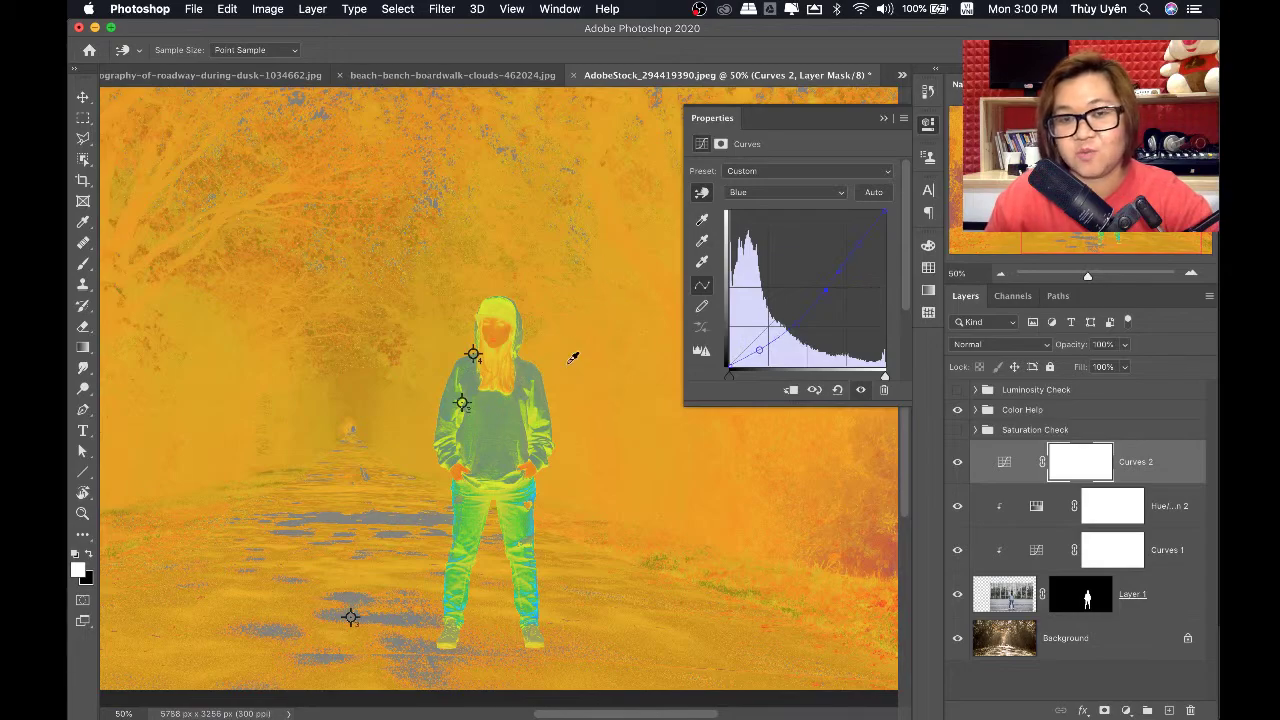
key(super+plus)
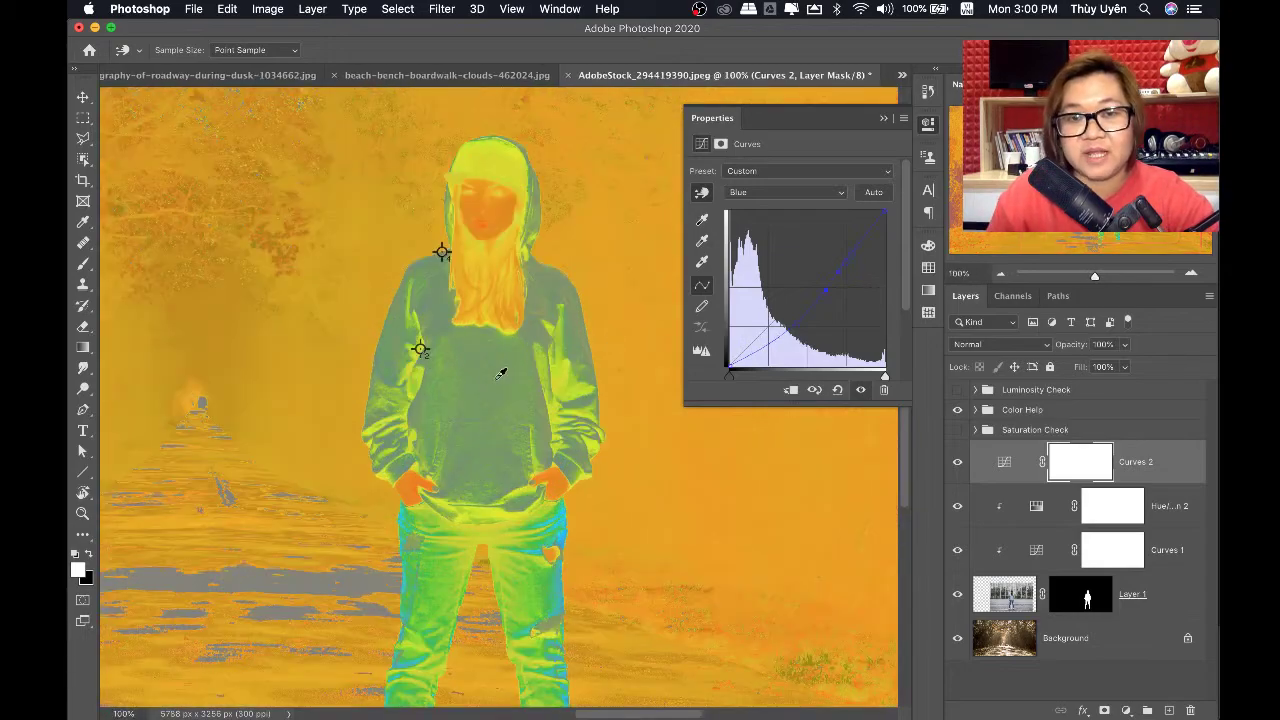
Lower the Green channel curve by sampling the hoodie
click(746, 196)
click(745, 180)
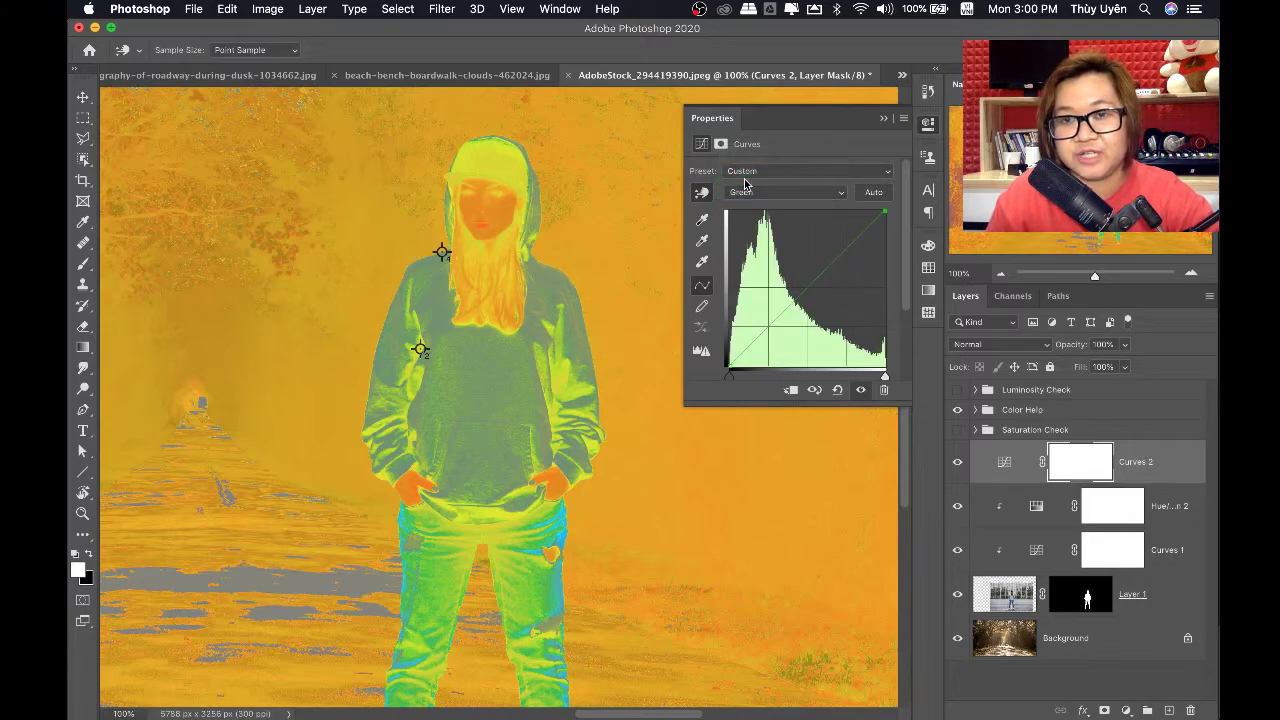
key(ctrl+plus)
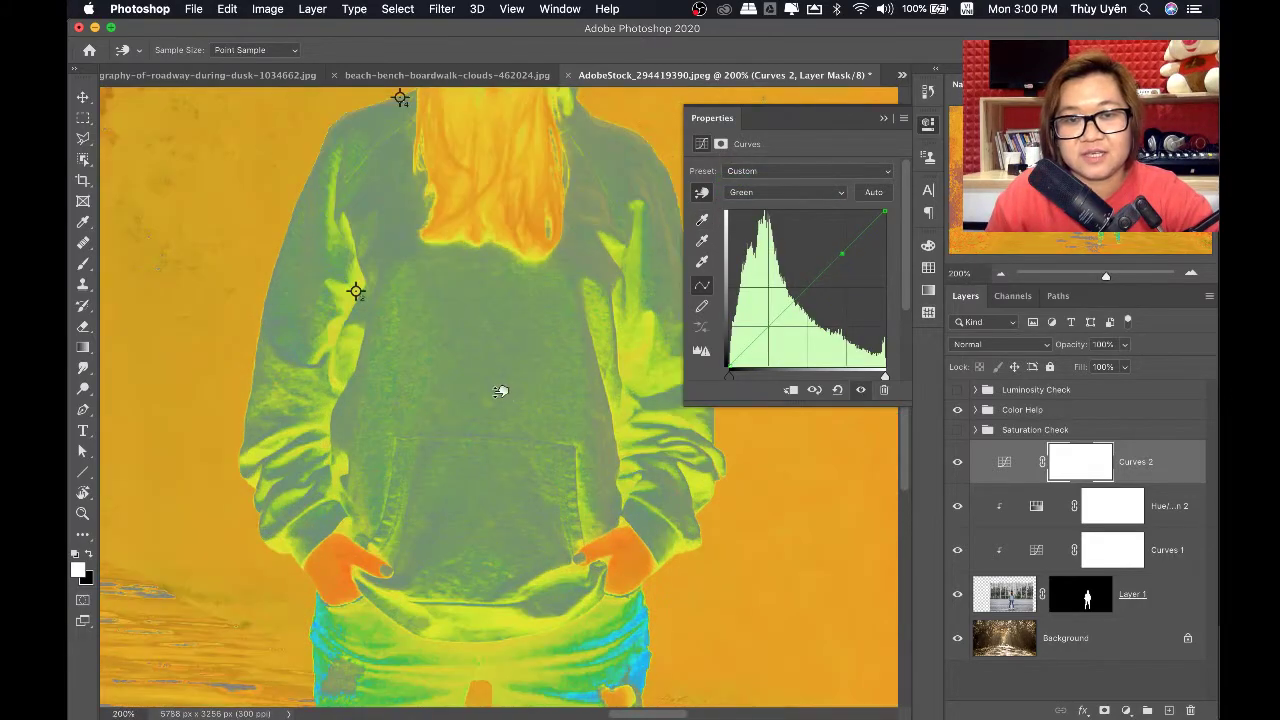
drag(500, 391, 502, 395)
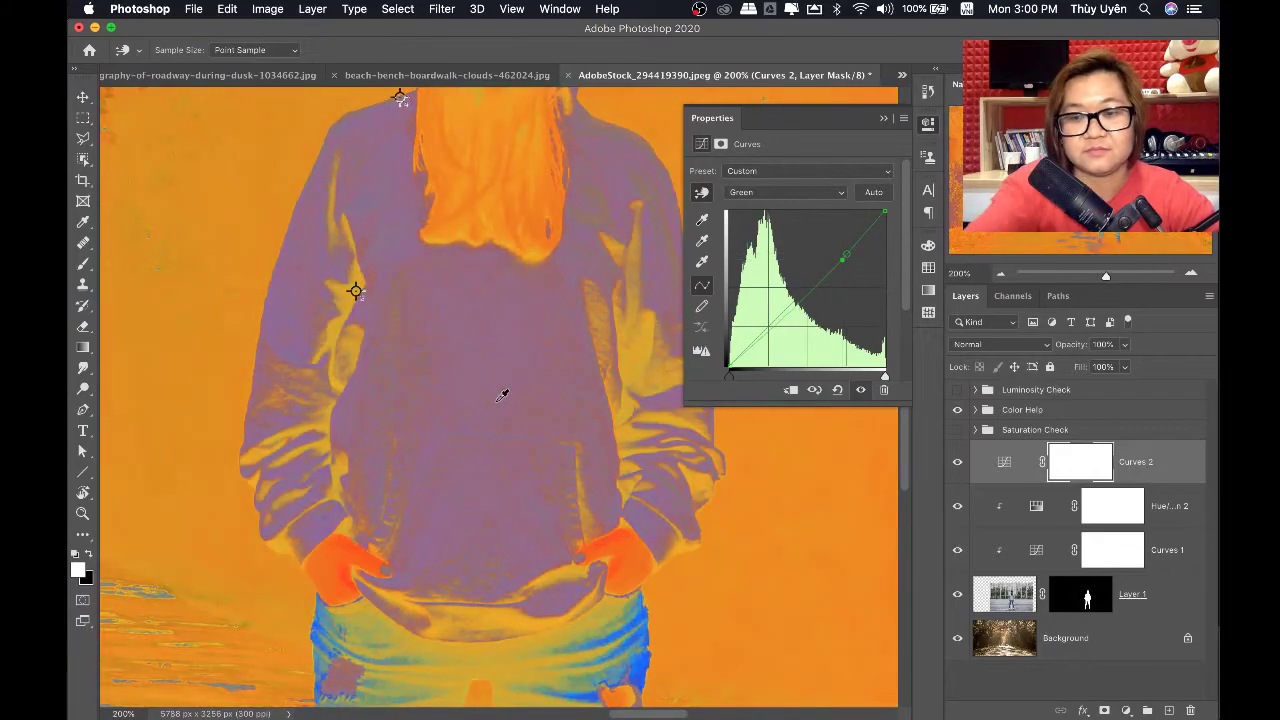
key(ctrl+minus)
key(ctrl+minus)
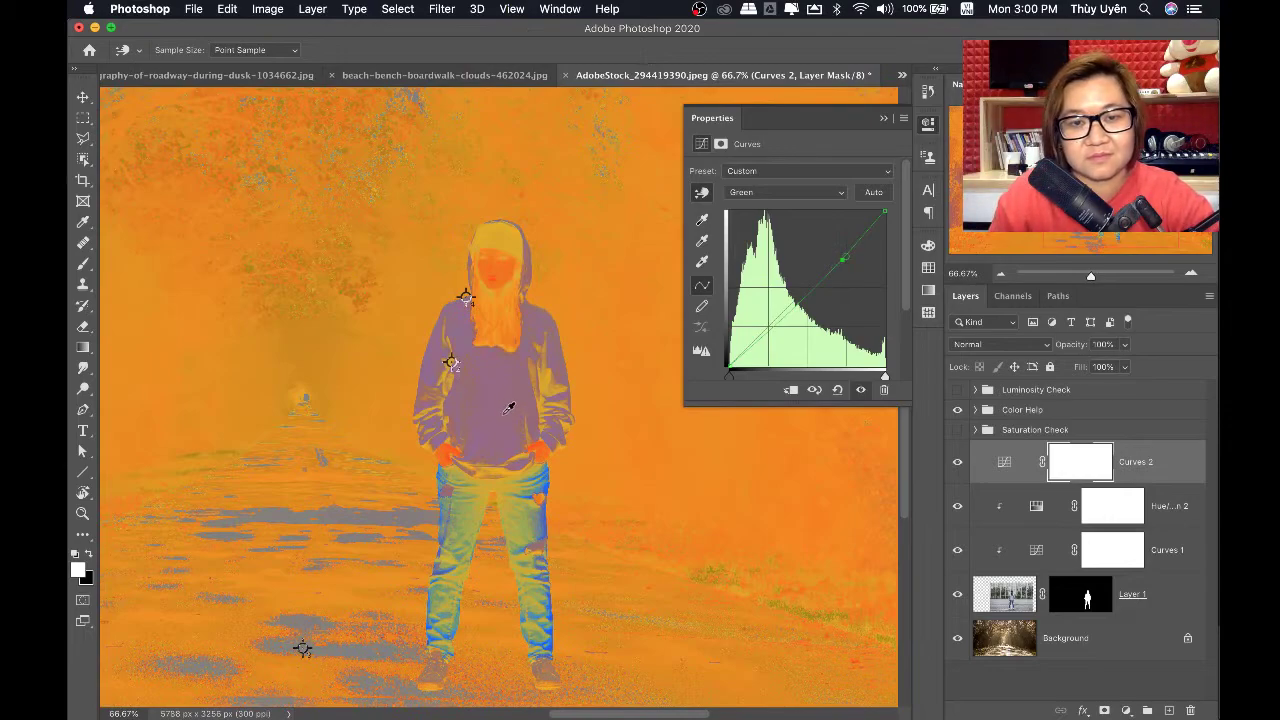
drag(509, 408, 507, 409)
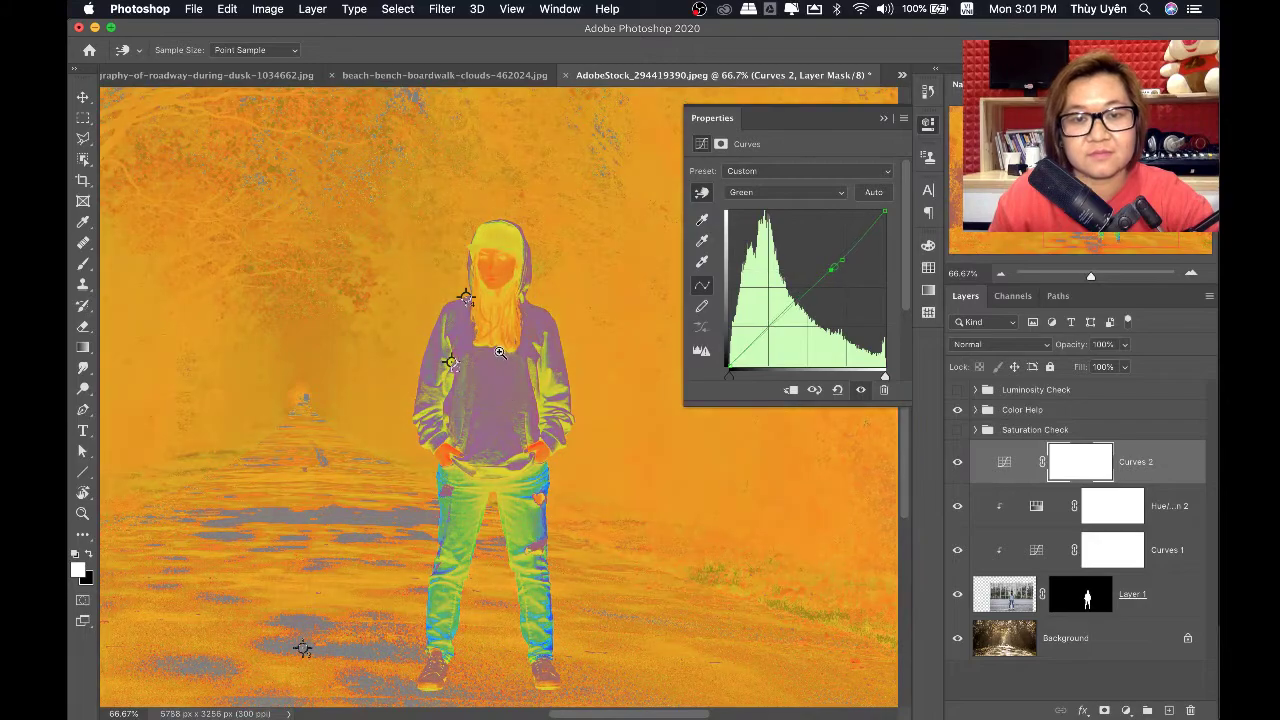
Fine-tune the Red channel curve by sampling the hoodie in small drags
scroll(505, 352, up, 1)
scroll(515, 345, up, 1)
scroll(577, 300, up, 1)
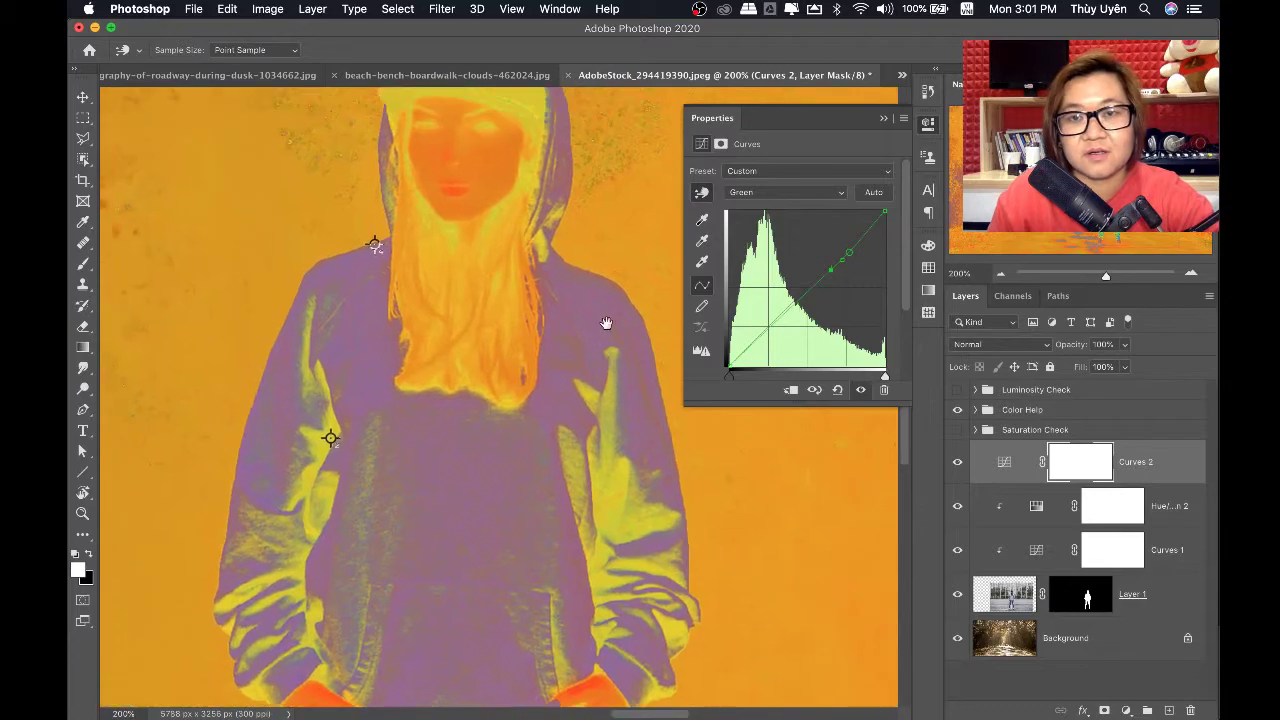
click(785, 192)
key(Return)
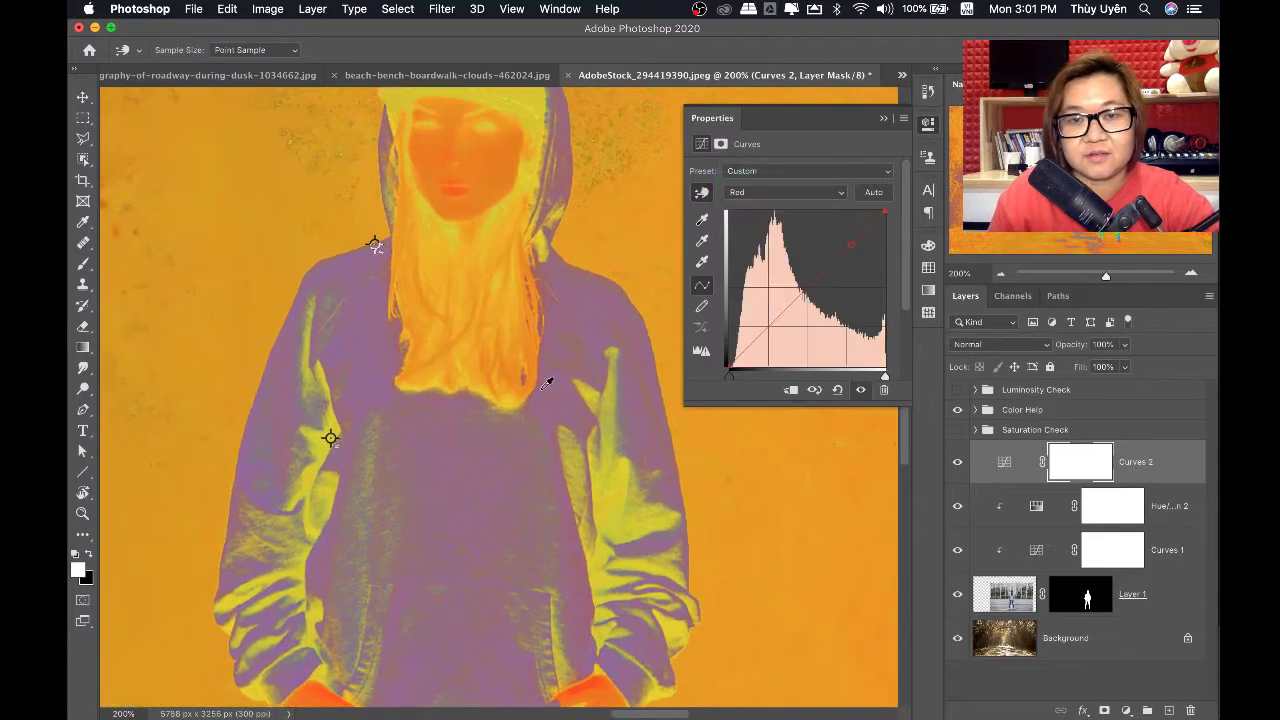
drag(557, 383, 556, 383)
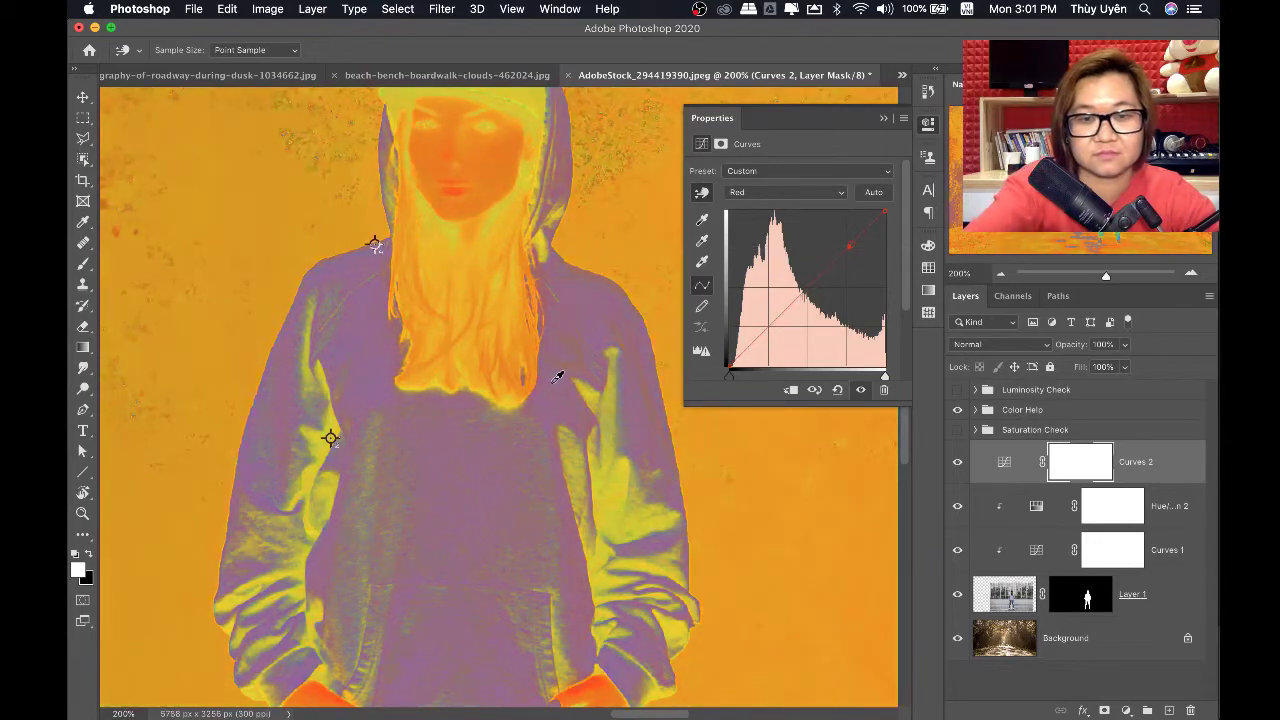
key(ctrl+minus)
key(ctrl+minus)
key(ctrl+plus)
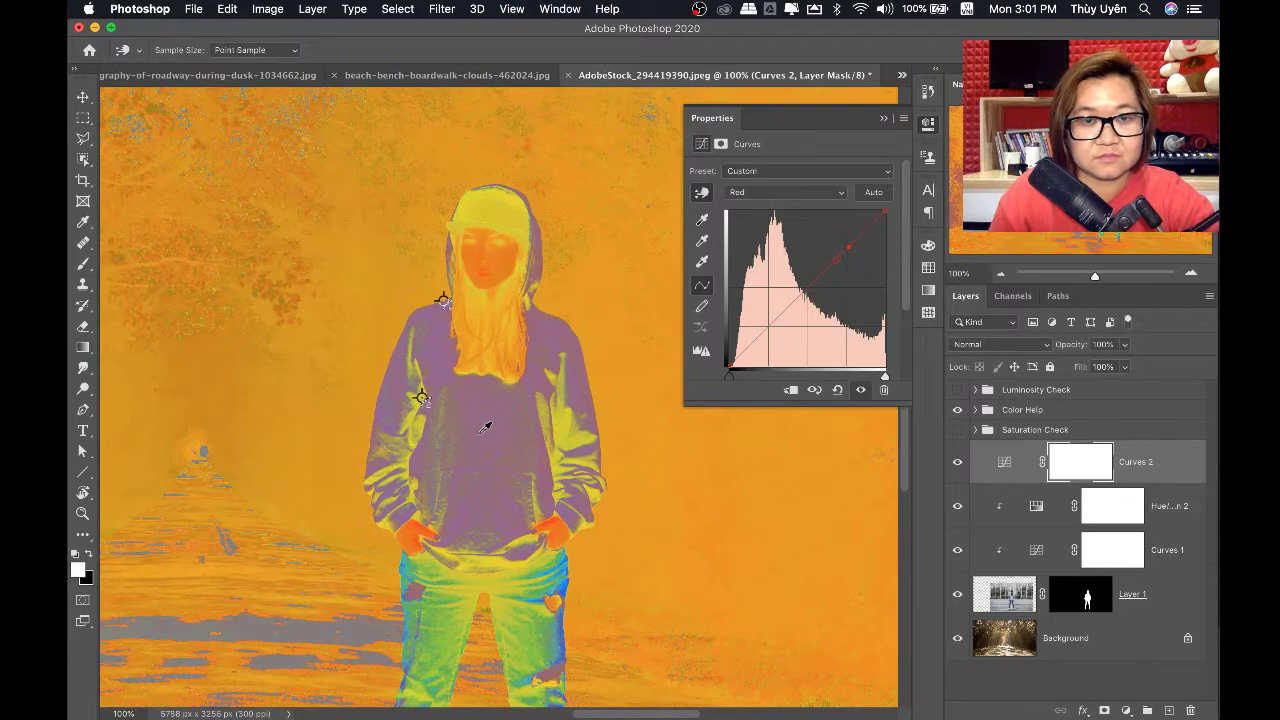
drag(486, 424, 482, 428)
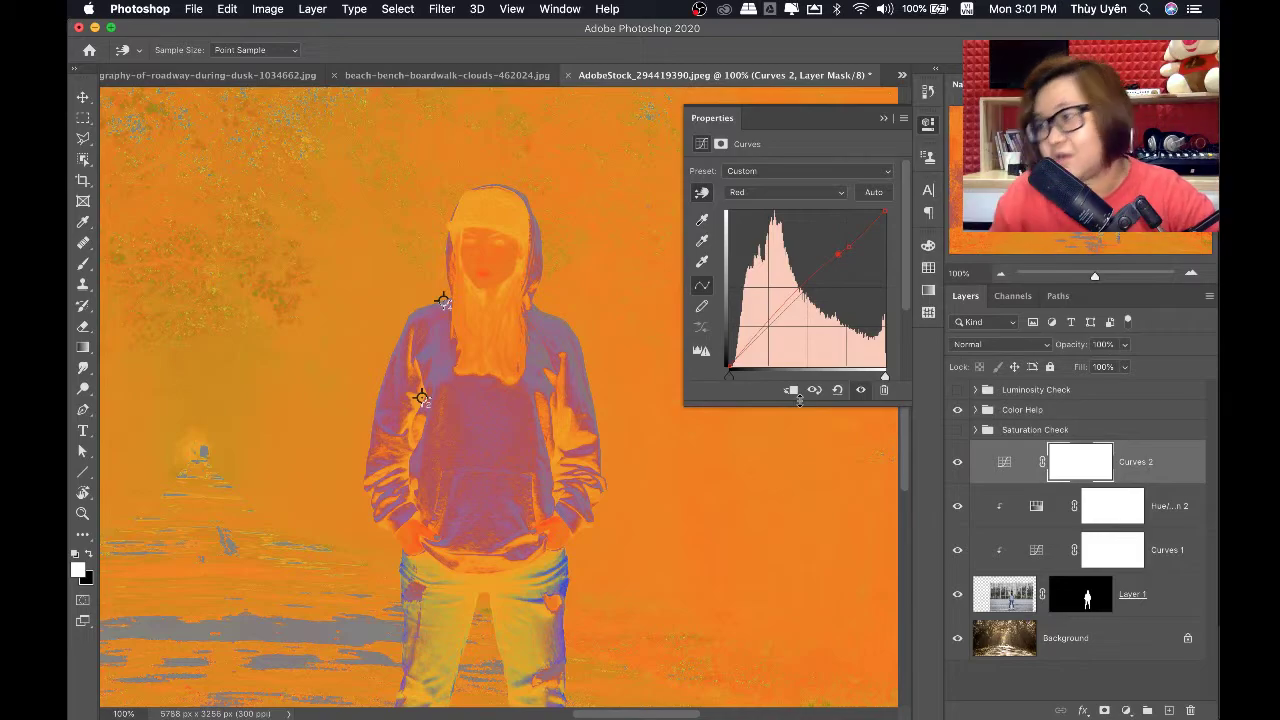
Clip Curves 2 to the girl's layer and nudge the red curve once more
click(790, 391)
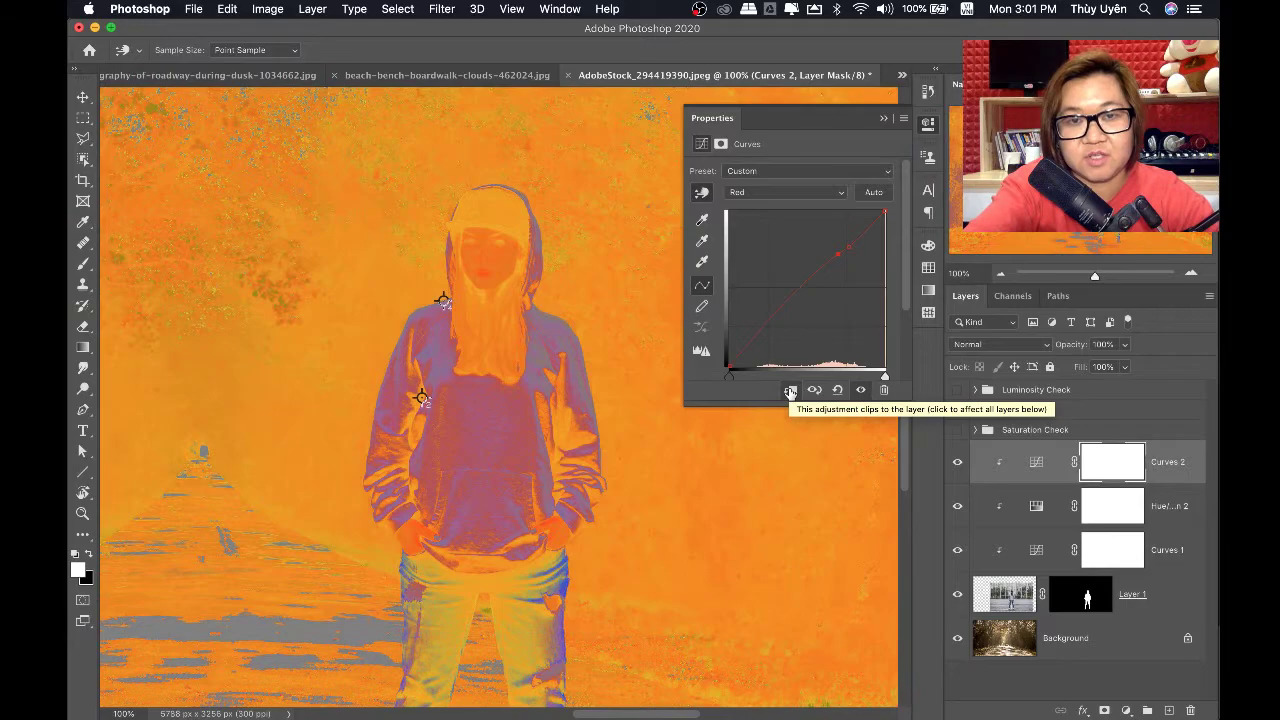
key(super+minus)
key(super+minus)
key(super+minus)
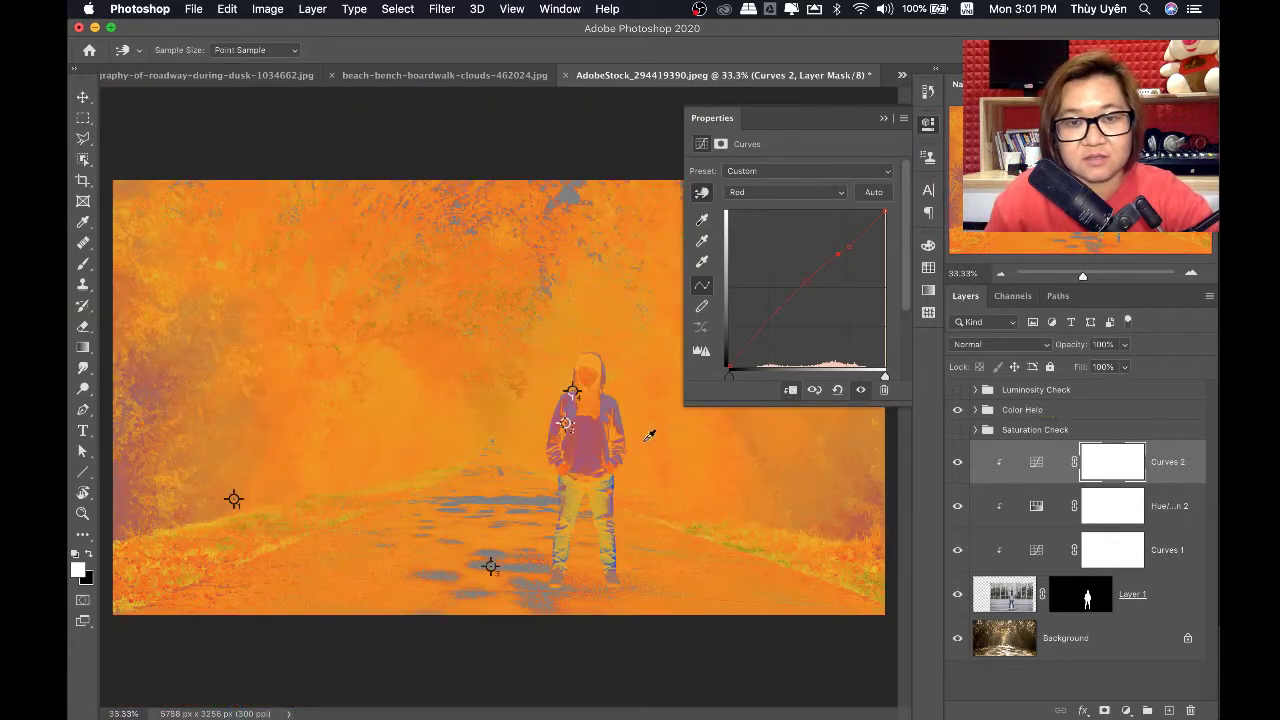
scroll(640, 470, up, 1)
scroll(600, 460, up, 1)
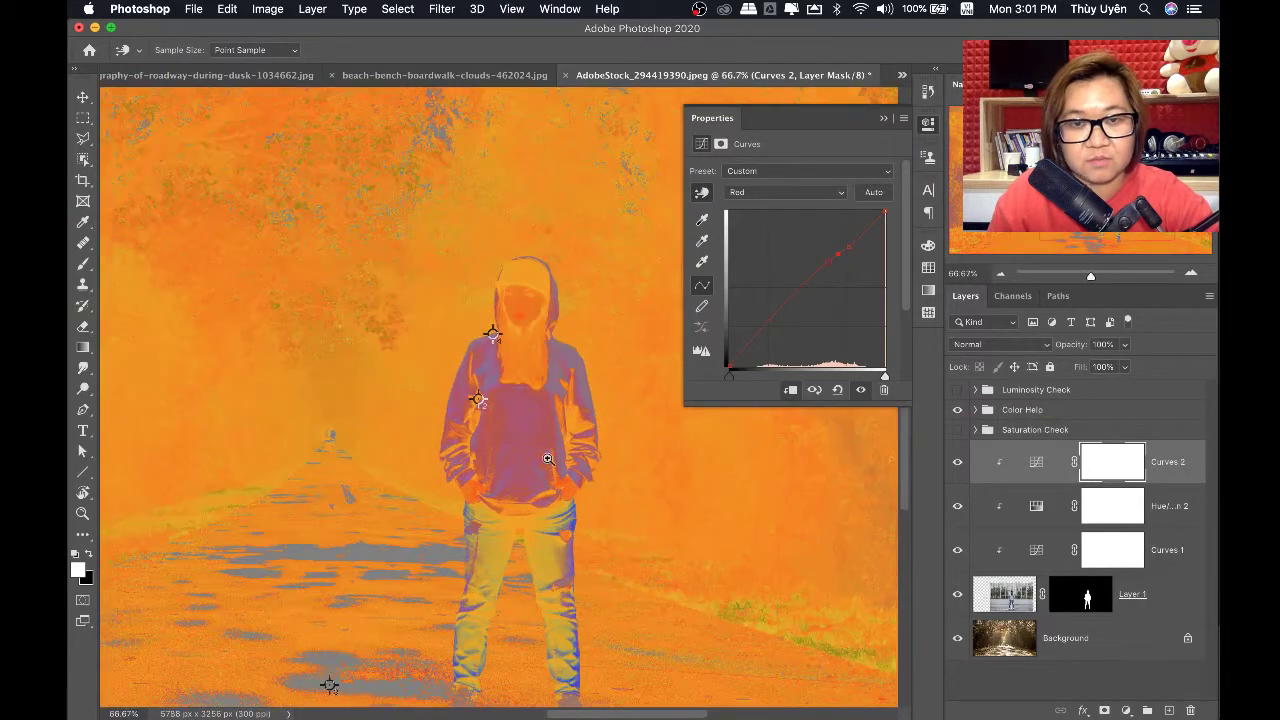
scroll(580, 437, up, 1)
scroll(560, 435, up, 2)
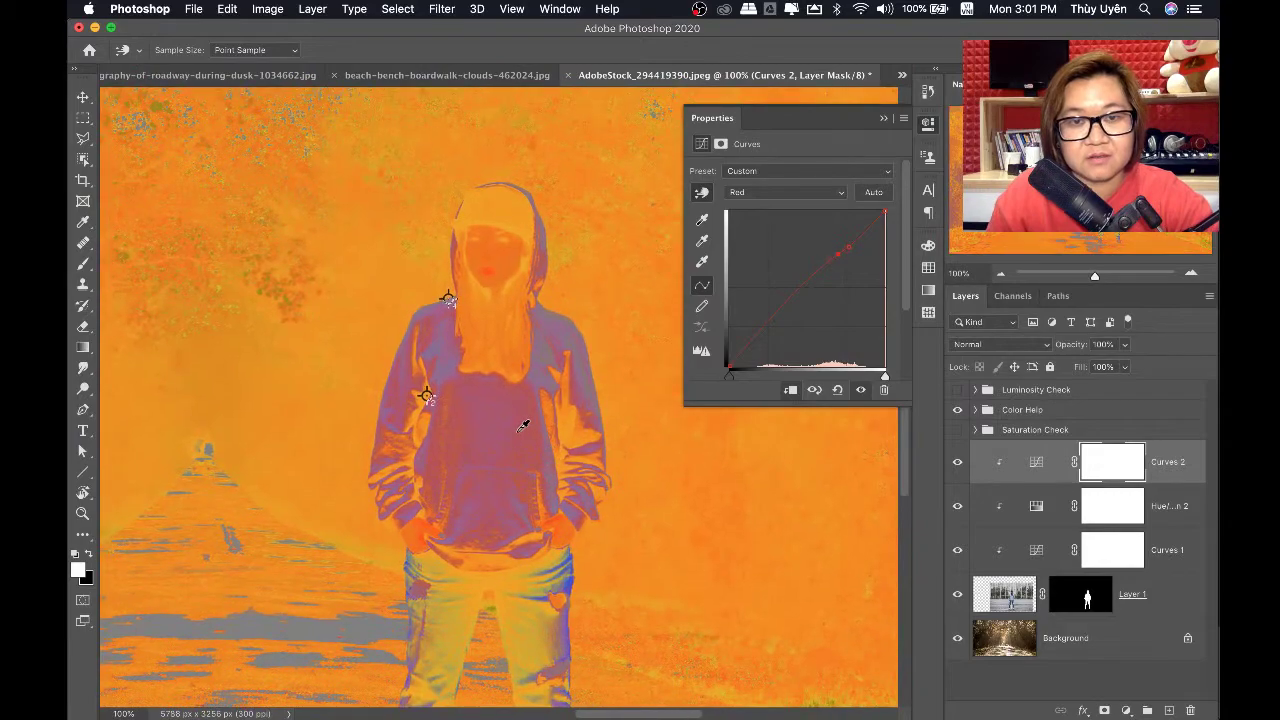
drag(489, 424, 489, 429)
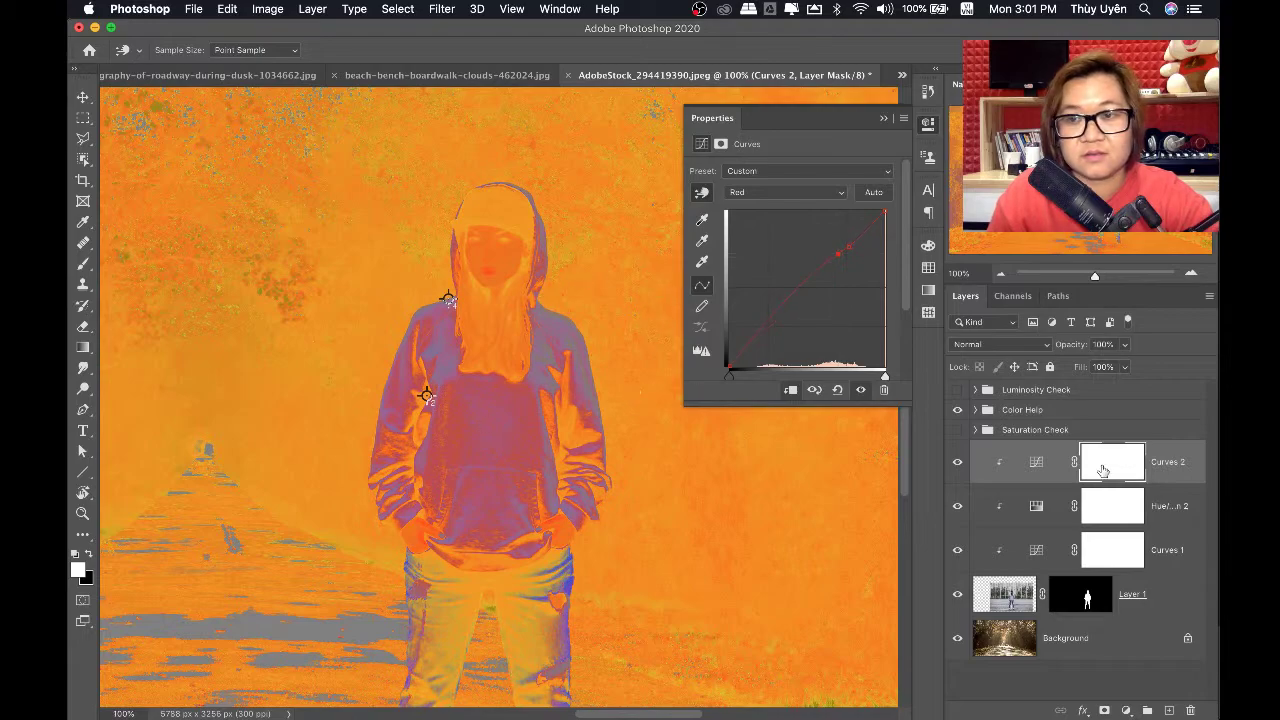
Hide the Saturation Check overlay, briefly check with Color Help, then hide it
click(957, 428)
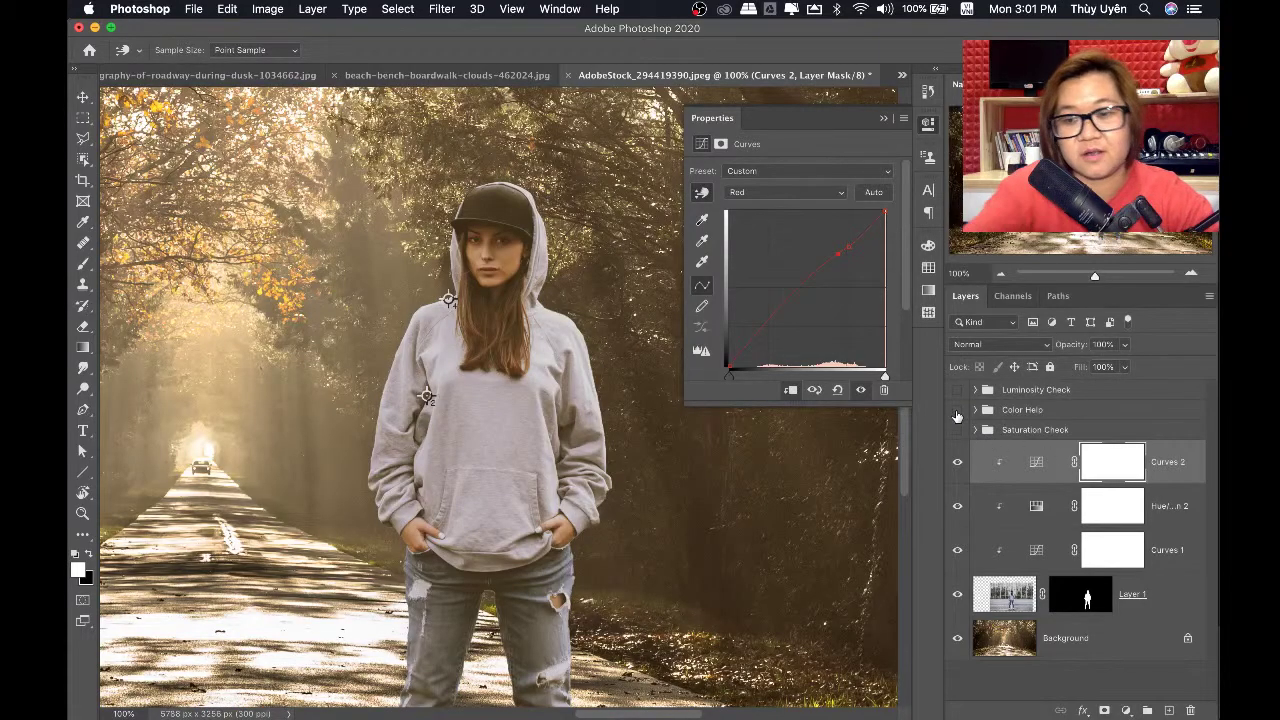
key(super+minus)
key(super+minus)
key(super+minus)
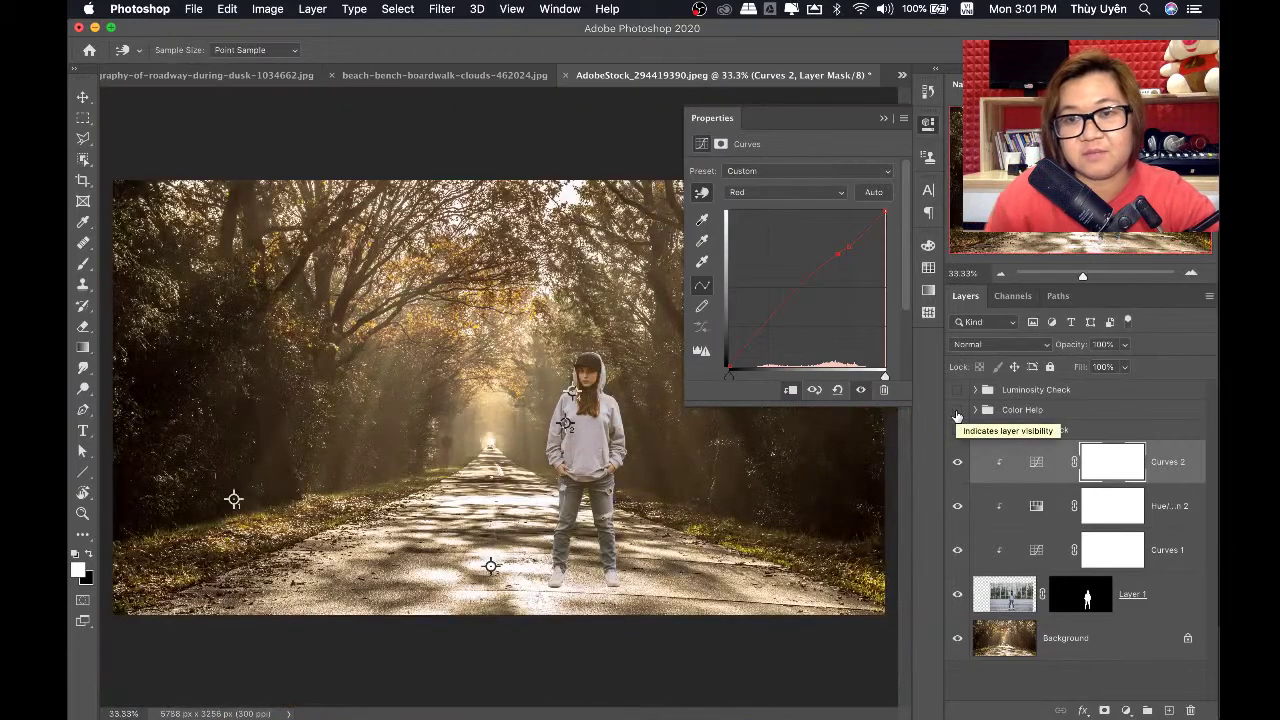
click(957, 411)
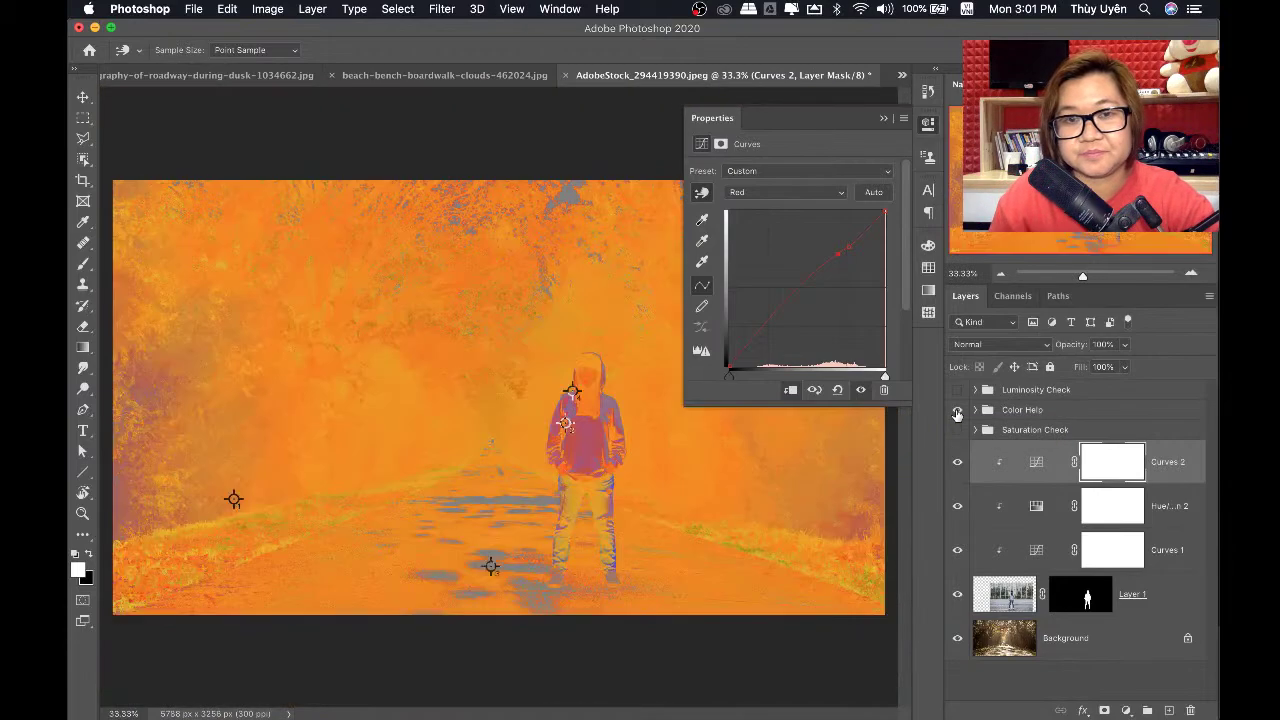
click(881, 120)
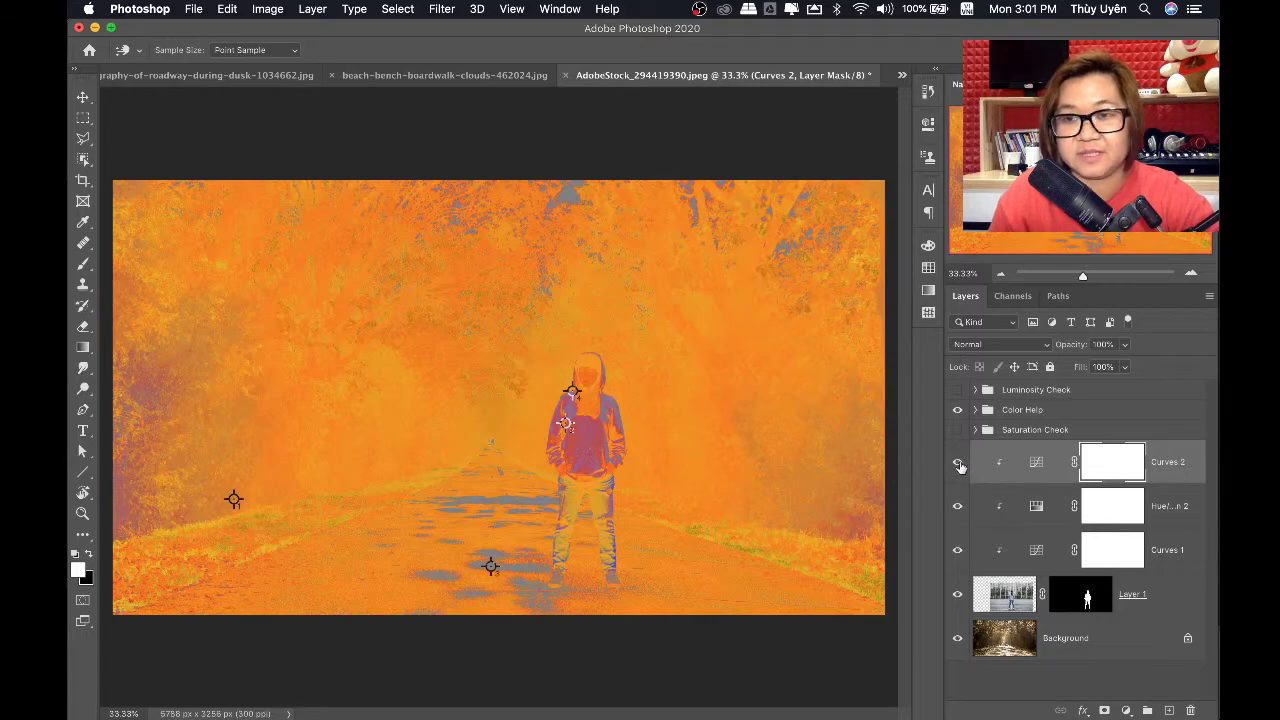
click(958, 412)
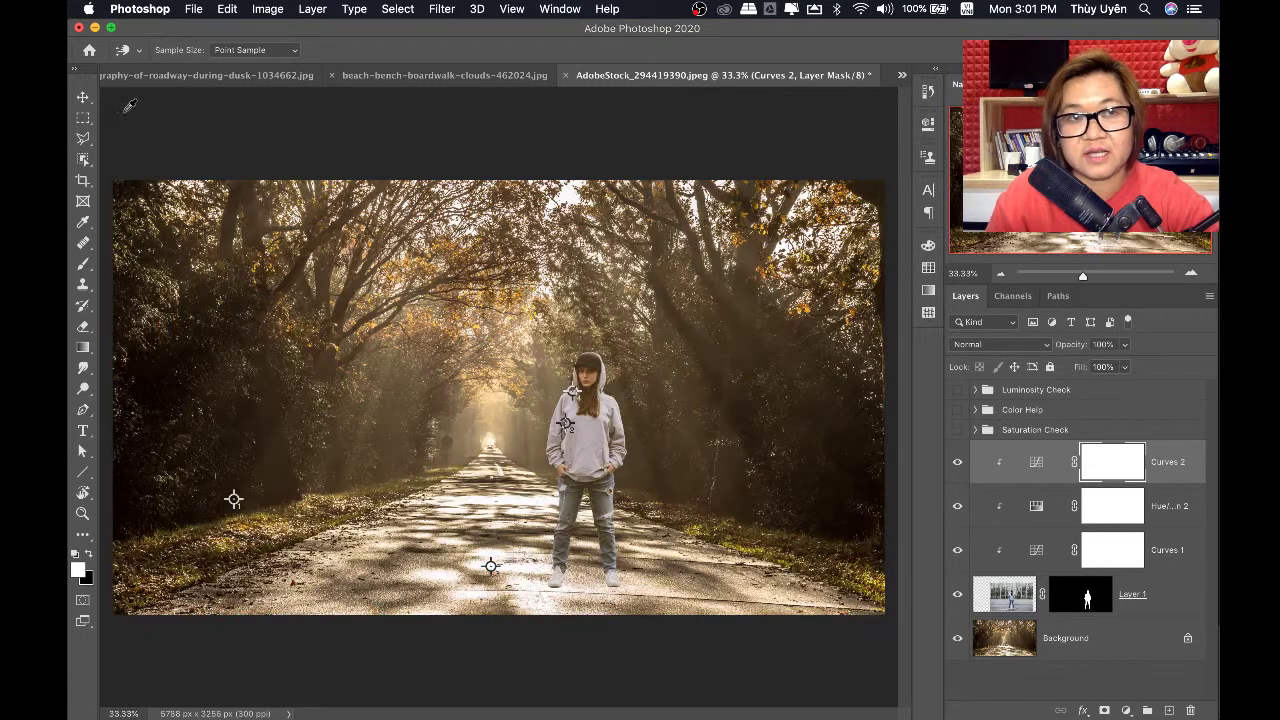
click(85, 99)
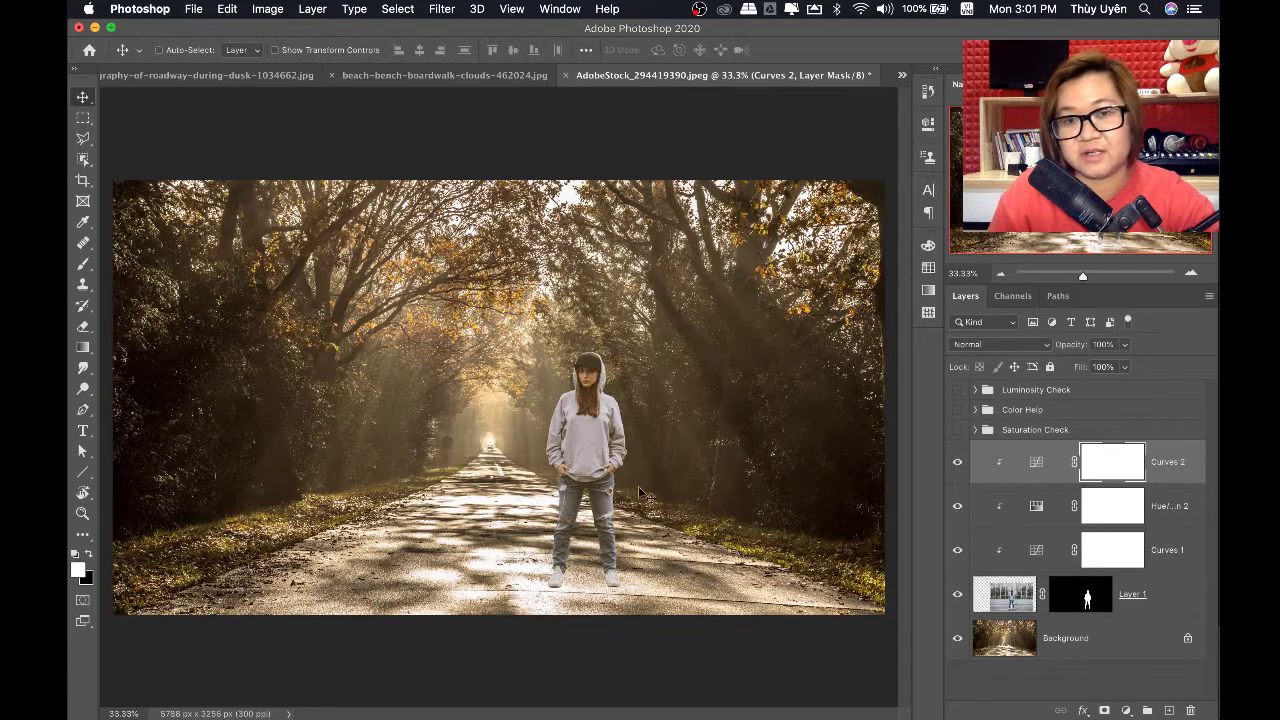
Toggle Curves 2 on and off for a before/after, then go to the beach-bench-boardwalk document
click(958, 465)
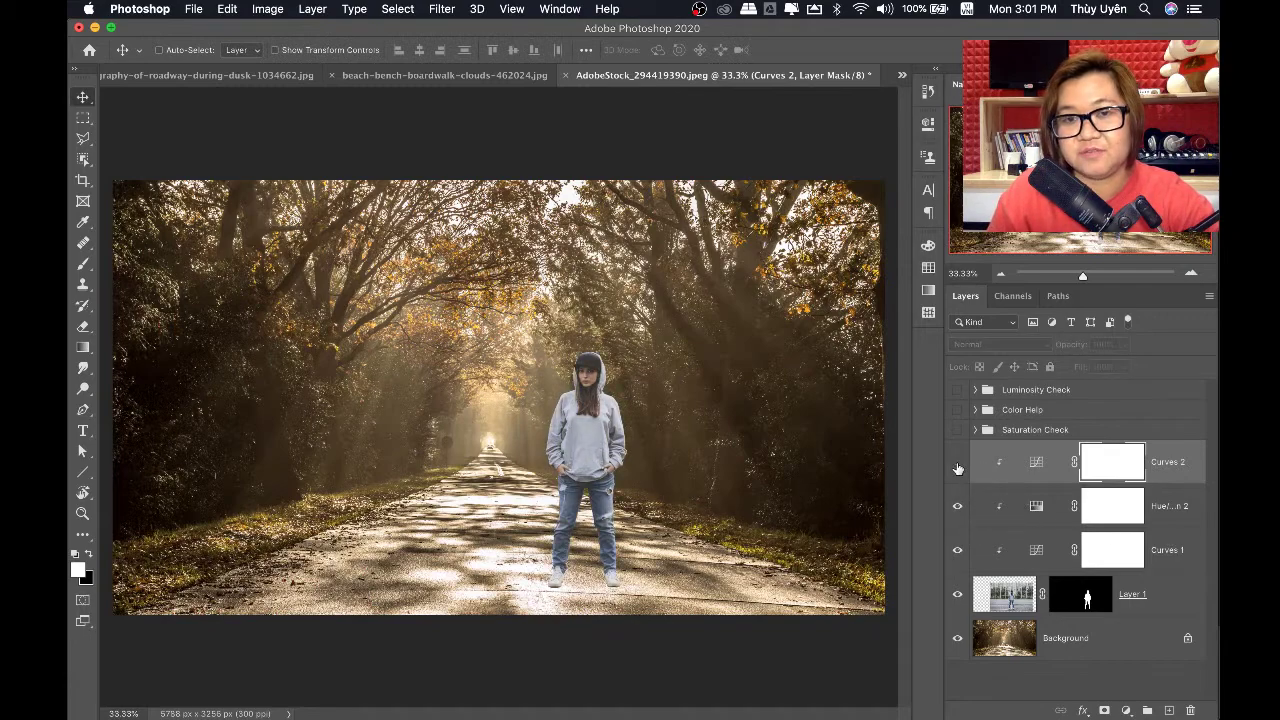
click(958, 467)
click(958, 467)
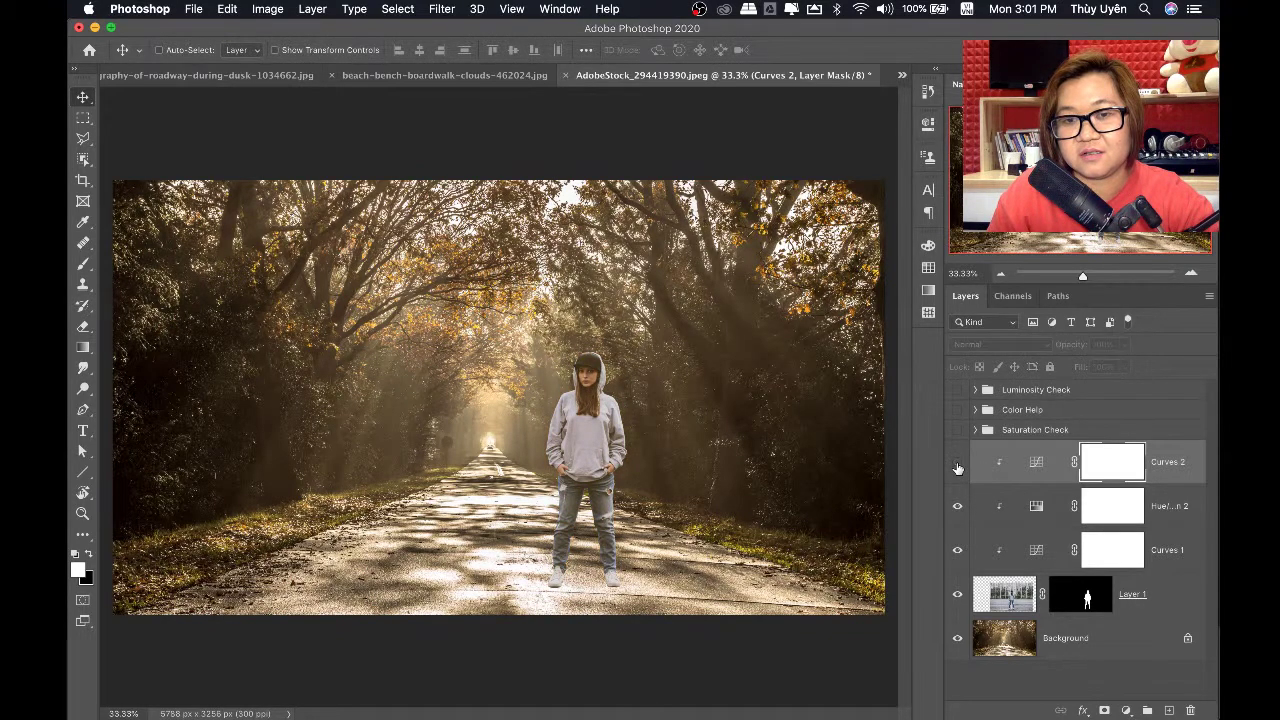
click(958, 467)
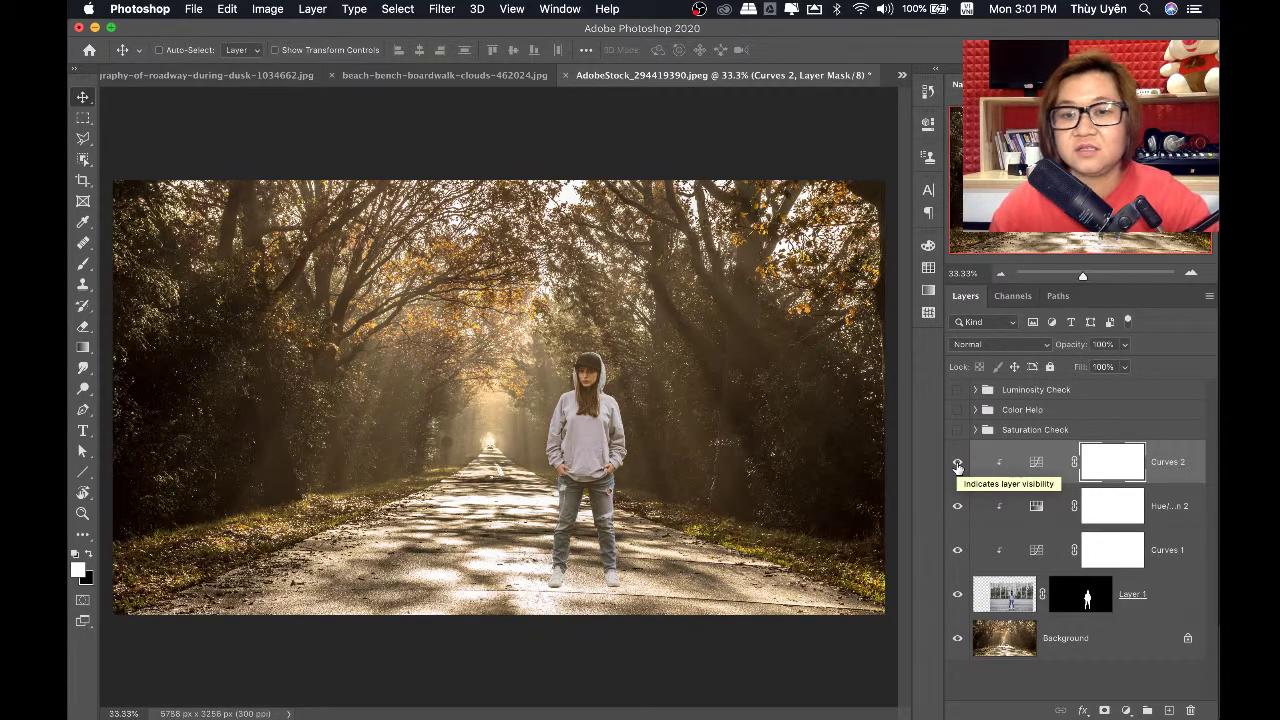
click(958, 467)
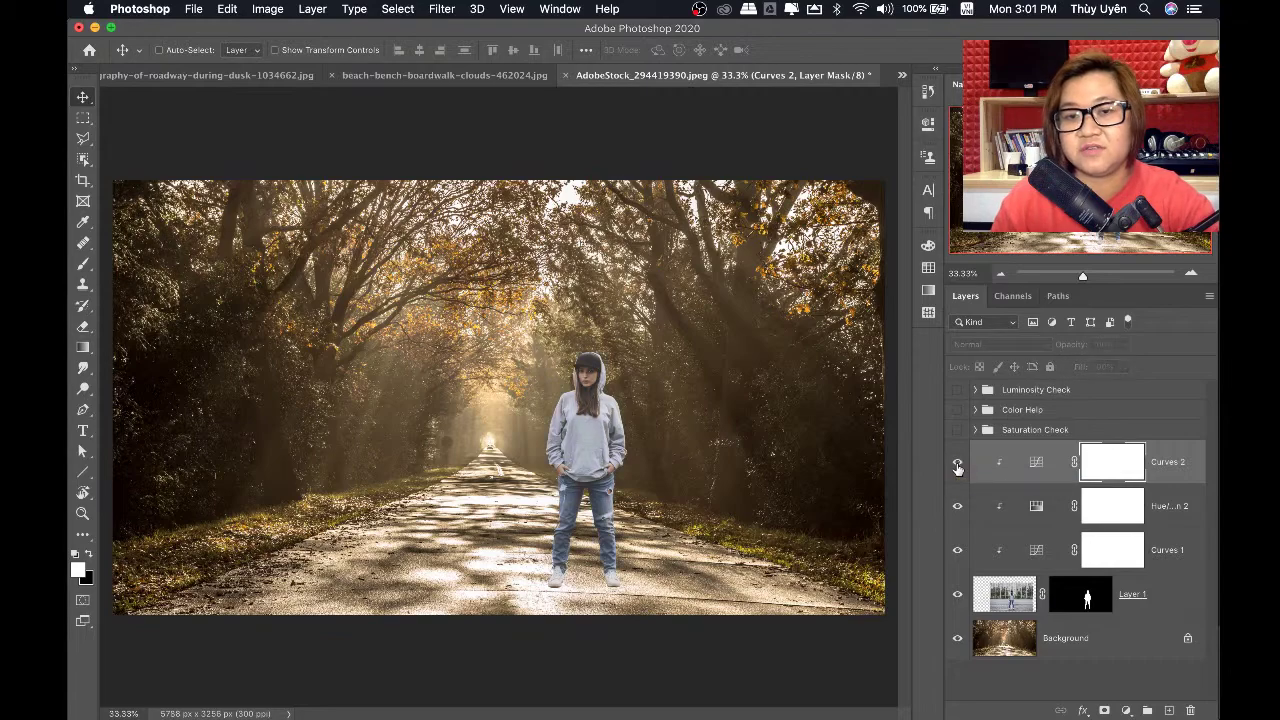
click(958, 467)
click(958, 467)
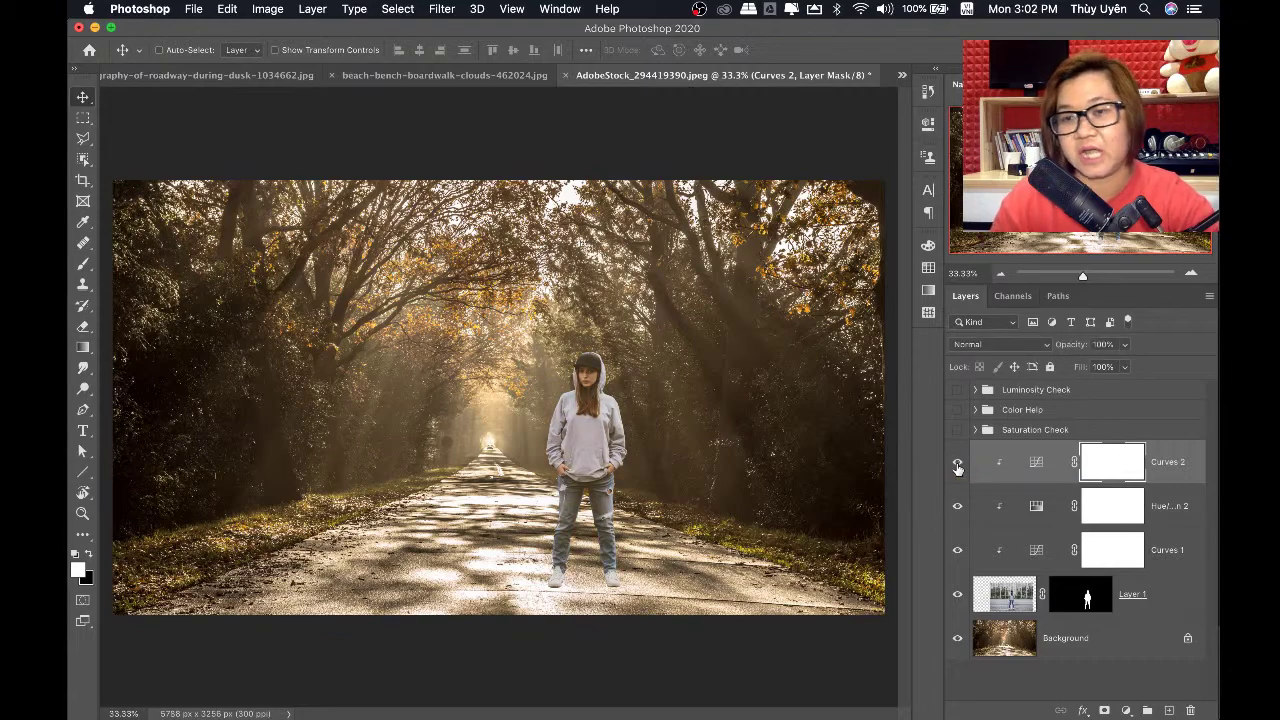
click(401, 78)
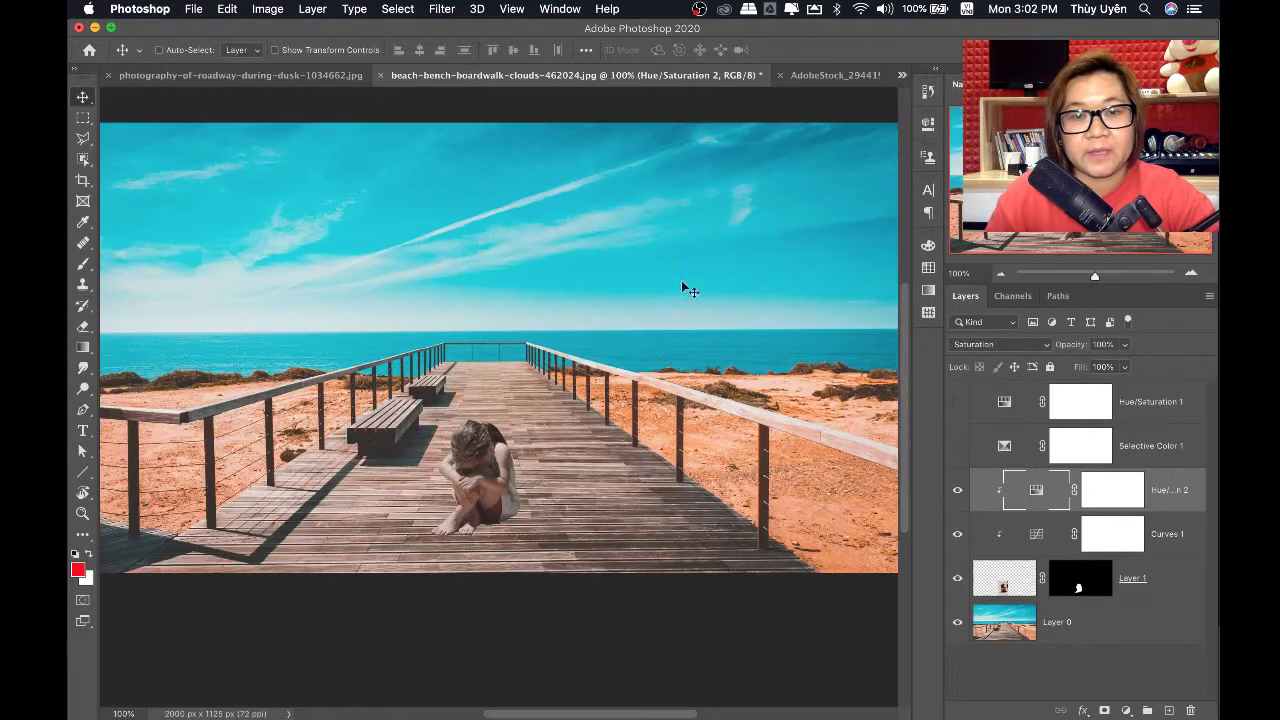
Add a Solid Color fill layer at S 0, B 50 with Luminosity blending
click(1126, 710)
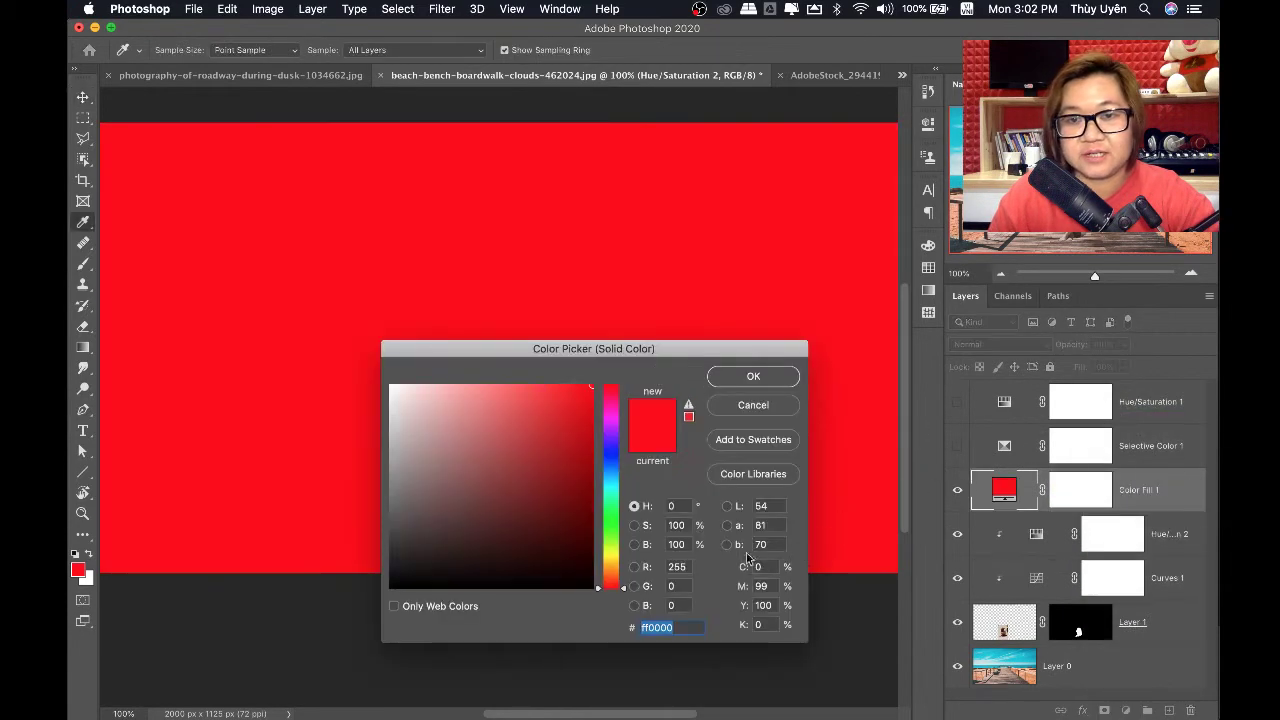
double_click(679, 527)
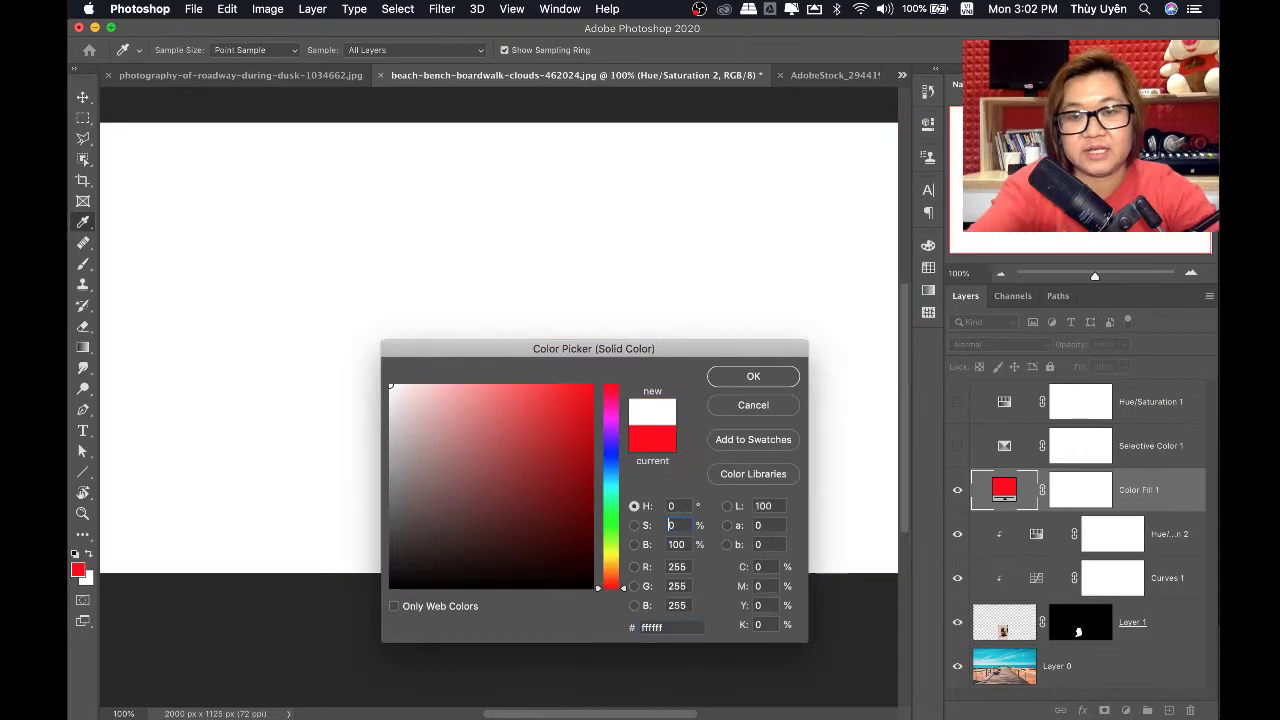
text(0)
key(Tab)
text(50)
key(Return)
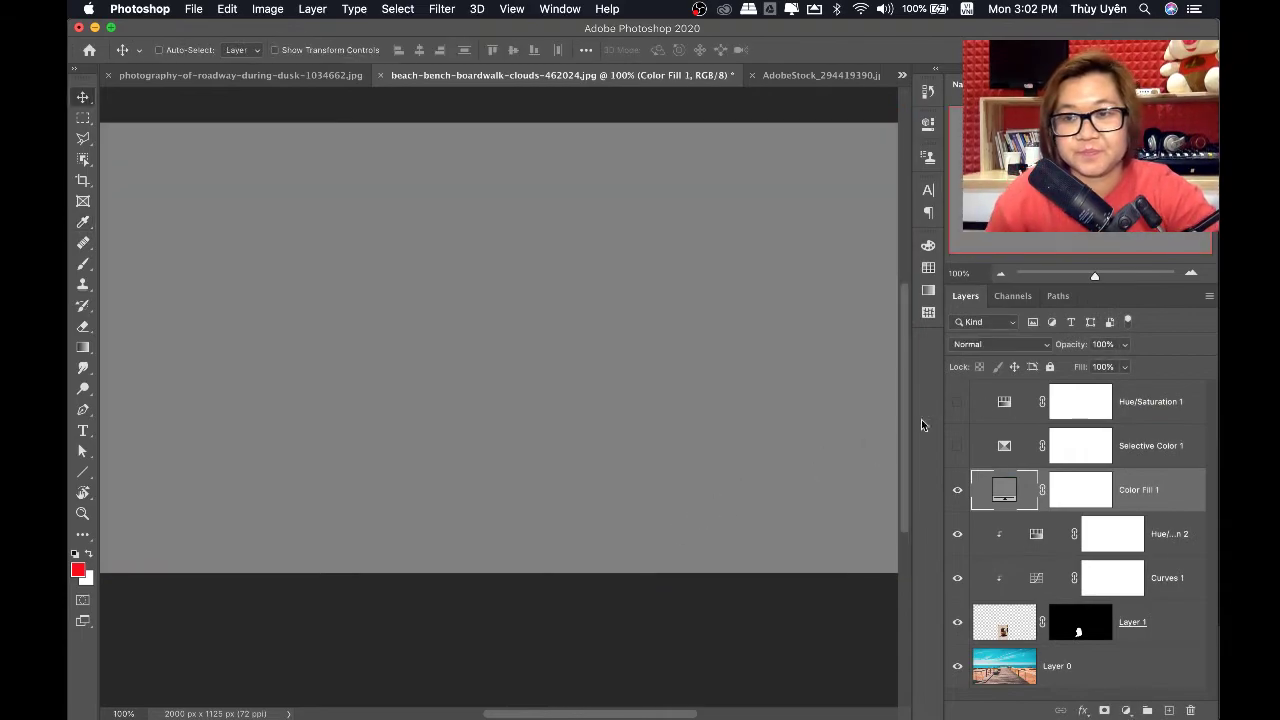
click(1000, 344)
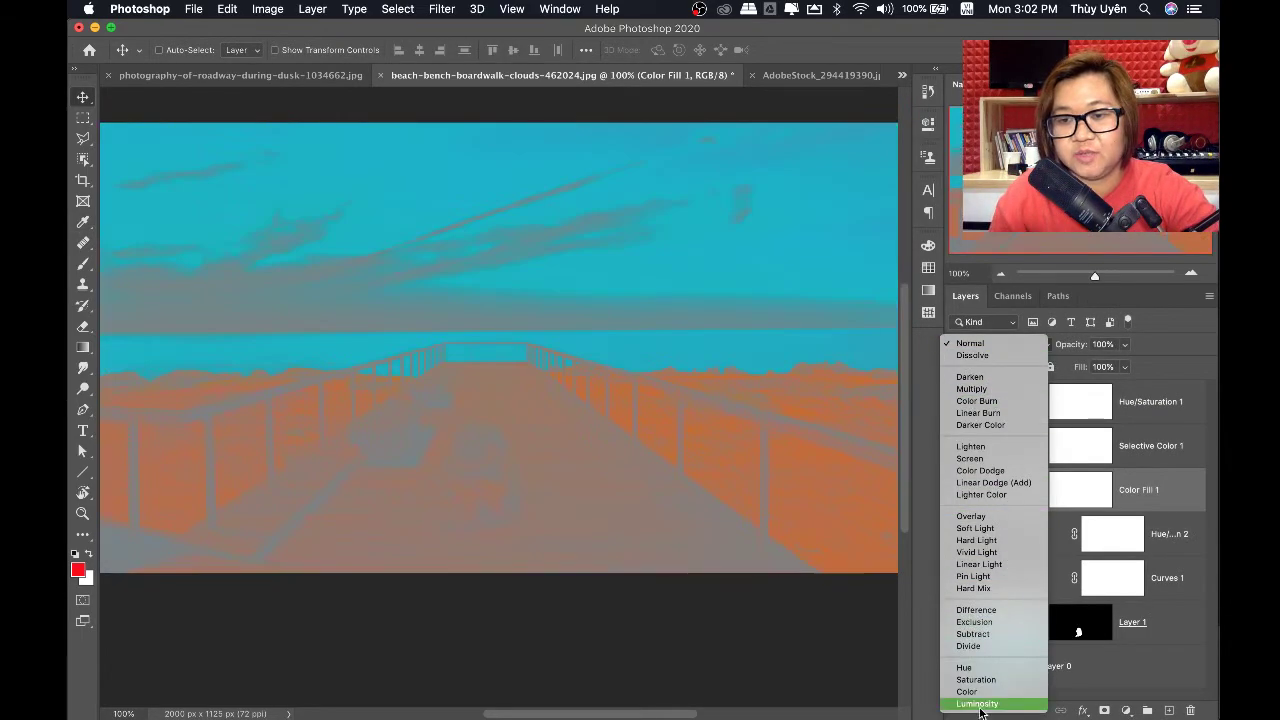
click(982, 706)
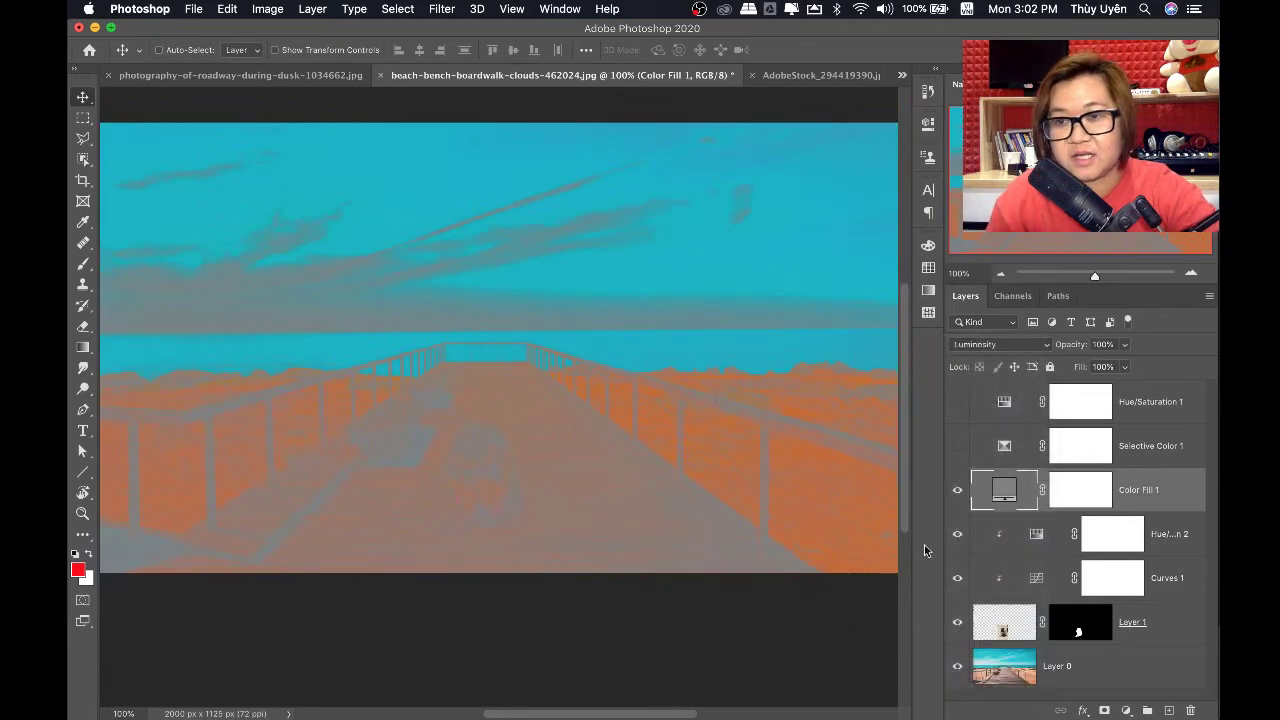
Add a Hue/Saturation adjustment layer with Saturation +57
click(1126, 710)
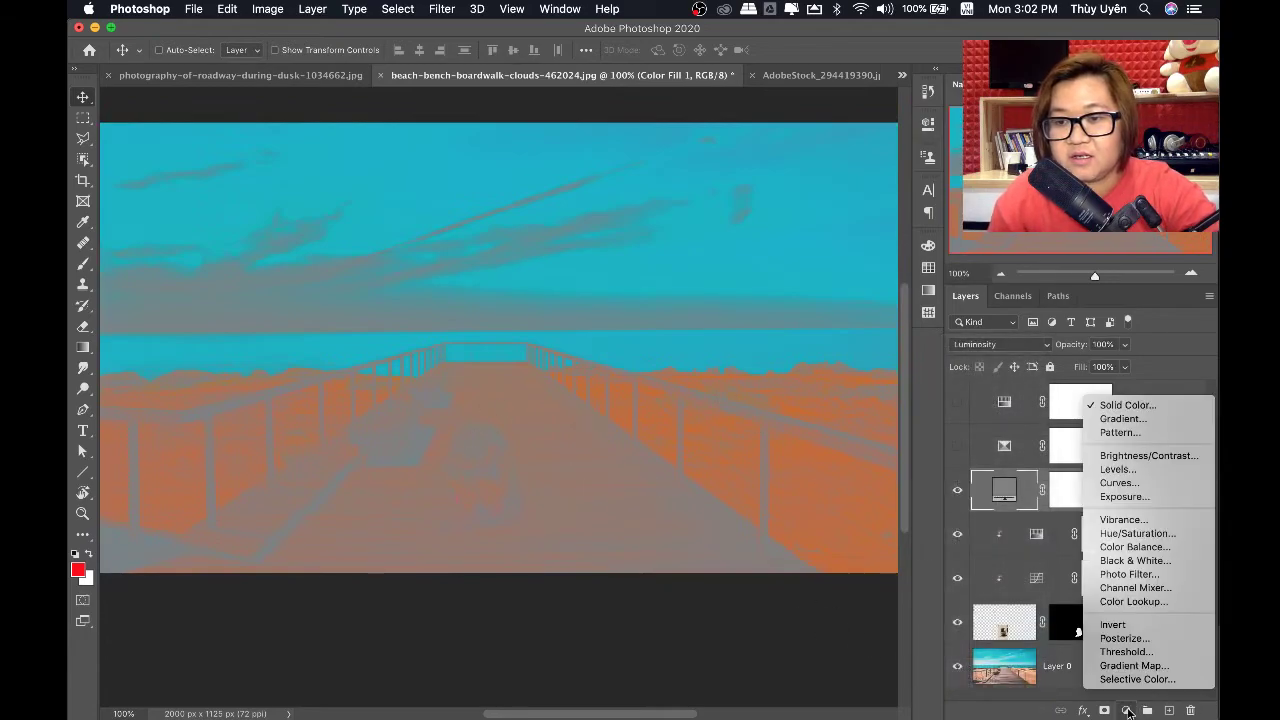
click(1143, 533)
drag(791, 262, 874, 266)
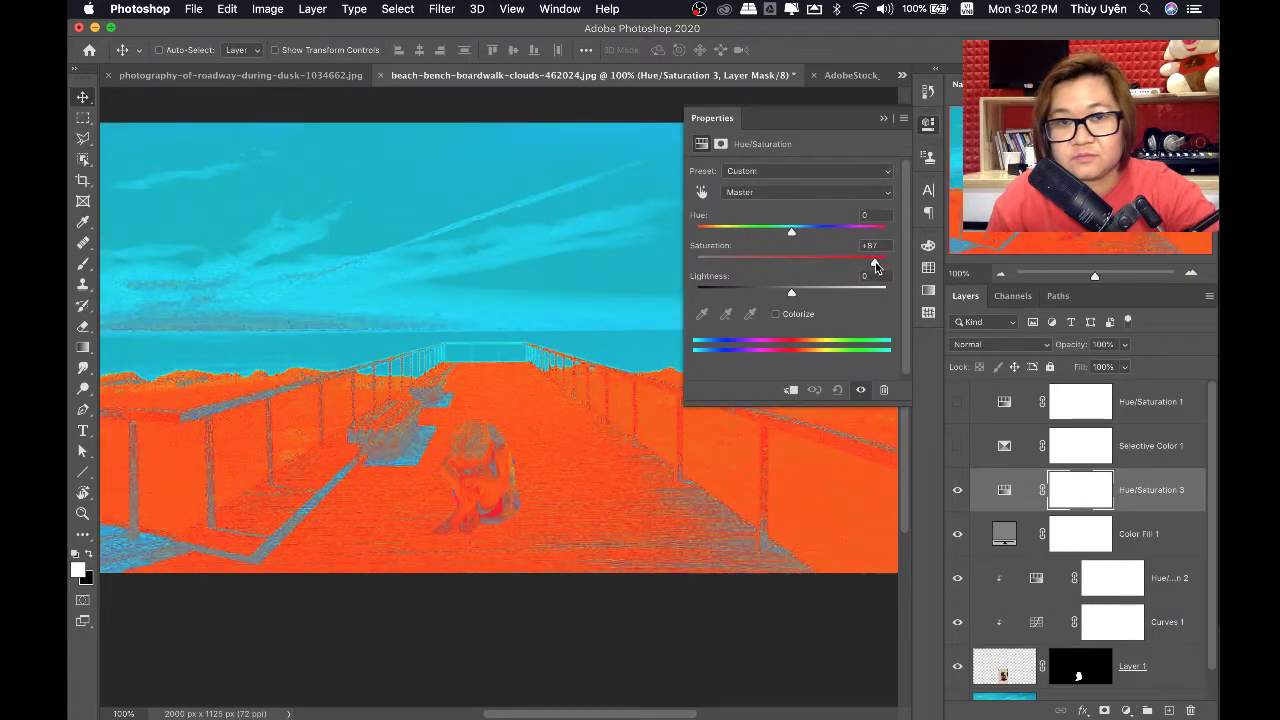
click(883, 118)
Zoom in on the girl to inspect the exaggerated colours and select the check layers
key(super+plus)
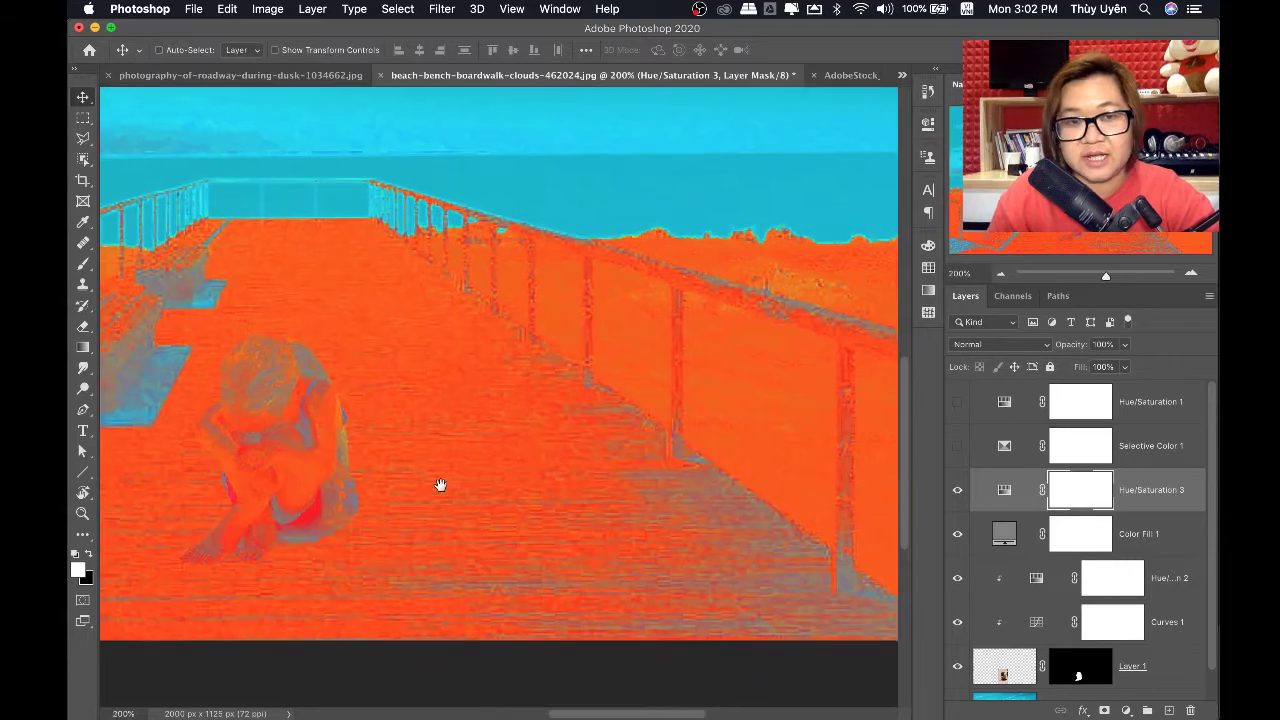
drag(440, 486, 656, 429)
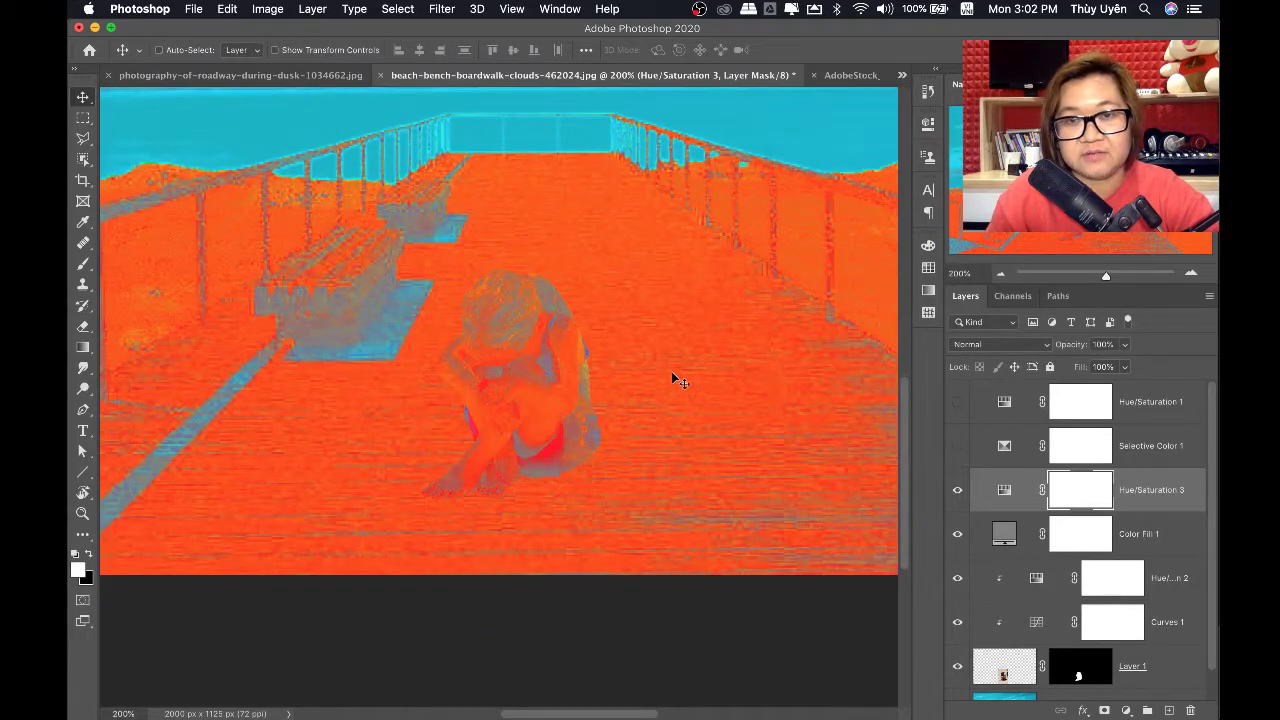
key(super+minus)
key(super+minus)
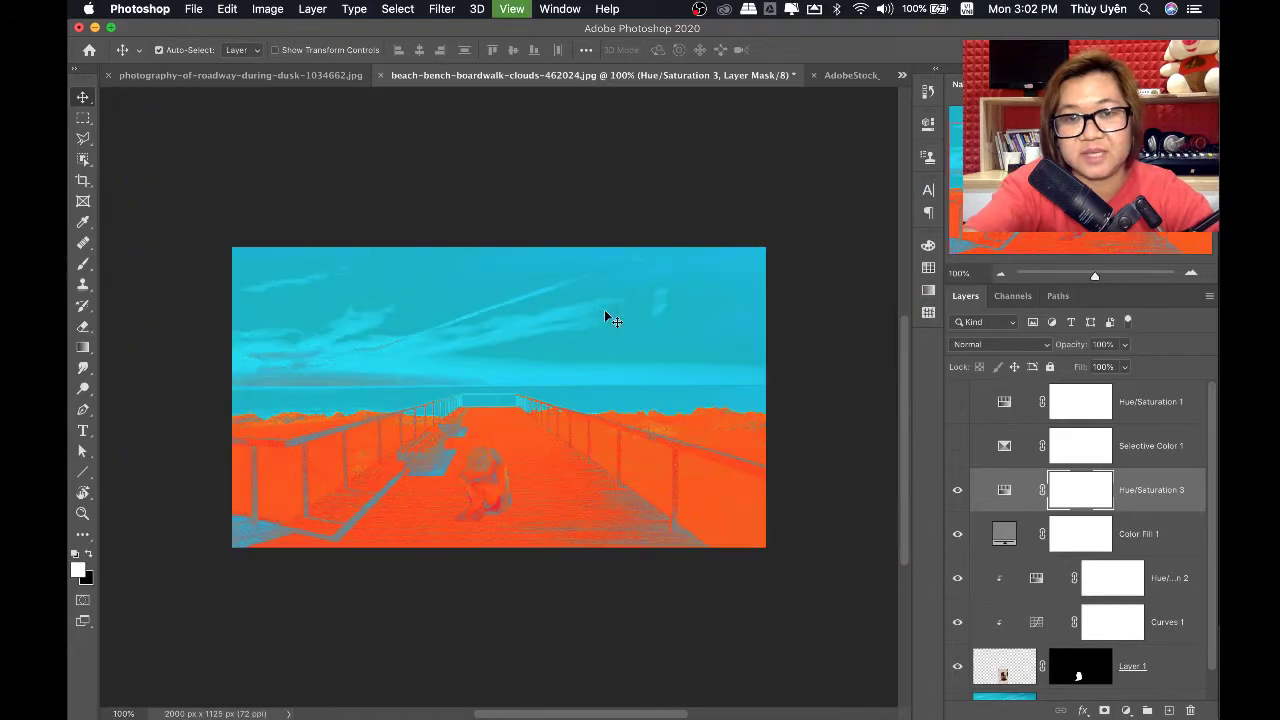
click(546, 476)
click(501, 566)
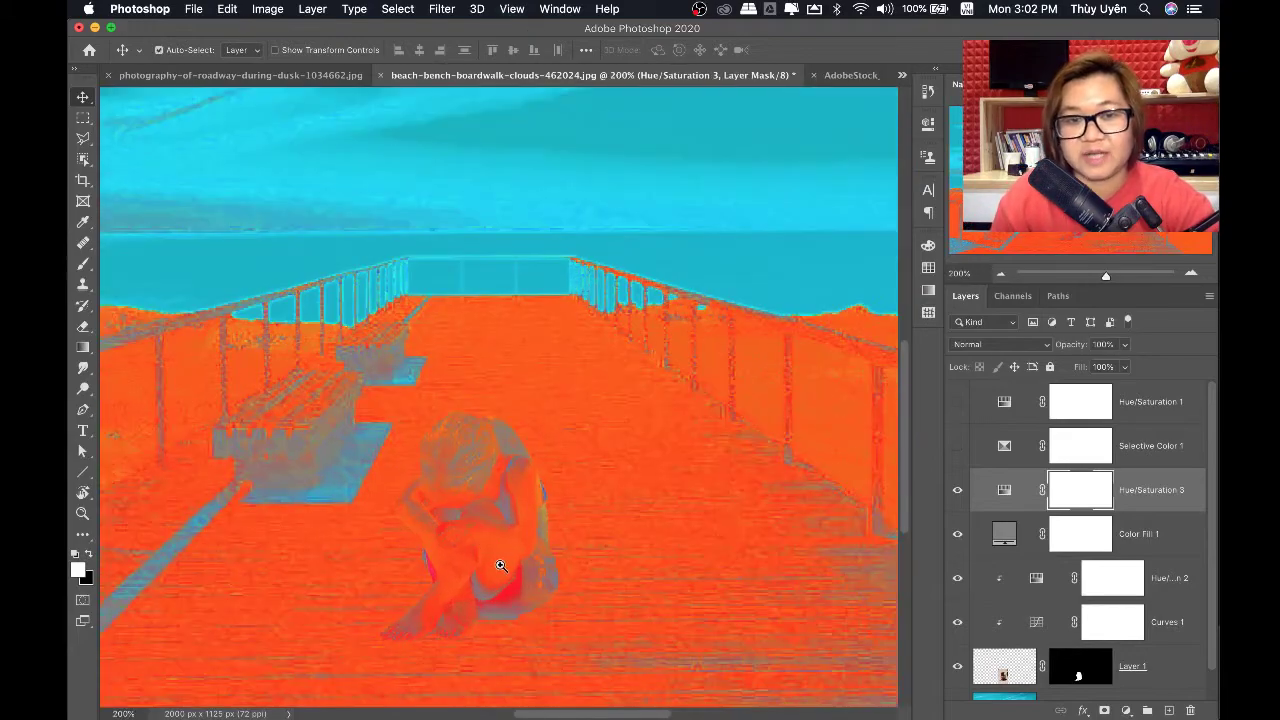
click(501, 566)
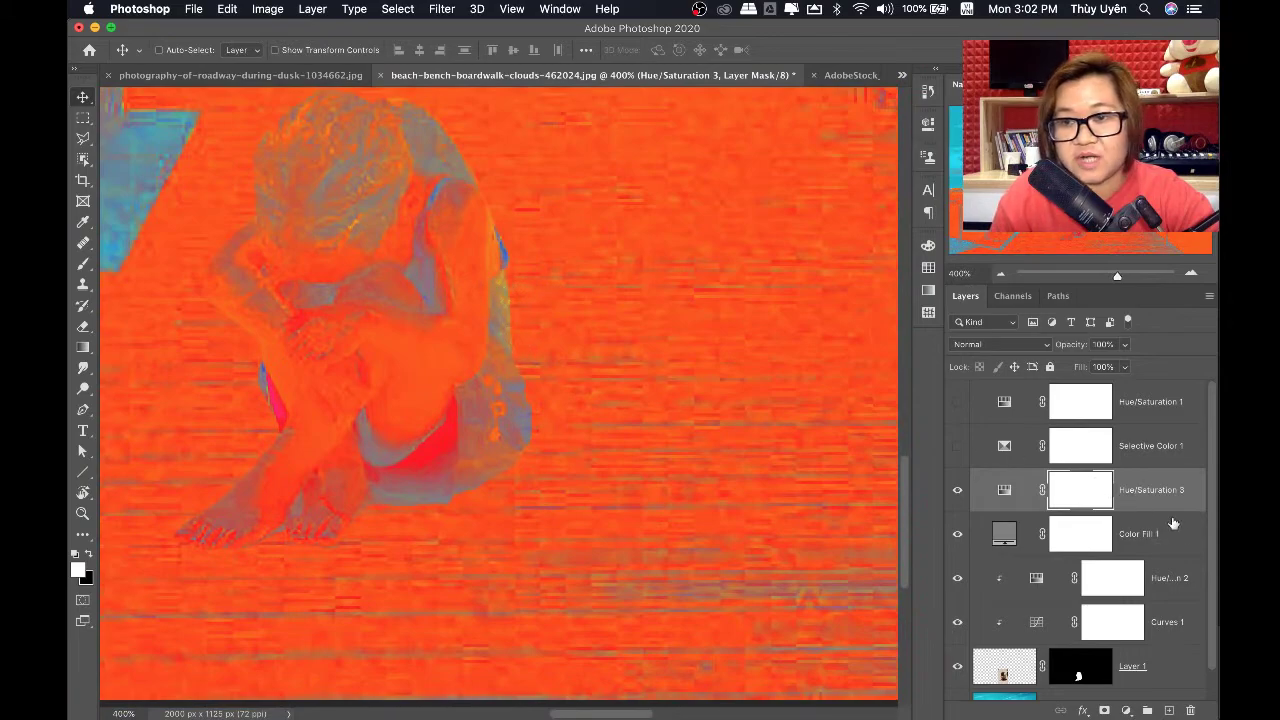
shift+click(1168, 546)
click(1170, 590)
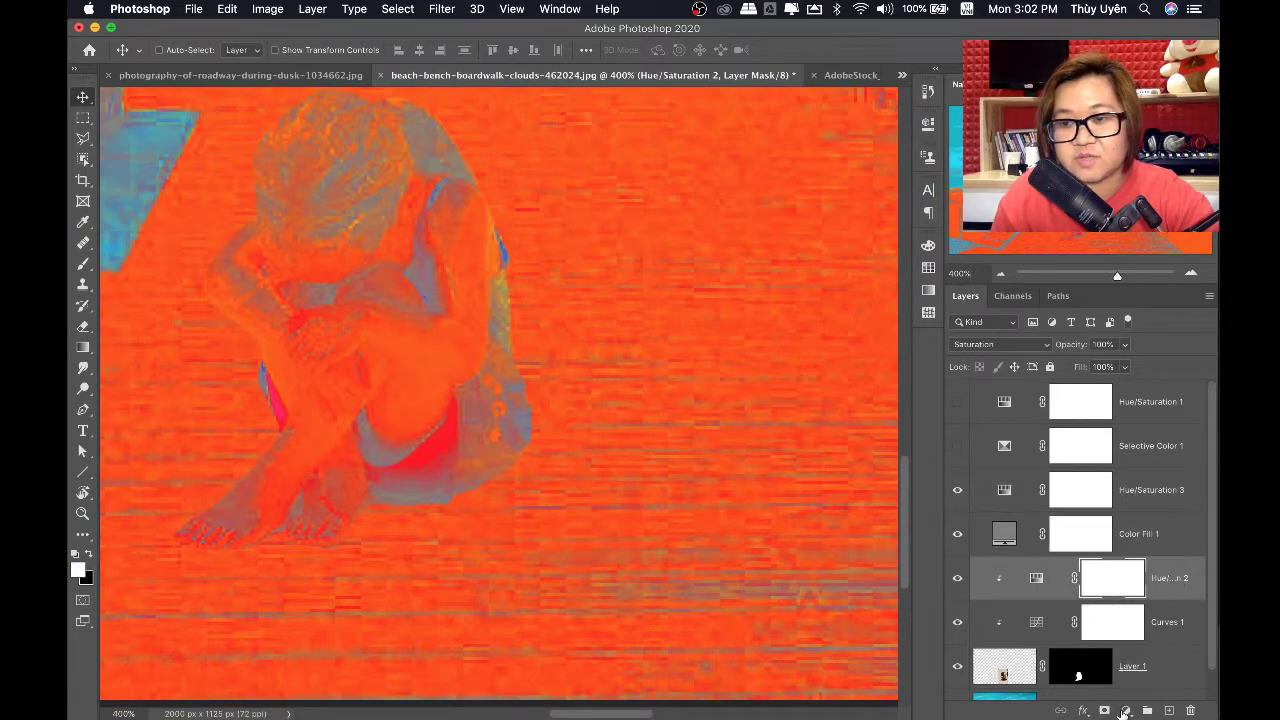
click(1124, 710)
click(1130, 492)
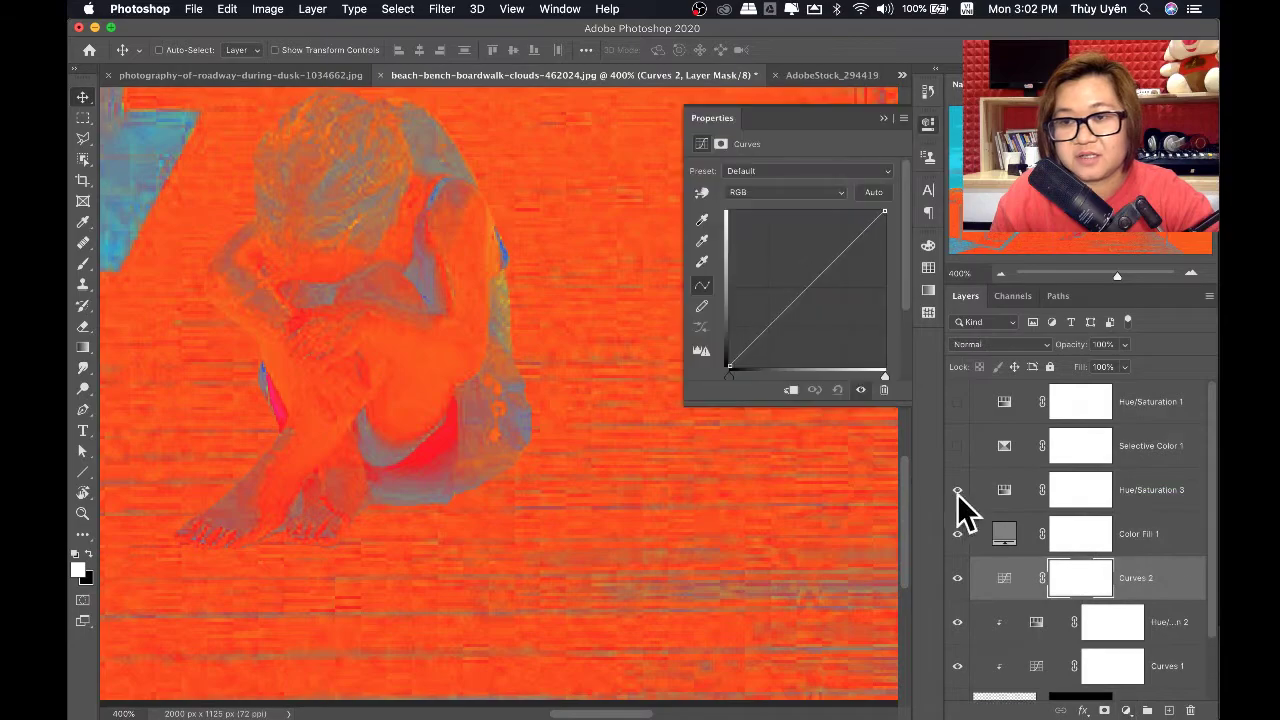
key(super+alt+g)
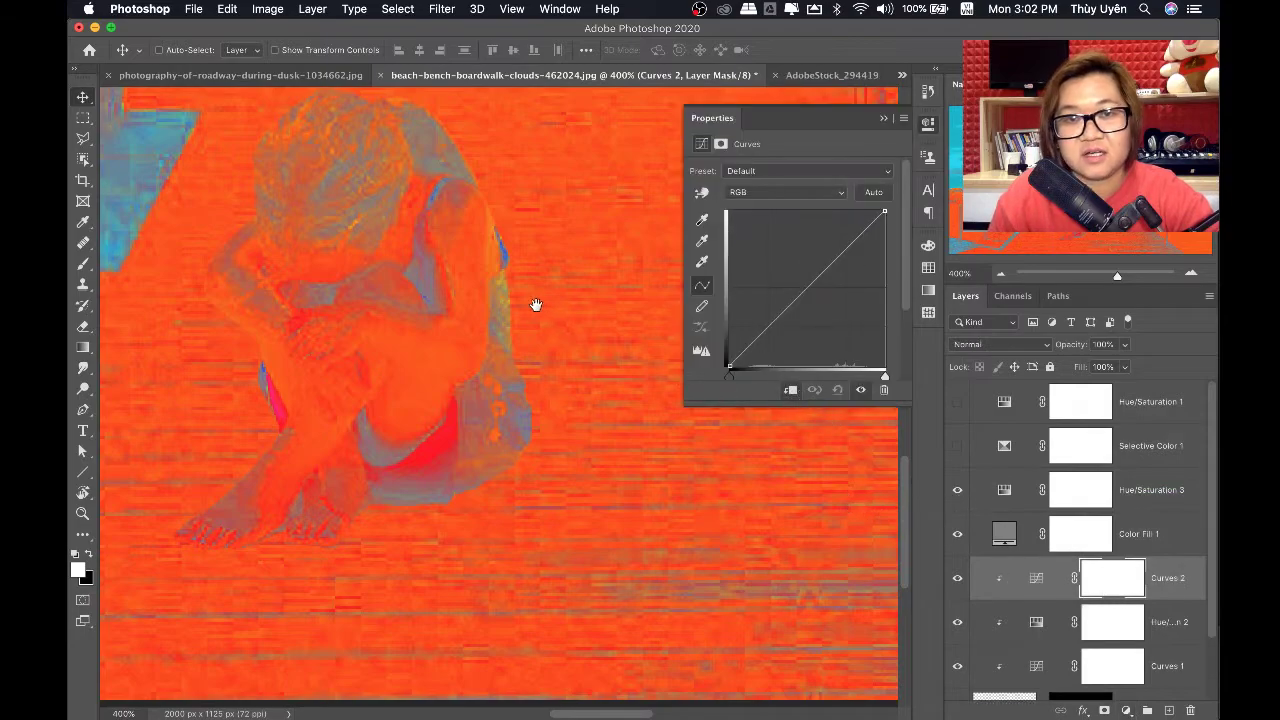
scroll(476, 287, up, 1)
scroll(505, 280, up, 1)
scroll(510, 278, up, 1)
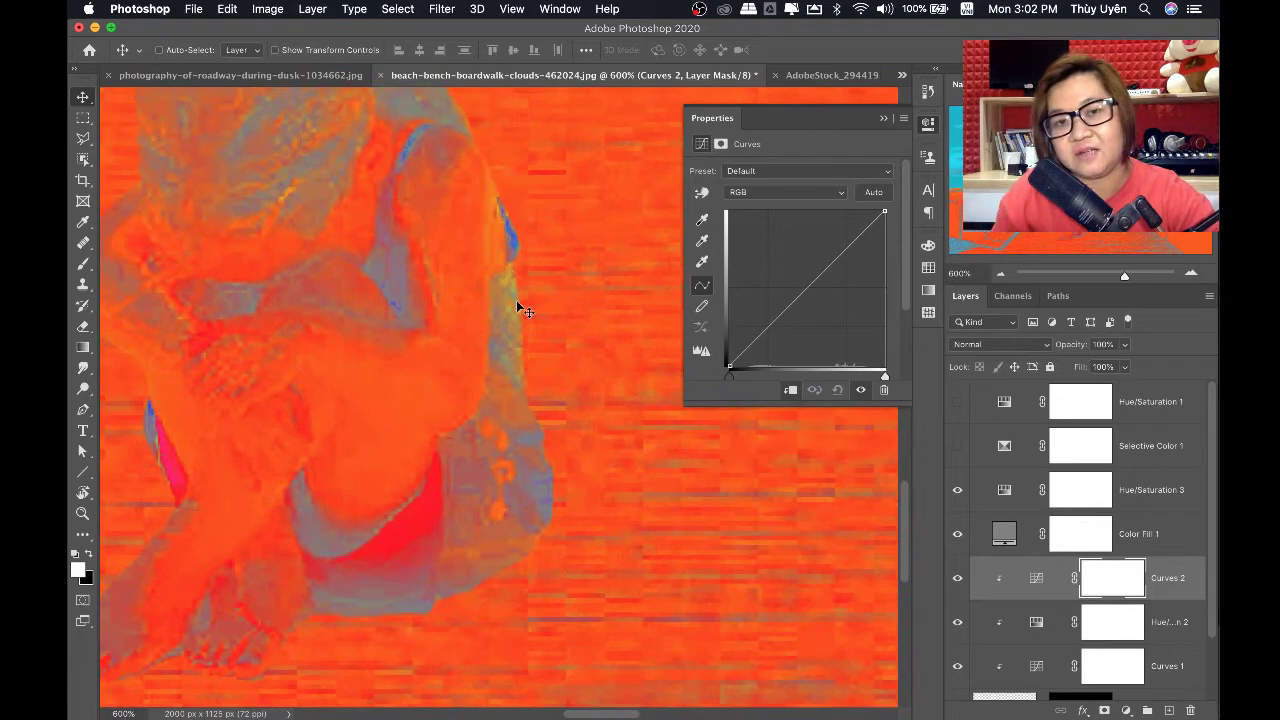
click(750, 193)
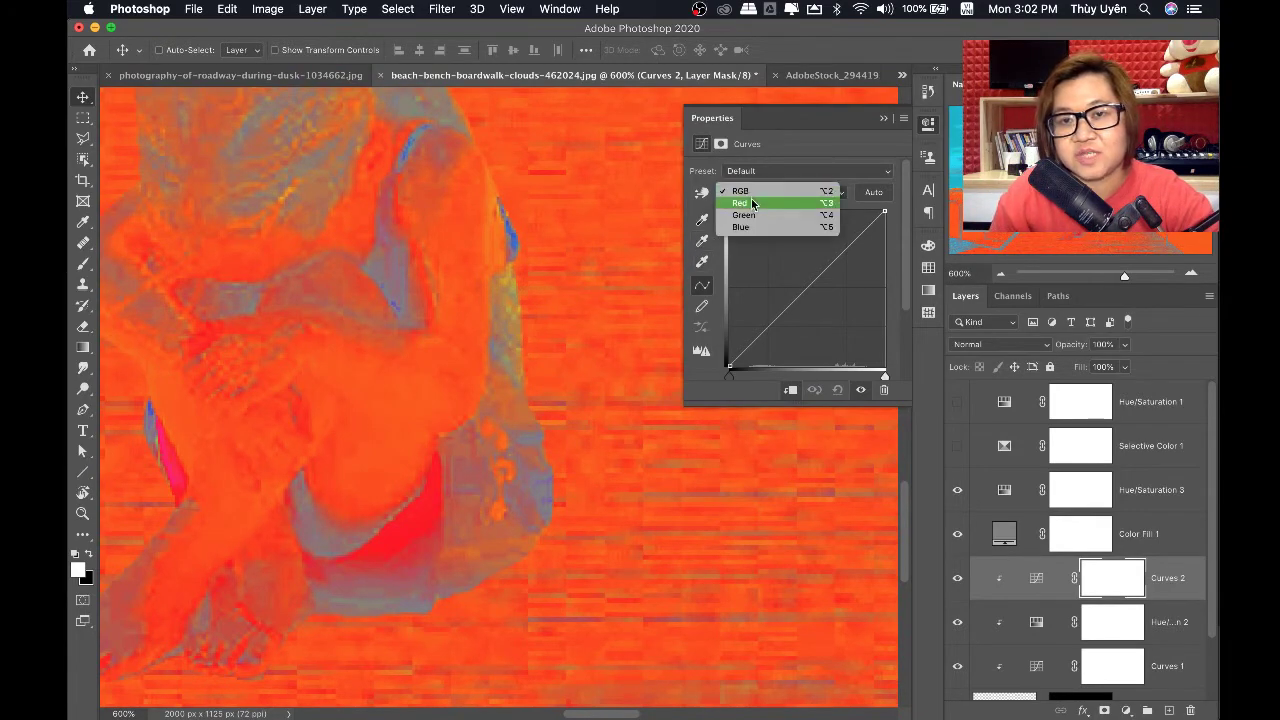
click(750, 216)
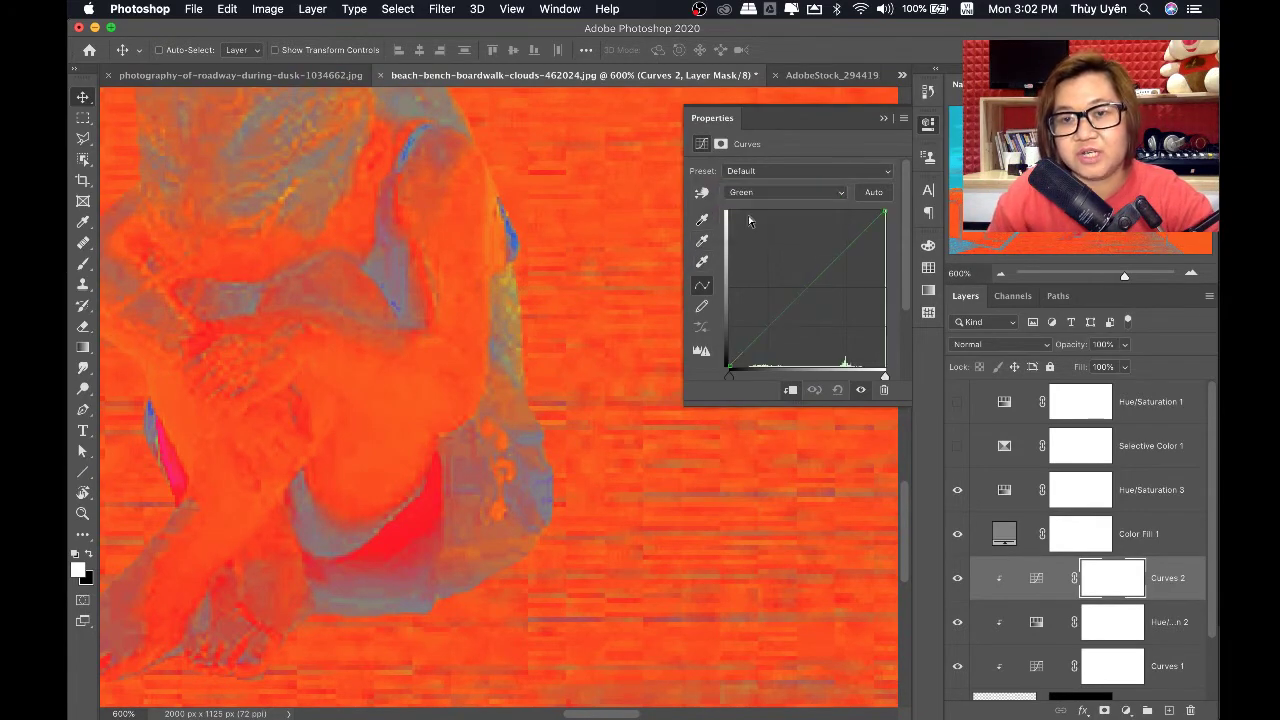
click(702, 193)
drag(516, 303, 515, 314)
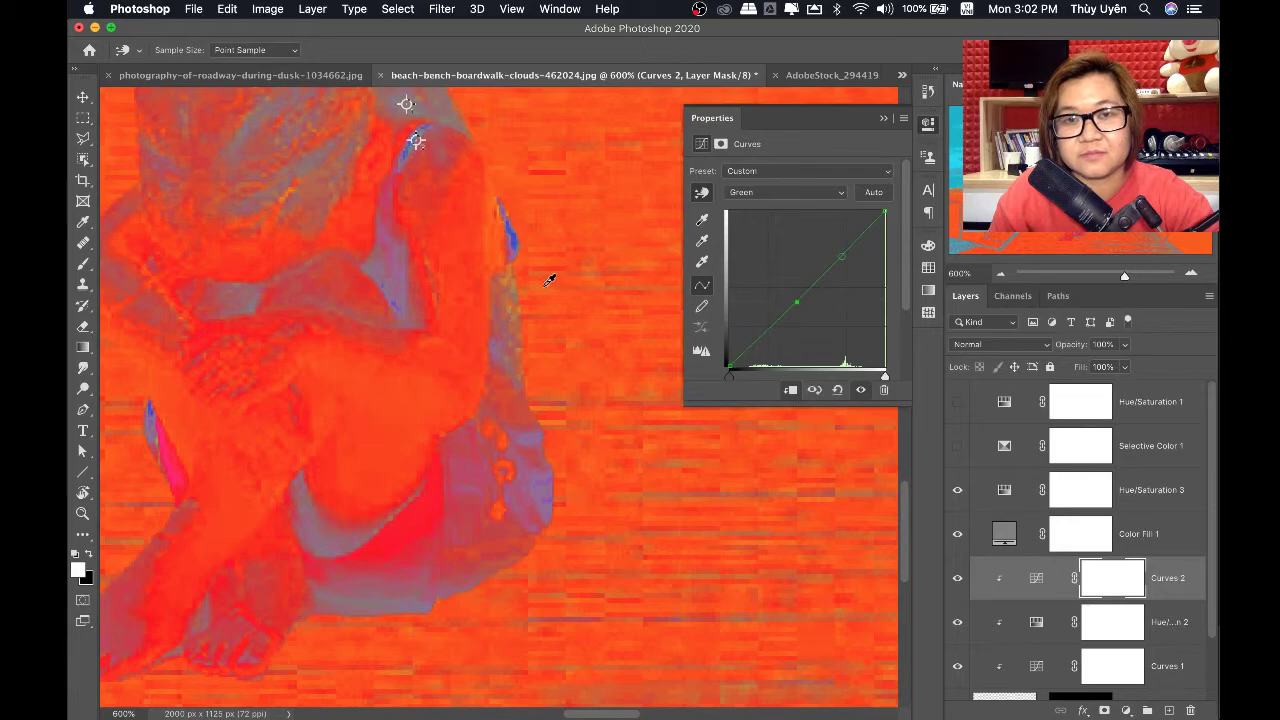
click(516, 284)
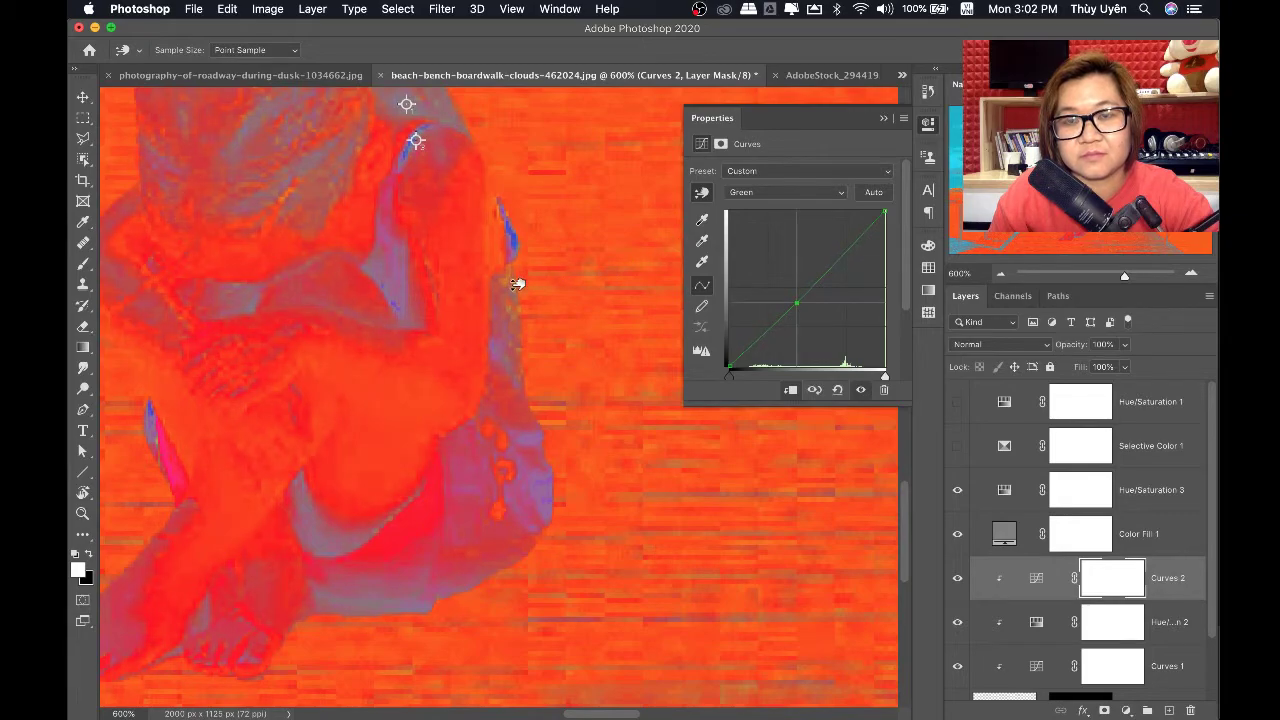
click(760, 192)
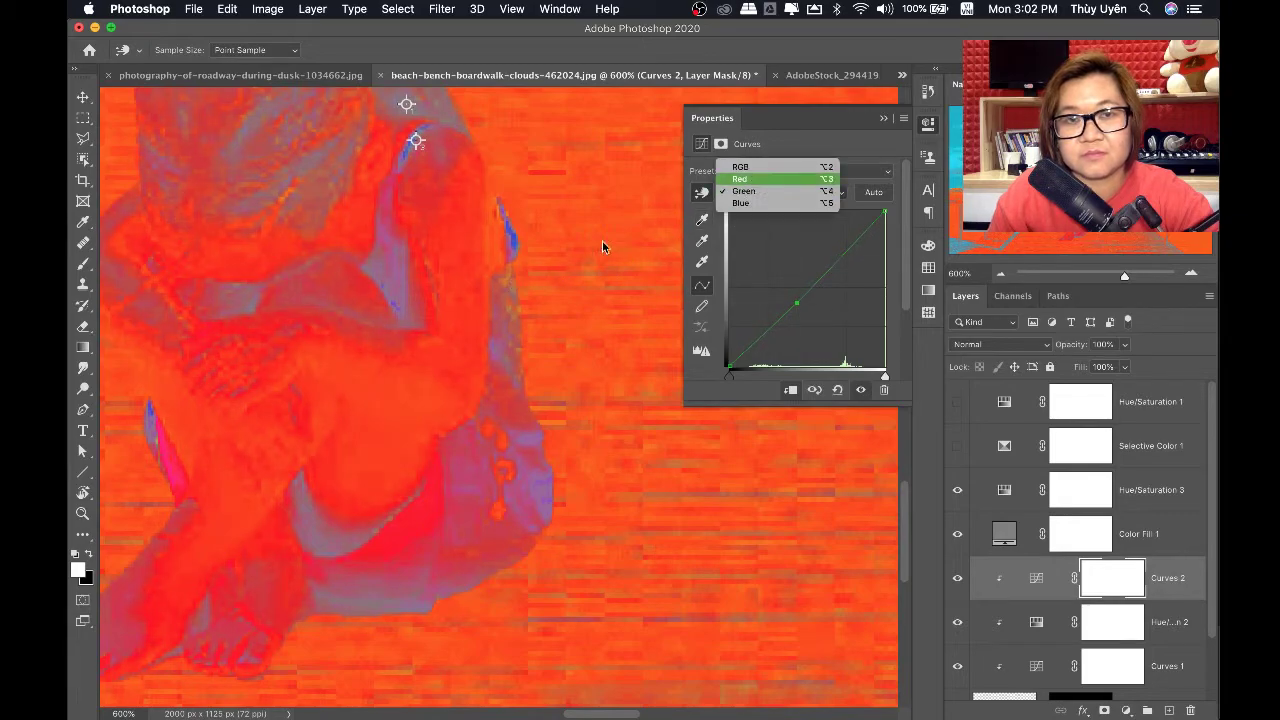
click(752, 179)
click(374, 374)
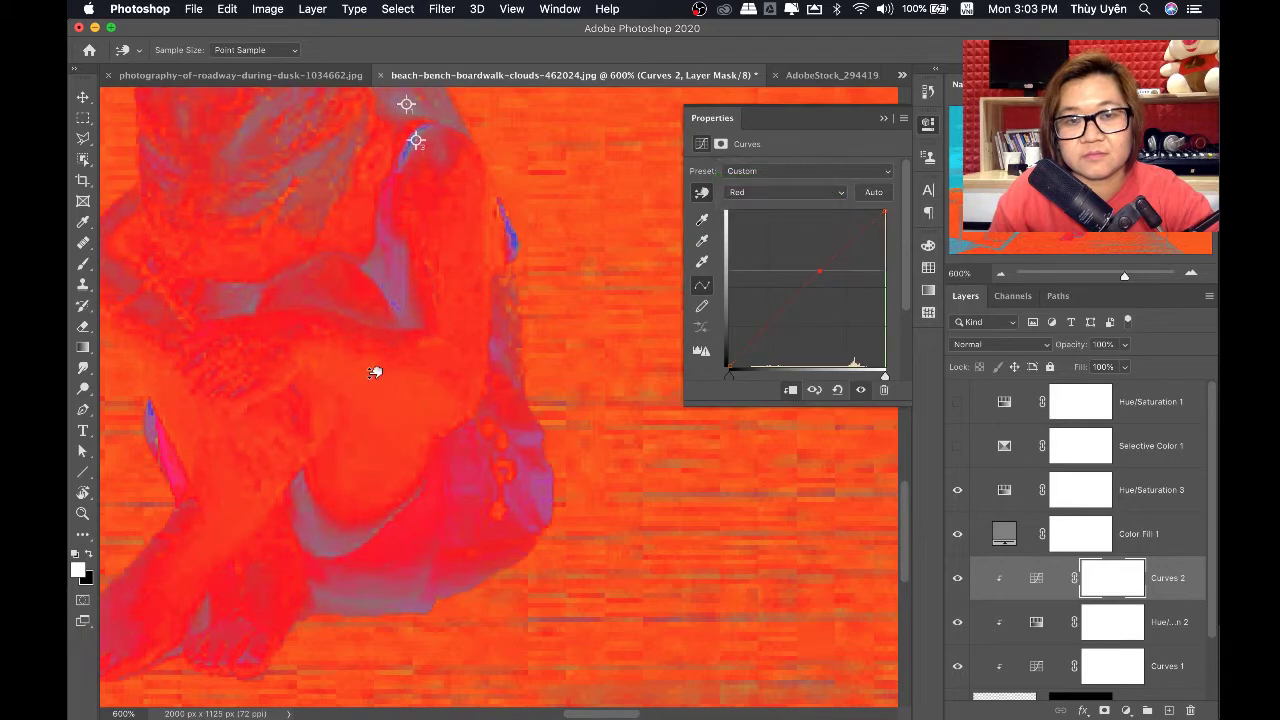
drag(374, 372, 372, 377)
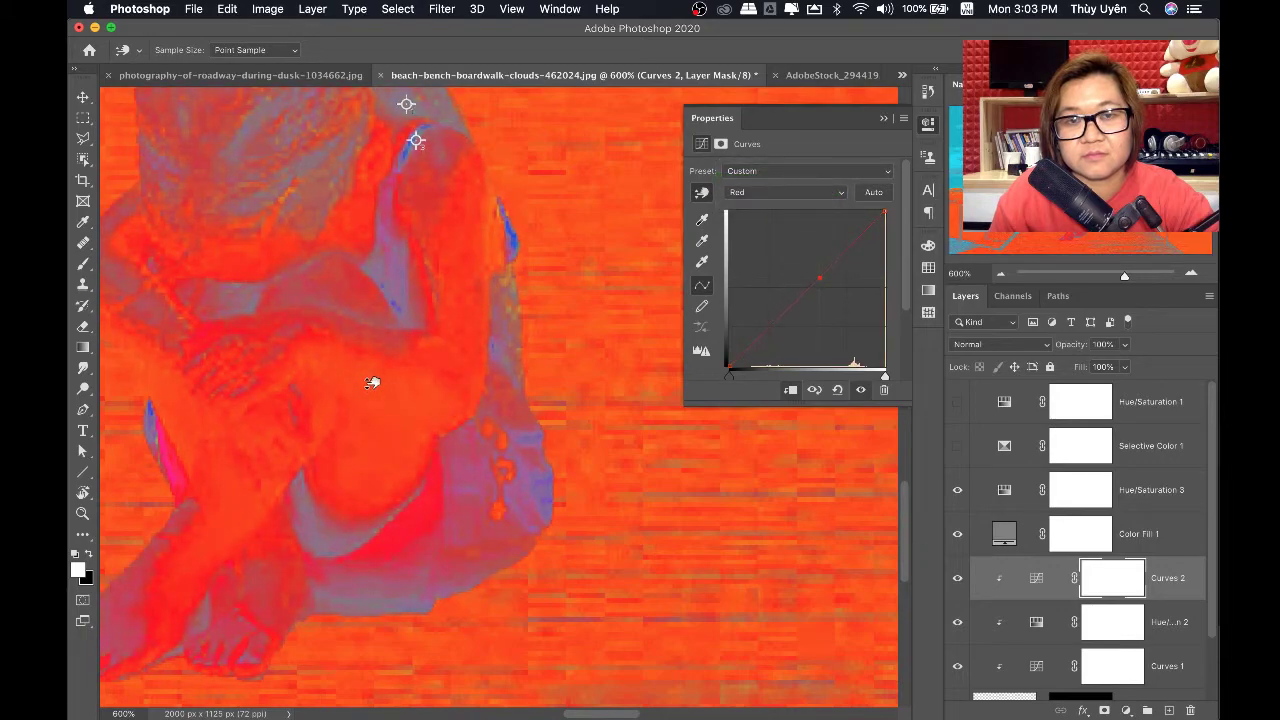
key(super+minus)
key(super+minus)
key(super+minus)
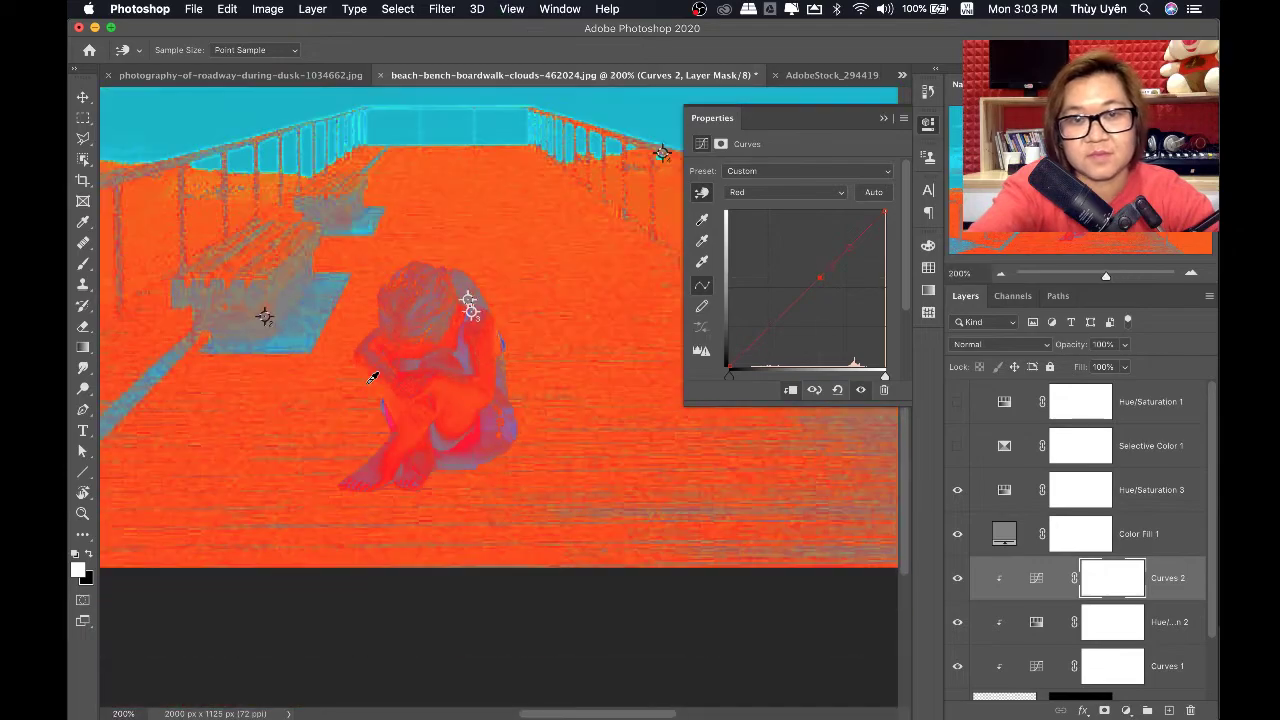
key(super+minus)
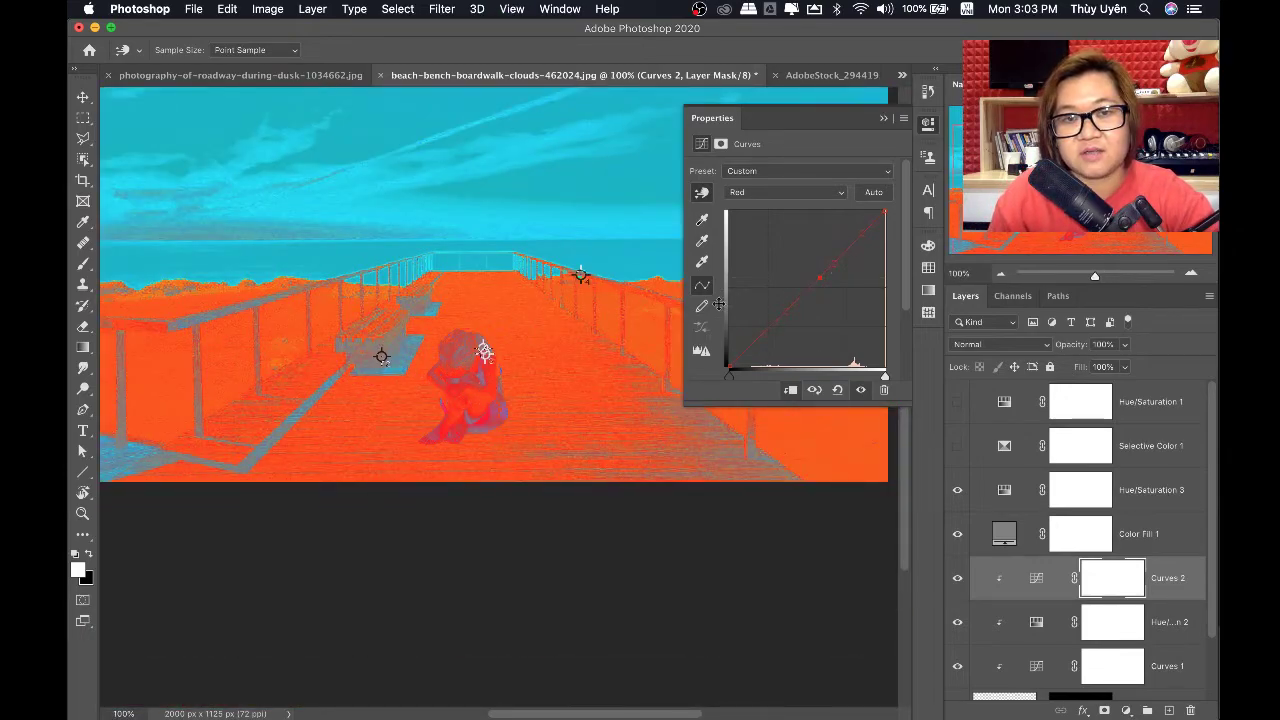
click(883, 119)
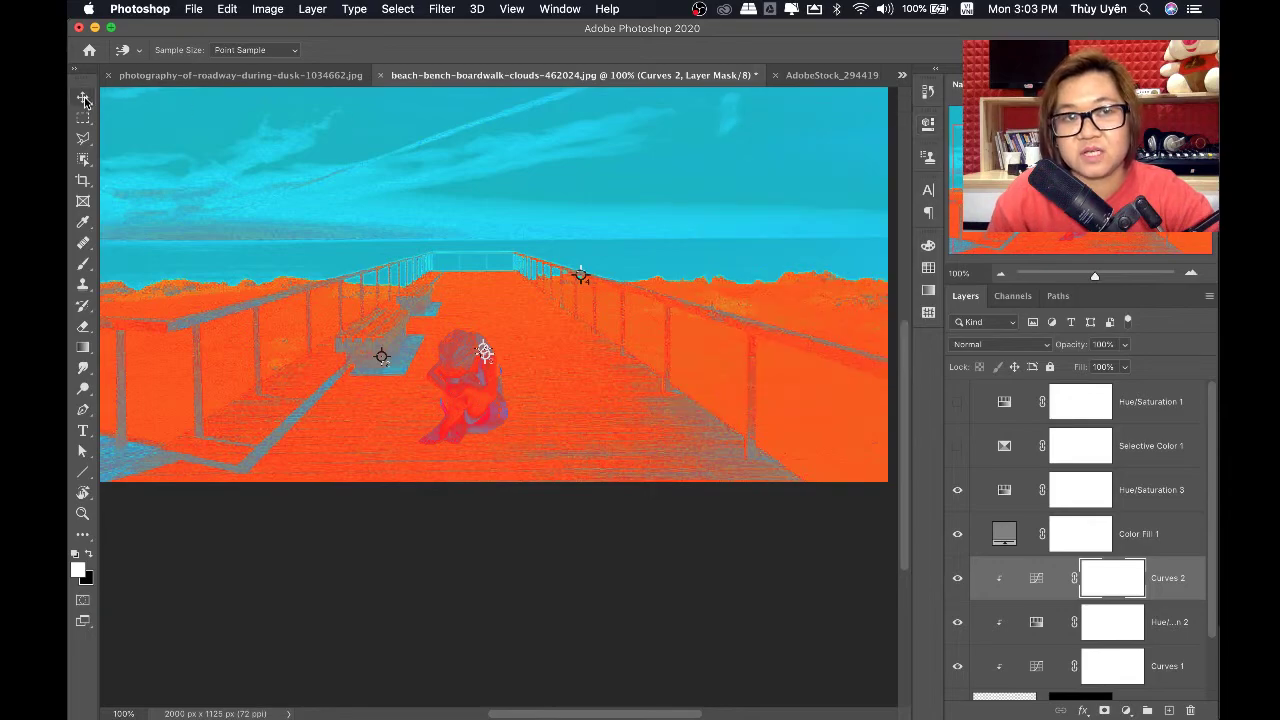
key(v)
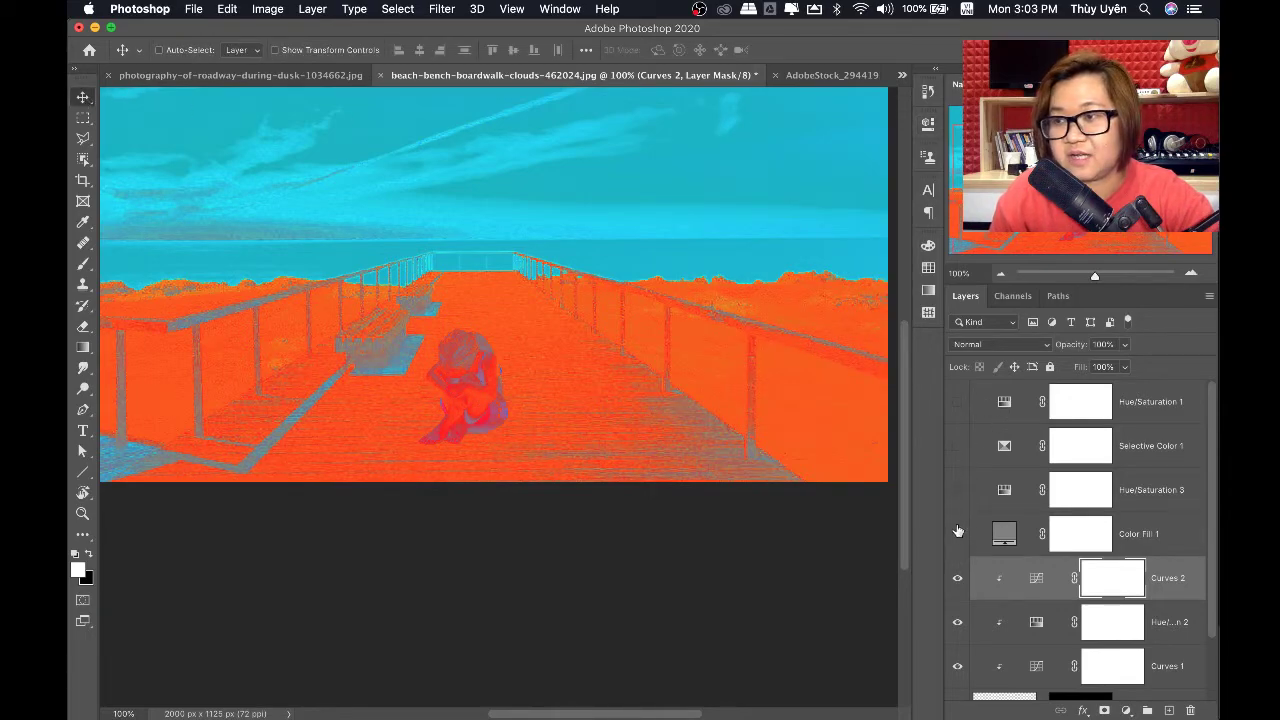
click(958, 531)
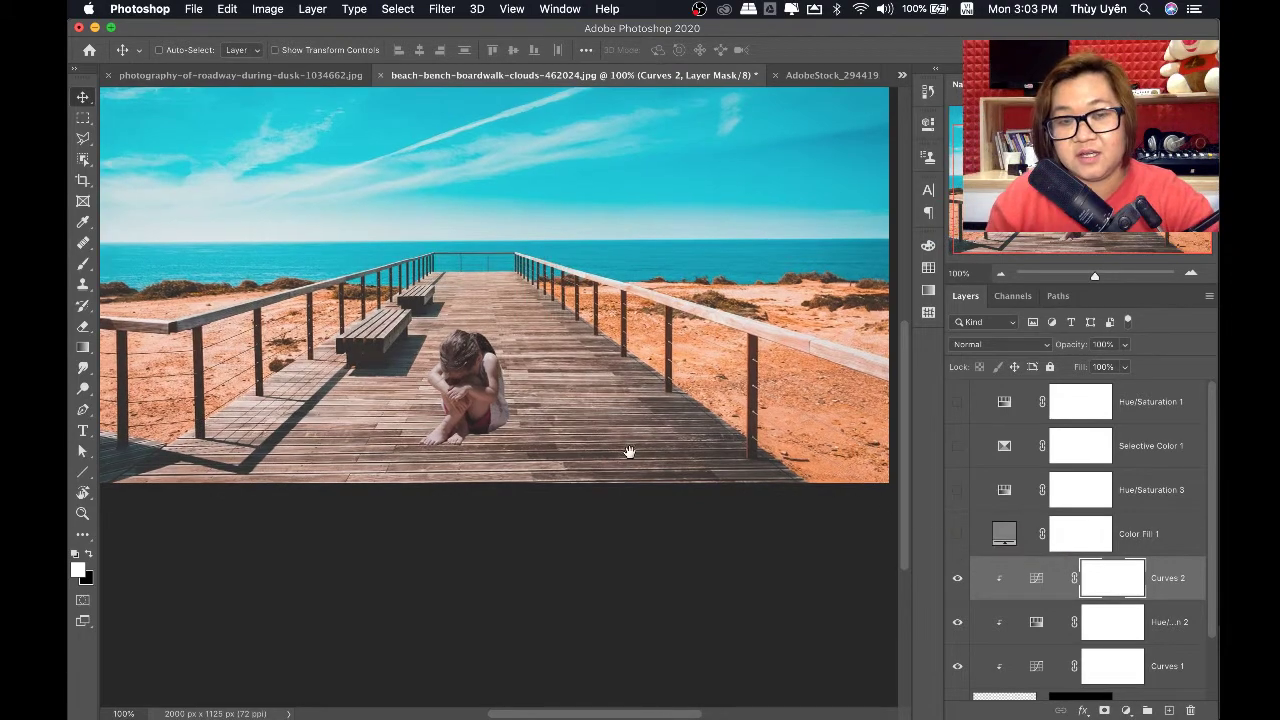
scroll(628, 449, up, 3)
scroll(628, 449, left, 3)
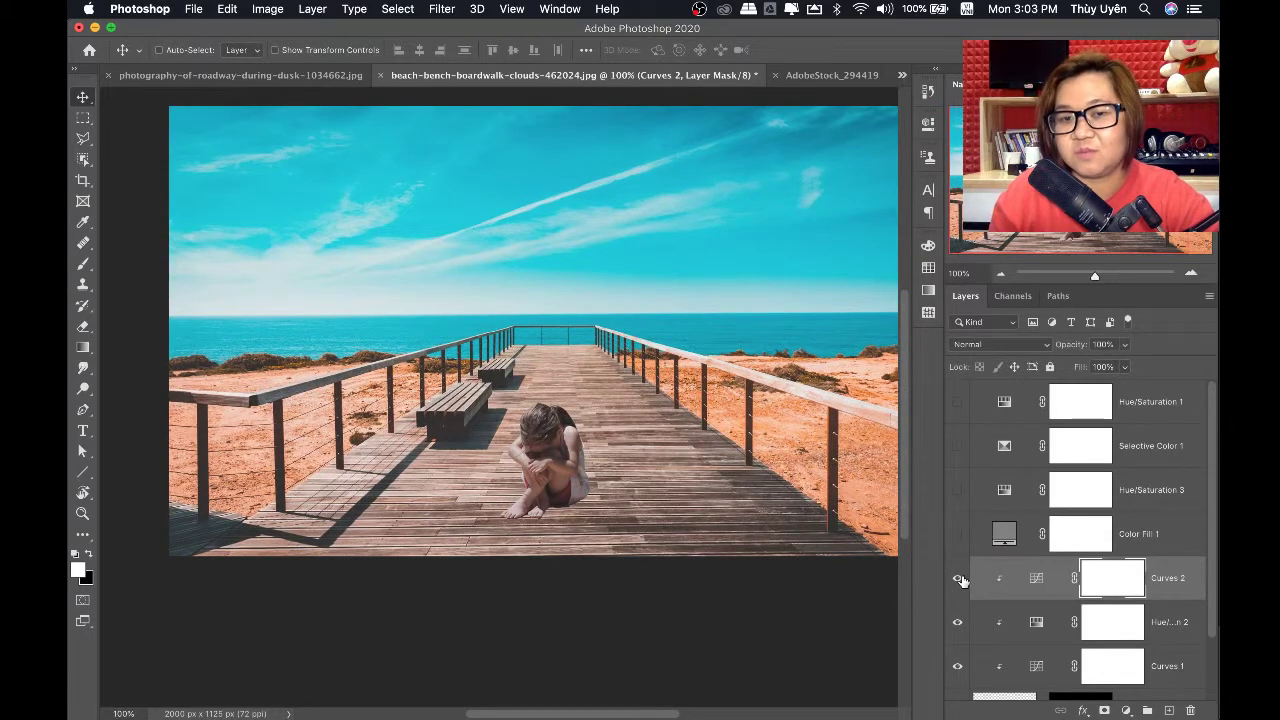
In the running-boy photo, add a Solid Color fill at S 0, B 50 blended as Luminosity
click(277, 75)
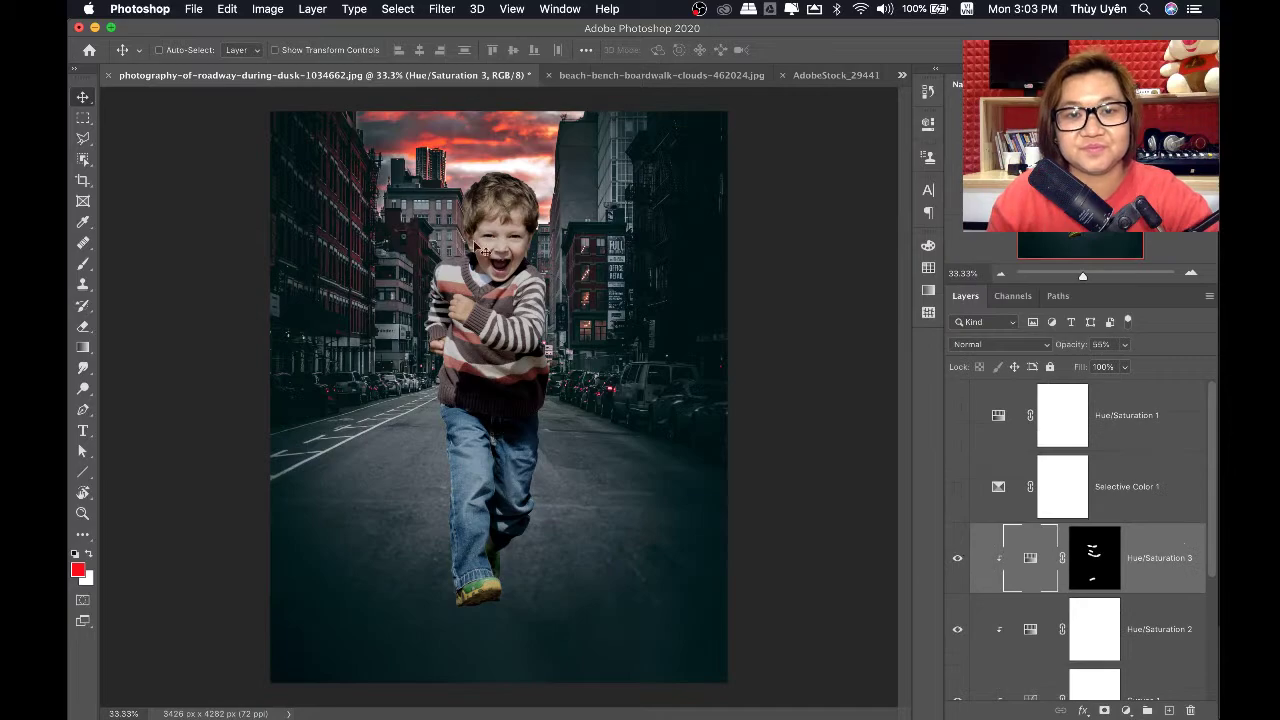
click(1126, 710)
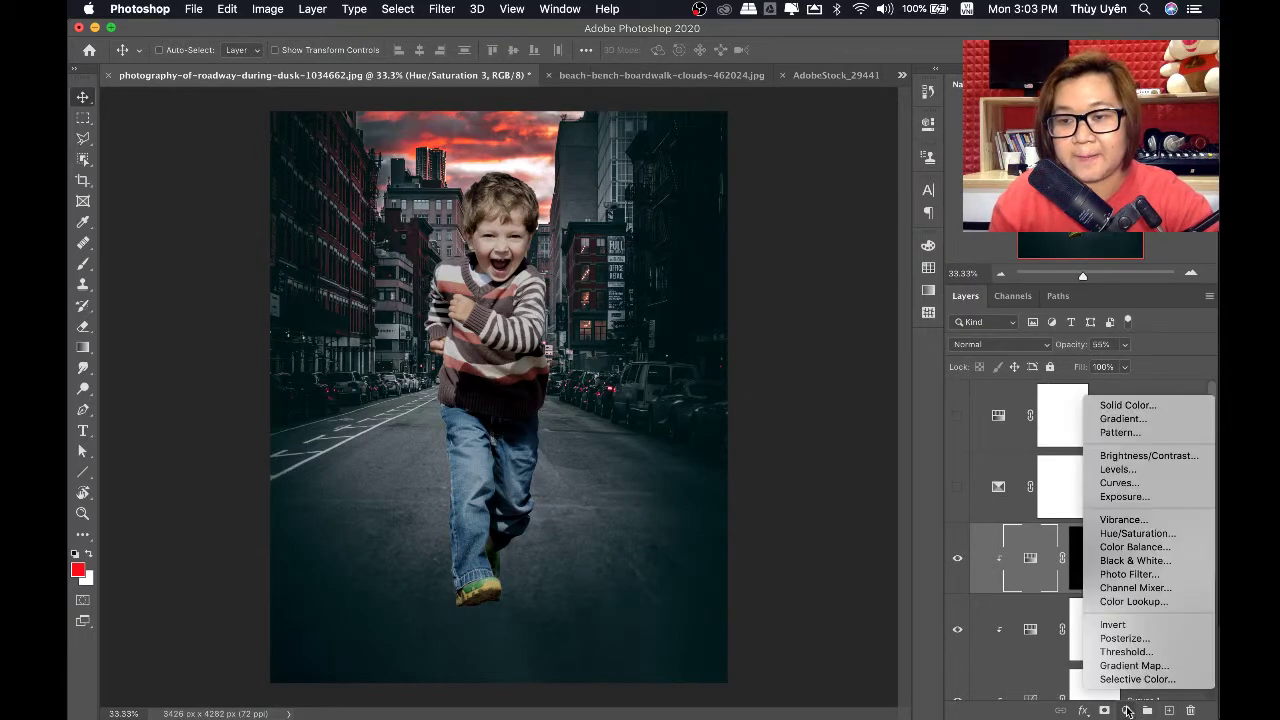
click(1127, 405)
click(677, 525)
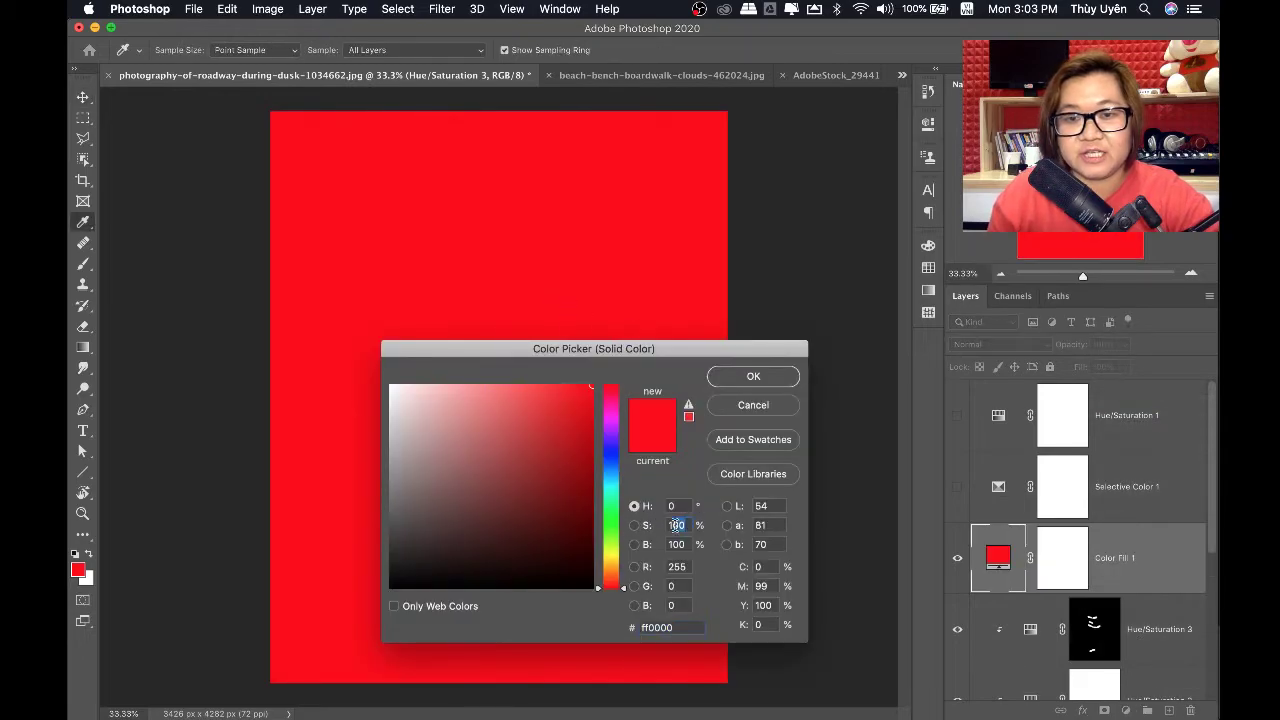
text(0)
key(Tab)
text(50)
key(Return)
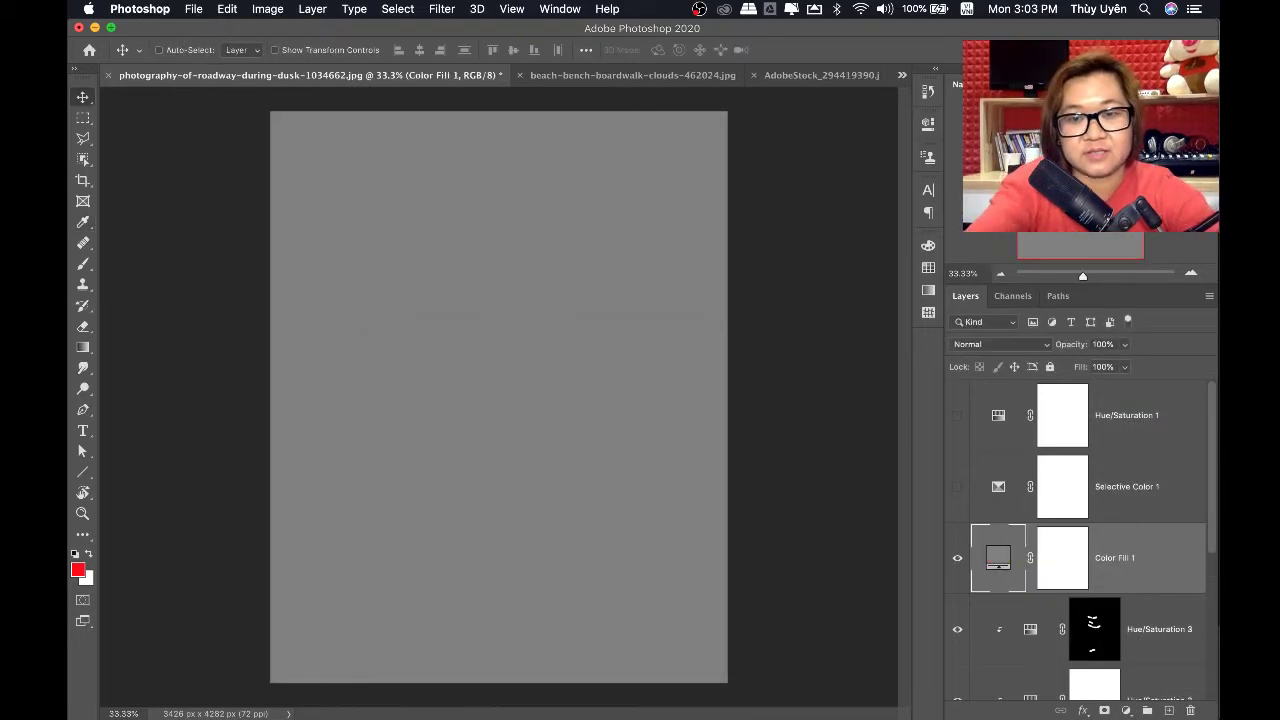
click(1013, 347)
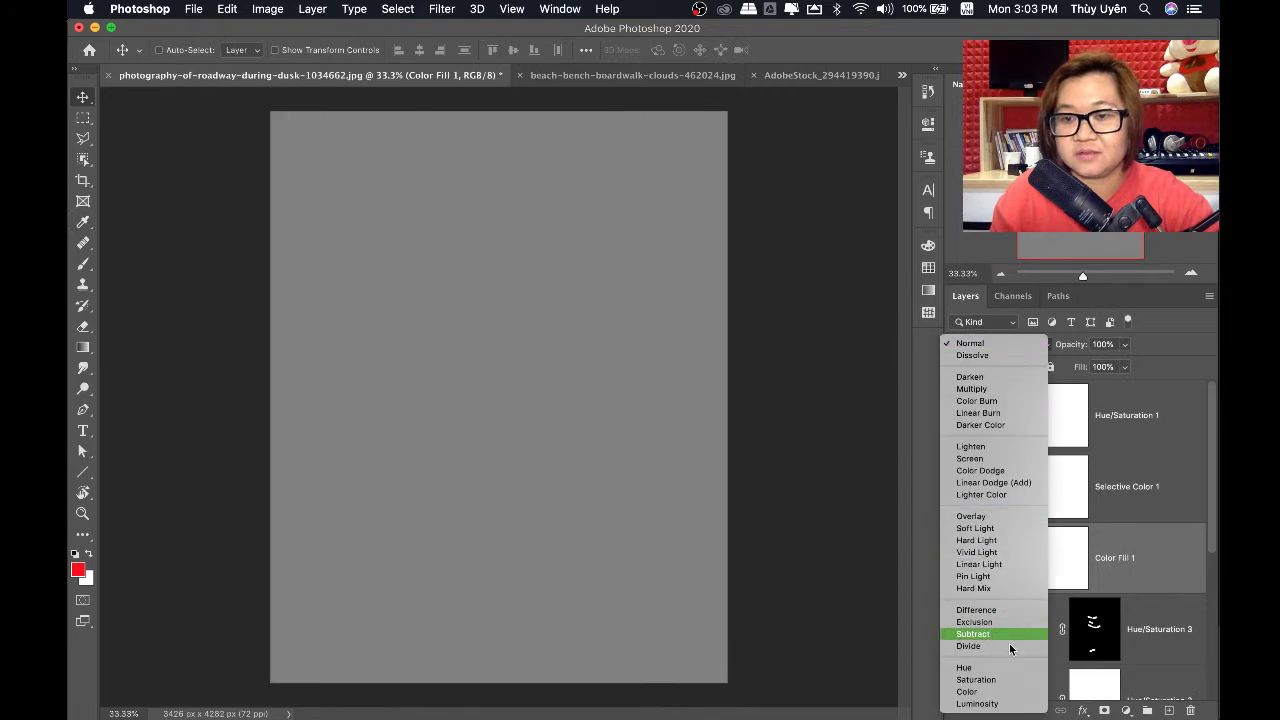
click(986, 697)
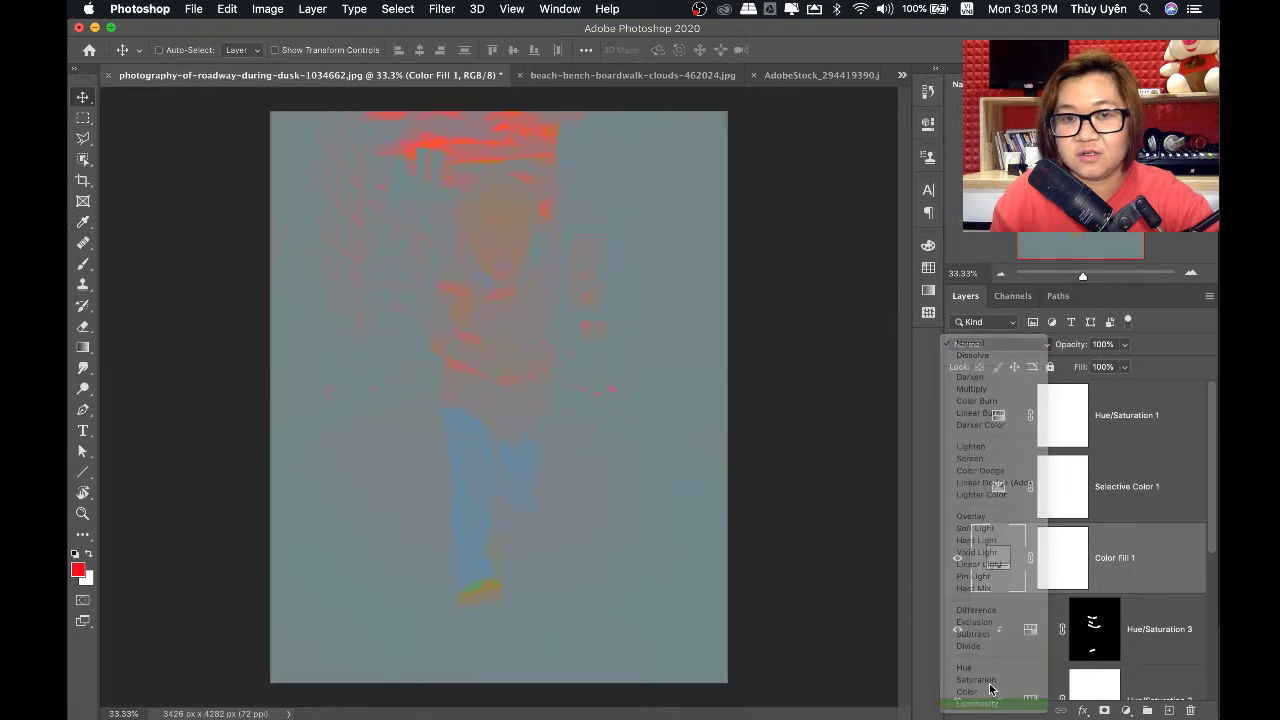
Add a Hue/Saturation adjustment layer with Saturation +75
click(1126, 710)
click(870, 409)
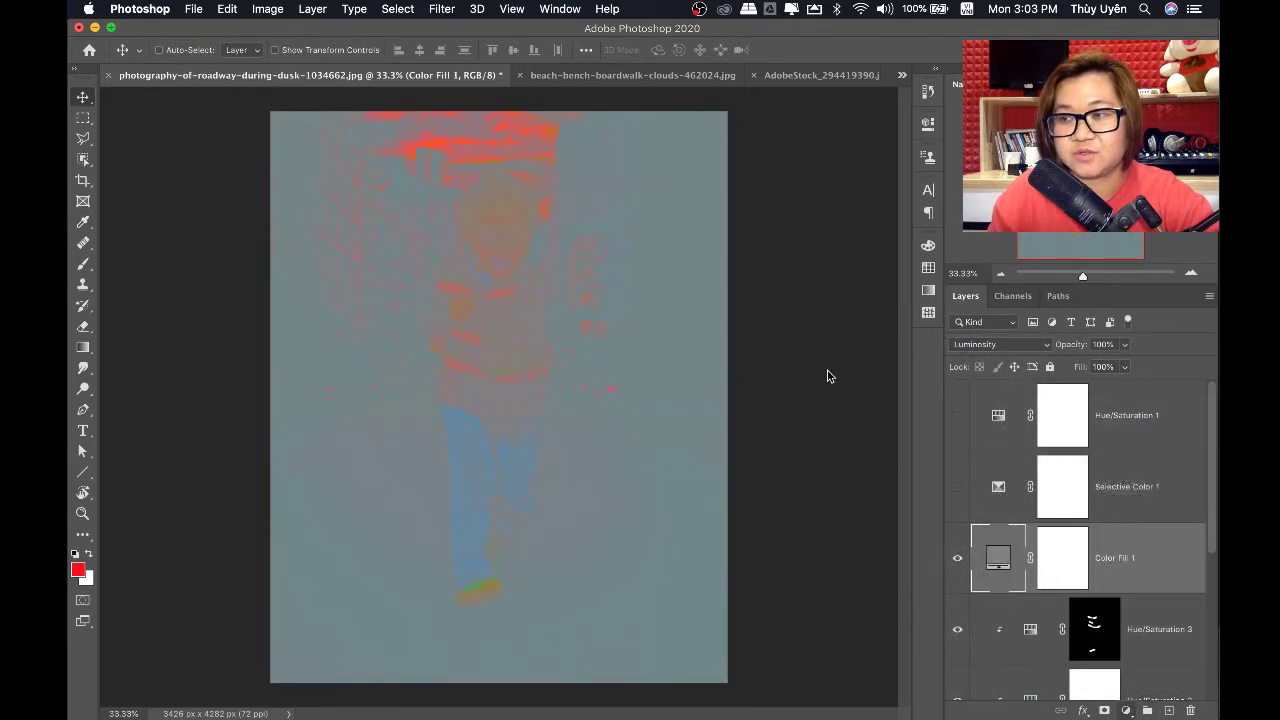
drag(790, 259, 877, 263)
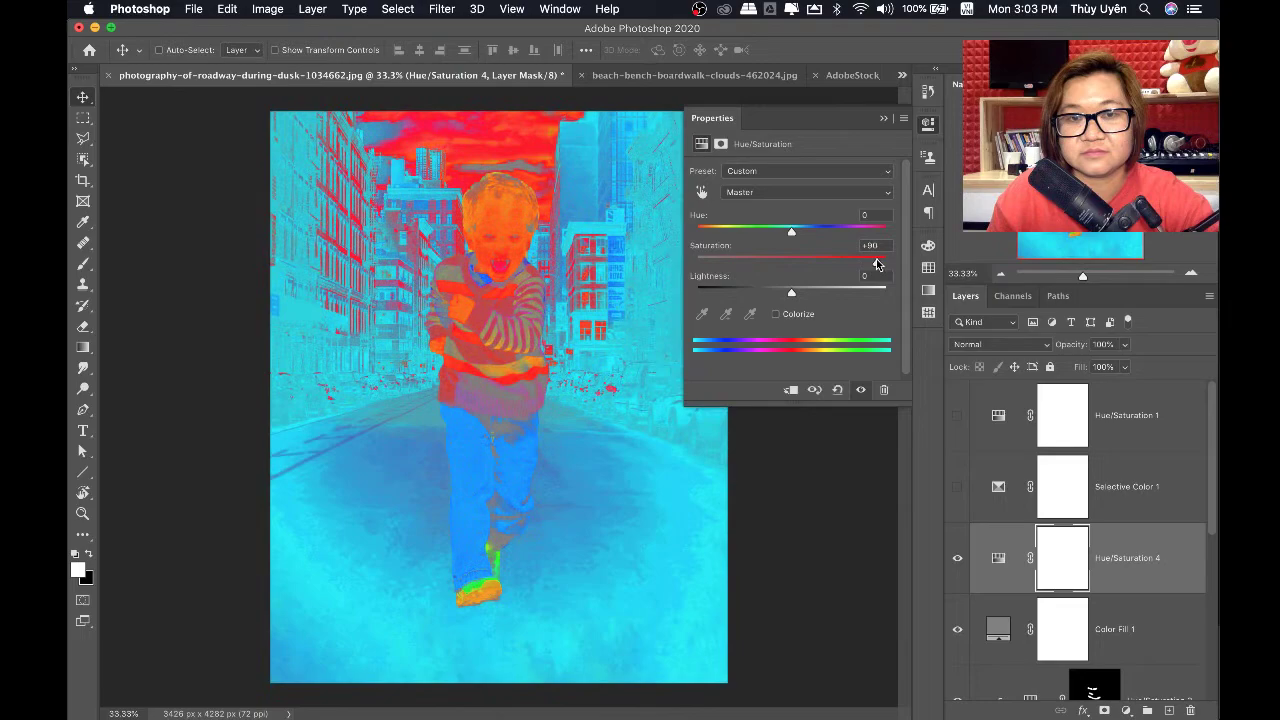
click(880, 118)
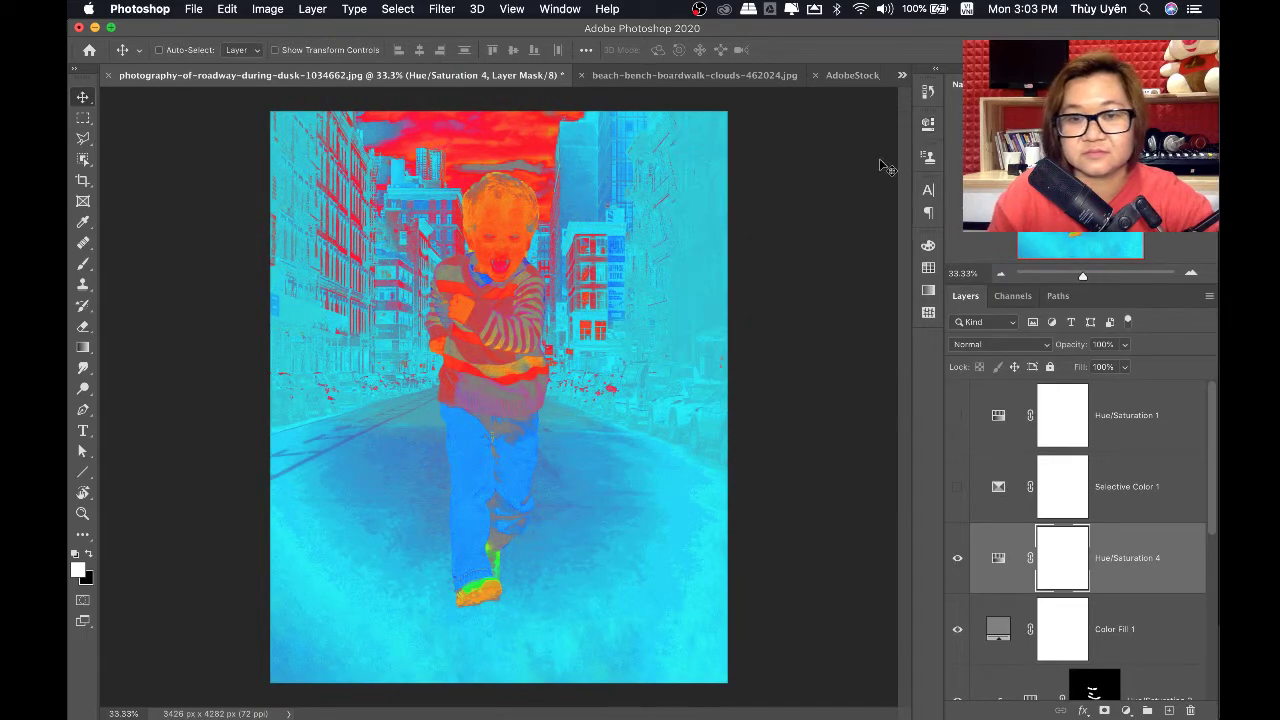
key(super+minus)
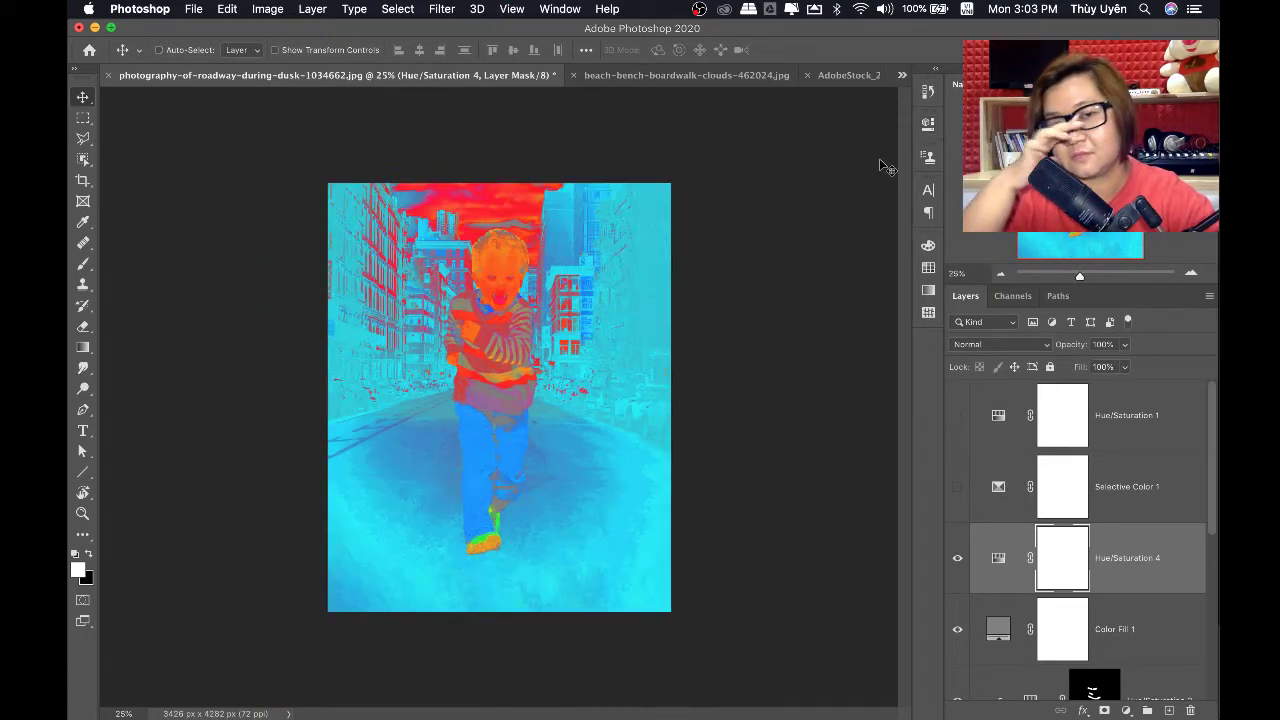
key(super)
key(super+equal)
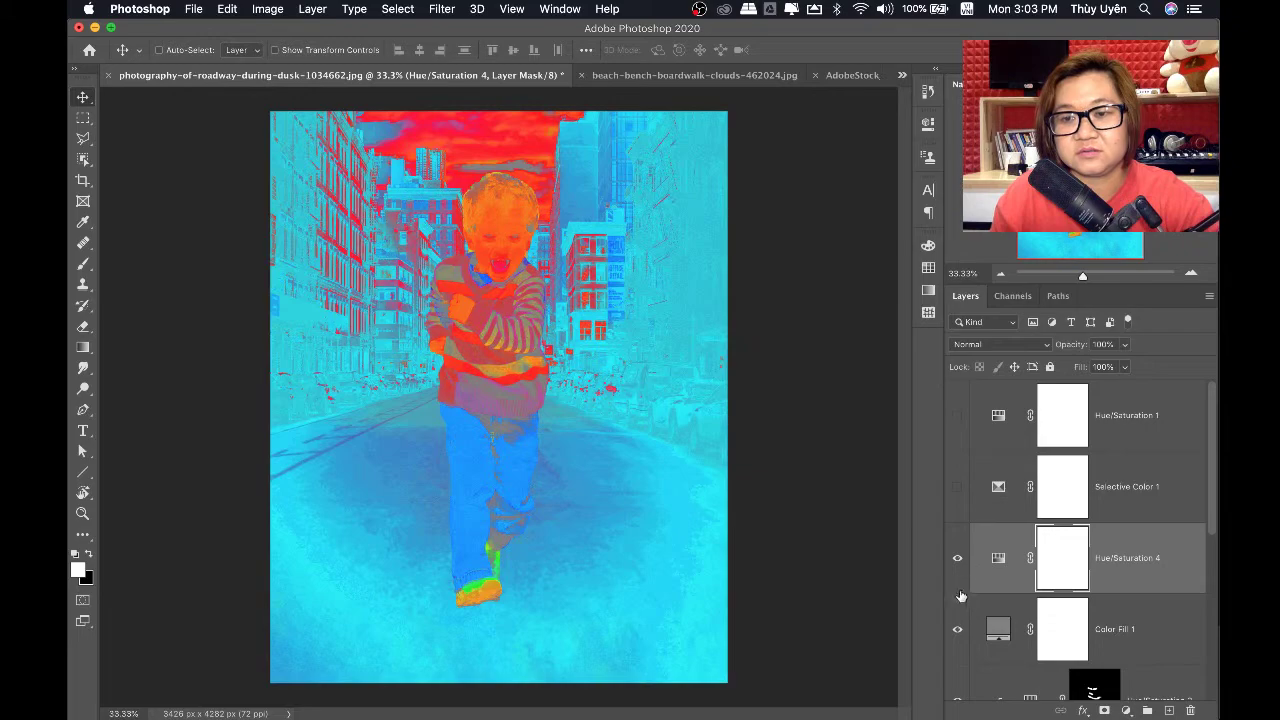
Hide both check layers to see the normal photo, then return to the beach boardwalk composite
drag(960, 630, 957, 578)
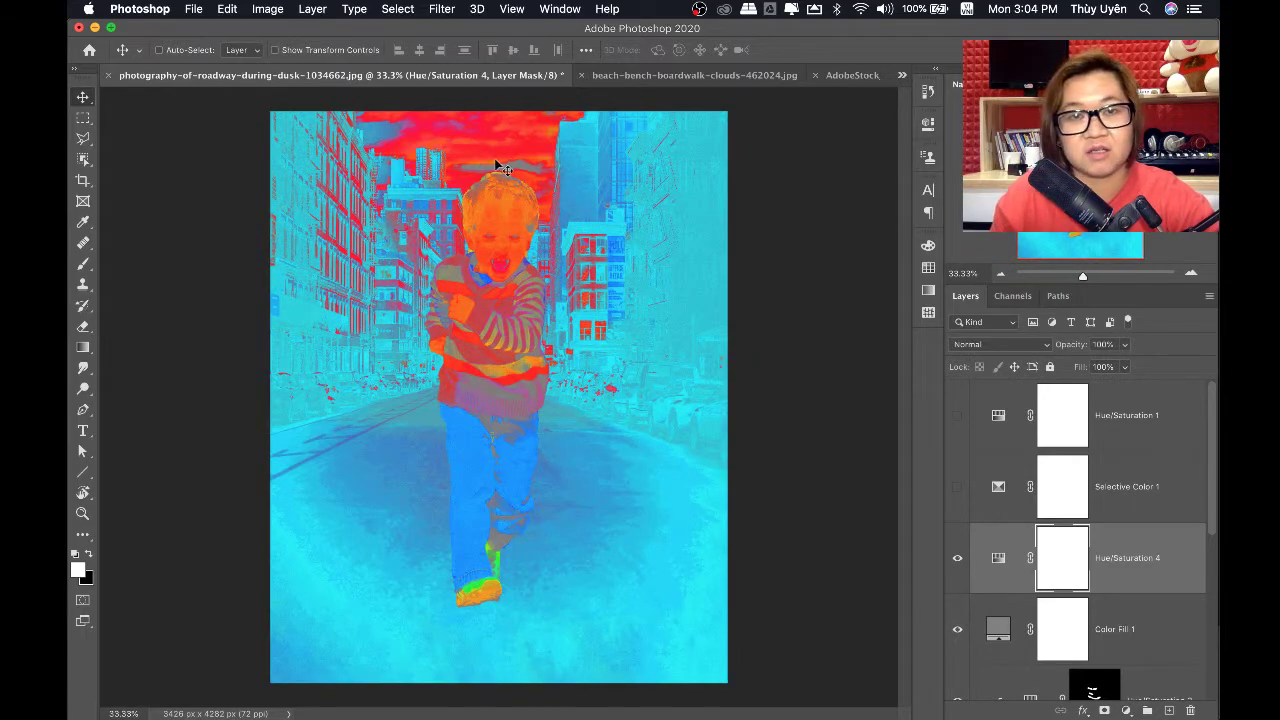
key(super+plus)
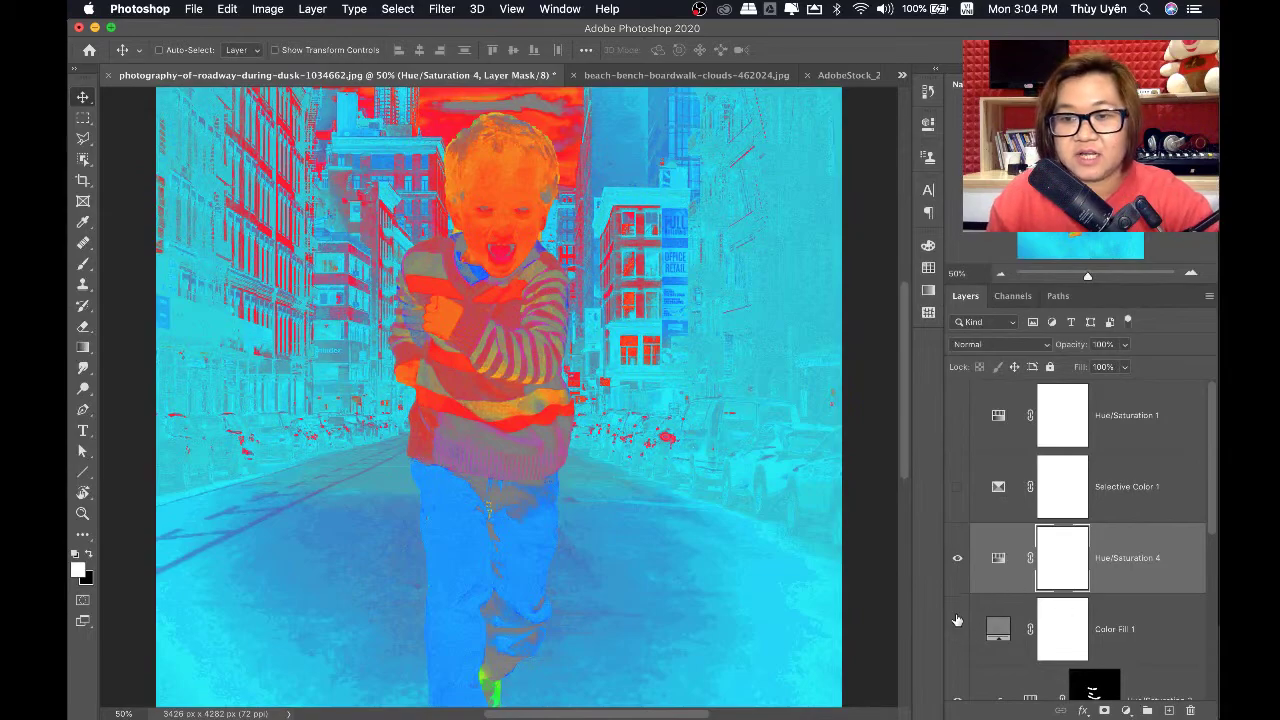
click(957, 558)
key(super+minus)
key(super+minus)
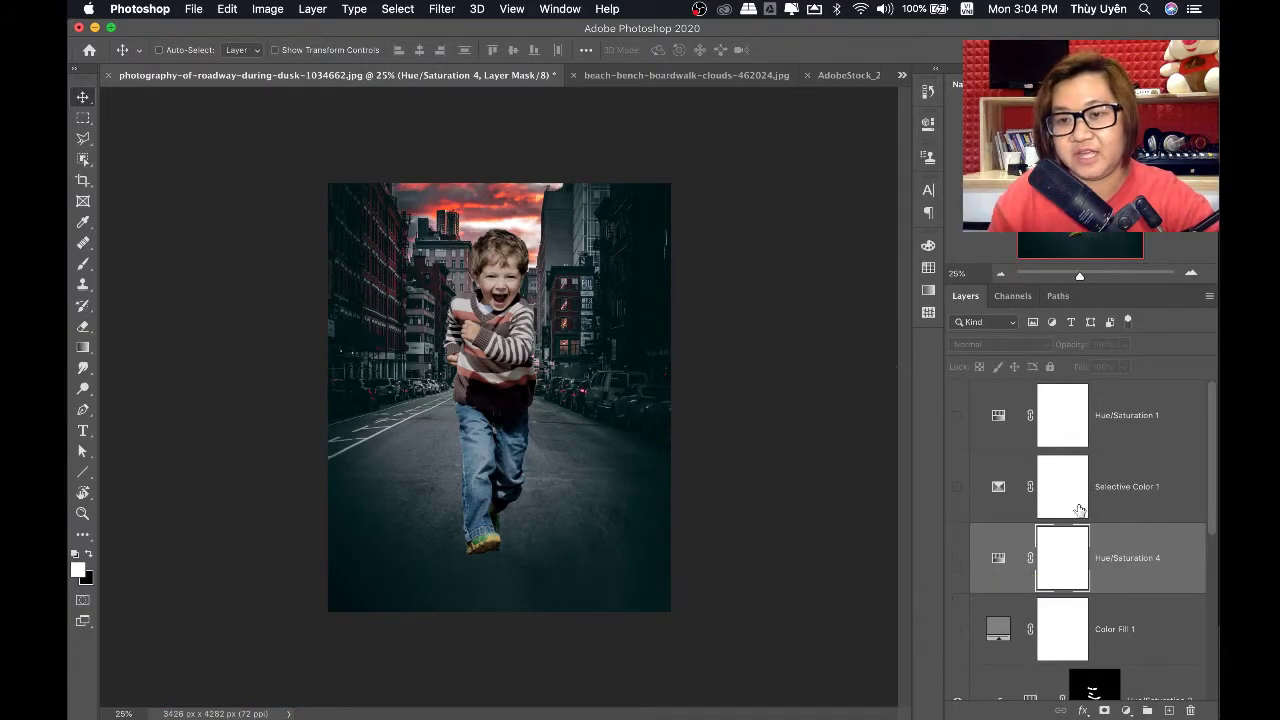
scroll(1115, 540, down, 1)
scroll(1115, 540, up, 1)
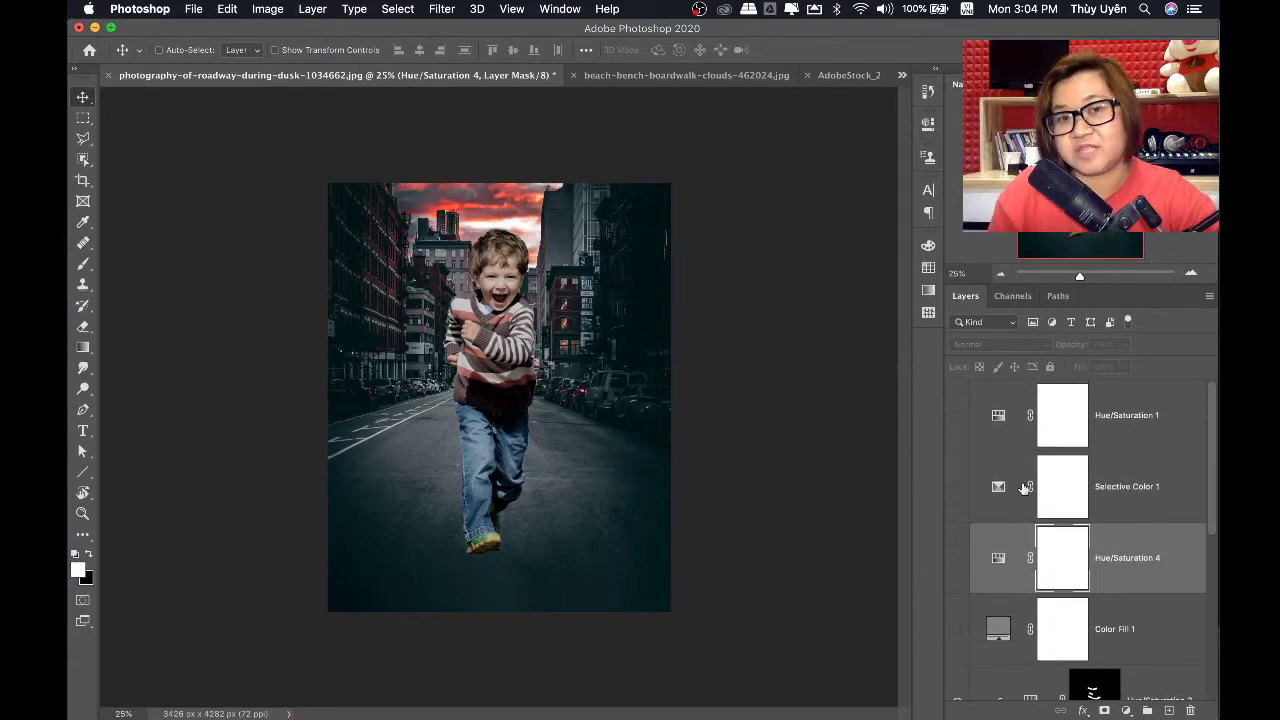
click(686, 75)
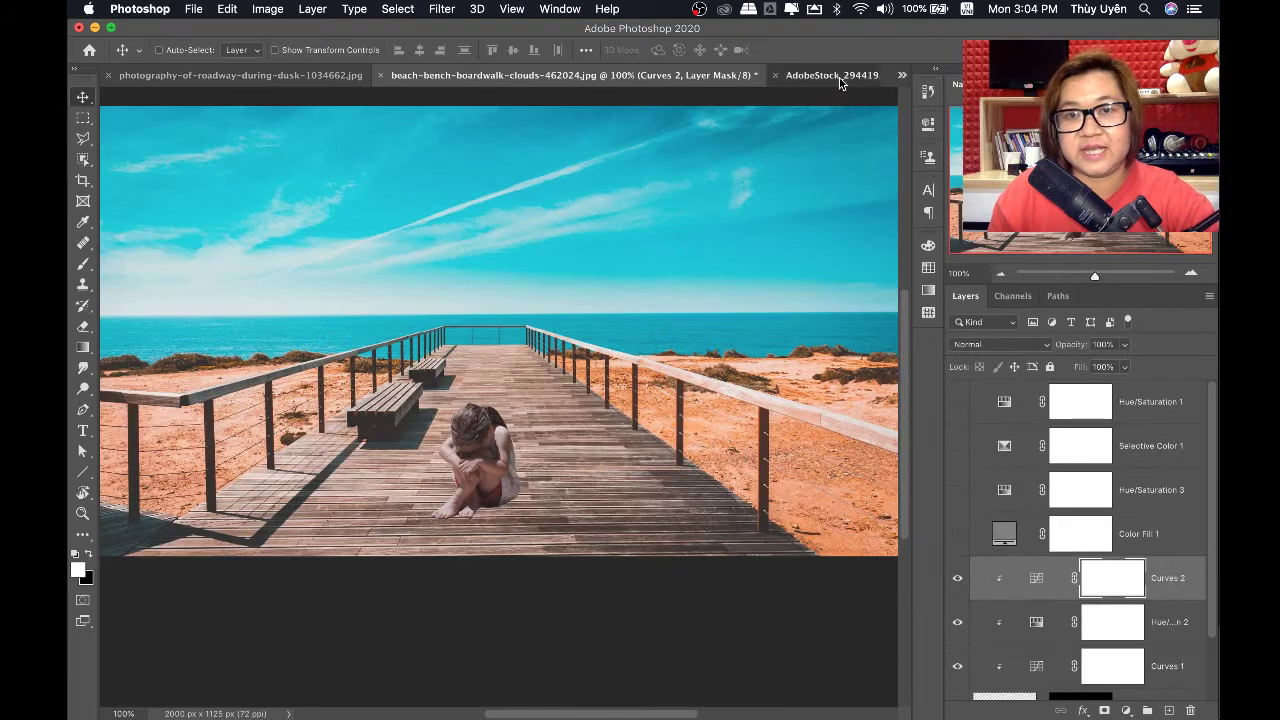
Select the four check layers from Color Fill 1 to Hue/Saturation 1 and delete them
click(832, 75)
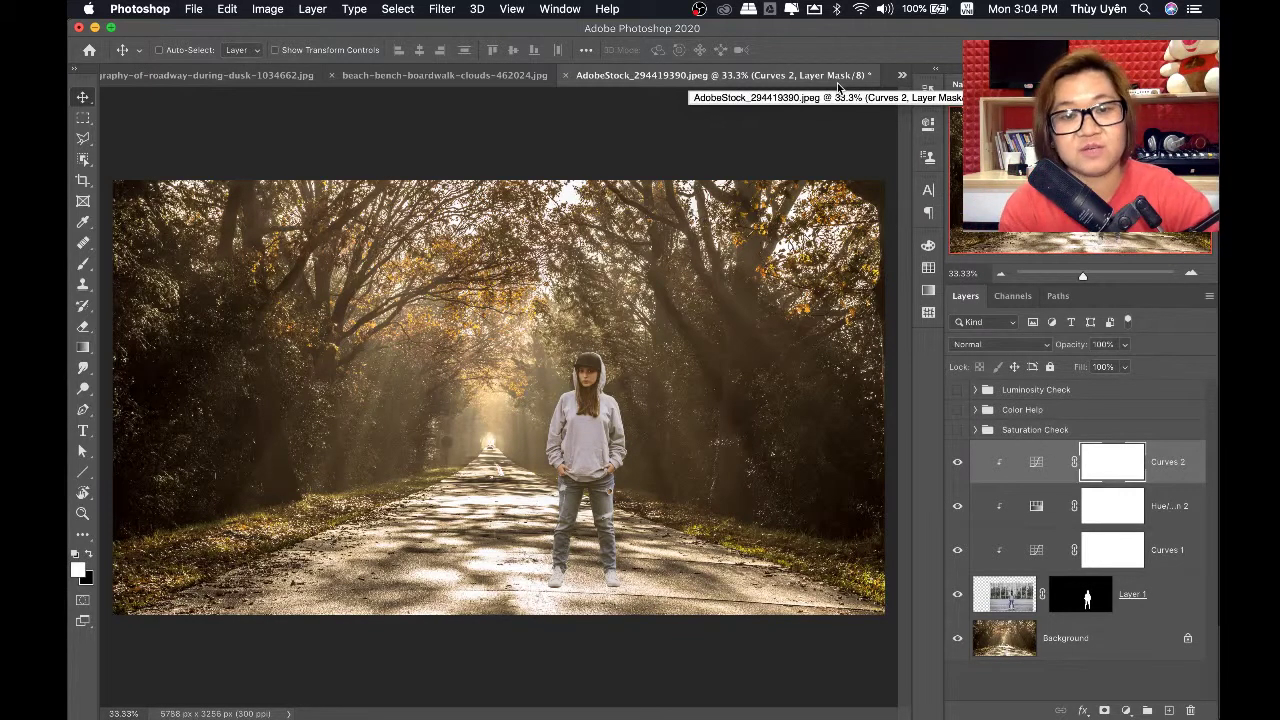
click(382, 75)
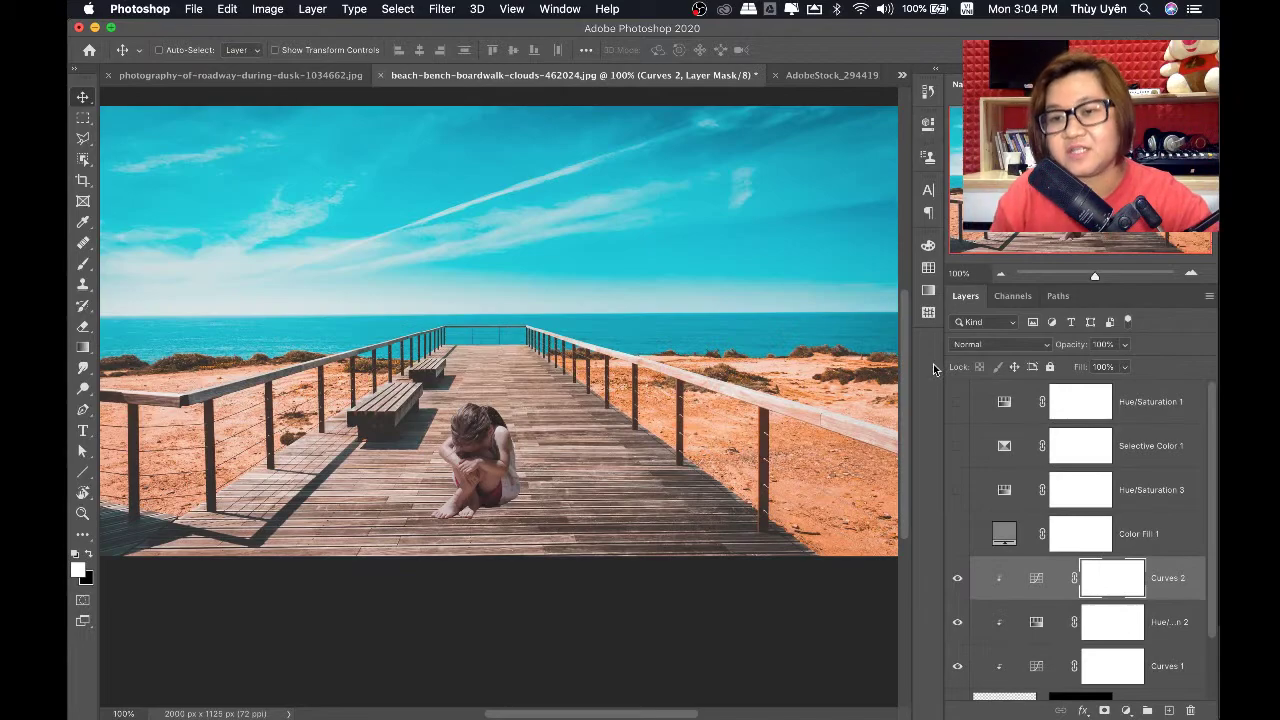
click(1151, 535)
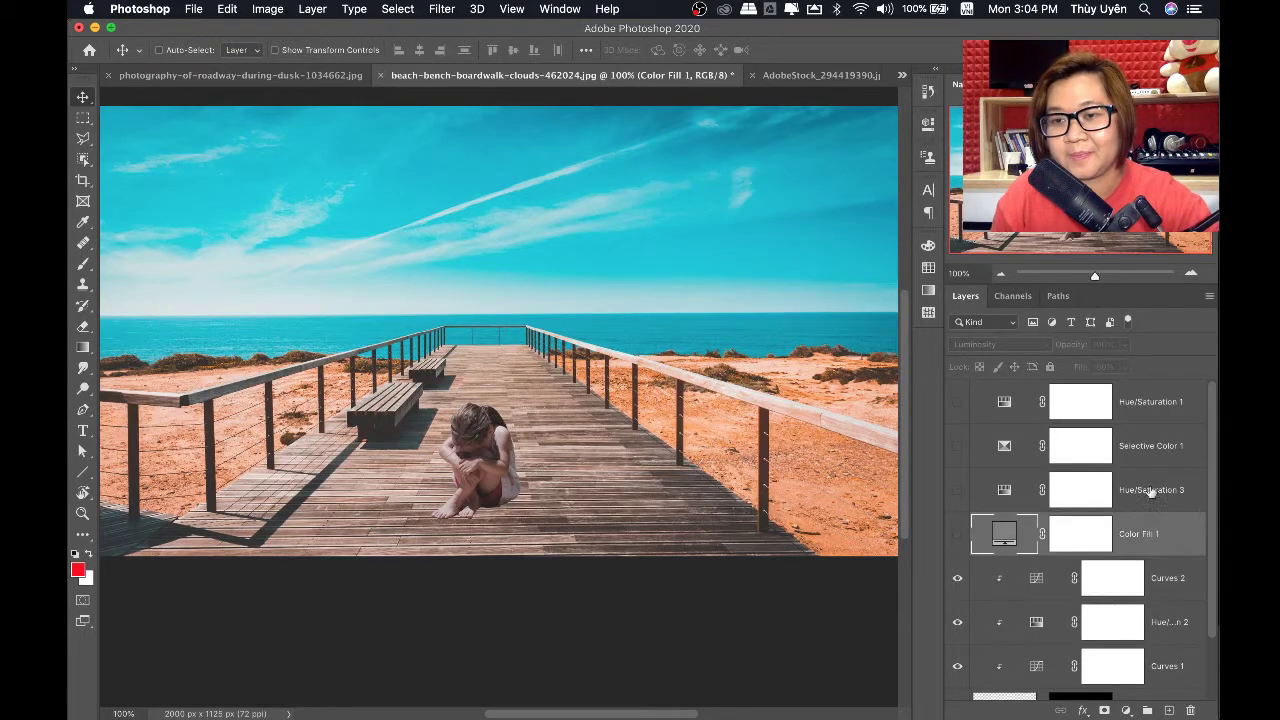
shift+click(1144, 403)
key(Delete)
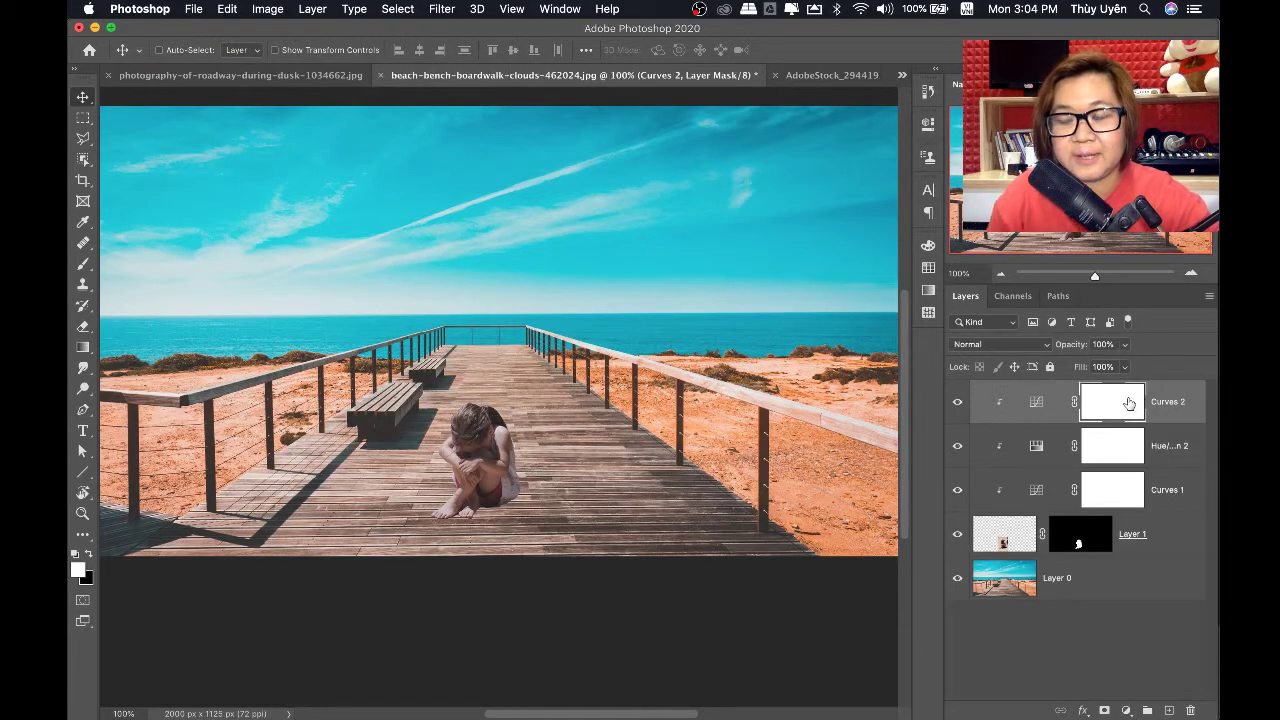
Select Layer 1, zoom in on the seated girl, and toggle its visibility to compare
click(1168, 552)
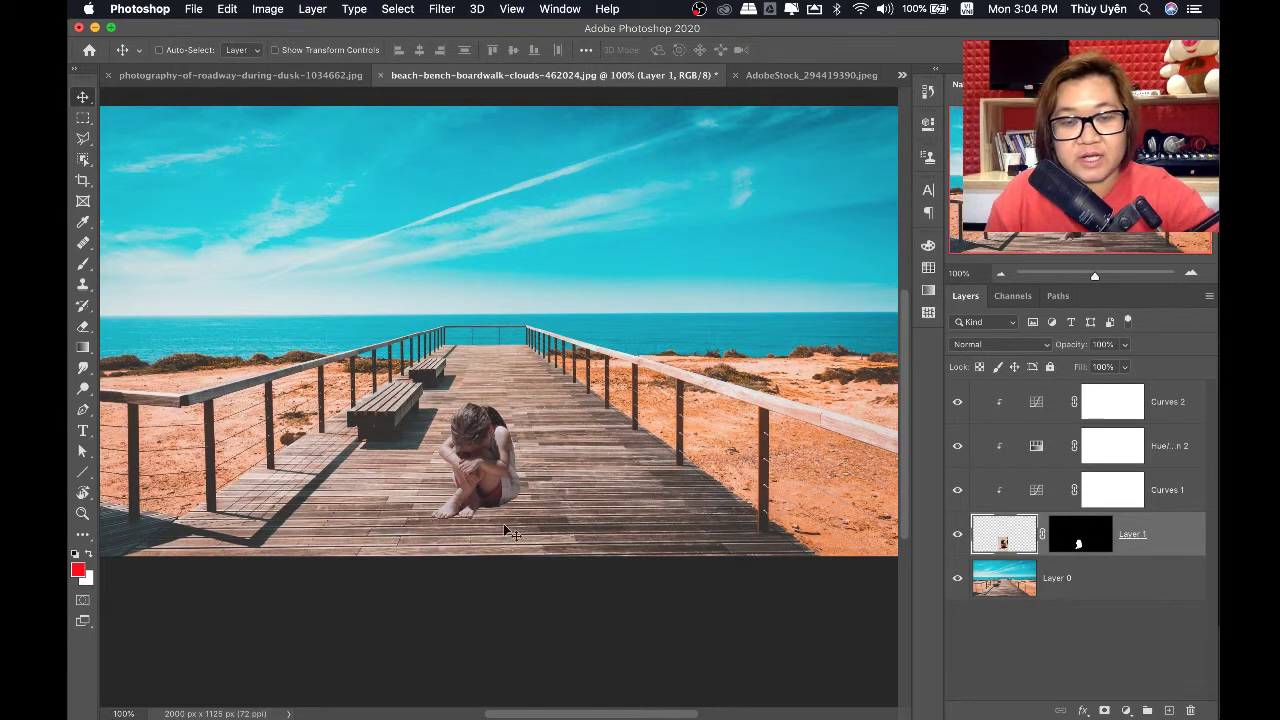
drag(496, 516, 540, 510)
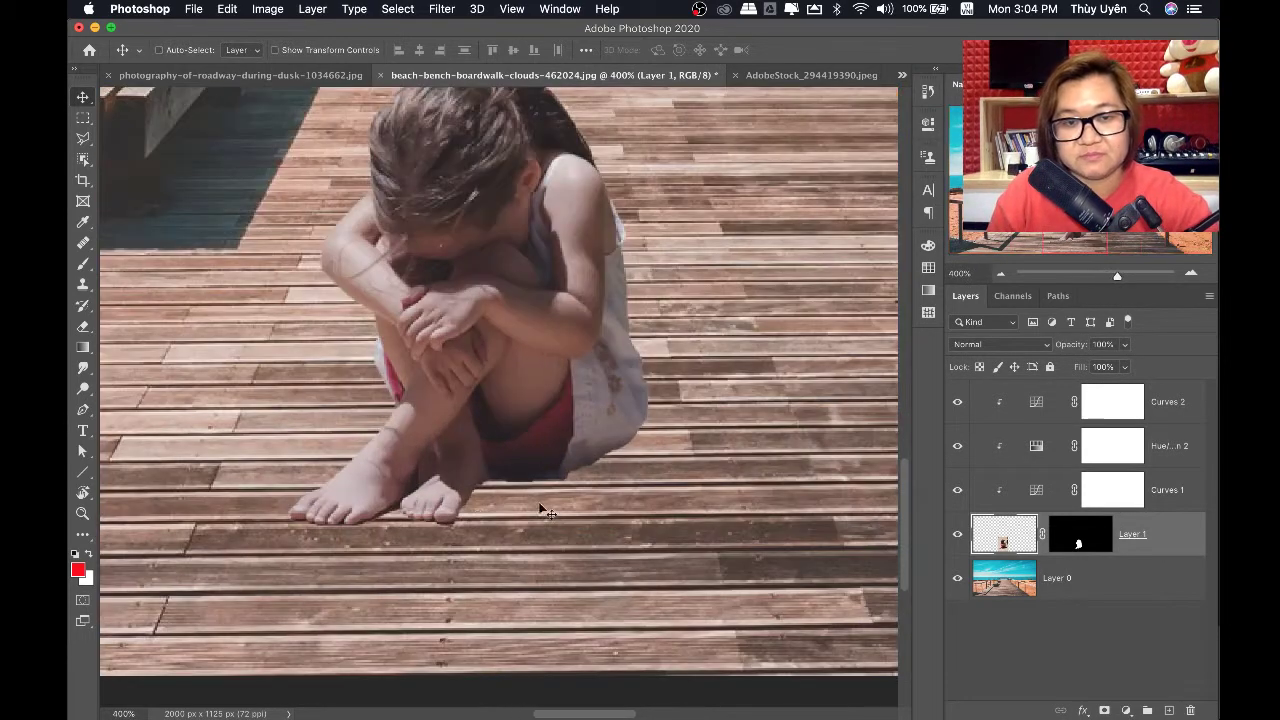
click(567, 492)
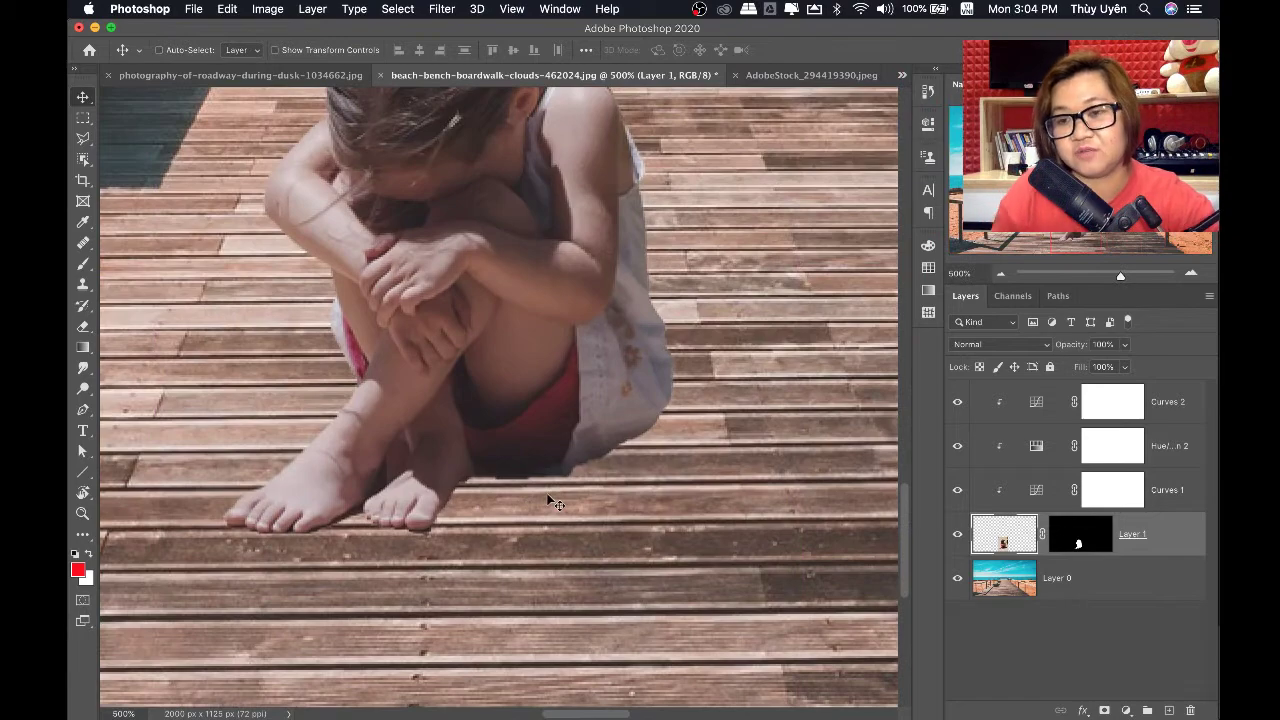
click(957, 537)
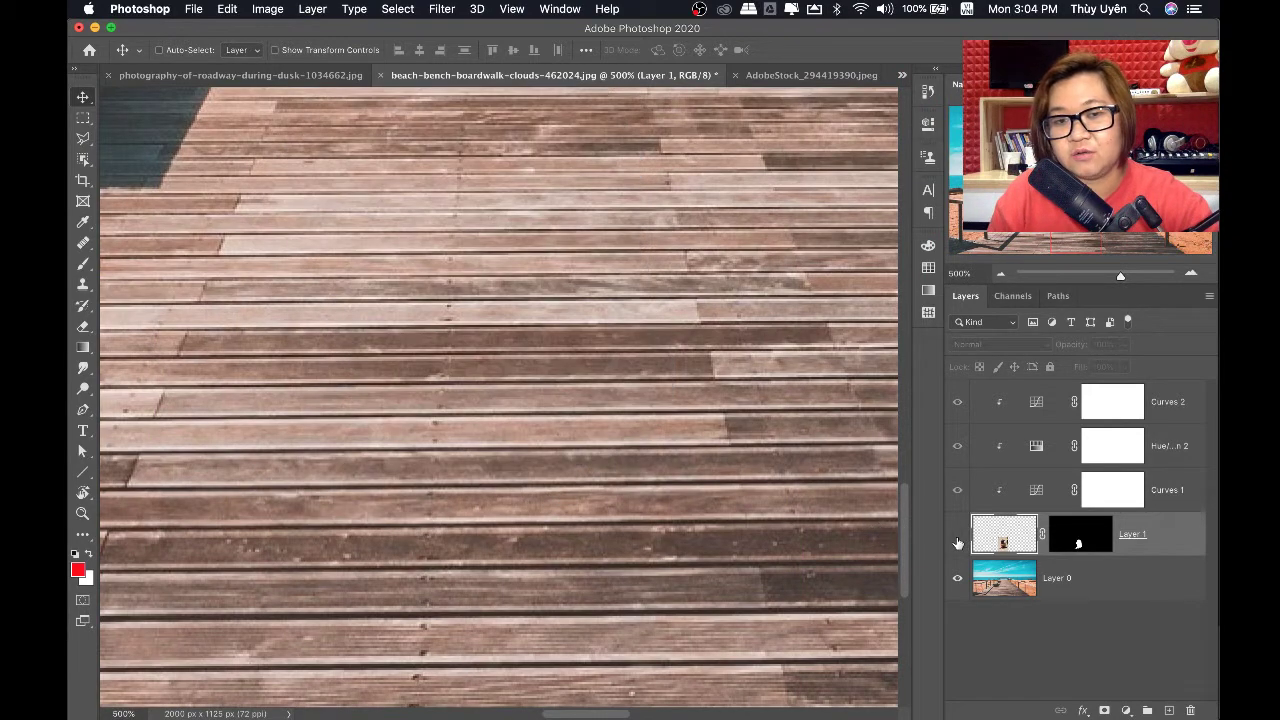
click(957, 537)
click(957, 540)
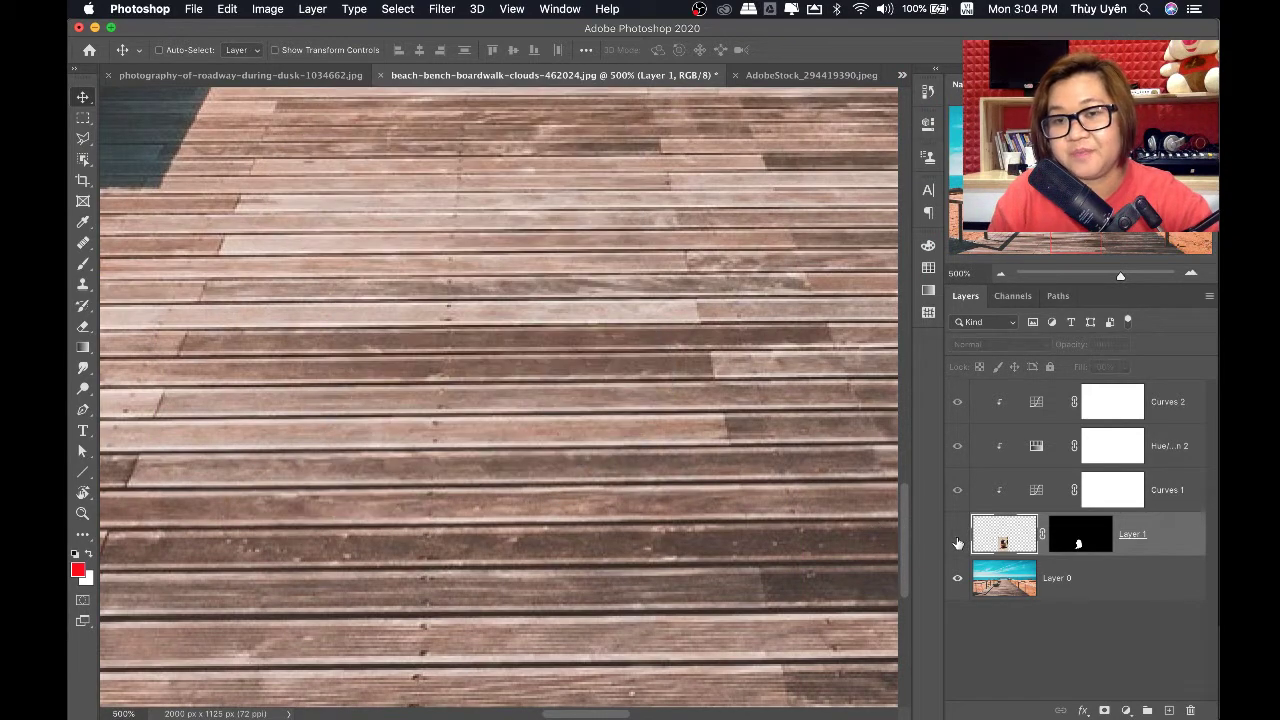
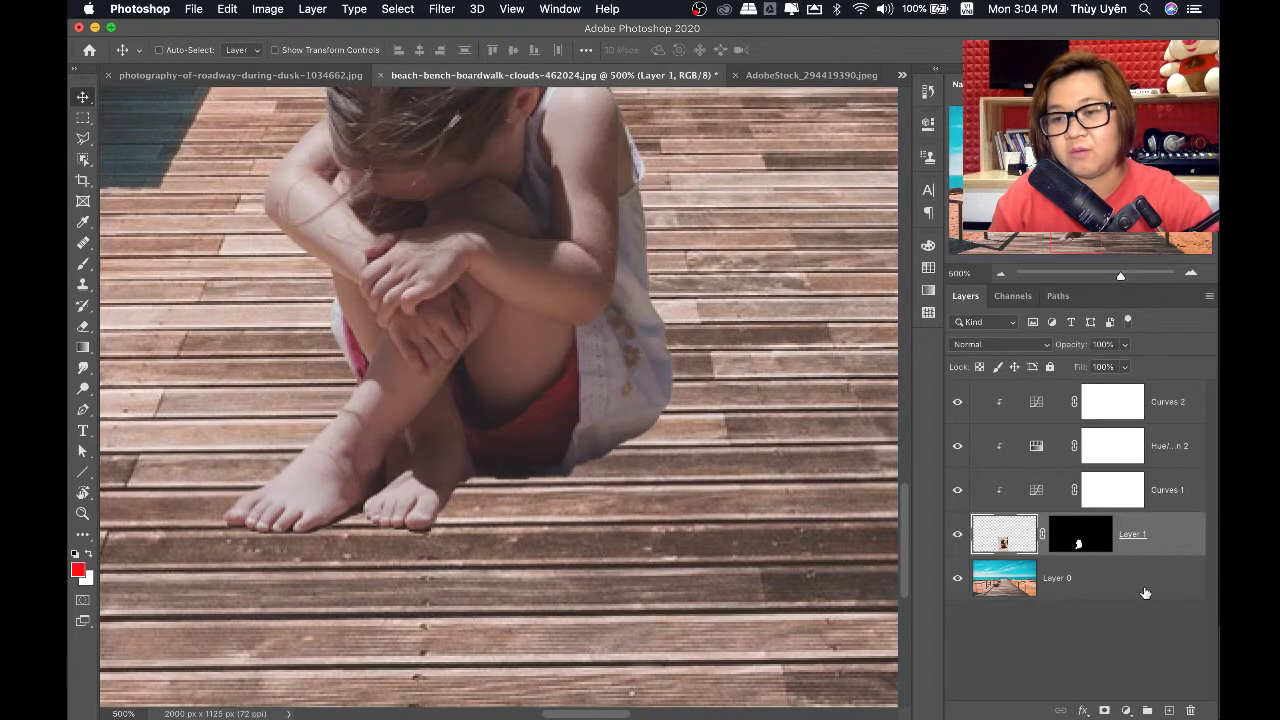
Toggle the girl layer's mask off and back on to check it
right_click(1080, 540)
key(Escape)
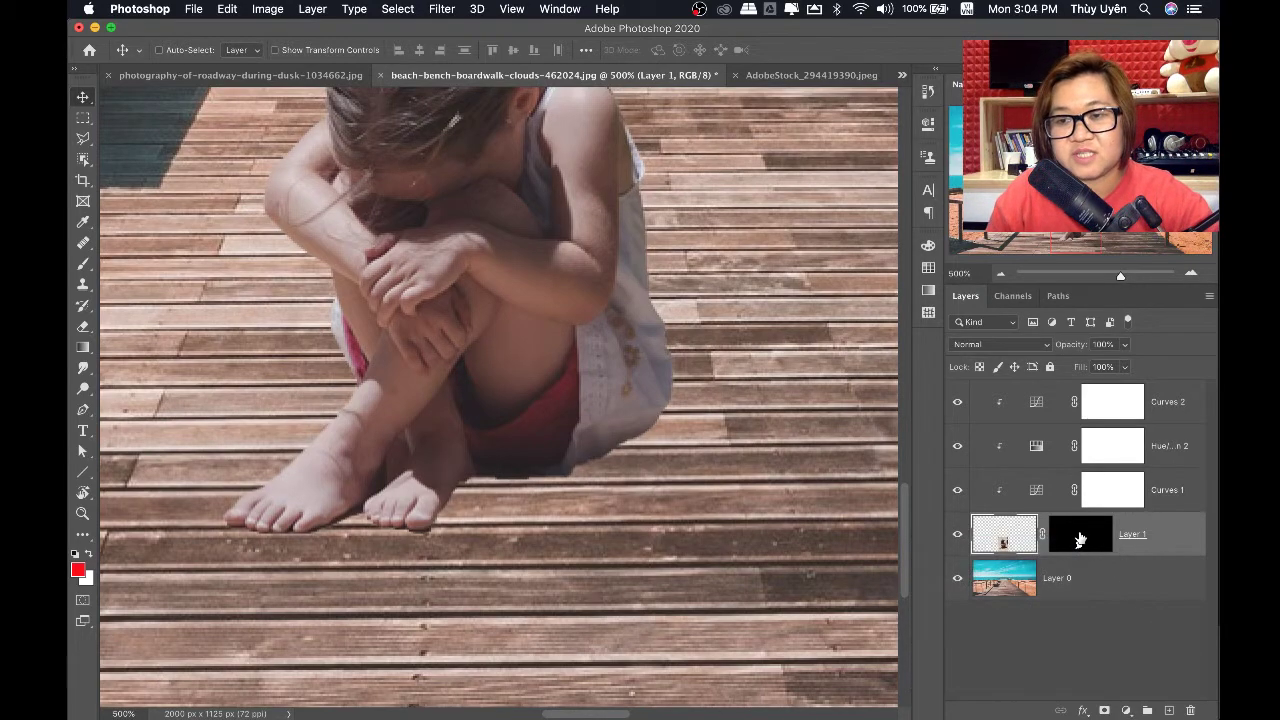
shift+click(1080, 540)
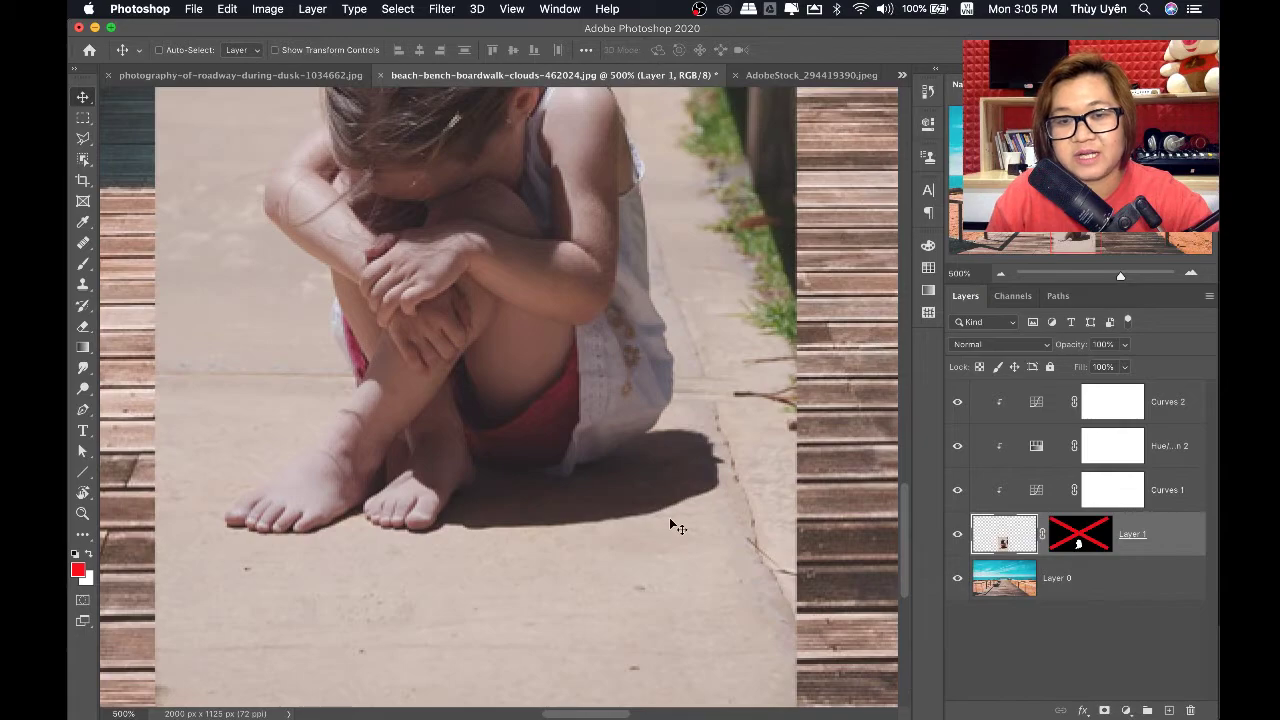
shift+click(1094, 546)
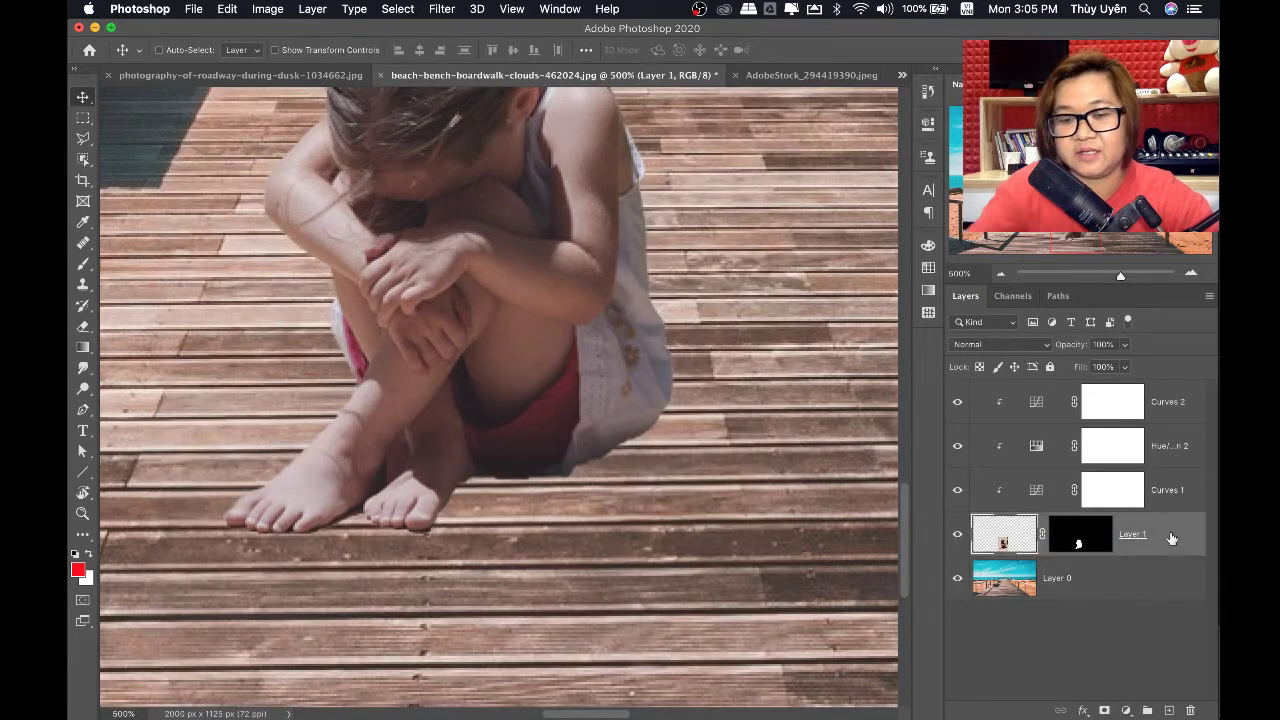
Duplicate the masked girl layer and rename the lower copy 'Shadows'
key(super+j)
click(1150, 577)
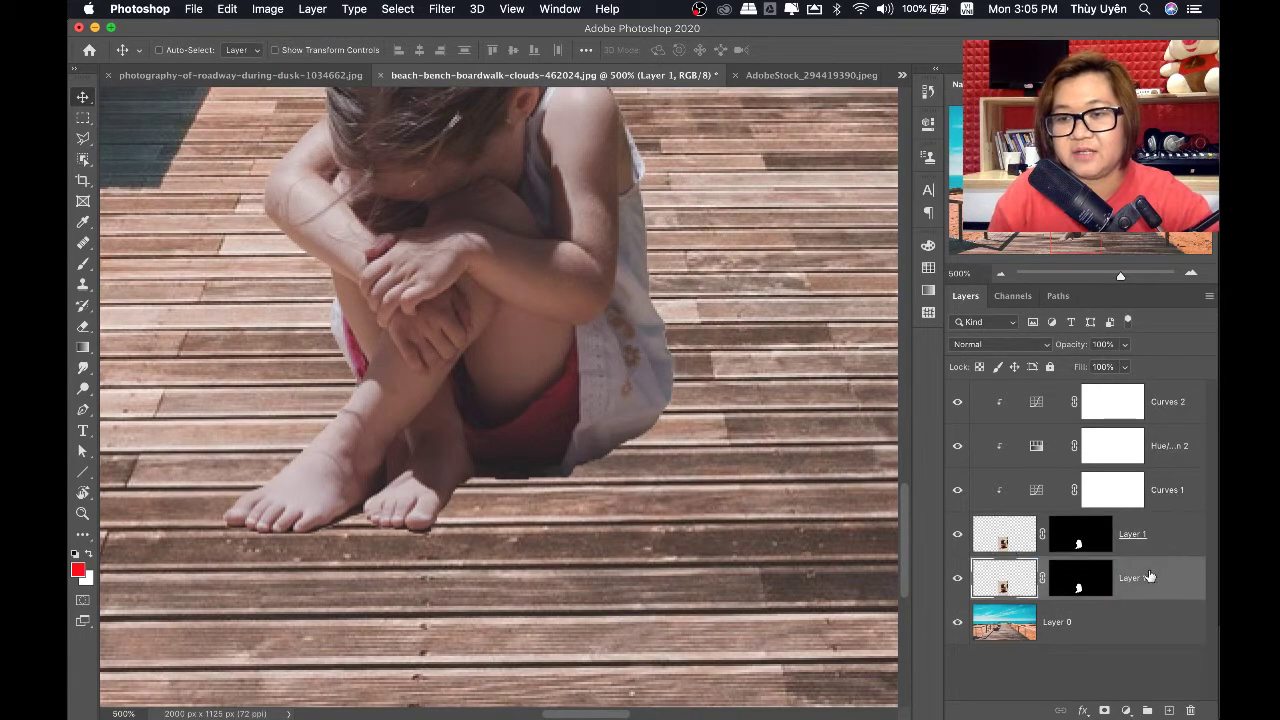
double_click(1134, 580)
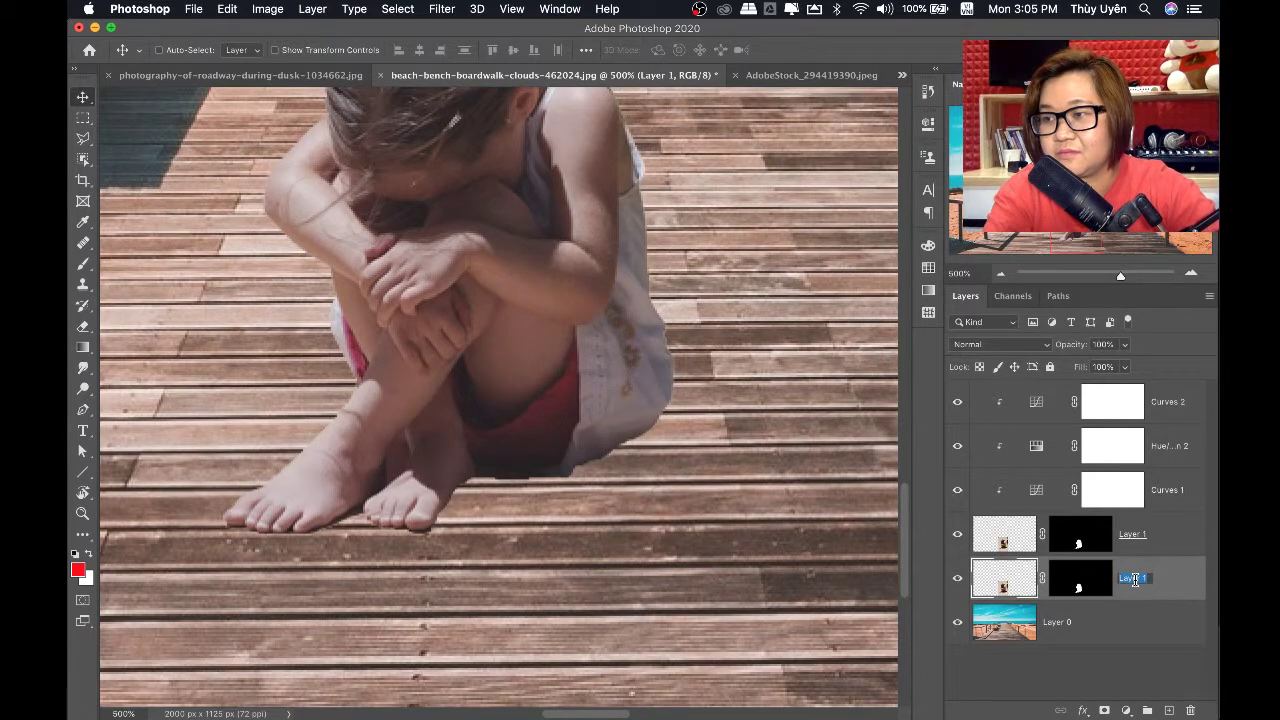
text(Shadow)
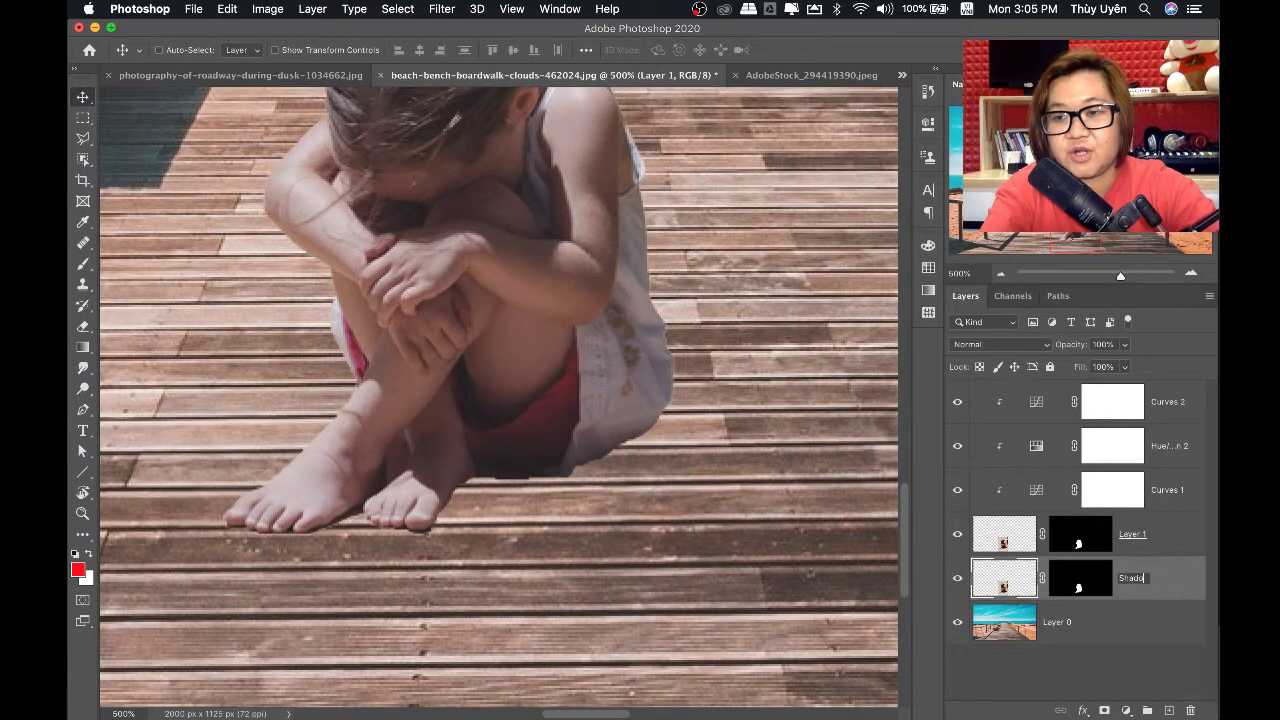
text(ws)
key(Return)
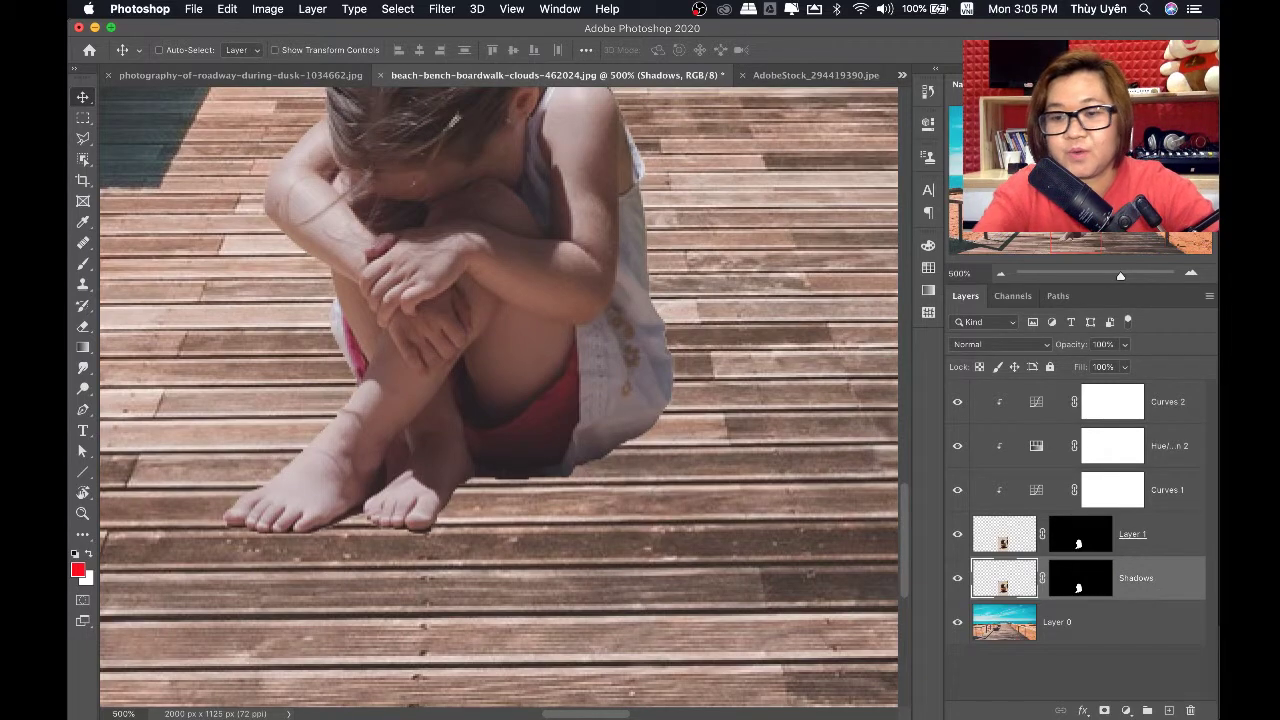
key(super+minus)
key(super+minus)
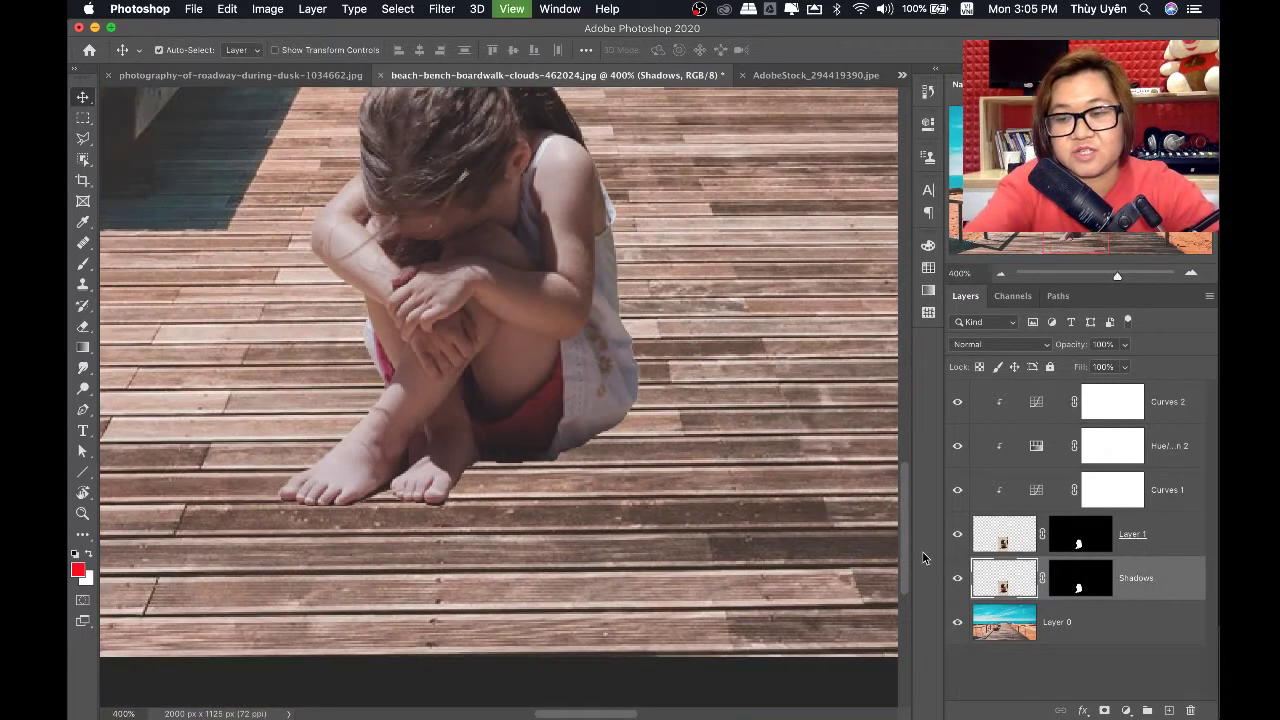
Paint white on the Shadows mask to reveal a cast shadow under the girl's feet
click(1067, 577)
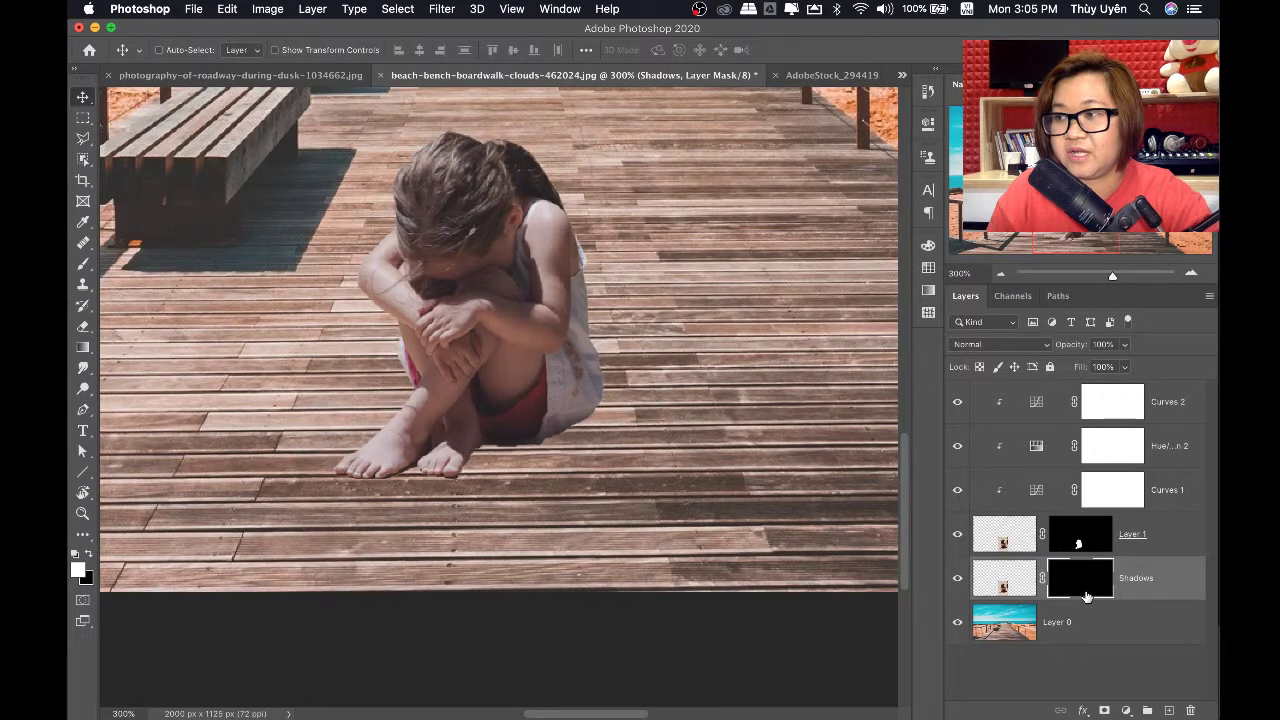
key(b)
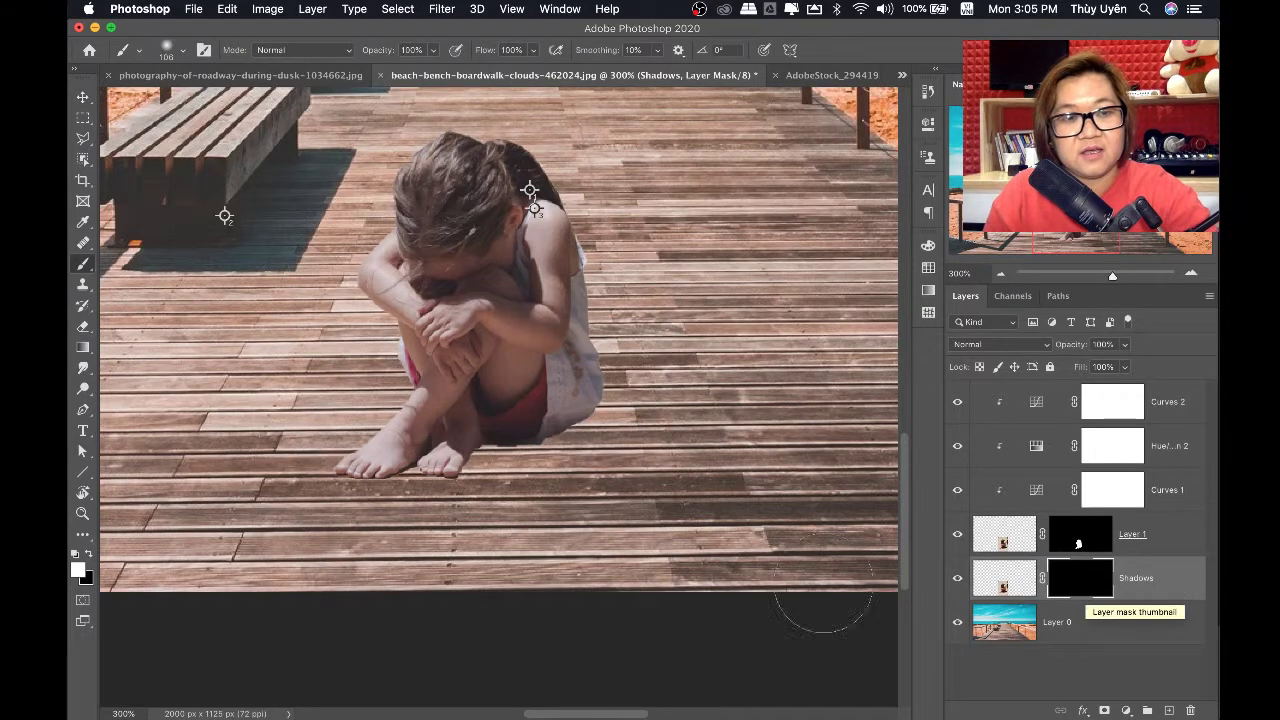
click(536, 526)
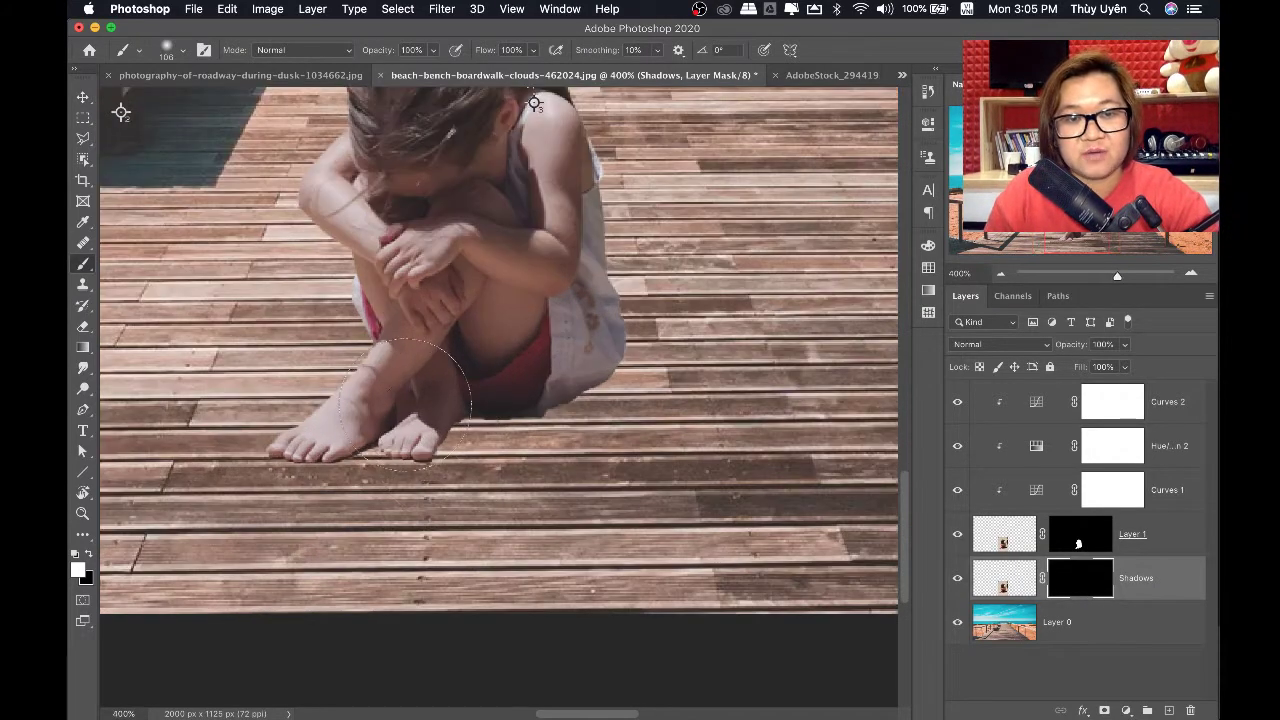
drag(401, 403, 395, 403)
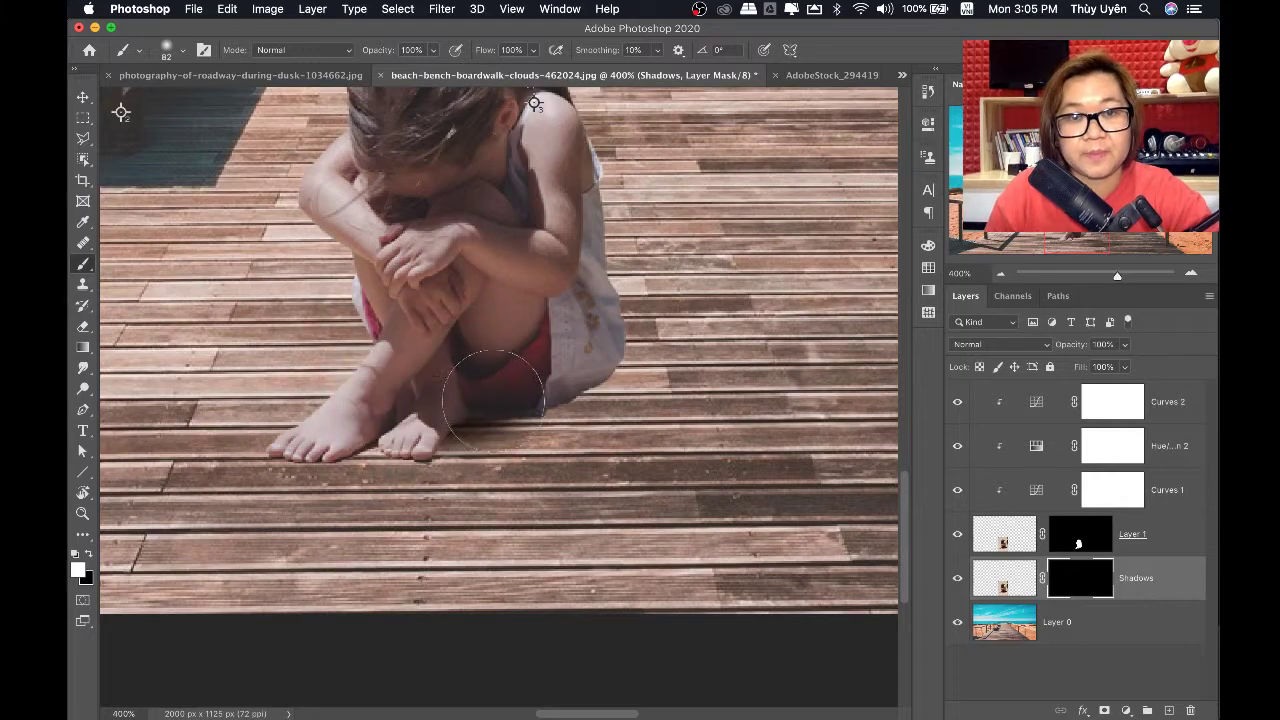
mouse_move(575, 375)
mouse_down()
mouse_move(655, 405)
mouse_move(480, 440)
mouse_move(431, 421)
mouse_up()
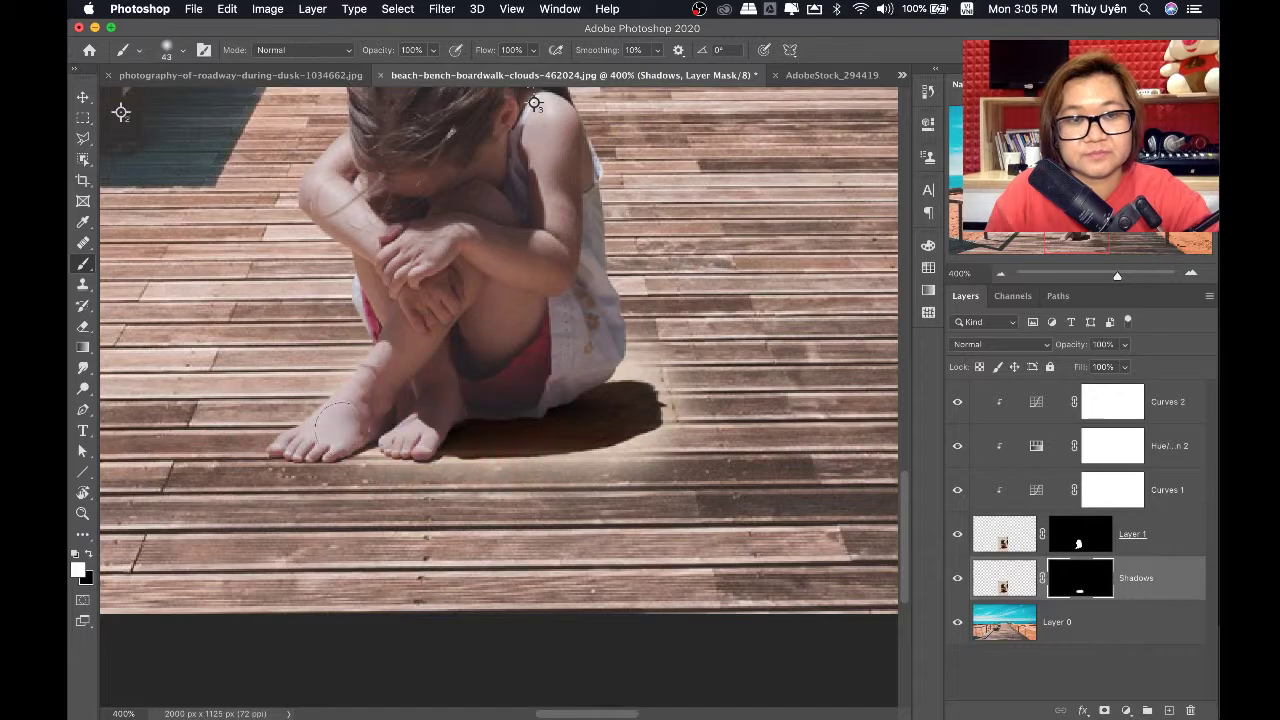
drag(318, 440, 312, 449)
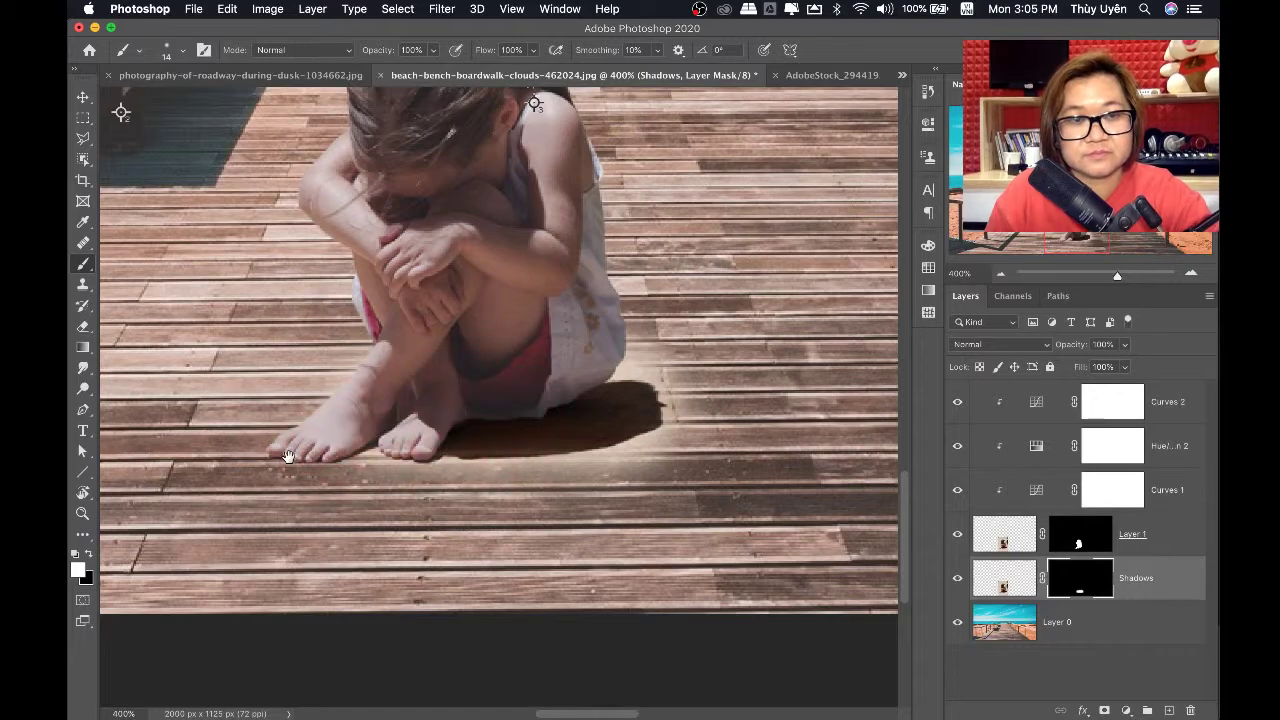
scroll(318, 449, up, 1)
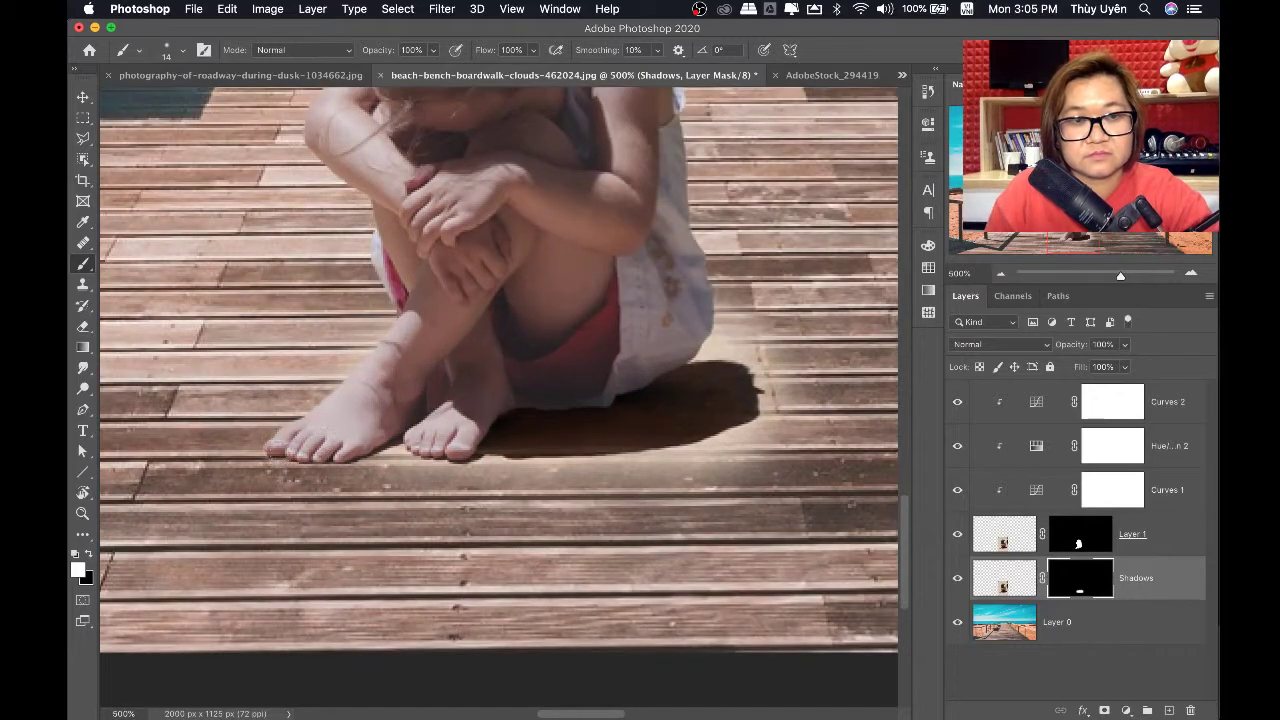
mouse_move(275, 466)
mouse_down()
mouse_move(575, 448)
mouse_move(628, 401)
mouse_up()
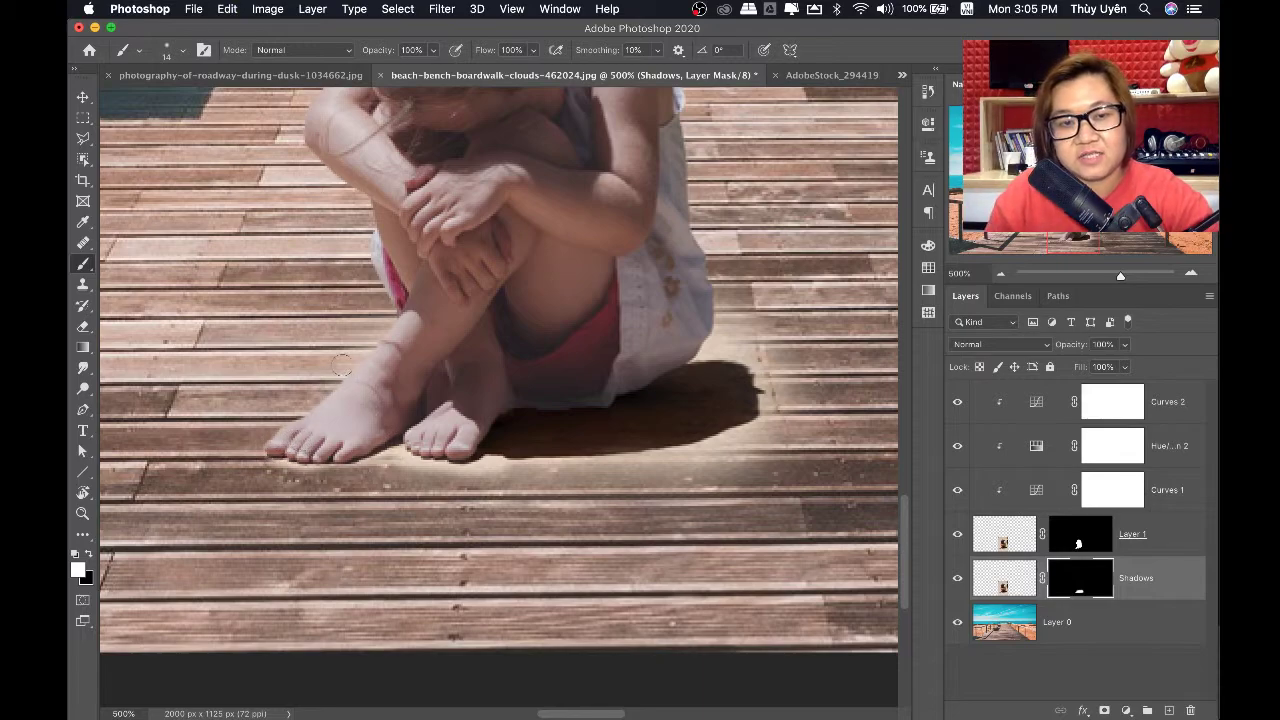
Paint black along the shadow's right edge to hide the light halo
key(x)
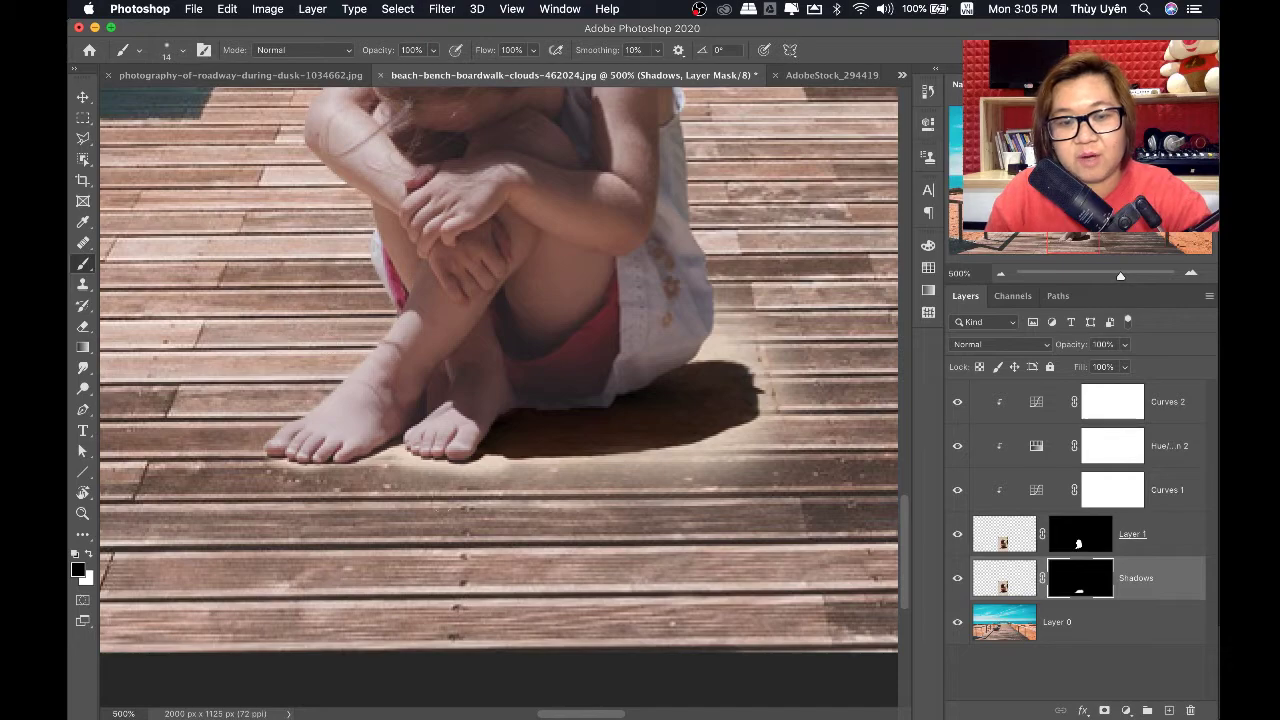
key(v)
scroll(640, 440, right, 3)
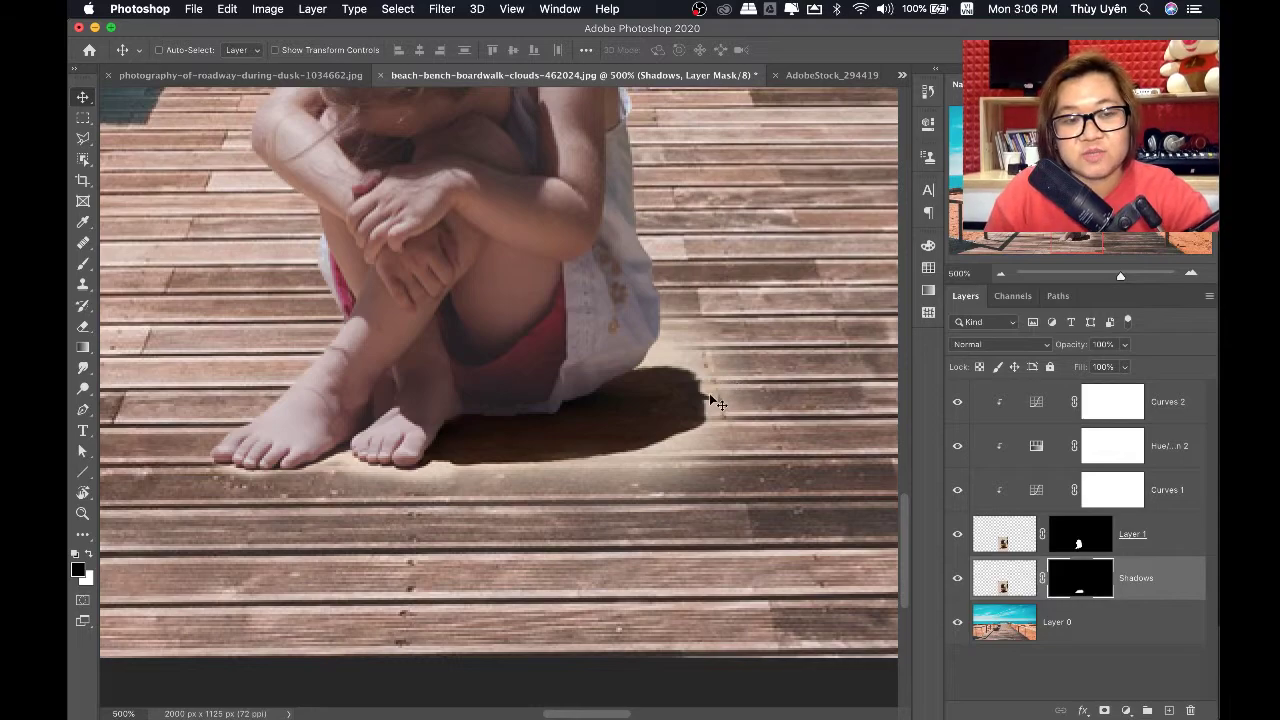
key(x)
key(b)
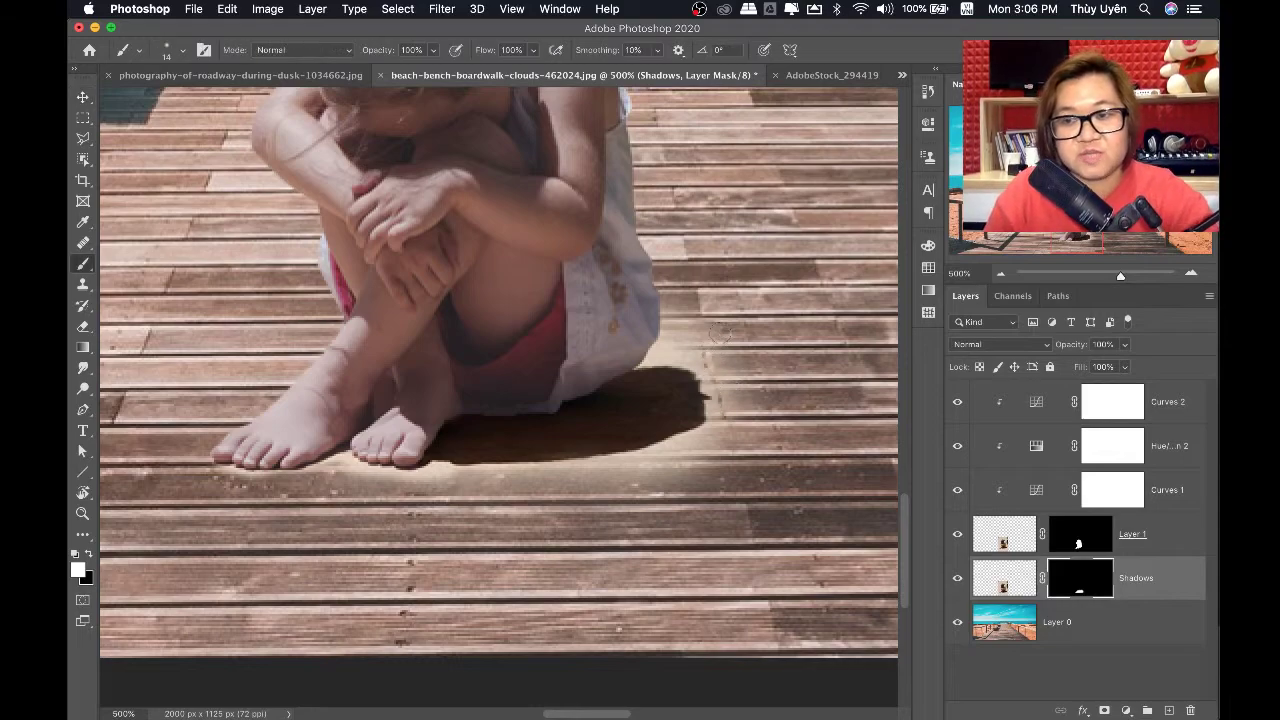
drag(716, 332, 722, 332)
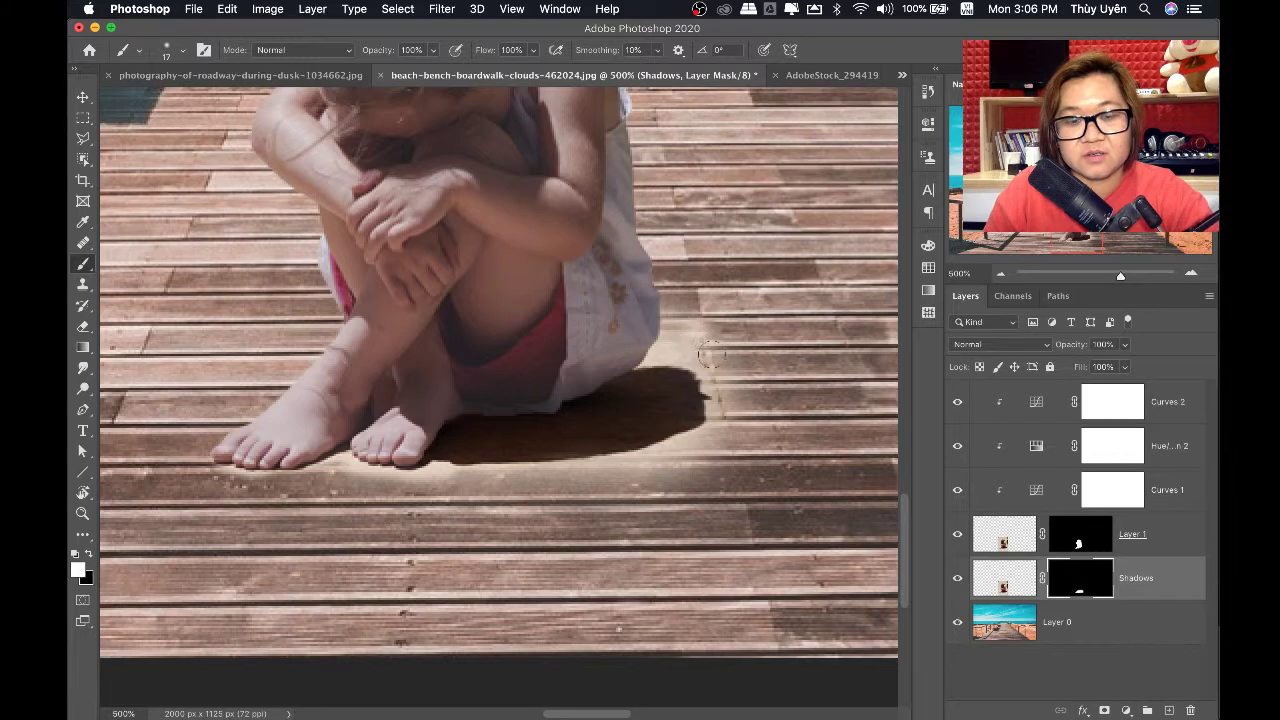
key(x)
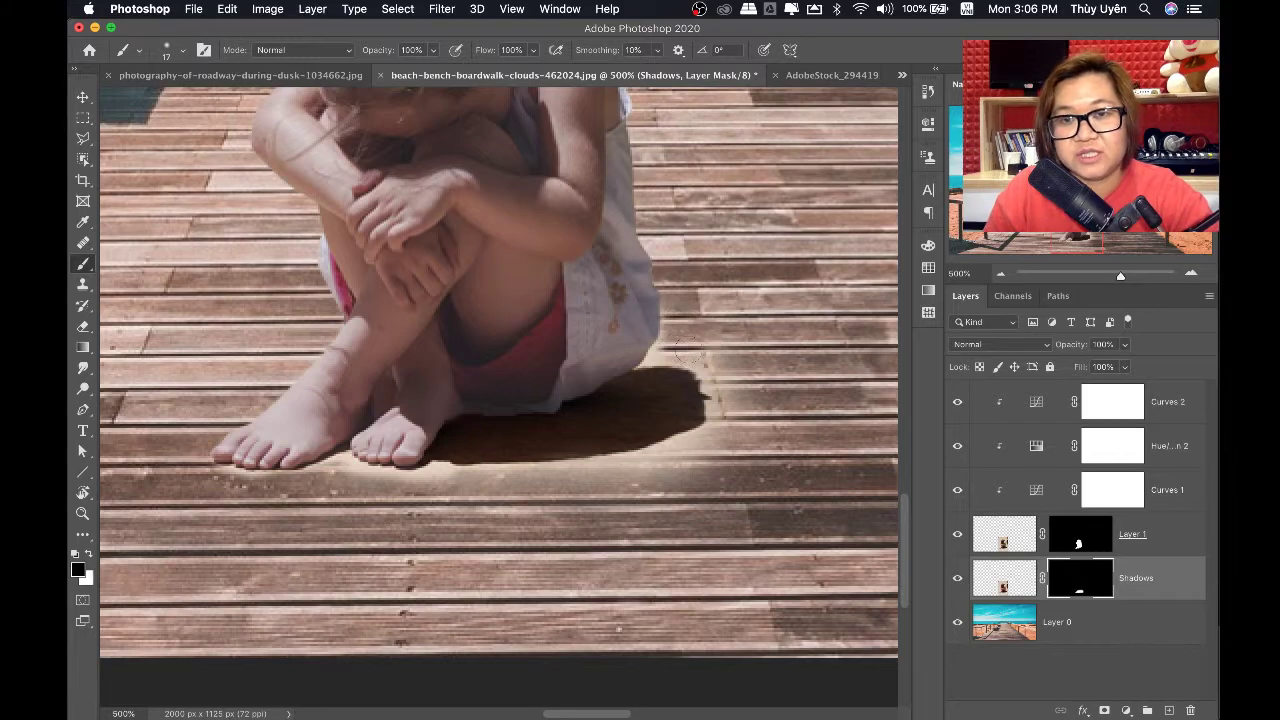
mouse_move(688, 350)
mouse_down()
mouse_move(736, 388)
mouse_move(672, 490)
mouse_up()
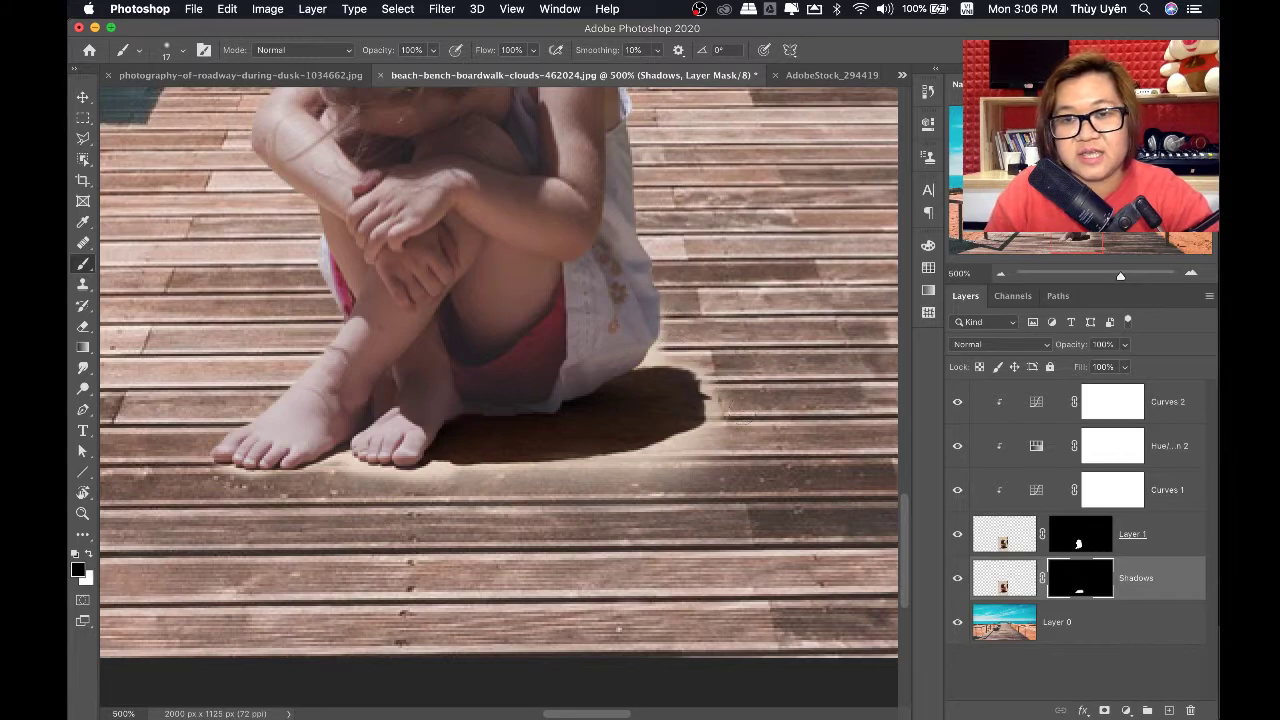
Target the Shadows layer's pixels, try its blending options, and view the boardwalk's upper right
key(v)
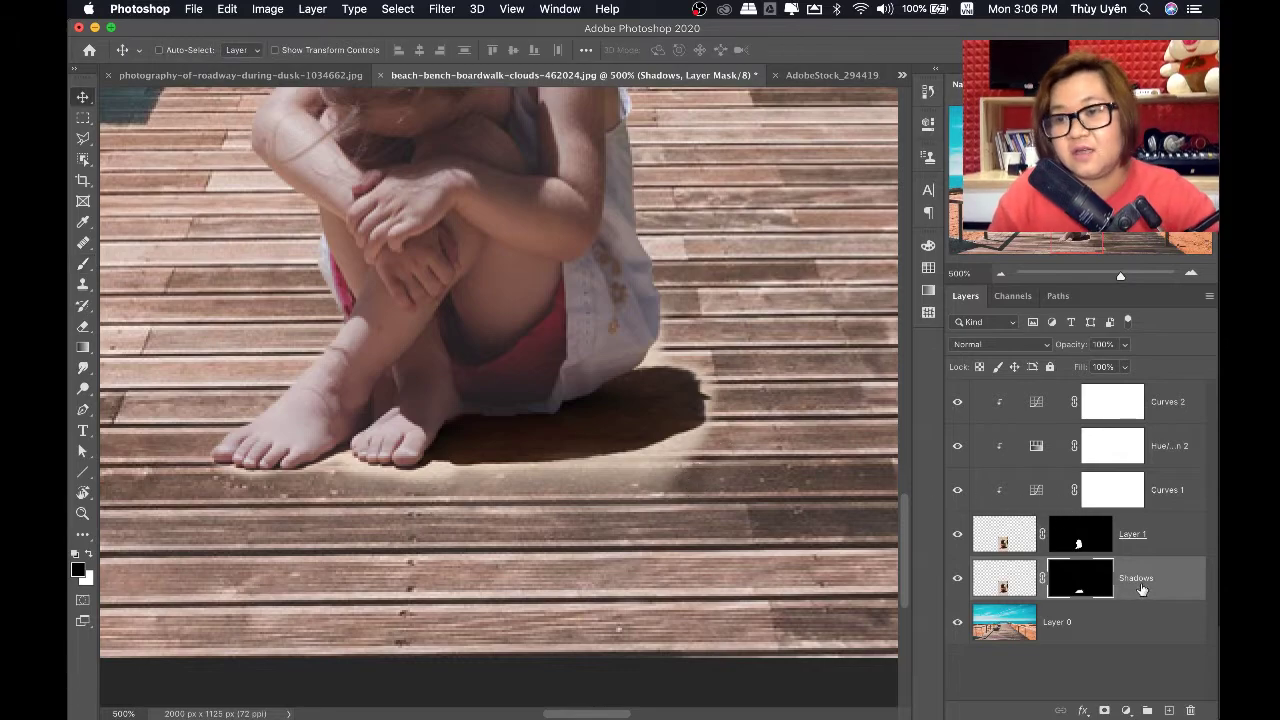
click(1005, 578)
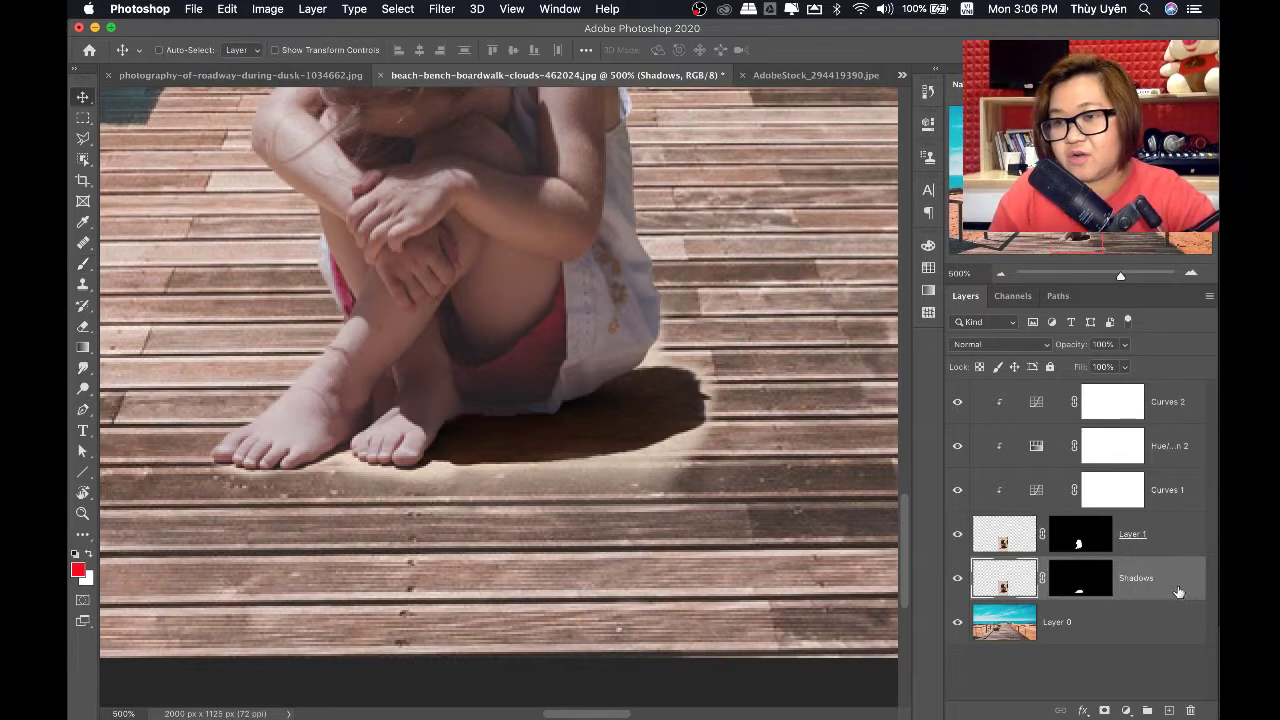
double_click(1183, 587)
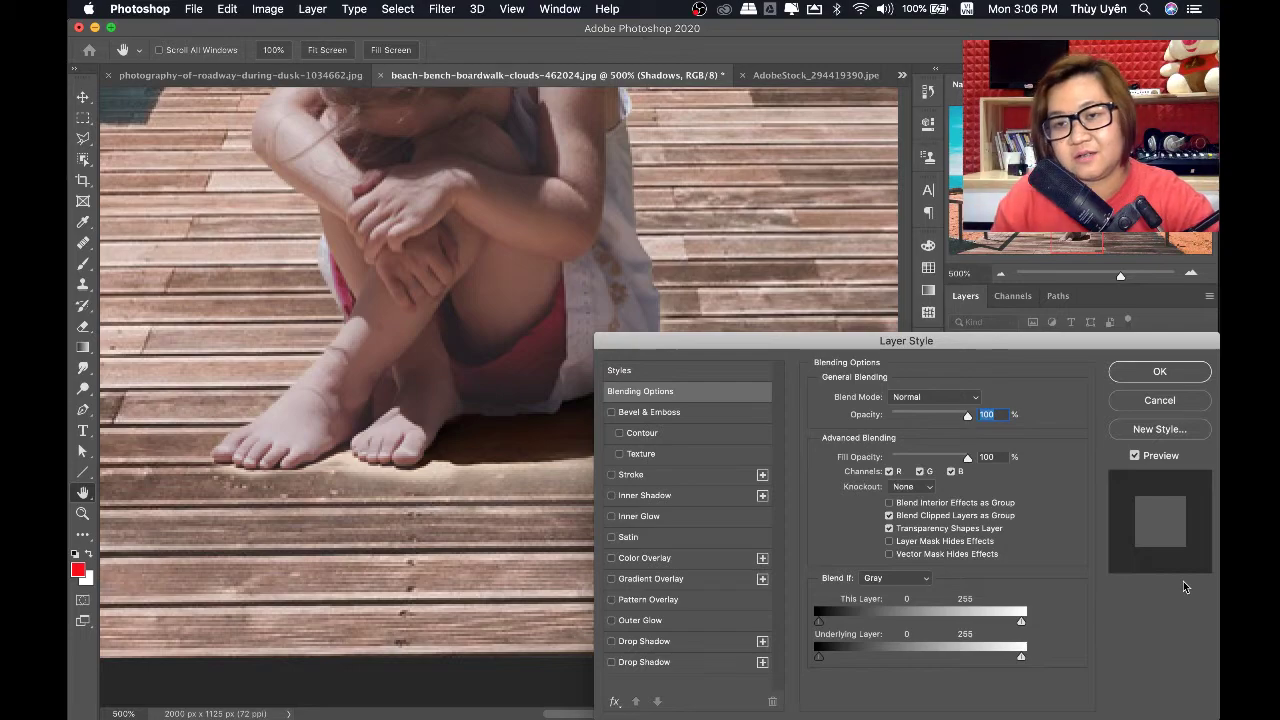
drag(881, 343, 787, 35)
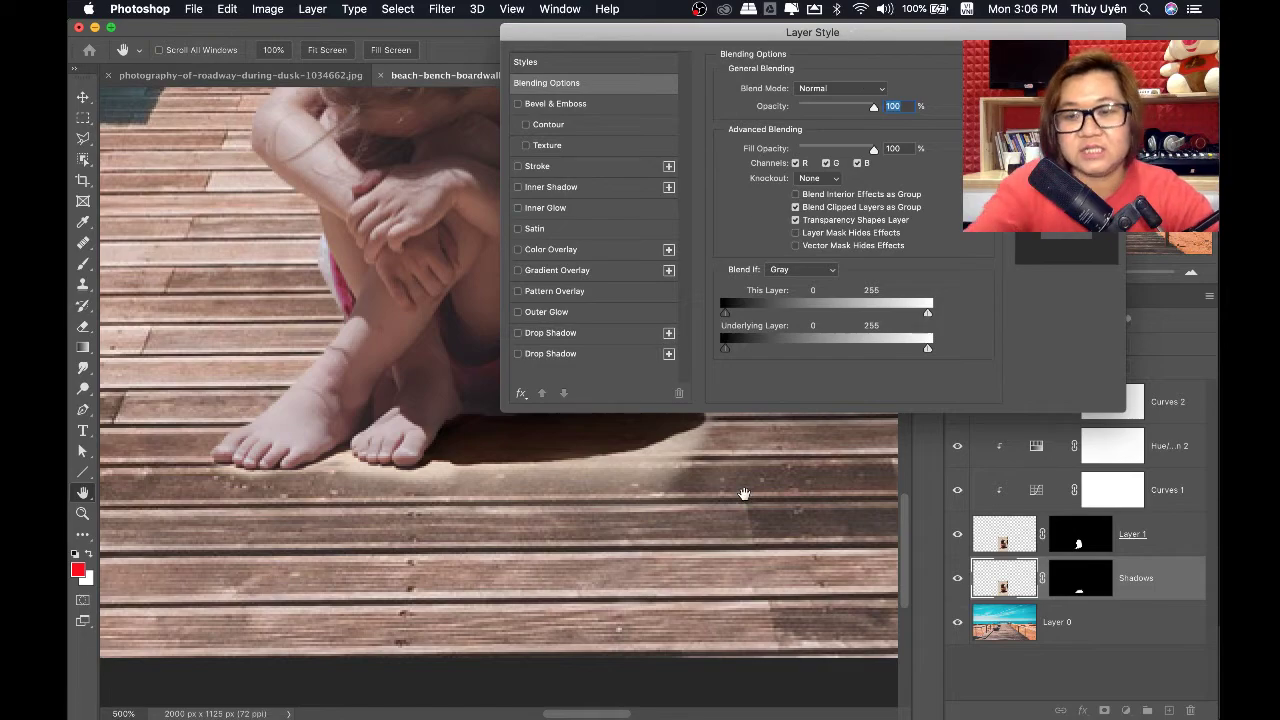
key(Return)
key(super+minus)
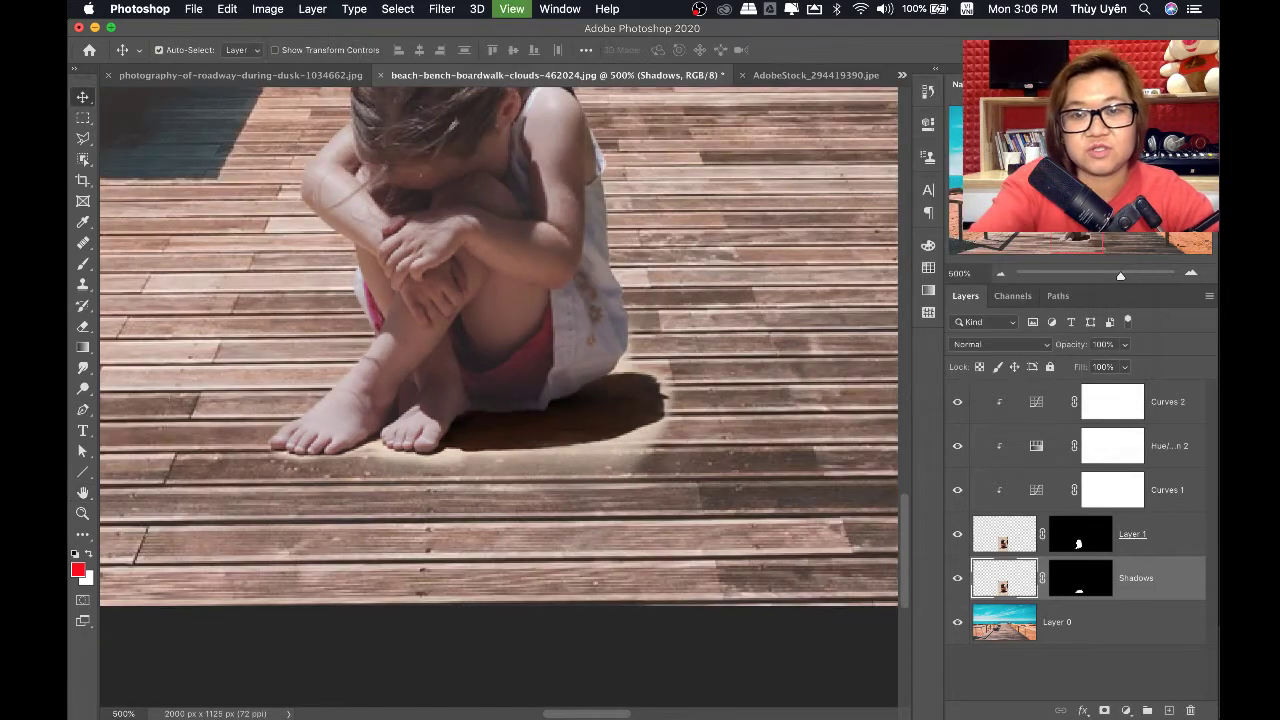
key(super+minus)
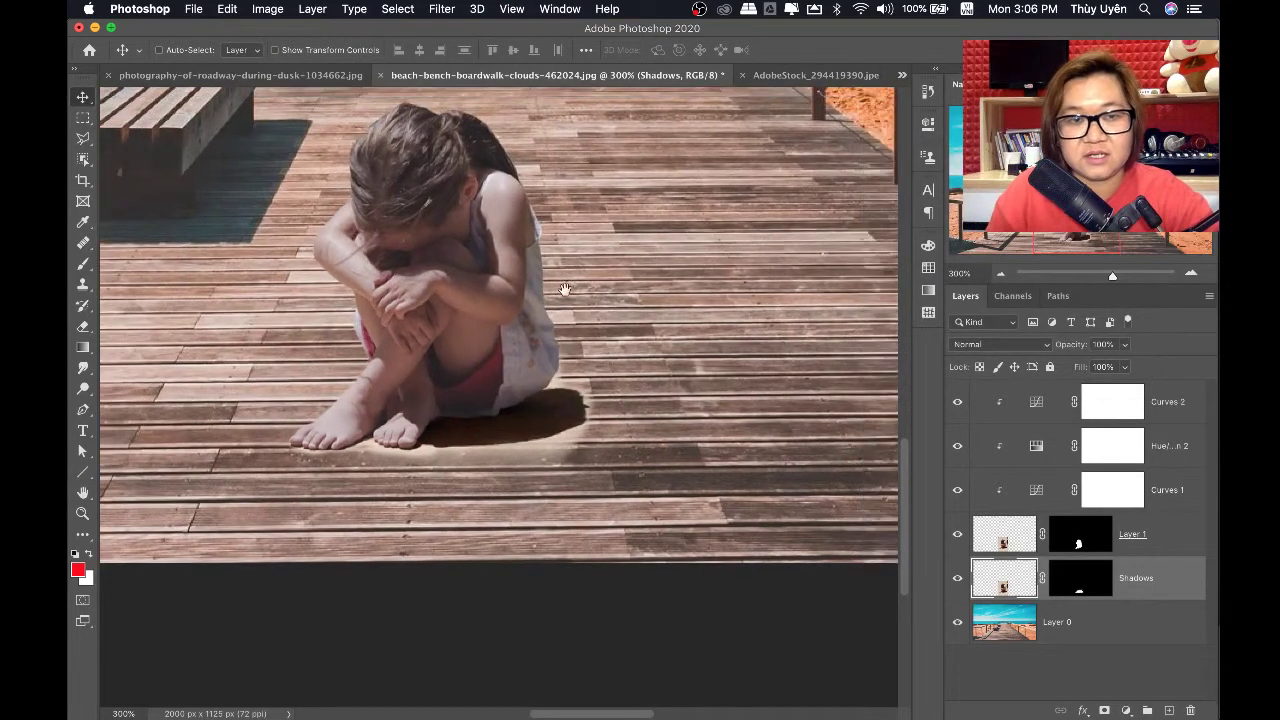
drag(678, 267, 514, 300)
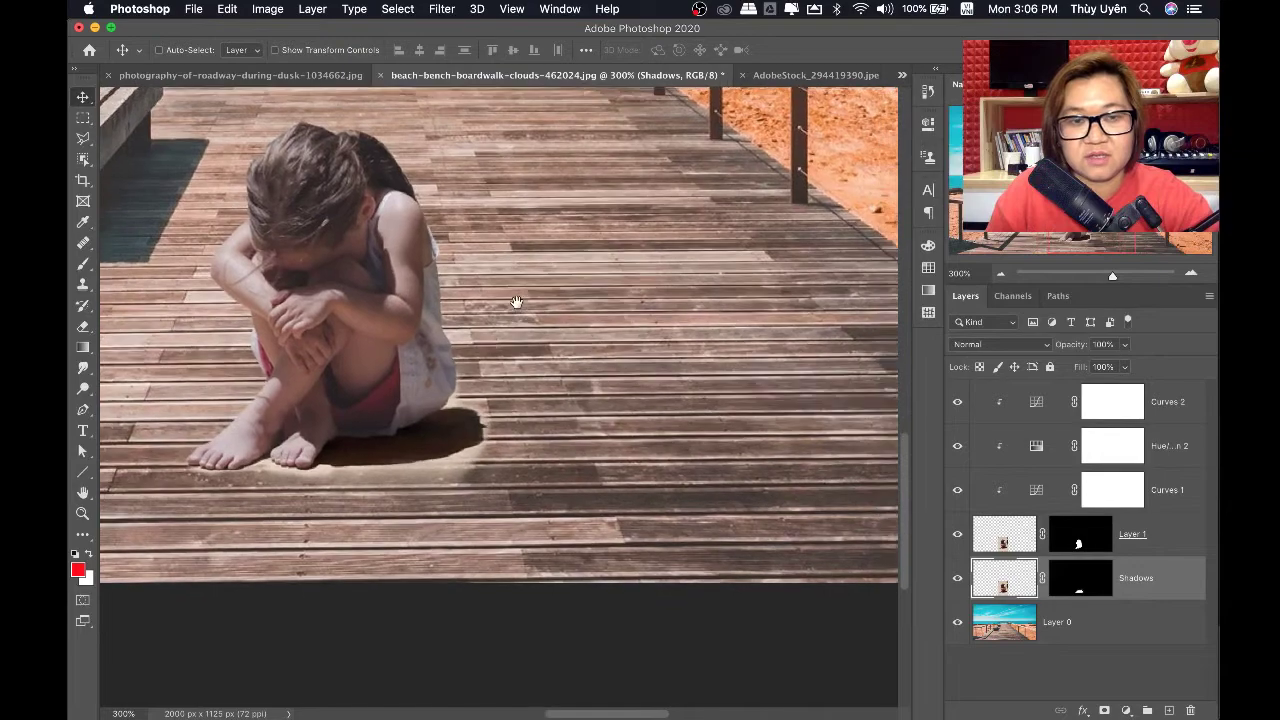
Split the Blend If This Layer white slider to 166/216 so the planks show through
double_click(1150, 580)
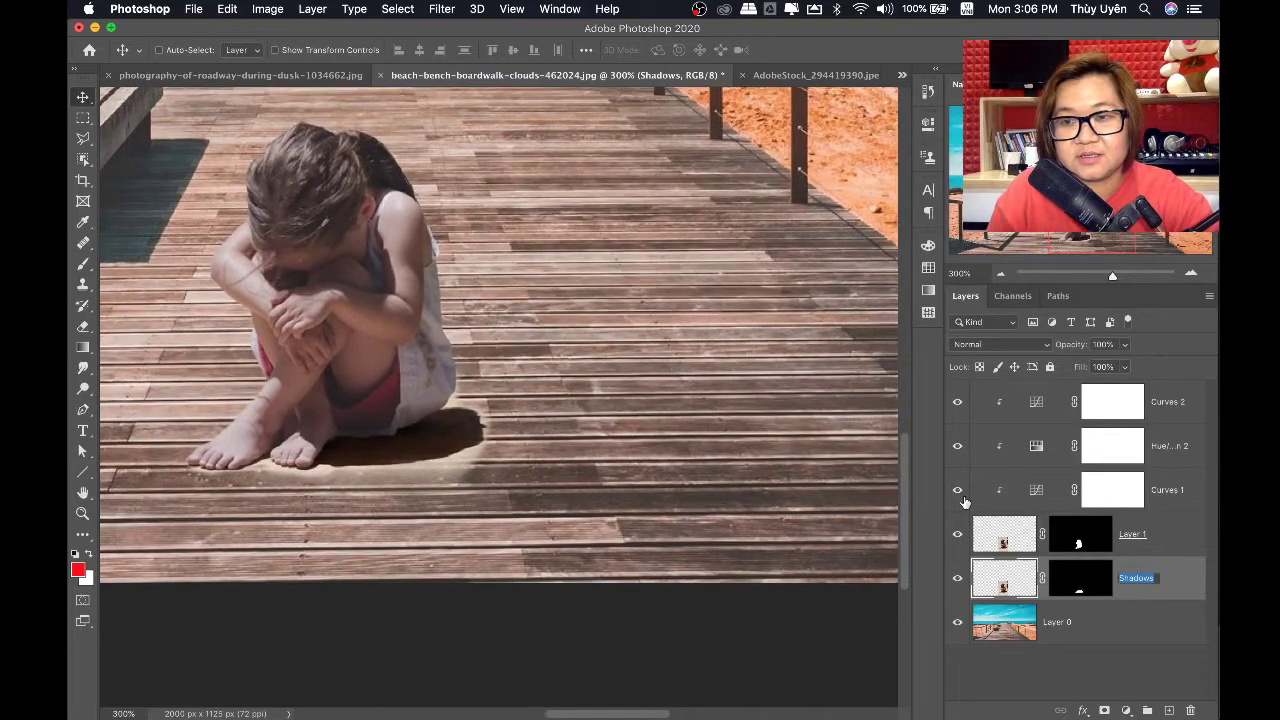
double_click(1163, 566)
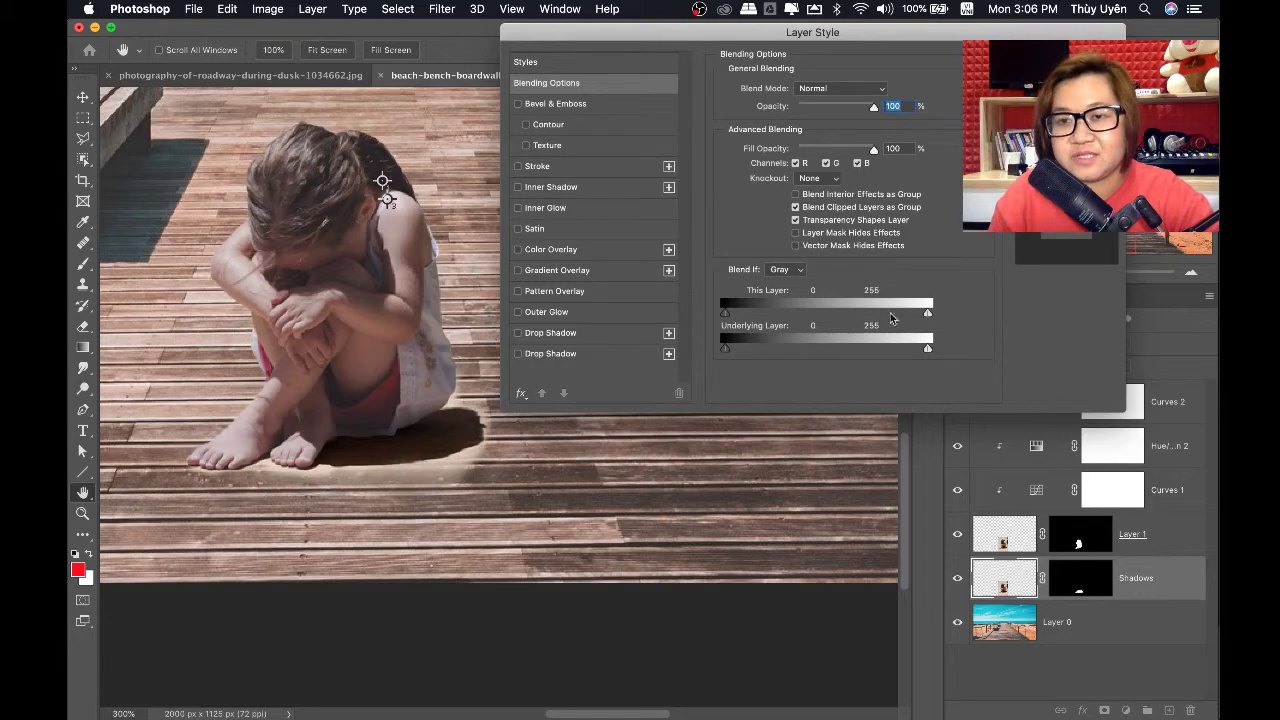
drag(927, 316, 871, 320)
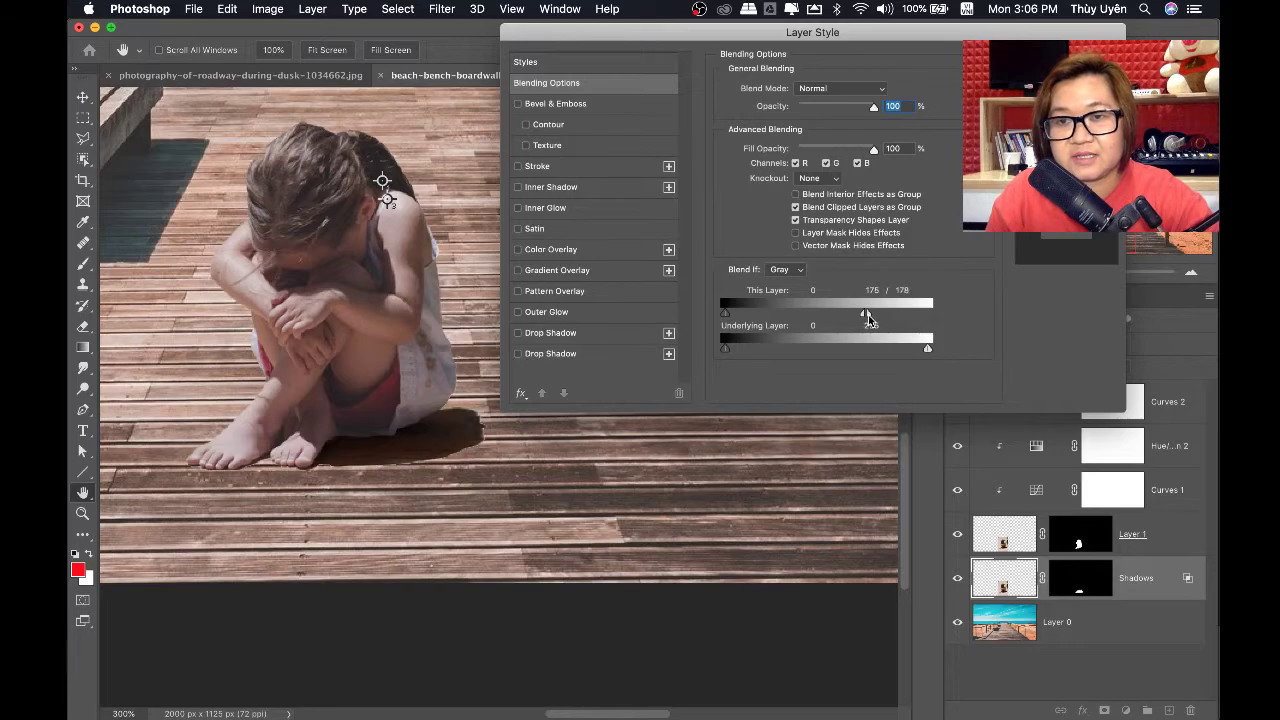
drag(867, 317, 896, 322)
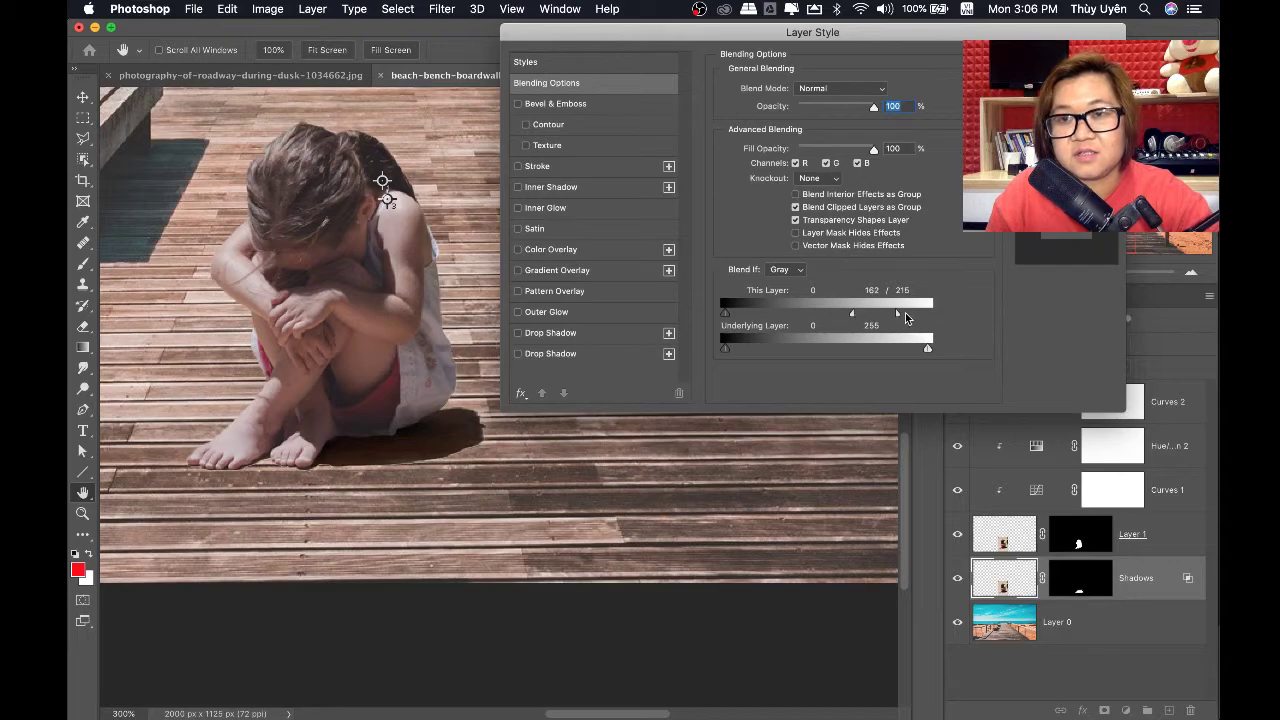
drag(906, 318, 896, 321)
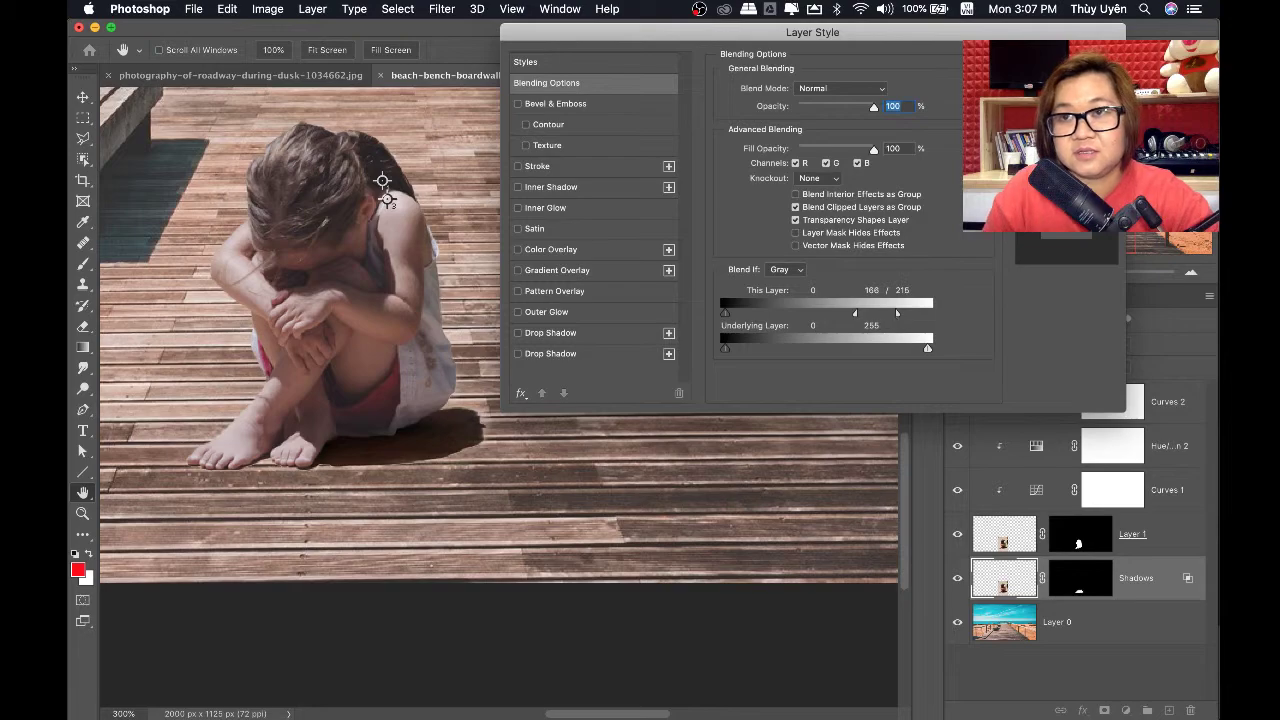
key(Return)
Zoom in on the girl's feet to inspect the blended shadow, then zoom back out
key(super+1)
key(super+minus)
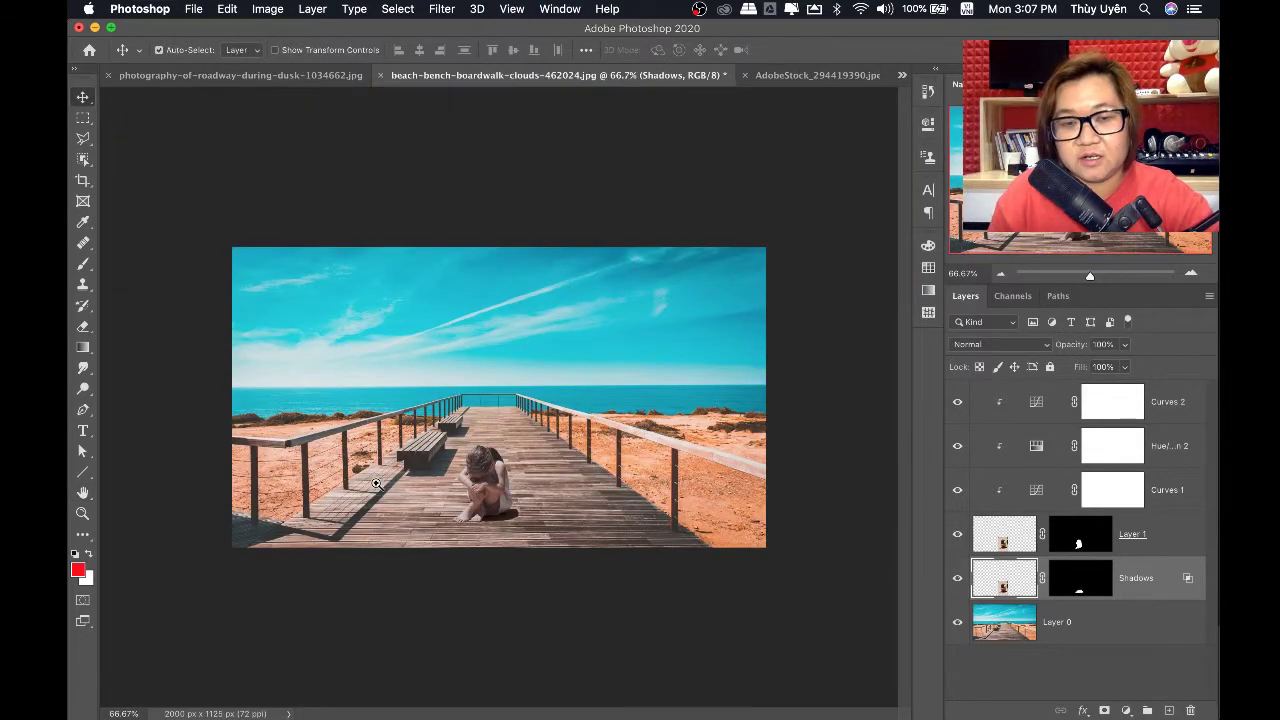
super+click(382, 480)
super+click(378, 513)
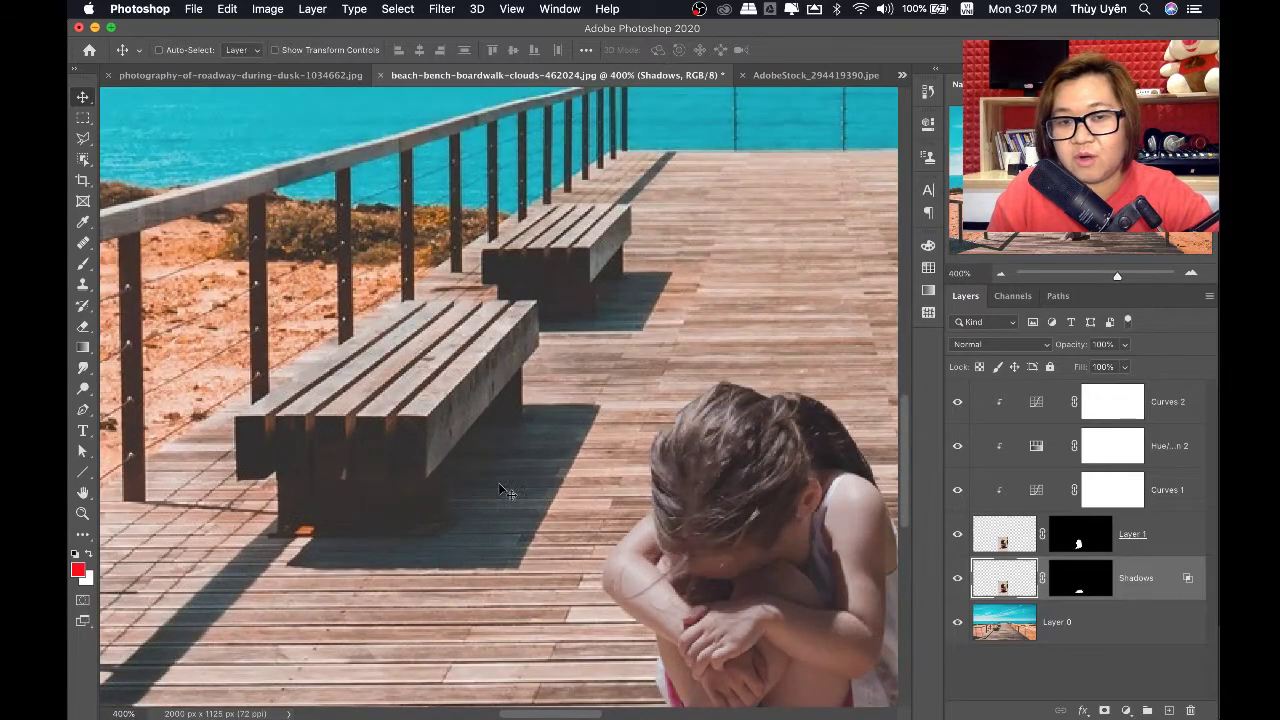
scroll(480, 406, down, 5)
scroll(480, 406, right, 5)
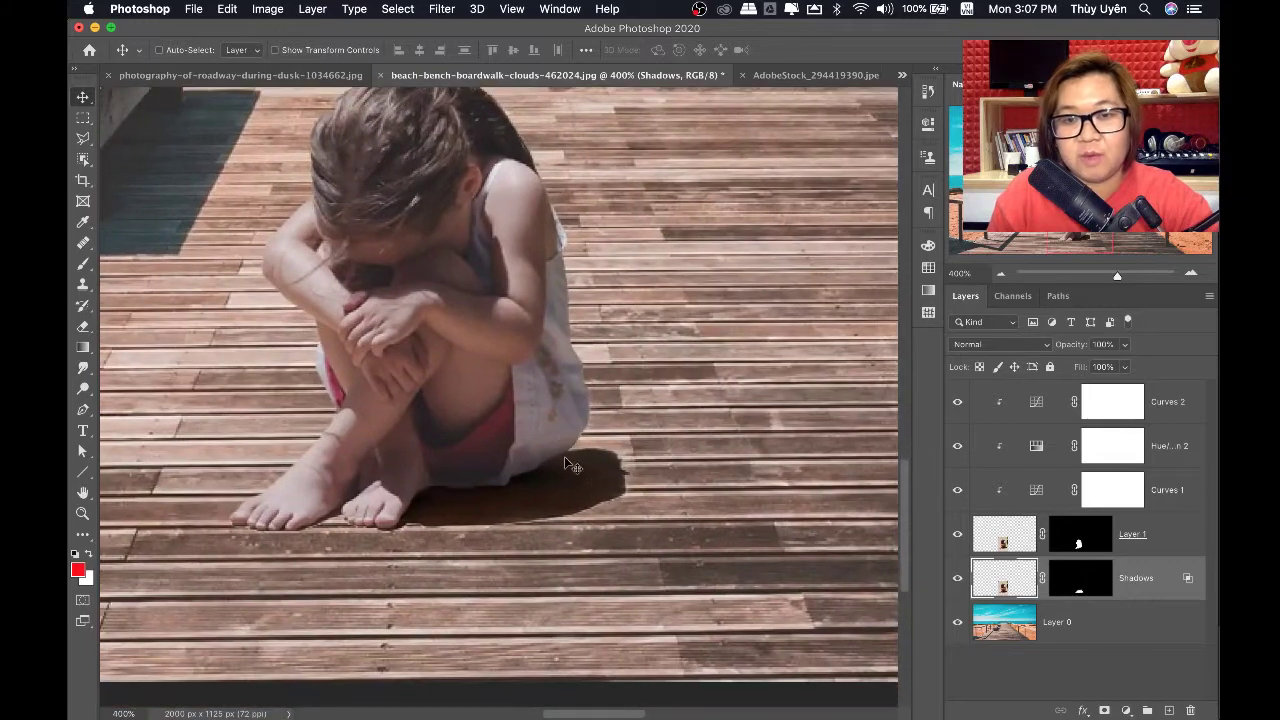
key(super+minus)
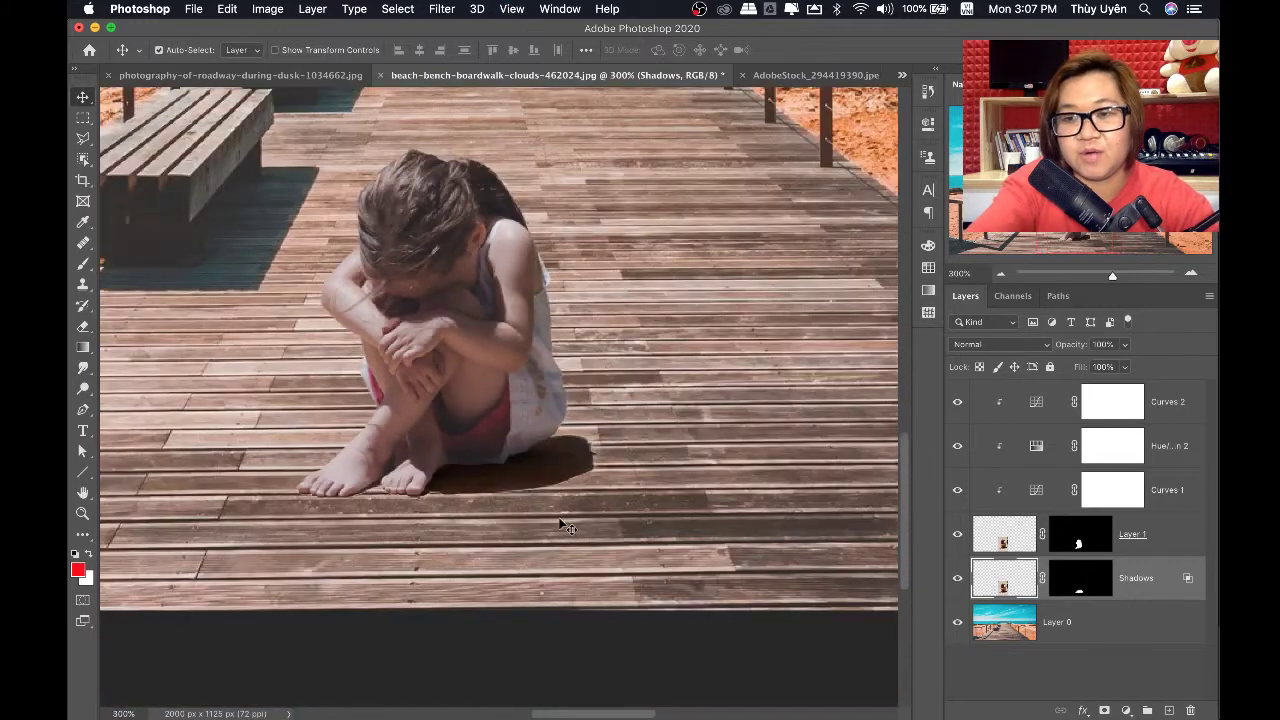
key(super+minus)
scroll(650, 530, up, 3)
scroll(650, 530, left, 3)
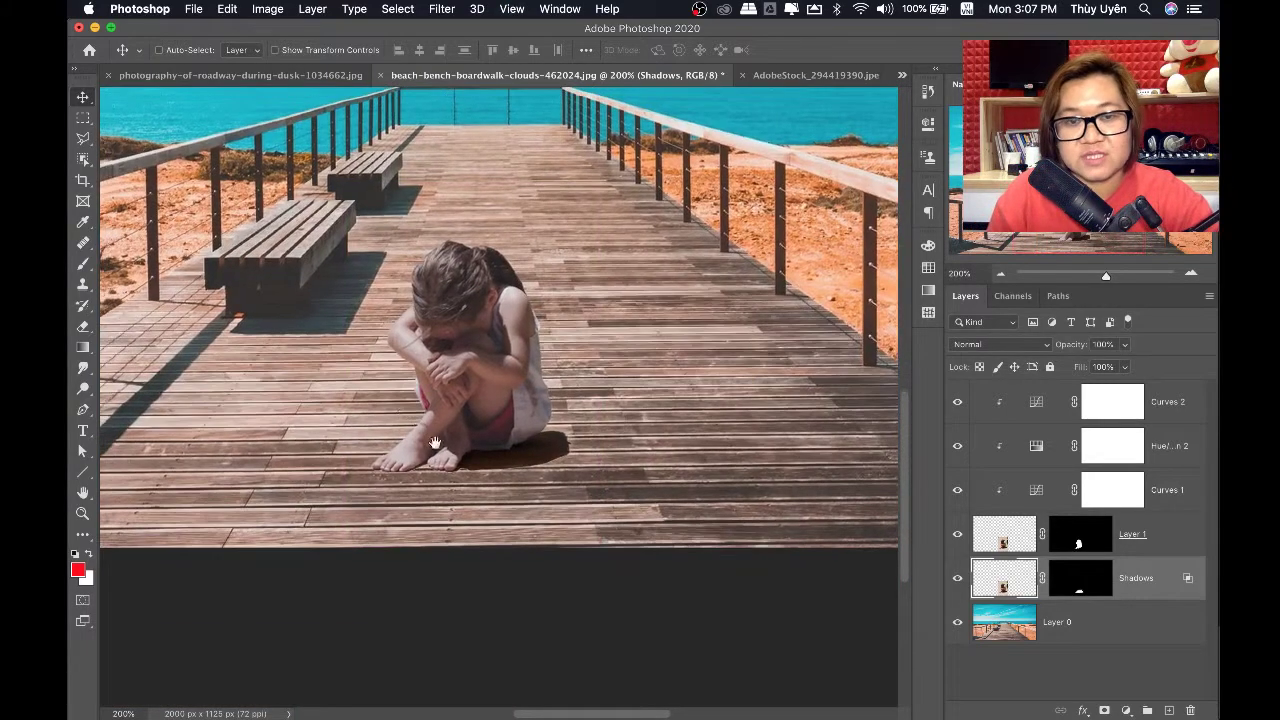
Add a Curves adjustment clipped to the Shadows layer
click(1130, 710)
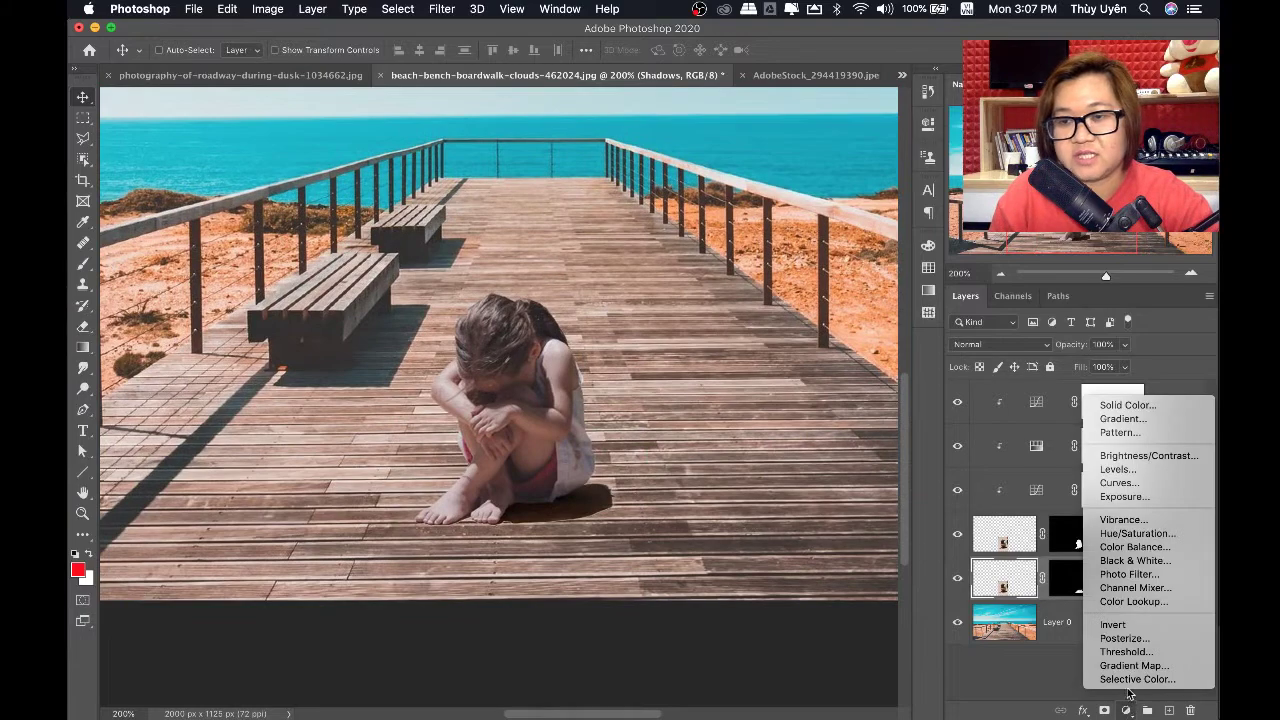
click(1135, 486)
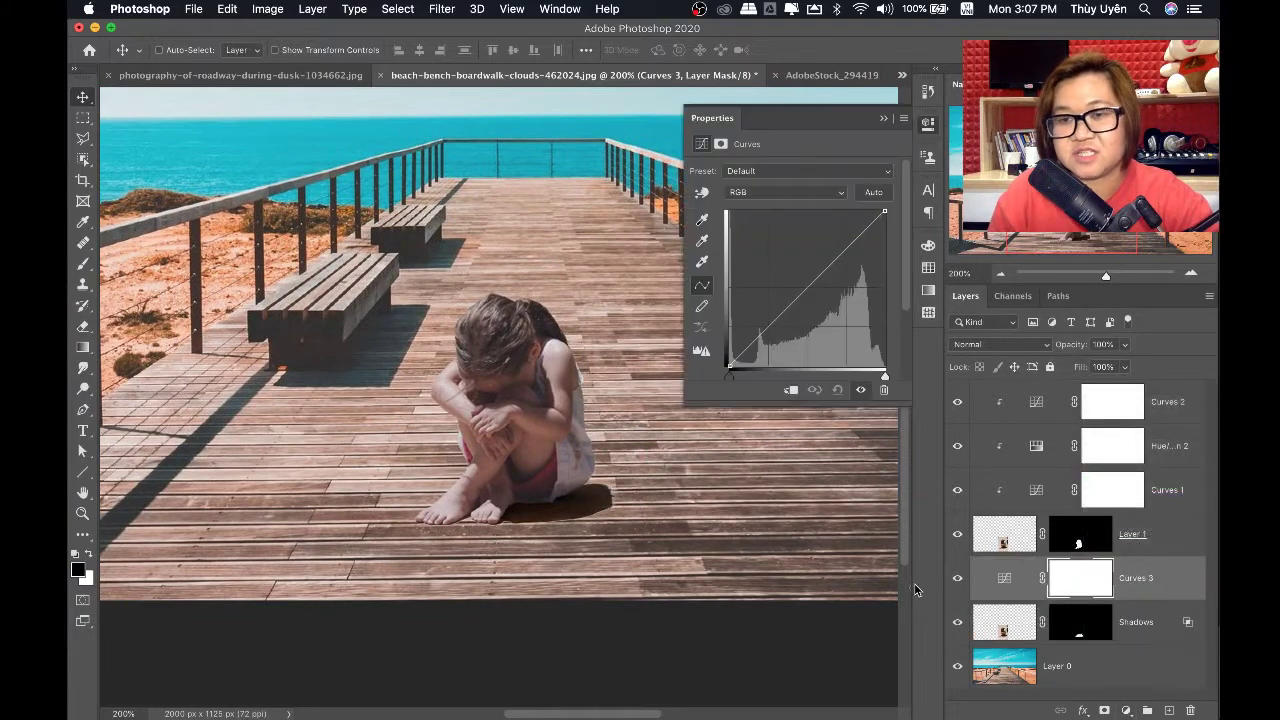
click(790, 391)
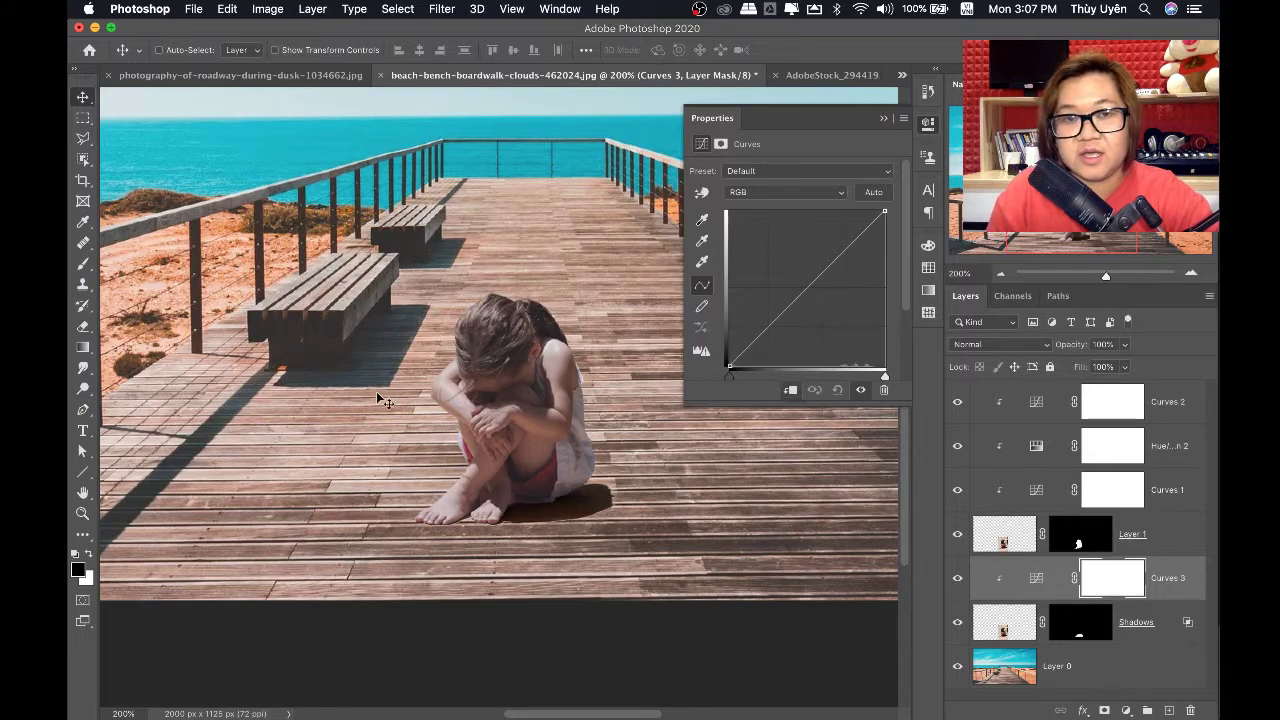
scroll(393, 378, up, 1)
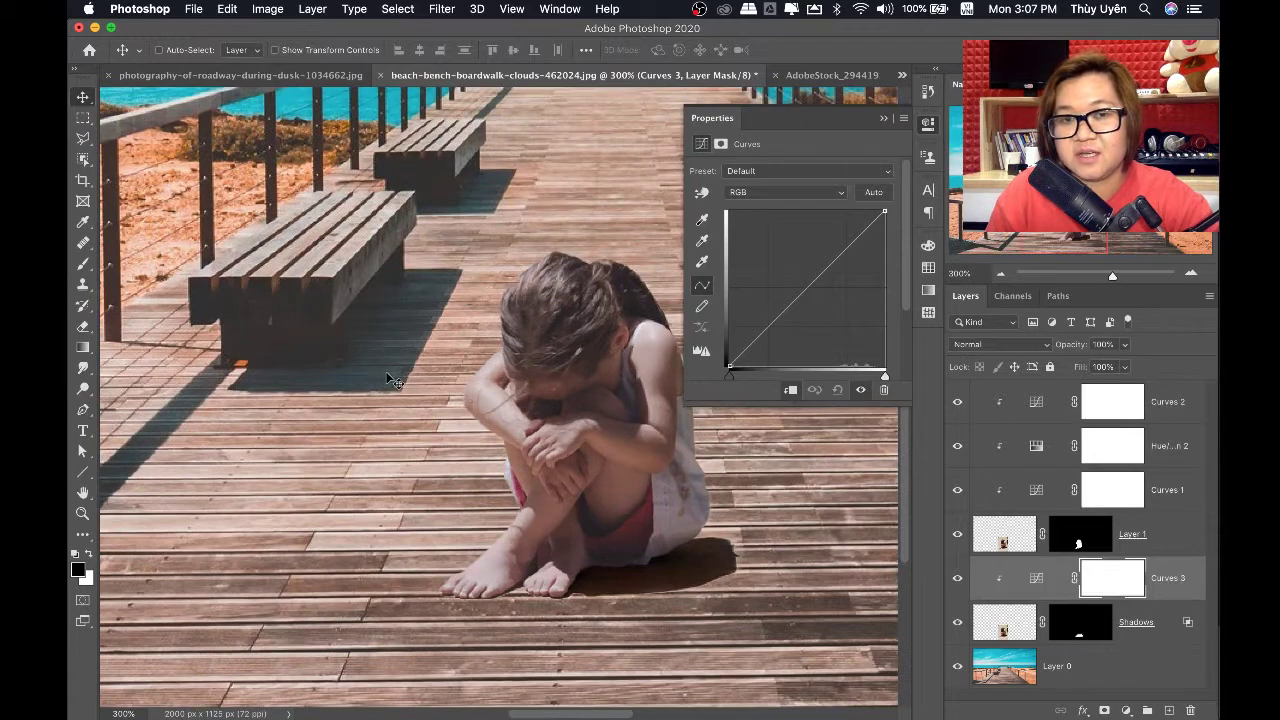
Raise the Blue curve's black point and pull the Red black point right, then compare
click(757, 196)
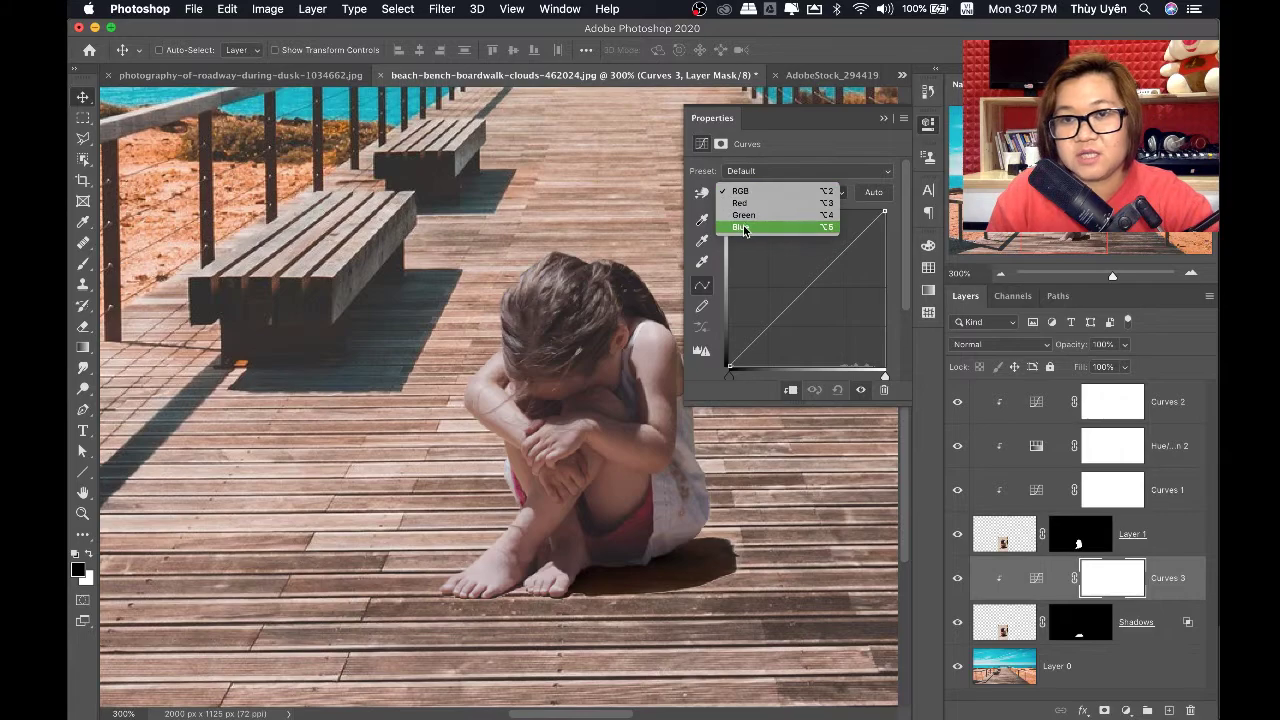
click(743, 228)
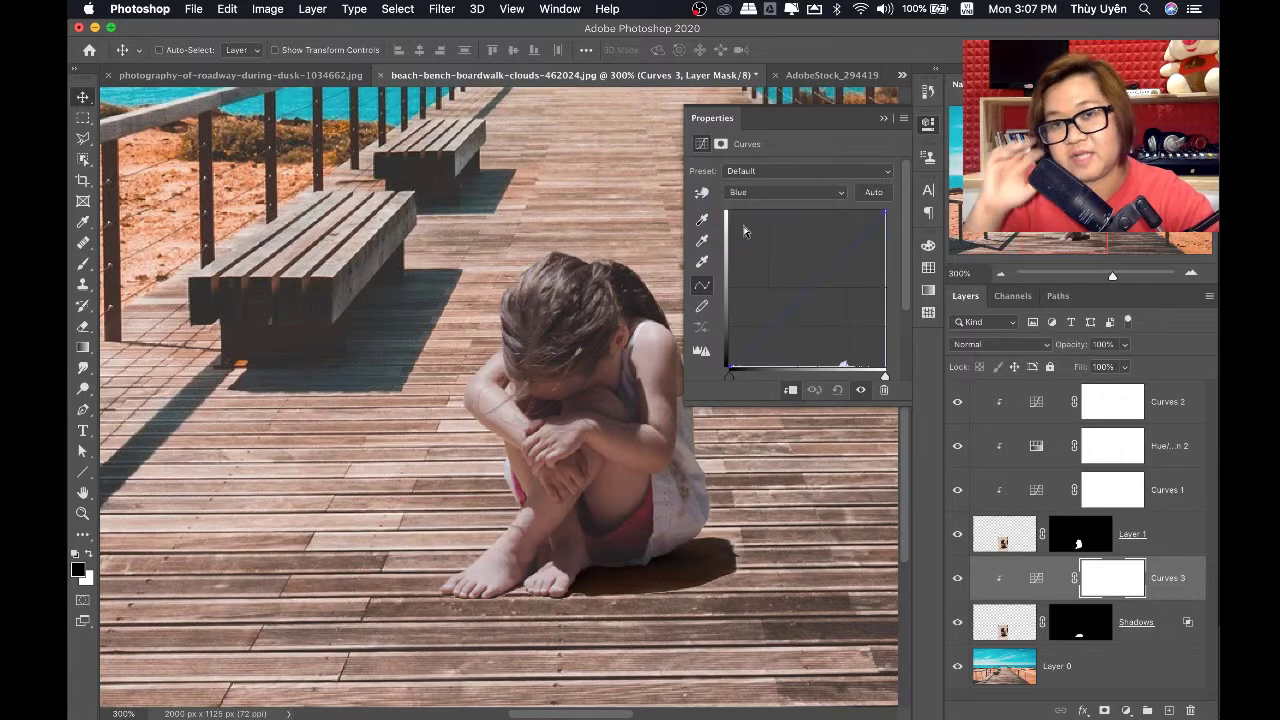
click(730, 362)
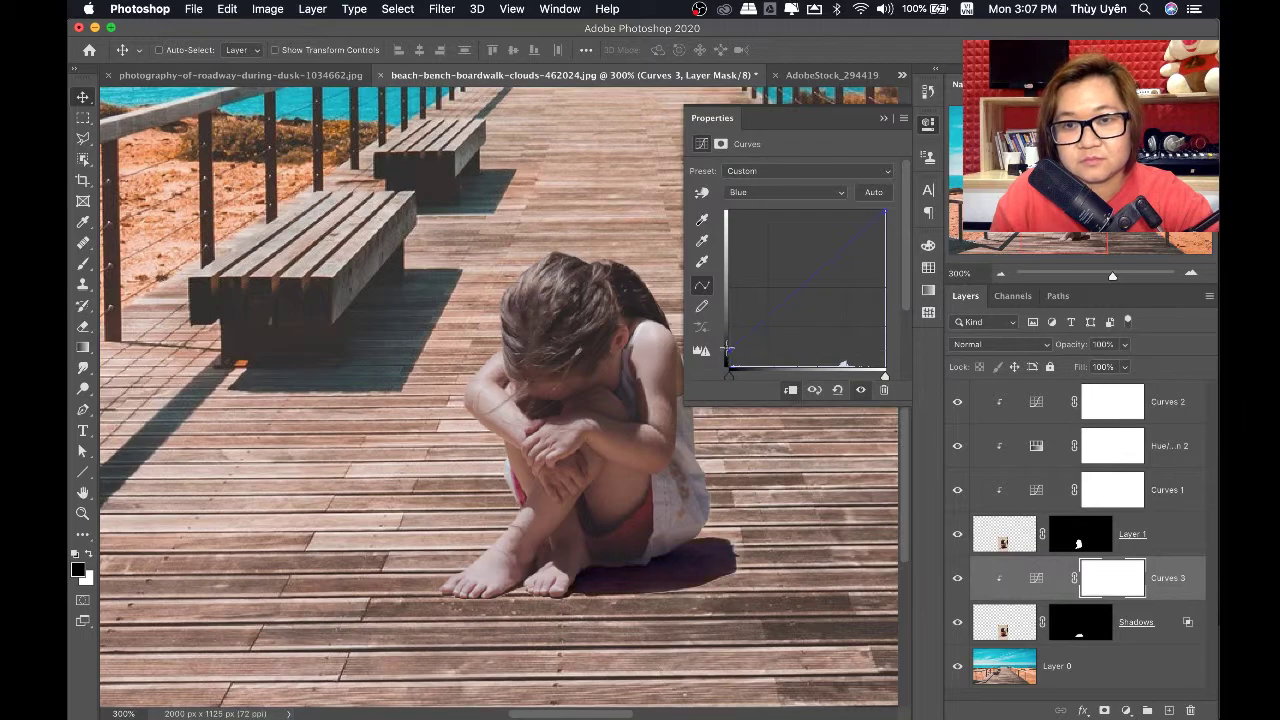
drag(727, 349, 729, 341)
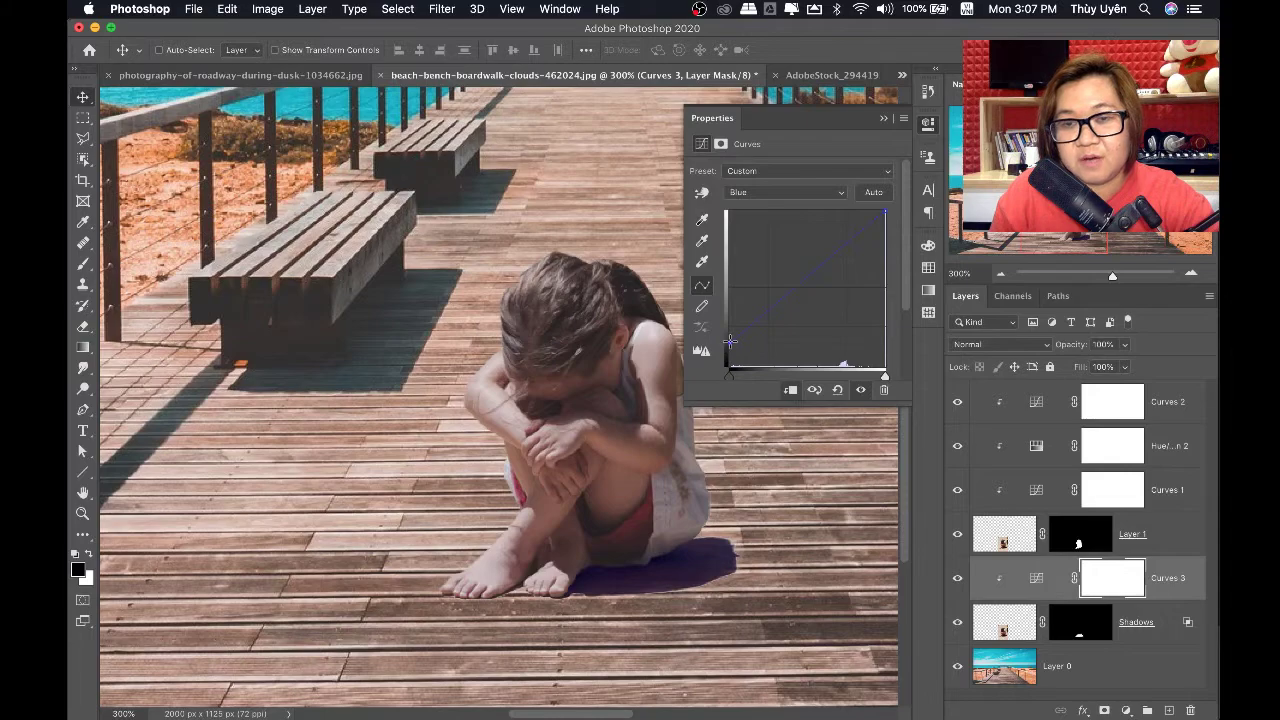
click(785, 192)
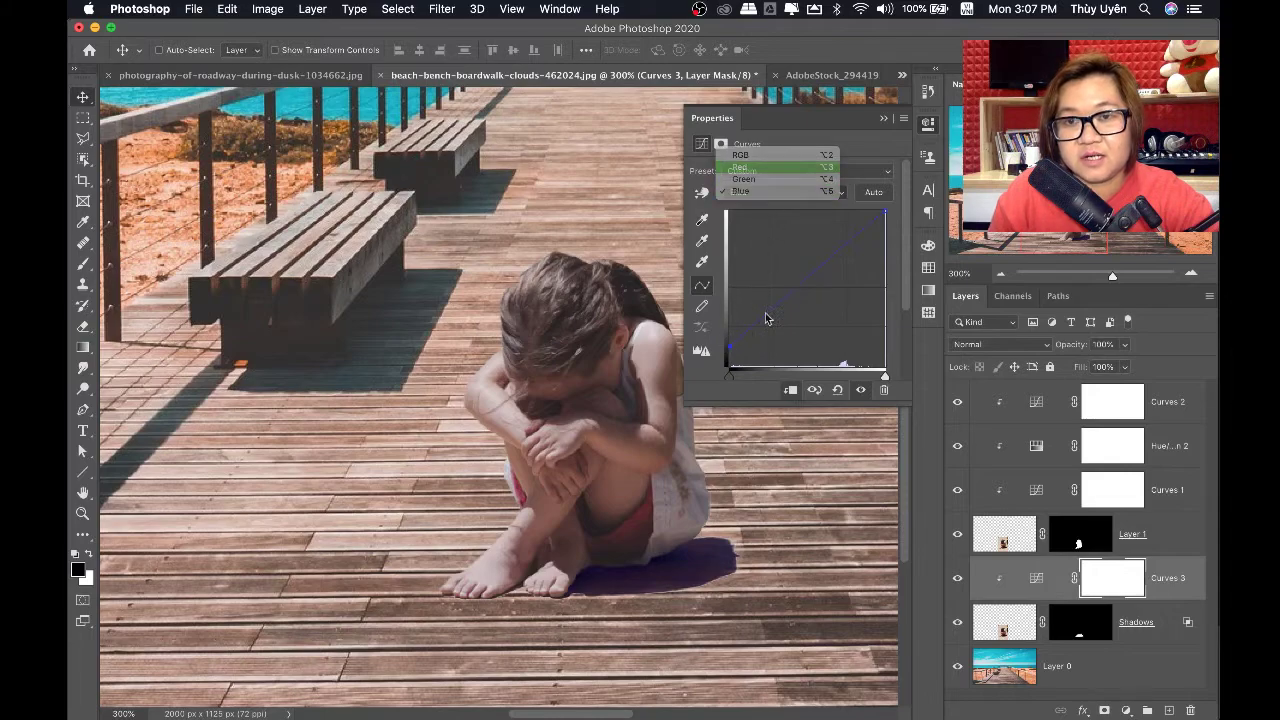
click(768, 161)
drag(731, 365, 758, 366)
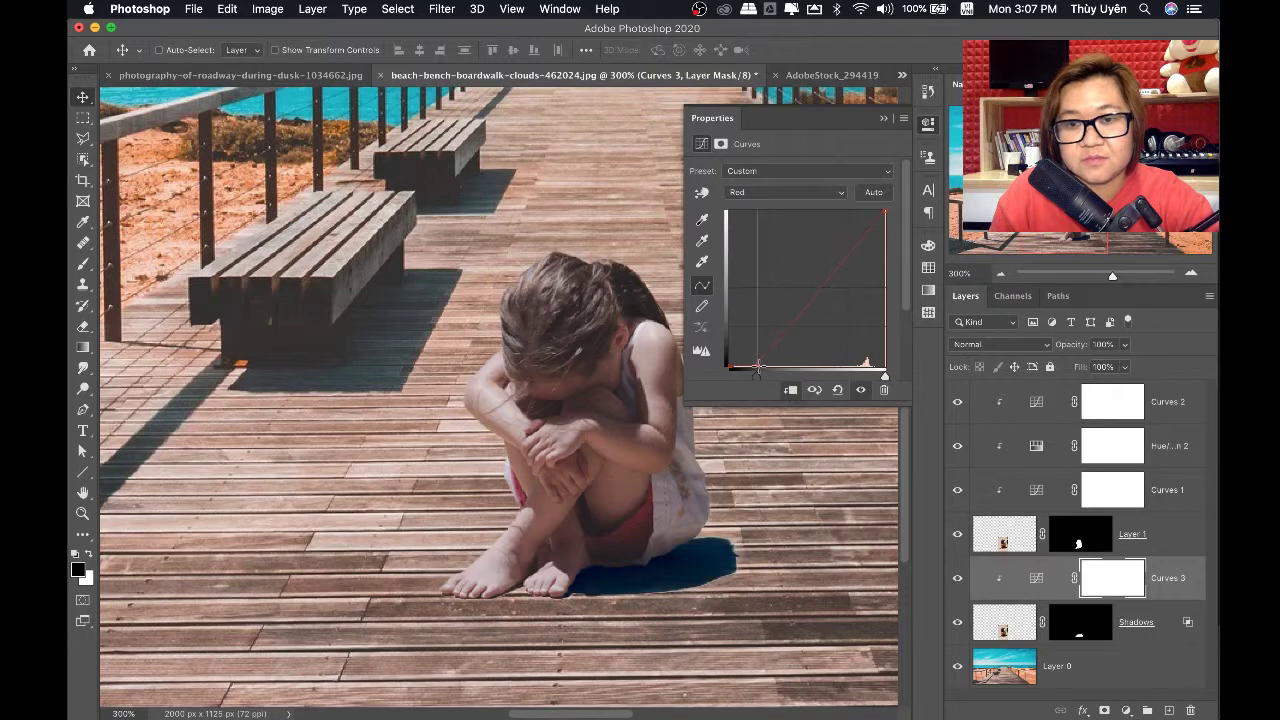
click(884, 118)
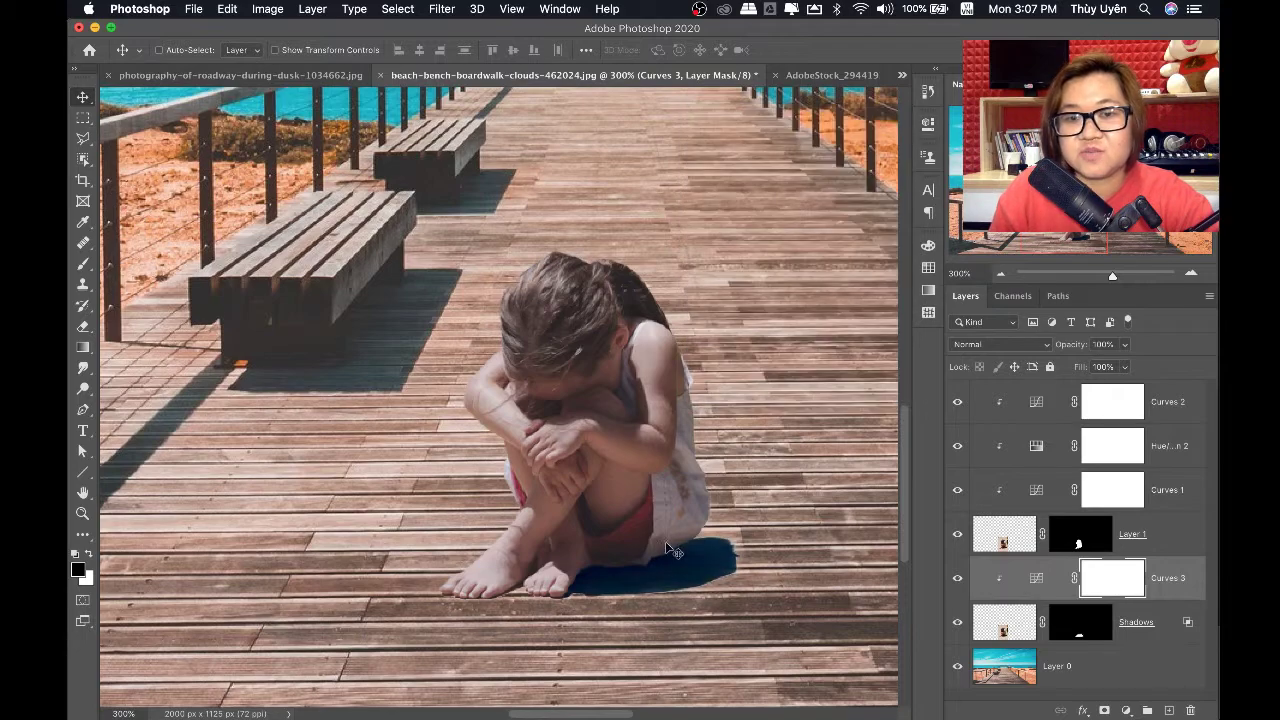
click(959, 582)
click(959, 582)
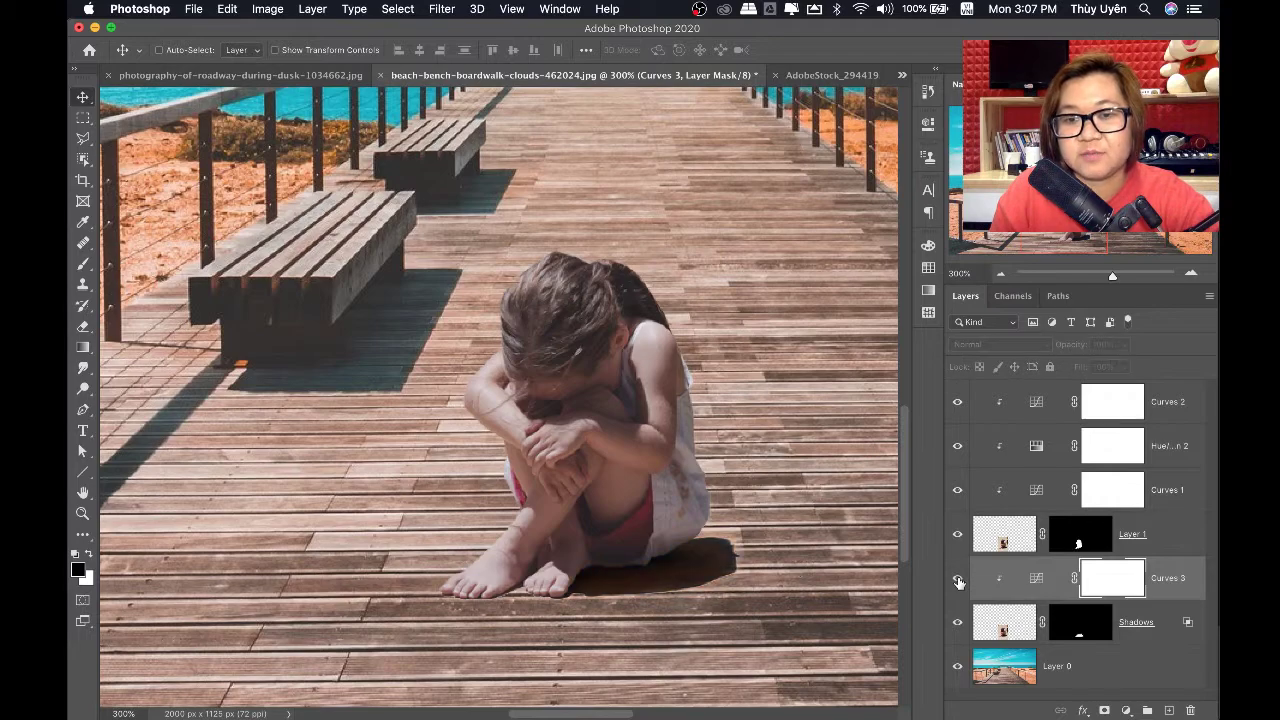
Lower the Shadows layer's opacity to 79% and view the whole composite
click(1175, 634)
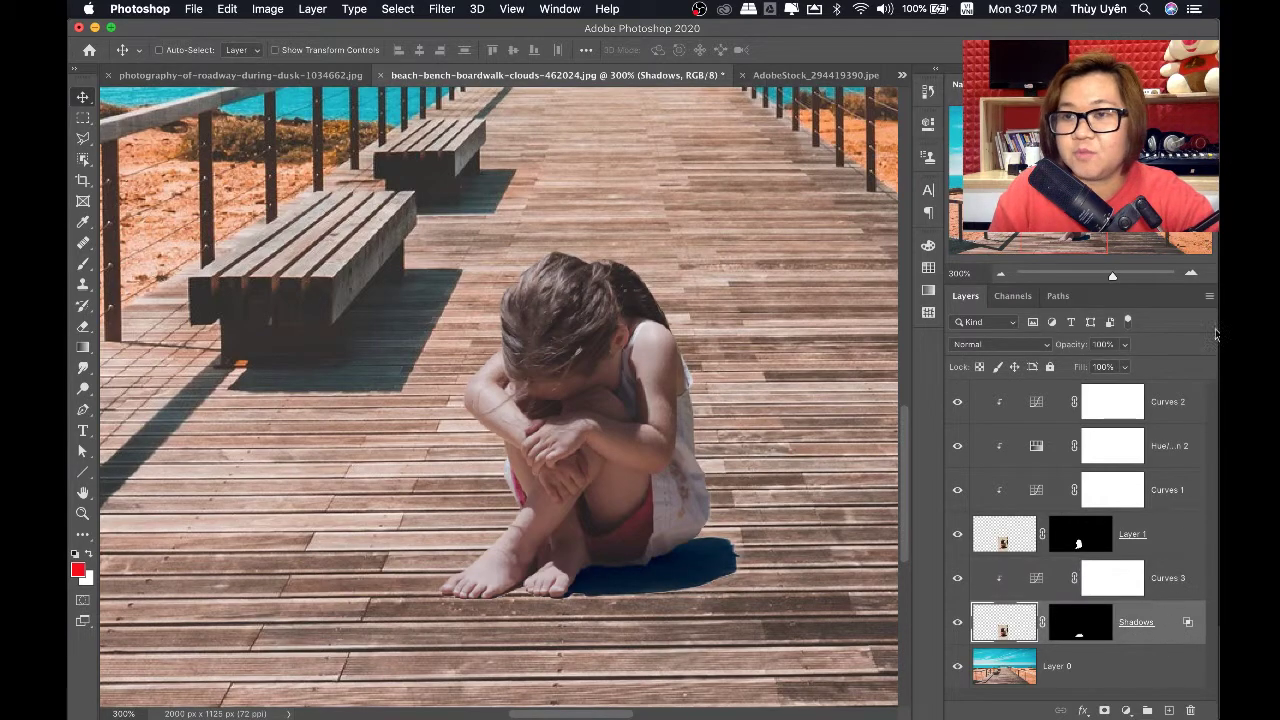
click(1126, 345)
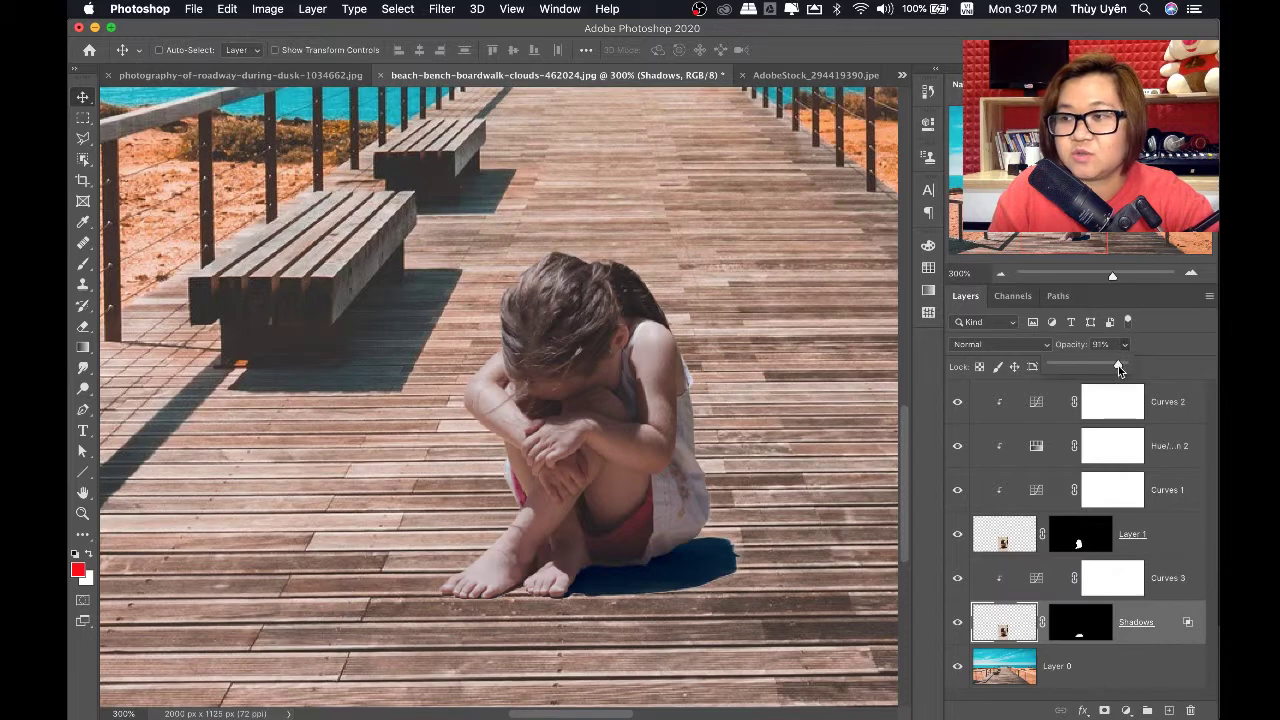
drag(1107, 369, 1104, 369)
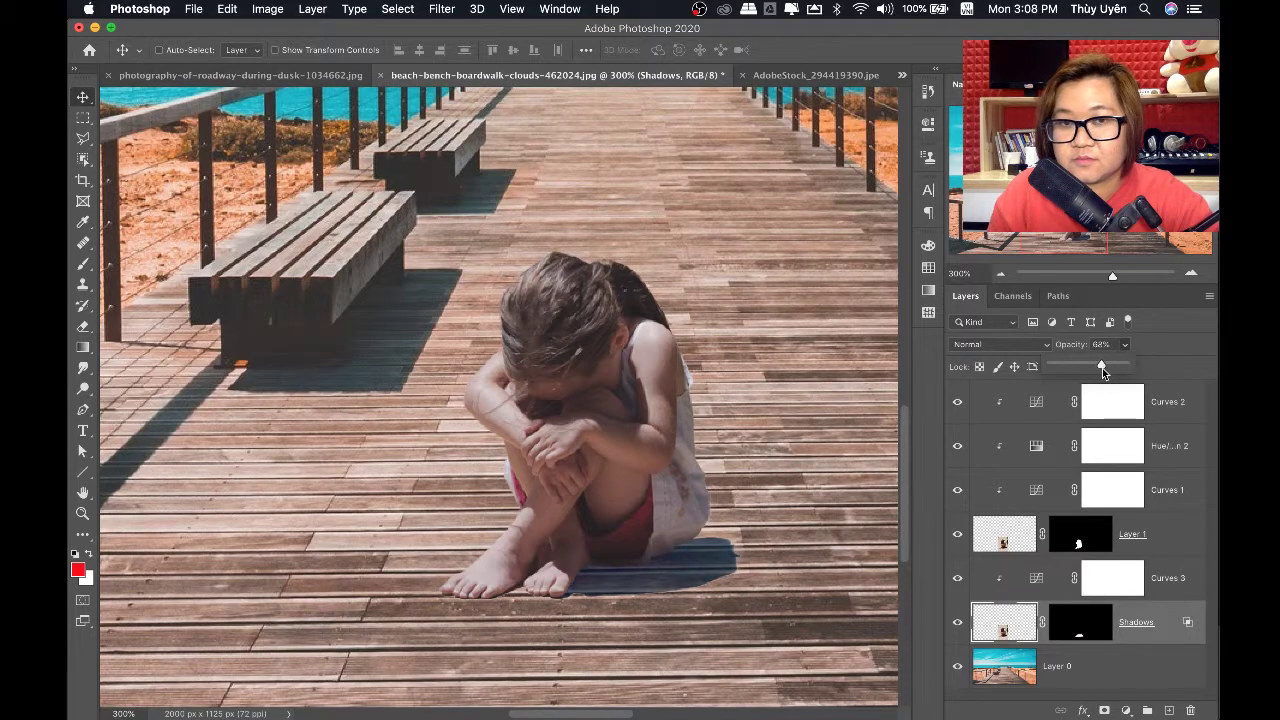
drag(1102, 368, 1103, 368)
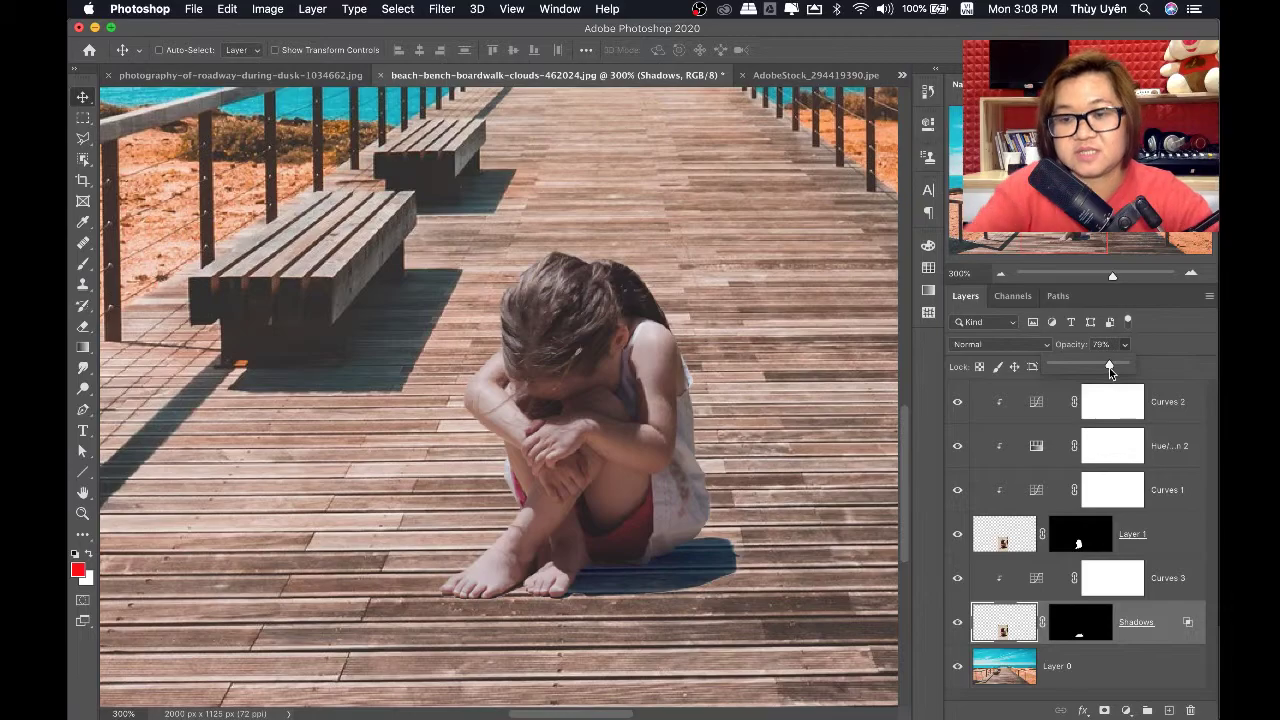
key(super+1)
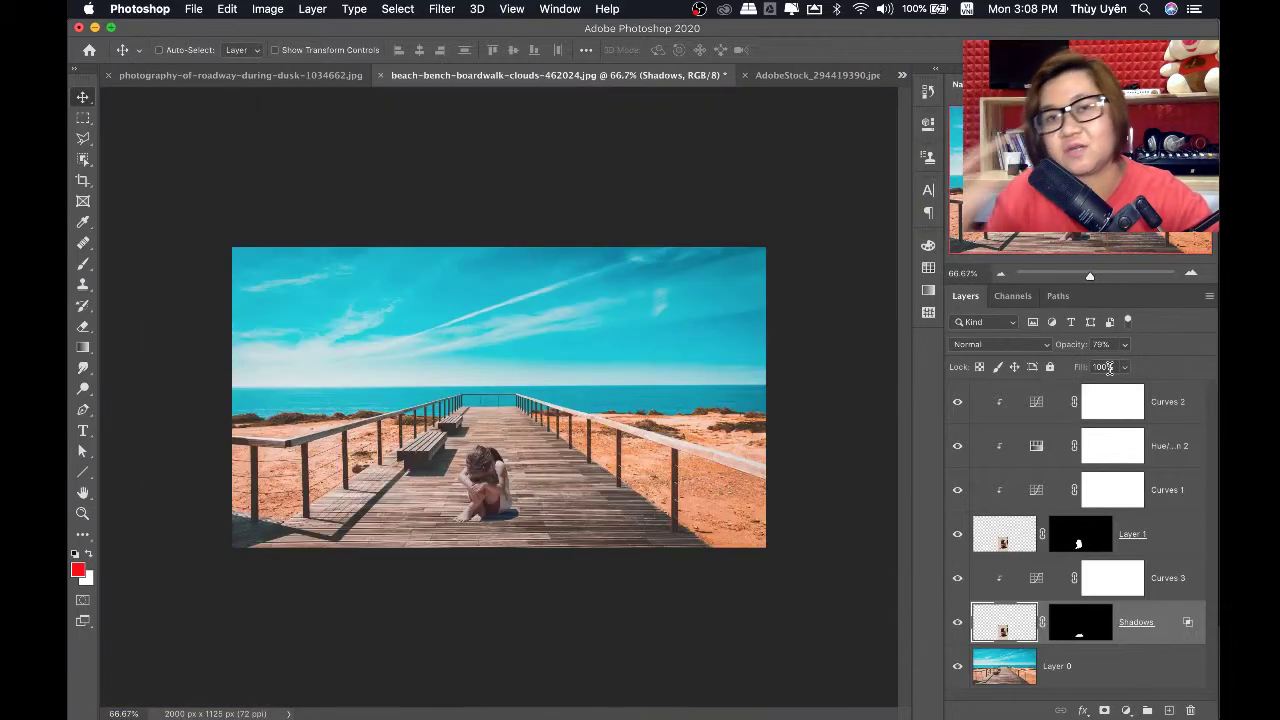
click(1181, 550)
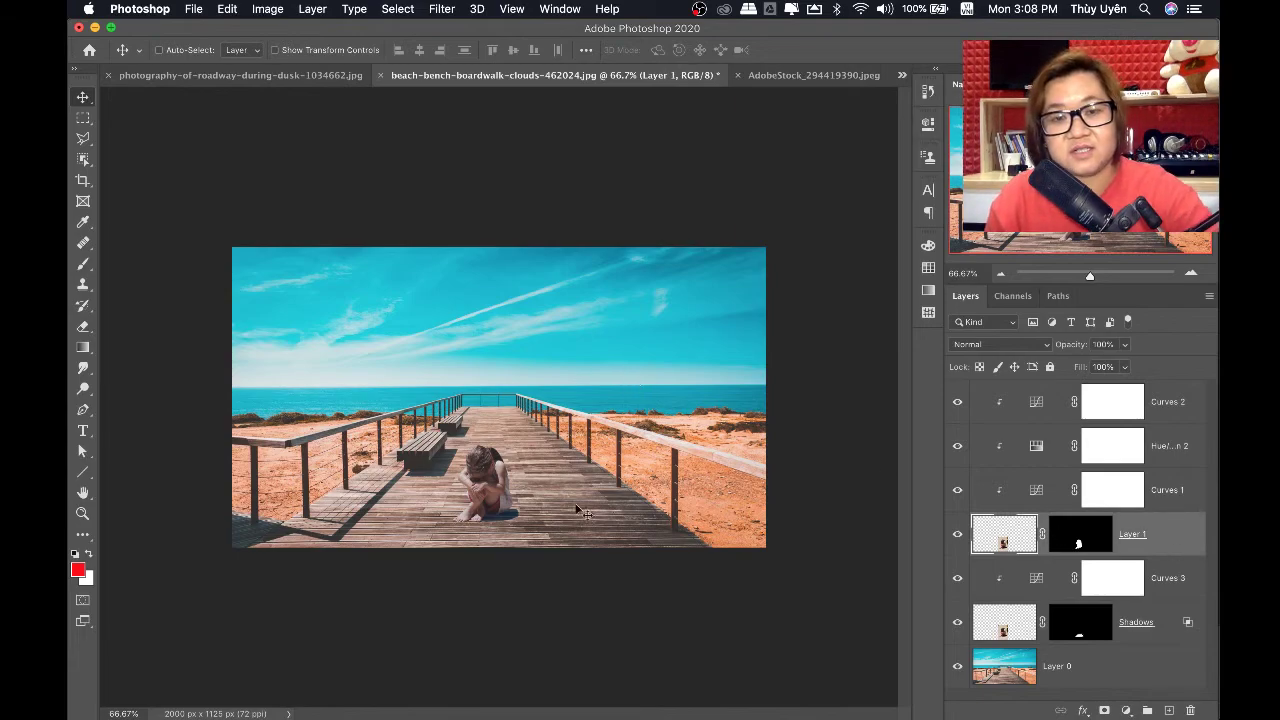
drag(470, 510, 640, 519)
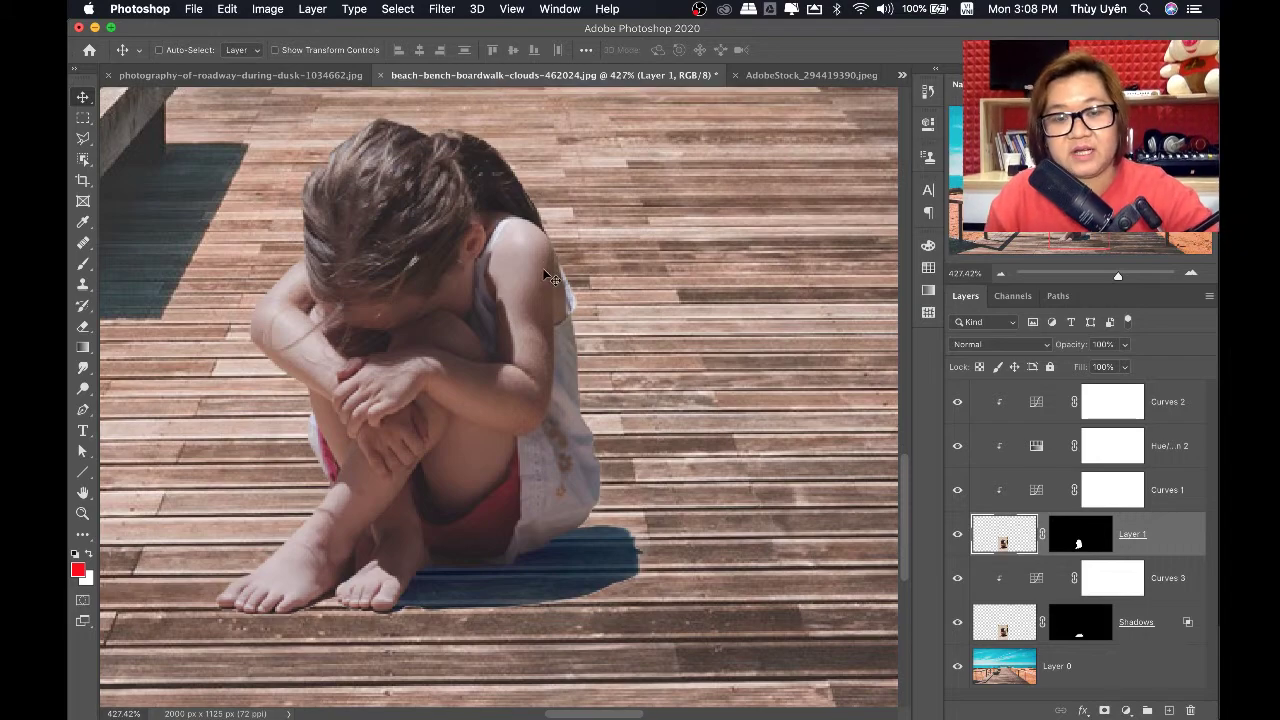
key(super+1)
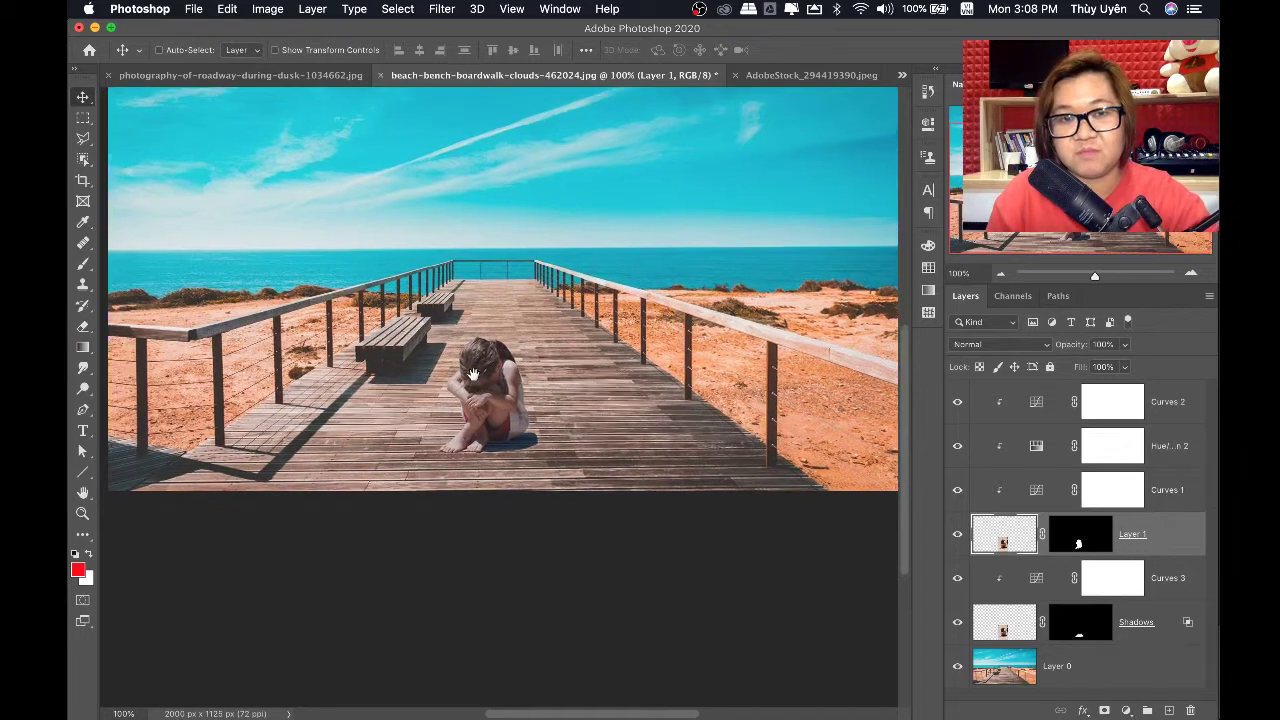
scroll(400, 403, up, 2)
scroll(480, 400, right, 3)
scroll(555, 395, right, 2)
scroll(550, 380, left, 3)
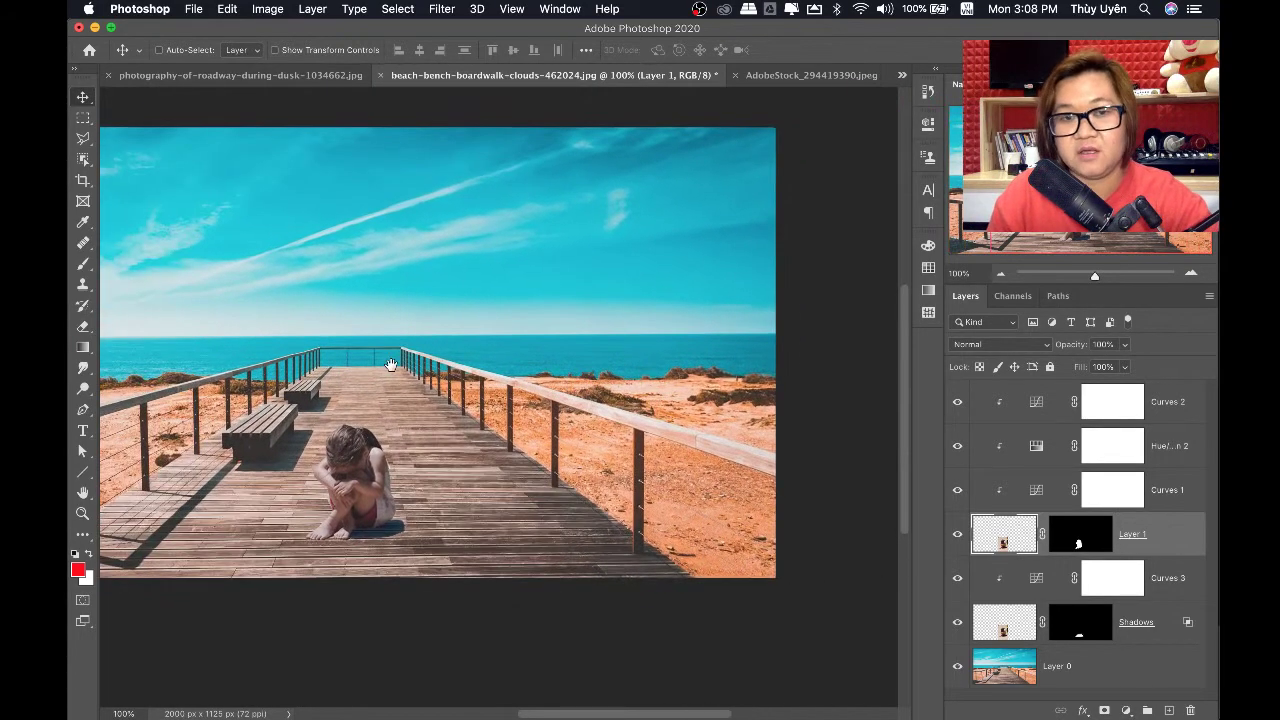
scroll(500, 430, left, 2)
scroll(500, 430, down, 1)
mouse_move(452, 497)
mouse_down()
mouse_move(760, 457)
mouse_move(485, 449)
mouse_move(548, 422)
mouse_up()
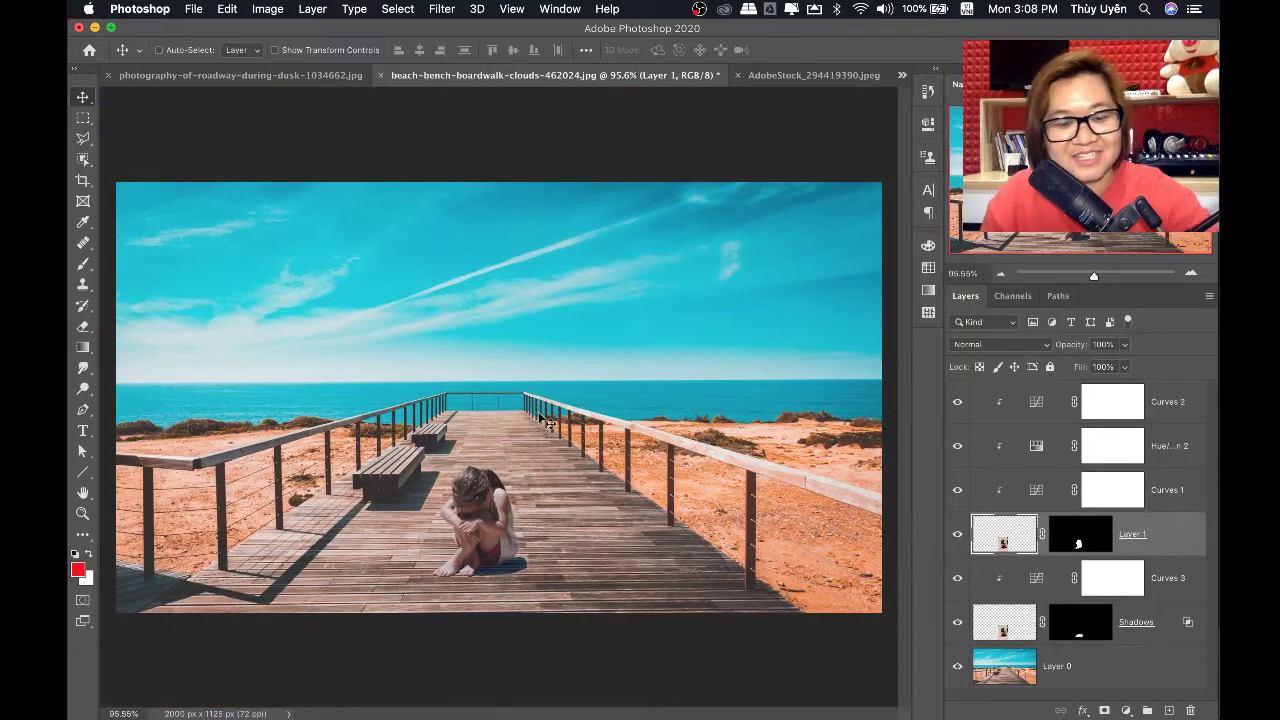
key(super+1)
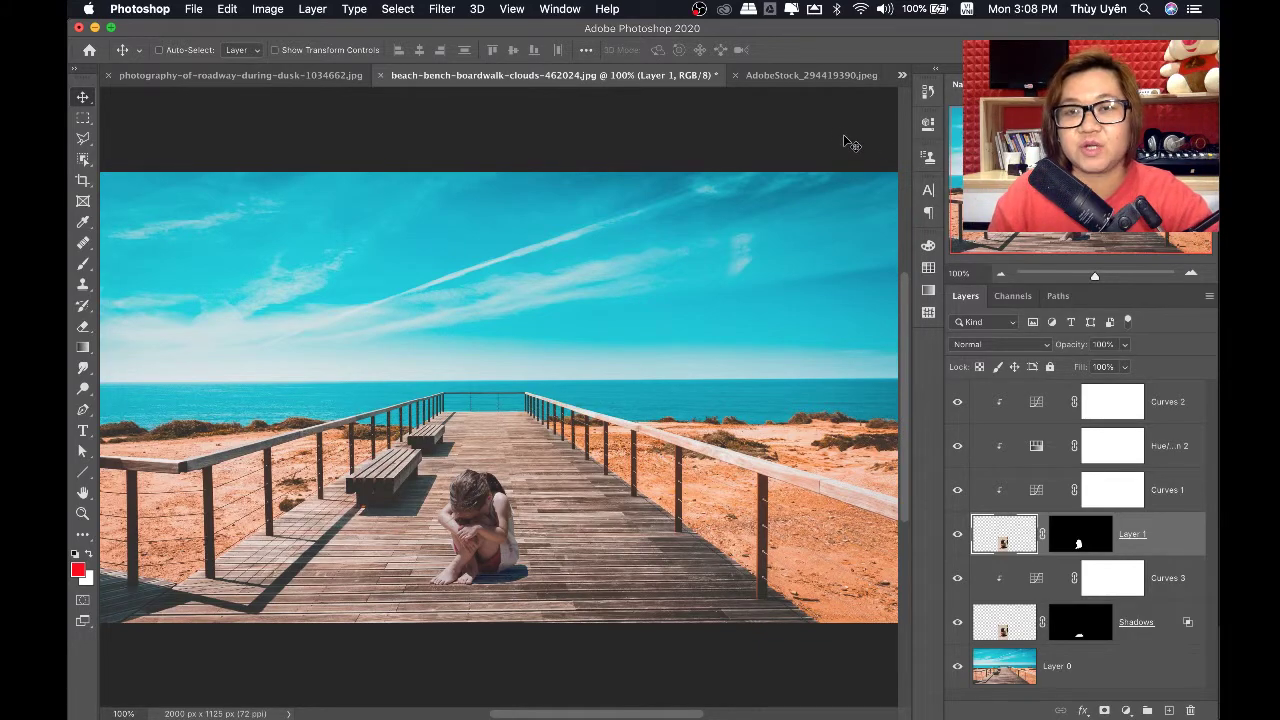
In the forest-road composite, zoom to the girl's feet, toggle her mask, and select Layer 1
click(819, 76)
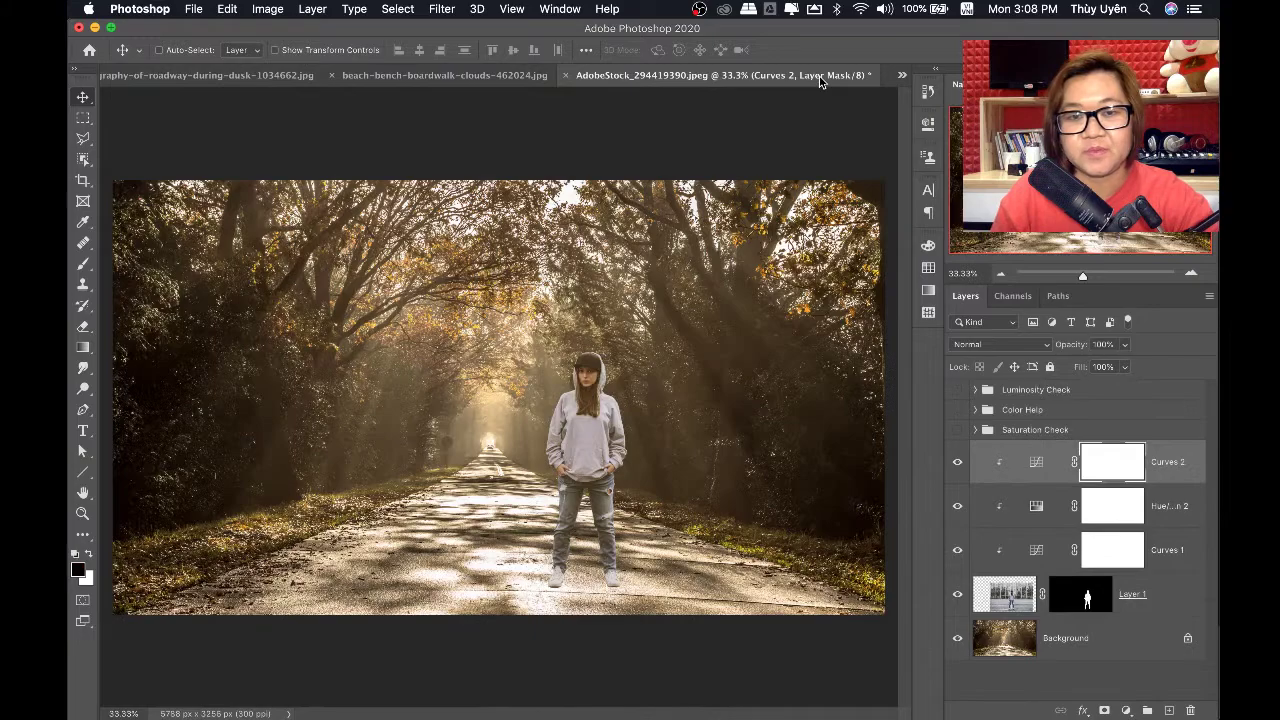
scroll(622, 588, up, 1)
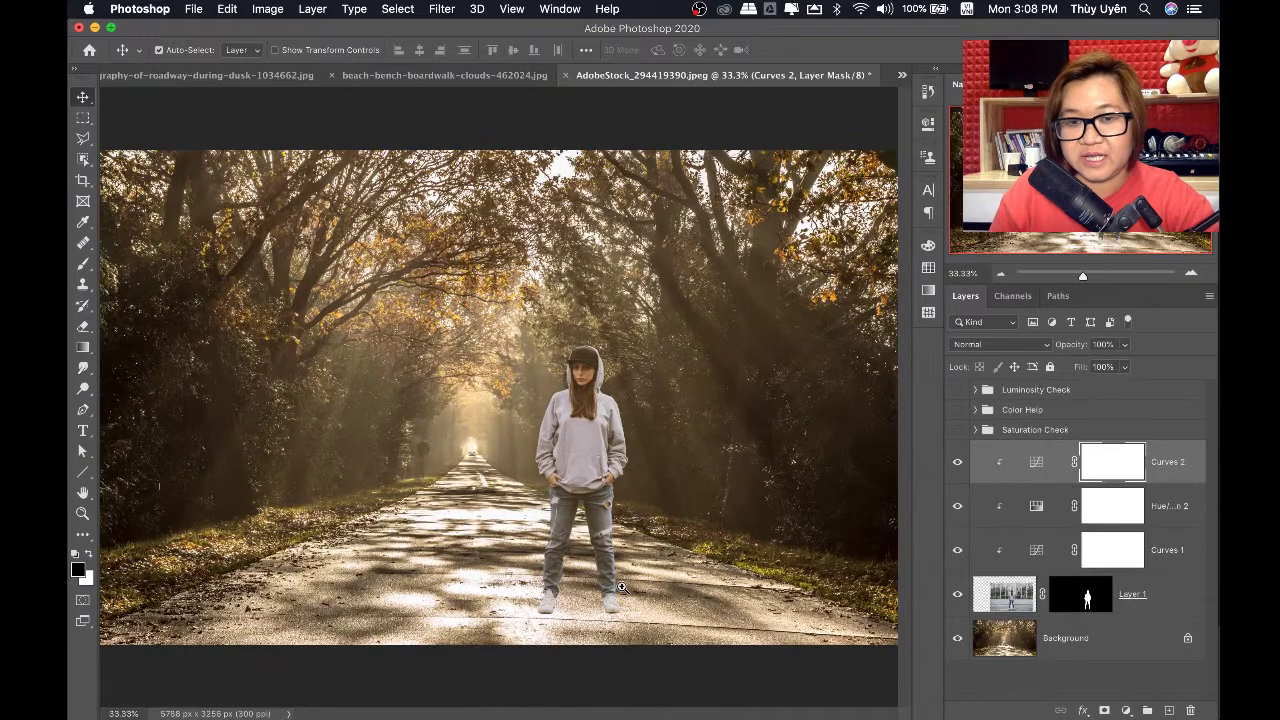
scroll(622, 588, up, 2)
scroll(622, 588, up, 1)
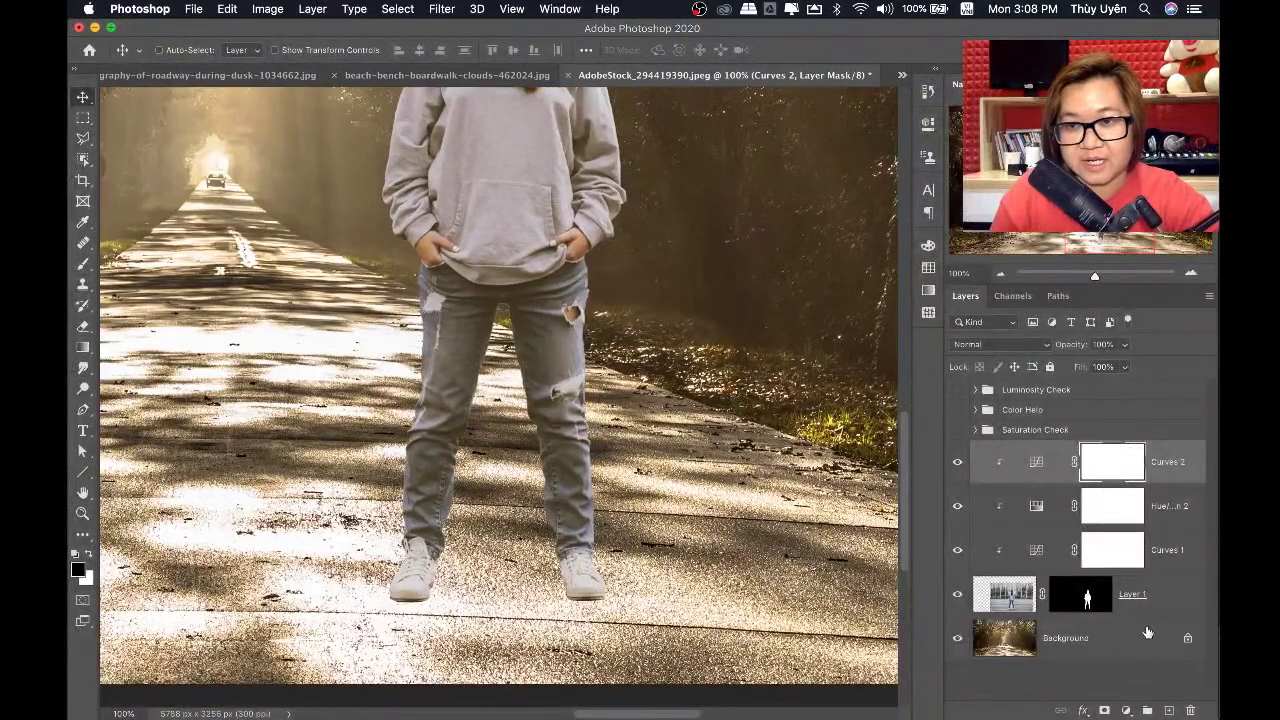
shift+click(1087, 598)
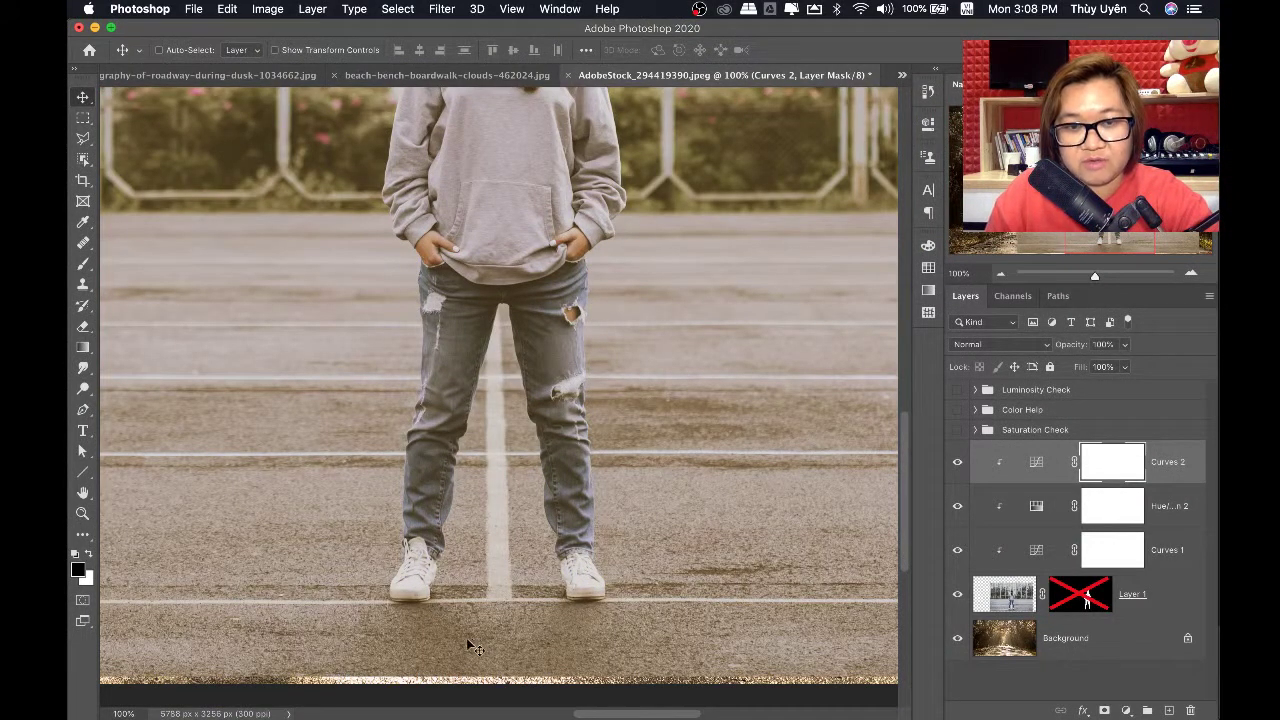
drag(680, 556, 714, 451)
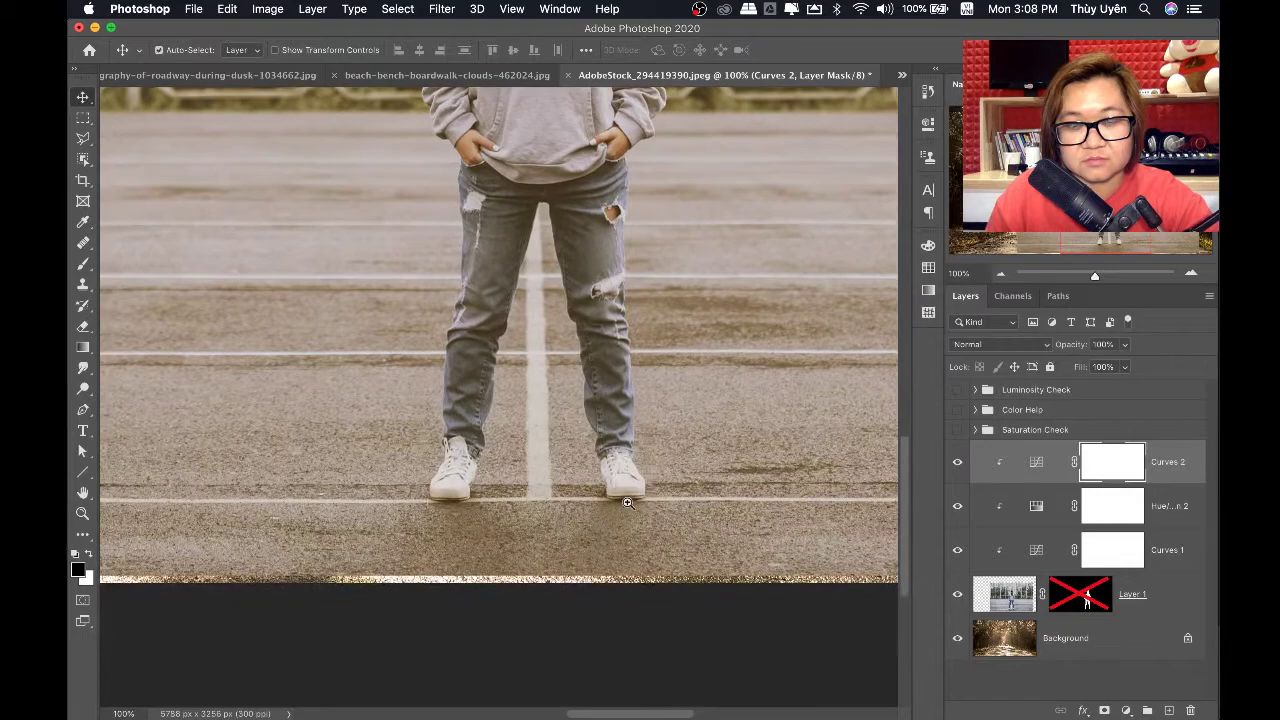
click(627, 502)
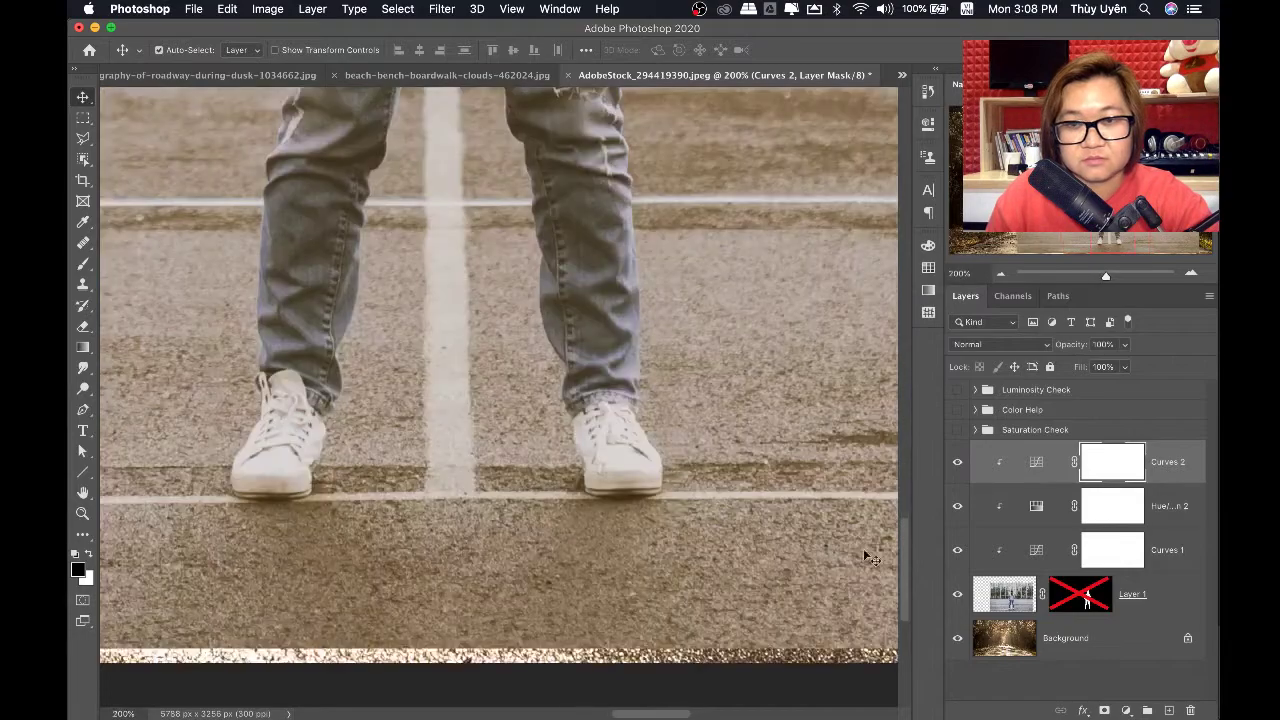
shift+click(1090, 600)
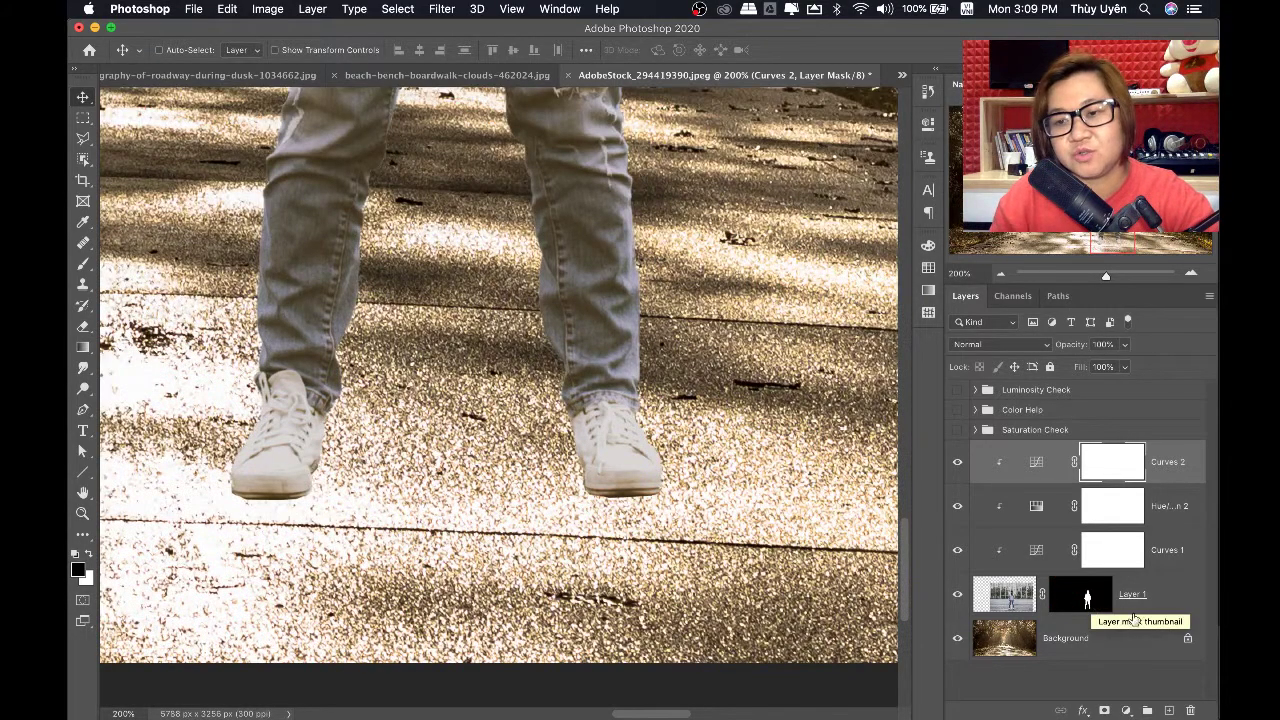
click(1181, 607)
Duplicate Layer 1, rename the lower copy 'Shadow', and fill its mask with black
key(super+j)
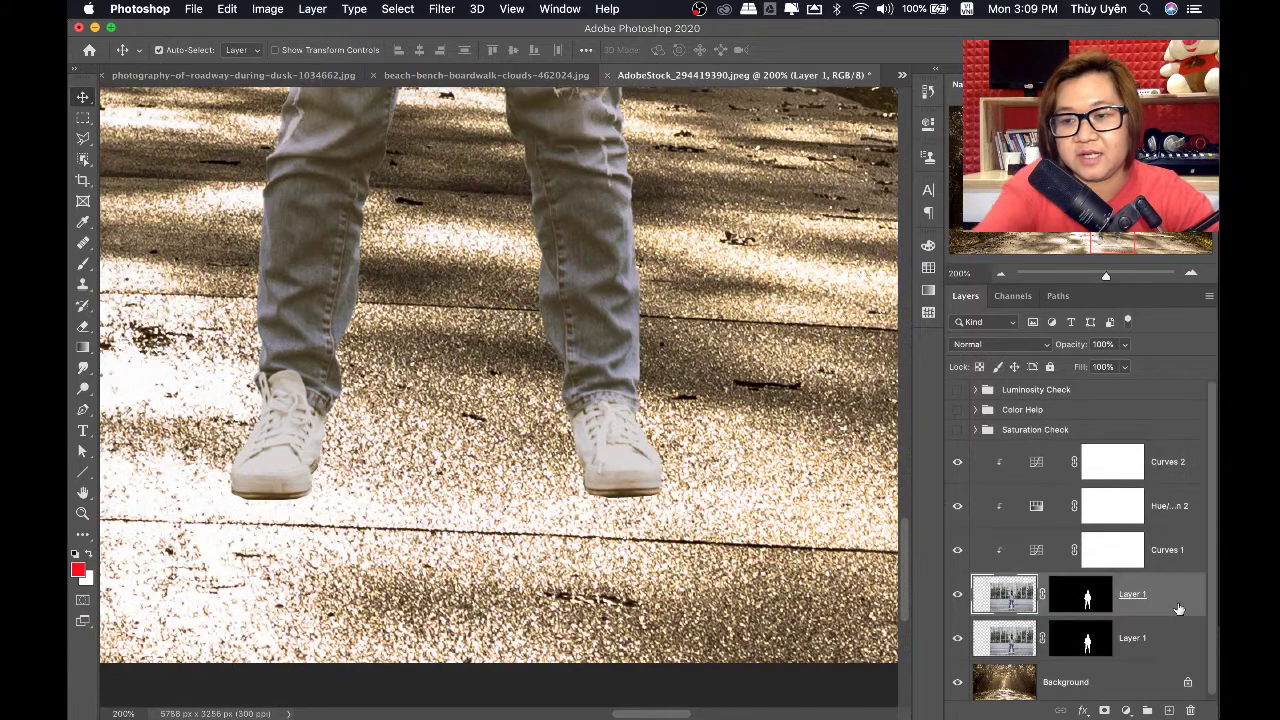
click(1150, 647)
double_click(1133, 639)
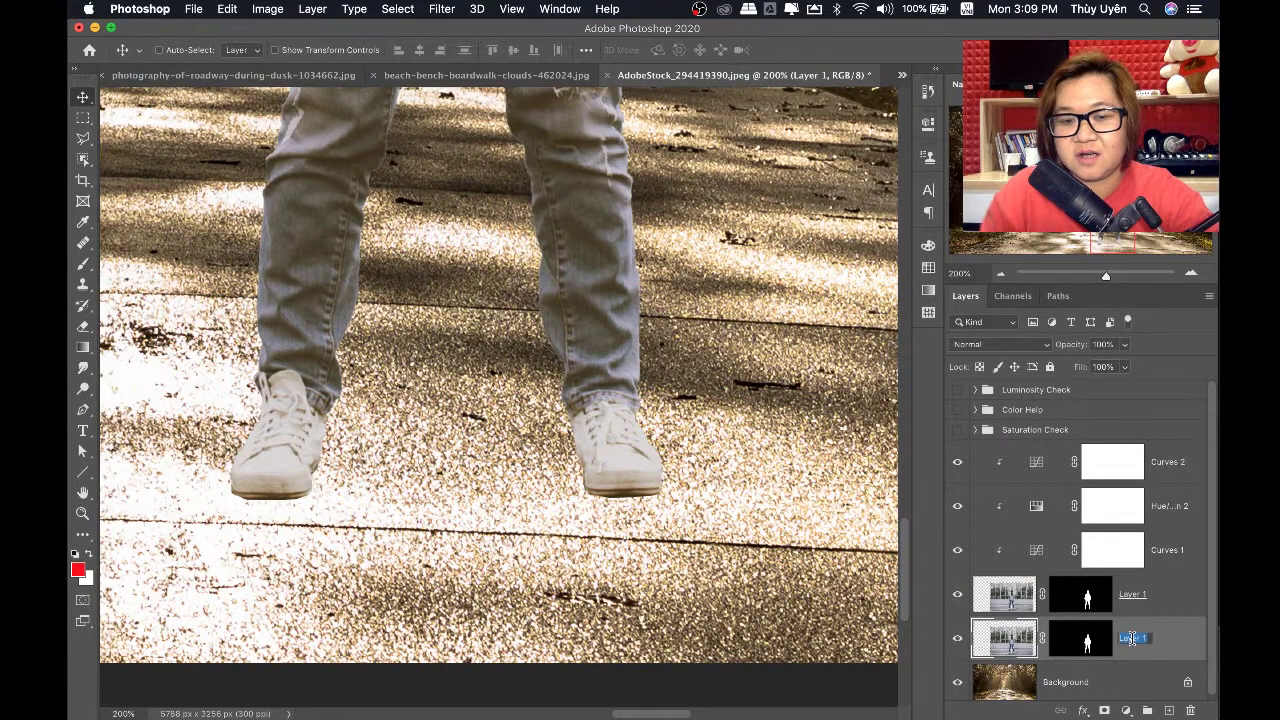
text(Shadow)
key(Return)
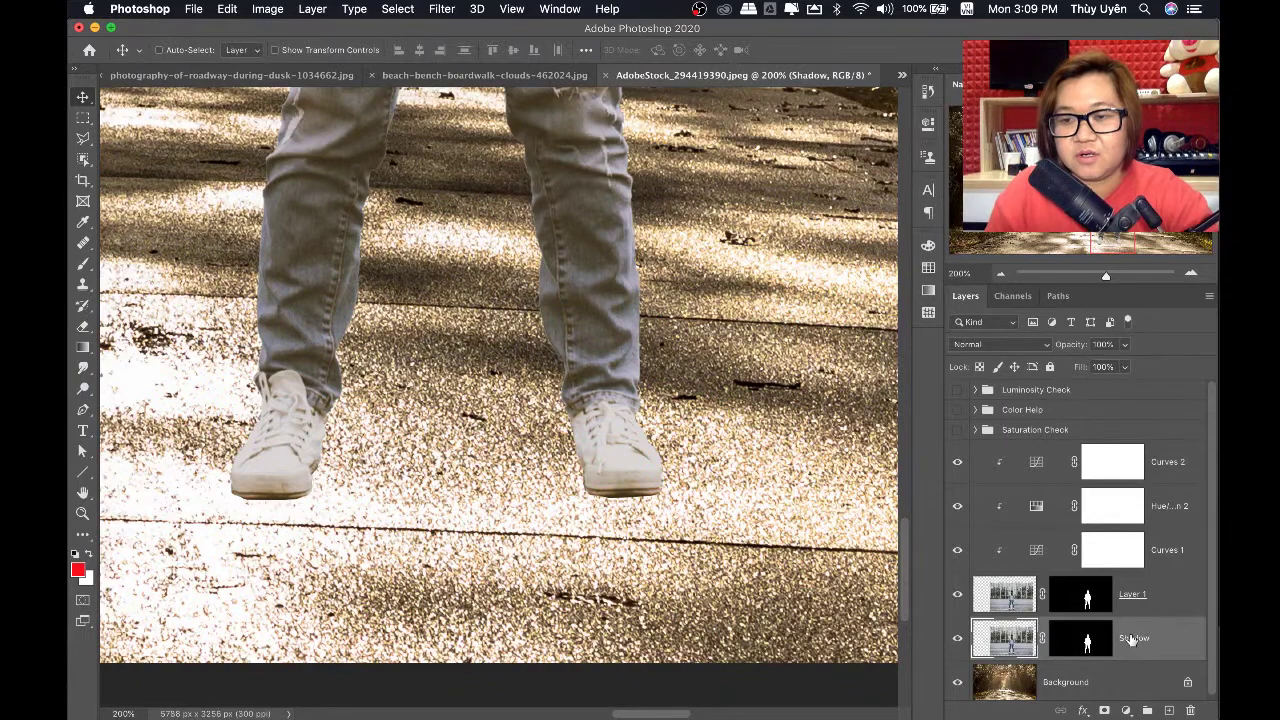
click(1088, 643)
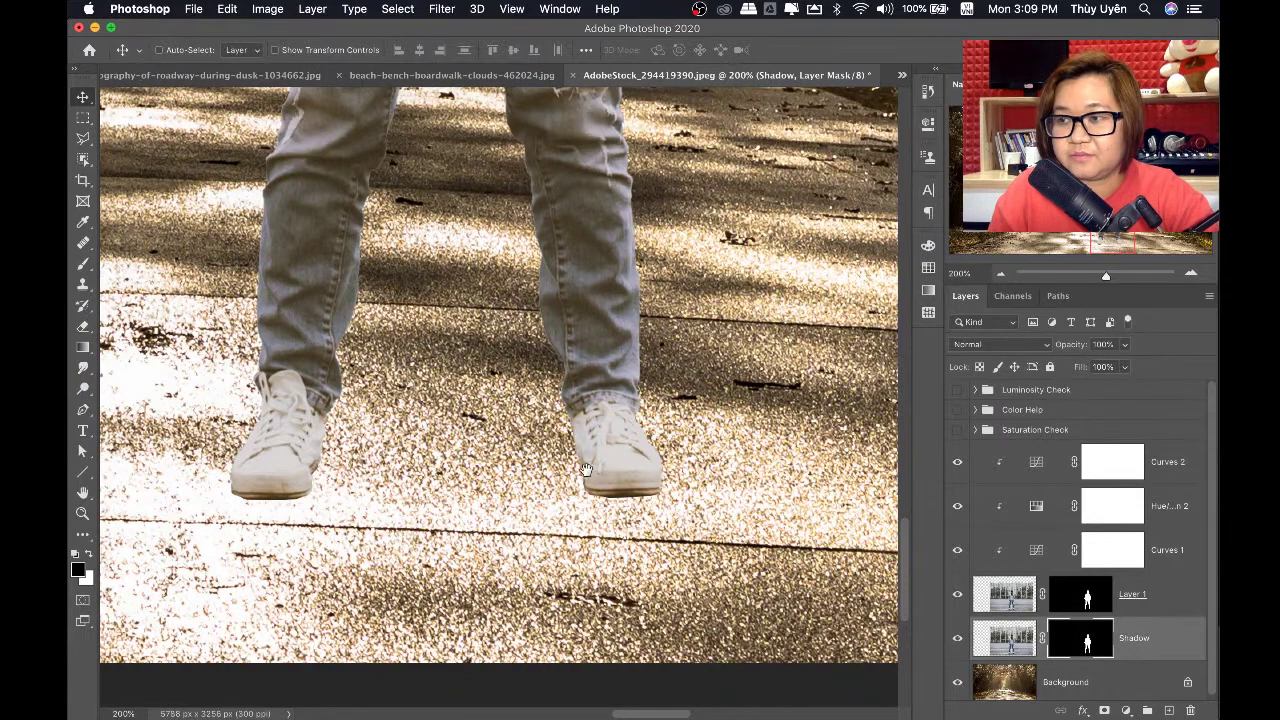
scroll(660, 470, down, 3)
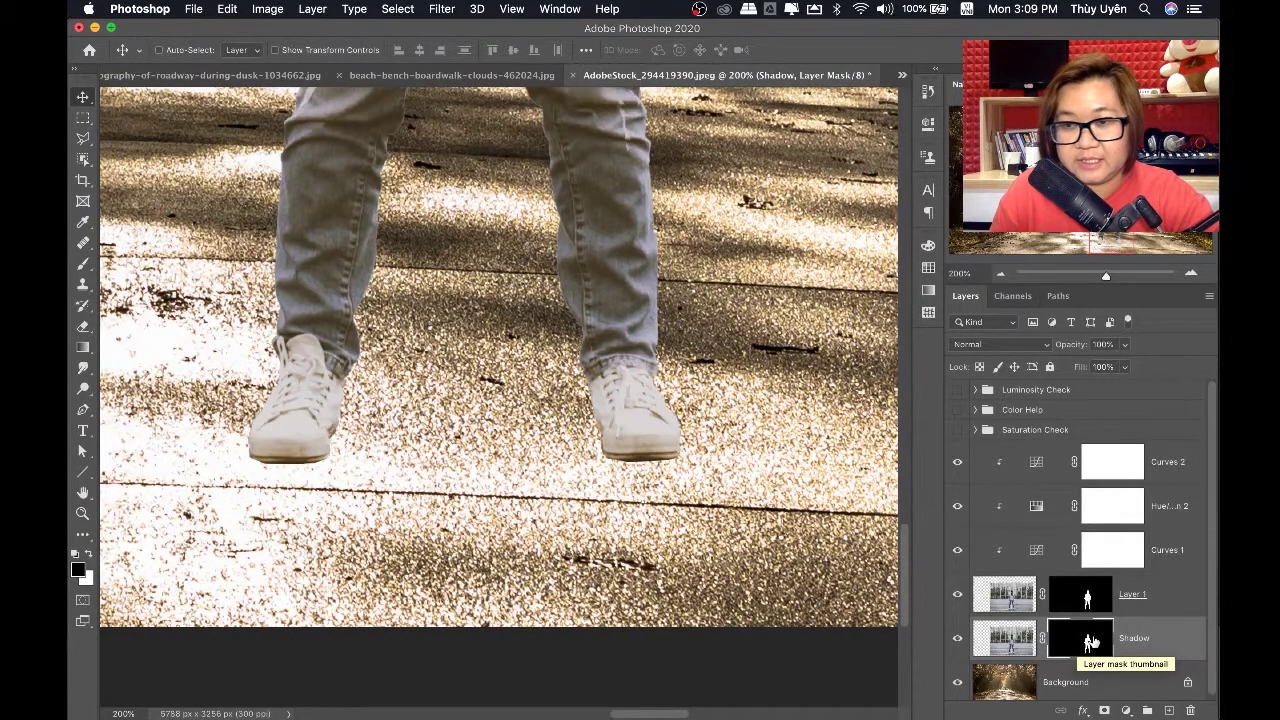
key(alt+BackSpace)
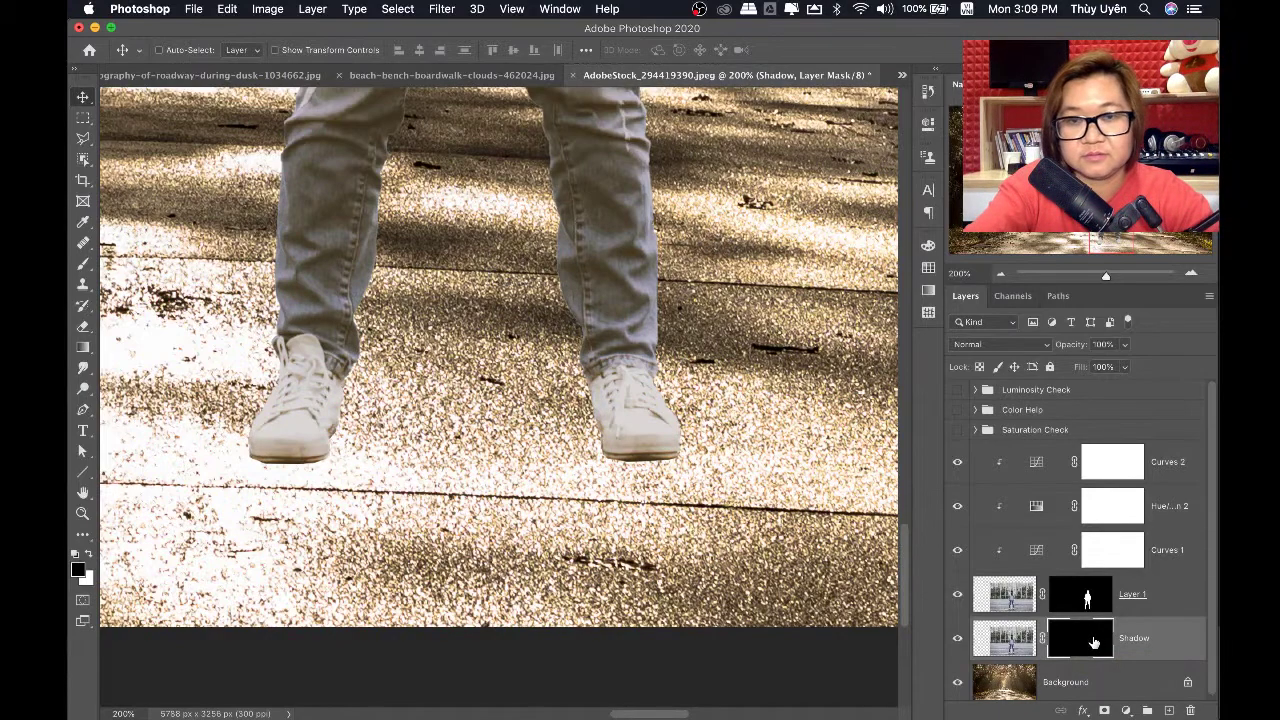
Paint a soft white shadow below the left shoe with a 66–91 px brush
key(b)
key(x)
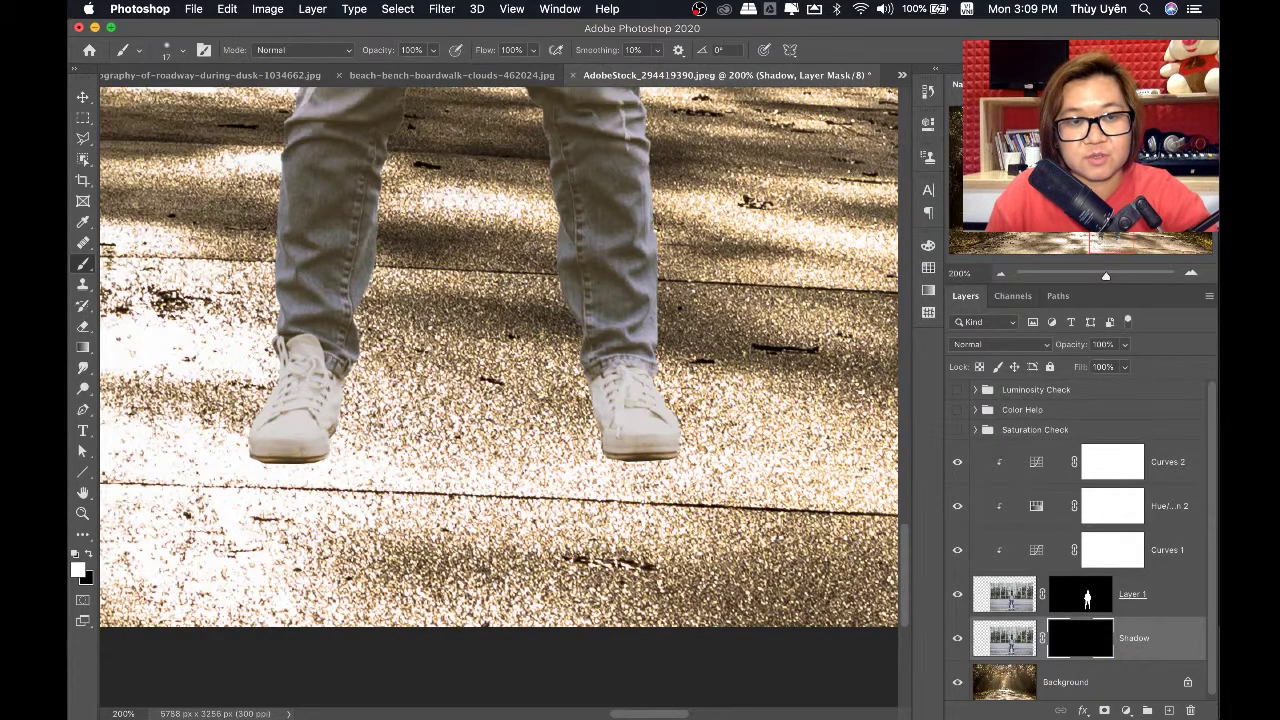
mouse_move(283, 455)
mouse_down()
mouse_move(330, 455)
mouse_move(345, 505)
mouse_move(266, 486)
mouse_move(300, 515)
mouse_move(395, 545)
mouse_up()
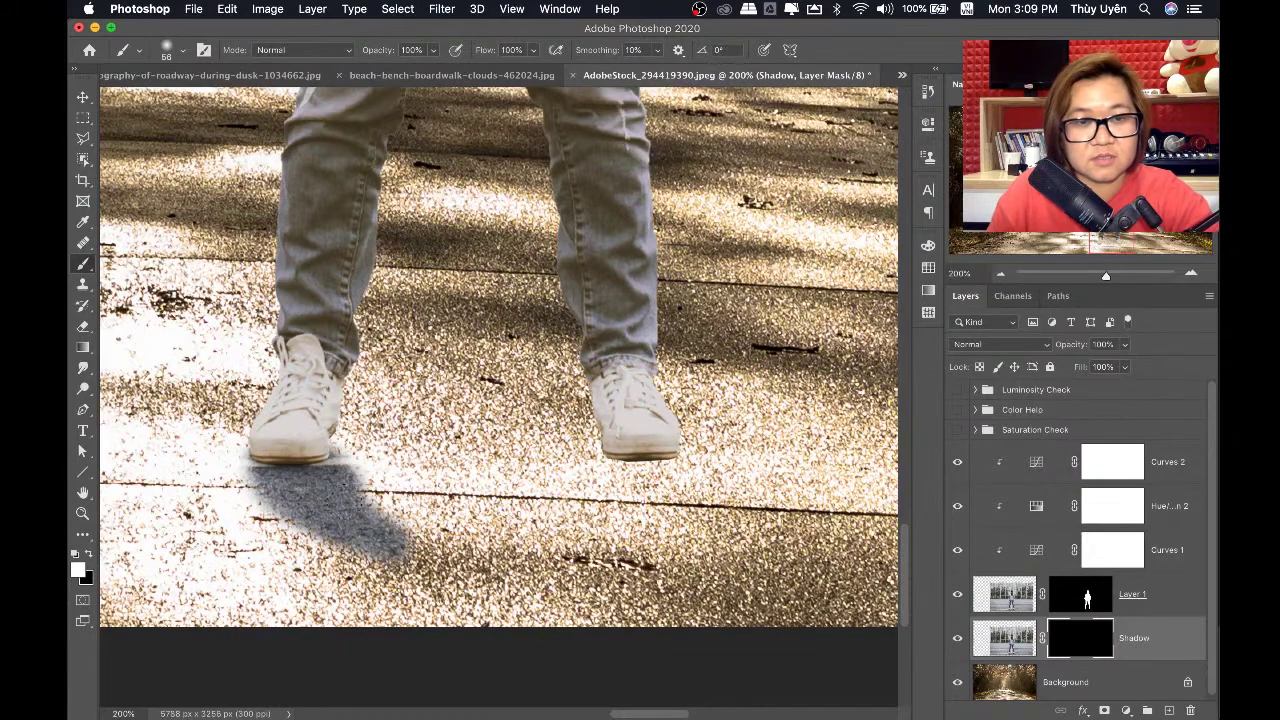
drag(355, 484, 385, 518)
drag(335, 452, 397, 520)
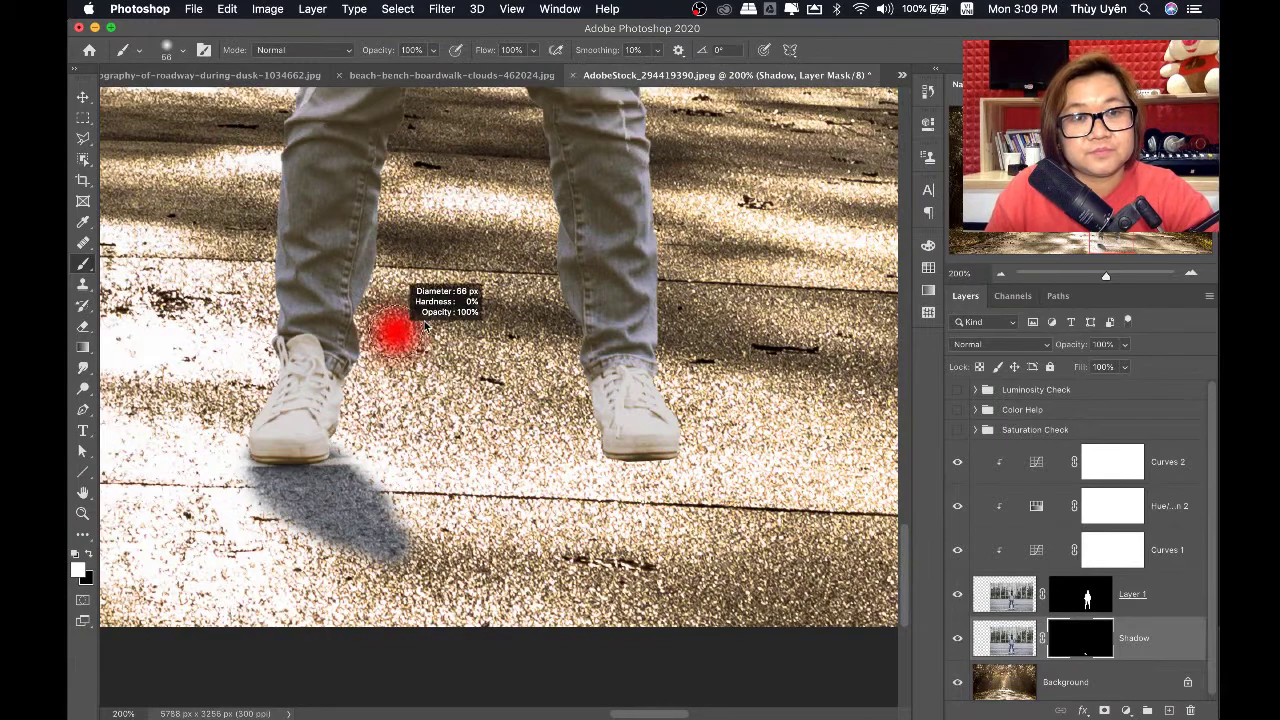
drag(400, 330, 397, 405)
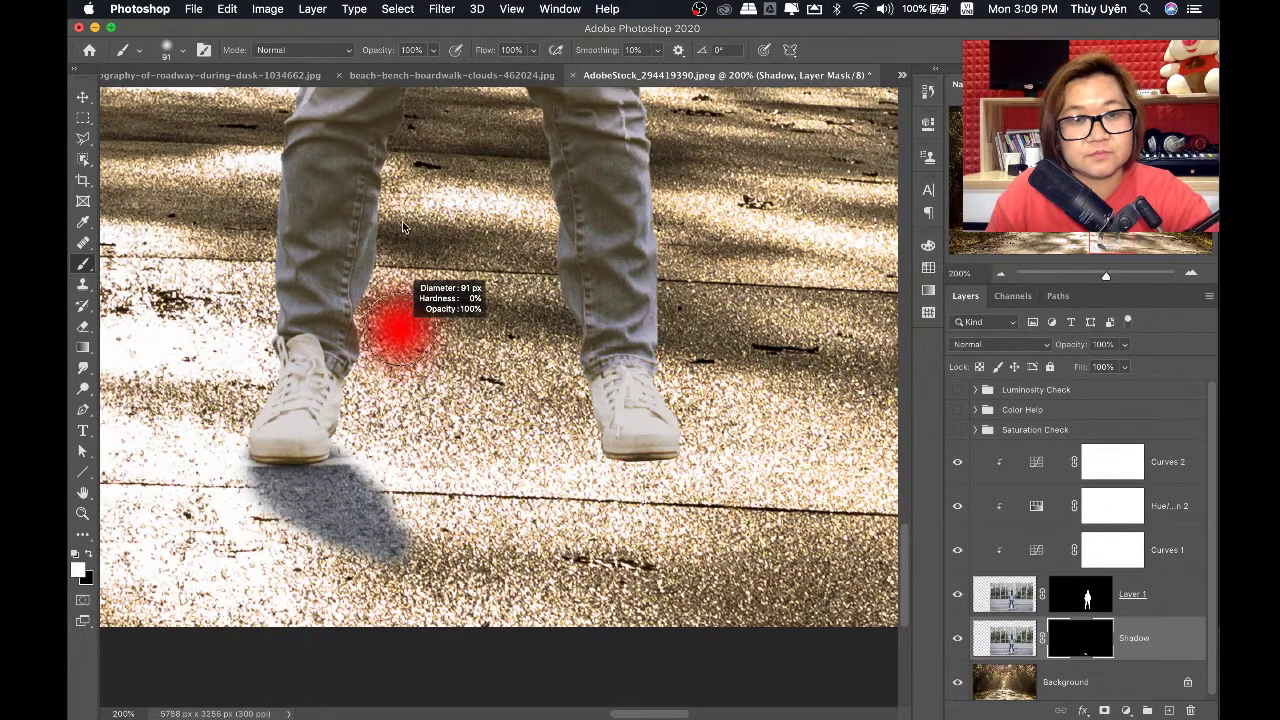
mouse_move(385, 470)
mouse_down()
mouse_move(405, 530)
mouse_move(285, 538)
mouse_move(362, 525)
mouse_up()
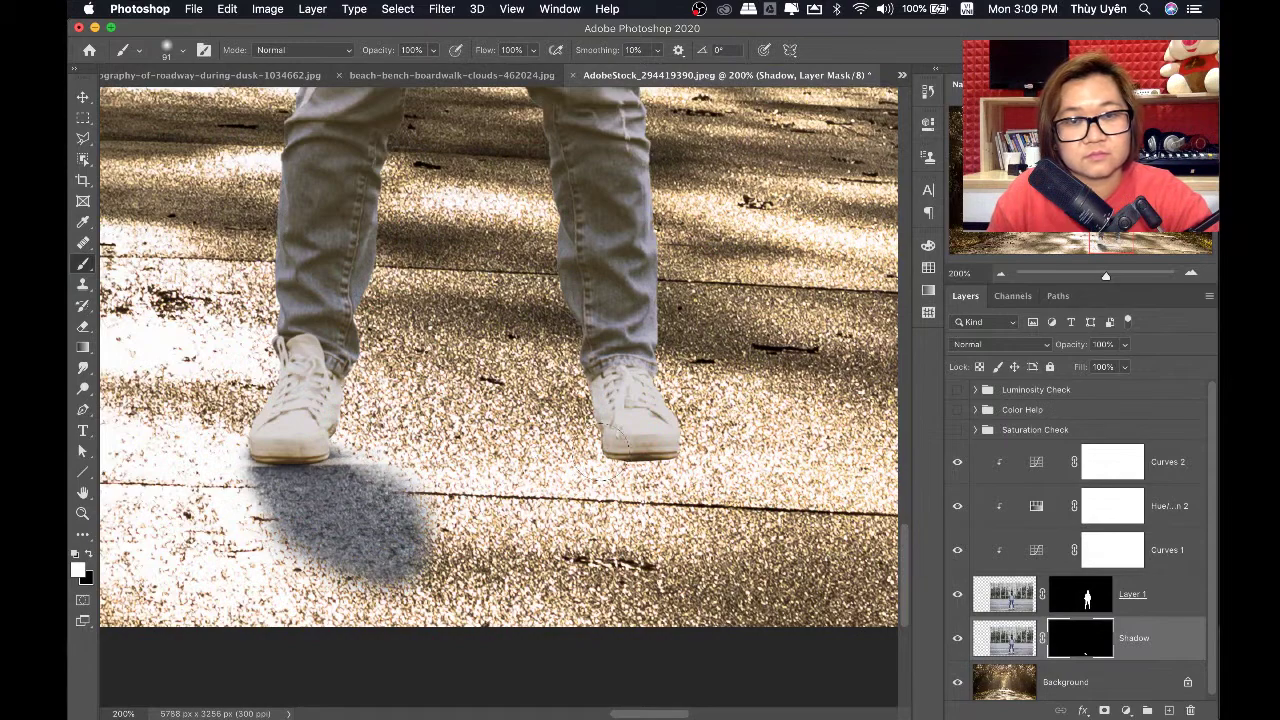
Paint a soft shadow under the right shoe up to its sole, then check at 100%
mouse_move(600, 455)
mouse_down()
mouse_move(660, 480)
mouse_move(630, 505)
mouse_move(680, 520)
mouse_move(610, 550)
mouse_move(585, 500)
mouse_move(650, 560)
mouse_move(700, 525)
mouse_up()
mouse_move(595, 478)
mouse_down()
mouse_move(575, 510)
mouse_move(615, 450)
mouse_move(680, 455)
mouse_move(704, 498)
mouse_up()
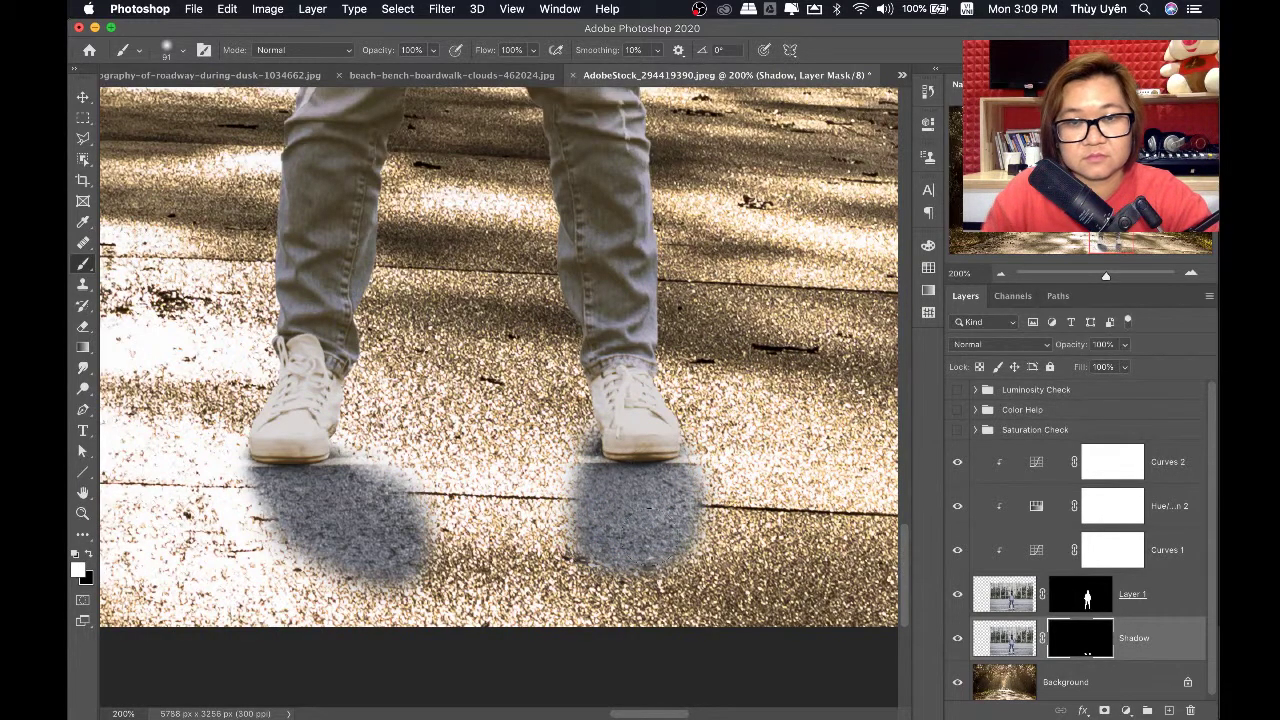
key(super+minus)
key(super+minus)
key(super+minus)
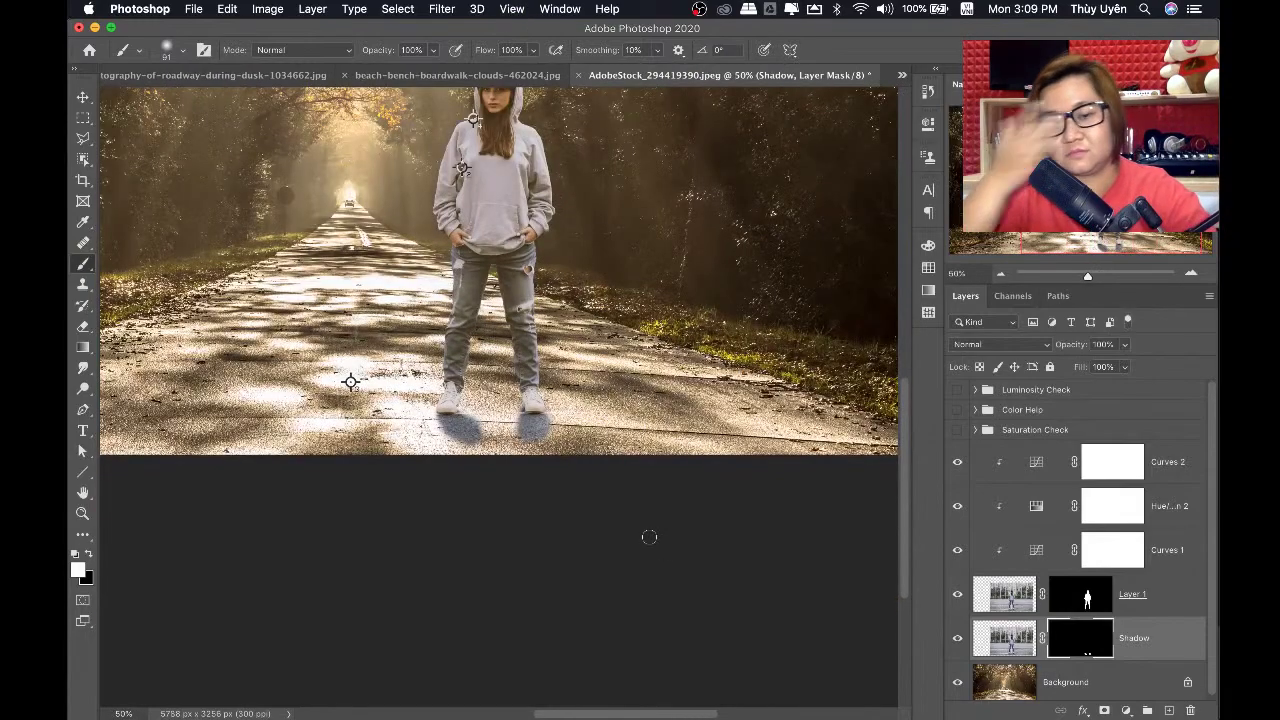
key(v)
key(super+plus)
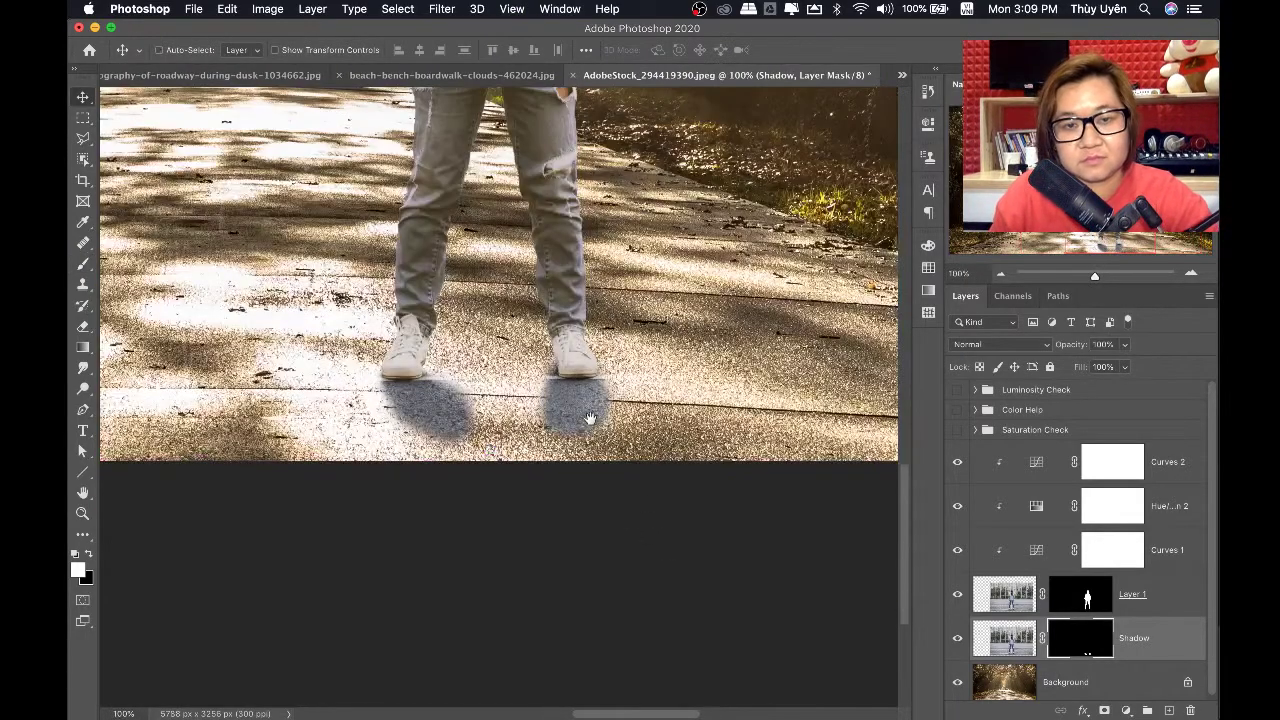
key(super+plus)
click(1126, 710)
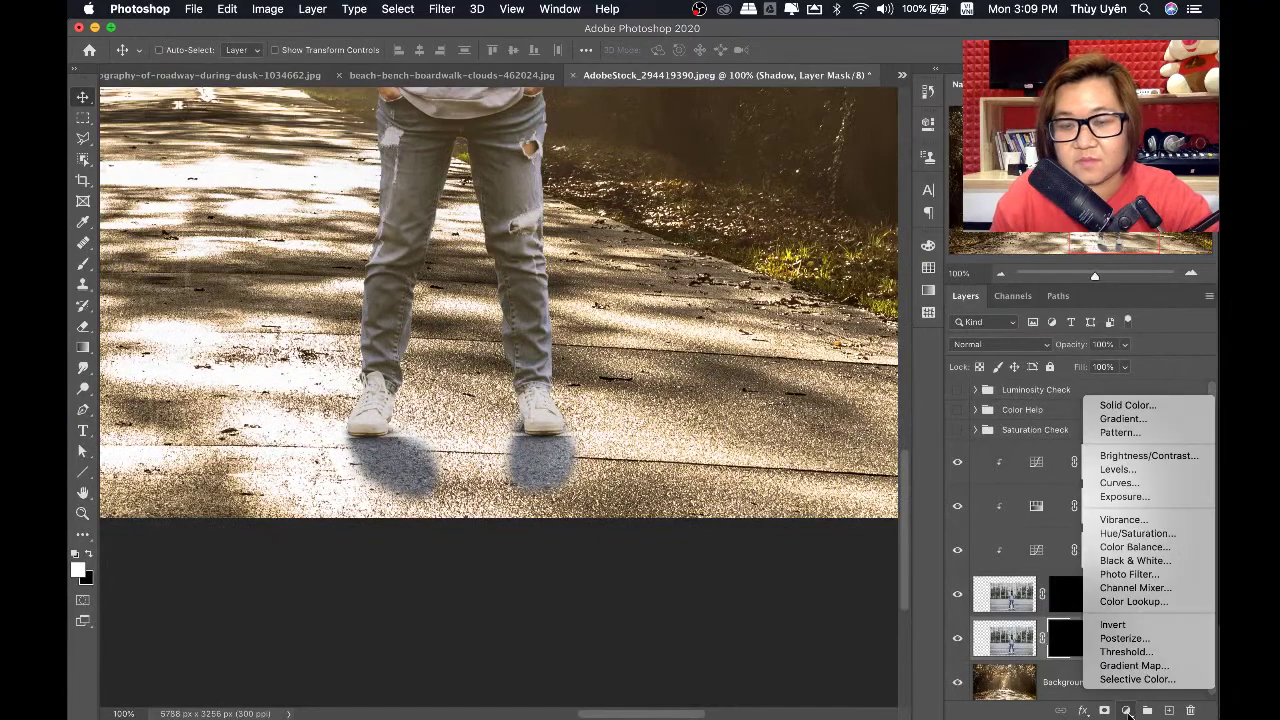
Add a Curves adjustment raising the Blue black point to tint the shoe shadows
click(1120, 483)
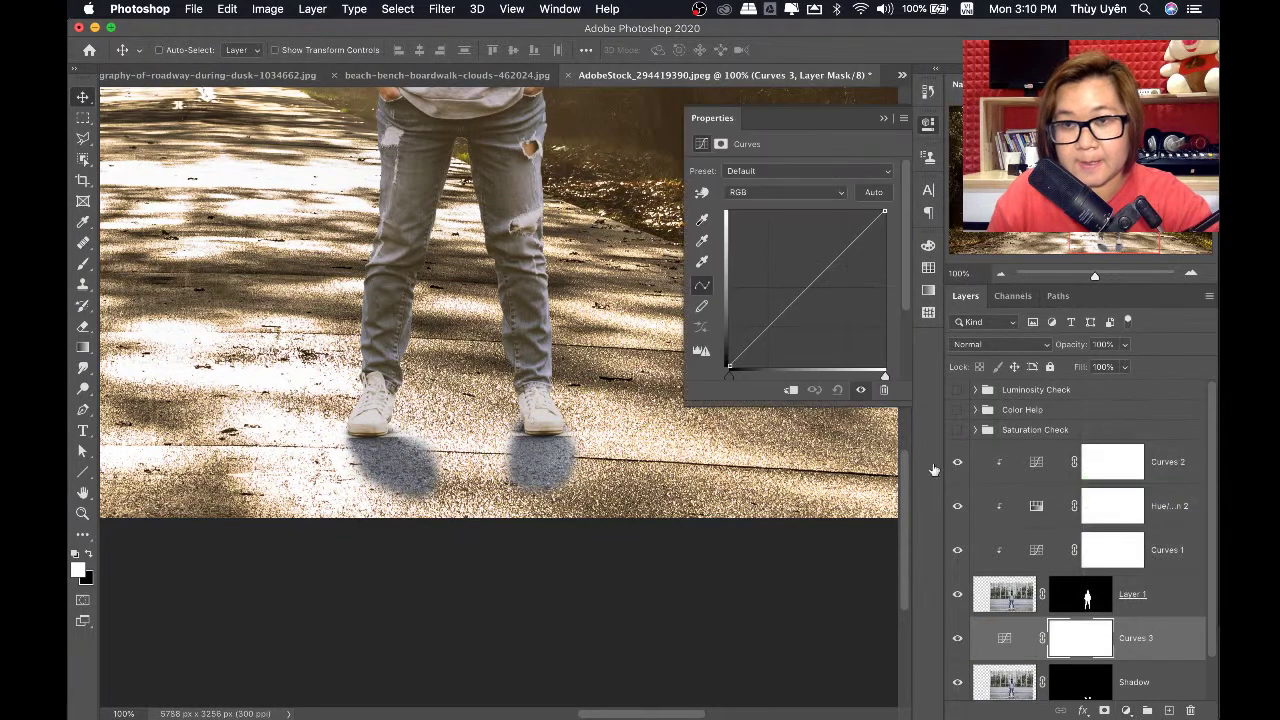
click(785, 192)
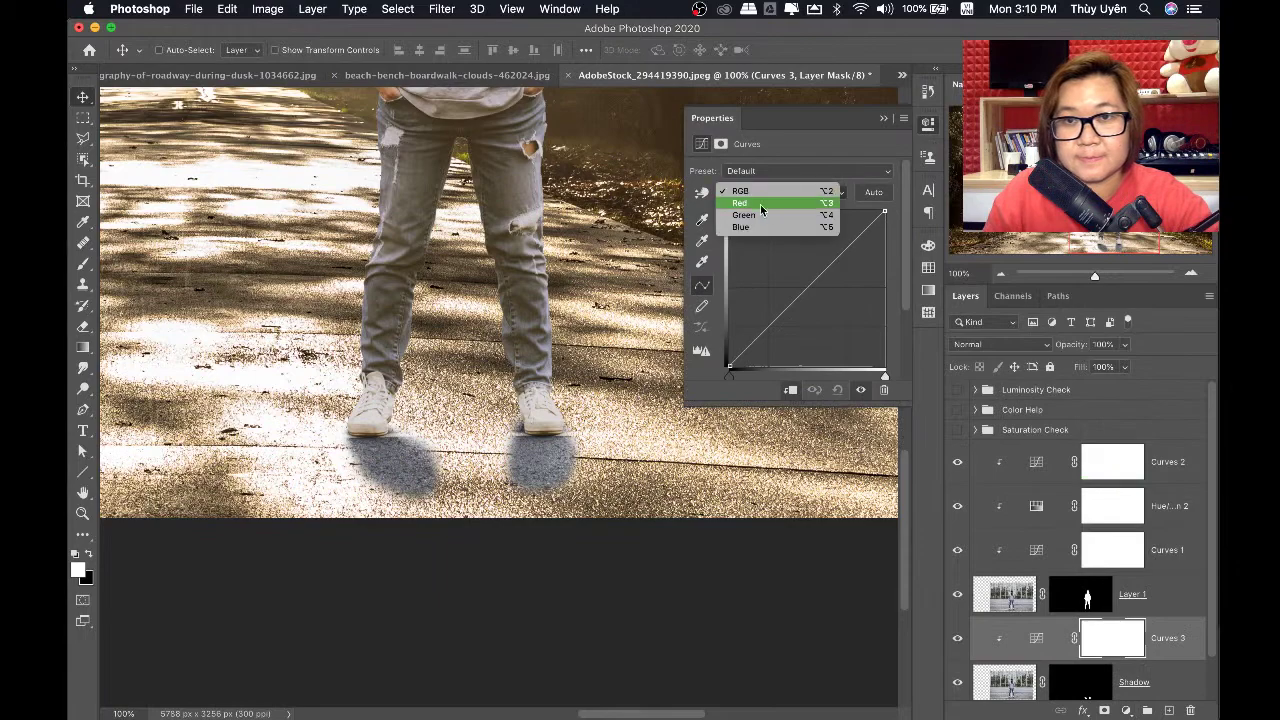
click(760, 234)
drag(729, 364, 762, 367)
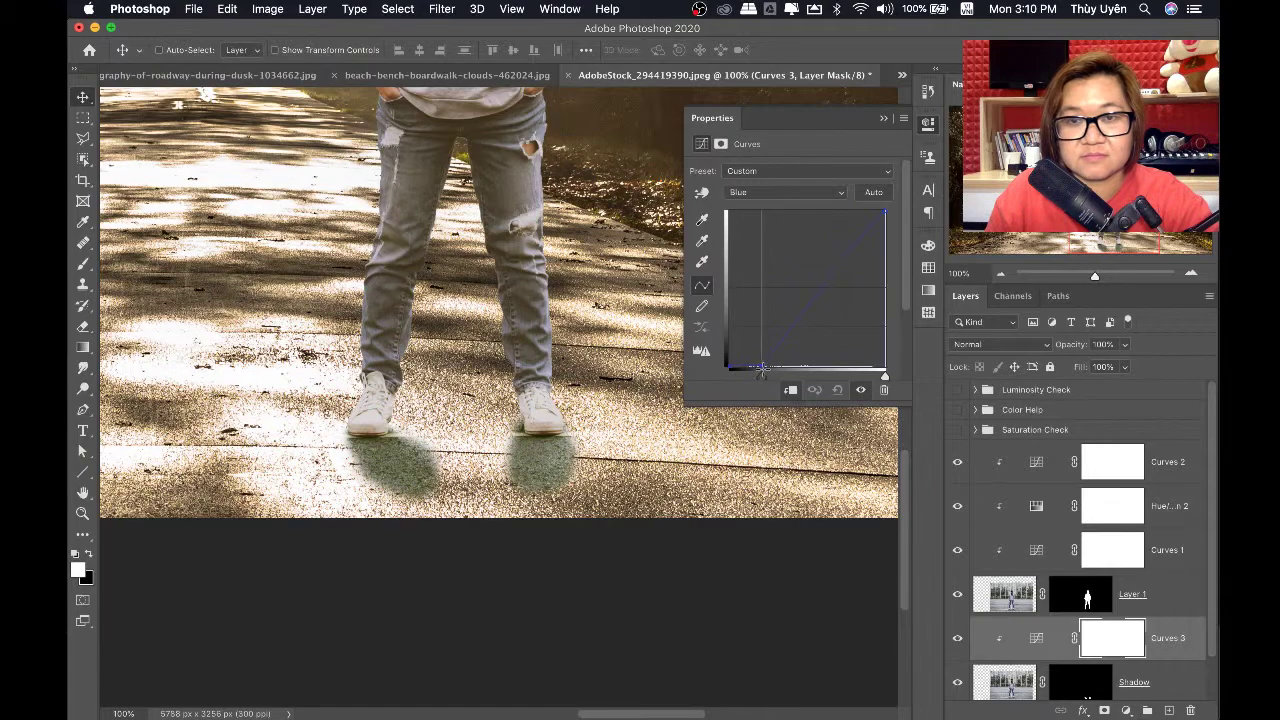
click(772, 194)
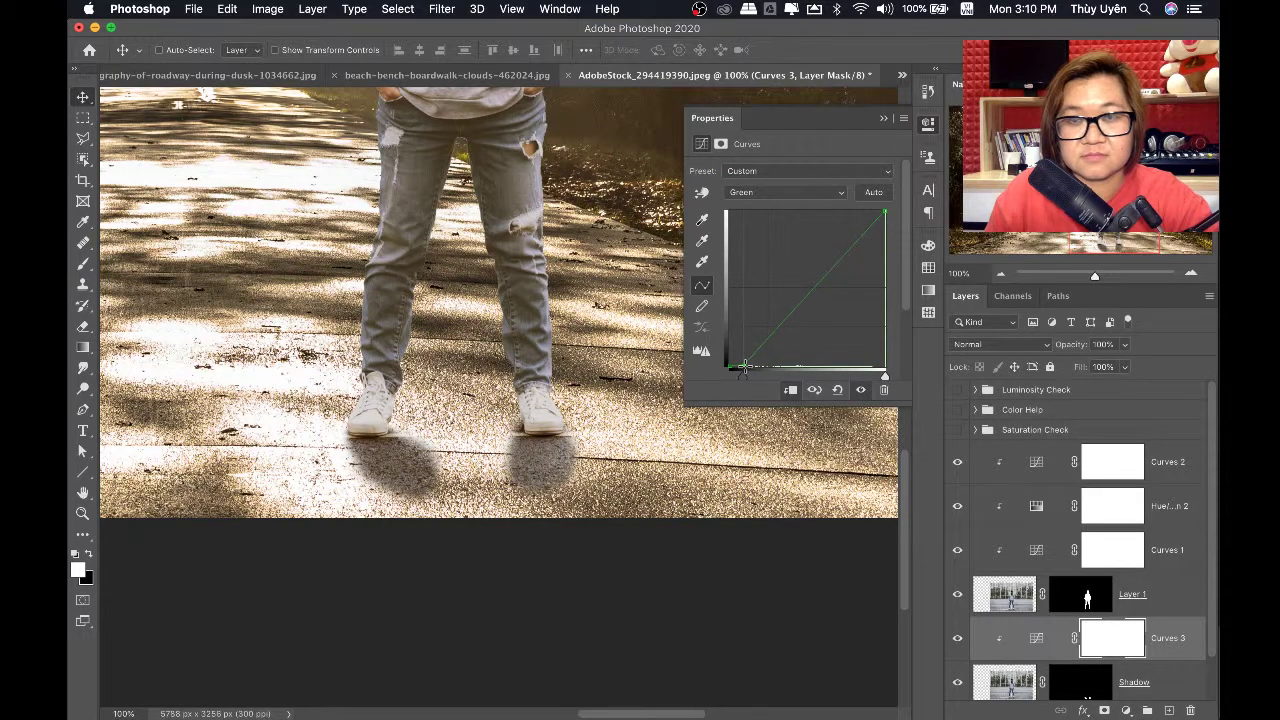
click(884, 121)
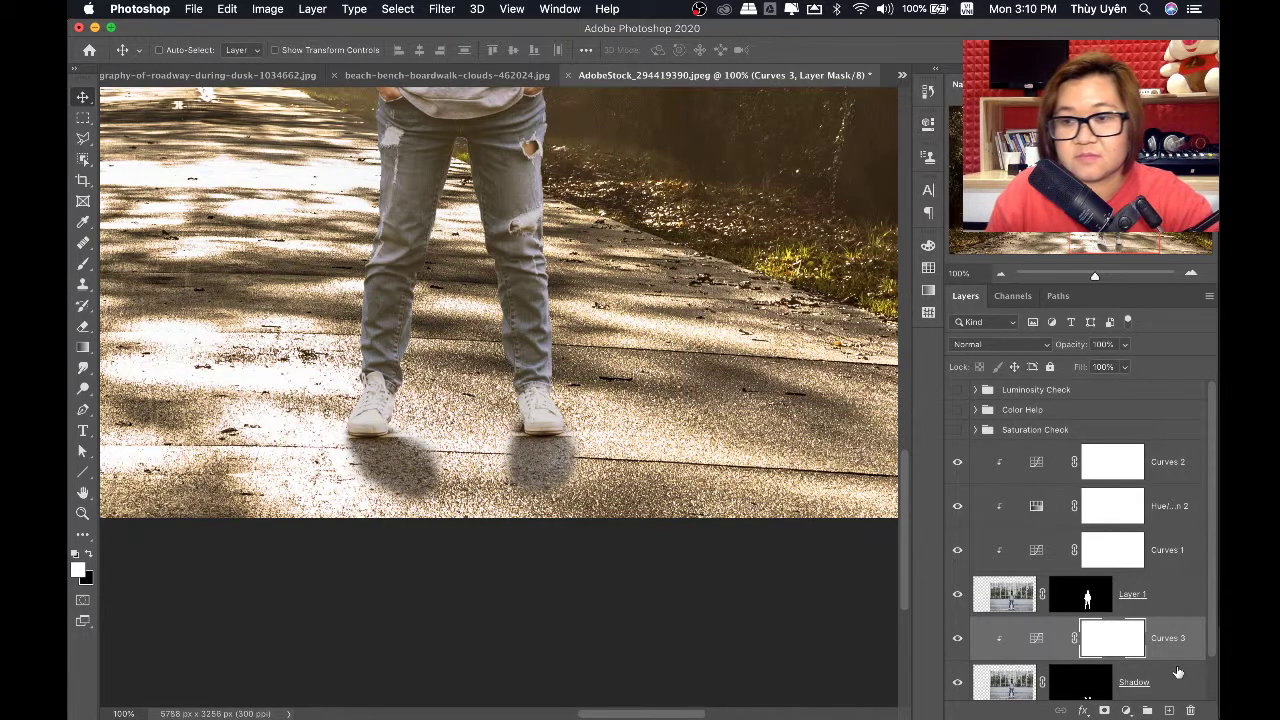
Lower the Shadow layer's opacity to 57%
click(1178, 673)
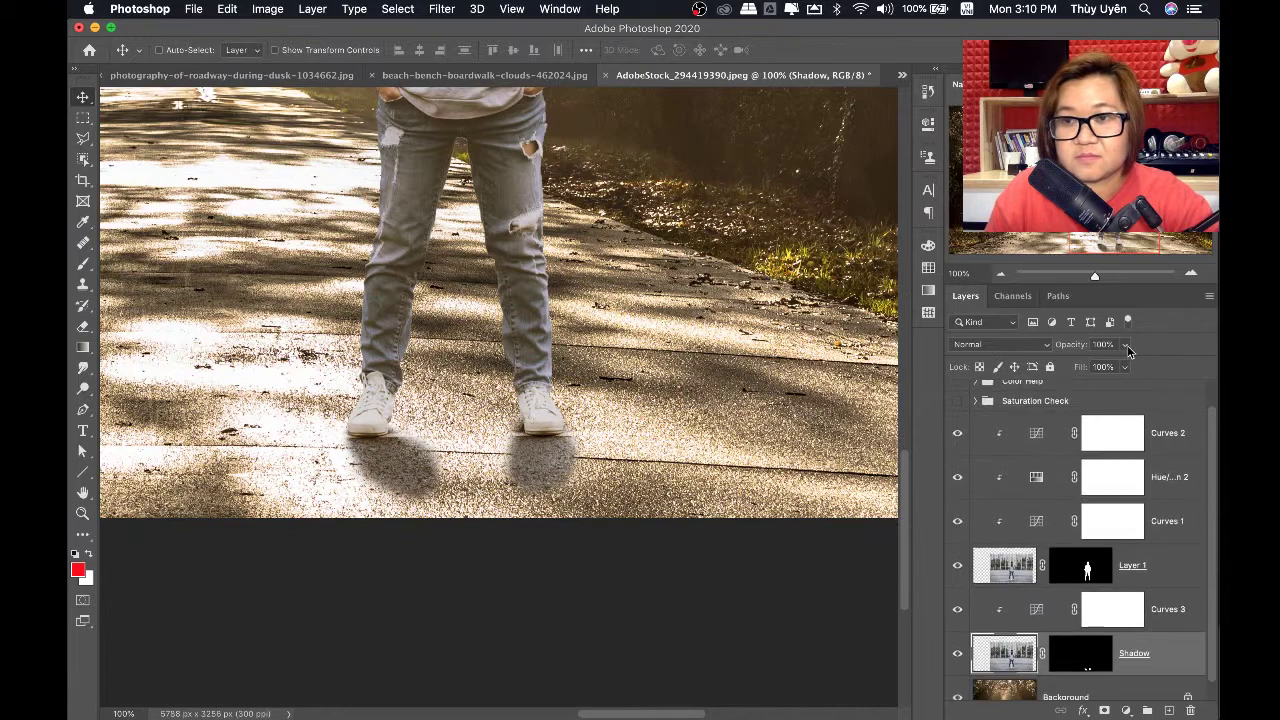
click(1125, 345)
mouse_move(1093, 366)
mouse_down()
mouse_move(1077, 366)
mouse_move(1089, 367)
mouse_up()
Zoom to the girl's feet and inspect the Shadow mask by inverting it and back
key(ctrl+0)
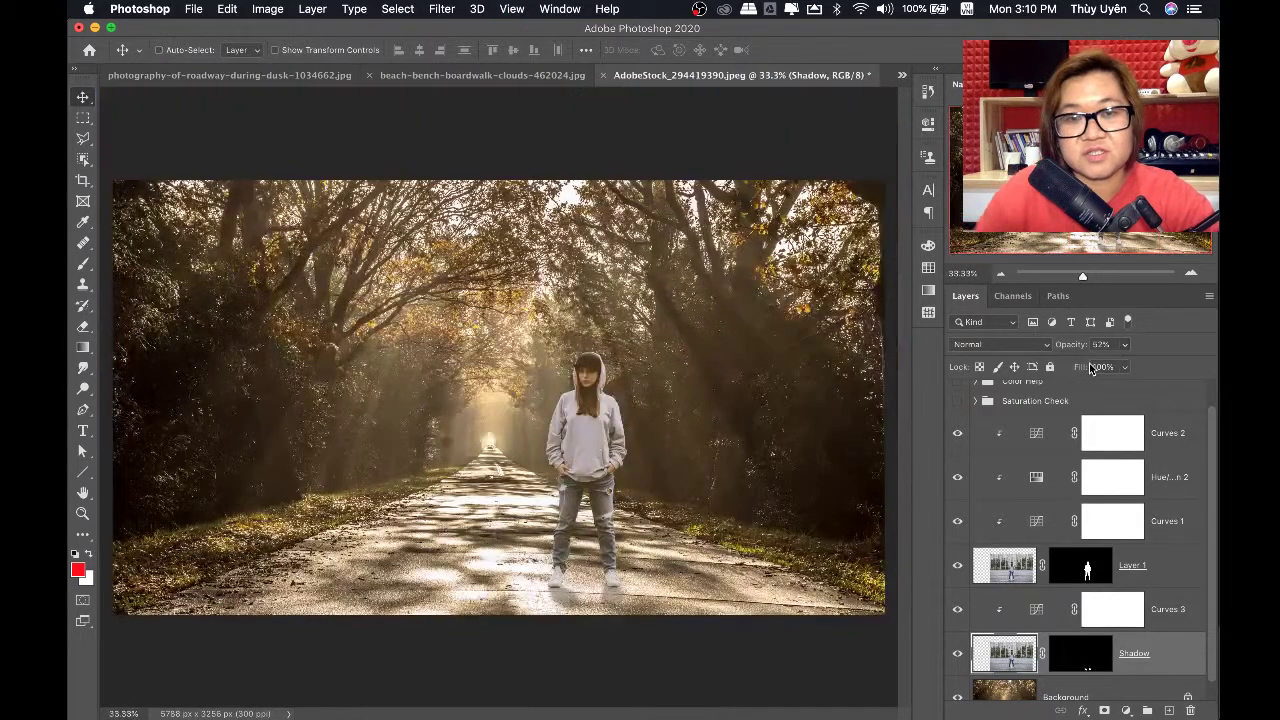
ctrl+click(563, 634)
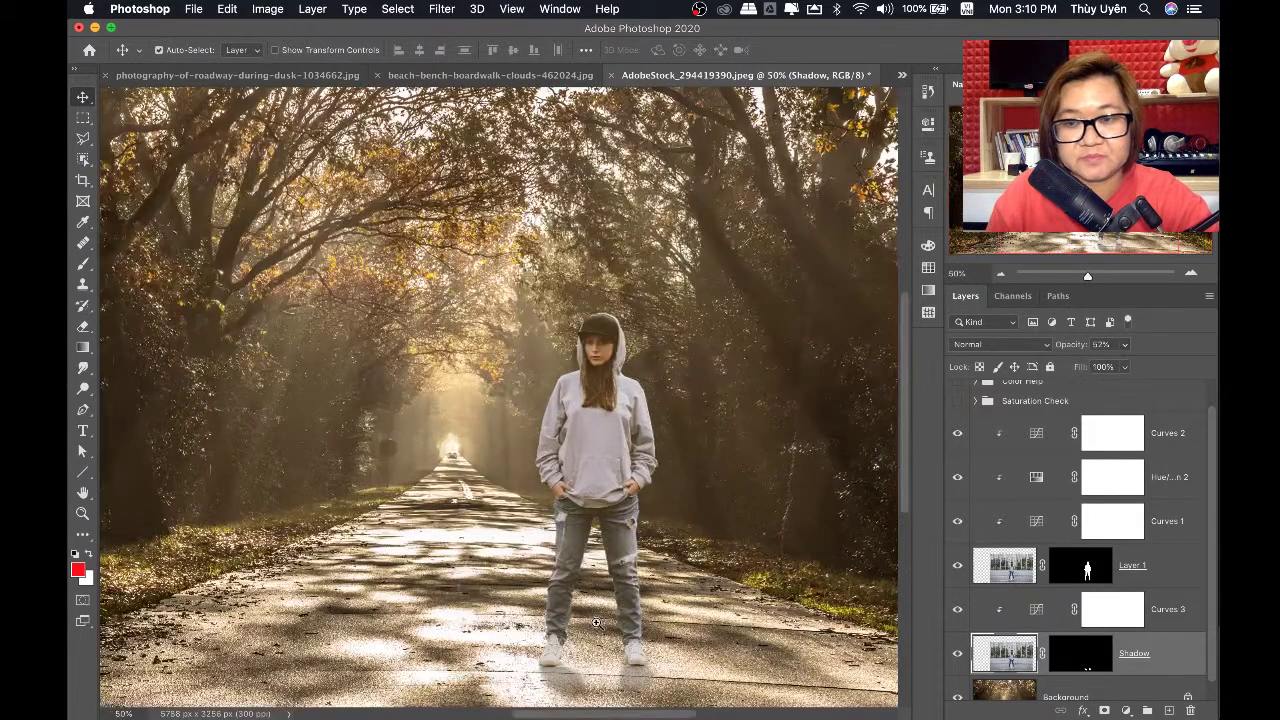
ctrl+click(596, 622)
click(1098, 660)
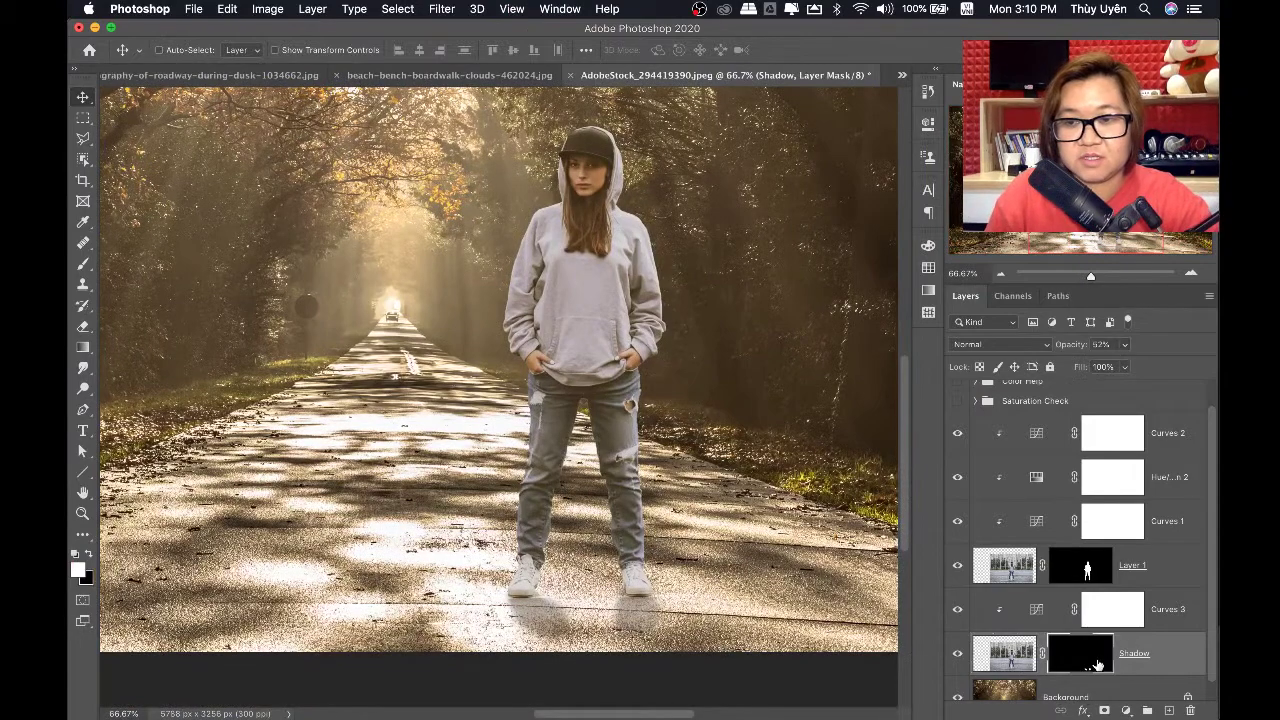
key(ctrl+i)
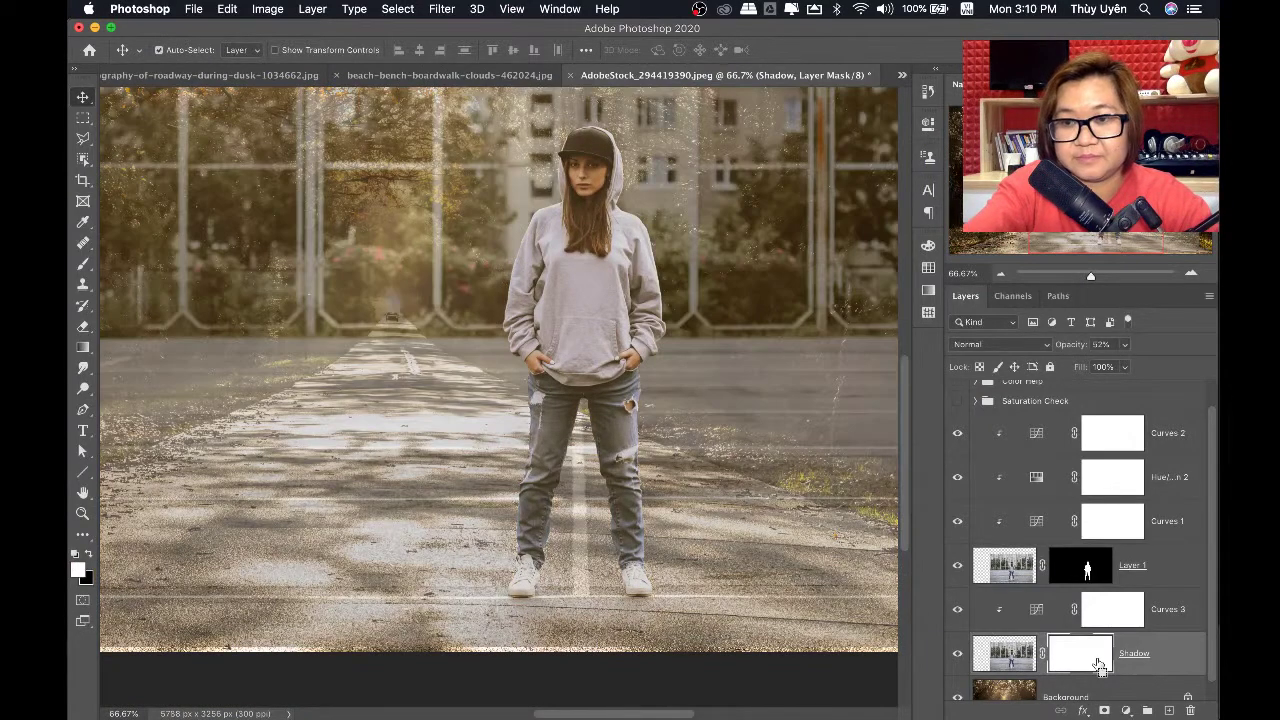
key(ctrl+i)
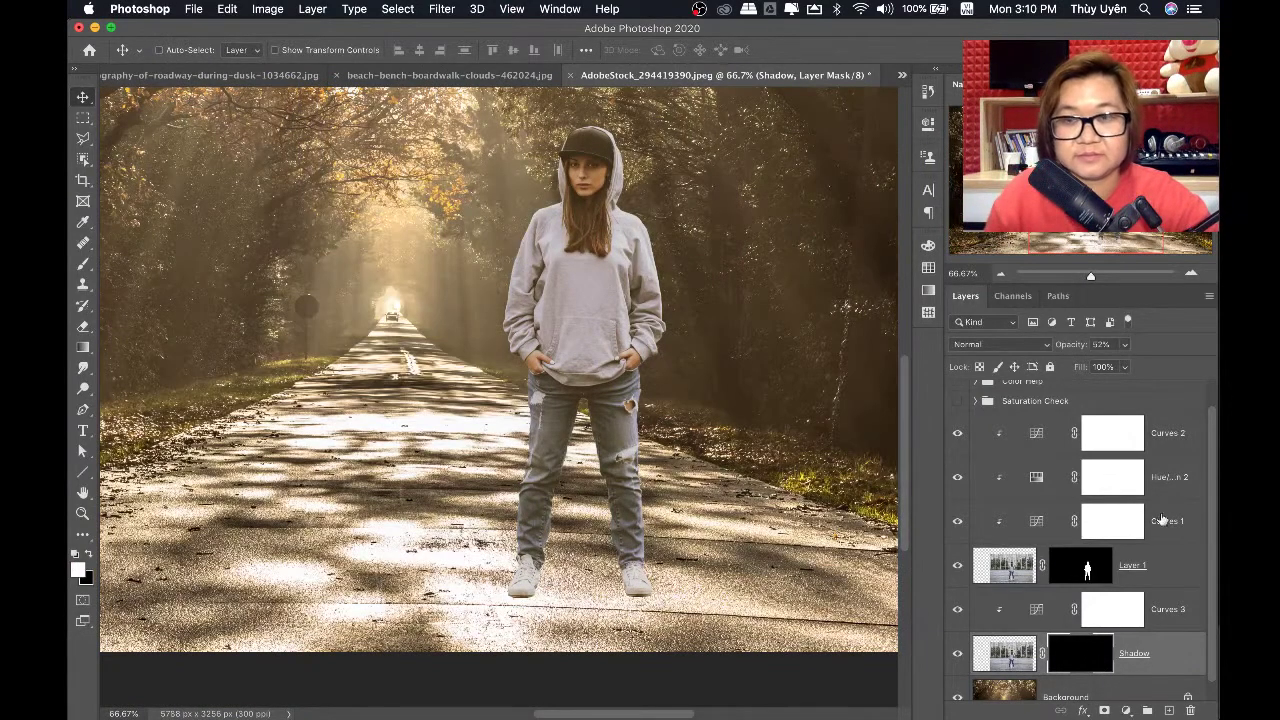
Hide the Shadow layer and delete it from the composite
click(1125, 345)
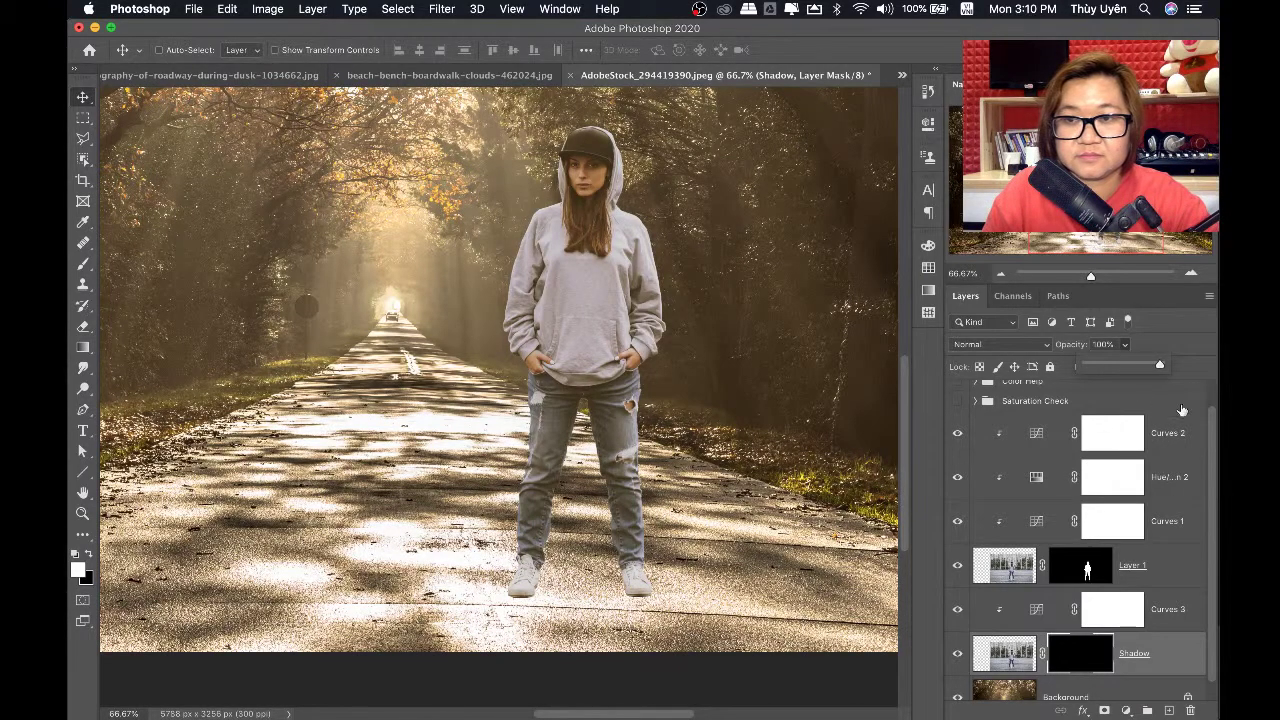
scroll(617, 613, up, 3)
scroll(500, 400, down, 2)
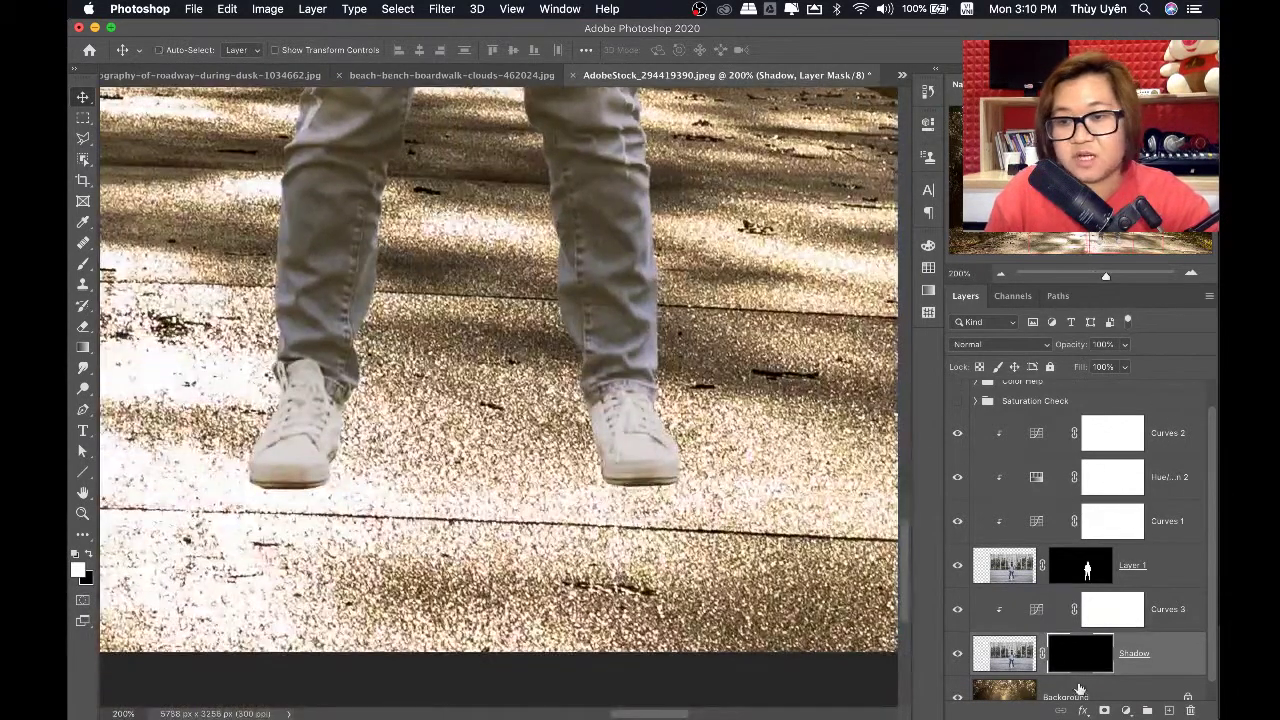
click(958, 654)
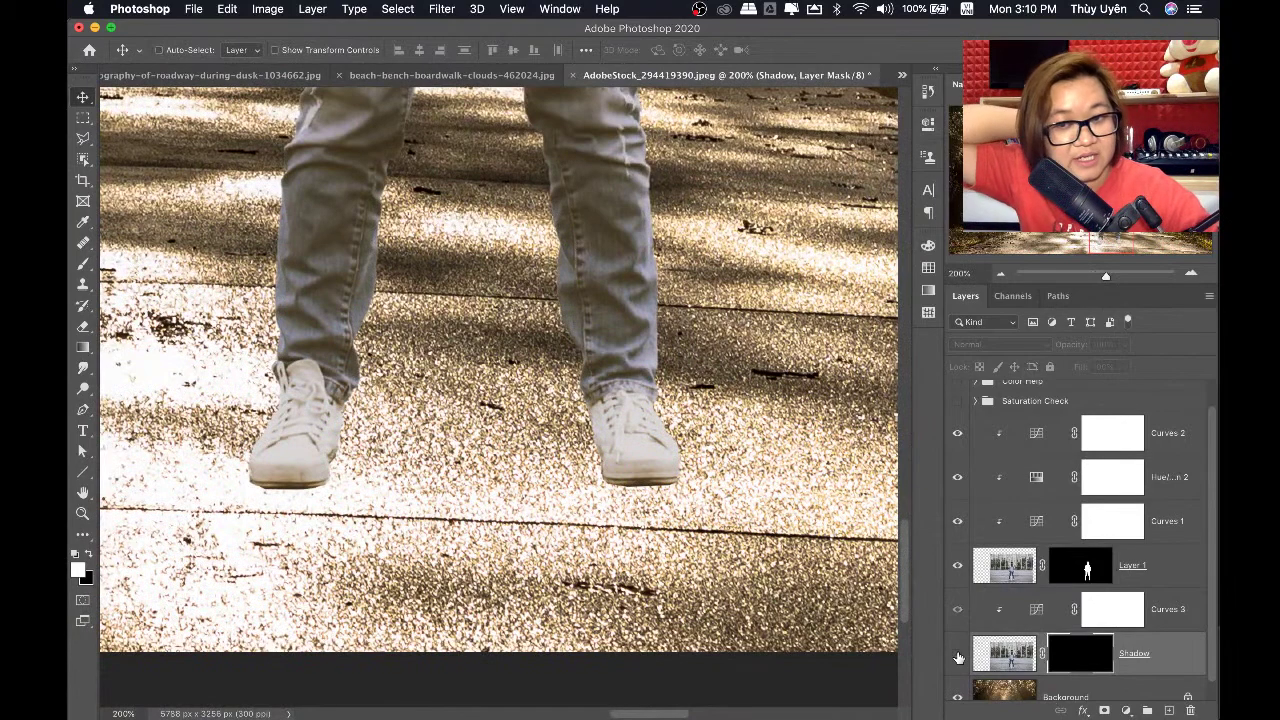
key(BackSpace)
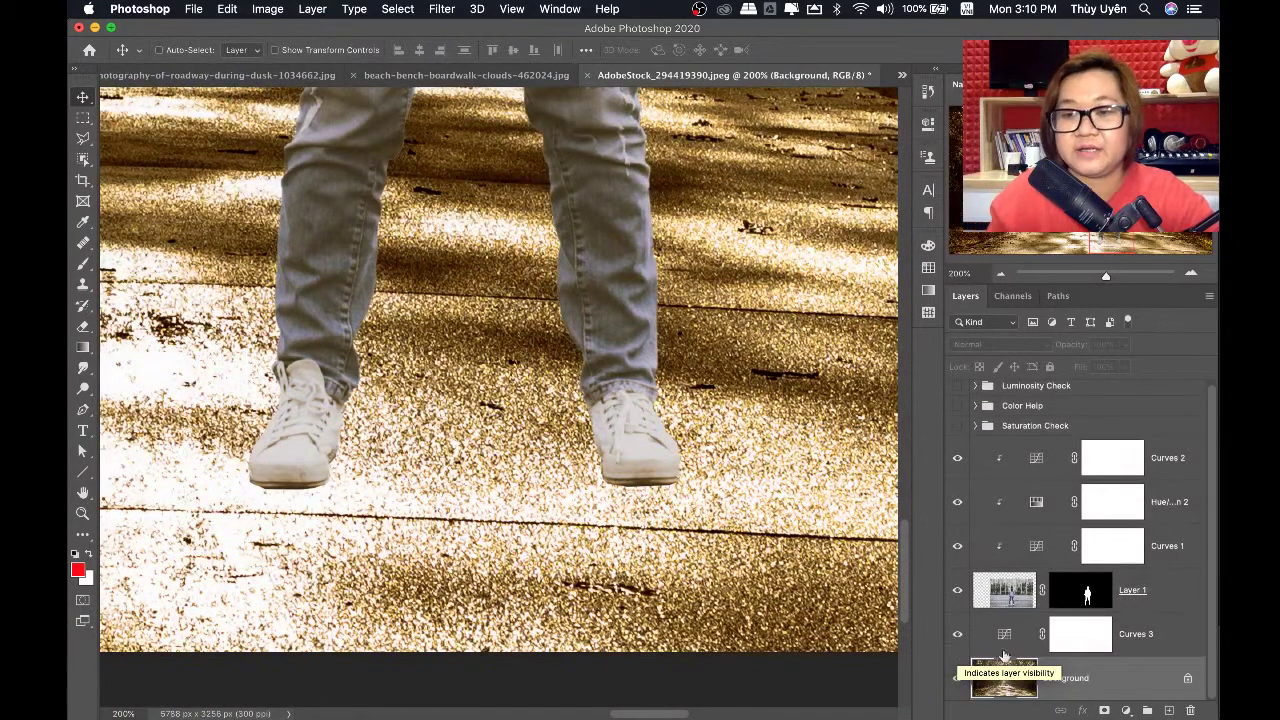
Delete the Curves 3 adjustment, then turn Layer 1's mask off and back on
click(1160, 643)
key(BackSpace)
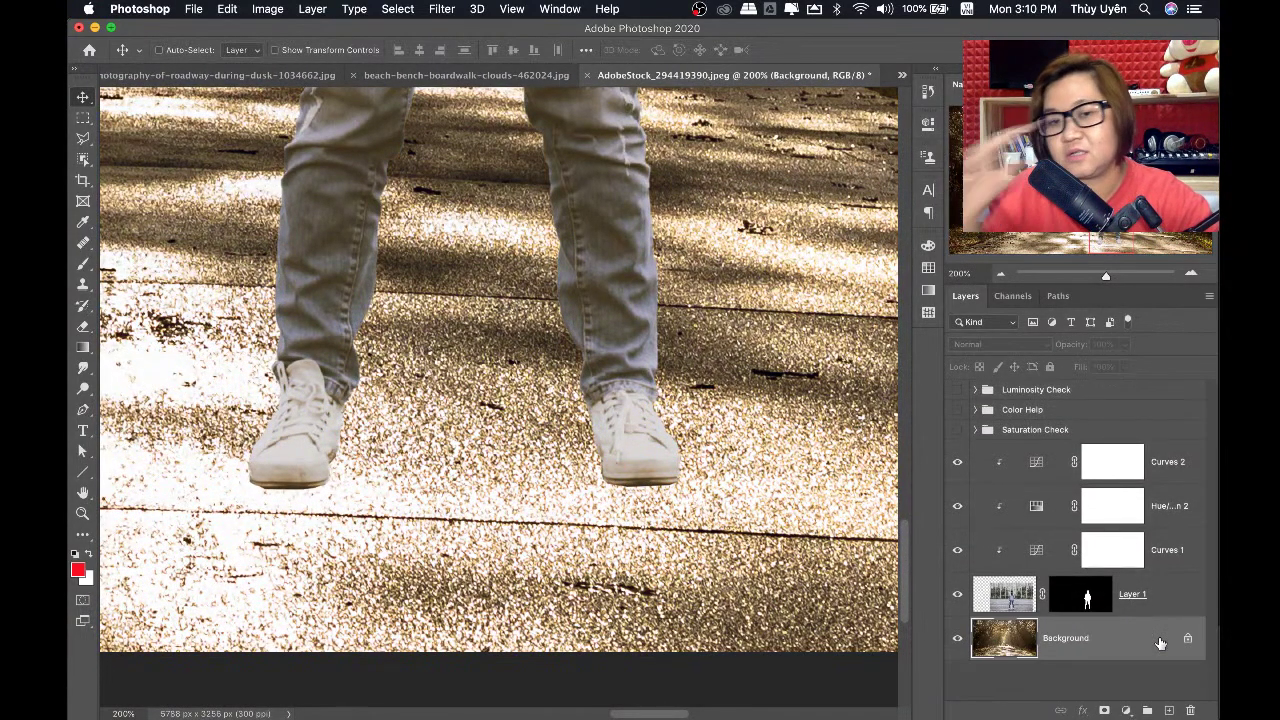
shift+click(1072, 603)
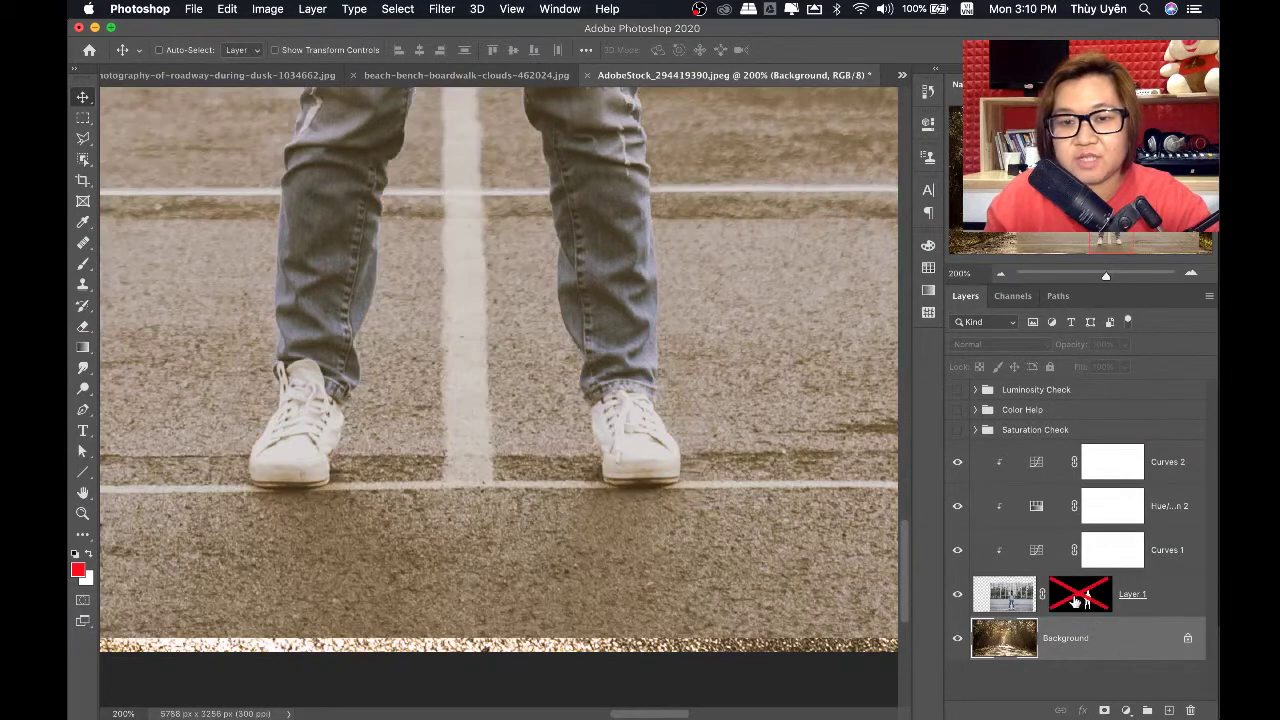
scroll(615, 500, up, 2)
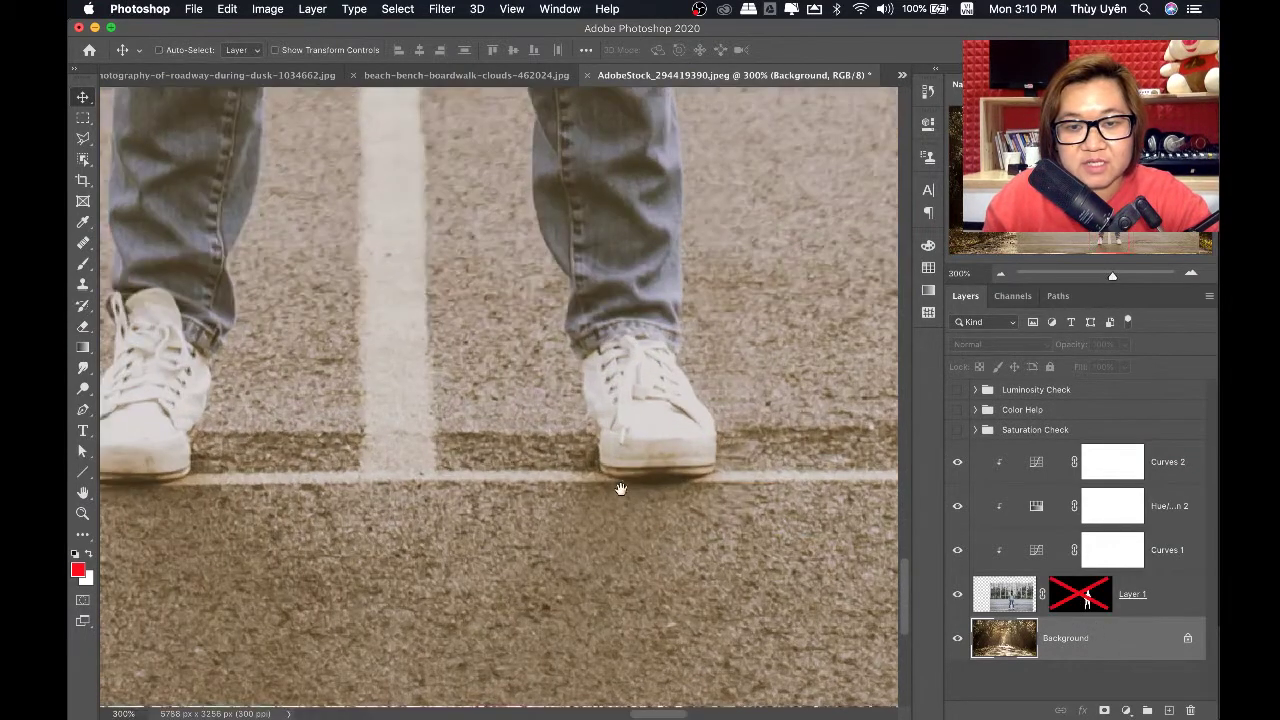
shift+click(1068, 597)
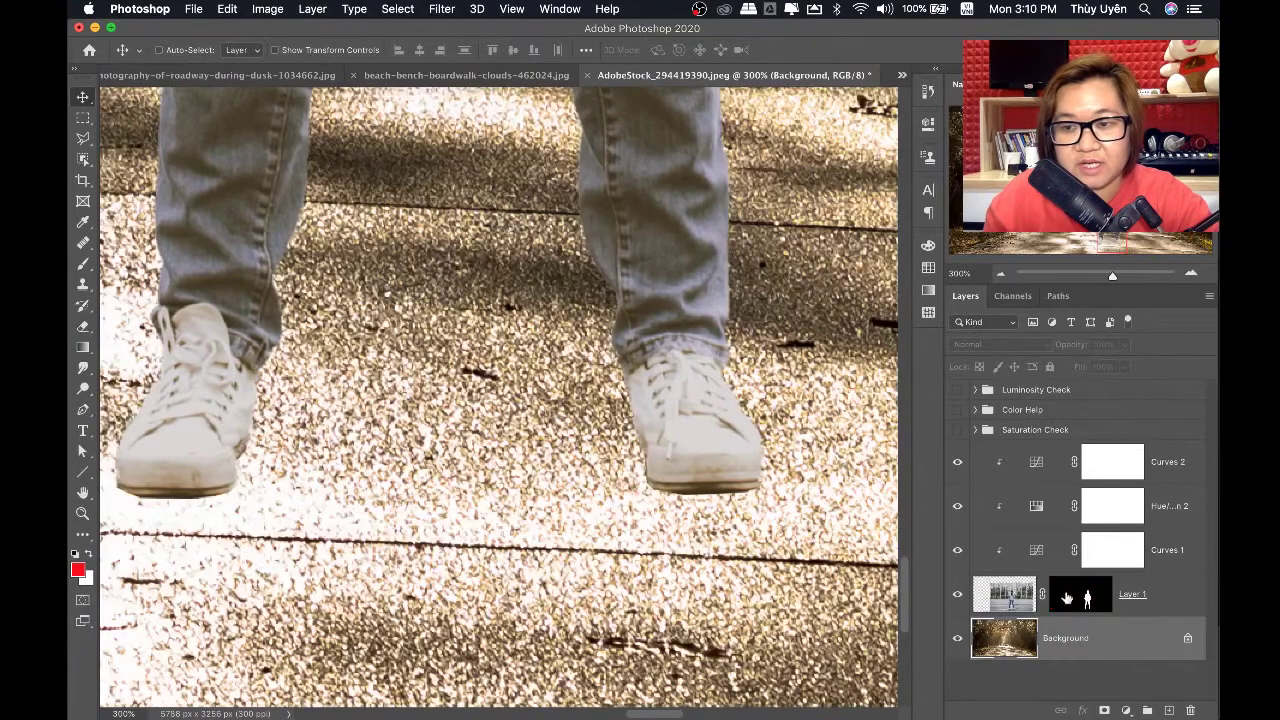
Add an empty Layer 2 above Background and sample the brown road colour with the Eyedropper
click(1168, 710)
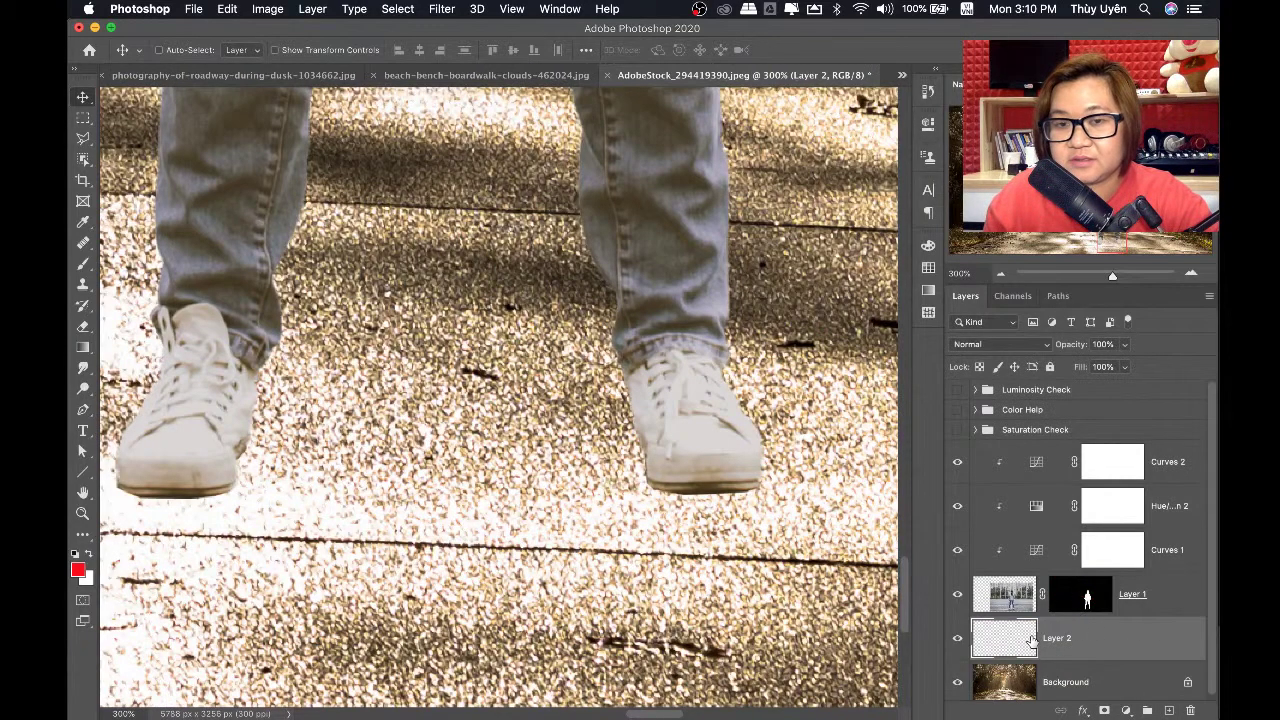
drag(689, 494, 584, 474)
key(b)
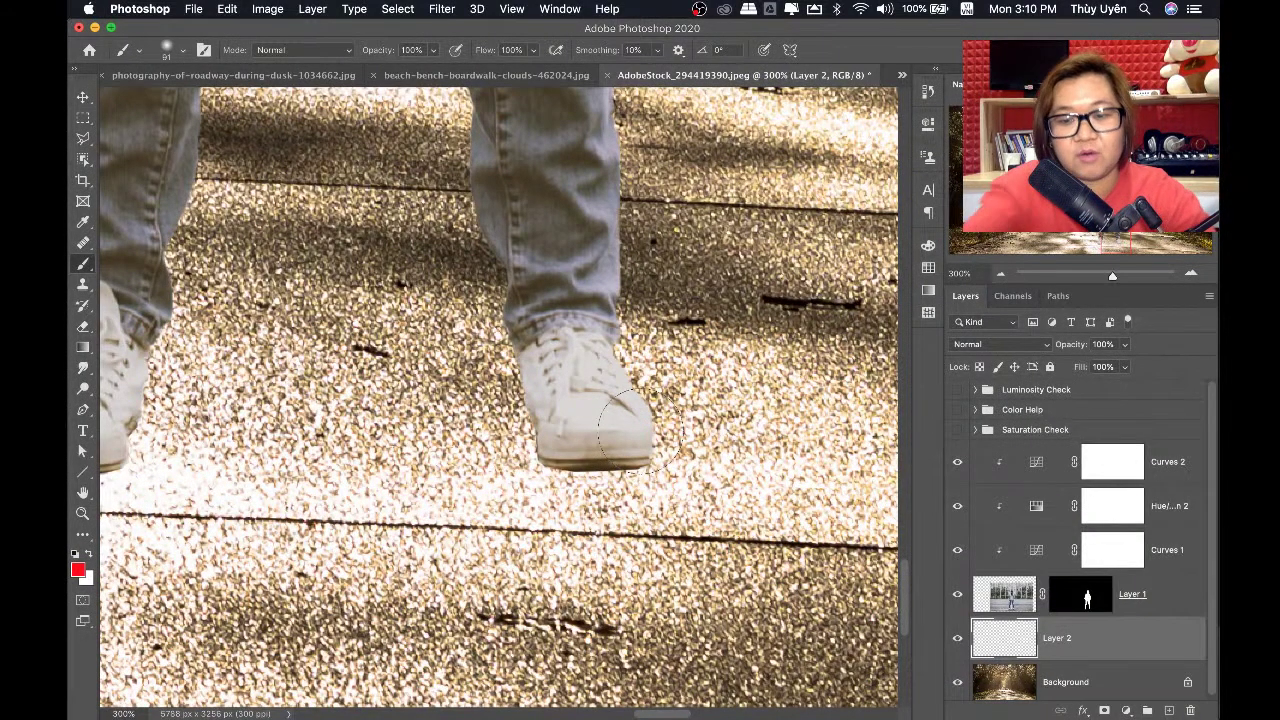
key(i)
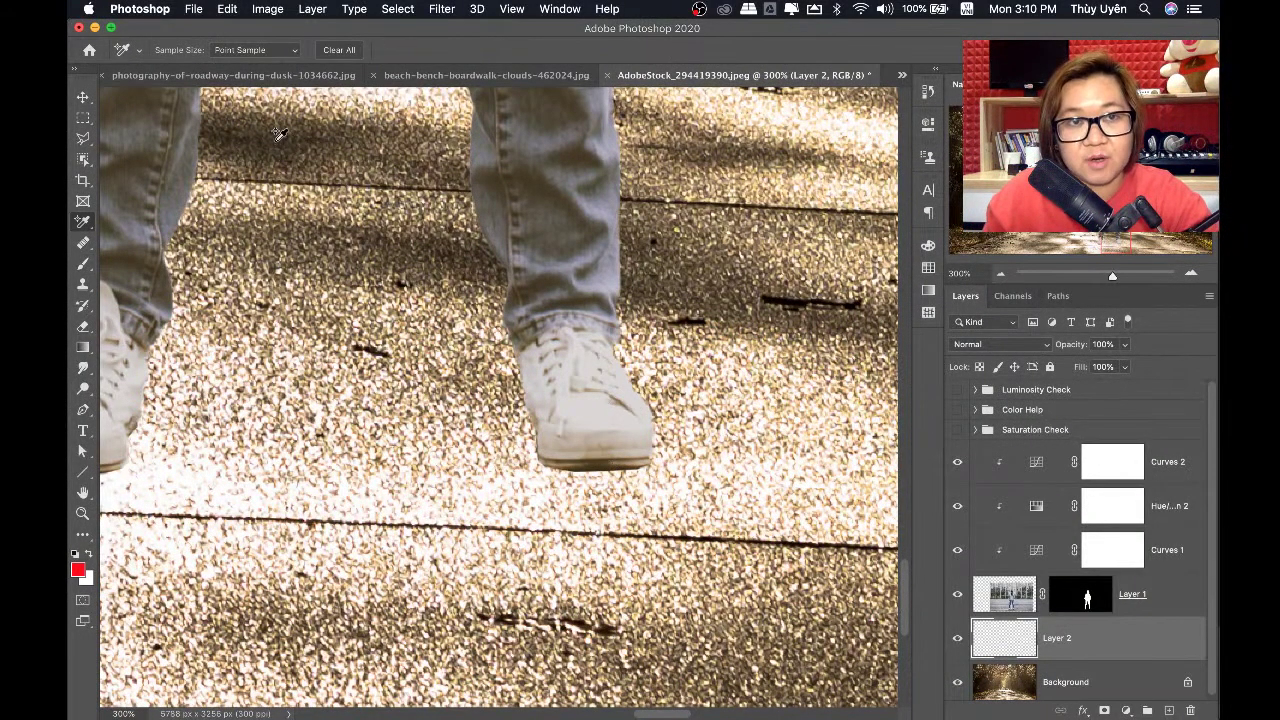
click(276, 138)
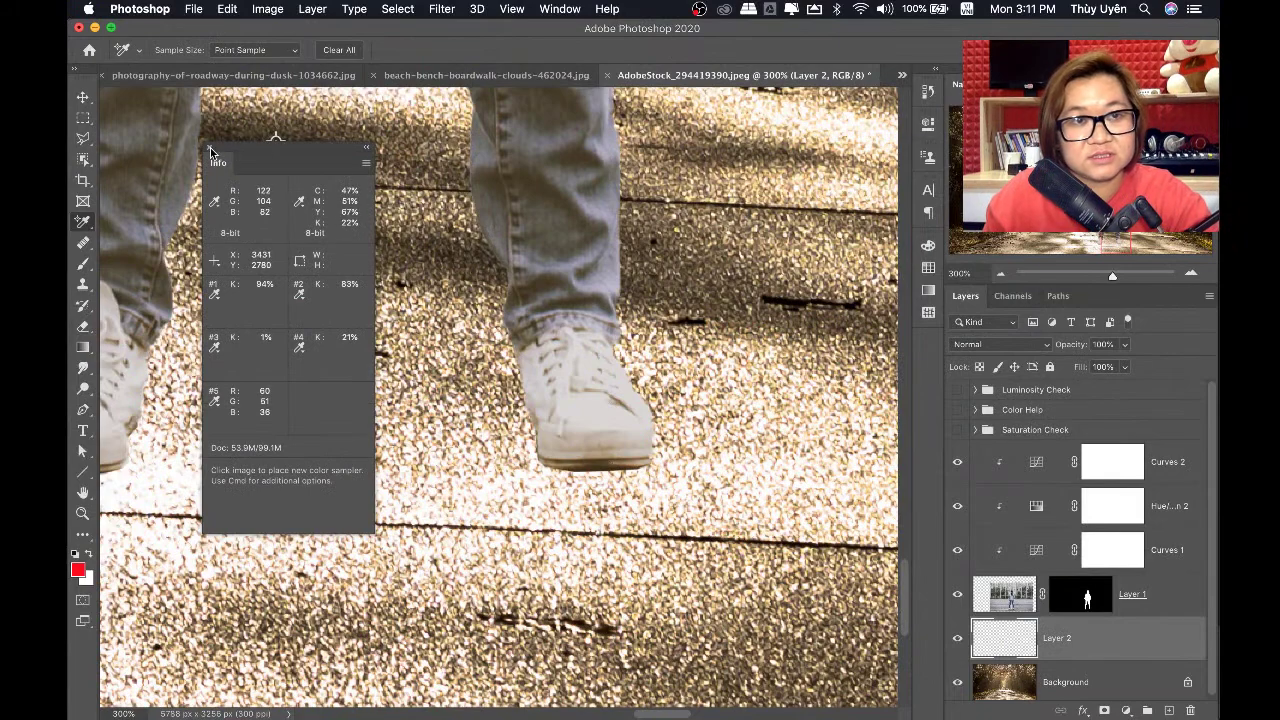
click(209, 148)
alt+click(276, 138)
right_click(83, 221)
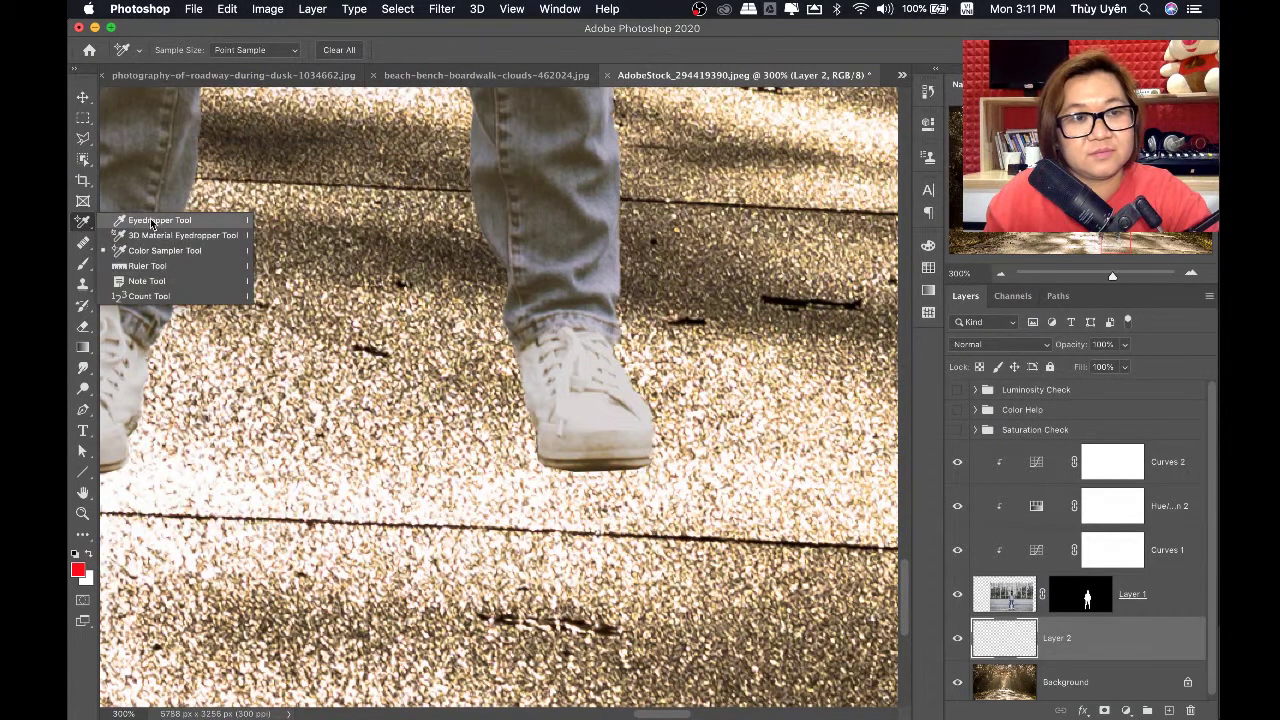
click(152, 222)
click(289, 142)
Paint thin dark contact shadows under both shoes with a smaller brush, lightening beside the left shoe in white
key(b)
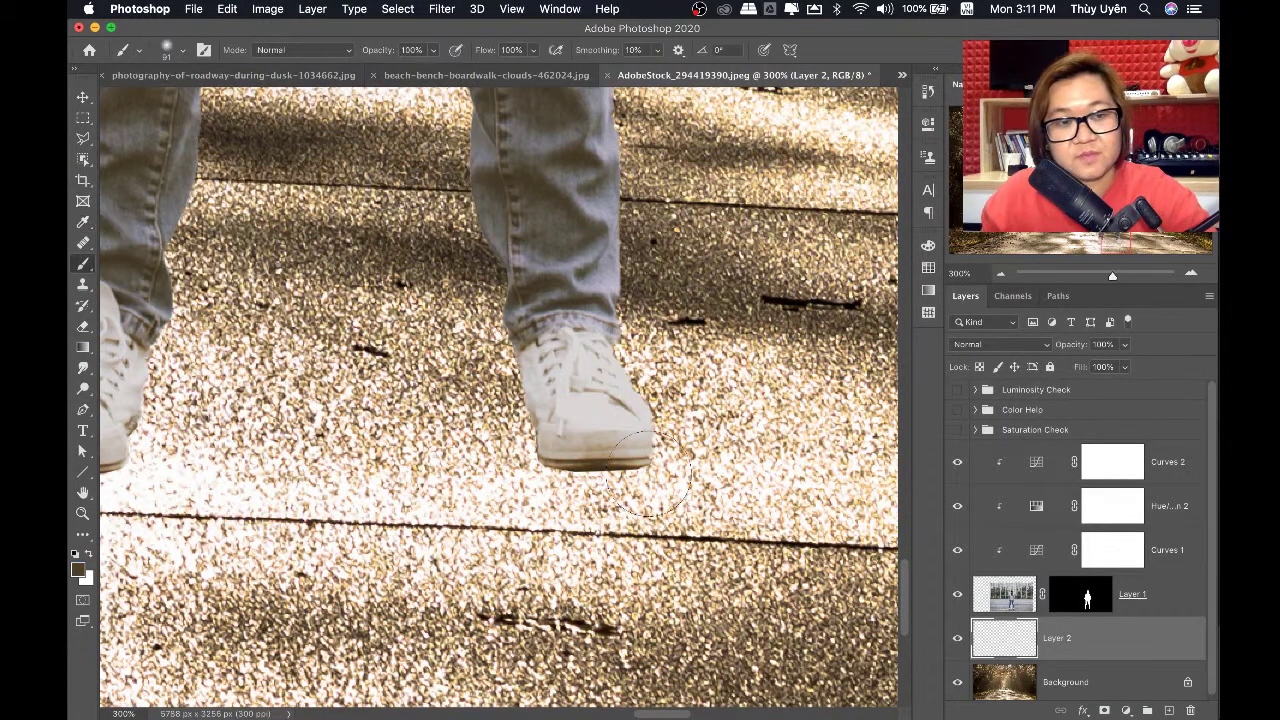
mouse_move(645, 492)
mouse_down()
mouse_move(575, 497)
mouse_move(579, 474)
mouse_move(548, 452)
mouse_up()
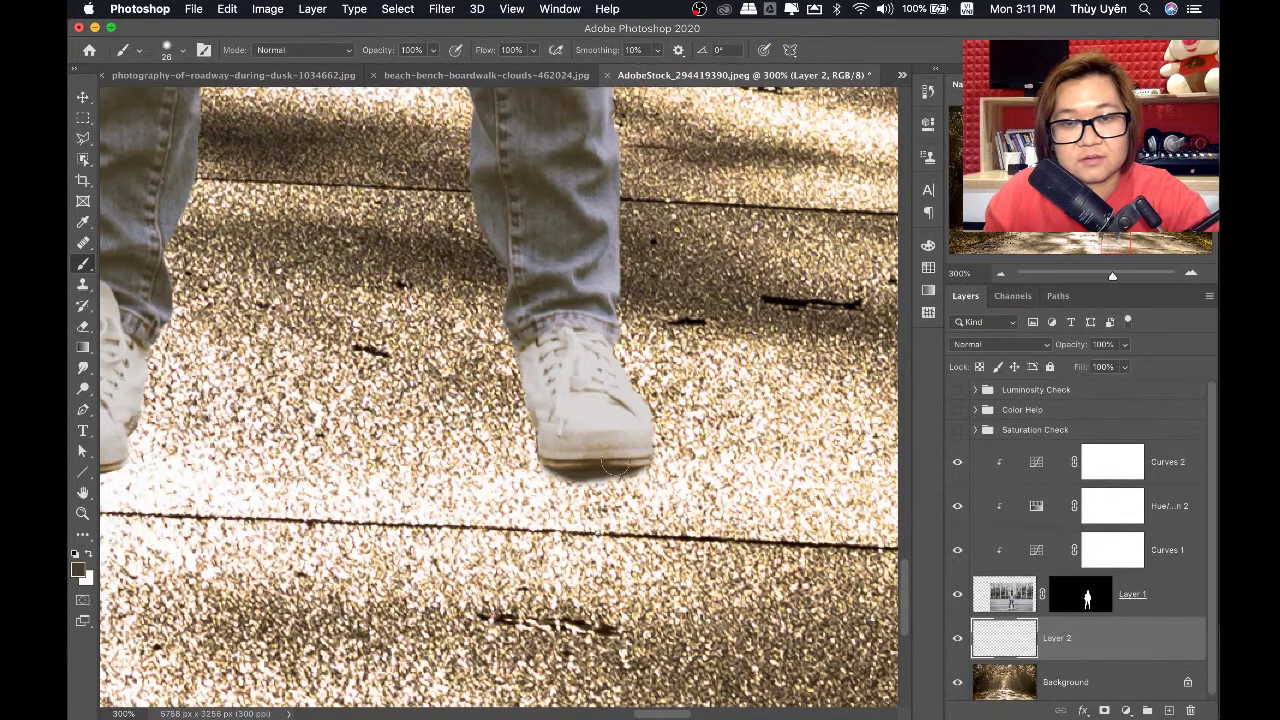
drag(479, 451, 624, 475)
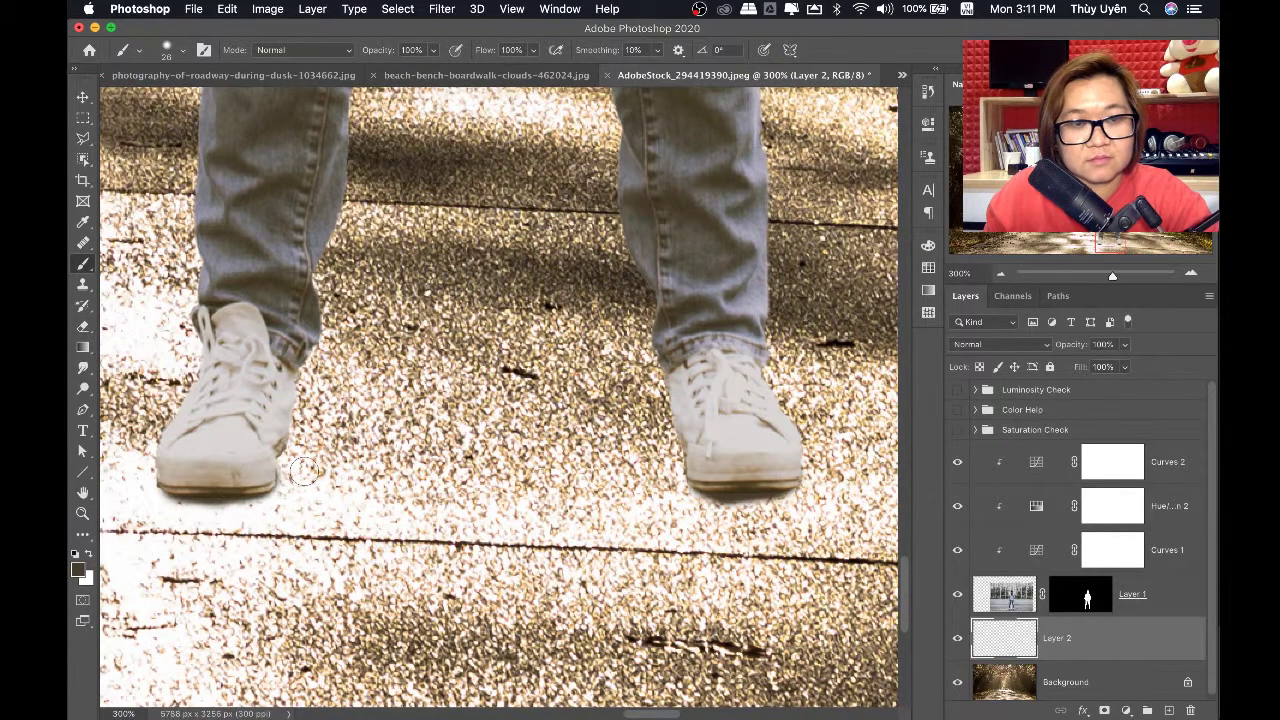
key(x)
drag(282, 468, 305, 485)
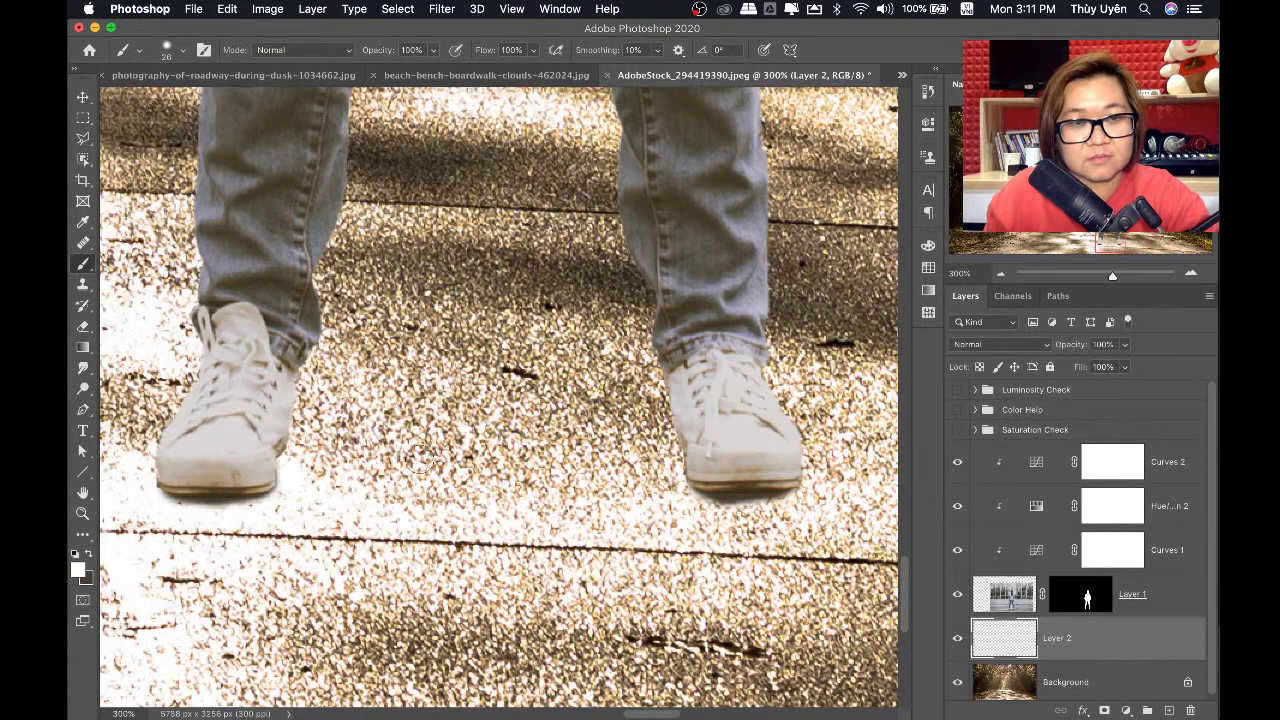
key(super+minus)
key(super+minus)
key(super+minus)
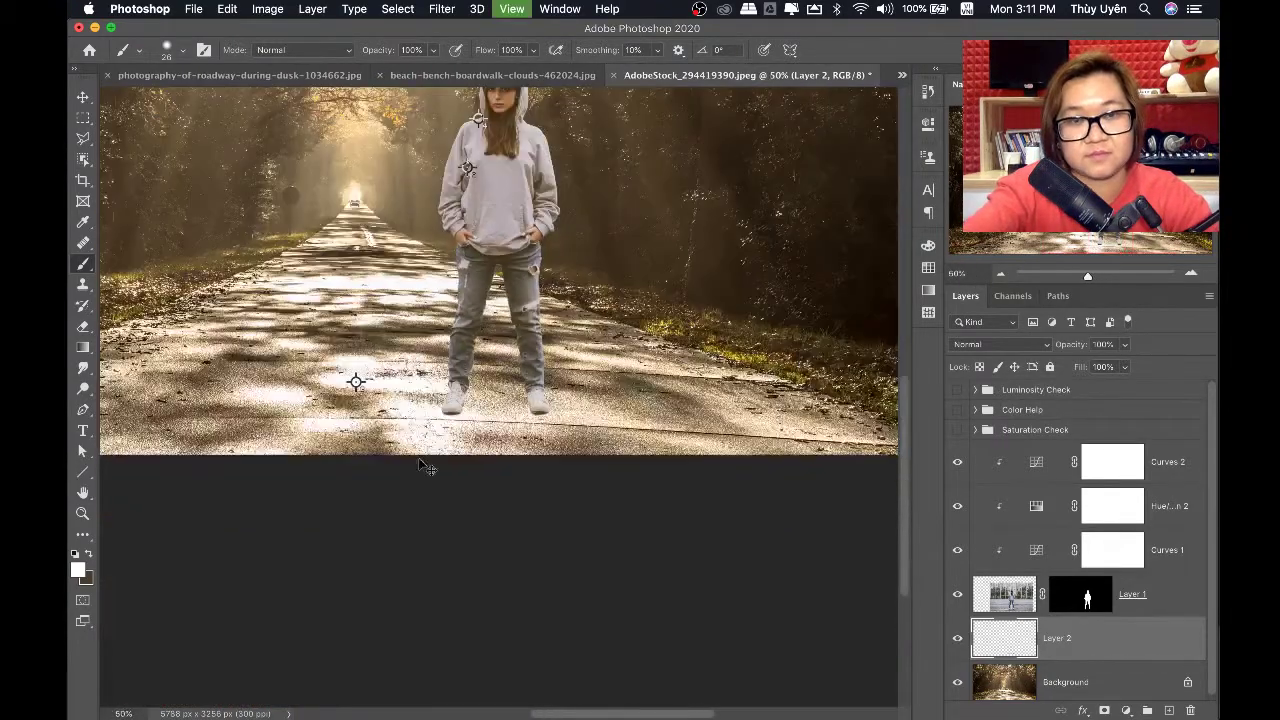
Zoom to 100% on the legs and enlarge the brush to 144 px
key(super+minus)
key(v)
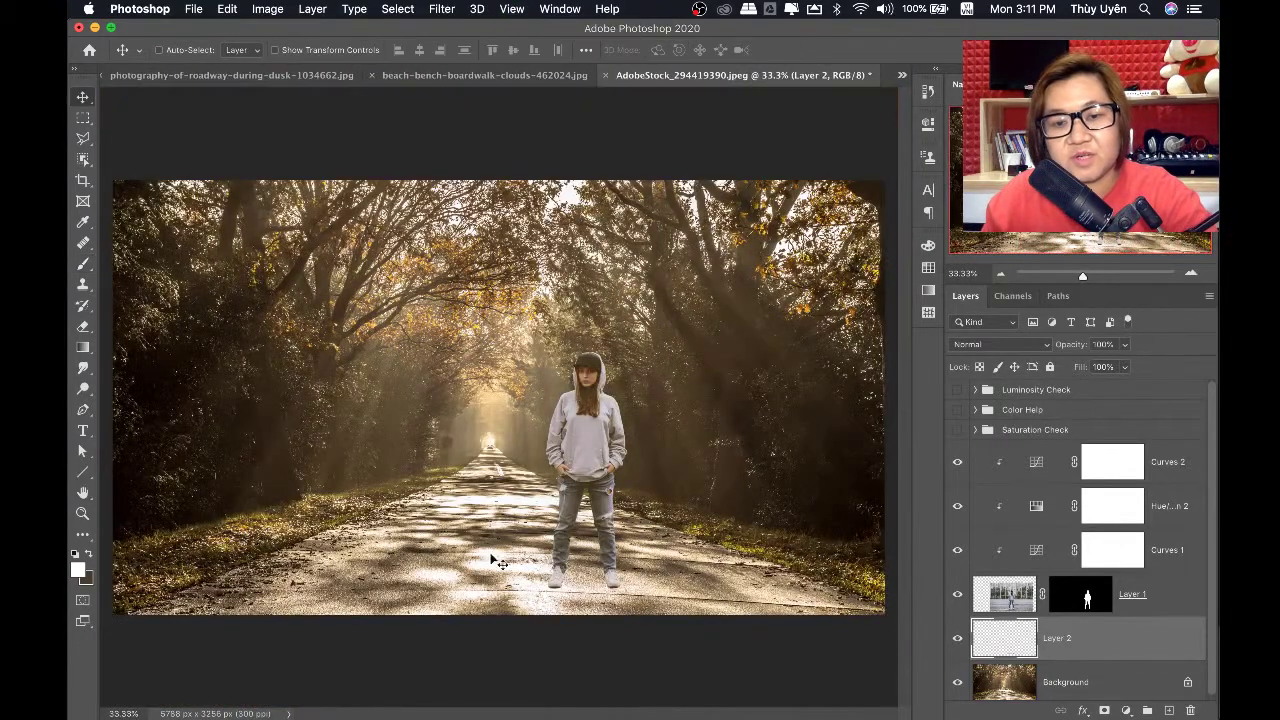
scroll(550, 620, up, 1)
scroll(605, 674, up, 1)
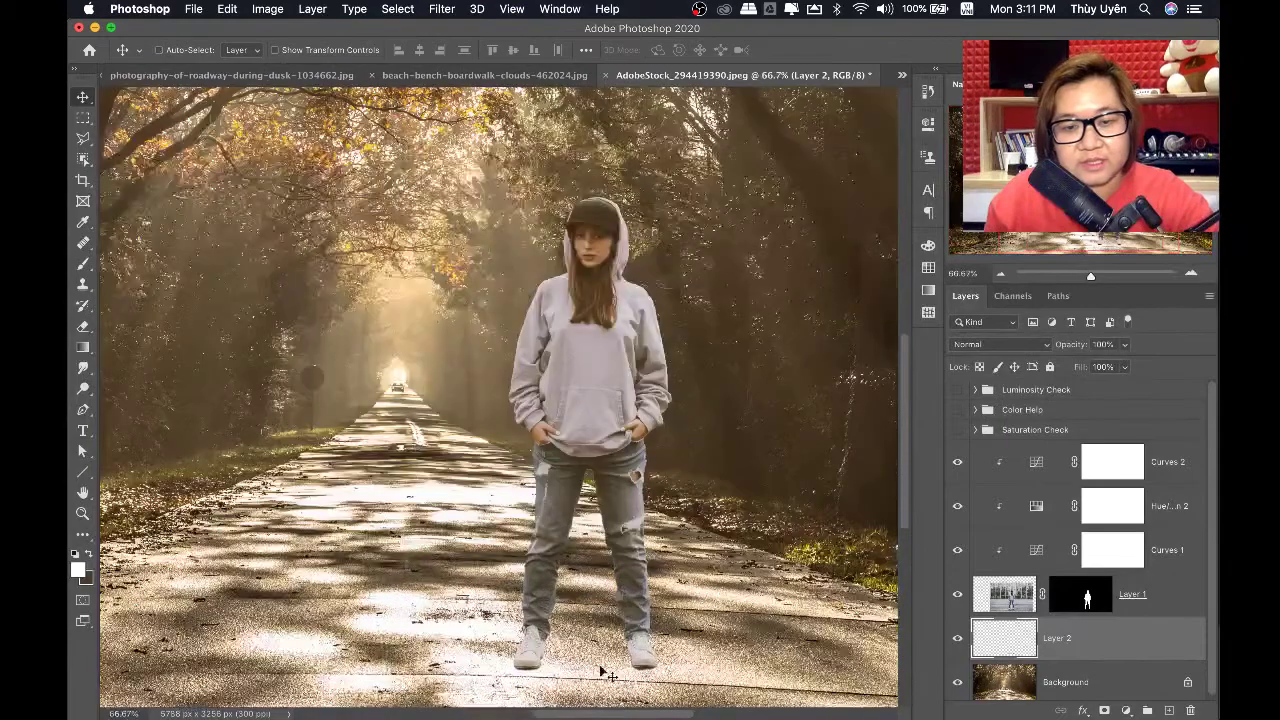
scroll(605, 674, down, 2)
key(super+plus)
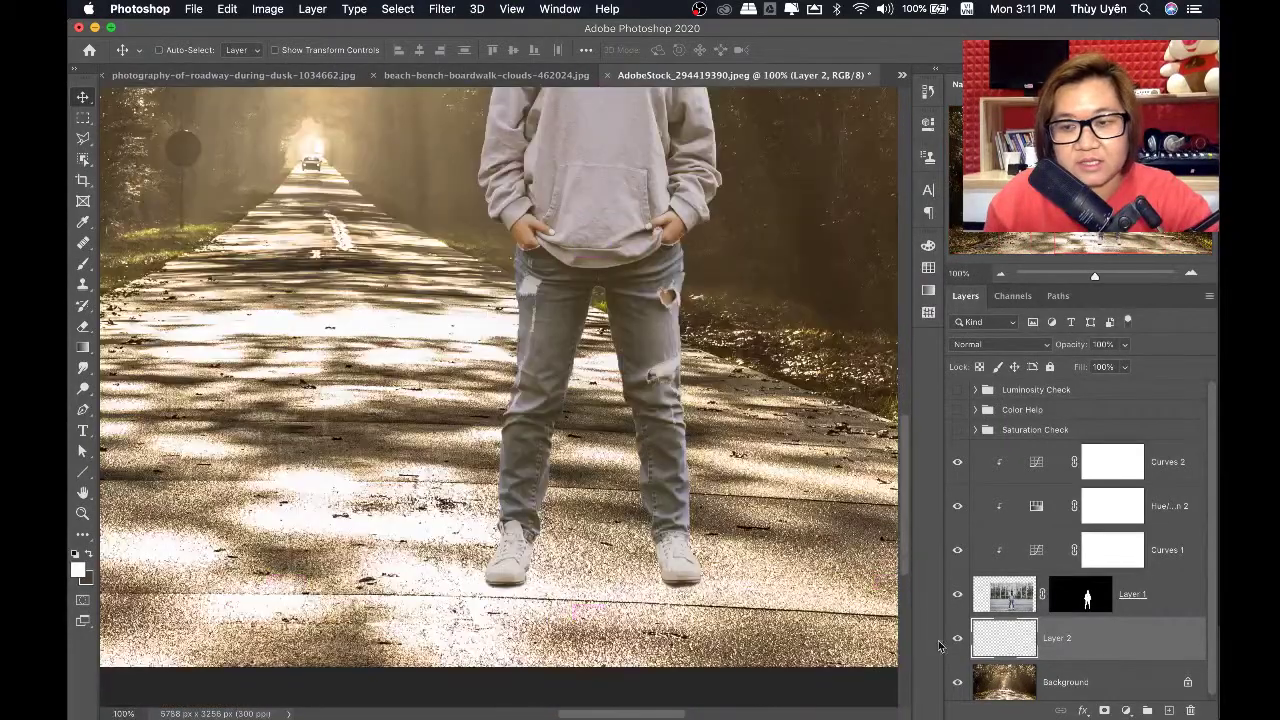
key(b)
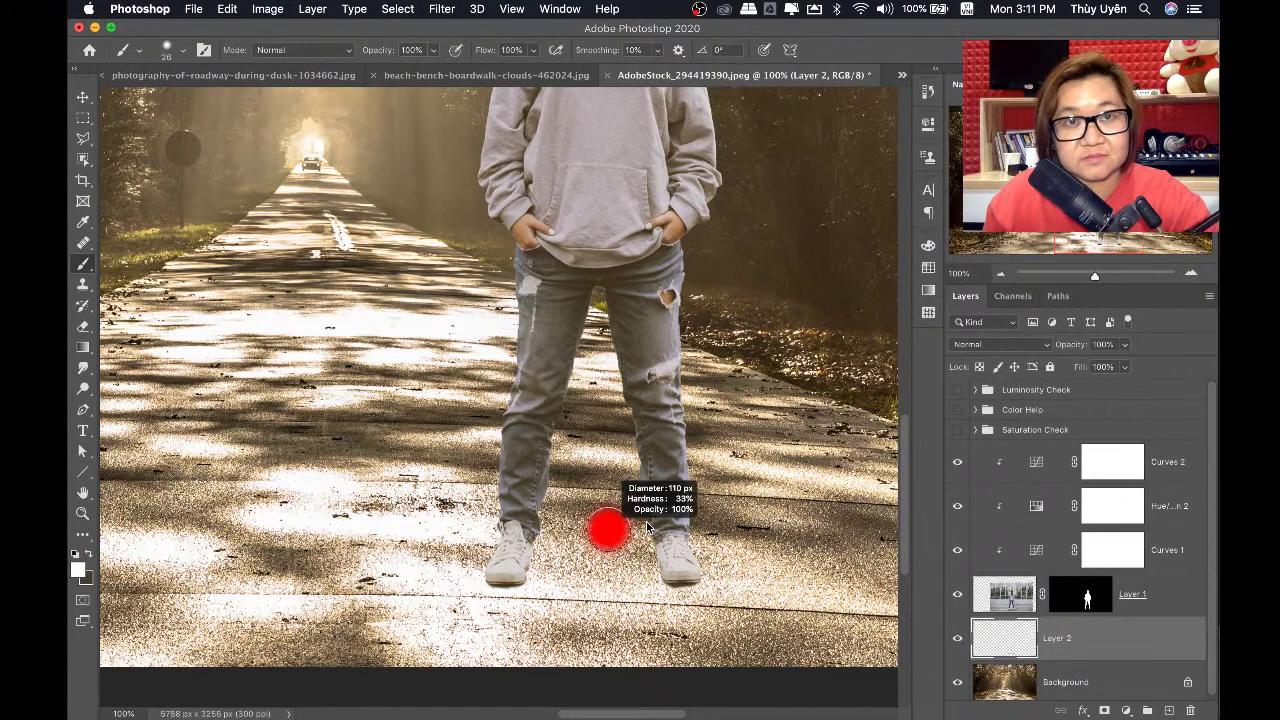
drag(607, 530, 314, 521)
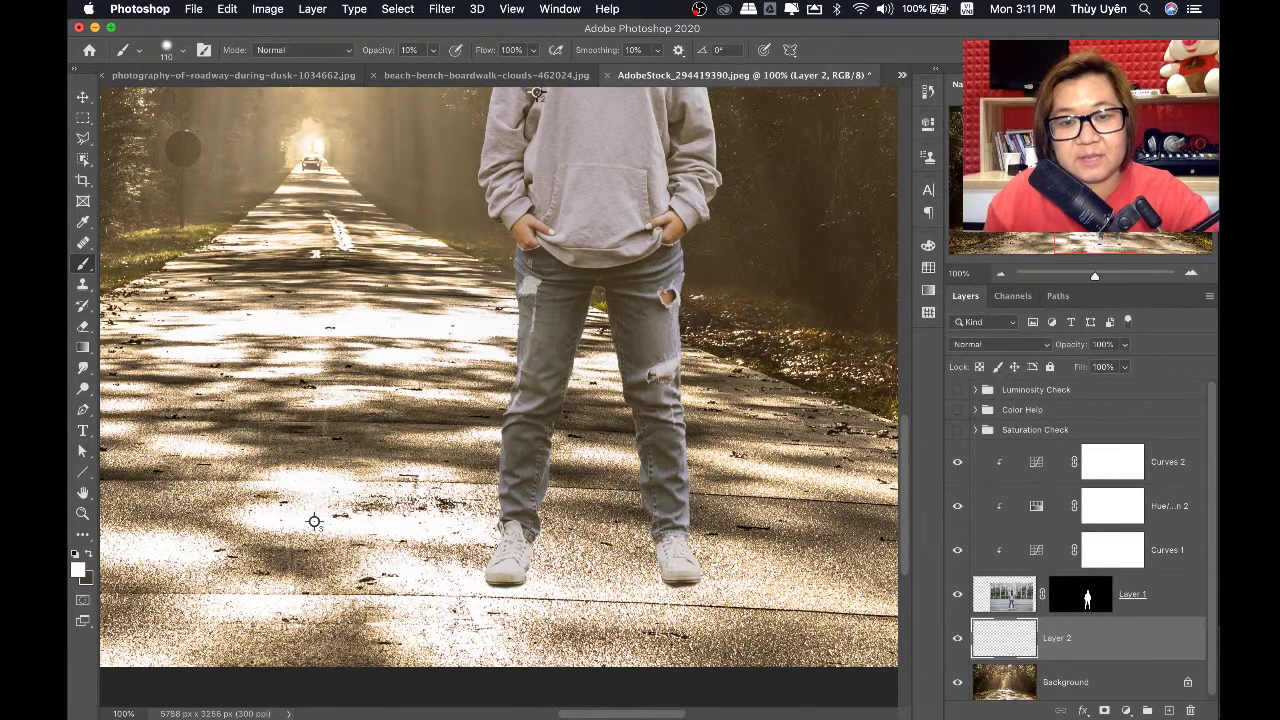
key(bracketright)
Set up a soft black brush at 30% opacity
key(x)
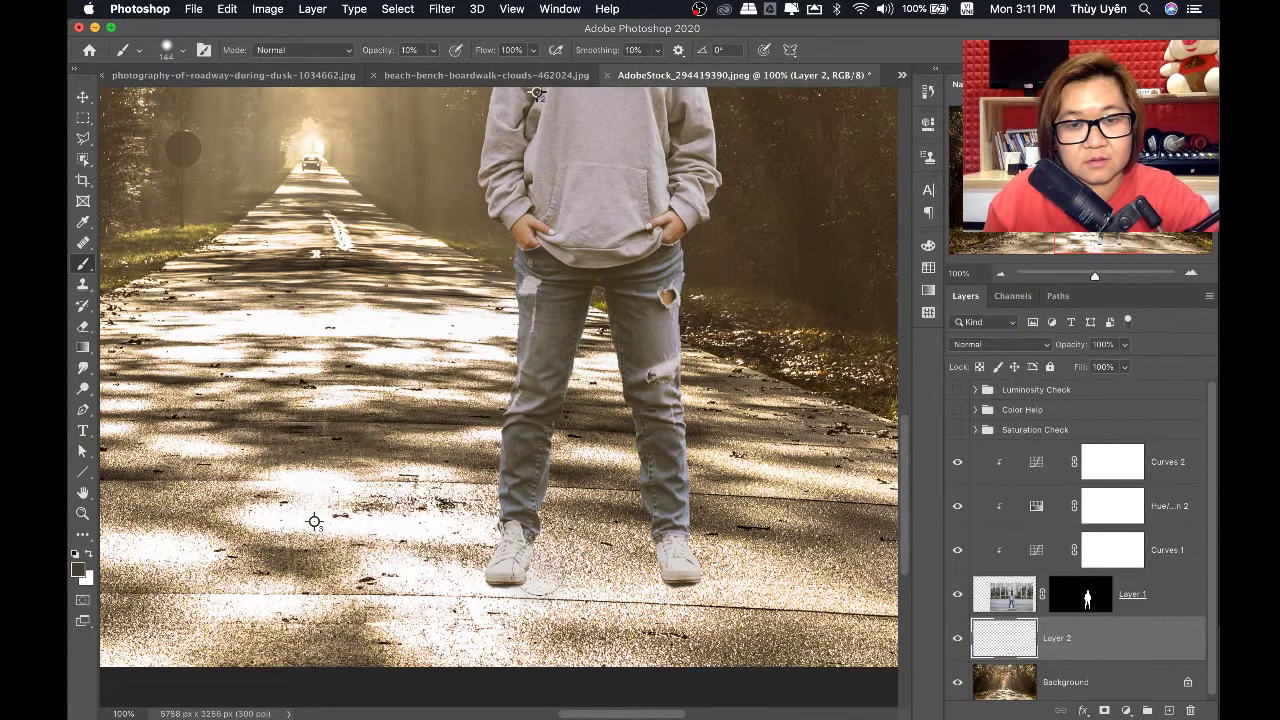
drag(613, 553, 617, 570)
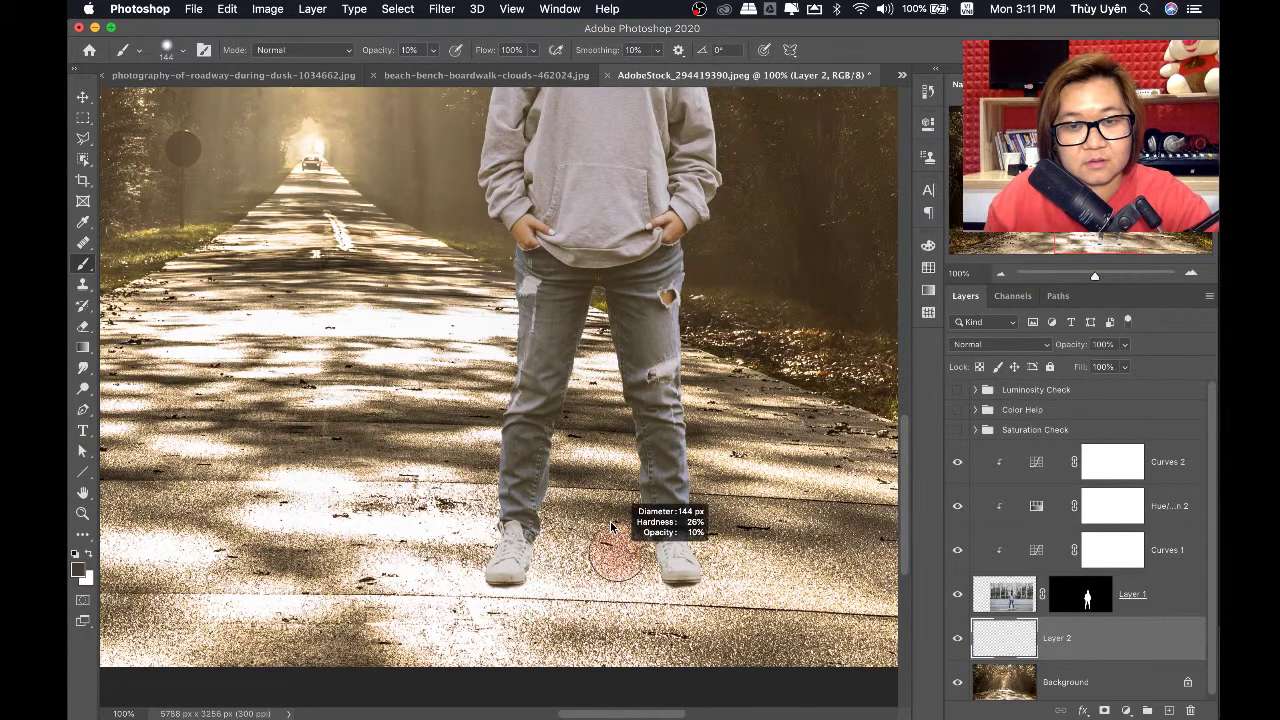
drag(393, 50, 400, 50)
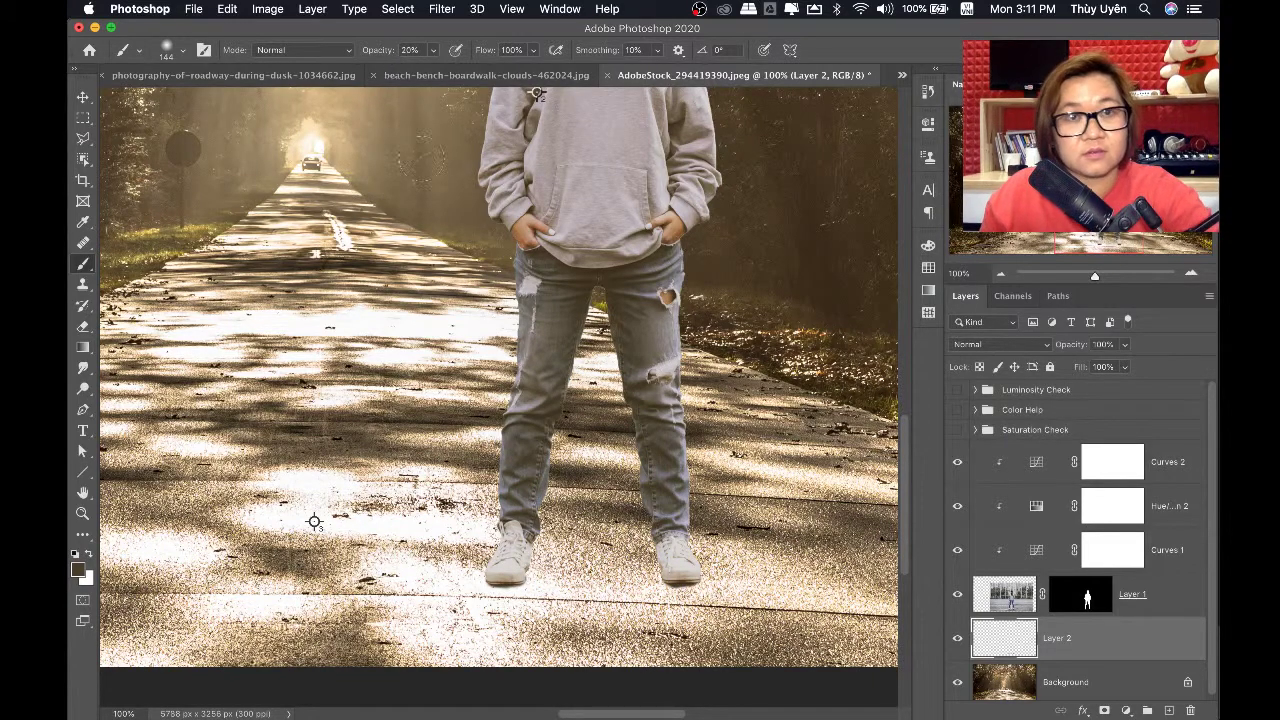
drag(586, 478, 589, 471)
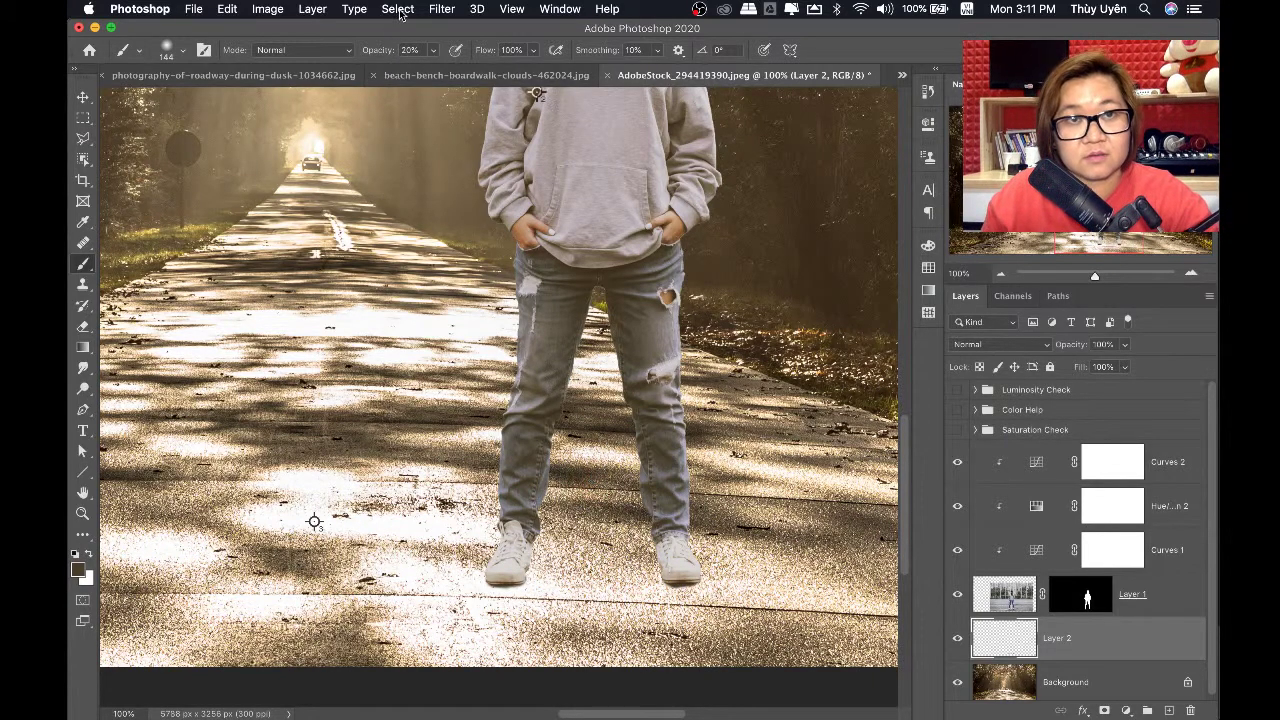
key(3)
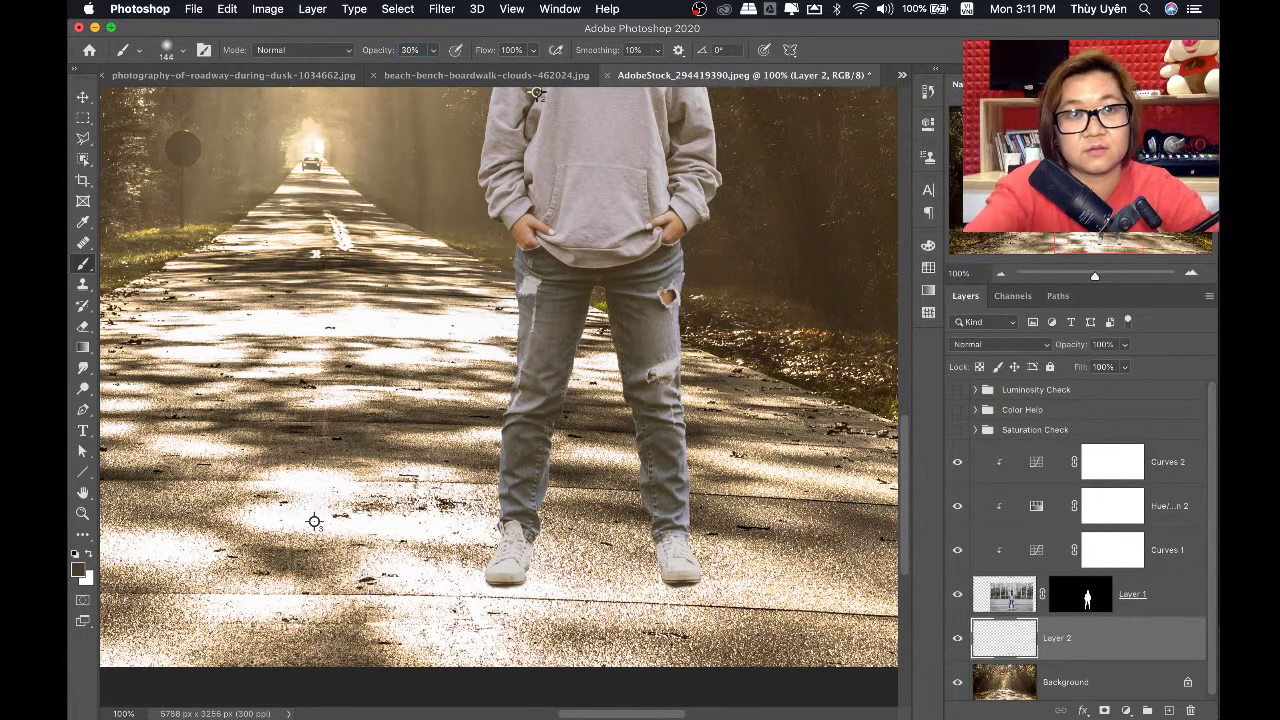
Paint a soft shadow between the shoes, shrink the brush to about 102 px, and undo the left-shoe stroke
scroll(640, 465, up, 2)
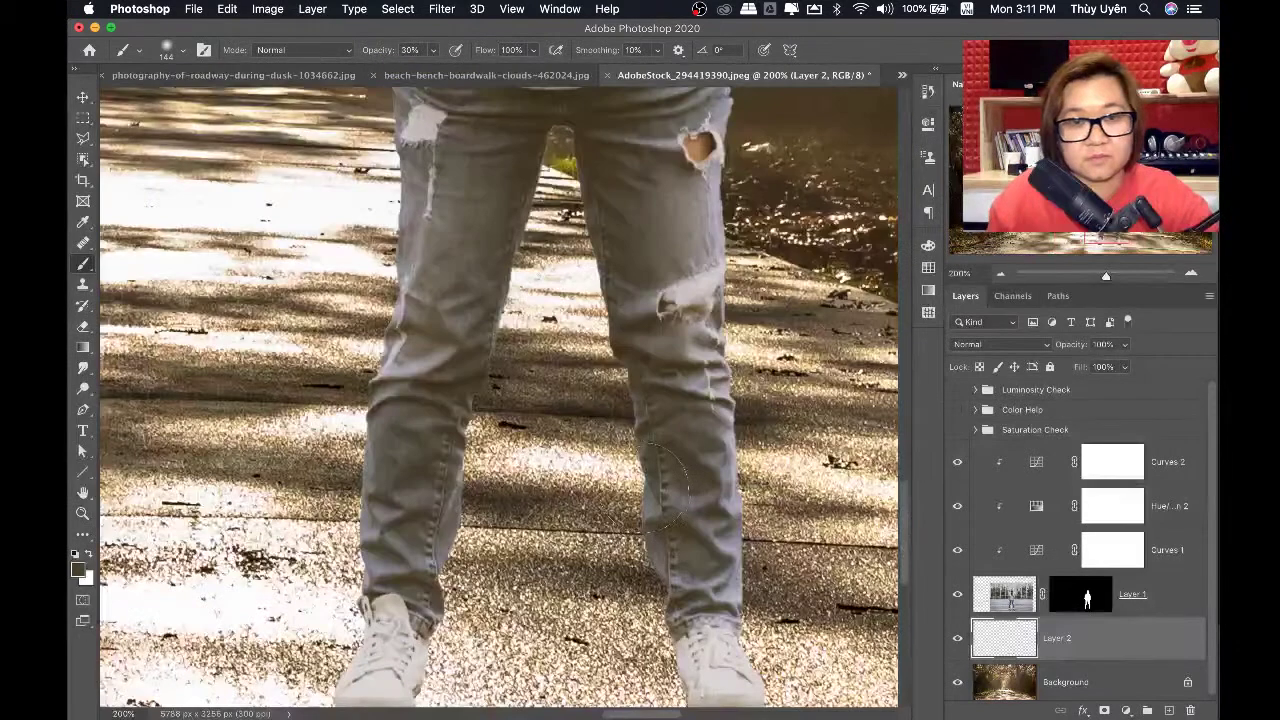
scroll(440, 515, down, 3)
scroll(440, 515, down, 2)
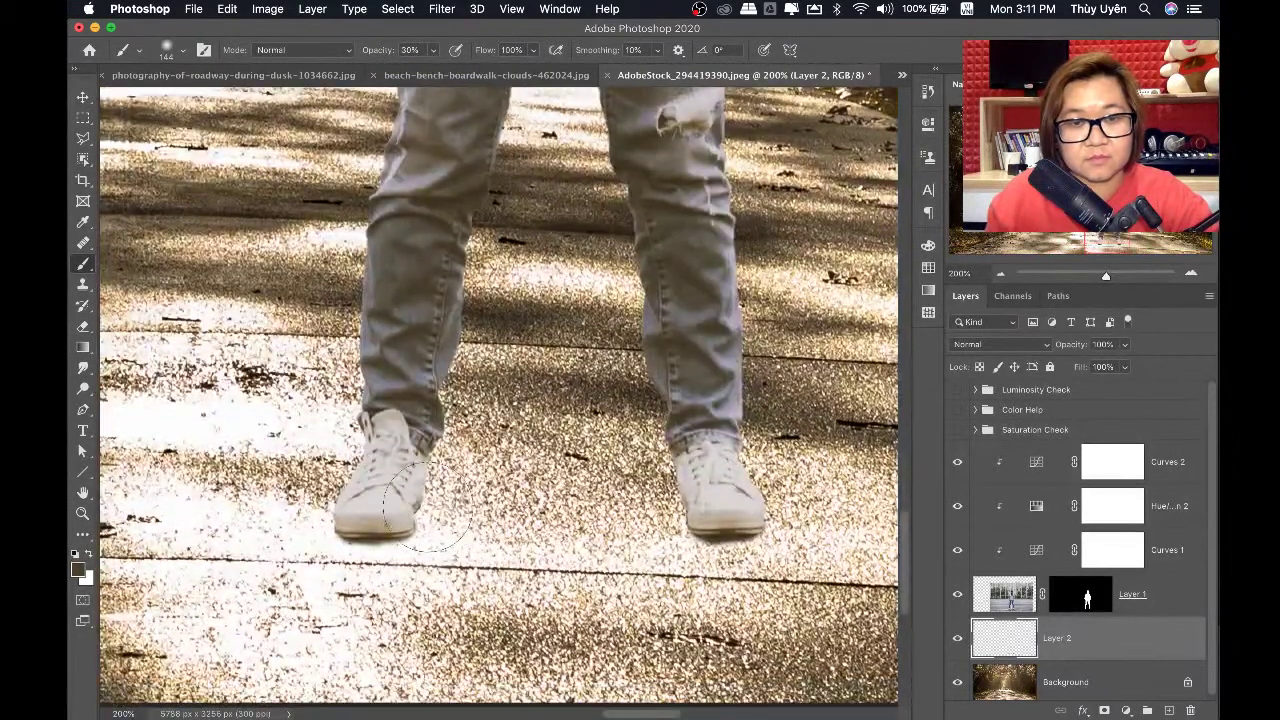
drag(440, 515, 700, 495)
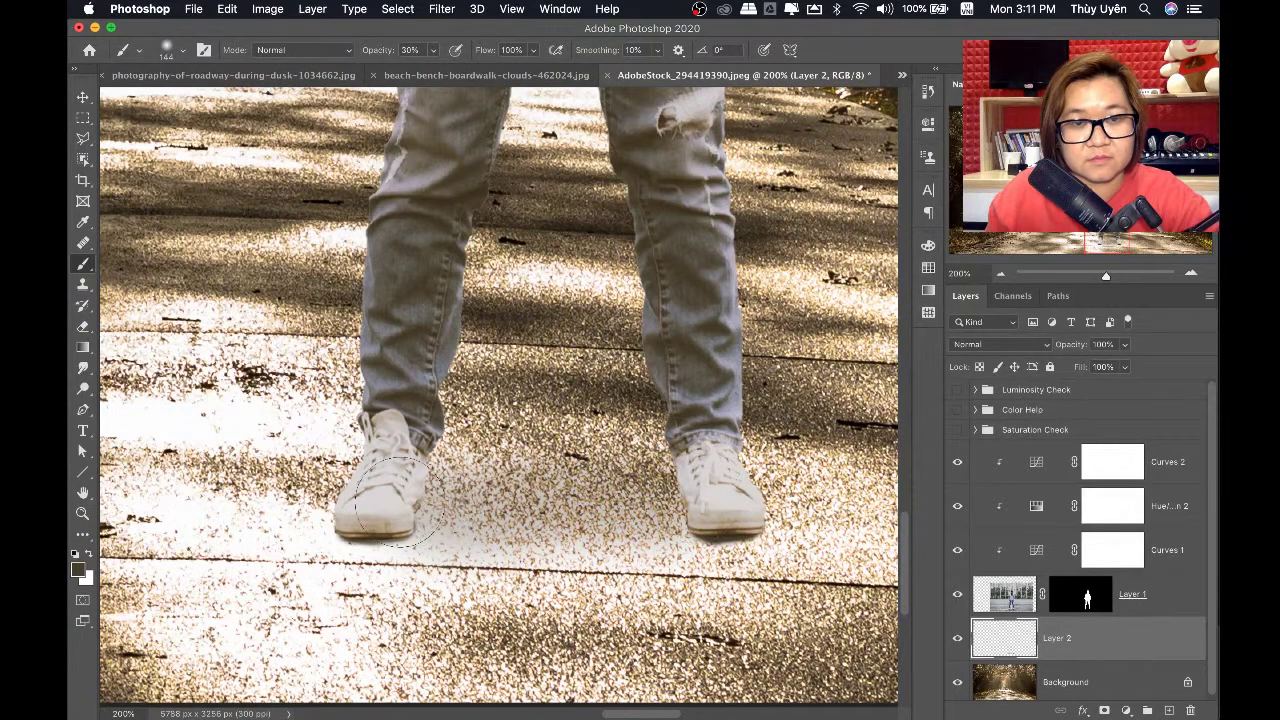
mouse_move(426, 498)
mouse_down()
mouse_move(392, 503)
mouse_move(480, 522)
mouse_up()
key(super+z)
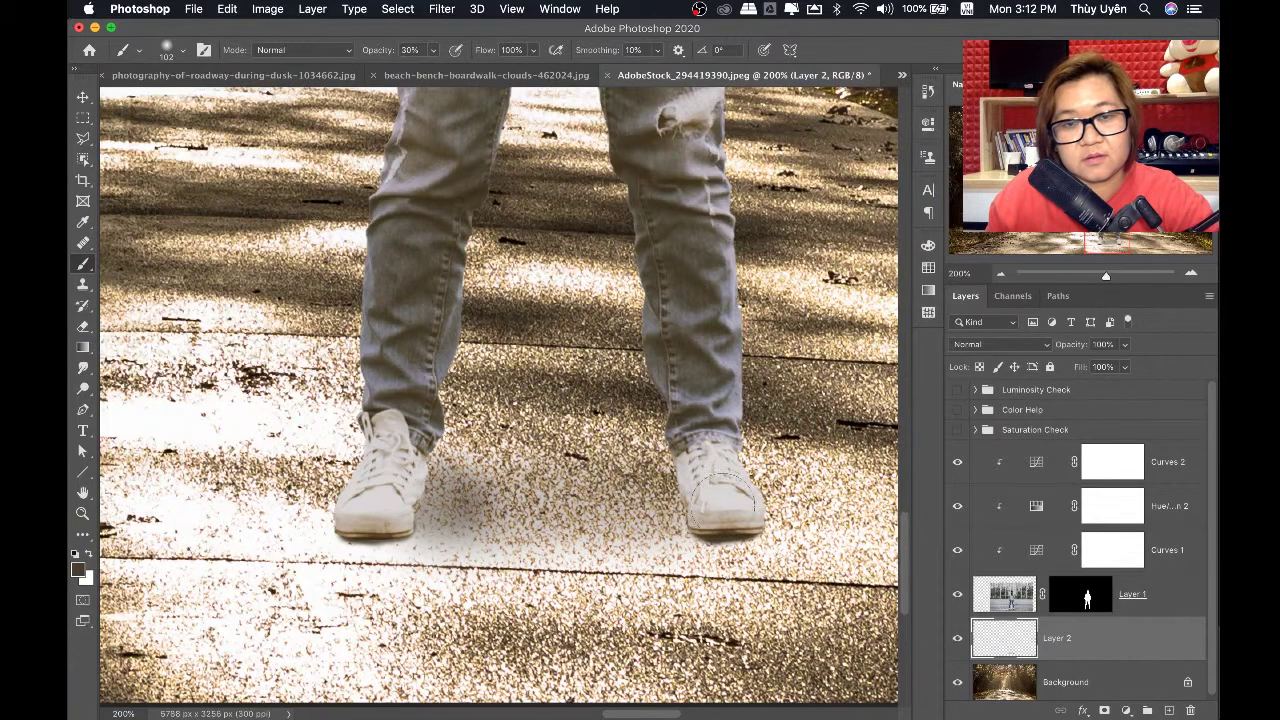
key(super+minus)
key(super+minus)
Undo the last three shadow strokes and review the girl and road at fit and zoomed-in views
key(super+z)
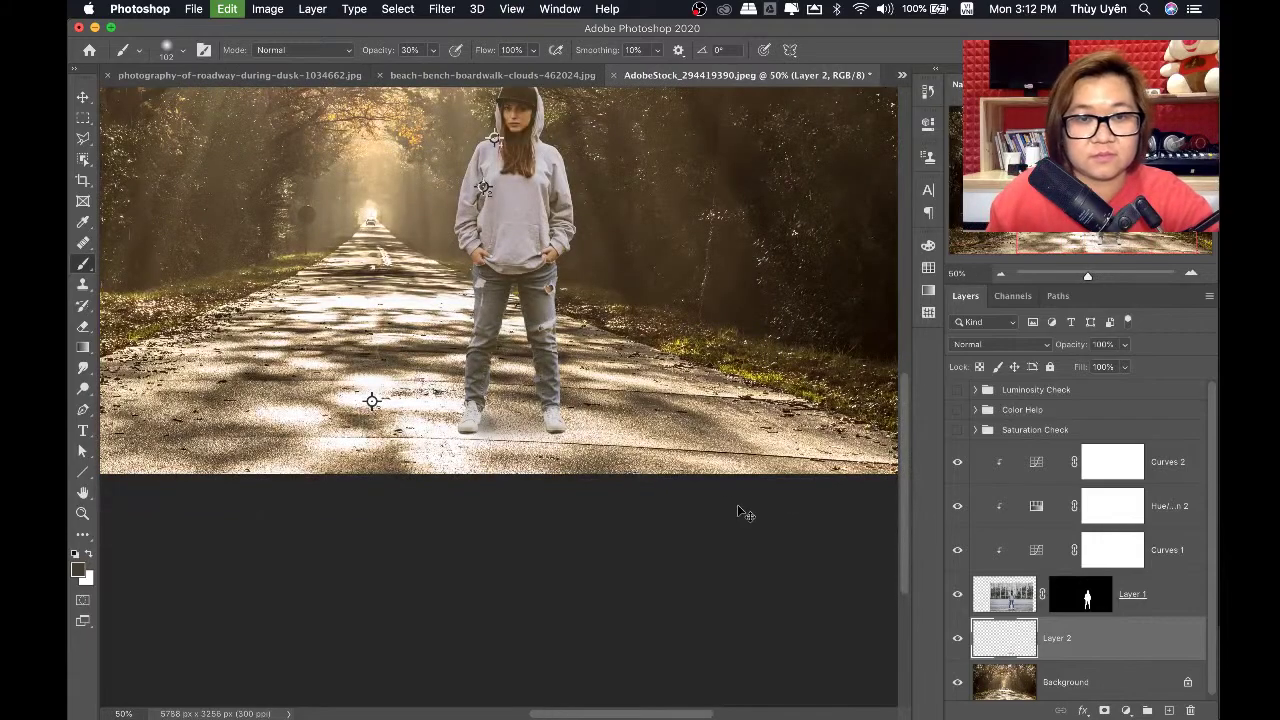
key(super+z)
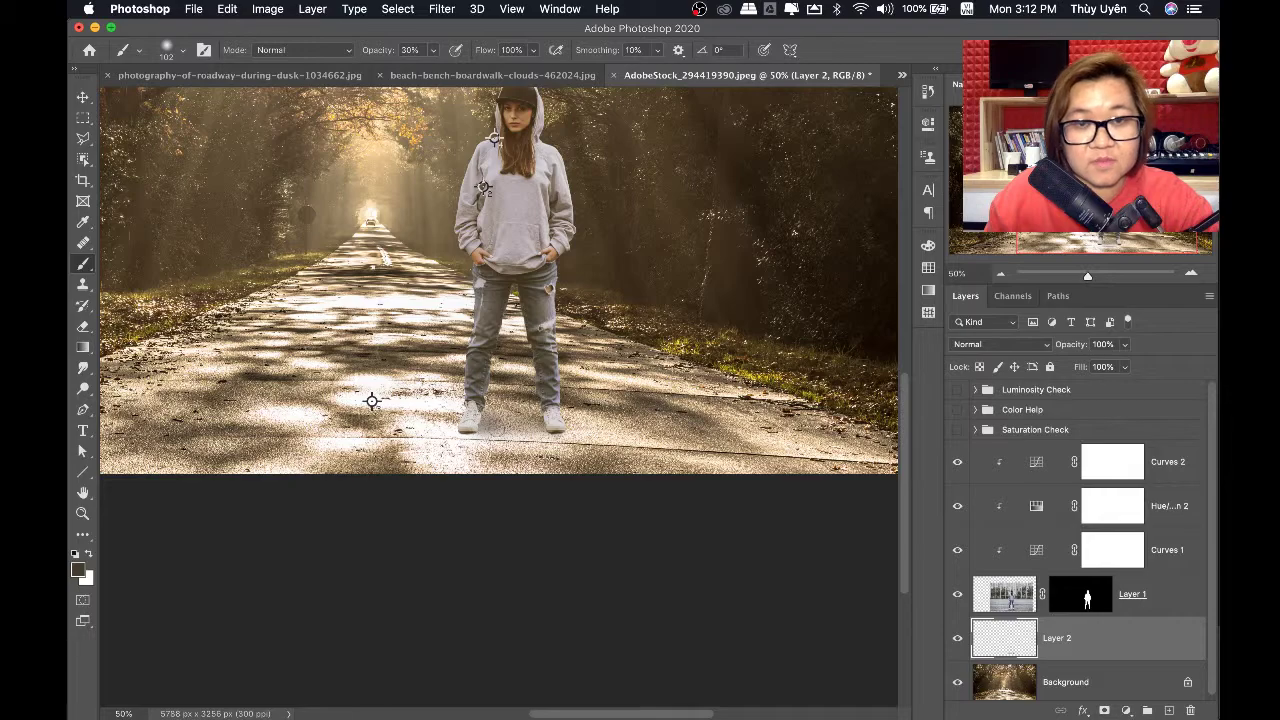
key(super+z)
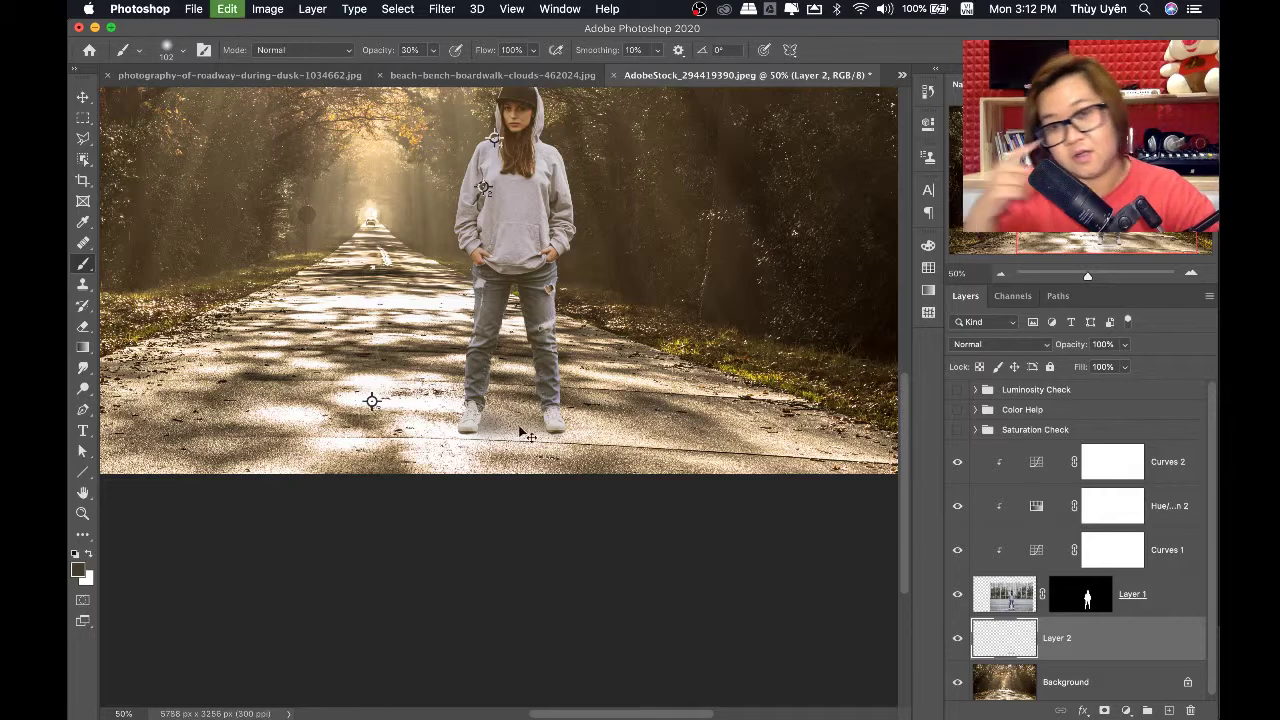
key(super+minus)
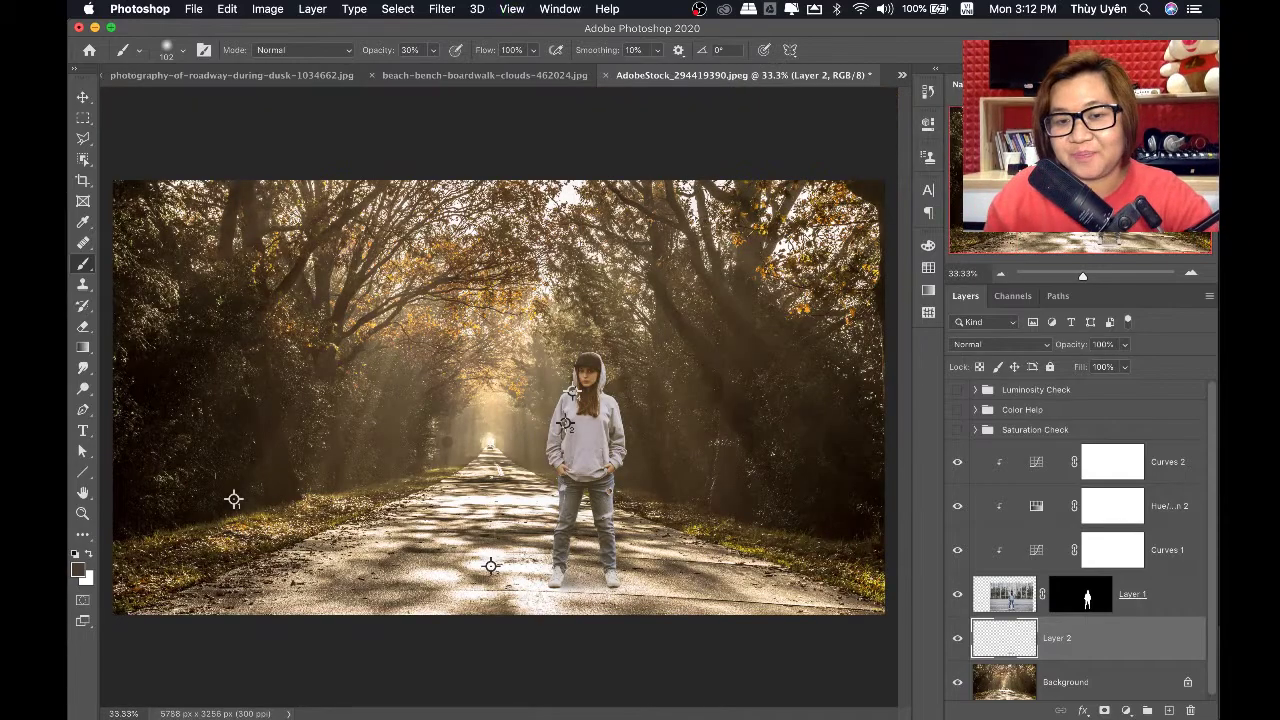
key(super+plus)
key(super+plus)
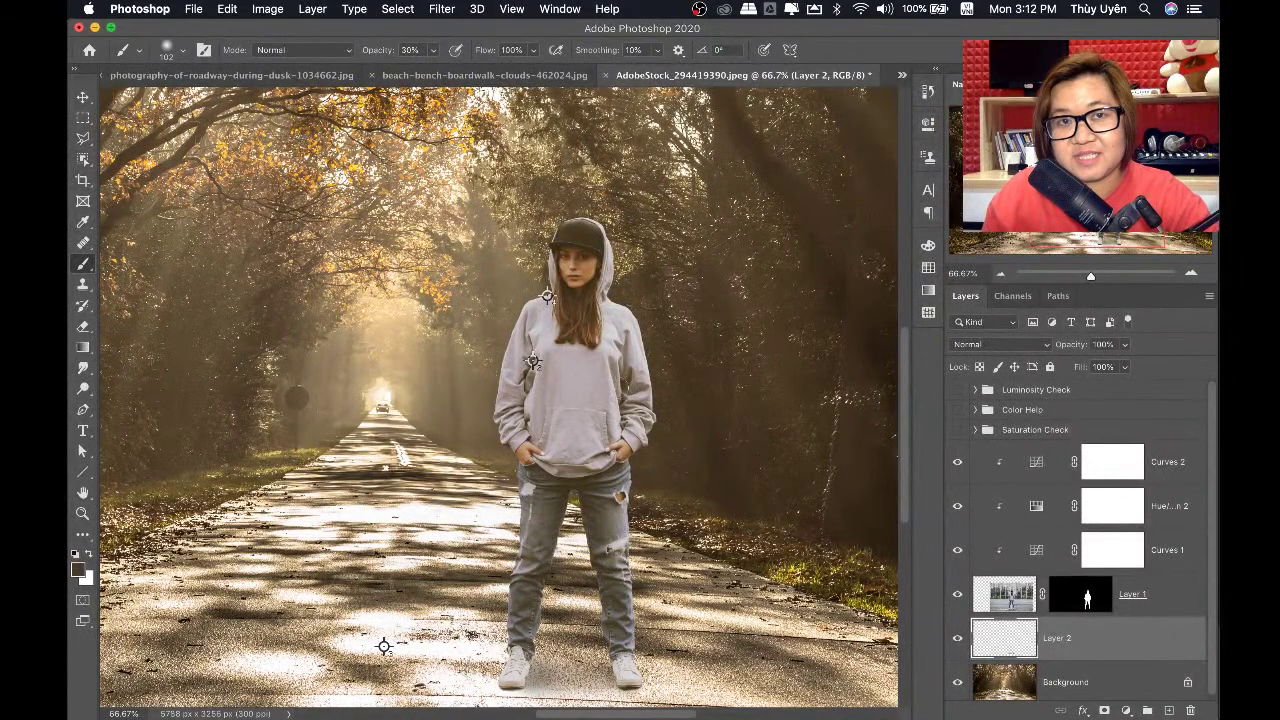
scroll(500, 400, down, 3)
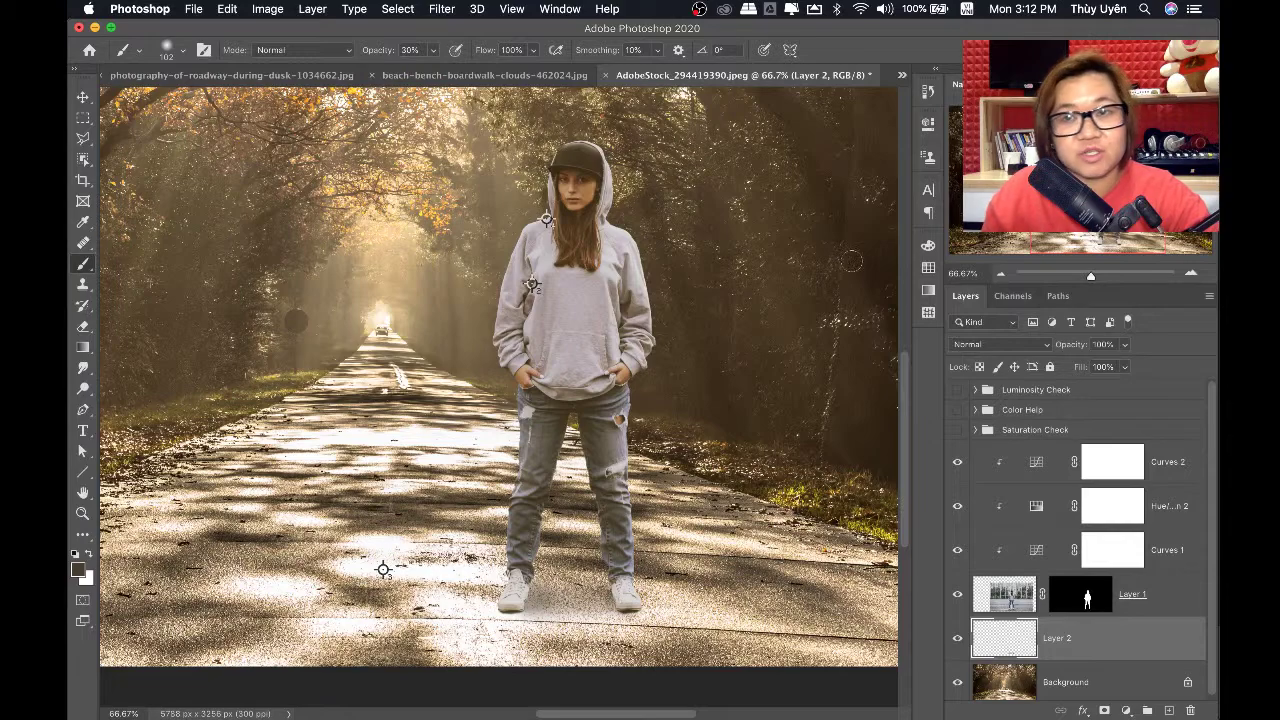
click(512, 8)
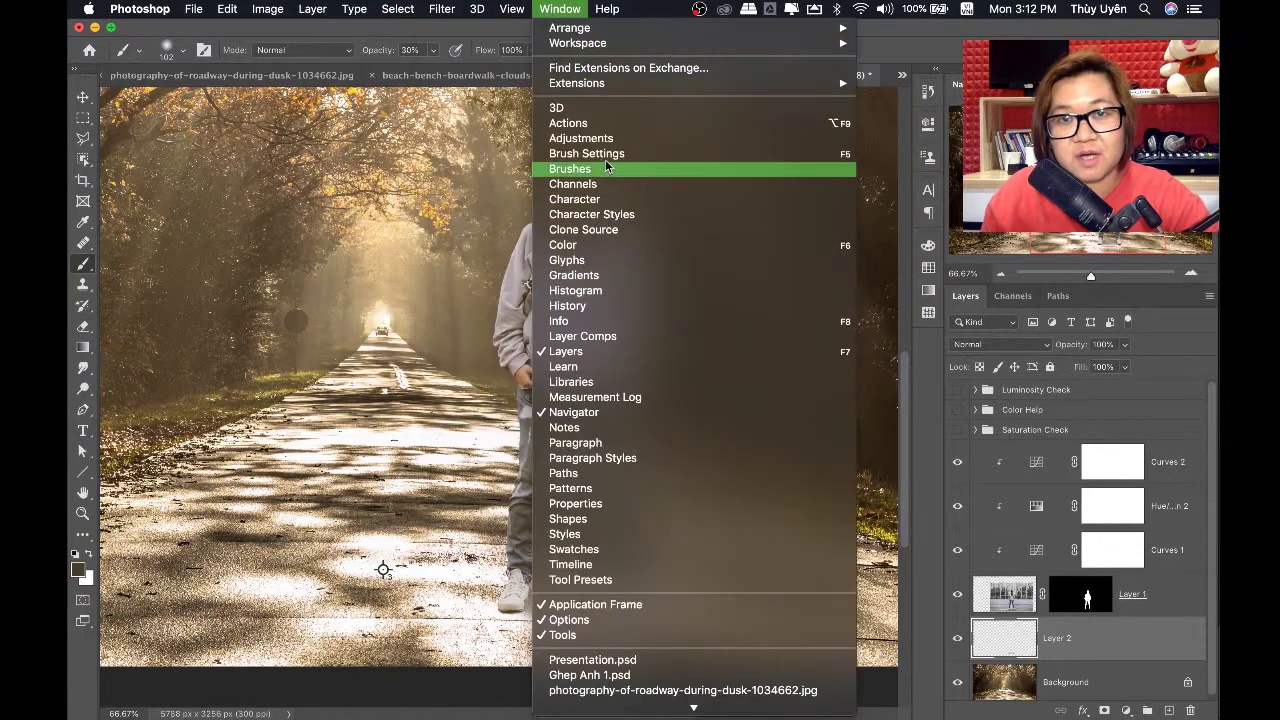
In Brush Settings, give the soft tip 23% roundness, 9% spacing and a 0° angle
click(605, 170)
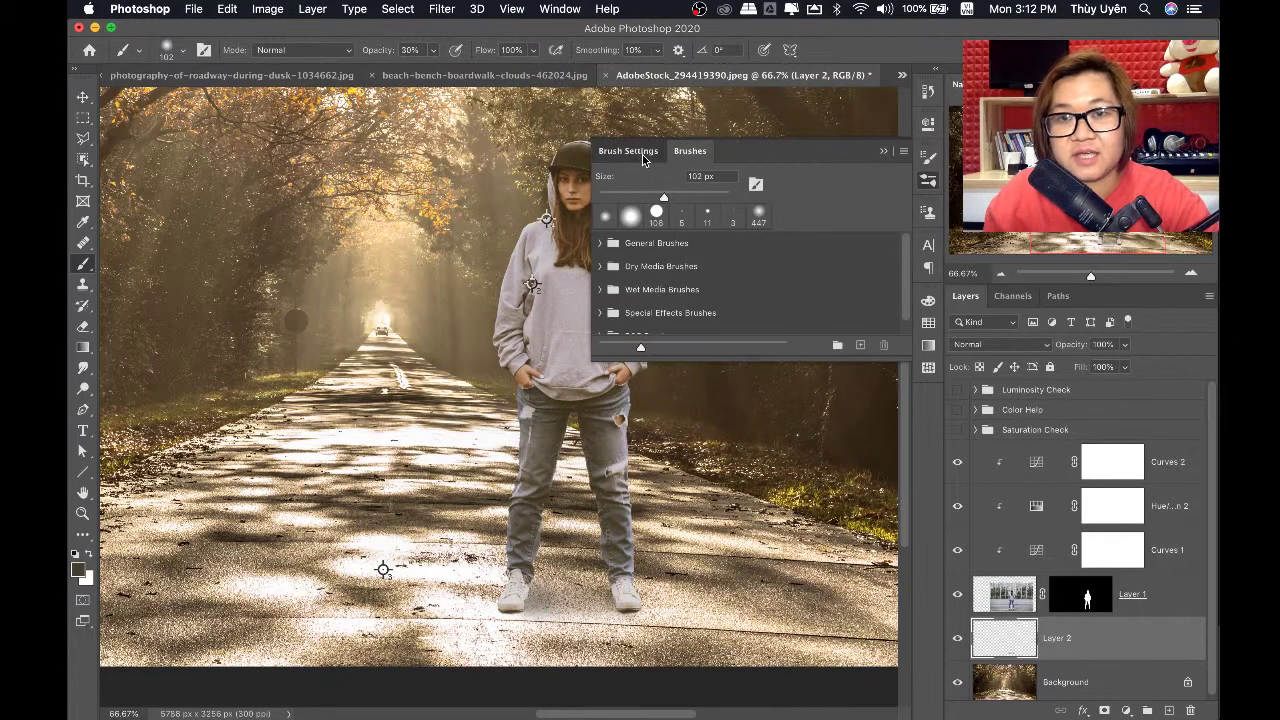
click(640, 152)
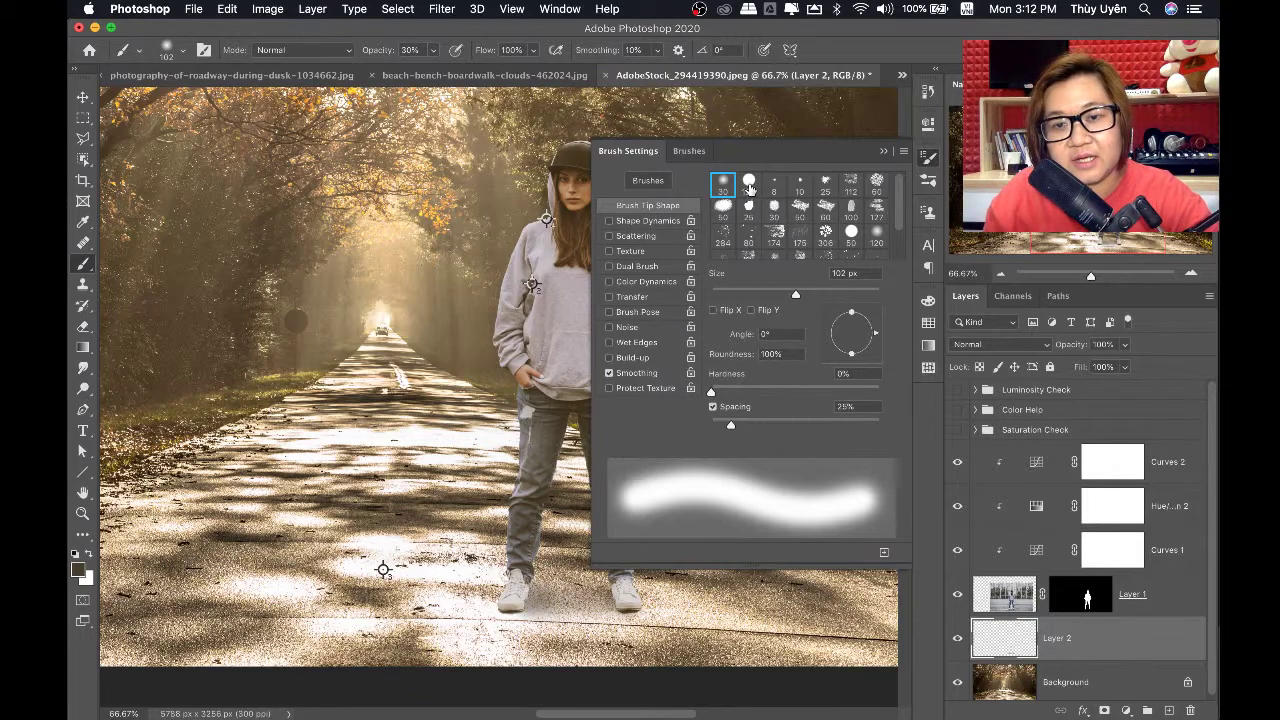
drag(852, 319, 857, 334)
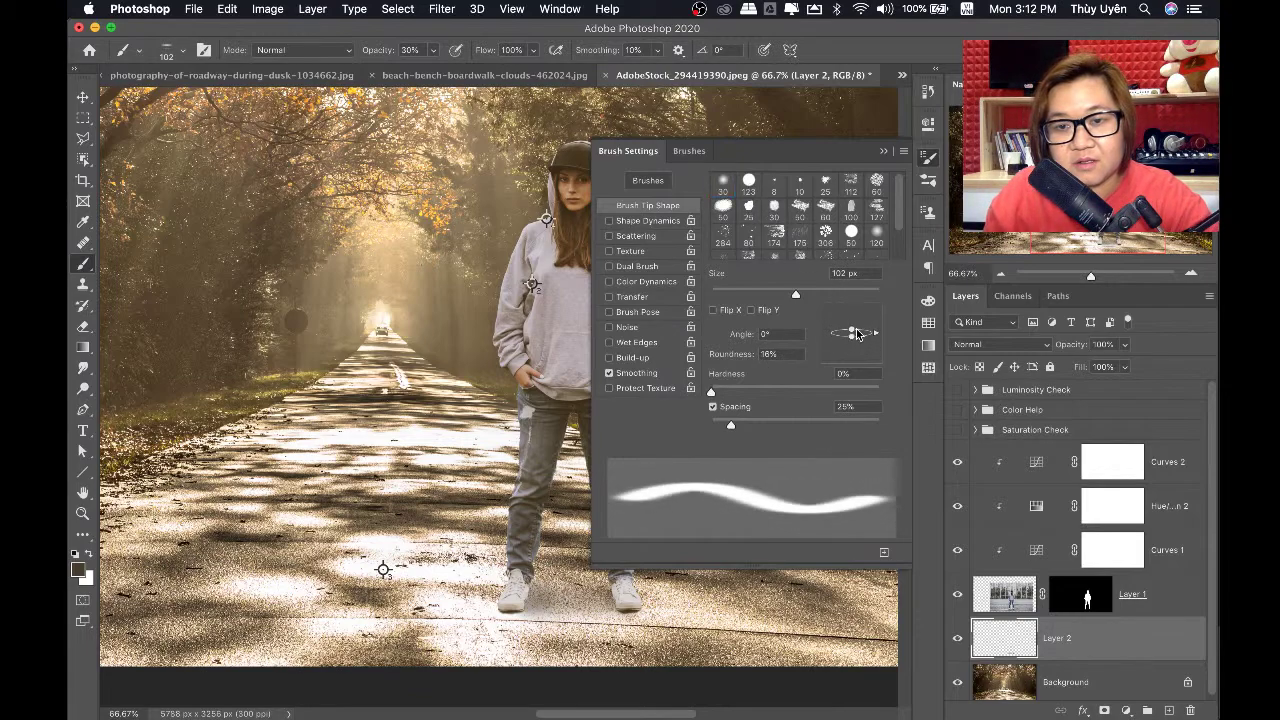
drag(731, 428, 729, 423)
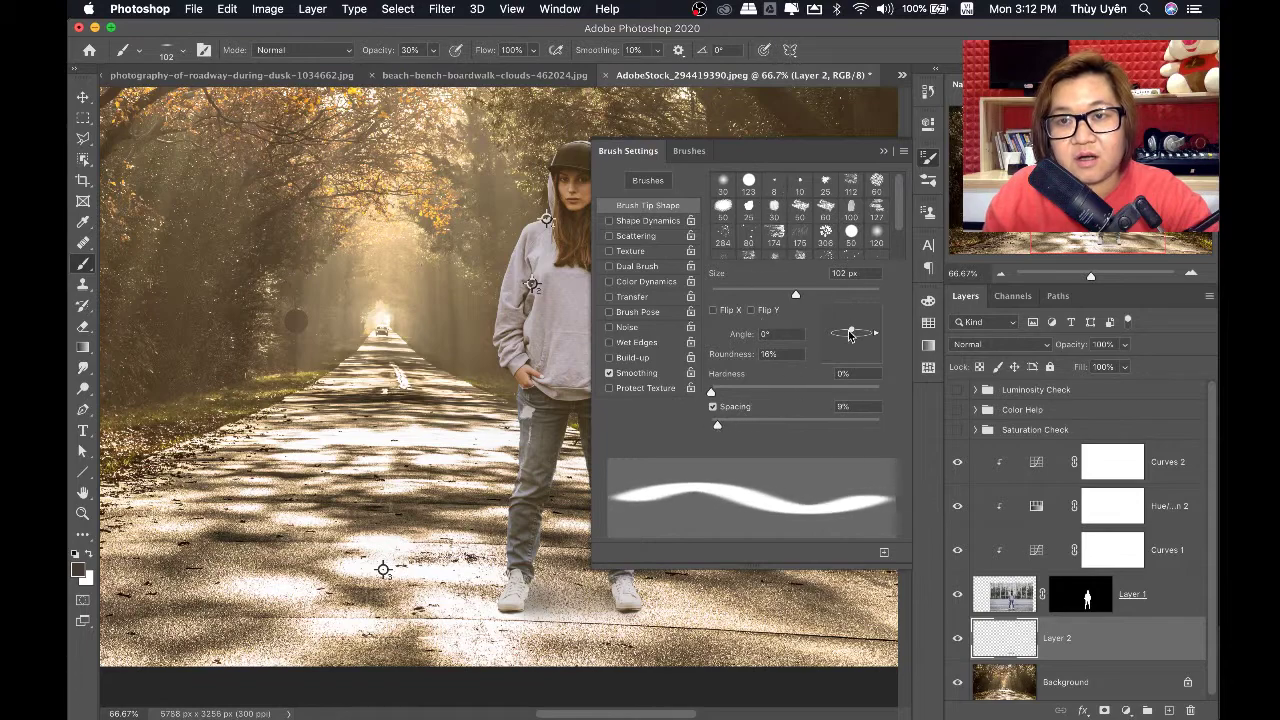
drag(852, 334, 852, 330)
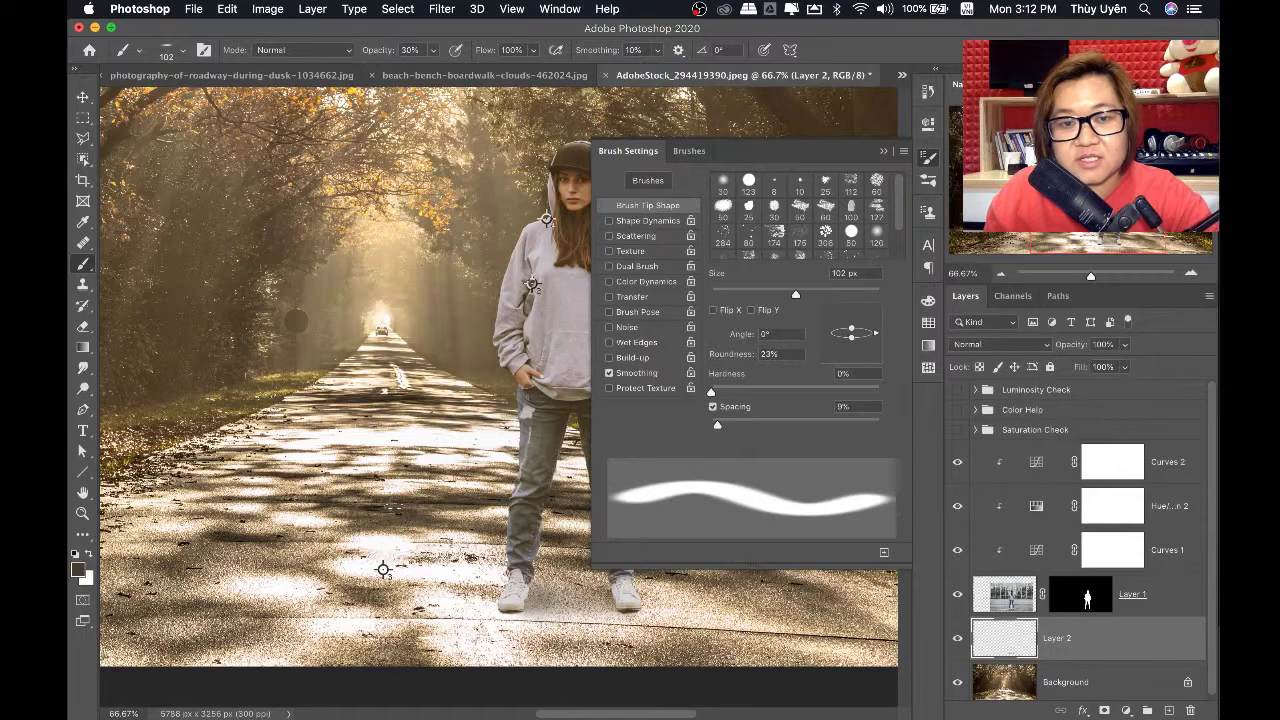
drag(850, 333, 854, 330)
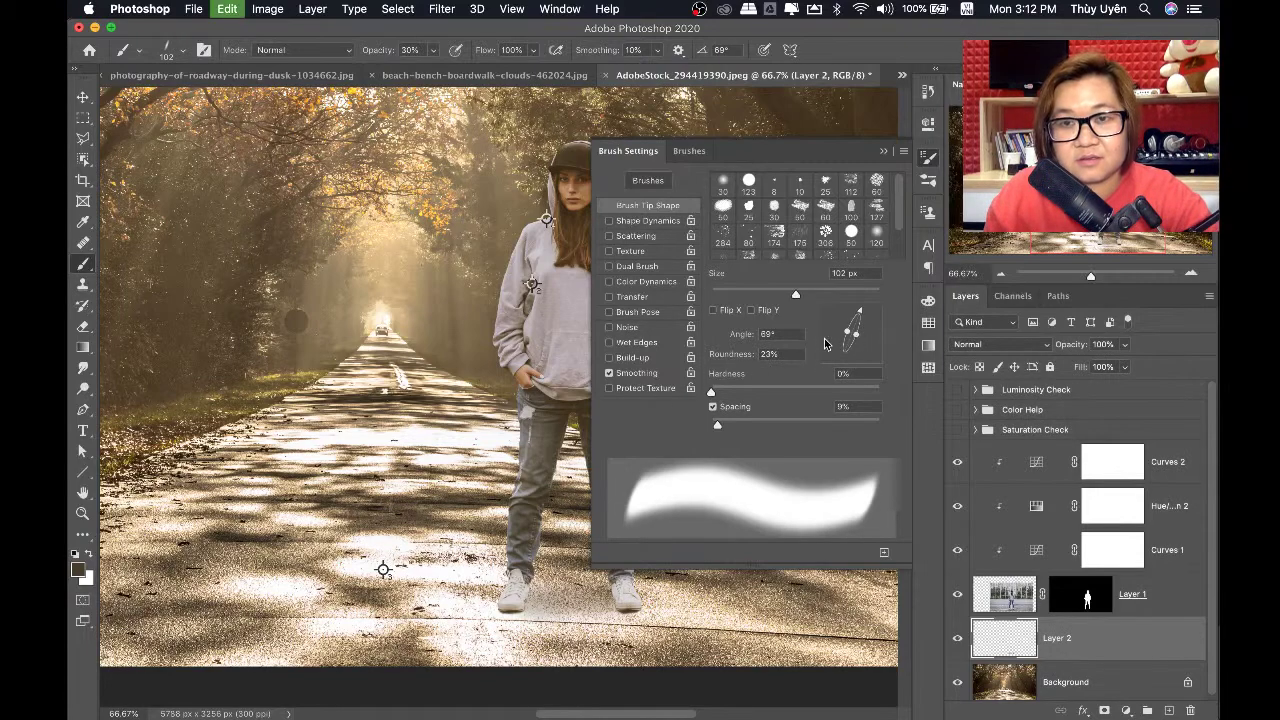
click(776, 336)
text(0)
key(Tab)
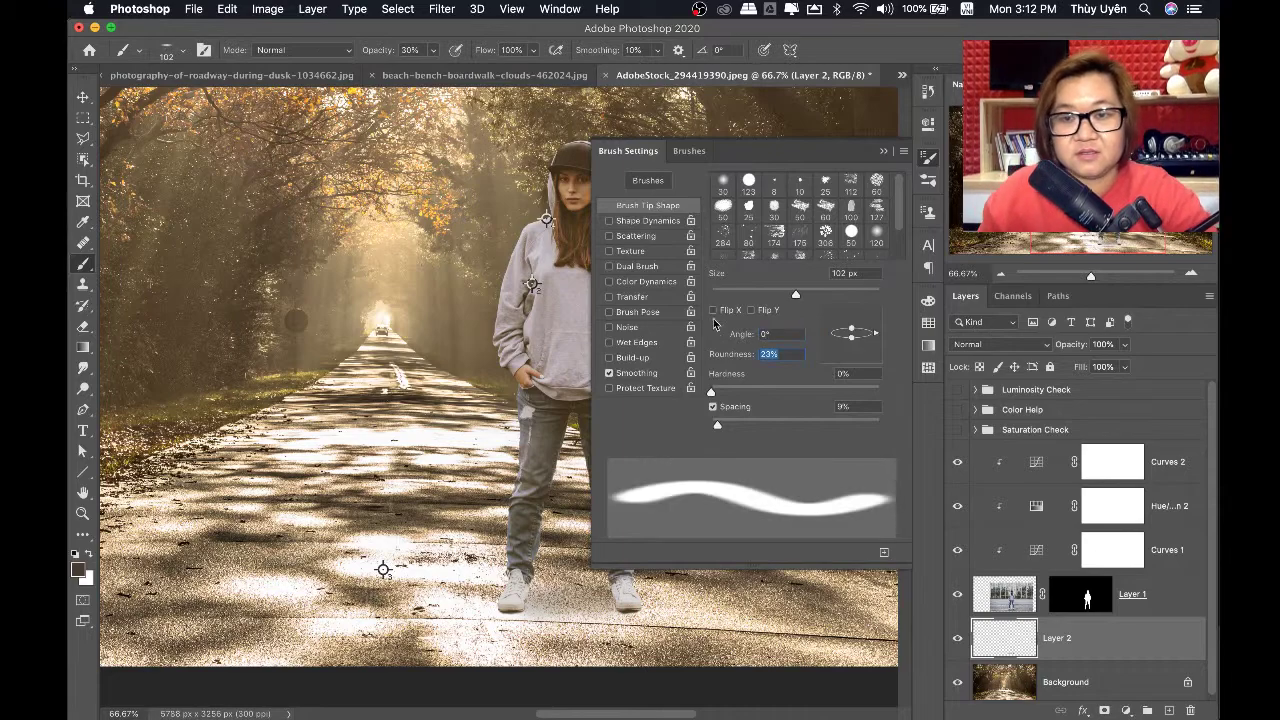
click(886, 152)
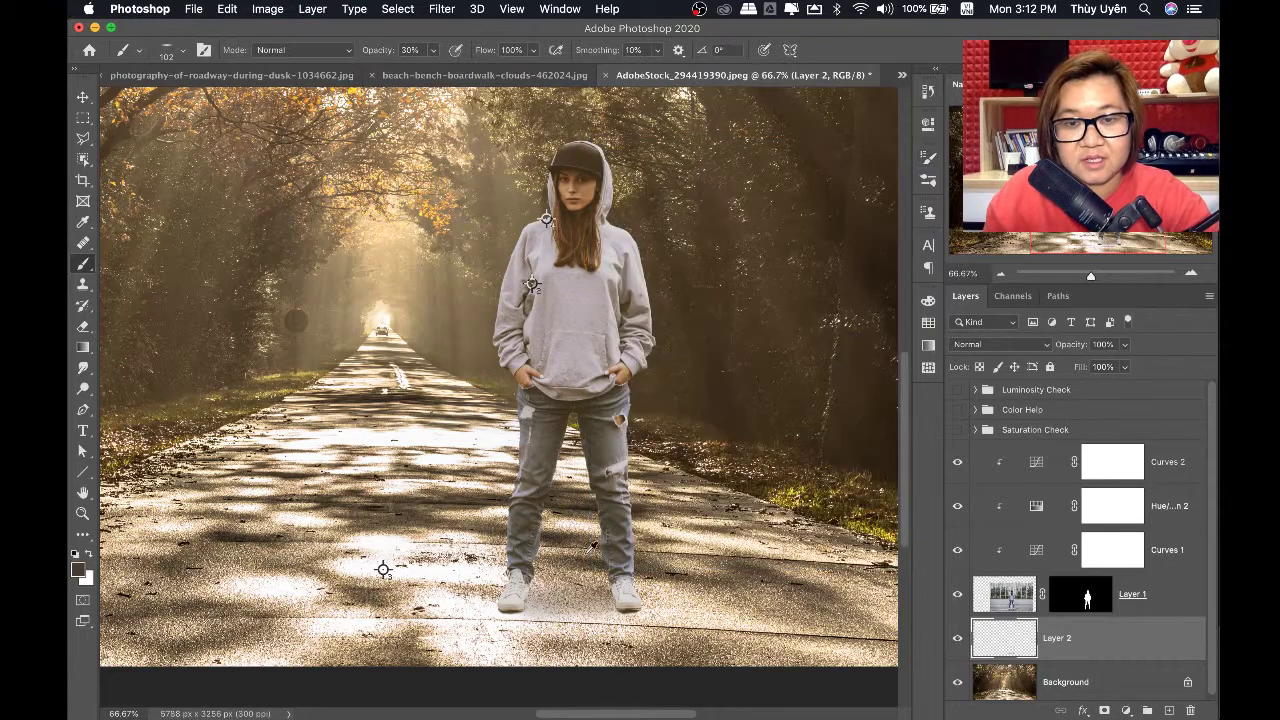
With a brush of about 175 px, paint and darken soft shadows under both sneakers, then zoom out
drag(590, 552, 680, 552)
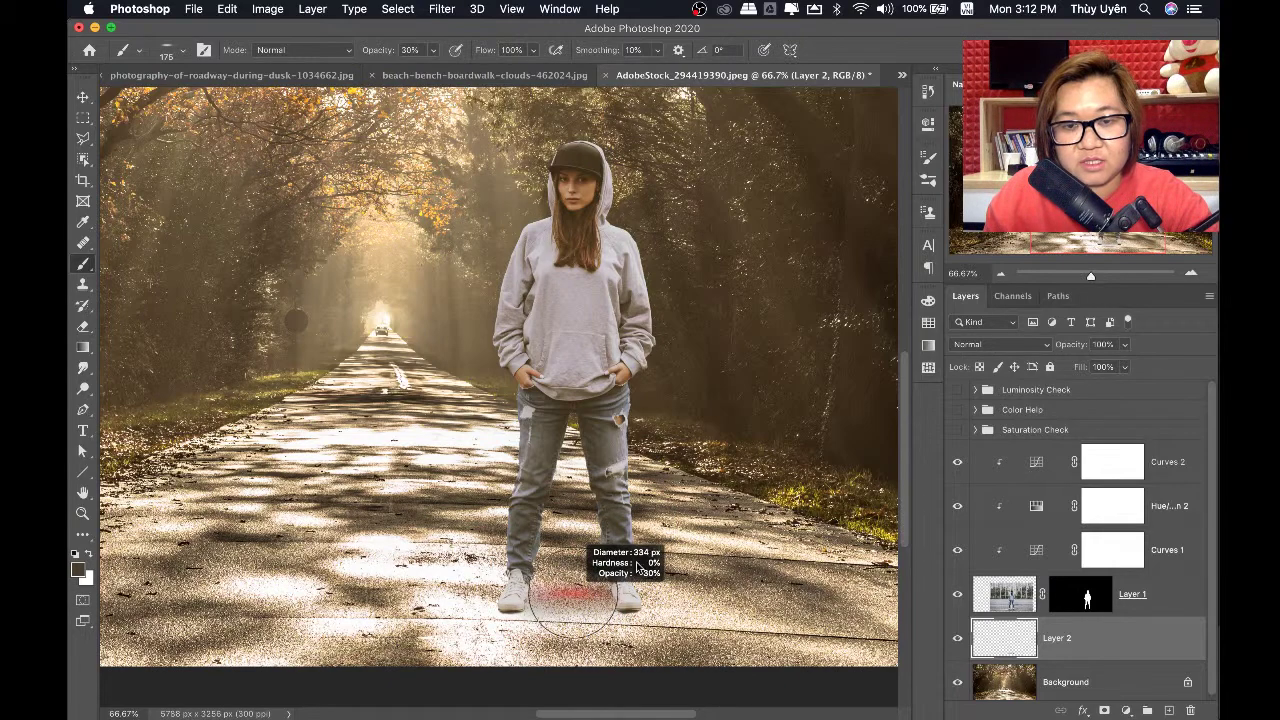
drag(591, 584, 630, 600)
mouse_move(530, 602)
mouse_down()
mouse_move(622, 605)
mouse_move(600, 607)
mouse_up()
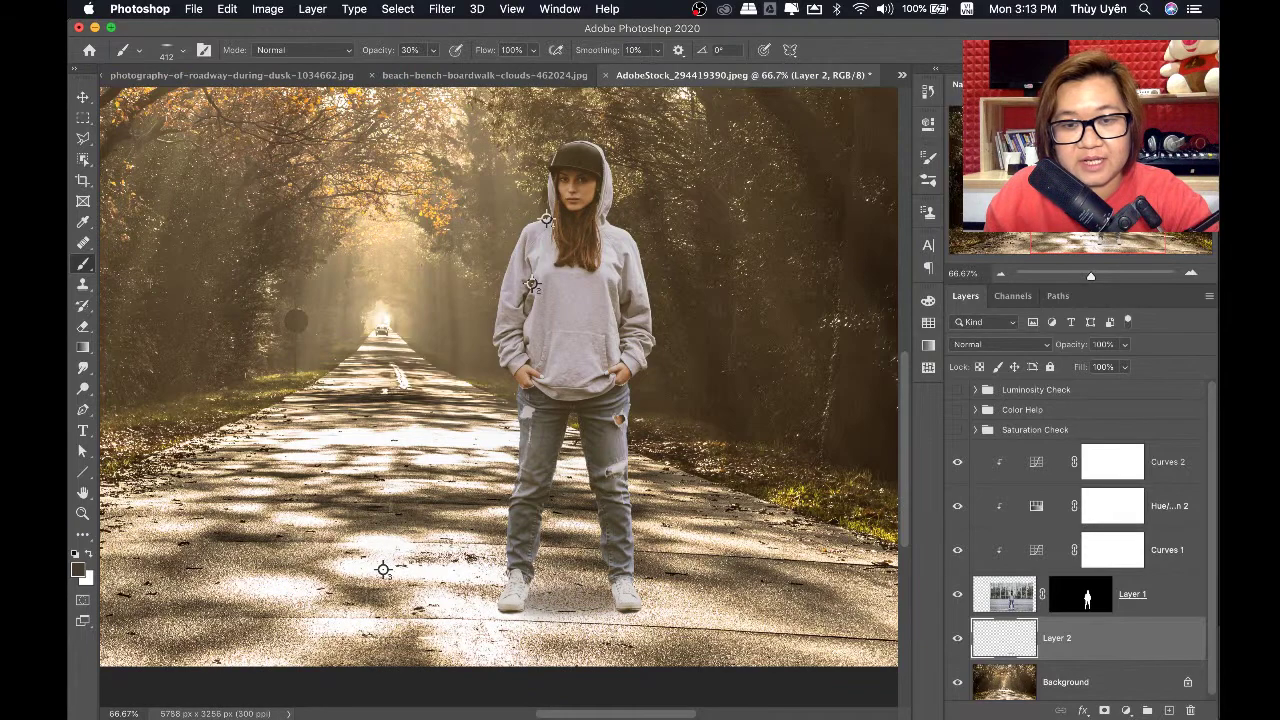
drag(510, 600, 565, 612)
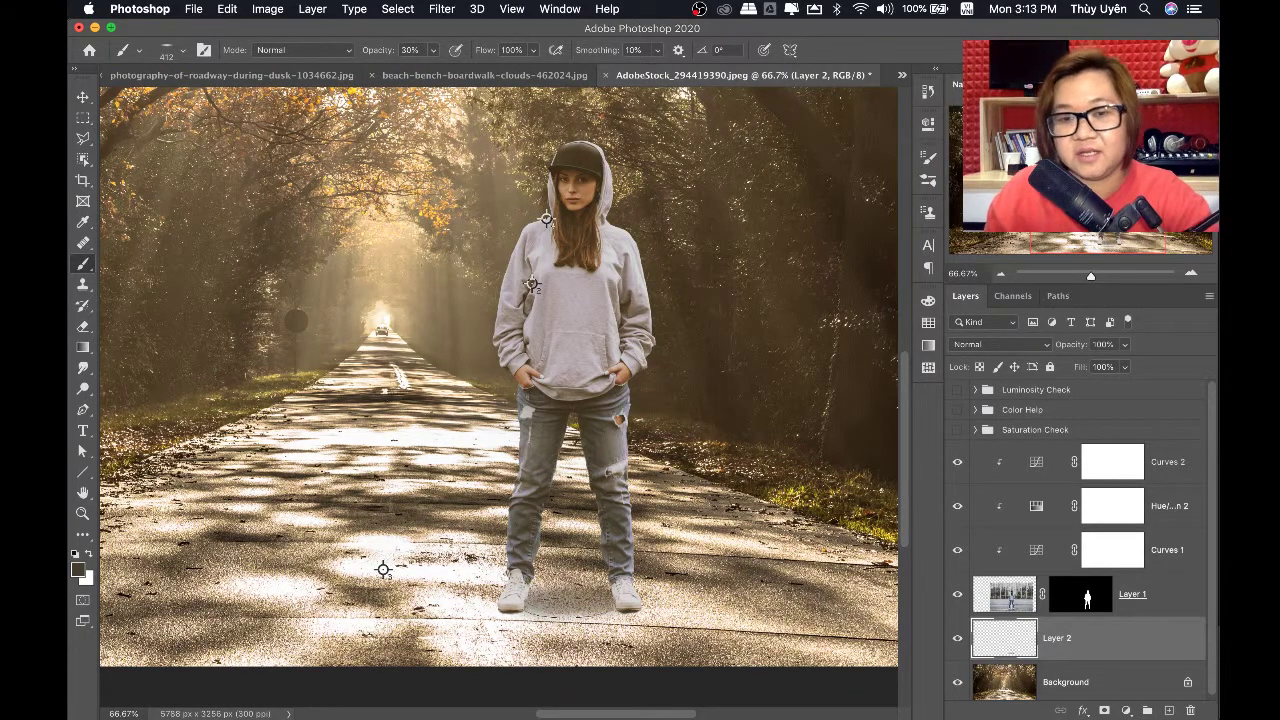
drag(498, 608, 524, 614)
scroll(507, 604, up, 1)
scroll(507, 604, up, 2)
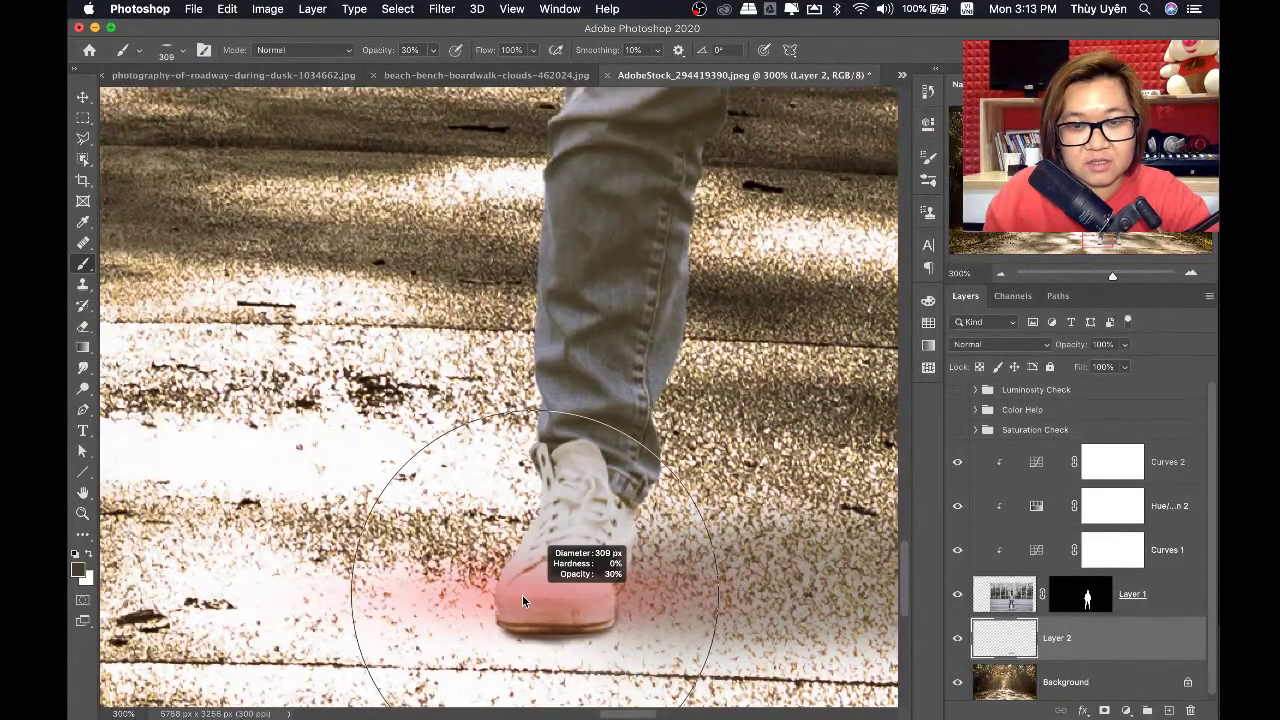
drag(508, 599, 561, 612)
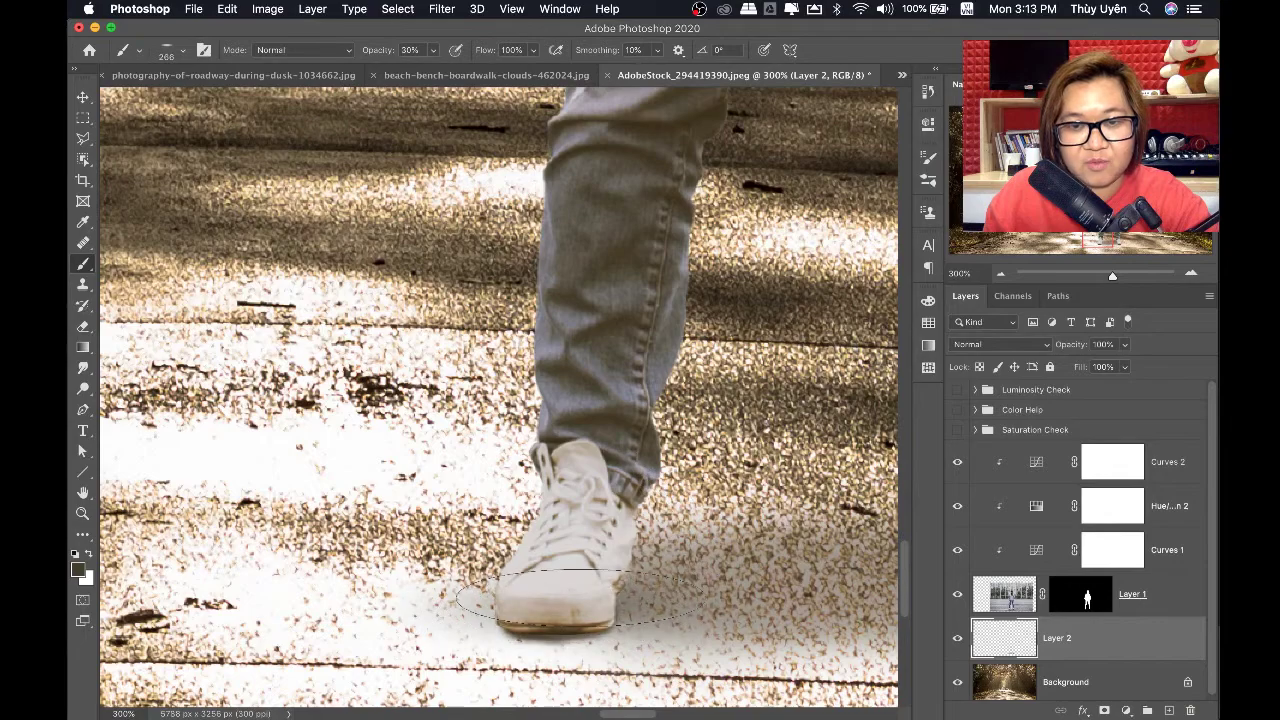
key(super+minus)
key(super+minus)
key(super+minus)
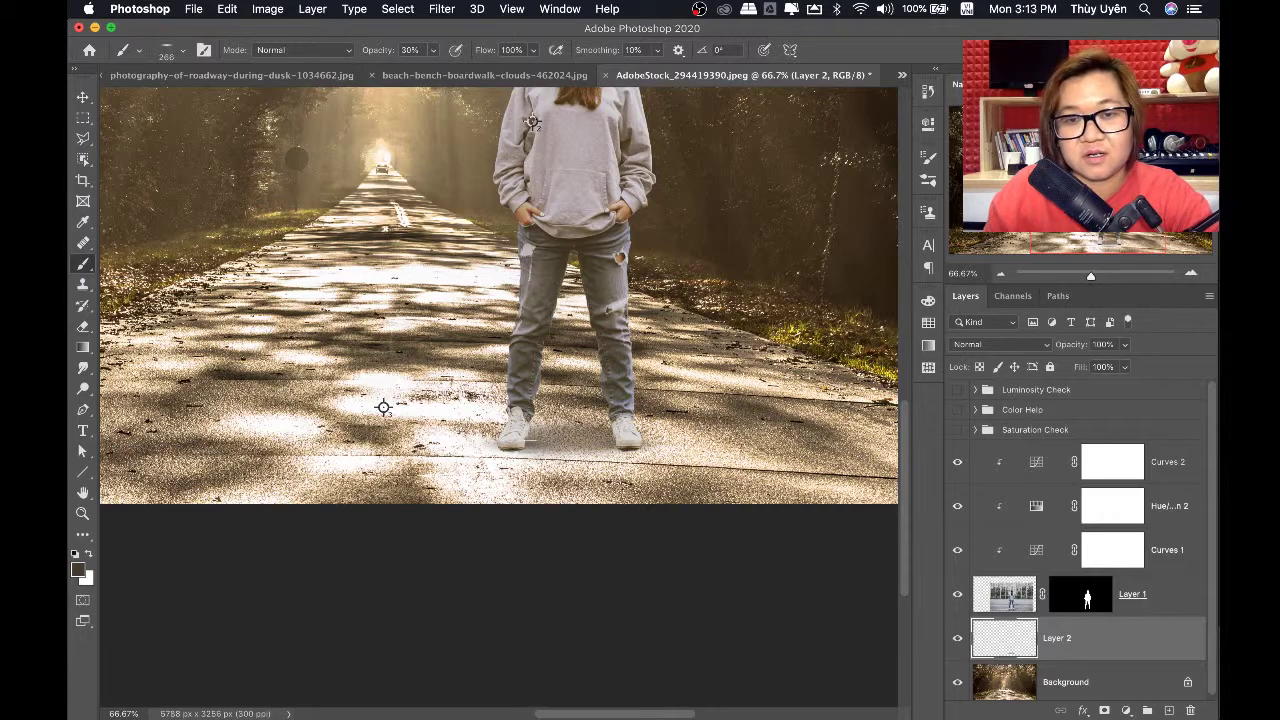
key(v)
key(super+minus)
key(super+minus)
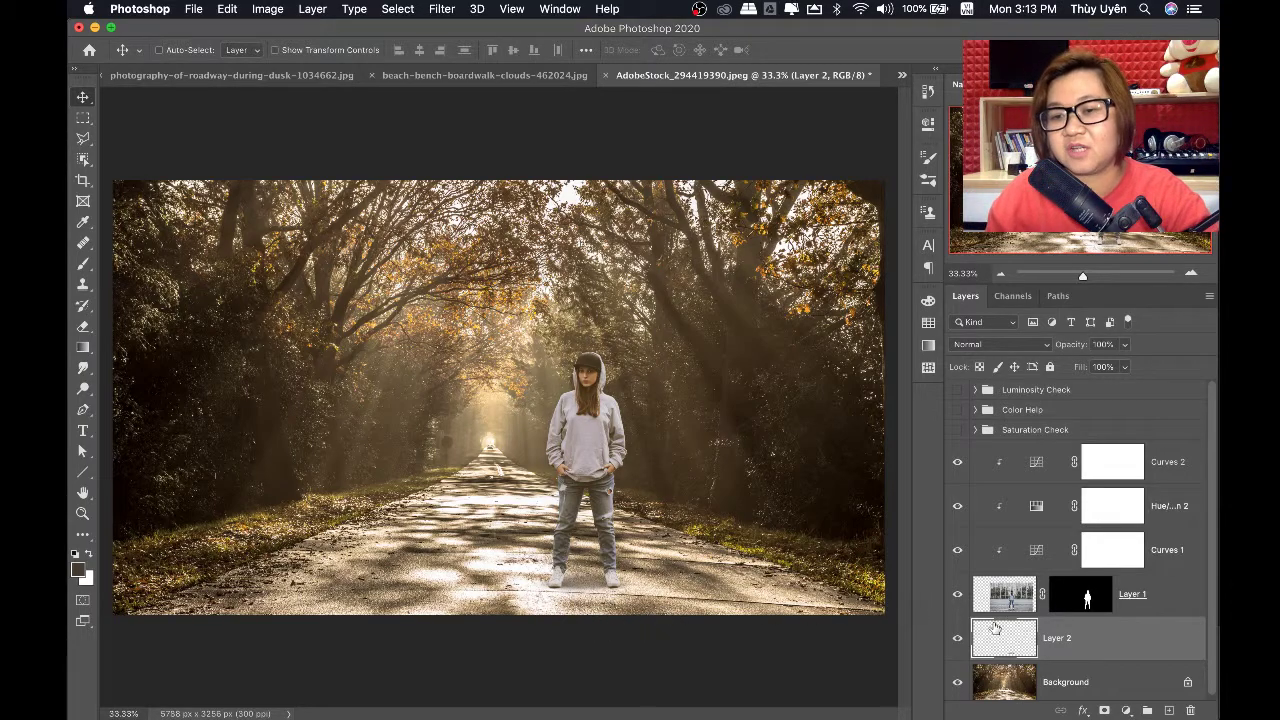
Toggle Layer 2 to compare the shadow, zoom out, and select the Curves 2 adjustment layer
click(957, 641)
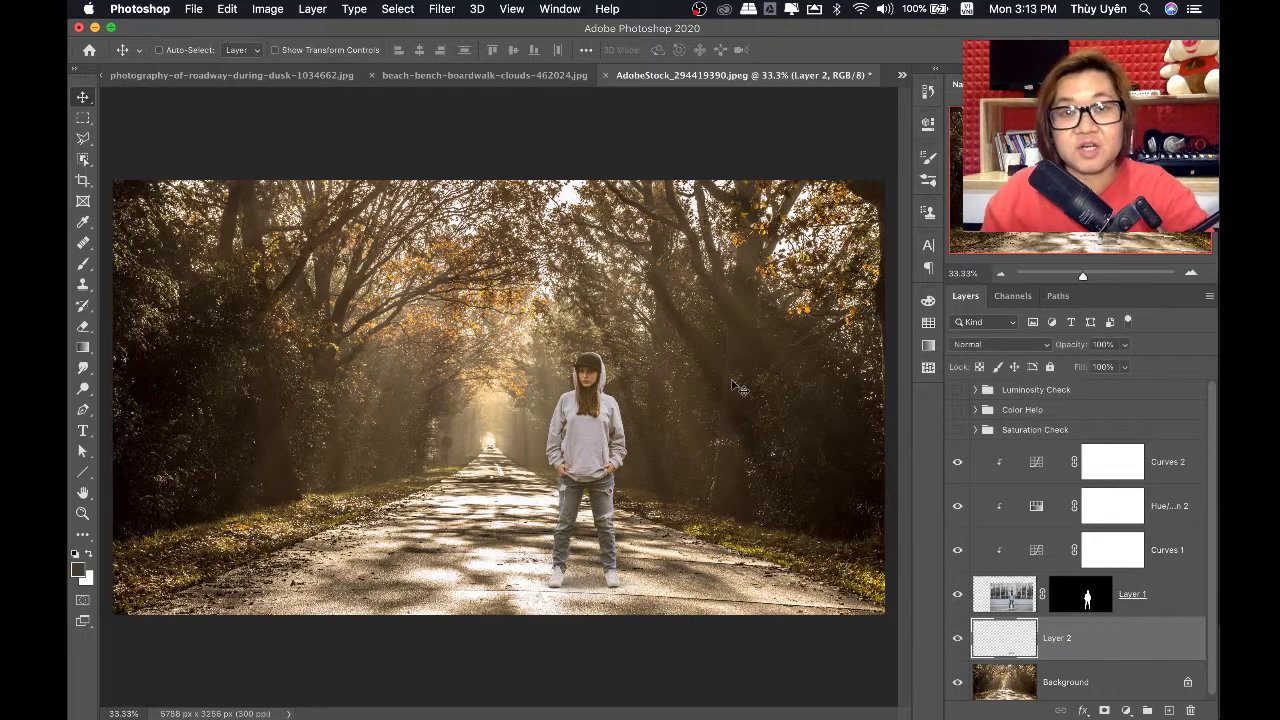
scroll(626, 414, up, 1)
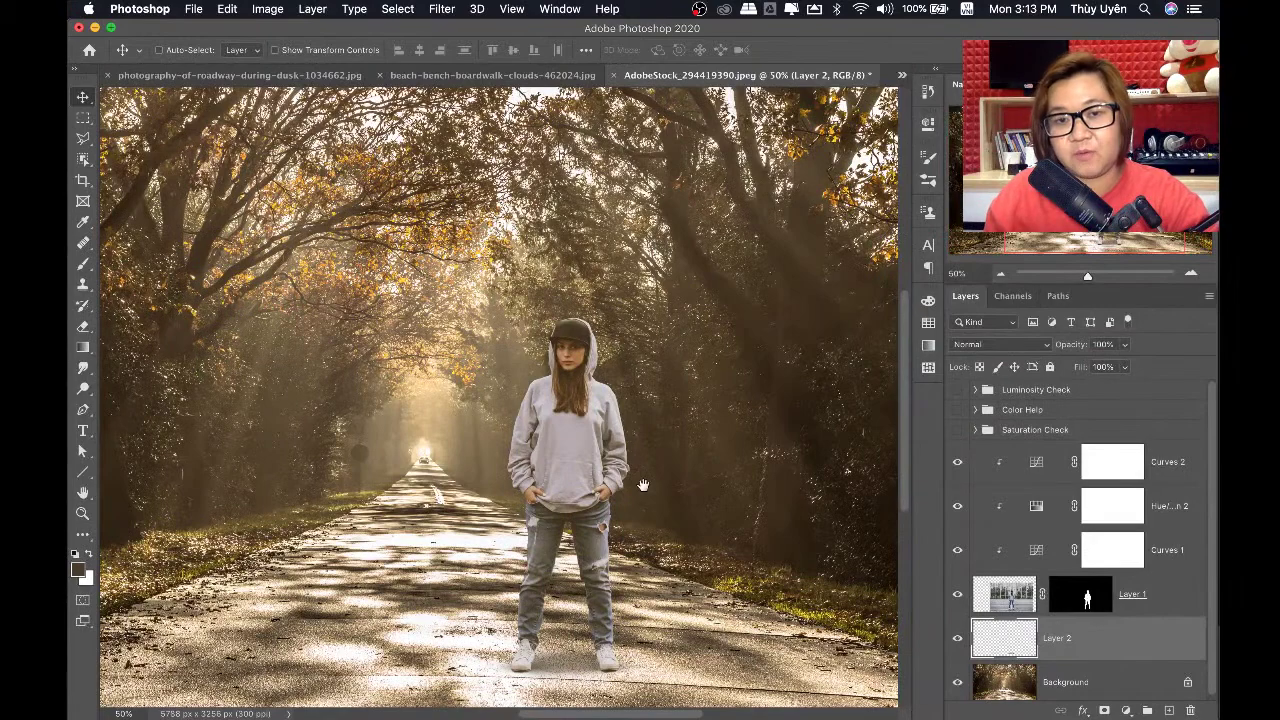
drag(643, 485, 645, 445)
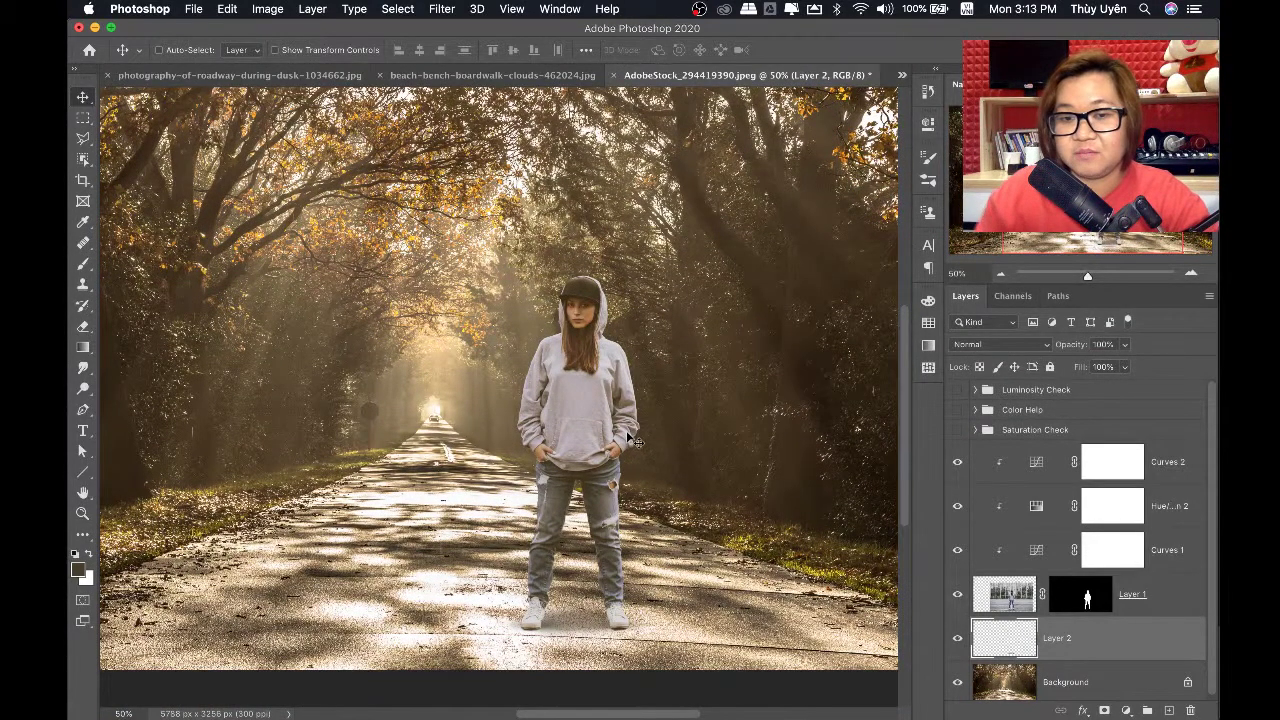
key(ctrl)
key(ctrl+minus)
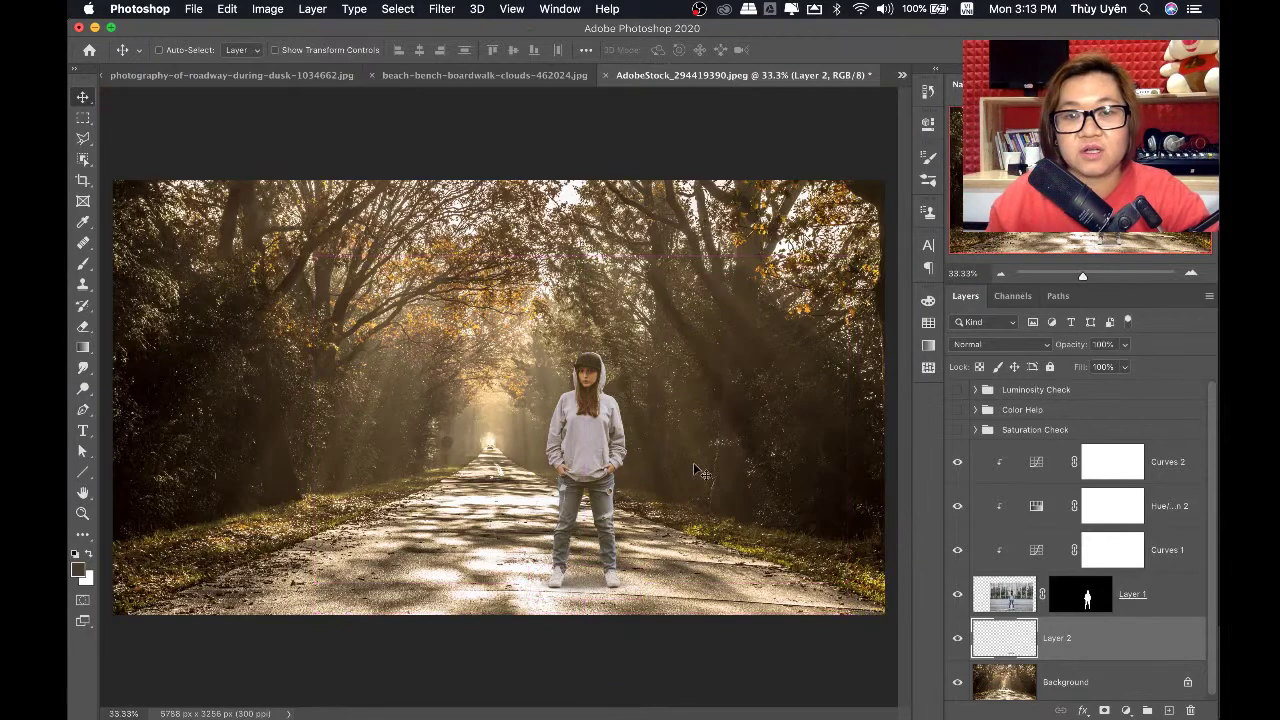
click(1177, 470)
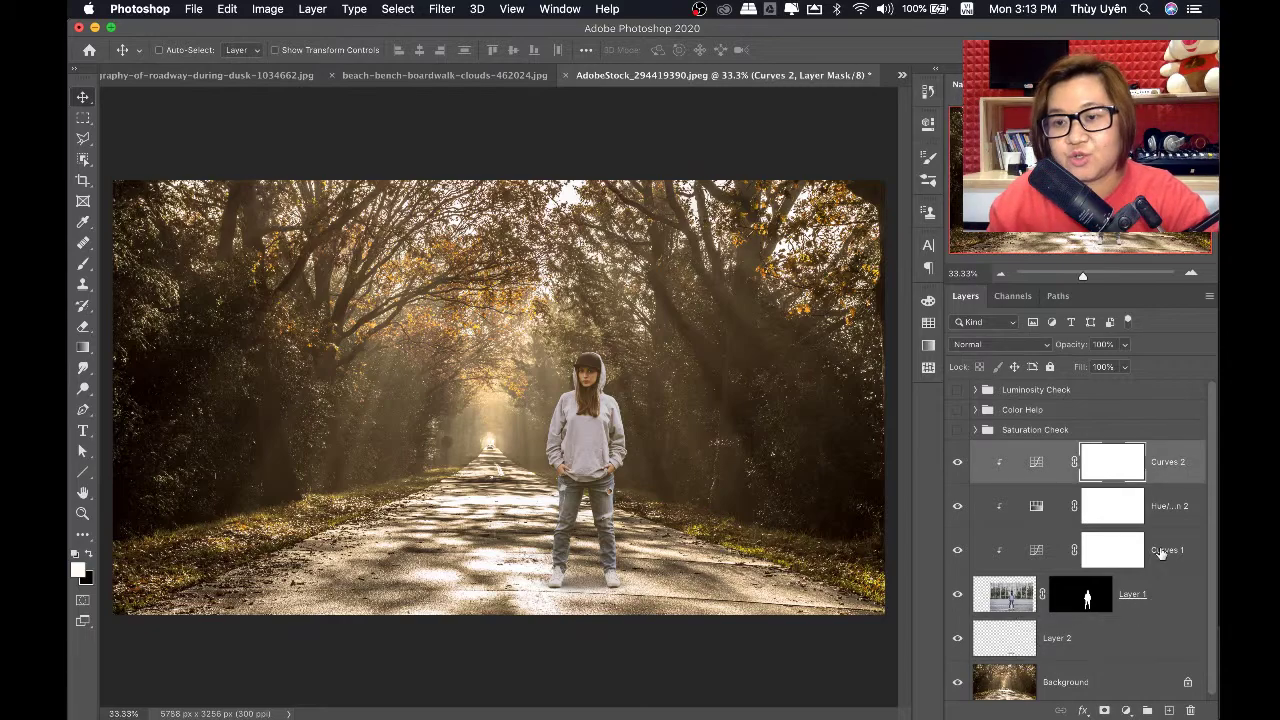
scroll(620, 490, up, 1)
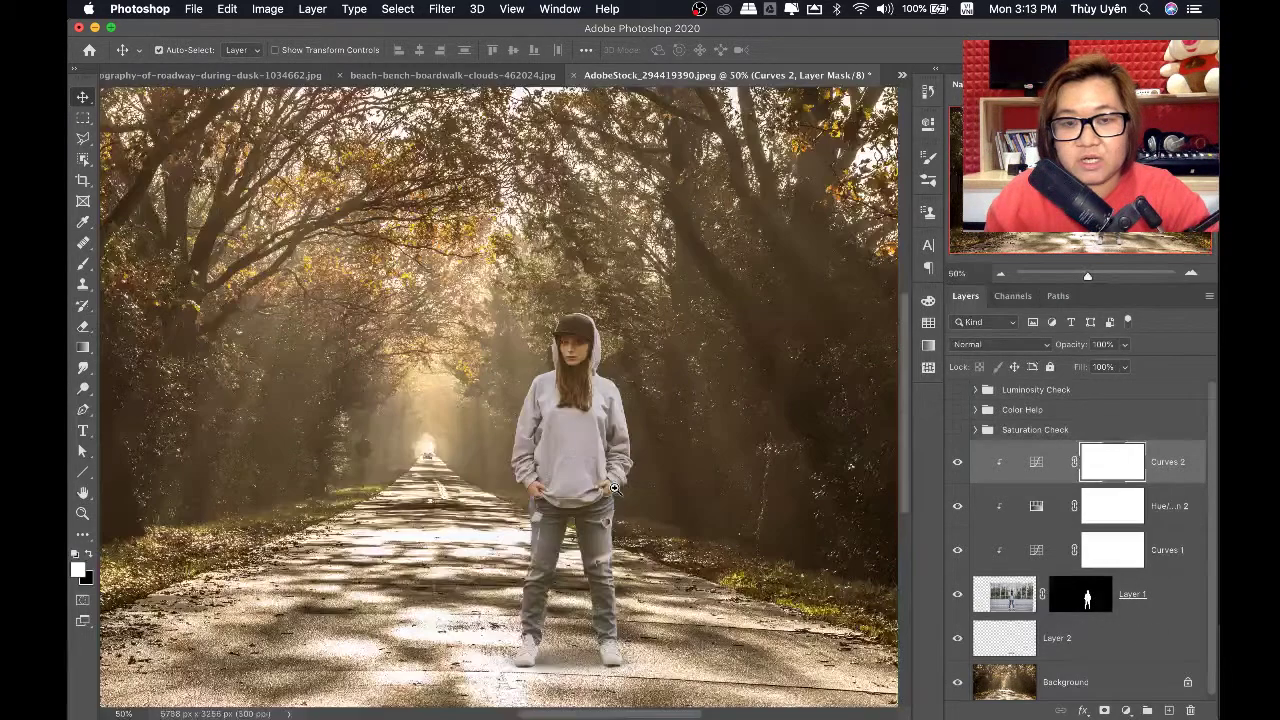
scroll(620, 490, up, 1)
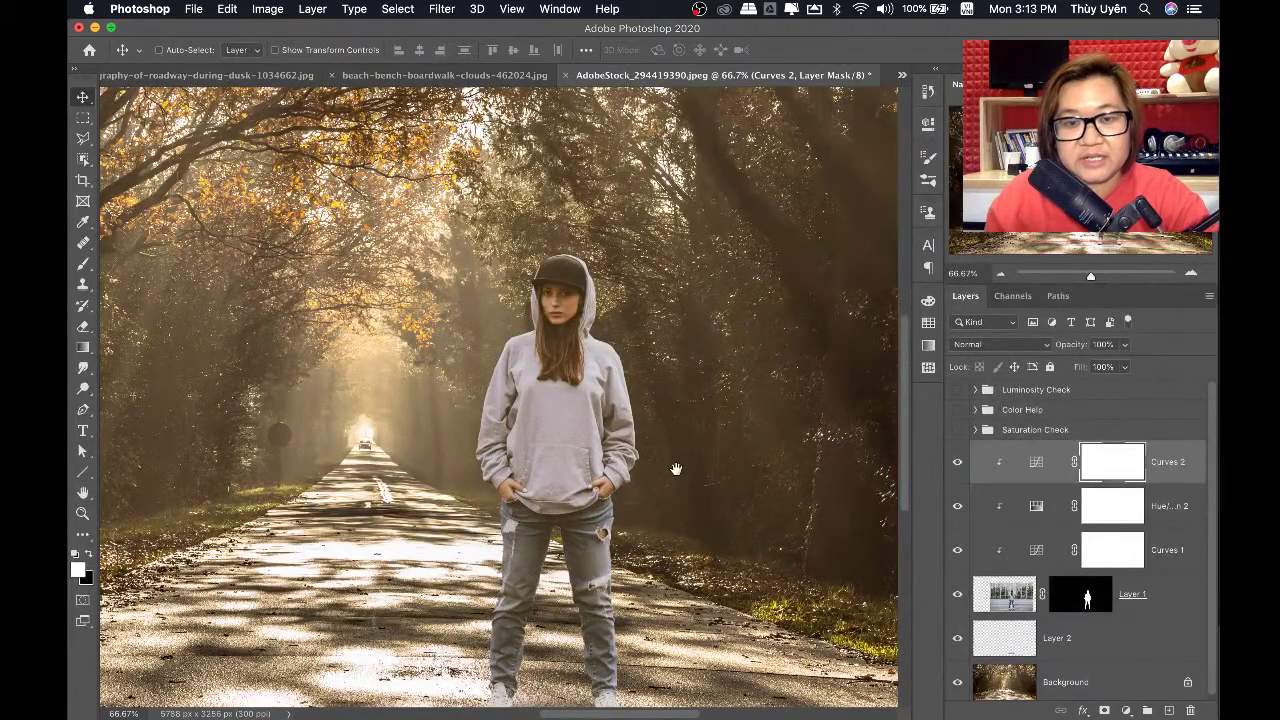
scroll(855, 597, up, 1)
Add a clipped Curves adjustment above Curves 2, pull the curve down, set Luminosity blend, and invert its mask
click(1127, 710)
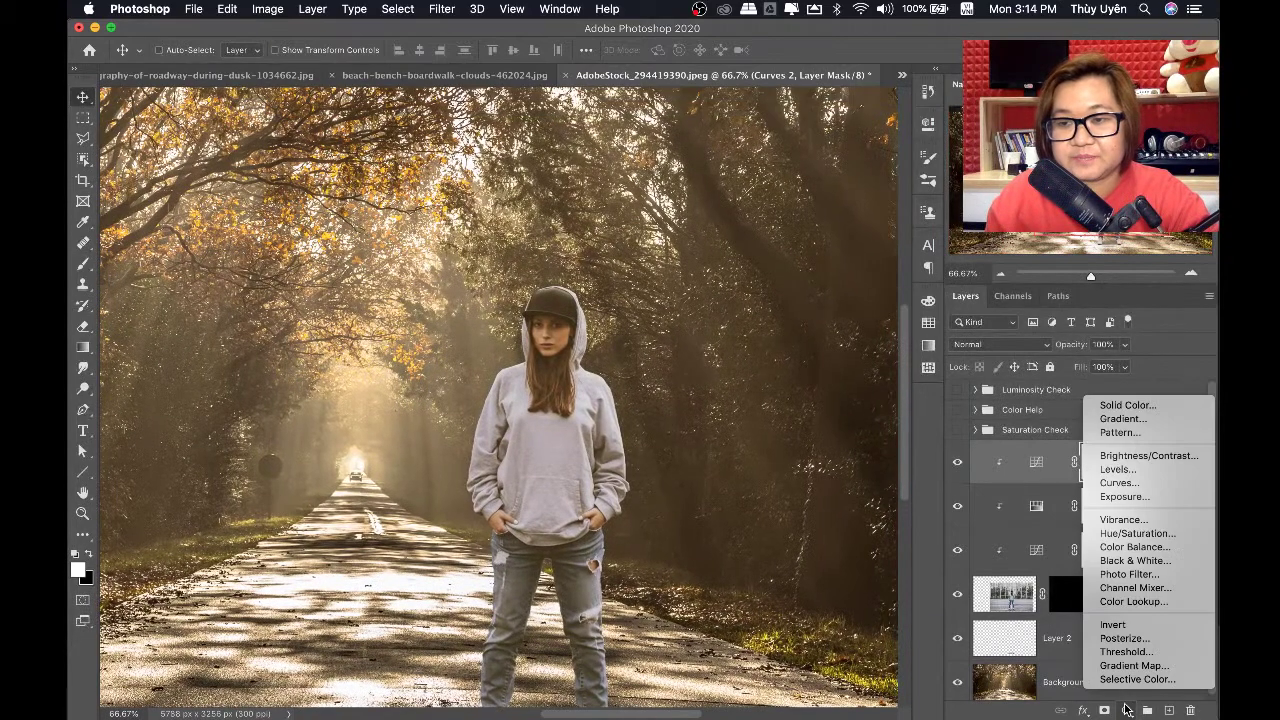
click(1119, 483)
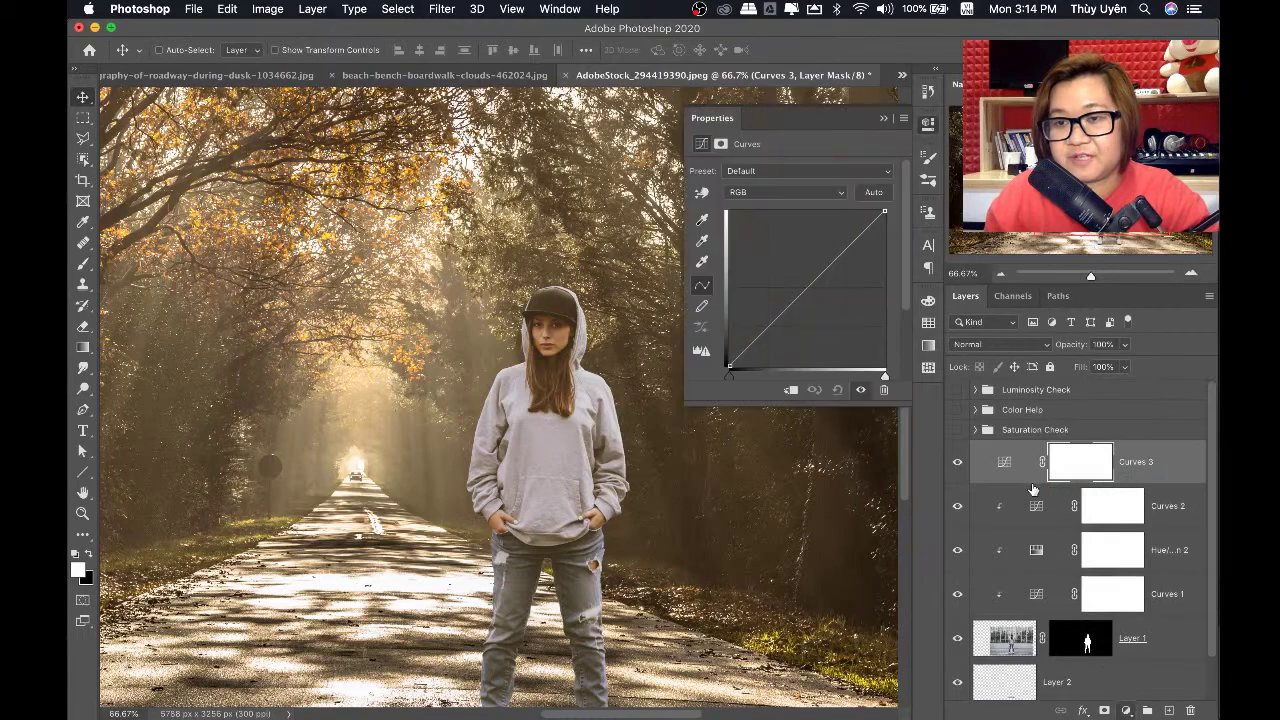
click(790, 391)
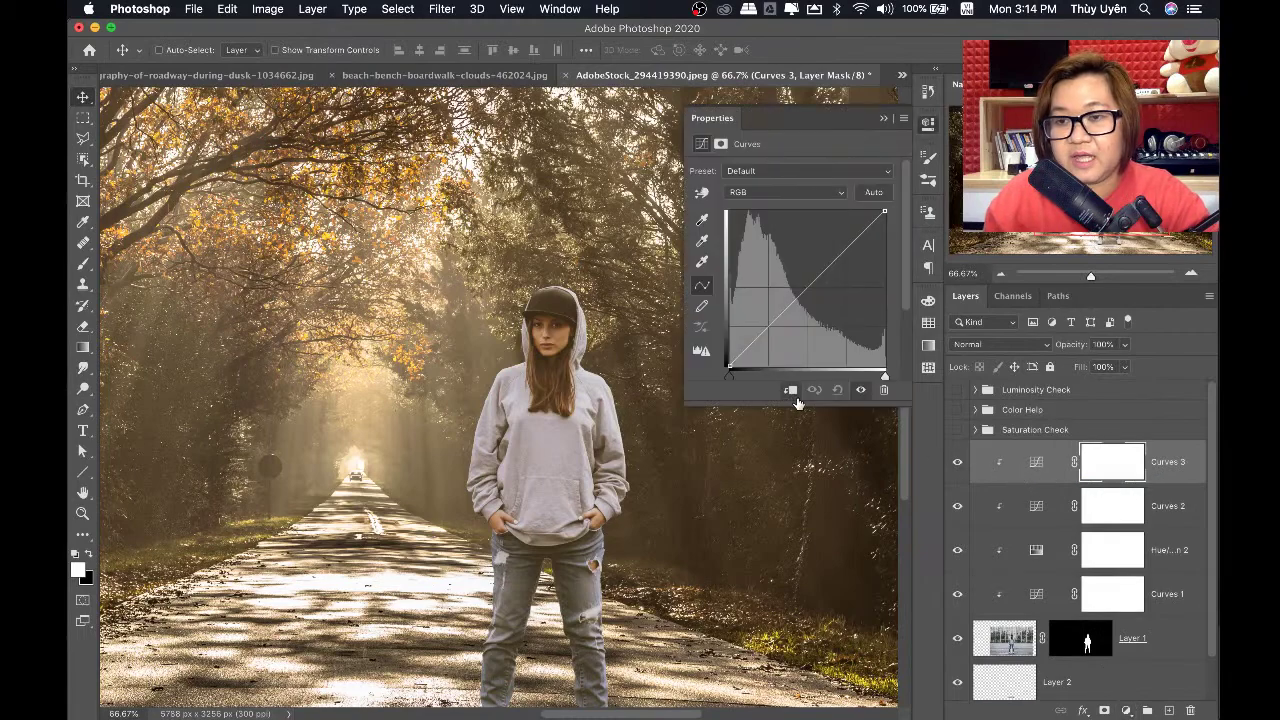
drag(808, 287, 808, 298)
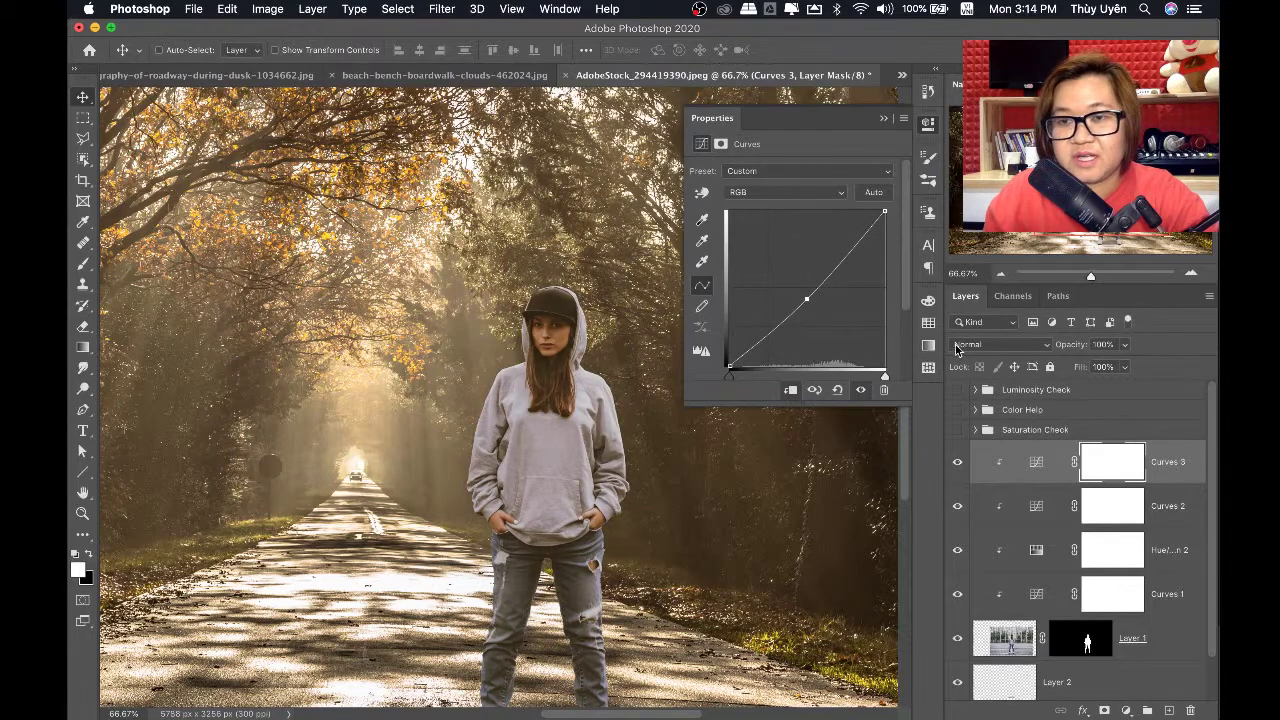
click(956, 347)
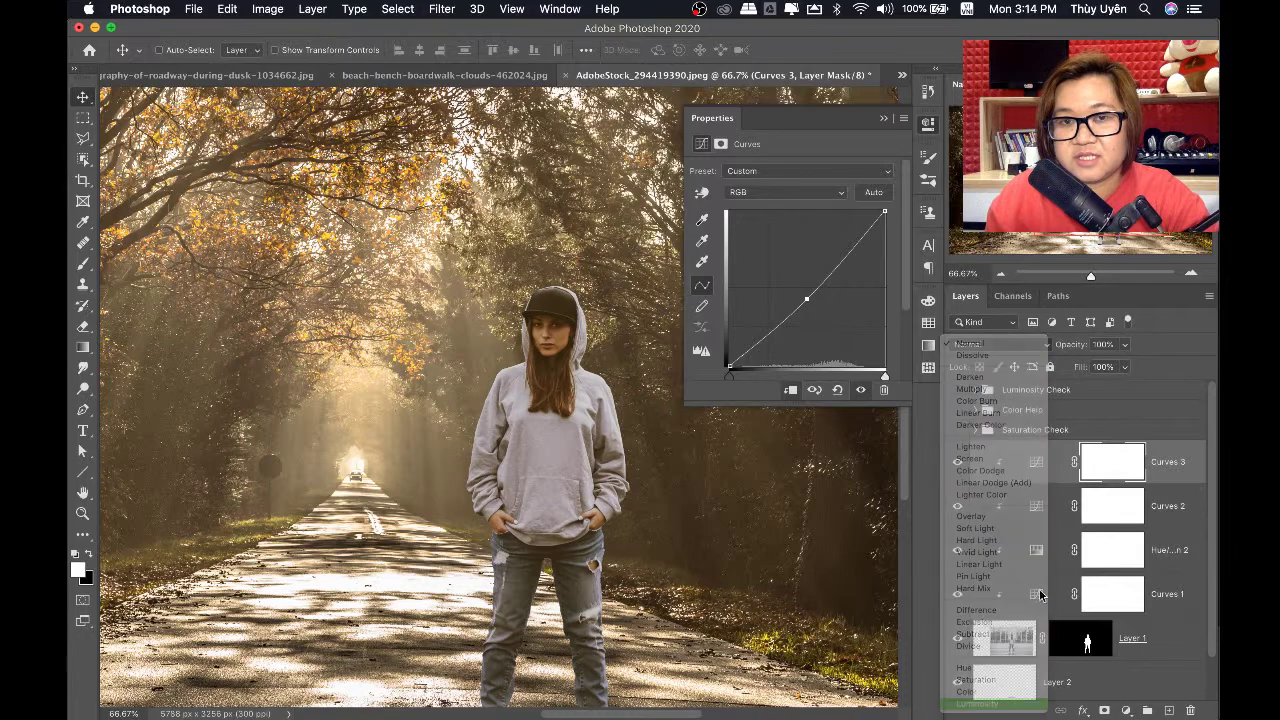
click(1117, 470)
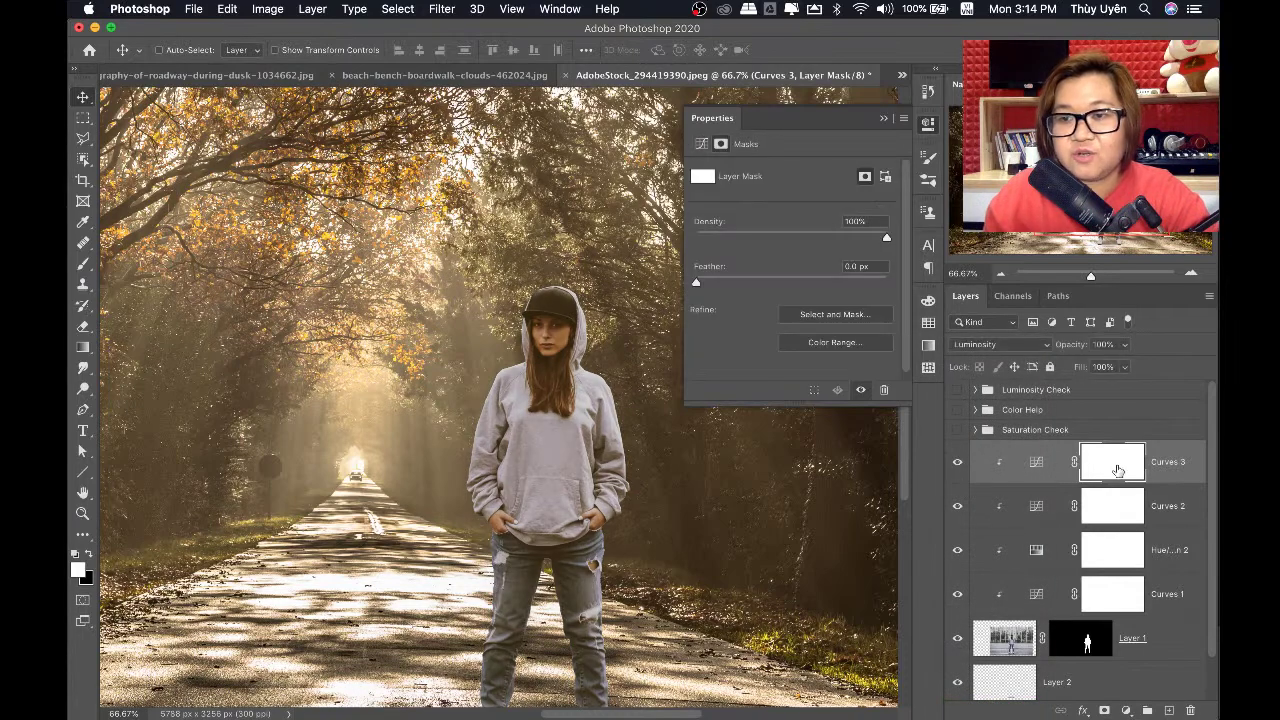
key(ctrl+i)
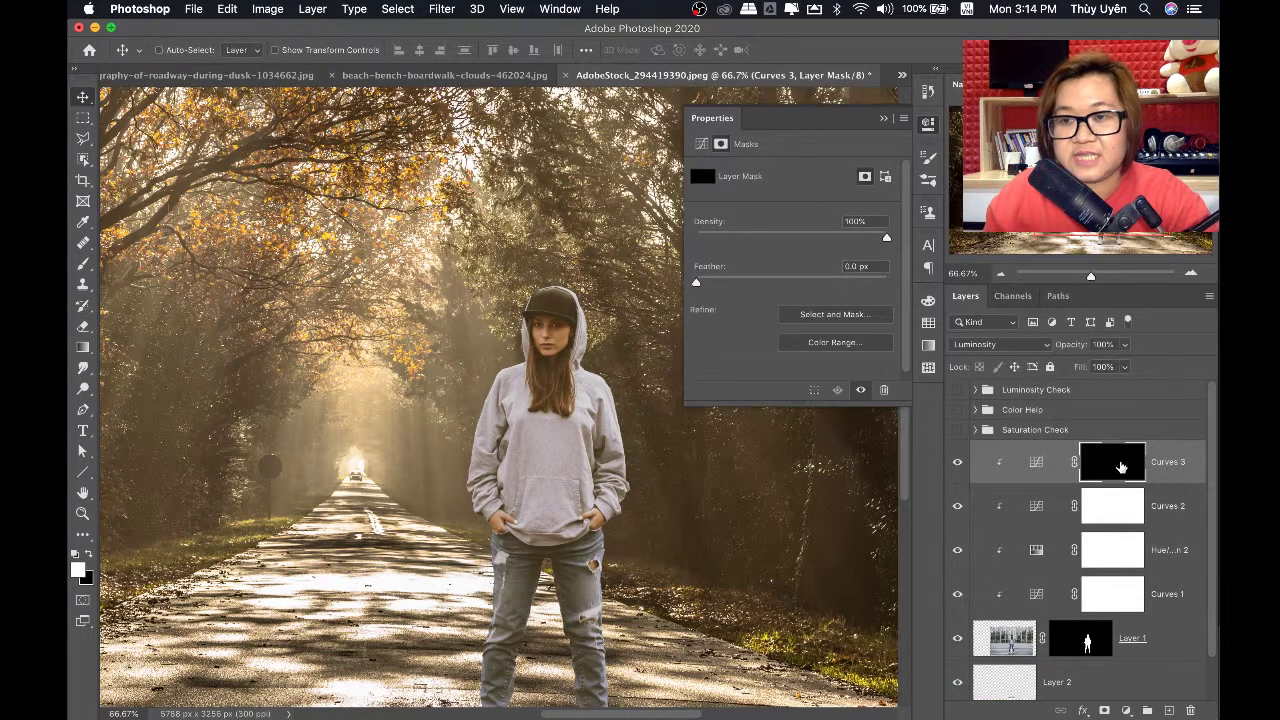
key(b)
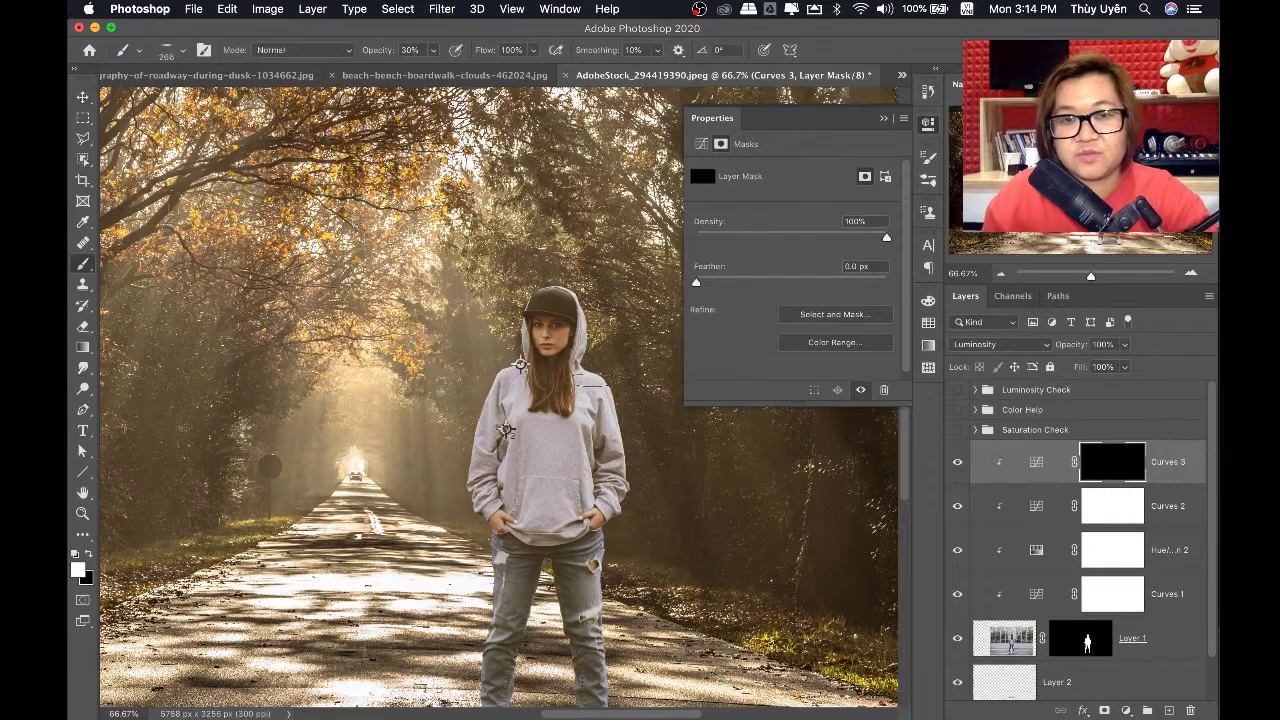
Make the brush tip 100% round and shrink the brush to 174 px
click(926, 158)
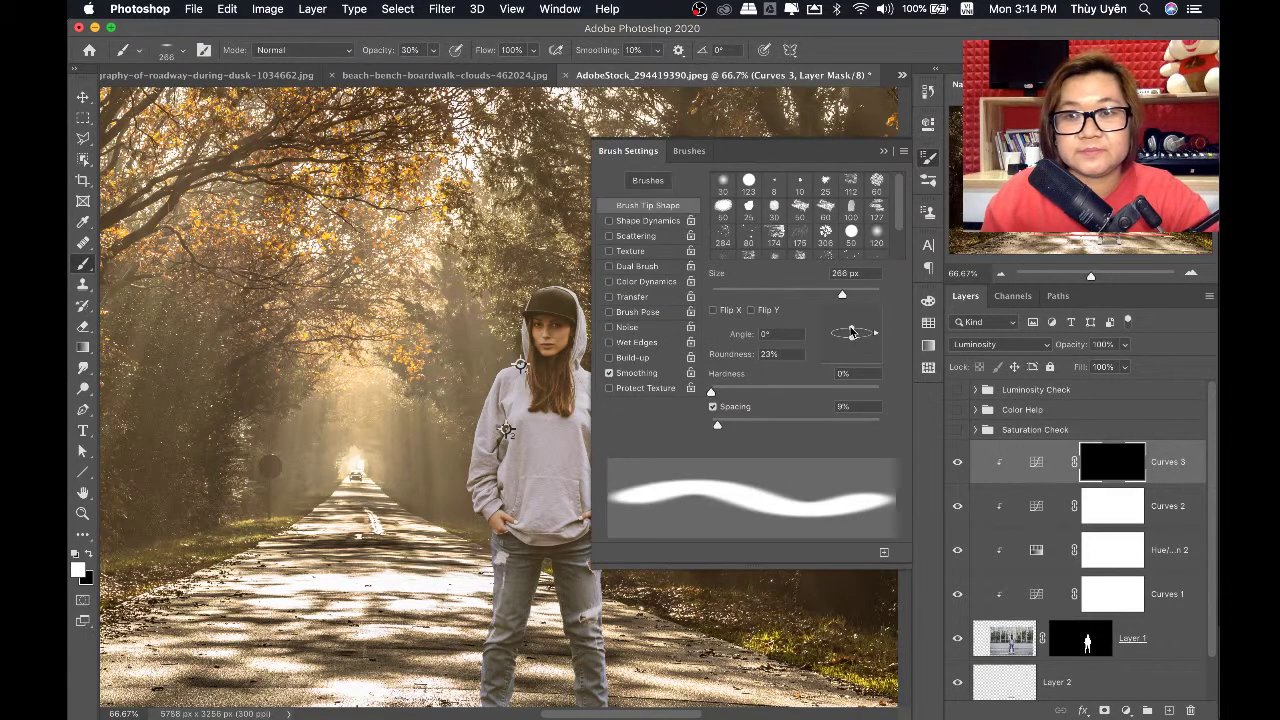
drag(851, 332, 857, 300)
click(885, 153)
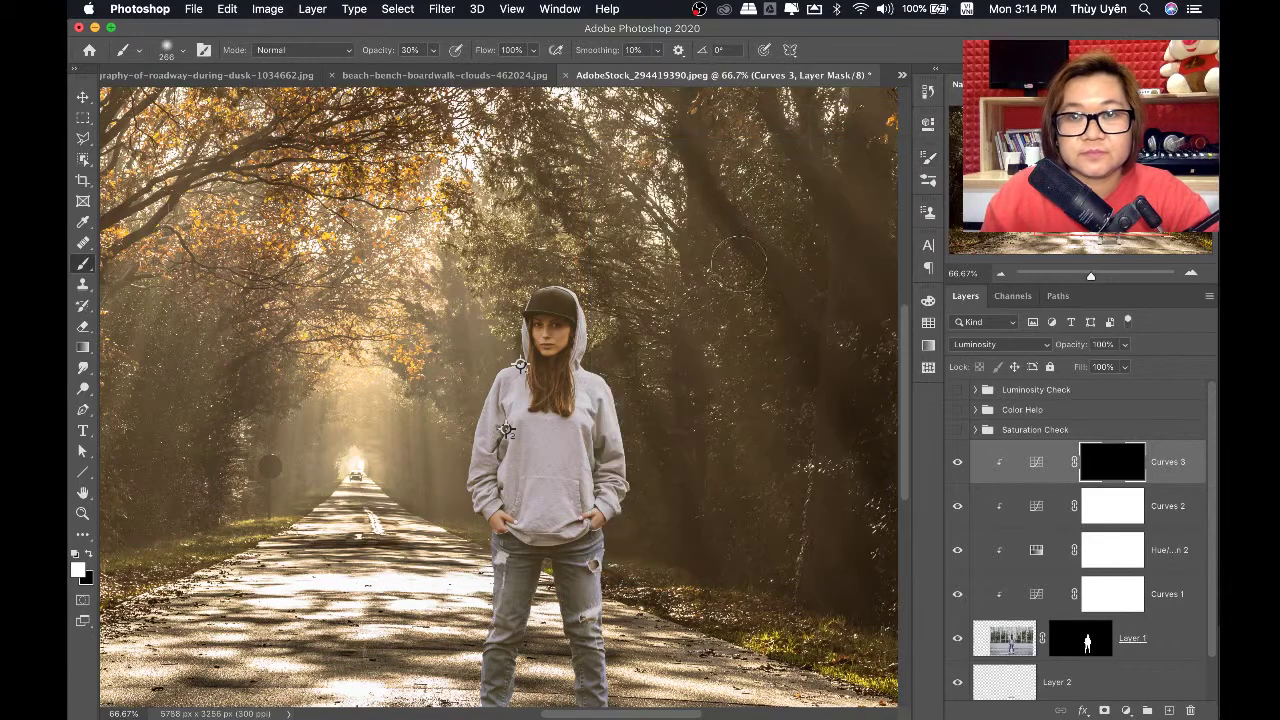
drag(612, 350, 580, 350)
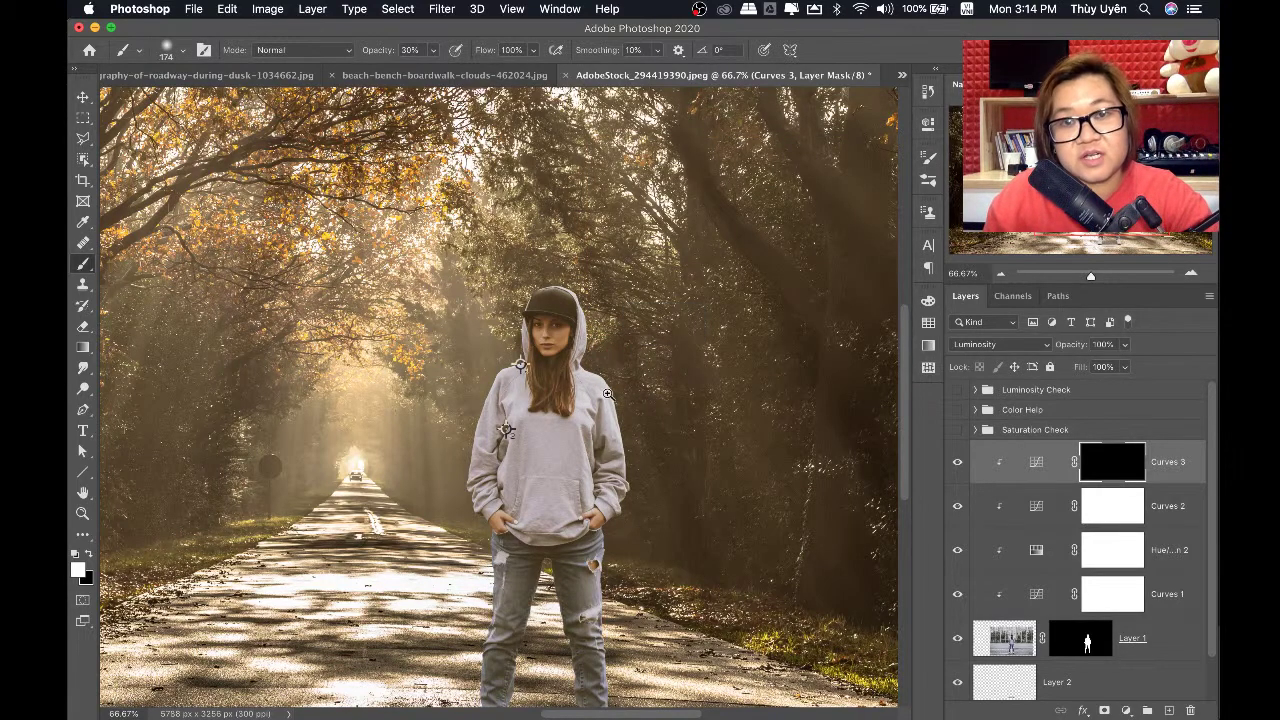
Zoom in on the girl's face and hoodie, reduce the brush to 117, and paint the Curves 3 mask on hair and shoulders
super+click(608, 393)
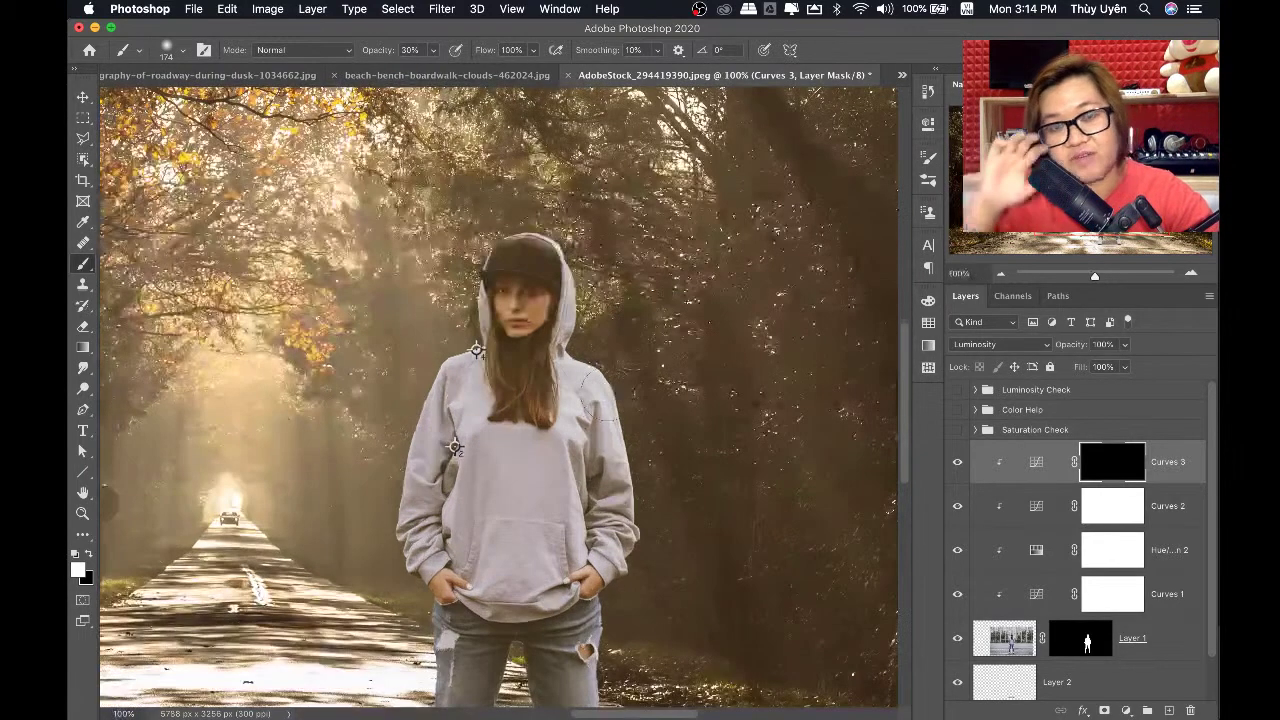
super+click(552, 371)
scroll(465, 240, up, 3)
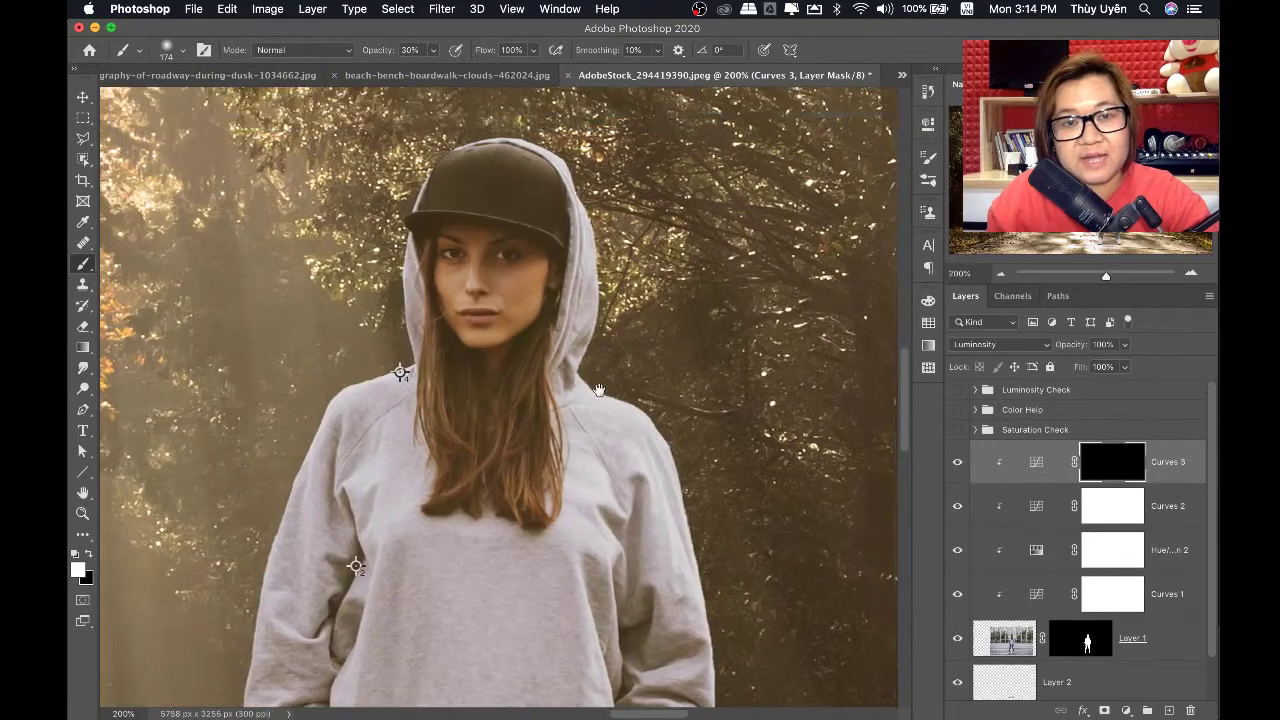
drag(512, 250, 492, 250)
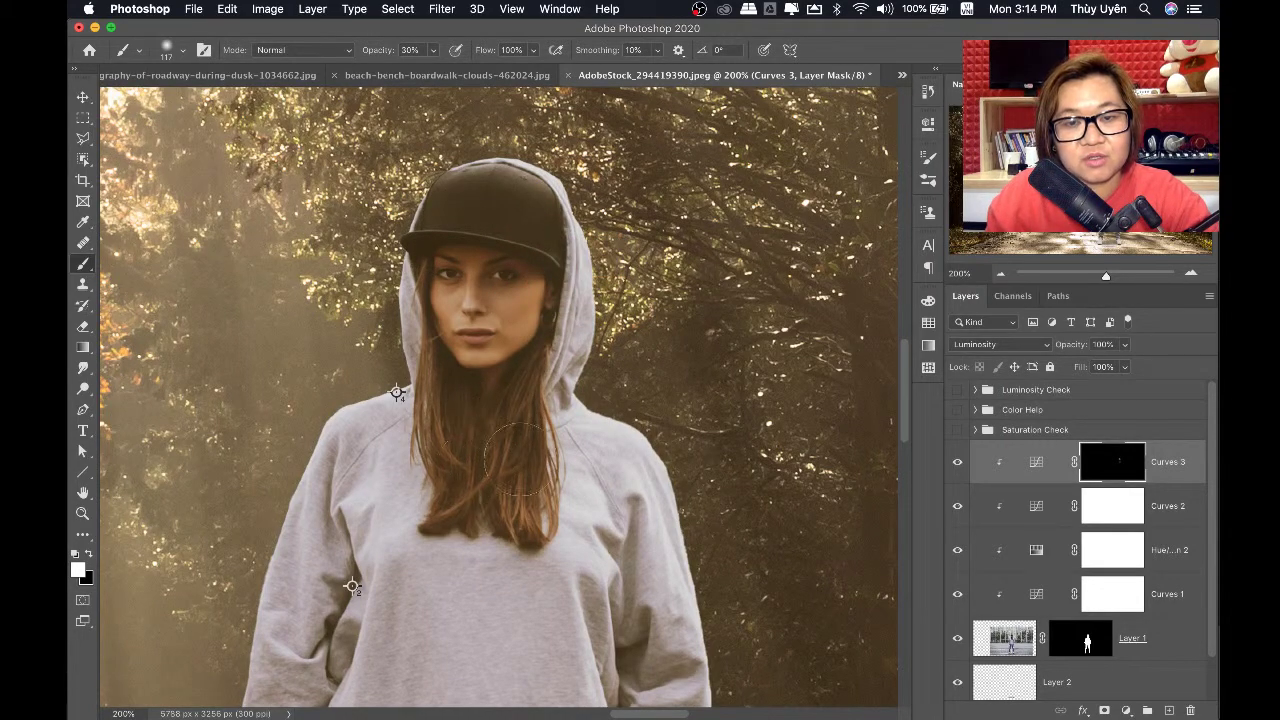
scroll(630, 500, down, 5)
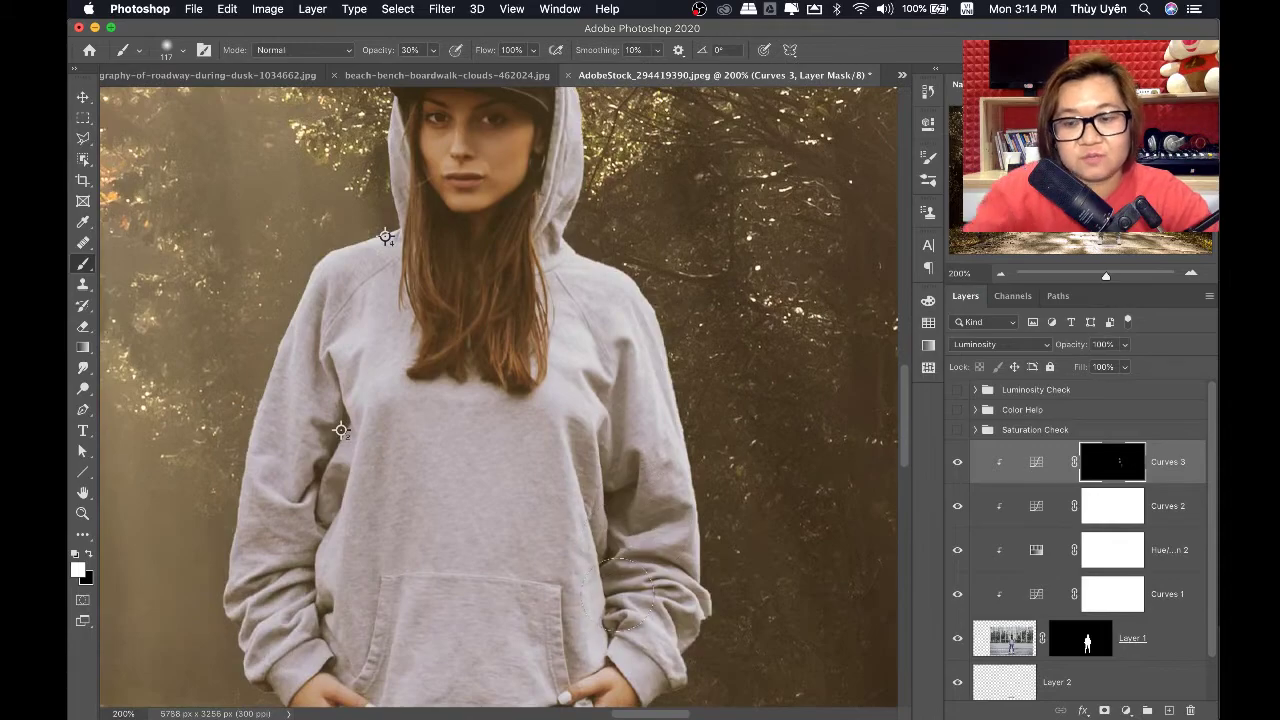
key(ctrl+minus)
key(ctrl+minus)
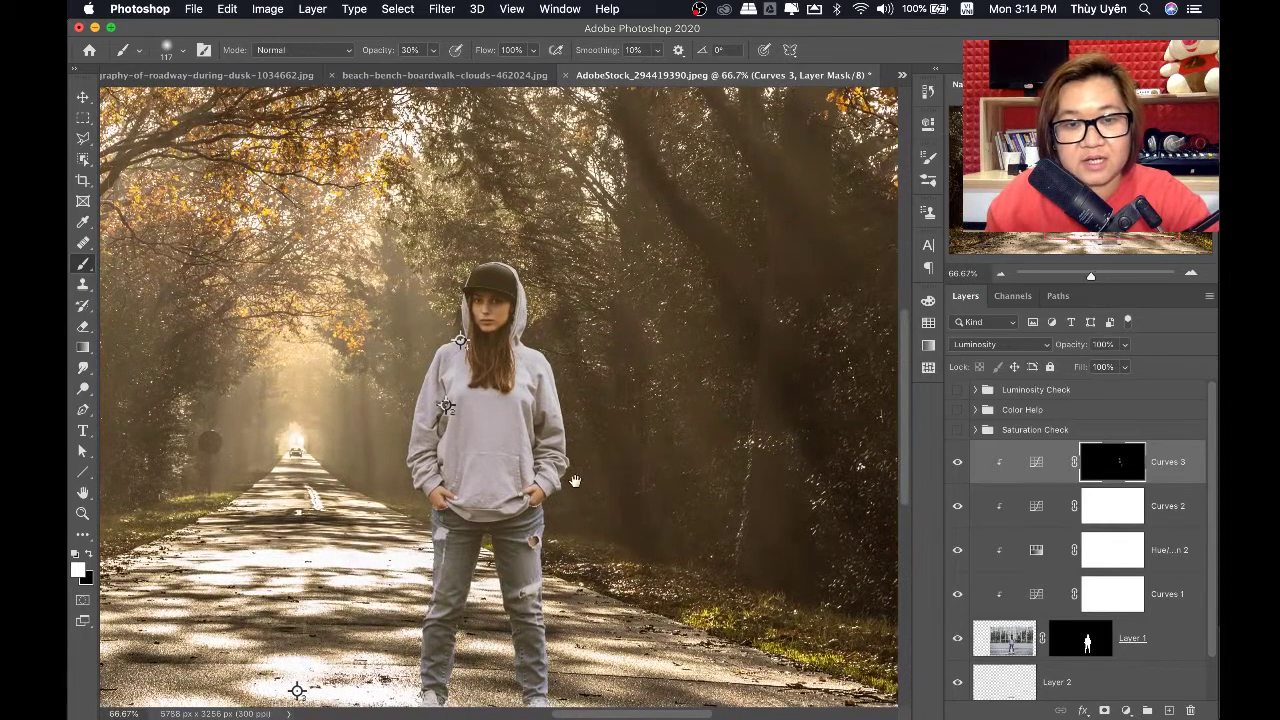
scroll(500, 400, down, 3)
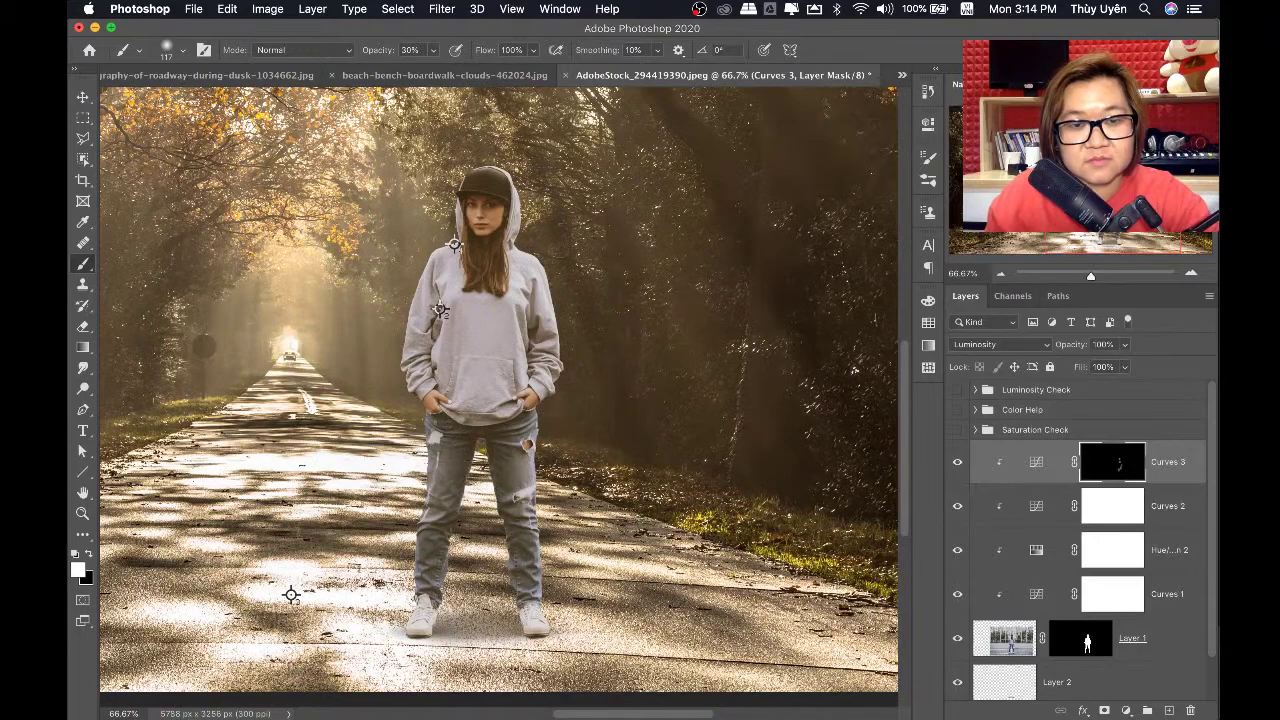
scroll(393, 650, up, 5)
scroll(588, 531, right, 2)
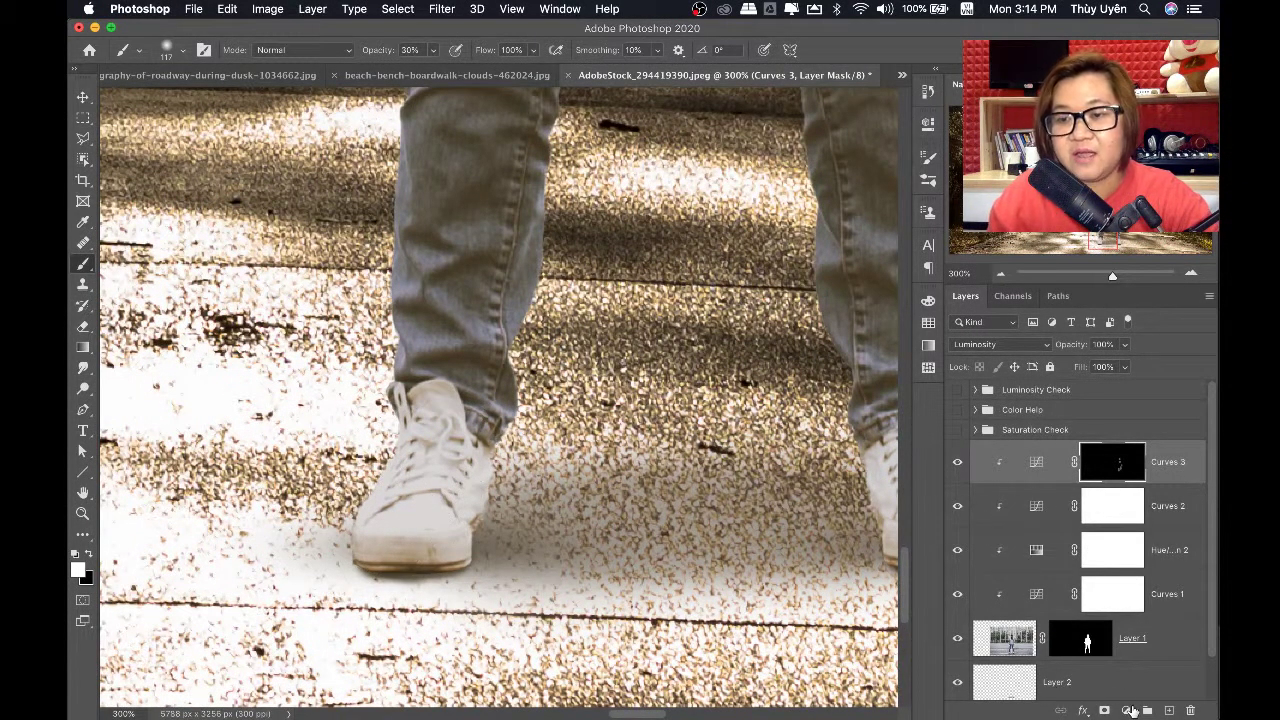
Add a clipped brightening Curves 4 with an inverted black mask and paint it onto the left shoe
click(1128, 710)
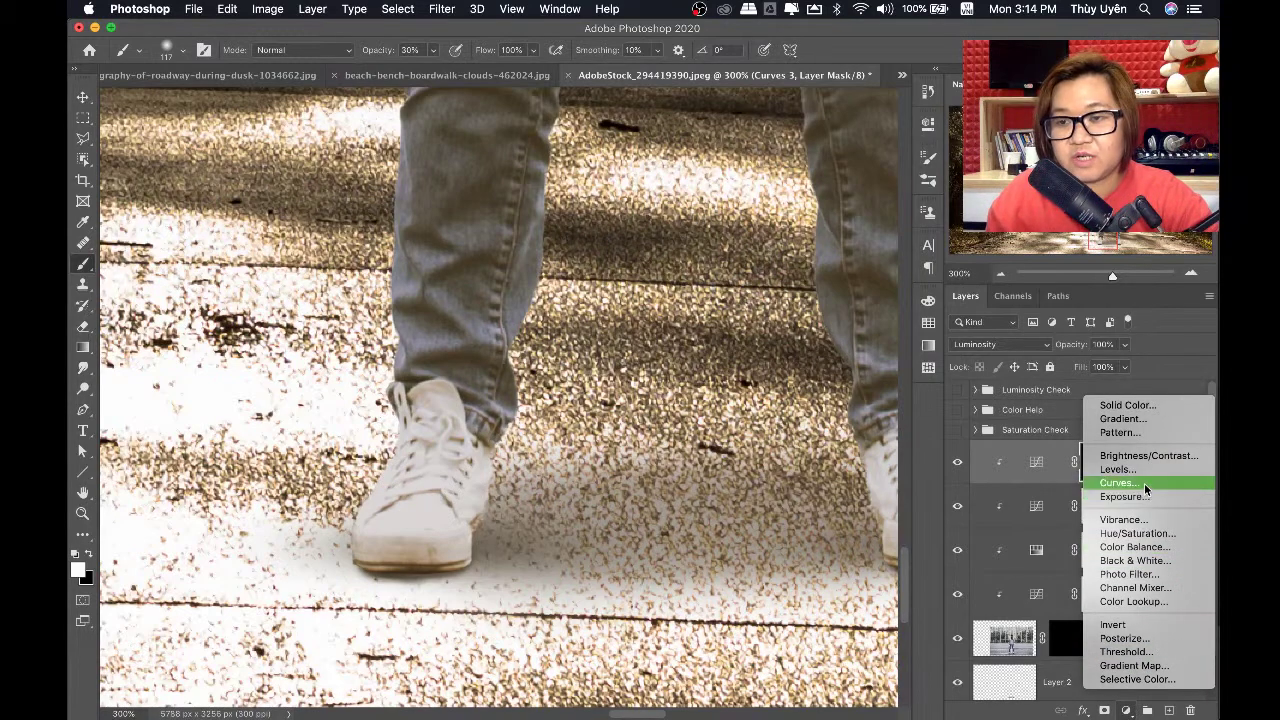
click(1144, 483)
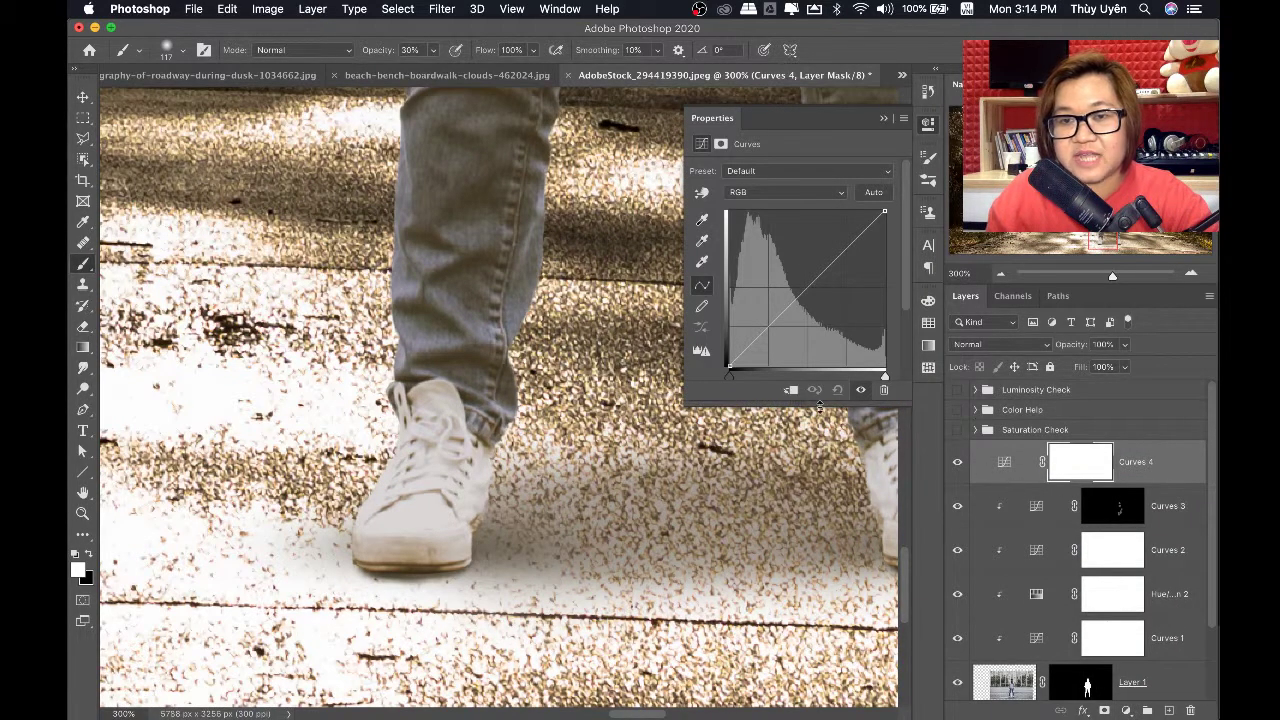
click(790, 389)
drag(806, 288, 803, 253)
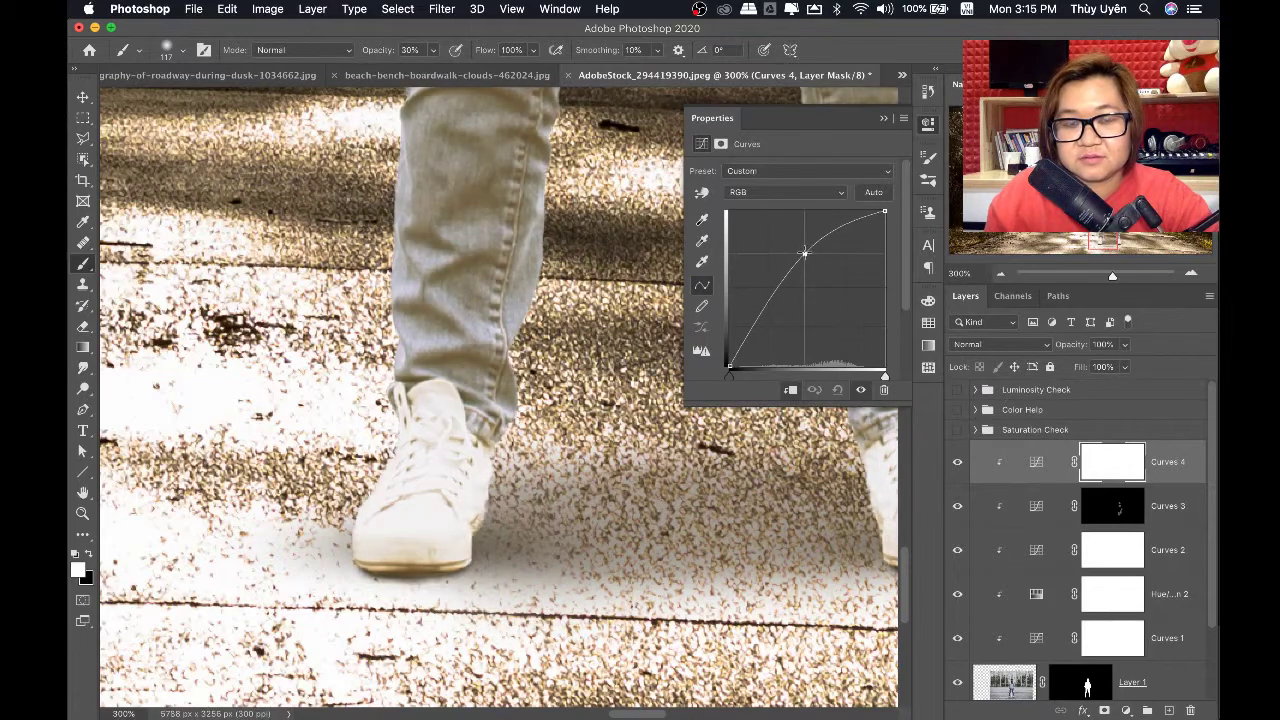
click(884, 119)
key(ctrl+i)
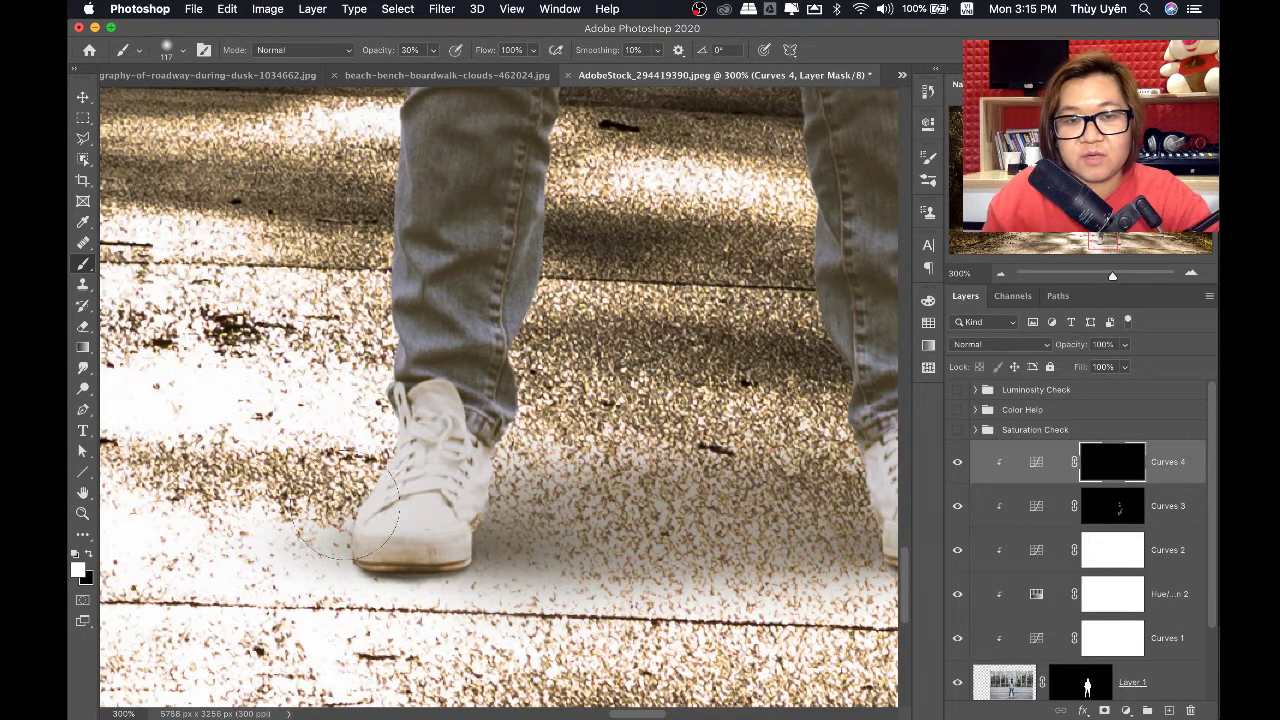
mouse_move(345, 515)
mouse_down()
mouse_move(376, 432)
mouse_move(329, 540)
mouse_move(314, 514)
mouse_move(343, 400)
mouse_move(365, 455)
mouse_up()
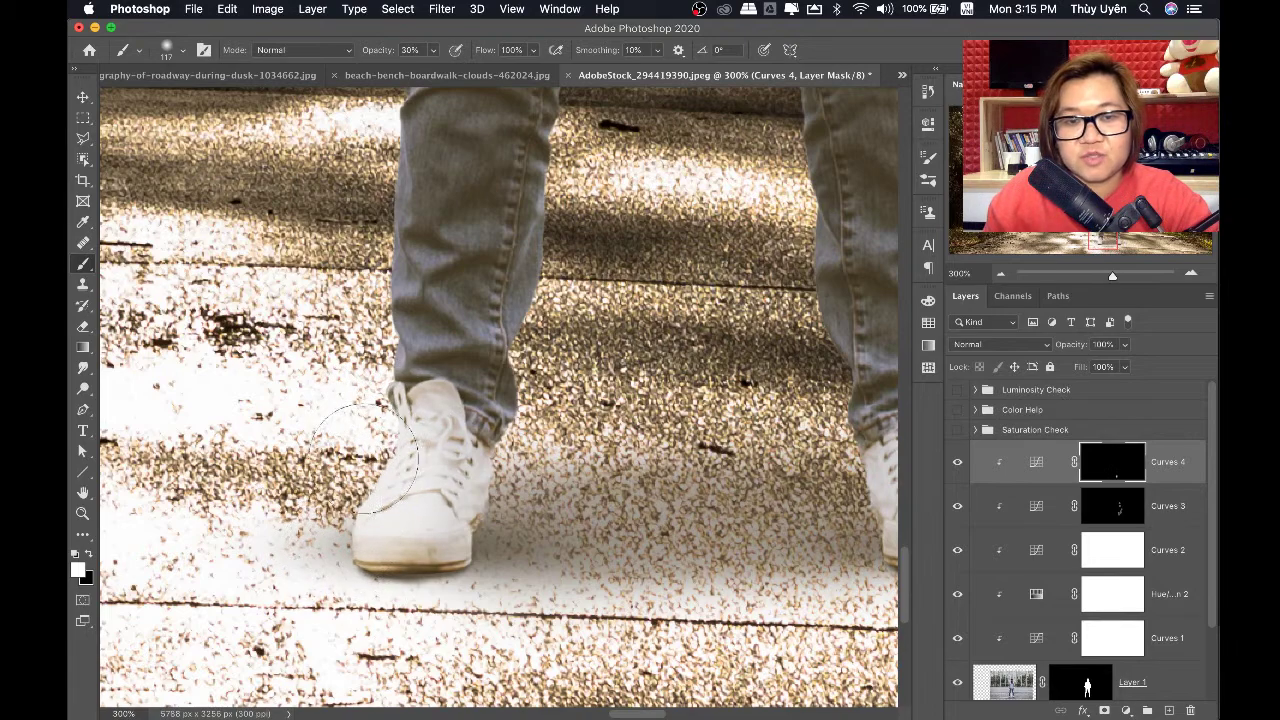
Compare the shoe with Curves 4 on and off, then lower its opacity to 83%
click(958, 463)
click(958, 463)
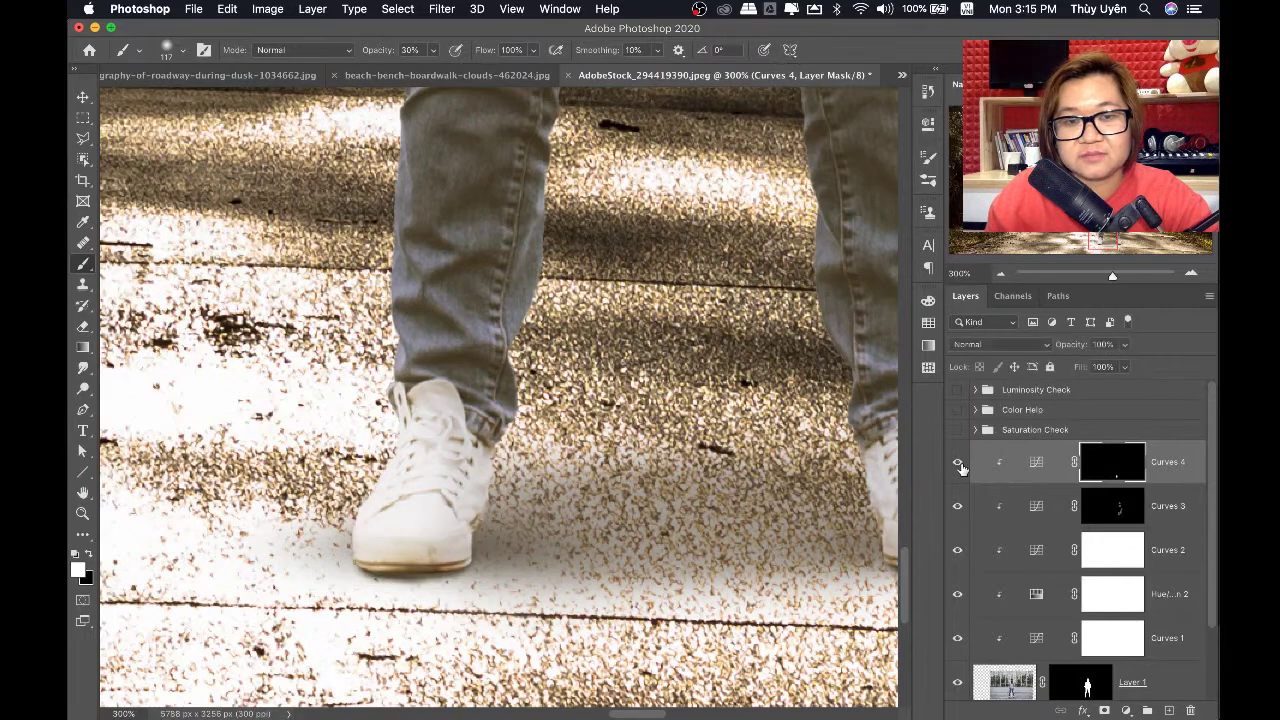
click(958, 463)
click(958, 463)
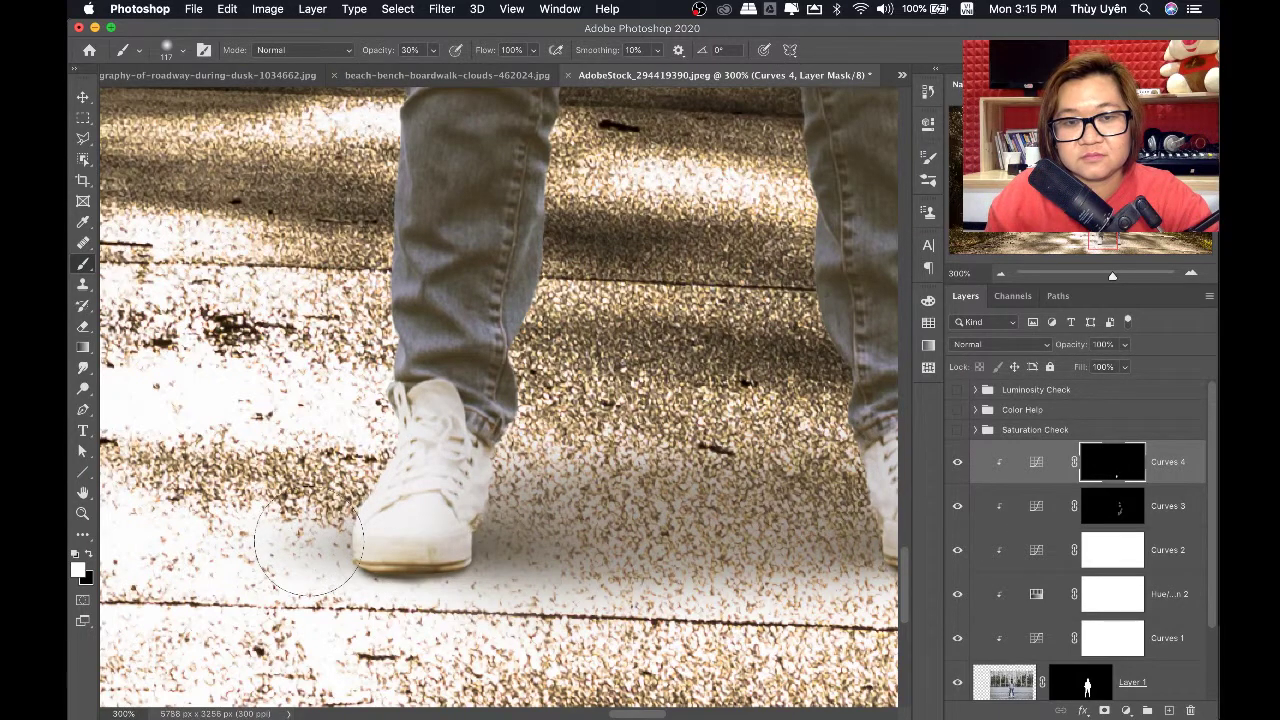
click(1124, 367)
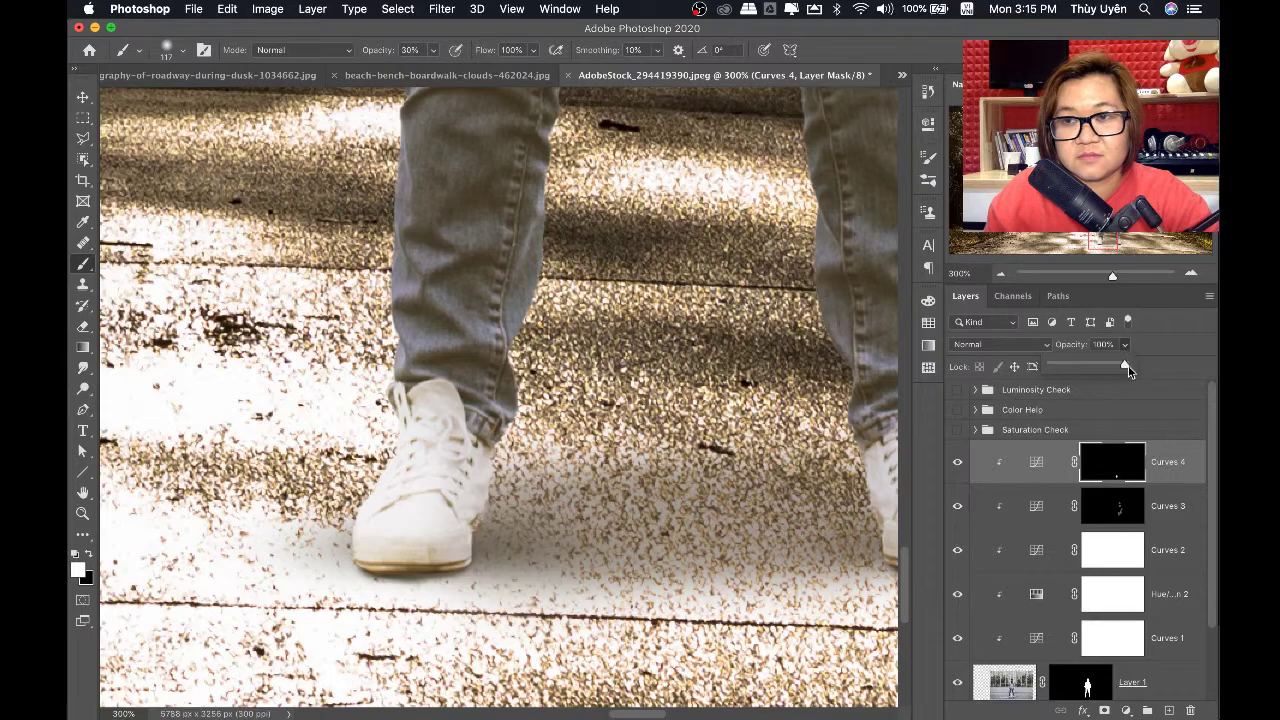
drag(1107, 369, 1113, 369)
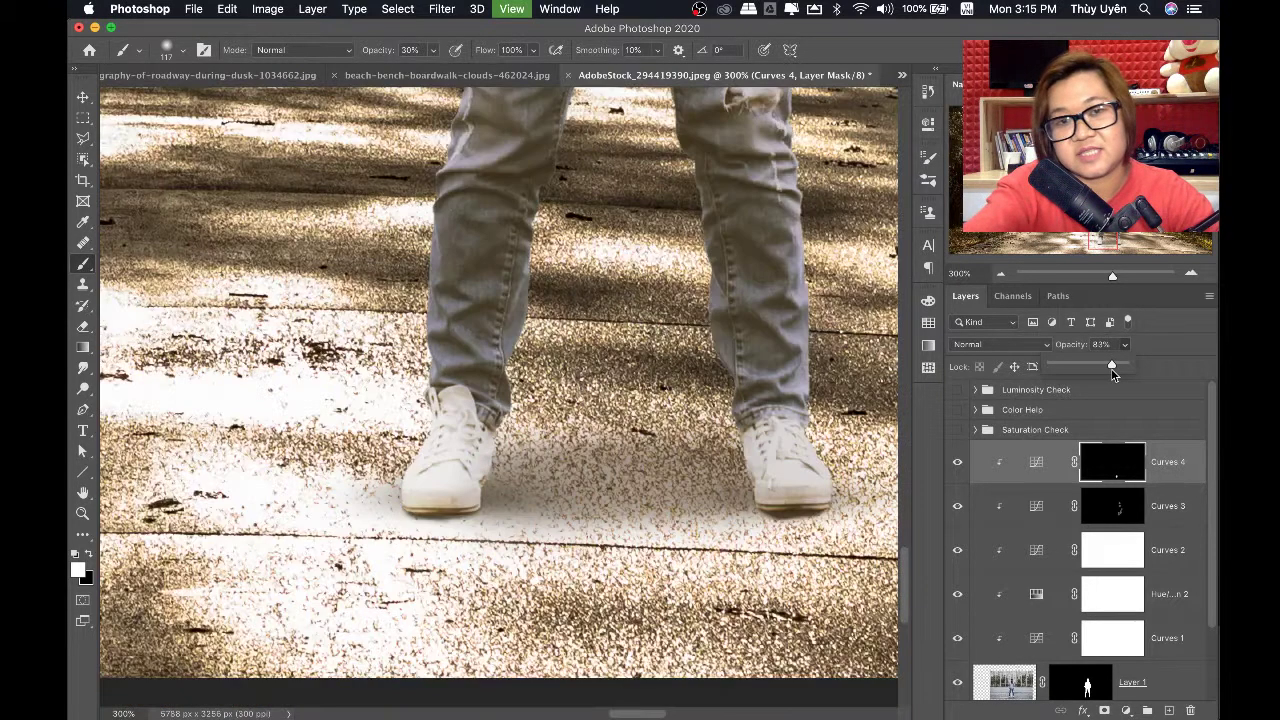
Zoom to 200% on the legs and brighten along the right jeans leg edge
key(ctrl+0)
key(ctrl+1)
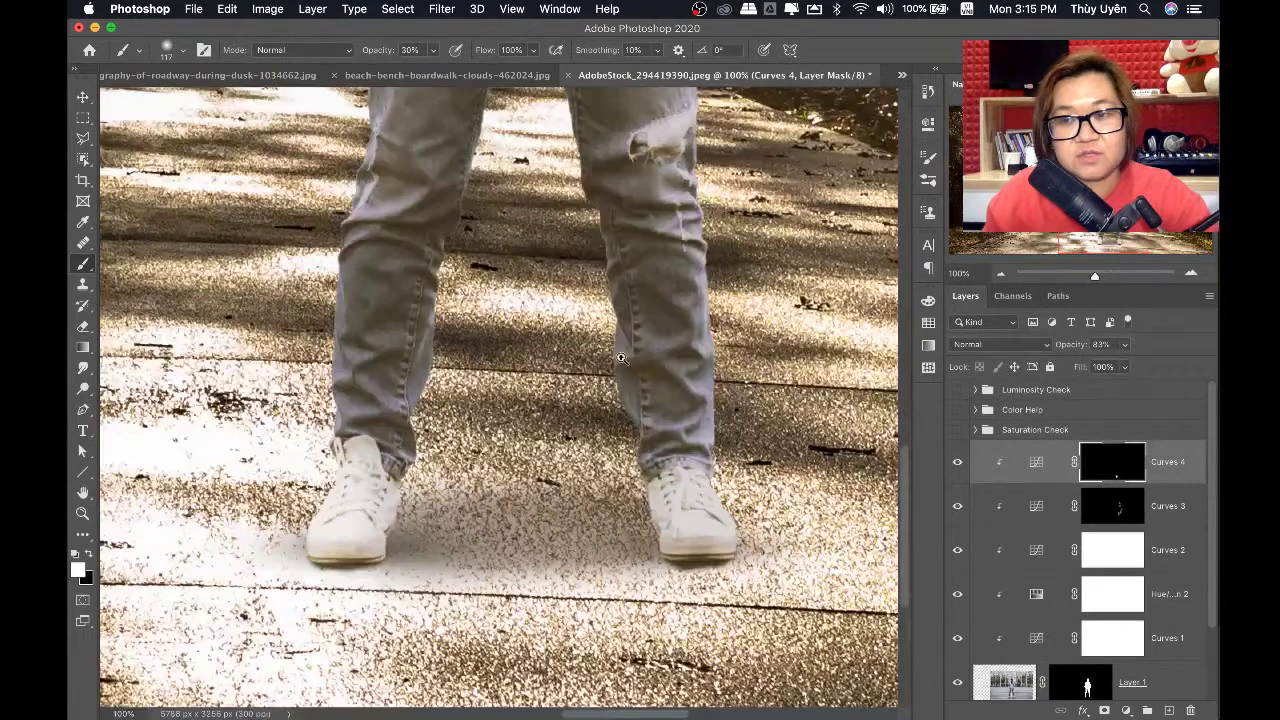
key(ctrl+plus)
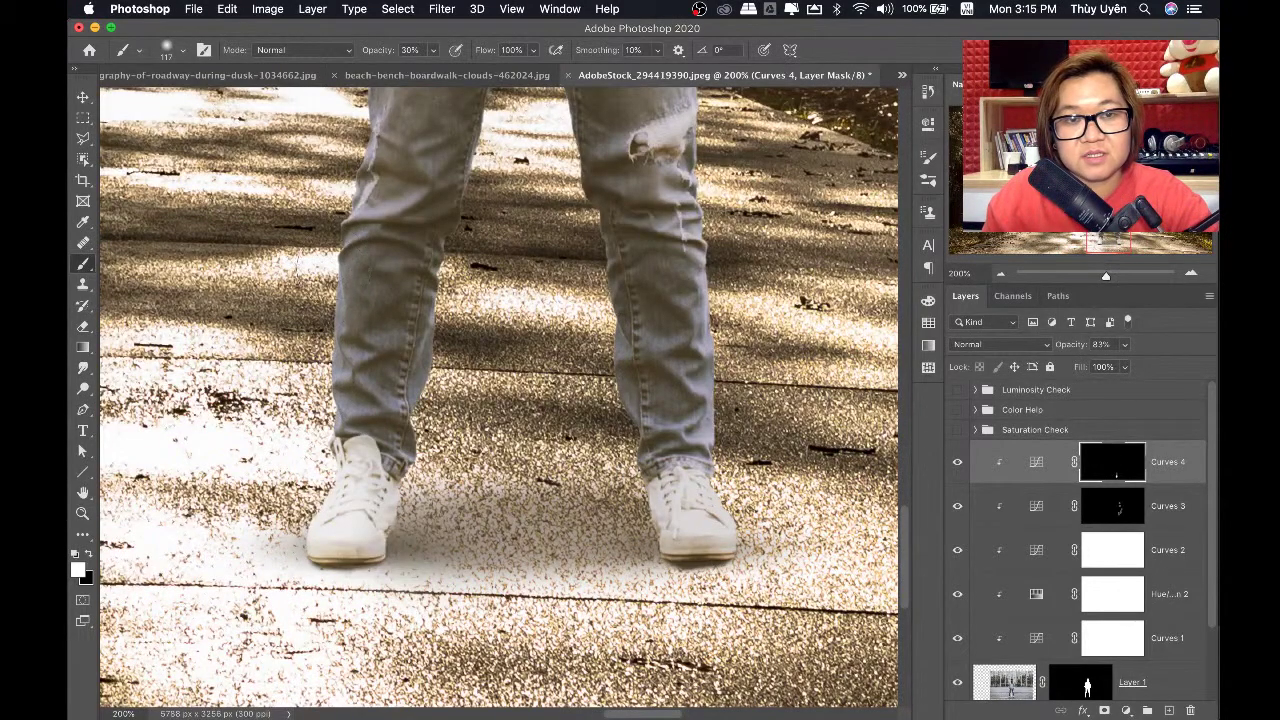
scroll(318, 280, up, 3)
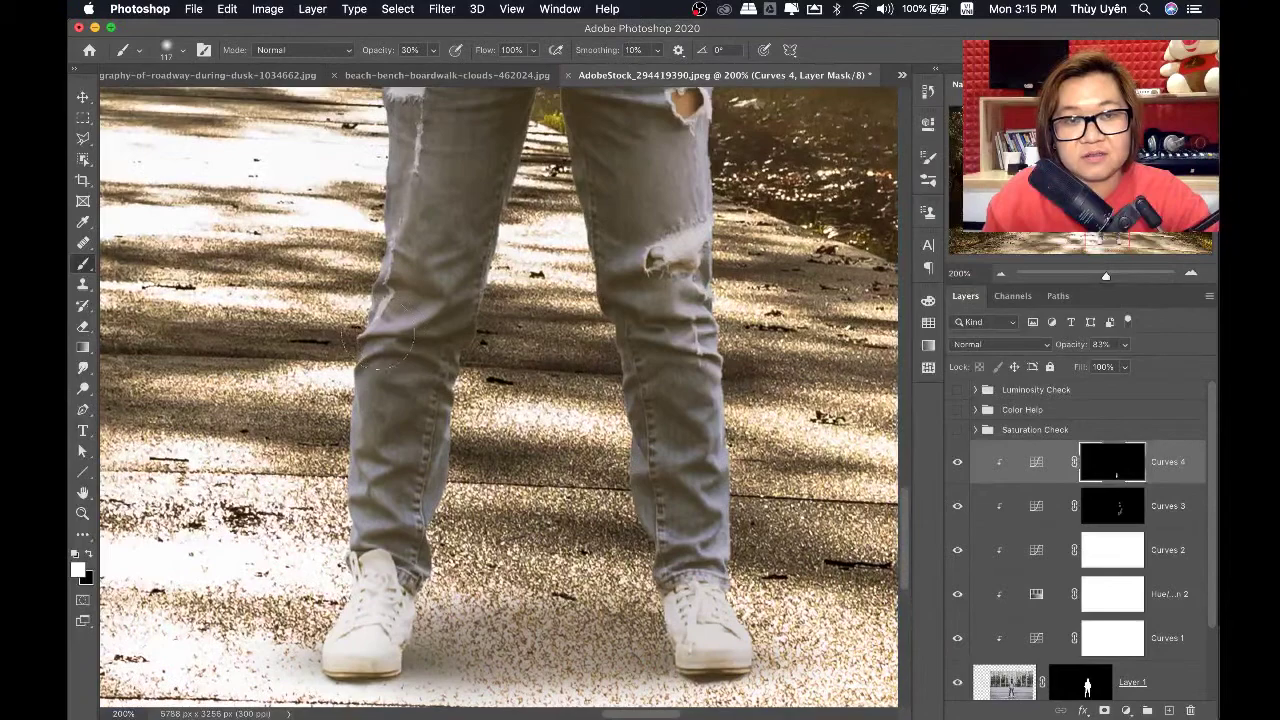
scroll(368, 200, up, 3)
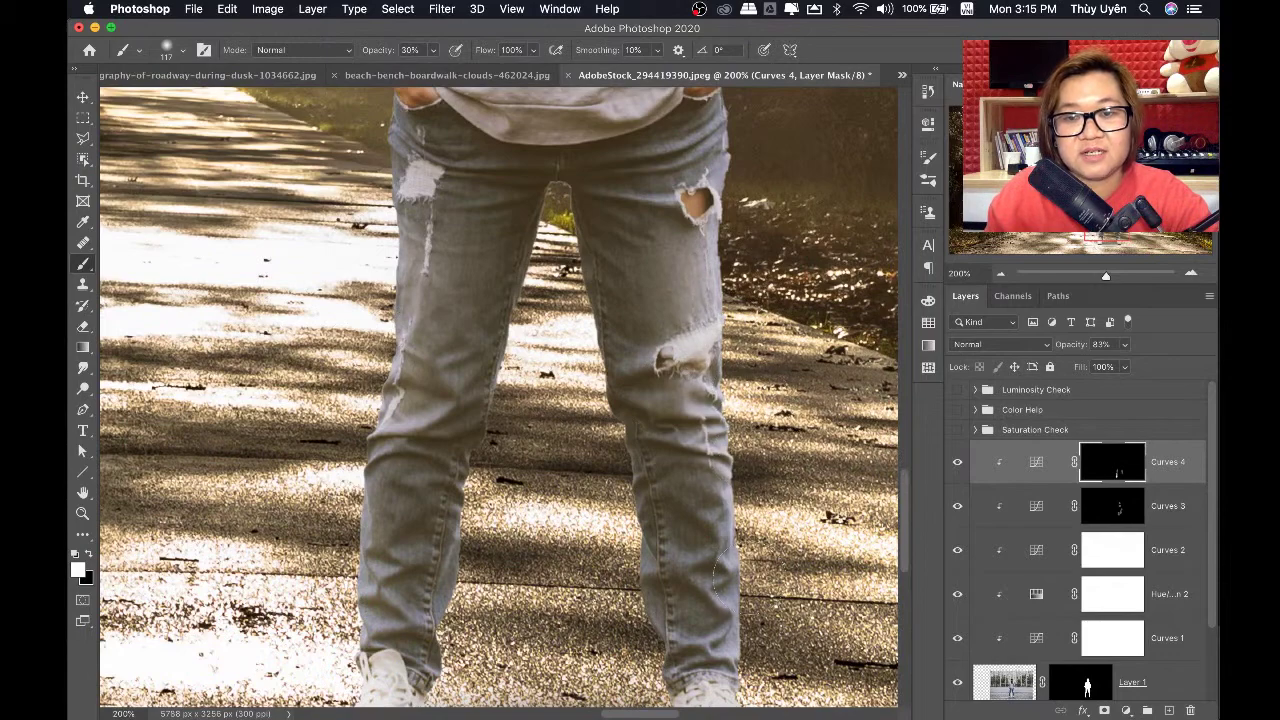
drag(720, 573, 722, 615)
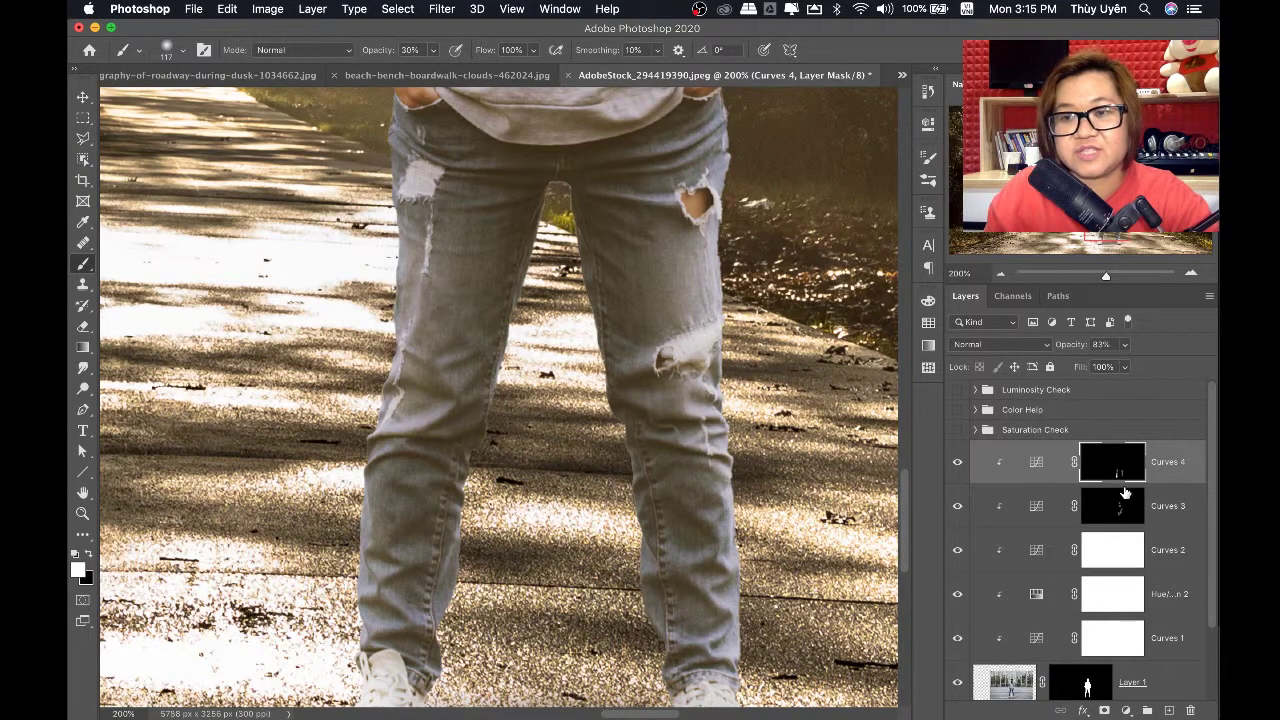
Target the Curves 3 mask, zoom in on the figure, and shrink the brush from 117 to 87
click(1122, 509)
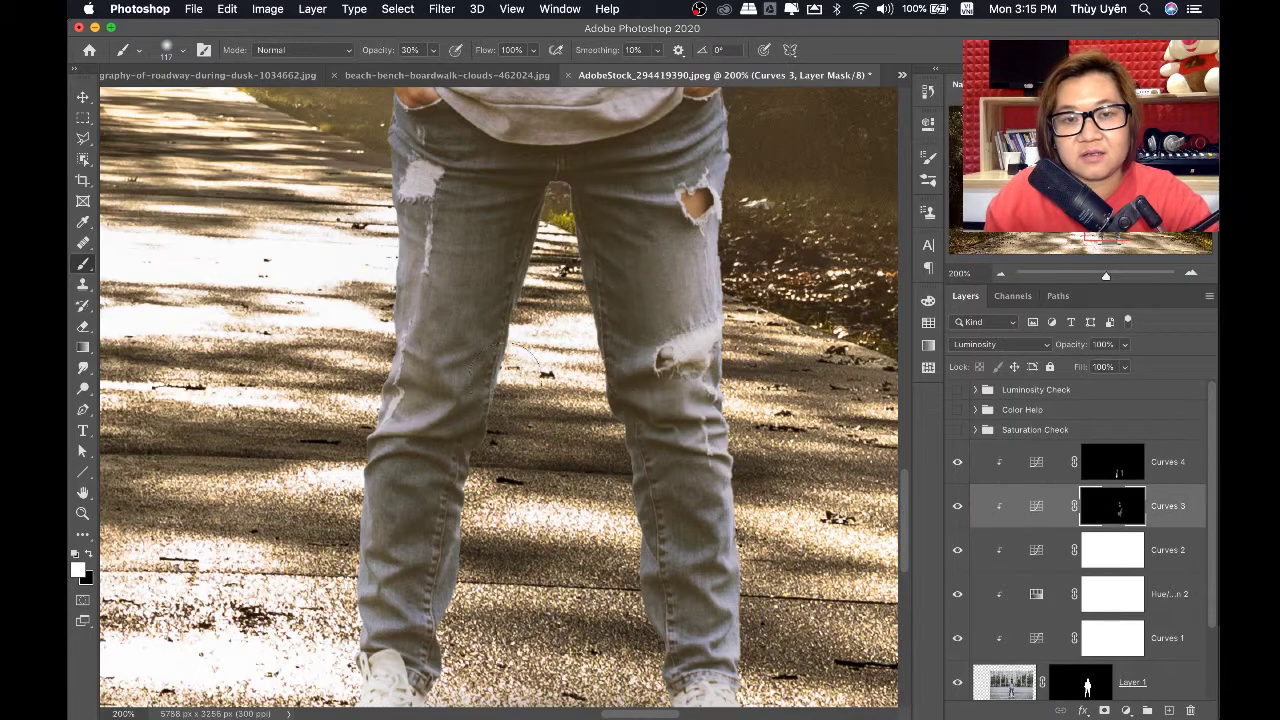
key(super+1)
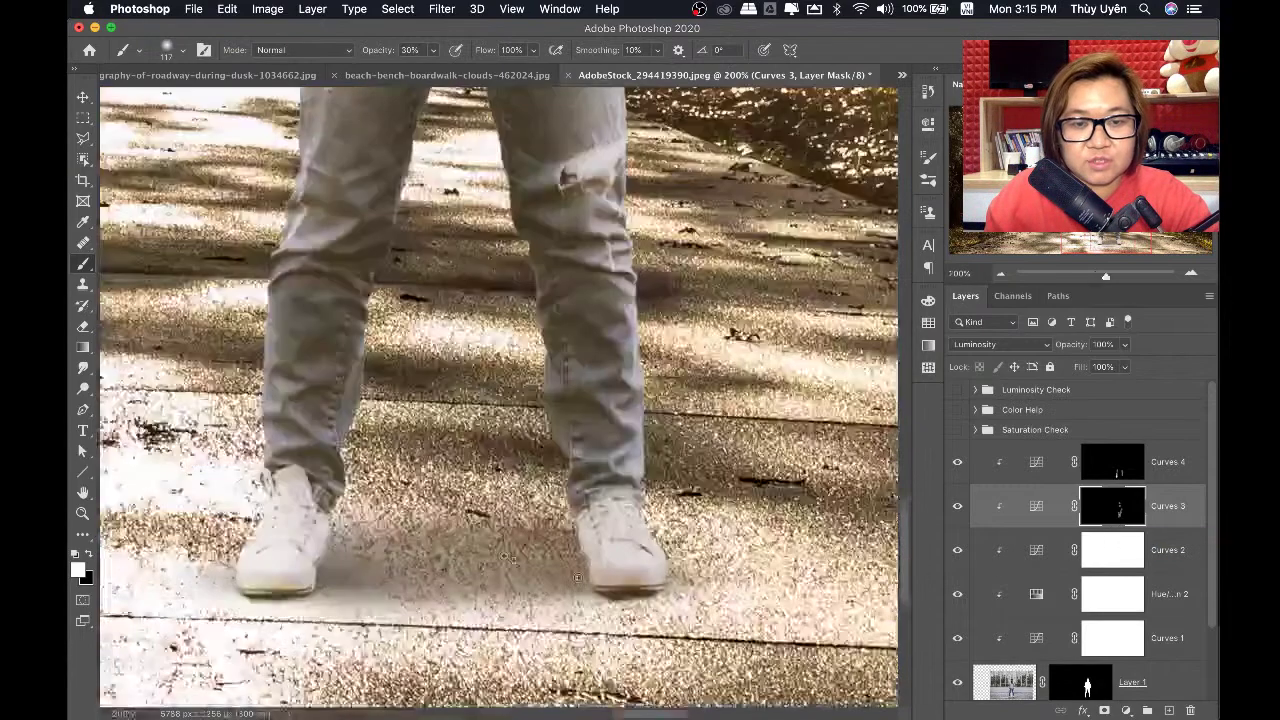
scroll(598, 565, up, 1)
drag(377, 523, 347, 523)
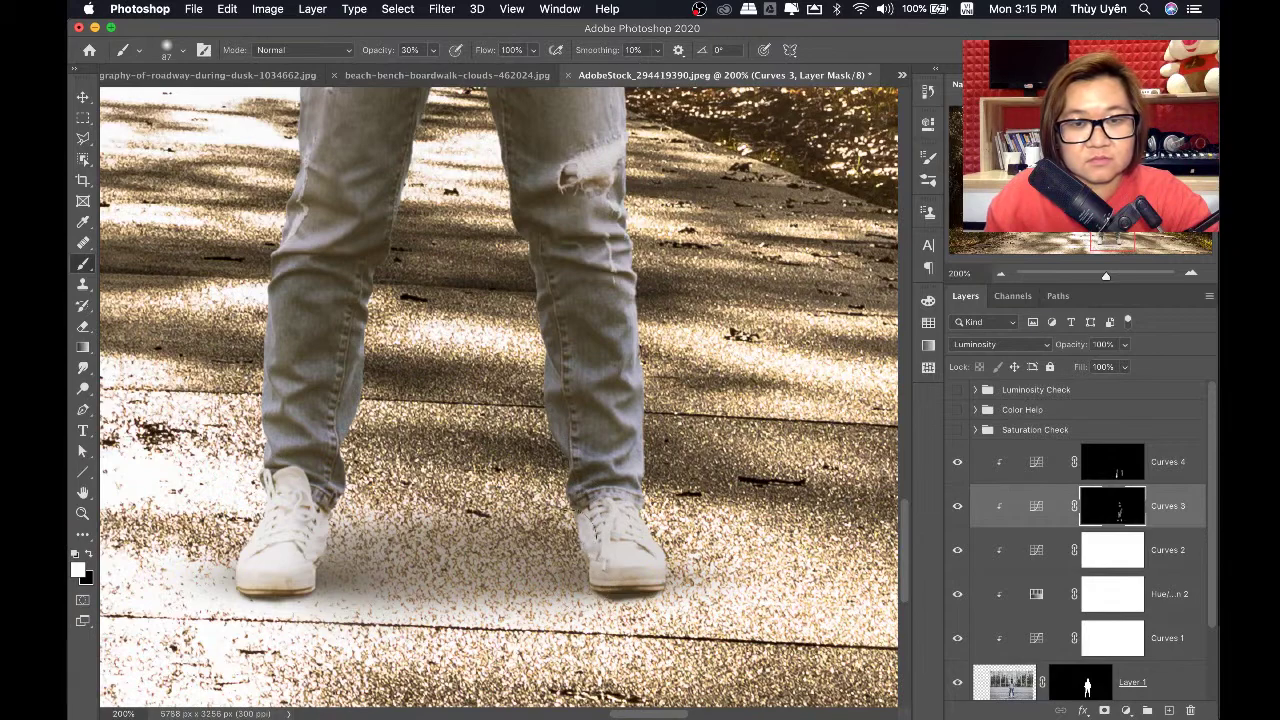
Toggle Curves 3 off and on to compare the shoes, leaving it visible
click(957, 506)
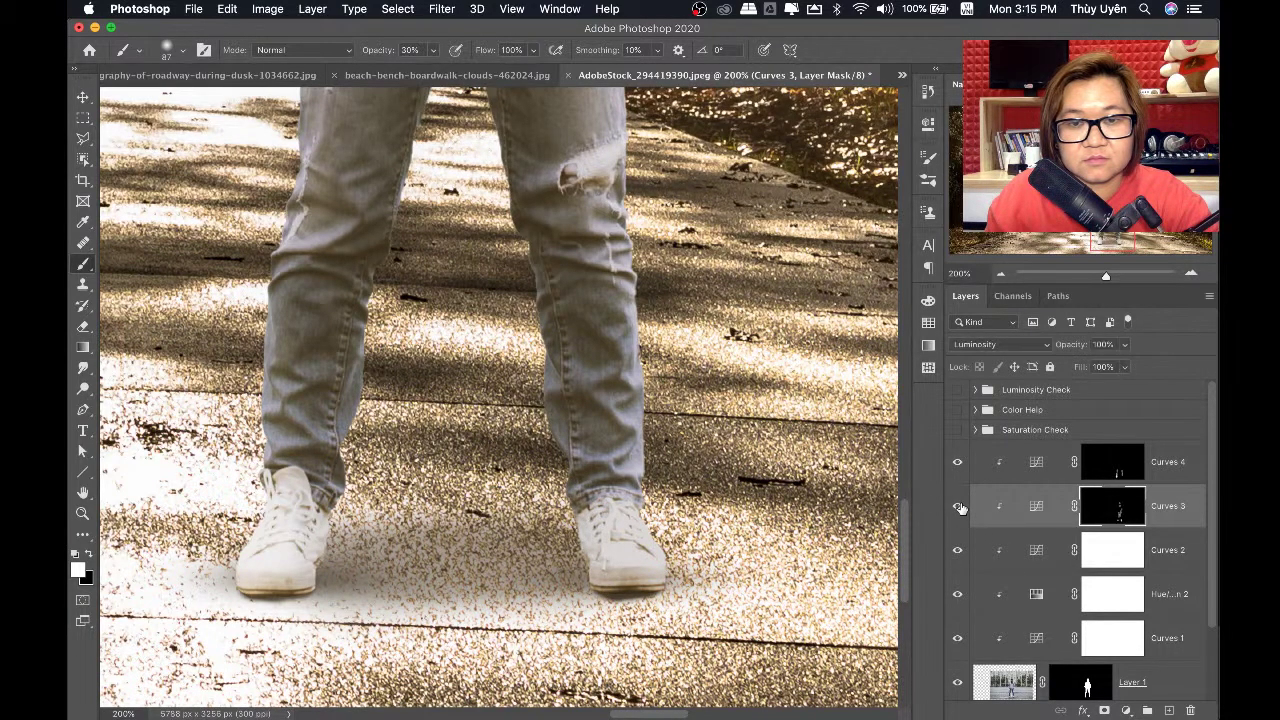
click(957, 506)
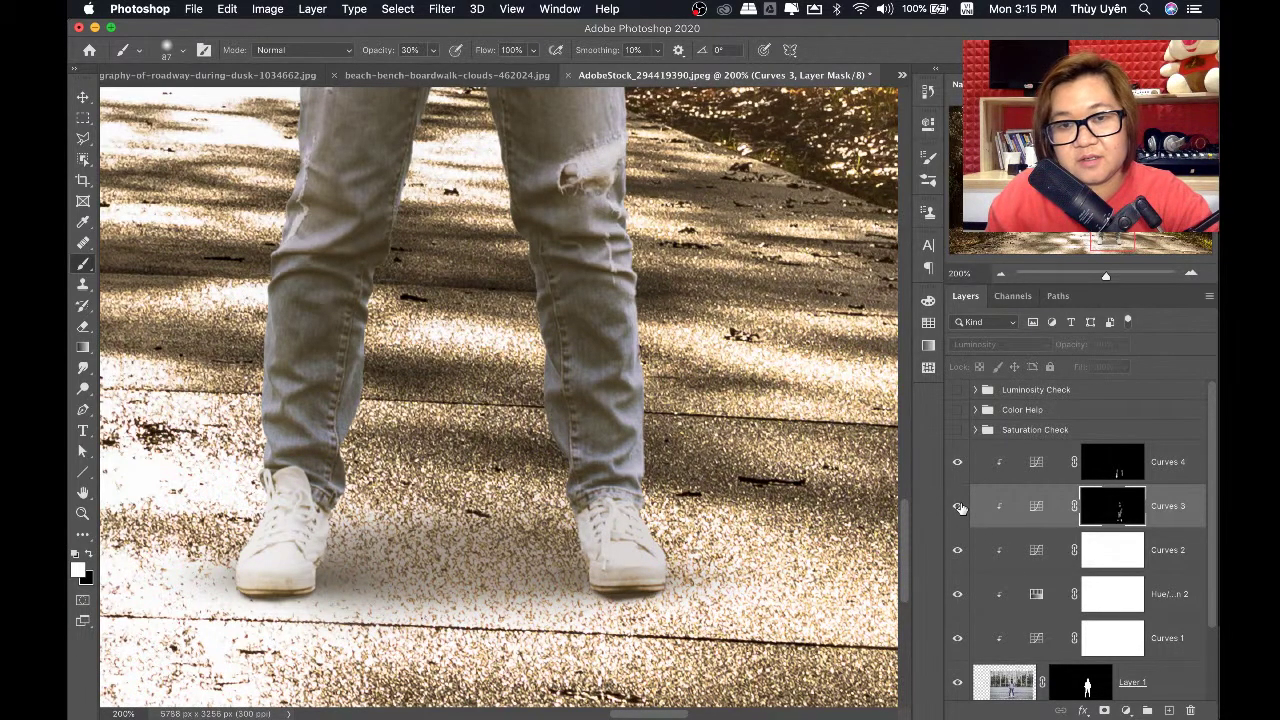
click(957, 506)
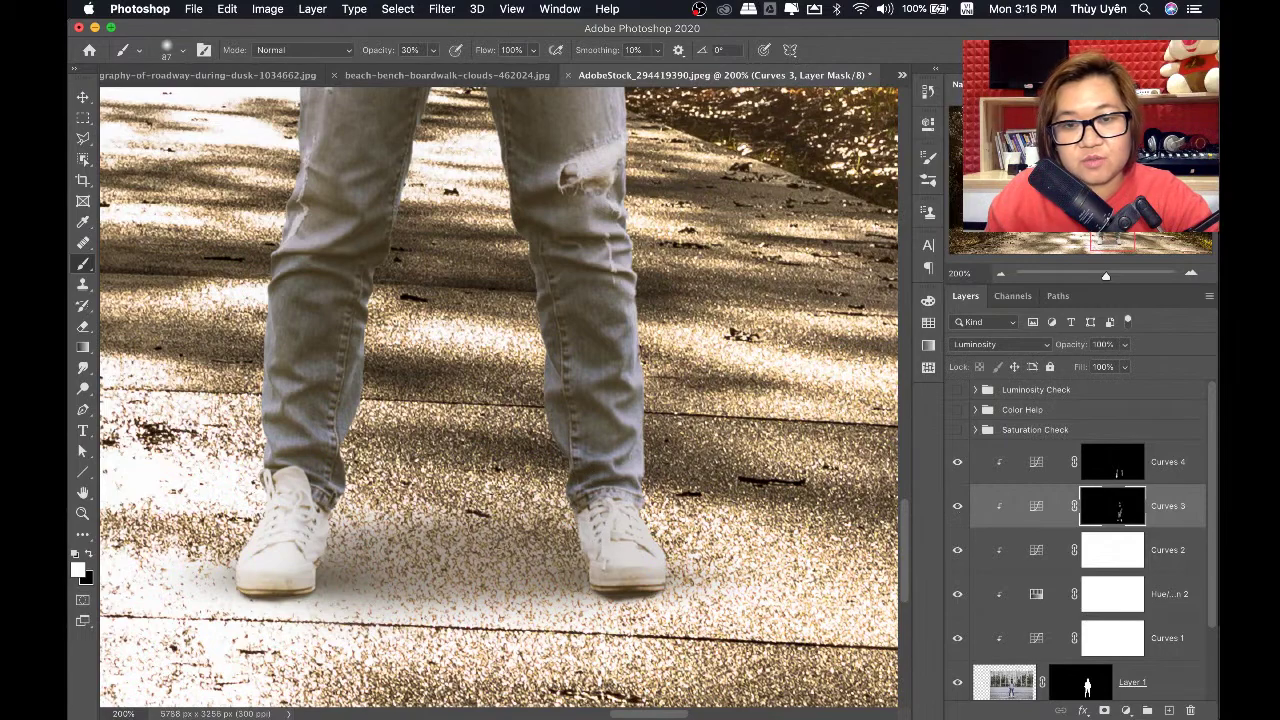
Pull the Curves 3 curve down slightly to darken the shoes
double_click(1035, 507)
drag(808, 300, 808, 309)
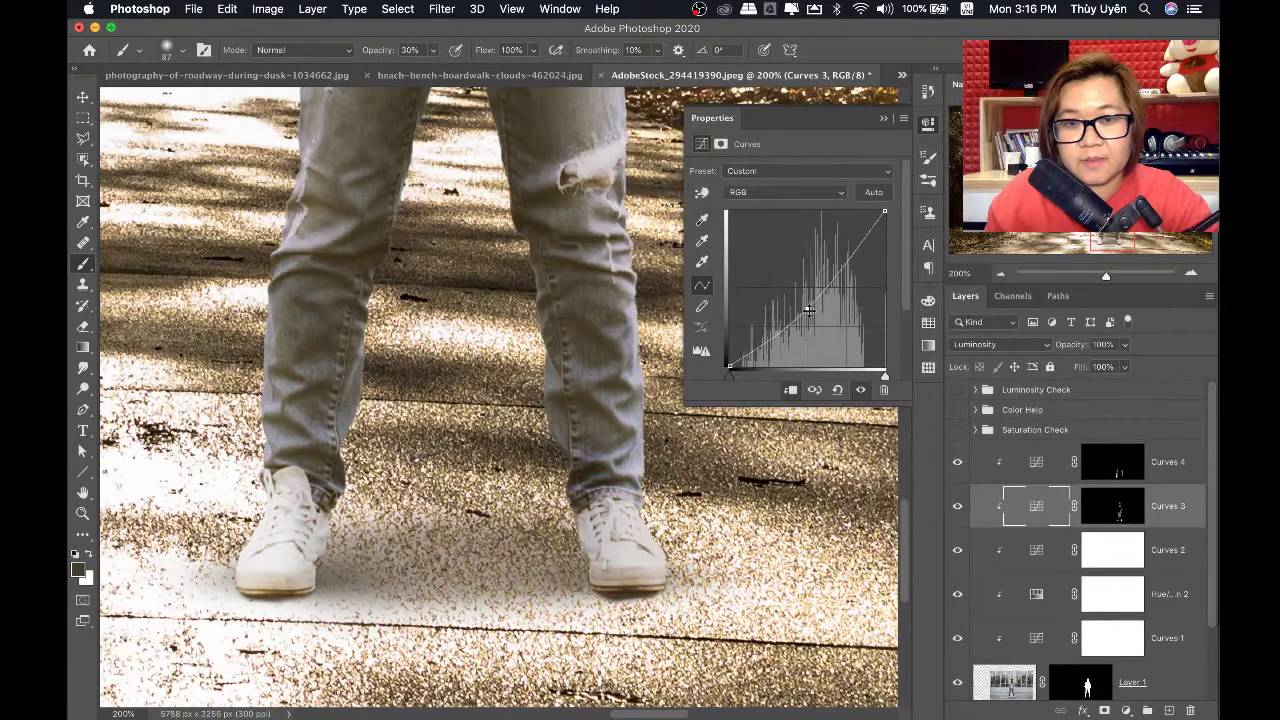
click(882, 120)
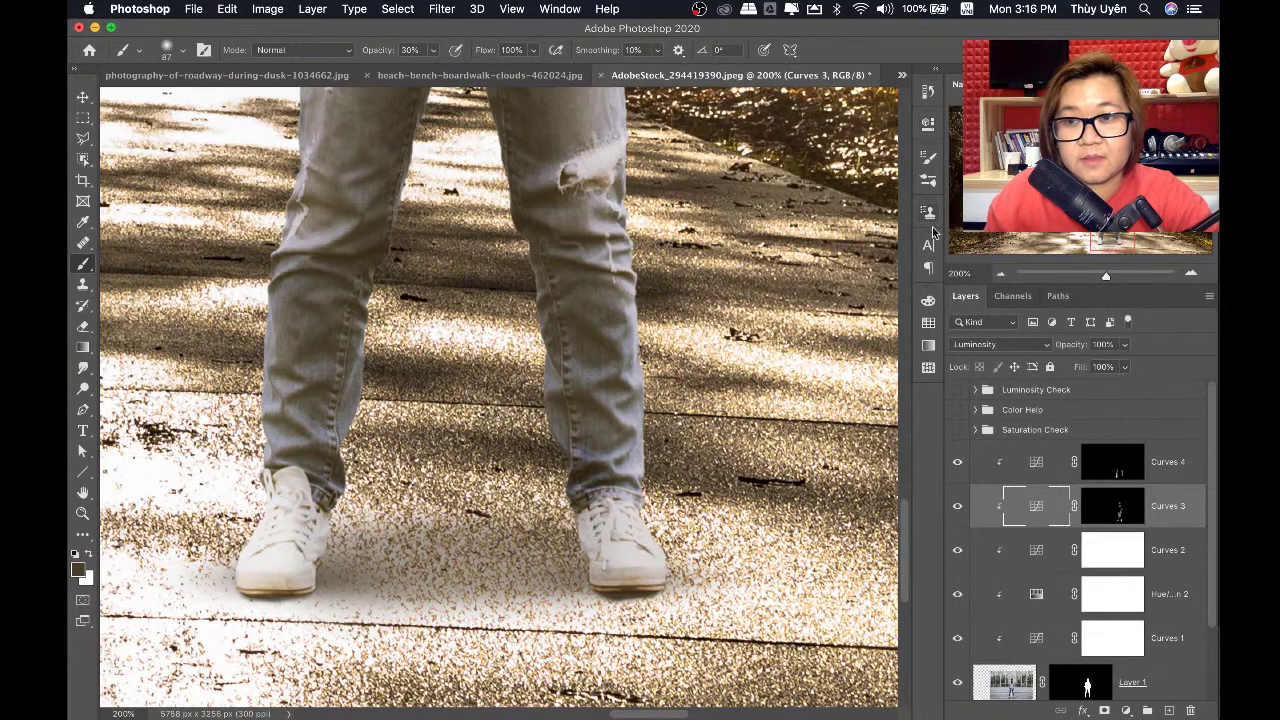
Toggle Curves 3 and Curves 4 together to compare, then view the whole composite at 50%
shift+click(1163, 473)
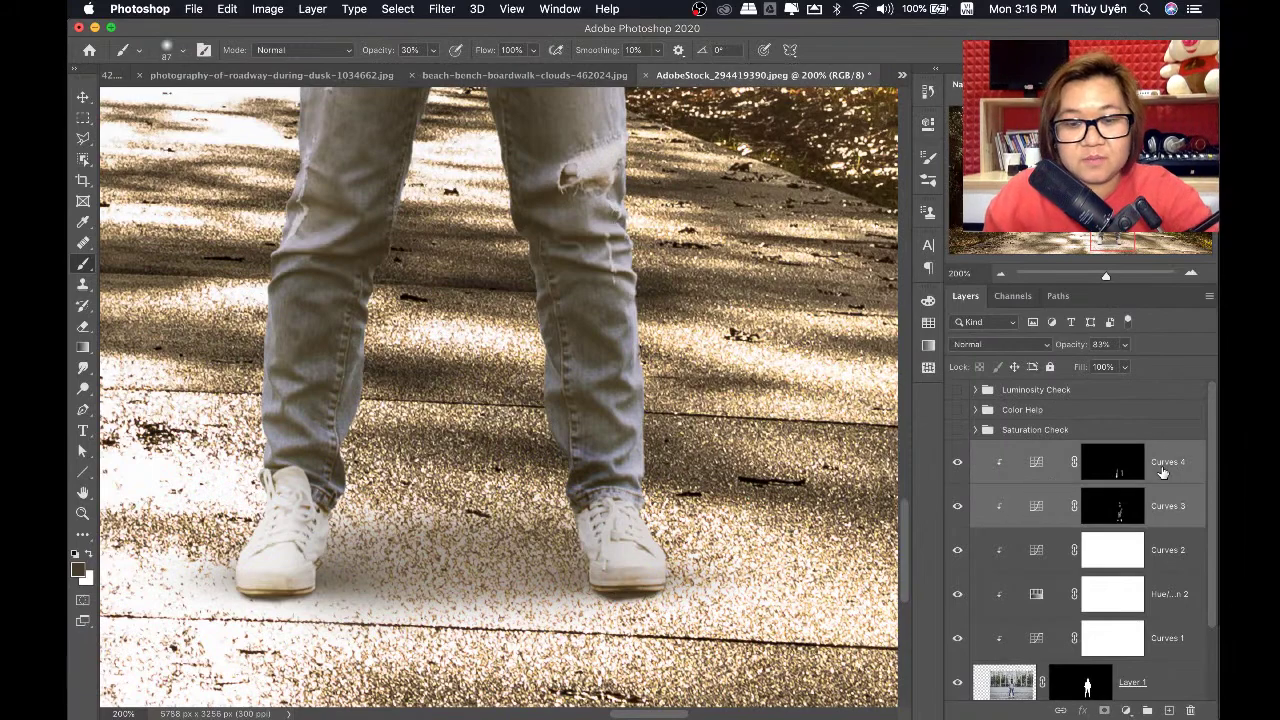
click(954, 473)
click(957, 505)
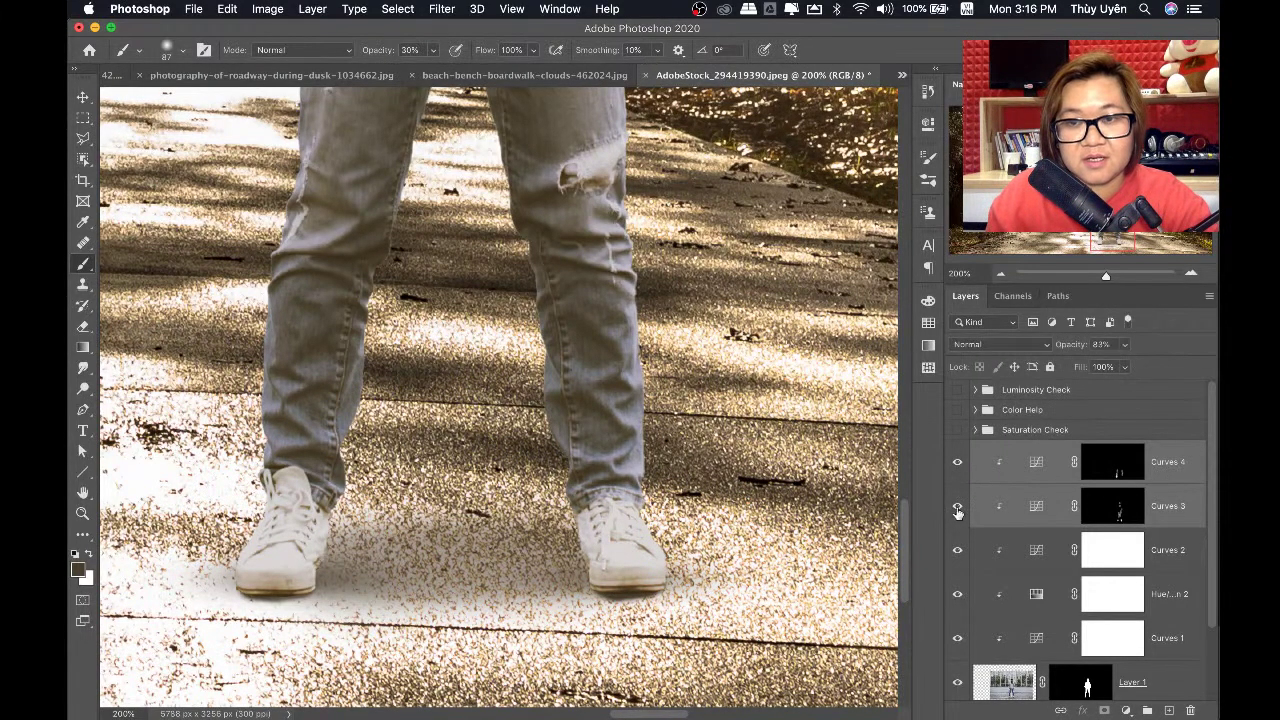
click(955, 466)
drag(955, 466, 957, 510)
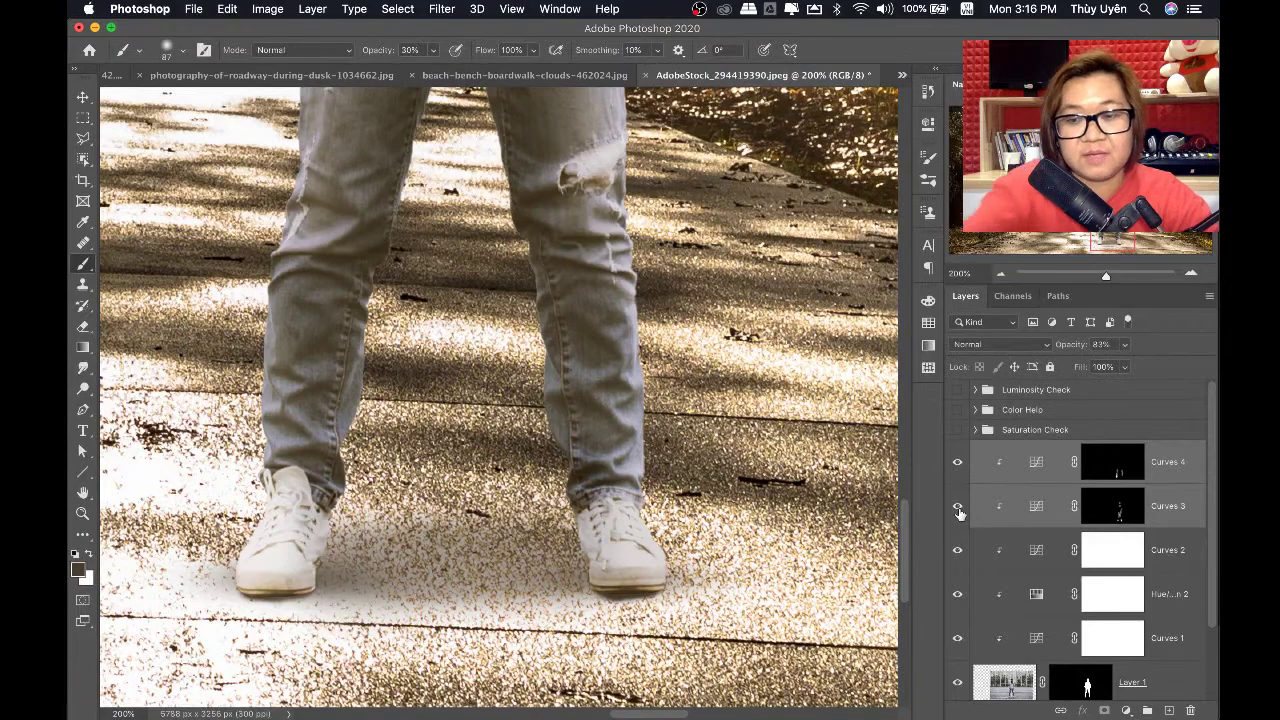
key(super+minus)
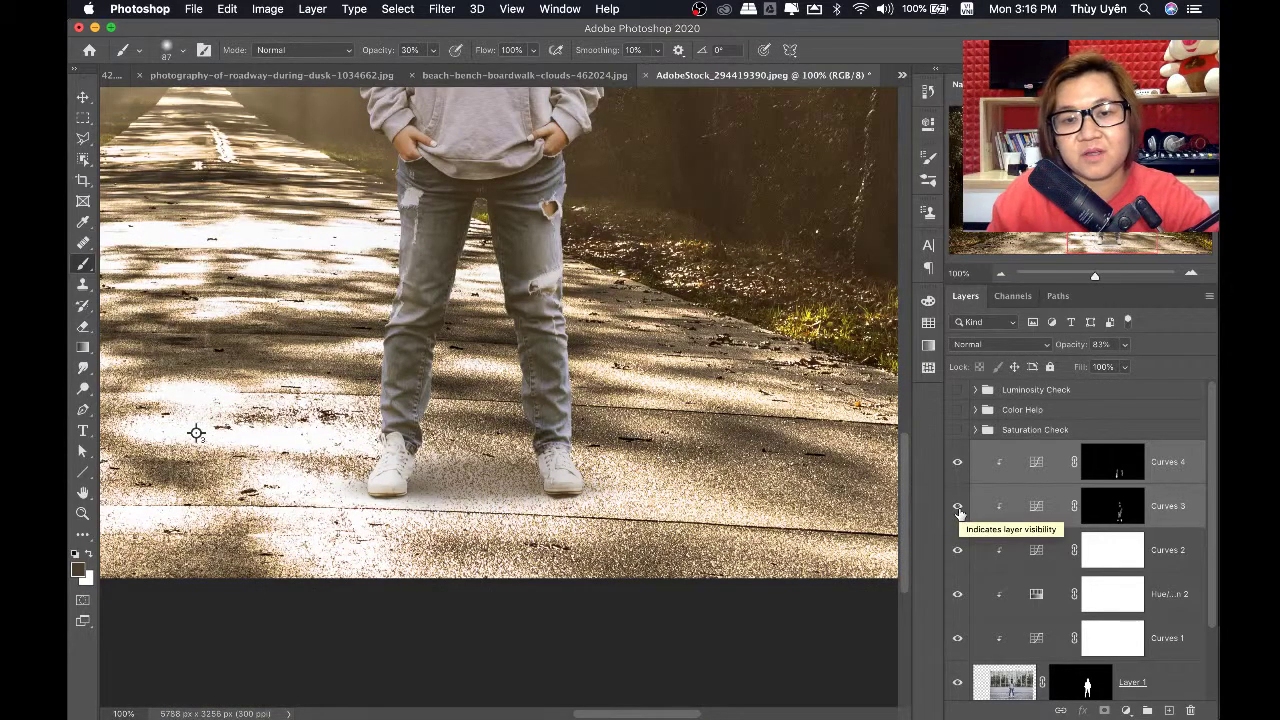
drag(956, 466, 957, 508)
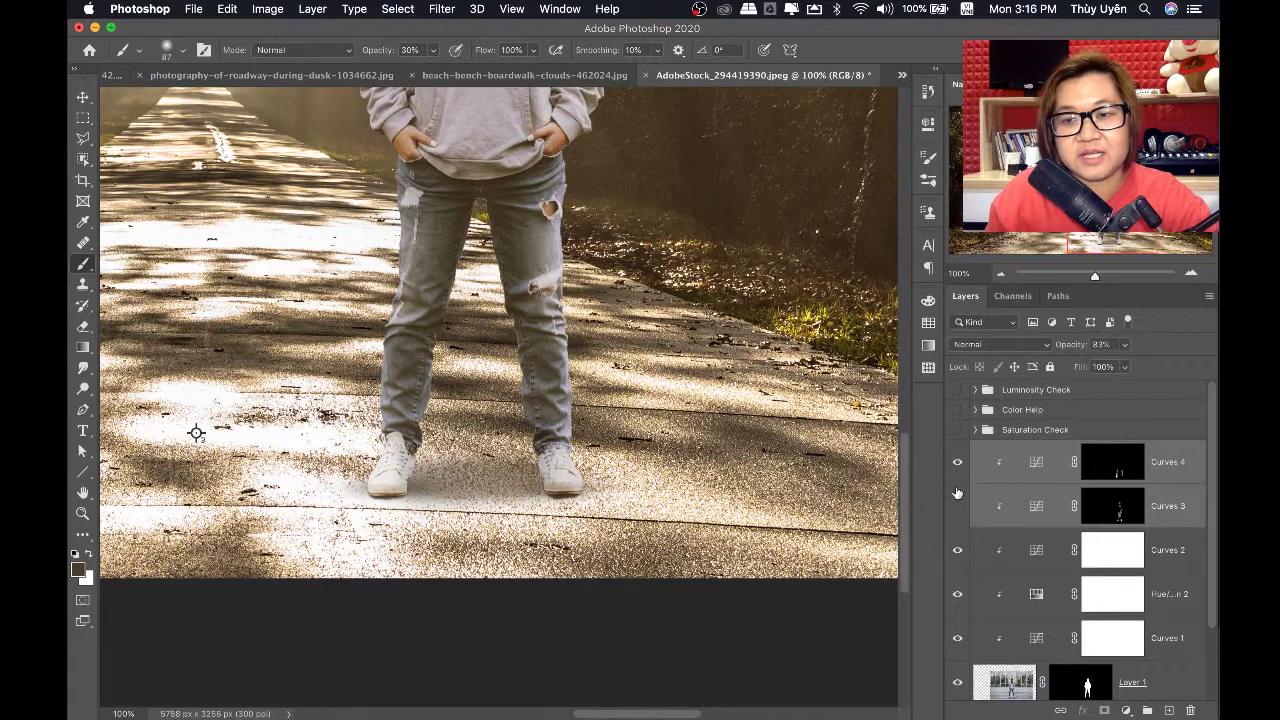
drag(957, 493, 961, 479)
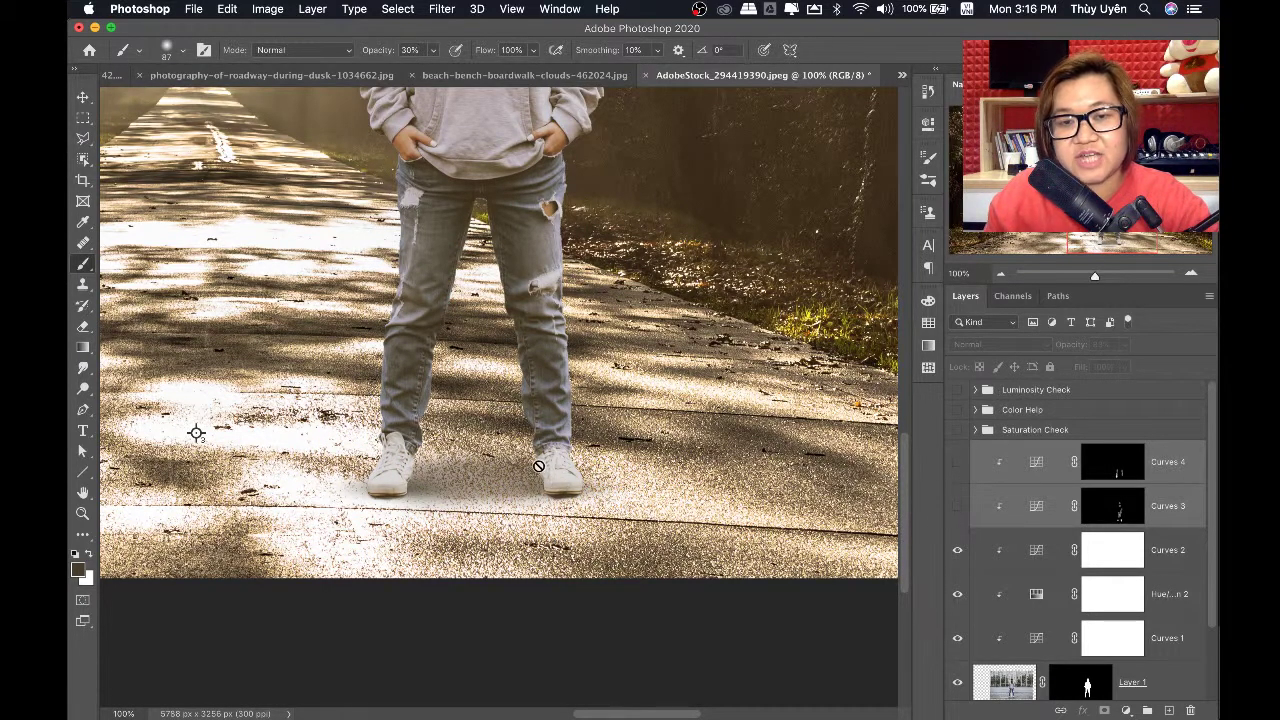
click(955, 505)
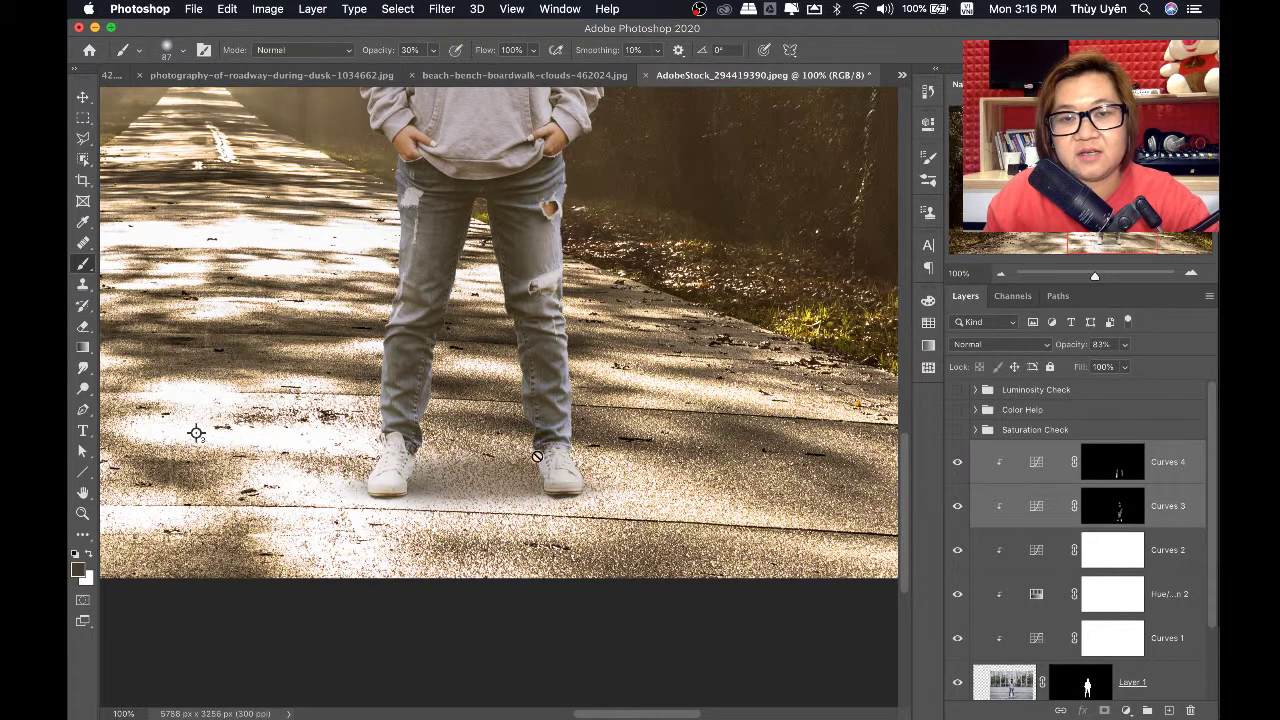
key(super+minus)
key(super+minus)
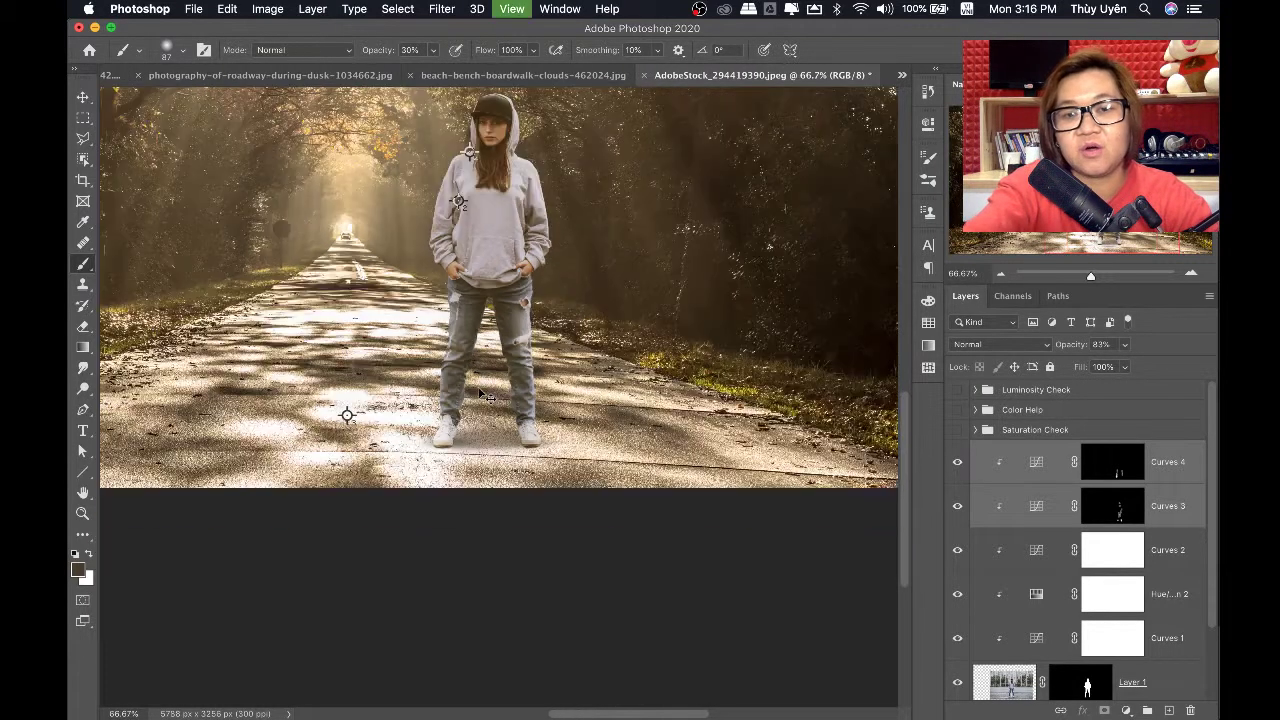
key(v)
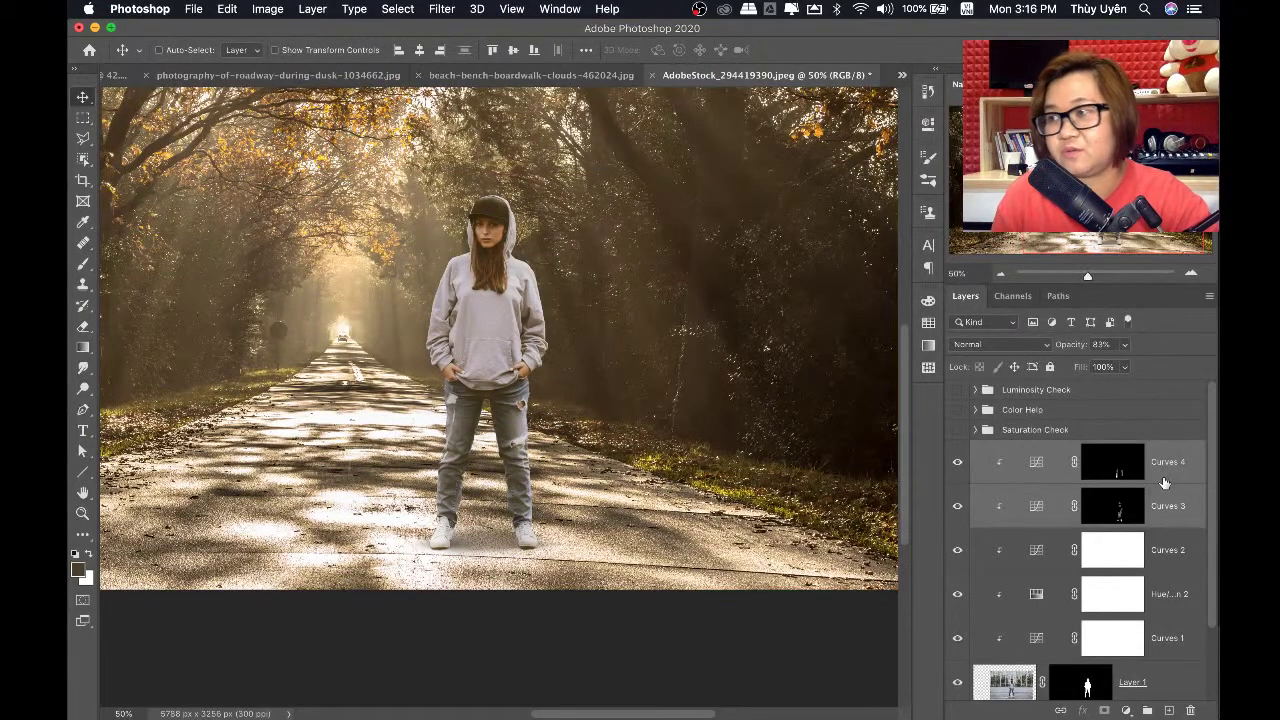
Set Curves 4's blend mode to Luminosity
double_click(1053, 499)
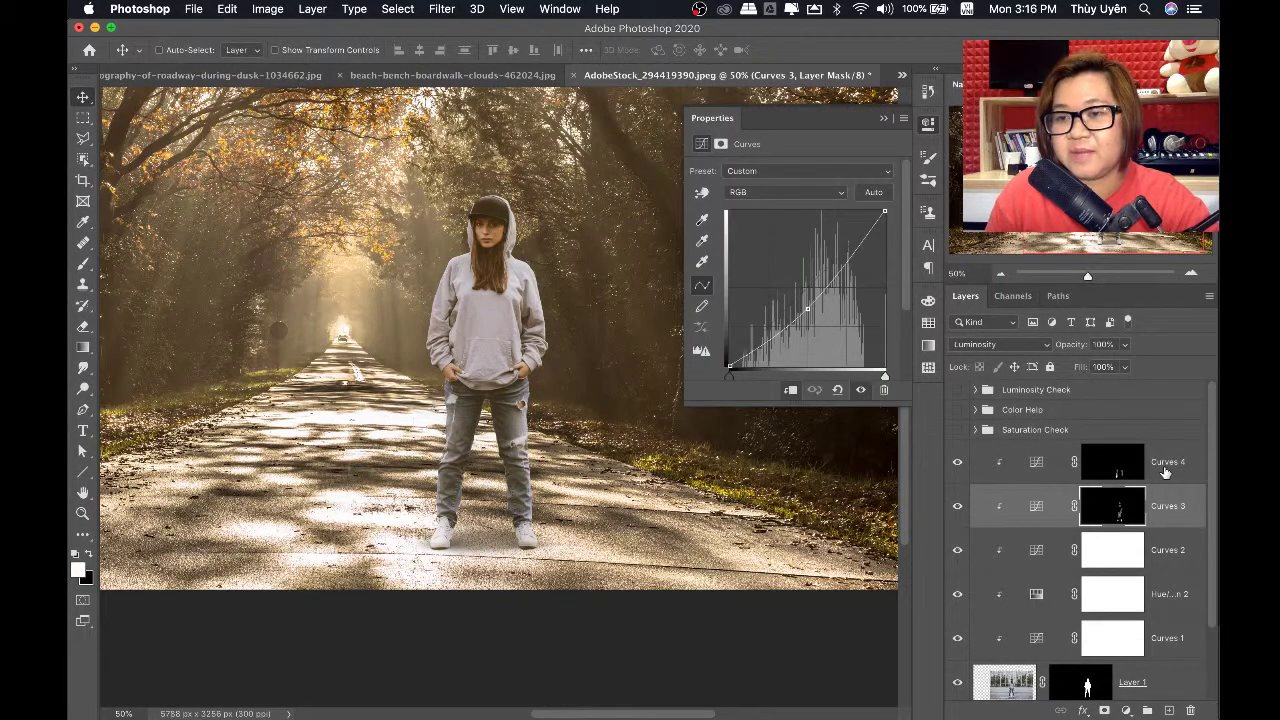
click(1165, 472)
click(1020, 349)
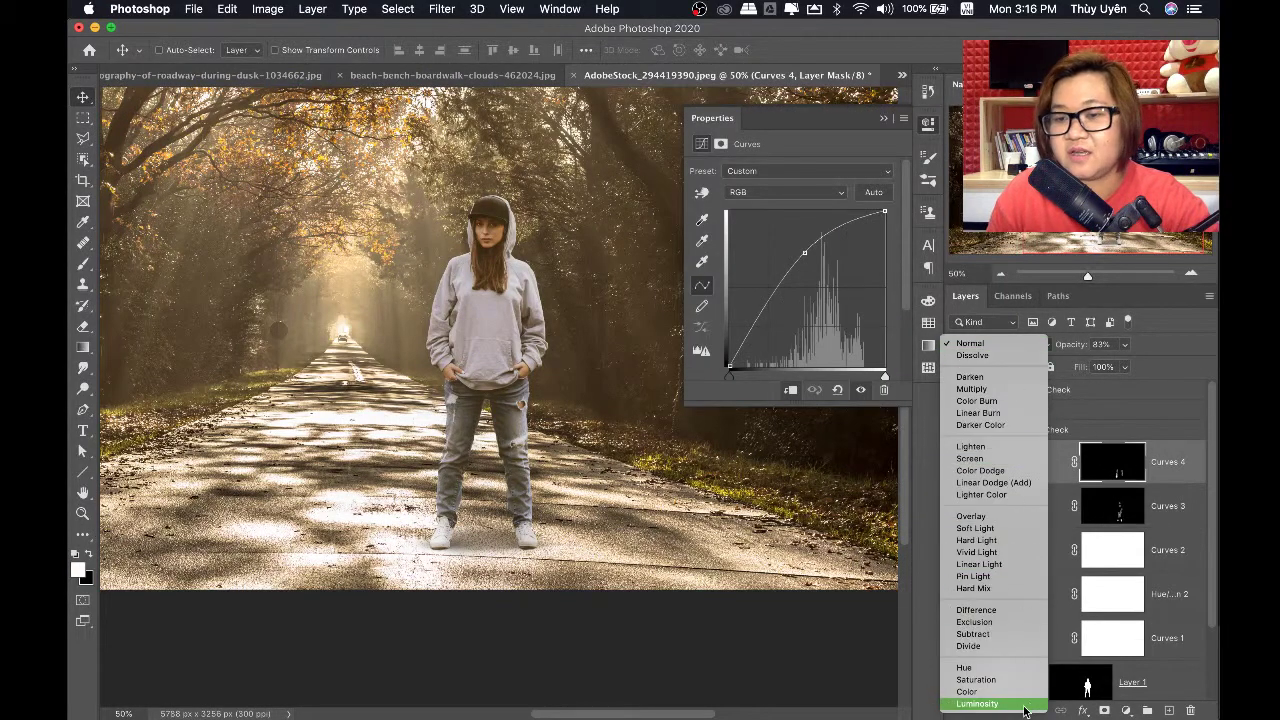
click(1025, 703)
click(1137, 467)
Toggle Curves 4 on and off to compare its brightening, leaving it on
click(957, 462)
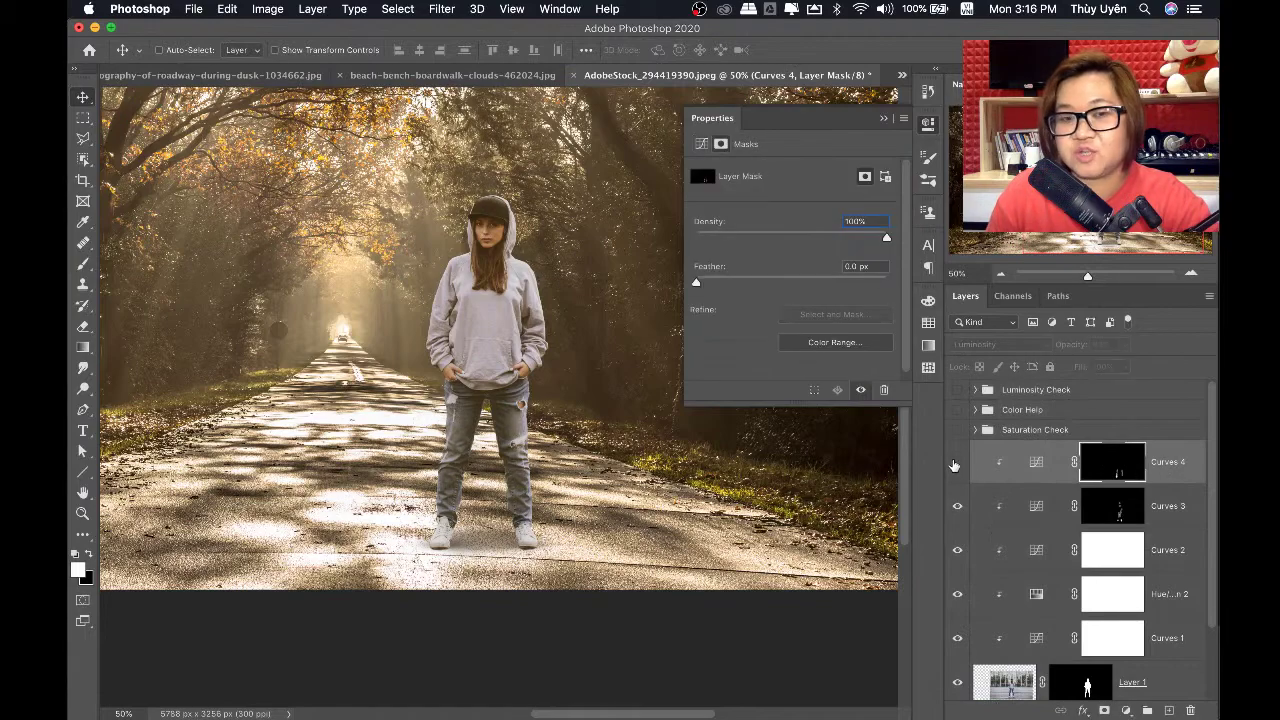
click(957, 462)
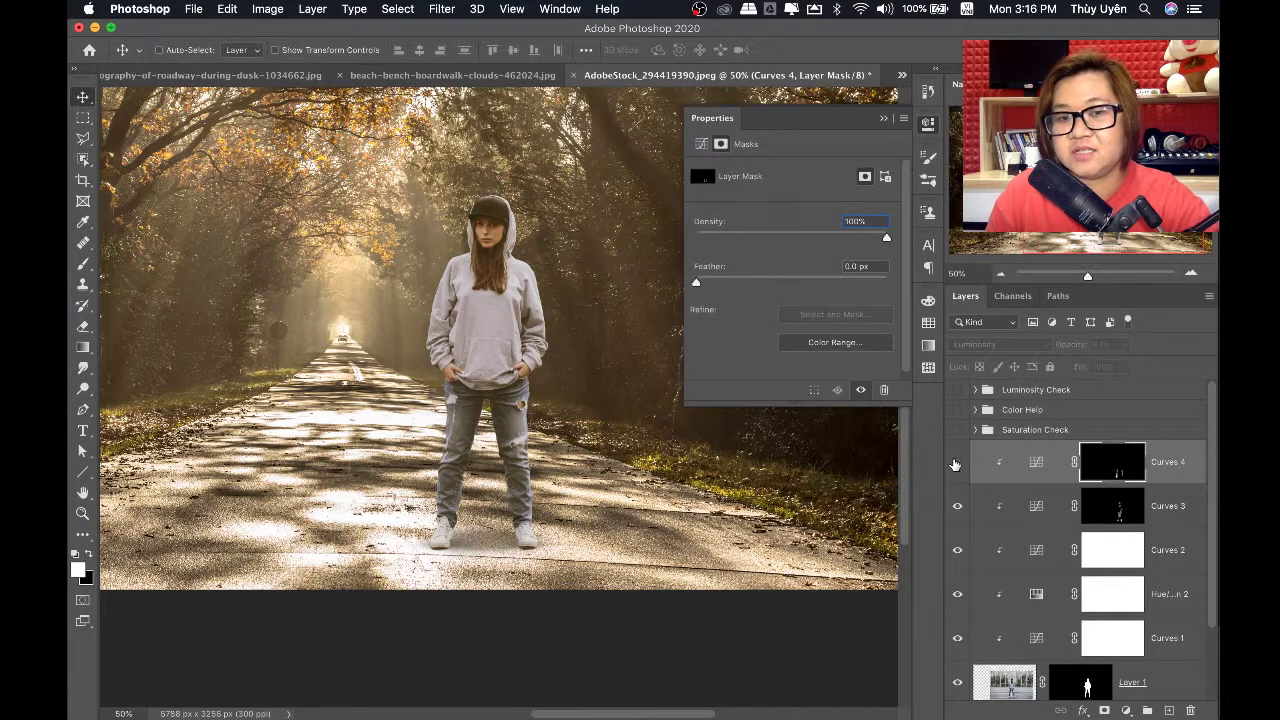
click(957, 462)
click(886, 118)
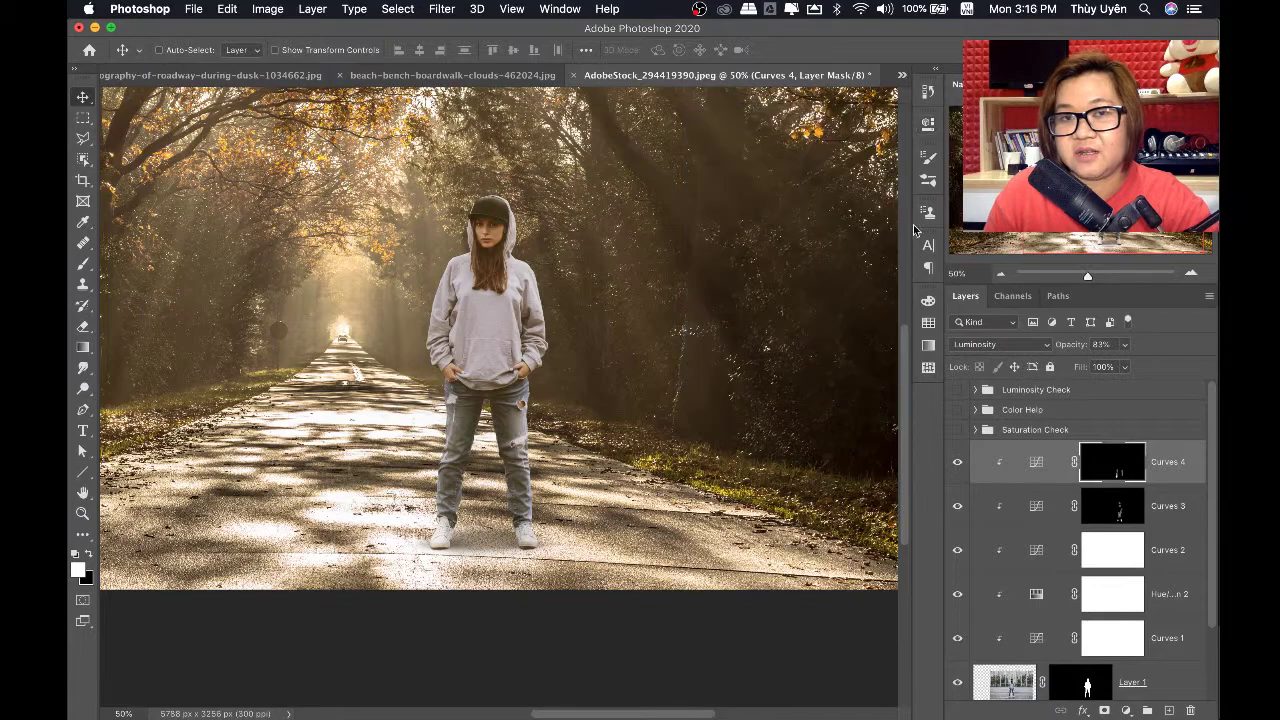
click(957, 462)
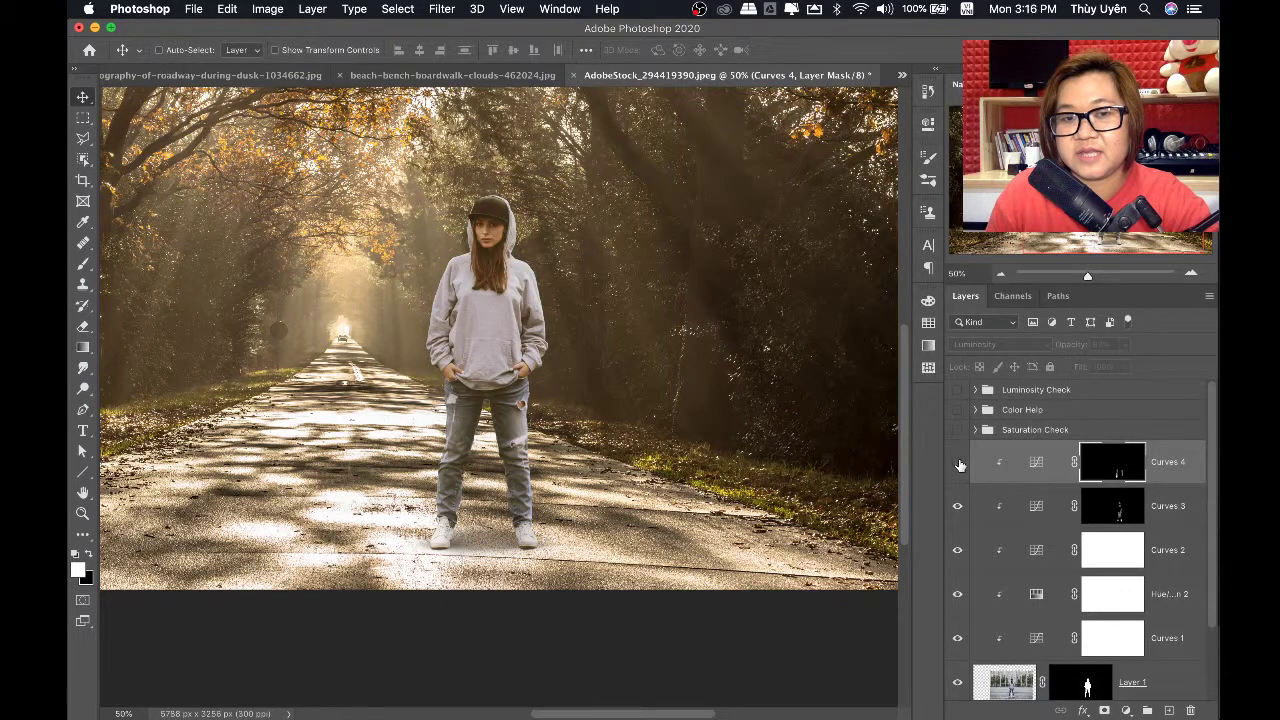
click(957, 462)
click(957, 462)
click(958, 463)
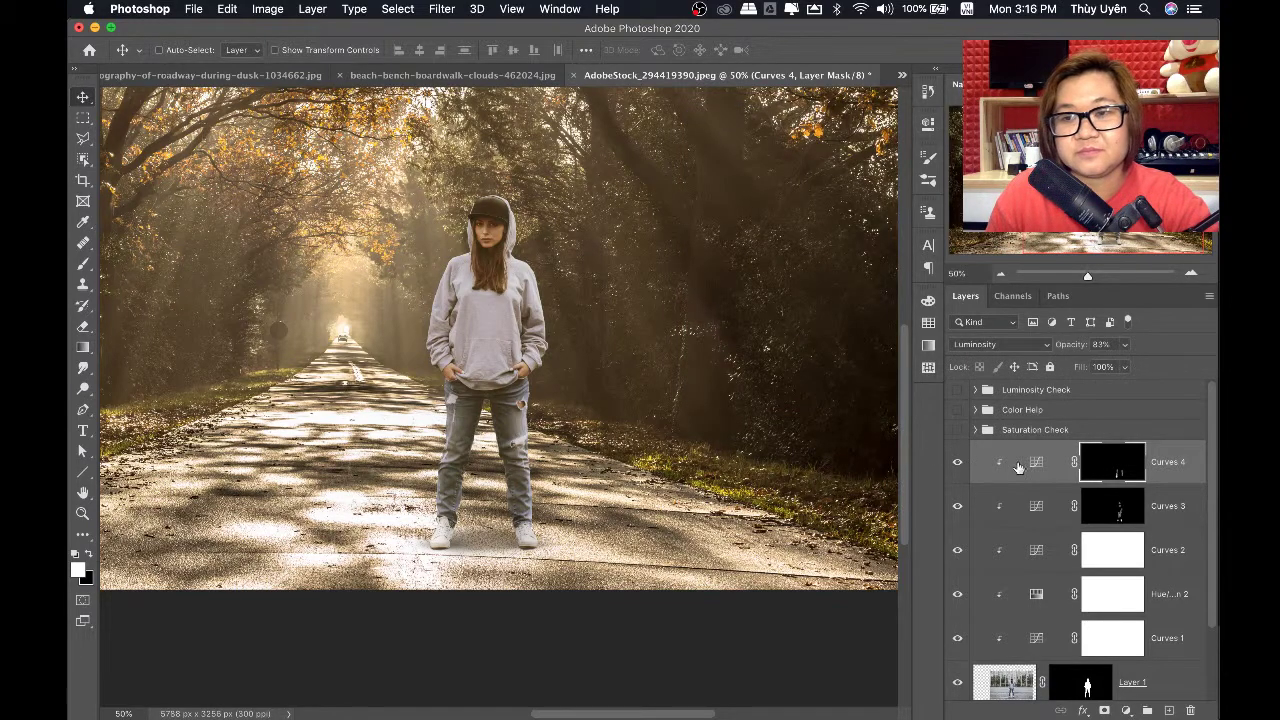
scroll(478, 275, up, 1)
Switch between the Brush and Move tools while zoomed in on the girl
key(b)
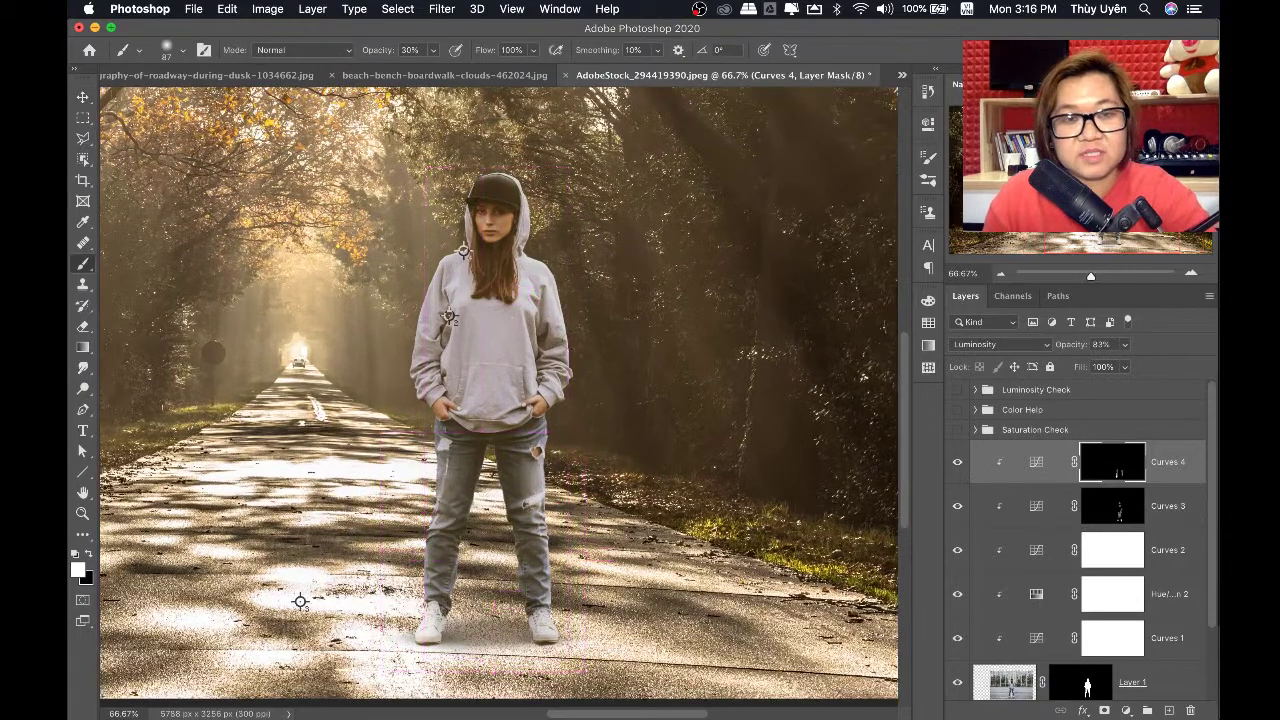
scroll(563, 337, up, 1)
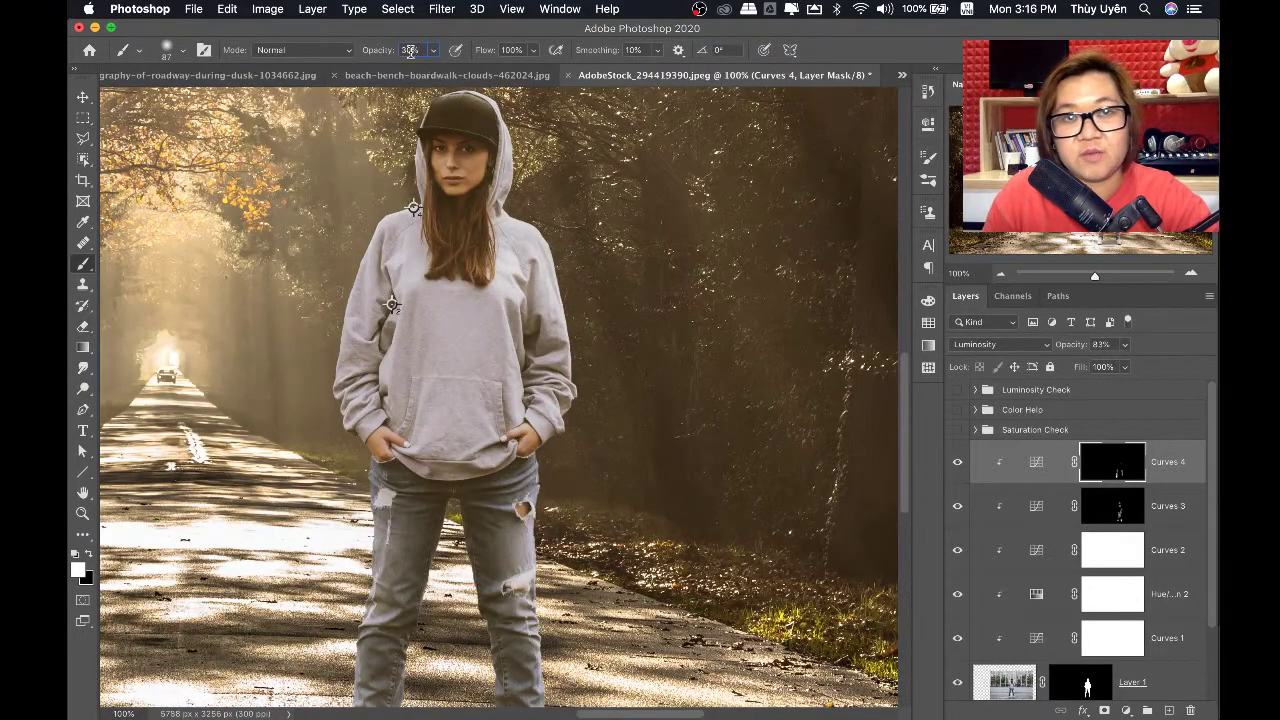
text(20)
key(v)
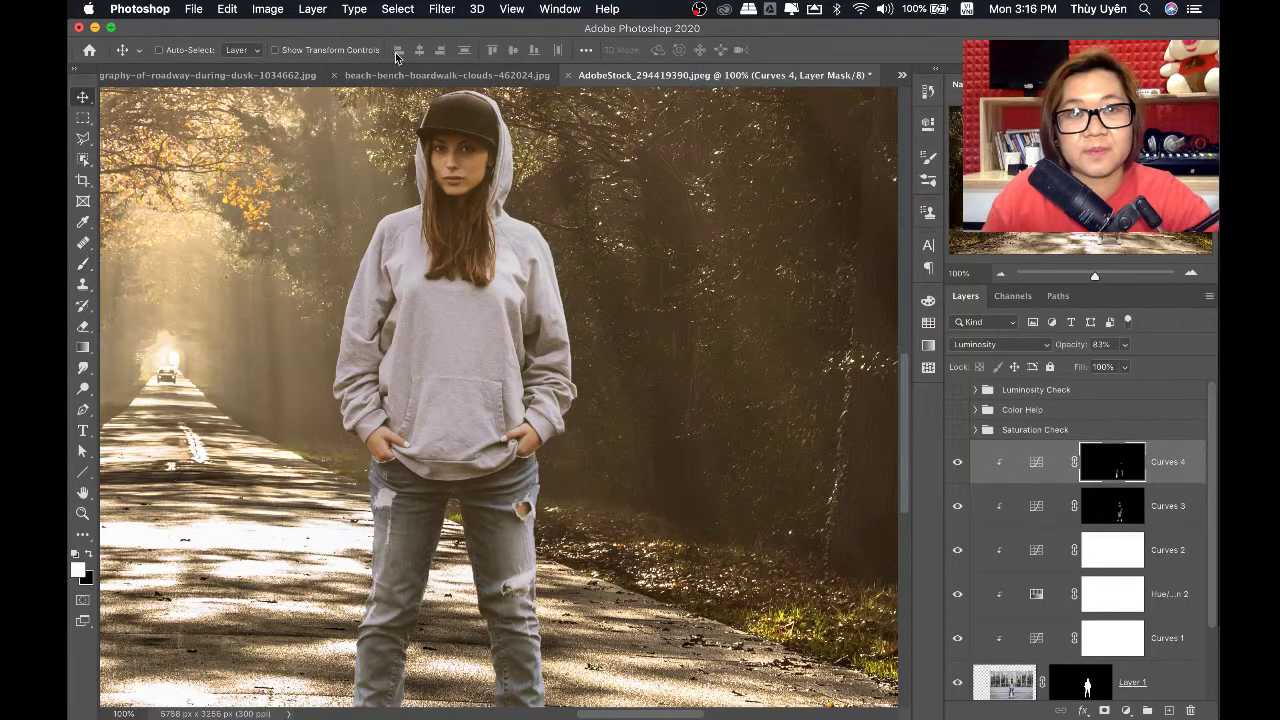
key(b)
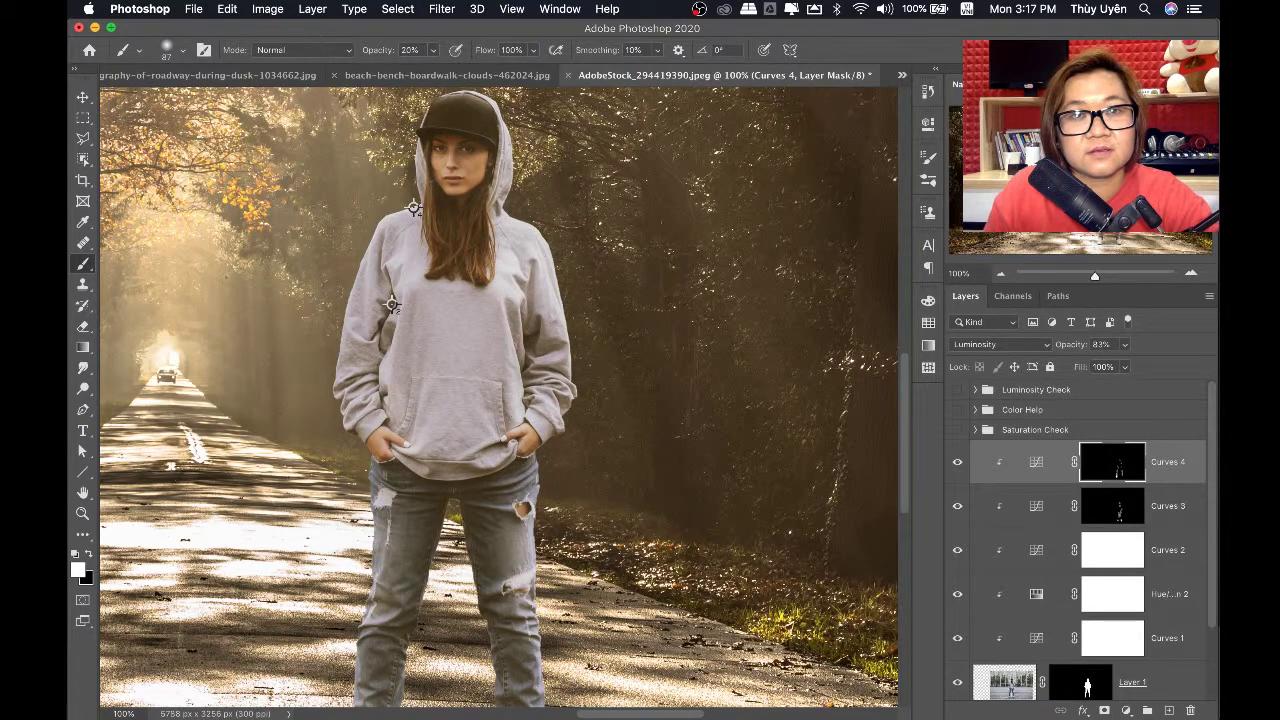
key(super+minus)
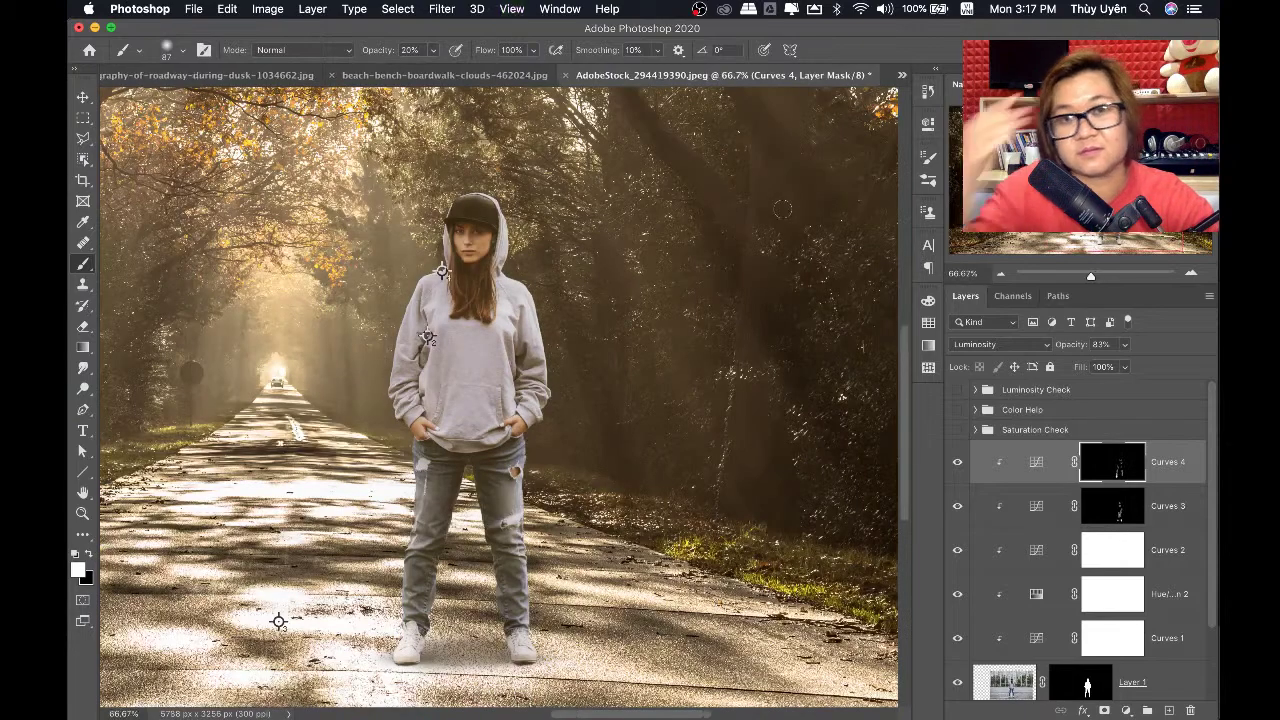
Compare the girl with and without Curves 3 and Curves 4, leaving both on
key(v)
click(958, 463)
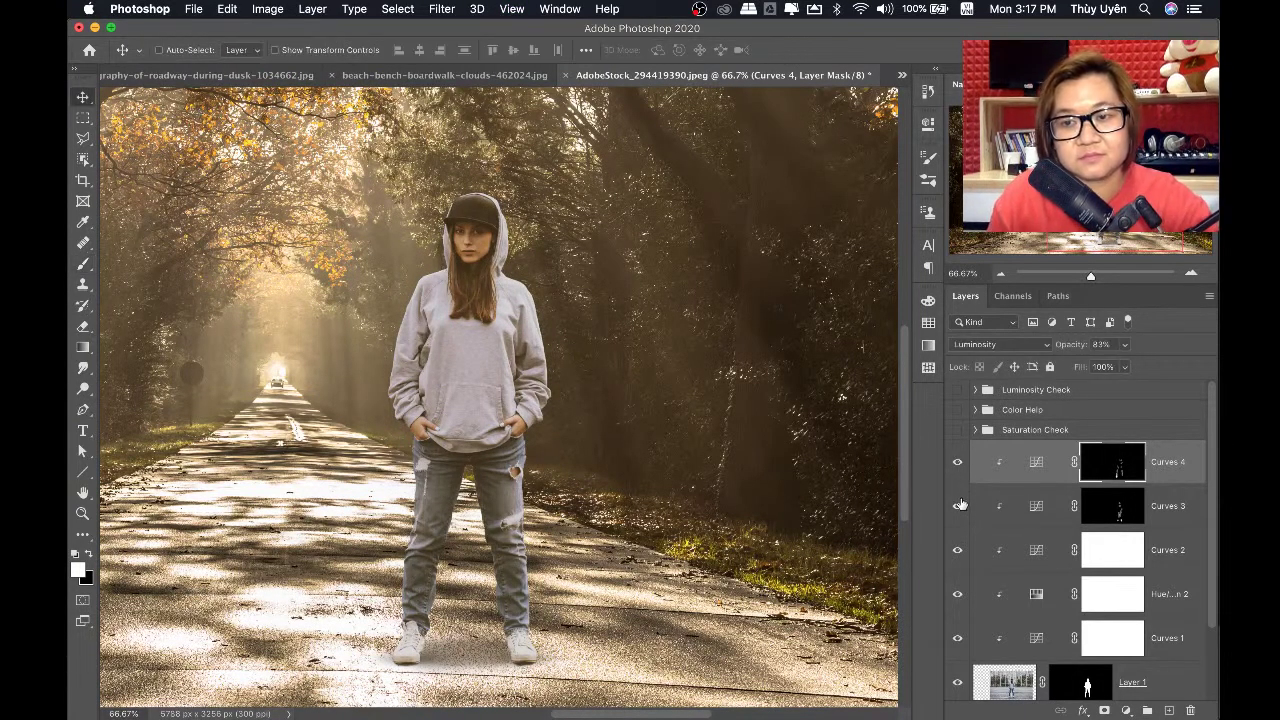
click(958, 462)
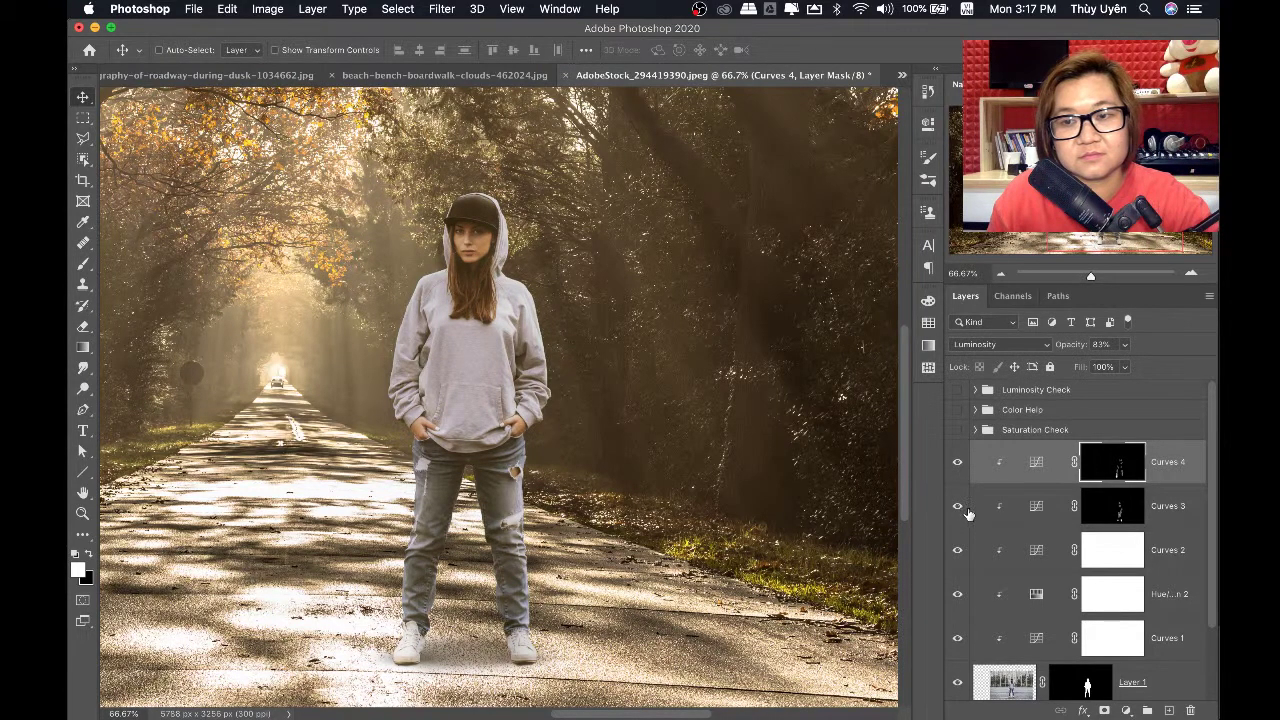
drag(967, 513, 958, 468)
click(958, 507)
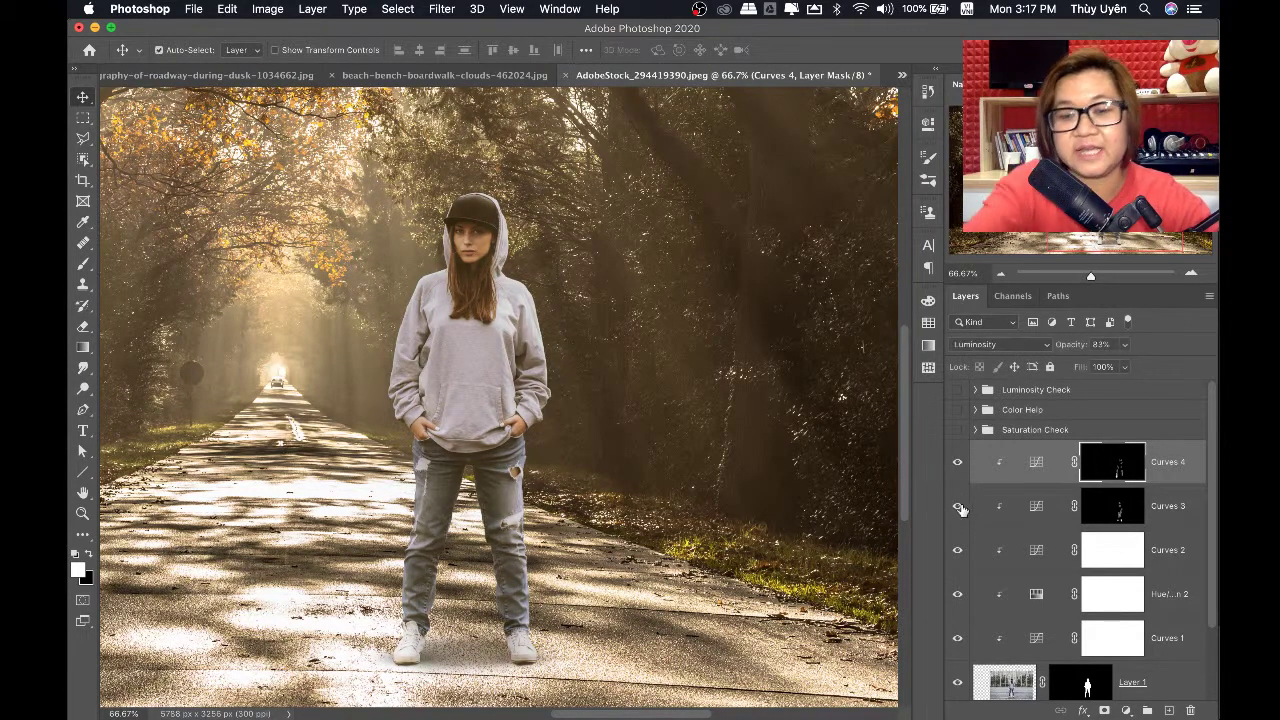
key(super+minus)
key(super+minus)
key(super+minus)
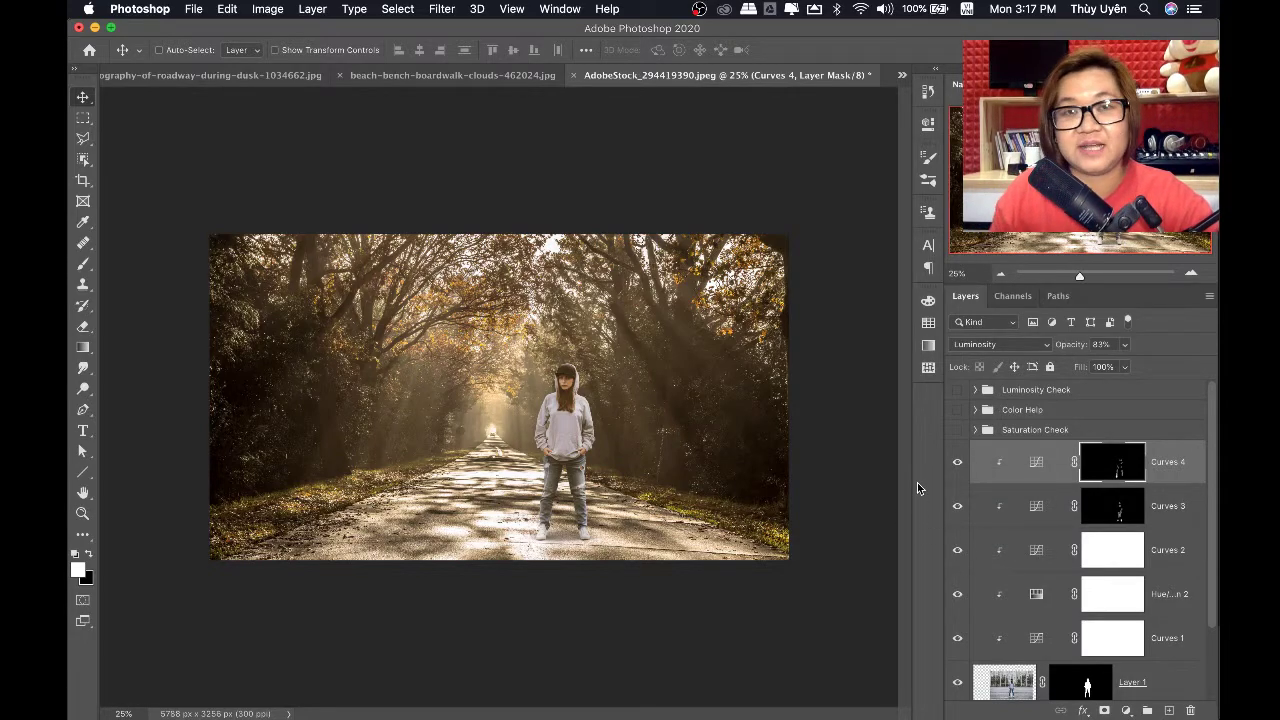
scroll(1100, 600, down, 3)
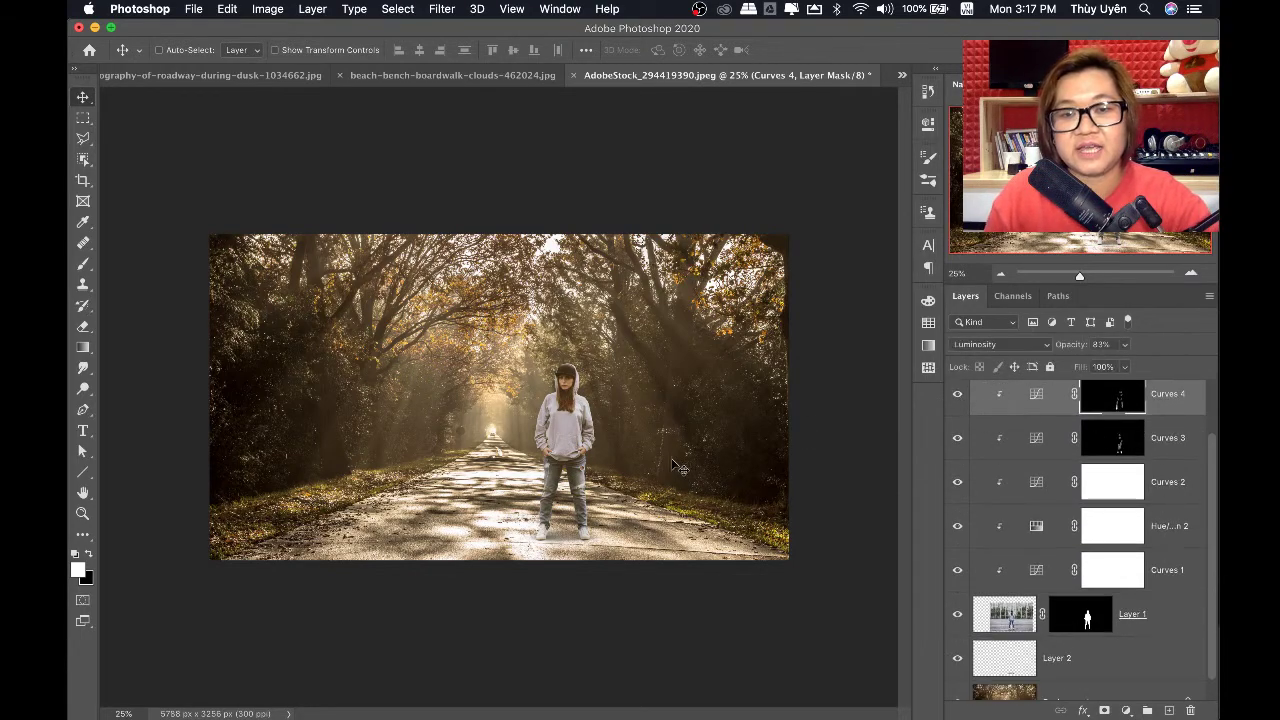
click(198, 75)
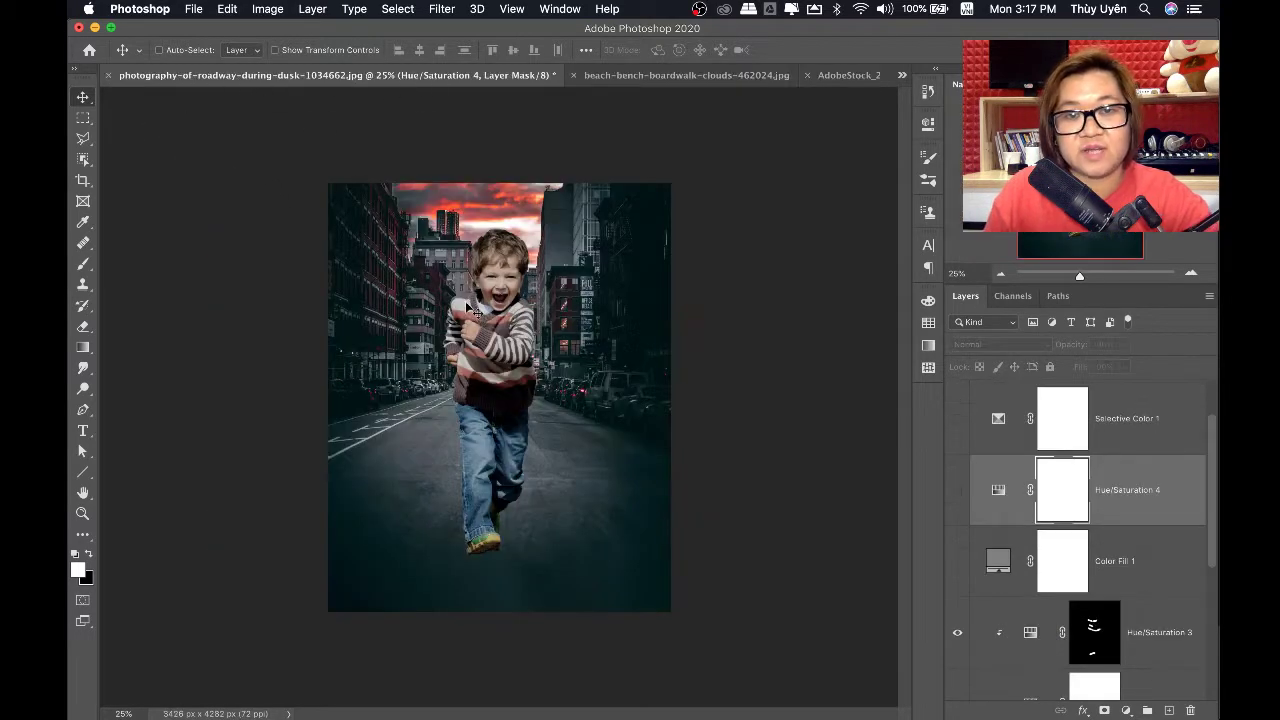
click(612, 76)
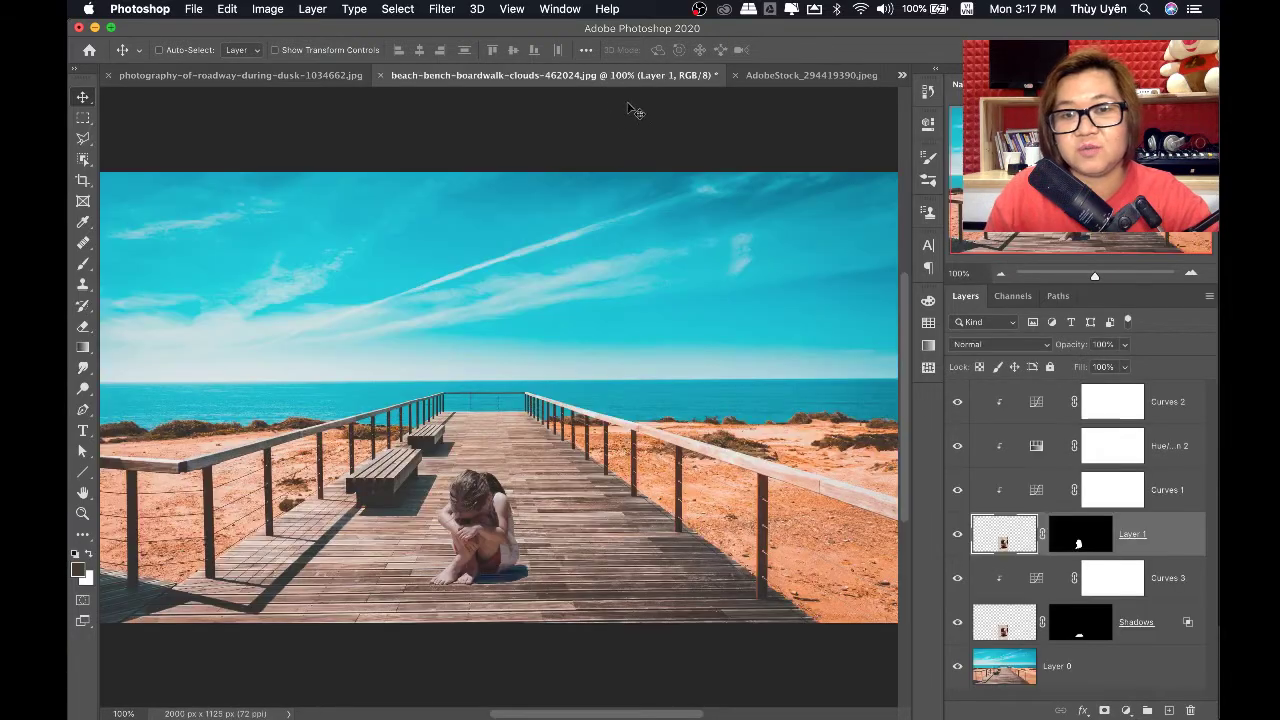
click(787, 76)
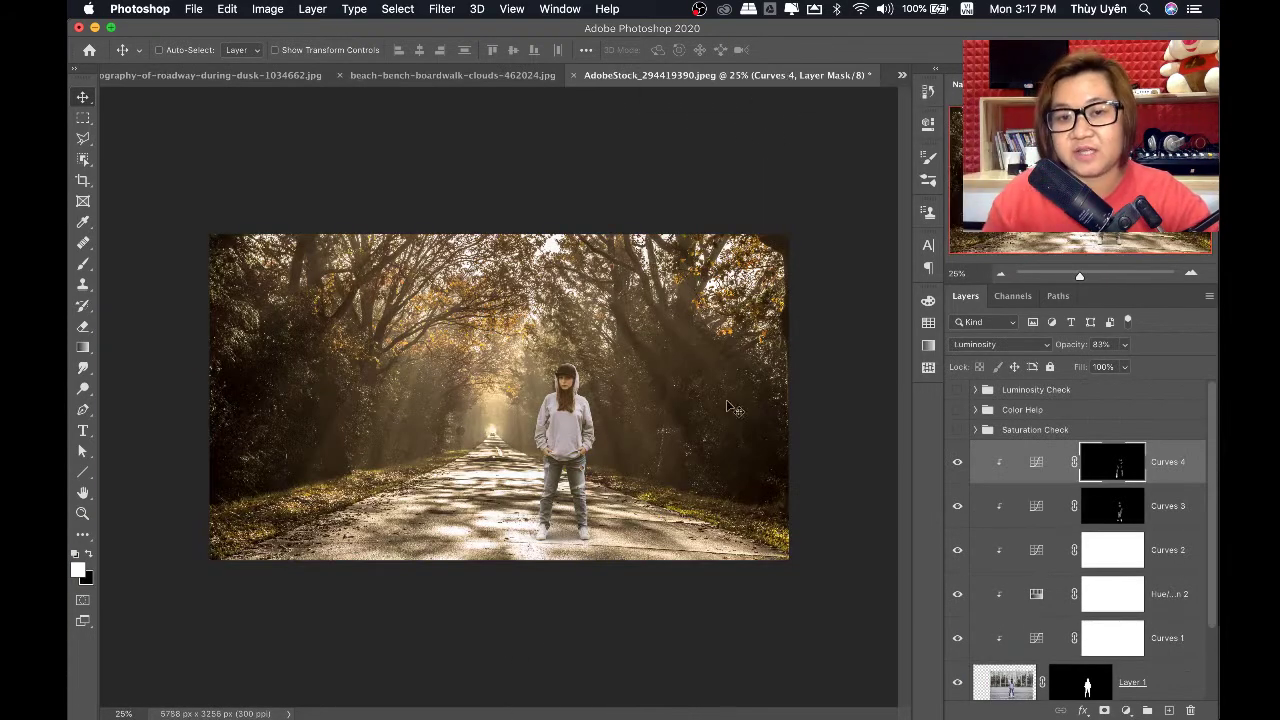
click(552, 498)
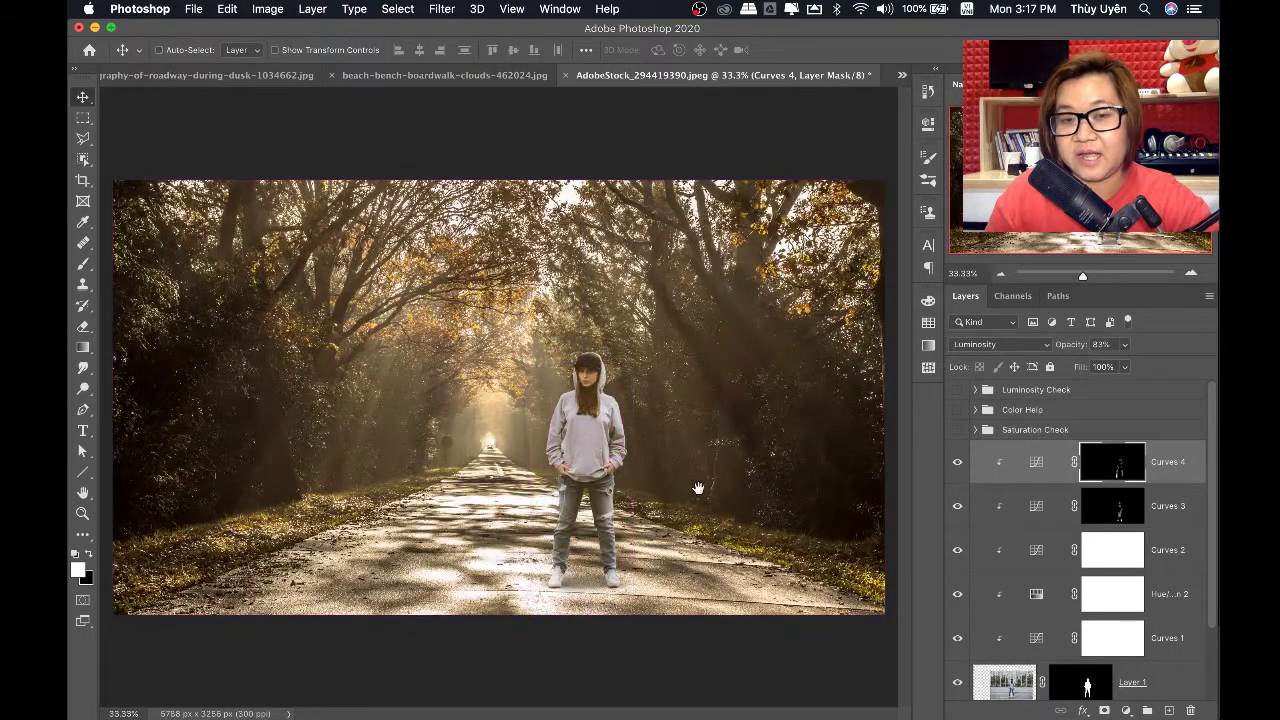
Open Ghep Anh 2.psd from Finder's PSD folder in Photoshop
click(420, 700)
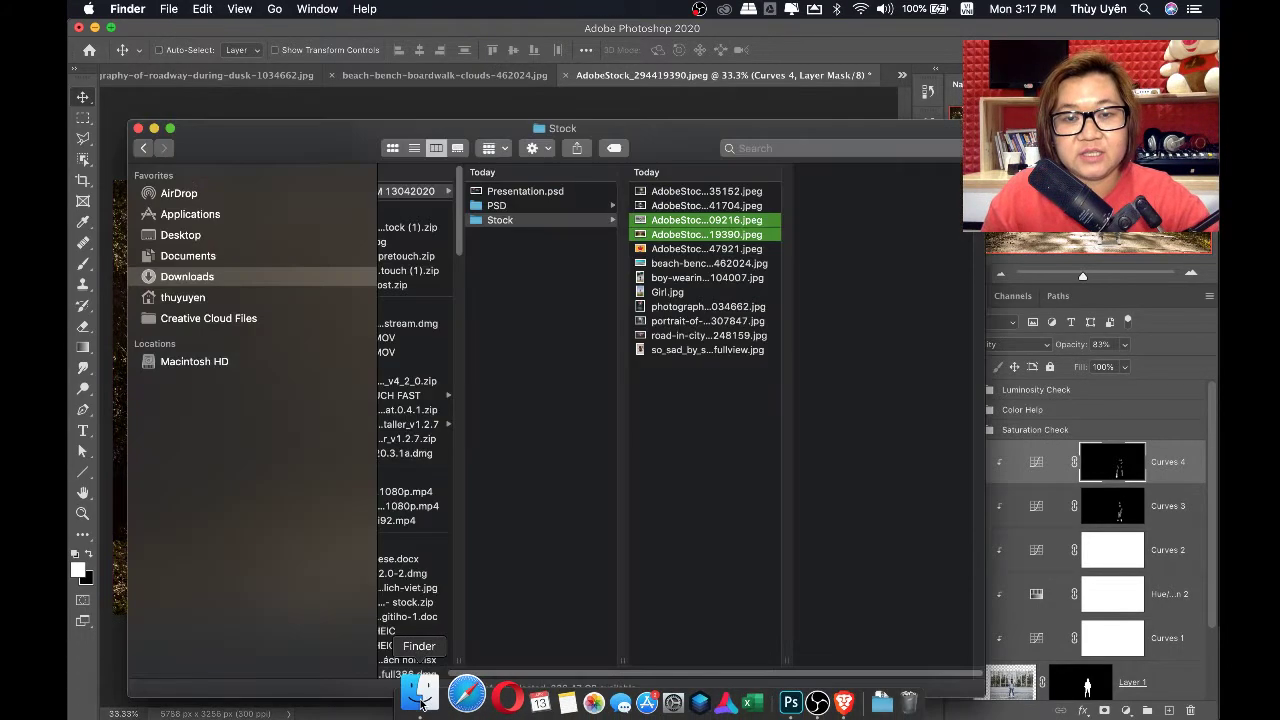
click(527, 206)
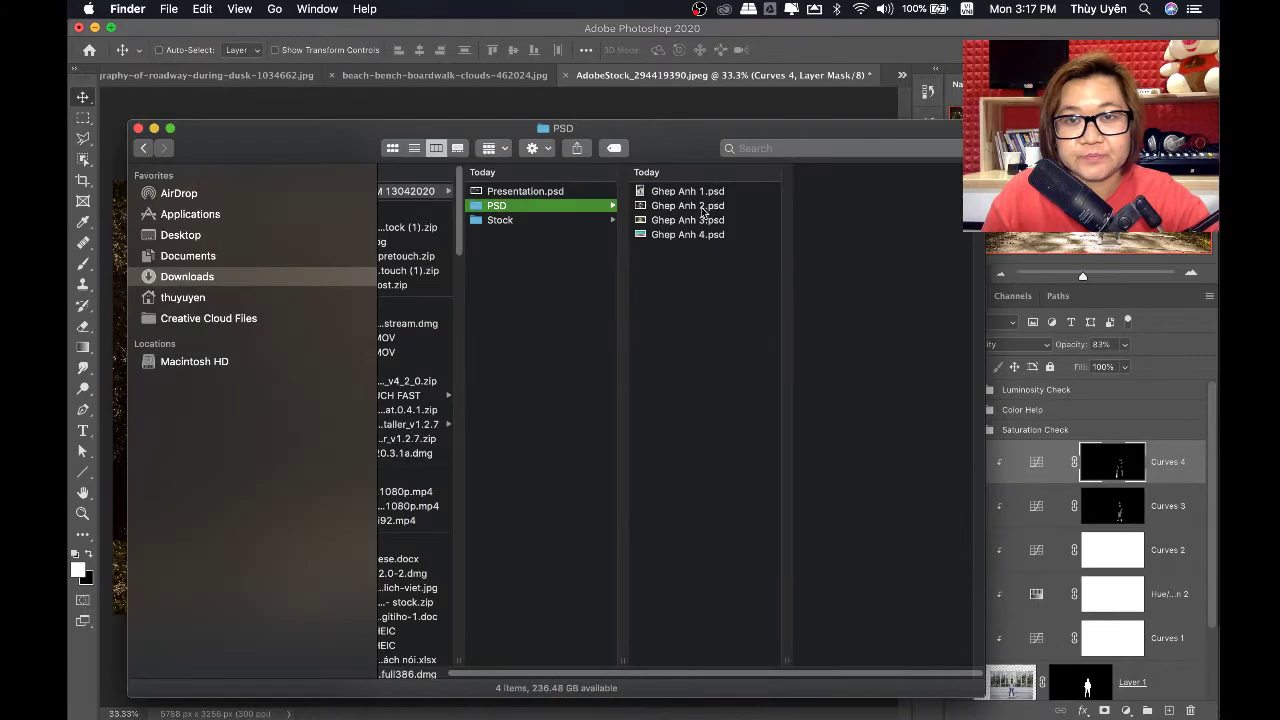
click(703, 206)
key(super+Tab)
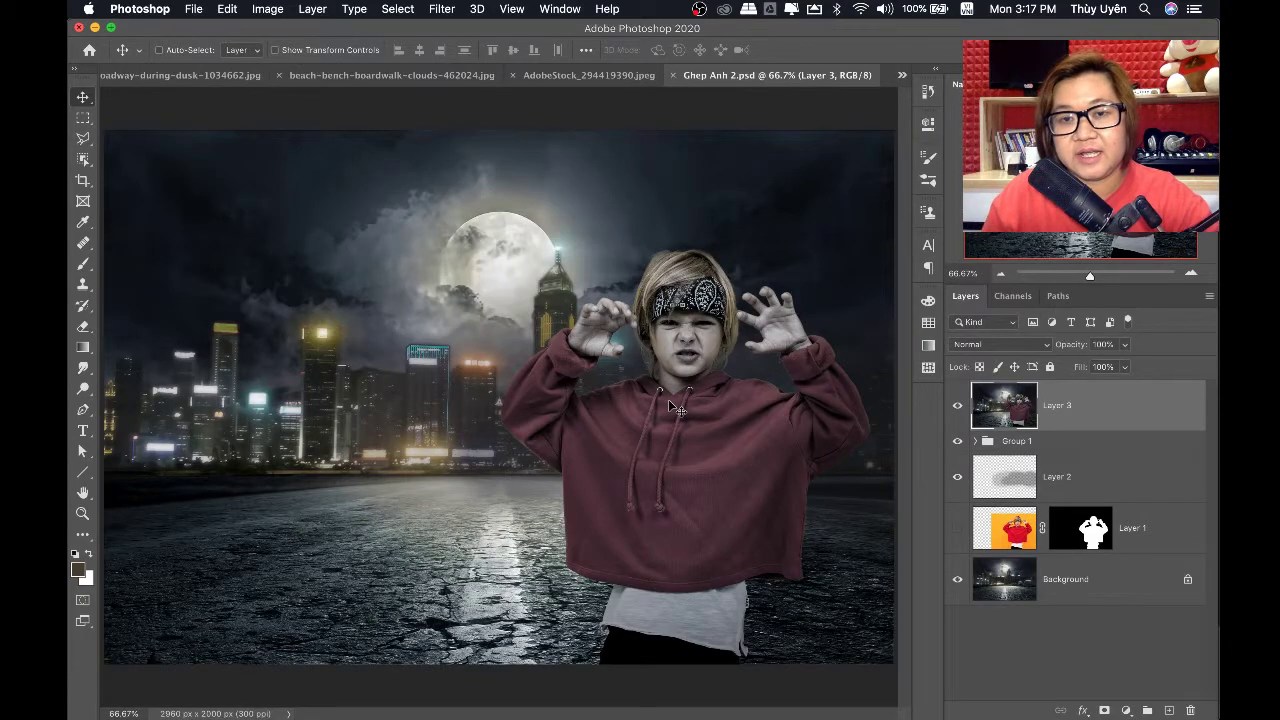
Hide Layer 3 and Group 1 to reveal the original boy photo with Layer 1's mask disabled
key(ctrl+minus)
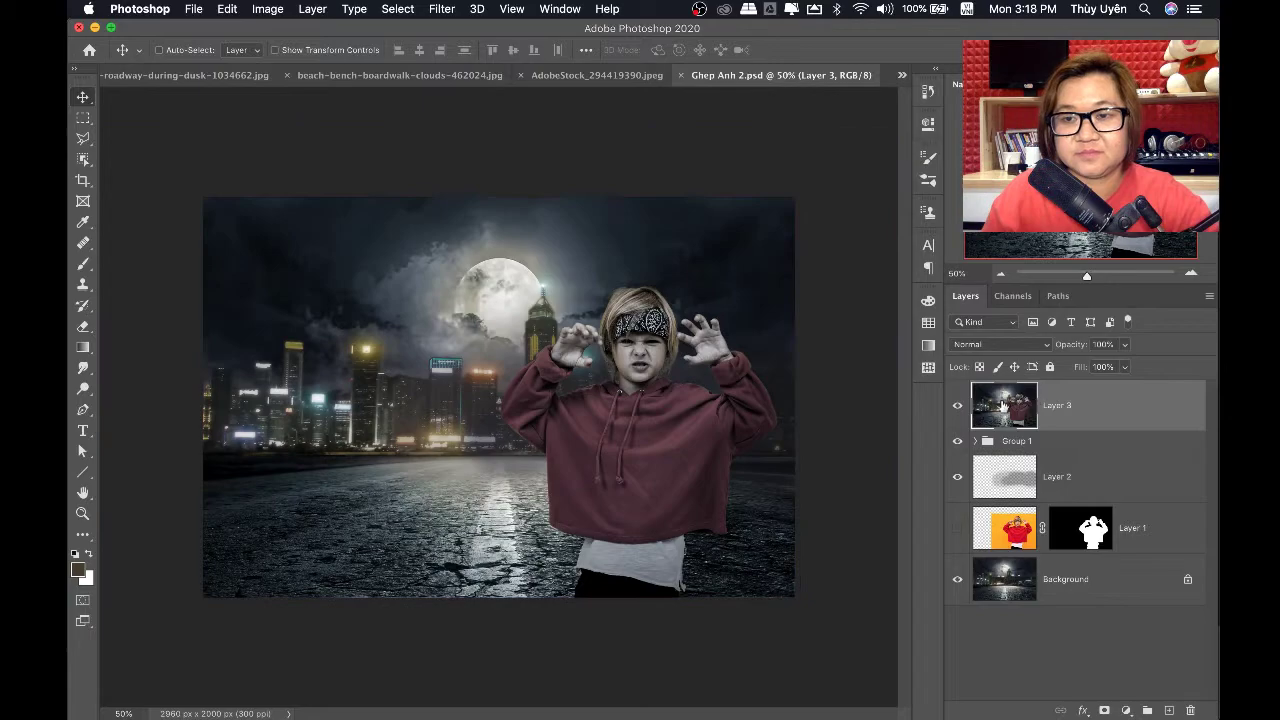
click(957, 407)
click(977, 442)
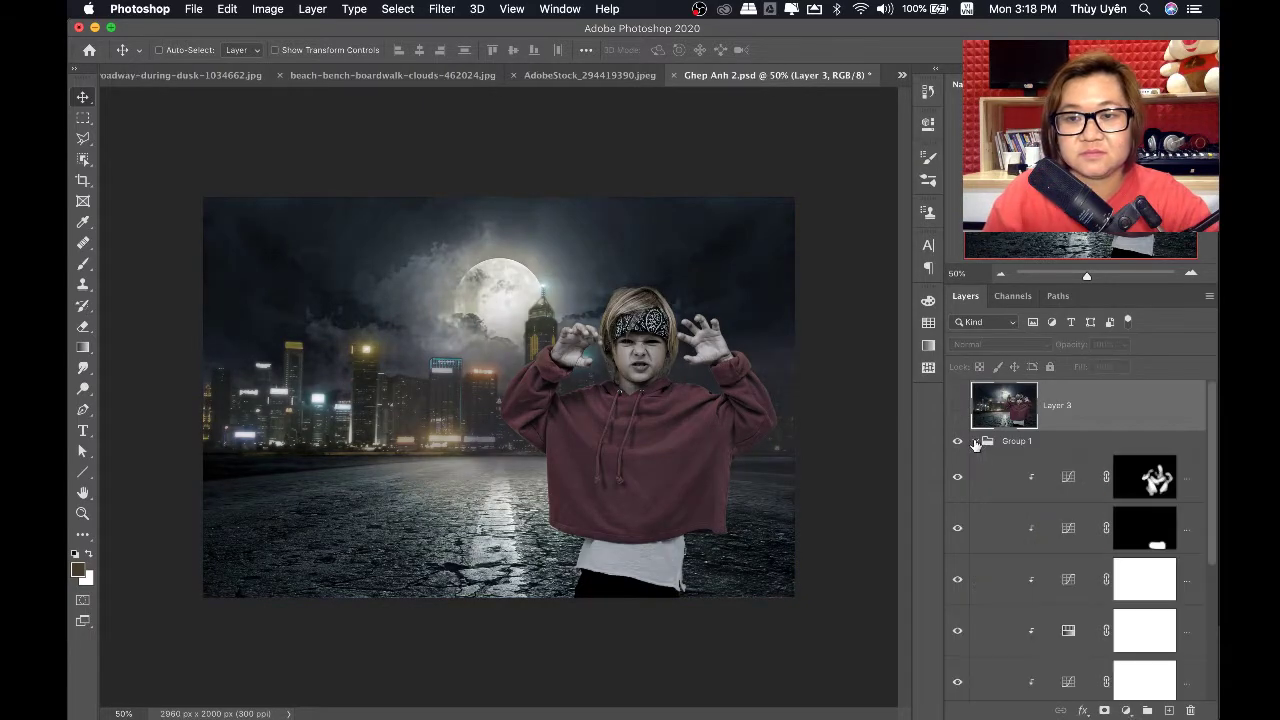
click(977, 442)
click(957, 528)
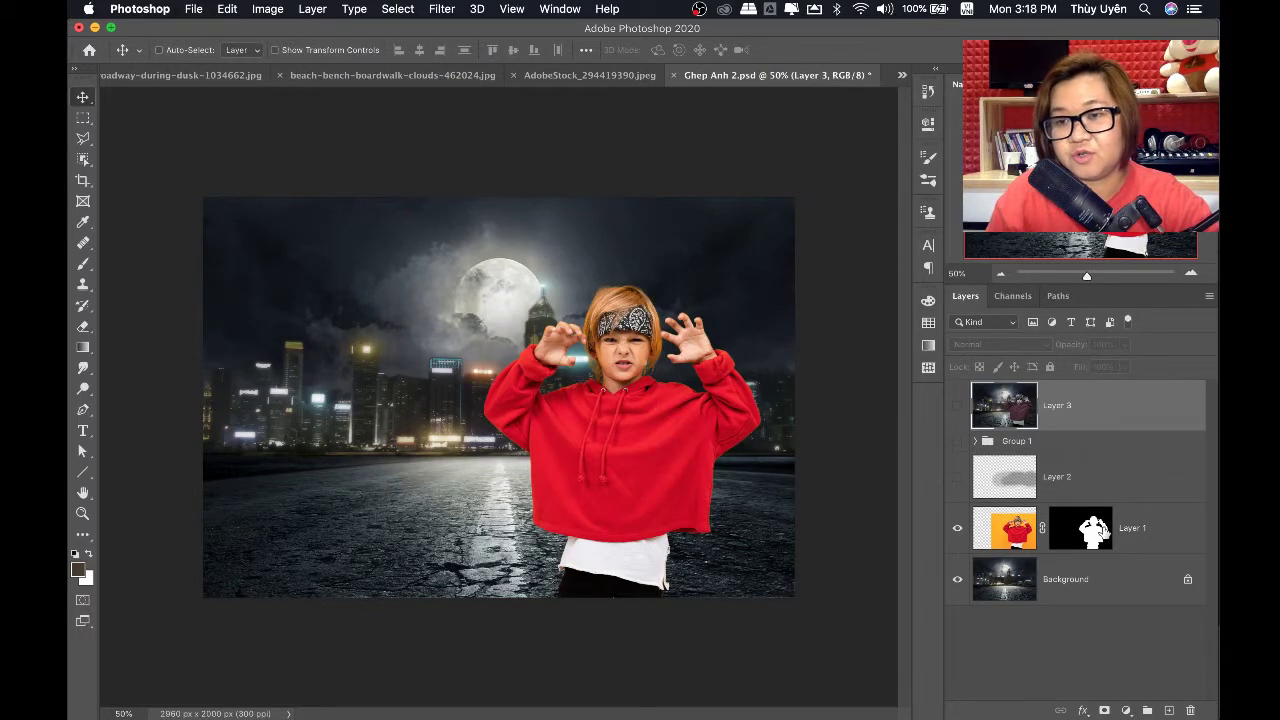
shift+click(1104, 533)
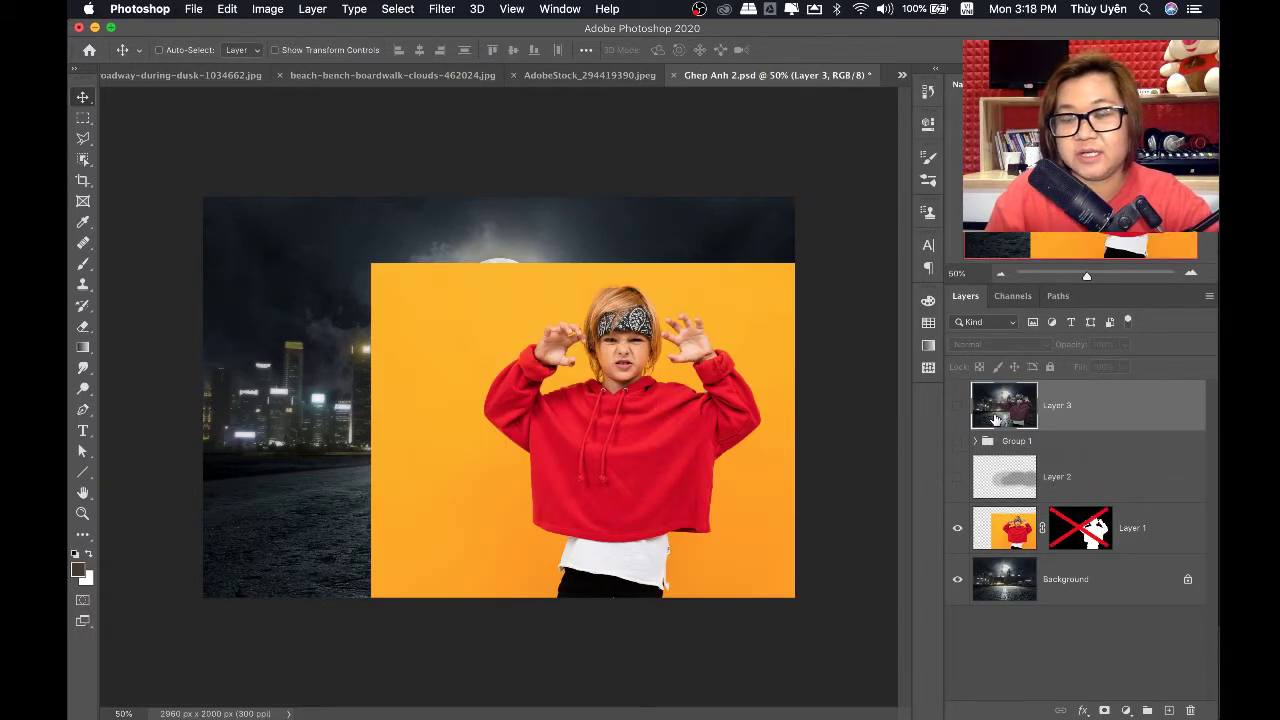
Restore Group 1 and the finished Layer 3, toggling Layer 3 to compare before and after
click(958, 478)
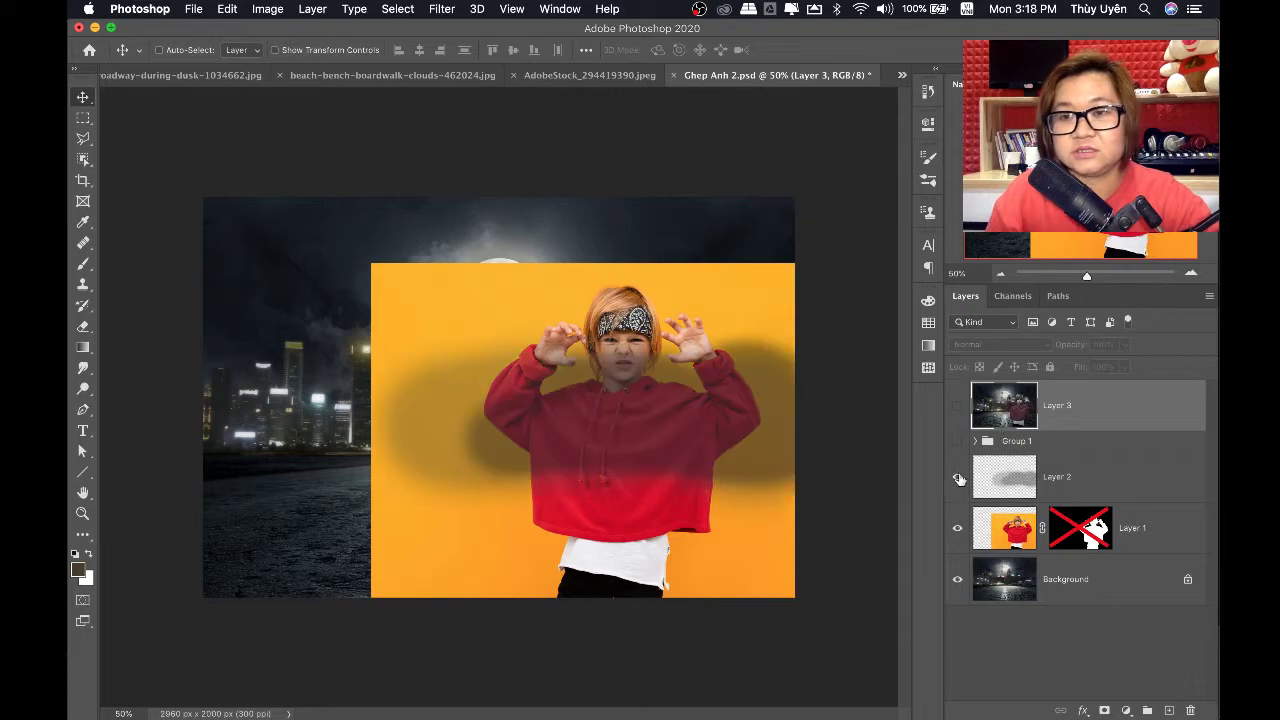
click(957, 441)
click(958, 527)
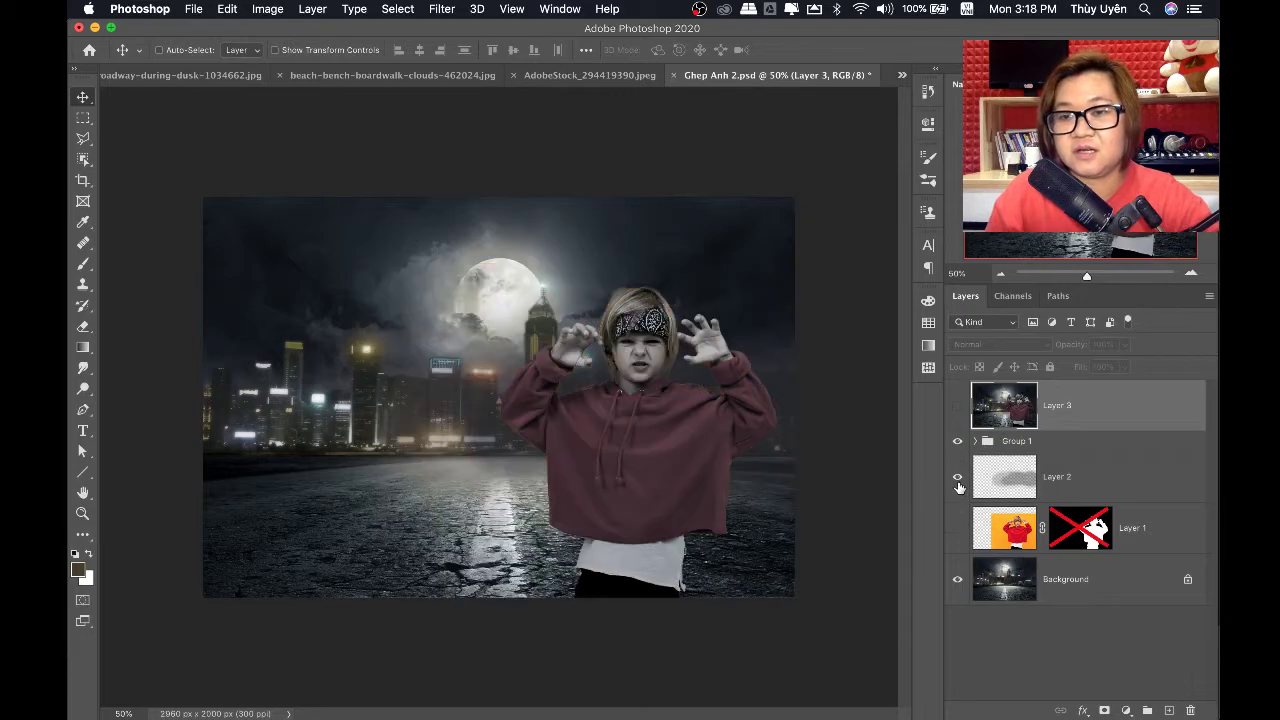
click(958, 478)
click(957, 406)
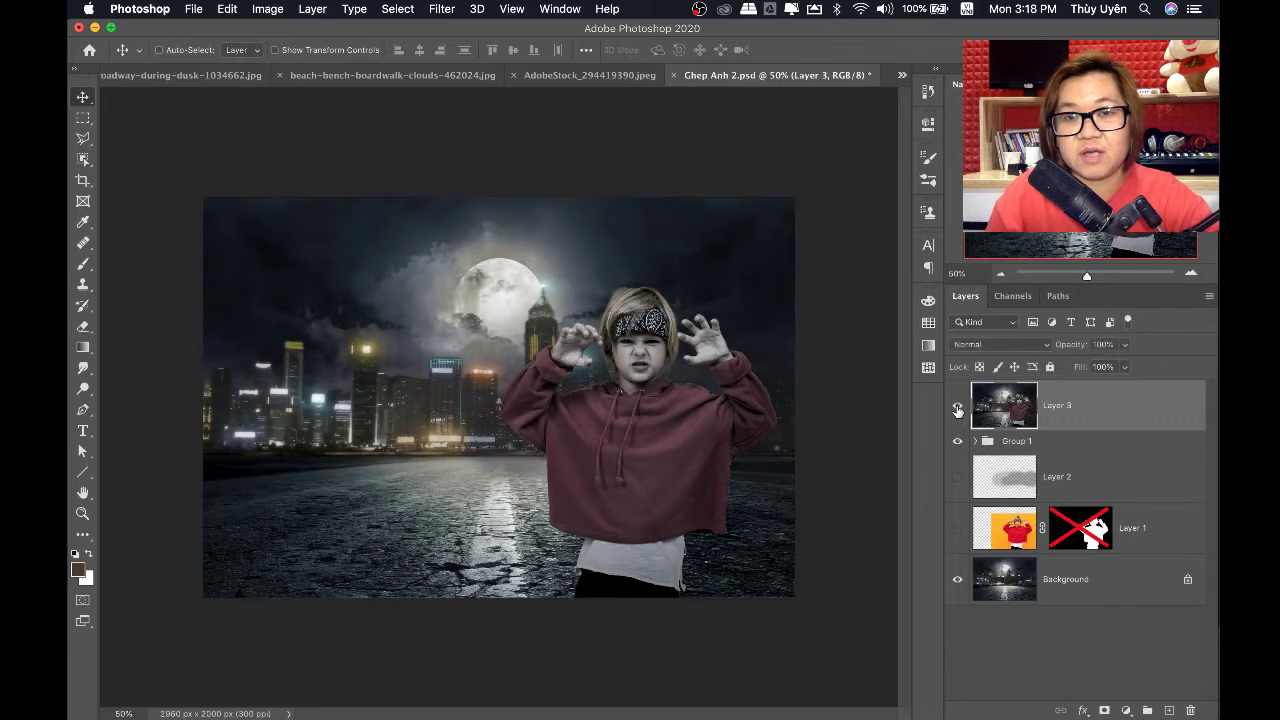
click(957, 406)
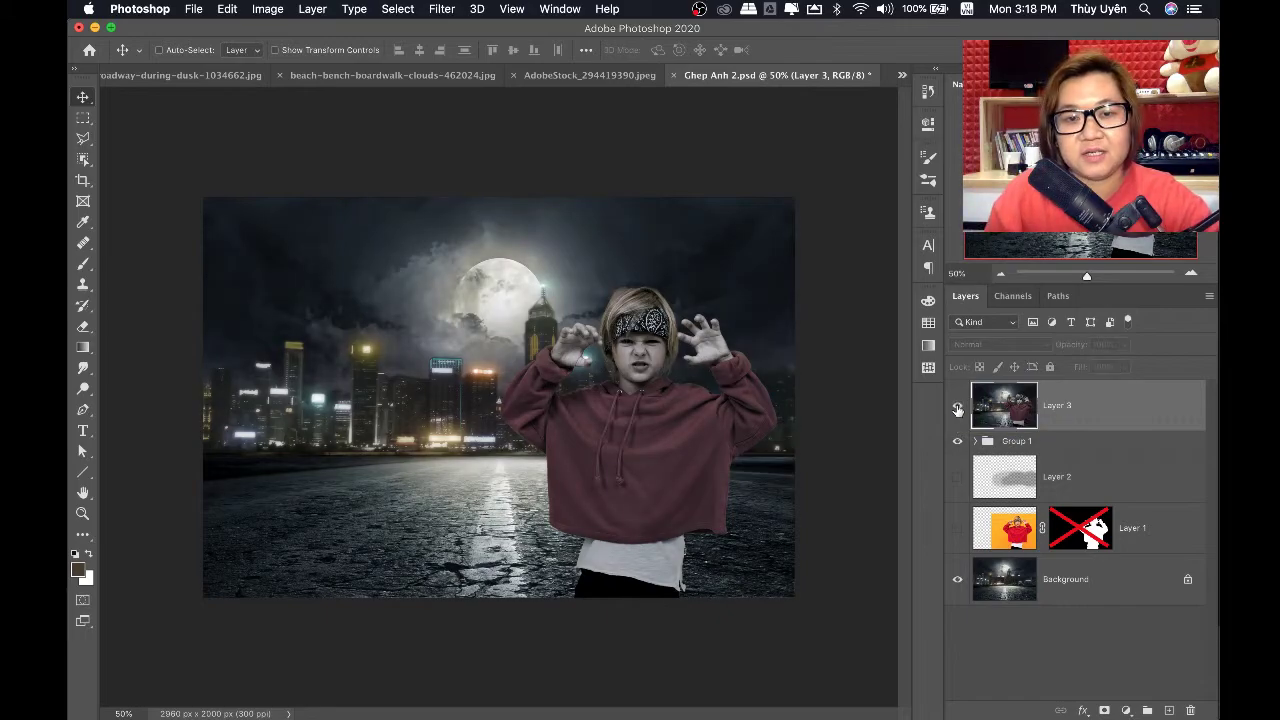
click(957, 406)
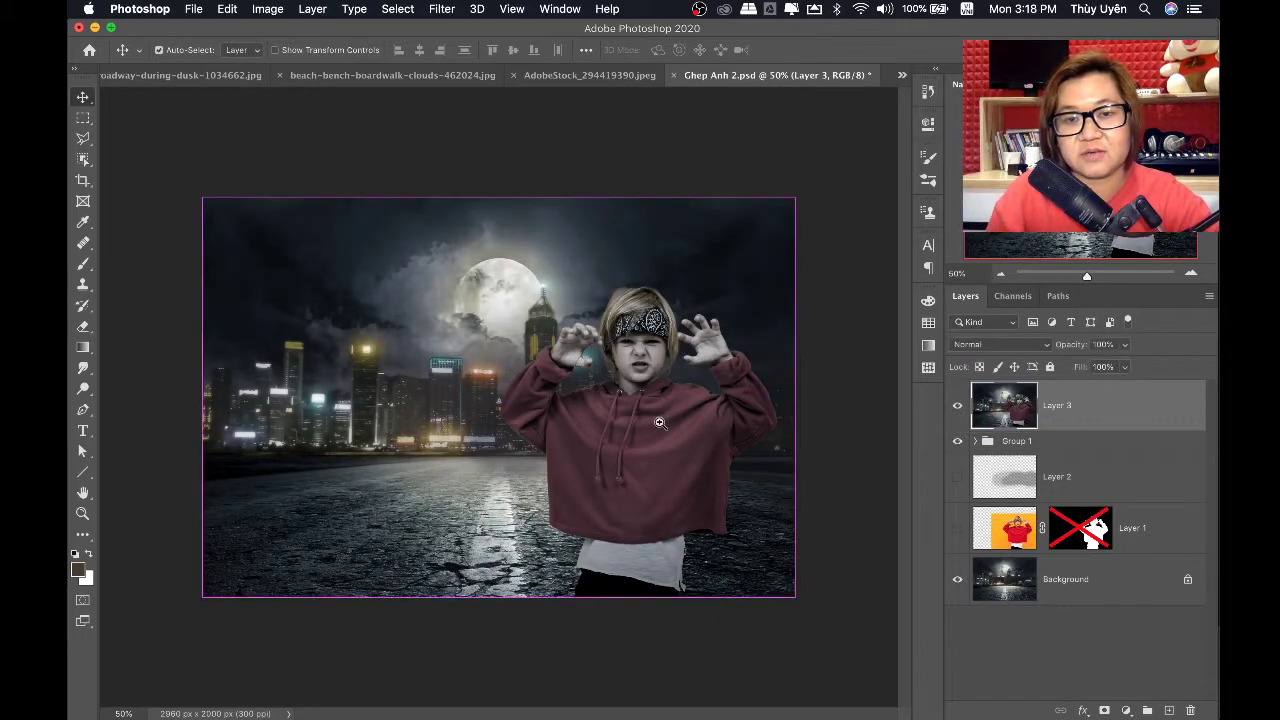
Zoom to 100% and pan across the boy, then return to the forest road composite
key(ctrl+1)
drag(710, 437, 530, 422)
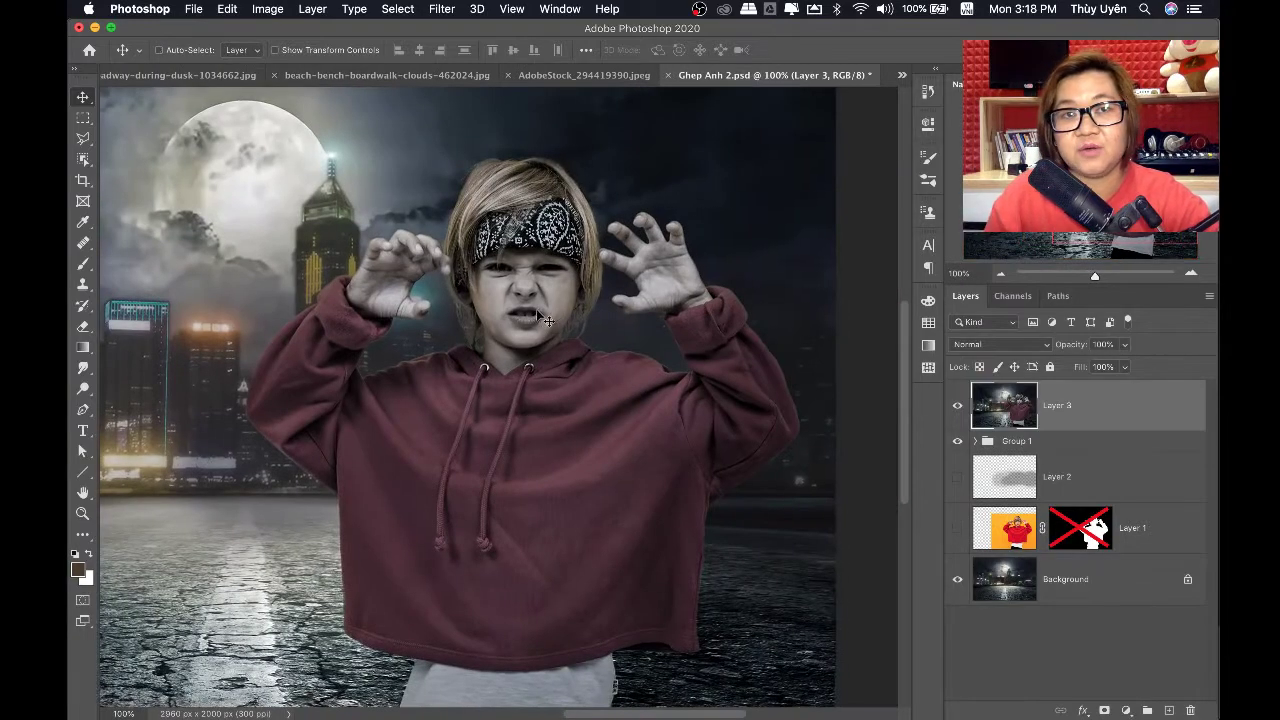
click(575, 75)
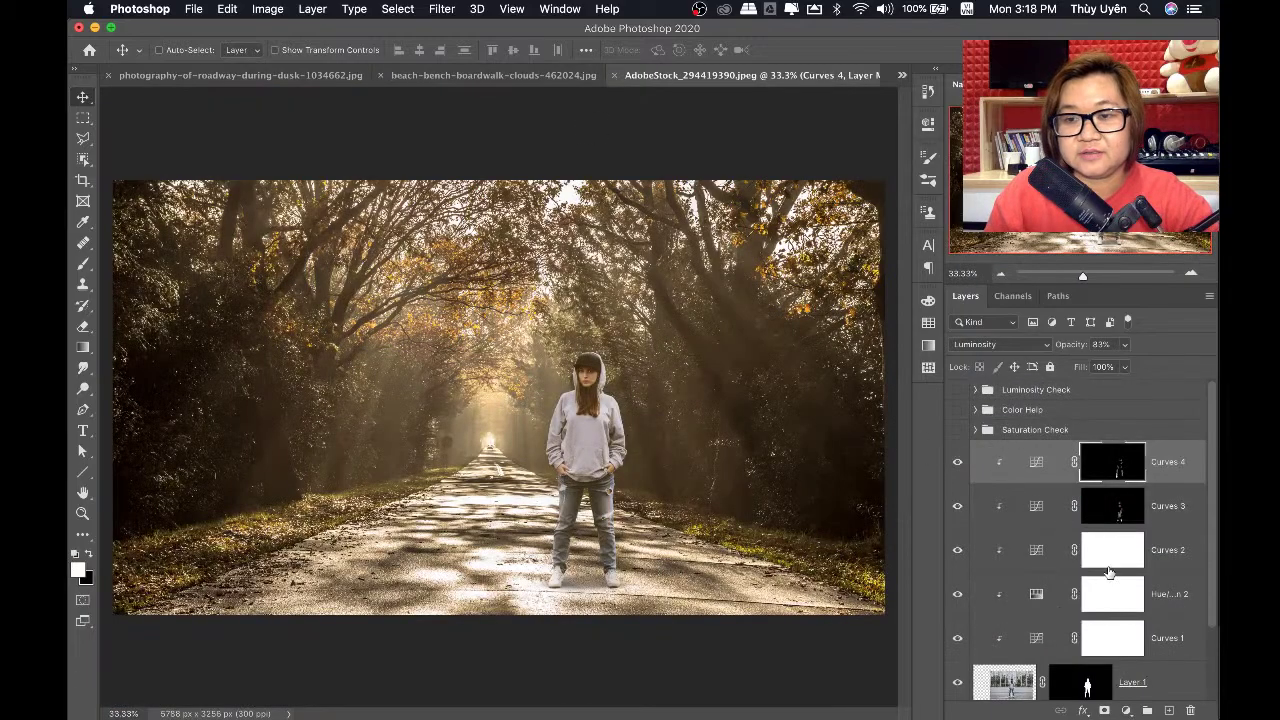
scroll(1108, 572, down, 2)
click(1165, 610)
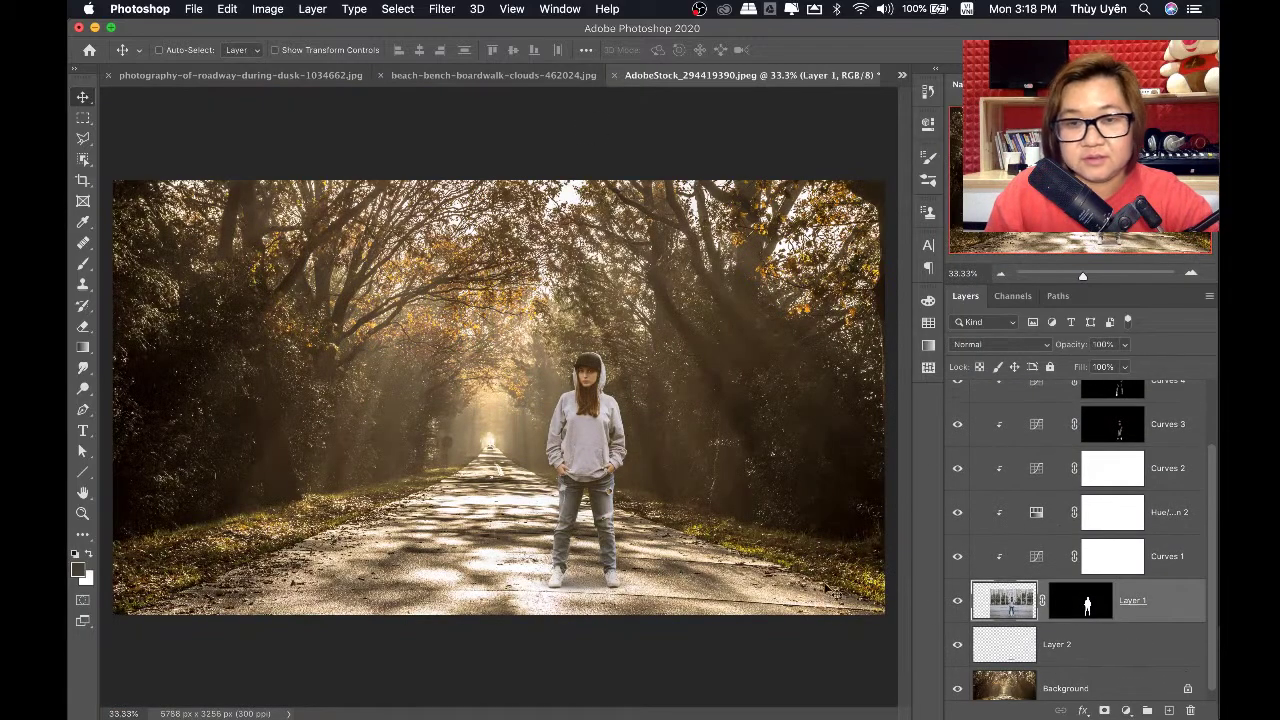
shift+click(1095, 605)
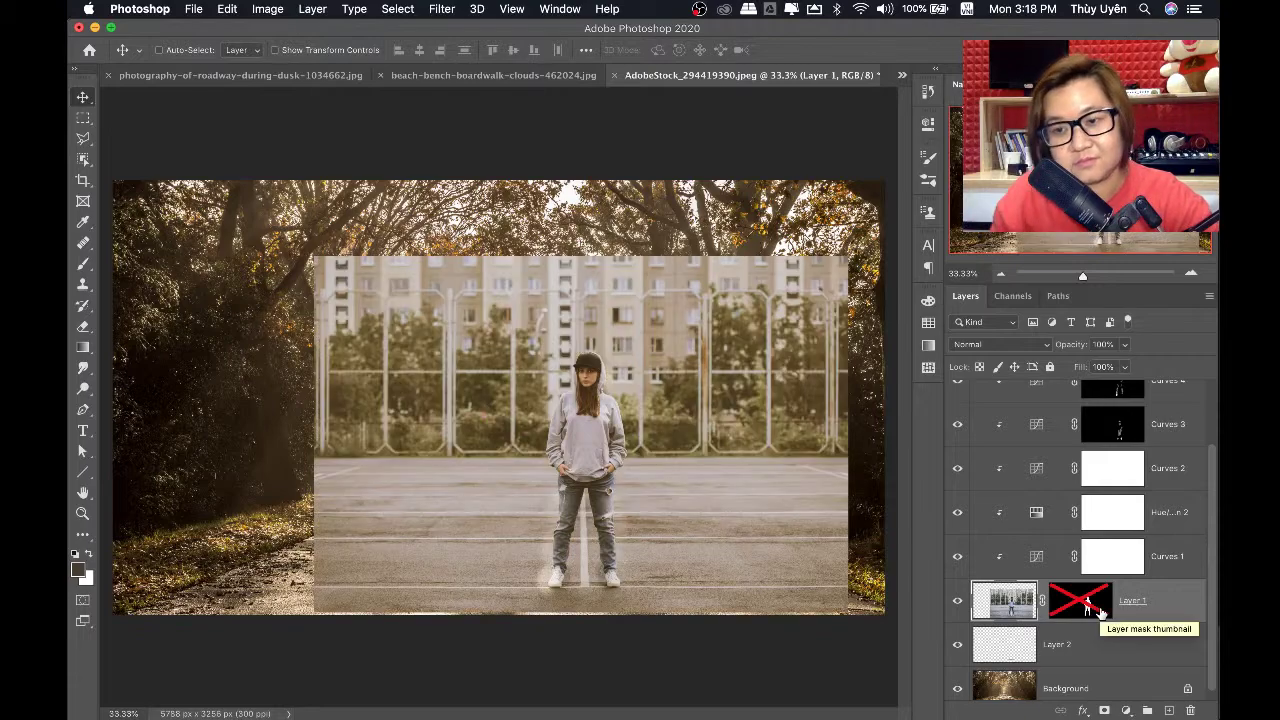
click(1124, 345)
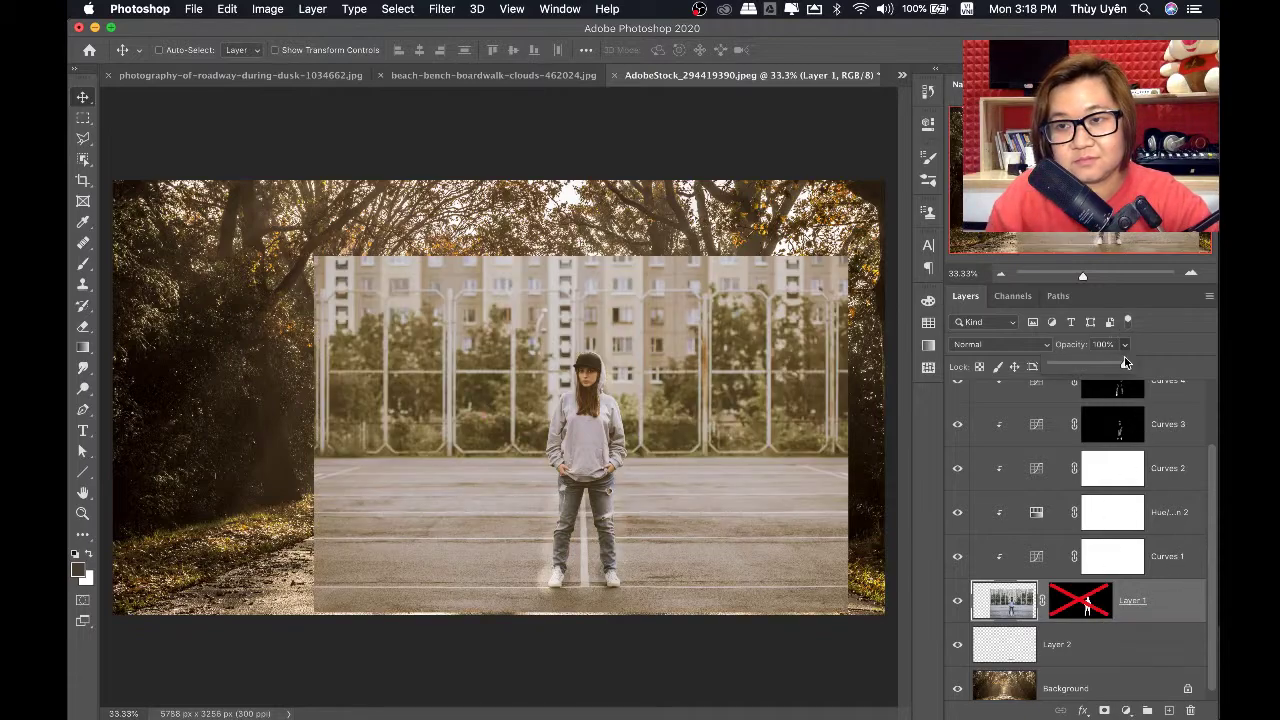
drag(1087, 367, 1083, 367)
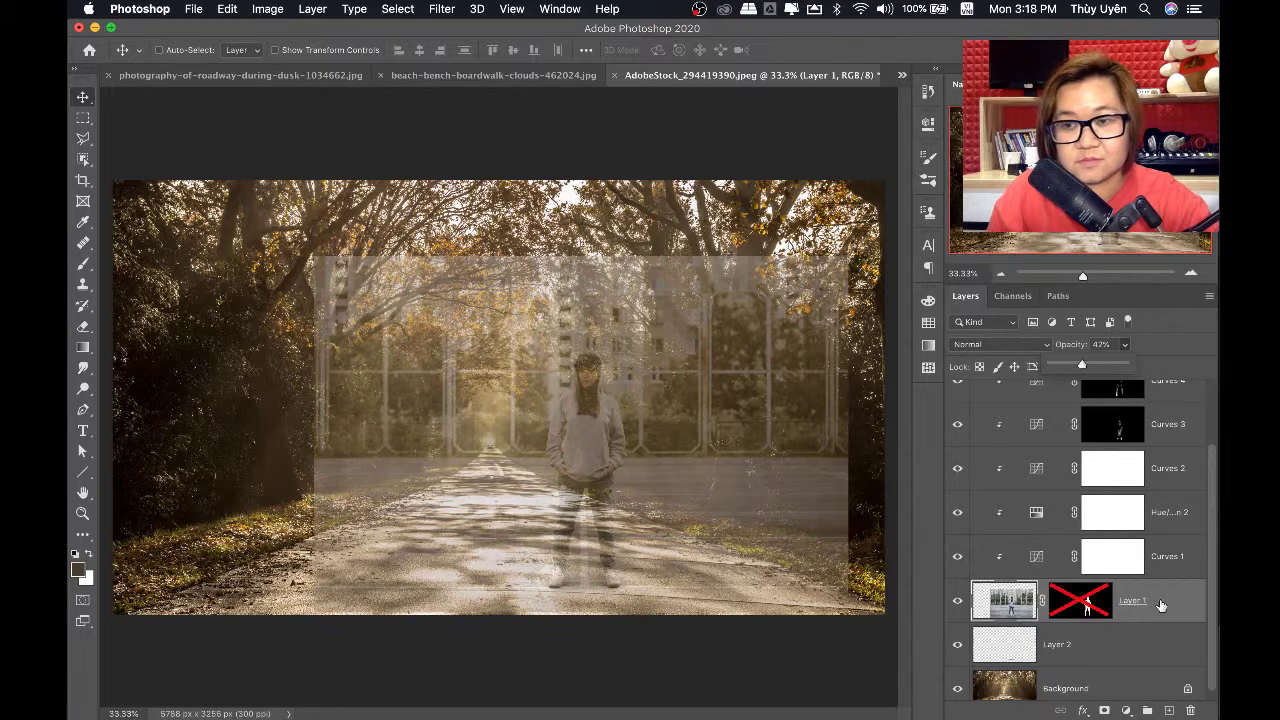
click(1161, 605)
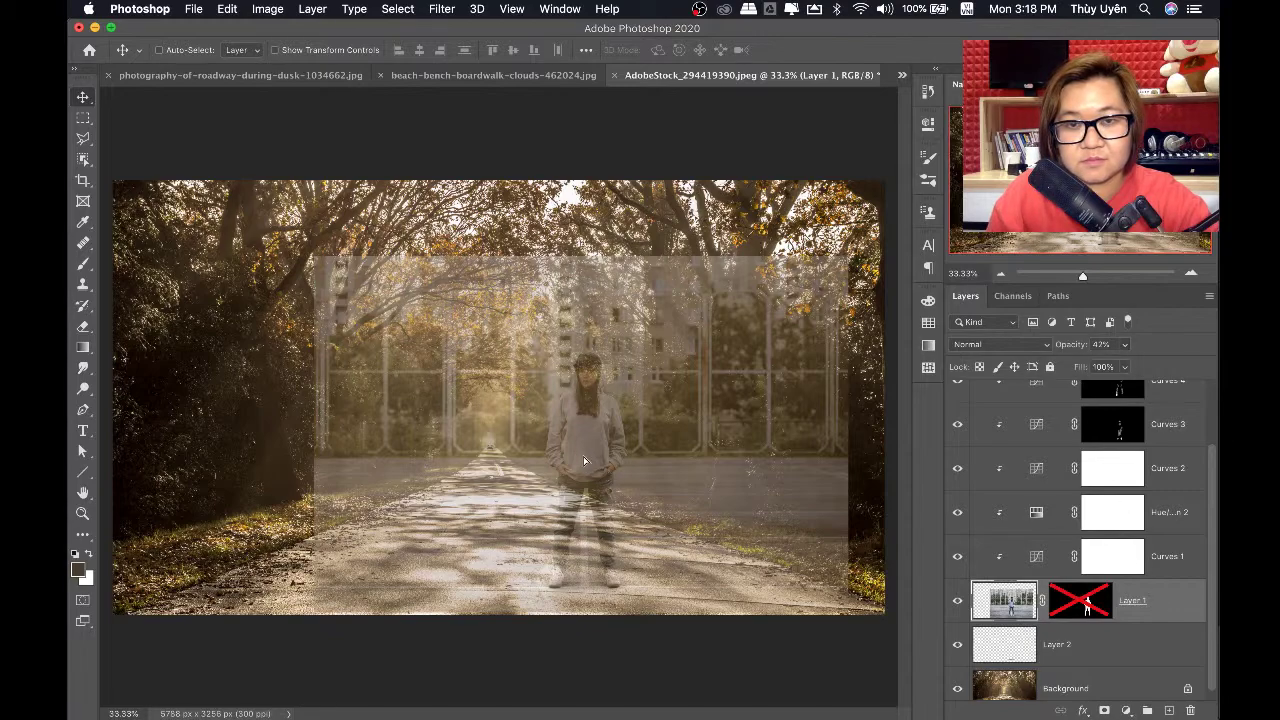
drag(585, 461, 582, 451)
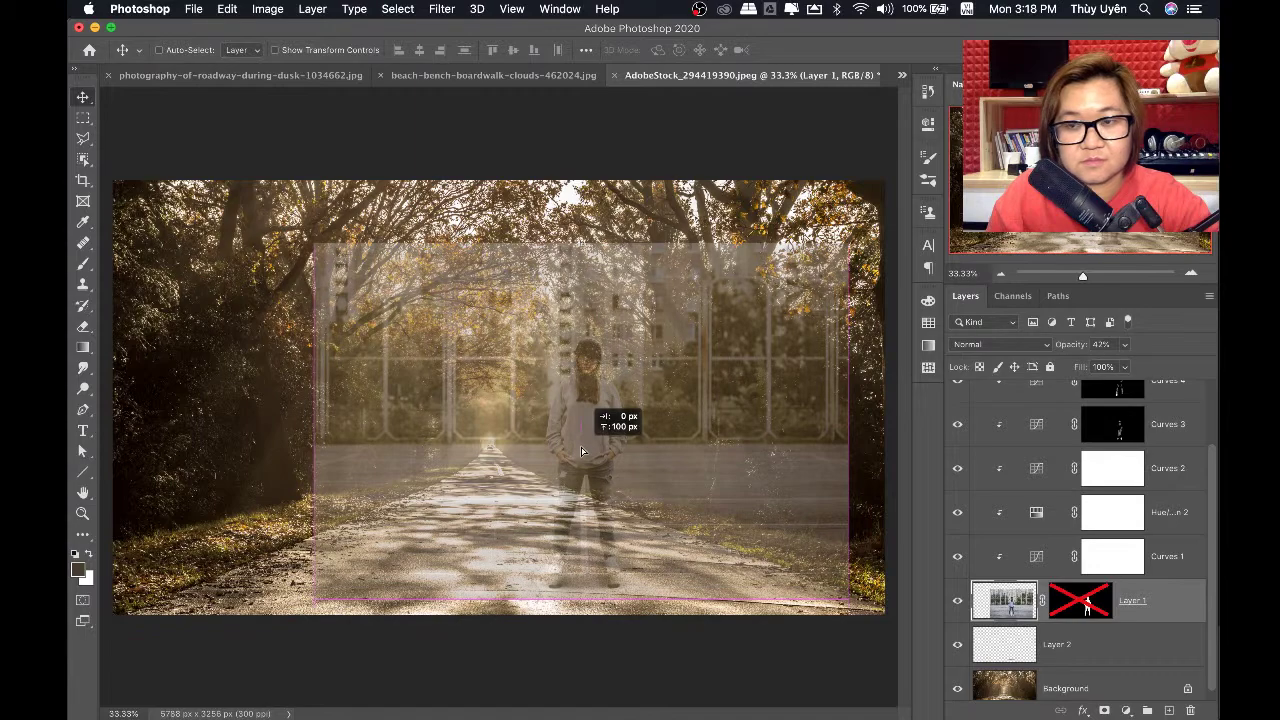
drag(581, 451, 582, 451)
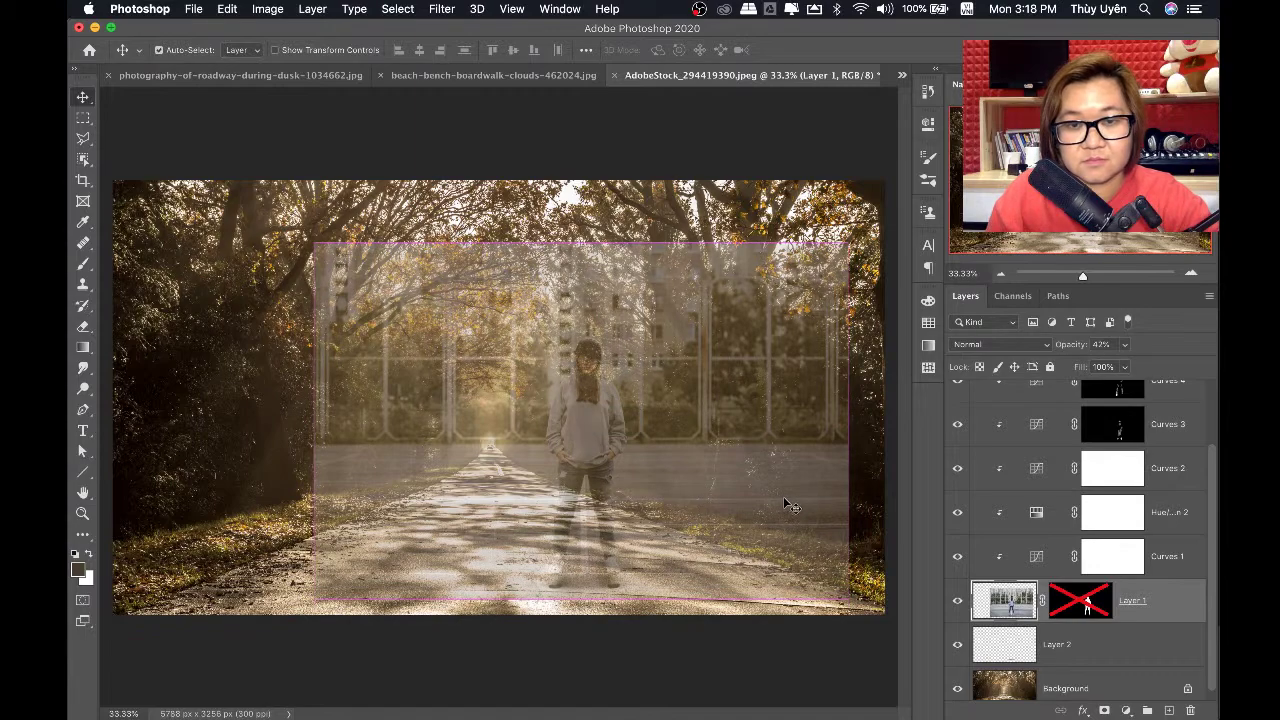
key(ctrl+z)
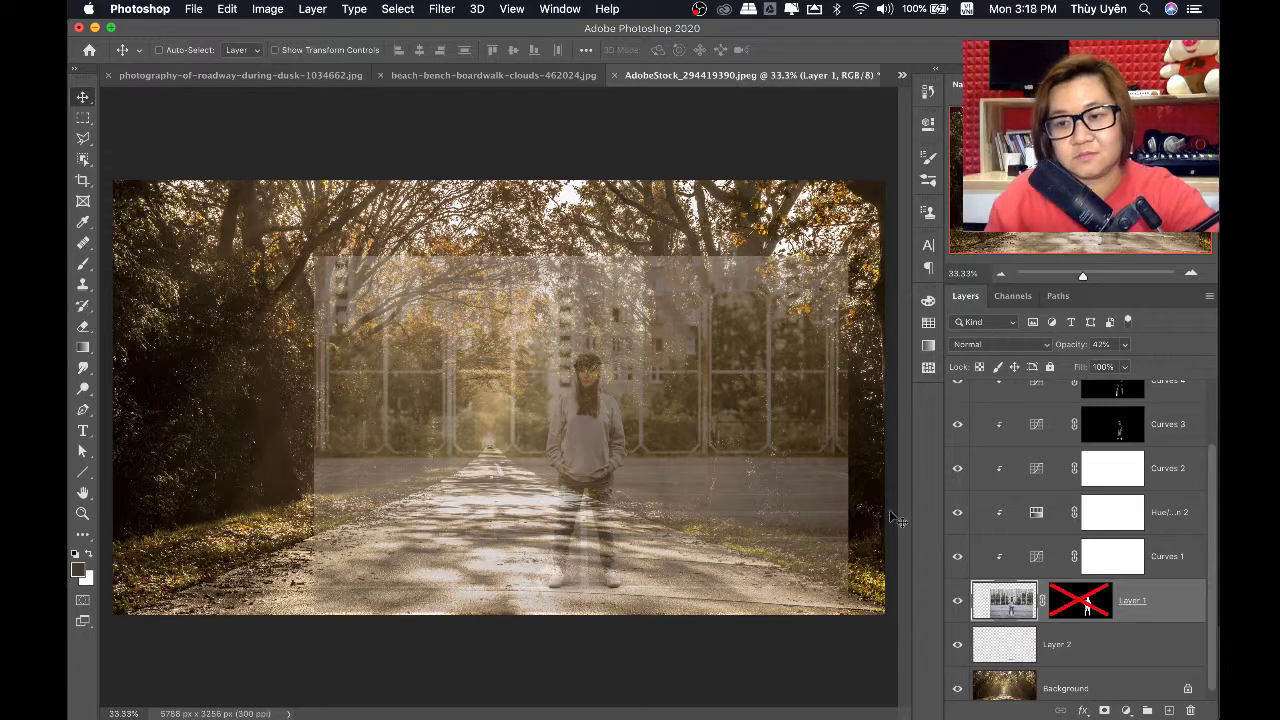
shift+click(1085, 603)
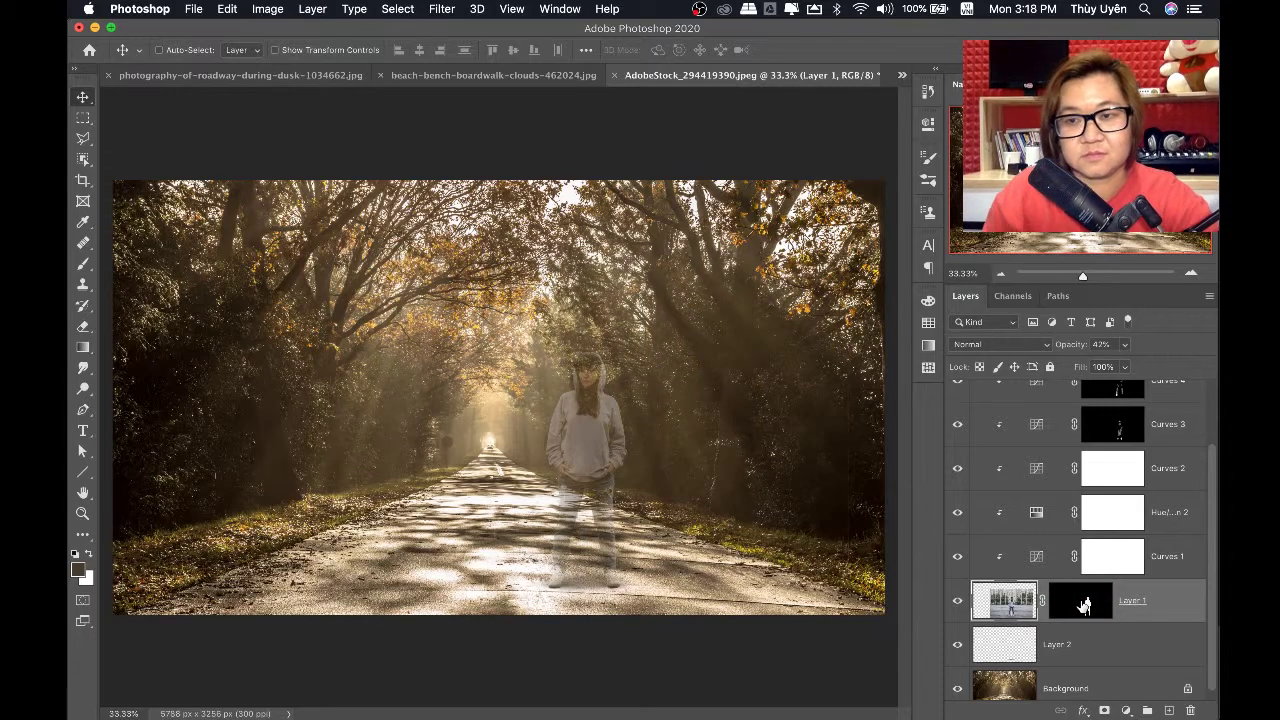
click(1125, 346)
drag(1126, 365, 1198, 375)
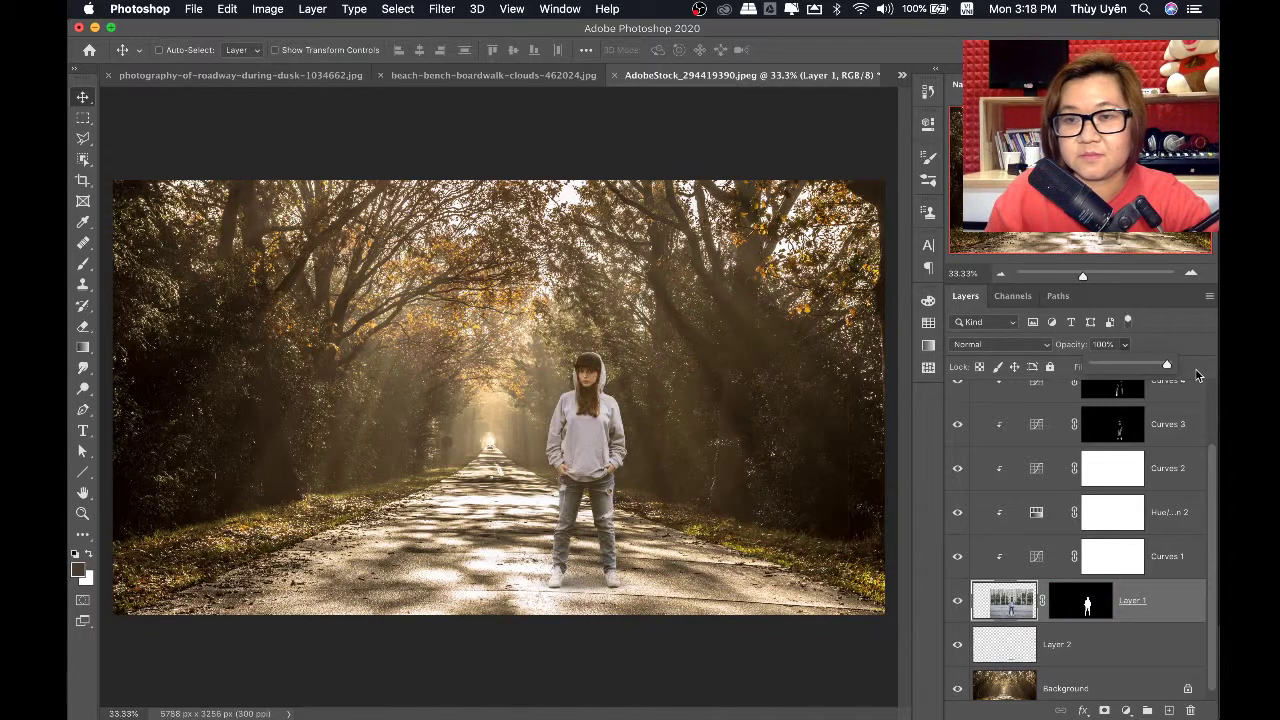
key(ctrl+minus)
key(ctrl+minus)
key(ctrl+minus)
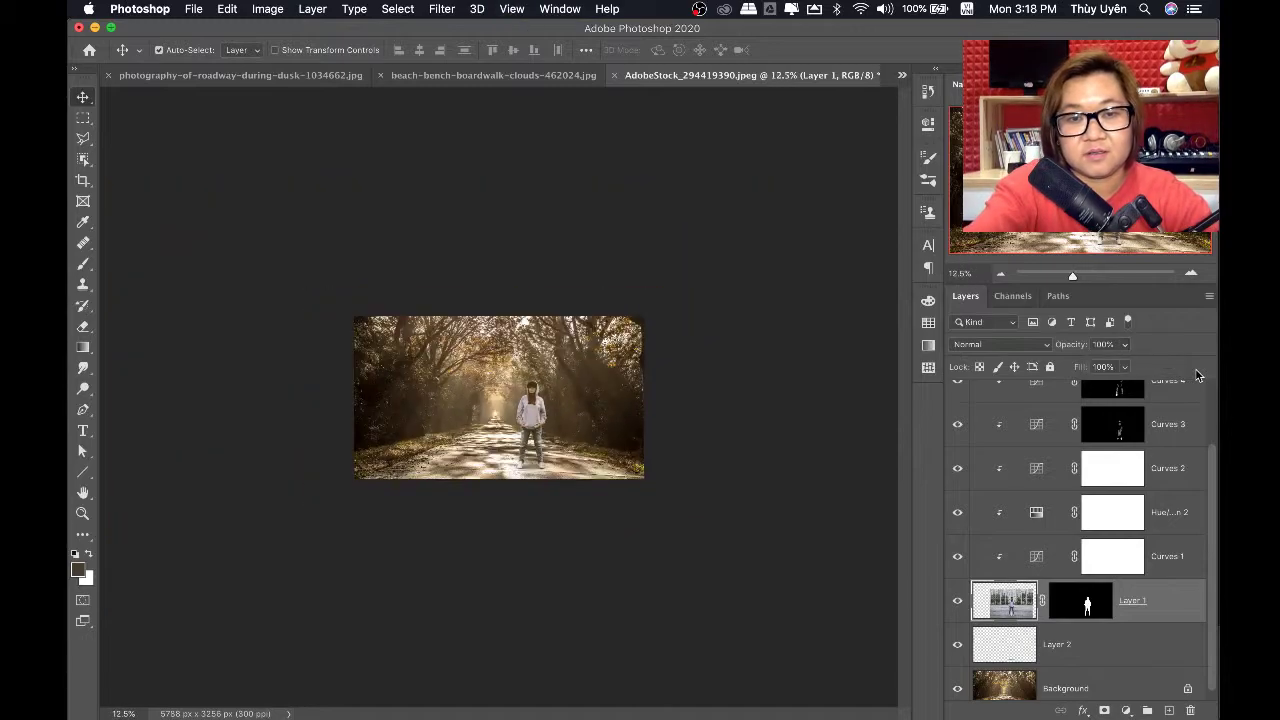
key(ctrl+plus)
mouse_move(420, 715)
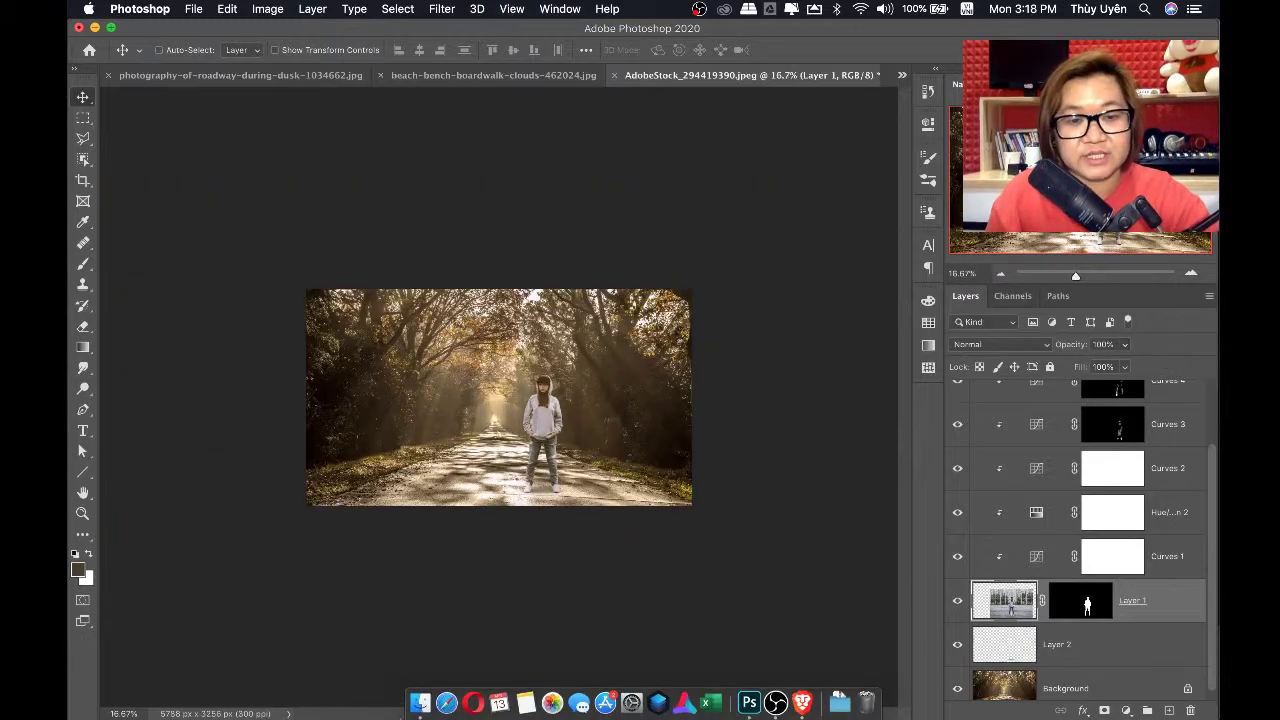
Preview the composites in Finder's PSD folder and open Ghep Anh 3.psd in Photoshop
click(420, 693)
click(693, 190)
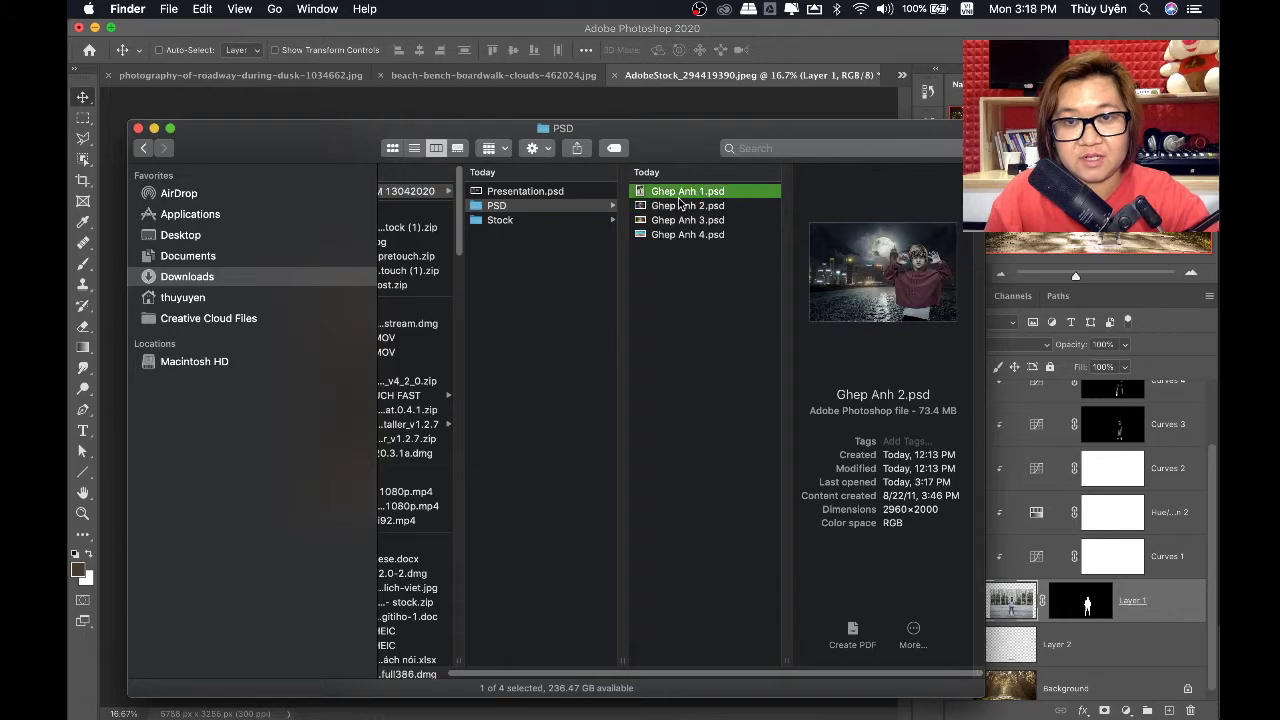
click(695, 232)
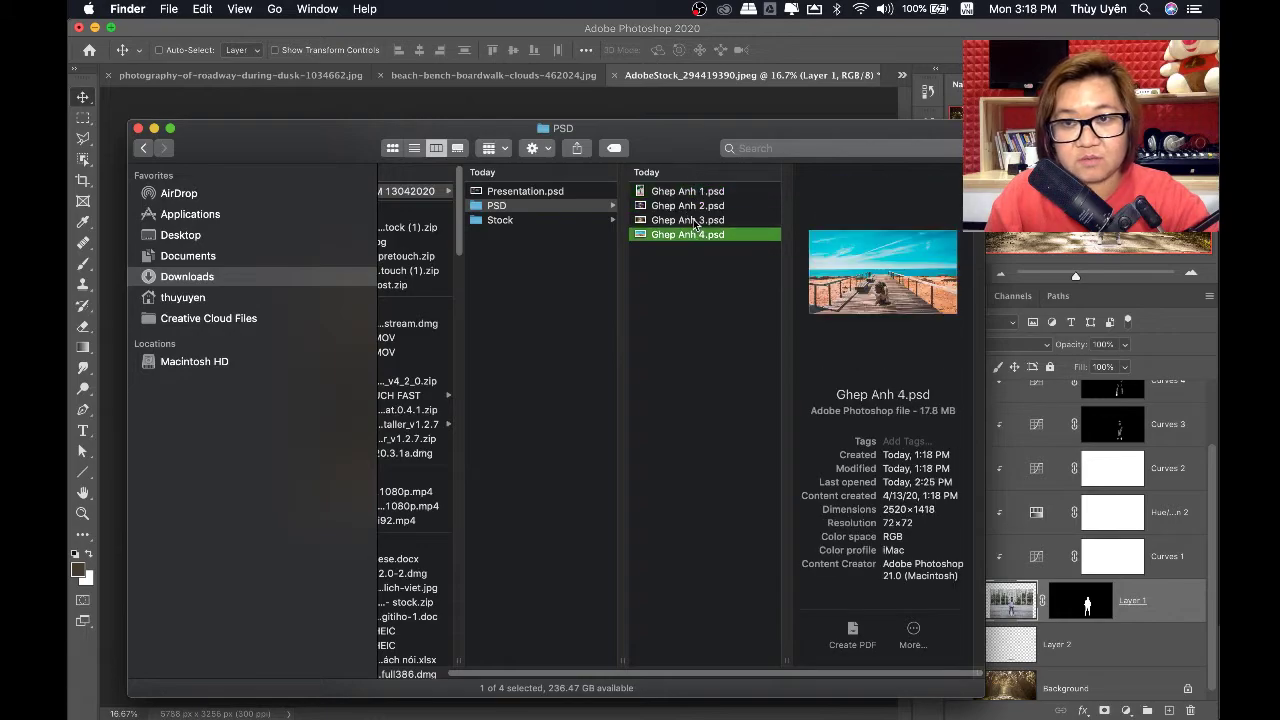
click(690, 220)
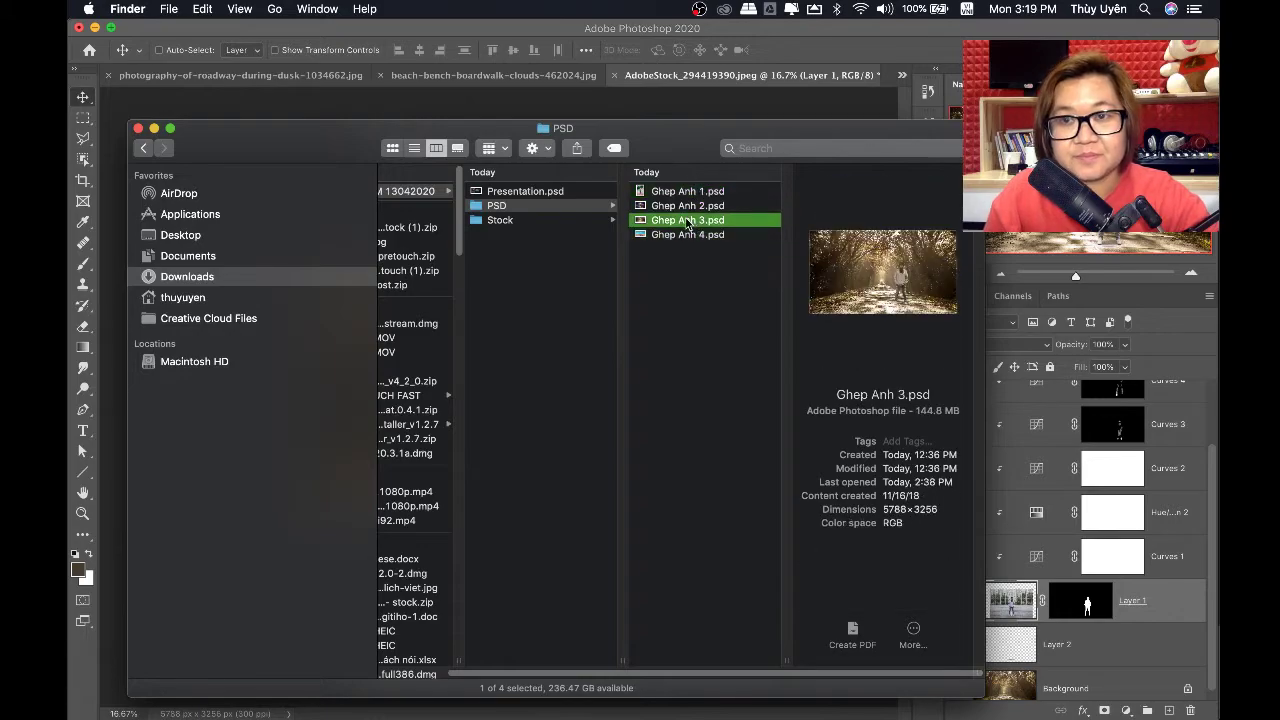
double_click(688, 221)
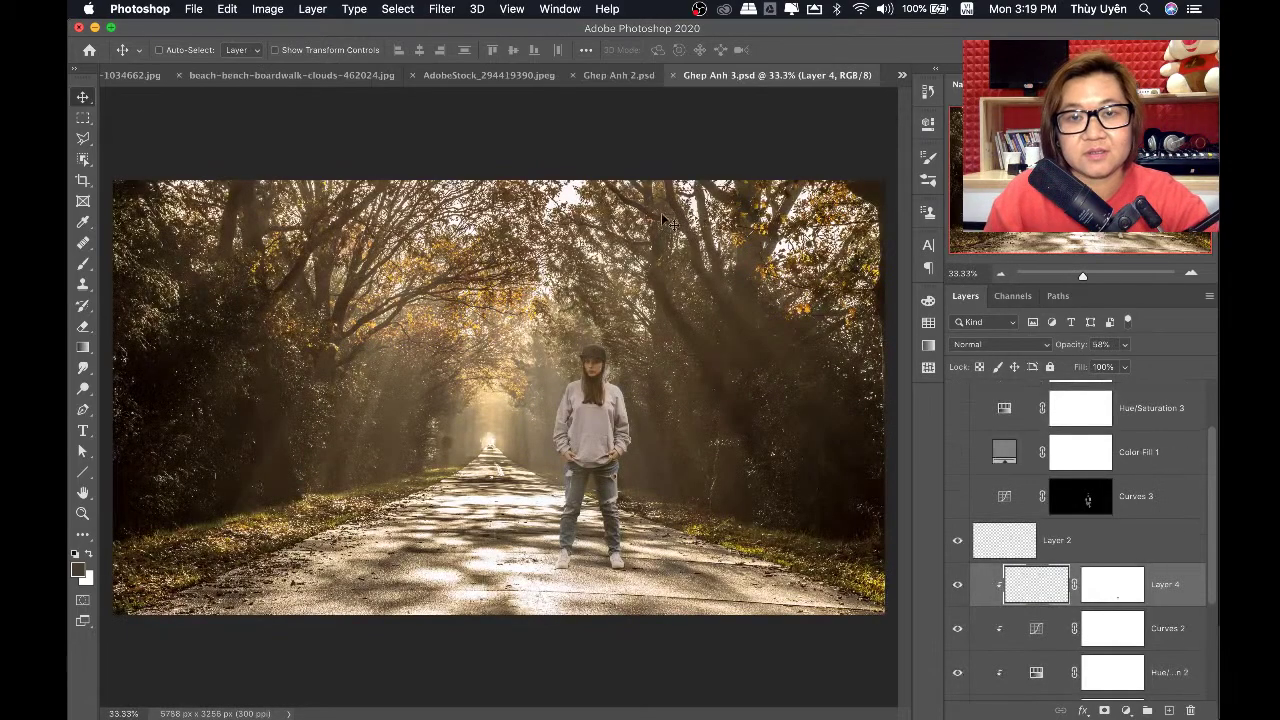
Cycle through the city, boardwalk and forest road documents, then open Finder's Stock folder
click(594, 70)
click(496, 82)
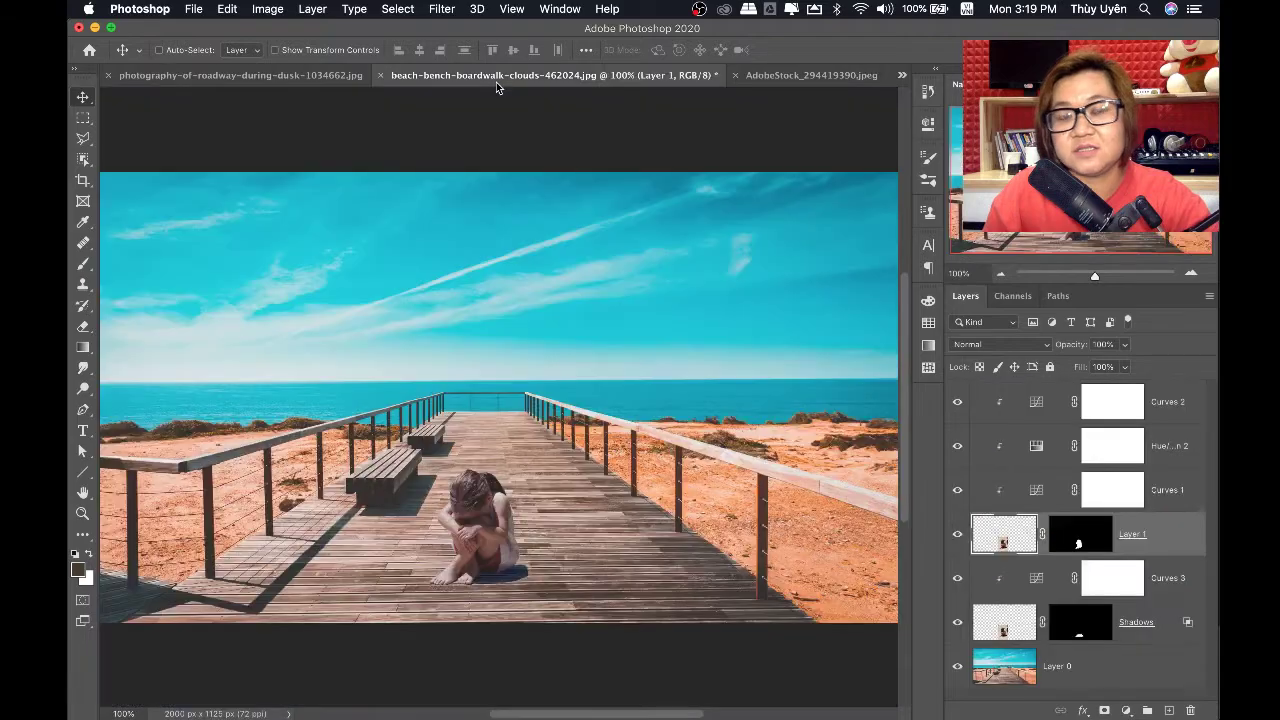
click(810, 75)
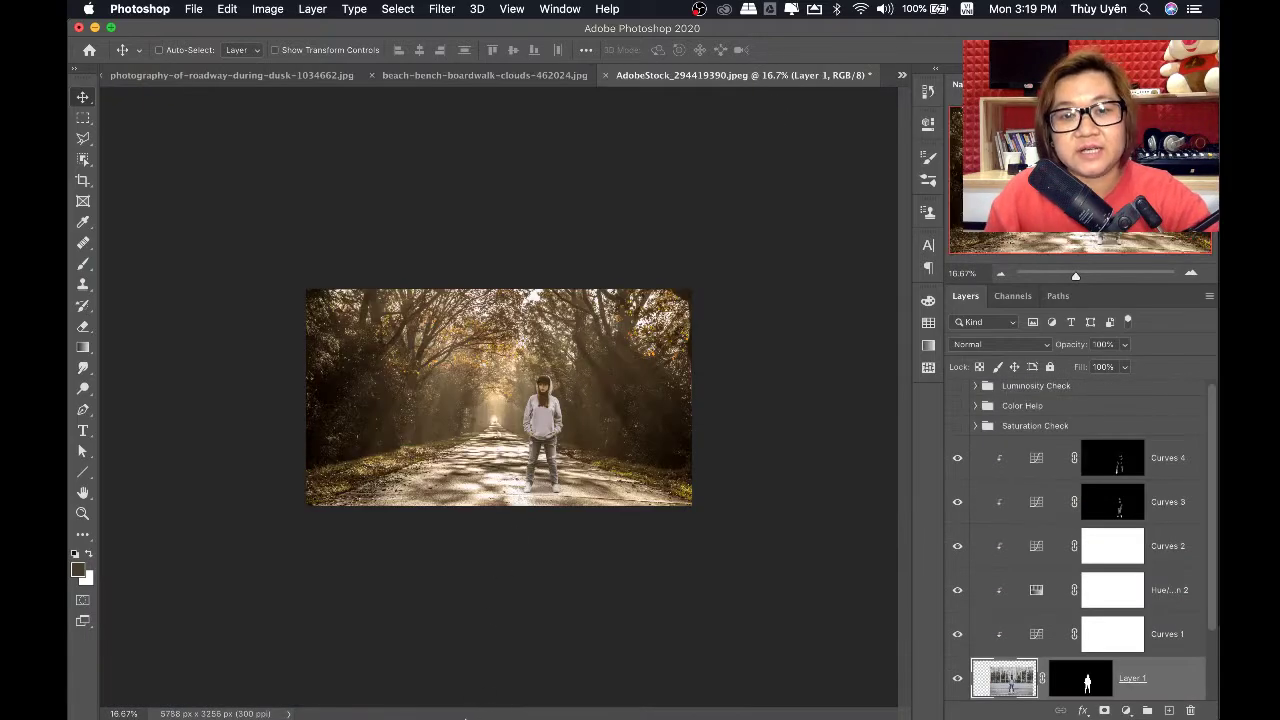
click(433, 708)
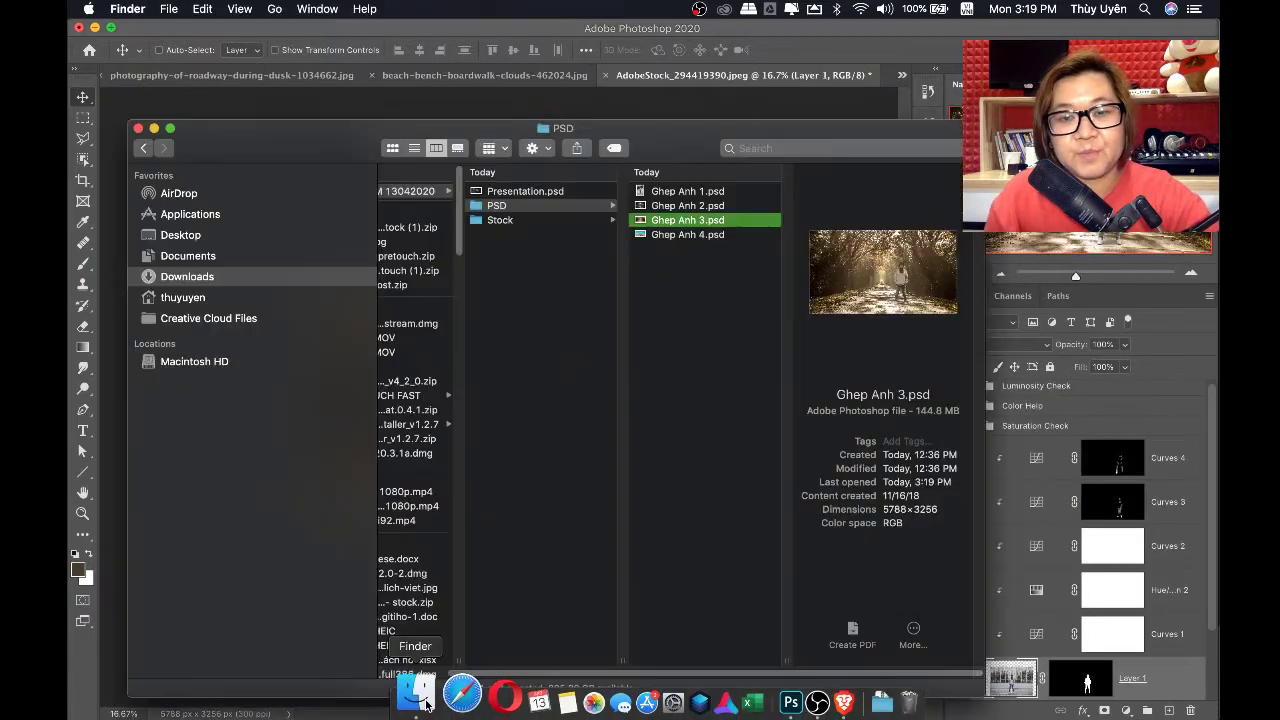
click(523, 218)
Quick Look through each Stock source image, then close the preview and return to Photoshop
click(693, 190)
key(space)
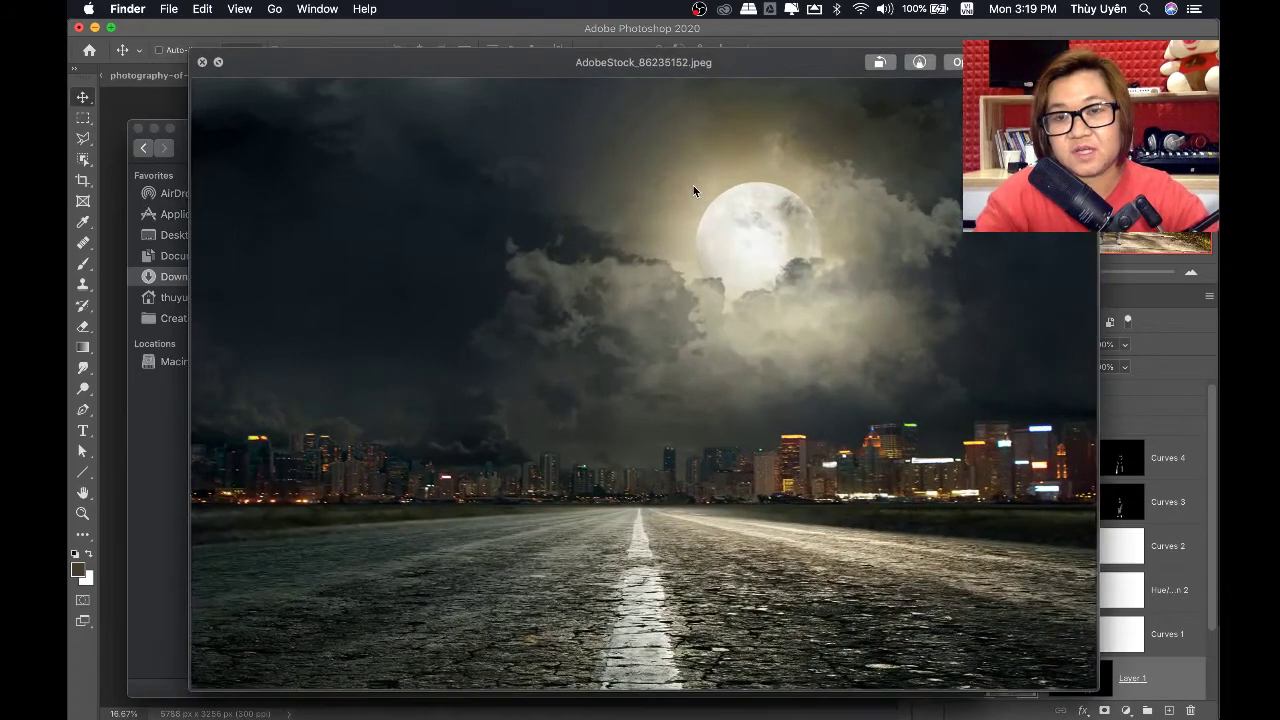
key(Down)
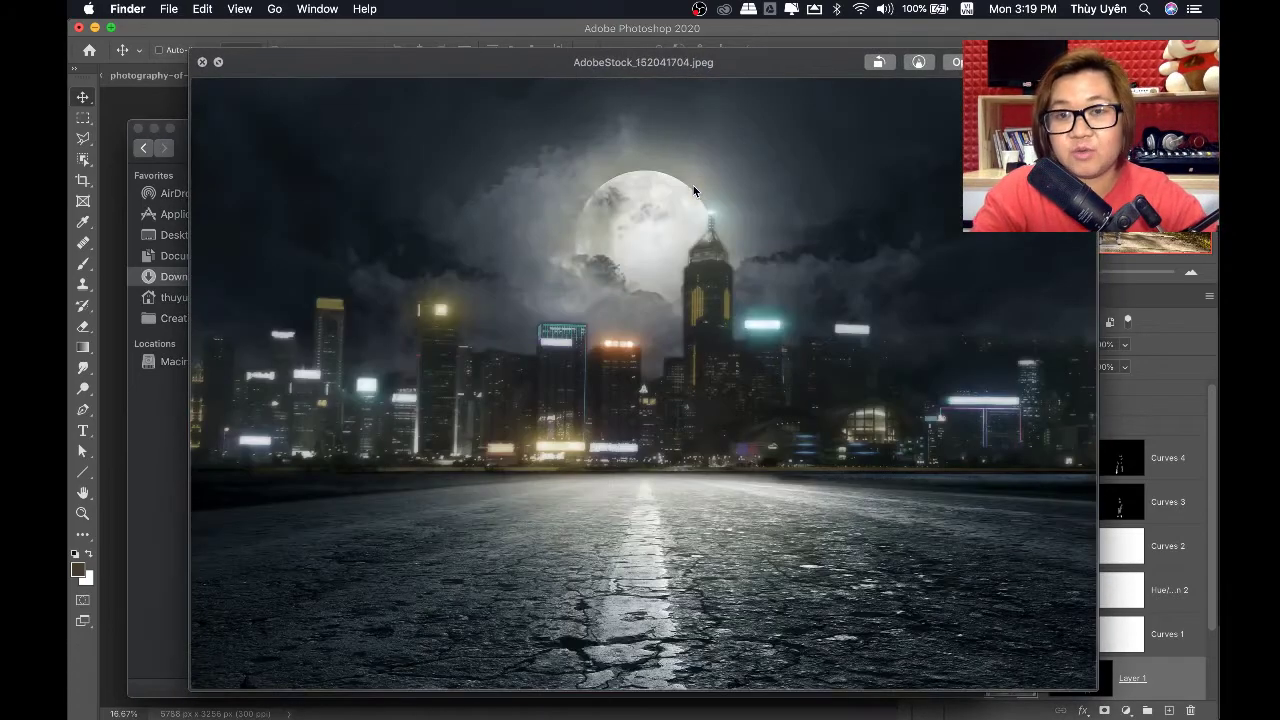
key(Down)
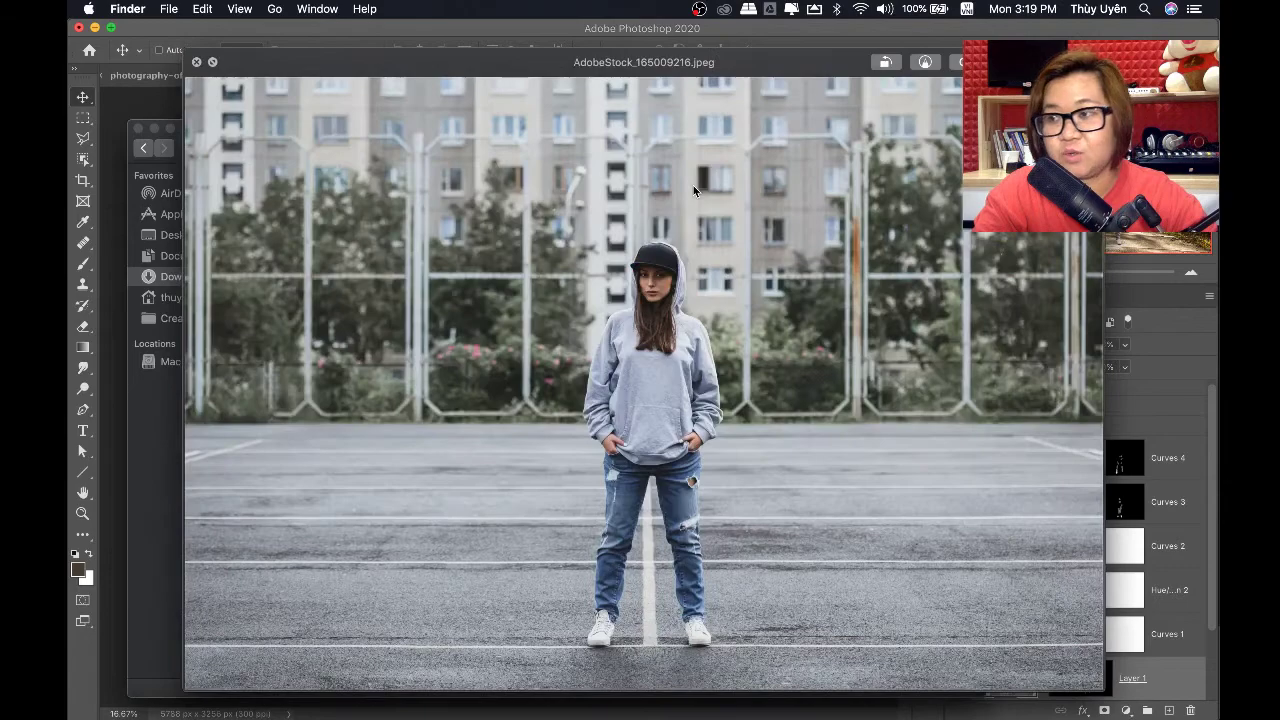
key(Down)
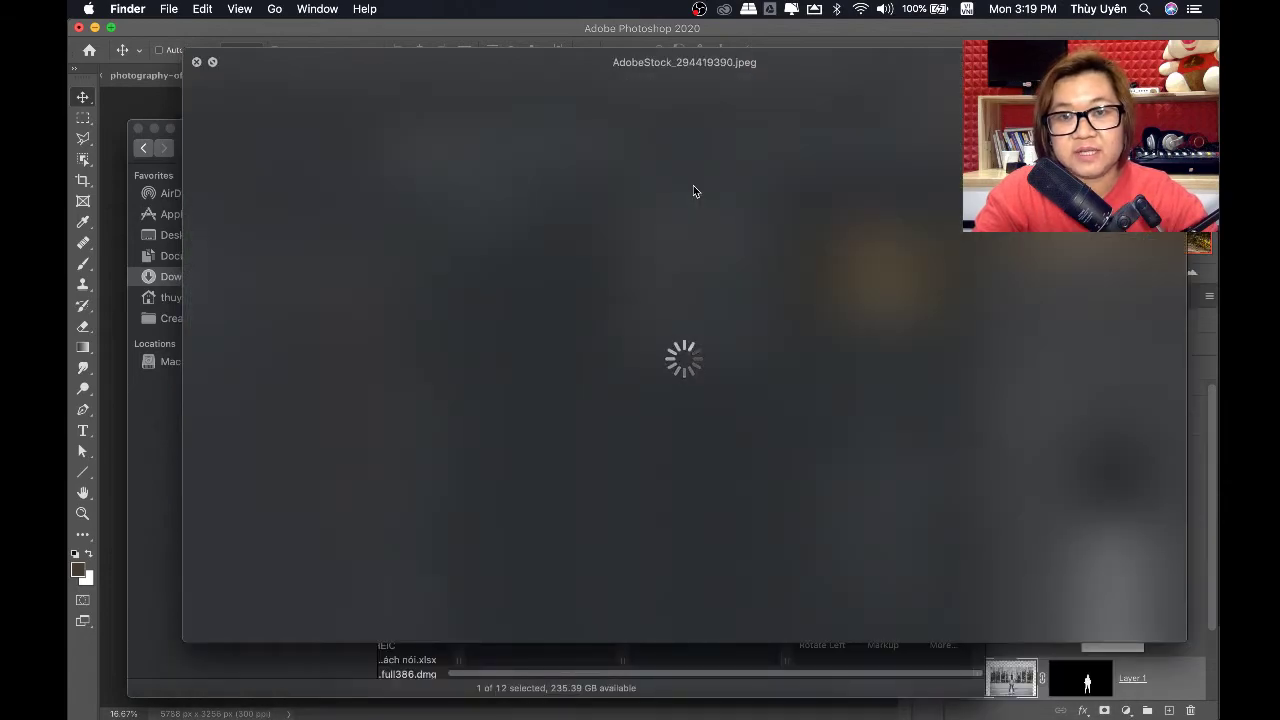
key(Down)
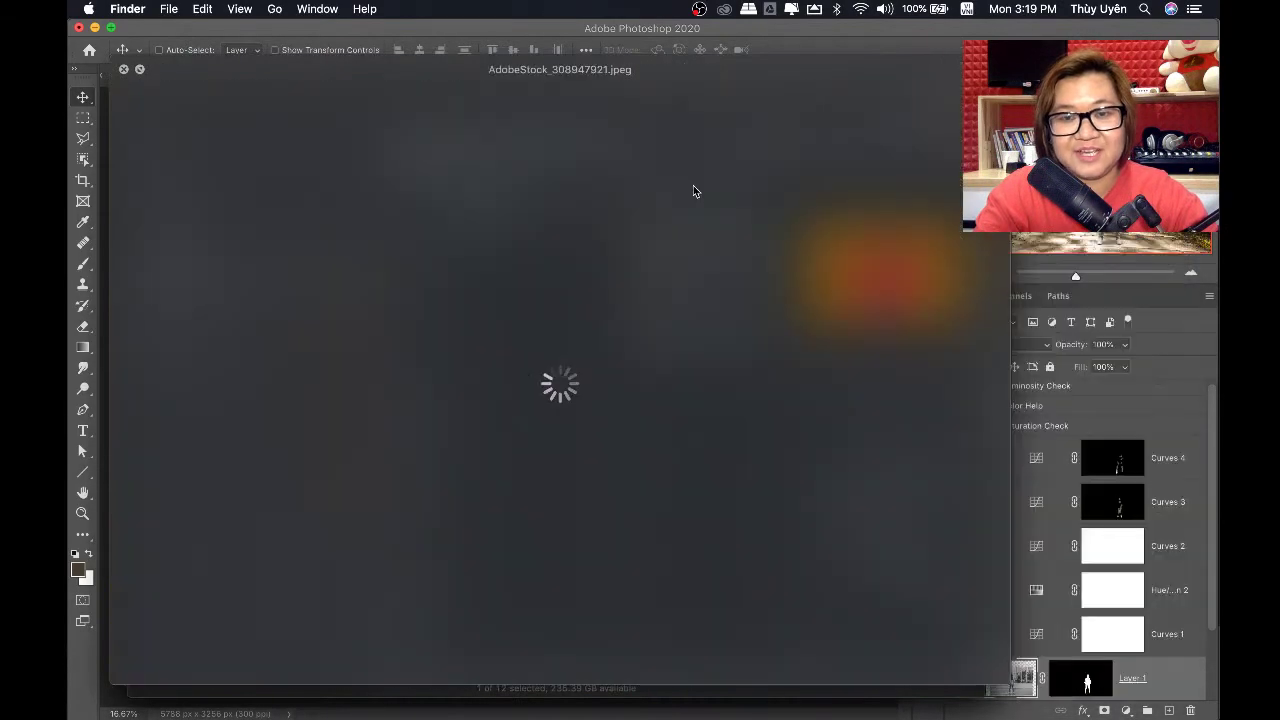
key(Down)
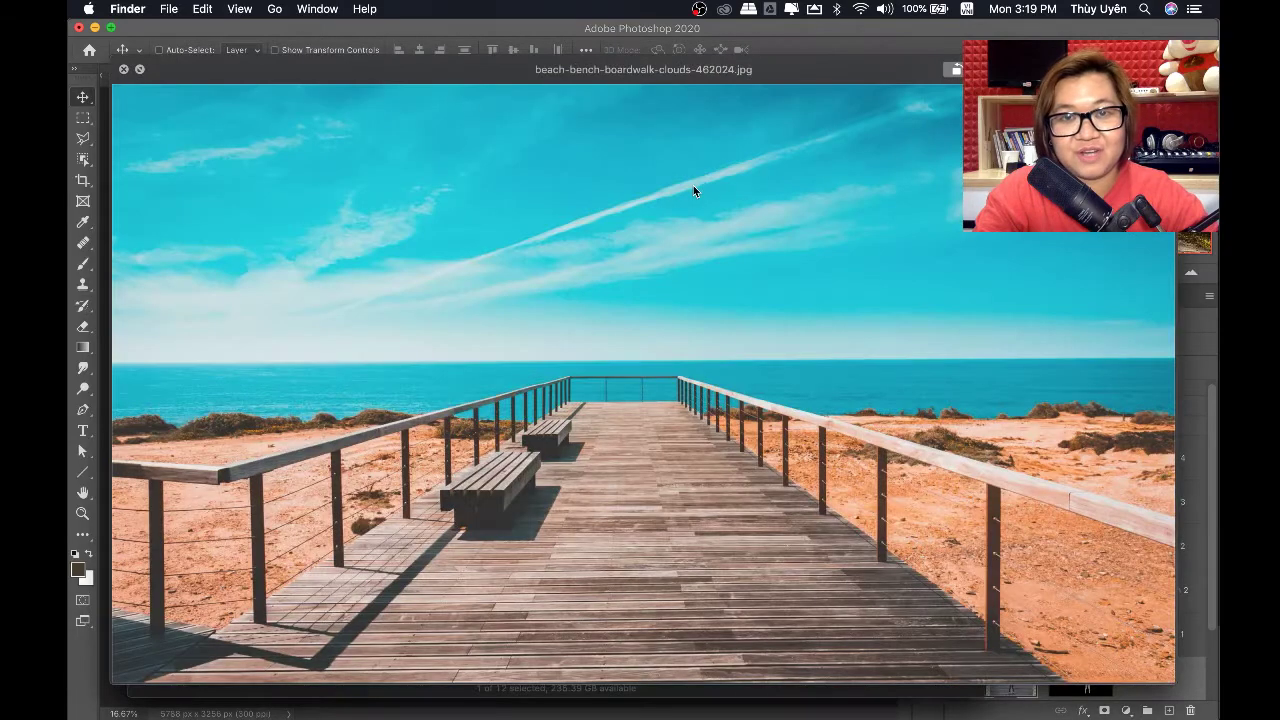
key(Down)
key(Down)
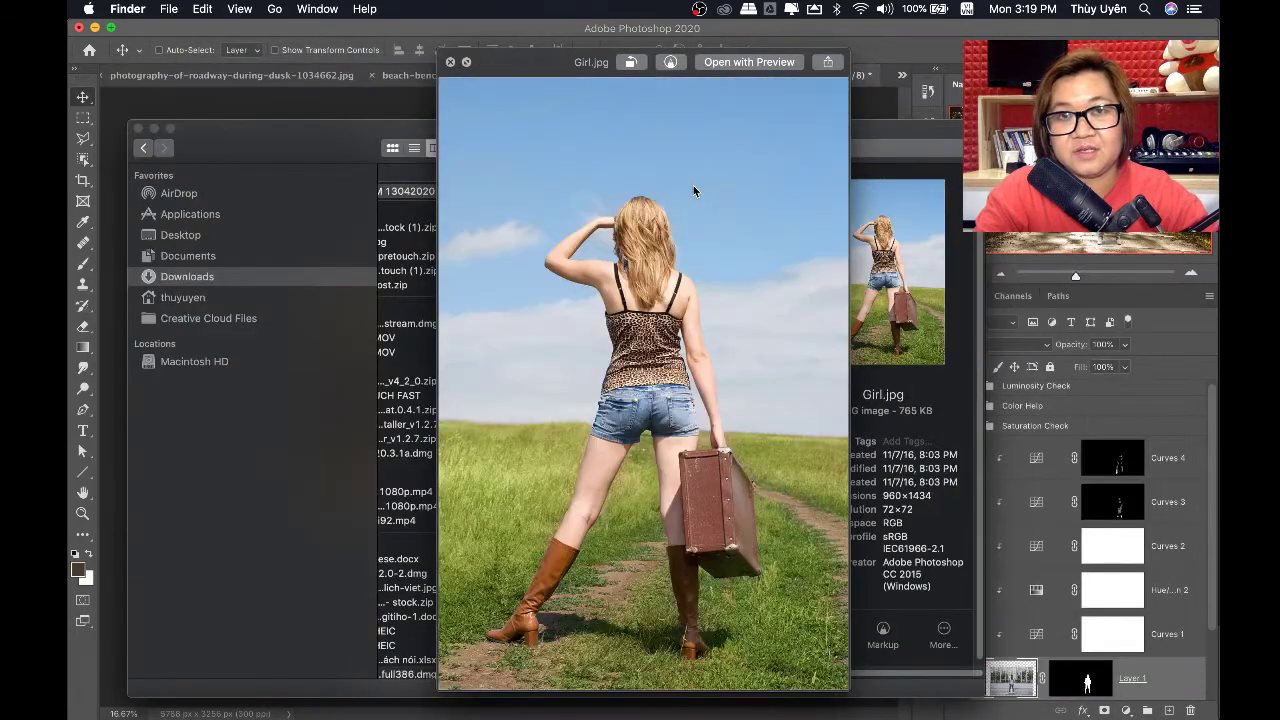
key(Down)
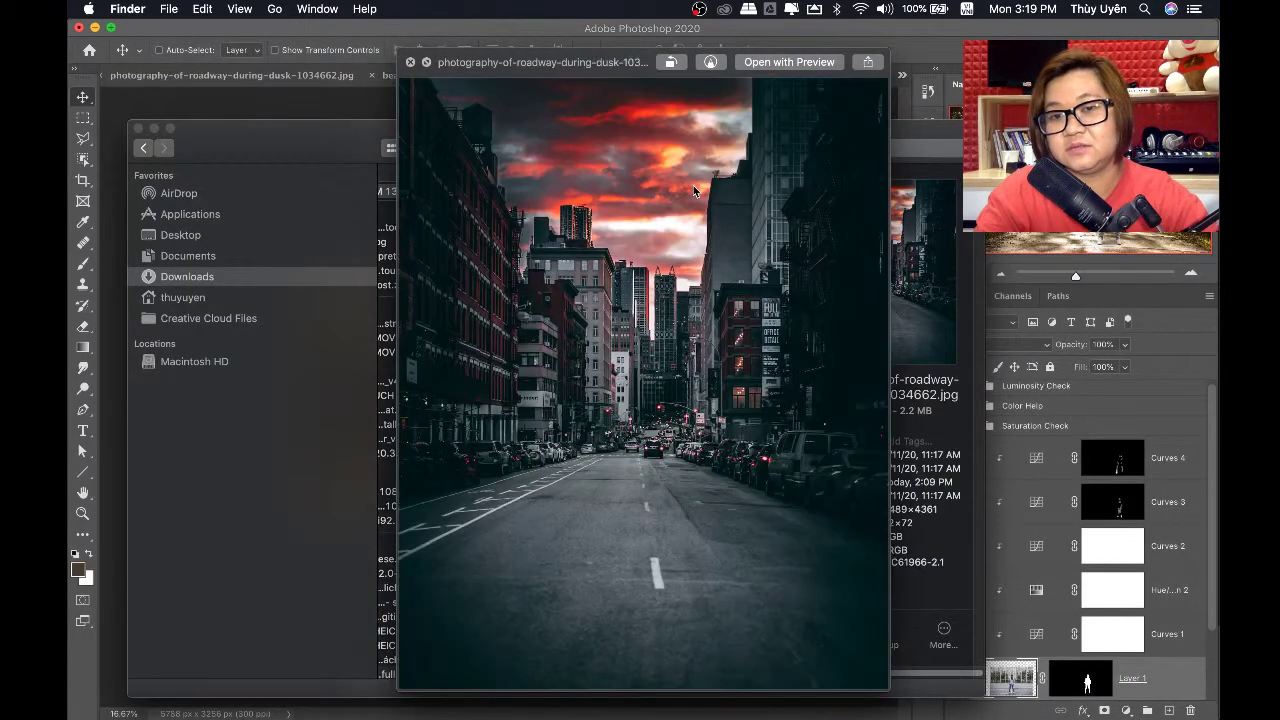
key(Up)
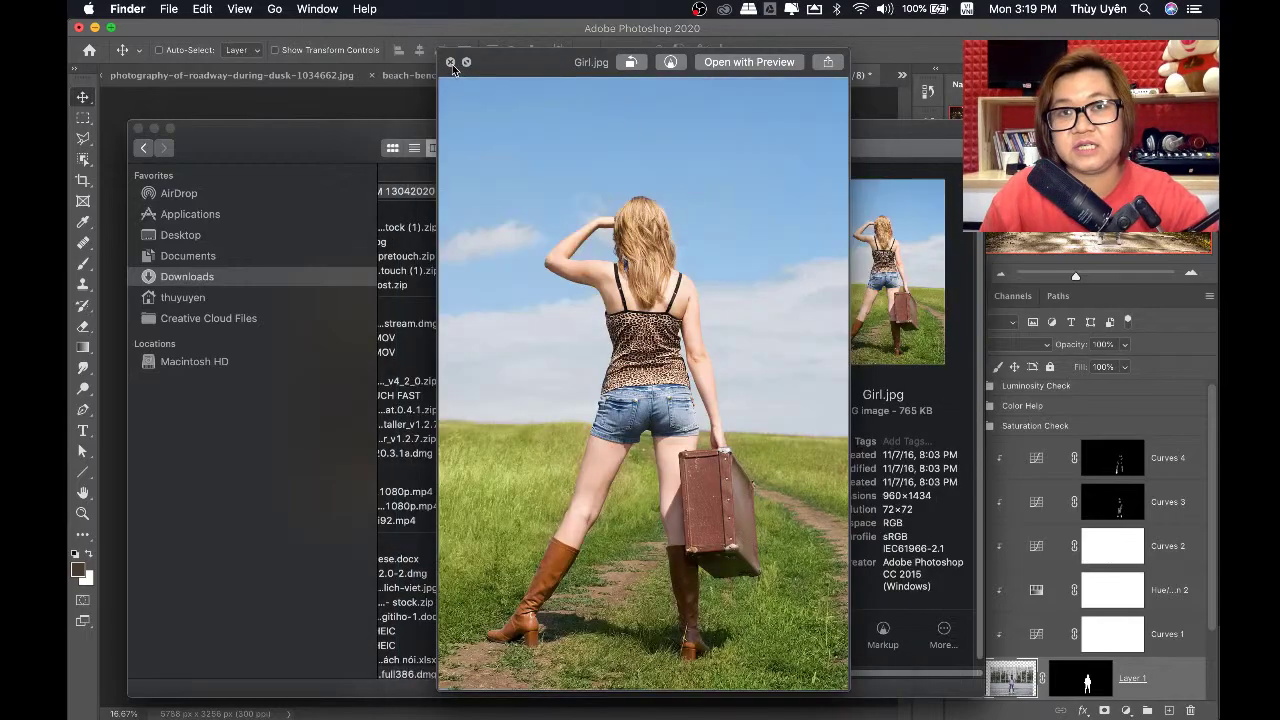
click(450, 62)
click(757, 48)
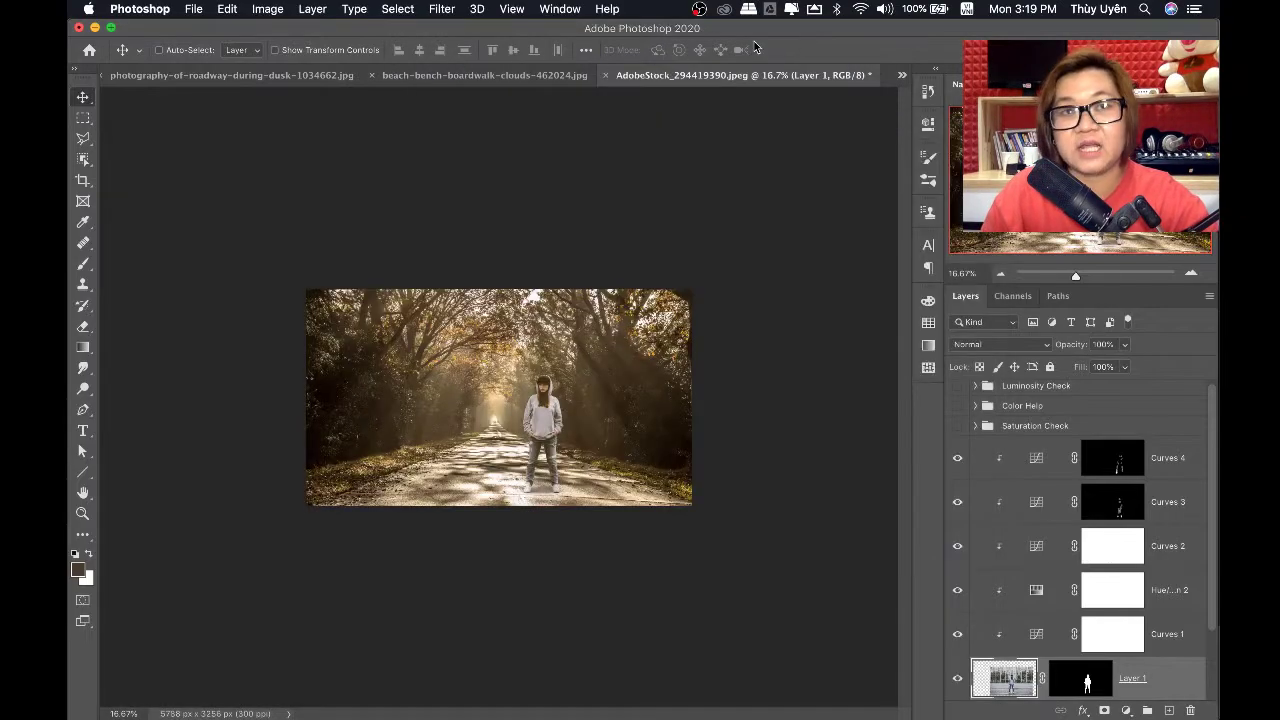
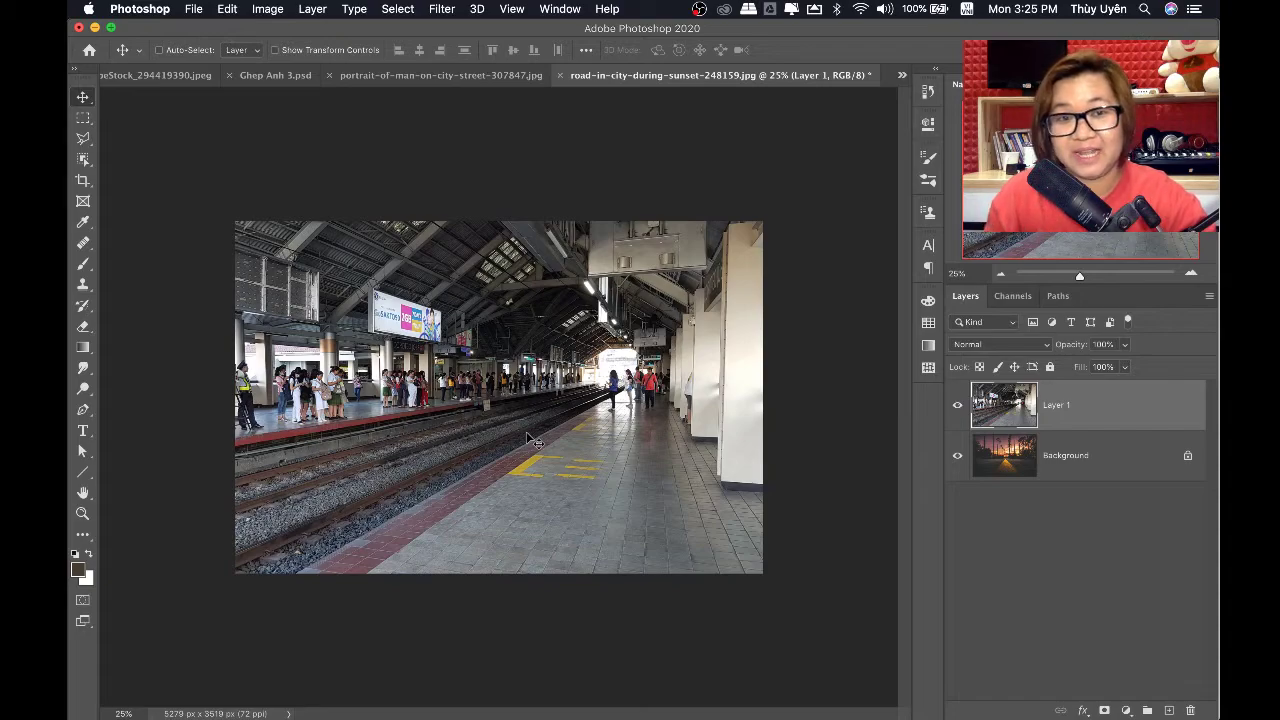
Choose the Line Tool and draw the roof and platform-edge lines toward the vanishing point
click(83, 471)
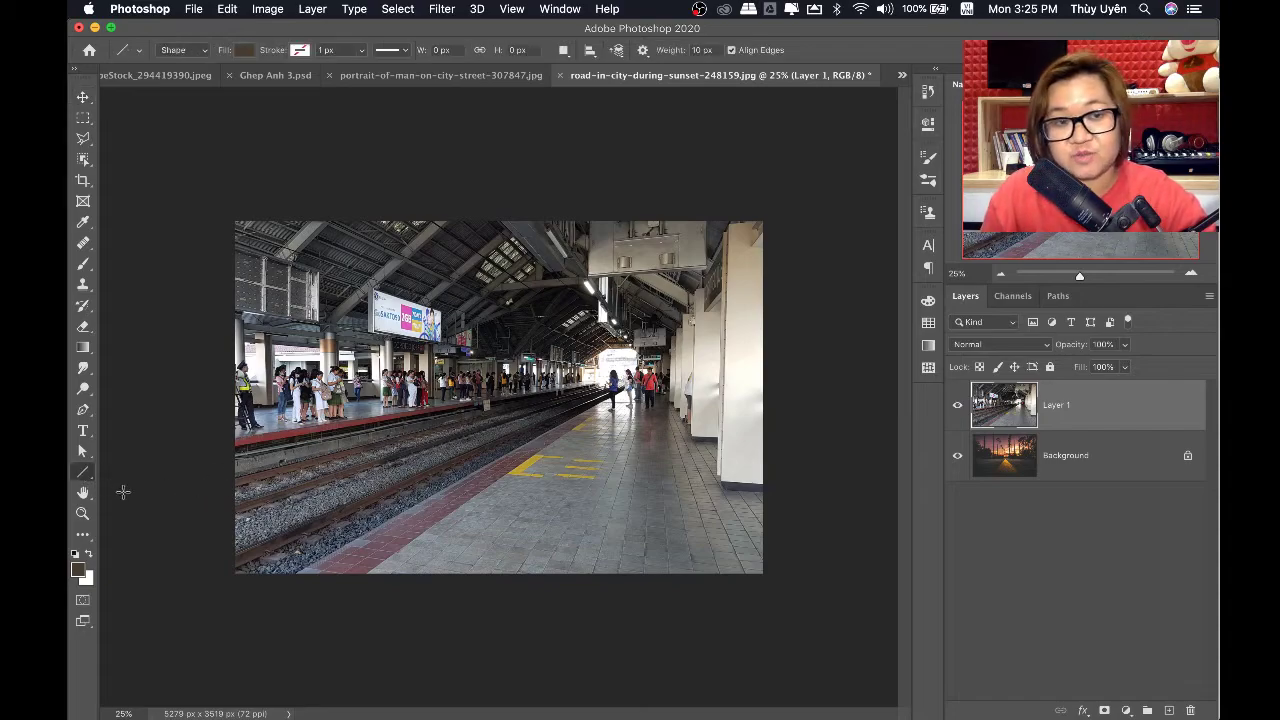
right_click(85, 476)
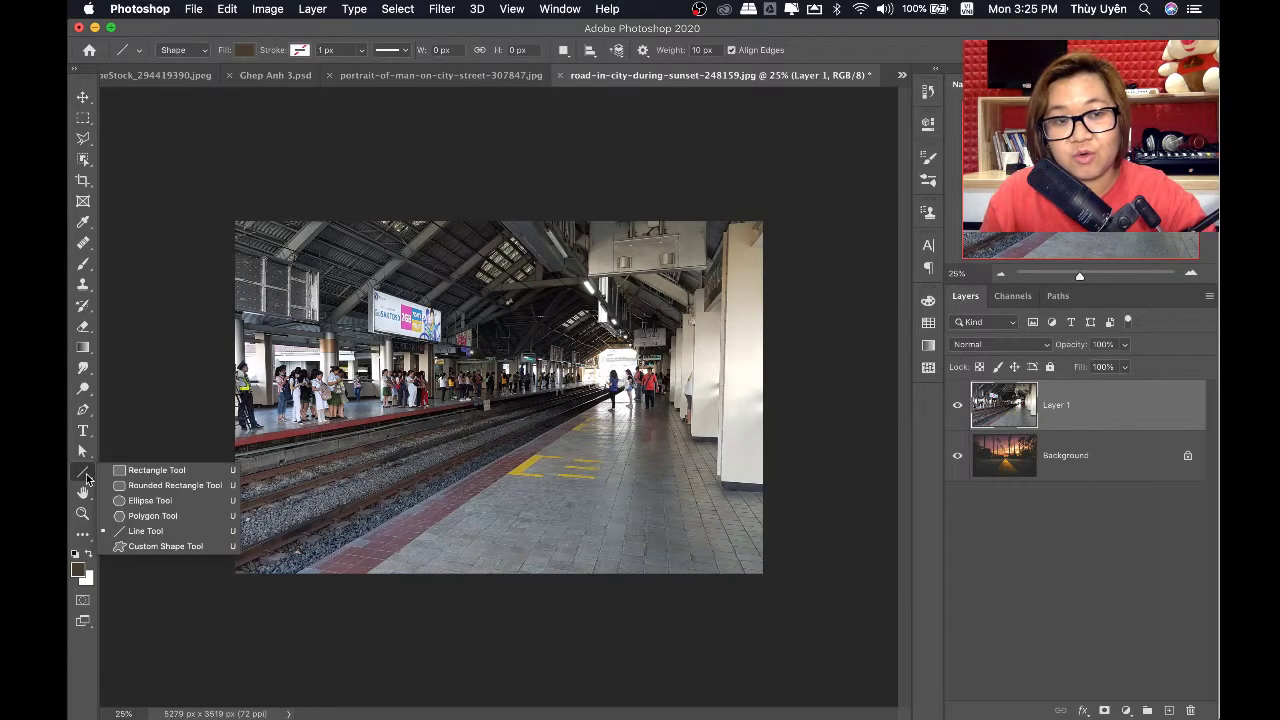
click(142, 533)
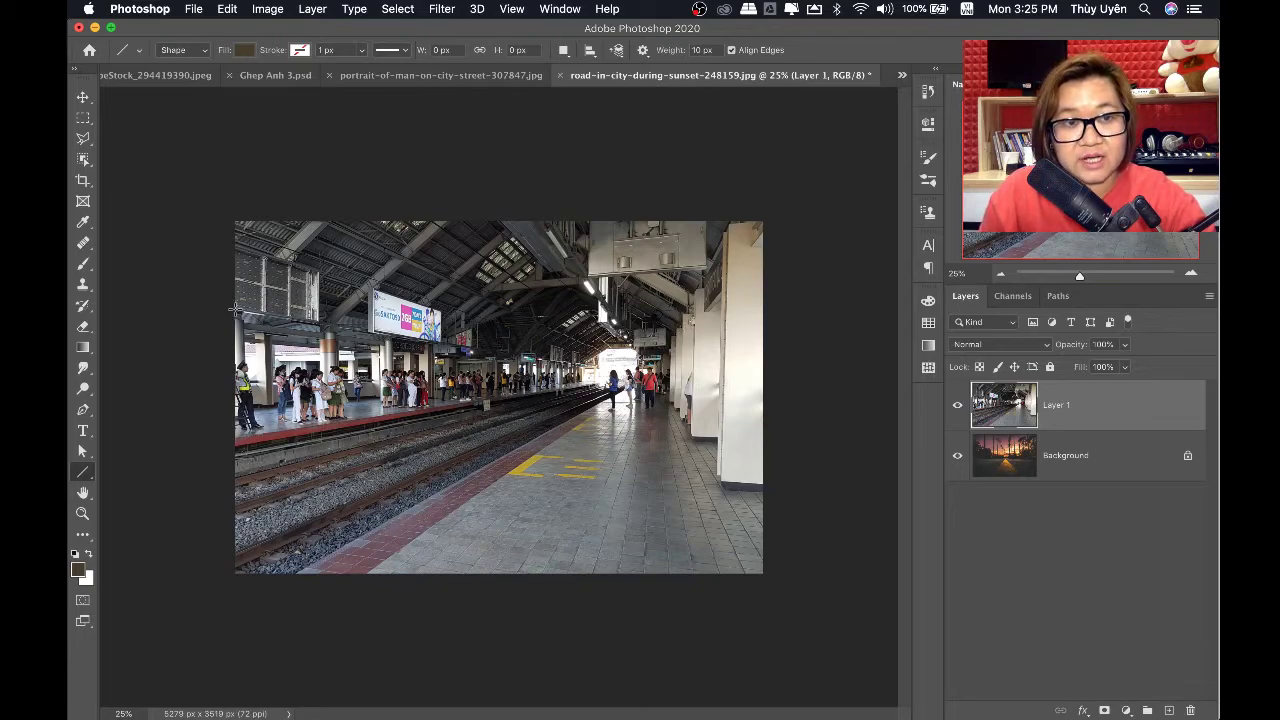
drag(228, 309, 727, 388)
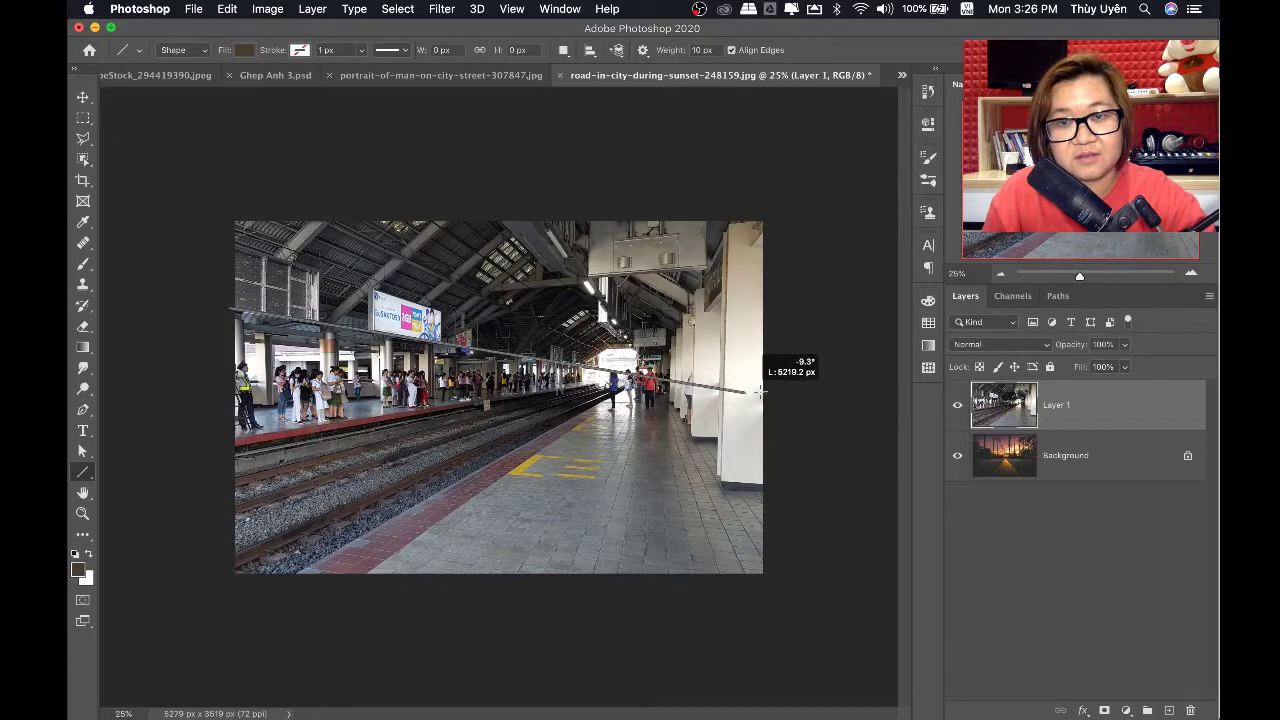
drag(727, 388, 808, 401)
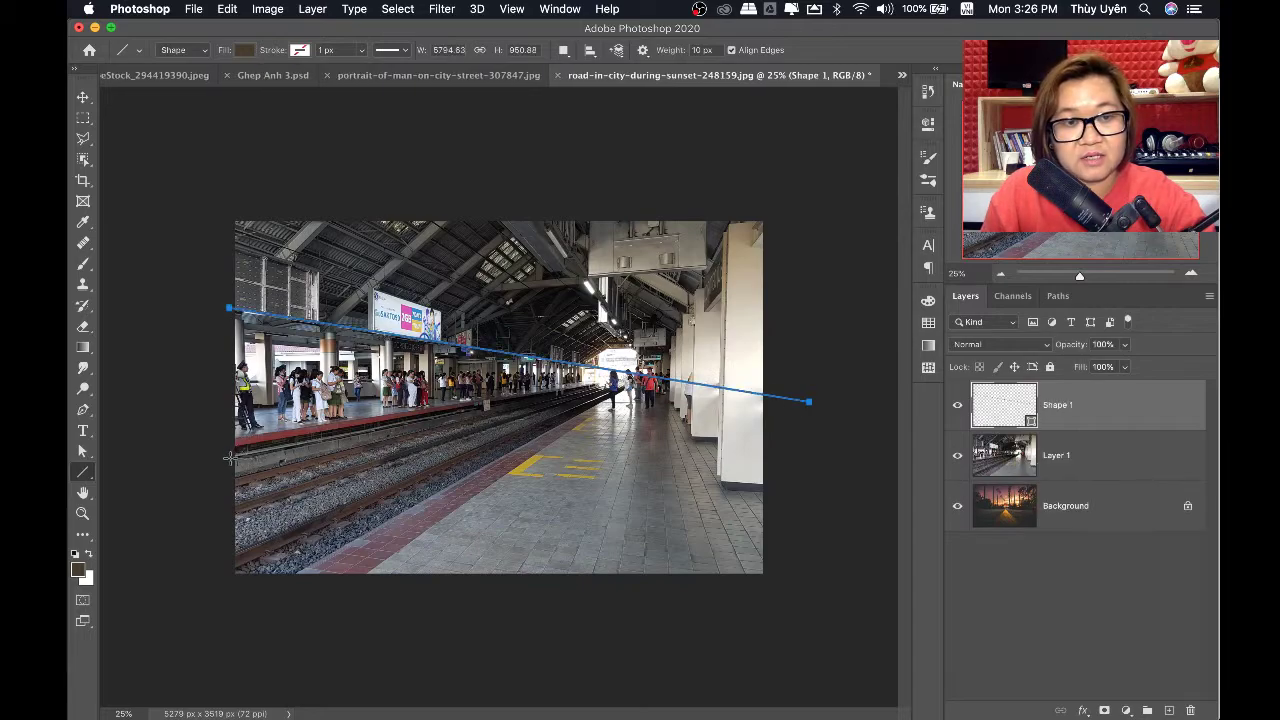
drag(230, 458, 770, 348)
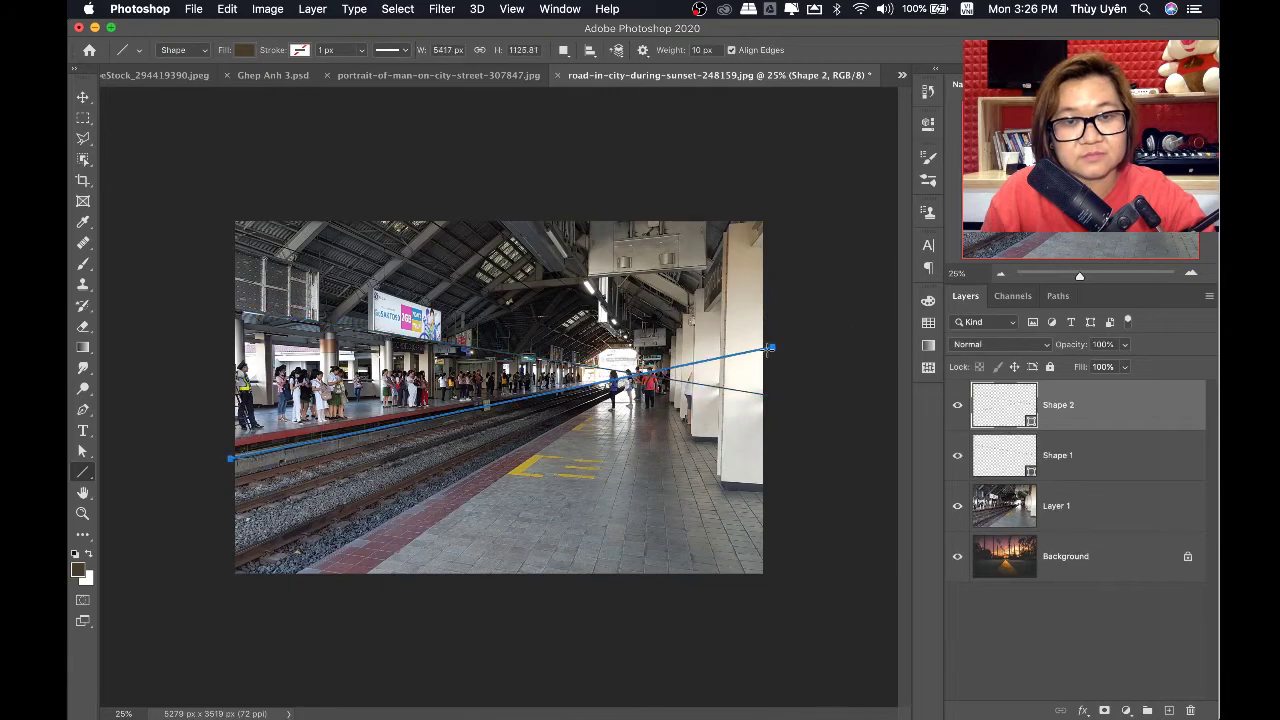
Draw four more lines along the rails, ceiling lights and upper roof through the vanishing point
drag(291, 578, 732, 323)
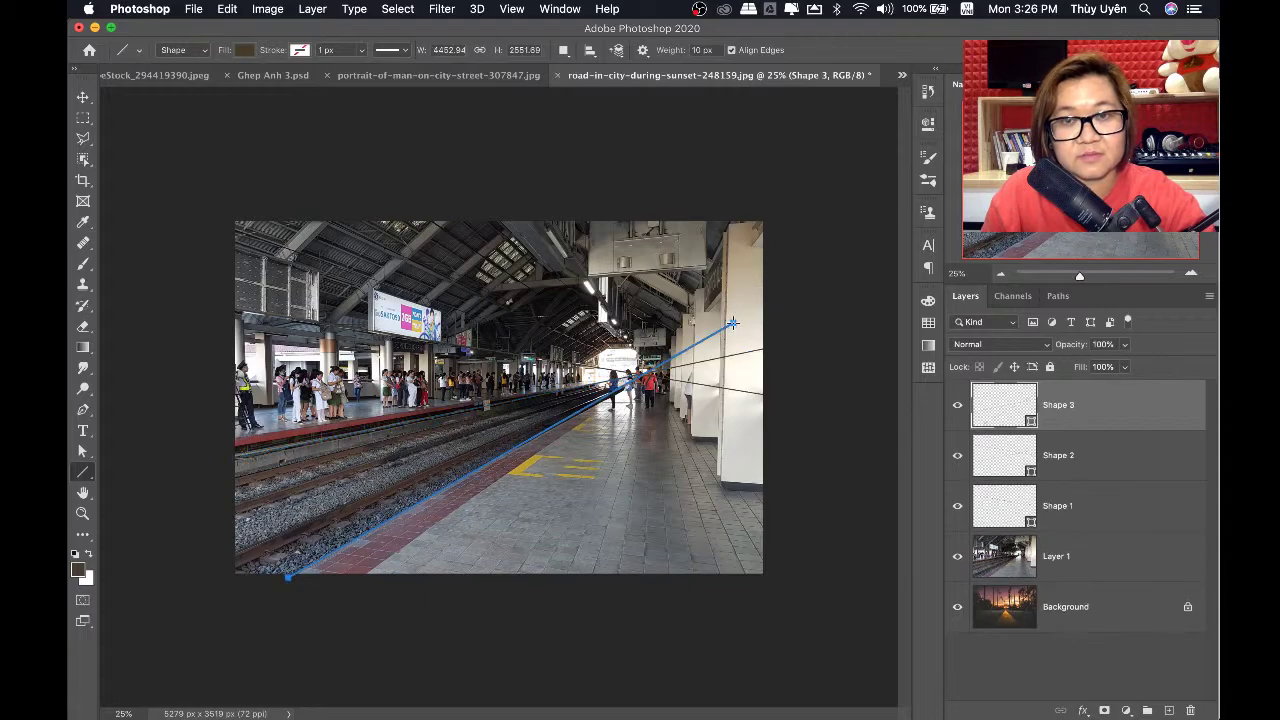
drag(739, 210, 612, 437)
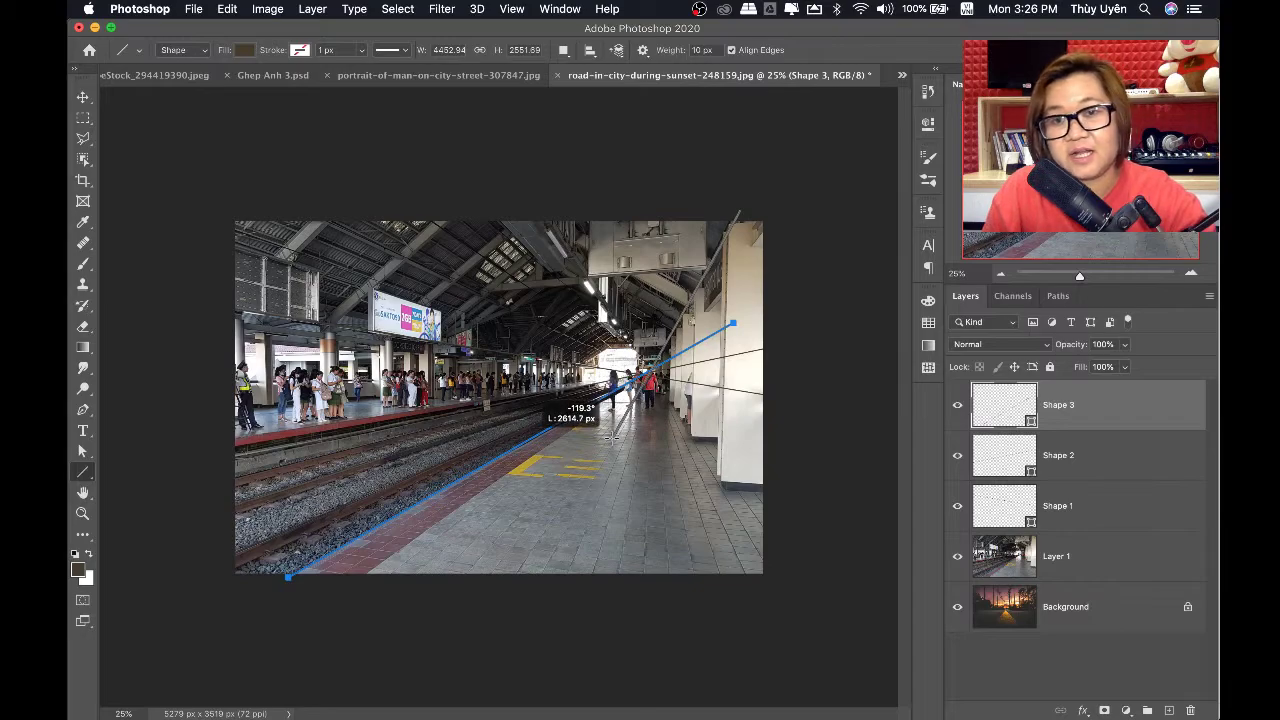
mouse_move(612, 437)
mouse_down()
mouse_move(596, 432)
mouse_move(601, 441)
mouse_up()
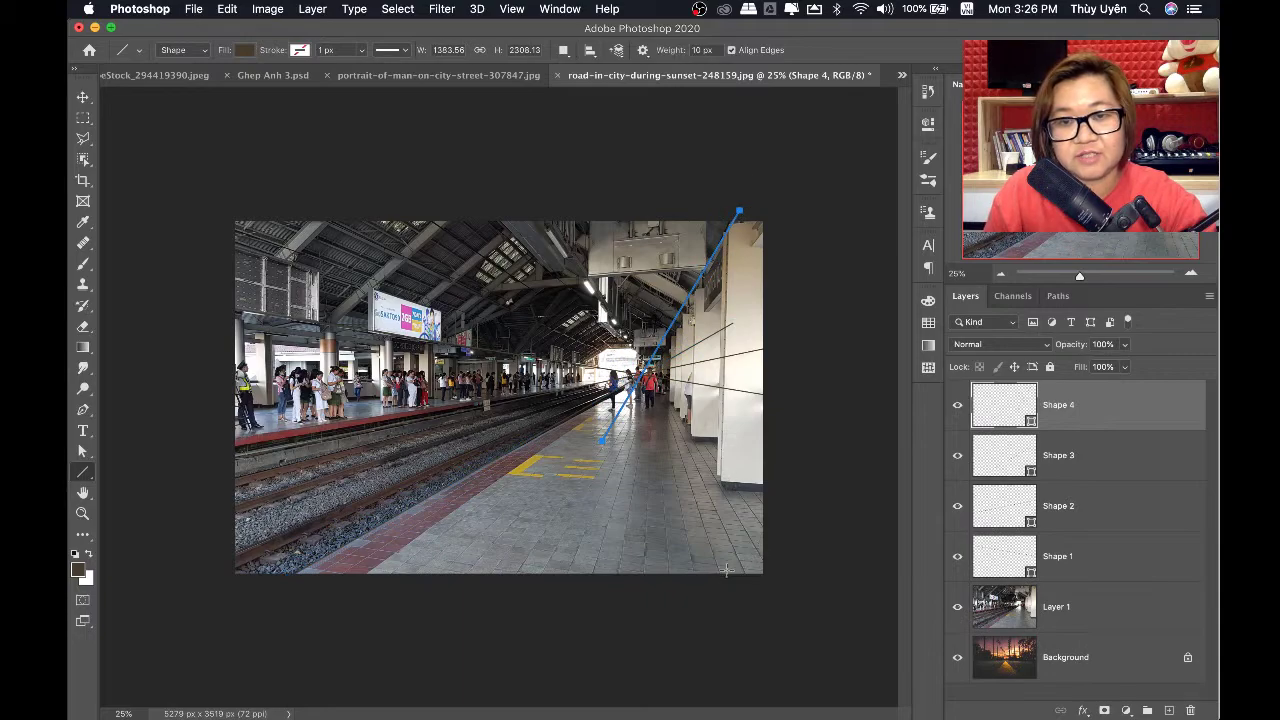
drag(520, 197, 688, 443)
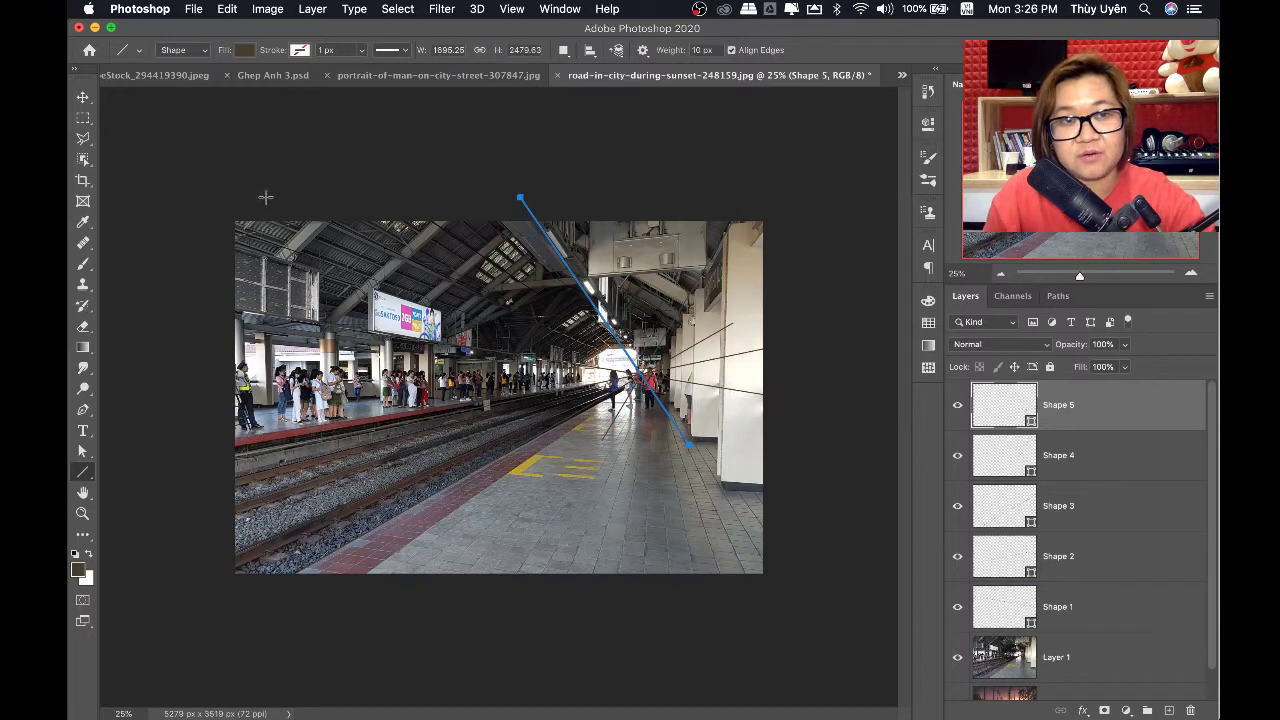
drag(178, 214, 767, 421)
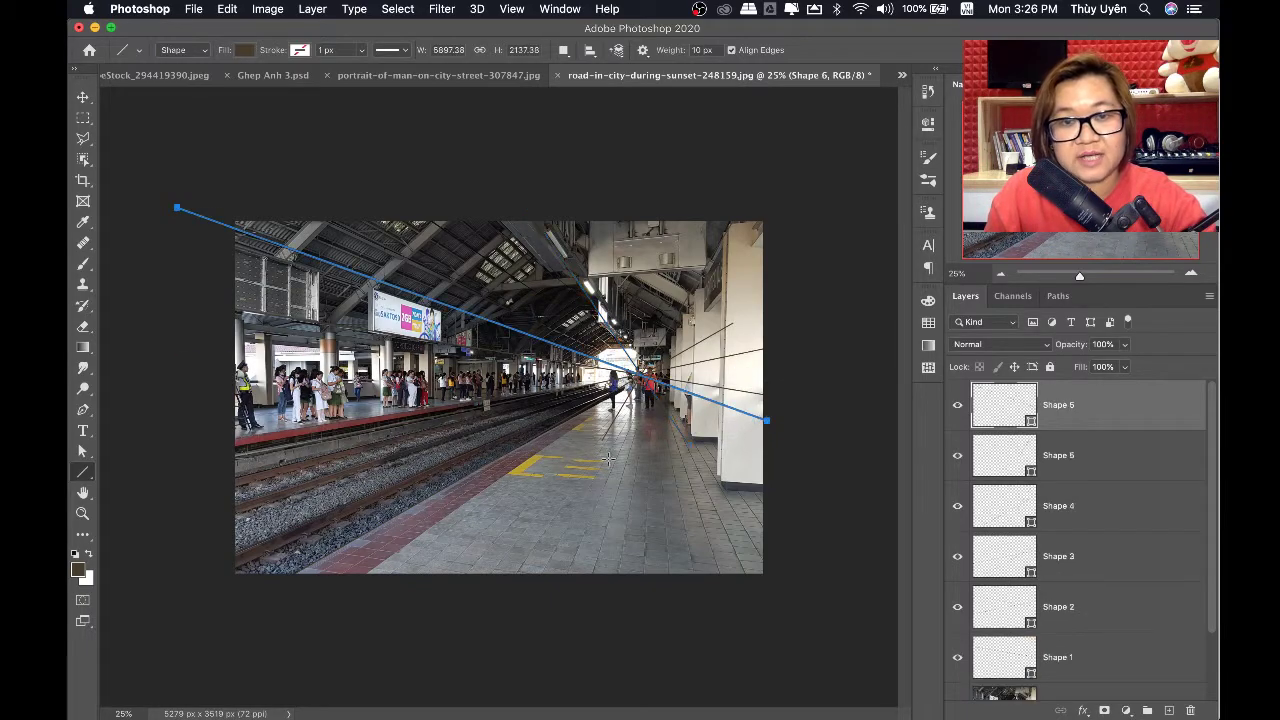
click(1092, 594)
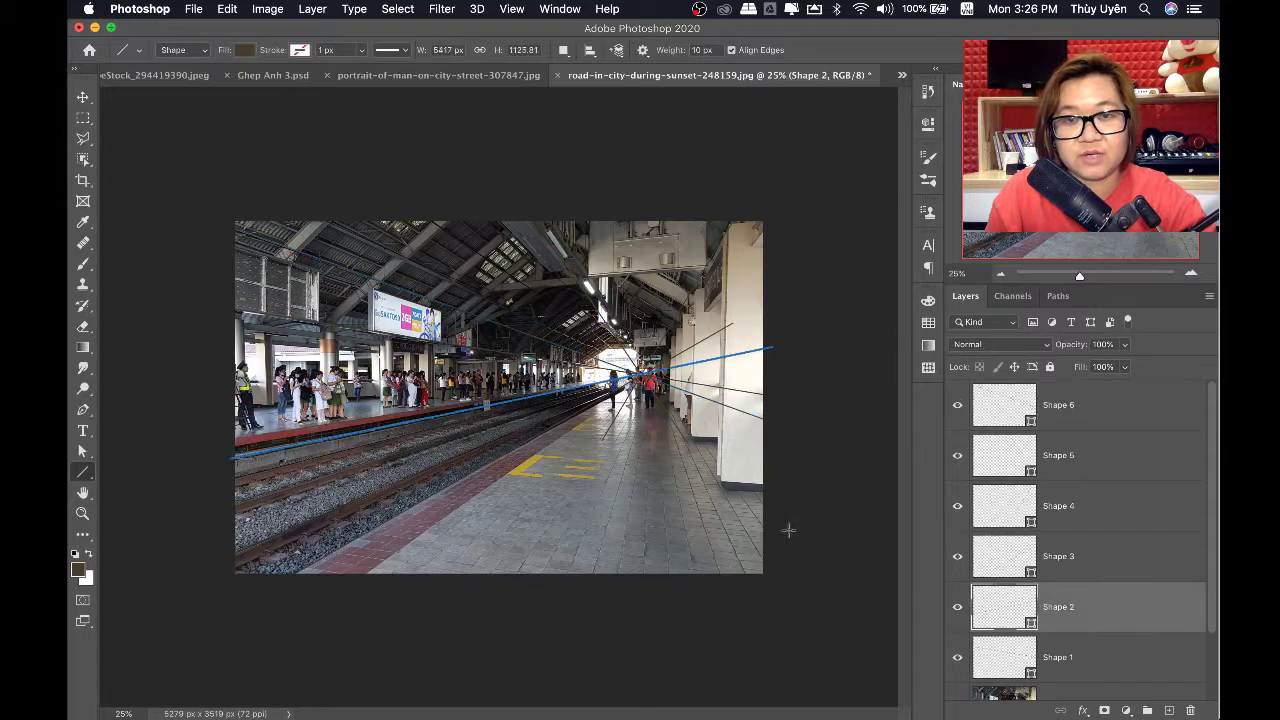
click(1095, 668)
scroll(1095, 668, down, 2)
Hide the sunset Background layer and make the station photo semi-transparent
click(1080, 645)
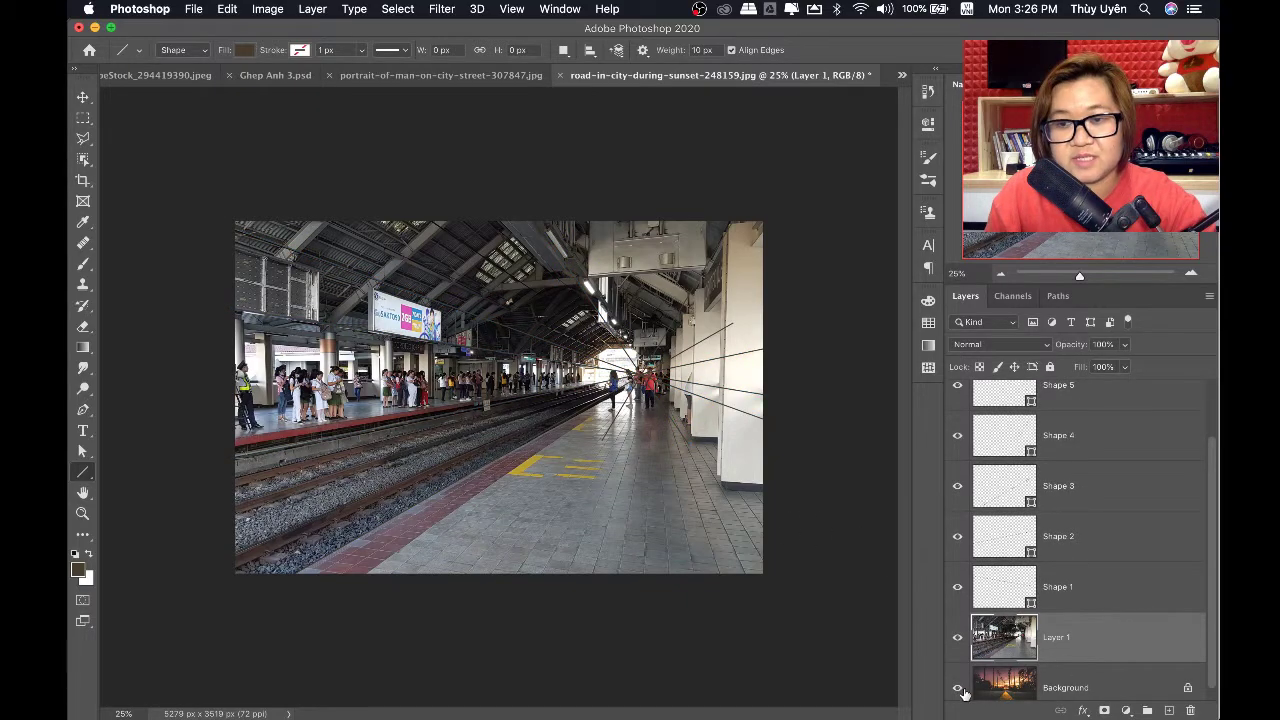
click(1124, 346)
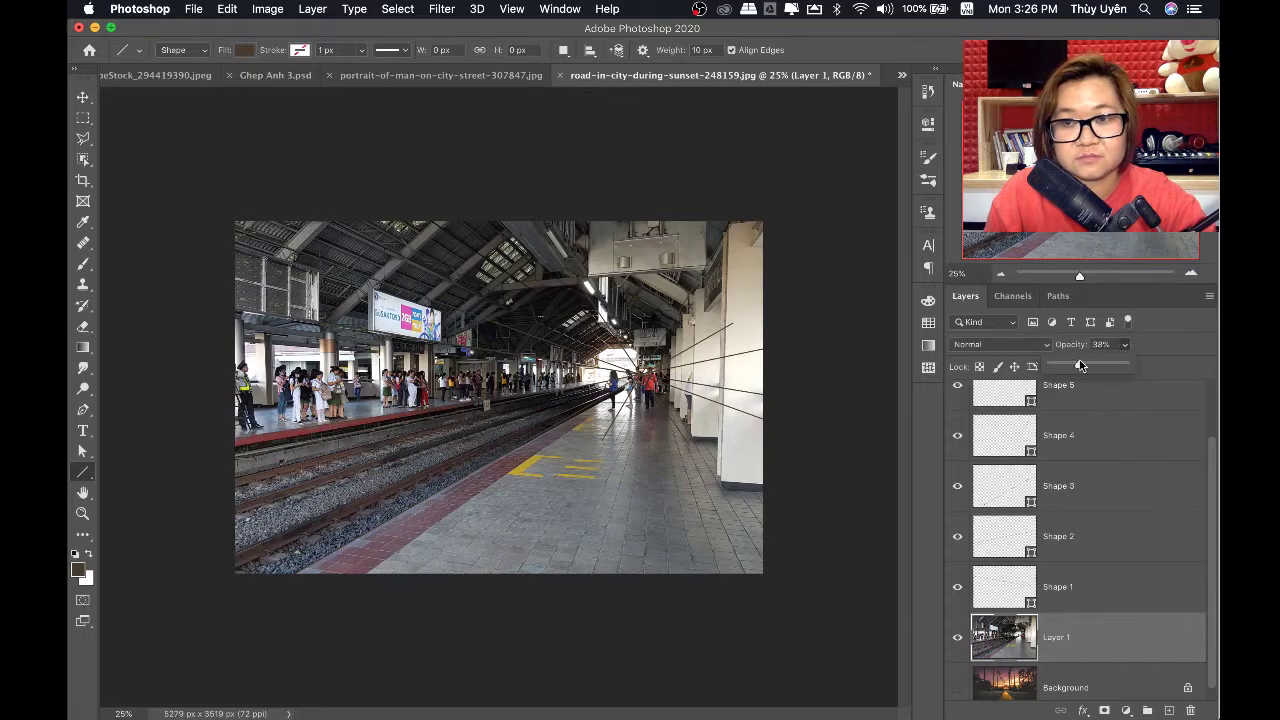
drag(1080, 365, 1113, 364)
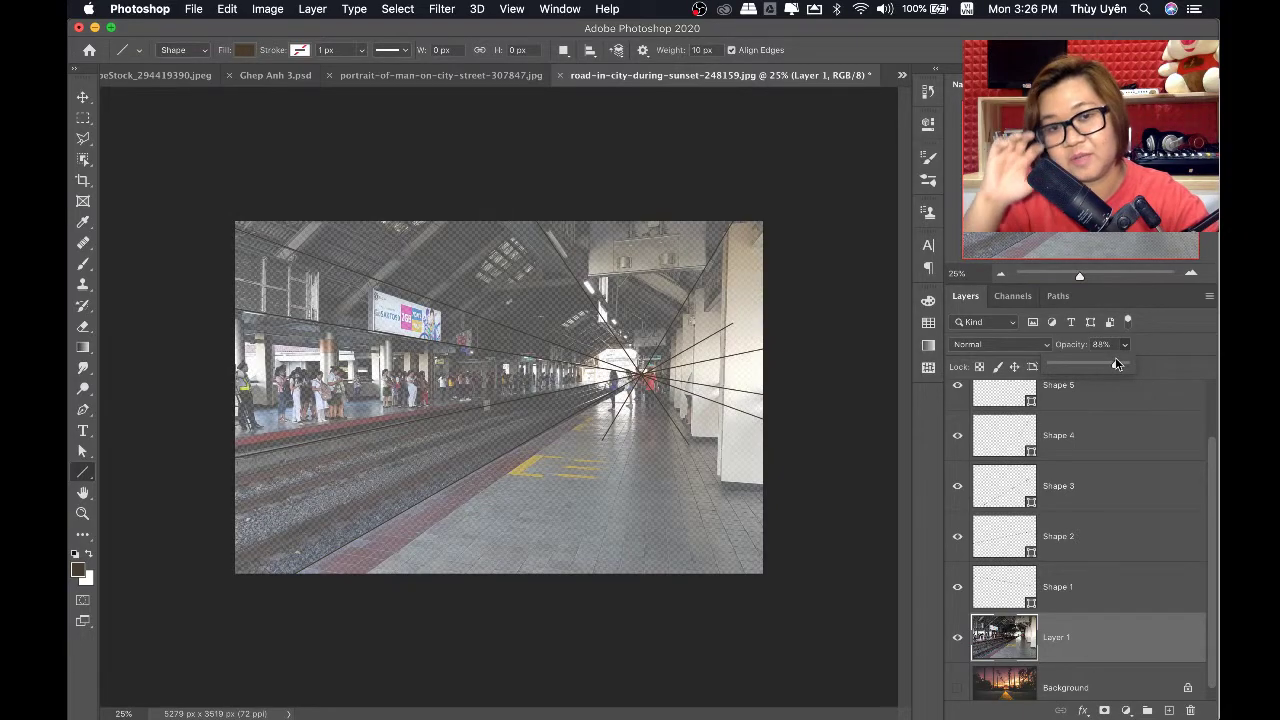
key(super+equal)
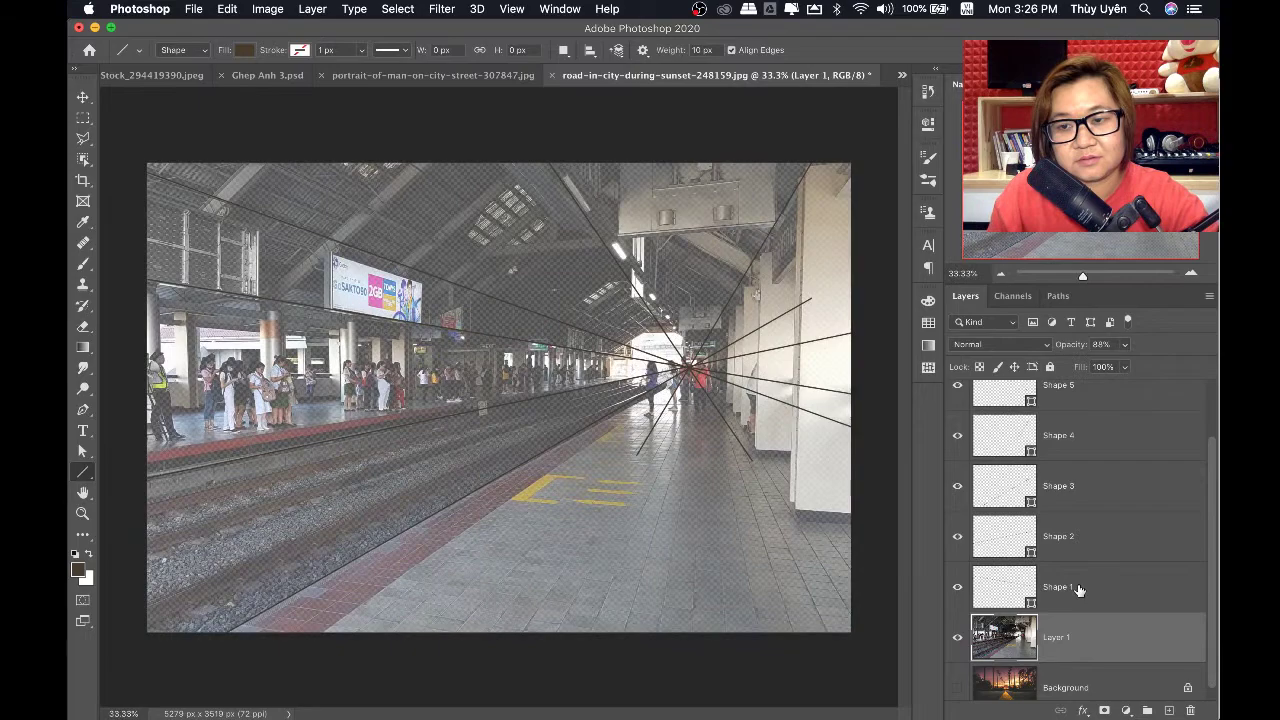
Select Shape 1–6 and set their fill colour to magenta
click(1079, 590)
scroll(1087, 537, up, 2)
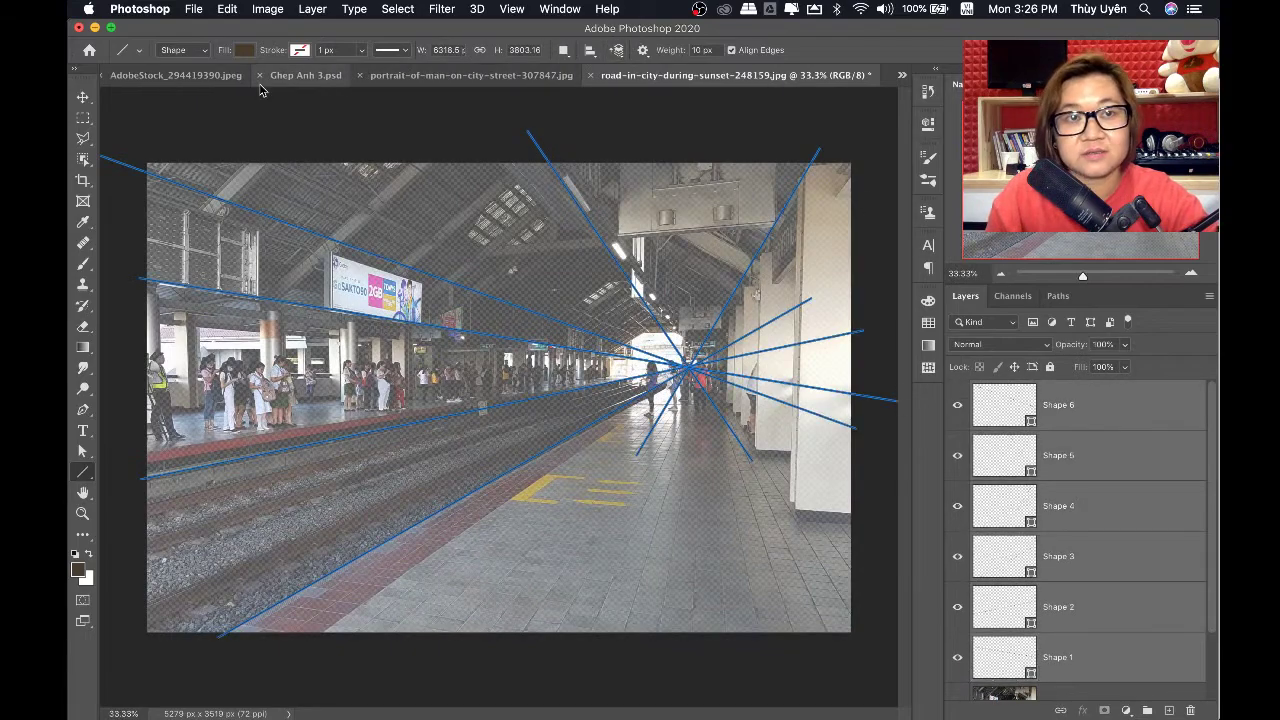
click(247, 52)
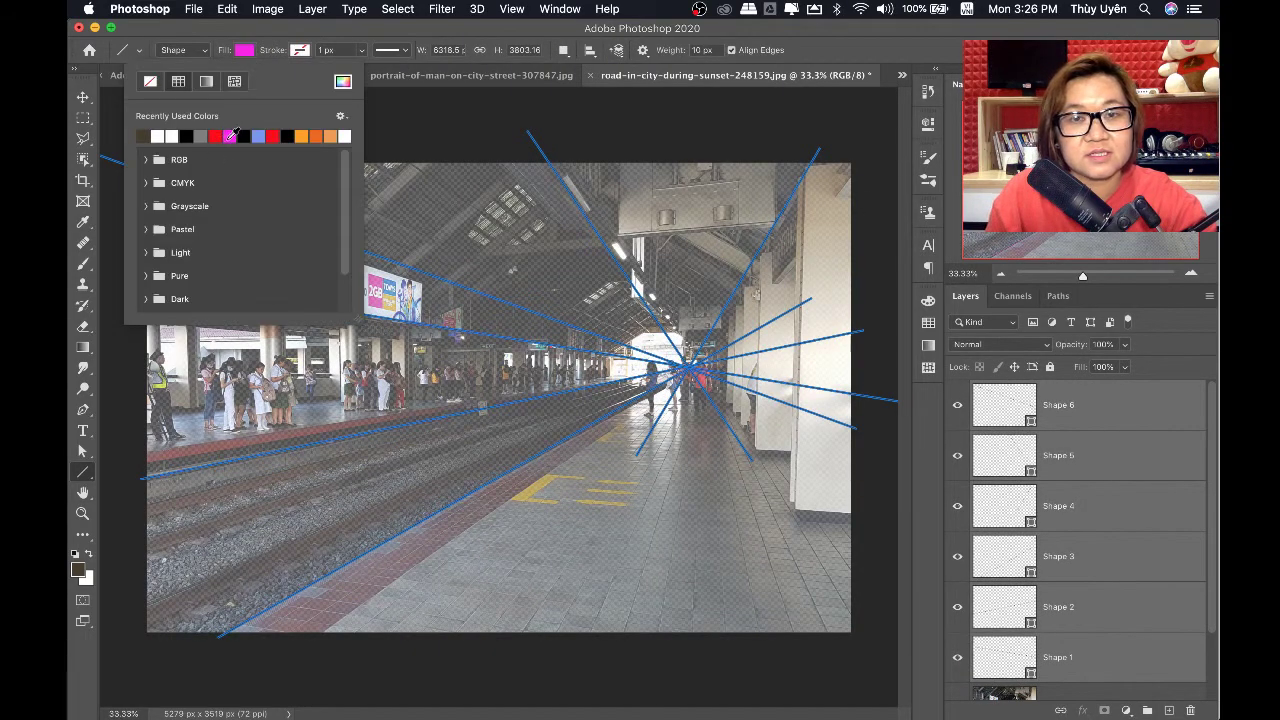
click(231, 135)
click(672, 40)
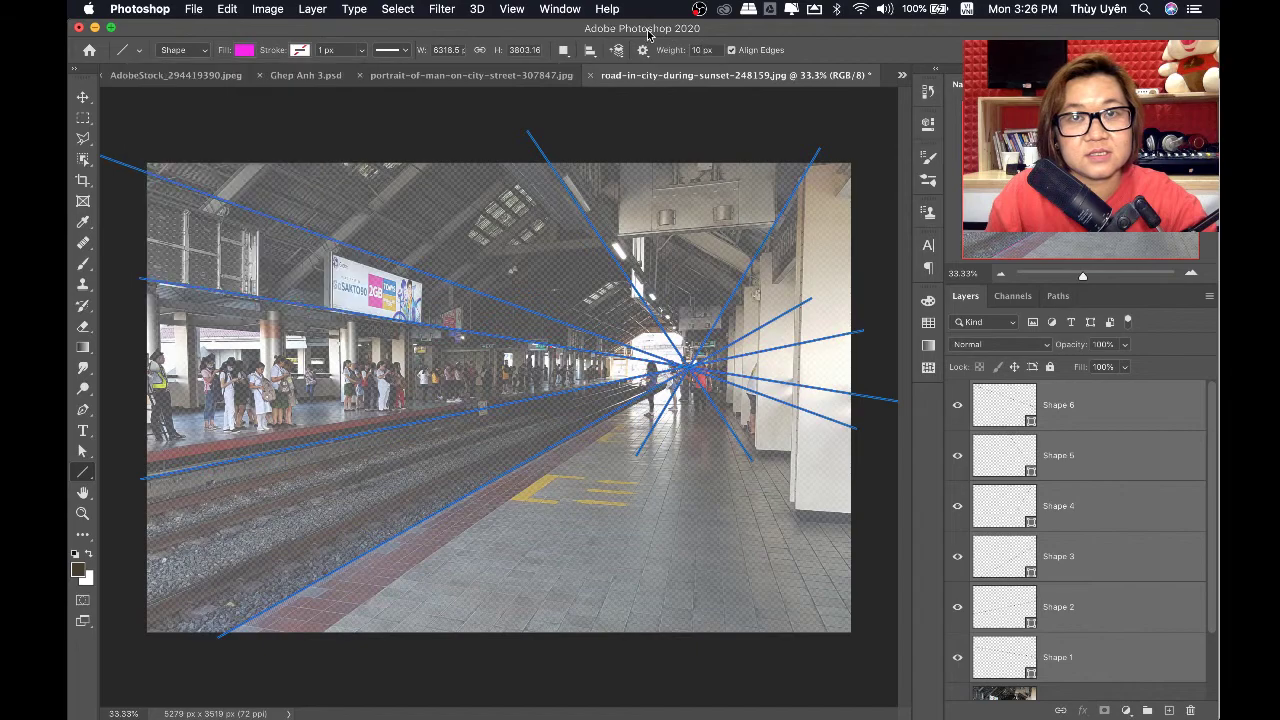
click(82, 97)
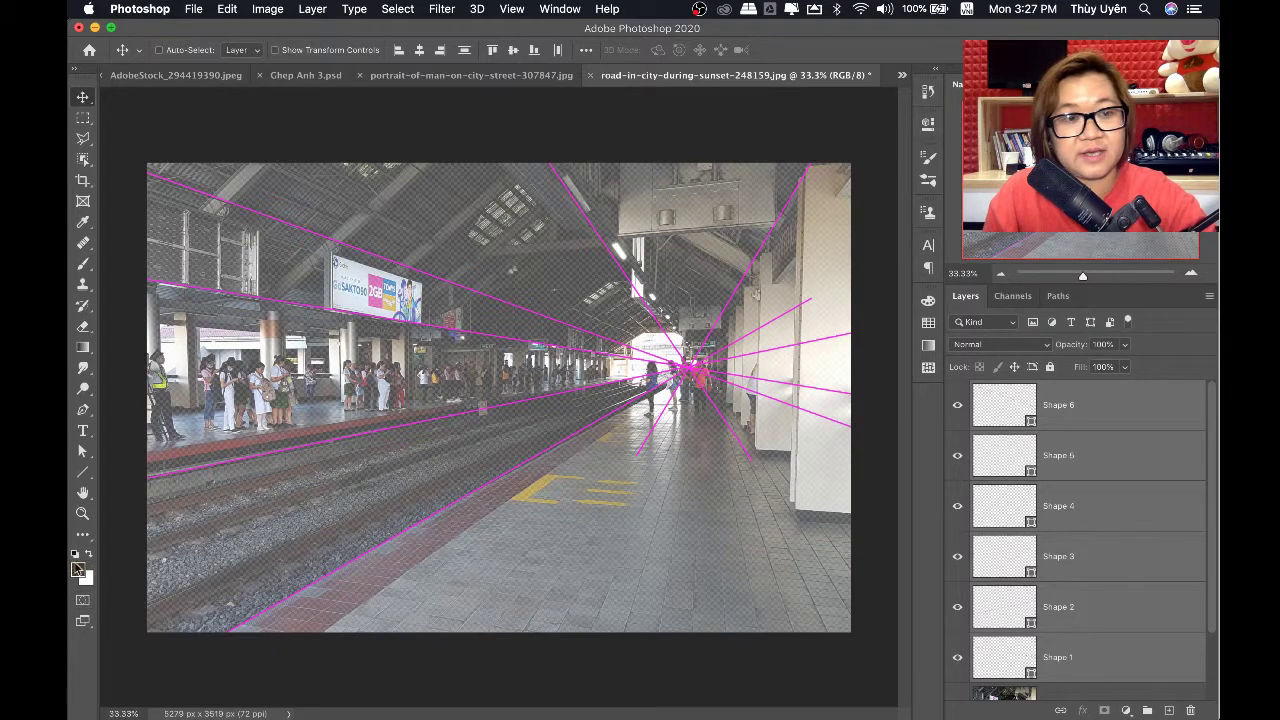
Draw a 30 px thick horizontal line across the photo near the vanishing point
click(83, 471)
drag(147, 401, 886, 399)
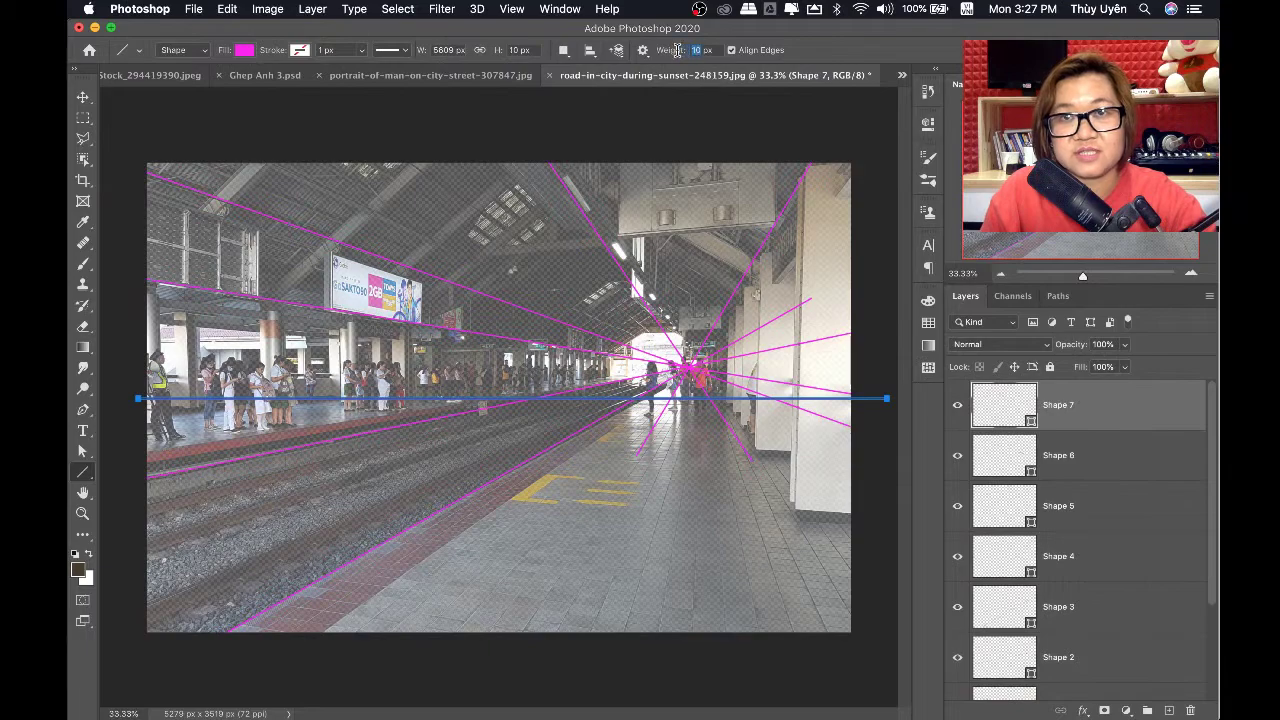
text(30)
key(Return)
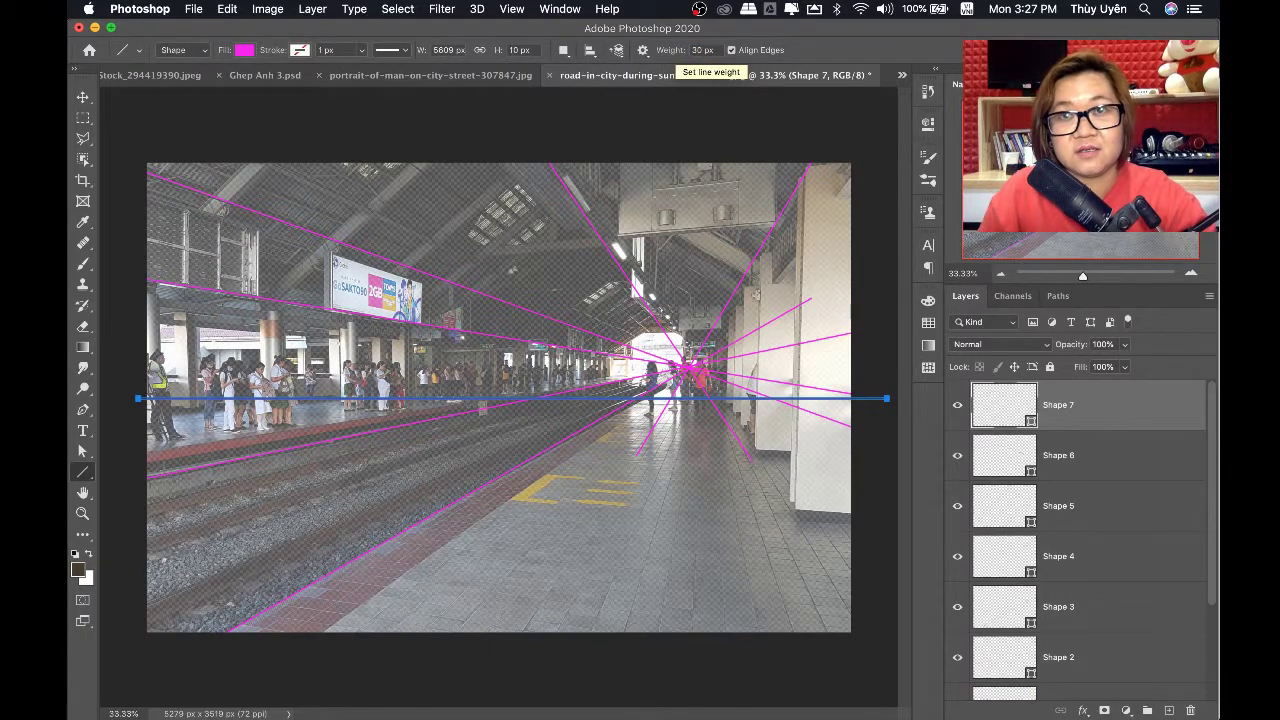
key(Return)
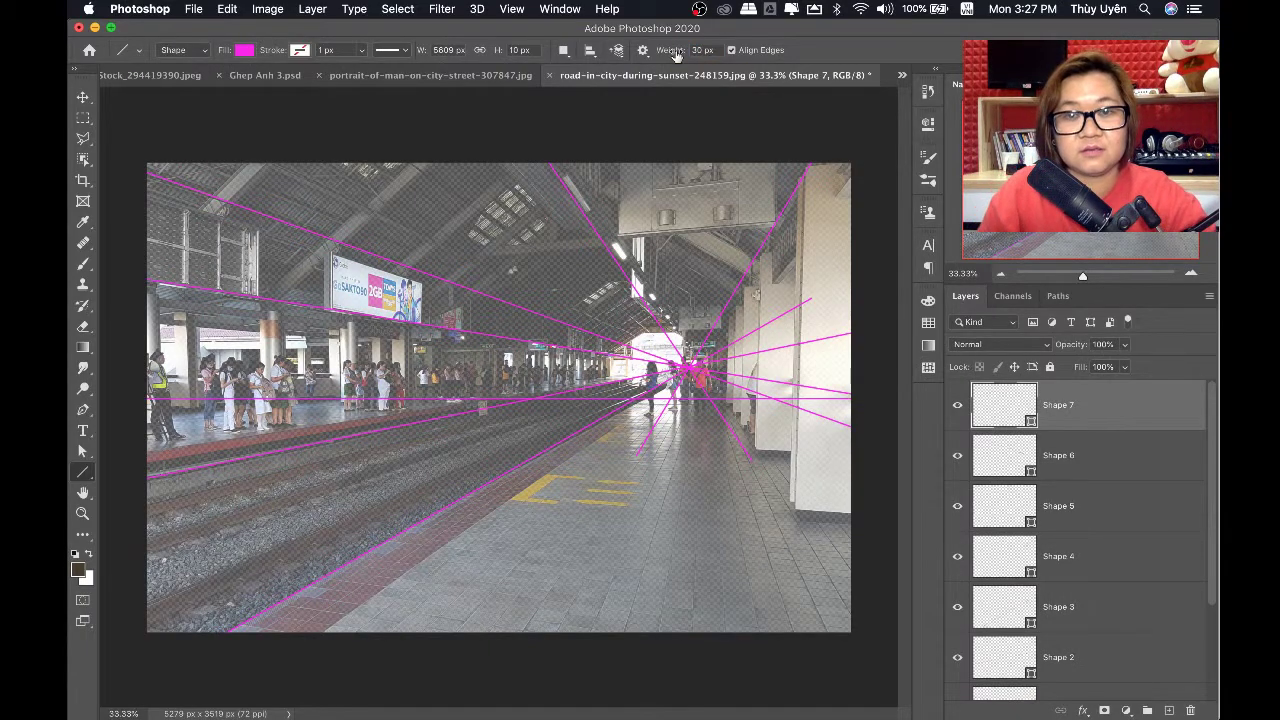
key(super+z)
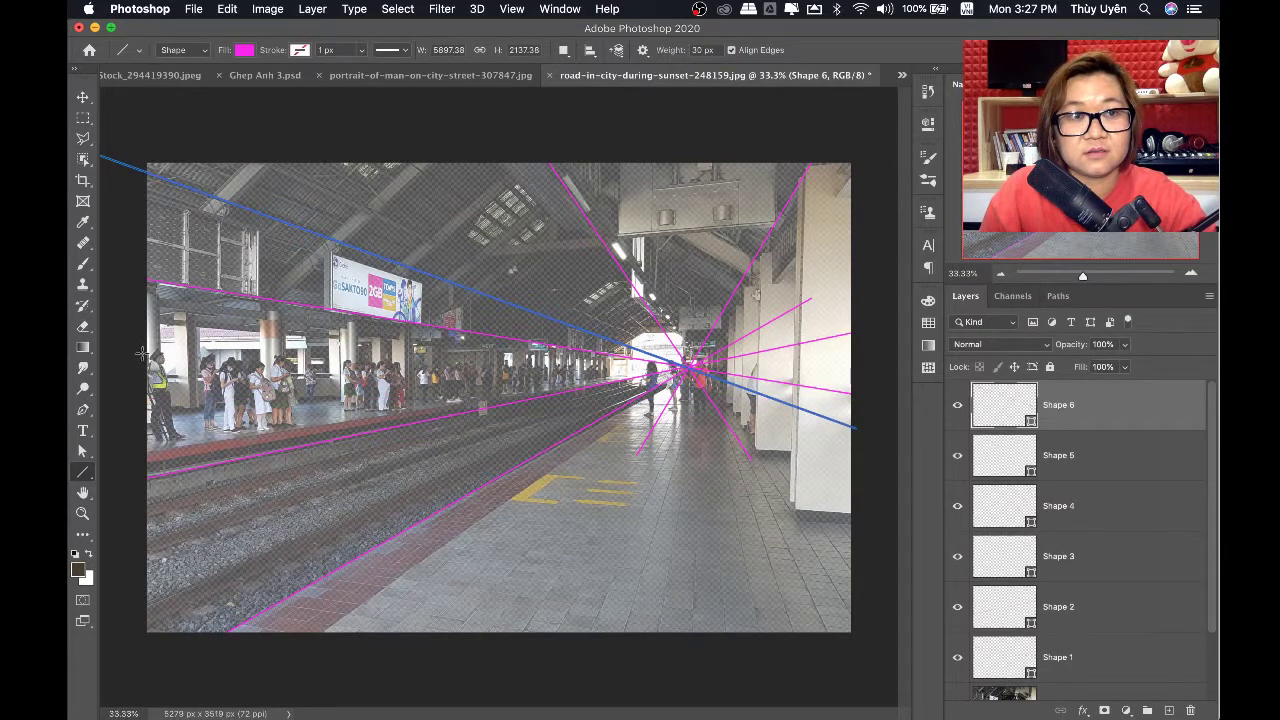
drag(127, 371, 866, 372)
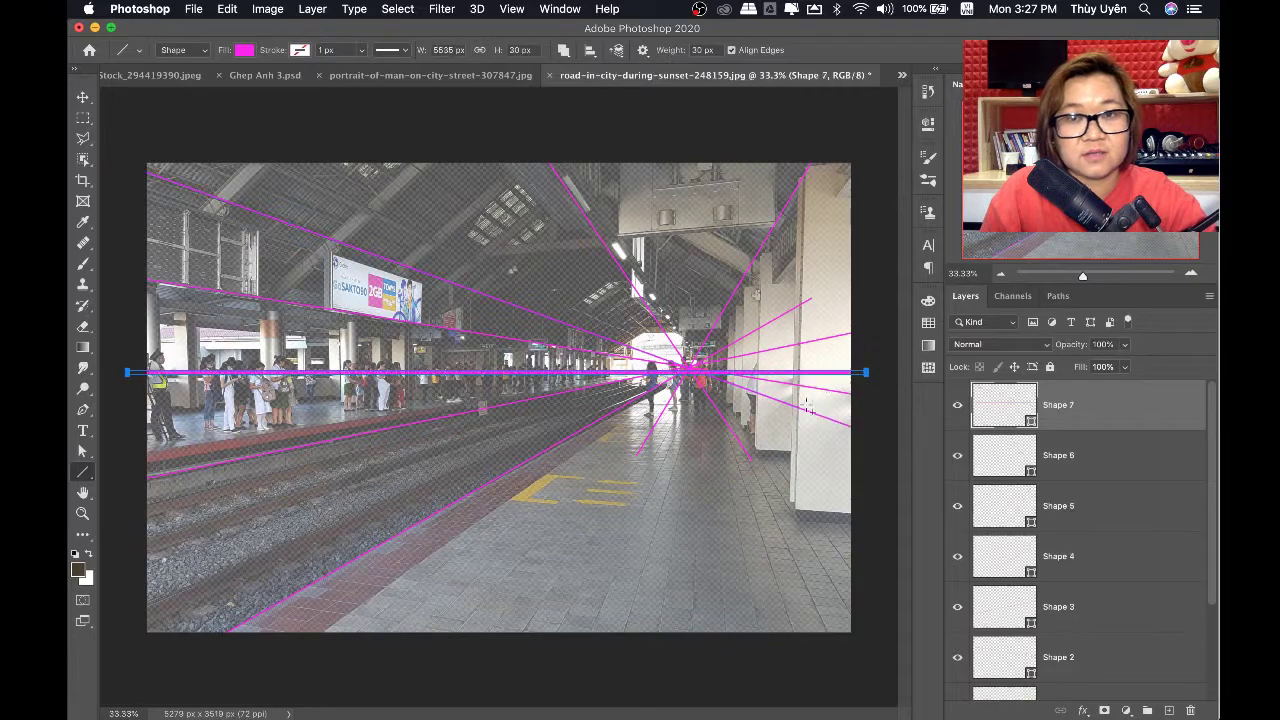
Set the horizon line's fill colour to orange
click(240, 54)
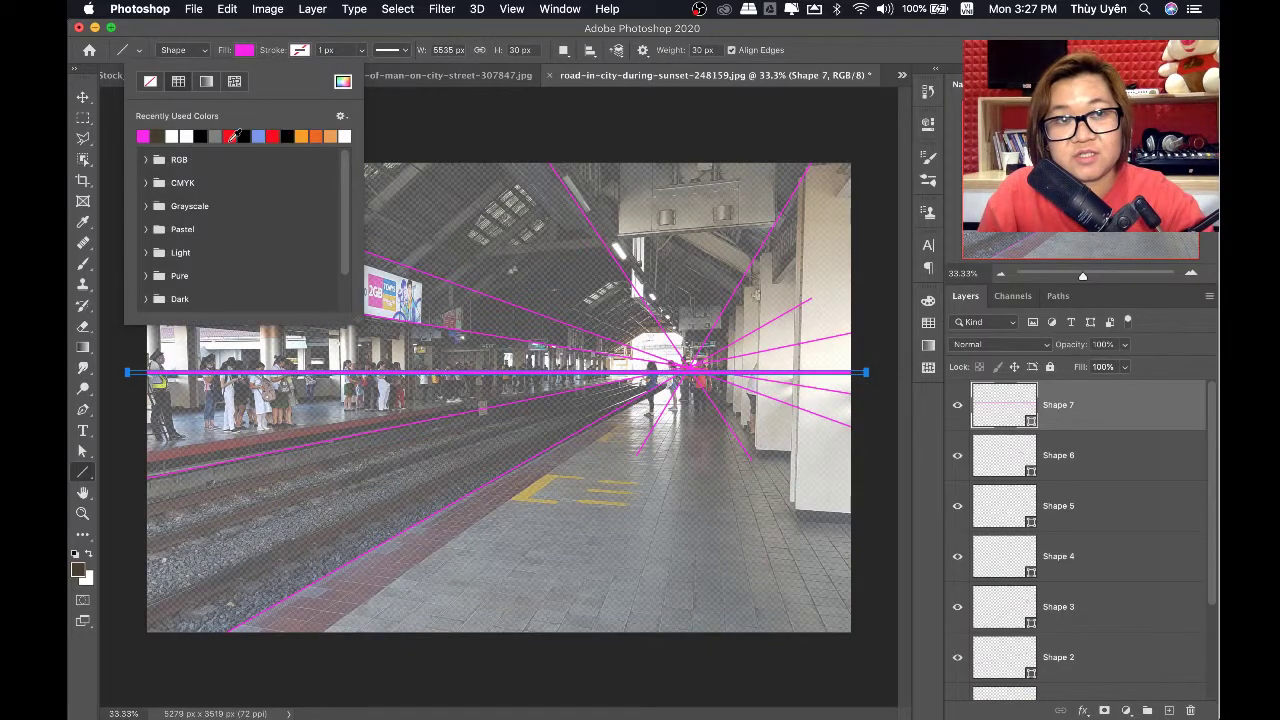
click(231, 136)
click(258, 135)
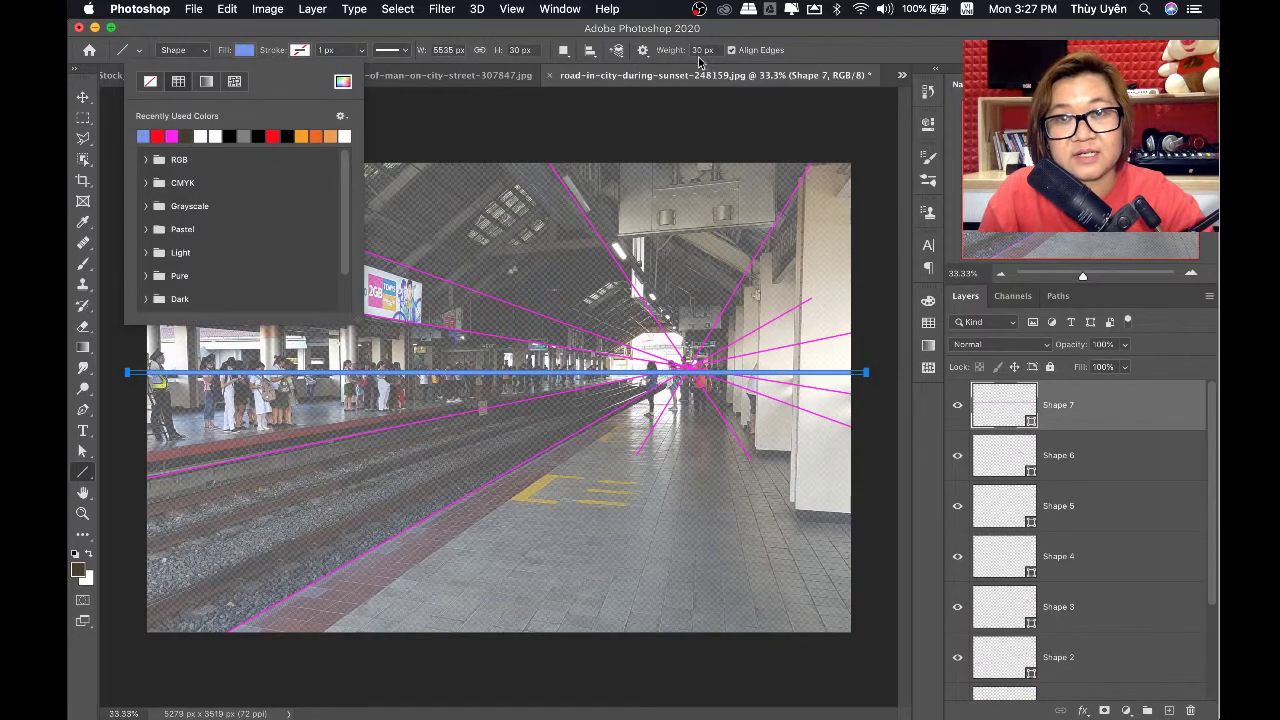
click(316, 135)
key(Escape)
key(v)
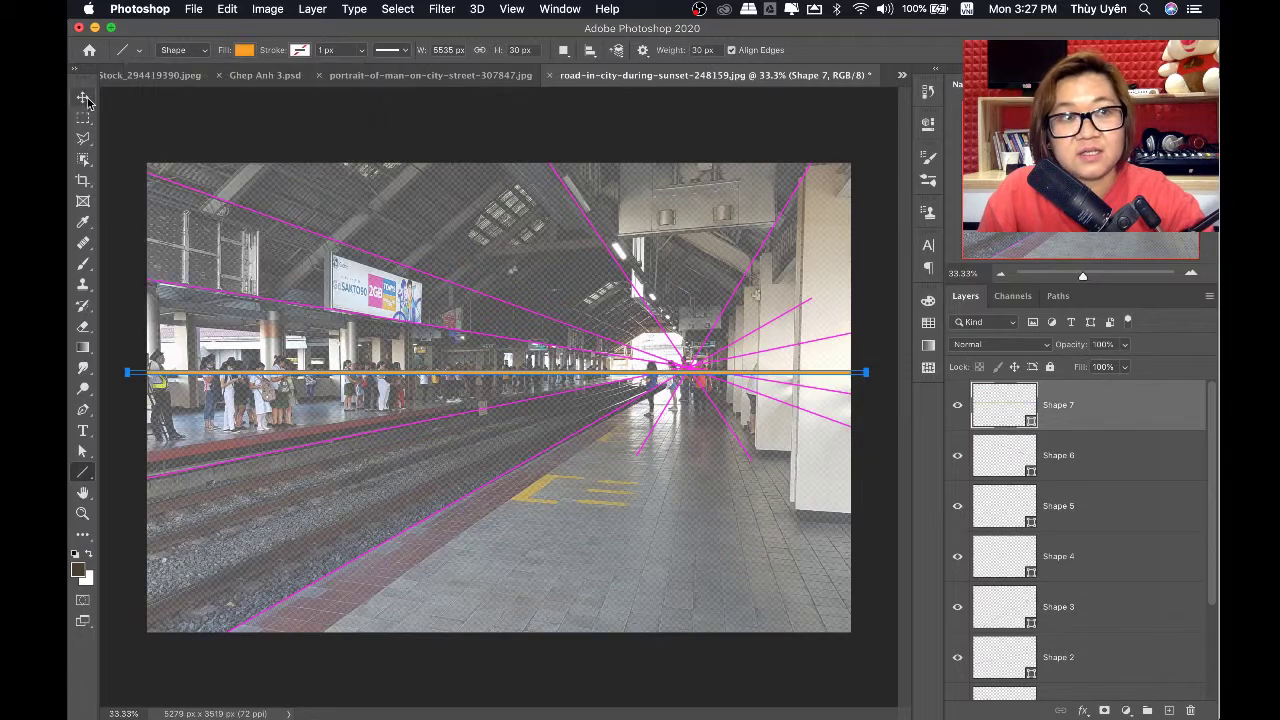
Move the orange horizon line onto the vanishing point and zoom out to the whole photo
click(698, 381)
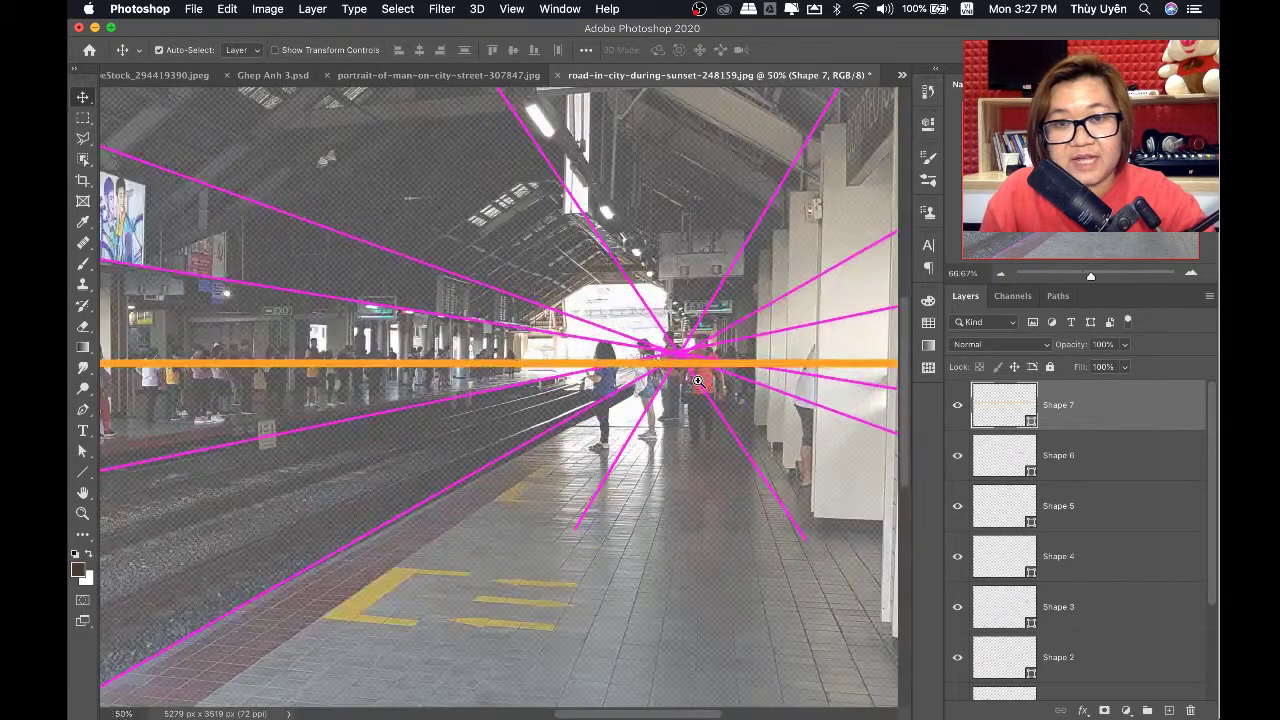
mouse_move(664, 358)
mouse_down()
mouse_move(662, 381)
mouse_move(676, 338)
mouse_up()
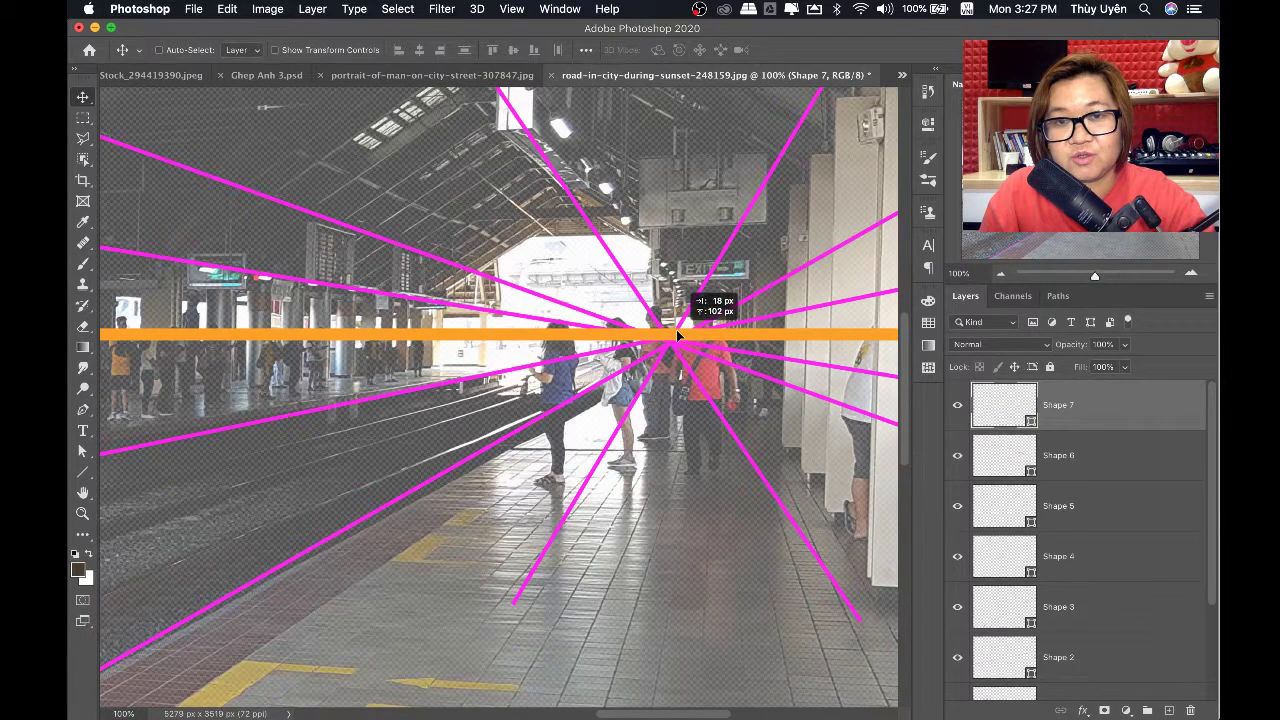
key(super+minus)
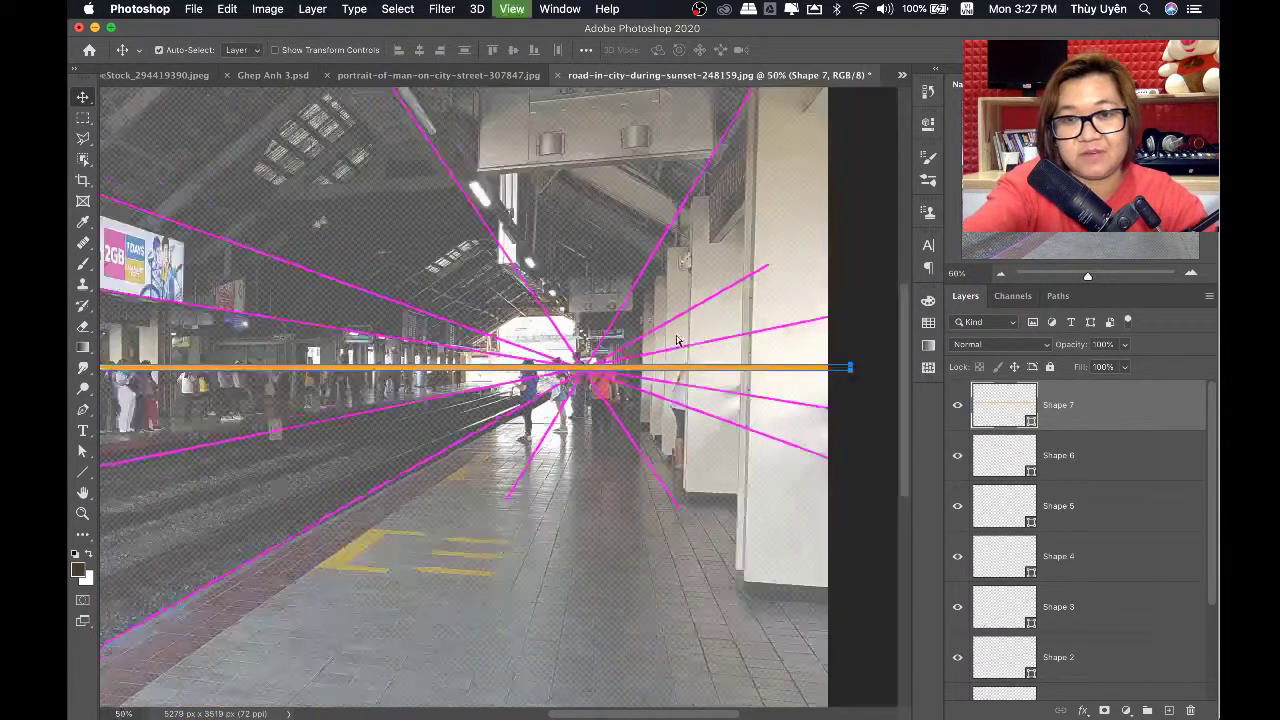
key(super+minus)
key(super+minus)
key(super+minus)
key(super+minus)
key(super+plus)
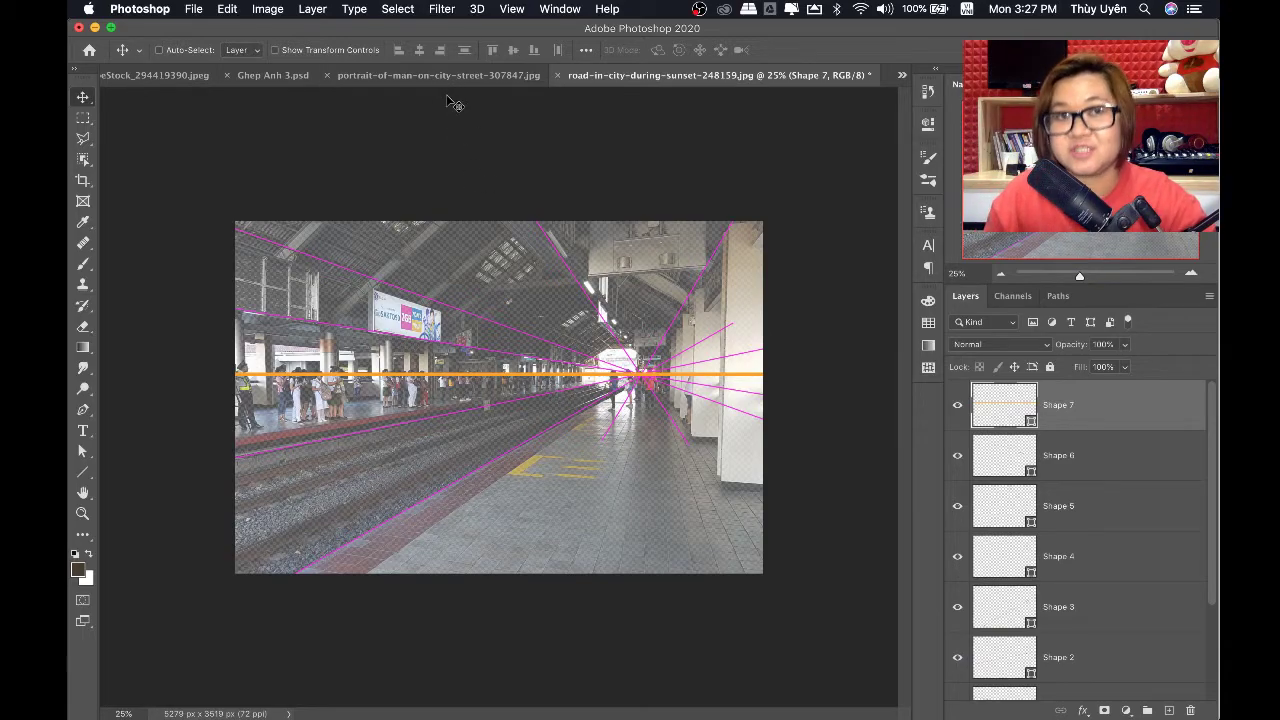
Close Ghep Anh 3.psd and bring up the whole beach boardwalk photo
click(273, 76)
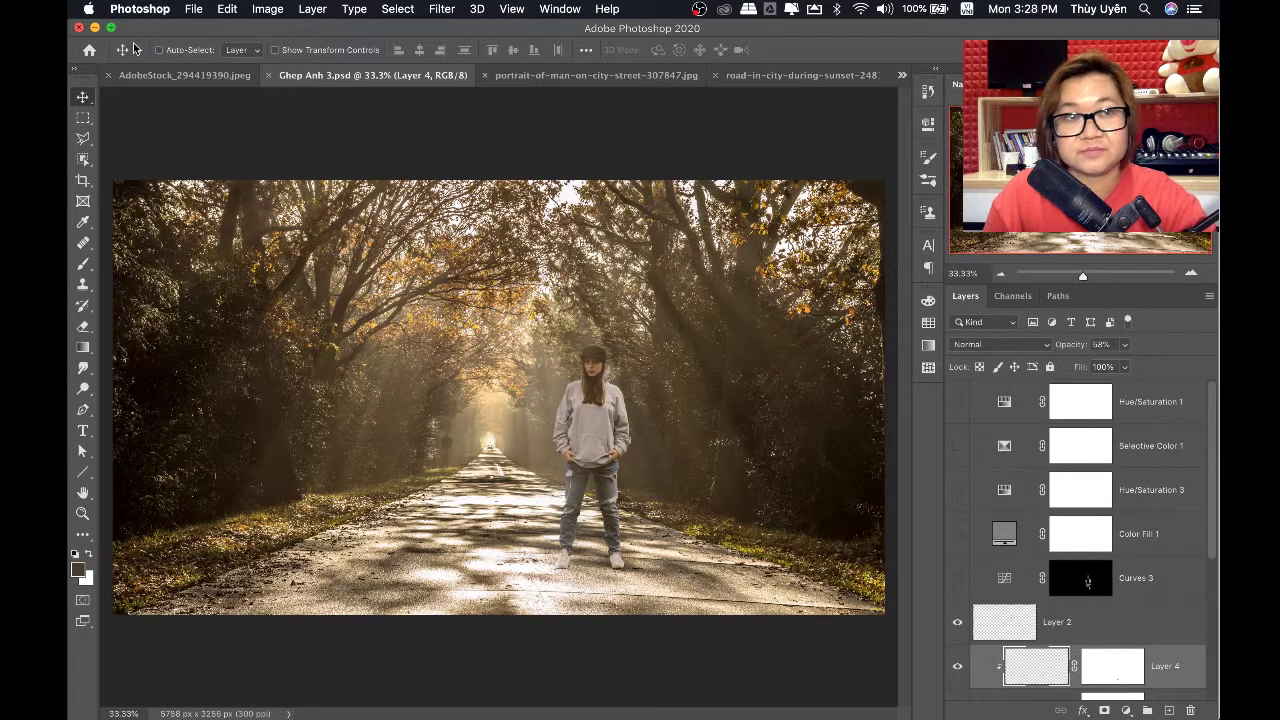
click(180, 75)
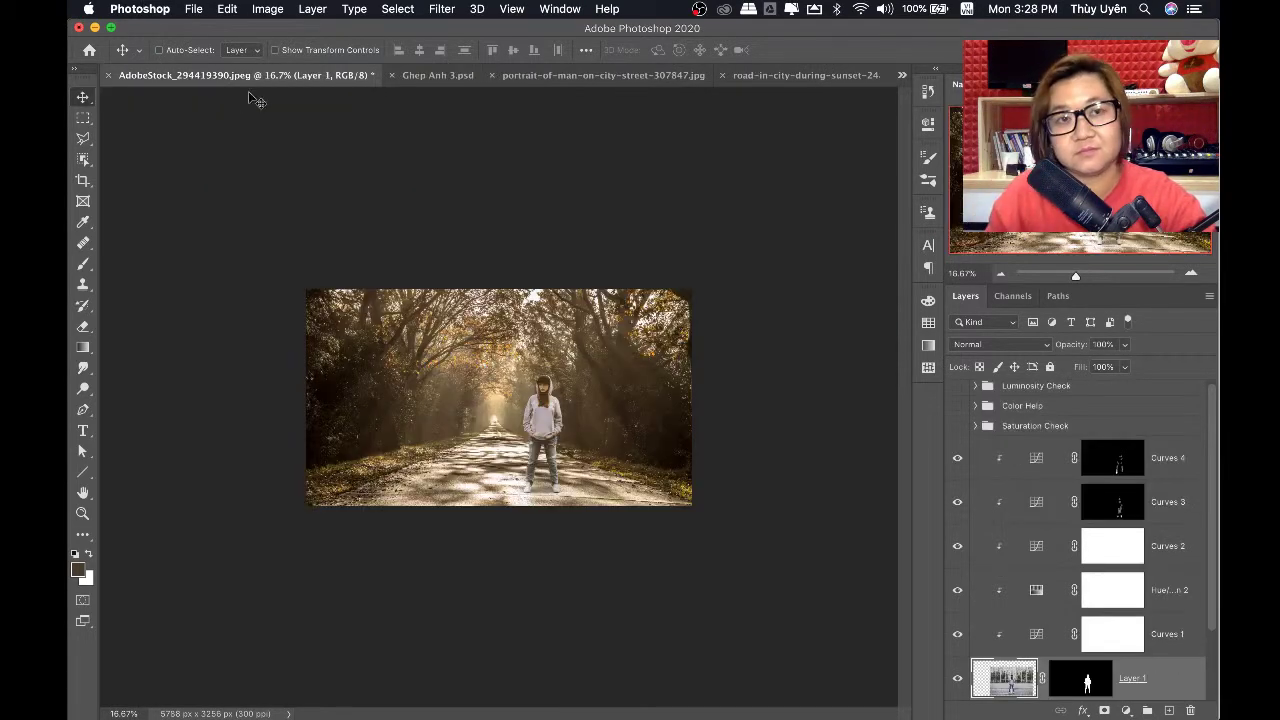
click(391, 75)
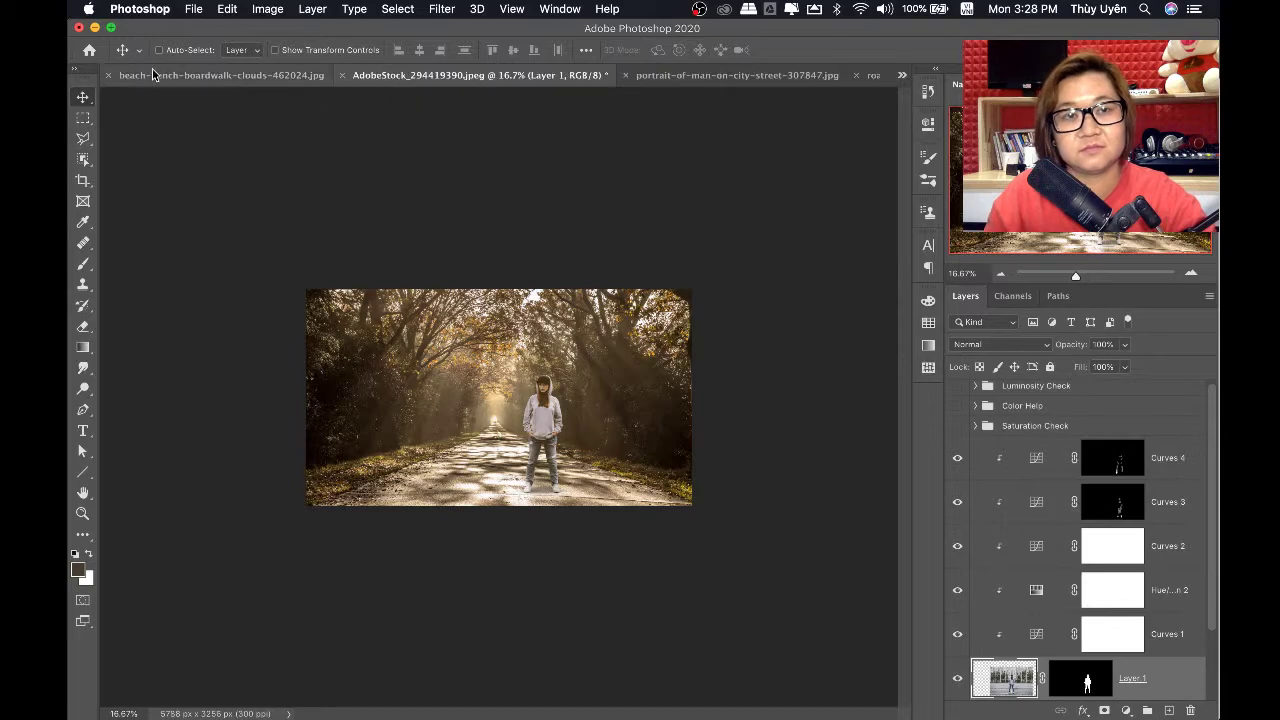
click(107, 75)
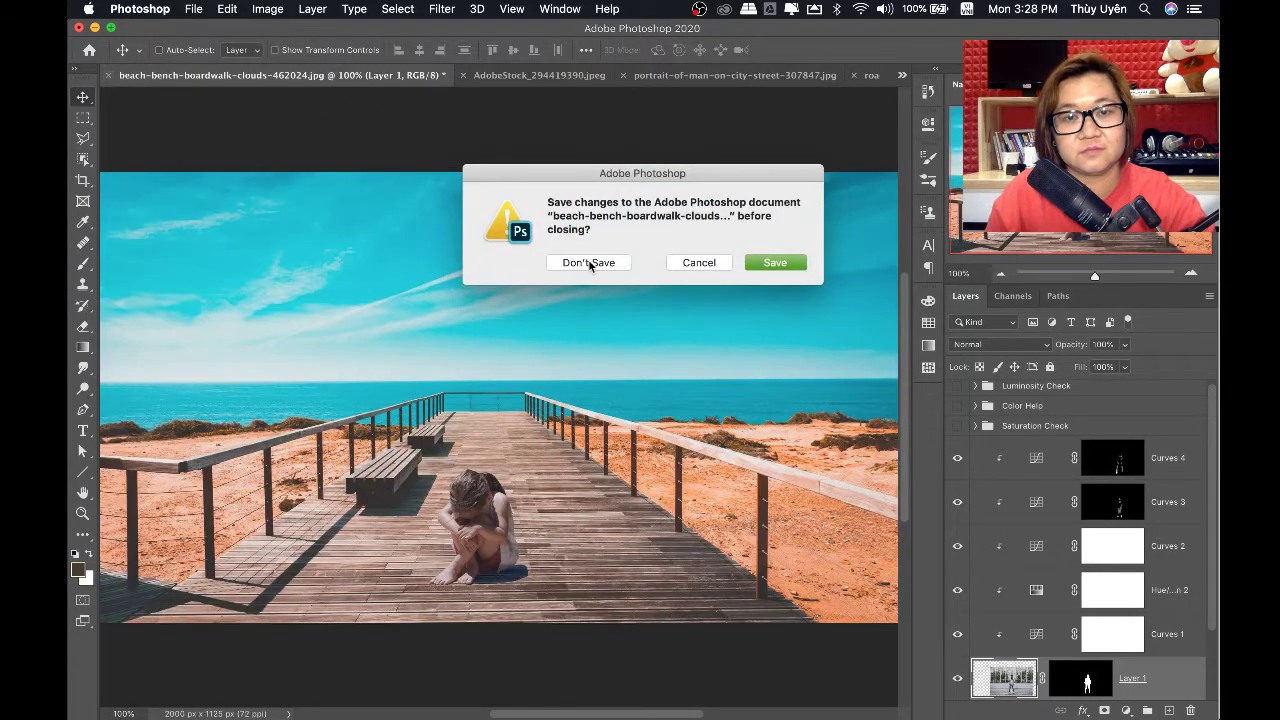
click(700, 262)
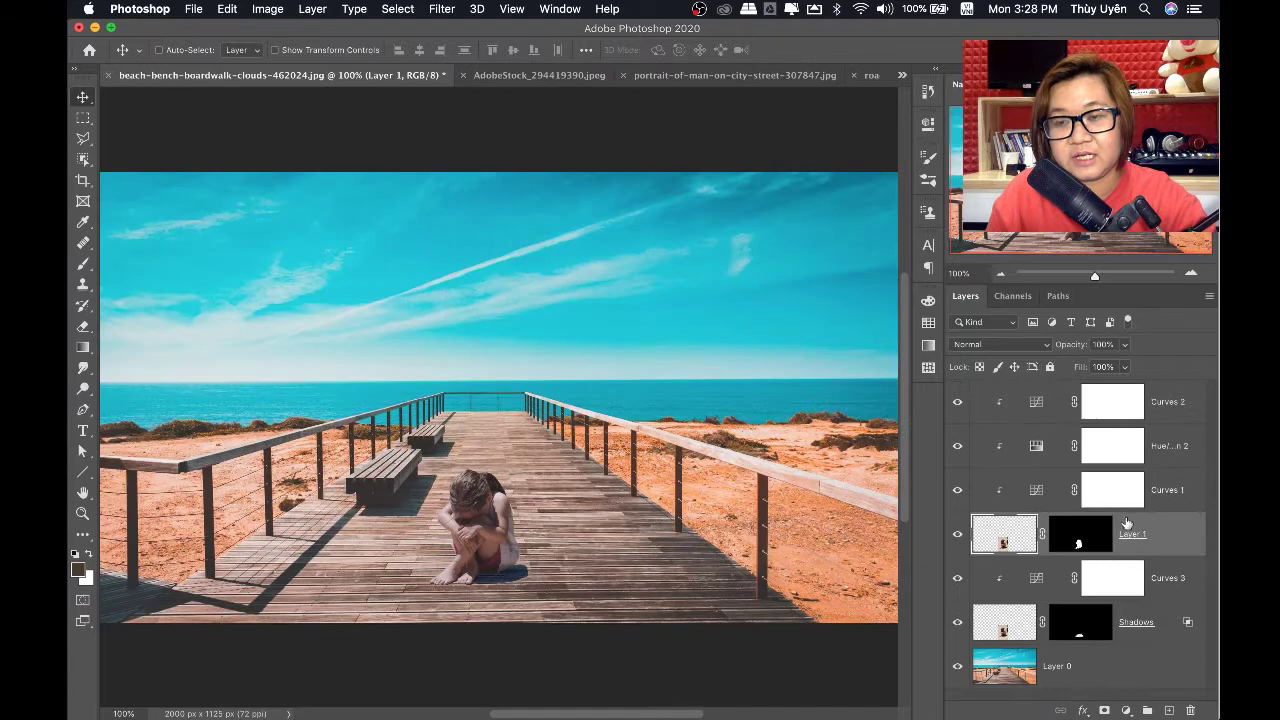
key(super+minus)
key(super+minus)
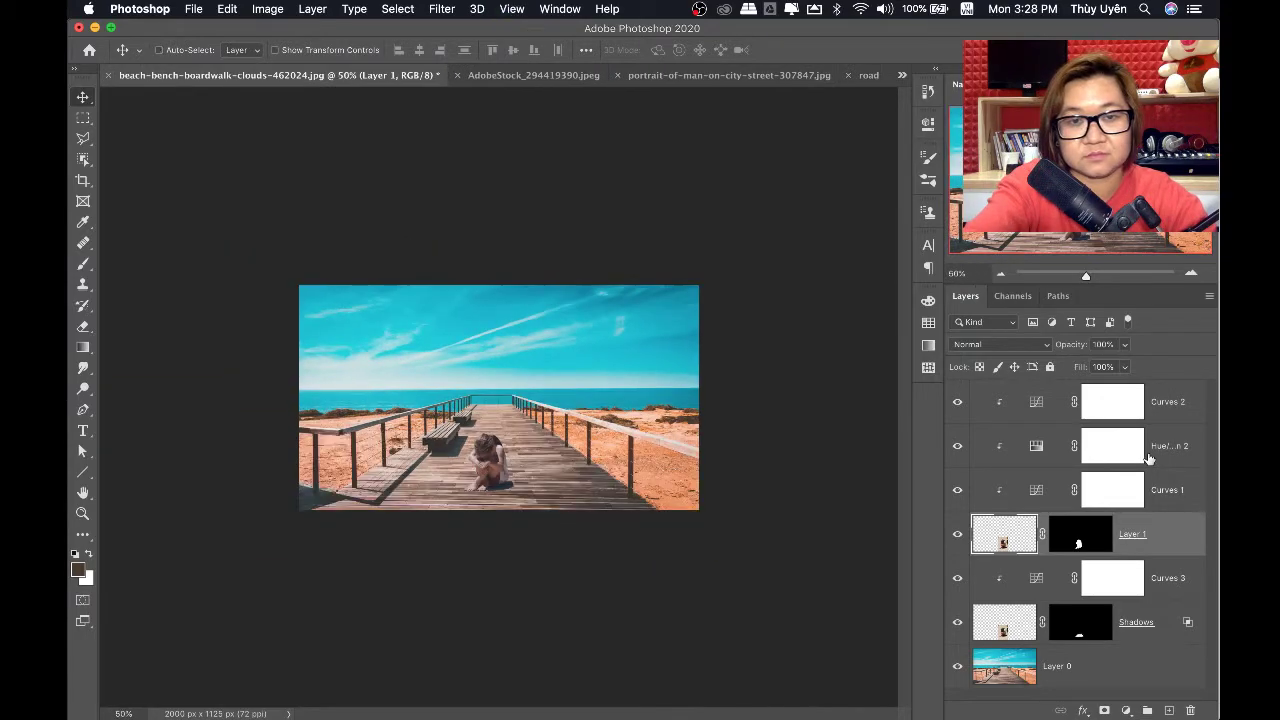
Add a new layer above Curves 2 and set the Line tool to 10 px weight
click(1172, 409)
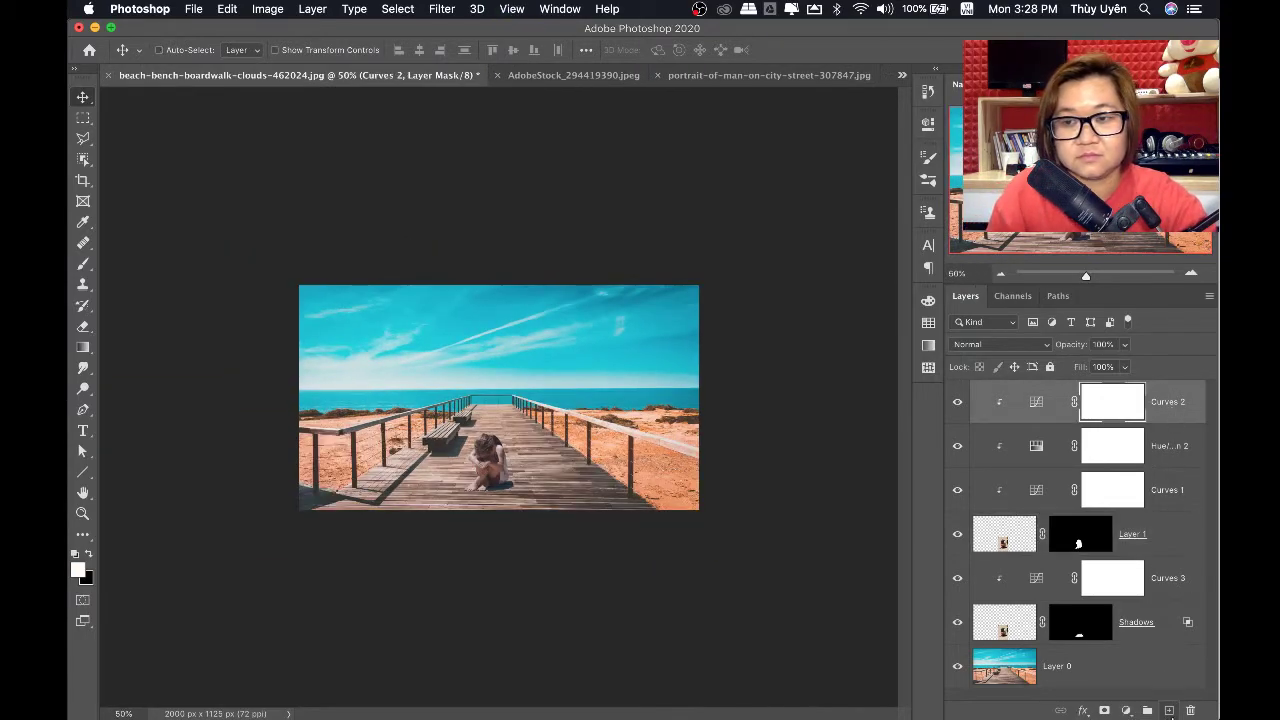
click(1169, 711)
click(83, 473)
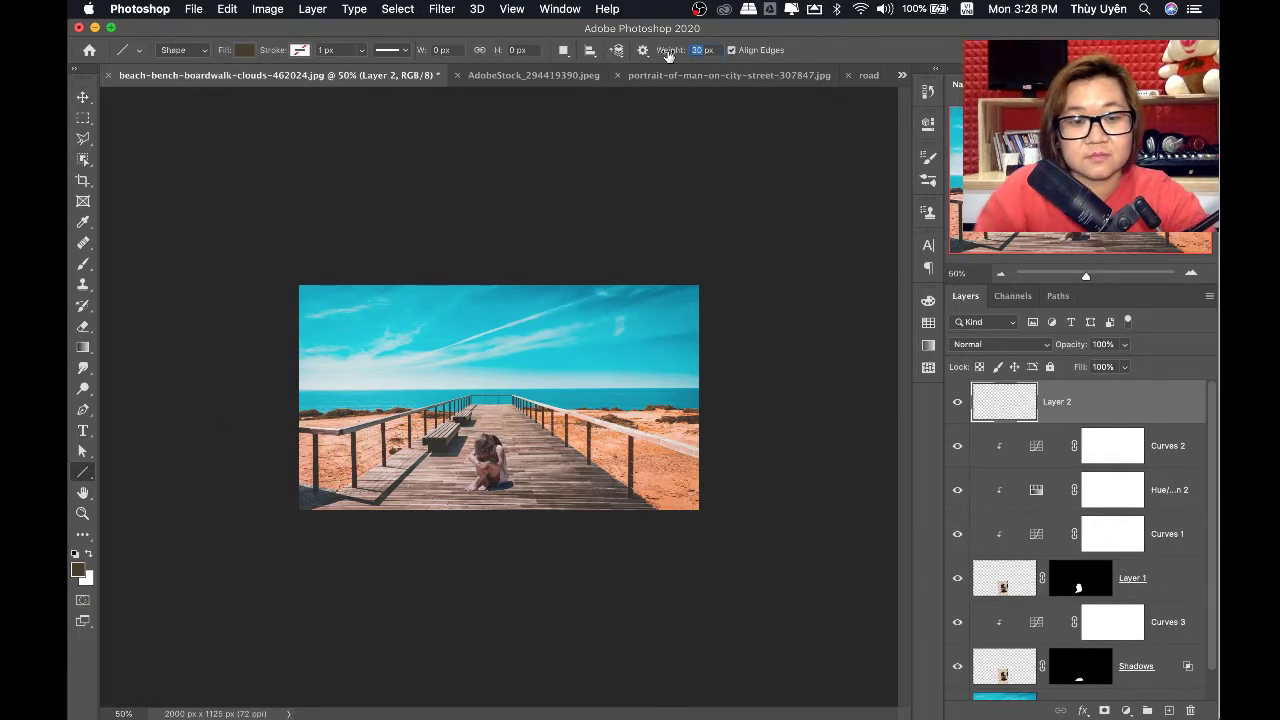
text(10)
key(Return)
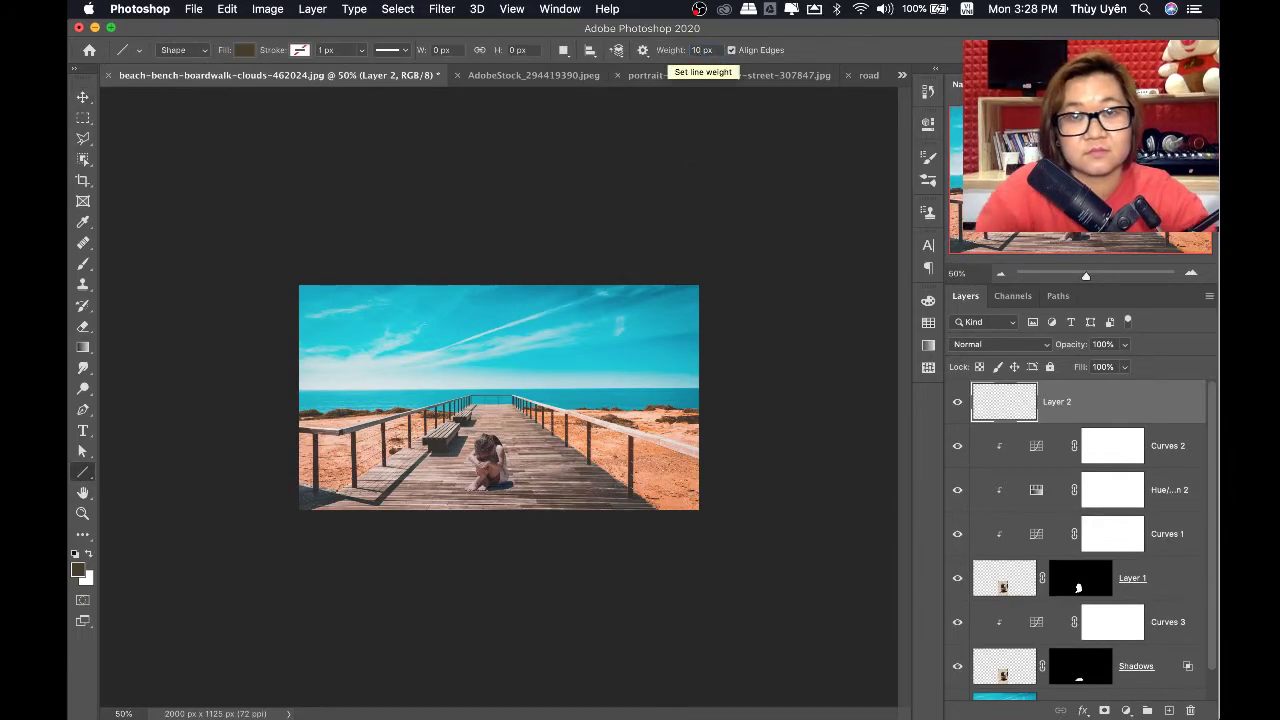
key(super+plus)
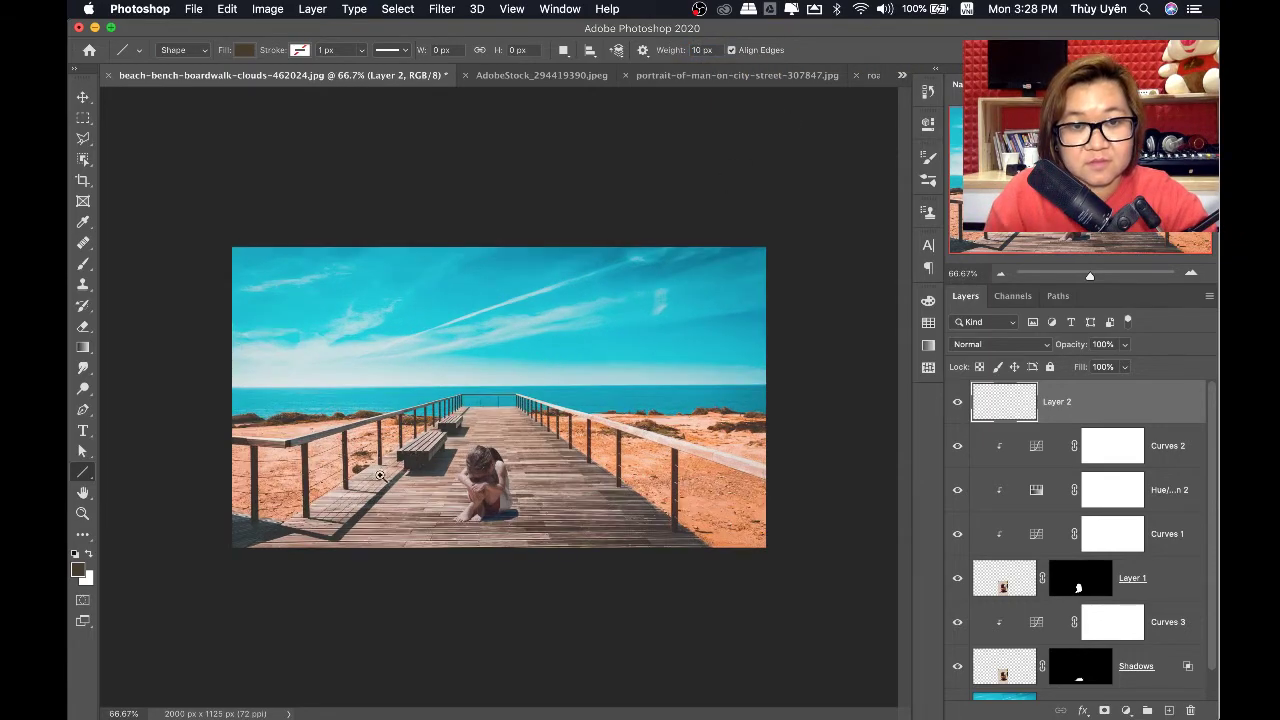
key(super+plus)
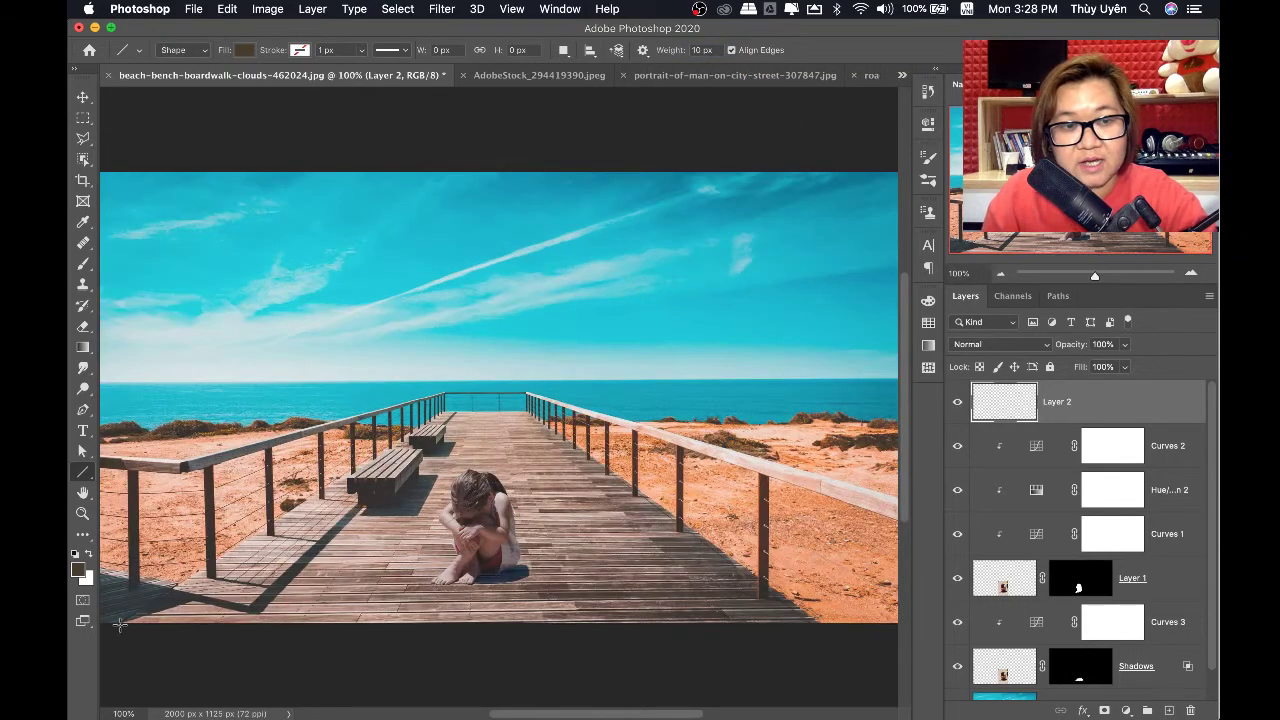
Draw four lines along the left and right boardwalk edges and railings to the vanishing point
drag(119, 625, 597, 302)
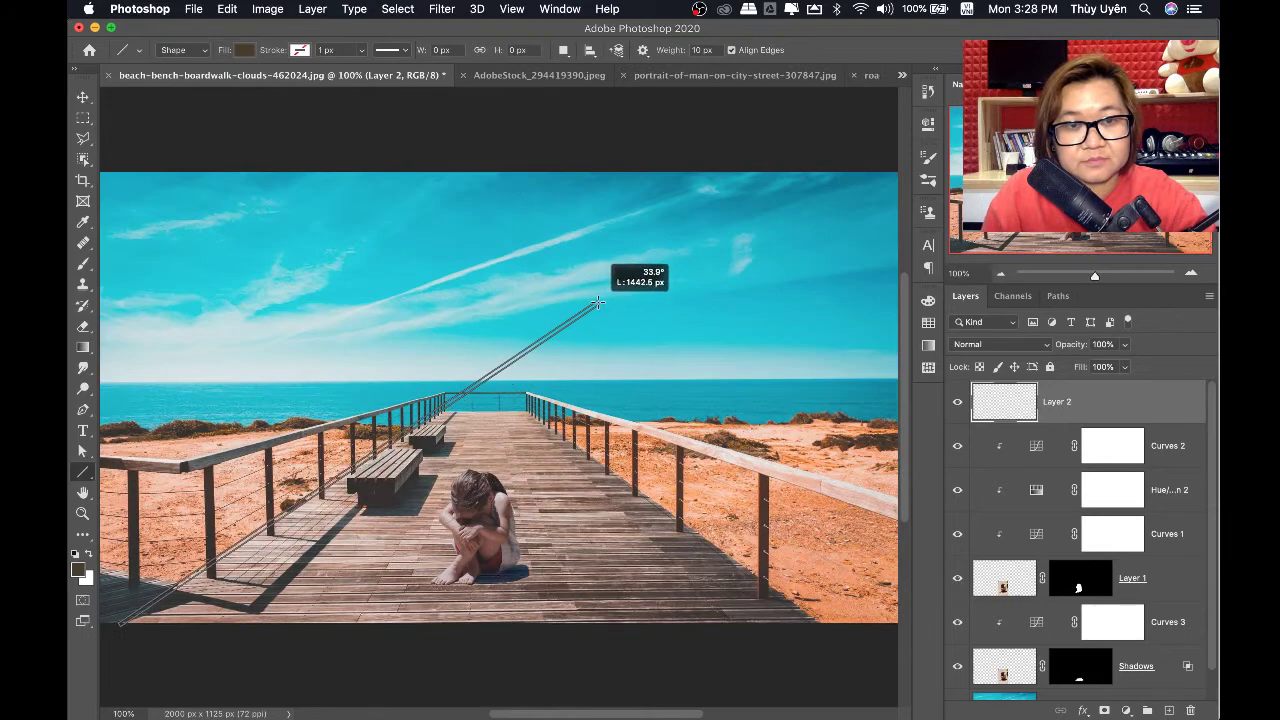
drag(597, 302, 604, 301)
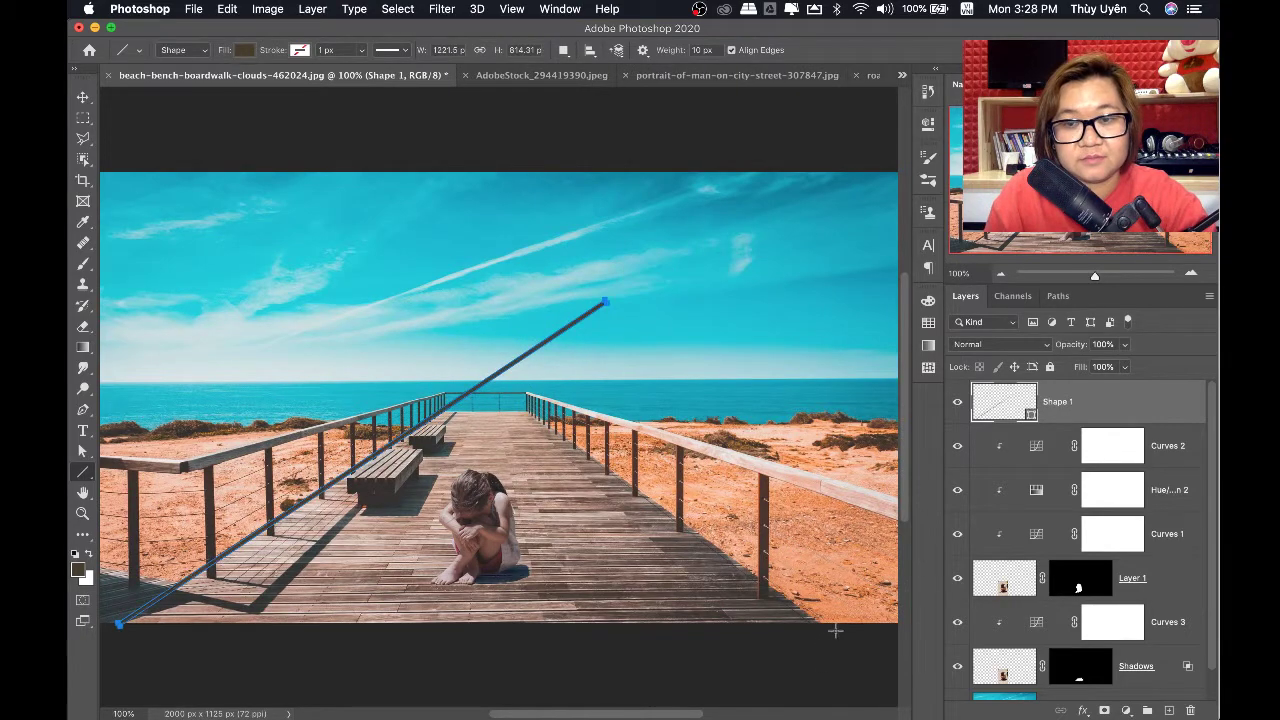
drag(835, 630, 410, 323)
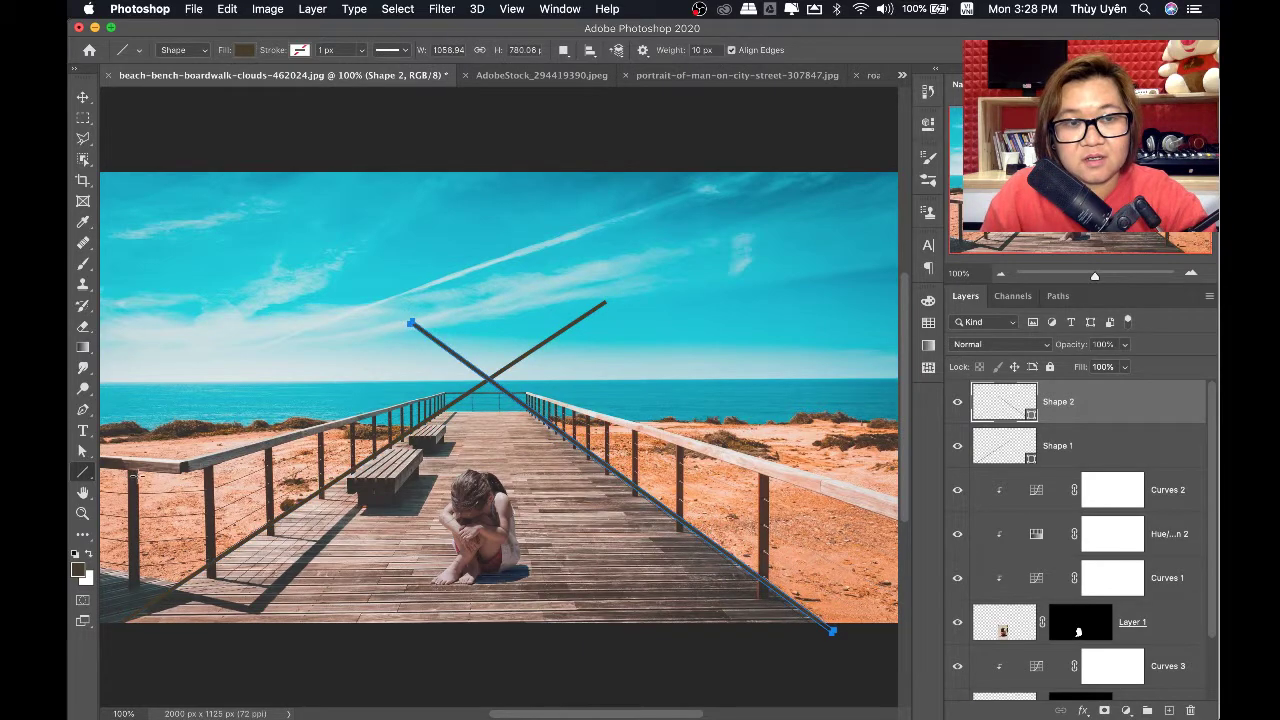
drag(180, 463, 622, 344)
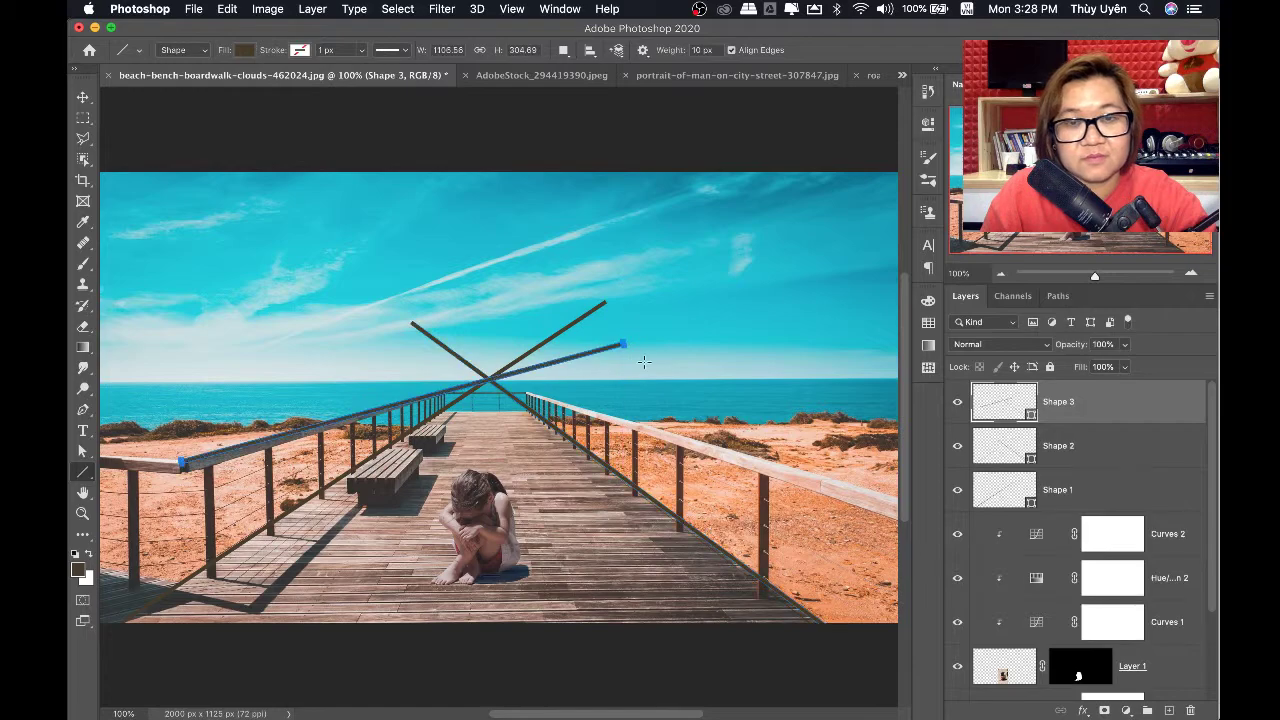
drag(776, 460, 345, 341)
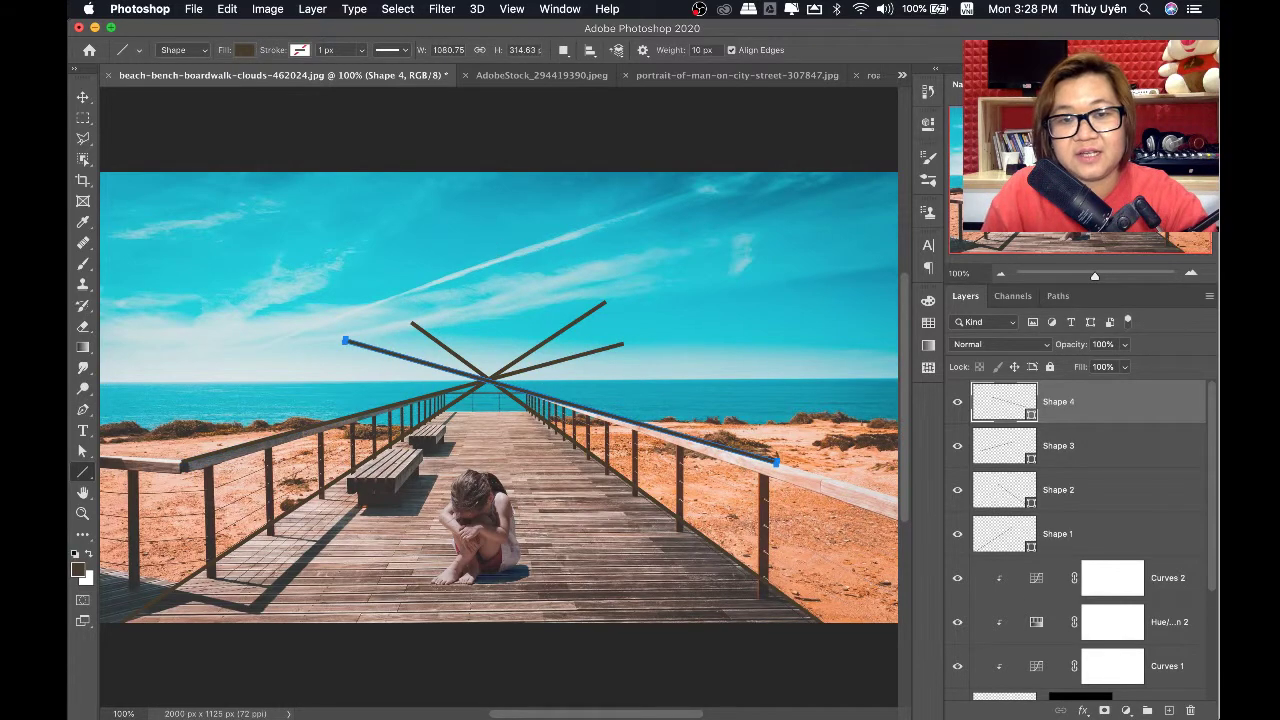
key(v)
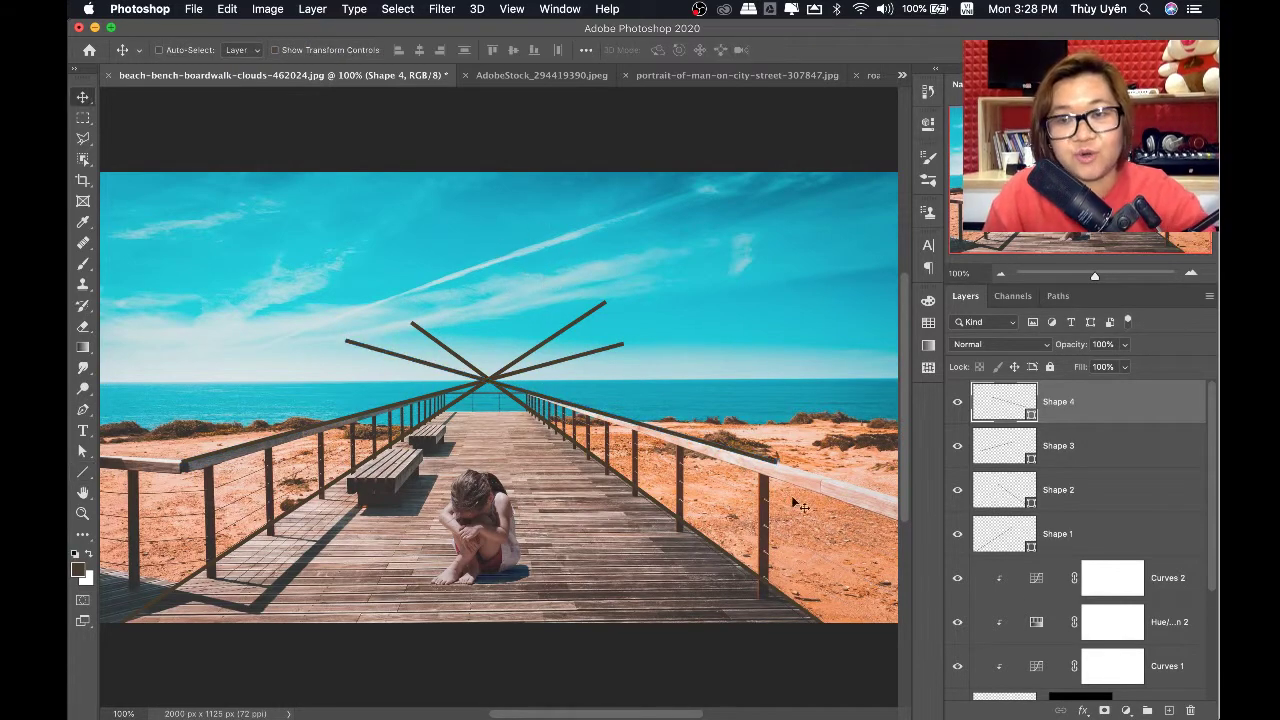
shift+click(1122, 547)
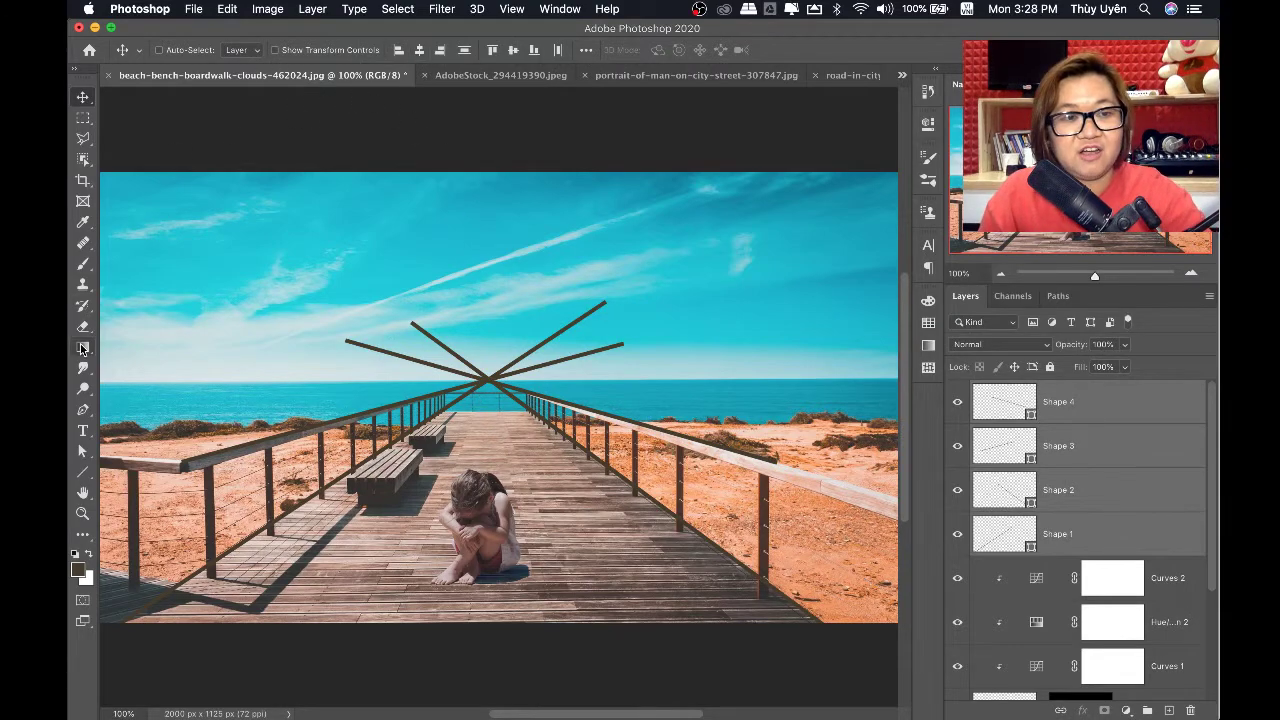
Set the fill of Shape 1–4 to the red swatch and zoom out to the whole beach photo
click(80, 469)
click(244, 50)
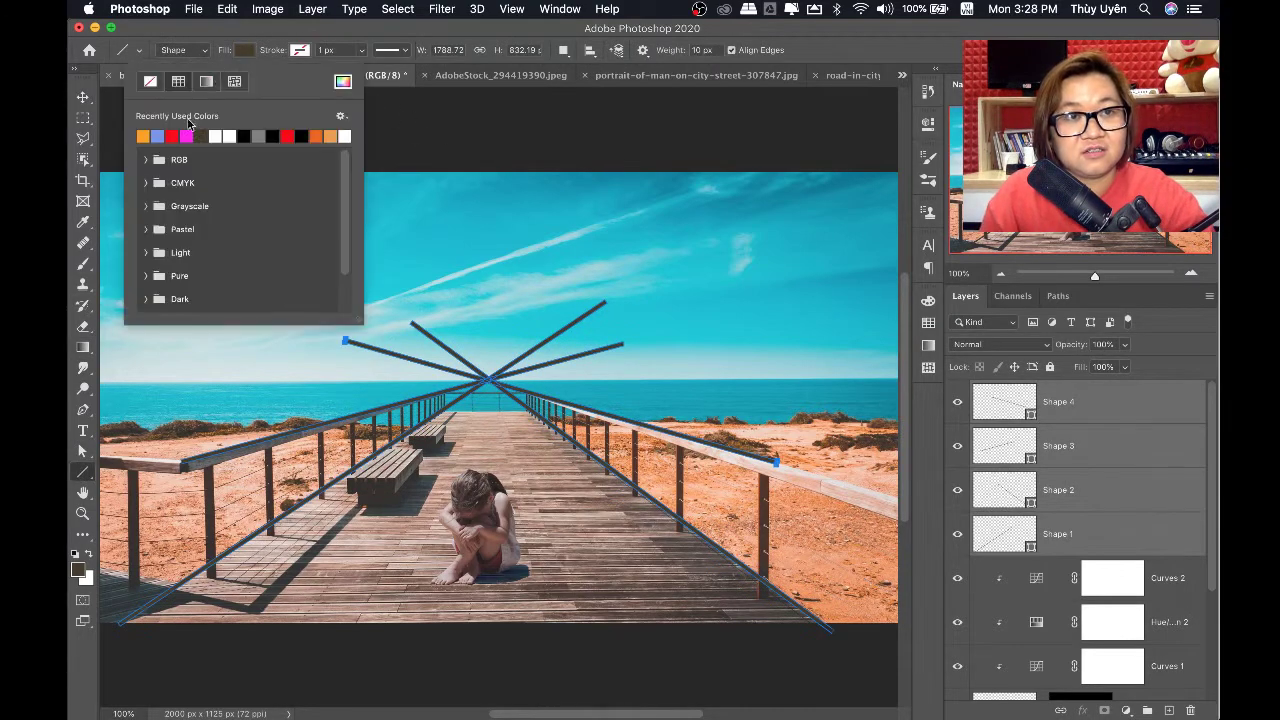
click(174, 136)
click(587, 20)
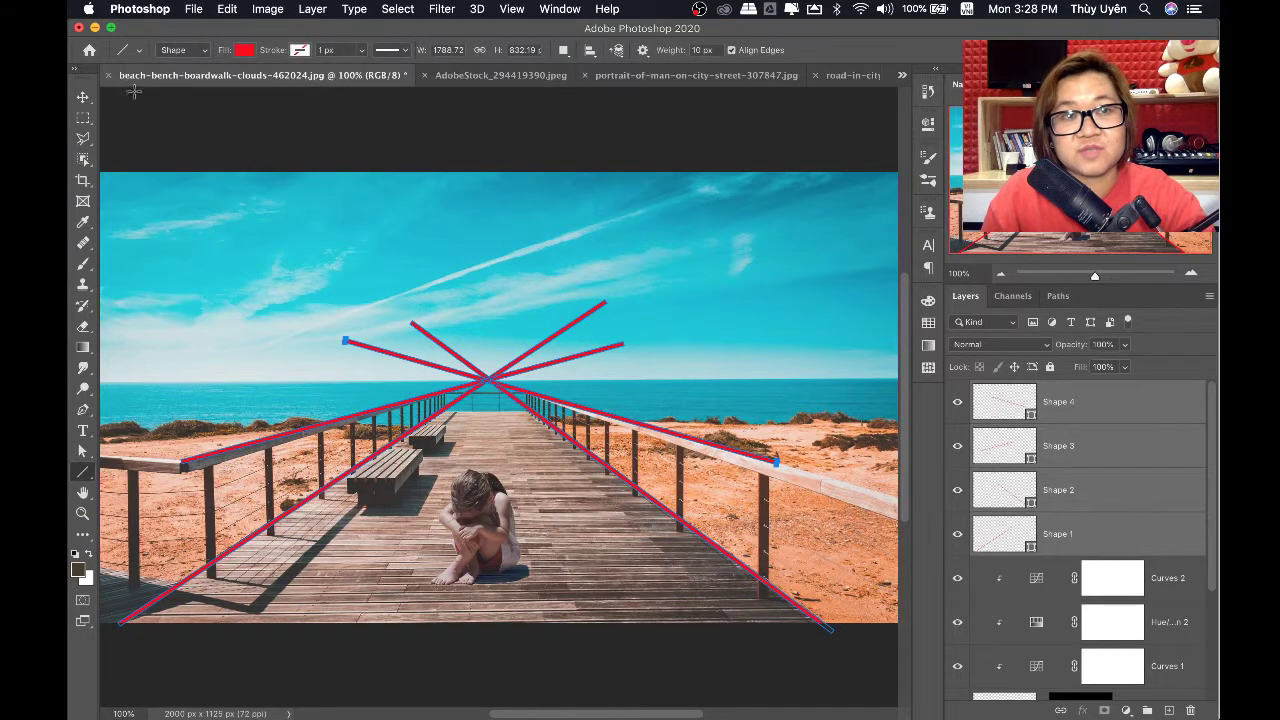
click(83, 97)
scroll(528, 421, up, 1)
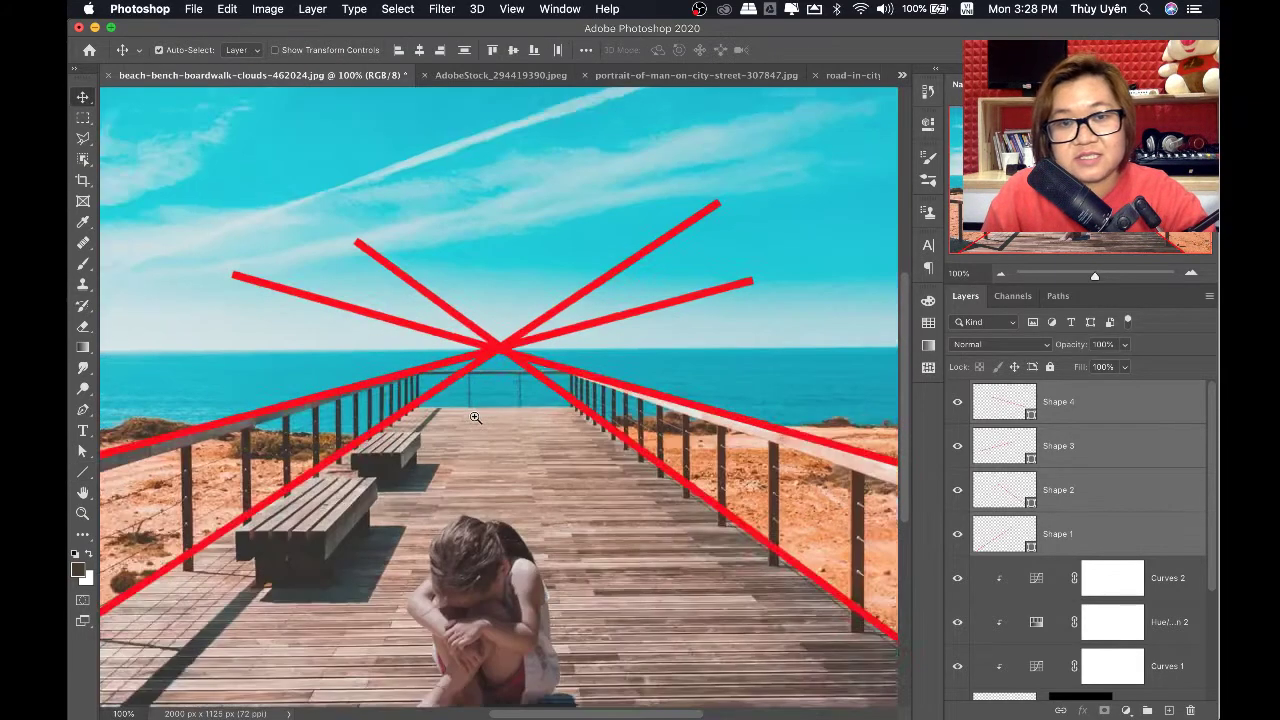
scroll(520, 305, up, 1)
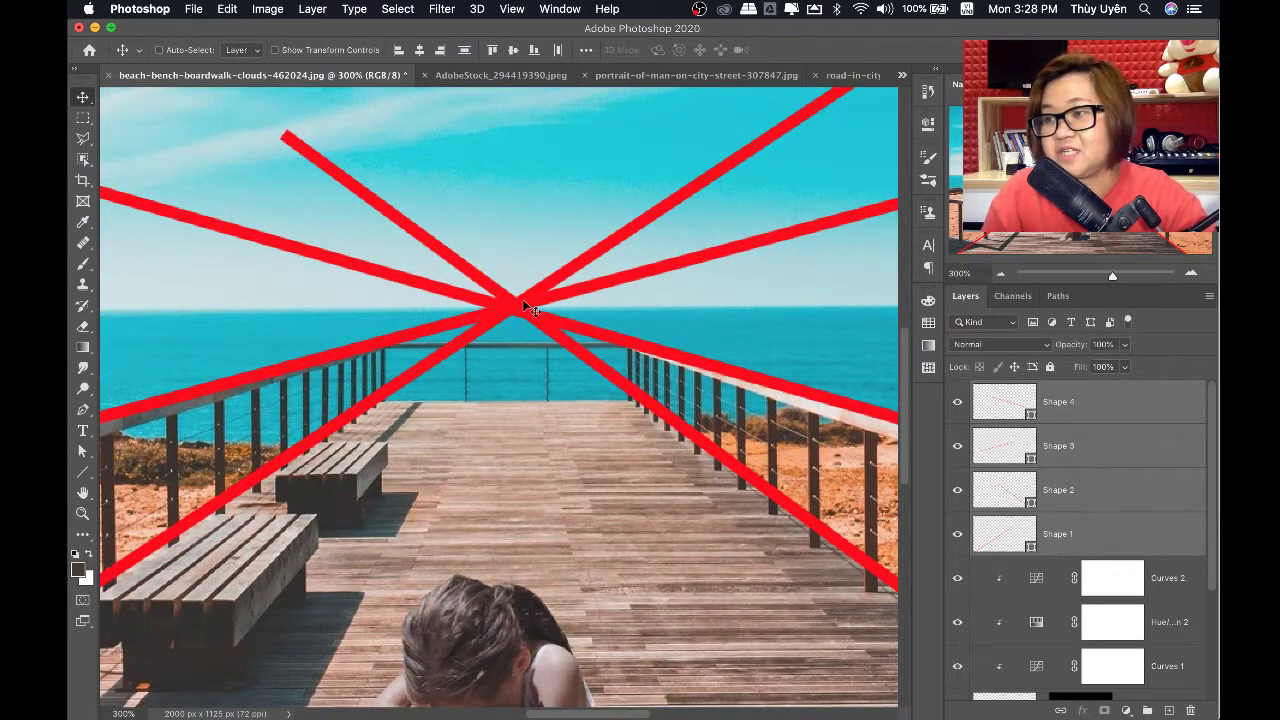
scroll(523, 305, down, 1)
scroll(523, 305, down, 1)
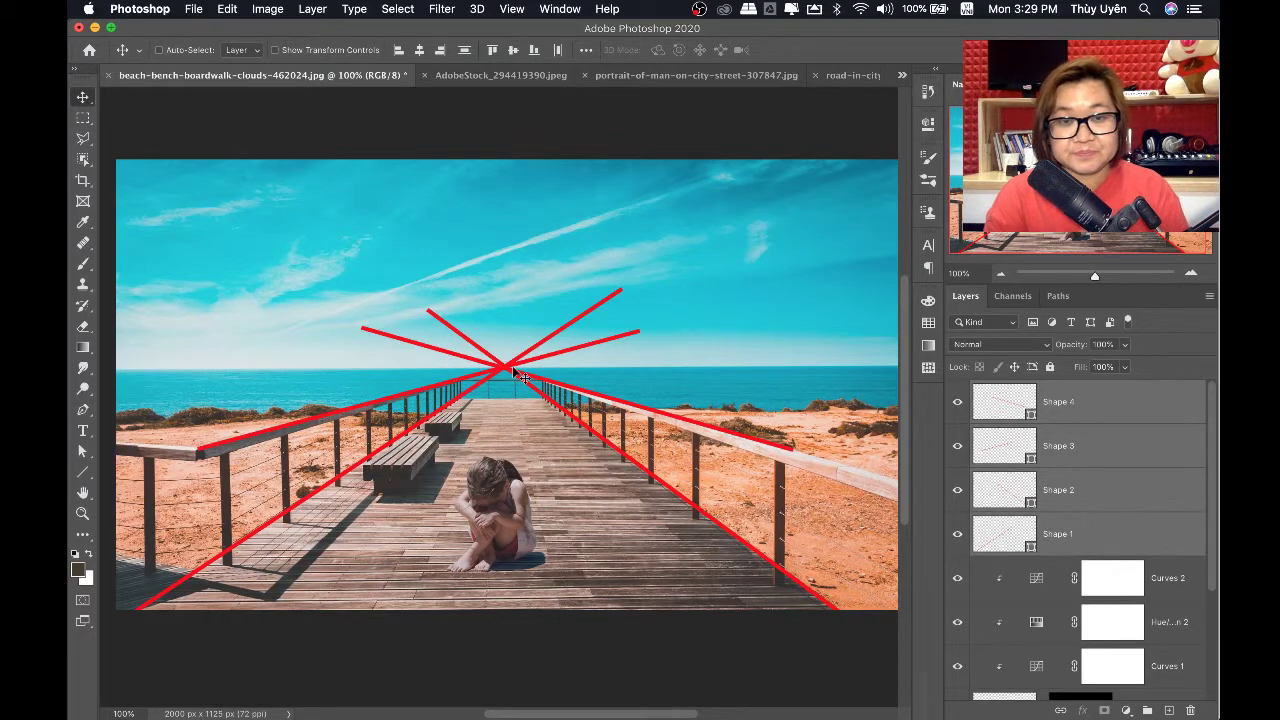
key(super+minus)
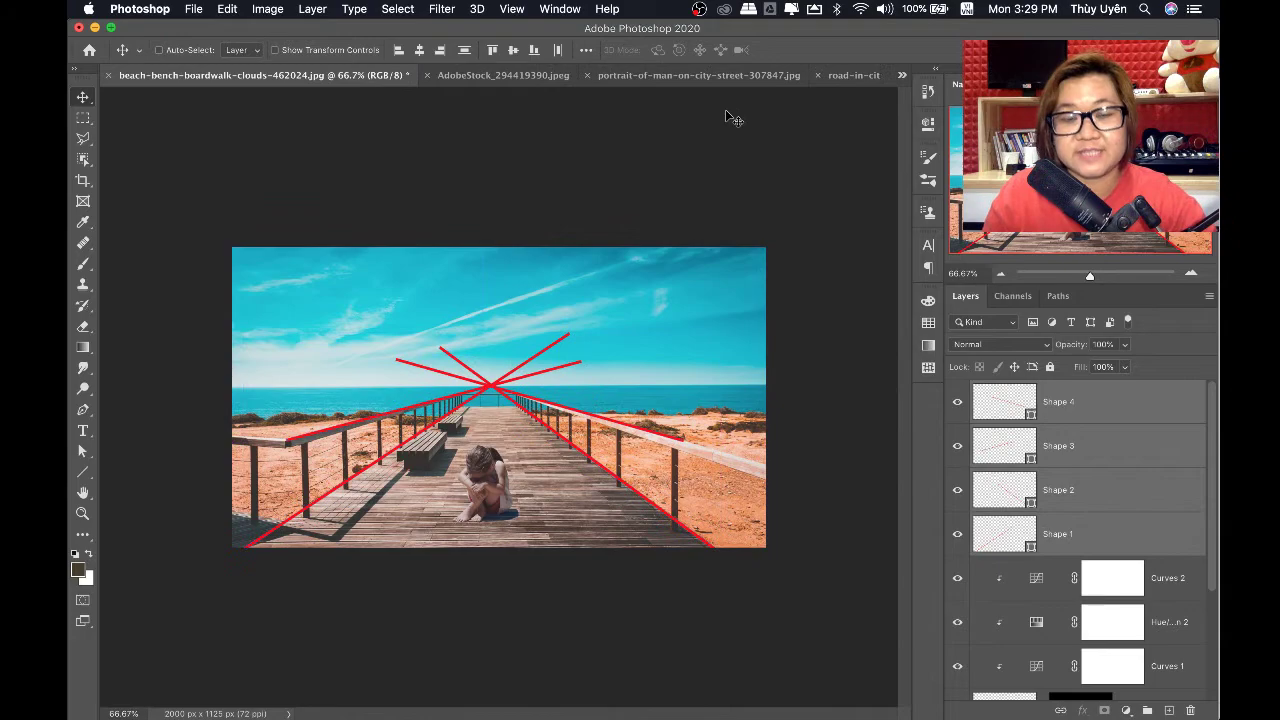
Duplicate the beach photo's Layer 0 into a new document
scroll(1183, 655, down, 3)
click(1103, 681)
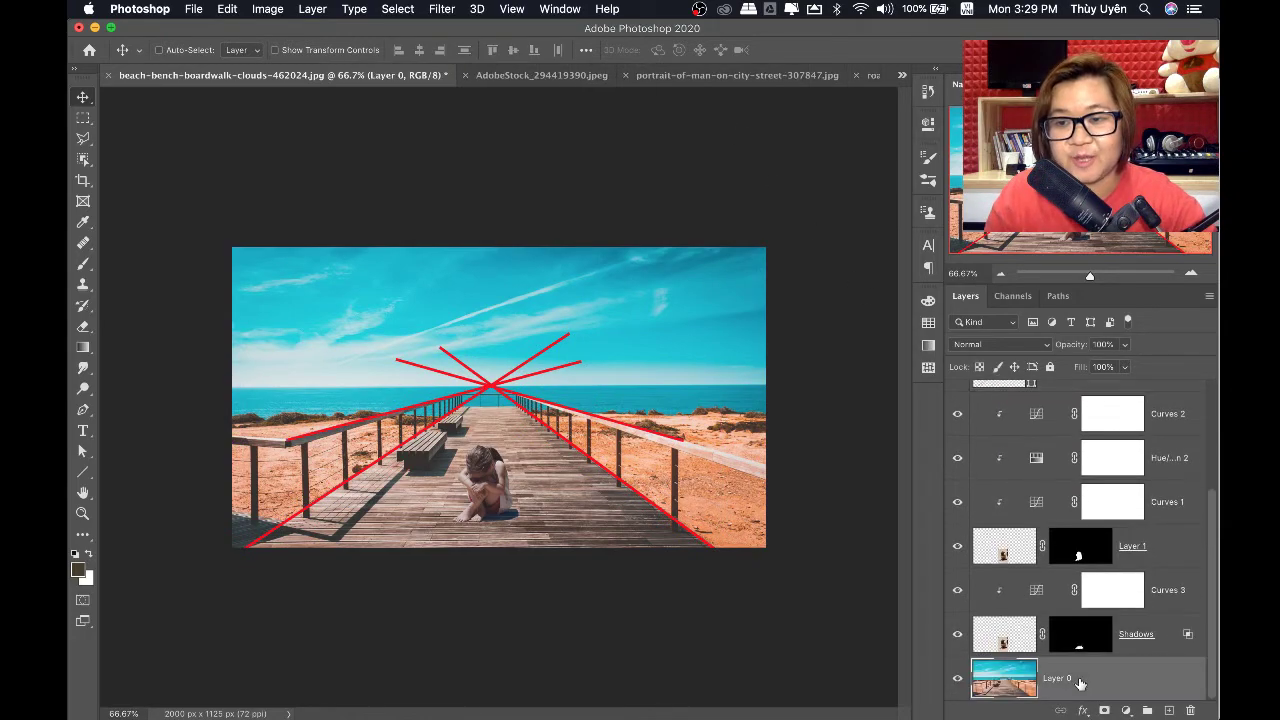
right_click(1088, 684)
click(925, 104)
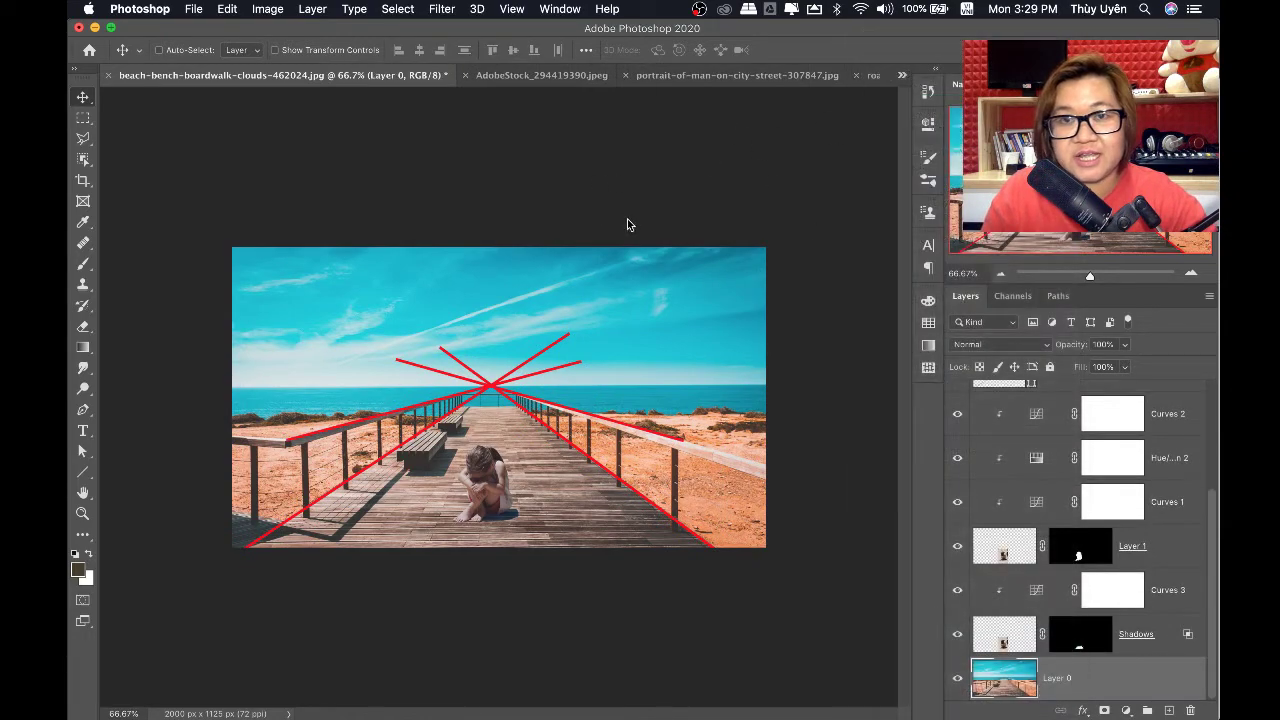
click(616, 372)
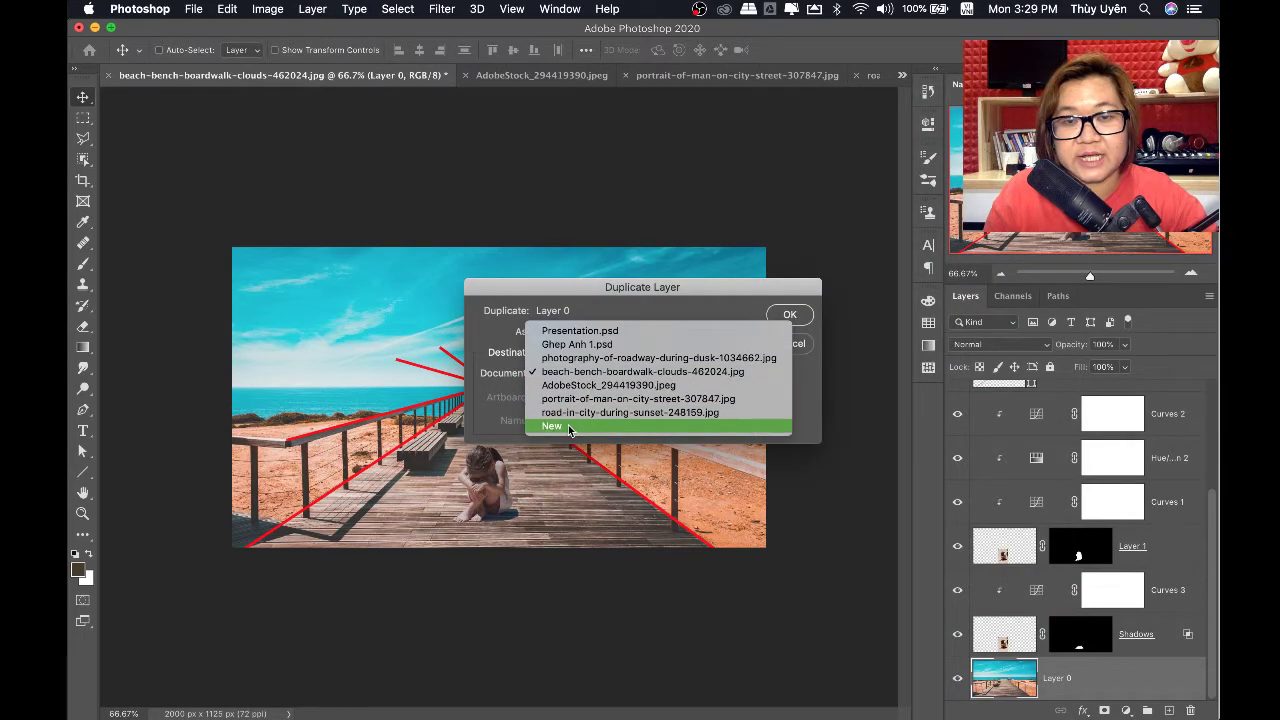
click(569, 426)
click(790, 314)
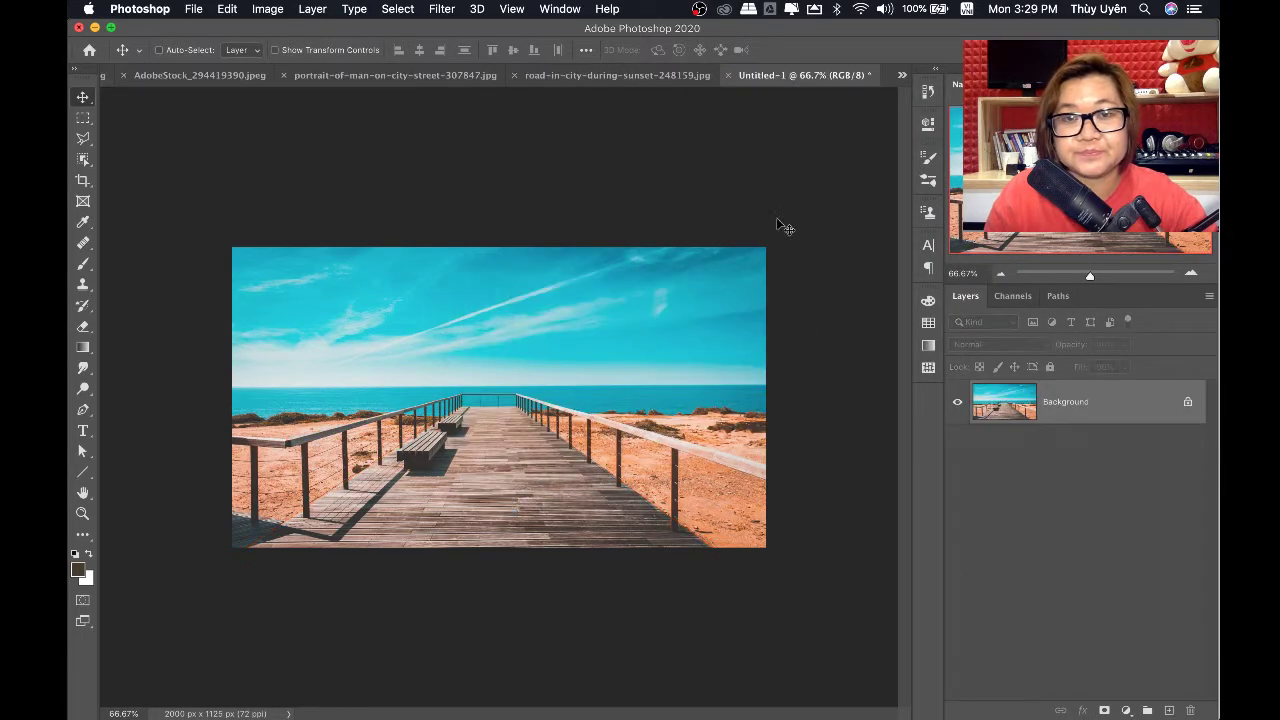
click(678, 85)
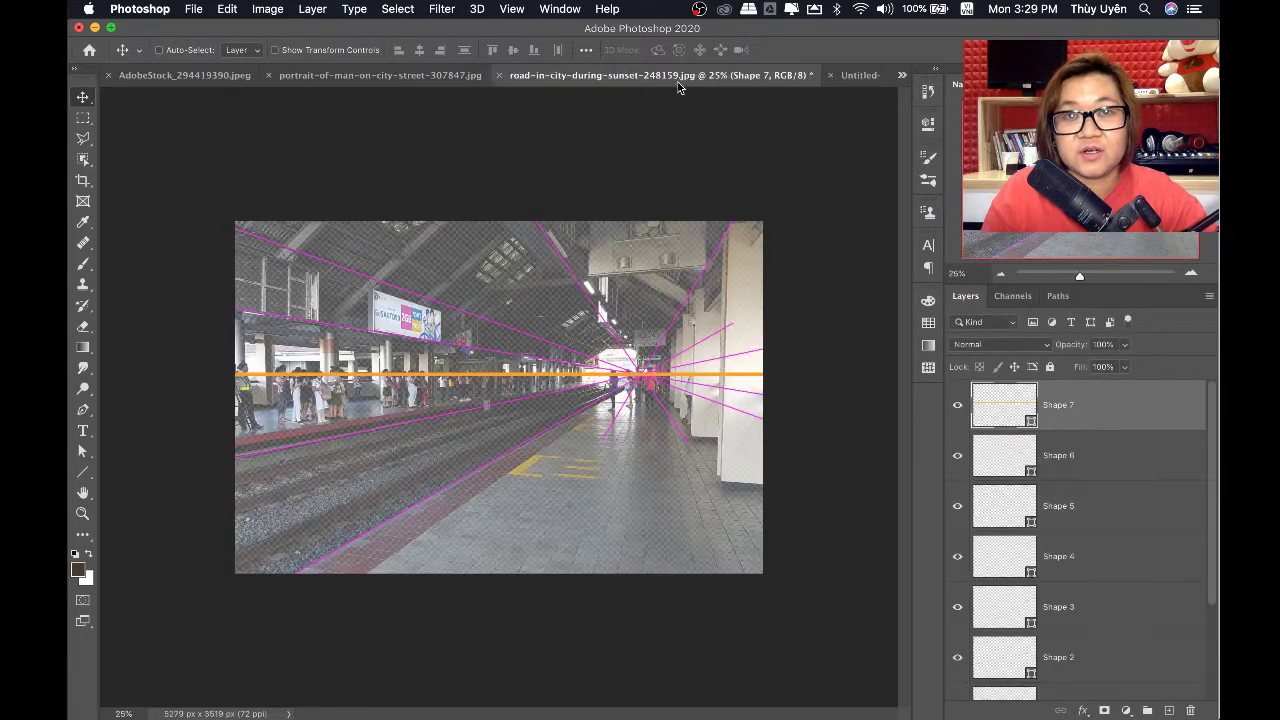
click(858, 75)
Open the portrait-of-man photo from the stock folder with Adobe Photoshop 2020
click(417, 700)
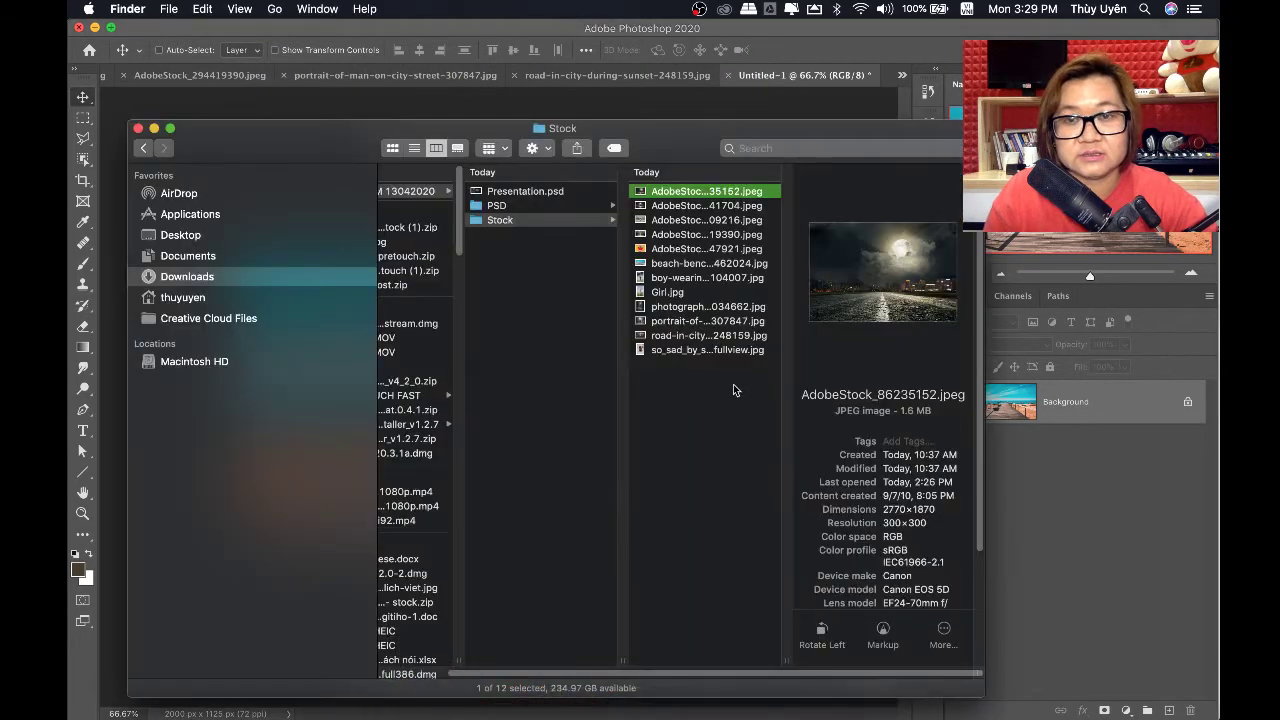
click(700, 336)
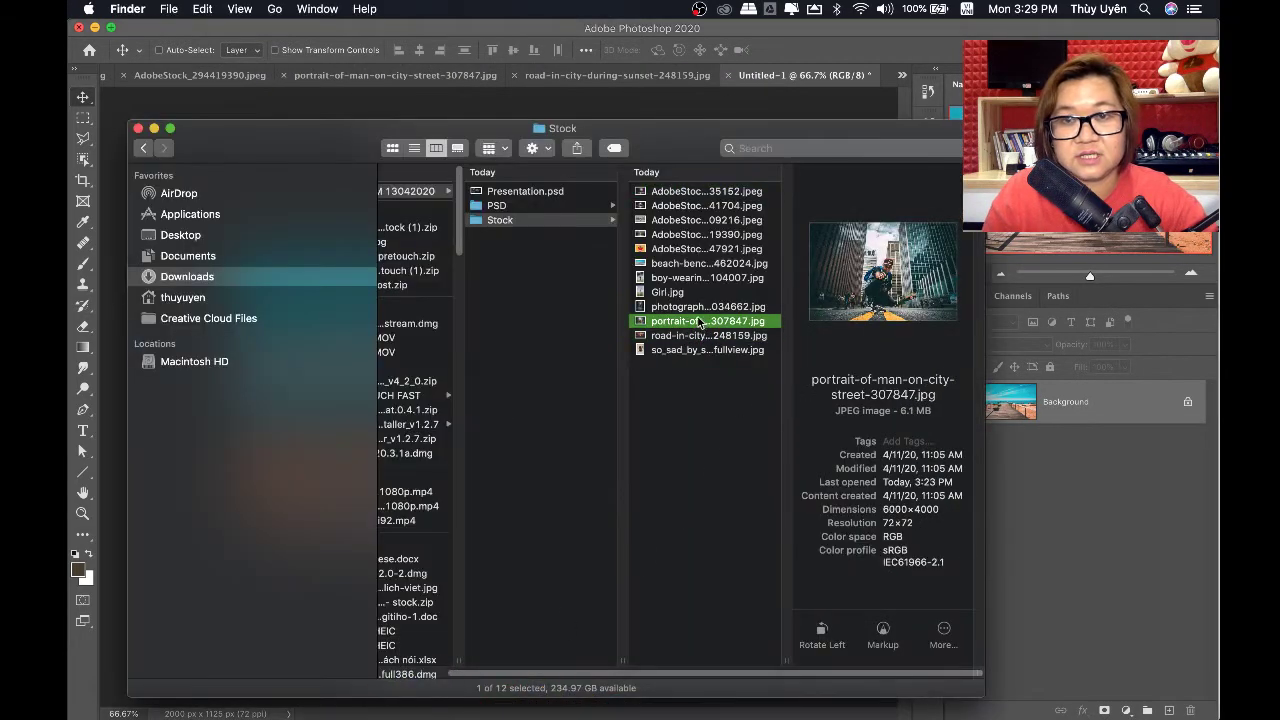
right_click(700, 322)
mouse_move(742, 340)
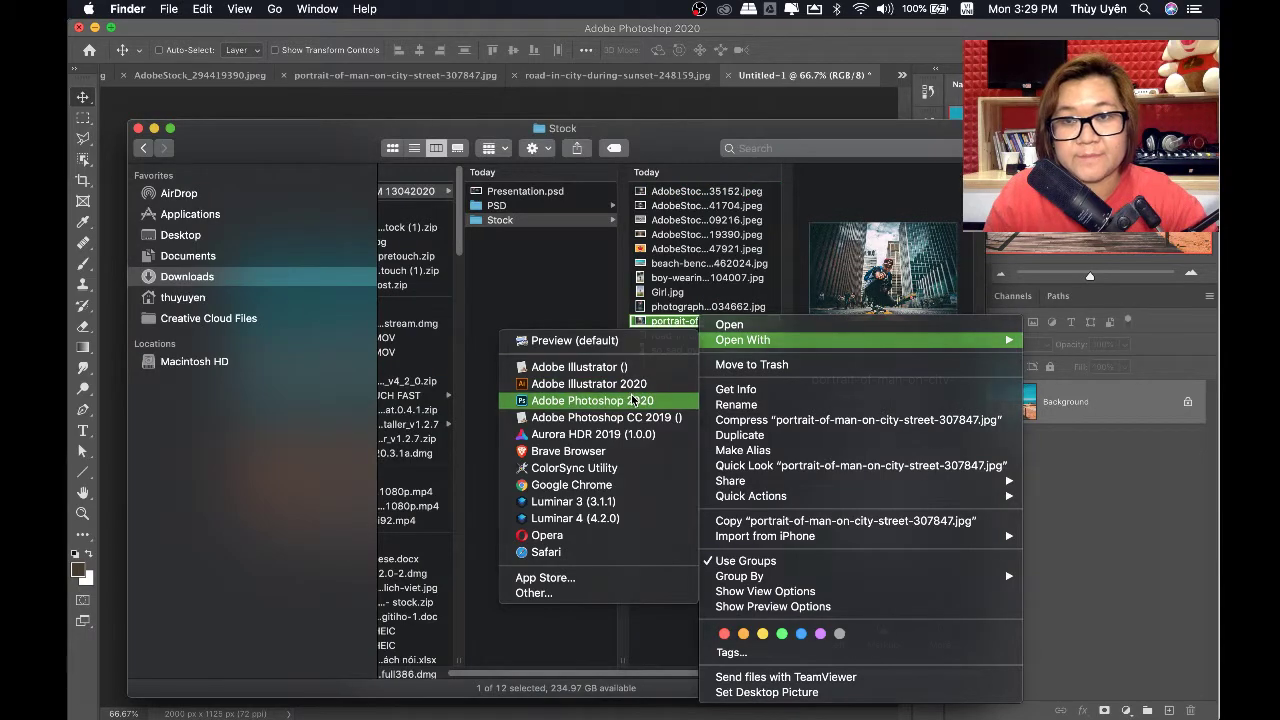
click(633, 400)
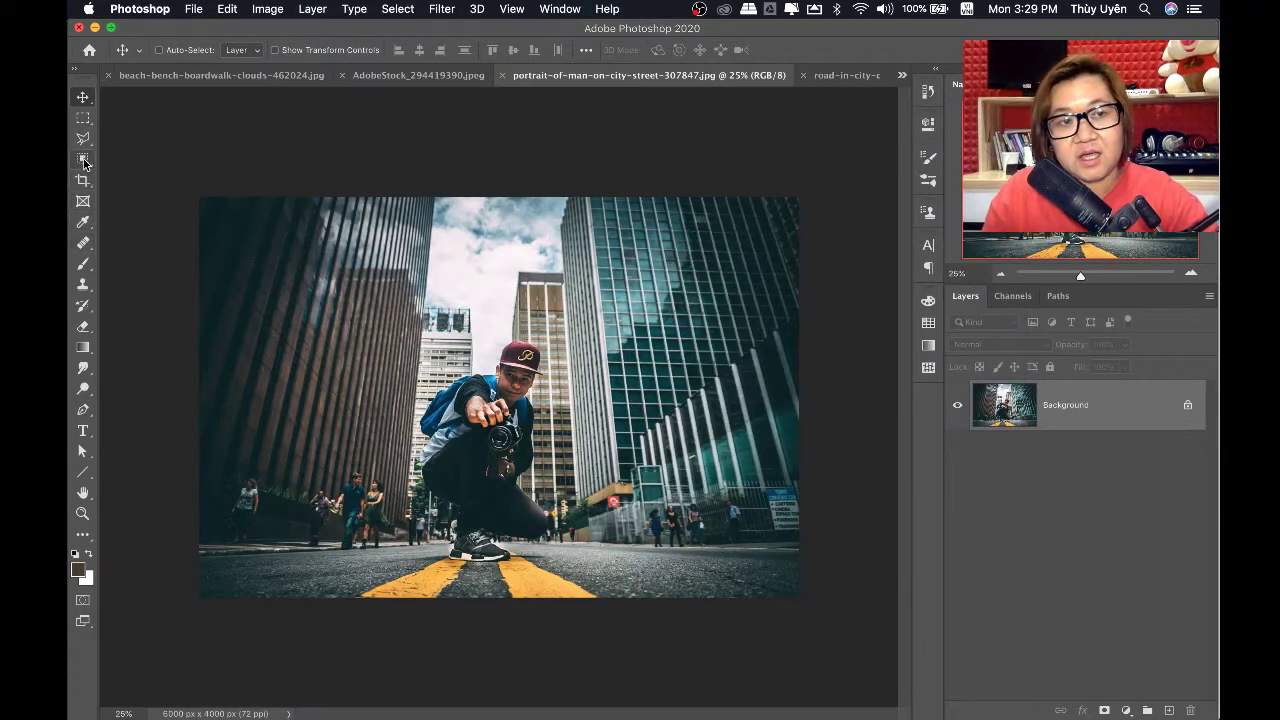
Select the crouching man with the Object Selection Tool and zoom in on his shoe
click(84, 161)
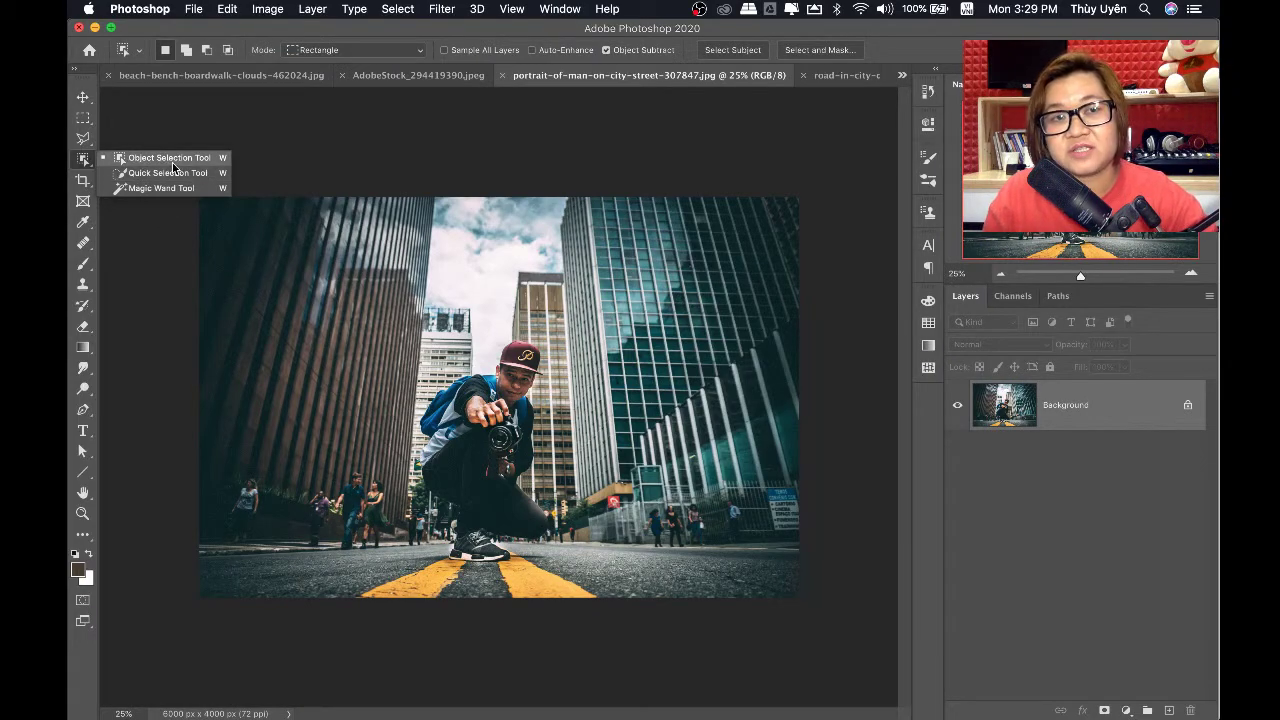
click(138, 160)
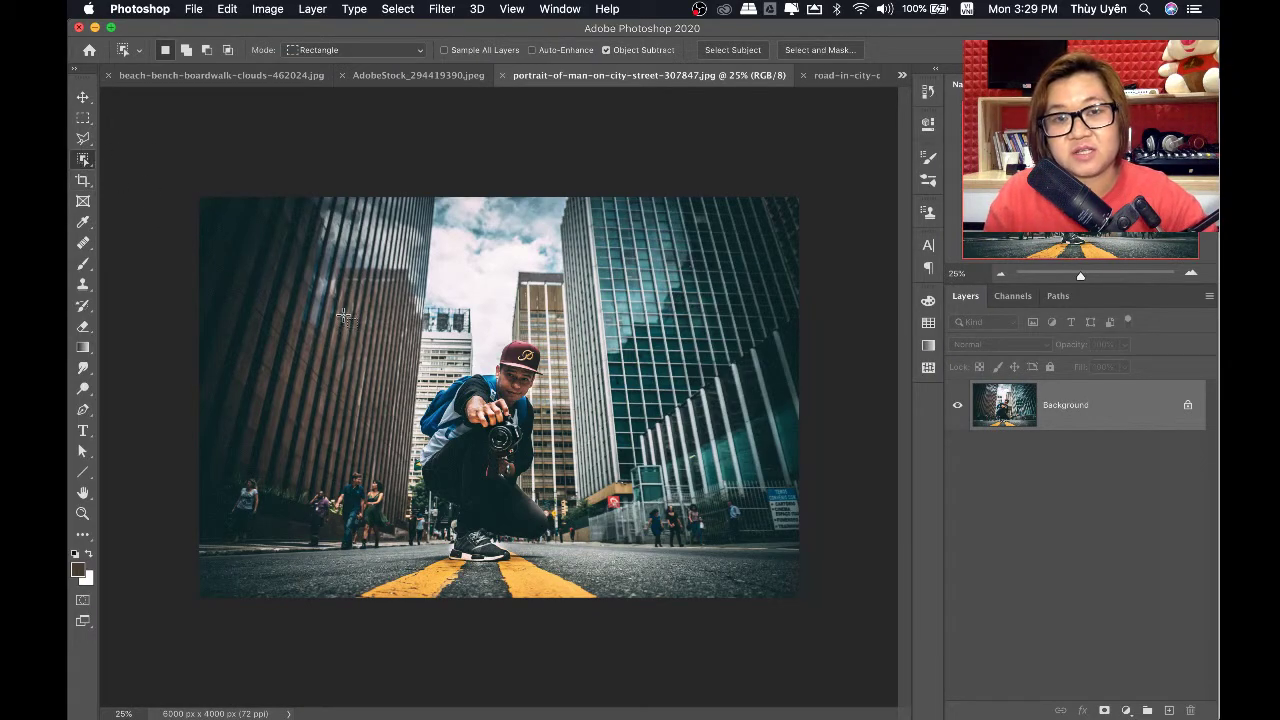
mouse_move(413, 325)
mouse_down()
mouse_move(591, 588)
mouse_move(574, 586)
mouse_up()
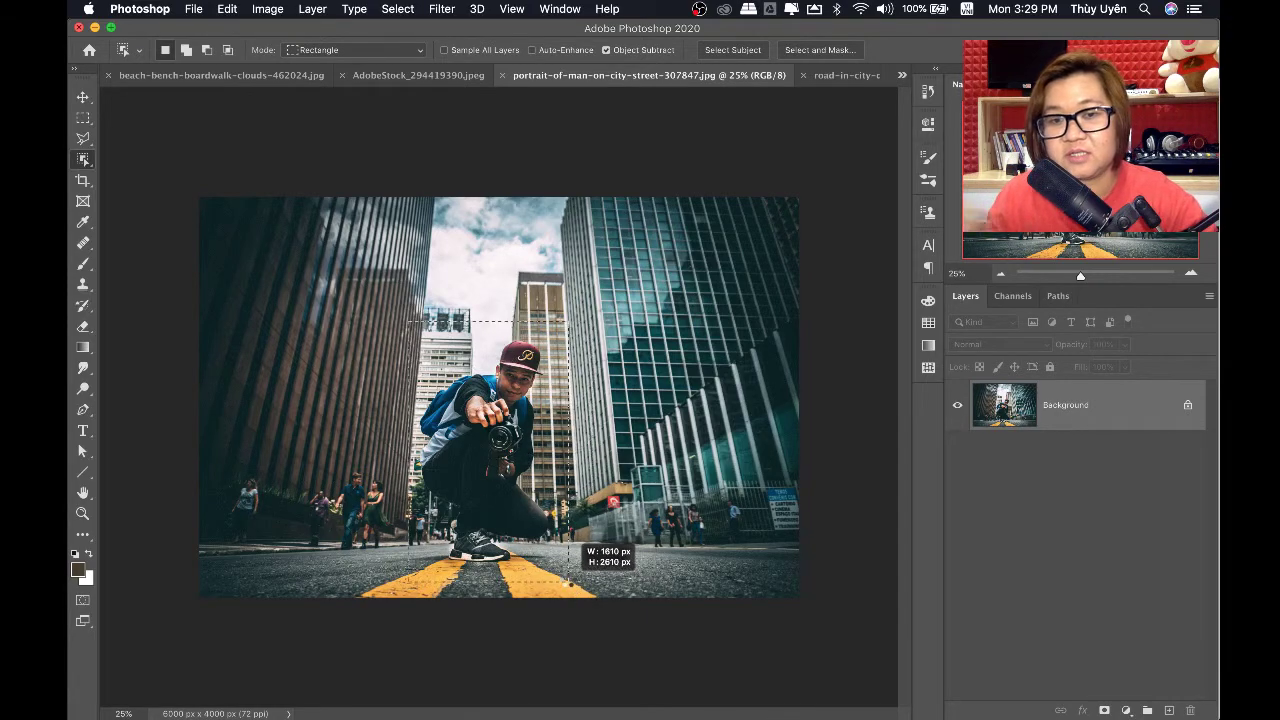
drag(566, 578, 567, 579)
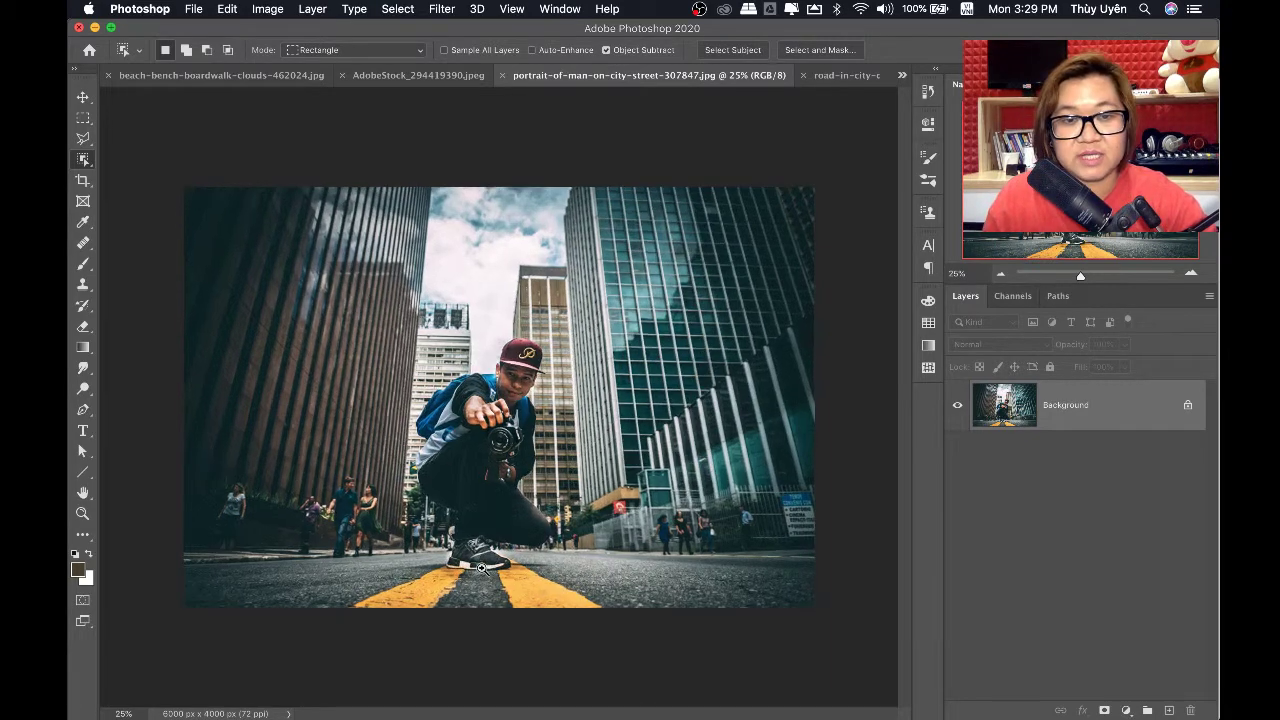
scroll(481, 568, up, 3)
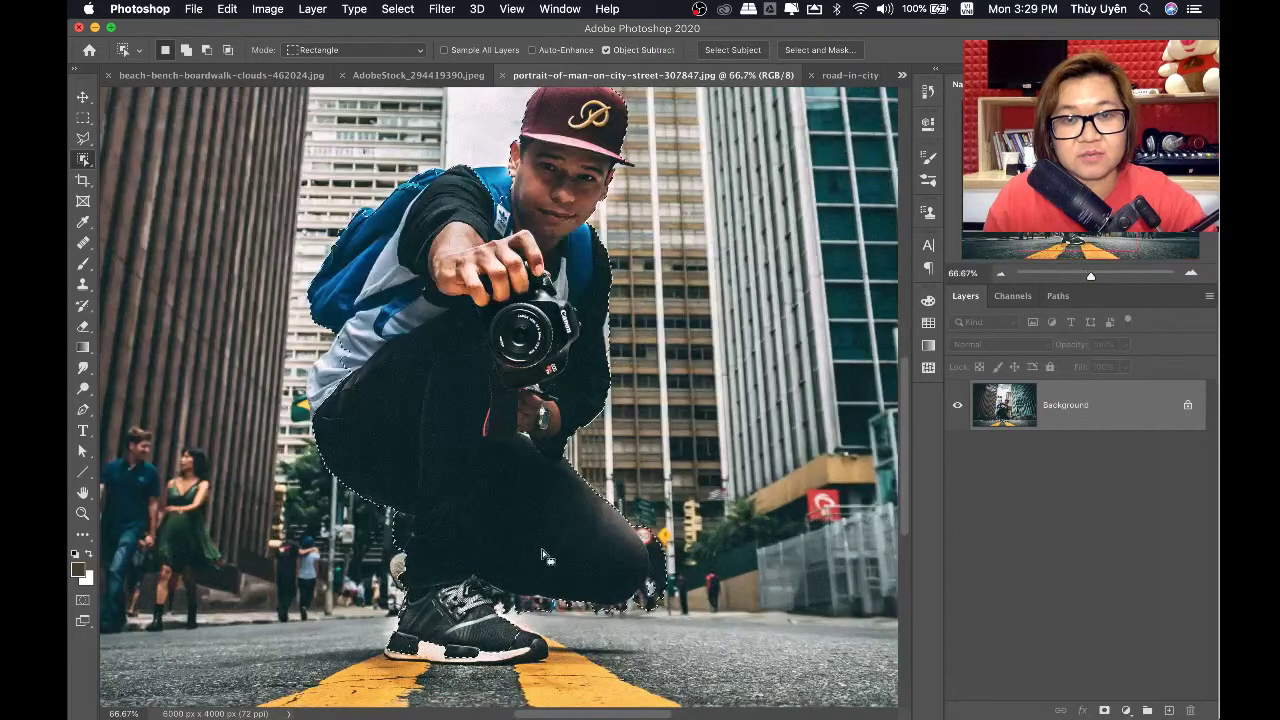
drag(564, 473, 566, 385)
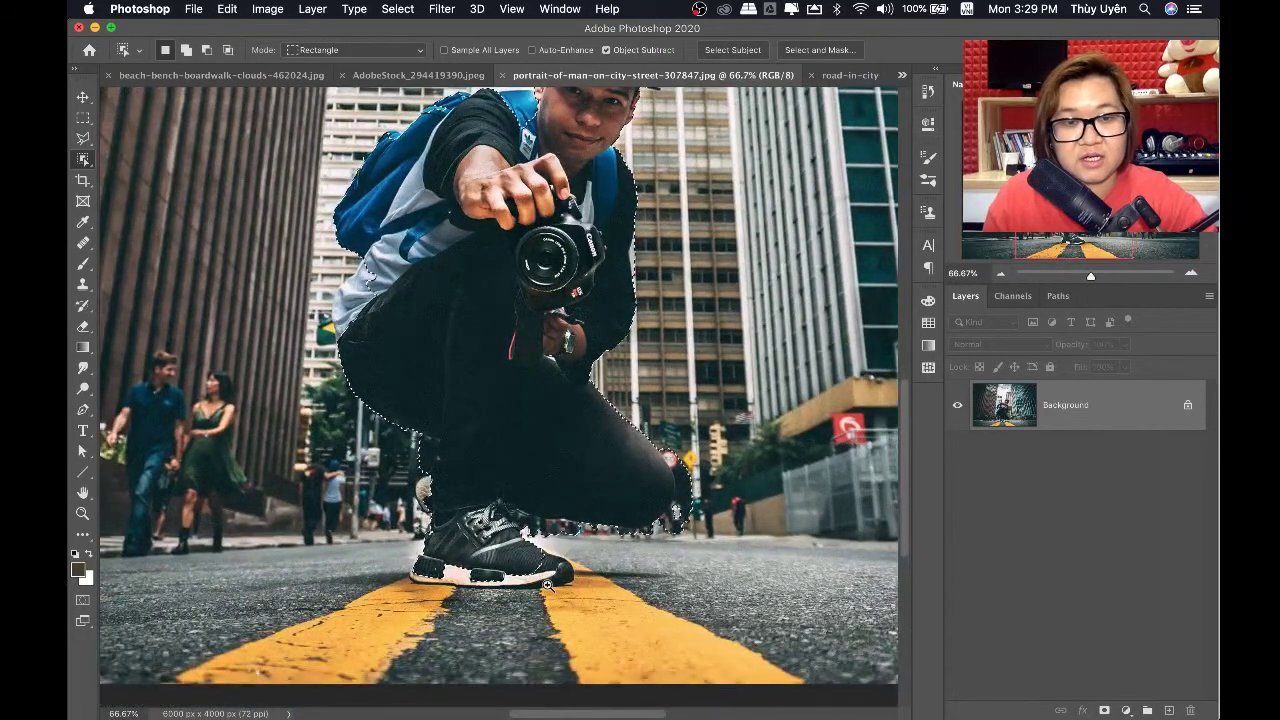
scroll(549, 549, up, 2)
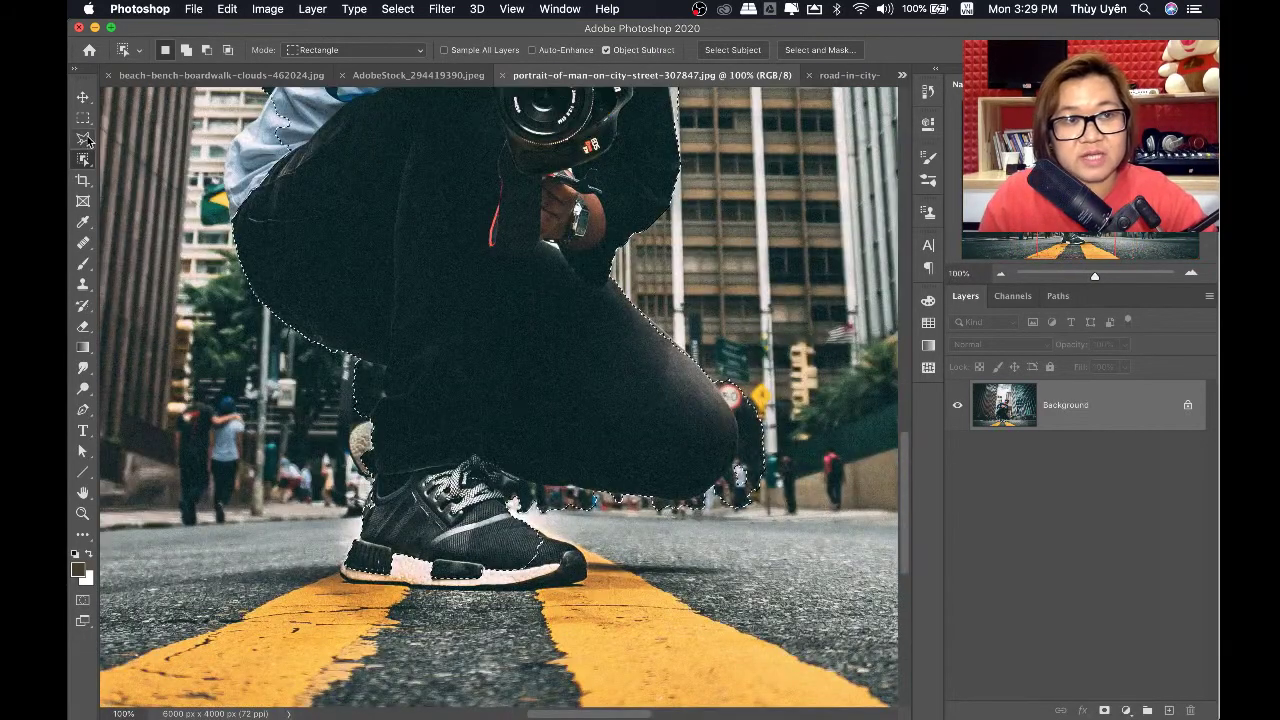
Trace around the shoe's sole, toe and top with the Lasso to fix its edge
click(83, 138)
click(208, 46)
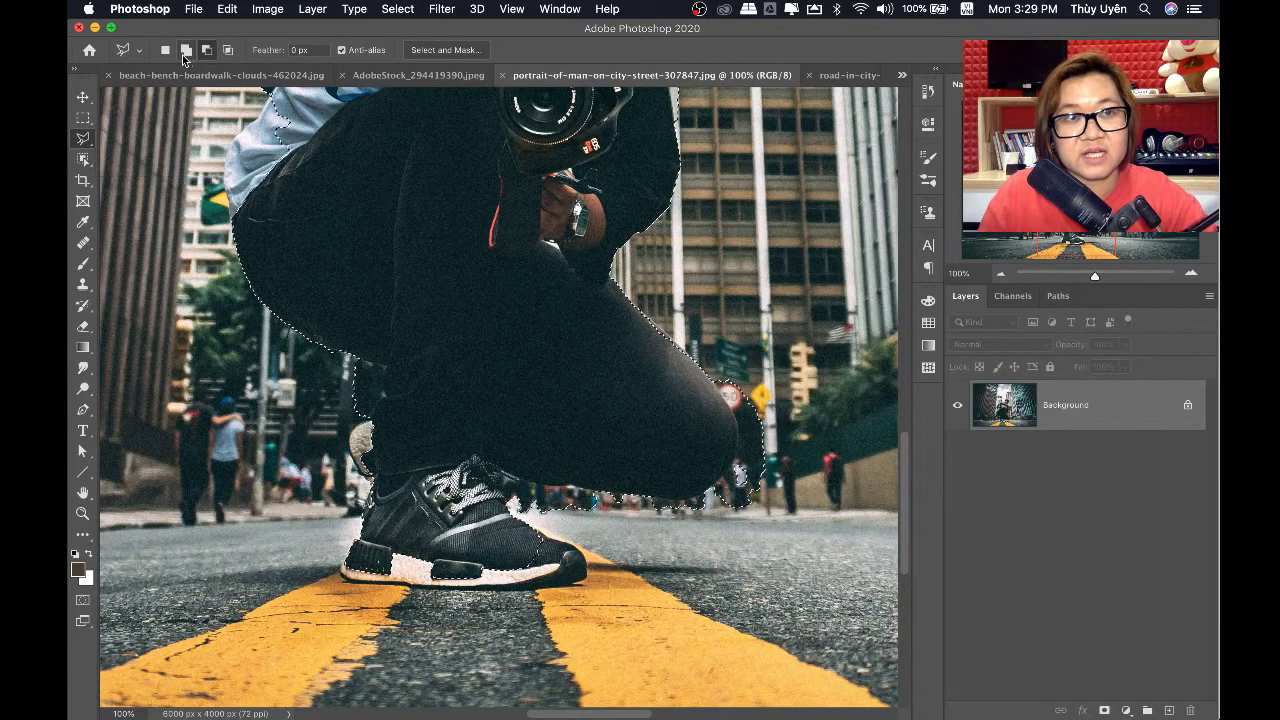
click(84, 99)
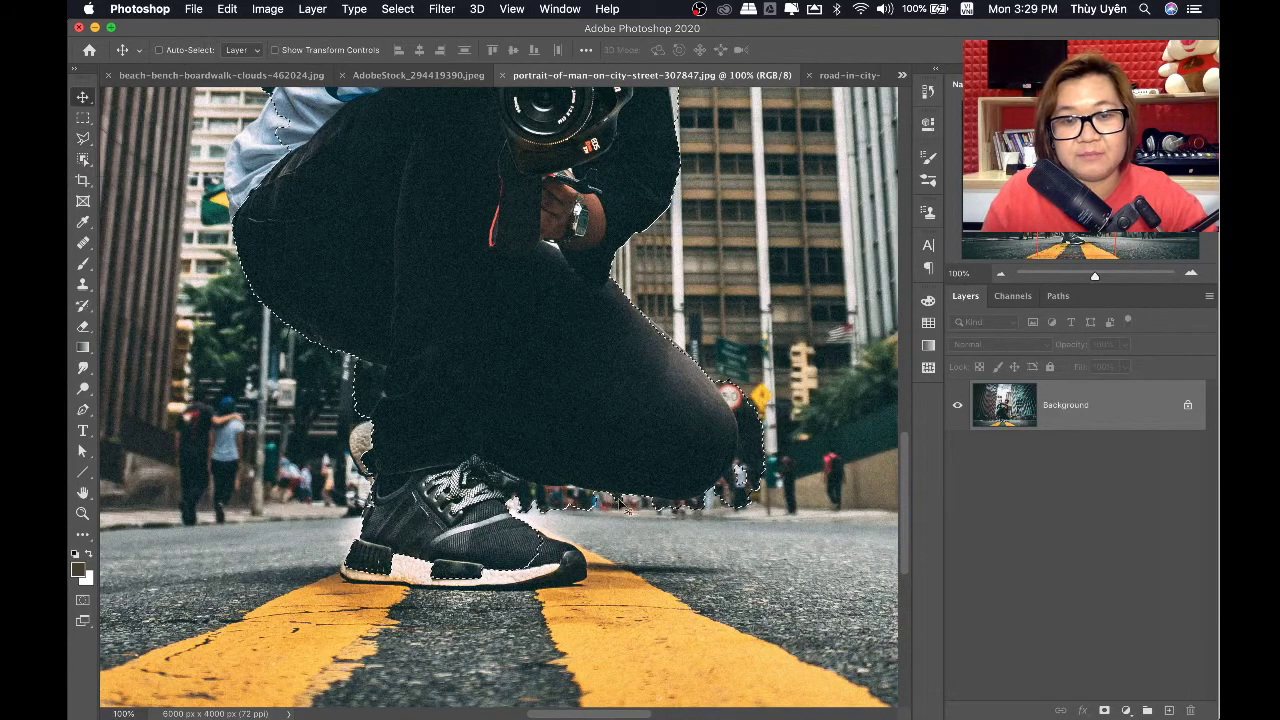
click(83, 138)
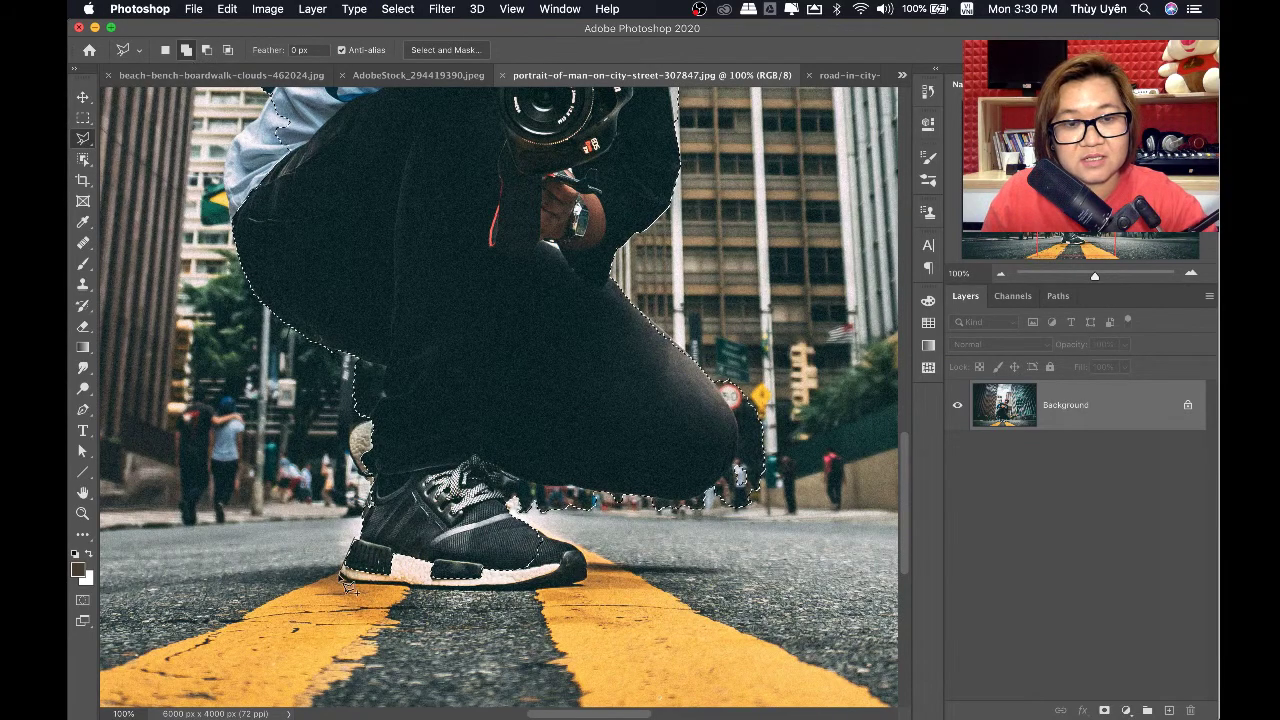
drag(350, 590, 428, 592)
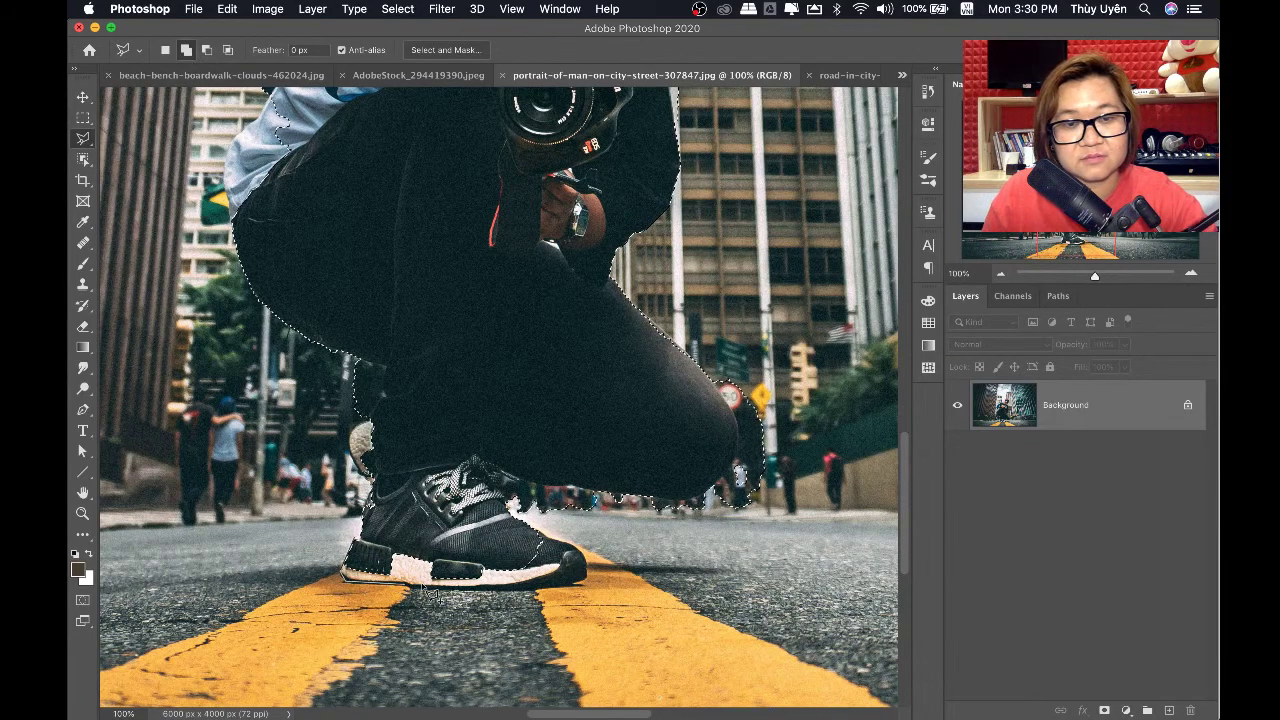
drag(545, 596, 595, 586)
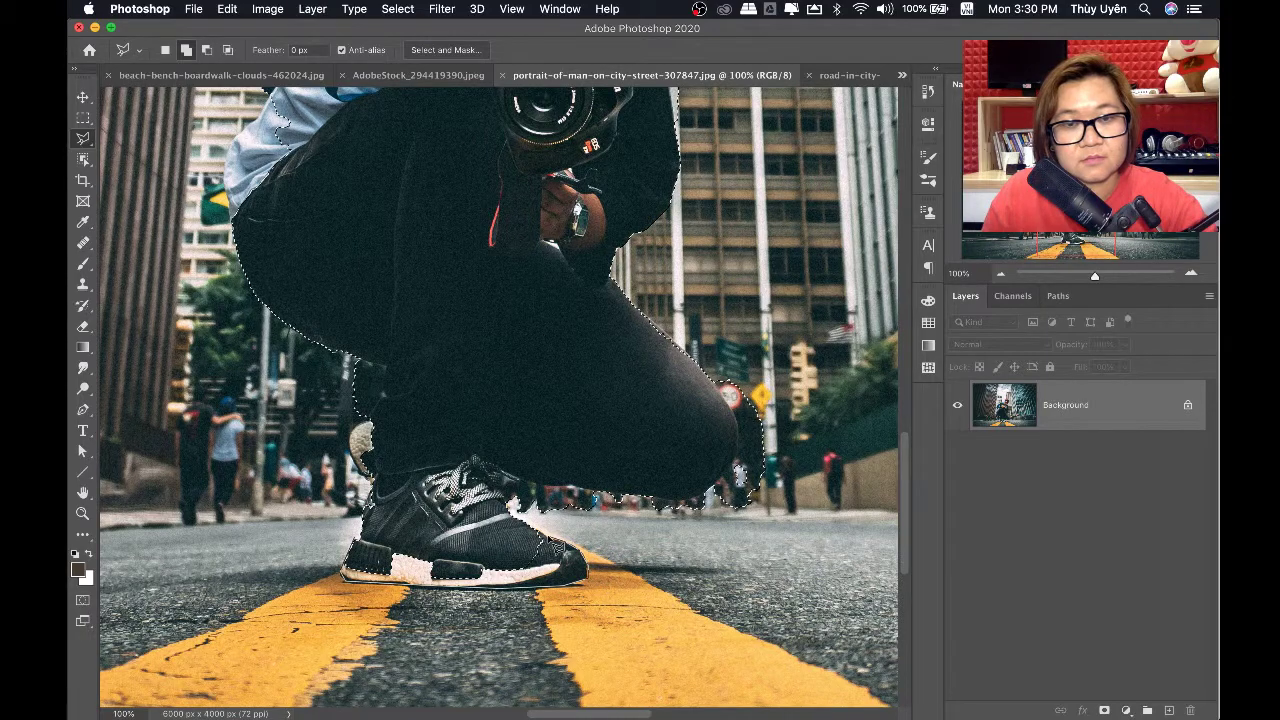
drag(487, 540, 369, 550)
key(super+d)
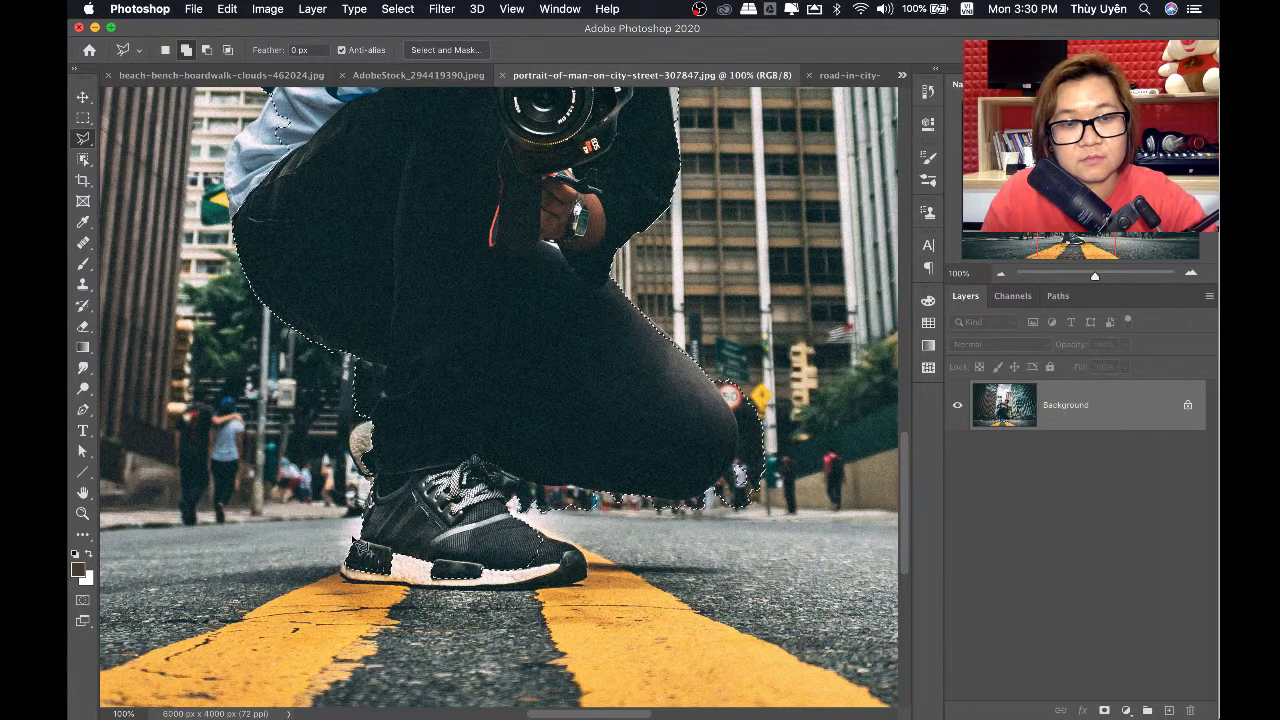
key(super+minus)
key(super+minus)
key(super+shift+d)
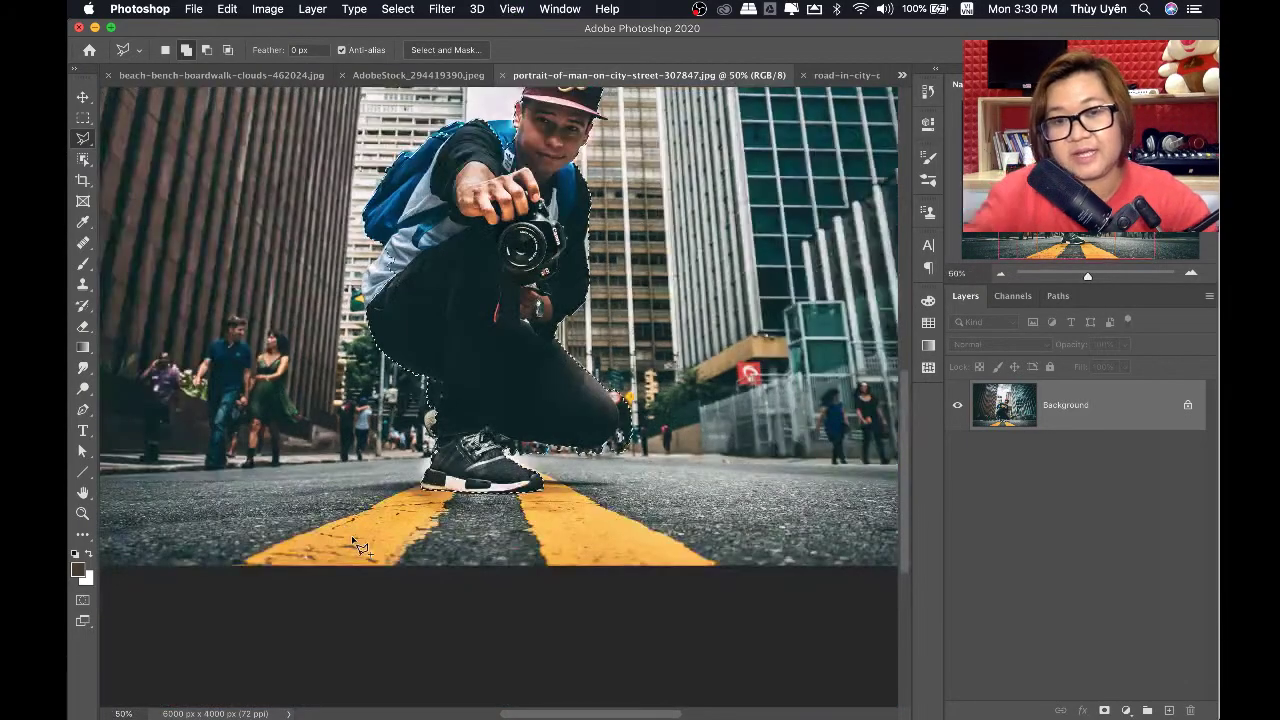
scroll(606, 396, up, 2)
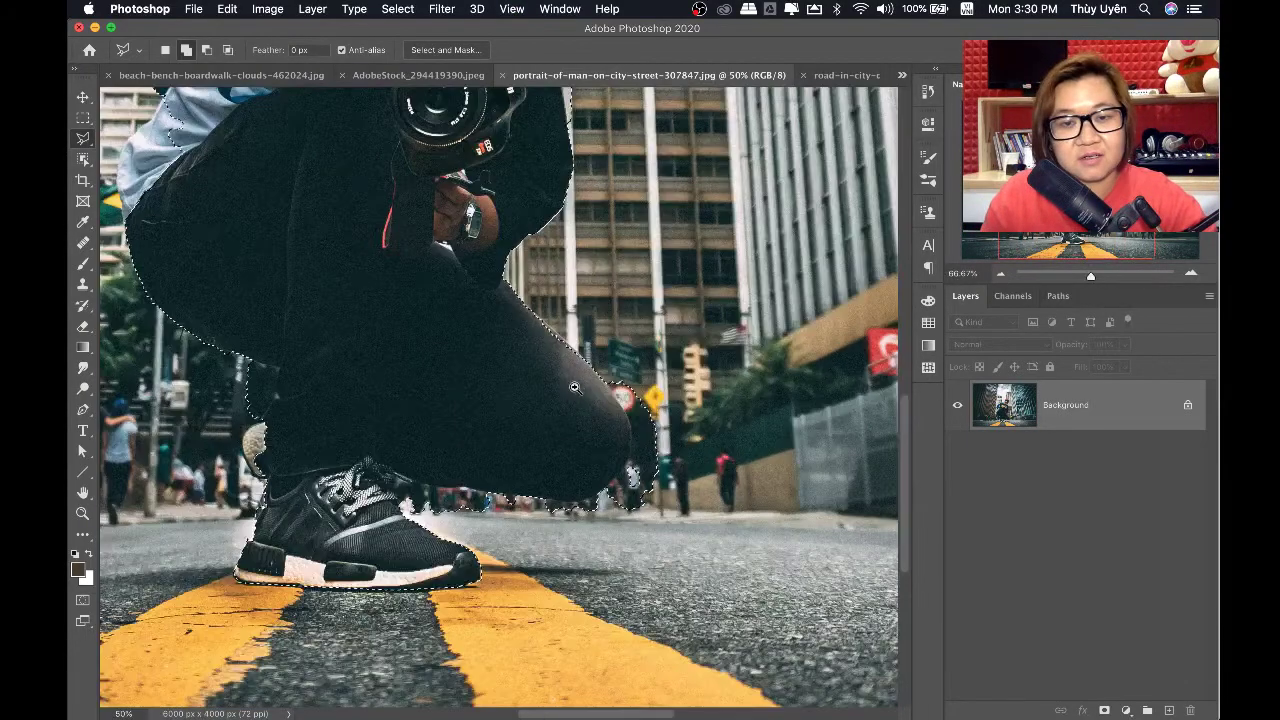
Subtract the background beside the knee from the selection with the Lasso
click(204, 50)
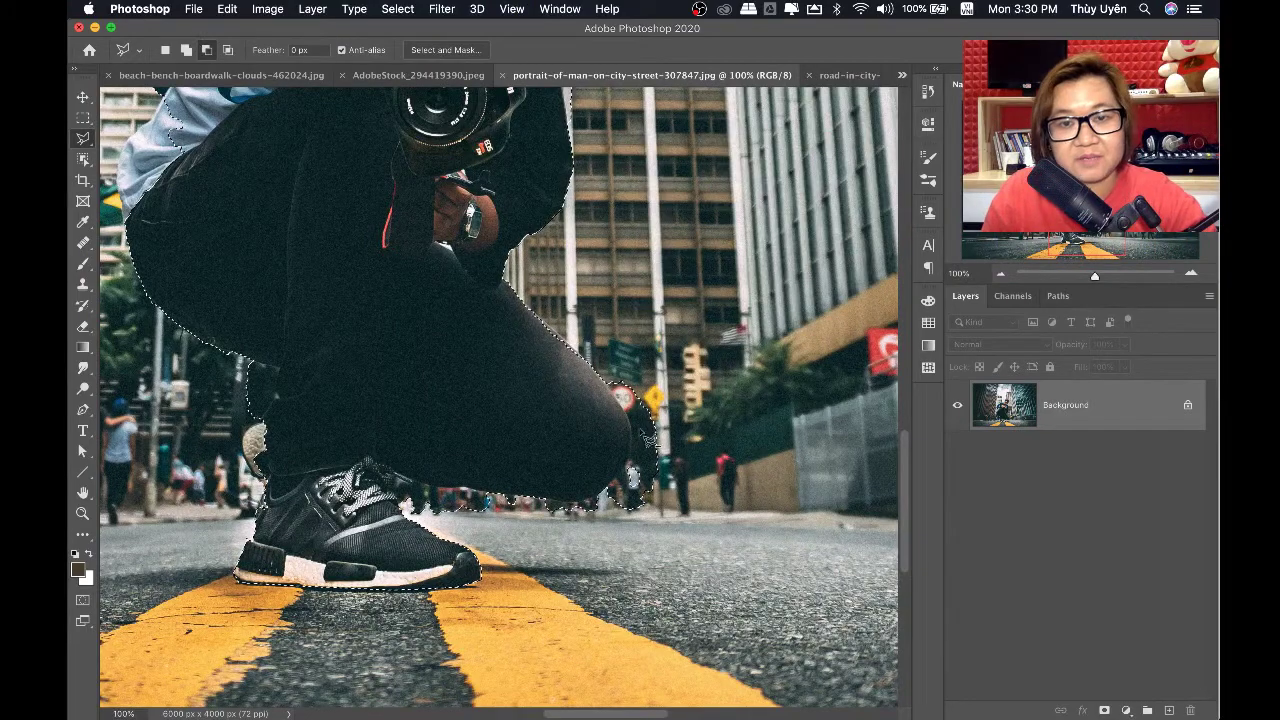
mouse_move(637, 433)
mouse_down()
mouse_move(597, 507)
mouse_move(418, 494)
mouse_move(471, 537)
mouse_move(580, 575)
mouse_move(720, 540)
mouse_move(668, 380)
mouse_move(617, 380)
mouse_up()
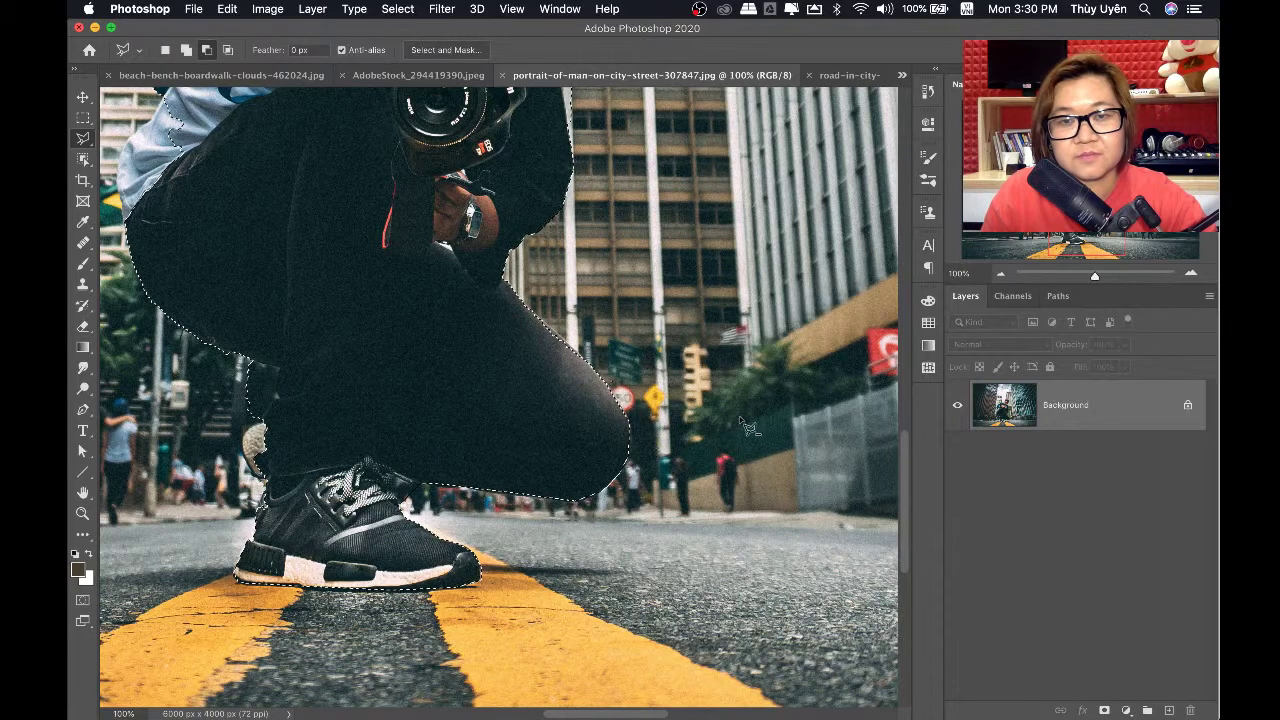
key(ctrl+minus)
key(ctrl+minus)
key(ctrl+minus)
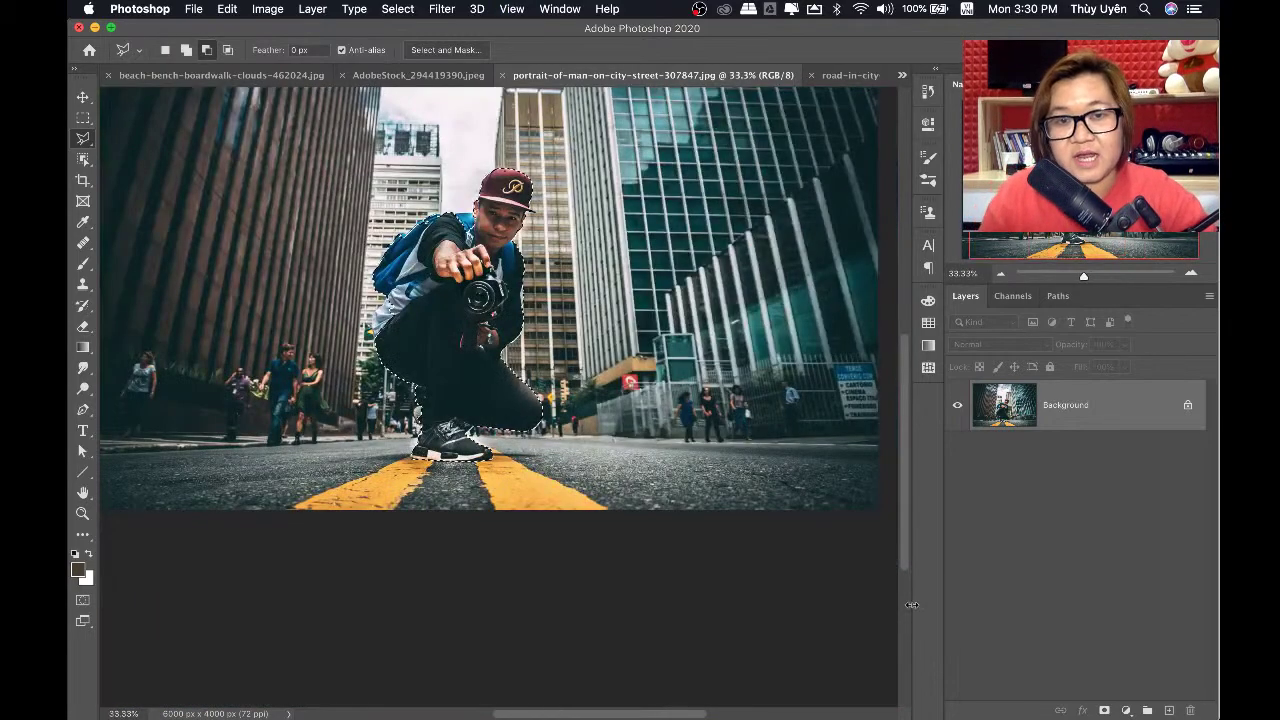
key(ctrl+minus)
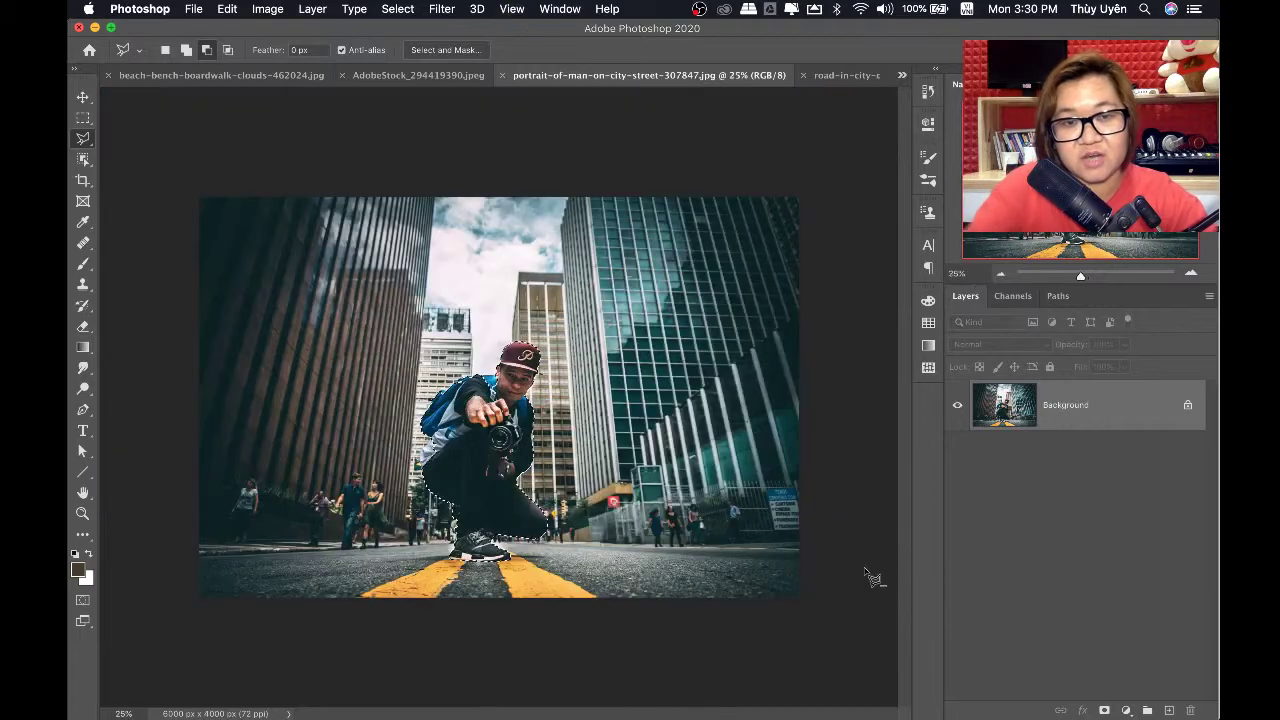
Add a layer mask from the selection and temporarily disable it
click(1104, 710)
shift+click(1078, 408)
super+click(441, 573)
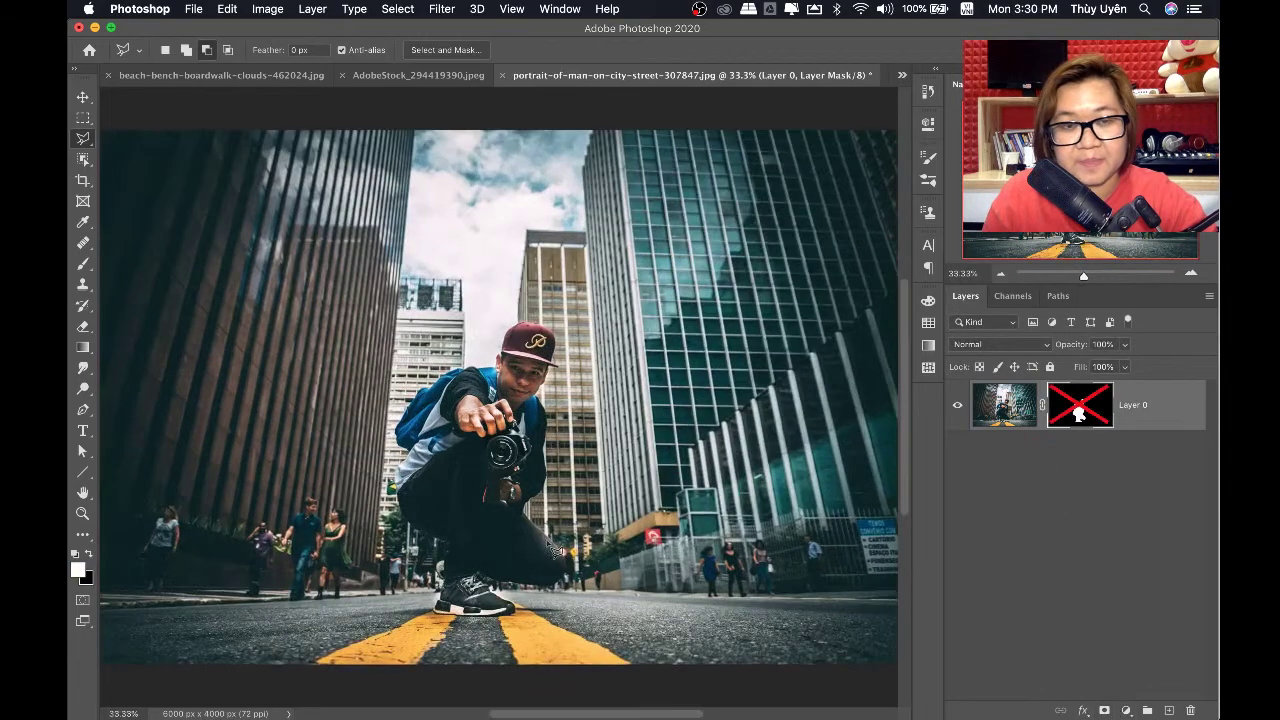
alt+click(460, 528)
Draw four perspective lines along the horizon and yellow road stripes meeting at the man's feet
key(u)
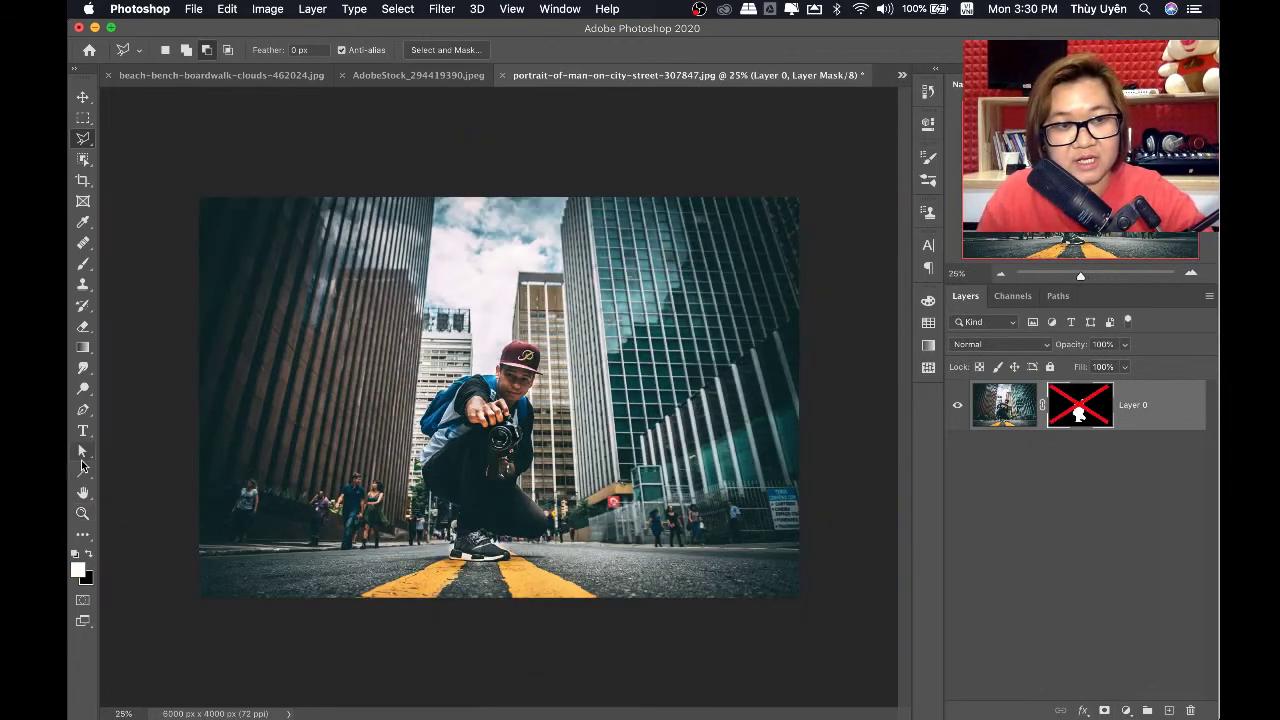
drag(190, 553, 611, 529)
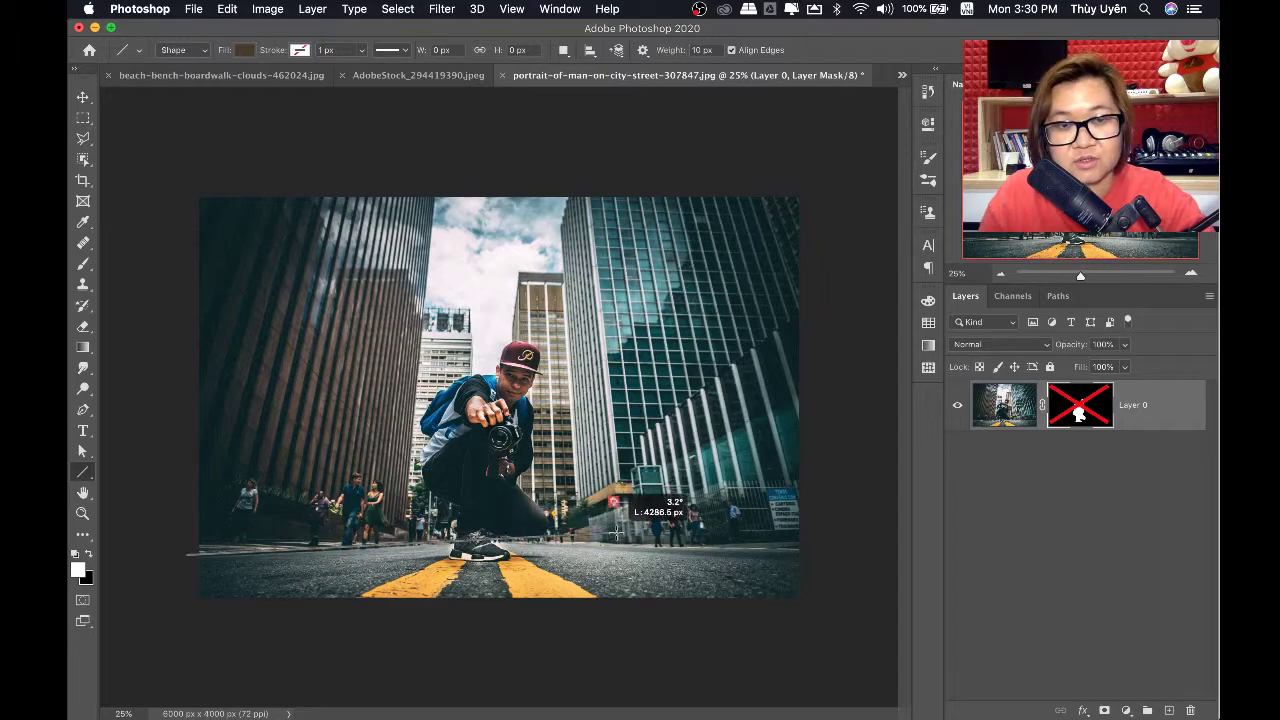
drag(611, 529, 620, 534)
drag(808, 562, 387, 530)
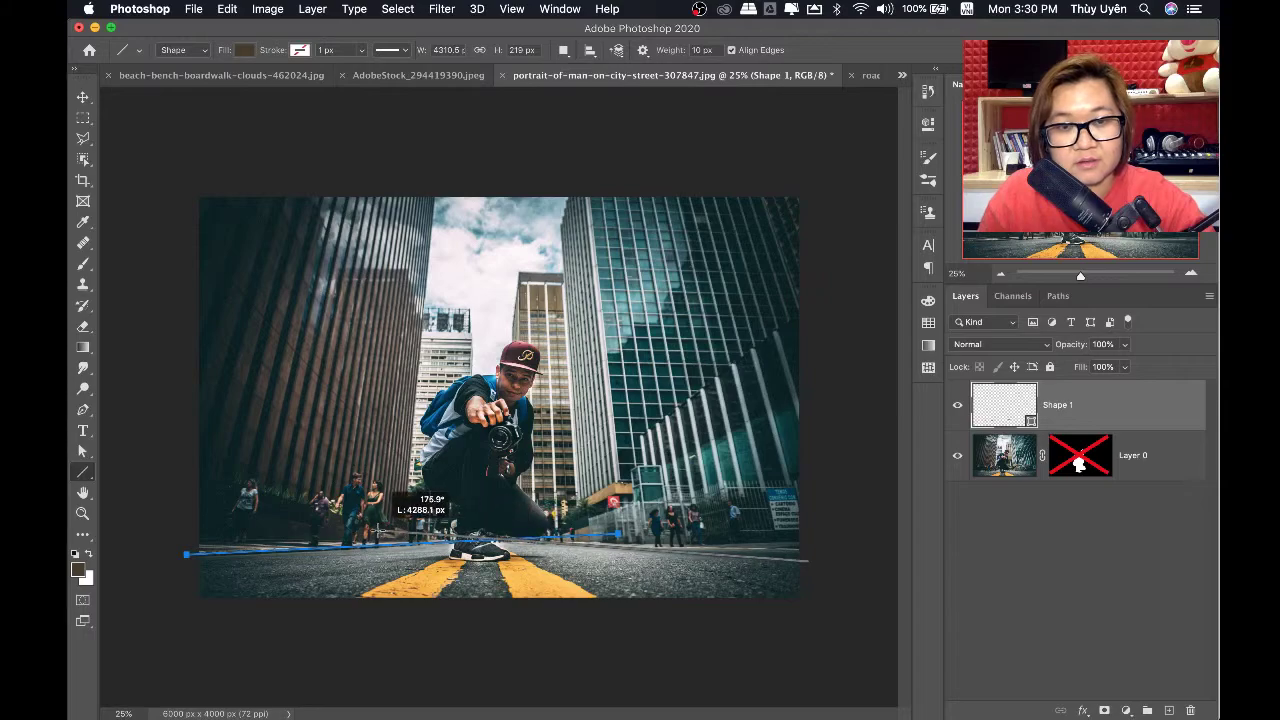
drag(395, 527, 380, 530)
drag(626, 612, 440, 511)
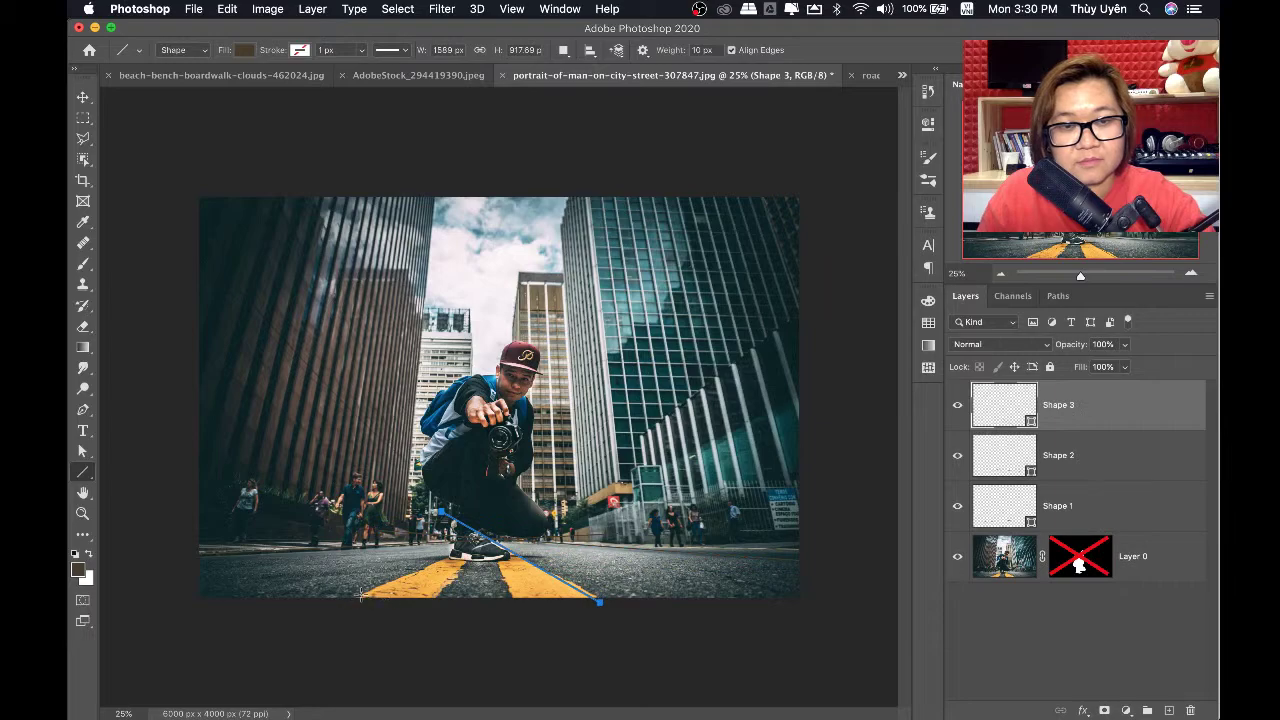
drag(362, 594, 526, 519)
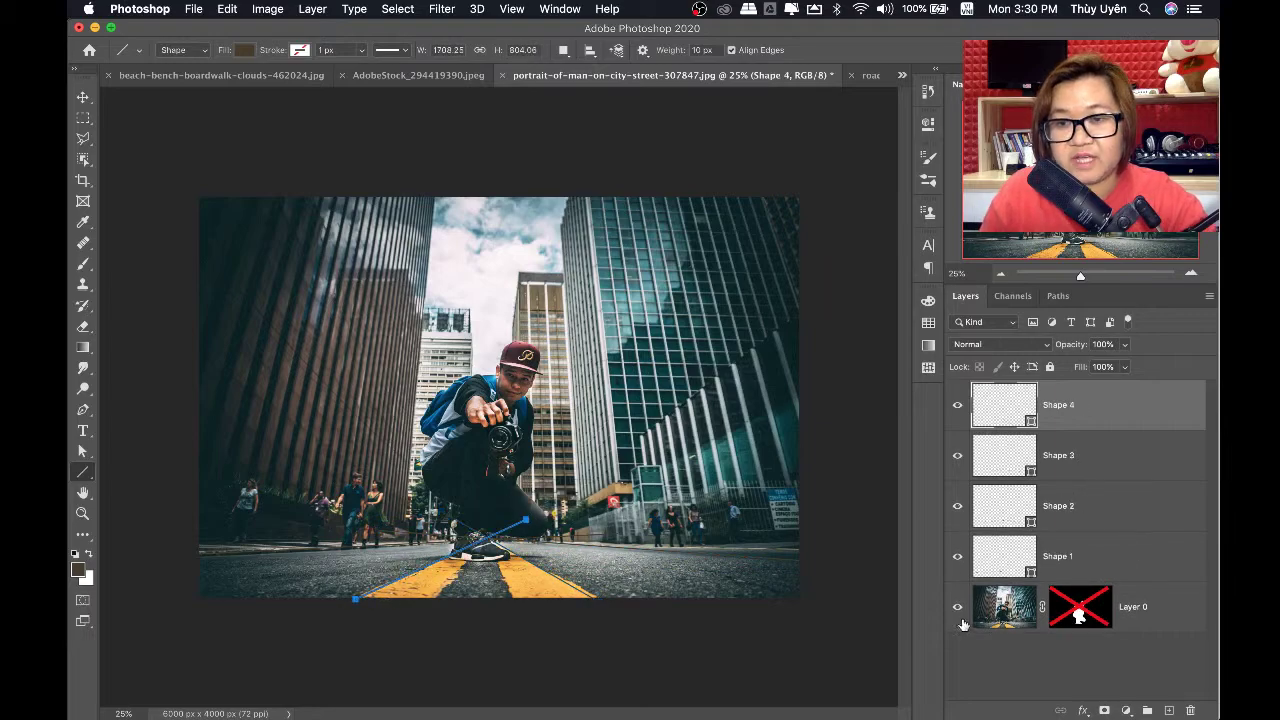
Fade the street photo Layer 0 to 40% opacity
click(957, 606)
key(ctrl+plus)
key(ctrl+plus)
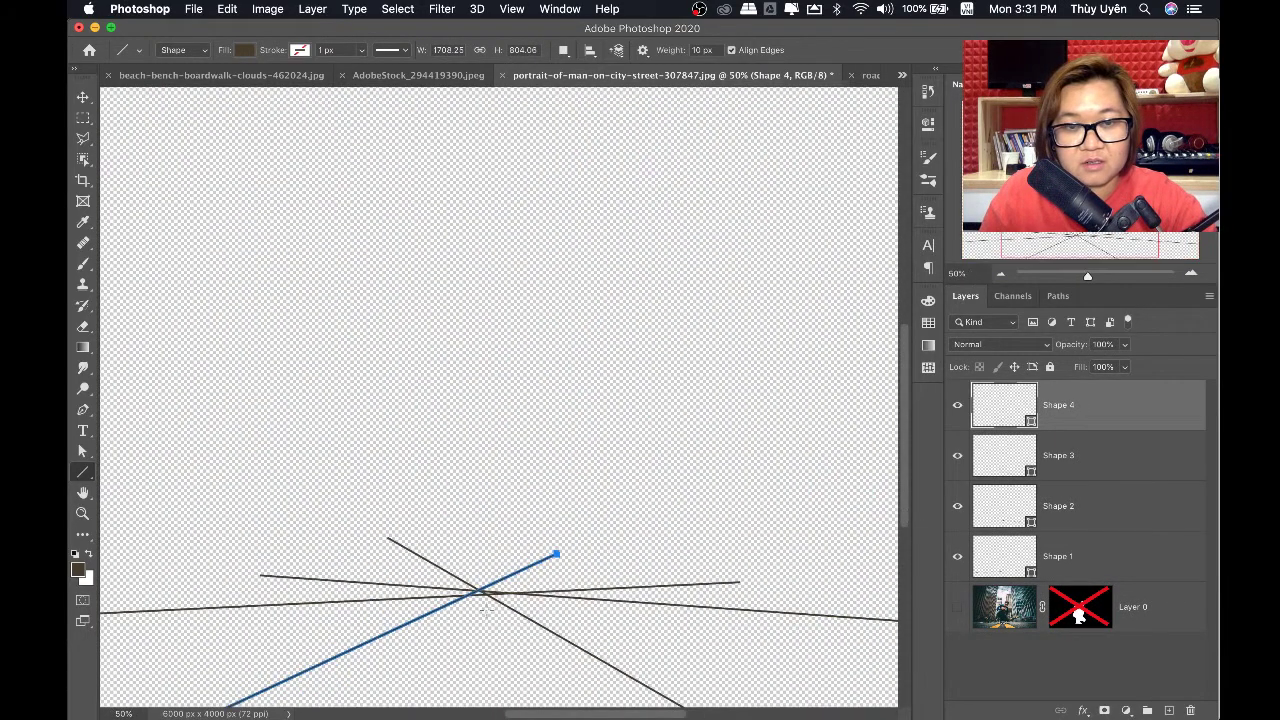
click(957, 608)
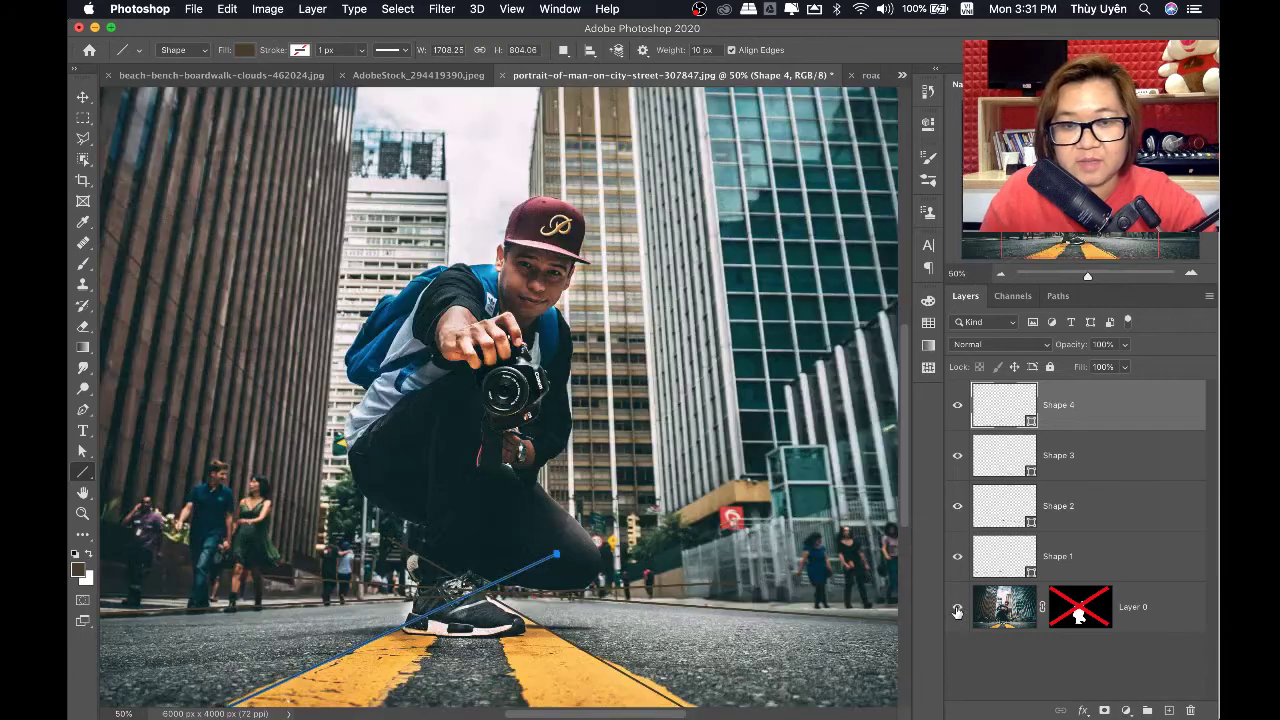
click(1156, 617)
click(1122, 349)
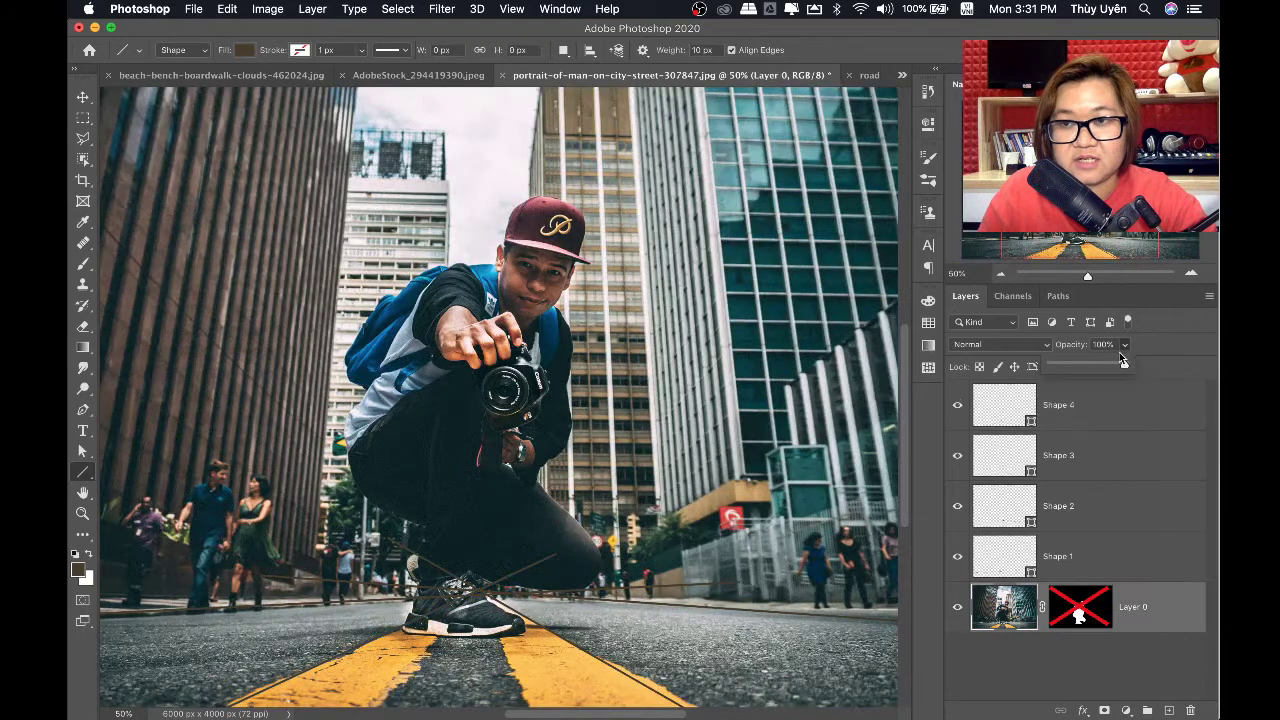
drag(1092, 367, 1075, 368)
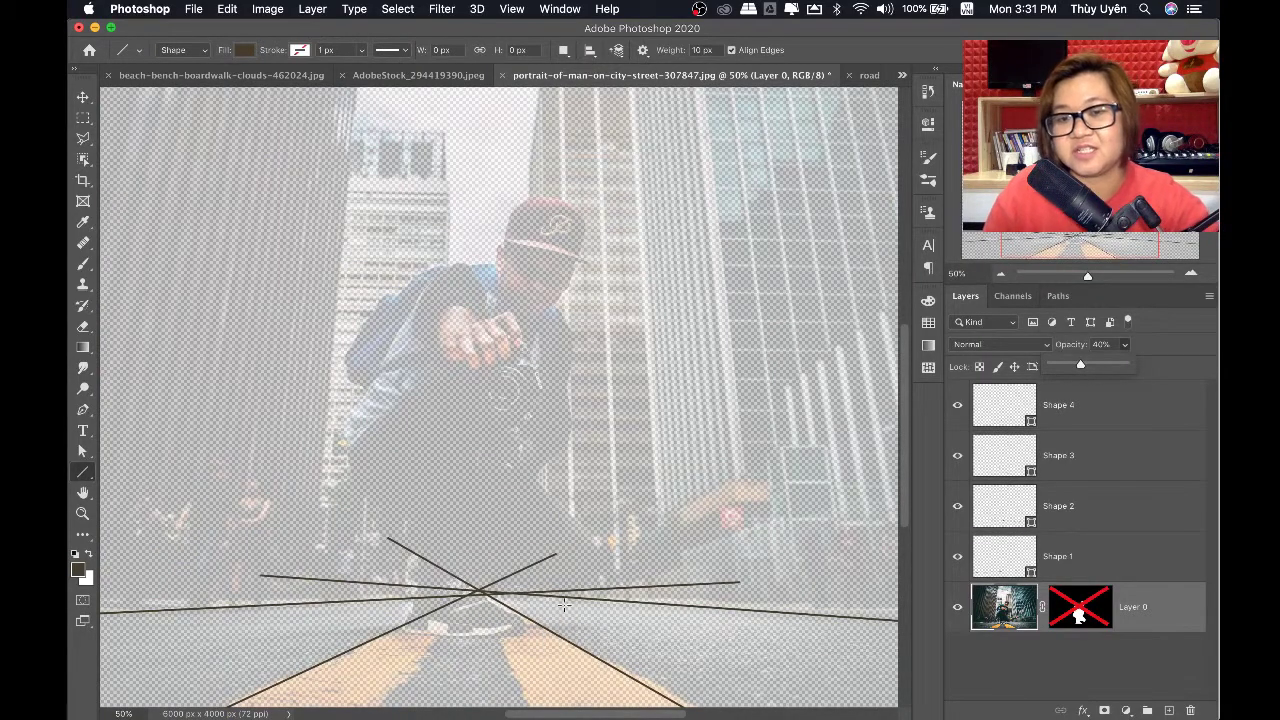
Delete the four line layers and re-enable the man's mask at full fill
click(1152, 562)
shift+click(1087, 397)
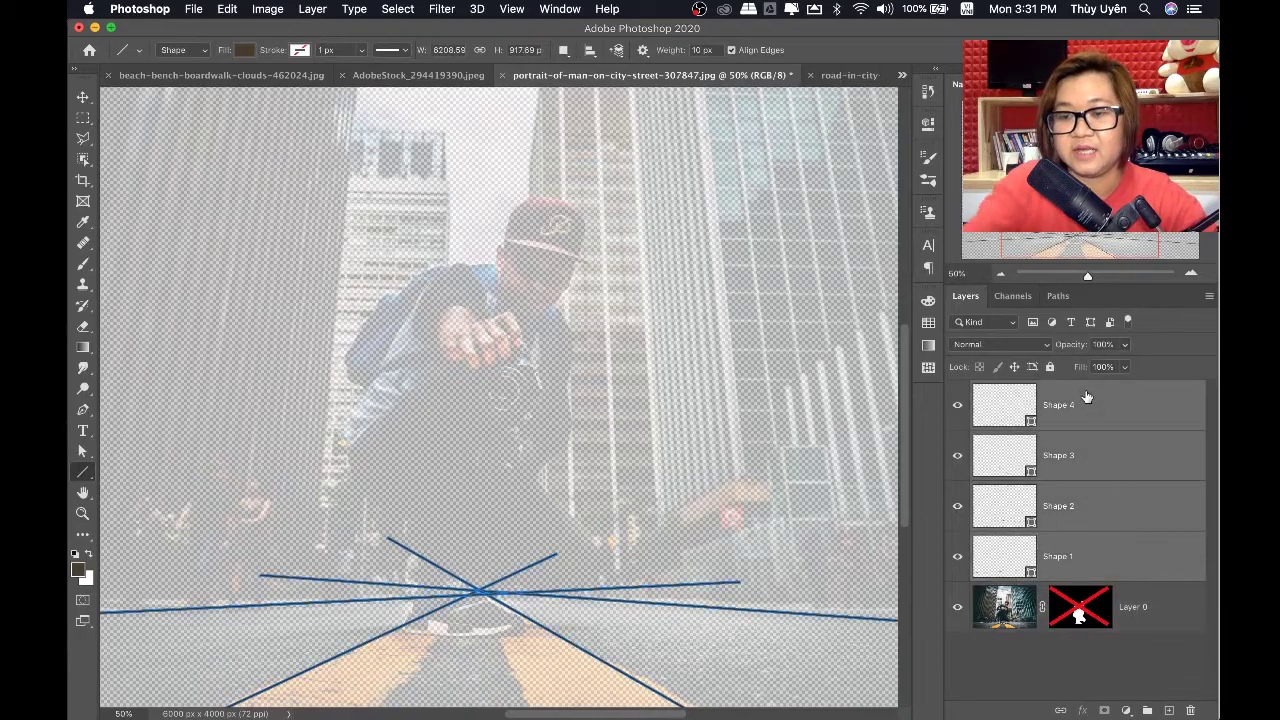
key(Delete)
click(1127, 366)
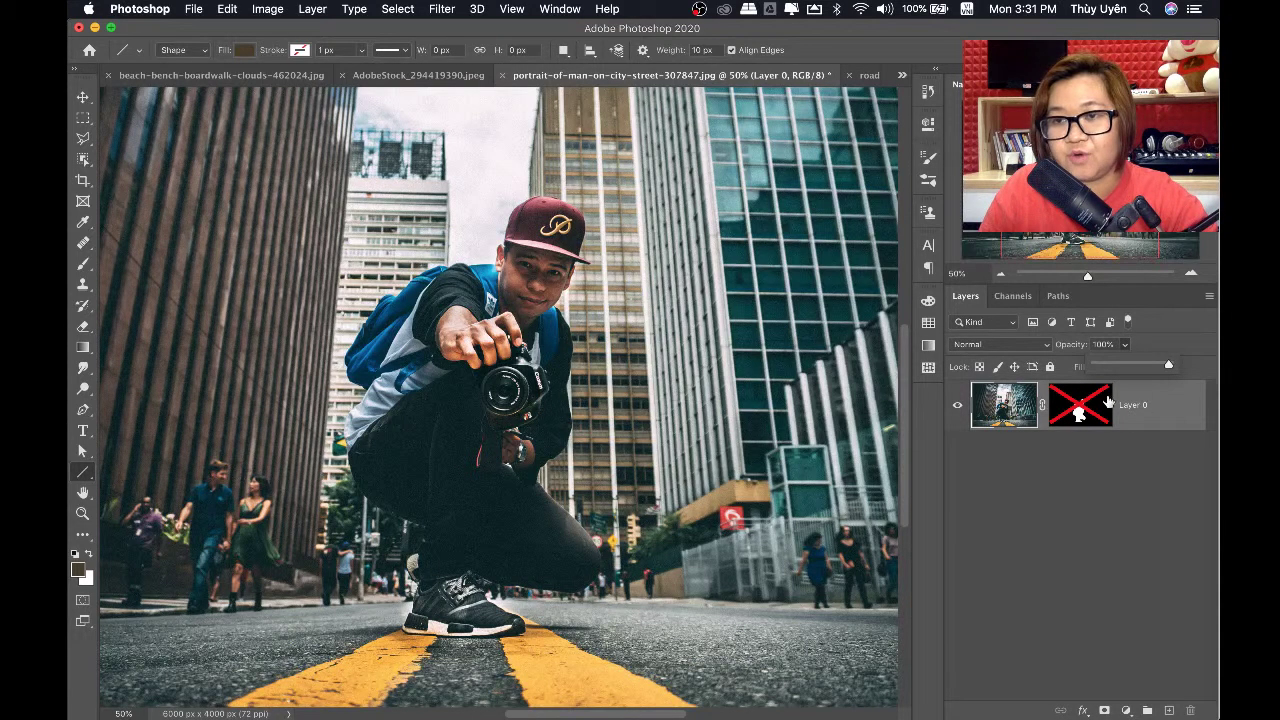
shift+click(1080, 405)
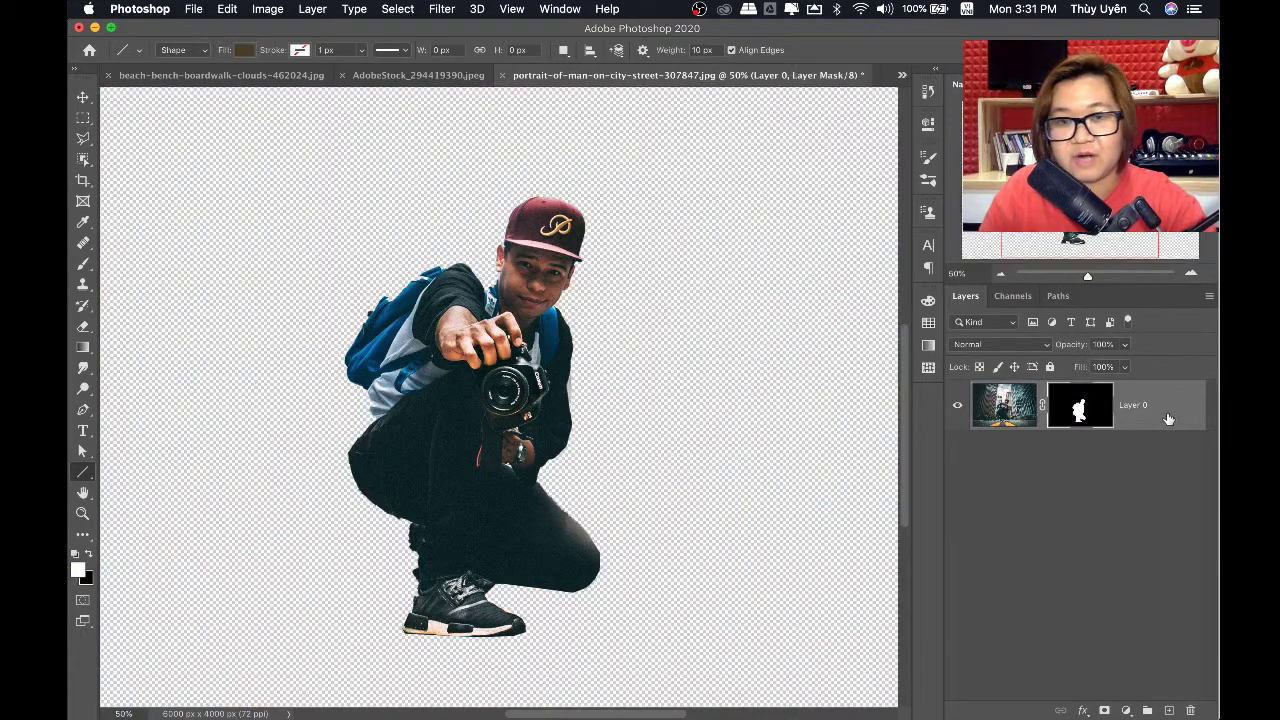
click(1004, 405)
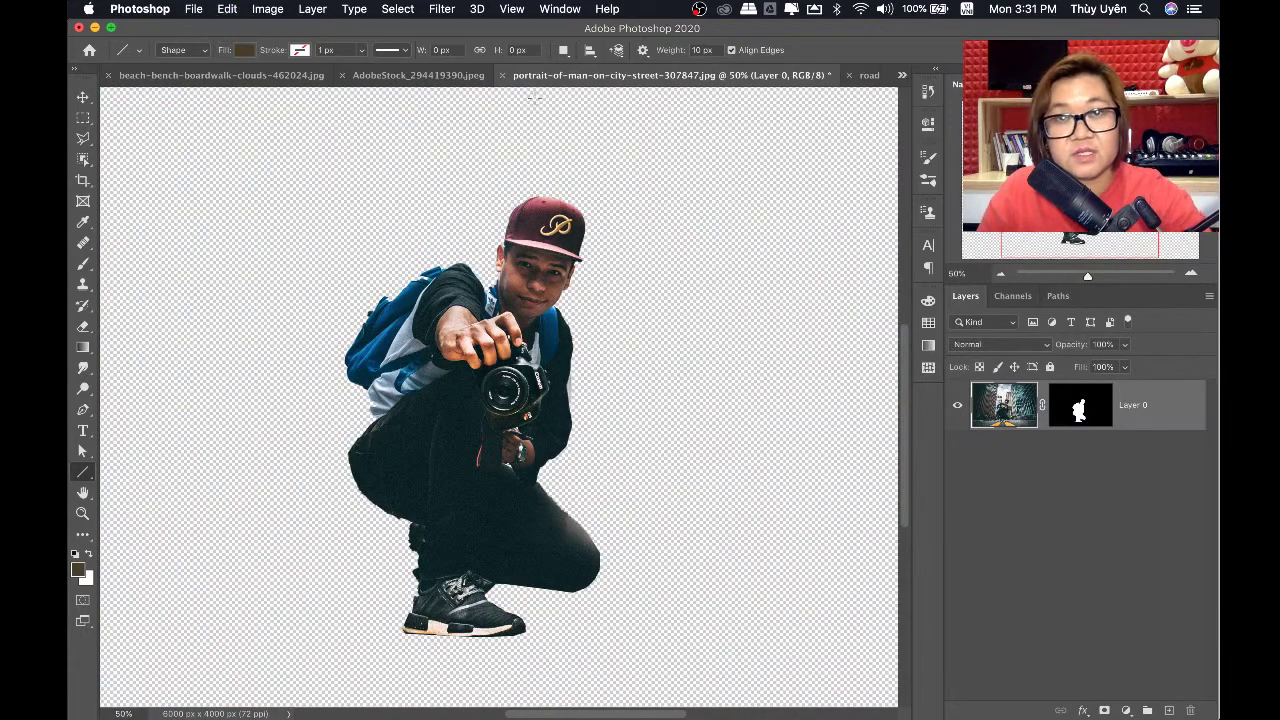
key(v)
Switch to the road-in-city-during-sunset document
click(432, 75)
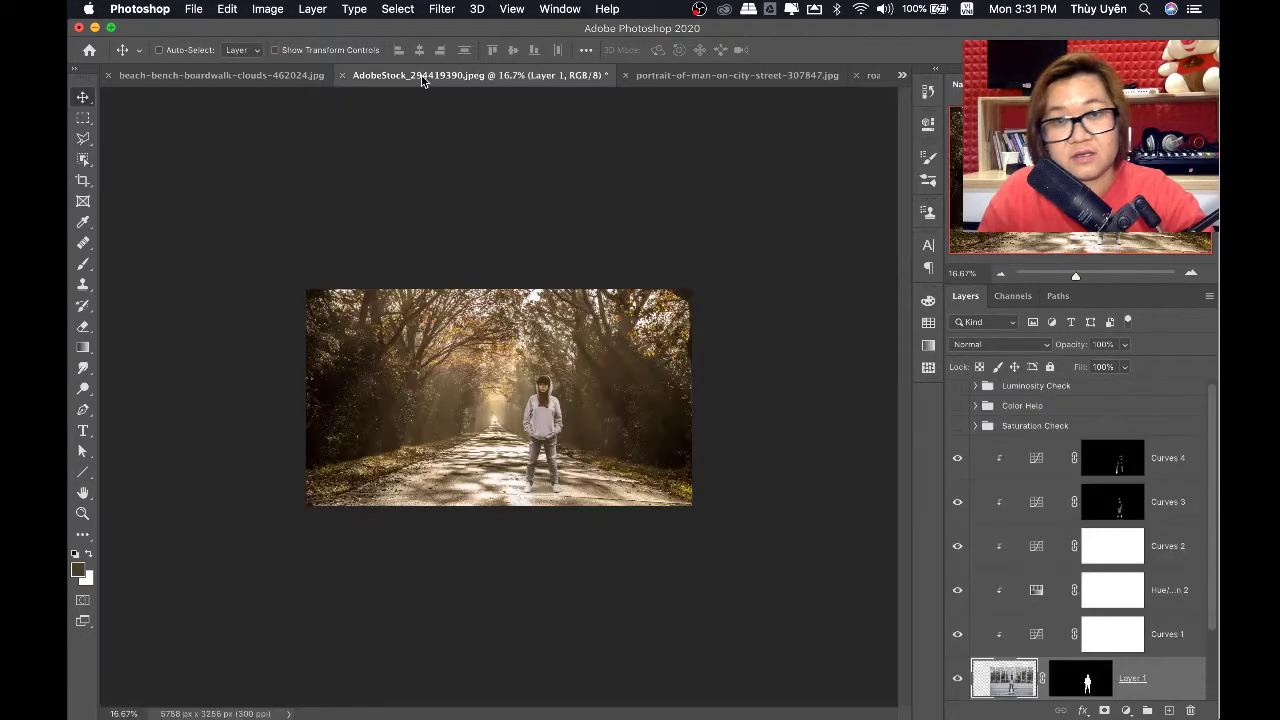
click(876, 79)
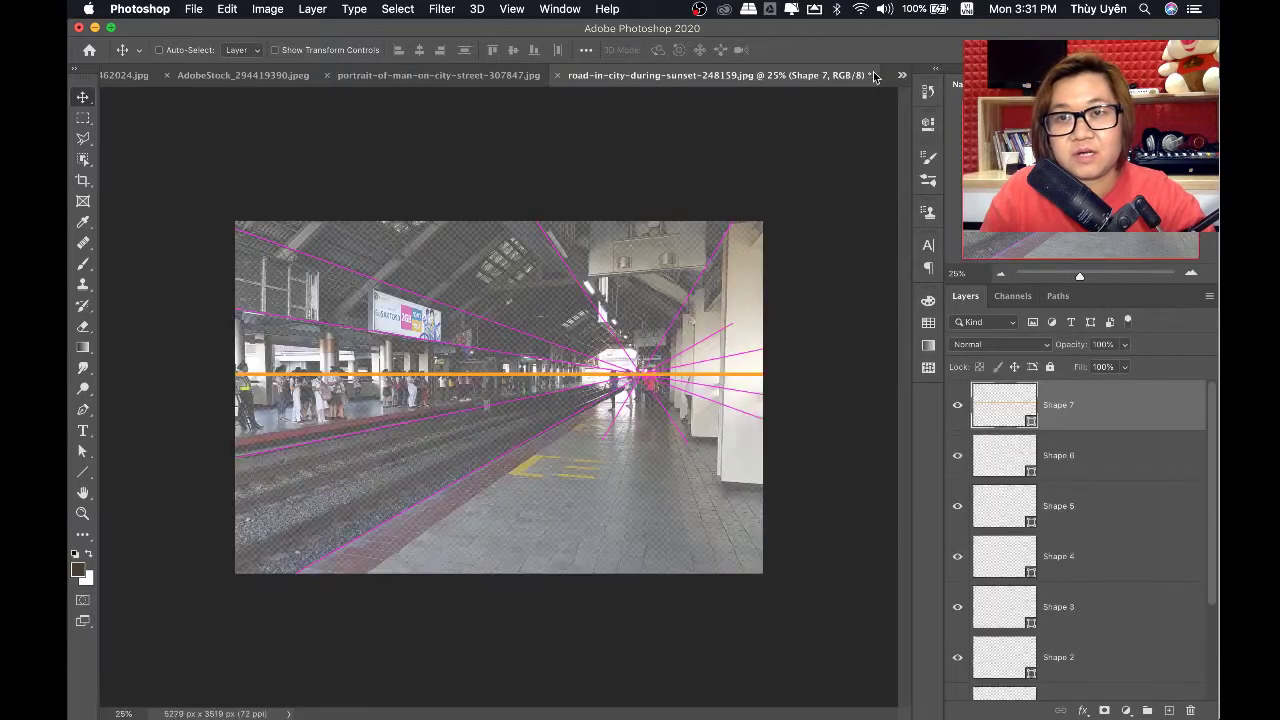
click(908, 80)
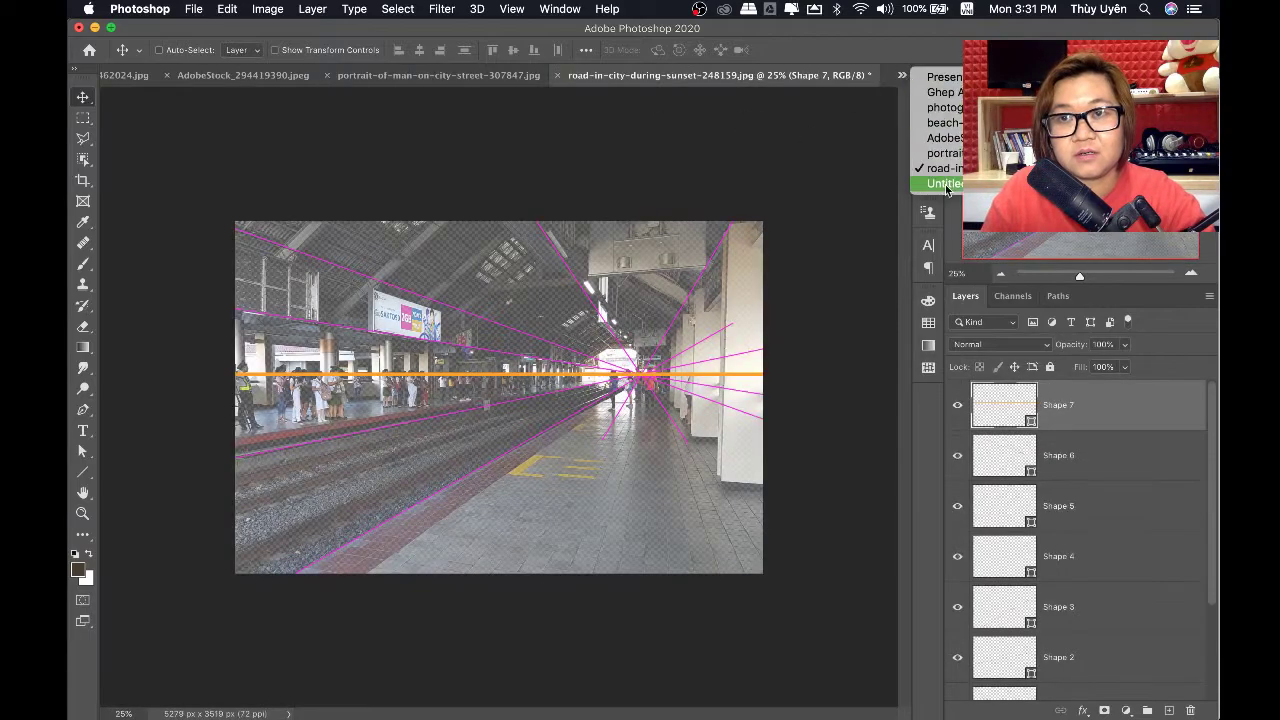
click(826, 146)
click(531, 78)
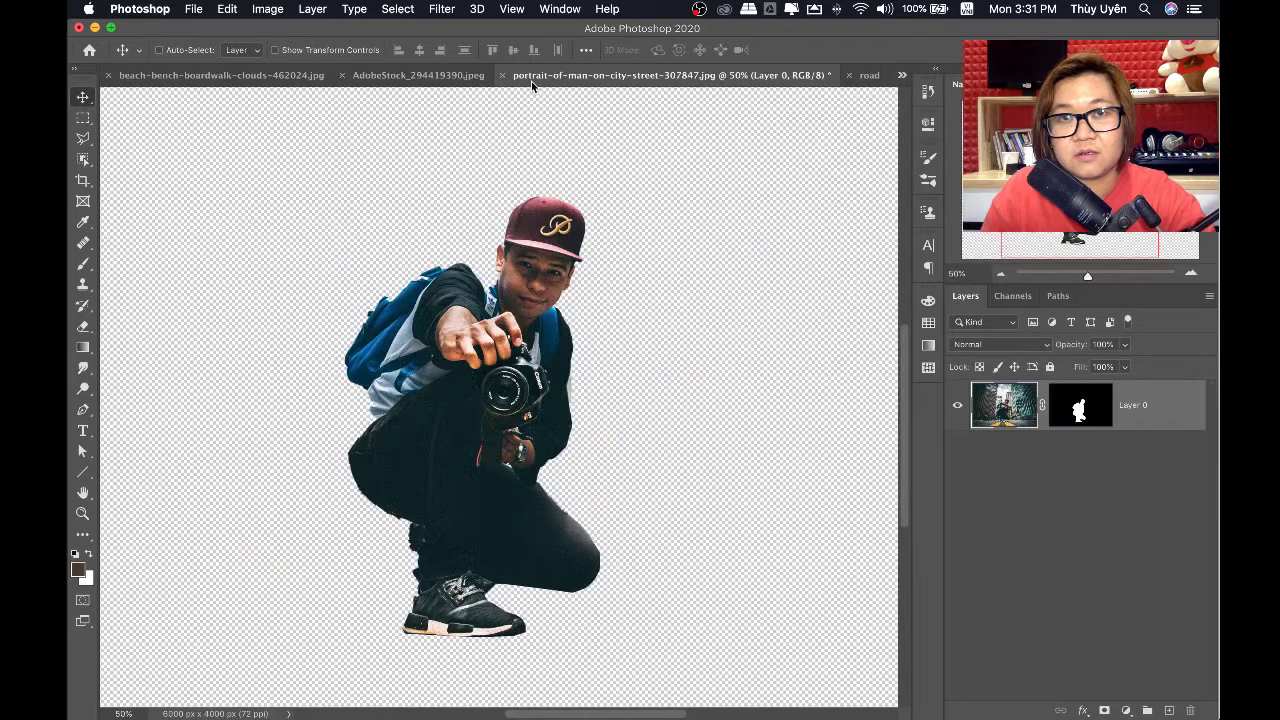
click(418, 79)
click(745, 76)
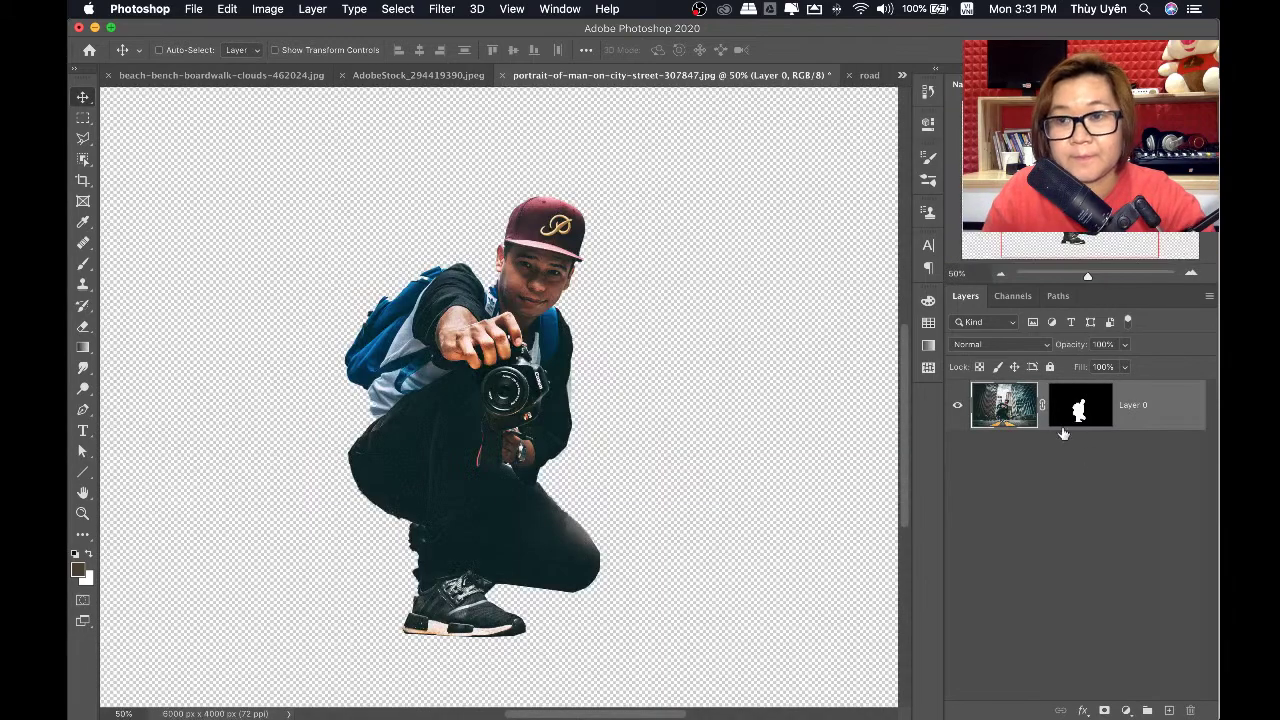
click(868, 75)
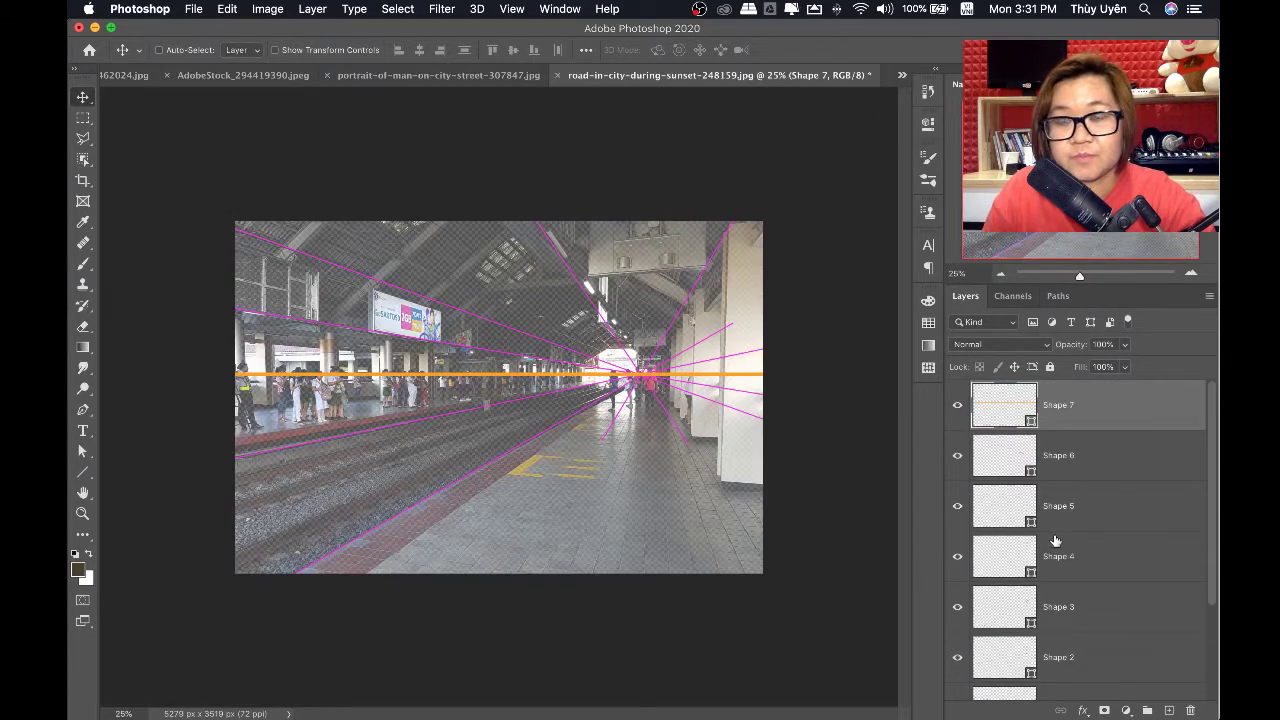
scroll(1055, 541, down, 3)
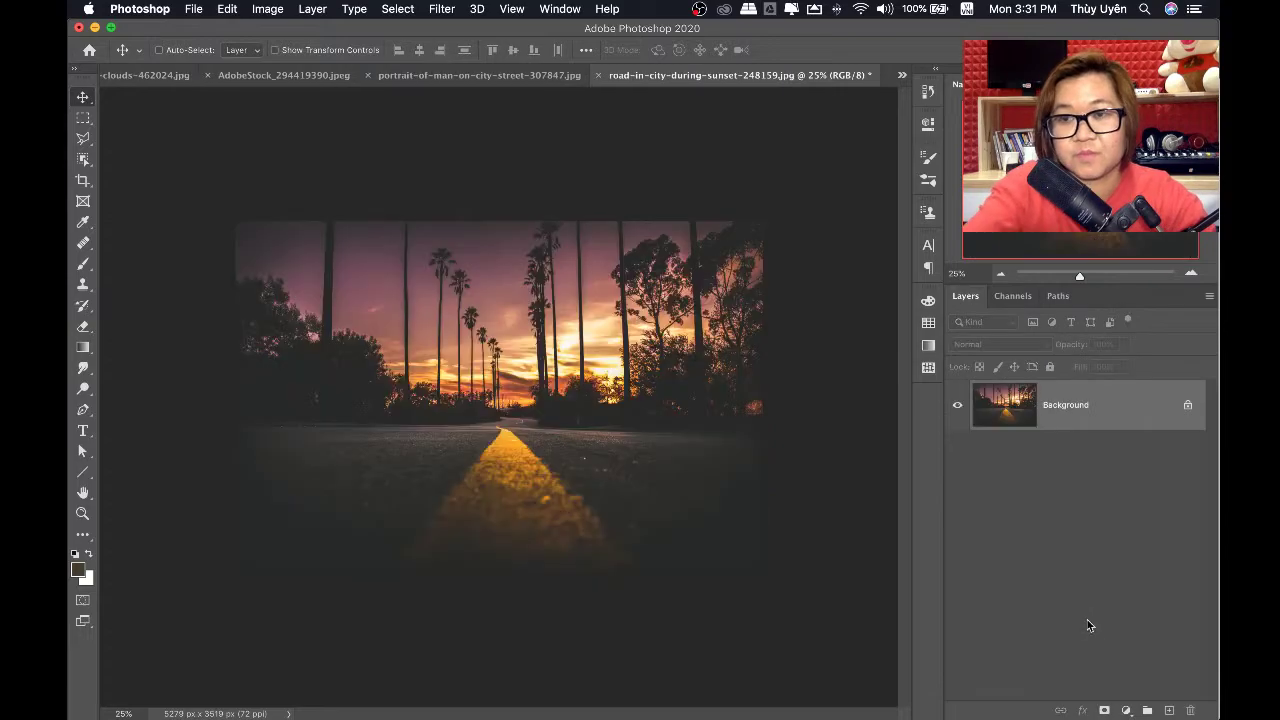
Bring back the cut-out man and reposition him on the sunset road
key(super+alt+z)
key(super+shift+z)
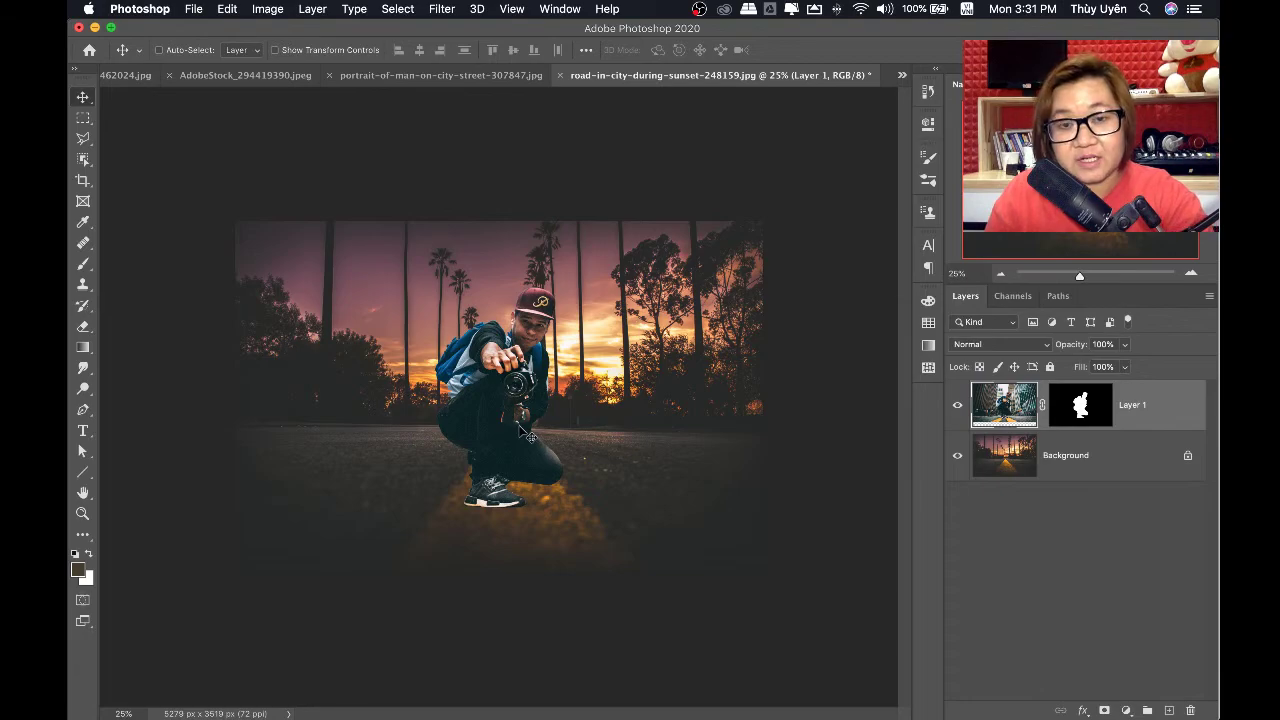
drag(515, 413, 632, 409)
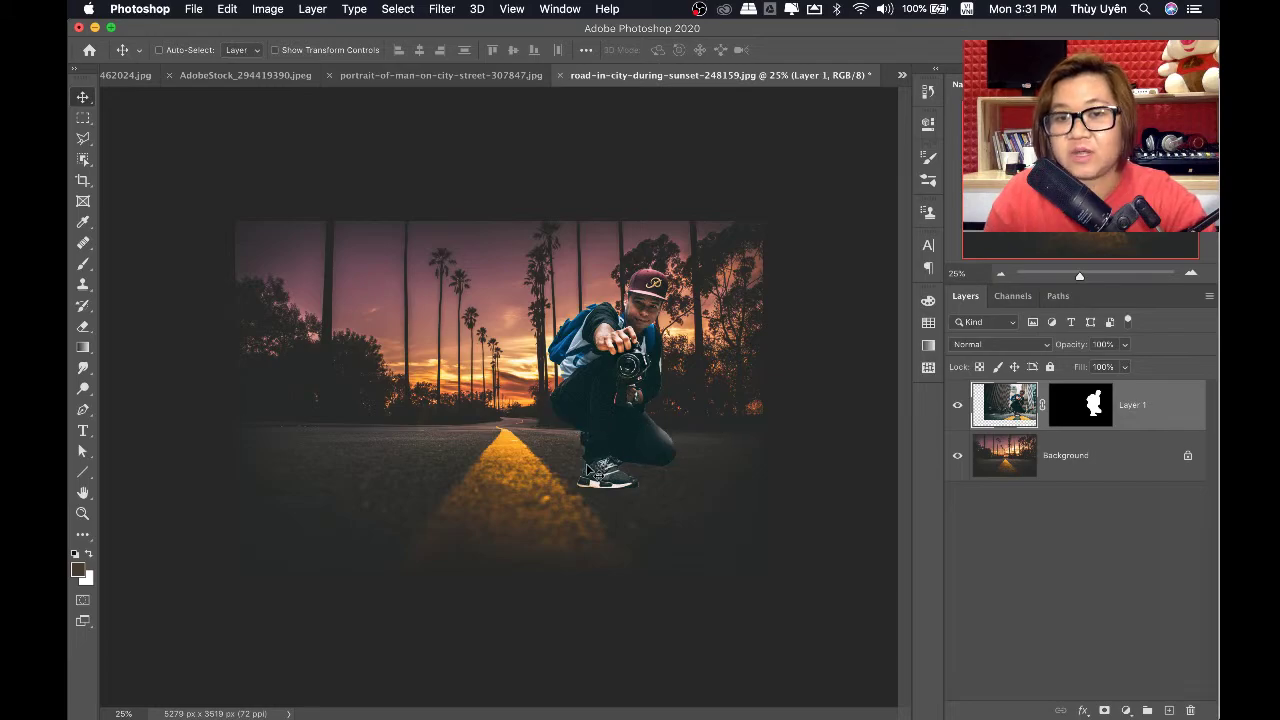
mouse_move(628, 444)
mouse_down()
mouse_move(518, 404)
mouse_move(523, 414)
mouse_up()
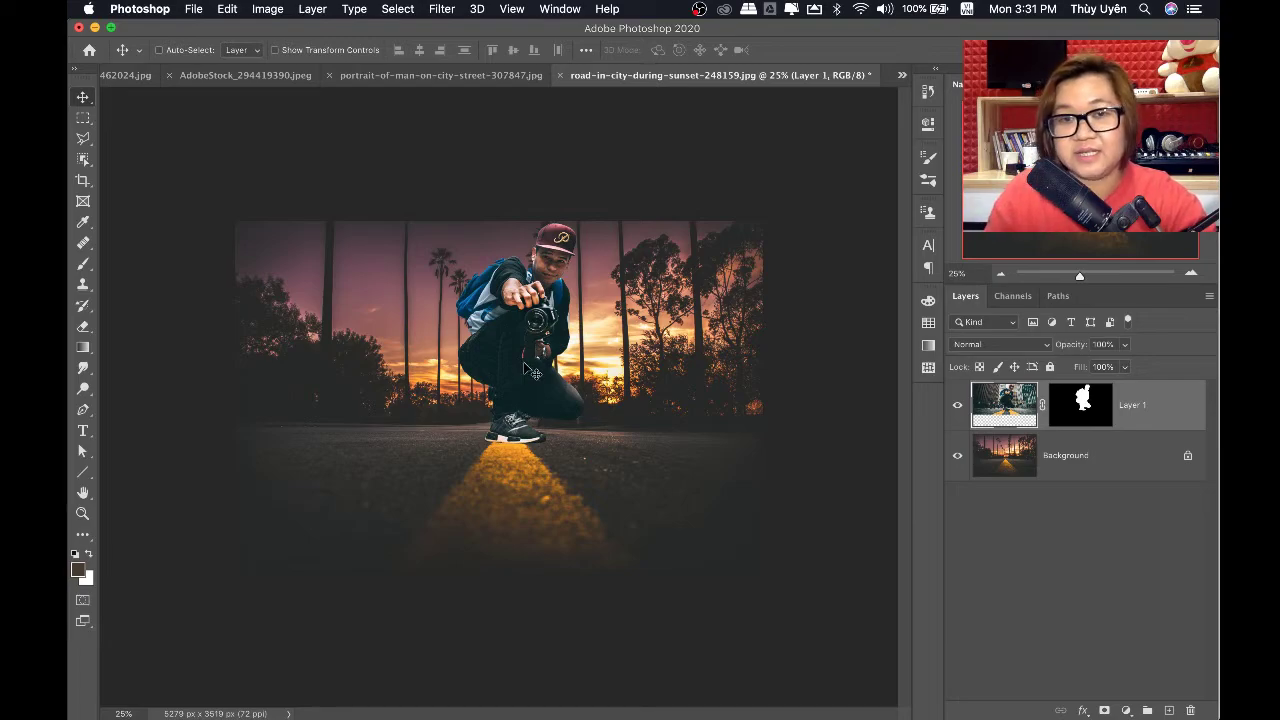
Lower the man onto the yellow road line, then unlock the Background and shift it down
shift+click(1070, 456)
drag(516, 343, 773, 405)
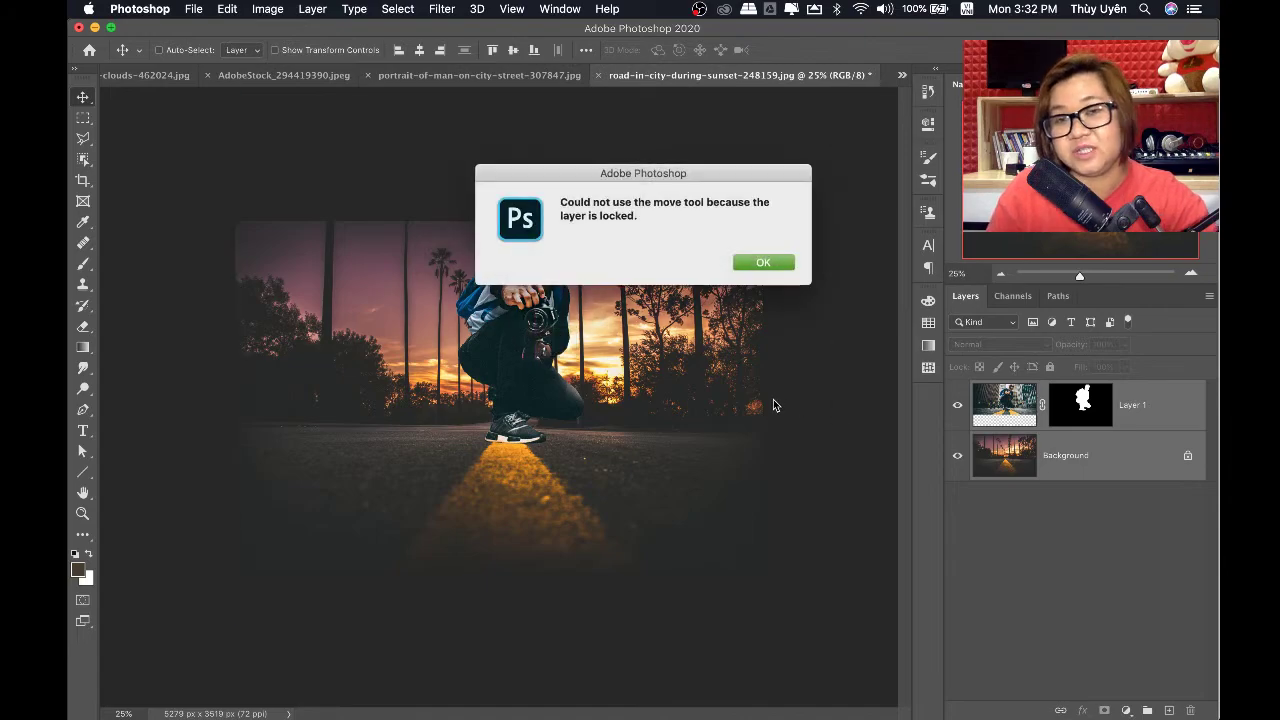
click(760, 264)
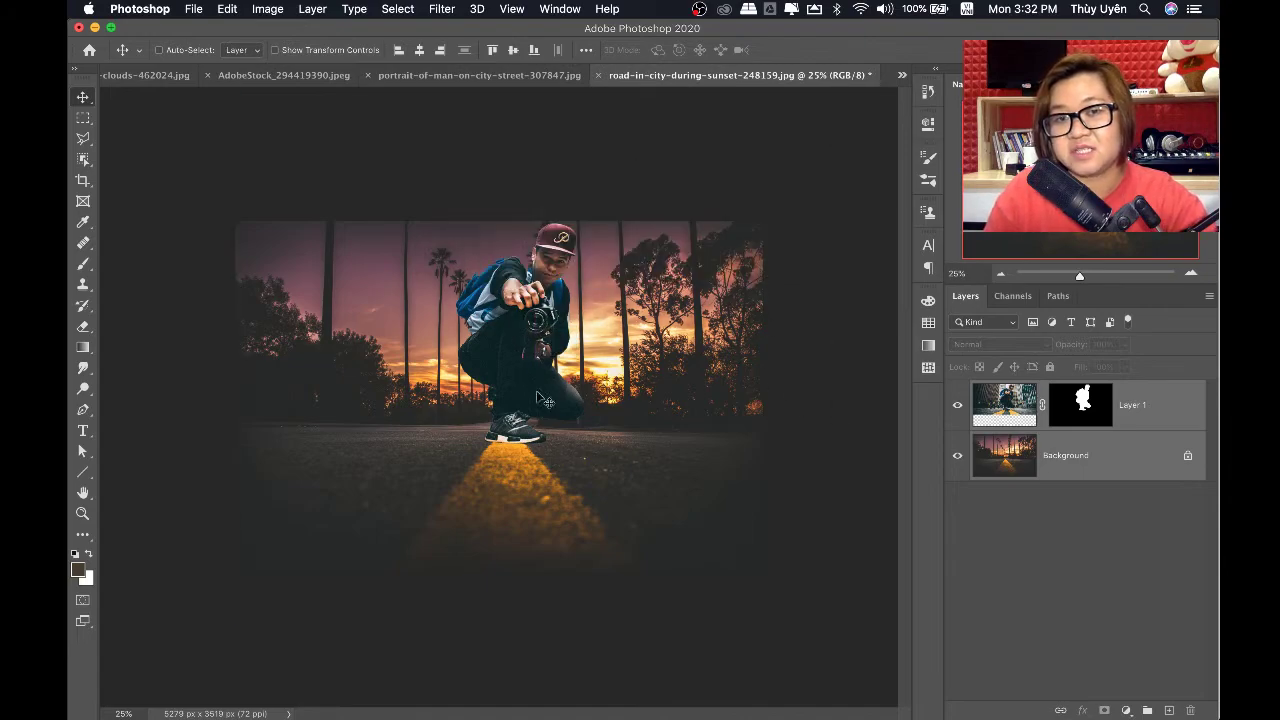
click(1131, 421)
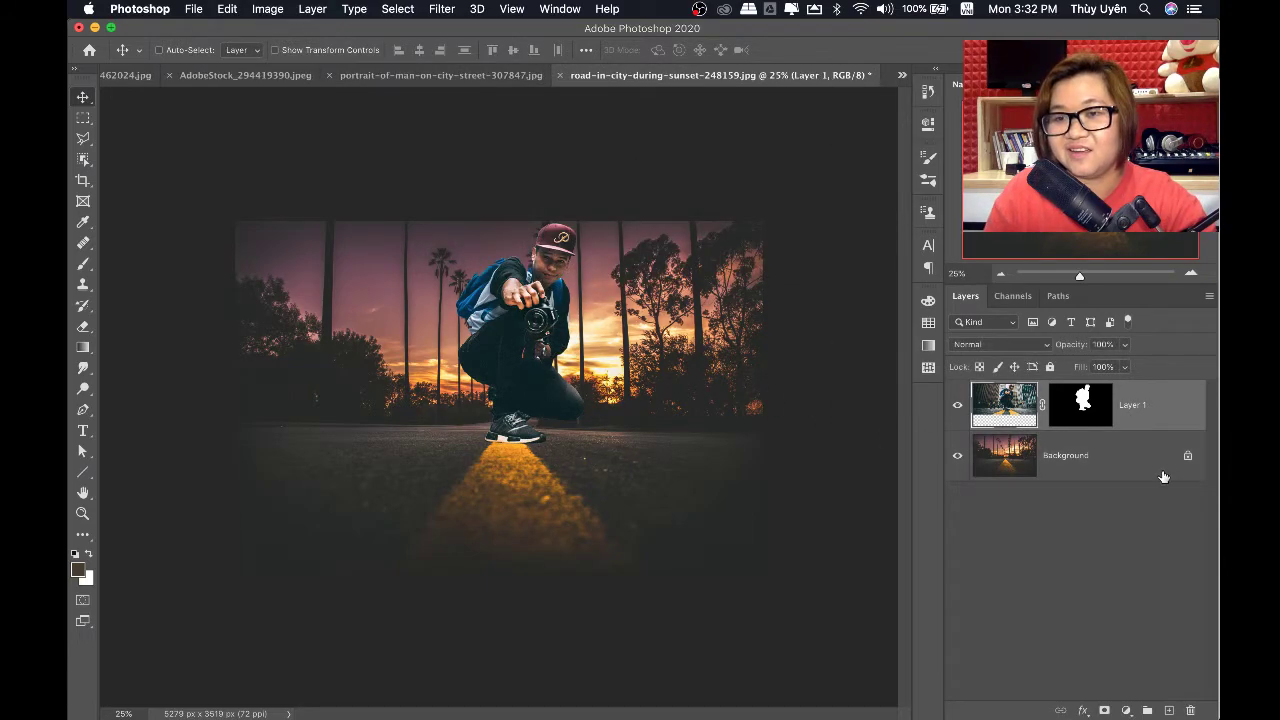
drag(541, 368, 541, 399)
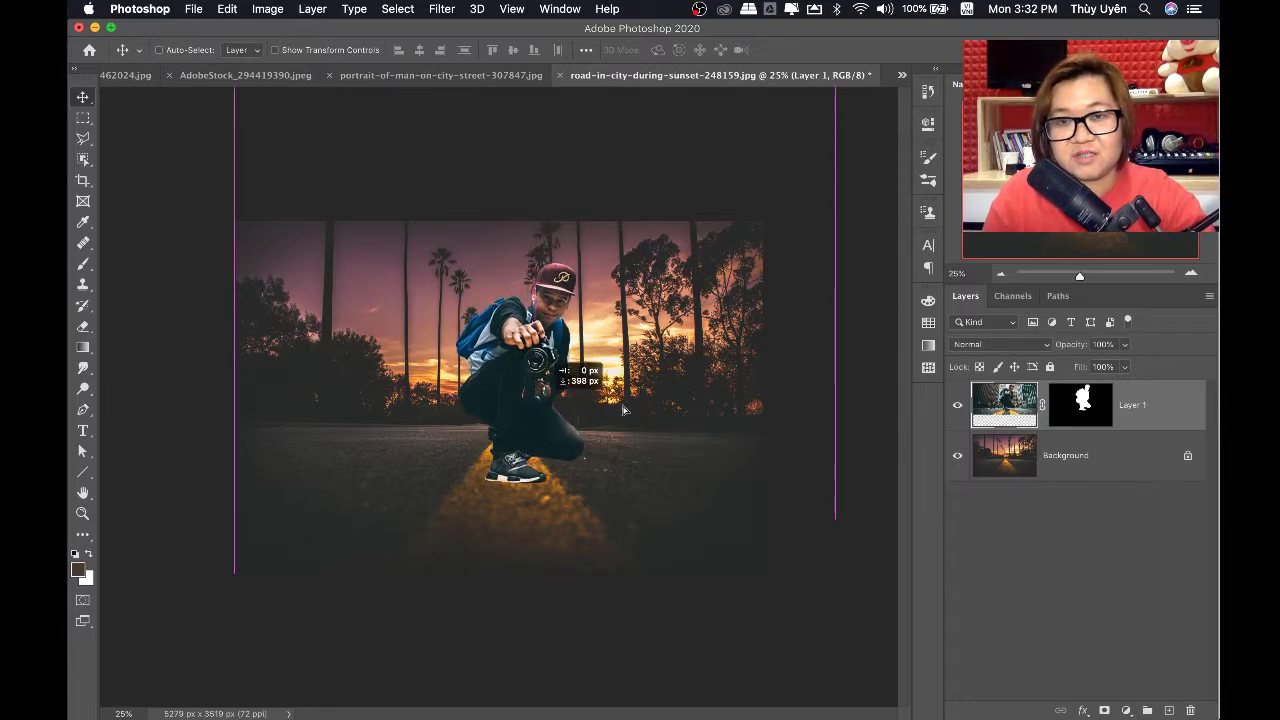
click(1188, 455)
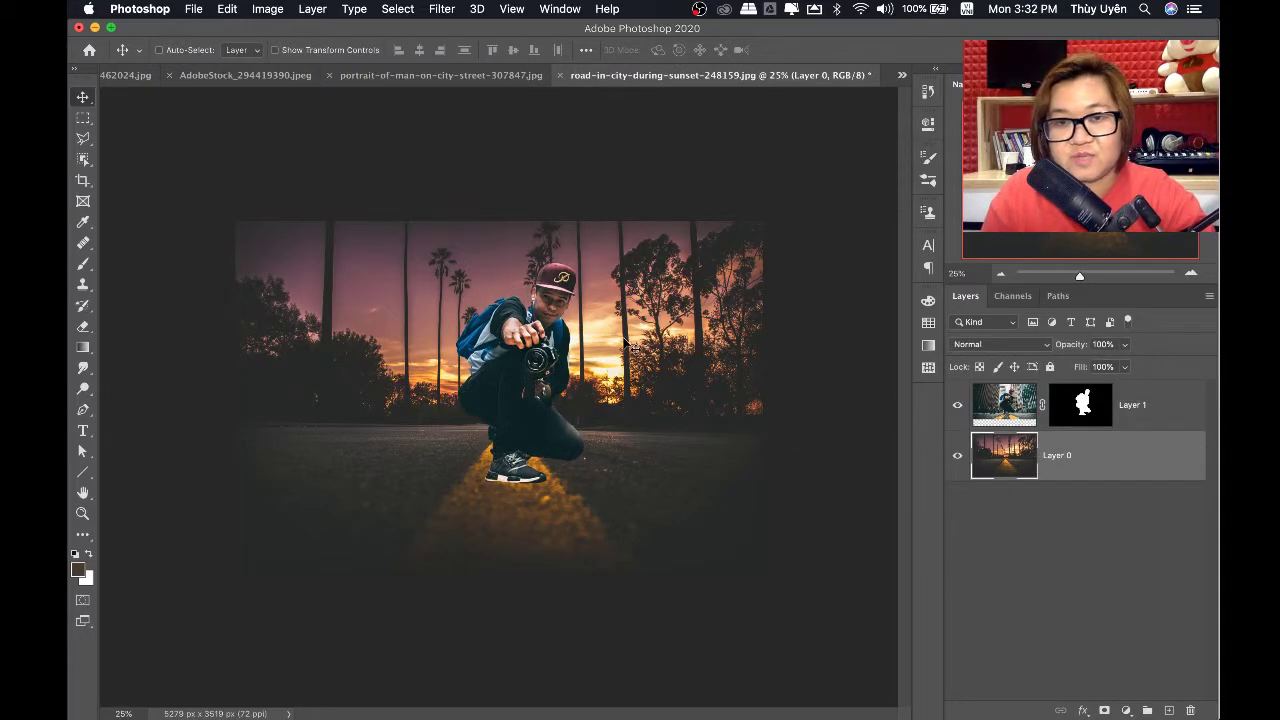
drag(624, 340, 637, 368)
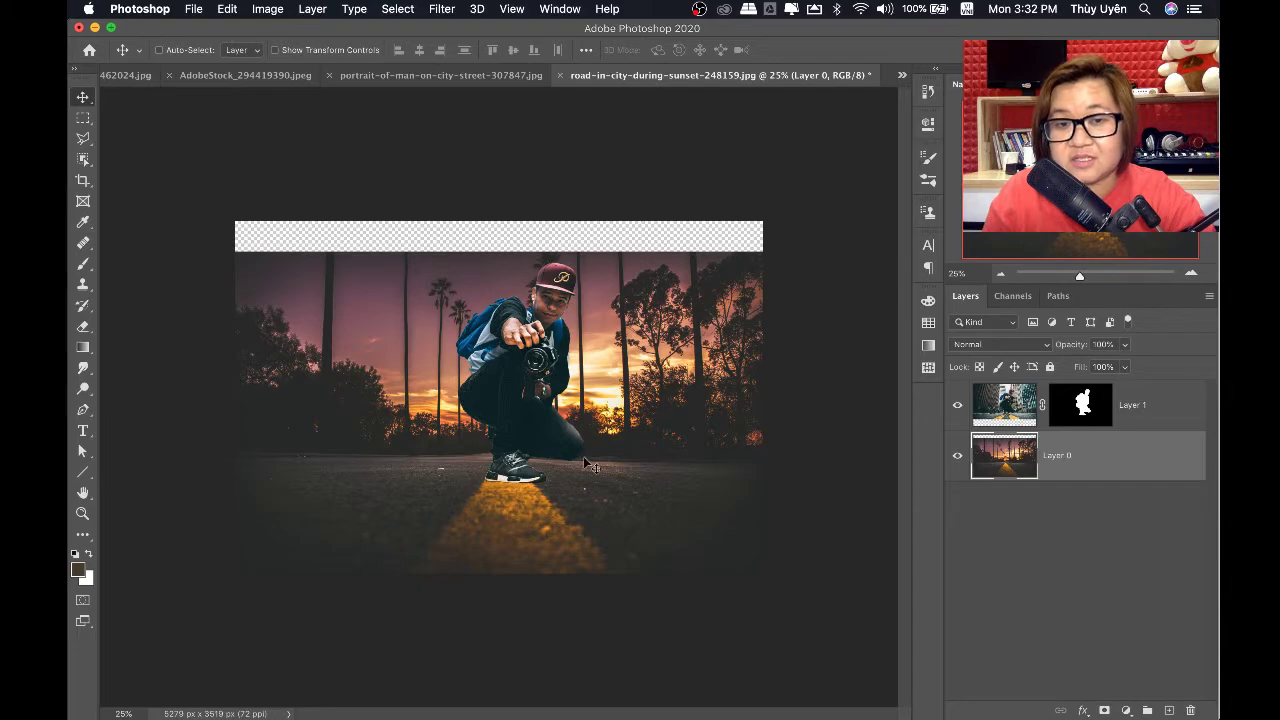
click(1156, 413)
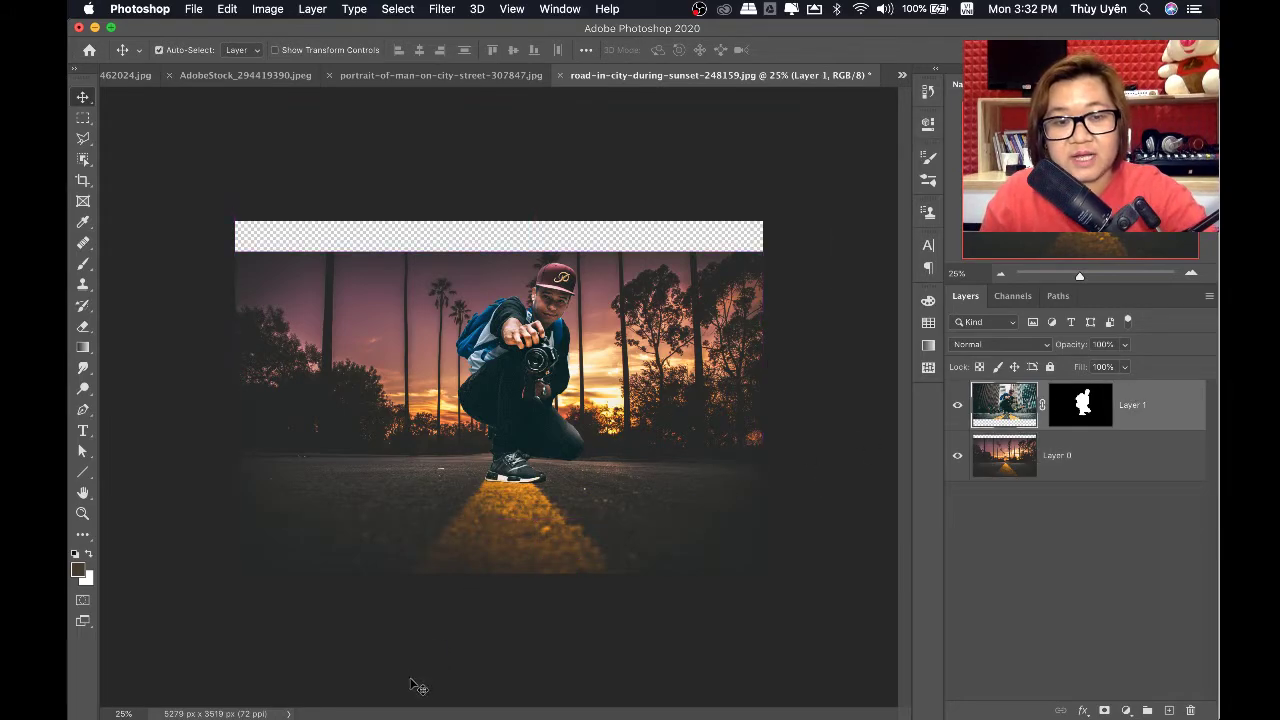
Open AdobeStock_86235152.jpeg from the Stock folder with Adobe Photoshop 2020
click(411, 712)
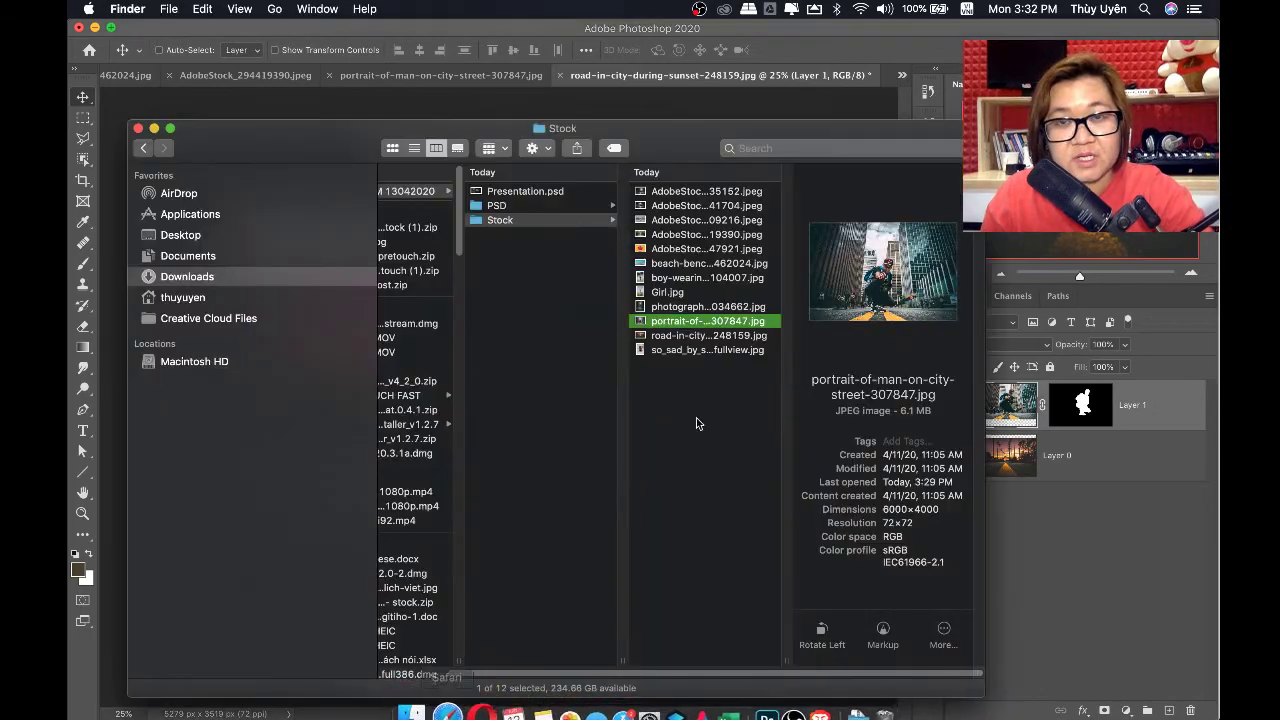
click(711, 193)
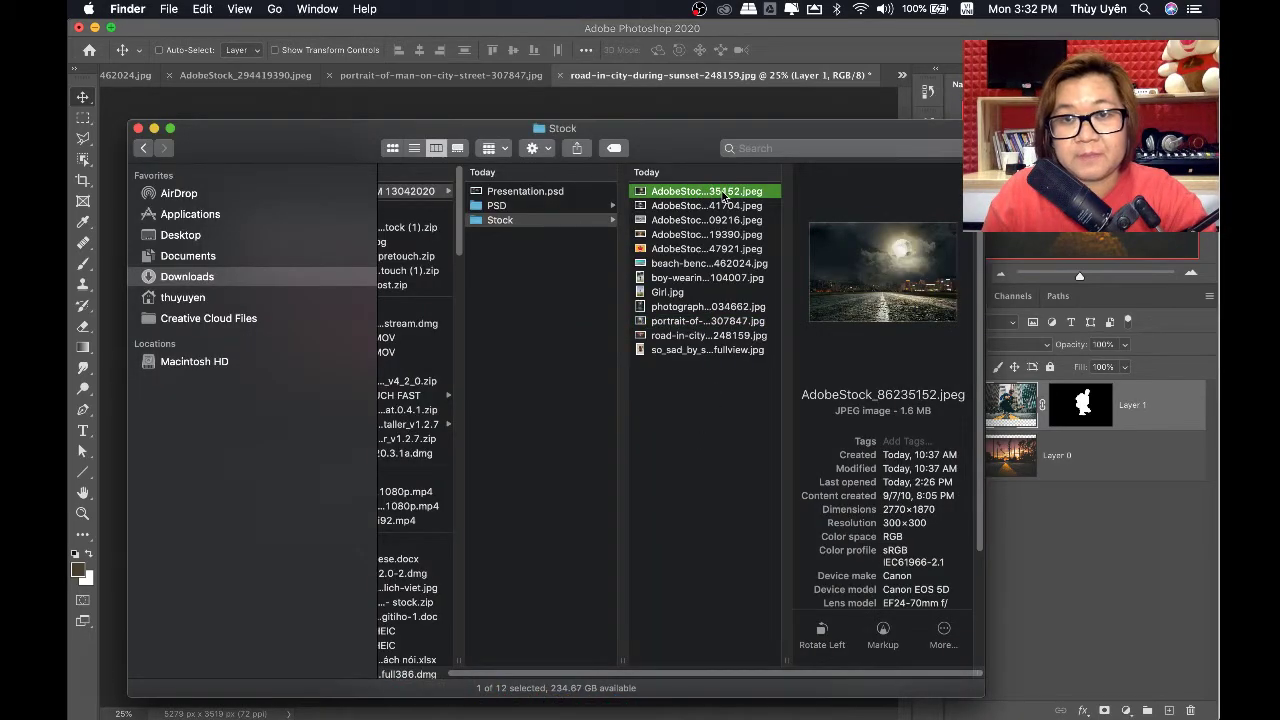
right_click(724, 194)
mouse_move(767, 214)
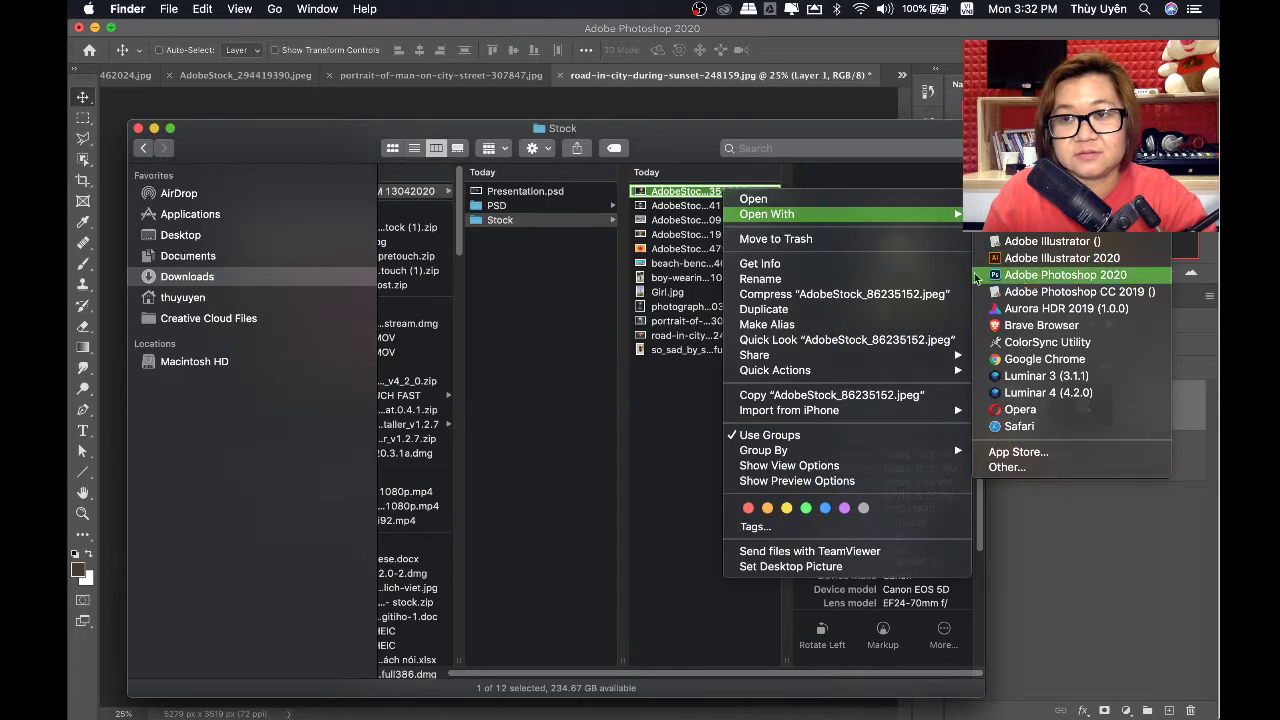
click(976, 276)
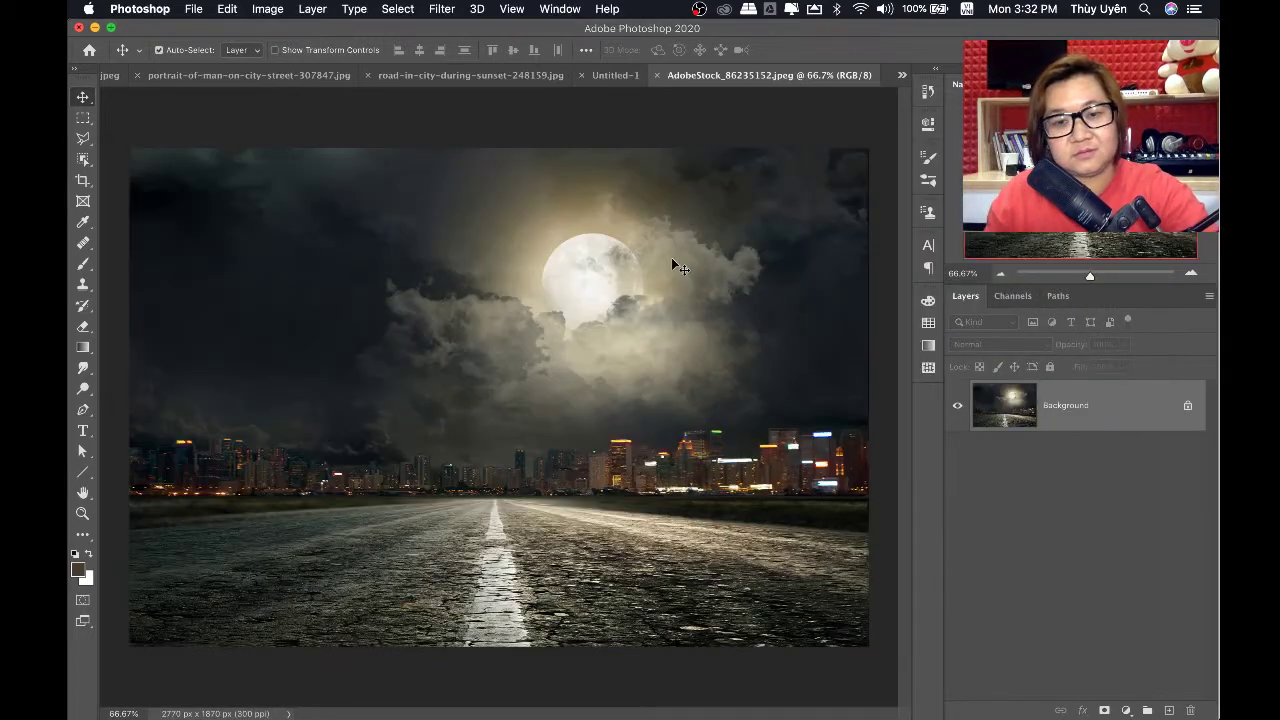
Paste the masked photographer, then scale him down and place him on the moonlit road
key(ctrl+t)
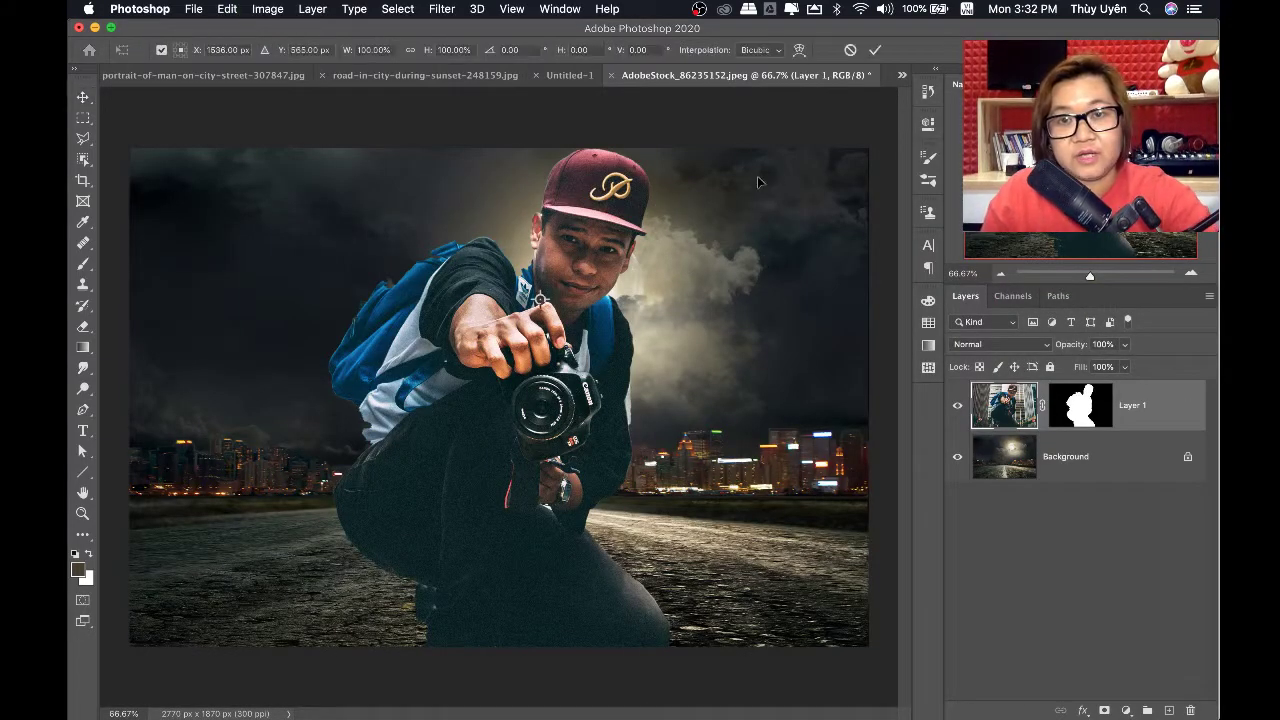
key(ctrl+0)
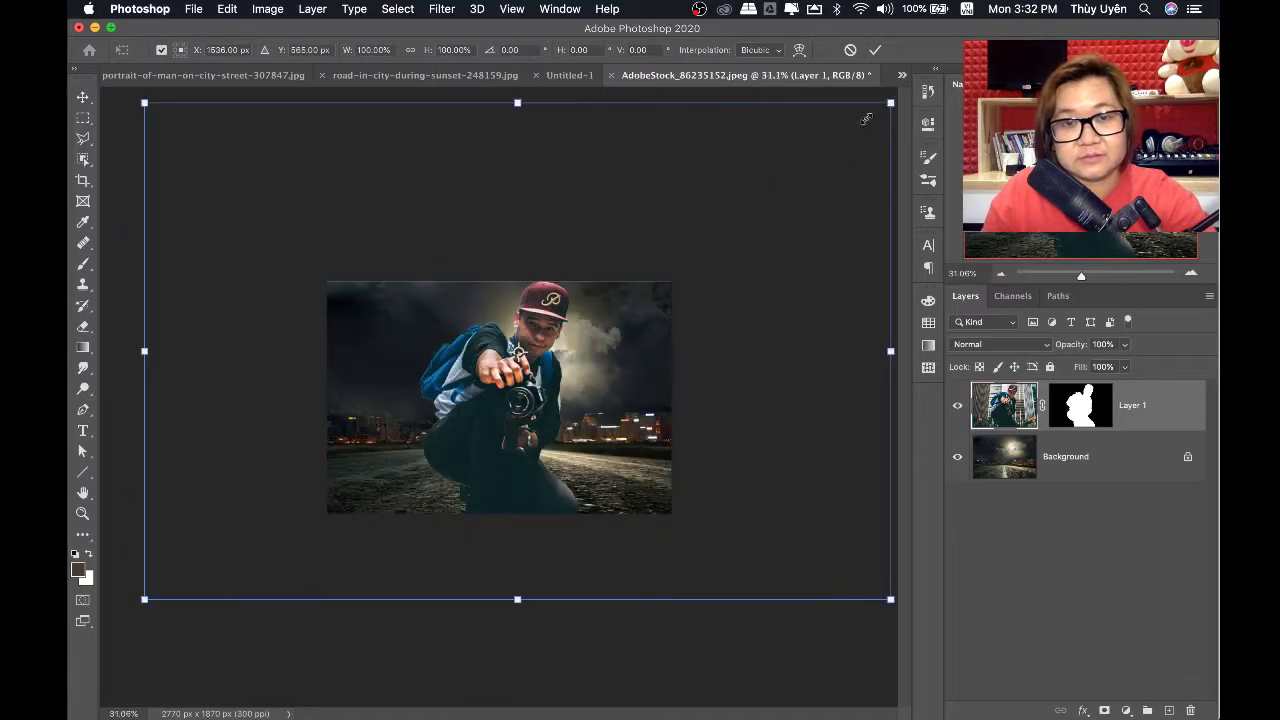
drag(866, 119, 766, 191)
mouse_move(527, 465)
mouse_down()
mouse_move(521, 411)
mouse_move(518, 438)
mouse_up()
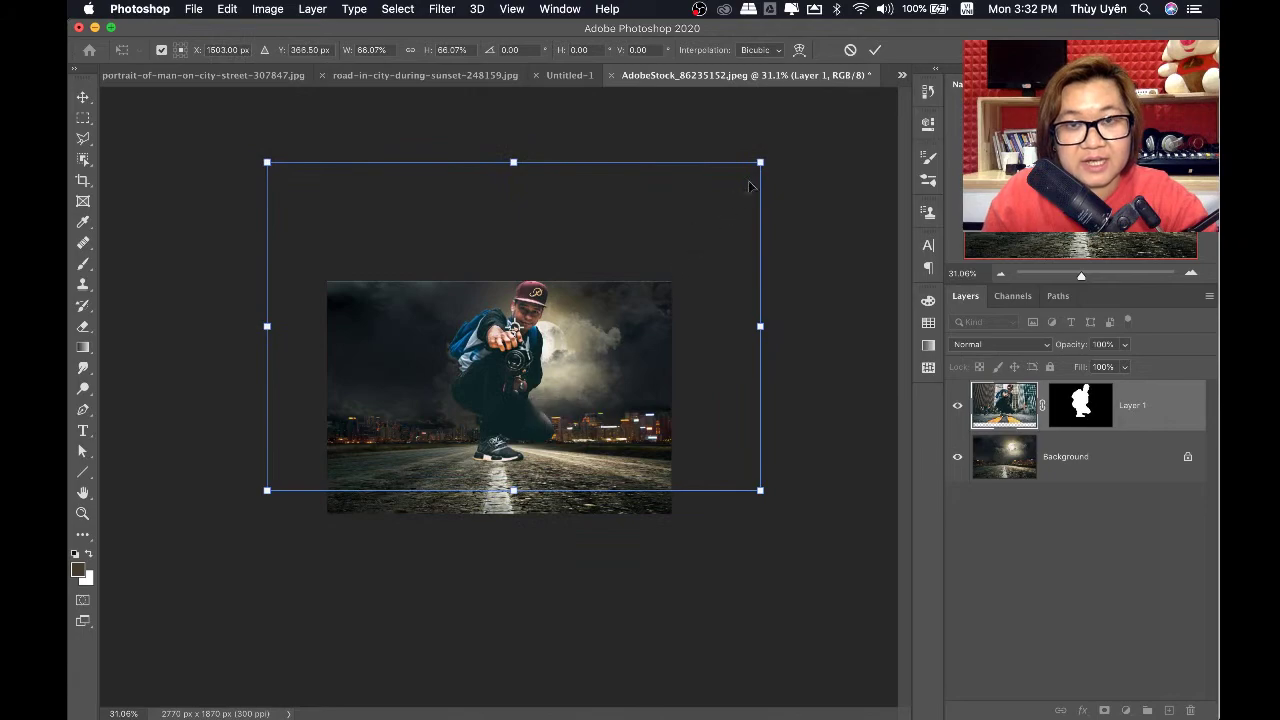
drag(761, 160, 697, 200)
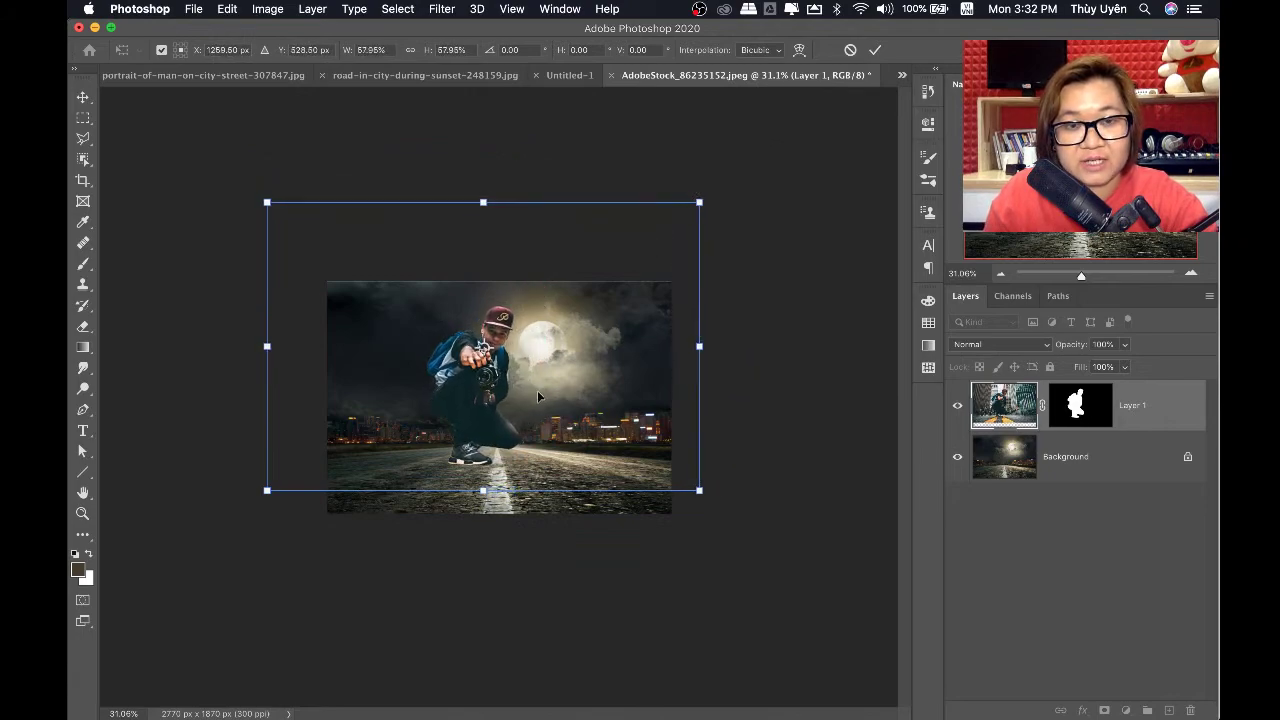
drag(537, 390, 555, 393)
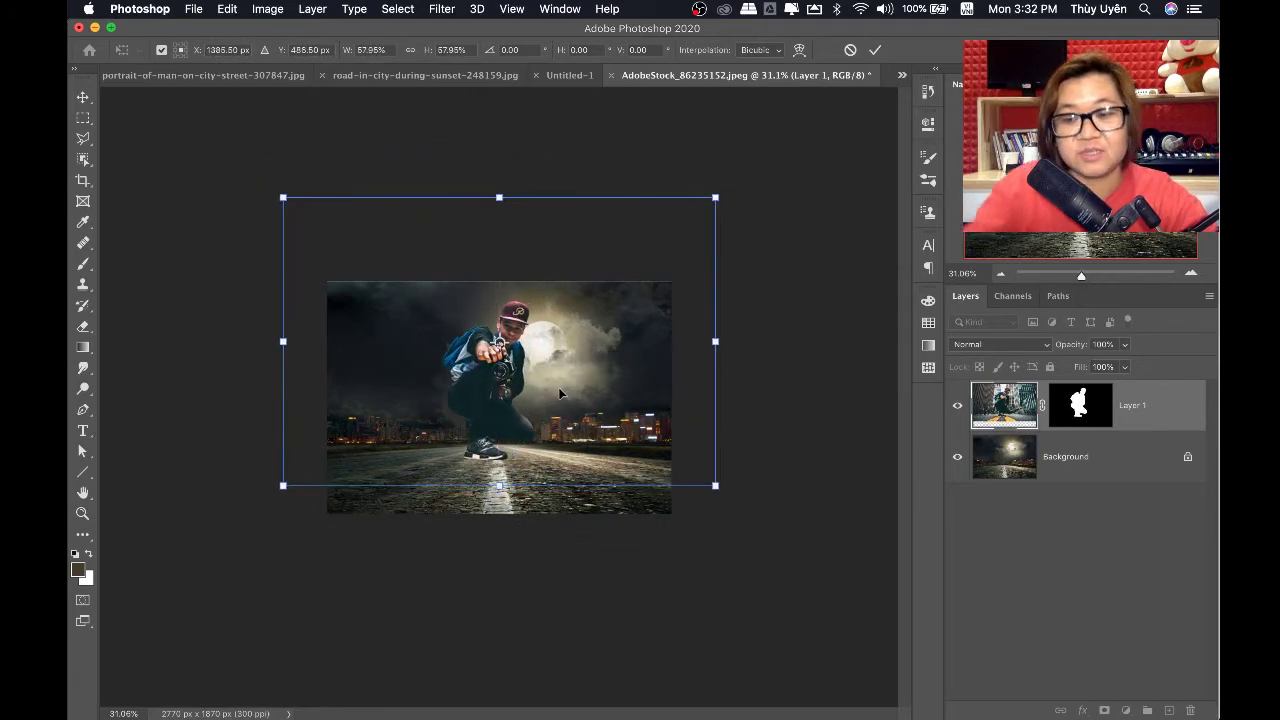
key(Return)
key(super+plus)
key(super+plus)
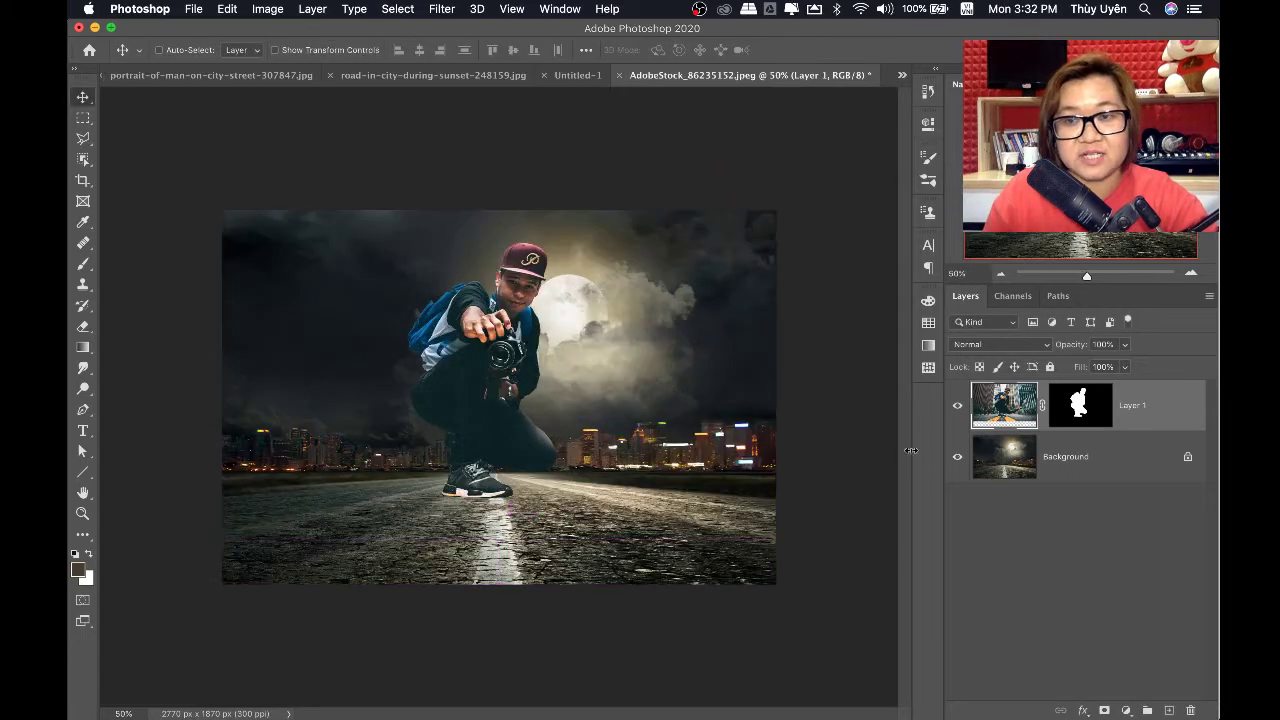
Toggle the photographer's mask to compare, leaving it switched off
shift+click(1096, 410)
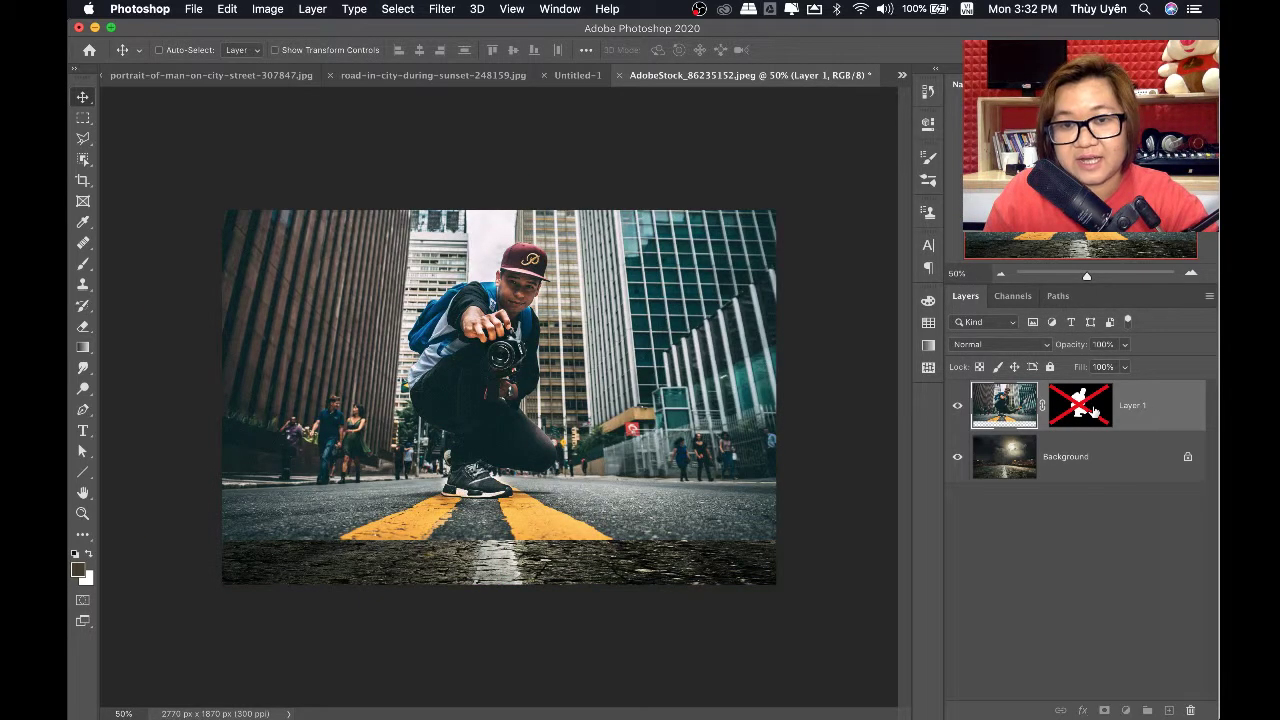
shift+click(1094, 411)
shift+click(1094, 411)
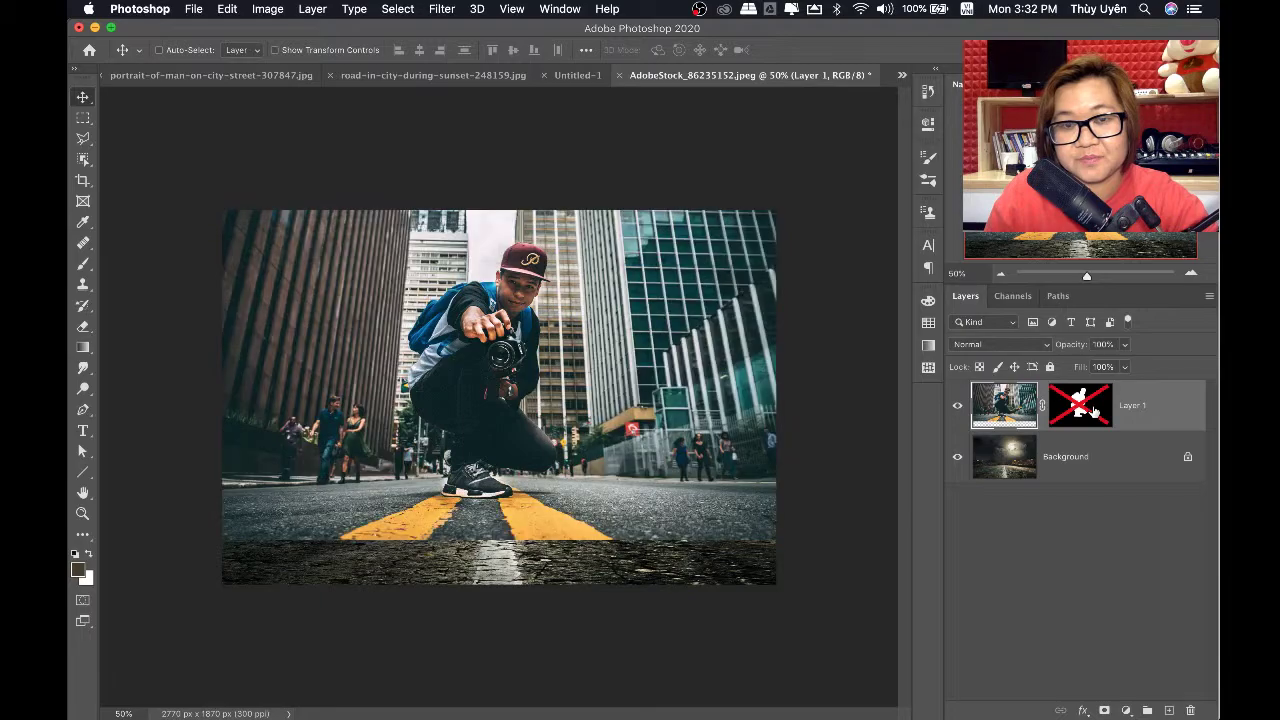
shift+click(1094, 411)
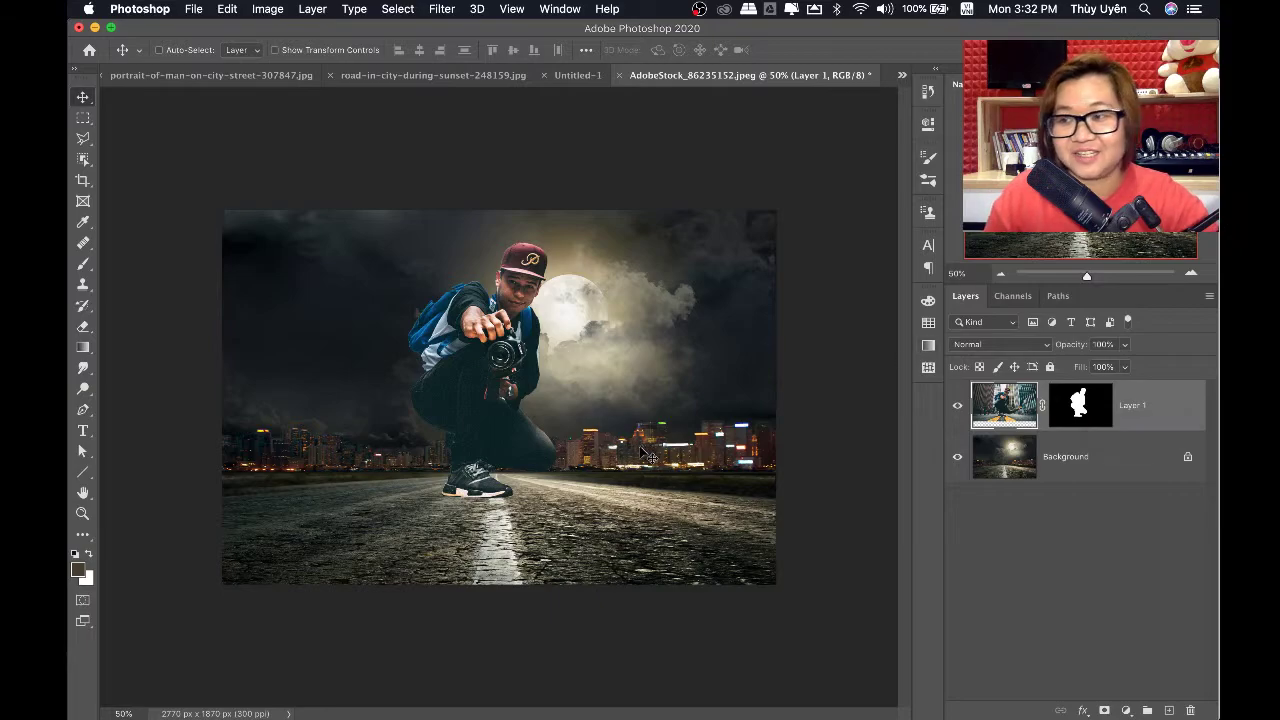
key(super+plus)
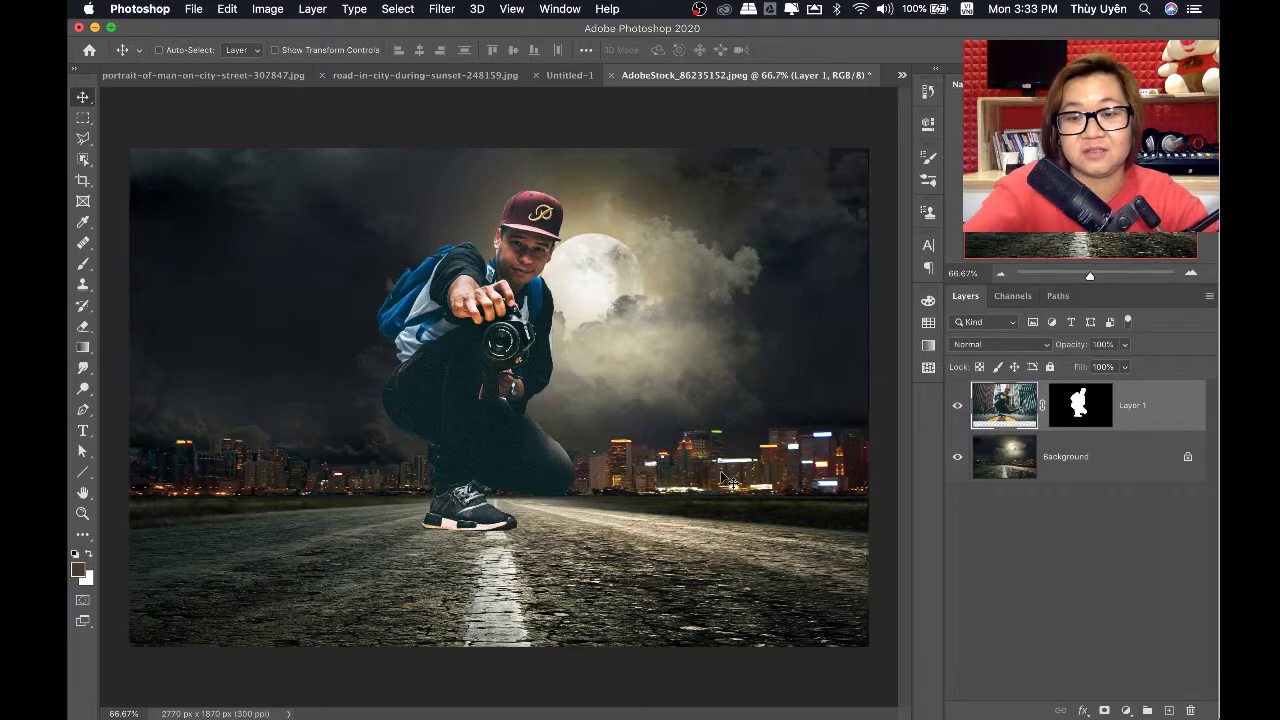
key(ctrl+minus)
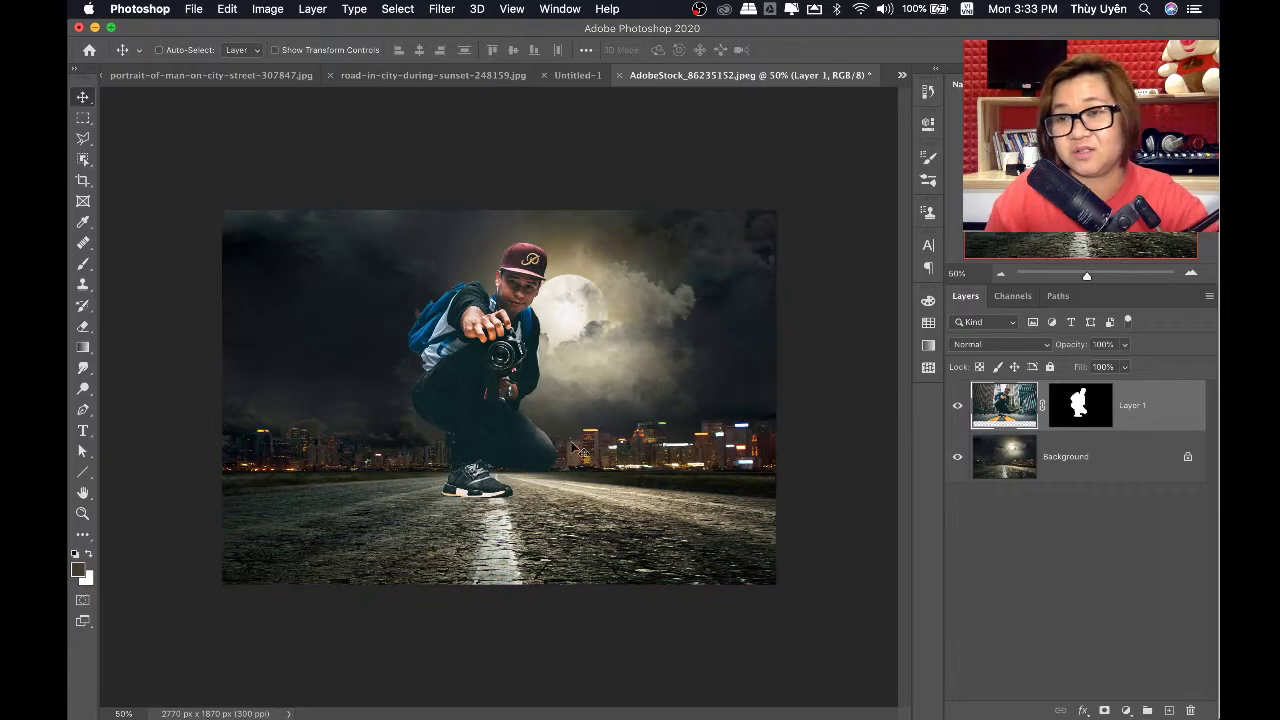
shift+click(1088, 416)
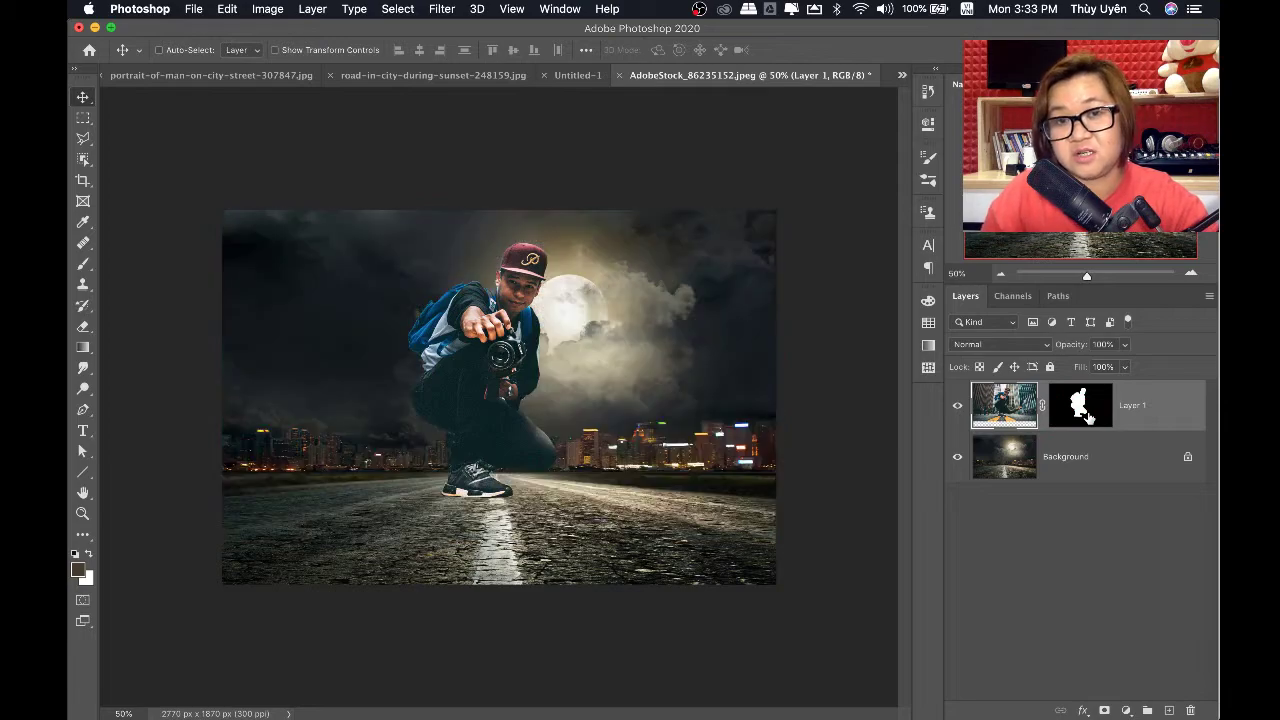
shift+click(1085, 416)
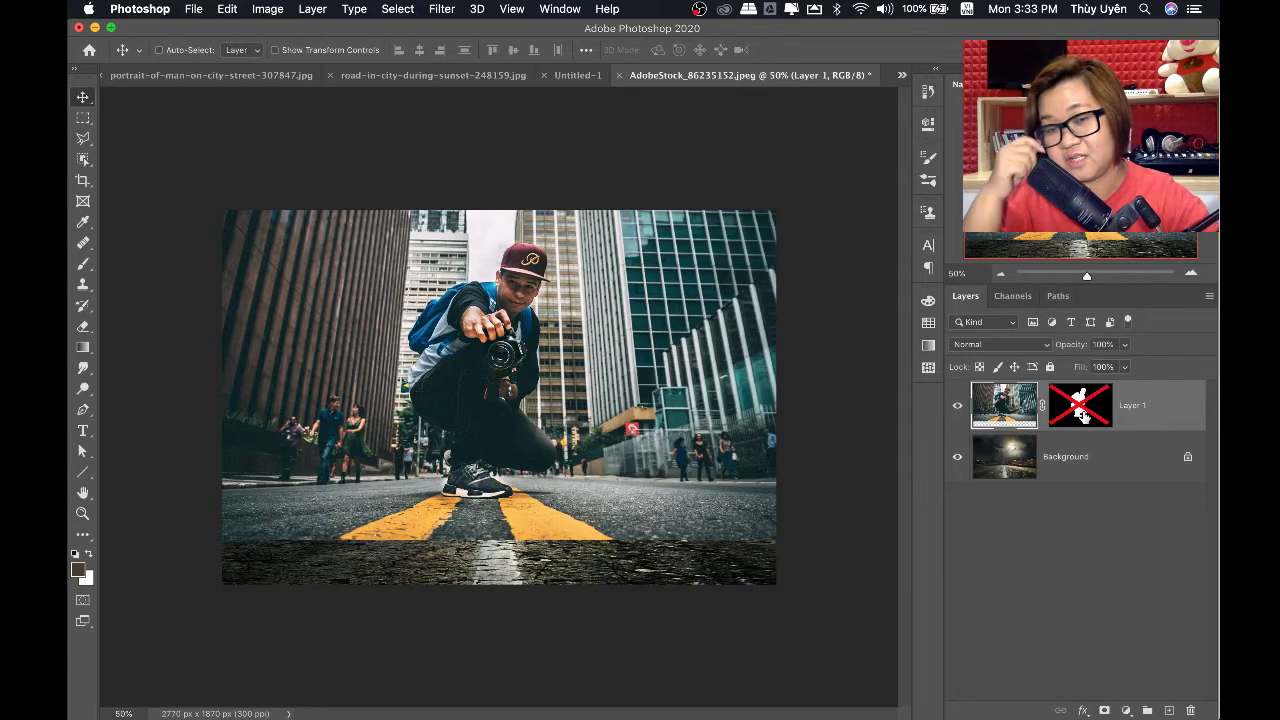
Re-enable the mask and scale the photographer to about 43.69% pivoting at his feet
shift+click(1085, 416)
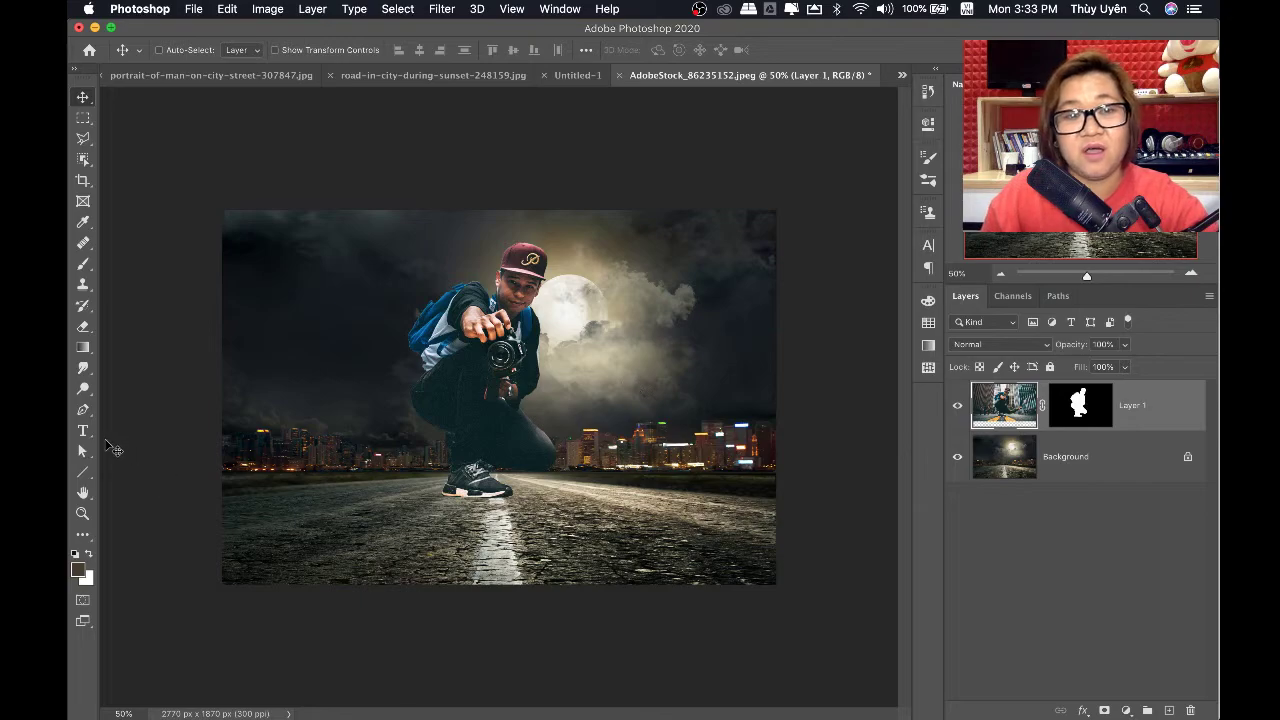
key(ctrl+t)
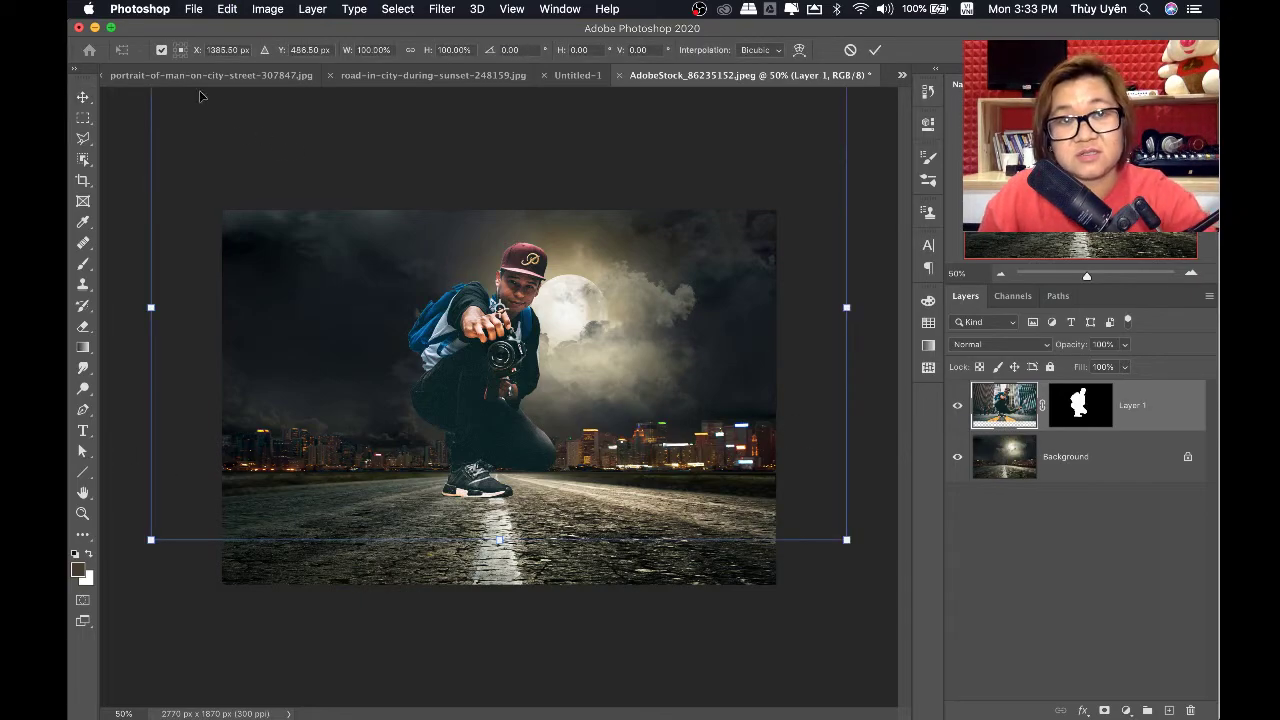
drag(499, 307, 482, 469)
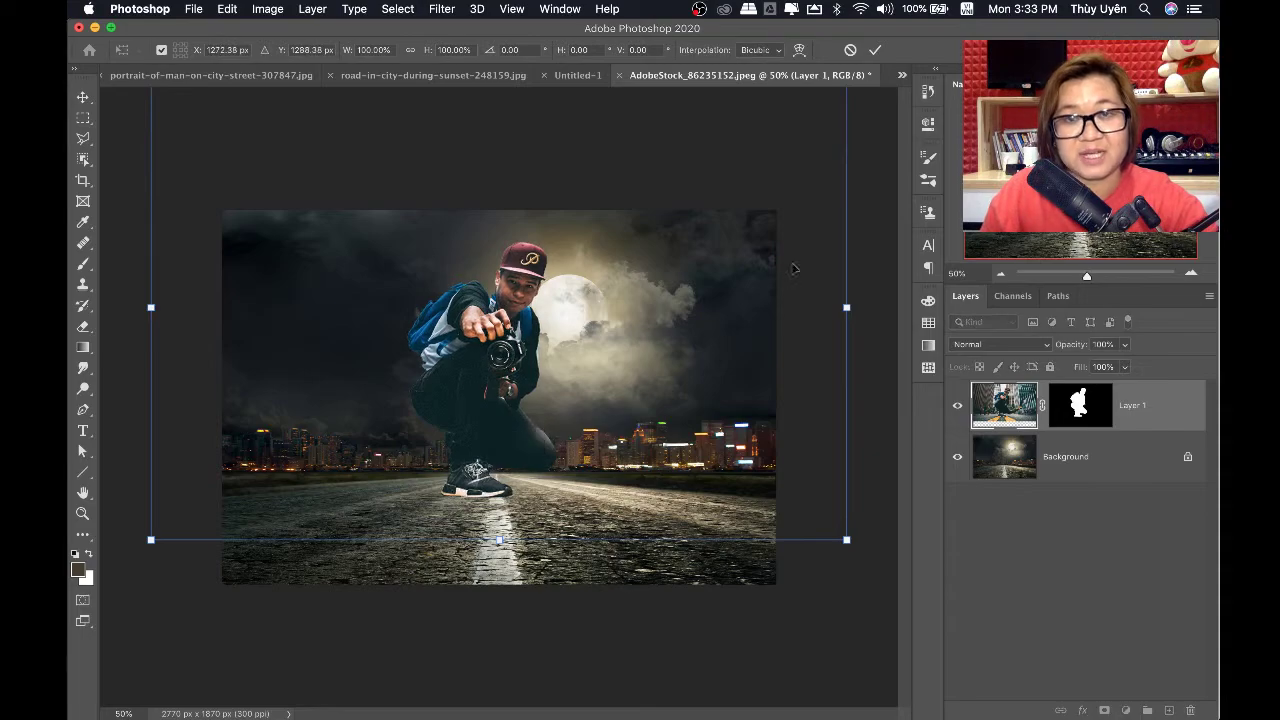
drag(843, 539, 522, 446)
key(Return)
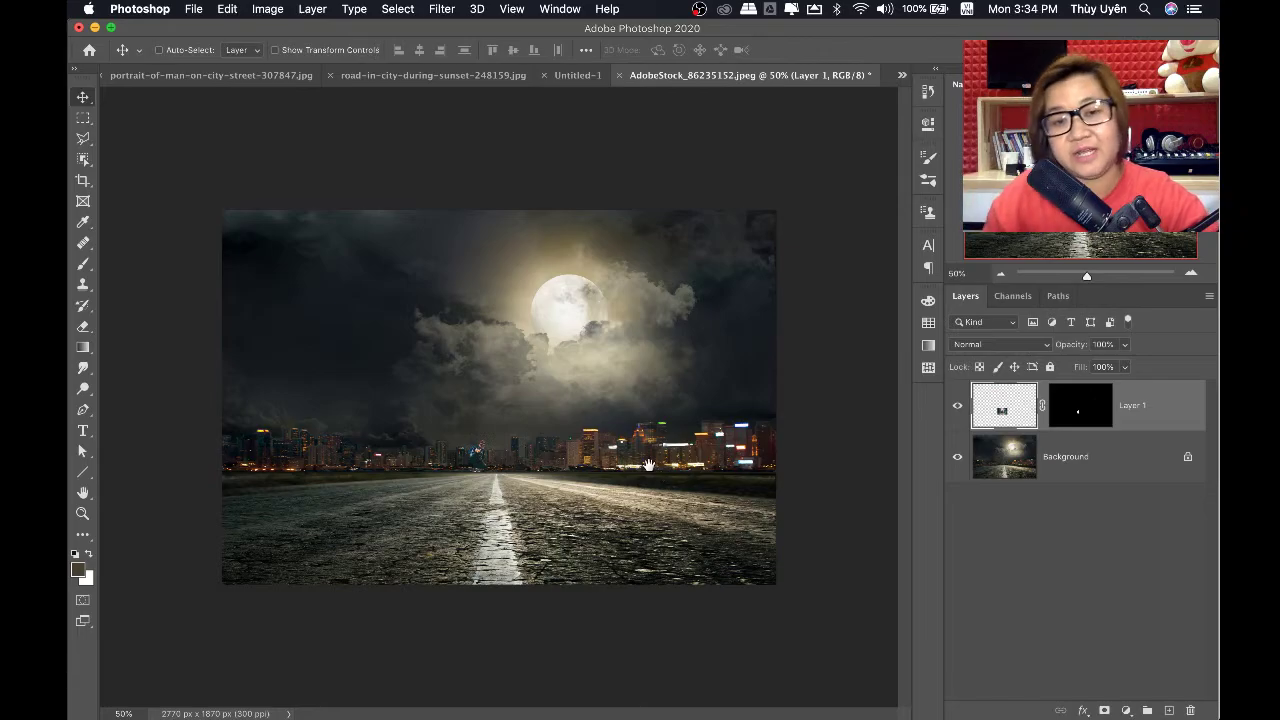
Zoom in to inspect the tiny photographer, then fit the image on screen
super+click(440, 498)
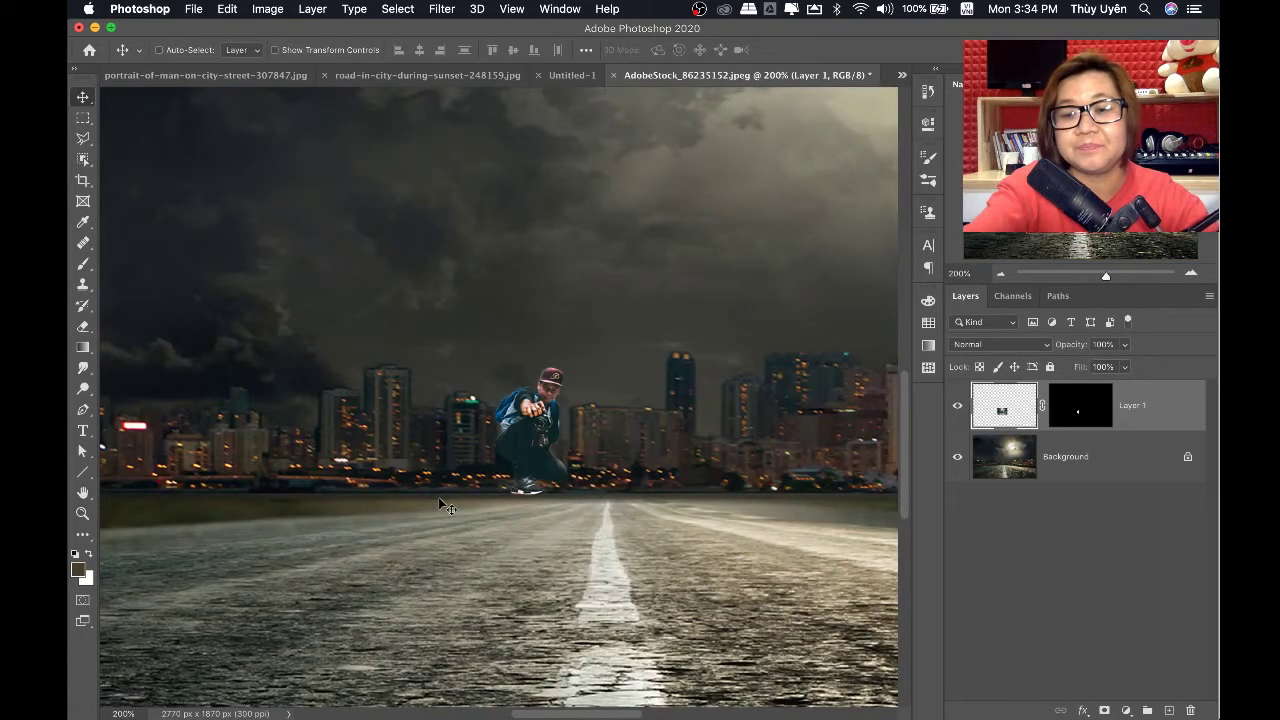
key(super+1)
key(super+plus)
key(super+0)
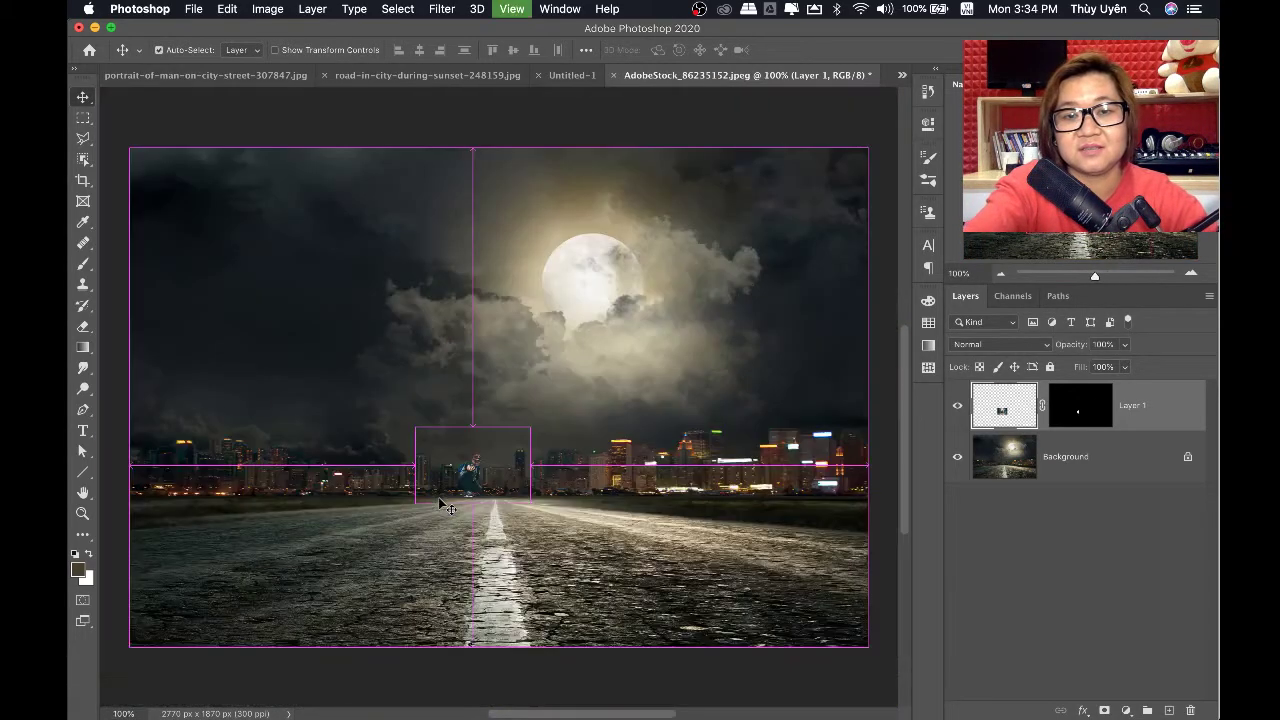
Switch to the road-in-city-during-sunset document
click(561, 77)
click(903, 76)
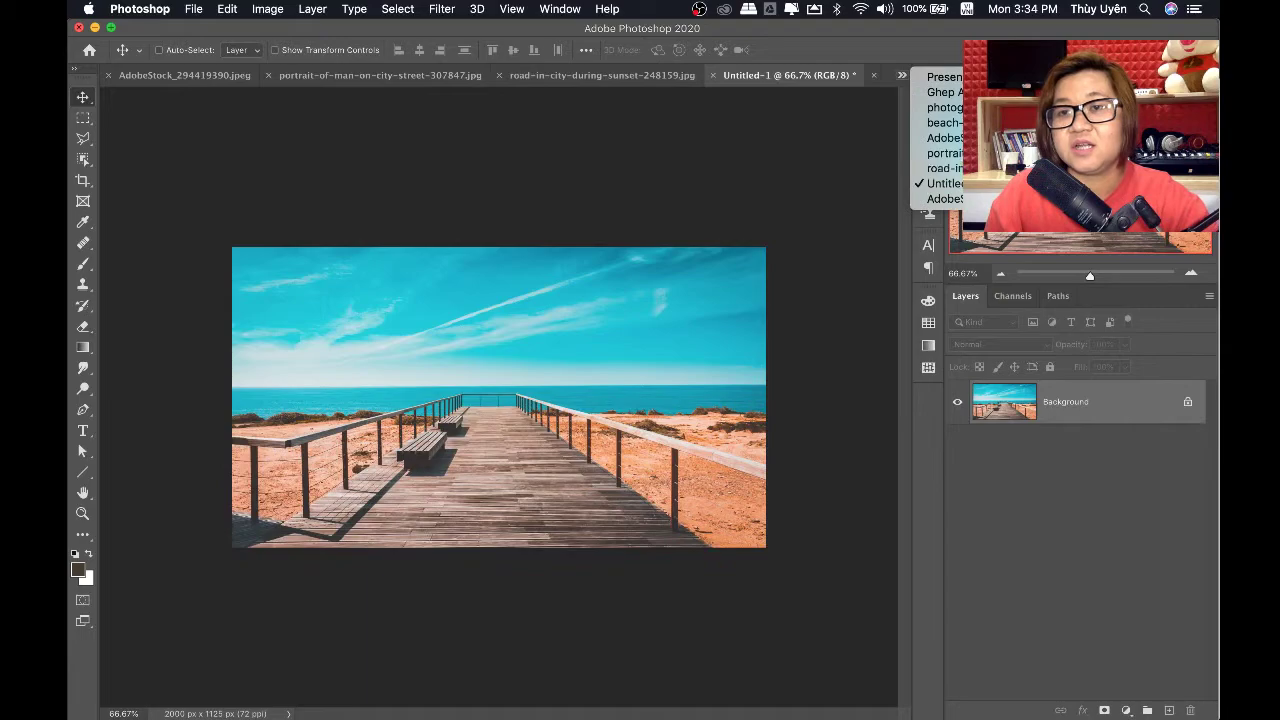
click(945, 168)
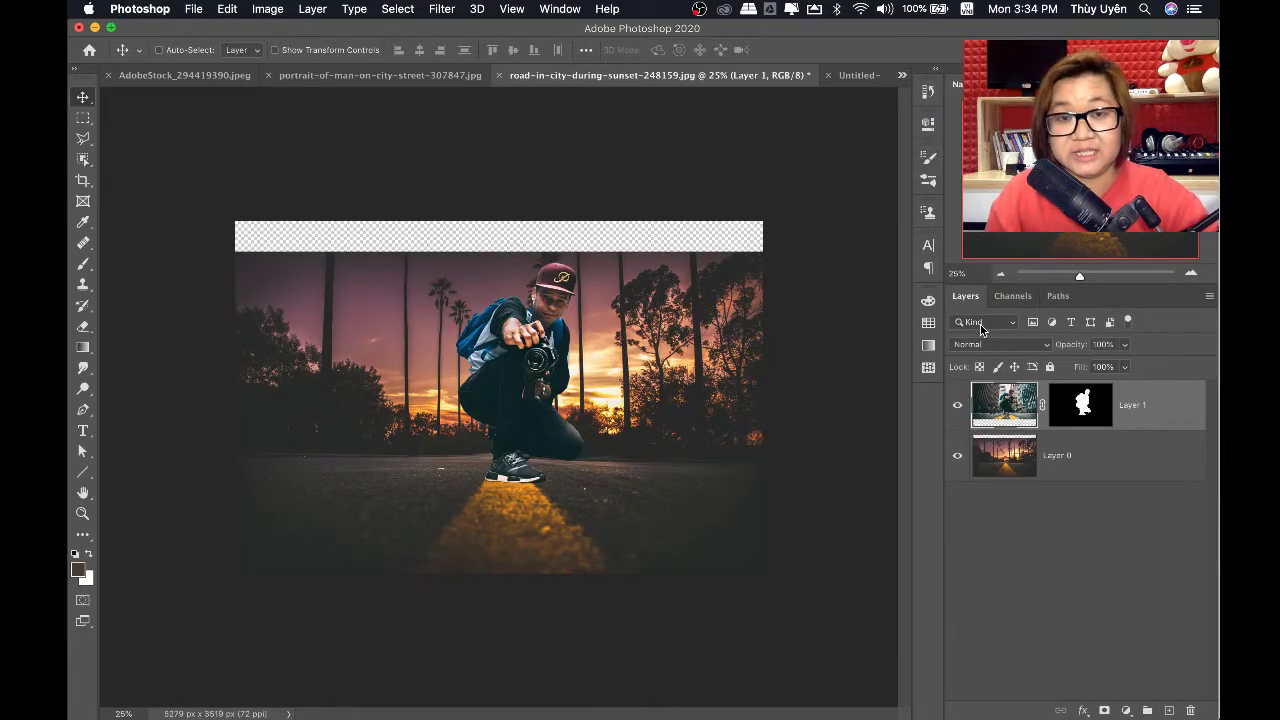